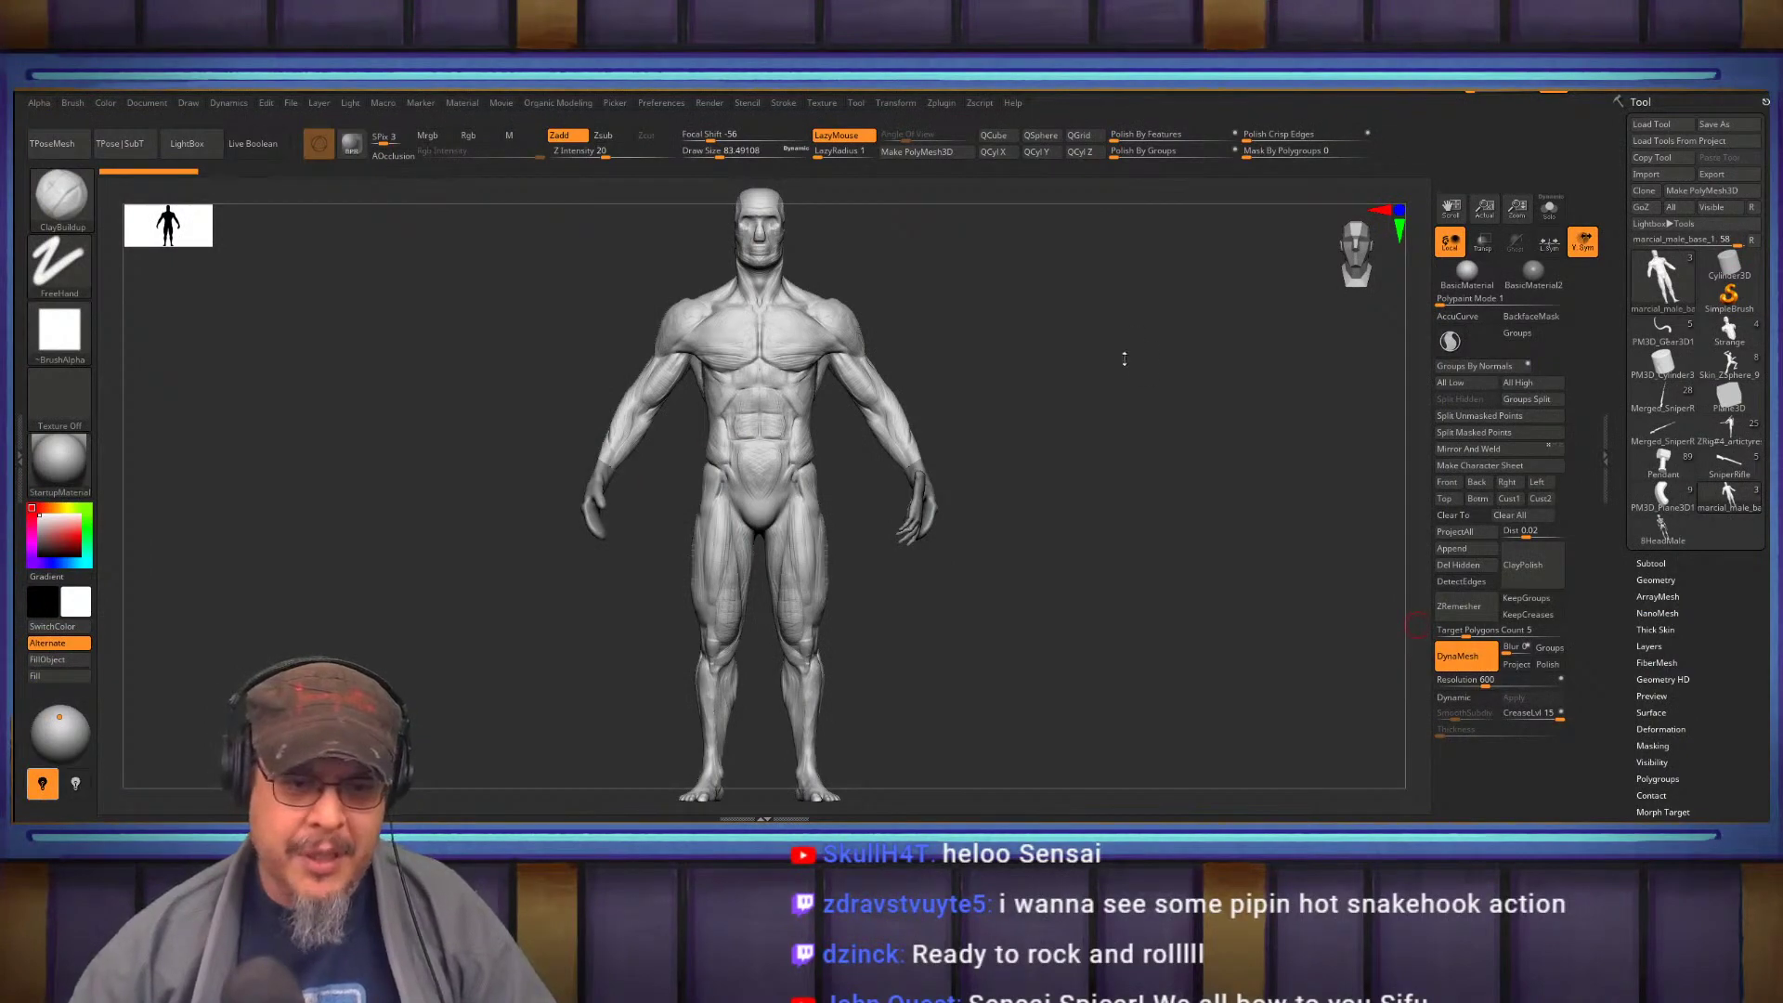
# Load the Link-Blockout tool from the student's folder under XMDAcademy, Assignments, 10th Term
pyautogui.click(1662, 123)
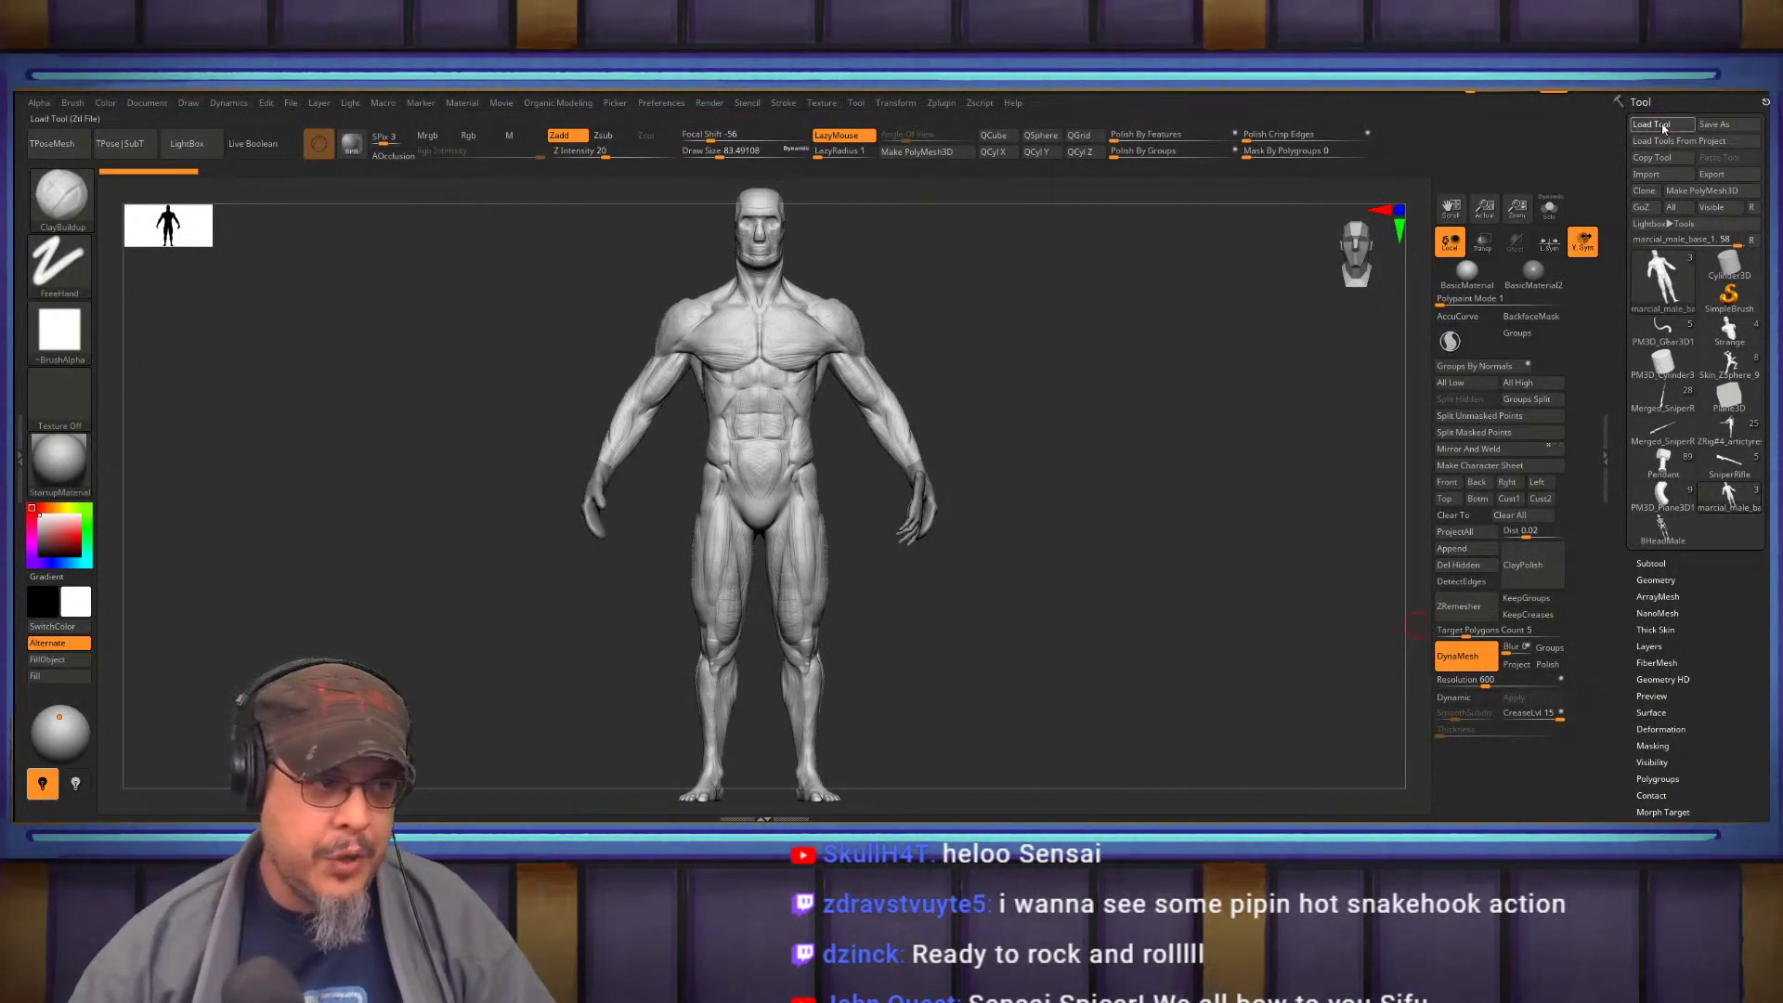
pyautogui.moveTo(735, 589); pyautogui.dragTo(737, 494)
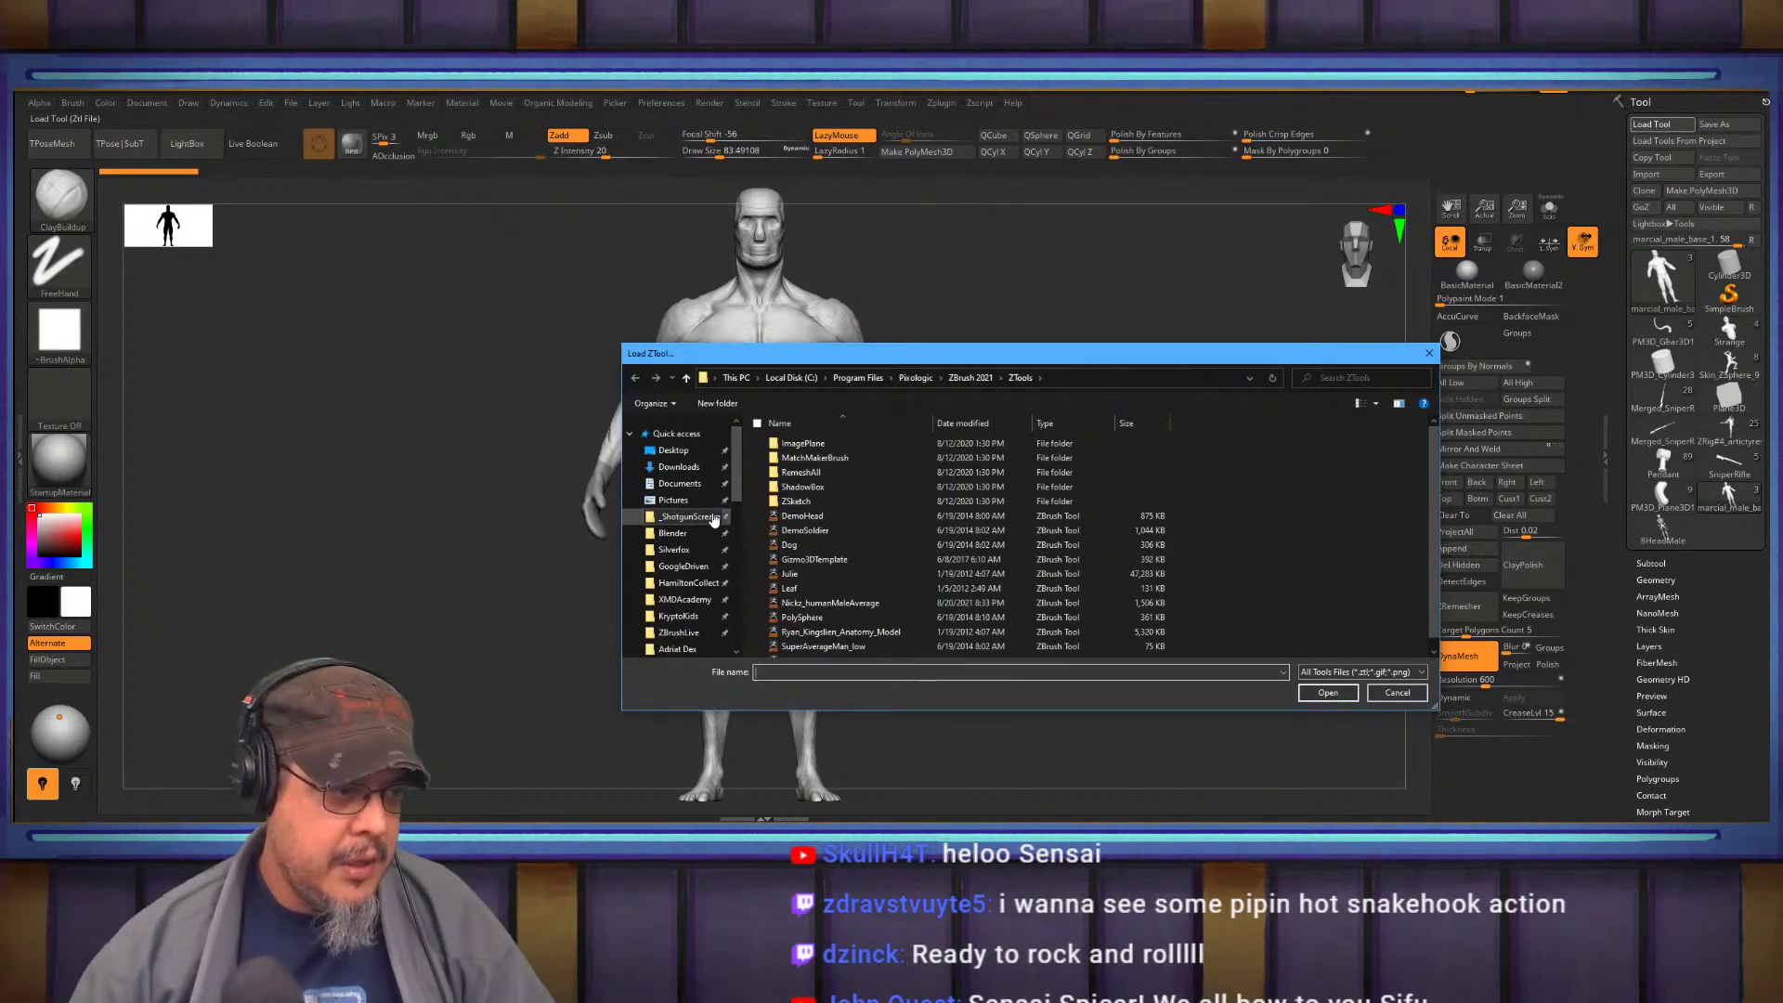
pyautogui.click(685, 599)
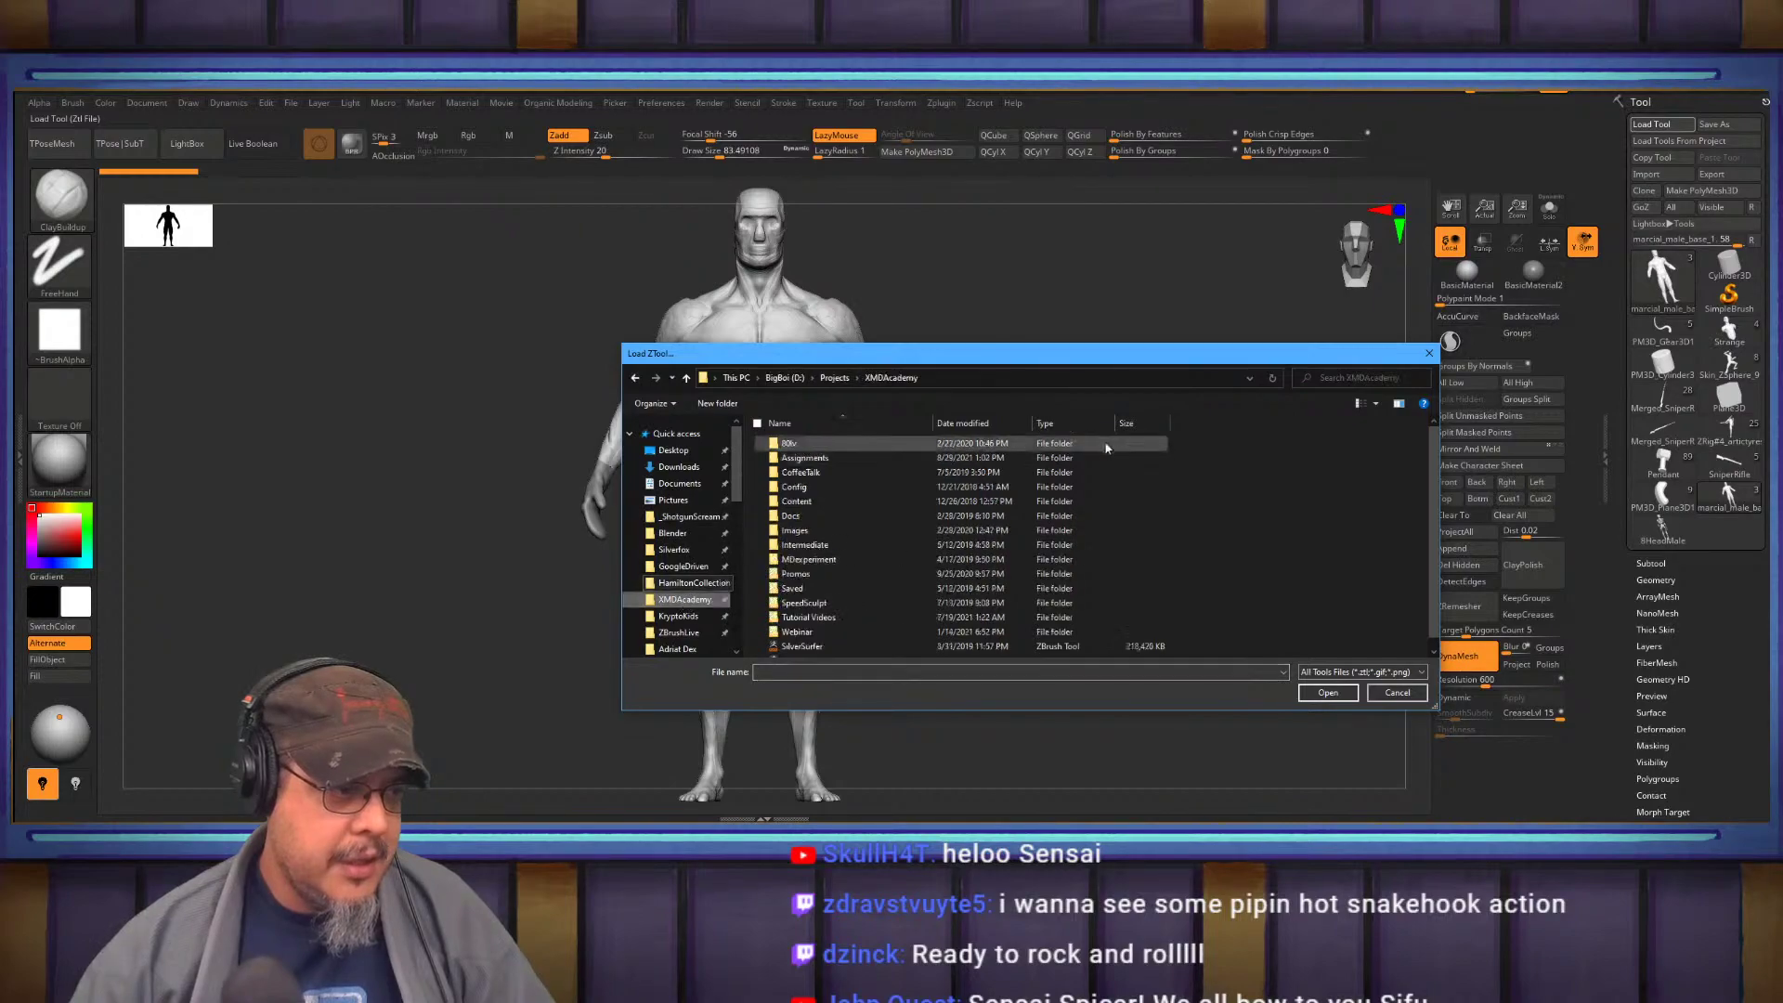
pyautogui.doubleClick(843, 459)
pyautogui.doubleClick(803, 487)
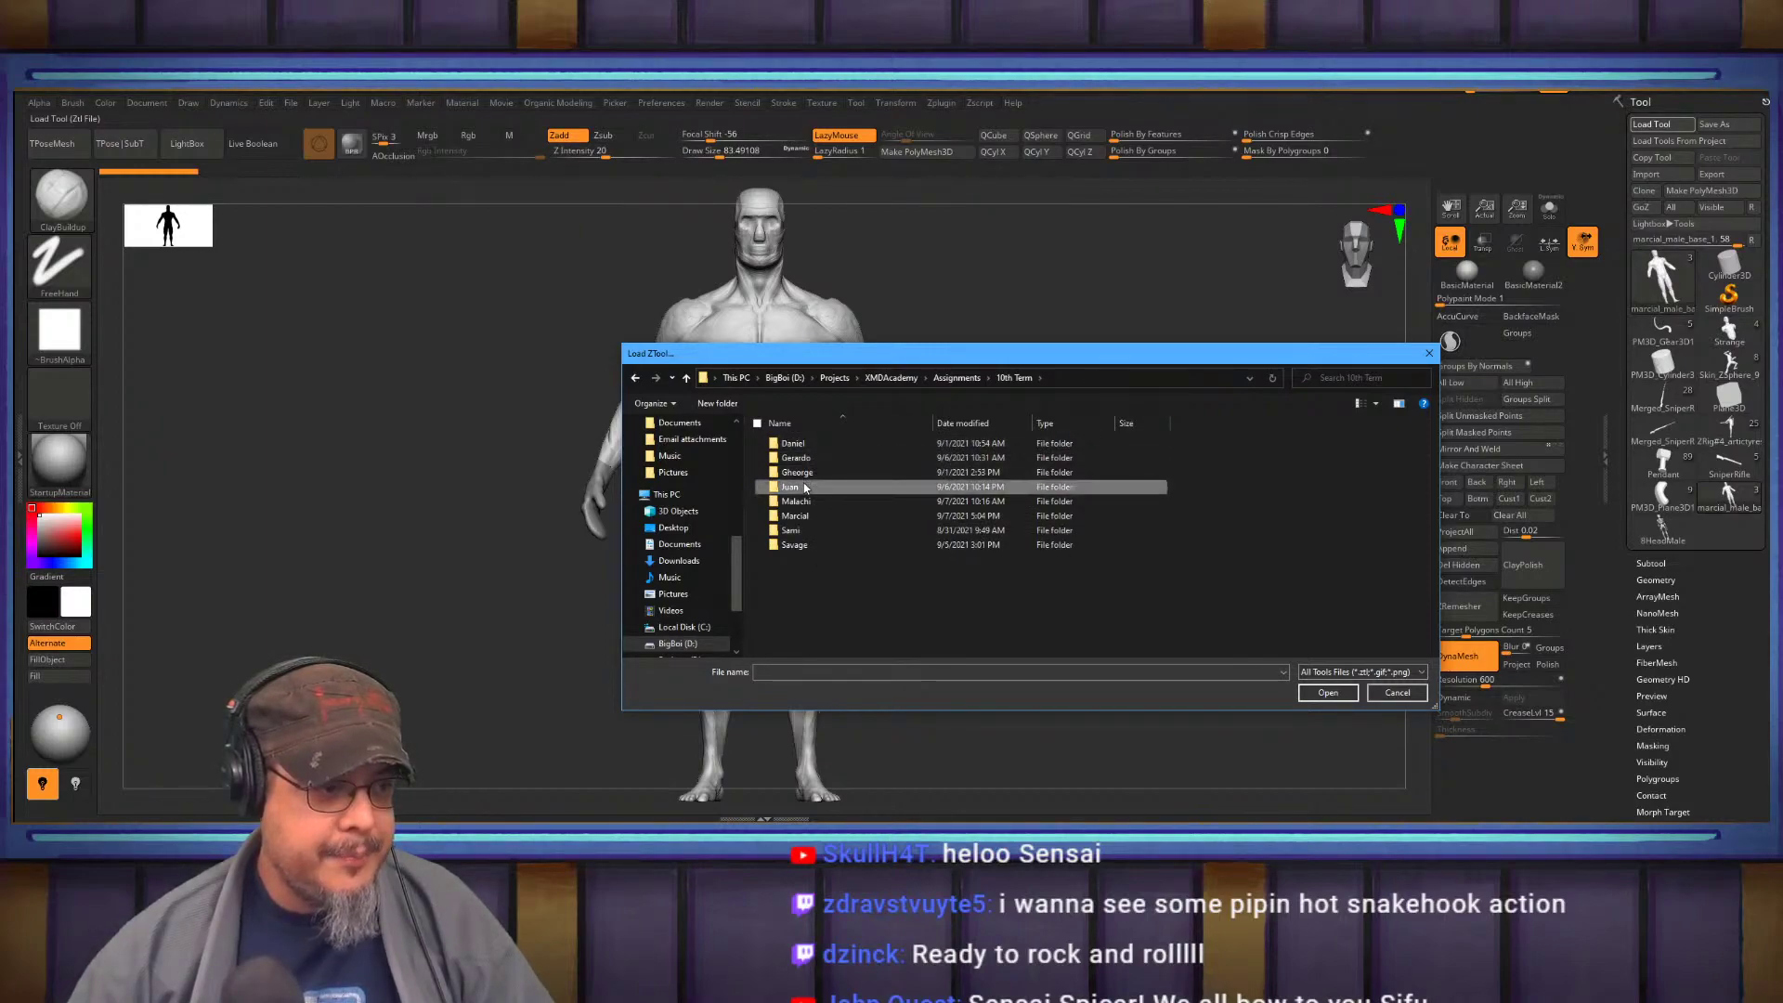
pyautogui.doubleClick(791, 487)
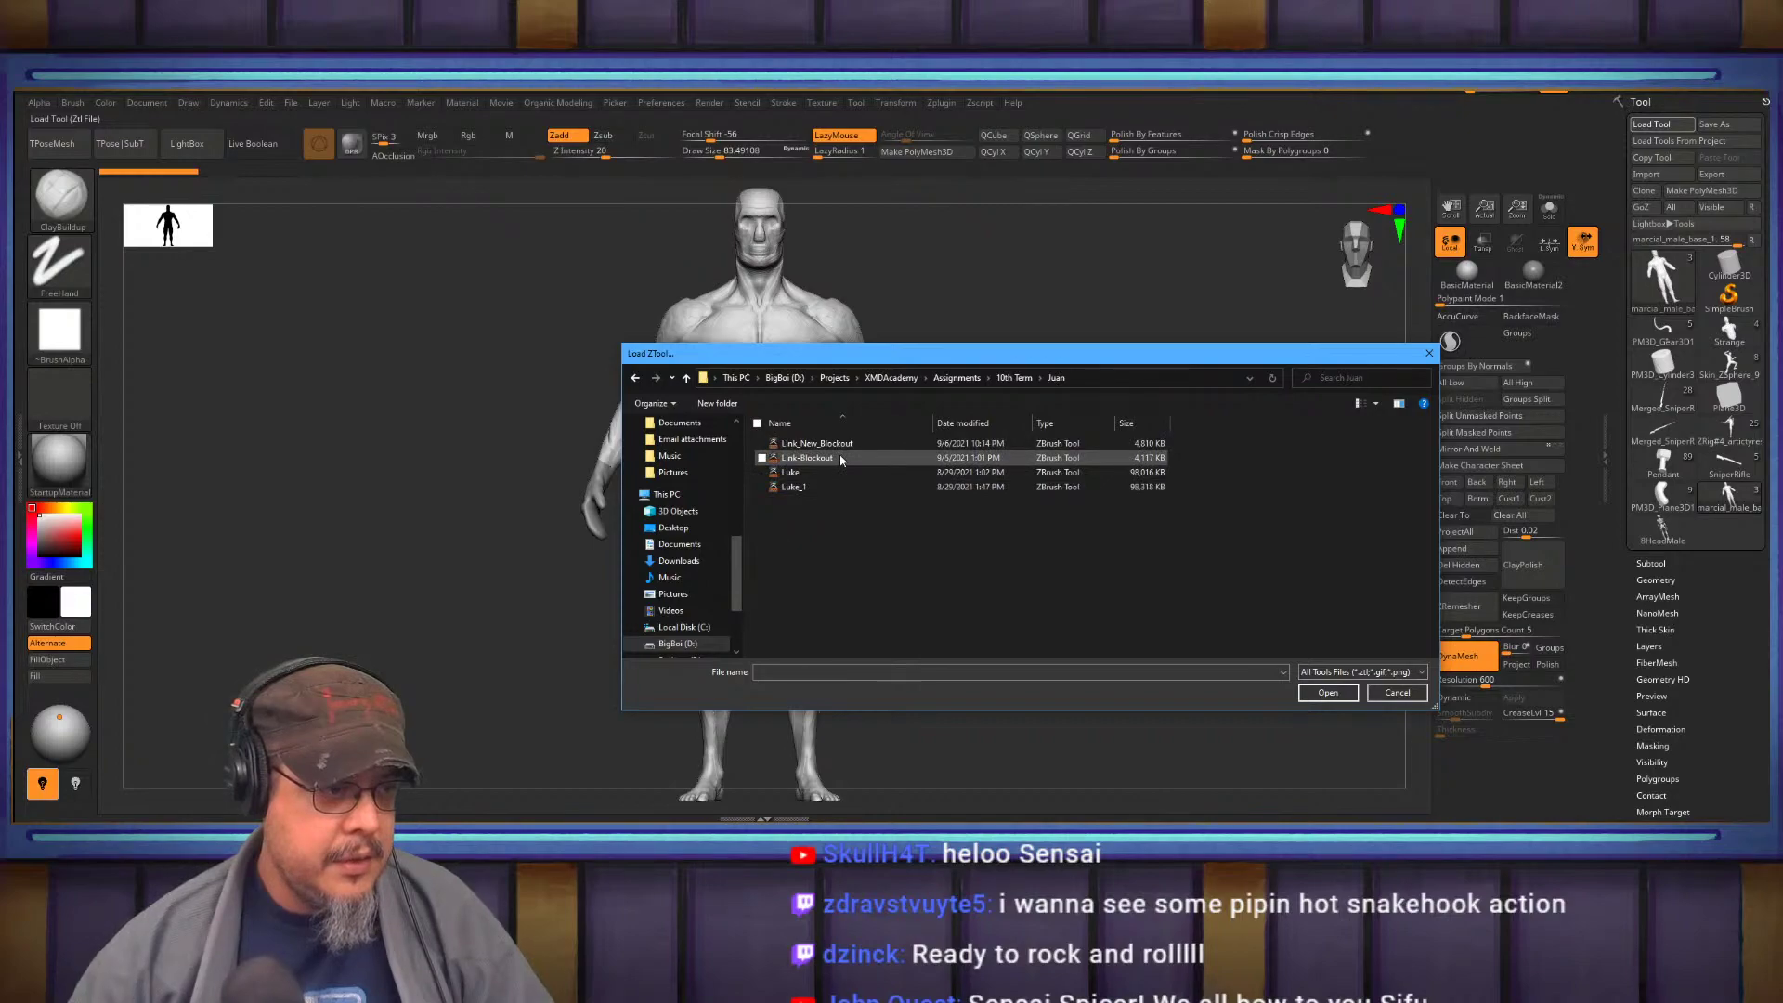
pyautogui.doubleClick(817, 458)
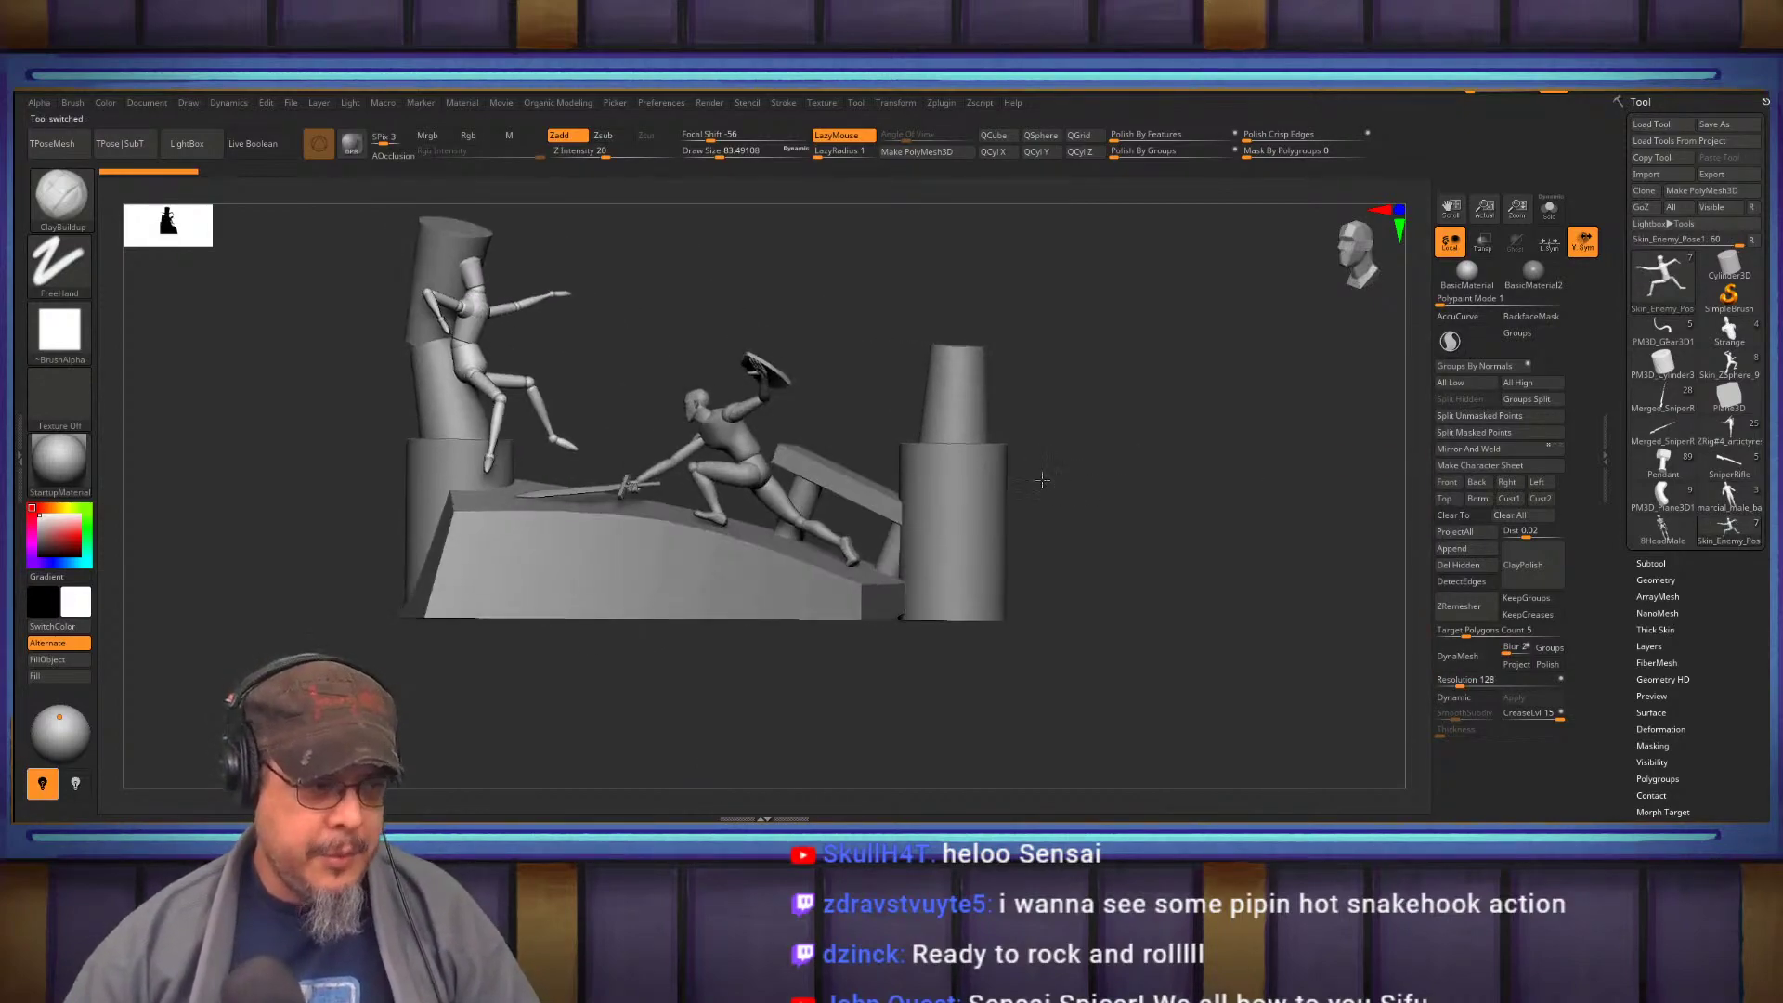
# Examine the two-figure battle blockout from the side and from above to judge its poses and composition
pyautogui.keyDown('shift'); pyautogui.moveTo(1039, 478); pyautogui.dragTo(1043, 482); pyautogui.keyUp('shift')
pyautogui.keyDown('alt'); pyautogui.moveTo(1105, 346); pyautogui.dragTo(1272, 478); pyautogui.keyUp('alt')
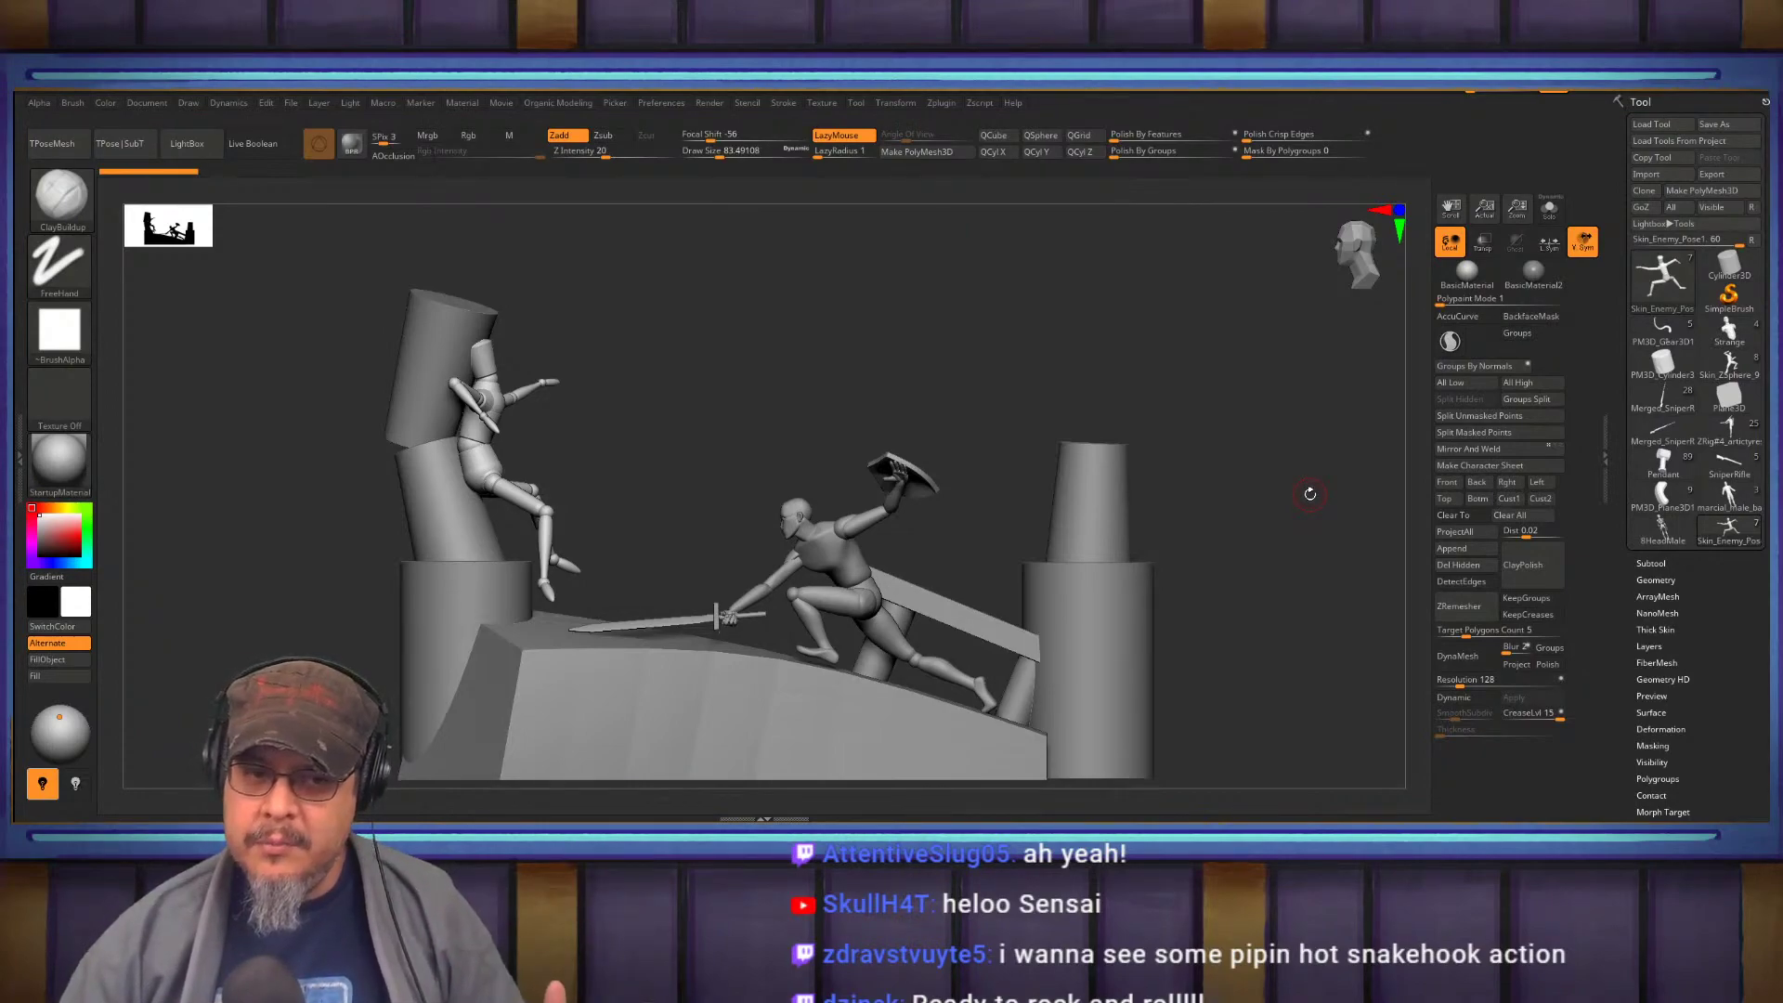
pyautogui.moveTo(1228, 451); pyautogui.dragTo(701, 443)
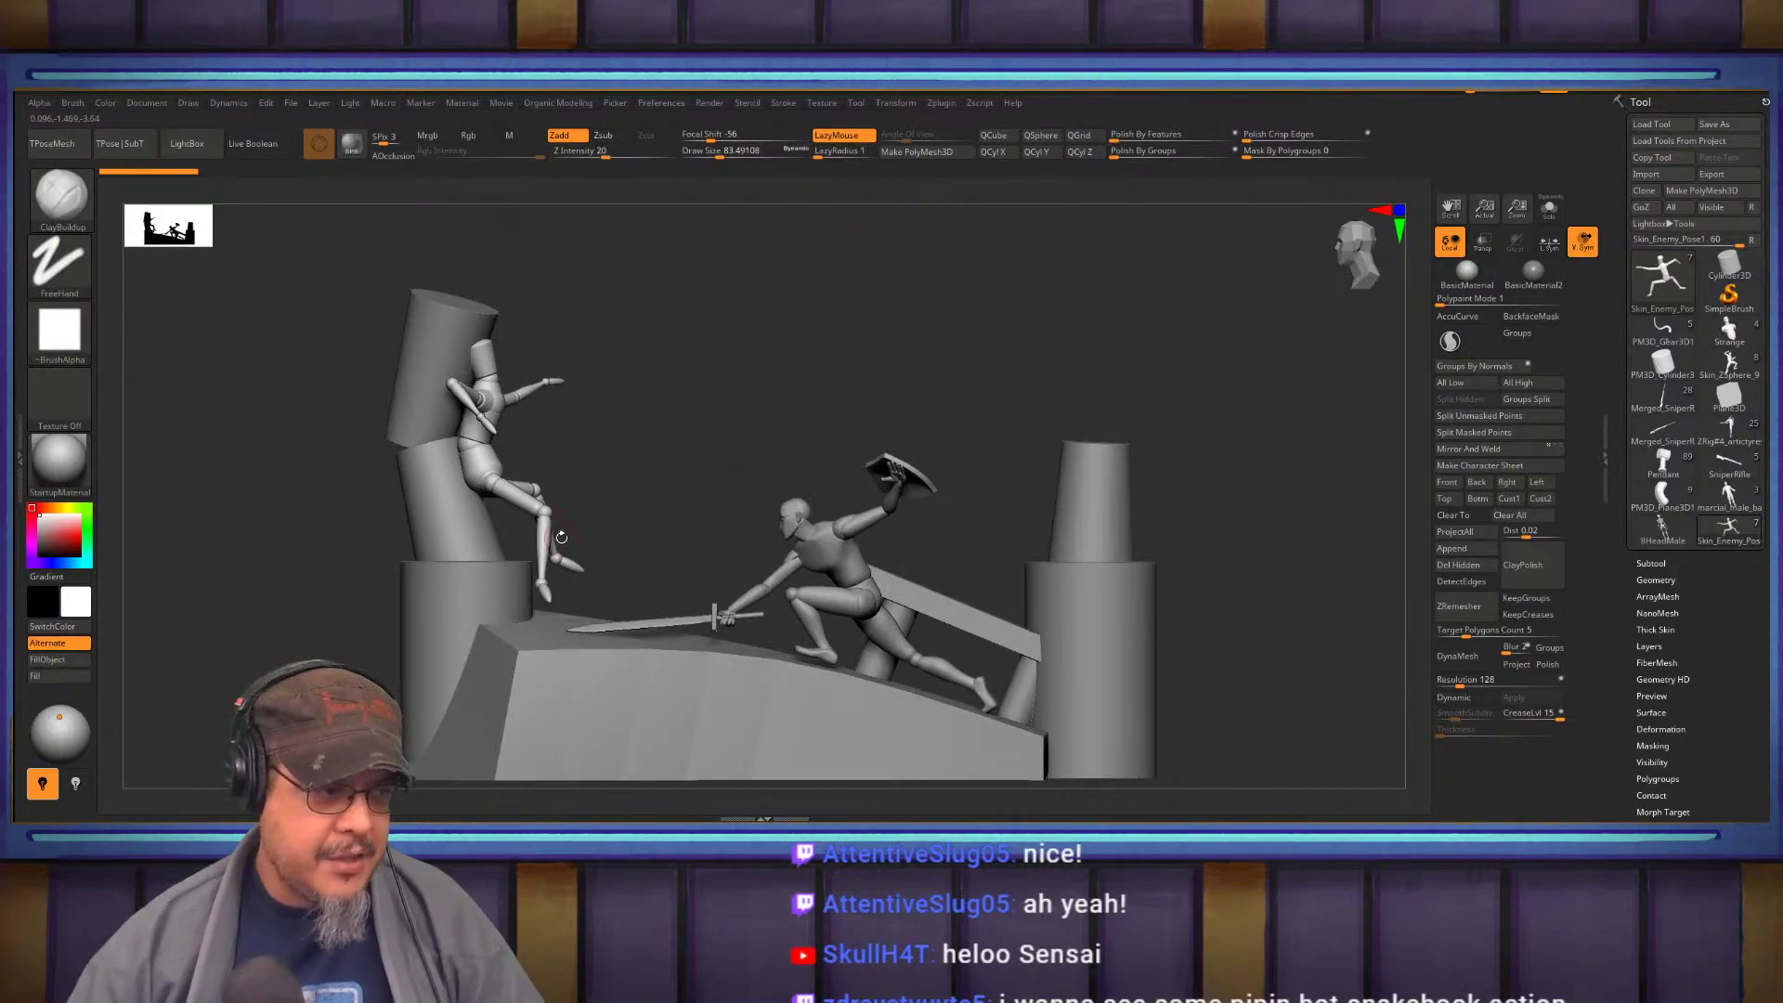
pyautogui.keyDown('alt'); pyautogui.moveTo(562, 534); pyautogui.dragTo(747, 555); pyautogui.keyUp('alt')
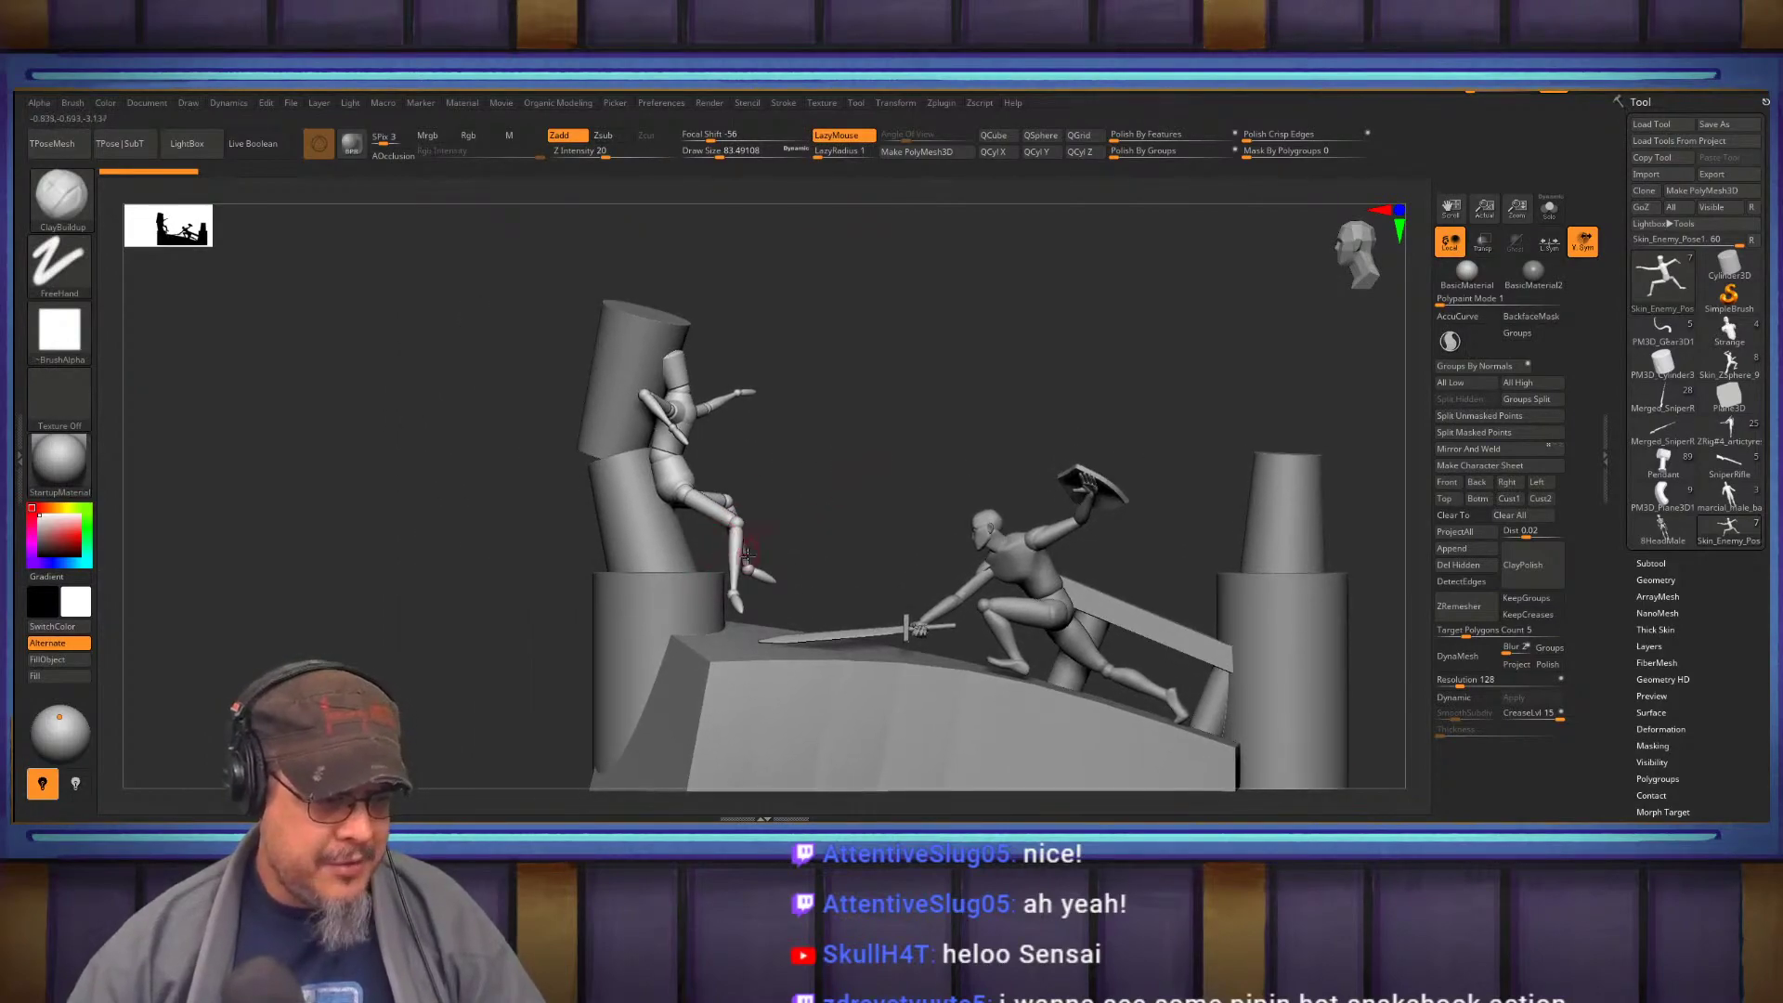
pyautogui.moveTo(901, 494); pyautogui.dragTo(936, 362)
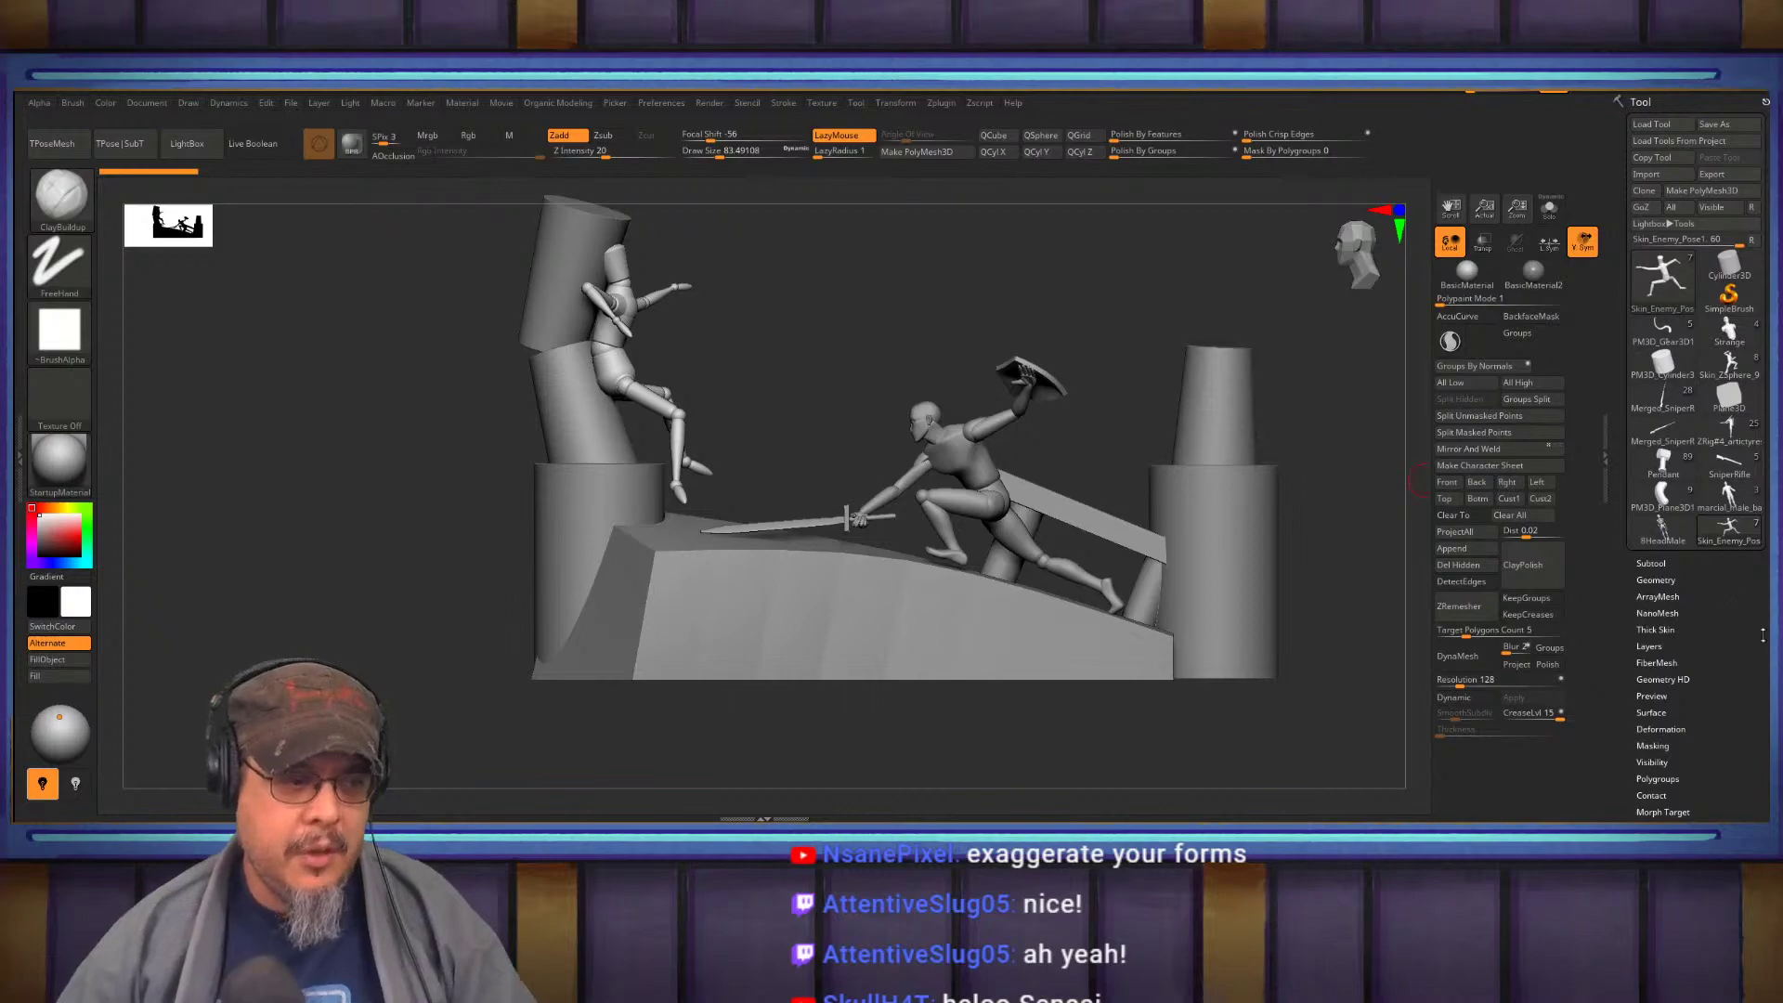
pyautogui.moveTo(847, 302); pyautogui.dragTo(836, 326)
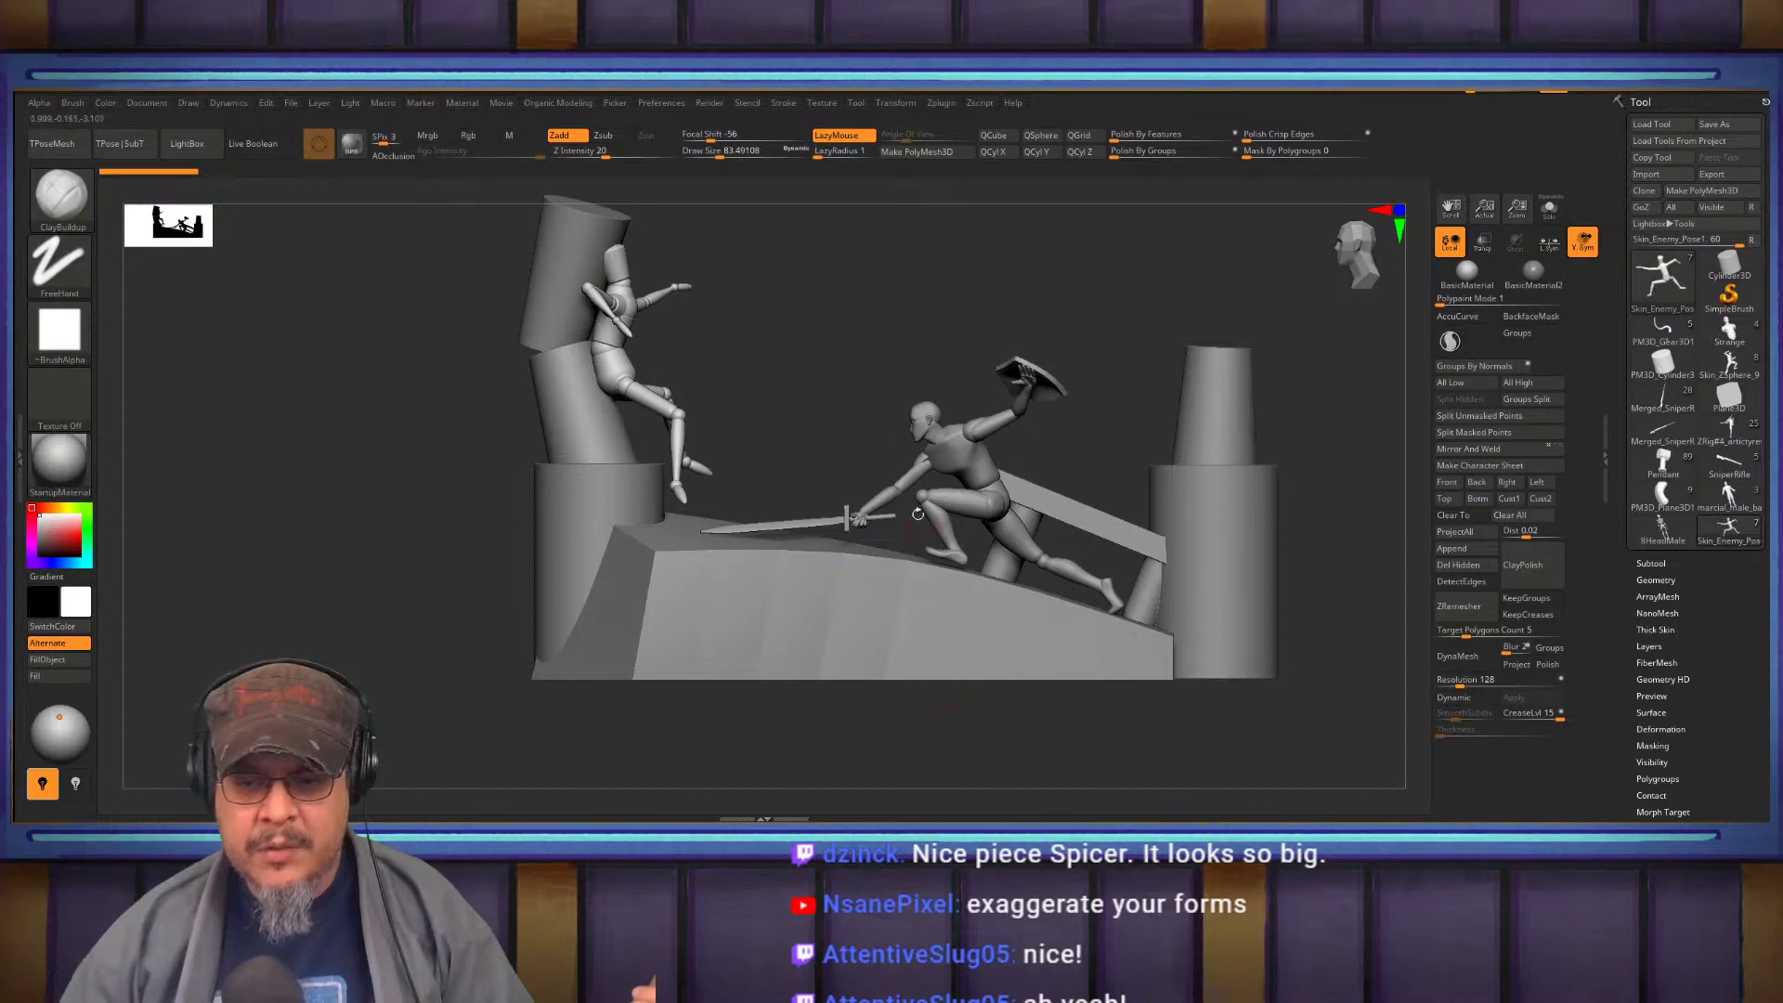
pyautogui.moveTo(879, 344); pyautogui.dragTo(871, 397)
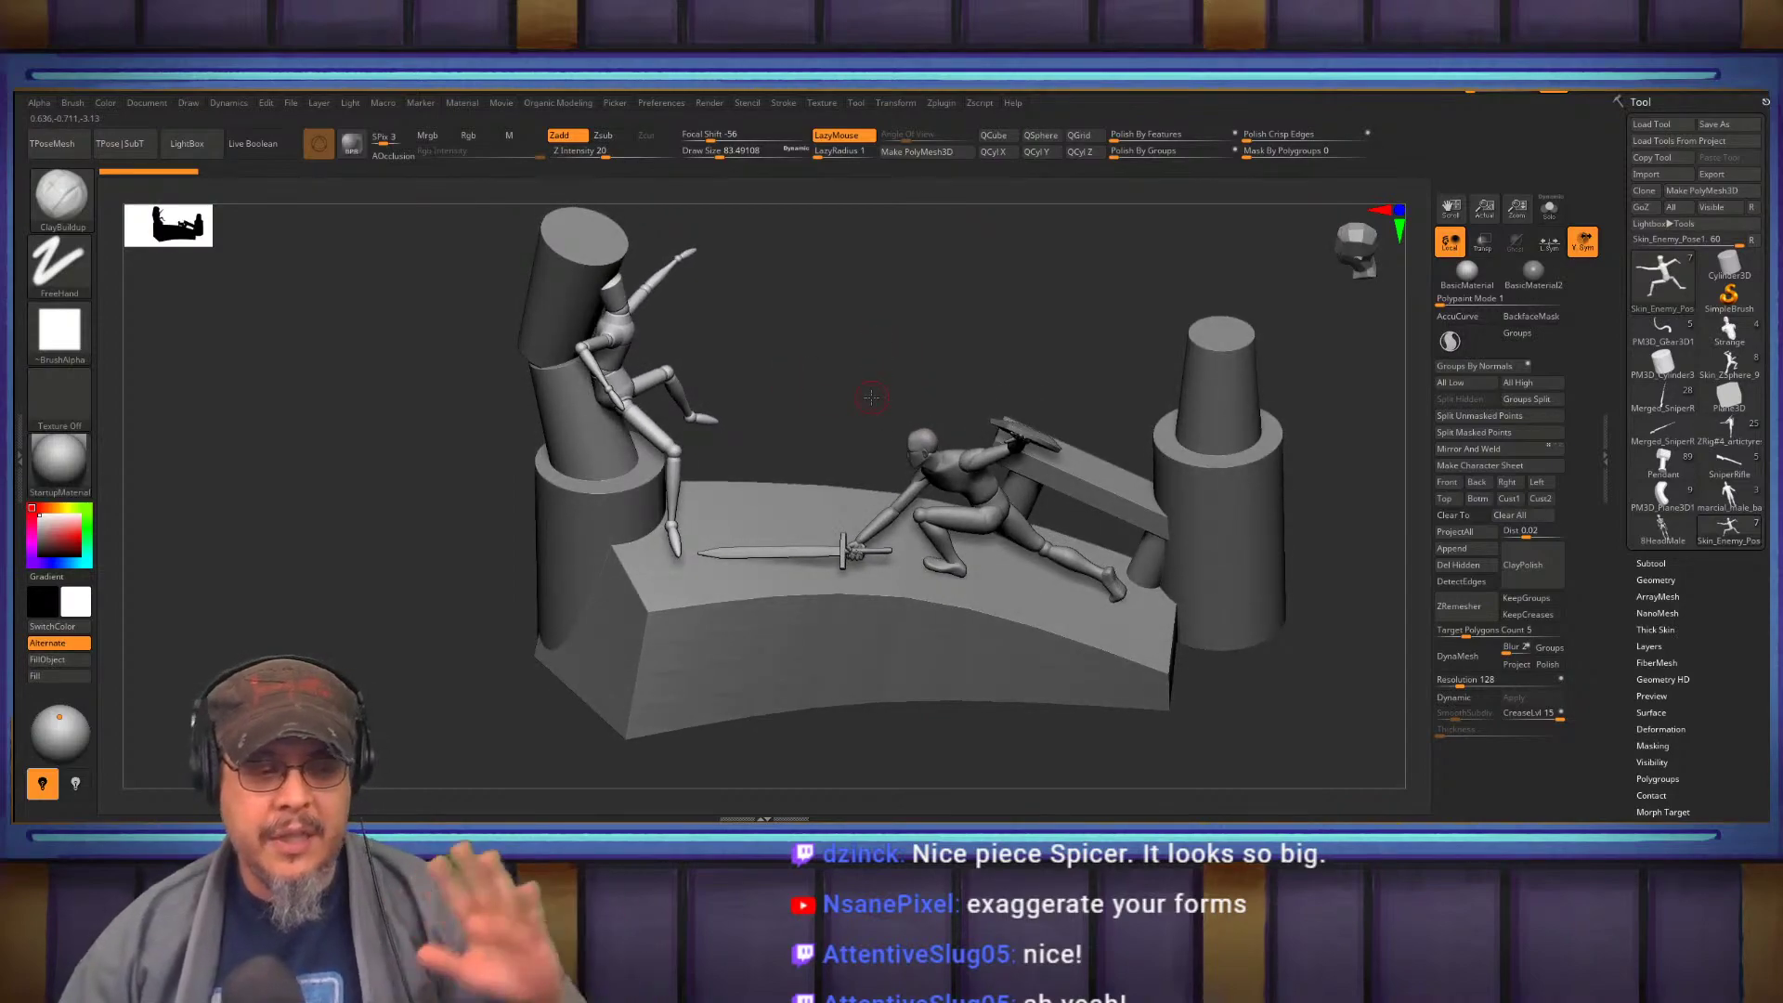
pyautogui.moveTo(872, 398)
pyautogui.mouseDown()
pyautogui.moveTo(871, 322)
pyautogui.moveTo(864, 371)
pyautogui.mouseUp()
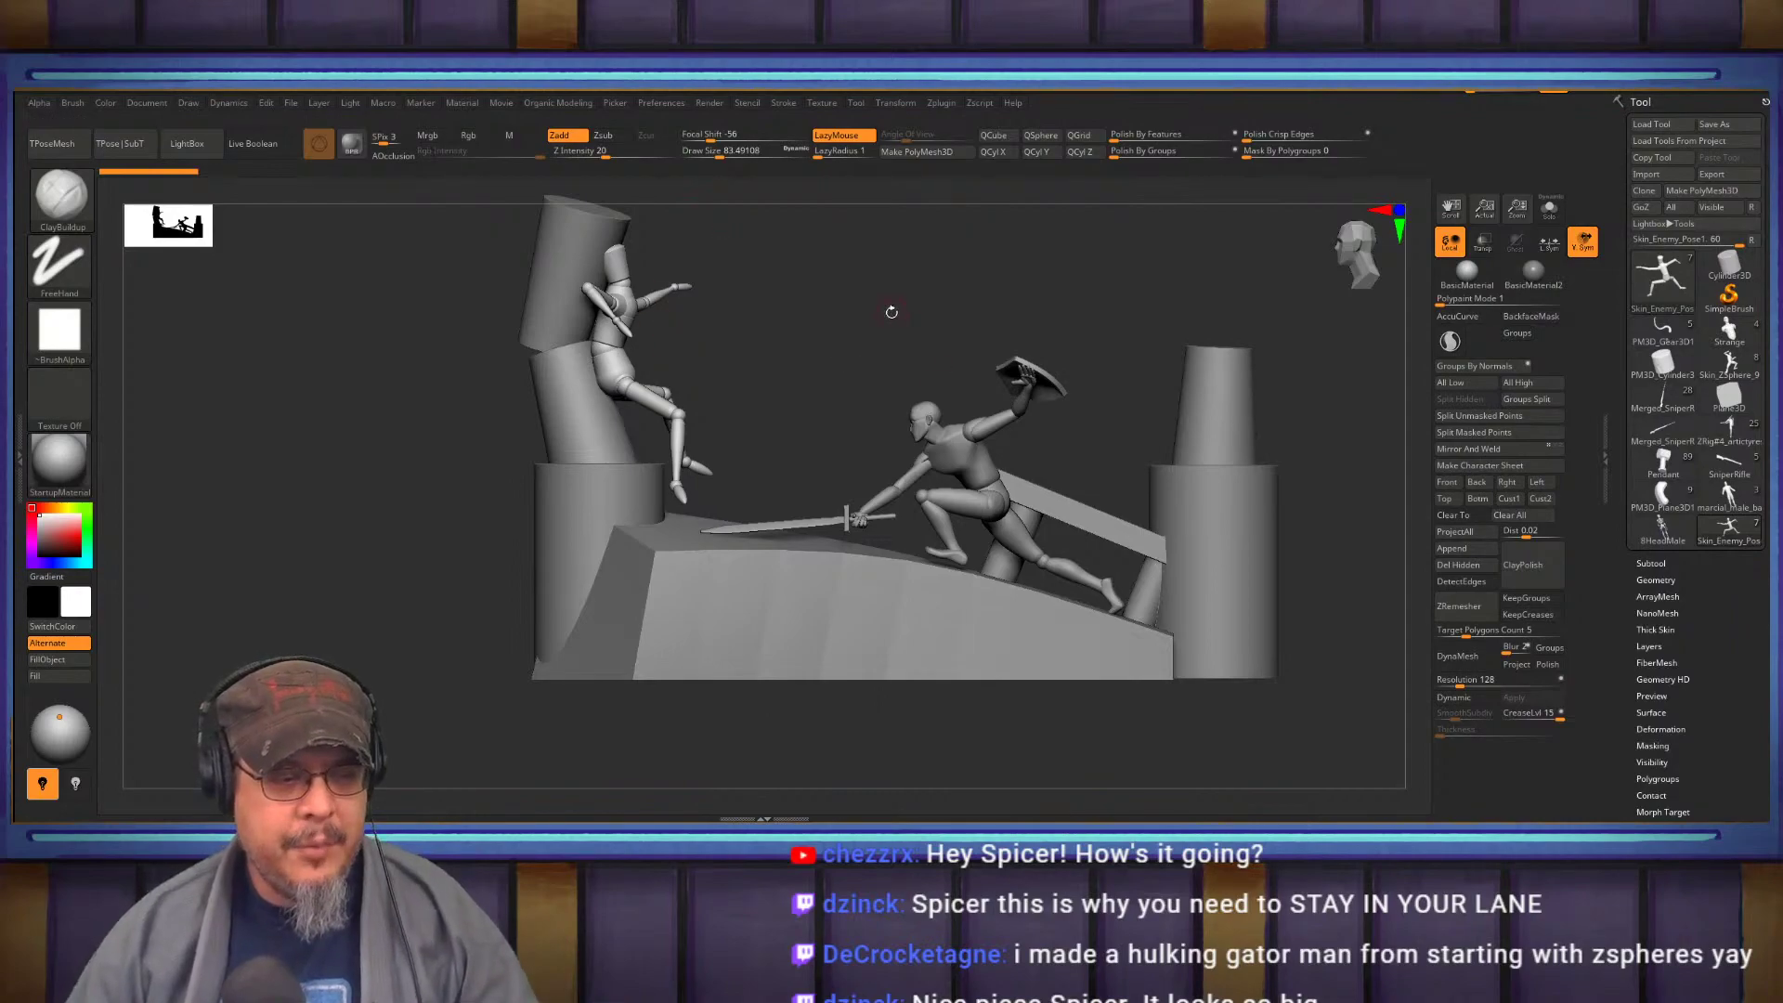
pyautogui.keyDown('alt'); pyautogui.moveTo(812, 295); pyautogui.dragTo(847, 372); pyautogui.keyUp('alt')
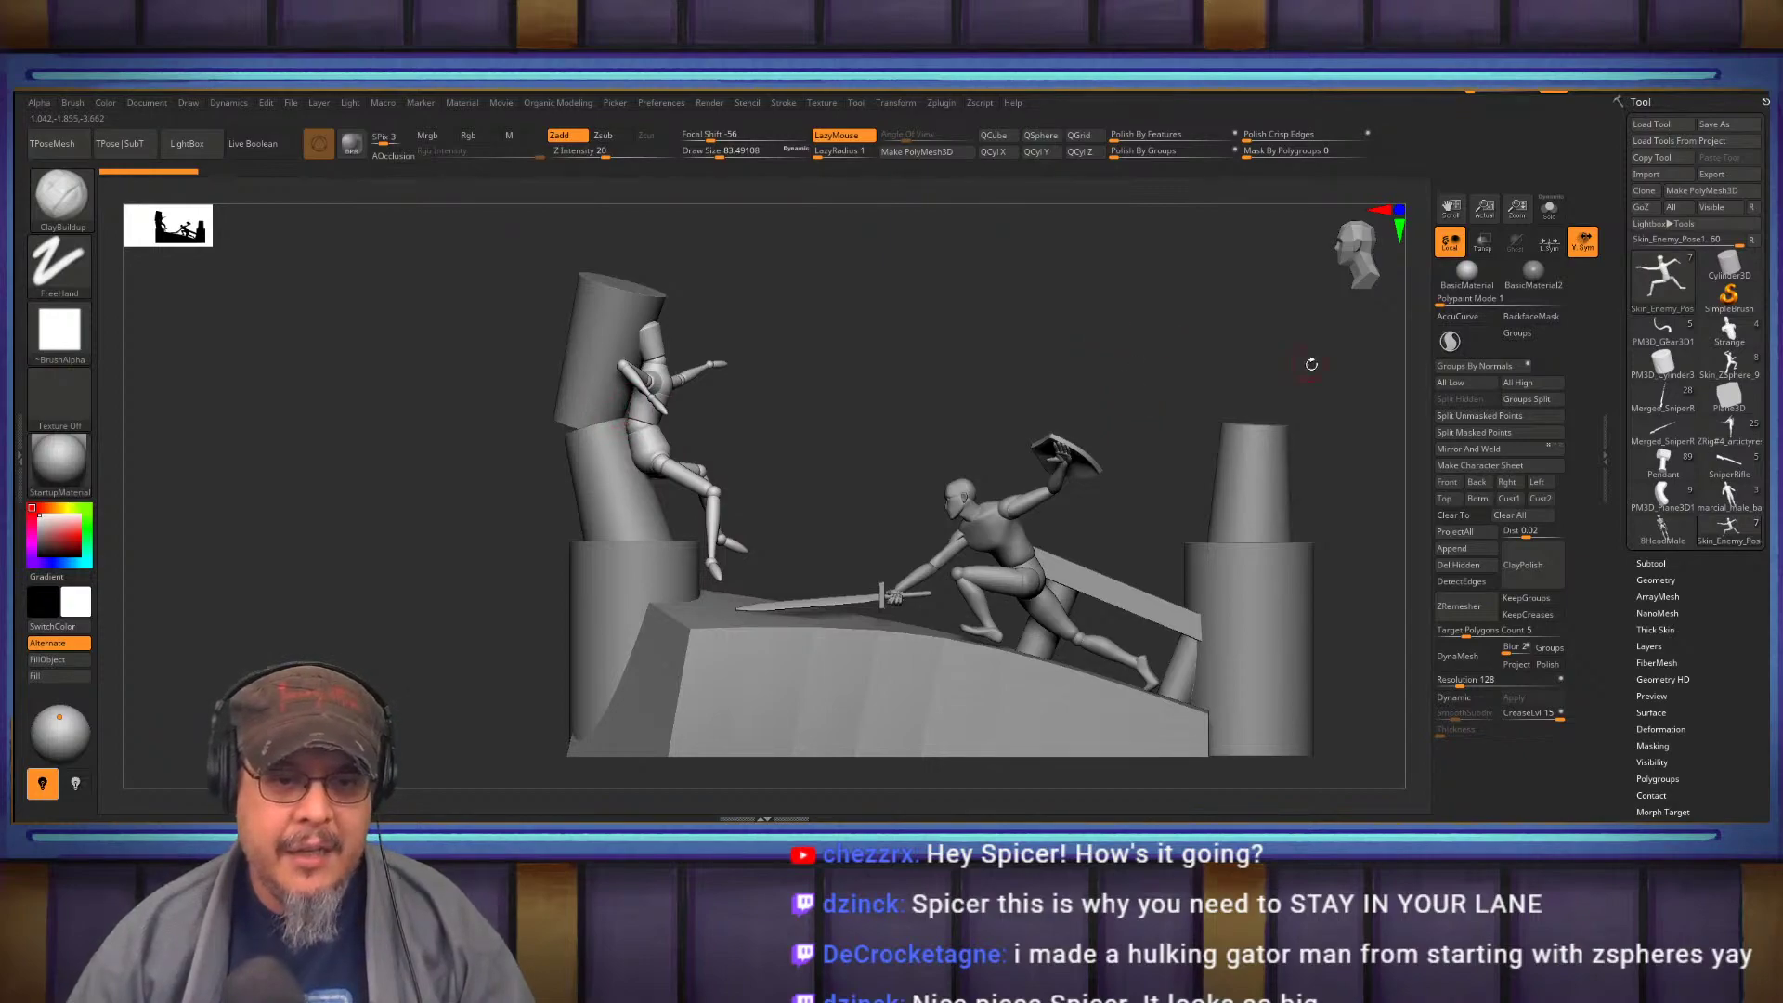
# Switch to the loaded Skin_ZSphere_9 tool containing the serpent and warrior scene
pyautogui.moveTo(1730, 364)
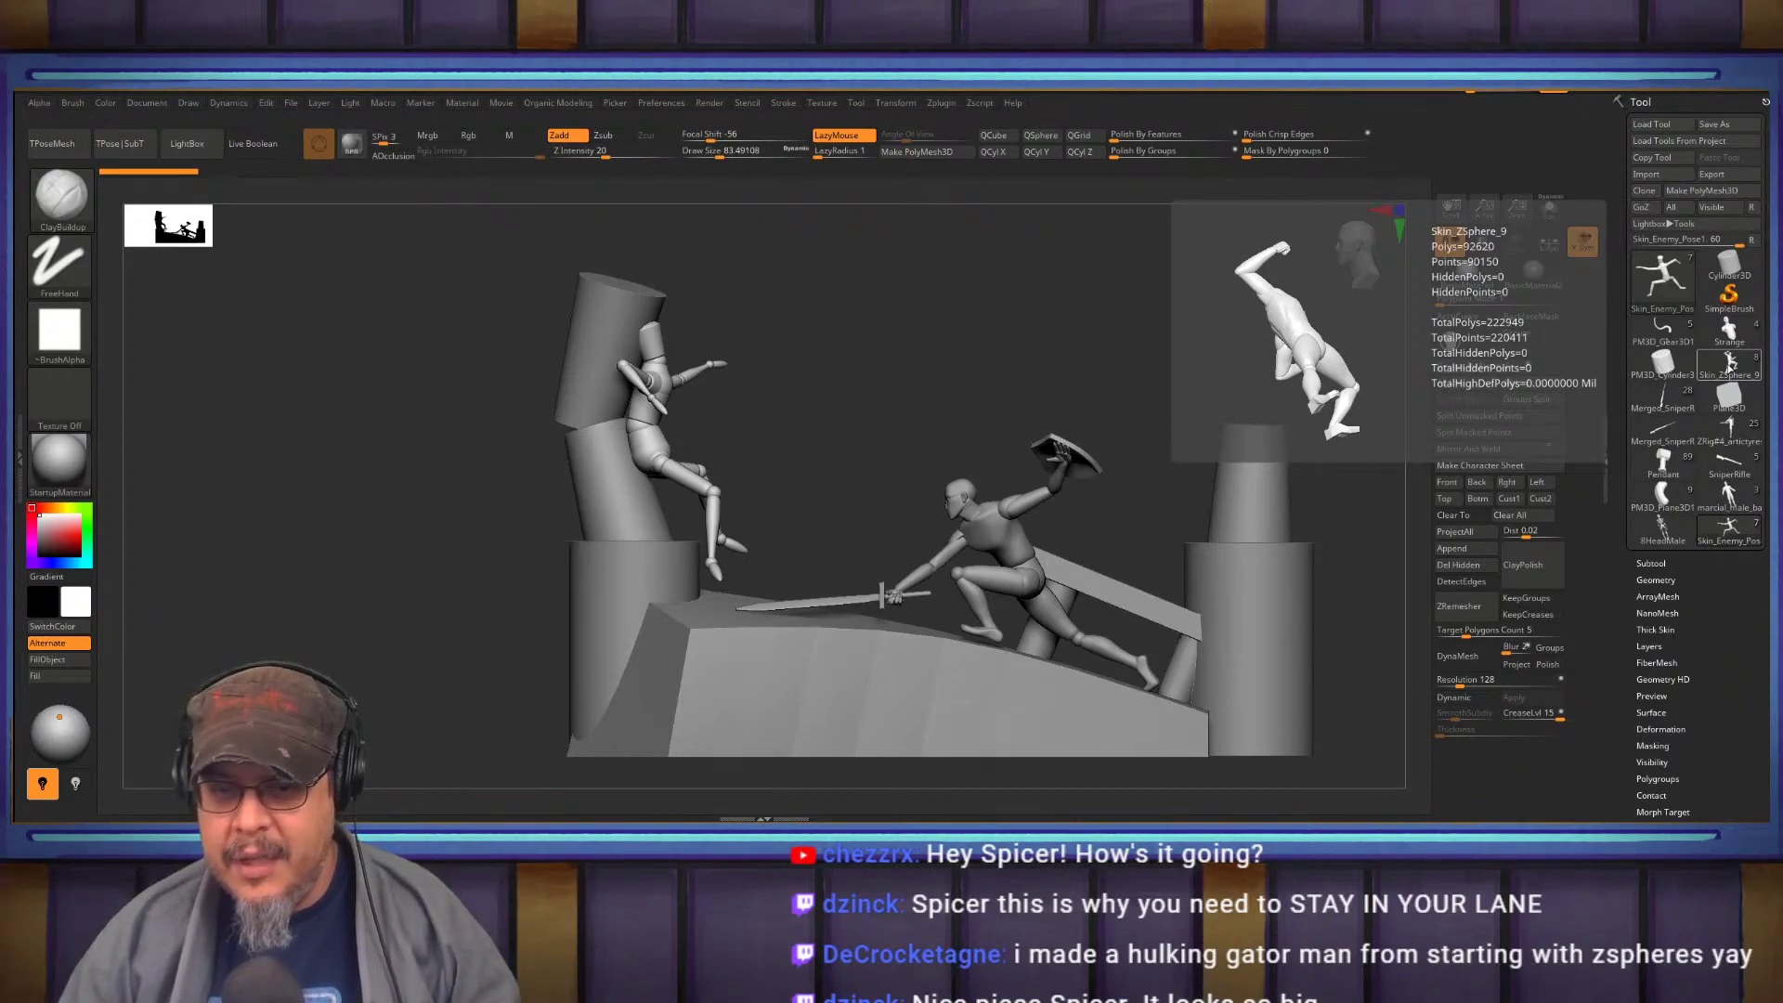
pyautogui.click(1729, 365)
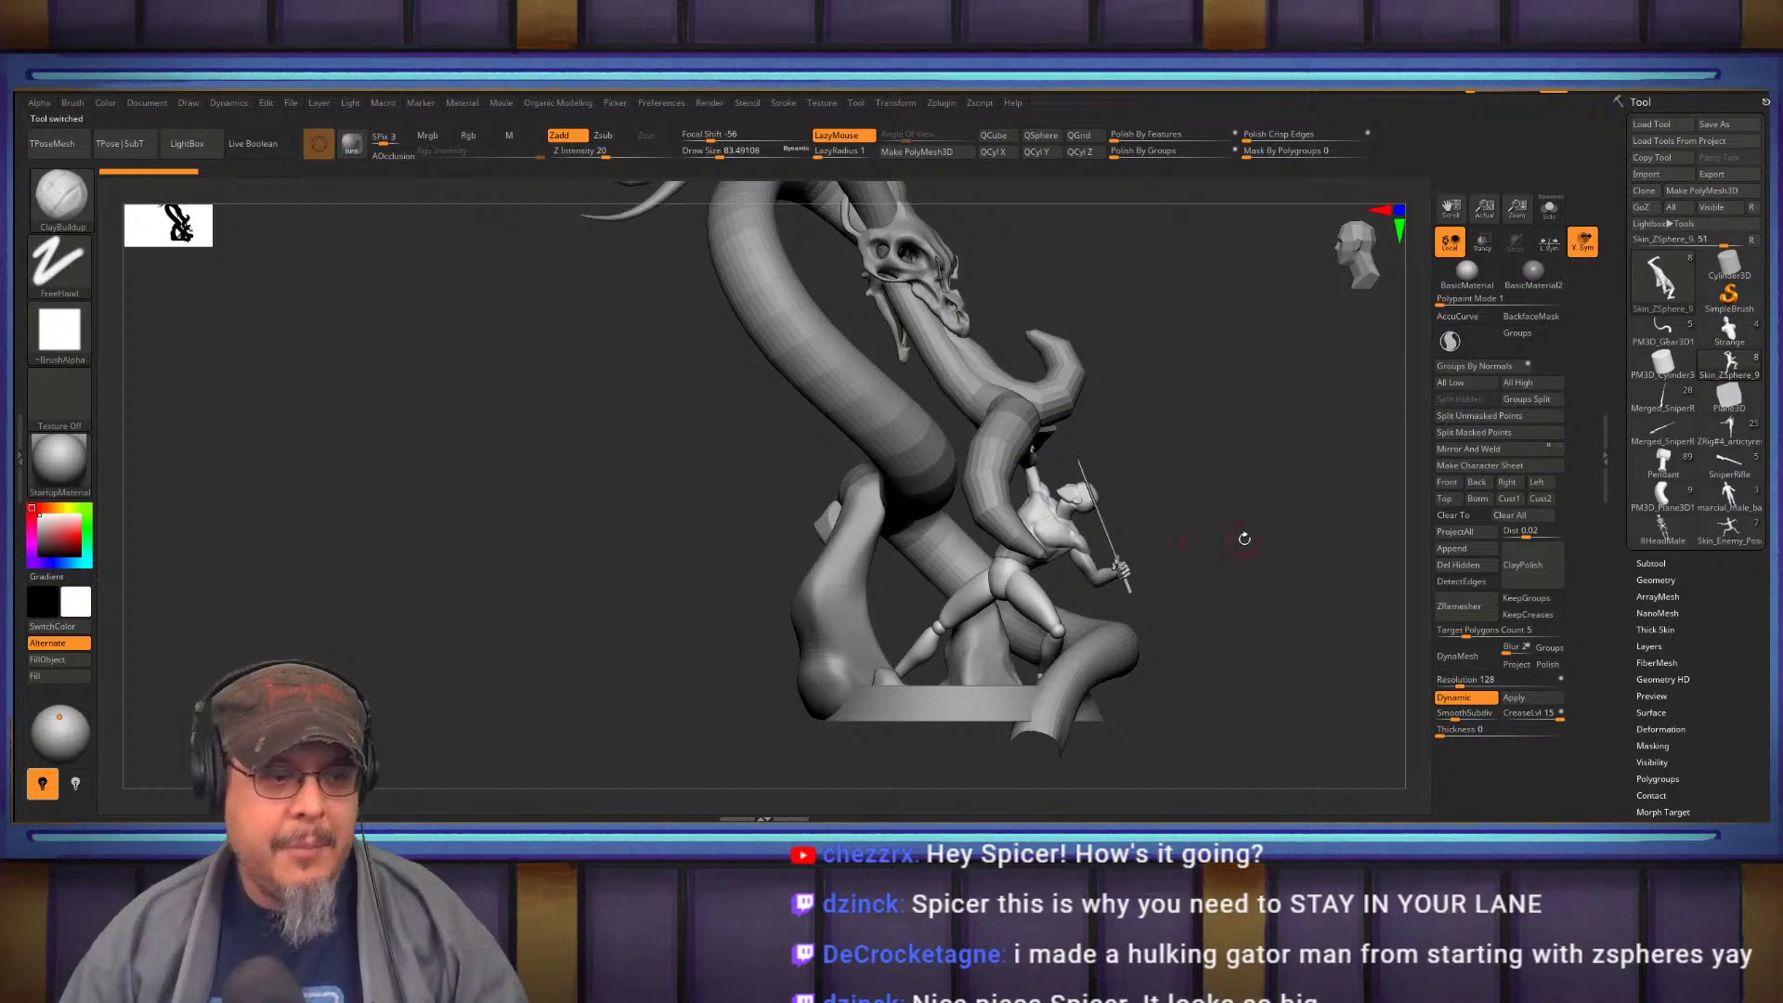
pyautogui.moveTo(1225, 542)
pyautogui.mouseDown()
pyautogui.moveTo(1279, 425)
pyautogui.moveTo(1214, 493)
pyautogui.moveTo(1177, 579)
pyautogui.moveTo(1245, 489)
pyautogui.moveTo(1128, 497)
pyautogui.moveTo(1193, 545)
pyautogui.moveTo(1201, 513)
pyautogui.moveTo(1151, 518)
pyautogui.moveTo(1198, 510)
pyautogui.moveTo(1181, 510)
pyautogui.moveTo(1218, 551)
pyautogui.mouseUp()
pyautogui.keyDown('alt'); pyautogui.moveTo(1191, 447); pyautogui.dragTo(1203, 511); pyautogui.keyUp('alt')
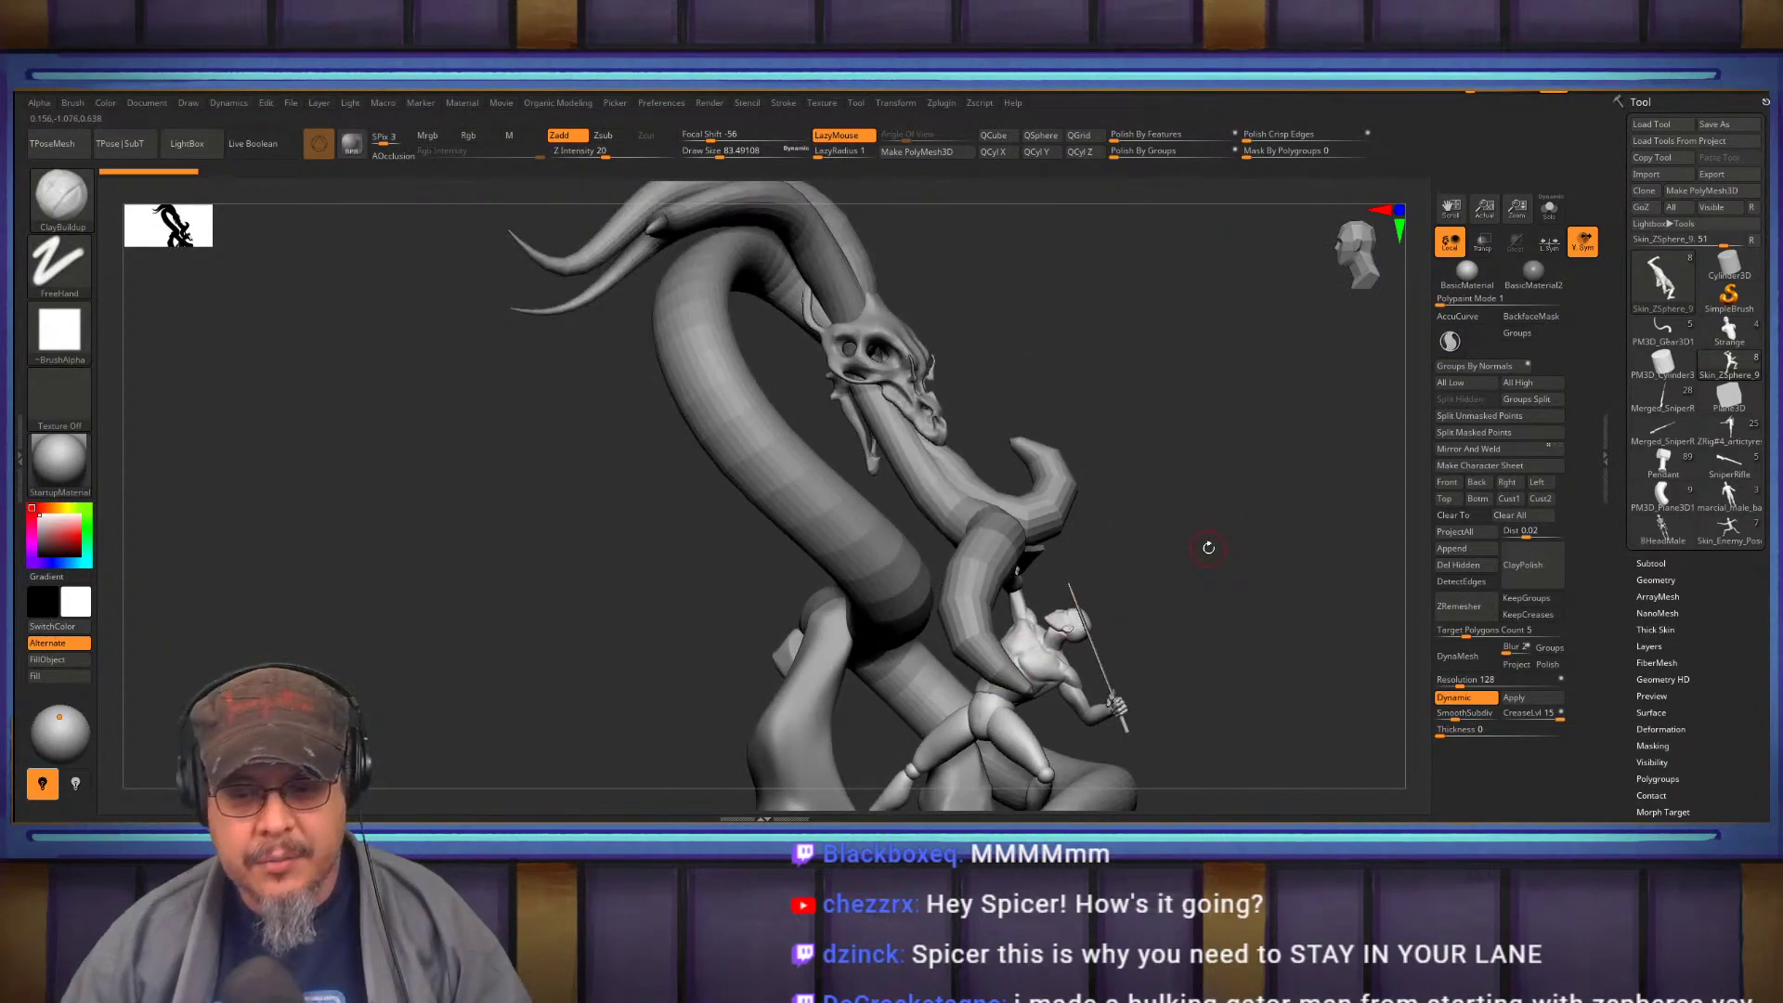
pyautogui.moveTo(1205, 549)
pyautogui.mouseDown()
pyautogui.moveTo(1218, 515)
pyautogui.moveTo(1241, 543)
pyautogui.mouseUp()
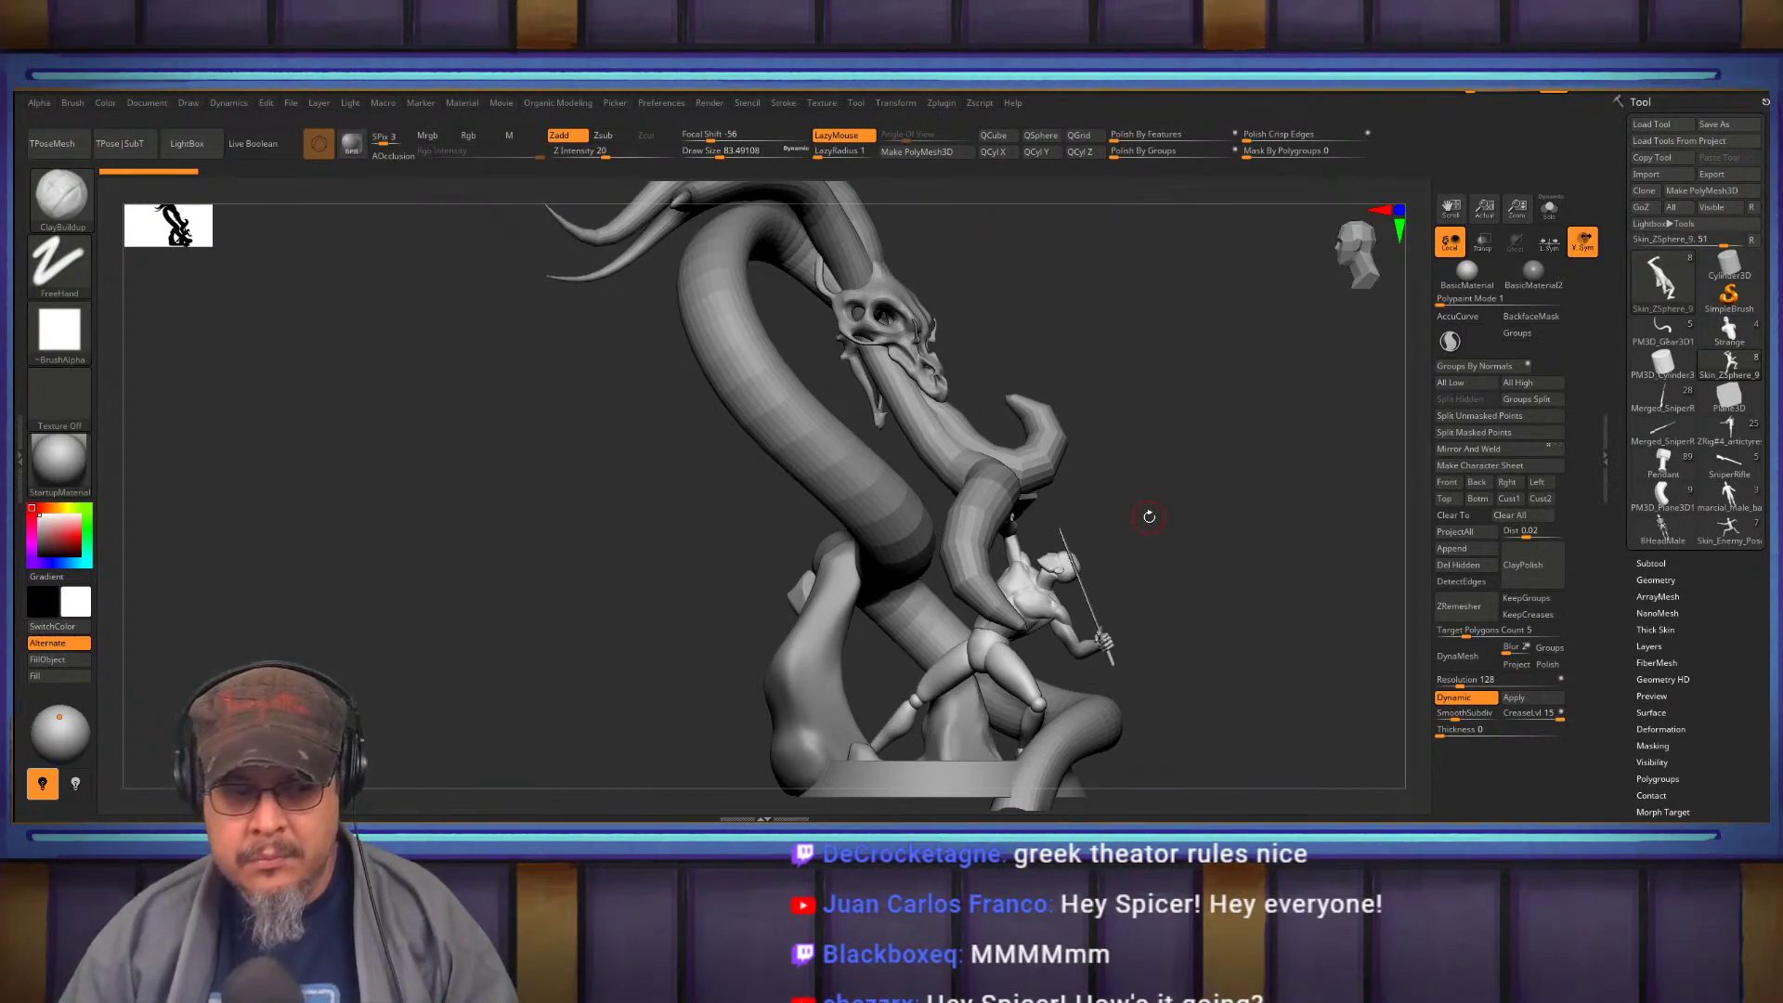
pyautogui.moveTo(1163, 520)
pyautogui.mouseDown()
pyautogui.moveTo(1172, 533)
pyautogui.moveTo(1151, 537)
pyautogui.moveTo(1275, 532)
pyautogui.moveTo(1245, 537)
pyautogui.moveTo(1281, 573)
pyautogui.moveTo(1273, 470)
pyautogui.moveTo(1288, 460)
pyautogui.moveTo(1290, 510)
pyautogui.mouseUp()
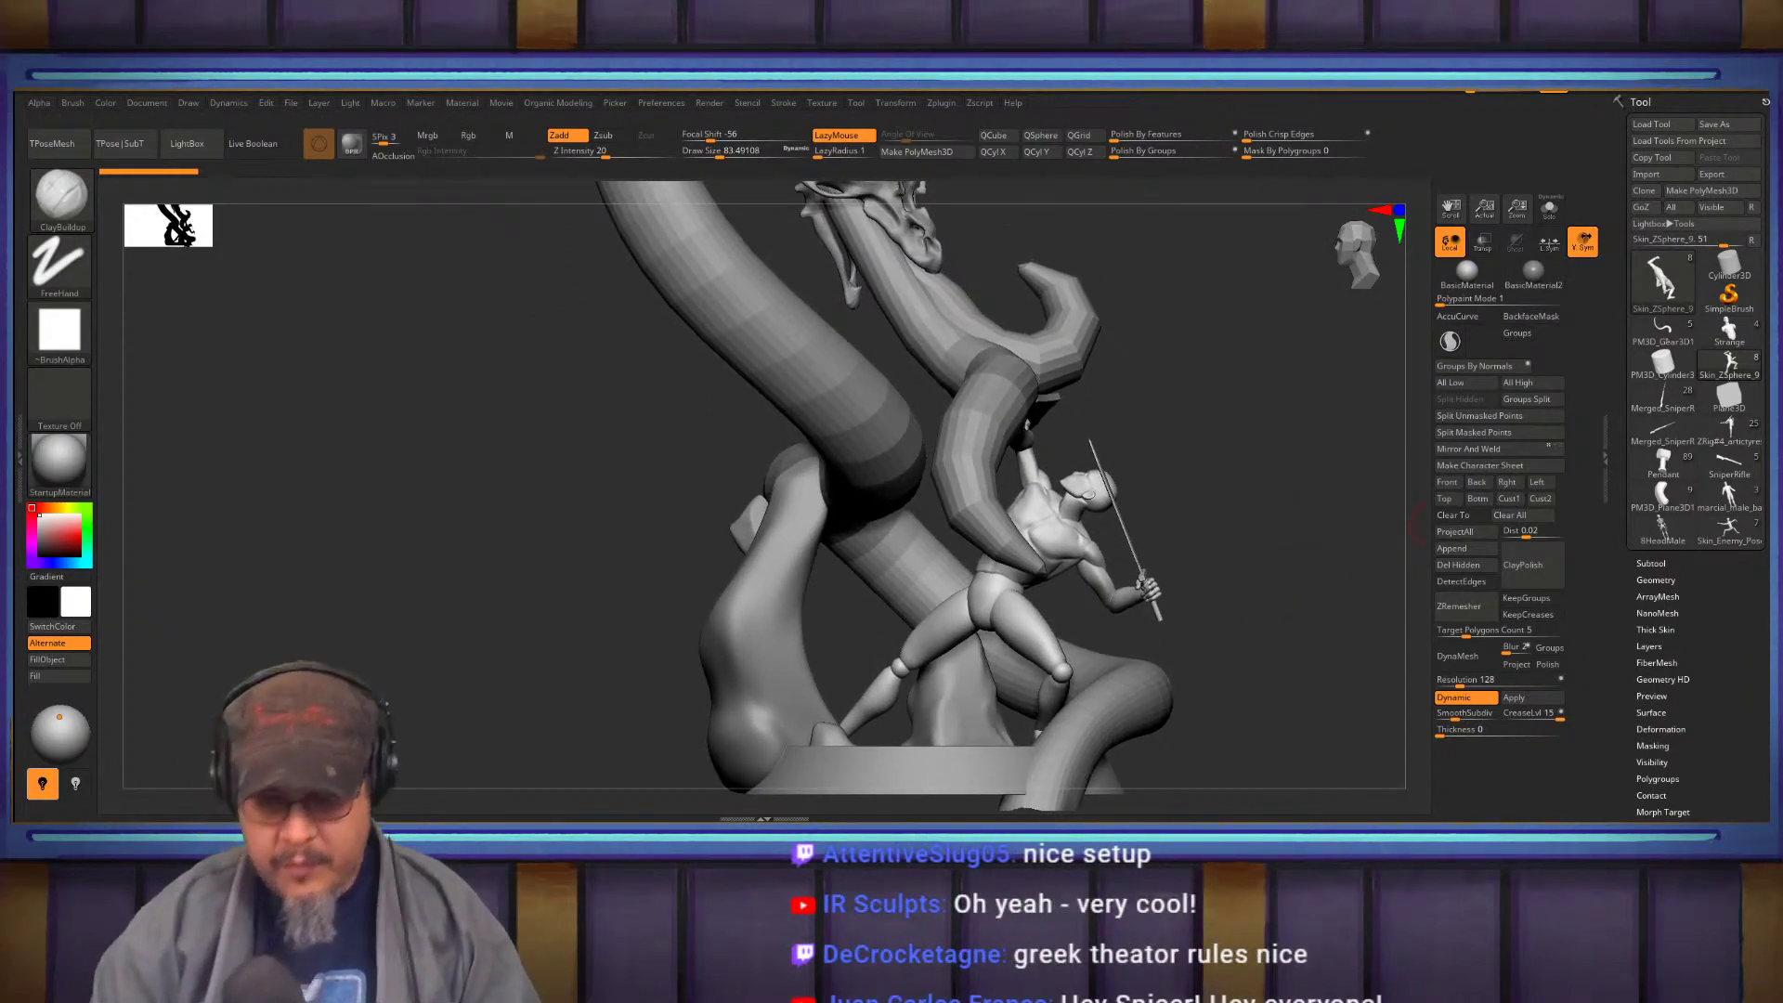
pyautogui.press('b')
pyautogui.press('m')
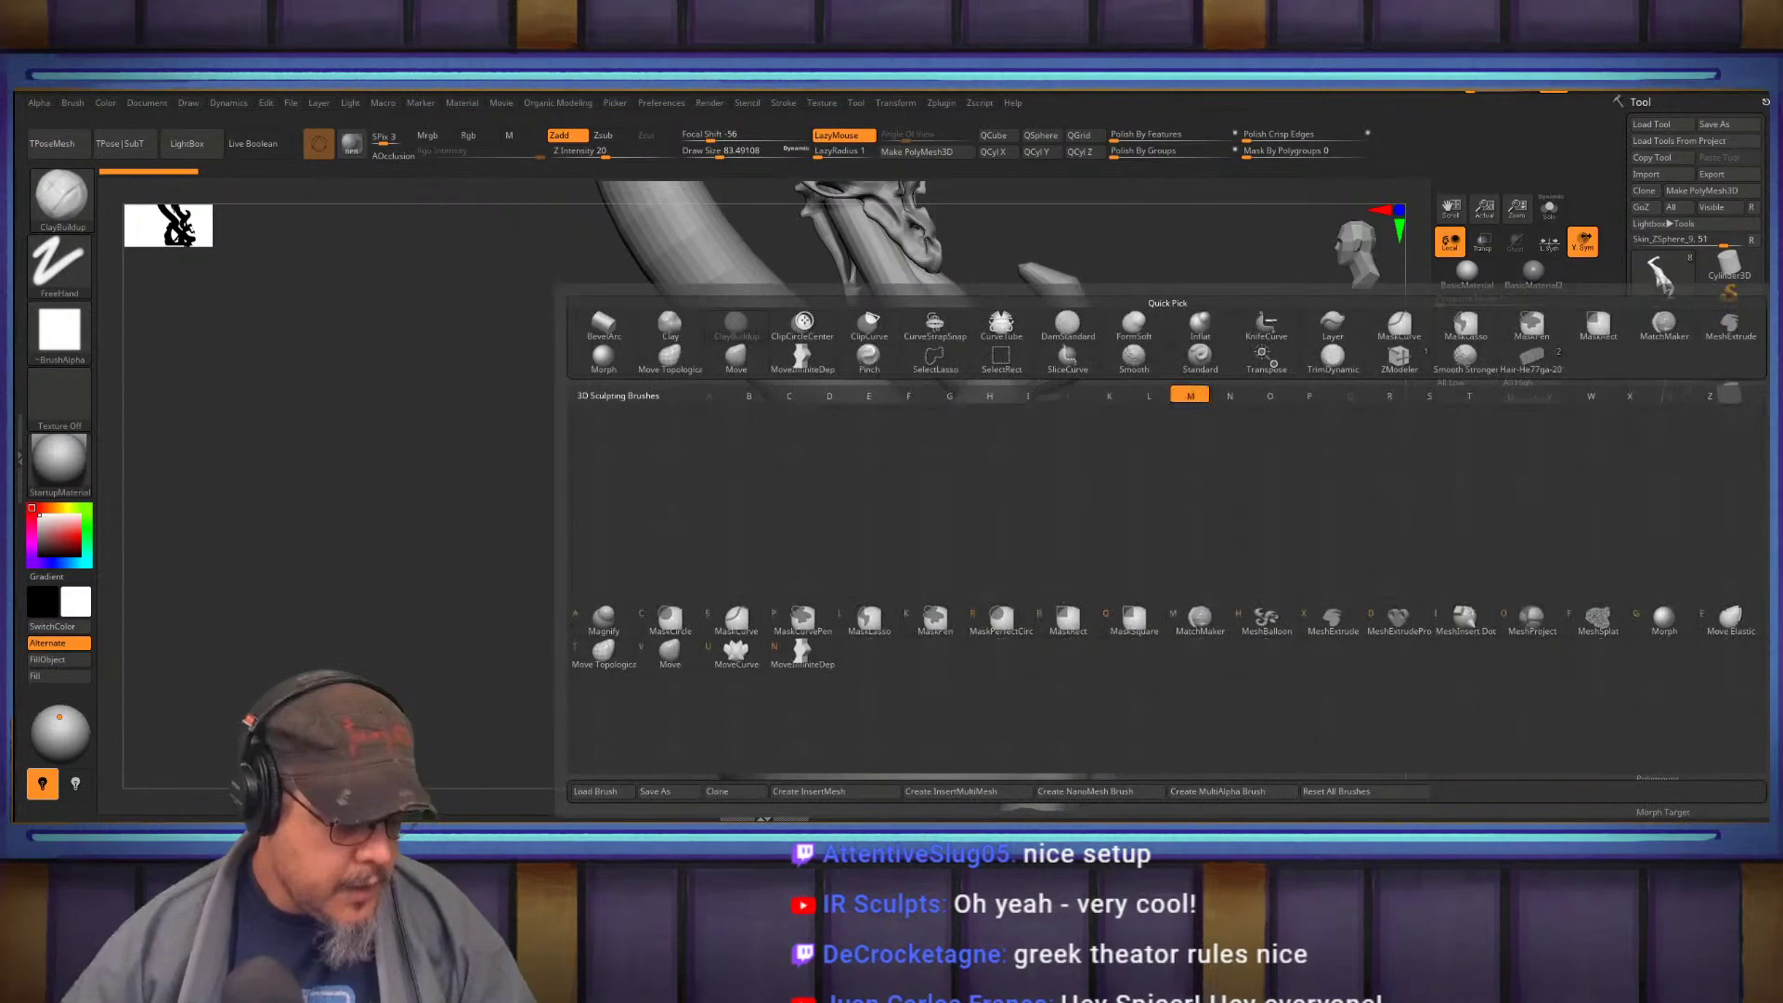
pyautogui.press('n')
pyautogui.press('s')
pyautogui.moveTo(1055, 667); pyautogui.dragTo(1085, 669)
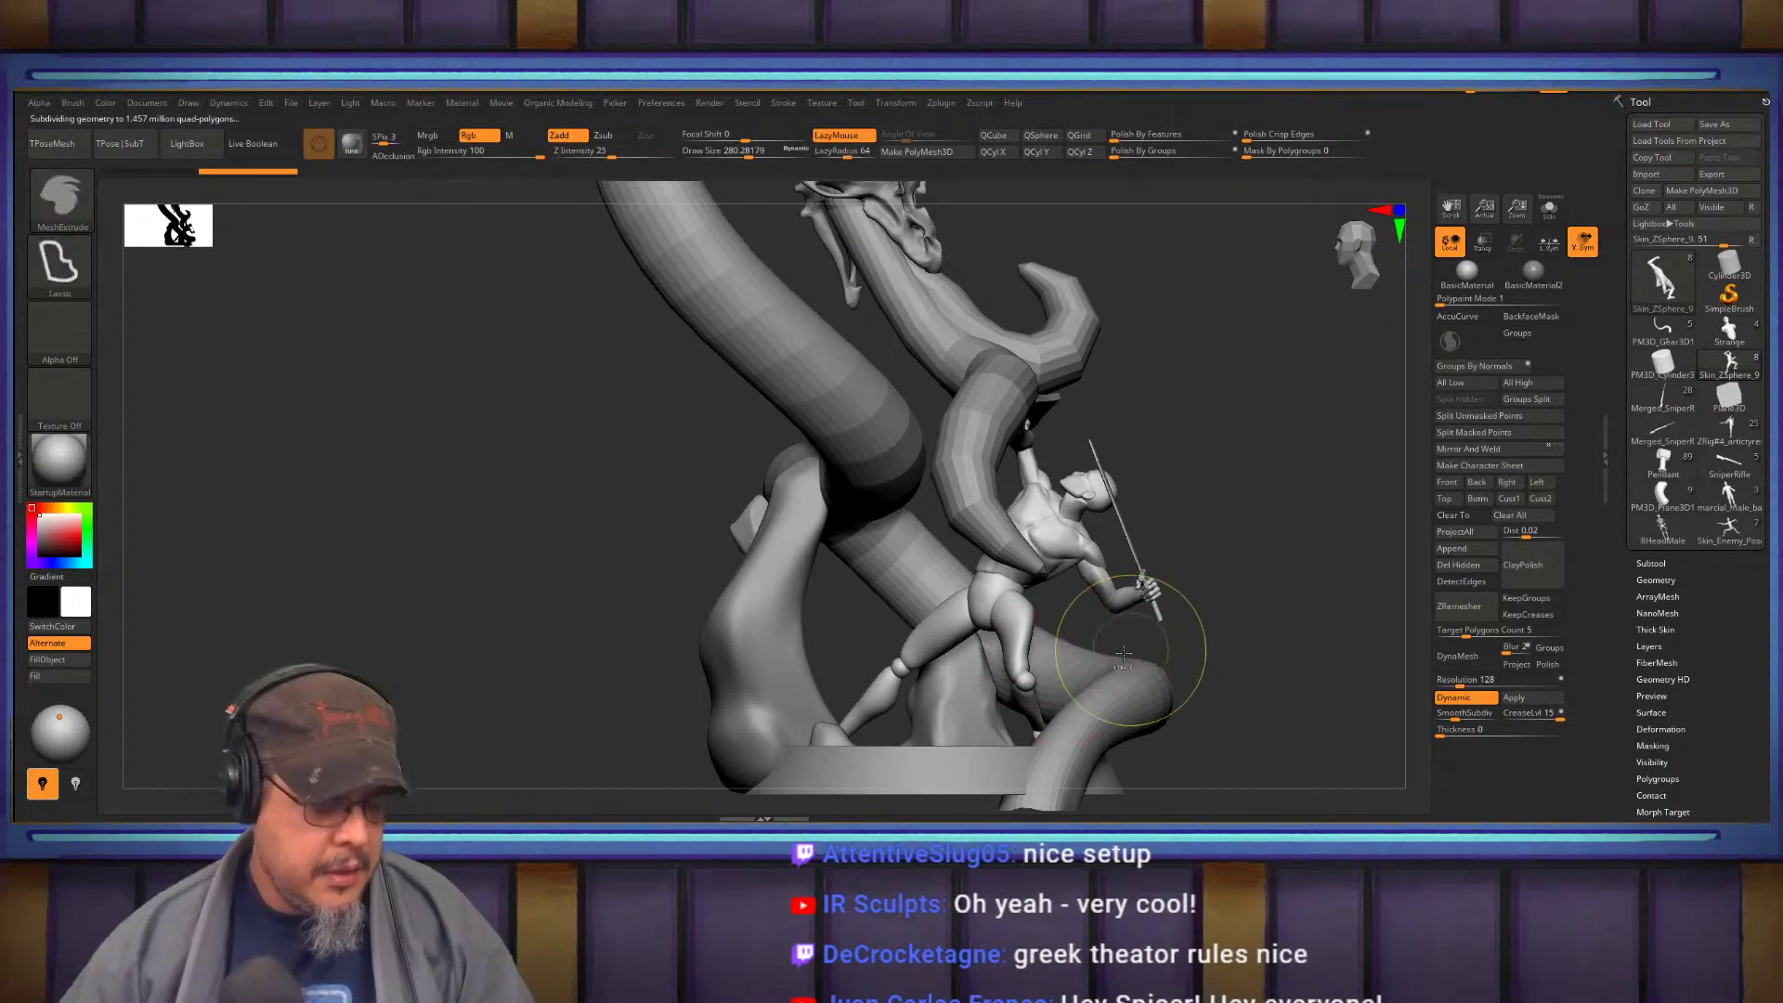
pyautogui.hotkey('ctrl', 'z')
# Choose the Move brush, turn on the polygroup wireframe display and hide all of the warrior except the front leg
pyautogui.press('b')
pyautogui.press('m')
pyautogui.press('v')
pyautogui.hotkey('shift', 'f')
pyautogui.moveTo(1246, 598); pyautogui.dragTo(1226, 676)
pyautogui.keyDown('ctrl'); pyautogui.keyDown('shift'); pyautogui.moveTo(1179, 752); pyautogui.dragTo(1013, 630); pyautogui.keyUp('shift'); pyautogui.keyUp('ctrl')
pyautogui.moveTo(1233, 655)
pyautogui.mouseDown()
pyautogui.moveTo(1264, 571)
pyautogui.moveTo(1254, 594)
pyautogui.mouseUp()
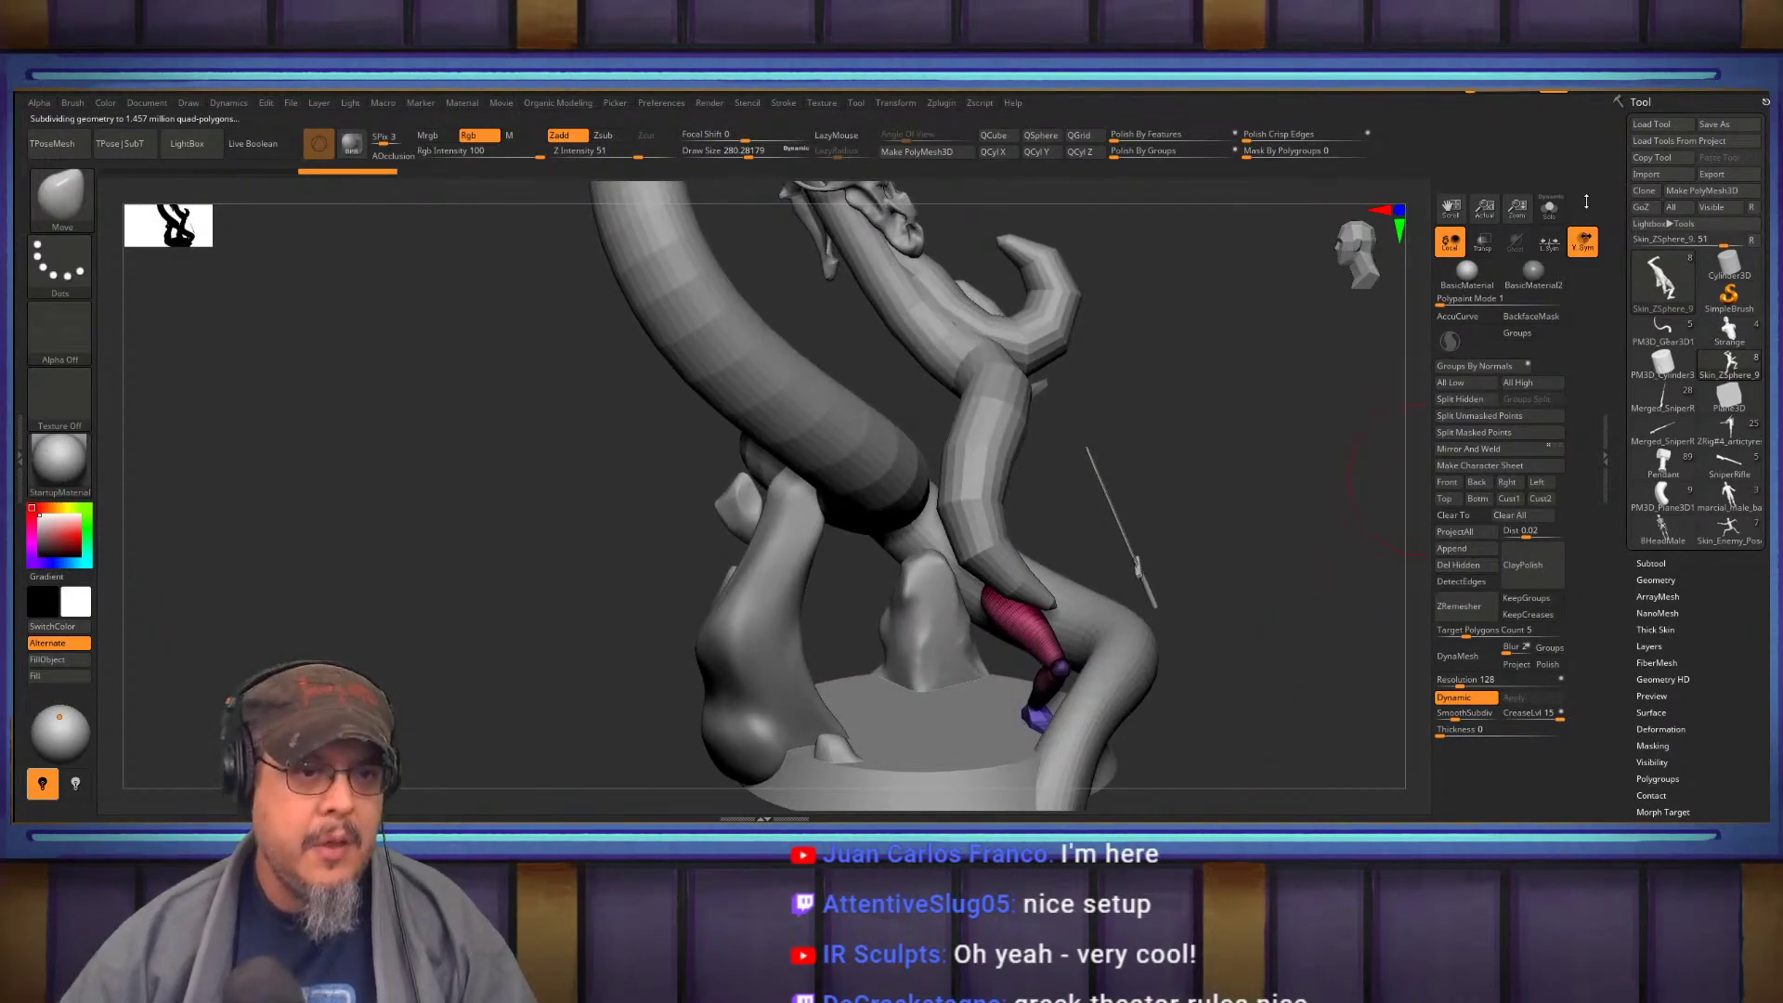
# Isolate the front leg, place the transform gizmo at its hip end and restore the full figure and scene
pyautogui.click(1548, 210)
pyautogui.moveTo(1299, 510); pyautogui.dragTo(1302, 627)
pyautogui.moveTo(1126, 529)
pyautogui.keyDown('alt'); pyautogui.mouseDown()
pyautogui.moveTo(1186, 538)
pyautogui.moveTo(1190, 502)
pyautogui.moveTo(1245, 568)
pyautogui.mouseUp(); pyautogui.keyUp('alt')
pyautogui.press('w')
pyautogui.keyDown('alt'); pyautogui.click(1034, 602); pyautogui.keyUp('alt')
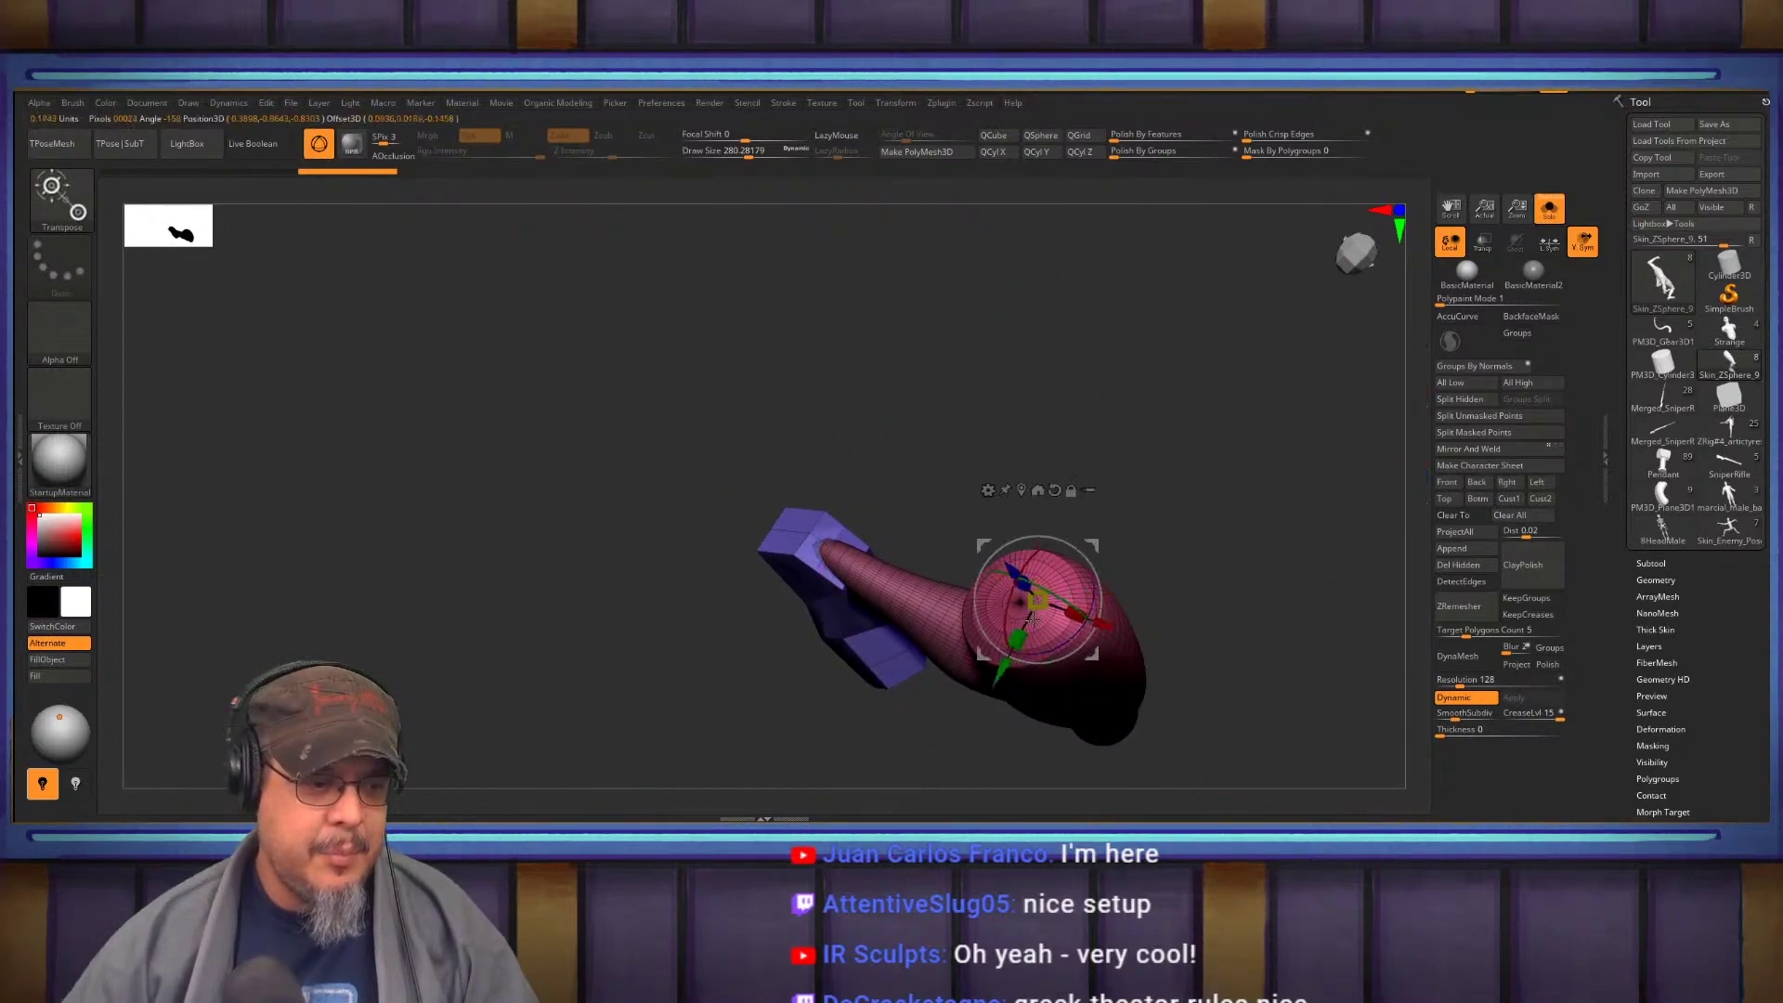
pyautogui.moveTo(1199, 502); pyautogui.dragTo(1258, 430)
pyautogui.keyDown('alt'); pyautogui.moveTo(1284, 532); pyautogui.dragTo(1278, 459); pyautogui.keyUp('alt')
pyautogui.click(1550, 210)
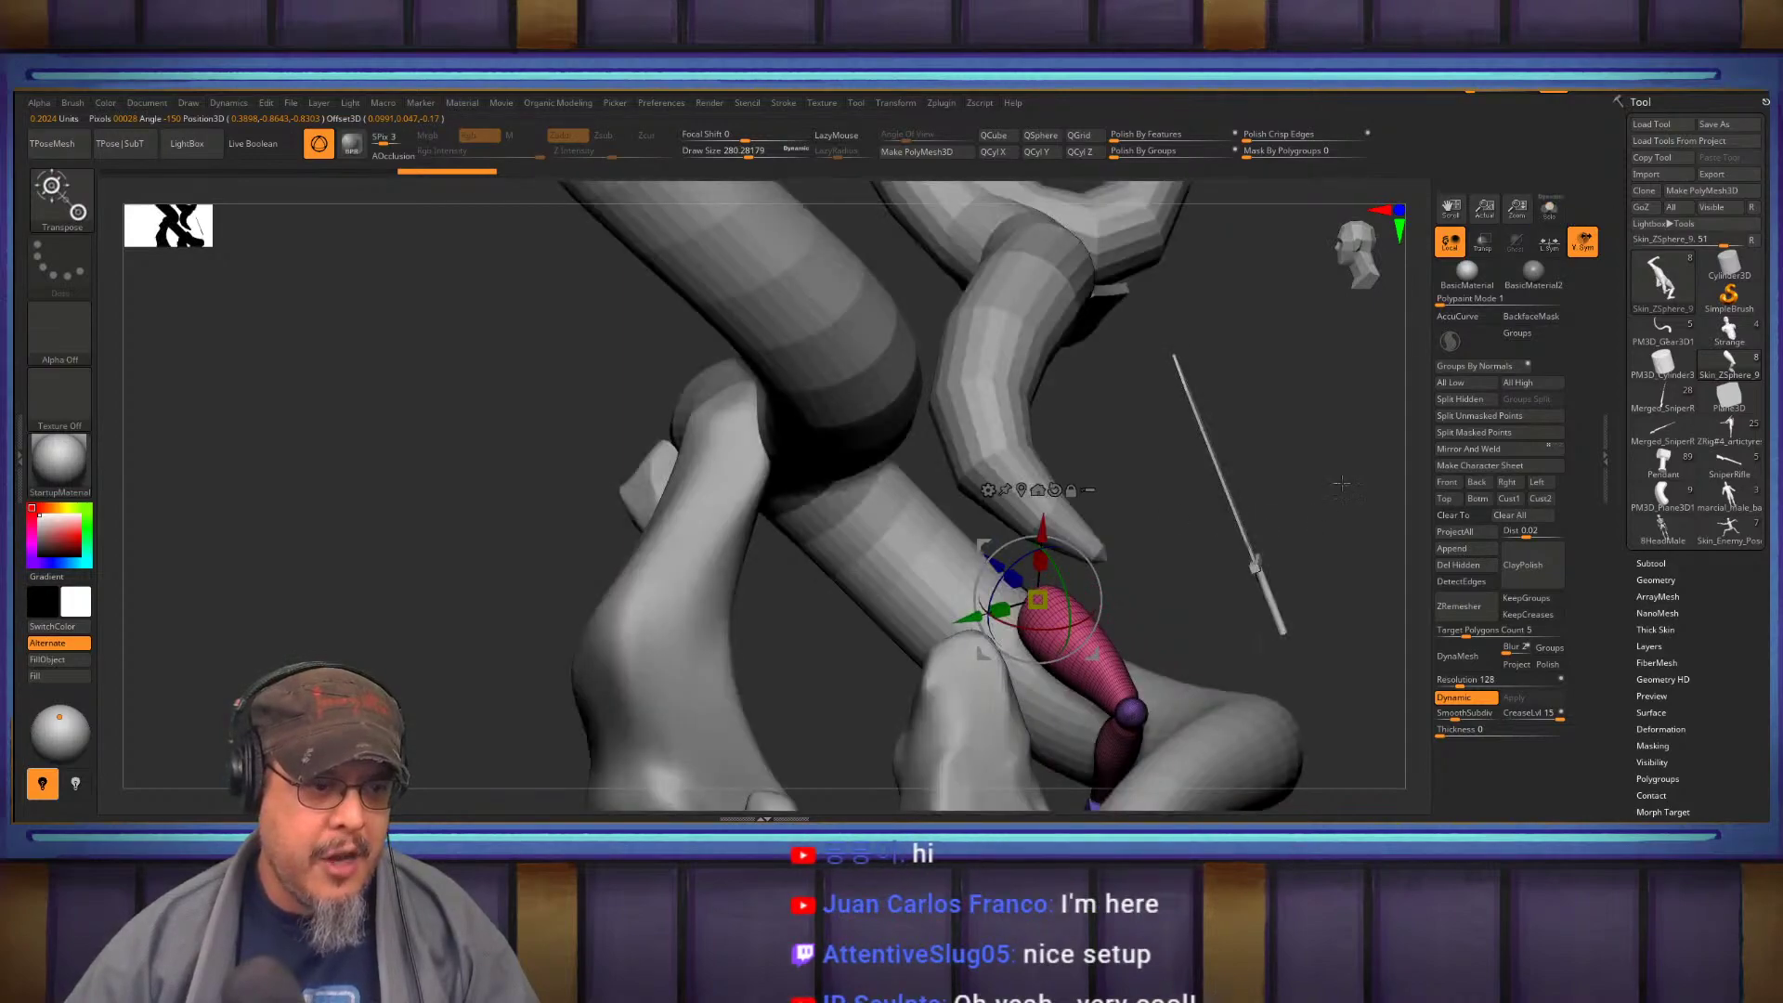
pyautogui.press('q')
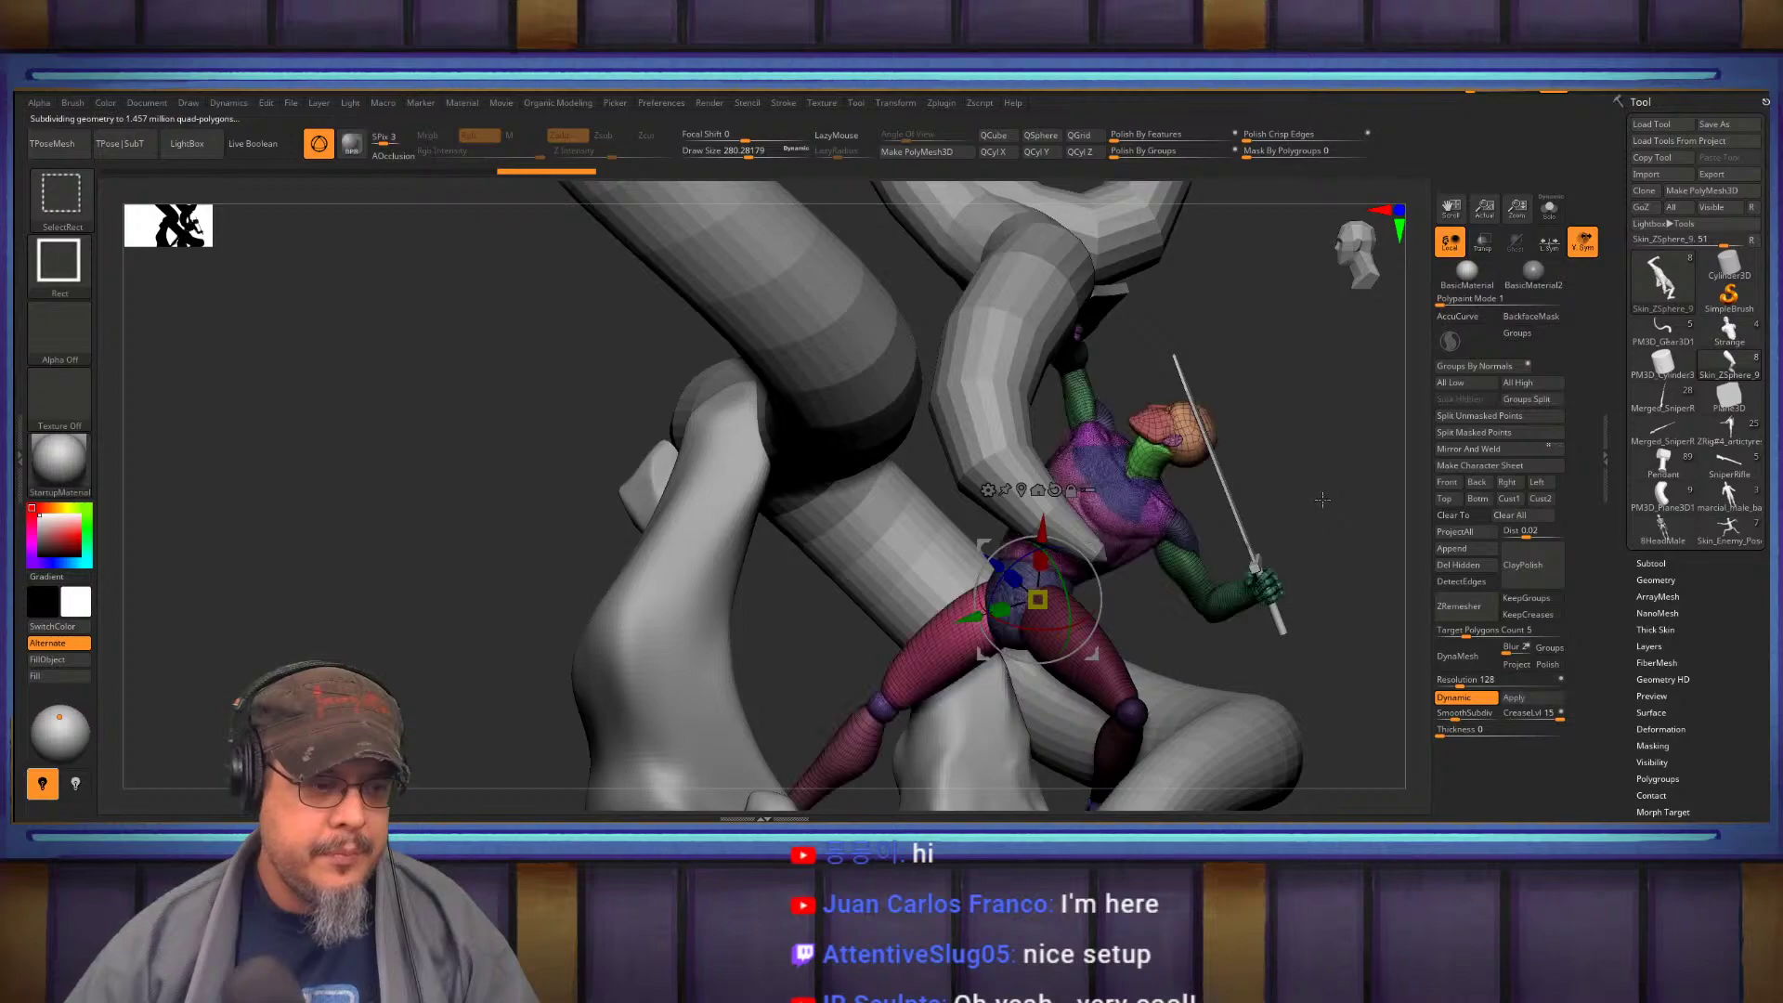
# With the rest of the warrior masked, rotate the front leg about the hip from several angles to adjust its stance
pyautogui.press('w')
pyautogui.moveTo(1043, 627); pyautogui.dragTo(981, 619)
pyautogui.moveTo(1067, 563); pyautogui.dragTo(1079, 634)
pyautogui.press('q')
pyautogui.moveTo(1322, 517)
pyautogui.keyDown('alt'); pyautogui.mouseDown()
pyautogui.moveTo(1258, 509)
pyautogui.moveTo(1209, 473)
pyautogui.moveTo(1282, 527)
pyautogui.moveTo(1198, 511)
pyautogui.mouseUp(); pyautogui.keyUp('alt')
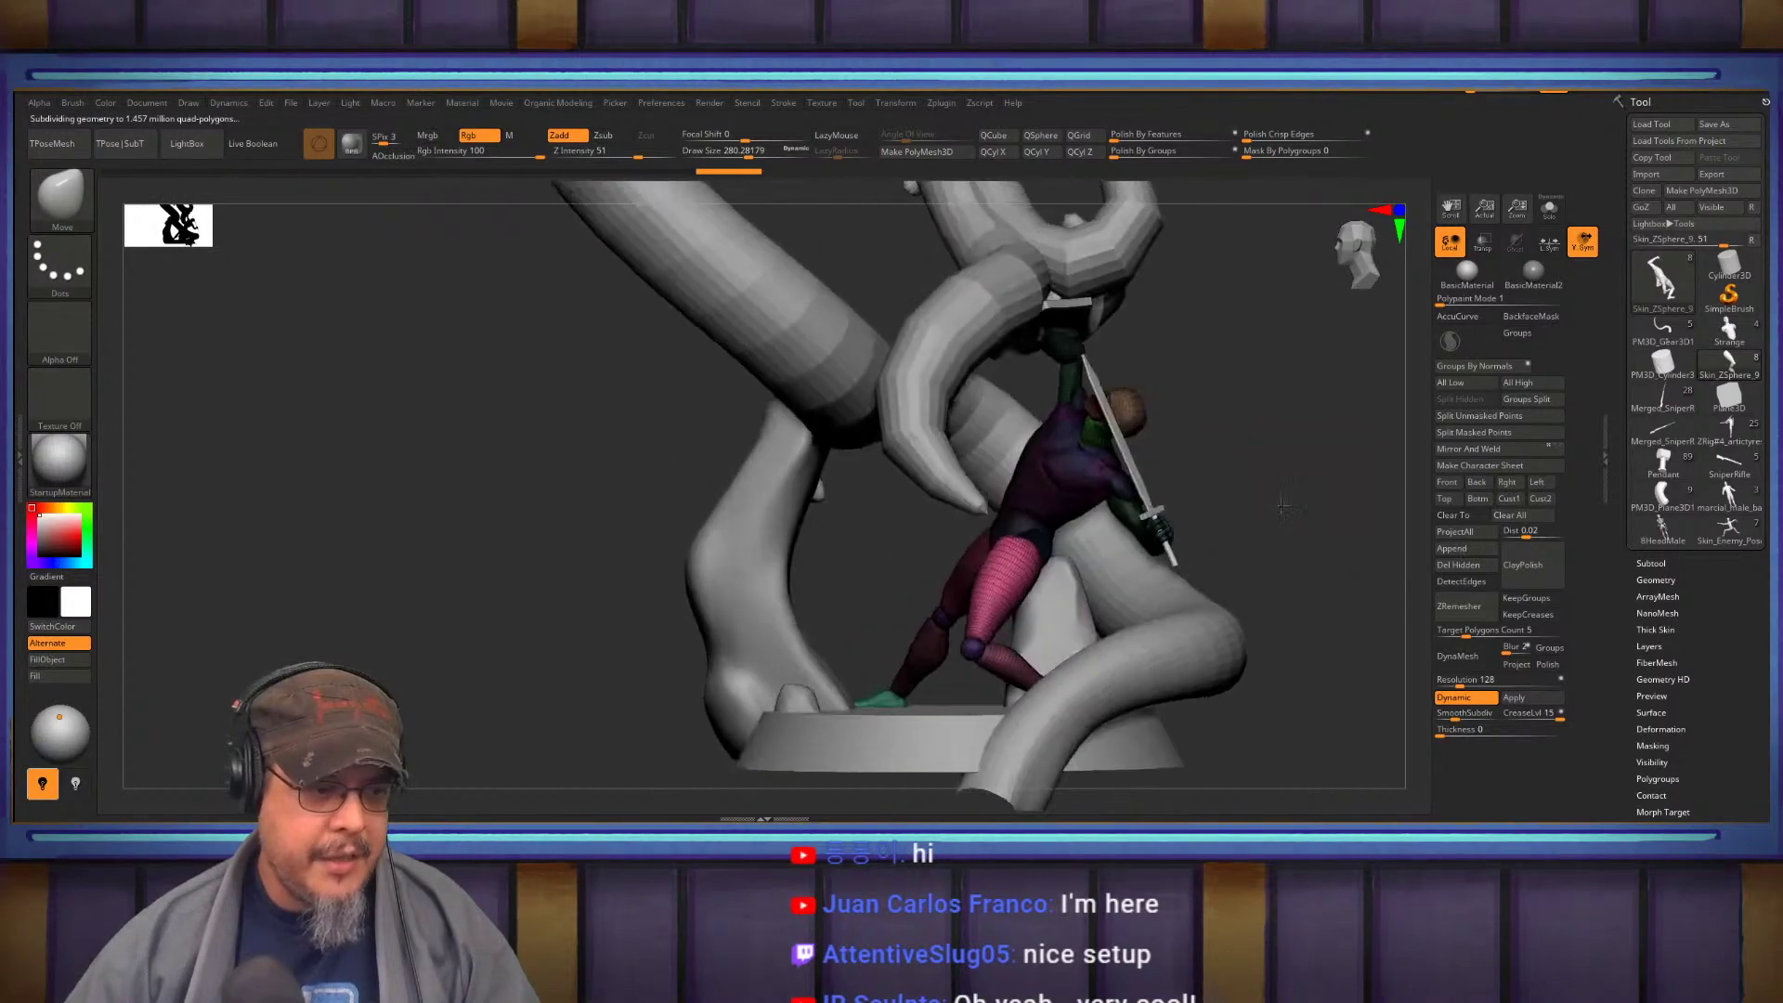
pyautogui.press('w')
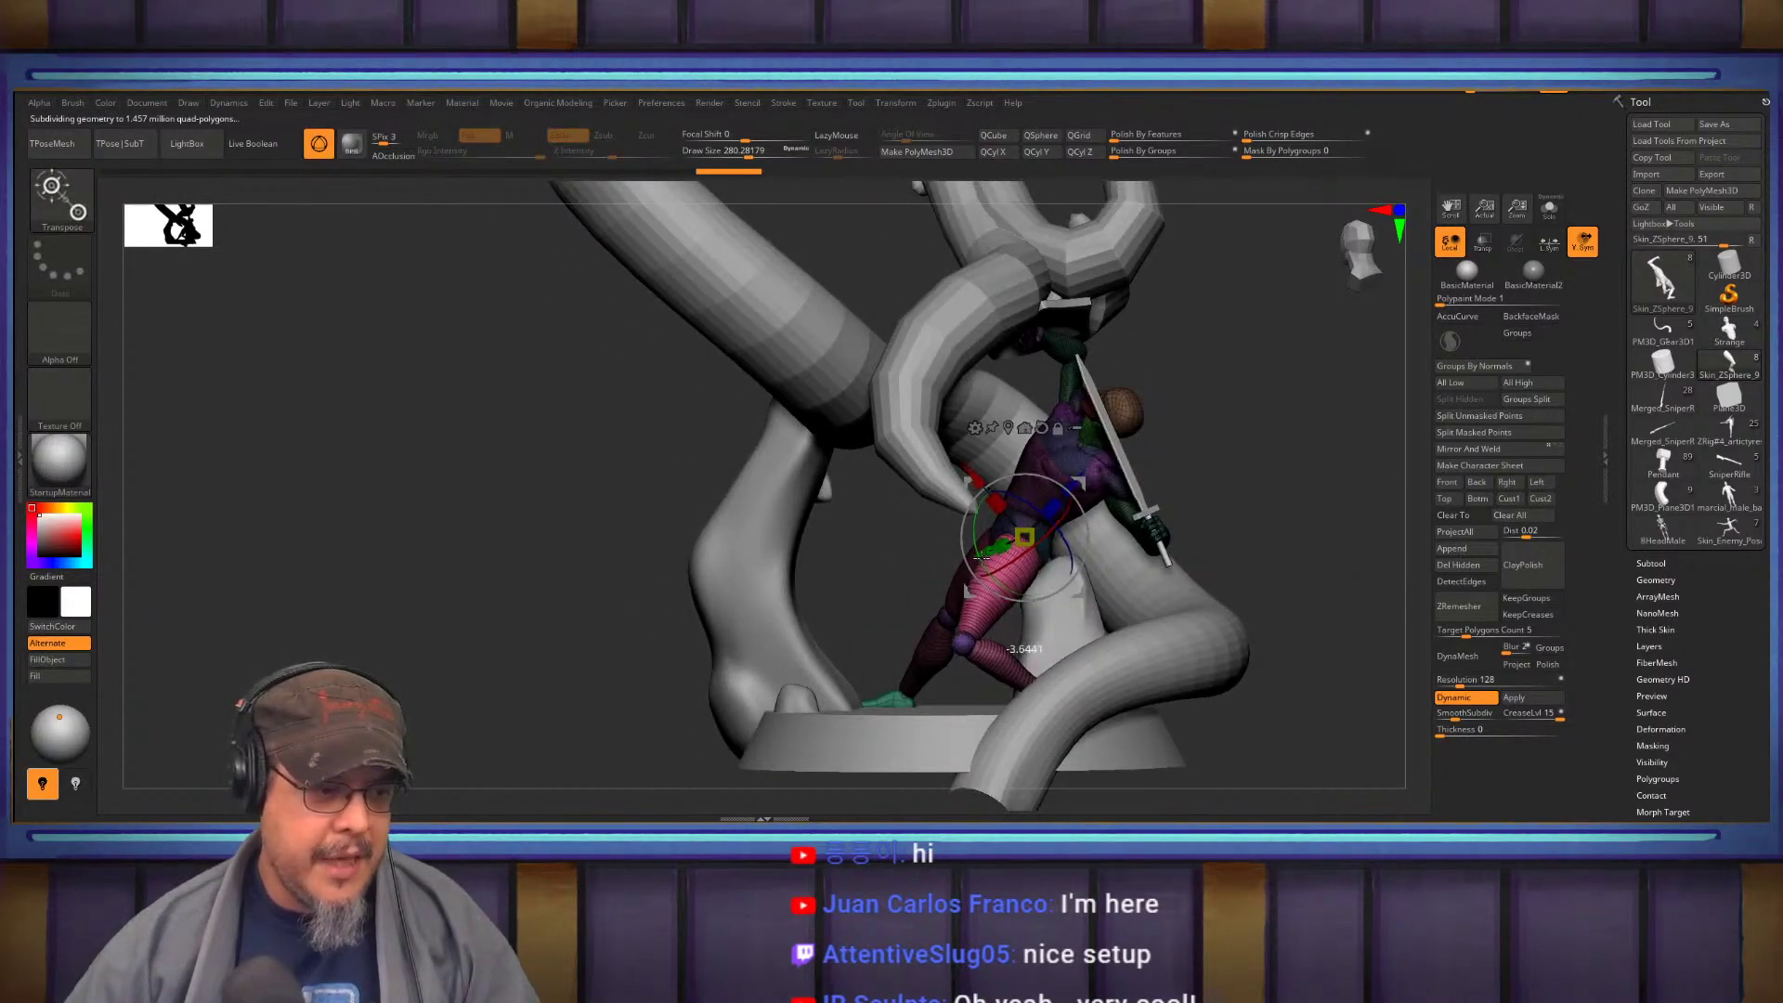
pyautogui.moveTo(982, 556); pyautogui.dragTo(986, 554)
pyautogui.moveTo(1265, 494)
pyautogui.mouseDown()
pyautogui.moveTo(1334, 502)
pyautogui.moveTo(1305, 504)
pyautogui.mouseUp()
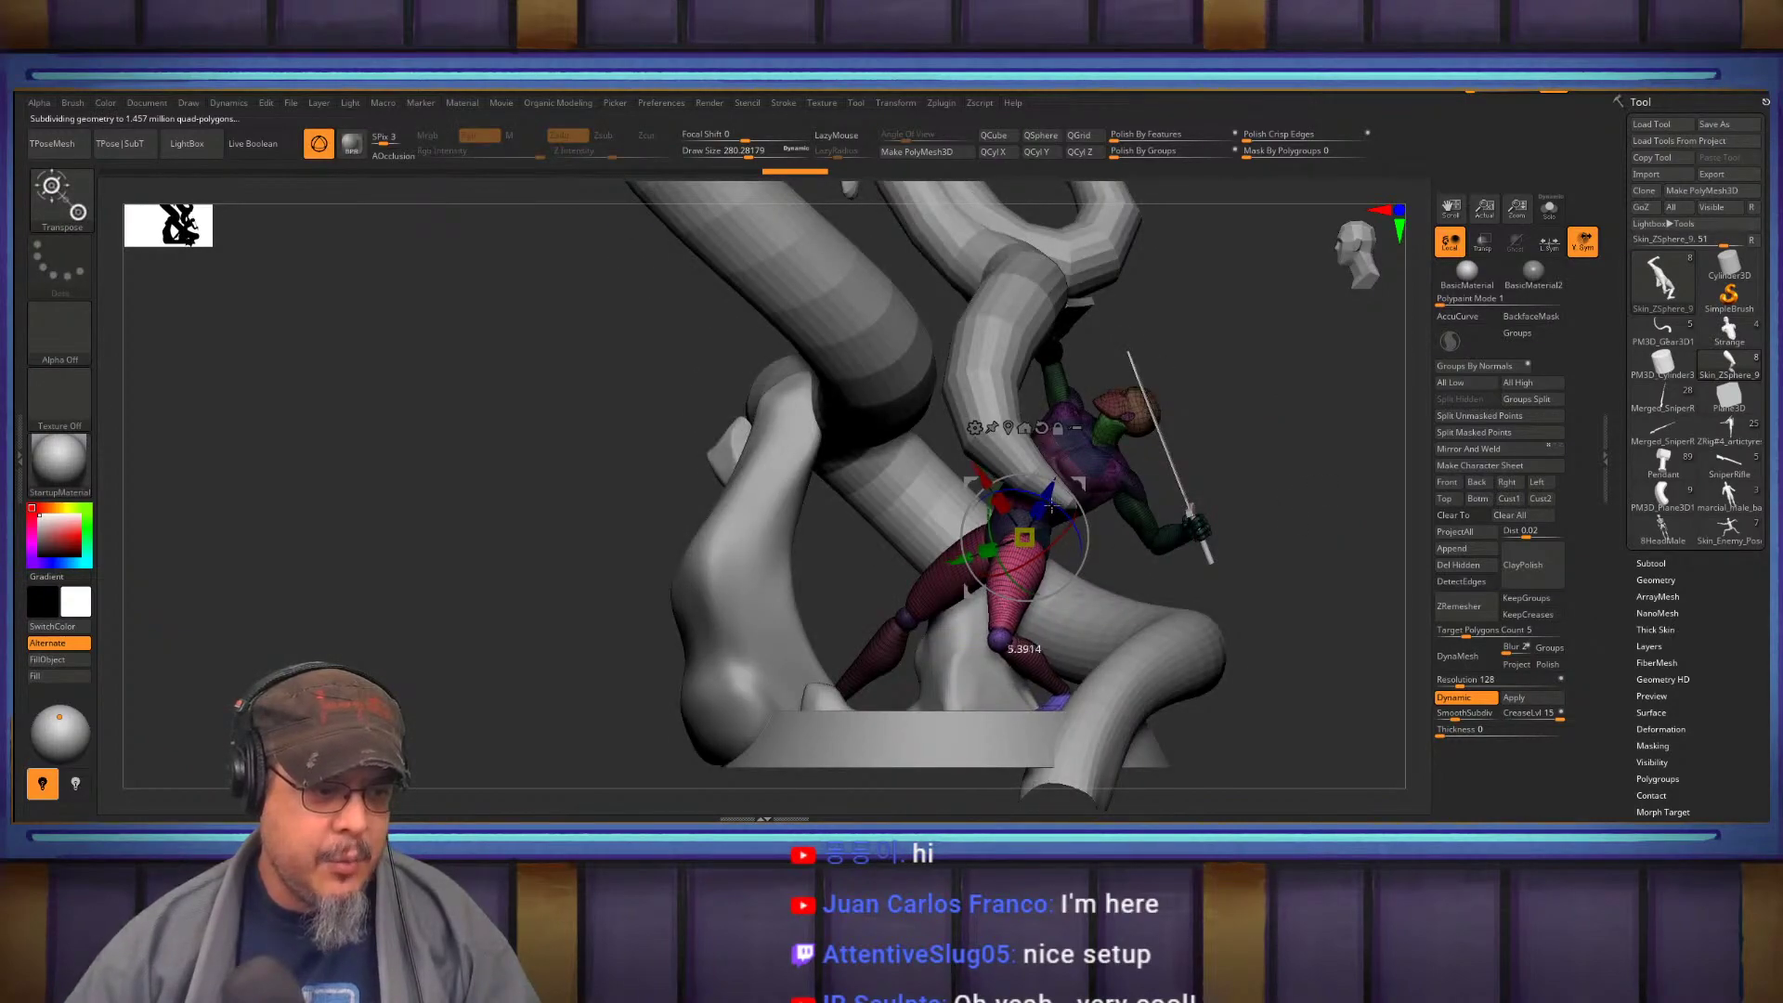
# Show only the warrior's rear lower leg and foot, isolate them and place the transform gizmo at the knee
pyautogui.press('q')
pyautogui.moveTo(1308, 385)
pyautogui.keyDown('alt'); pyautogui.mouseDown()
pyautogui.moveTo(1272, 509)
pyautogui.moveTo(1305, 513)
pyautogui.moveTo(1251, 582)
pyautogui.moveTo(1258, 489)
pyautogui.moveTo(1288, 514)
pyautogui.mouseUp(); pyautogui.keyUp('alt')
pyautogui.moveTo(1287, 515)
pyautogui.mouseDown(button='right')
pyautogui.moveTo(1158, 597)
pyautogui.moveTo(1142, 480)
pyautogui.moveTo(1235, 567)
pyautogui.mouseUp(button='right')
pyautogui.keyDown('ctrl'); pyautogui.keyDown('shift'); pyautogui.moveTo(1294, 731); pyautogui.dragTo(1139, 556); pyautogui.keyUp('shift'); pyautogui.keyUp('ctrl')
pyautogui.hotkey('ctrl', 'shift', 'a')
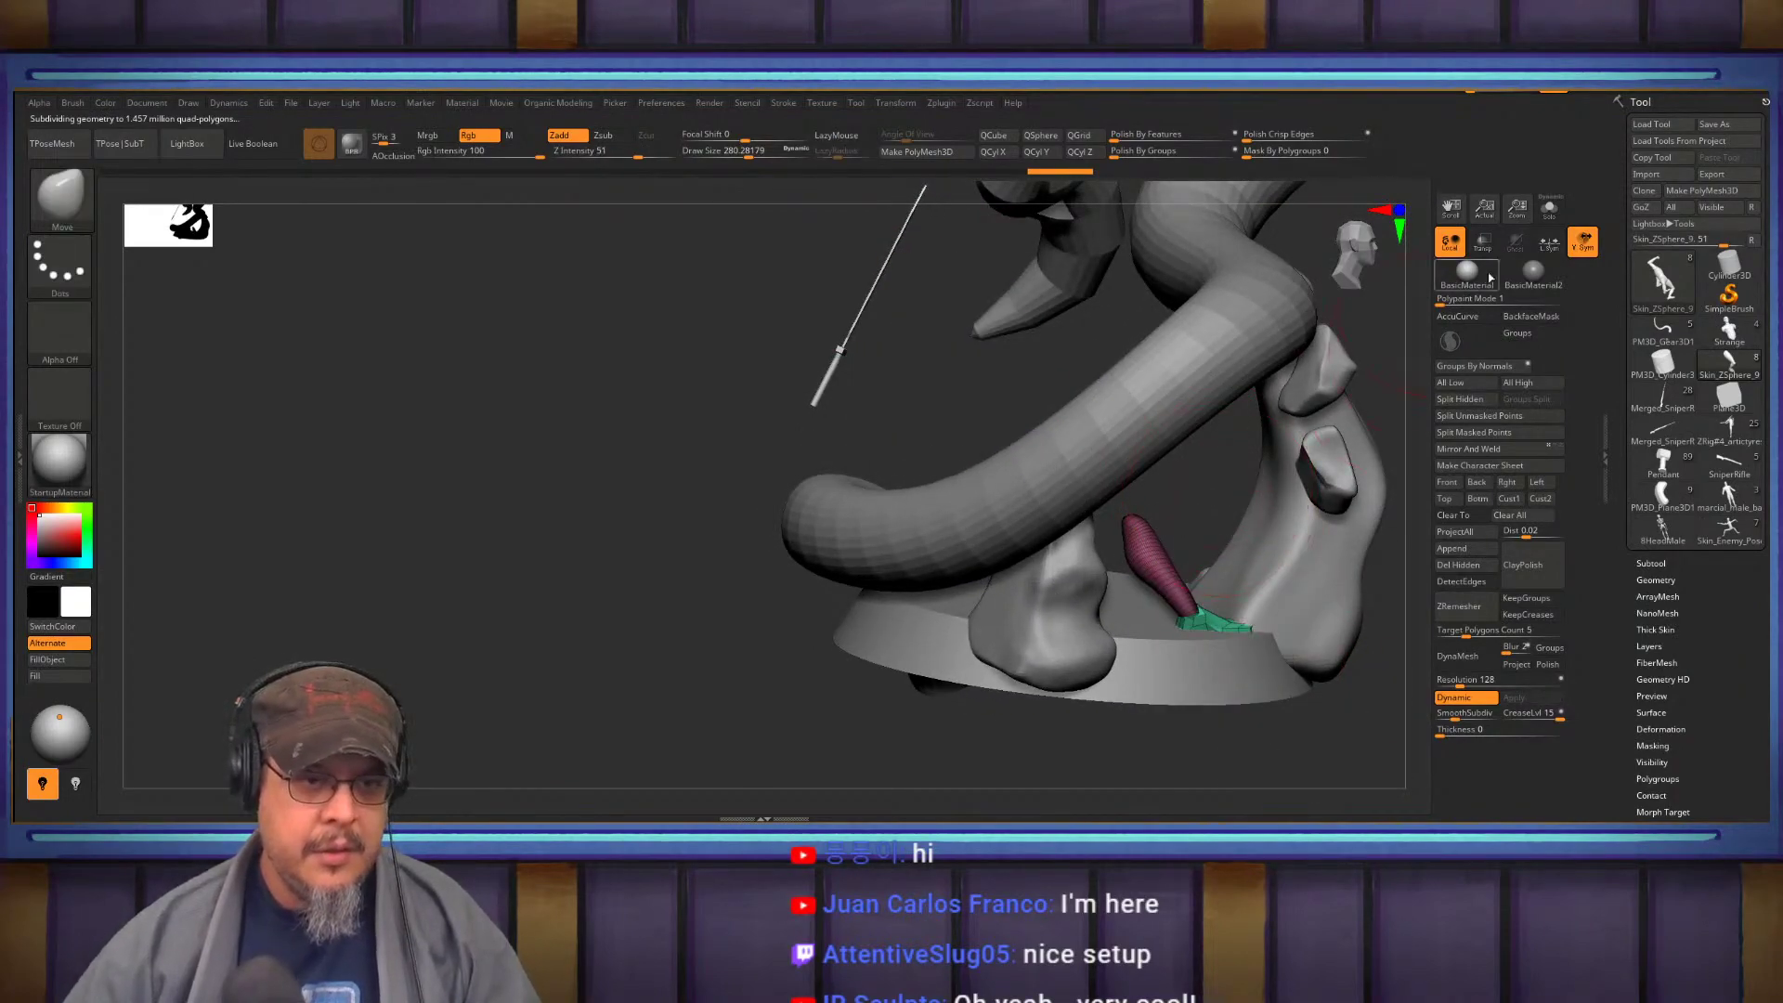
pyautogui.click(1549, 210)
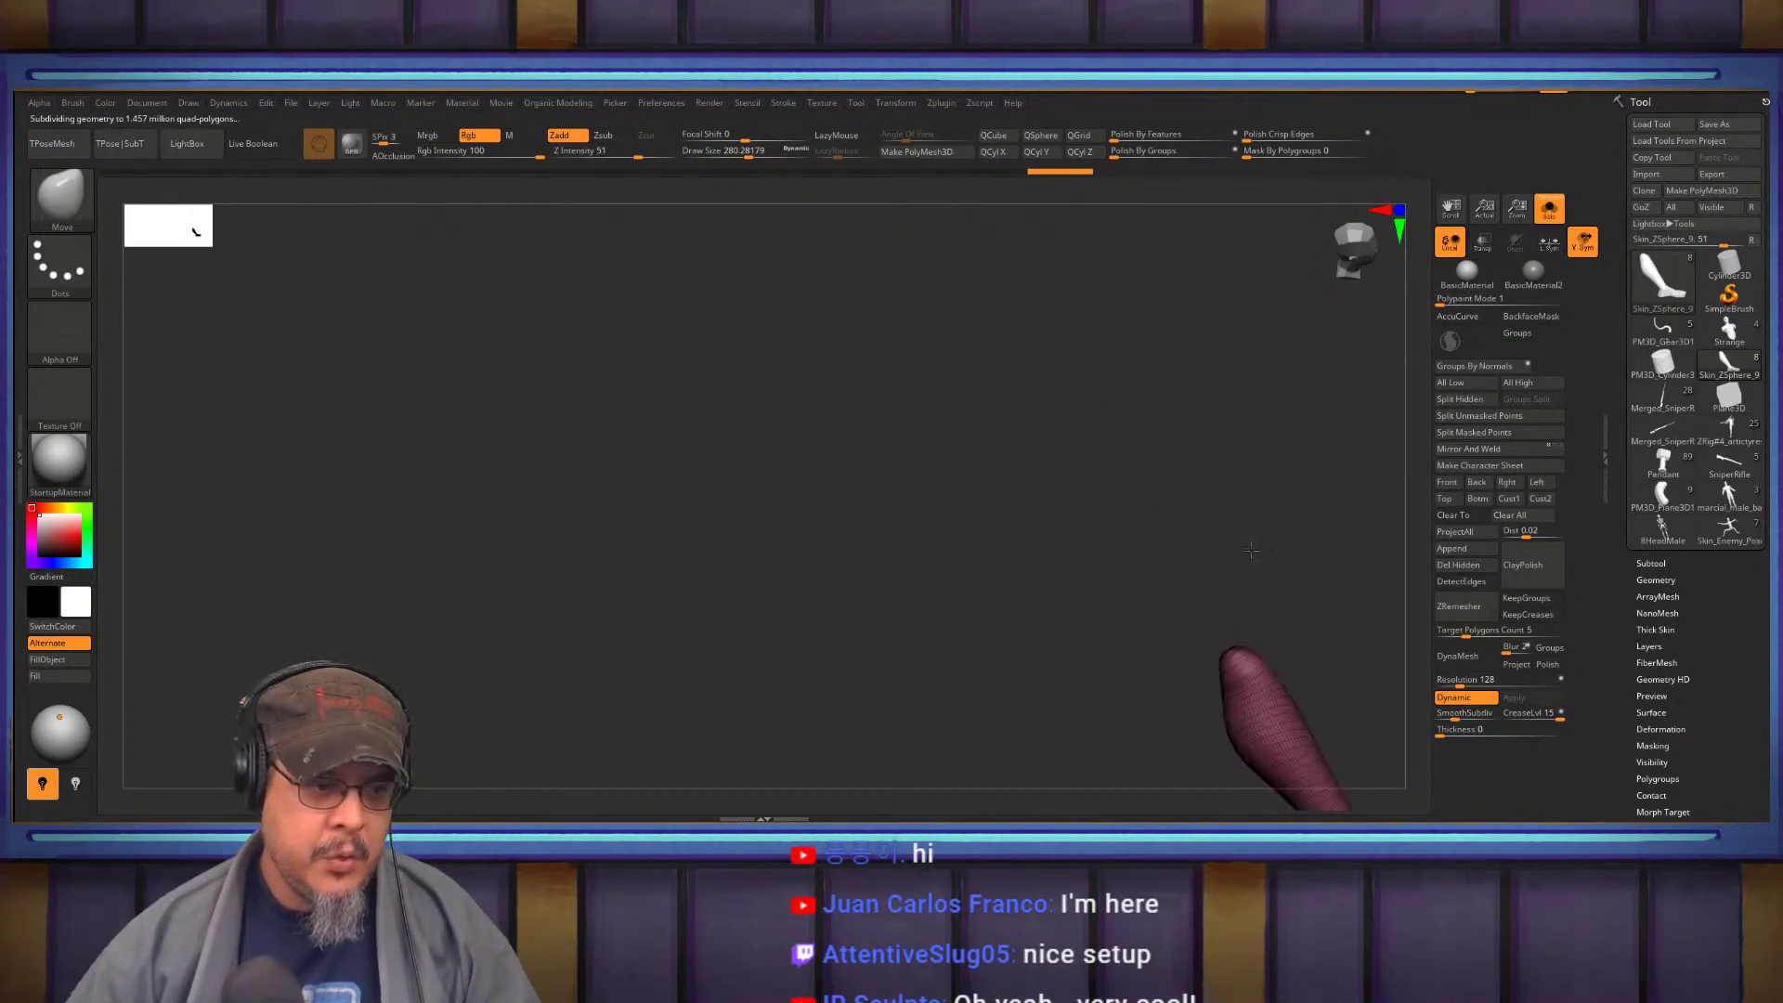
pyautogui.press('w')
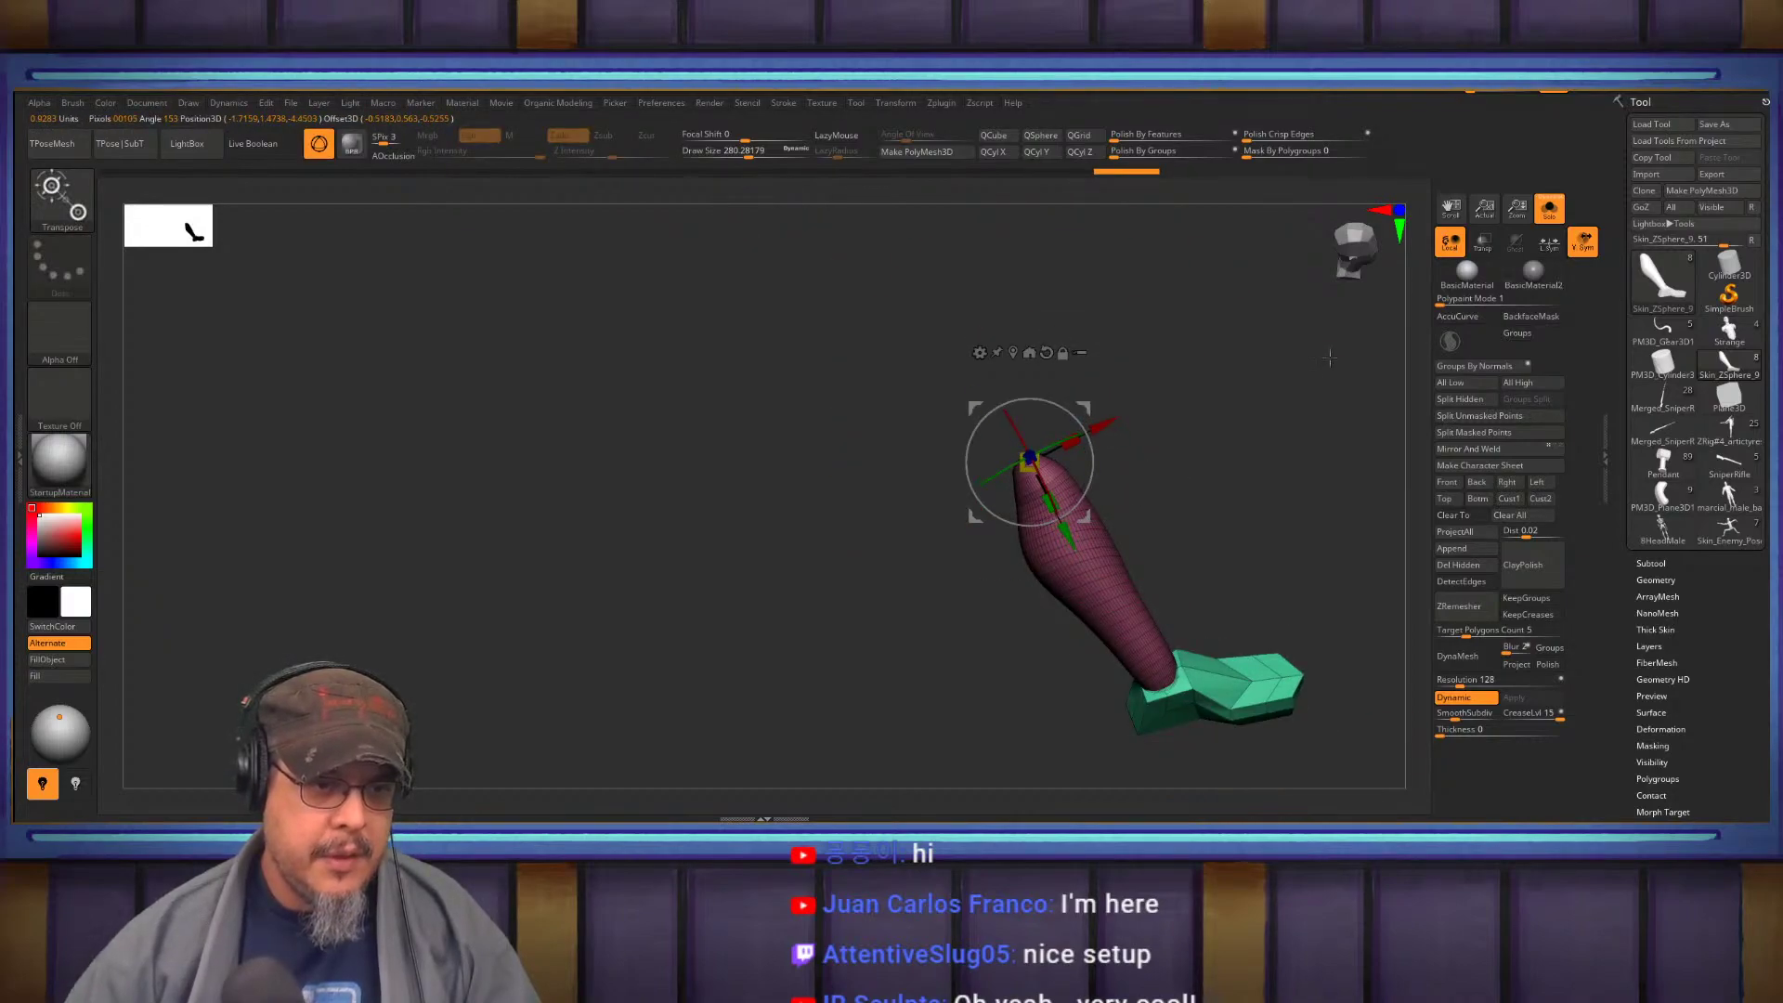
# Unhide the figure and mask everything except the rear lower leg and foot
pyautogui.press('ctrl')
pyautogui.keyDown('ctrl'); pyautogui.click(1232, 441); pyautogui.keyUp('ctrl')
pyautogui.keyDown('ctrl'); pyautogui.keyDown('shift'); pyautogui.click(1230, 442); pyautogui.keyUp('shift'); pyautogui.keyUp('ctrl')
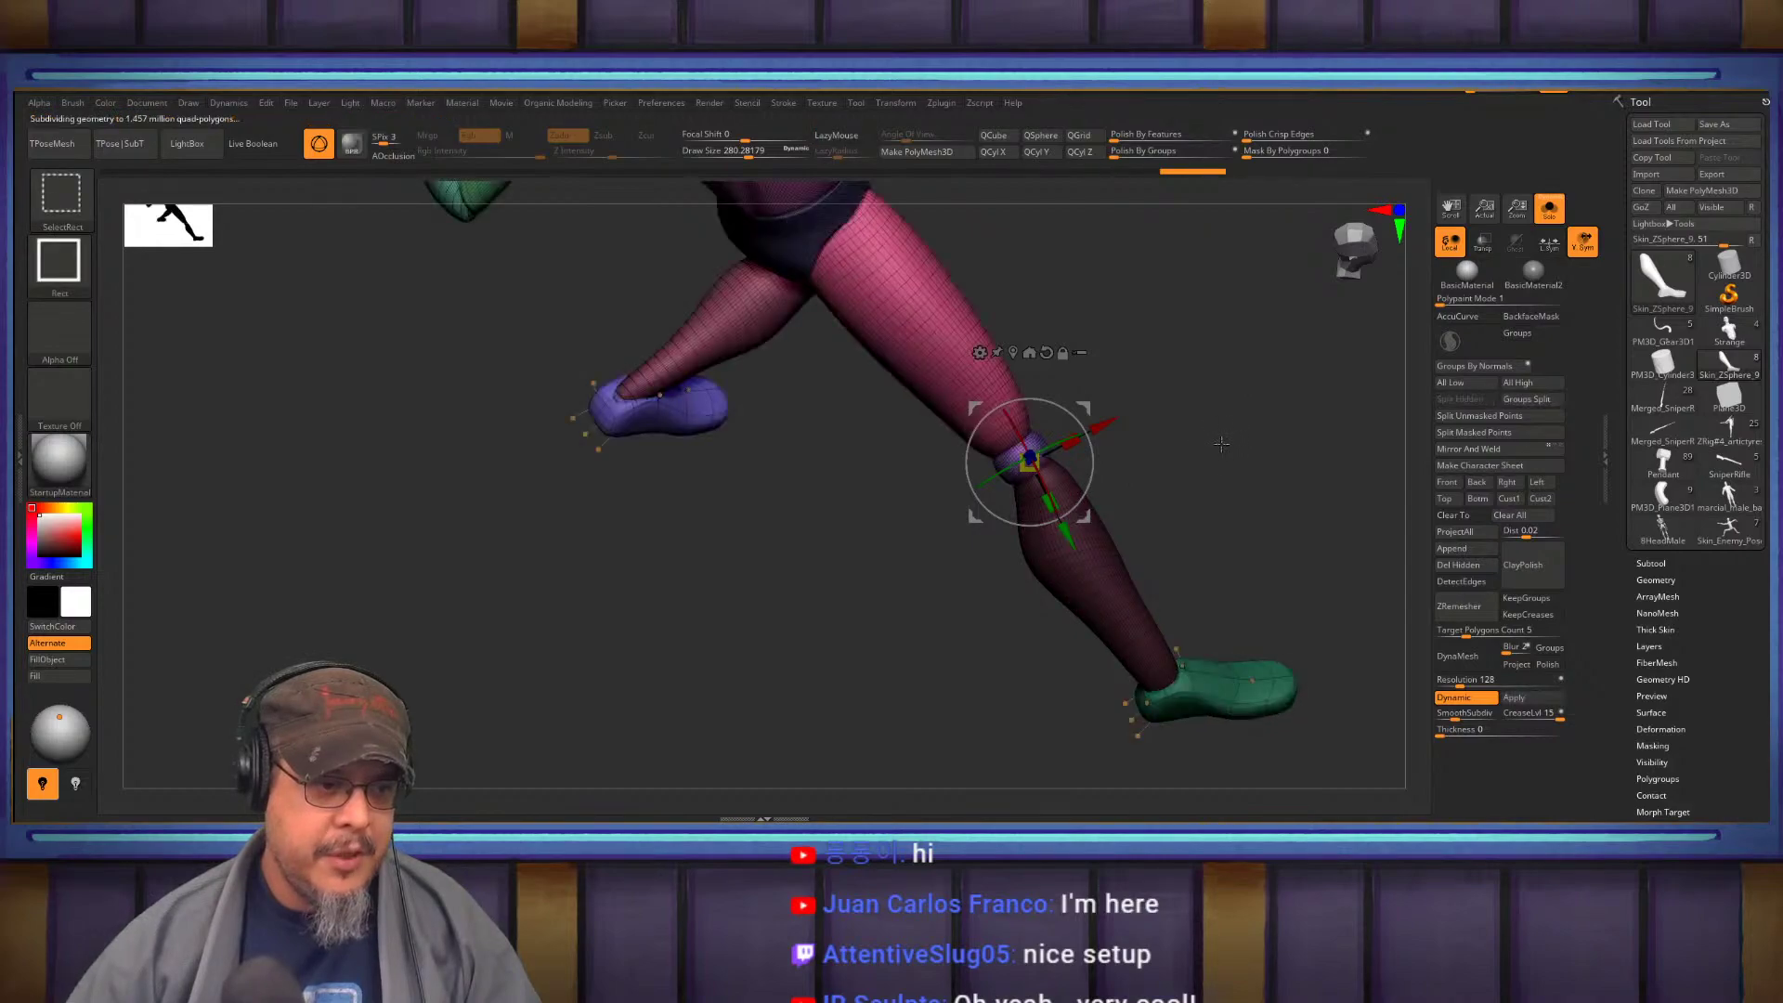
pyautogui.keyDown('ctrl'); pyautogui.moveTo(1228, 444); pyautogui.dragTo(1153, 466); pyautogui.keyUp('ctrl')
pyautogui.hotkey('ctrl', 'z')
pyautogui.hotkey('ctrl', 'shift', 'z')
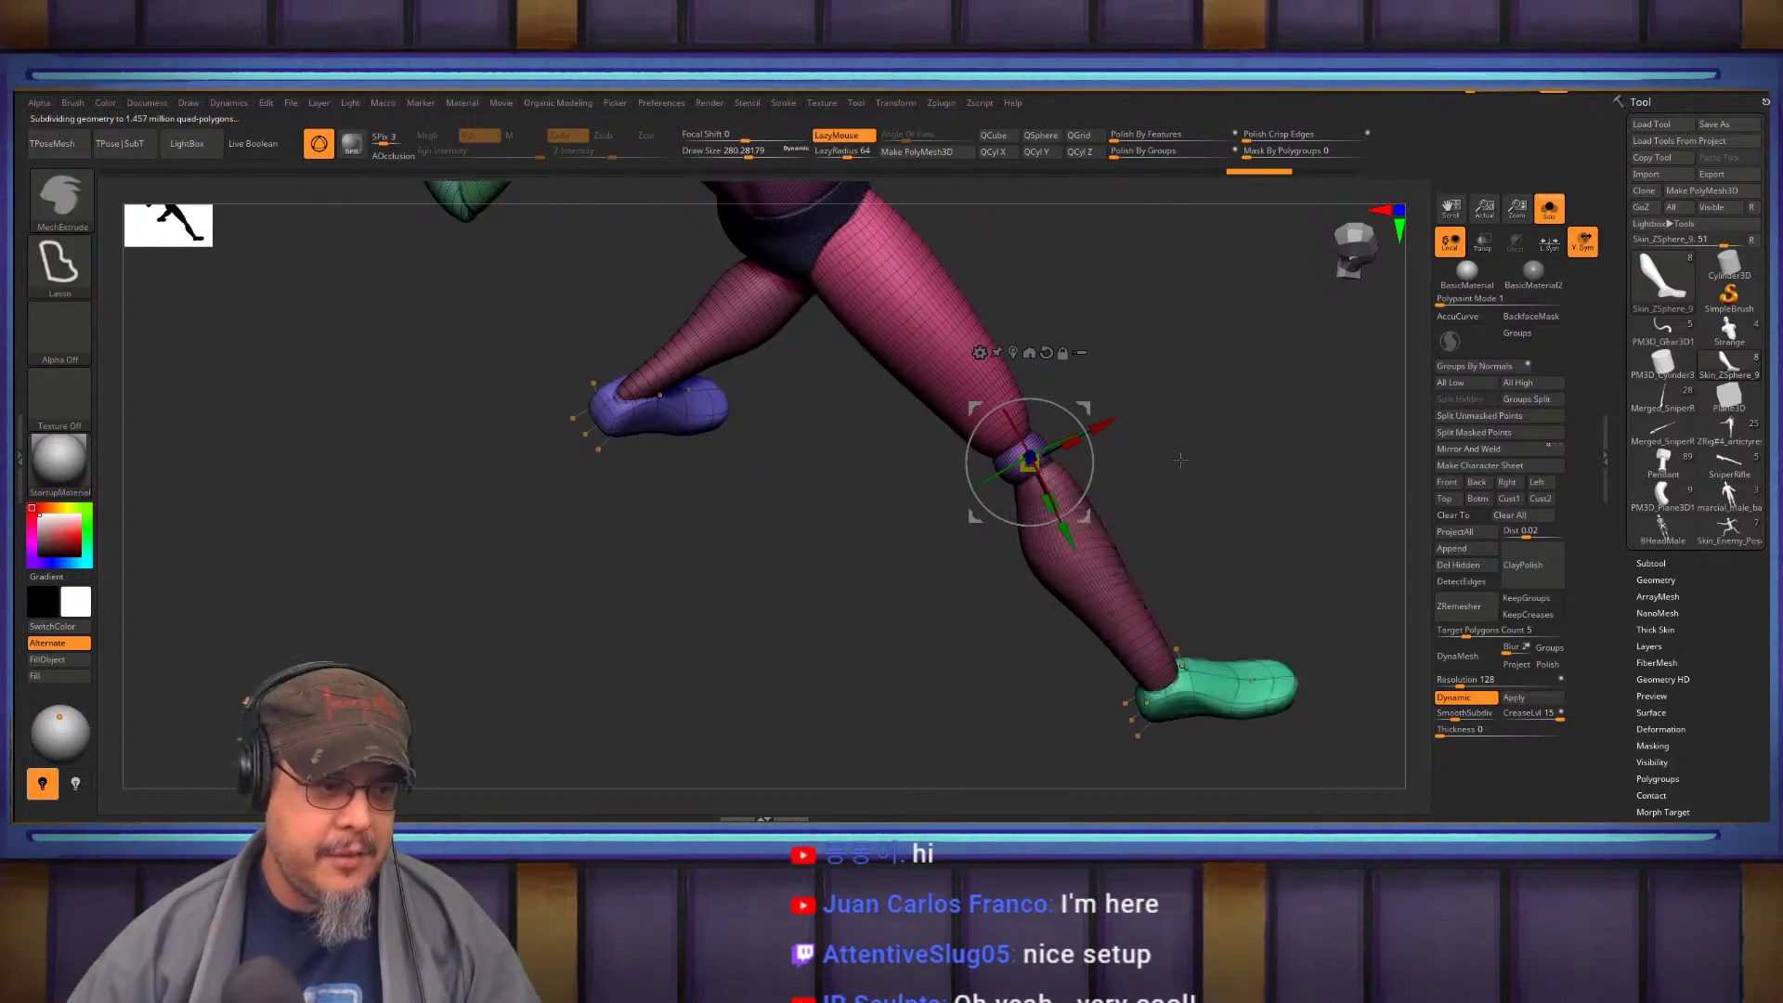
pyautogui.hotkey('ctrl', 'z')
pyautogui.keyDown('ctrl'); pyautogui.click(1147, 465); pyautogui.keyUp('ctrl')
# Fine-tune the gizmo's pivot at the center of the rear knee joint and bring the rest of the scene back
pyautogui.moveTo(1319, 464); pyautogui.dragTo(1180, 498)
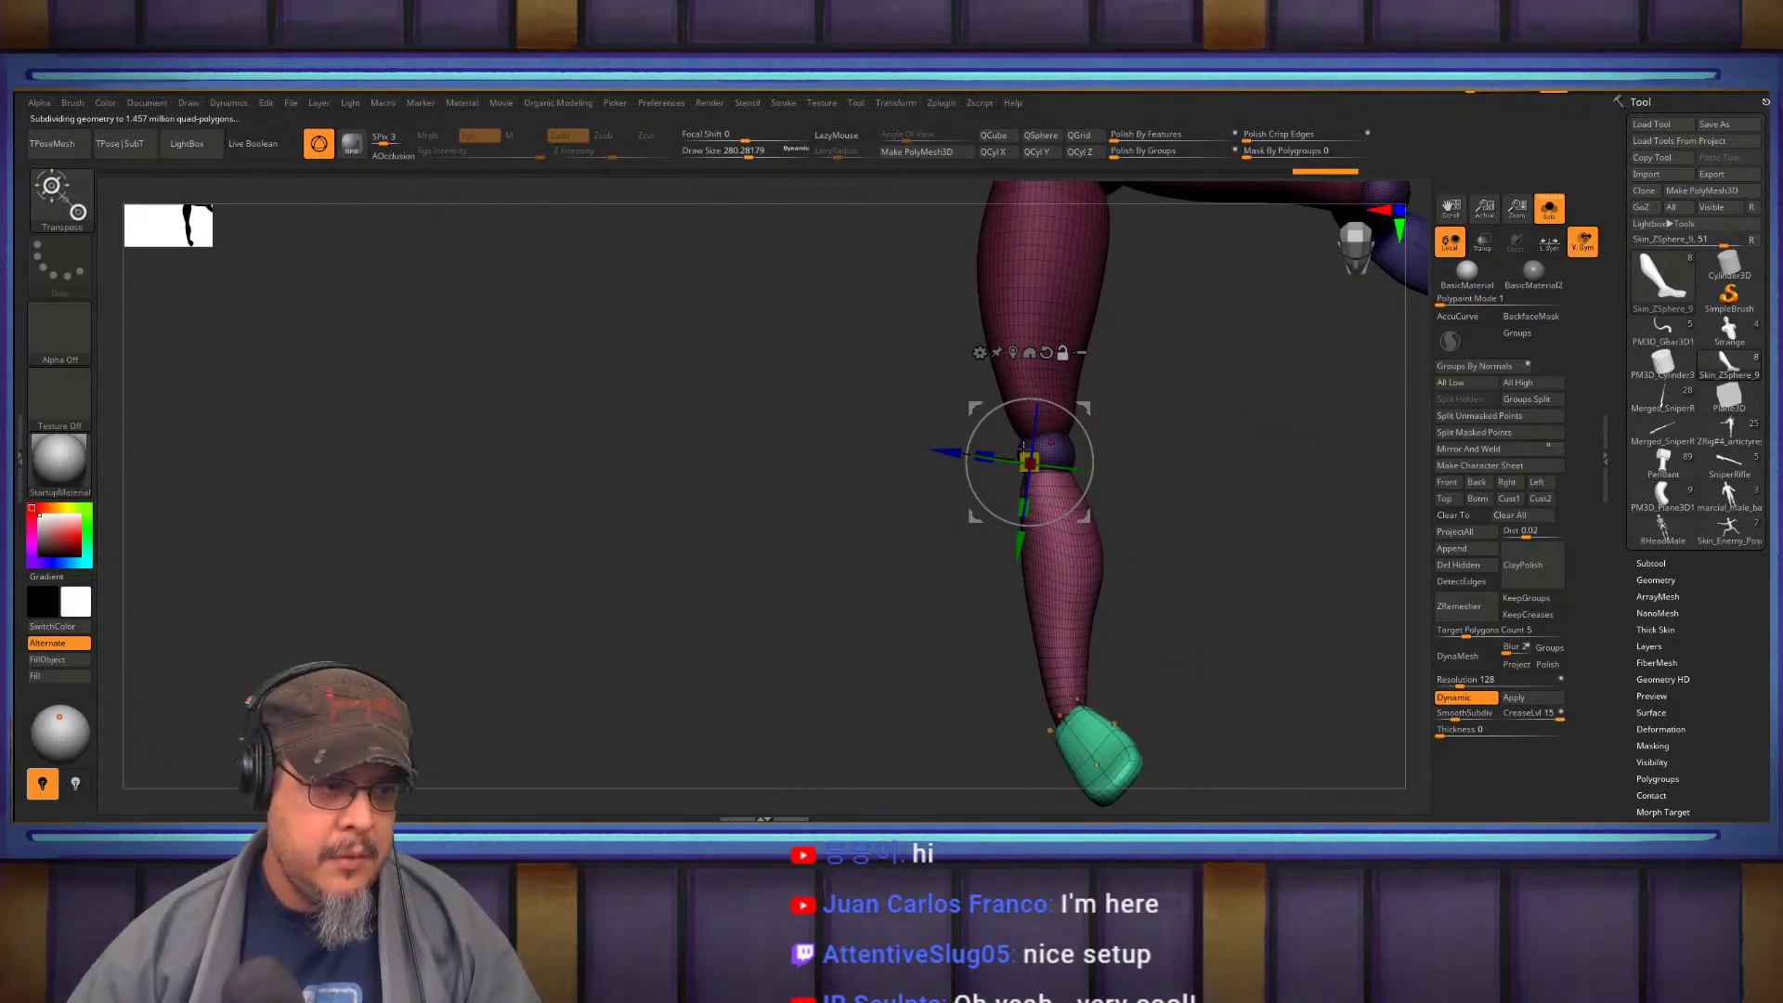
pyautogui.keyDown('alt'); pyautogui.moveTo(949, 452); pyautogui.dragTo(965, 454); pyautogui.keyUp('alt')
pyautogui.keyDown('alt'); pyautogui.moveTo(1105, 451); pyautogui.dragTo(1100, 436); pyautogui.keyUp('alt')
pyautogui.moveTo(1182, 521); pyautogui.dragTo(1106, 605)
pyautogui.click(1548, 209)
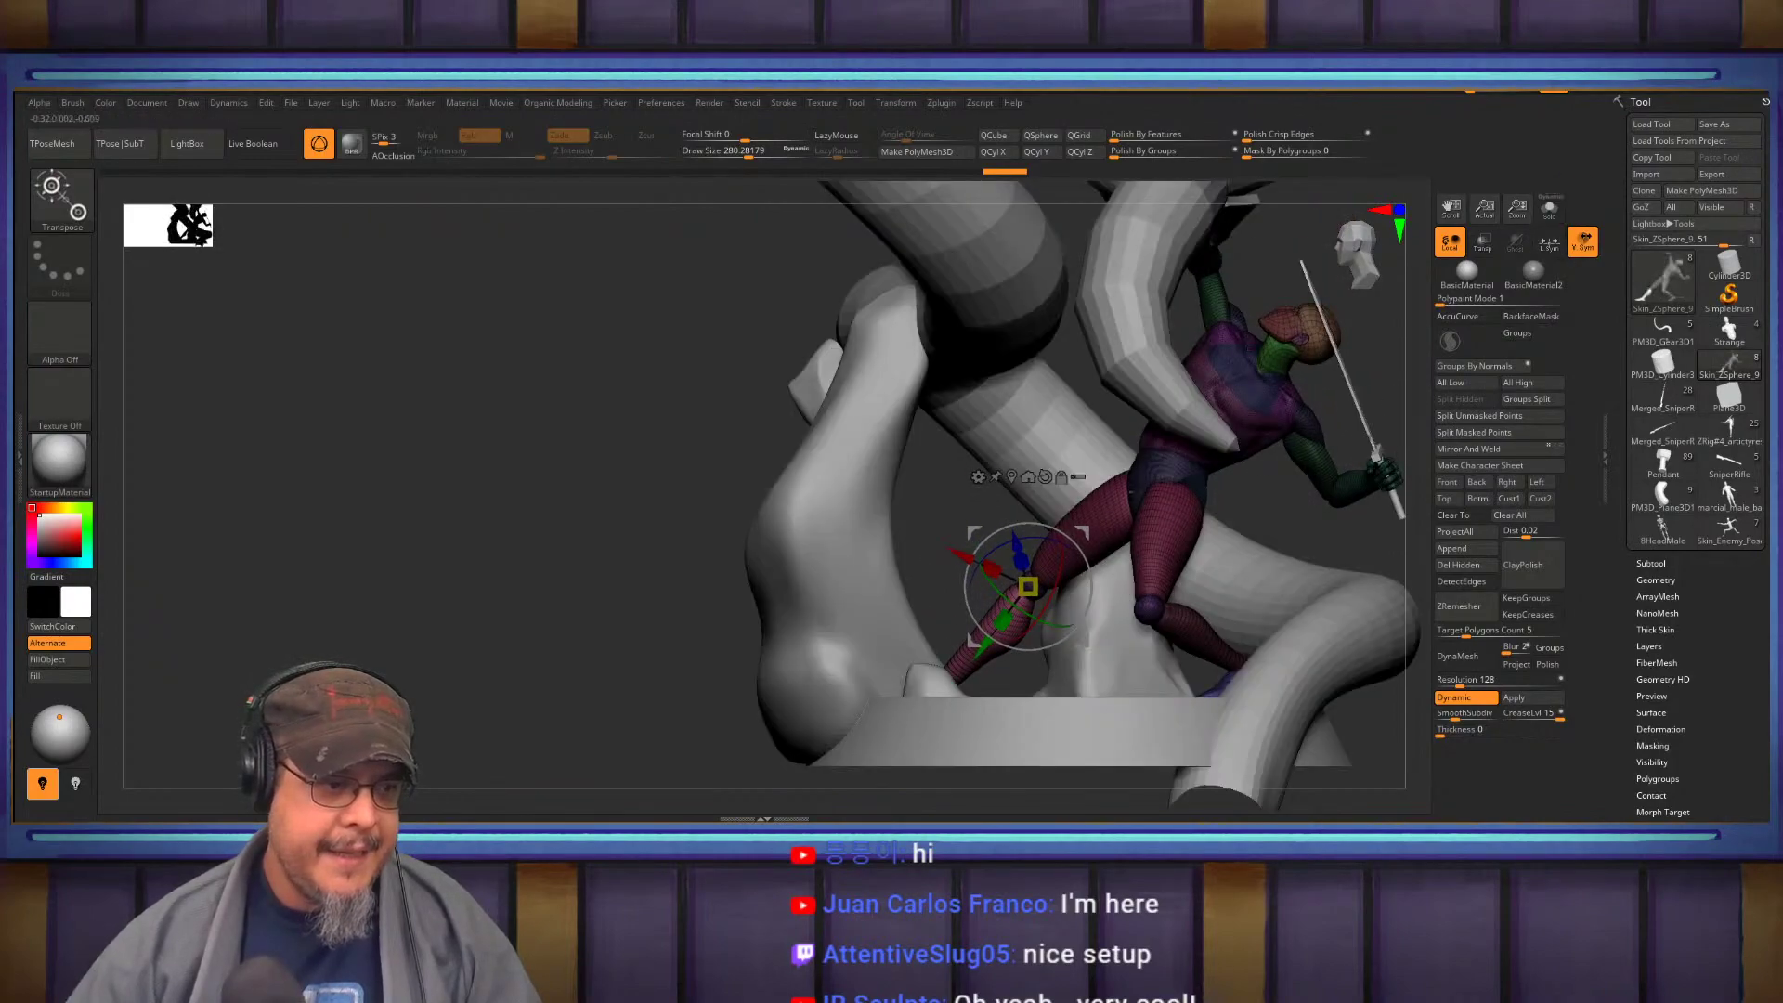
# Rotate the warrior's rear lower leg about the knee into a steeper stance and turn off the polyframe display
pyautogui.moveTo(1046, 539); pyautogui.dragTo(1017, 543)
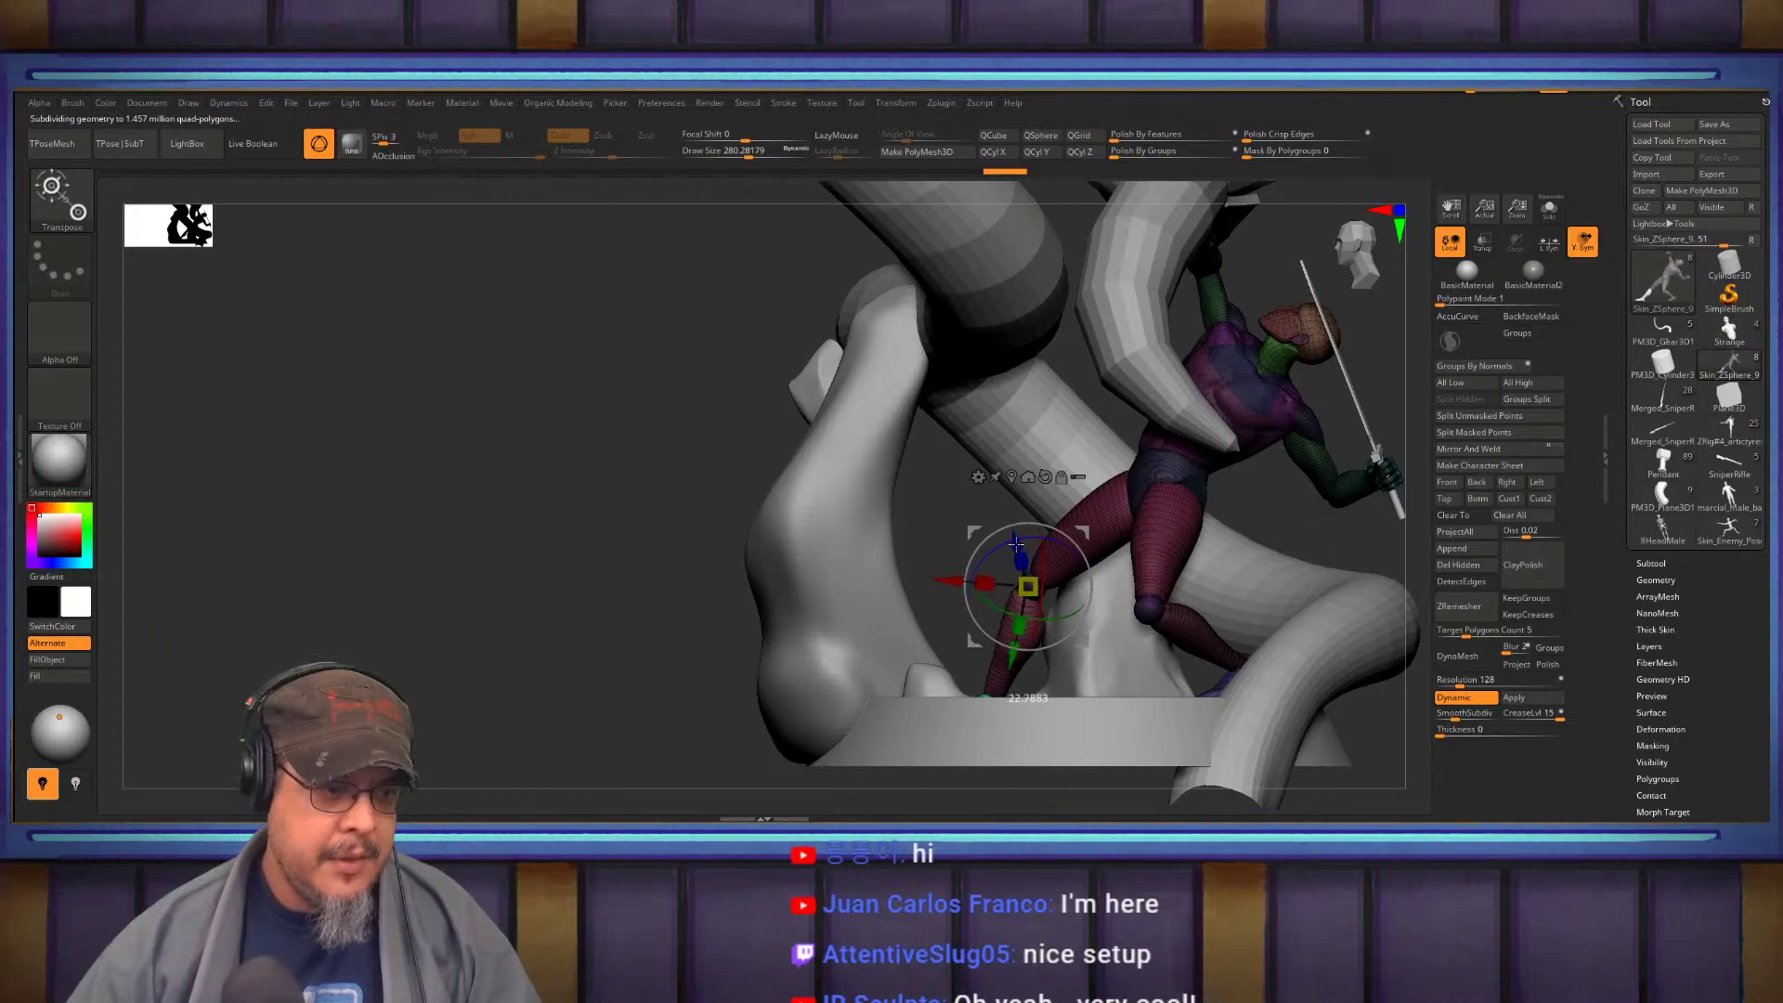
pyautogui.press('q')
pyautogui.moveTo(956, 517); pyautogui.dragTo(1042, 528)
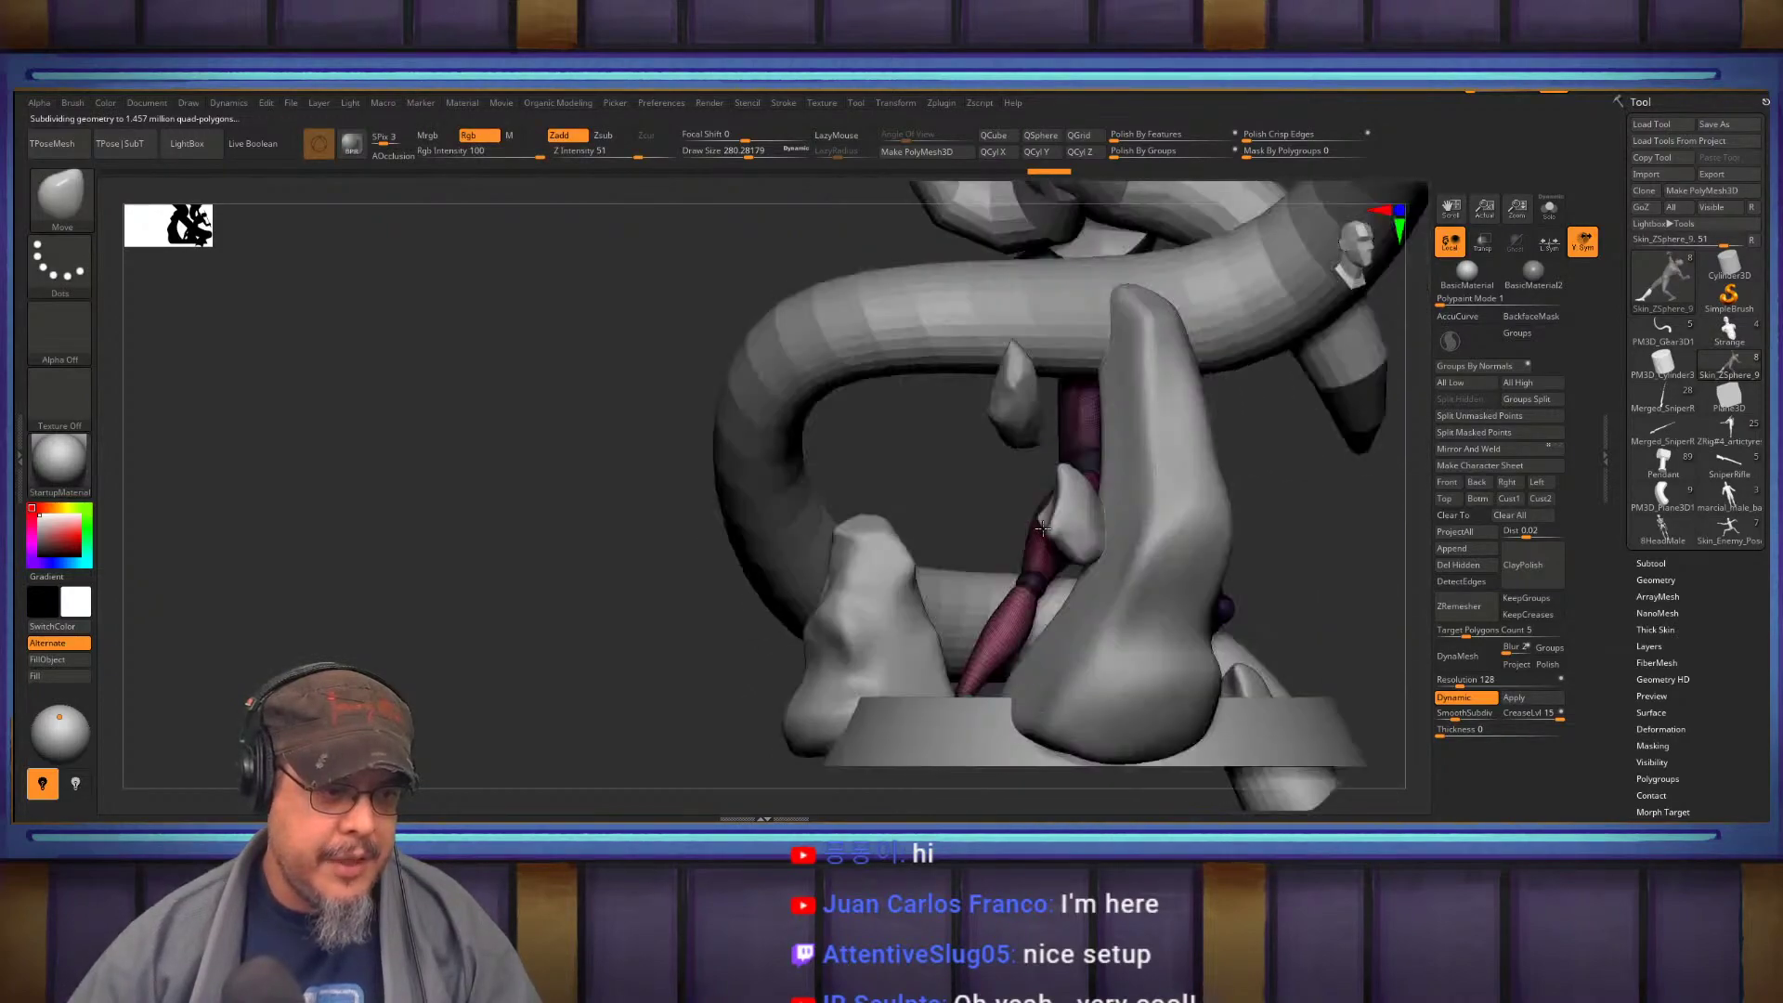
pyautogui.moveTo(1273, 521); pyautogui.dragTo(828, 490)
pyautogui.moveTo(1324, 458)
pyautogui.keyDown('alt'); pyautogui.mouseDown()
pyautogui.moveTo(1231, 549)
pyautogui.moveTo(1139, 545)
pyautogui.moveTo(1167, 522)
pyautogui.moveTo(1187, 533)
pyautogui.moveTo(1207, 496)
pyautogui.moveTo(1226, 533)
pyautogui.moveTo(1245, 478)
pyautogui.moveTo(1238, 502)
pyautogui.moveTo(1270, 510)
pyautogui.moveTo(1257, 487)
pyautogui.mouseUp(); pyautogui.keyUp('alt')
pyautogui.hotkey('shift', 'f')
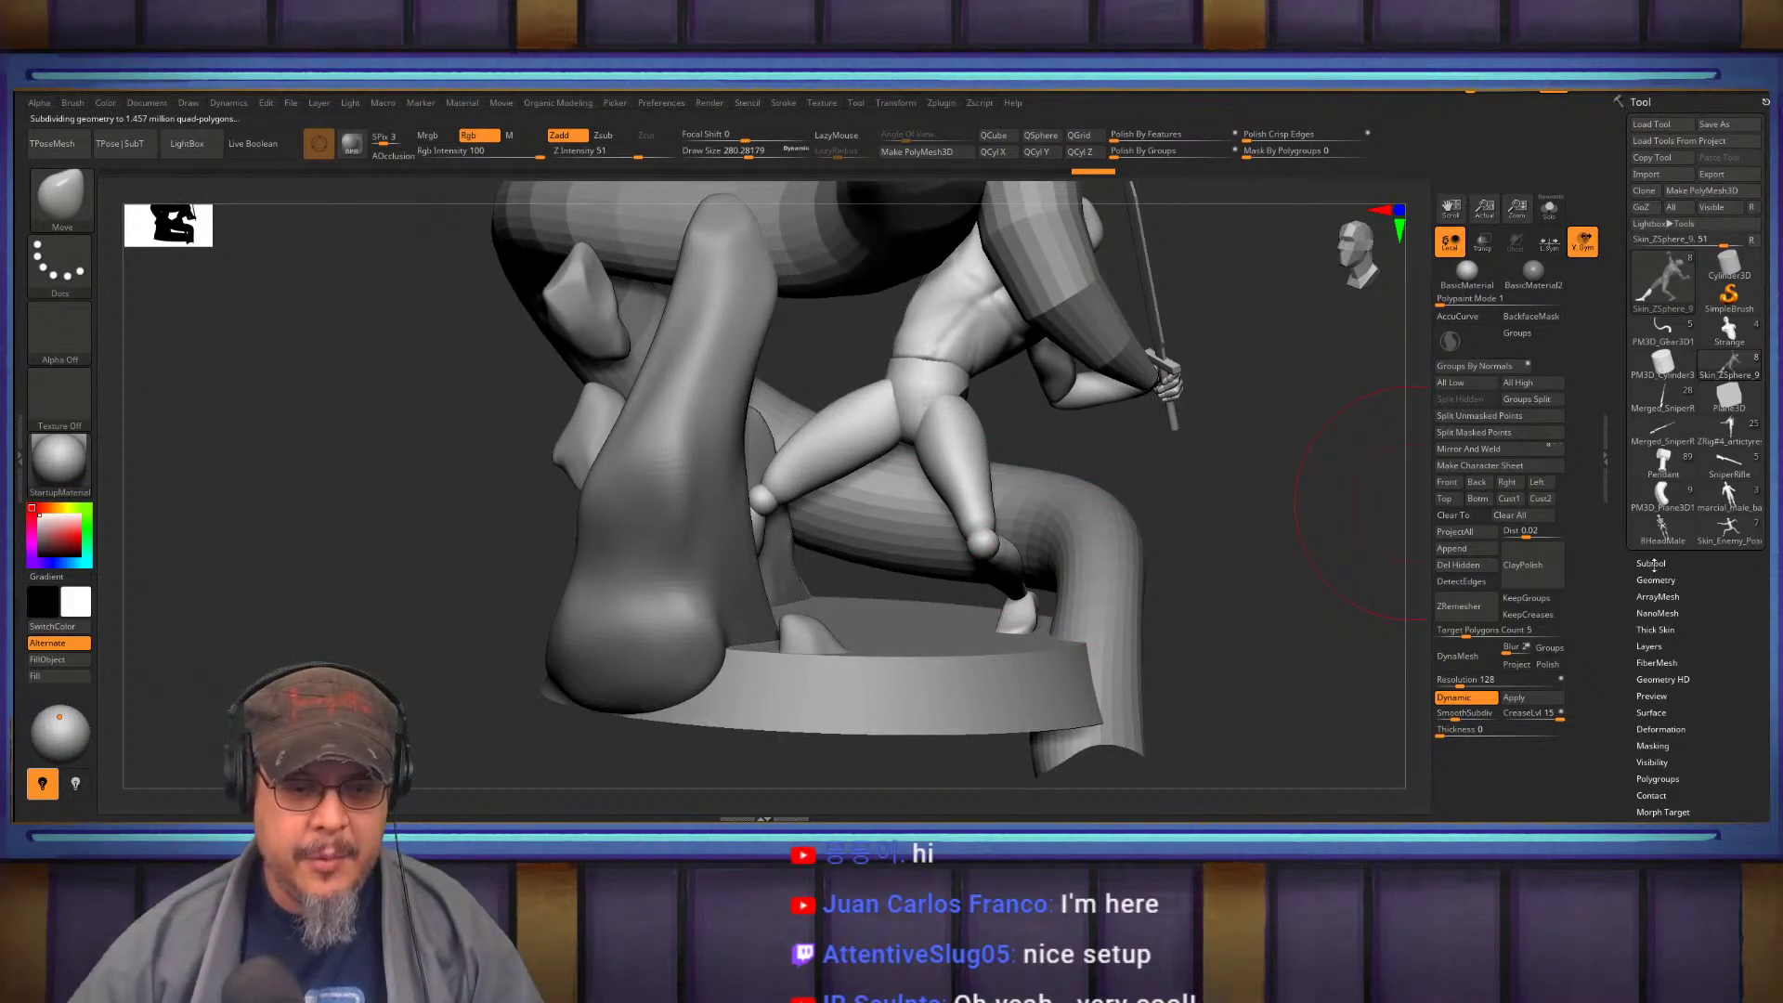
# Insert a Cube3D subtool into the scene and scale it down to a small block near the warrior's legs
pyautogui.click(1651, 563)
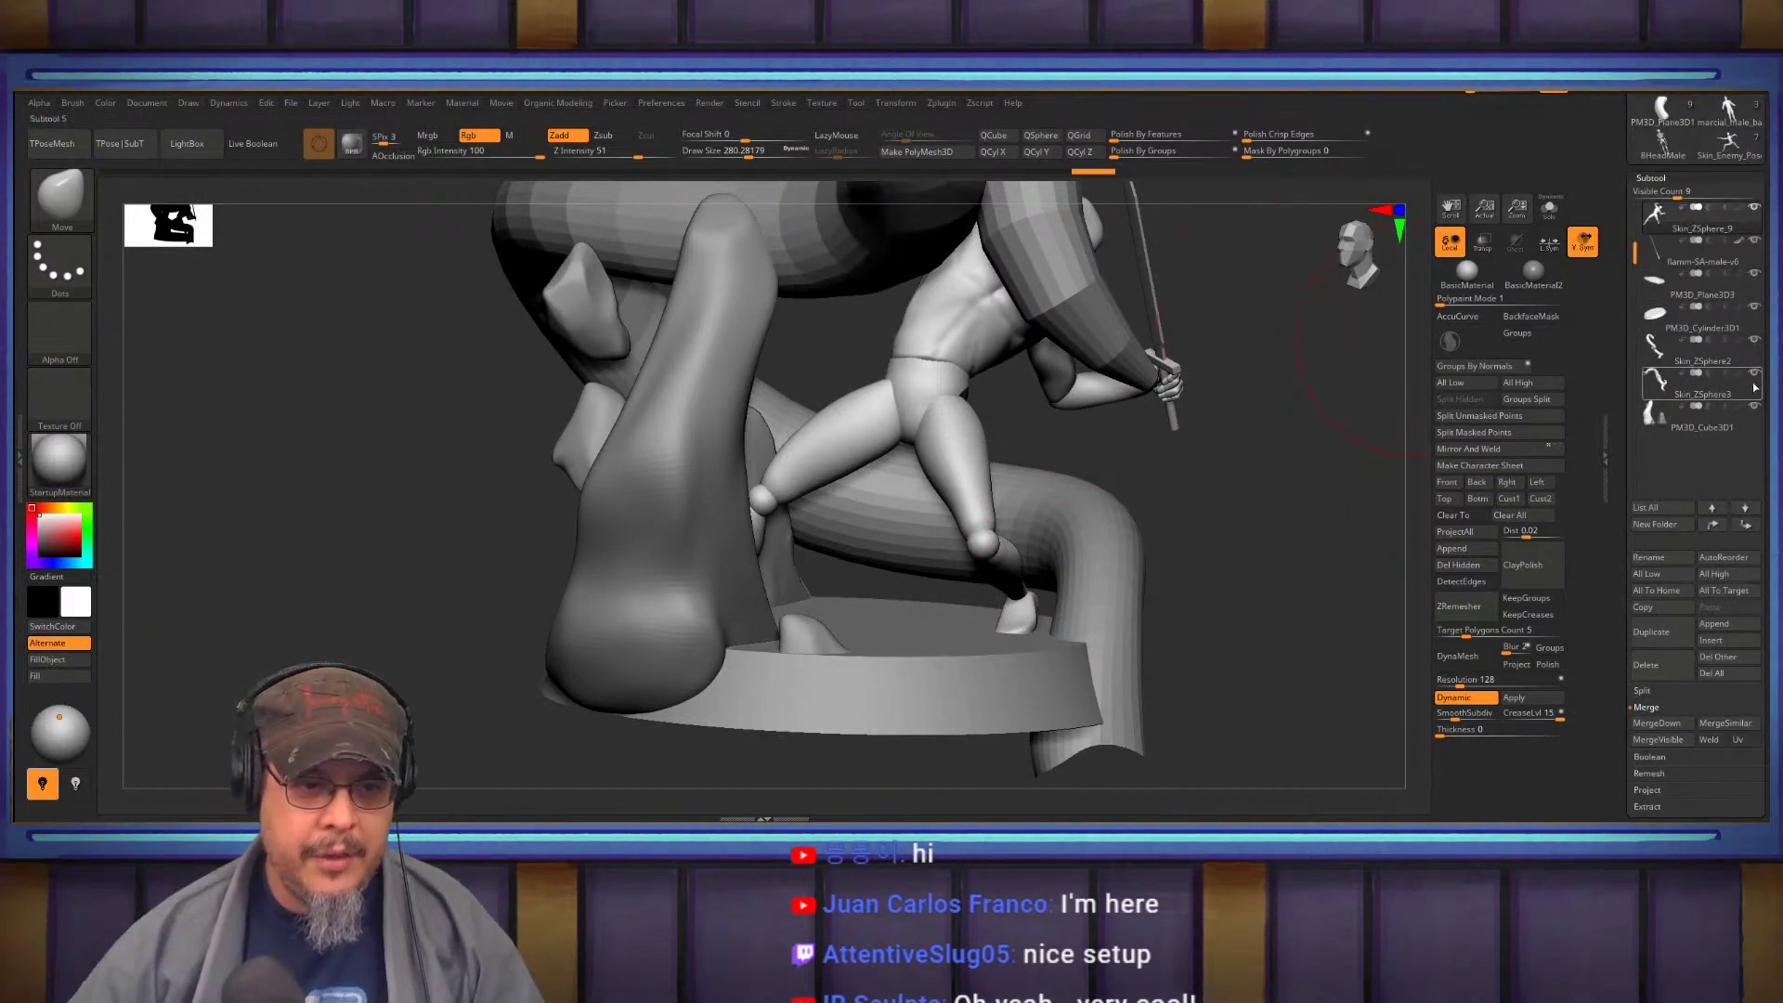
pyautogui.click(1710, 641)
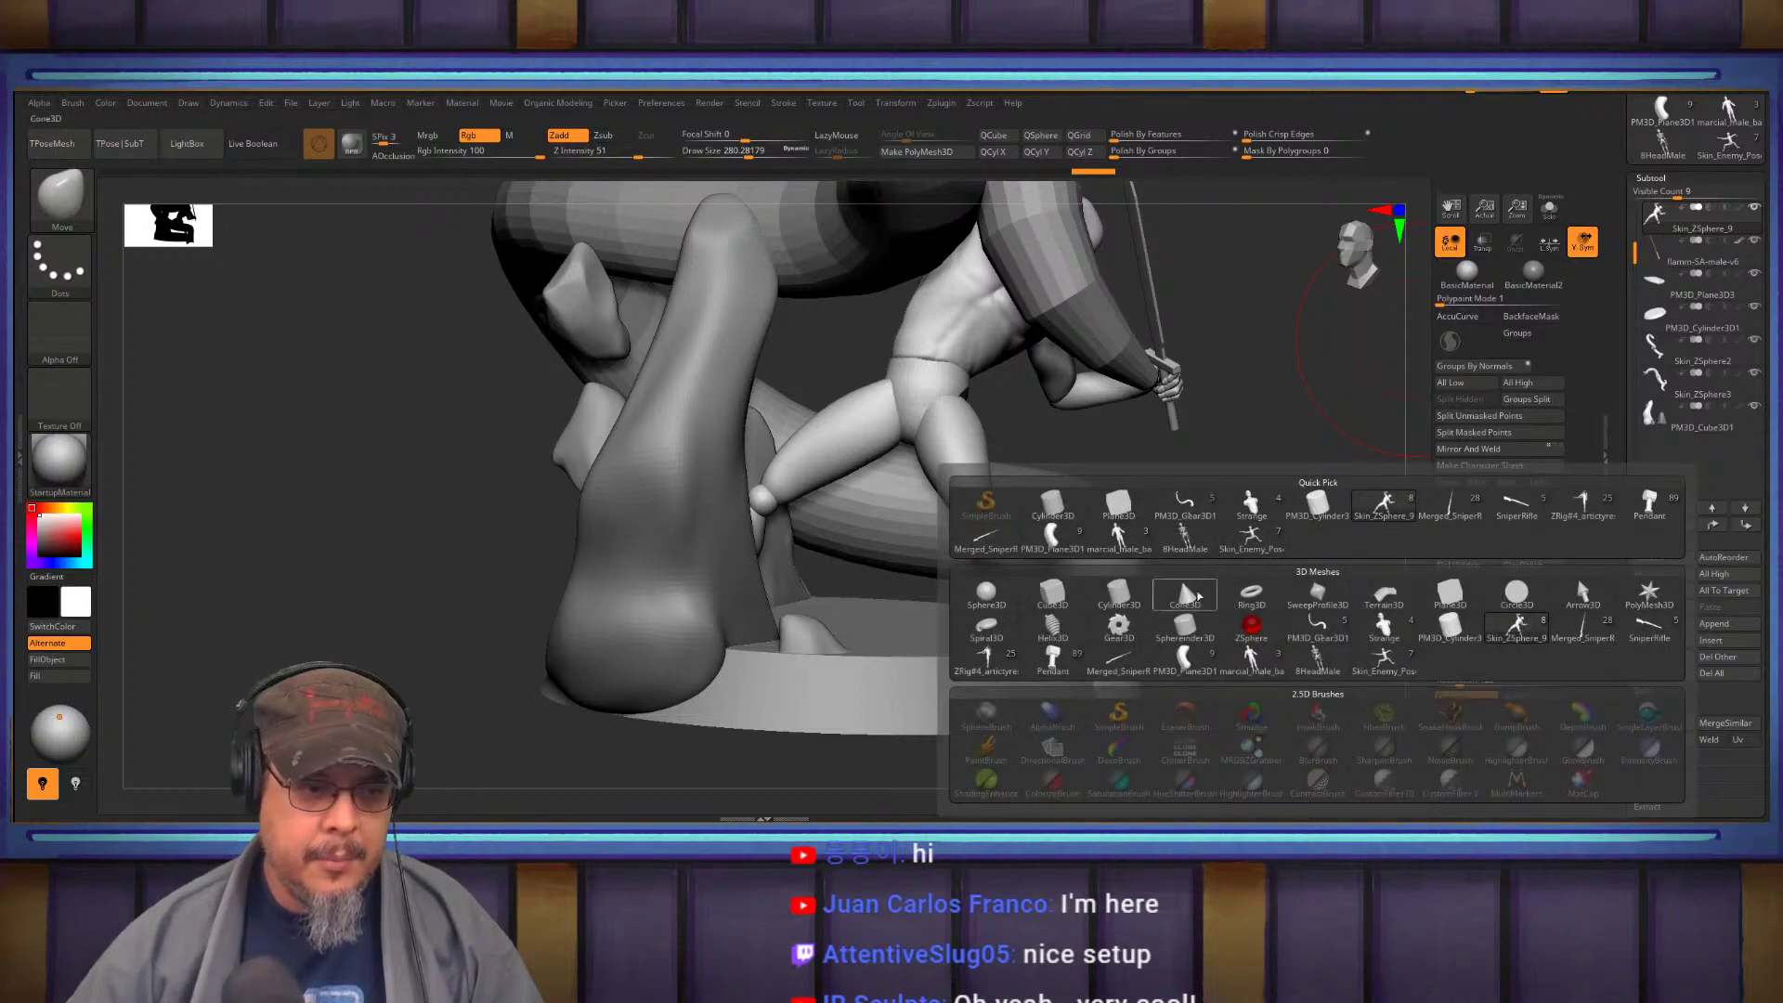
pyautogui.click(1058, 597)
pyautogui.moveTo(1333, 532)
pyautogui.keyDown('alt'); pyautogui.mouseDown()
pyautogui.moveTo(1214, 517)
pyautogui.moveTo(1154, 482)
pyautogui.moveTo(1266, 588)
pyautogui.mouseUp(); pyautogui.keyUp('alt')
pyautogui.press('w')
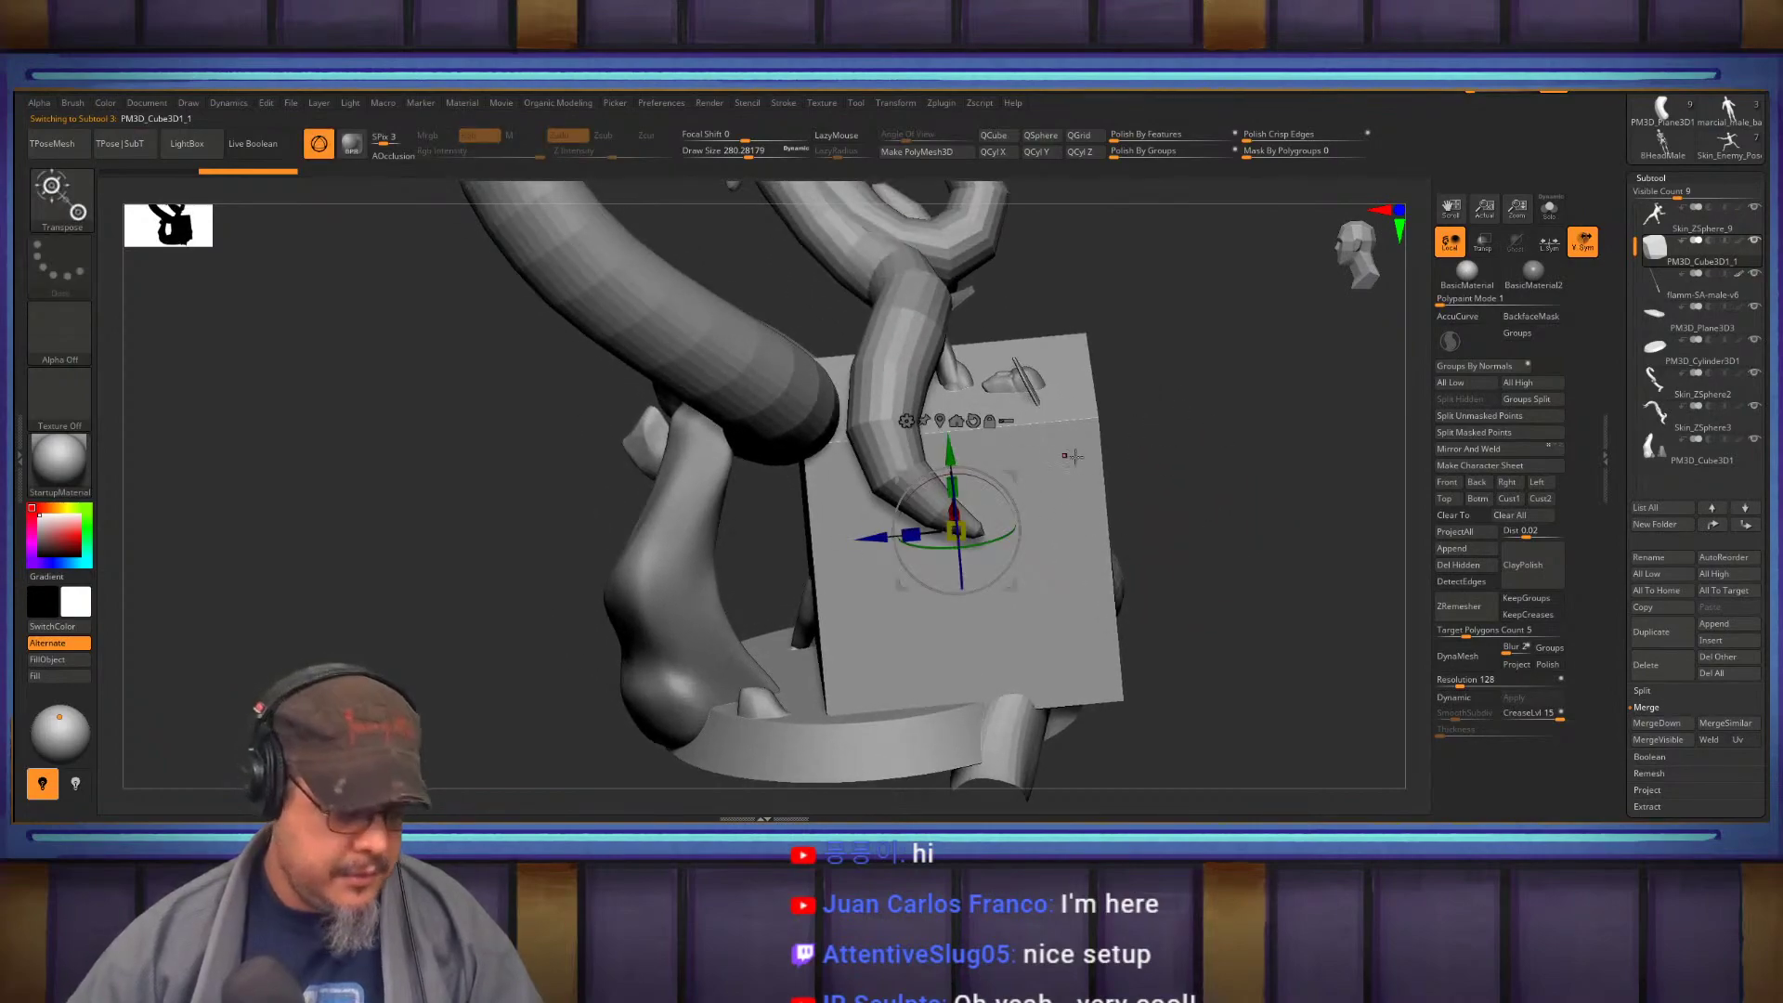
pyautogui.moveTo(960, 529); pyautogui.dragTo(982, 527)
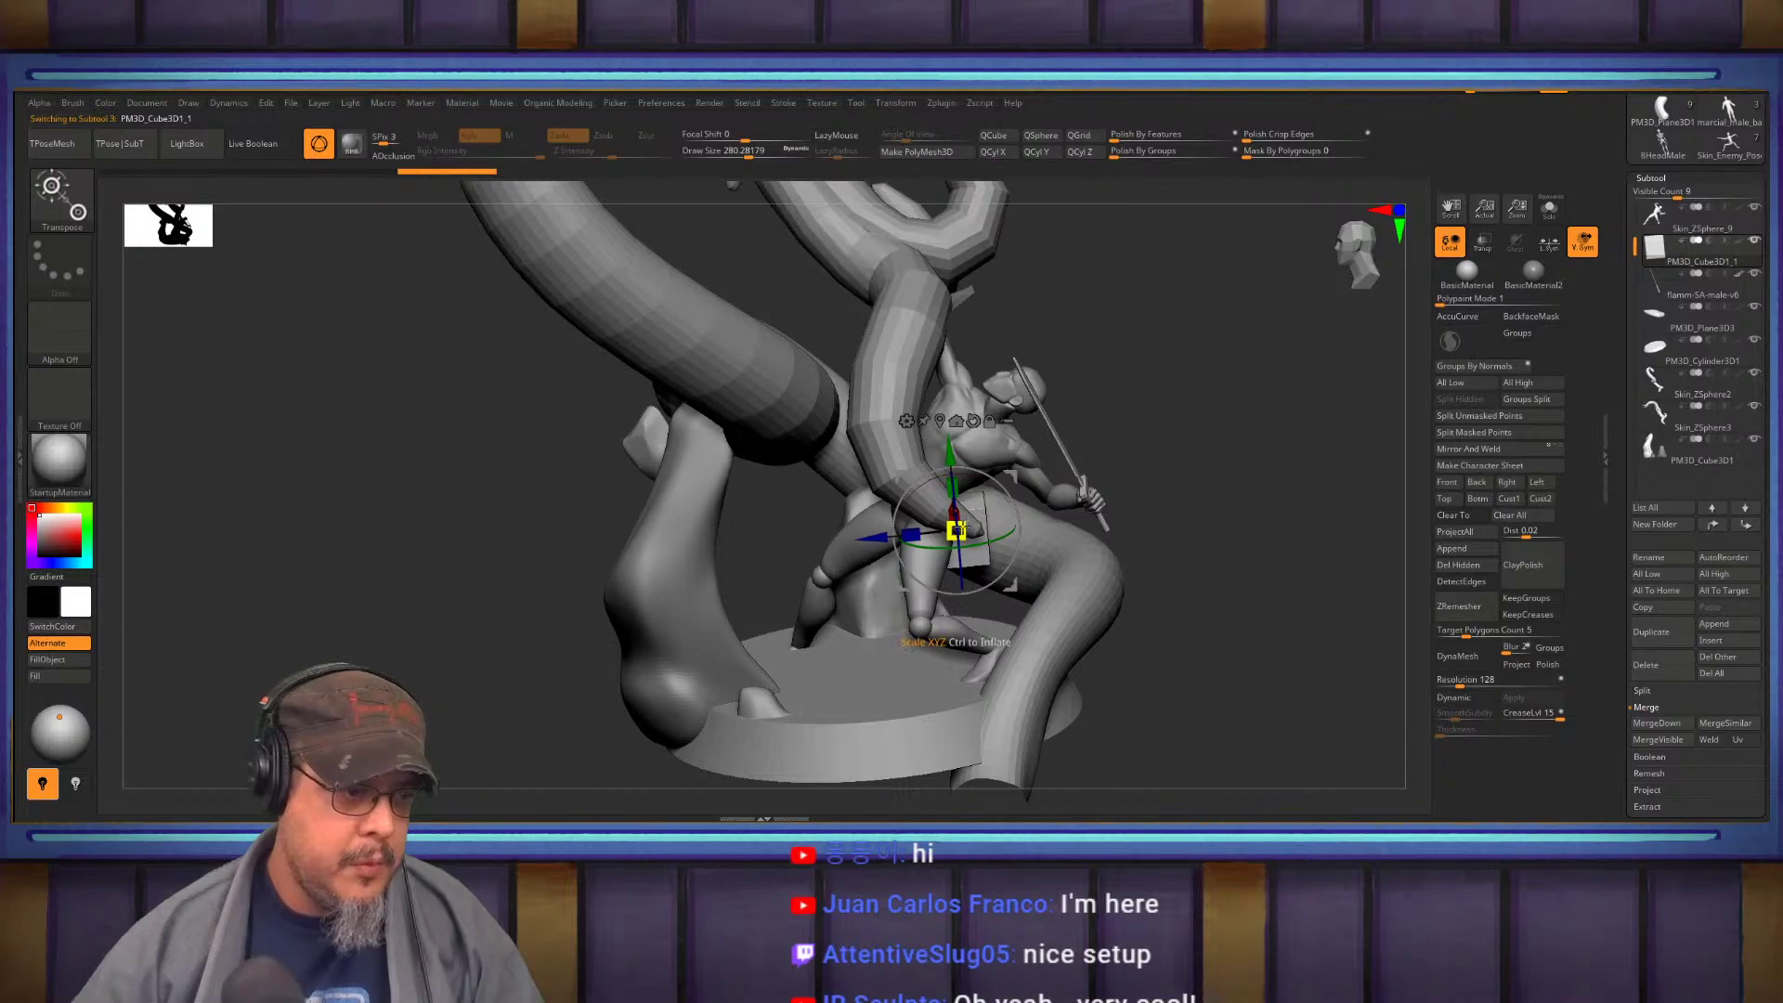
# Move the small cube onto the base beneath the warrior's front foot as a stepping block
pyautogui.moveTo(1170, 525); pyautogui.dragTo(1200, 511)
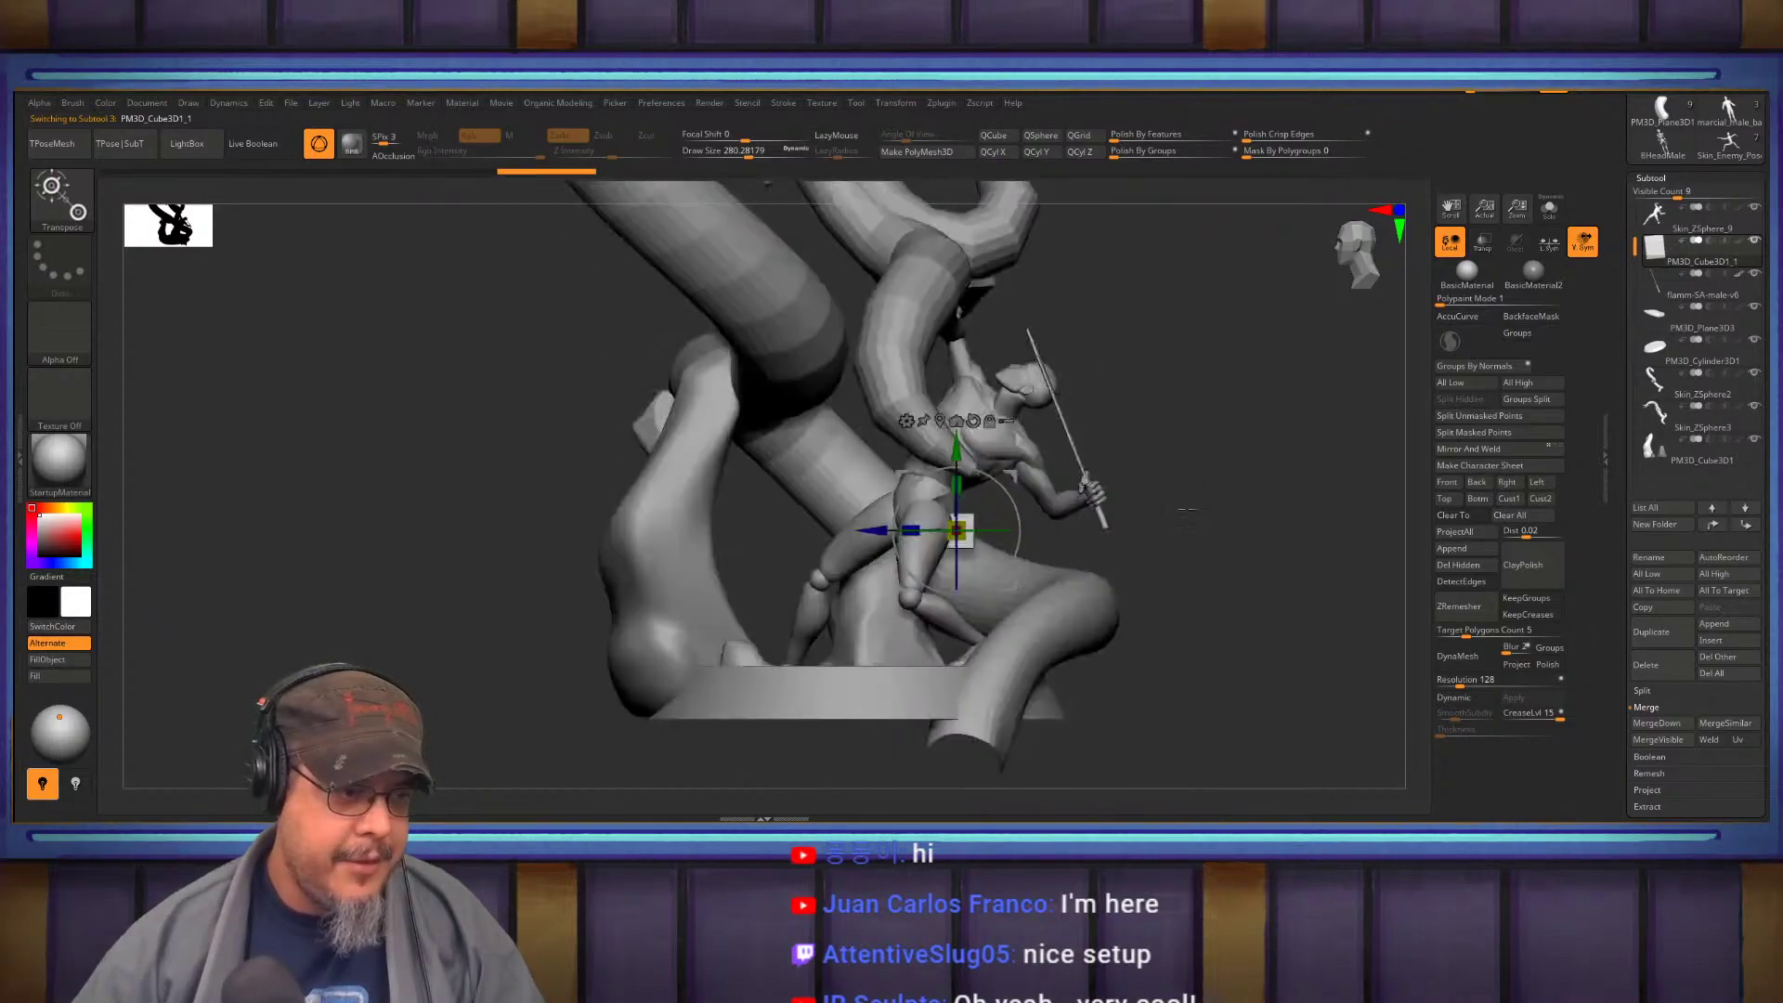
pyautogui.moveTo(859, 529); pyautogui.dragTo(872, 530)
pyautogui.moveTo(967, 447); pyautogui.dragTo(1105, 547)
pyautogui.moveTo(909, 612); pyautogui.dragTo(967, 640)
pyautogui.moveTo(1235, 548)
pyautogui.keyDown('shift'); pyautogui.mouseDown()
pyautogui.moveTo(1152, 542)
pyautogui.moveTo(1190, 474)
pyautogui.moveTo(1300, 424)
pyautogui.moveTo(1314, 533)
pyautogui.moveTo(1345, 533)
pyautogui.moveTo(1306, 510)
pyautogui.moveTo(1366, 525)
pyautogui.mouseUp(); pyautogui.keyUp('shift')
pyautogui.press('q')
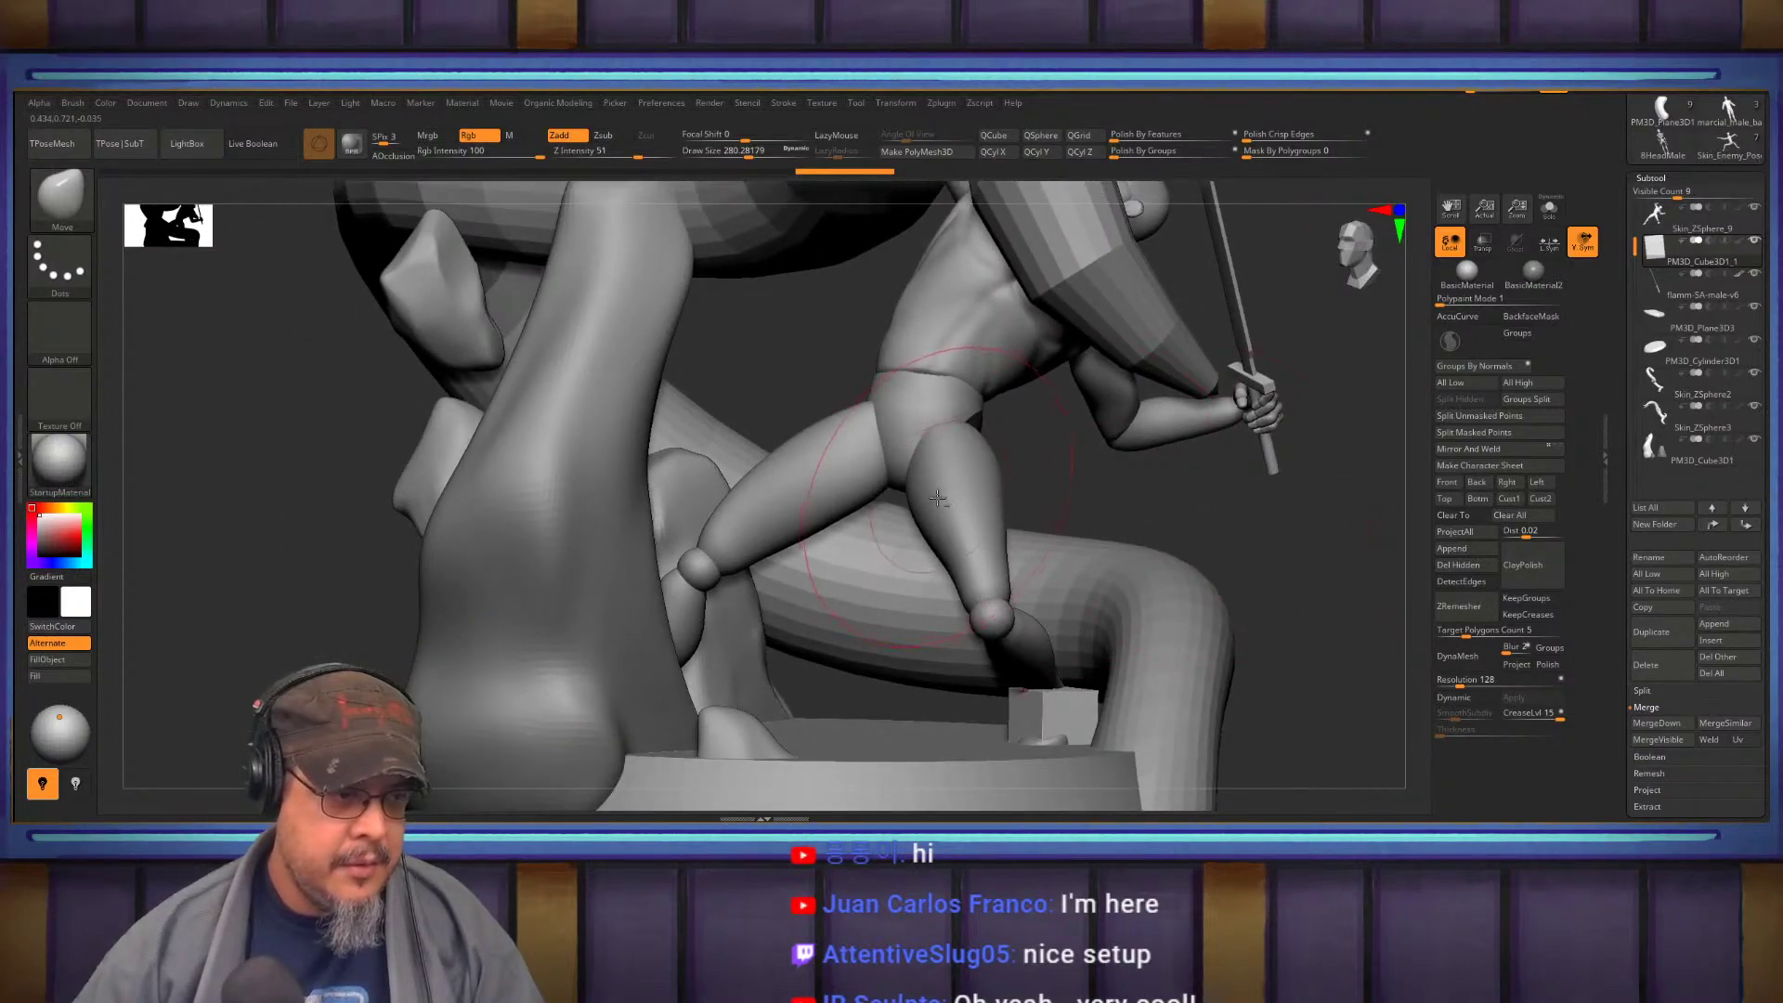
# Switch to the warrior and mask everything except his entire front leg
pyautogui.press('d')
pyautogui.moveTo(1296, 762)
pyautogui.keyDown('ctrl'); pyautogui.keyDown('shift'); pyautogui.mouseDown()
pyautogui.moveTo(944, 613)
pyautogui.moveTo(926, 560)
pyautogui.mouseUp(); pyautogui.keyUp('shift'); pyautogui.keyUp('ctrl')
pyautogui.moveTo(1258, 522)
pyautogui.mouseDown()
pyautogui.moveTo(1196, 580)
pyautogui.moveTo(1088, 555)
pyautogui.mouseUp()
pyautogui.keyDown('ctrl'); pyautogui.keyDown('shift'); pyautogui.click(1192, 573); pyautogui.keyUp('shift'); pyautogui.keyUp('ctrl')
pyautogui.keyDown('ctrl'); pyautogui.click(1195, 577); pyautogui.keyUp('ctrl')
pyautogui.press('w')
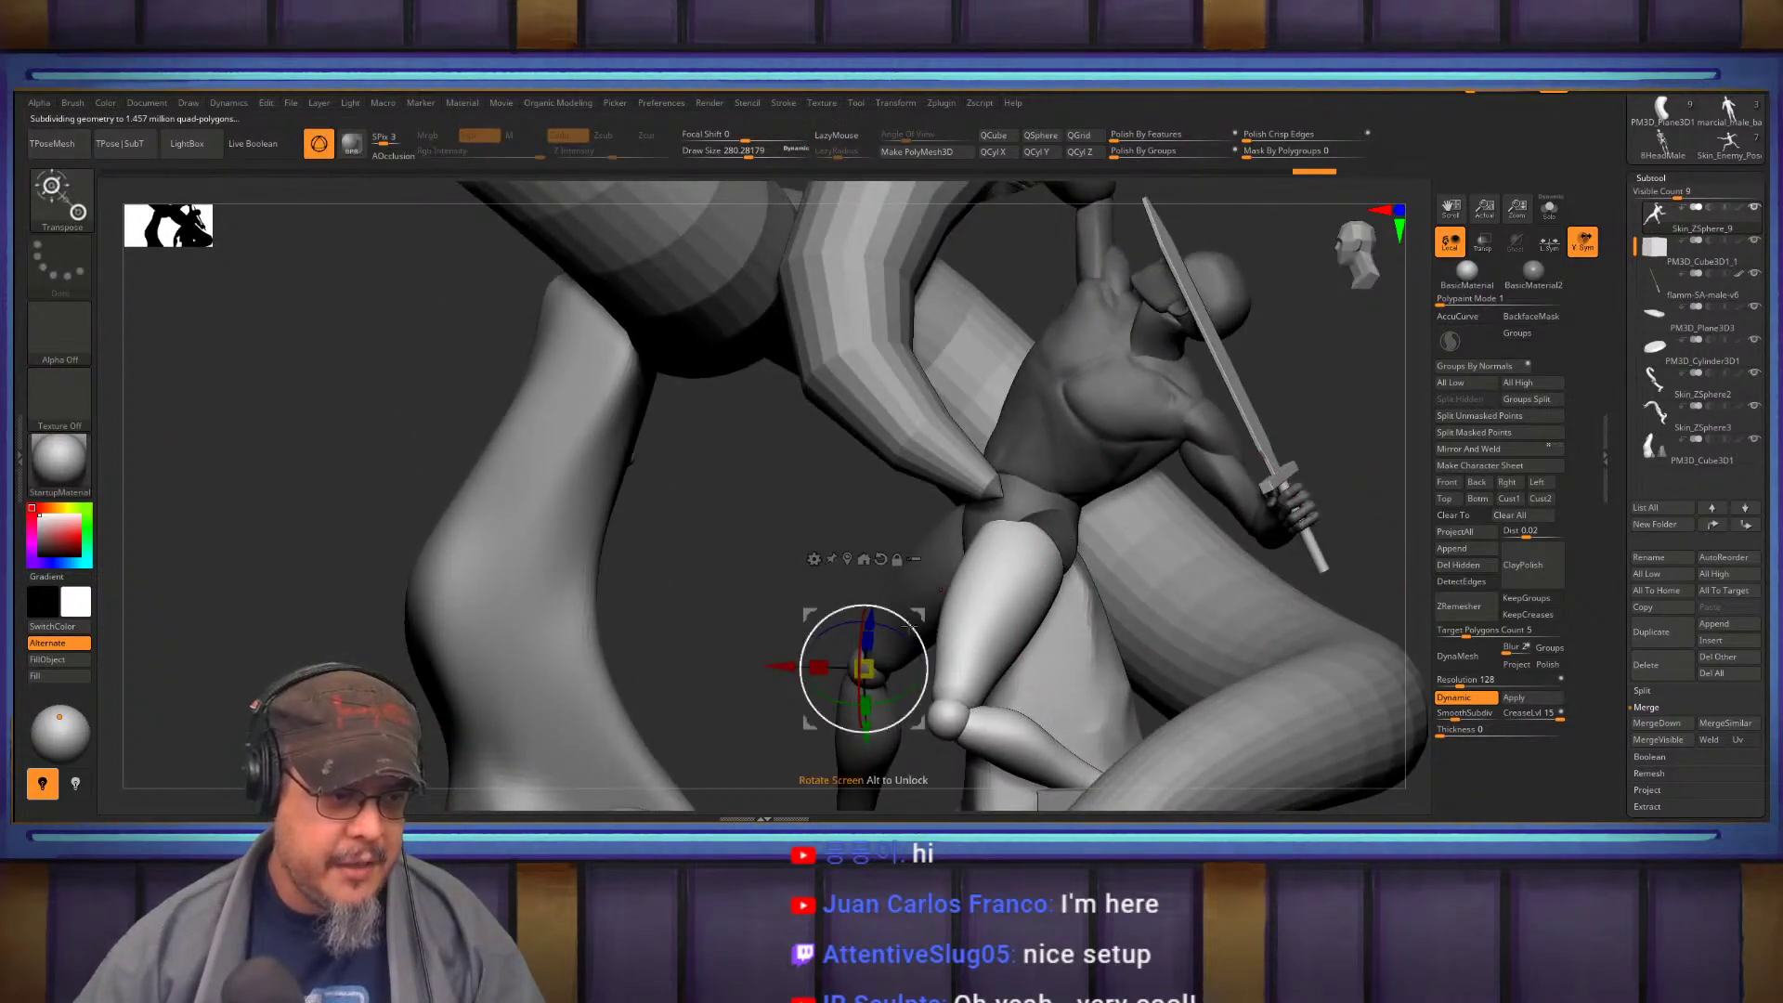
# Place the gizmo's pivot at the front hip and rotate the leg about 20 degrees to raise the knee
pyautogui.keyDown('alt'); pyautogui.moveTo(929, 611); pyautogui.dragTo(1099, 534); pyautogui.keyUp('alt')
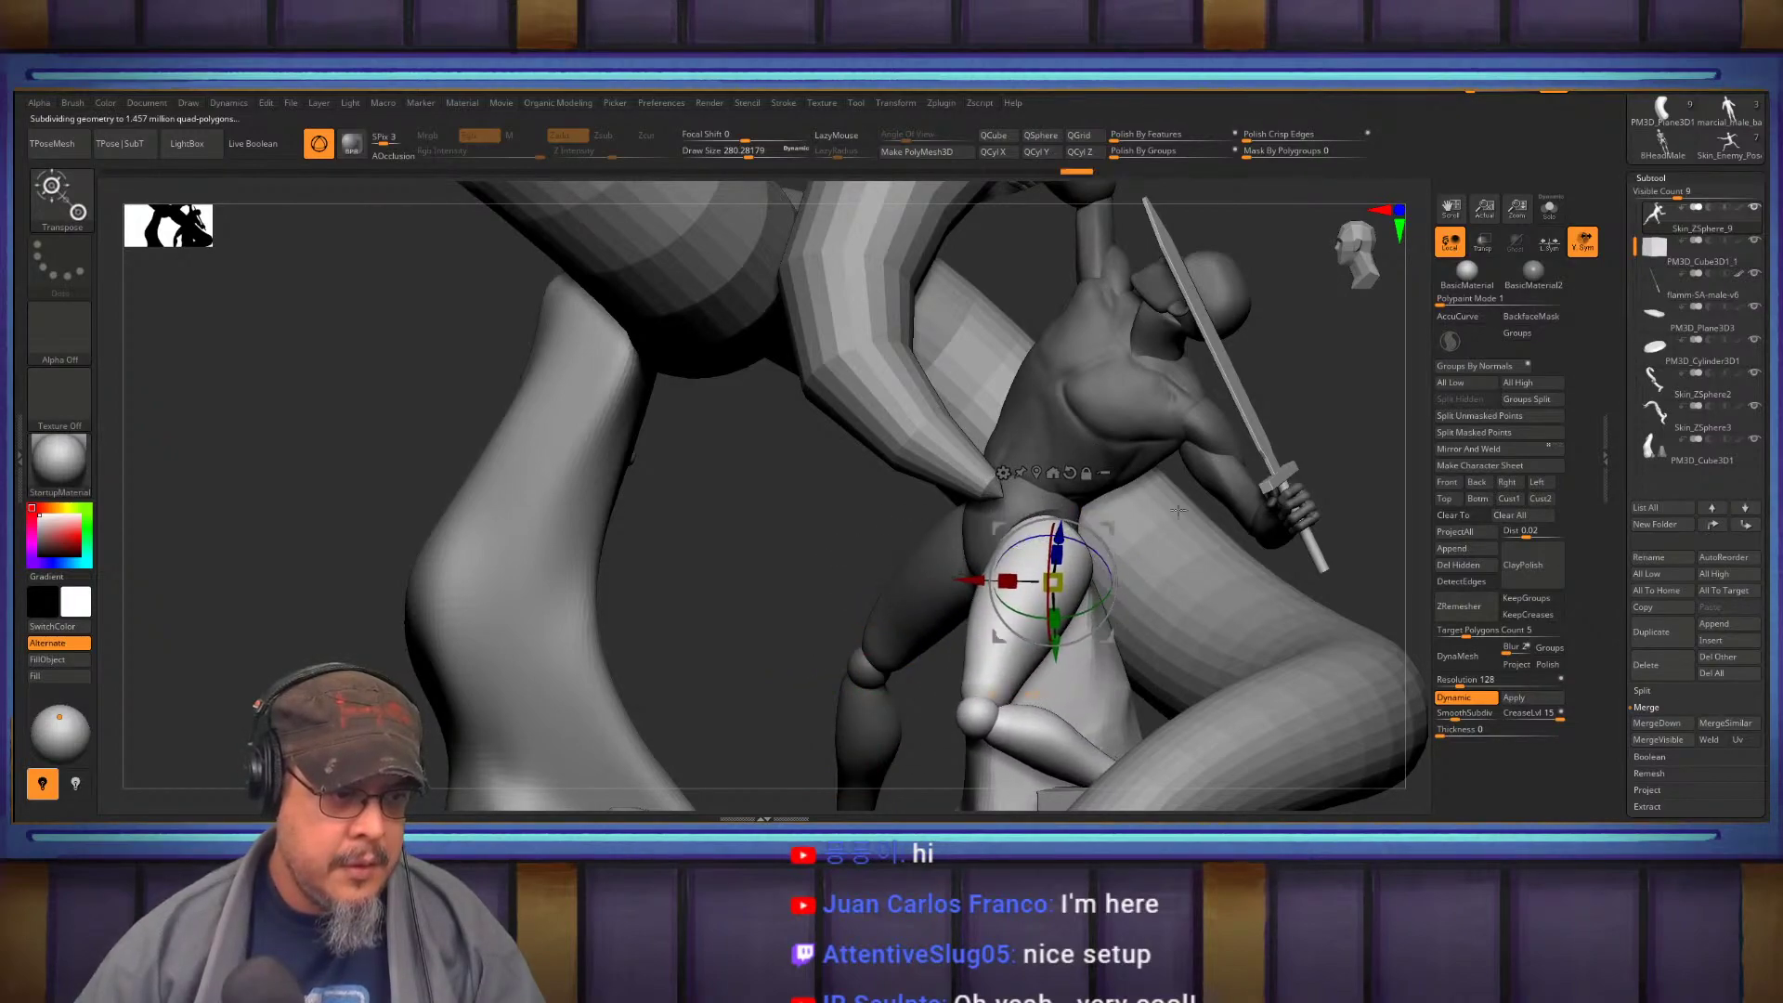
pyautogui.moveTo(1319, 494); pyautogui.dragTo(1227, 485)
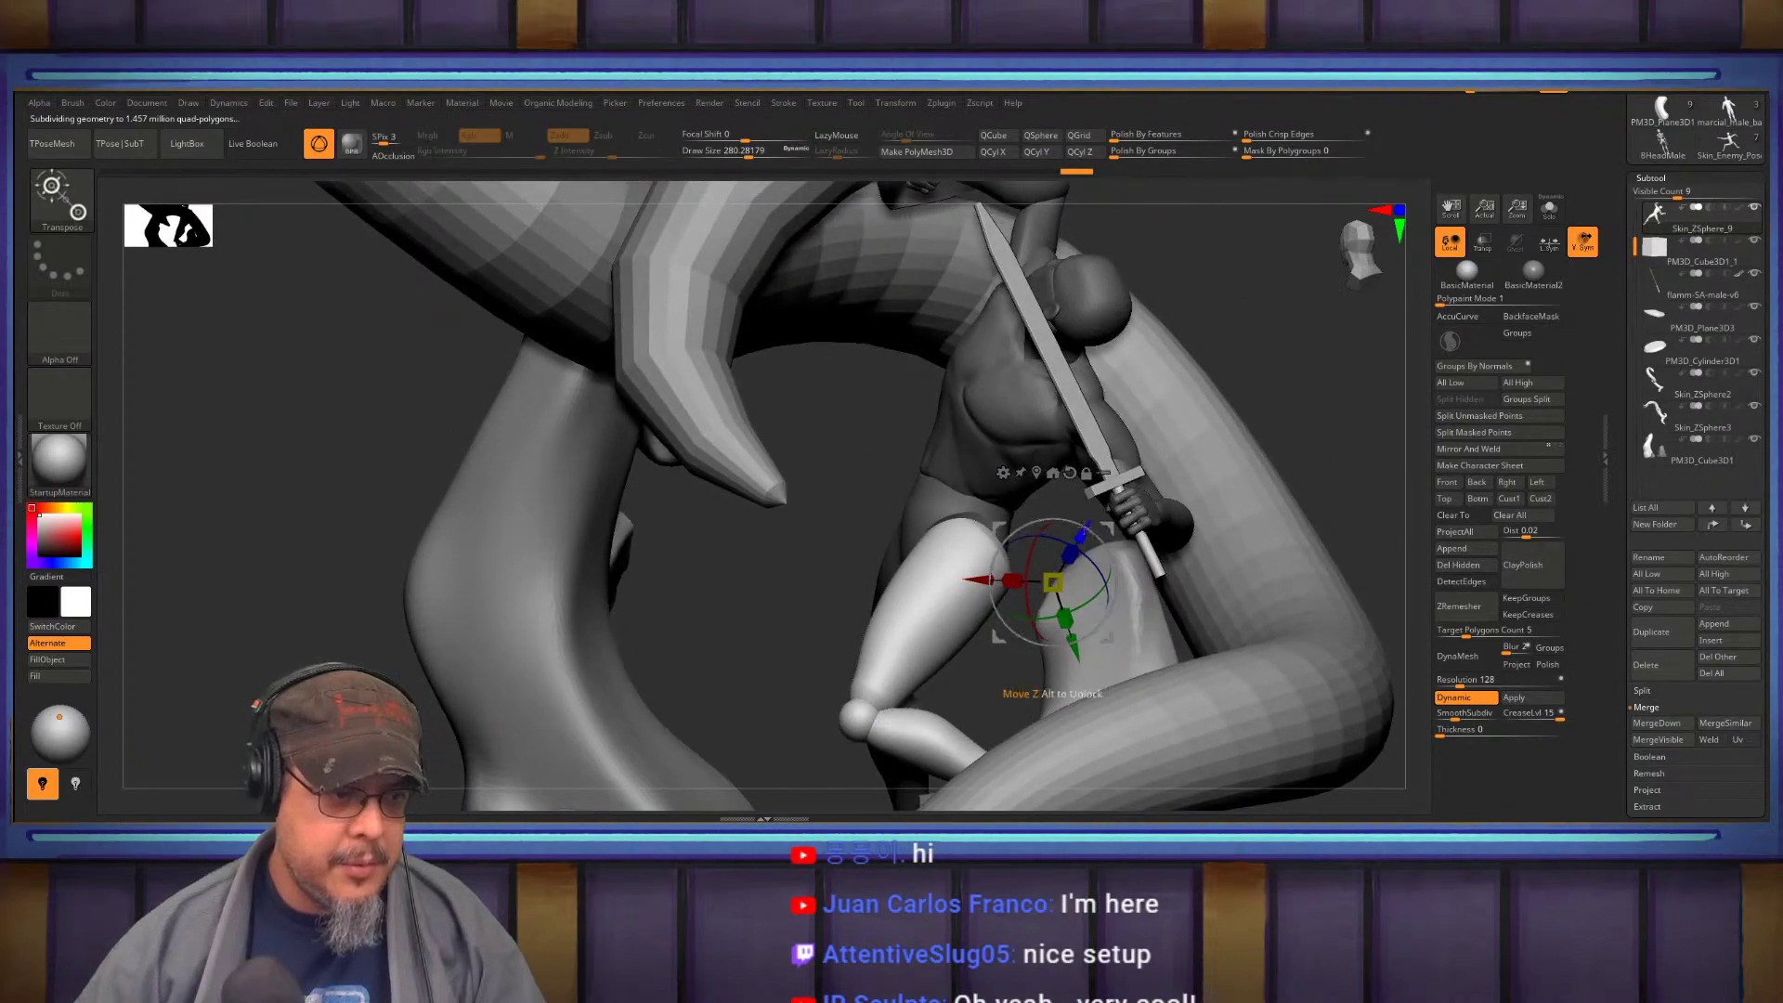
pyautogui.keyDown('alt'); pyautogui.click(967, 536); pyautogui.keyUp('alt')
pyautogui.moveTo(1029, 511); pyautogui.dragTo(1036, 531)
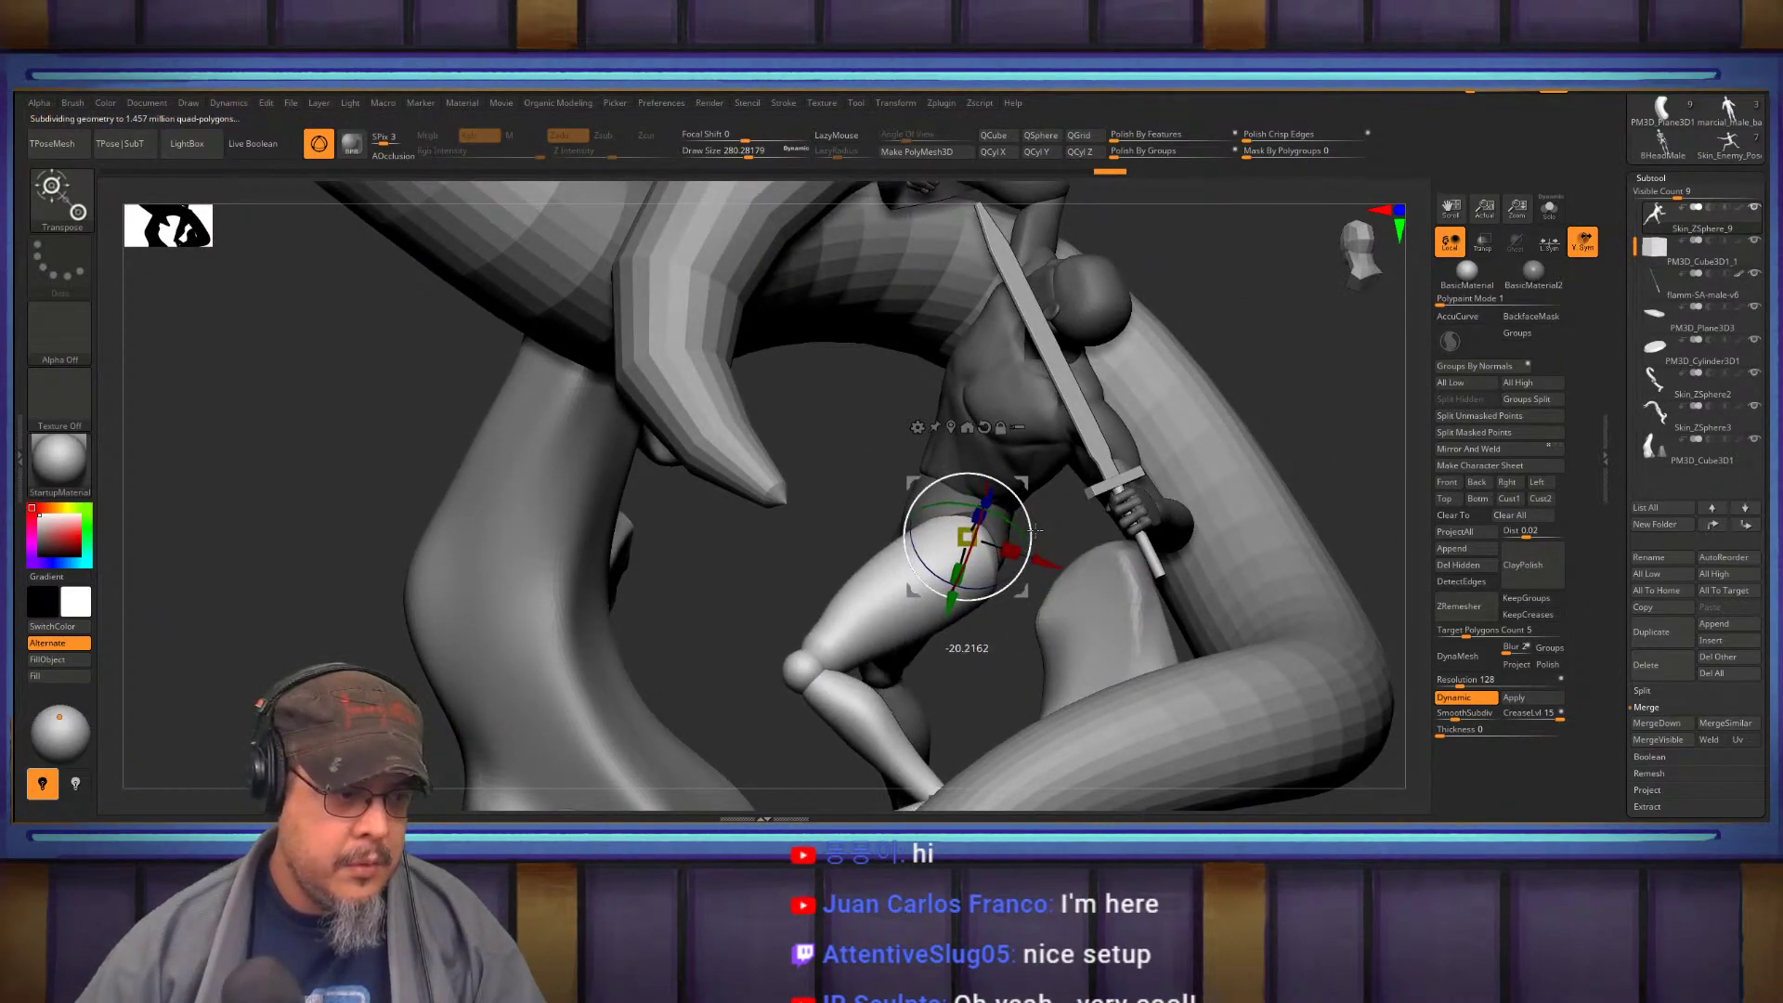
pyautogui.press('q')
# Hide the warrior except for his lower legs and feet to clear the view around the block
pyautogui.moveTo(1035, 530)
pyautogui.mouseDown(button='right')
pyautogui.moveTo(1008, 624)
pyautogui.moveTo(1194, 522)
pyautogui.moveTo(1153, 542)
pyautogui.moveTo(650, 557)
pyautogui.moveTo(797, 381)
pyautogui.moveTo(730, 496)
pyautogui.mouseUp(button='right')
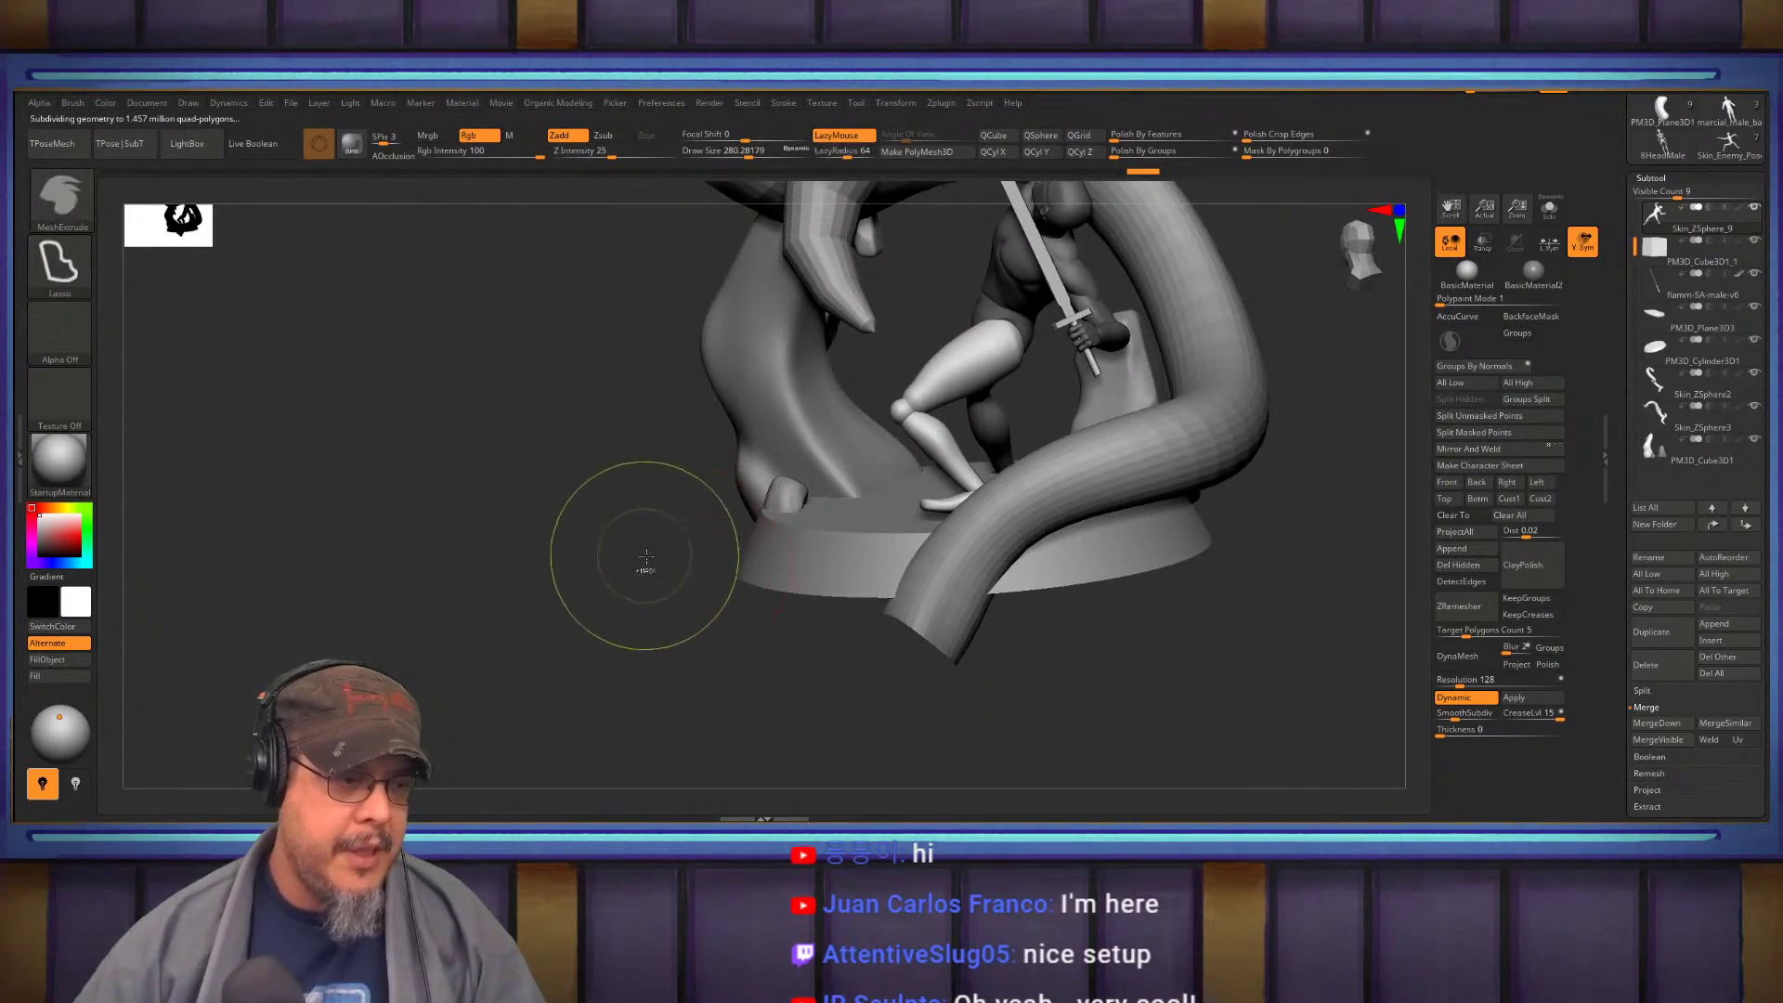
pyautogui.keyDown('ctrl'); pyautogui.keyDown('shift'); pyautogui.moveTo(1012, 623); pyautogui.dragTo(920, 469); pyautogui.keyUp('shift'); pyautogui.keyUp('ctrl')
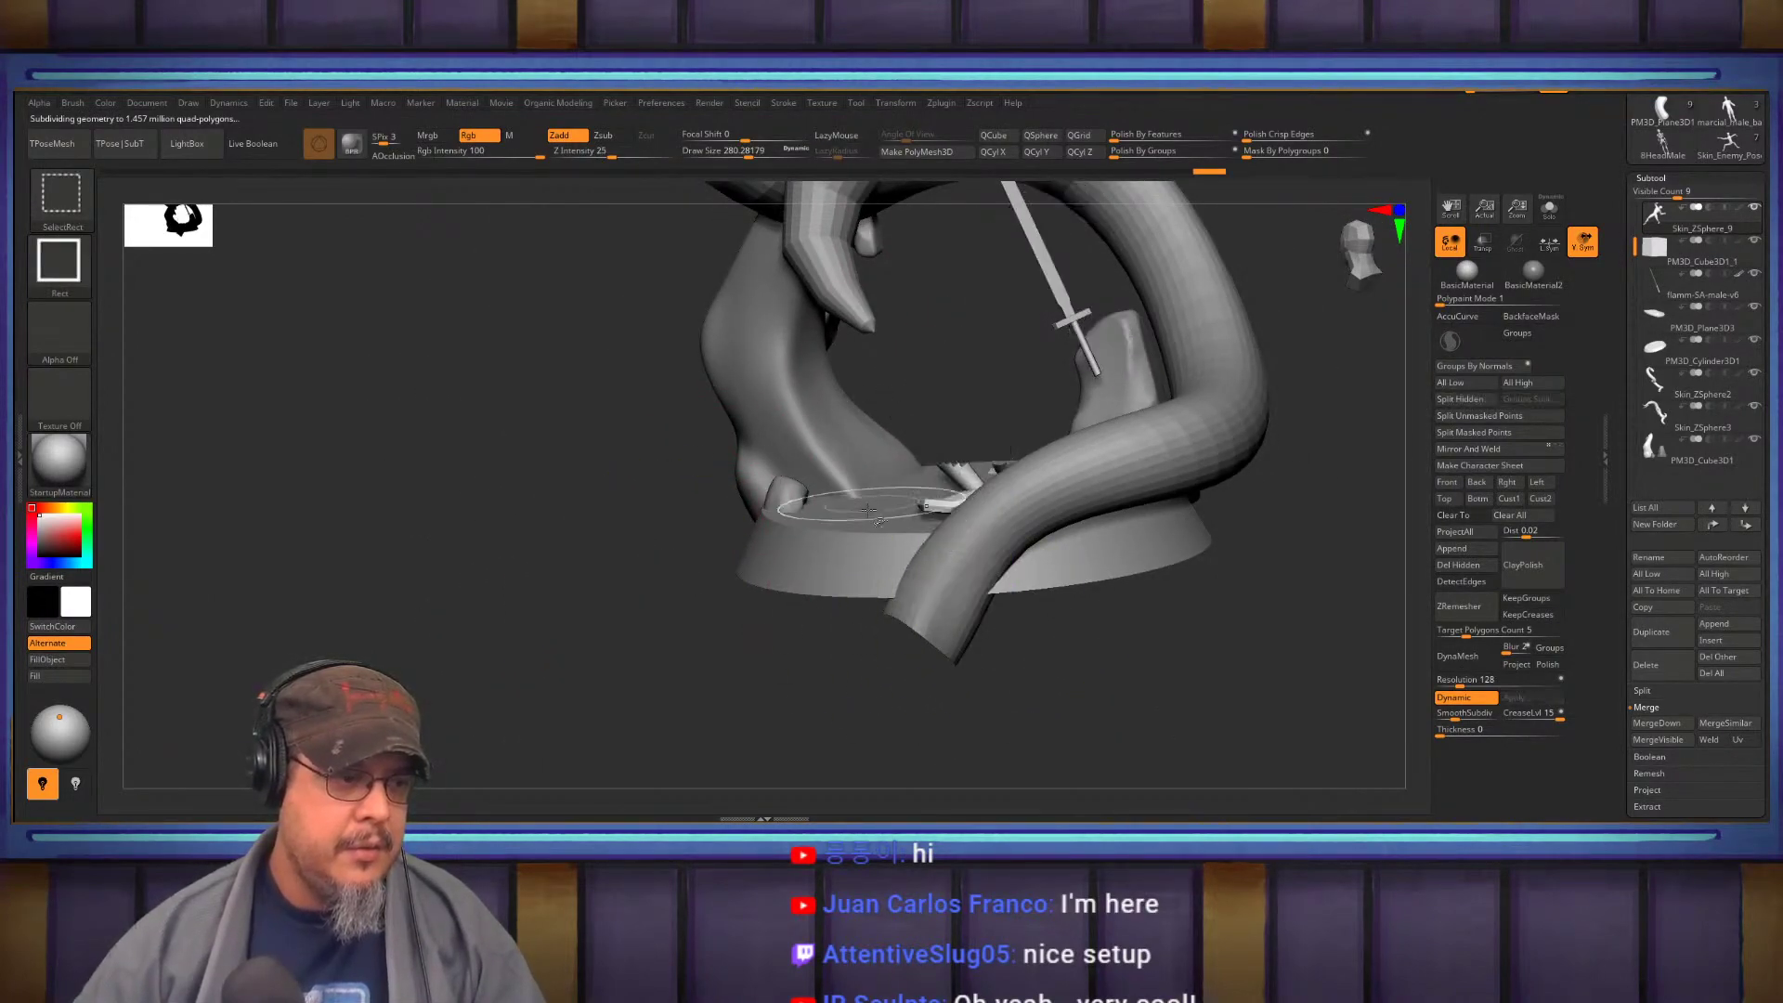
pyautogui.moveTo(848, 677)
pyautogui.mouseDown(button='right')
pyautogui.moveTo(1087, 728)
pyautogui.moveTo(1155, 630)
pyautogui.mouseUp(button='right')
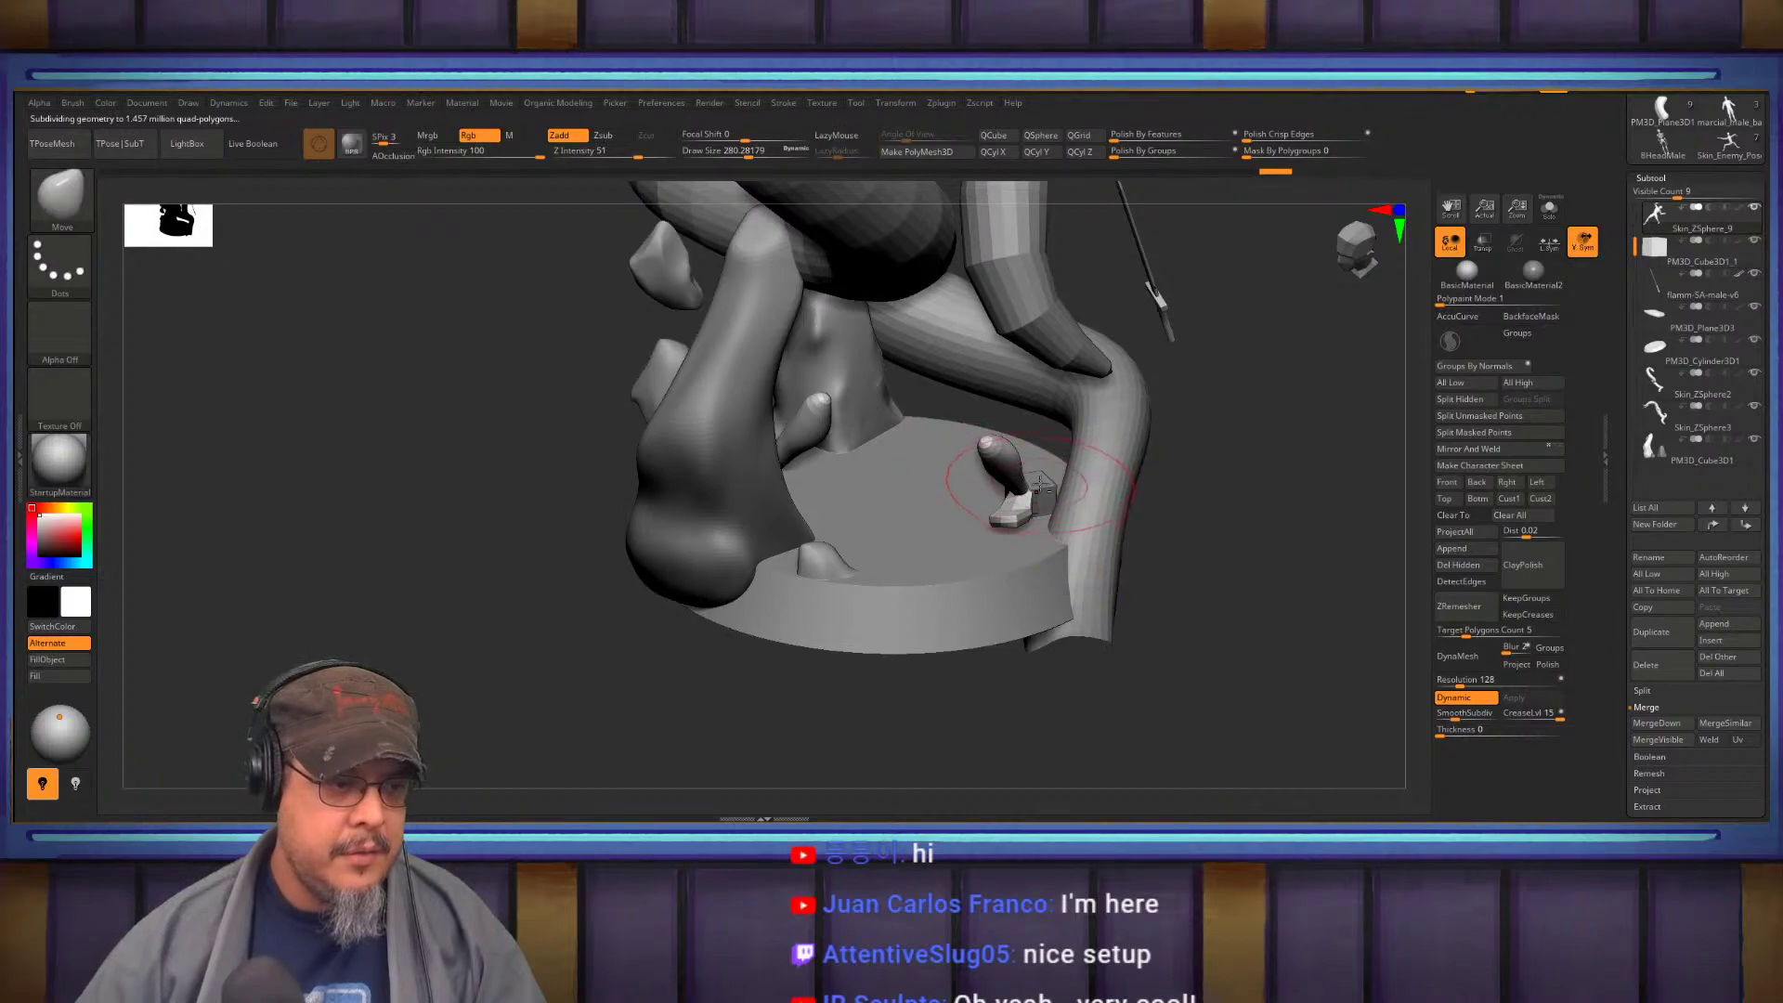
# Select the cube, then rotate and reshape it into a low, wide slab on the base under the front foot
pyautogui.keyDown('alt'); pyautogui.click(1040, 485); pyautogui.keyUp('alt')
pyautogui.press('w')
pyautogui.moveTo(1193, 468); pyautogui.dragTo(1192, 534, button='right')
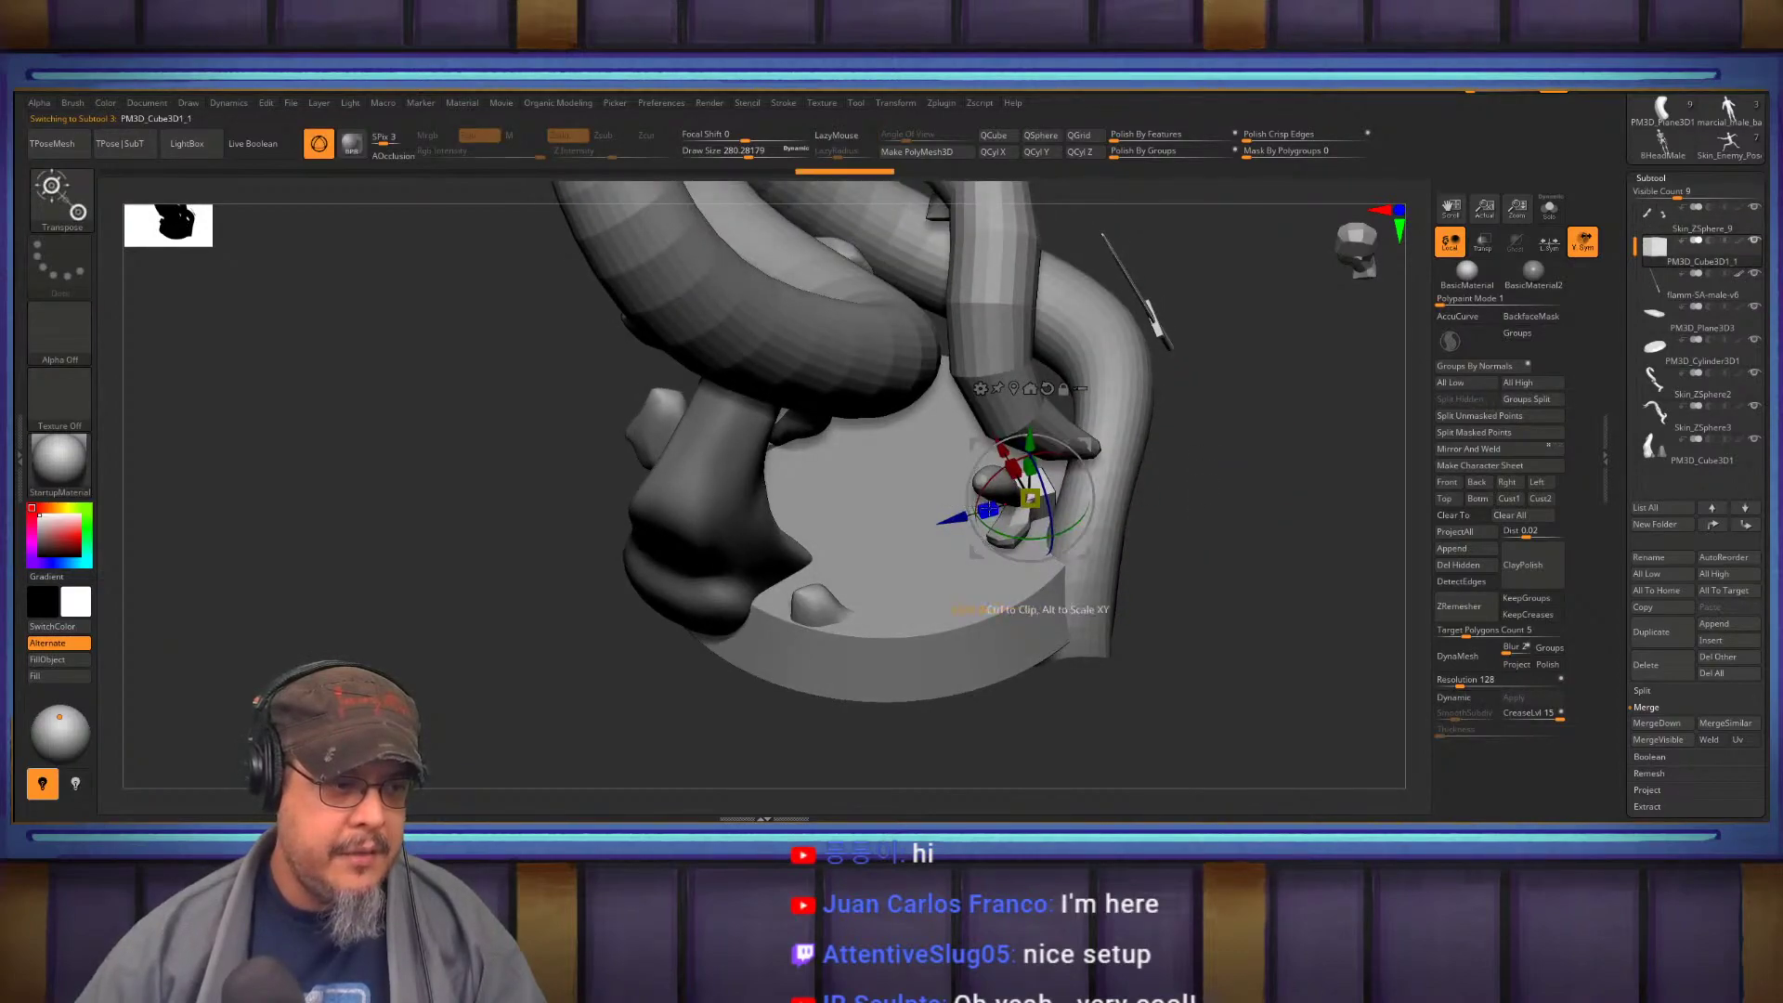
pyautogui.moveTo(1029, 499); pyautogui.dragTo(980, 493)
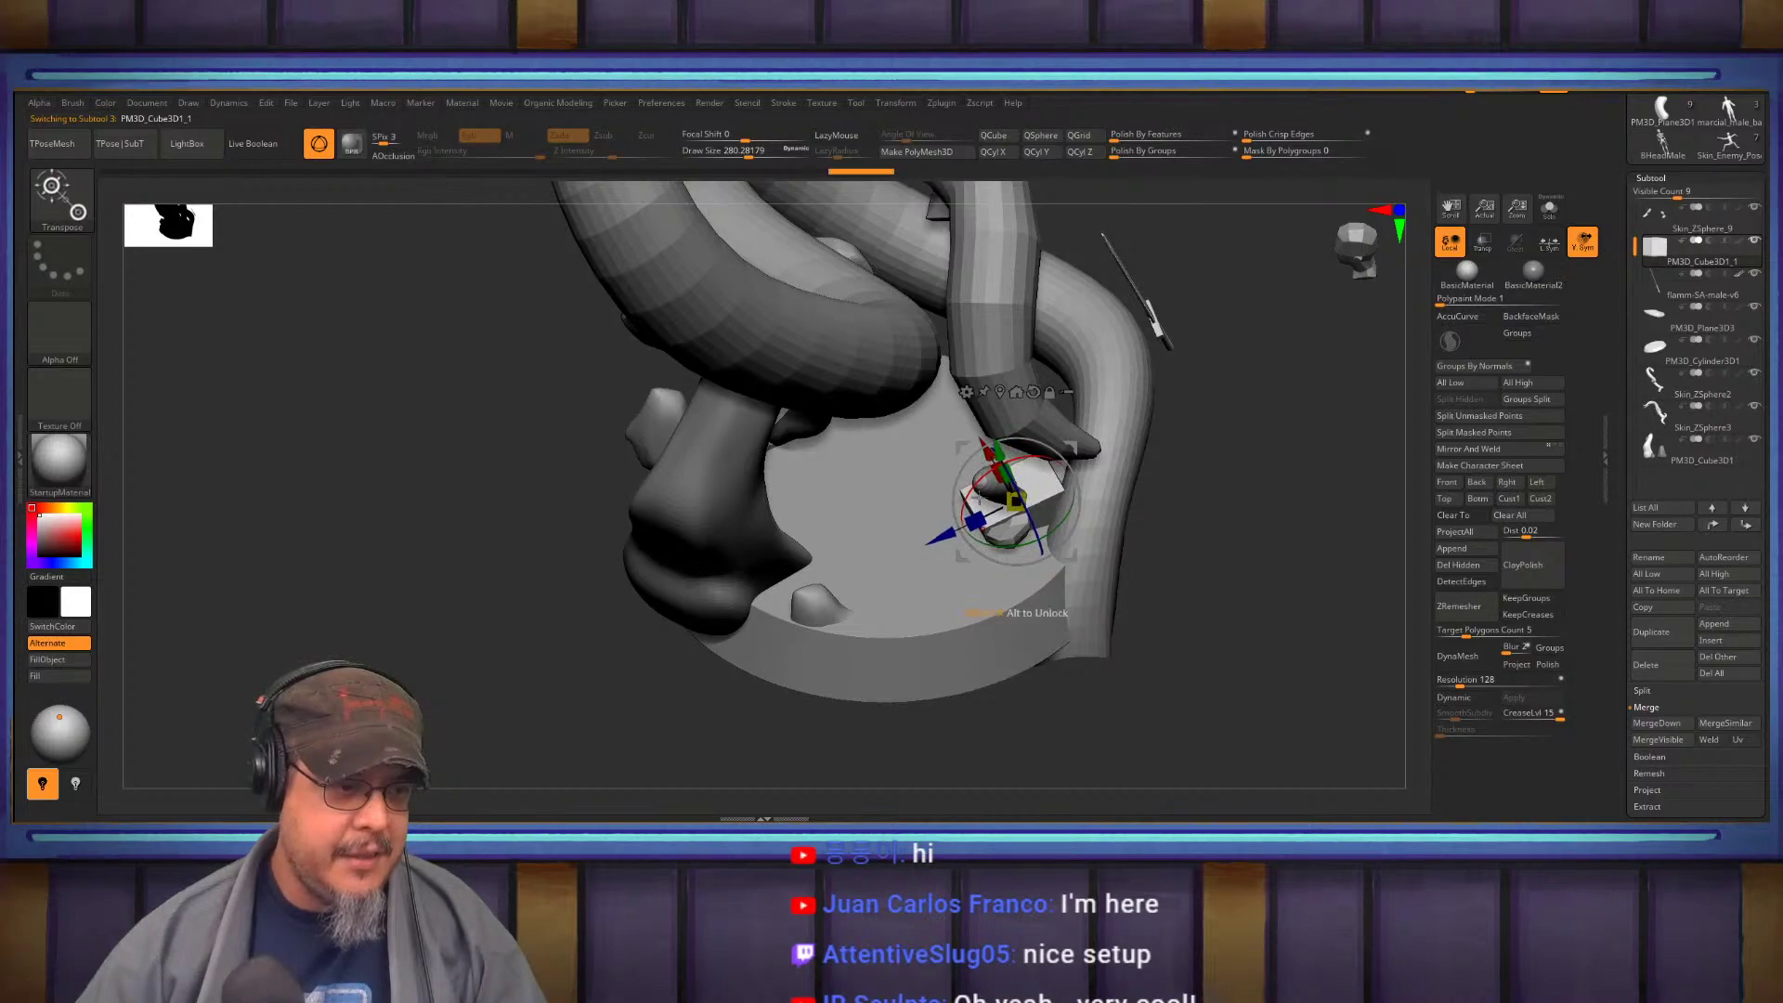
pyautogui.moveTo(1273, 446); pyautogui.dragTo(1228, 390)
pyautogui.moveTo(1268, 464)
pyautogui.keyDown('alt'); pyautogui.mouseDown()
pyautogui.moveTo(1250, 545)
pyautogui.moveTo(1235, 533)
pyautogui.mouseUp(); pyautogui.keyUp('alt')
pyautogui.press('q')
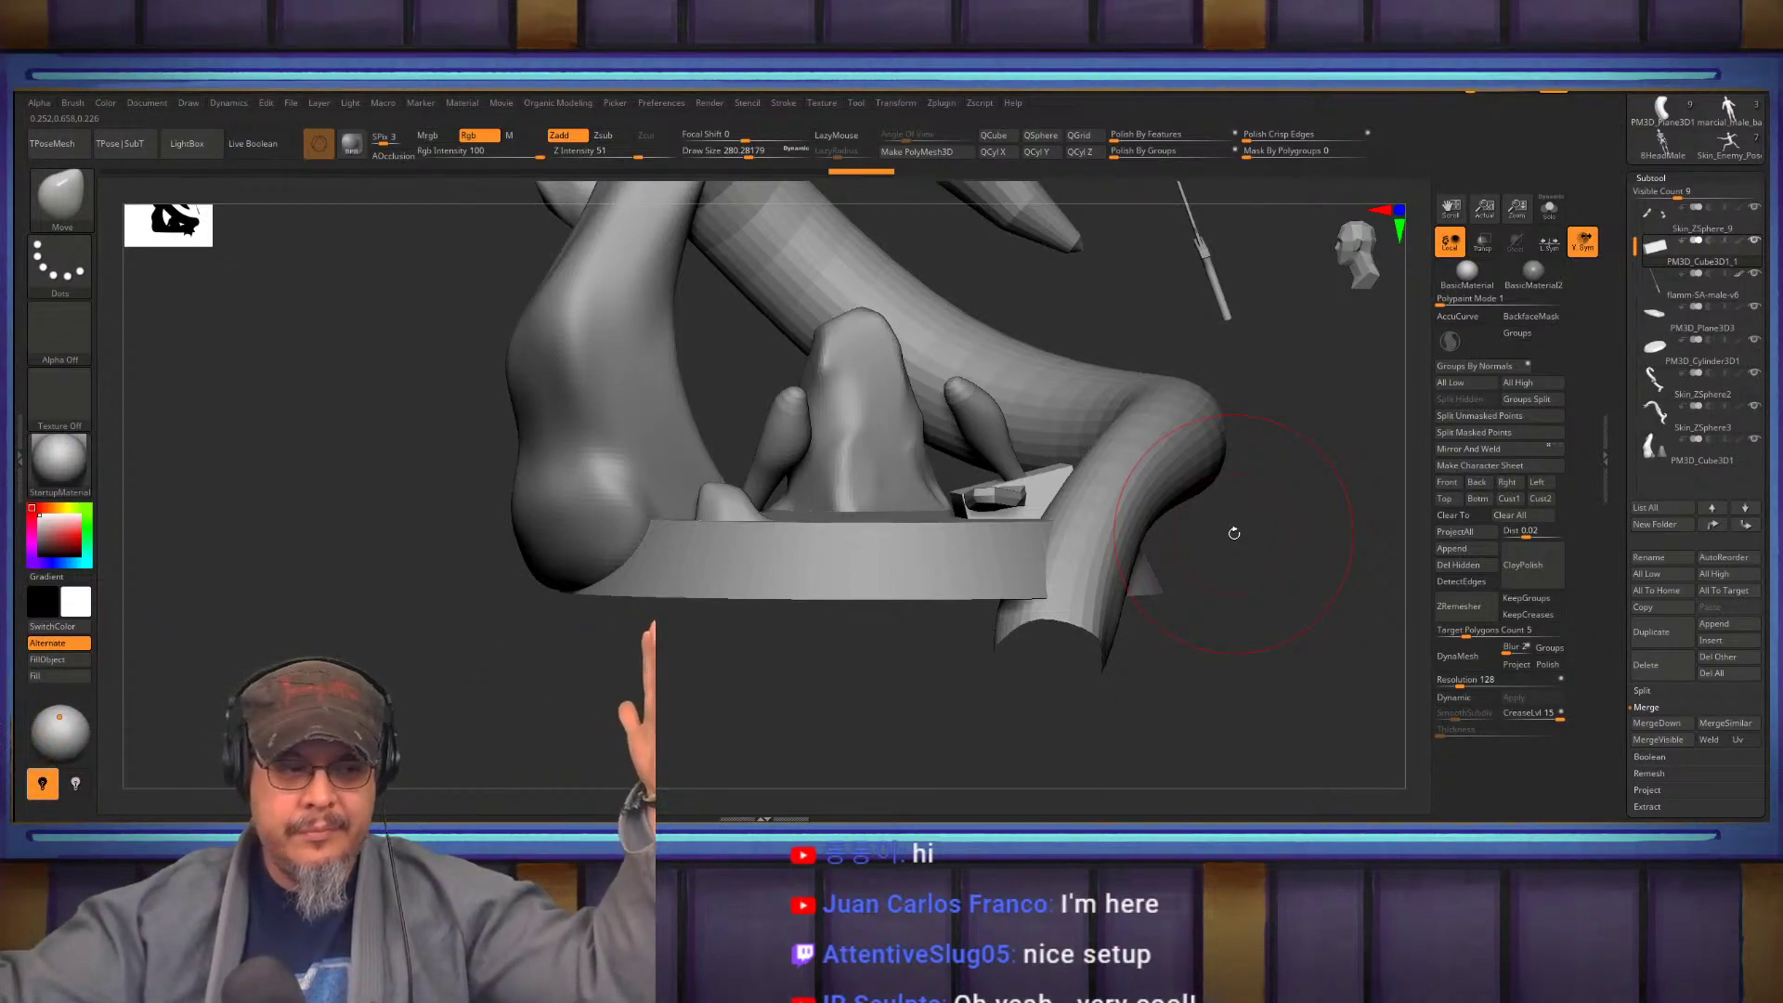
pyautogui.moveTo(1240, 545); pyautogui.dragTo(1227, 405)
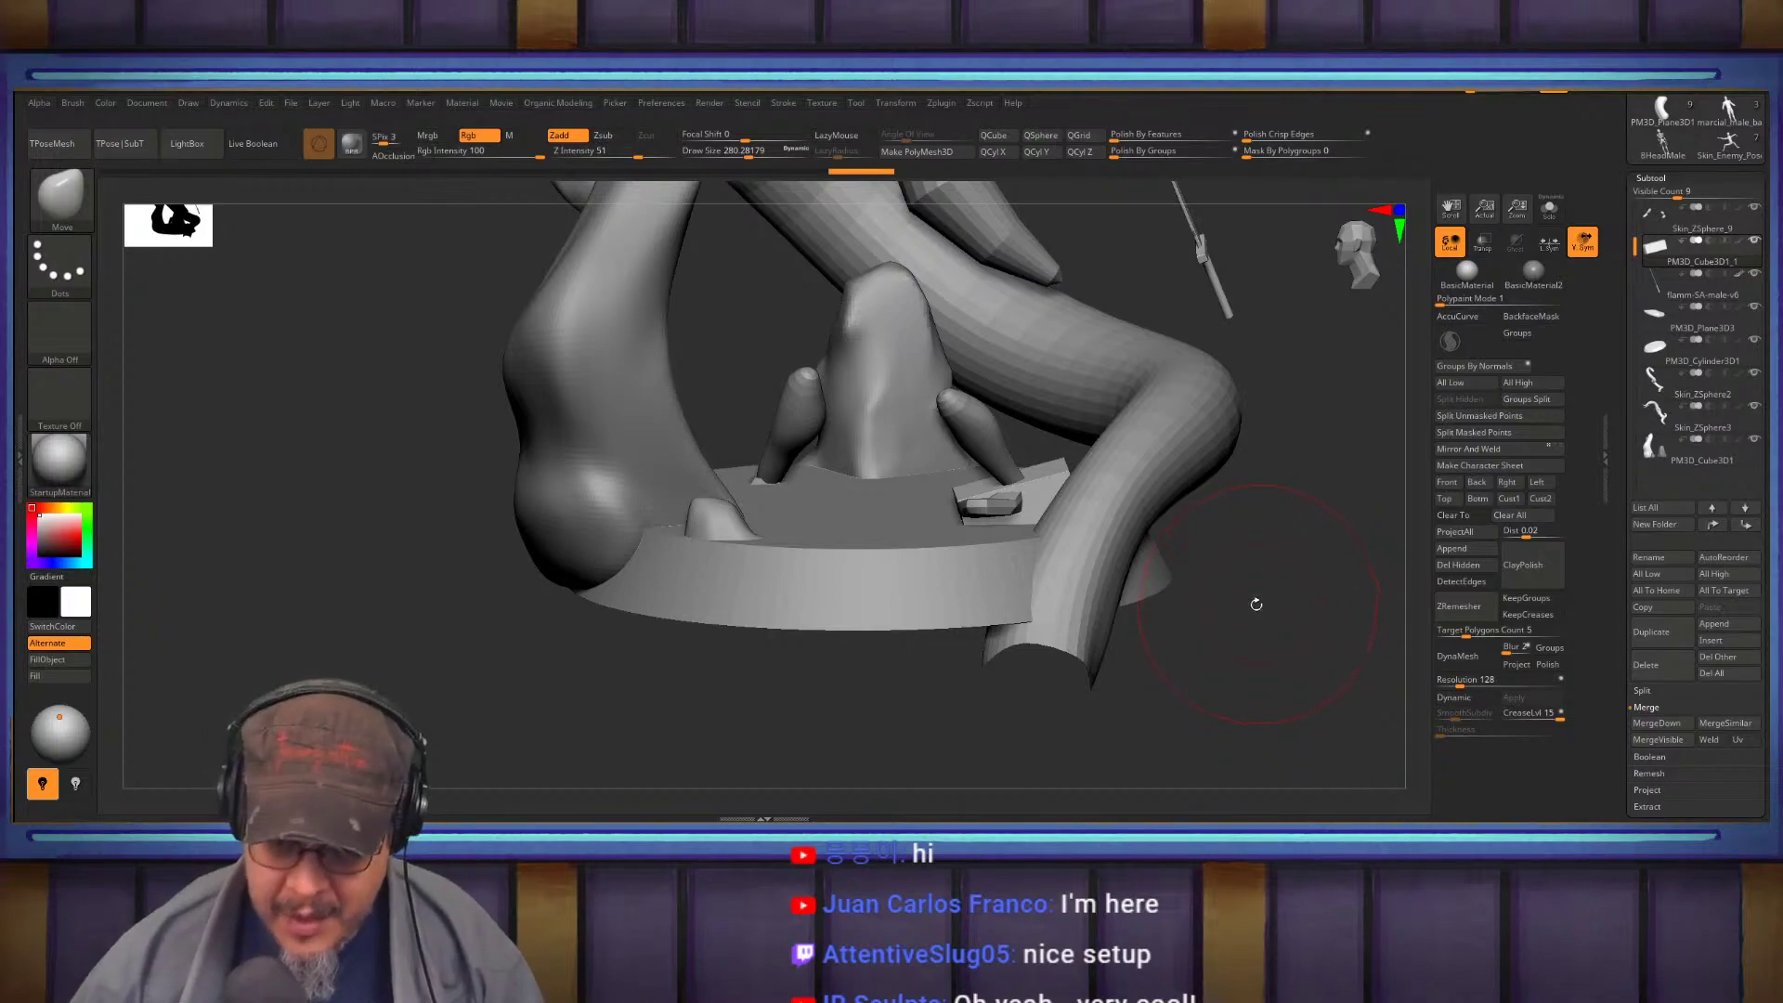
pyautogui.moveTo(1274, 605); pyautogui.dragTo(1270, 746)
pyautogui.press('w')
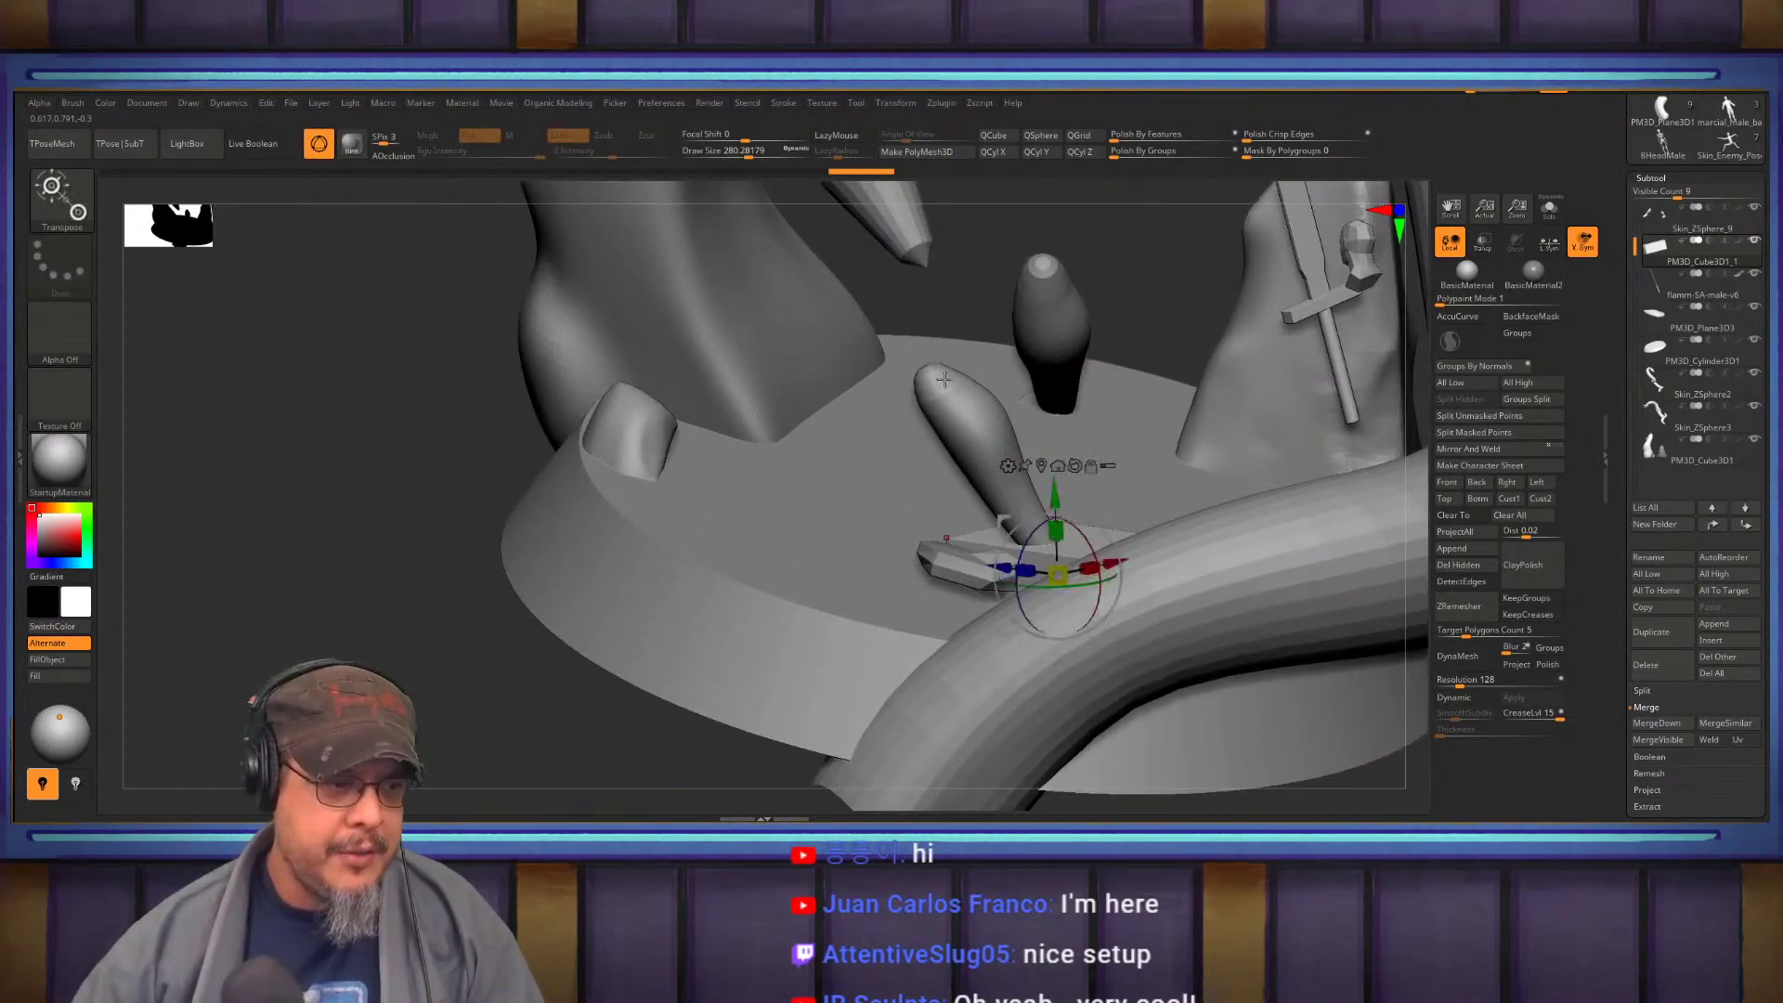
# Select the warrior's subtool and hide the rear lower leg in solo view, leaving only the front lower leg and foot
pyautogui.press('q')
pyautogui.keyDown('alt'); pyautogui.click(952, 393); pyautogui.keyUp('alt')
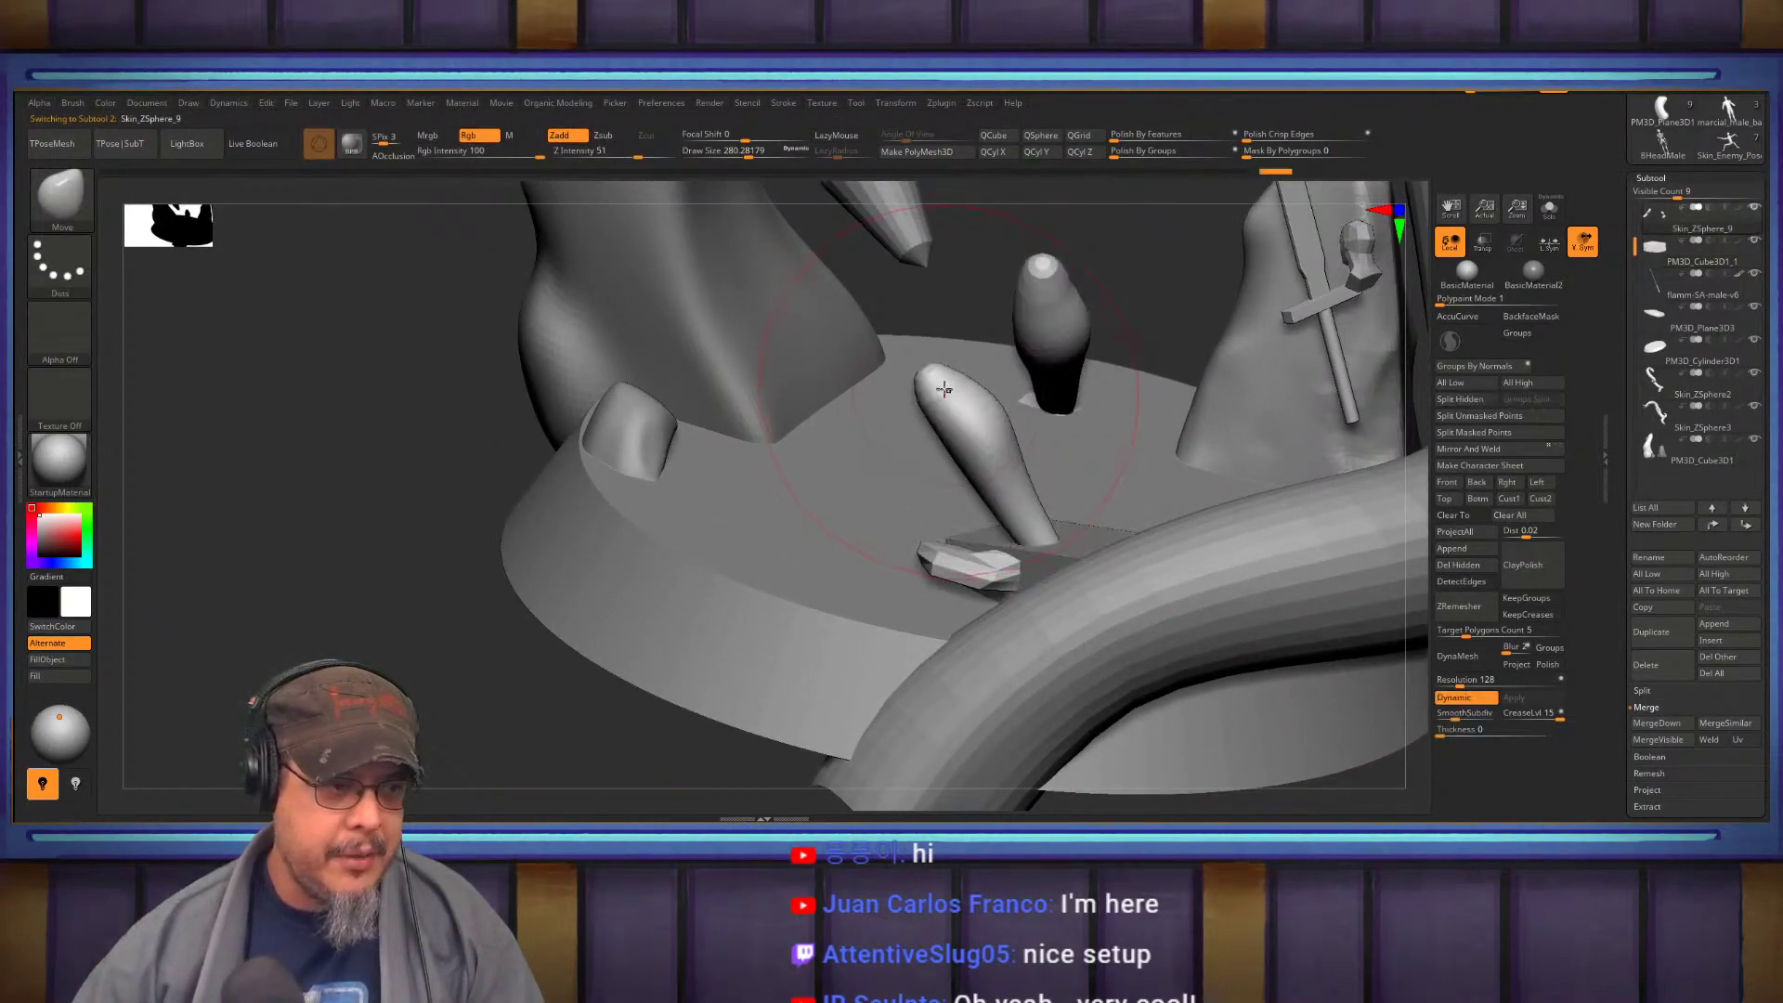
pyautogui.press('w')
pyautogui.press('q')
pyautogui.moveTo(937, 305)
pyautogui.keyDown('alt'); pyautogui.mouseDown()
pyautogui.moveTo(909, 319)
pyautogui.moveTo(940, 366)
pyautogui.mouseUp(); pyautogui.keyUp('alt')
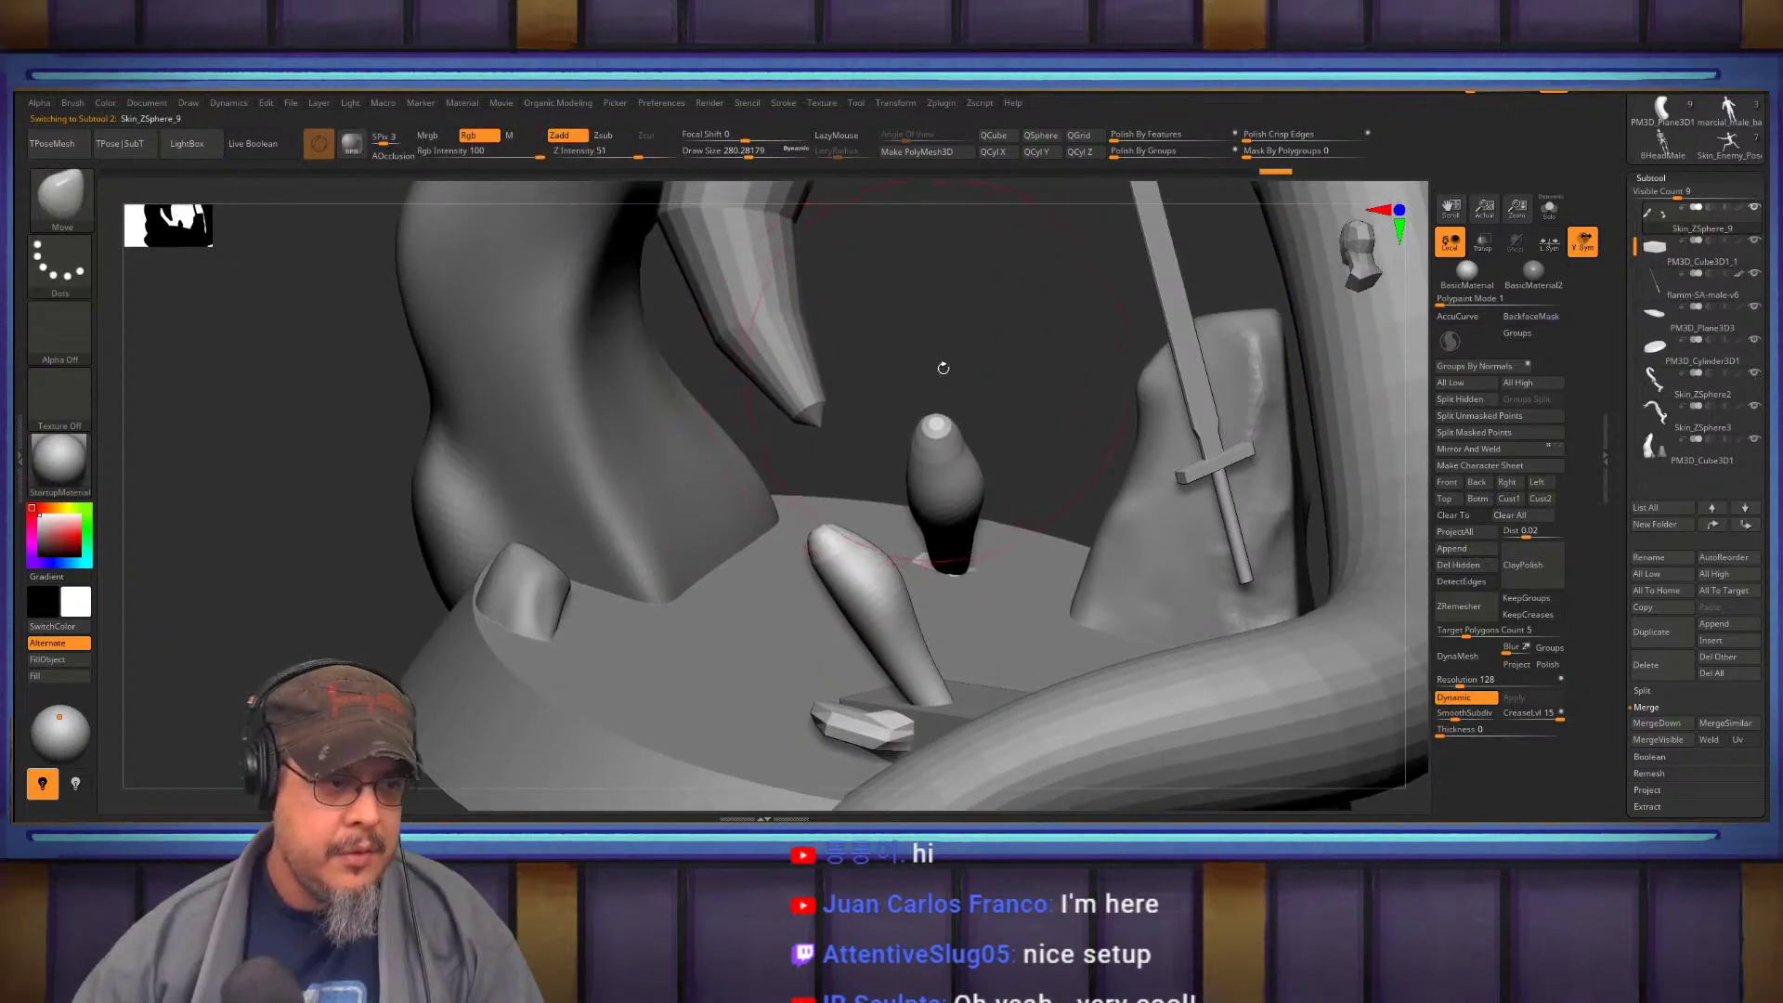
pyautogui.click(1548, 210)
pyautogui.moveTo(1109, 388); pyautogui.dragTo(1054, 381)
pyautogui.keyDown('ctrl'); pyautogui.keyDown('shift'); pyautogui.moveTo(1038, 307); pyautogui.dragTo(1429, 614); pyautogui.keyUp('shift'); pyautogui.keyUp('ctrl')
pyautogui.moveTo(1139, 518); pyautogui.dragTo(1180, 498)
pyautogui.click(1549, 210)
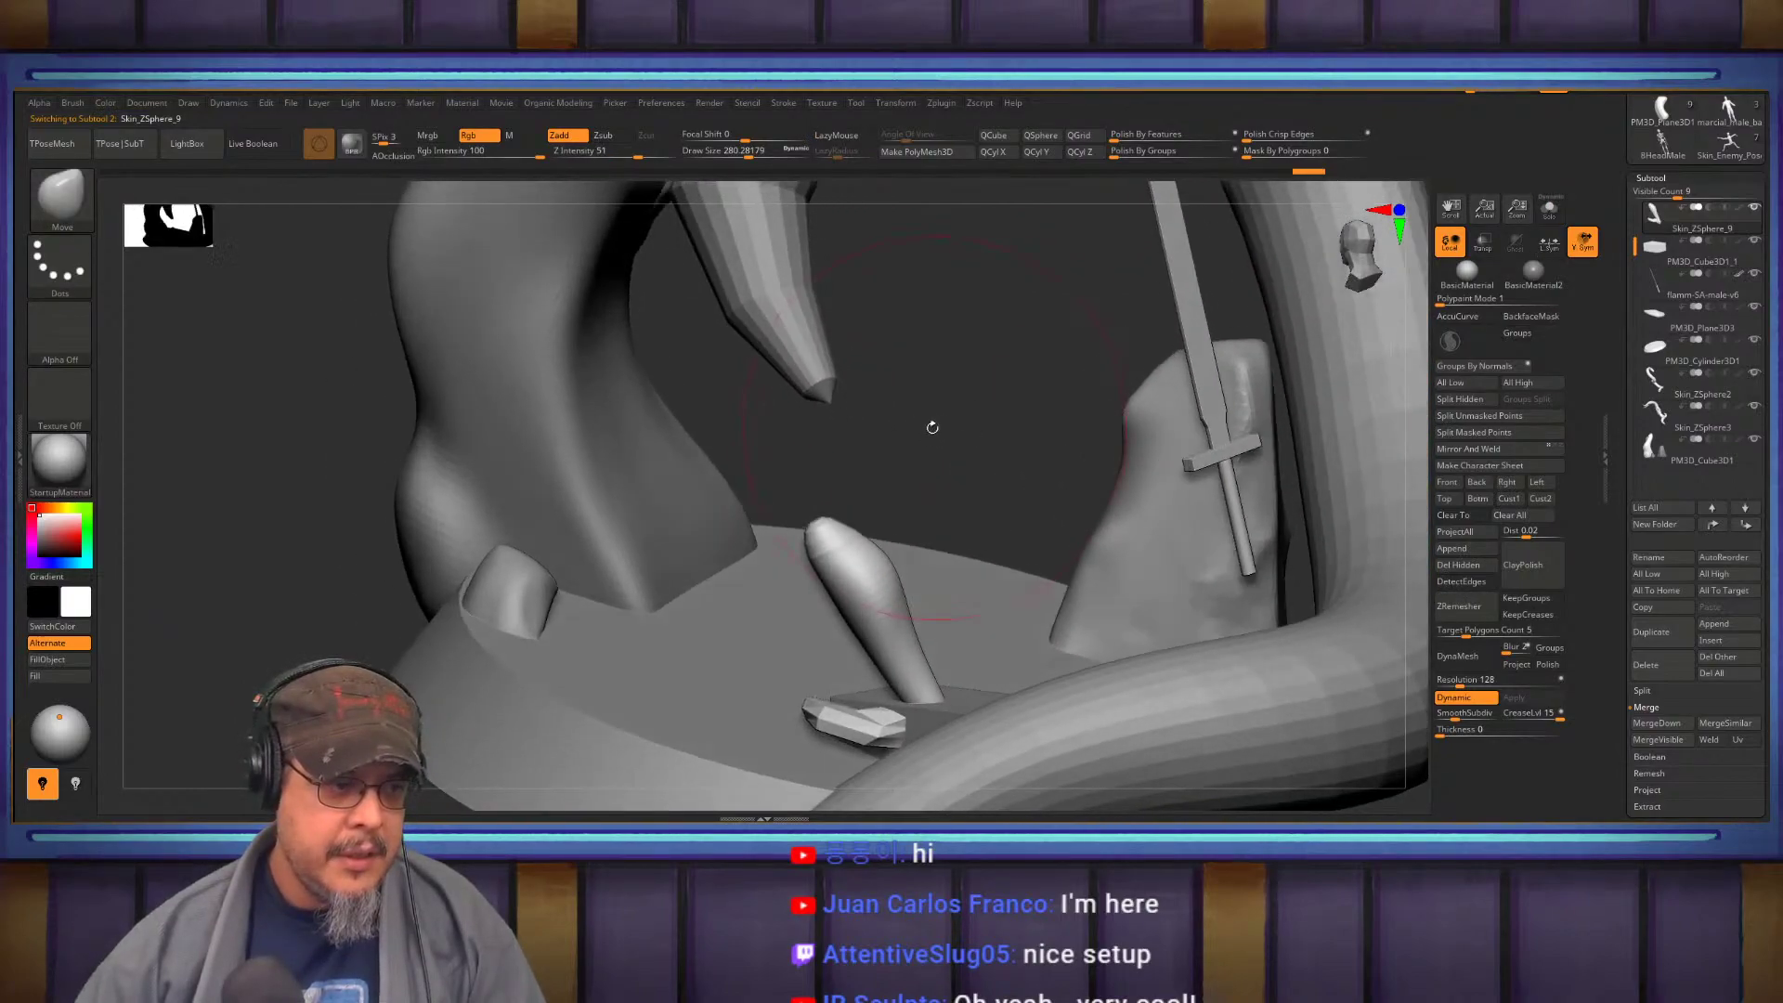
# Position the transform gizmo at the top of the front lower leg, checking its placement at the knee from the side
pyautogui.press('w')
pyautogui.click(816, 527)
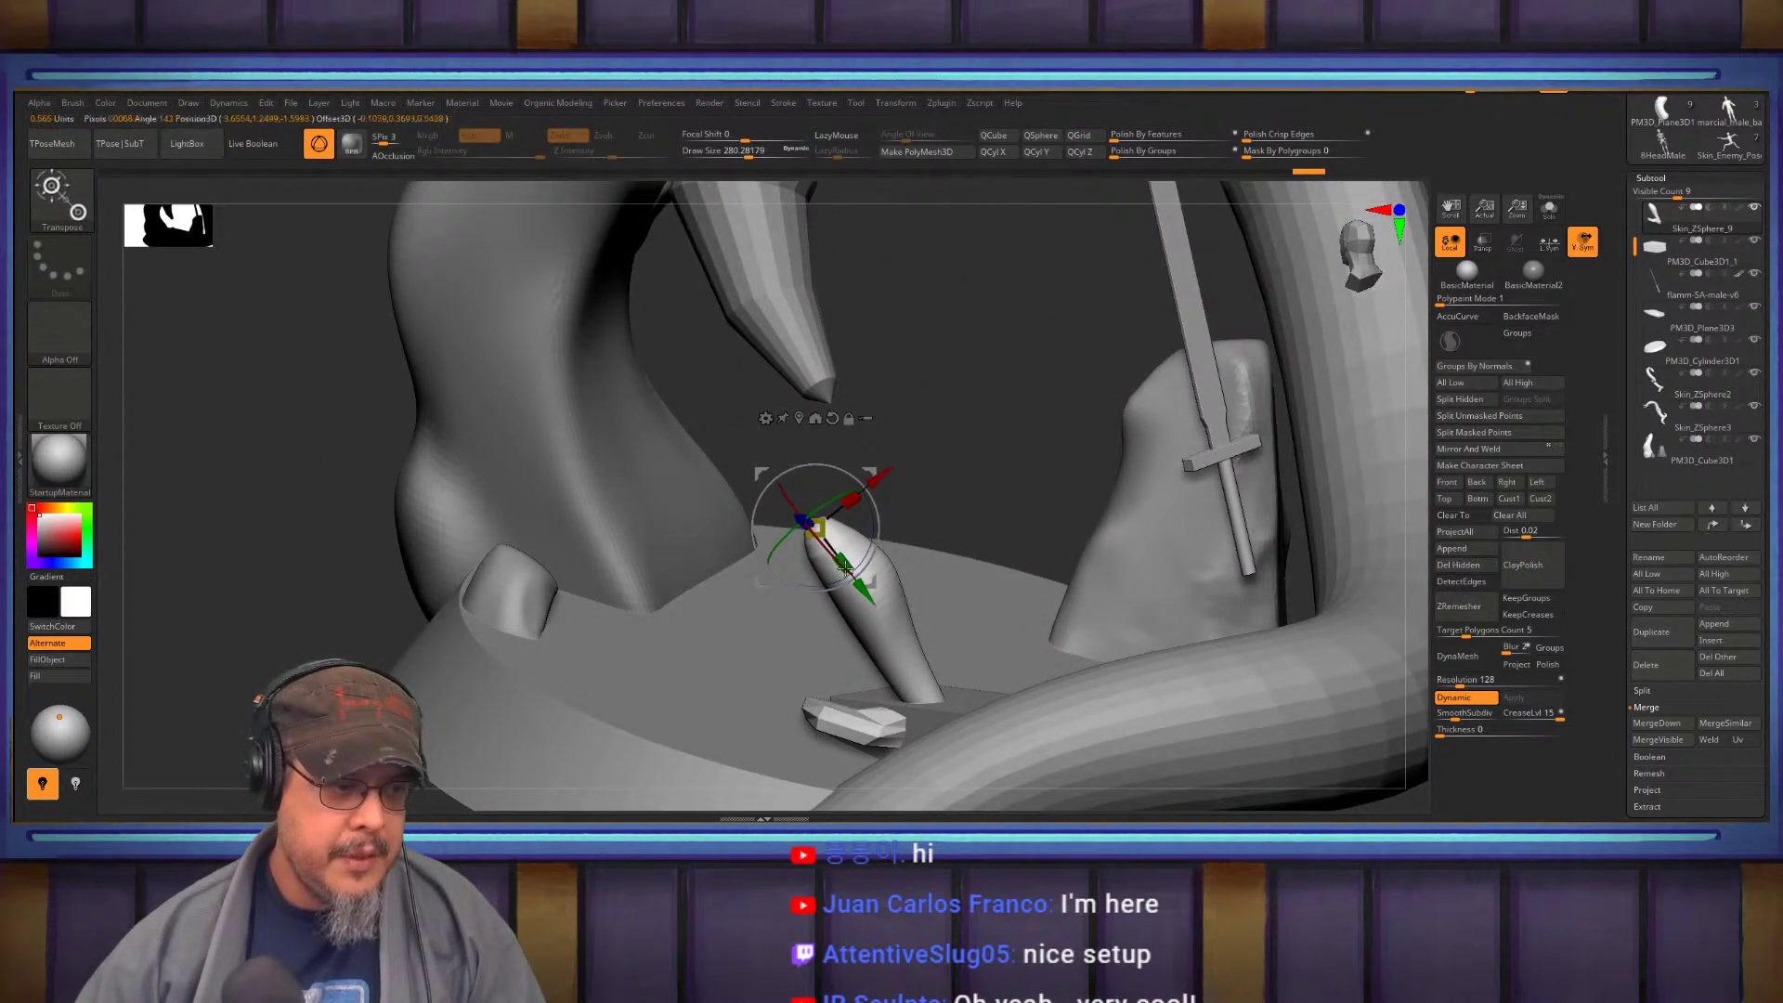
pyautogui.moveTo(850, 573); pyautogui.dragTo(853, 502)
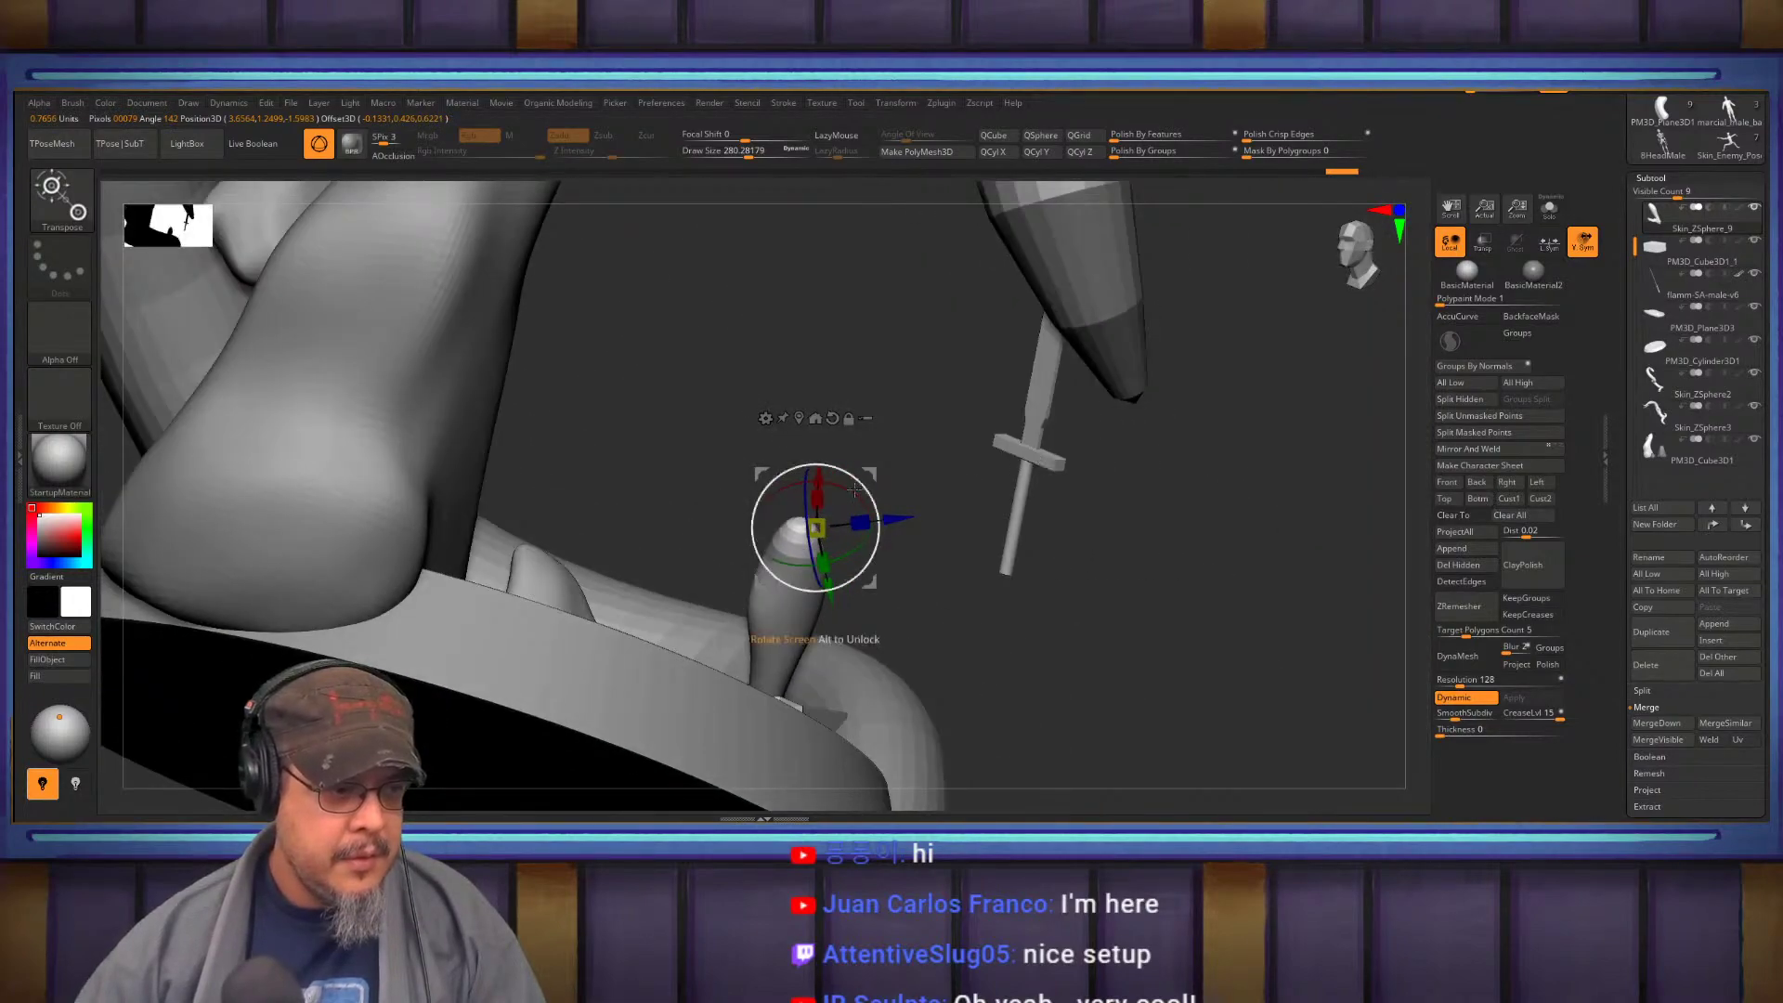
pyautogui.press('q')
pyautogui.moveTo(966, 520)
pyautogui.mouseDown()
pyautogui.moveTo(1012, 534)
pyautogui.moveTo(1049, 589)
pyautogui.moveTo(1106, 603)
pyautogui.mouseUp()
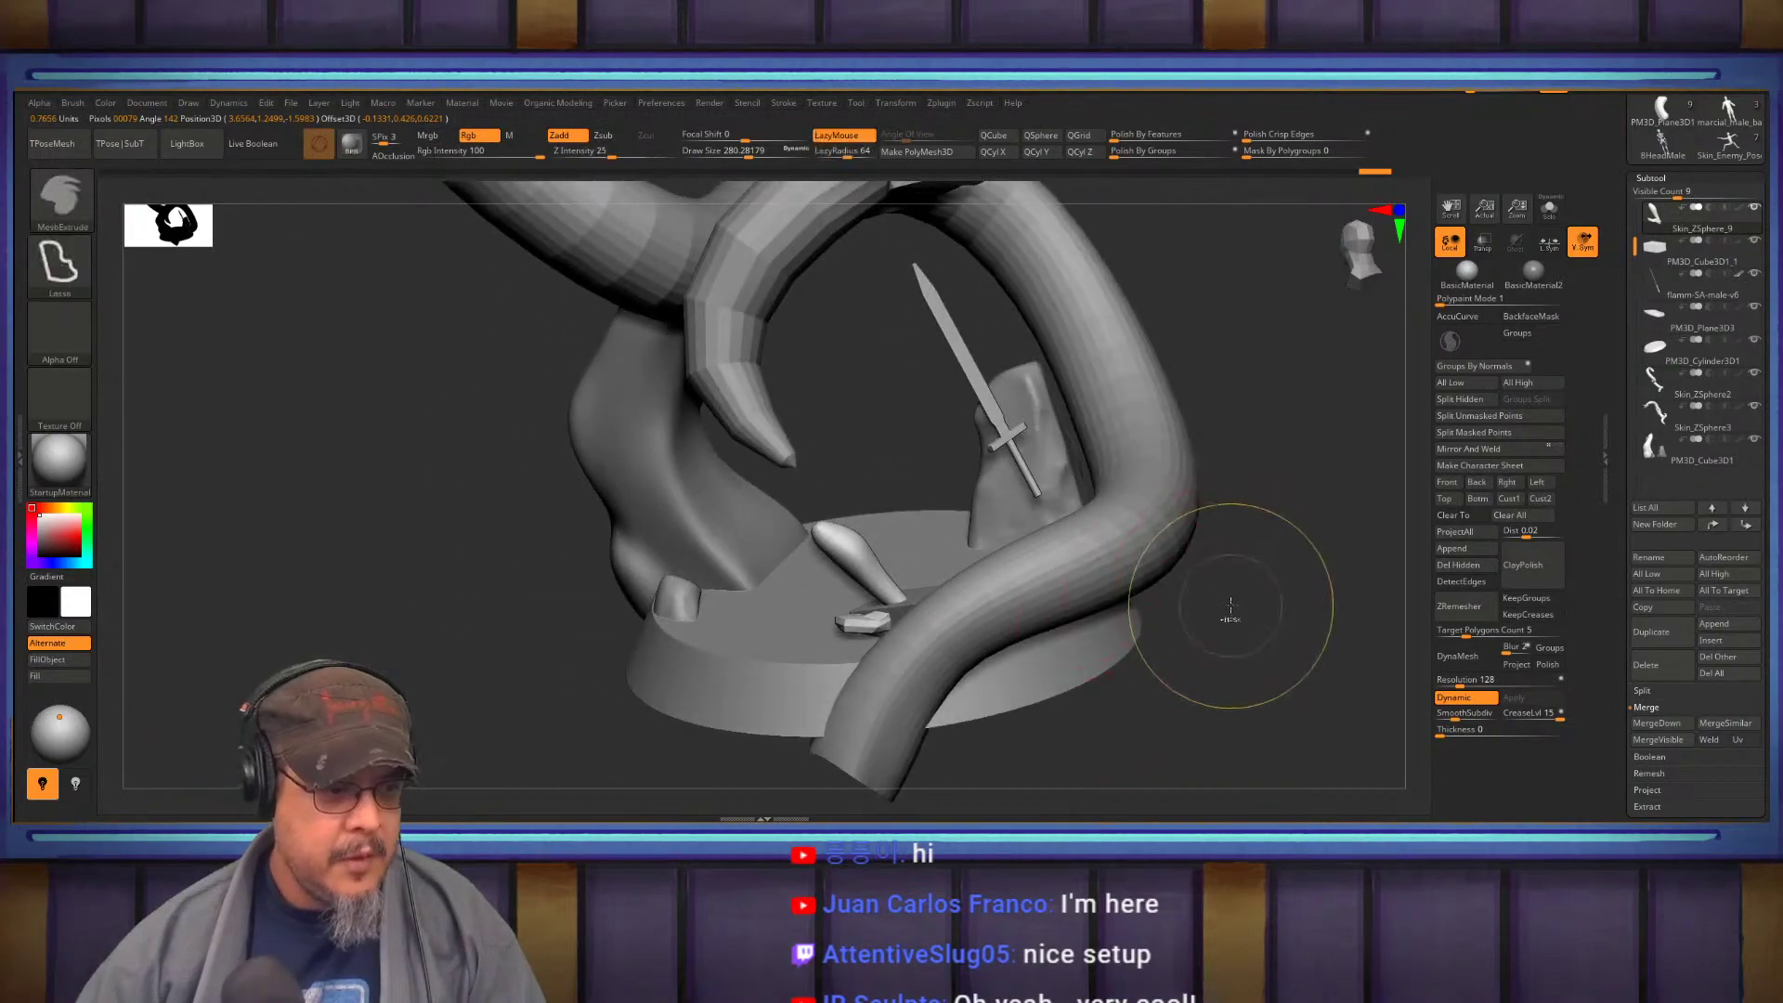
# Unhide the warrior with everything but the front lower leg masked, rotate that part about the knee and clear the mask
pyautogui.keyDown('ctrl'); pyautogui.click(1231, 607); pyautogui.keyUp('ctrl')
pyautogui.keyDown('ctrl'); pyautogui.keyDown('shift'); pyautogui.click(1240, 606); pyautogui.keyUp('shift'); pyautogui.keyUp('ctrl')
pyautogui.keyDown('ctrl'); pyautogui.click(1239, 607); pyautogui.keyUp('ctrl')
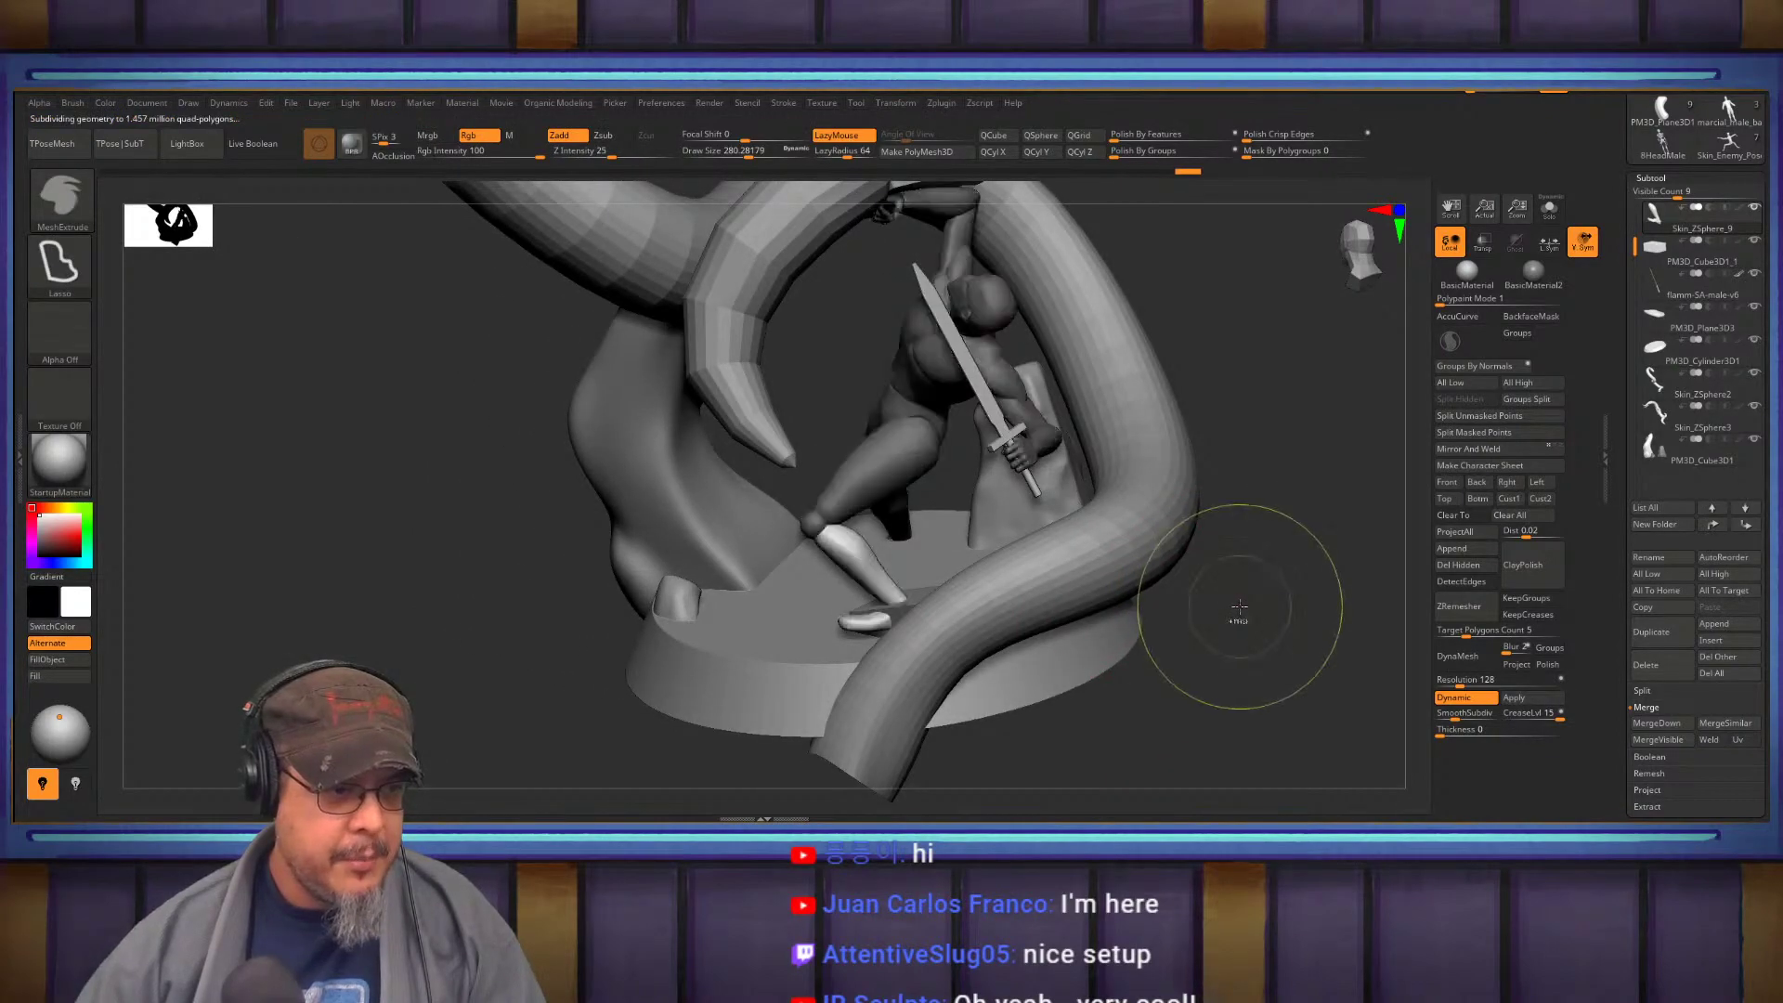
pyautogui.press('w')
pyautogui.moveTo(861, 499); pyautogui.dragTo(830, 469)
pyautogui.press('q')
pyautogui.moveTo(1212, 438)
pyautogui.mouseDown()
pyautogui.moveTo(1115, 372)
pyautogui.moveTo(1231, 448)
pyautogui.moveTo(1146, 422)
pyautogui.moveTo(1182, 454)
pyautogui.moveTo(1095, 422)
pyautogui.mouseUp()
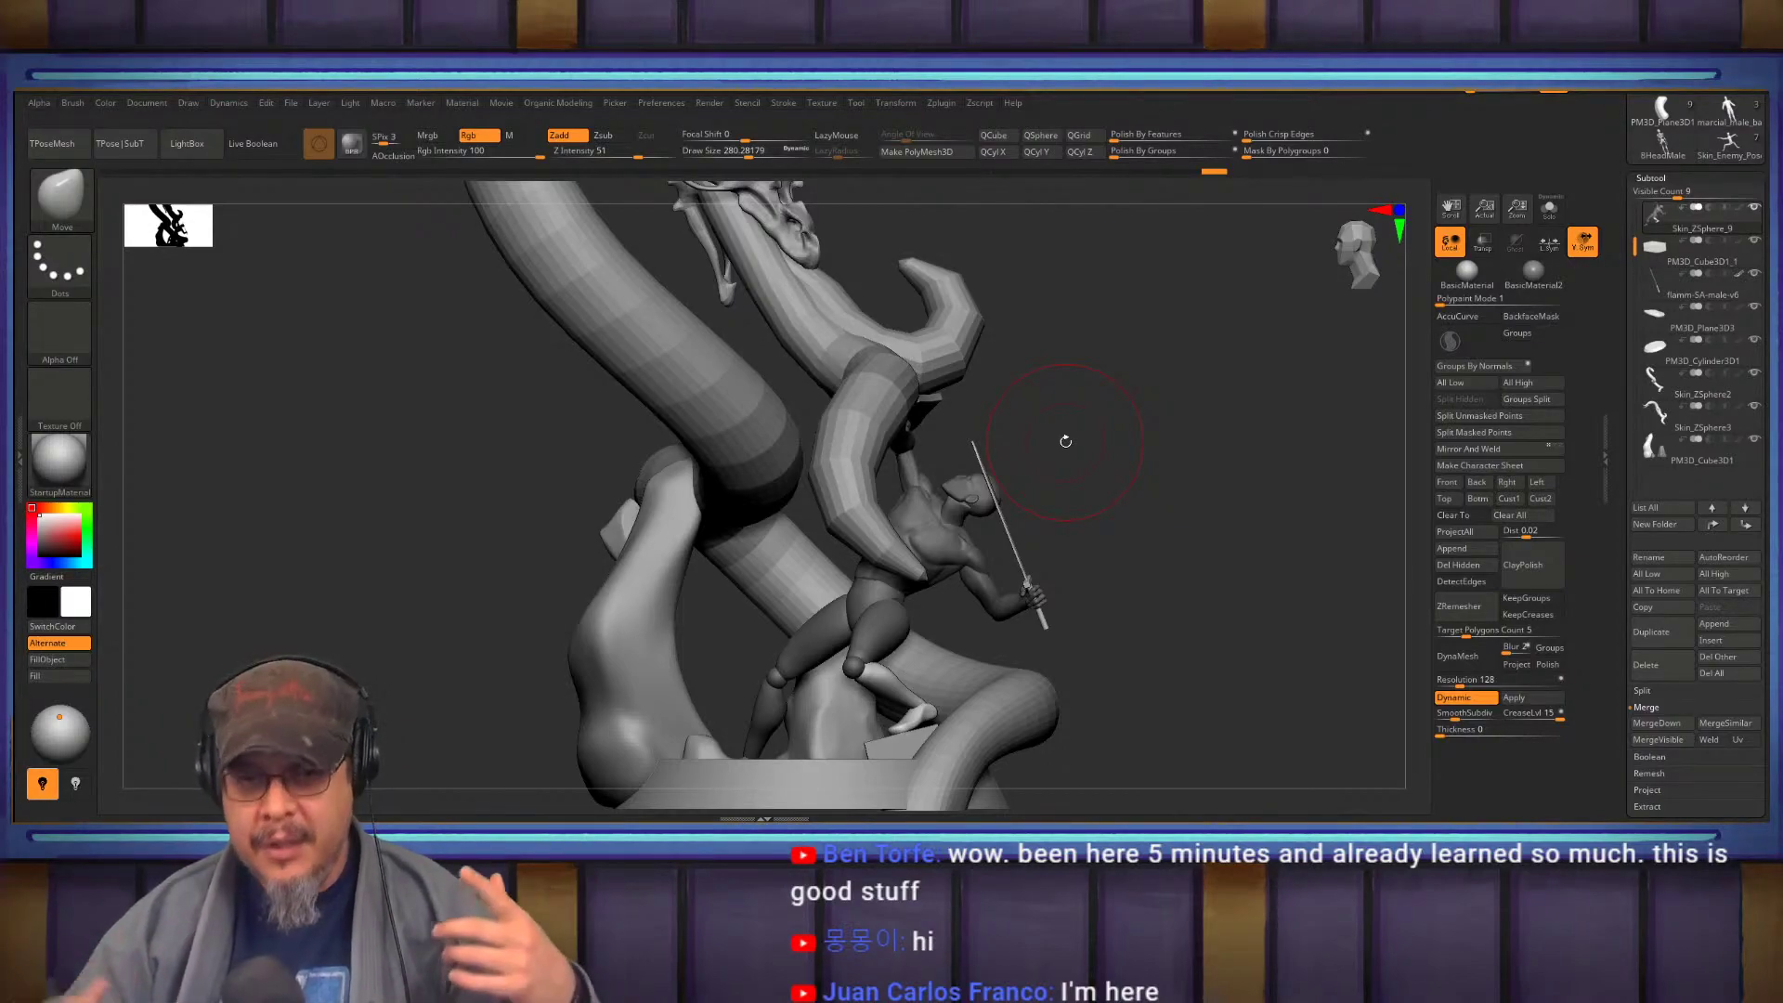
pyautogui.moveTo(1119, 525)
pyautogui.mouseDown()
pyautogui.moveTo(1221, 550)
pyautogui.moveTo(1214, 605)
pyautogui.moveTo(1190, 582)
pyautogui.moveTo(1268, 656)
pyautogui.mouseUp()
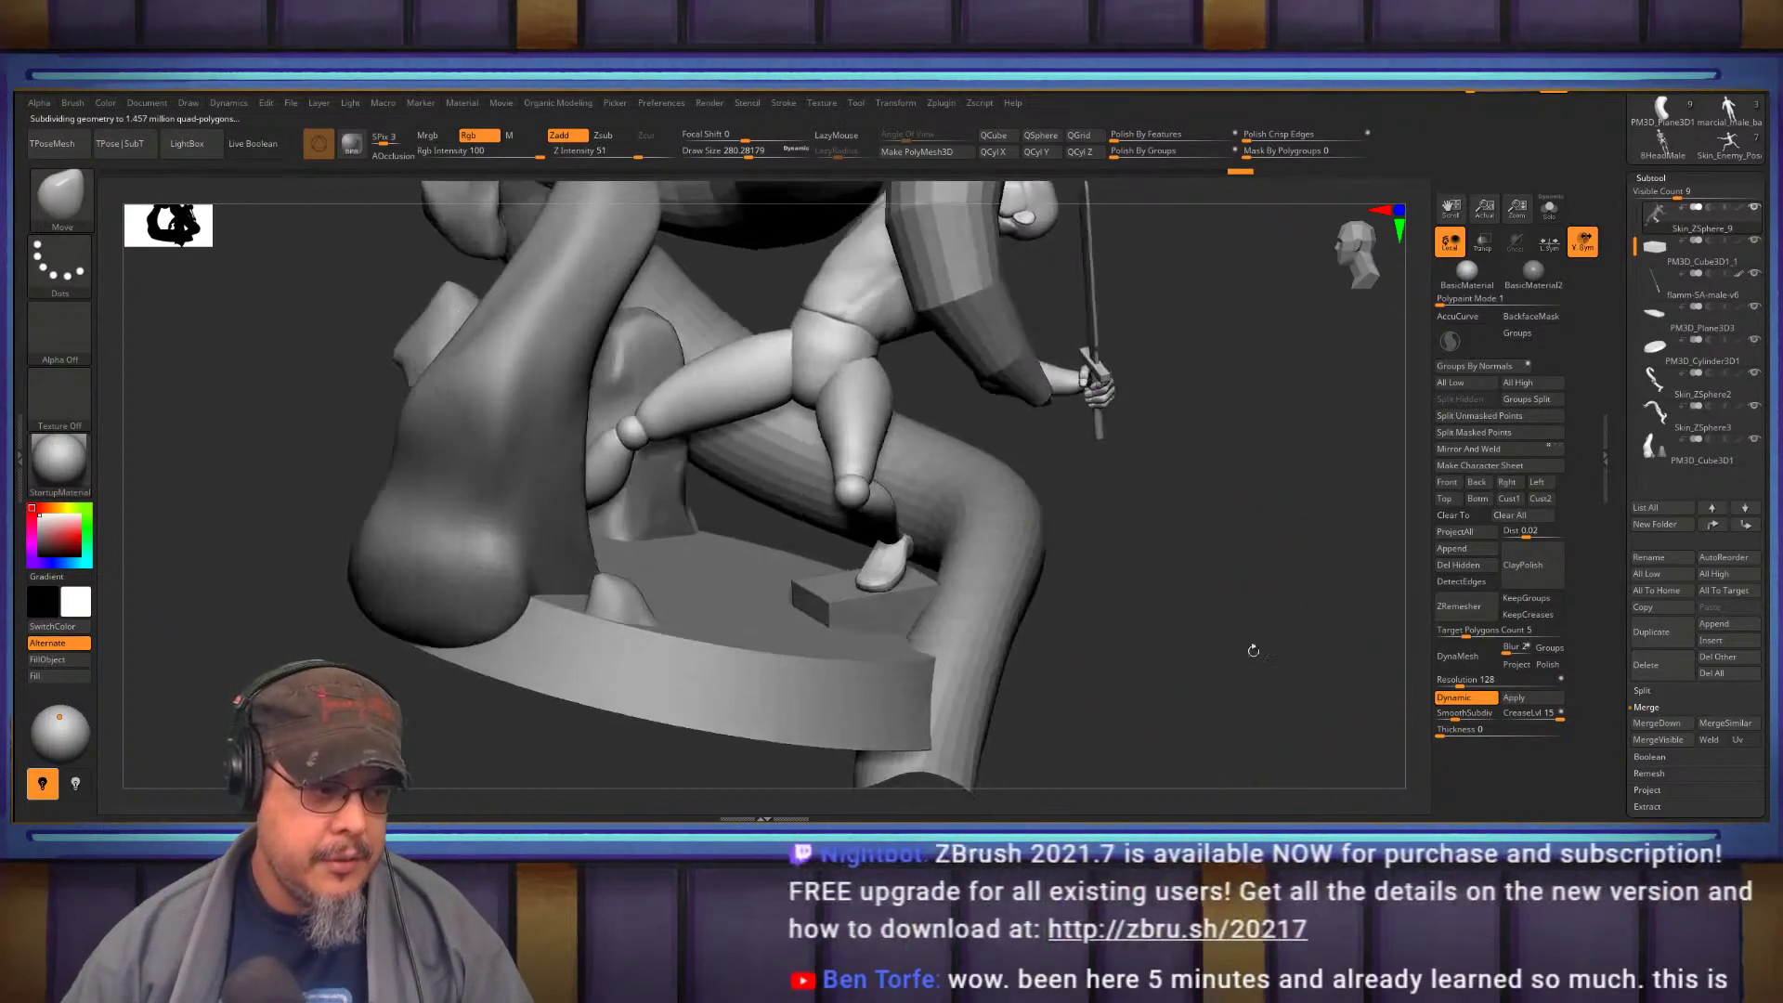
# Show only the front foot, place the gizmo at its ankle in solo view and bring the other subtools back
pyautogui.keyDown('ctrl'); pyautogui.keyDown('shift'); pyautogui.moveTo(1113, 704); pyautogui.dragTo(795, 555); pyautogui.keyUp('shift'); pyautogui.keyUp('ctrl')
pyautogui.moveTo(1231, 531); pyautogui.dragTo(1045, 548)
pyautogui.click(1549, 209)
pyautogui.moveTo(1340, 436); pyautogui.dragTo(1136, 536)
pyautogui.press('w')
pyautogui.click(1049, 576)
pyautogui.press('q')
pyautogui.moveTo(1231, 640)
pyautogui.keyDown('alt'); pyautogui.mouseDown()
pyautogui.moveTo(1265, 530)
pyautogui.moveTo(1301, 501)
pyautogui.mouseUp(); pyautogui.keyUp('alt')
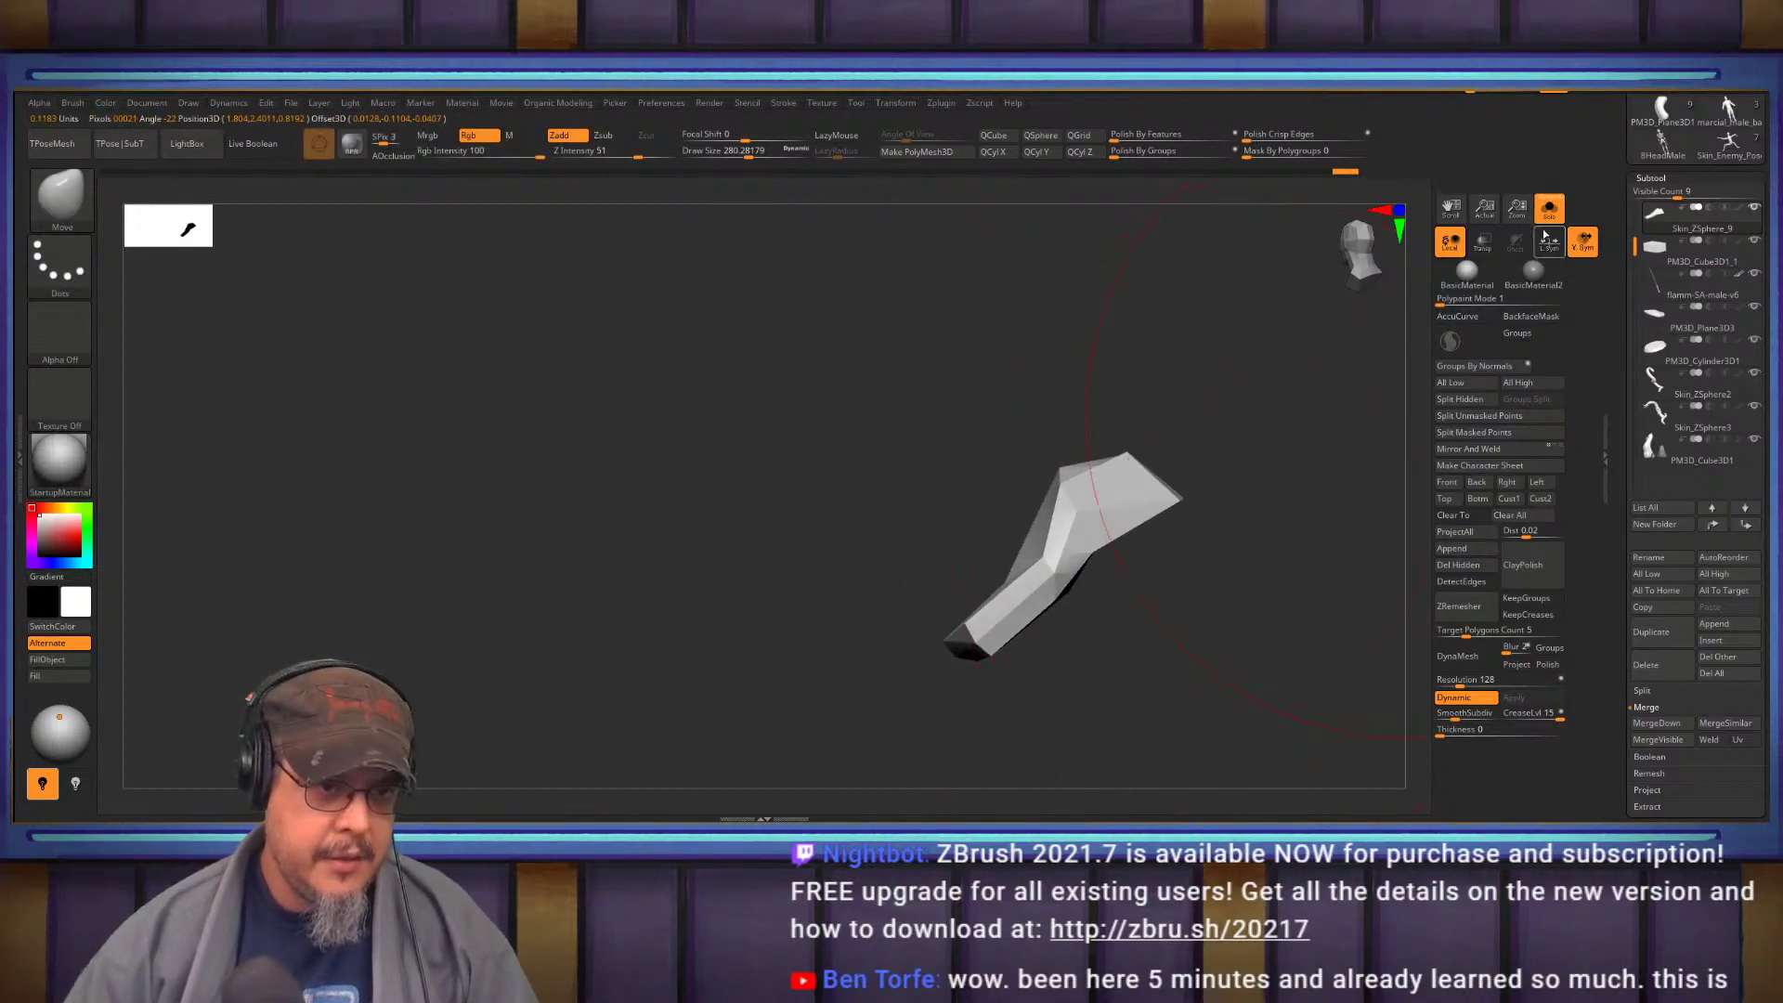
pyautogui.click(1548, 209)
# Unhide the whole figure to check the ankle, isolate the front foot again and shift the gizmo's pivot on it
pyautogui.keyDown('ctrl'); pyautogui.keyDown('shift'); pyautogui.click(941, 393); pyautogui.keyUp('shift'); pyautogui.keyUp('ctrl')
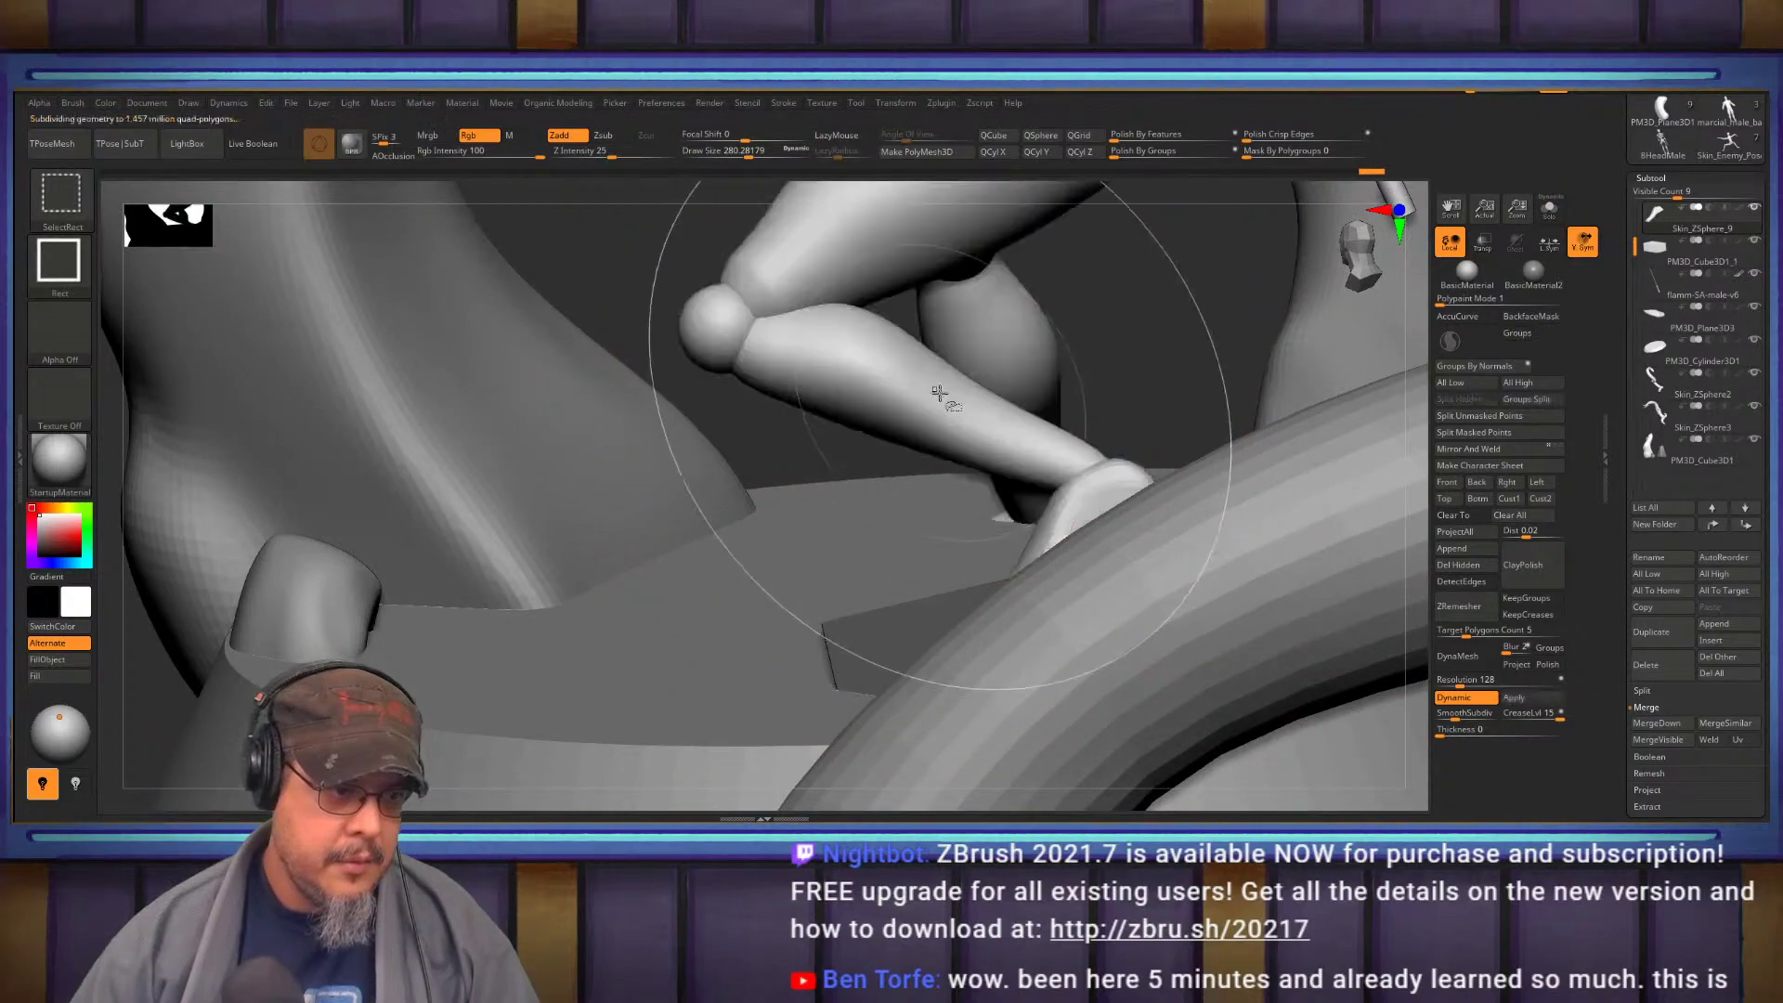
pyautogui.moveTo(1054, 369)
pyautogui.mouseDown()
pyautogui.moveTo(1188, 363)
pyautogui.moveTo(1152, 374)
pyautogui.mouseUp()
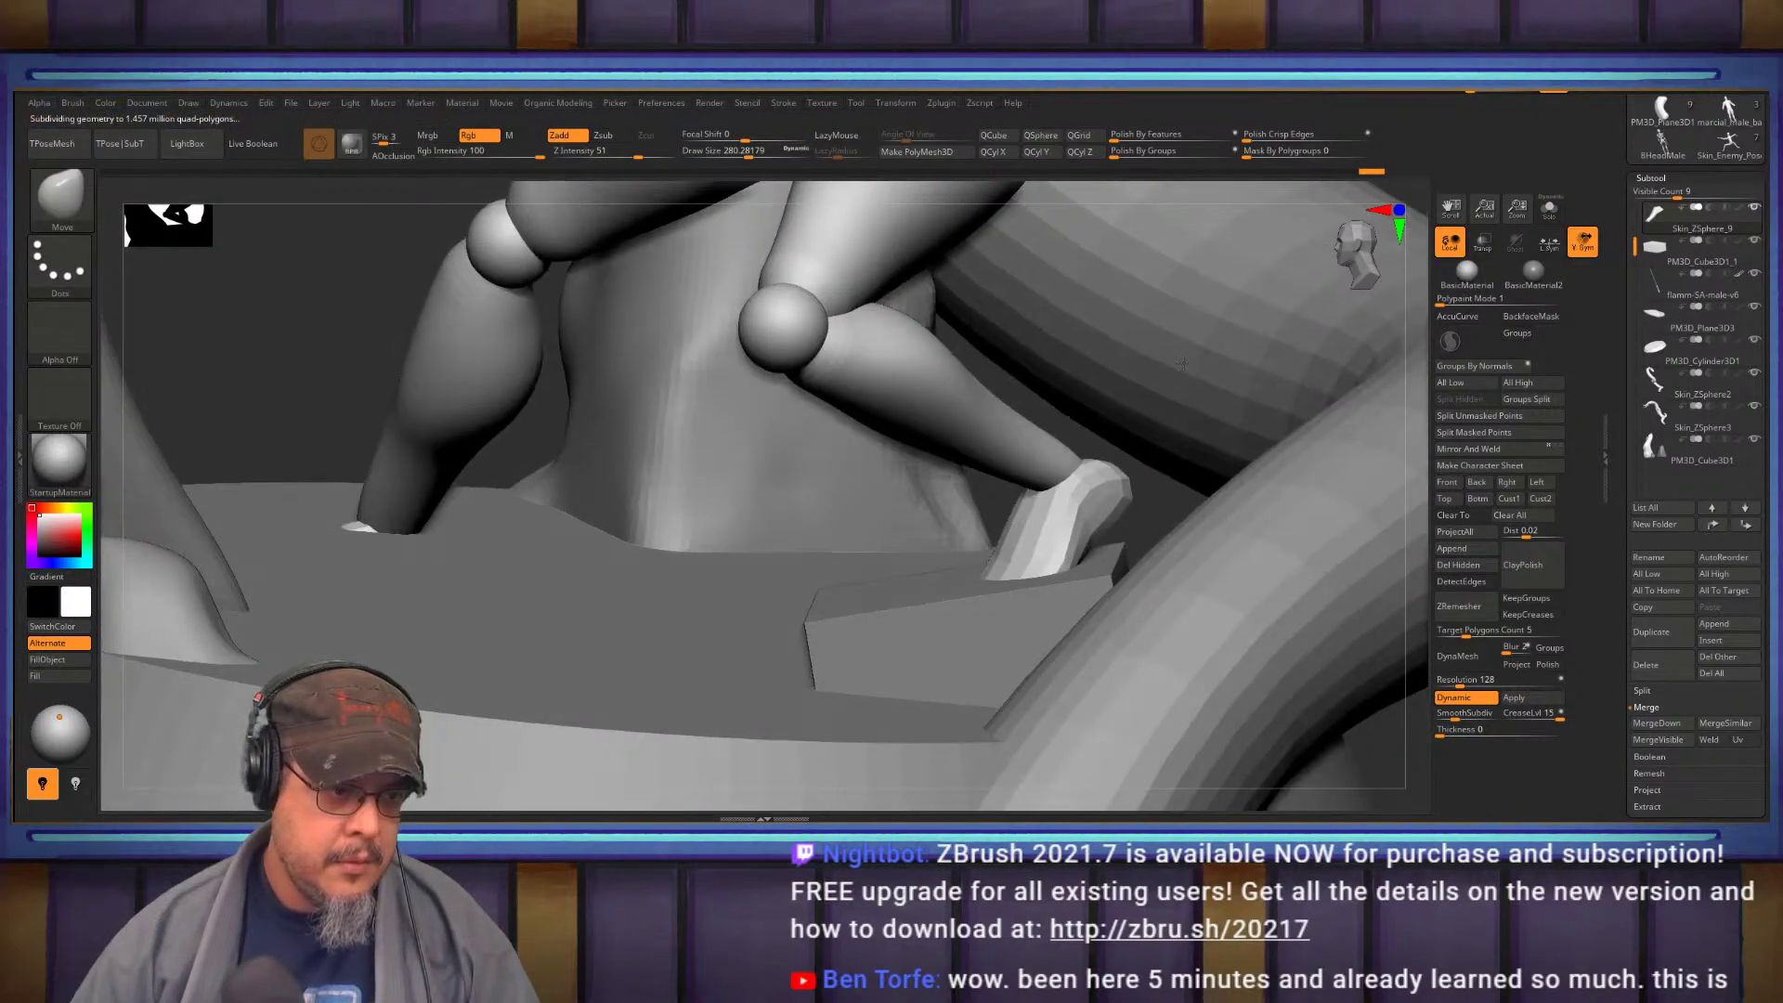
pyautogui.keyDown('ctrl'); pyautogui.keyDown('shift'); pyautogui.click(1096, 501); pyautogui.keyUp('shift'); pyautogui.keyUp('ctrl')
pyautogui.press('w')
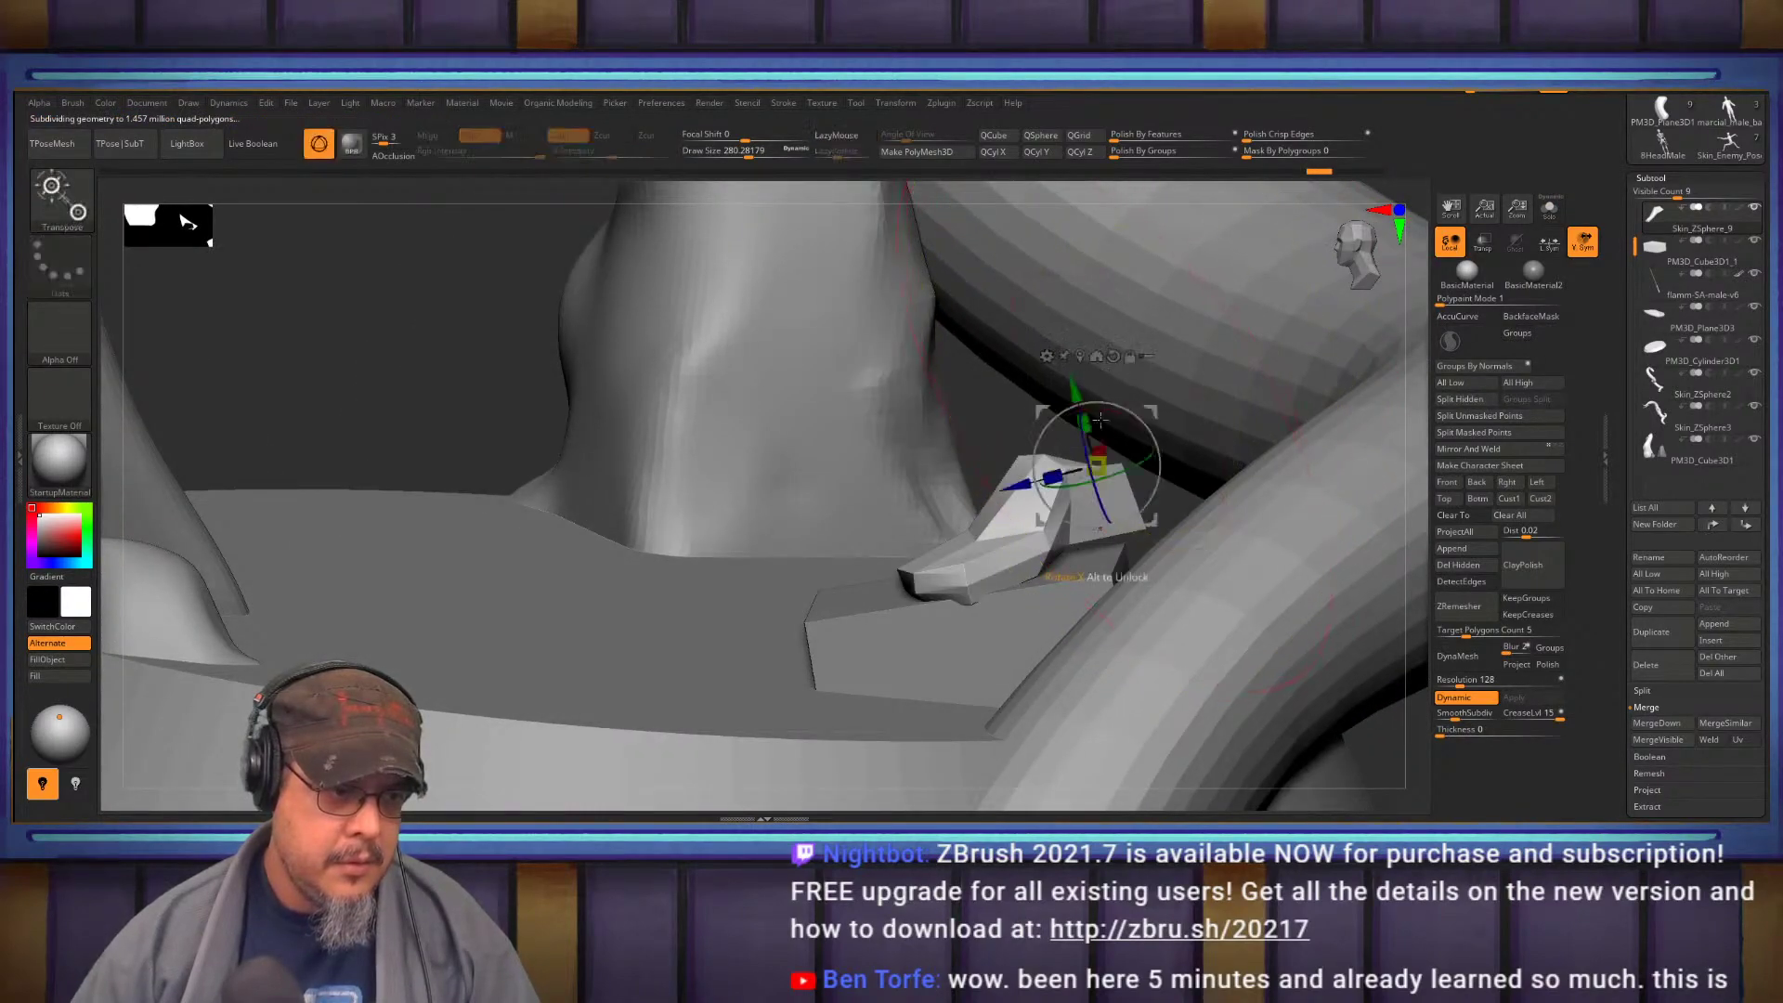
pyautogui.moveTo(1225, 476); pyautogui.dragTo(1356, 483)
pyautogui.keyDown('alt'); pyautogui.moveTo(1115, 487); pyautogui.dragTo(1096, 585); pyautogui.keyUp('alt')
pyautogui.moveTo(1385, 379); pyautogui.dragTo(1234, 406)
pyautogui.press('q')
# Try masking the isolated front foot and undo the last two changes
pyautogui.moveTo(928, 438)
pyautogui.keyDown('ctrl'); pyautogui.mouseDown()
pyautogui.moveTo(1025, 504)
pyautogui.moveTo(1134, 626)
pyautogui.moveTo(777, 418)
pyautogui.moveTo(936, 533)
pyautogui.mouseUp(); pyautogui.keyUp('ctrl')
pyautogui.hotkey('ctrl', 'z')
pyautogui.hotkey('ctrl', 'z')
pyautogui.press('w')
pyautogui.press('q')
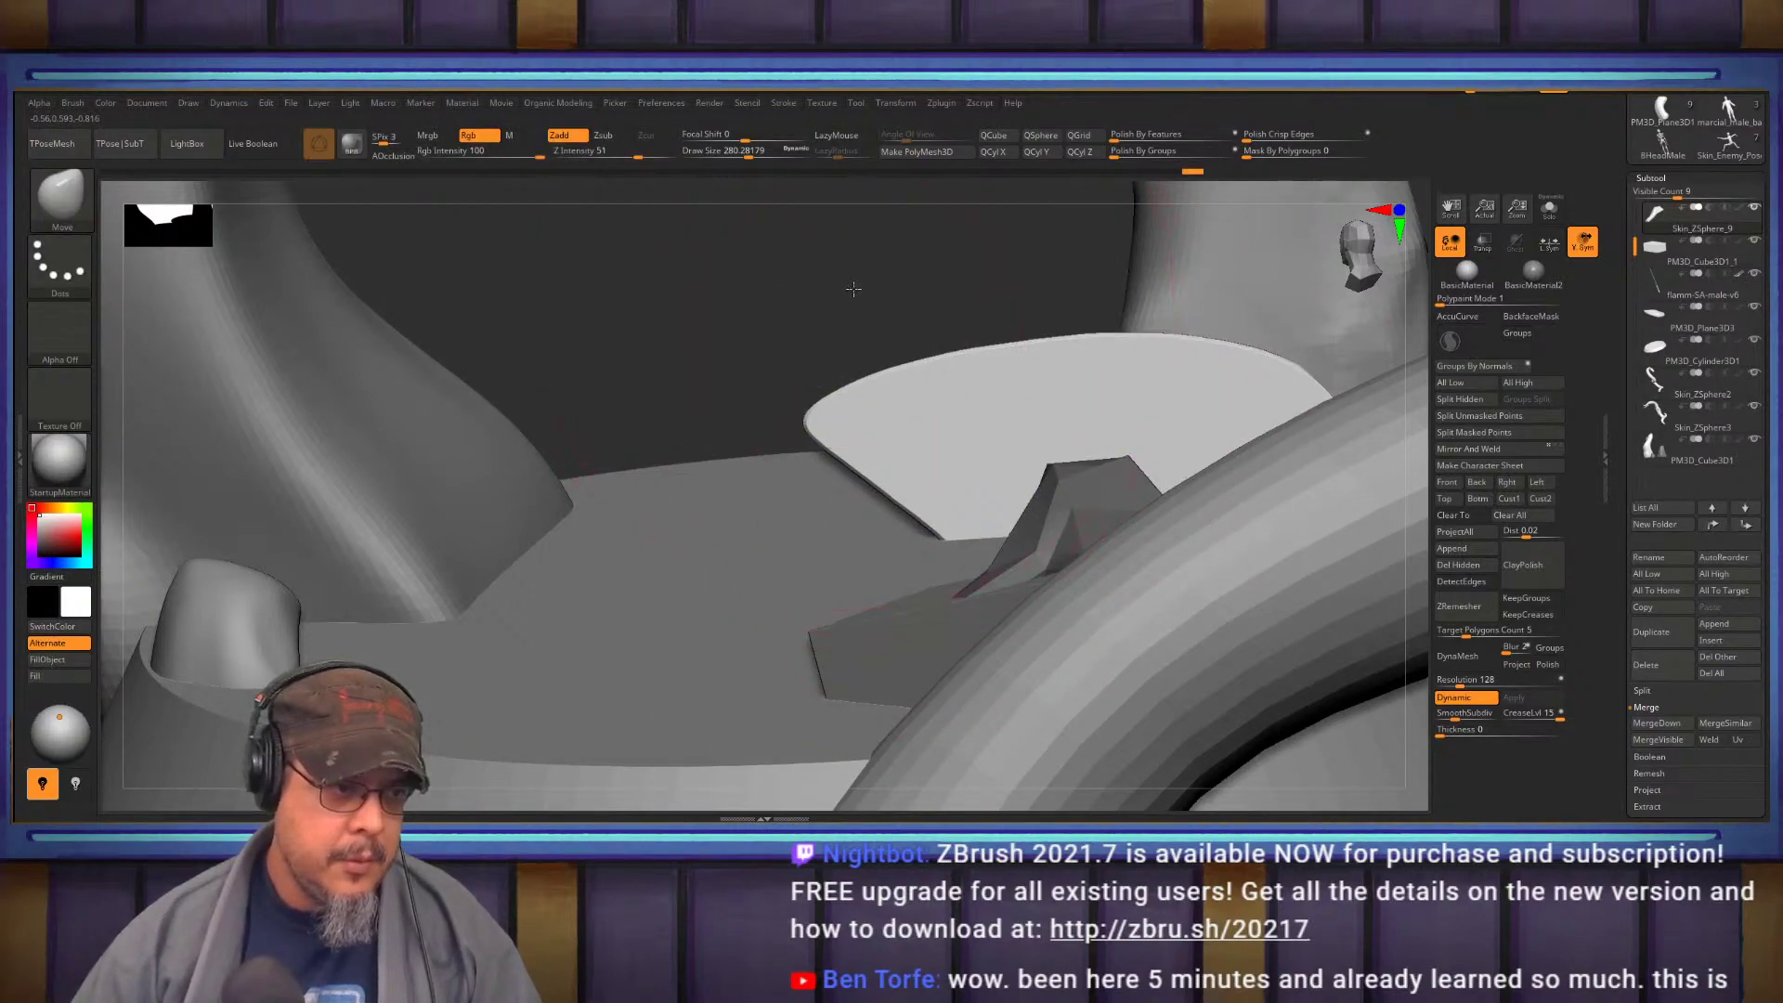
# Mask the isolated front foot except for its toe end
pyautogui.press('f')
pyautogui.press('b')
pyautogui.press('m')
pyautogui.press('v')
pyautogui.keyDown('ctrl'); pyautogui.moveTo(914, 376); pyautogui.dragTo(962, 522, button='right'); pyautogui.keyUp('ctrl')
pyautogui.keyDown('ctrl'); pyautogui.moveTo(963, 522); pyautogui.dragTo(1010, 558); pyautogui.keyUp('ctrl')
pyautogui.moveTo(1150, 565)
pyautogui.keyDown('ctrl'); pyautogui.mouseDown()
pyautogui.moveTo(852, 406)
pyautogui.moveTo(864, 437)
pyautogui.mouseUp(); pyautogui.keyUp('ctrl')
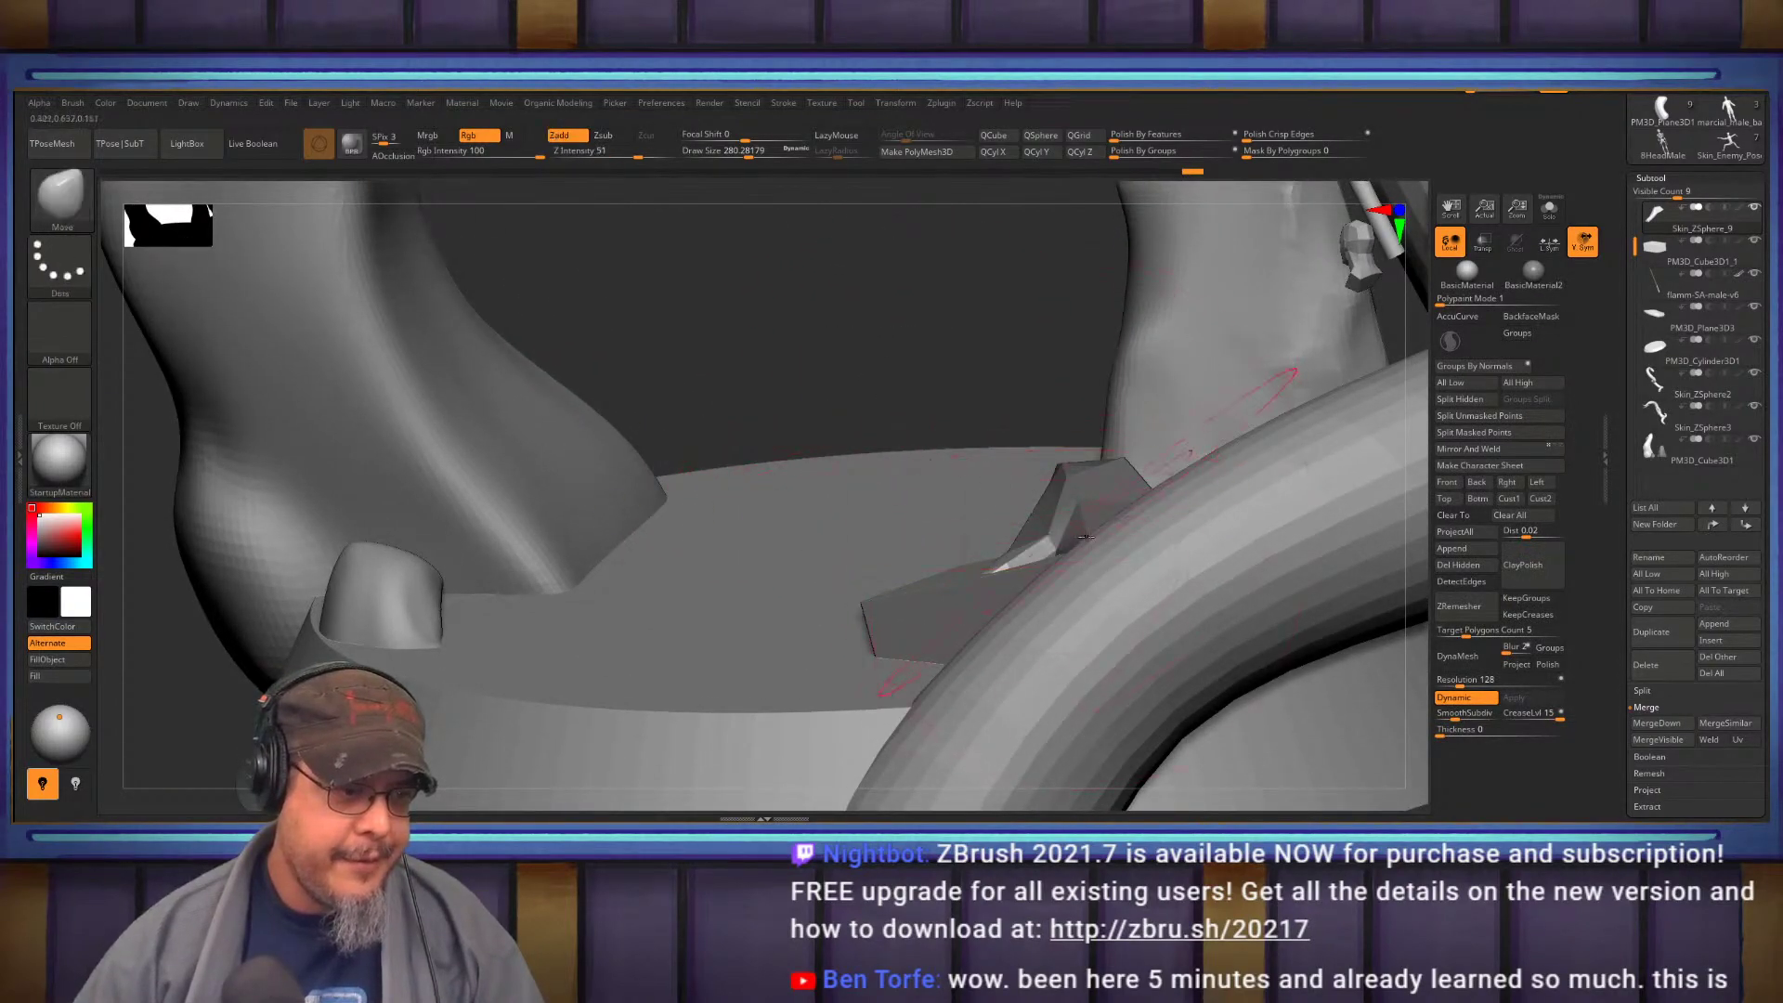
# Place the gizmo at the front foot's toe joint, repose the unmasked toes and unhide the whole warrior
pyautogui.press('w')
pyautogui.keyDown('alt'); pyautogui.click(1050, 549); pyautogui.keyUp('alt')
pyautogui.click(1049, 549)
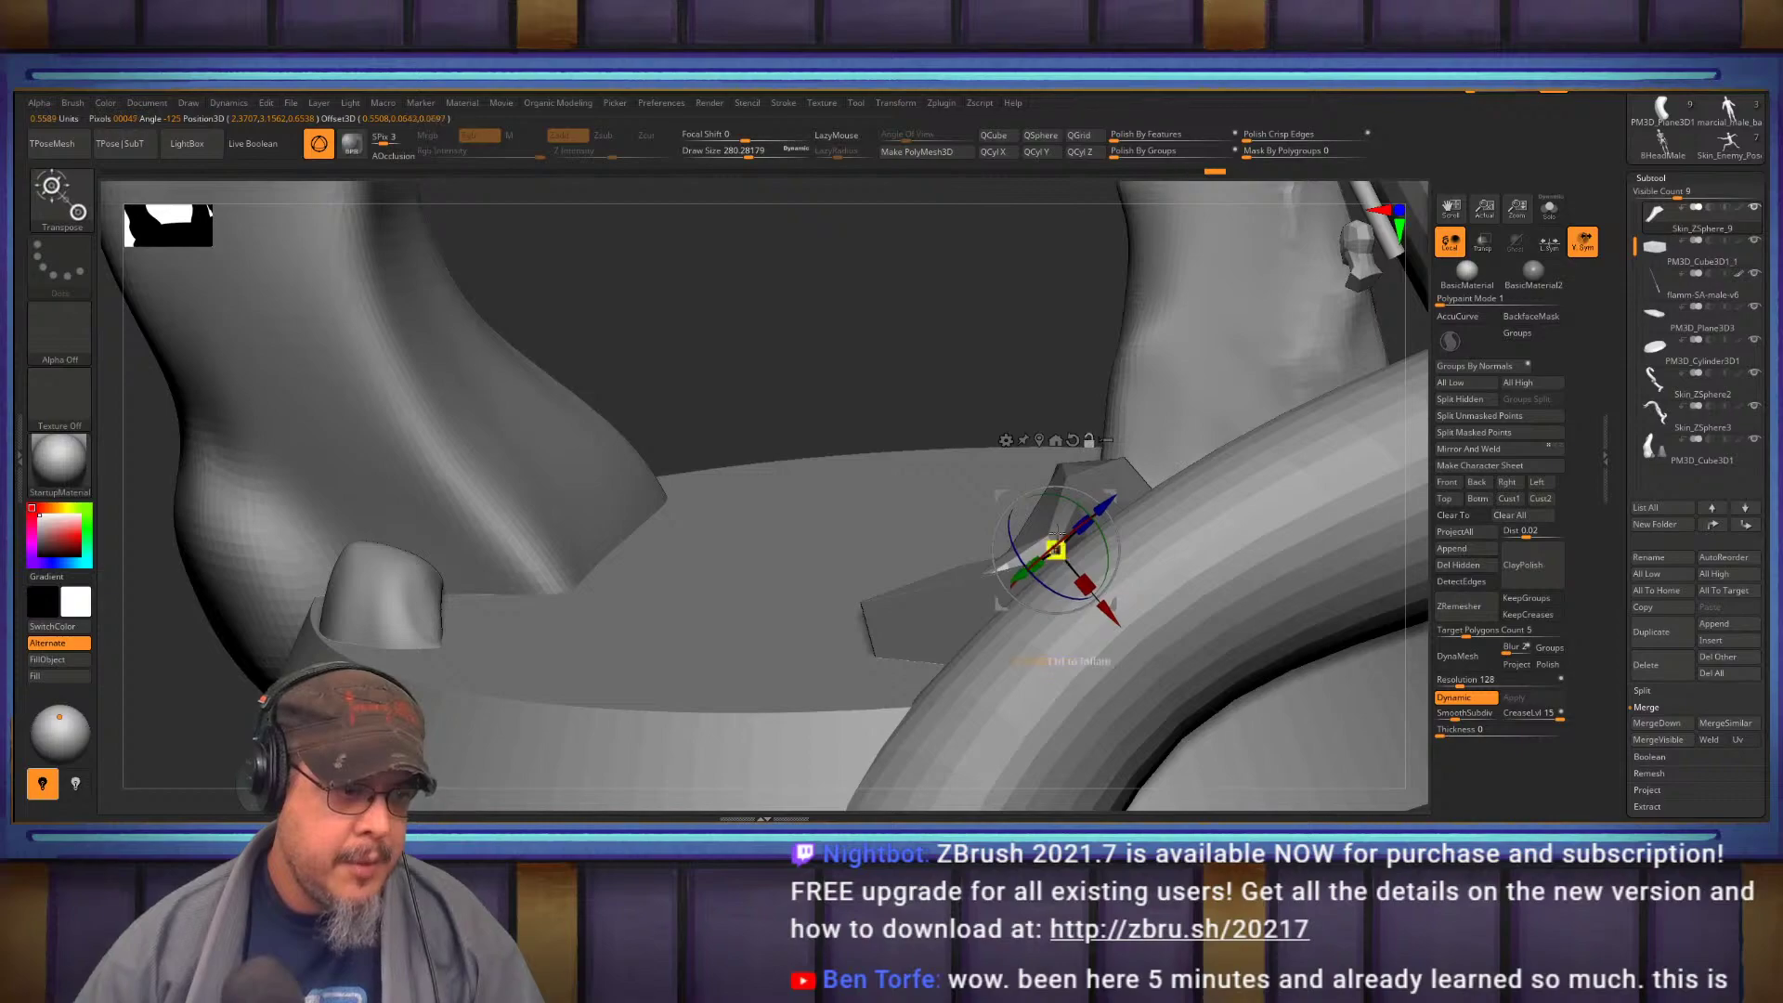
pyautogui.press('q')
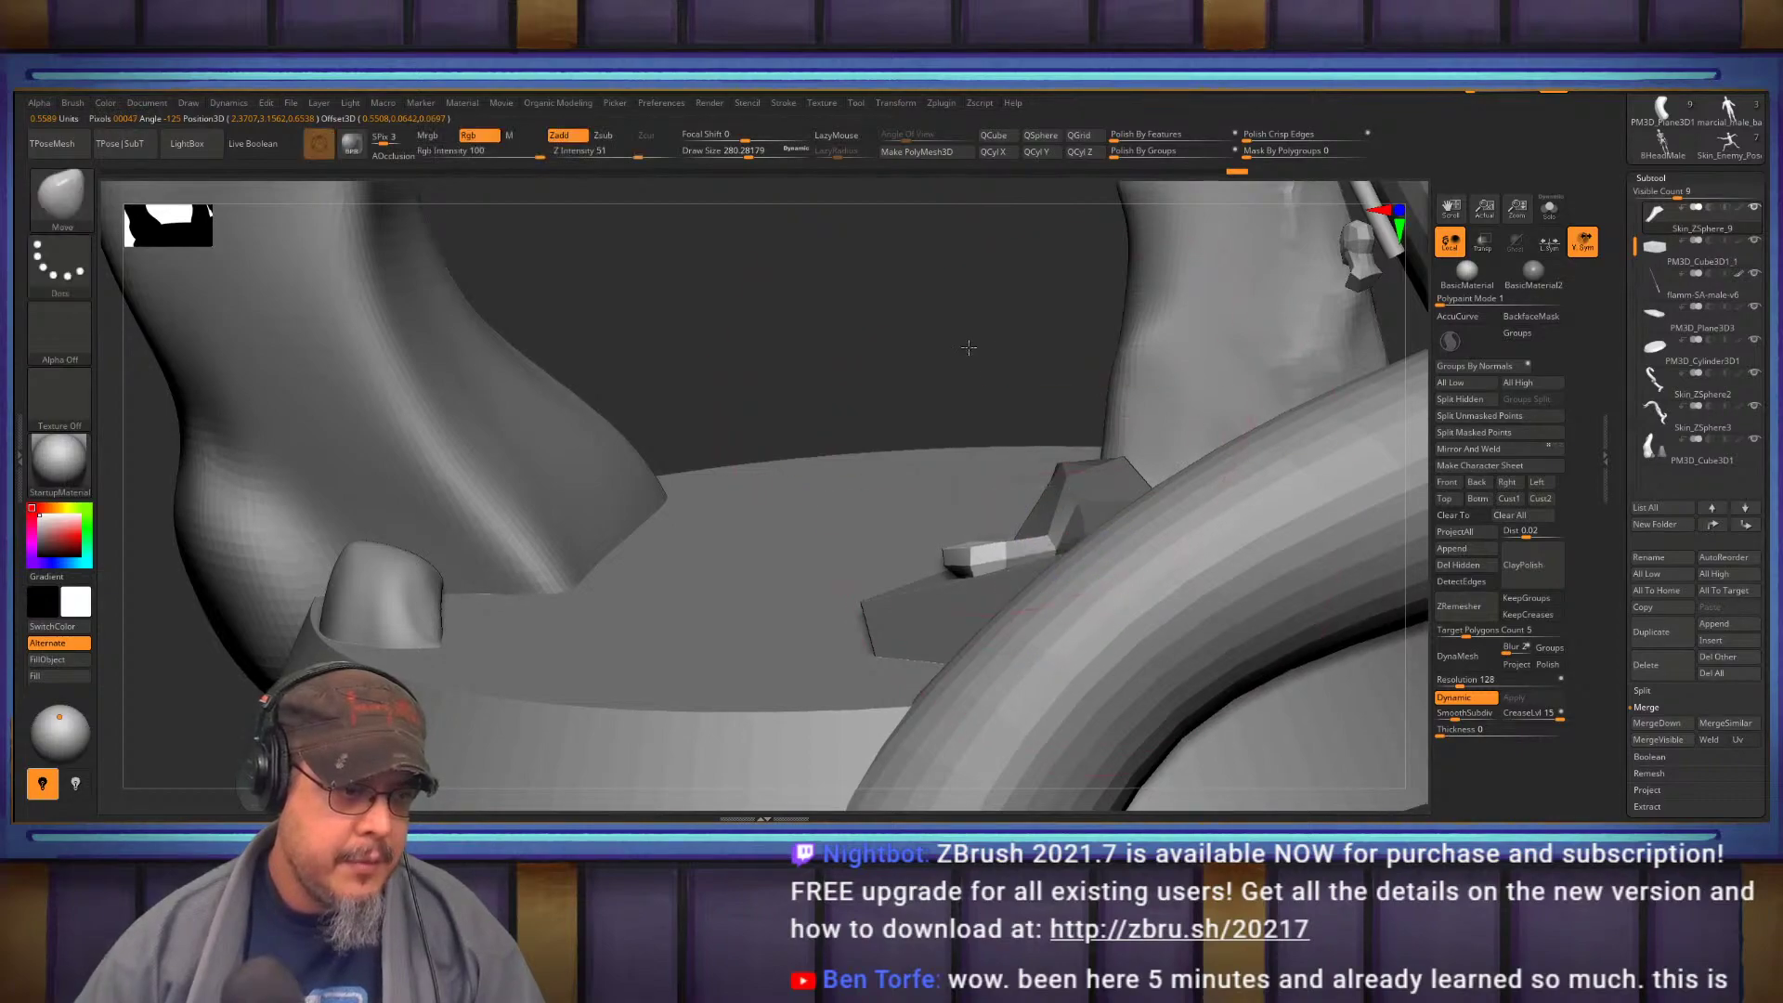
pyautogui.keyDown('alt'); pyautogui.moveTo(967, 346); pyautogui.dragTo(617, 502); pyautogui.keyUp('alt')
pyautogui.moveTo(722, 578); pyautogui.dragTo(797, 555)
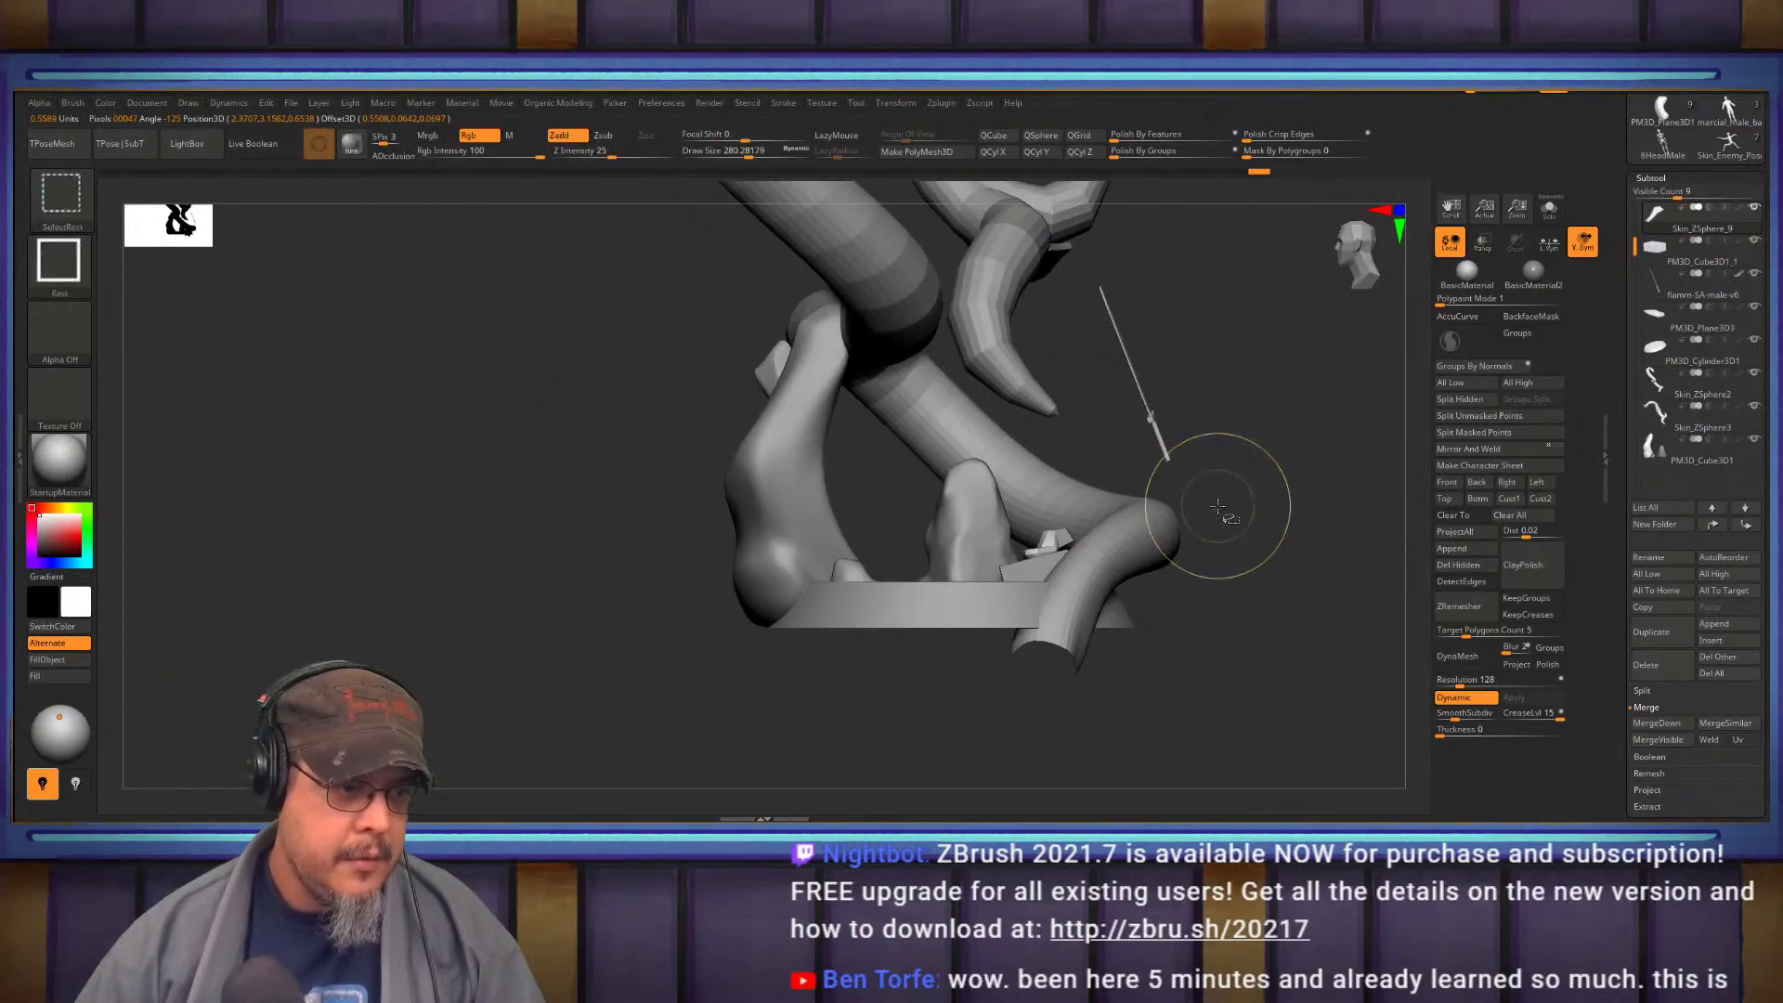
pyautogui.keyDown('ctrl'); pyautogui.keyDown('shift'); pyautogui.click(1235, 510); pyautogui.keyUp('shift'); pyautogui.keyUp('ctrl')
pyautogui.moveTo(1254, 427)
pyautogui.mouseDown()
pyautogui.moveTo(1248, 478)
pyautogui.moveTo(1172, 470)
pyautogui.moveTo(1231, 479)
pyautogui.moveTo(1212, 469)
pyautogui.moveTo(1194, 534)
pyautogui.mouseUp()
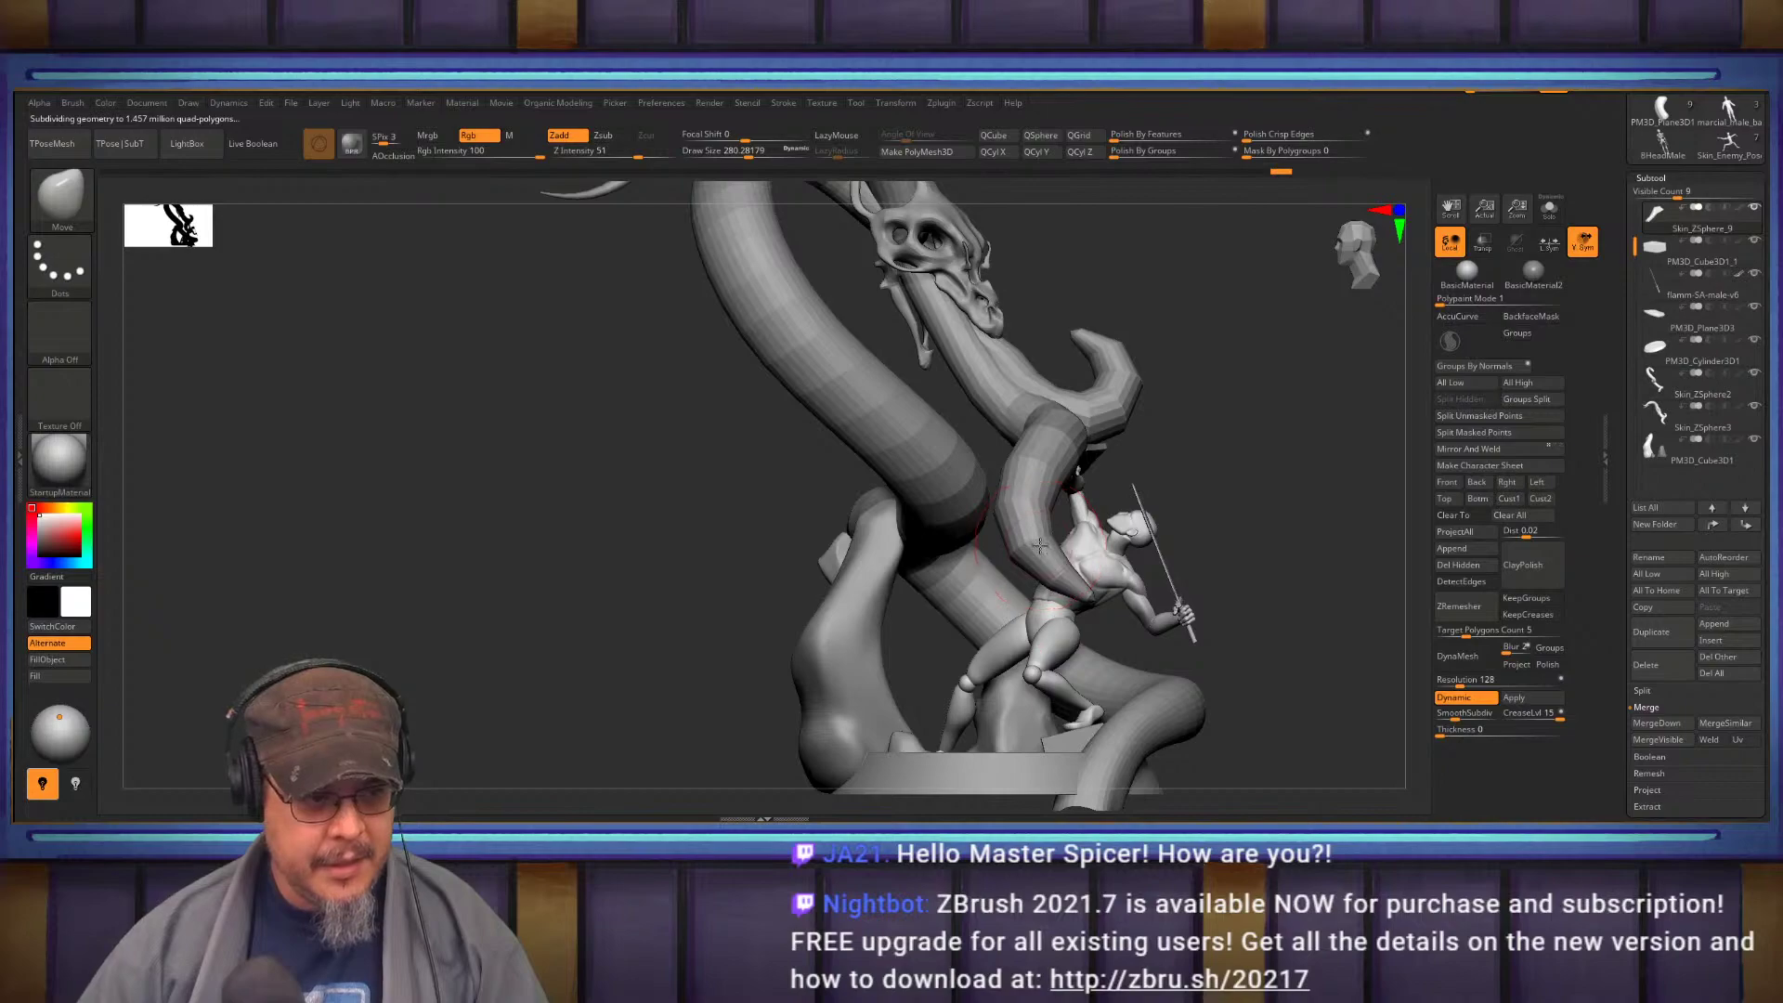
# Select the serpent's forked tongue and reshape its lower prong against the warrior's hip with an enlarged Move brush
pyautogui.keyDown('alt'); pyautogui.click(1038, 540); pyautogui.keyUp('alt')
pyautogui.press('b')
pyautogui.press('m')
pyautogui.press('v')
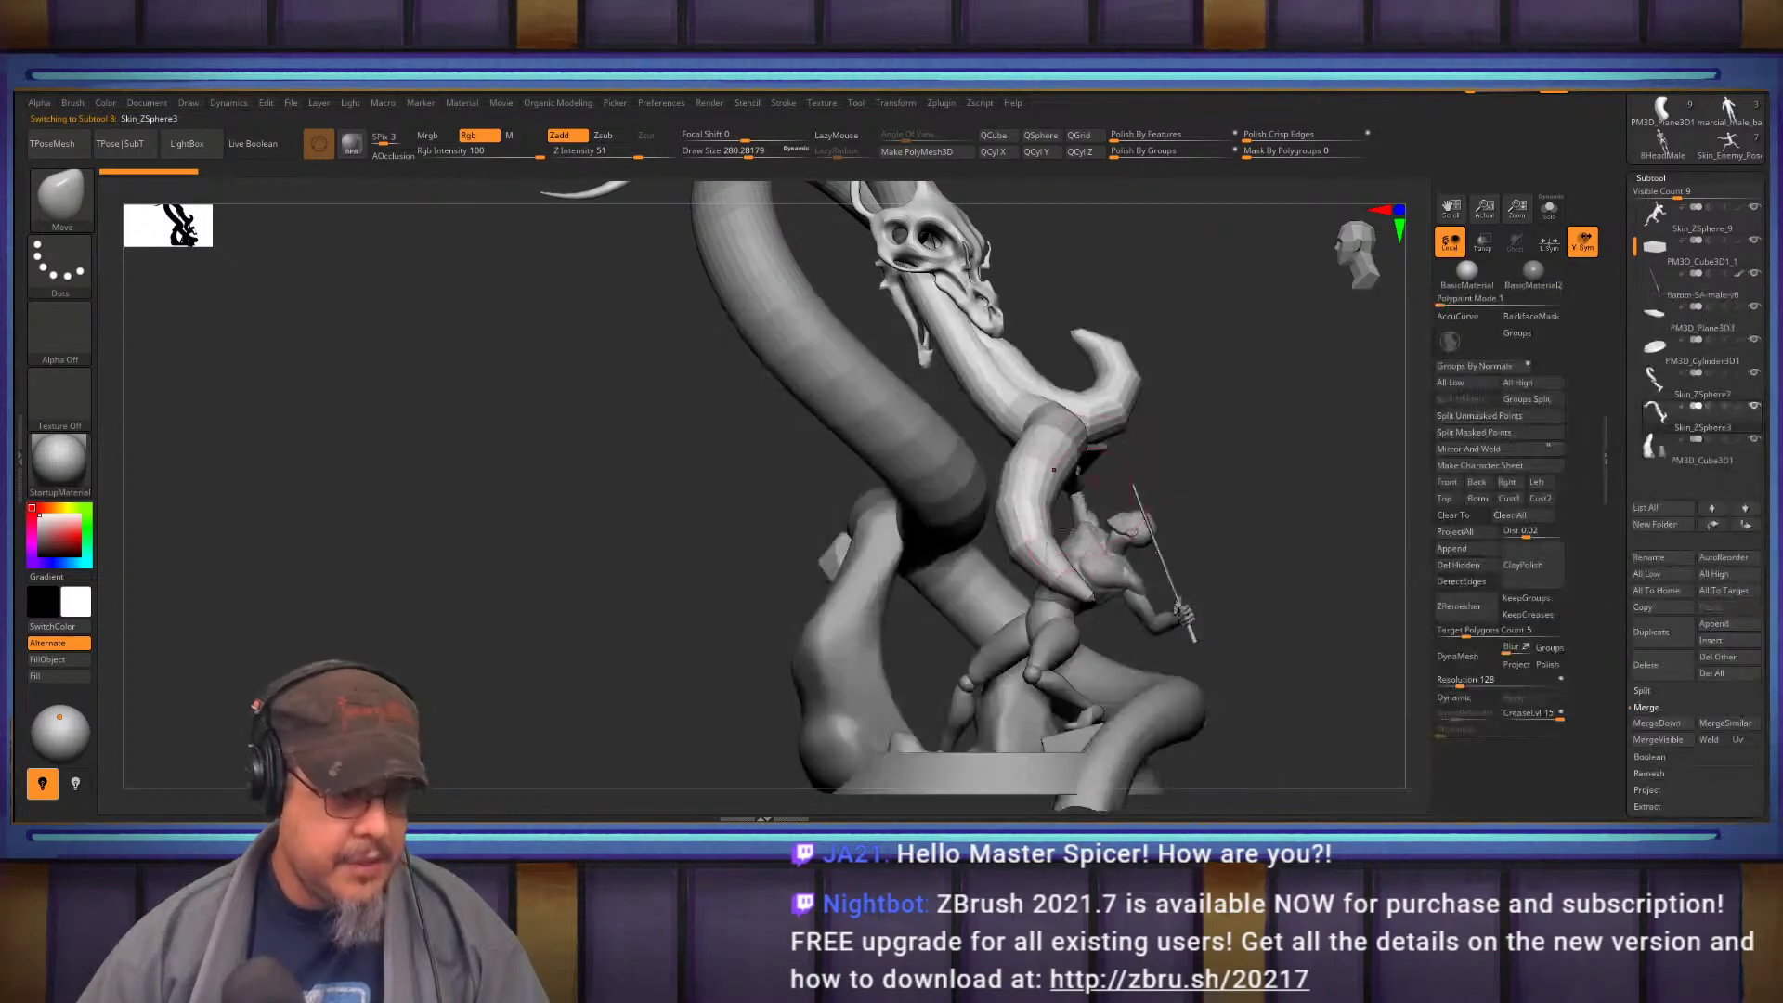
pyautogui.press(']')
pyautogui.press(']')
pyautogui.press(']')
pyautogui.press(']')
pyautogui.moveTo(1068, 573)
pyautogui.mouseDown()
pyautogui.moveTo(1017, 590)
pyautogui.moveTo(1041, 618)
pyautogui.mouseUp()
pyautogui.moveTo(1049, 449); pyautogui.dragTo(1034, 448)
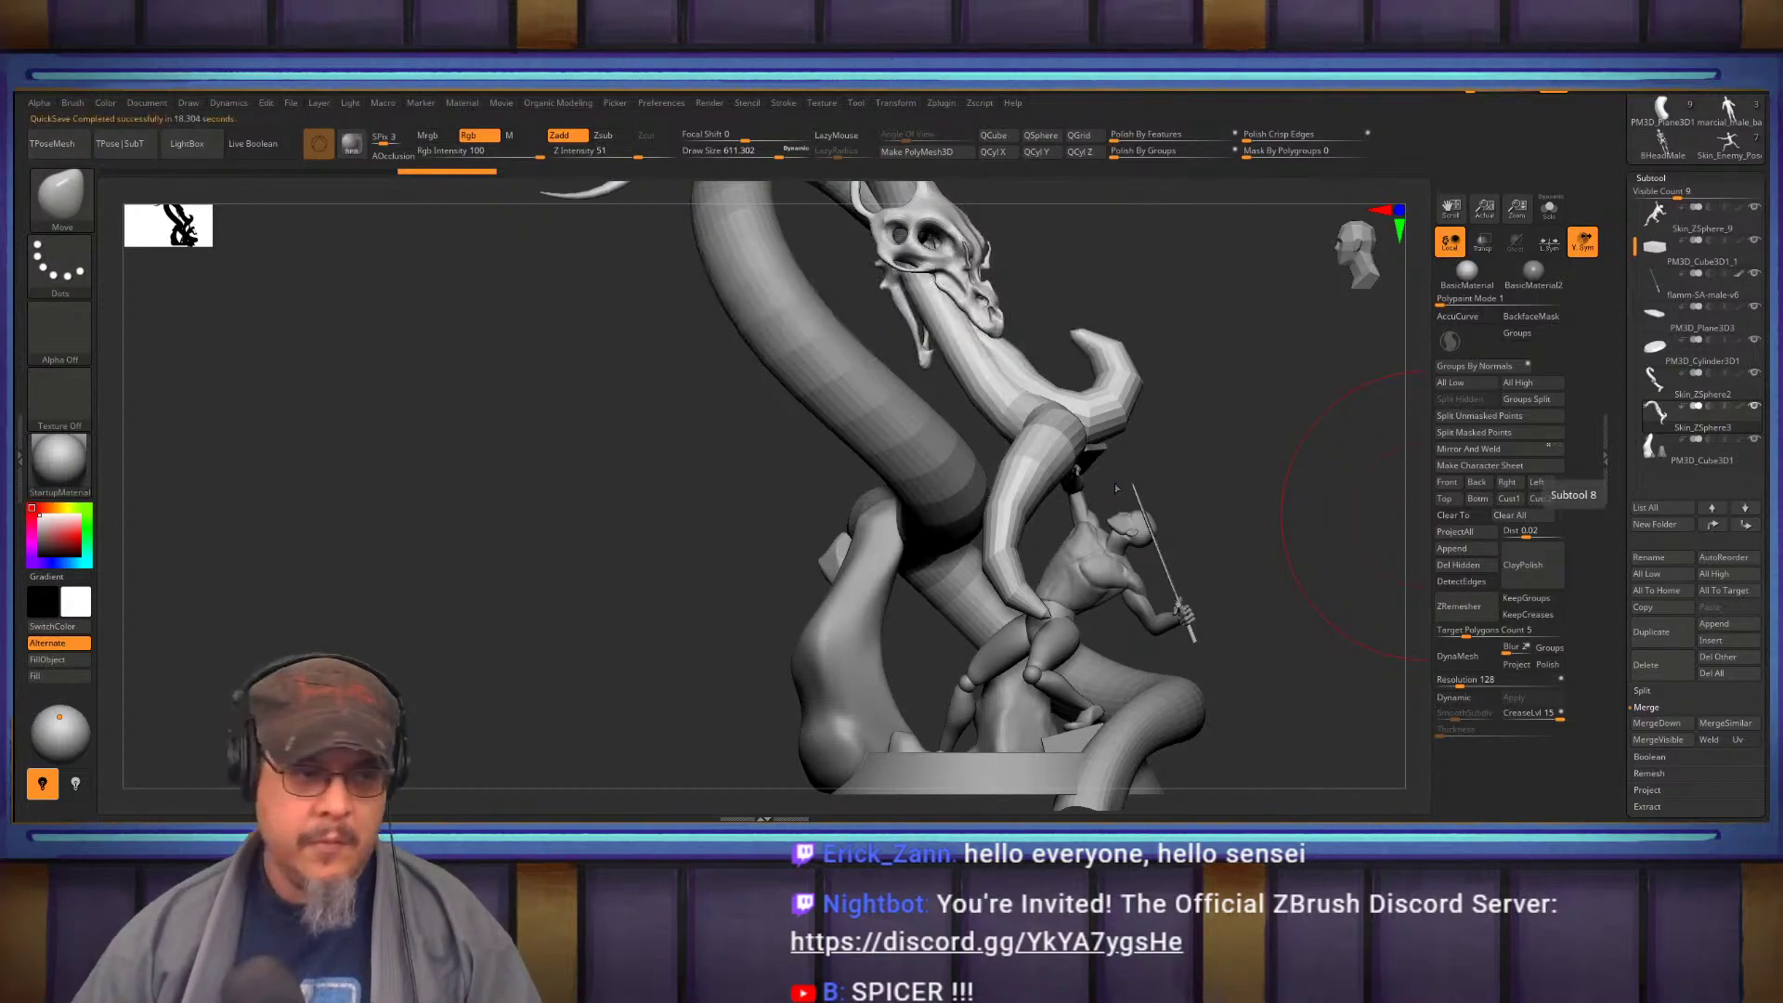
pyautogui.press('super')
pyautogui.click(384, 223)
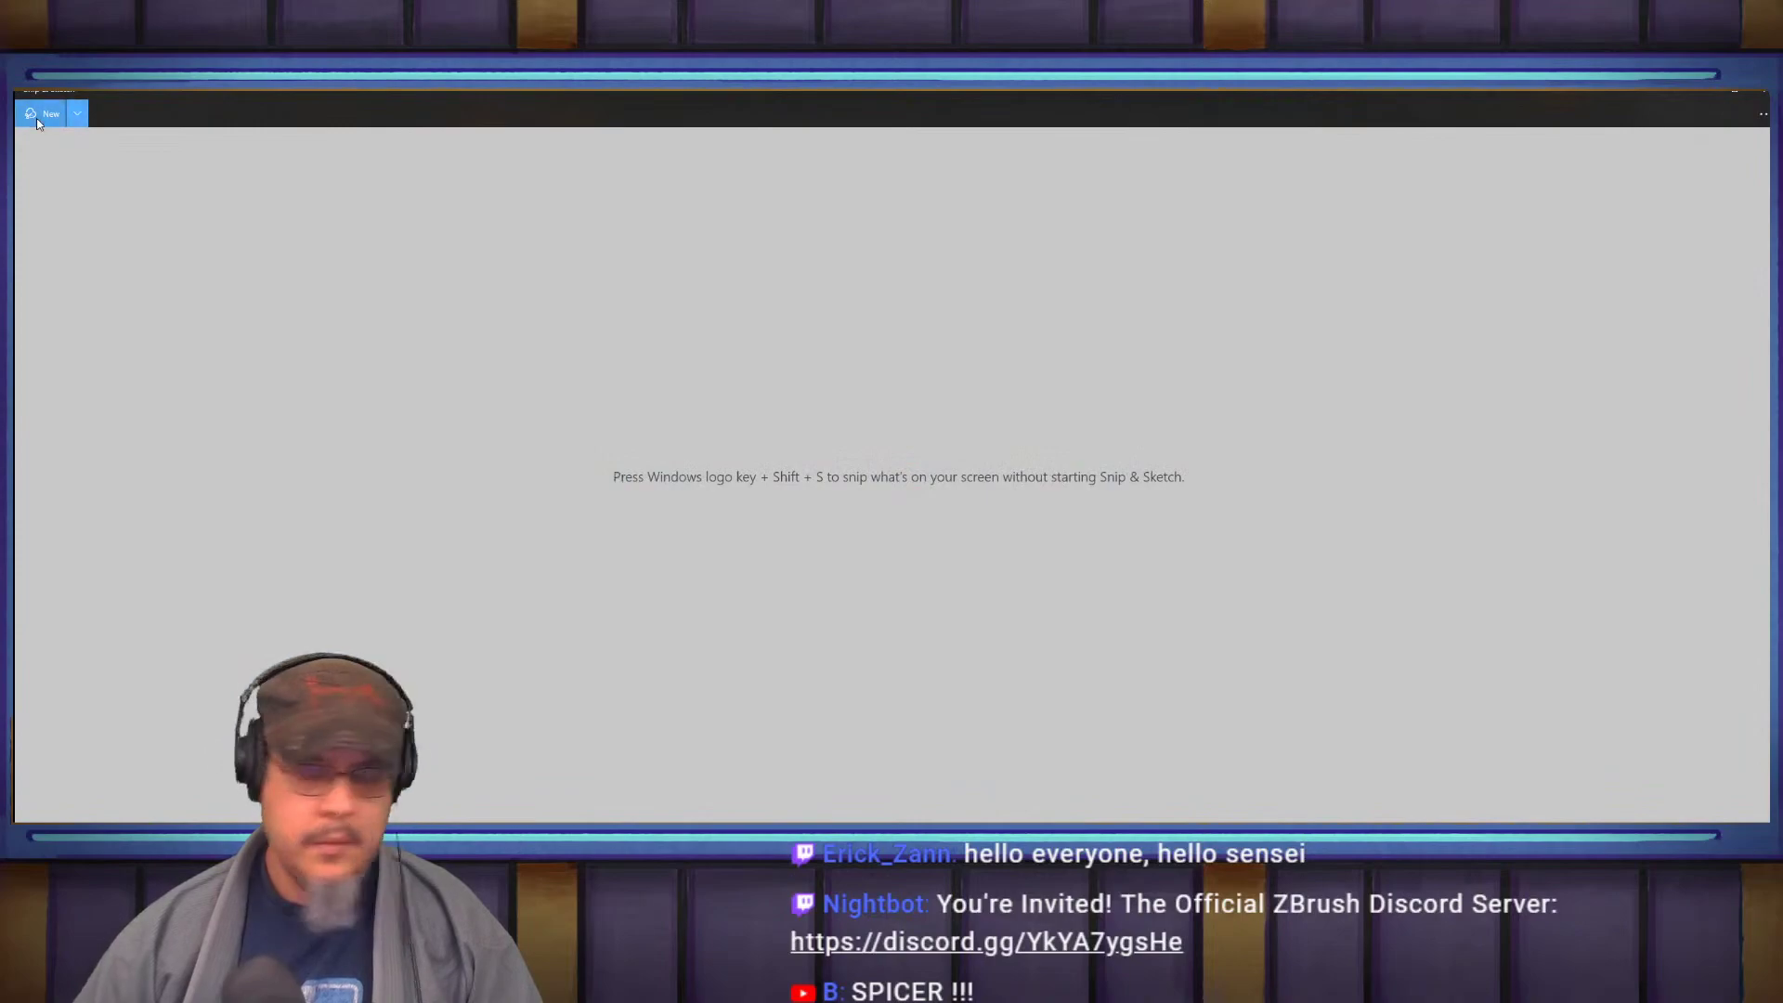
pyautogui.click(37, 117)
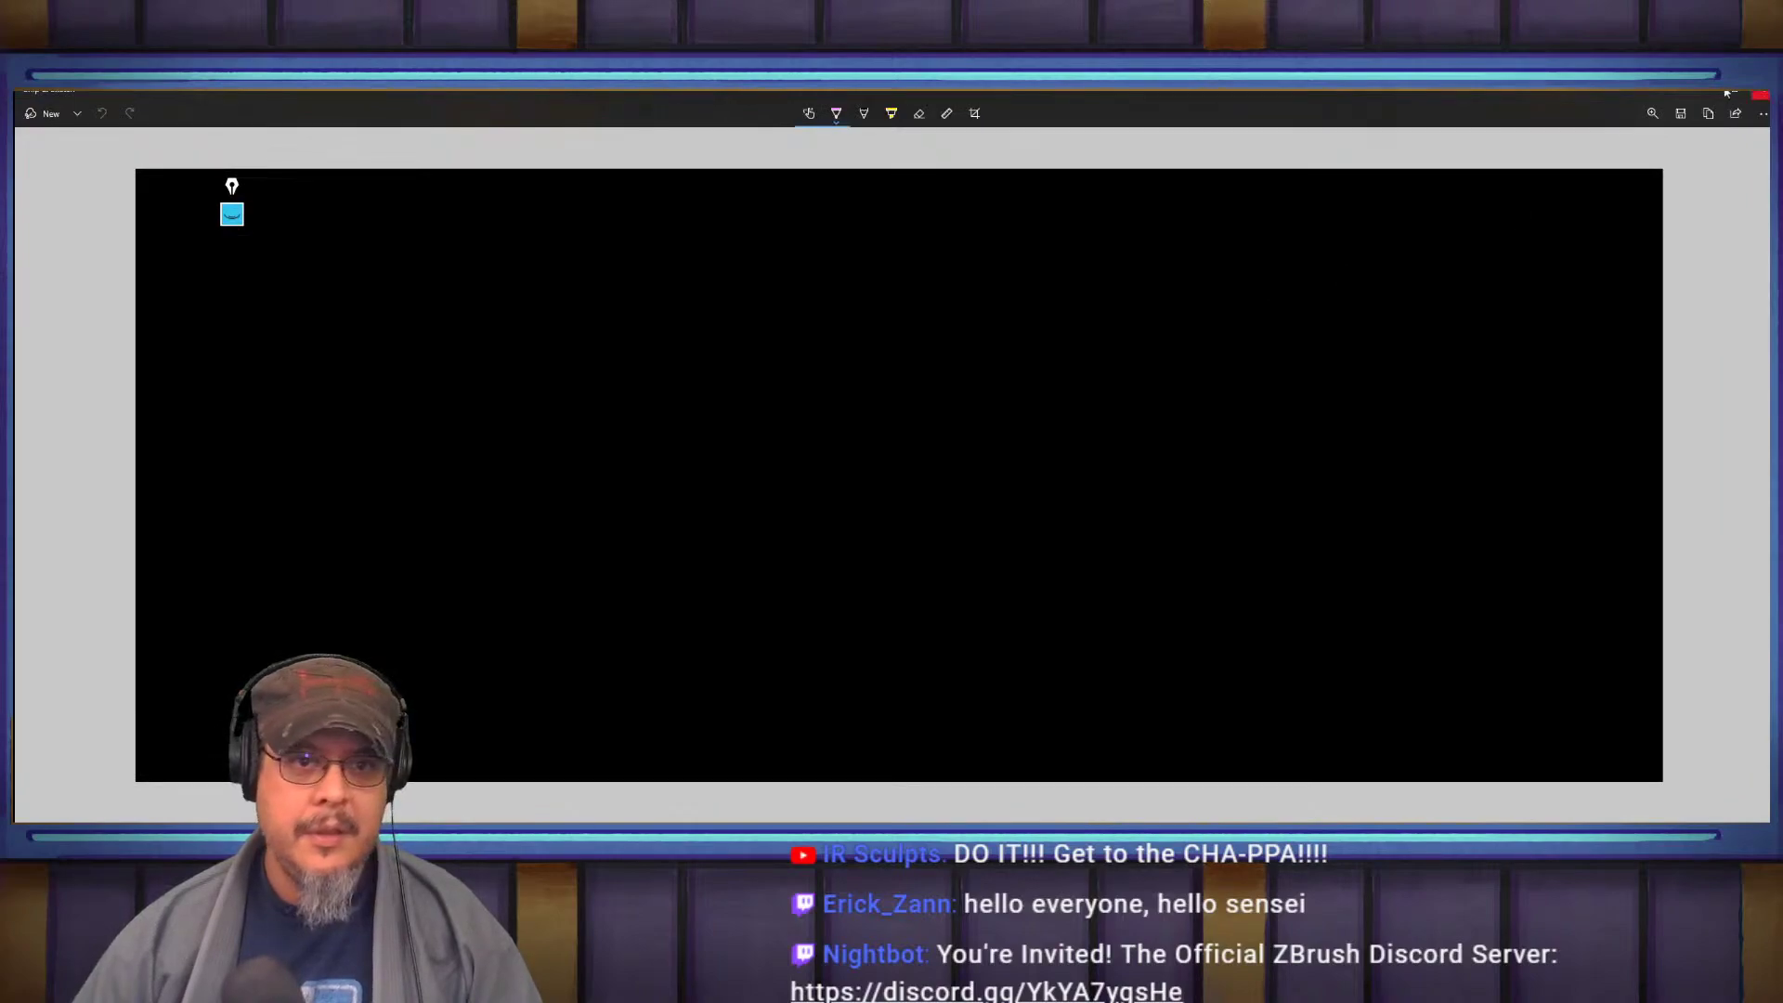
pyautogui.click(1761, 94)
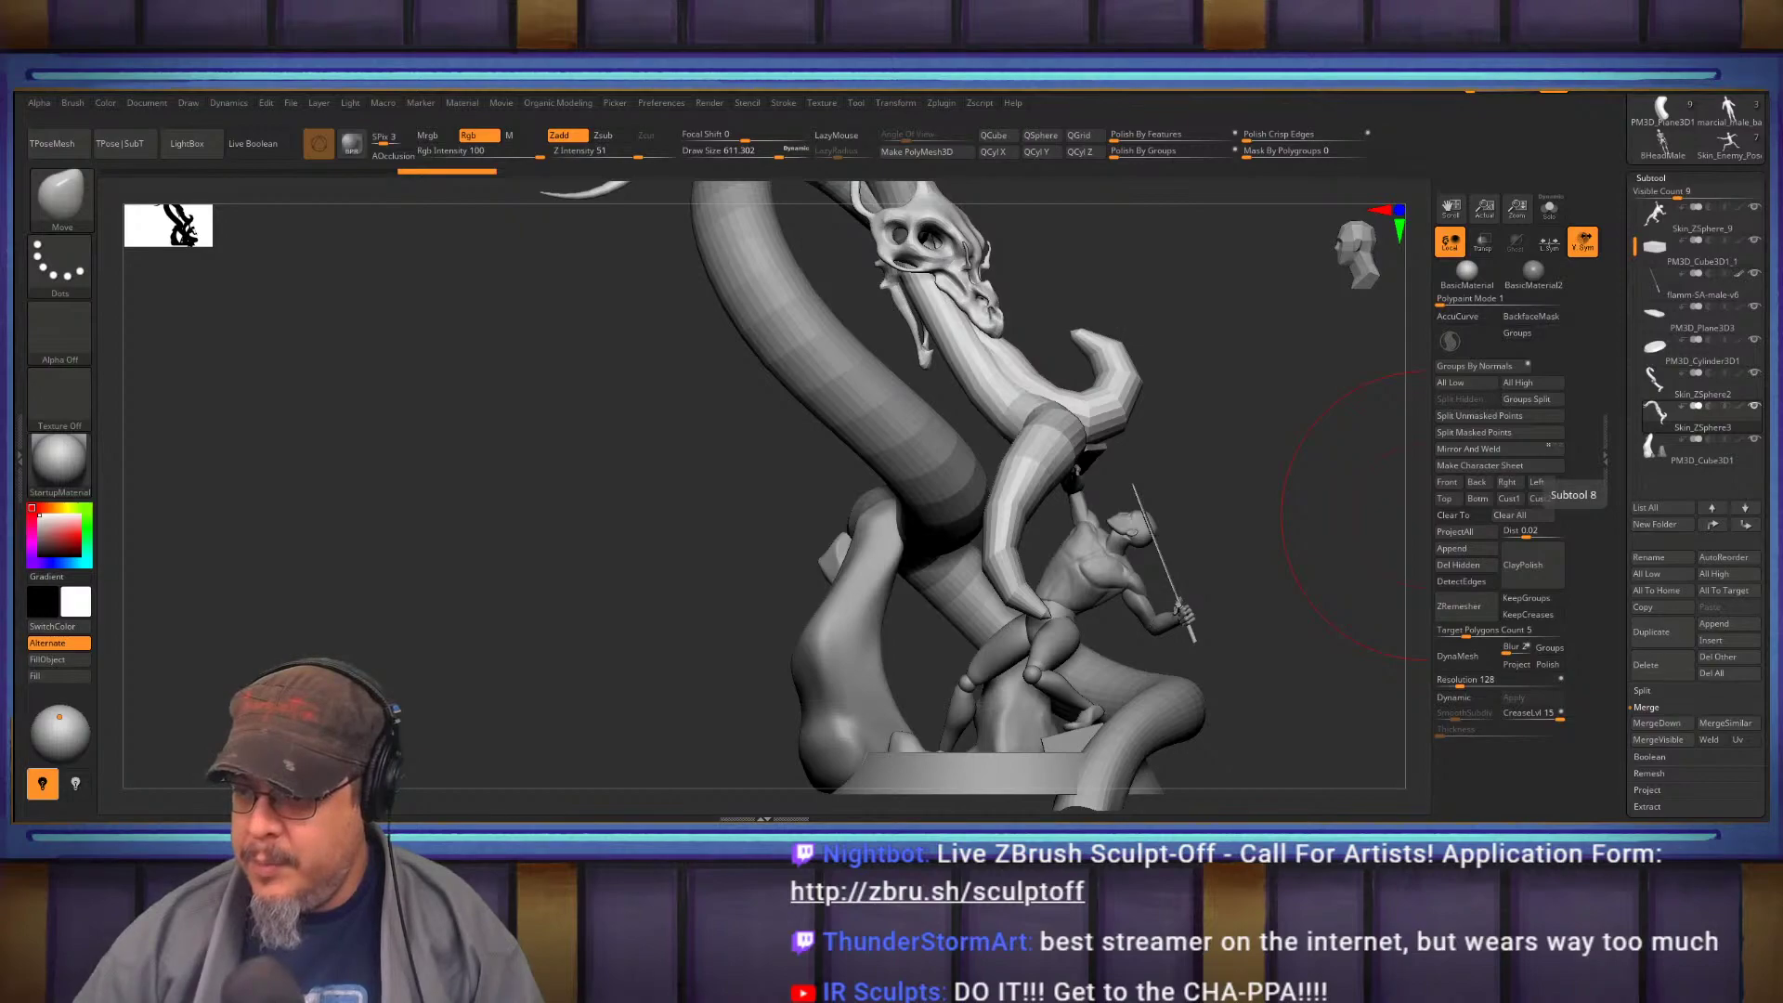
# Switch to Snip & Sketch and capture the movie still of the fiery blast hitting the caped figure
pyautogui.press('super')
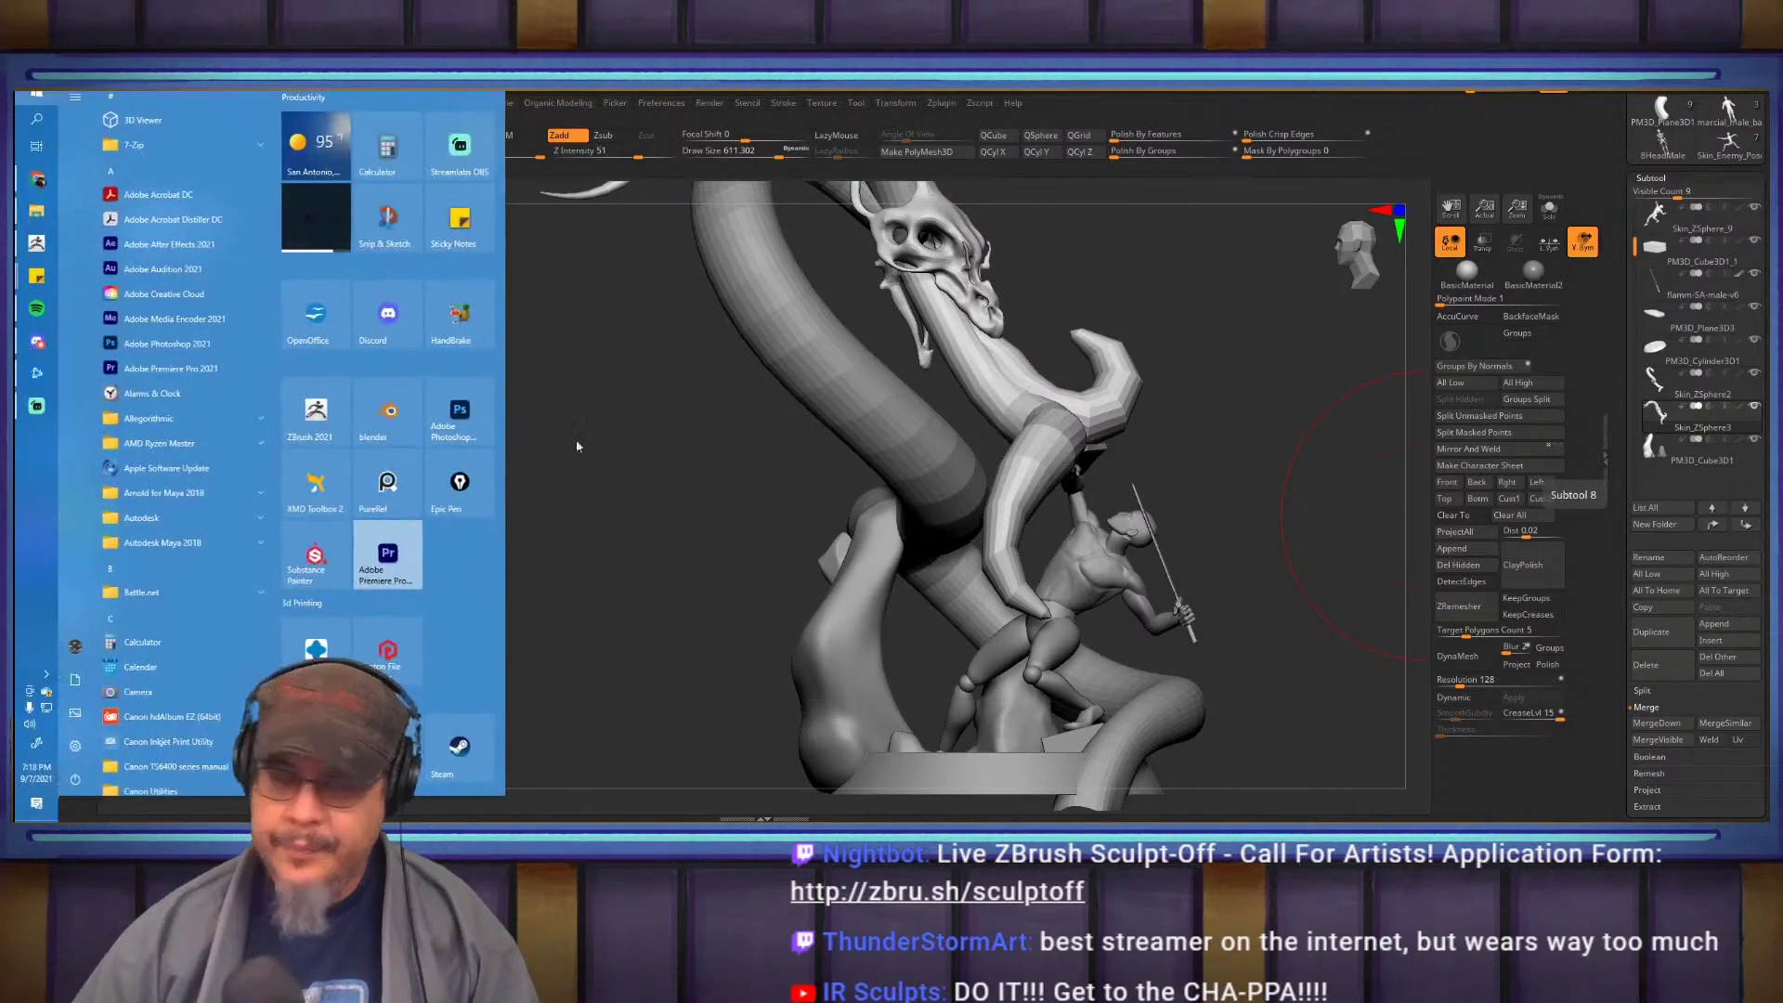
pyautogui.click(397, 228)
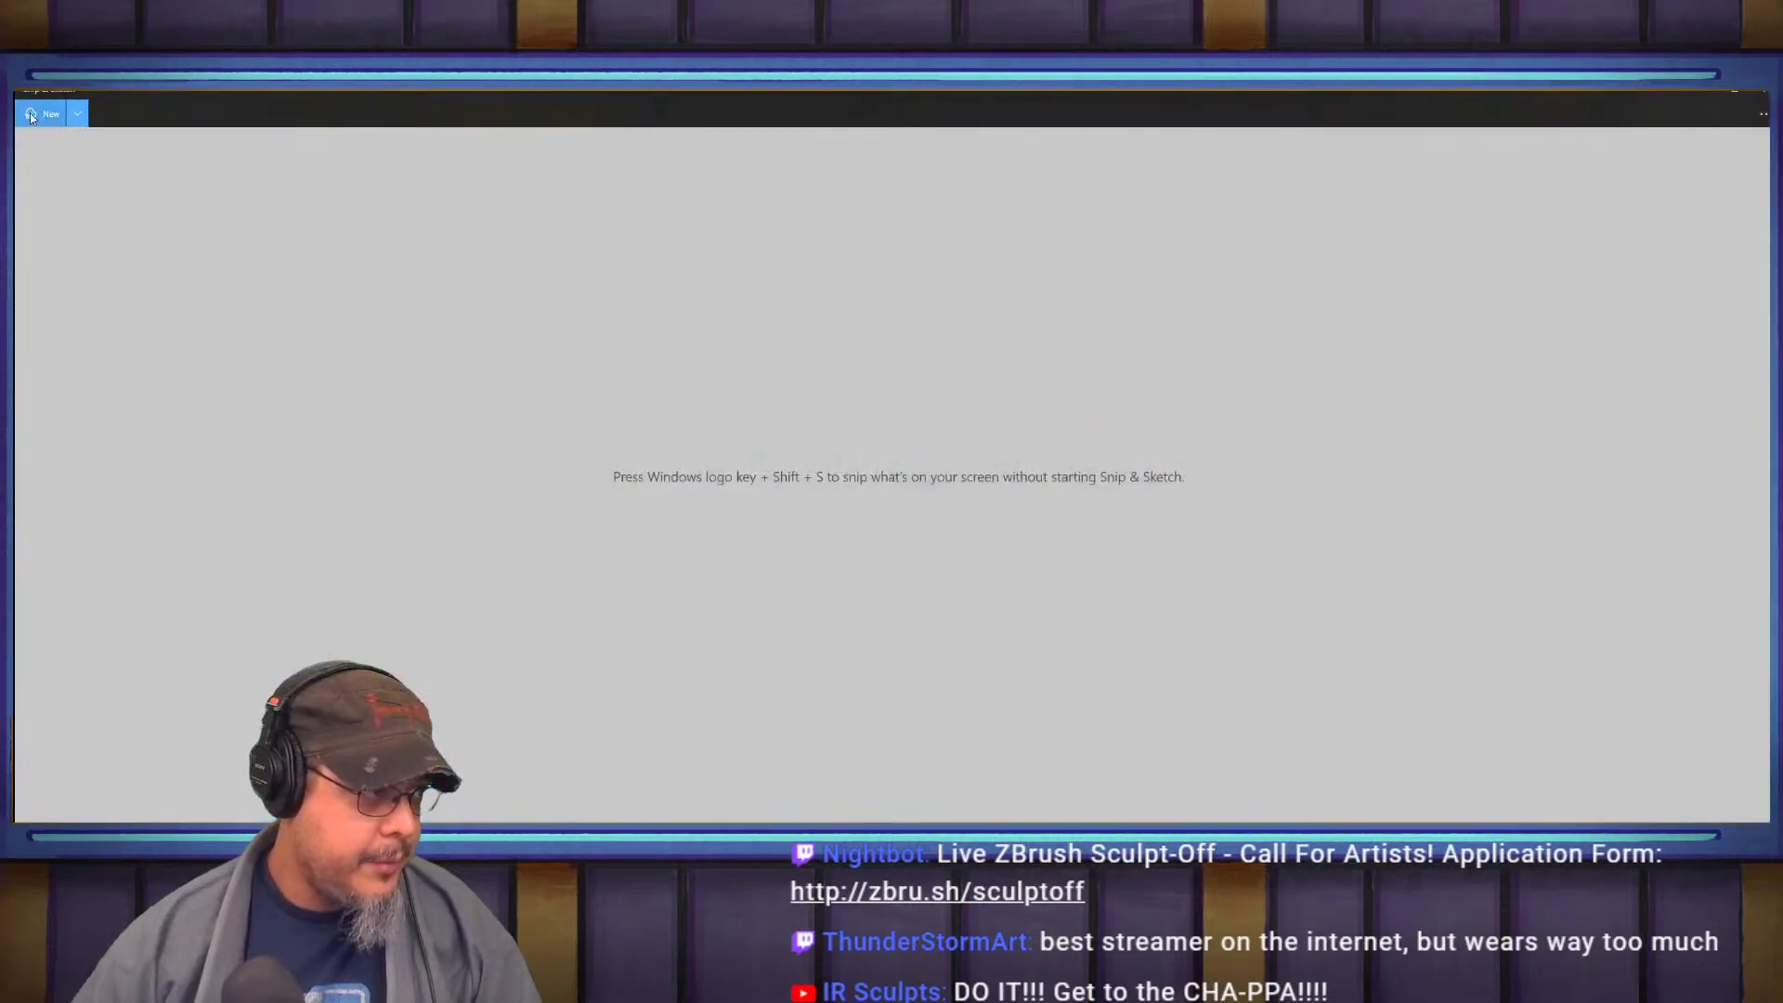
pyautogui.click(42, 114)
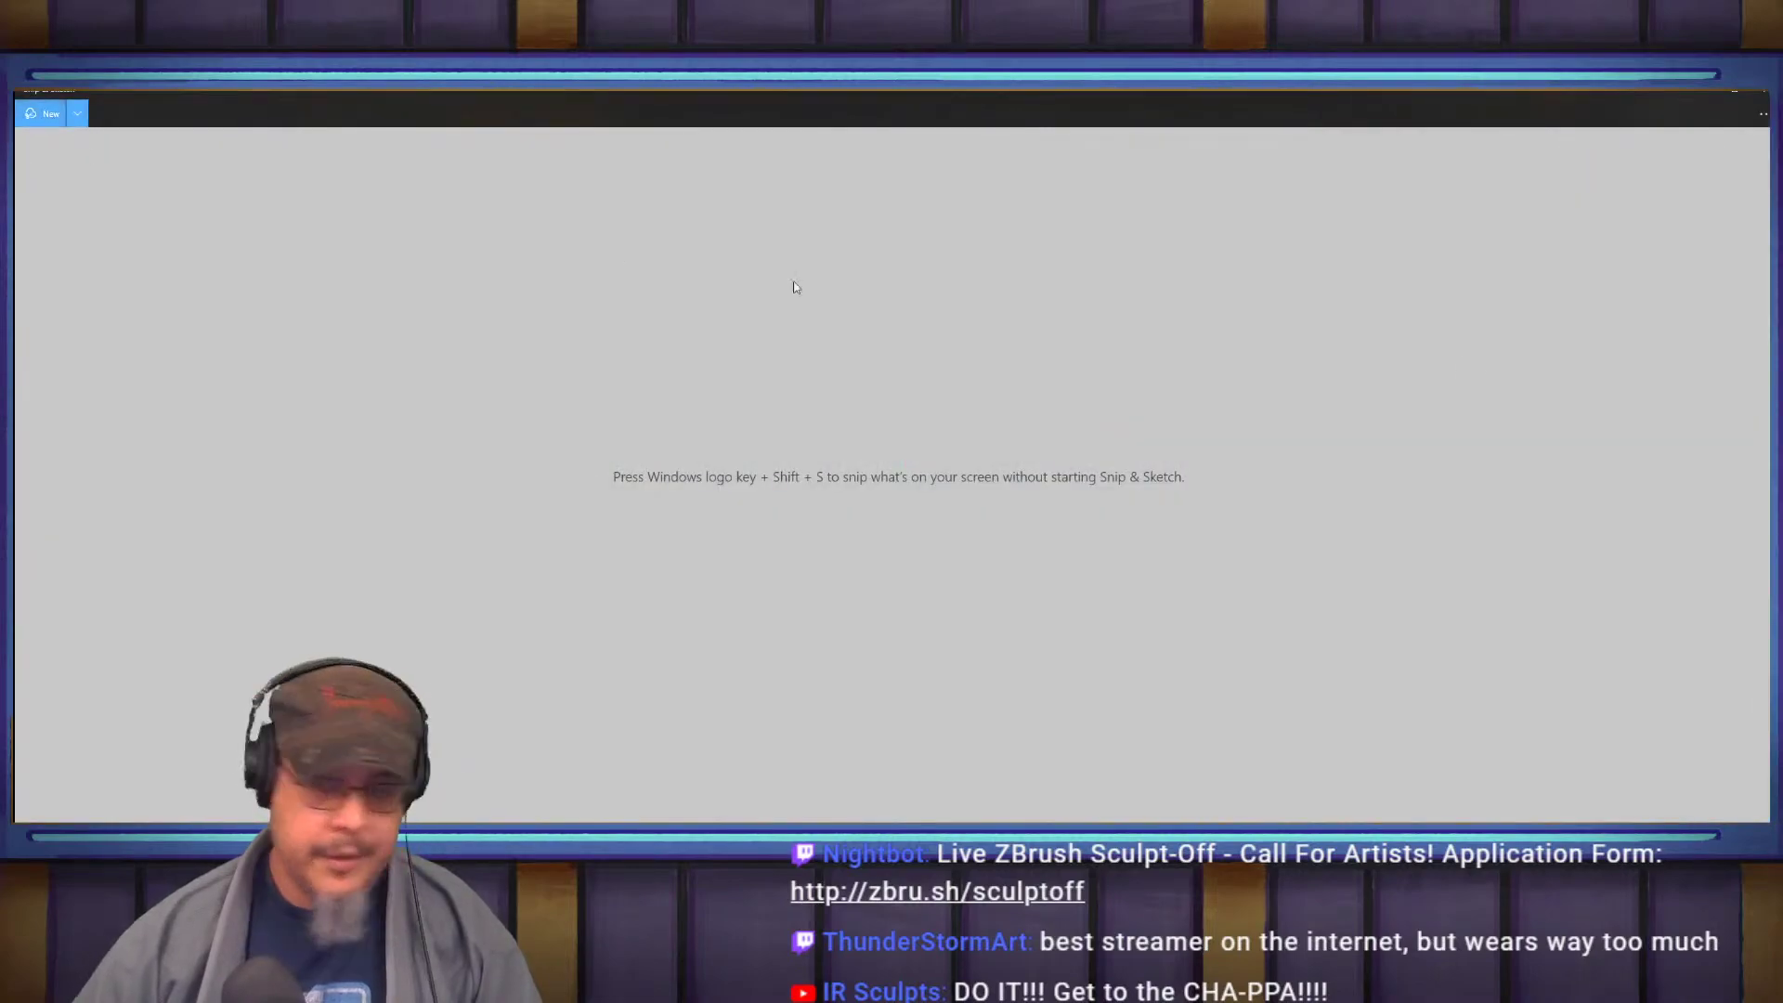
pyautogui.press('Escape')
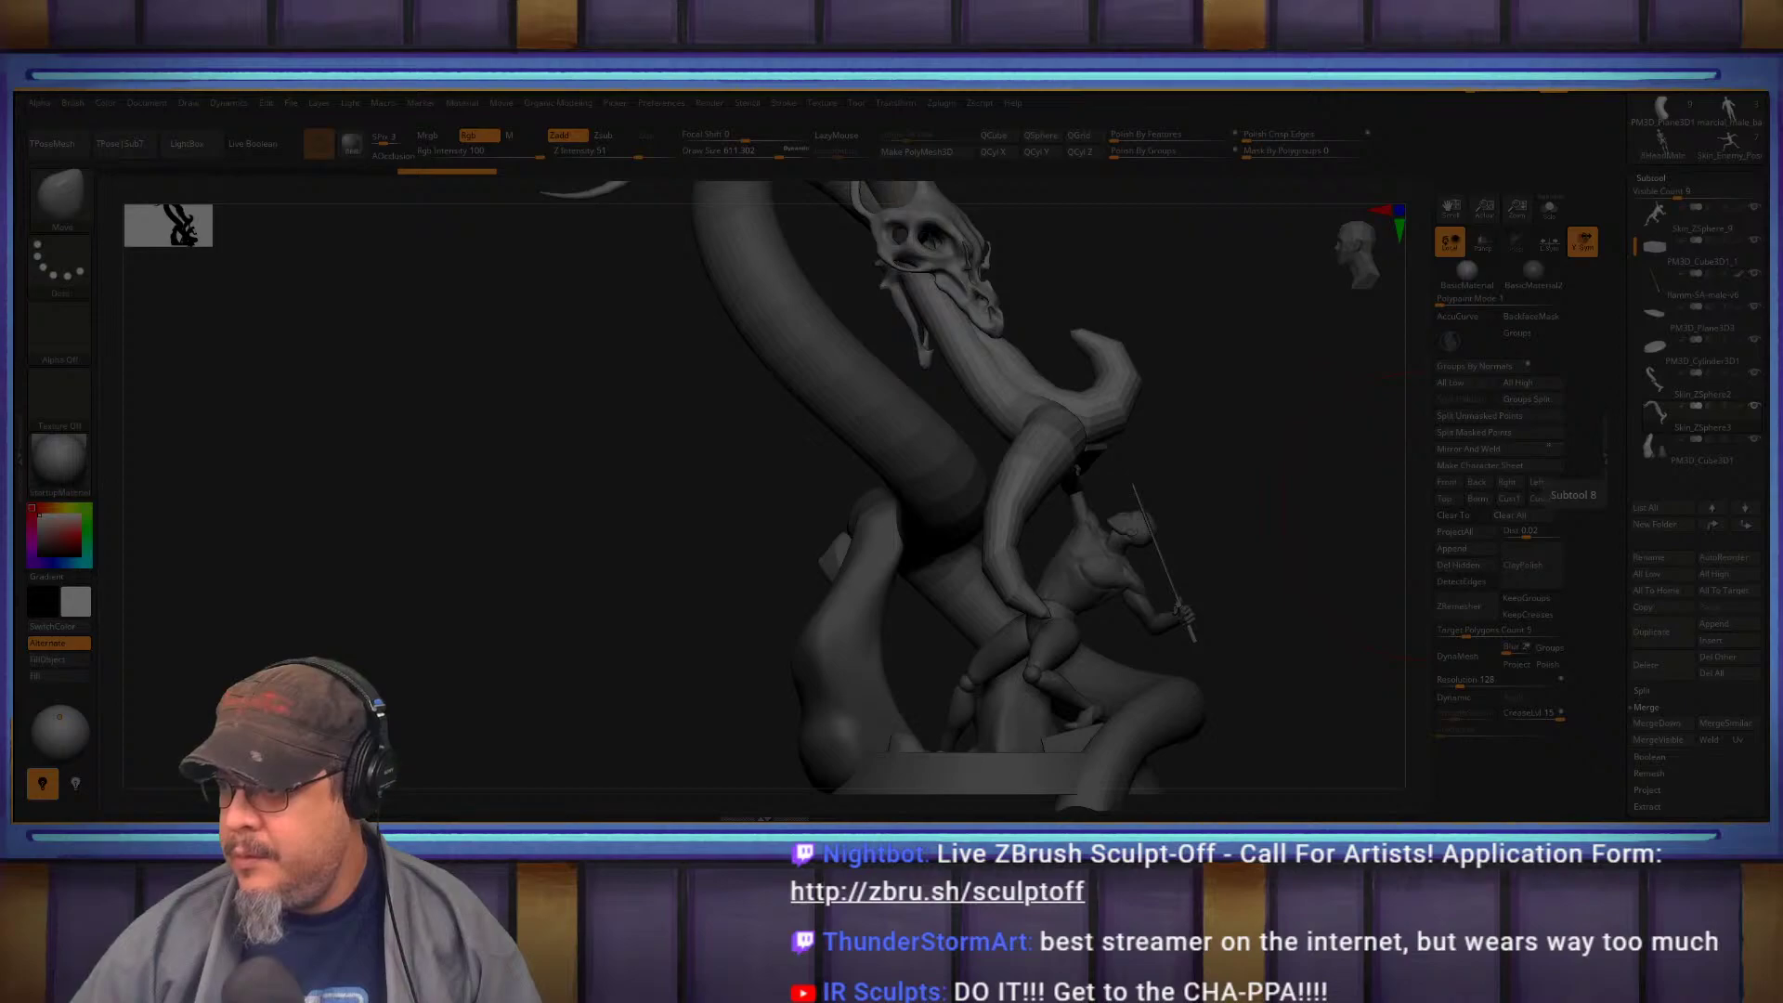
pyautogui.press('Escape')
pyautogui.hotkey('alt', 'Tab')
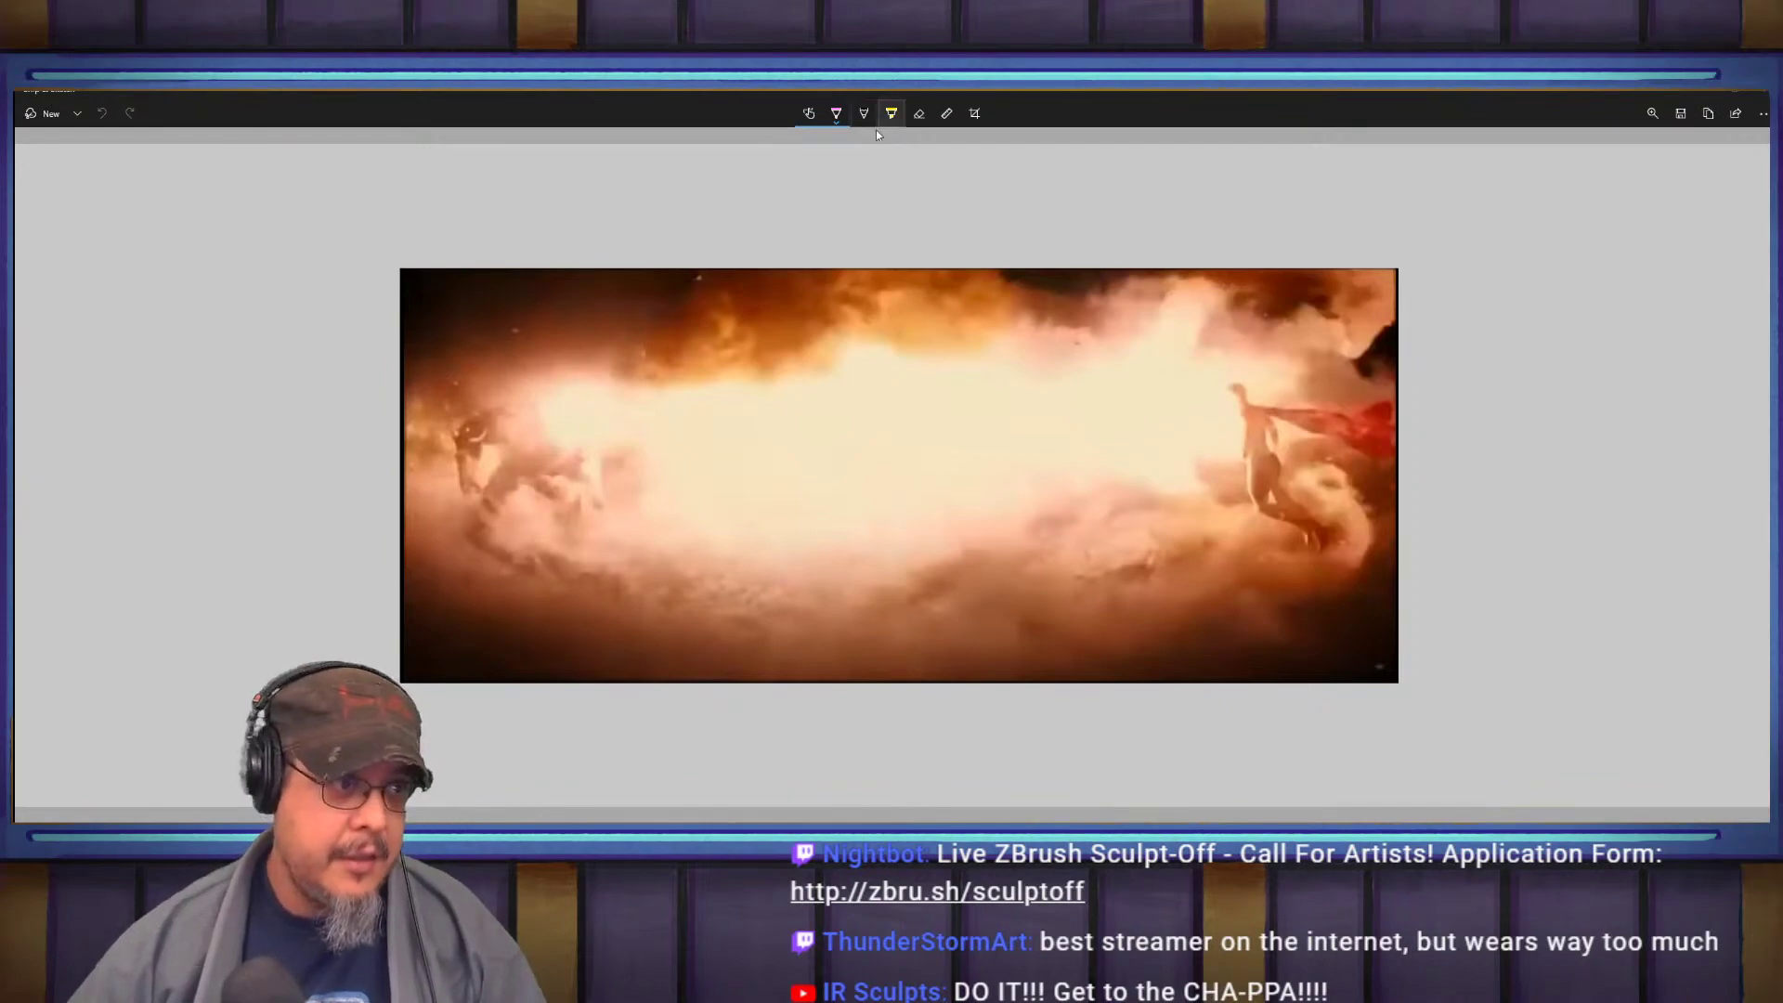
# Sketch in pink over the still a straight beam striking the caped figure and splitting into billowing arcs around it
pyautogui.click(836, 114)
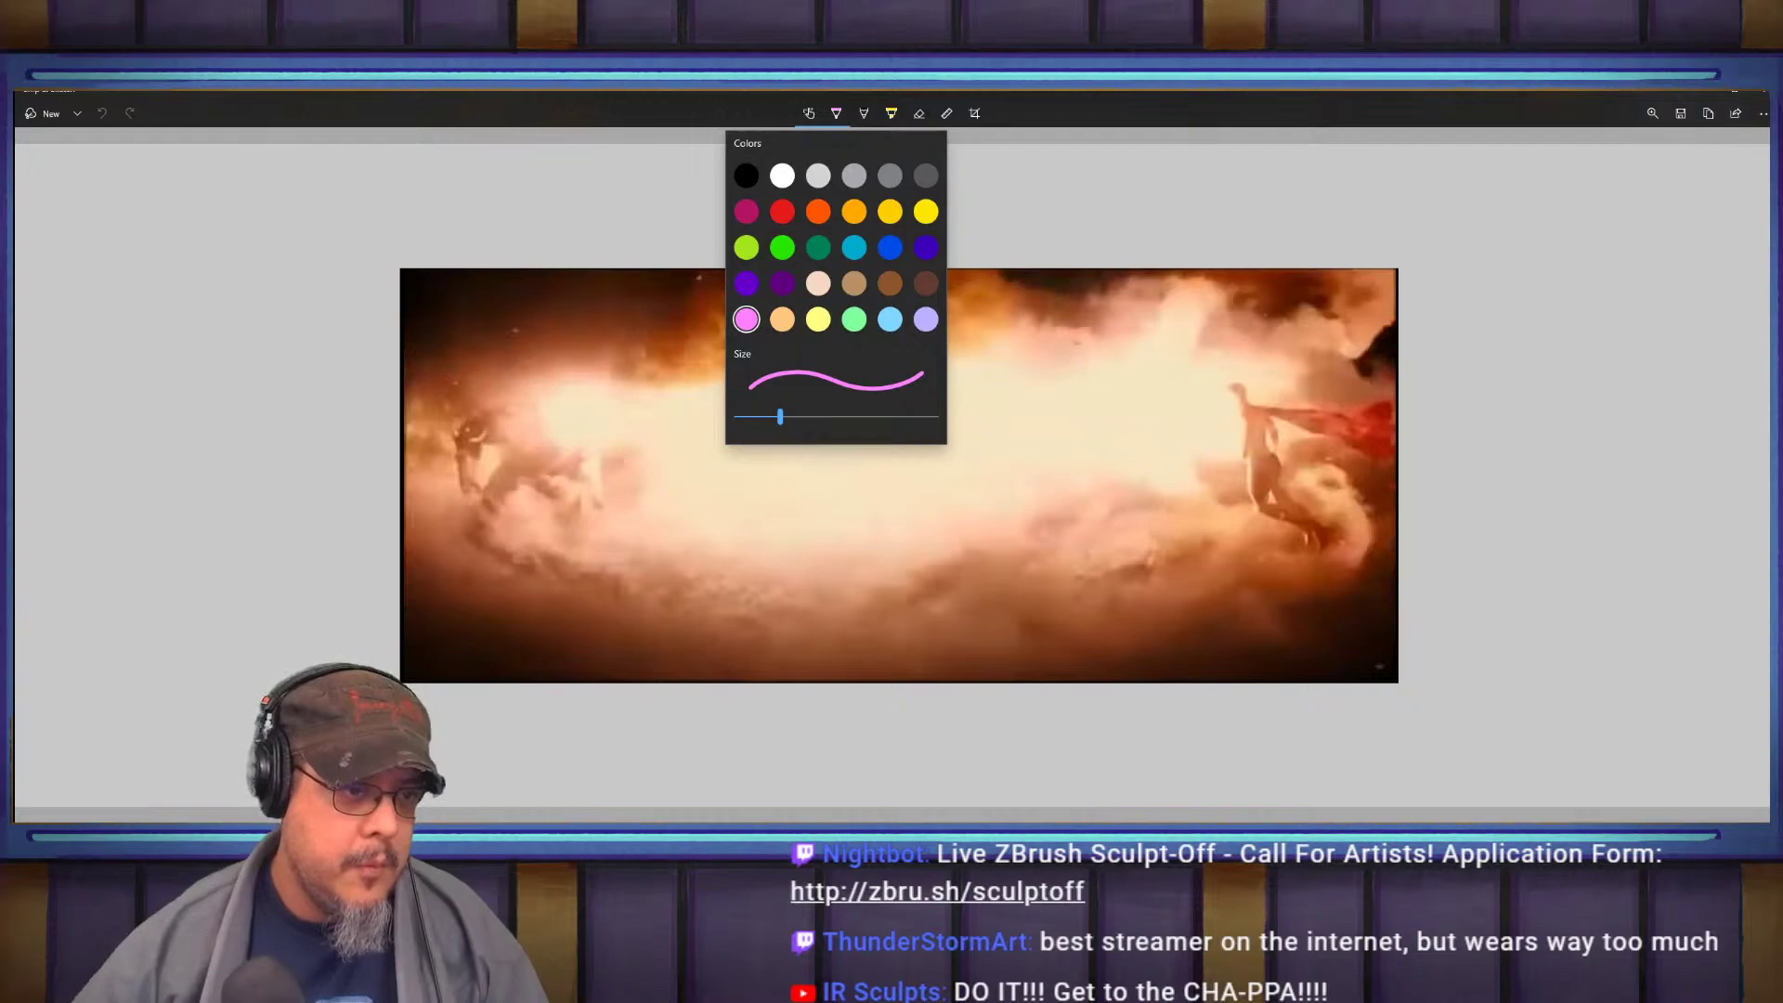
pyautogui.moveTo(1000, 411)
pyautogui.mouseDown()
pyautogui.moveTo(1186, 411)
pyautogui.moveTo(1240, 302)
pyautogui.moveTo(1263, 339)
pyautogui.moveTo(1287, 321)
pyautogui.moveTo(1337, 385)
pyautogui.mouseUp()
pyautogui.moveTo(1187, 410)
pyautogui.mouseDown()
pyautogui.moveTo(1203, 511)
pyautogui.moveTo(1338, 563)
pyautogui.mouseUp()
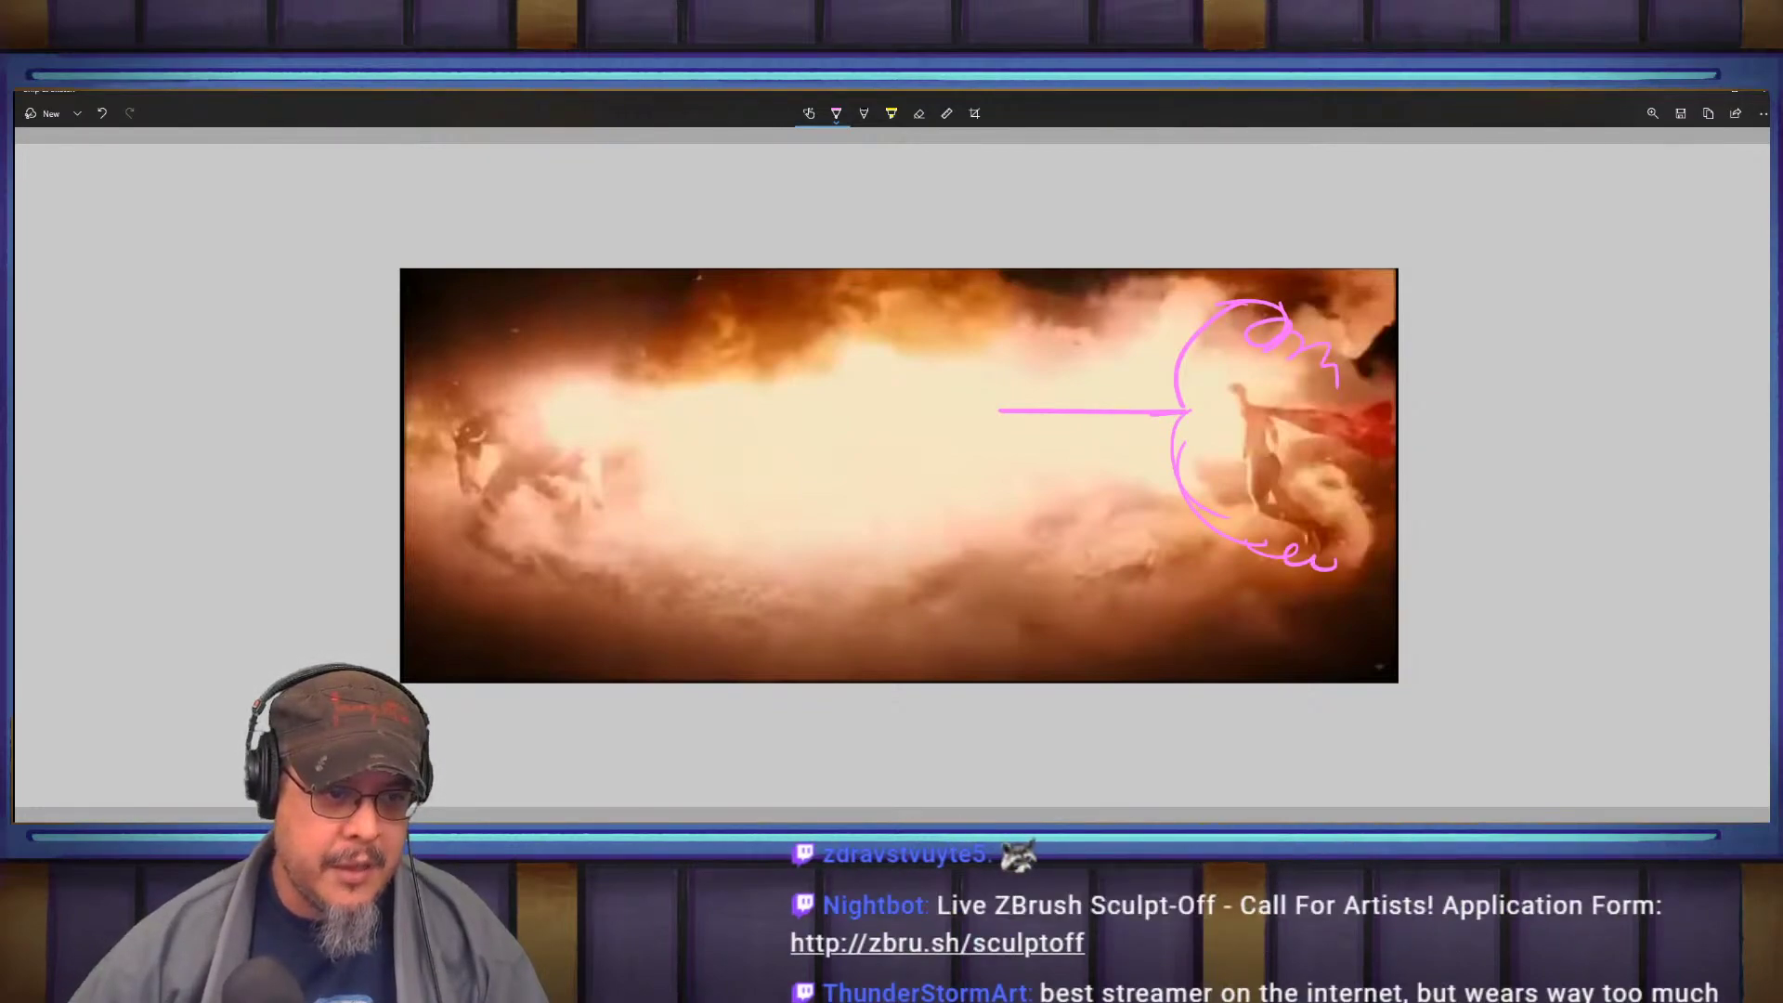
pyautogui.moveTo(1167, 381)
pyautogui.mouseDown()
pyautogui.moveTo(1196, 312)
pyautogui.moveTo(1284, 316)
pyautogui.mouseUp()
pyautogui.moveTo(1190, 397); pyautogui.dragTo(1301, 376)
pyautogui.moveTo(1186, 417); pyautogui.dragTo(1292, 443)
pyautogui.moveTo(1223, 457); pyautogui.dragTo(1338, 534)
pyautogui.moveTo(1163, 418)
pyautogui.mouseDown()
pyautogui.moveTo(1306, 478)
pyautogui.moveTo(1221, 341)
pyautogui.mouseUp()
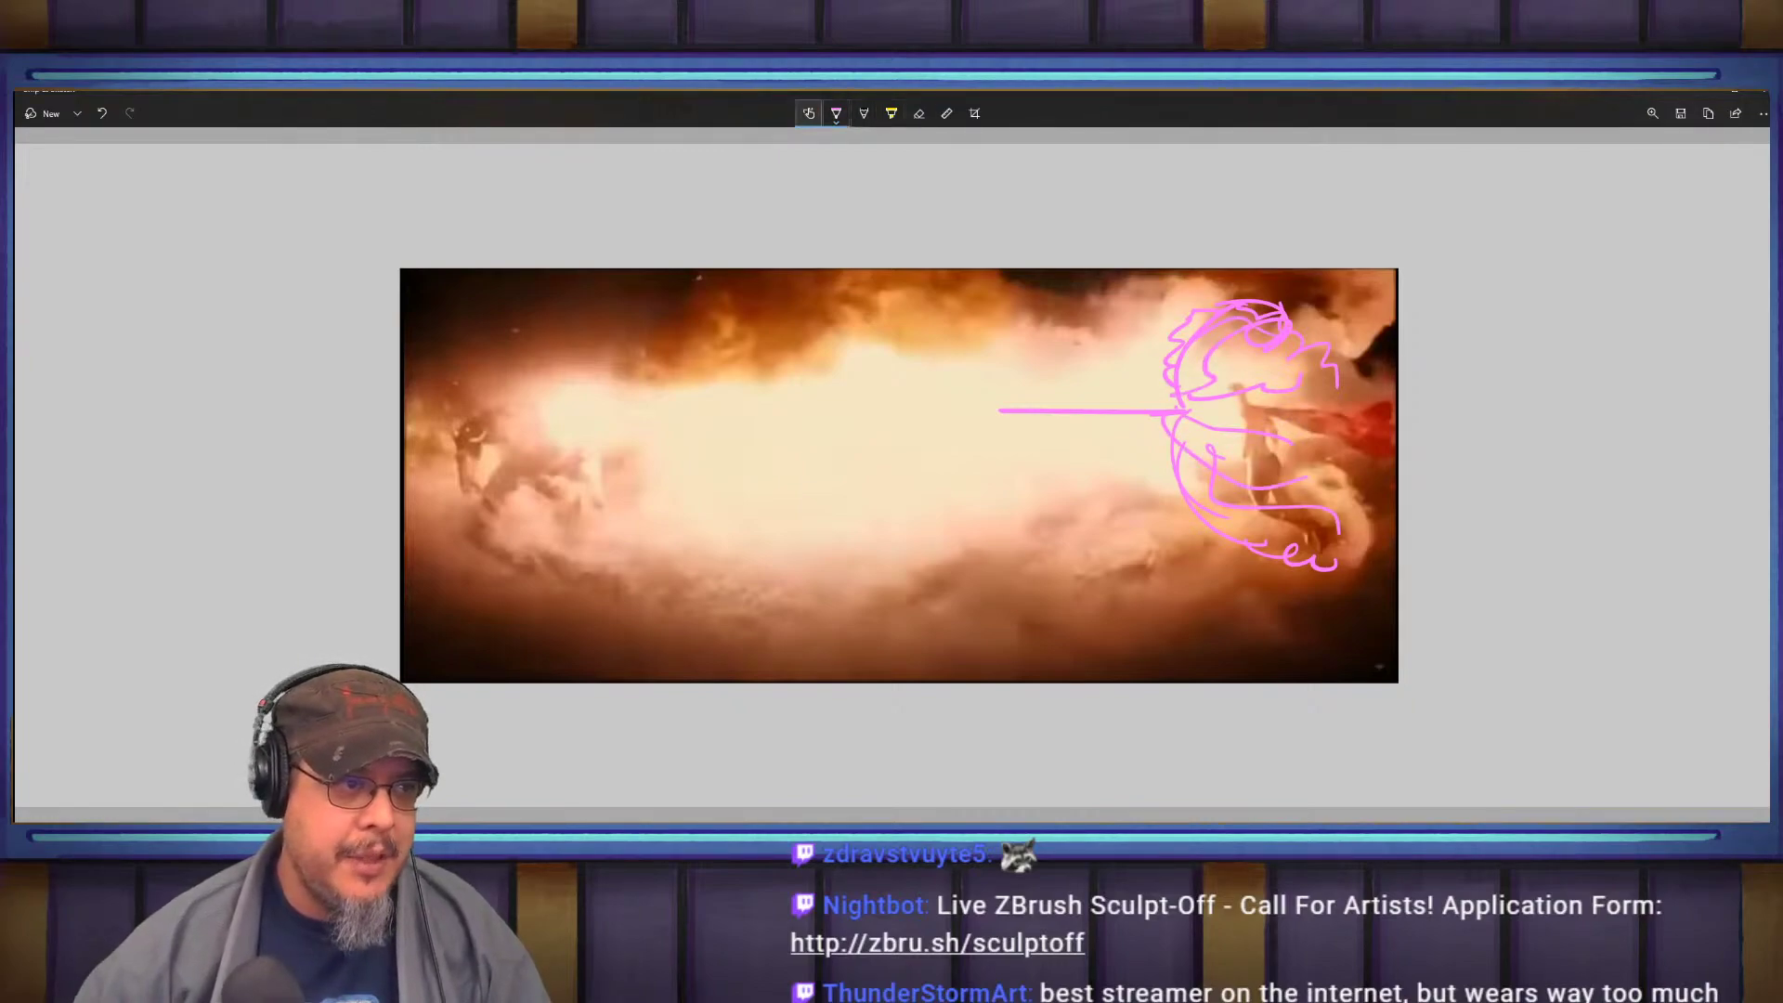
# Erase the stray pink strokes crossing the caped figure inside the two arcs
pyautogui.click(947, 113)
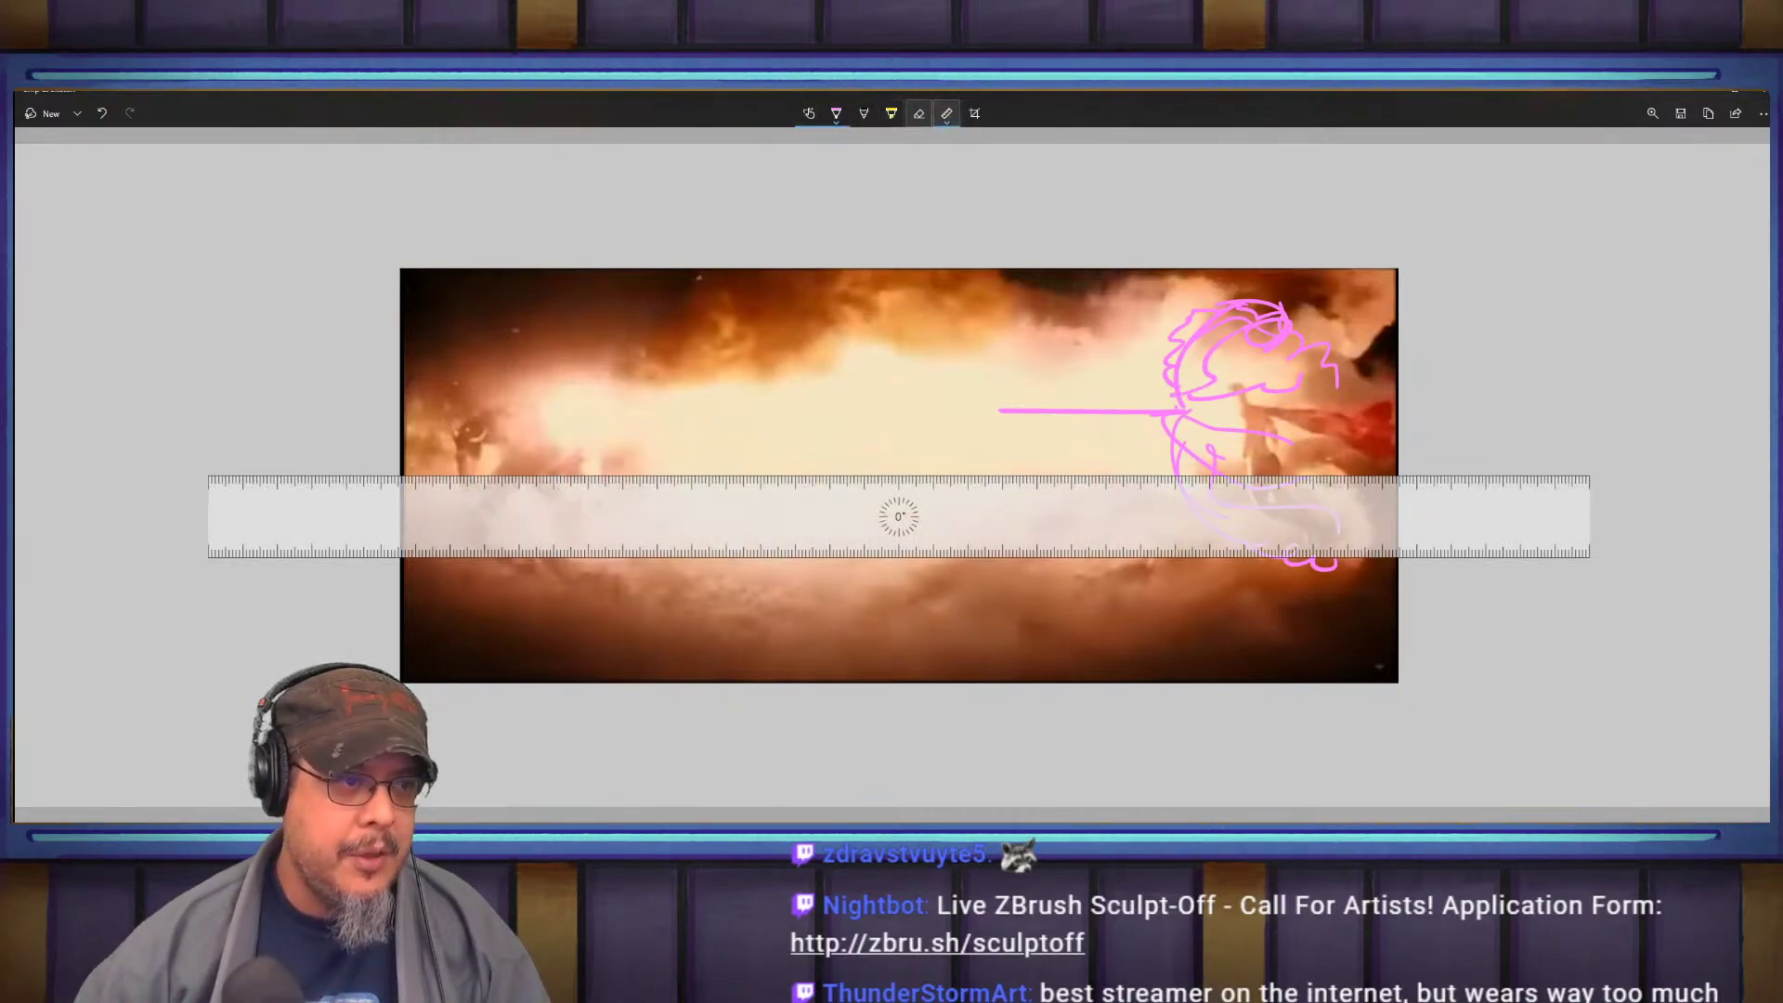
pyautogui.click(1272, 388)
pyautogui.click(1330, 362)
pyautogui.click(1207, 367)
pyautogui.click(1224, 429)
pyautogui.click(1213, 455)
pyautogui.click(1190, 444)
# Remove the ruler overlay from the still and return to the pink pen
pyautogui.click(944, 106)
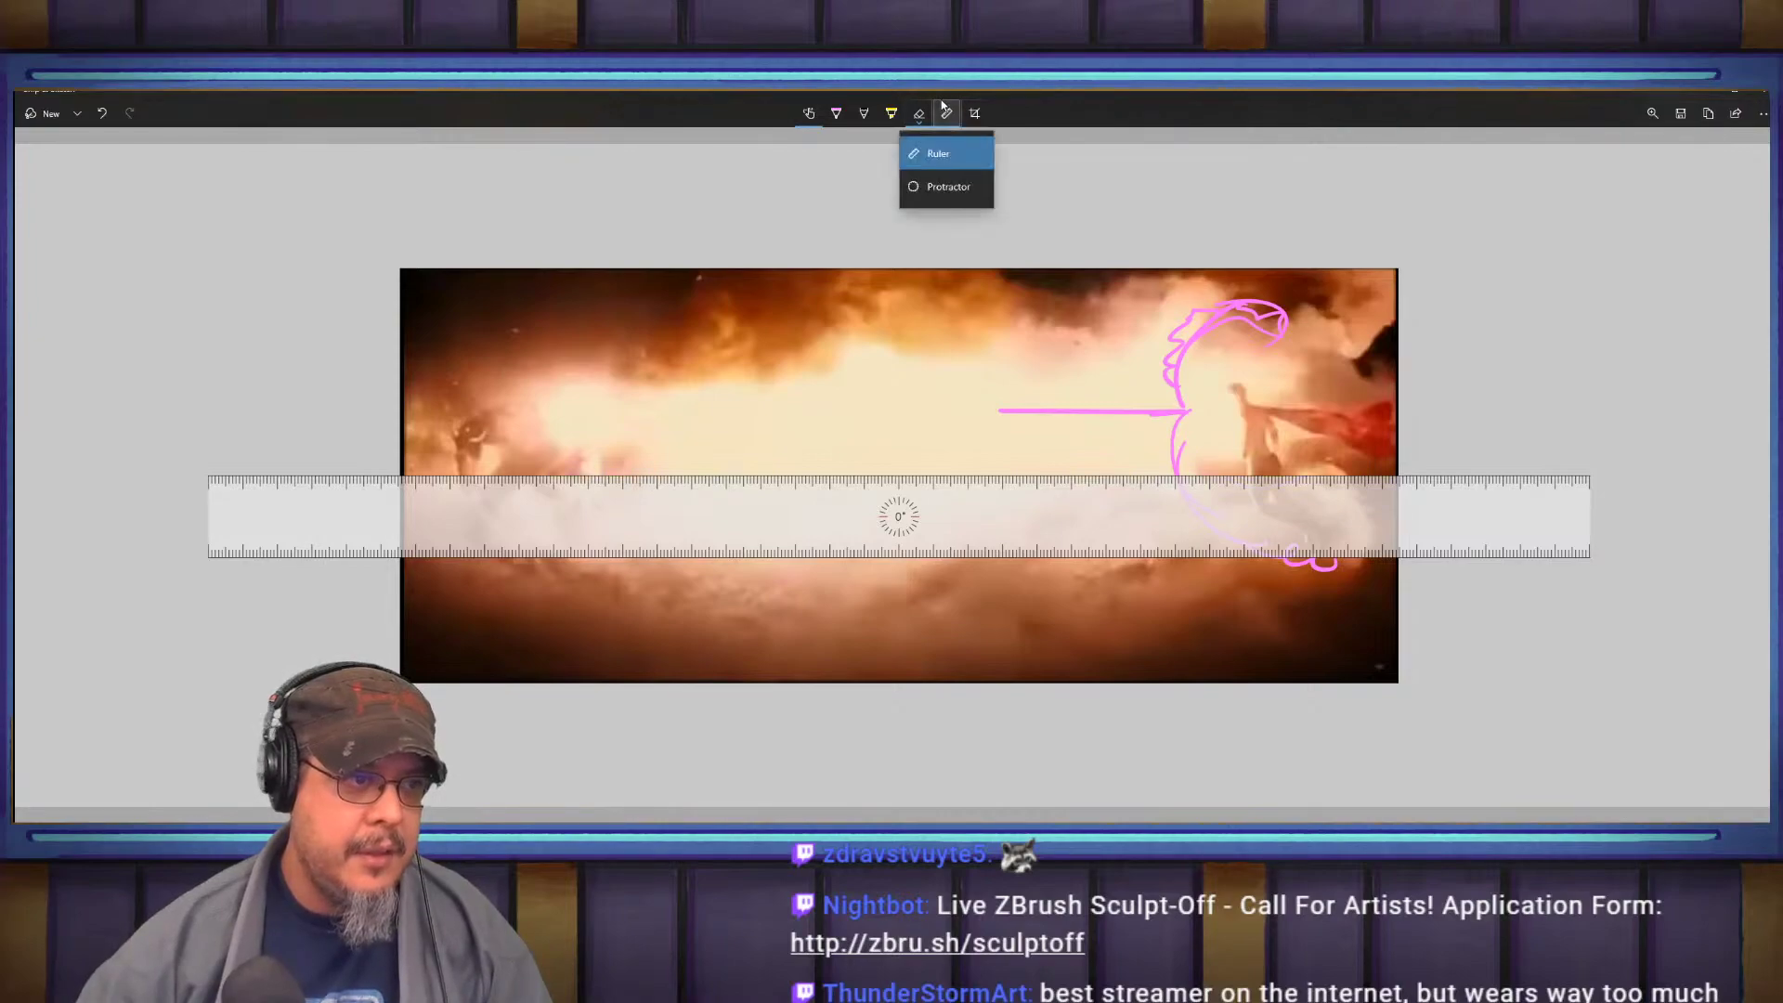
pyautogui.click(944, 106)
pyautogui.click(944, 107)
pyautogui.click(966, 212)
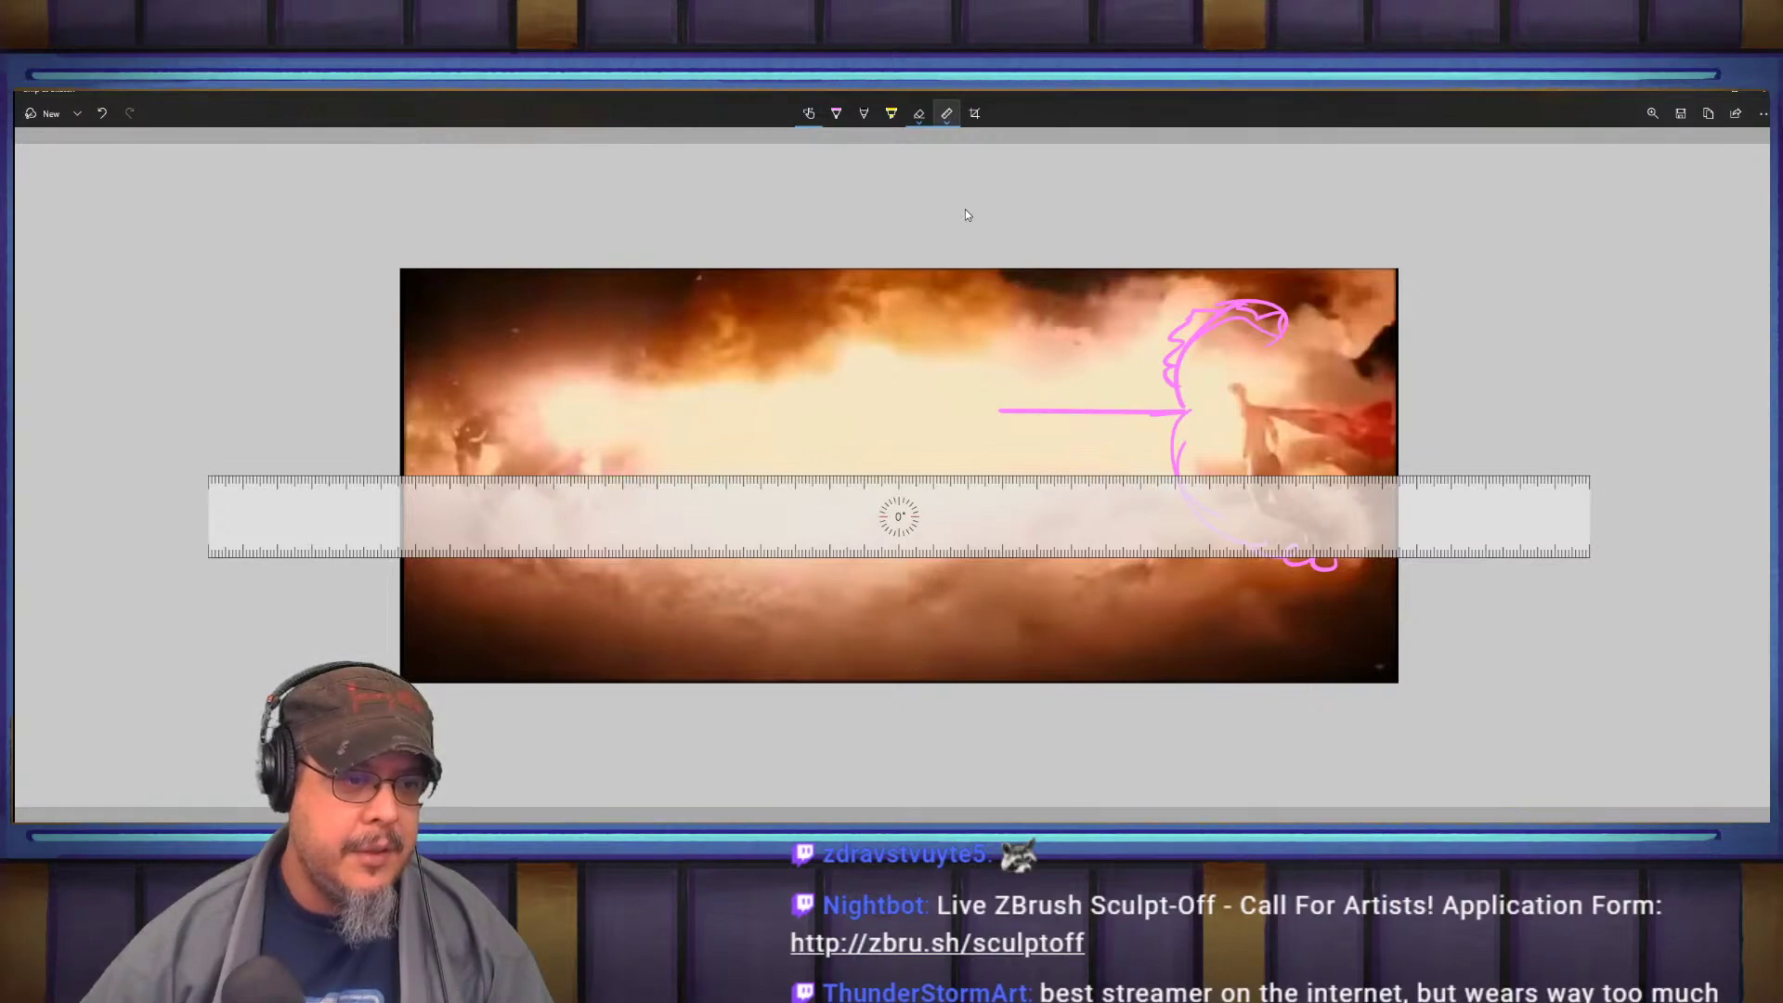
pyautogui.hotkey('alt', 'b')
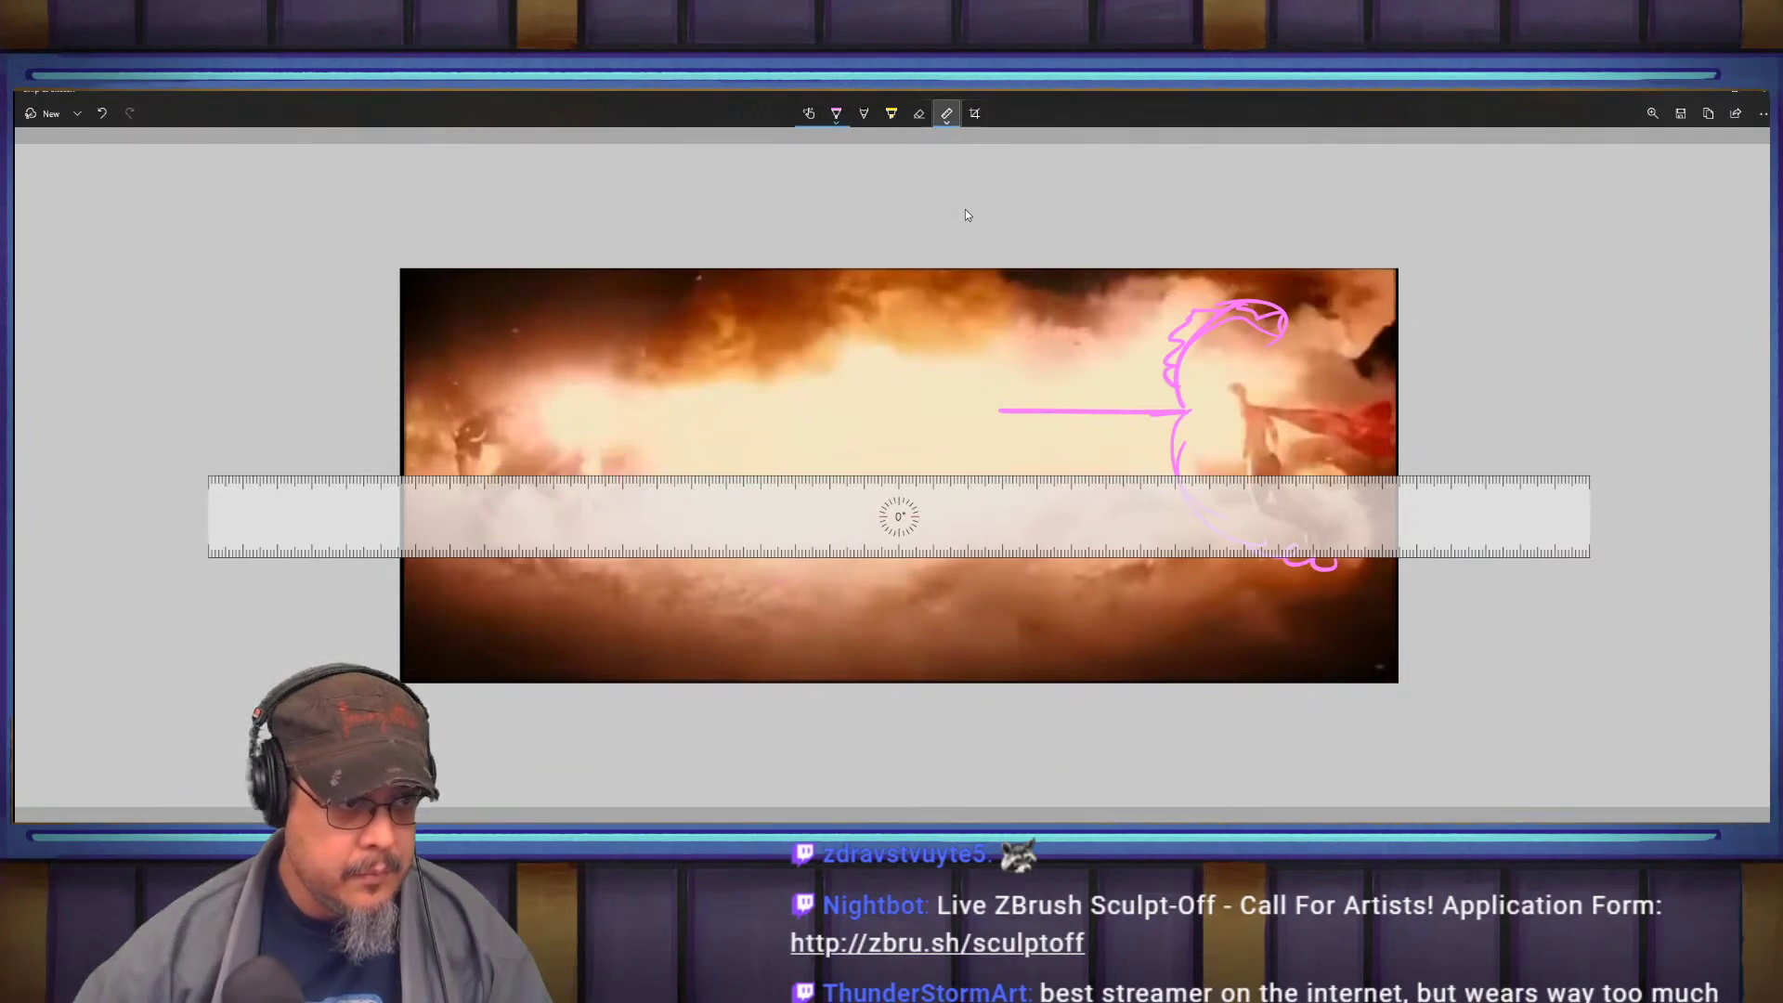
pyautogui.click(947, 114)
pyautogui.click(947, 149)
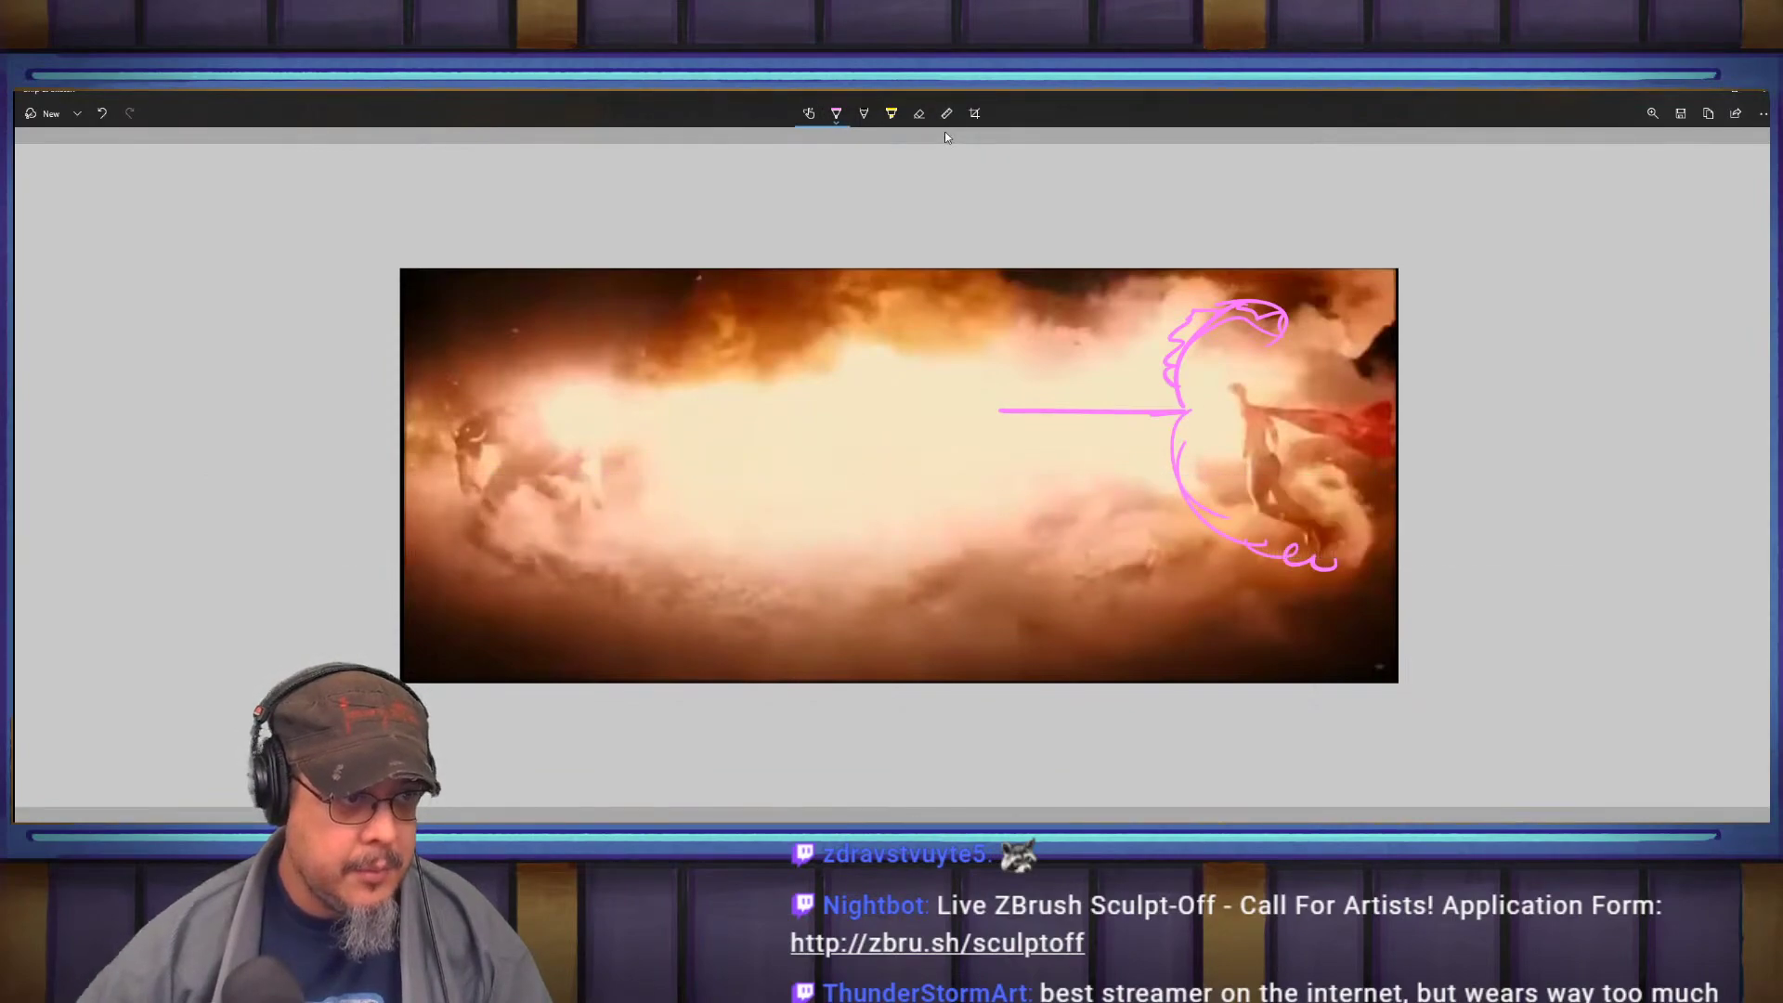
# Add curling pink strokes along the lower and upper arcs around the caped figure
pyautogui.moveTo(1200, 427); pyautogui.dragTo(1177, 459)
pyautogui.moveTo(1202, 470); pyautogui.dragTo(1183, 487)
pyautogui.moveTo(1238, 545); pyautogui.dragTo(1275, 563)
pyautogui.moveTo(1306, 557)
pyautogui.mouseDown()
pyautogui.moveTo(1339, 556)
pyautogui.moveTo(1356, 520)
pyautogui.mouseUp()
pyautogui.moveTo(1208, 346); pyautogui.dragTo(1185, 400)
pyautogui.moveTo(1235, 316)
pyautogui.mouseDown()
pyautogui.moveTo(1323, 307)
pyautogui.moveTo(1342, 340)
pyautogui.mouseUp()
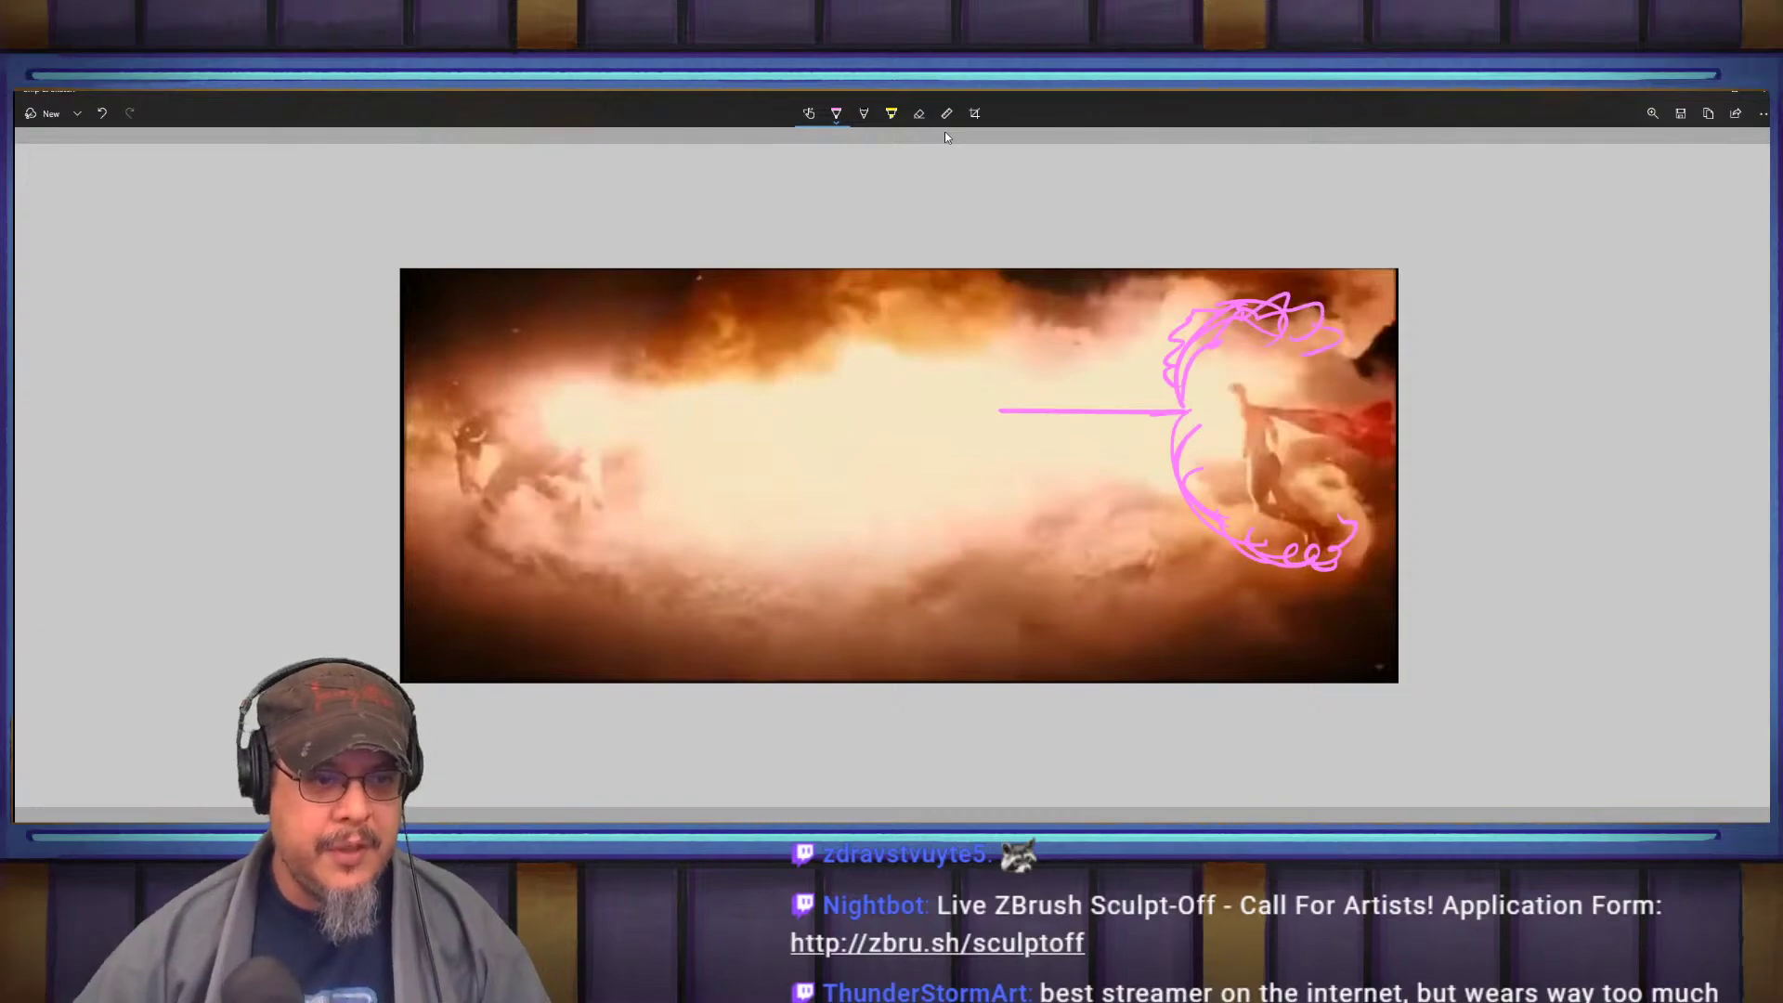
# Switch back to ZBrush and bend the tongue's lower prong away from the warrior with the Move brush
pyautogui.hotkey('alt', 'Tab')
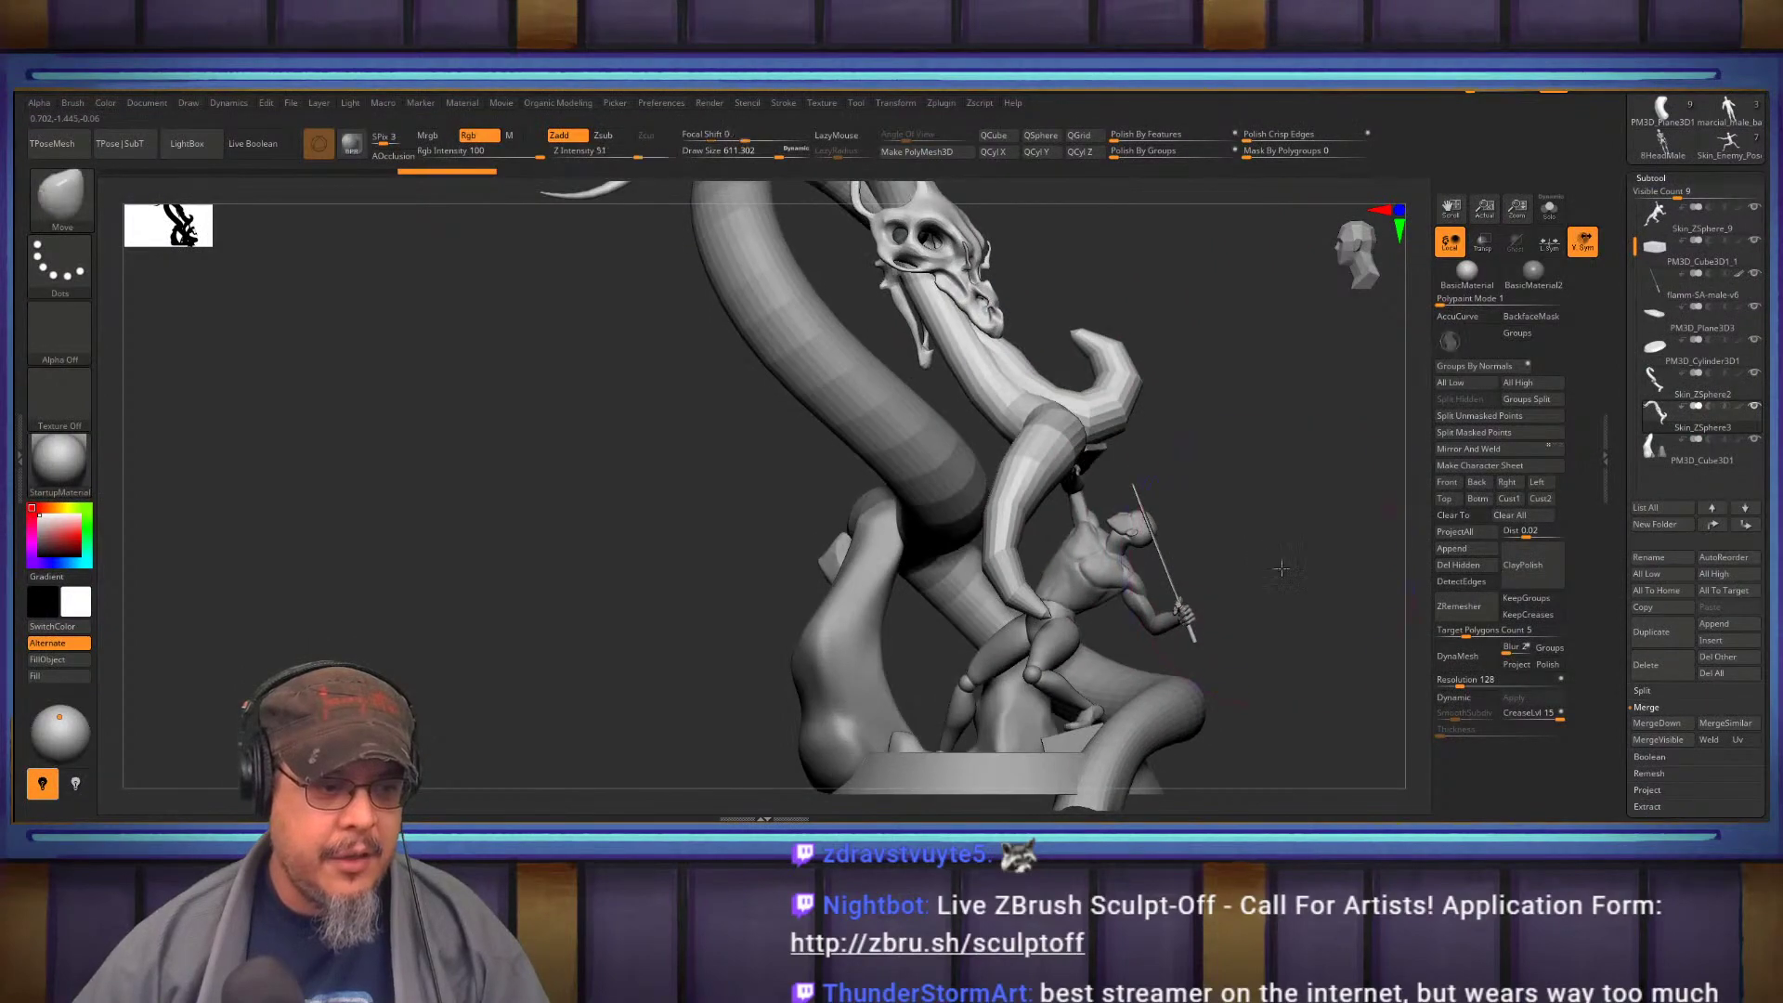
pyautogui.keyDown('alt'); pyautogui.moveTo(1282, 565); pyautogui.dragTo(1329, 588); pyautogui.keyUp('alt')
pyautogui.moveTo(1073, 613); pyautogui.dragTo(1030, 600)
pyautogui.keyDown('alt'); pyautogui.moveTo(1253, 438); pyautogui.dragTo(1215, 541); pyautogui.keyUp('alt')
pyautogui.moveTo(1070, 595); pyautogui.dragTo(1049, 576)
pyautogui.moveTo(1245, 495); pyautogui.dragTo(1241, 501)
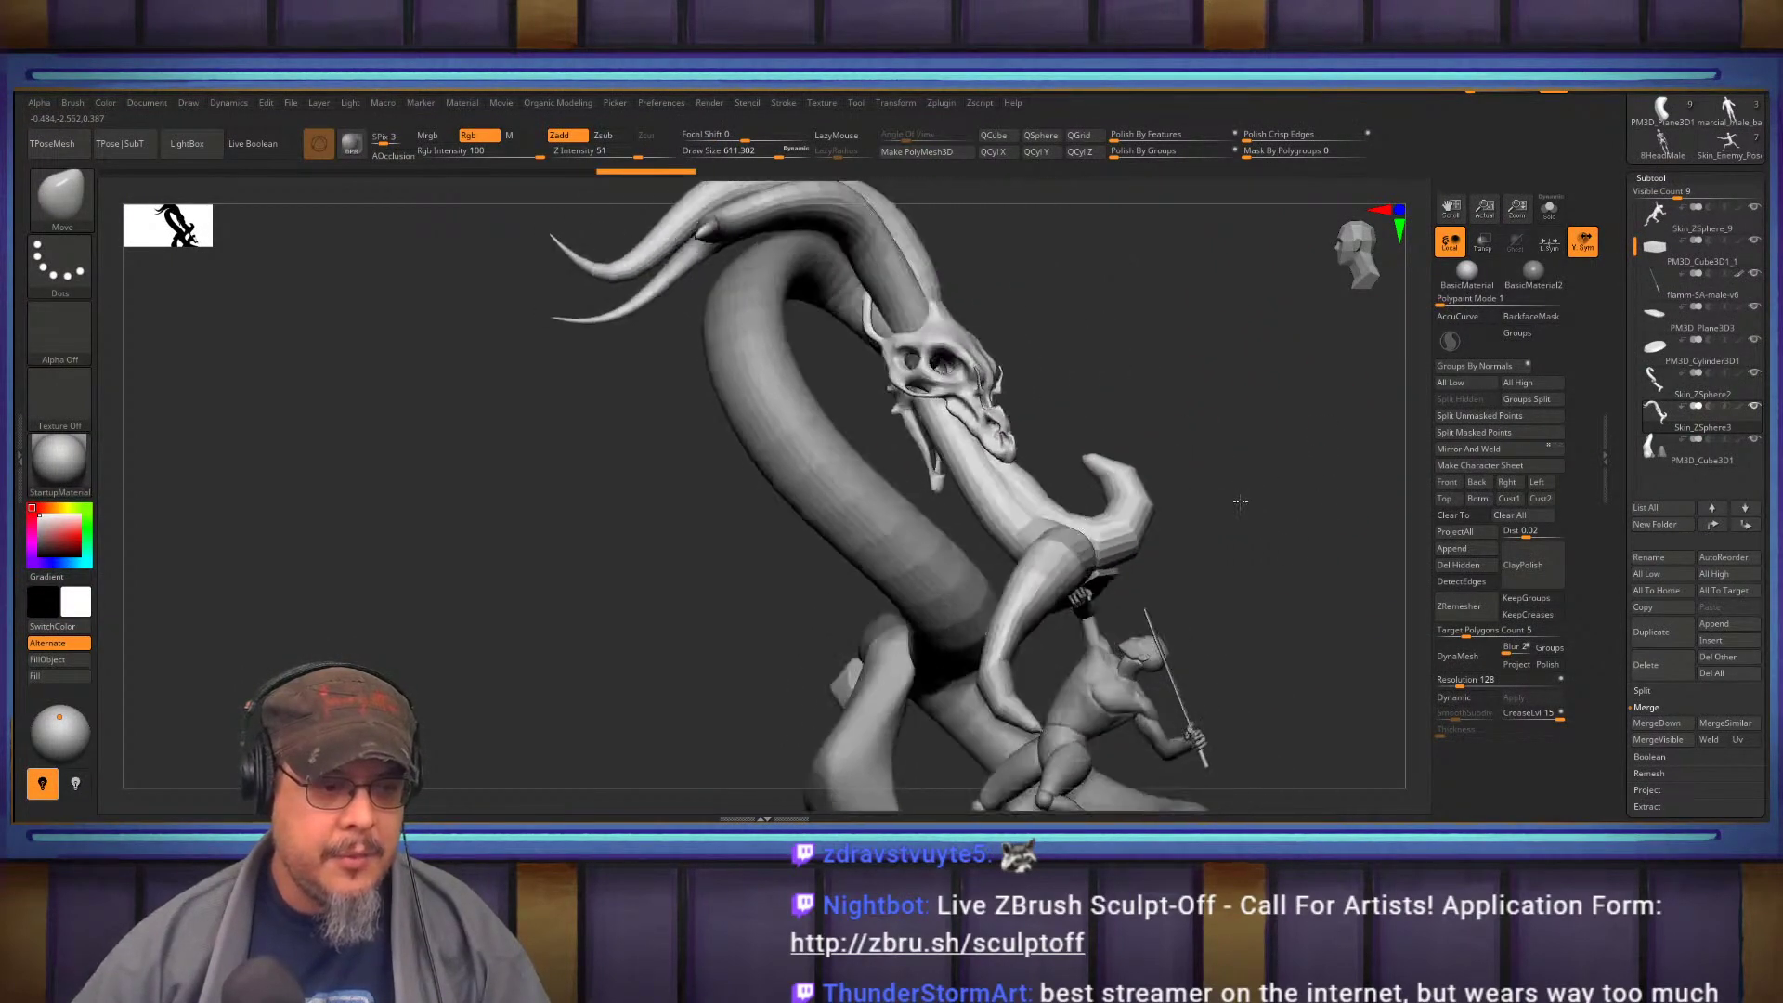
pyautogui.keyDown('alt'); pyautogui.moveTo(1187, 596); pyautogui.dragTo(1218, 533); pyautogui.keyUp('alt')
pyautogui.moveTo(1065, 572); pyautogui.dragTo(1050, 576)
pyautogui.moveTo(1277, 522); pyautogui.dragTo(1193, 528)
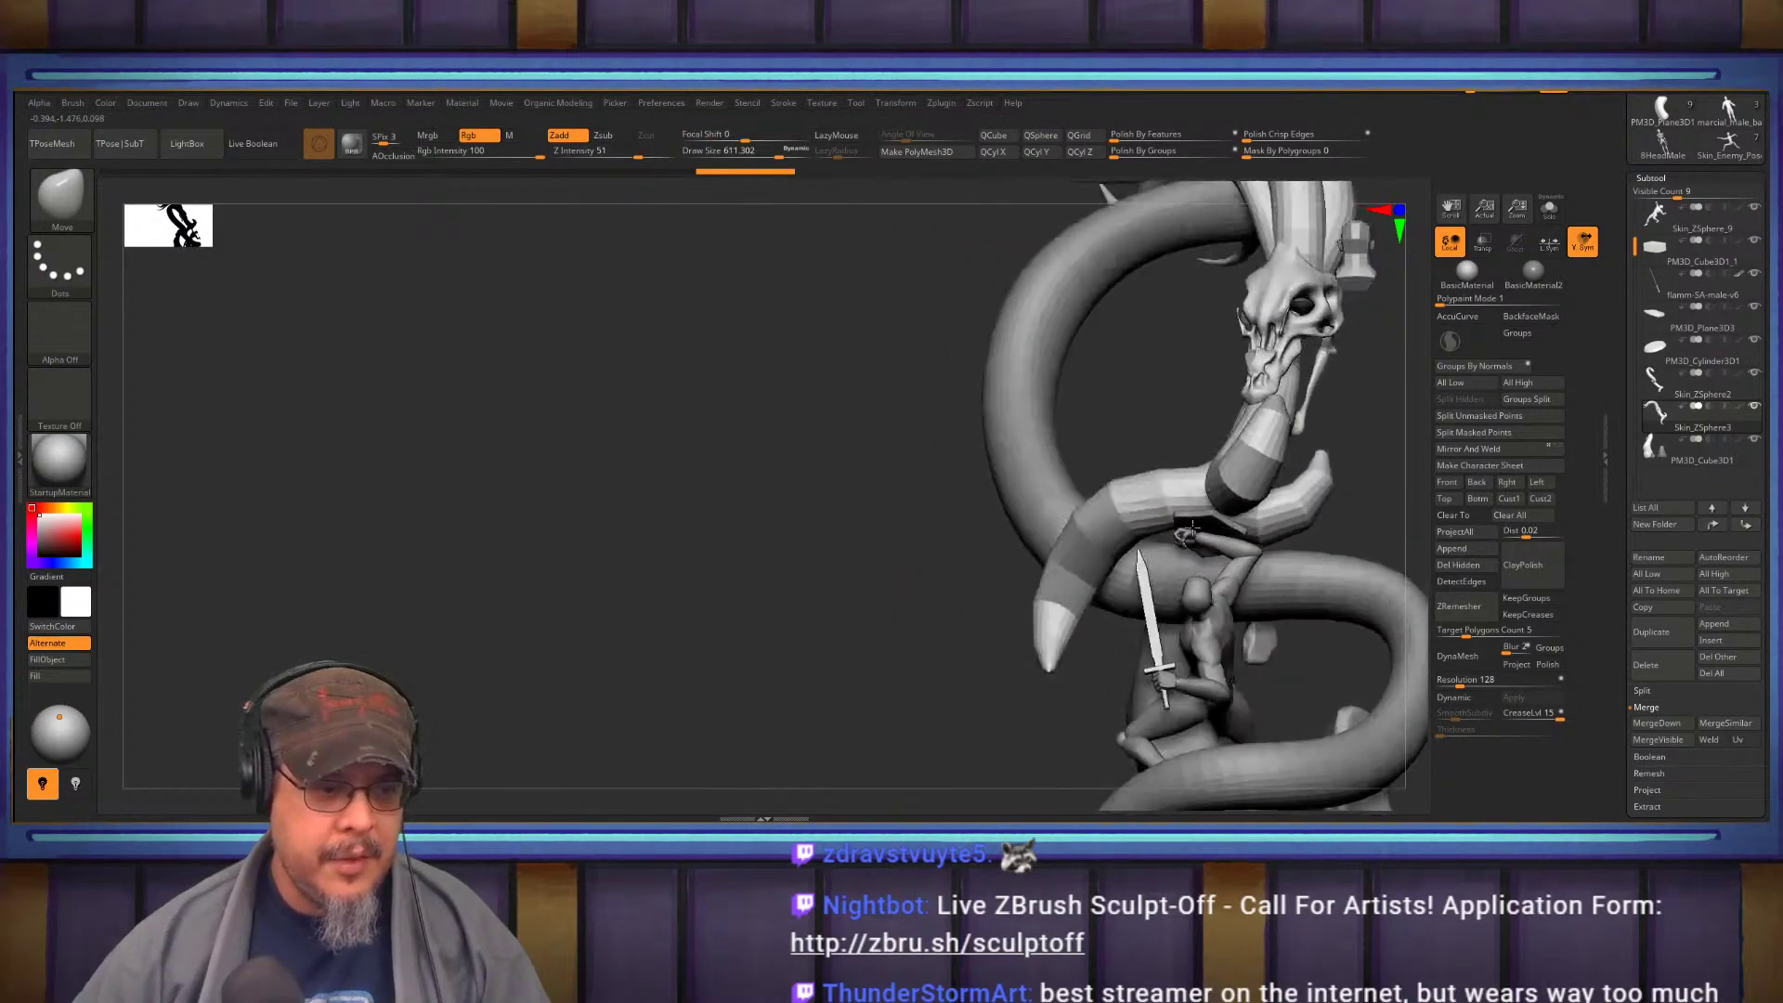
# Refine the curve of the tongue's forked prongs around the warrior from the front and side, checking the whole sculpture
pyautogui.keyDown('alt'); pyautogui.moveTo(938, 623); pyautogui.dragTo(904, 589); pyautogui.keyUp('alt')
pyautogui.moveTo(1029, 568)
pyautogui.mouseDown()
pyautogui.moveTo(1075, 509)
pyautogui.moveTo(1026, 562)
pyautogui.mouseUp()
pyautogui.moveTo(948, 613)
pyautogui.mouseDown()
pyautogui.moveTo(1248, 549)
pyautogui.moveTo(1273, 494)
pyautogui.mouseUp()
pyautogui.moveTo(1049, 559); pyautogui.dragTo(994, 559)
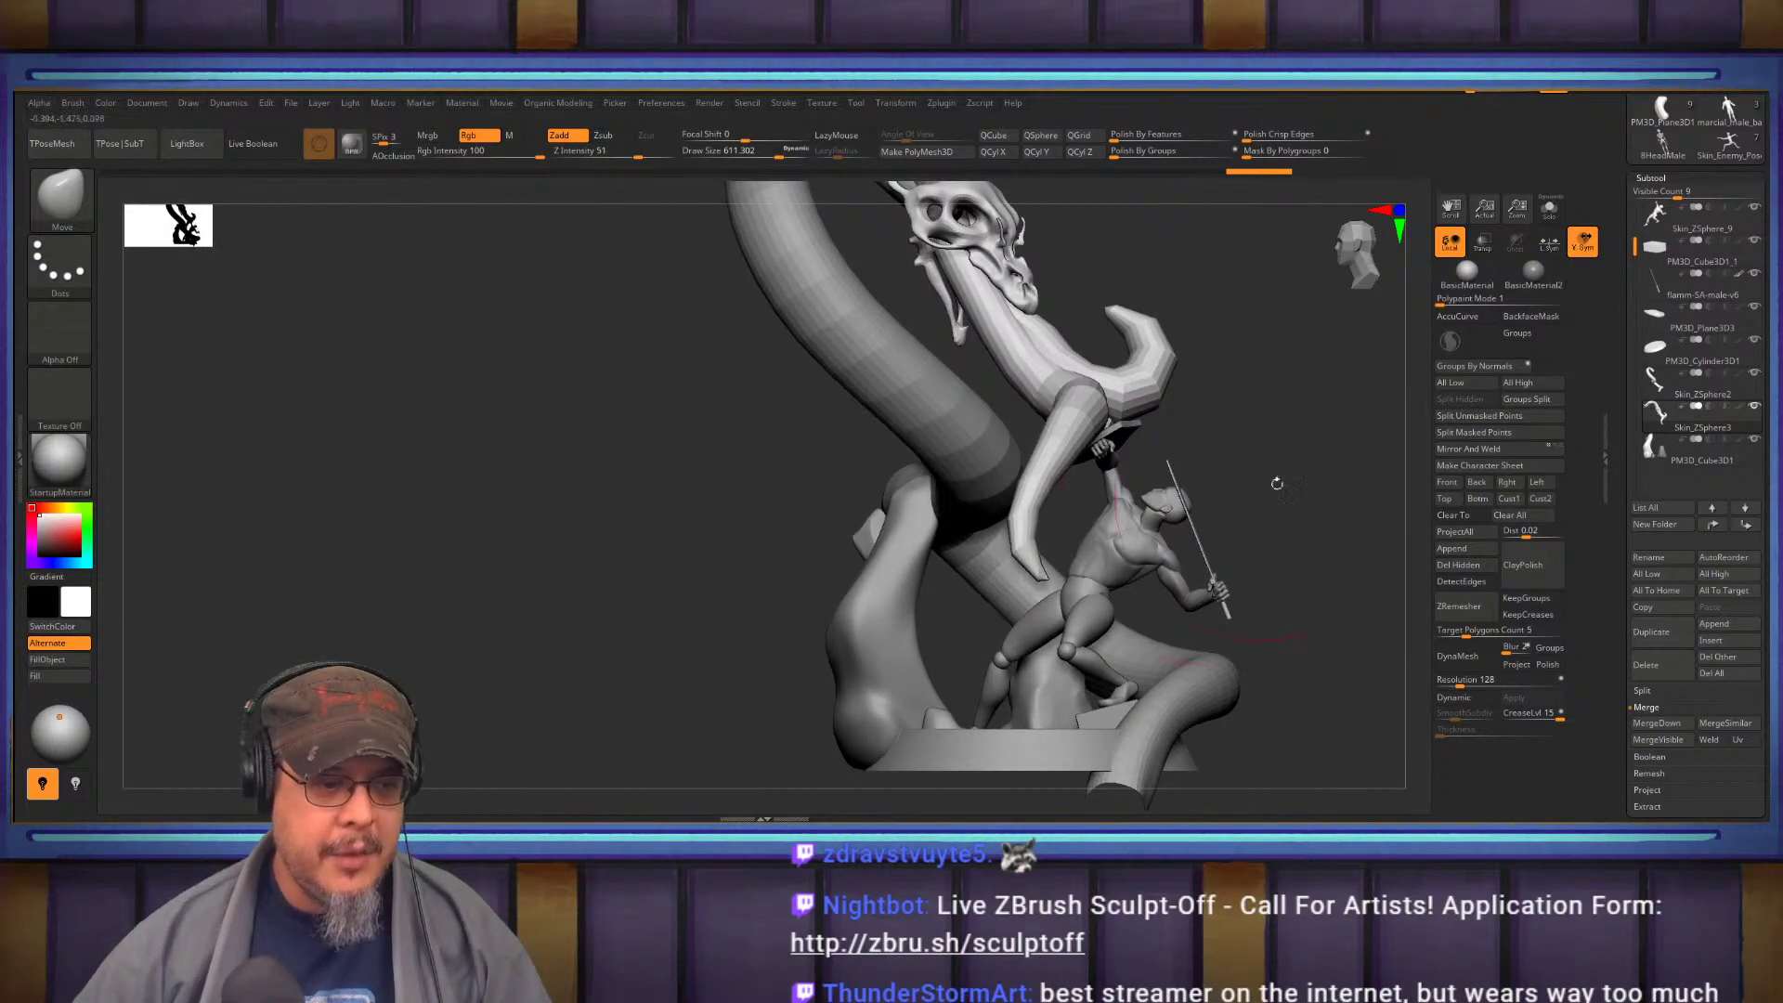
pyautogui.keyDown('alt'); pyautogui.moveTo(1258, 493); pyautogui.dragTo(1190, 597); pyautogui.keyUp('alt')
pyautogui.moveTo(1079, 421); pyautogui.dragTo(1086, 420)
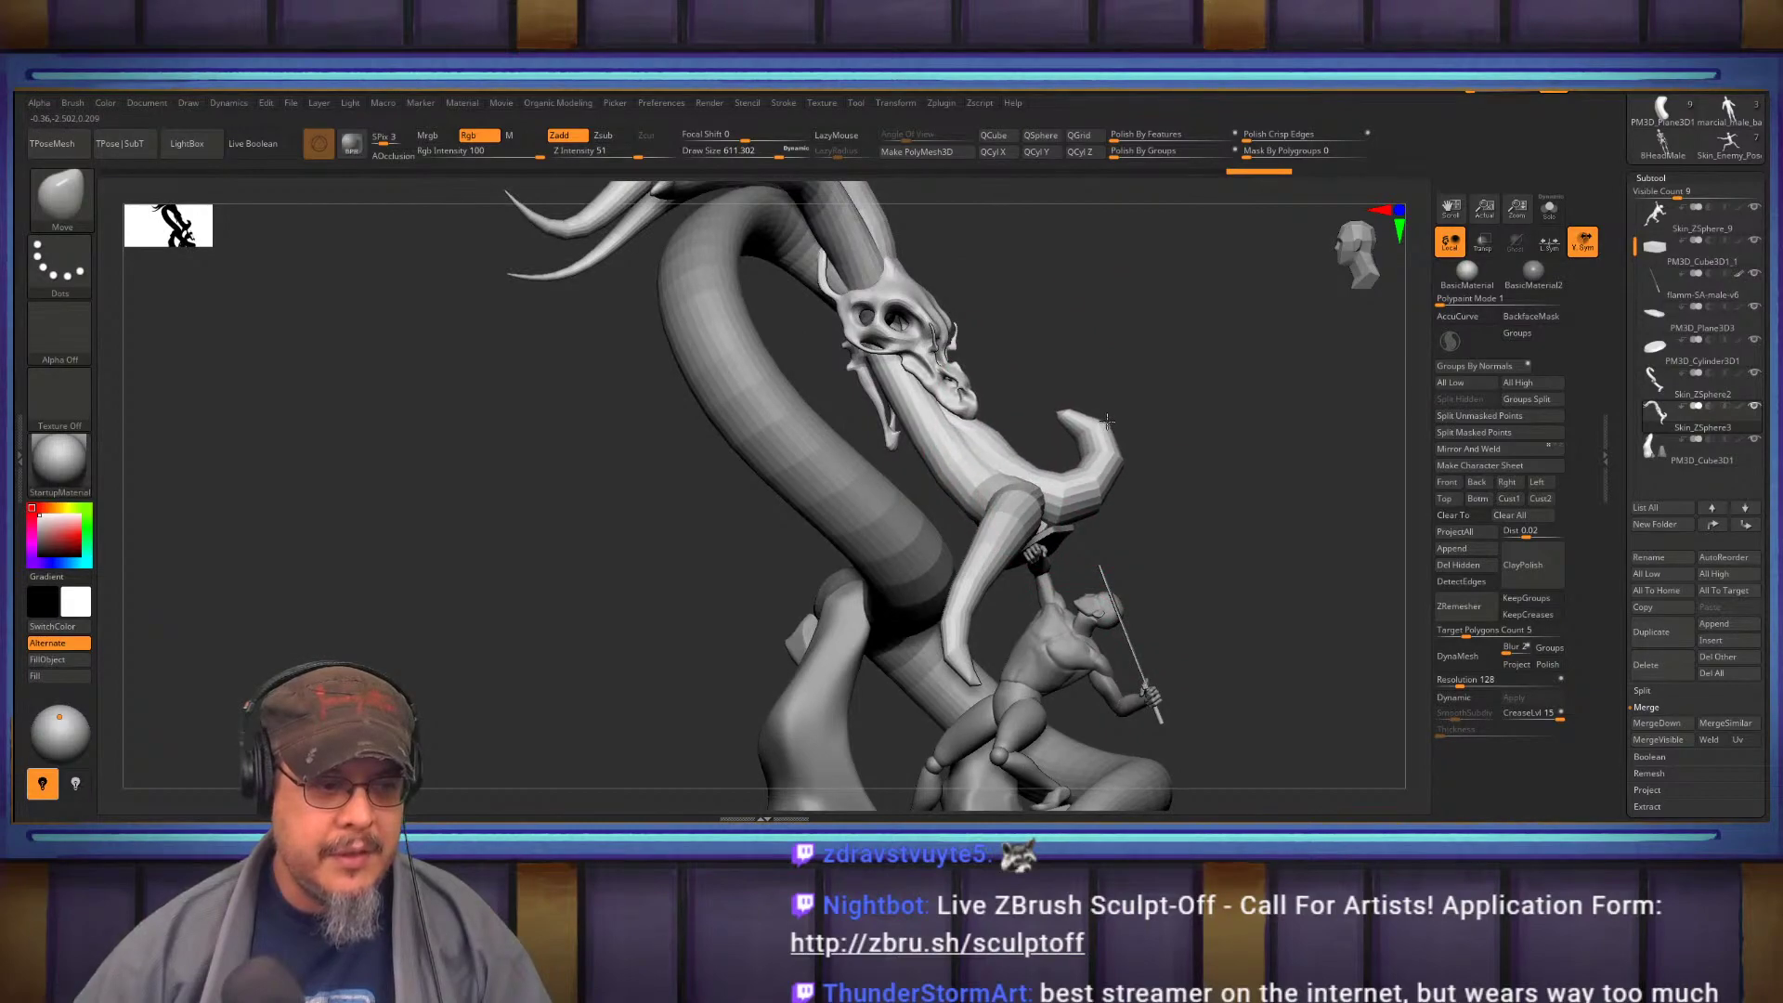
pyautogui.moveTo(1256, 501); pyautogui.dragTo(1298, 490)
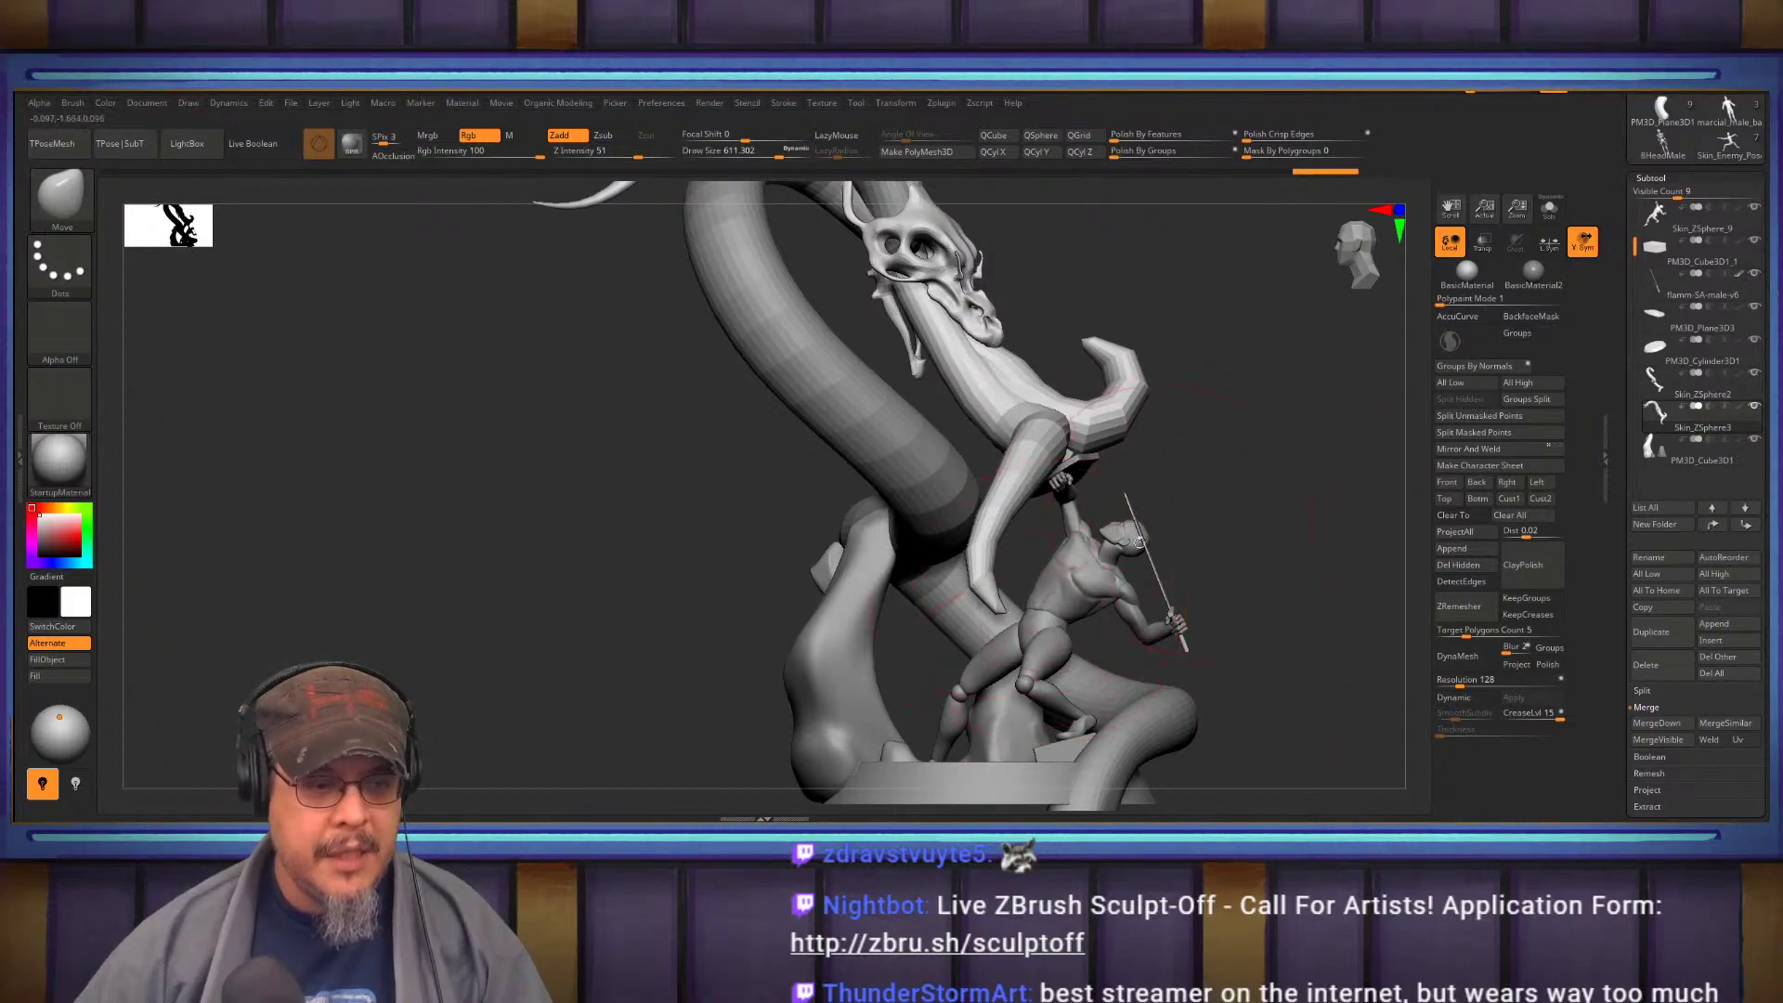
pyautogui.keyDown('alt'); pyautogui.moveTo(1285, 535); pyautogui.dragTo(1243, 572); pyautogui.keyUp('alt')
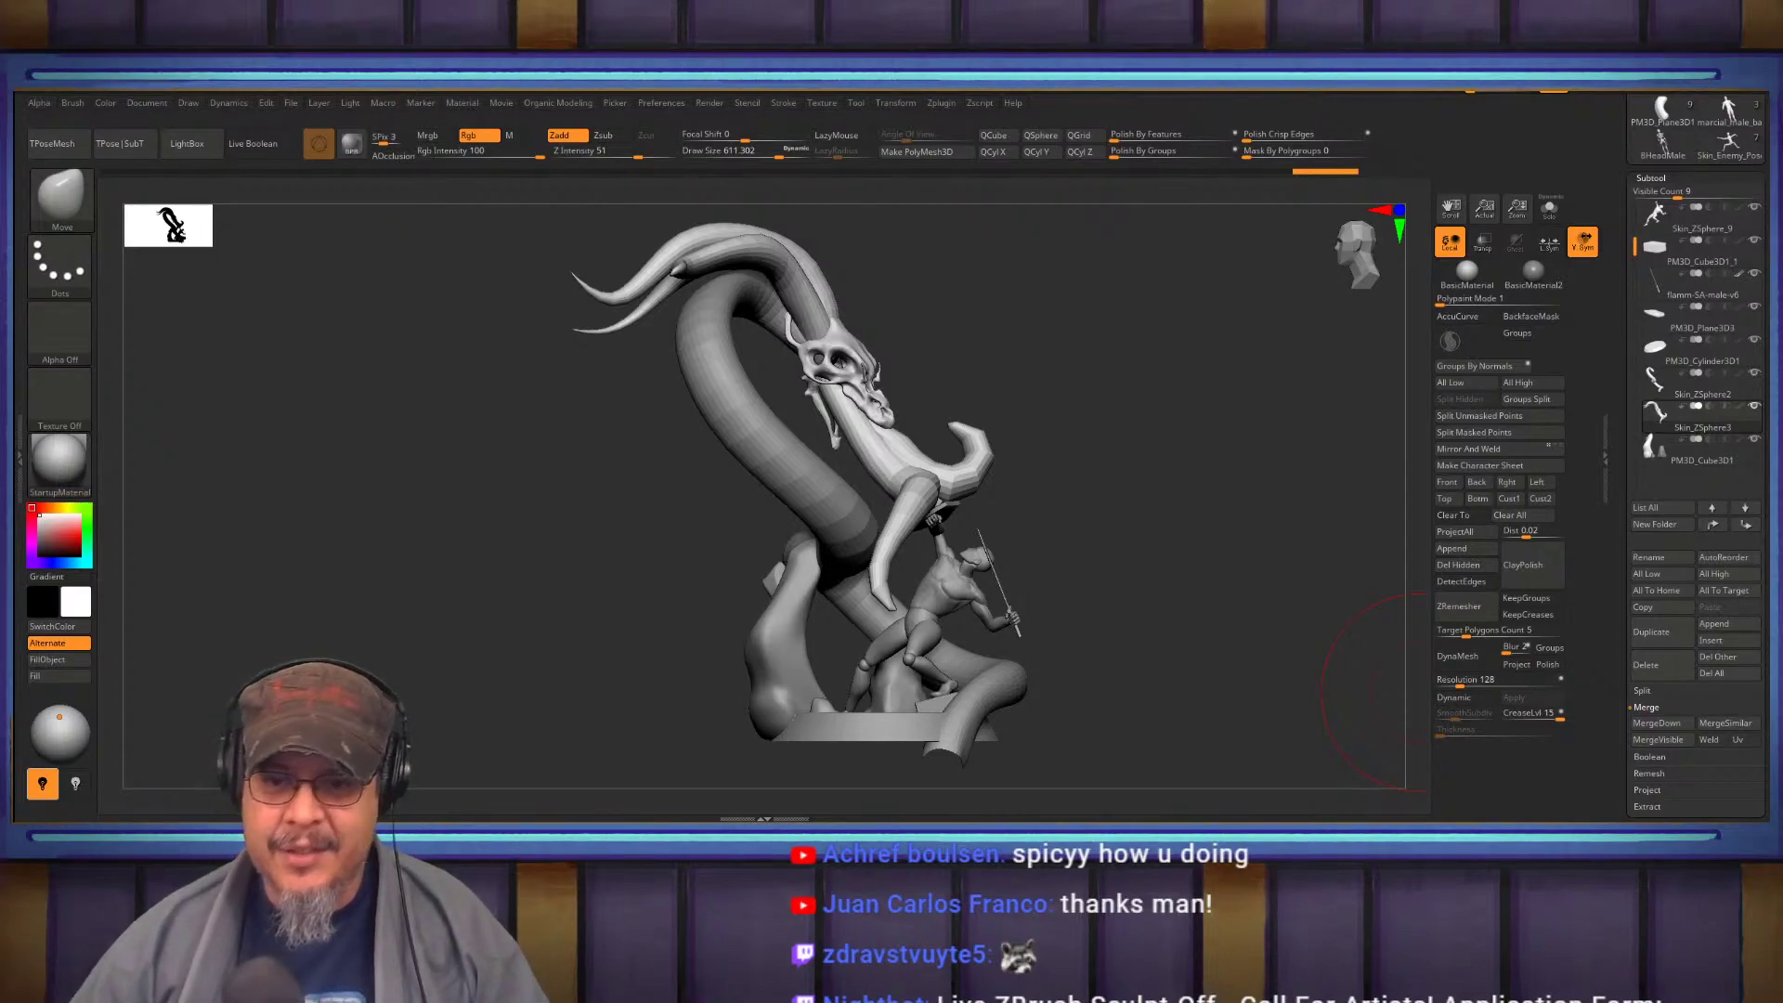
# Load the Anti Venom Pose tool from the For Critique folder on the Desktop
pyautogui.moveTo(1768, 186); pyautogui.dragTo(1769, 391)
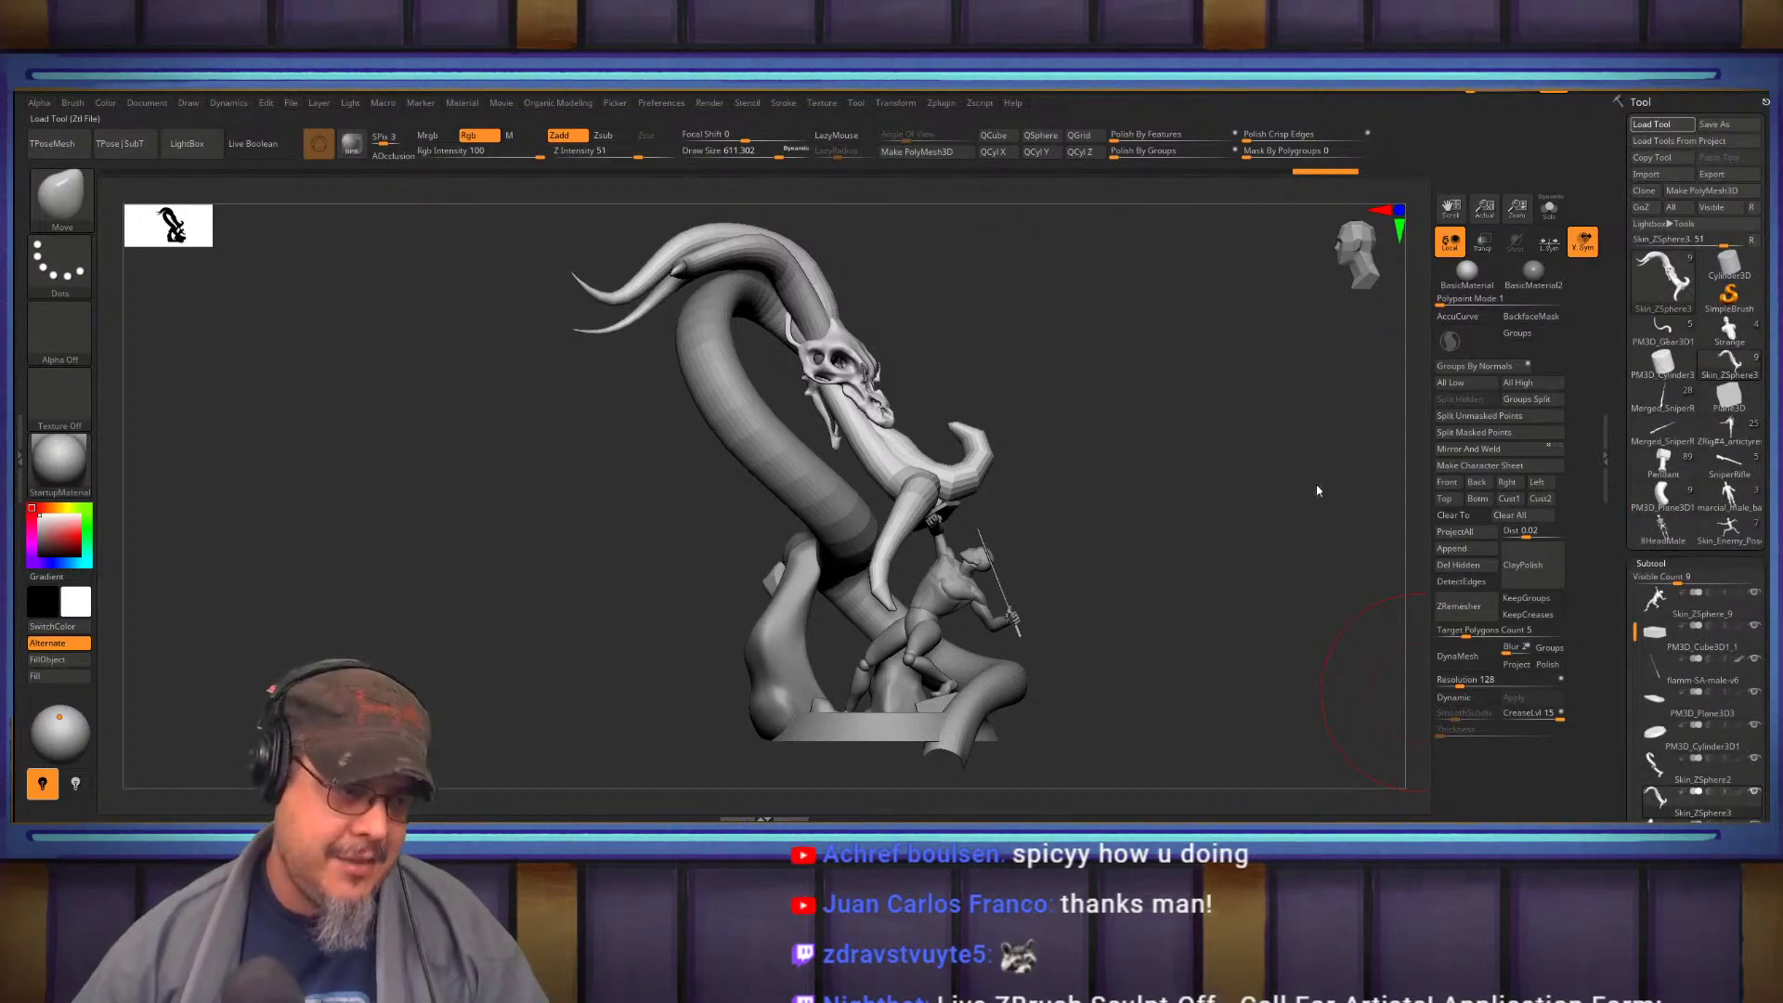
pyautogui.click(729, 563)
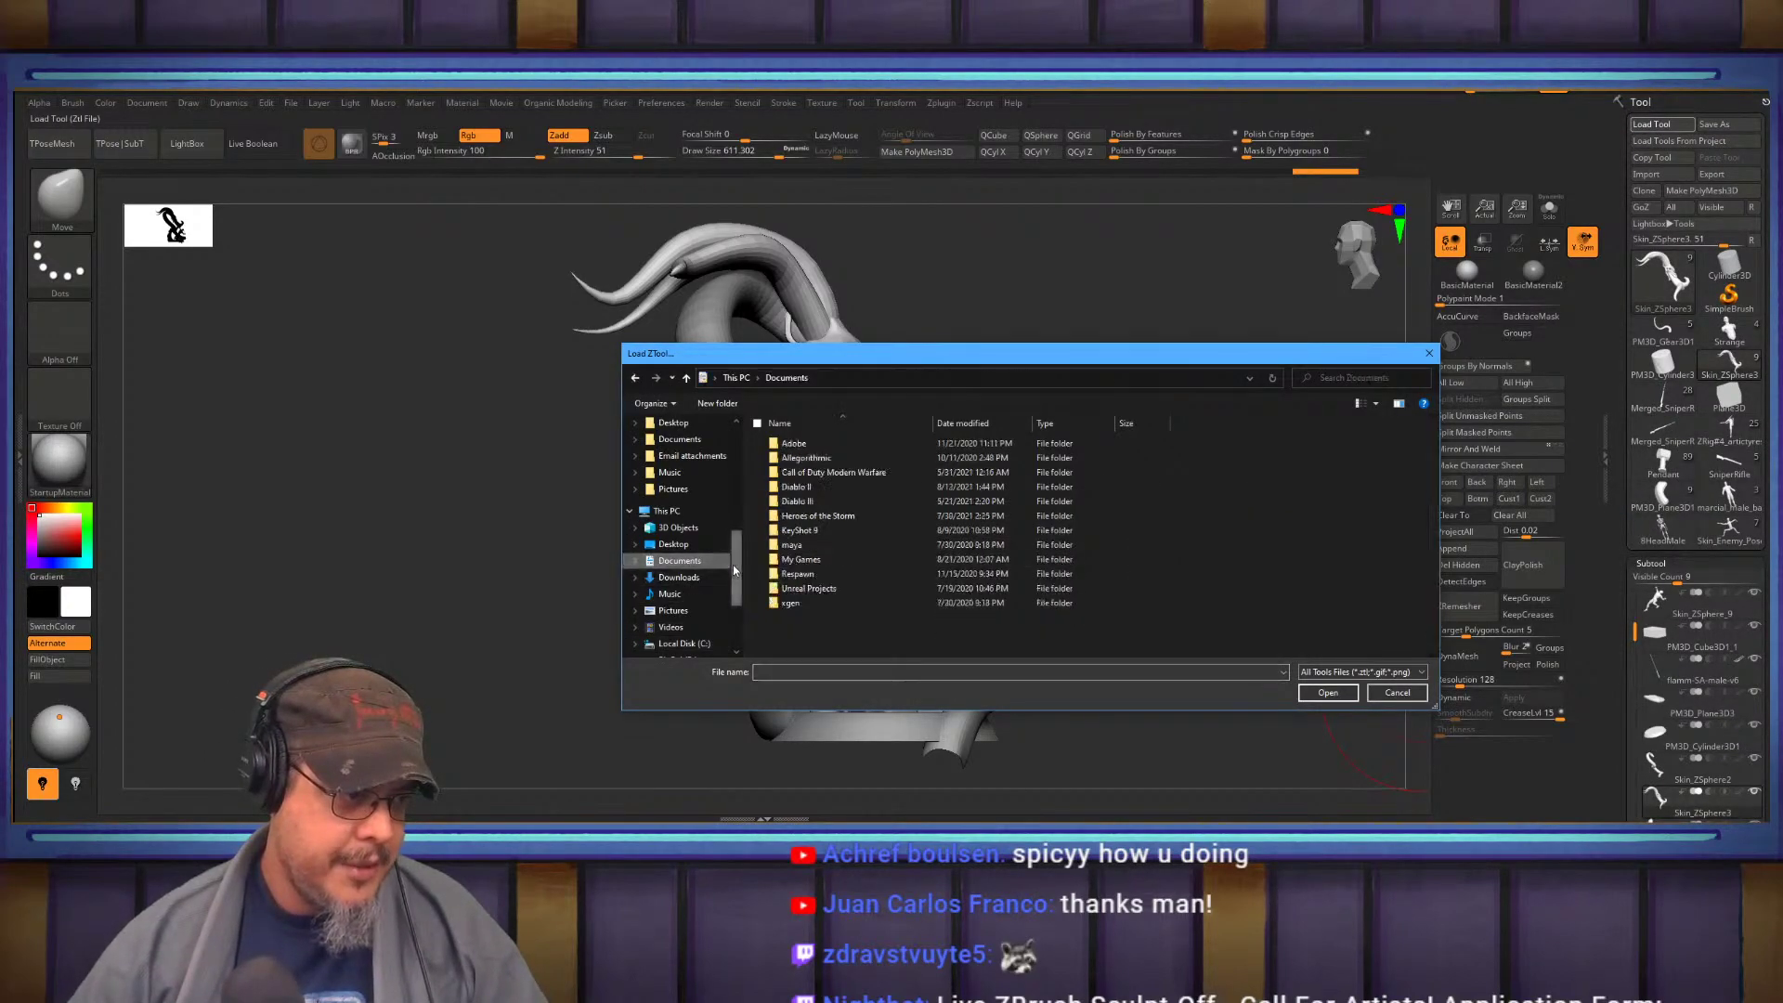
pyautogui.scroll(5, 733, 570)
pyautogui.click(686, 453)
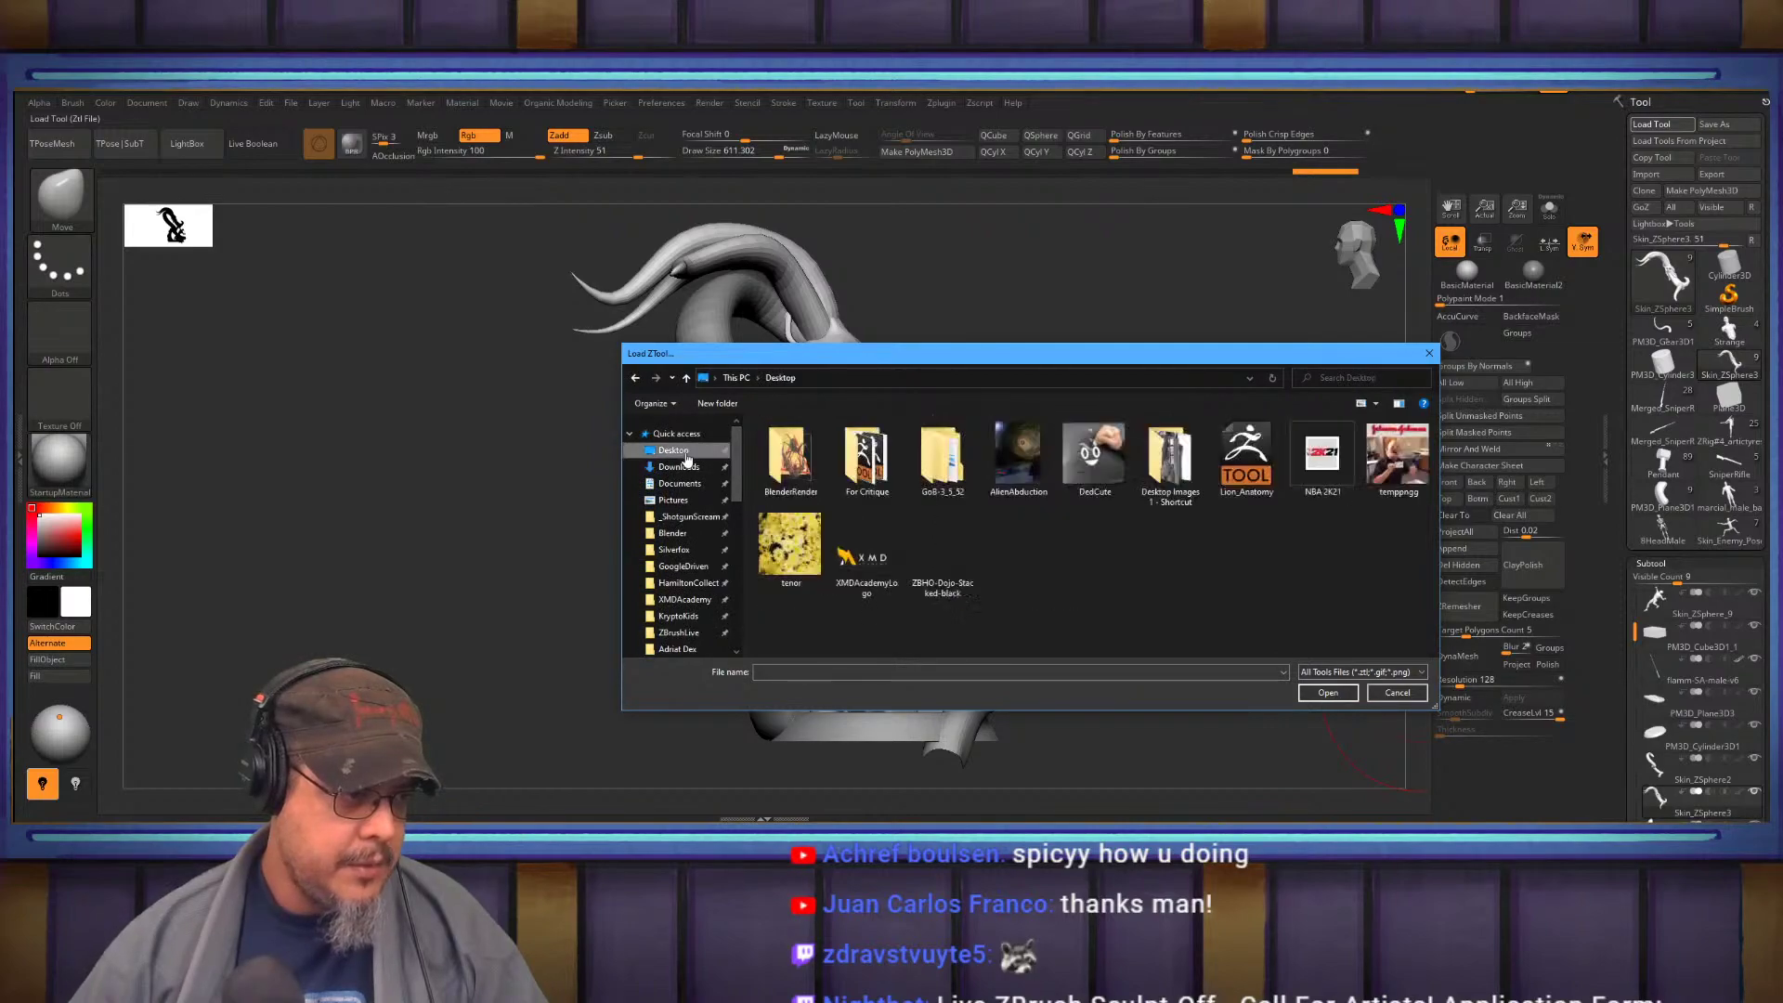
pyautogui.doubleClick(859, 451)
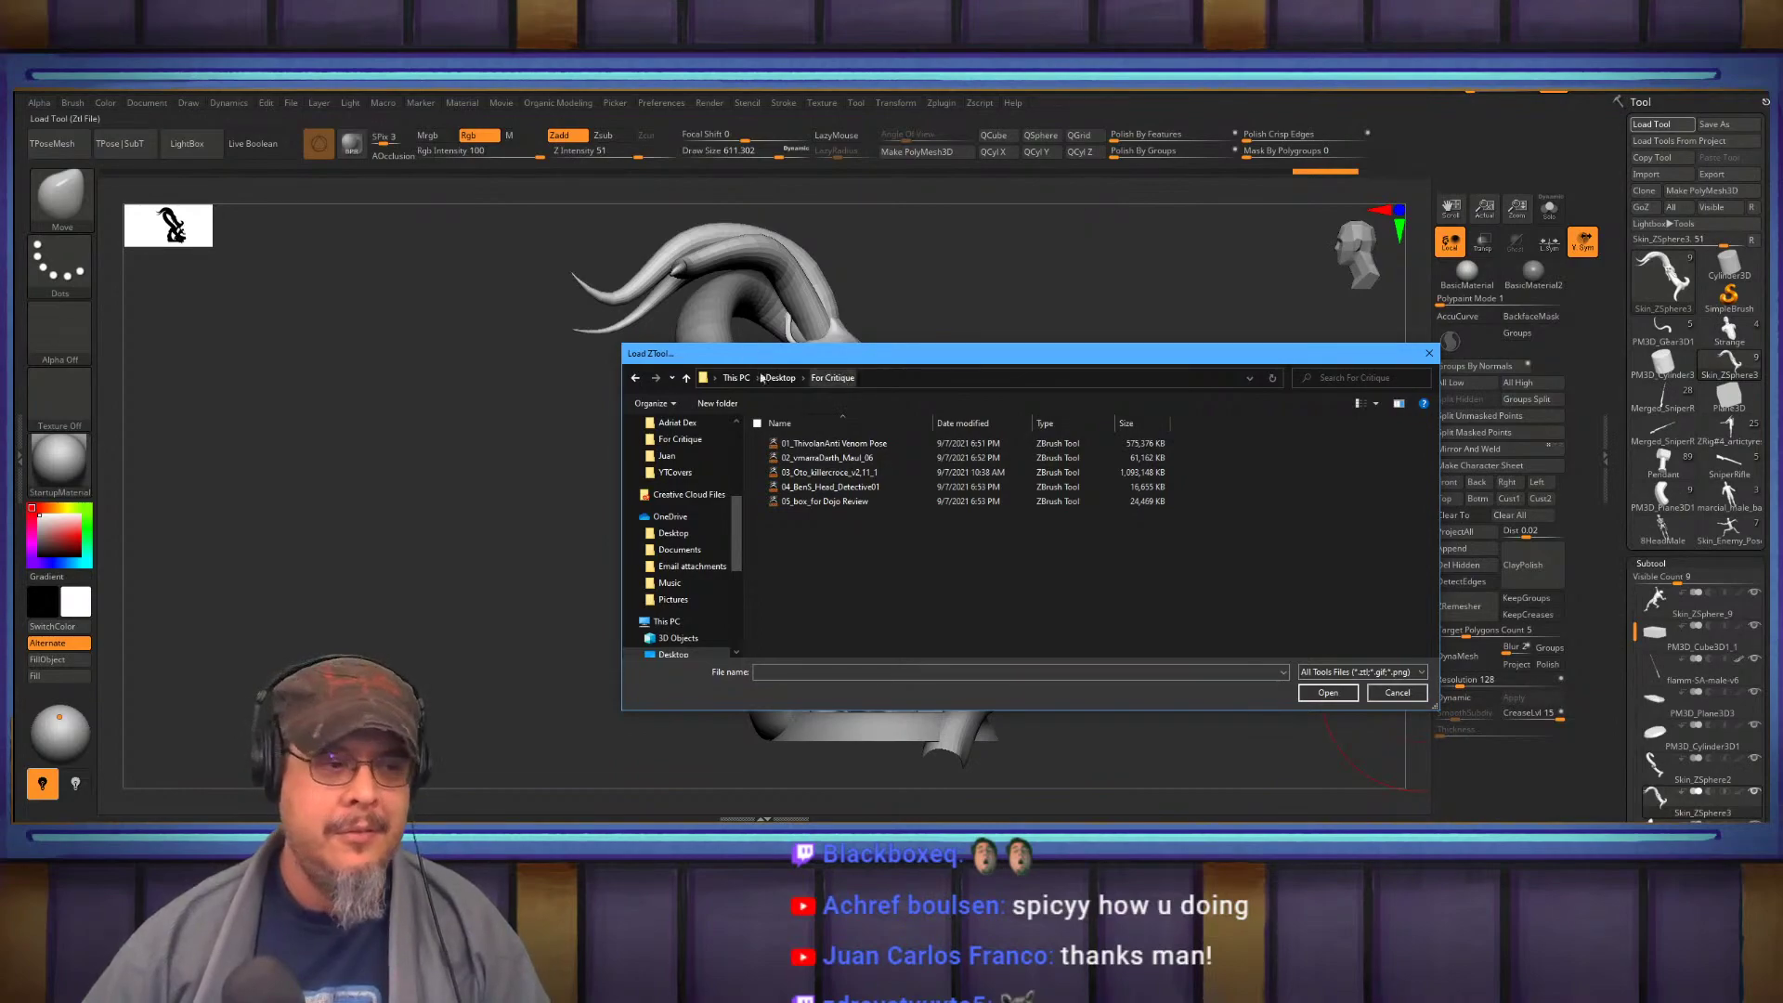
pyautogui.doubleClick(810, 443)
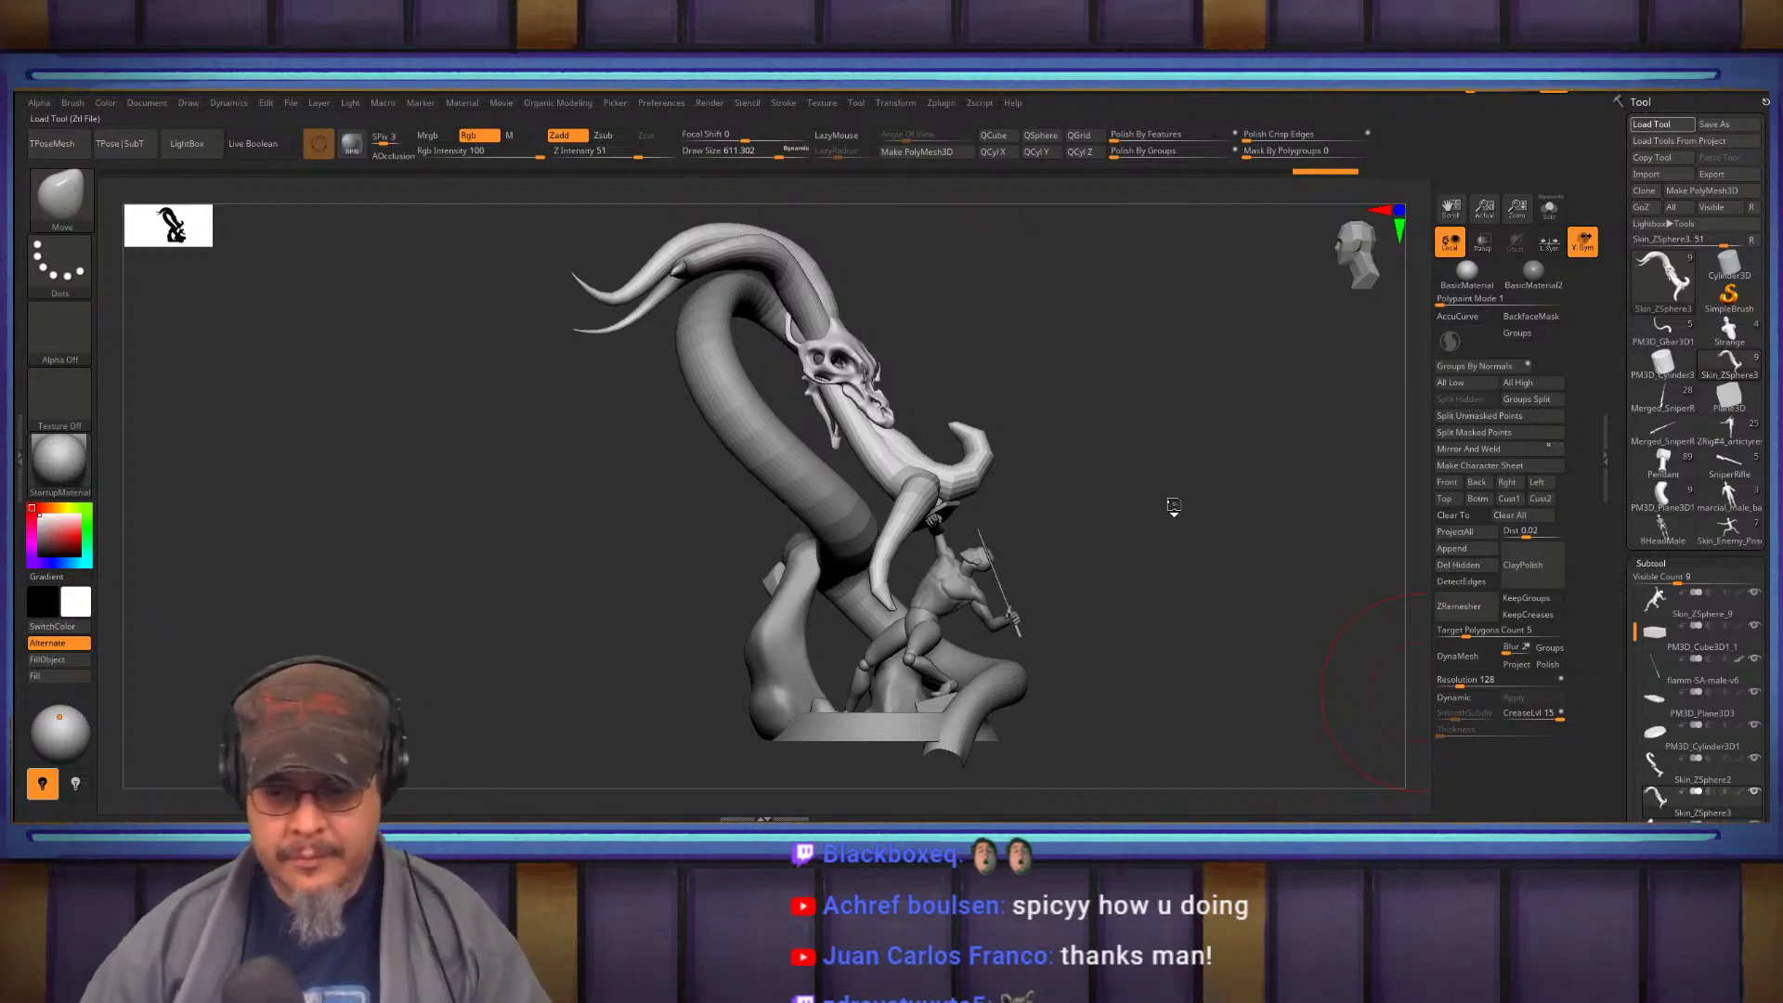
pyautogui.moveTo(1035, 555); pyautogui.dragTo(1065, 275)
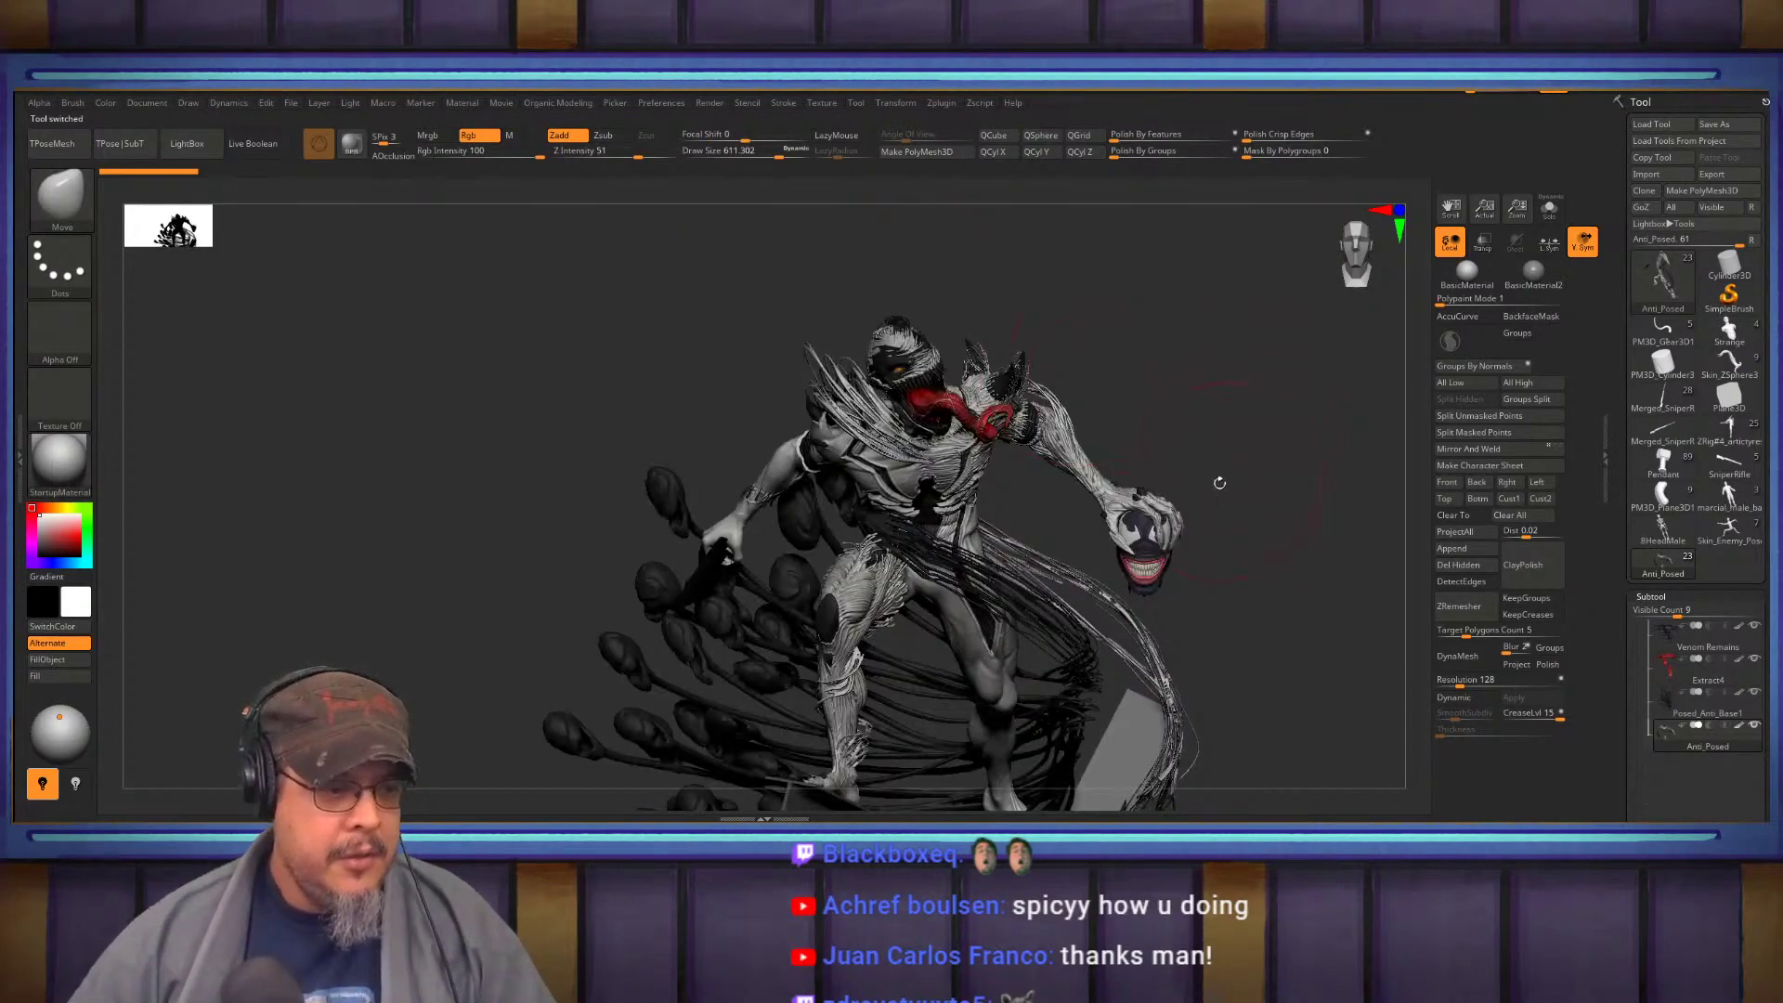
# Turn off polypaint on all subtools so the statue shows in plain grey material
pyautogui.moveTo(1254, 484); pyautogui.dragTo(1264, 537)
pyautogui.moveTo(1232, 477)
pyautogui.mouseDown()
pyautogui.moveTo(1159, 450)
pyautogui.moveTo(1204, 517)
pyautogui.moveTo(1175, 483)
pyautogui.moveTo(1246, 538)
pyautogui.moveTo(1241, 465)
pyautogui.moveTo(1226, 497)
pyautogui.mouseUp()
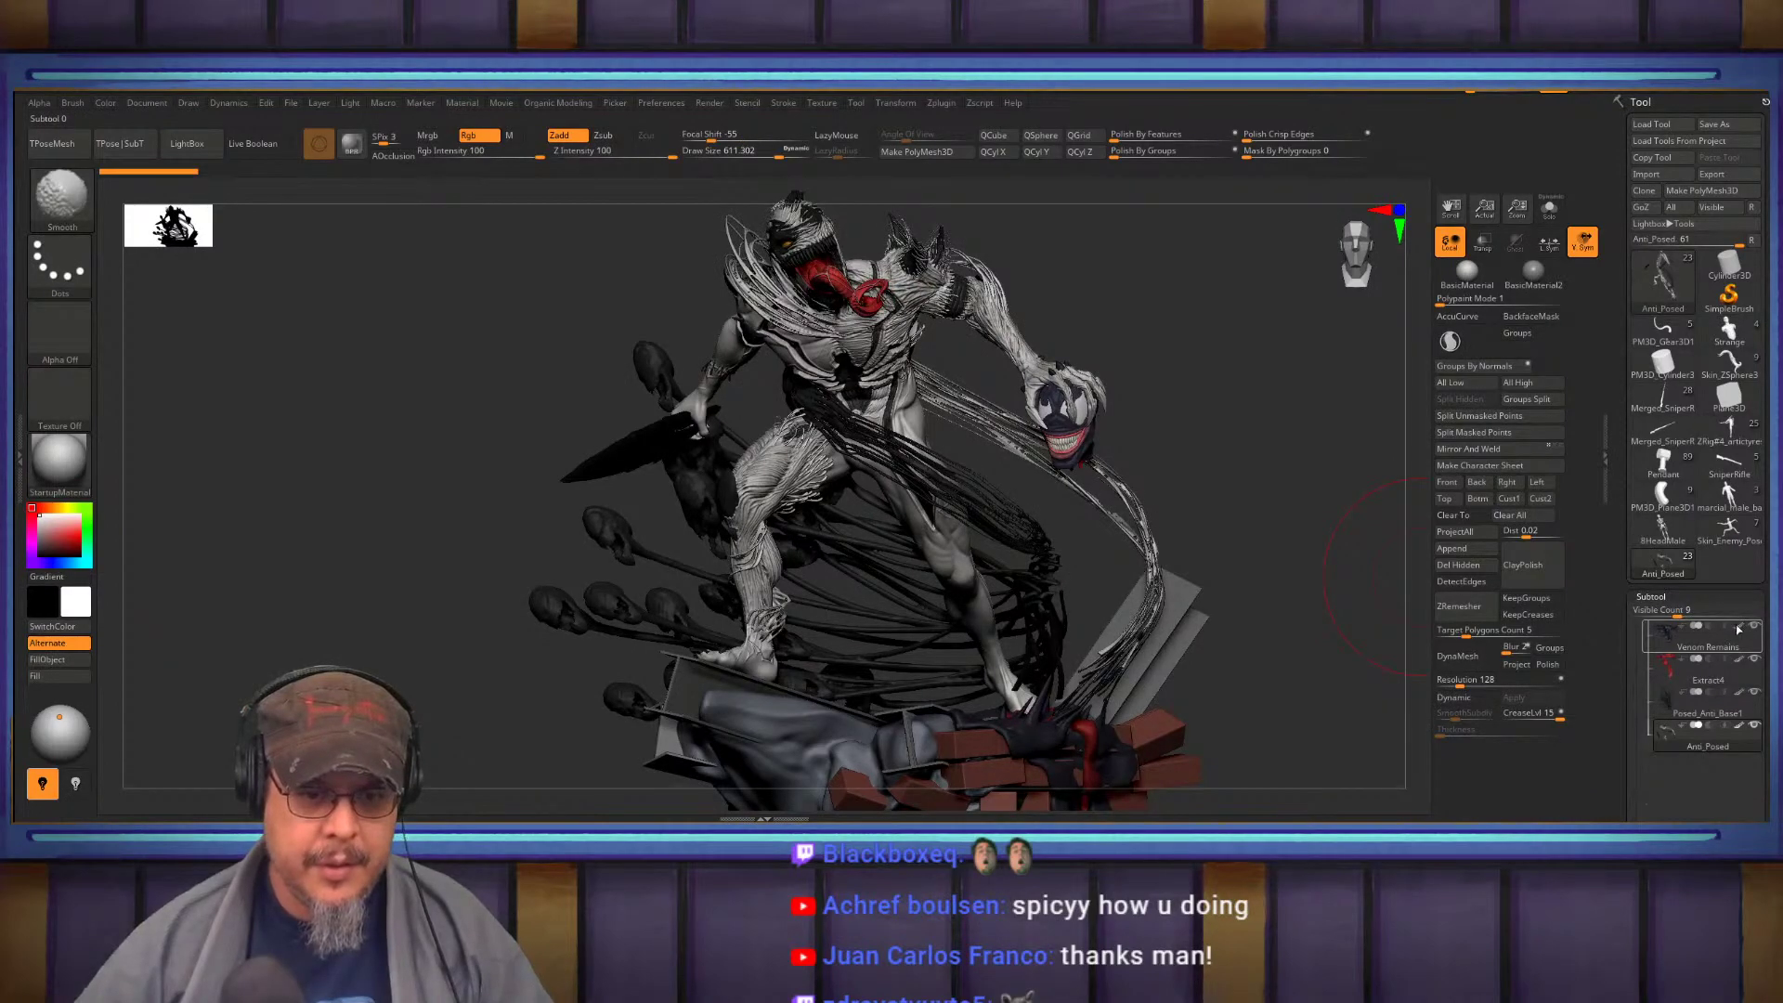
pyautogui.keyDown('shift'); pyautogui.click(1738, 626); pyautogui.keyUp('shift')
# Examine the posed statue from the side and front, including the tendrils, the base and the torso up close
pyautogui.moveTo(1245, 430)
pyautogui.mouseDown()
pyautogui.moveTo(1153, 435)
pyautogui.moveTo(1199, 470)
pyautogui.moveTo(980, 437)
pyautogui.mouseUp()
pyautogui.keyDown('shift'); pyautogui.moveTo(1254, 521); pyautogui.dragTo(1198, 514); pyautogui.keyUp('shift')
pyautogui.keyDown('alt'); pyautogui.moveTo(1168, 449); pyautogui.dragTo(1229, 524); pyautogui.keyUp('alt')
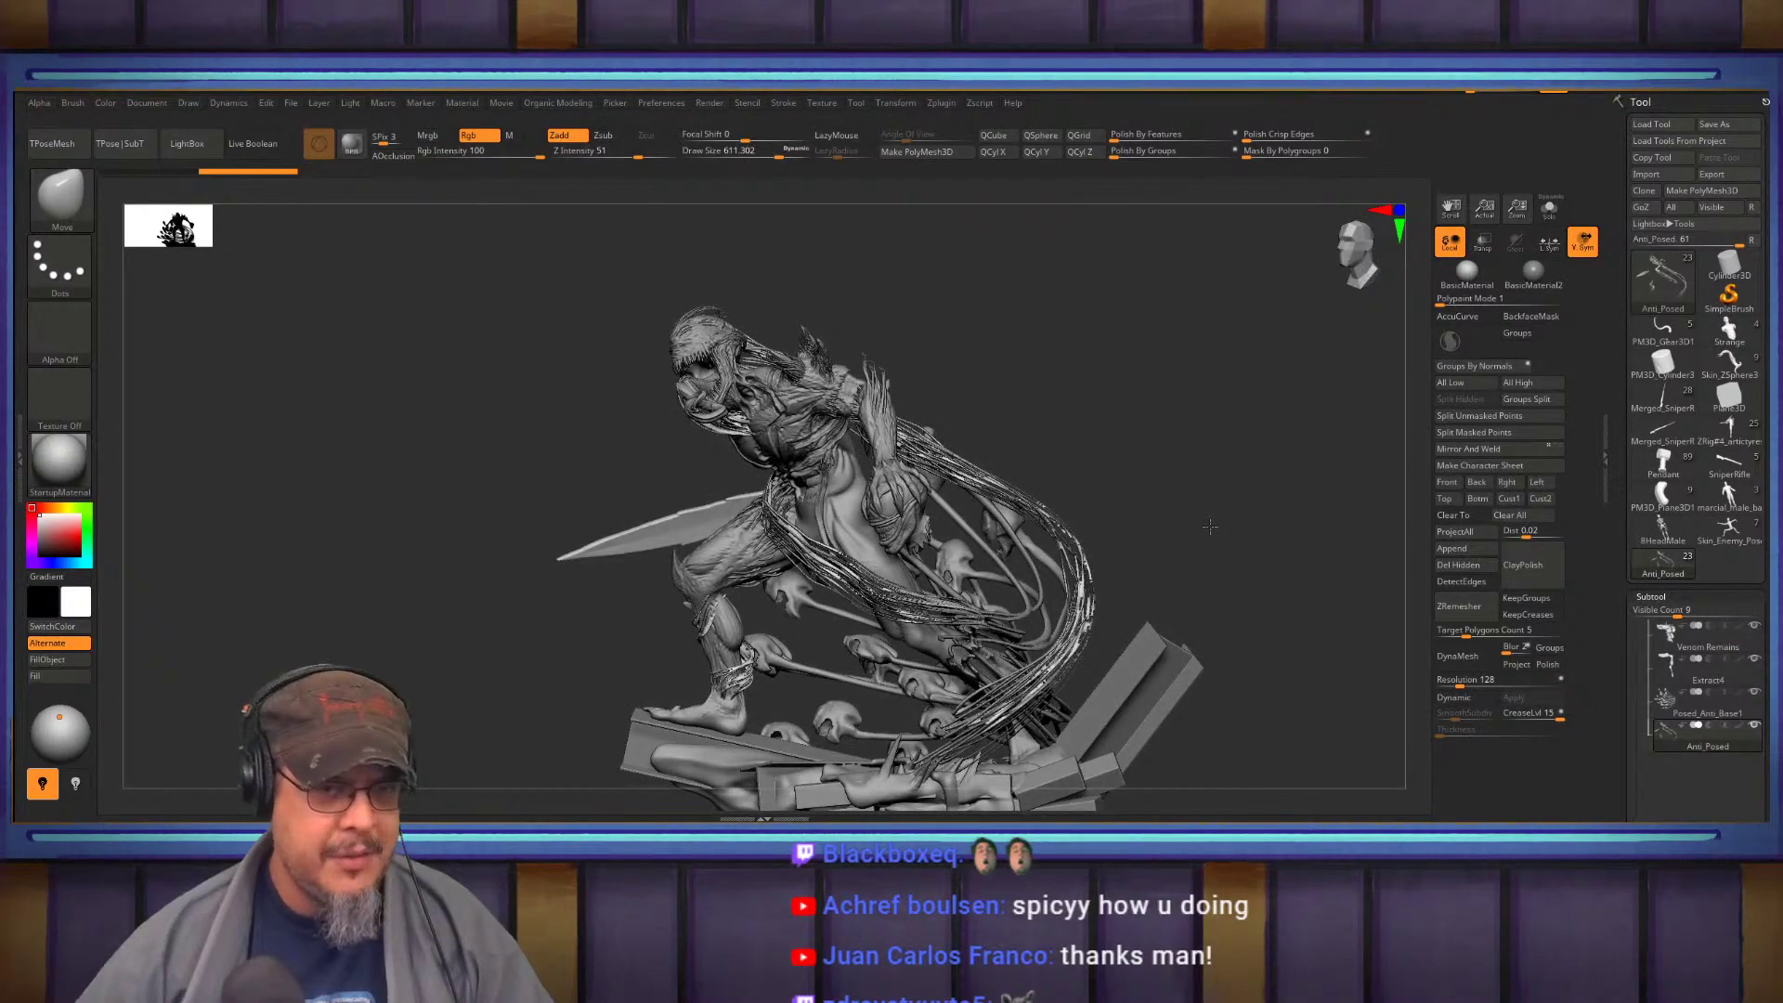
pyautogui.moveTo(1244, 529); pyautogui.dragTo(1258, 529)
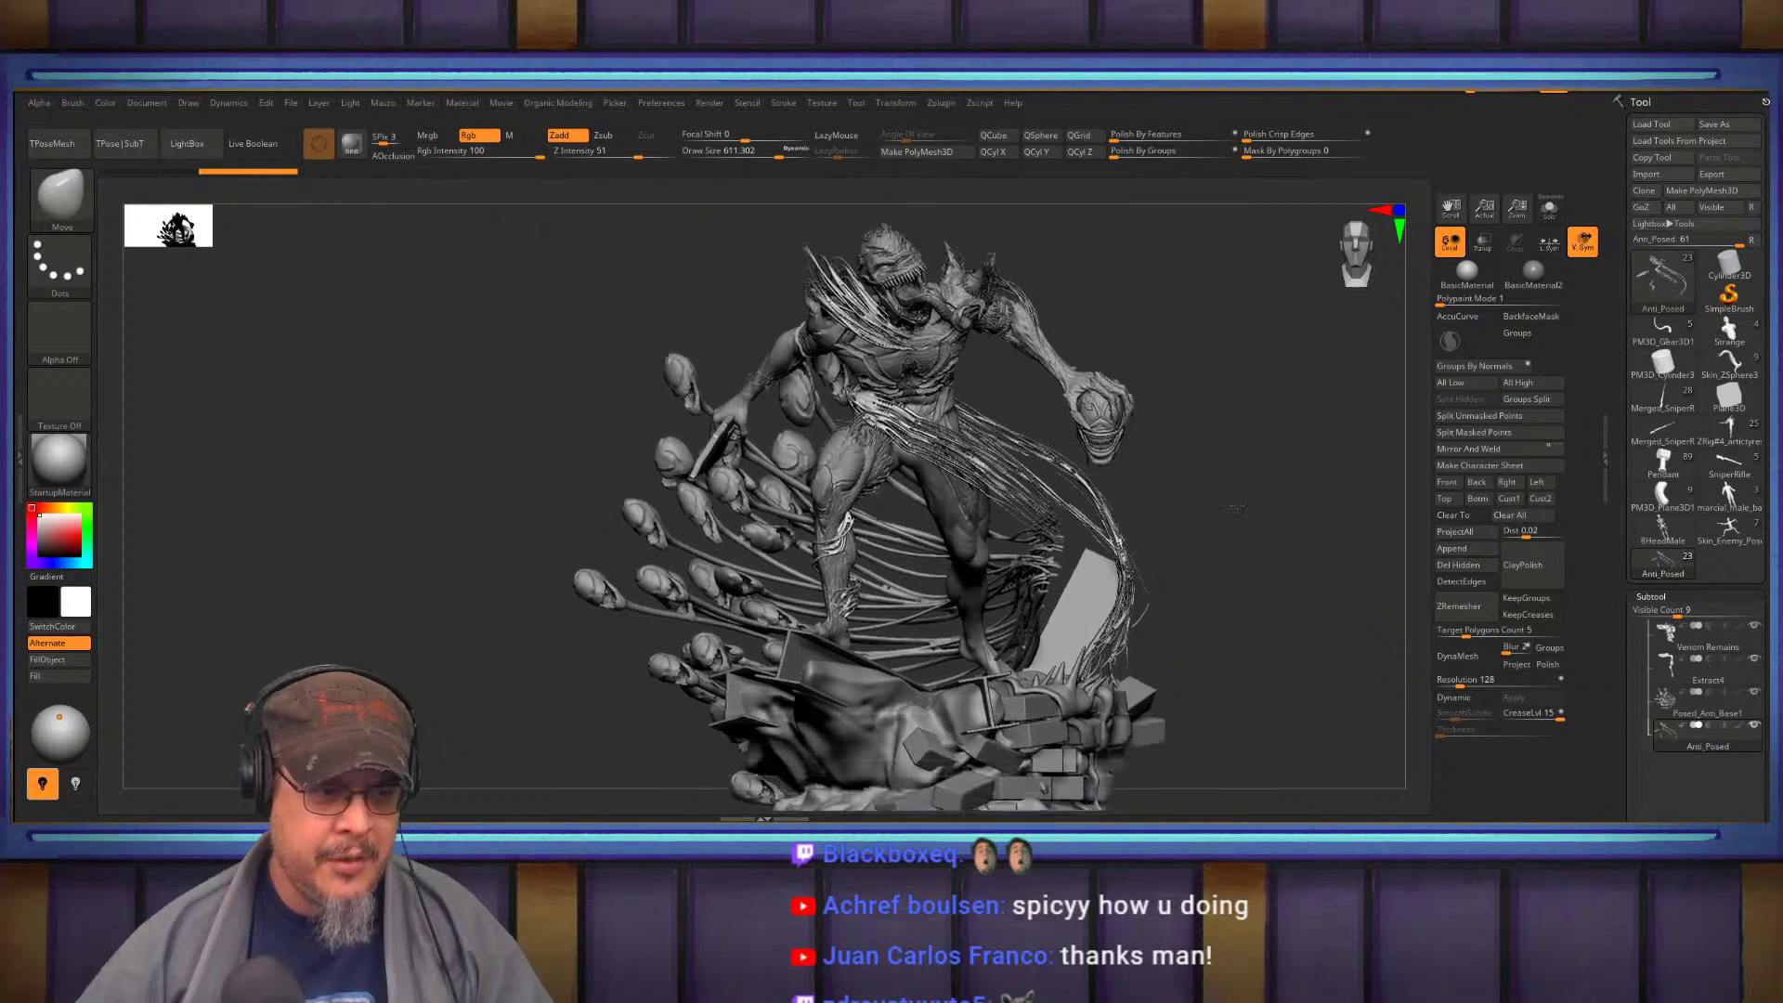
pyautogui.moveTo(1242, 512)
pyautogui.mouseDown()
pyautogui.moveTo(1206, 518)
pyautogui.moveTo(1224, 503)
pyautogui.mouseUp()
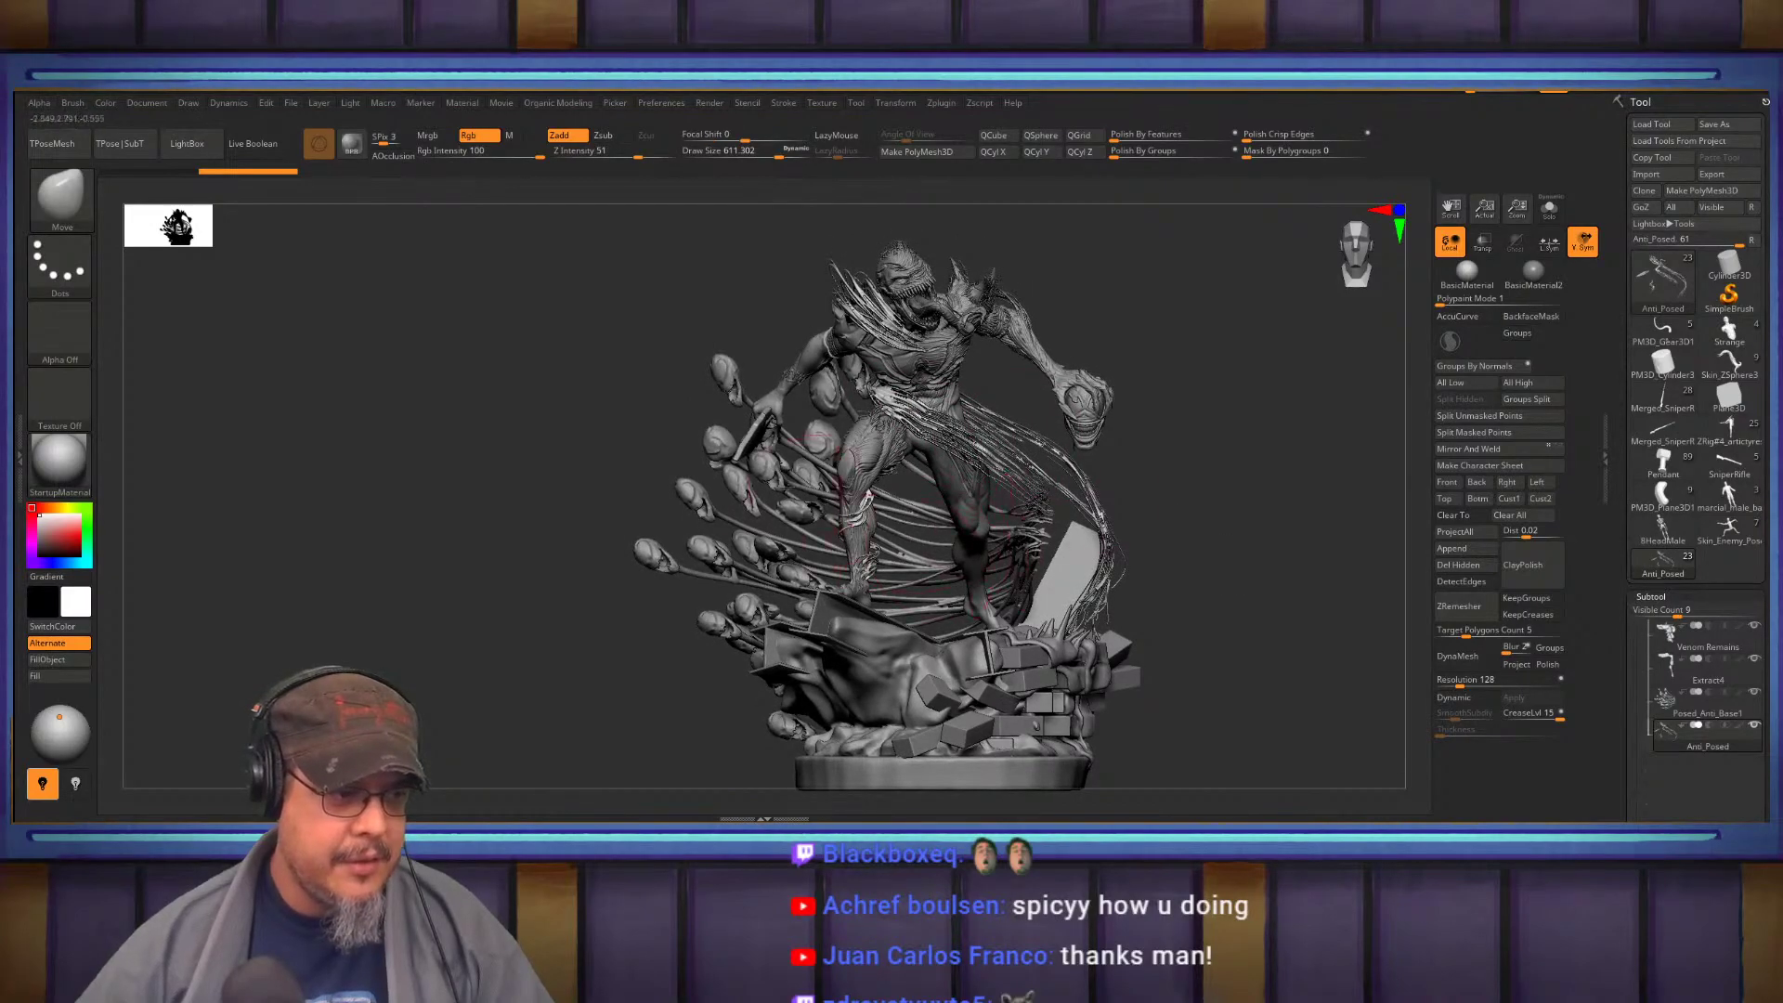
pyautogui.moveTo(1258, 462)
pyautogui.keyDown('alt'); pyautogui.mouseDown()
pyautogui.moveTo(1254, 520)
pyautogui.moveTo(1249, 380)
pyautogui.moveTo(1078, 340)
pyautogui.moveTo(1184, 320)
pyautogui.moveTo(1059, 618)
pyautogui.moveTo(1129, 664)
pyautogui.moveTo(1115, 697)
pyautogui.moveTo(1050, 687)
pyautogui.moveTo(942, 517)
pyautogui.moveTo(999, 496)
pyautogui.moveTo(989, 536)
pyautogui.moveTo(1048, 516)
pyautogui.moveTo(919, 489)
pyautogui.moveTo(955, 450)
pyautogui.moveTo(906, 546)
pyautogui.mouseUp(); pyautogui.keyUp('alt')
pyautogui.moveTo(962, 577); pyautogui.dragTo(1012, 494, button='right')
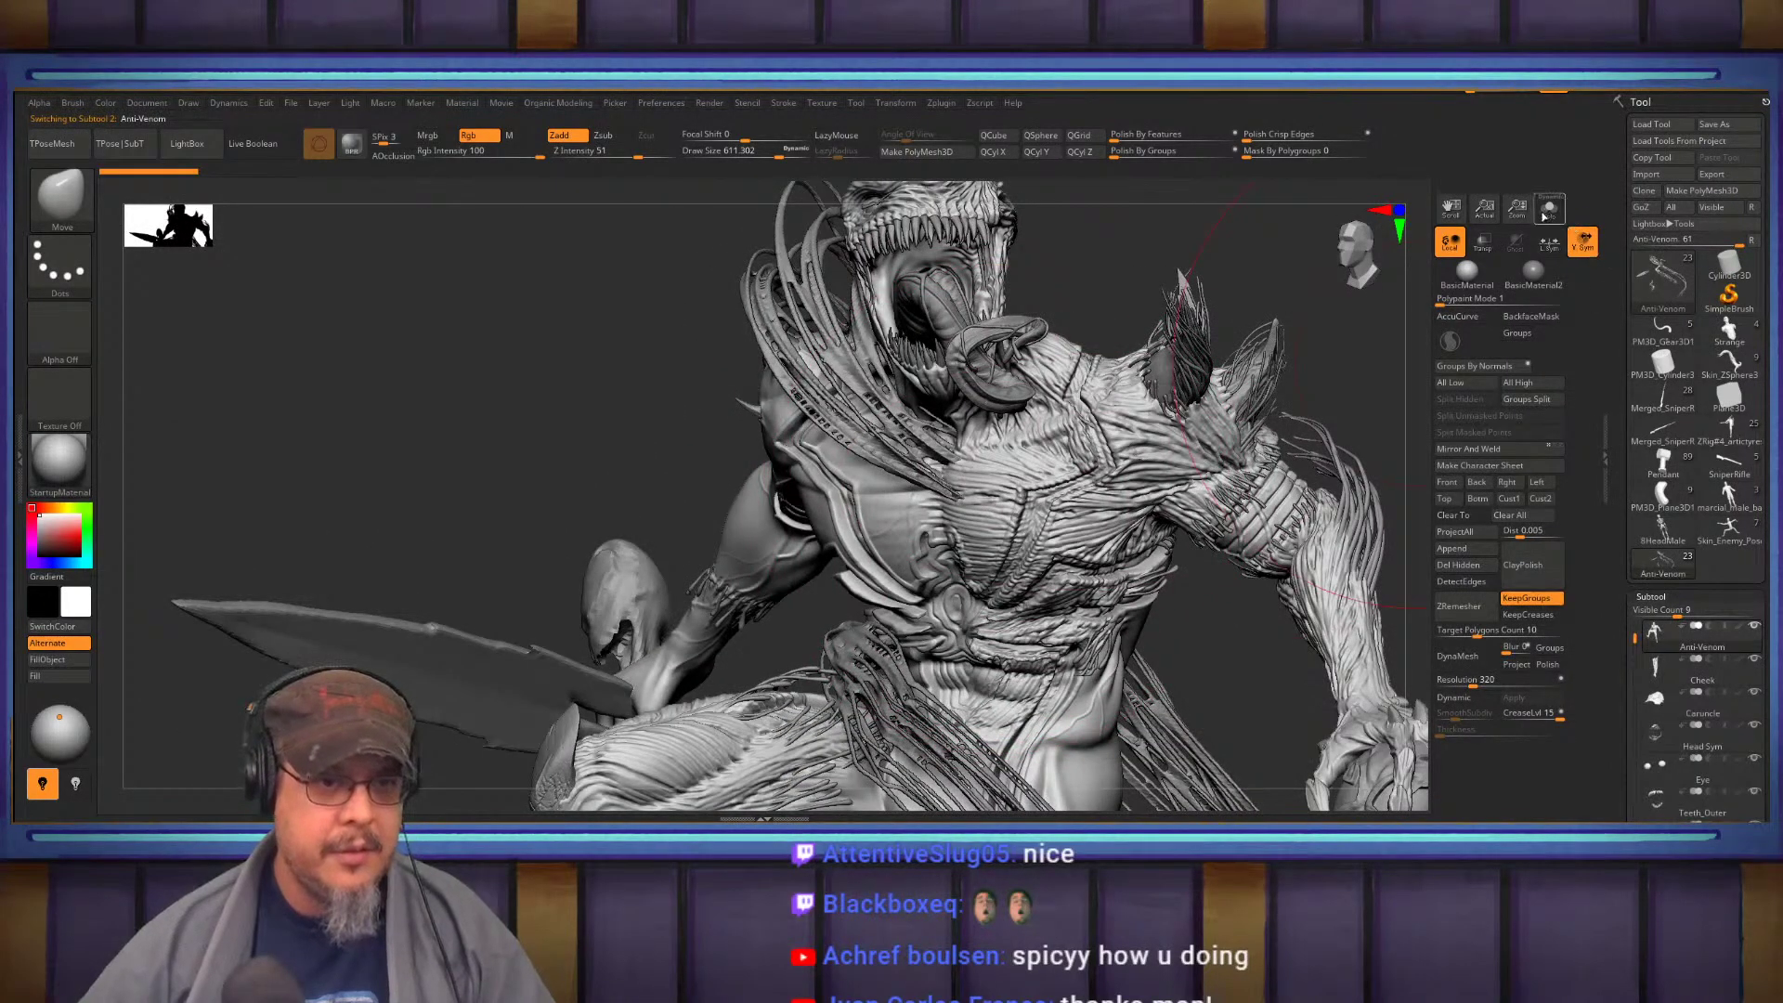
# Isolate the Anti-Venom body subtool and inspect its back, side profile and straight rear leg
pyautogui.click(1549, 210)
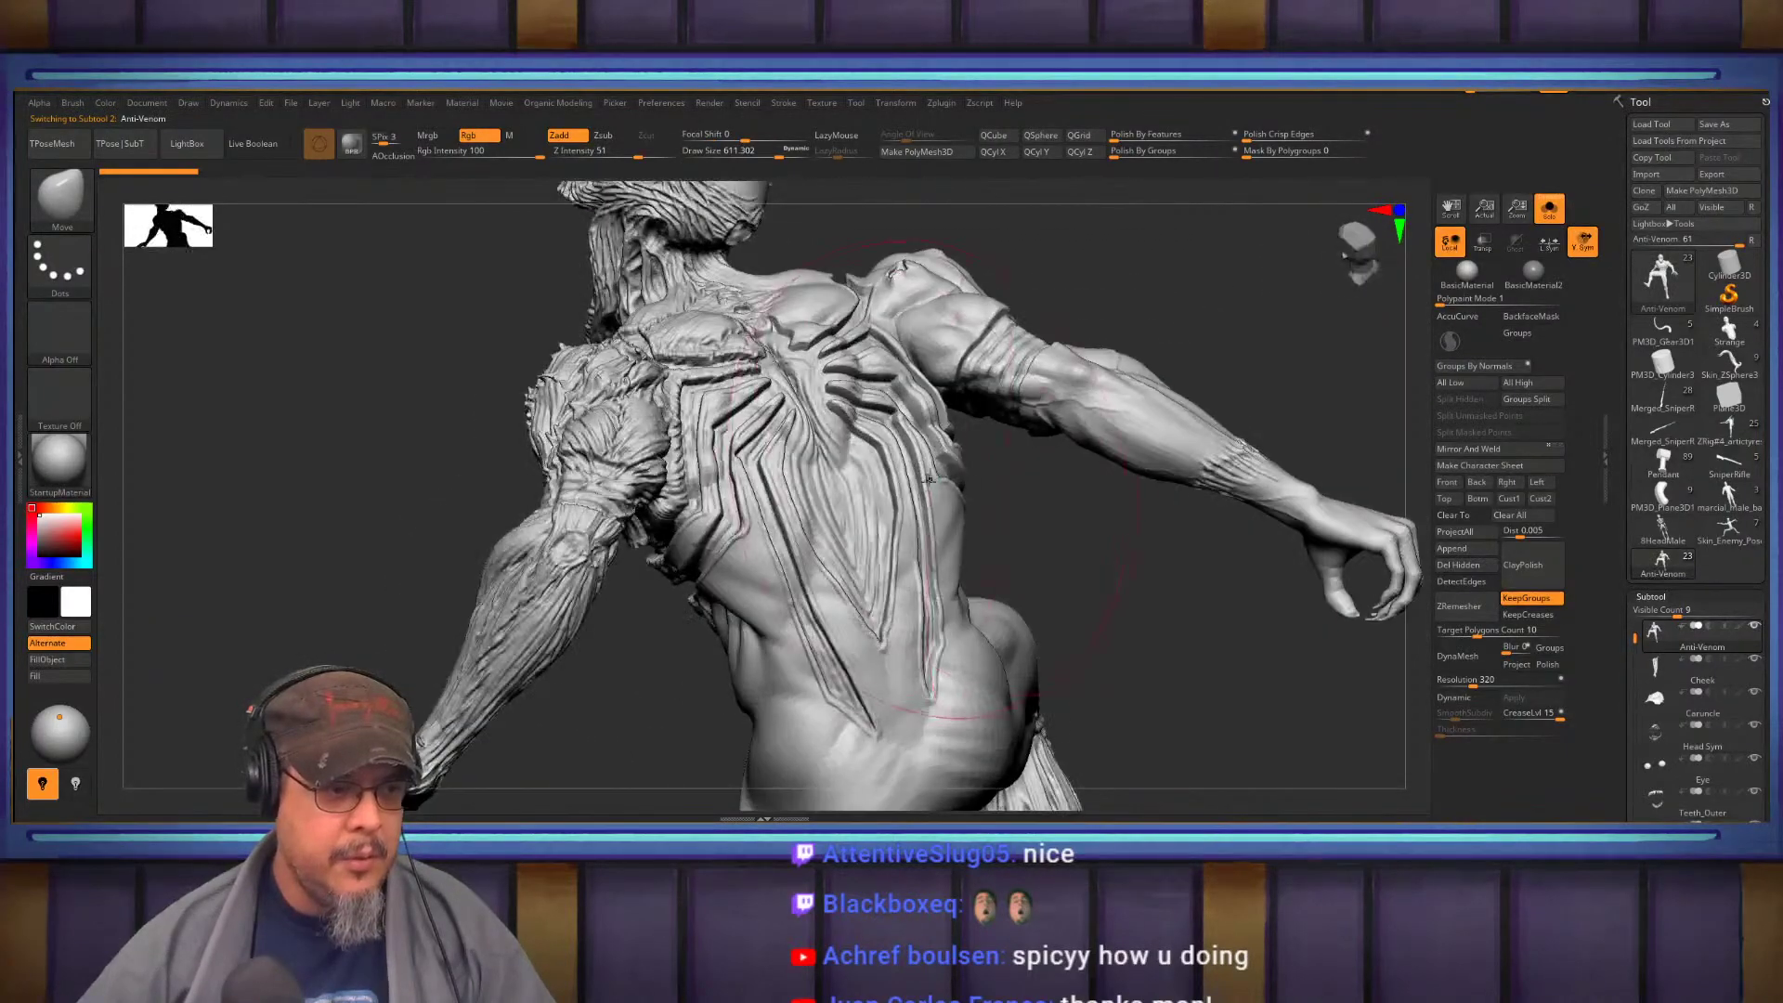
pyautogui.press('shift')
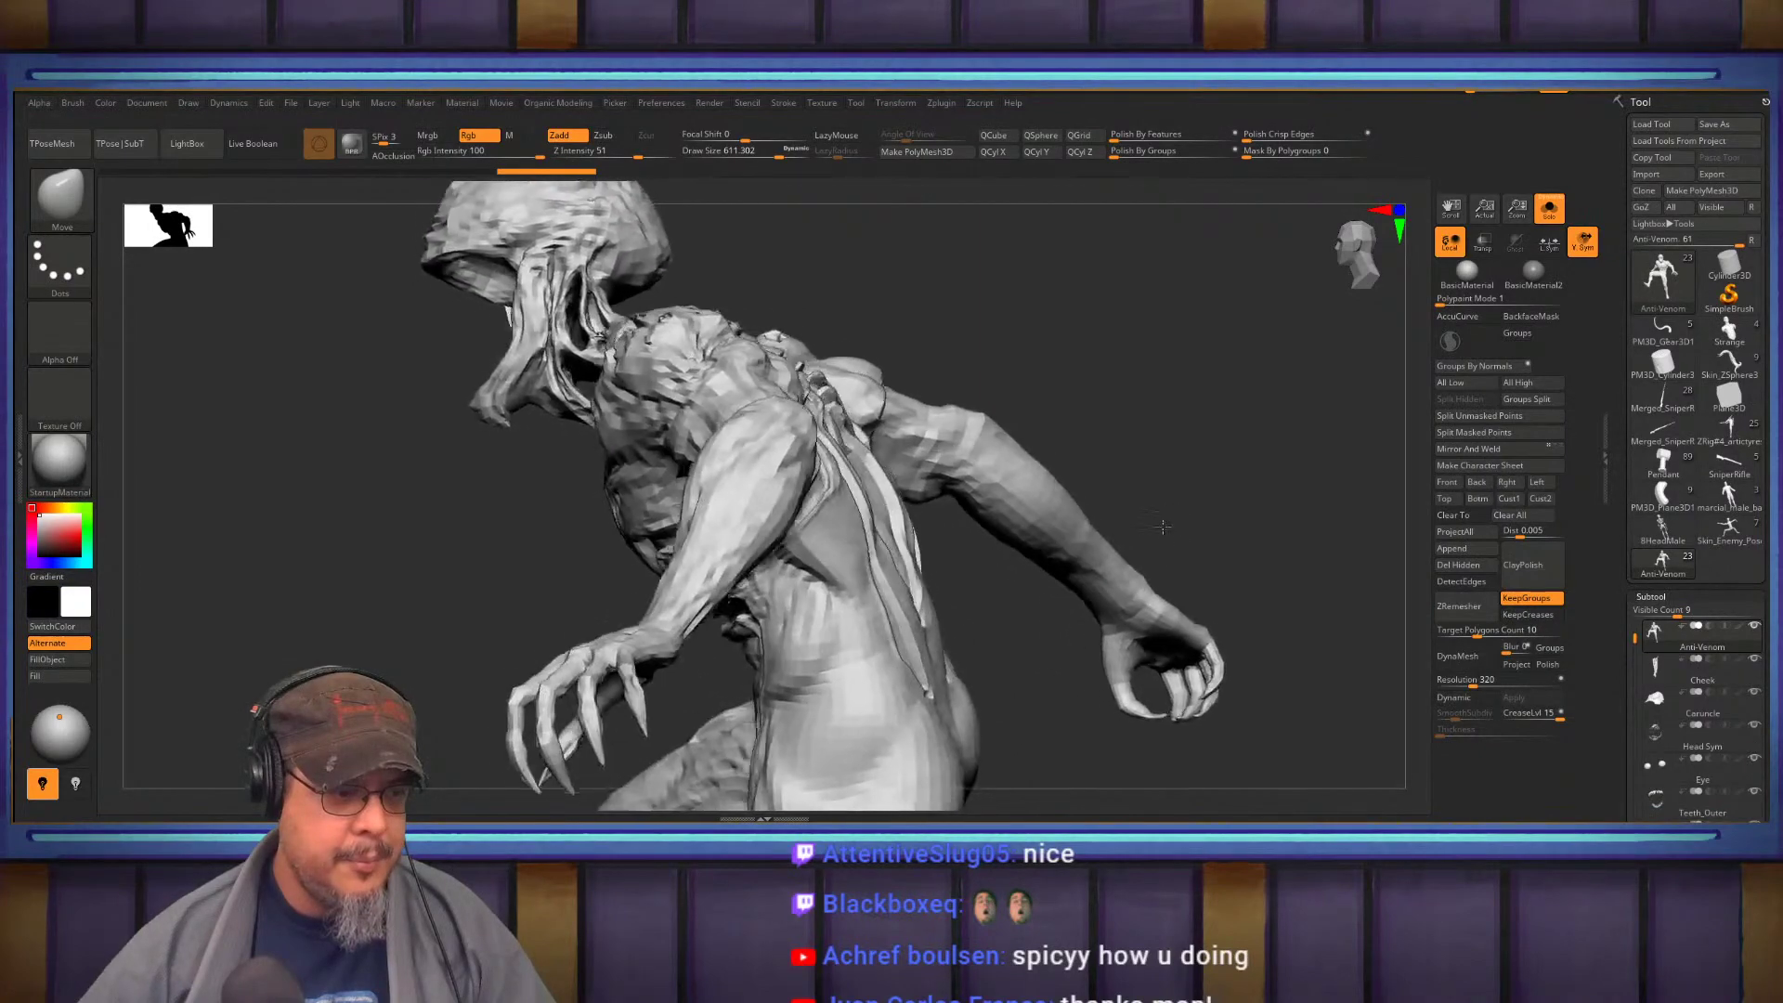
pyautogui.keyDown('alt'); pyautogui.moveTo(1282, 396); pyautogui.dragTo(1309, 192); pyautogui.keyUp('alt')
pyautogui.moveTo(1118, 589); pyautogui.dragTo(1109, 381)
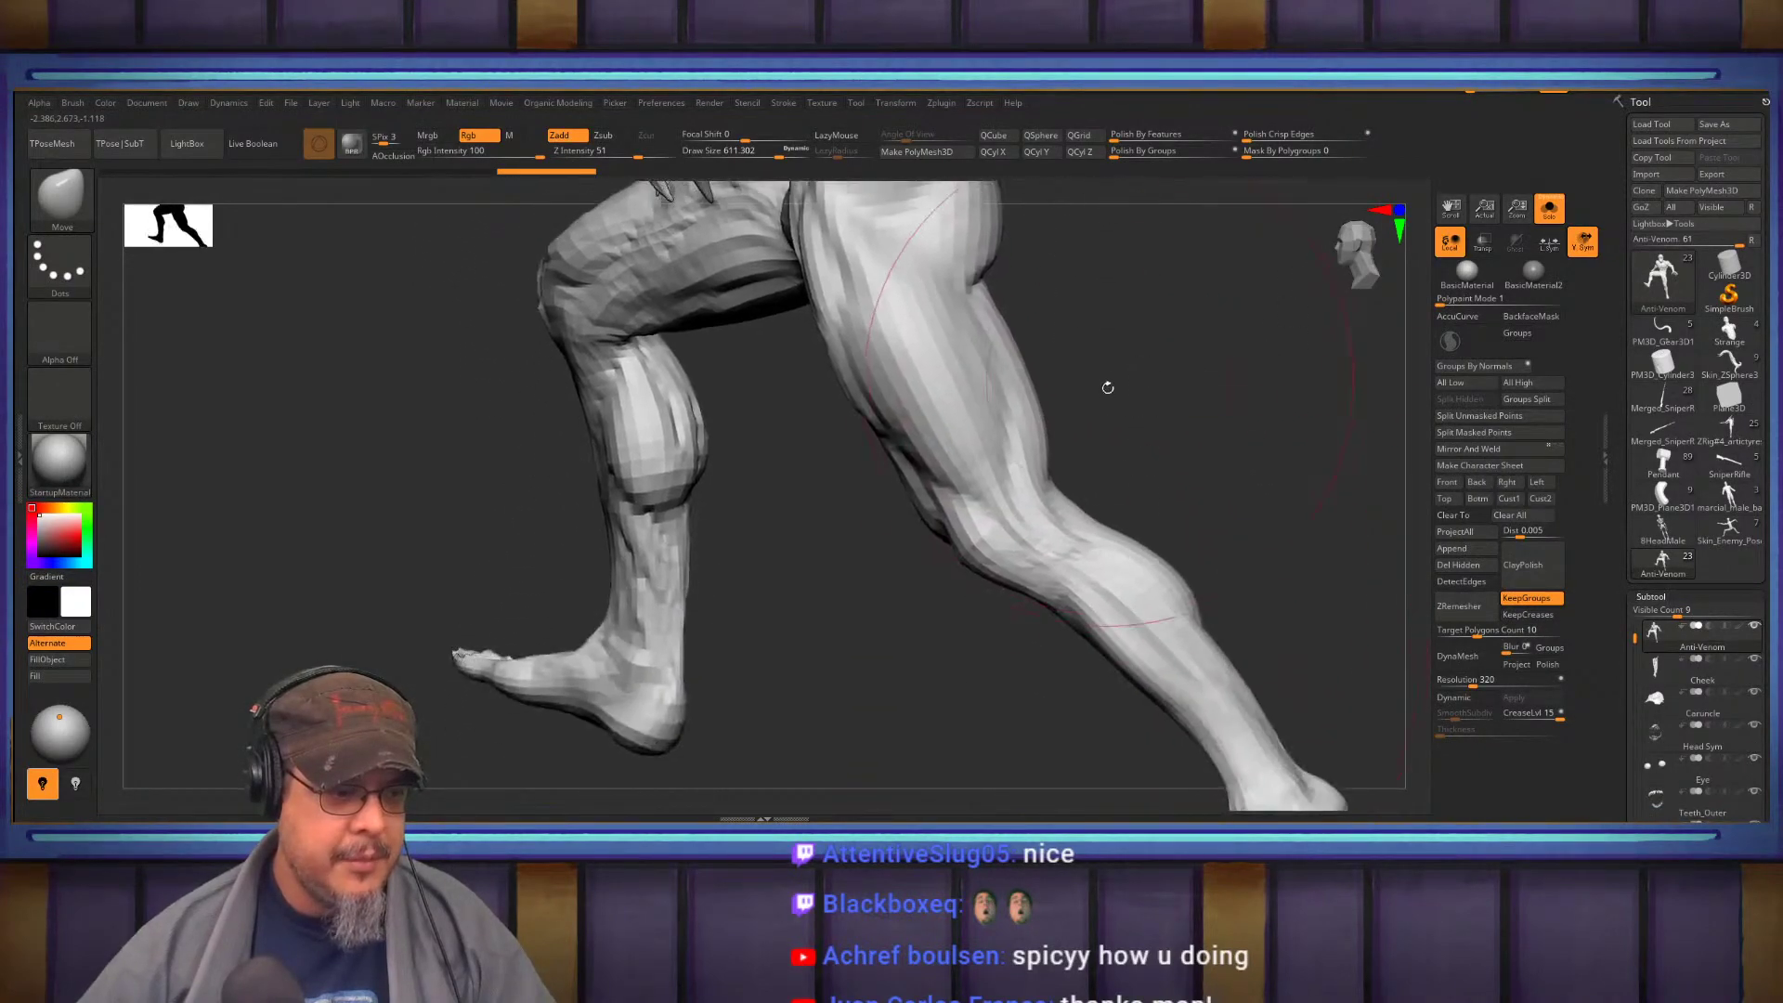
pyautogui.moveTo(1170, 478)
pyautogui.mouseDown()
pyautogui.moveTo(1155, 481)
pyautogui.moveTo(1215, 466)
pyautogui.moveTo(1115, 475)
pyautogui.moveTo(1125, 455)
pyautogui.moveTo(1120, 530)
pyautogui.moveTo(1127, 423)
pyautogui.mouseUp()
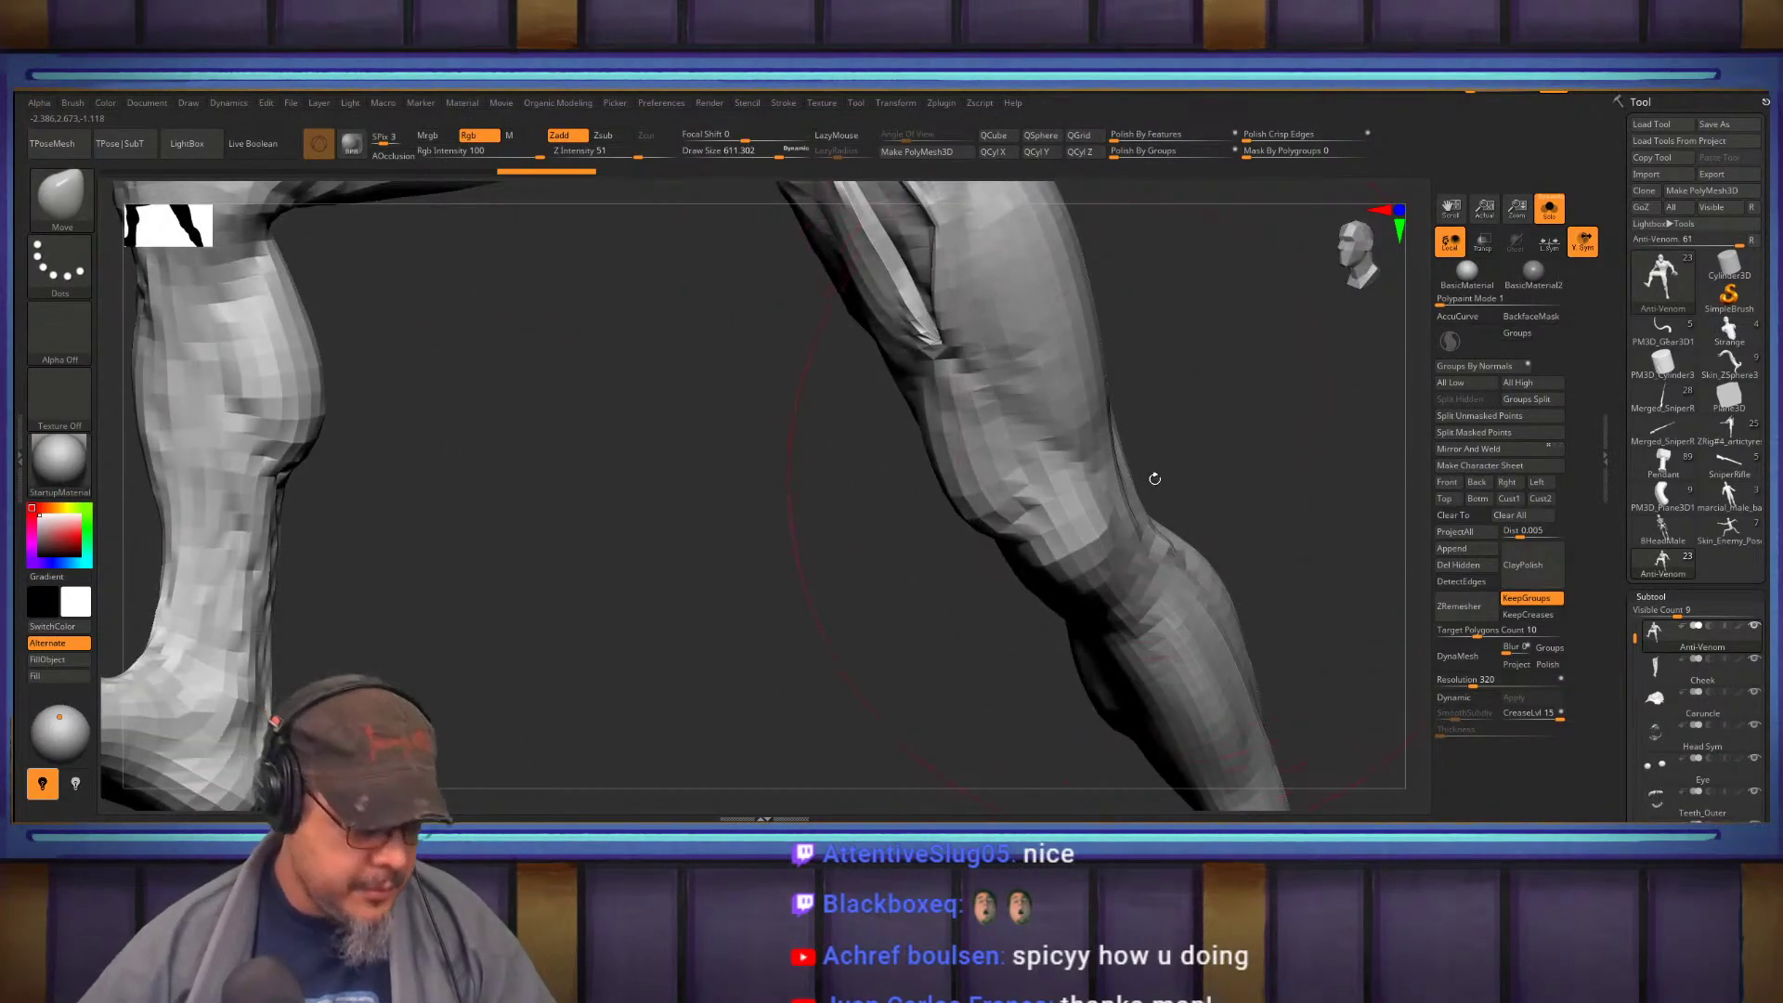
# Build up the front of the rear leg's shin below the knee with ClayBuildup at draw size about 108
pyautogui.press('b')
pyautogui.press('c')
pyautogui.press('b')
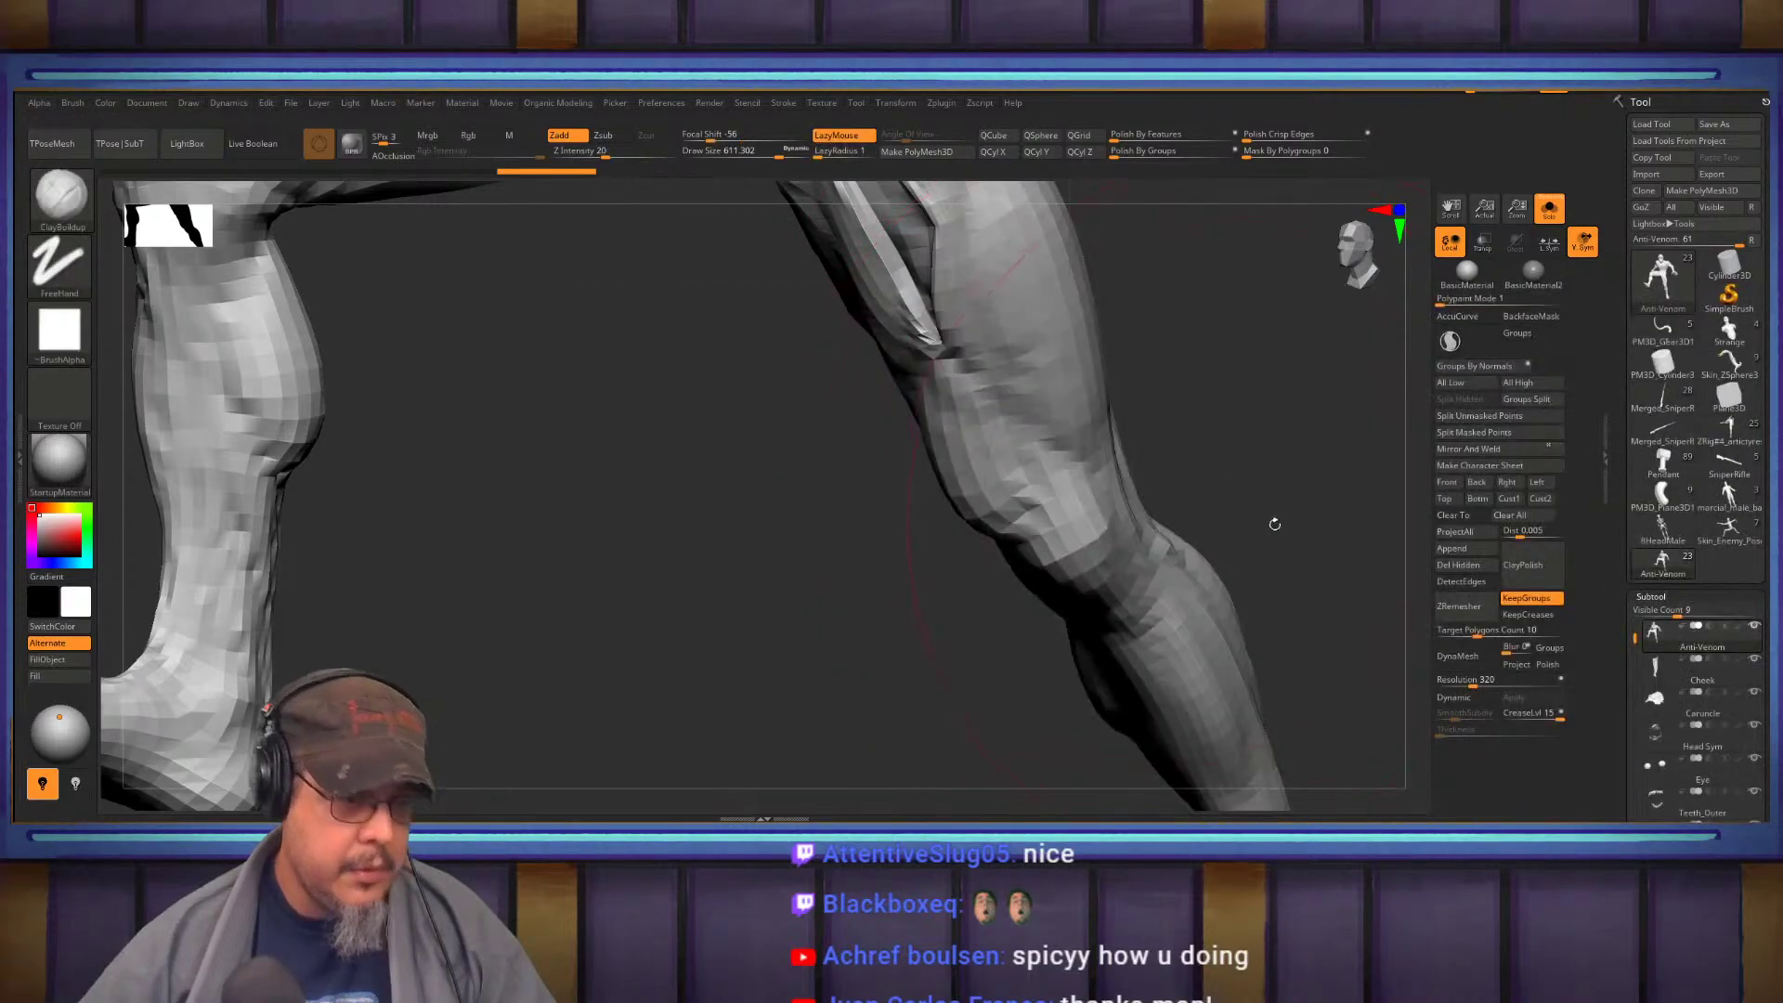
pyautogui.keyDown('alt'); pyautogui.moveTo(1269, 522); pyautogui.dragTo(1133, 385); pyautogui.keyUp('alt')
pyautogui.press('s')
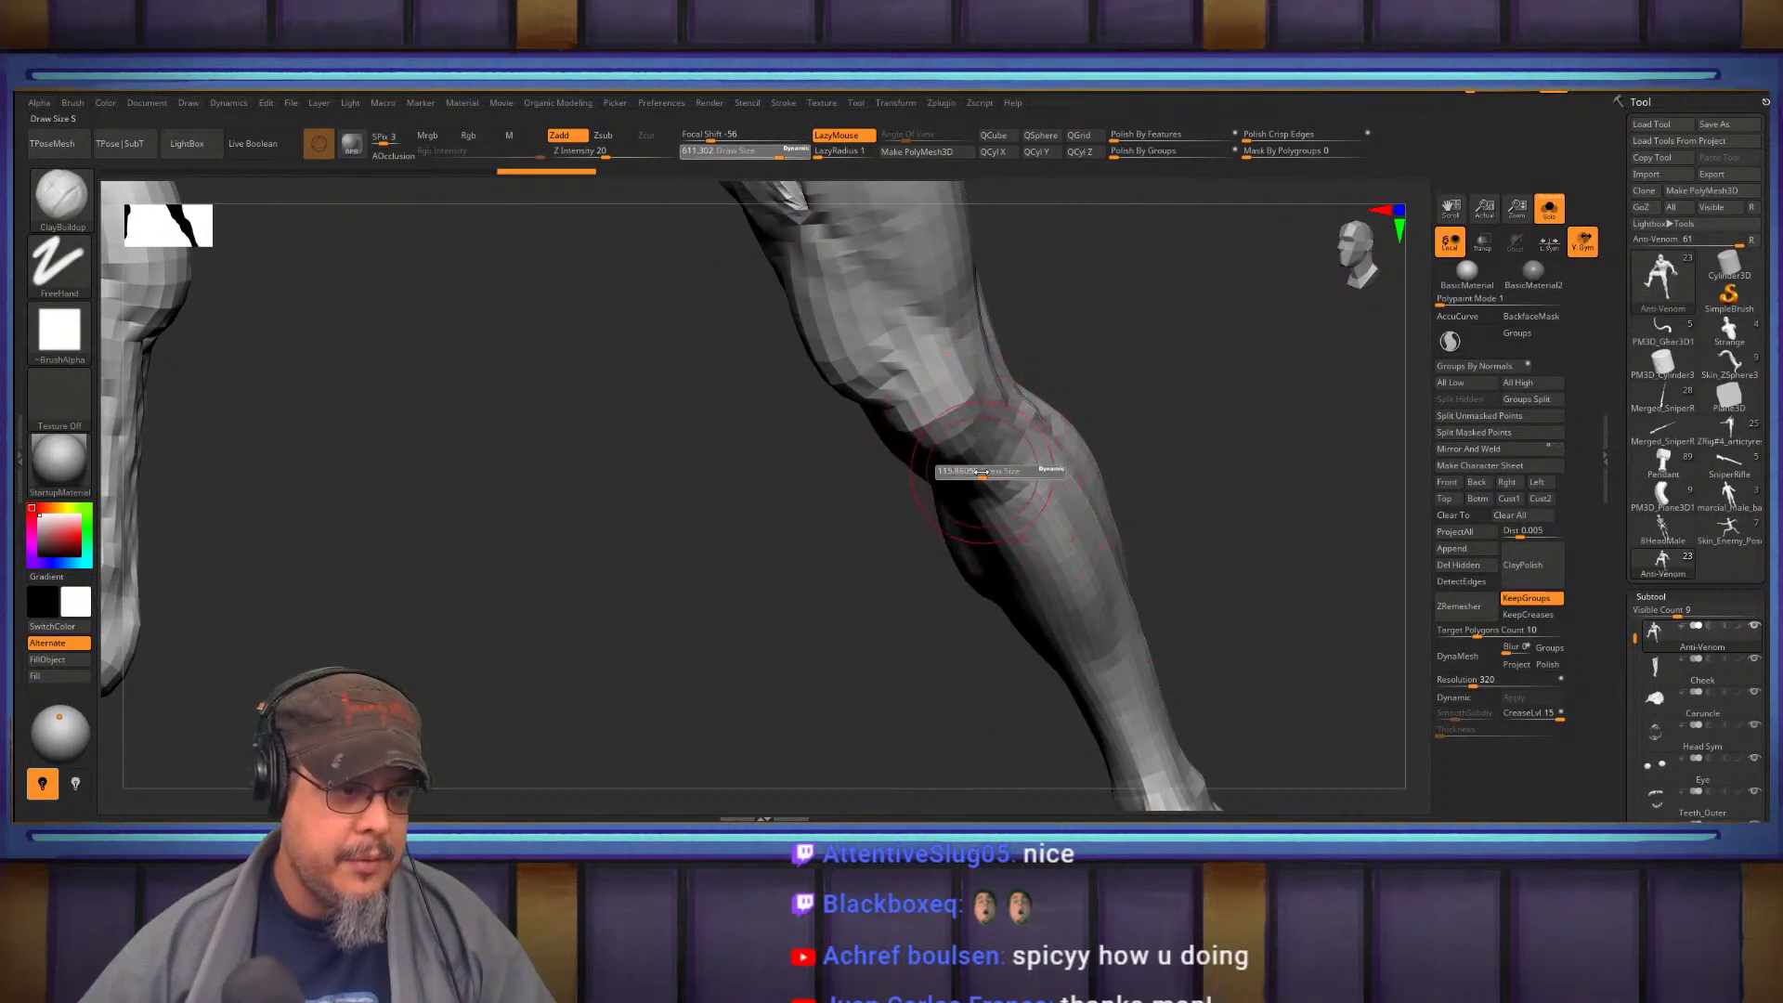
pyautogui.moveTo(982, 472); pyautogui.dragTo(978, 472)
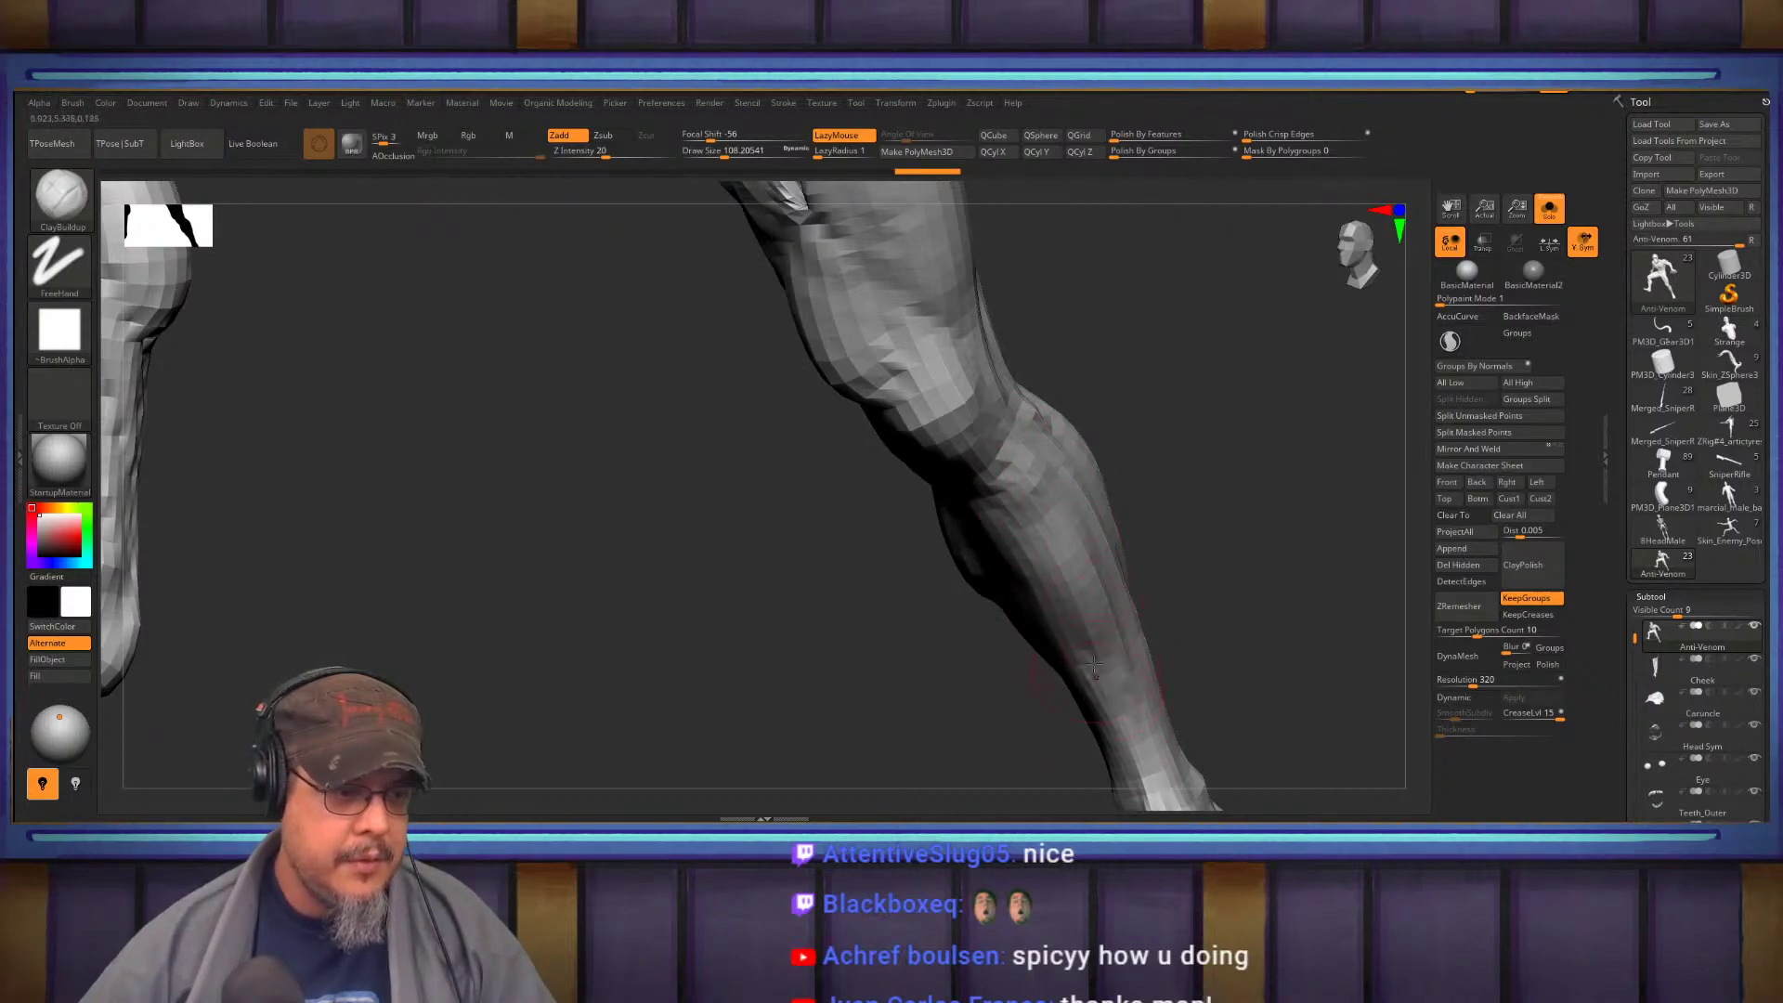
pyautogui.moveTo(1066, 531); pyautogui.dragTo(1031, 501, button='right')
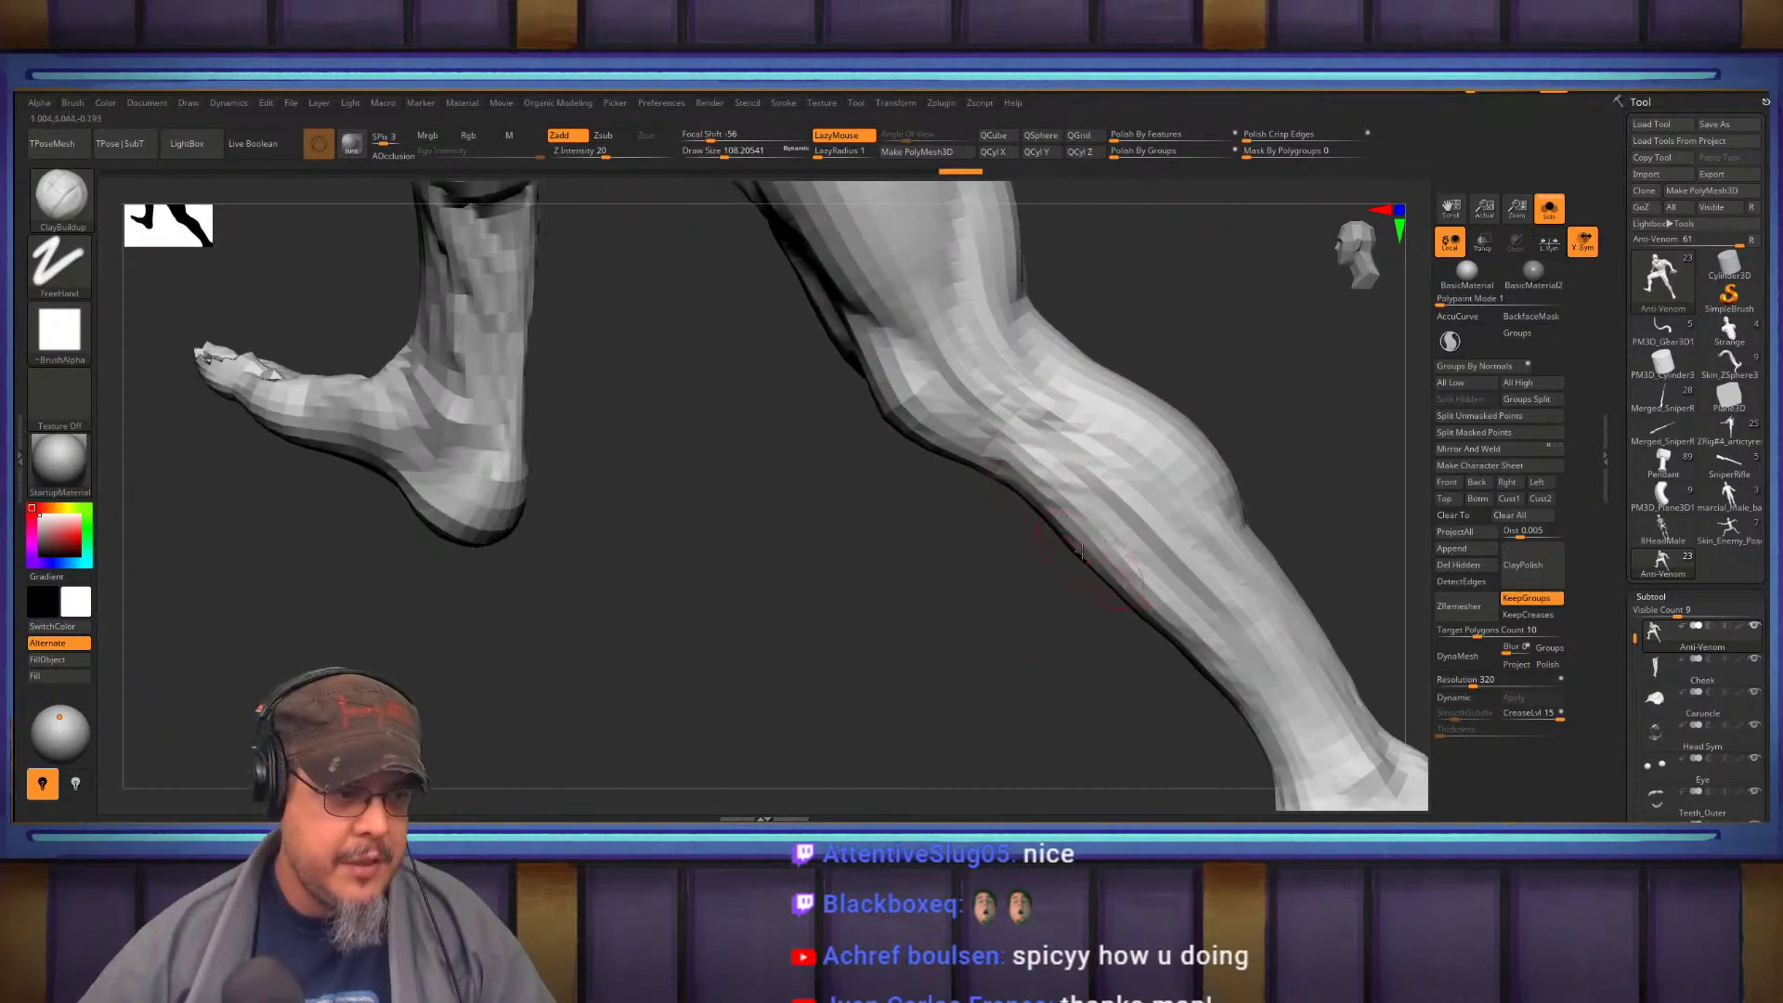
pyautogui.moveTo(1049, 521); pyautogui.dragTo(1058, 486)
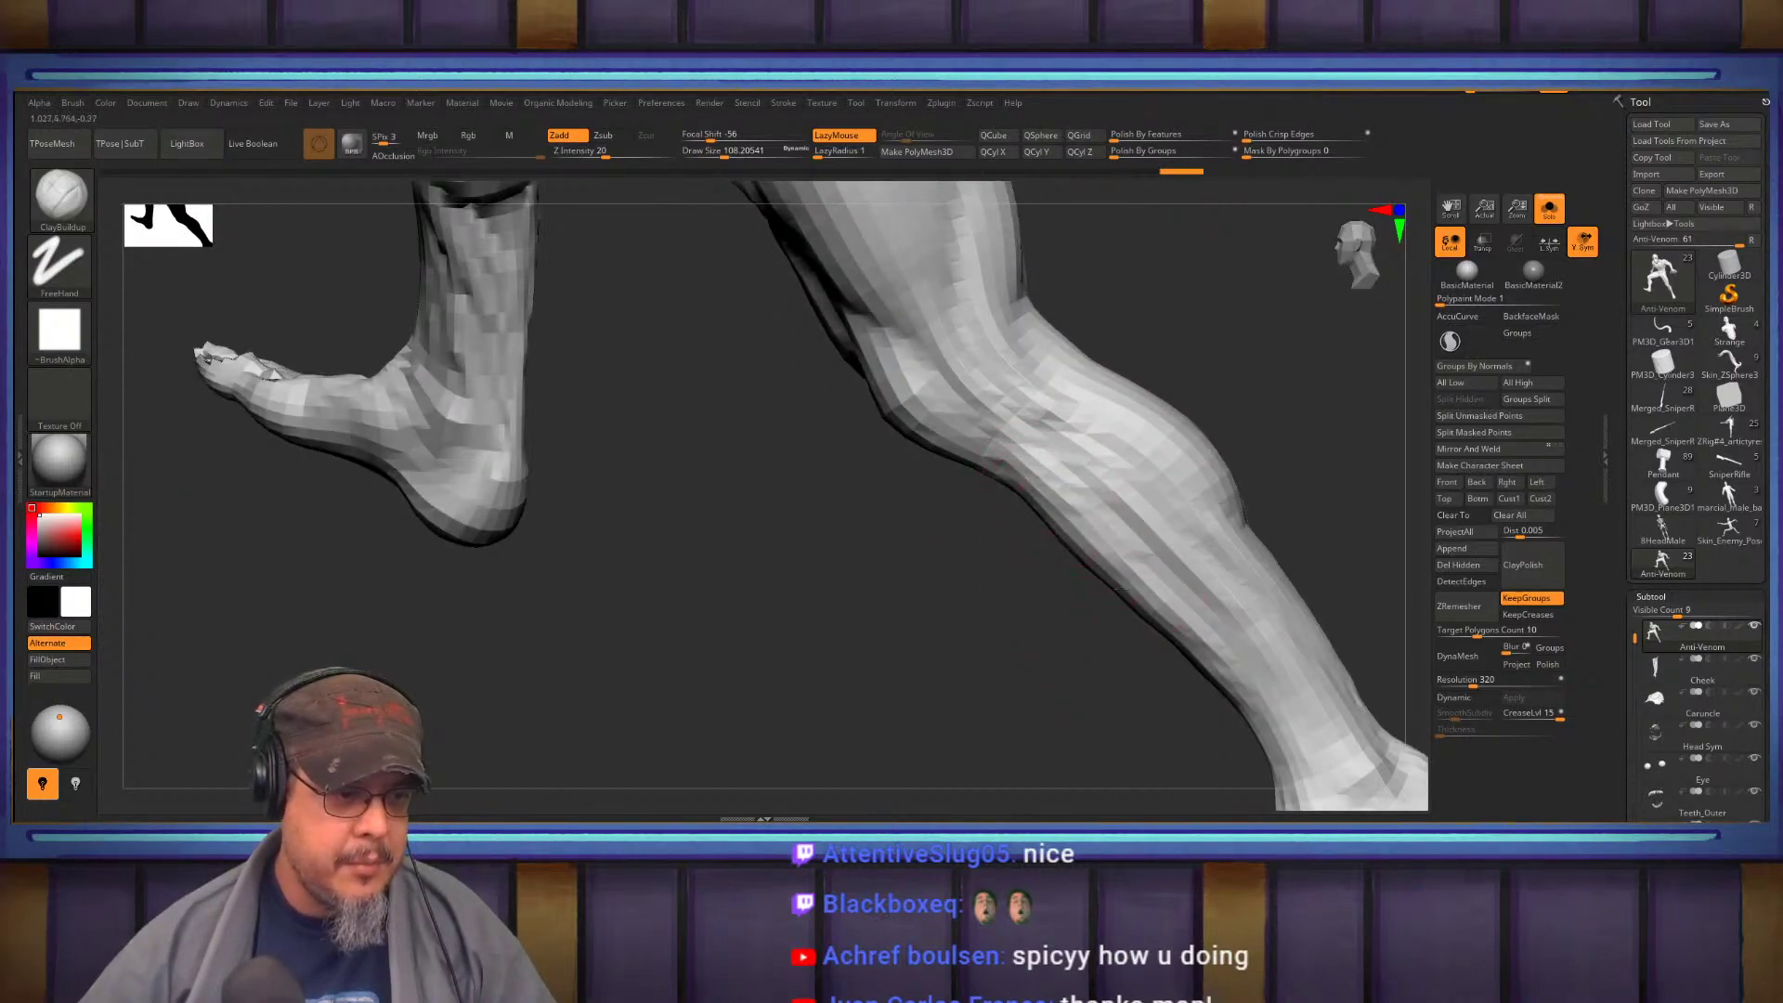
pyautogui.moveTo(952, 647); pyautogui.dragTo(998, 641, button='right')
pyautogui.keyDown('shift'); pyautogui.moveTo(1172, 595); pyautogui.dragTo(1152, 632); pyautogui.keyUp('shift')
# Reshape the back contour of the rear thigh with the Move brush at draw size about 202
pyautogui.moveTo(1003, 548)
pyautogui.mouseDown(button='right')
pyautogui.moveTo(1252, 467)
pyautogui.moveTo(1167, 501)
pyautogui.moveTo(1207, 422)
pyautogui.moveTo(1232, 530)
pyautogui.moveTo(1303, 533)
pyautogui.moveTo(1200, 583)
pyautogui.moveTo(1258, 548)
pyautogui.moveTo(1231, 649)
pyautogui.mouseUp(button='right')
pyautogui.press('b')
pyautogui.press('m')
pyautogui.press('v')
pyautogui.press('s')
pyautogui.moveTo(915, 588); pyautogui.dragTo(961, 583)
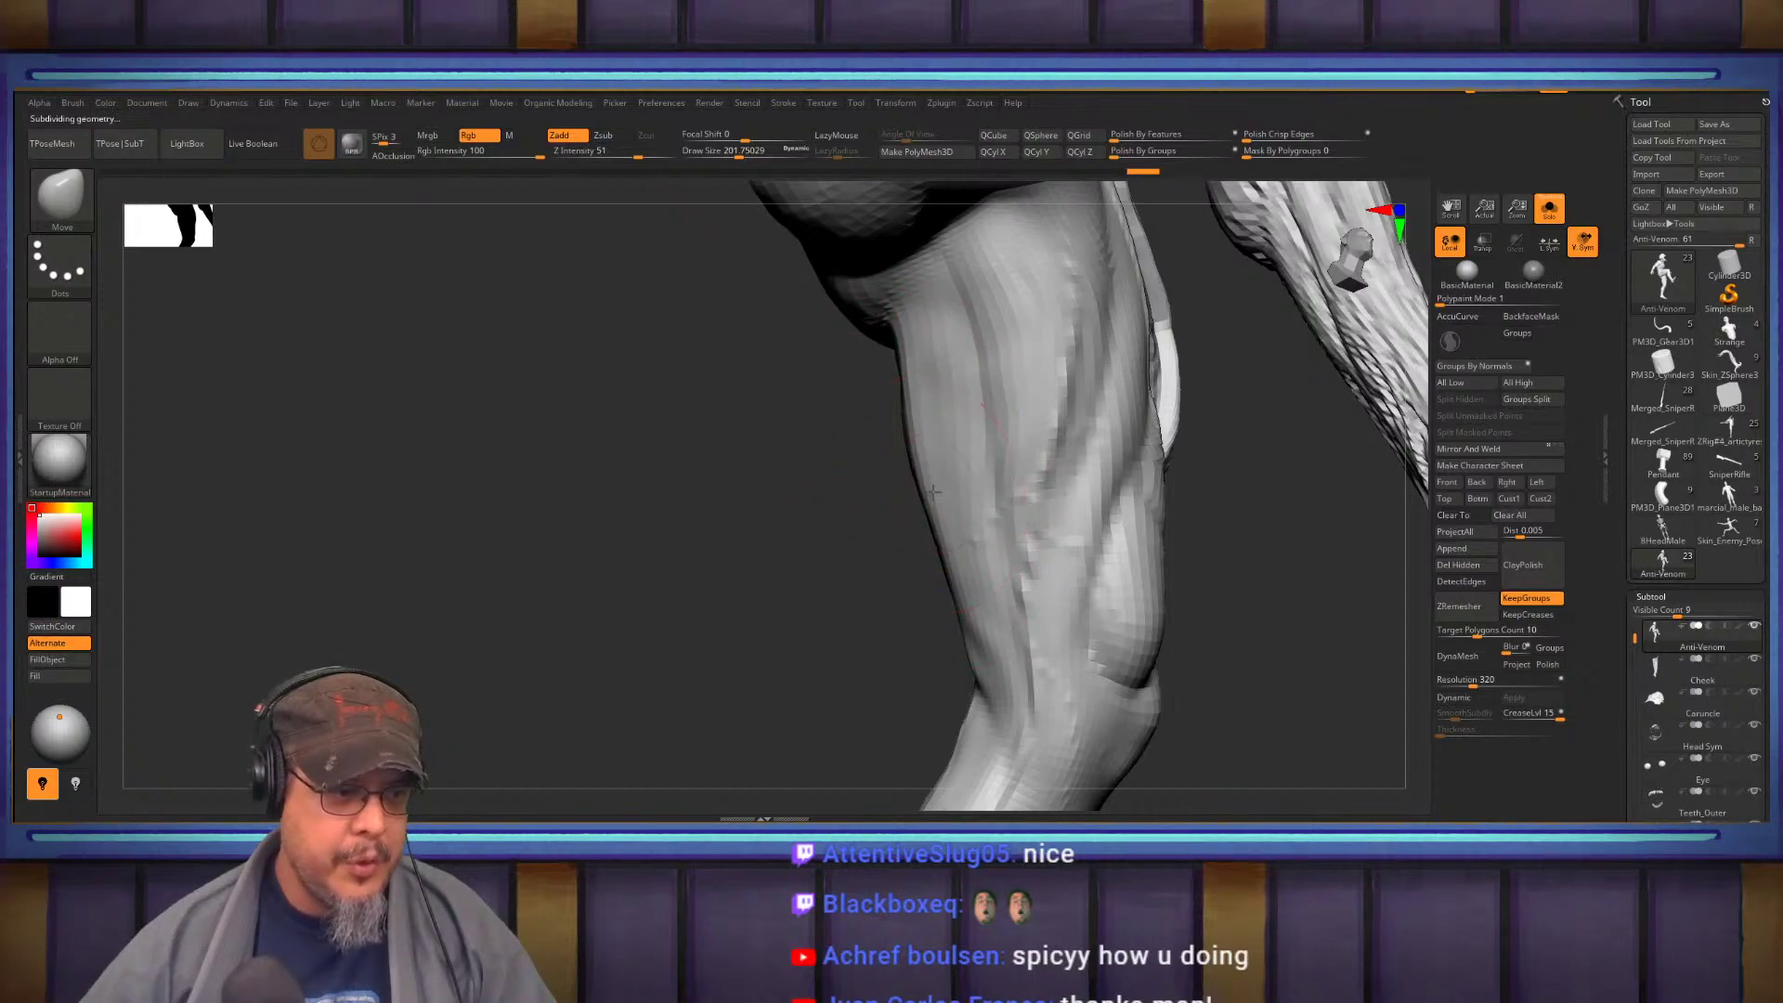
pyautogui.moveTo(958, 582); pyautogui.dragTo(973, 580)
# Refine the contours of the rear leg's knee and calf with the Move brush at draw size about 145
pyautogui.moveTo(1220, 613)
pyautogui.keyDown('alt'); pyautogui.mouseDown()
pyautogui.moveTo(1235, 450)
pyautogui.moveTo(1218, 510)
pyautogui.moveTo(1149, 512)
pyautogui.moveTo(1195, 562)
pyautogui.mouseUp(); pyautogui.keyUp('alt')
pyautogui.press('s')
pyautogui.moveTo(1038, 587); pyautogui.dragTo(987, 599)
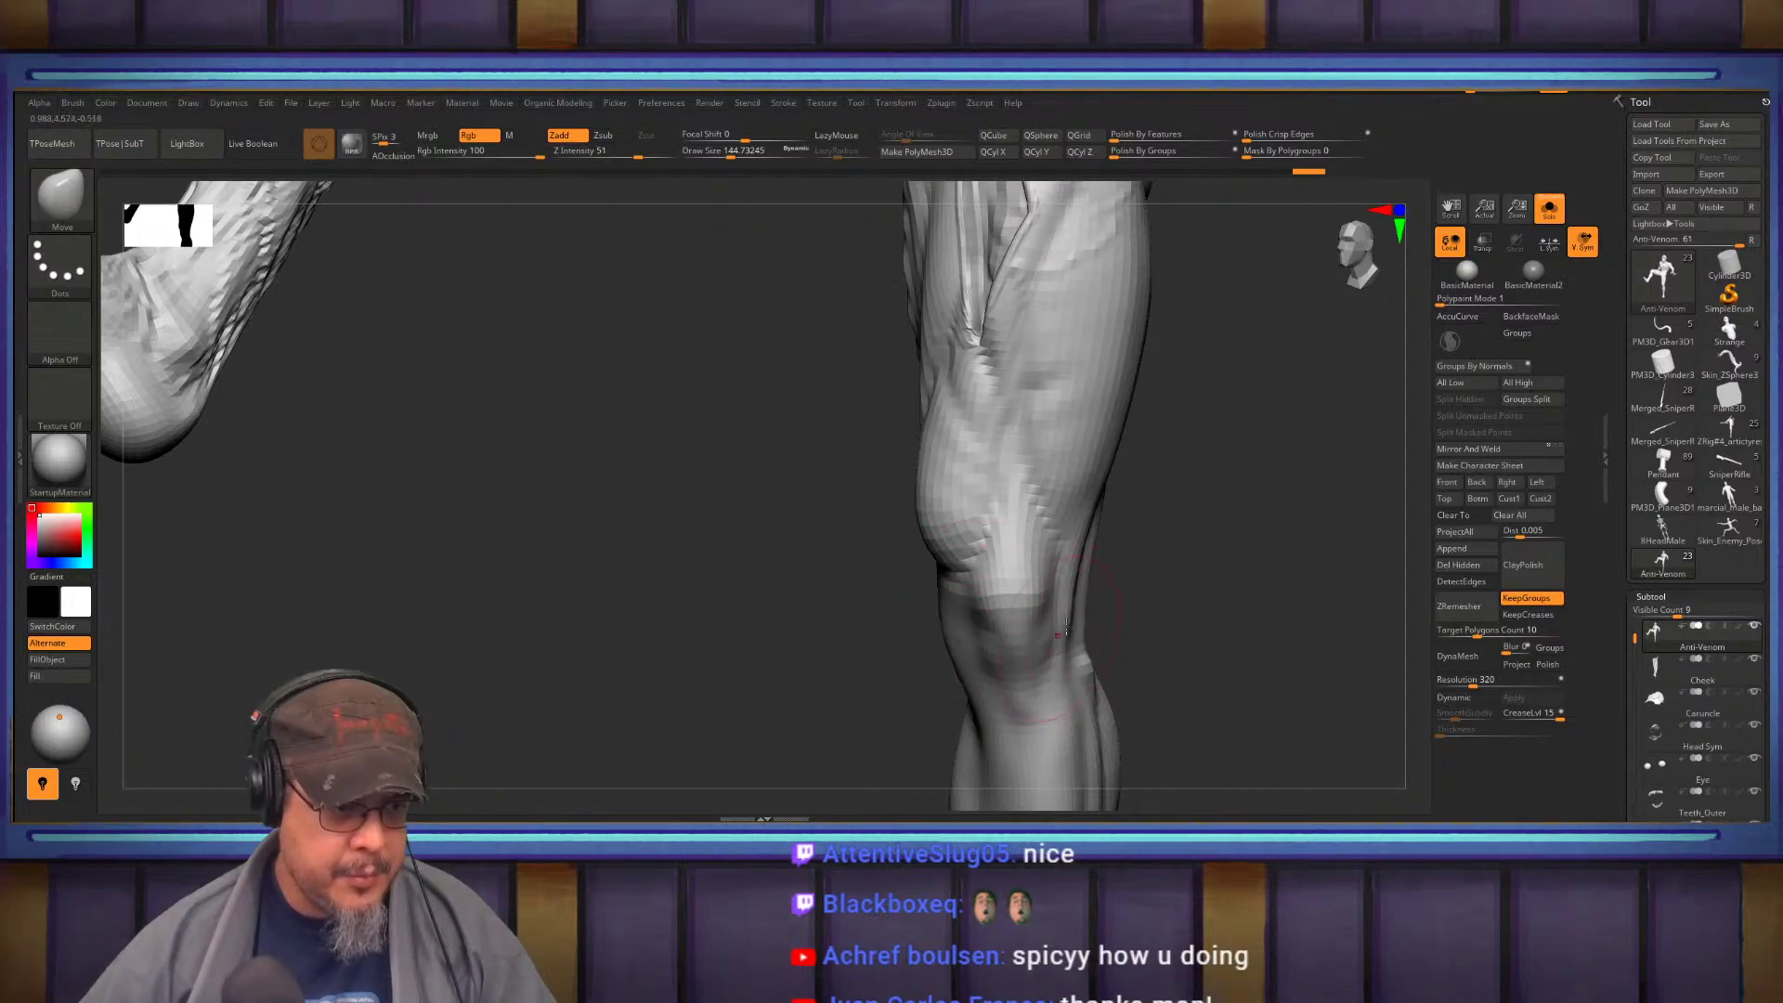
pyautogui.moveTo(1087, 561); pyautogui.dragTo(1076, 559)
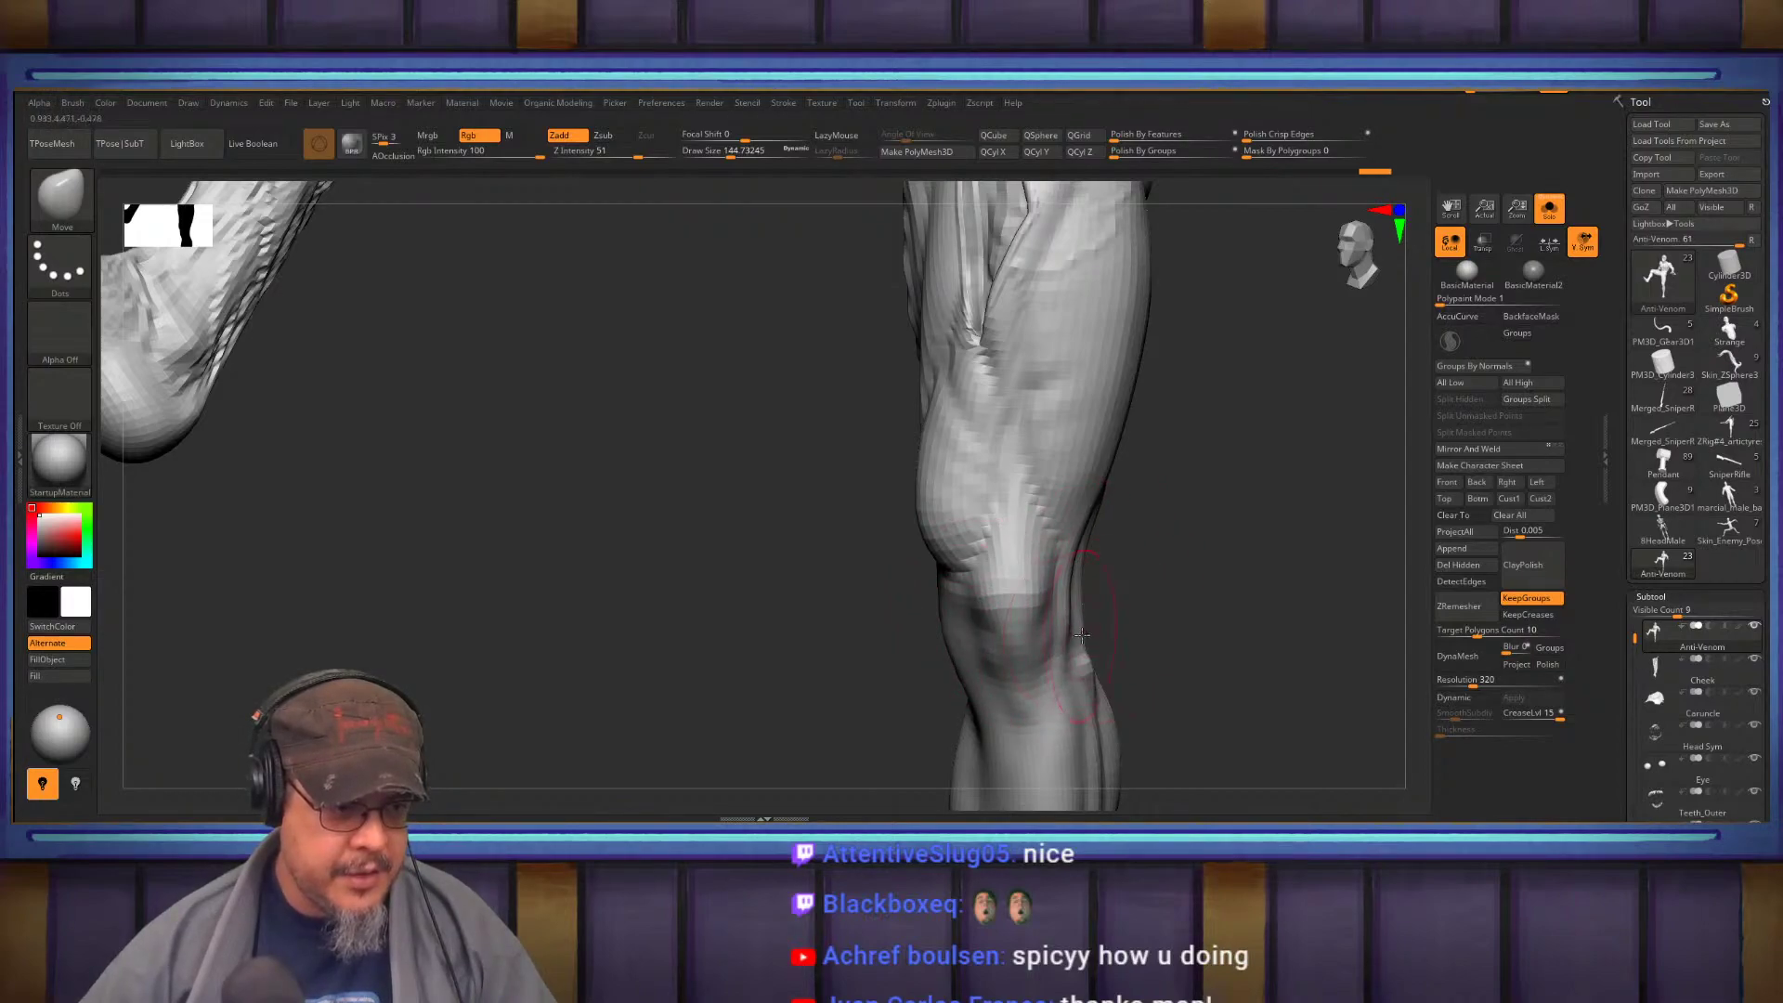
pyautogui.moveTo(1091, 520); pyautogui.dragTo(1095, 518)
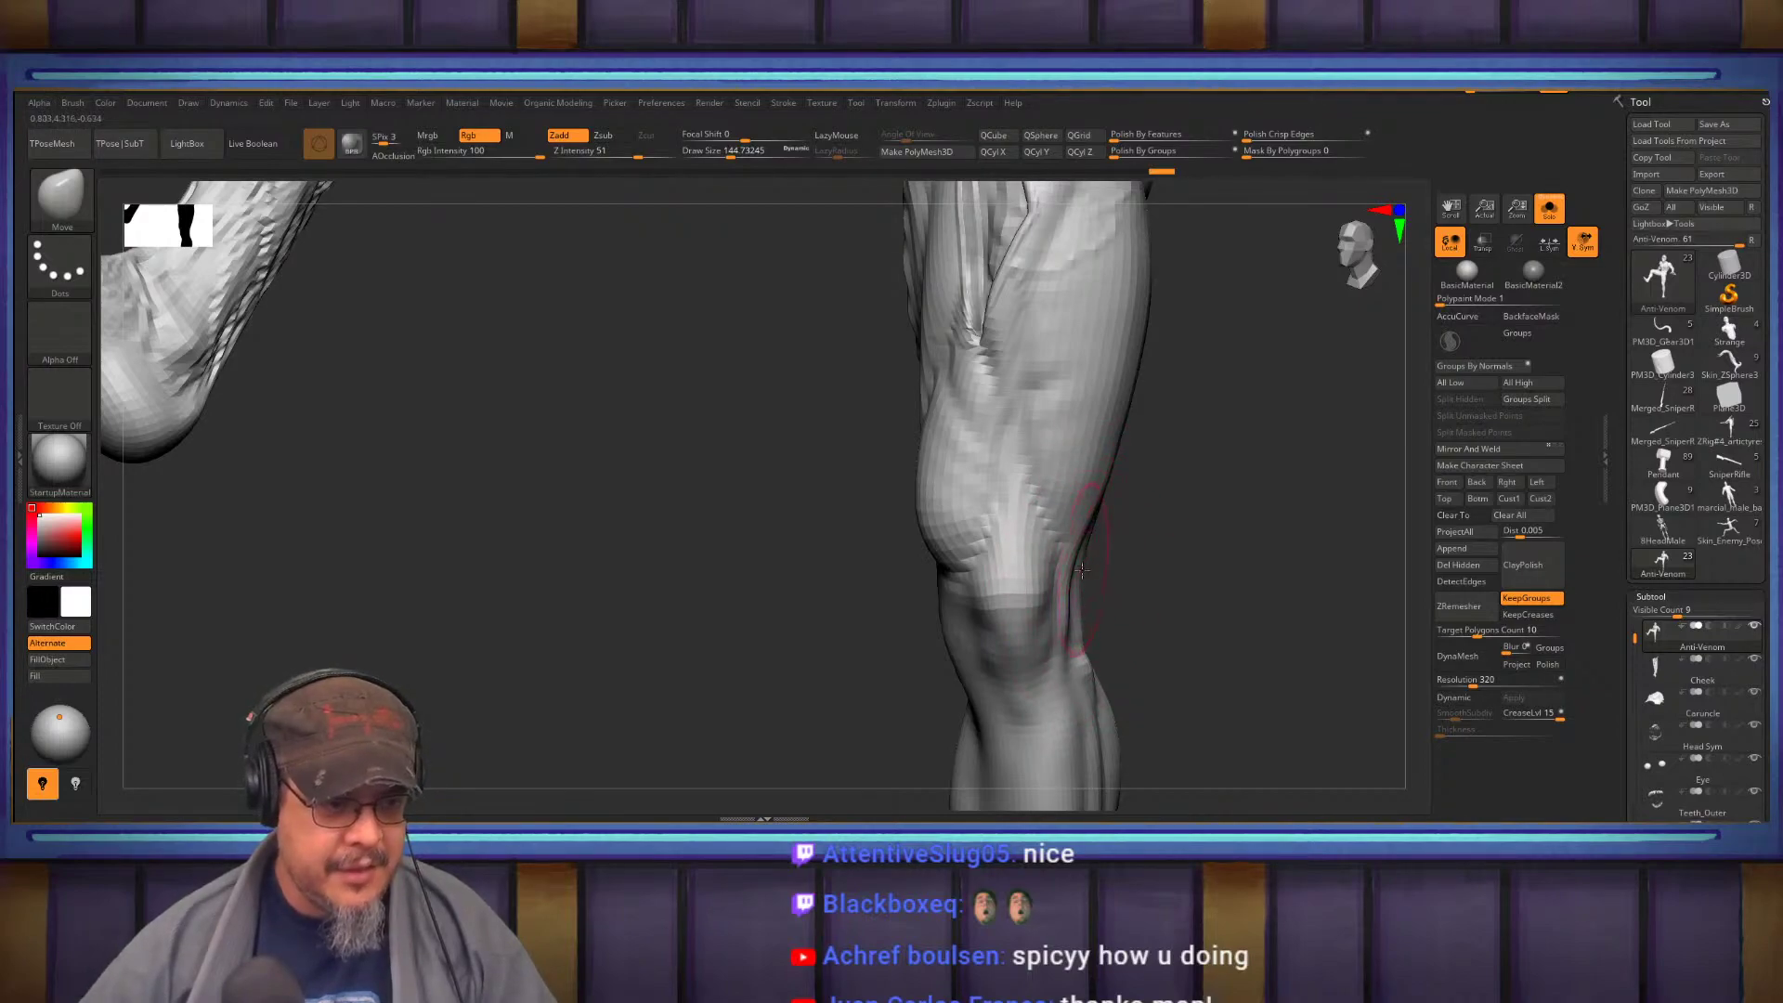
pyautogui.moveTo(1130, 593); pyautogui.dragTo(1045, 576)
pyautogui.moveTo(909, 644); pyautogui.dragTo(943, 639)
pyautogui.moveTo(878, 590); pyautogui.dragTo(913, 548)
pyautogui.keyDown('alt'); pyautogui.moveTo(871, 678); pyautogui.dragTo(897, 471); pyautogui.keyUp('alt')
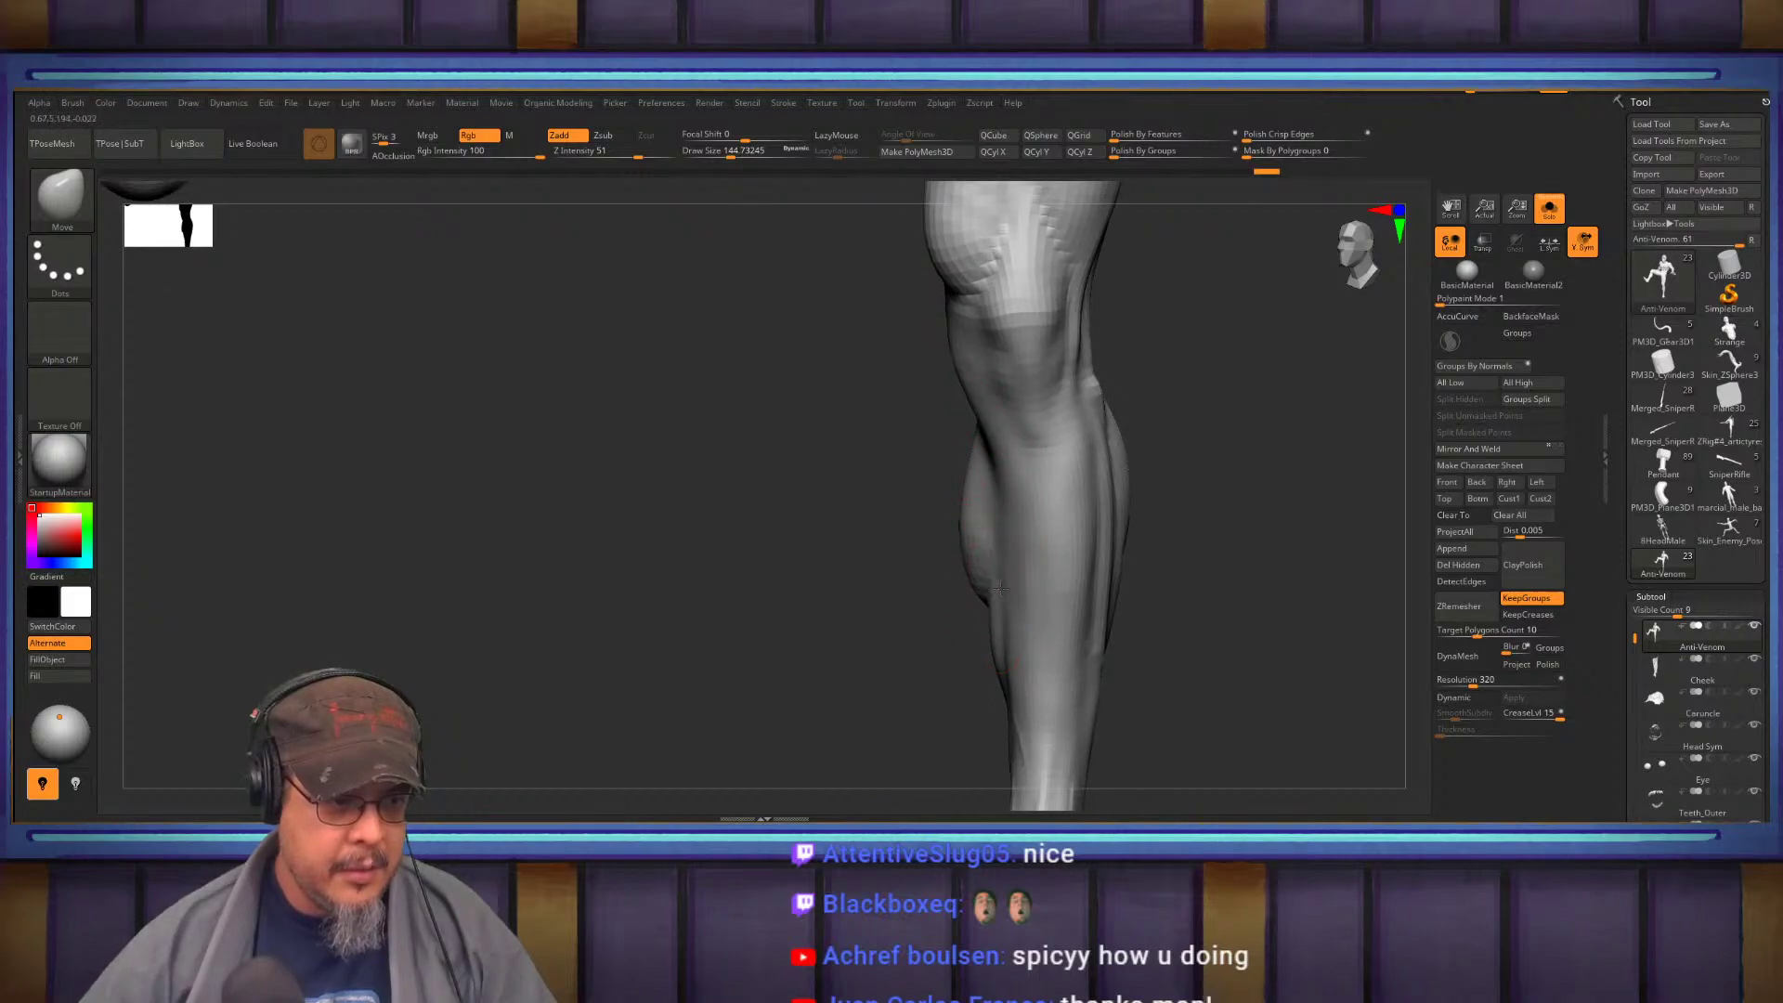
pyautogui.moveTo(1017, 676); pyautogui.dragTo(814, 305)
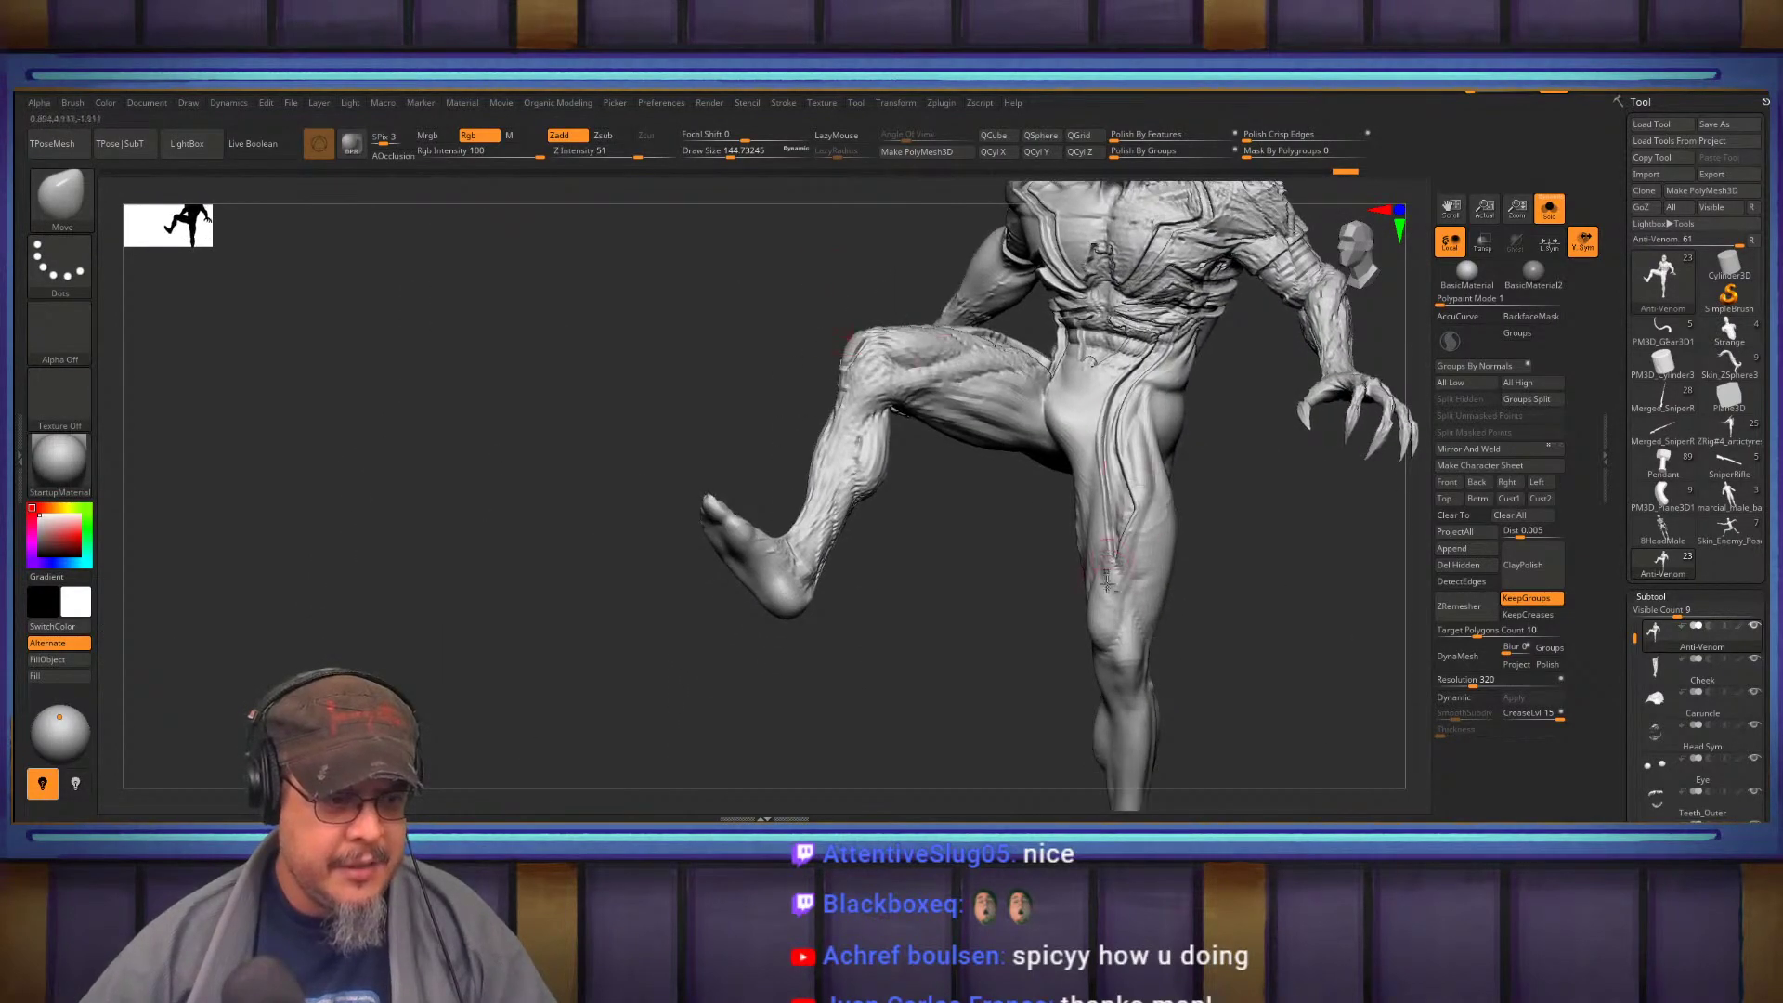
# Build up the muscle forms on the rear leg's outer hip and upper thigh with ClayBuildup at draw size about 120
pyautogui.moveTo(1213, 497)
pyautogui.keyDown('alt'); pyautogui.mouseDown()
pyautogui.moveTo(1285, 474)
pyautogui.moveTo(1202, 446)
pyautogui.moveTo(1289, 454)
pyautogui.moveTo(1194, 604)
pyautogui.moveTo(1043, 549)
pyautogui.mouseUp(); pyautogui.keyUp('alt')
pyautogui.press('b')
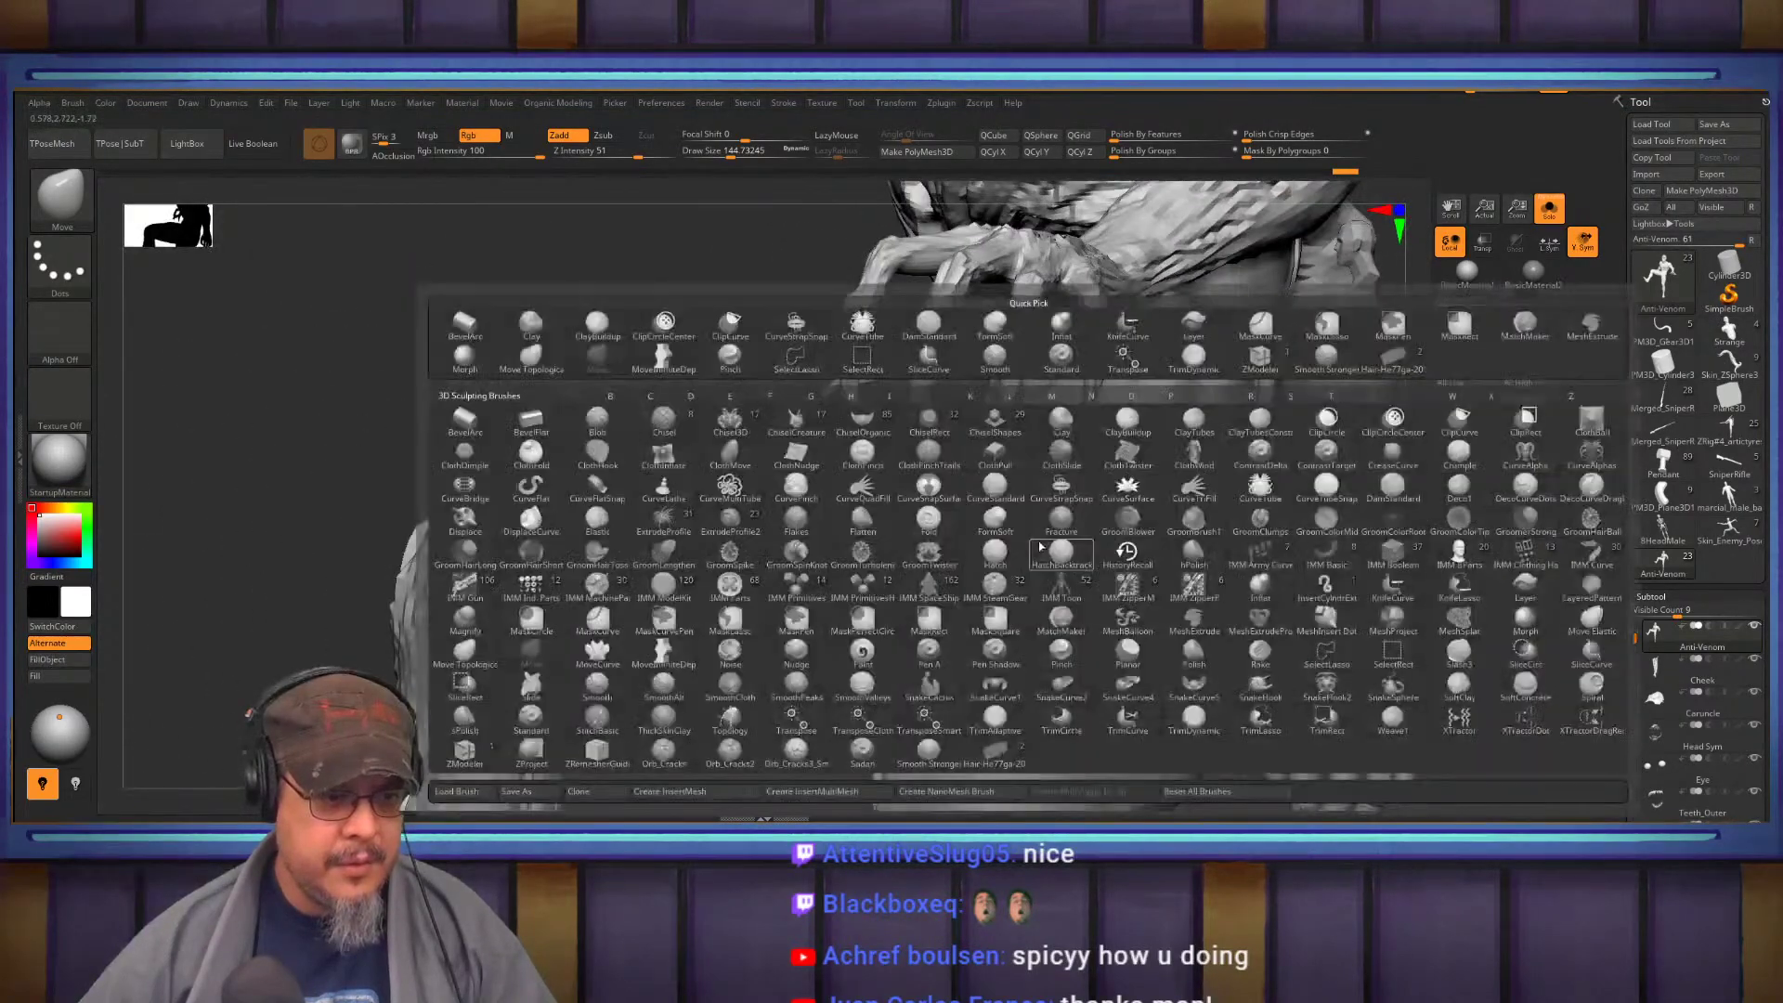
pyautogui.press('c')
pyautogui.press('b')
pyautogui.moveTo(1041, 548); pyautogui.dragTo(1068, 542, button='right')
pyautogui.press('s')
pyautogui.moveTo(1036, 509); pyautogui.dragTo(1019, 509)
pyautogui.moveTo(1028, 510)
pyautogui.mouseDown(button='right')
pyautogui.moveTo(1080, 572)
pyautogui.moveTo(1010, 503)
pyautogui.moveTo(1059, 534)
pyautogui.mouseUp(button='right')
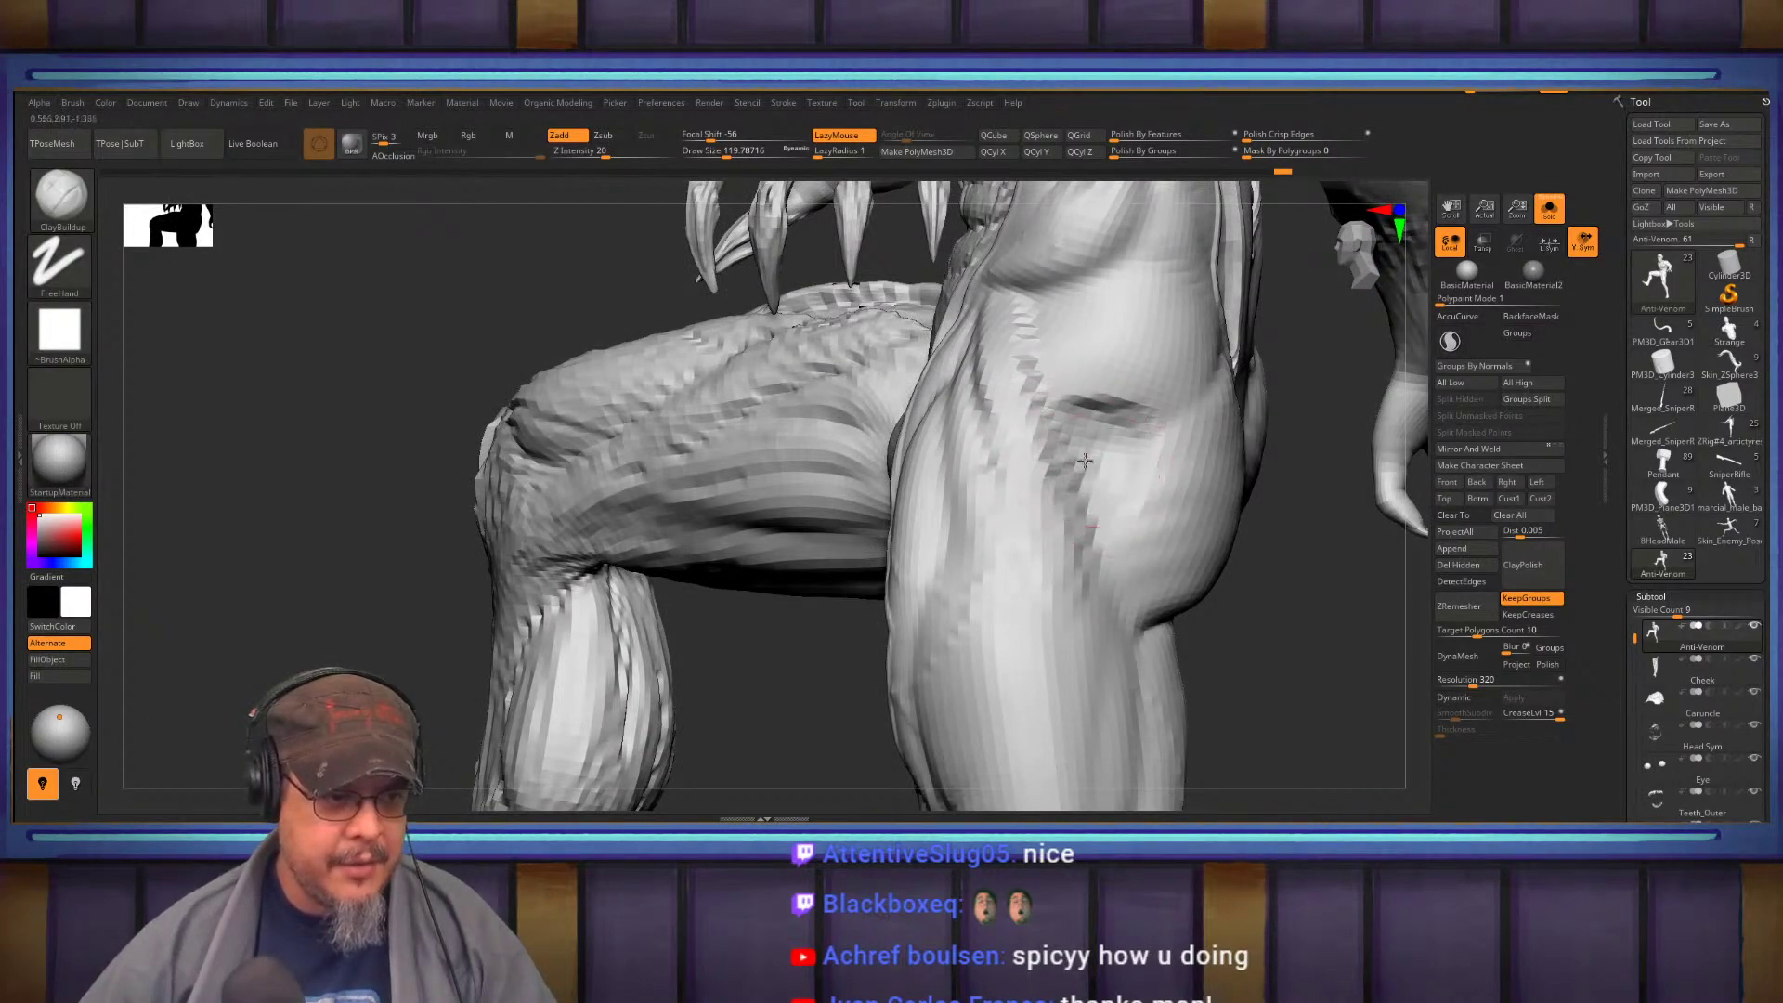
pyautogui.moveTo(1056, 576)
pyautogui.mouseDown(button='right')
pyautogui.moveTo(1070, 373)
pyautogui.moveTo(1064, 389)
pyautogui.mouseUp(button='right')
pyautogui.moveTo(980, 364); pyautogui.dragTo(1019, 517)
pyautogui.moveTo(1019, 517)
pyautogui.mouseDown(button='right')
pyautogui.moveTo(1060, 485)
pyautogui.moveTo(1214, 570)
pyautogui.moveTo(1213, 533)
pyautogui.moveTo(1064, 380)
pyautogui.mouseUp(button='right')
# Carve the groin crease where the rear thigh meets the pelvis with DamStandard at draw size about 140, and smooth the area beside it
pyautogui.hotkey('ctrl', 'shift')
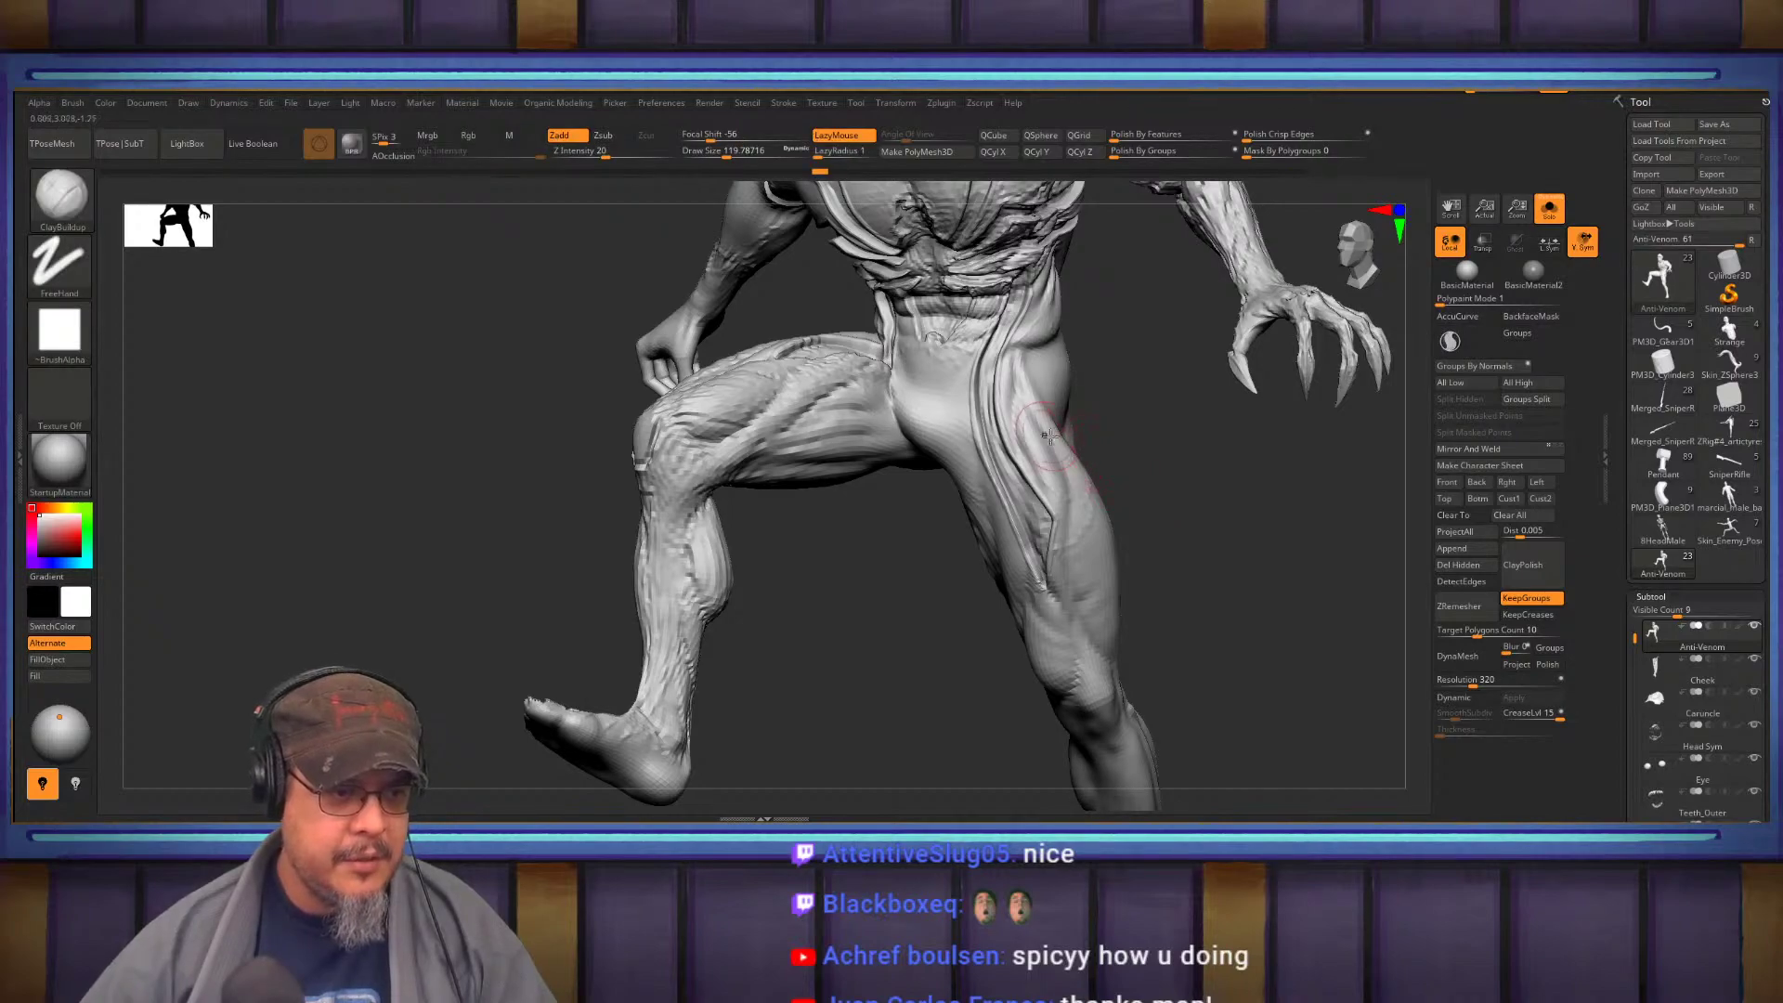
pyautogui.hotkey('ctrl', 'shift')
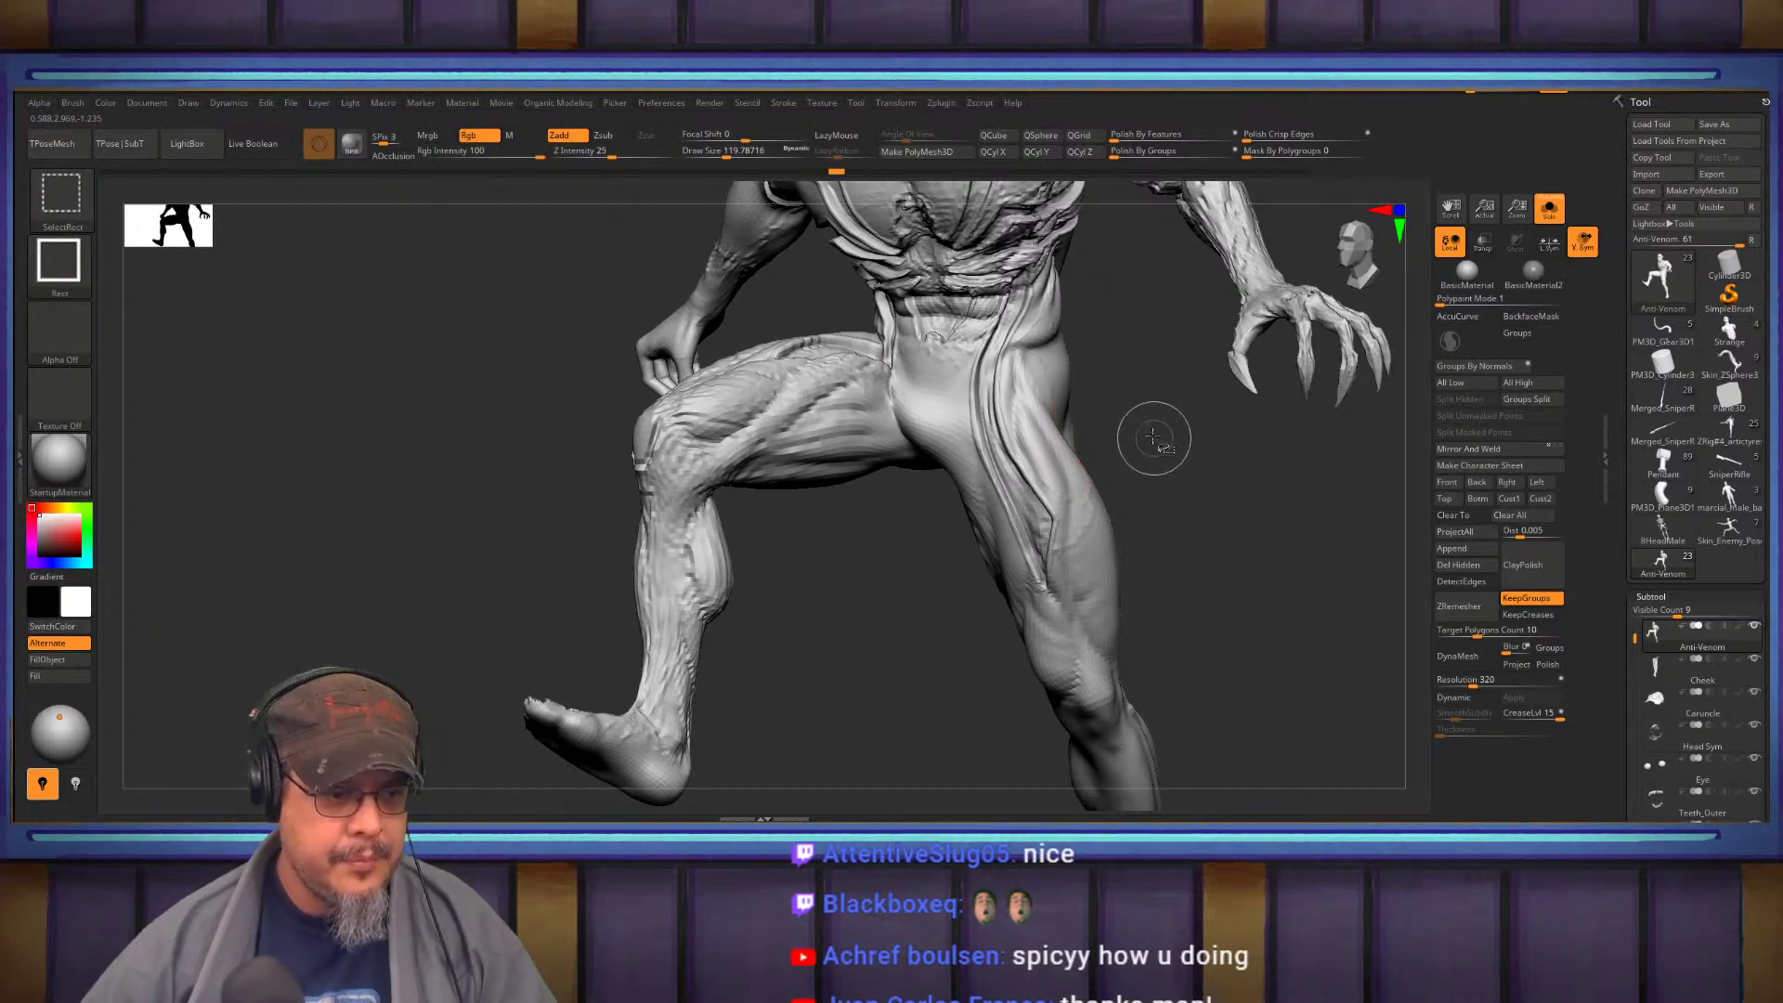
pyautogui.moveTo(1166, 414)
pyautogui.mouseDown()
pyautogui.moveTo(1234, 501)
pyautogui.moveTo(1254, 483)
pyautogui.moveTo(1263, 517)
pyautogui.moveTo(1228, 420)
pyautogui.mouseUp()
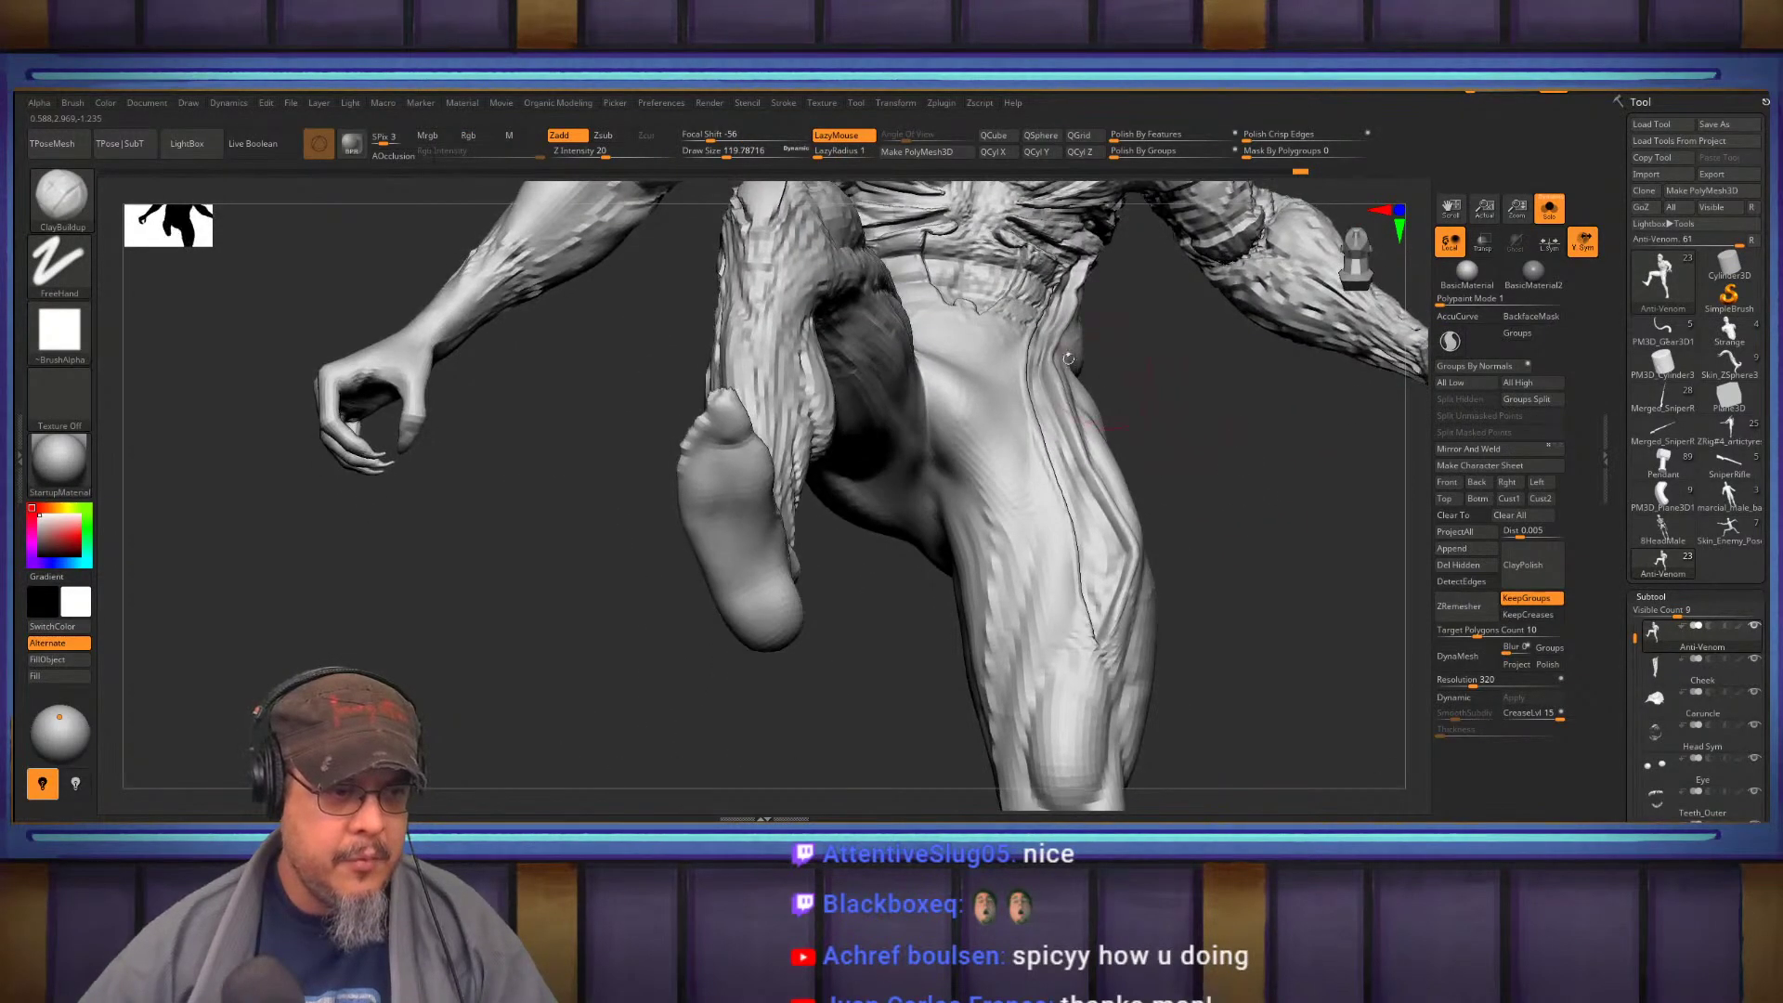
pyautogui.press('b')
pyautogui.press('d')
pyautogui.press('s')
pyautogui.press('s')
pyautogui.moveTo(989, 404); pyautogui.dragTo(1003, 404)
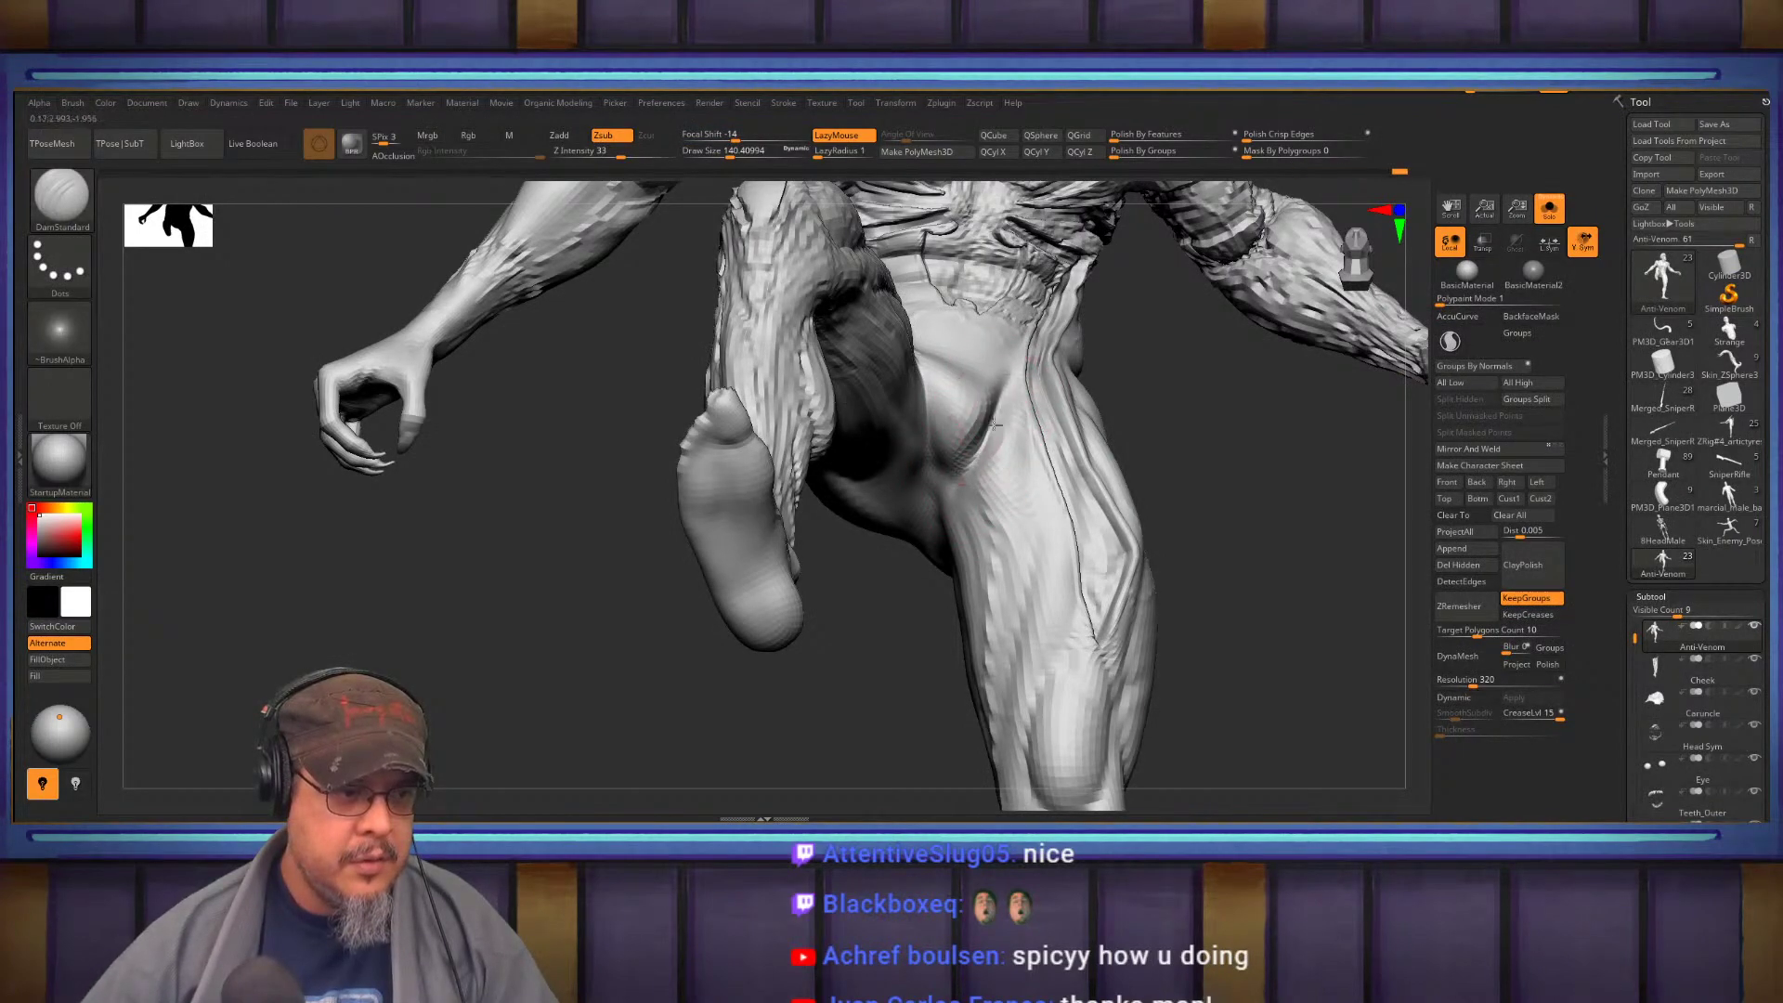
pyautogui.press('shift')
pyautogui.keyDown('shift'); pyautogui.moveTo(980, 469); pyautogui.dragTo(1004, 450); pyautogui.keyUp('shift')
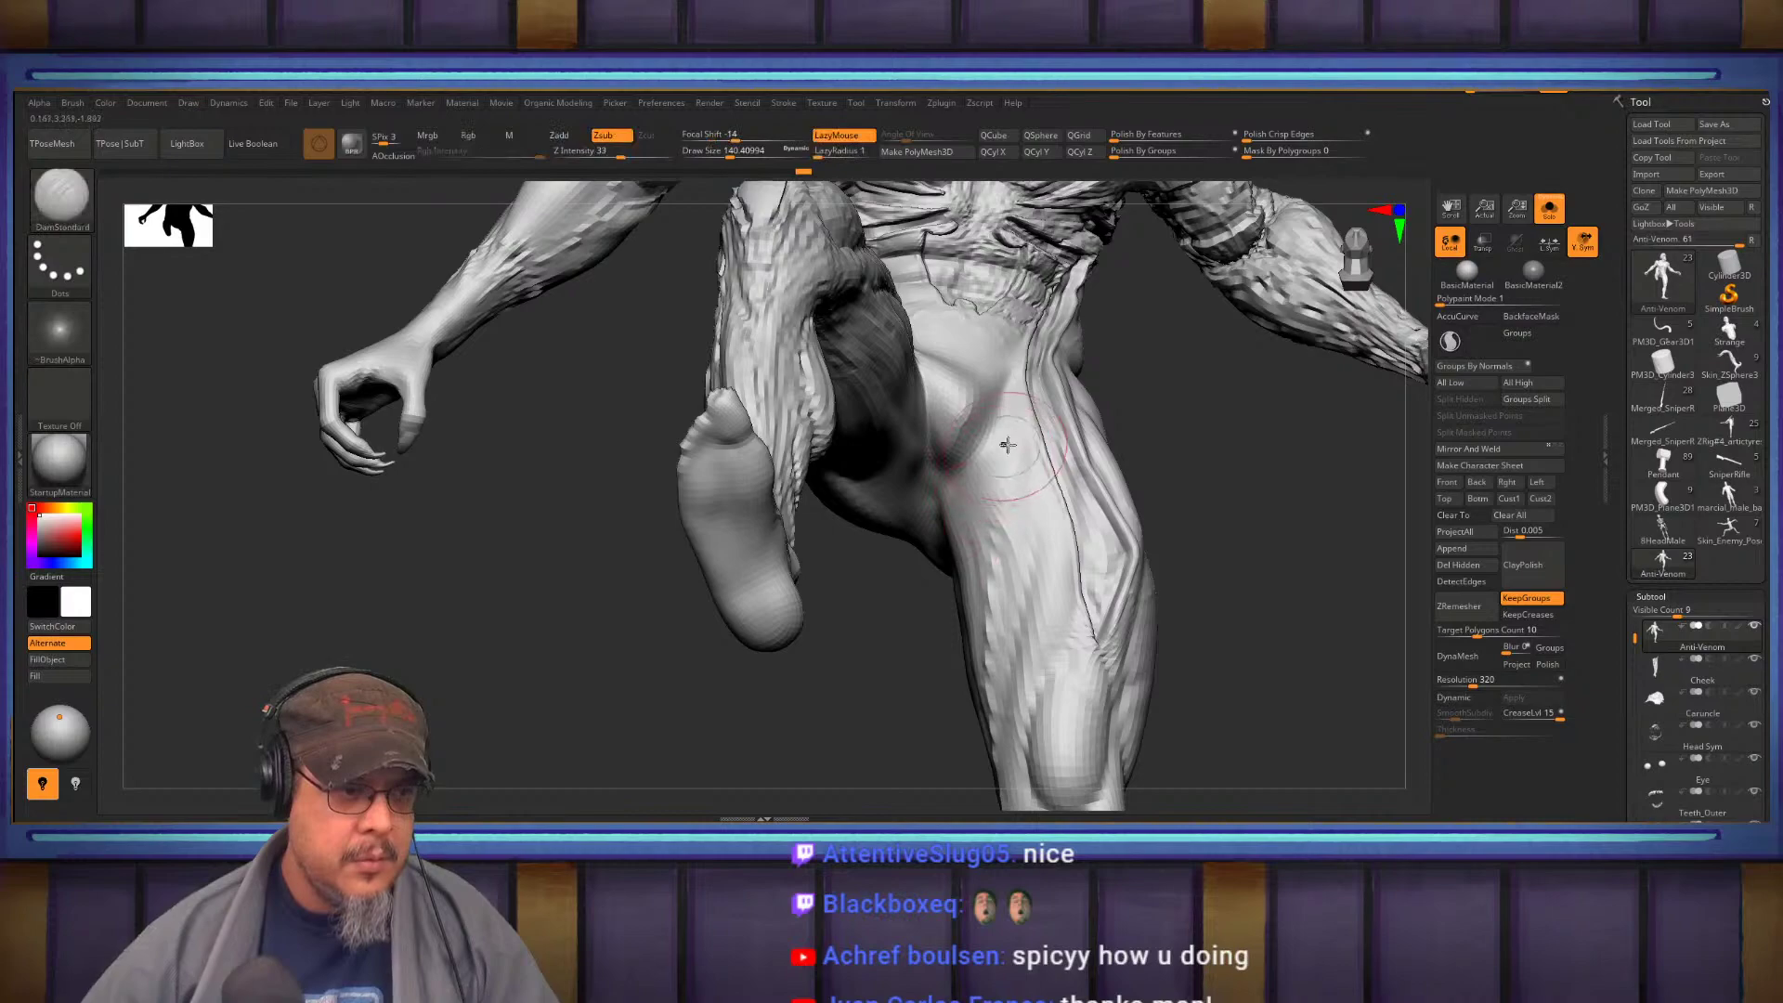
# Build up the inner thigh muscles of the rear leg below the groin with ClayBuildup
pyautogui.press('b')
pyautogui.press('c')
pyautogui.press('b')
pyautogui.moveTo(986, 452)
pyautogui.mouseDown()
pyautogui.moveTo(989, 548)
pyautogui.moveTo(1009, 438)
pyautogui.moveTo(993, 470)
pyautogui.mouseUp()
pyautogui.moveTo(1172, 520)
pyautogui.mouseDown()
pyautogui.moveTo(1242, 386)
pyautogui.moveTo(1134, 505)
pyautogui.moveTo(1158, 438)
pyautogui.moveTo(1191, 420)
pyautogui.moveTo(966, 443)
pyautogui.moveTo(945, 523)
pyautogui.moveTo(1012, 592)
pyautogui.mouseUp()
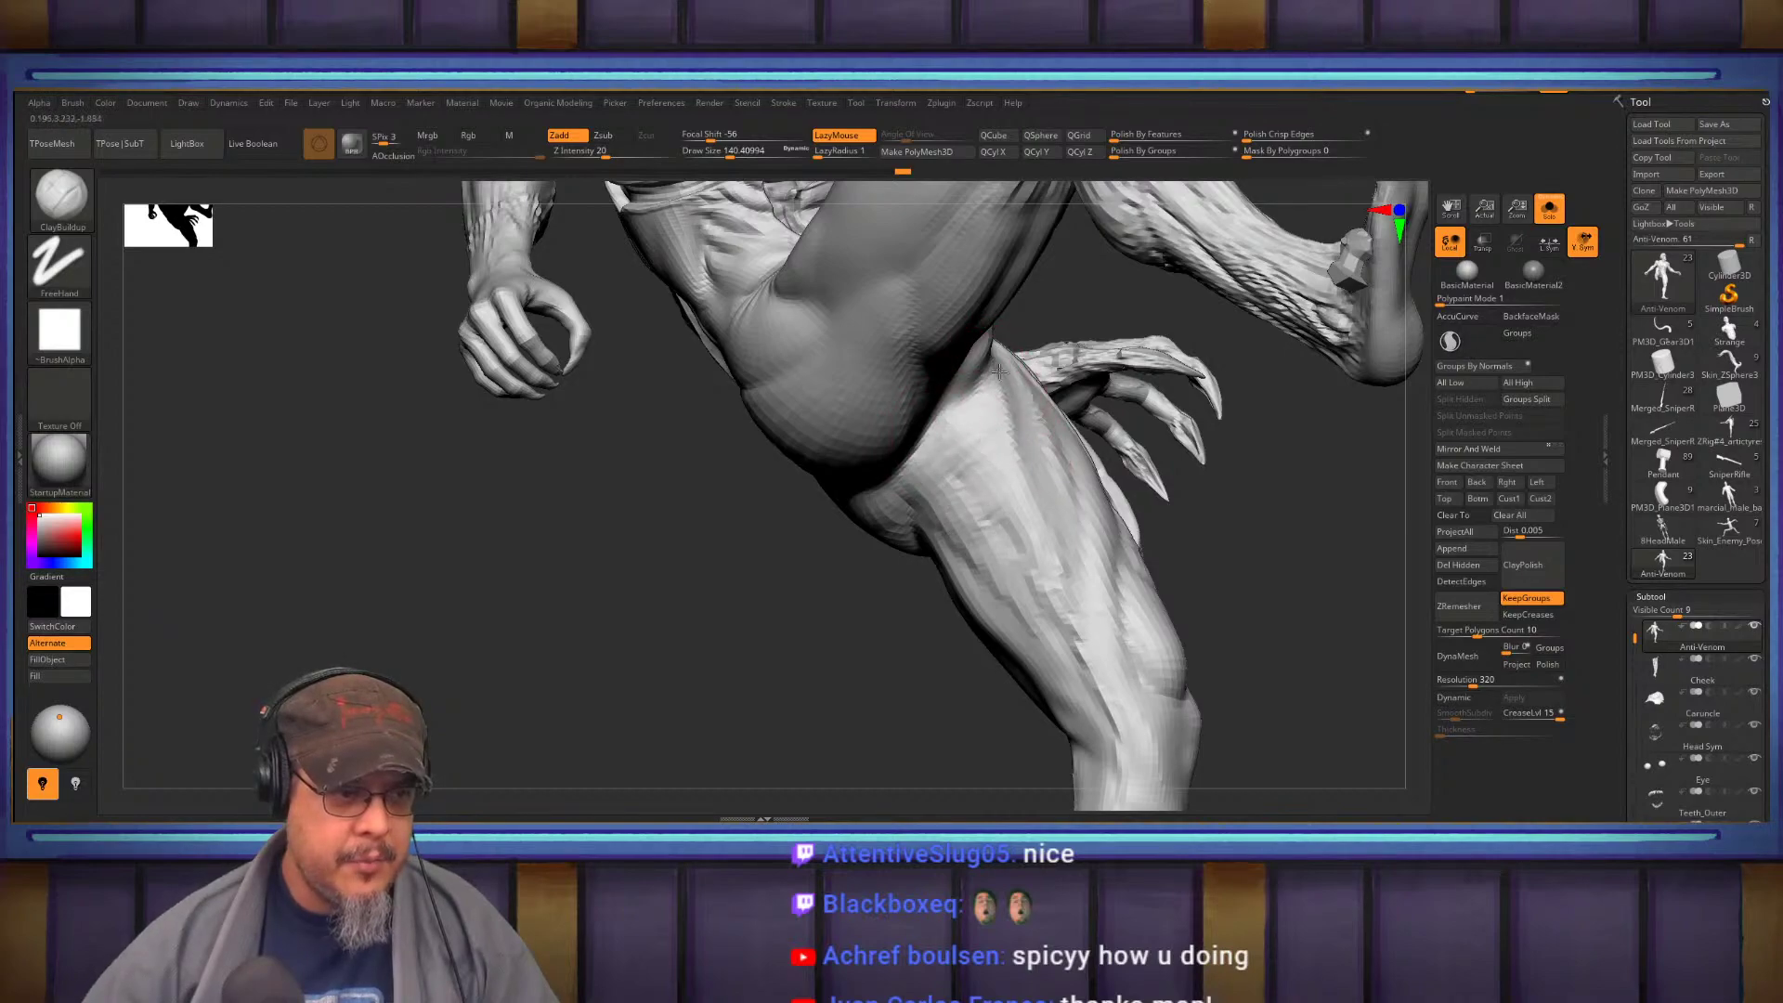
pyautogui.moveTo(1018, 492)
pyautogui.mouseDown()
pyautogui.moveTo(1059, 632)
pyautogui.moveTo(960, 426)
pyautogui.moveTo(1040, 631)
pyautogui.mouseUp()
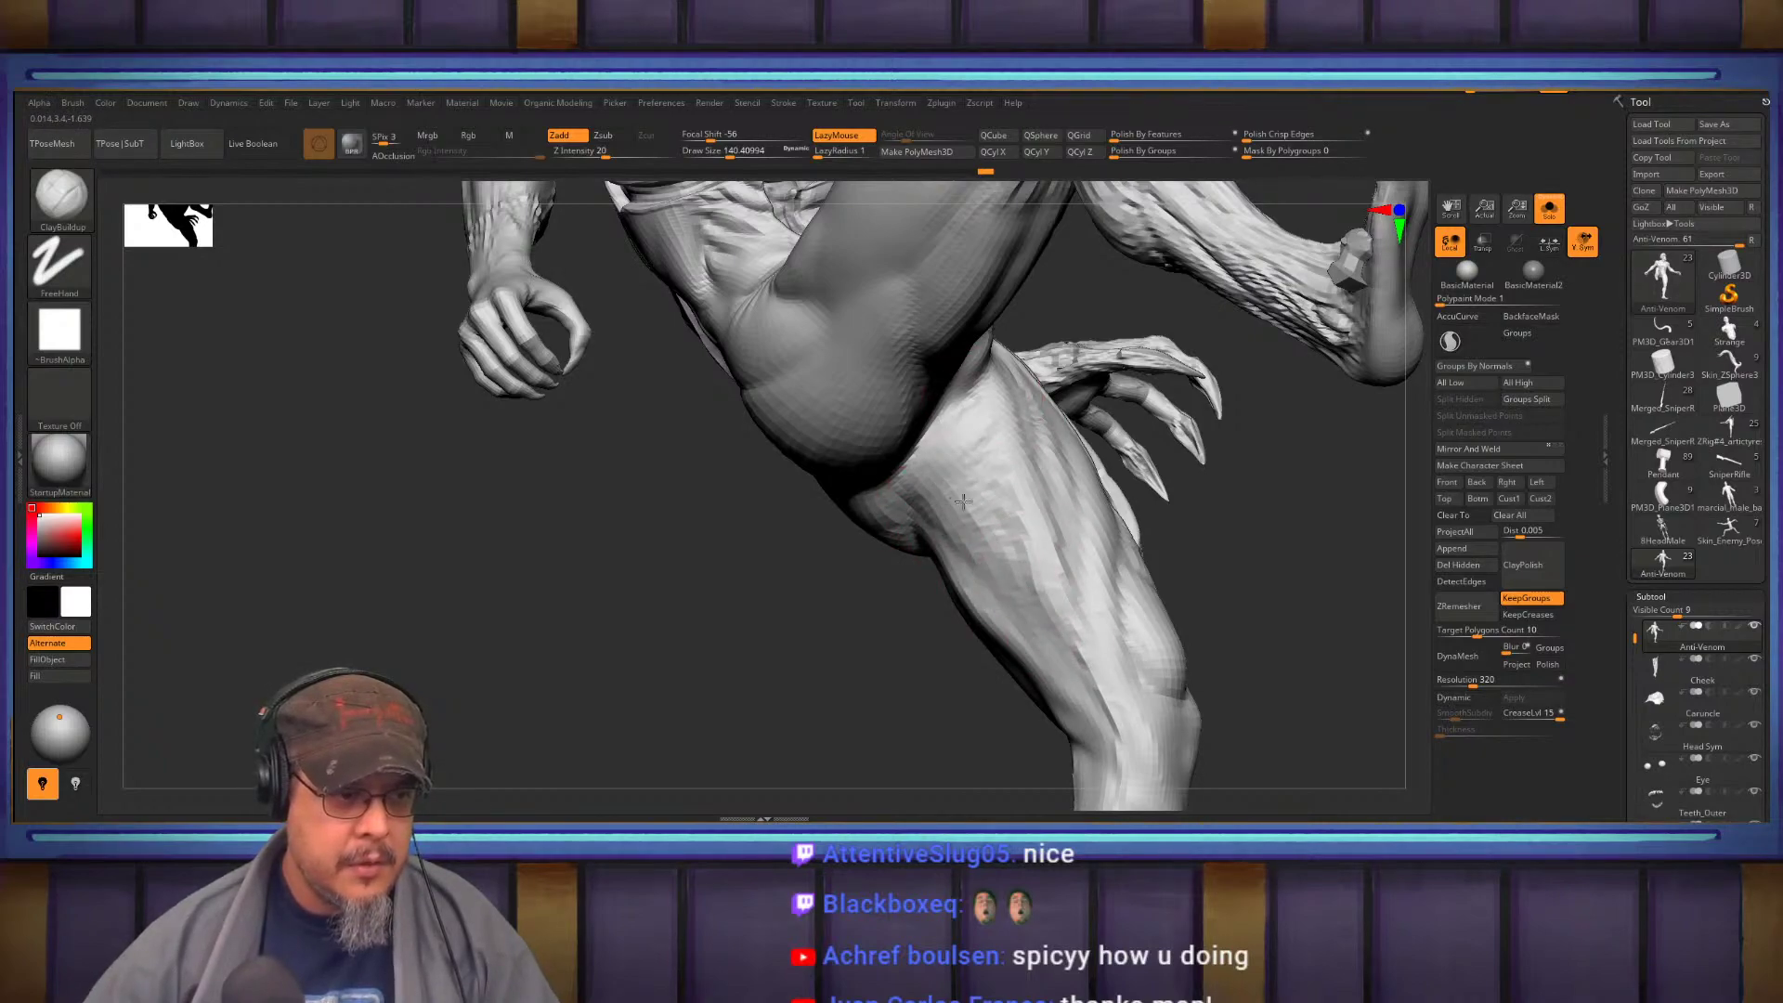
# Build up the thigh muscles of the rear leg from the groin toward the knee with ClayBuildup at draw size about 140
pyautogui.moveTo(1004, 562); pyautogui.dragTo(957, 474, button='right')
pyautogui.moveTo(957, 474); pyautogui.dragTo(946, 457)
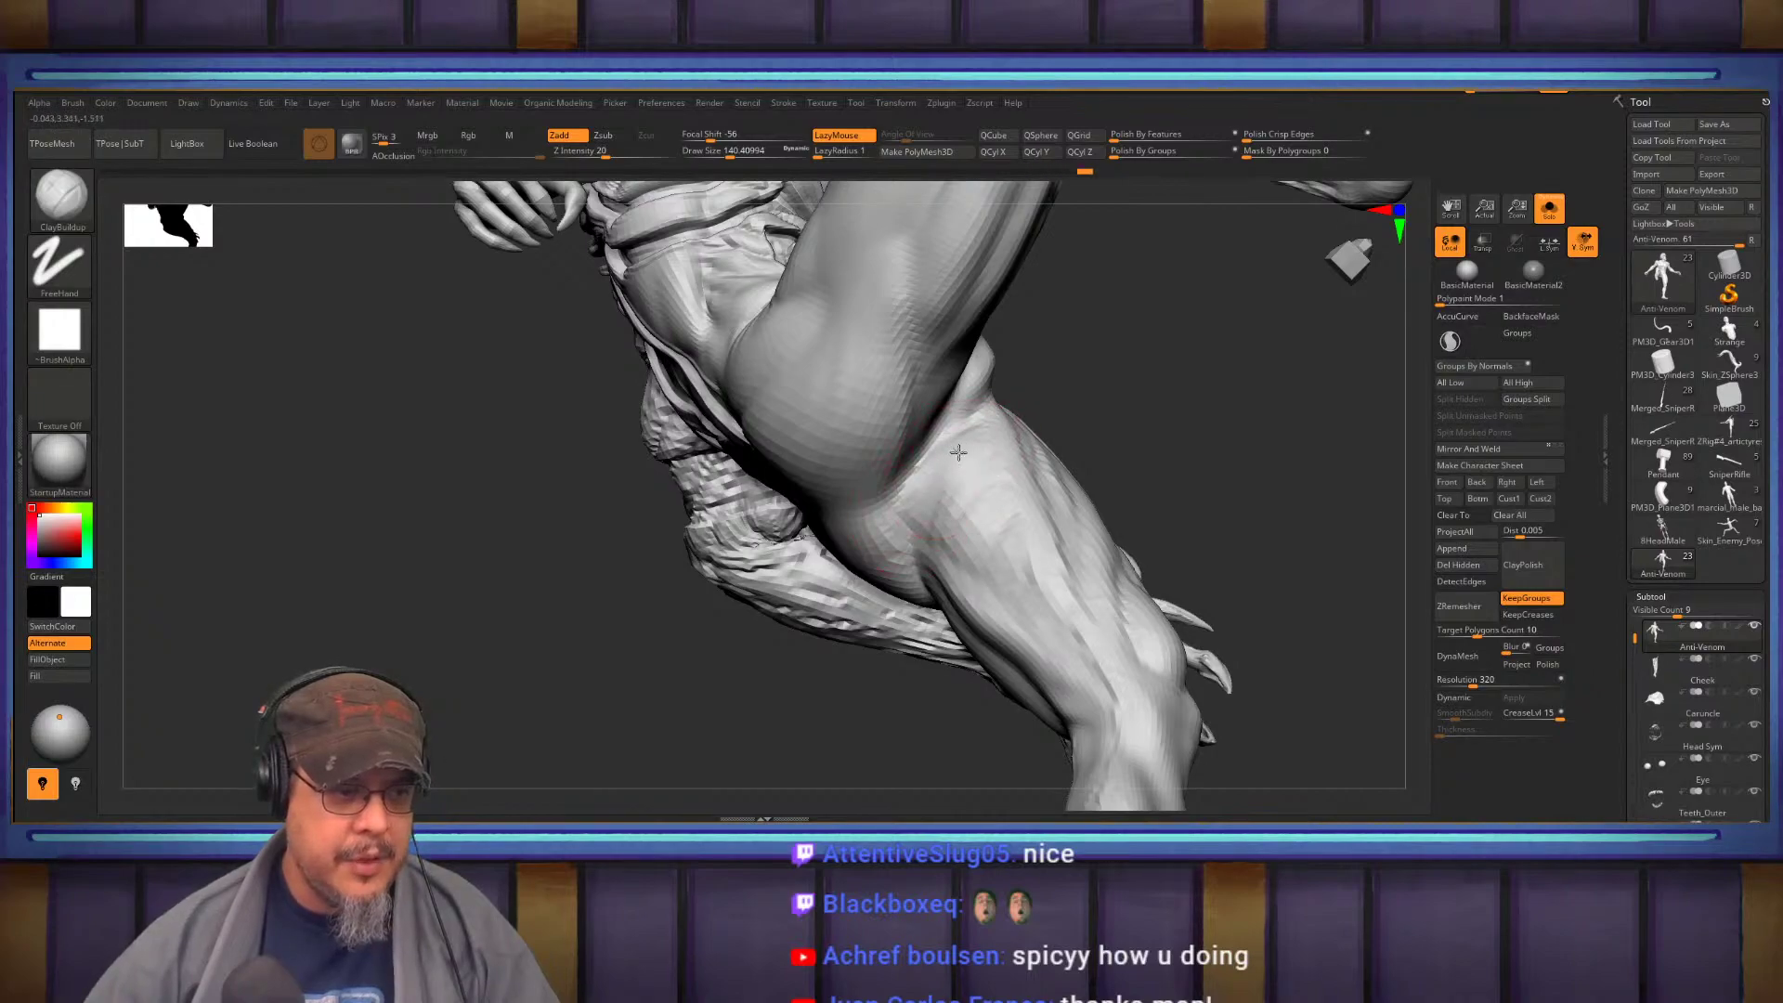
pyautogui.moveTo(1116, 457)
pyautogui.mouseDown(button='right')
pyautogui.moveTo(1218, 430)
pyautogui.moveTo(1185, 462)
pyautogui.moveTo(1202, 434)
pyautogui.moveTo(946, 465)
pyautogui.mouseUp(button='right')
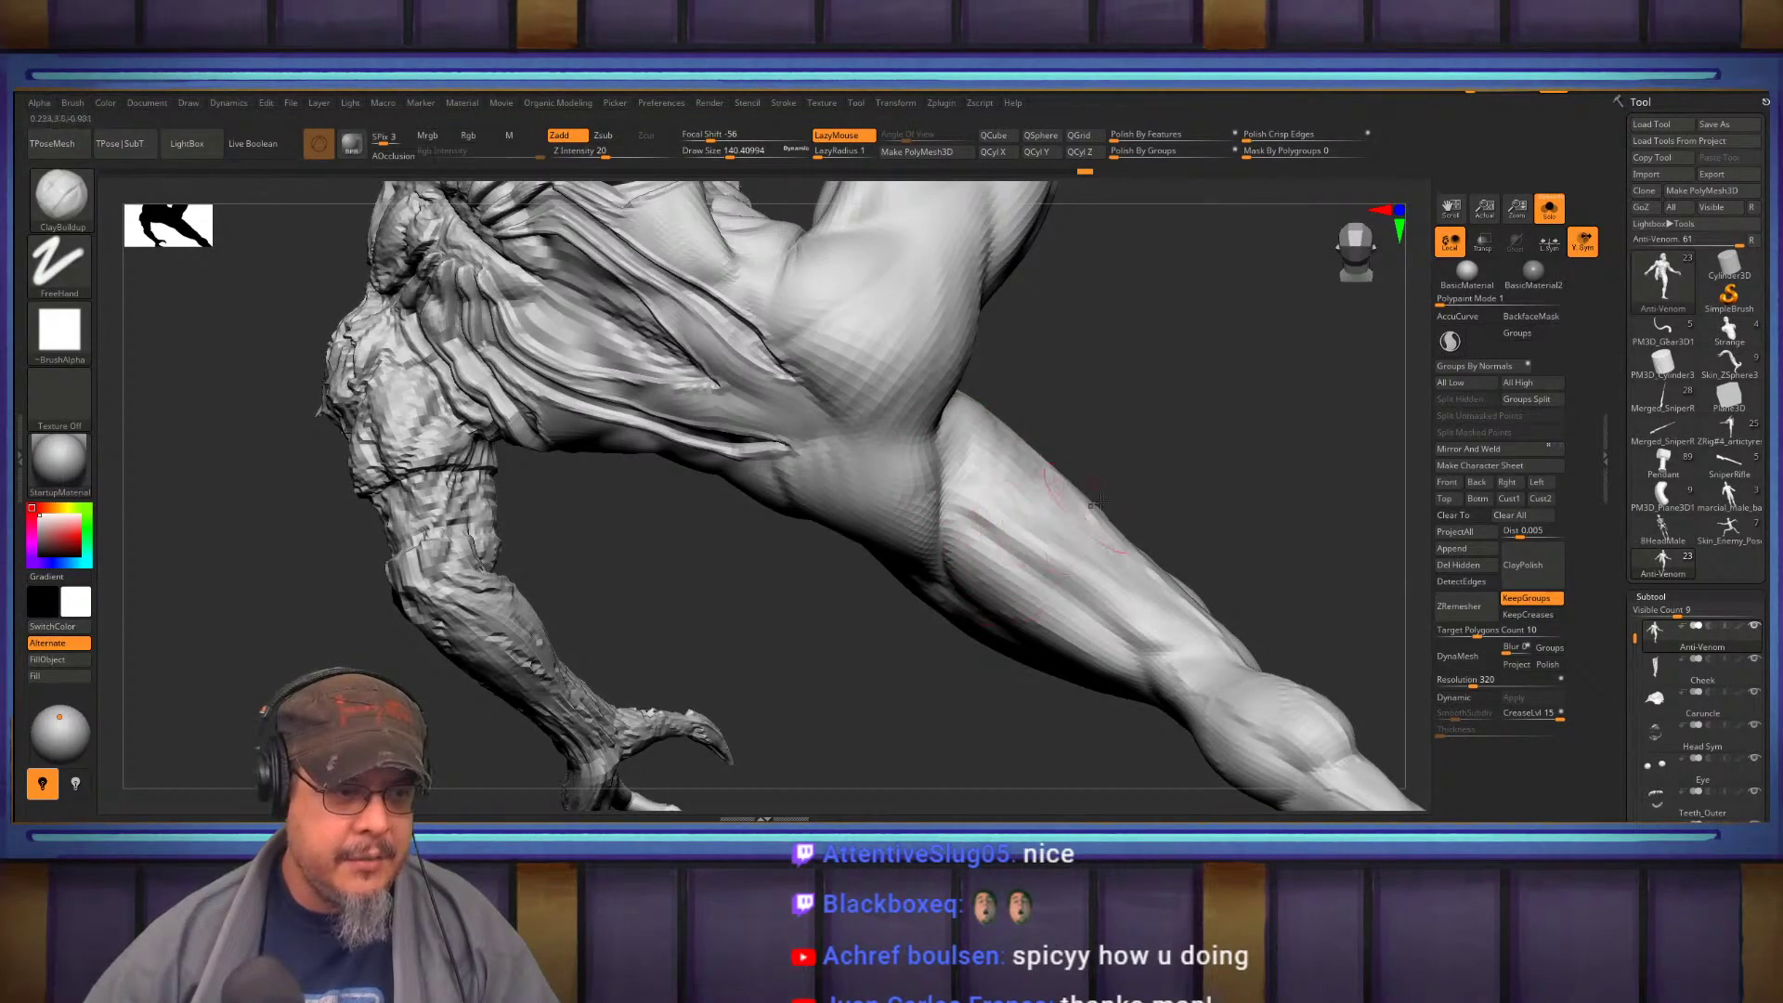
pyautogui.moveTo(1081, 512); pyautogui.dragTo(944, 411, button='right')
pyautogui.moveTo(956, 493); pyautogui.dragTo(1096, 627)
pyautogui.moveTo(1159, 465)
pyautogui.mouseDown(button='right')
pyautogui.moveTo(1222, 420)
pyautogui.moveTo(1145, 477)
pyautogui.moveTo(1082, 448)
pyautogui.mouseUp(button='right')
pyautogui.moveTo(969, 479); pyautogui.dragTo(1037, 423, button='right')
pyautogui.moveTo(1071, 512); pyautogui.dragTo(1025, 480, button='right')
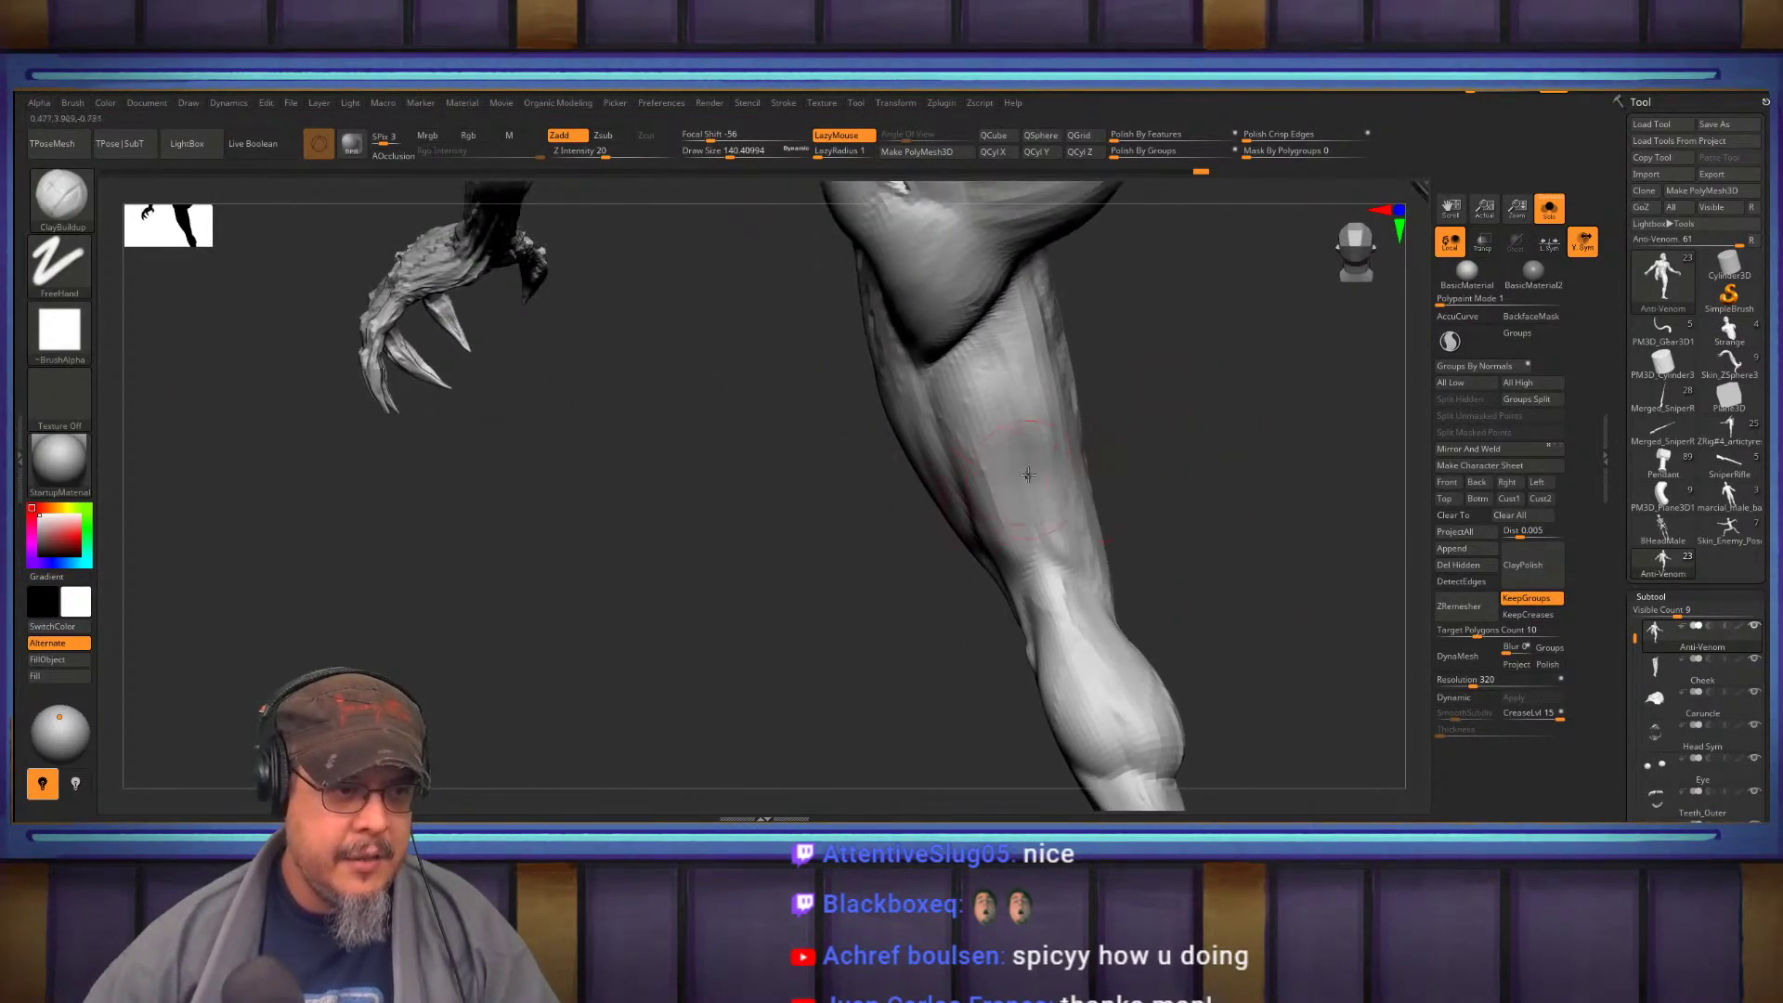
# Shape the hamstring mass along the back of the rear thigh down toward the knee with ClayBuildup
pyautogui.moveTo(1012, 451)
pyautogui.mouseDown()
pyautogui.moveTo(992, 364)
pyautogui.moveTo(999, 400)
pyautogui.mouseUp()
pyautogui.moveTo(1029, 604); pyautogui.dragTo(1073, 584)
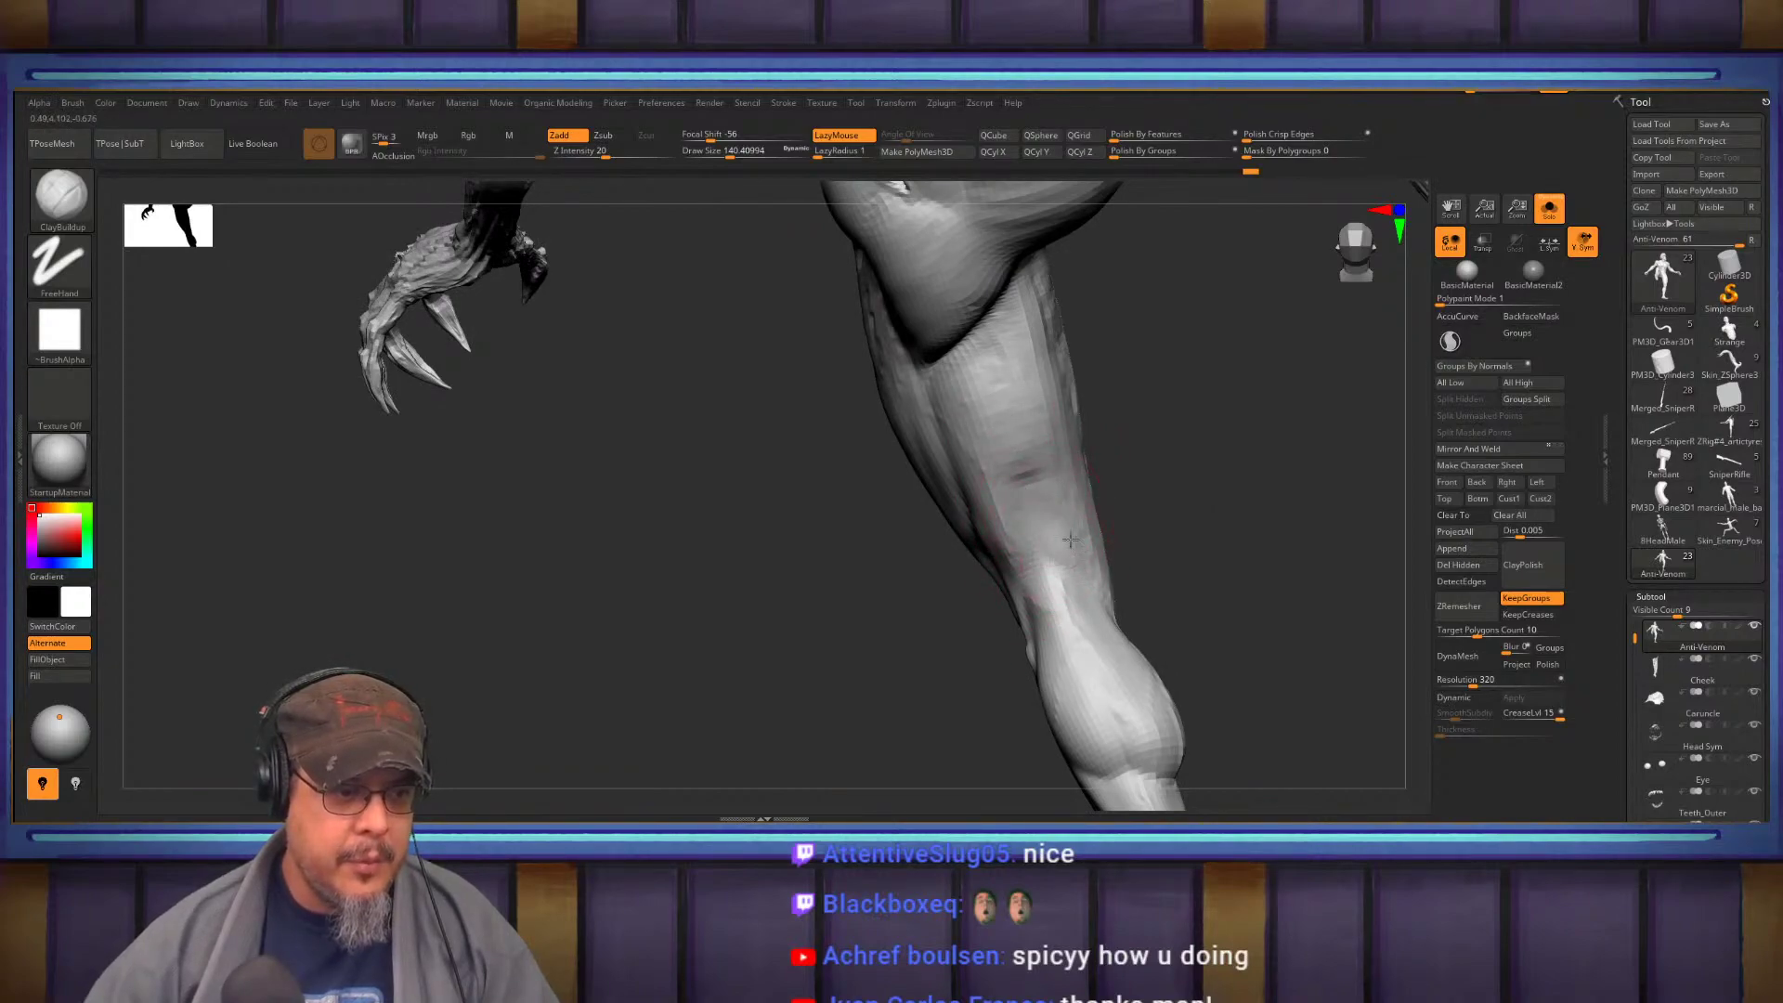
pyautogui.moveTo(1108, 527); pyautogui.dragTo(1130, 482, button='right')
pyautogui.moveTo(1068, 474); pyautogui.dragTo(1085, 548)
pyautogui.moveTo(1138, 543)
pyautogui.mouseDown(button='right')
pyautogui.moveTo(1193, 465)
pyautogui.moveTo(1173, 483)
pyautogui.mouseUp(button='right')
pyautogui.moveTo(1085, 539); pyautogui.dragTo(1198, 525, button='right')
pyautogui.moveTo(1029, 529); pyautogui.dragTo(1036, 558)
# Sculpt the hamstring tendons behind the rear knee with ClayBuildup at a draw size of about 62 to 65
pyautogui.moveTo(1128, 513); pyautogui.dragTo(1155, 426, button='right')
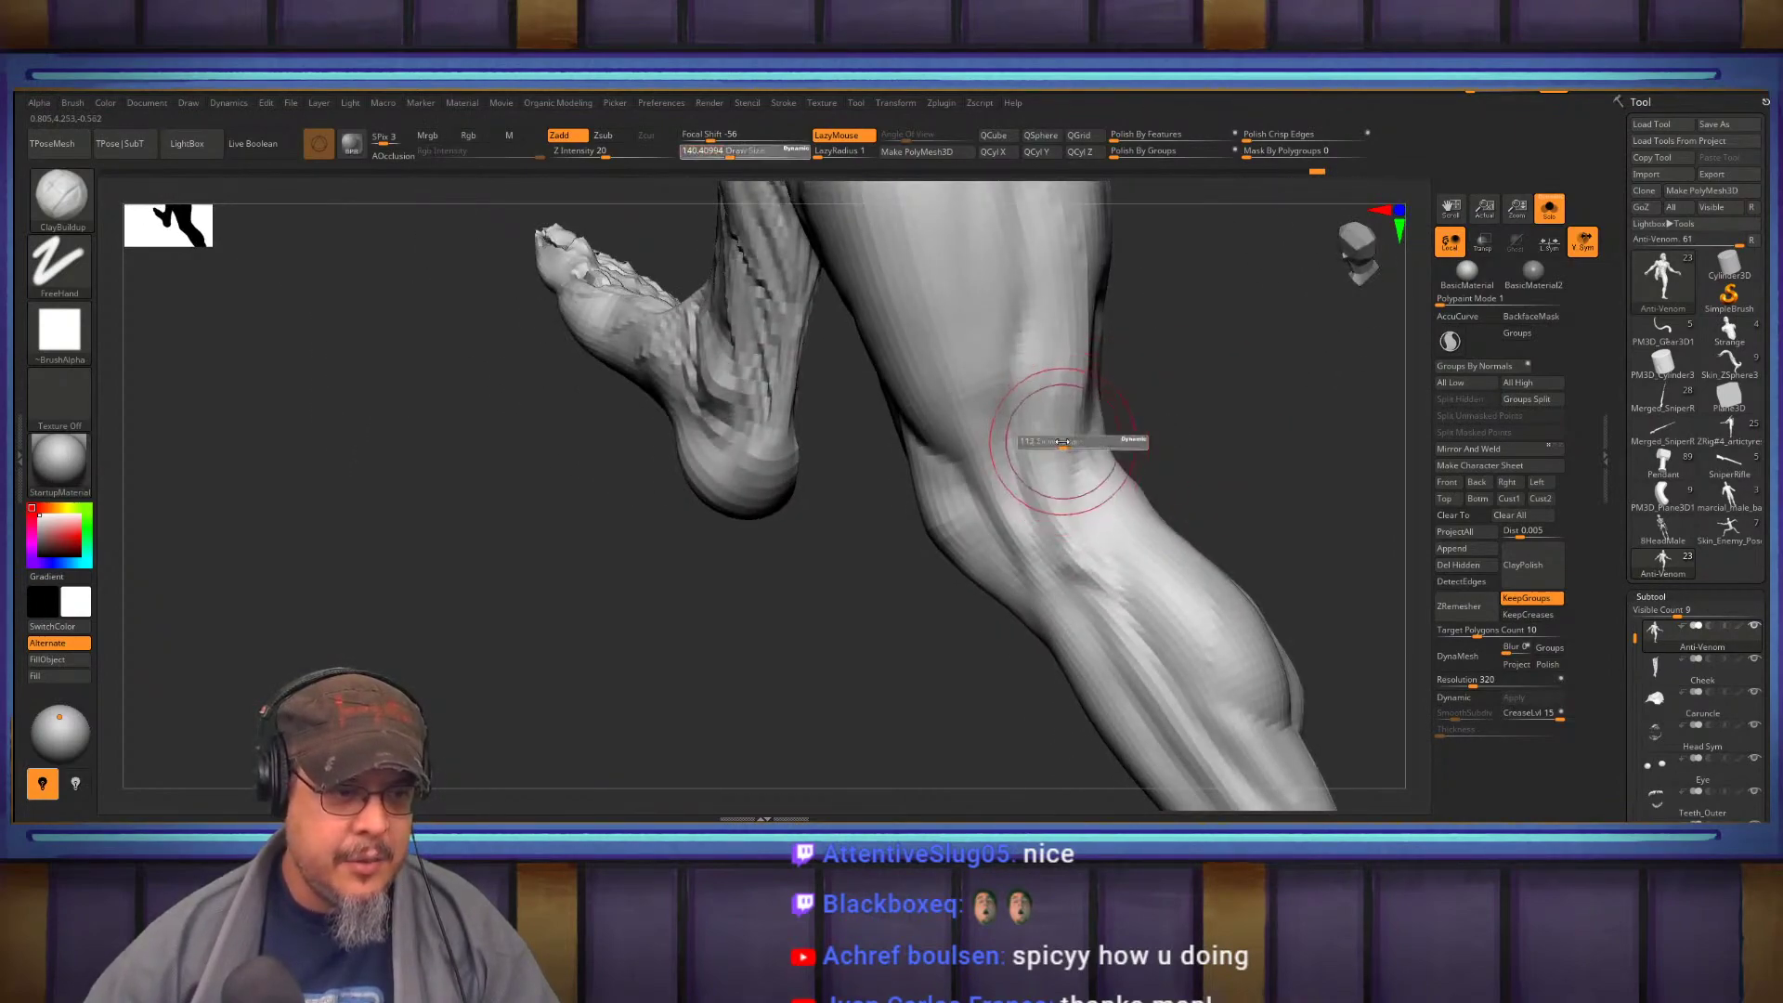
pyautogui.moveTo(1070, 388)
pyautogui.mouseDown()
pyautogui.moveTo(1071, 552)
pyautogui.moveTo(1082, 536)
pyautogui.mouseUp()
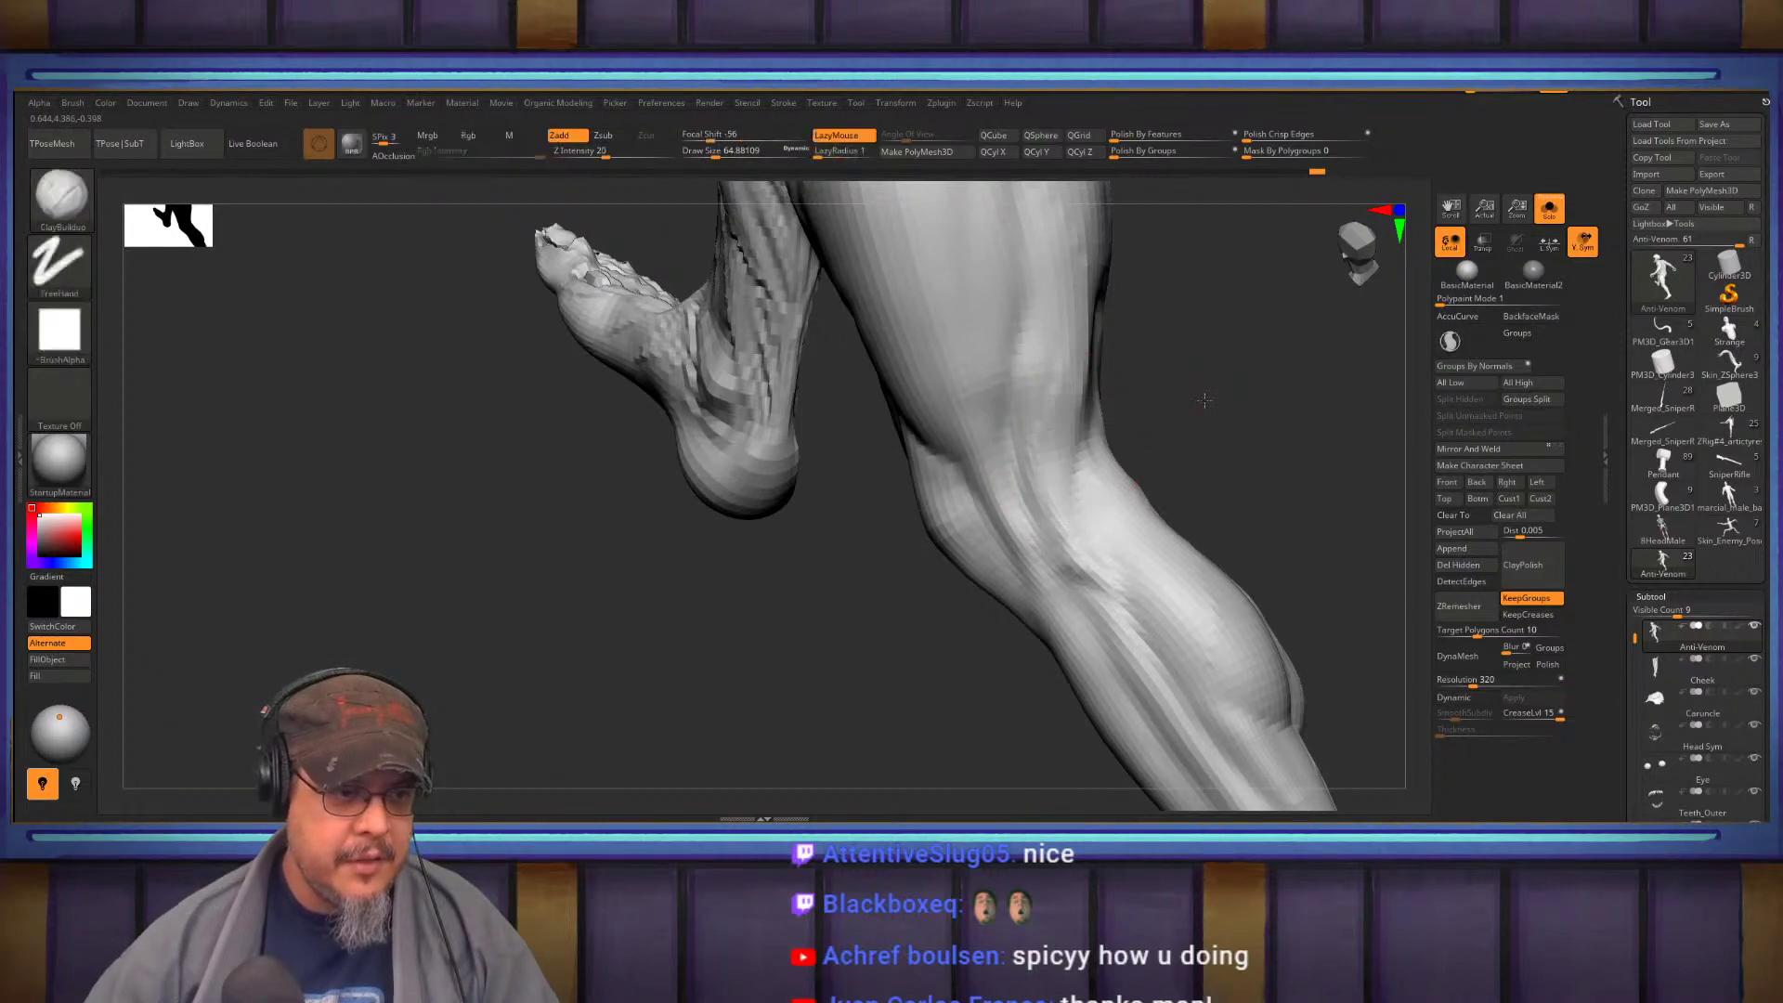
pyautogui.moveTo(1206, 397); pyautogui.dragTo(1152, 409, button='right')
pyautogui.press('s')
pyautogui.click(1060, 428)
pyautogui.moveTo(1078, 446); pyautogui.dragTo(1078, 535)
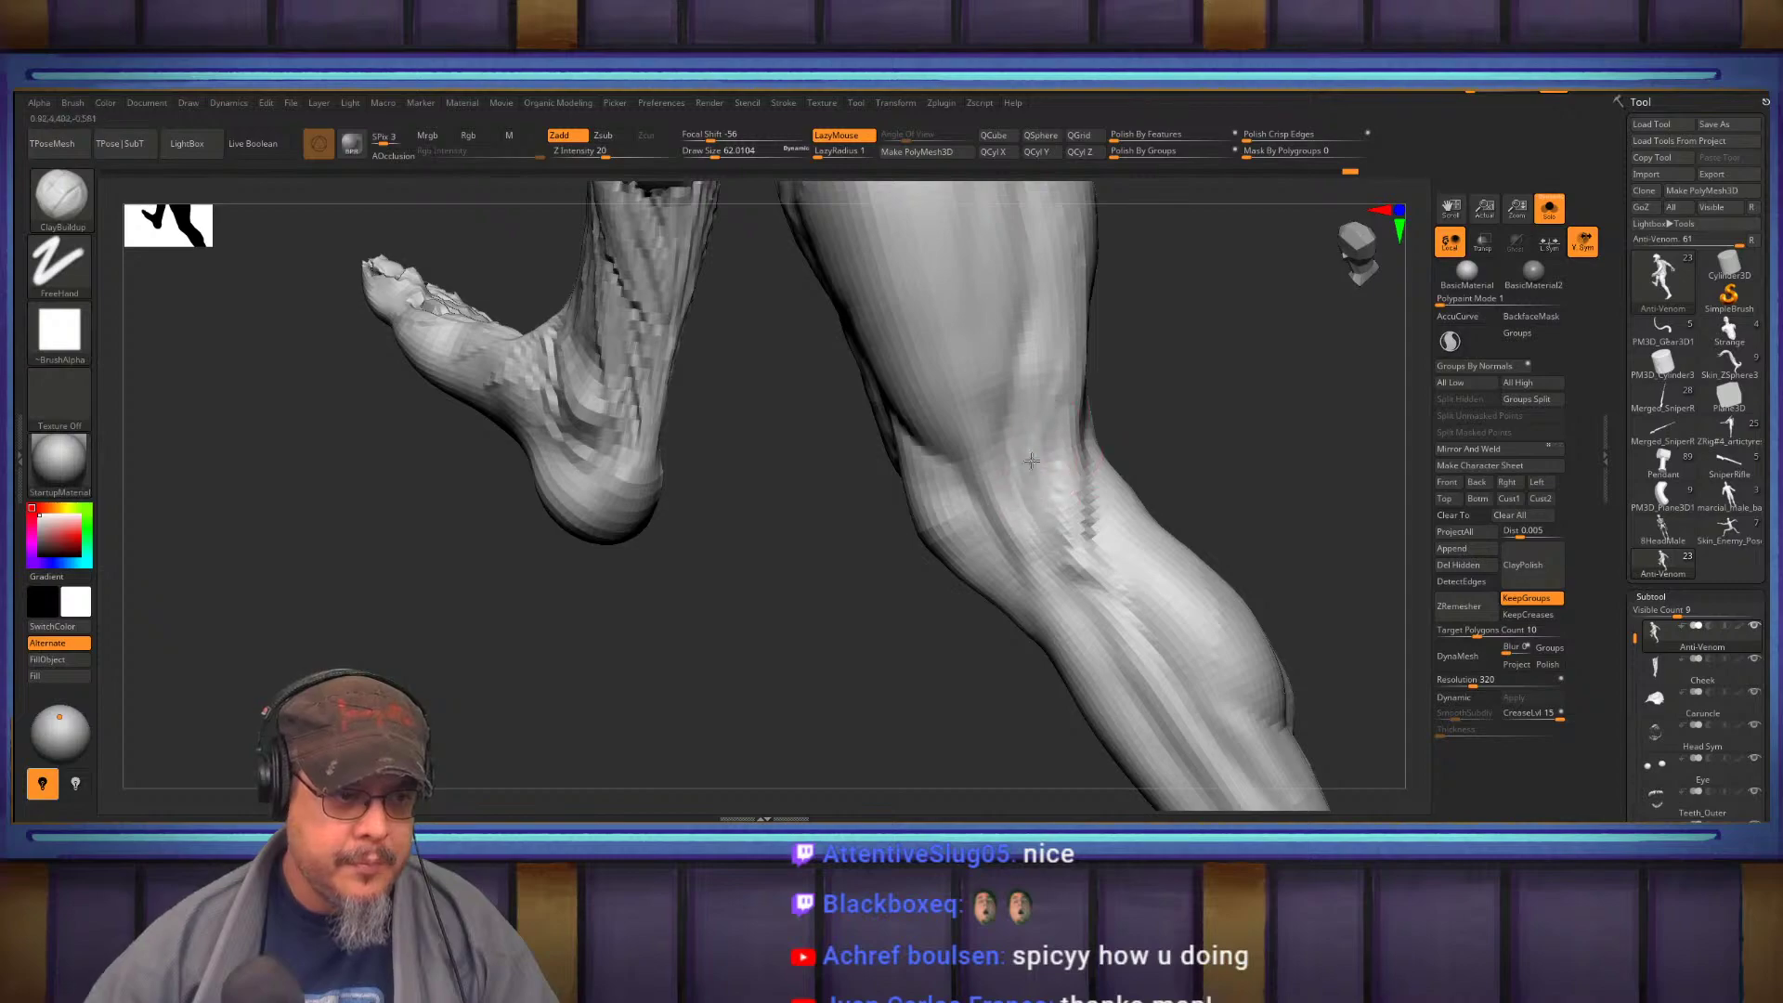
pyautogui.moveTo(1029, 422); pyautogui.dragTo(1024, 374)
# Fill out the upper hamstrings below the buttock of the rear leg with ClayBuildup at draw size about 108
pyautogui.moveTo(1210, 365)
pyautogui.mouseDown()
pyautogui.moveTo(1083, 587)
pyautogui.moveTo(1039, 482)
pyautogui.mouseUp()
pyautogui.moveTo(1211, 446); pyautogui.dragTo(1129, 567)
pyautogui.press('s')
pyautogui.moveTo(1056, 468); pyautogui.dragTo(1034, 471)
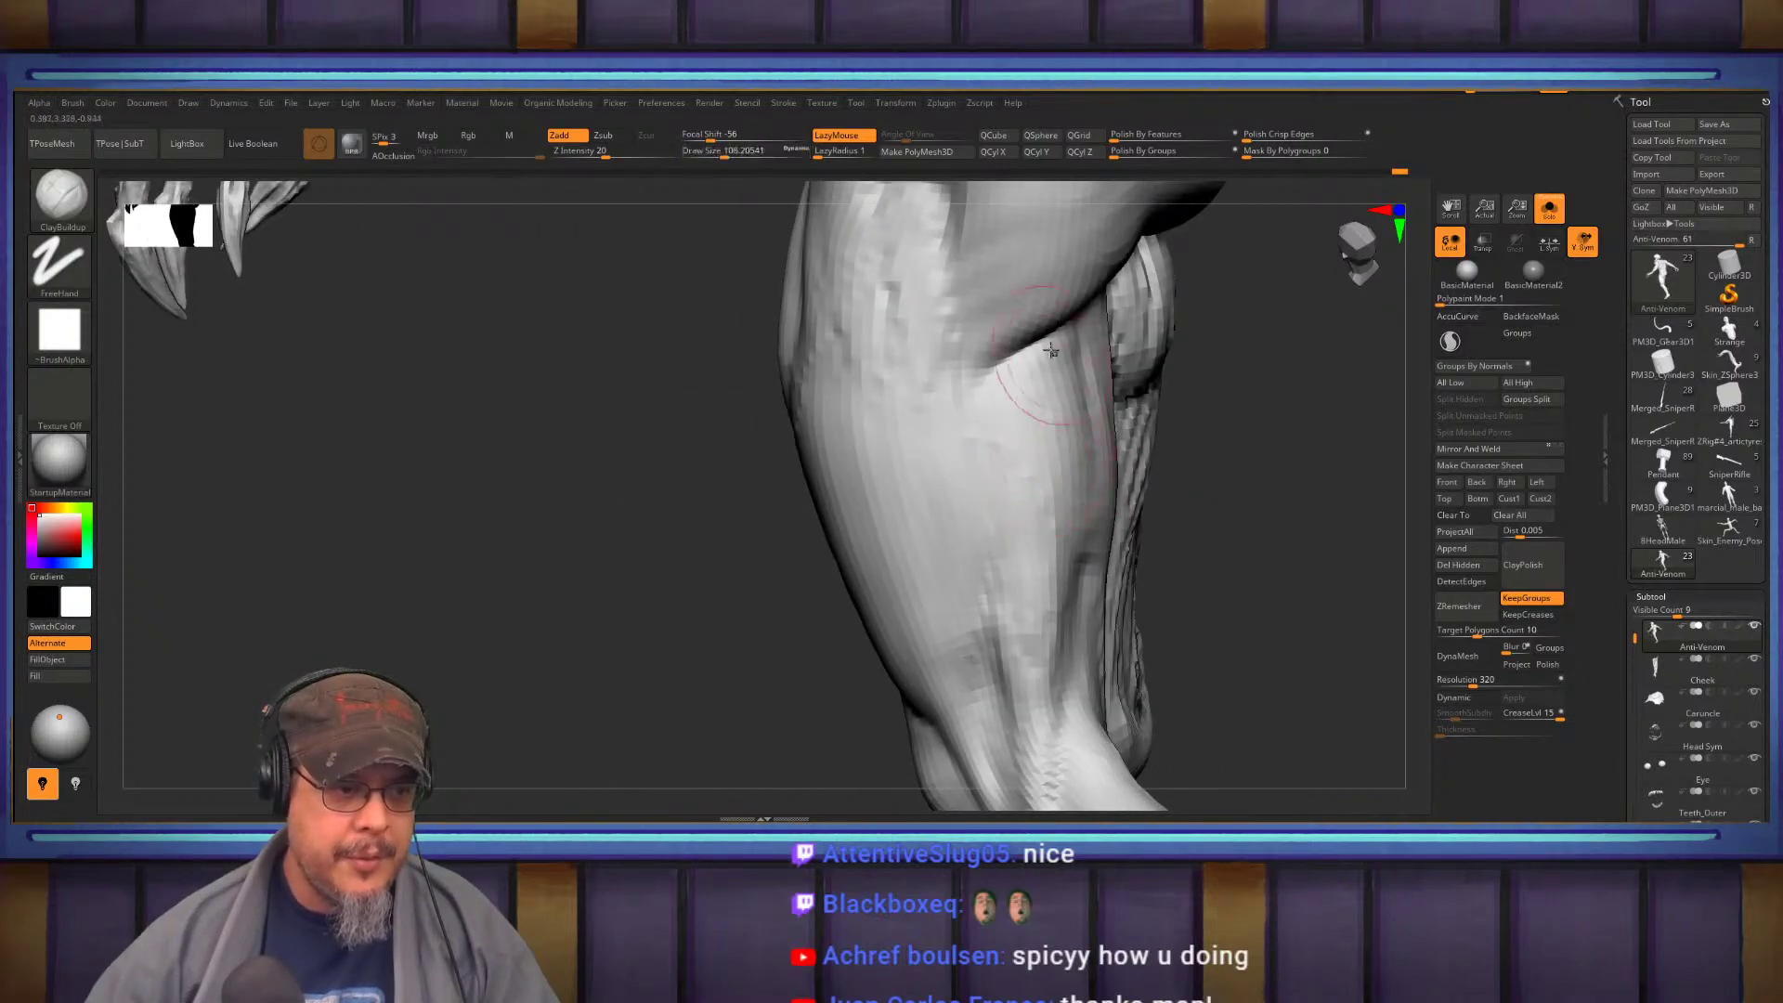
# Adjust the silhouette of the rear leg's thigh with the Move brush at draw size about 593, and check it against the whole statue
pyautogui.keyDown('alt'); pyautogui.moveTo(1291, 462); pyautogui.dragTo(1166, 502); pyautogui.keyUp('alt')
pyautogui.press(',')
pyautogui.press('n')
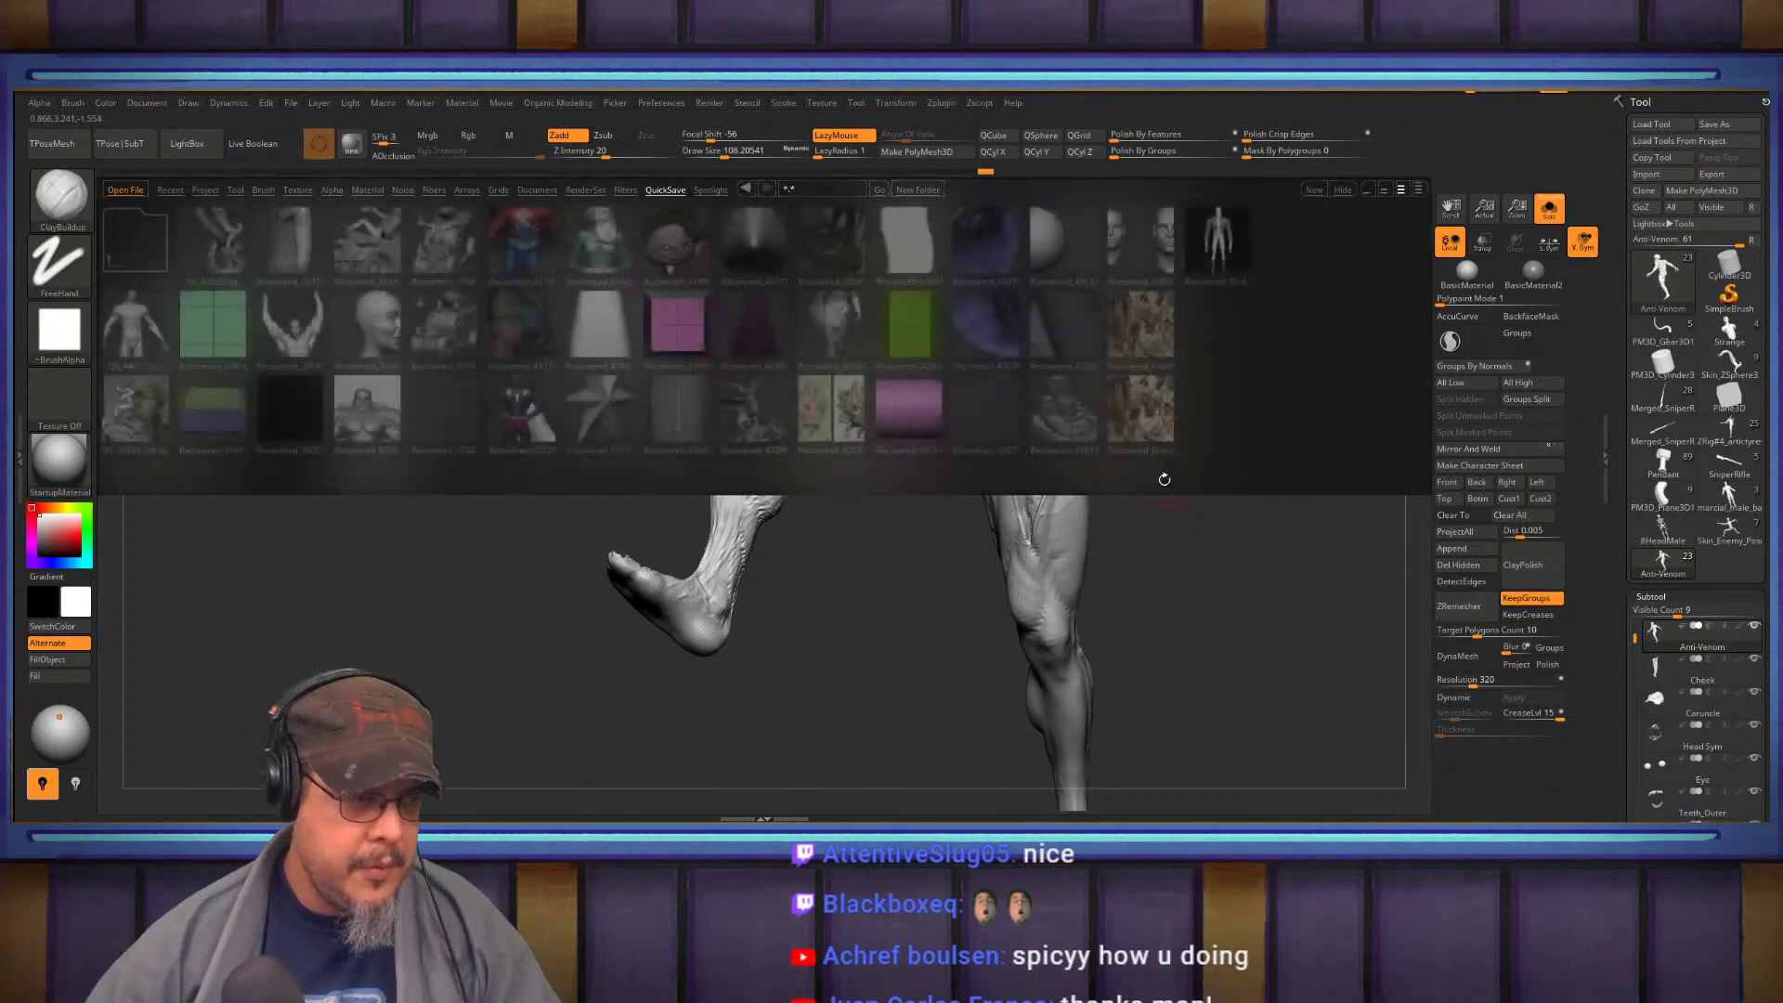
pyautogui.press('b')
pyautogui.press('m')
pyautogui.press('v')
pyautogui.press('s')
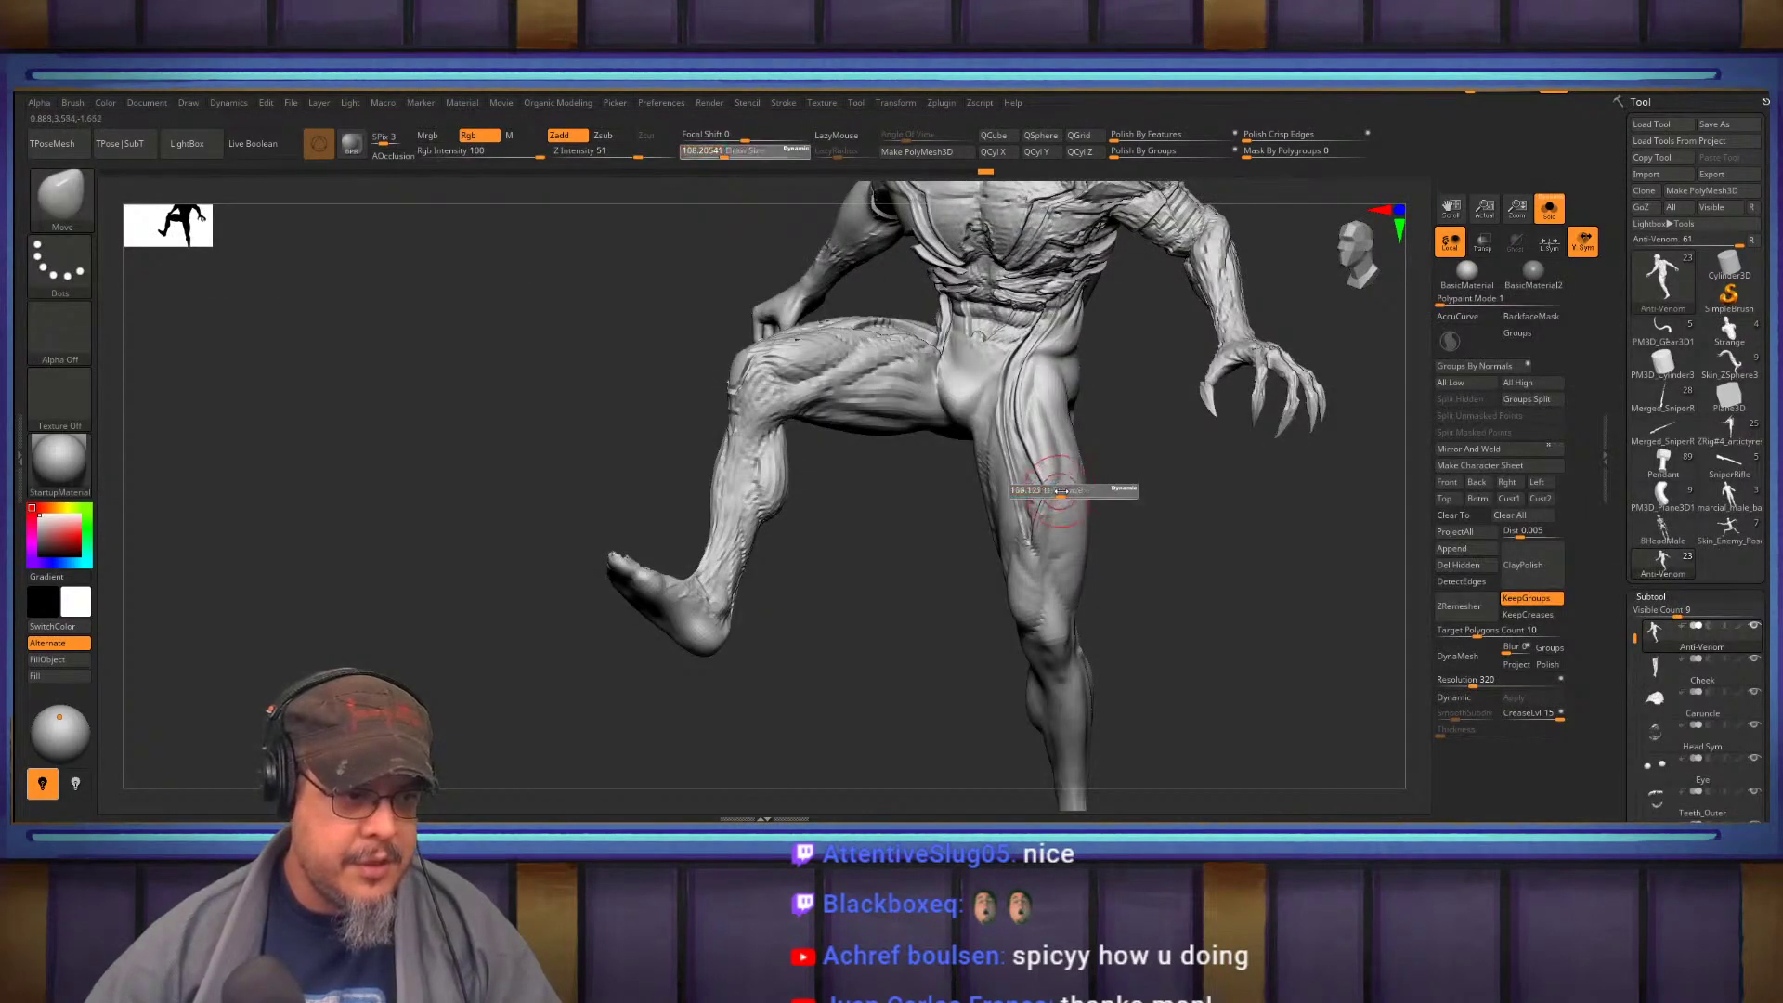
pyautogui.moveTo(1057, 479); pyautogui.dragTo(1048, 479)
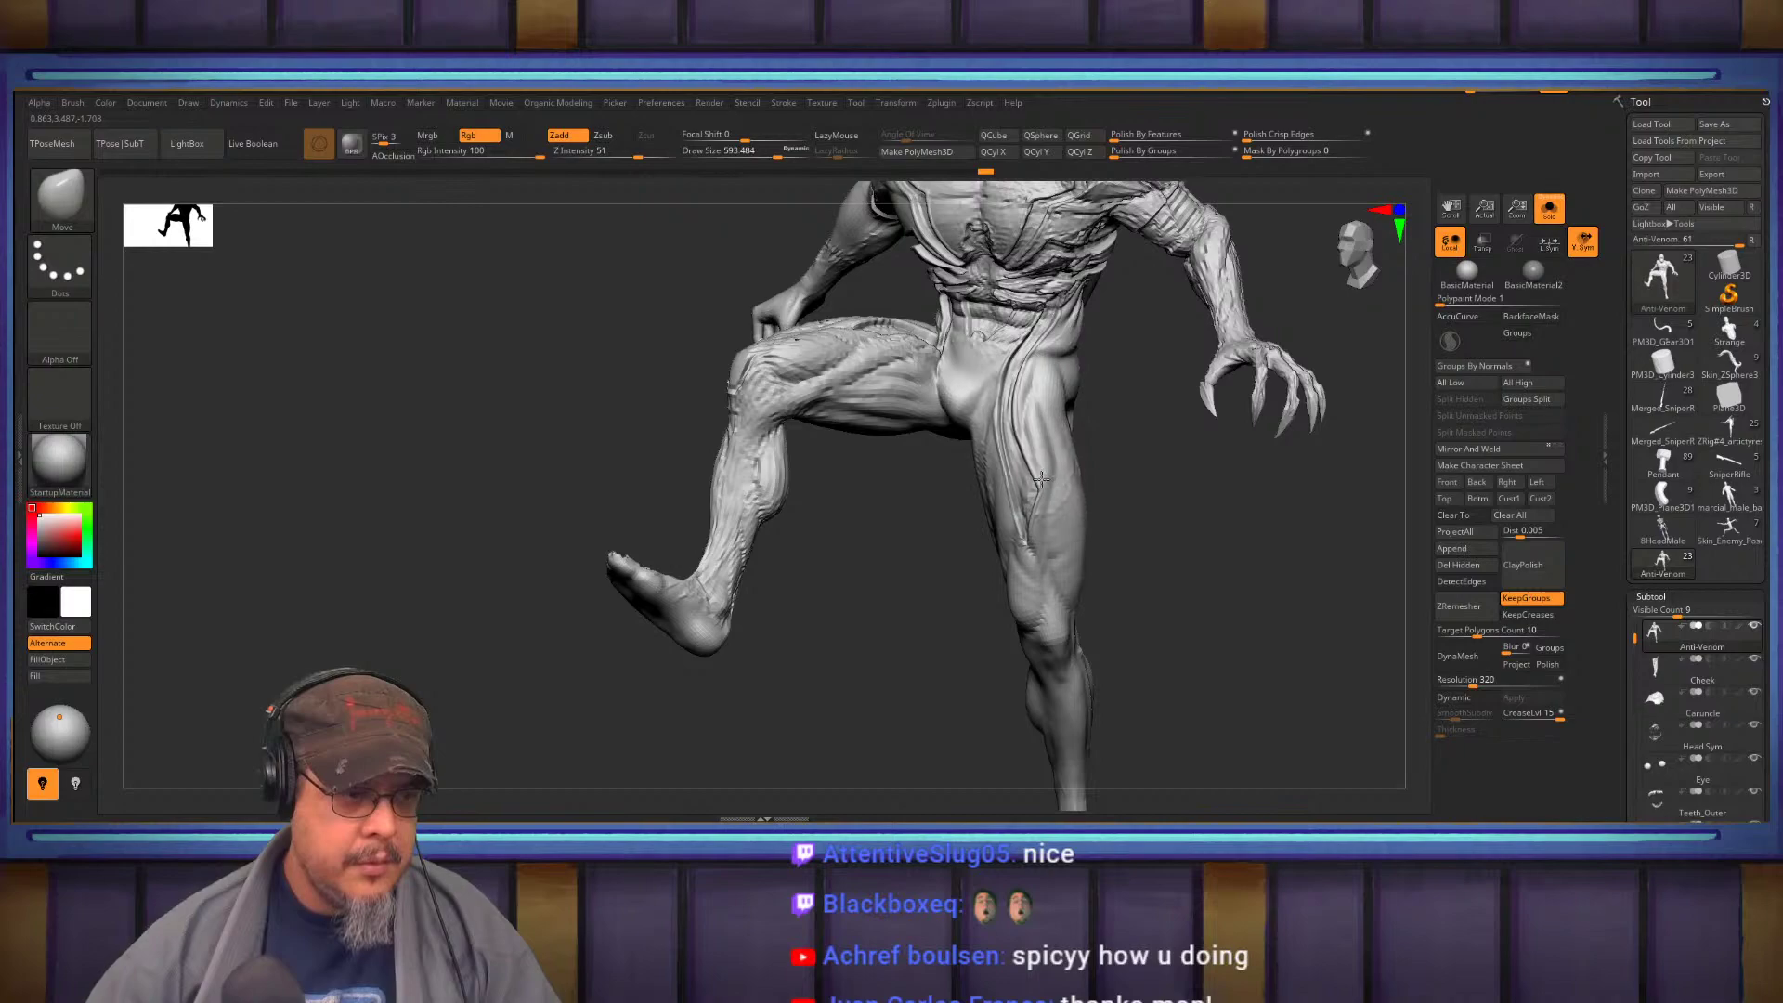
pyautogui.moveTo(1149, 525); pyautogui.dragTo(1102, 596)
pyautogui.press('f')
pyautogui.click(1549, 208)
pyautogui.click(1549, 208)
# Carve the lower edge of both calf muscle heads on the rear leg with DamStandard at draw size about 116
pyautogui.moveTo(1103, 597)
pyautogui.mouseDown(button='right')
pyautogui.moveTo(1107, 478)
pyautogui.moveTo(1050, 483)
pyautogui.mouseUp(button='right')
pyautogui.keyDown('ctrl'); pyautogui.moveTo(1050, 483); pyautogui.dragTo(1021, 492, button='right'); pyautogui.keyUp('ctrl')
pyautogui.press('b')
pyautogui.press('d')
pyautogui.press('s')
pyautogui.press('s')
pyautogui.moveTo(1006, 504)
pyautogui.mouseDown()
pyautogui.moveTo(955, 505)
pyautogui.moveTo(1091, 582)
pyautogui.mouseUp()
pyautogui.moveTo(1224, 513); pyautogui.dragTo(1138, 569)
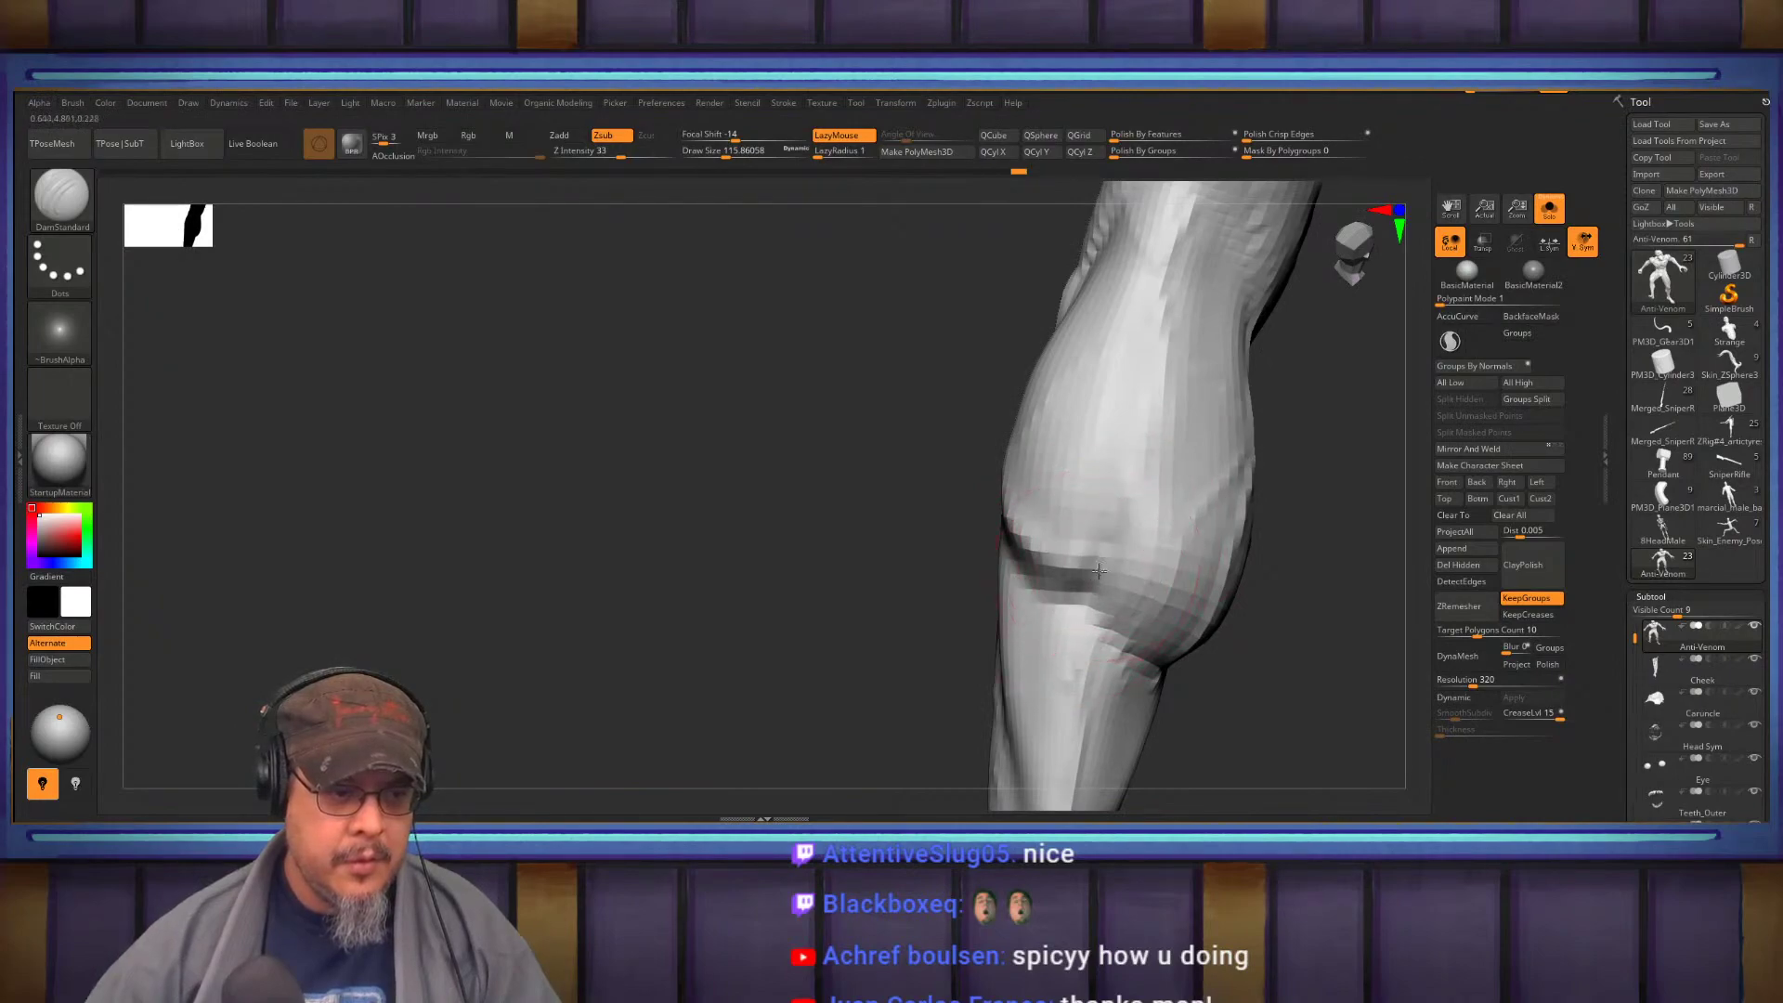
pyautogui.moveTo(1314, 558); pyautogui.dragTo(1189, 641, button='right')
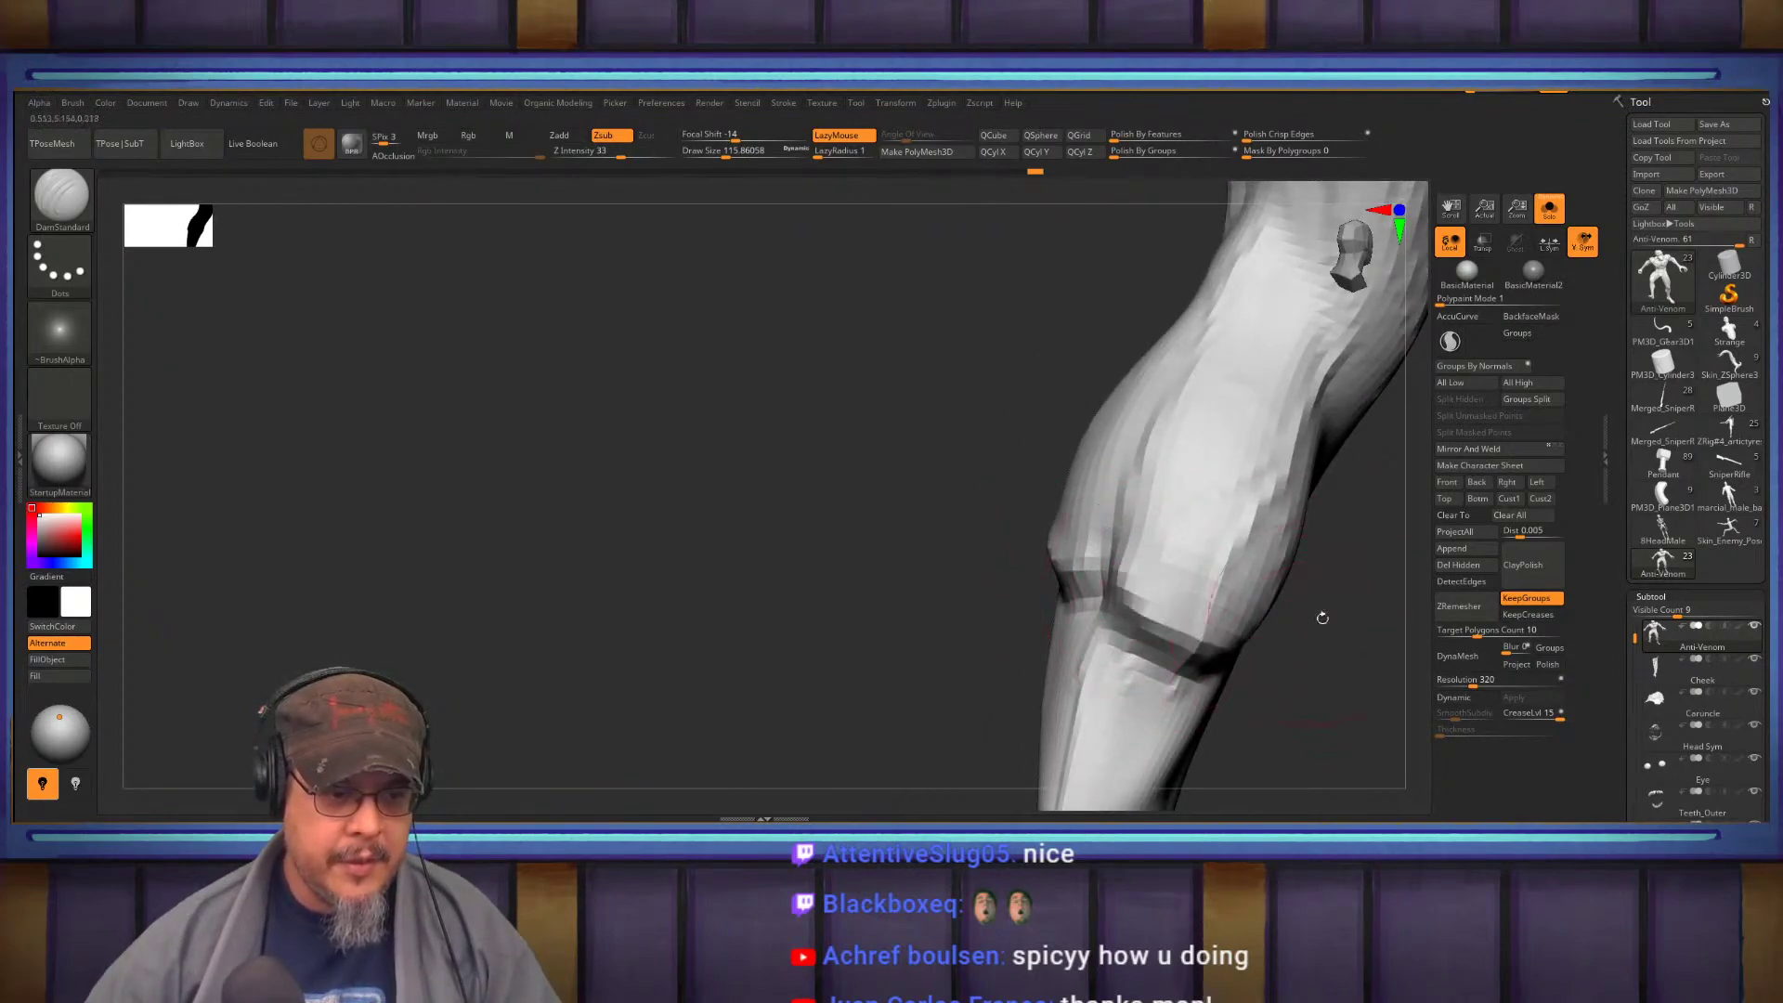
pyautogui.moveTo(1298, 625); pyautogui.dragTo(1161, 613, button='right')
pyautogui.moveTo(986, 596)
pyautogui.mouseDown(button='right')
pyautogui.moveTo(1381, 657)
pyautogui.moveTo(1282, 549)
pyautogui.moveTo(1194, 585)
pyautogui.mouseUp(button='right')
# Touch up the back of the rear calf near the carved edge with ClayBuildup at draw size about 116
pyautogui.press('b')
pyautogui.press('c')
pyautogui.press('b')
pyautogui.moveTo(1191, 593); pyautogui.dragTo(1184, 606)
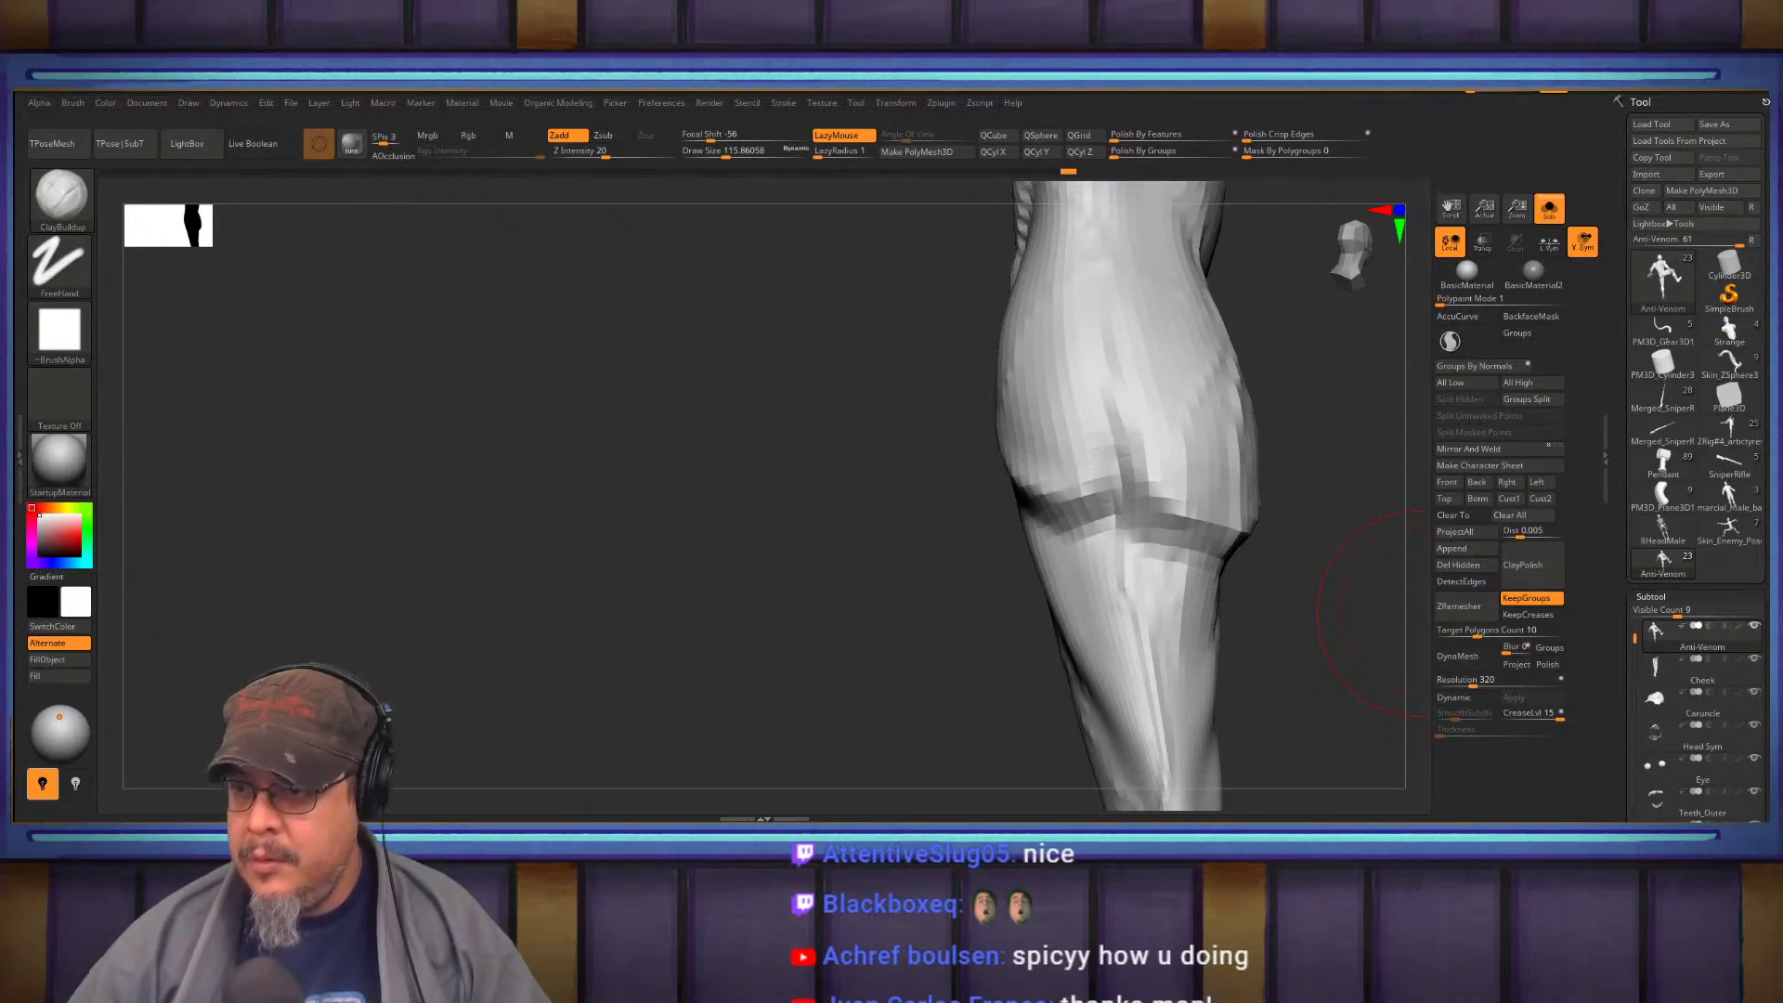
# Switch to the YouTube calf flexing video in the browser and rewind it to the 0:23 frame showing the raised heel
pyautogui.hotkey('alt', 'Tab')
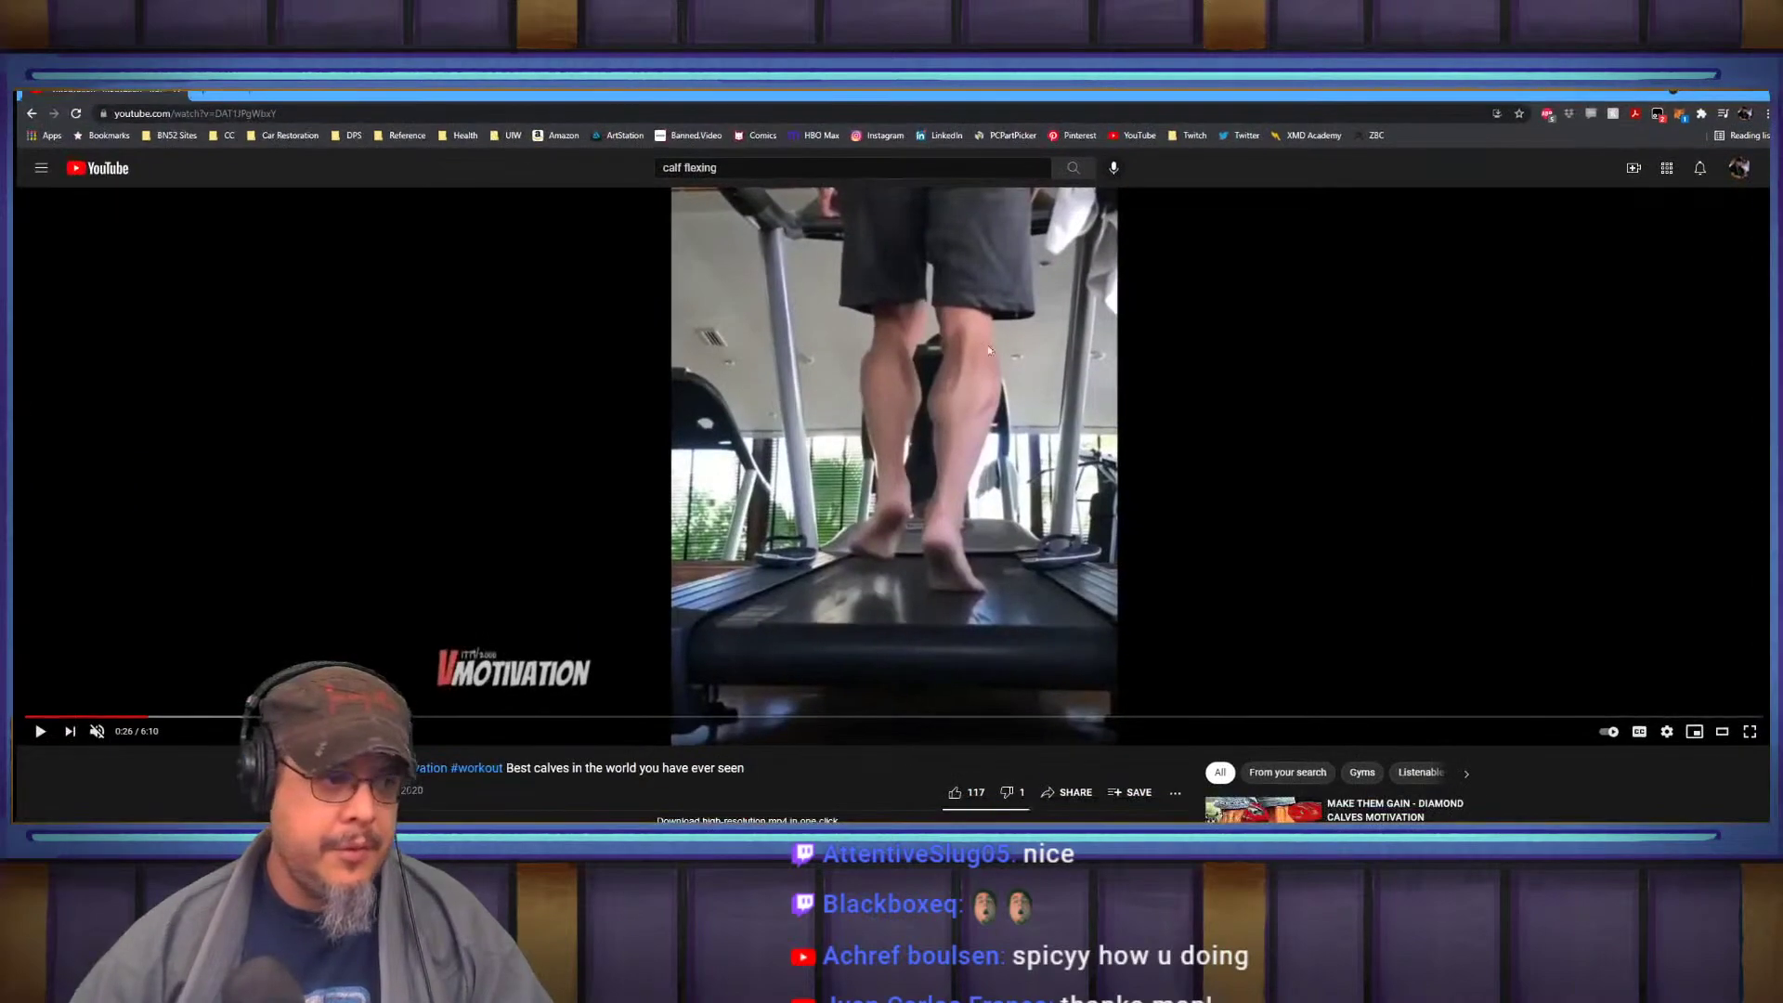
pyautogui.click(147, 720)
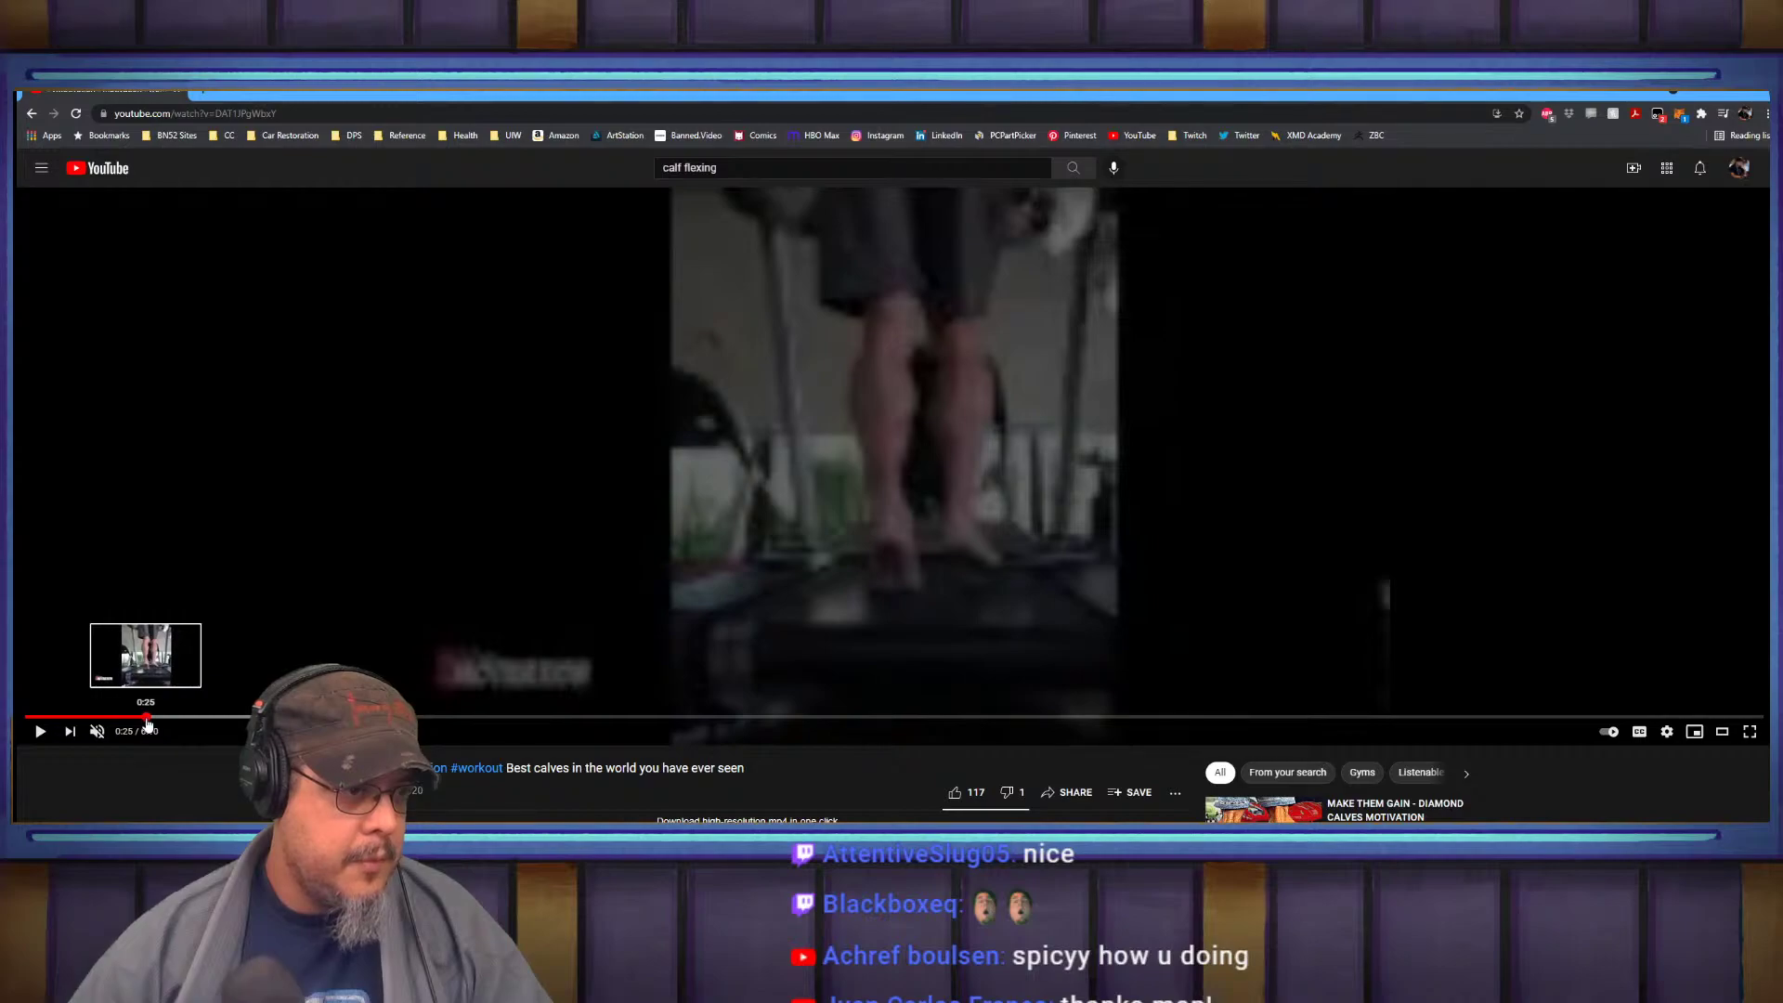
pyautogui.moveTo(143, 720); pyautogui.dragTo(133, 719)
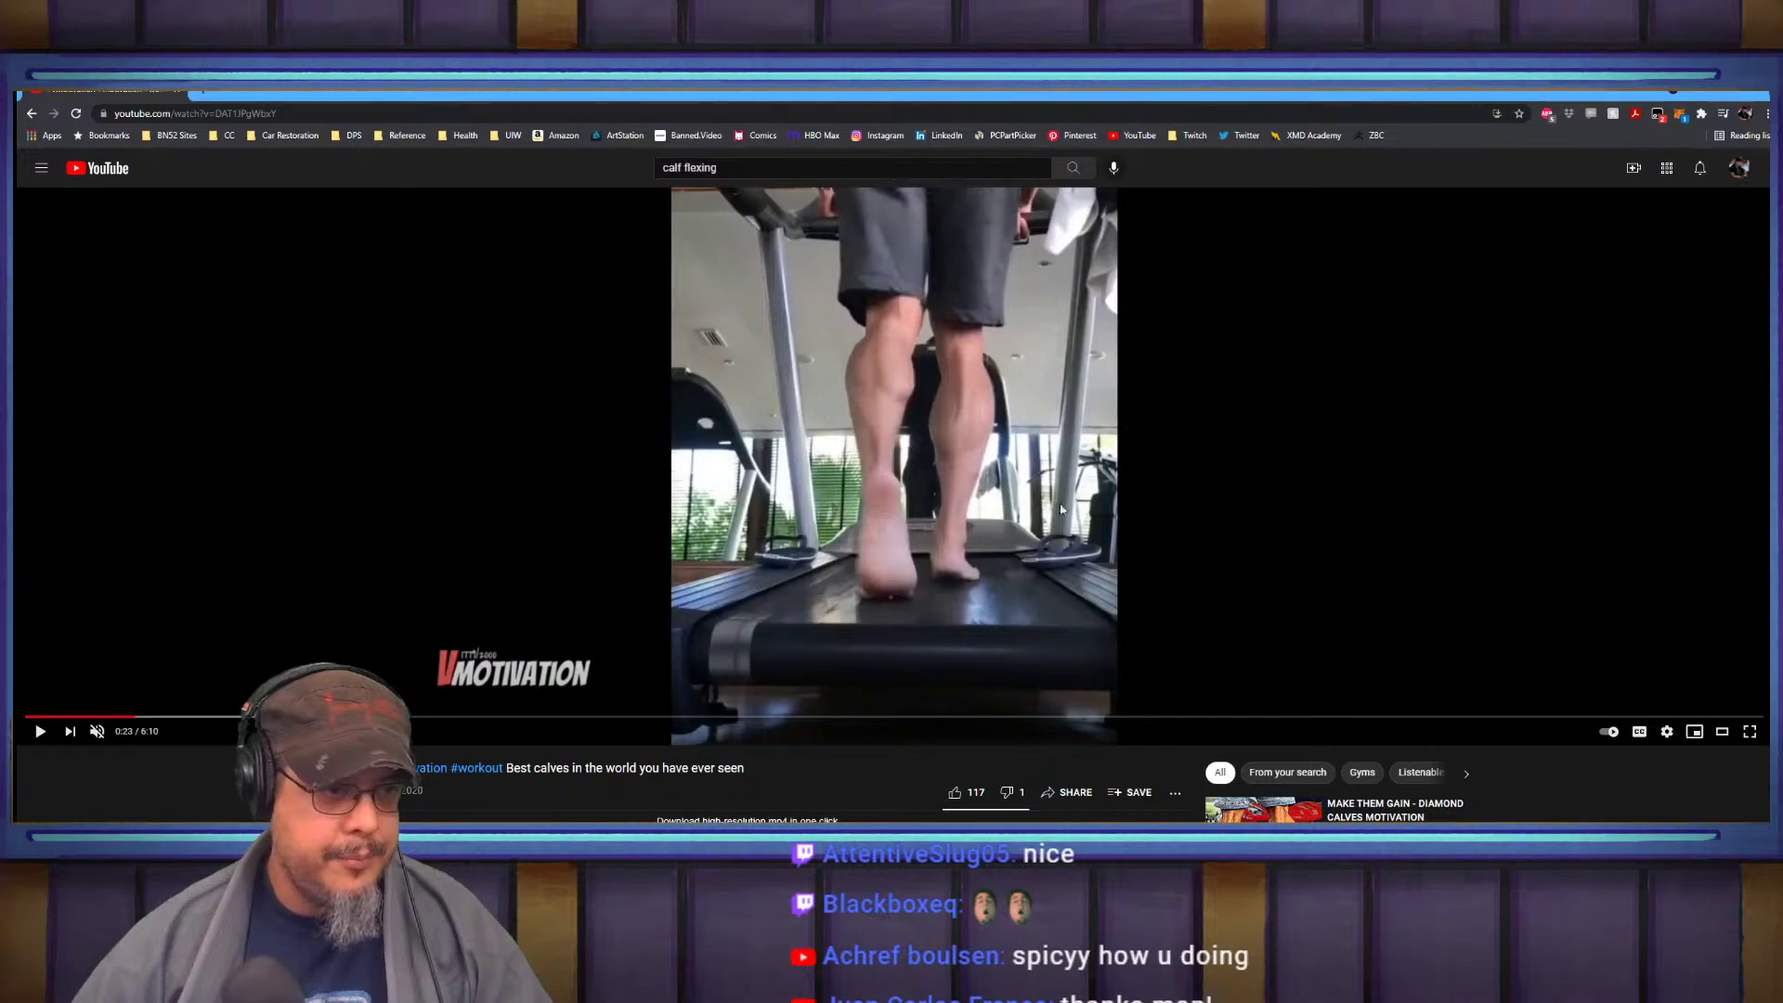
# Launch Epic Pen, clear its stray strokes, and outline the calf muscle heads and the forms below them on the paused frame
pyautogui.press('super')
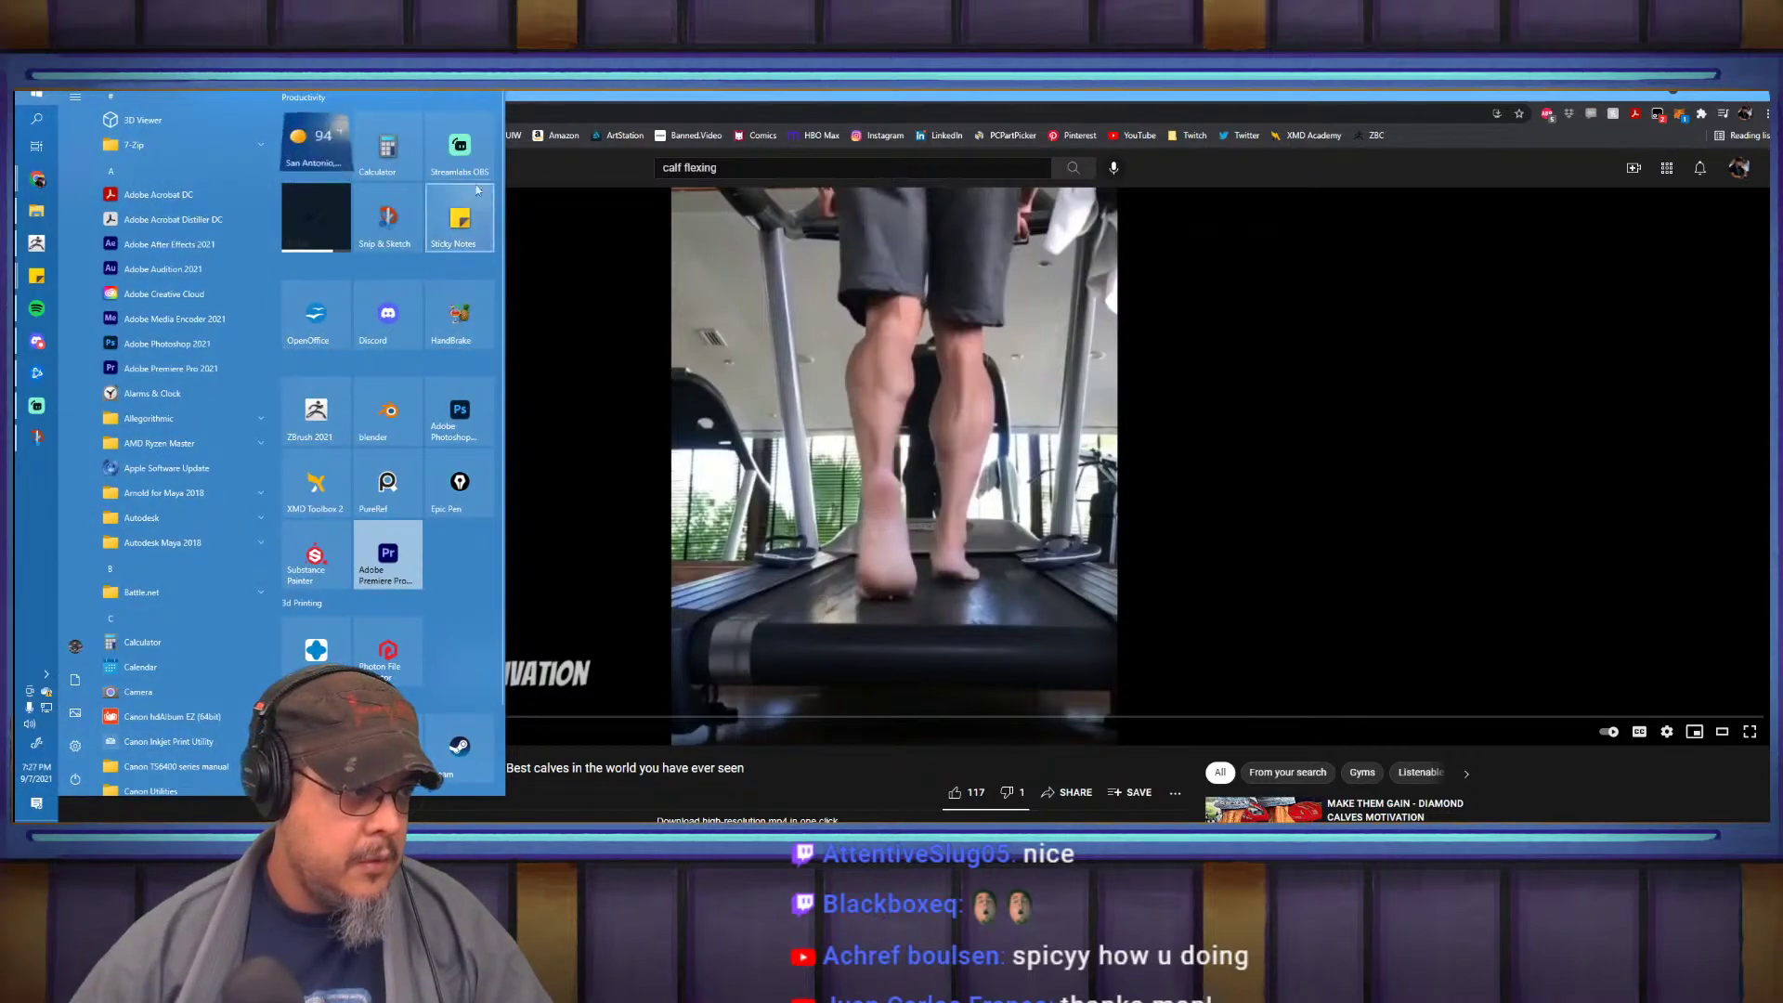
pyautogui.click(446, 330)
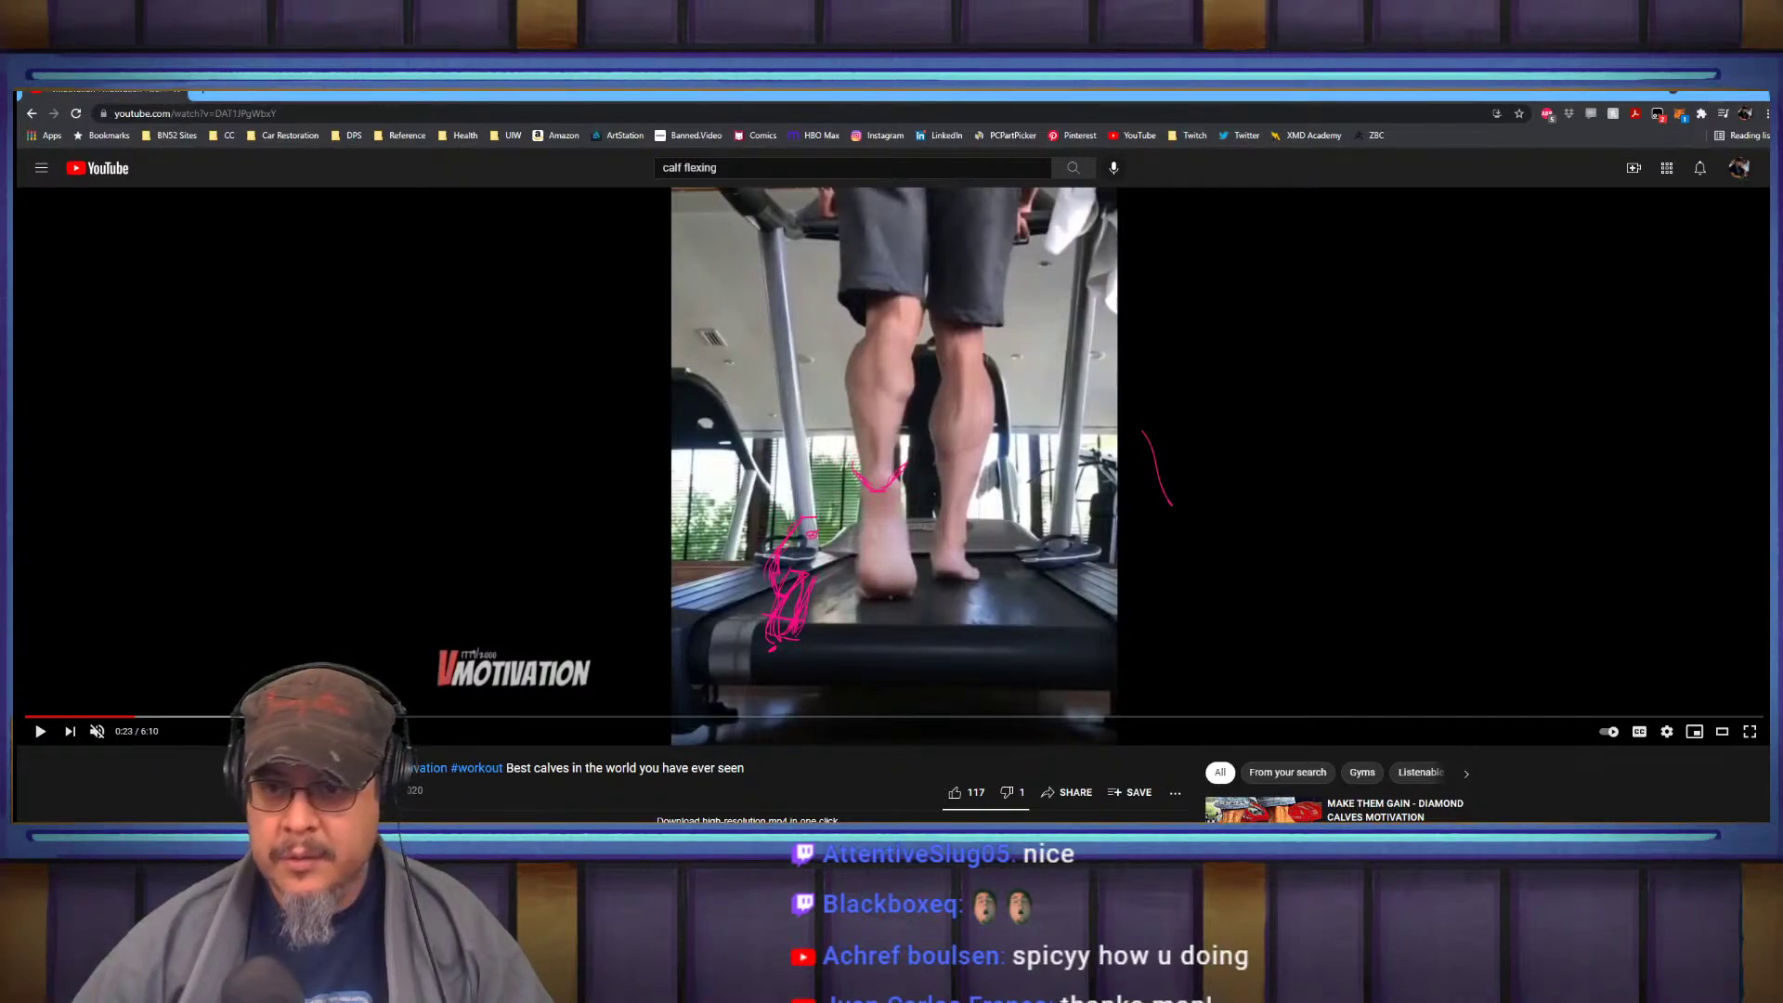
pyautogui.hotkey('ctrl', 'shift', '7')
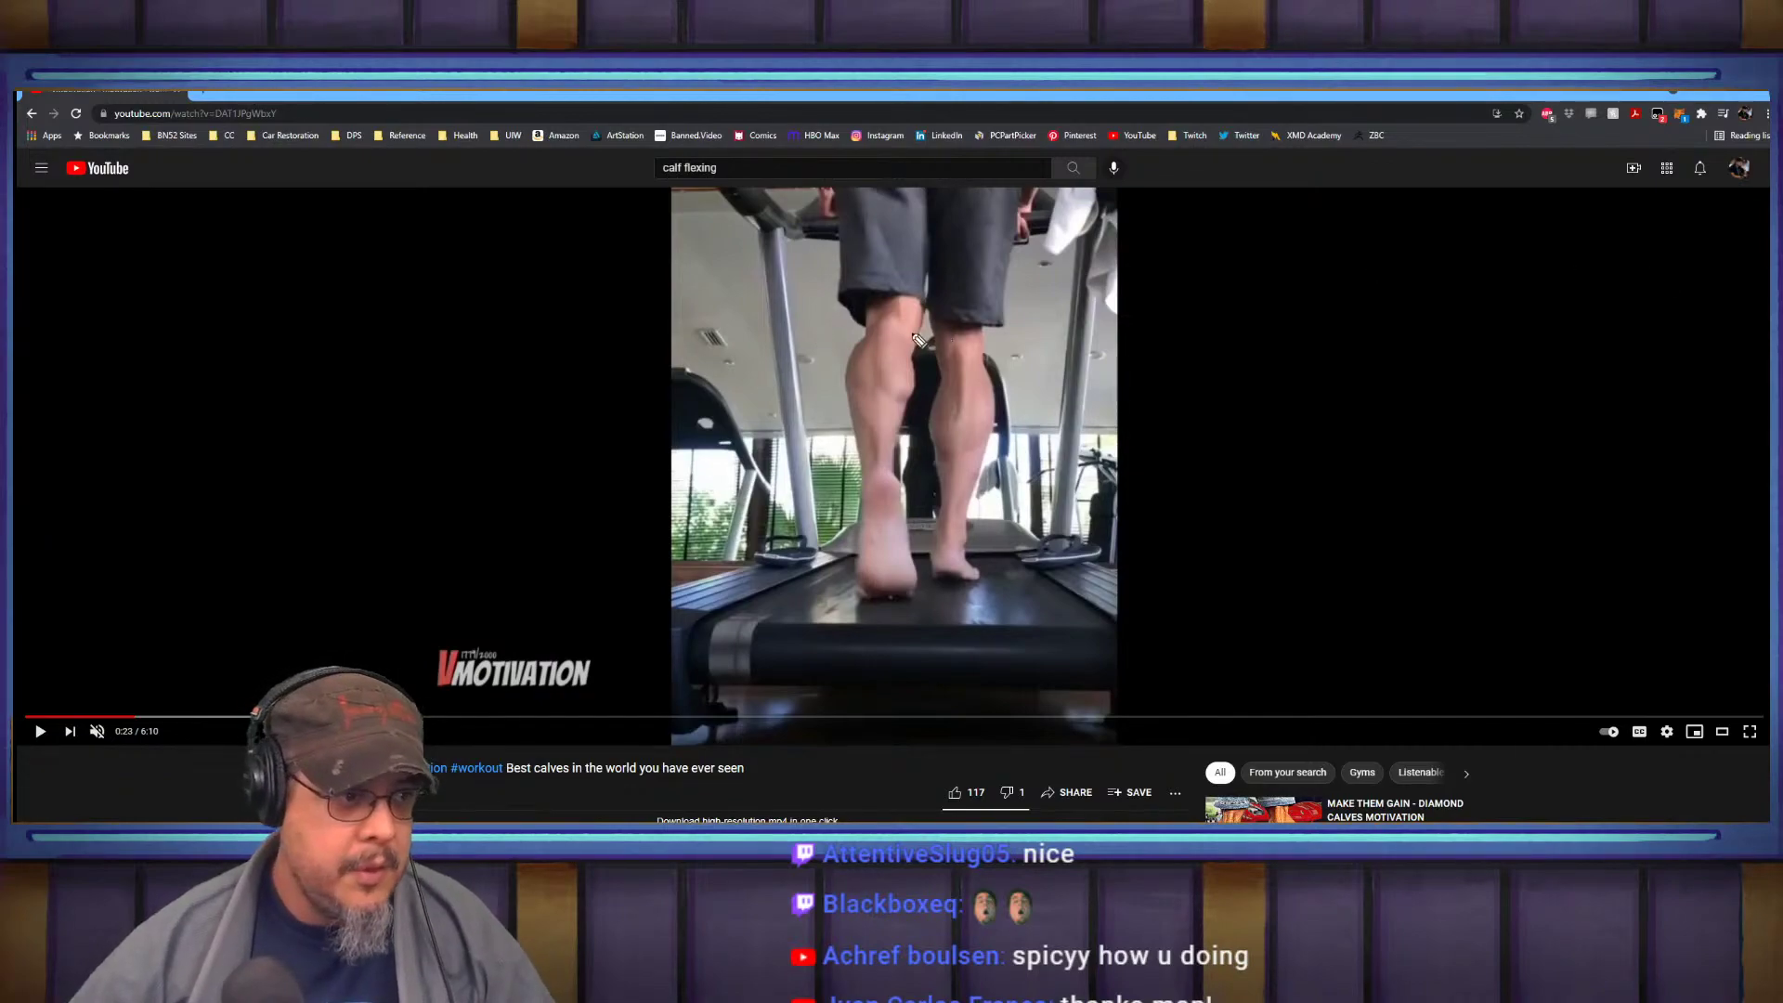
pyautogui.moveTo(890, 319); pyautogui.dragTo(888, 365)
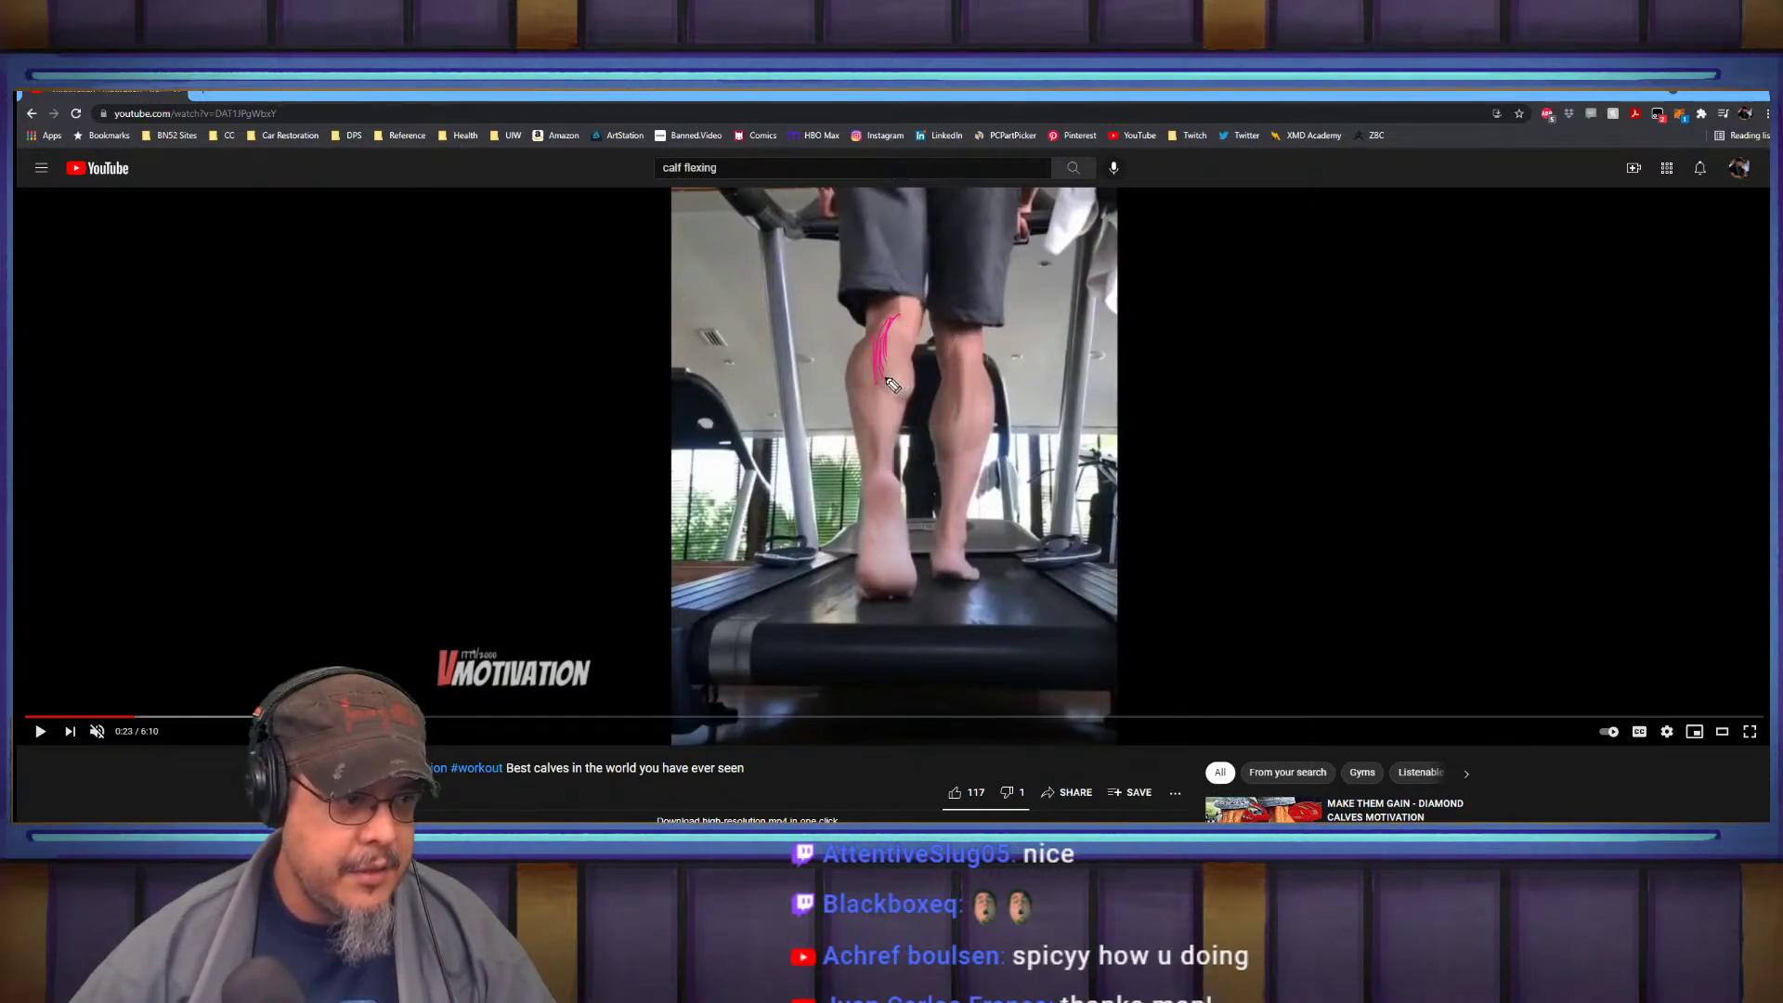
pyautogui.moveTo(900, 388)
pyautogui.mouseDown()
pyautogui.moveTo(914, 381)
pyautogui.moveTo(886, 393)
pyautogui.mouseUp()
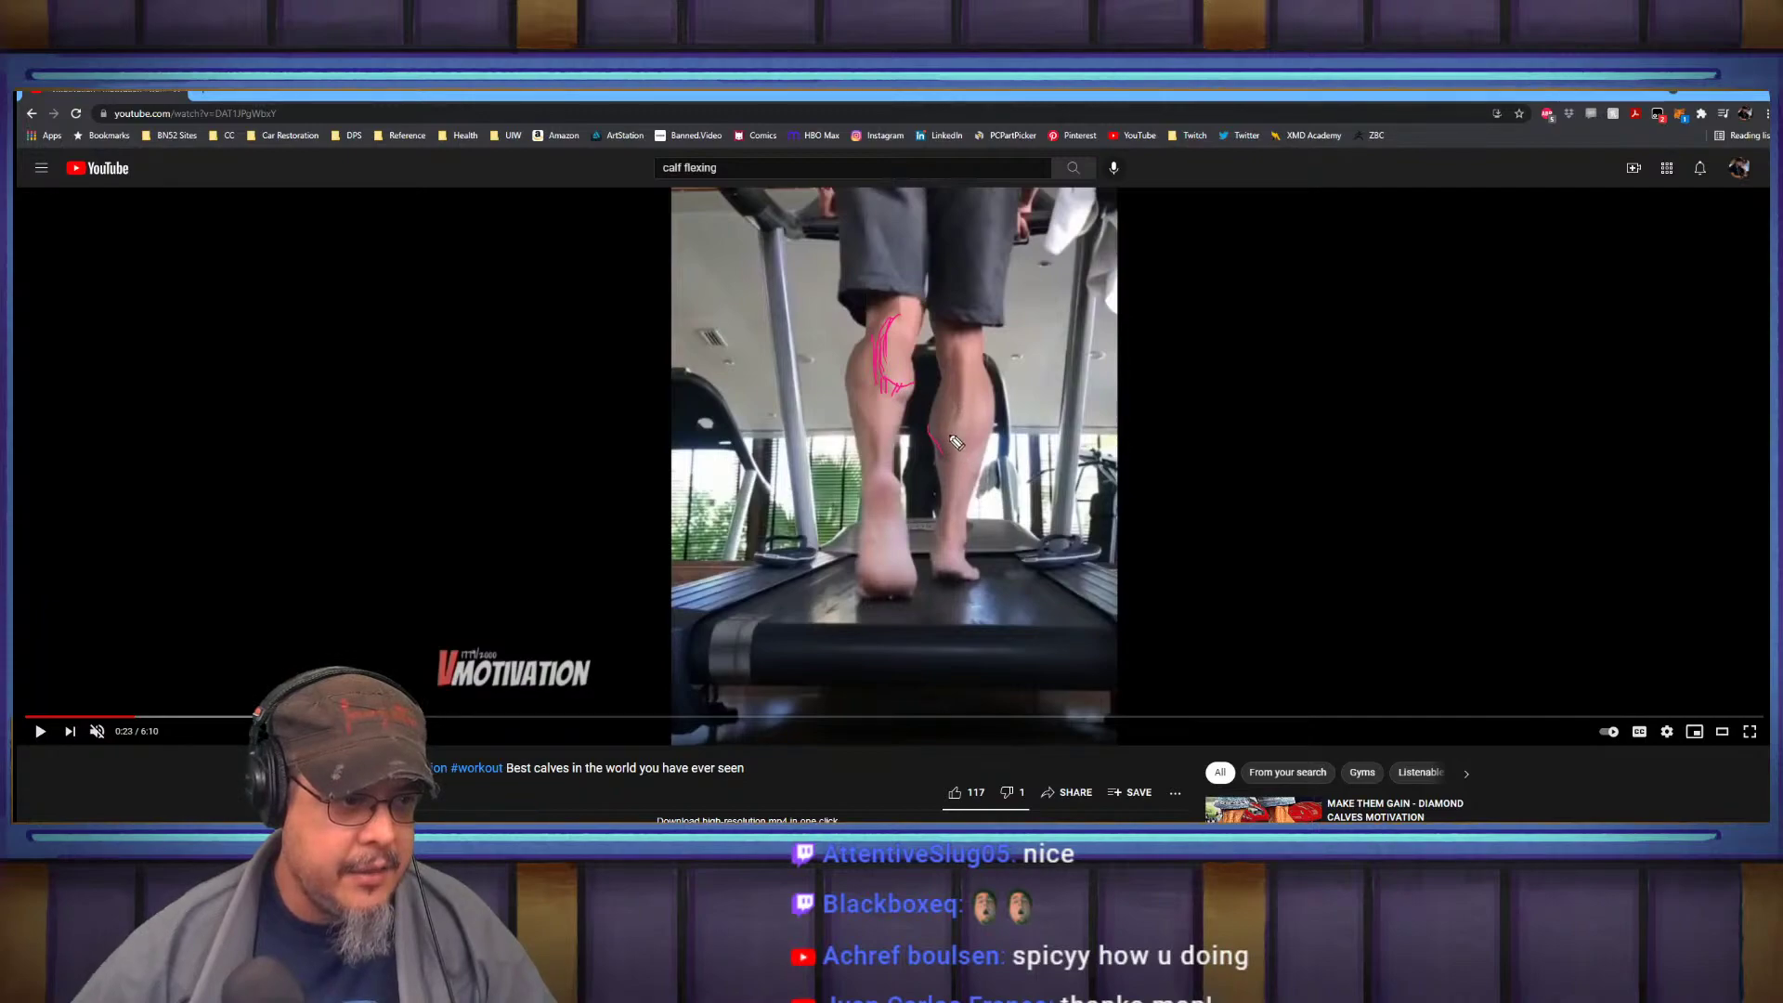
pyautogui.moveTo(951, 453)
pyautogui.mouseDown()
pyautogui.moveTo(972, 420)
pyautogui.moveTo(983, 459)
pyautogui.moveTo(987, 439)
pyautogui.mouseUp()
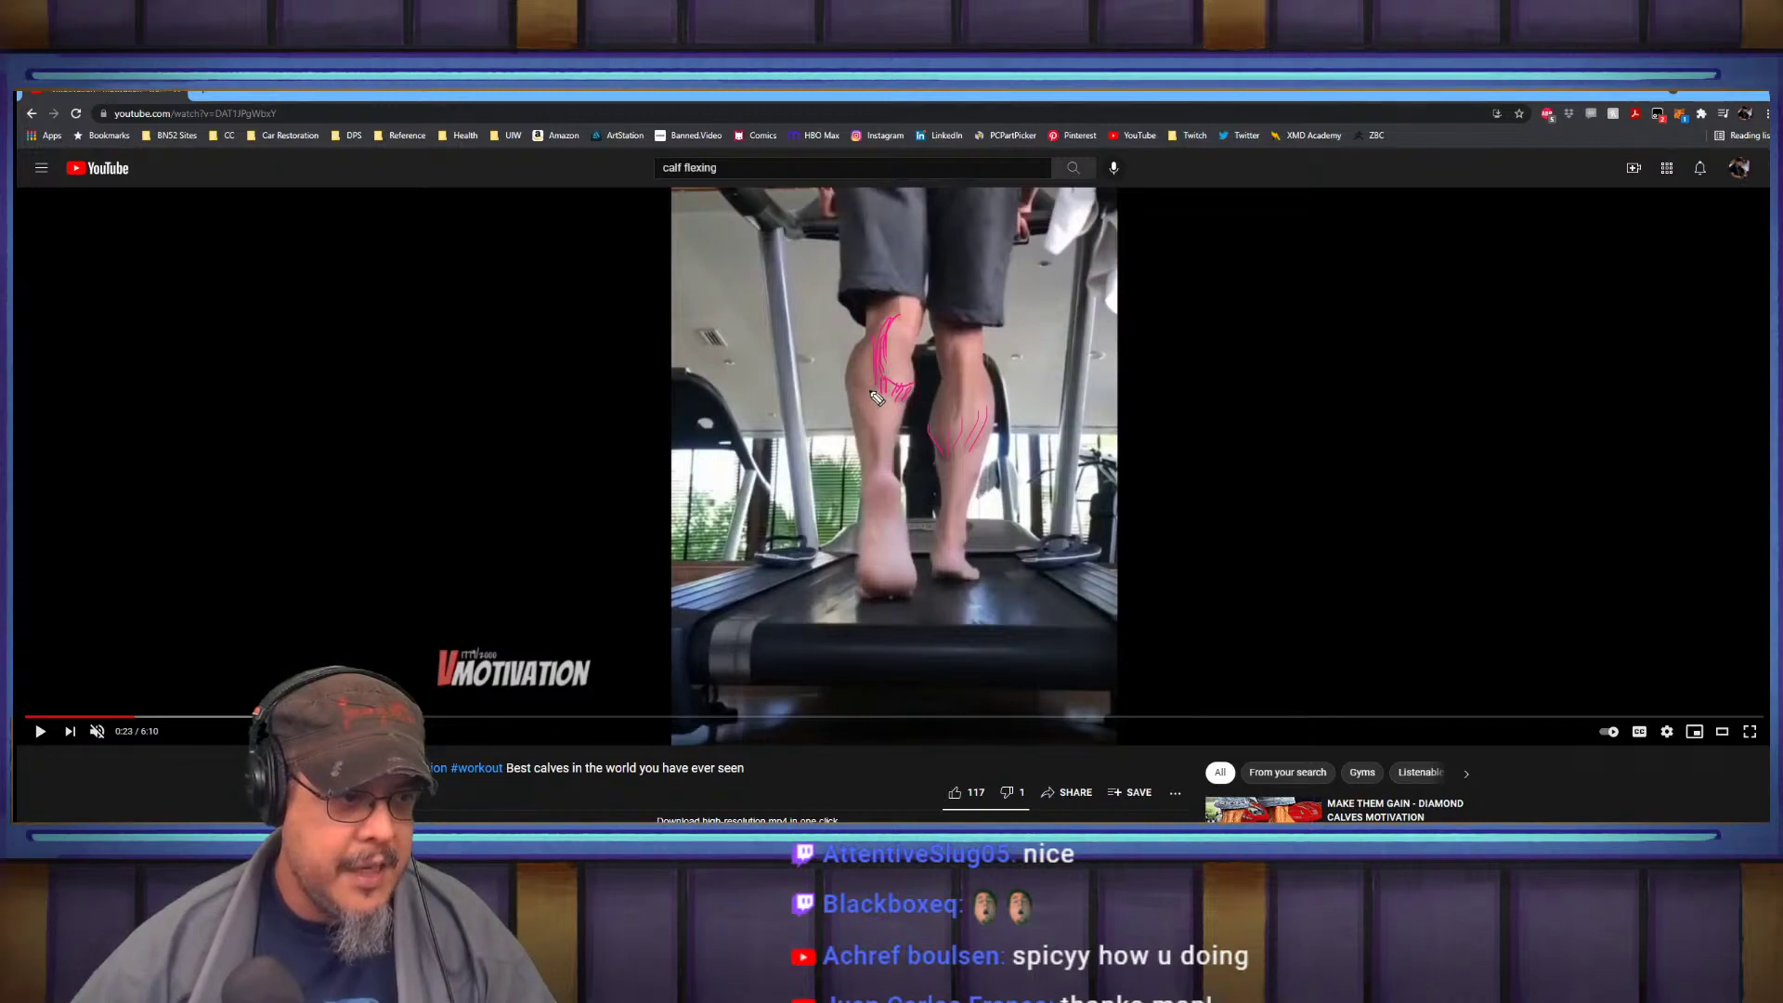
pyautogui.moveTo(879, 448)
pyautogui.mouseDown()
pyautogui.moveTo(896, 469)
pyautogui.moveTo(918, 411)
pyautogui.mouseUp()
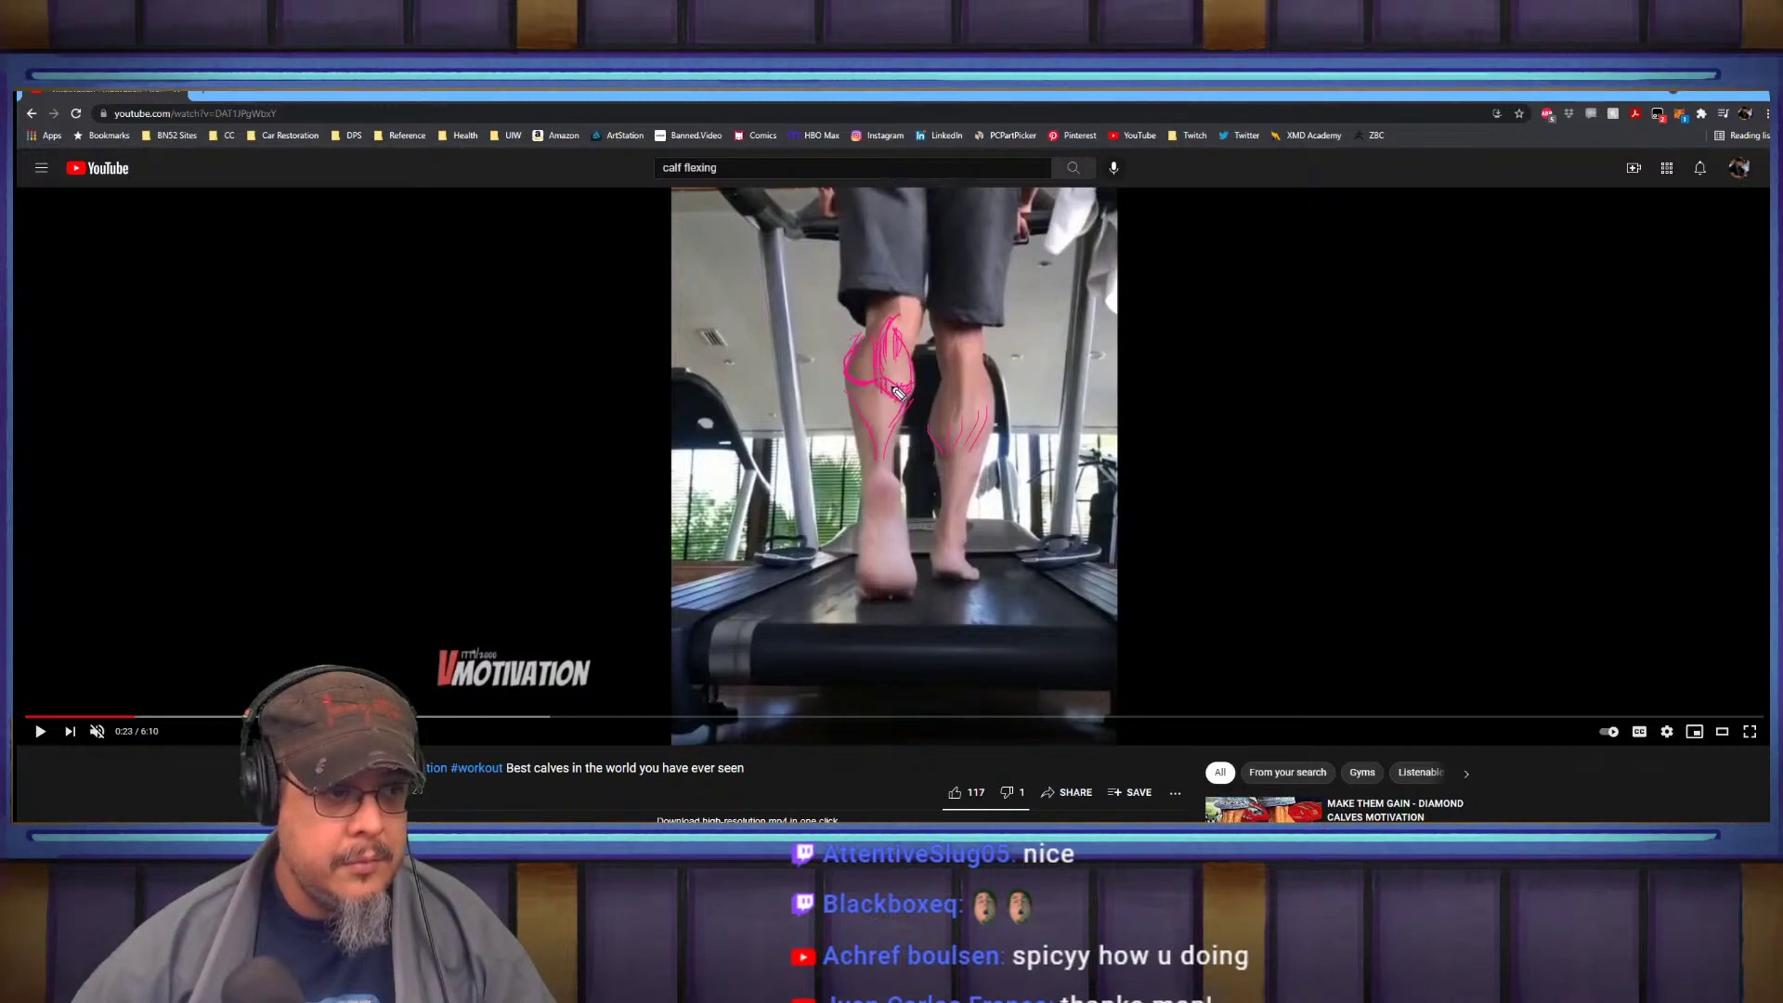
# Switch back to ZBrush and clear the Epic Pen annotations from the screen
pyautogui.hotkey('alt', 'Tab')
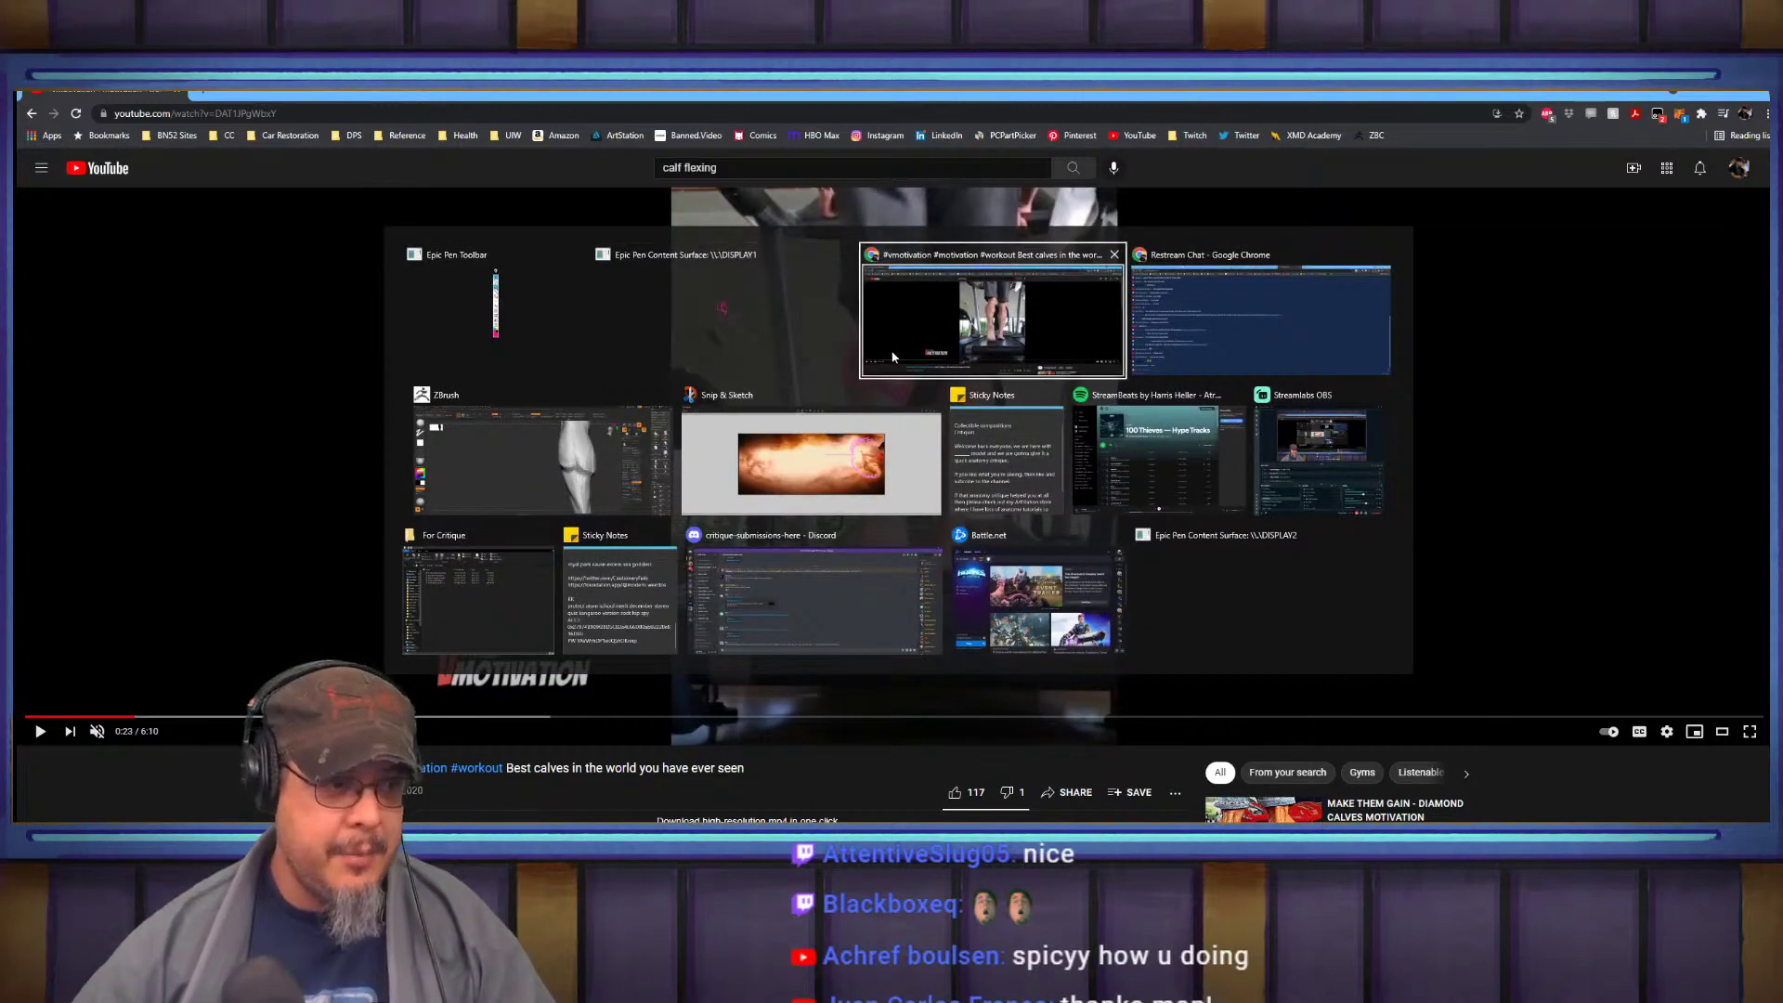
pyautogui.click(576, 498)
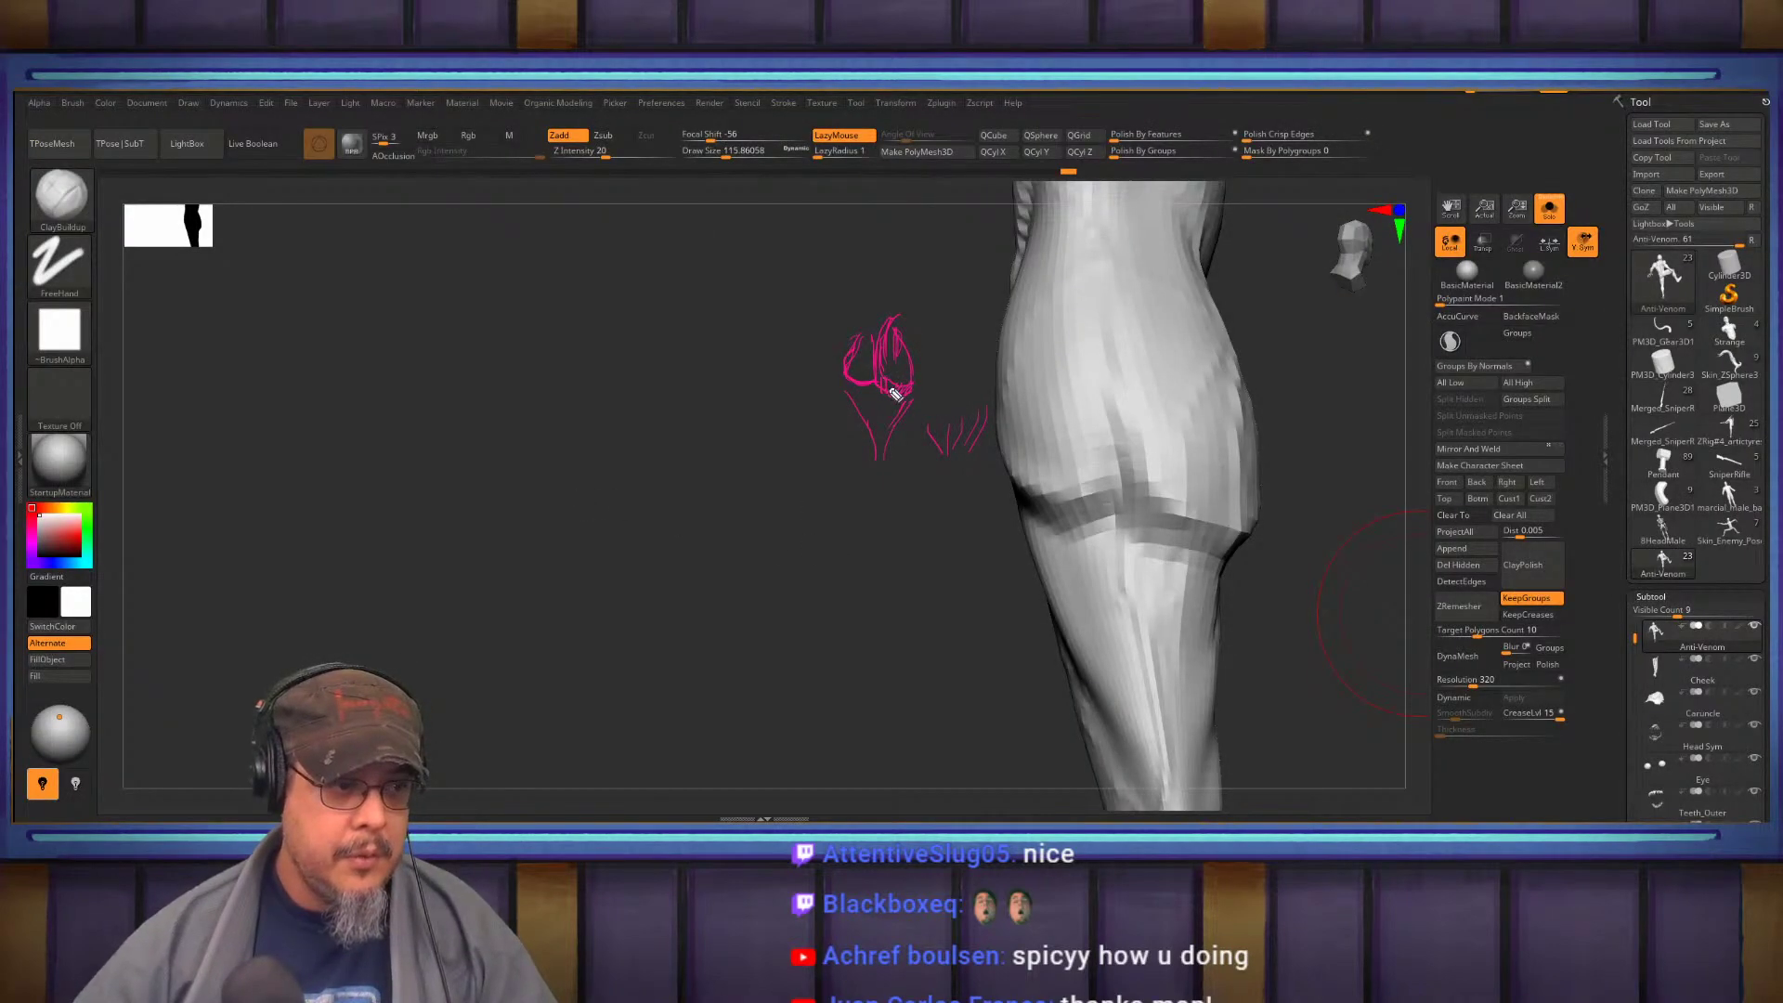
pyautogui.hotkey('ctrl', 'shift', '7')
# Reshape the lower contour of the rear leg's calf heads with the Move brush at draw size about 116
pyautogui.moveTo(977, 614); pyautogui.dragTo(1022, 548)
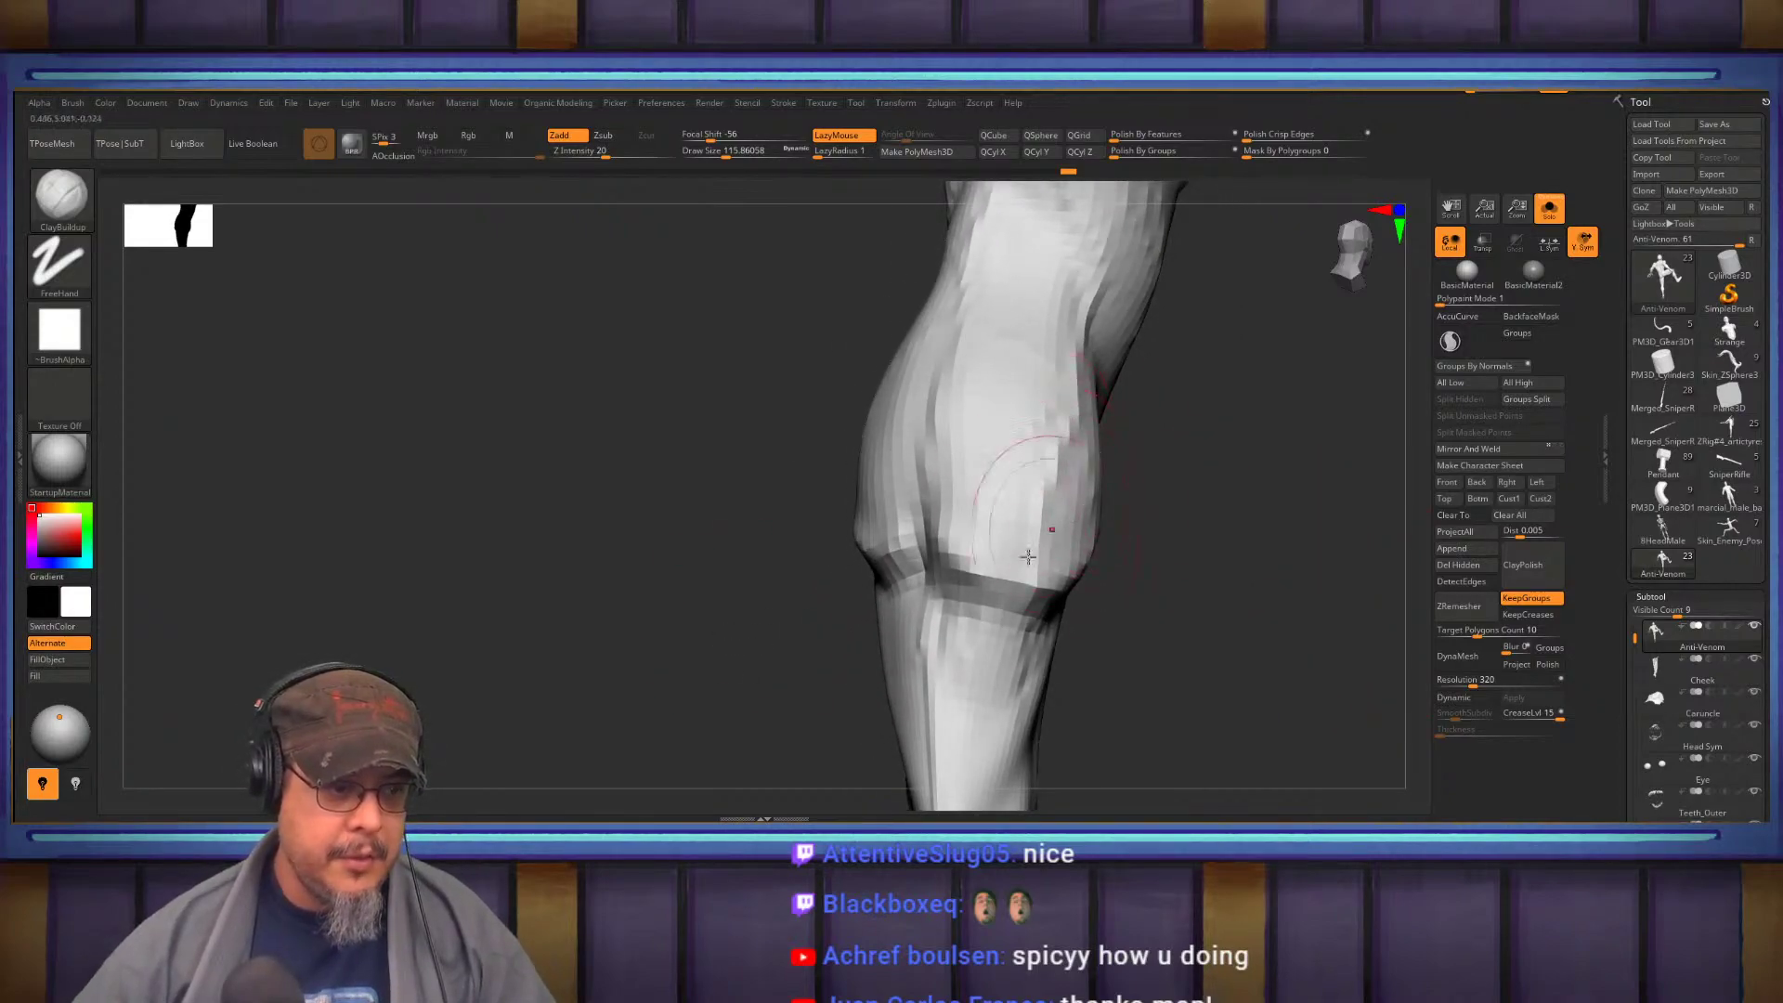
pyautogui.press('b')
pyautogui.press('m')
pyautogui.press('v')
pyautogui.moveTo(1230, 561)
pyautogui.mouseDown()
pyautogui.moveTo(1145, 580)
pyautogui.moveTo(1048, 564)
pyautogui.moveTo(1019, 583)
pyautogui.mouseUp()
pyautogui.moveTo(808, 604)
pyautogui.mouseDown()
pyautogui.moveTo(1035, 576)
pyautogui.moveTo(915, 553)
pyautogui.mouseUp()
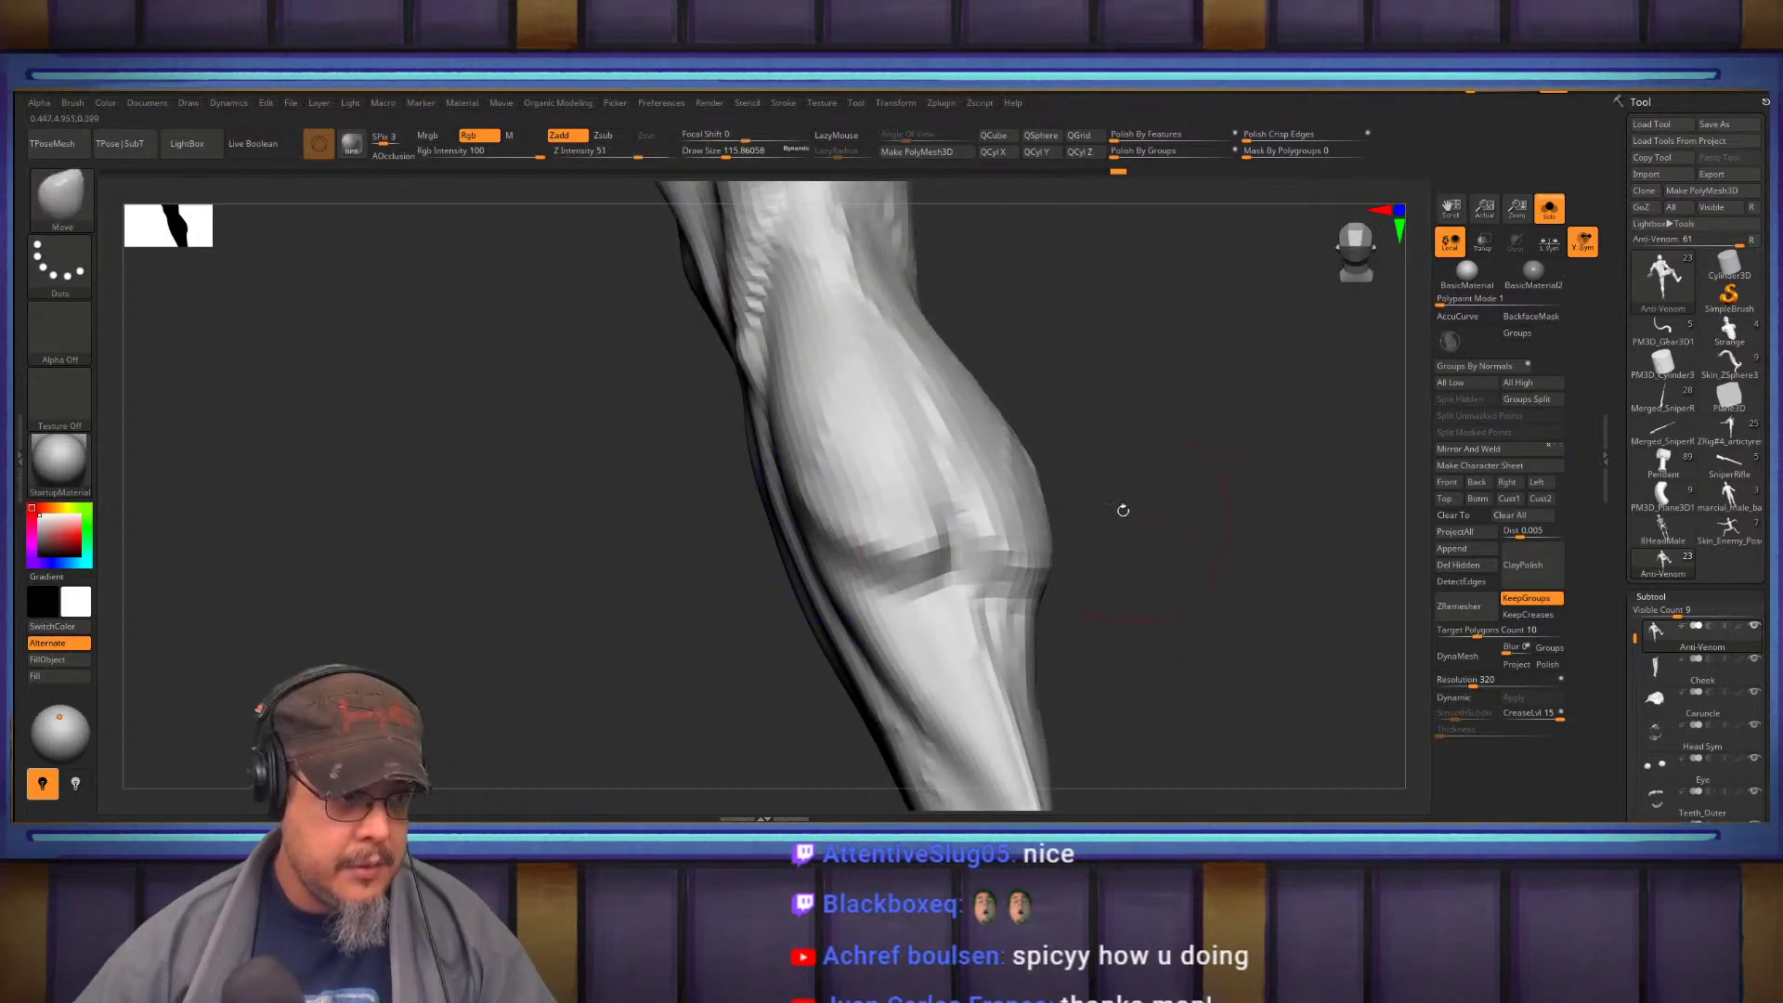
# Build up the lower volume of the two calf heads above their carved edge with ClayBuildup
pyautogui.press('b')
pyautogui.press('c')
pyautogui.press('b')
pyautogui.moveTo(860, 500)
pyautogui.mouseDown()
pyautogui.moveTo(874, 531)
pyautogui.moveTo(901, 534)
pyautogui.moveTo(859, 542)
pyautogui.moveTo(881, 559)
pyautogui.mouseUp()
pyautogui.moveTo(1118, 496)
pyautogui.mouseDown()
pyautogui.moveTo(1043, 464)
pyautogui.moveTo(978, 541)
pyautogui.moveTo(1133, 556)
pyautogui.moveTo(1069, 599)
pyautogui.mouseUp()
pyautogui.moveTo(1068, 599); pyautogui.dragTo(987, 566, button='right')
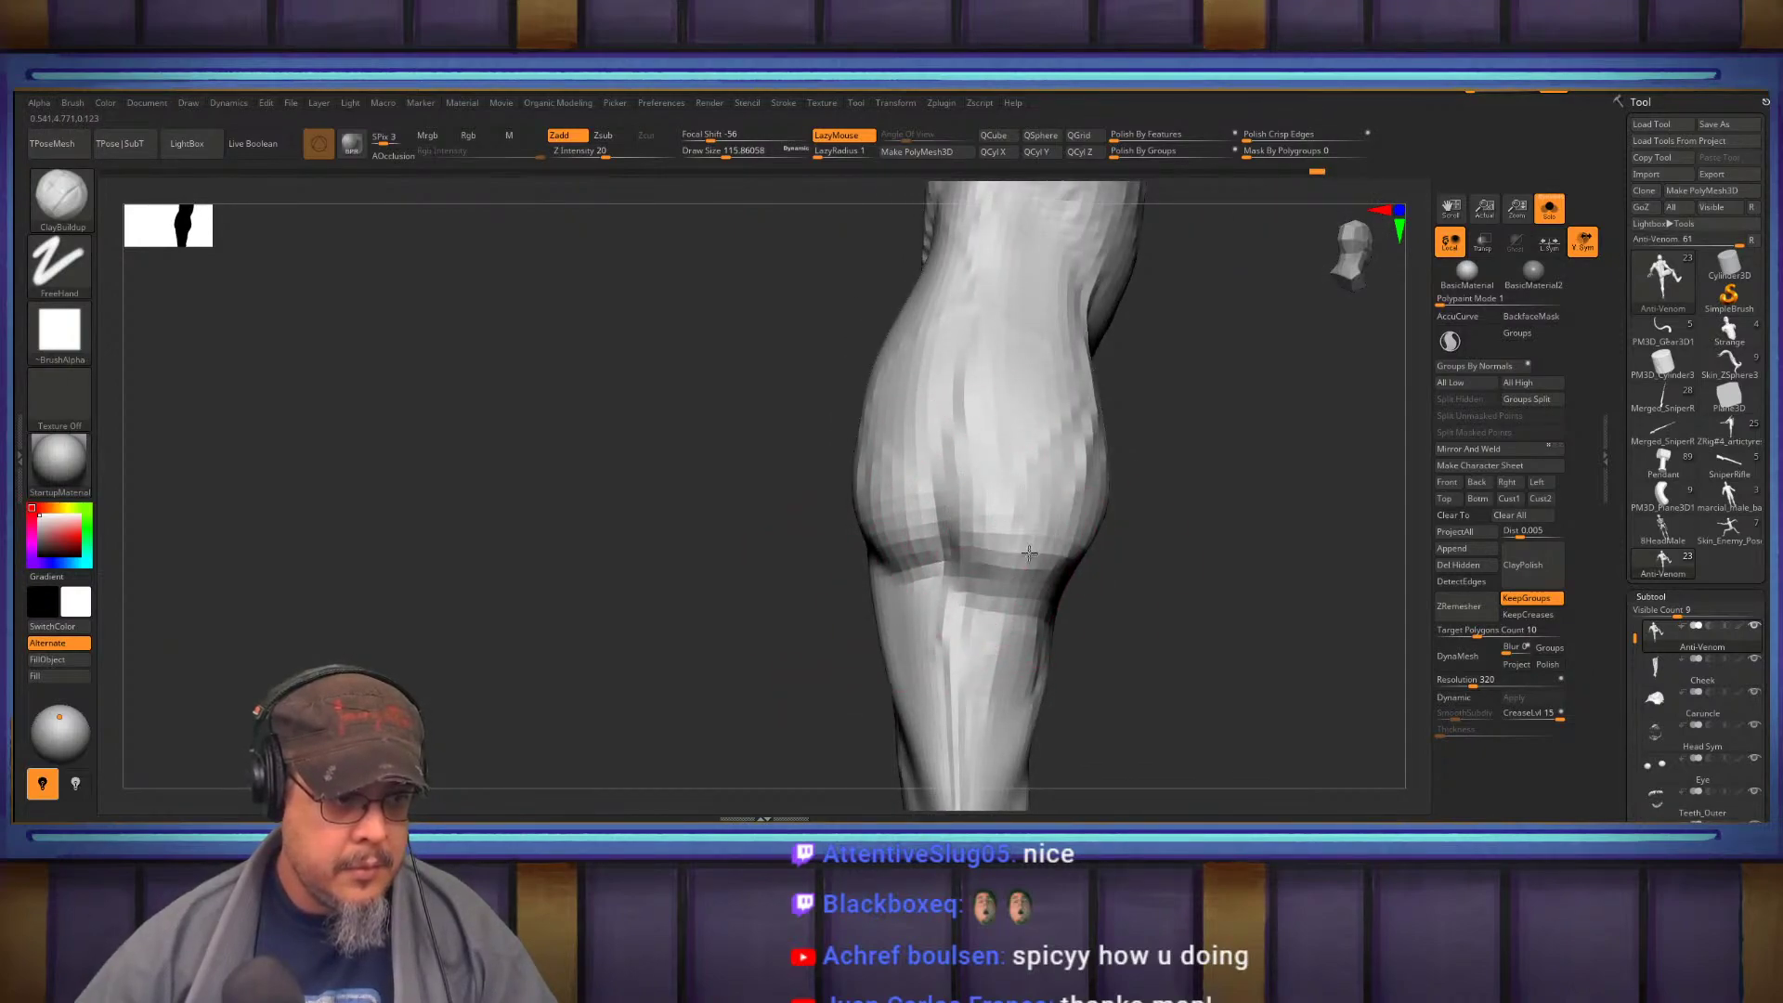
# Build up the lower leg forms between the calf and the ankle with ClayBuildup at draw size about 116
pyautogui.moveTo(1171, 625)
pyautogui.mouseDown()
pyautogui.moveTo(1065, 434)
pyautogui.moveTo(1140, 361)
pyautogui.mouseUp()
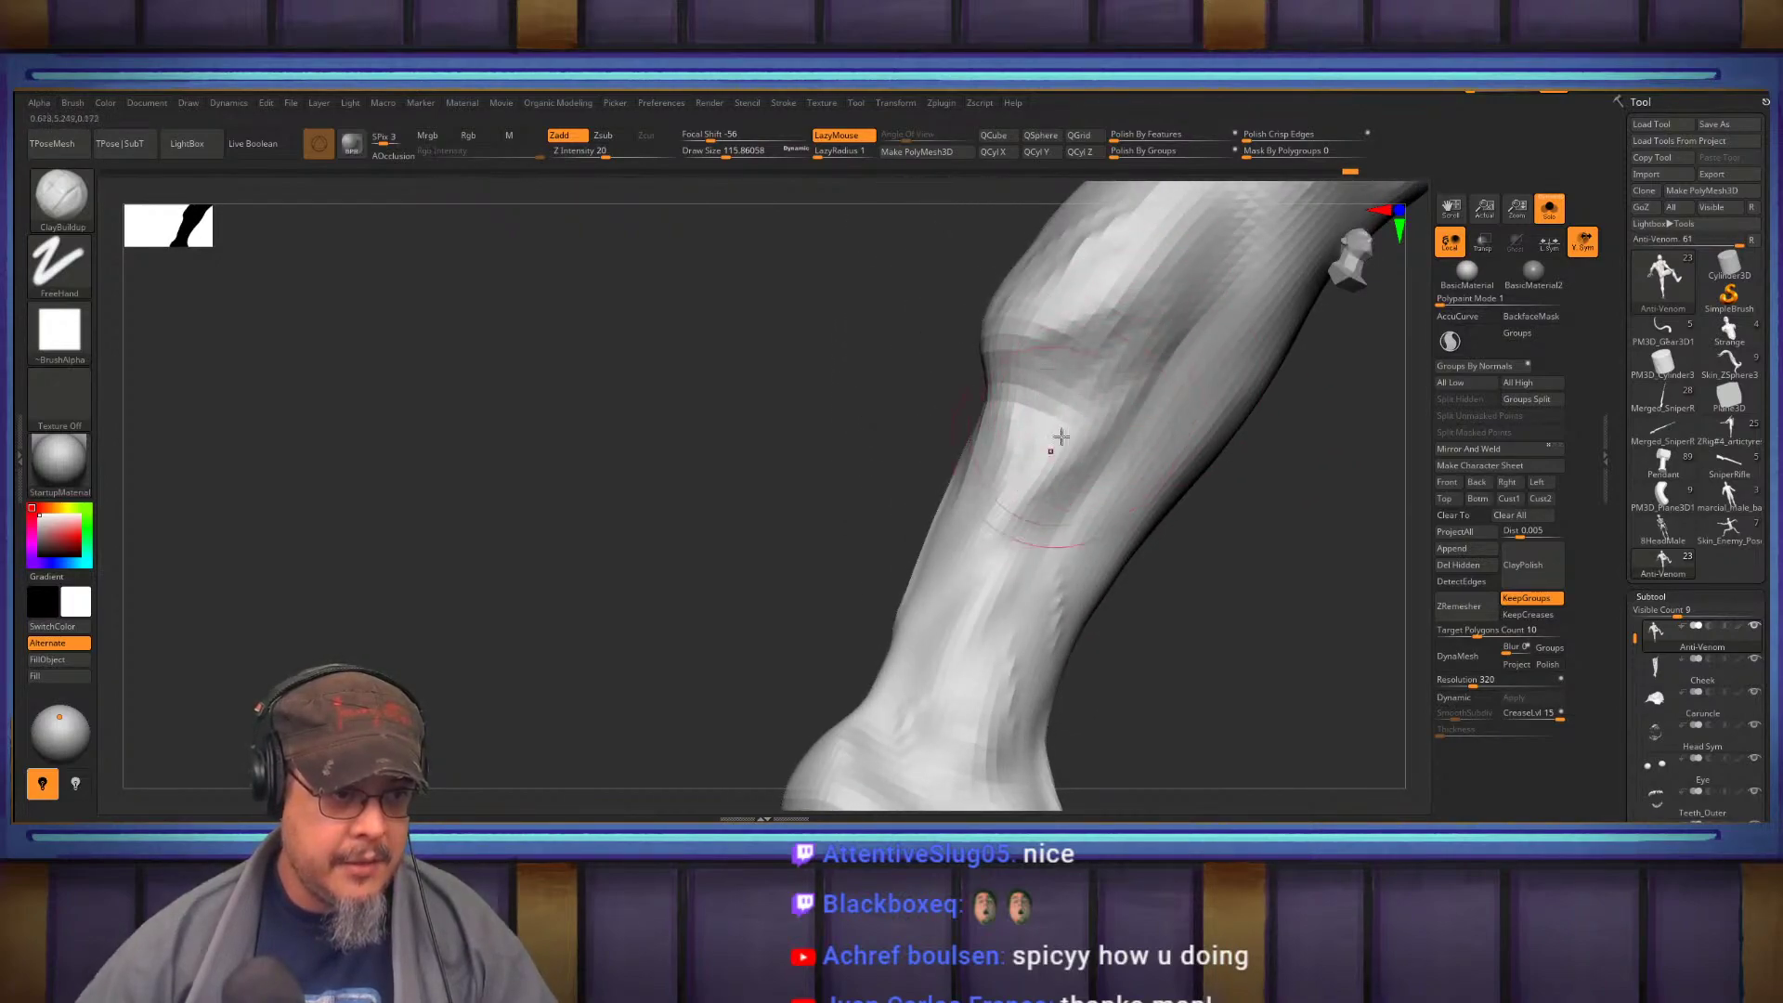
pyautogui.moveTo(801, 487); pyautogui.dragTo(1050, 464)
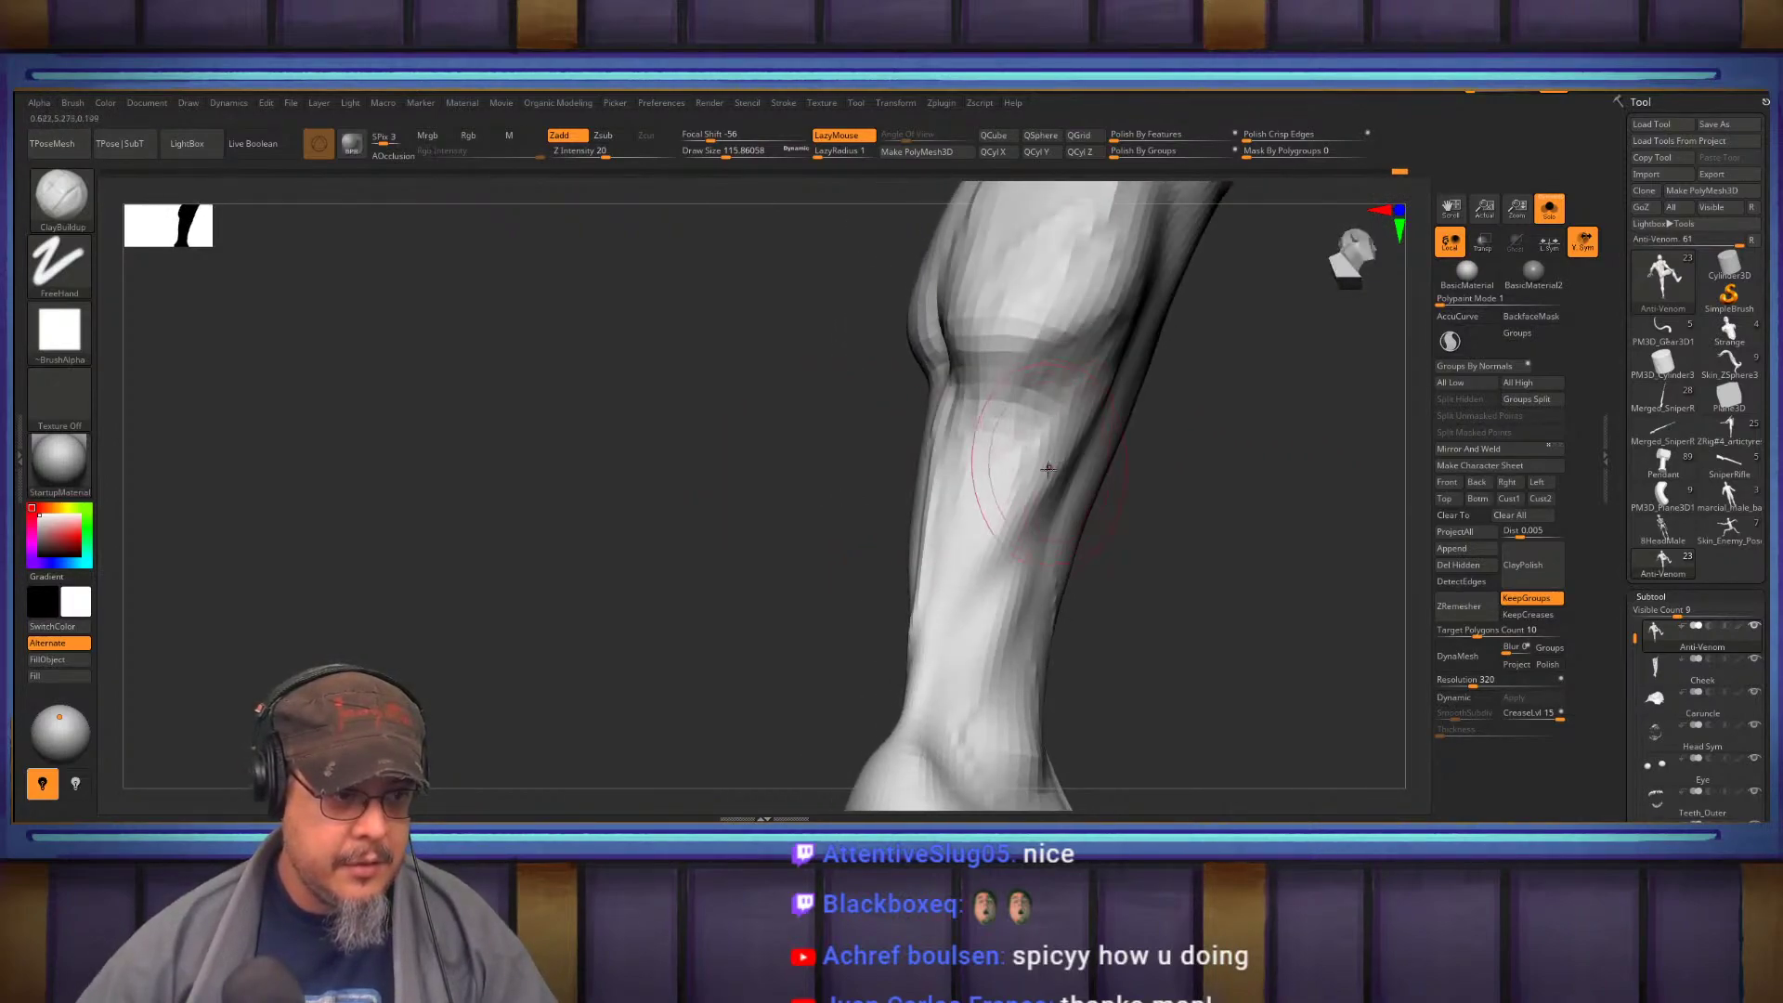
pyautogui.moveTo(1190, 520)
pyautogui.mouseDown()
pyautogui.moveTo(987, 499)
pyautogui.moveTo(991, 566)
pyautogui.moveTo(987, 538)
pyautogui.mouseUp()
# Define the ankle bones and the area around the heel of the rear foot with ClayBuildup at draw size about 65
pyautogui.press('s')
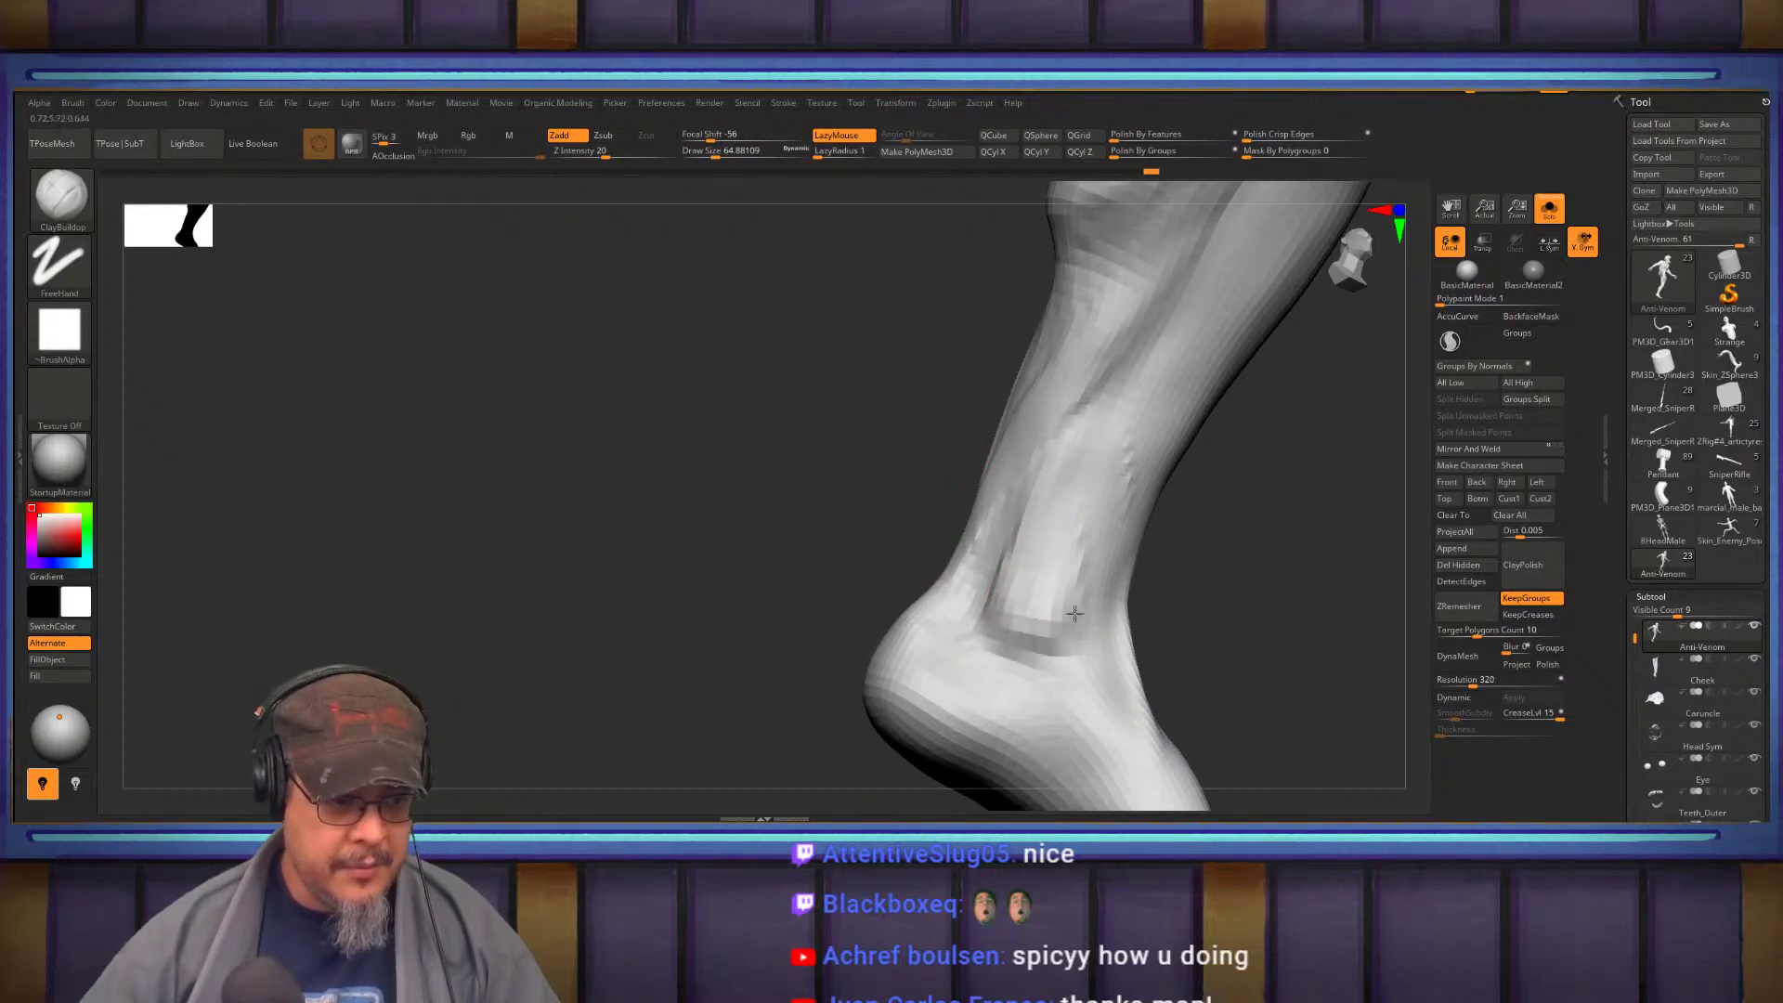
pyautogui.moveTo(1015, 577); pyautogui.dragTo(1029, 561)
pyautogui.moveTo(1213, 583)
pyautogui.mouseDown()
pyautogui.moveTo(1182, 567)
pyautogui.moveTo(1250, 577)
pyautogui.moveTo(1226, 529)
pyautogui.moveTo(1027, 528)
pyautogui.mouseUp()
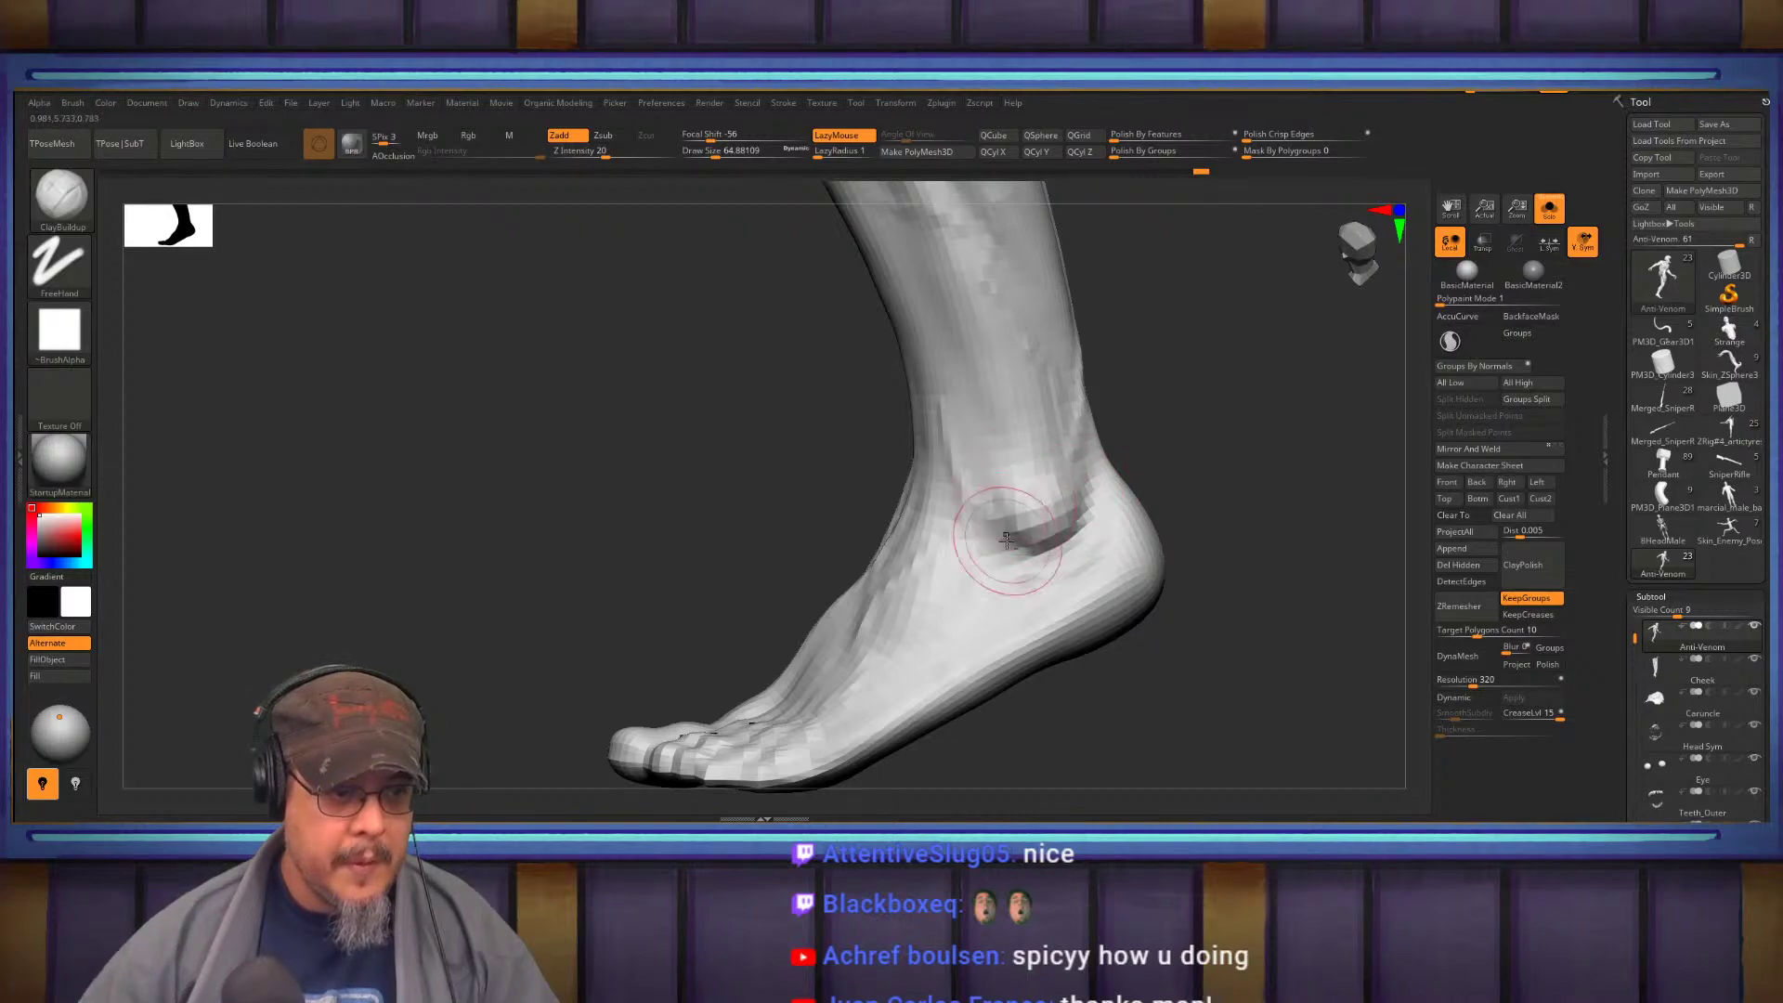
pyautogui.moveTo(1194, 520); pyautogui.dragTo(1144, 474)
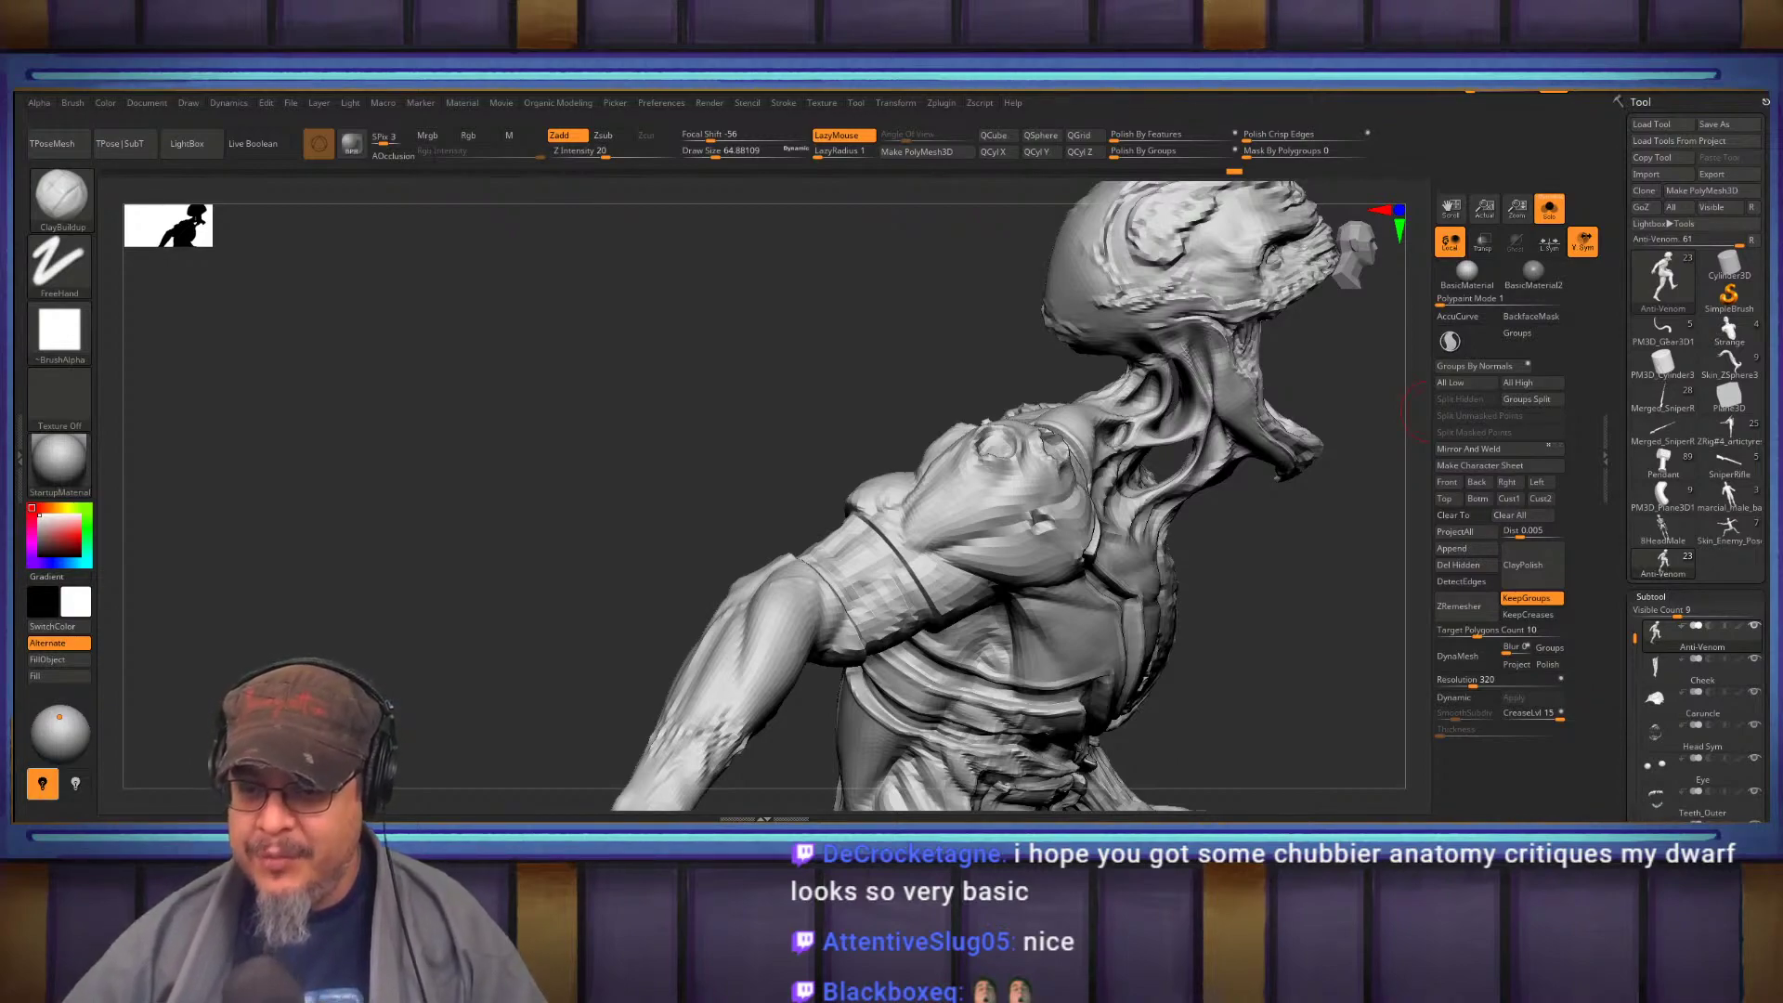
# Reshape the forearm and wrist contours with the Move brush at draw size about 132
pyautogui.moveTo(821, 448)
pyautogui.mouseDown()
pyautogui.moveTo(760, 493)
pyautogui.moveTo(850, 536)
pyautogui.moveTo(817, 521)
pyautogui.moveTo(735, 383)
pyautogui.moveTo(853, 556)
pyautogui.moveTo(550, 494)
pyautogui.moveTo(697, 461)
pyautogui.moveTo(1067, 490)
pyautogui.moveTo(847, 564)
pyautogui.moveTo(762, 428)
pyautogui.moveTo(892, 557)
pyautogui.moveTo(743, 562)
pyautogui.moveTo(861, 537)
pyautogui.moveTo(706, 530)
pyautogui.moveTo(641, 464)
pyautogui.moveTo(725, 548)
pyautogui.moveTo(812, 559)
pyautogui.moveTo(690, 470)
pyautogui.mouseUp()
pyautogui.moveTo(1014, 559); pyautogui.dragTo(830, 585)
pyautogui.press('s')
pyautogui.press('b')
pyautogui.press('m')
pyautogui.press('v')
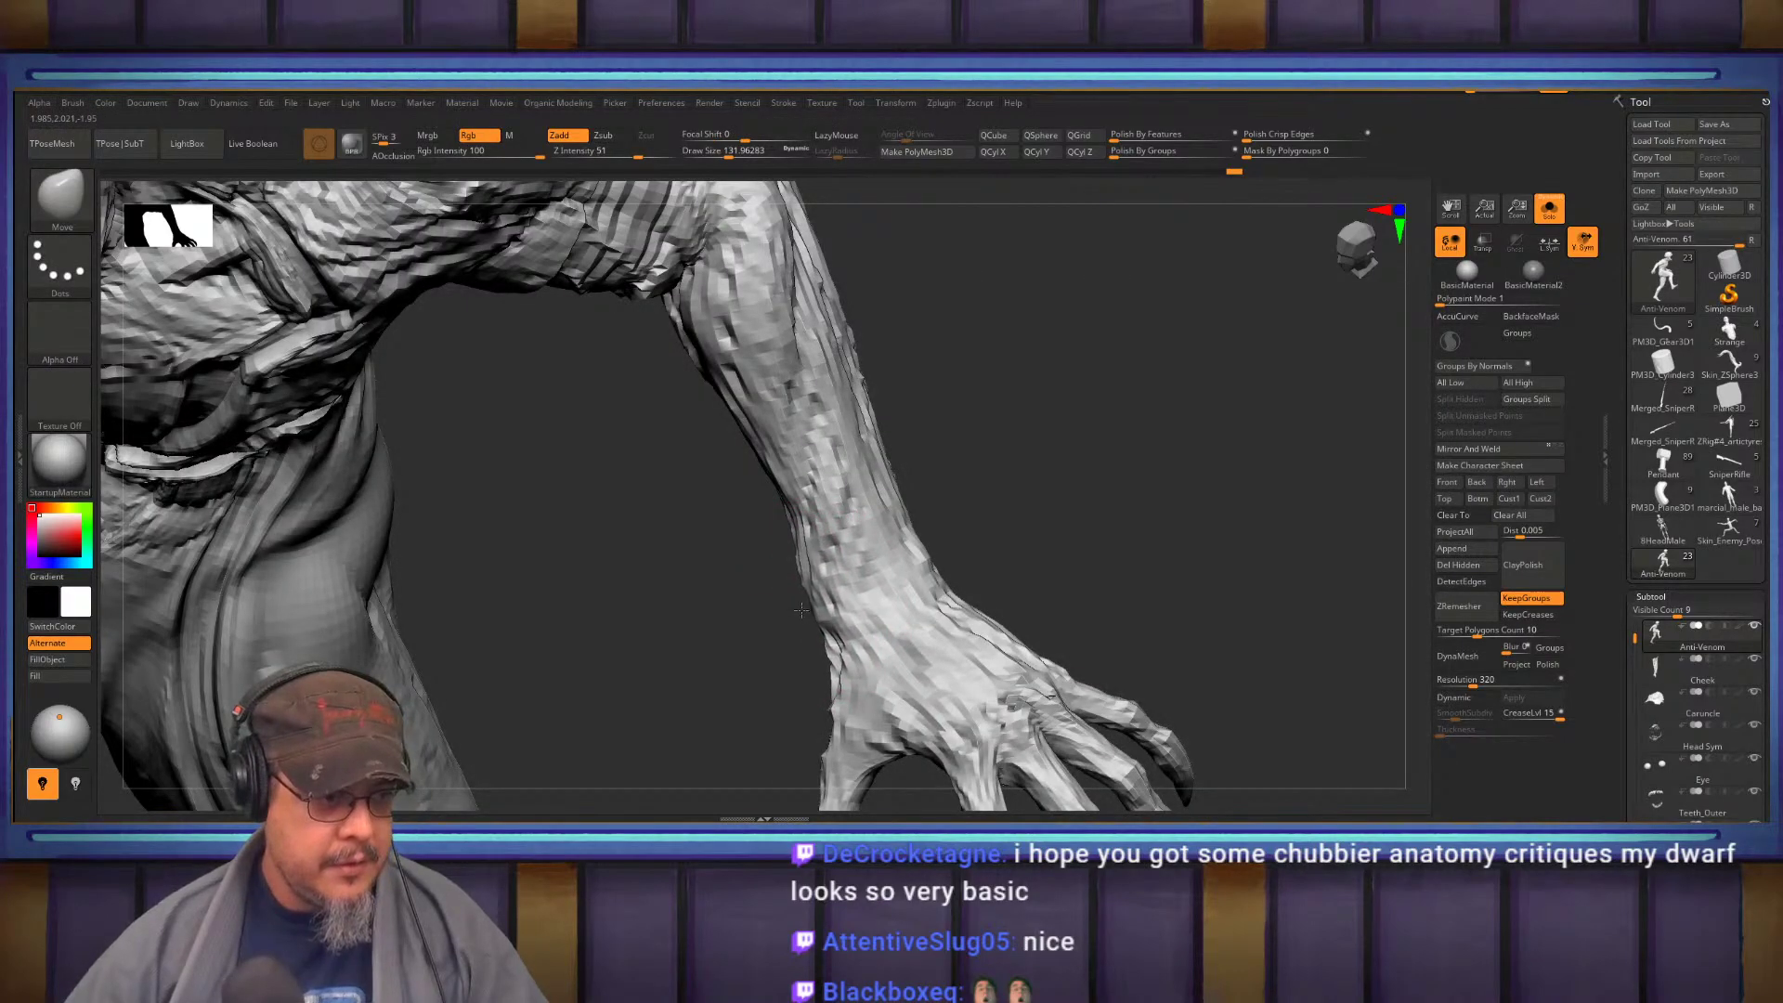
pyautogui.moveTo(867, 581)
pyautogui.mouseDown(button='right')
pyautogui.moveTo(1063, 454)
pyautogui.moveTo(895, 558)
pyautogui.mouseUp(button='right')
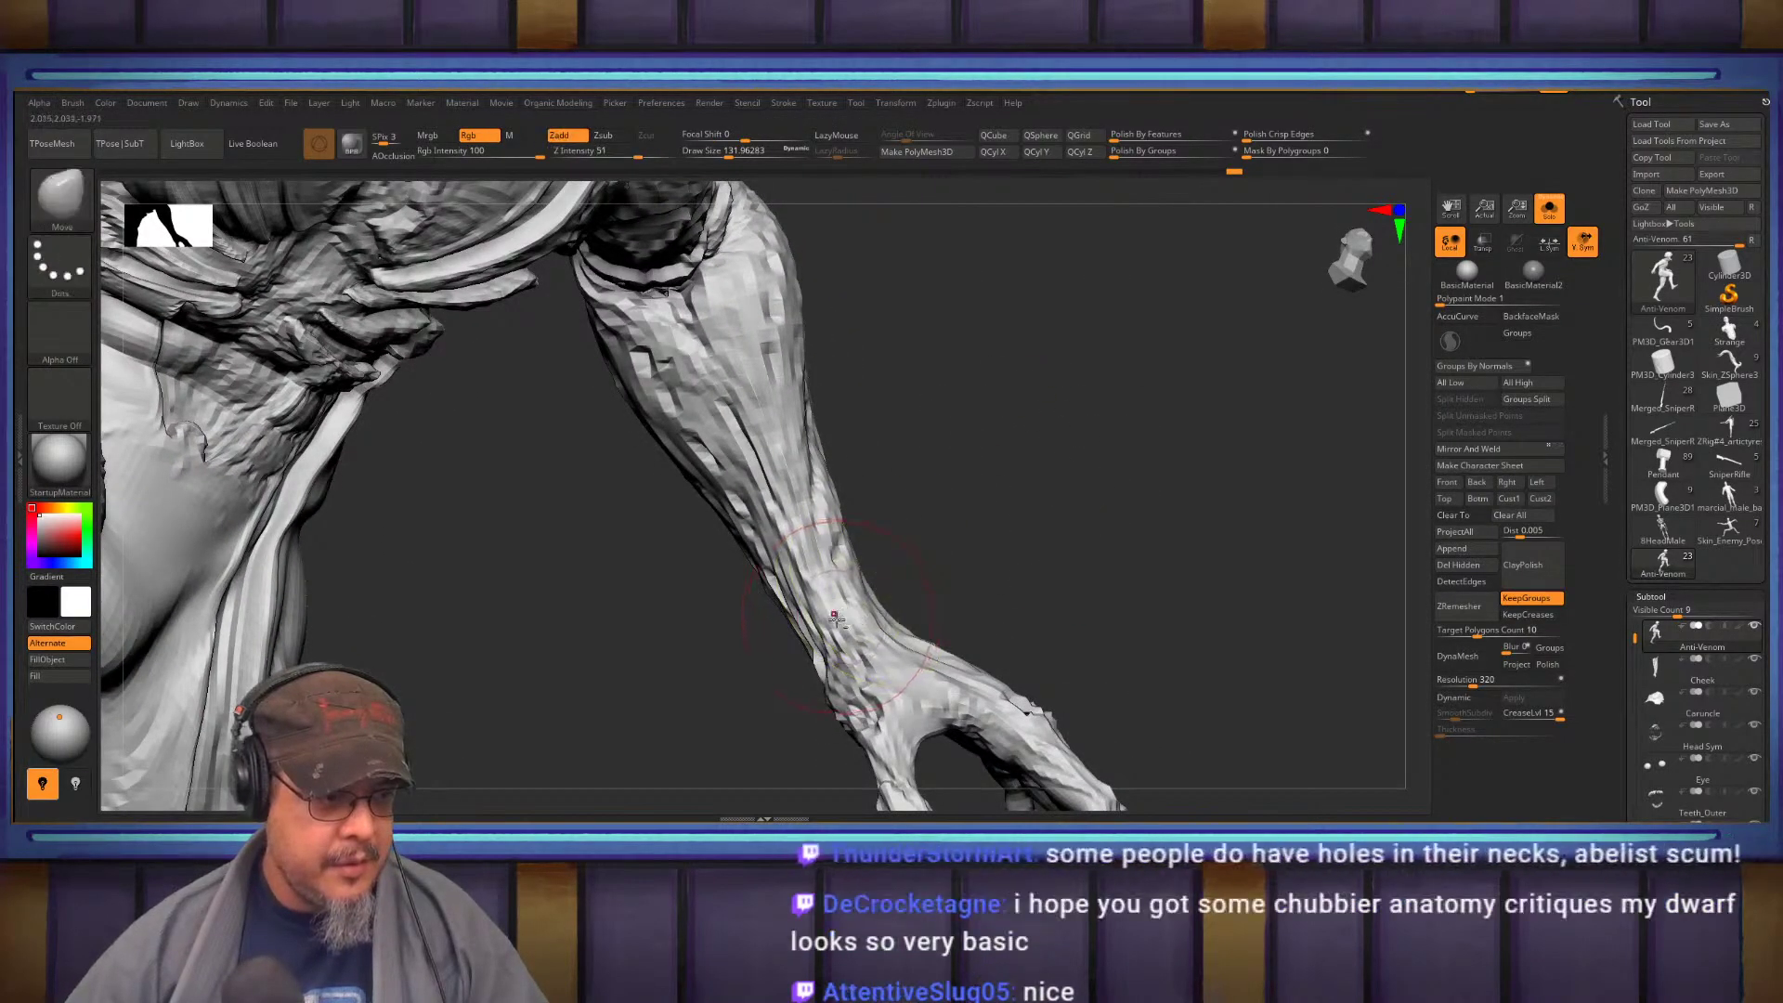
pyautogui.moveTo(849, 618)
pyautogui.mouseDown()
pyautogui.moveTo(823, 613)
pyautogui.moveTo(812, 653)
pyautogui.mouseUp()
pyautogui.press('s')
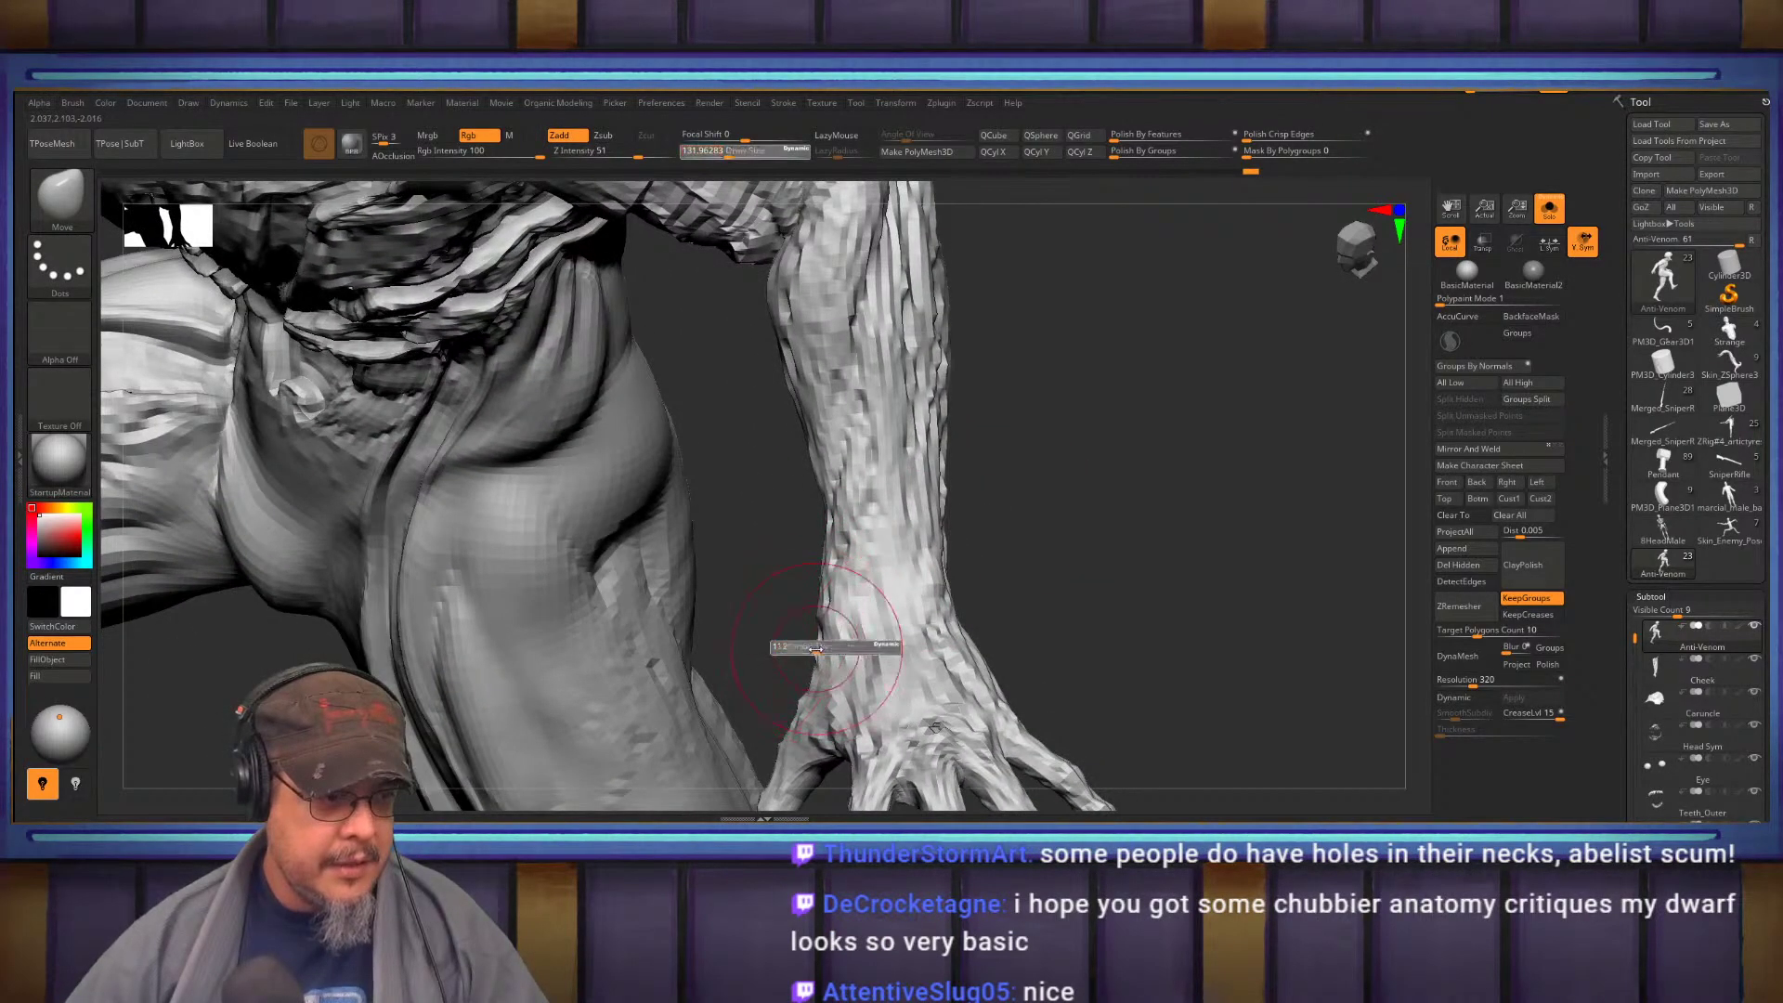
pyautogui.keyDown('alt'); pyautogui.moveTo(1052, 532); pyautogui.dragTo(1018, 643, button='right'); pyautogui.keyUp('alt')
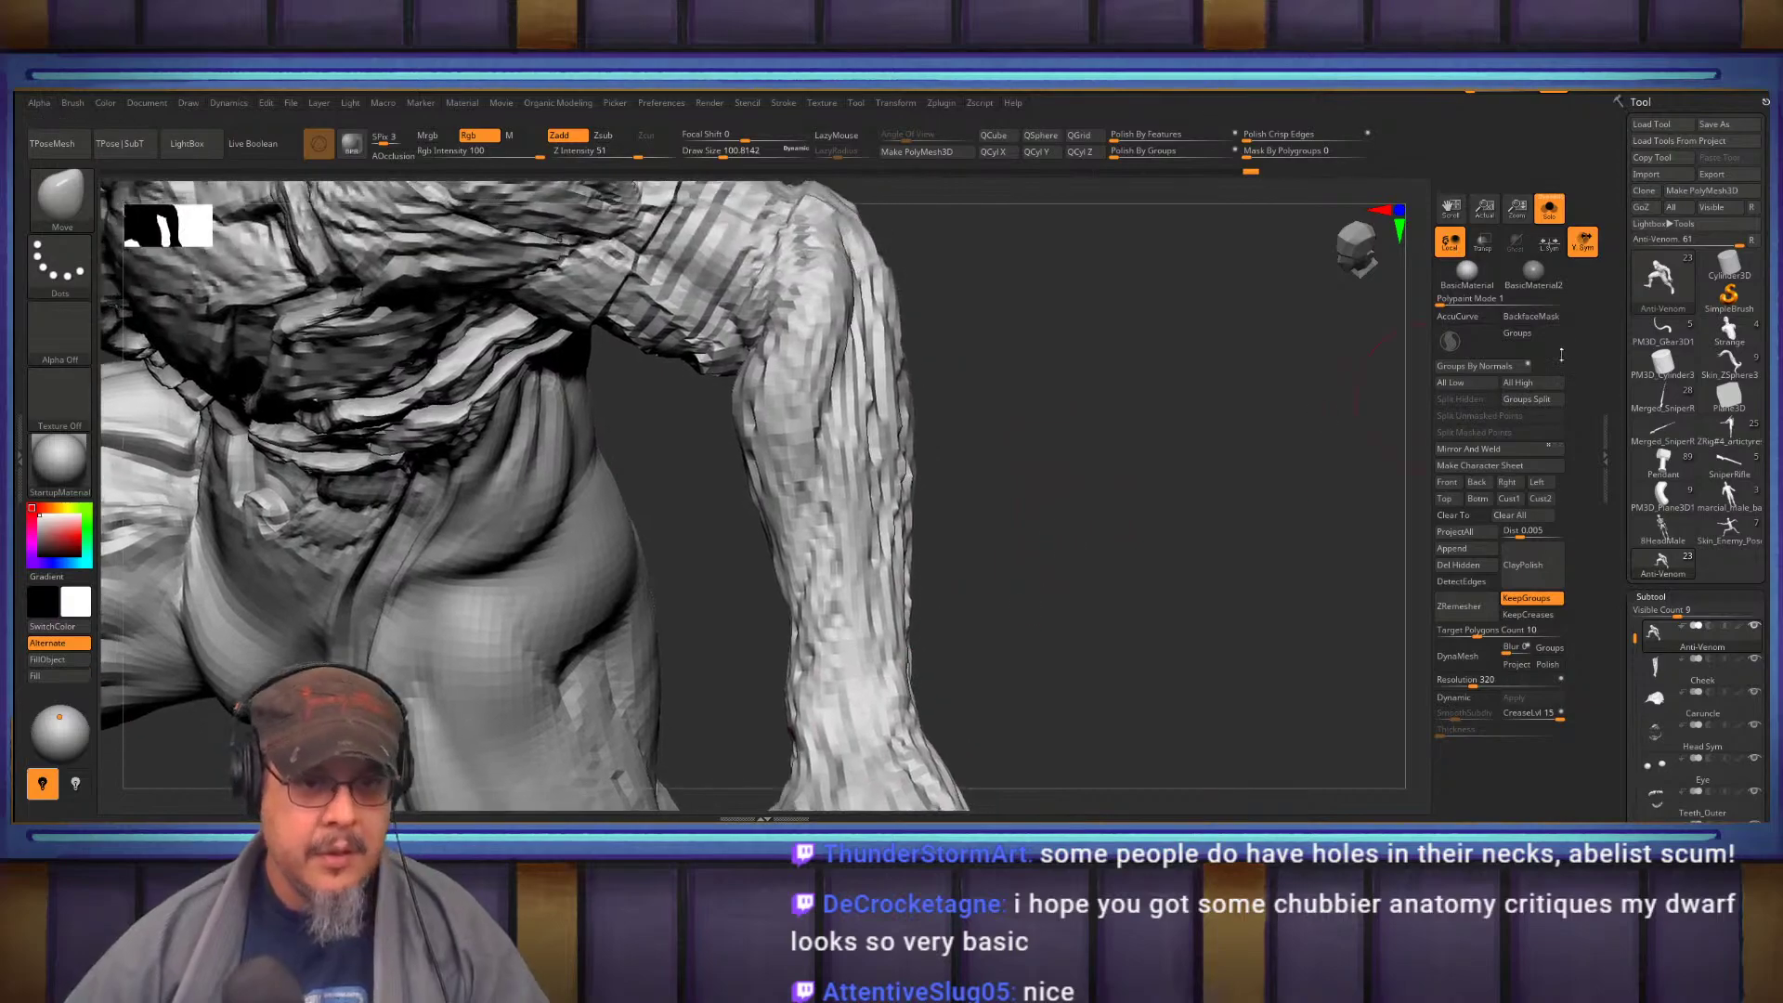
# Examine the forearm and wrist bones on the 8HeadMale skeleton tool and return to the Anti-Venom tool
pyautogui.click(1663, 530)
pyautogui.moveTo(1146, 510); pyautogui.dragTo(1194, 526)
pyautogui.keyDown('ctrl'); pyautogui.moveTo(650, 446); pyautogui.dragTo(812, 279, button='right'); pyautogui.keyUp('ctrl')
pyautogui.moveTo(812, 279); pyautogui.dragTo(1000, 601)
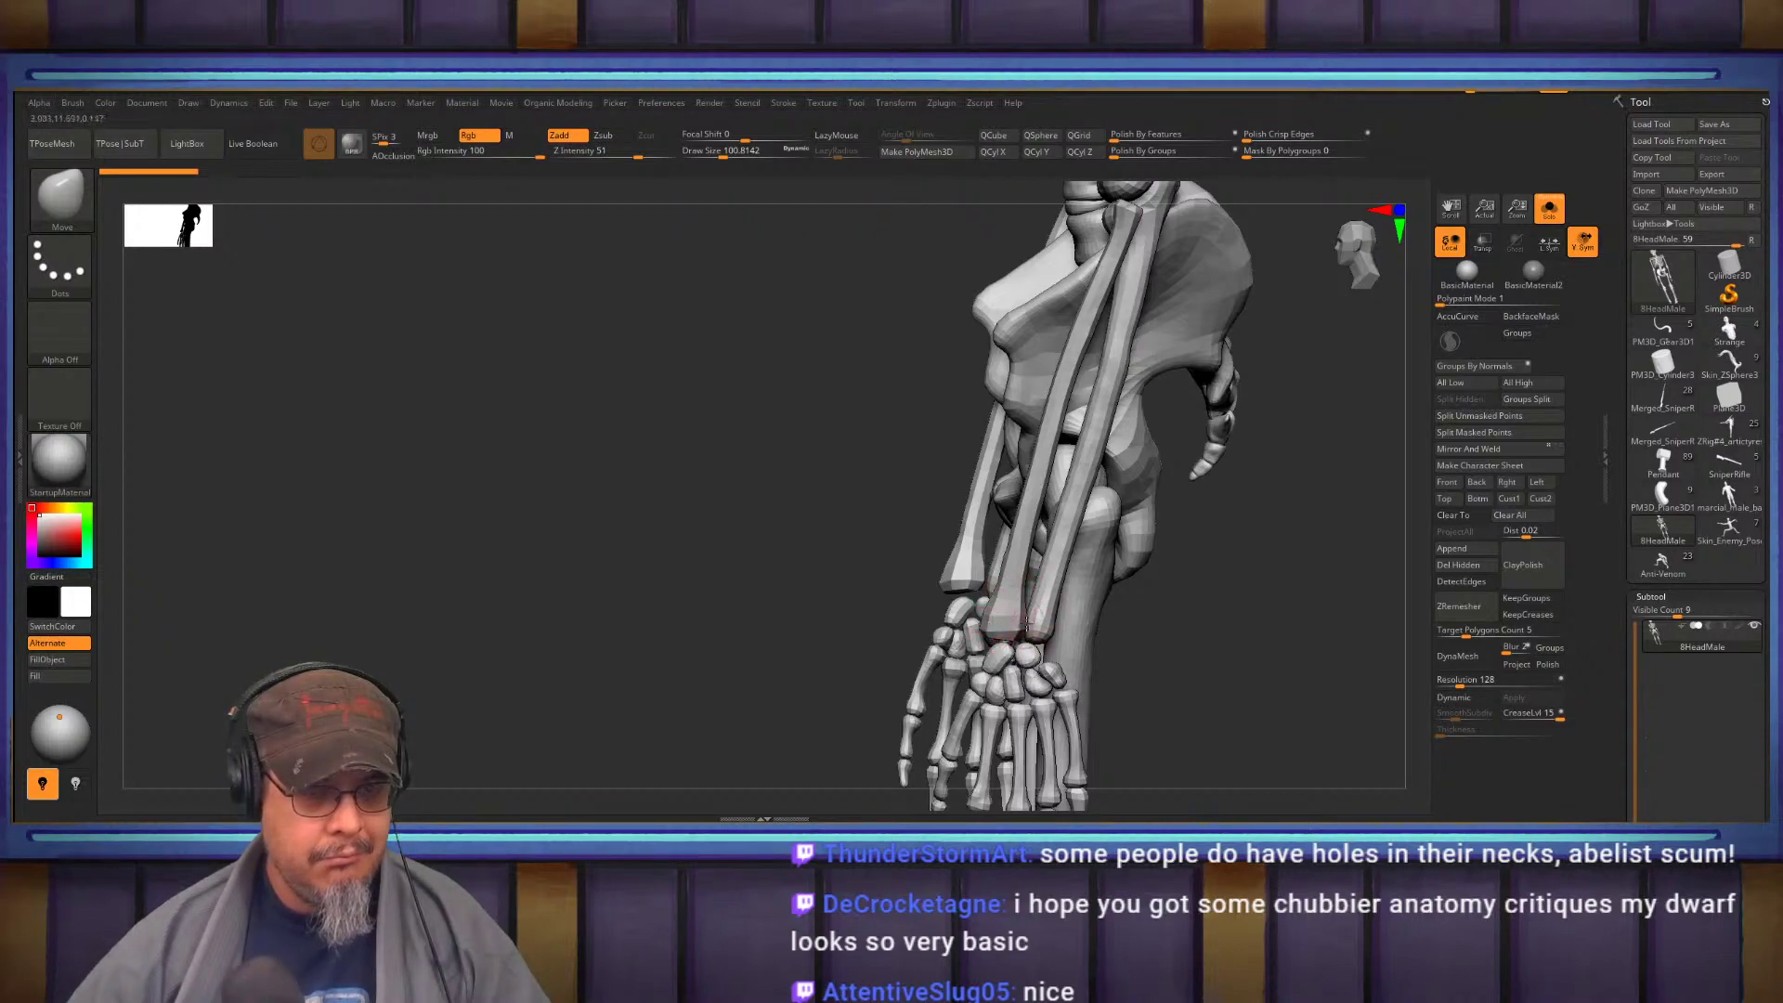
pyautogui.click(1670, 572)
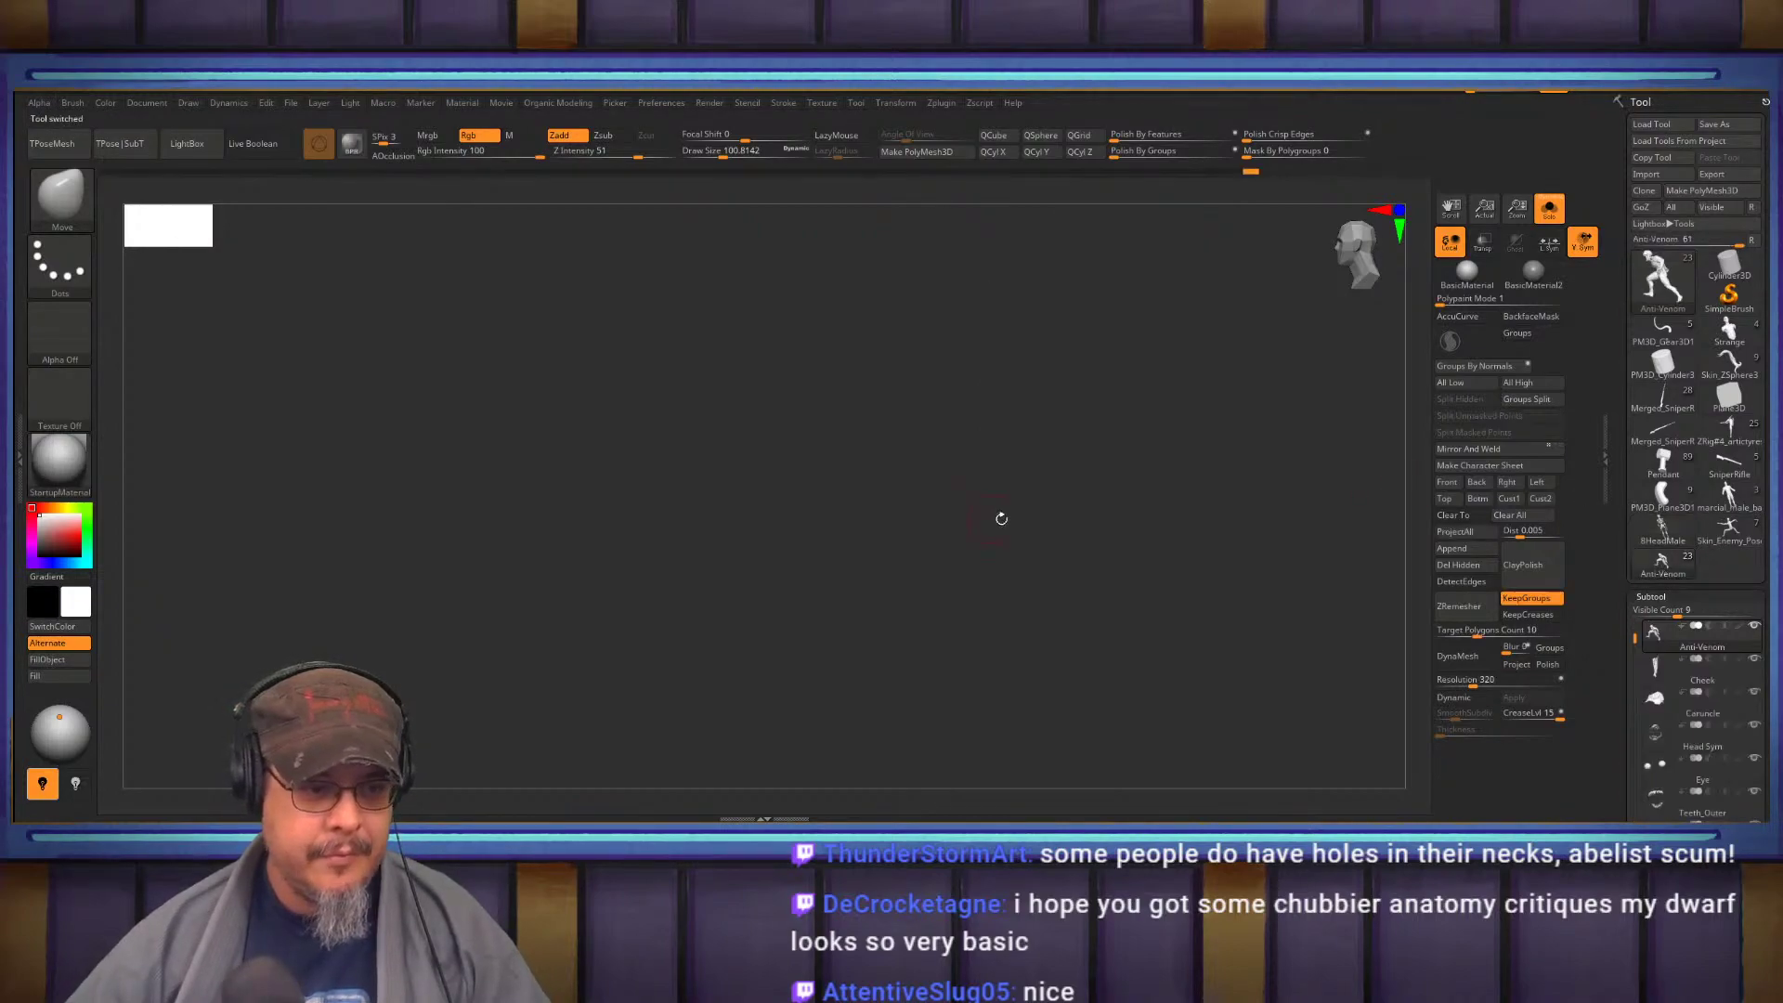
# Refine the bony contours of the wrist with the Move brush at draw sizes of about 101 and 51
pyautogui.moveTo(1043, 549); pyautogui.dragTo(941, 481)
pyautogui.keyDown('ctrl'); pyautogui.moveTo(941, 480); pyautogui.dragTo(765, 597, button='right'); pyautogui.keyUp('ctrl')
pyautogui.scroll(10, 766, 597)
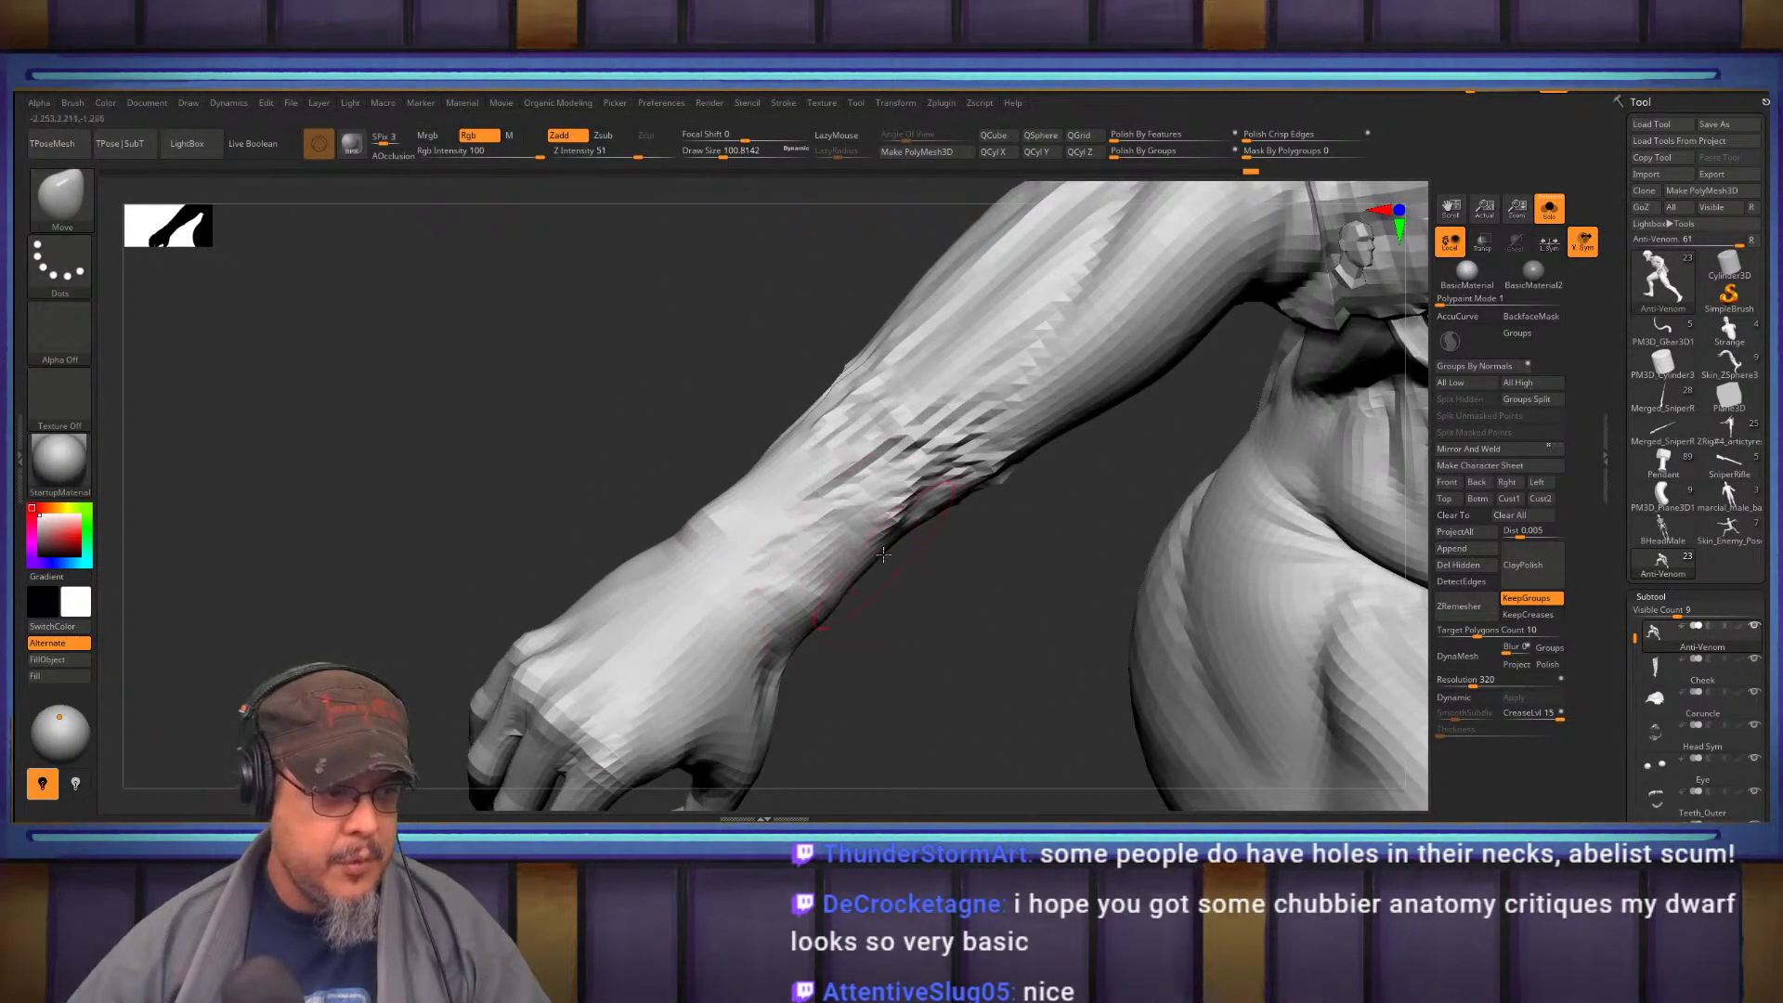
pyautogui.moveTo(792, 641)
pyautogui.mouseDown()
pyautogui.moveTo(637, 471)
pyautogui.moveTo(911, 448)
pyautogui.moveTo(833, 427)
pyautogui.moveTo(932, 580)
pyautogui.moveTo(871, 580)
pyautogui.moveTo(911, 576)
pyautogui.mouseUp()
pyautogui.press('s')
pyautogui.press('s')
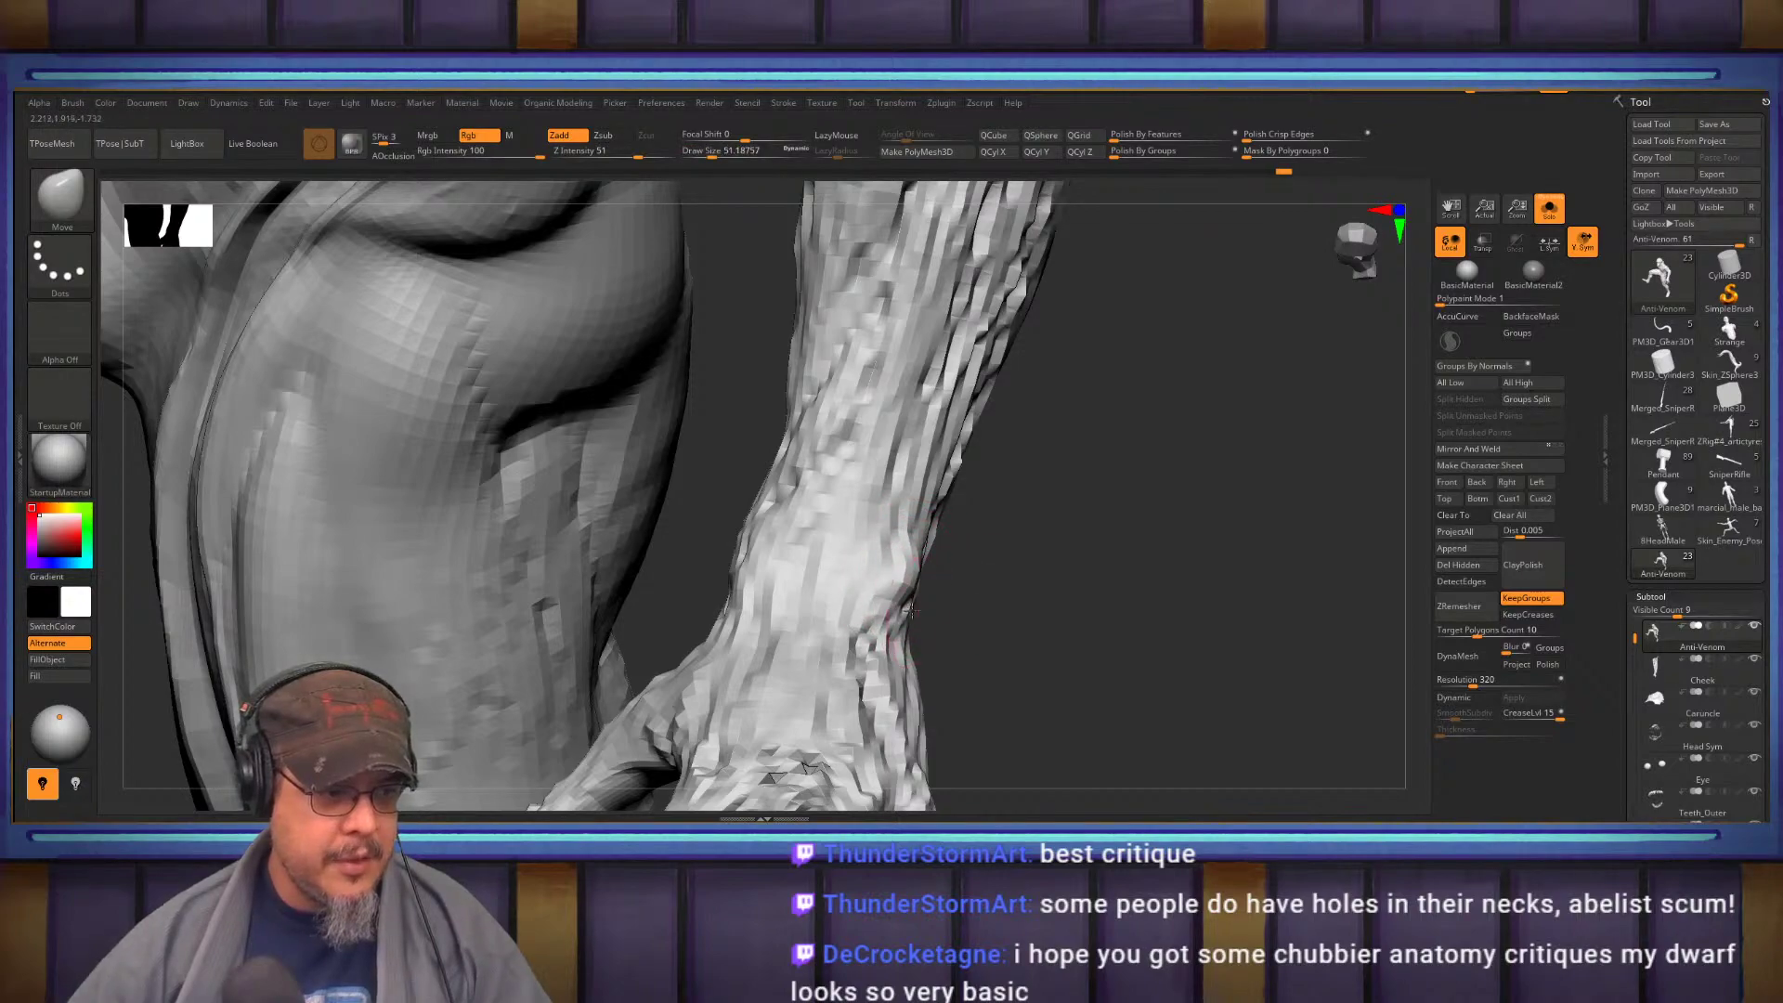
pyautogui.moveTo(913, 531)
pyautogui.mouseDown()
pyautogui.moveTo(909, 570)
pyautogui.moveTo(896, 561)
pyautogui.mouseUp()
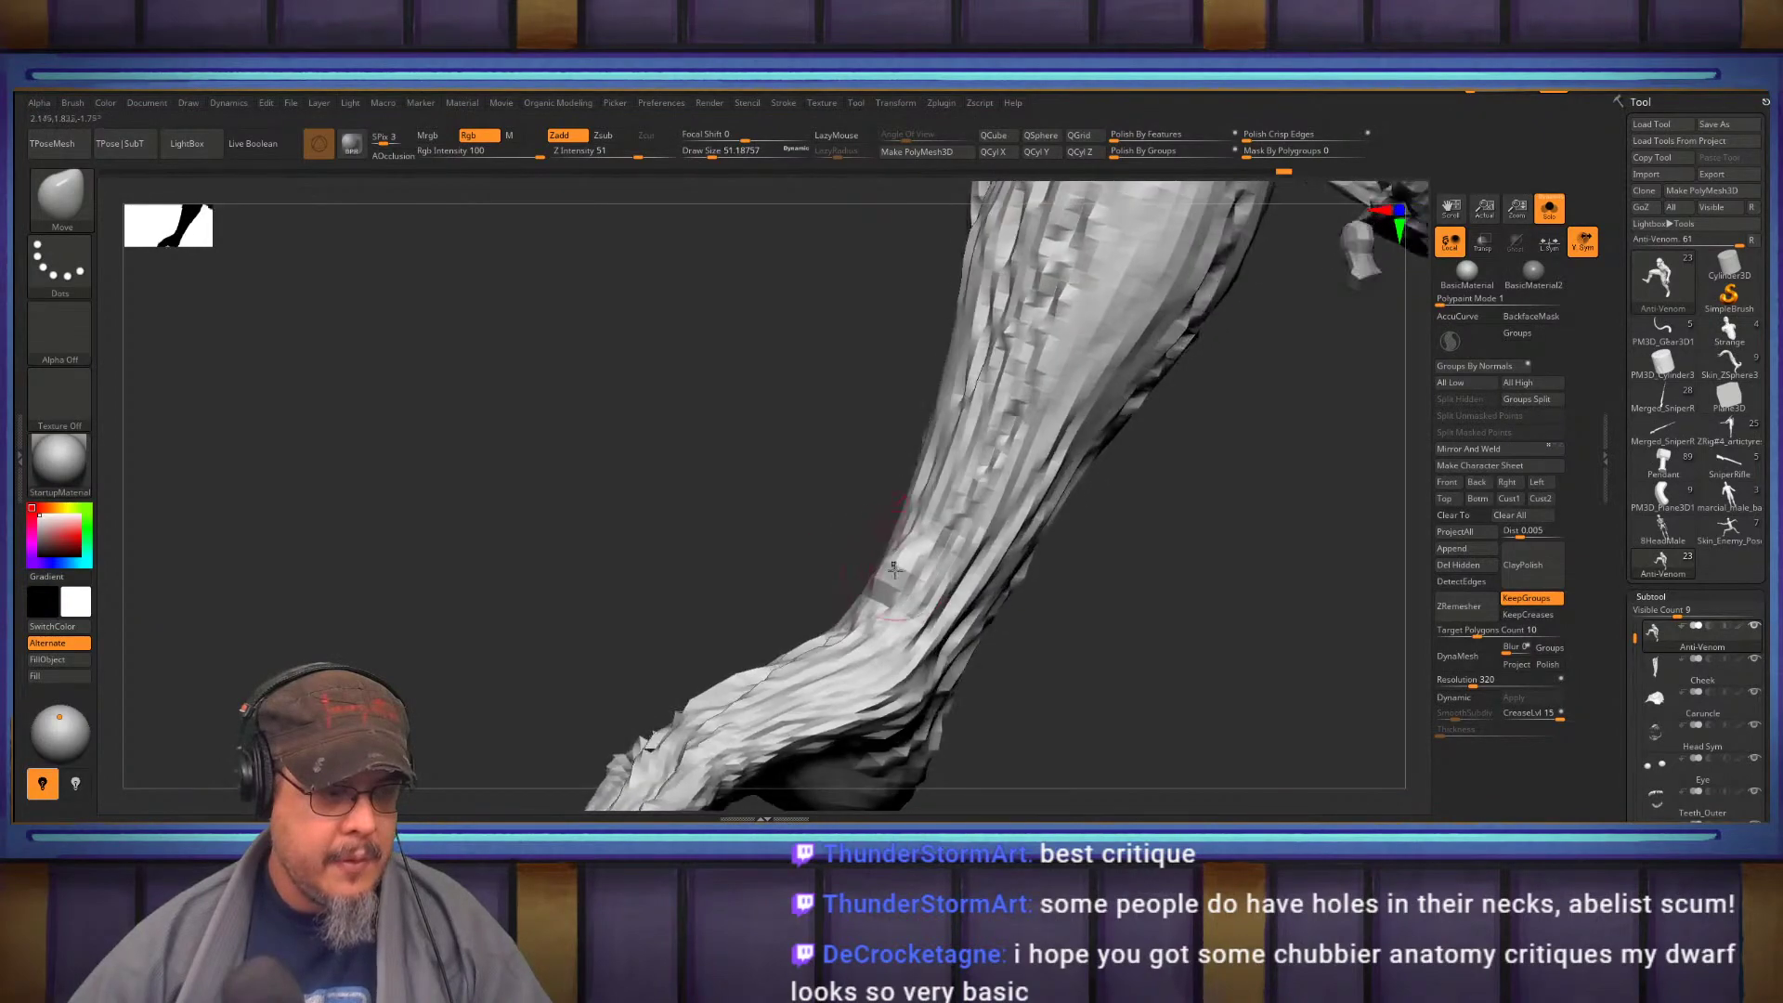
pyautogui.moveTo(878, 593); pyautogui.dragTo(979, 574, button='right')
pyautogui.press('d')
pyautogui.press('shift')
pyautogui.moveTo(992, 516)
pyautogui.mouseDown()
pyautogui.moveTo(1044, 465)
pyautogui.moveTo(1064, 518)
pyautogui.moveTo(1029, 509)
pyautogui.moveTo(1068, 529)
pyautogui.moveTo(1120, 453)
pyautogui.moveTo(1111, 502)
pyautogui.moveTo(1151, 548)
pyautogui.mouseUp()
# Turn off Solo mode to show the whole statue, and switch the polypaint of all subtools on and back off
pyautogui.click(1549, 216)
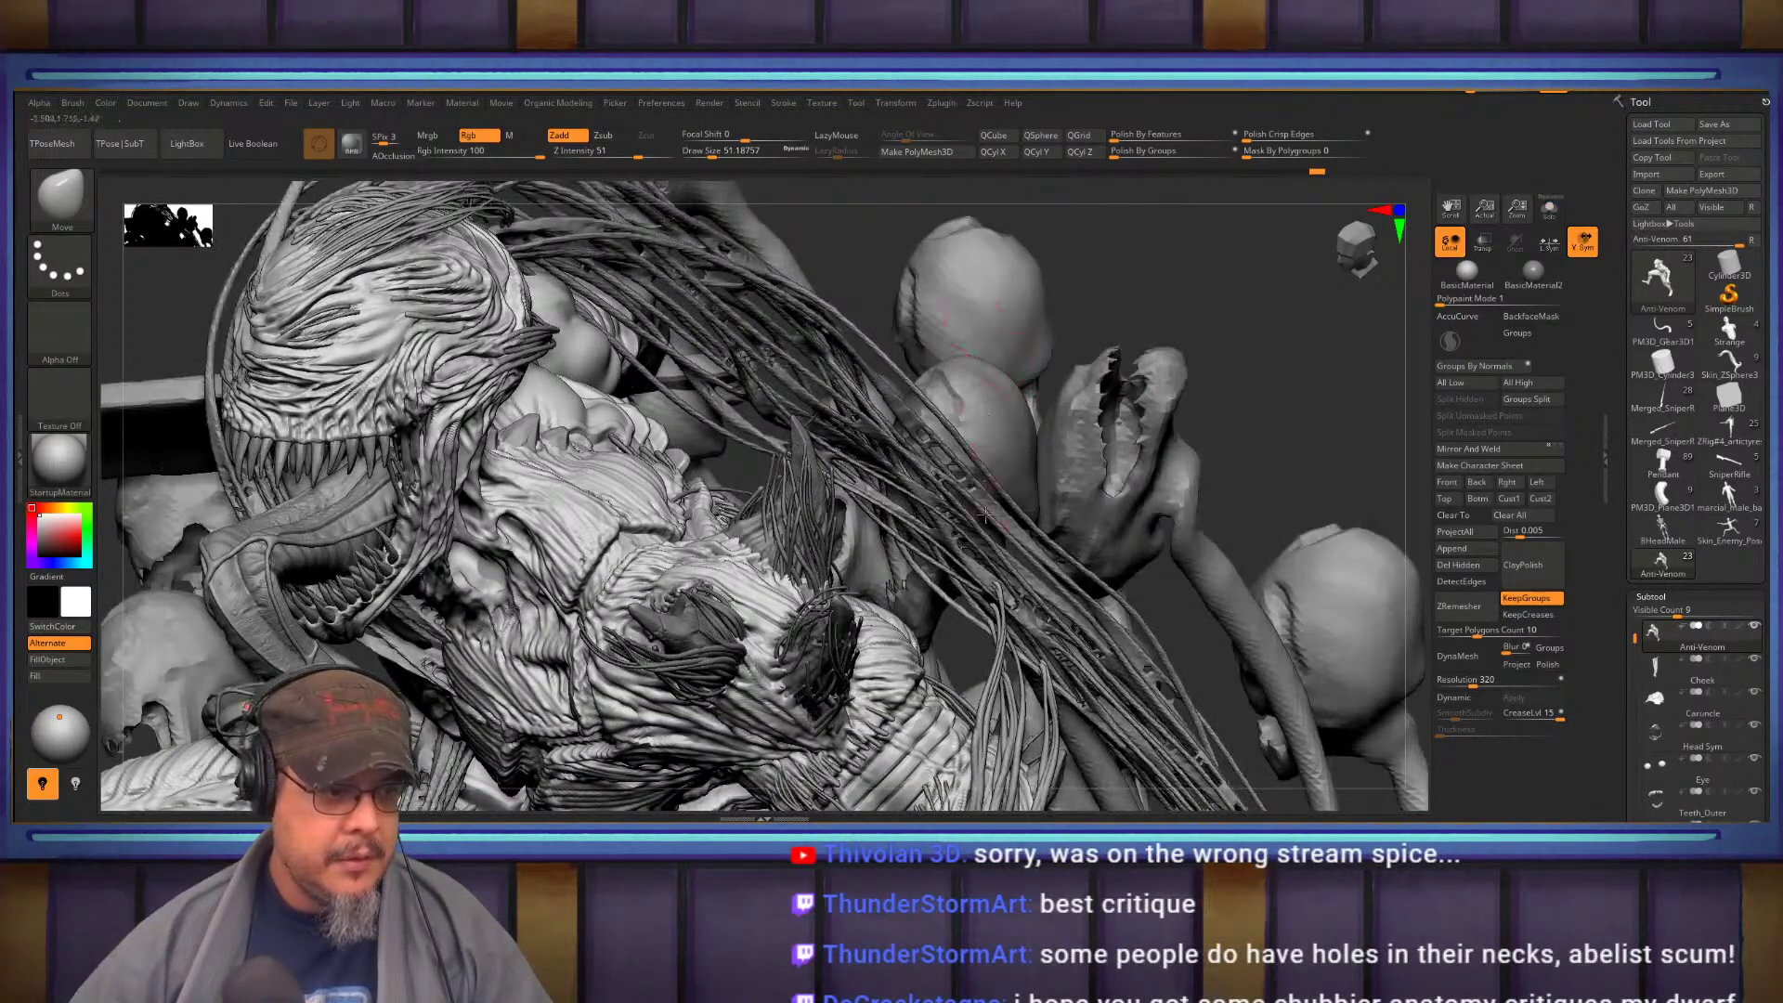
pyautogui.moveTo(986, 670); pyautogui.dragTo(1083, 416)
pyautogui.keyDown('alt'); pyautogui.moveTo(1064, 437); pyautogui.dragTo(1135, 527, button='right'); pyautogui.keyUp('alt')
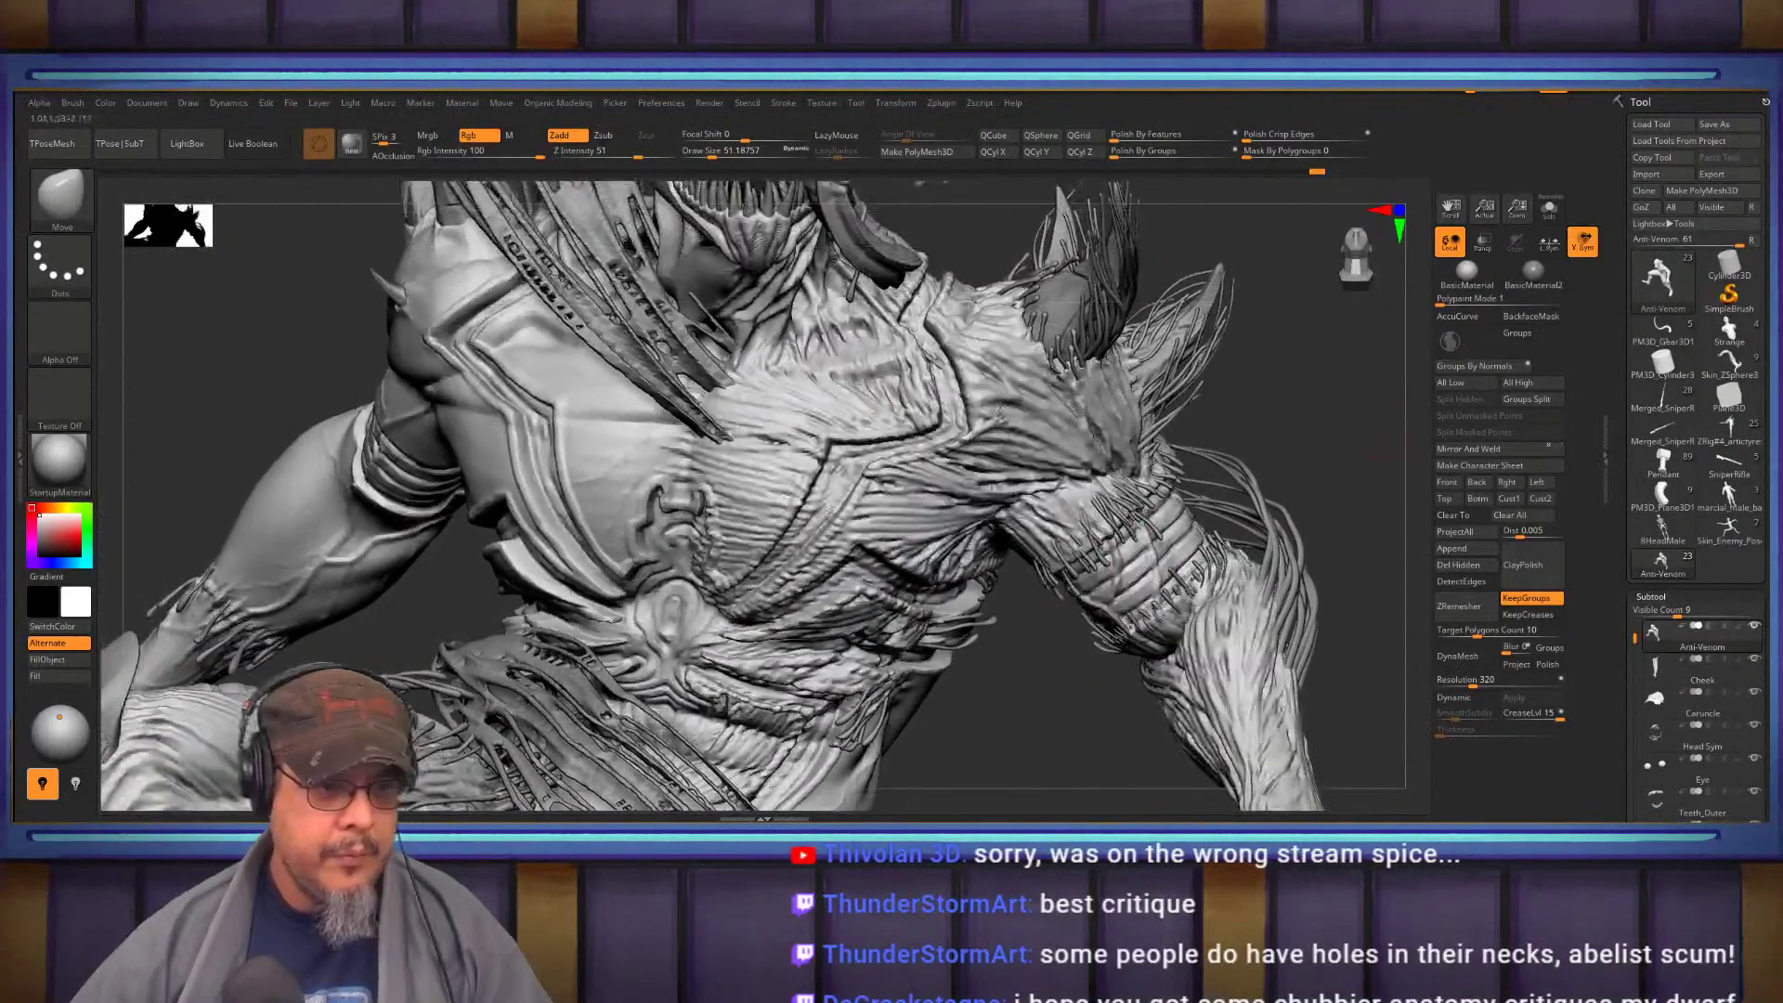
pyautogui.keyDown('shift'); pyautogui.click(1740, 628); pyautogui.keyUp('shift')
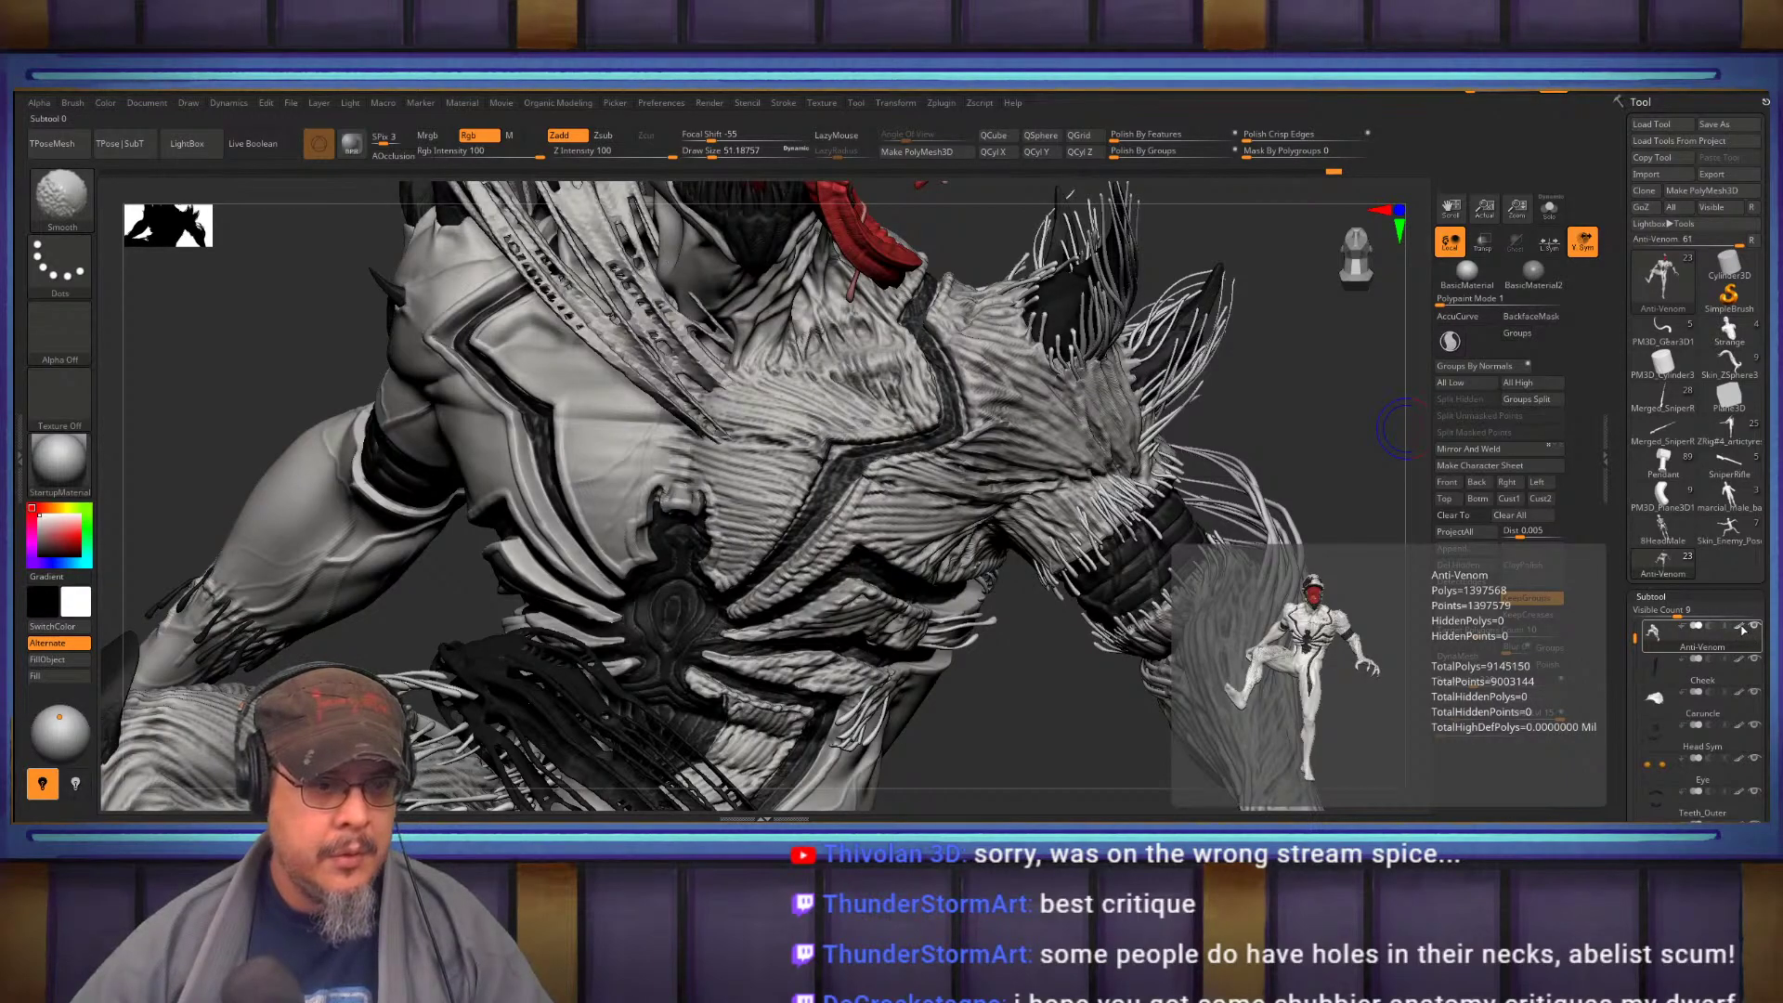
pyautogui.keyDown('shift'); pyautogui.click(1740, 628); pyautogui.keyUp('shift')
# Reshape the rear corner of the lower jaw with the Move brush at draw sizes between about 39 and 16
pyautogui.moveTo(1013, 655)
pyautogui.mouseDown()
pyautogui.moveTo(929, 479)
pyautogui.moveTo(878, 534)
pyautogui.mouseUp()
pyautogui.keyDown('ctrl'); pyautogui.moveTo(877, 534); pyautogui.dragTo(861, 537, button='right'); pyautogui.keyUp('ctrl')
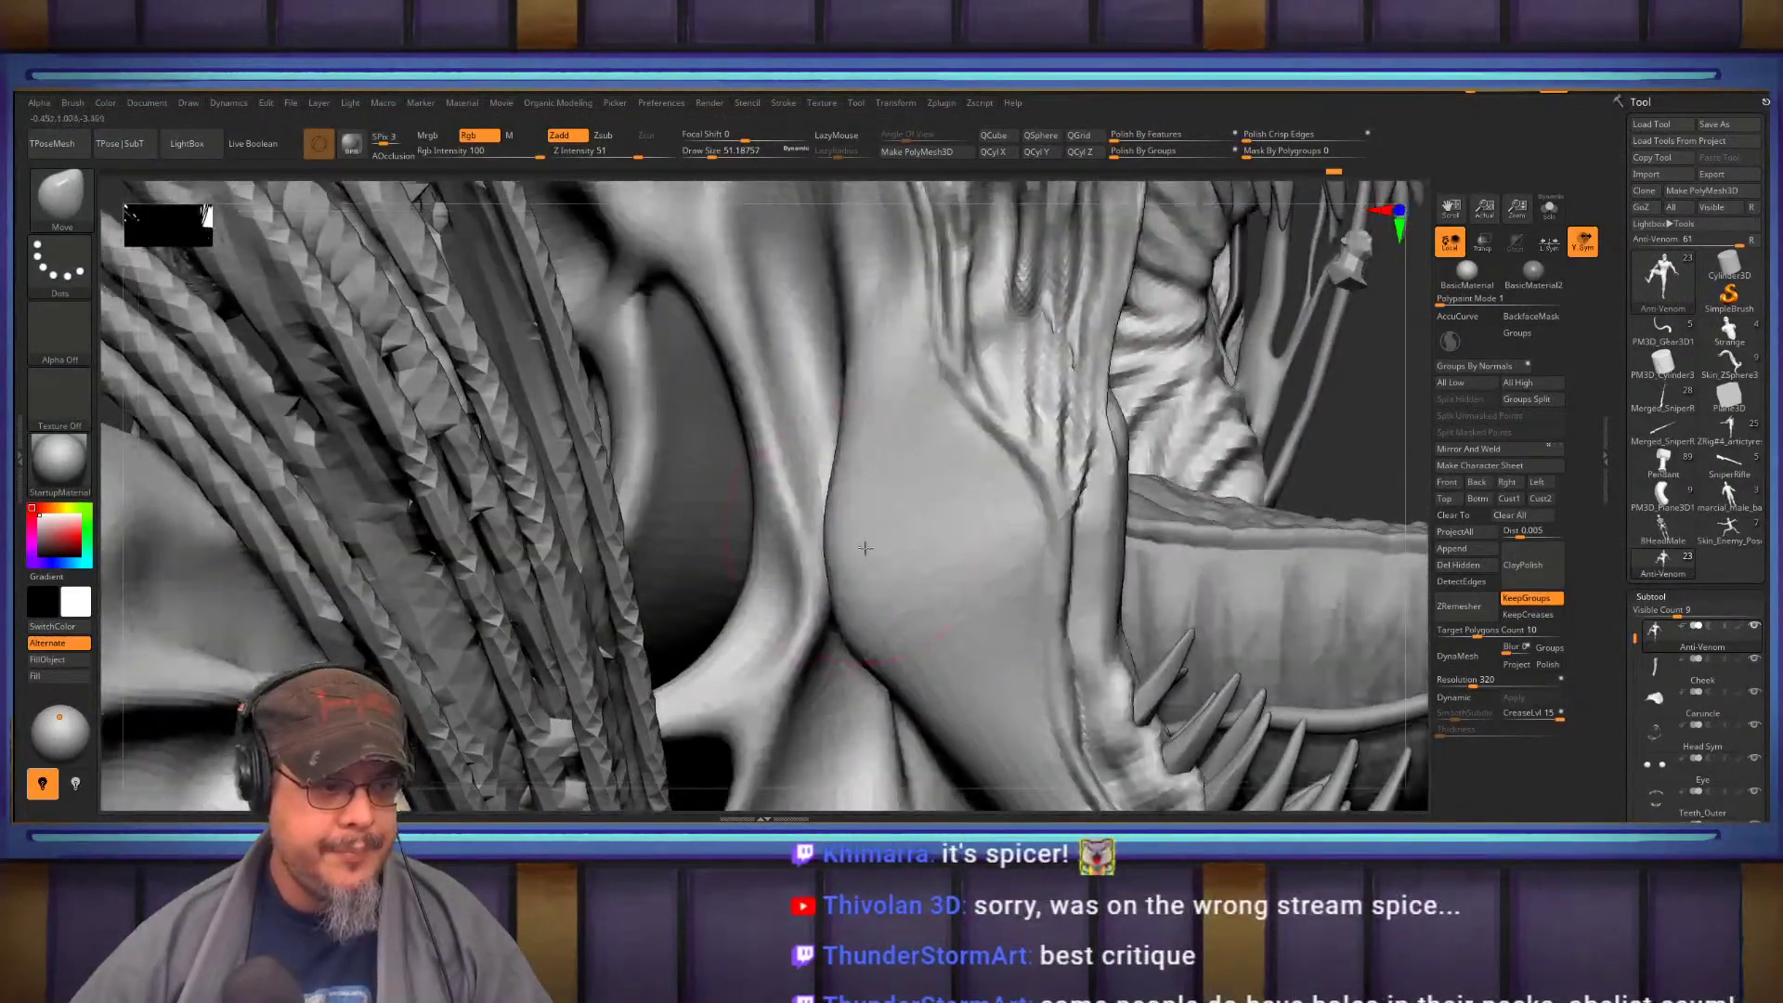
pyautogui.moveTo(861, 537); pyautogui.dragTo(772, 494)
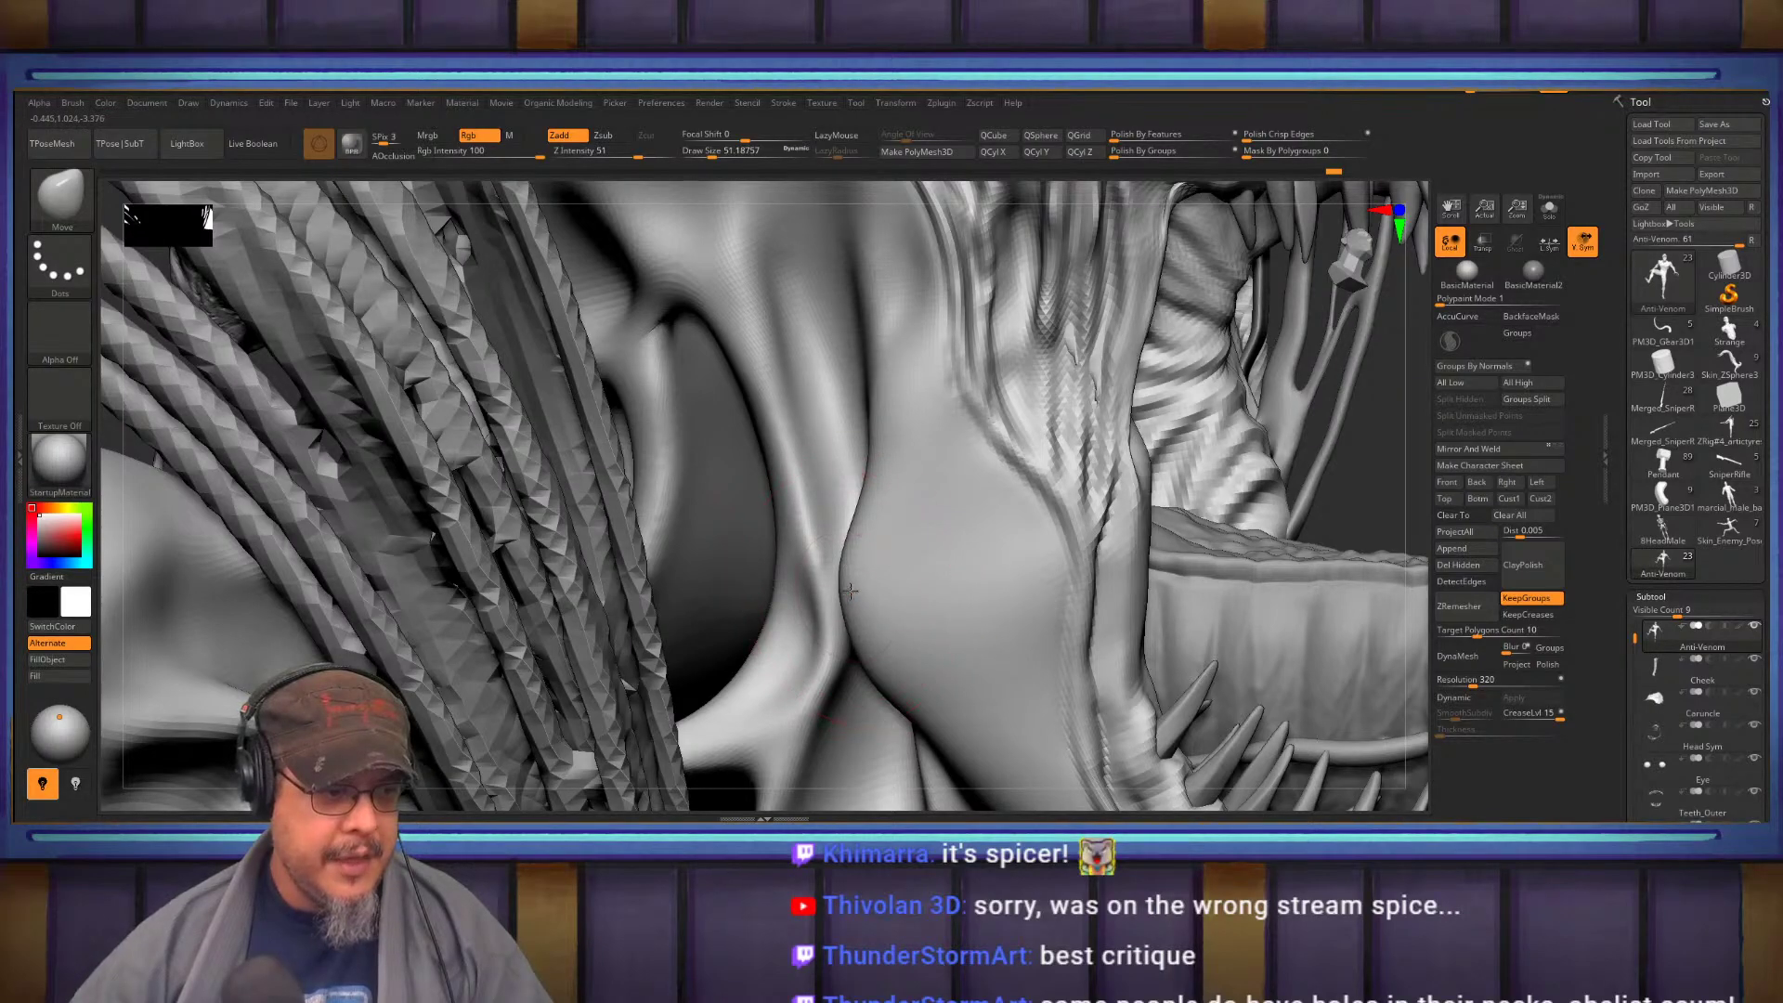
pyautogui.keyDown('alt'); pyautogui.moveTo(851, 591); pyautogui.dragTo(851, 435, button='right'); pyautogui.keyUp('alt')
pyautogui.press('s')
pyautogui.moveTo(918, 559); pyautogui.dragTo(912, 559)
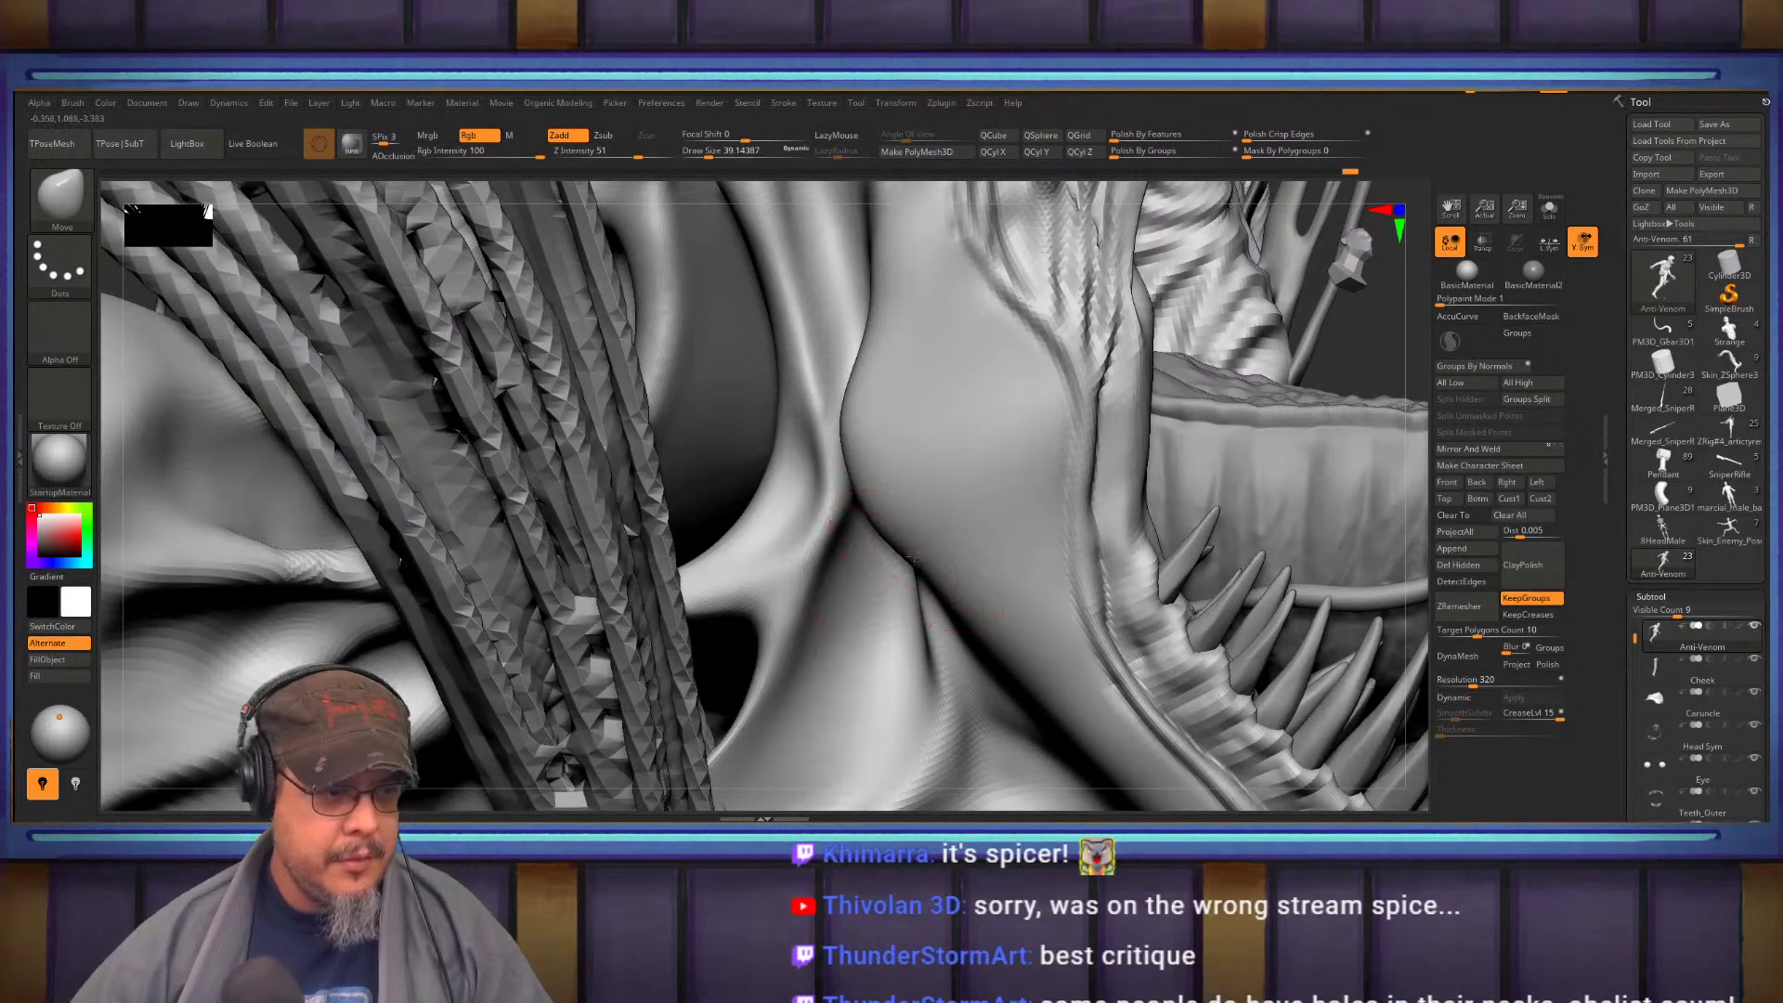
pyautogui.press('[')
pyautogui.press('[')
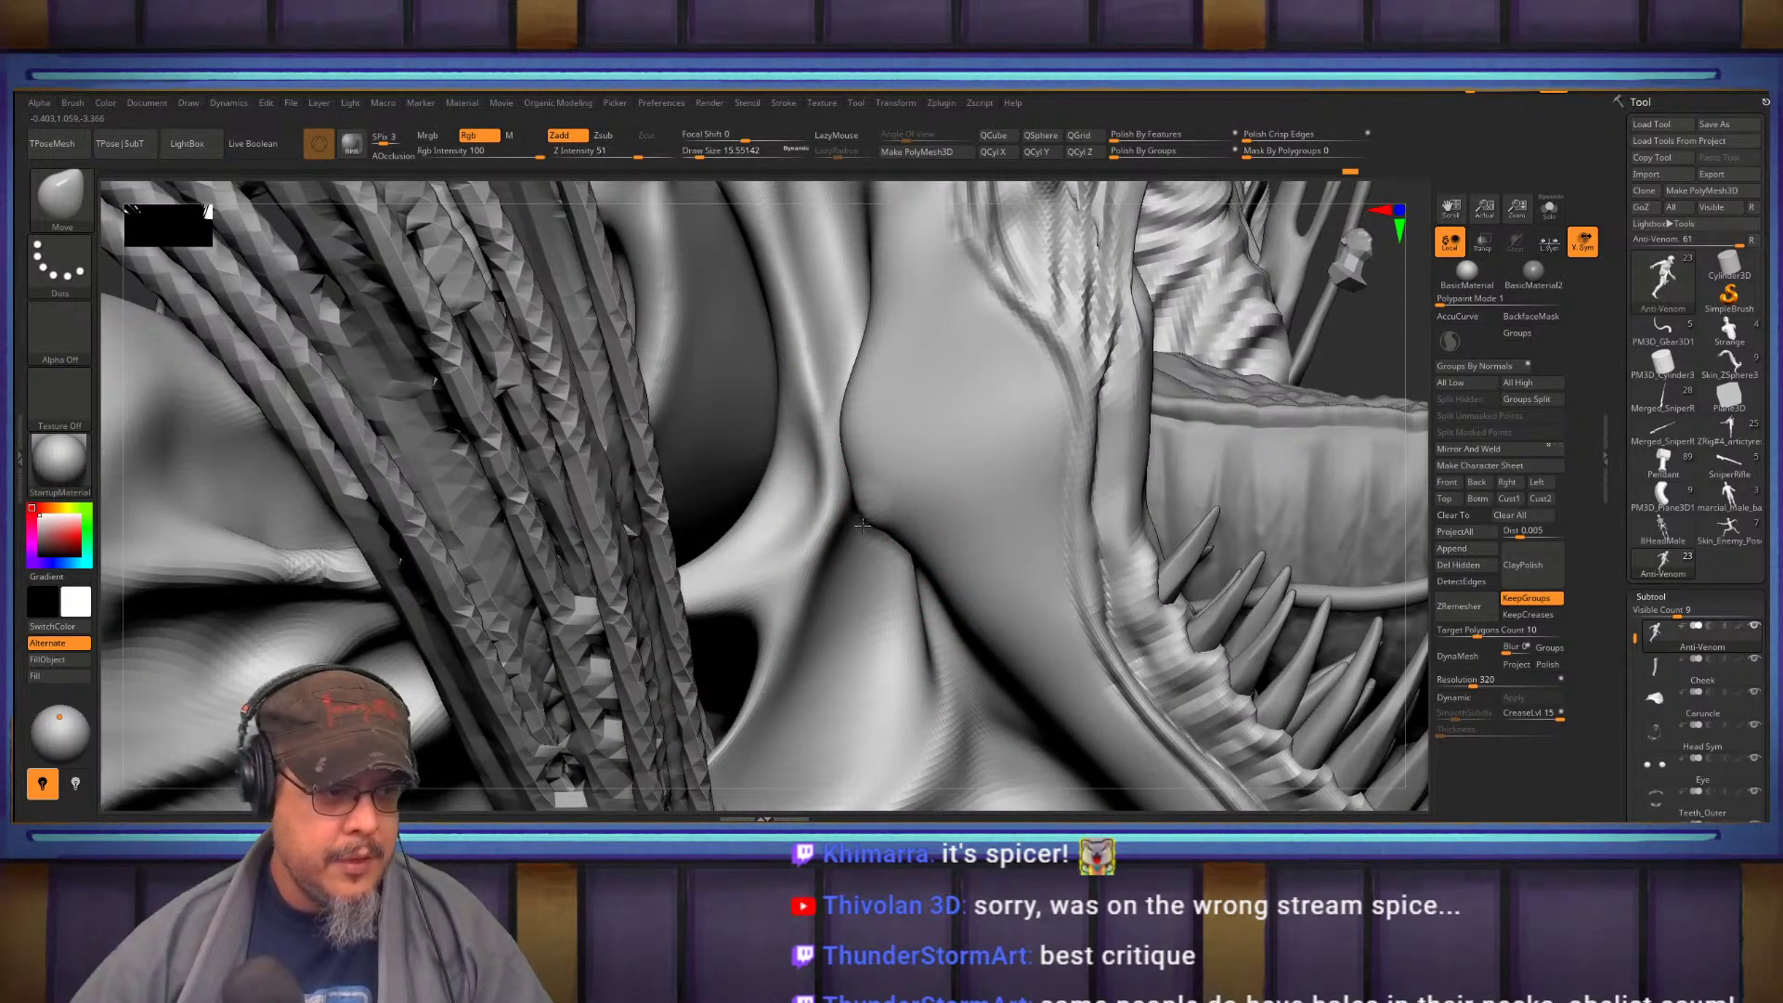
pyautogui.moveTo(873, 505); pyautogui.dragTo(876, 509)
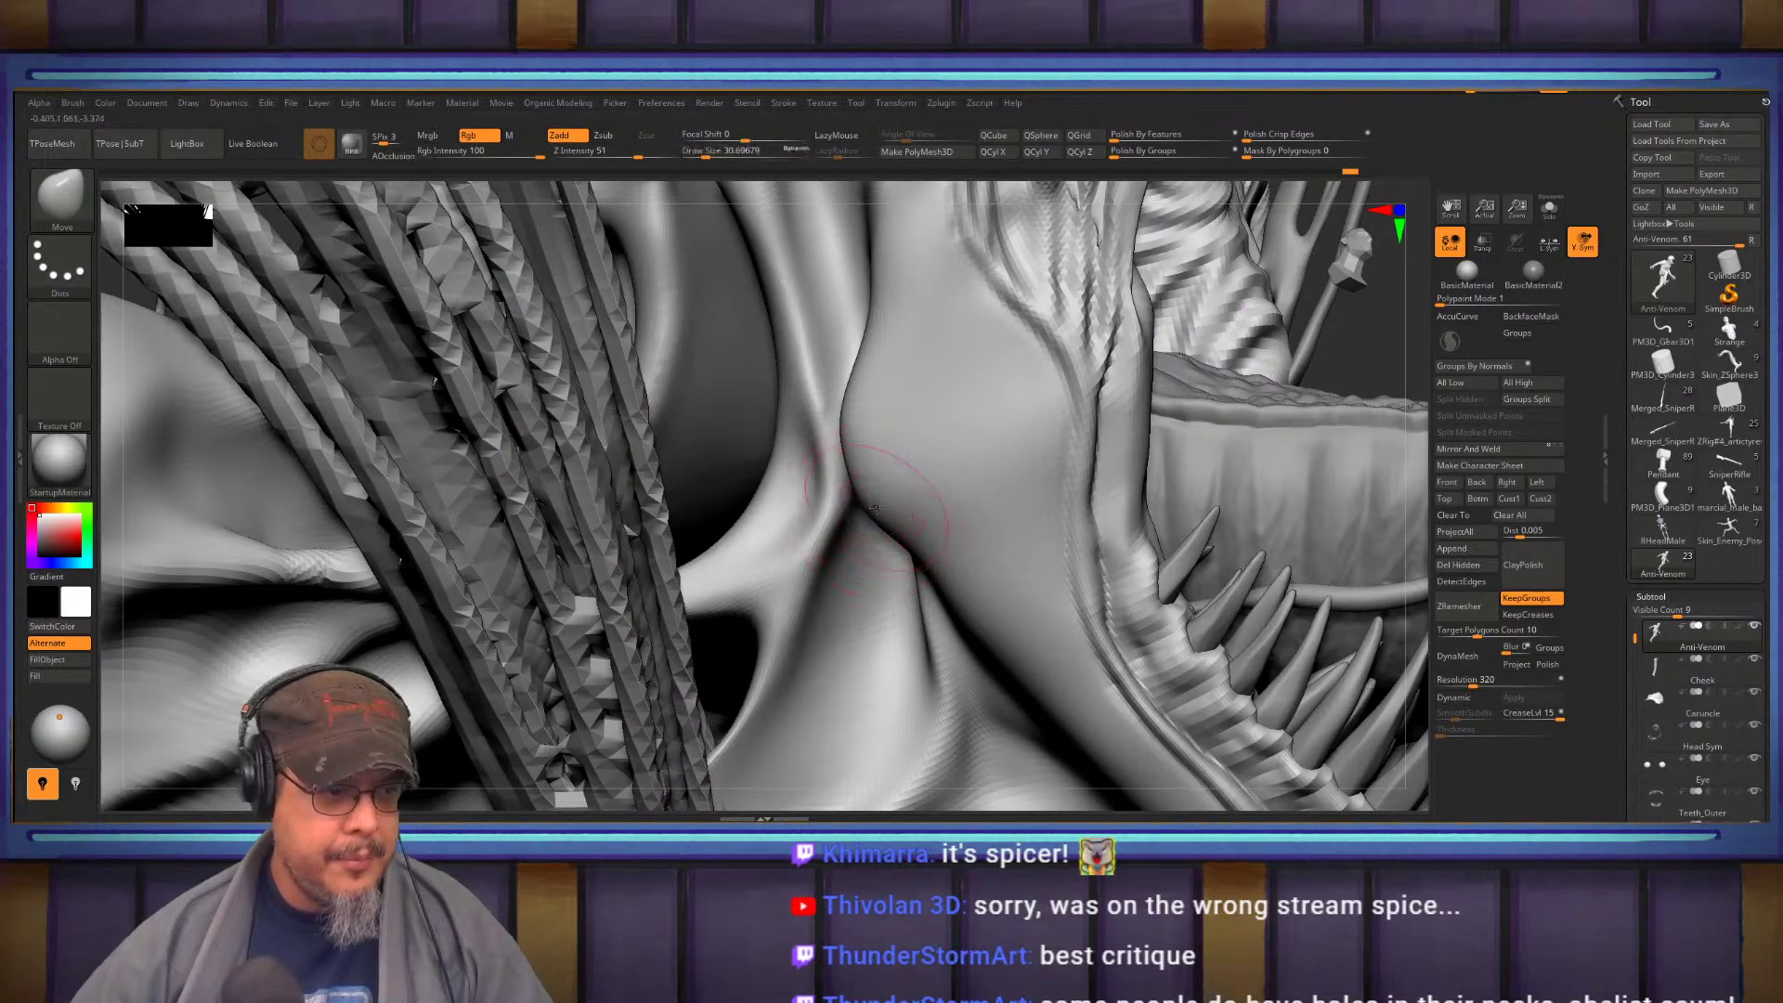
# Round out the angle of the jaw from several views with the Move brush at draw sizes of about 33 to 65
pyautogui.moveTo(842, 428)
pyautogui.mouseDown(button='right')
pyautogui.moveTo(853, 450)
pyautogui.moveTo(864, 434)
pyautogui.mouseUp(button='right')
pyautogui.press('s')
pyautogui.moveTo(864, 435); pyautogui.dragTo(872, 426)
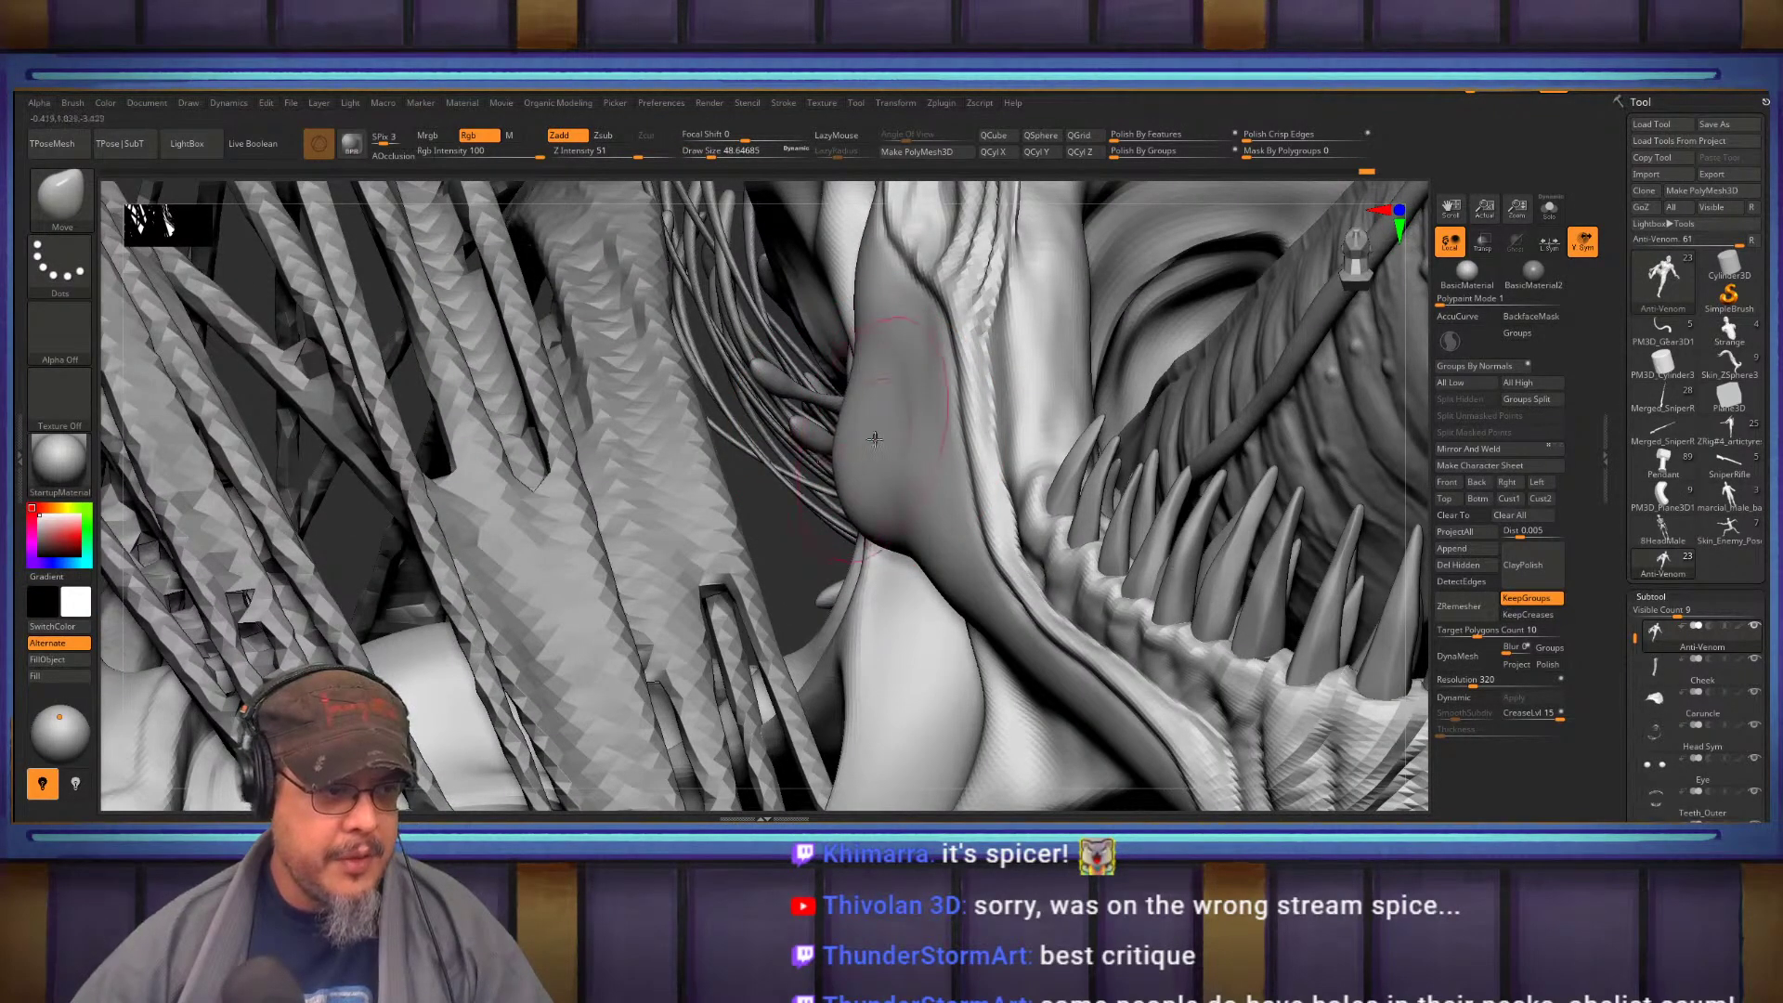
pyautogui.moveTo(871, 450)
pyautogui.mouseDown(button='right')
pyautogui.moveTo(895, 446)
pyautogui.moveTo(868, 509)
pyautogui.mouseUp(button='right')
pyautogui.press('s')
pyautogui.moveTo(878, 515); pyautogui.dragTo(880, 533)
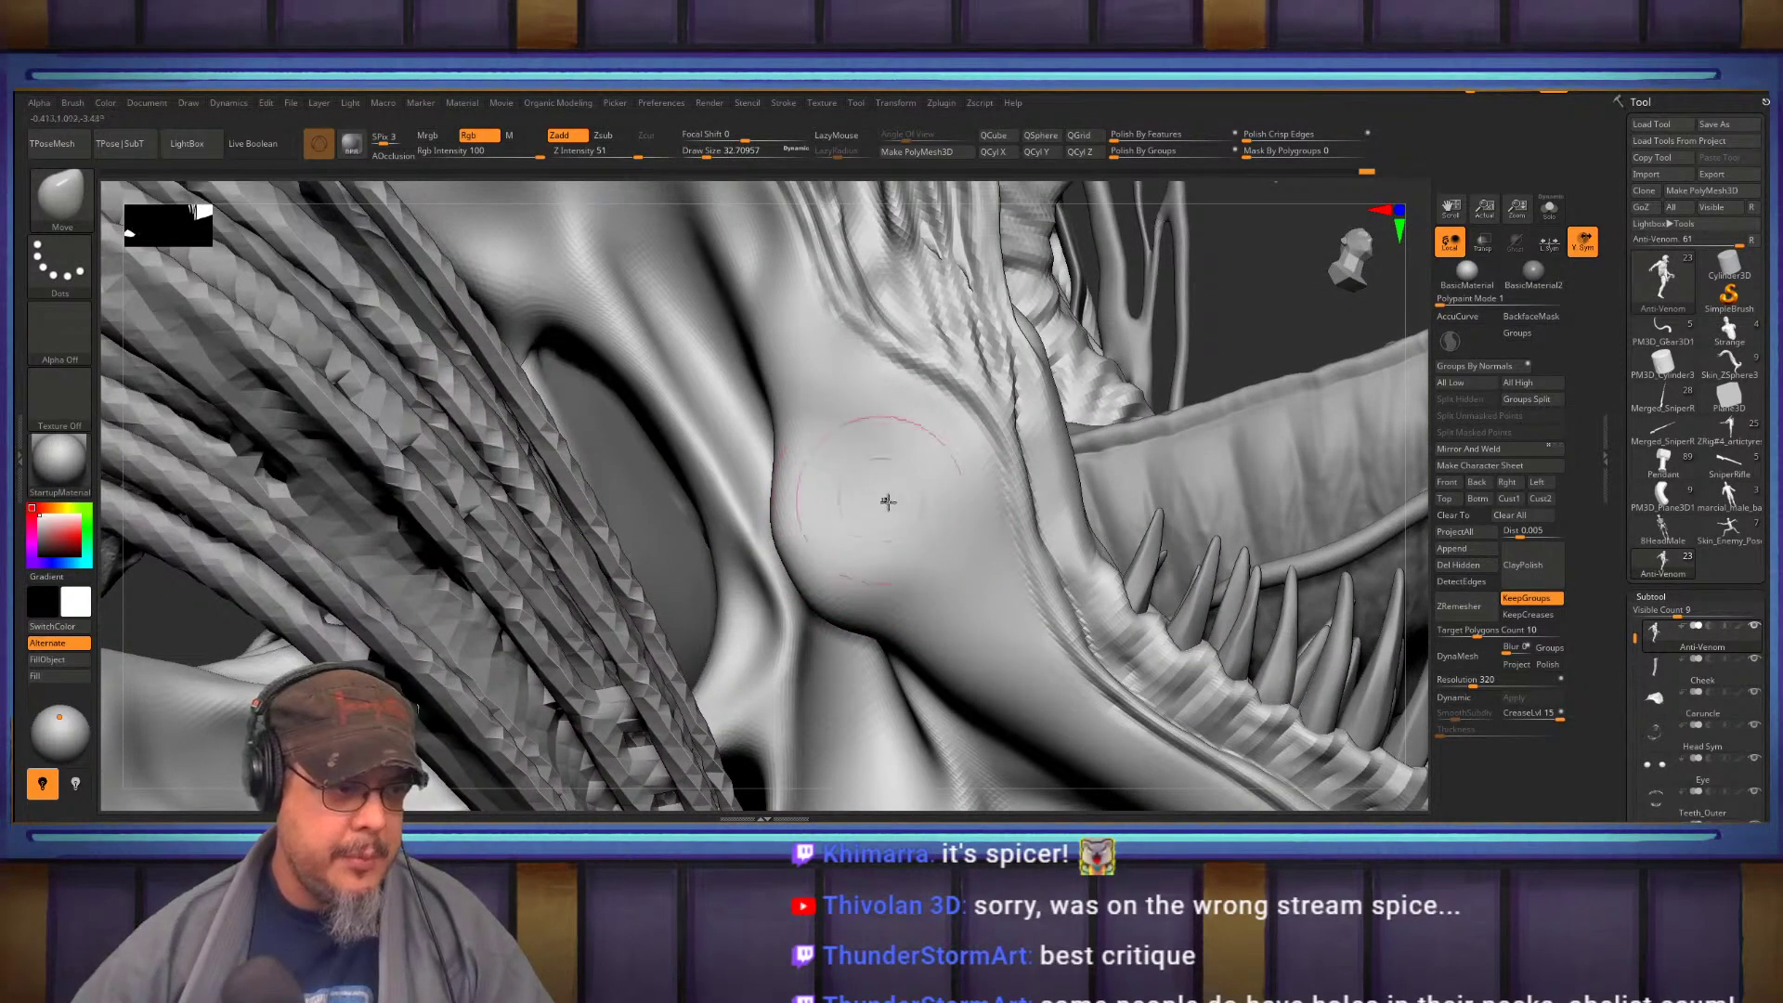
pyautogui.moveTo(876, 569)
pyautogui.mouseDown(button='right')
pyautogui.moveTo(838, 544)
pyautogui.moveTo(859, 540)
pyautogui.mouseUp(button='right')
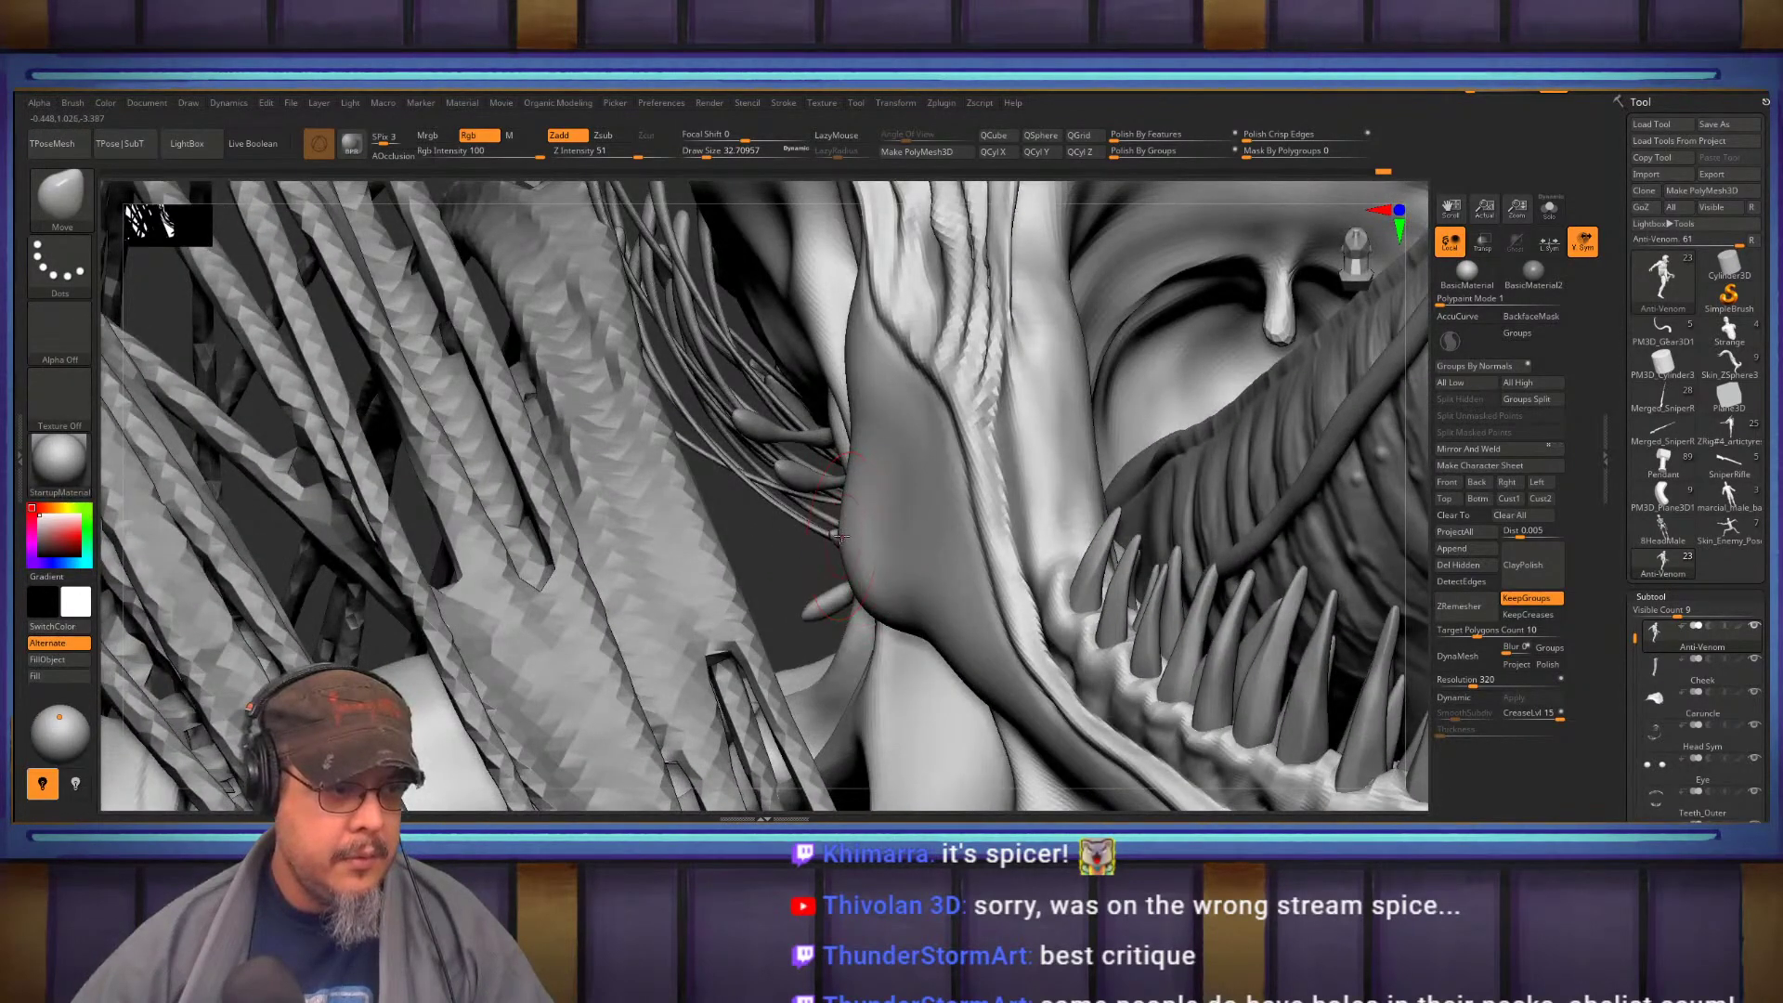
pyautogui.press('shift')
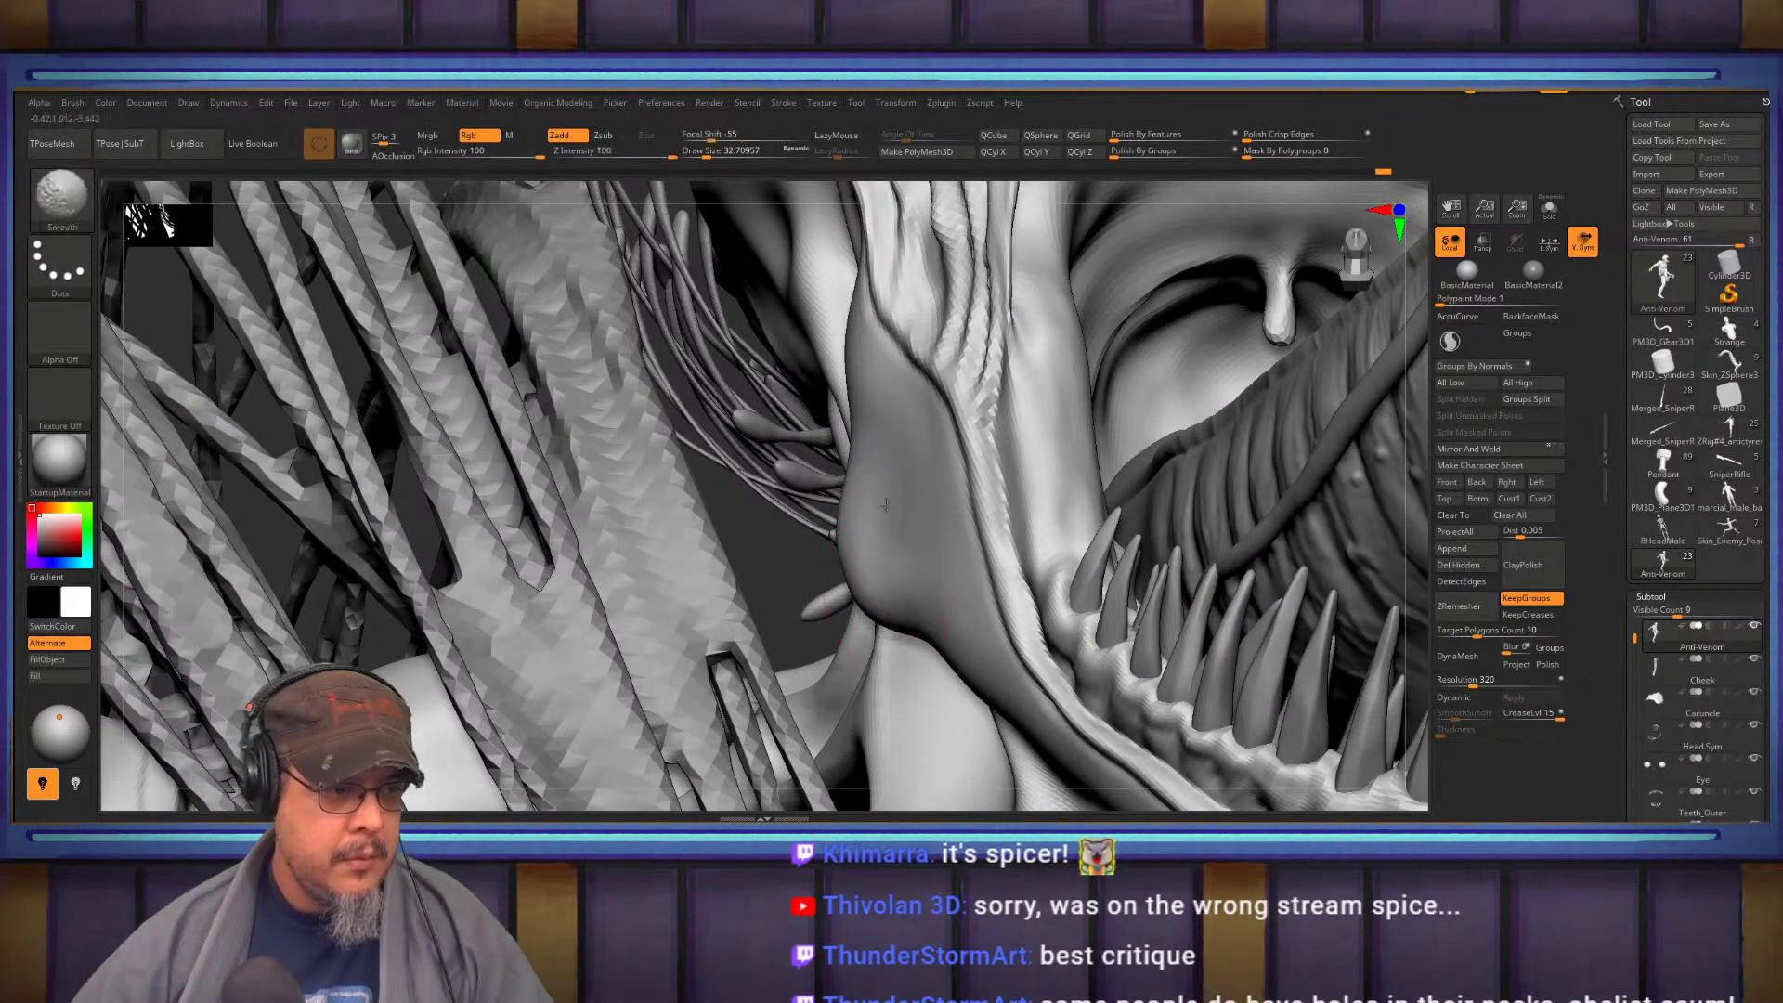
pyautogui.keyDown('ctrl'); pyautogui.moveTo(905, 578); pyautogui.dragTo(869, 537, button='right'); pyautogui.keyUp('ctrl')
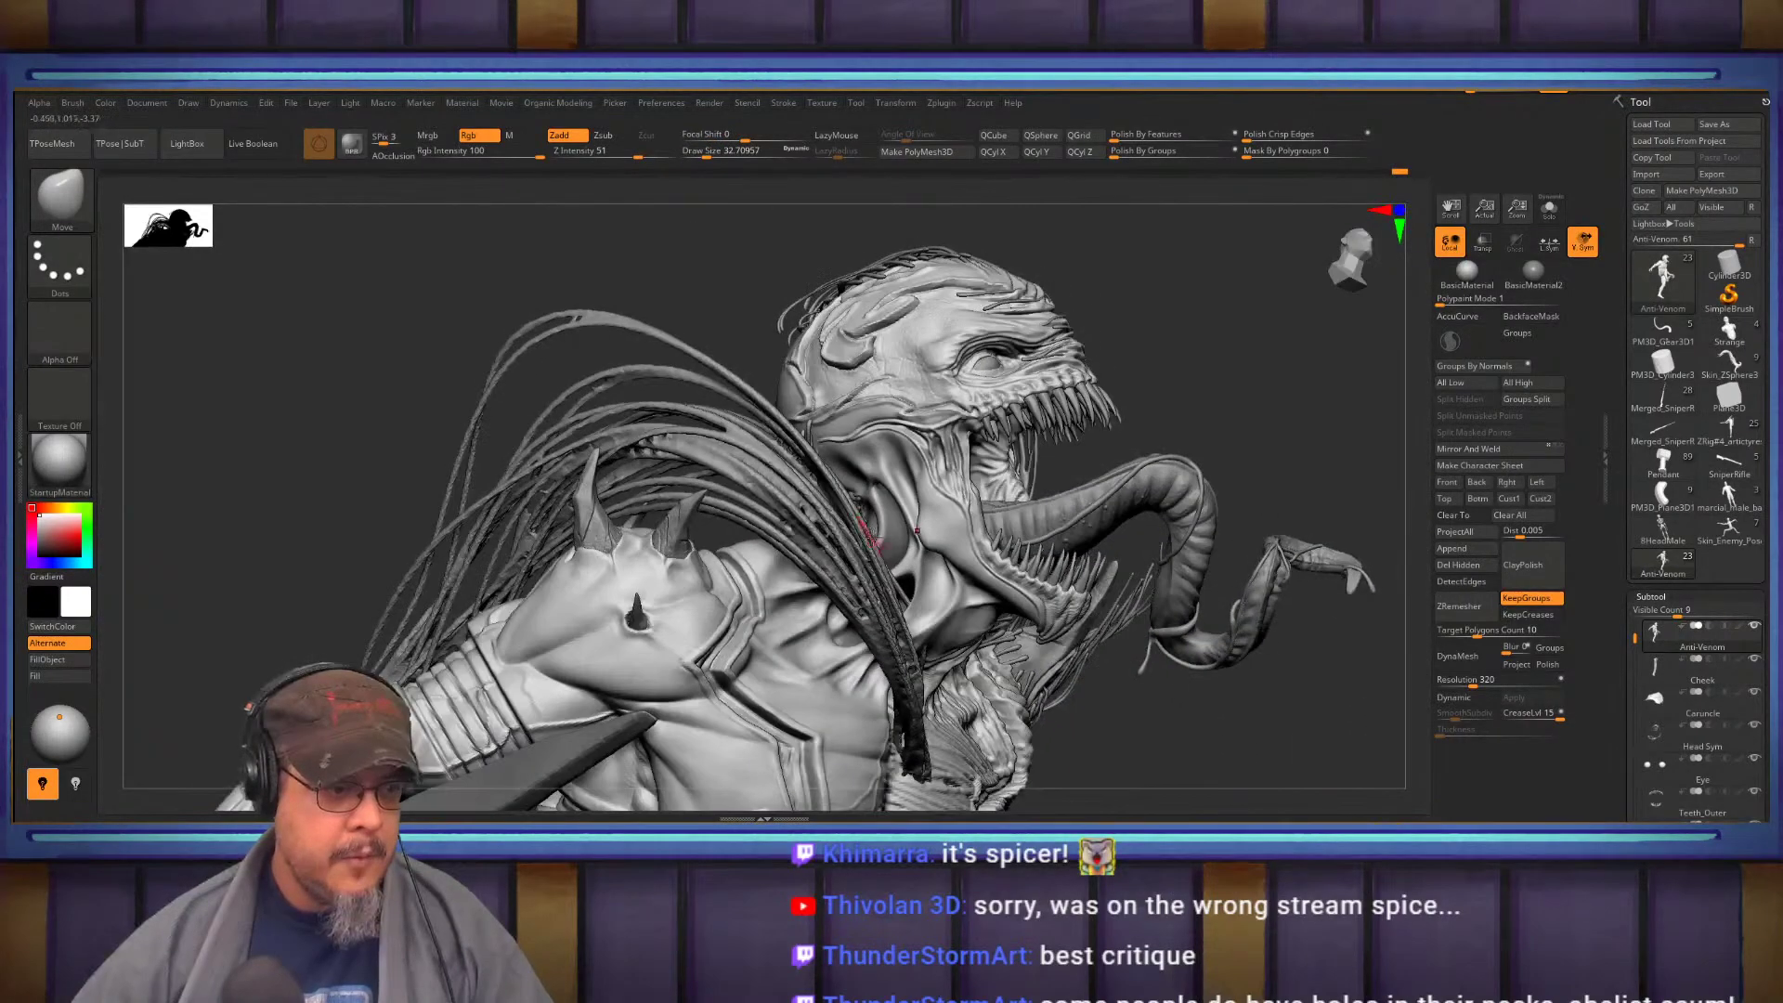
pyautogui.moveTo(913, 453); pyautogui.dragTo(958, 657, button='right')
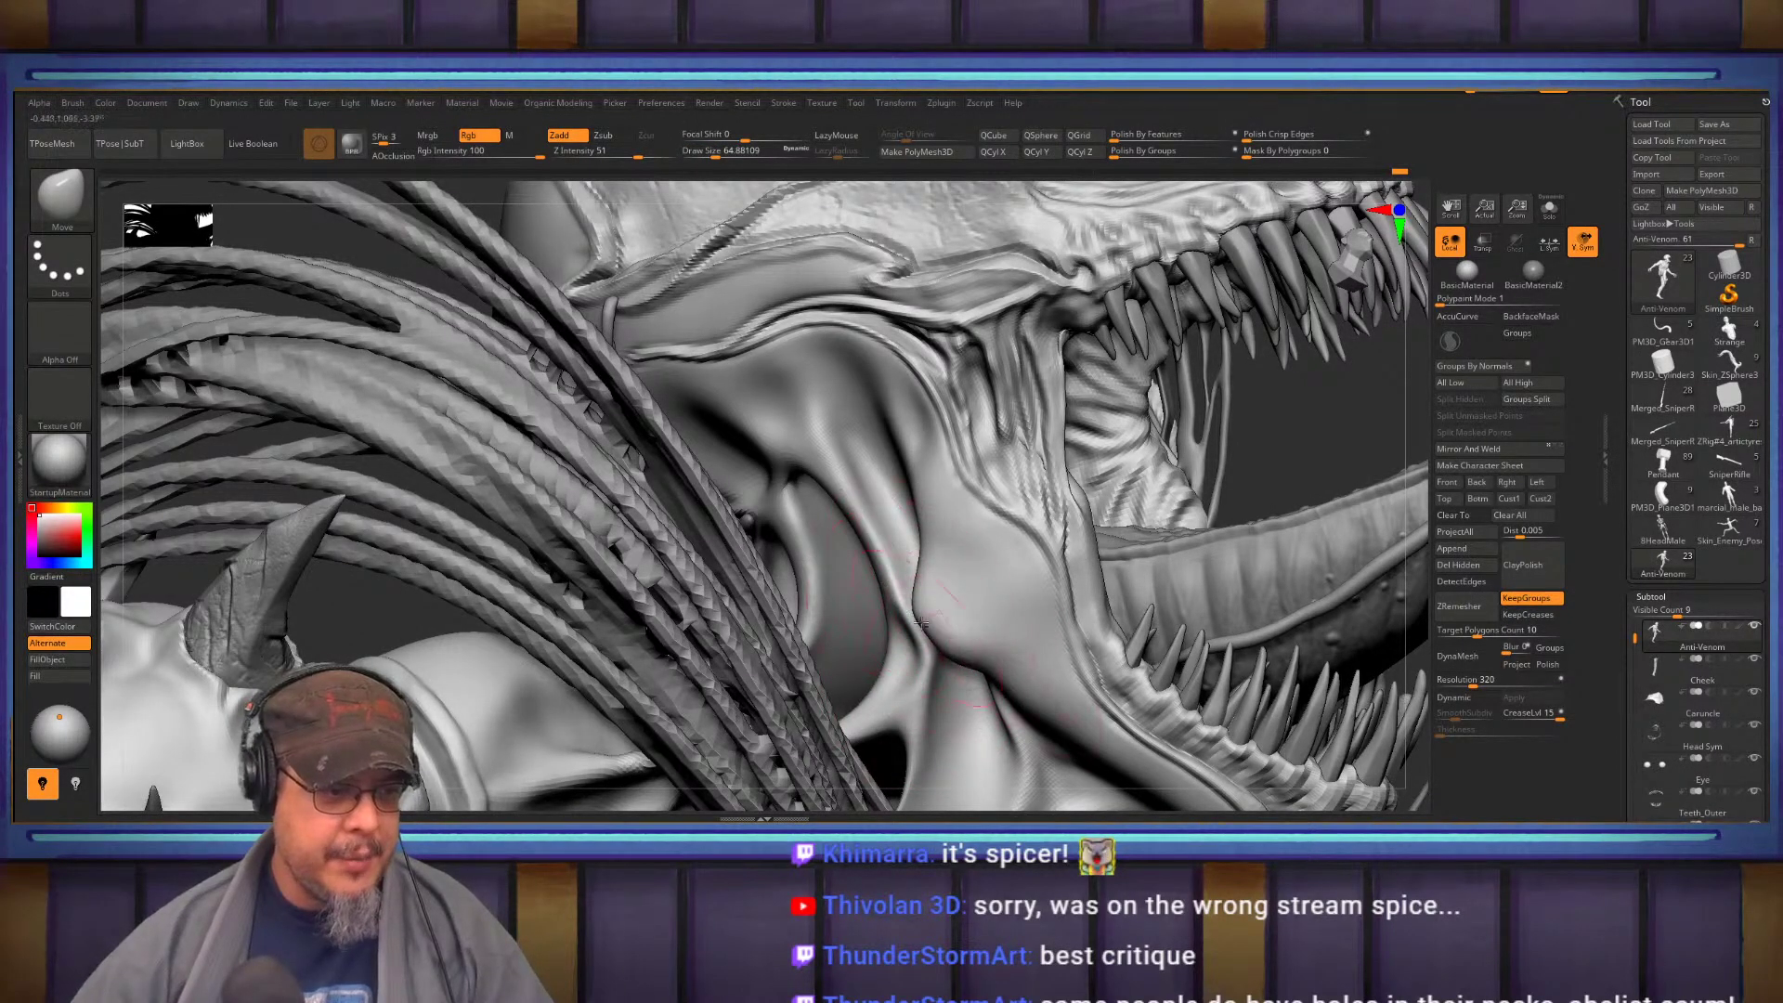
pyautogui.moveTo(898, 602); pyautogui.dragTo(921, 541, button='right')
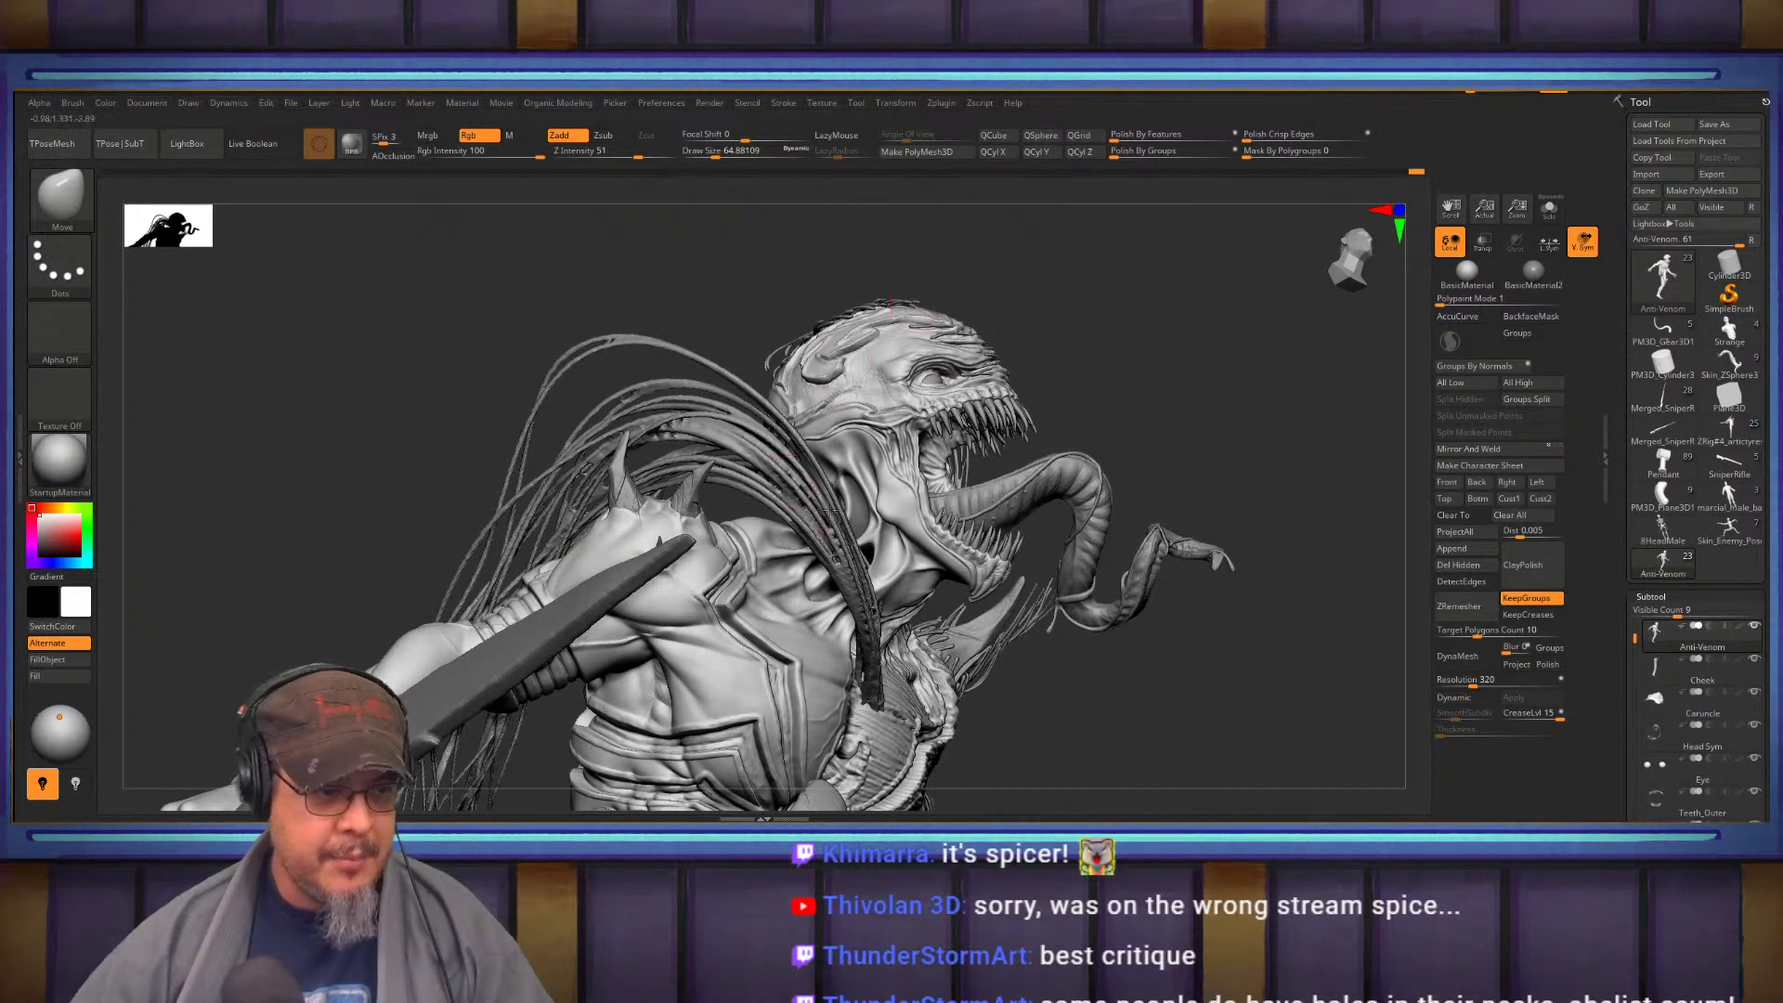
# Adjust the upper lip line above the outer teeth with the Move brush at draw sizes of about 124 to 62
pyautogui.moveTo(896, 522)
pyautogui.mouseDown(button='right')
pyautogui.moveTo(862, 394)
pyautogui.moveTo(919, 362)
pyautogui.moveTo(952, 288)
pyautogui.moveTo(987, 521)
pyautogui.moveTo(1022, 511)
pyautogui.moveTo(943, 539)
pyautogui.moveTo(977, 551)
pyautogui.moveTo(971, 423)
pyautogui.moveTo(1083, 517)
pyautogui.moveTo(1003, 520)
pyautogui.moveTo(994, 595)
pyautogui.moveTo(896, 539)
pyautogui.mouseUp(button='right')
pyautogui.press('s')
pyautogui.moveTo(897, 539); pyautogui.dragTo(941, 527)
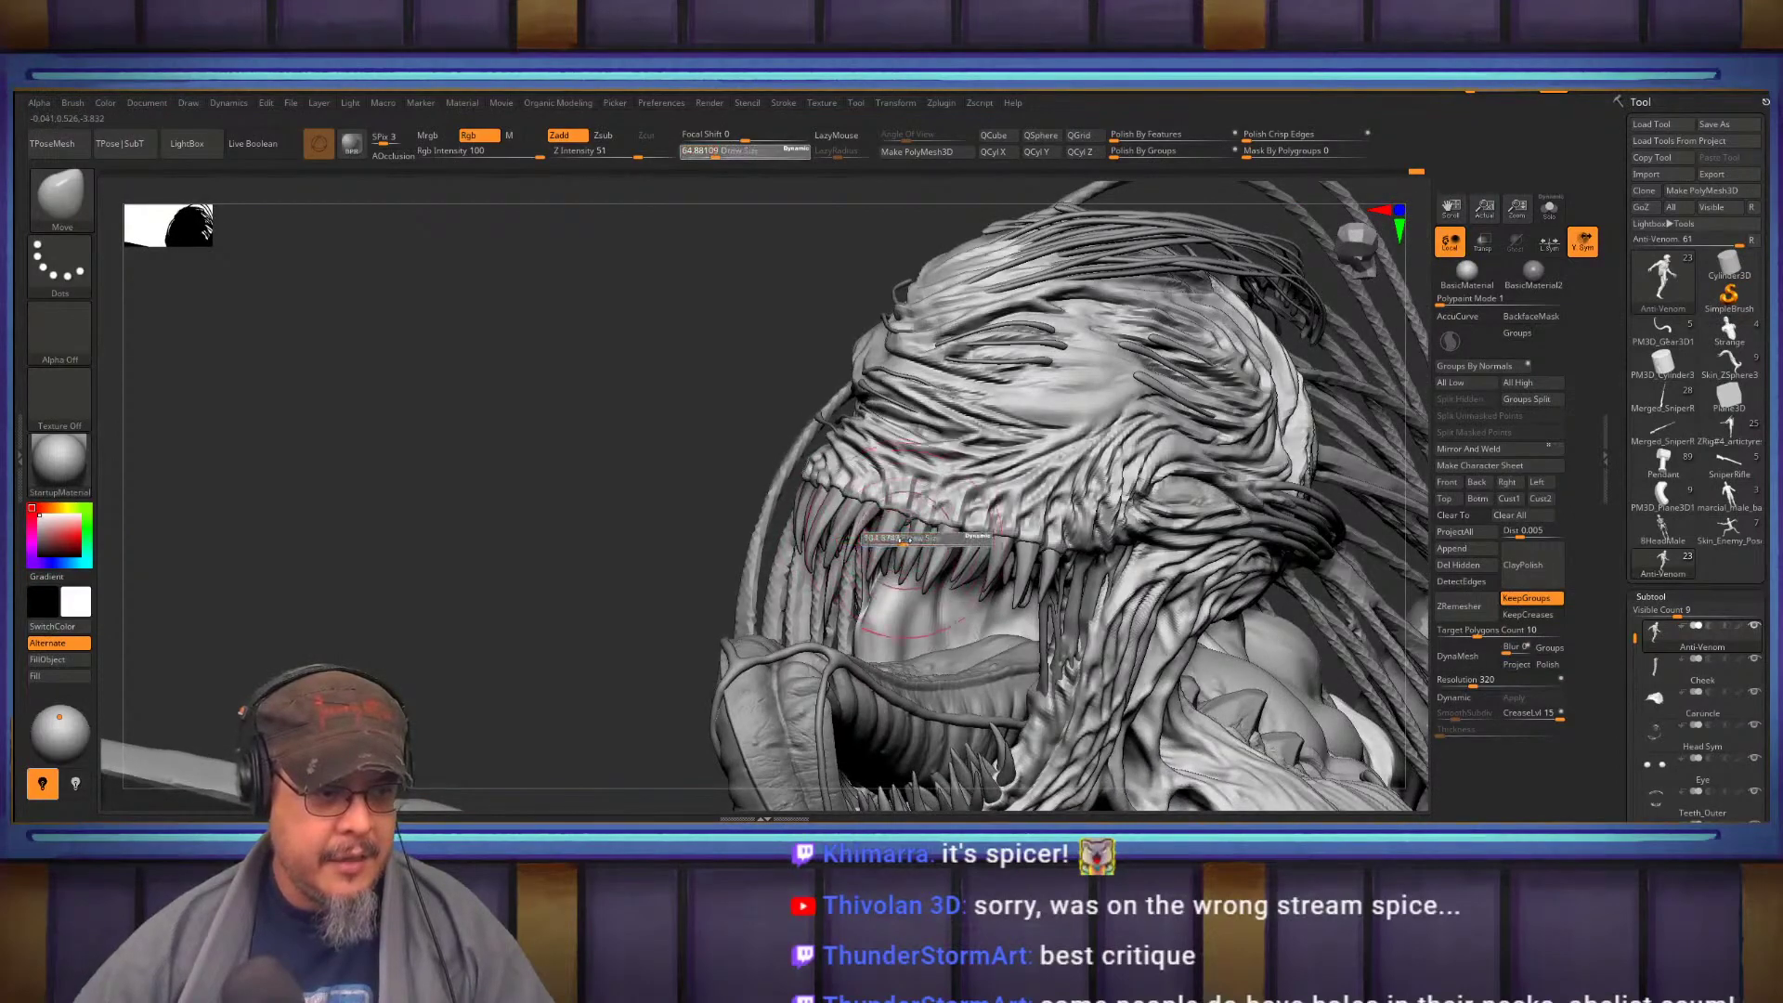
pyautogui.press('[')
pyautogui.press('[')
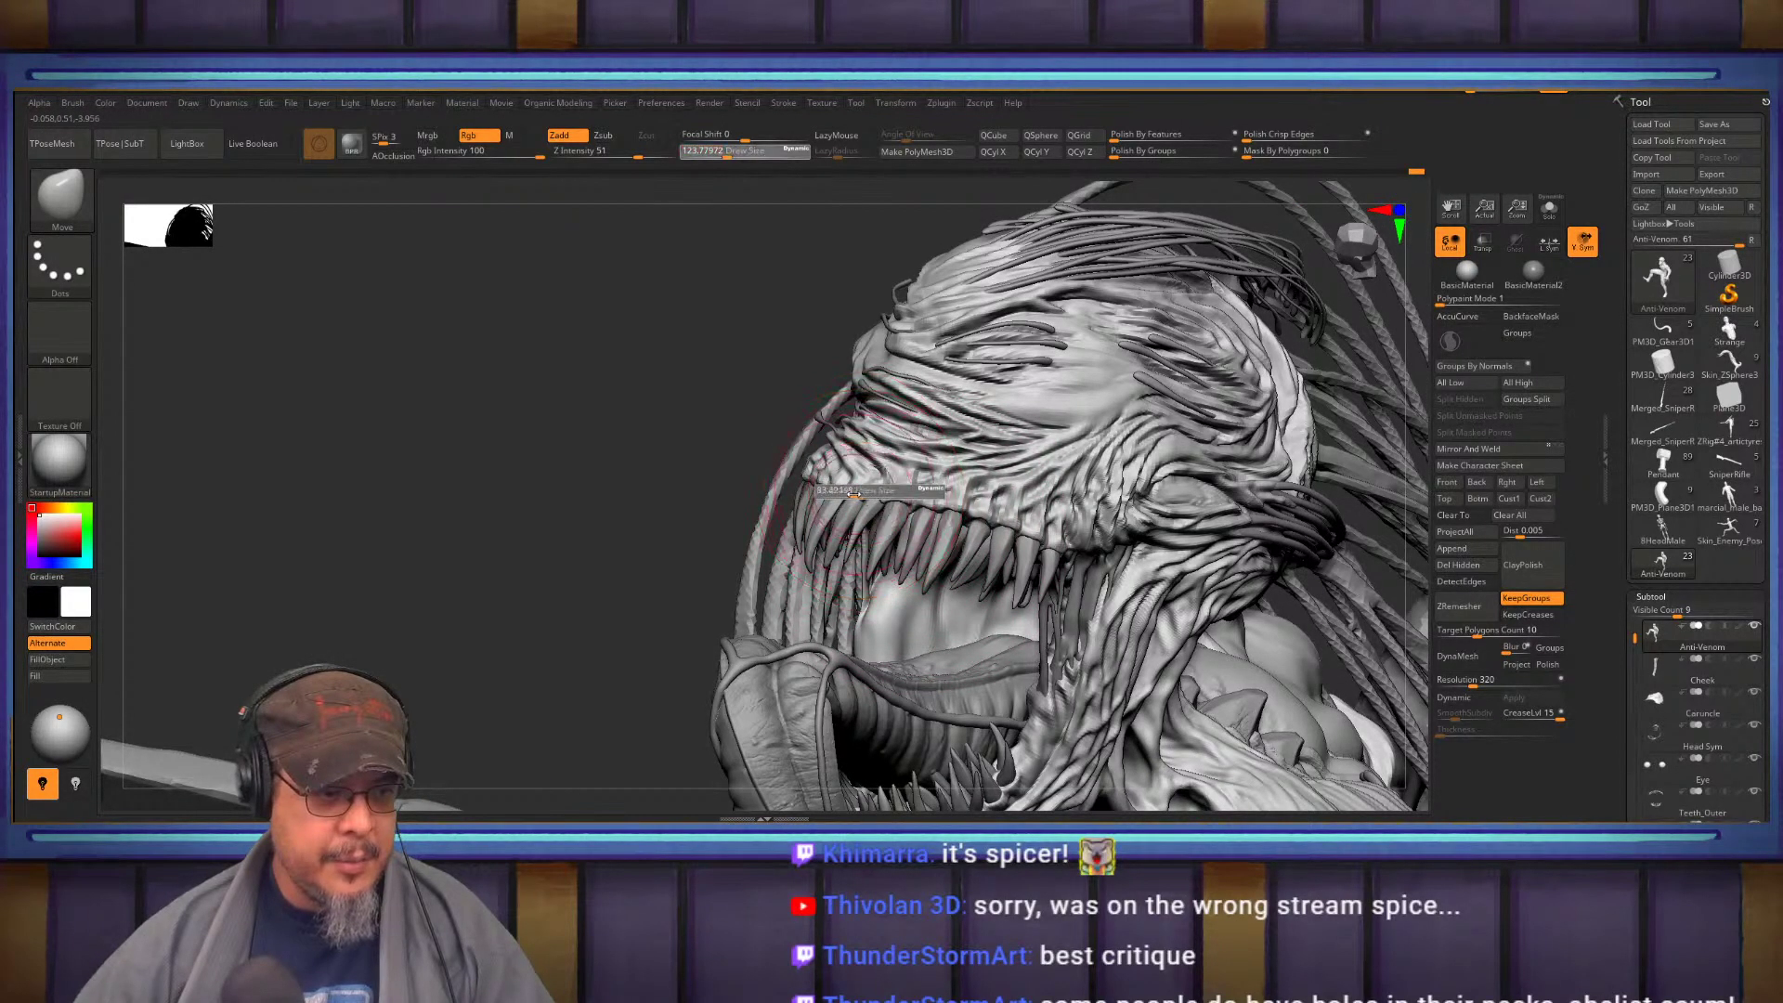
pyautogui.moveTo(839, 500)
pyautogui.mouseDown(button='right')
pyautogui.moveTo(1039, 551)
pyautogui.moveTo(965, 504)
pyautogui.moveTo(1170, 485)
pyautogui.moveTo(865, 497)
pyautogui.mouseUp(button='right')
pyautogui.press('s')
pyautogui.moveTo(1009, 482); pyautogui.dragTo(1018, 482)
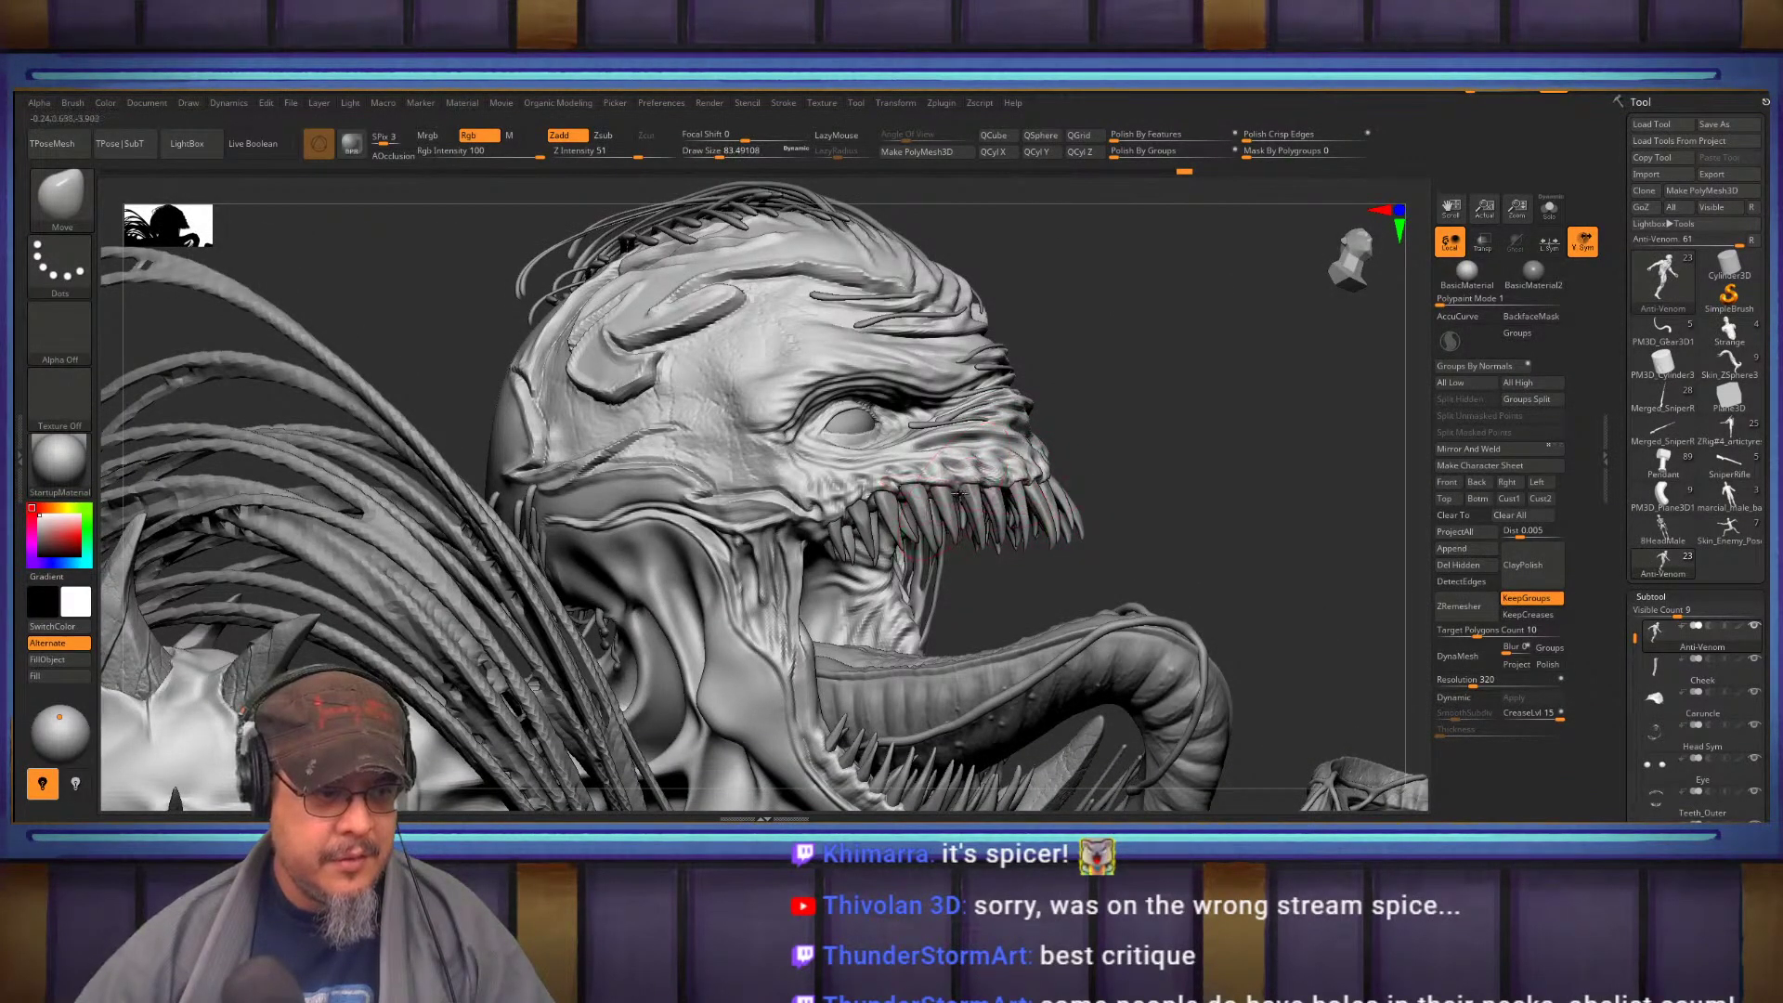
pyautogui.moveTo(945, 516)
pyautogui.mouseDown(button='right')
pyautogui.moveTo(951, 483)
pyautogui.moveTo(957, 521)
pyautogui.moveTo(984, 513)
pyautogui.moveTo(669, 525)
pyautogui.moveTo(838, 521)
pyautogui.mouseUp(button='right')
pyautogui.moveTo(798, 583); pyautogui.dragTo(863, 482, button='right')
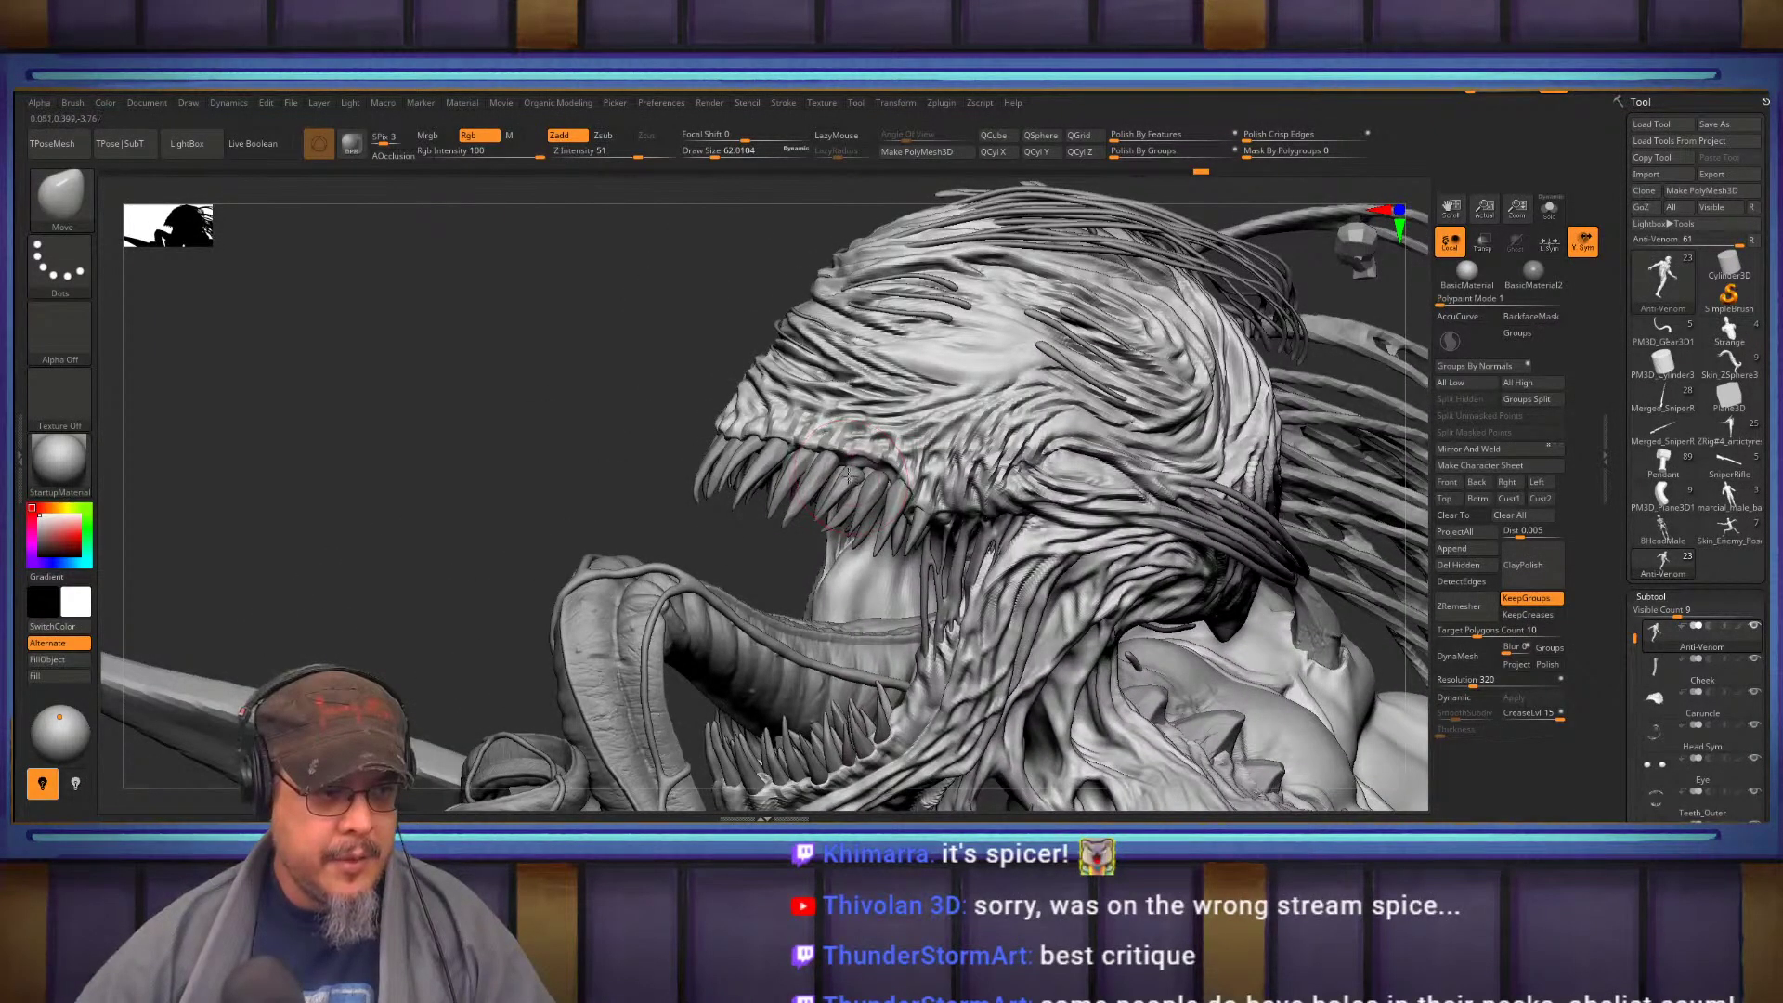
# Shift the upper teeth of the Teeth_Outer subtool to follow the lip at draw size about 108, and reselect the Anti-Venom subtool
pyautogui.keyDown('alt'); pyautogui.click(851, 474); pyautogui.keyUp('alt')
pyautogui.press('s')
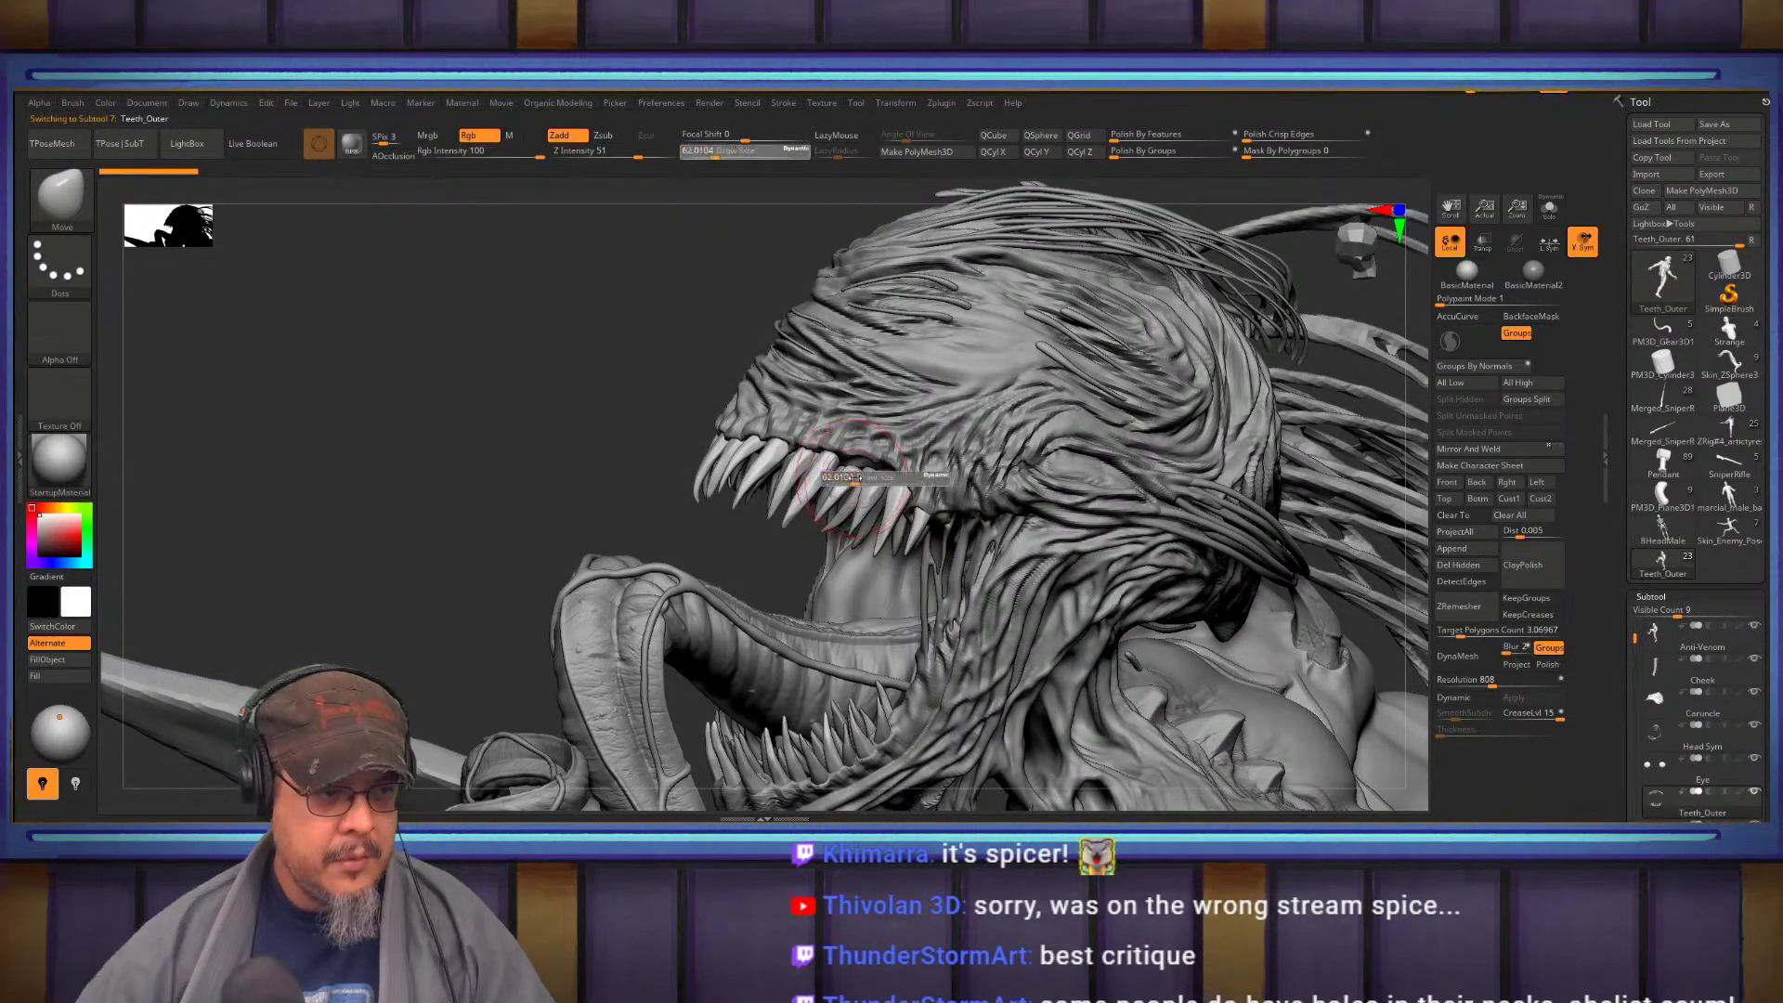
pyautogui.moveTo(870, 477); pyautogui.dragTo(882, 450)
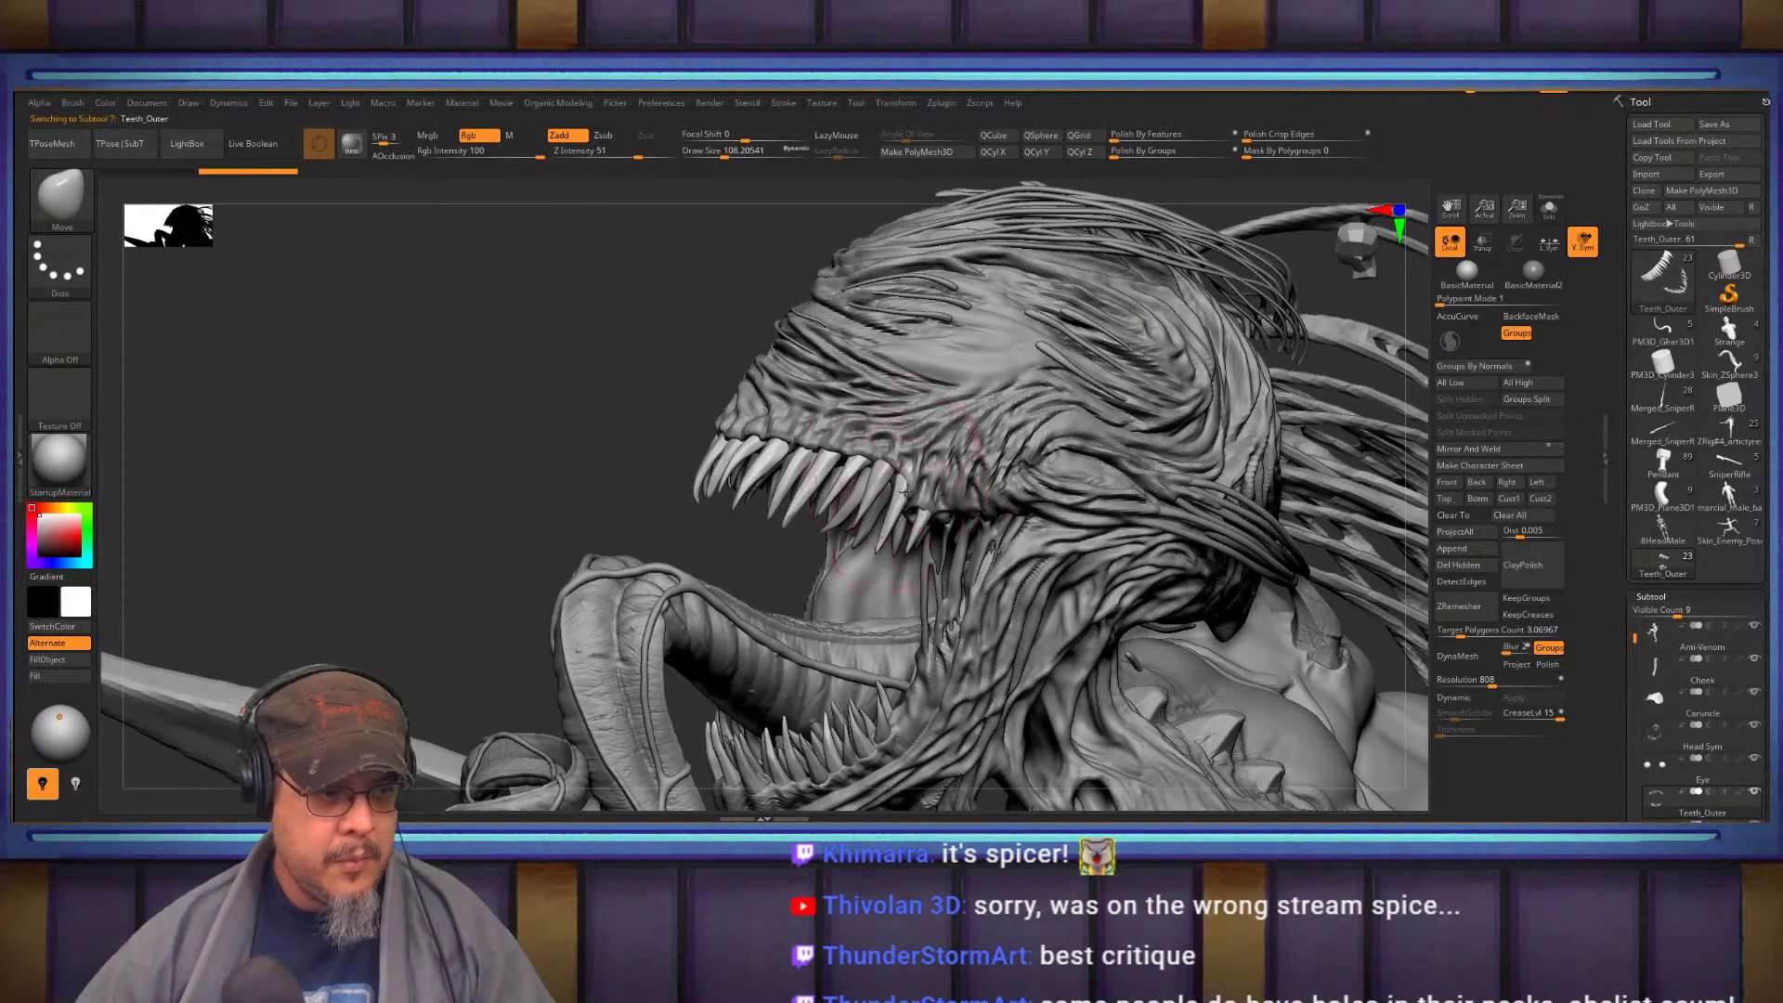
pyautogui.moveTo(899, 474)
pyautogui.mouseDown(button='right')
pyautogui.moveTo(944, 441)
pyautogui.moveTo(642, 434)
pyautogui.moveTo(744, 458)
pyautogui.moveTo(761, 443)
pyautogui.moveTo(1013, 448)
pyautogui.moveTo(986, 467)
pyautogui.moveTo(790, 444)
pyautogui.moveTo(1199, 433)
pyautogui.moveTo(1106, 433)
pyautogui.moveTo(1185, 446)
pyautogui.moveTo(1093, 496)
pyautogui.moveTo(947, 520)
pyautogui.moveTo(906, 504)
pyautogui.moveTo(921, 480)
pyautogui.moveTo(867, 458)
pyautogui.moveTo(932, 422)
pyautogui.mouseUp(button='right')
pyautogui.keyDown('alt'); pyautogui.click(1013, 448); pyautogui.keyUp('alt')
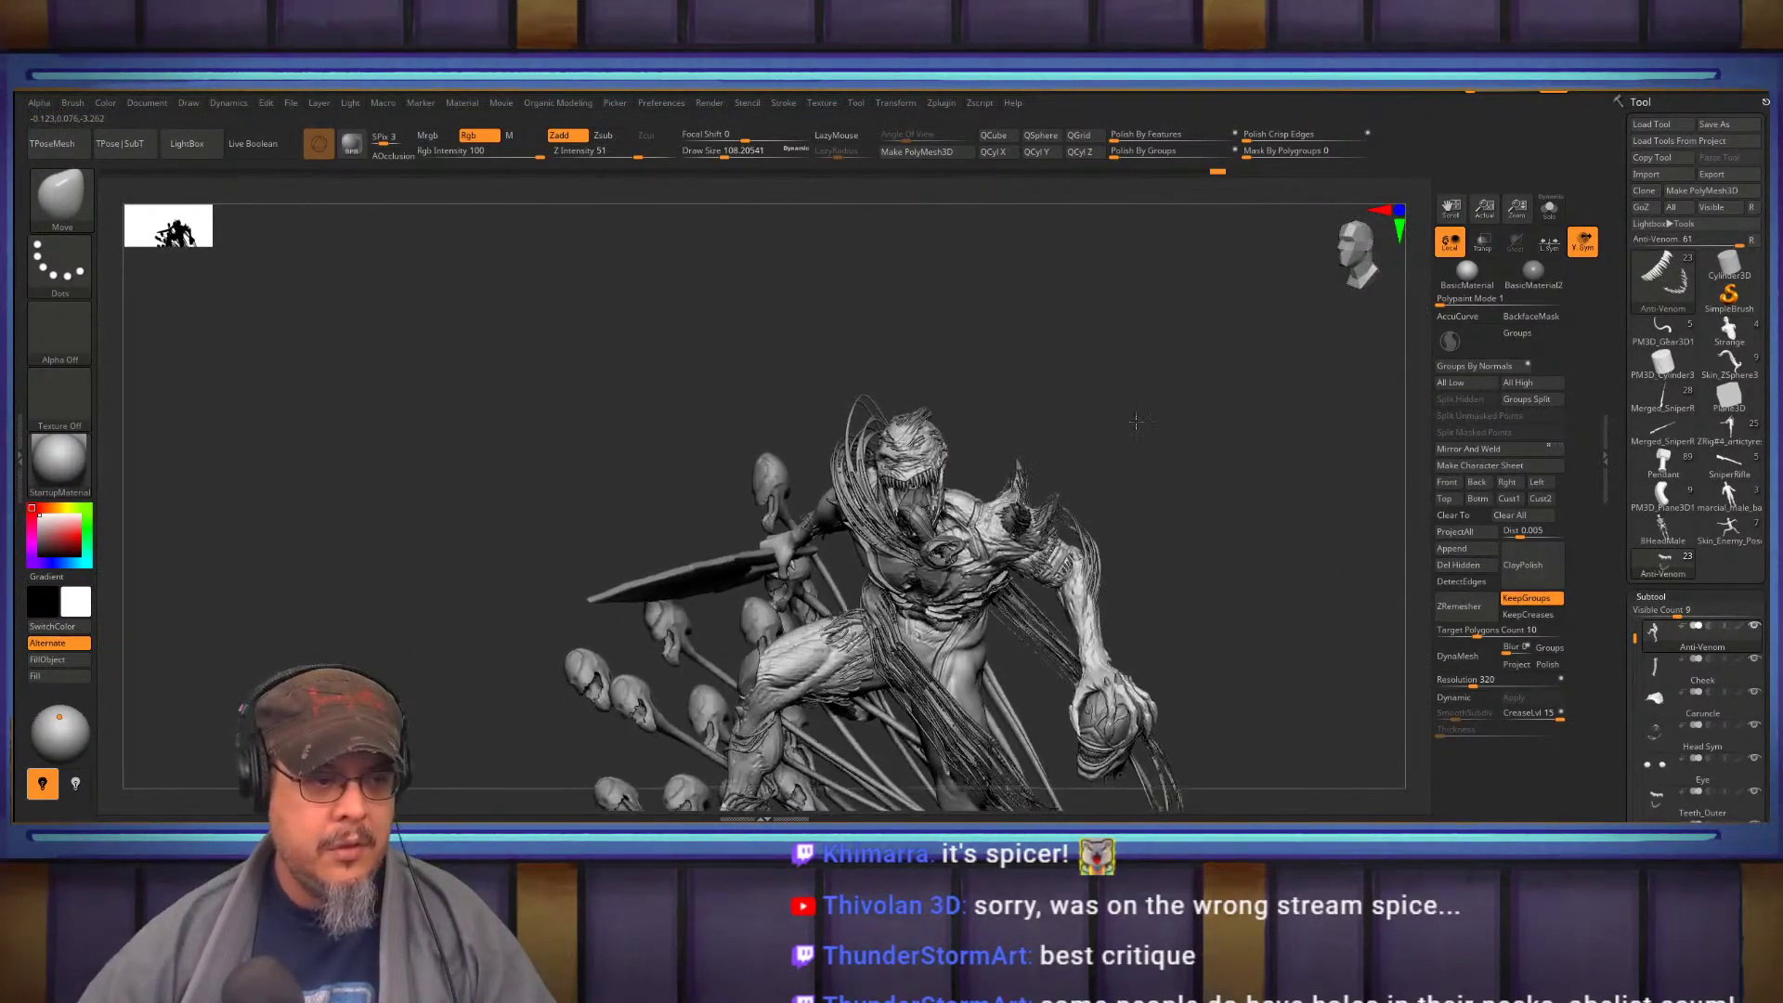
# Leave a canvas snapshot of the full statue and move the live model beside it for comparison
pyautogui.keyDown('ctrl'); pyautogui.moveTo(1131, 423); pyautogui.dragTo(1177, 426, button='right'); pyautogui.keyUp('ctrl')
pyautogui.press('ctrl')
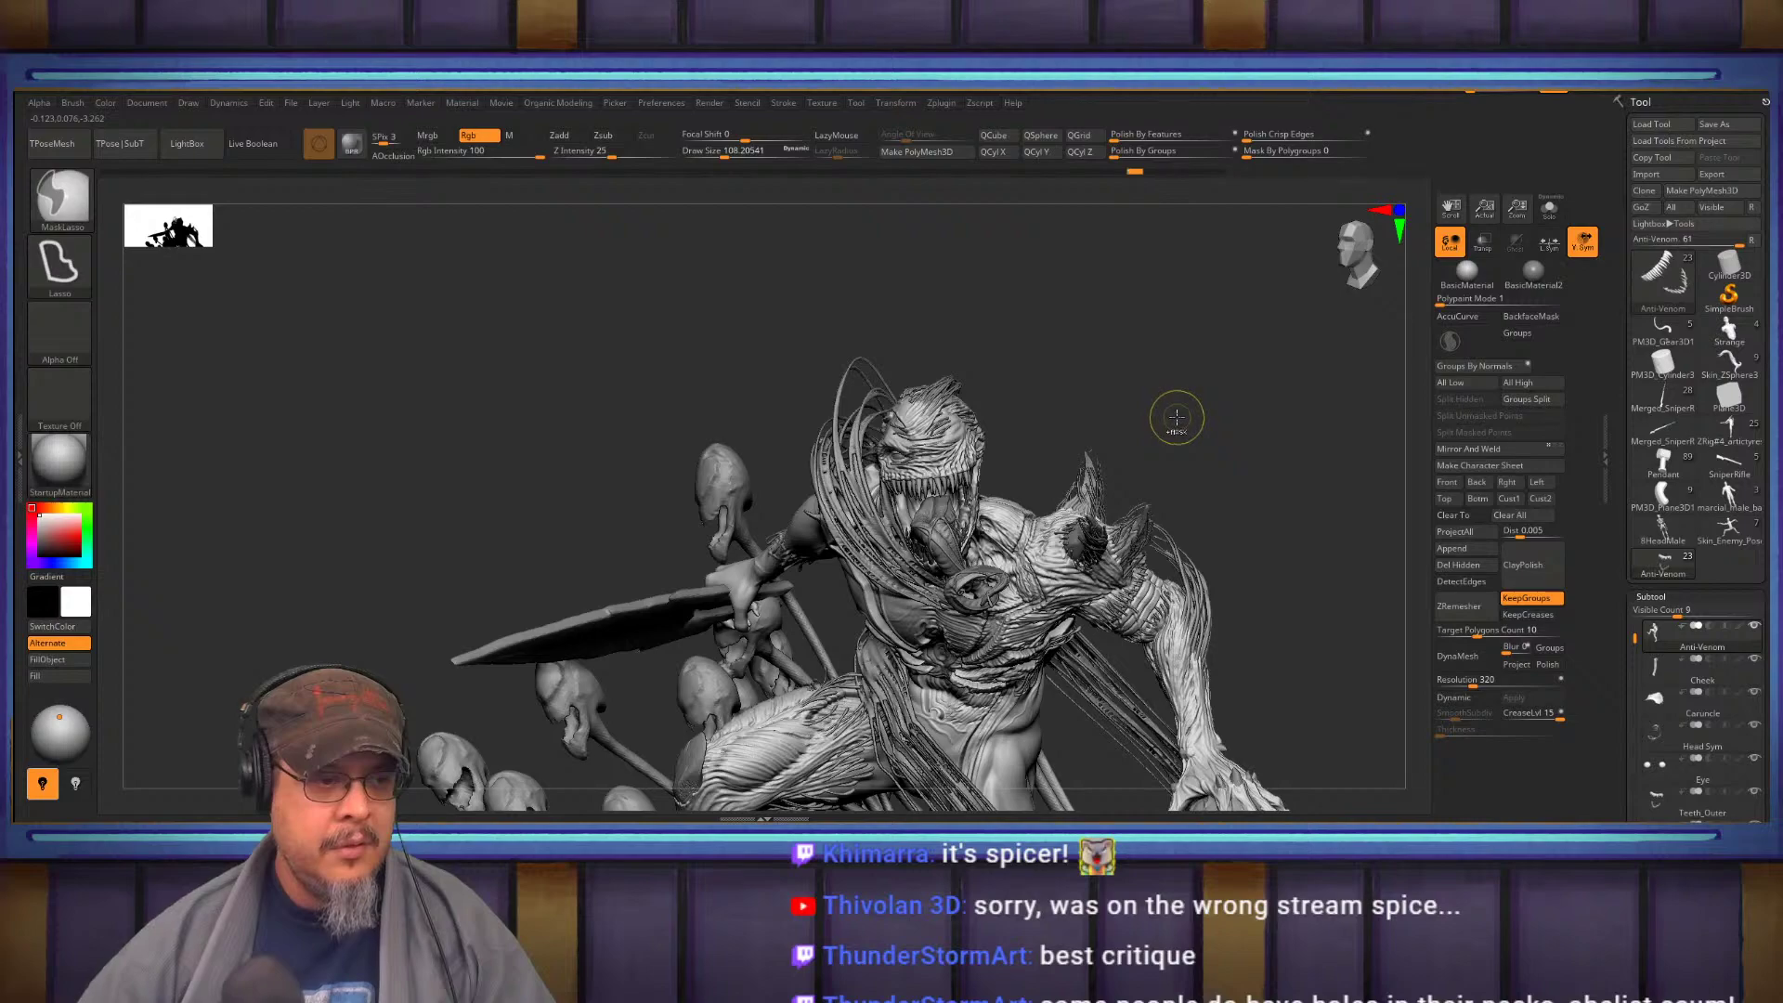
pyautogui.keyDown('alt'); pyautogui.moveTo(1202, 418); pyautogui.dragTo(810, 422); pyautogui.keyUp('alt')
pyautogui.hotkey('ctrl', 'shift')
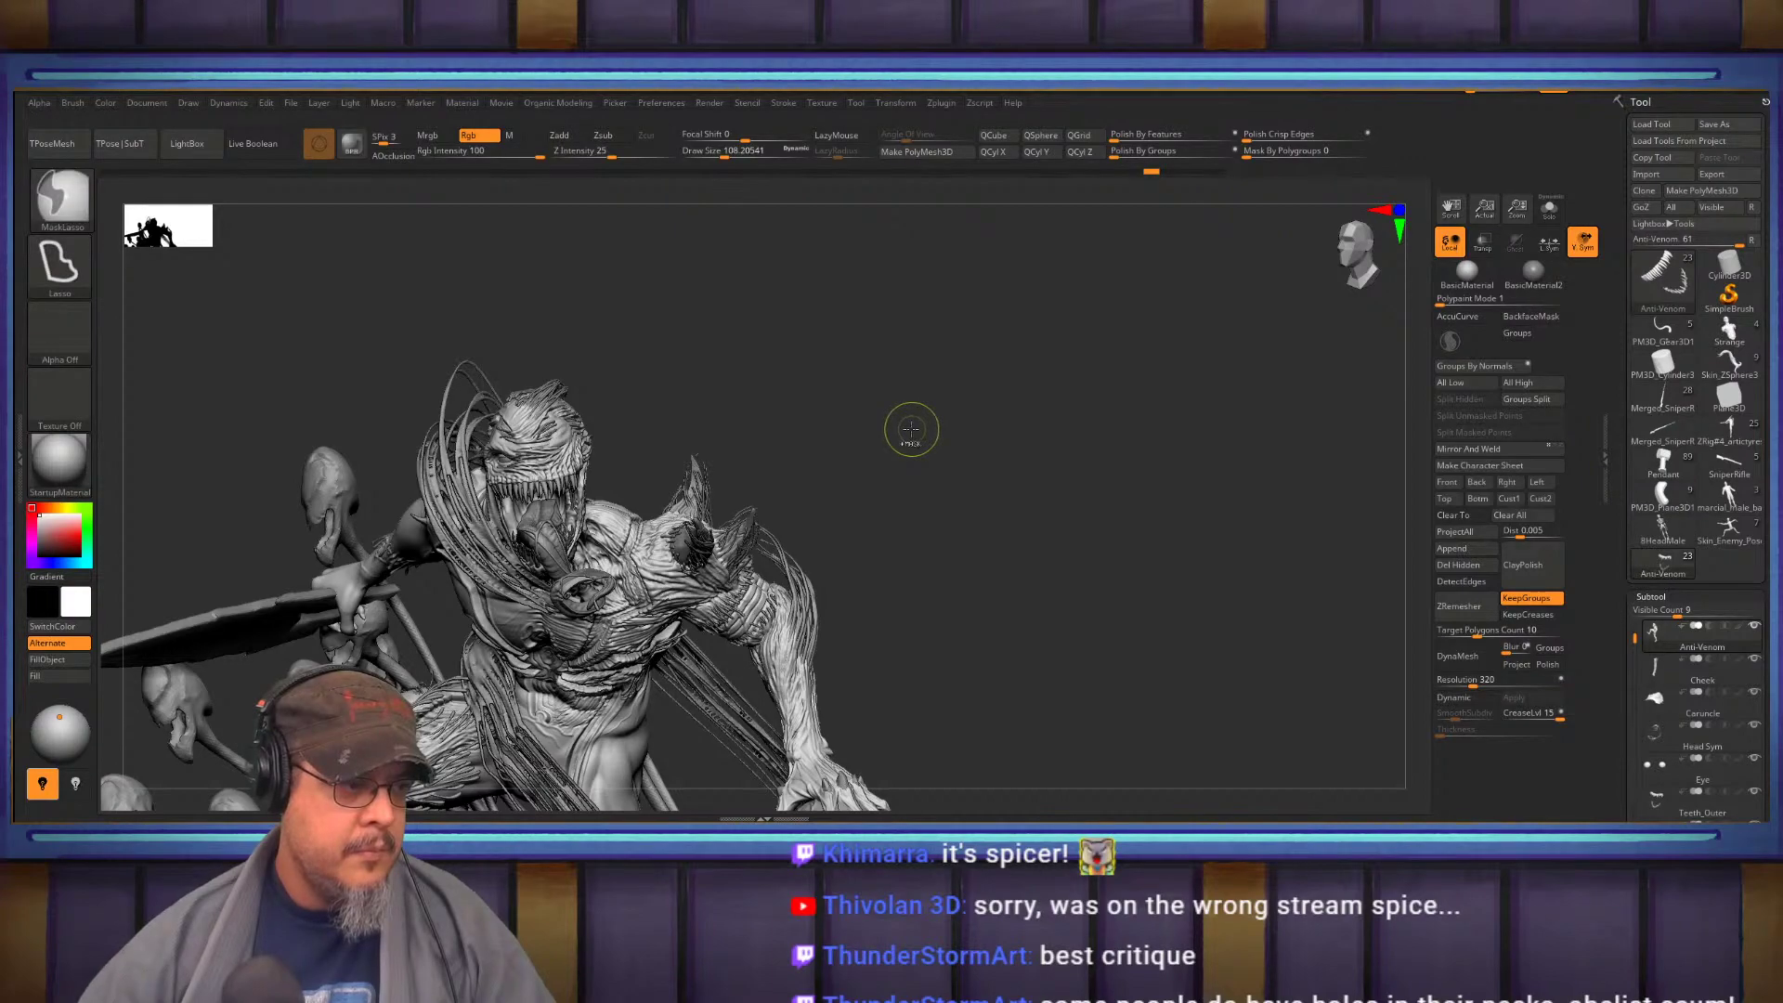
pyautogui.hotkey('shift', 's')
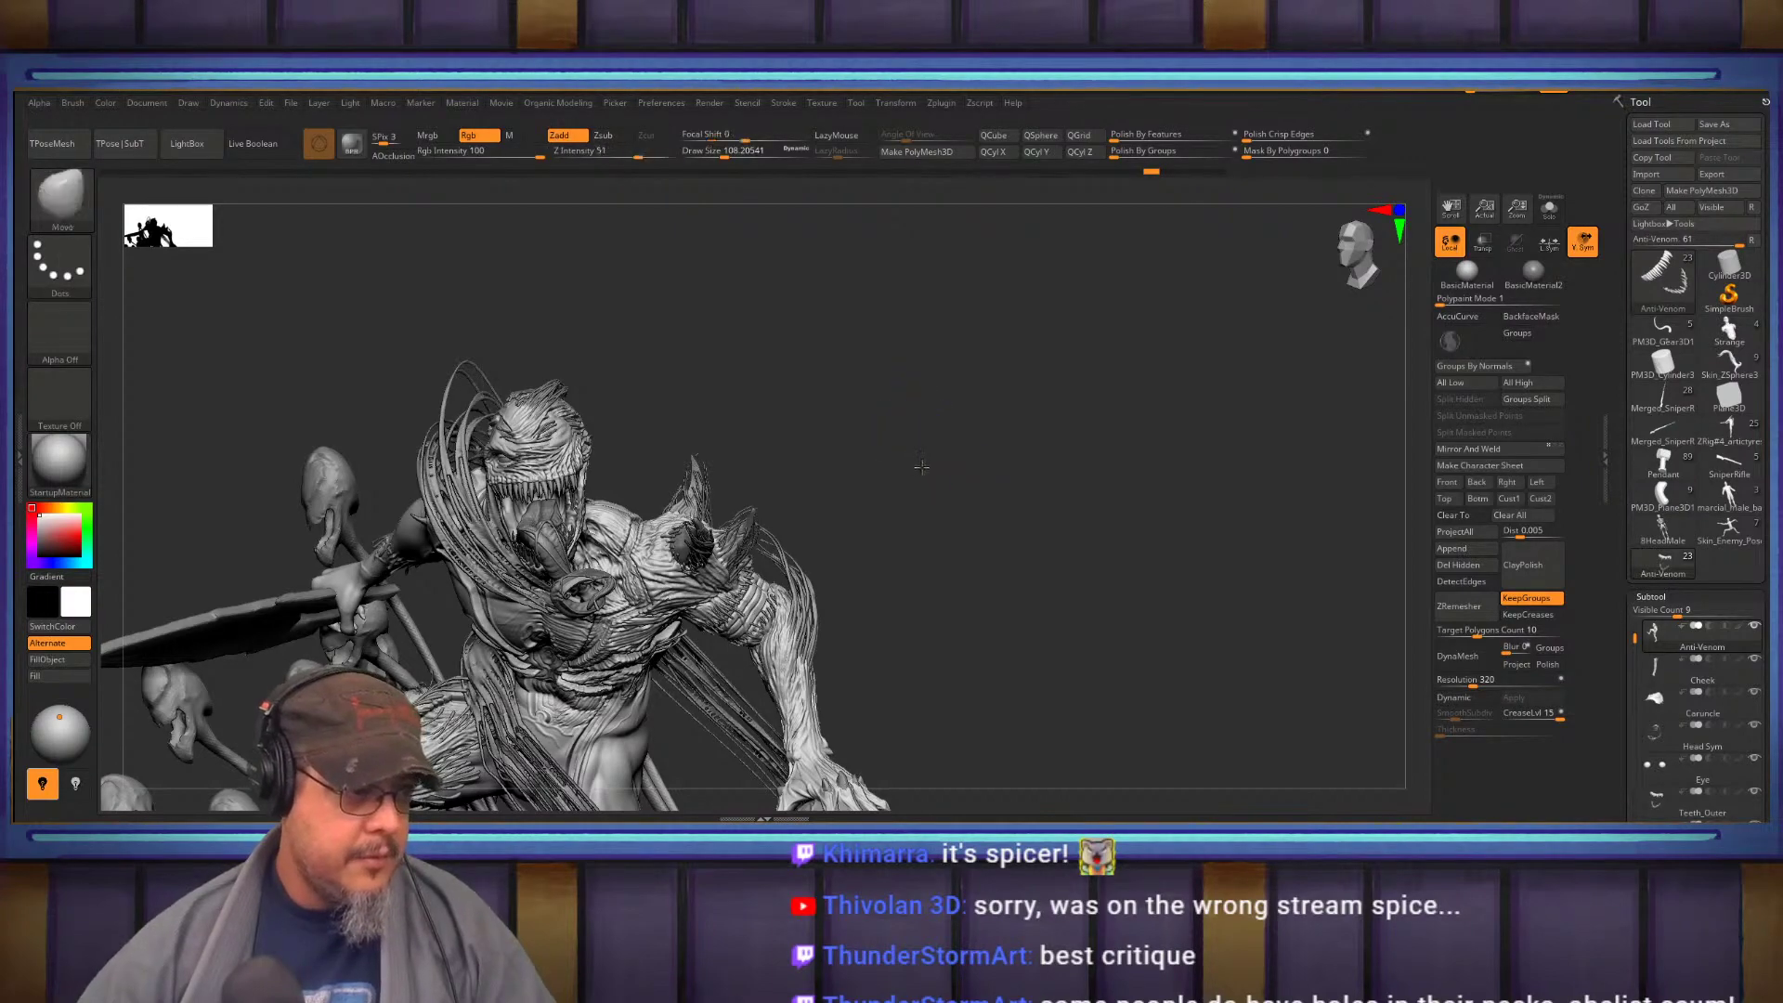
pyautogui.keyDown('alt'); pyautogui.moveTo(912, 465); pyautogui.dragTo(1415, 474); pyautogui.keyUp('alt')
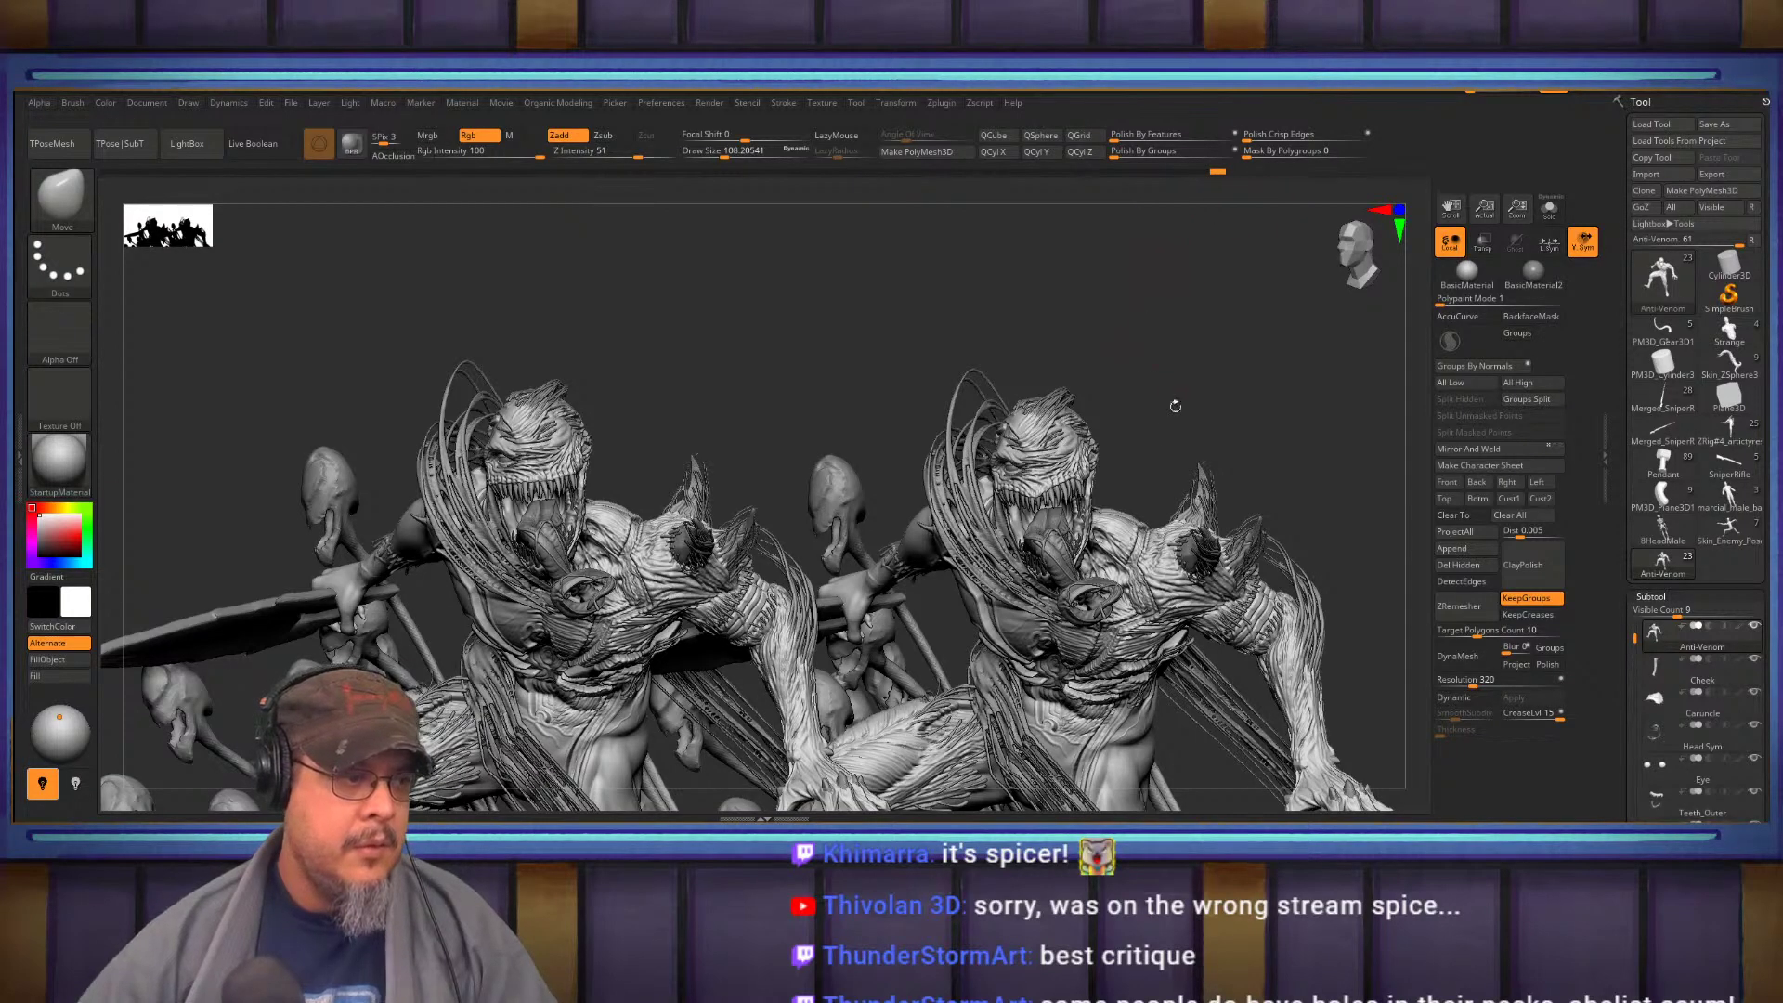
# Nudge the cheek and corner of the mouth with the Move brush at draw size 112, checking the head in profile
pyautogui.press('s')
pyautogui.moveTo(1061, 481); pyautogui.dragTo(1068, 482)
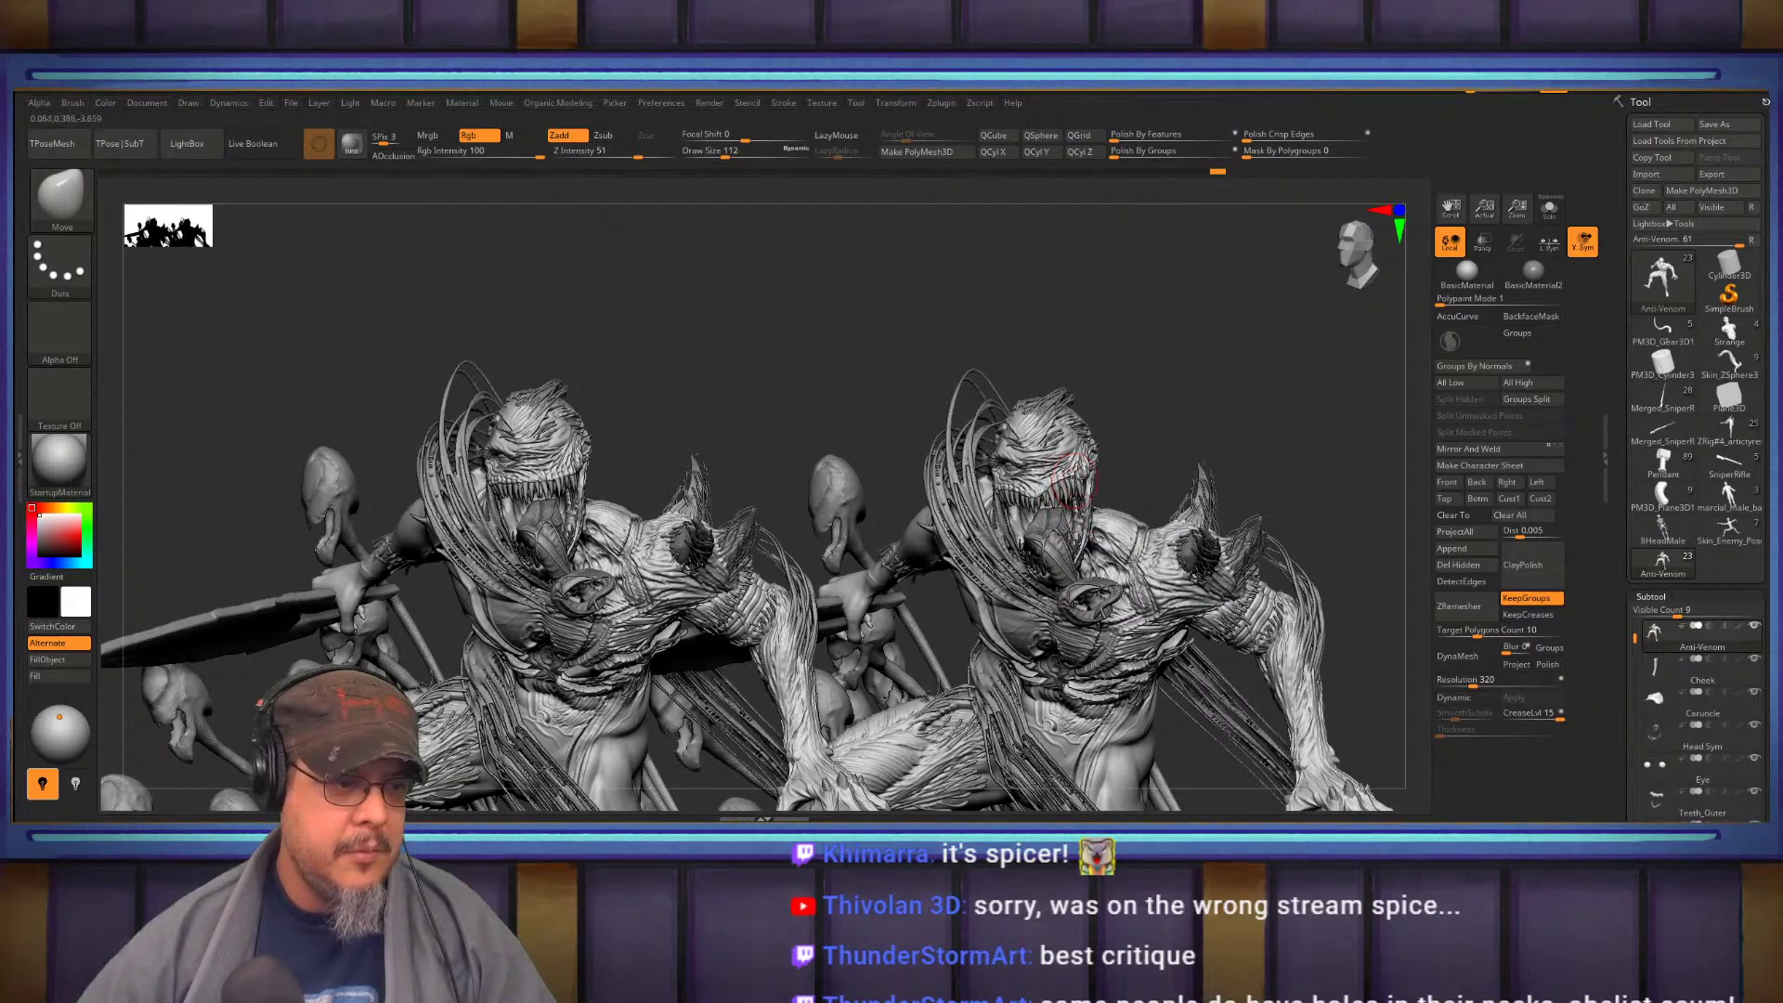
pyautogui.moveTo(998, 481); pyautogui.dragTo(1039, 502)
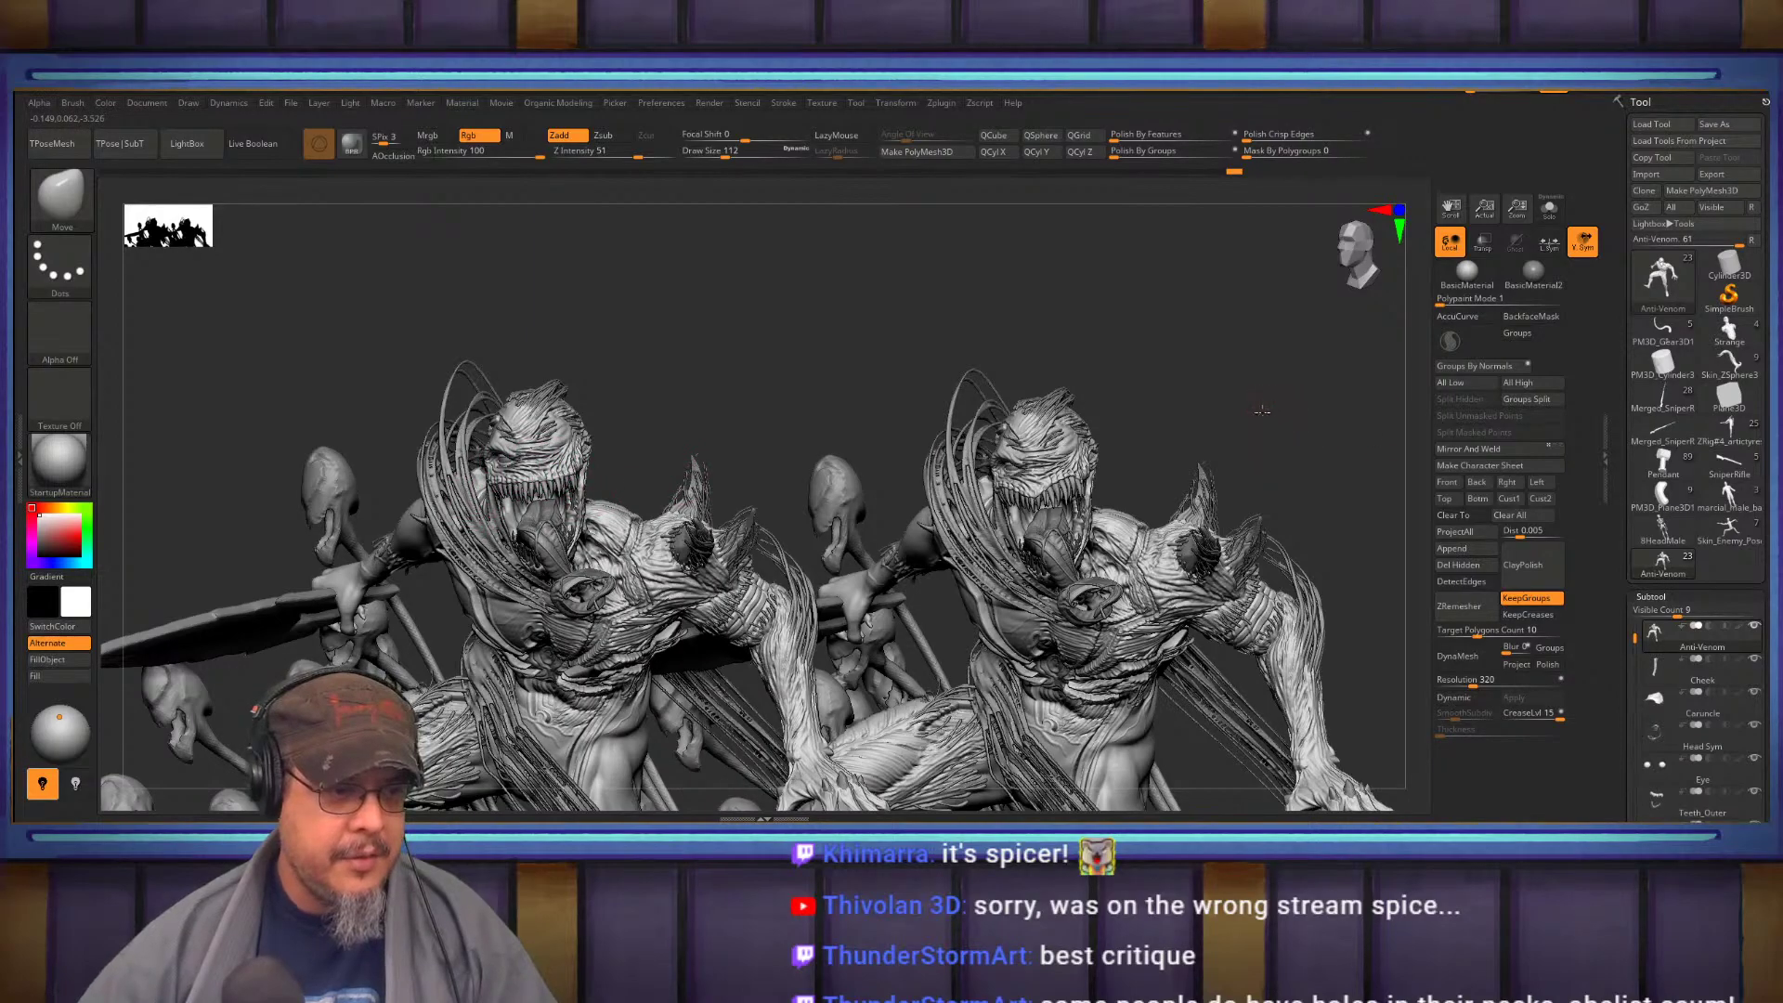
pyautogui.moveTo(1265, 406); pyautogui.dragTo(1161, 427)
pyautogui.keyDown('ctrl'); pyautogui.moveTo(1092, 442); pyautogui.dragTo(1137, 576, button='right'); pyautogui.keyUp('ctrl')
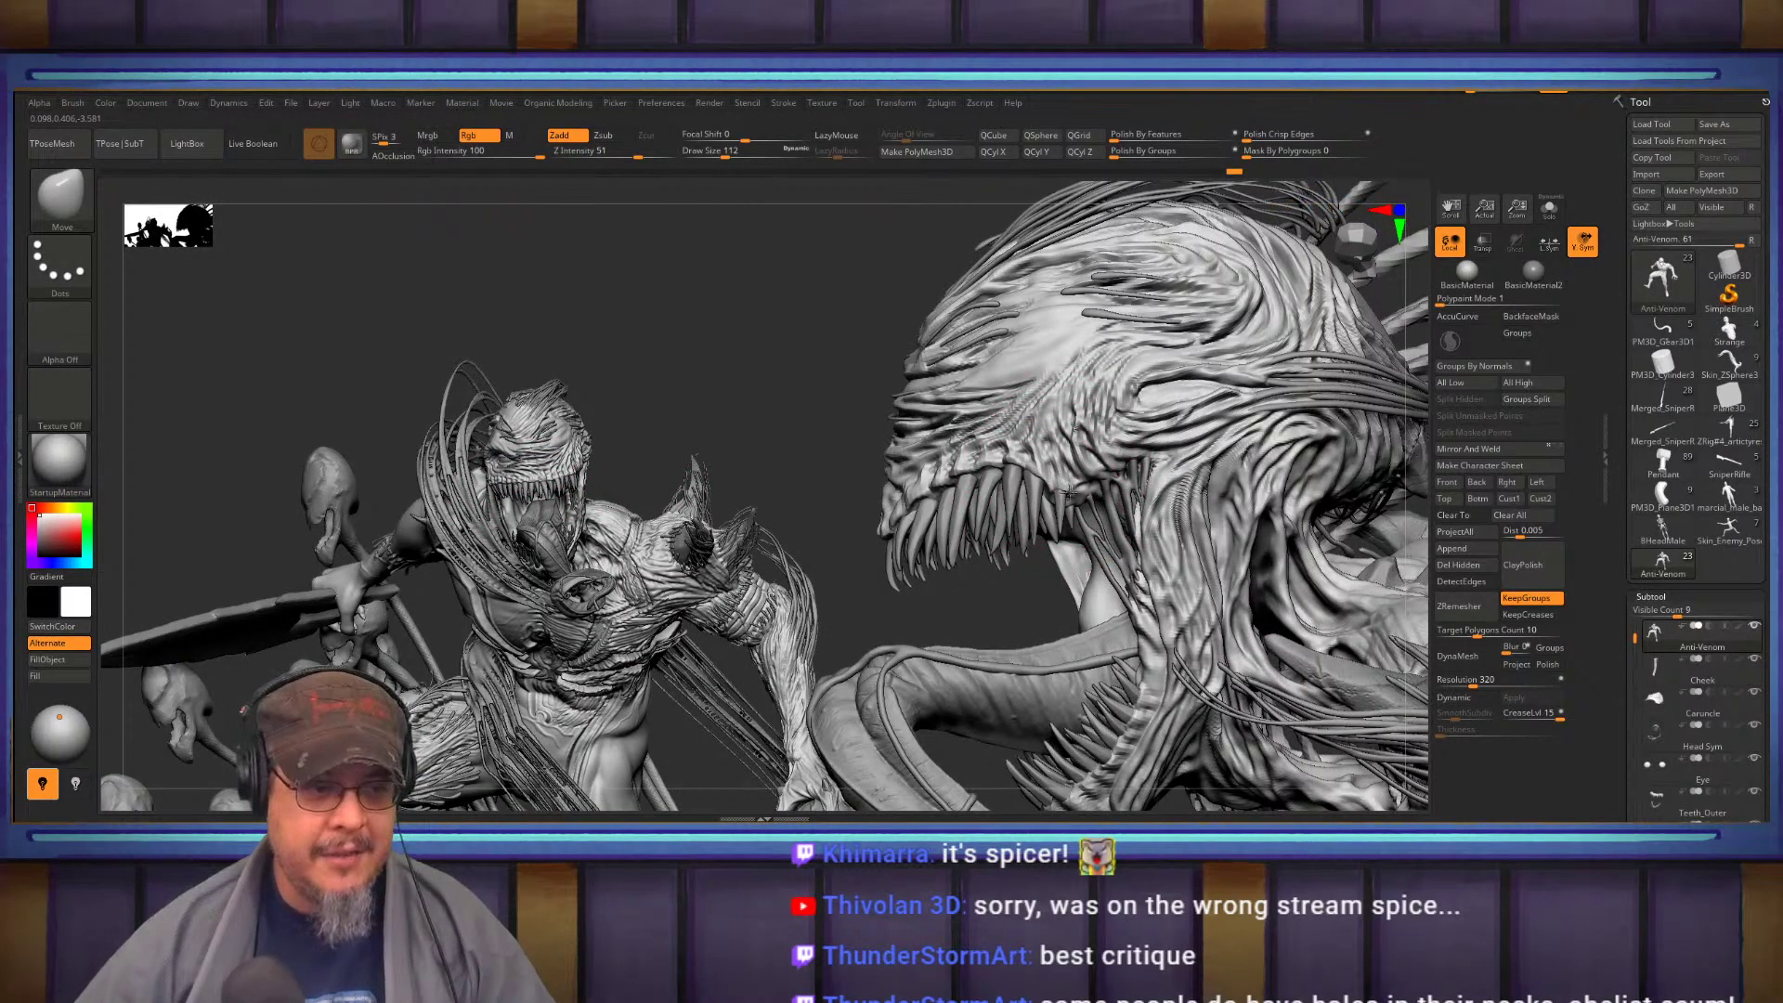
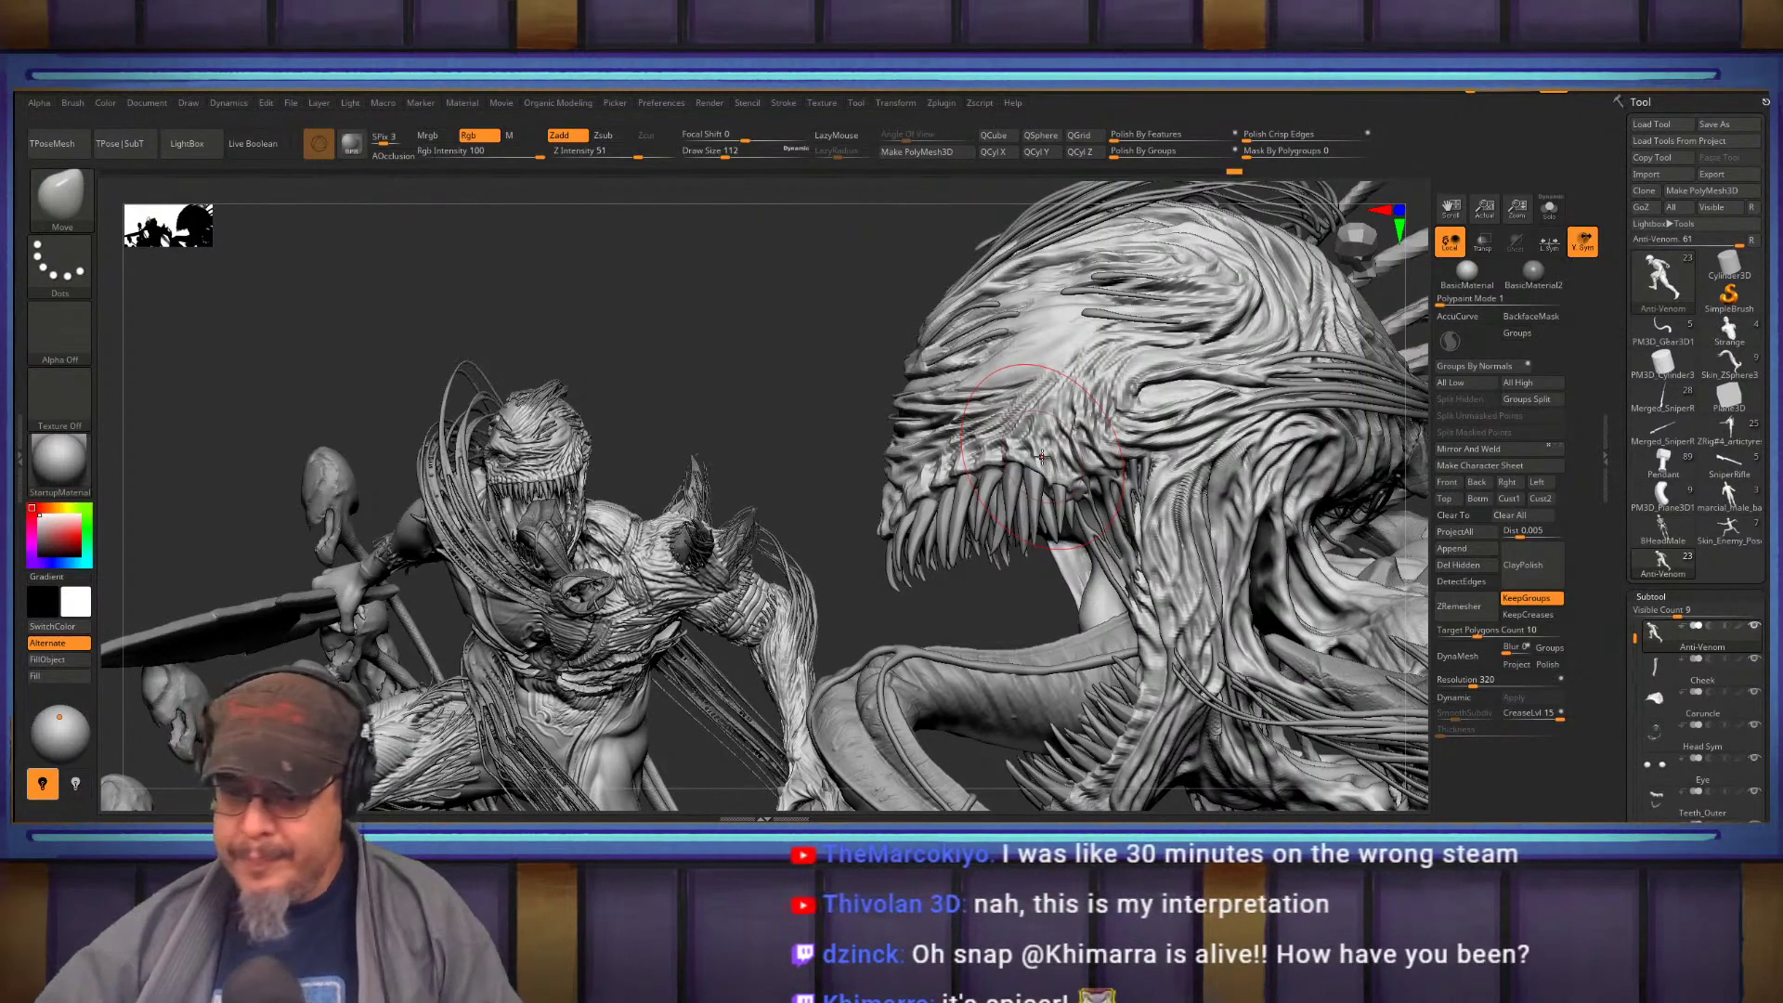
# Refine the upper lip above the teeth with the Move brush at draw size about 97
pyautogui.moveTo(1762, 548)
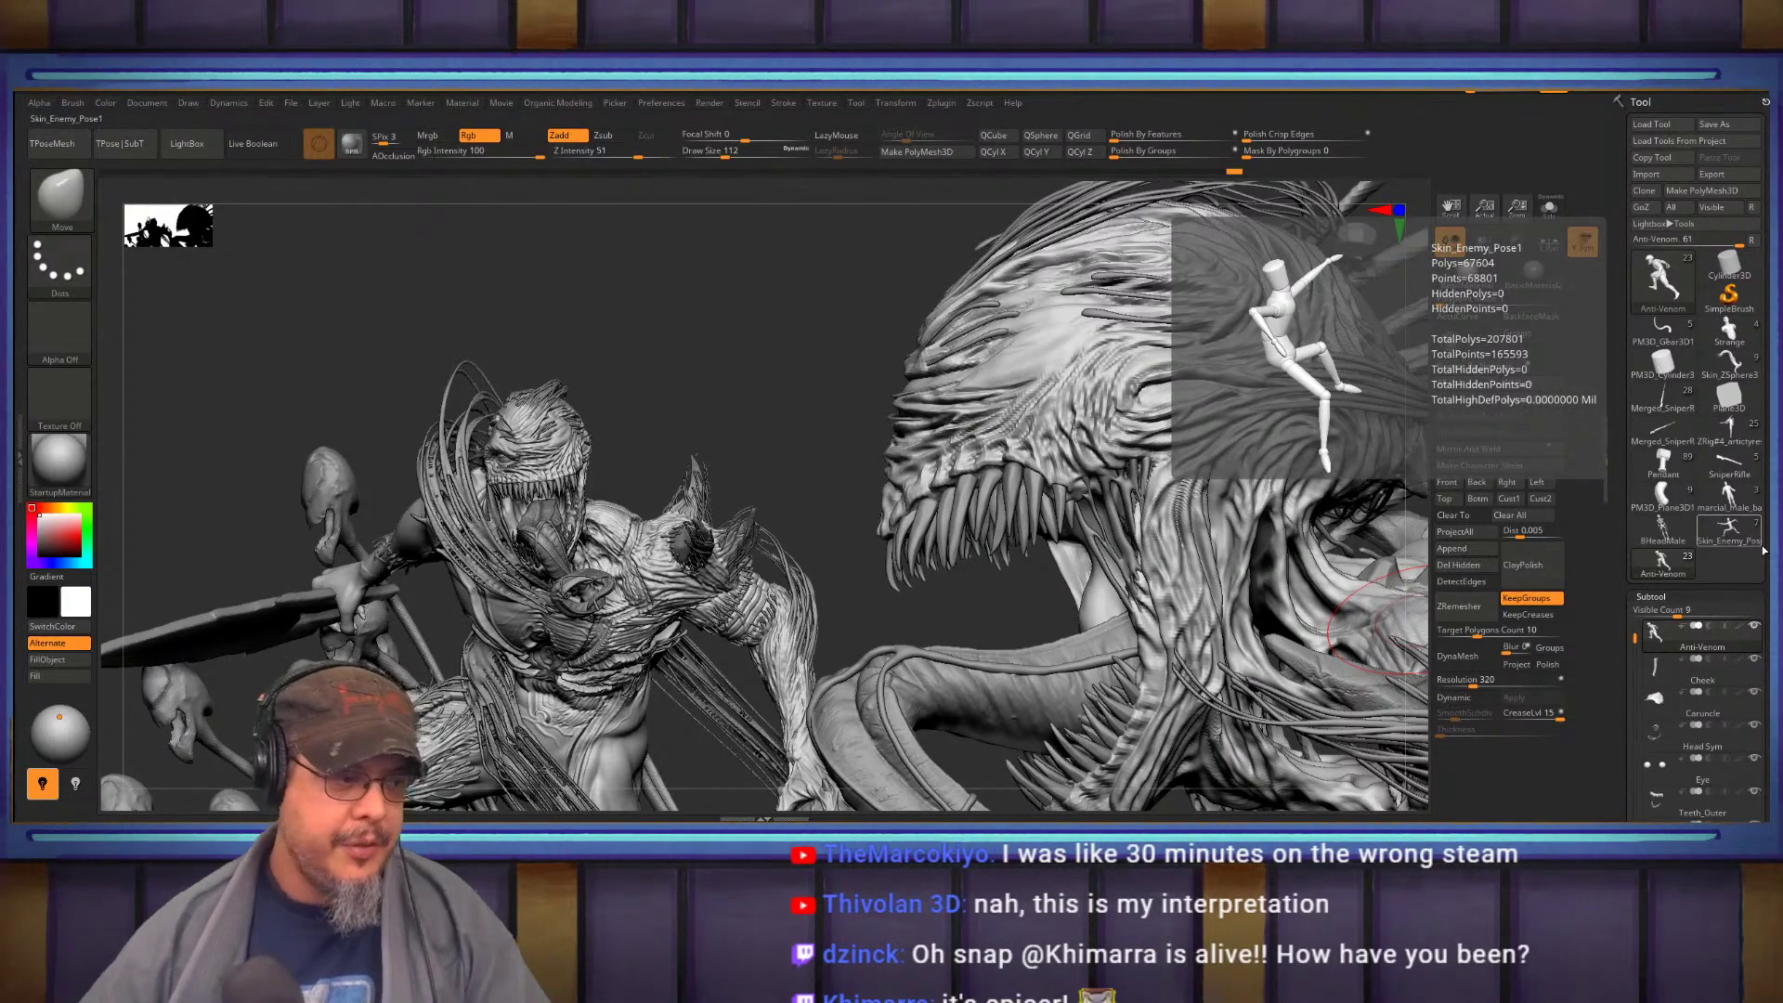
pyautogui.moveTo(796, 483); pyautogui.dragTo(905, 479)
pyautogui.moveTo(908, 479)
pyautogui.mouseDown(button='right')
pyautogui.moveTo(1040, 251)
pyautogui.moveTo(848, 522)
pyautogui.mouseUp(button='right')
pyautogui.press('s')
pyautogui.moveTo(820, 525); pyautogui.dragTo(817, 525)
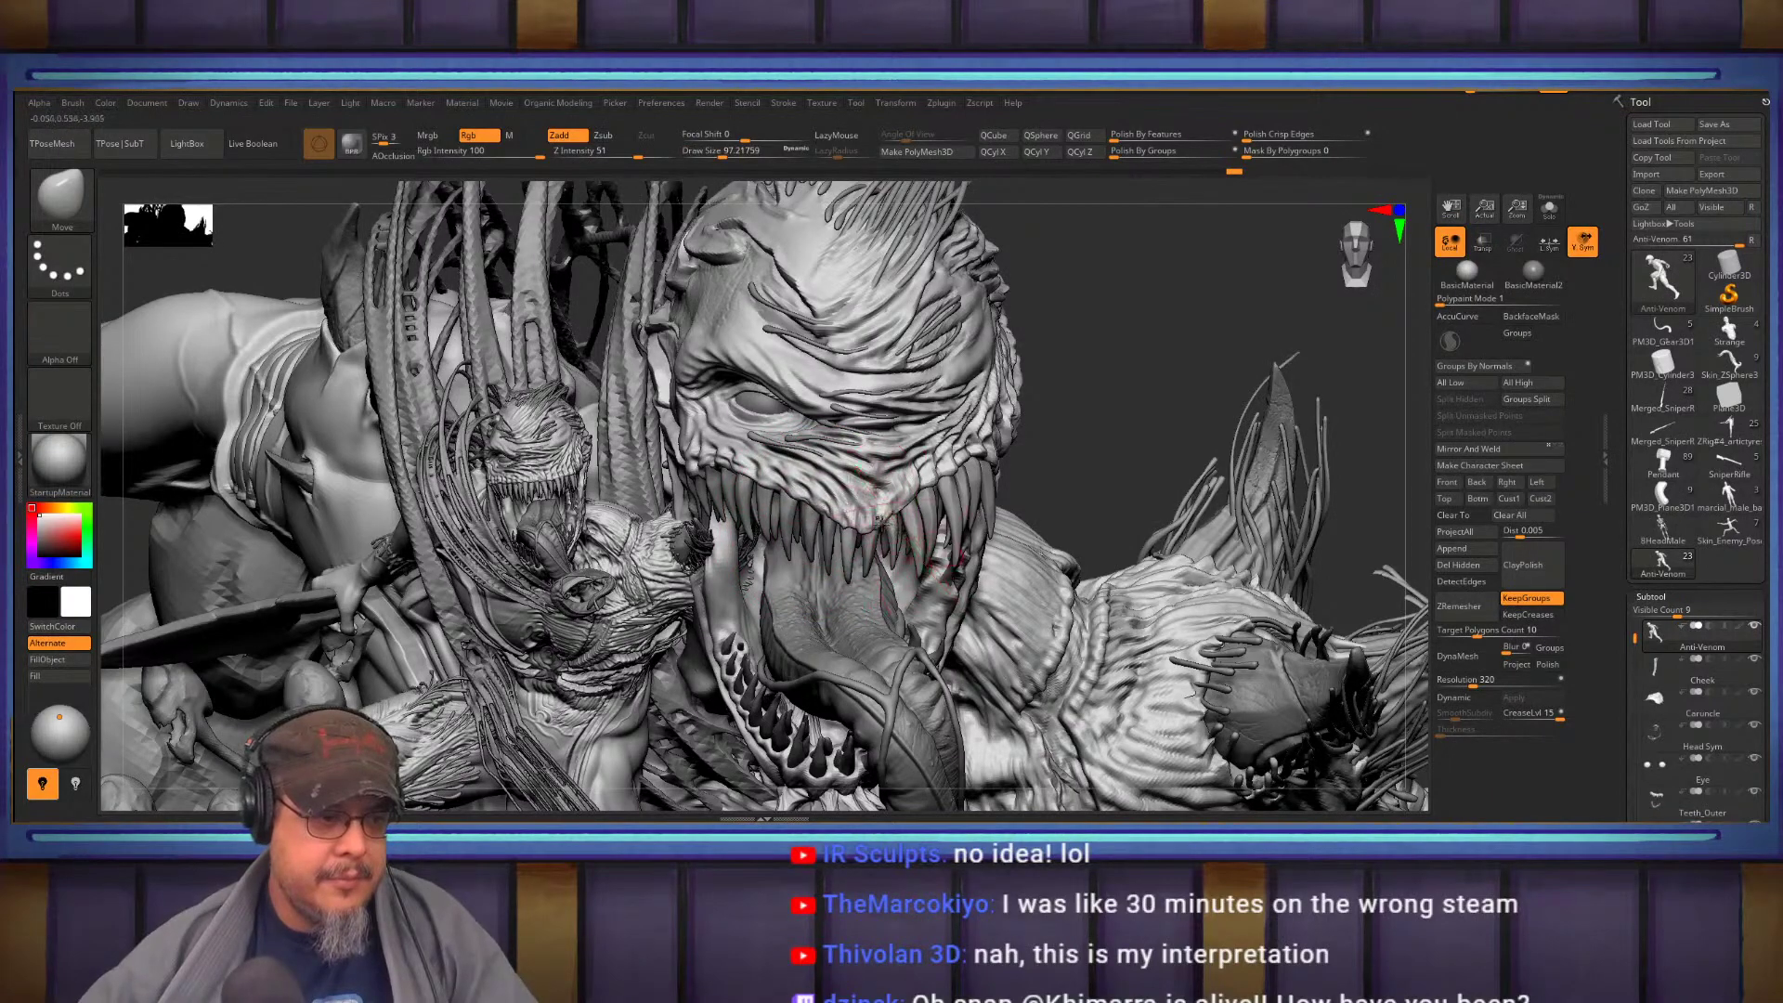
pyautogui.moveTo(895, 501)
pyautogui.keyDown('ctrl'); pyautogui.mouseDown(button='right')
pyautogui.moveTo(895, 409)
pyautogui.moveTo(882, 446)
pyautogui.moveTo(922, 495)
pyautogui.moveTo(907, 470)
pyautogui.moveTo(1091, 539)
pyautogui.moveTo(984, 506)
pyautogui.mouseUp(button='right'); pyautogui.keyUp('ctrl')
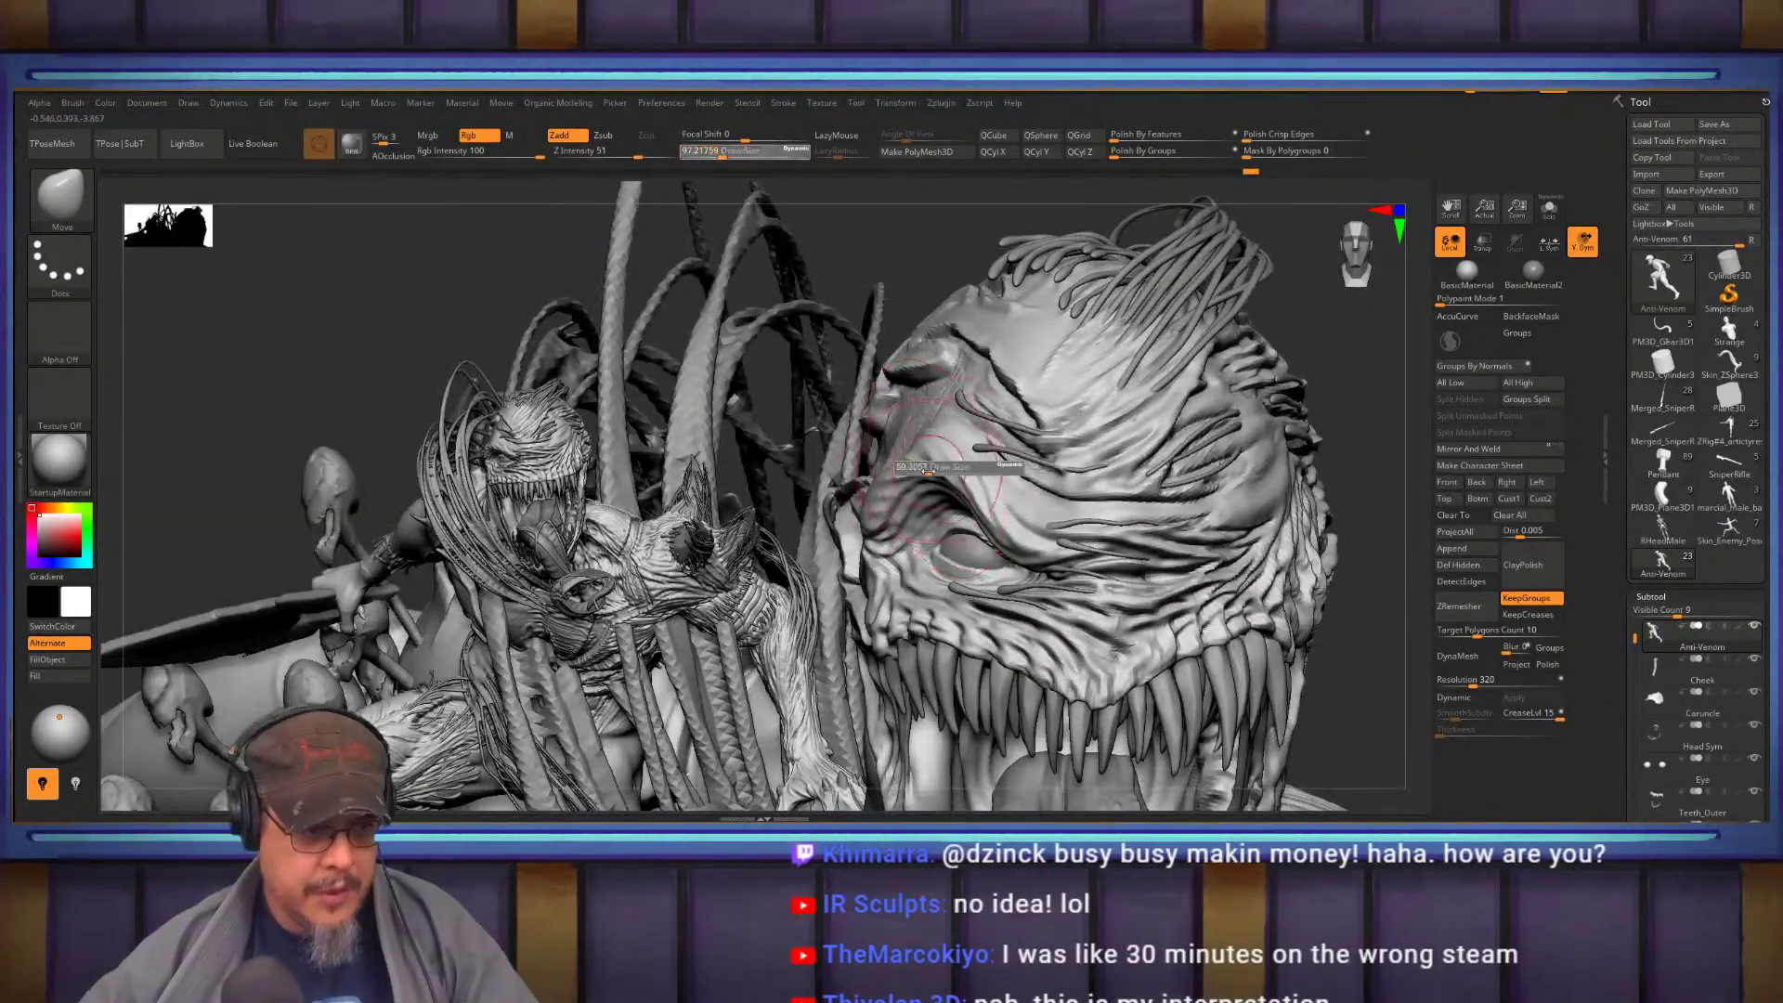
# Reshape the brow and eyelids around the eye with the Move brush at draw sizes of about 59 and 22
pyautogui.moveTo(946, 436)
pyautogui.mouseDown(button='right')
pyautogui.moveTo(980, 369)
pyautogui.moveTo(1067, 350)
pyautogui.mouseUp(button='right')
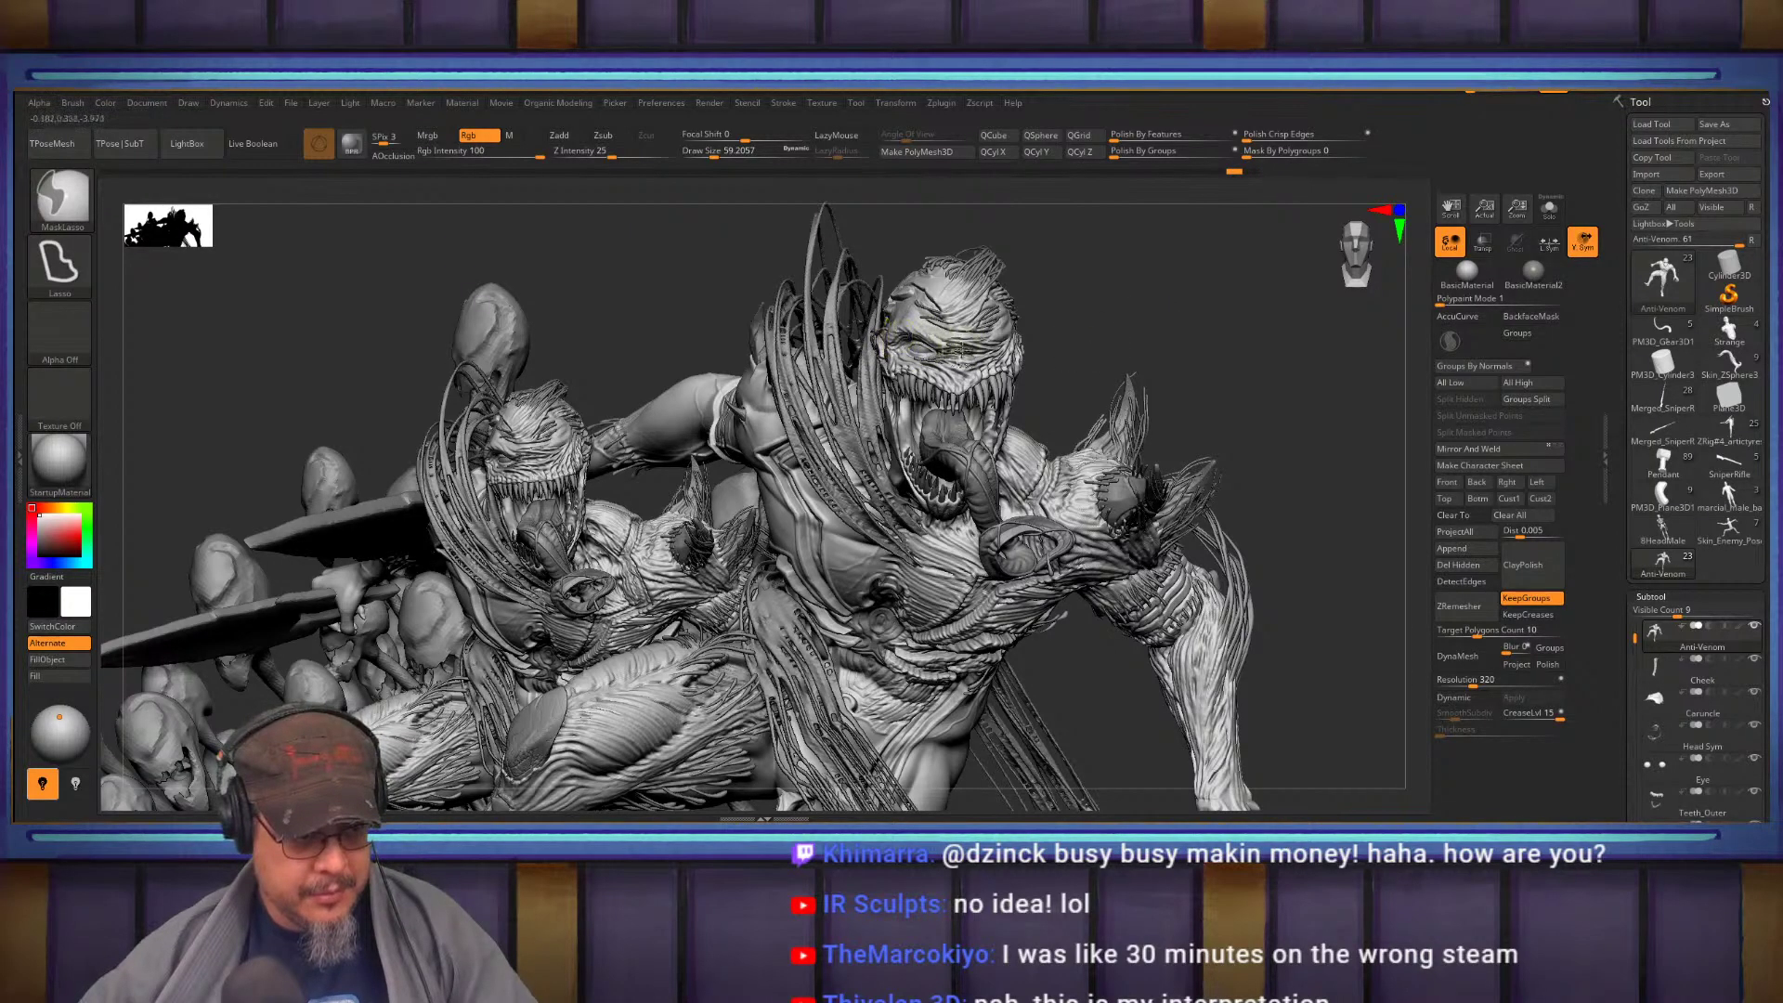
pyautogui.hotkey('ctrl', 'shift')
pyautogui.moveTo(957, 329)
pyautogui.keyDown('ctrl'); pyautogui.mouseDown(button='right')
pyautogui.moveTo(945, 240)
pyautogui.moveTo(957, 450)
pyautogui.moveTo(1096, 418)
pyautogui.mouseUp(button='right'); pyautogui.keyUp('ctrl')
pyautogui.moveTo(936, 401)
pyautogui.keyDown('alt'); pyautogui.mouseDown(button='right')
pyautogui.moveTo(1015, 434)
pyautogui.moveTo(988, 437)
pyautogui.moveTo(946, 518)
pyautogui.moveTo(1023, 467)
pyautogui.mouseUp(button='right'); pyautogui.keyUp('alt')
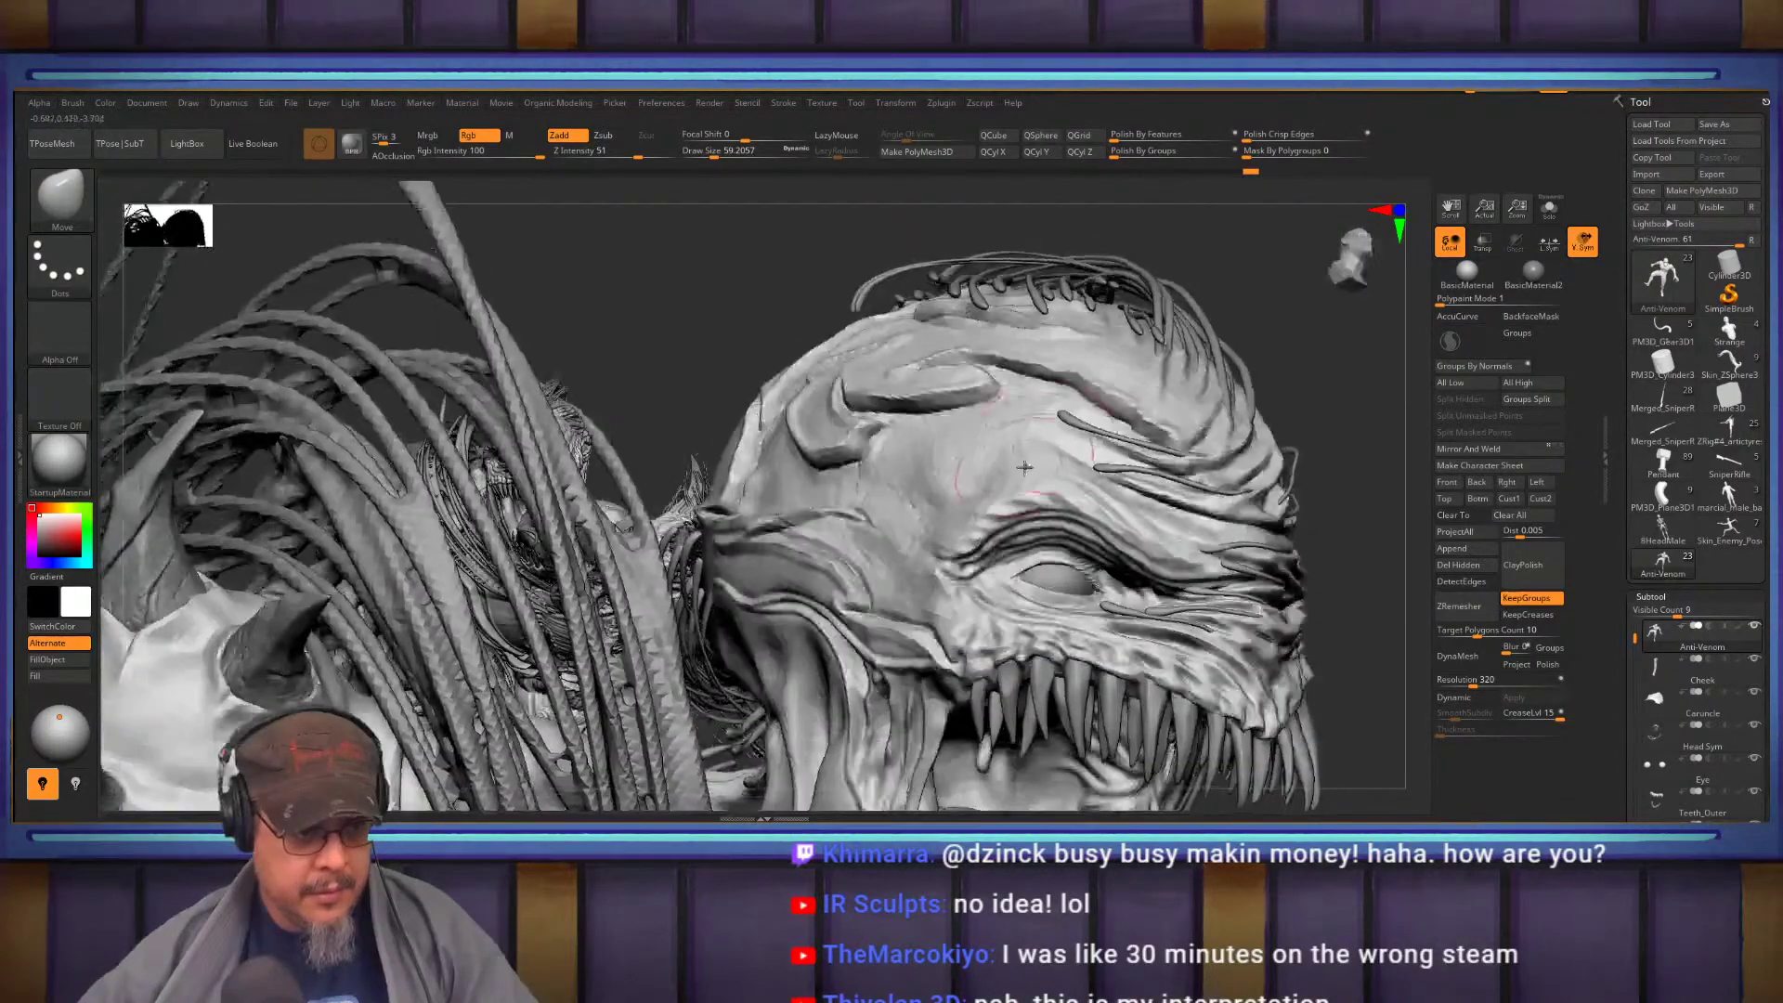
pyautogui.keyDown('ctrl'); pyautogui.moveTo(1038, 485); pyautogui.dragTo(1114, 520, button='right'); pyautogui.keyUp('ctrl')
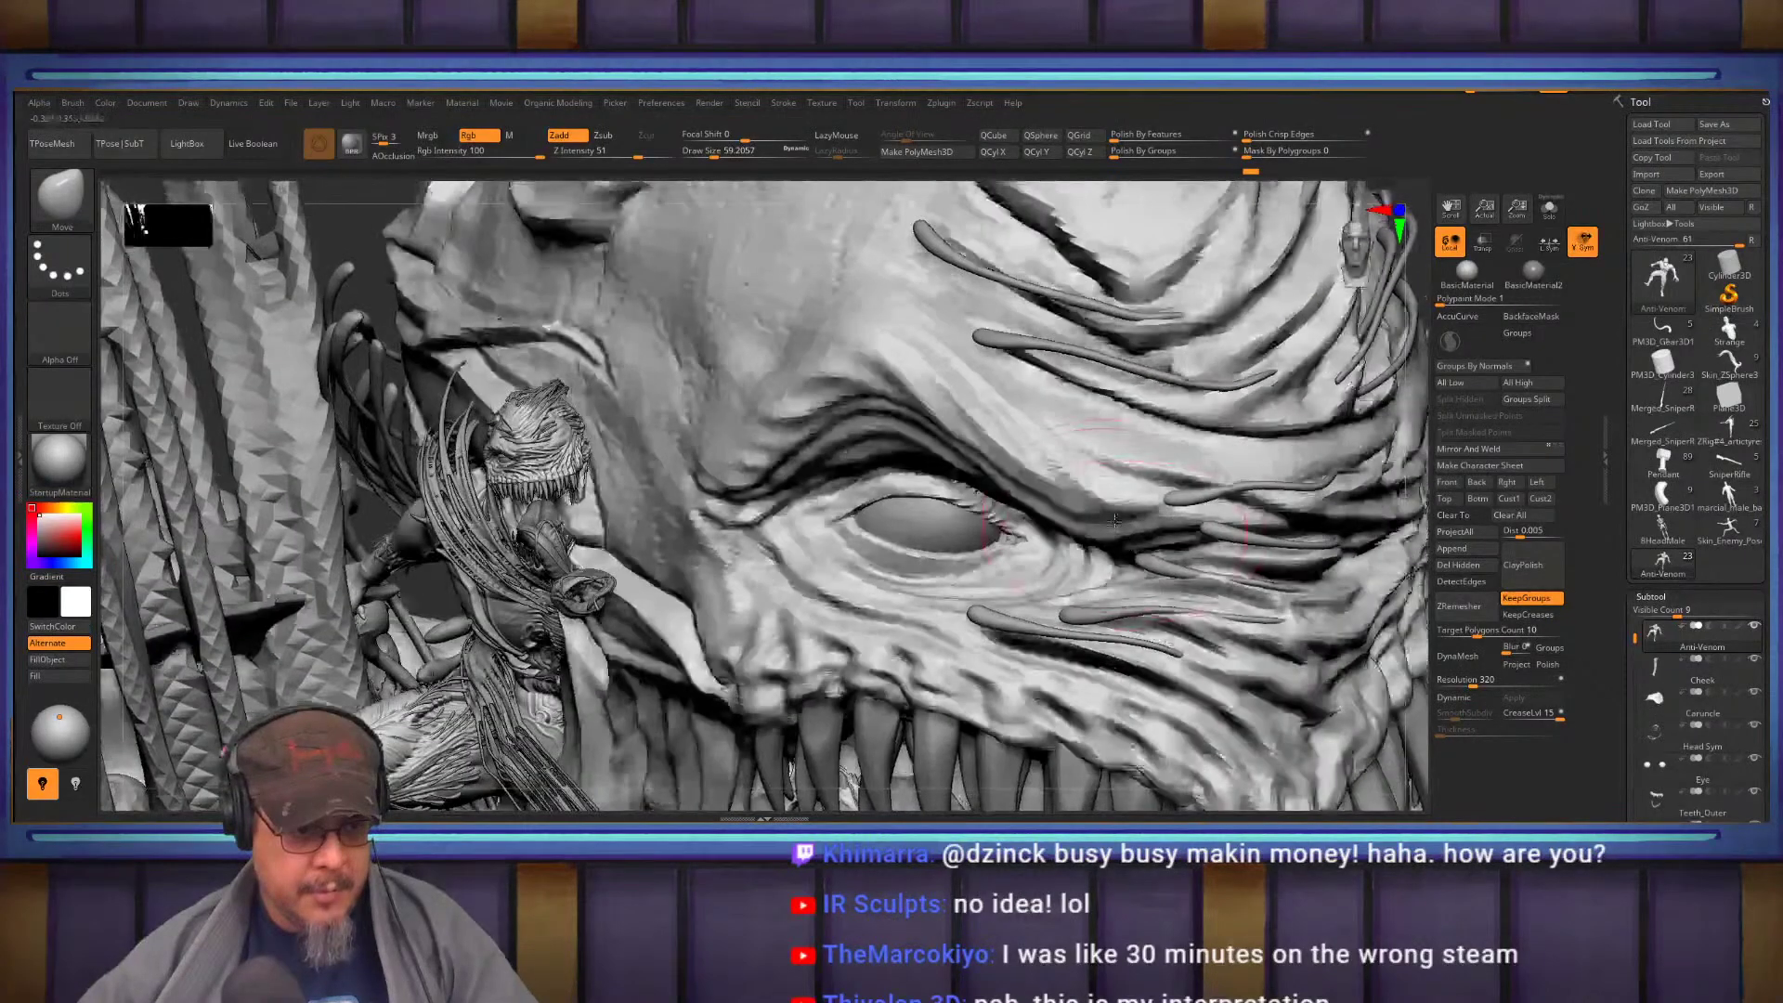
pyautogui.scroll(8, 928, 530)
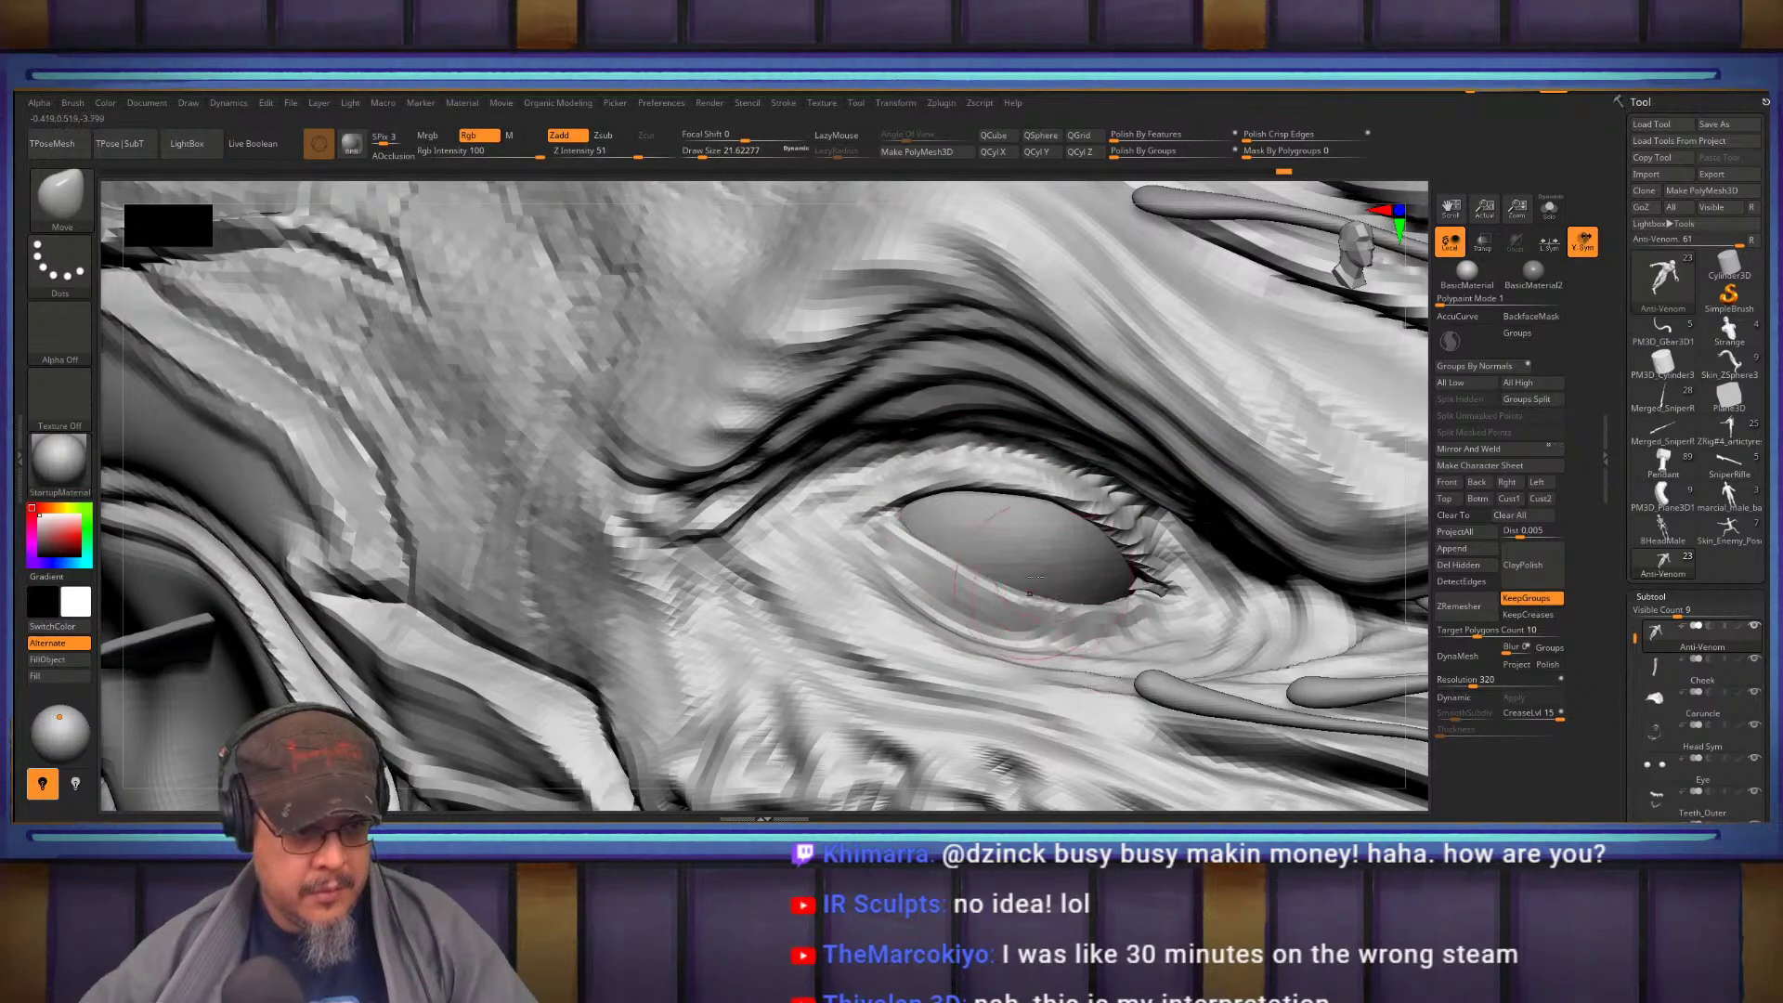
pyautogui.scroll(-10, 1045, 584)
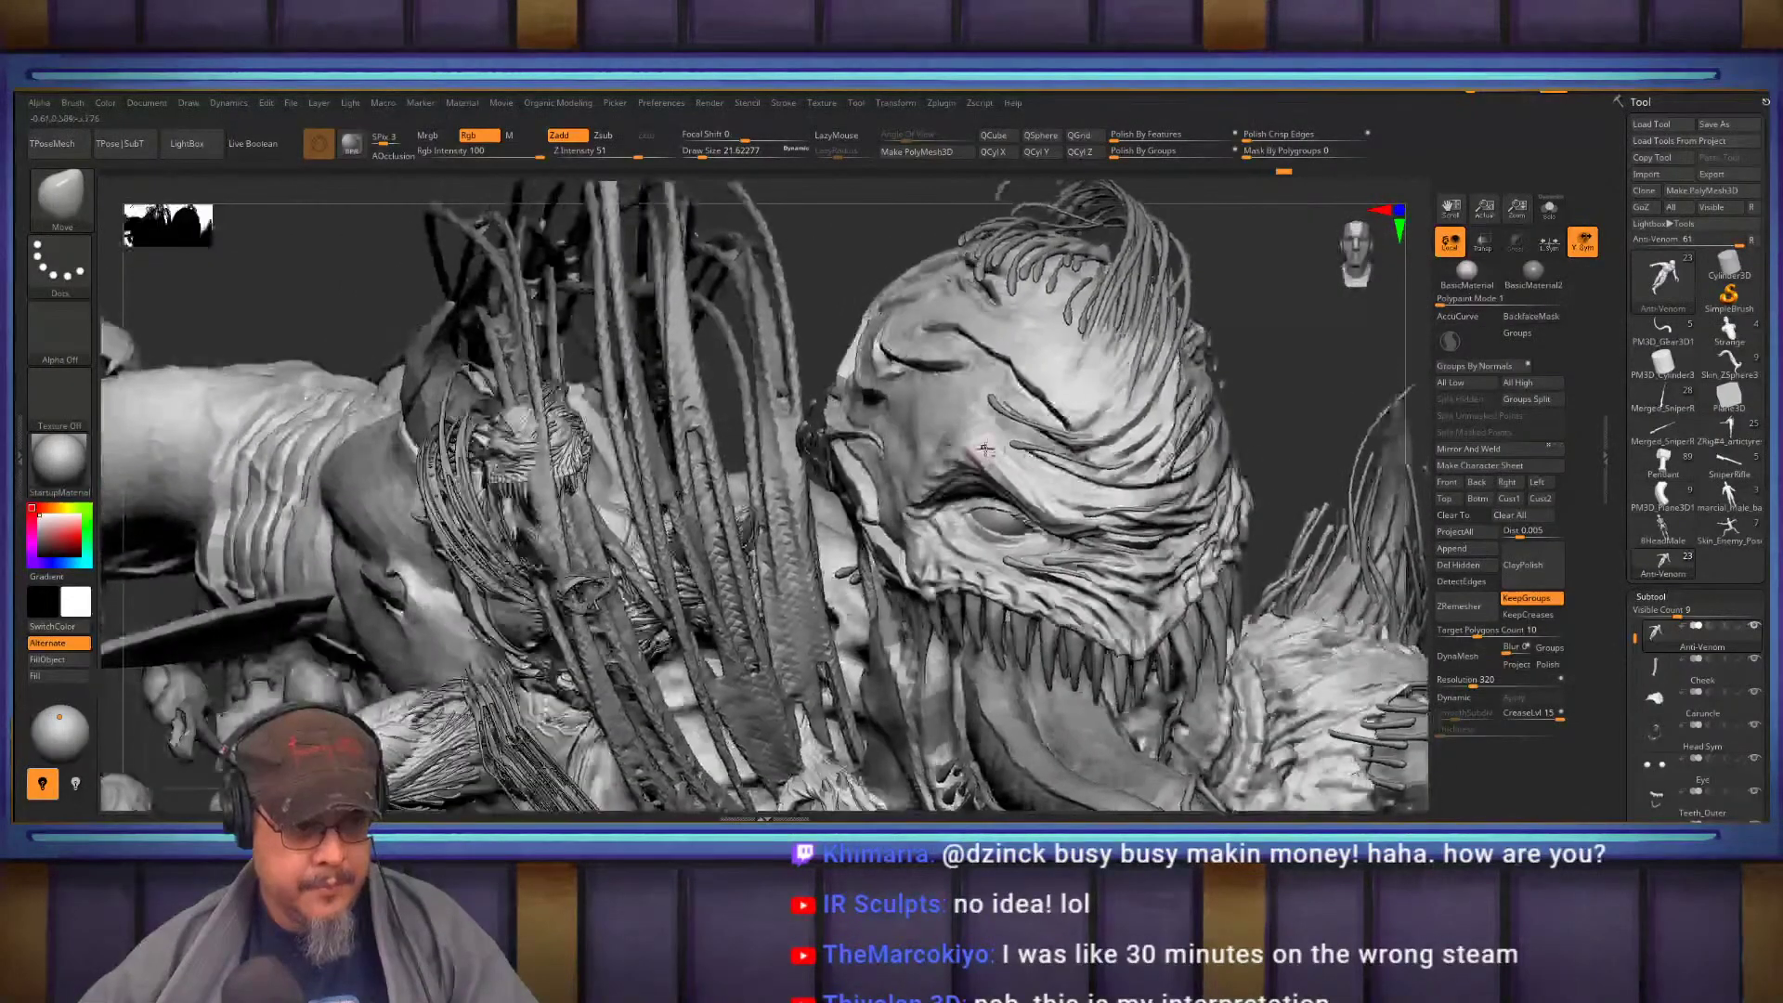
pyautogui.scroll(-10, 986, 446)
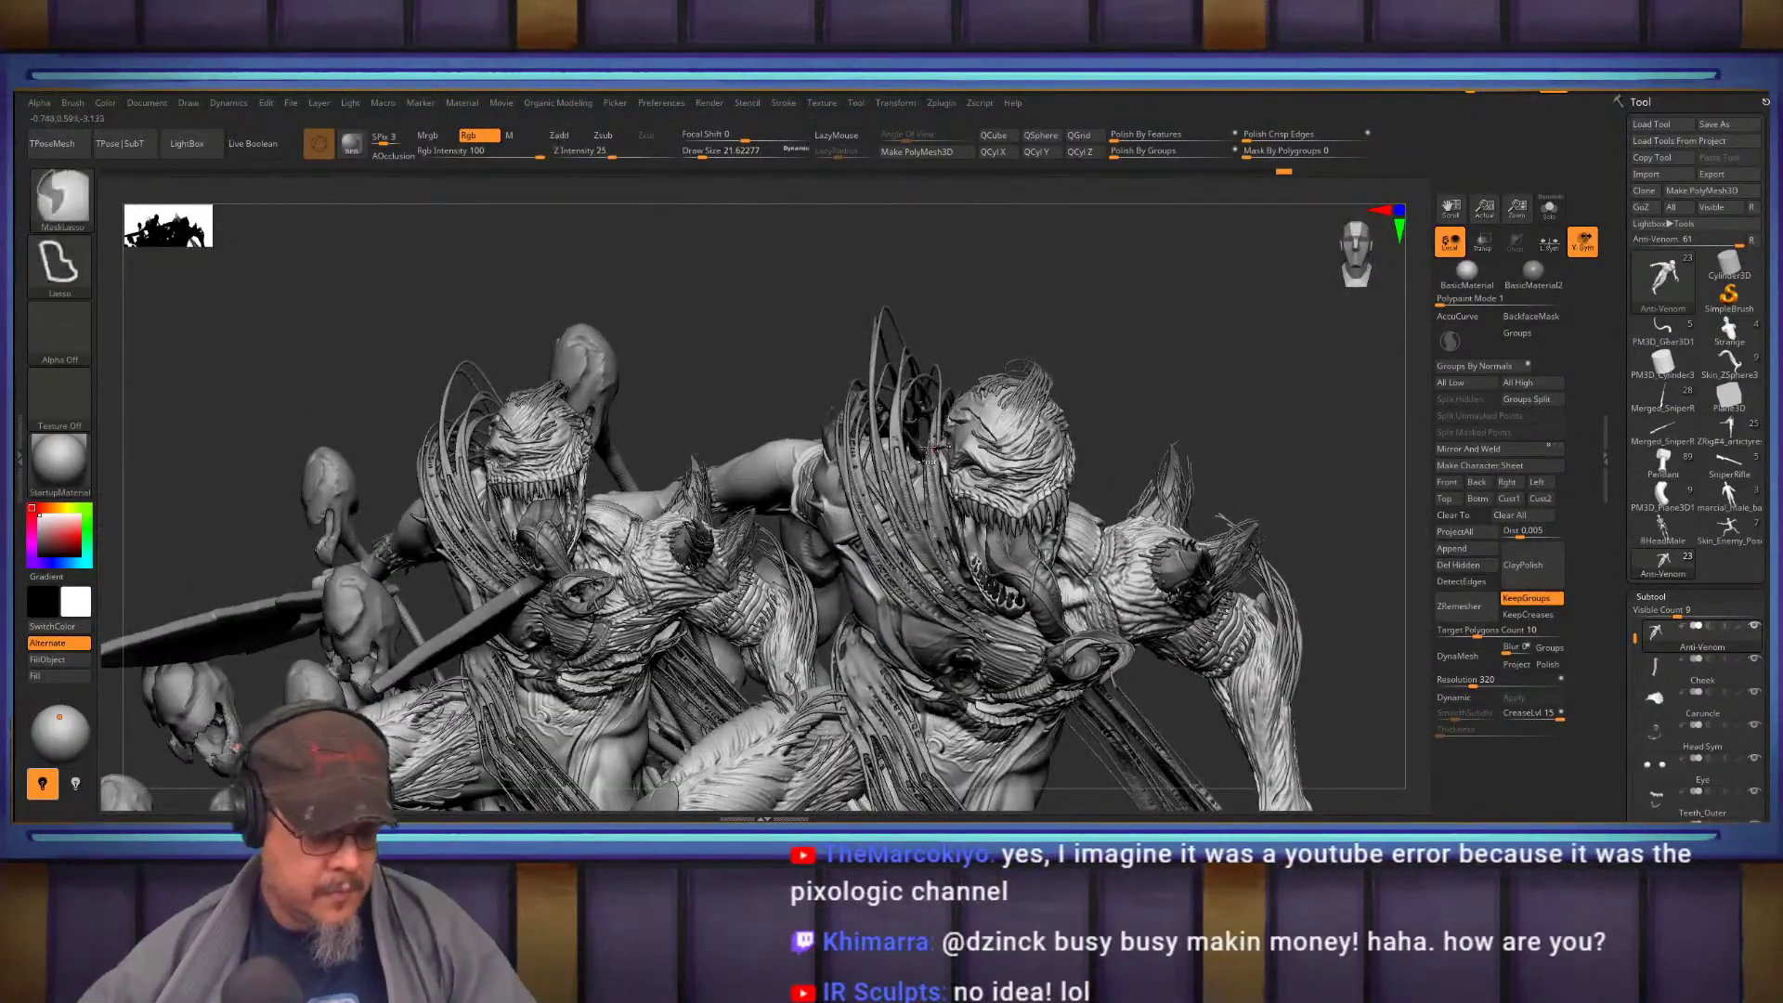
# Adjust the brow and outer eye area again with the Move brush at draw sizes of about 83 and 23
pyautogui.moveTo(932, 449)
pyautogui.mouseDown(button='right')
pyautogui.moveTo(957, 437)
pyautogui.moveTo(954, 378)
pyautogui.moveTo(1041, 459)
pyautogui.moveTo(1075, 469)
pyautogui.moveTo(1075, 452)
pyautogui.moveTo(1068, 478)
pyautogui.moveTo(1049, 469)
pyautogui.mouseUp(button='right')
pyautogui.press('s')
pyautogui.moveTo(988, 415); pyautogui.dragTo(1008, 395)
pyautogui.moveTo(1022, 464); pyautogui.dragTo(1026, 483, button='right')
pyautogui.moveTo(1147, 381); pyautogui.dragTo(1120, 505, button='right')
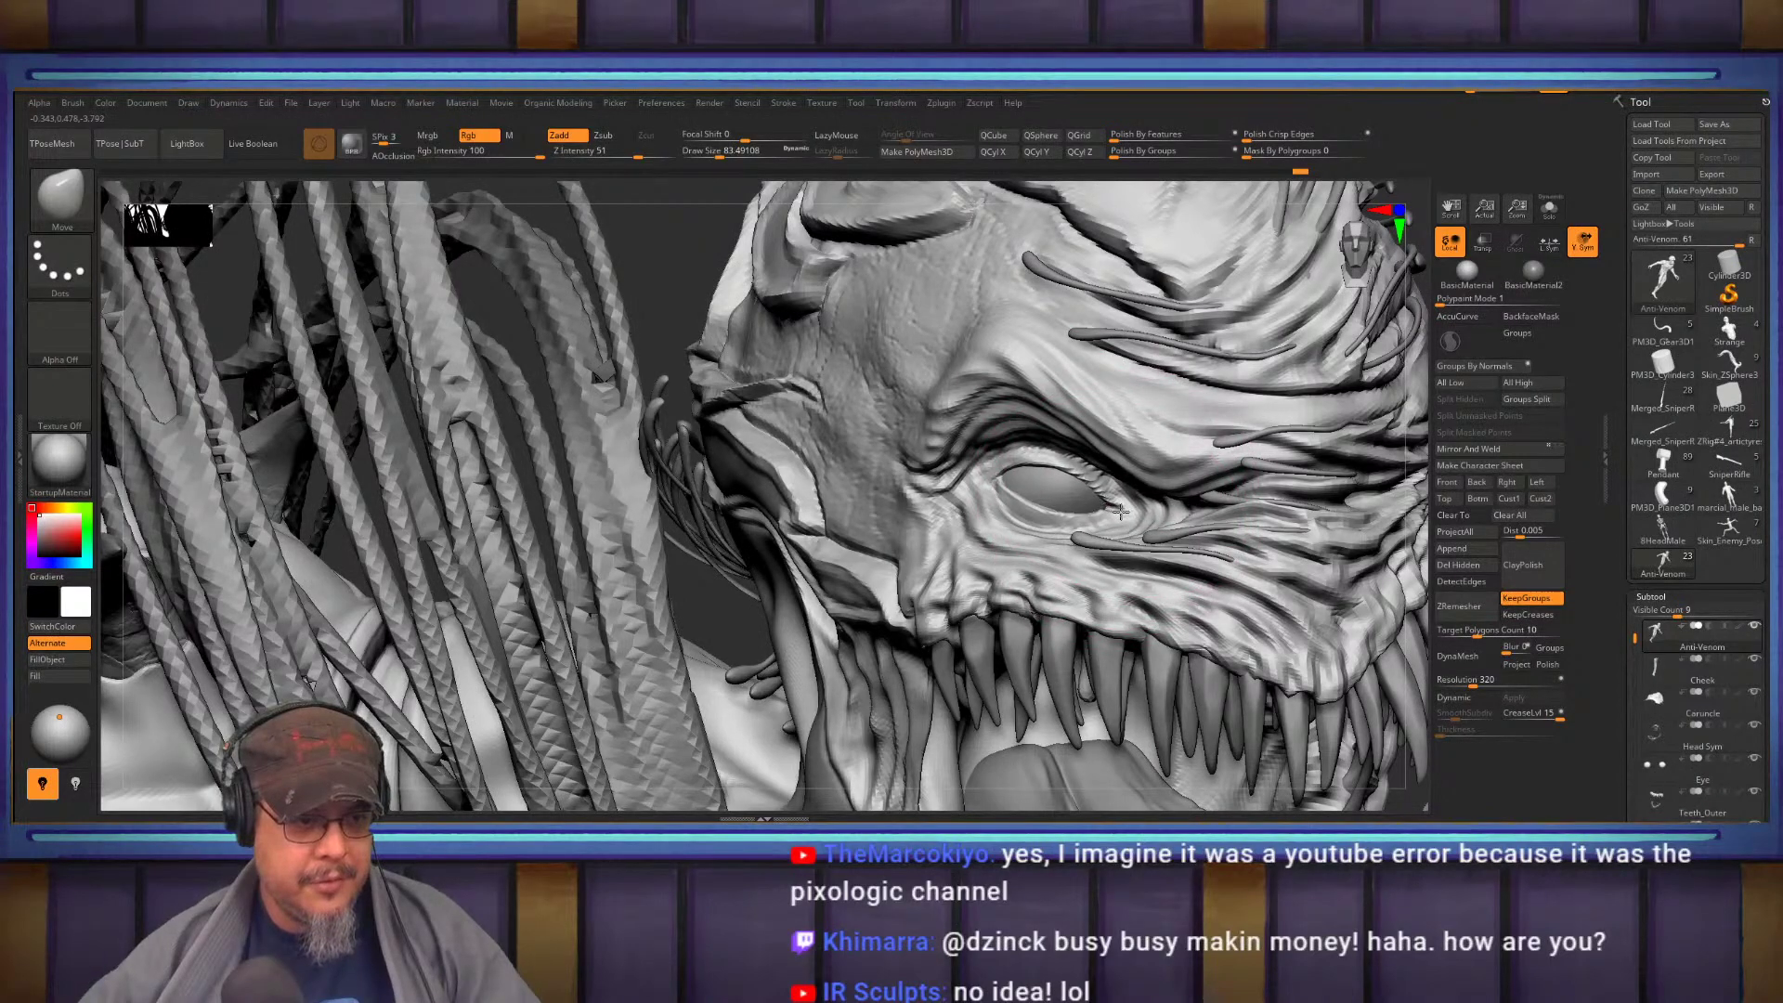
pyautogui.press('s')
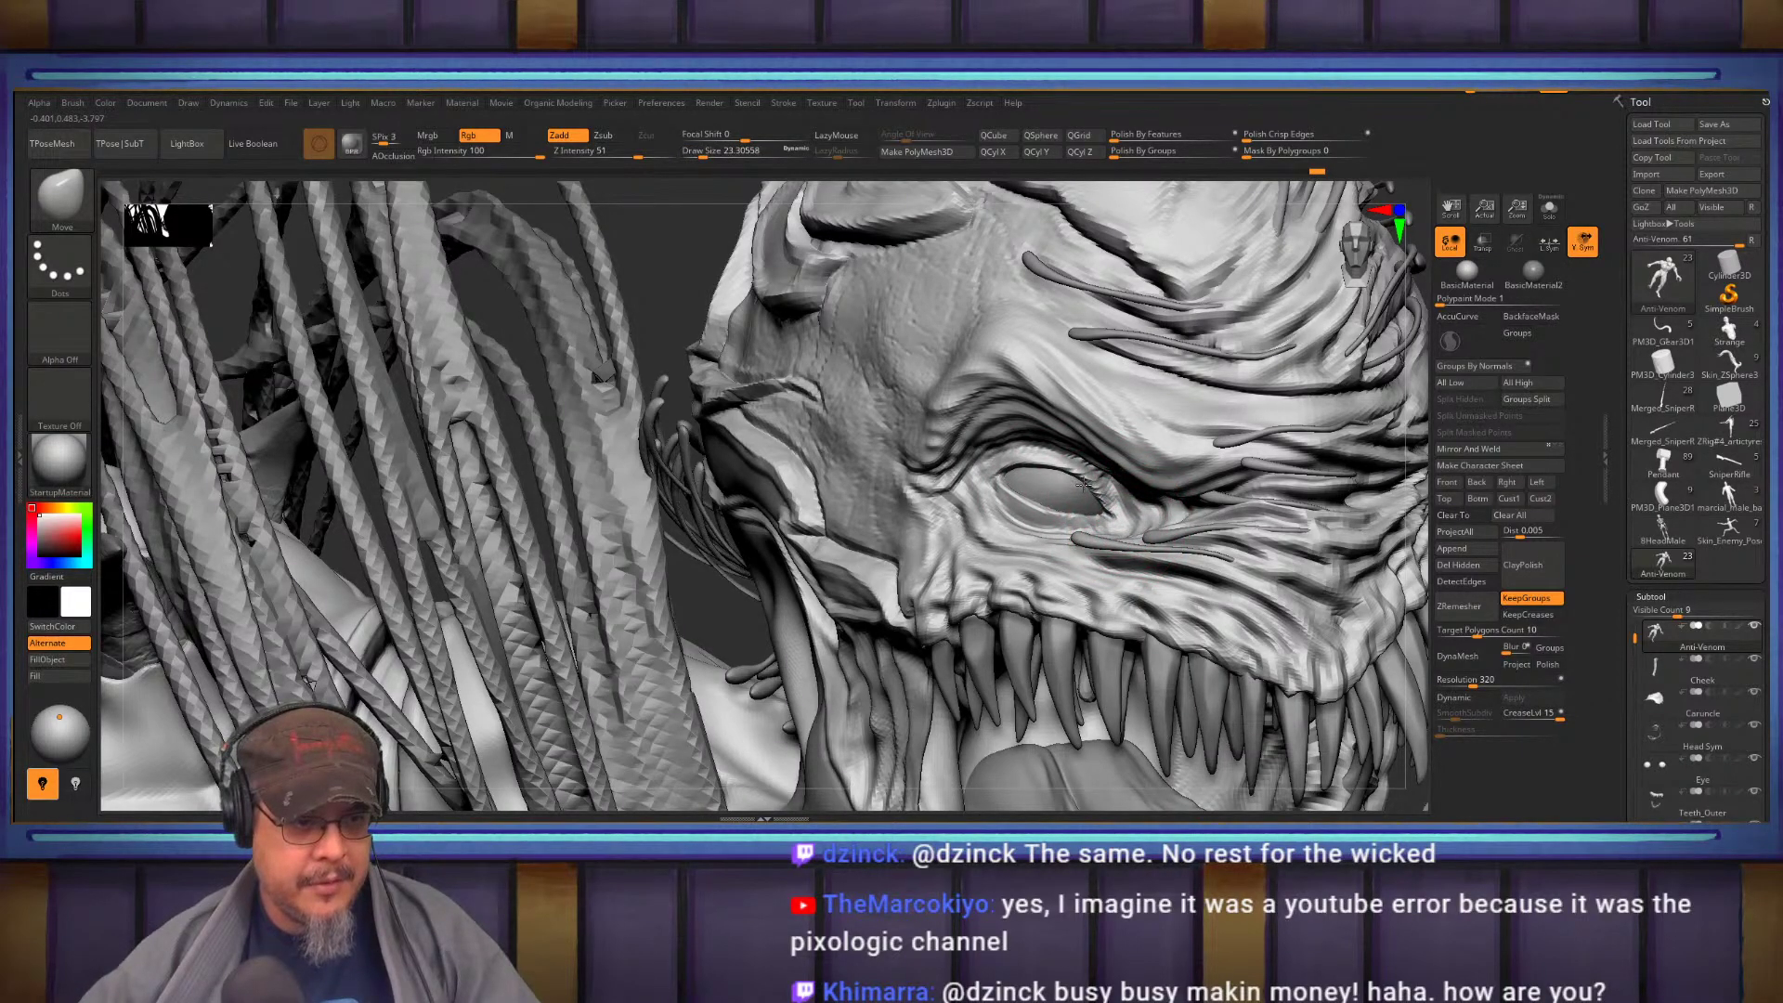
pyautogui.moveTo(1010, 426)
pyautogui.keyDown('ctrl'); pyautogui.mouseDown(button='right')
pyautogui.moveTo(808, 399)
pyautogui.moveTo(744, 426)
pyautogui.moveTo(868, 441)
pyautogui.moveTo(1188, 401)
pyautogui.mouseUp(button='right'); pyautogui.keyUp('ctrl')
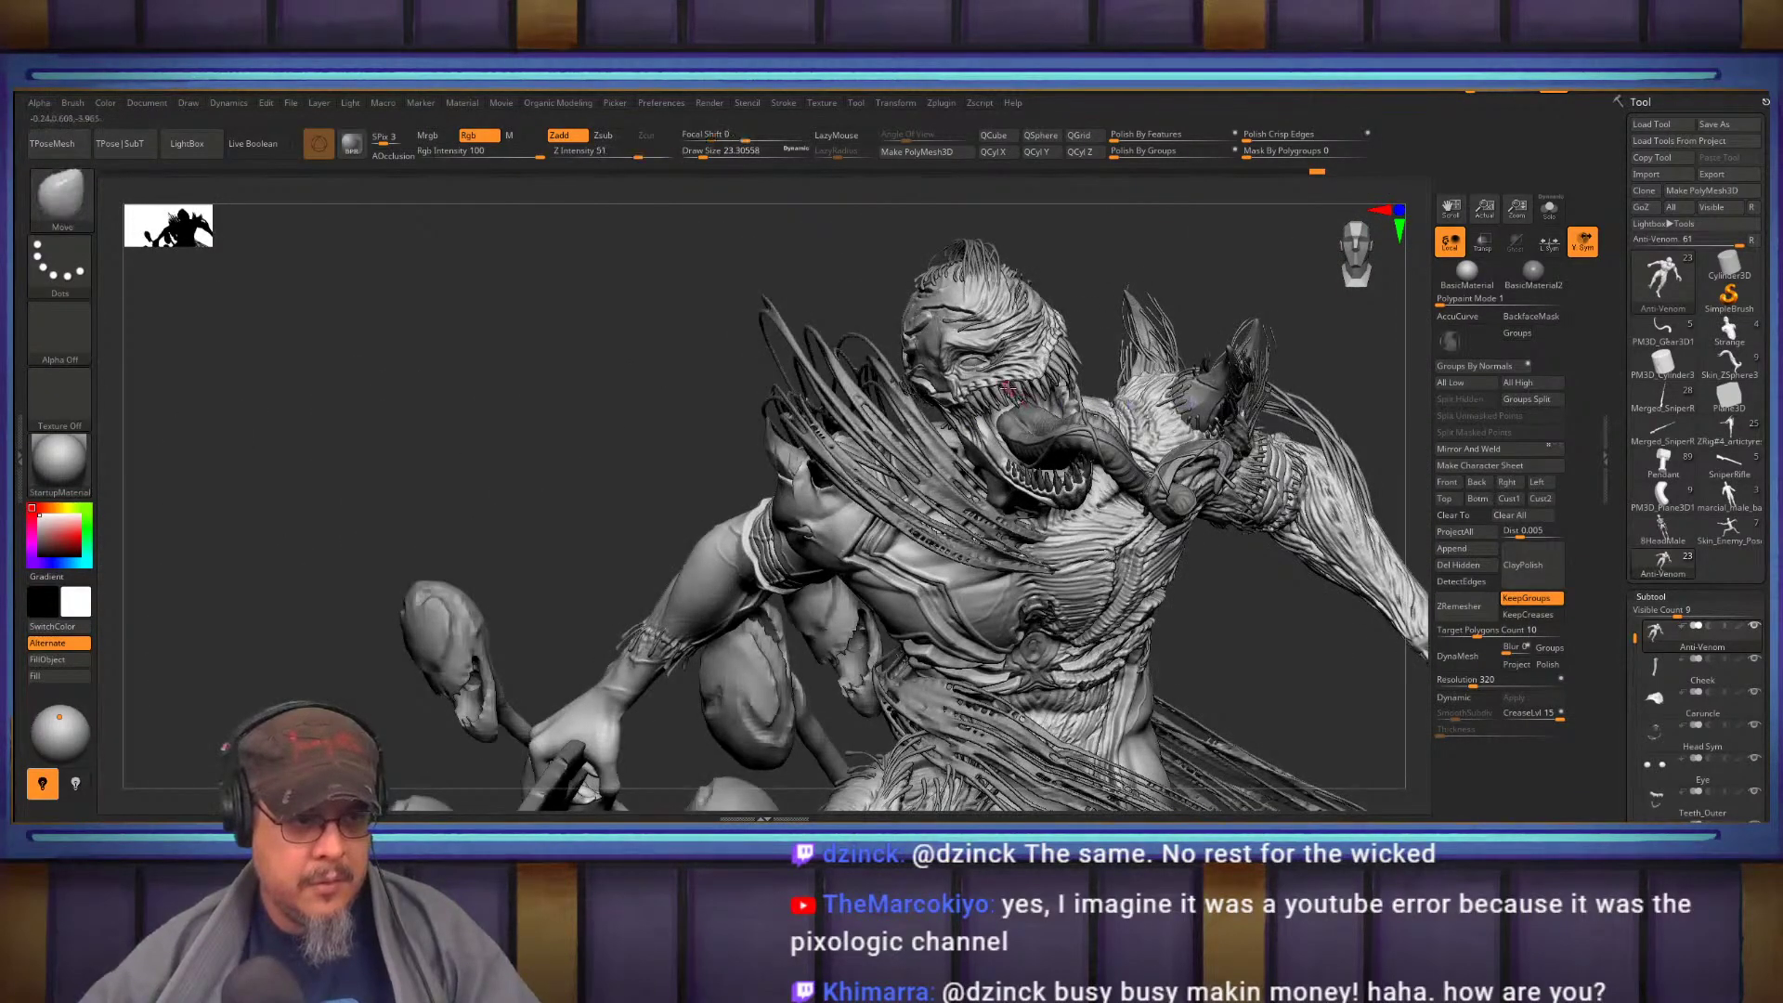
# Frame the full statue and generate a combined TPose mesh from its subtools for posing
pyautogui.moveTo(1003, 425)
pyautogui.keyDown('alt'); pyautogui.mouseDown(button='right')
pyautogui.moveTo(957, 267)
pyautogui.moveTo(1041, 362)
pyautogui.moveTo(934, 446)
pyautogui.moveTo(637, 446)
pyautogui.mouseUp(button='right'); pyautogui.keyUp('alt')
pyautogui.moveTo(731, 490)
pyautogui.mouseDown(button='right')
pyautogui.moveTo(769, 493)
pyautogui.moveTo(1120, 356)
pyautogui.moveTo(1180, 395)
pyautogui.mouseUp(button='right')
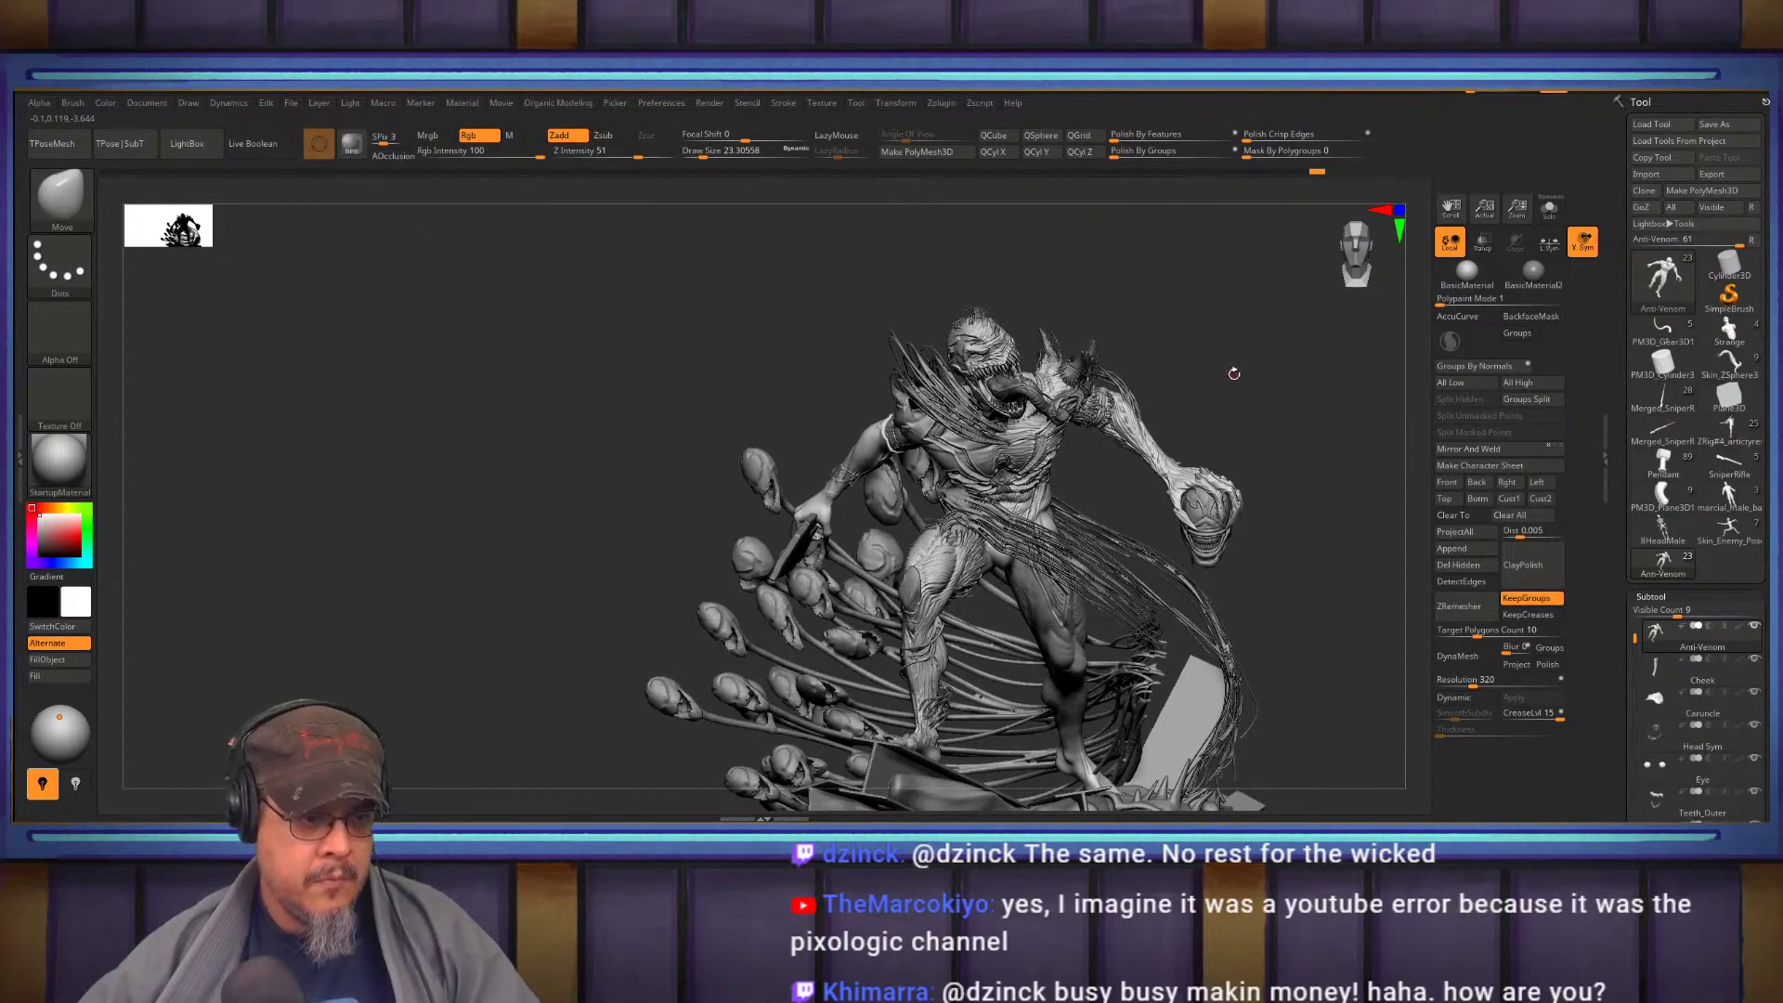
pyautogui.moveTo(1236, 374); pyautogui.dragTo(1198, 376, button='right')
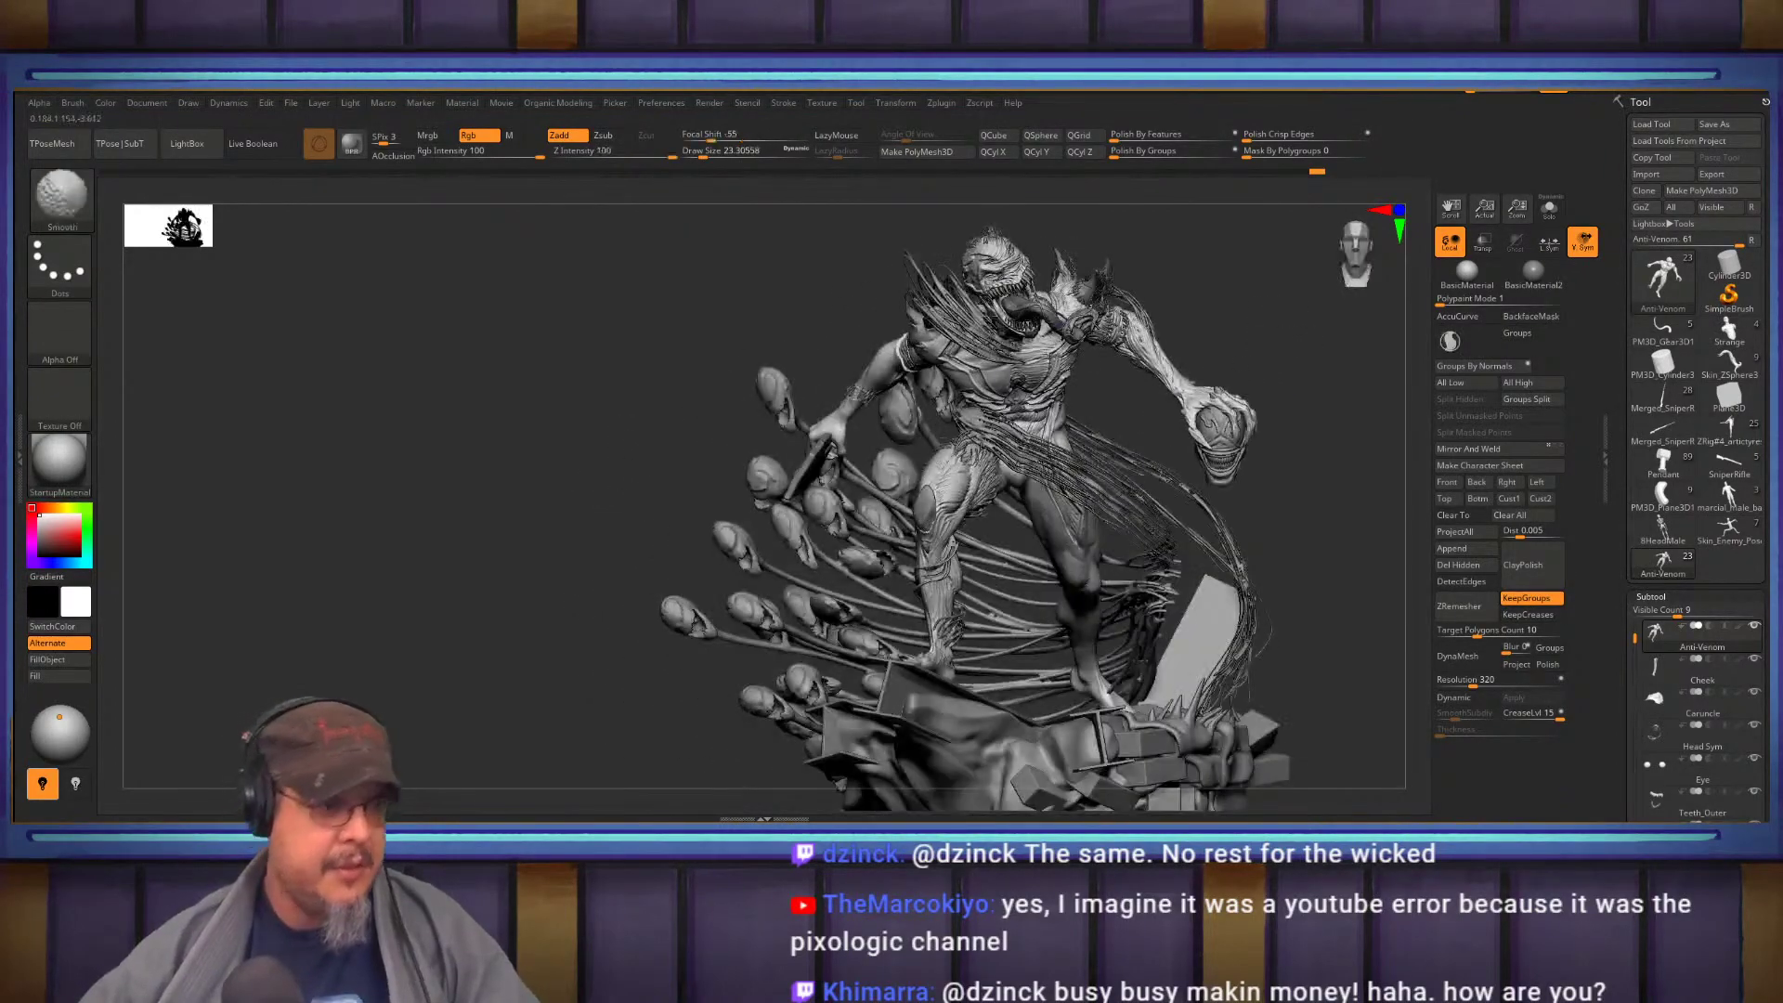
pyautogui.click(61, 146)
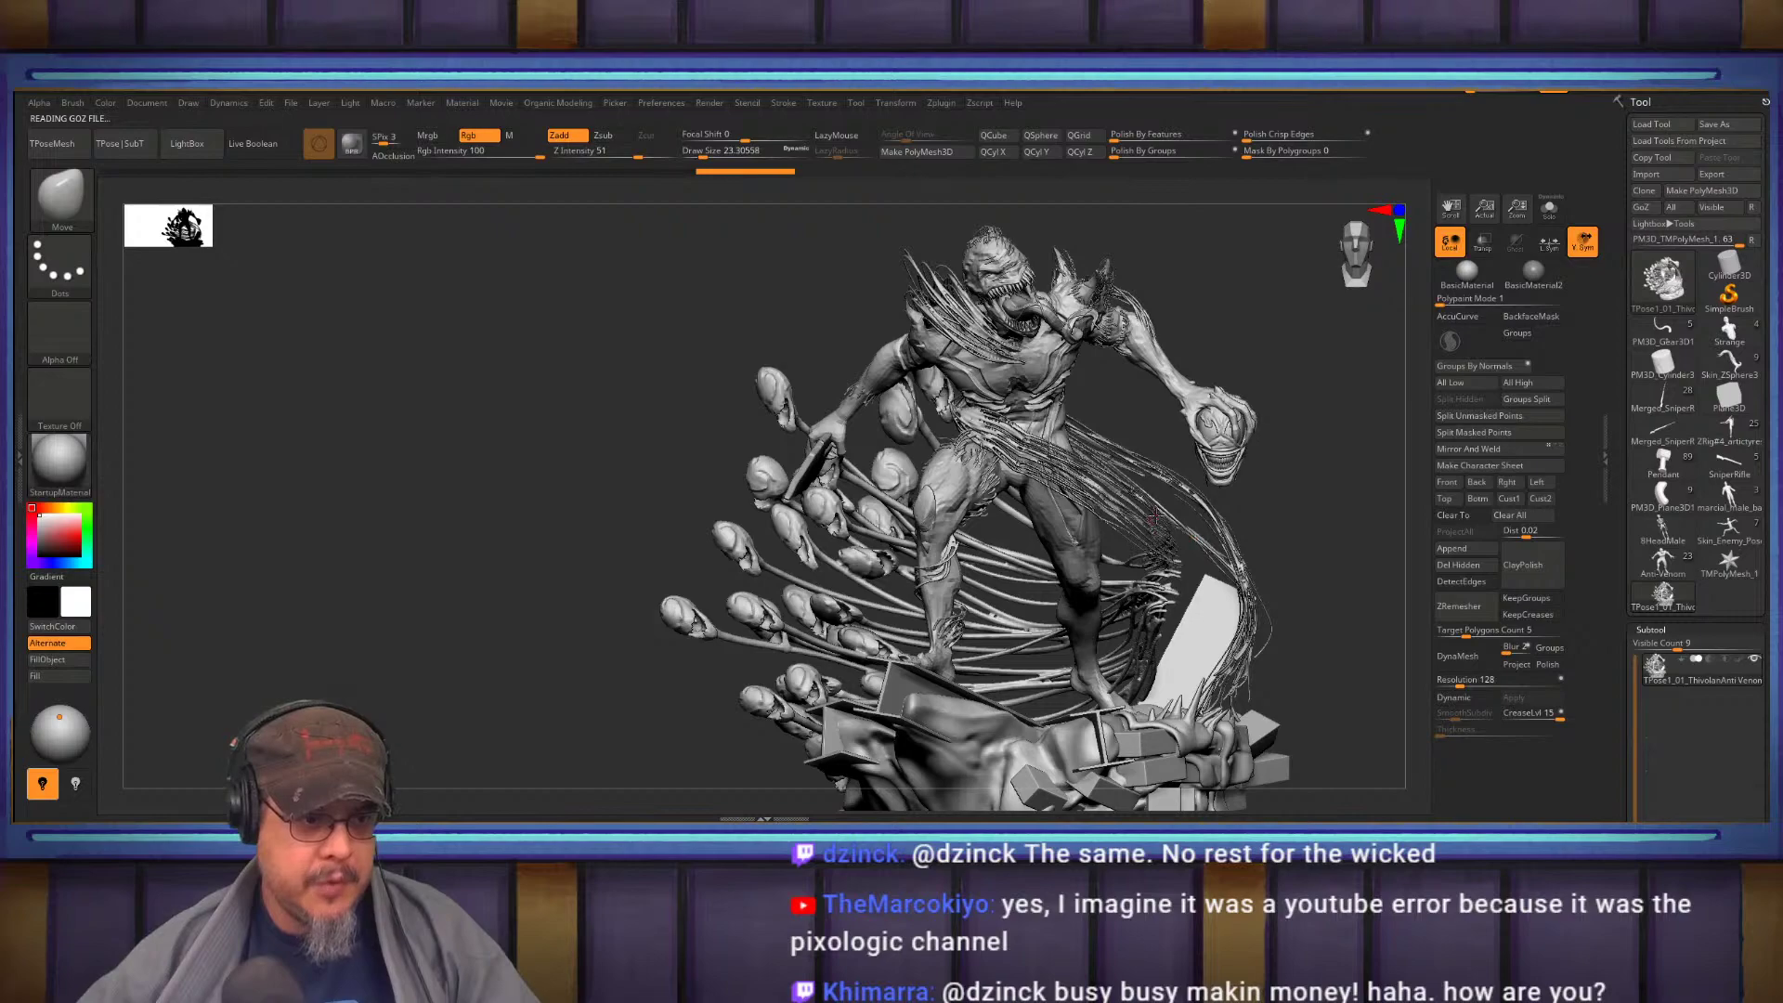
# Hide the tendril strands, the sword and the skull-tipped tentacles of the TPose mesh
pyautogui.keyDown('ctrl'); pyautogui.keyDown('shift'); pyautogui.click(1149, 517); pyautogui.keyUp('shift'); pyautogui.keyUp('ctrl')
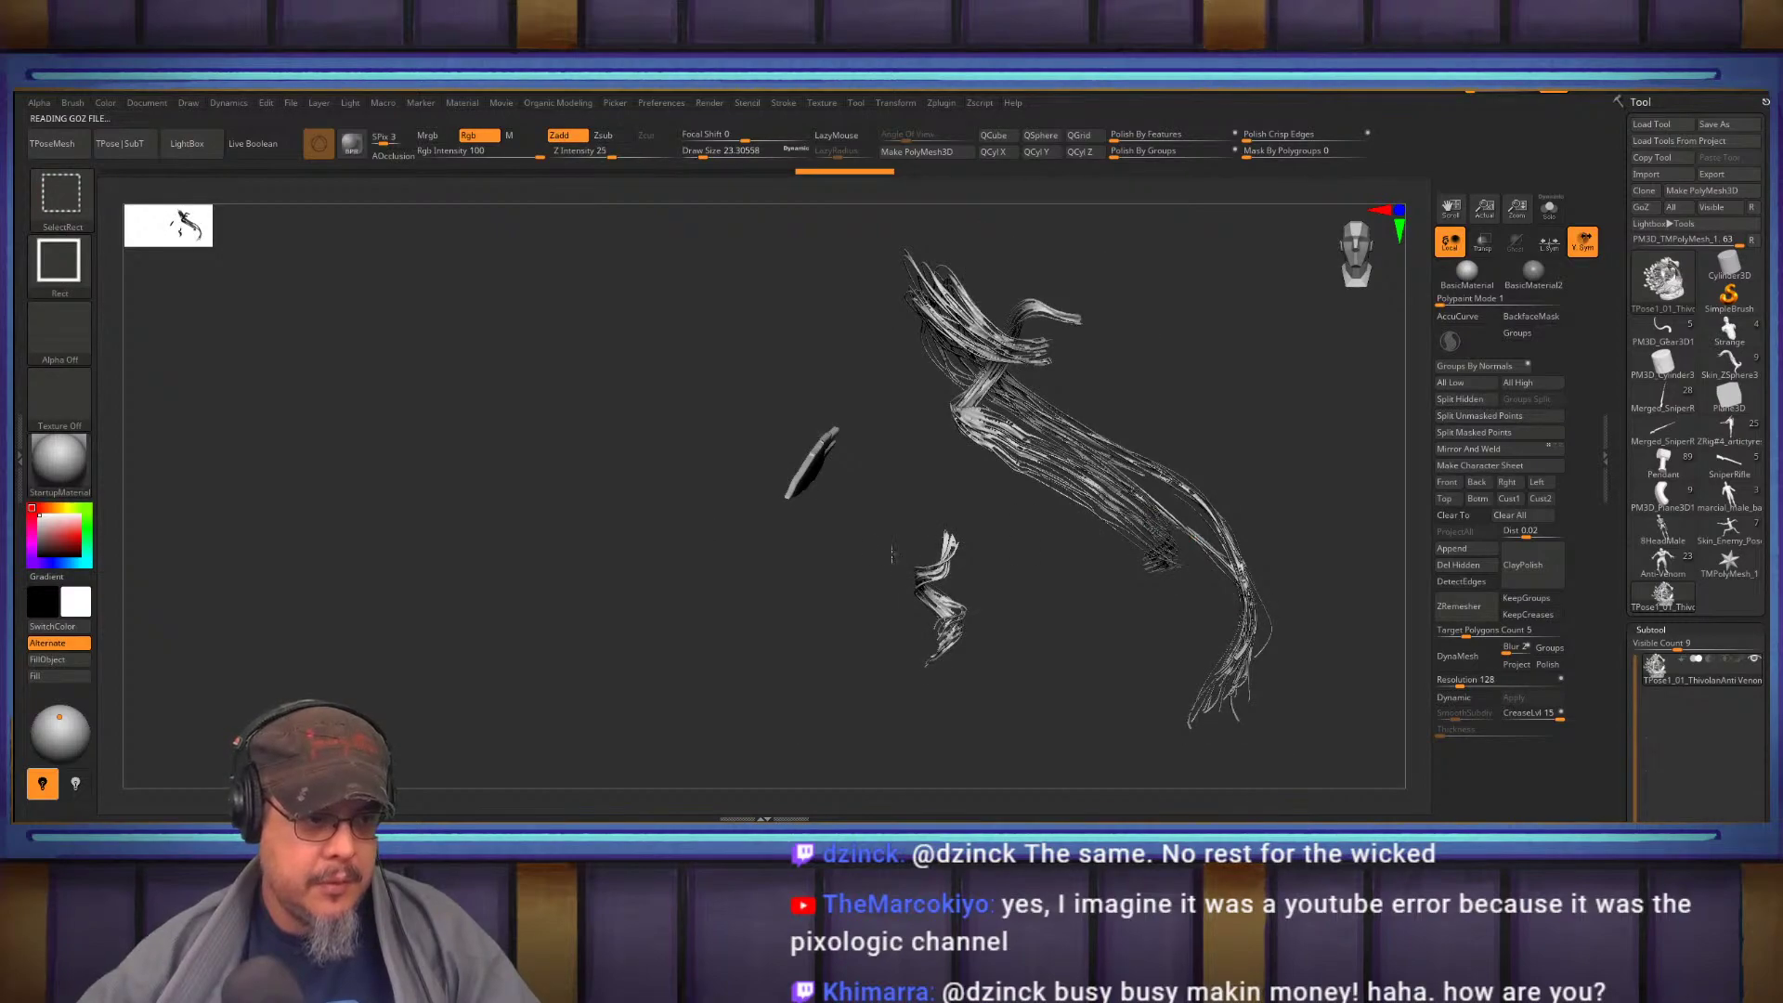
pyautogui.keyDown('ctrl'); pyautogui.keyDown('shift'); pyautogui.click(915, 550); pyautogui.keyUp('shift'); pyautogui.keyUp('ctrl')
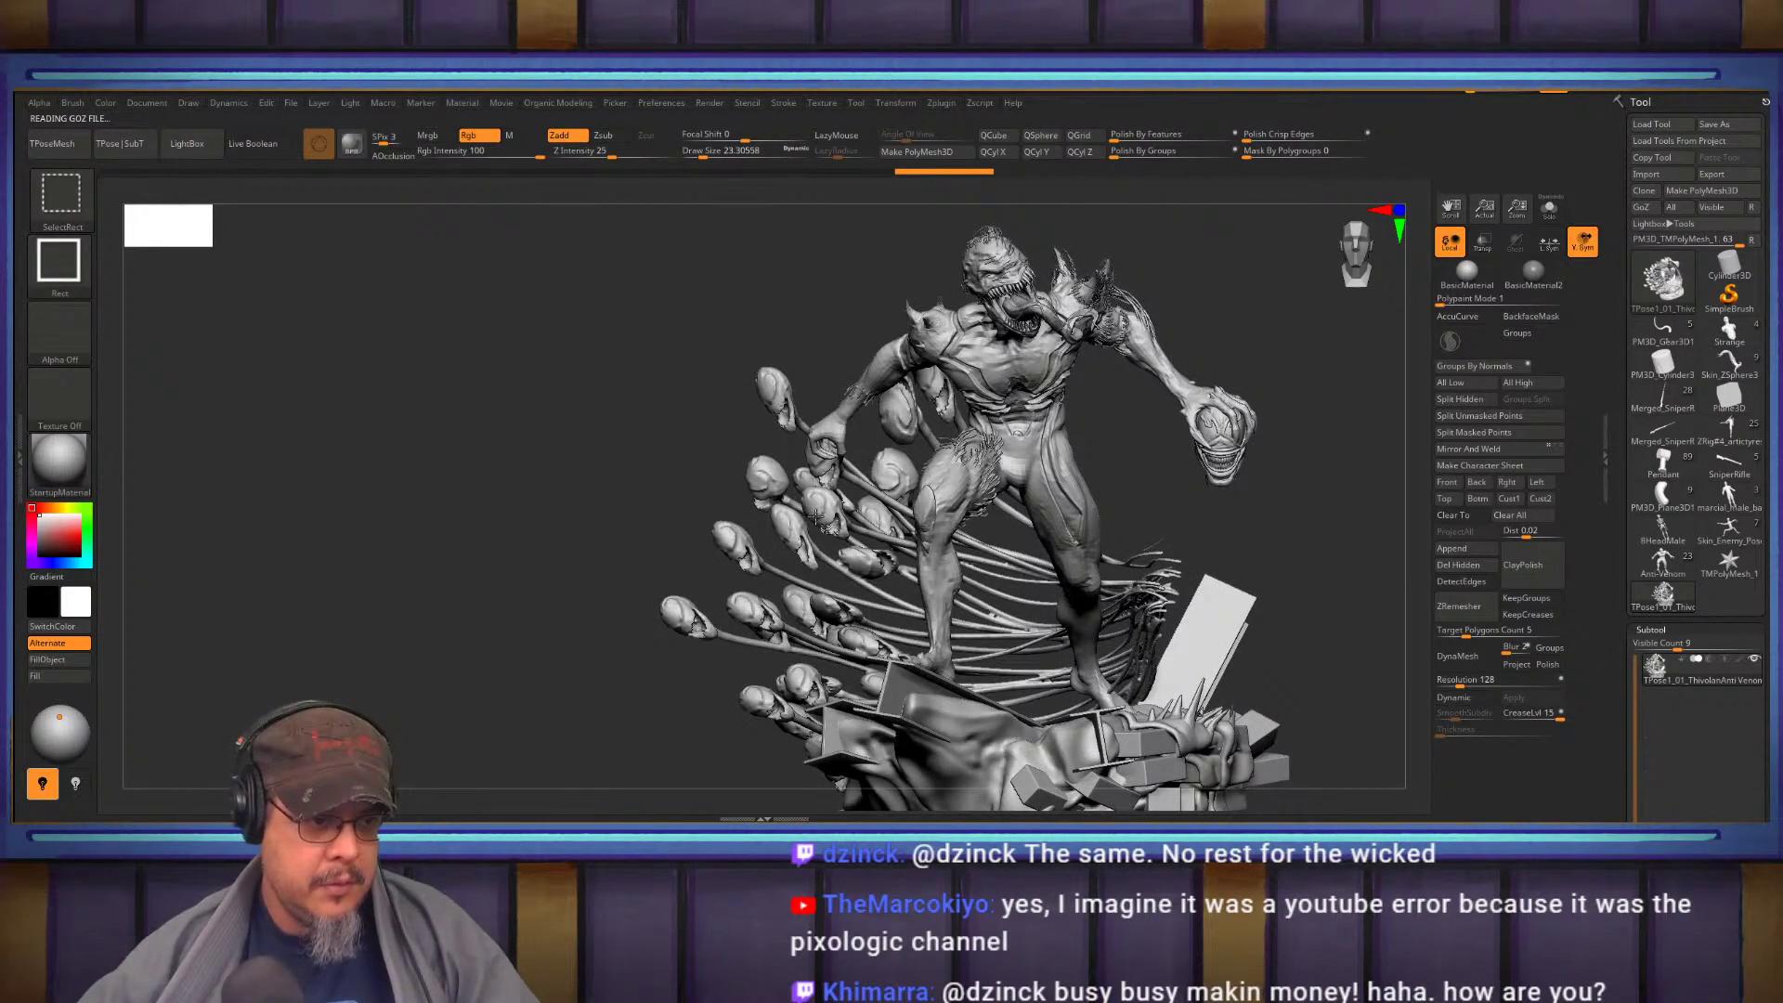
pyautogui.keyDown('ctrl'); pyautogui.keyDown('shift'); pyautogui.click(815, 516); pyautogui.keyUp('shift'); pyautogui.keyUp('ctrl')
pyautogui.keyDown('ctrl'); pyautogui.keyDown('shift'); pyautogui.click(823, 524); pyautogui.keyUp('shift'); pyautogui.keyUp('ctrl')
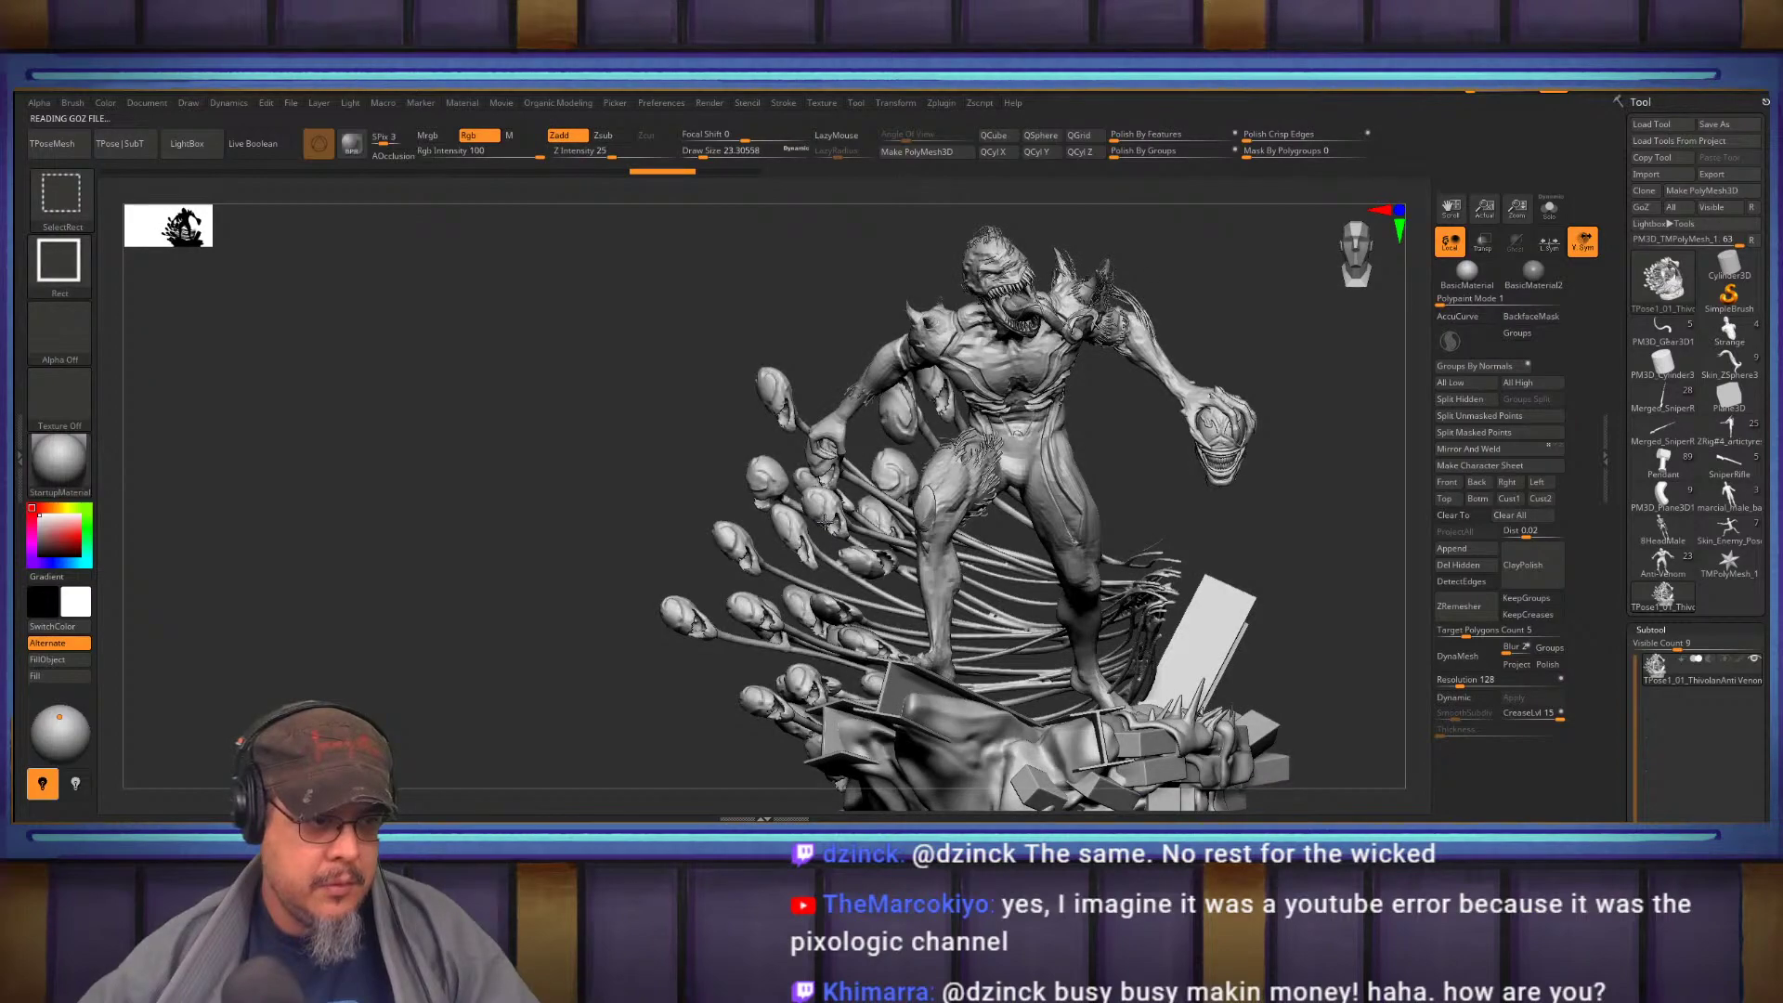
pyautogui.keyDown('ctrl'); pyautogui.keyDown('alt'); pyautogui.keyDown('shift'); pyautogui.click(825, 523); pyautogui.keyUp('shift'); pyautogui.keyUp('alt'); pyautogui.keyUp('ctrl')
# Mask the body with a topological Transpose mask from the hip, leaving the bent forward leg unmasked
pyautogui.moveTo(1261, 521)
pyautogui.mouseDown()
pyautogui.moveTo(1282, 517)
pyautogui.moveTo(1290, 545)
pyautogui.mouseUp()
pyautogui.moveTo(1161, 580)
pyautogui.mouseDown()
pyautogui.moveTo(999, 547)
pyautogui.moveTo(1082, 560)
pyautogui.moveTo(1078, 579)
pyautogui.moveTo(1114, 601)
pyautogui.moveTo(1160, 575)
pyautogui.moveTo(1113, 381)
pyautogui.moveTo(1115, 456)
pyautogui.mouseUp()
pyautogui.press('w')
pyautogui.keyDown('ctrl'); pyautogui.moveTo(859, 497); pyautogui.dragTo(925, 528); pyautogui.keyUp('ctrl')
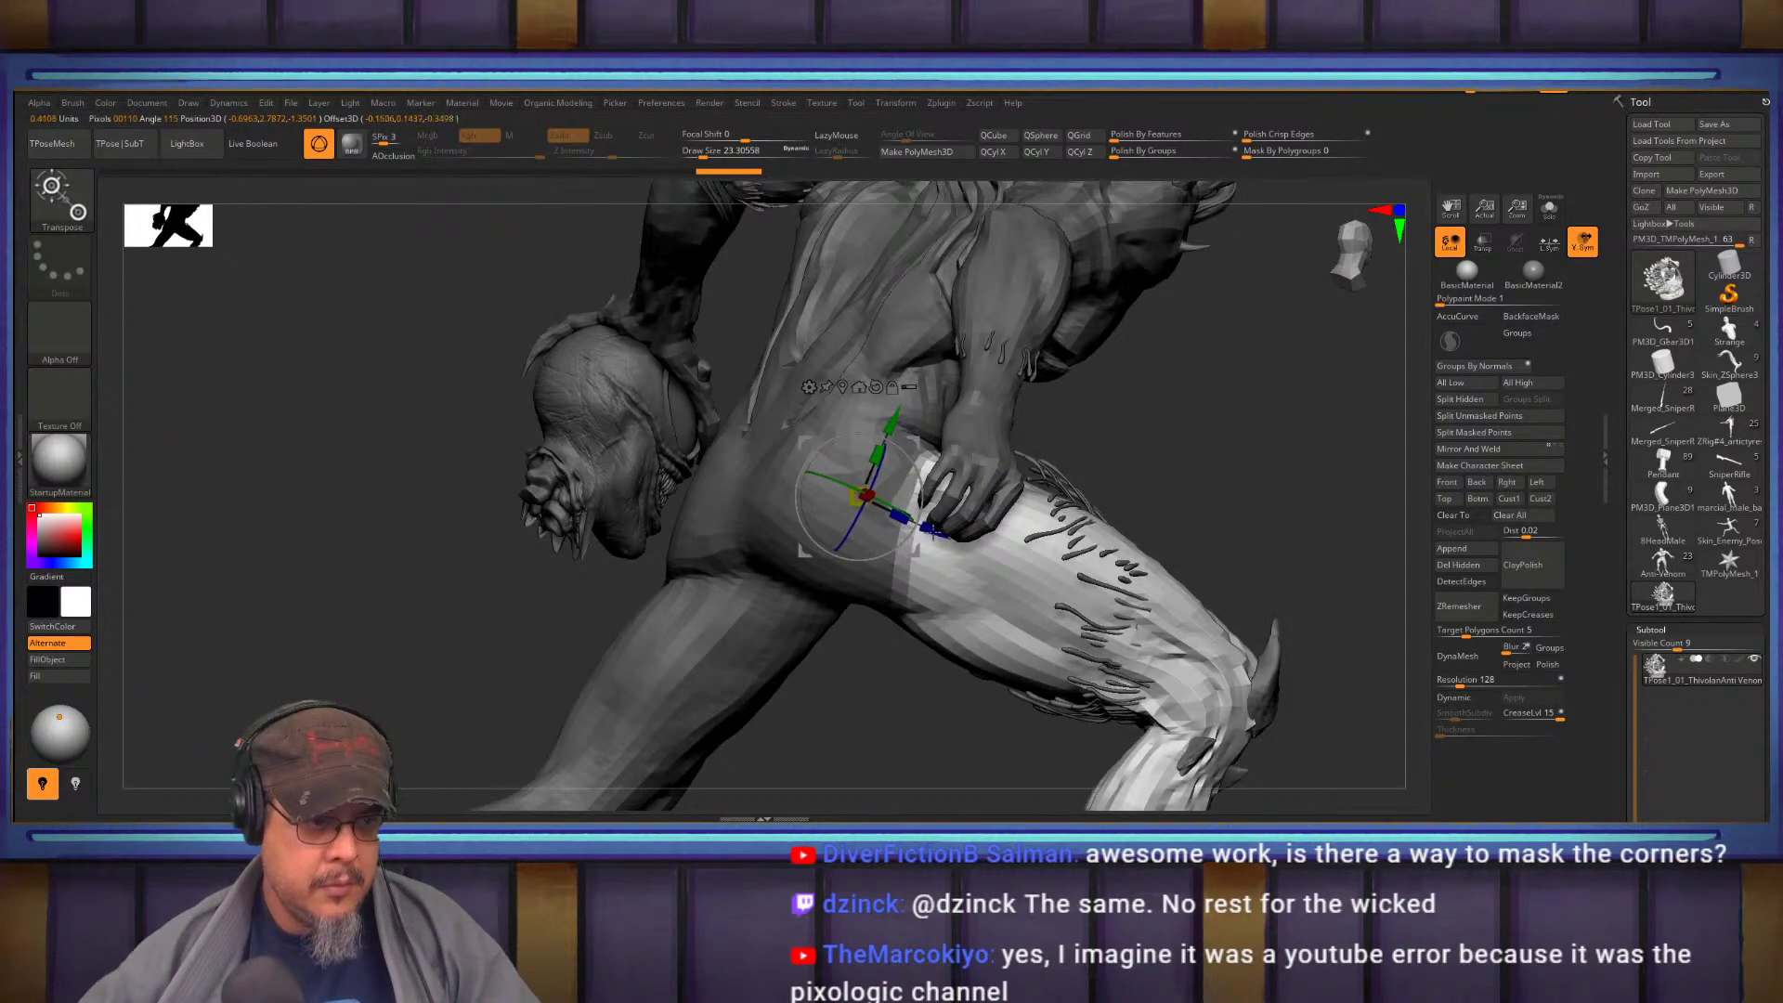
pyautogui.press('q')
pyautogui.moveTo(1231, 494); pyautogui.dragTo(1045, 498)
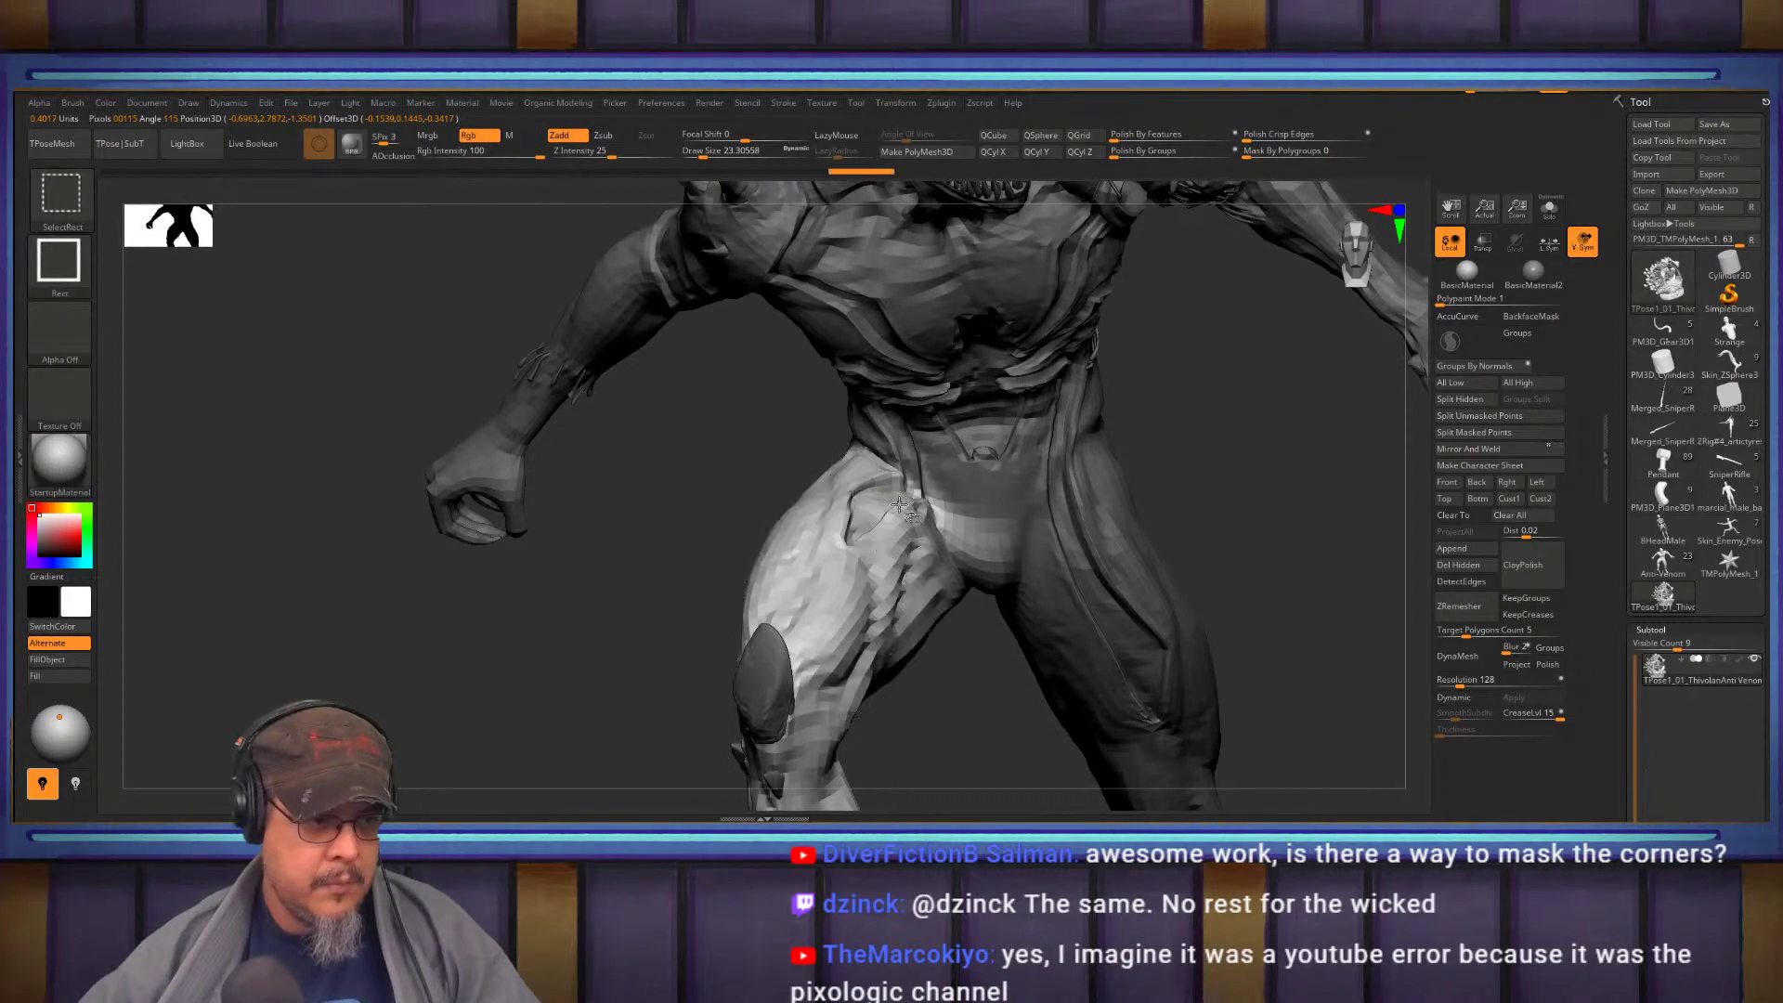
pyautogui.hotkey('ctrl', 'z')
pyautogui.moveTo(1244, 501)
pyautogui.mouseDown()
pyautogui.moveTo(1215, 500)
pyautogui.moveTo(1289, 502)
pyautogui.moveTo(1212, 451)
pyautogui.mouseUp()
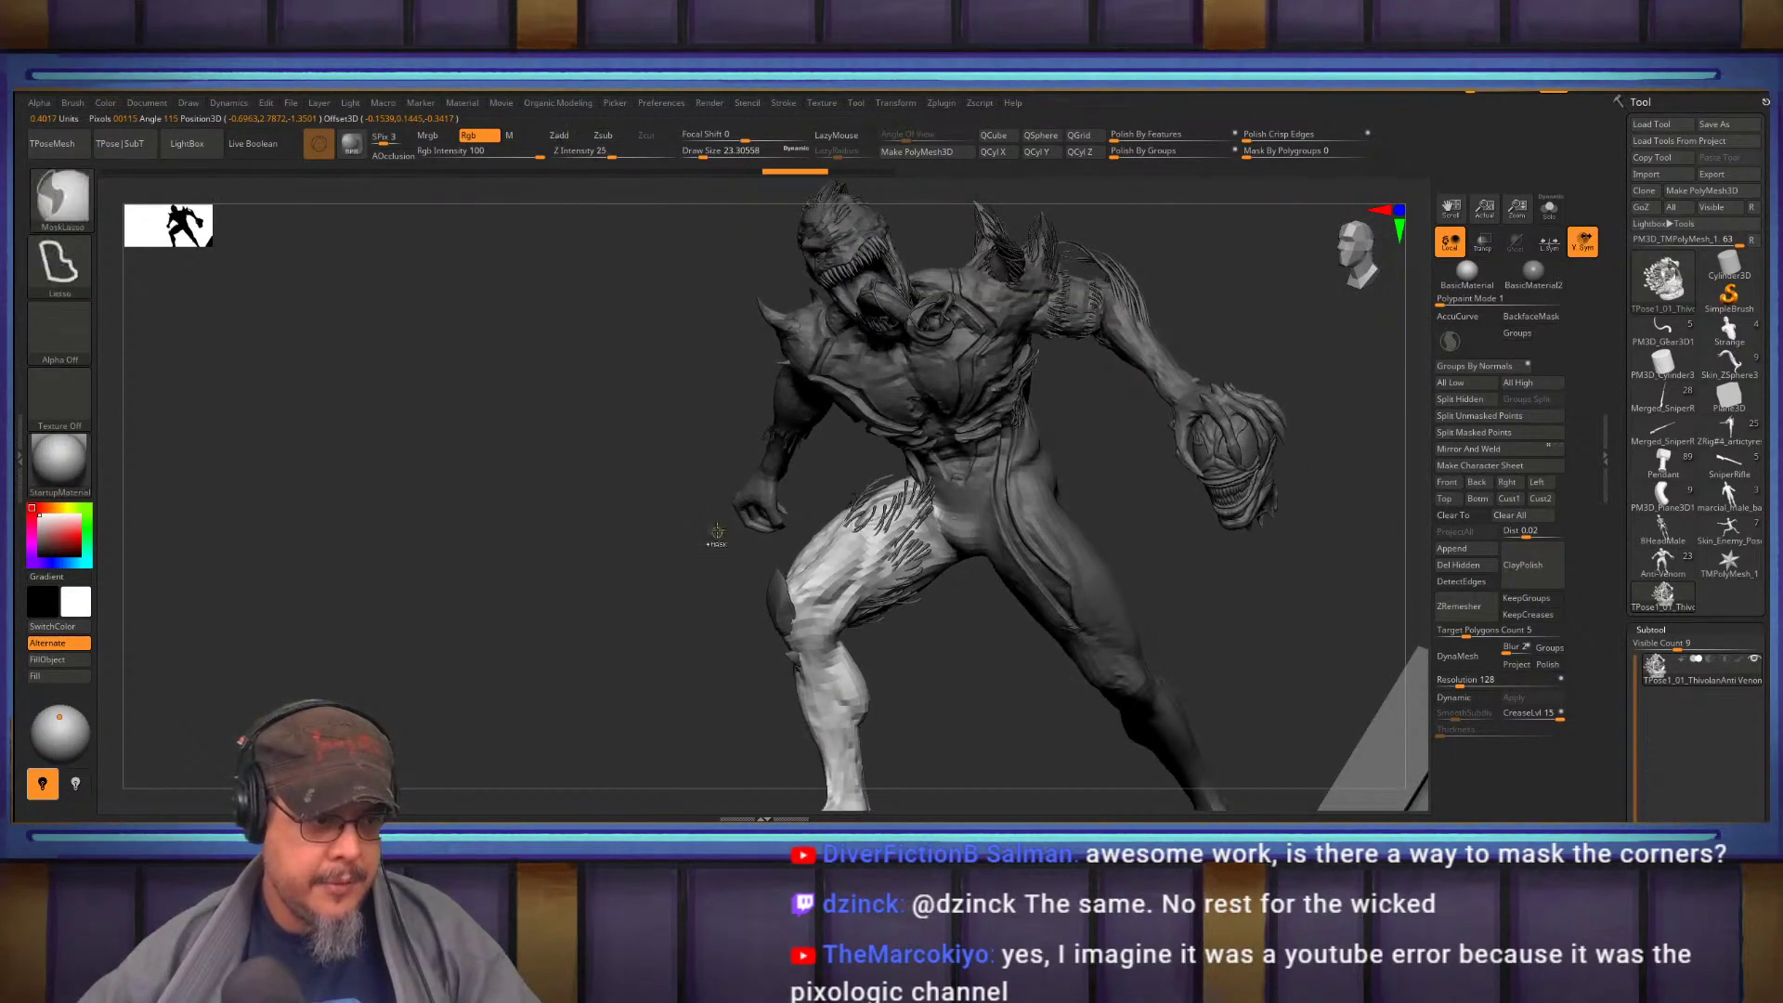
# Clear the mask from the forward leg's knee plate and toe claws, hiding the plank under the foot
pyautogui.keyDown('ctrl'); pyautogui.moveTo(813, 585); pyautogui.dragTo(567, 611); pyautogui.keyUp('ctrl')
pyautogui.moveTo(628, 677)
pyautogui.keyDown('alt'); pyautogui.mouseDown()
pyautogui.moveTo(681, 466)
pyautogui.moveTo(1146, 506)
pyautogui.moveTo(1111, 510)
pyautogui.moveTo(1204, 569)
pyautogui.moveTo(1069, 598)
pyautogui.mouseUp(); pyautogui.keyUp('alt')
pyautogui.hotkey('ctrl', 'shift')
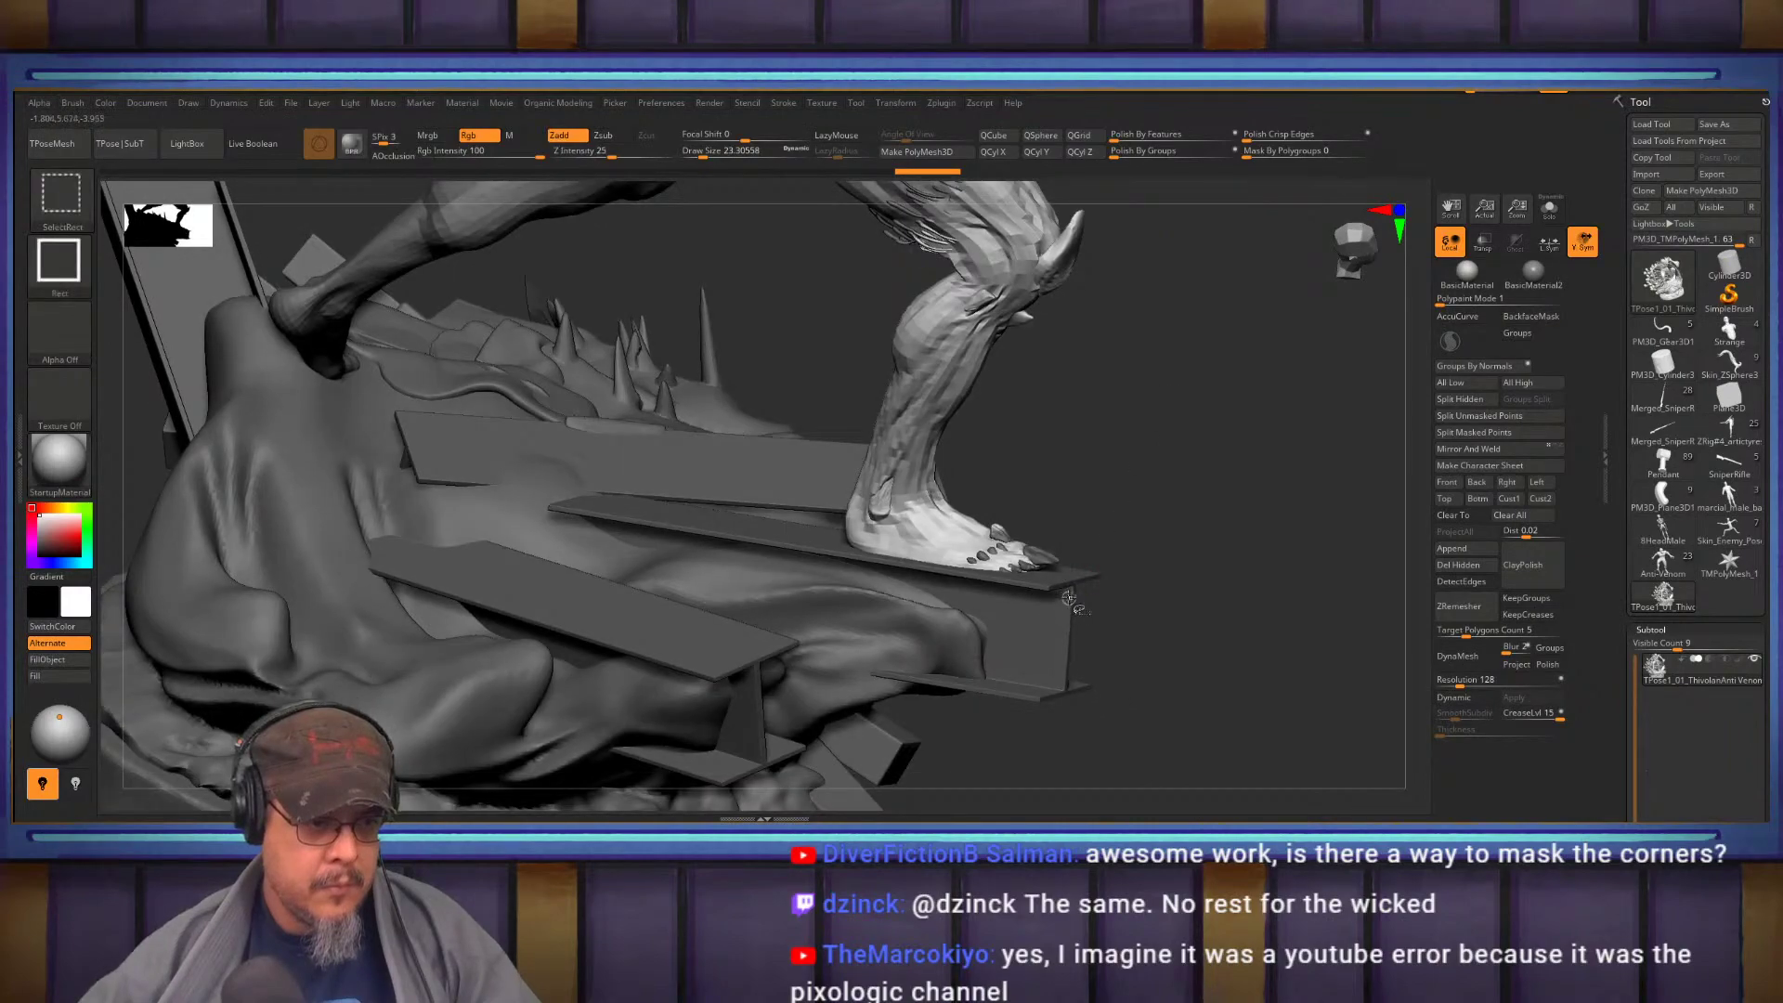
pyautogui.keyDown('ctrl'); pyautogui.keyDown('alt'); pyautogui.keyDown('shift'); pyautogui.click(1050, 590); pyautogui.keyUp('shift'); pyautogui.keyUp('alt'); pyautogui.keyUp('ctrl')
pyautogui.moveTo(1124, 546); pyautogui.dragTo(1161, 532)
pyautogui.press('ctrl')
pyautogui.moveTo(931, 499)
pyautogui.keyDown('ctrl'); pyautogui.keyDown('alt'); pyautogui.mouseDown()
pyautogui.moveTo(1066, 655)
pyautogui.moveTo(1198, 463)
pyautogui.moveTo(1087, 605)
pyautogui.moveTo(1104, 557)
pyautogui.moveTo(1070, 550)
pyautogui.mouseUp(); pyautogui.keyUp('alt'); pyautogui.keyUp('ctrl')
# Hide the thigh spikes, invert the visibility to expose them, and clear their mask with the surrounding strands hidden
pyautogui.hotkey('ctrl', 'shift')
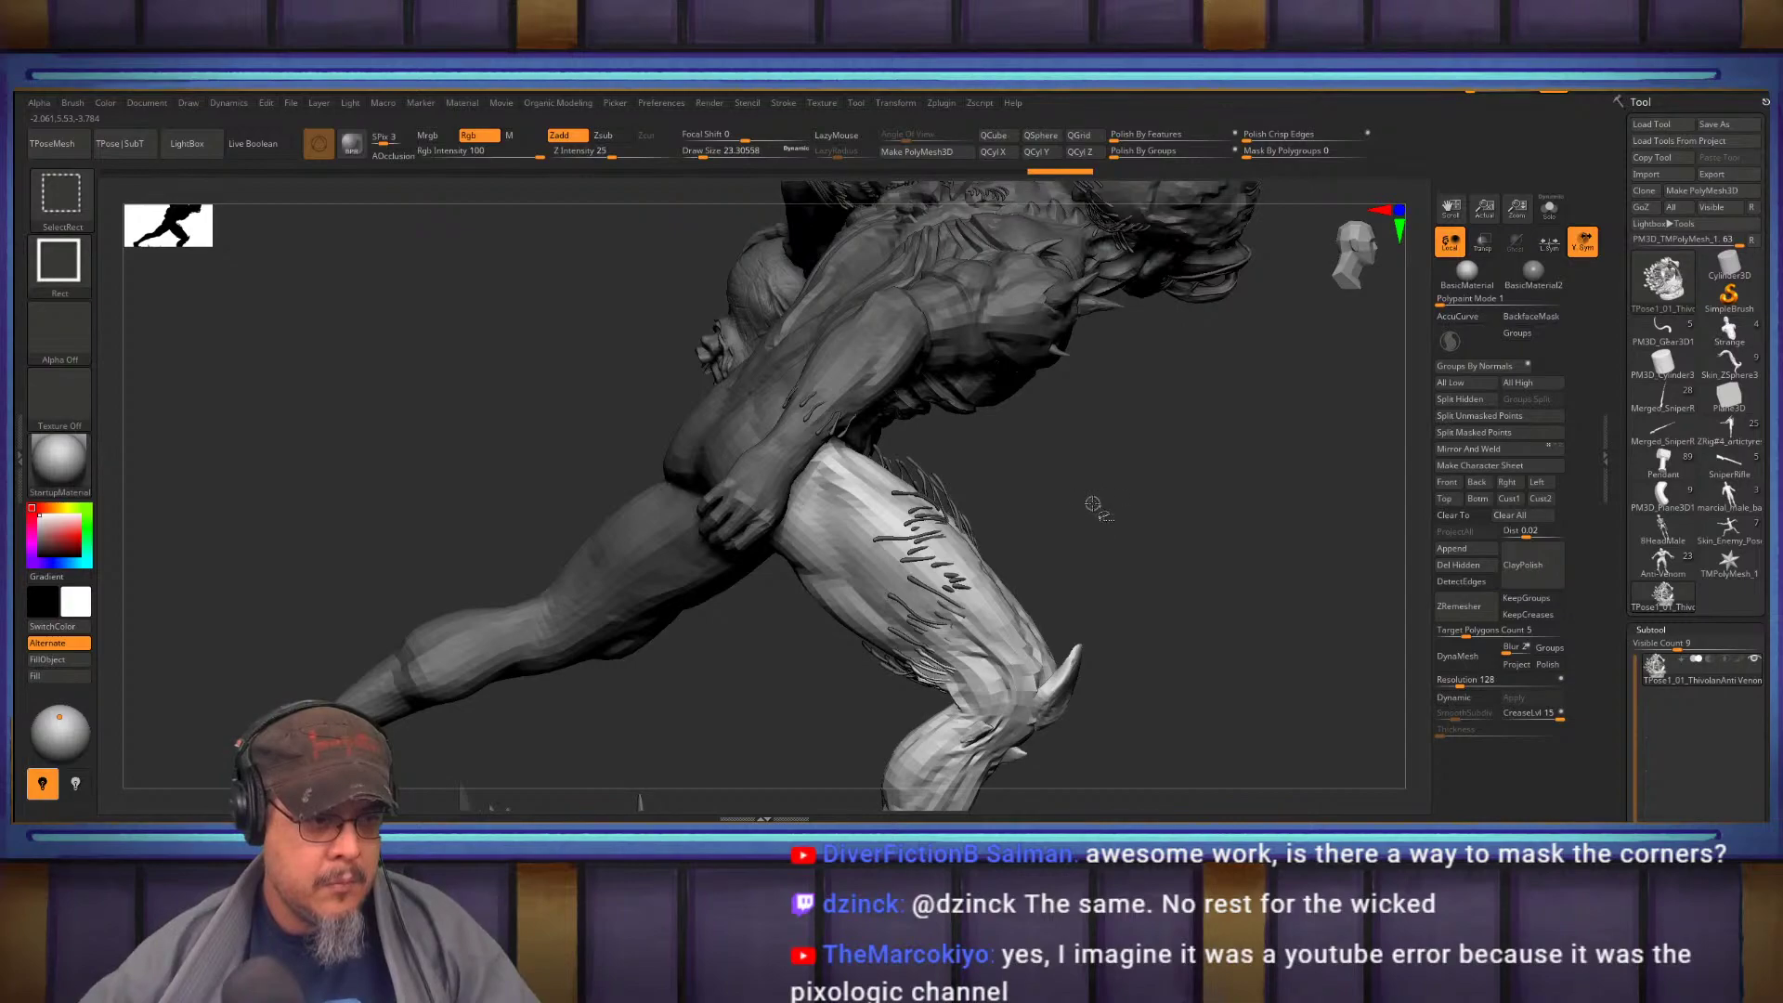
pyautogui.keyDown('ctrl'); pyautogui.keyDown('alt'); pyautogui.keyDown('shift'); pyautogui.click(931, 485); pyautogui.keyUp('shift'); pyautogui.keyUp('alt'); pyautogui.keyUp('ctrl')
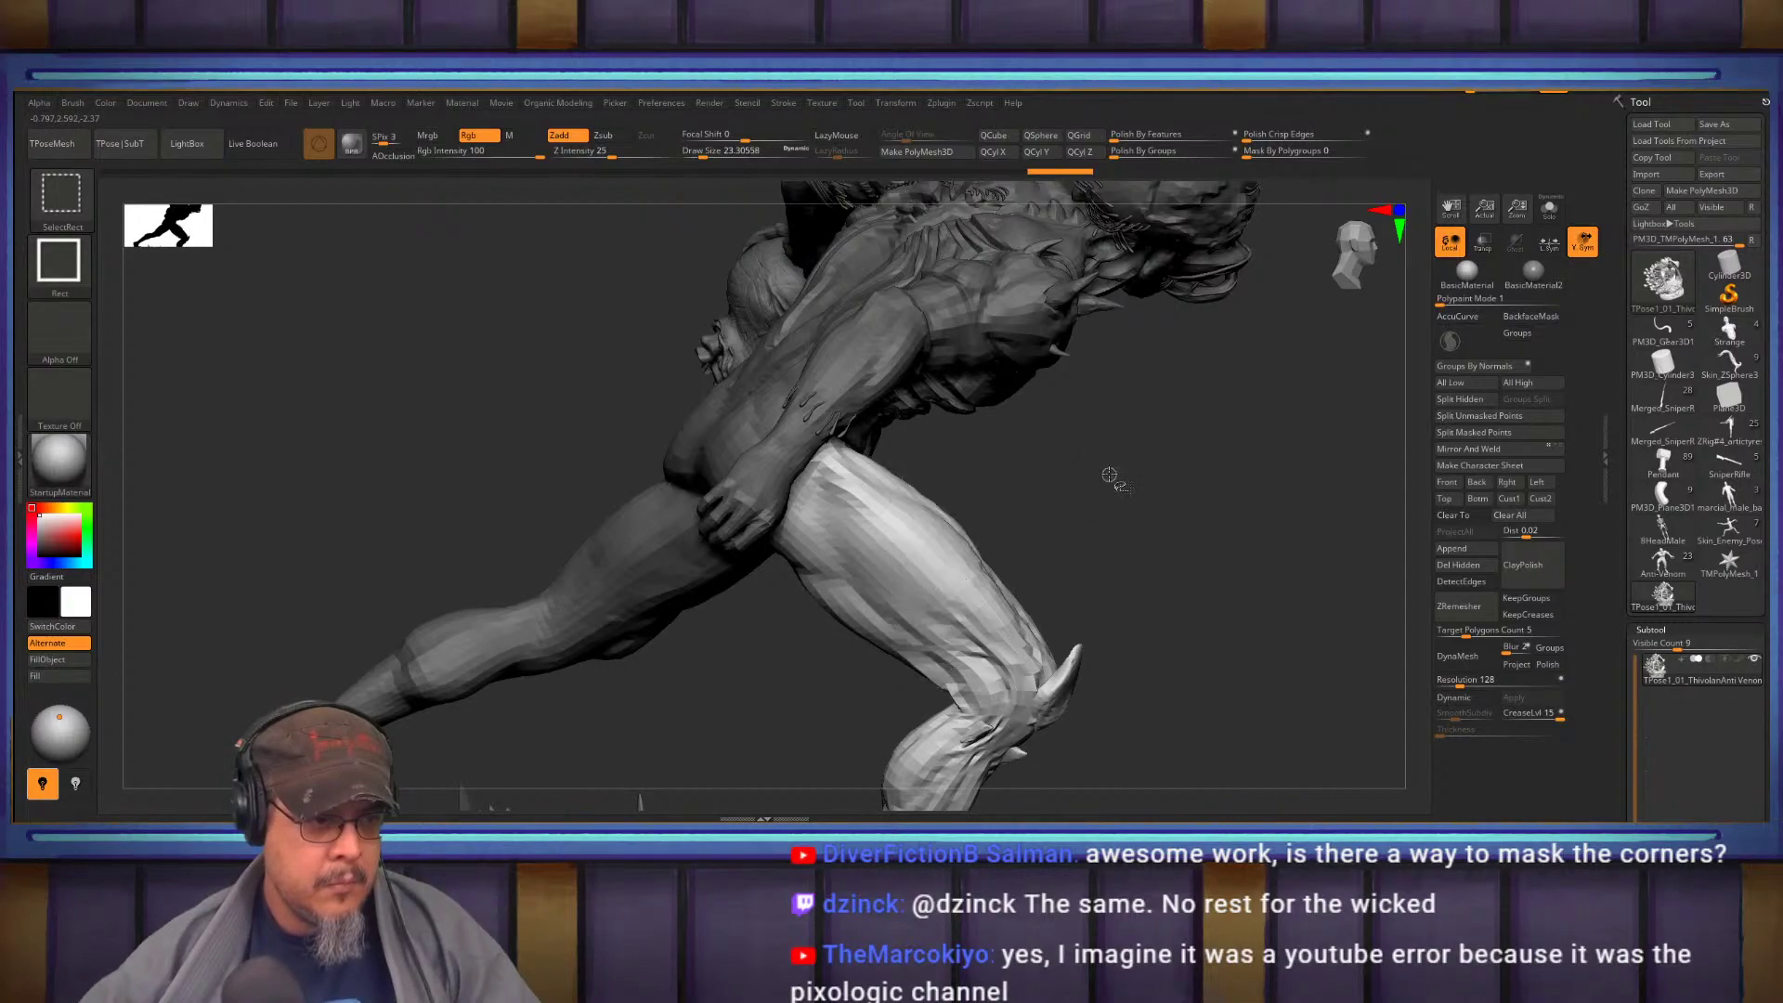
pyautogui.keyDown('ctrl'); pyautogui.keyDown('shift'); pyautogui.click(1152, 511); pyautogui.keyUp('shift'); pyautogui.keyUp('ctrl')
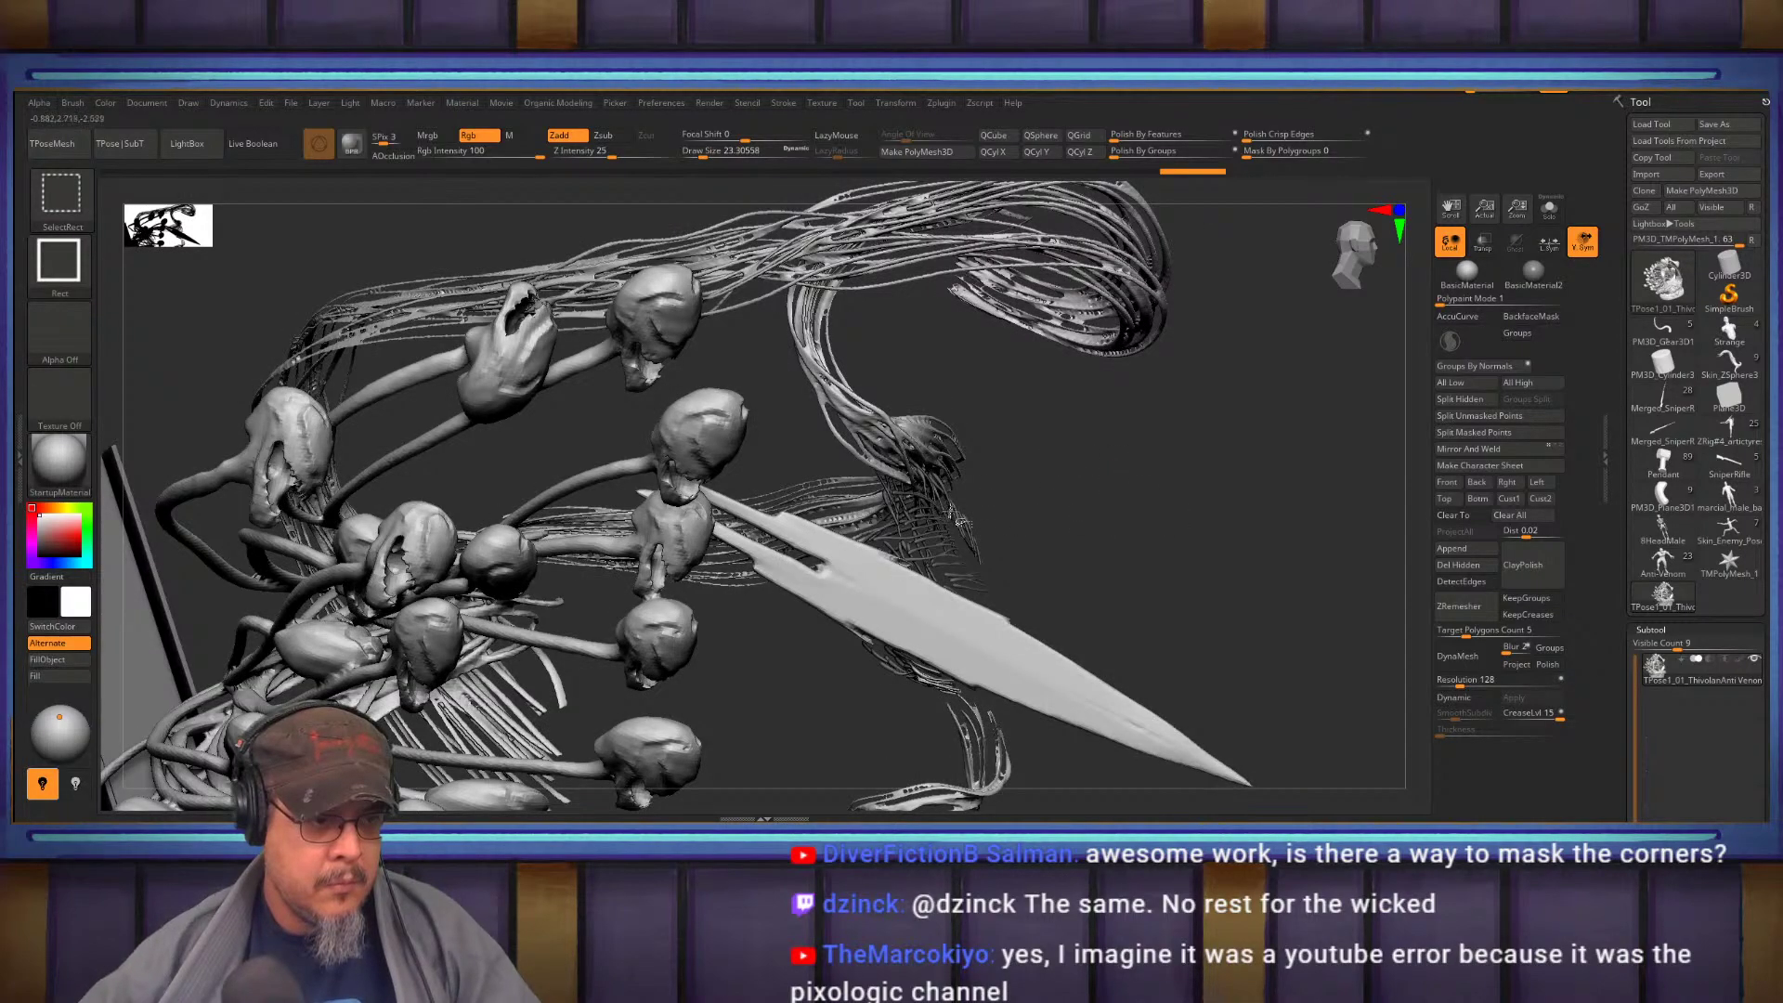
pyautogui.moveTo(1119, 500); pyautogui.dragTo(1000, 458)
pyautogui.hotkey('ctrl', 'shift')
pyautogui.press('ctrl')
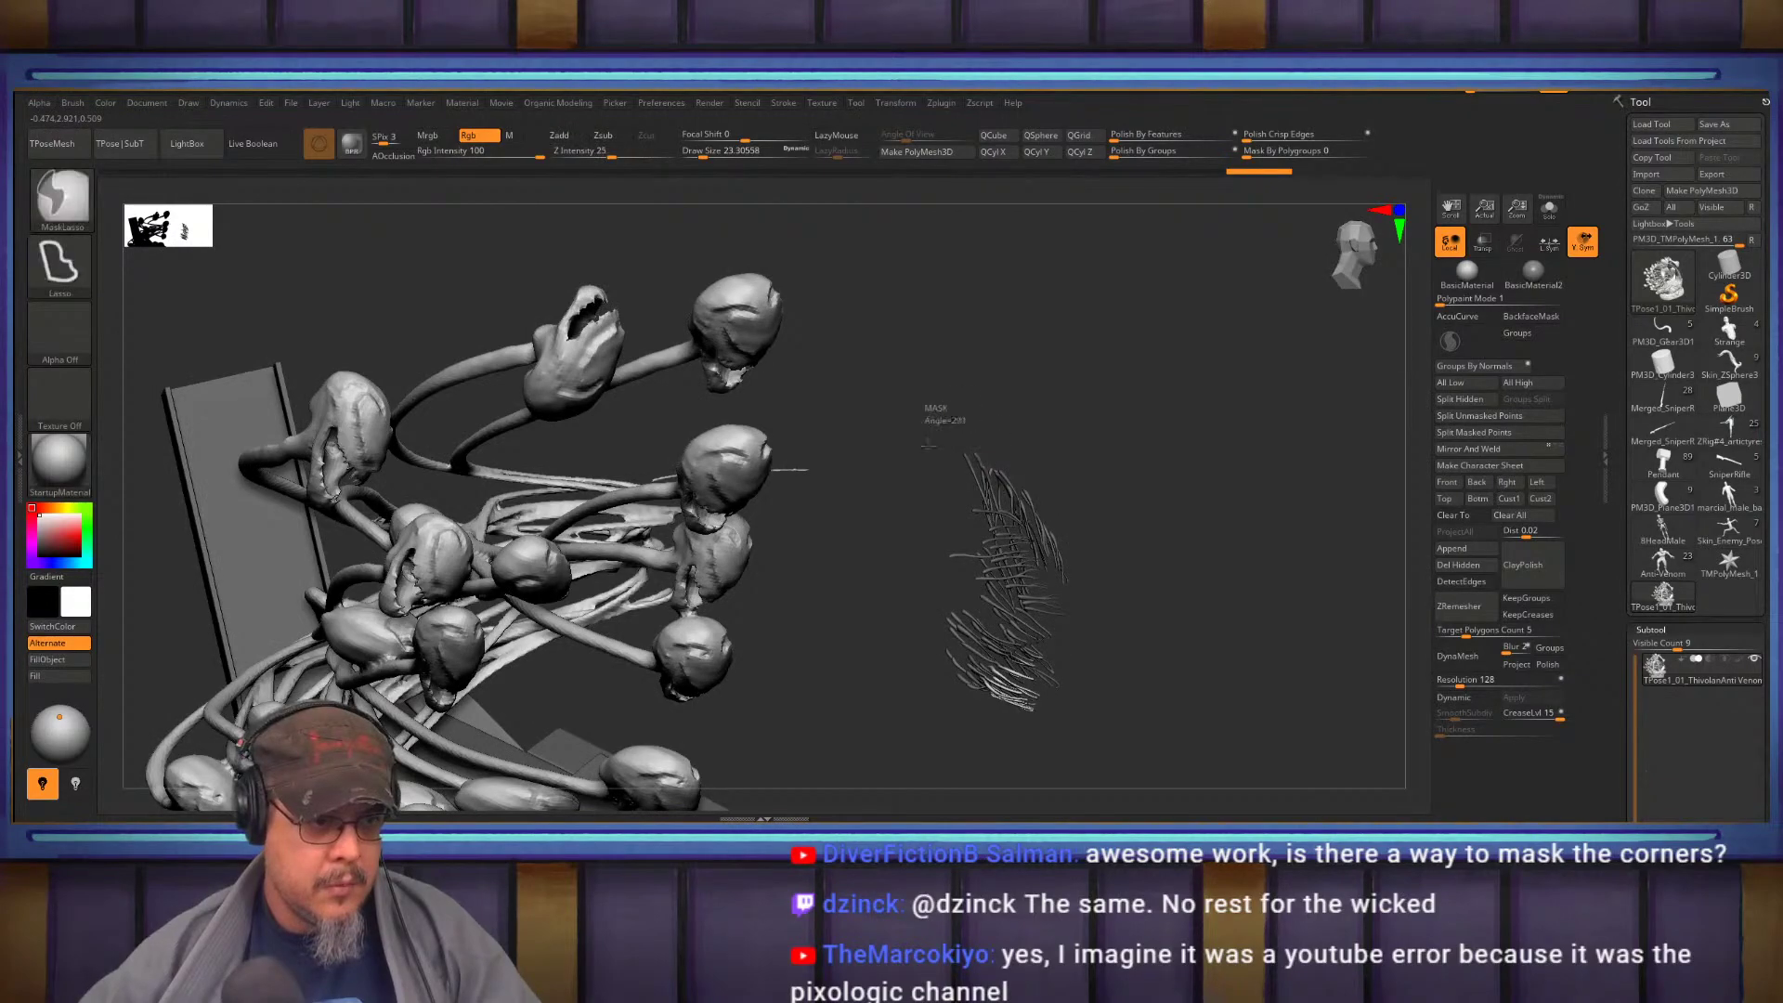
pyautogui.moveTo(892, 641)
pyautogui.mouseDown()
pyautogui.moveTo(970, 409)
pyautogui.moveTo(1126, 370)
pyautogui.mouseUp()
pyautogui.hotkey('ctrl', 'shift')
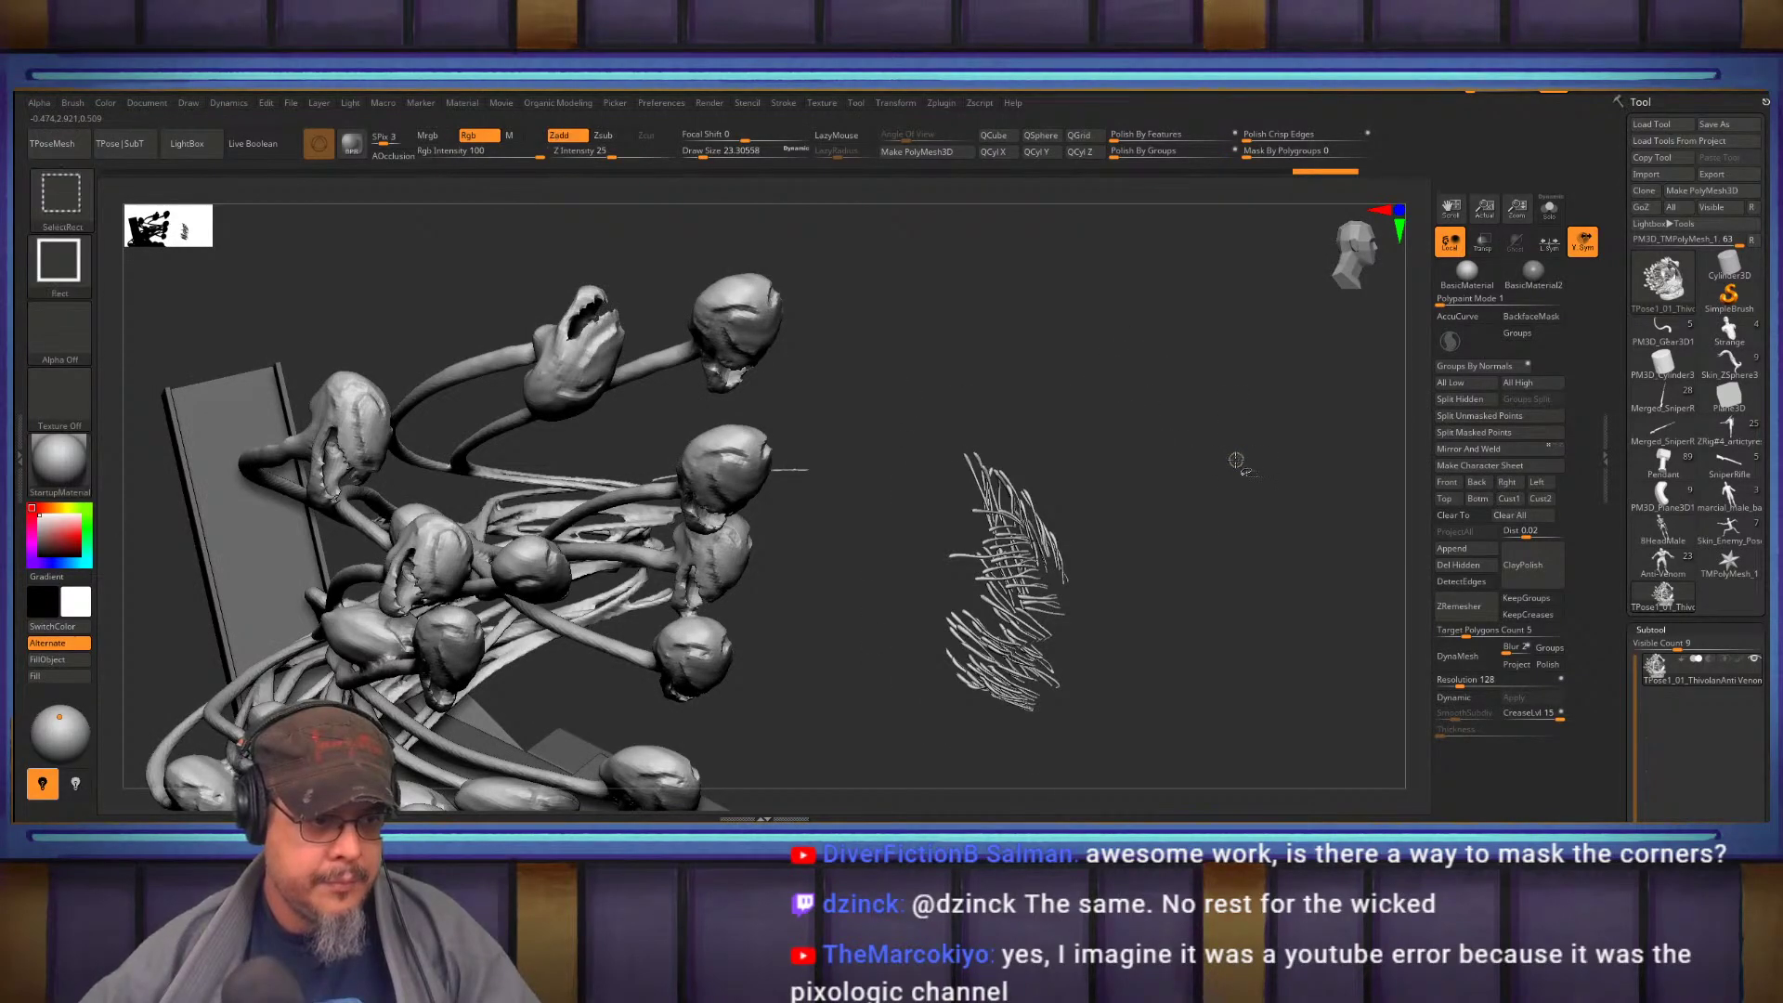
# Bring the body back into view, check the leg mask, and unhide all parts of the statue
pyautogui.moveTo(1280, 519)
pyautogui.keyDown('ctrl'); pyautogui.keyDown('shift'); pyautogui.mouseDown()
pyautogui.moveTo(1259, 488)
pyautogui.moveTo(1106, 506)
pyautogui.mouseUp(); pyautogui.keyUp('shift'); pyautogui.keyUp('ctrl')
pyautogui.hotkey('ctrl', 'shift')
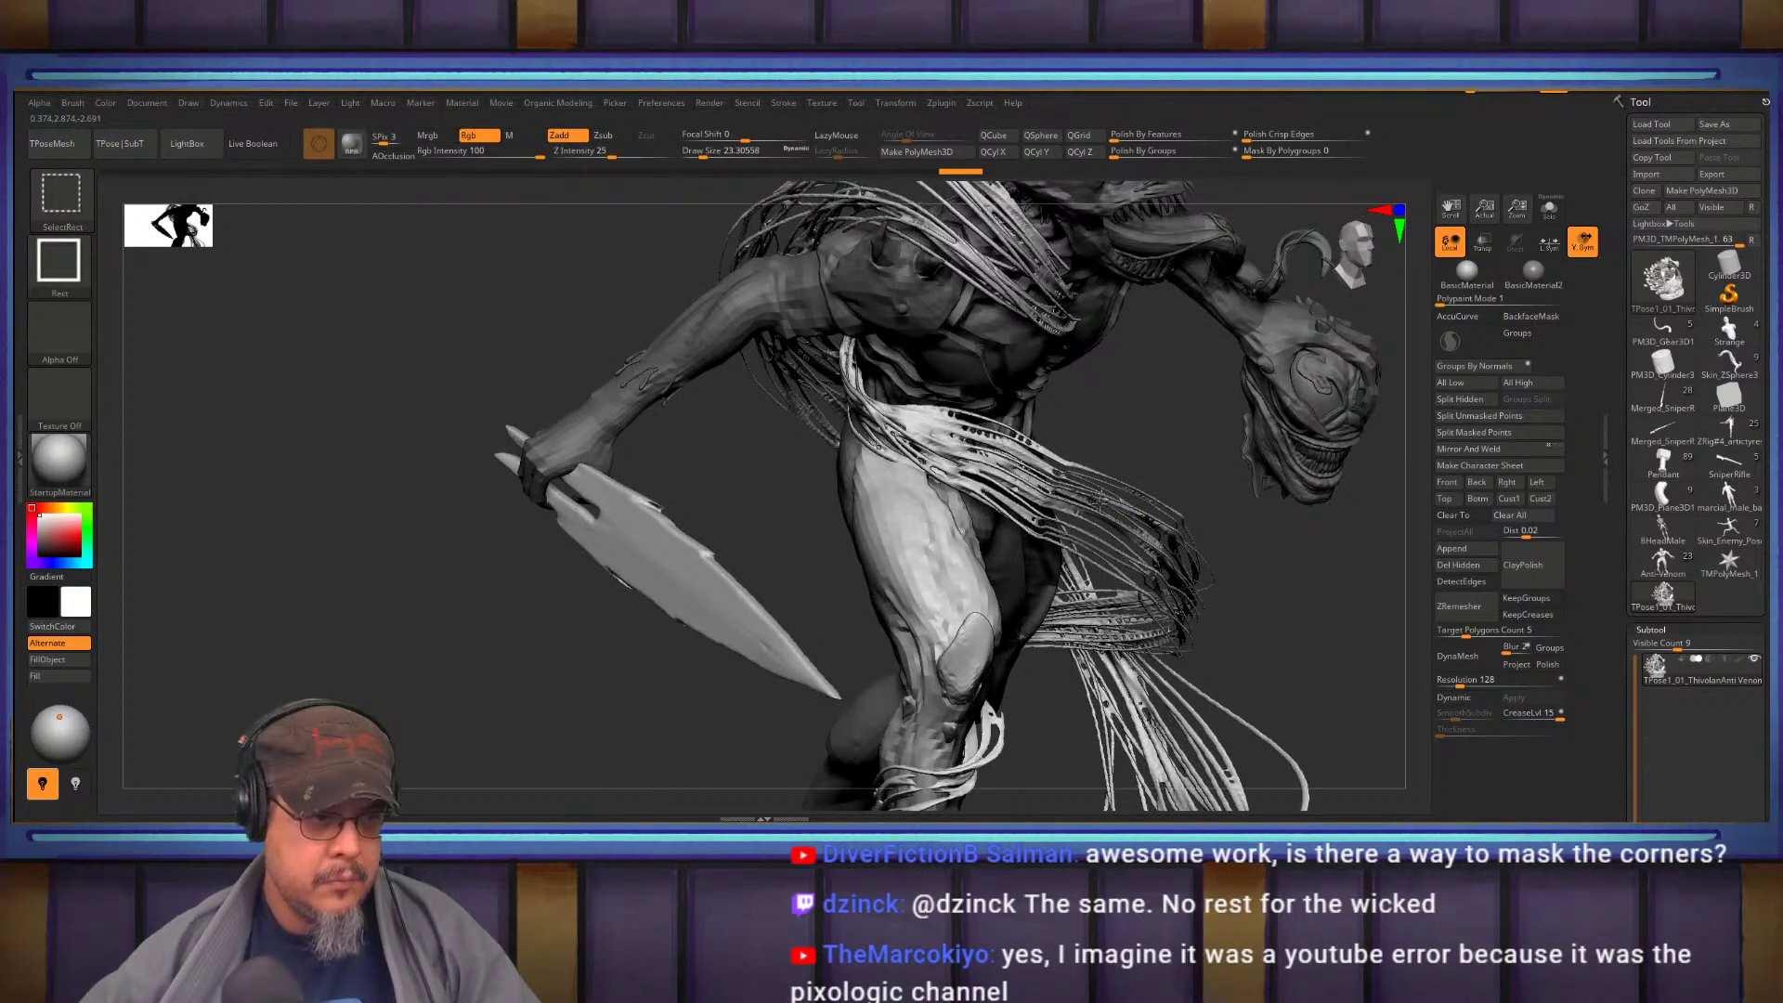
pyautogui.keyDown('ctrl'); pyautogui.keyDown('alt'); pyautogui.keyDown('shift'); pyautogui.click(1101, 503); pyautogui.keyUp('shift'); pyautogui.keyUp('alt'); pyautogui.keyUp('ctrl')
pyautogui.keyDown('ctrl'); pyautogui.moveTo(1208, 557); pyautogui.dragTo(1167, 549, button='right'); pyautogui.keyUp('ctrl')
pyautogui.hotkey('ctrl', 'shift')
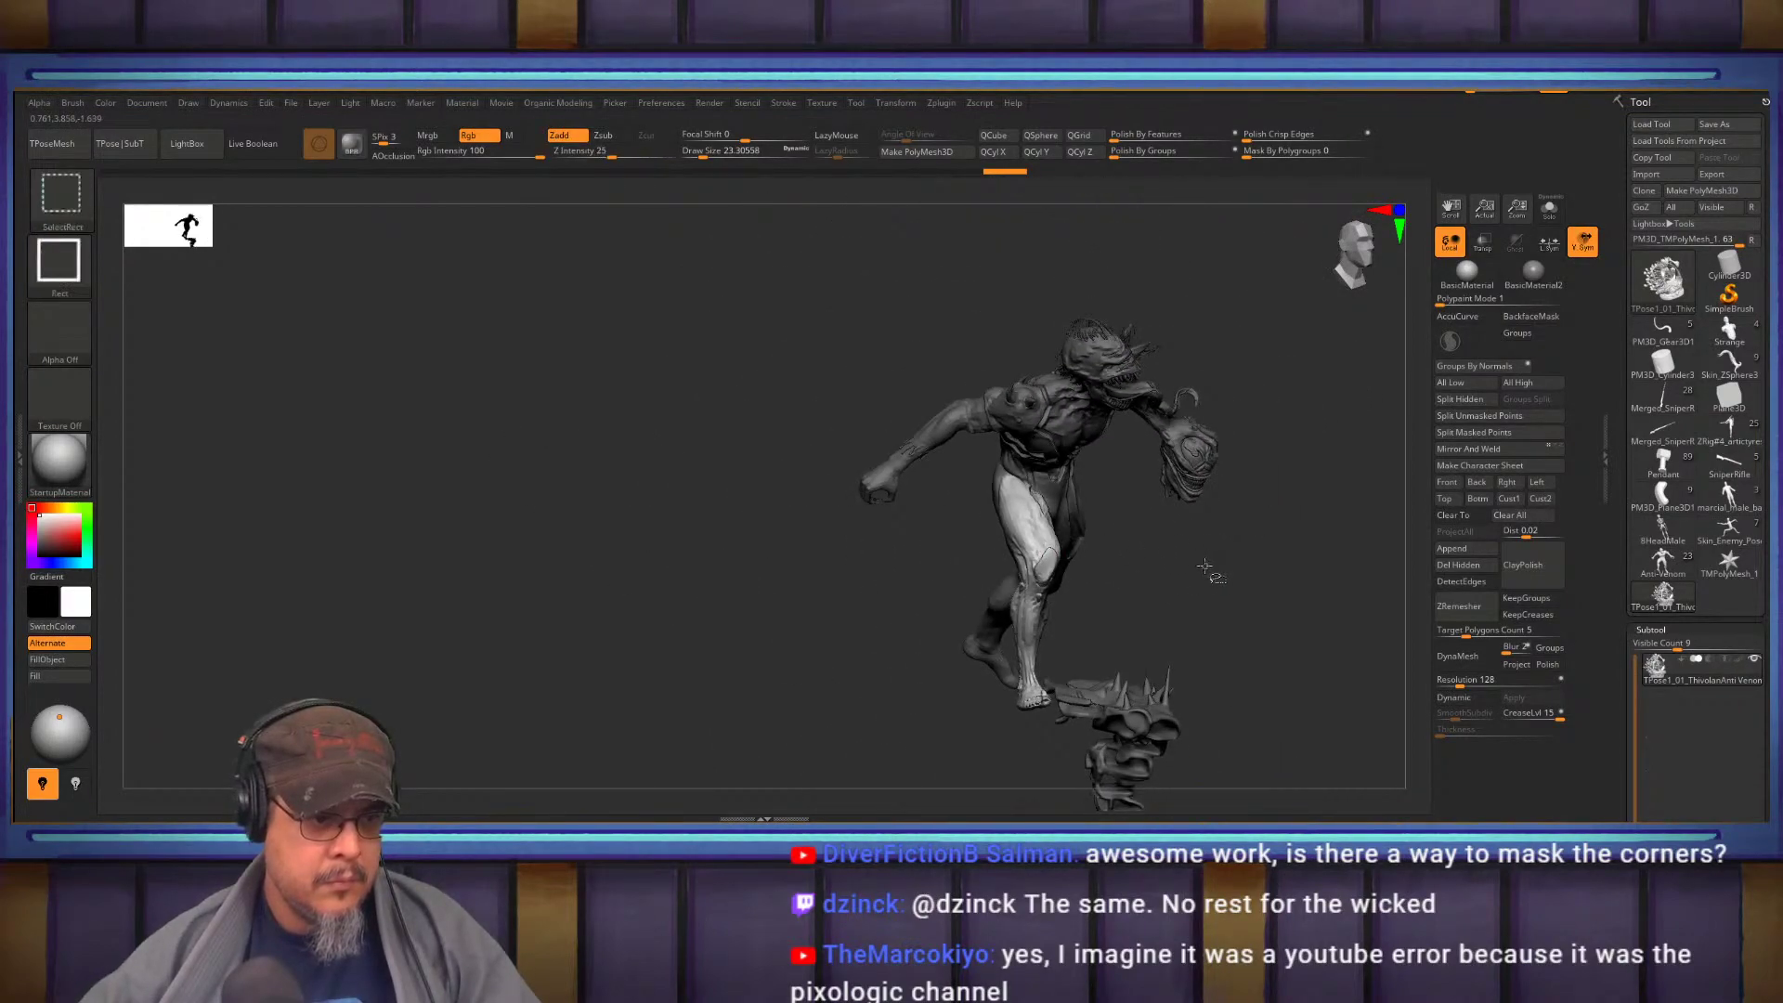
pyautogui.keyDown('ctrl'); pyautogui.keyDown('shift'); pyautogui.click(1198, 567); pyautogui.keyUp('shift'); pyautogui.keyUp('ctrl')
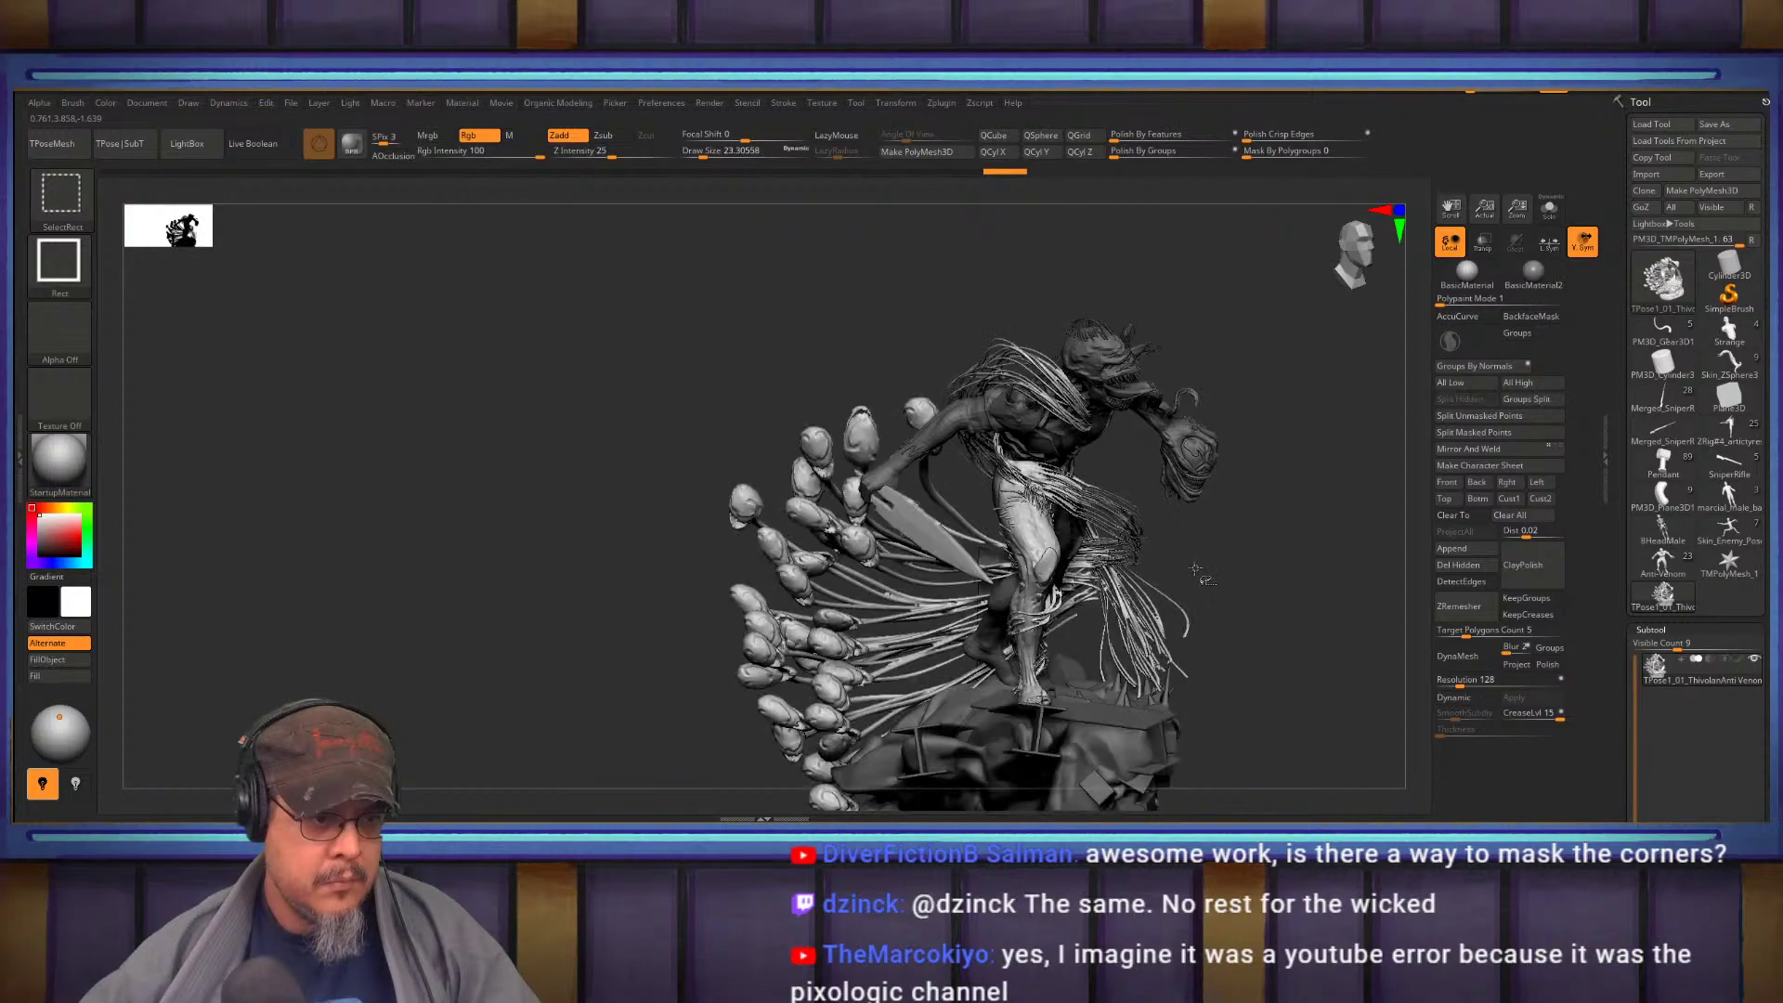
pyautogui.moveTo(1201, 562); pyautogui.dragTo(1167, 600)
pyautogui.hotkey('ctrl', 'shift')
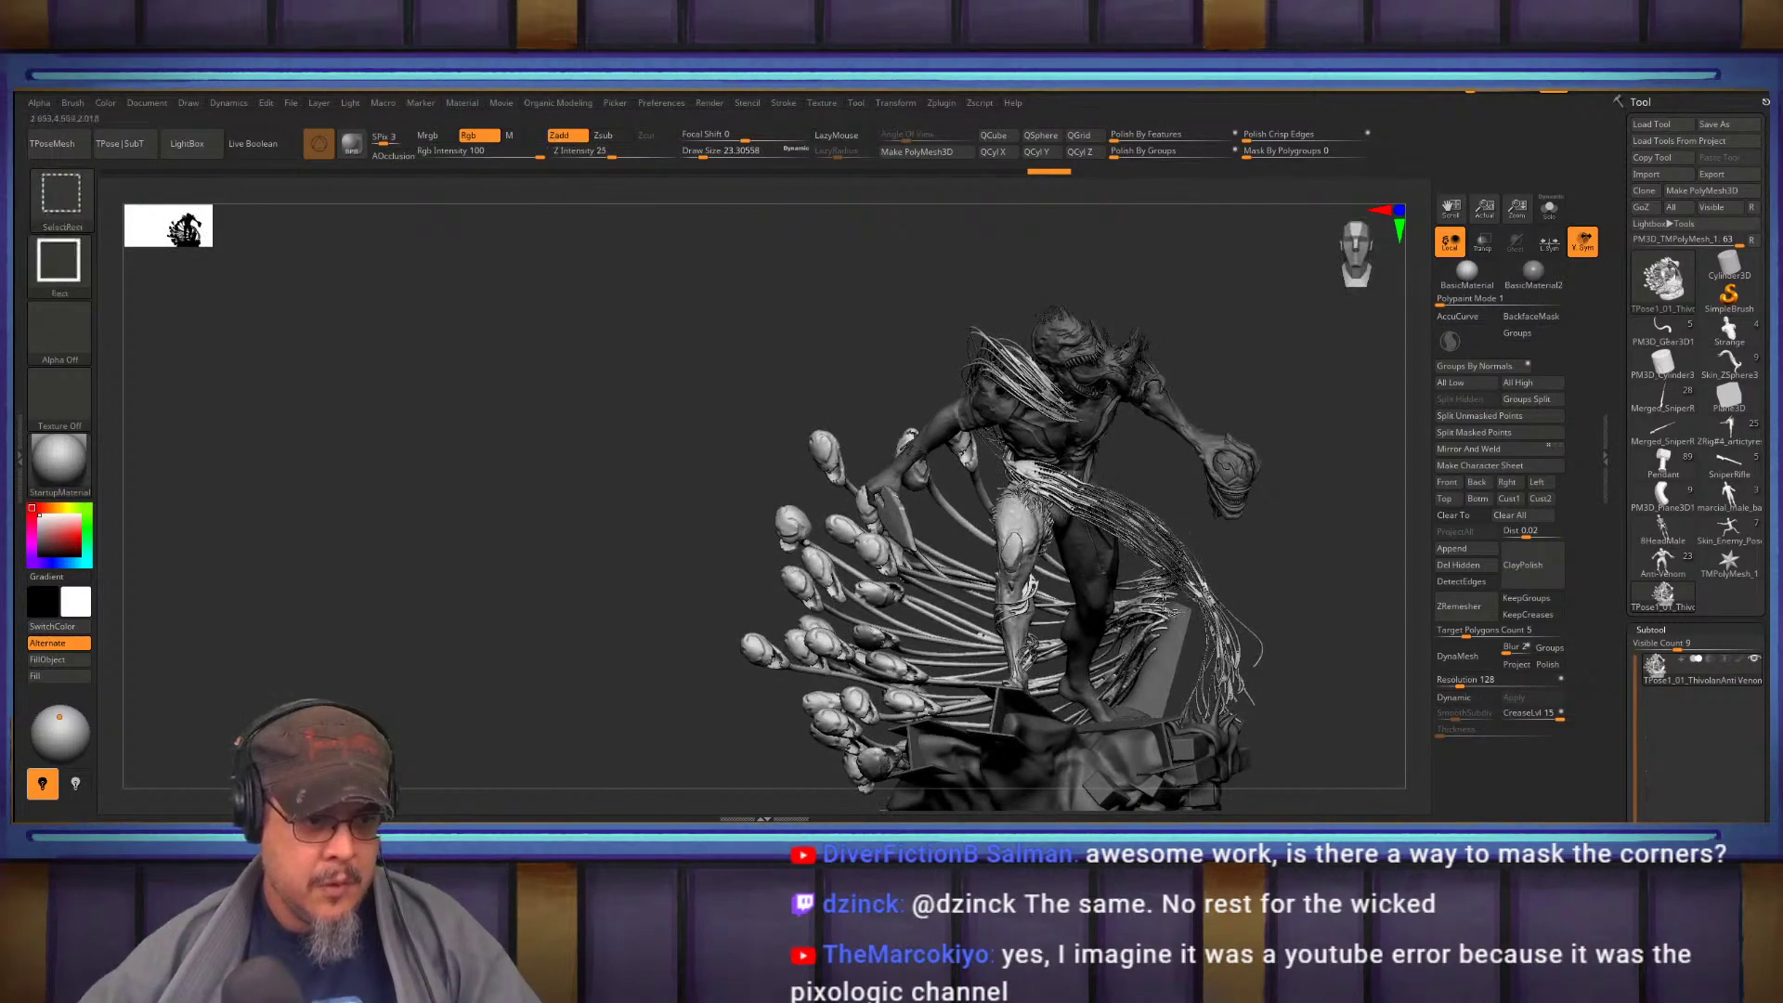
# Isolate the loose strands and head tendrils, mask them along with the rest of the body, and unhide the whole statue
pyautogui.keyDown('ctrl'); pyautogui.keyDown('shift'); pyautogui.click(1160, 551); pyautogui.keyUp('shift'); pyautogui.keyUp('ctrl')
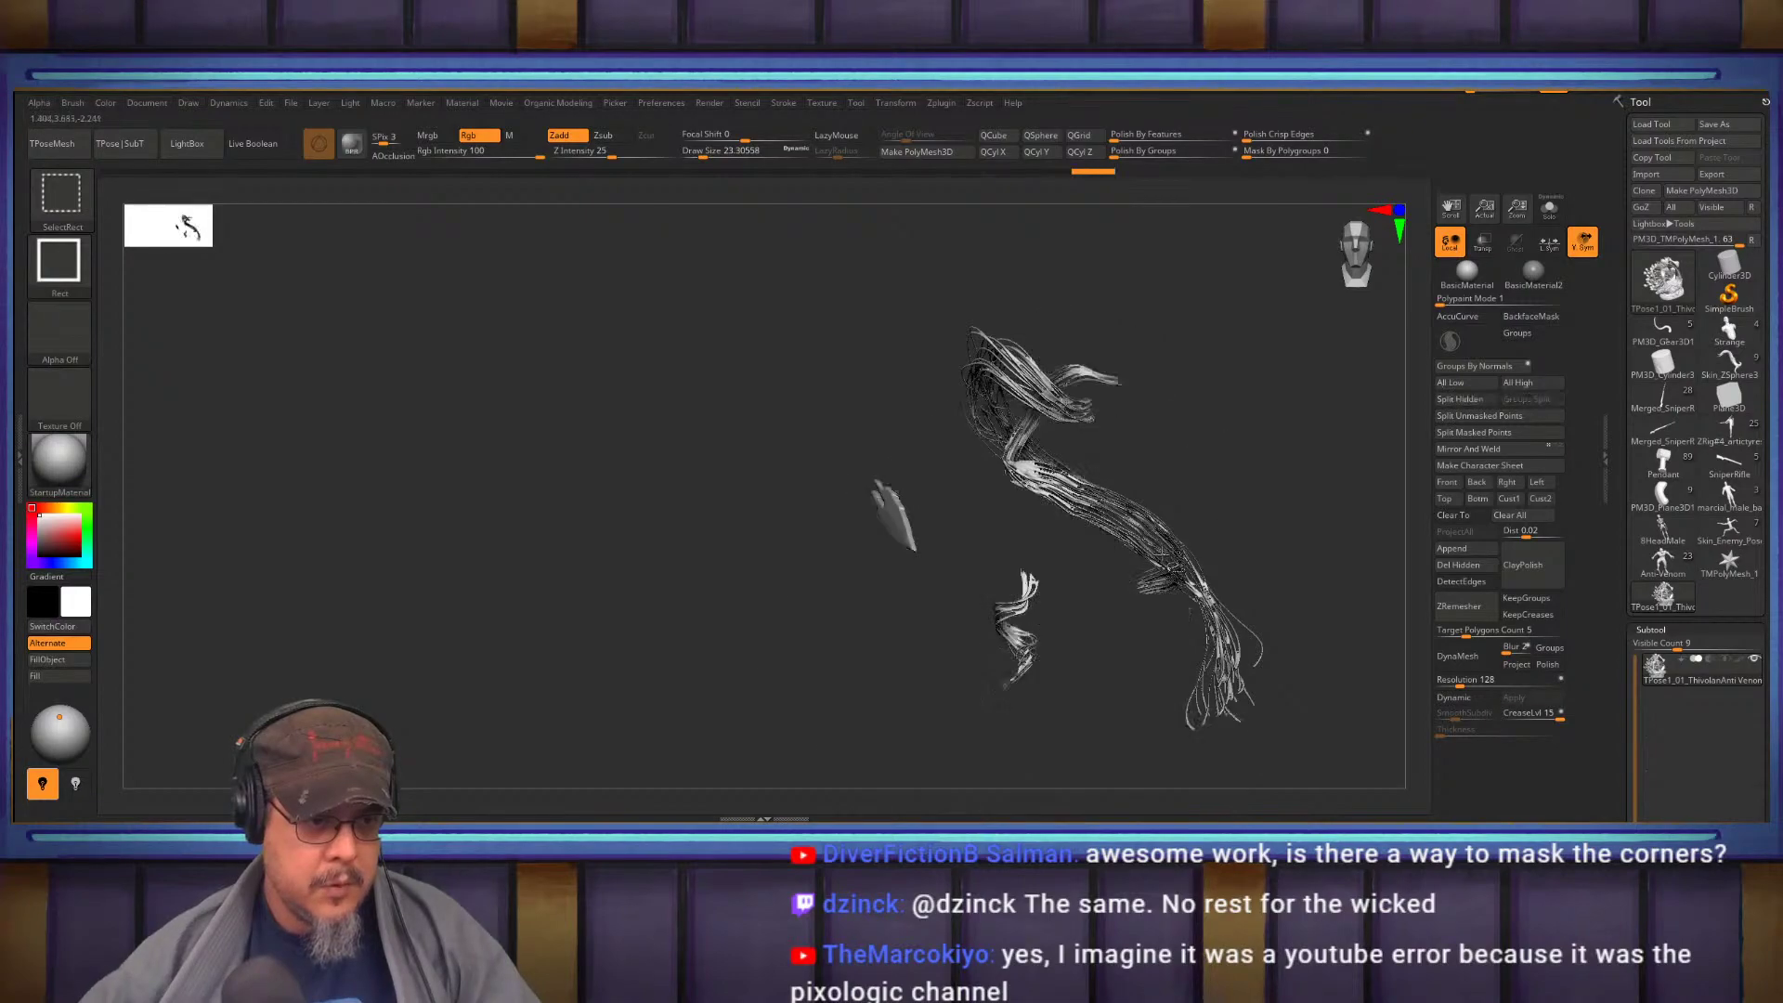
pyautogui.keyDown('ctrl'); pyautogui.keyDown('shift'); pyautogui.click(1156, 610); pyautogui.keyUp('shift'); pyautogui.keyUp('ctrl')
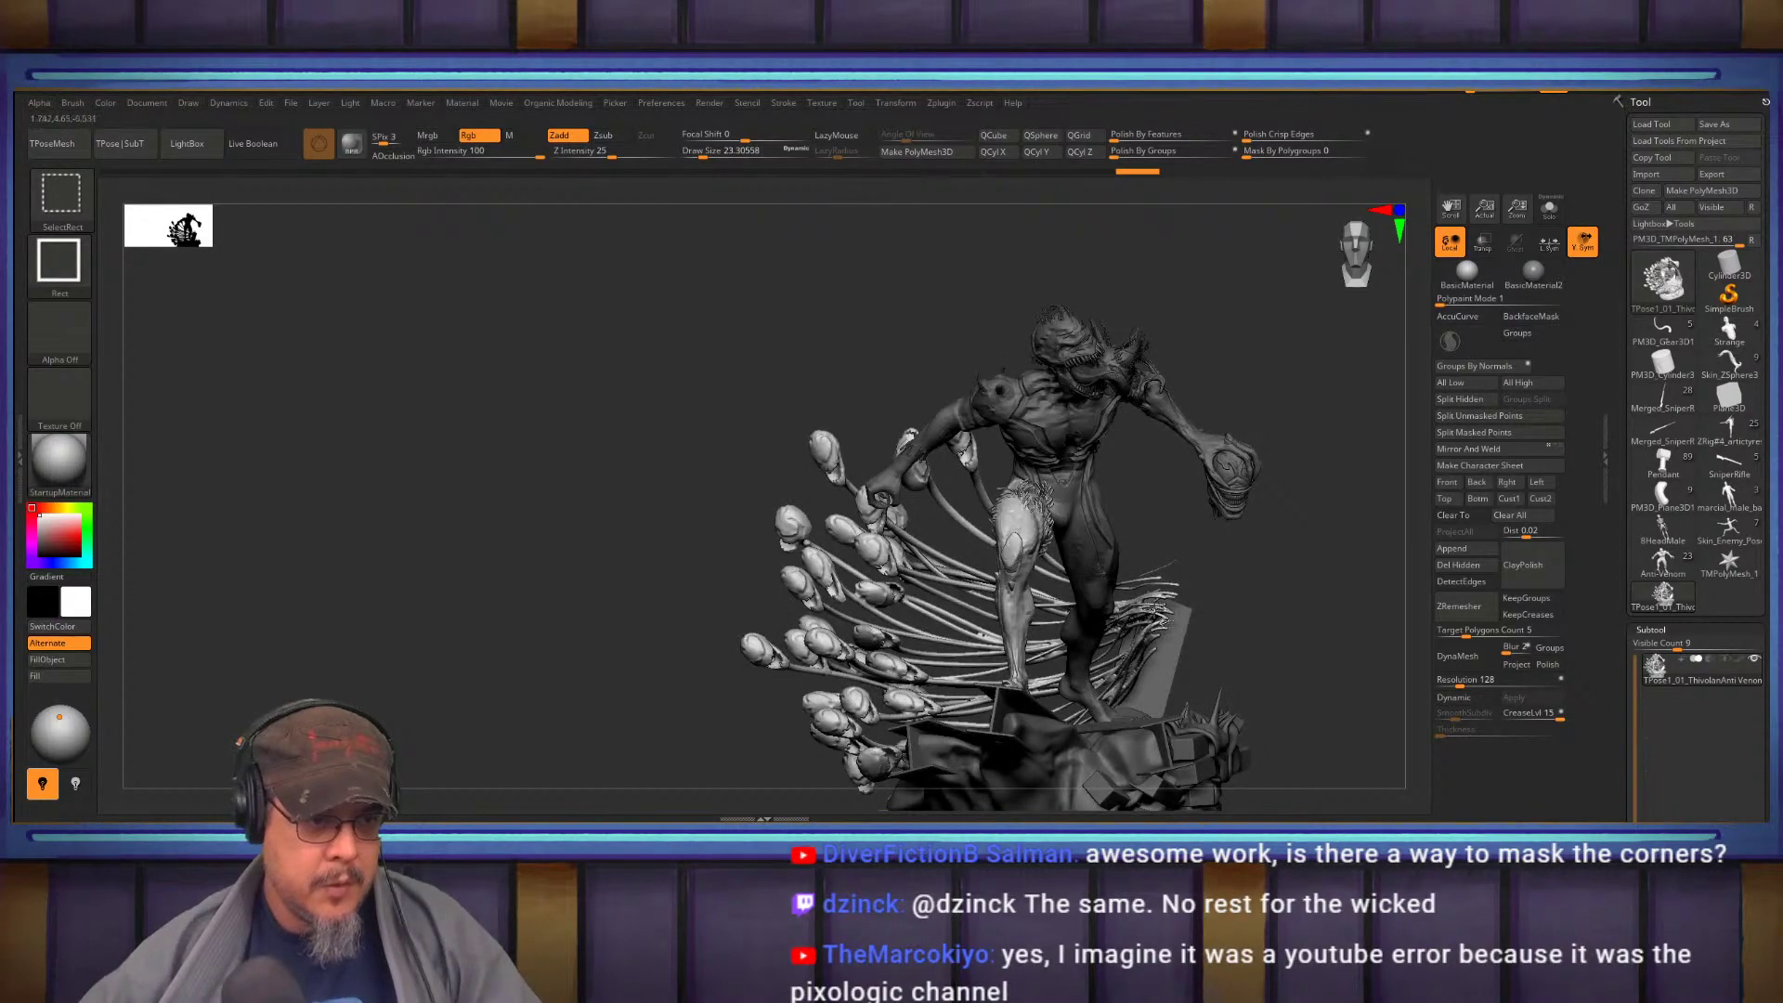
pyautogui.keyDown('ctrl'); pyautogui.keyDown('shift'); pyautogui.click(1157, 610); pyautogui.keyUp('shift'); pyautogui.keyUp('ctrl')
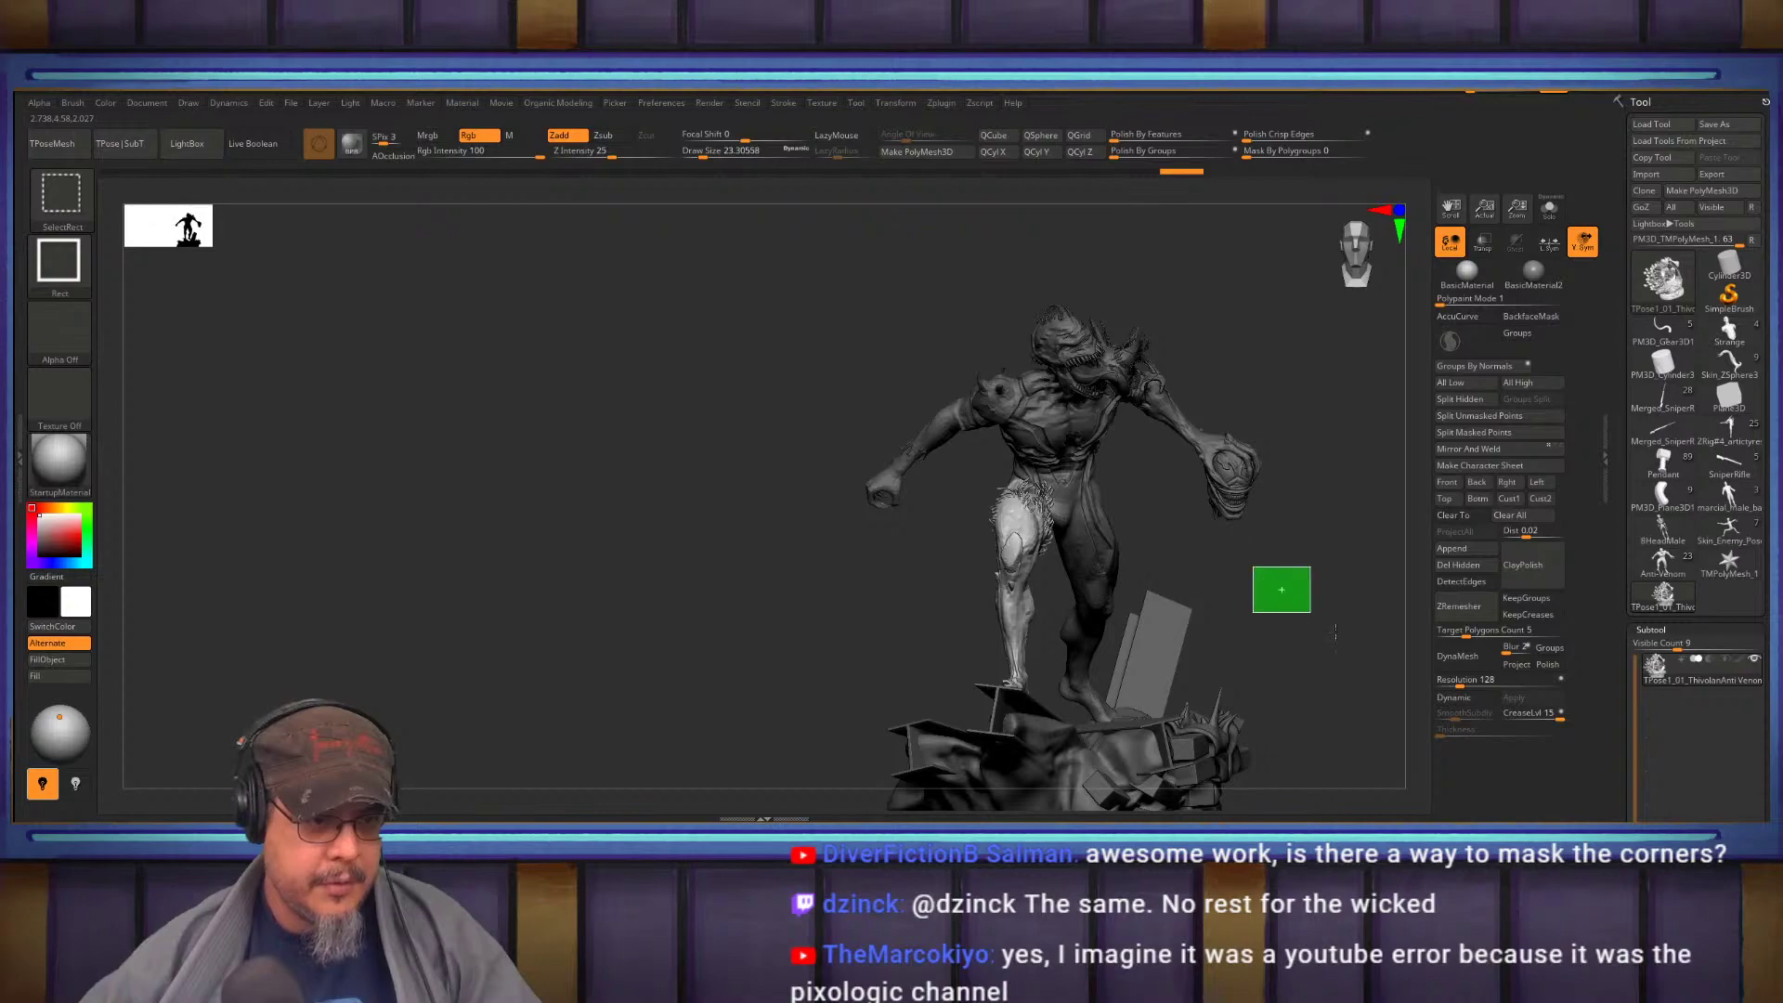
pyautogui.keyDown('ctrl'); pyautogui.keyDown('shift'); pyautogui.click(1281, 590); pyautogui.keyUp('shift'); pyautogui.keyUp('ctrl')
pyautogui.moveTo(822, 239)
pyautogui.keyDown('ctrl'); pyautogui.mouseDown()
pyautogui.moveTo(1309, 534)
pyautogui.moveTo(1151, 812)
pyautogui.moveTo(818, 810)
pyautogui.moveTo(458, 597)
pyautogui.moveTo(483, 599)
pyautogui.moveTo(684, 411)
pyautogui.moveTo(1056, 446)
pyautogui.moveTo(557, 543)
pyautogui.mouseUp(); pyautogui.keyUp('ctrl')
pyautogui.moveTo(1300, 391)
pyautogui.mouseDown()
pyautogui.moveTo(1227, 438)
pyautogui.moveTo(1134, 550)
pyautogui.moveTo(1212, 521)
pyautogui.moveTo(1096, 437)
pyautogui.moveTo(966, 502)
pyautogui.moveTo(916, 485)
pyautogui.mouseUp()
pyautogui.keyDown('ctrl'); pyautogui.keyDown('shift'); pyautogui.click(1224, 521); pyautogui.keyUp('shift'); pyautogui.keyUp('ctrl')
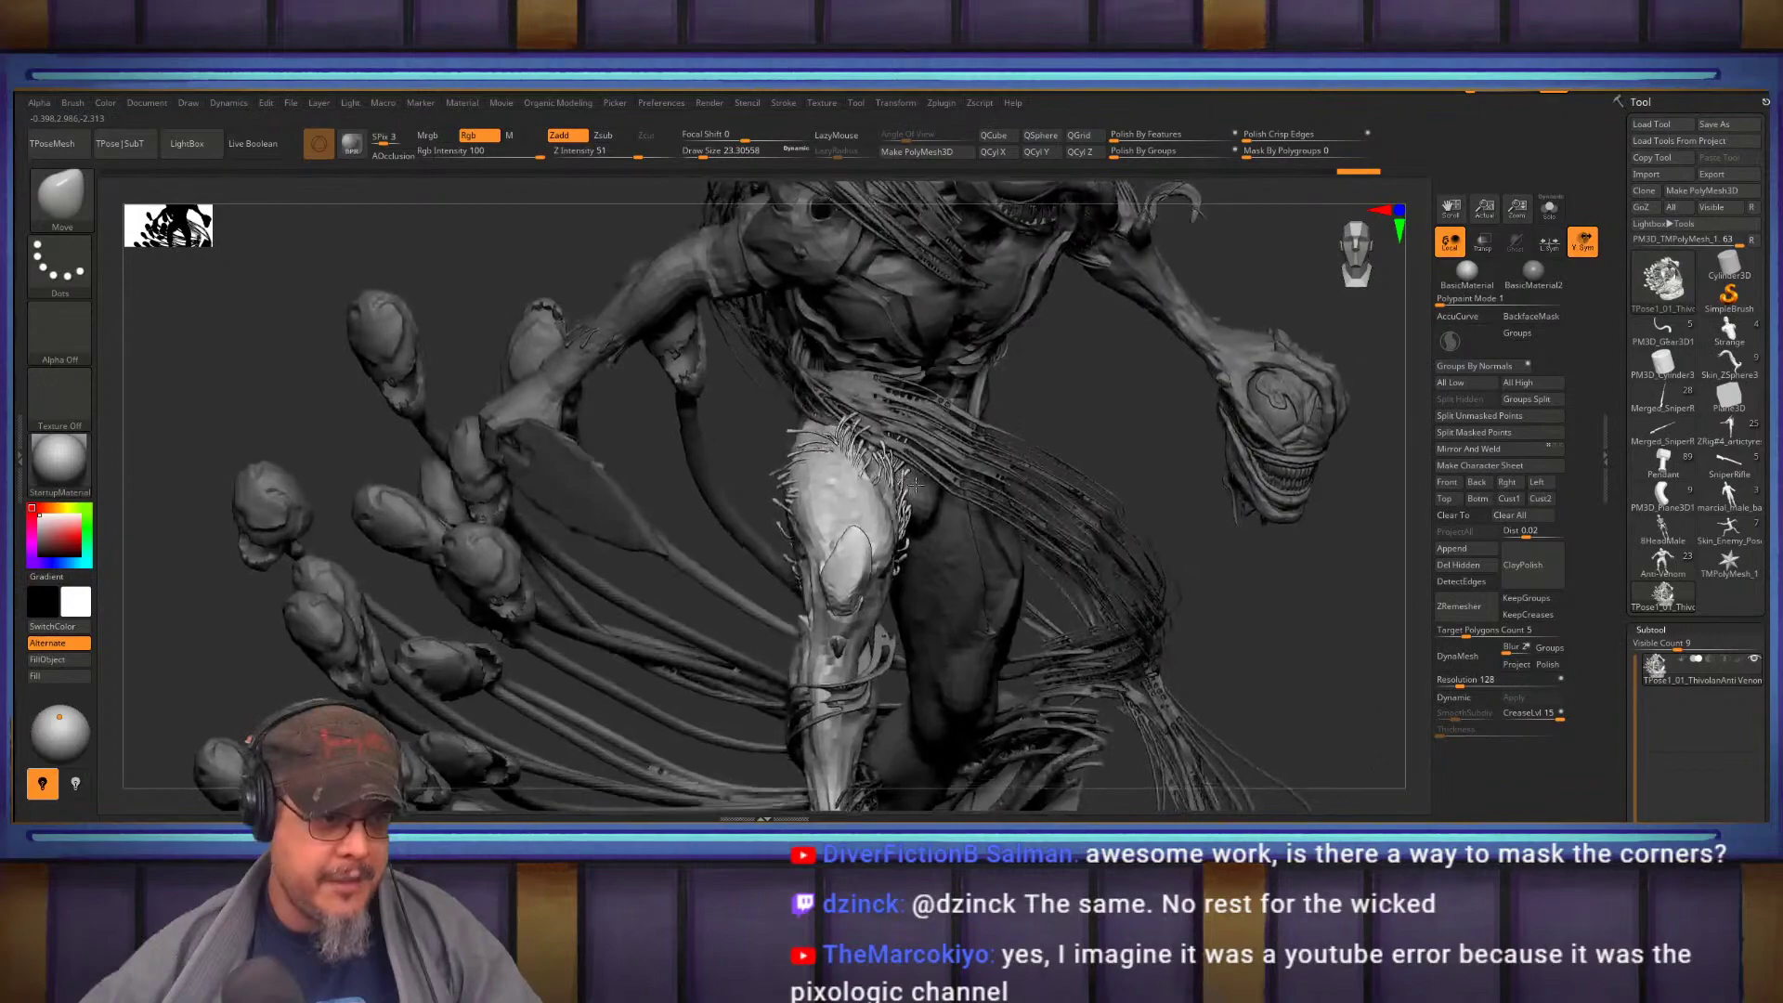
# Rotate the unmasked forward leg outward at the hip in two turns, the second by about 7°
pyautogui.press('w')
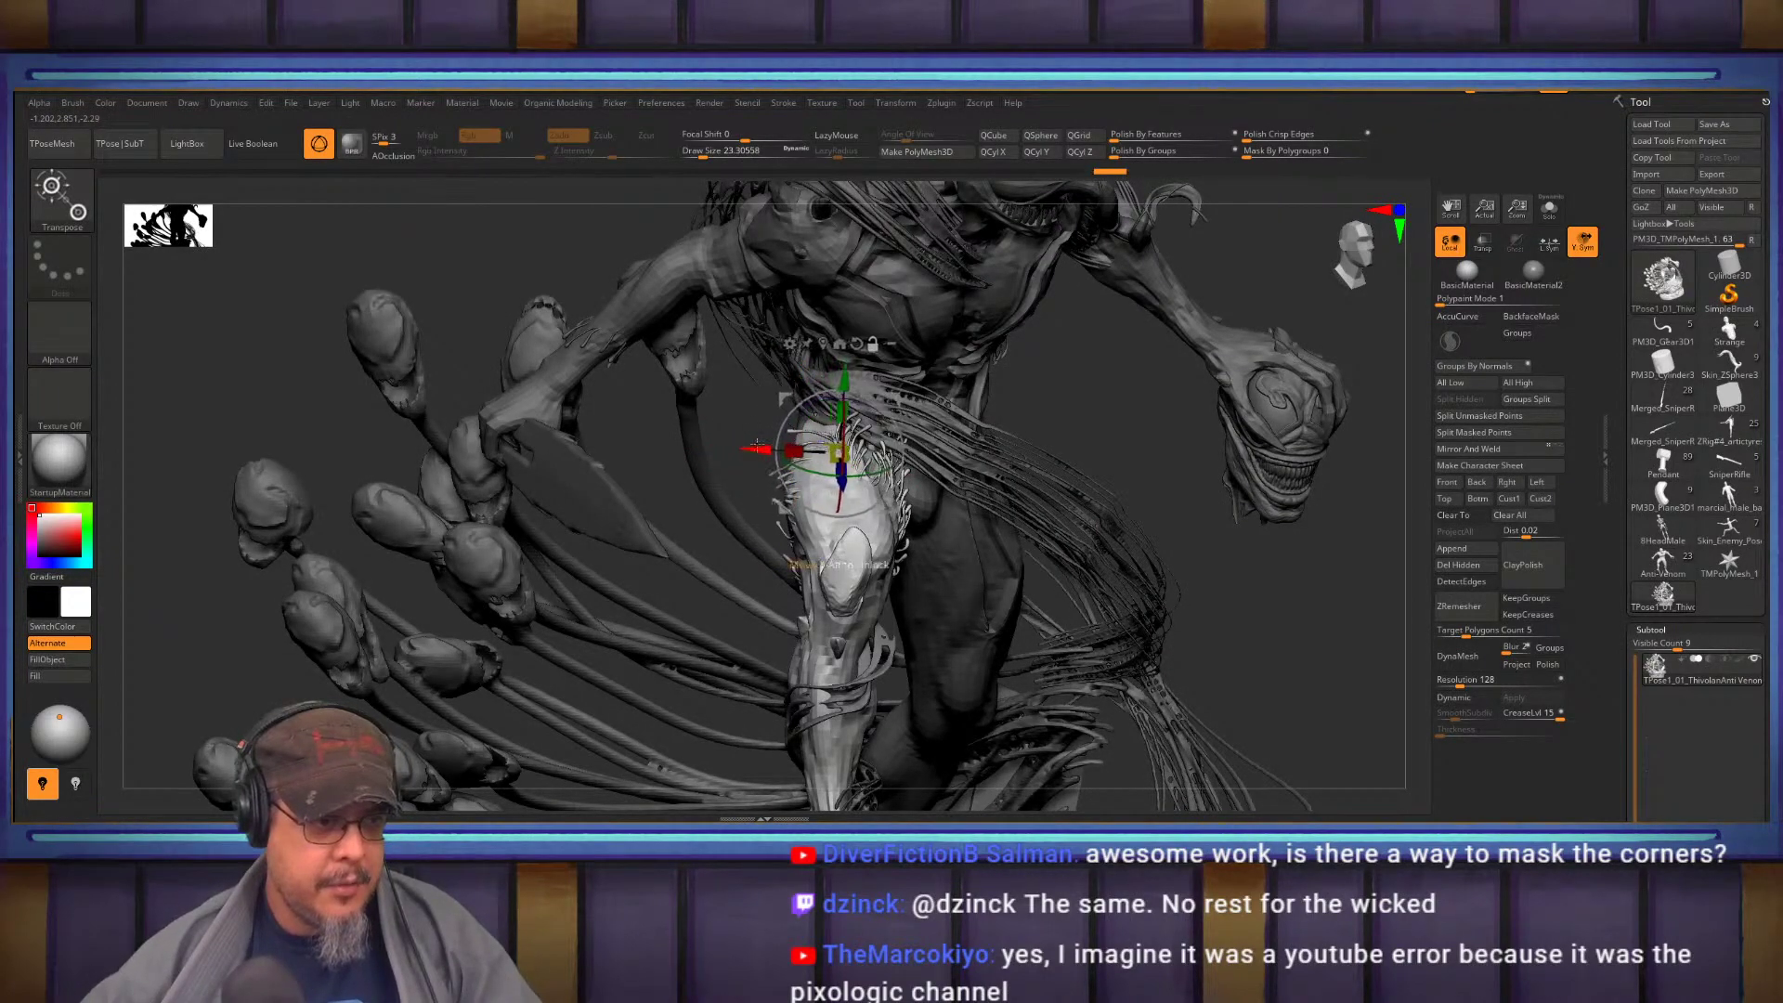
pyautogui.moveTo(864, 414); pyautogui.dragTo(883, 429)
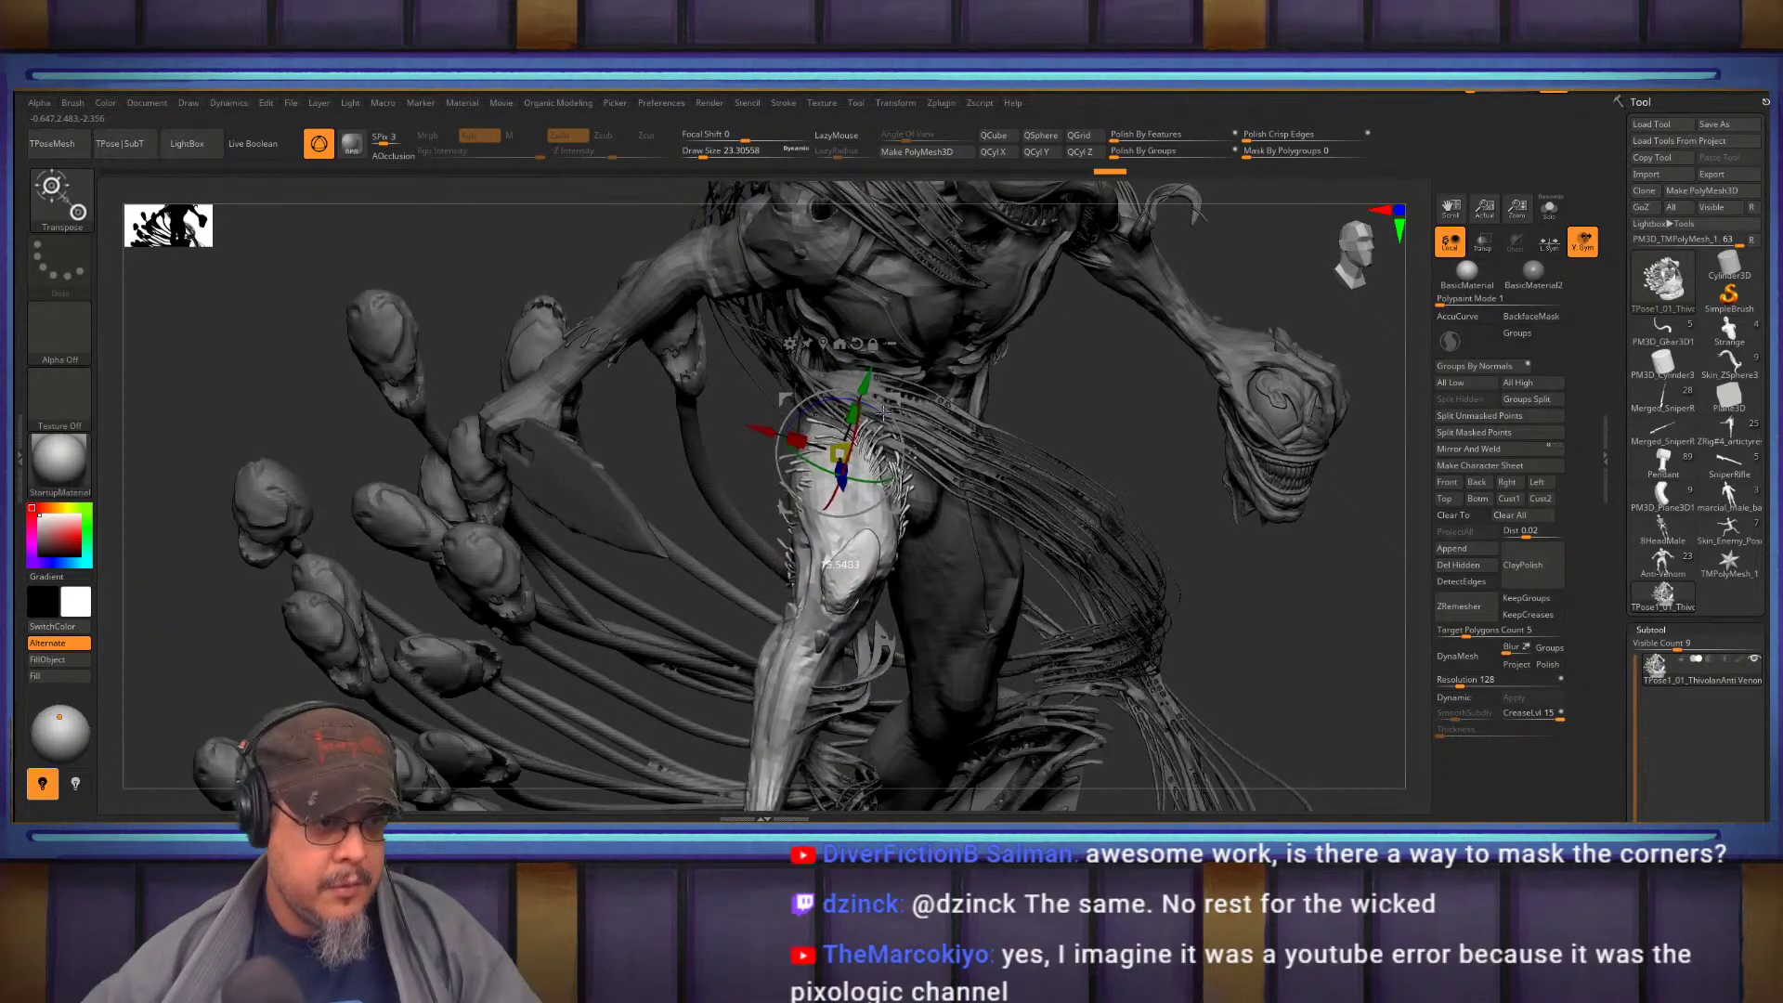
pyautogui.press('q')
pyautogui.moveTo(1196, 504); pyautogui.dragTo(1114, 427)
pyautogui.press('f')
pyautogui.press('w')
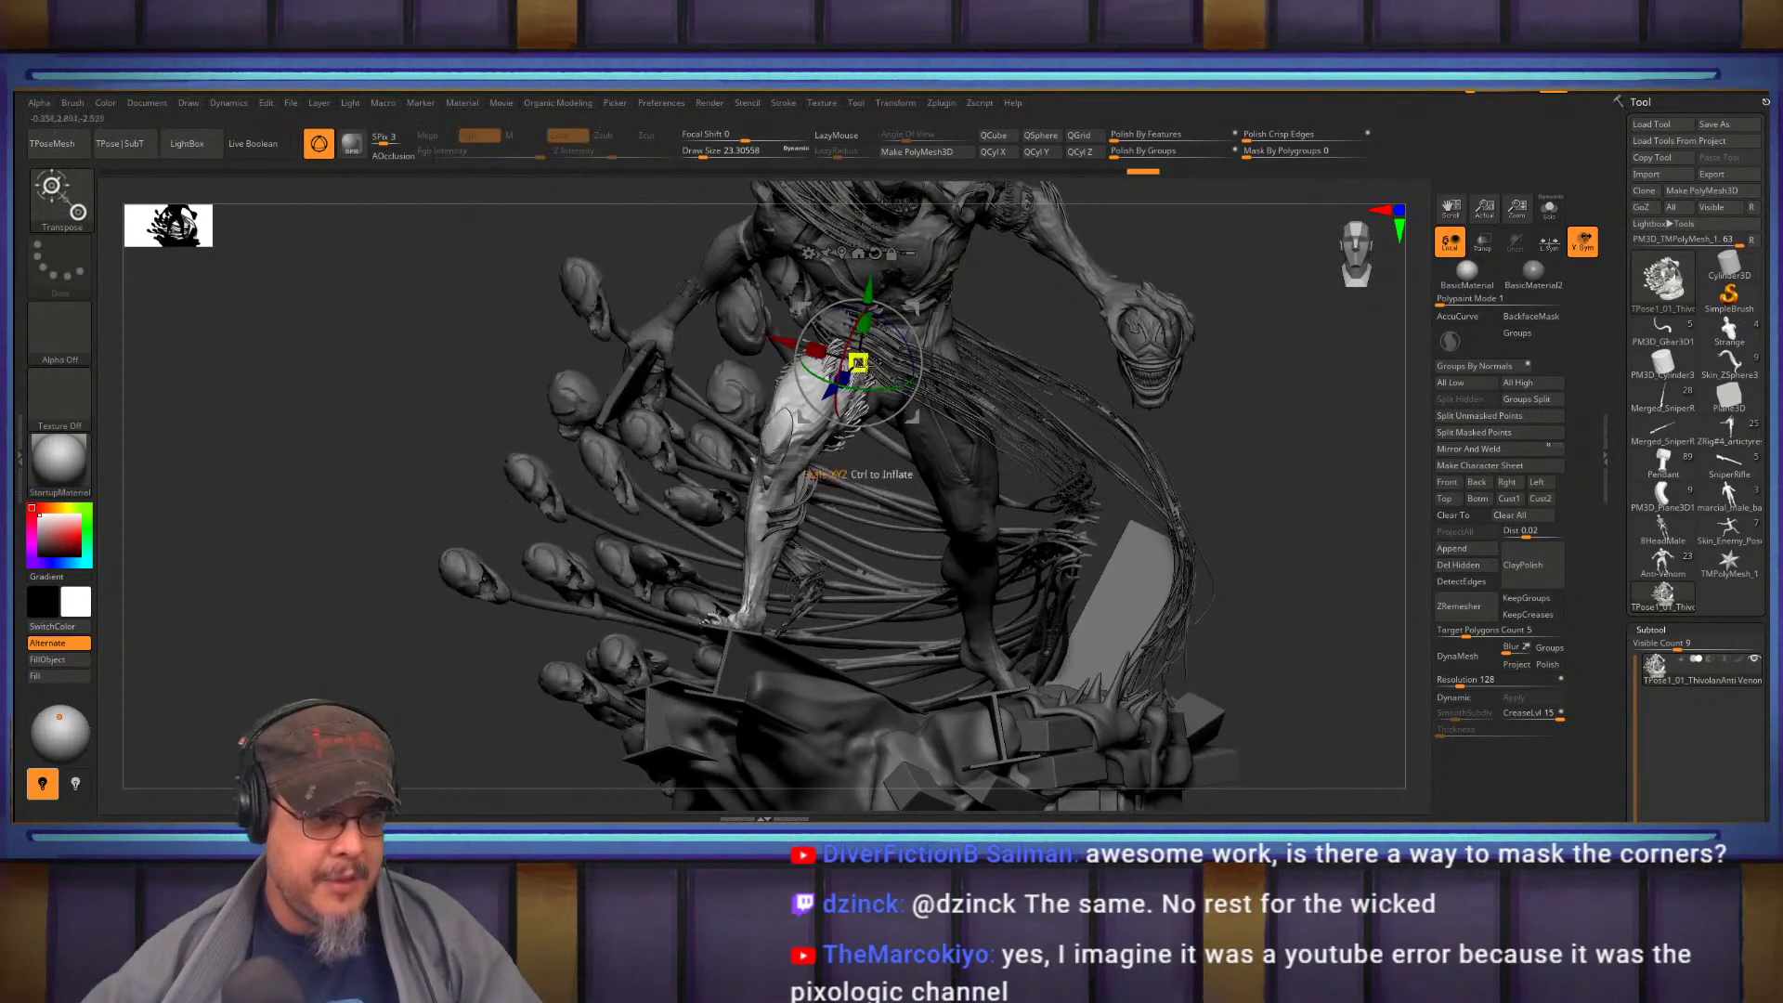
pyautogui.moveTo(895, 341); pyautogui.dragTo(899, 348)
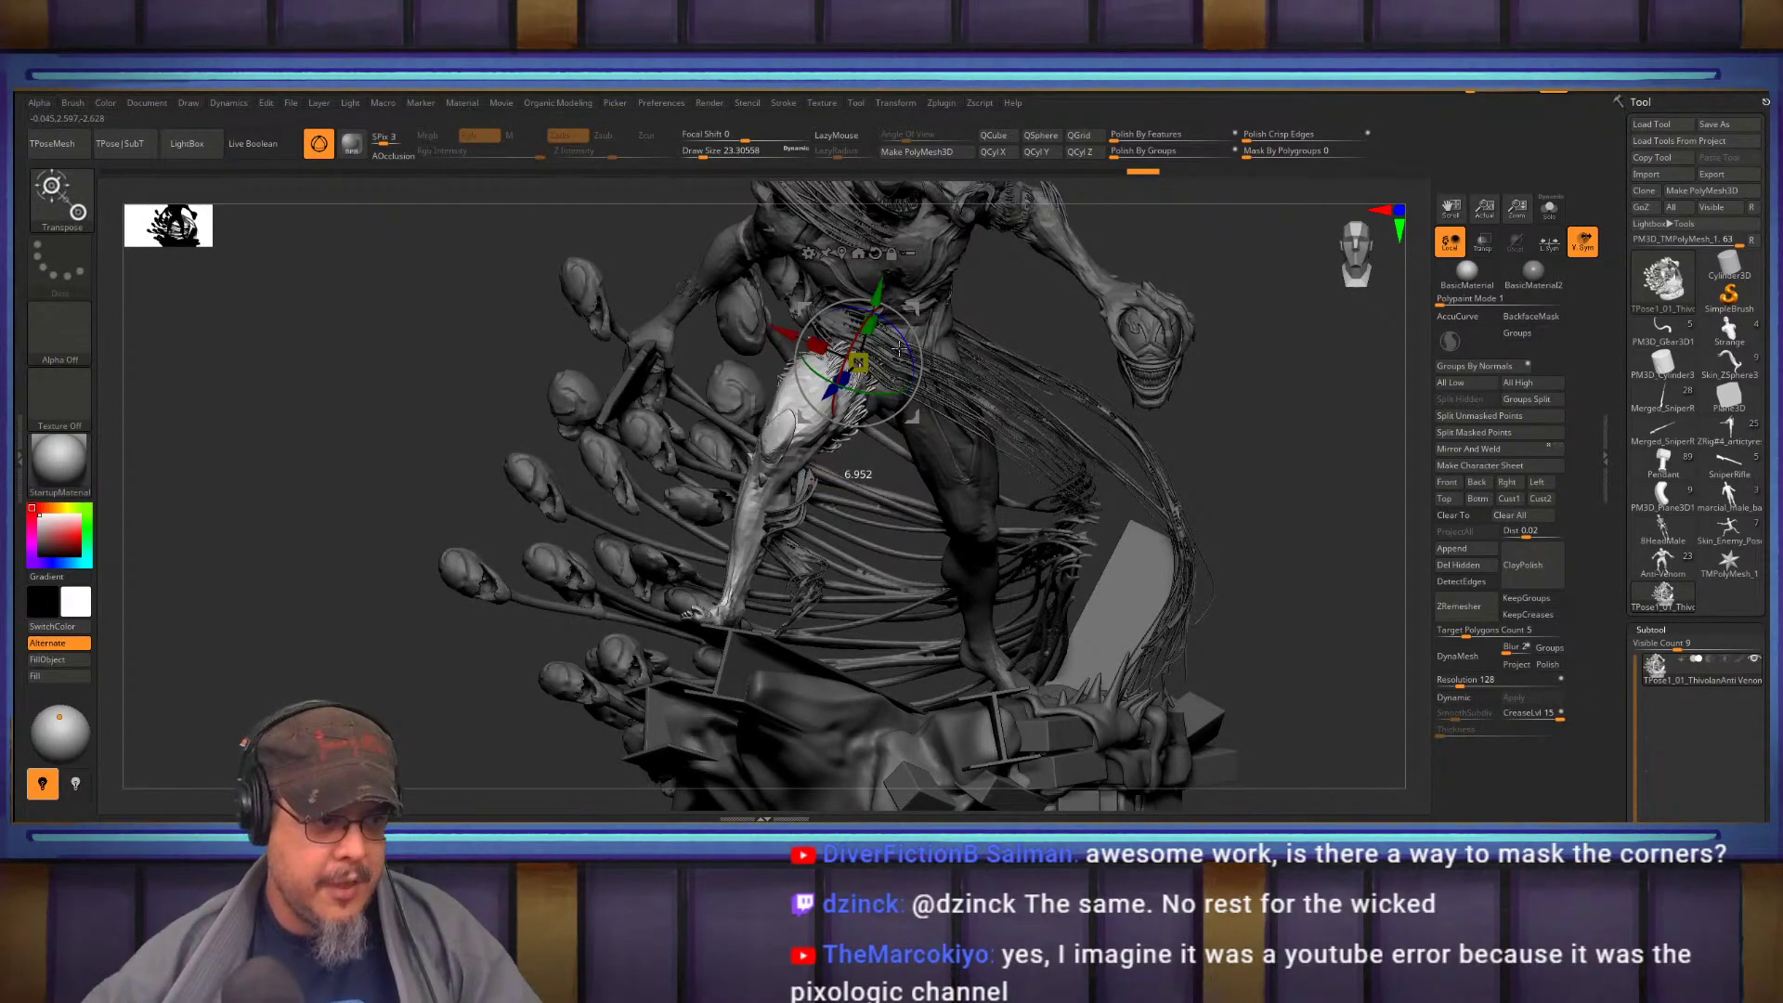
pyautogui.press('q')
pyautogui.moveTo(1296, 376)
pyautogui.keyDown('alt'); pyautogui.mouseDown()
pyautogui.moveTo(1290, 482)
pyautogui.moveTo(1297, 465)
pyautogui.mouseUp(); pyautogui.keyUp('alt')
# Undo and redo the forward leg's rotations to compare the old and new poses
pyautogui.press('ctrl')
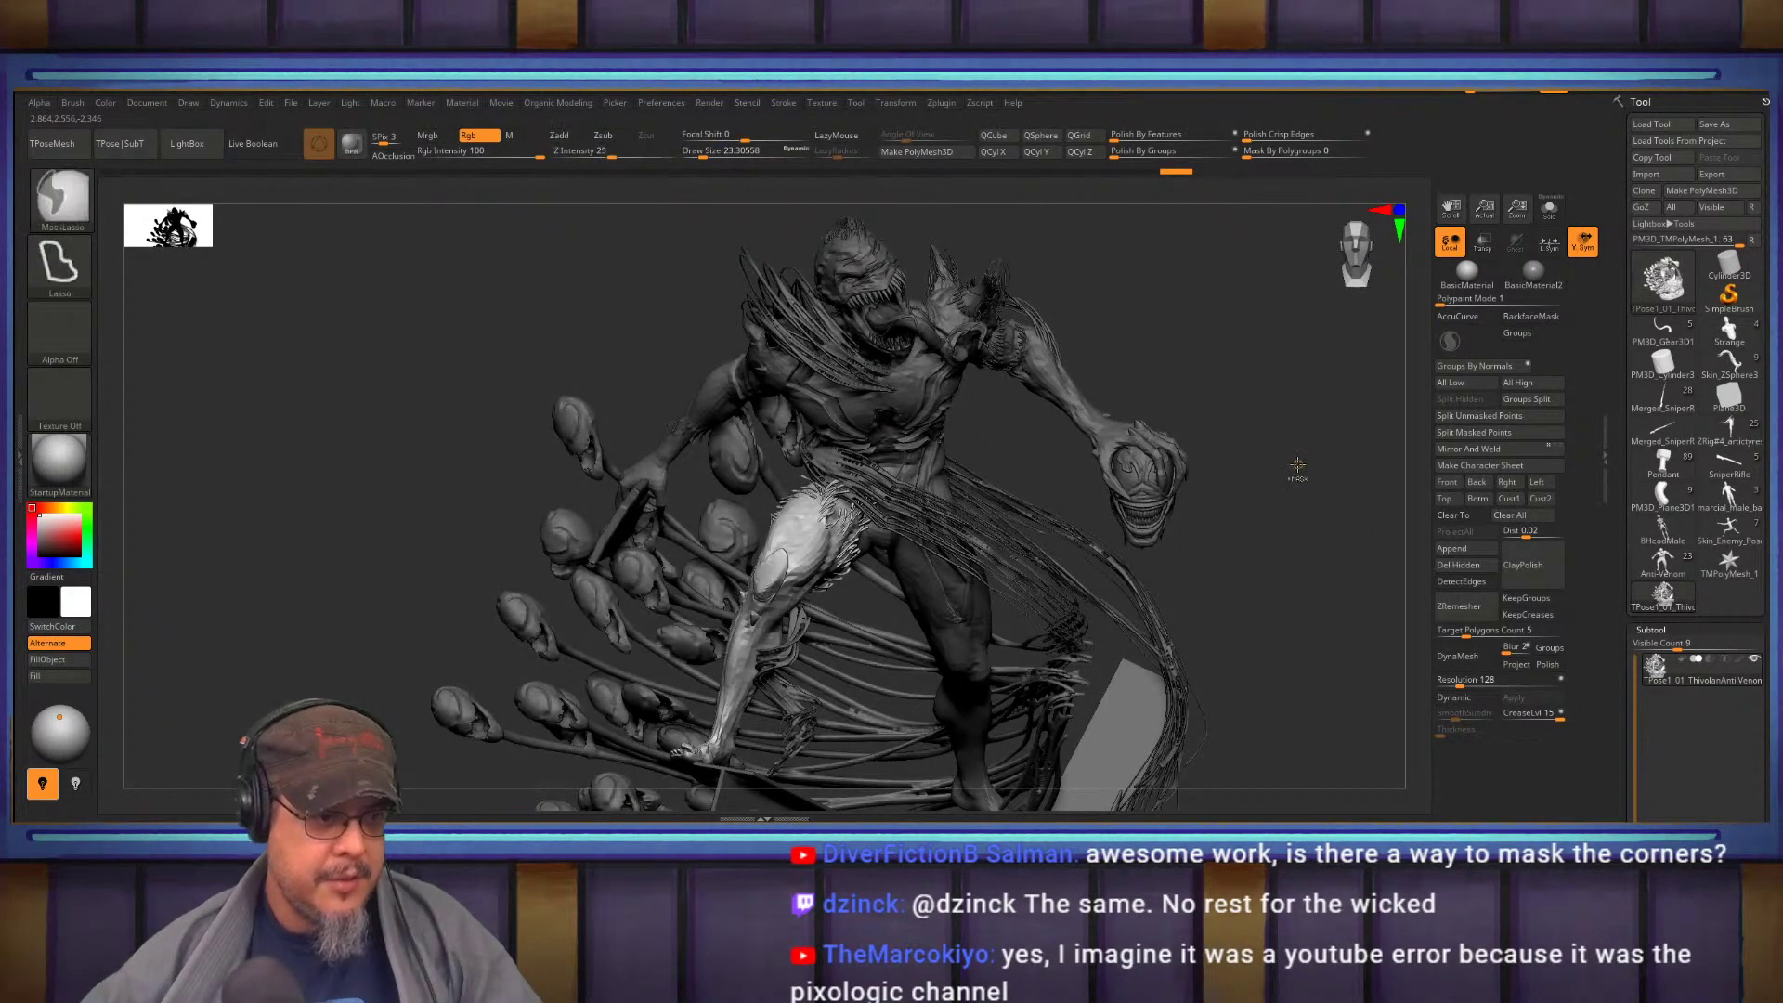
pyautogui.hotkey('ctrl', 'z')
pyautogui.hotkey('ctrl', 'z')
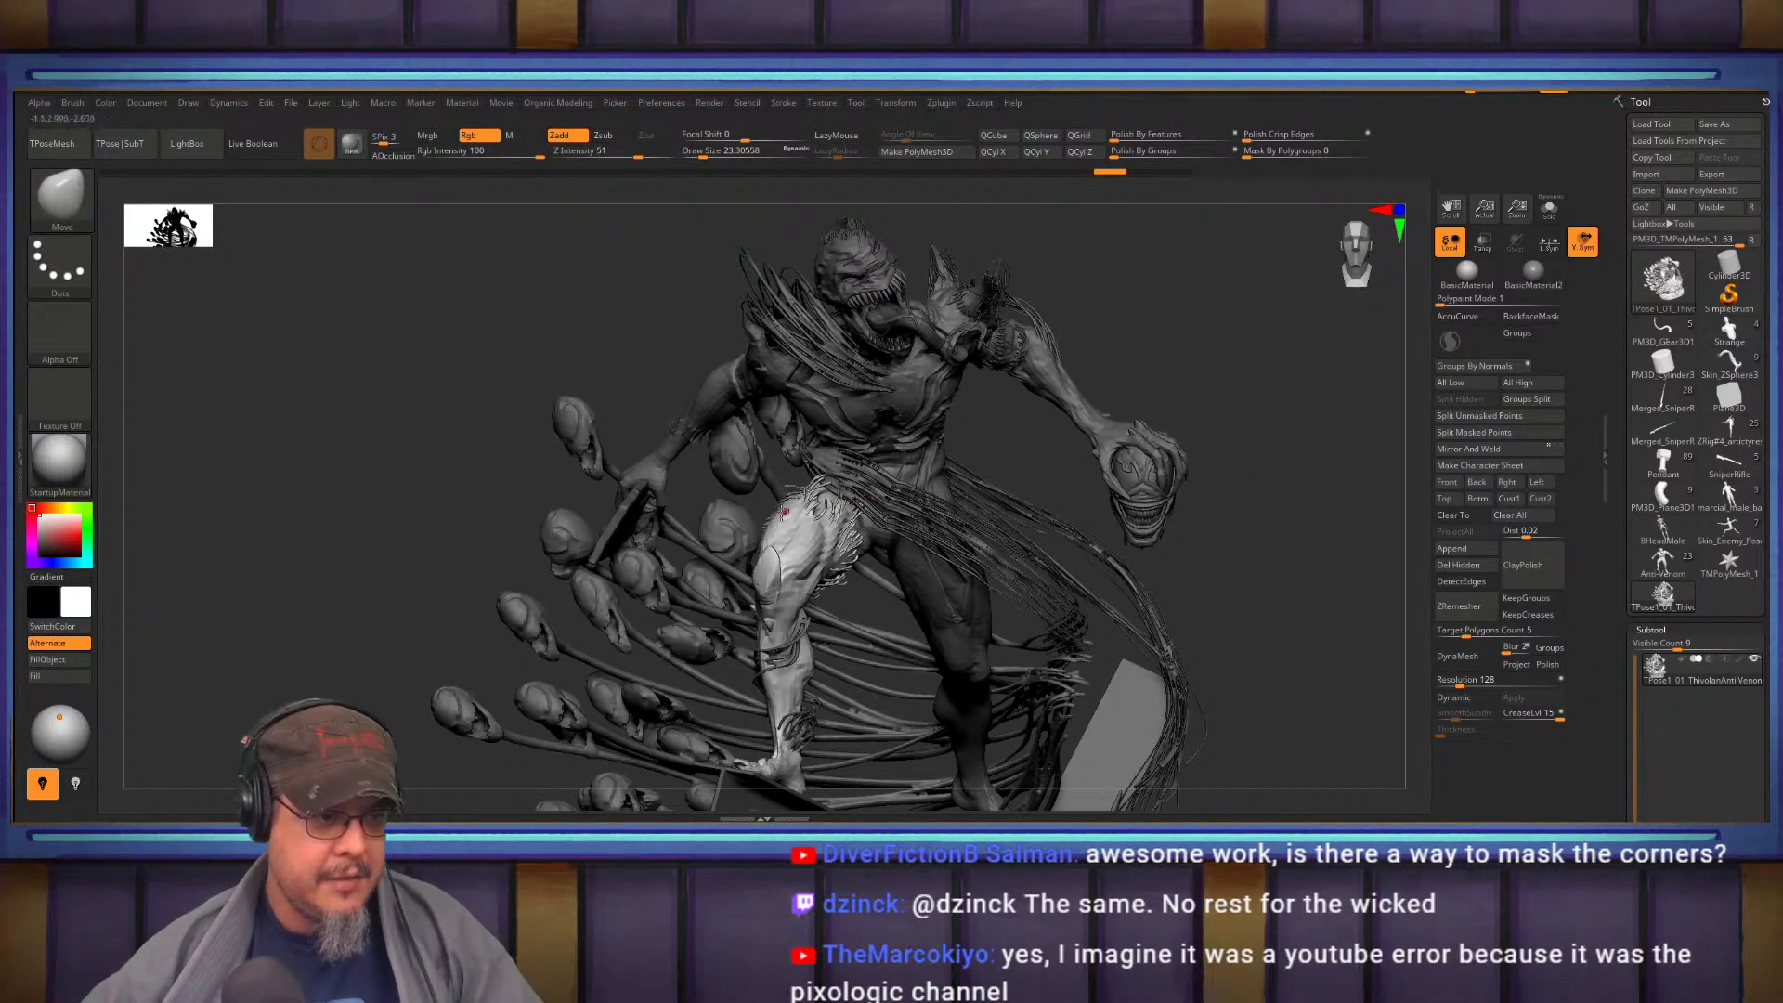
pyautogui.hotkey('ctrl', 'shift')
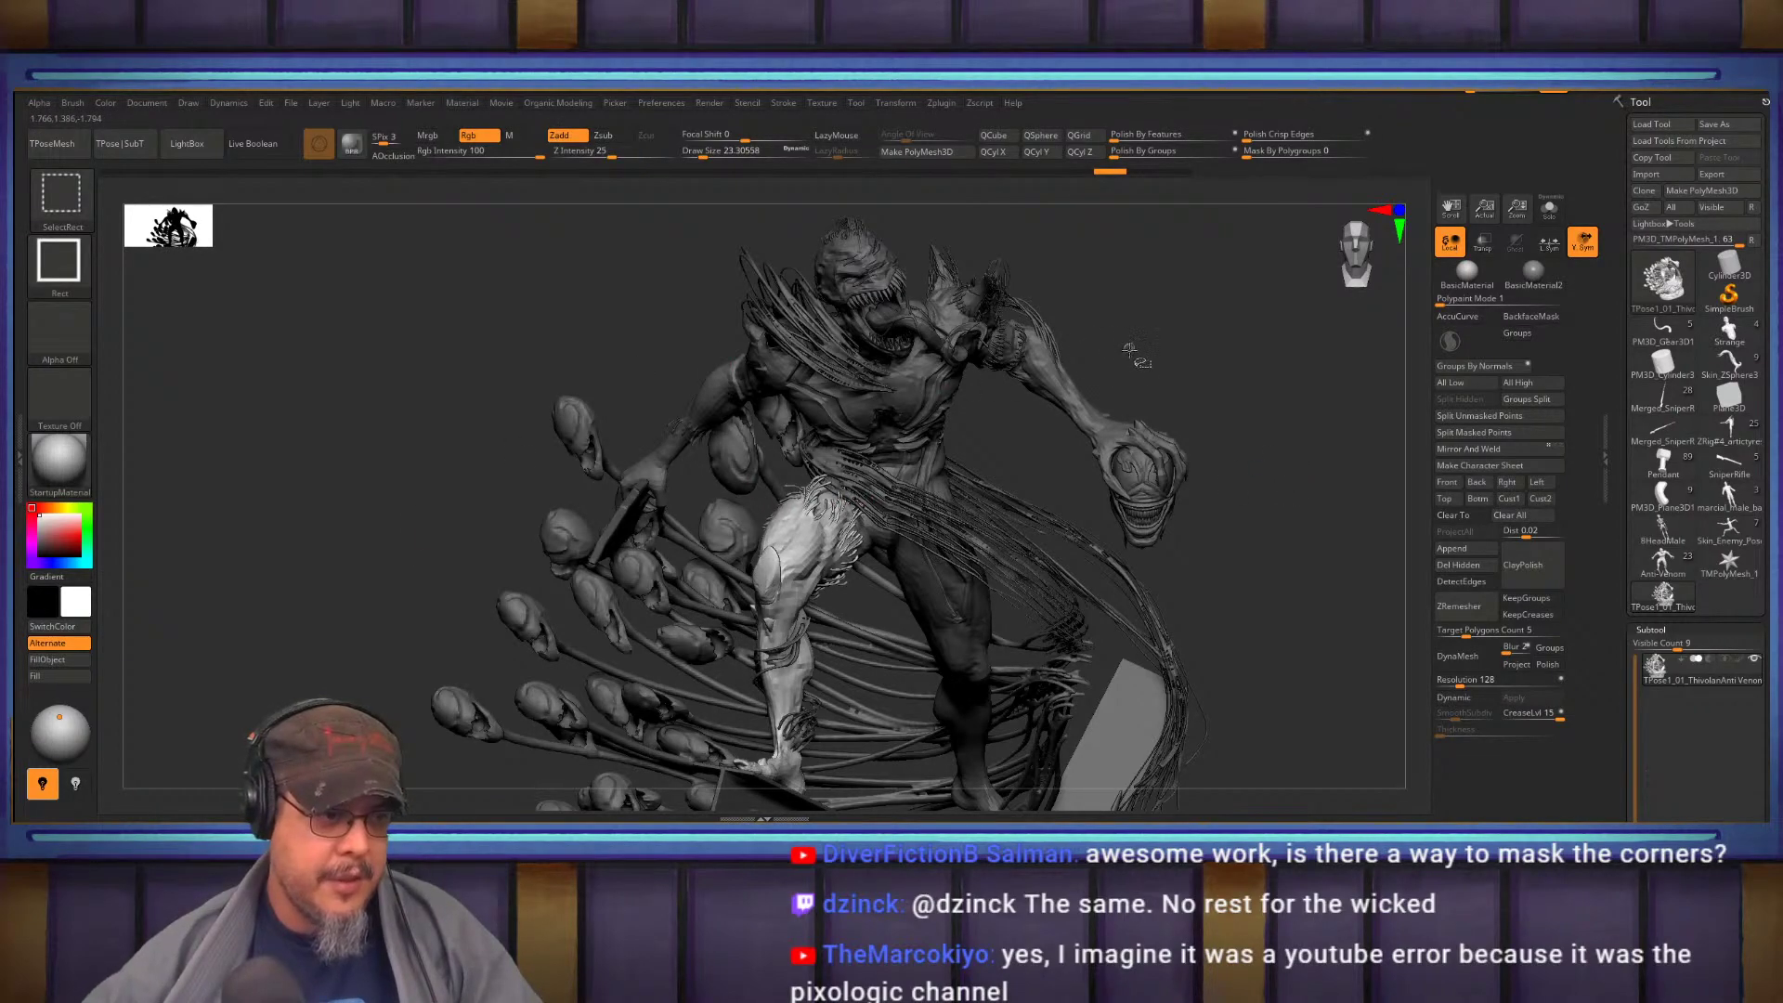
pyautogui.hotkey('ctrl', 'shift', 'z')
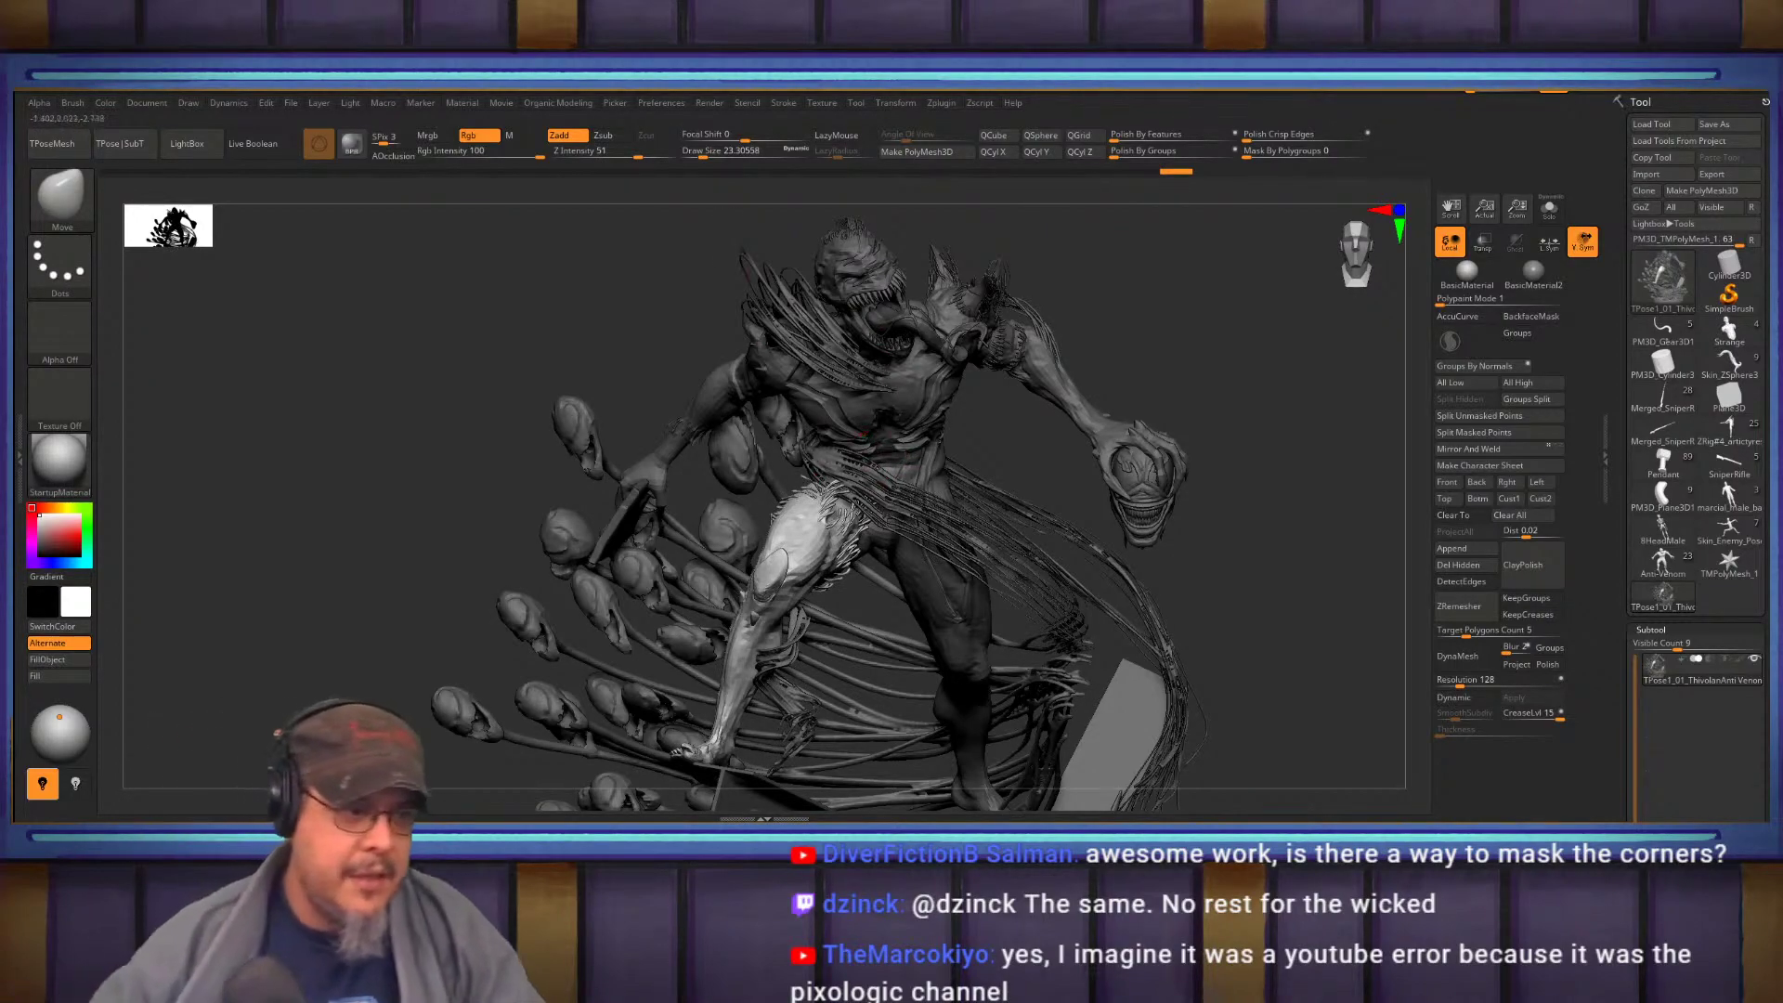
# Transfer the new leg pose from the TPose mesh back to the subtools, checking the calf flexing video on YouTube meanwhile
pyautogui.moveTo(1230, 414)
pyautogui.mouseDown()
pyautogui.moveTo(1270, 408)
pyautogui.moveTo(1198, 402)
pyautogui.mouseUp()
pyautogui.click(130, 148)
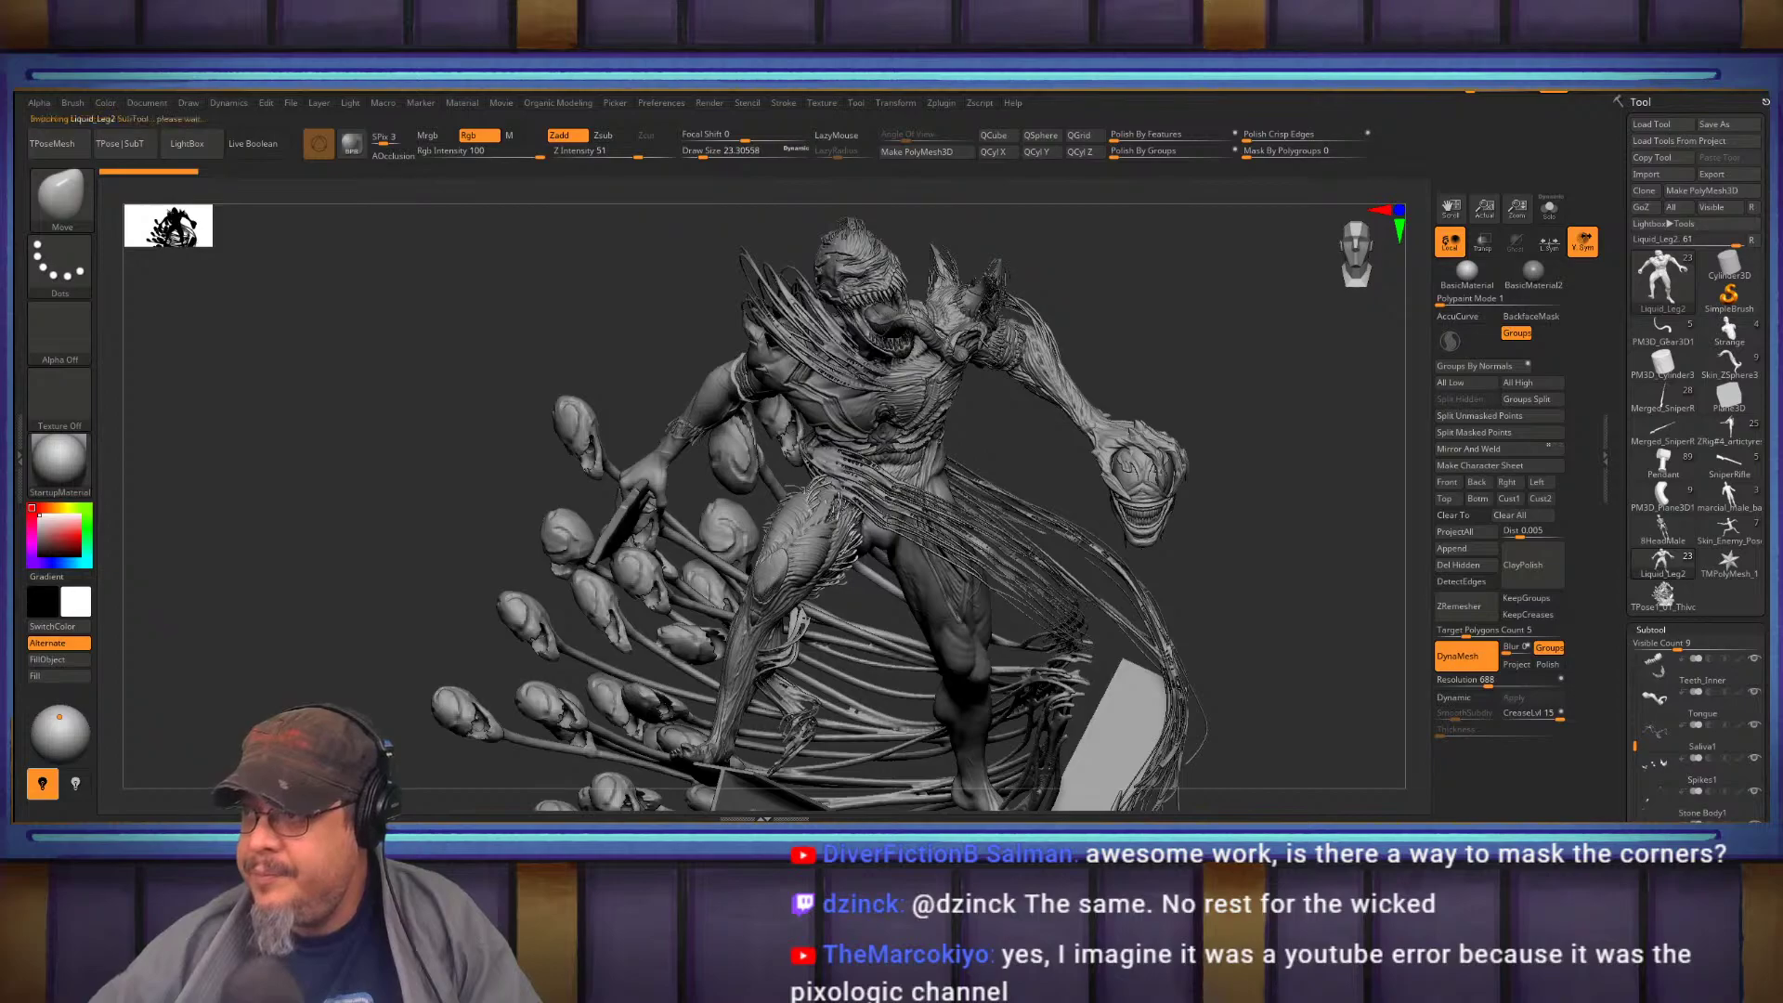
pyautogui.hotkey('alt', 'Tab')
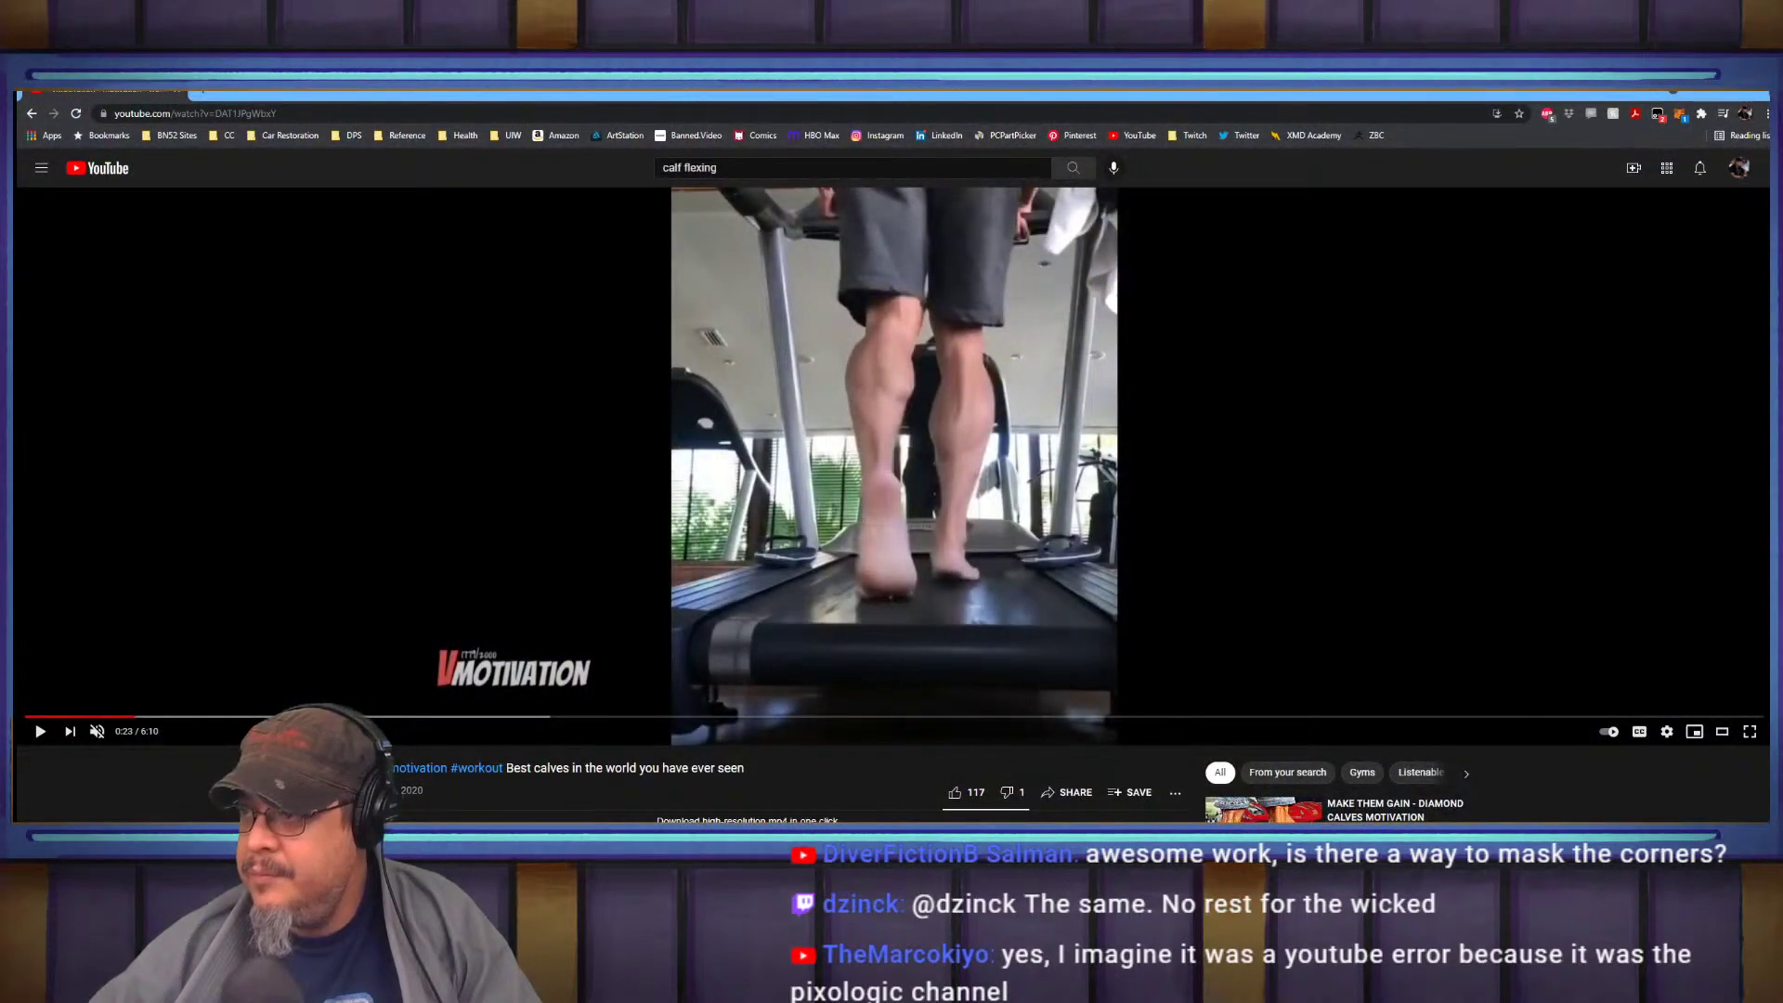
pyautogui.hotkey('alt', 'Tab')
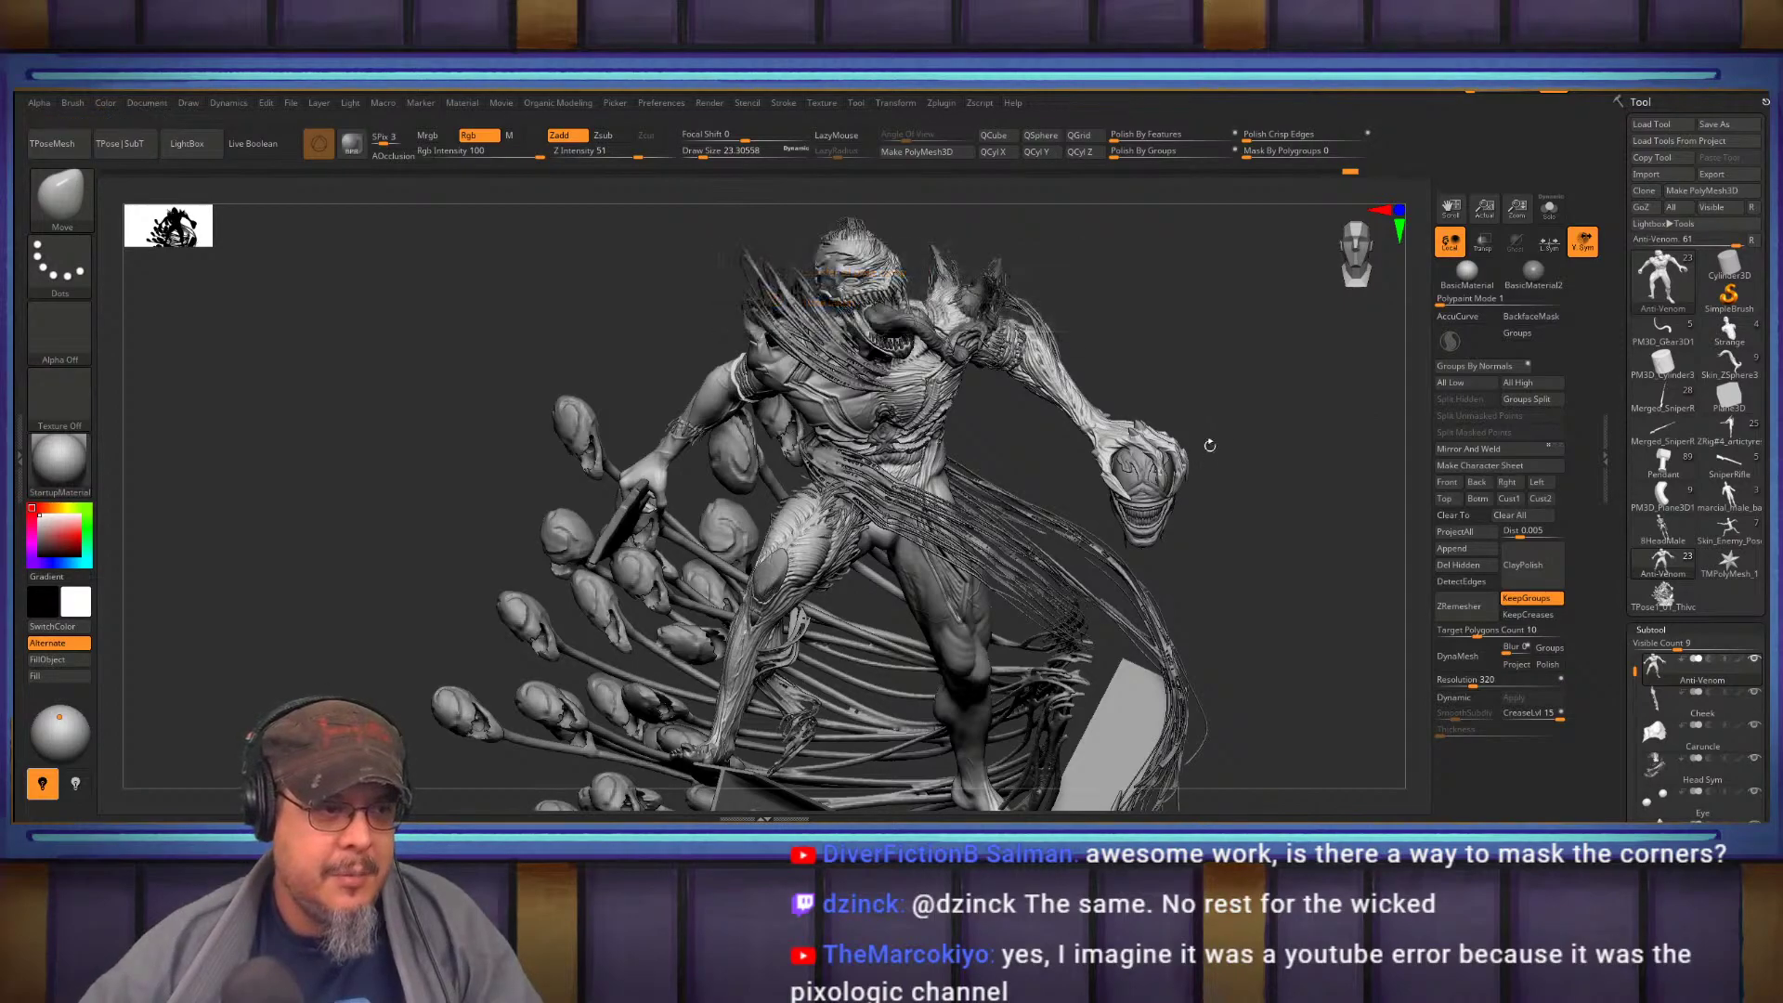
# Try to raise the forward leg by rotating it at the hip on the TPose mesh, undo it, and return to the Anti-Venom tool
pyautogui.moveTo(1244, 422); pyautogui.dragTo(1267, 382)
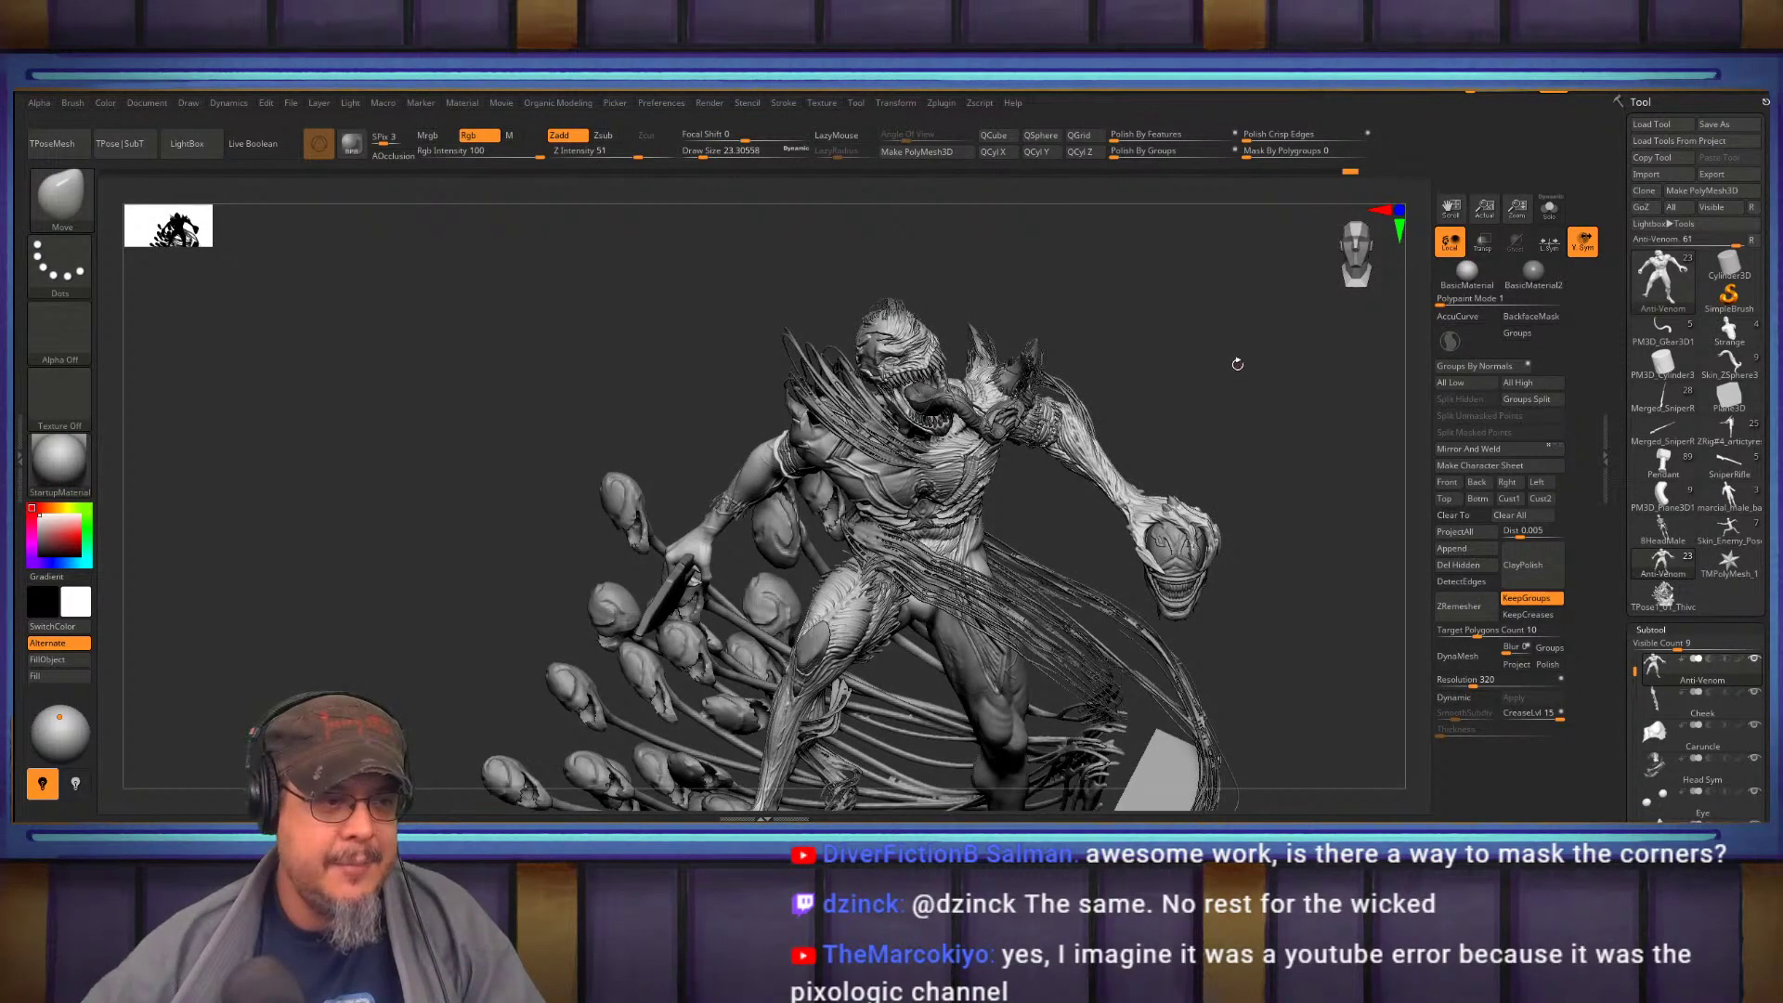
pyautogui.moveTo(1242, 369); pyautogui.dragTo(1280, 402)
pyautogui.moveTo(1187, 463); pyautogui.dragTo(1064, 445)
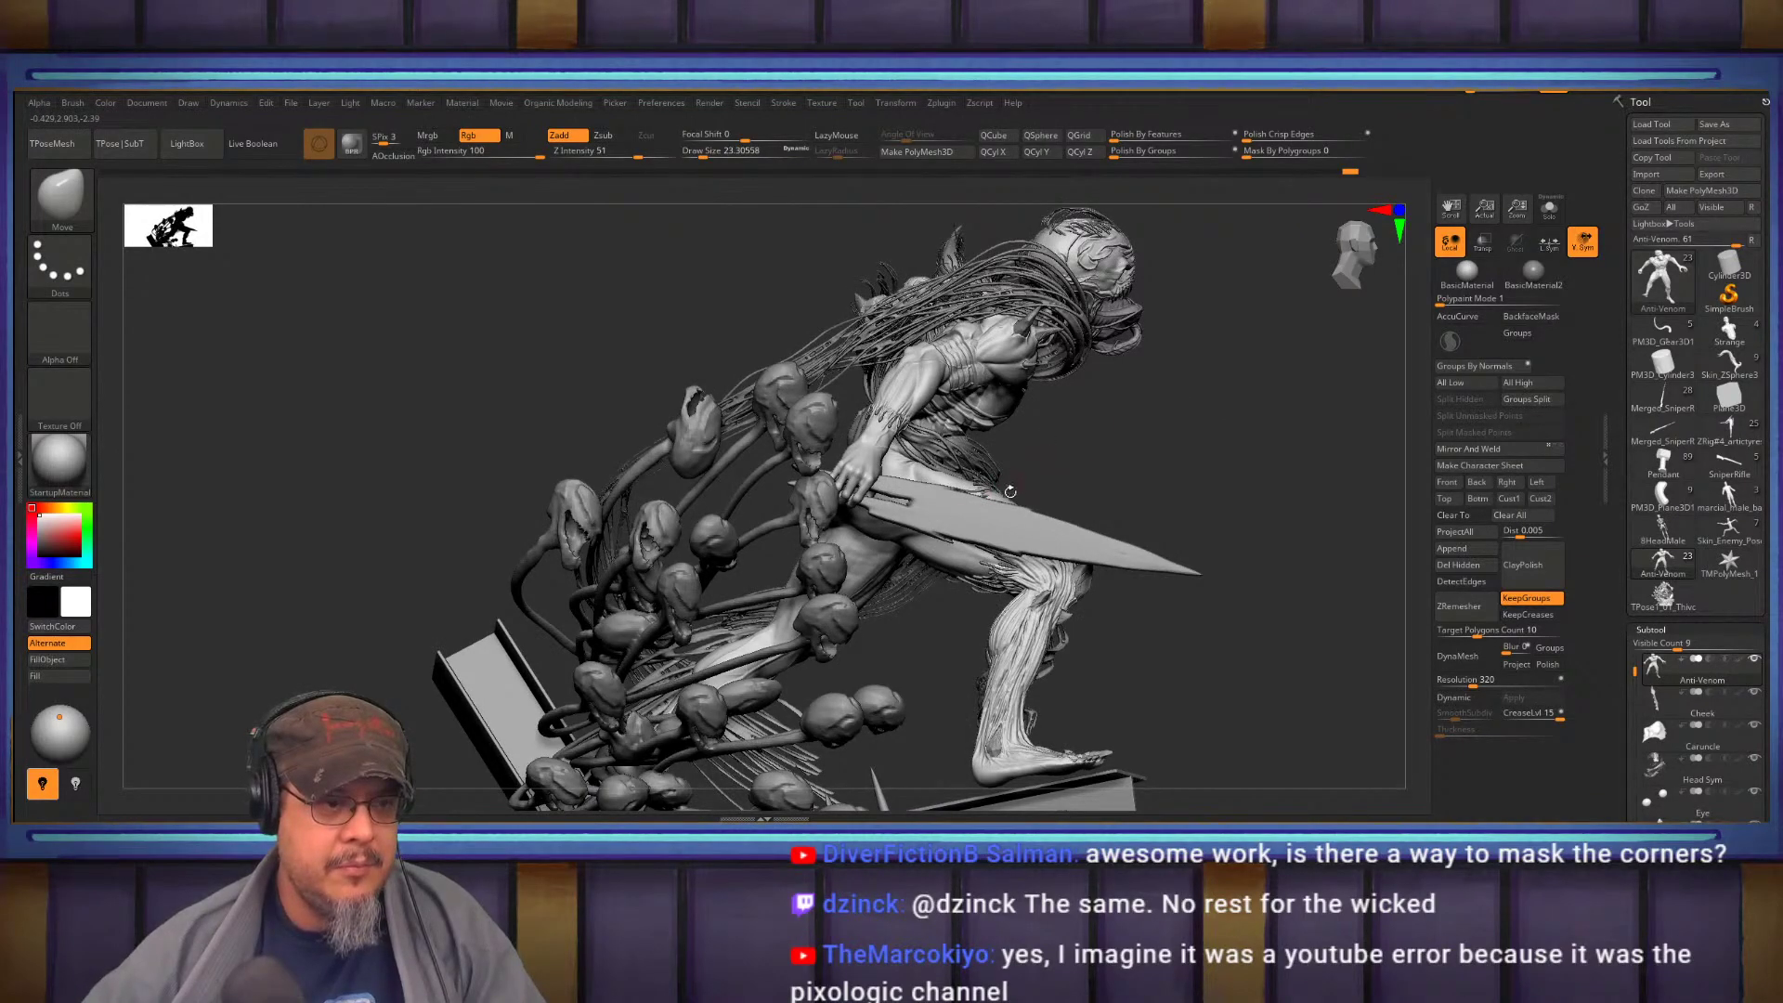
pyautogui.moveTo(1212, 406); pyautogui.dragTo(1161, 409)
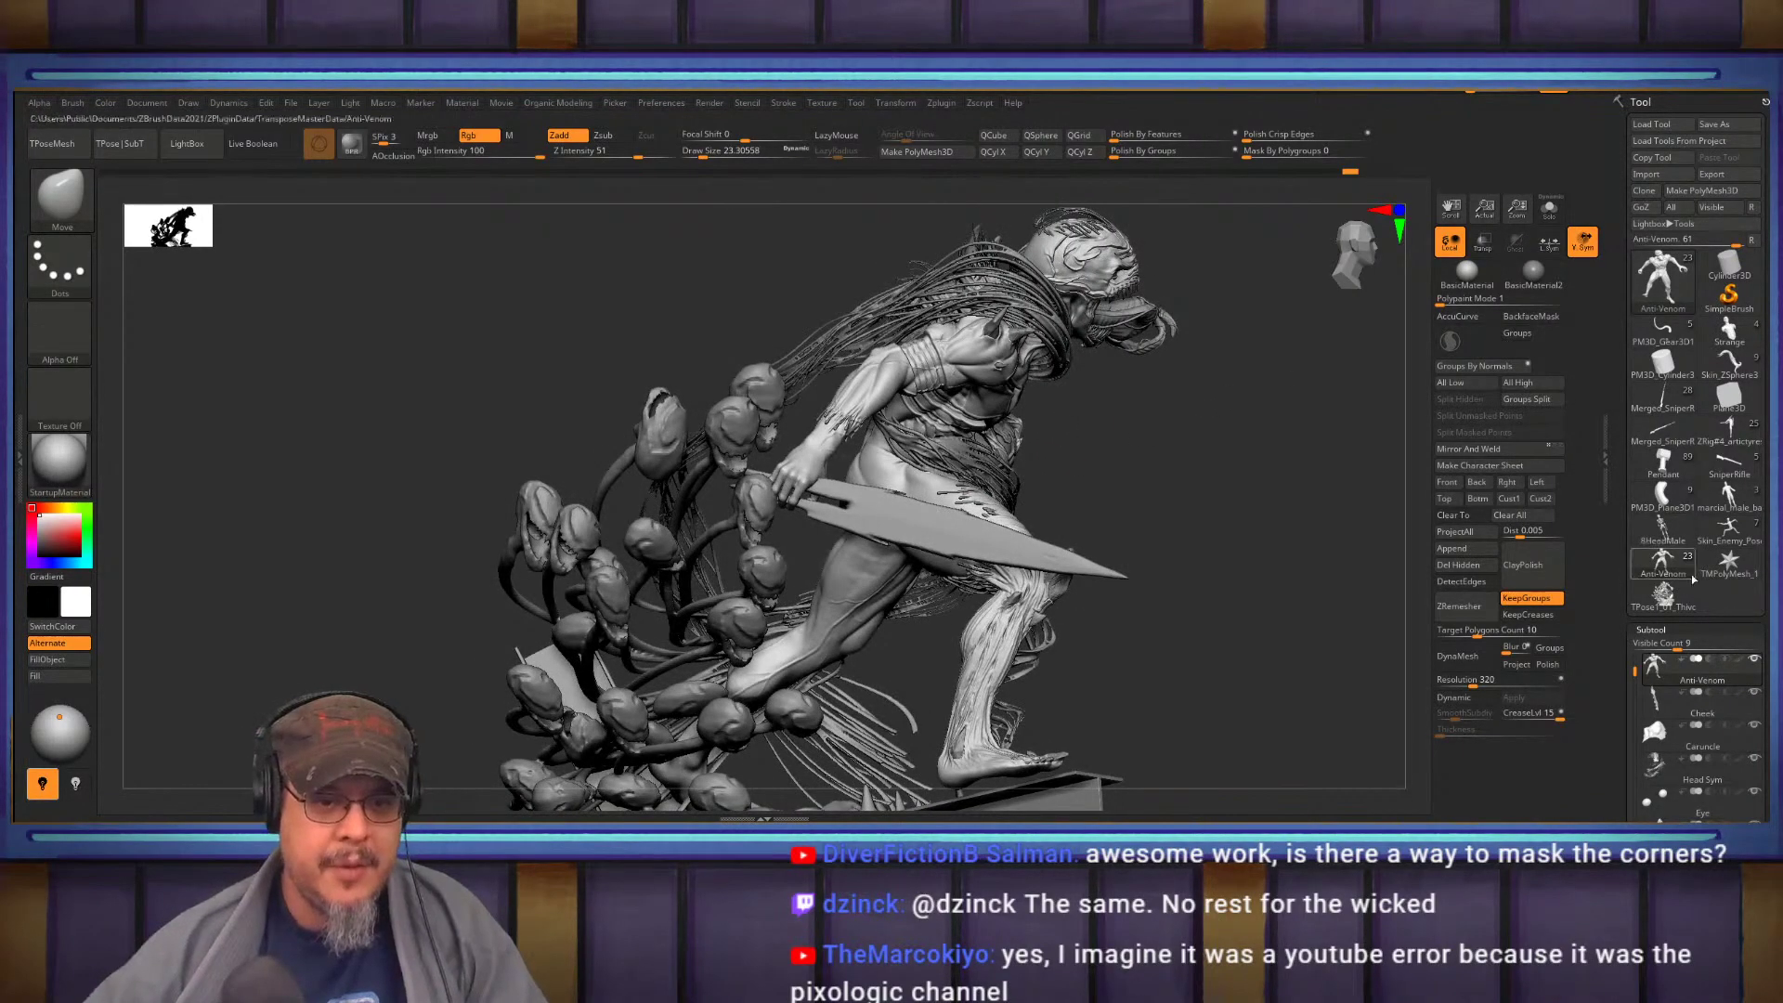
pyautogui.click(1664, 597)
pyautogui.keyDown('ctrl'); pyautogui.click(1197, 458); pyautogui.keyUp('ctrl')
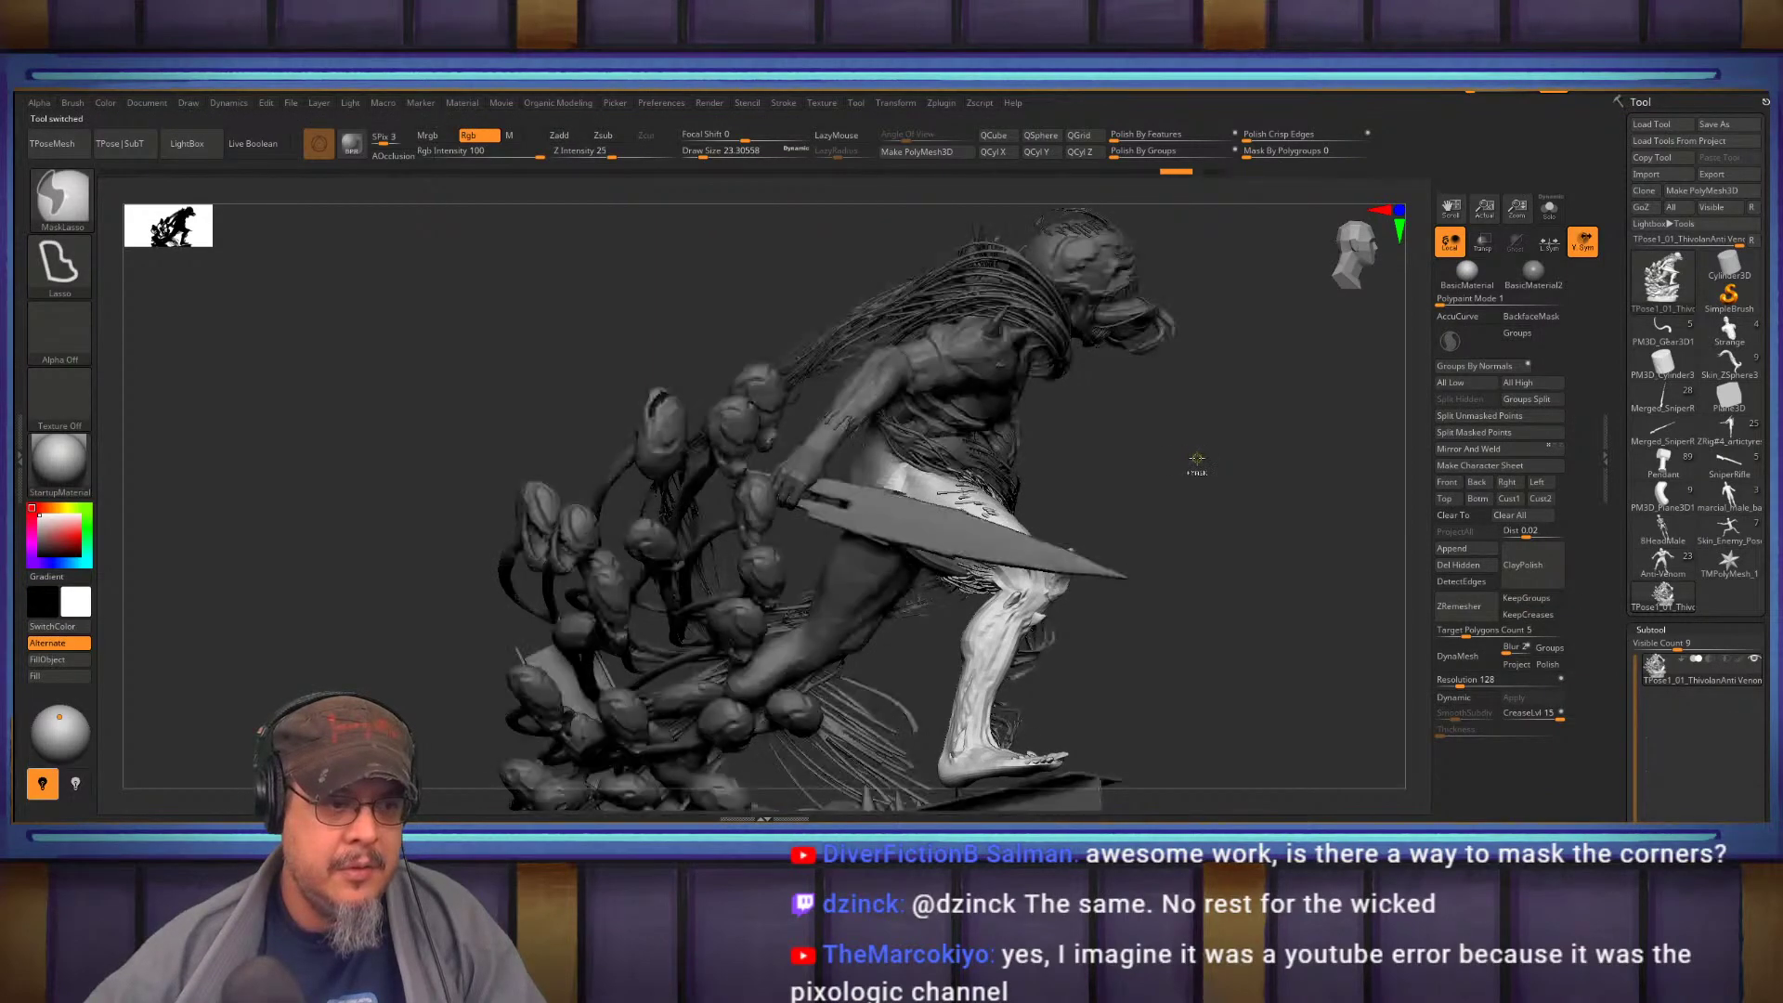
pyautogui.moveTo(1167, 470); pyautogui.dragTo(1191, 471)
pyautogui.press('w')
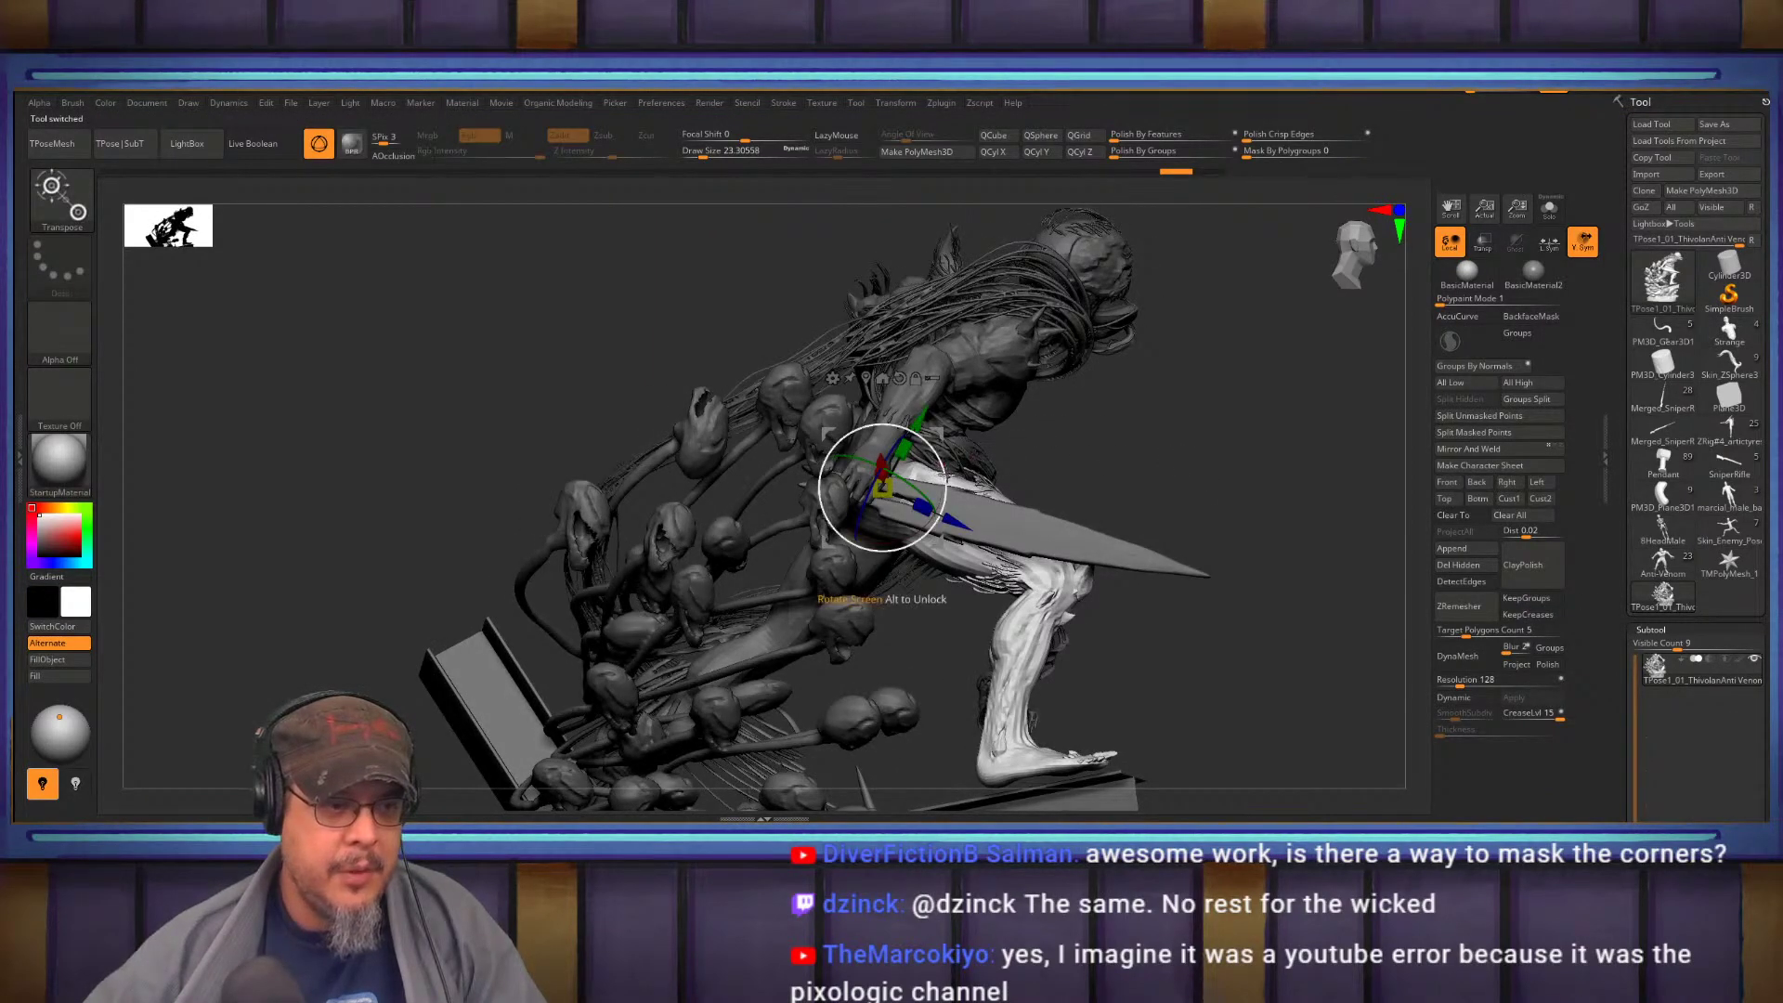
pyautogui.moveTo(941, 489); pyautogui.dragTo(1225, 396)
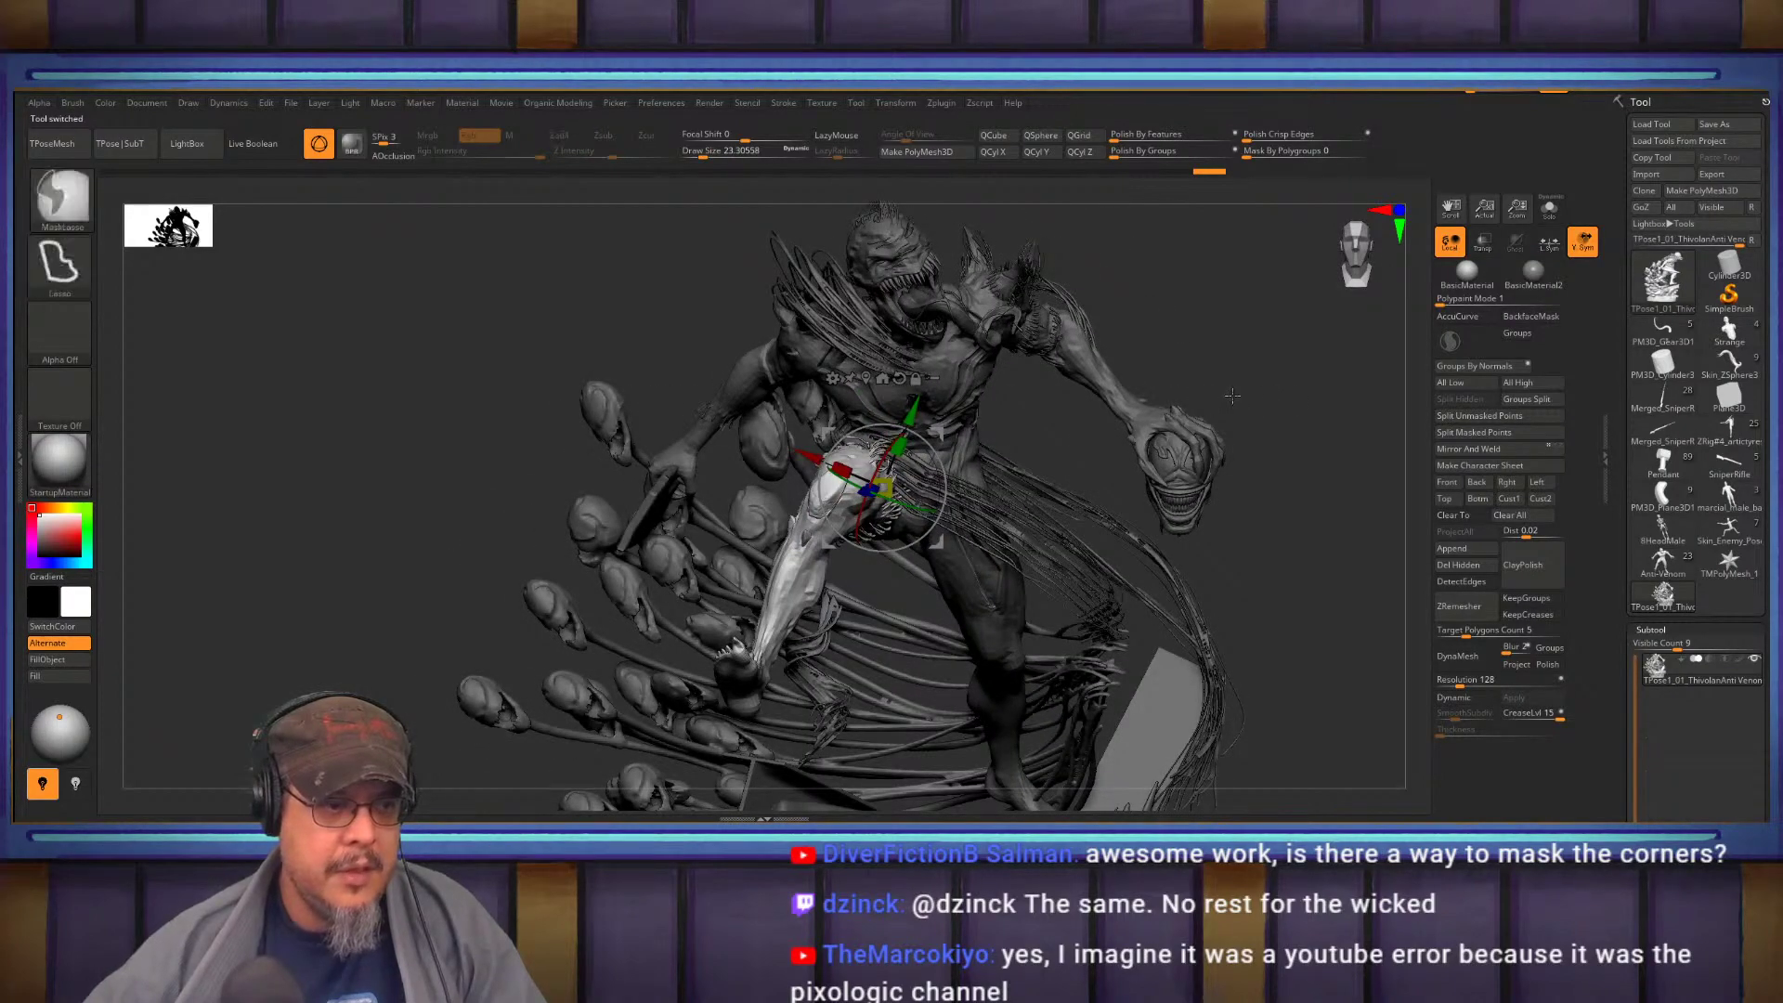
pyautogui.hotkey('ctrl', 'z')
pyautogui.press('q')
pyautogui.click(1663, 594)
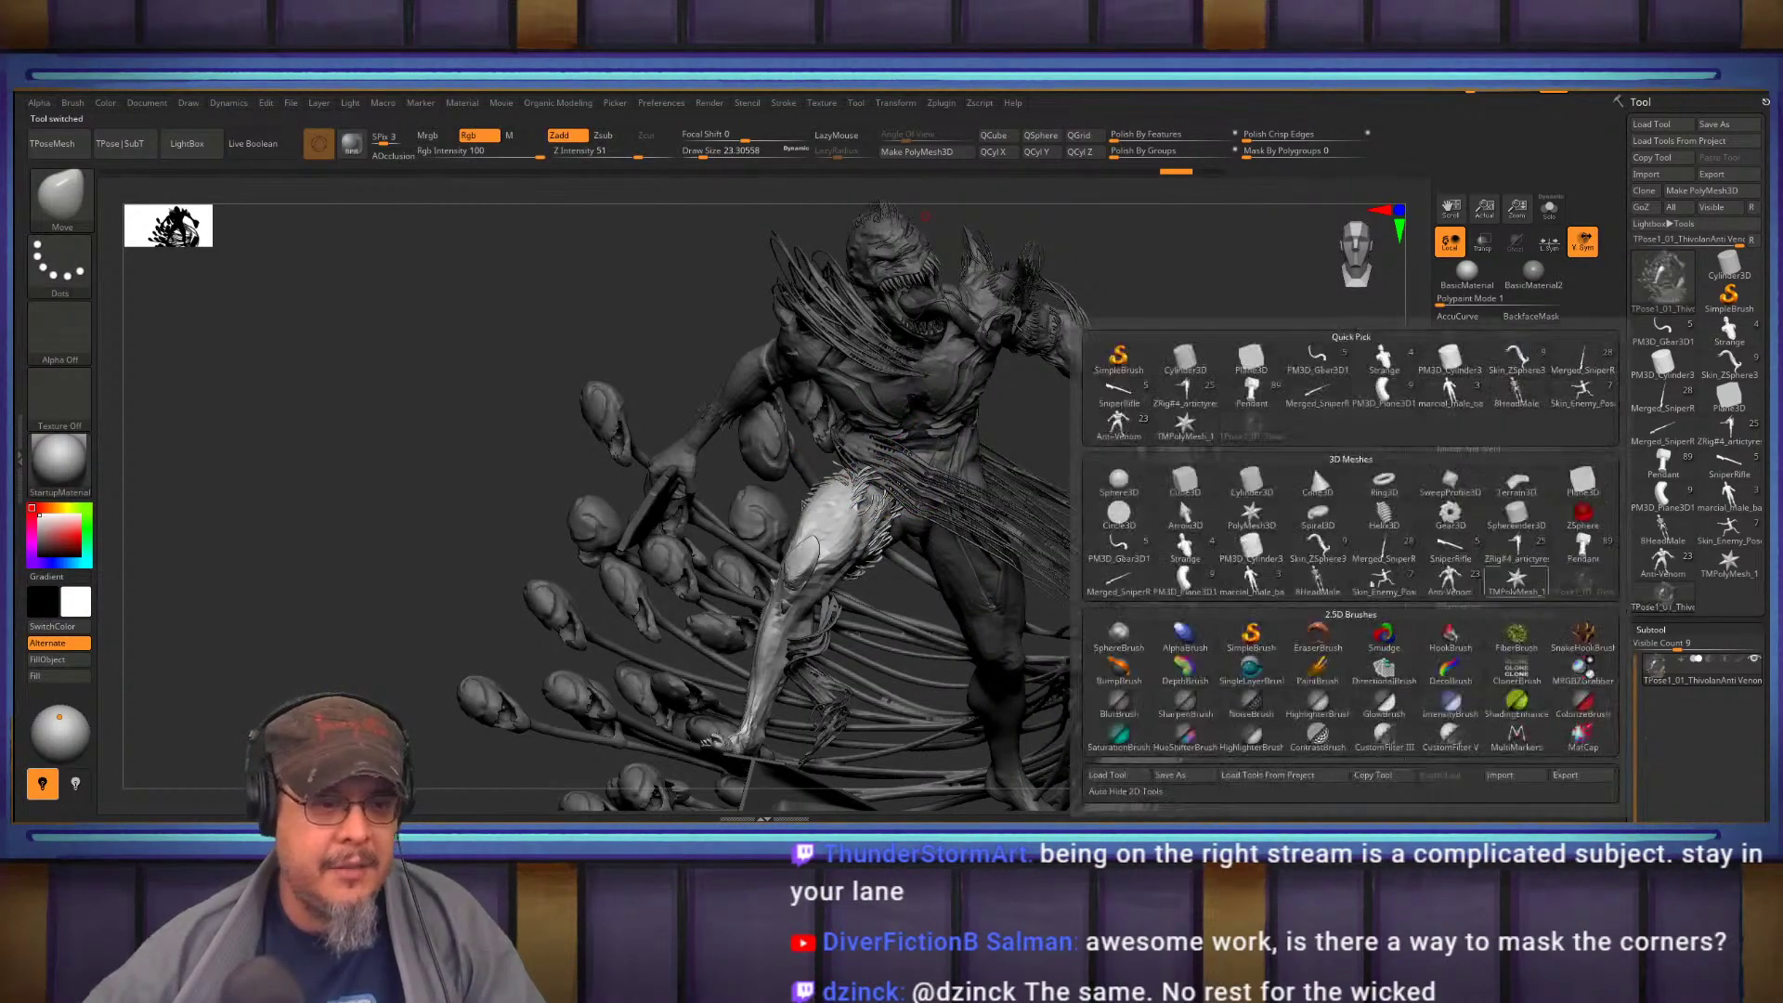
pyautogui.click(1663, 560)
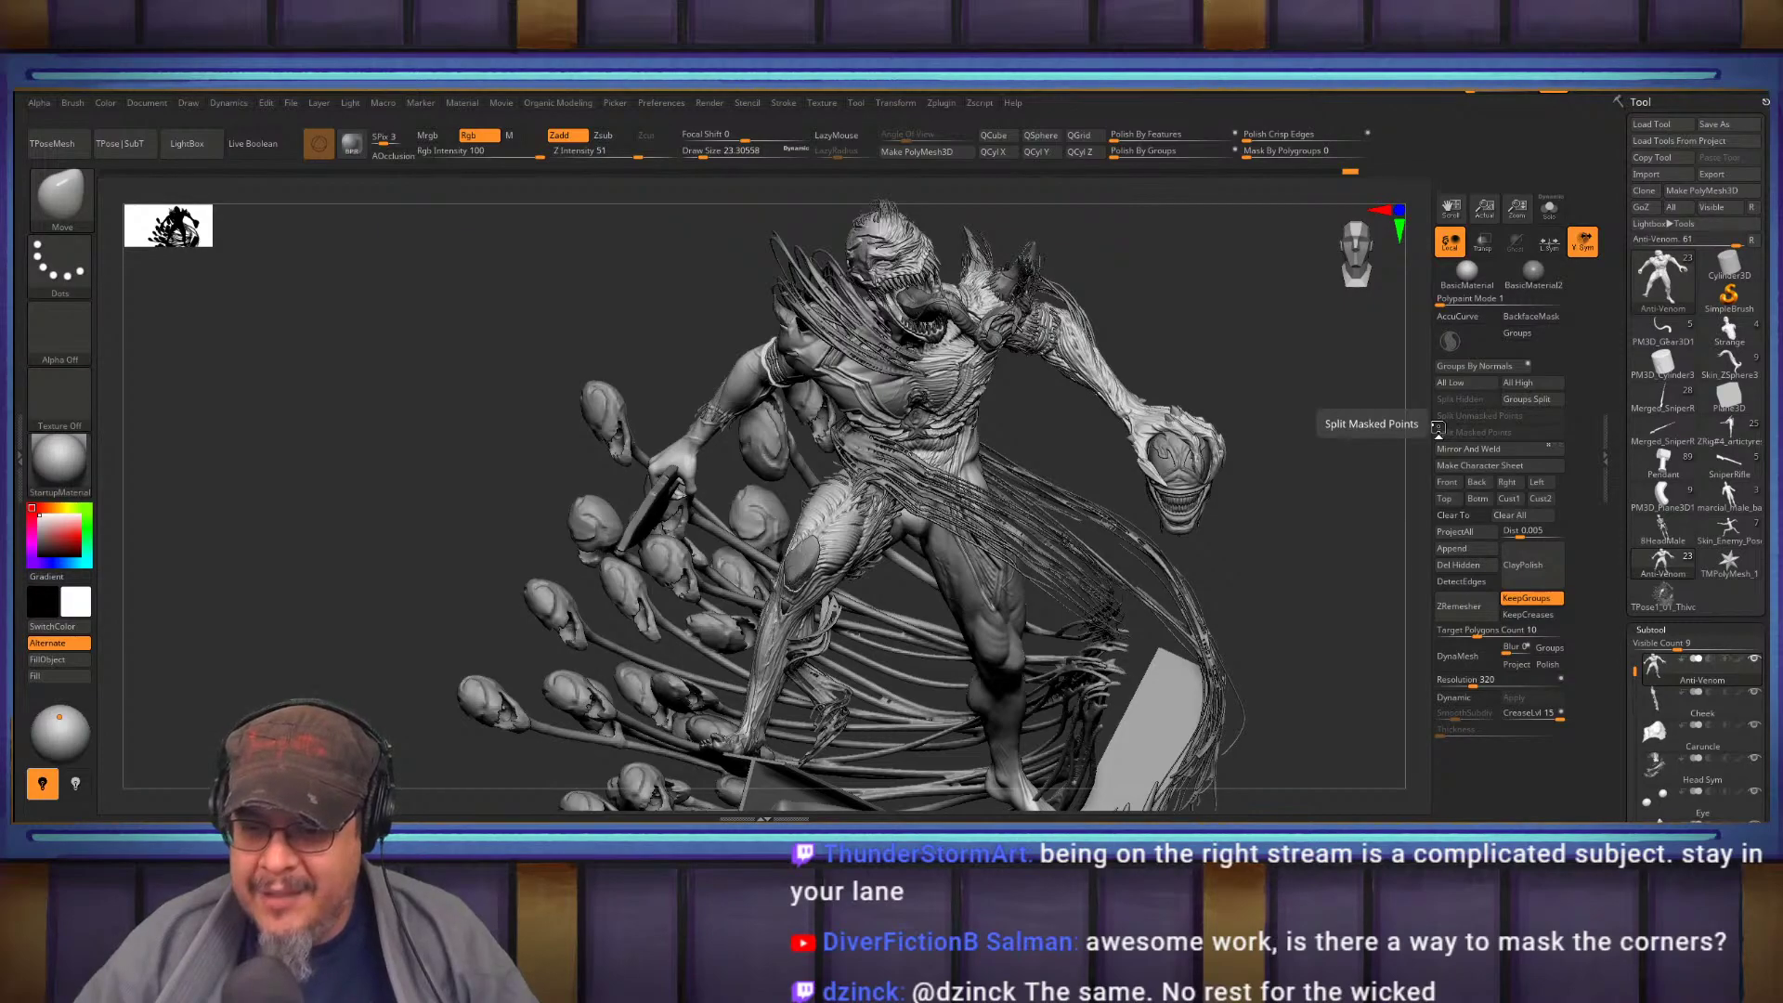
# Examine the updated statue's leg pose and silhouette from the front and both sides, close up and in full view
pyautogui.moveTo(1216, 285); pyautogui.dragTo(1229, 335)
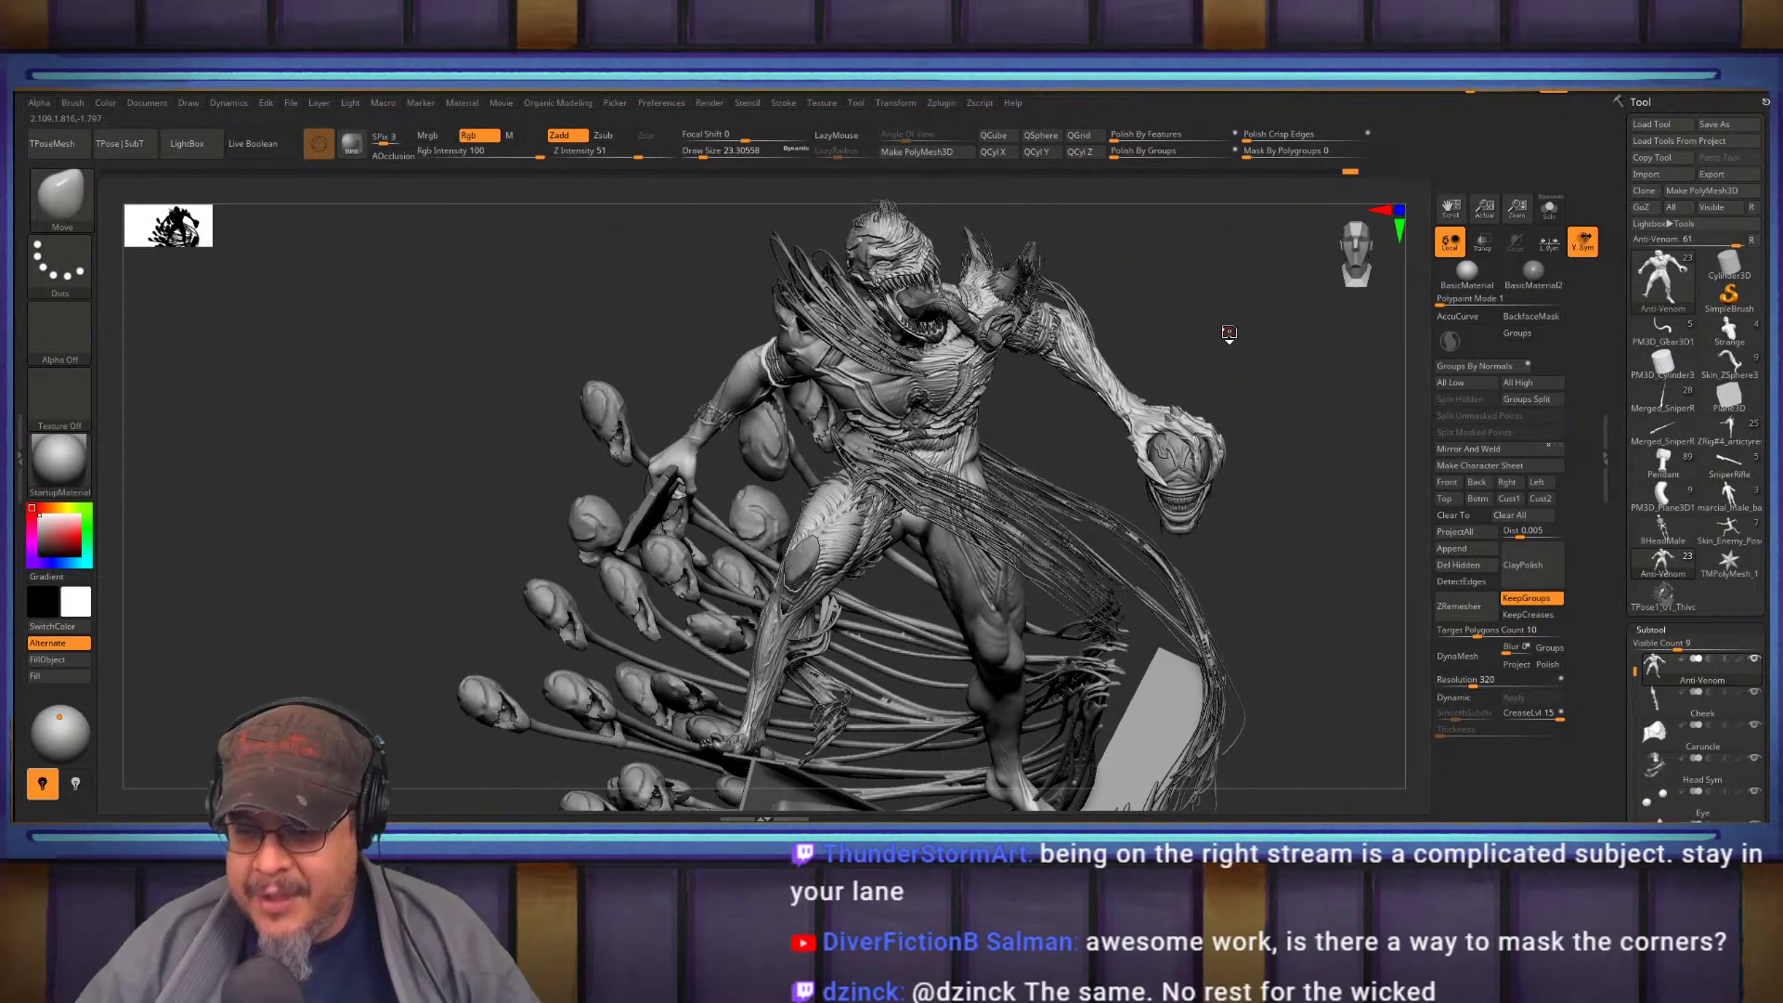
pyautogui.keyDown('alt'); pyautogui.moveTo(1241, 333); pyautogui.dragTo(1186, 327); pyautogui.keyUp('alt')
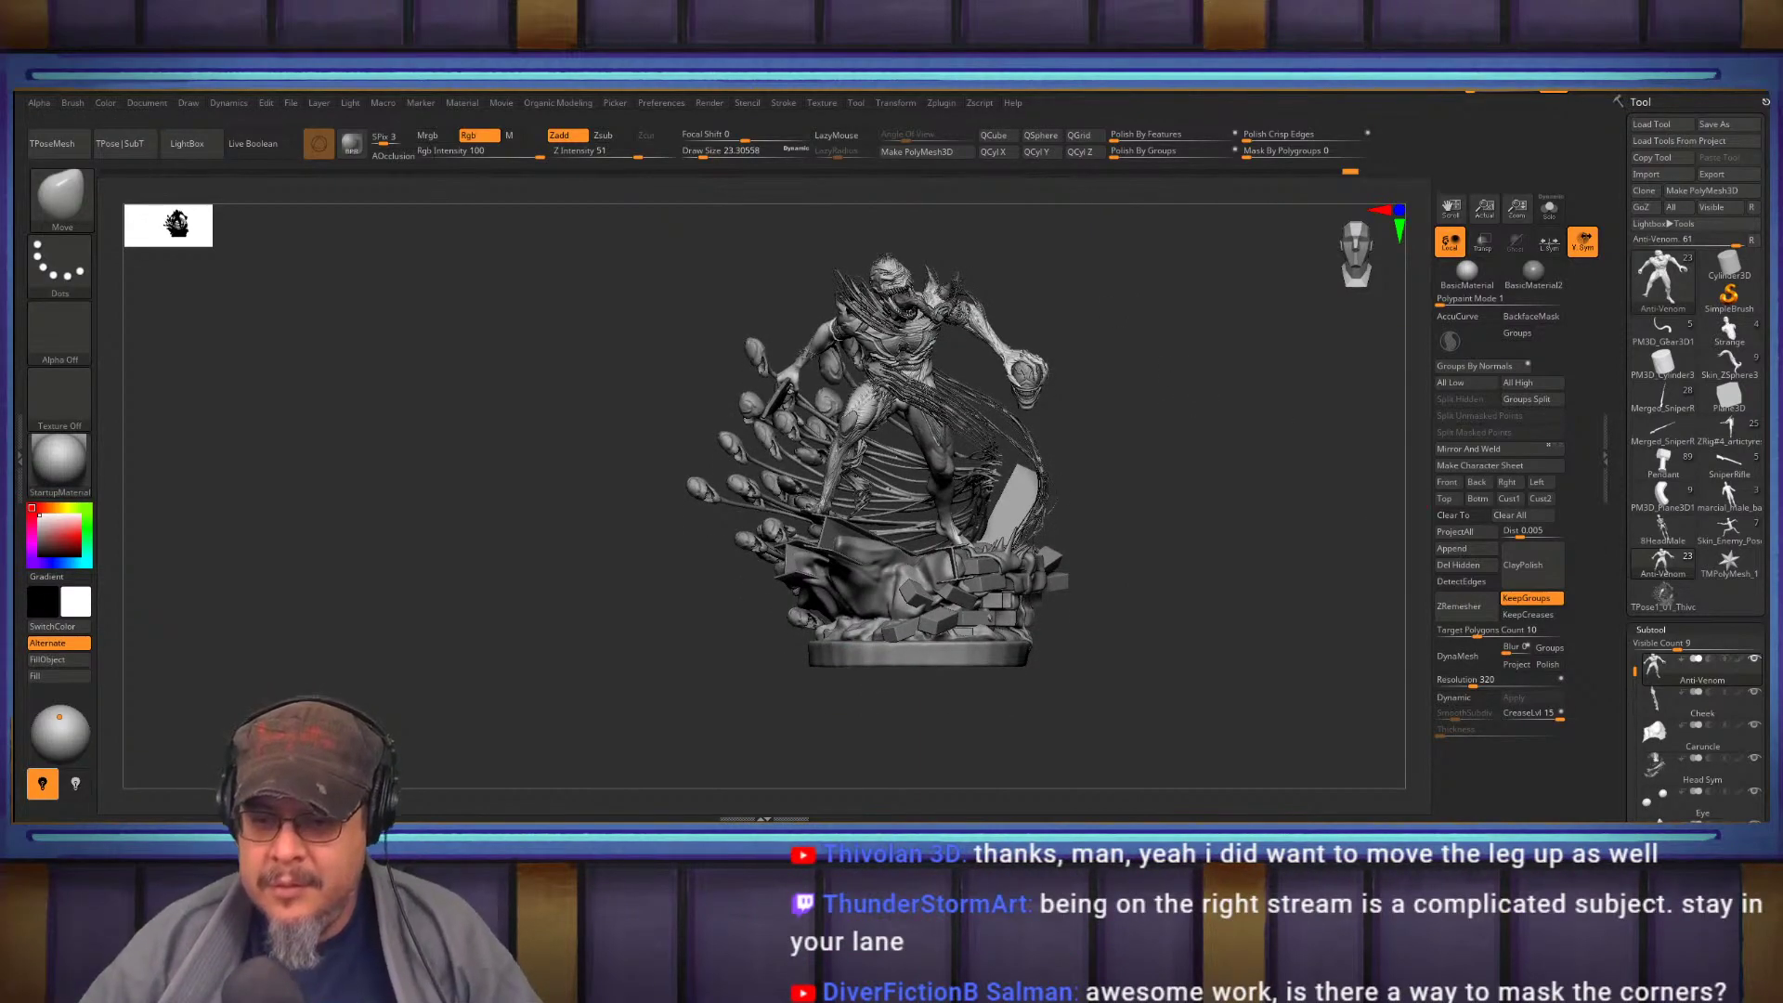
pyautogui.keyDown('alt'); pyautogui.moveTo(1201, 464); pyautogui.dragTo(1316, 413); pyautogui.keyUp('alt')
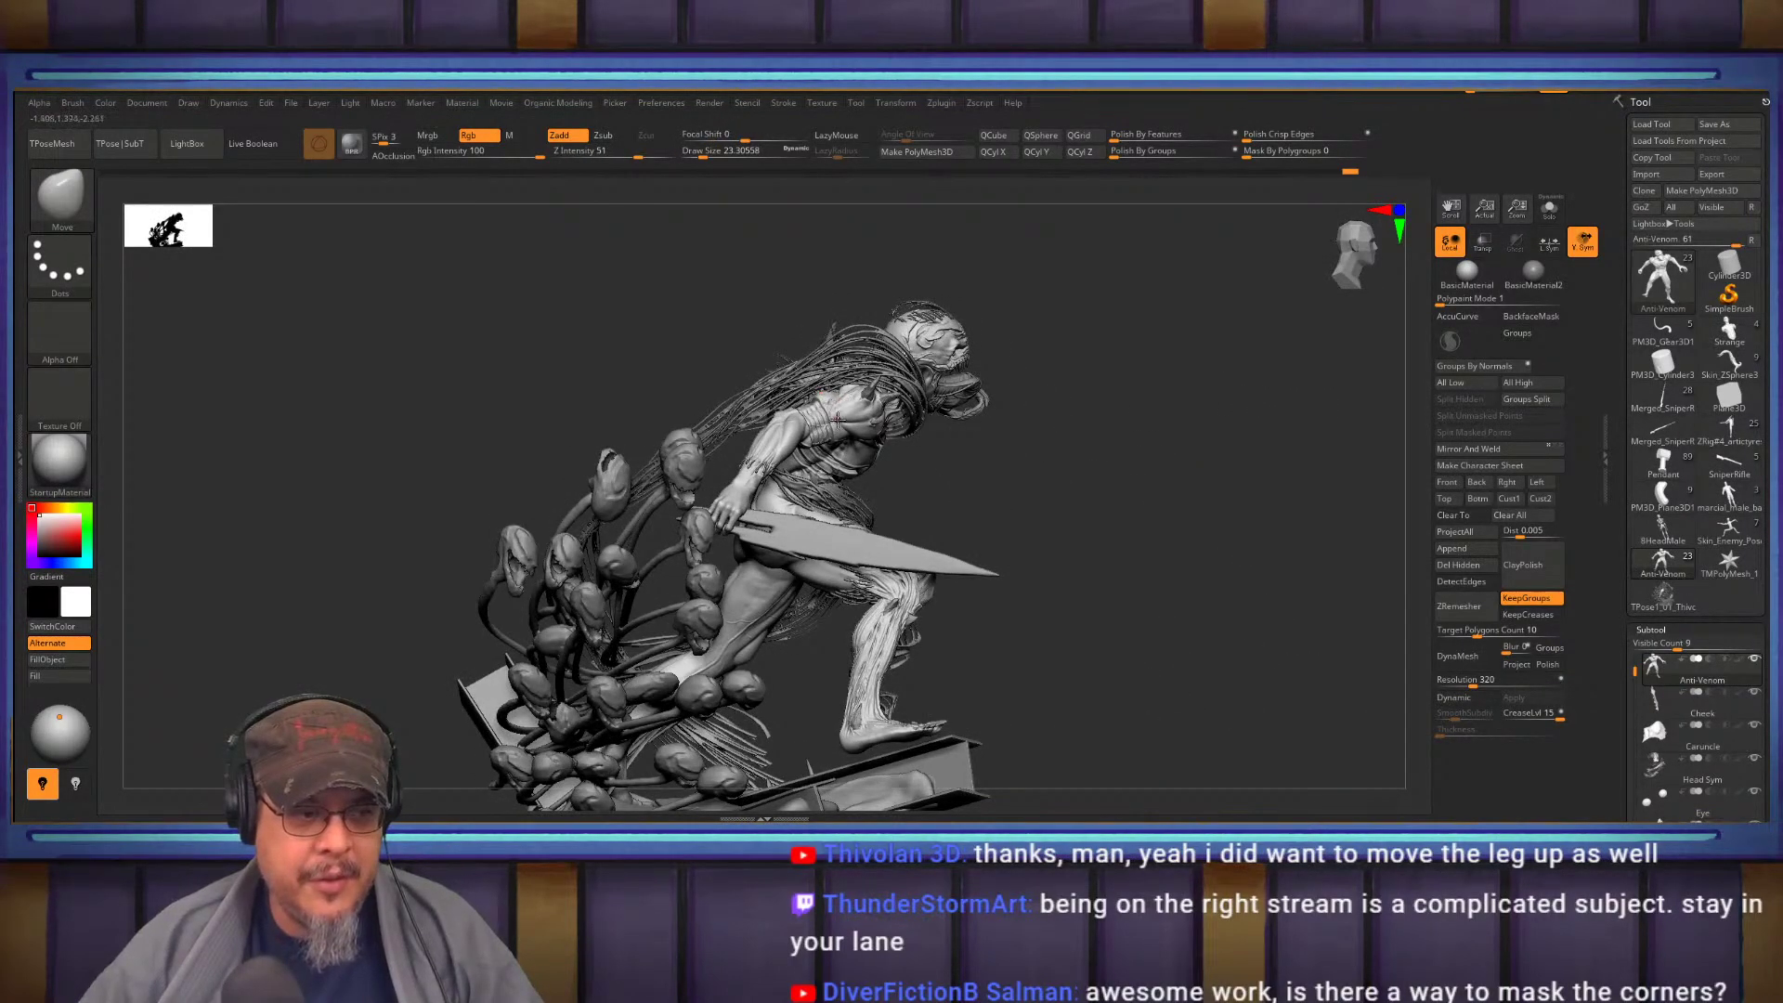
pyautogui.moveTo(1265, 528); pyautogui.dragTo(1297, 466)
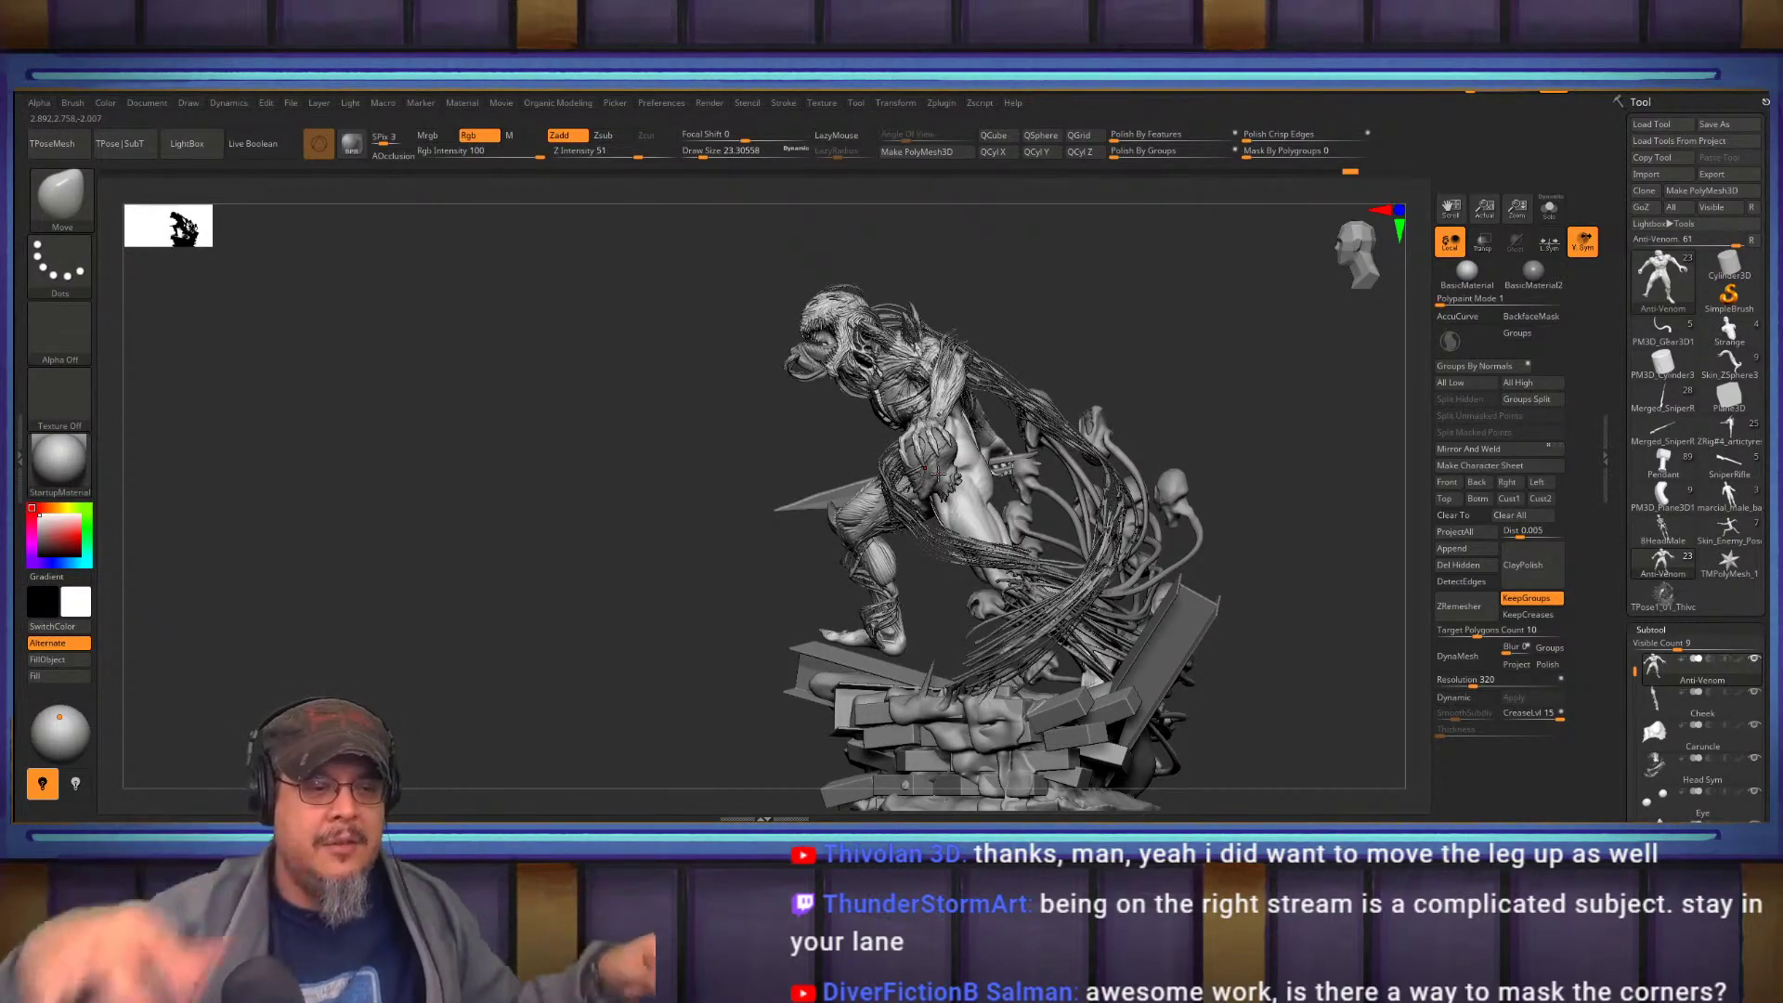
pyautogui.moveTo(1166, 349); pyautogui.dragTo(814, 347)
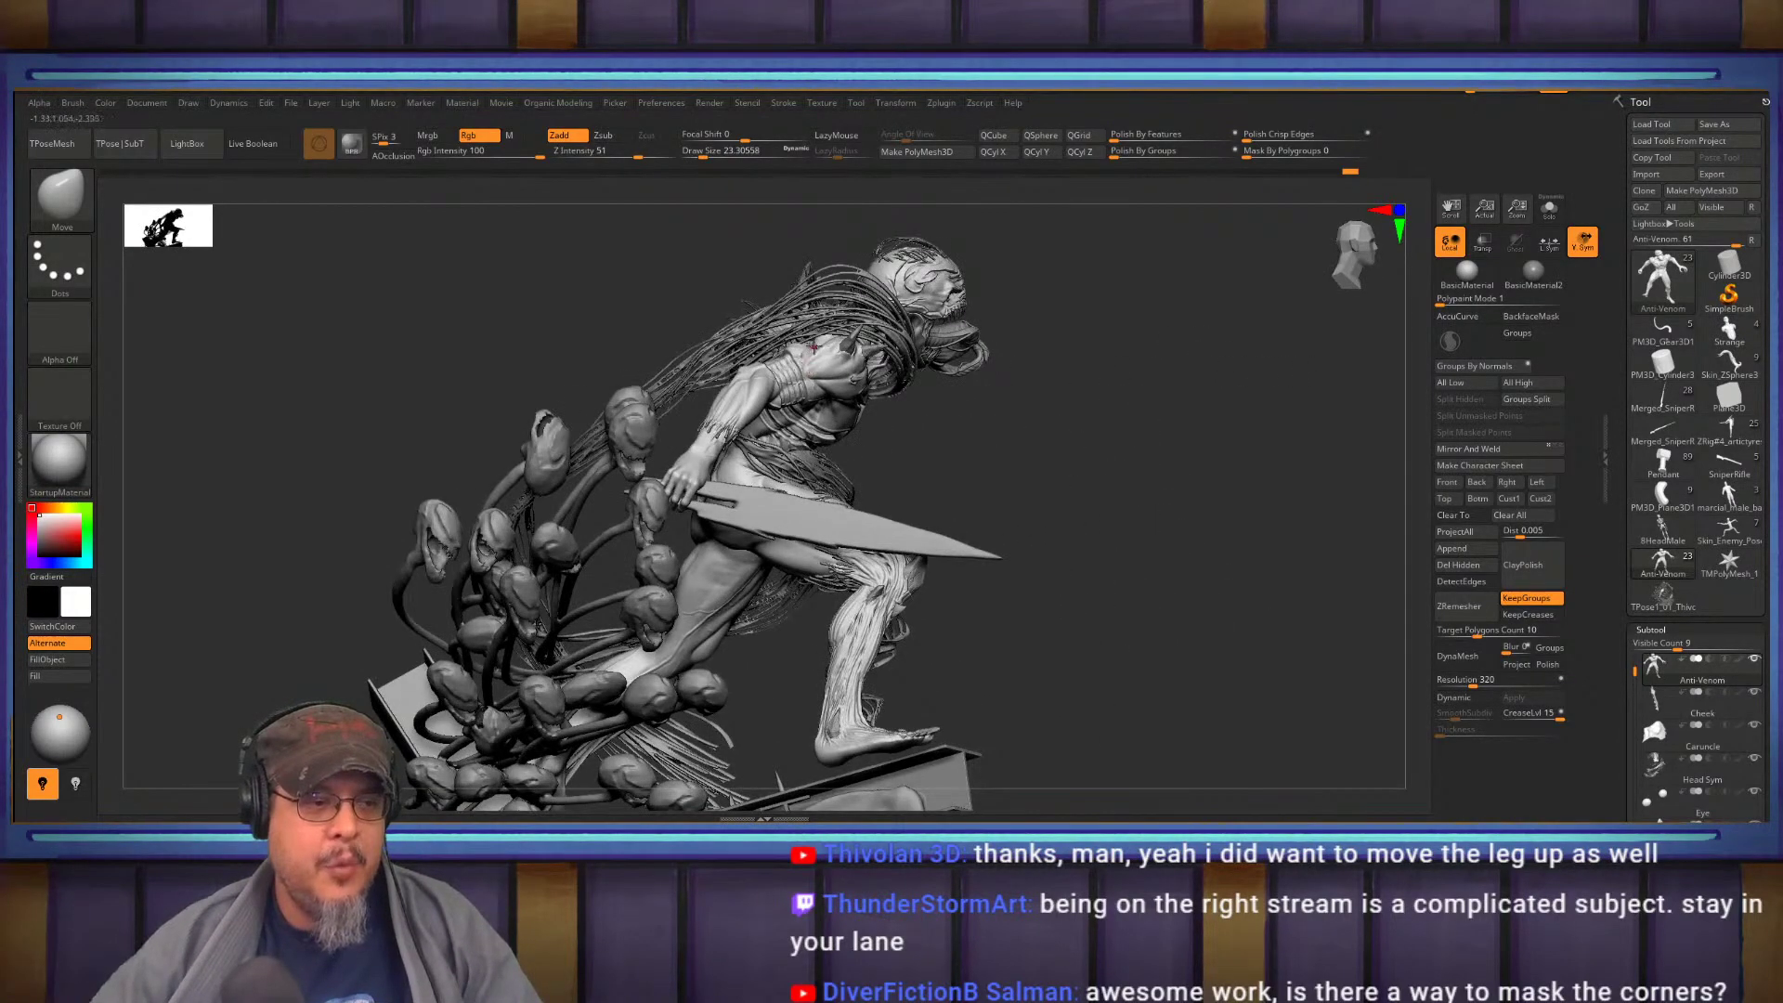
pyautogui.moveTo(1315, 522); pyautogui.dragTo(935, 458)
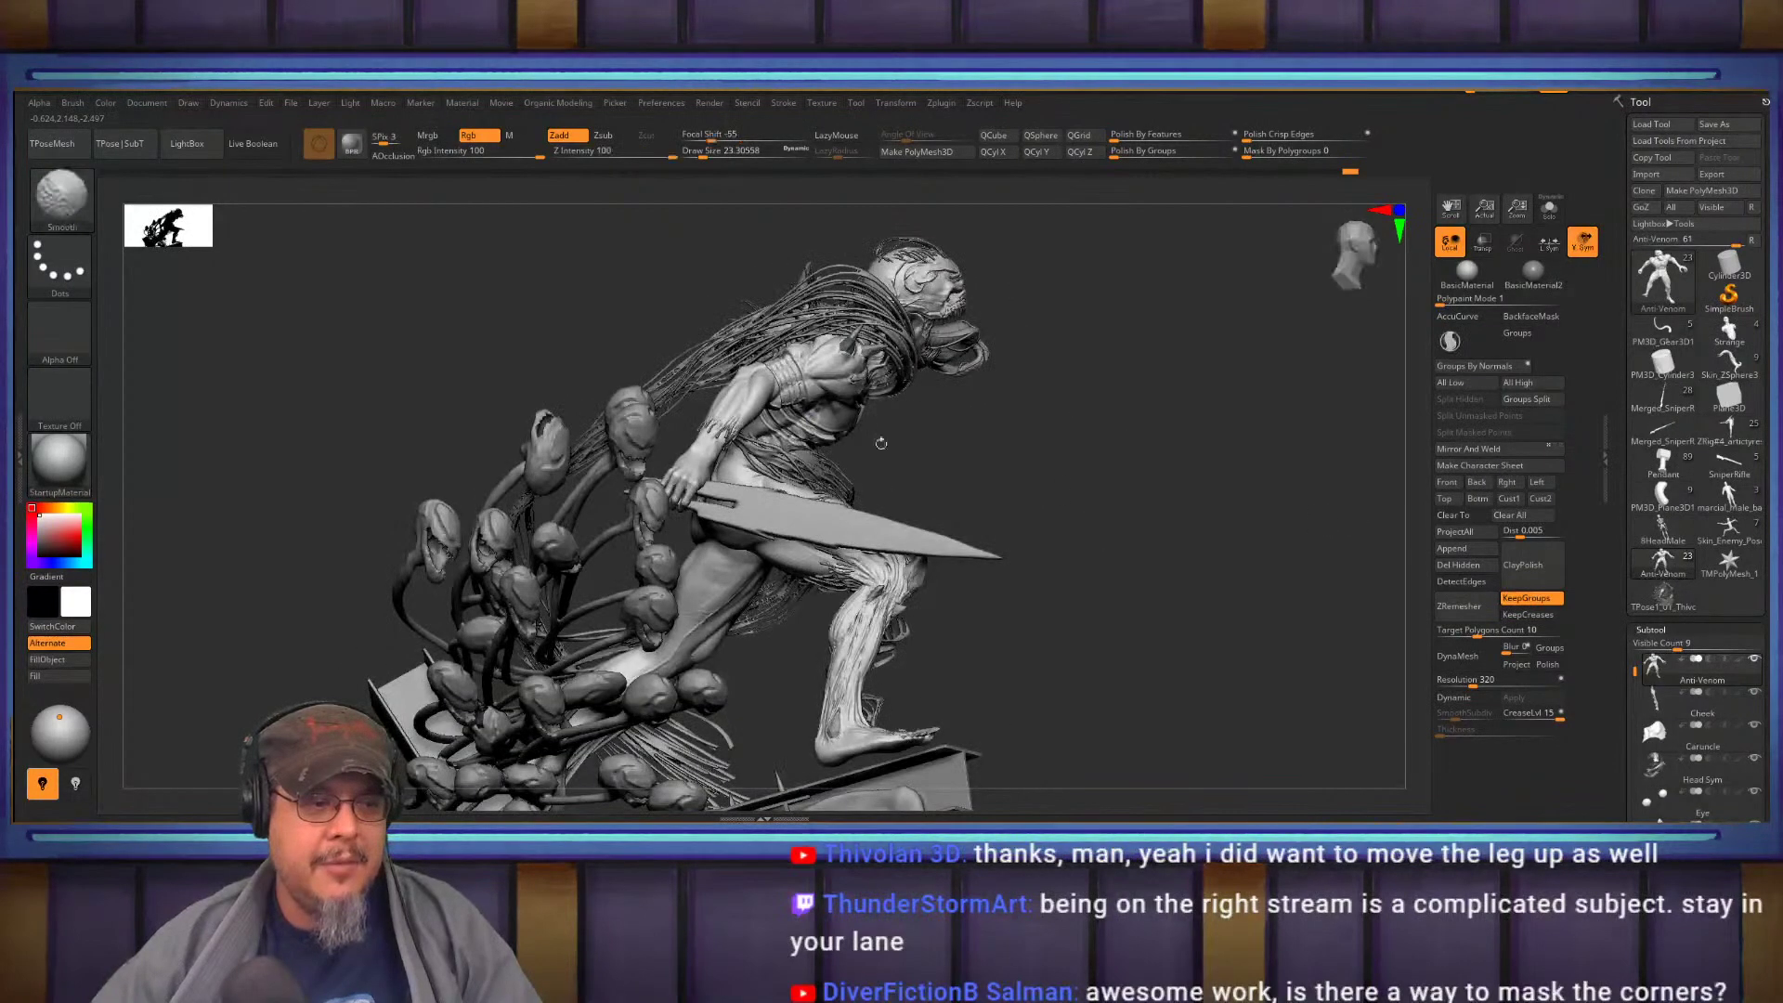
pyautogui.keyDown('alt'); pyautogui.moveTo(1186, 486); pyautogui.dragTo(1105, 528); pyautogui.keyUp('alt')
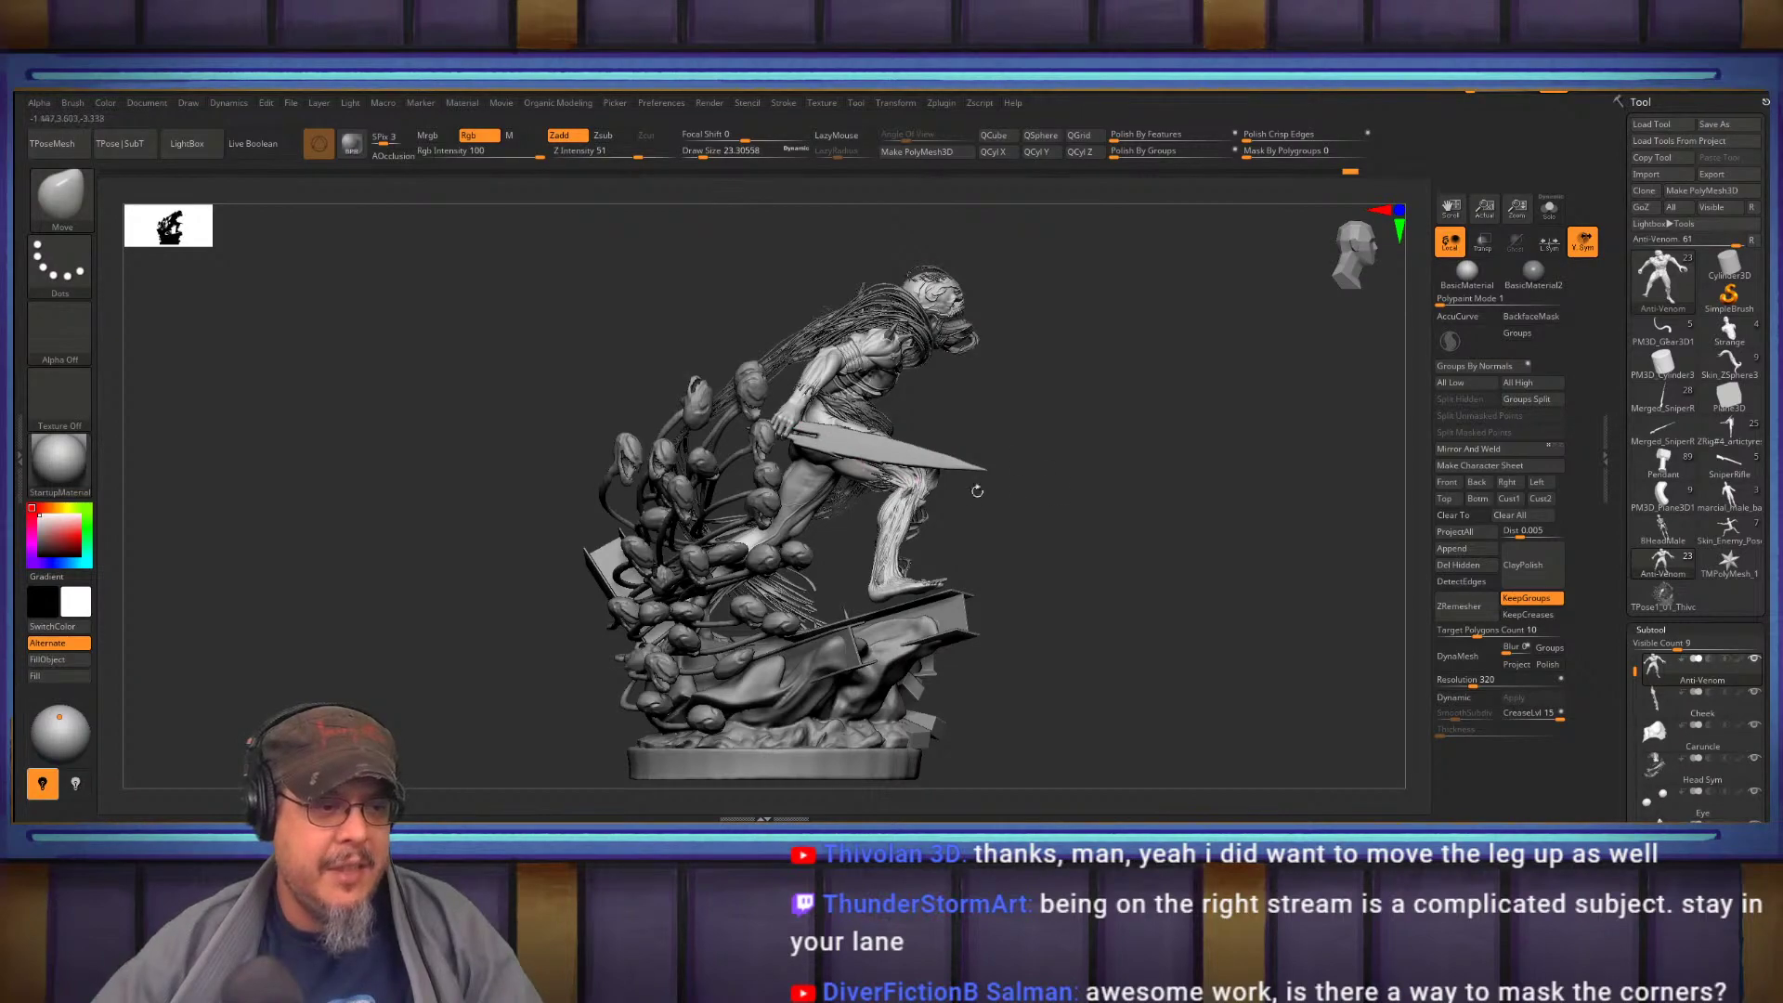
pyautogui.moveTo(1205, 440); pyautogui.dragTo(1059, 435)
pyautogui.moveTo(1258, 380); pyautogui.dragTo(1138, 493)
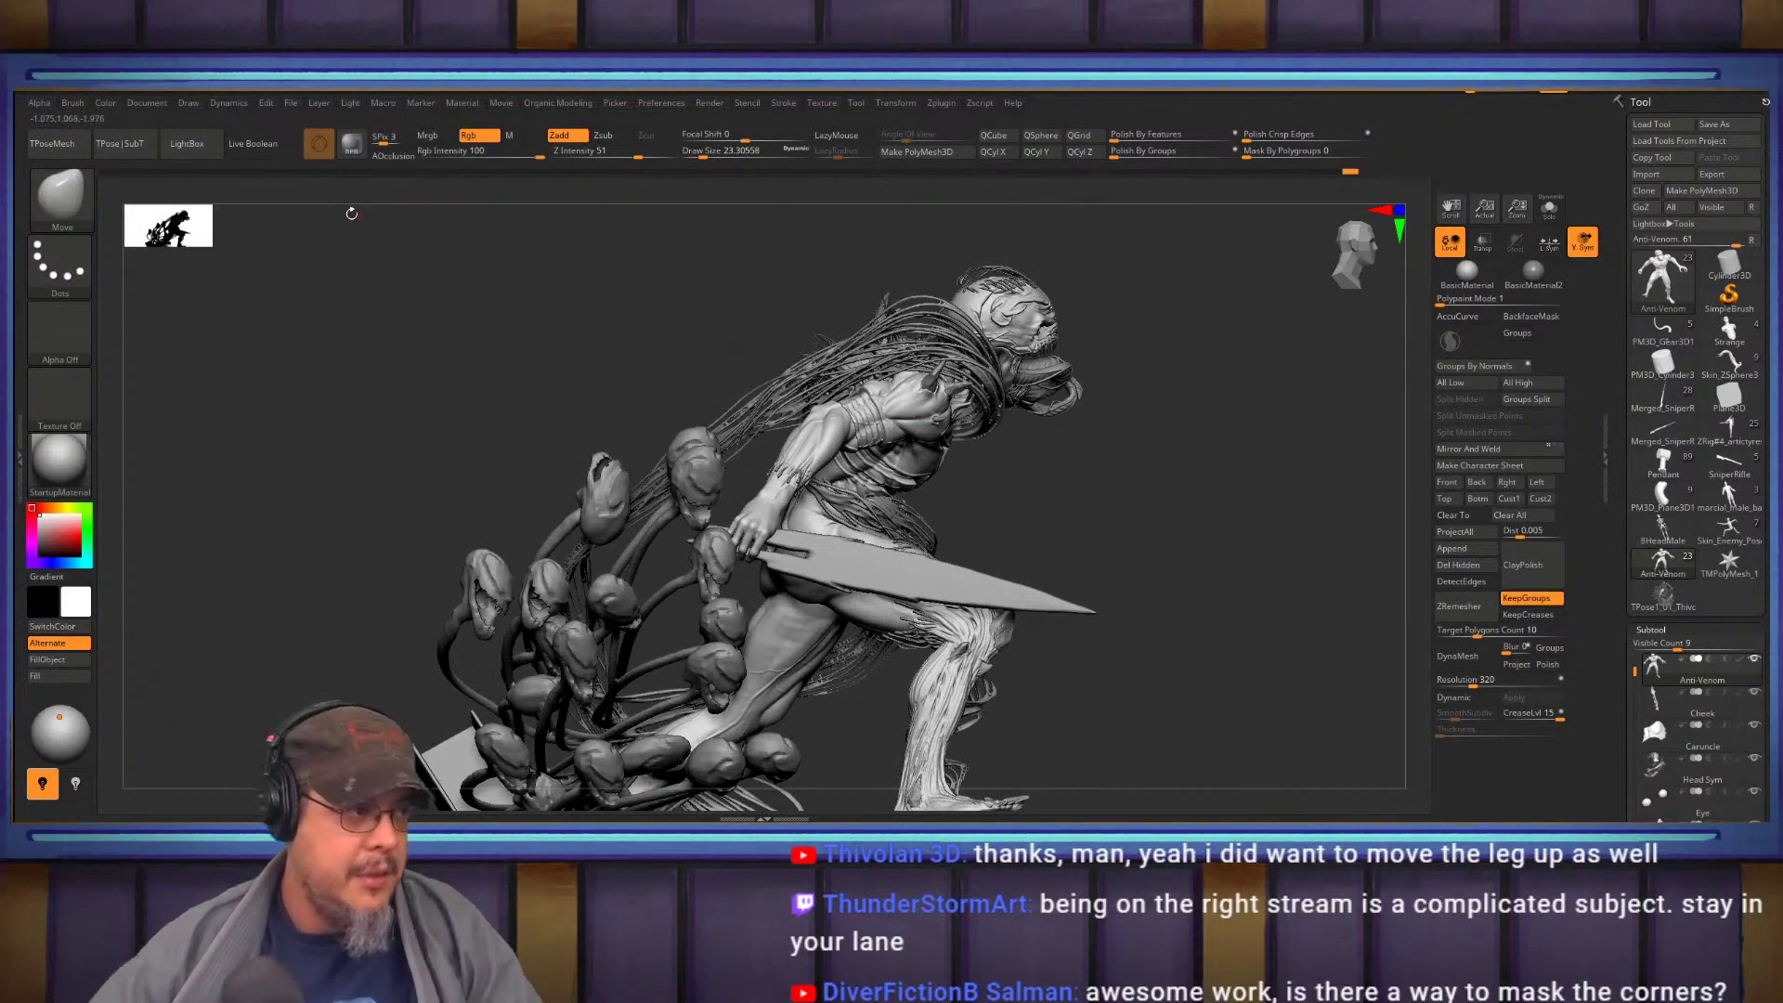
# Switch back to the TPose mesh, clear its mask, and hide the loose strands and head tendrils around the body
pyautogui.click(1663, 596)
pyautogui.moveTo(1108, 504); pyautogui.dragTo(947, 497)
pyautogui.keyDown('ctrl'); pyautogui.moveTo(1194, 380); pyautogui.dragTo(1217, 365); pyautogui.keyUp('ctrl')
pyautogui.keyDown('ctrl'); pyautogui.keyDown('shift'); pyautogui.click(814, 357); pyautogui.keyUp('shift'); pyautogui.keyUp('ctrl')
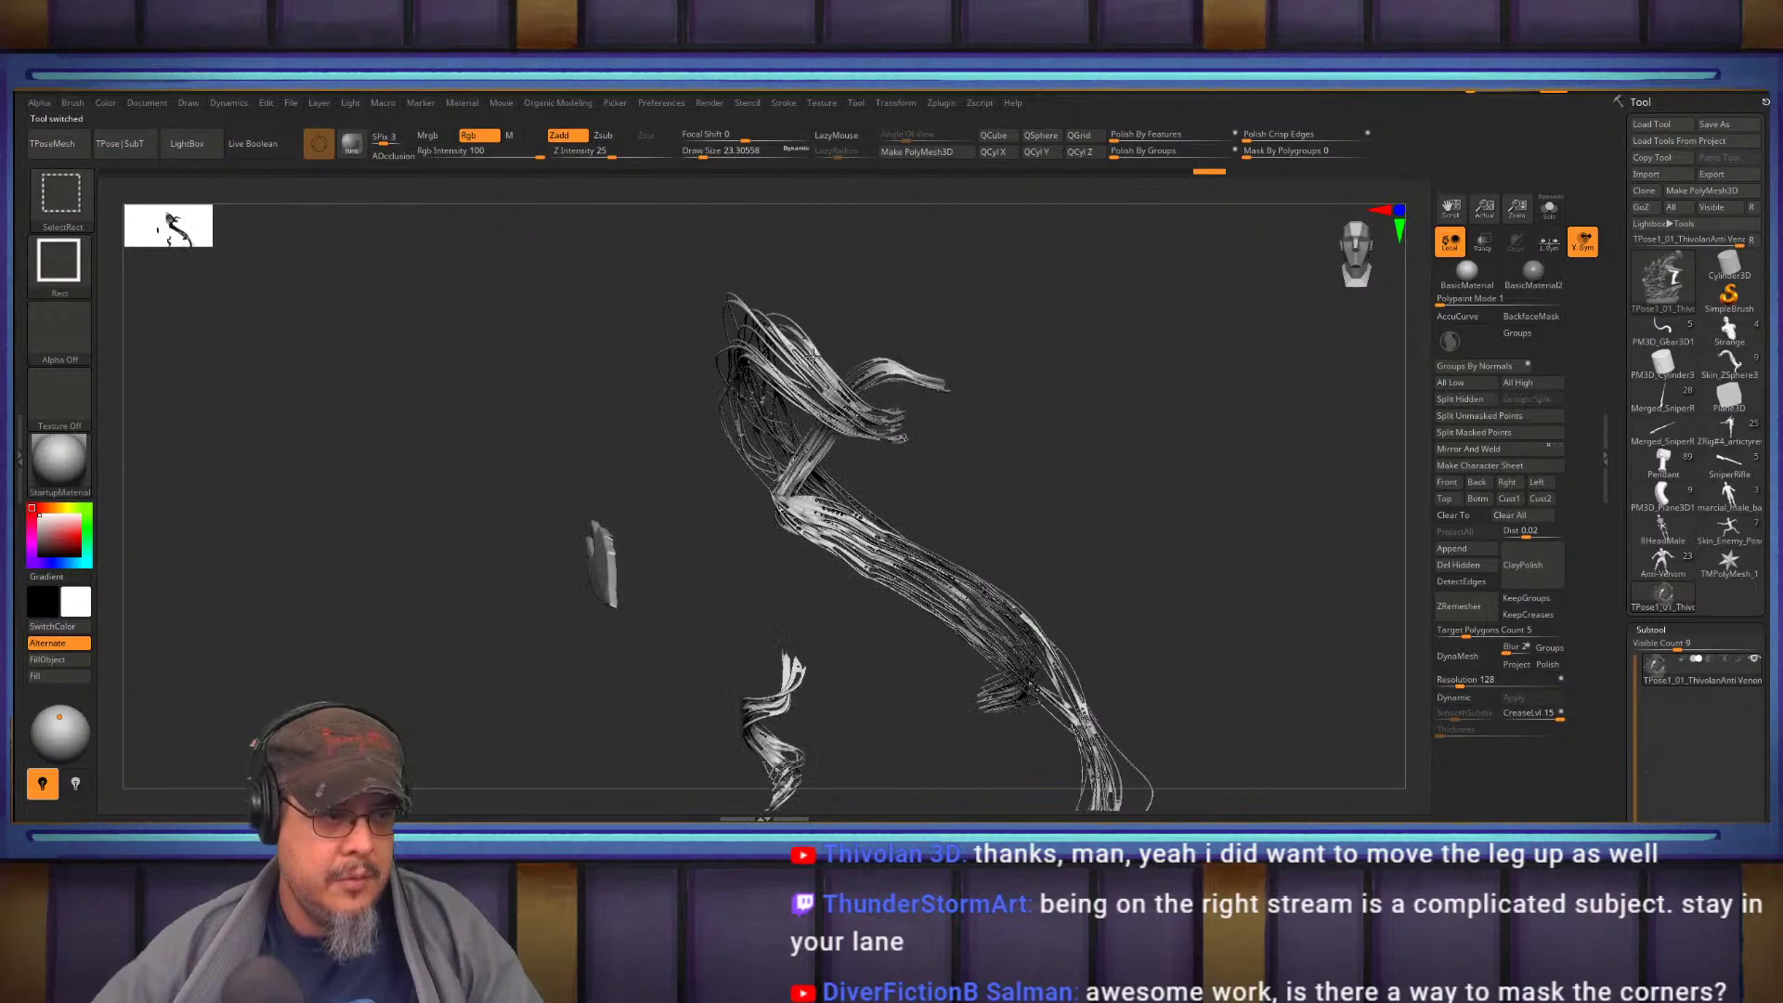
pyautogui.keyDown('ctrl'); pyautogui.keyDown('shift'); pyautogui.click(814, 357); pyautogui.keyUp('shift'); pyautogui.keyUp('ctrl')
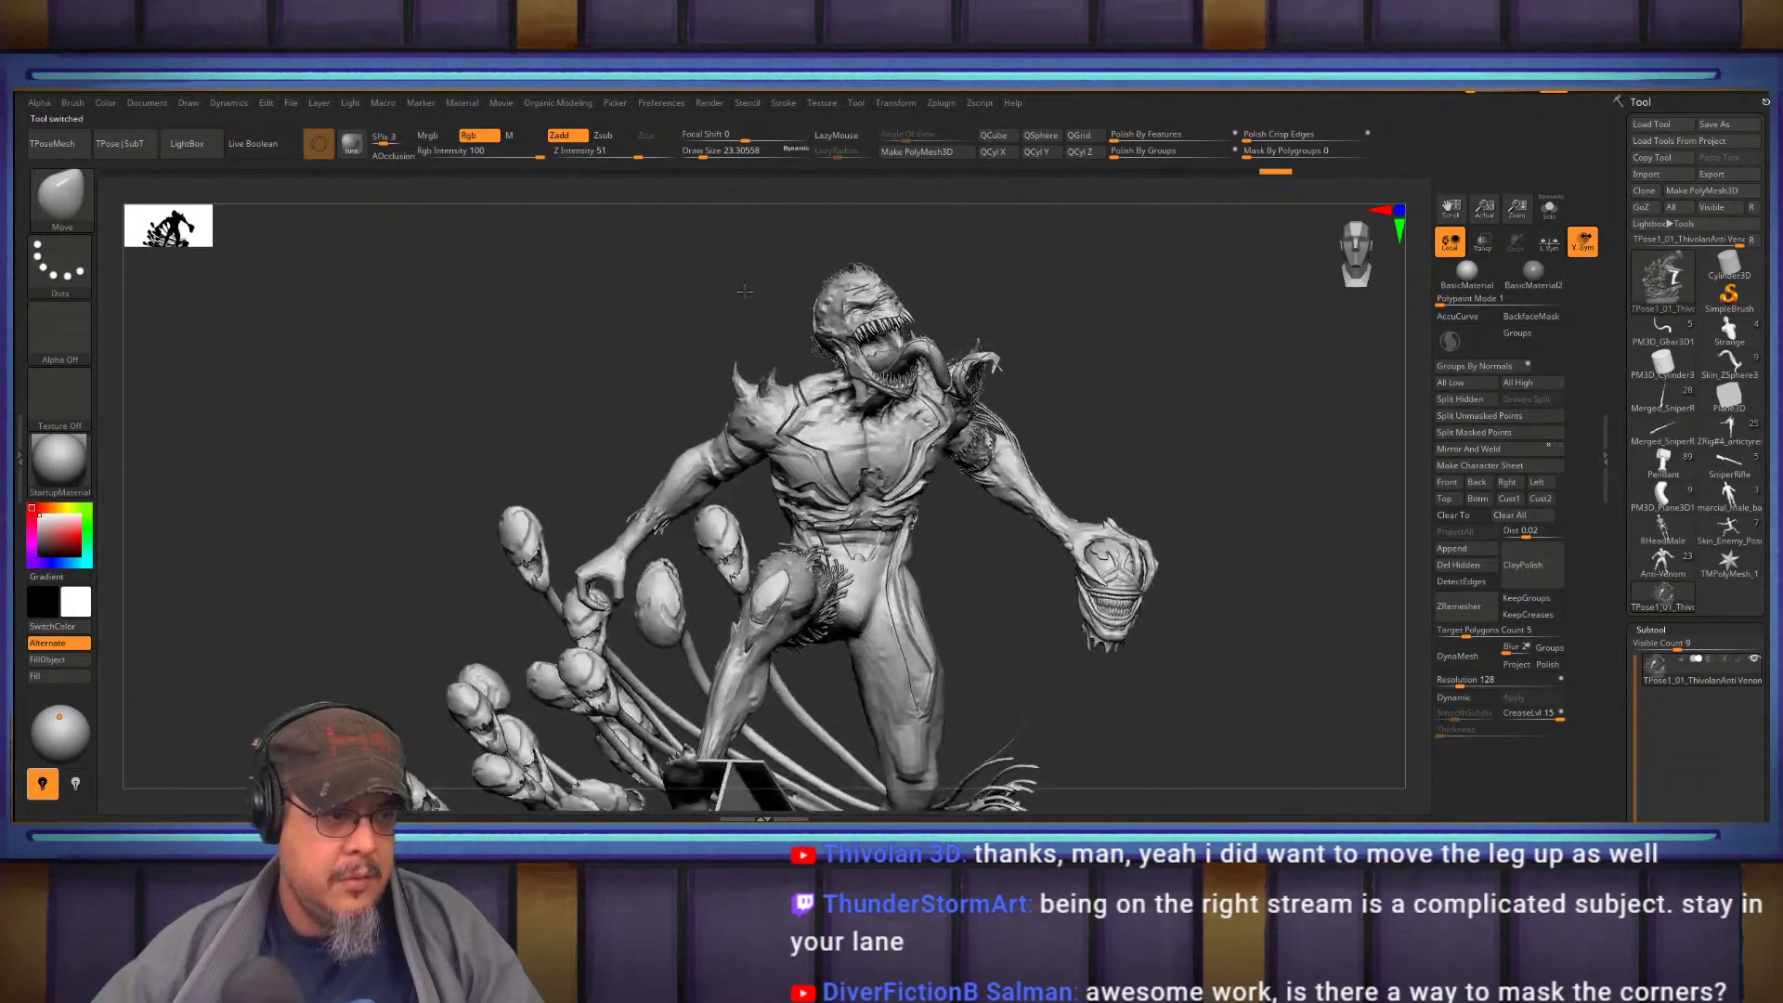
pyautogui.hotkey('ctrl', 'shift')
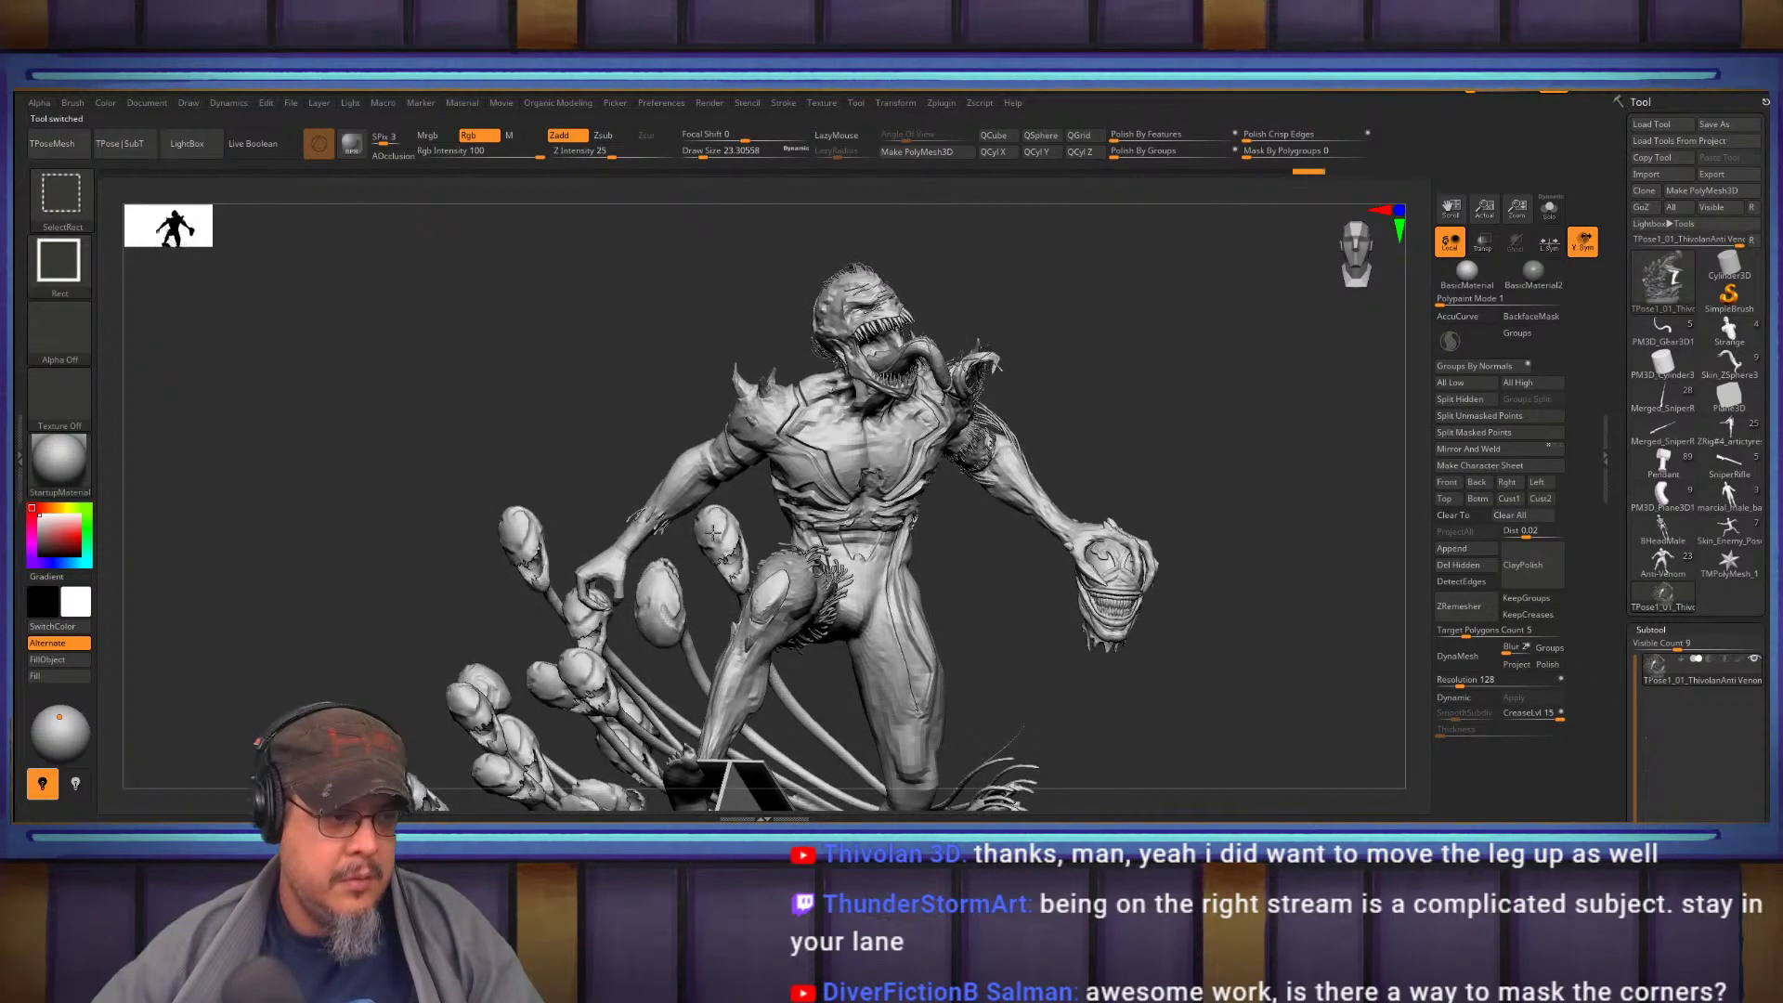
pyautogui.keyDown('ctrl'); pyautogui.keyDown('shift'); pyautogui.click(713, 533); pyautogui.keyUp('shift'); pyautogui.keyUp('ctrl')
pyautogui.moveTo(552, 394)
pyautogui.mouseDown()
pyautogui.moveTo(547, 378)
pyautogui.moveTo(577, 386)
pyautogui.mouseUp()
pyautogui.press('ctrl')
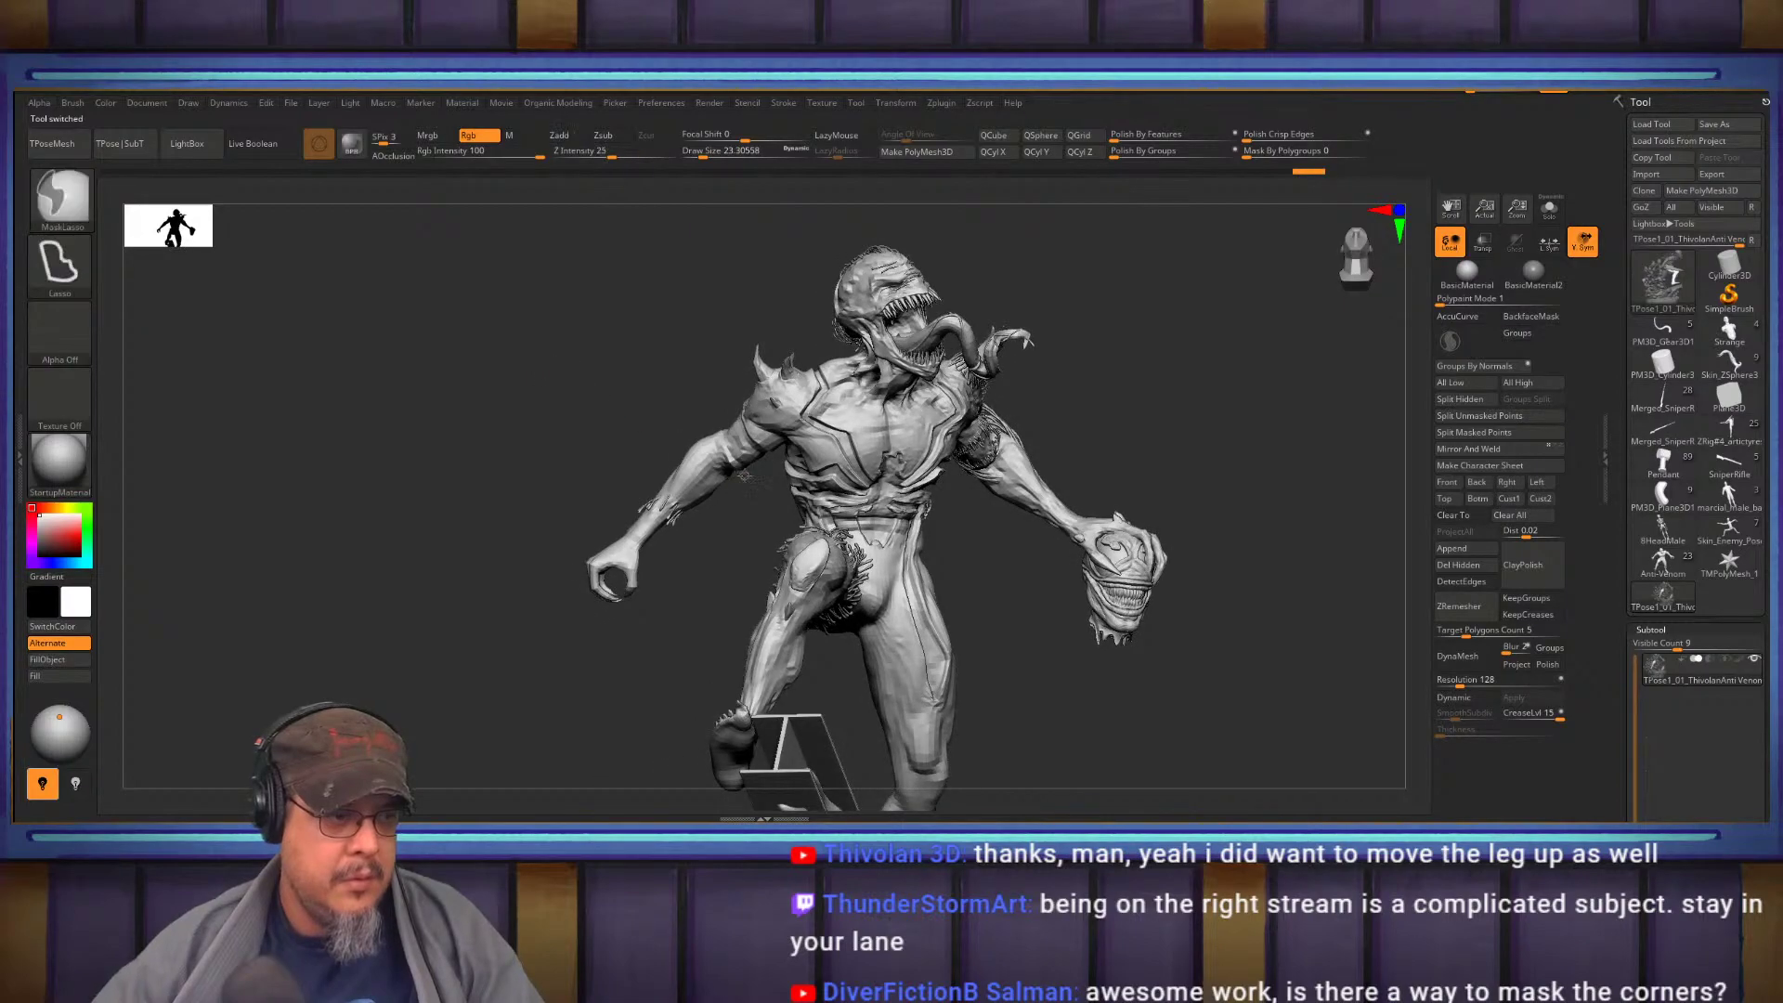
# Mask everything except the sword arm on the TPose mesh and place the transform gizmo at its shoulder
pyautogui.moveTo(789, 427)
pyautogui.keyDown('ctrl'); pyautogui.mouseDown()
pyautogui.moveTo(812, 363)
pyautogui.moveTo(706, 316)
pyautogui.moveTo(453, 603)
pyautogui.moveTo(607, 745)
pyautogui.mouseUp(); pyautogui.keyUp('ctrl')
pyautogui.keyDown('ctrl'); pyautogui.click(573, 642); pyautogui.keyUp('ctrl')
pyautogui.moveTo(573, 643); pyautogui.dragTo(649, 695)
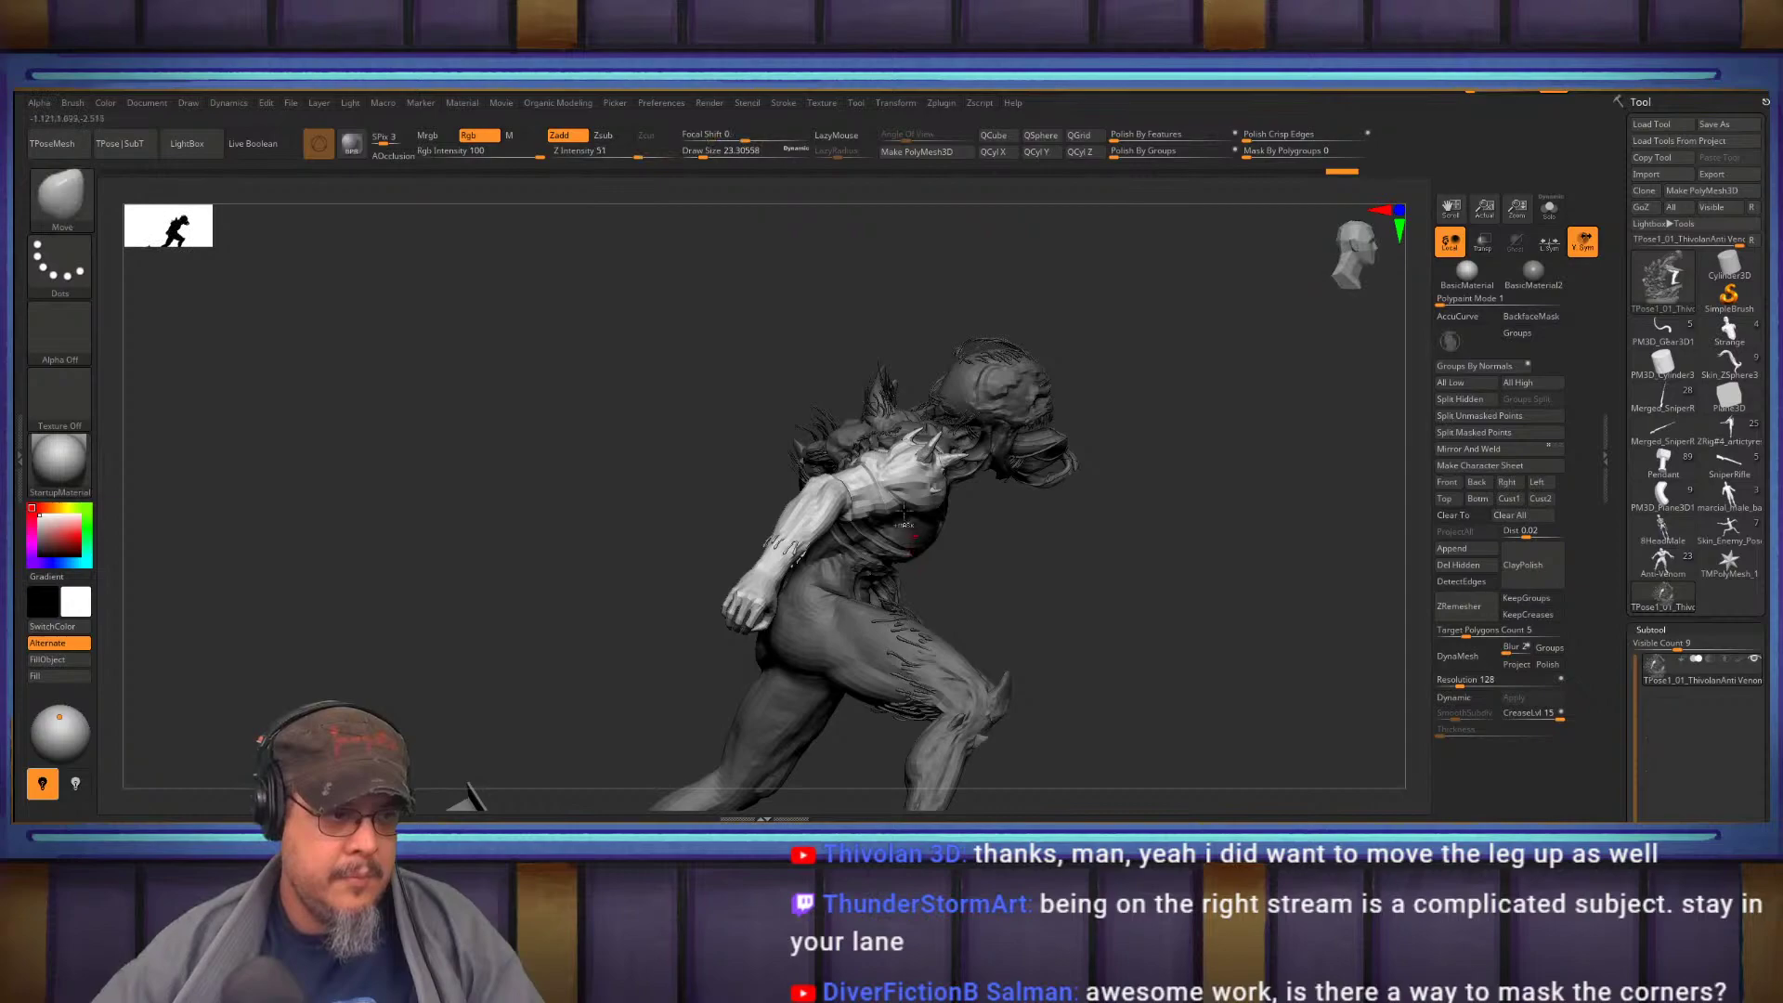
pyautogui.press('w')
pyautogui.moveTo(972, 541); pyautogui.dragTo(990, 305)
pyautogui.keyDown('alt'); pyautogui.click(942, 464); pyautogui.keyUp('alt')
pyautogui.moveTo(929, 423); pyautogui.dragTo(1029, 375)
# Try to swing the unmasked sword arm forward and across the body by rotating it at the shoulder
pyautogui.moveTo(1245, 409); pyautogui.dragTo(1092, 468)
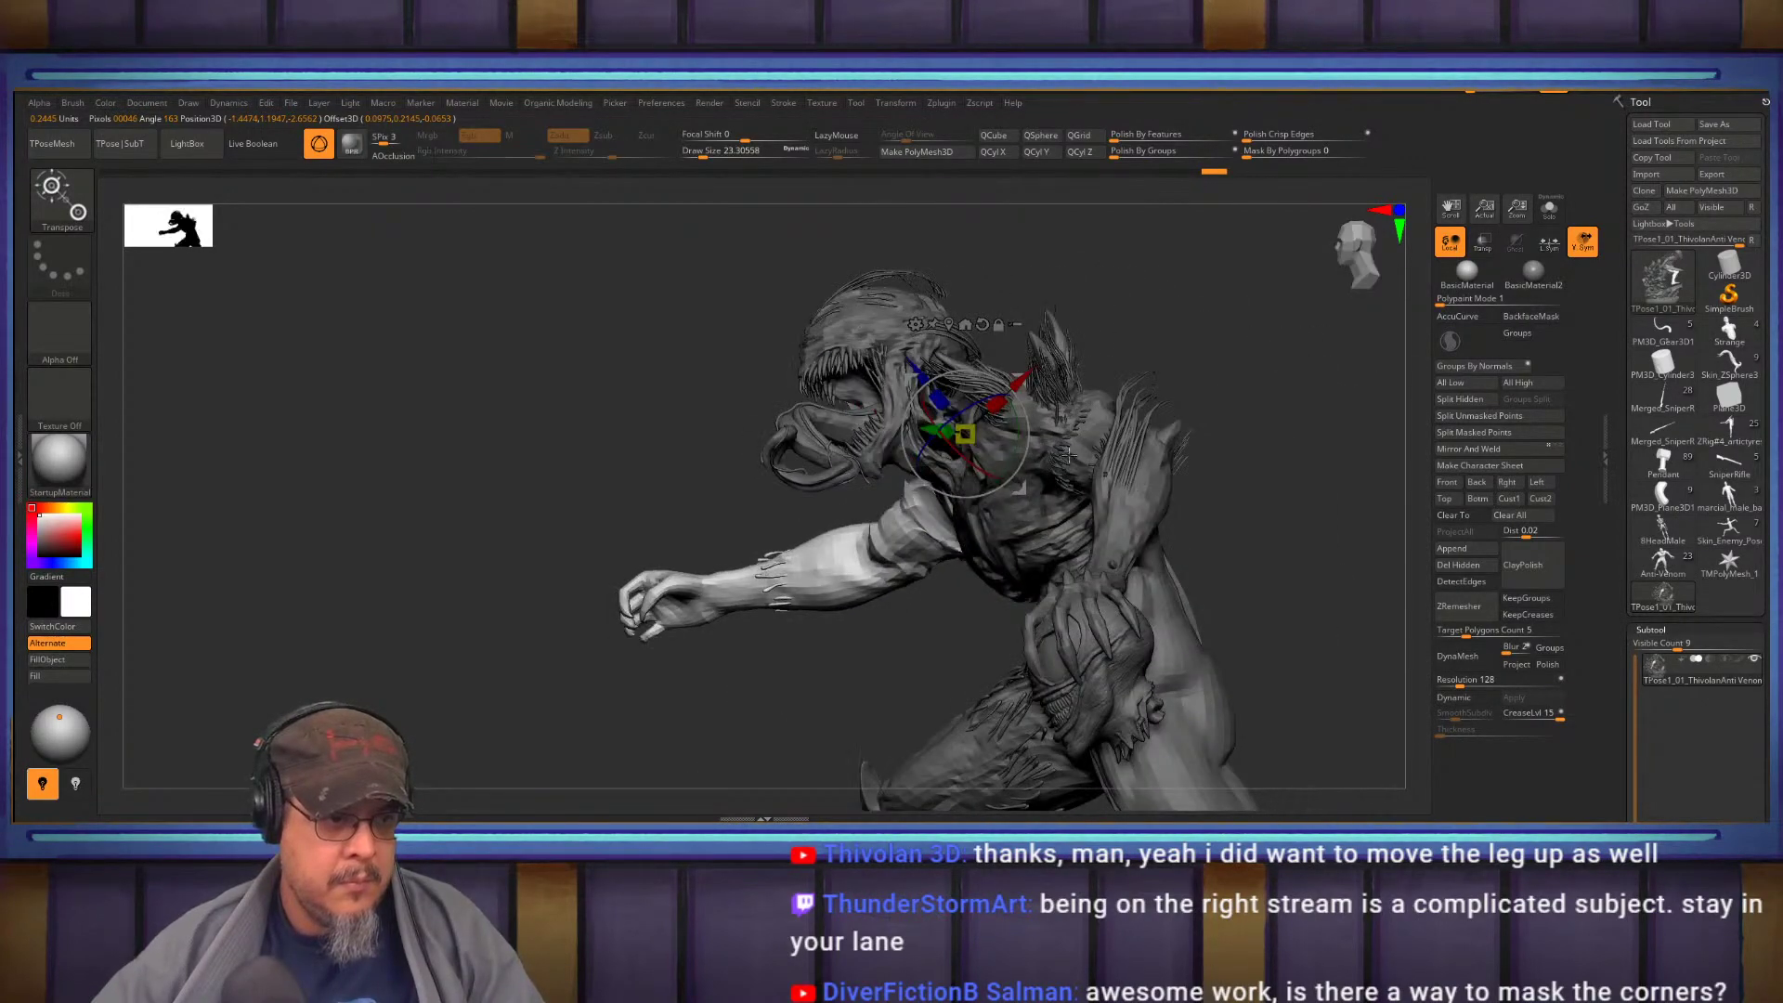
pyautogui.moveTo(1022, 384); pyautogui.dragTo(1040, 391)
pyautogui.keyDown('alt'); pyautogui.moveTo(1229, 468); pyautogui.dragTo(1356, 502); pyautogui.keyUp('alt')
pyautogui.press('w')
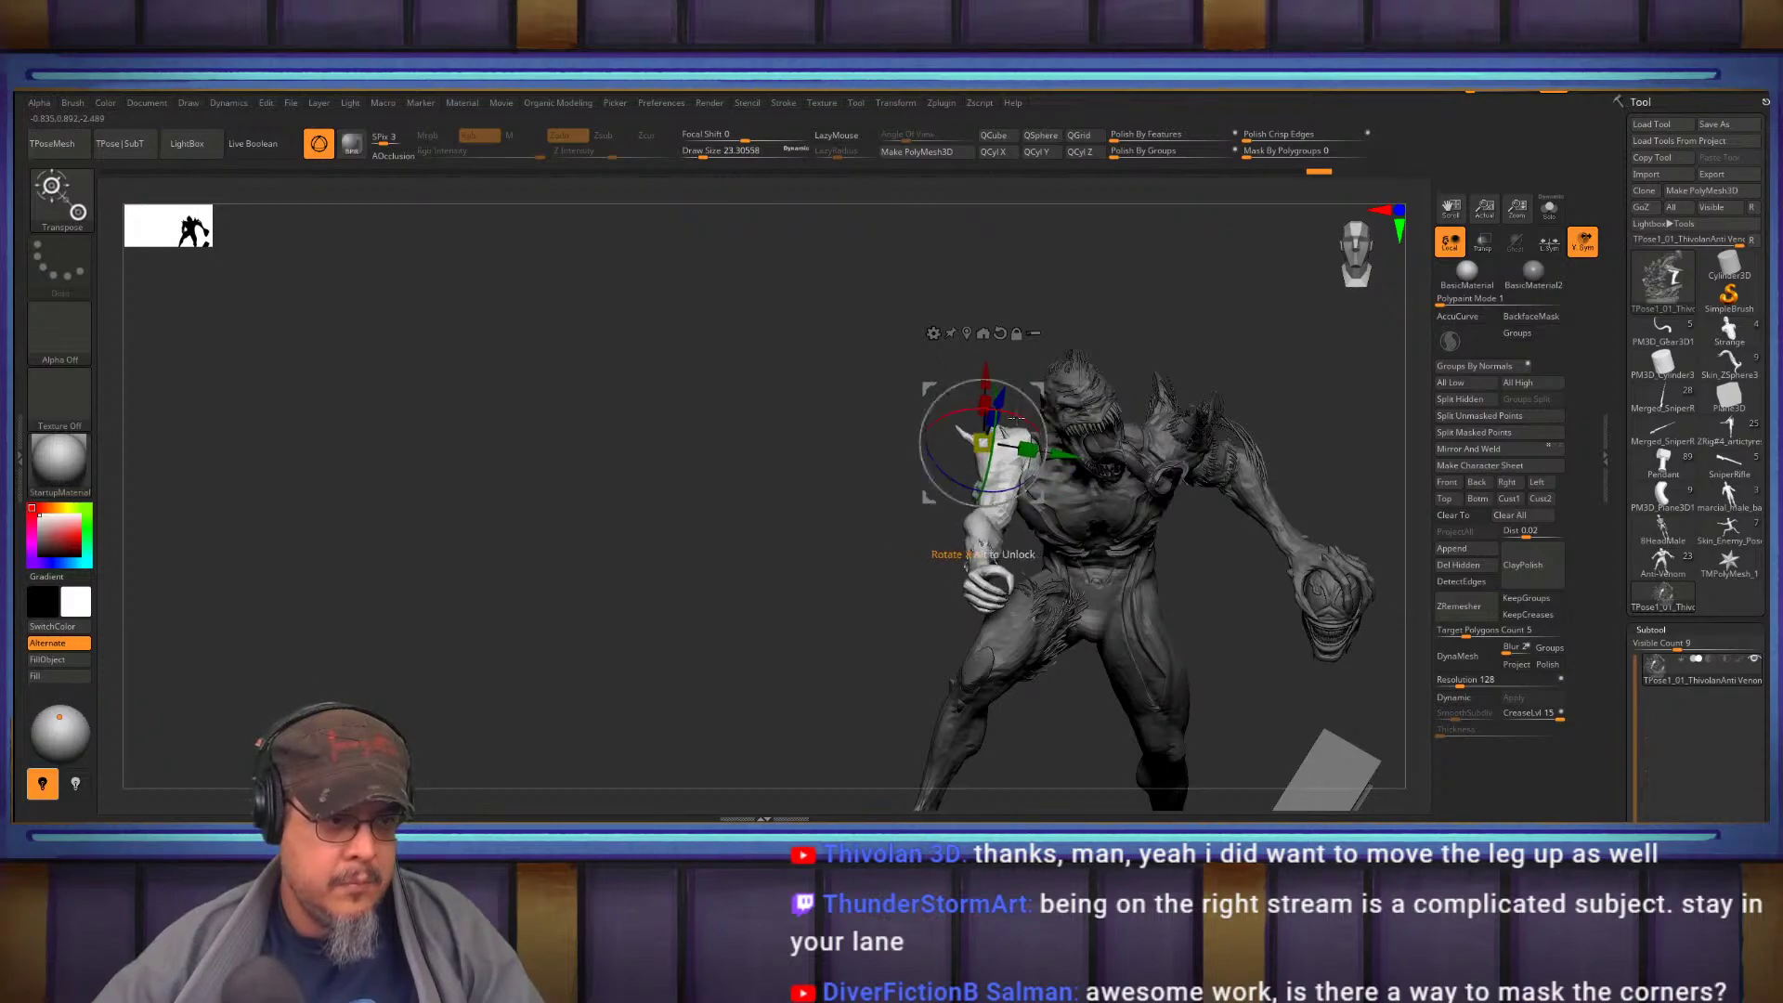
pyautogui.moveTo(768, 499); pyautogui.dragTo(1104, 476)
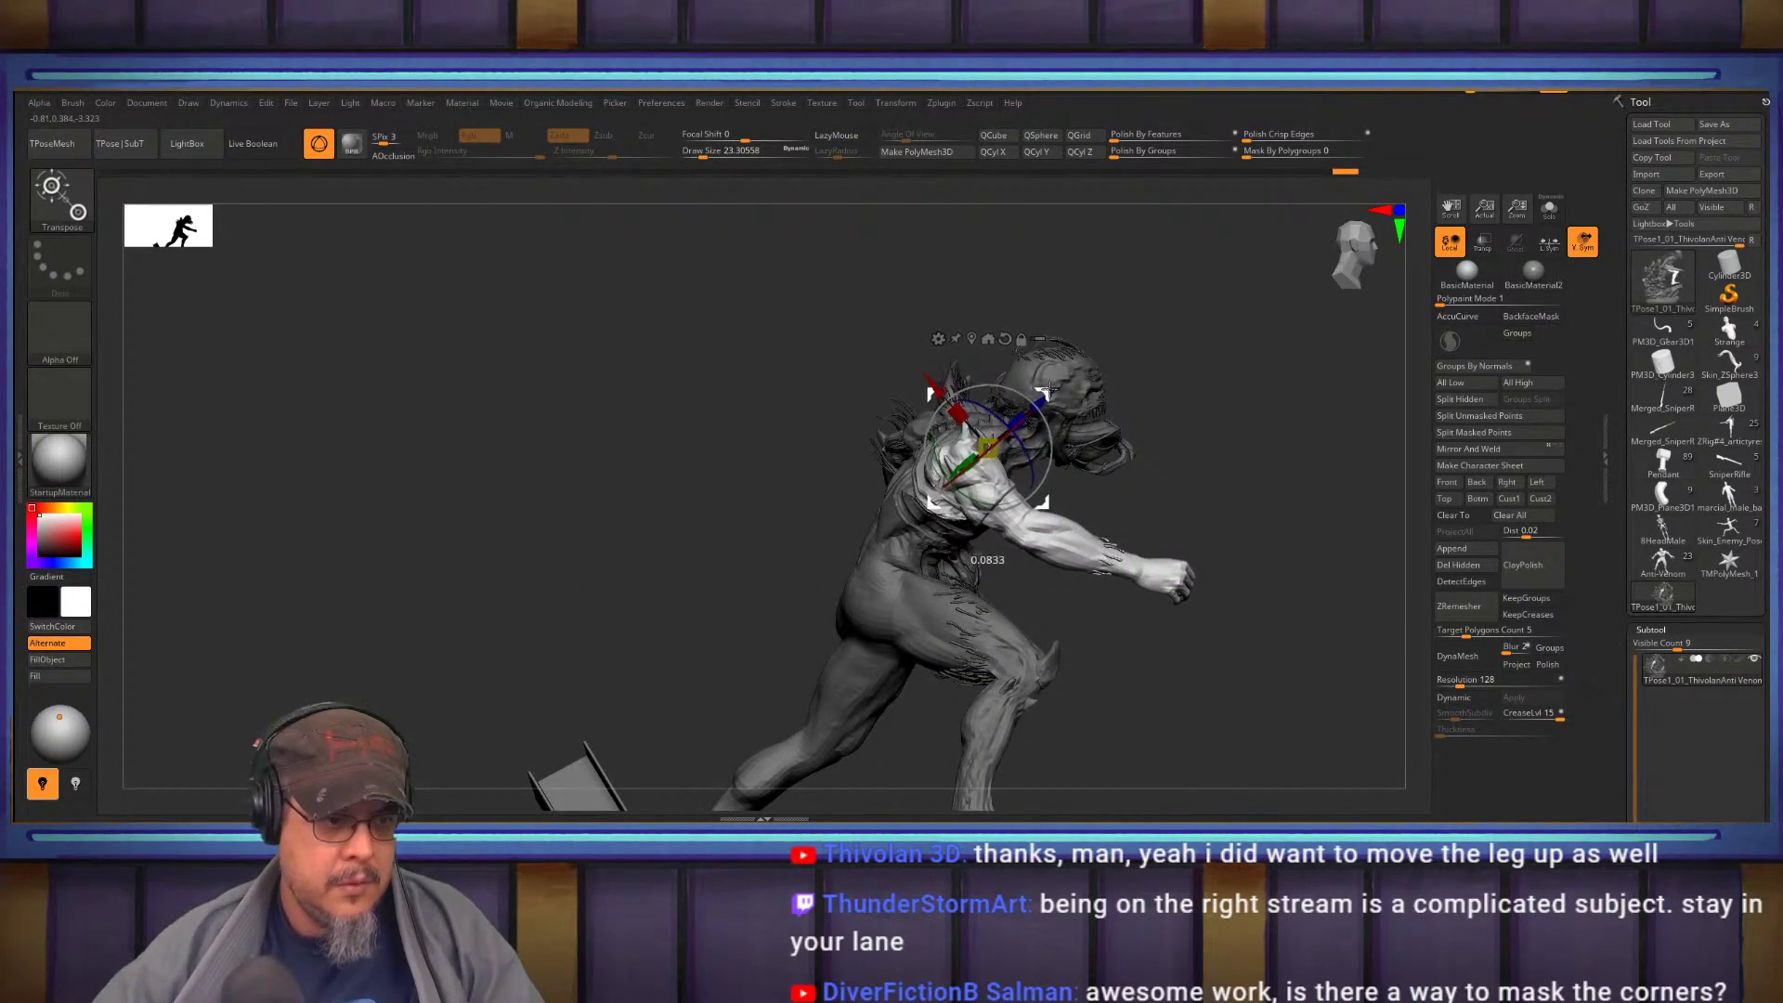
pyautogui.moveTo(1048, 392)
pyautogui.mouseDown()
pyautogui.moveTo(1061, 416)
pyautogui.moveTo(1105, 405)
pyautogui.moveTo(1062, 408)
pyautogui.mouseUp()
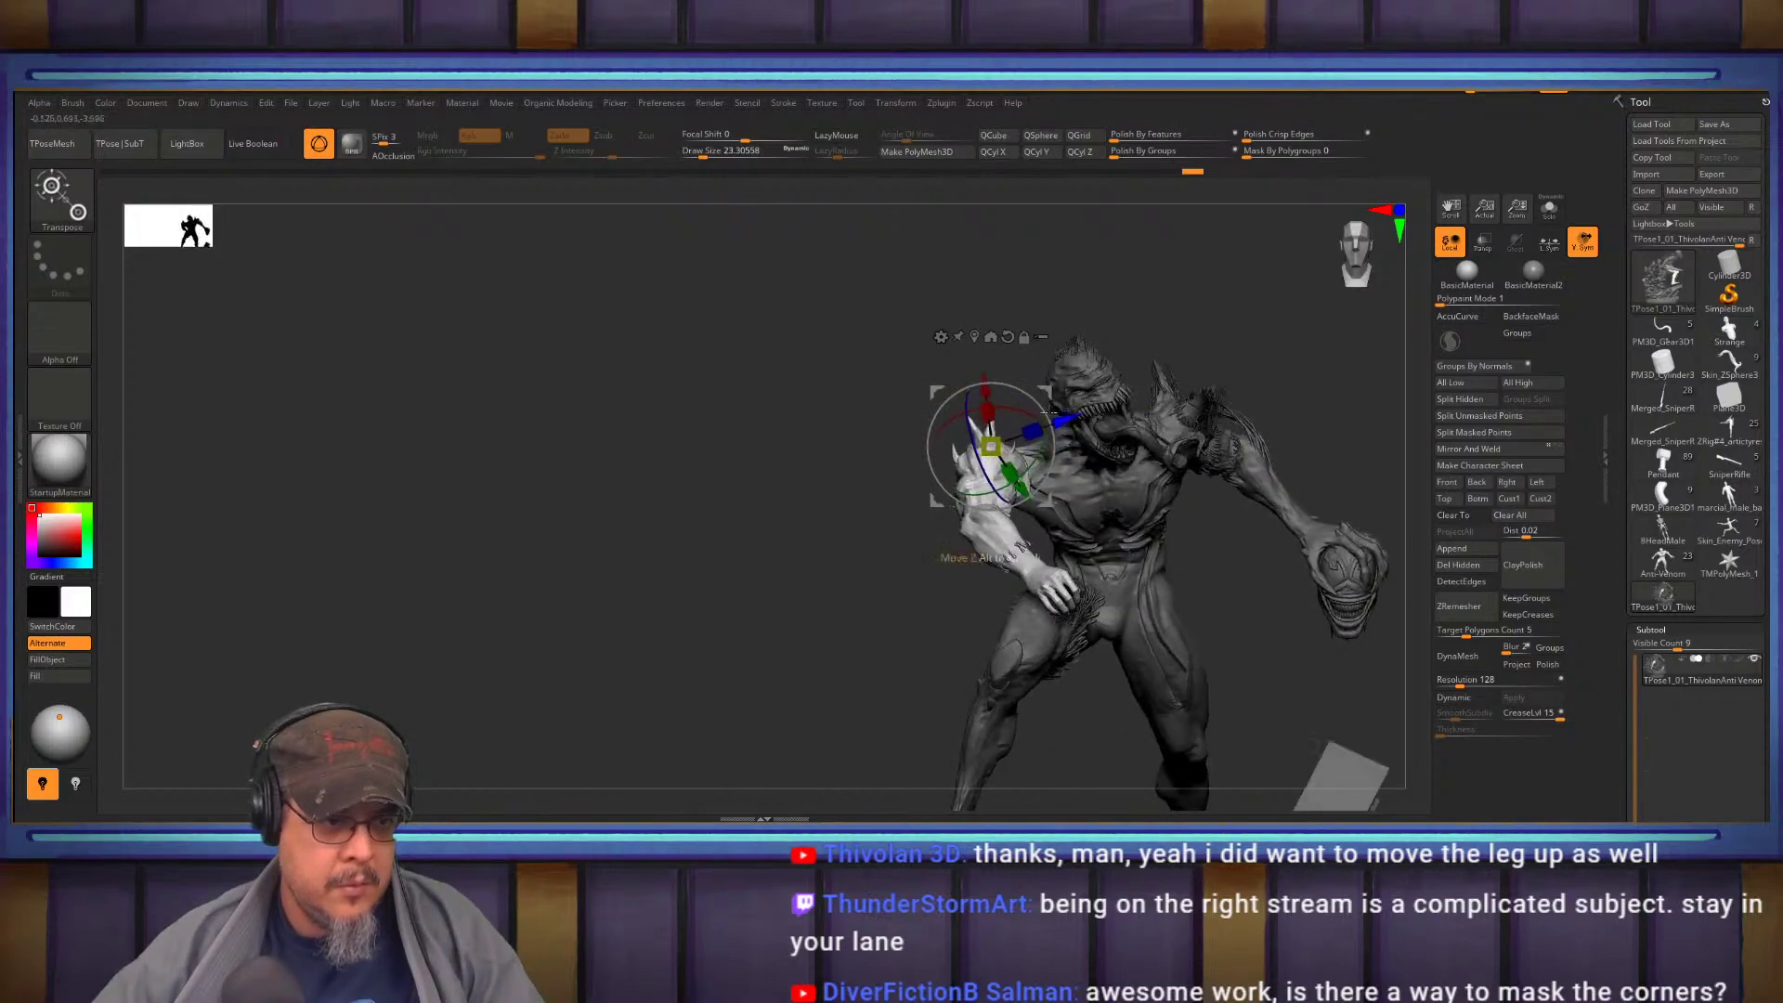
pyautogui.press('q')
pyautogui.moveTo(841, 461)
pyautogui.mouseDown()
pyautogui.moveTo(796, 501)
pyautogui.moveTo(816, 543)
pyautogui.mouseUp()
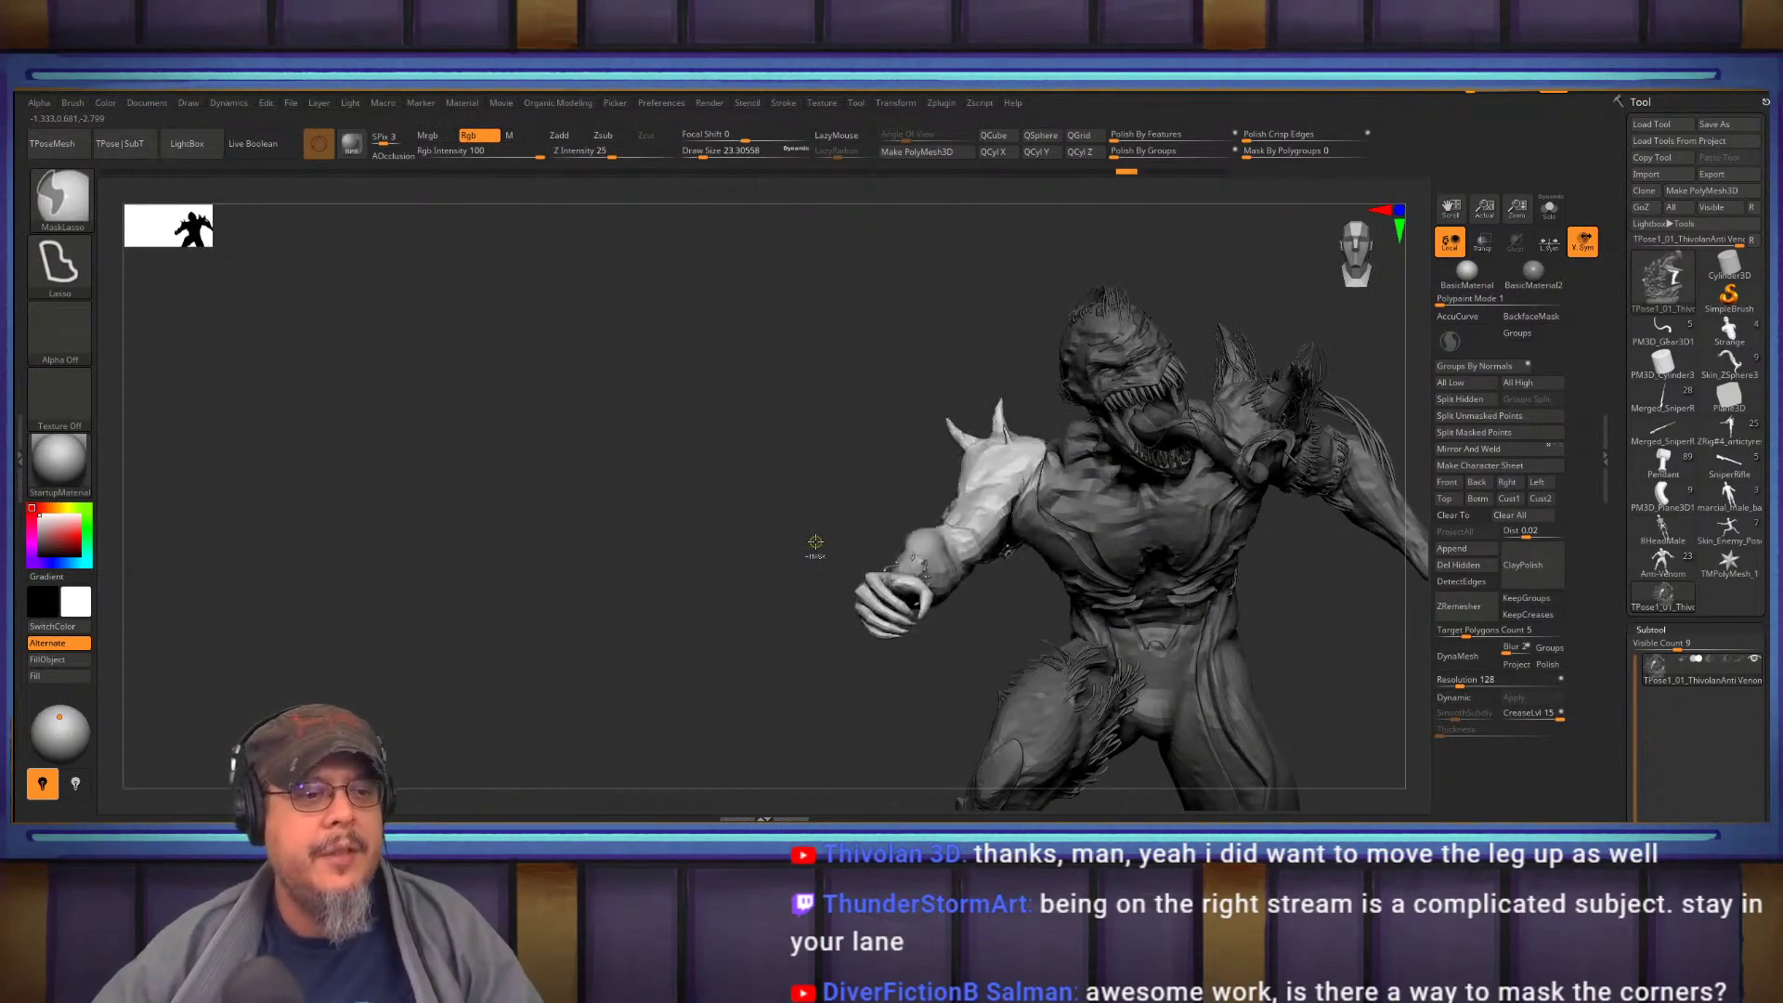
# Undo the latest sword arm pose changes on the TPose mesh
pyautogui.hotkey('ctrl', 'z')
pyautogui.hotkey('ctrl', 'z')
pyautogui.hotkey('ctrl', 'z')
pyautogui.moveTo(816, 541); pyautogui.dragTo(801, 557)
pyautogui.moveTo(1158, 633)
pyautogui.mouseDown()
pyautogui.moveTo(1298, 653)
pyautogui.moveTo(894, 653)
pyautogui.mouseUp()
pyautogui.moveTo(570, 669); pyautogui.dragTo(615, 636)
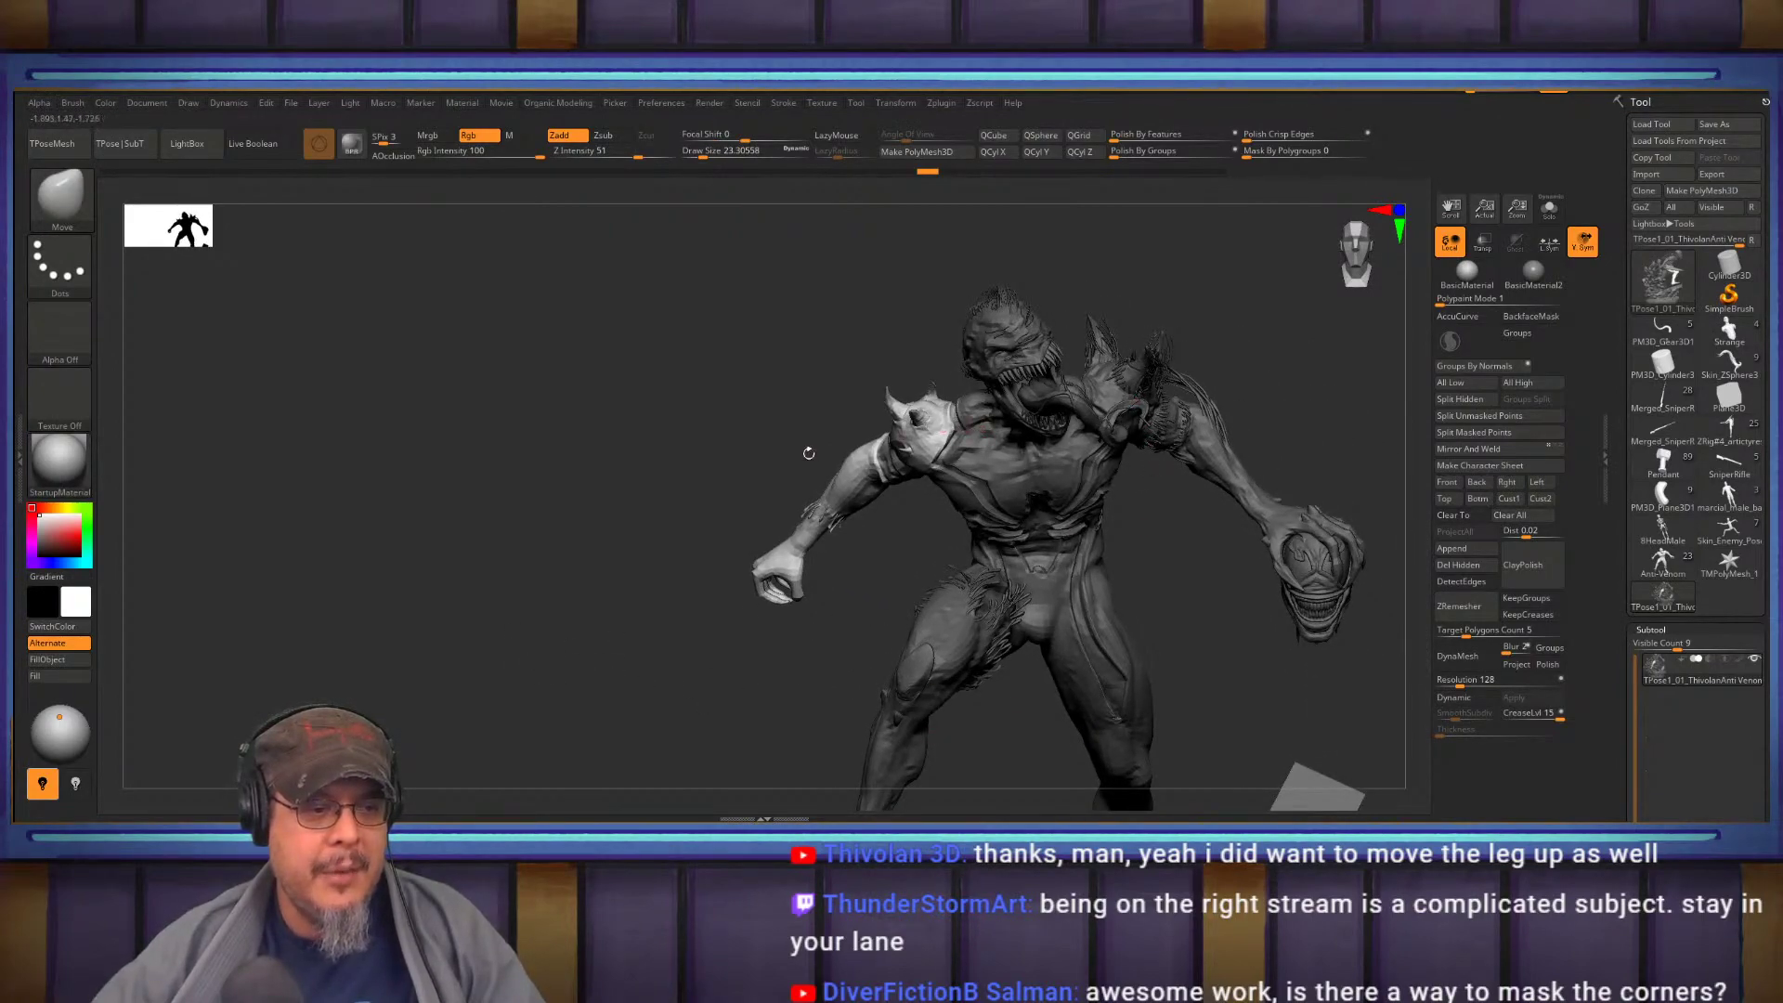
pyautogui.moveTo(1168, 580); pyautogui.dragTo(796, 554)
# Return to the Anti-Venom tool and examine the full statue's pose and silhouette from the front and both sides
pyautogui.click(1664, 562)
pyautogui.moveTo(698, 516); pyautogui.dragTo(1206, 505)
pyautogui.press('f')
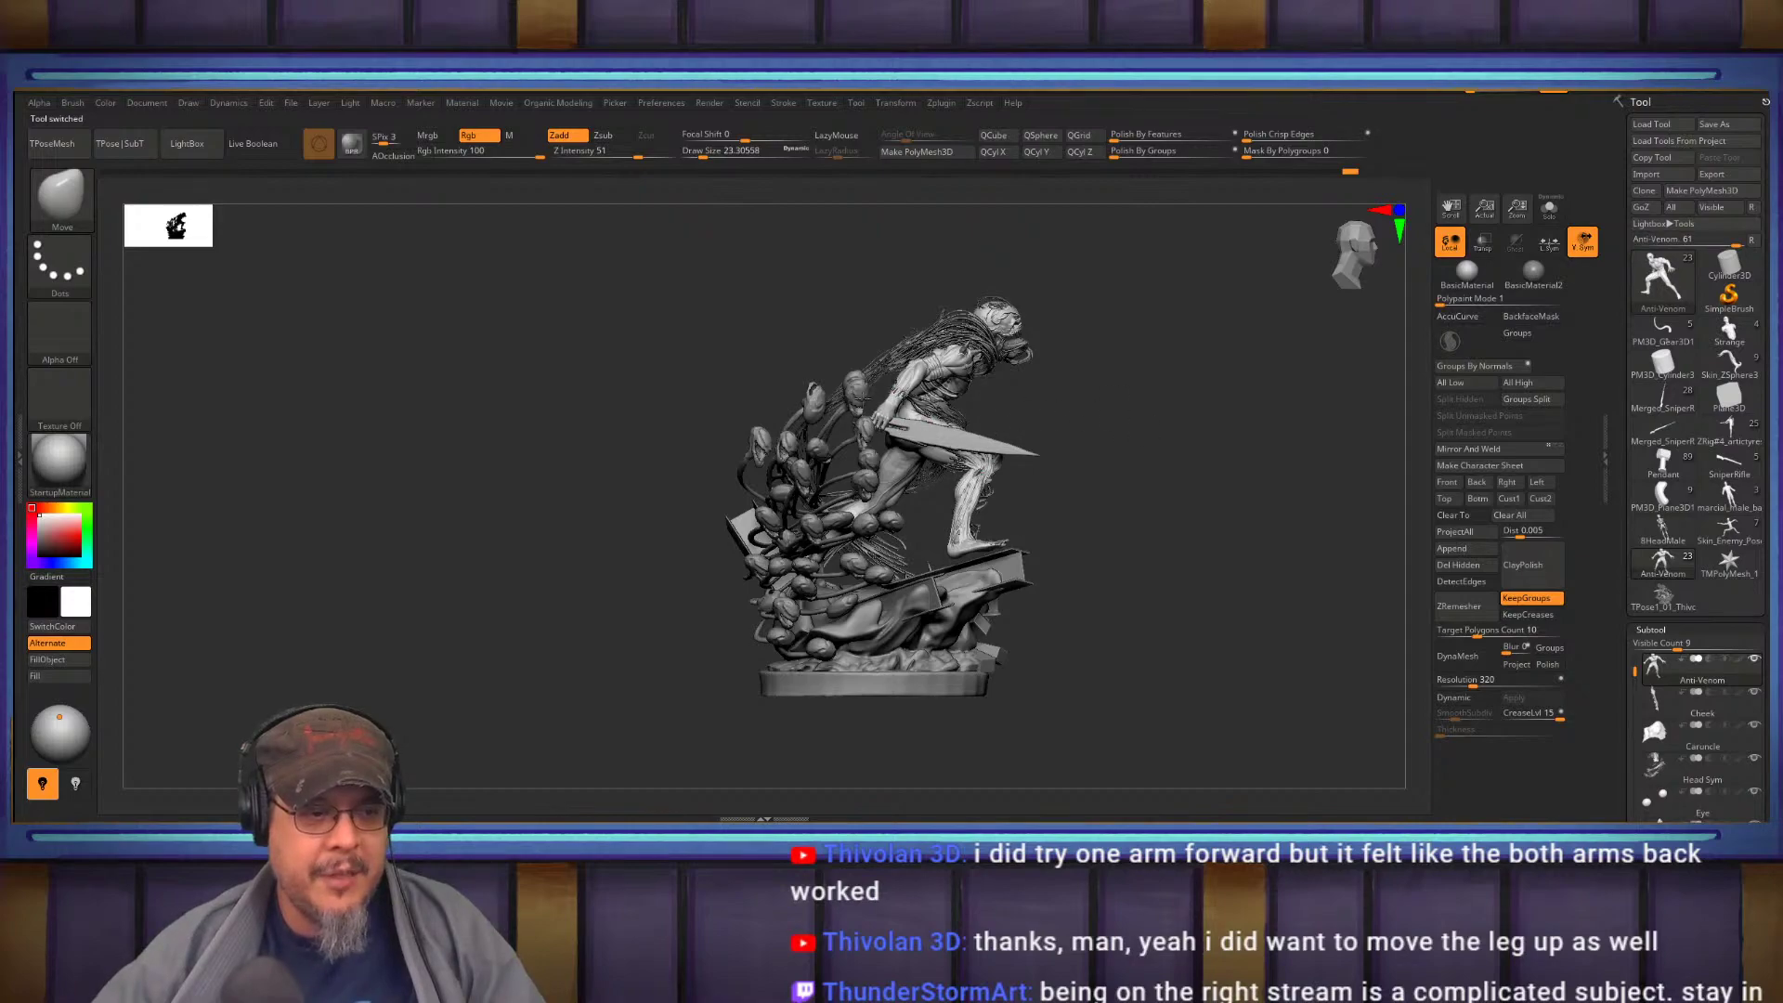
pyautogui.moveTo(1179, 467); pyautogui.dragTo(1329, 510)
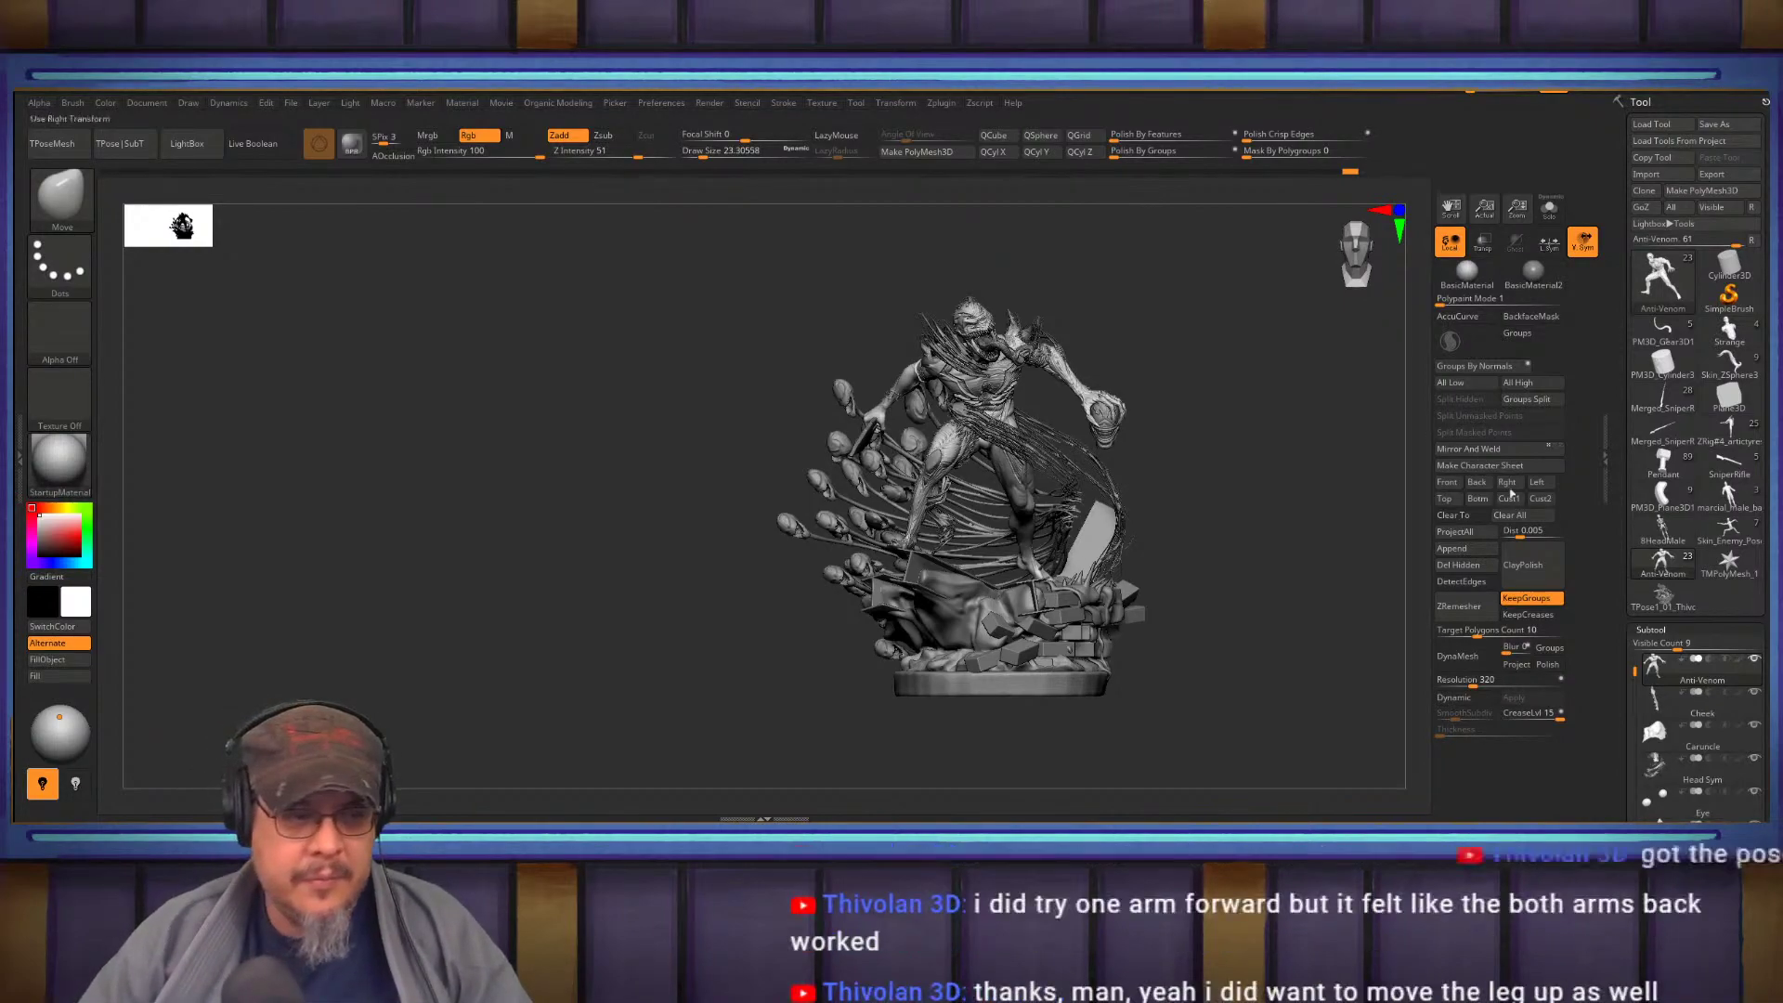
pyautogui.moveTo(1274, 430); pyautogui.dragTo(1493, 449)
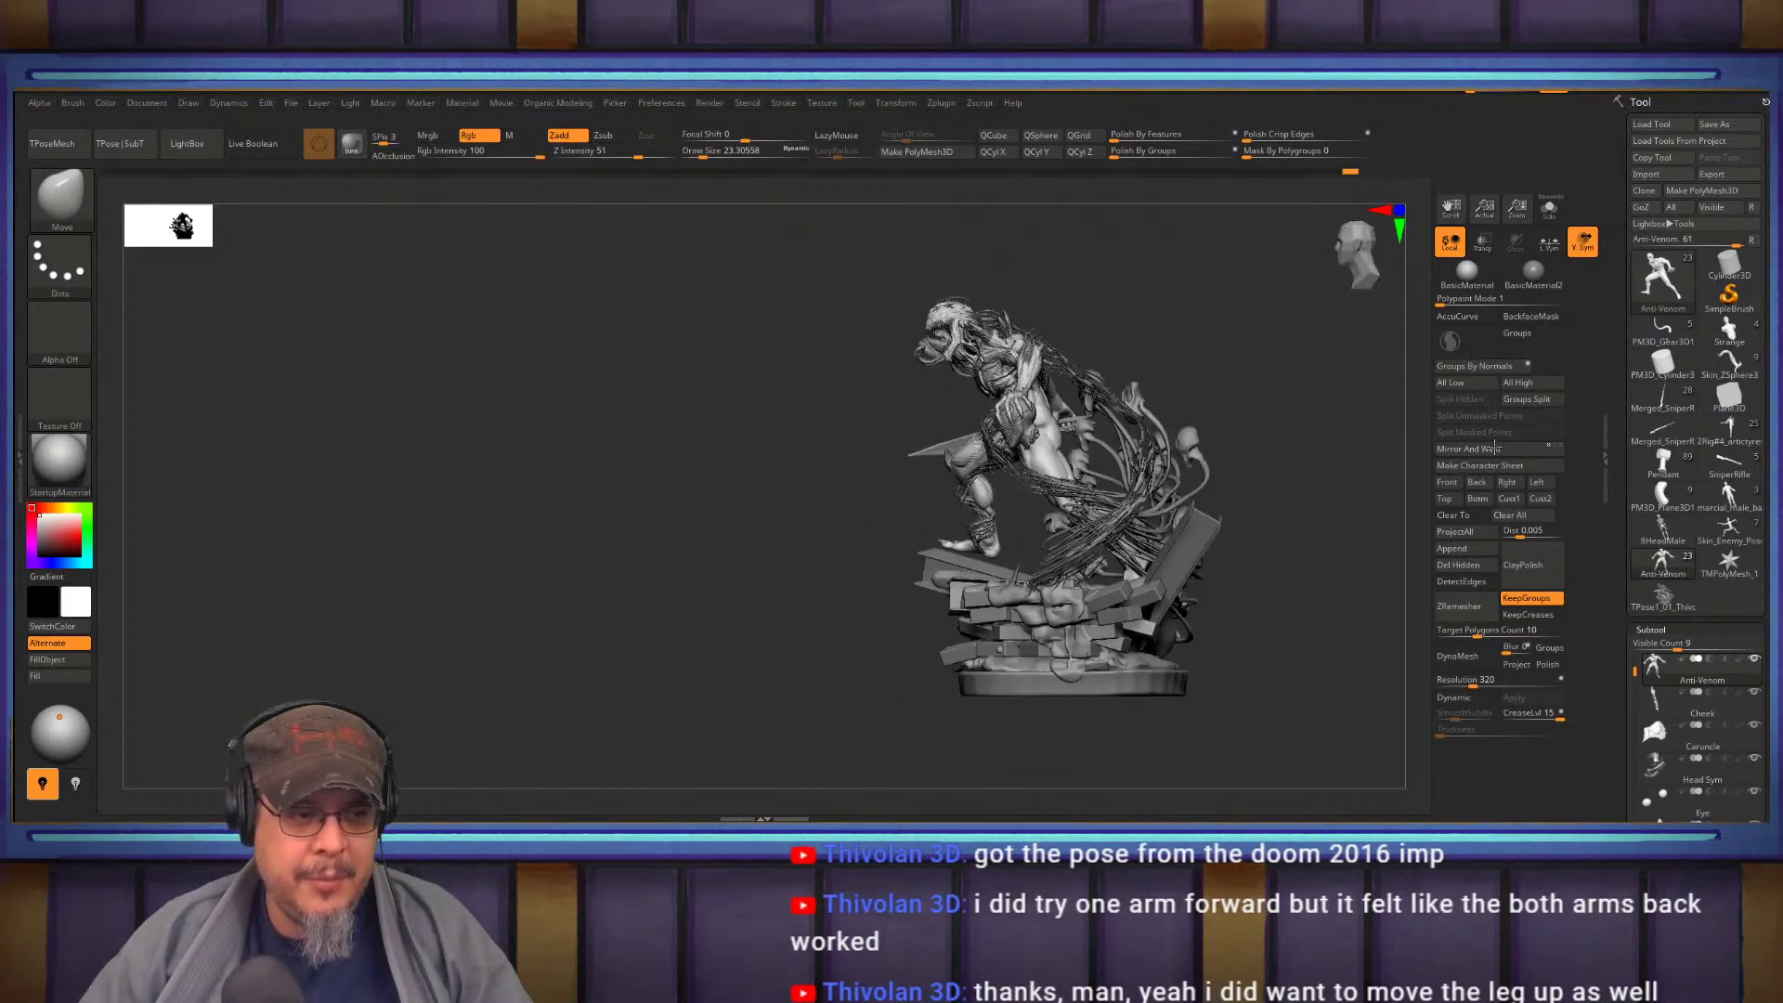
pyautogui.moveTo(1185, 301)
pyautogui.keyDown('alt'); pyautogui.mouseDown()
pyautogui.moveTo(1241, 321)
pyautogui.moveTo(1210, 389)
pyautogui.mouseUp(); pyautogui.keyUp('alt')
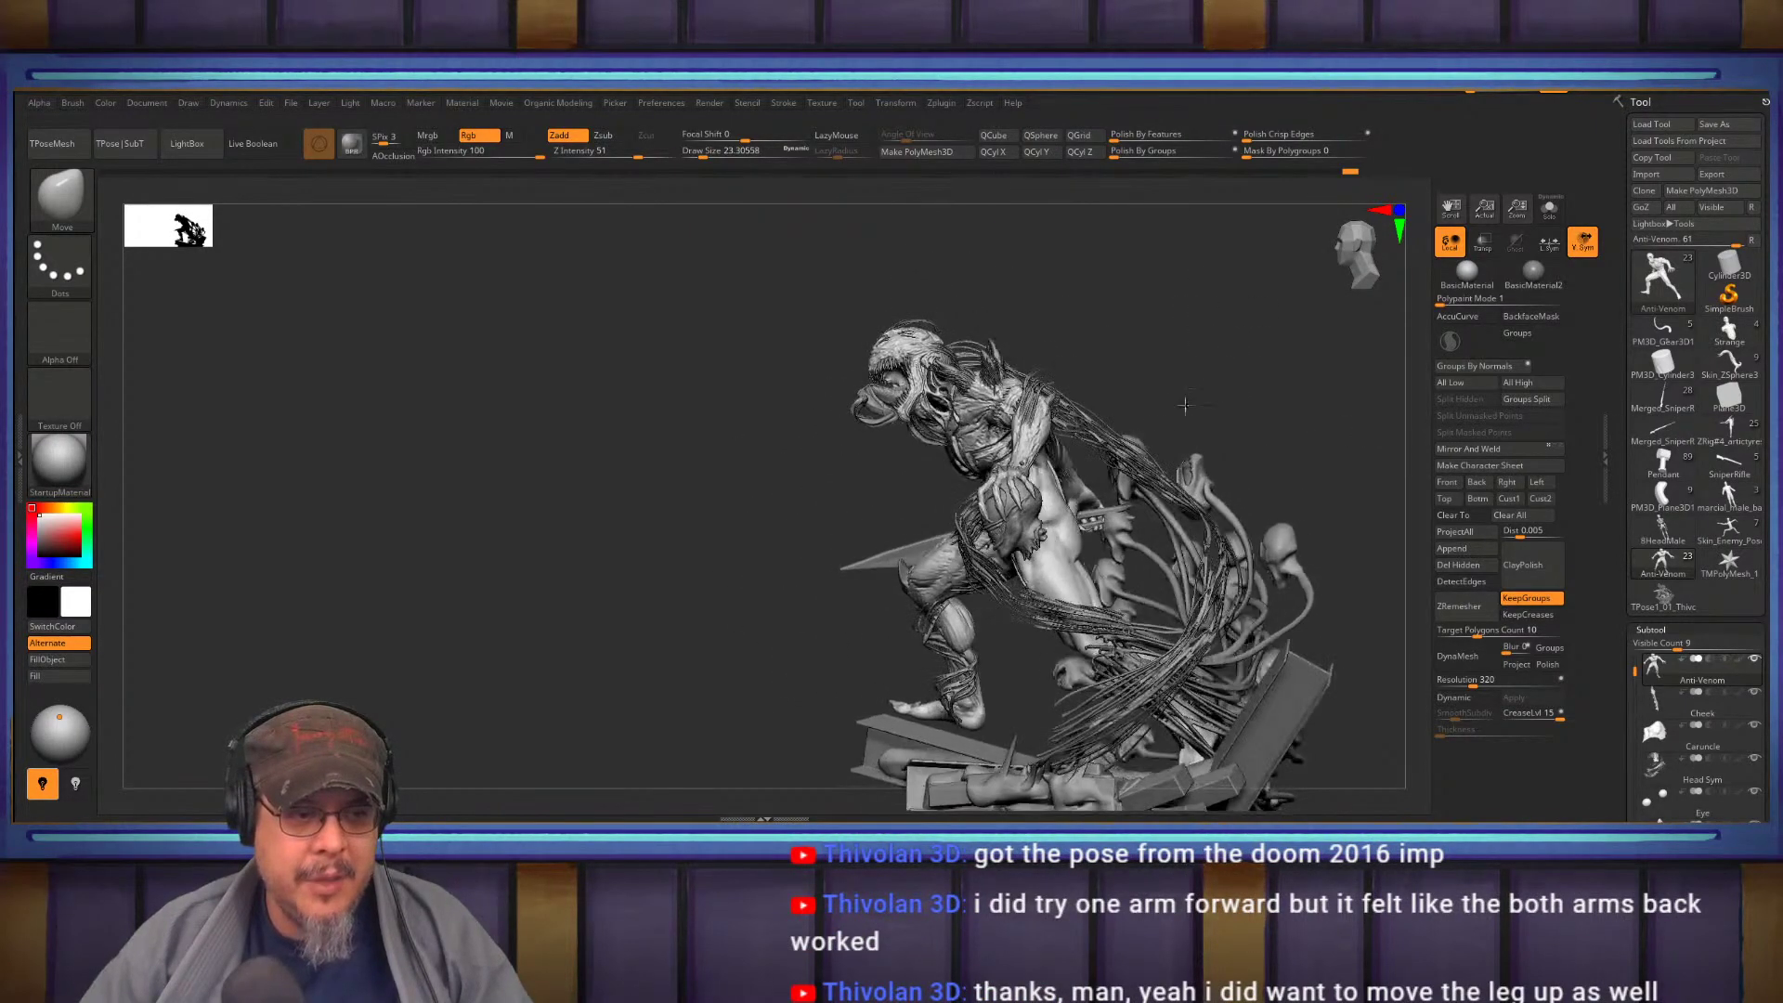
pyautogui.moveTo(1248, 386); pyautogui.dragTo(1125, 365)
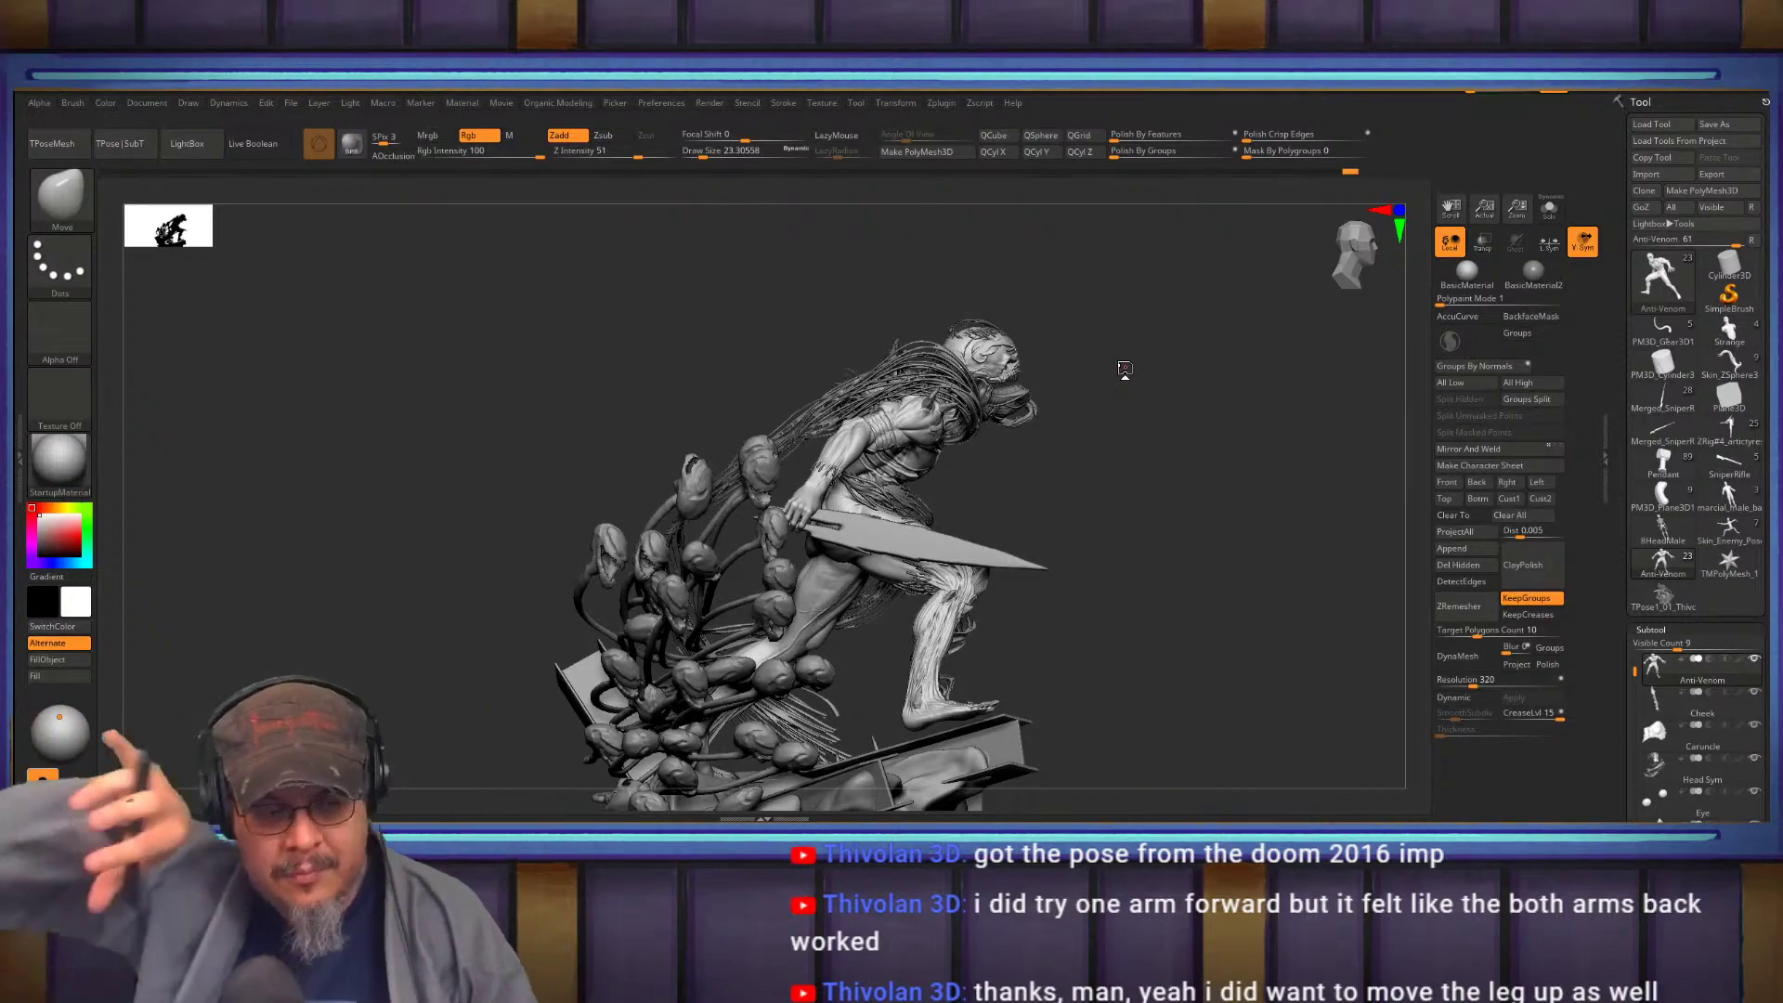
pyautogui.moveTo(1058, 402)
pyautogui.mouseDown()
pyautogui.moveTo(1127, 430)
pyautogui.moveTo(1202, 387)
pyautogui.moveTo(1162, 348)
pyautogui.moveTo(1266, 354)
pyautogui.moveTo(1182, 382)
pyautogui.moveTo(1258, 498)
pyautogui.moveTo(1227, 460)
pyautogui.moveTo(937, 395)
pyautogui.mouseUp()
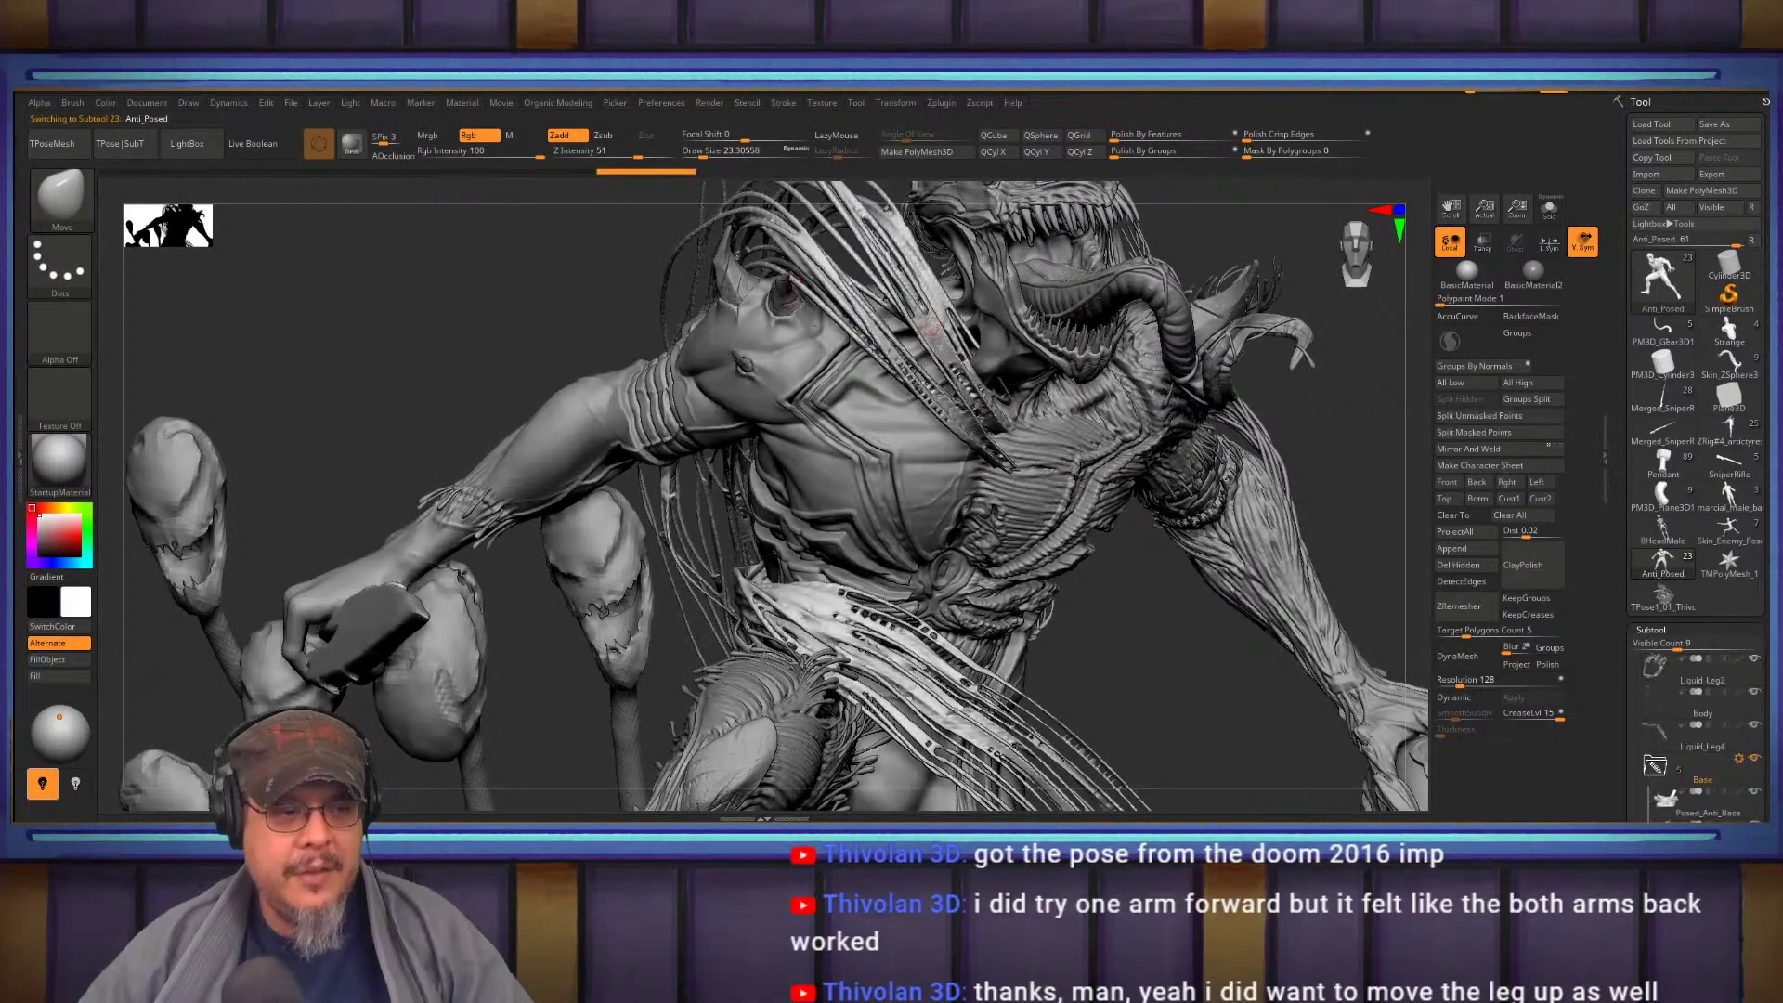
# Examine the torso, hip strands and forward thigh's tendril detail close up, from the front, side and below
pyautogui.moveTo(1140, 691)
pyautogui.keyDown('alt'); pyautogui.mouseDown()
pyautogui.moveTo(1150, 457)
pyautogui.moveTo(1236, 488)
pyautogui.moveTo(1155, 437)
pyautogui.moveTo(1198, 464)
pyautogui.moveTo(1241, 450)
pyautogui.moveTo(1199, 370)
pyautogui.moveTo(1177, 367)
pyautogui.moveTo(1168, 454)
pyautogui.moveTo(1150, 402)
pyautogui.moveTo(1245, 426)
pyautogui.moveTo(1221, 485)
pyautogui.mouseUp(); pyautogui.keyUp('alt')
pyautogui.press('f')
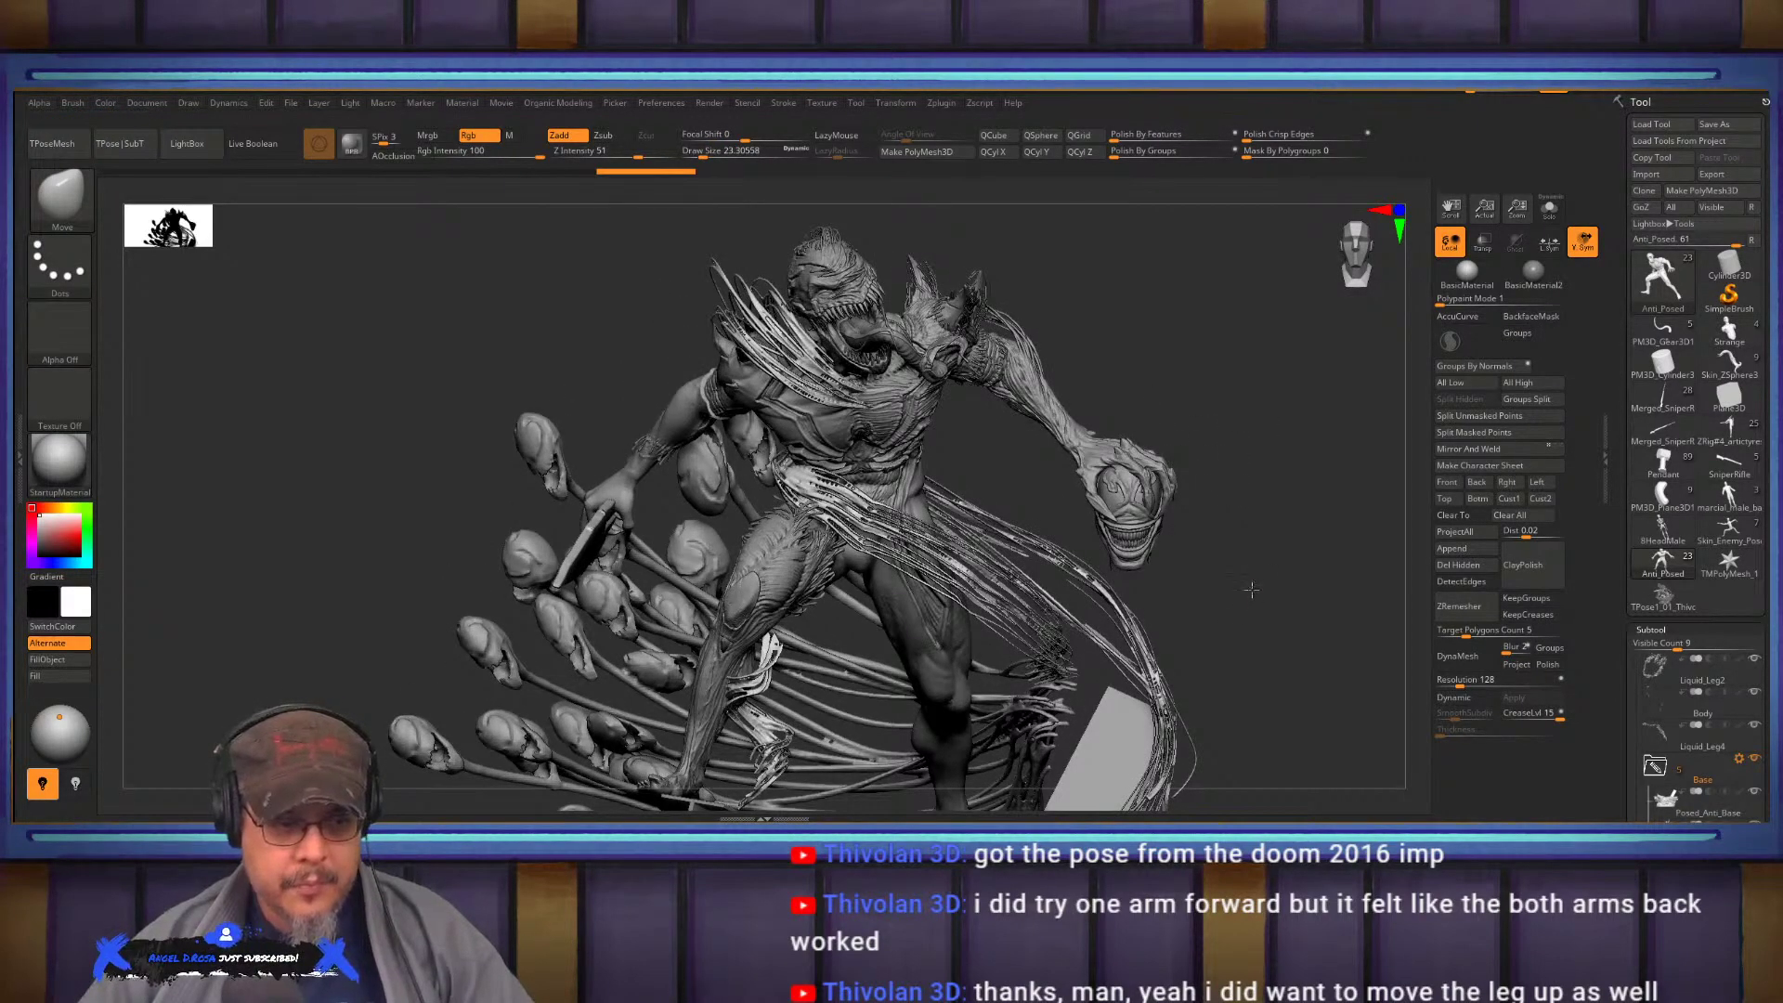
pyautogui.keyDown('alt'); pyautogui.moveTo(1253, 604); pyautogui.dragTo(1259, 427); pyautogui.keyUp('alt')
pyautogui.moveTo(1286, 542); pyautogui.dragTo(1240, 627)
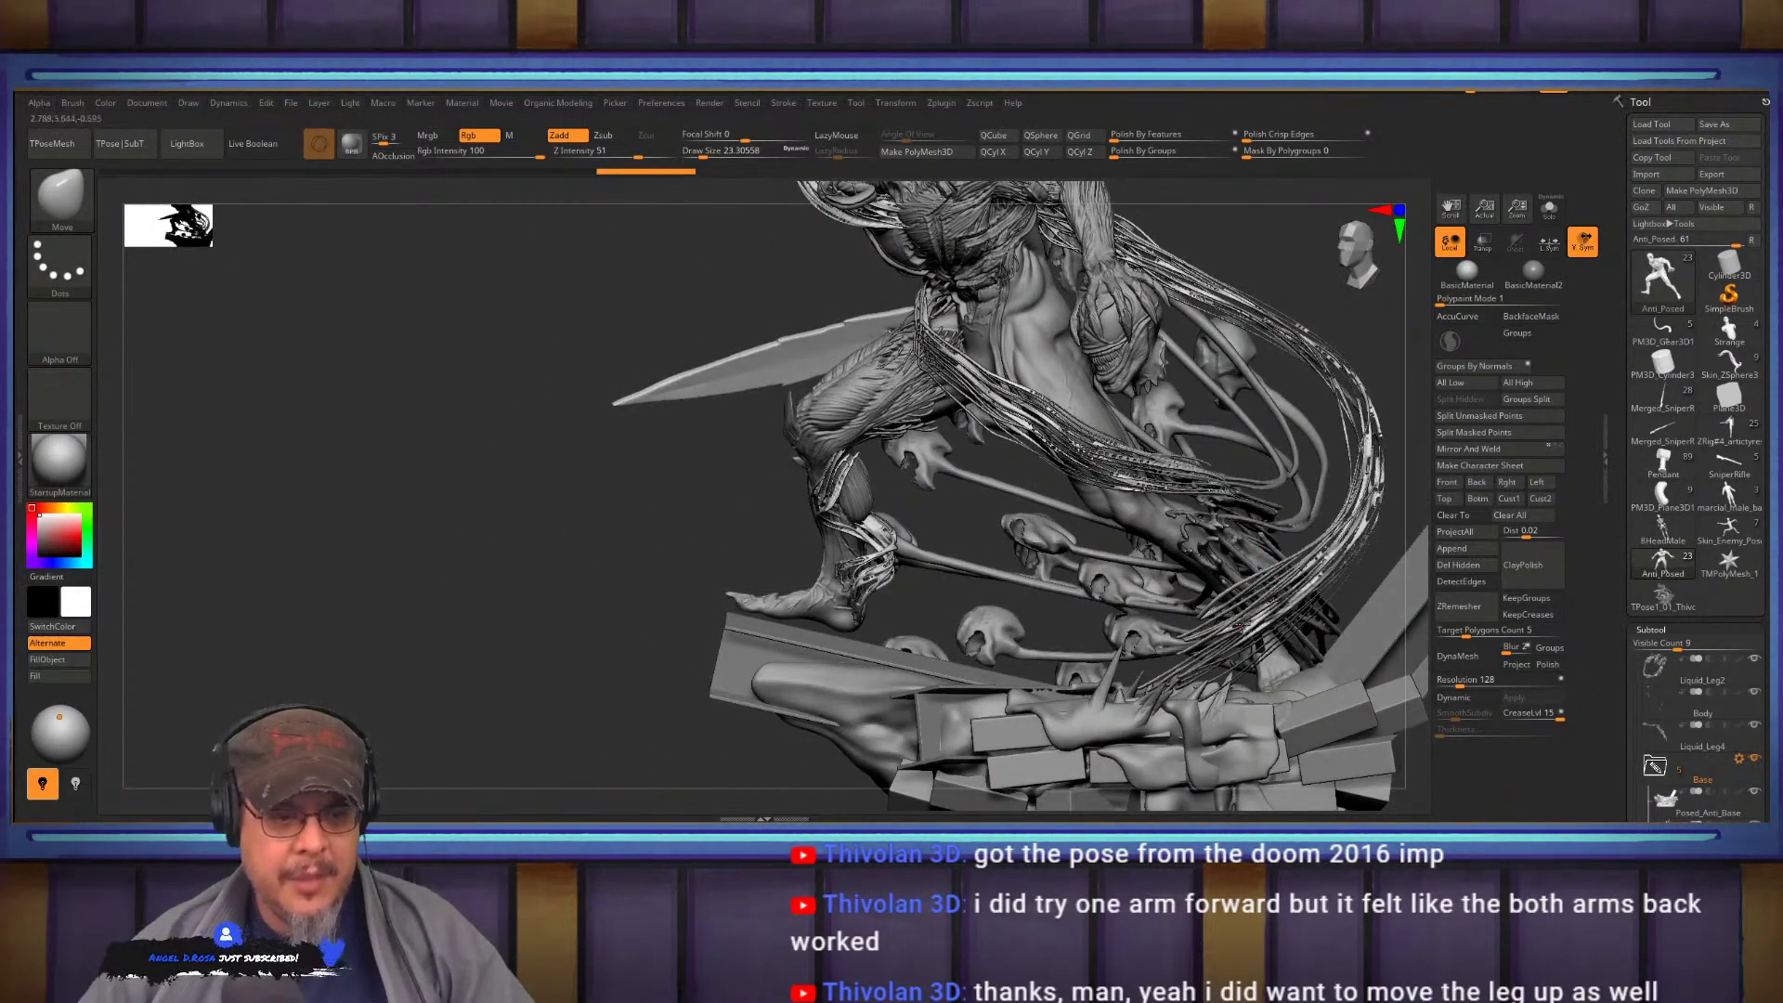
pyautogui.moveTo(653, 255); pyautogui.dragTo(790, 260)
pyautogui.keyDown('alt'); pyautogui.moveTo(1262, 323); pyautogui.dragTo(1342, 474); pyautogui.keyUp('alt')
pyautogui.keyDown('ctrl'); pyautogui.moveTo(932, 551); pyautogui.dragTo(889, 475, button='right'); pyautogui.keyUp('ctrl')
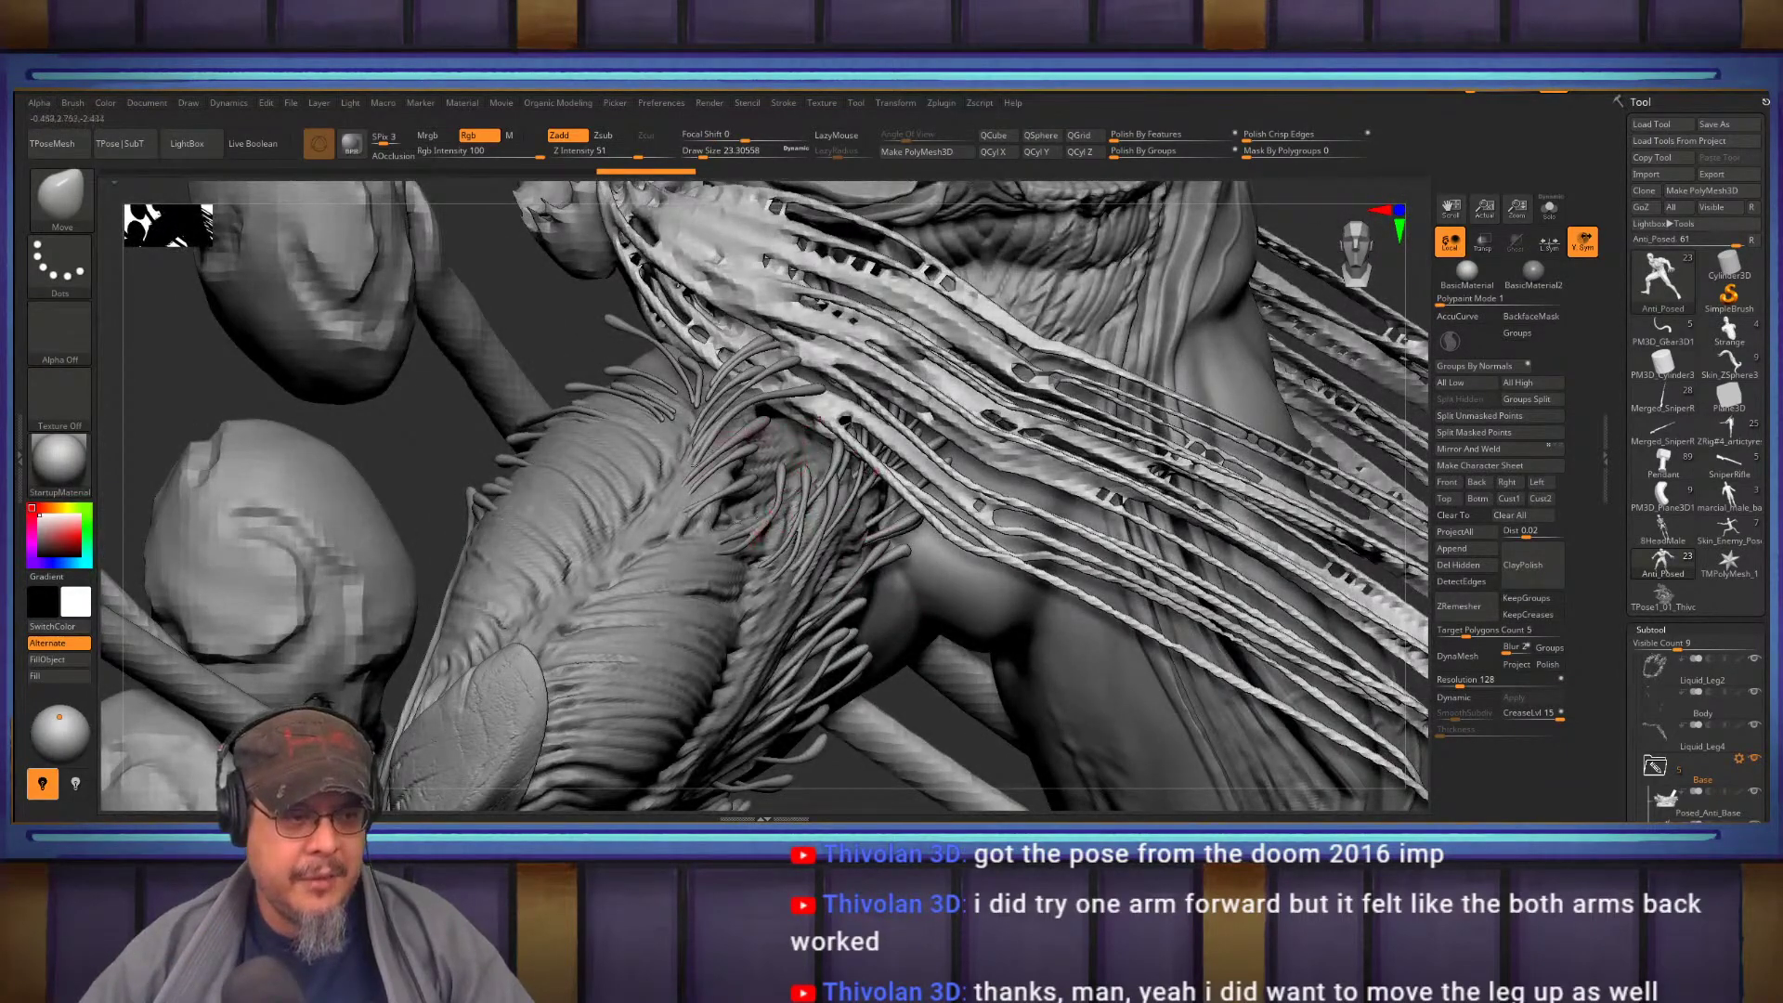
pyautogui.moveTo(880, 344)
pyautogui.keyDown('alt'); pyautogui.mouseDown(button='right')
pyautogui.moveTo(920, 520)
pyautogui.moveTo(824, 582)
pyautogui.moveTo(941, 502)
pyautogui.mouseUp(button='right'); pyautogui.keyUp('alt')
pyautogui.moveTo(1016, 628); pyautogui.dragTo(994, 489)
pyautogui.moveTo(1048, 404); pyautogui.dragTo(988, 508)
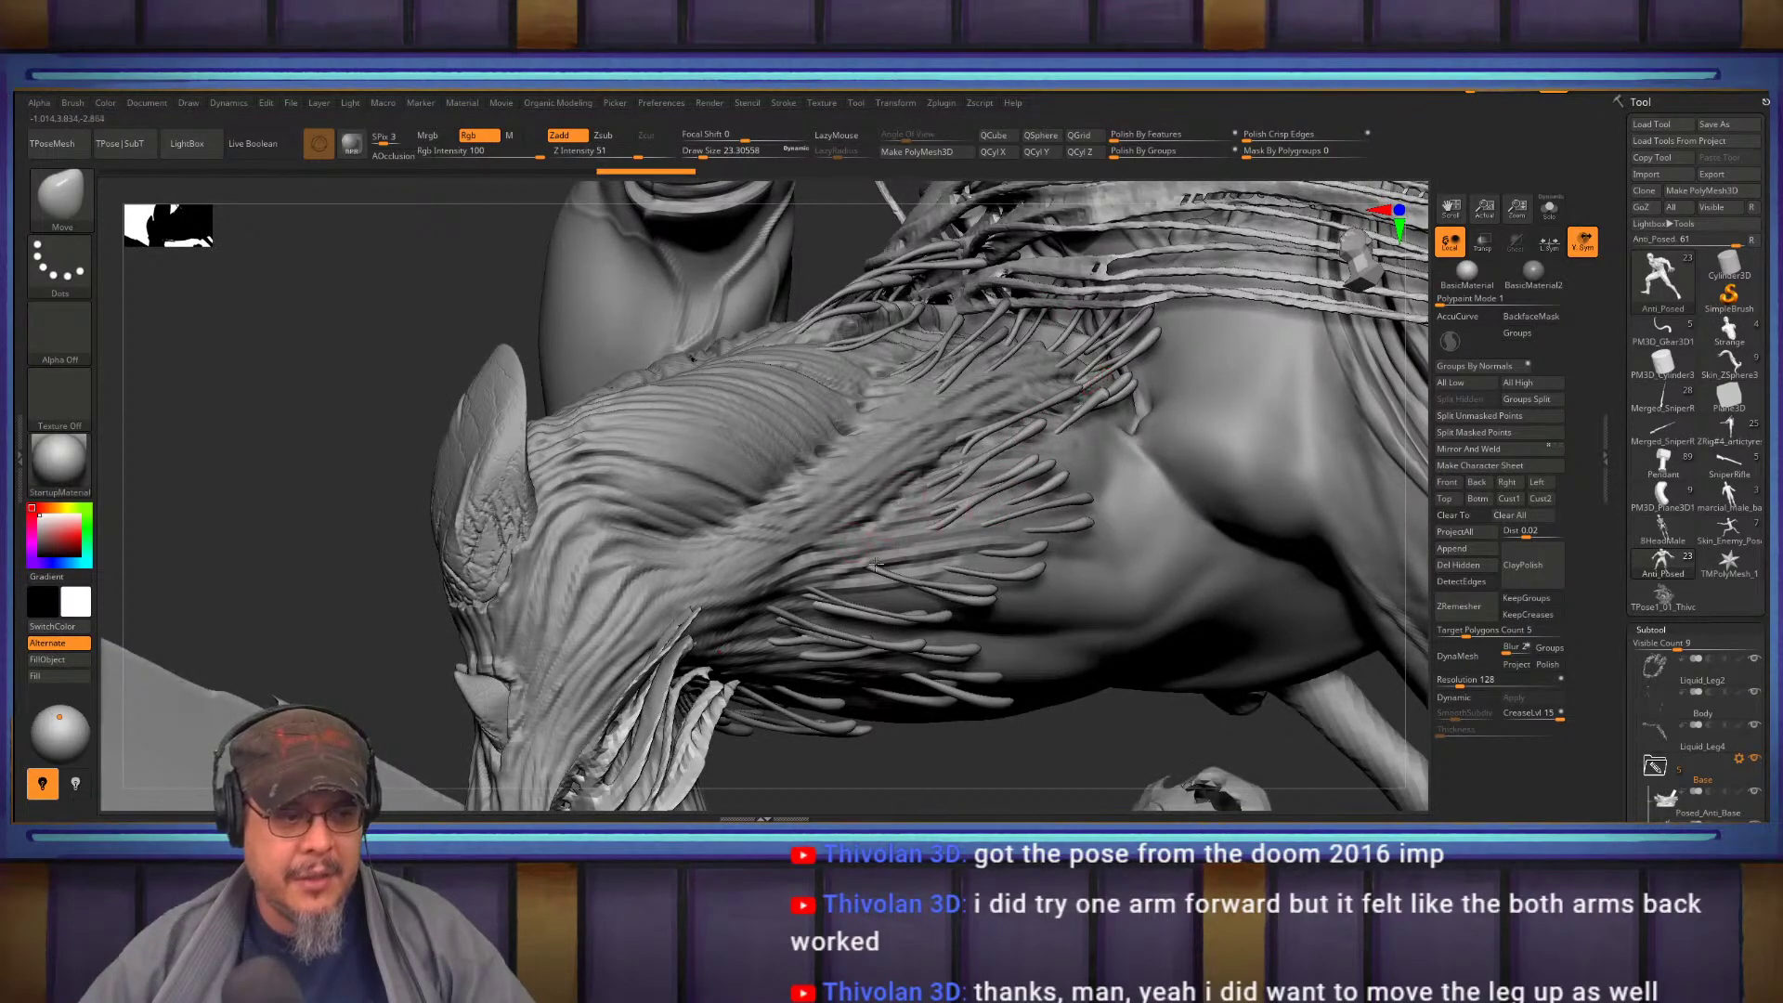
pyautogui.moveTo(880, 556); pyautogui.dragTo(975, 367)
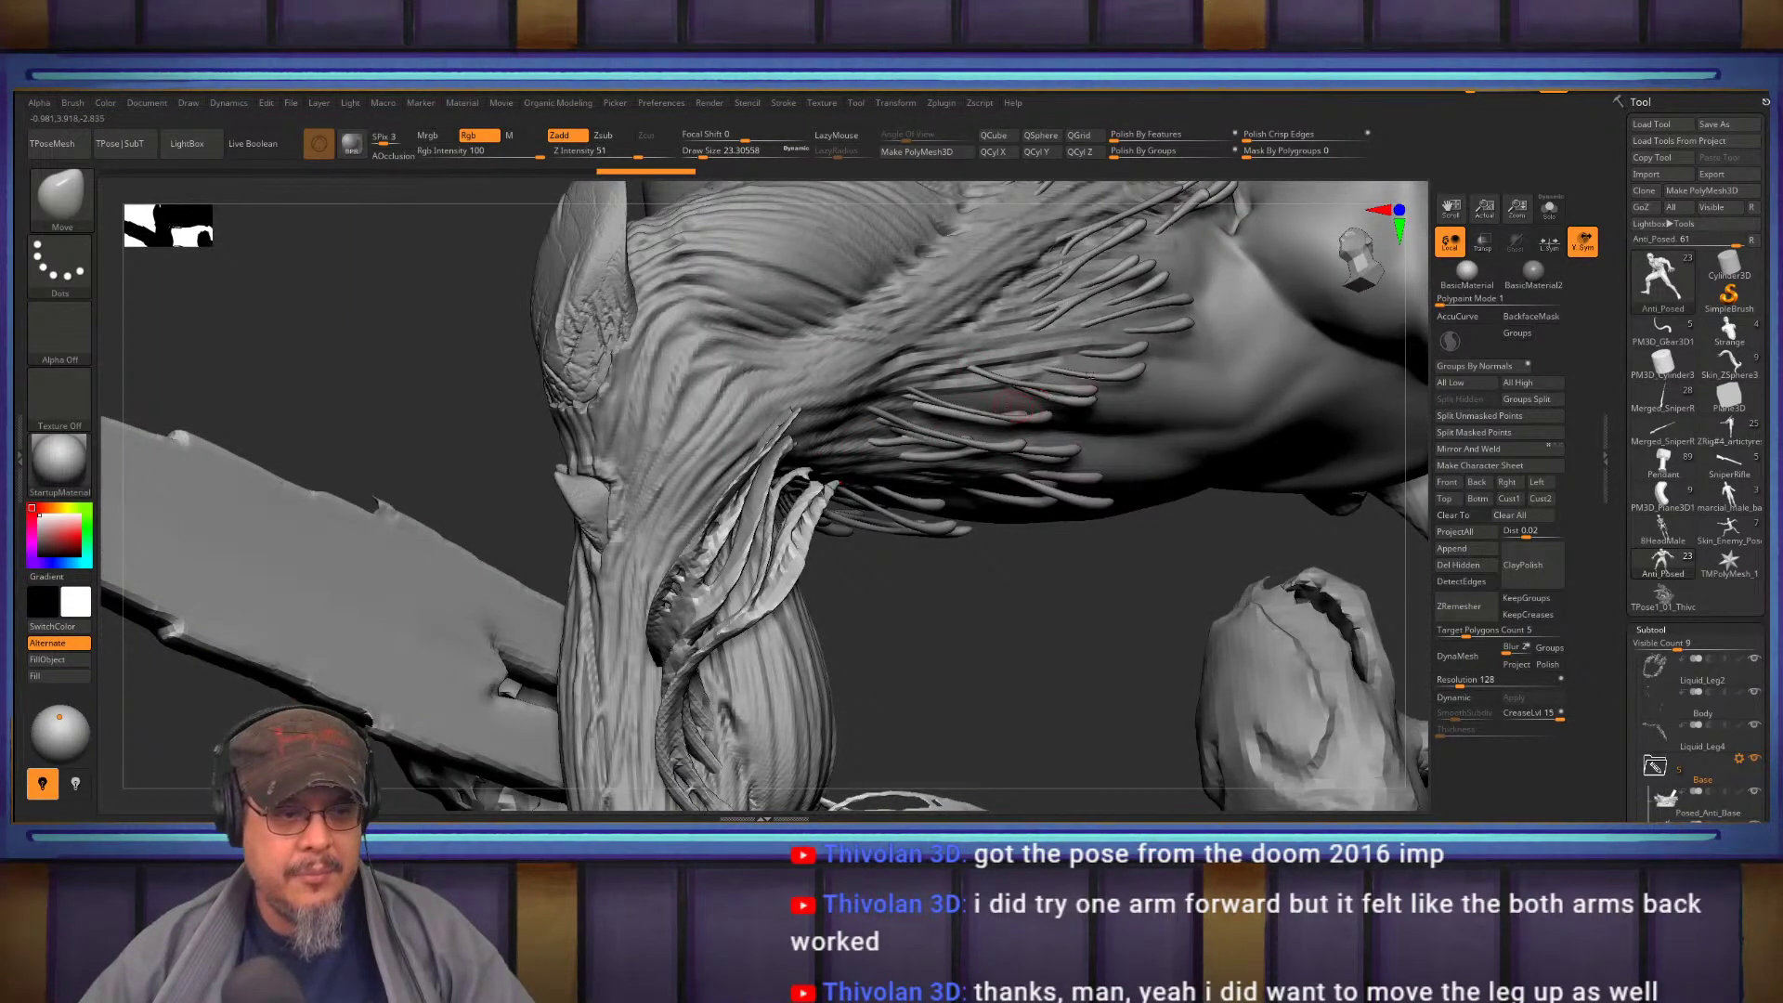
pyautogui.moveTo(1112, 280); pyautogui.dragTo(925, 539, button='right')
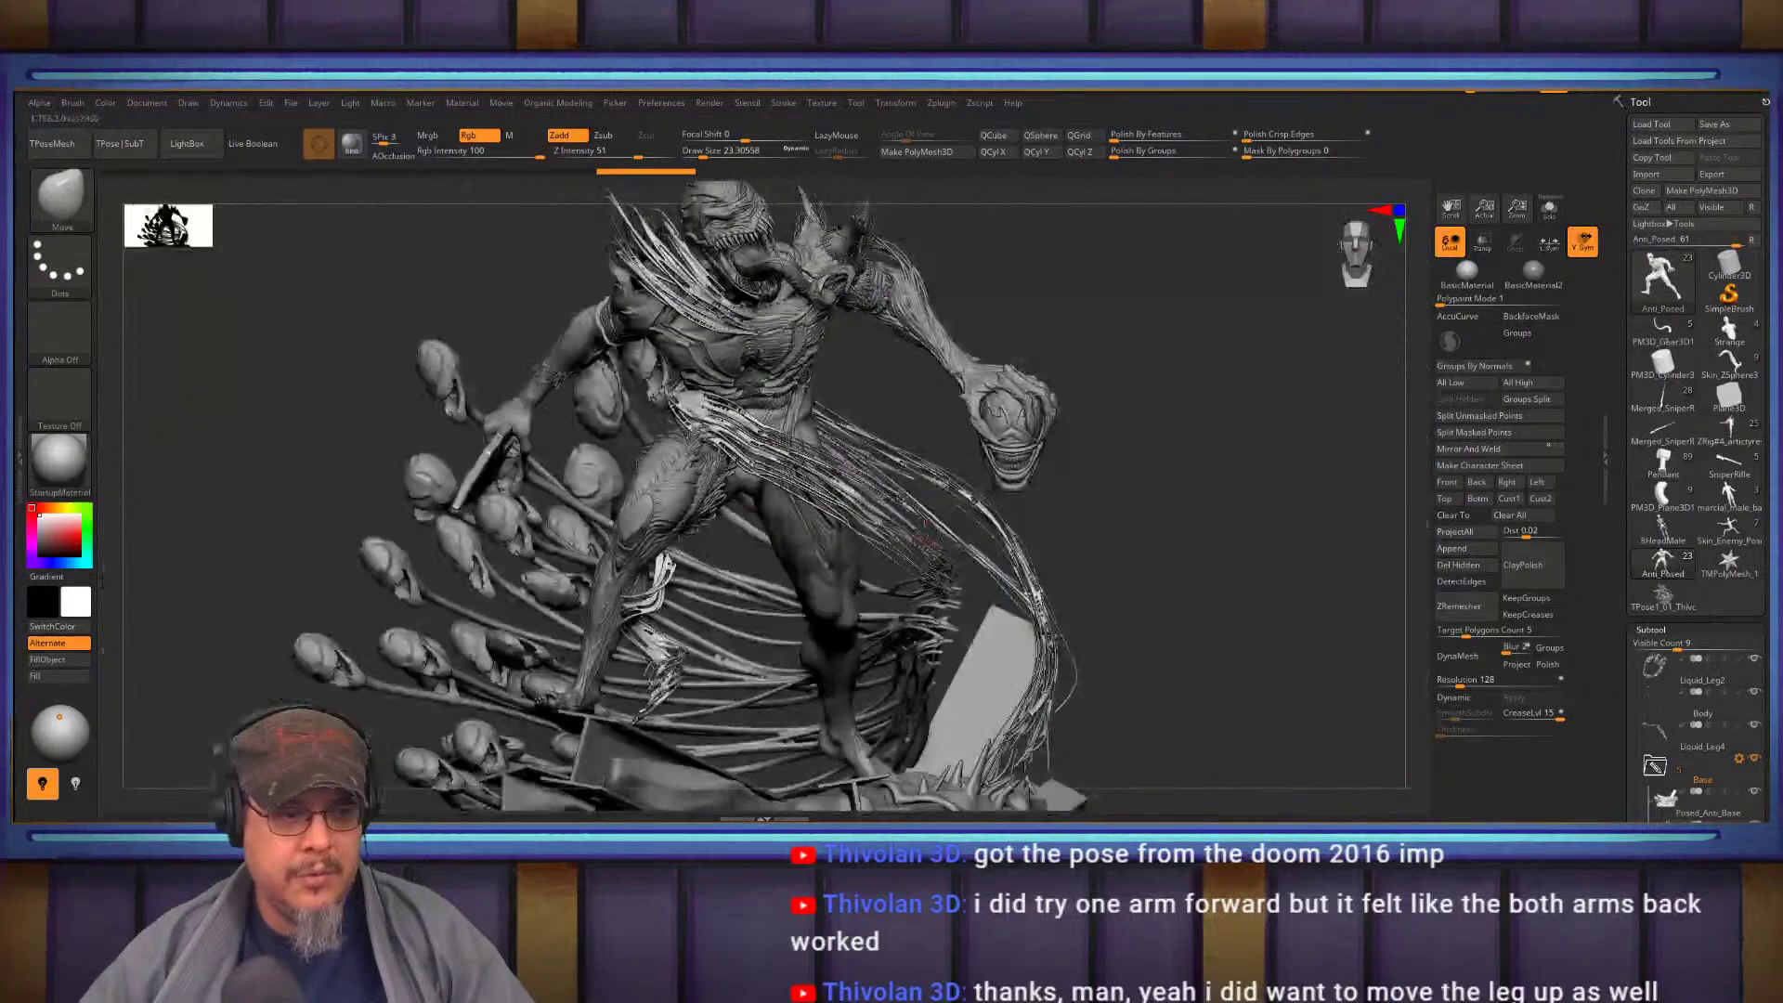
# Select the Liquid_Arms subtool and set up the Inflate brush with a draw size of about 280
pyautogui.keyDown('alt'); pyautogui.moveTo(796, 498); pyautogui.dragTo(942, 477, button='right'); pyautogui.keyUp('alt')
pyautogui.moveTo(942, 476); pyautogui.dragTo(1000, 471)
pyautogui.keyDown('alt'); pyautogui.click(1000, 471); pyautogui.keyUp('alt')
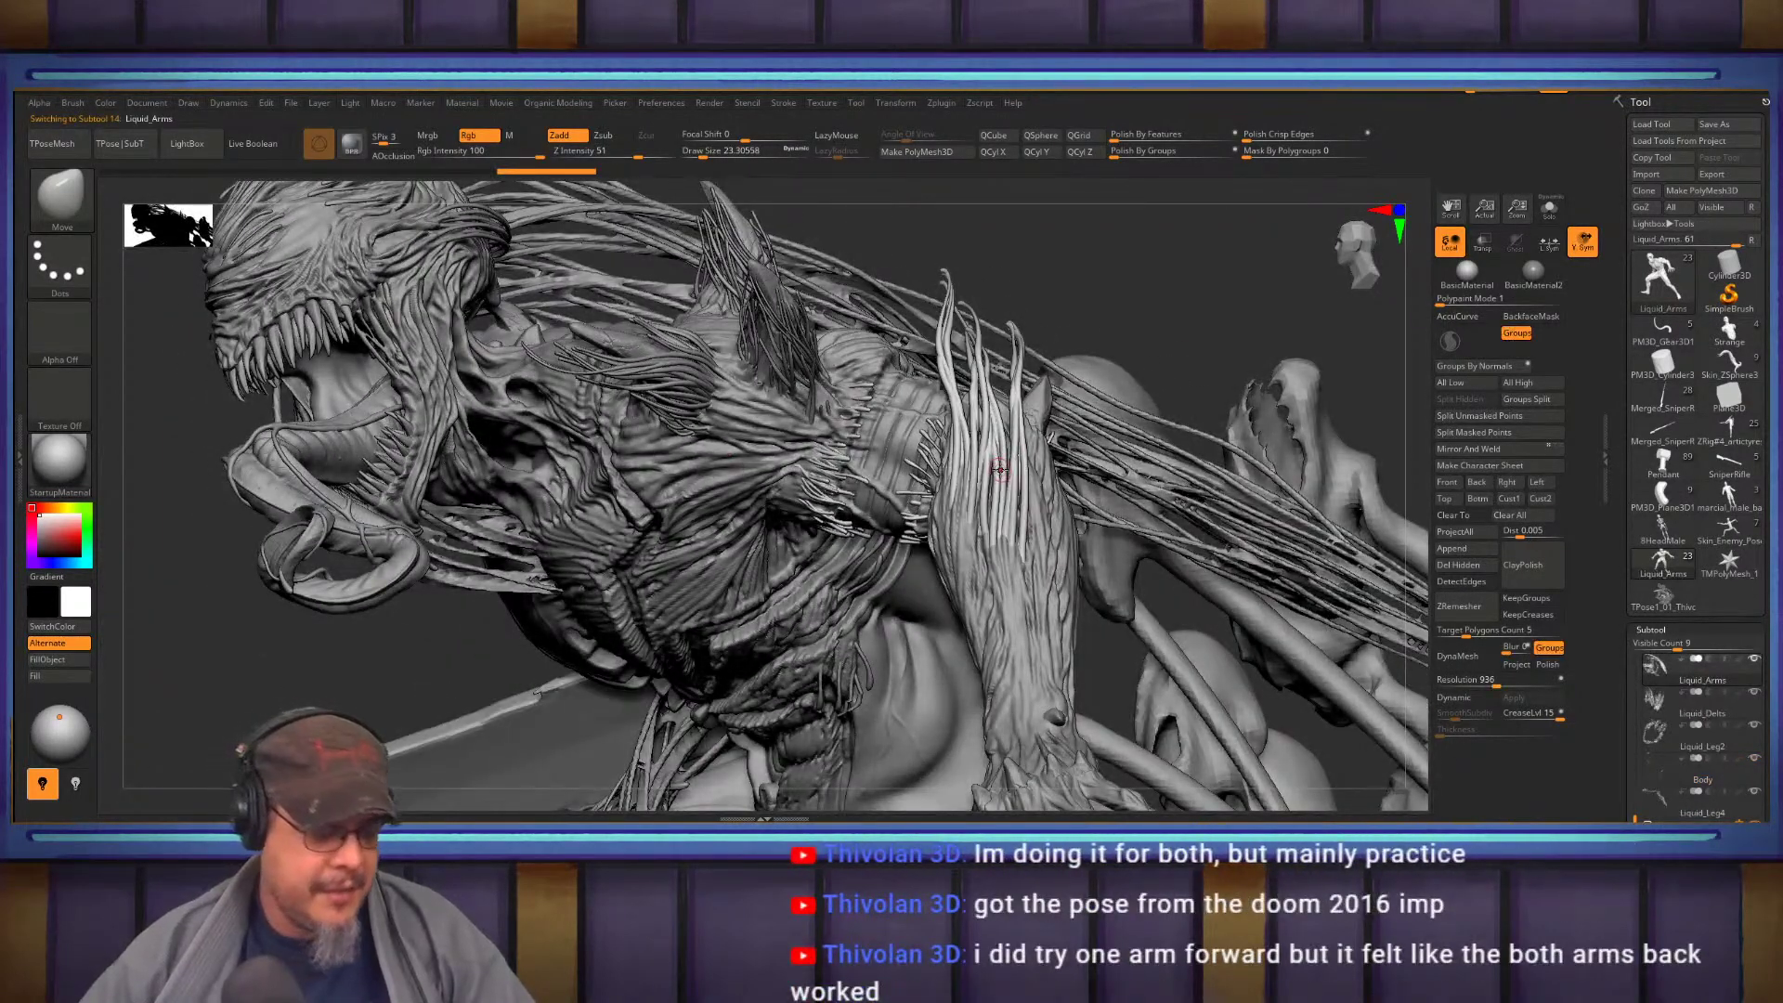
pyautogui.press('n')
pyautogui.press('b')
pyautogui.press('i')
pyautogui.press('n')
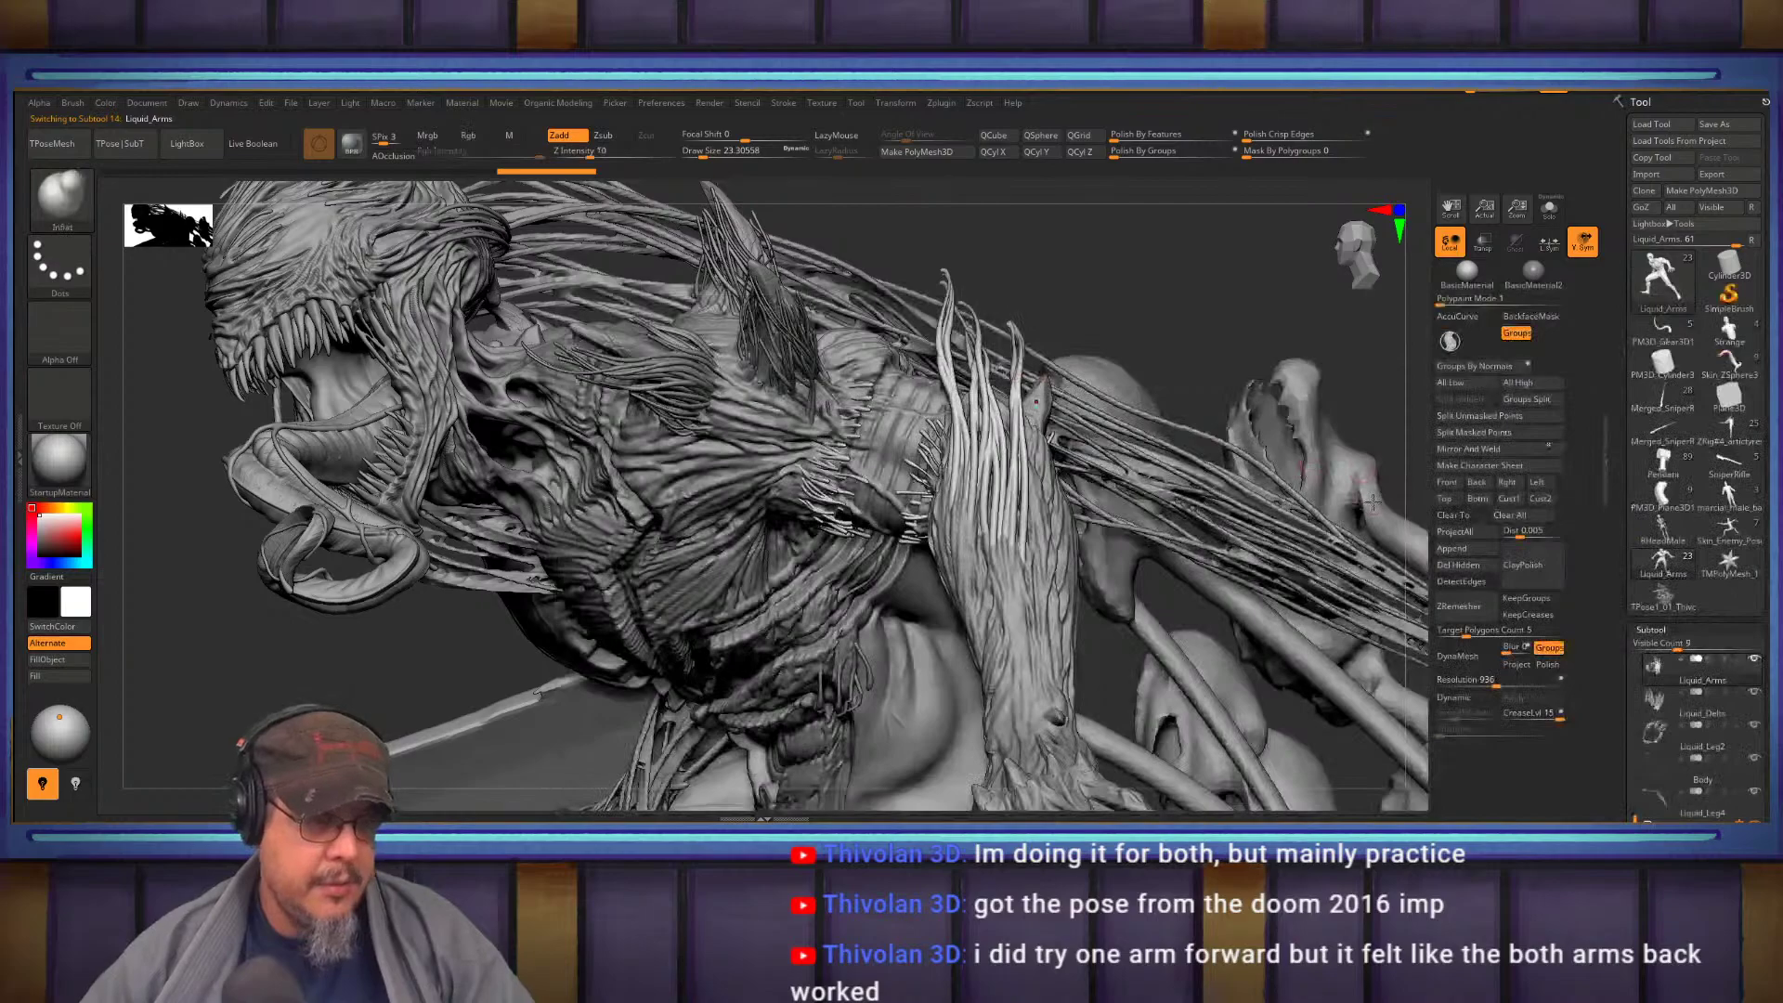
pyautogui.press('s')
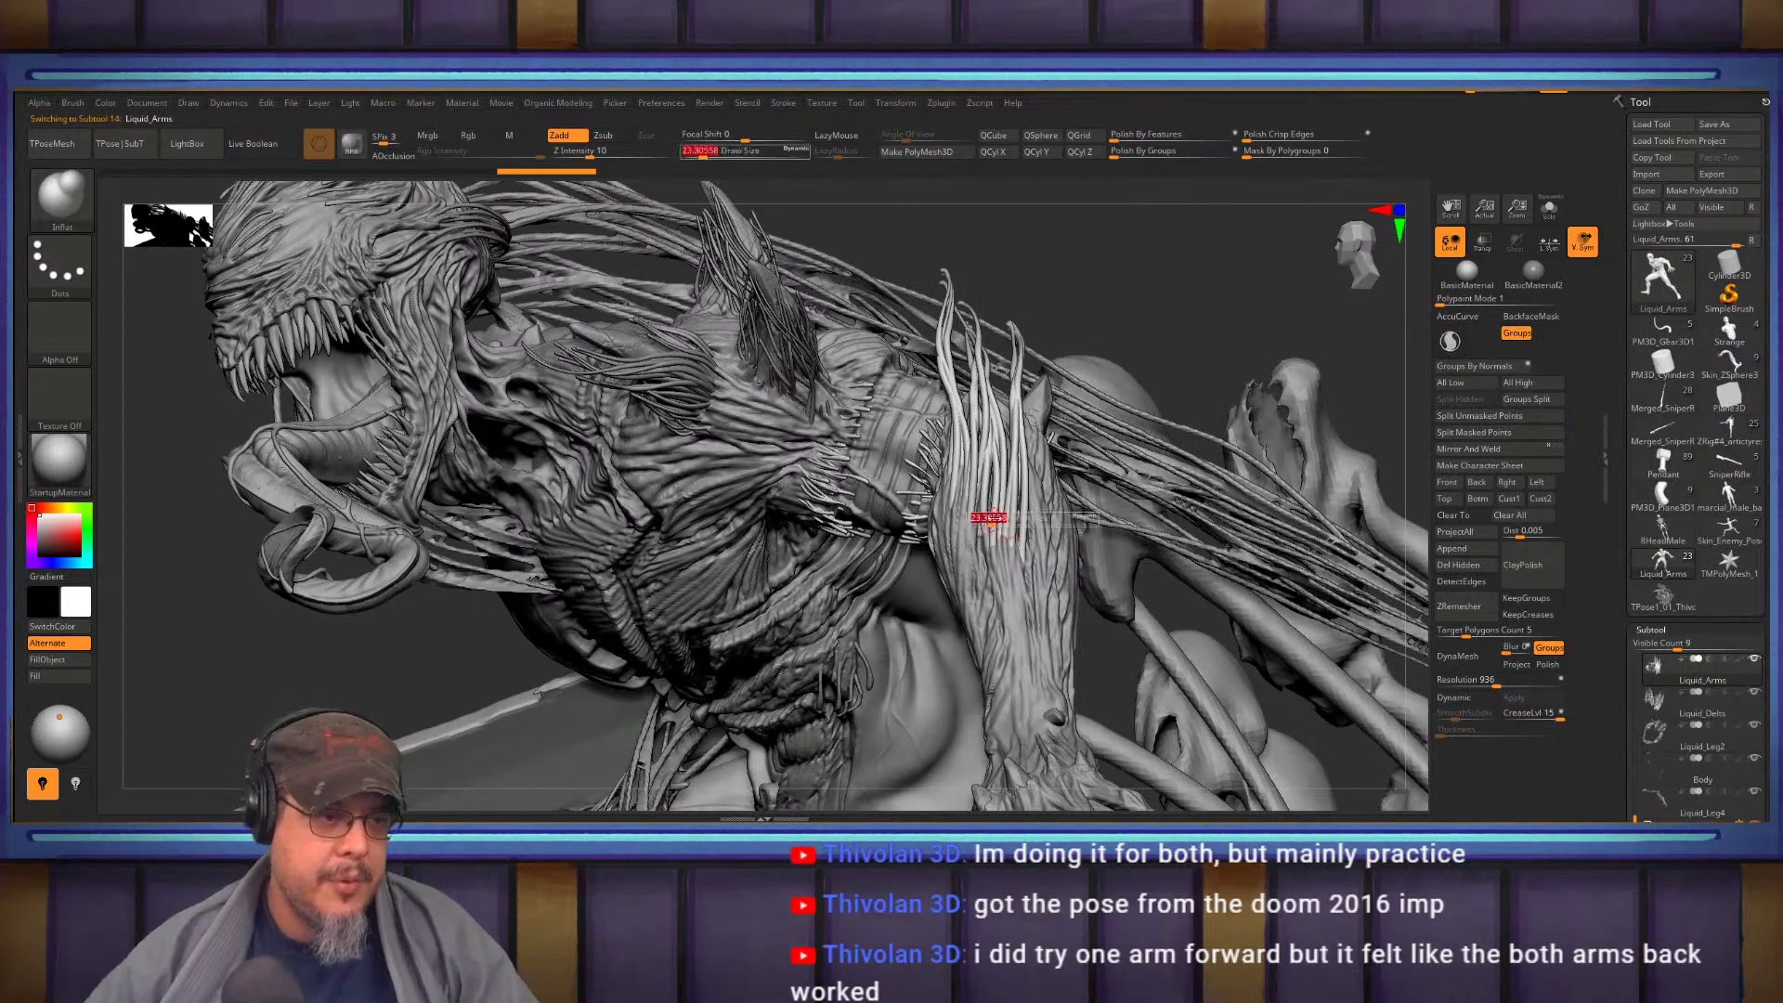
pyautogui.moveTo(1039, 525); pyautogui.dragTo(1036, 525)
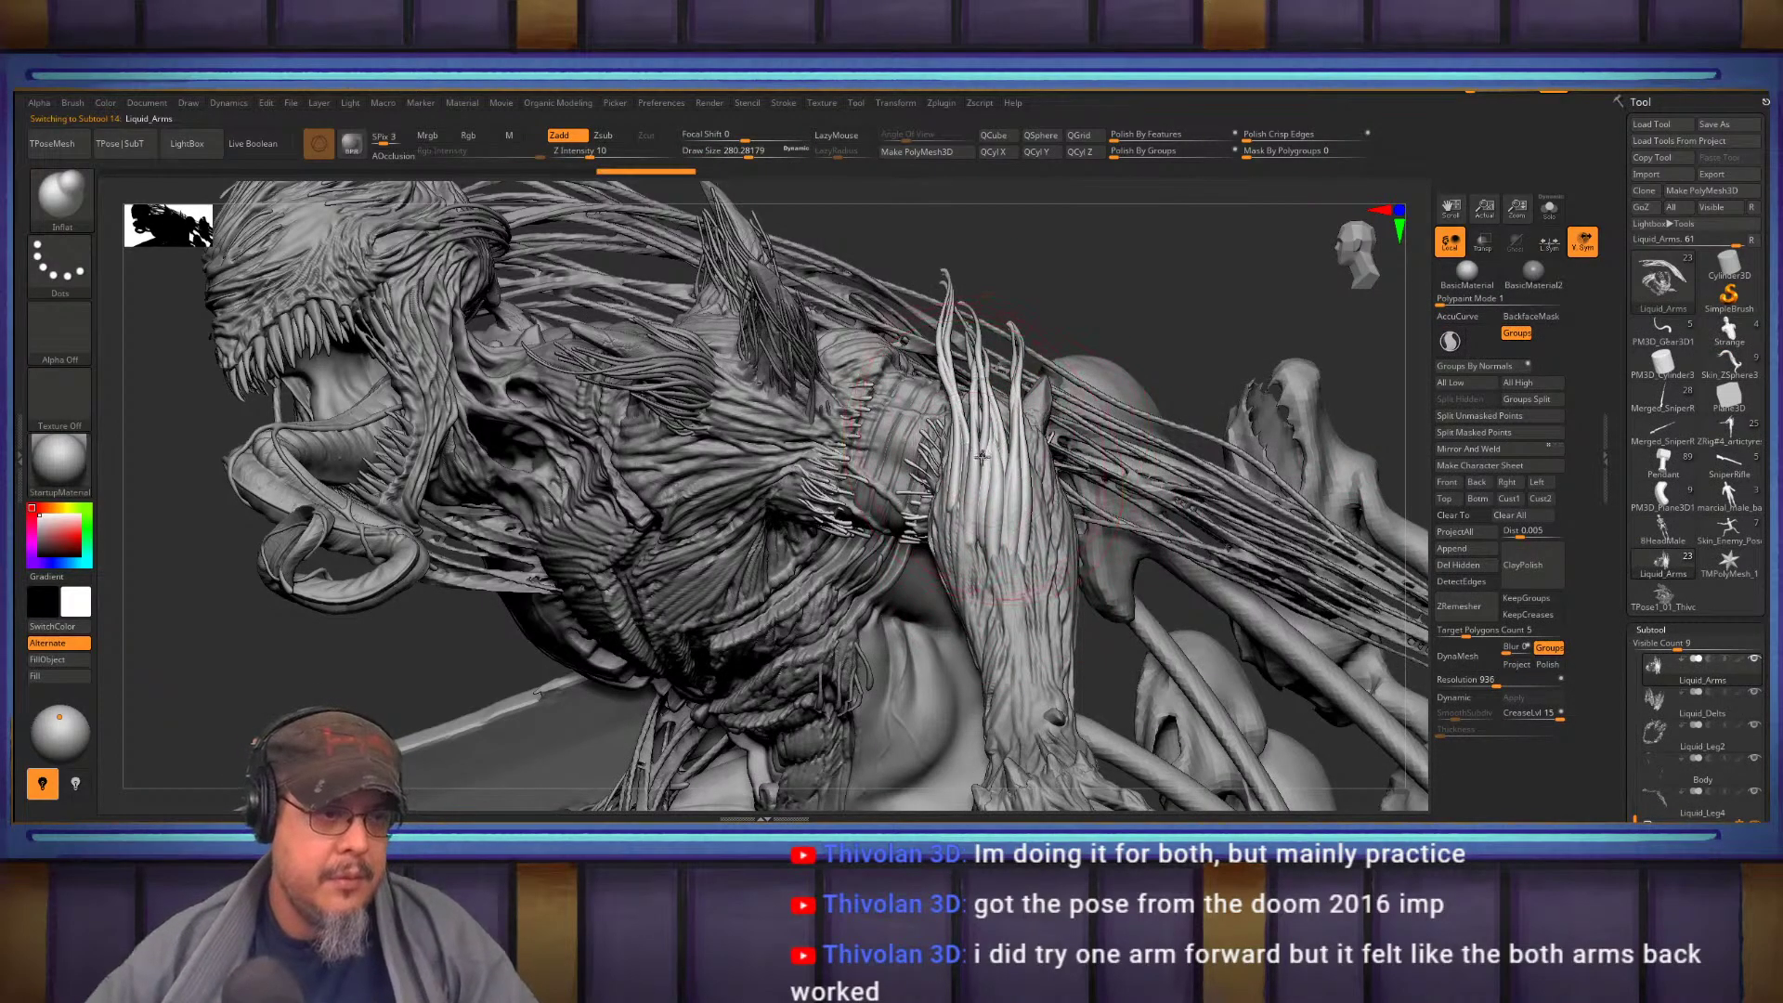
pyautogui.moveTo(977, 349)
pyautogui.mouseDown(button='right')
pyautogui.moveTo(1214, 359)
pyautogui.moveTo(1068, 482)
pyautogui.moveTo(808, 455)
pyautogui.moveTo(1050, 439)
pyautogui.mouseUp(button='right')
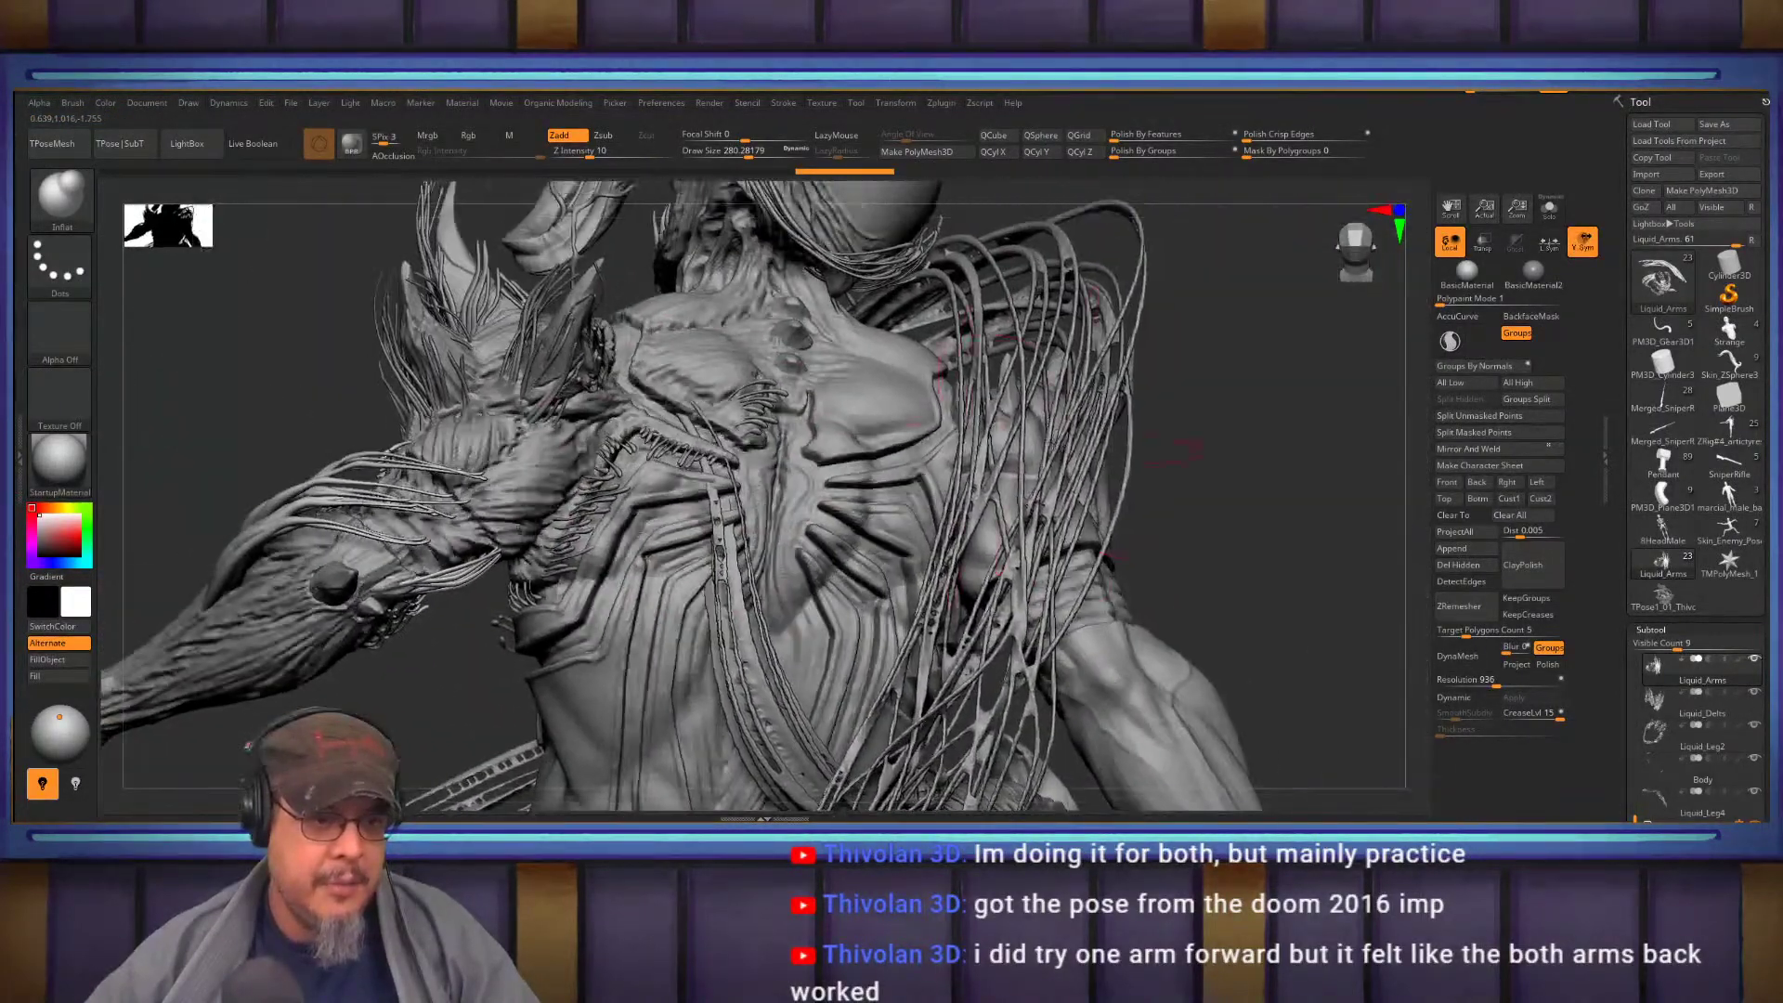
# Thicken the thin strands draped over the shoulder on the Anti_Posed subtool using Inflate at a draw size of about 648
pyautogui.keyDown('alt'); pyautogui.click(1025, 399); pyautogui.keyUp('alt')
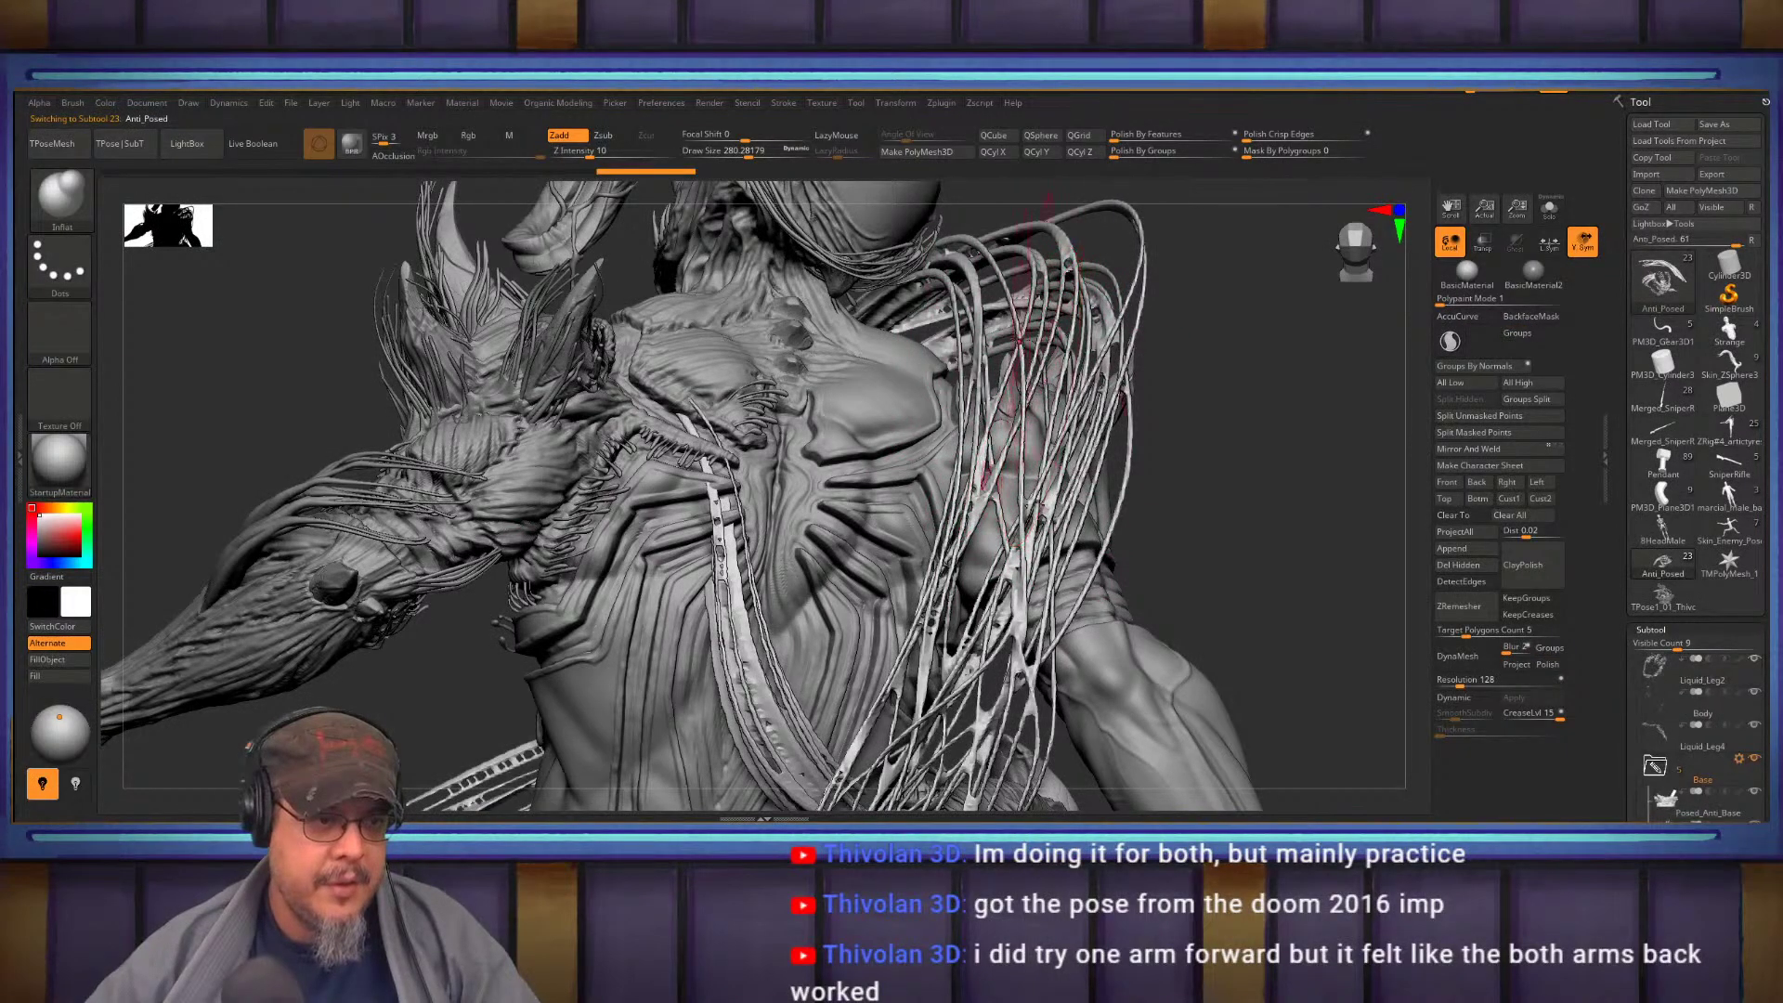
pyautogui.moveTo(1040, 346); pyautogui.dragTo(1051, 346)
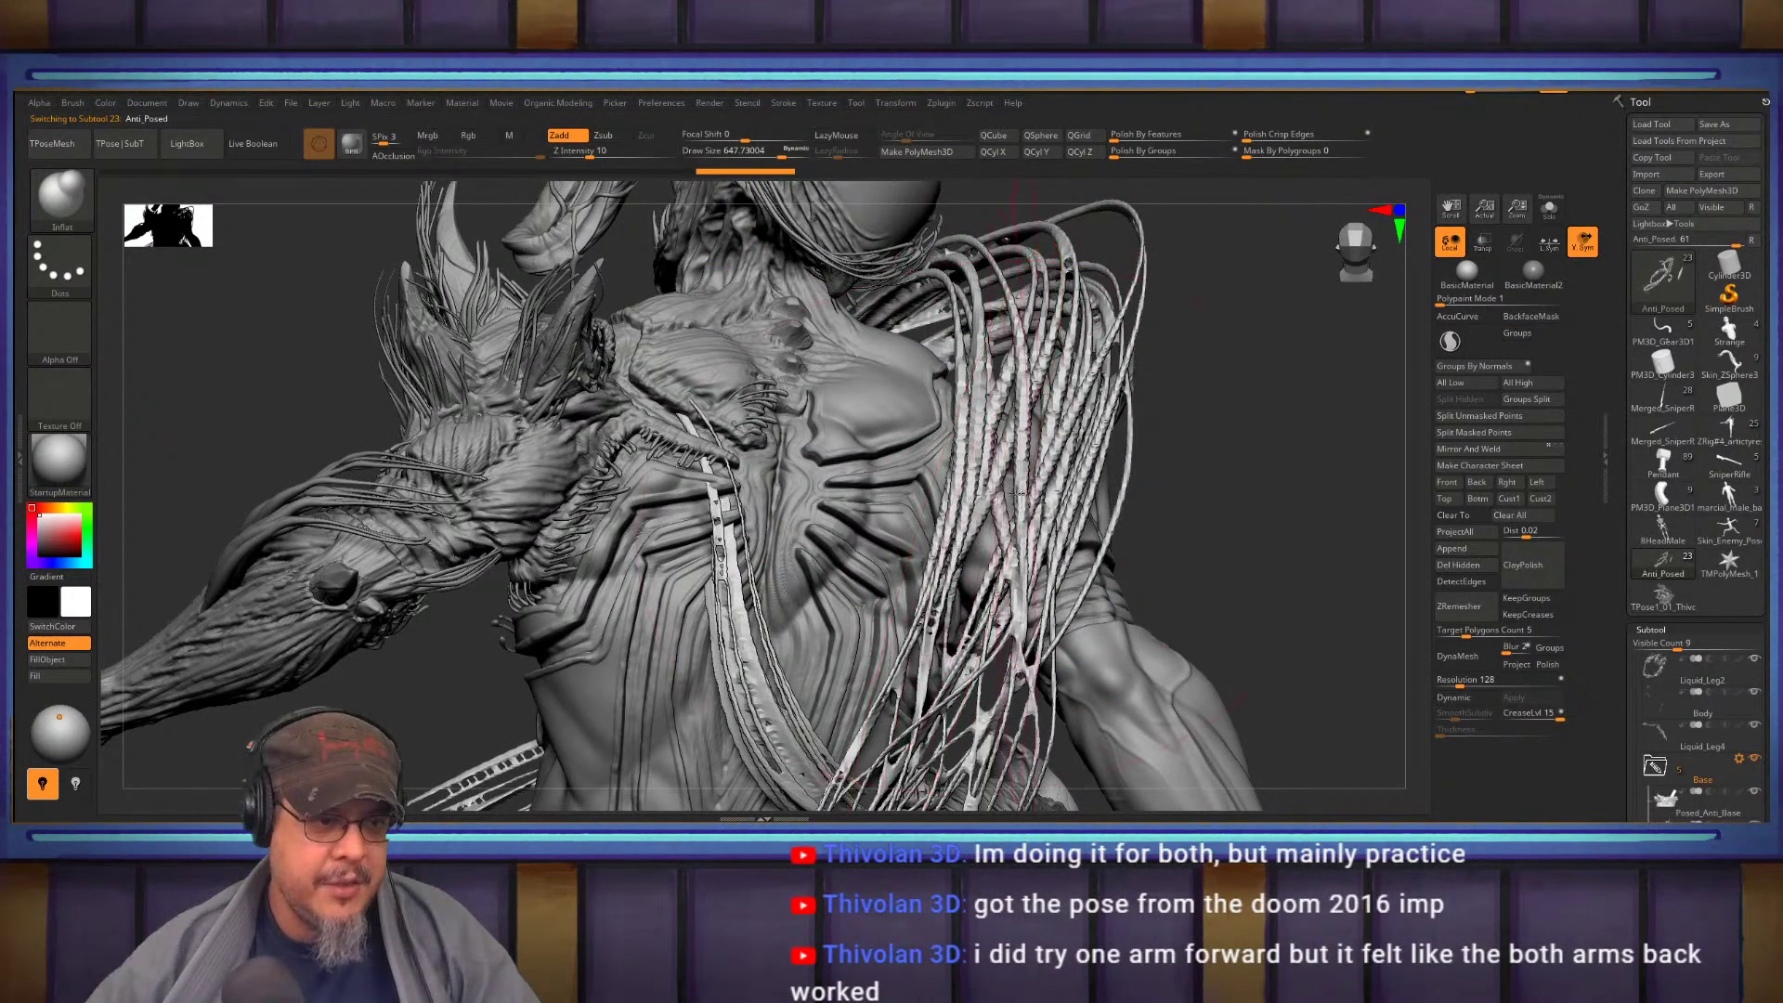
pyautogui.moveTo(1016, 493); pyautogui.dragTo(1016, 609)
pyautogui.moveTo(1109, 345); pyautogui.dragTo(1089, 218)
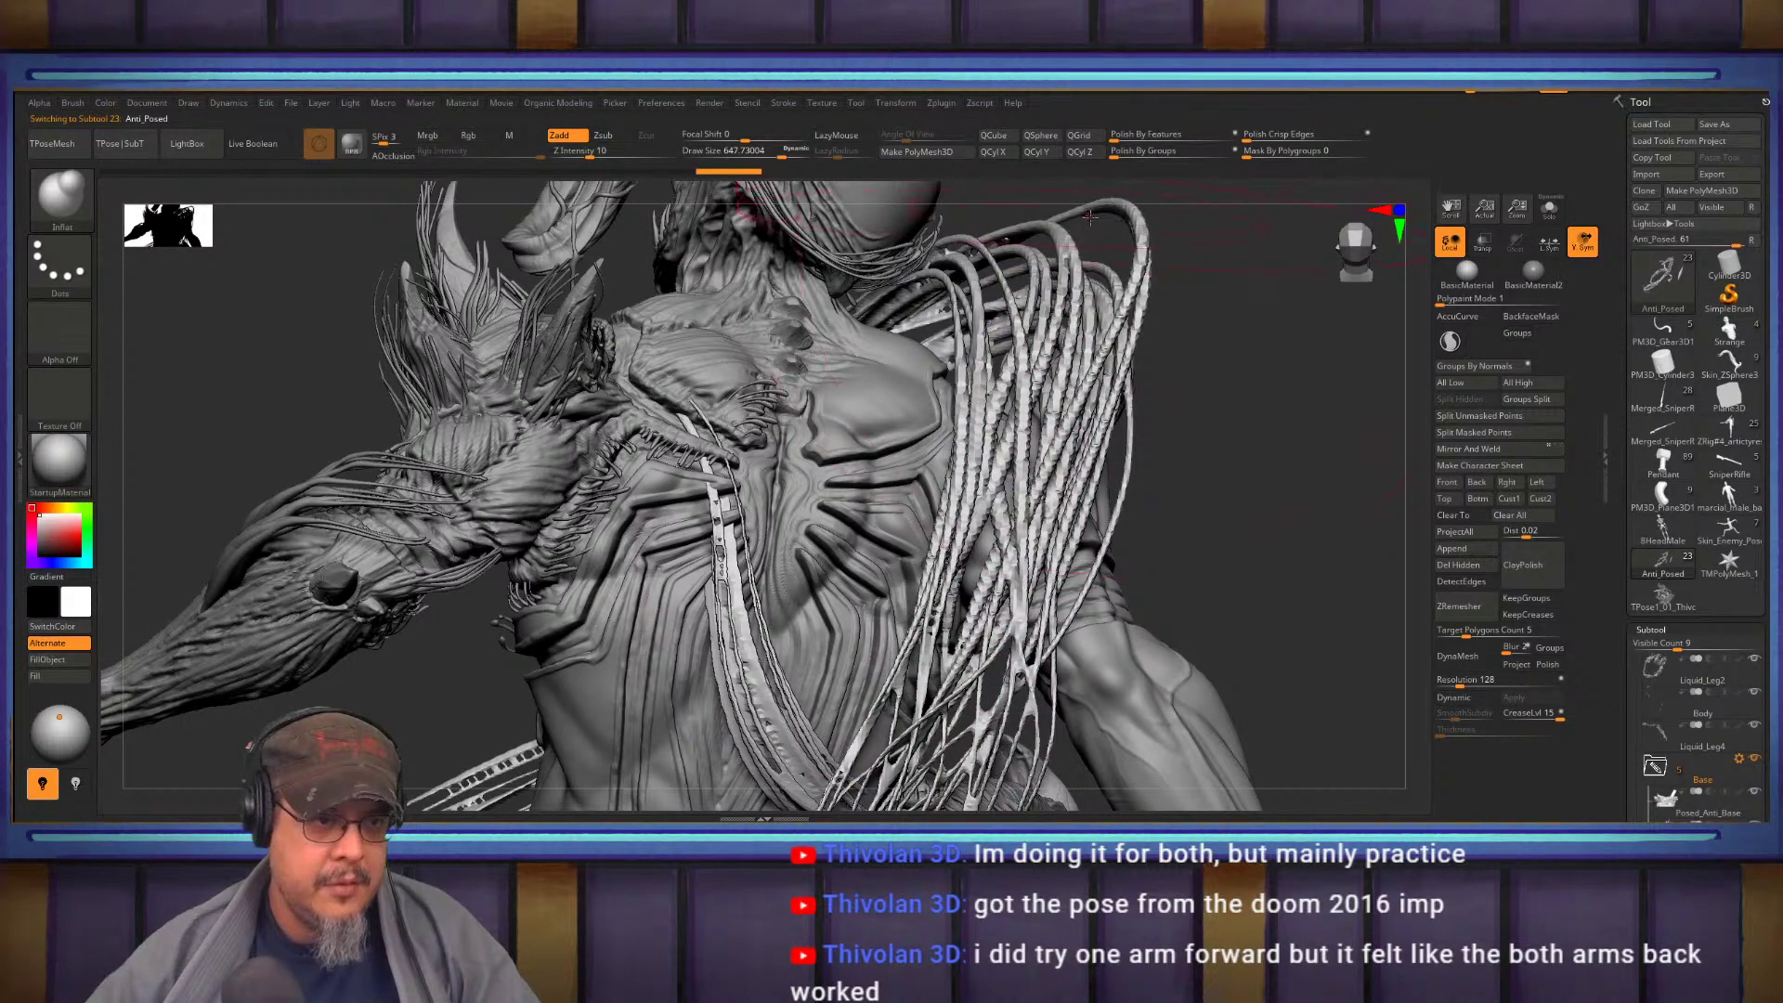
pyautogui.moveTo(1256, 327)
pyautogui.mouseDown()
pyautogui.moveTo(1006, 434)
pyautogui.moveTo(1121, 529)
pyautogui.mouseUp()
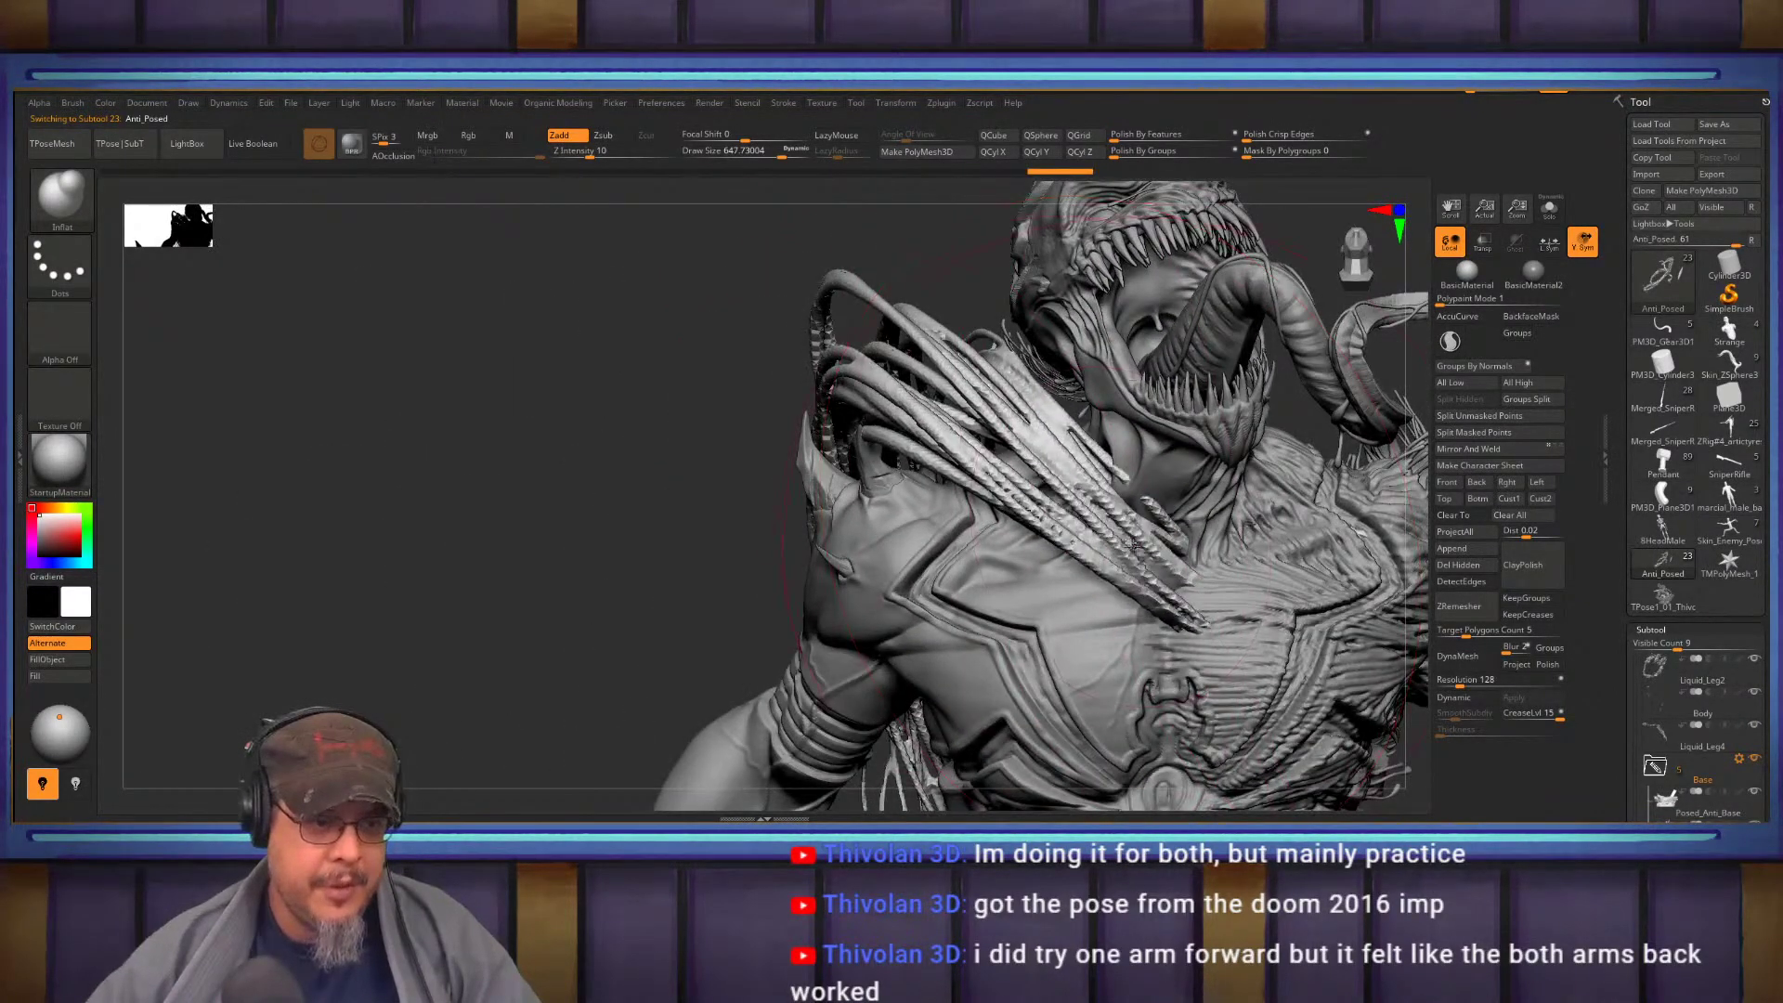
pyautogui.moveTo(641, 320)
pyautogui.mouseDown()
pyautogui.moveTo(541, 394)
pyautogui.moveTo(733, 485)
pyautogui.moveTo(635, 471)
pyautogui.moveTo(657, 486)
pyautogui.moveTo(565, 427)
pyautogui.mouseUp()
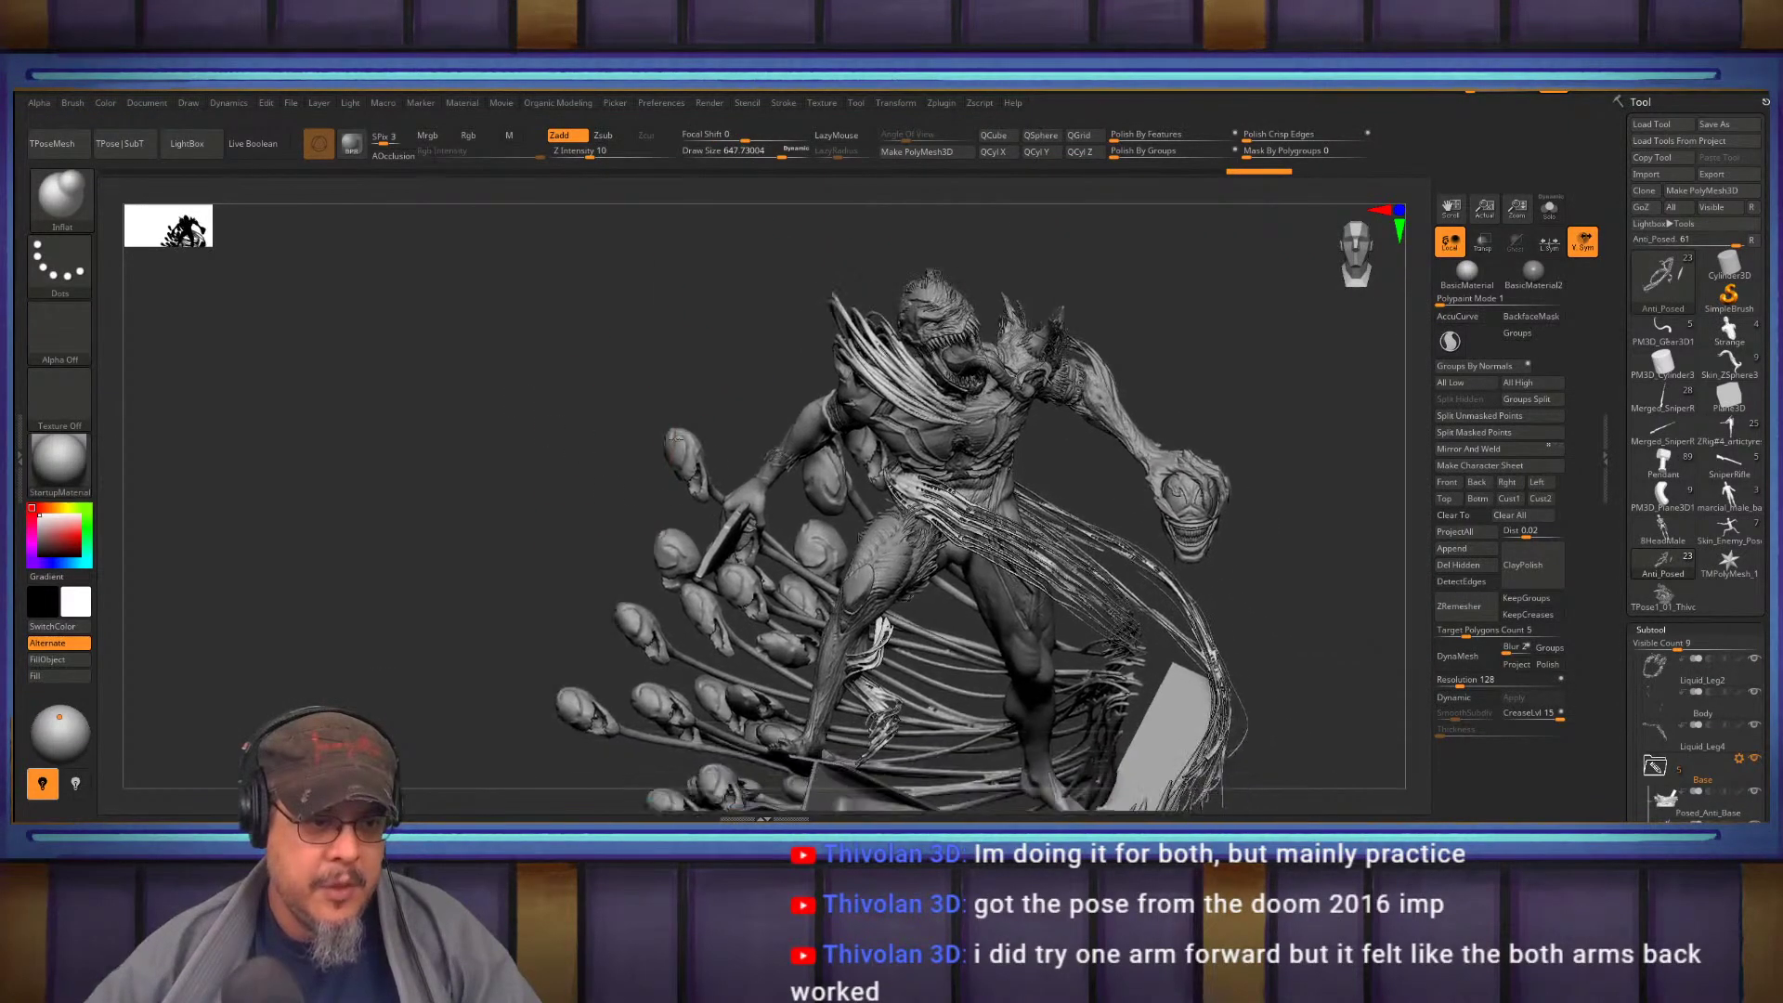
# Inflate the strands sweeping from the waist toward the base with a draw size of about 878
pyautogui.keyDown('alt'); pyautogui.click(992, 527); pyautogui.keyUp('alt')
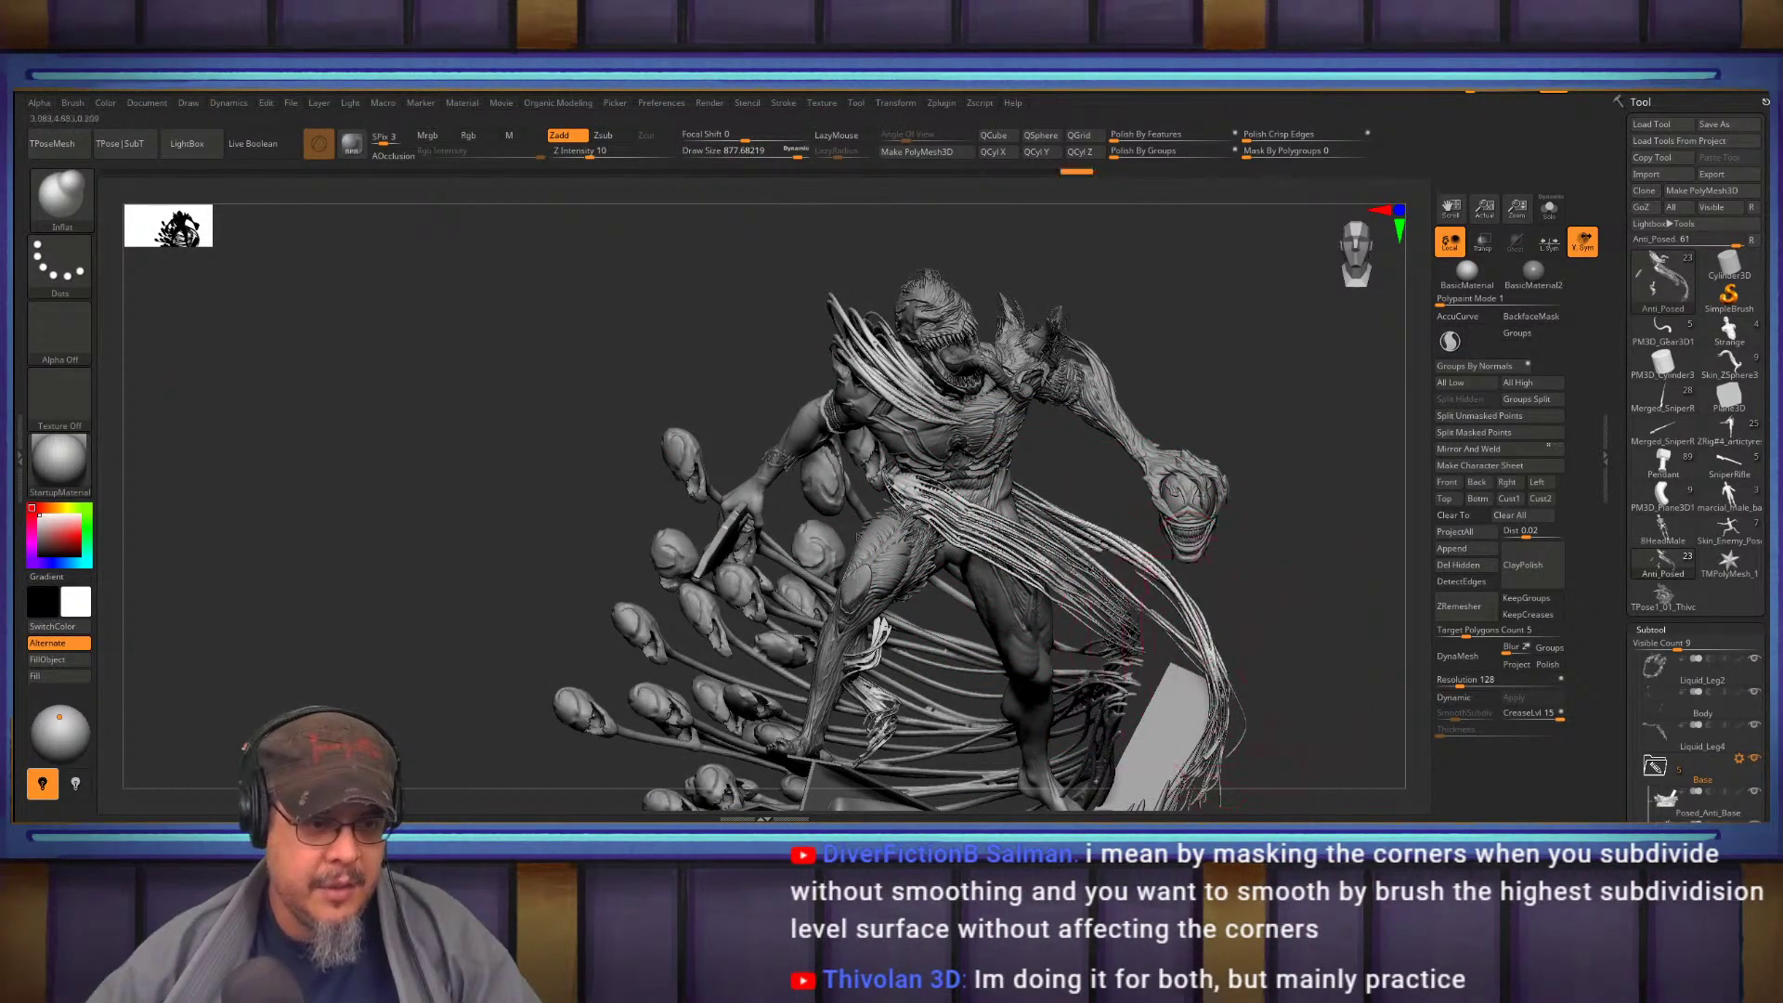
pyautogui.keyDown('alt'); pyautogui.moveTo(1233, 741); pyautogui.dragTo(1163, 614); pyautogui.keyUp('alt')
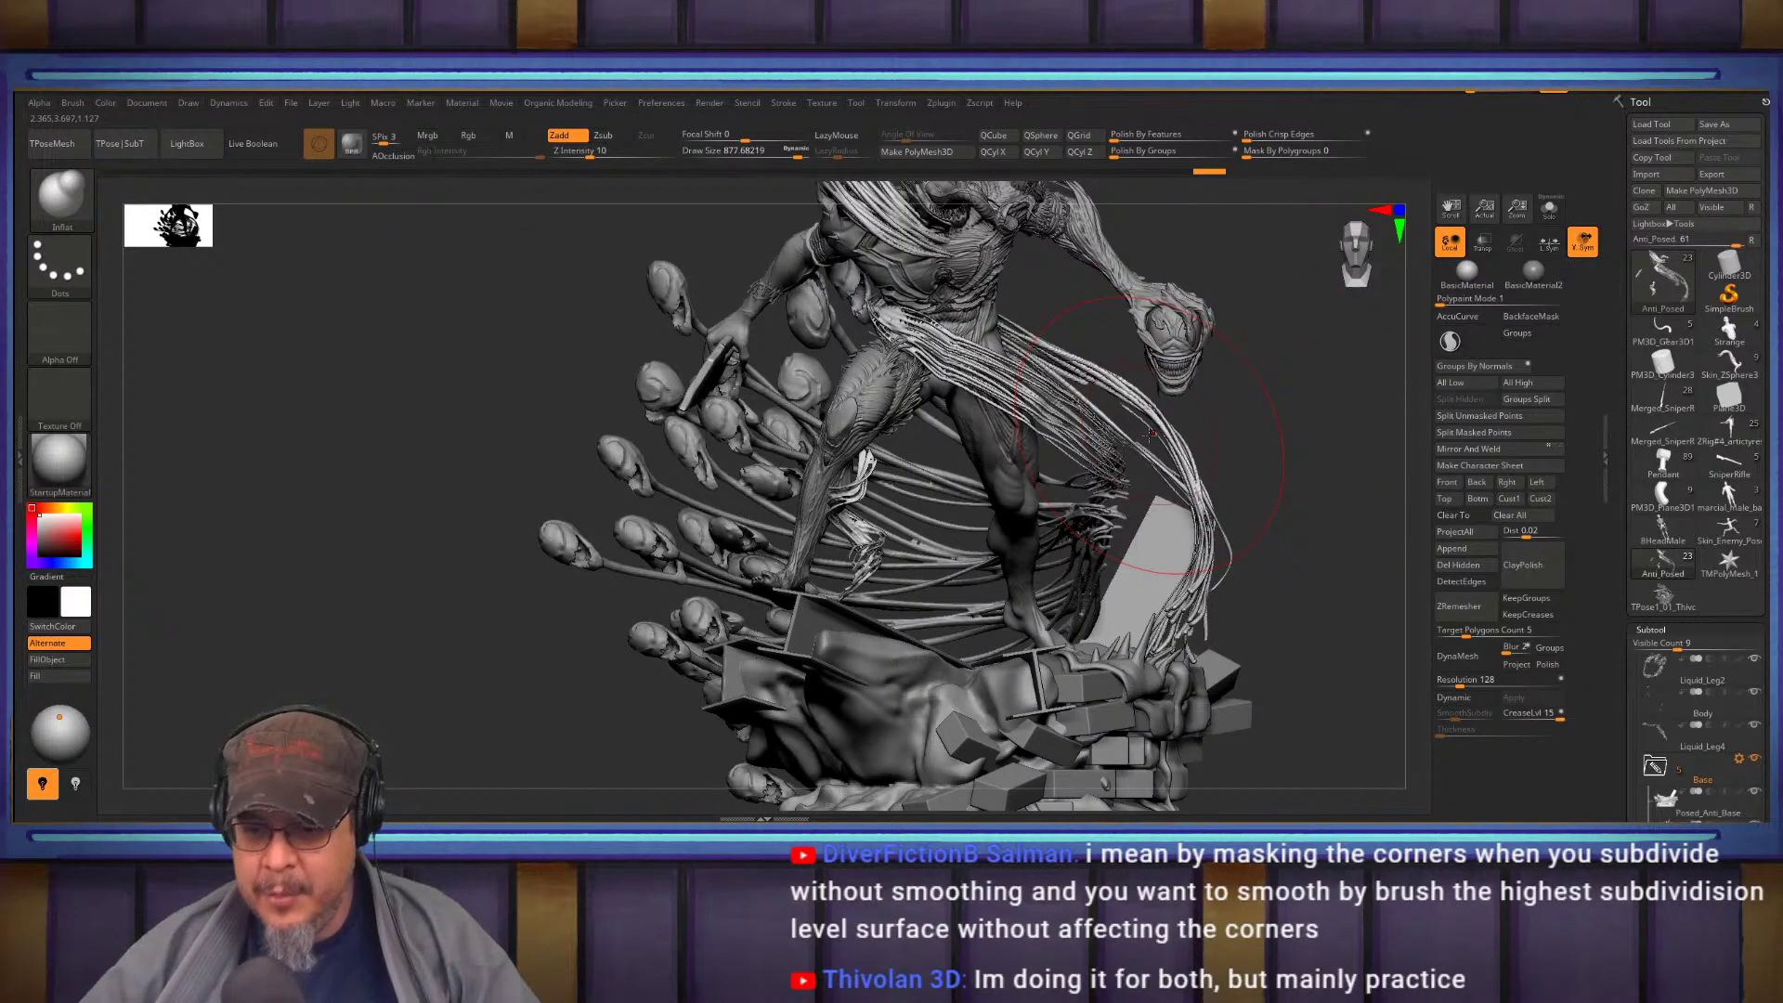
pyautogui.moveTo(1238, 409)
pyautogui.keyDown('alt'); pyautogui.mouseDown()
pyautogui.moveTo(1258, 495)
pyautogui.moveTo(1296, 422)
pyautogui.moveTo(1296, 515)
pyautogui.moveTo(936, 517)
pyautogui.moveTo(768, 585)
pyautogui.moveTo(771, 618)
pyautogui.moveTo(843, 667)
pyautogui.mouseUp(); pyautogui.keyUp('alt')
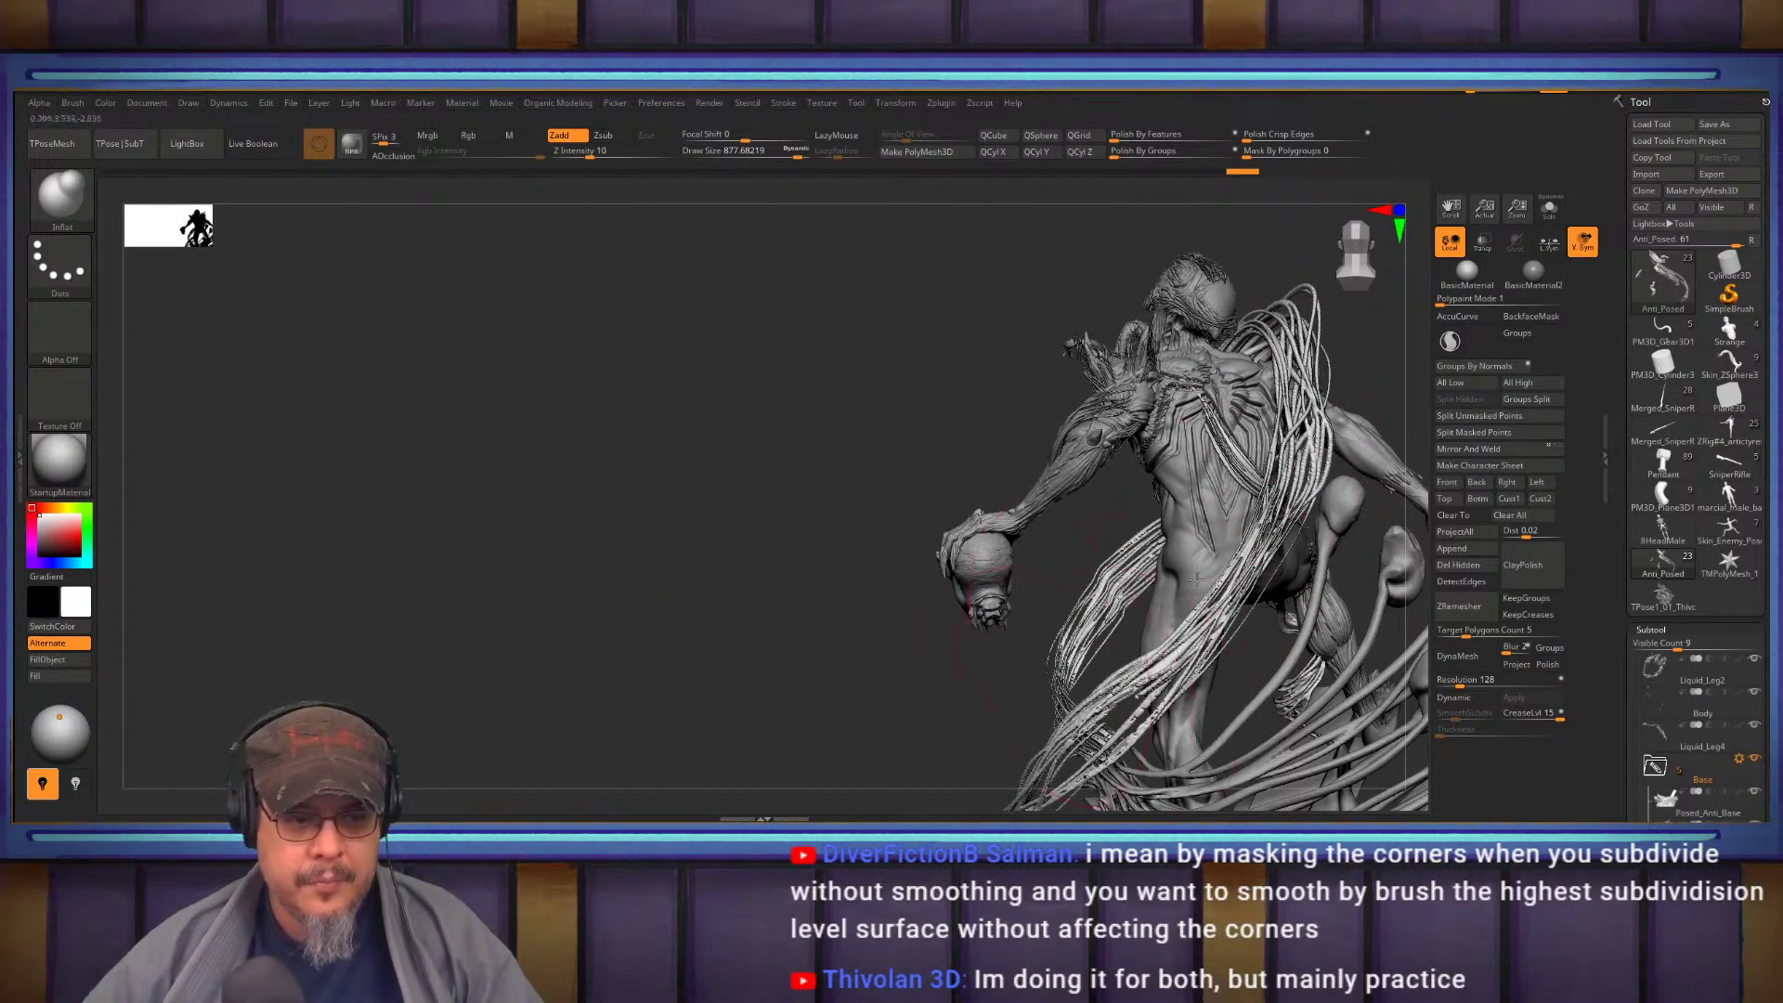
pyautogui.keyDown('alt'); pyautogui.moveTo(927, 788); pyautogui.dragTo(1287, 638); pyautogui.keyUp('alt')
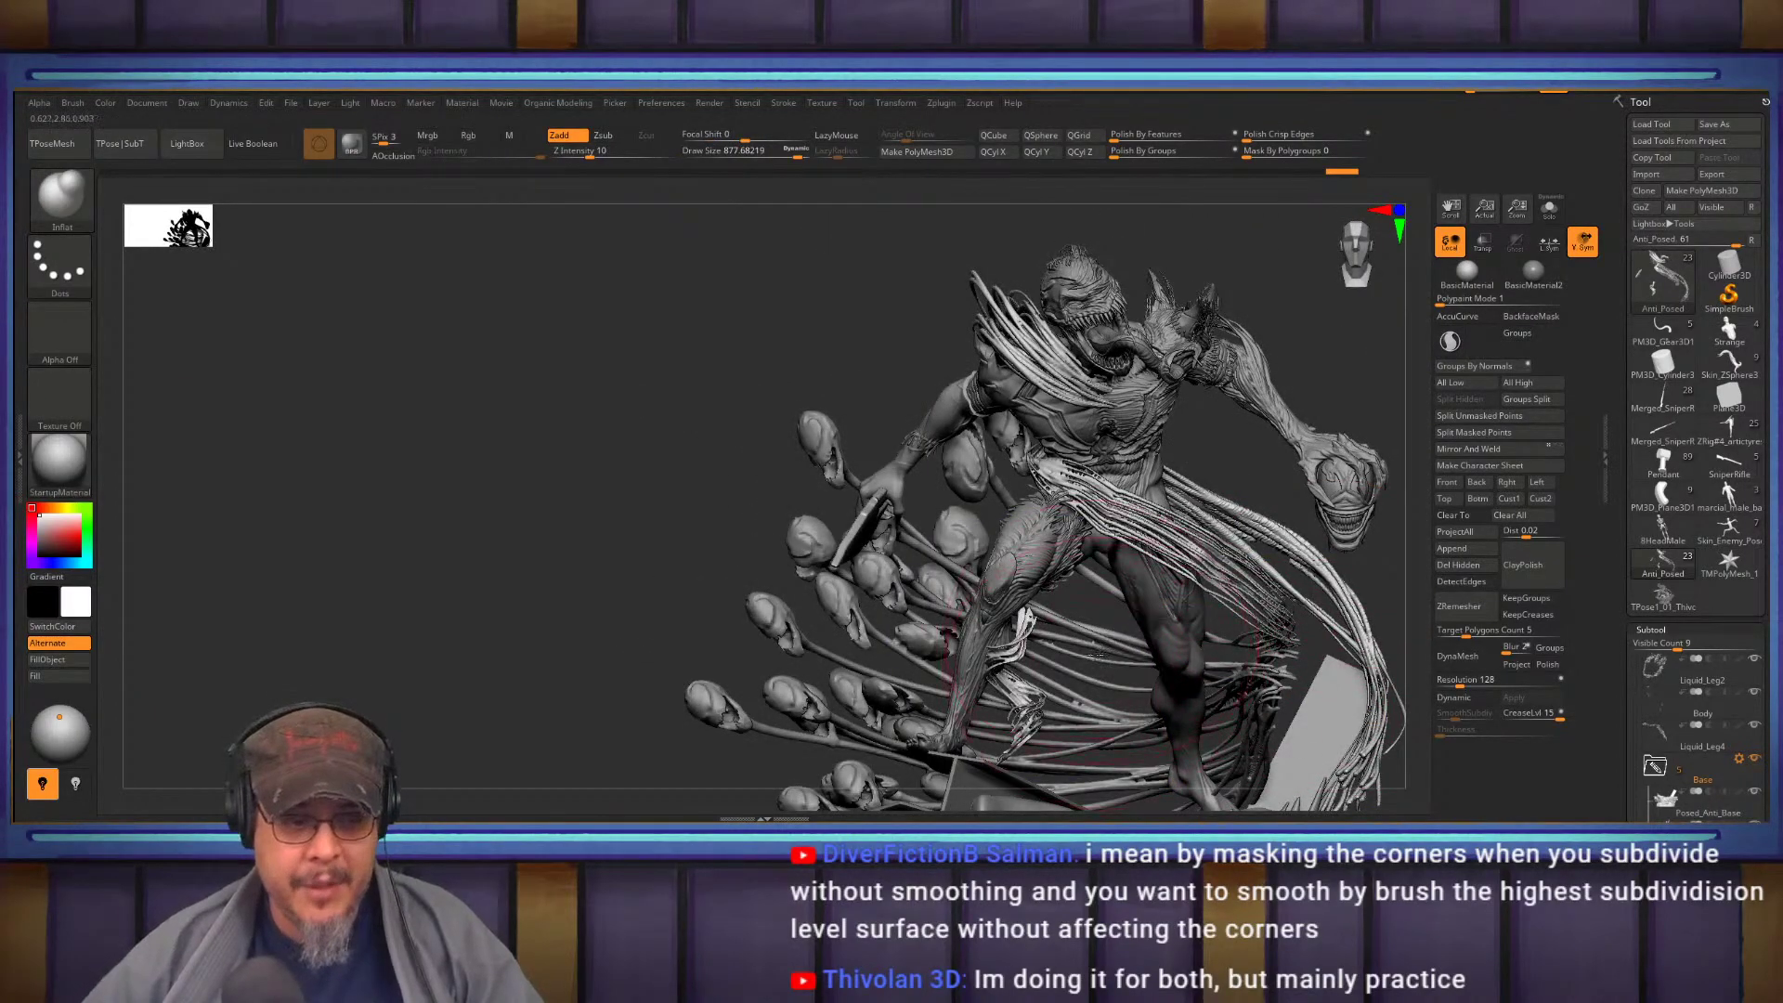
# Switch to the Darth Maul sculpt and examine its head and face close up from the front and in profile
pyautogui.moveTo(683, 635)
pyautogui.mouseDown()
pyautogui.moveTo(632, 613)
pyautogui.moveTo(672, 629)
pyautogui.mouseUp()
pyautogui.keyDown('ctrl'); pyautogui.moveTo(673, 629); pyautogui.dragTo(930, 550, button='right'); pyautogui.keyUp('ctrl')
pyautogui.moveTo(929, 550); pyautogui.dragTo(932, 548)
pyautogui.moveTo(931, 548); pyautogui.dragTo(941, 535, button='right')
pyautogui.moveTo(914, 537); pyautogui.dragTo(1059, 511, button='right')
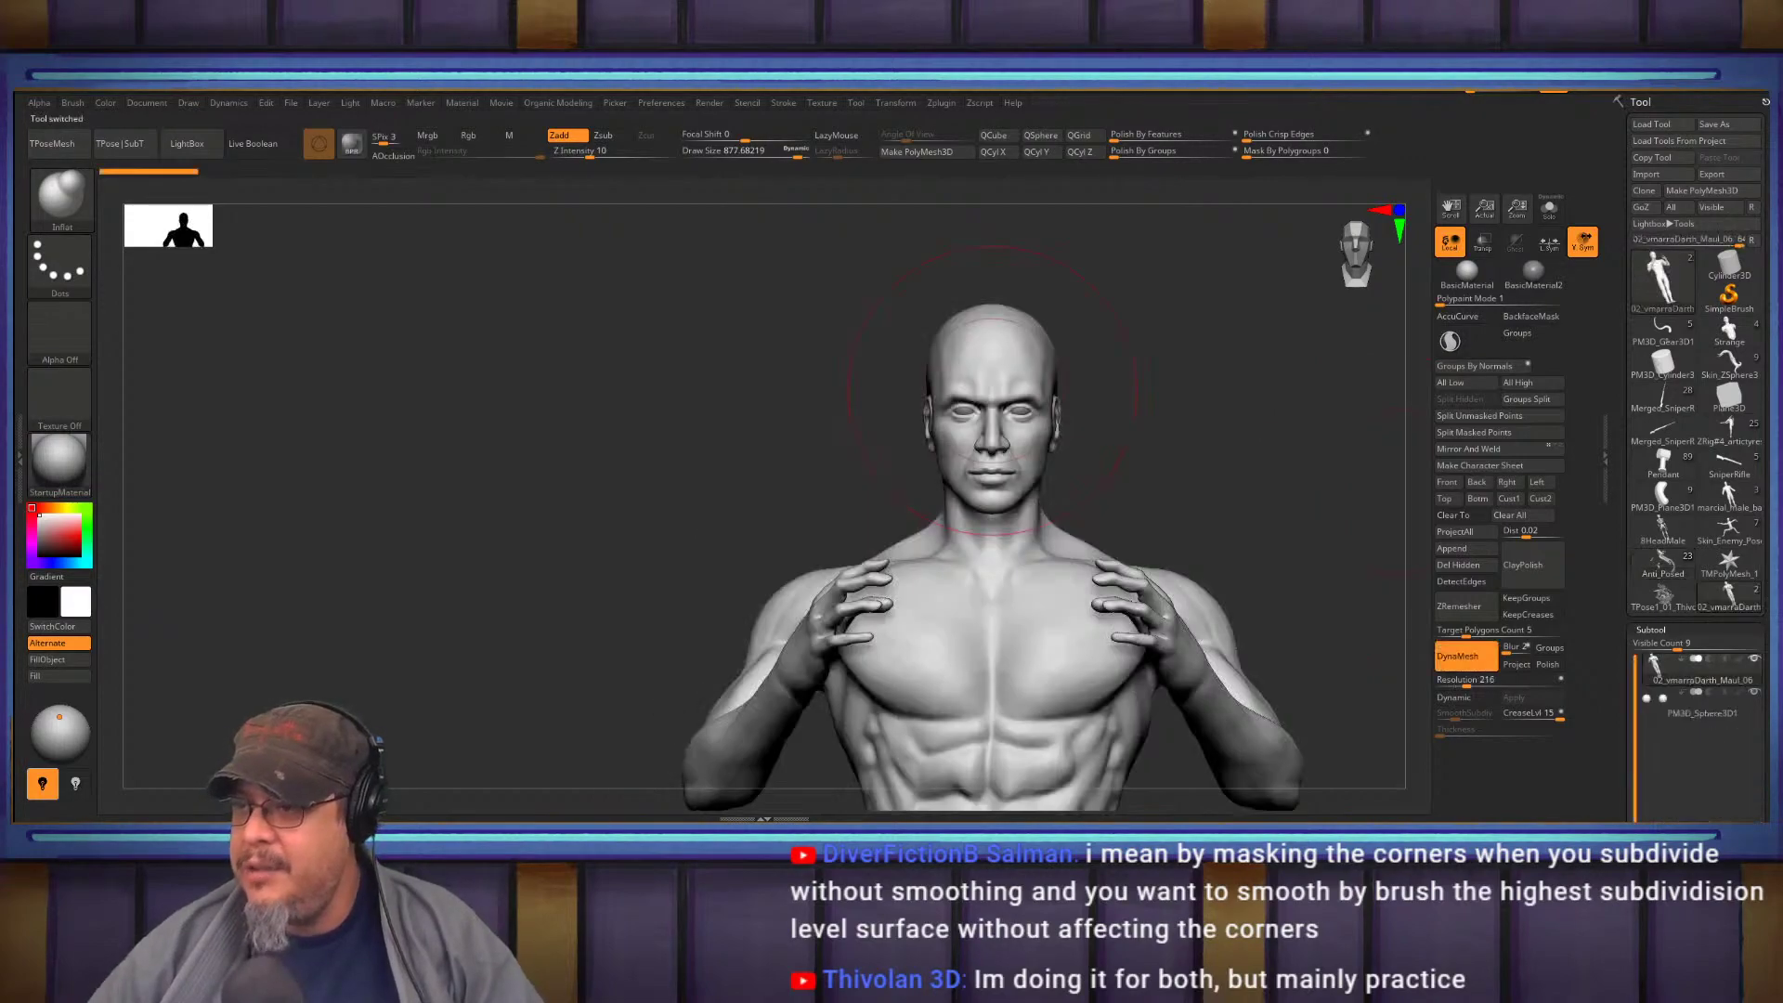
pyautogui.moveTo(1262, 480); pyautogui.dragTo(1142, 512)
pyautogui.moveTo(924, 420)
pyautogui.keyDown('alt'); pyautogui.mouseDown()
pyautogui.moveTo(1117, 740)
pyautogui.moveTo(1048, 660)
pyautogui.moveTo(1133, 628)
pyautogui.moveTo(987, 605)
pyautogui.moveTo(984, 501)
pyautogui.moveTo(978, 665)
pyautogui.mouseUp(); pyautogui.keyUp('alt')
pyautogui.moveTo(978, 664); pyautogui.dragTo(960, 641, button='right')
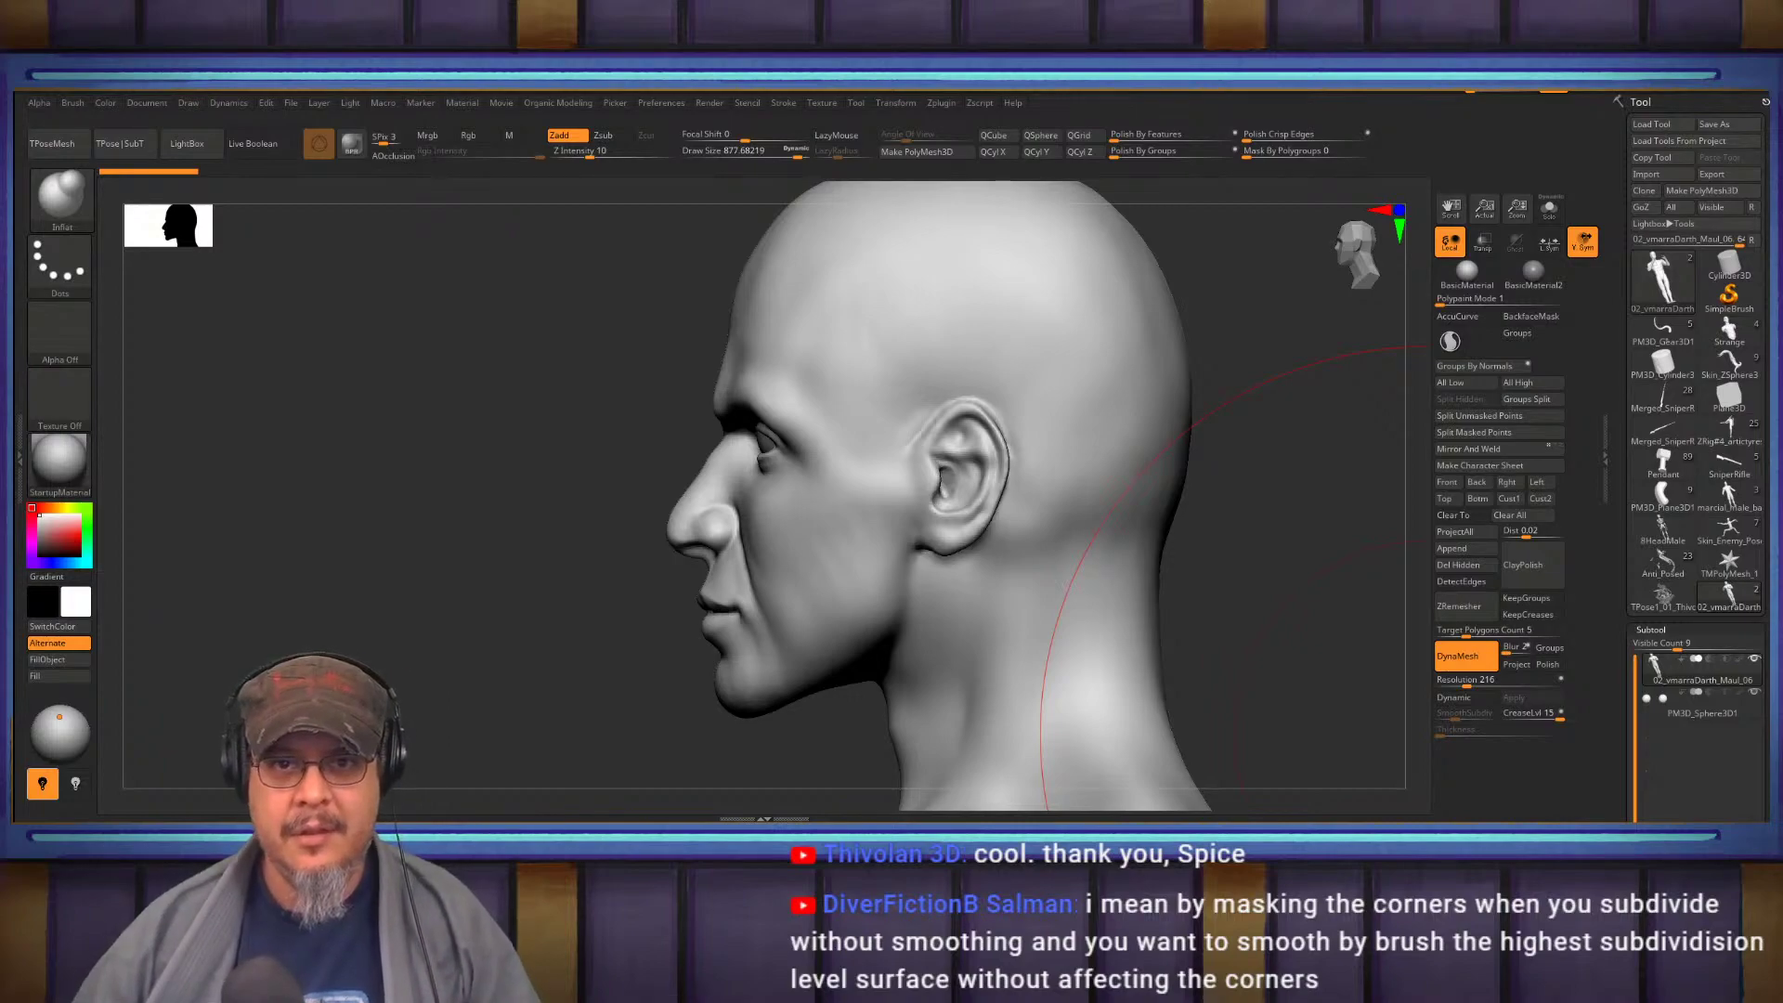
# Select the Move brush and try pulling the front of the neck in profile
pyautogui.moveTo(609, 653); pyautogui.dragTo(1010, 613)
pyautogui.moveTo(1166, 562); pyautogui.dragTo(1057, 599)
pyautogui.keyDown('alt'); pyautogui.moveTo(1057, 599); pyautogui.dragTo(1049, 447, button='right'); pyautogui.keyUp('alt')
pyautogui.moveTo(1048, 447); pyautogui.dragTo(1014, 551)
pyautogui.press('b')
pyautogui.press('m')
pyautogui.press('v')
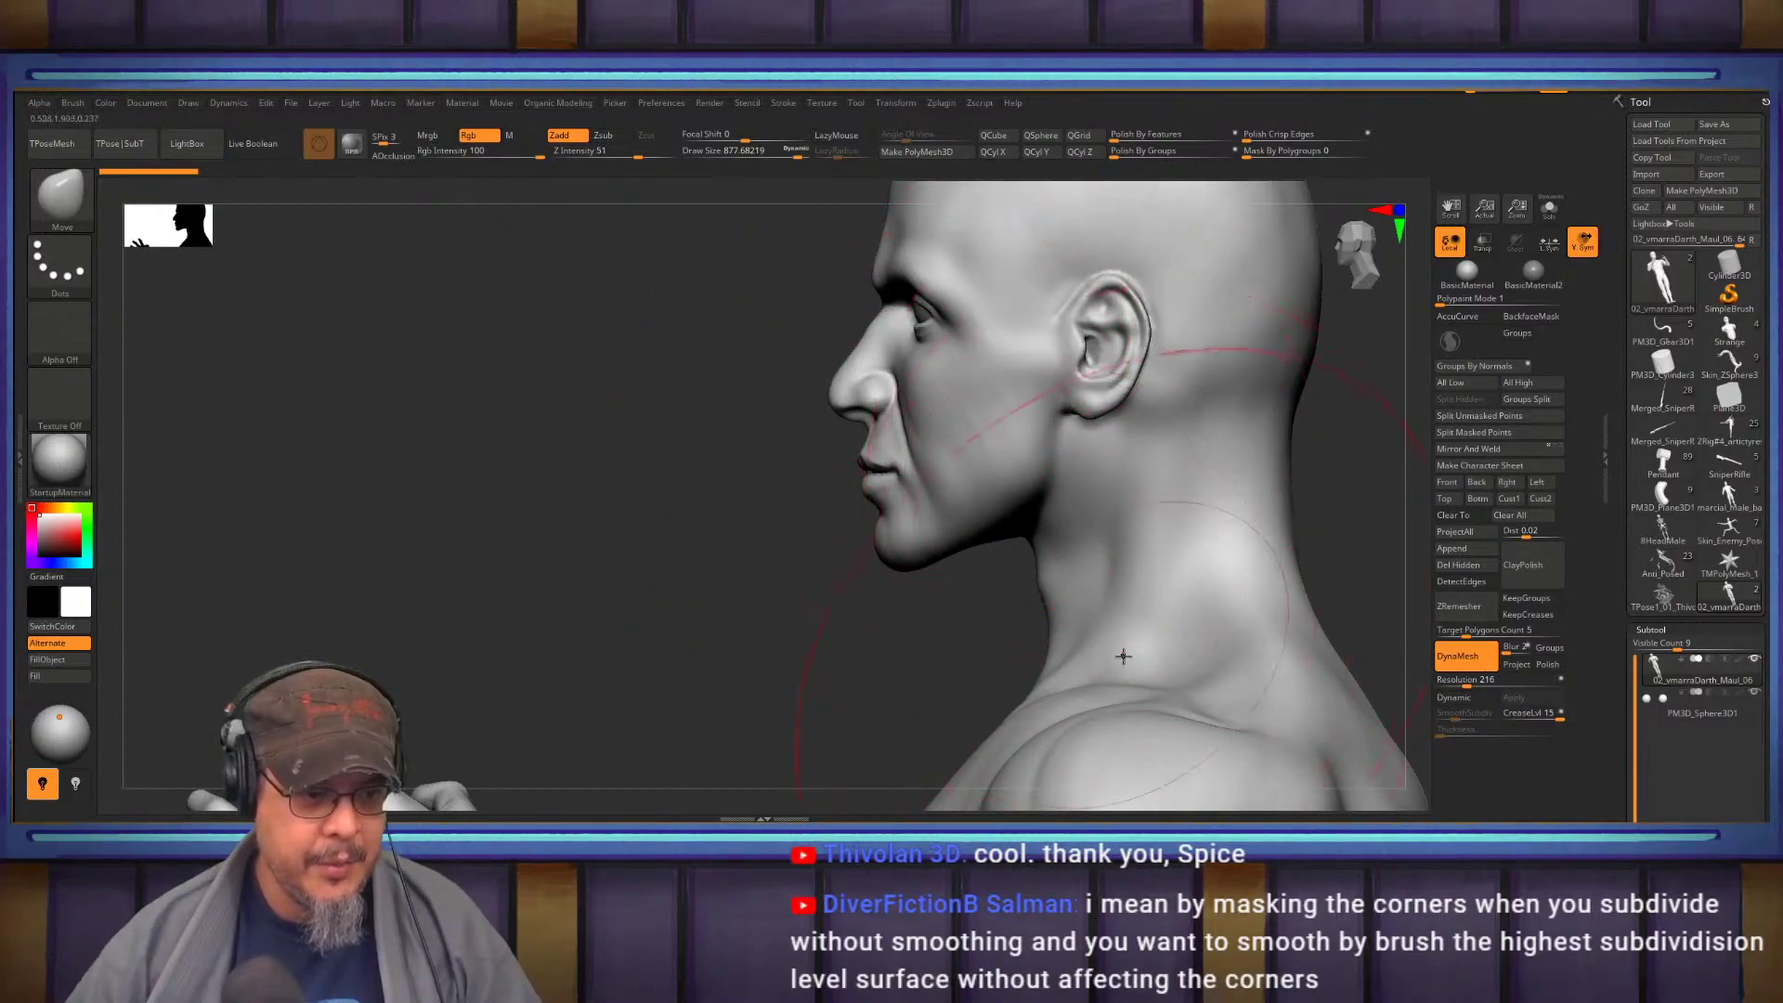
pyautogui.press('s')
pyautogui.moveTo(1040, 571); pyautogui.dragTo(996, 559)
pyautogui.moveTo(1037, 615)
pyautogui.mouseDown()
pyautogui.moveTo(1014, 600)
pyautogui.moveTo(1015, 556)
pyautogui.moveTo(1030, 581)
pyautogui.mouseUp()
pyautogui.hotkey('ctrl', 'z')
# Reshape the skull and neck silhouette in profile using Move at a draw size of about 593
pyautogui.moveTo(836, 641)
pyautogui.keyDown('alt'); pyautogui.mouseDown()
pyautogui.moveTo(800, 653)
pyautogui.moveTo(709, 625)
pyautogui.mouseUp(); pyautogui.keyUp('alt')
pyautogui.moveTo(1114, 595)
pyautogui.keyDown('alt'); pyautogui.mouseDown()
pyautogui.moveTo(1162, 506)
pyautogui.moveTo(1035, 506)
pyautogui.moveTo(1028, 528)
pyautogui.mouseUp(); pyautogui.keyUp('alt')
pyautogui.press('s')
pyautogui.keyDown('alt'); pyautogui.moveTo(1118, 470); pyautogui.dragTo(1137, 655); pyautogui.keyUp('alt')
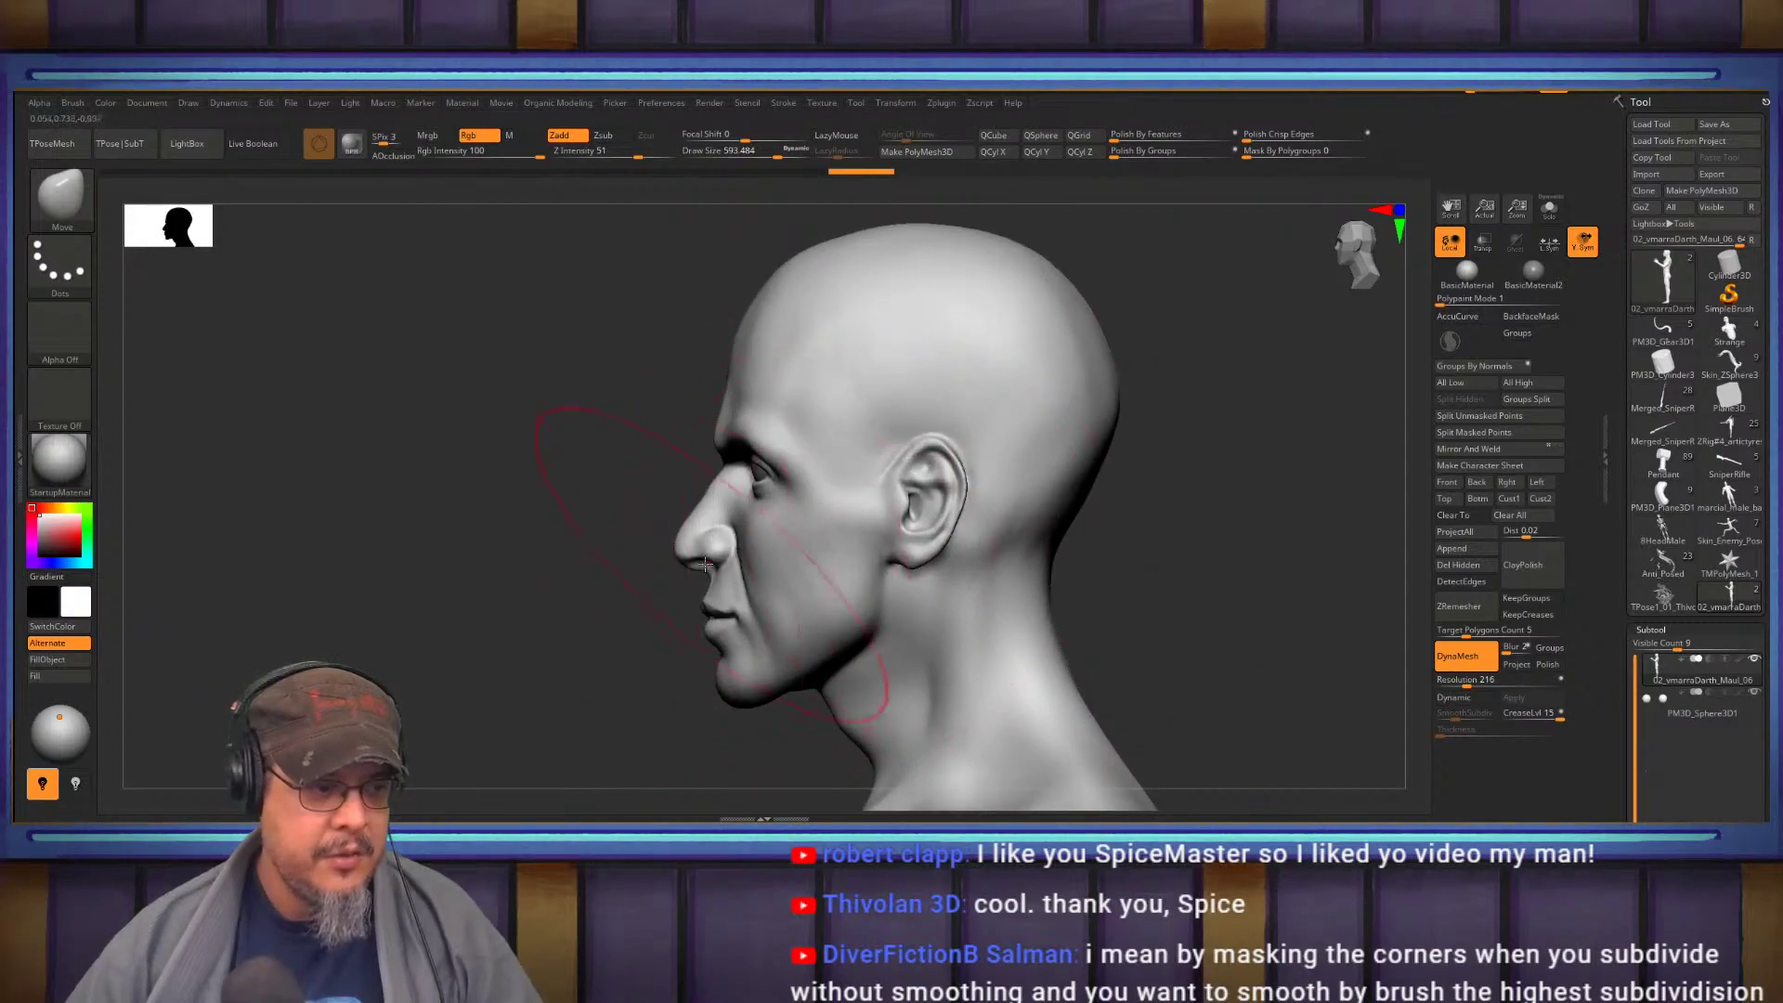
pyautogui.moveTo(1100, 481); pyautogui.dragTo(1121, 444)
# Narrow and round the back of the skull as seen from above using Move at a draw size of about 415
pyautogui.keyDown('shift'); pyautogui.moveTo(1183, 526); pyautogui.dragTo(632, 585); pyautogui.keyUp('shift')
pyautogui.moveTo(785, 520); pyautogui.dragTo(888, 444)
pyautogui.keyDown('ctrl'); pyautogui.moveTo(1117, 497); pyautogui.dragTo(1115, 526, button='right'); pyautogui.keyUp('ctrl')
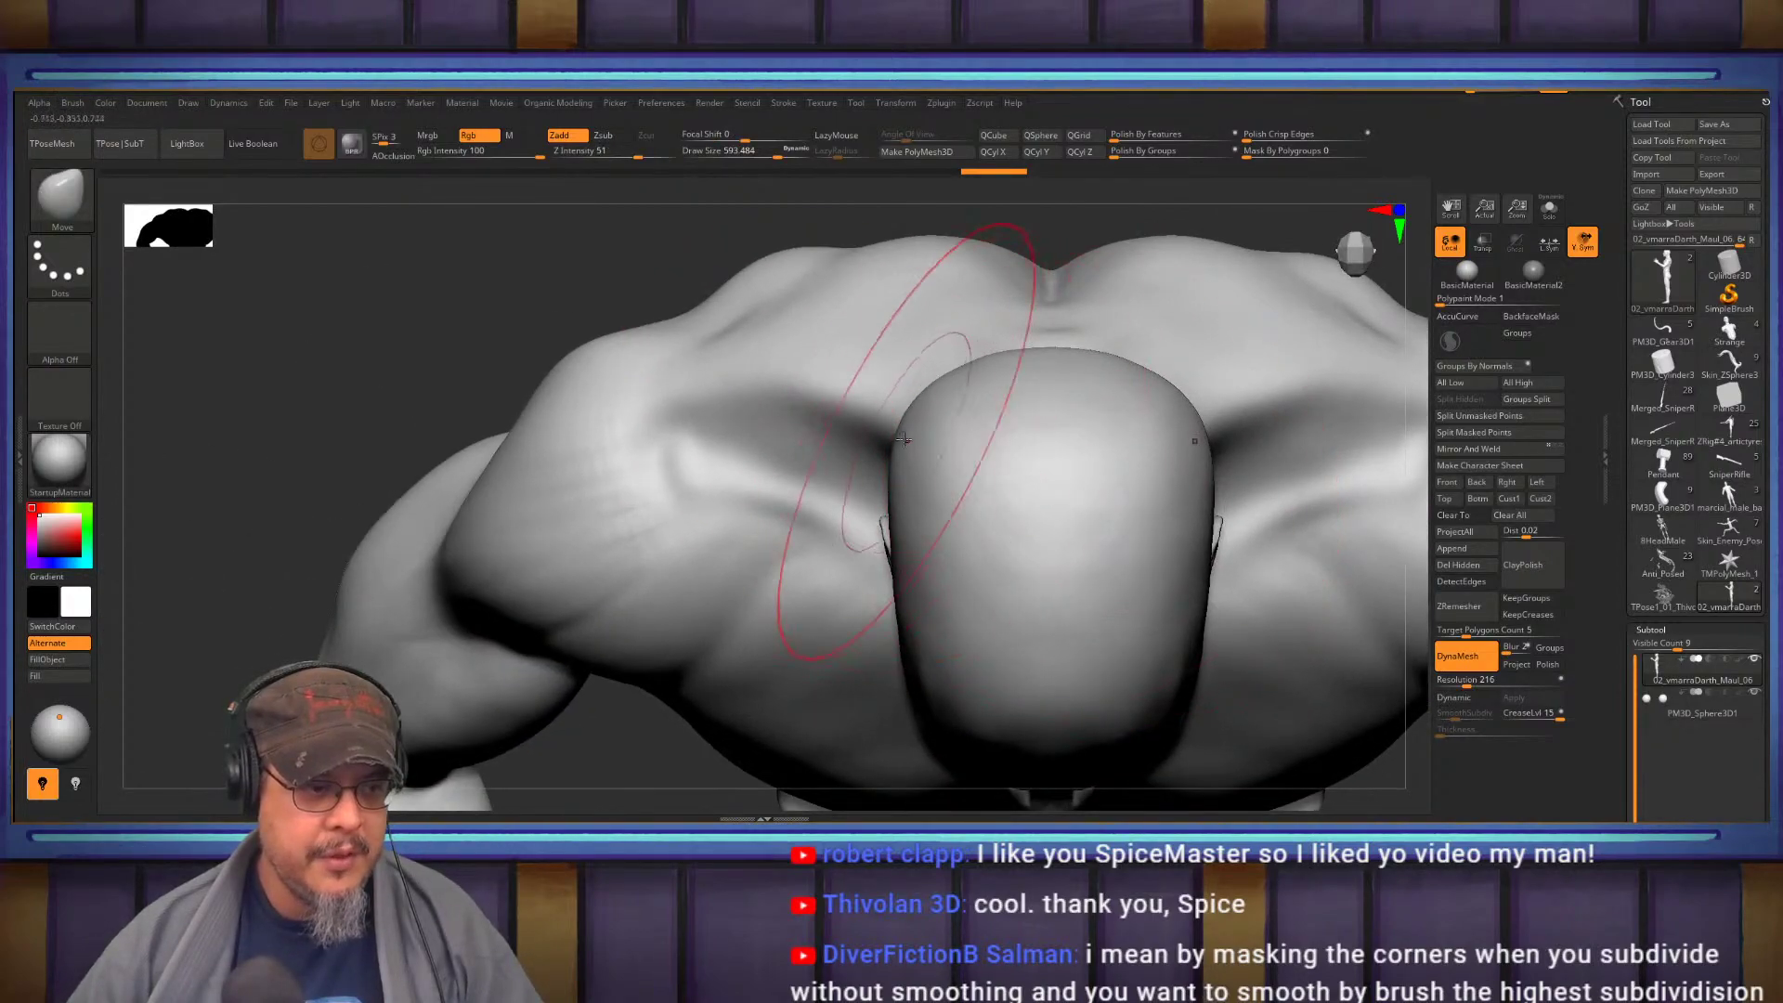
pyautogui.moveTo(880, 530); pyautogui.dragTo(930, 554, button='right')
pyautogui.press('s')
pyautogui.moveTo(954, 549)
pyautogui.mouseDown()
pyautogui.moveTo(936, 550)
pyautogui.moveTo(955, 458)
pyautogui.moveTo(939, 466)
pyautogui.moveTo(939, 430)
pyautogui.moveTo(959, 408)
pyautogui.mouseUp()
pyautogui.moveTo(943, 419); pyautogui.dragTo(938, 424, button='right')
pyautogui.moveTo(938, 448); pyautogui.dragTo(950, 455)
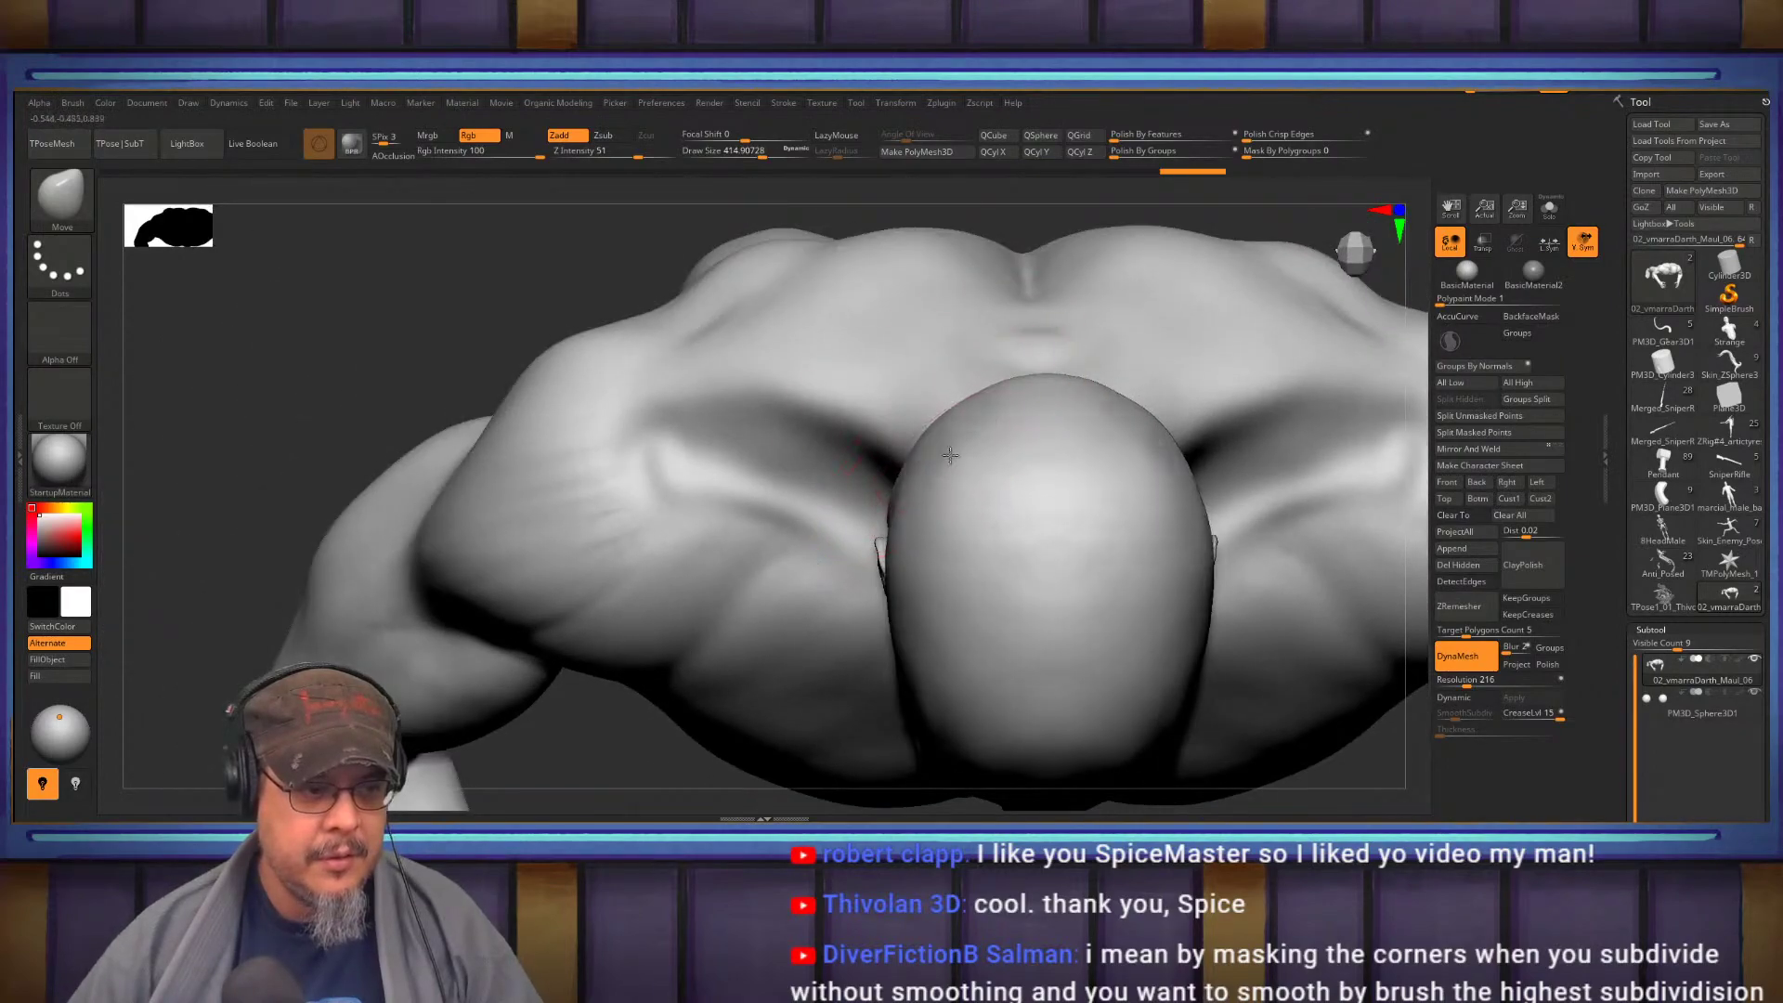
pyautogui.moveTo(950, 476); pyautogui.dragTo(764, 474, button='right')
pyautogui.moveTo(778, 457); pyautogui.dragTo(792, 462)
pyautogui.moveTo(810, 467)
pyautogui.mouseDown(button='right')
pyautogui.moveTo(894, 493)
pyautogui.moveTo(868, 545)
pyautogui.moveTo(929, 545)
pyautogui.mouseUp(button='right')
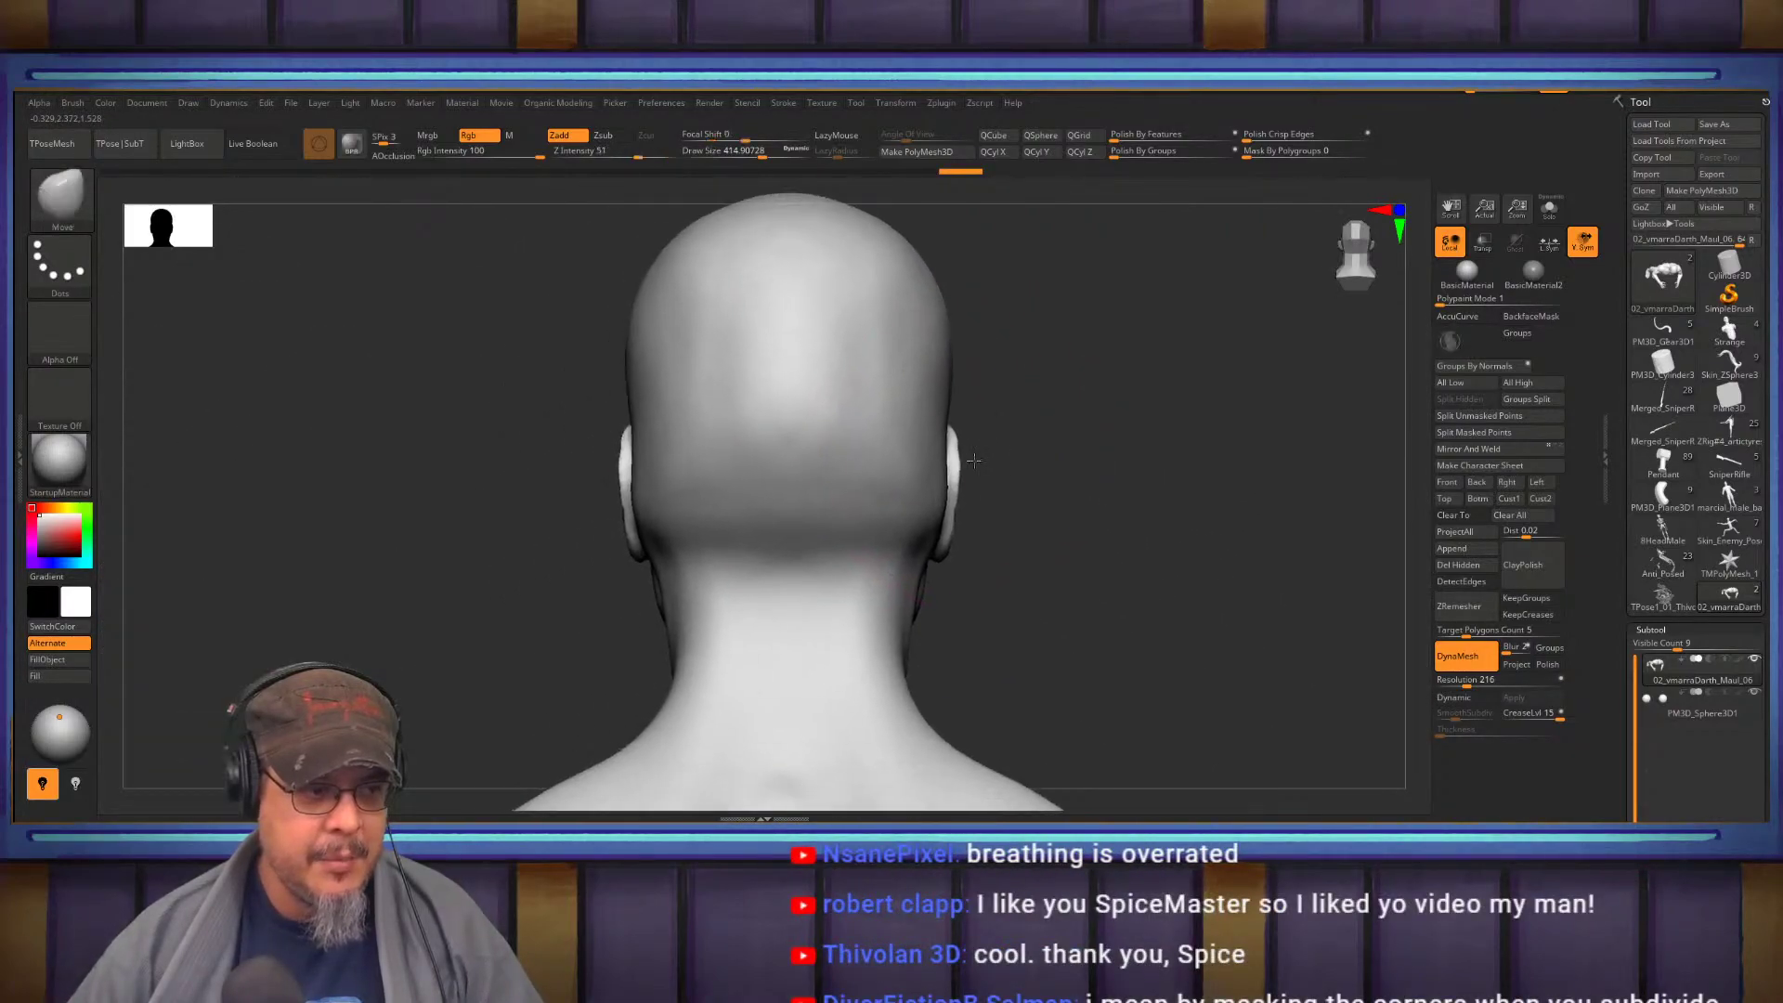
pyautogui.keyDown('alt'); pyautogui.moveTo(1131, 451); pyautogui.dragTo(1161, 545, button='right'); pyautogui.keyUp('alt')
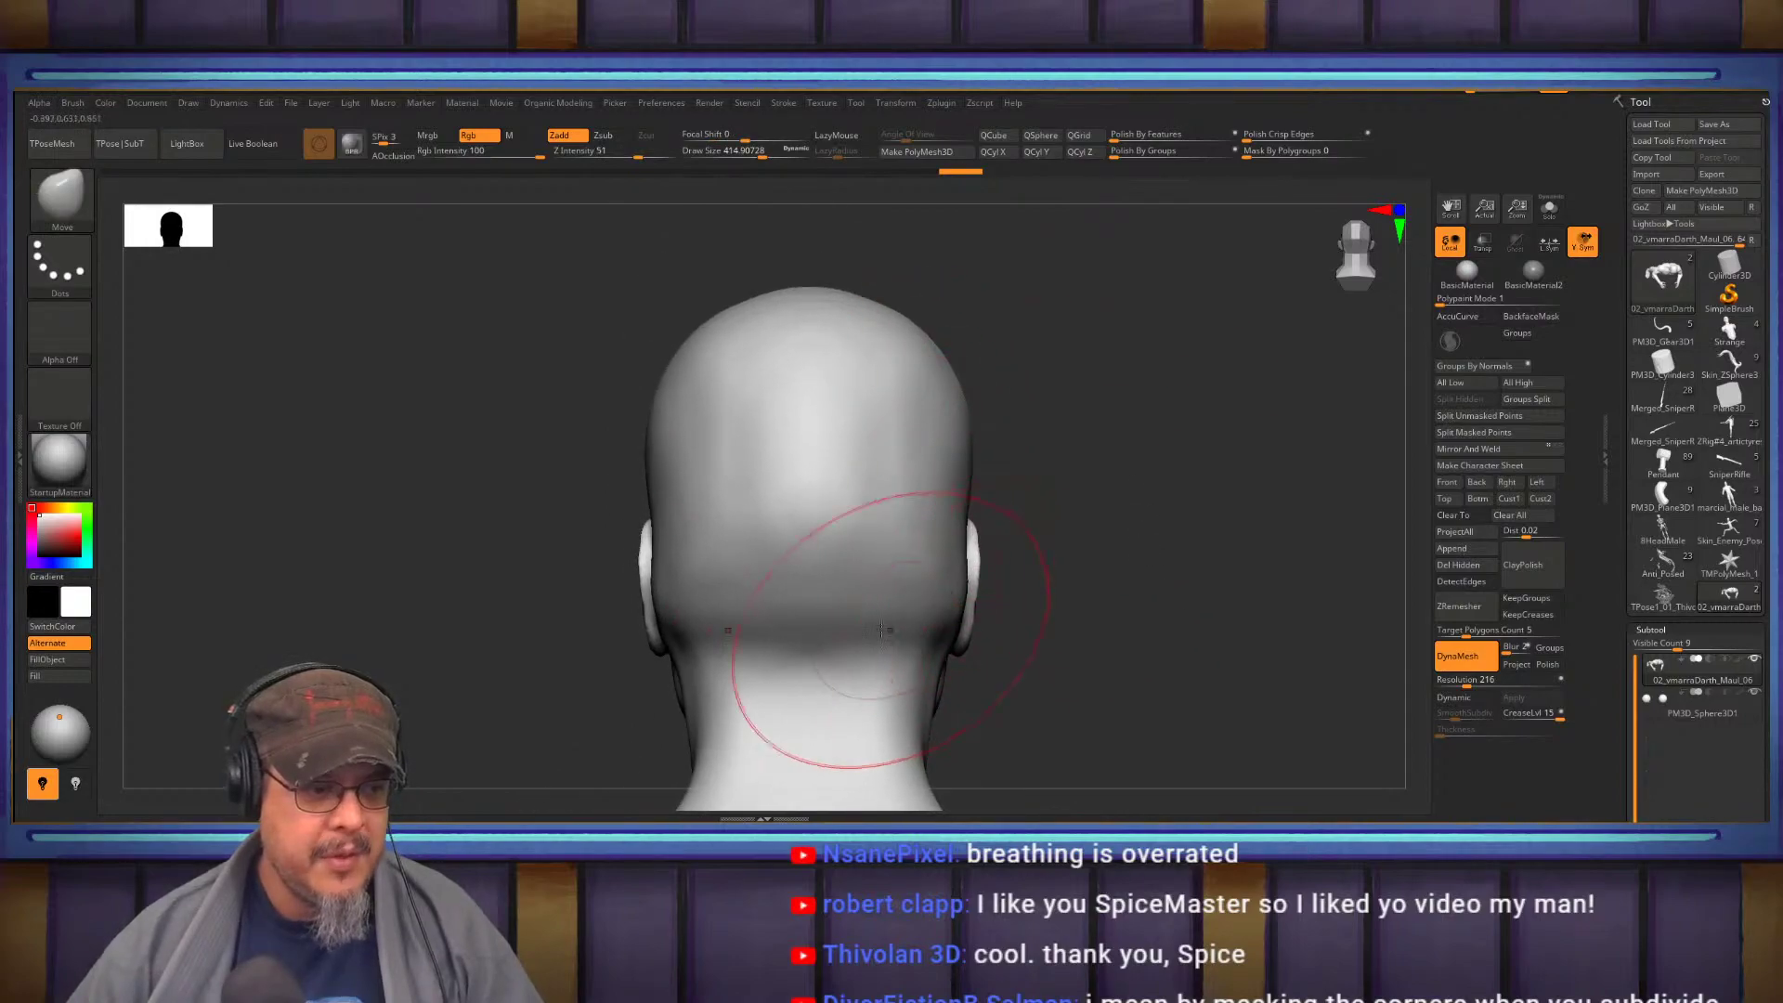
# Rework the lower back of the skull behind the ears using ClayBuildup at a draw size of about 268
pyautogui.moveTo(1087, 562); pyautogui.dragTo(947, 563, button='right')
pyautogui.press('b')
pyautogui.press('c')
pyautogui.press('b')
pyautogui.press('s')
pyautogui.moveTo(888, 561); pyautogui.dragTo(866, 561)
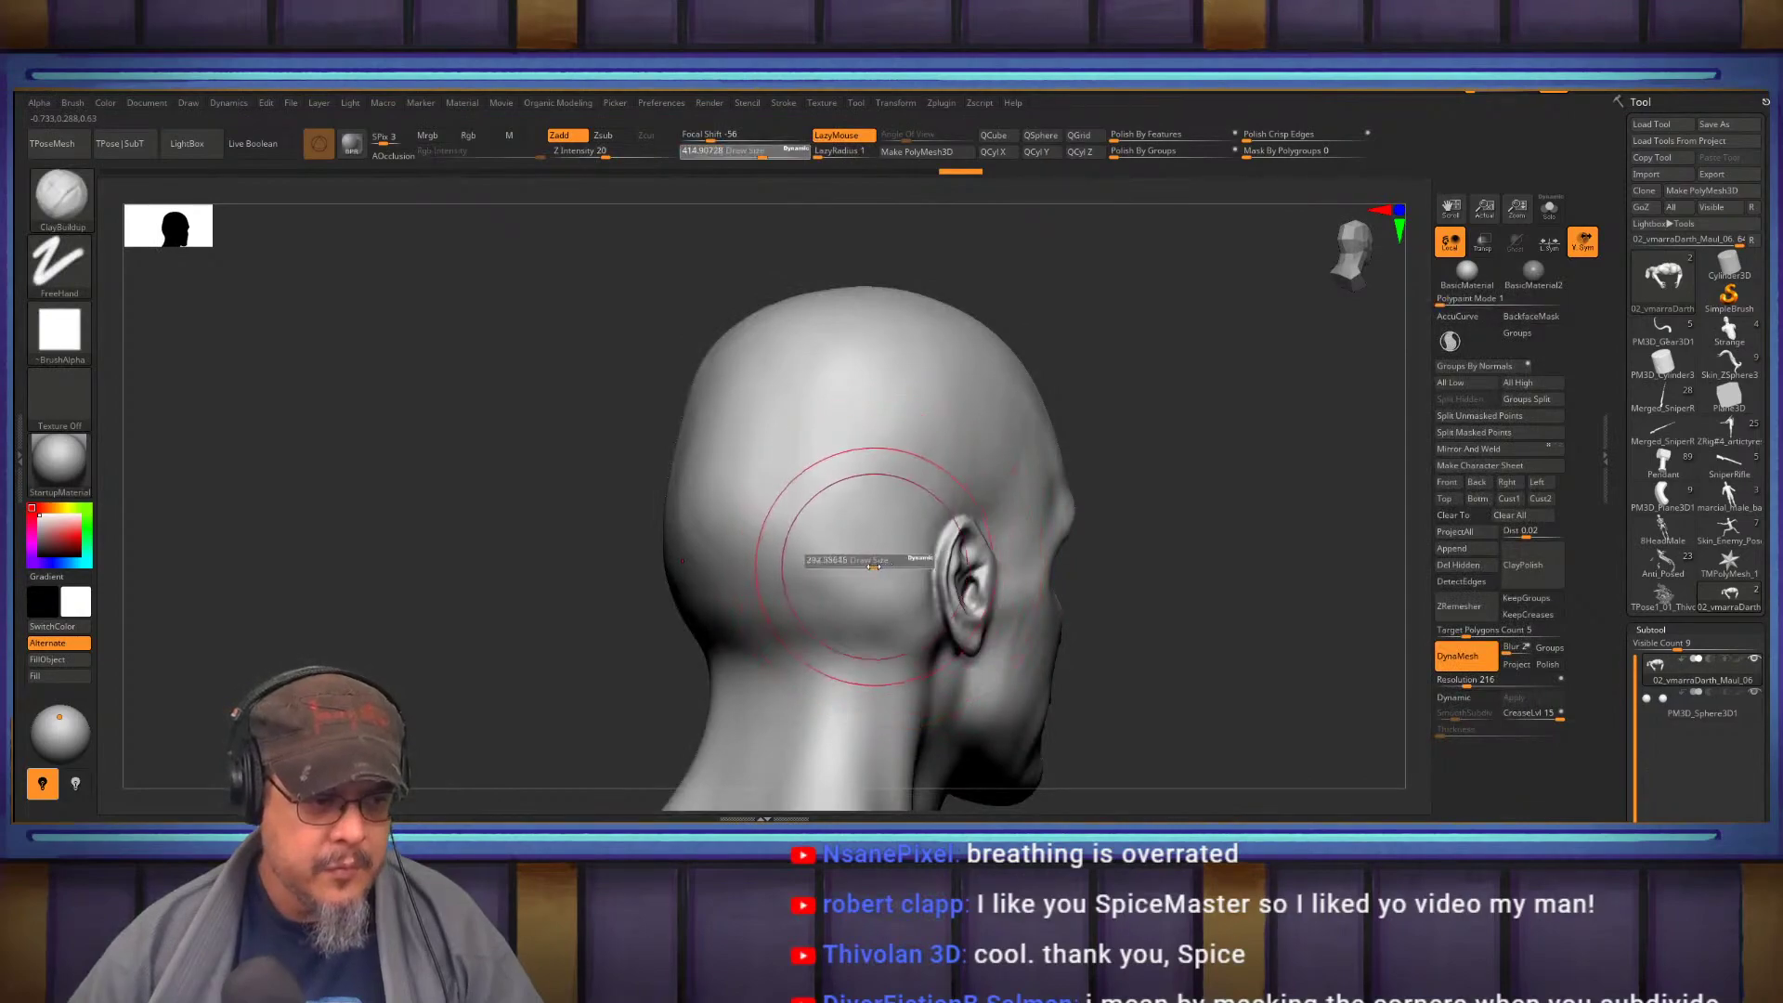
pyautogui.moveTo(844, 620)
pyautogui.keyDown('alt'); pyautogui.mouseDown()
pyautogui.moveTo(915, 510)
pyautogui.moveTo(855, 606)
pyautogui.mouseUp(); pyautogui.keyUp('alt')
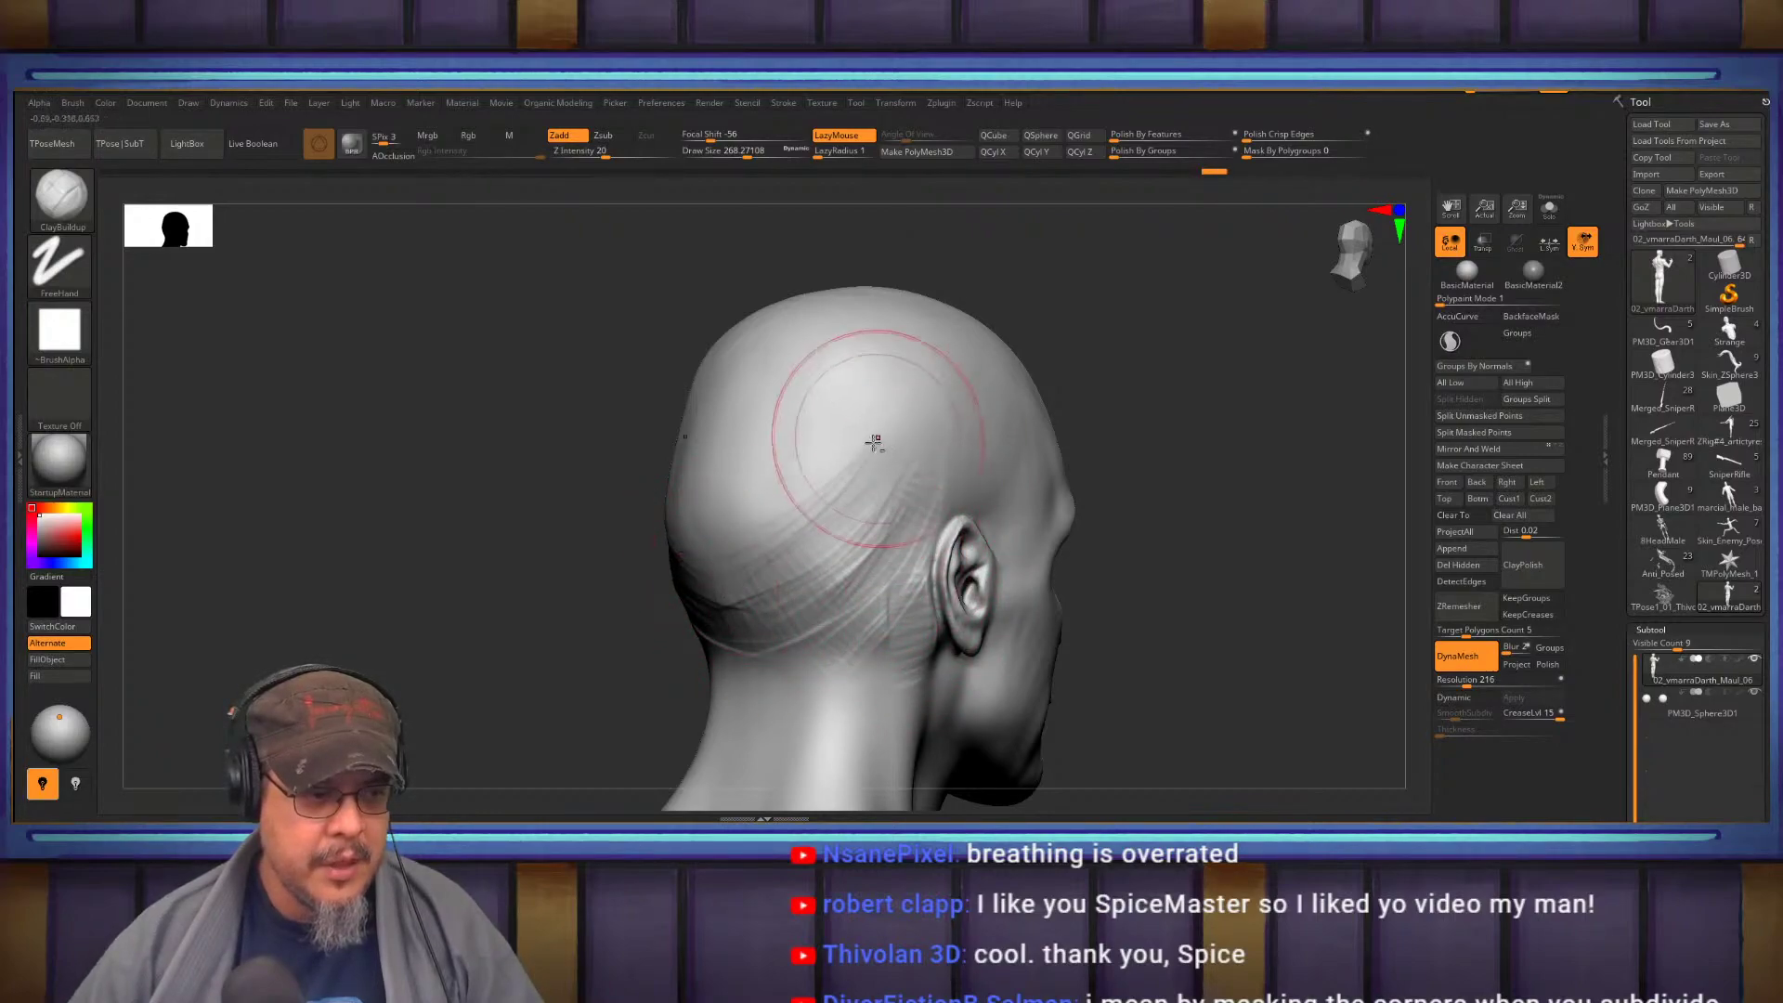
pyautogui.keyDown('alt'); pyautogui.moveTo(865, 429); pyautogui.dragTo(844, 478); pyautogui.keyUp('alt')
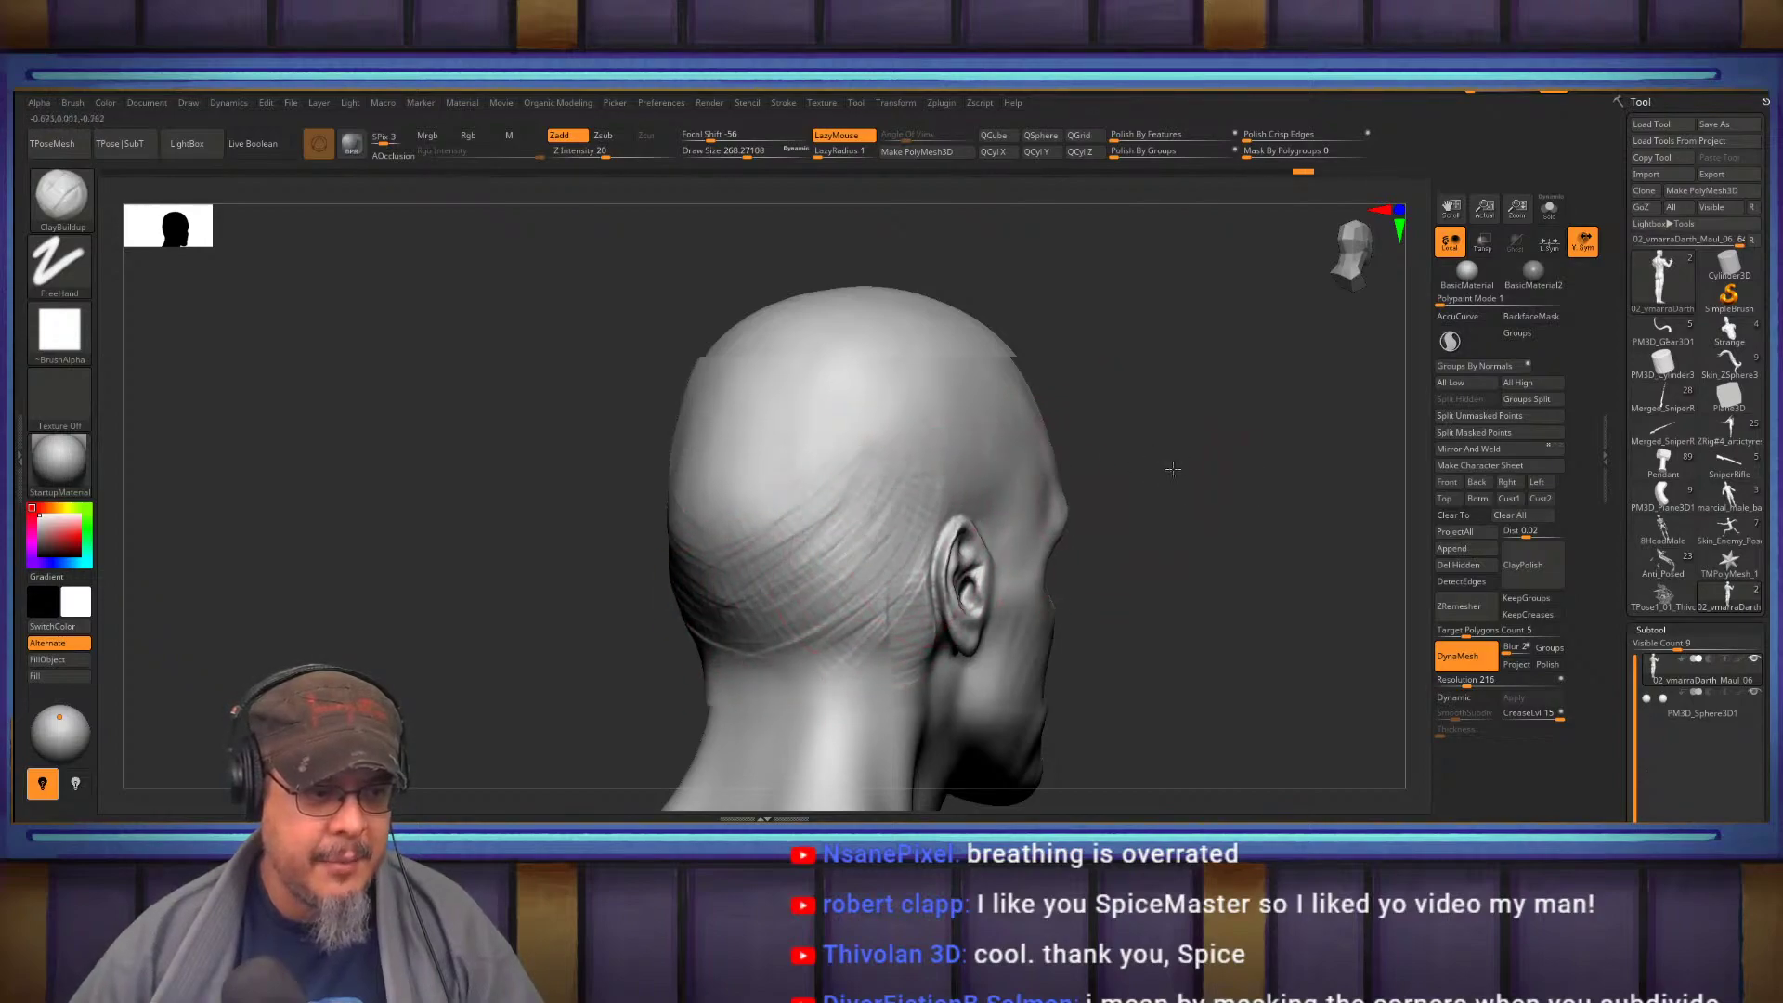
pyautogui.keyDown('shift'); pyautogui.moveTo(1163, 471); pyautogui.dragTo(817, 398); pyautogui.keyUp('shift')
pyautogui.moveTo(1042, 507); pyautogui.dragTo(1155, 554)
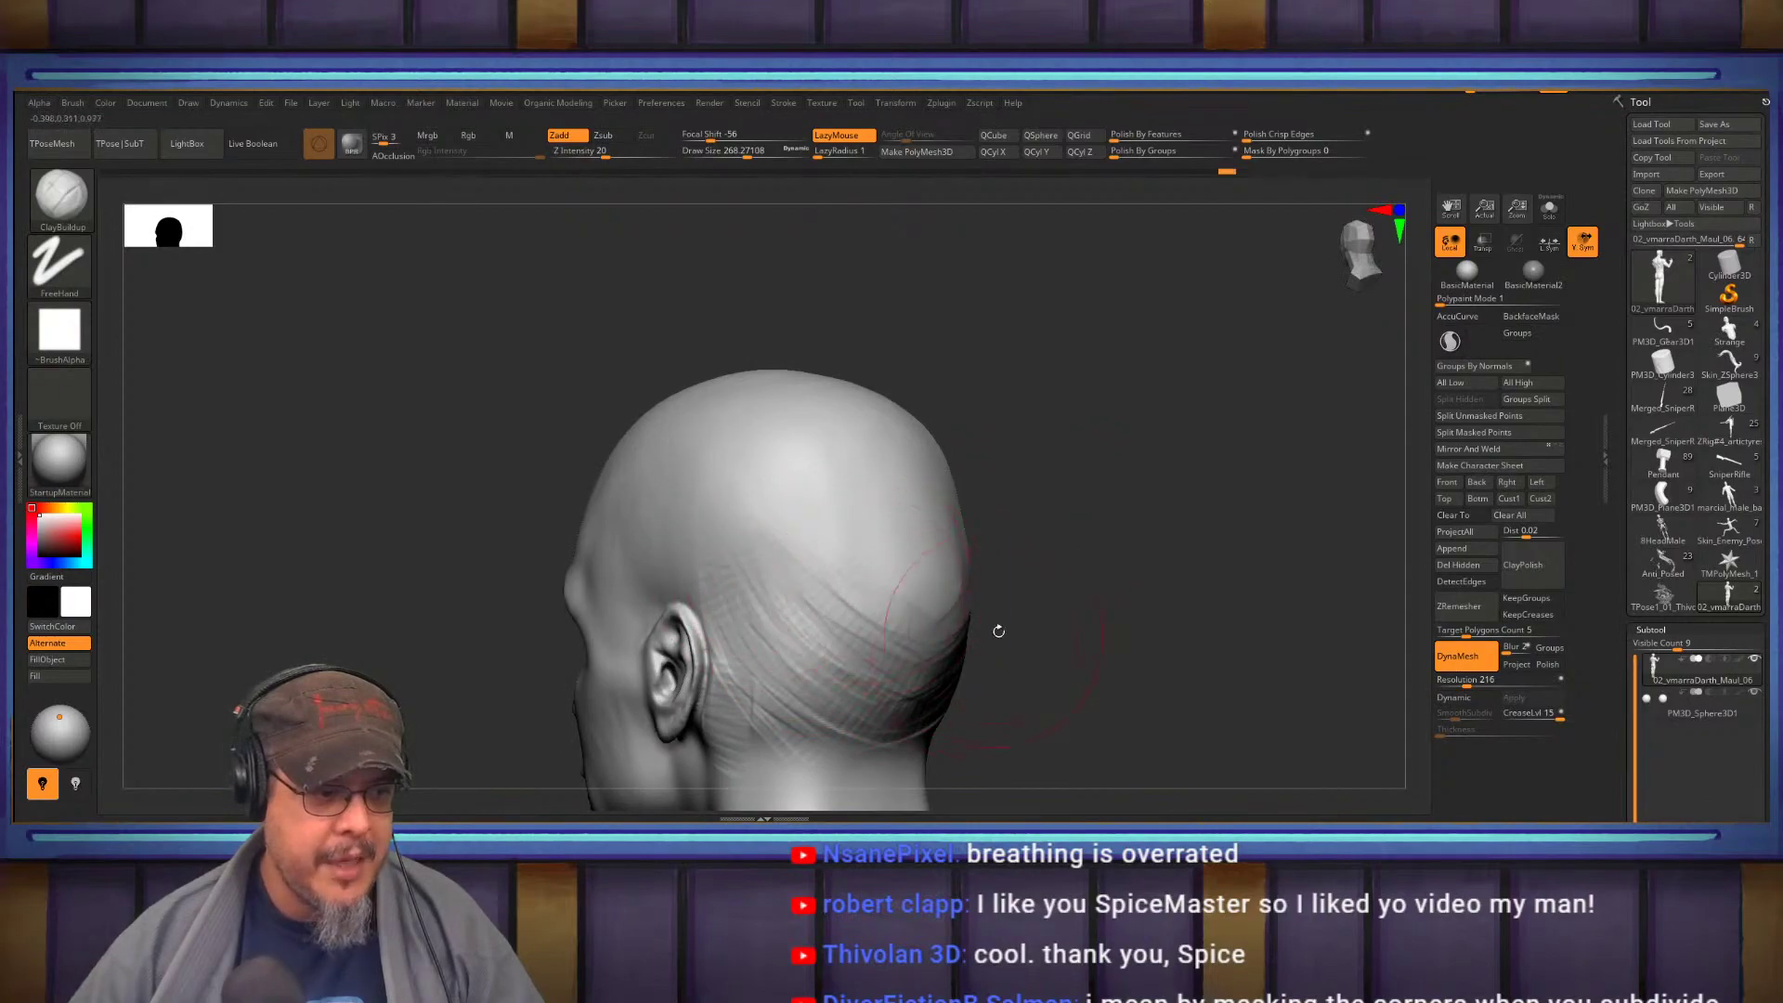
# Try blocking in the neck muscle from behind the ear toward the throat with ClayBuildup at a draw size of about 167
pyautogui.moveTo(990, 643); pyautogui.dragTo(1154, 525)
pyautogui.keyDown('alt'); pyautogui.moveTo(920, 595); pyautogui.dragTo(1214, 458); pyautogui.keyUp('alt')
pyautogui.moveTo(932, 514)
pyautogui.mouseDown(button='right')
pyautogui.moveTo(1058, 520)
pyautogui.moveTo(901, 531)
pyautogui.moveTo(913, 515)
pyautogui.moveTo(980, 553)
pyautogui.moveTo(884, 561)
pyautogui.moveTo(1038, 489)
pyautogui.moveTo(1047, 521)
pyautogui.moveTo(956, 546)
pyautogui.moveTo(928, 496)
pyautogui.moveTo(964, 553)
pyautogui.moveTo(852, 533)
pyautogui.moveTo(859, 465)
pyautogui.moveTo(784, 469)
pyautogui.mouseUp(button='right')
pyautogui.press('[')
pyautogui.moveTo(810, 569); pyautogui.dragTo(739, 376)
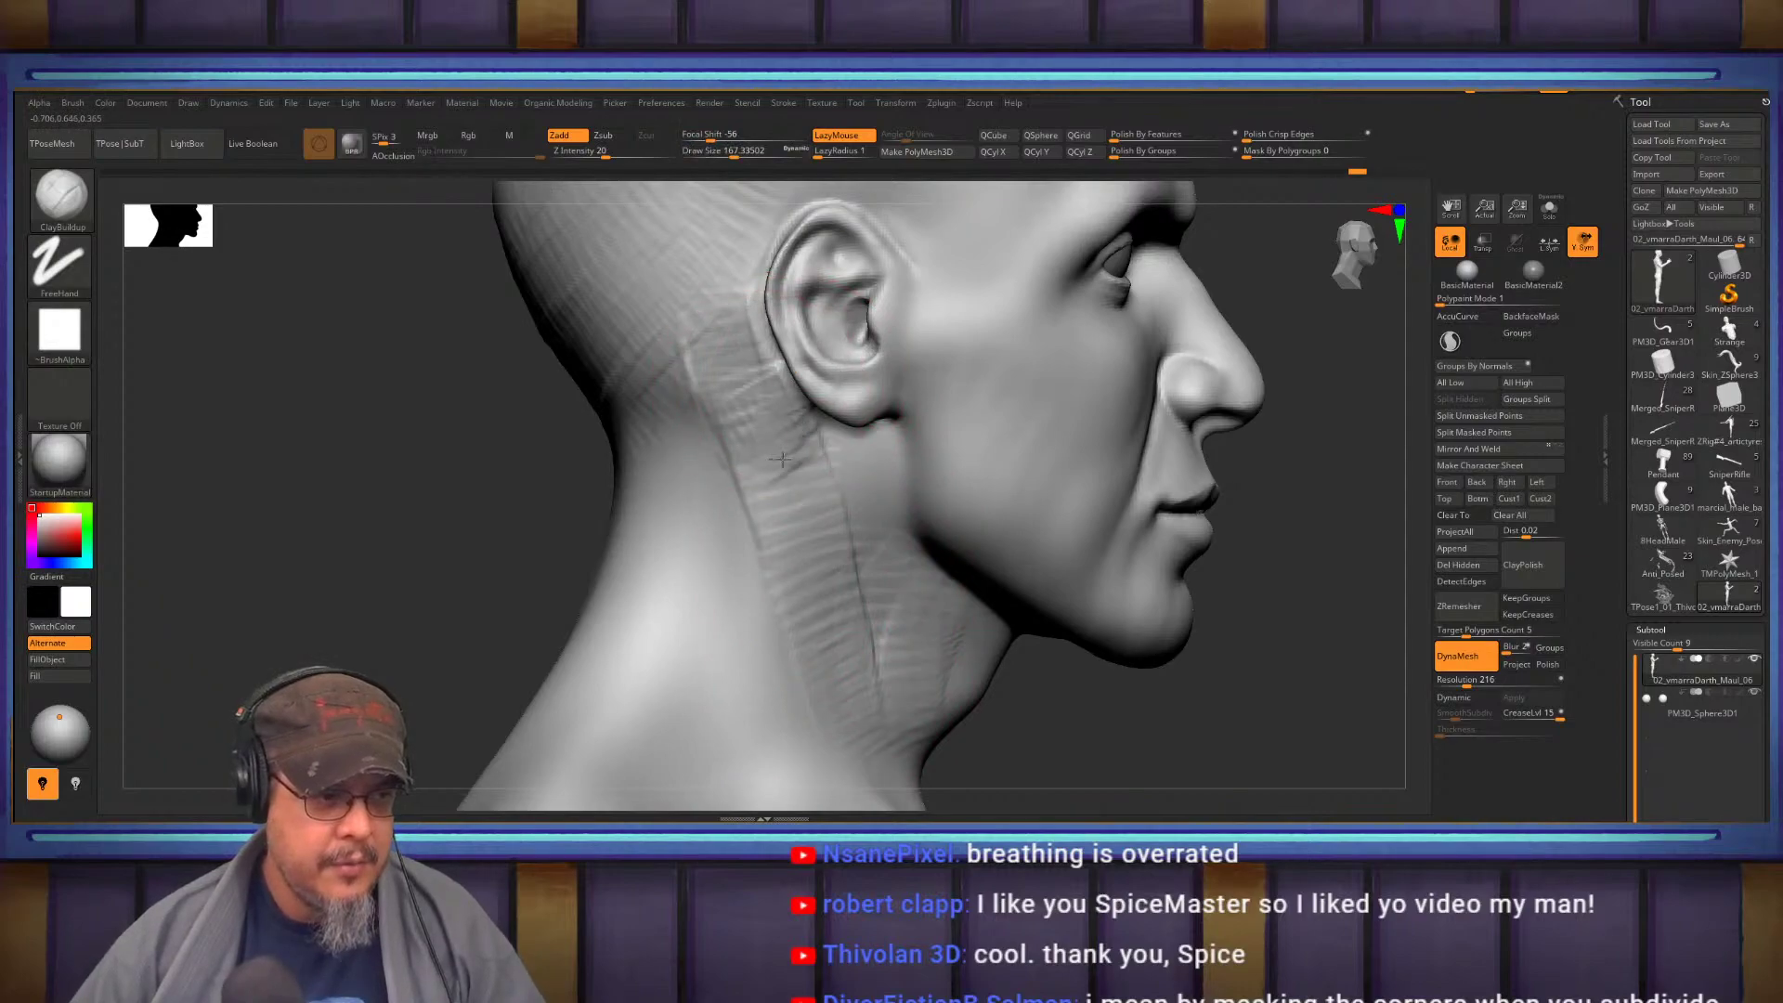
# Undo the recent ClayBuildup strokes running down the side of the neck
pyautogui.press('ctrl')
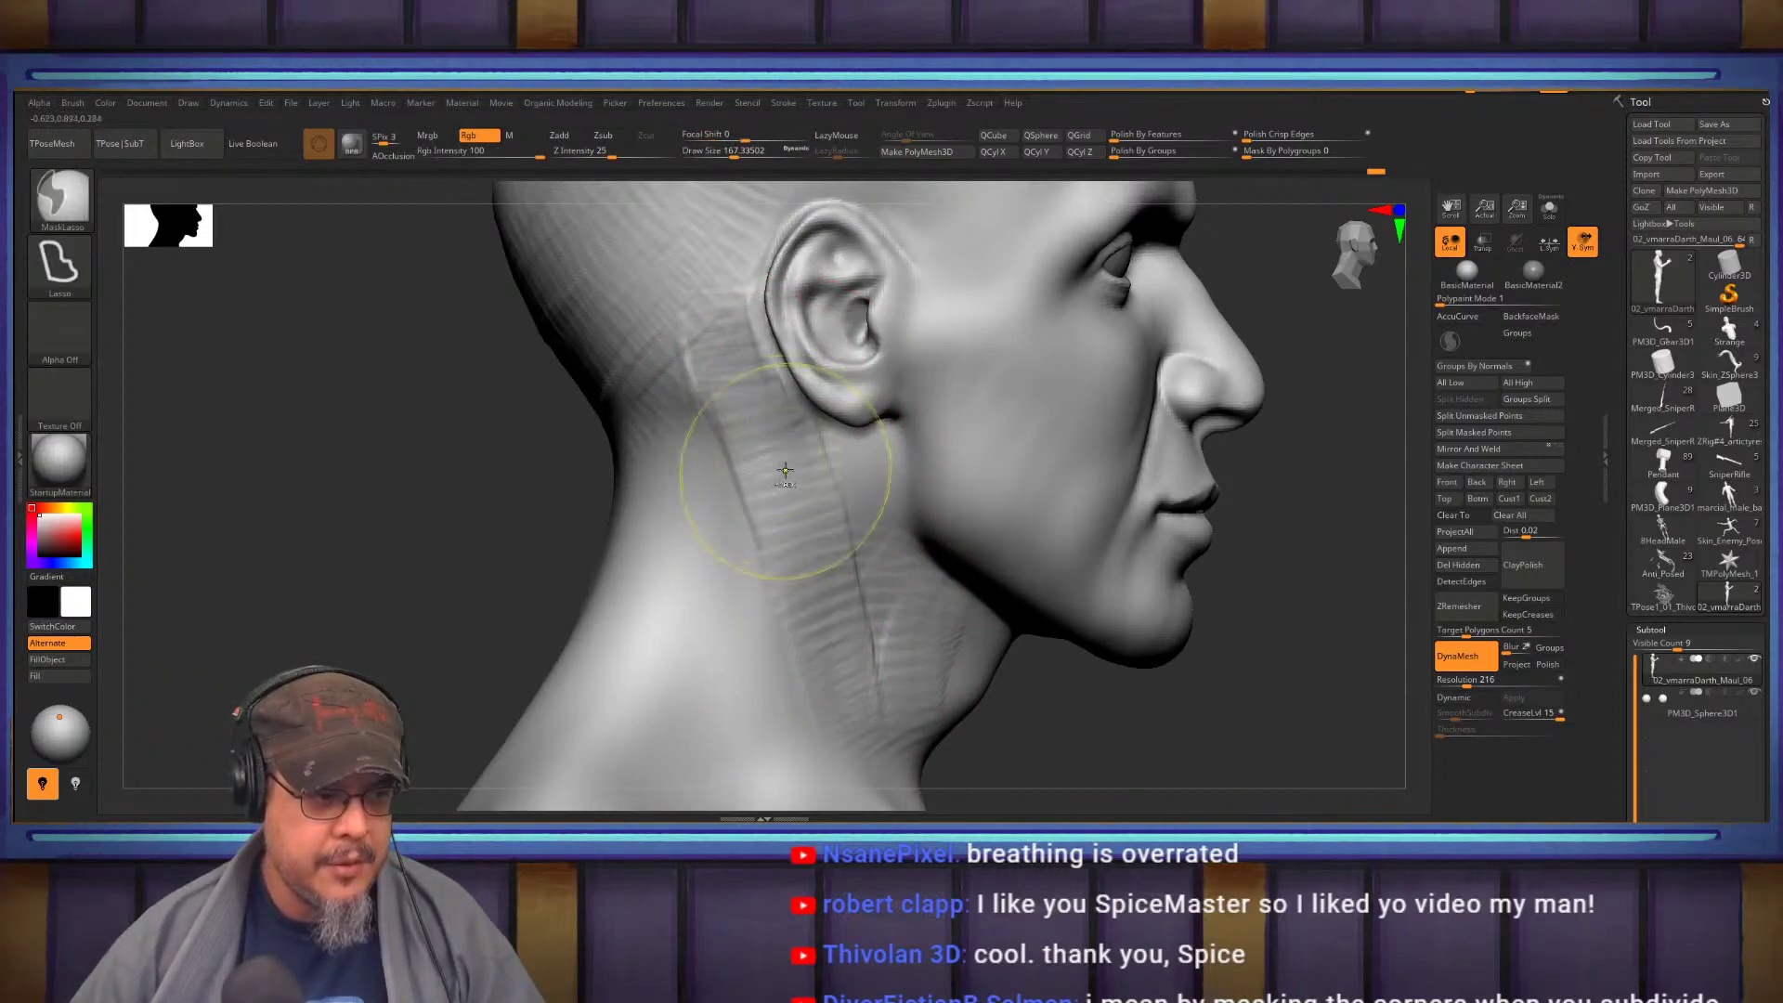
pyautogui.hotkey('ctrl', 'z')
pyautogui.hotkey('ctrl', 'z')
pyautogui.hotkey('ctrl', 'z')
pyautogui.hotkey('ctrl', 'z')
pyautogui.moveTo(720, 325)
pyautogui.mouseDown()
pyautogui.moveTo(756, 660)
pyautogui.moveTo(816, 781)
pyautogui.moveTo(869, 807)
pyautogui.mouseUp()
pyautogui.moveTo(1124, 706)
pyautogui.keyDown('alt'); pyautogui.mouseDown(button='right')
pyautogui.moveTo(1051, 418)
pyautogui.moveTo(997, 671)
pyautogui.mouseUp(button='right'); pyautogui.keyUp('alt')
pyautogui.hotkey('ctrl', 'z')
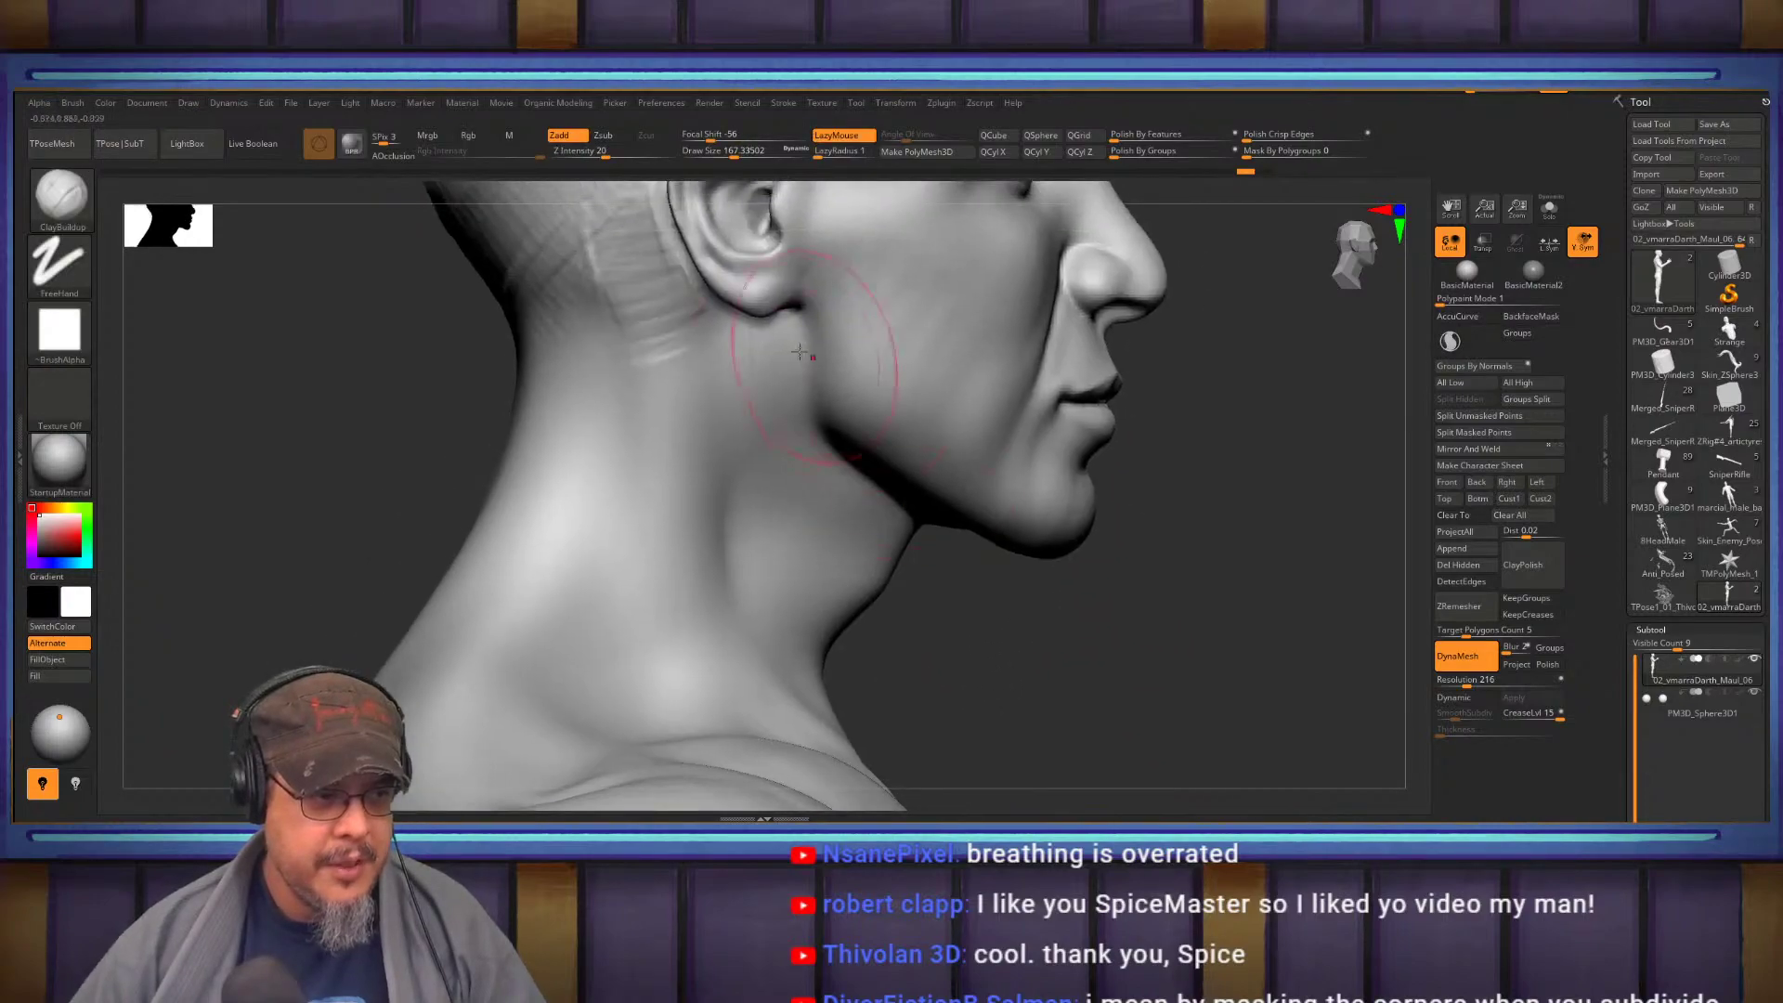
# Rebuild the neck muscle running from behind the ear to the throat using ClayBuildup at a draw size of about 167
pyautogui.moveTo(998, 646); pyautogui.dragTo(862, 576)
pyautogui.keyDown('alt'); pyautogui.moveTo(861, 576); pyautogui.dragTo(813, 462, button='right'); pyautogui.keyUp('alt')
pyautogui.moveTo(847, 600)
pyautogui.mouseDown()
pyautogui.moveTo(844, 581)
pyautogui.moveTo(859, 622)
pyautogui.moveTo(896, 557)
pyautogui.moveTo(910, 446)
pyautogui.moveTo(817, 492)
pyautogui.moveTo(873, 455)
pyautogui.moveTo(850, 645)
pyautogui.mouseUp()
pyautogui.moveTo(880, 566)
pyautogui.mouseDown()
pyautogui.moveTo(924, 511)
pyautogui.moveTo(906, 497)
pyautogui.mouseUp()
# Define the neck muscle and its rear edge down to the collarbone with ClayBuildup at a draw size of about 192
pyautogui.moveTo(1202, 334)
pyautogui.keyDown('alt'); pyautogui.mouseDown(button='right')
pyautogui.moveTo(1068, 454)
pyautogui.moveTo(1111, 448)
pyautogui.moveTo(1095, 466)
pyautogui.moveTo(1087, 420)
pyautogui.mouseUp(button='right'); pyautogui.keyUp('alt')
pyautogui.press('s')
pyautogui.moveTo(941, 416); pyautogui.dragTo(962, 388)
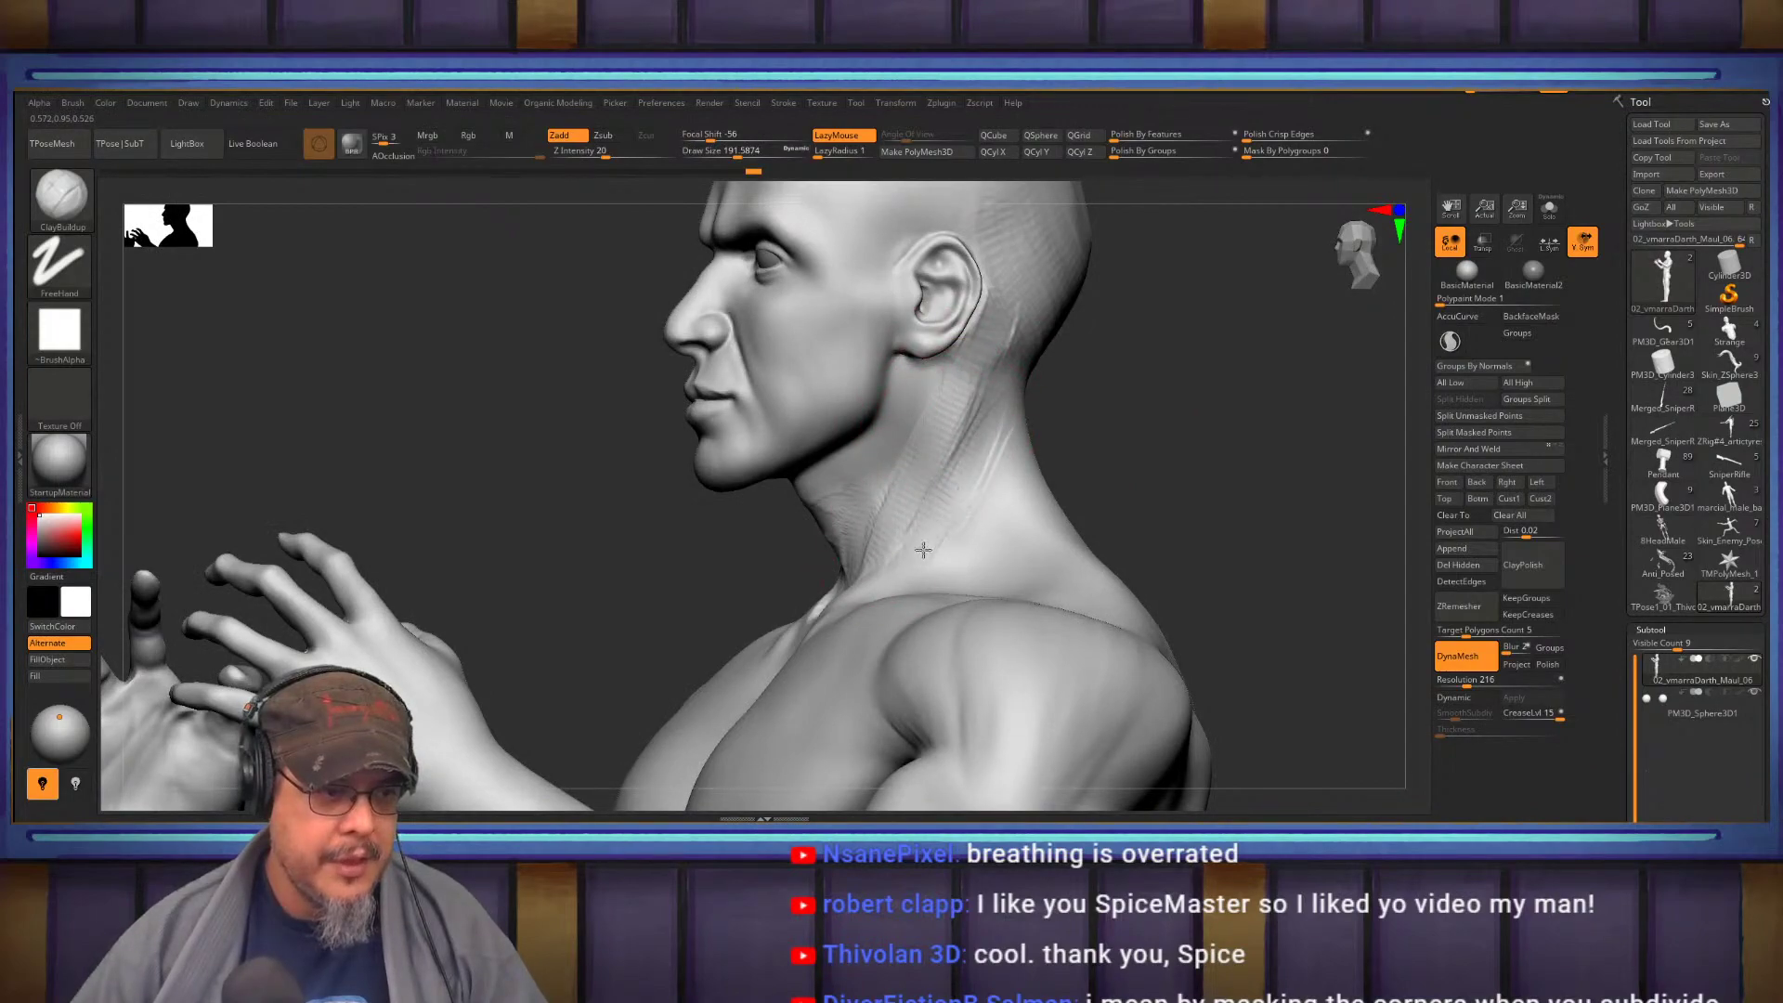
pyautogui.moveTo(976, 427); pyautogui.dragTo(931, 493)
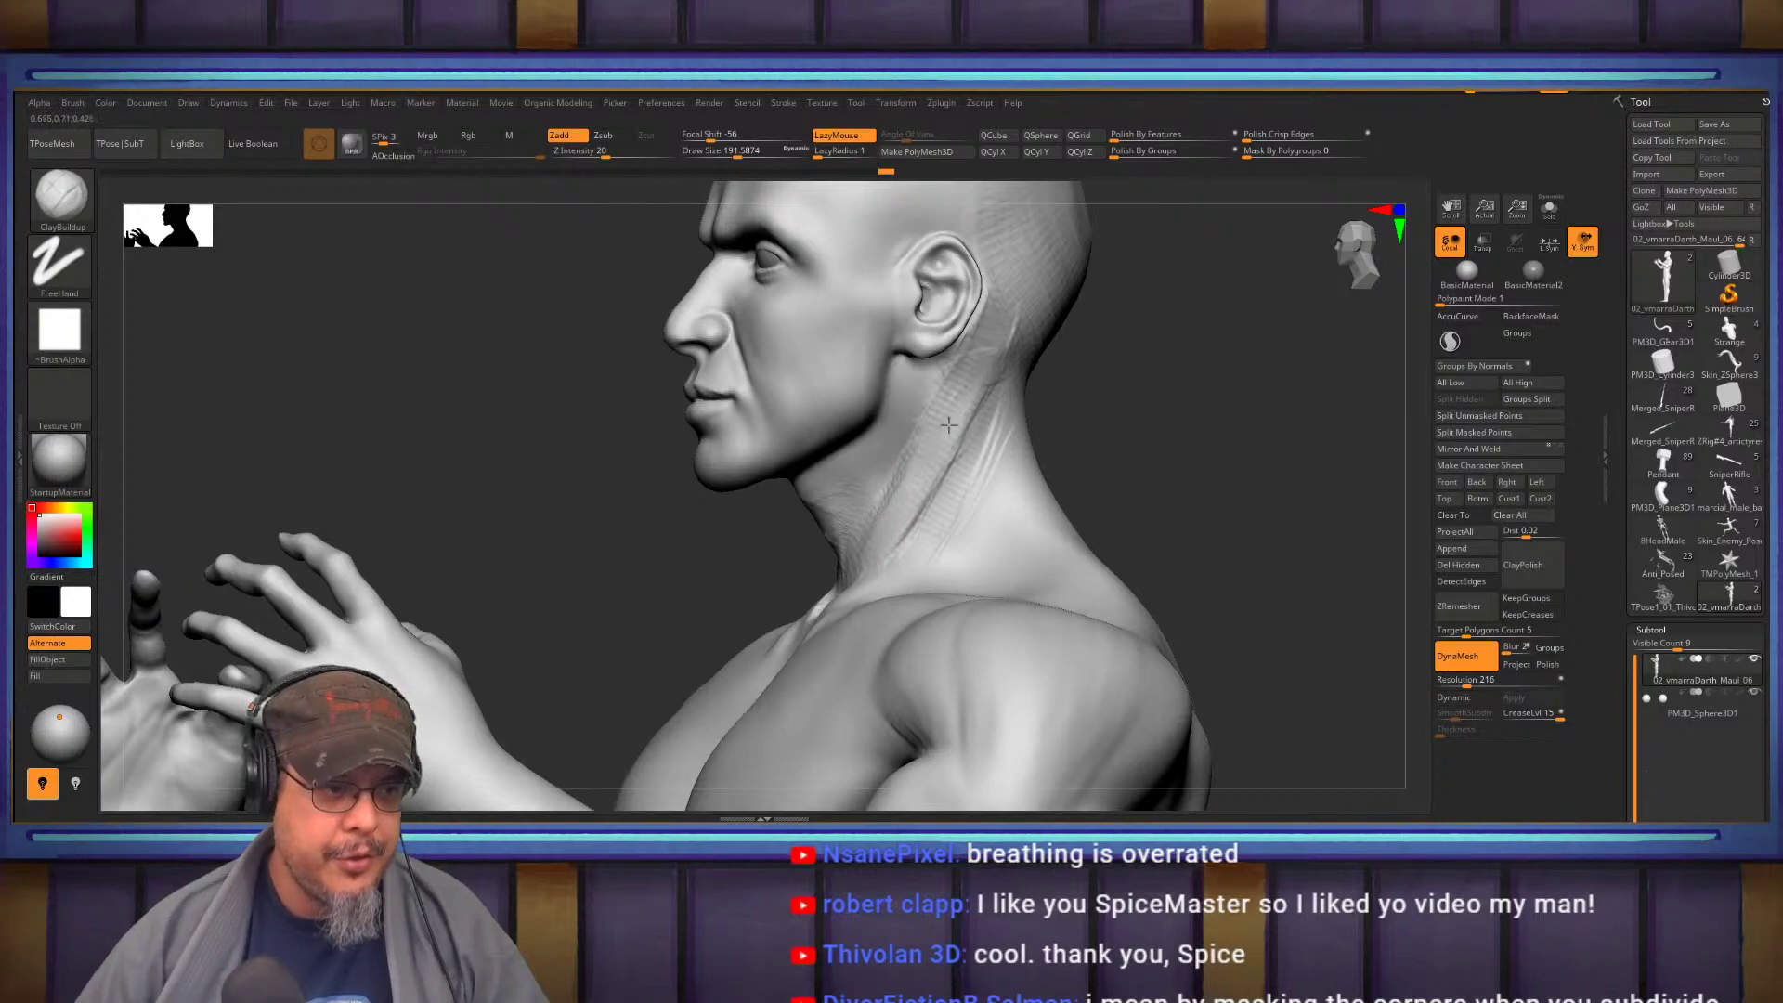
# Fill the hollow below the ear and behind the jaw corner using ClayBuildup
pyautogui.moveTo(1122, 422)
pyautogui.mouseDown()
pyautogui.moveTo(1243, 544)
pyautogui.moveTo(919, 572)
pyautogui.mouseUp()
pyautogui.keyDown('shift'); pyautogui.moveTo(866, 465); pyautogui.dragTo(873, 614, button='right'); pyautogui.keyUp('shift')
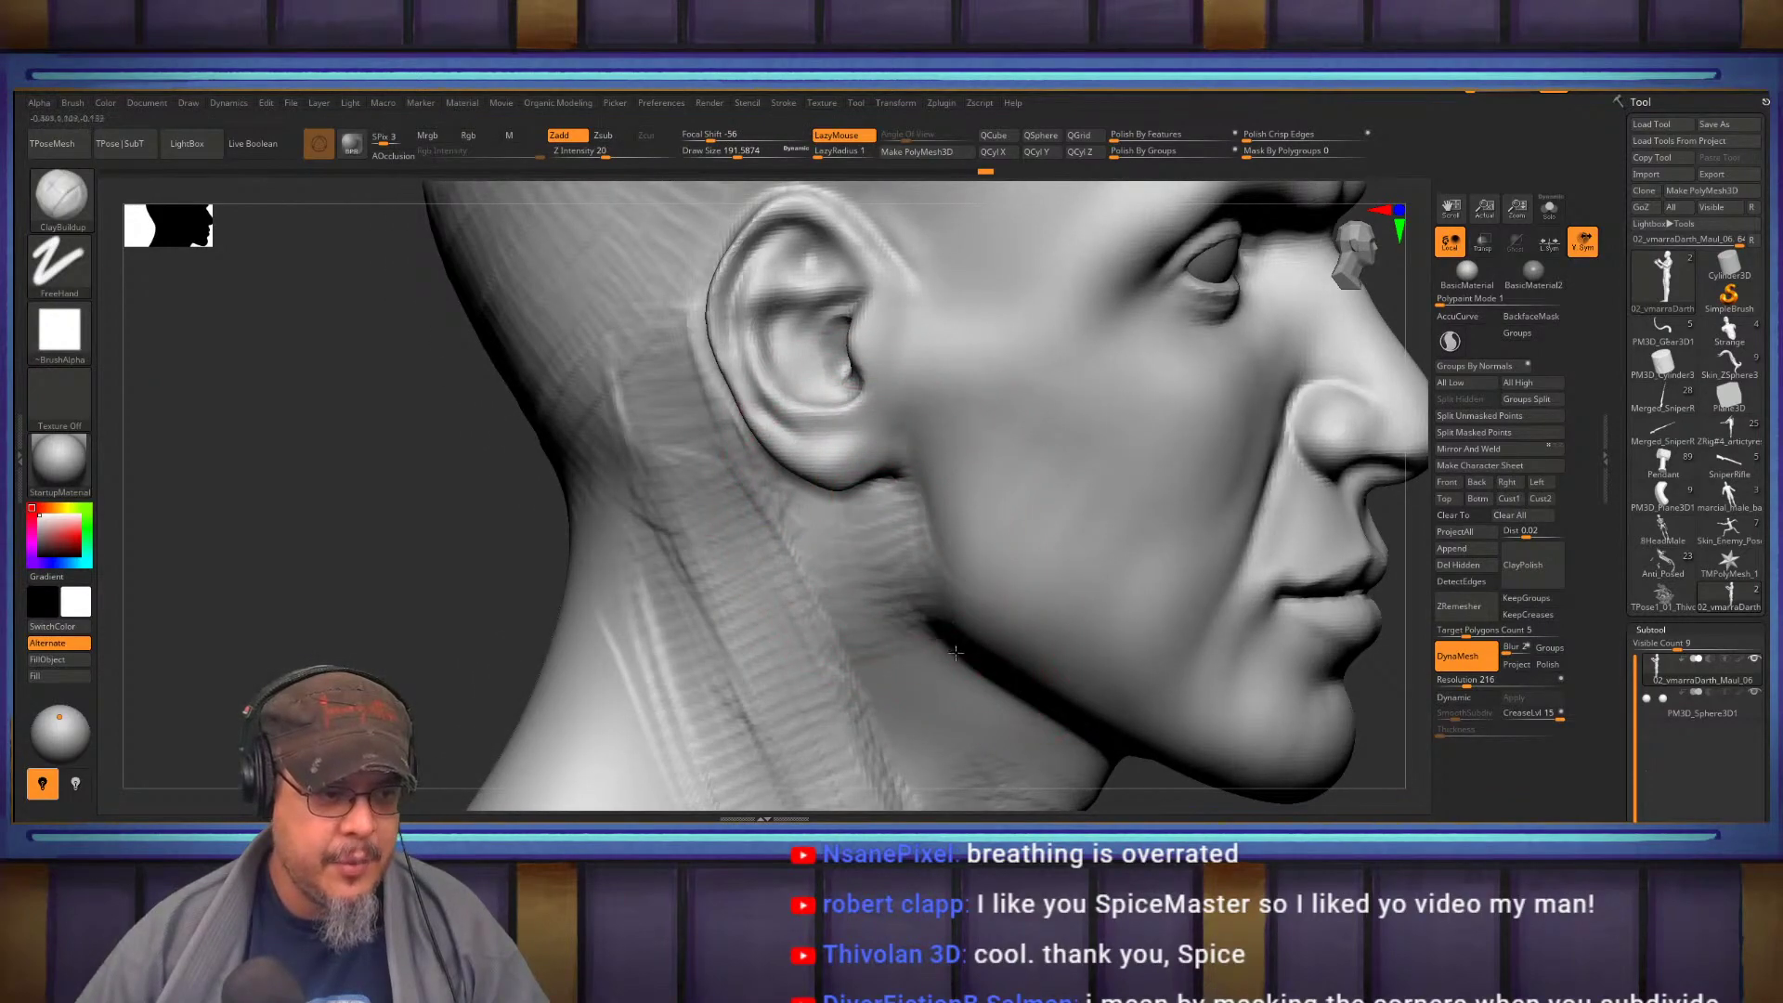
pyautogui.moveTo(852, 479); pyautogui.dragTo(862, 425, button='right')
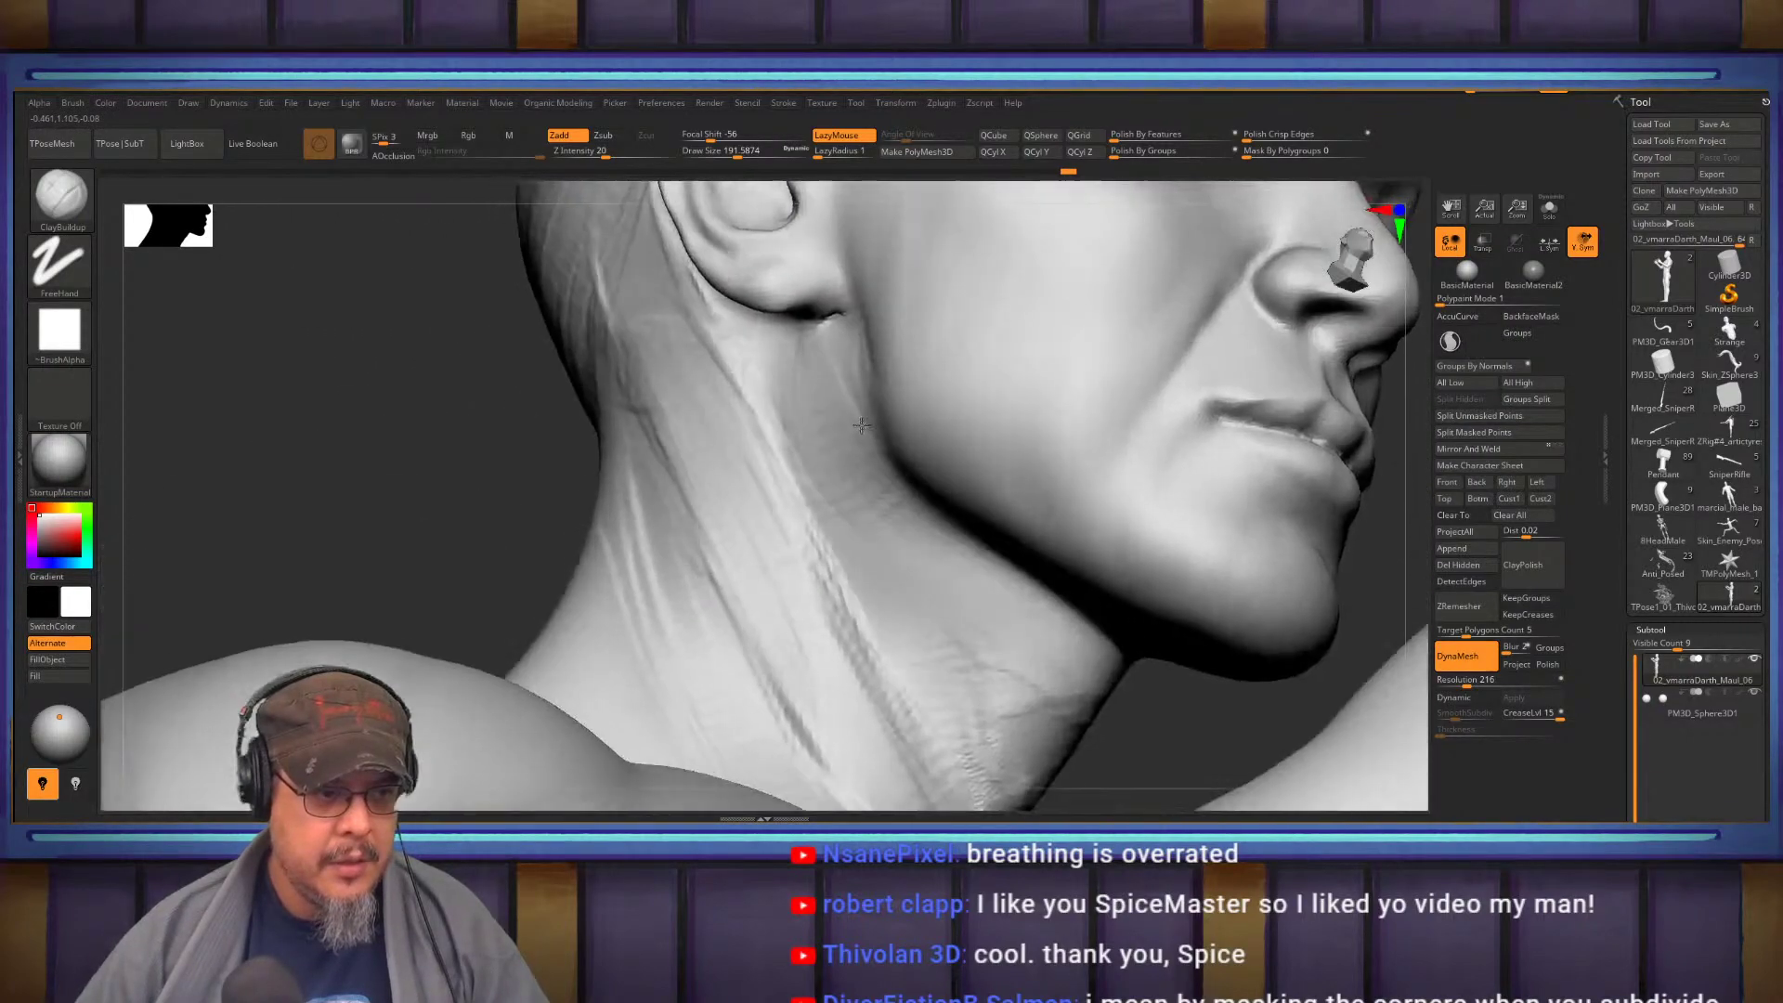
pyautogui.moveTo(862, 424); pyautogui.dragTo(848, 469)
pyautogui.press('Escape')
# Sculpt the front neck muscles converging on the pit of the neck with ClayBuildup at a draw size of about 124
pyautogui.moveTo(843, 453)
pyautogui.mouseDown(button='right')
pyautogui.moveTo(826, 409)
pyautogui.moveTo(848, 549)
pyautogui.moveTo(634, 501)
pyautogui.mouseUp(button='right')
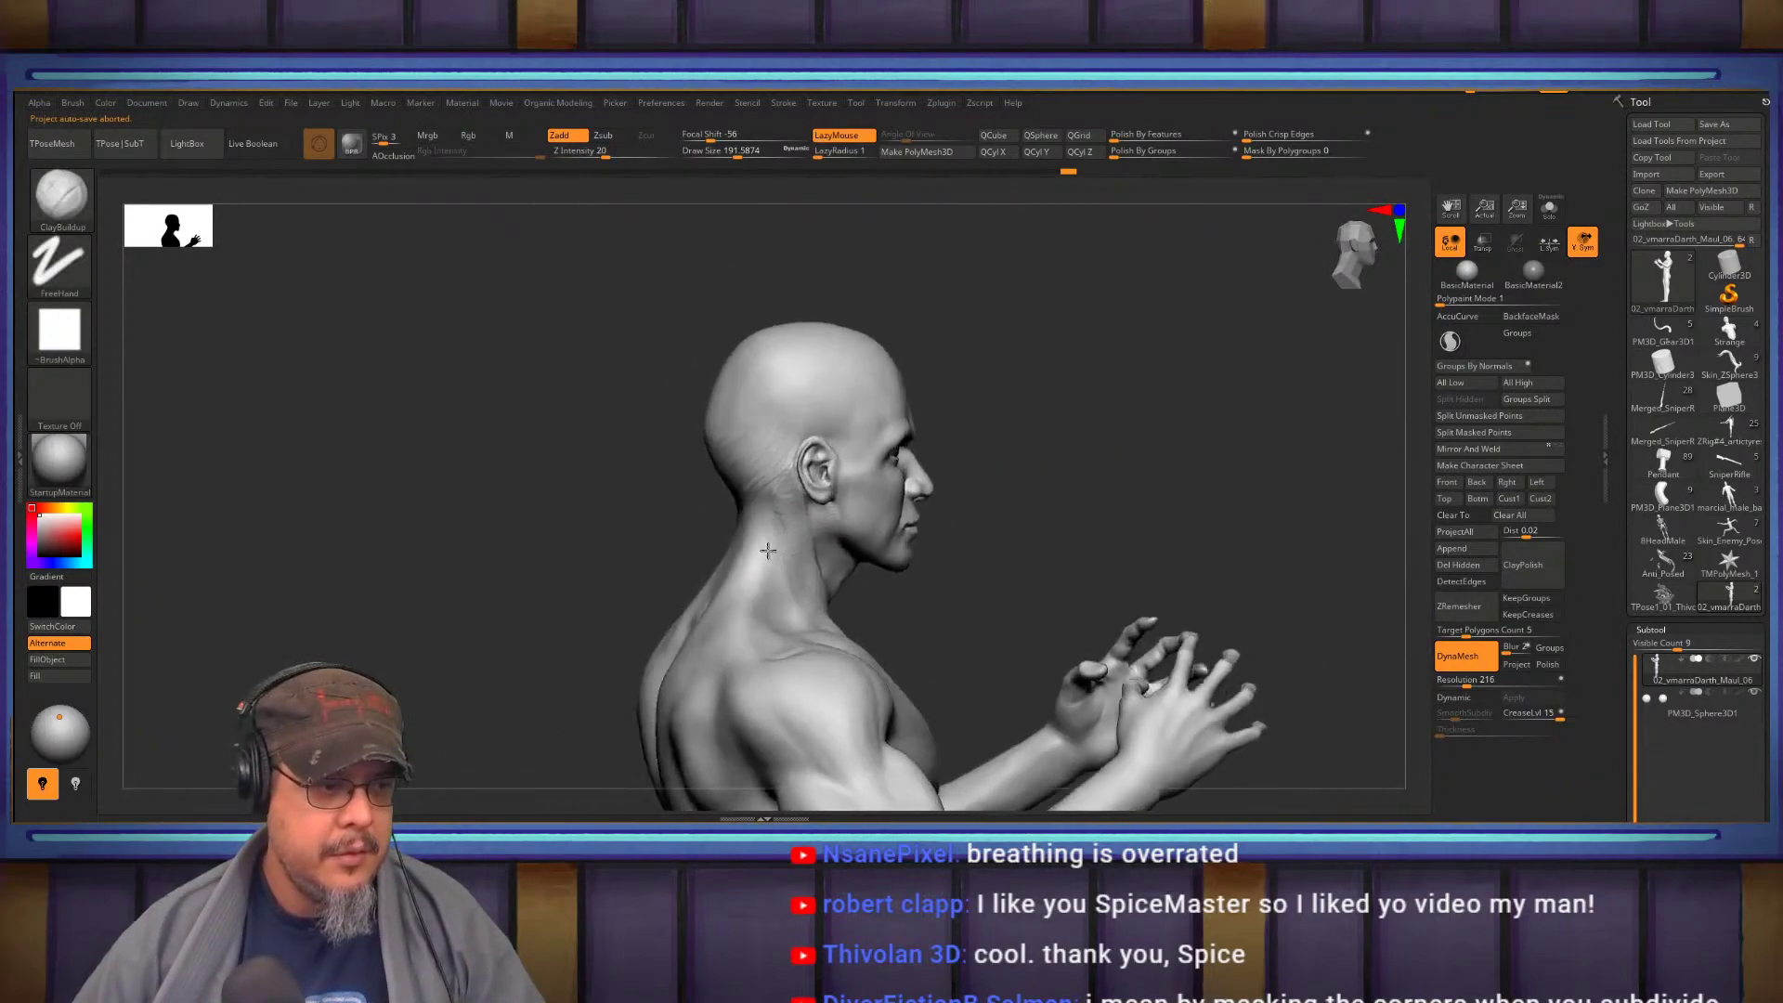
pyautogui.moveTo(717, 592)
pyautogui.keyDown('shift'); pyautogui.mouseDown(button='right')
pyautogui.moveTo(975, 488)
pyautogui.moveTo(912, 517)
pyautogui.mouseUp(button='right'); pyautogui.keyUp('shift')
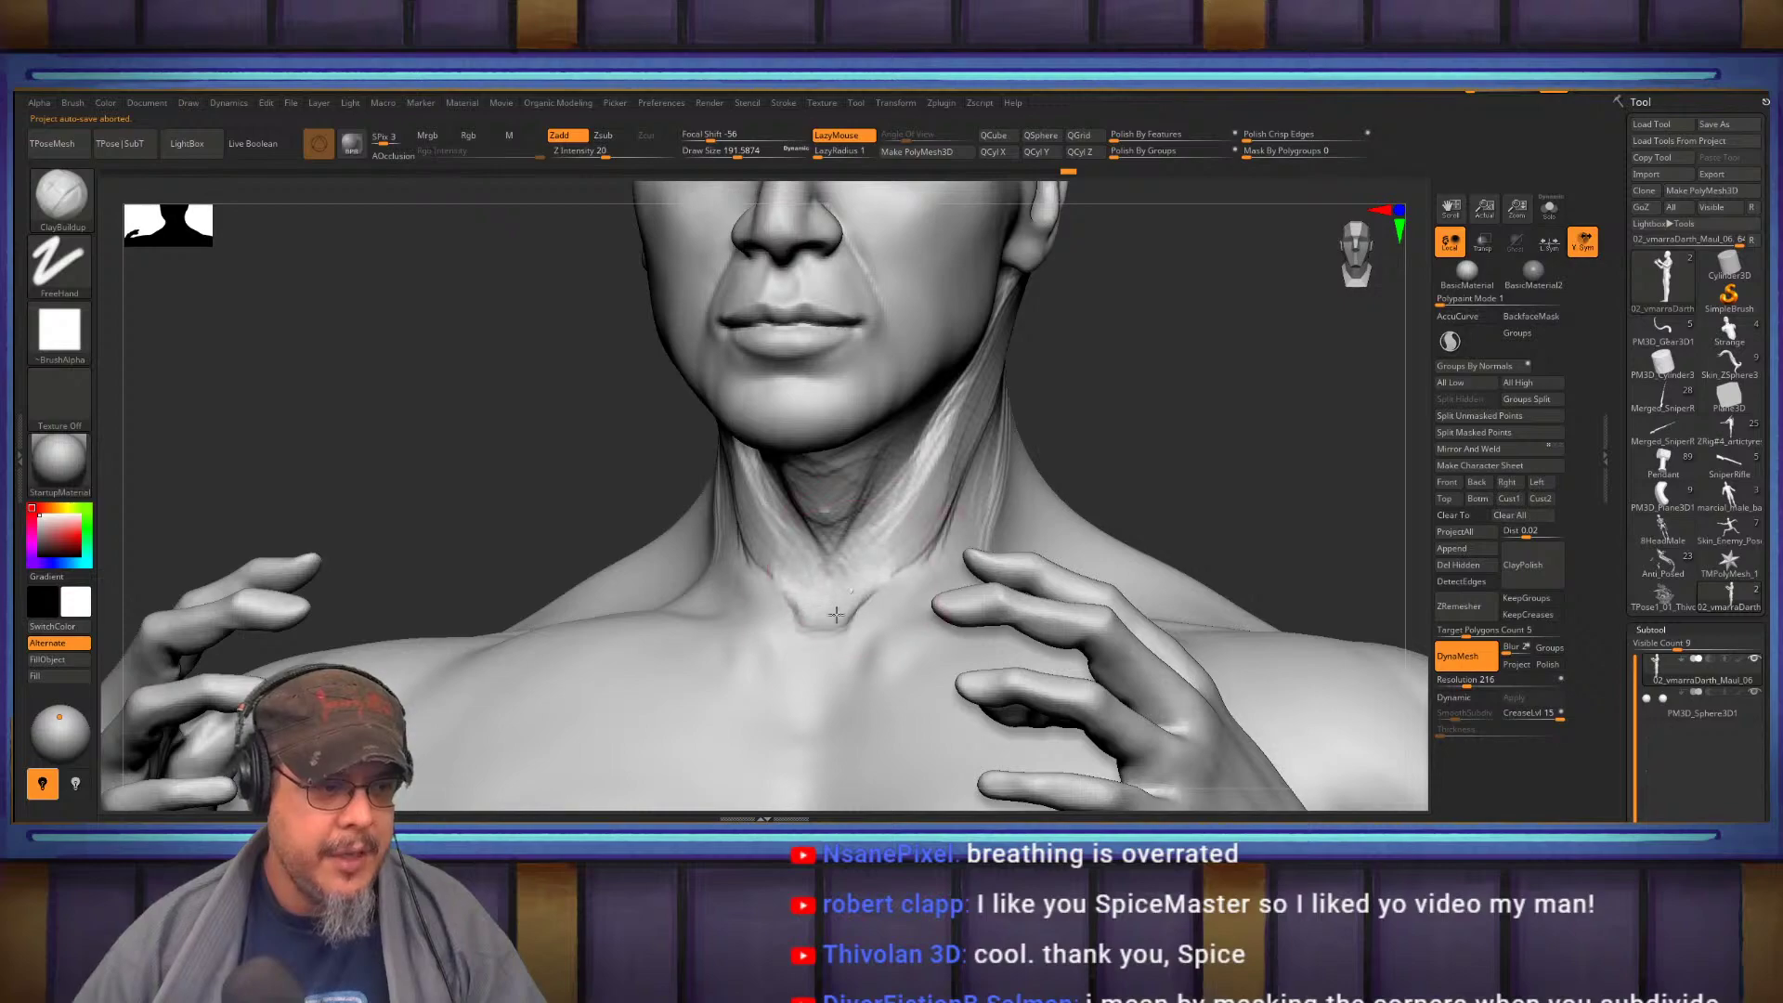
pyautogui.press('s')
pyautogui.moveTo(920, 551); pyautogui.dragTo(897, 550)
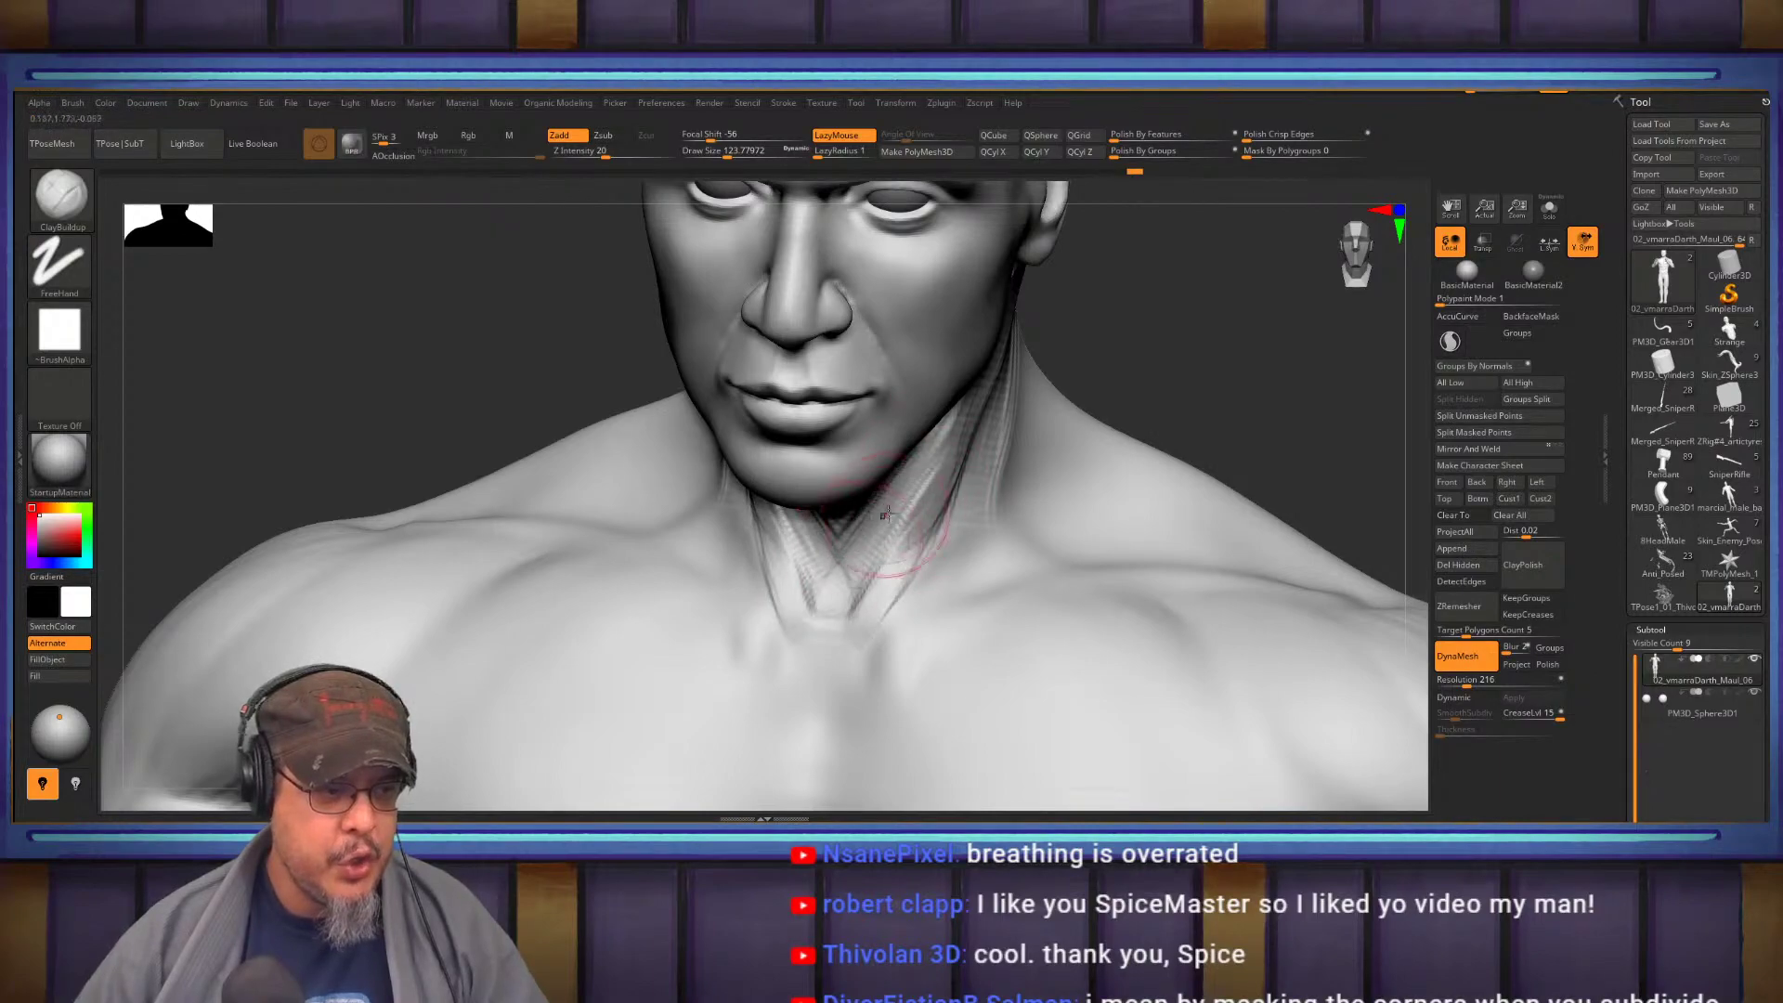
pyautogui.press('shift')
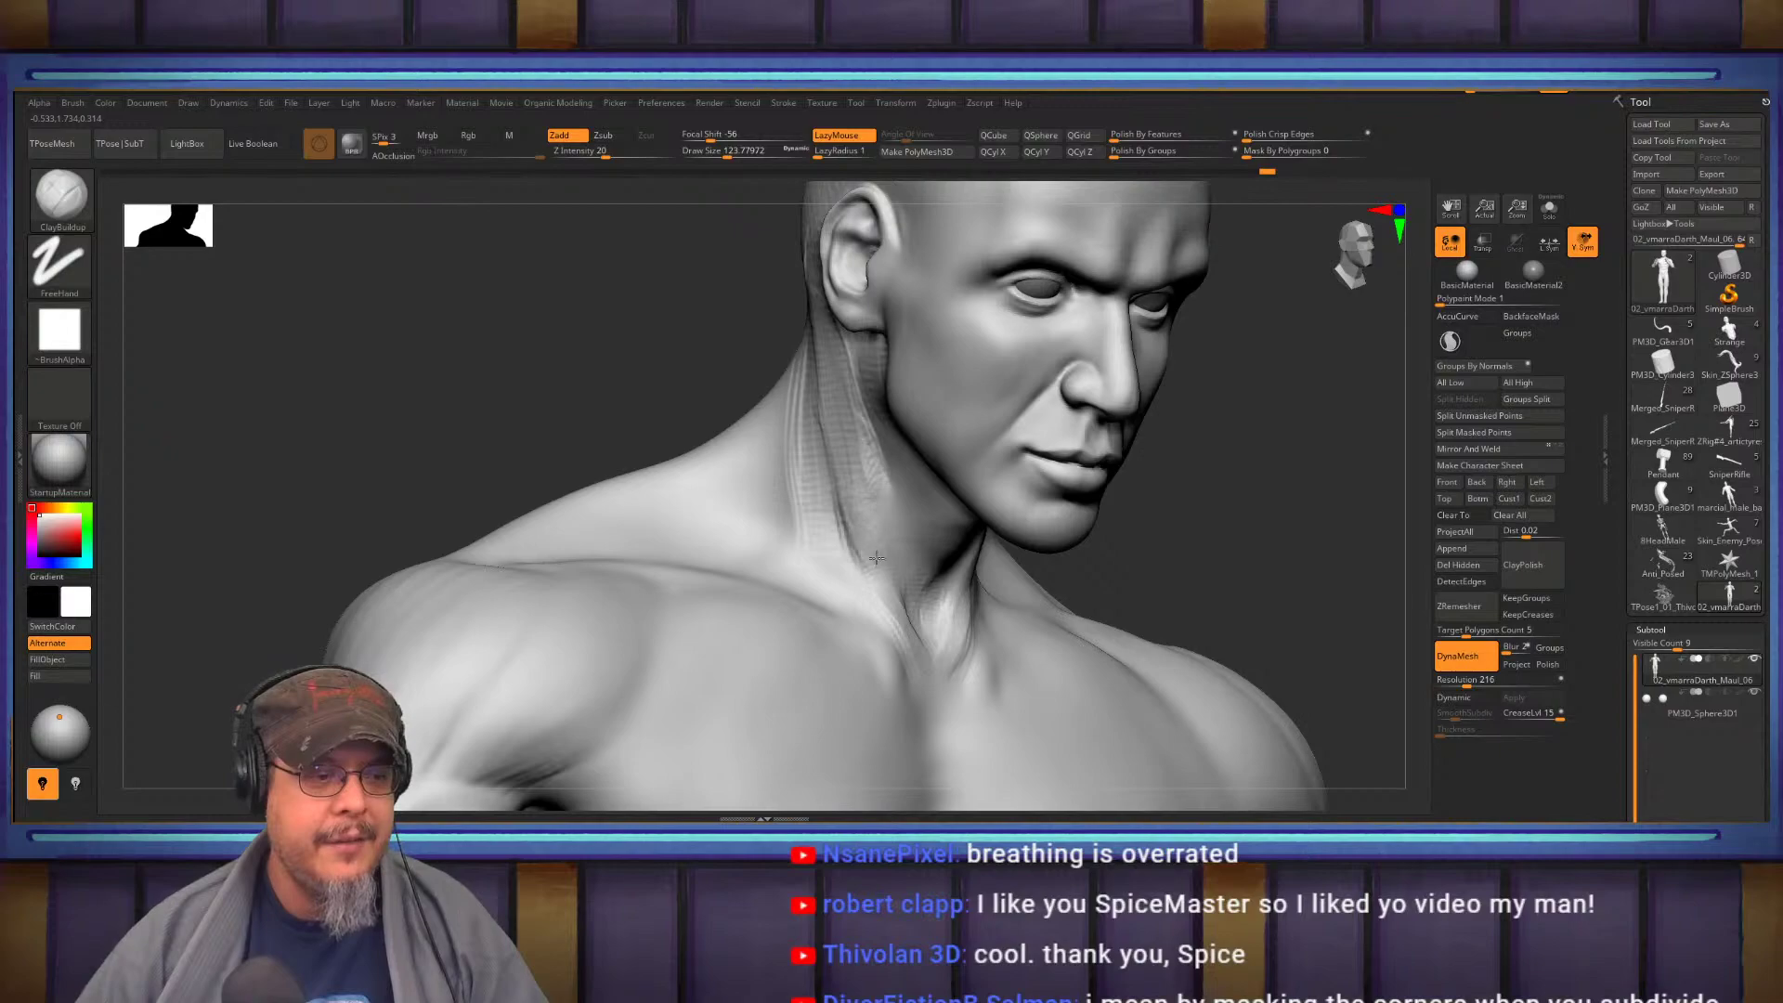
# Bulk up the side of the neck between ear and collarbone using ClayBuildup at a draw size of about 228
pyautogui.press('s')
pyautogui.moveTo(852, 479); pyautogui.dragTo(867, 482)
pyautogui.moveTo(849, 405); pyautogui.dragTo(851, 555)
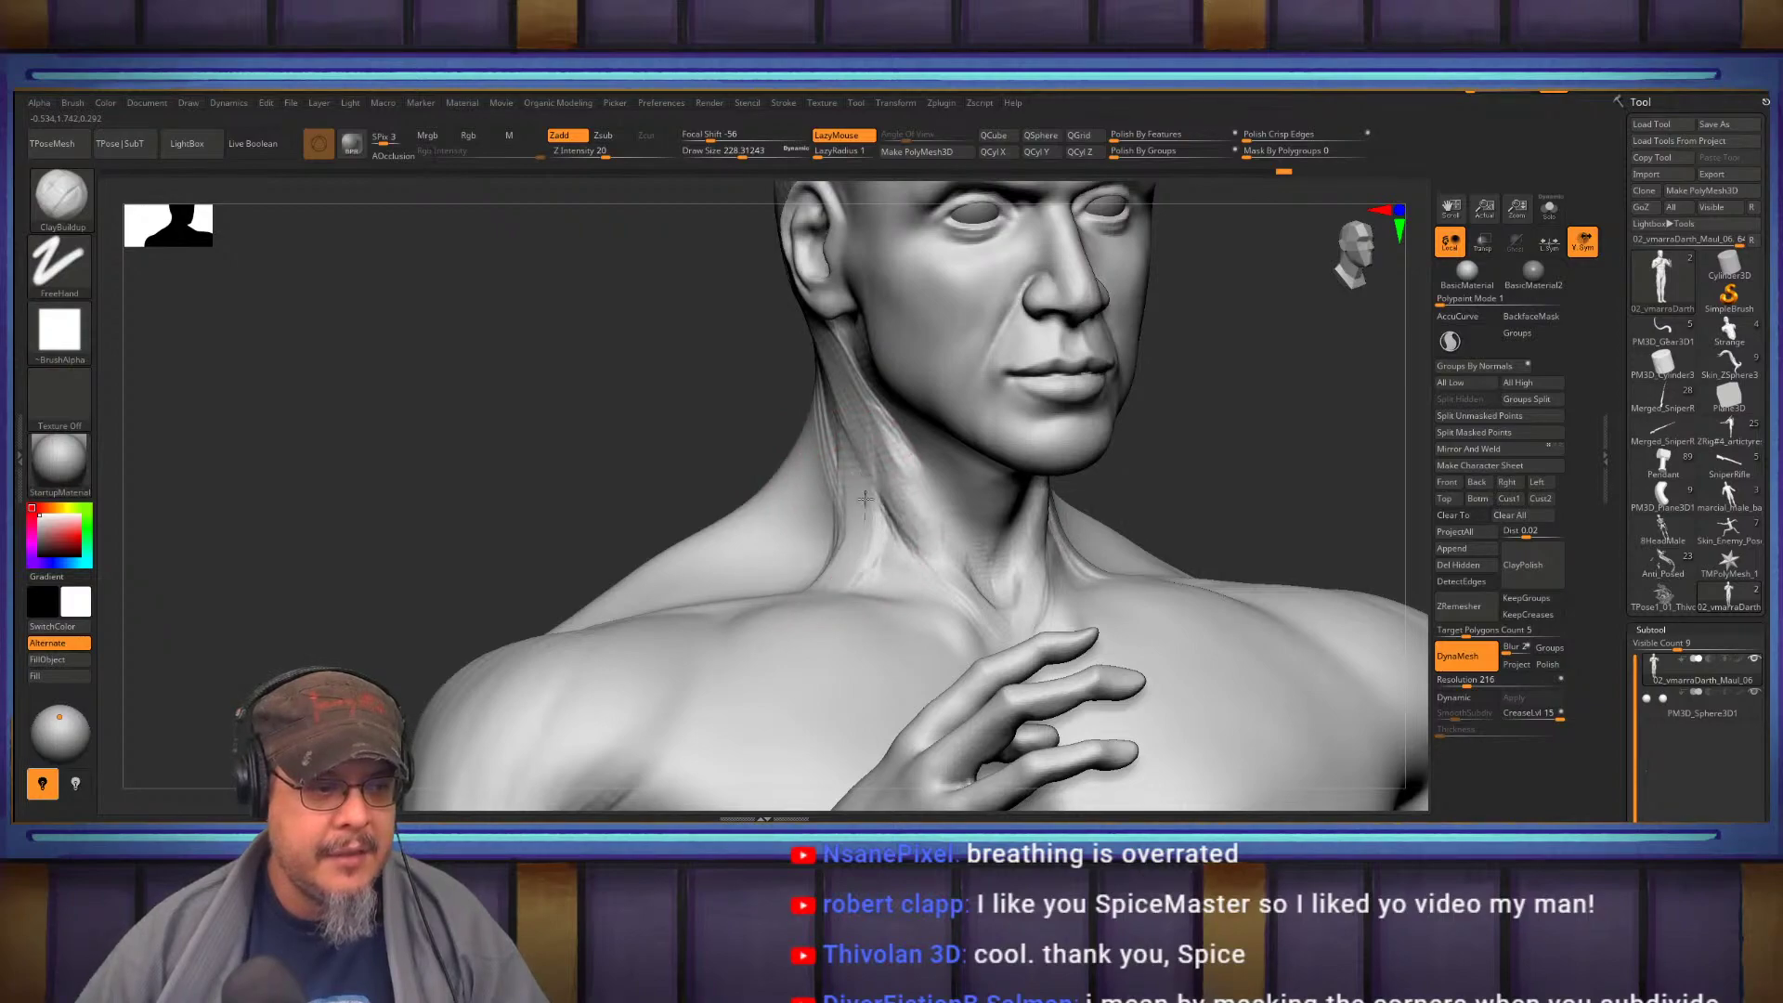
pyautogui.moveTo(852, 420); pyautogui.dragTo(852, 588)
pyautogui.moveTo(852, 588)
pyautogui.mouseDown(button='right')
pyautogui.moveTo(944, 530)
pyautogui.moveTo(916, 585)
pyautogui.mouseUp(button='right')
# Refine the base of the neck with ClayBuildup at a draw size of about 128 and smooth the neck muscles
pyautogui.press('s')
pyautogui.moveTo(916, 583); pyautogui.dragTo(903, 584)
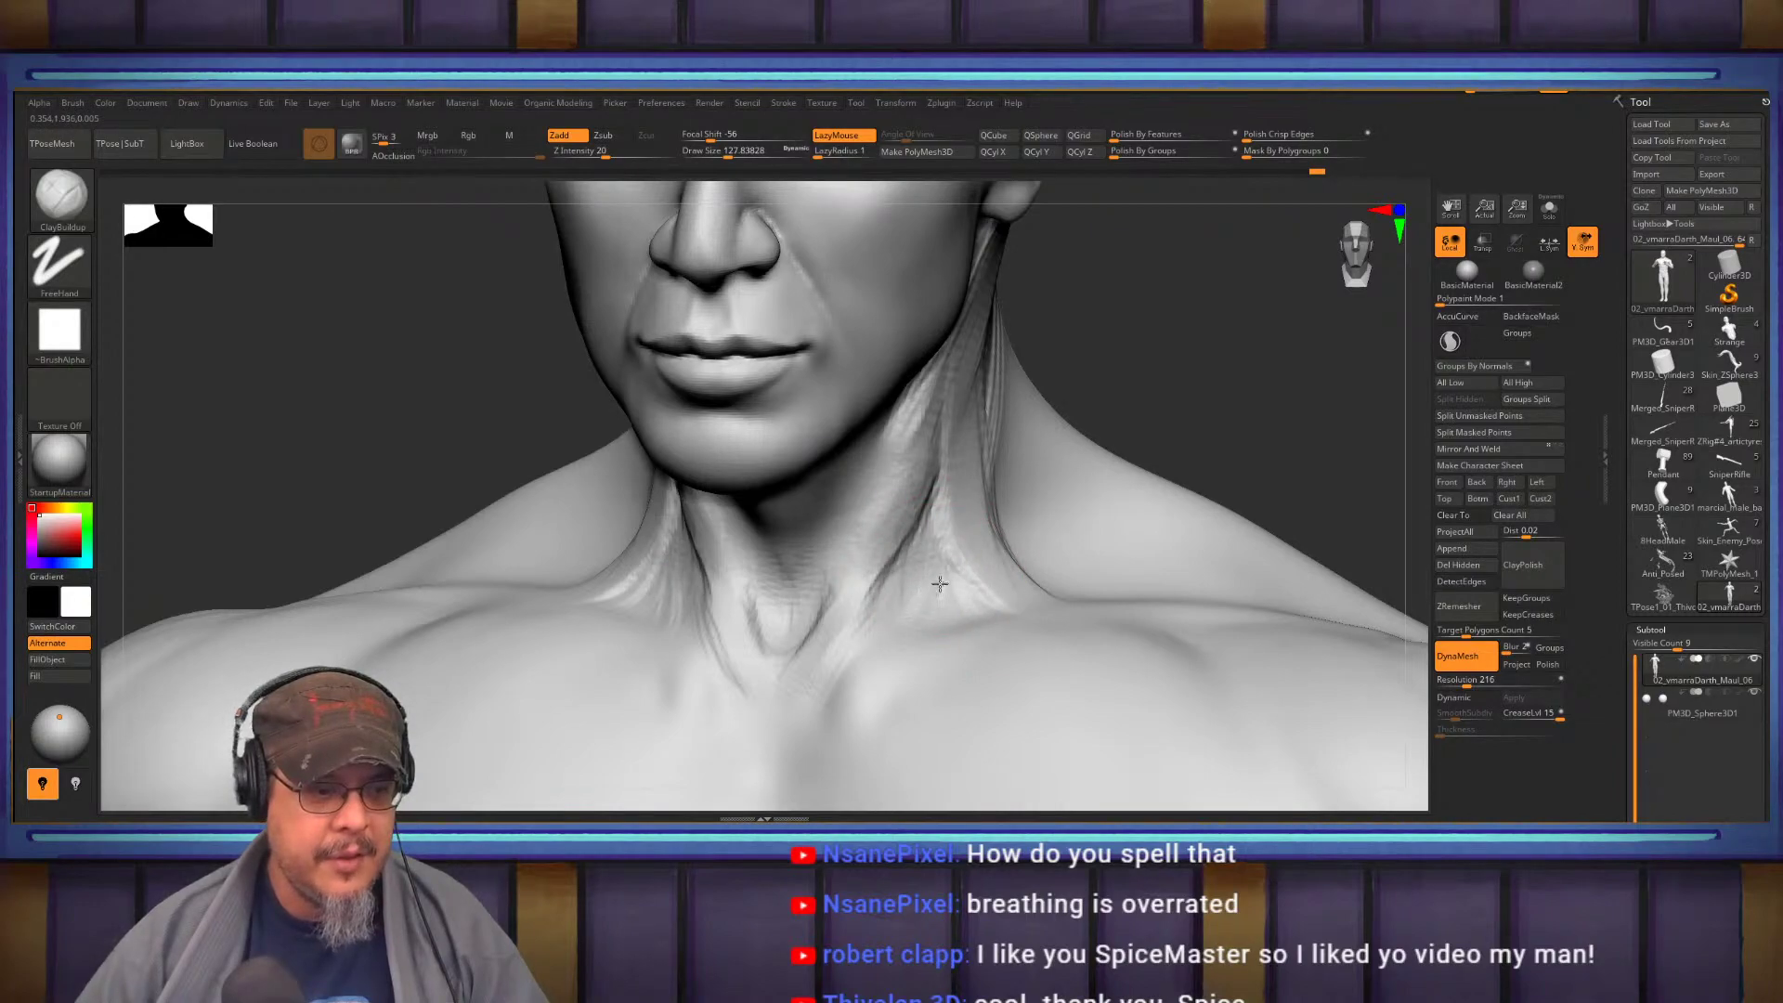
pyautogui.press('shift')
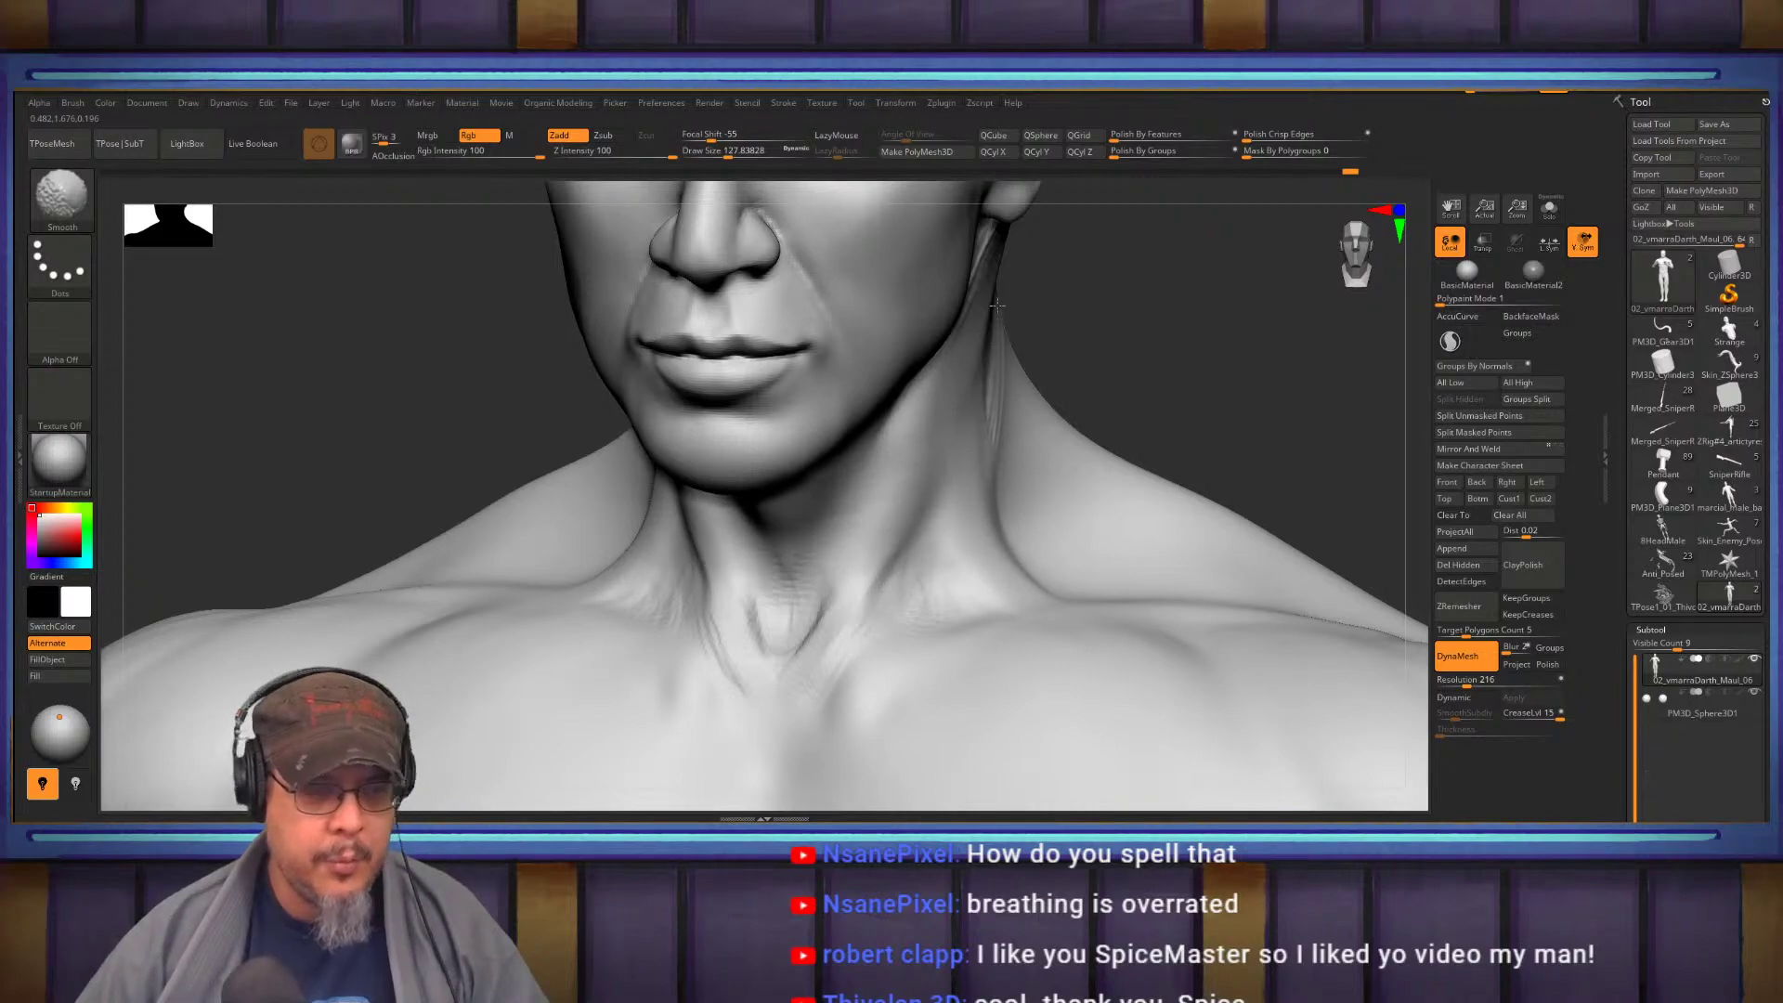
pyautogui.keyDown('shift'); pyautogui.moveTo(997, 306); pyautogui.dragTo(915, 497); pyautogui.keyUp('shift')
pyautogui.moveTo(915, 502)
pyautogui.keyDown('shift'); pyautogui.mouseDown(button='right')
pyautogui.moveTo(971, 506)
pyautogui.moveTo(980, 450)
pyautogui.mouseUp(button='right'); pyautogui.keyUp('shift')
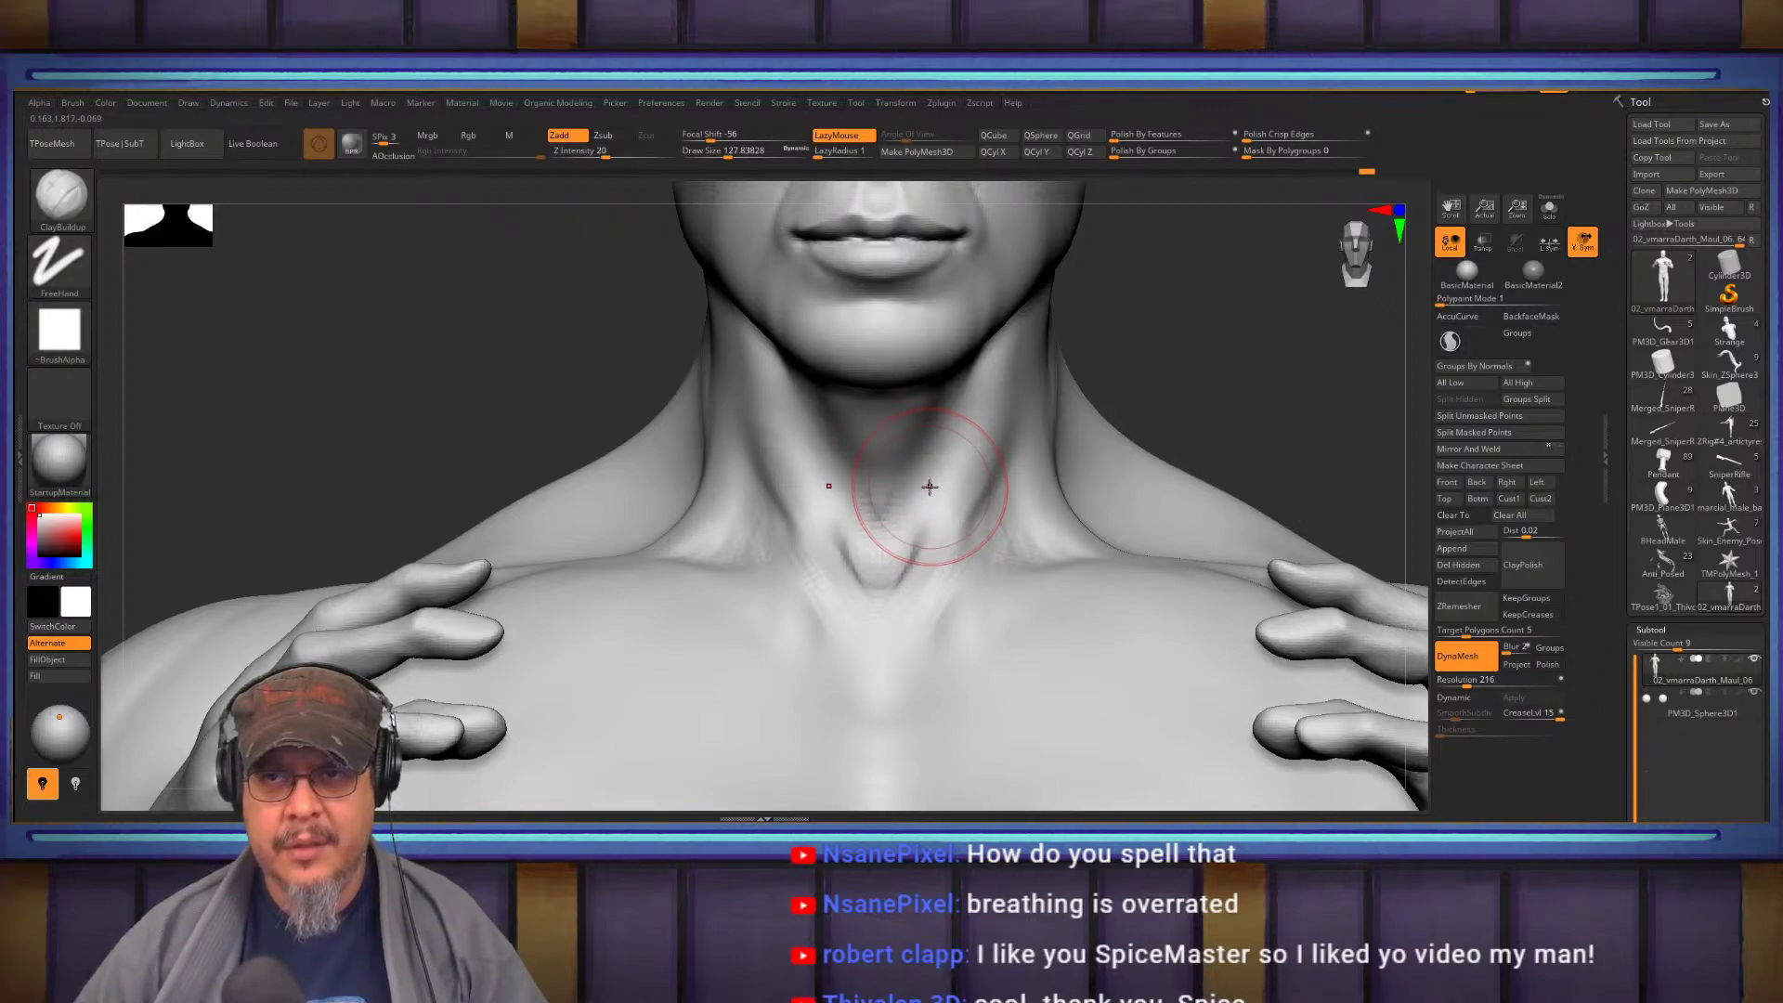
# Layer the neck below the ear and along the jawline using ClayBuildup at a draw size of about 140
pyautogui.moveTo(927, 466)
pyautogui.mouseDown(button='right')
pyautogui.moveTo(935, 498)
pyautogui.moveTo(904, 577)
pyautogui.moveTo(895, 511)
pyautogui.moveTo(836, 509)
pyautogui.mouseUp(button='right')
pyautogui.press('s')
pyautogui.moveTo(847, 462); pyautogui.dragTo(952, 546)
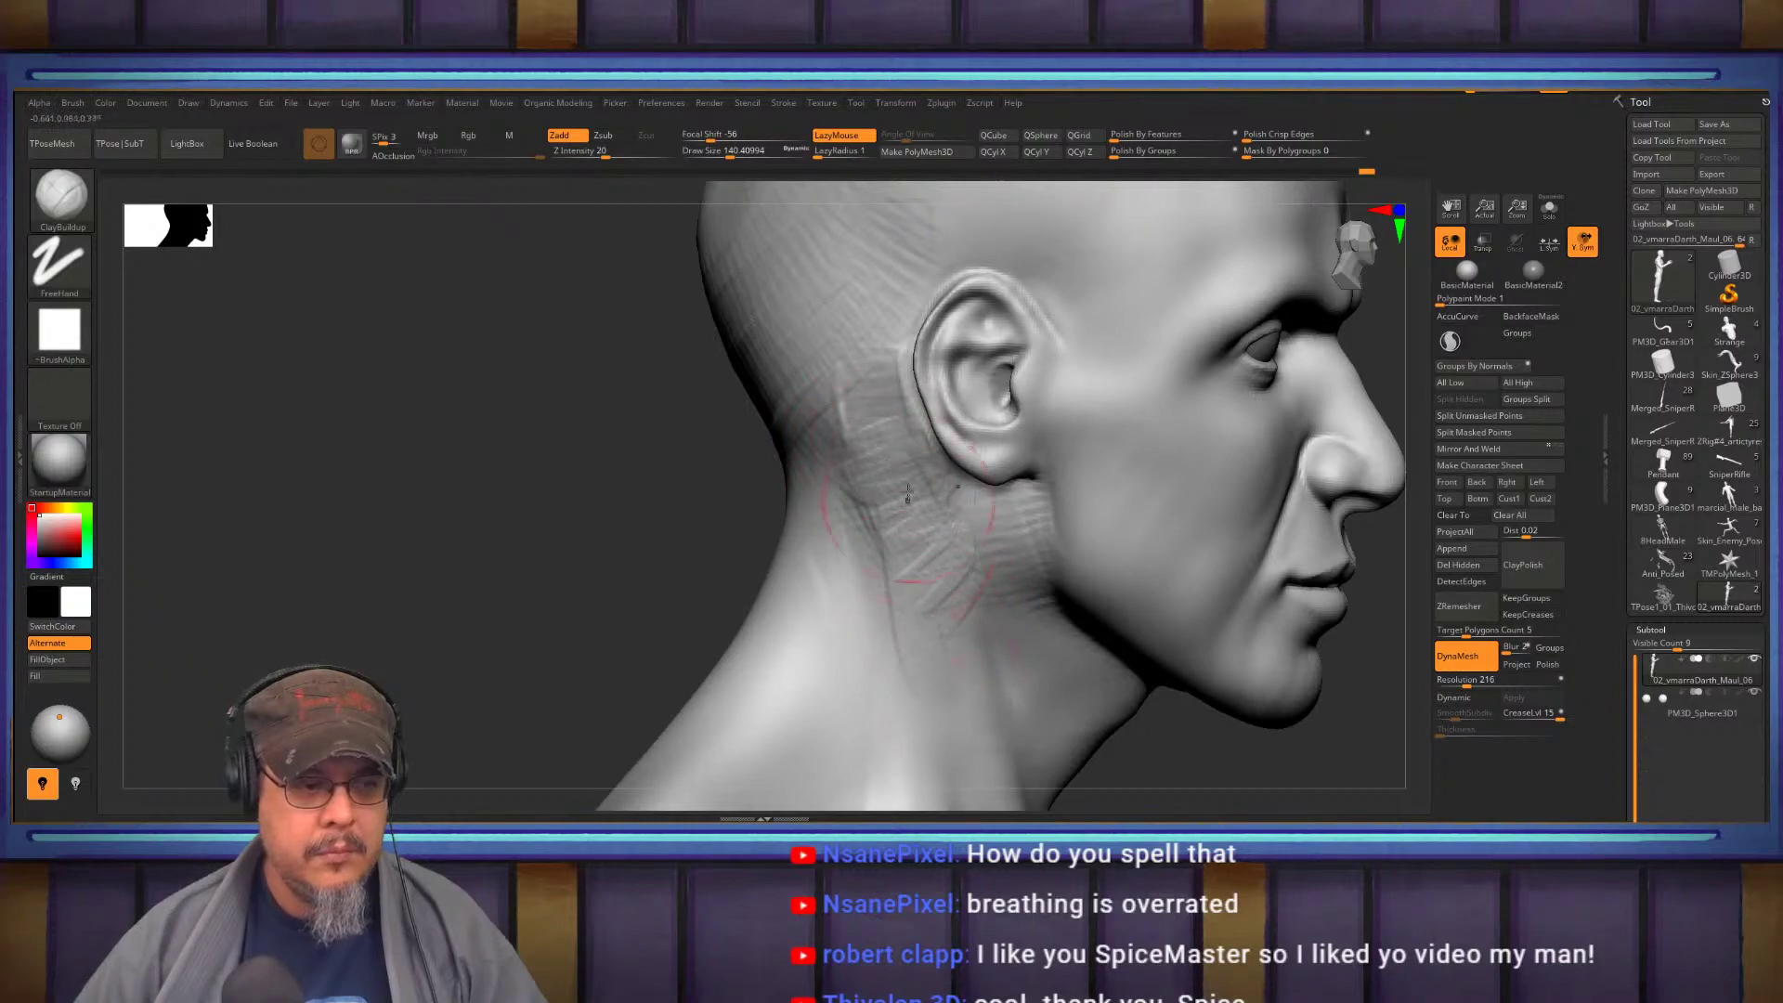
pyautogui.moveTo(917, 527)
pyautogui.keyDown('alt'); pyautogui.mouseDown(button='right')
pyautogui.moveTo(906, 399)
pyautogui.moveTo(878, 464)
pyautogui.mouseUp(button='right'); pyautogui.keyUp('alt')
pyautogui.moveTo(915, 478); pyautogui.dragTo(988, 603)
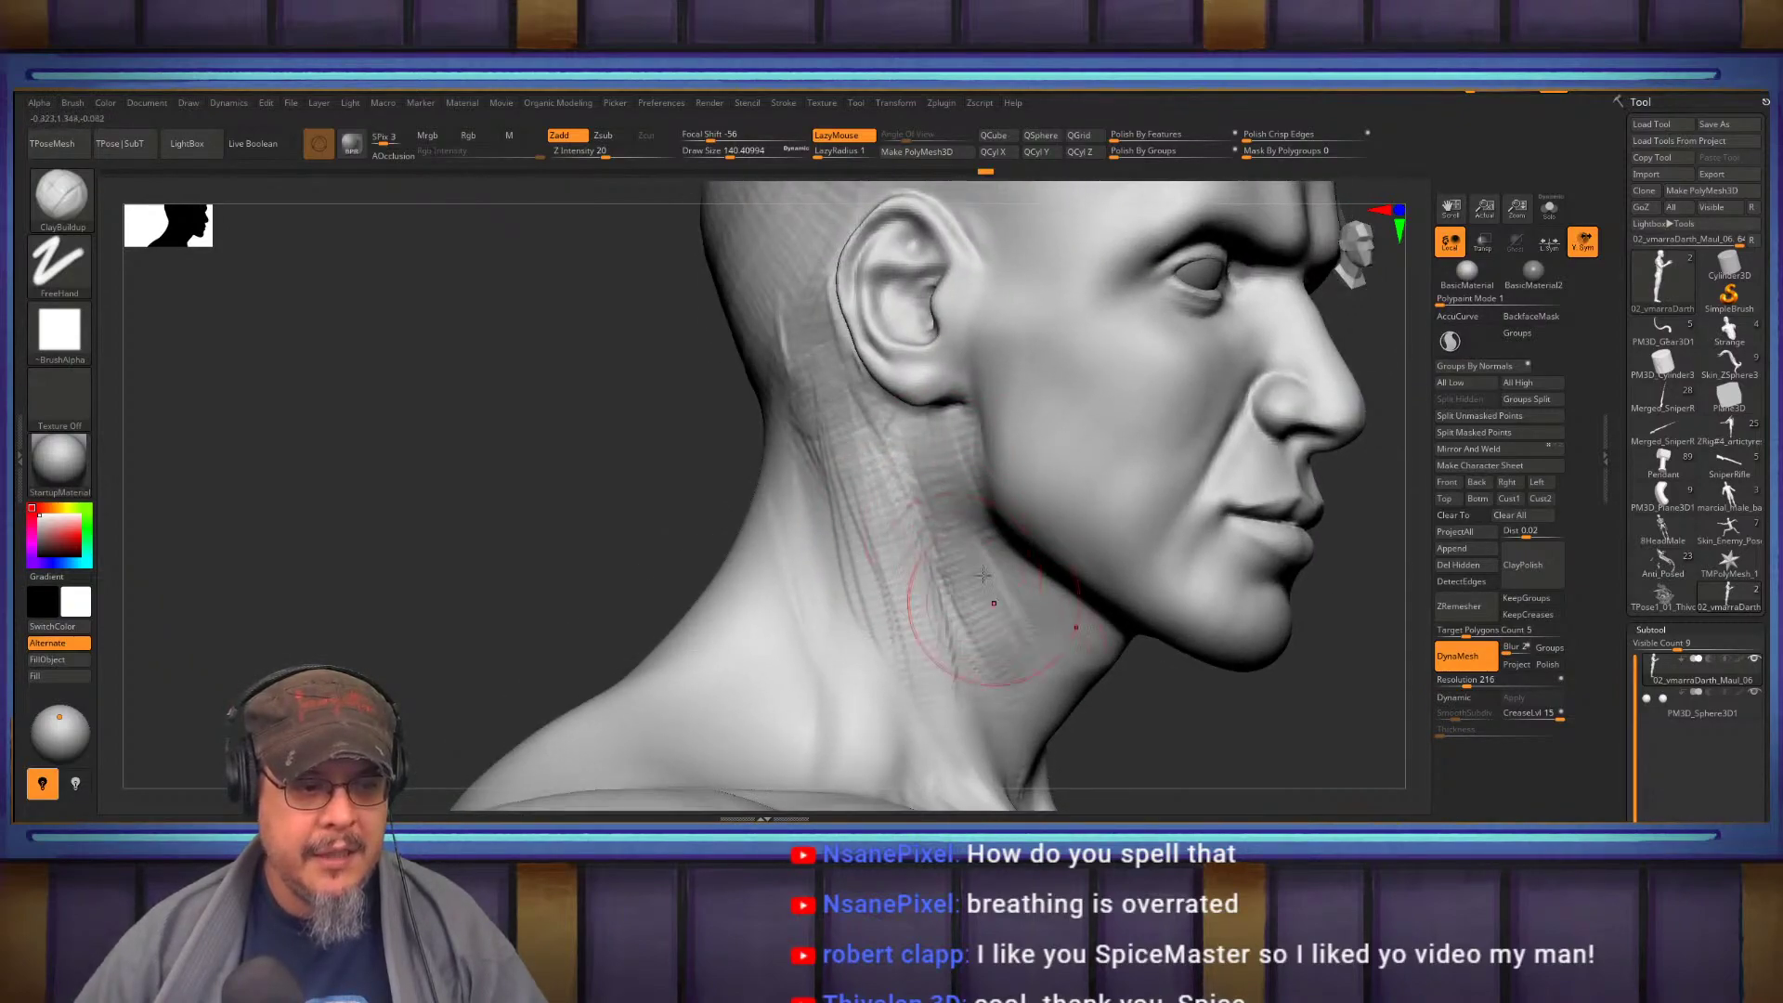
# Build up the throat and Adam's apple beneath the chin with ClayBuildup at a draw size of about 140
pyautogui.moveTo(936, 592); pyautogui.dragTo(1107, 496, button='right')
pyautogui.moveTo(1107, 496); pyautogui.dragTo(996, 516)
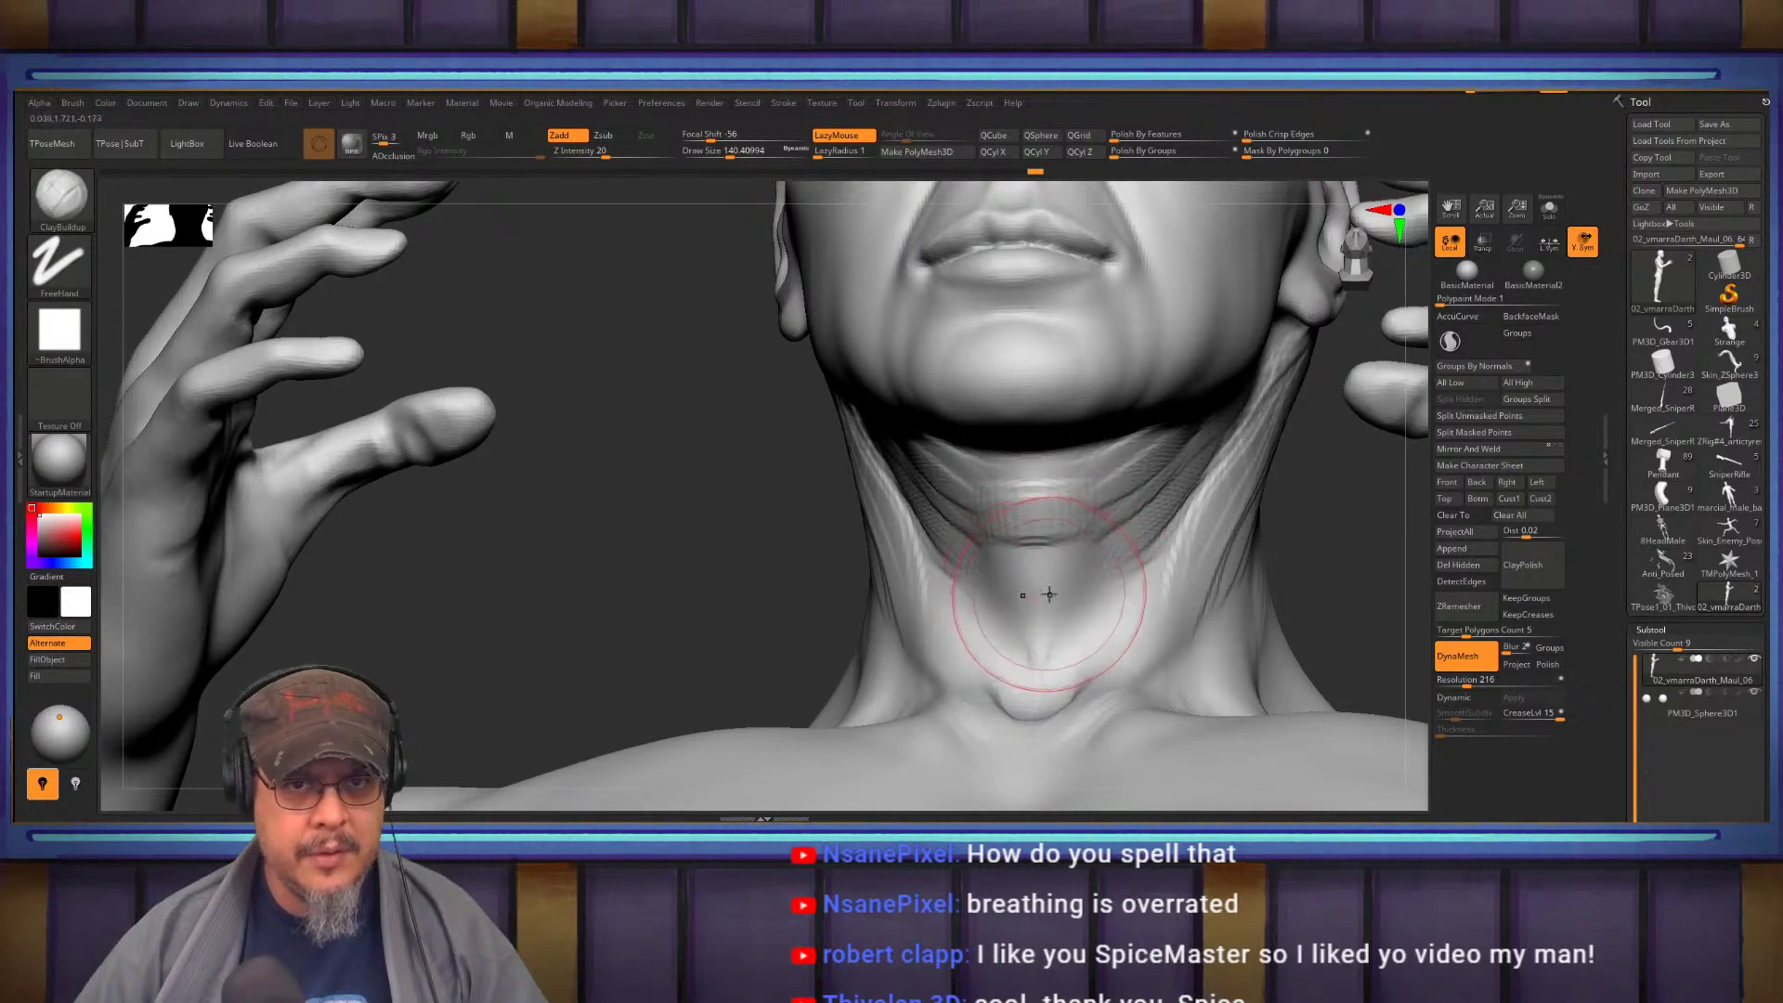
pyautogui.moveTo(1050, 592)
pyautogui.mouseDown()
pyautogui.moveTo(1040, 576)
pyautogui.moveTo(1075, 594)
pyautogui.mouseUp()
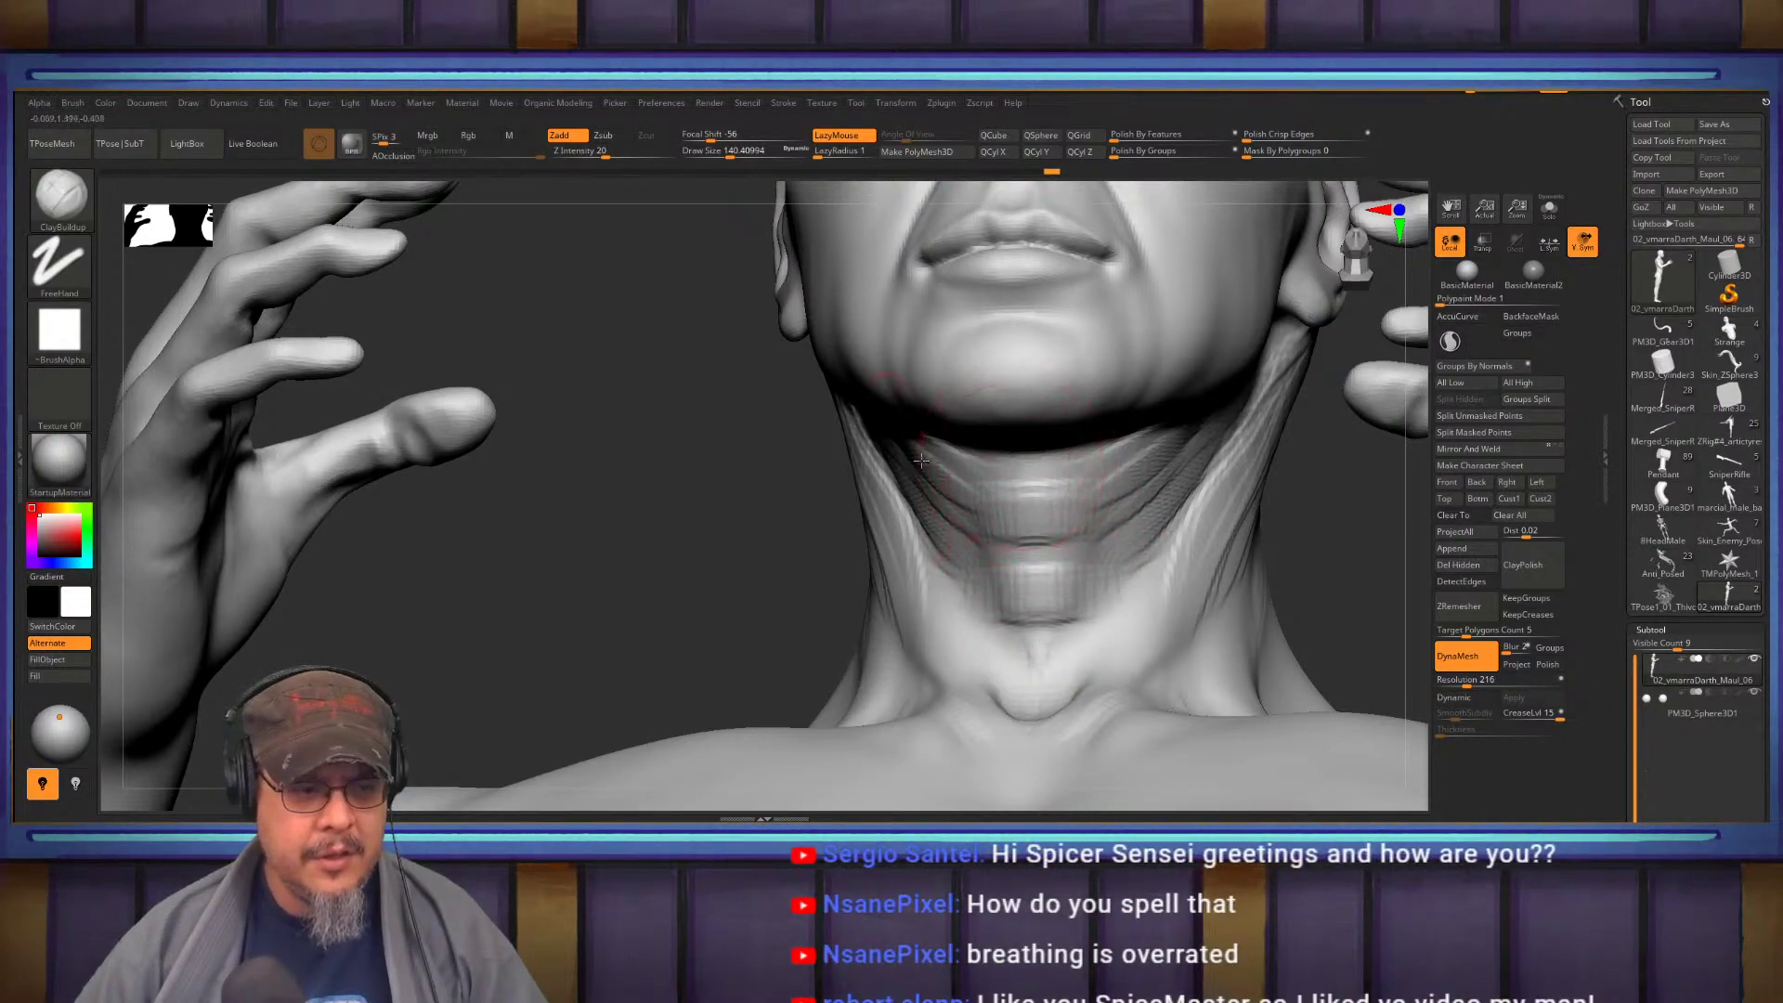
# Reshape the nostril wings and the base of the septum from below using Move at a draw size of about 68
pyautogui.moveTo(920, 464)
pyautogui.mouseDown(button='right')
pyautogui.moveTo(881, 485)
pyautogui.moveTo(790, 436)
pyautogui.moveTo(826, 562)
pyautogui.moveTo(863, 507)
pyautogui.moveTo(922, 482)
pyautogui.moveTo(911, 542)
pyautogui.moveTo(869, 371)
pyautogui.moveTo(935, 589)
pyautogui.moveTo(874, 468)
pyautogui.moveTo(829, 464)
pyautogui.moveTo(857, 502)
pyautogui.moveTo(931, 498)
pyautogui.moveTo(822, 544)
pyautogui.moveTo(967, 509)
pyautogui.moveTo(966, 417)
pyautogui.moveTo(930, 405)
pyautogui.moveTo(1077, 503)
pyautogui.mouseUp(button='right')
pyautogui.press('f')
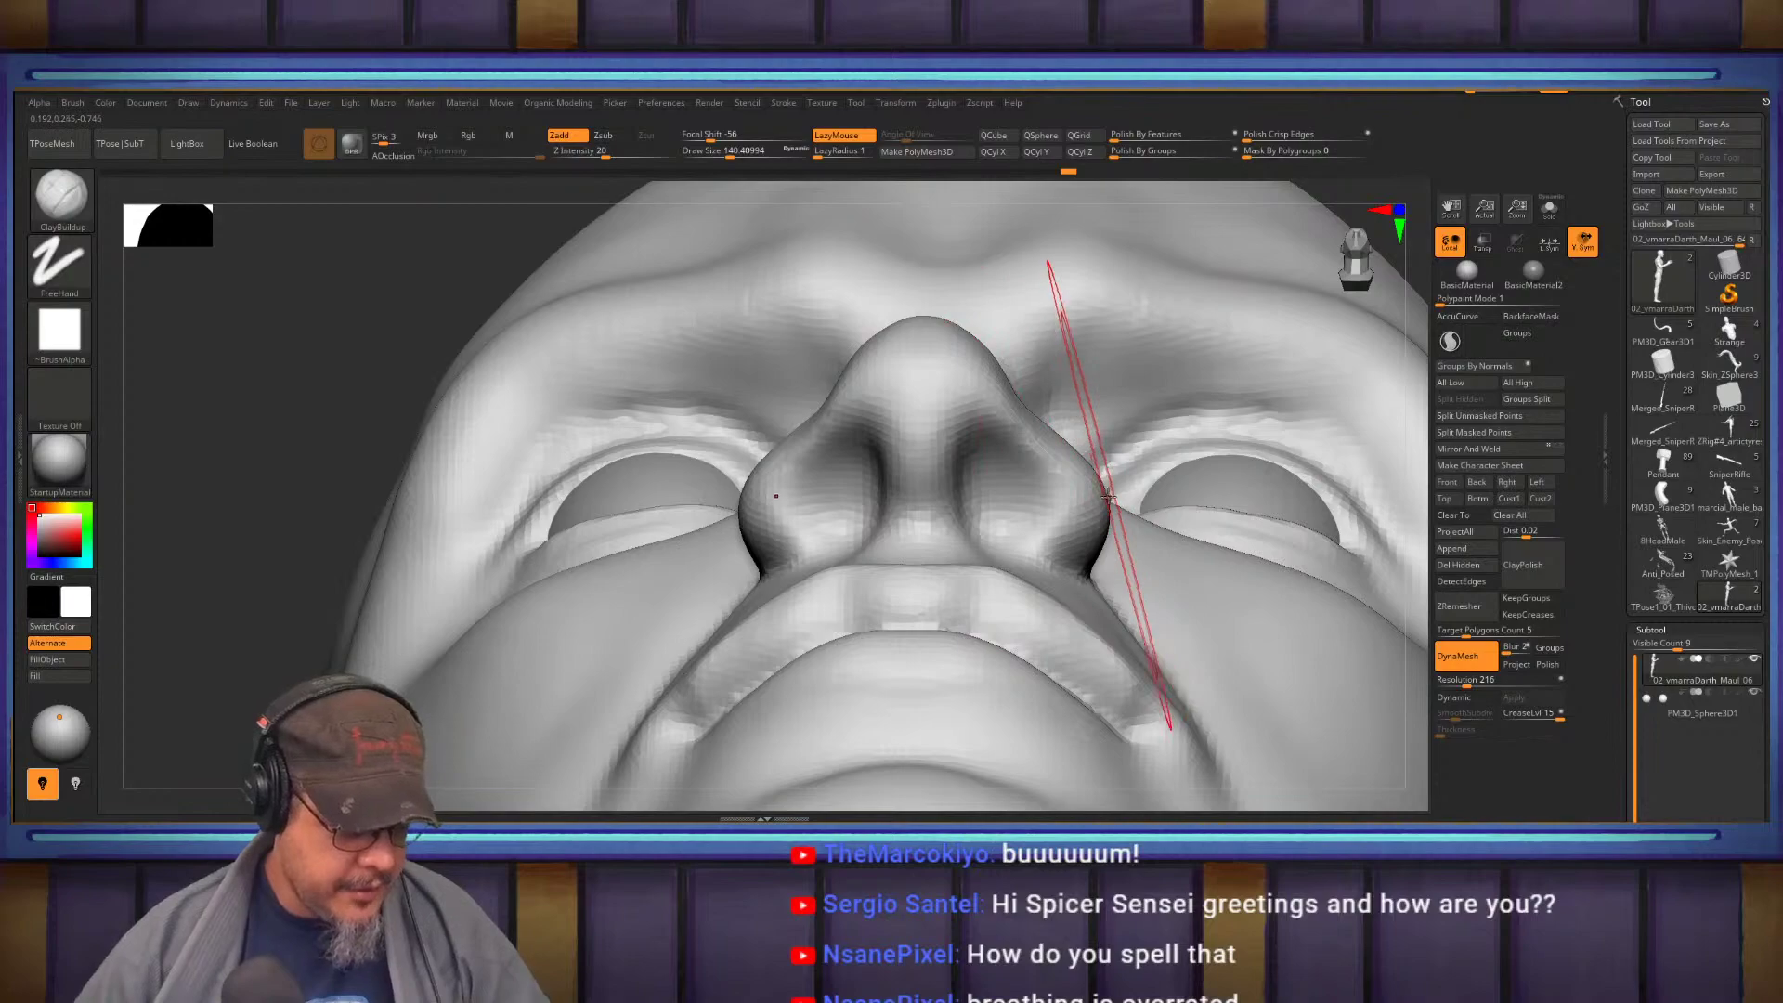
pyautogui.press('b')
pyautogui.press('m')
pyautogui.press('v')
pyautogui.press('s')
pyautogui.moveTo(1096, 521)
pyautogui.mouseDown()
pyautogui.moveTo(1079, 521)
pyautogui.moveTo(1103, 530)
pyautogui.mouseUp()
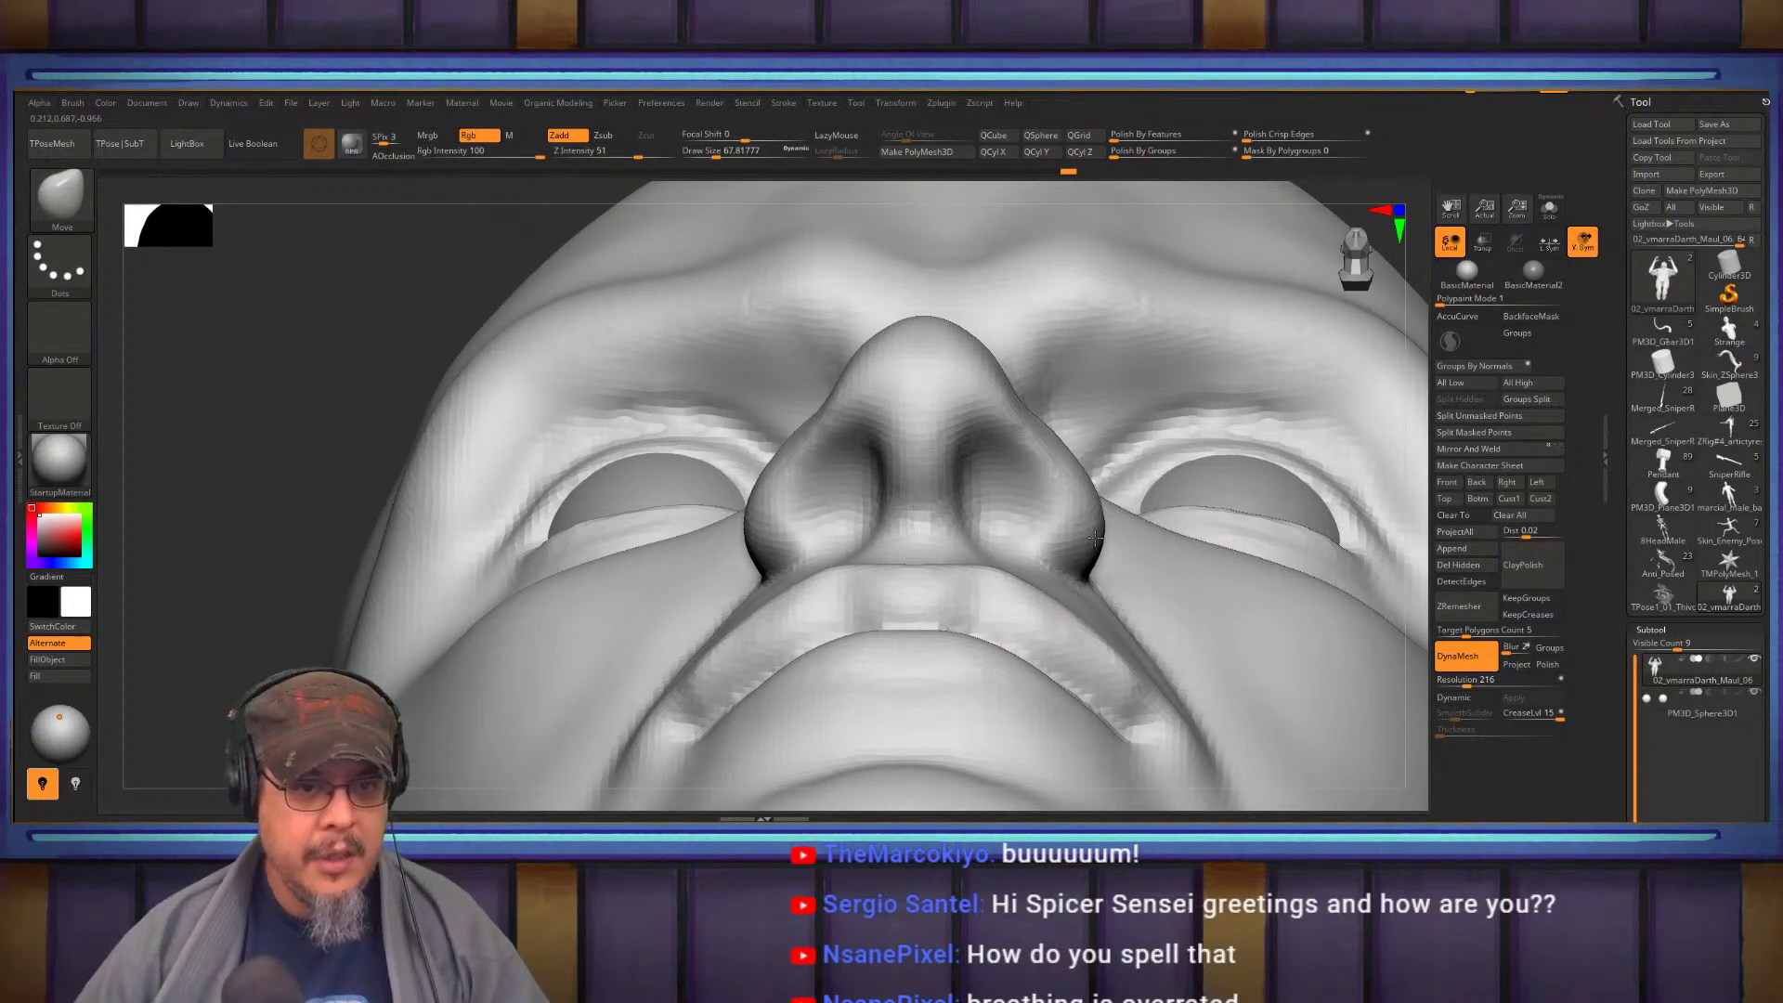
pyautogui.moveTo(945, 529); pyautogui.dragTo(956, 517)
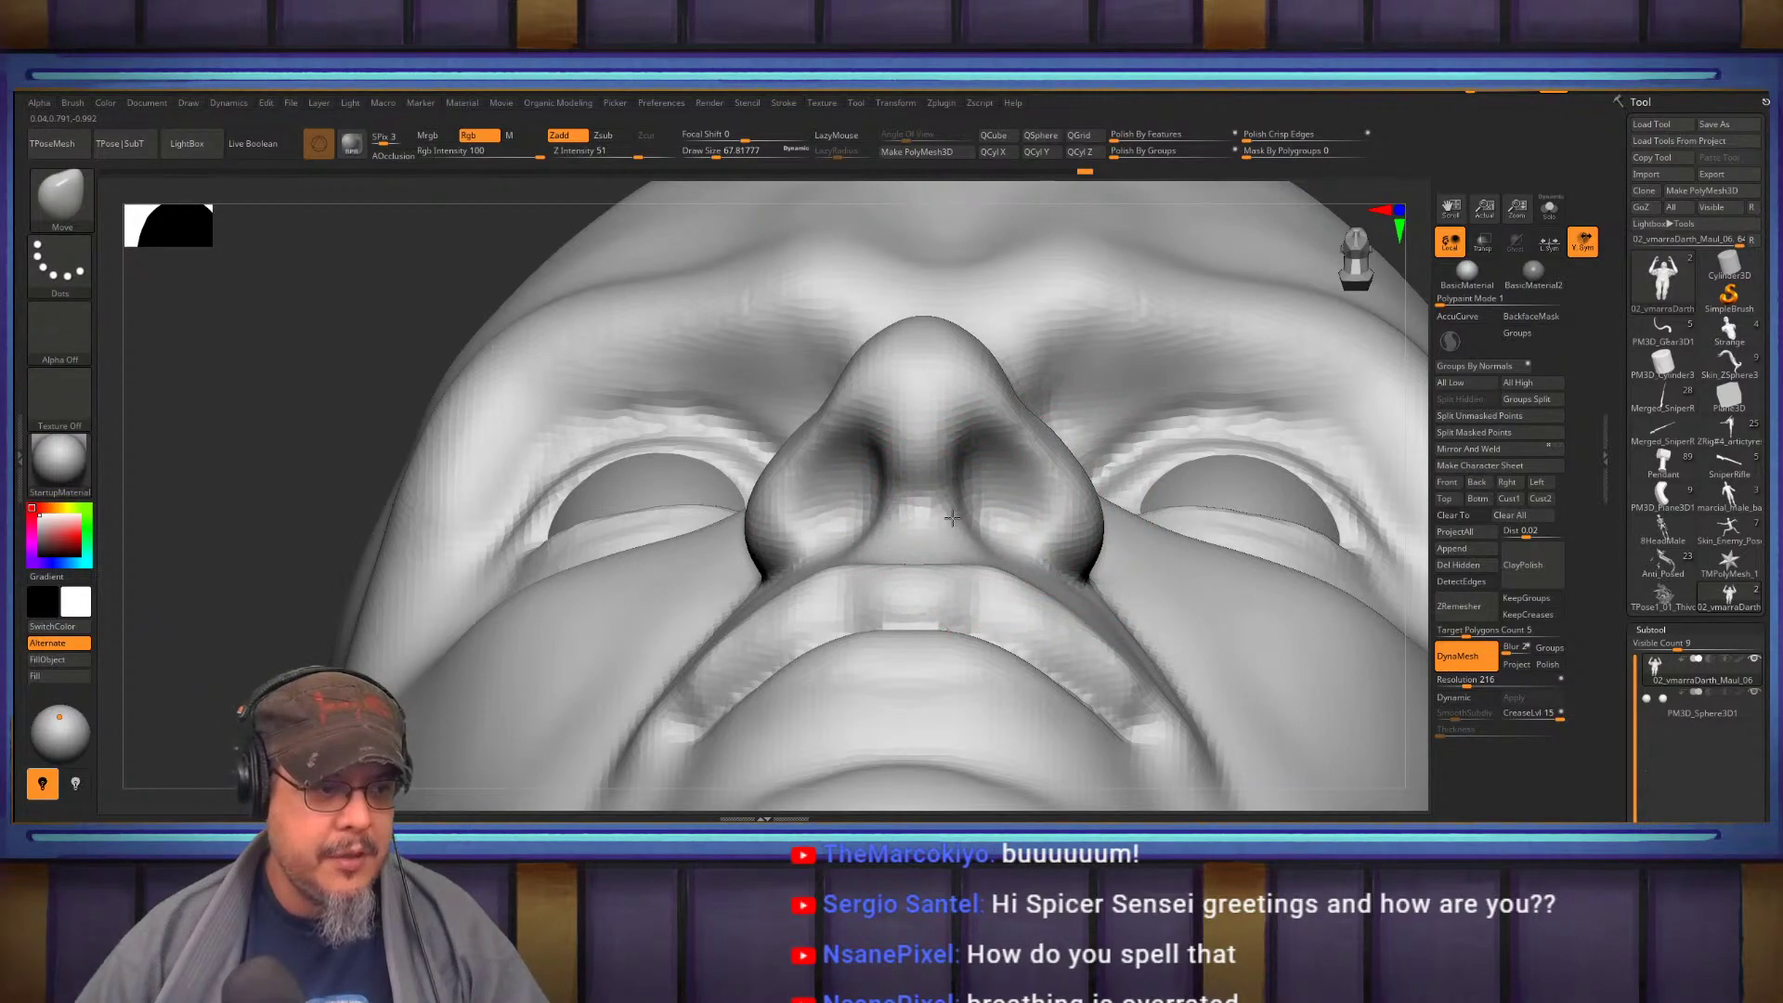
pyautogui.moveTo(1086, 518); pyautogui.dragTo(1091, 544)
pyautogui.keyDown('alt'); pyautogui.moveTo(1050, 517); pyautogui.dragTo(1048, 589, button='right'); pyautogui.keyUp('alt')
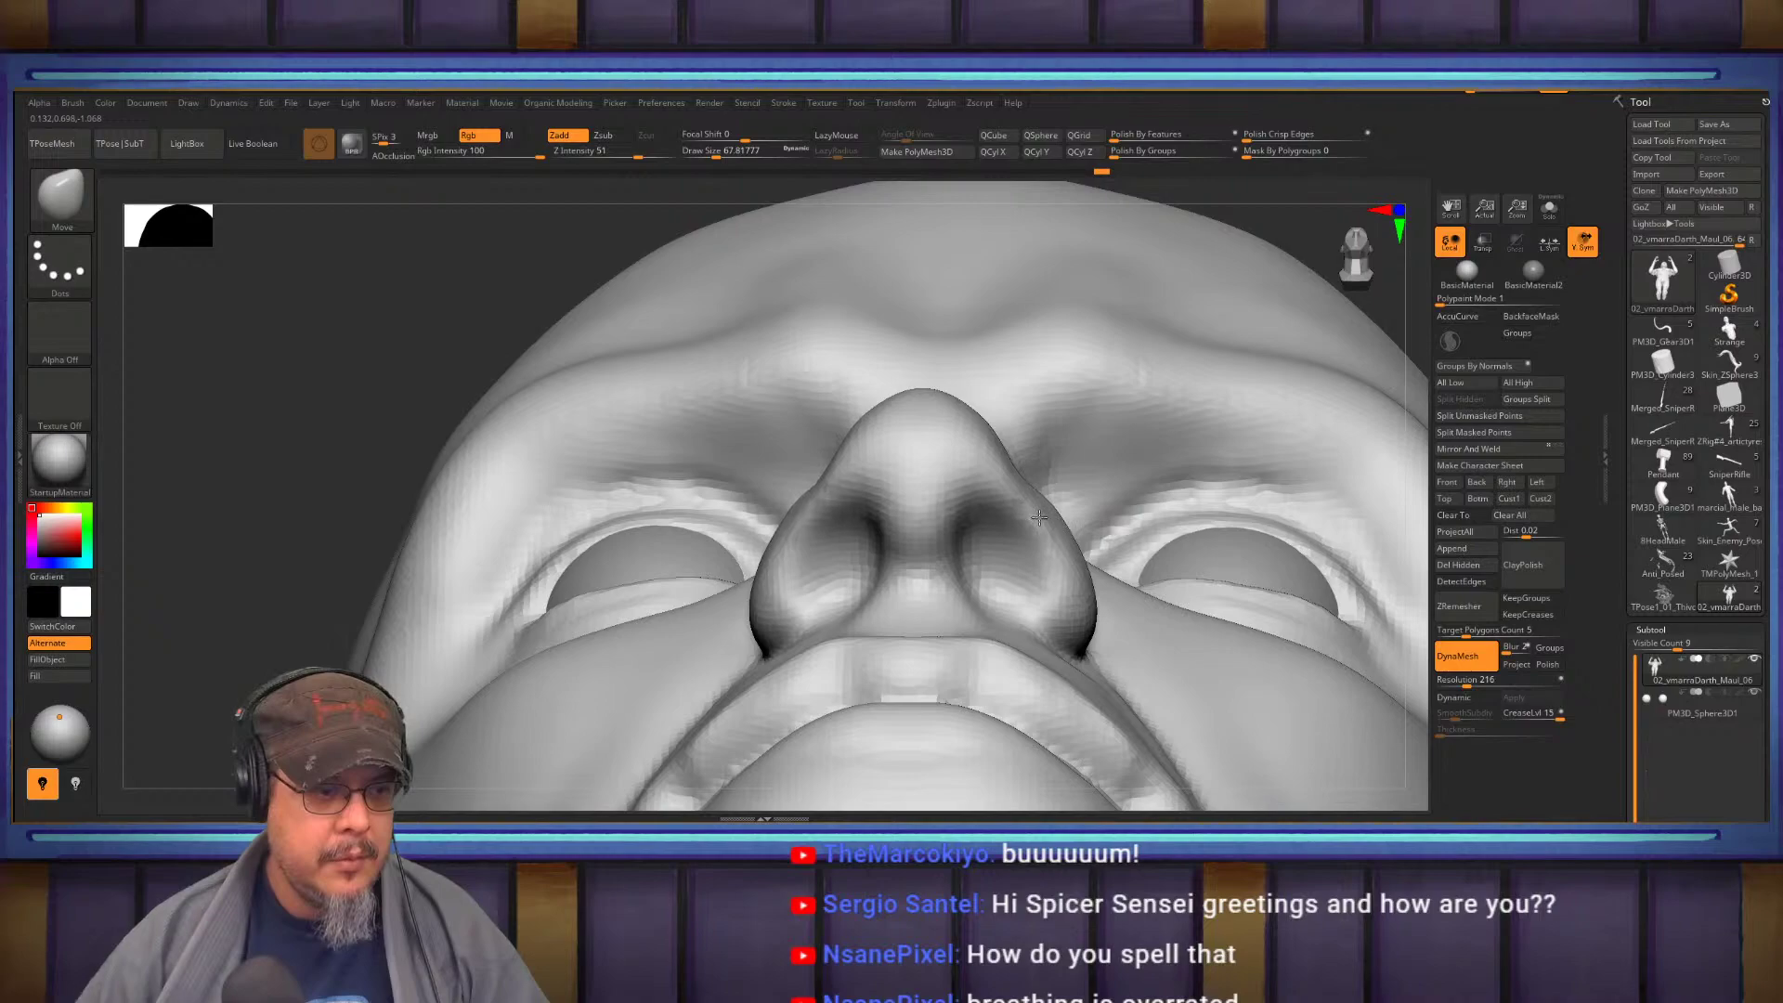
# Select the DamStandard brush and carve the crease above the nostril wing at a draw size of about 68
pyautogui.moveTo(1037, 513)
pyautogui.mouseDown(button='right')
pyautogui.moveTo(1027, 621)
pyautogui.moveTo(1087, 567)
pyautogui.moveTo(984, 514)
pyautogui.mouseUp(button='right')
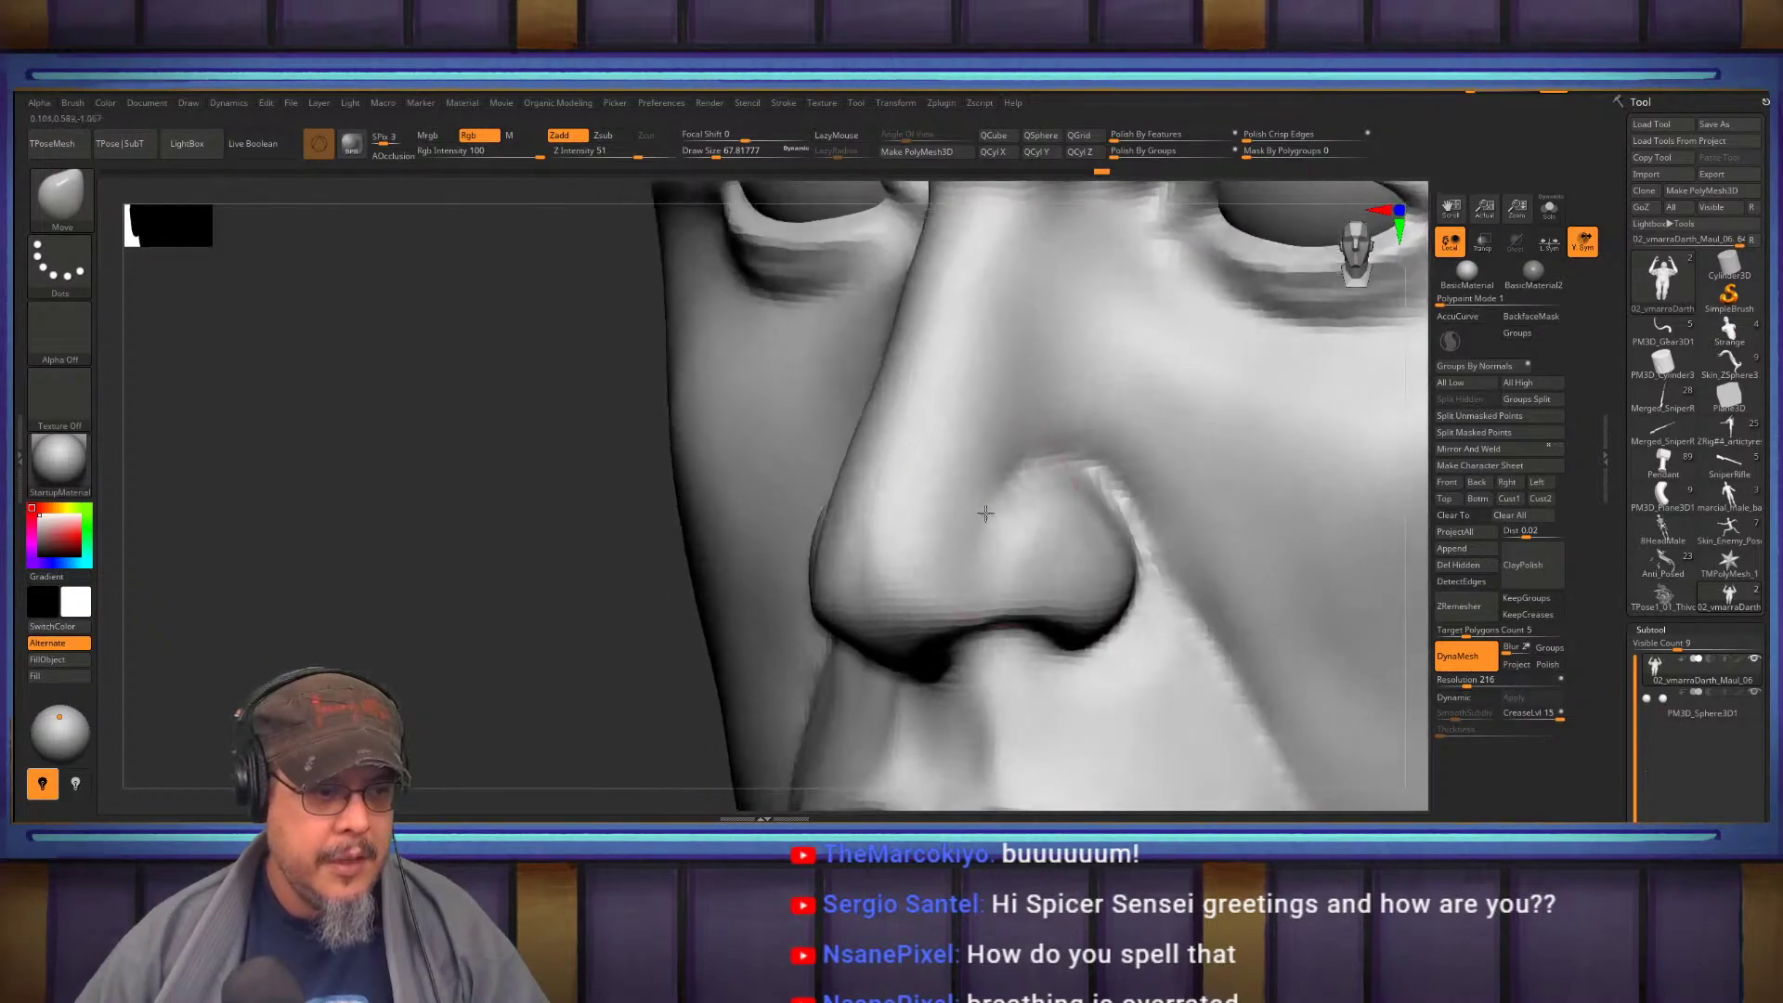
pyautogui.press('b')
pyautogui.press('d')
pyautogui.press('s')
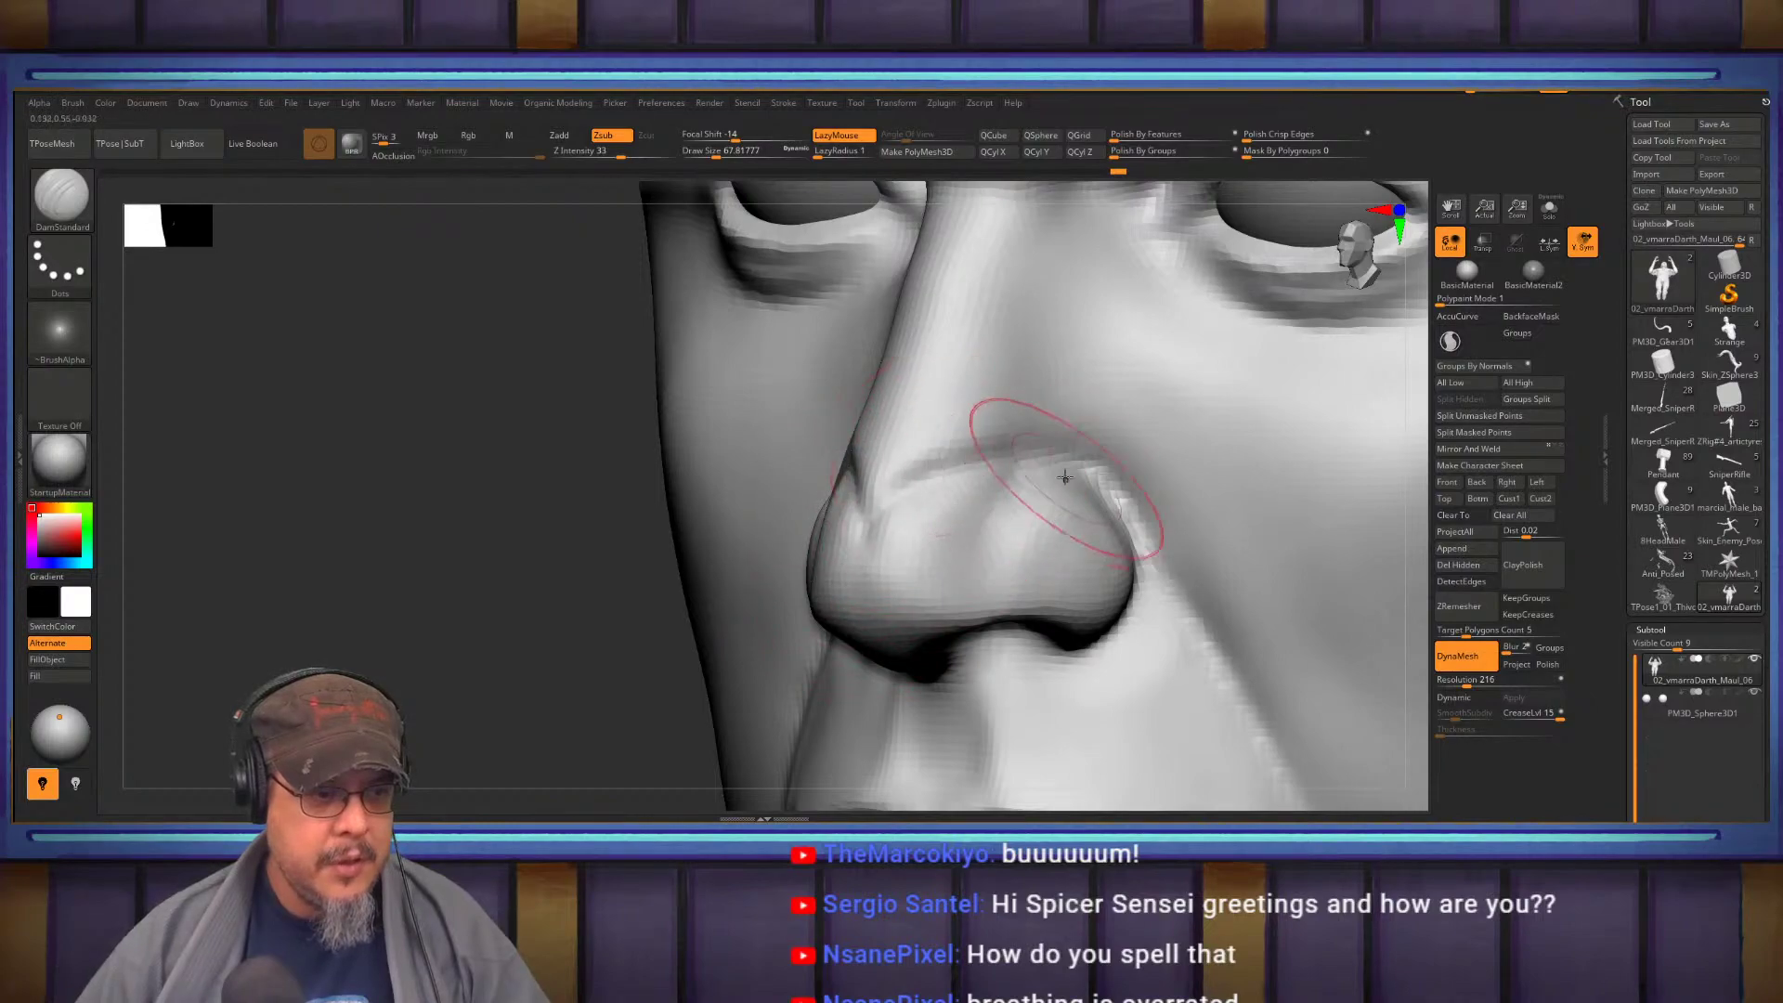
# Carve the creases around the nostril wing and nose tip with DamStandard and smooth the underside of the nose
pyautogui.moveTo(1055, 470); pyautogui.dragTo(1069, 472, button='right')
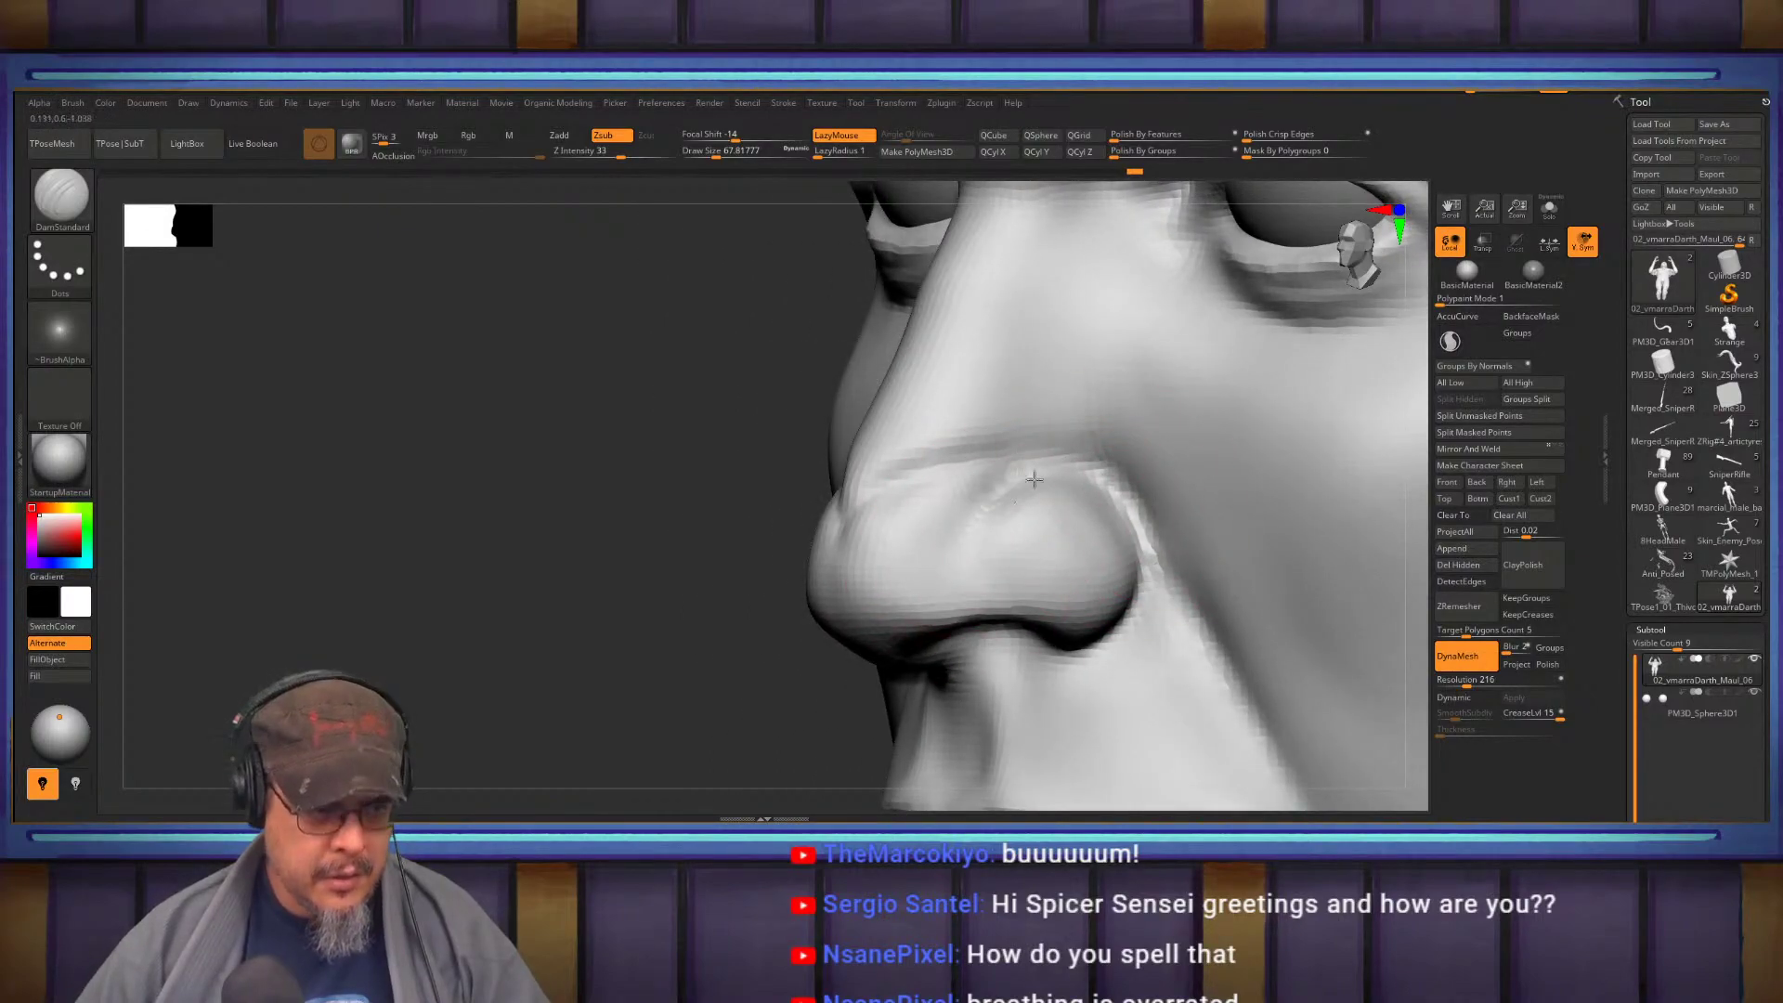
pyautogui.moveTo(1004, 504); pyautogui.dragTo(1047, 477, button='right')
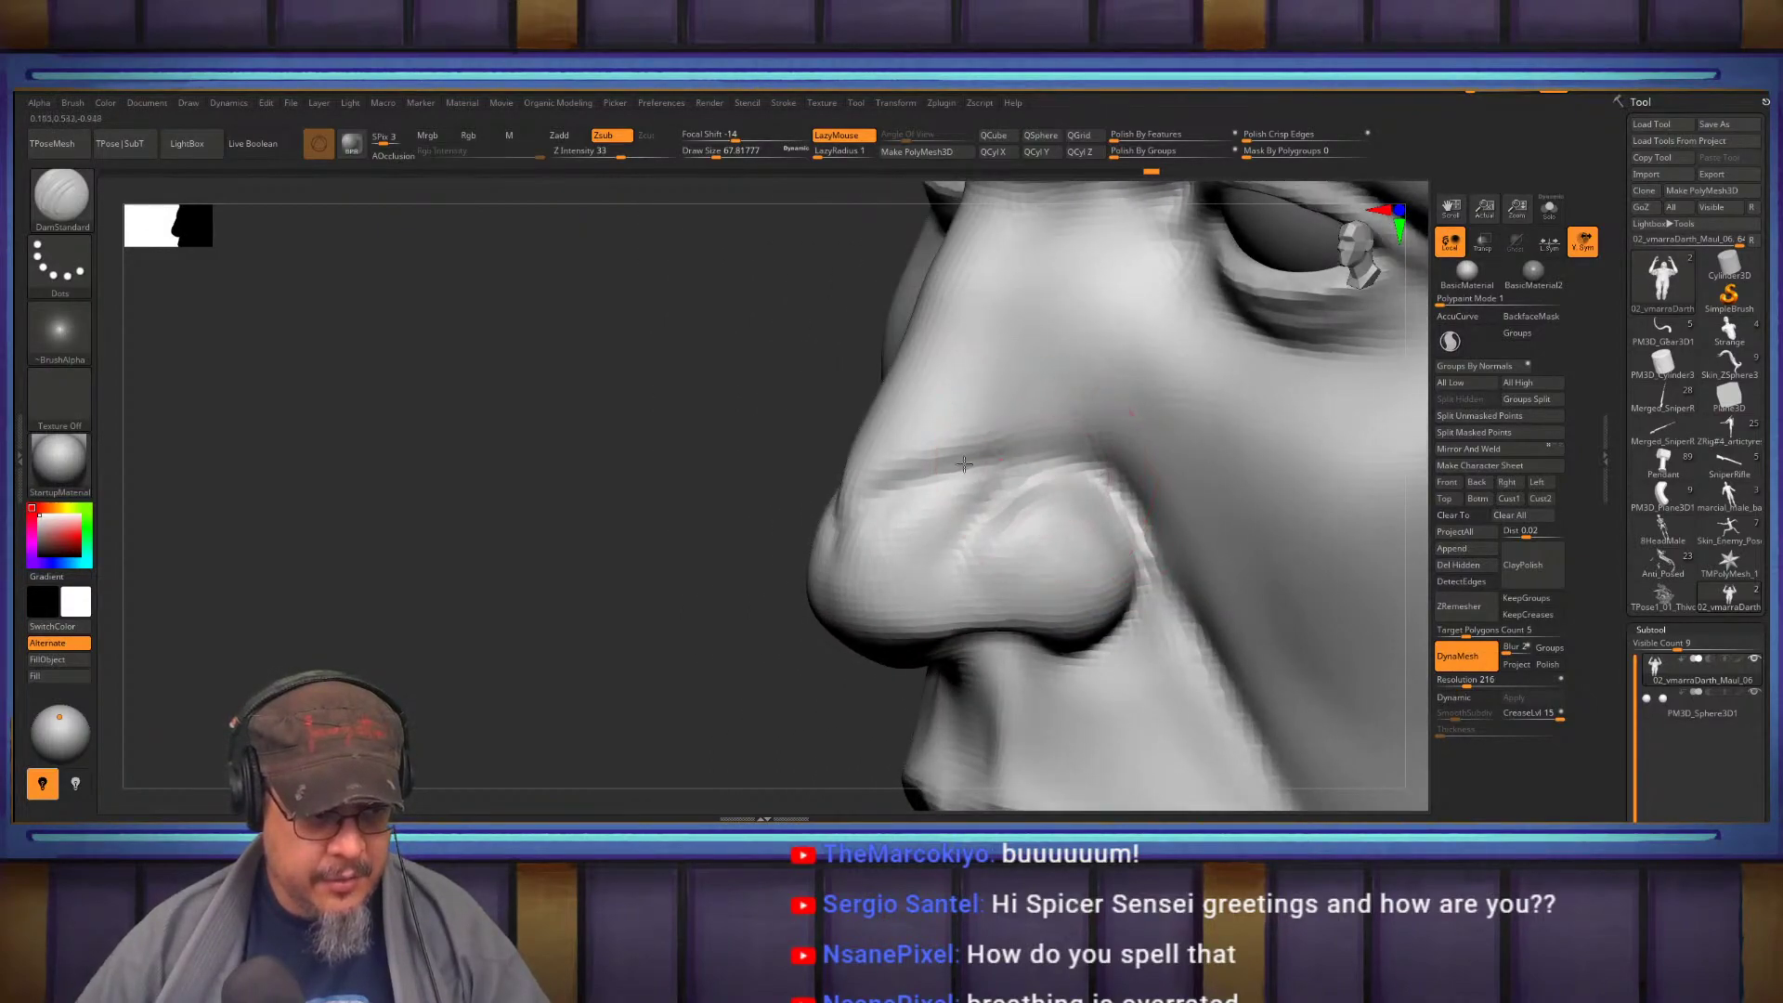
pyautogui.moveTo(875, 512); pyautogui.dragTo(885, 509, button='right')
pyautogui.moveTo(892, 578); pyautogui.dragTo(902, 564, button='right')
pyautogui.press('s')
pyautogui.moveTo(918, 557); pyautogui.dragTo(900, 552)
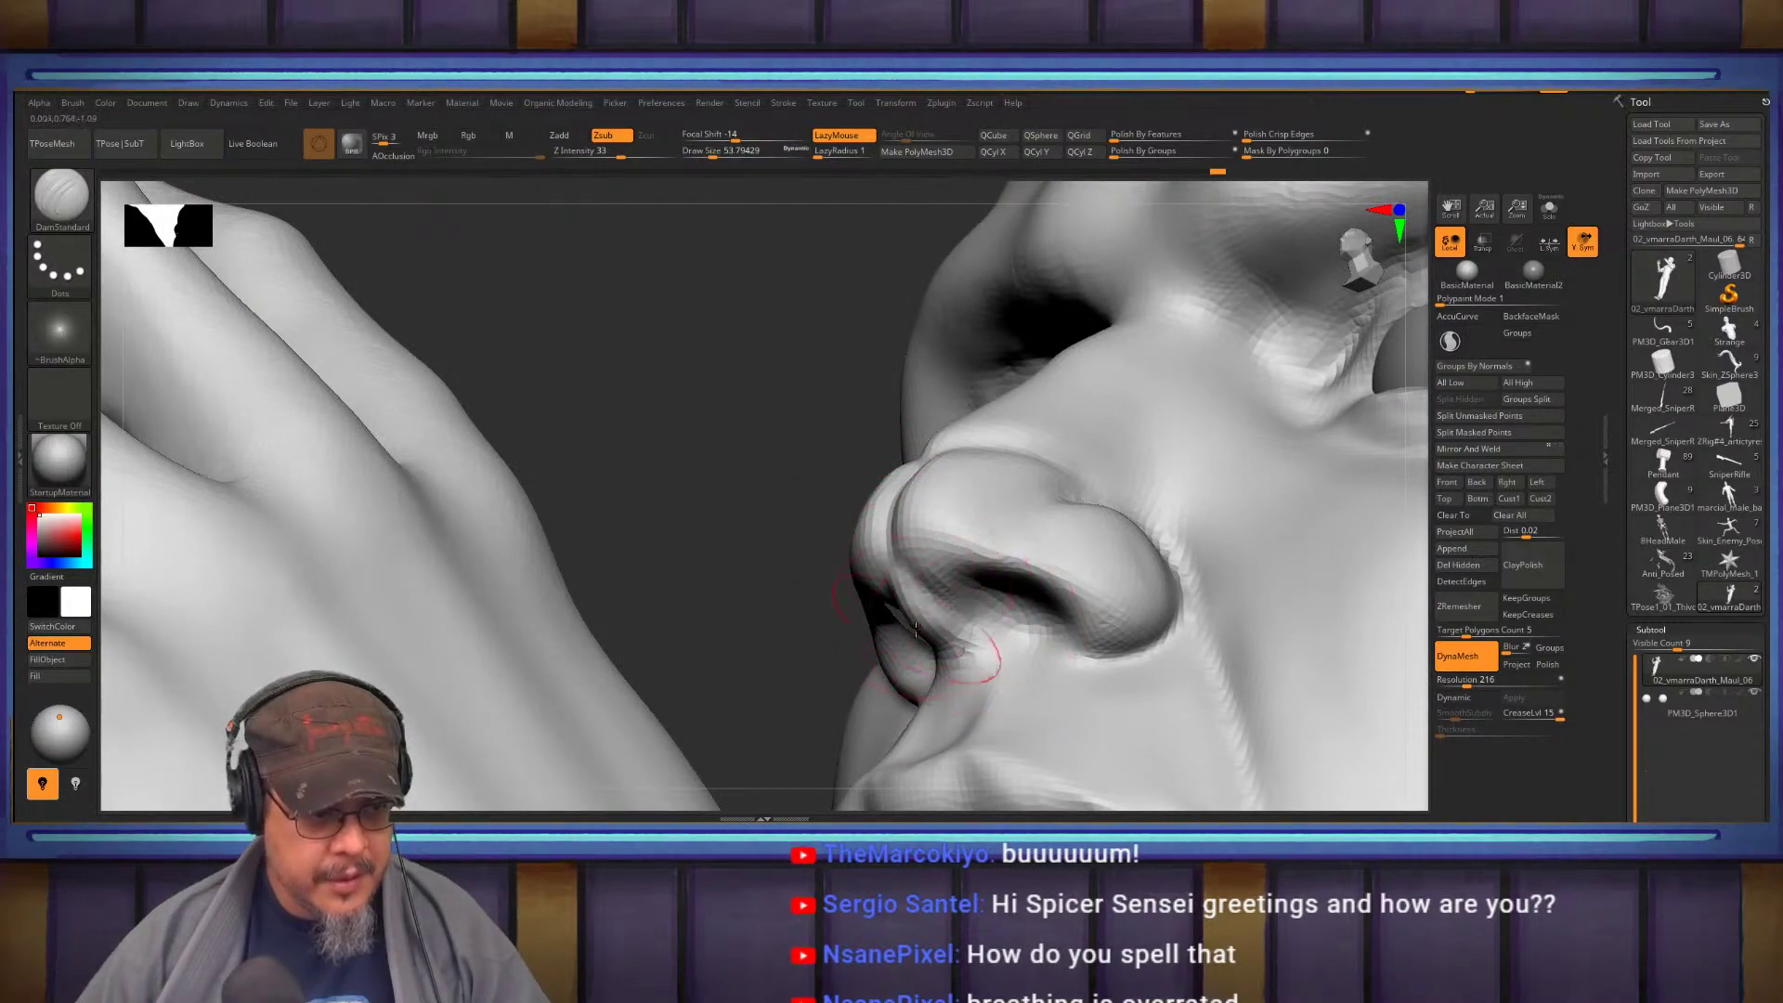
pyautogui.press('shift')
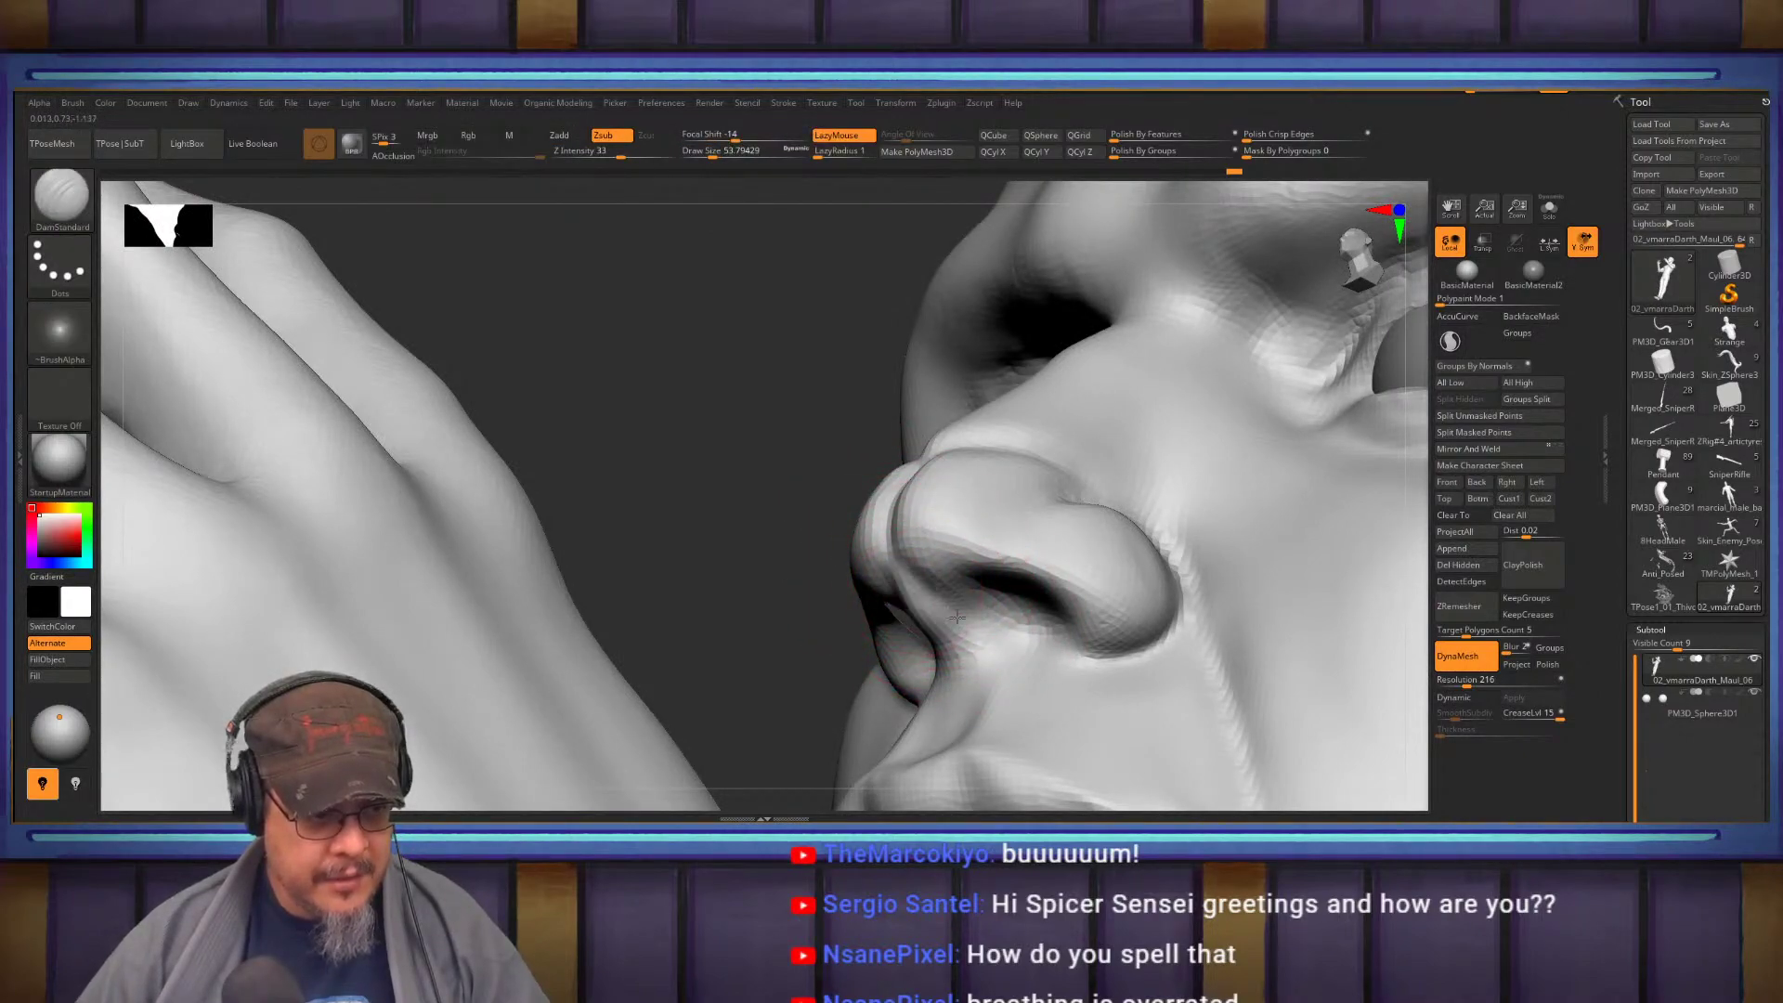
# Refine the nostril opening with the Standard brush at a draw size of about 23
pyautogui.moveTo(956, 544); pyautogui.dragTo(981, 548, button='right')
pyautogui.press('b')
pyautogui.press('s')
pyautogui.press('t')
pyautogui.press('[')
pyautogui.press('[')
pyautogui.press('[')
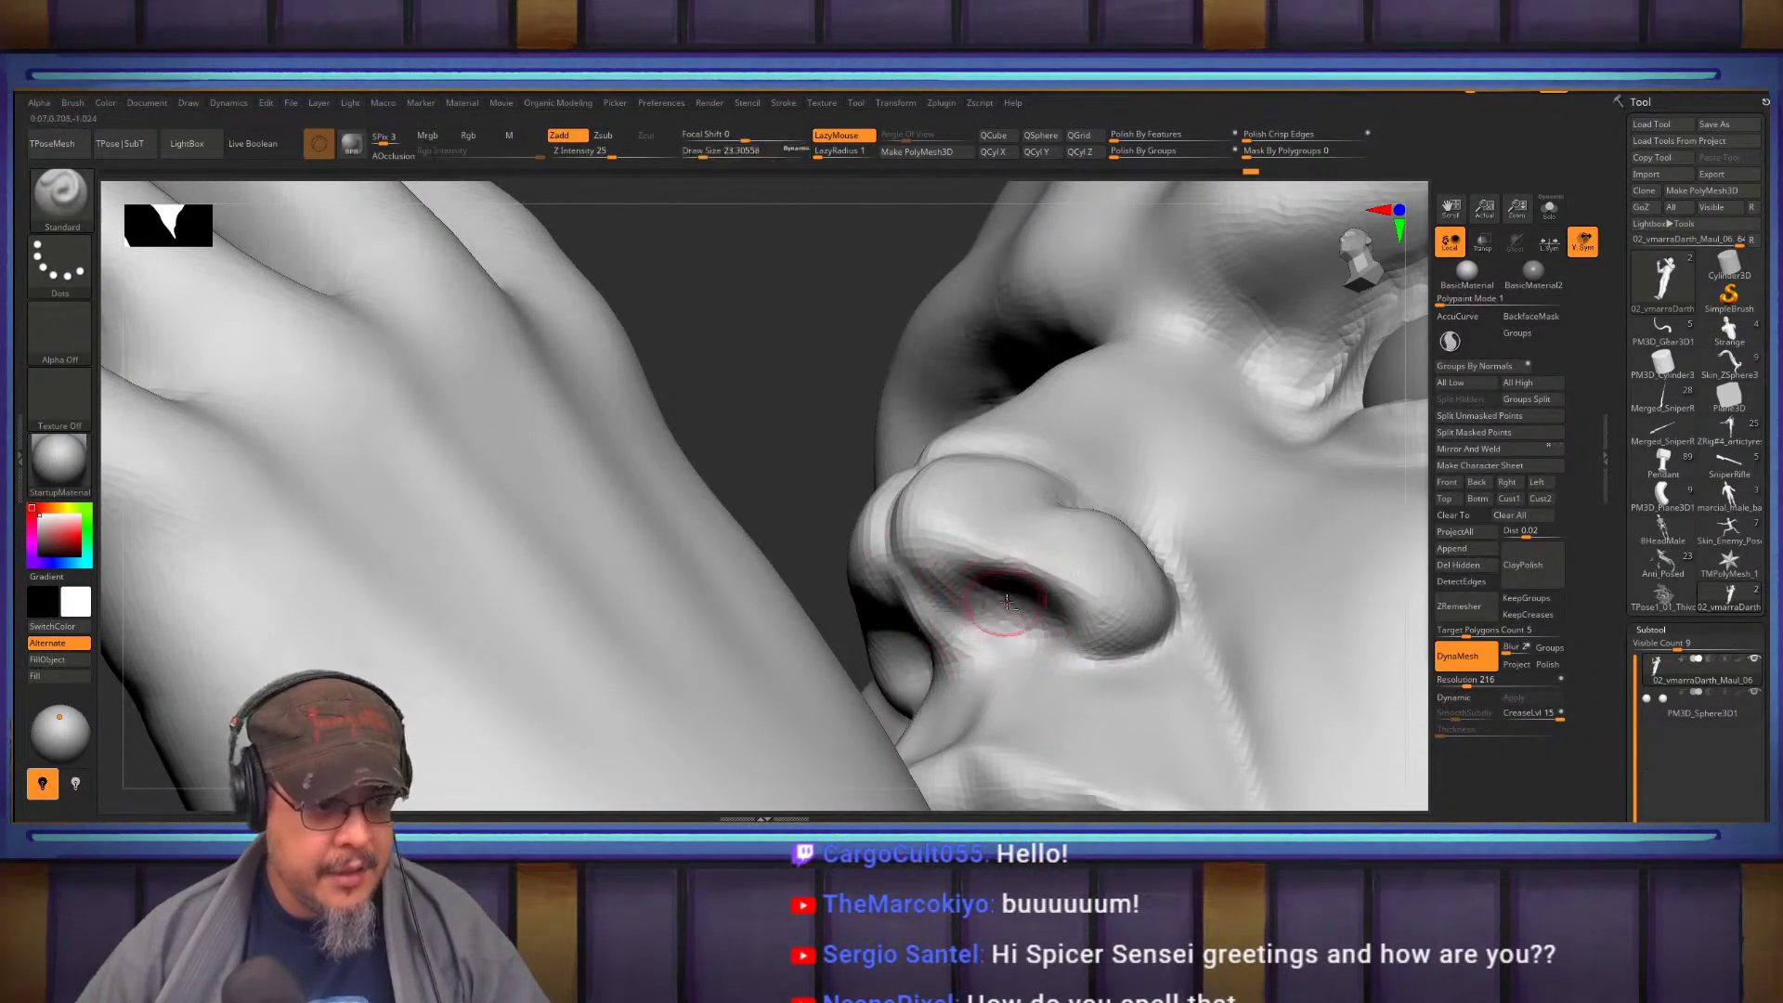
pyautogui.moveTo(1013, 589); pyautogui.dragTo(981, 525, button='right')
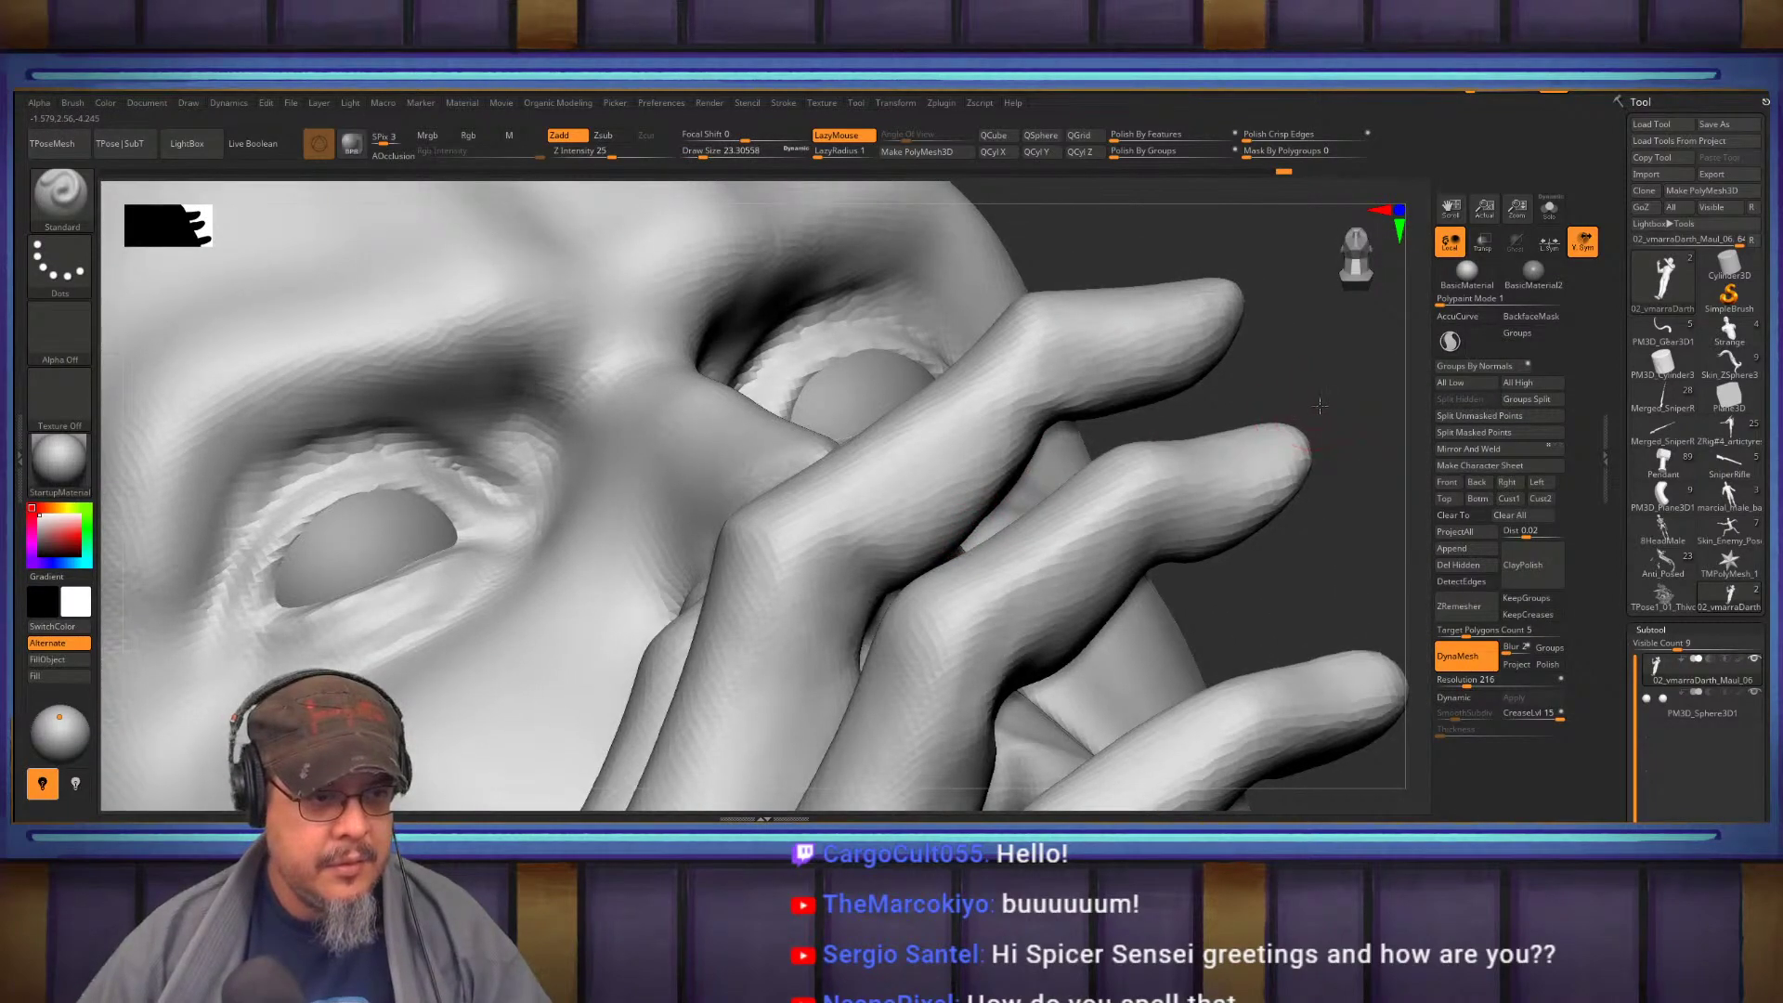
# Build up volume on the nose with the ClayBuildup brush
pyautogui.keyDown('ctrl'); pyautogui.moveTo(1299, 418); pyautogui.dragTo(1102, 396, button='right'); pyautogui.keyUp('ctrl')
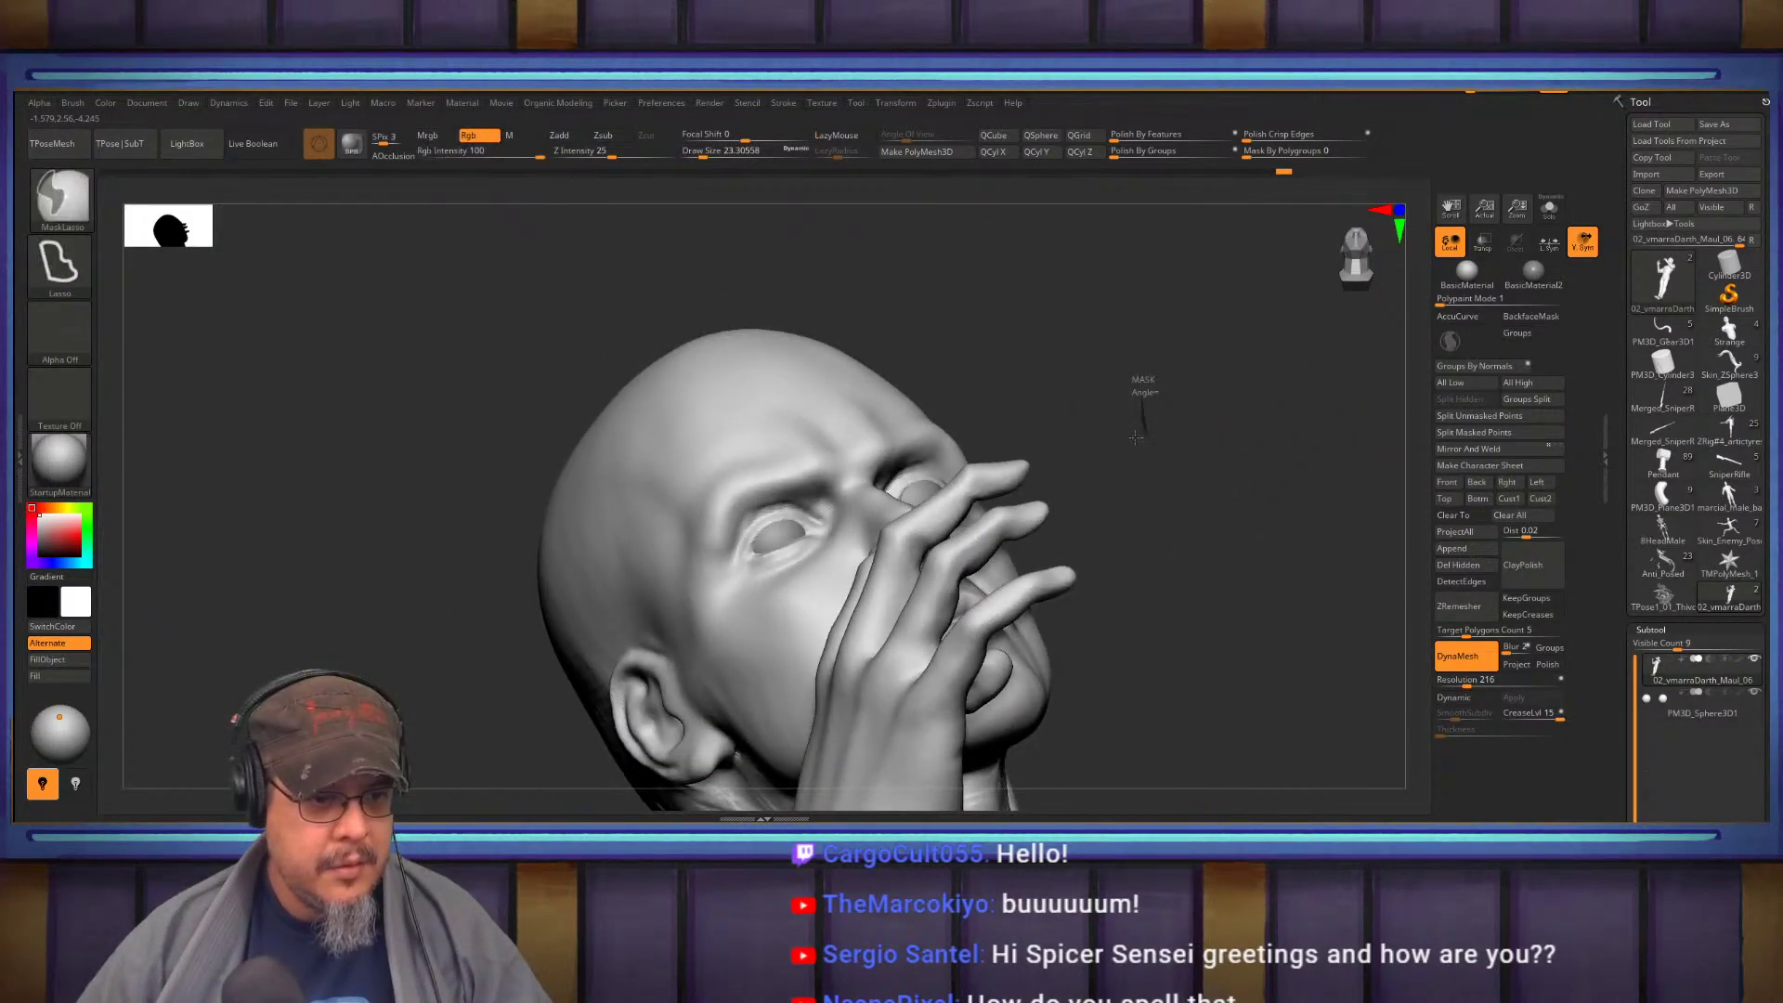
pyautogui.moveTo(1135, 427)
pyautogui.mouseDown(button='right')
pyautogui.moveTo(976, 514)
pyautogui.moveTo(1019, 537)
pyautogui.moveTo(975, 537)
pyautogui.moveTo(1099, 434)
pyautogui.moveTo(1031, 469)
pyautogui.mouseUp(button='right')
pyautogui.press('b')
pyautogui.press('c')
pyautogui.press('b')
pyautogui.press('s')
pyautogui.moveTo(997, 478); pyautogui.dragTo(982, 501)
pyautogui.moveTo(956, 530); pyautogui.dragTo(985, 628, button='right')
pyautogui.moveTo(985, 629)
pyautogui.mouseDown()
pyautogui.moveTo(929, 613)
pyautogui.moveTo(1003, 604)
pyautogui.moveTo(916, 617)
pyautogui.moveTo(975, 609)
pyautogui.moveTo(900, 597)
pyautogui.moveTo(956, 565)
pyautogui.moveTo(953, 659)
pyautogui.moveTo(916, 673)
pyautogui.moveTo(1028, 529)
pyautogui.moveTo(878, 618)
pyautogui.moveTo(906, 692)
pyautogui.moveTo(1028, 683)
pyautogui.moveTo(957, 651)
pyautogui.moveTo(944, 677)
pyautogui.moveTo(985, 710)
pyautogui.moveTo(915, 724)
pyautogui.mouseUp()
# Refine the nose contours with resized ClayBuildup strokes and smooth the added volume
pyautogui.press('s')
pyautogui.moveTo(780, 576); pyautogui.dragTo(669, 631)
pyautogui.moveTo(972, 541); pyautogui.dragTo(988, 493, button='right')
pyautogui.press('s')
pyautogui.moveTo(922, 498)
pyautogui.mouseDown()
pyautogui.moveTo(944, 498)
pyautogui.moveTo(889, 569)
pyautogui.moveTo(966, 419)
pyautogui.moveTo(892, 451)
pyautogui.mouseUp()
pyautogui.keyDown('alt'); pyautogui.moveTo(889, 324); pyautogui.dragTo(868, 510, button='right'); pyautogui.keyUp('alt')
pyautogui.moveTo(826, 581)
pyautogui.keyDown('shift'); pyautogui.mouseDown()
pyautogui.moveTo(854, 495)
pyautogui.moveTo(931, 399)
pyautogui.mouseUp(); pyautogui.keyUp('shift')
pyautogui.moveTo(940, 297)
pyautogui.keyDown('alt'); pyautogui.mouseDown(button='right')
pyautogui.moveTo(956, 473)
pyautogui.moveTo(951, 442)
pyautogui.moveTo(850, 420)
pyautogui.moveTo(1047, 461)
pyautogui.mouseUp(button='right'); pyautogui.keyUp('alt')
# Sharpen the nose creases with DamStandard and fill out the nose tip with ClayBuildup at a draw size of about 54
pyautogui.press('b')
pyautogui.press('d')
pyautogui.press('b')
pyautogui.press('c')
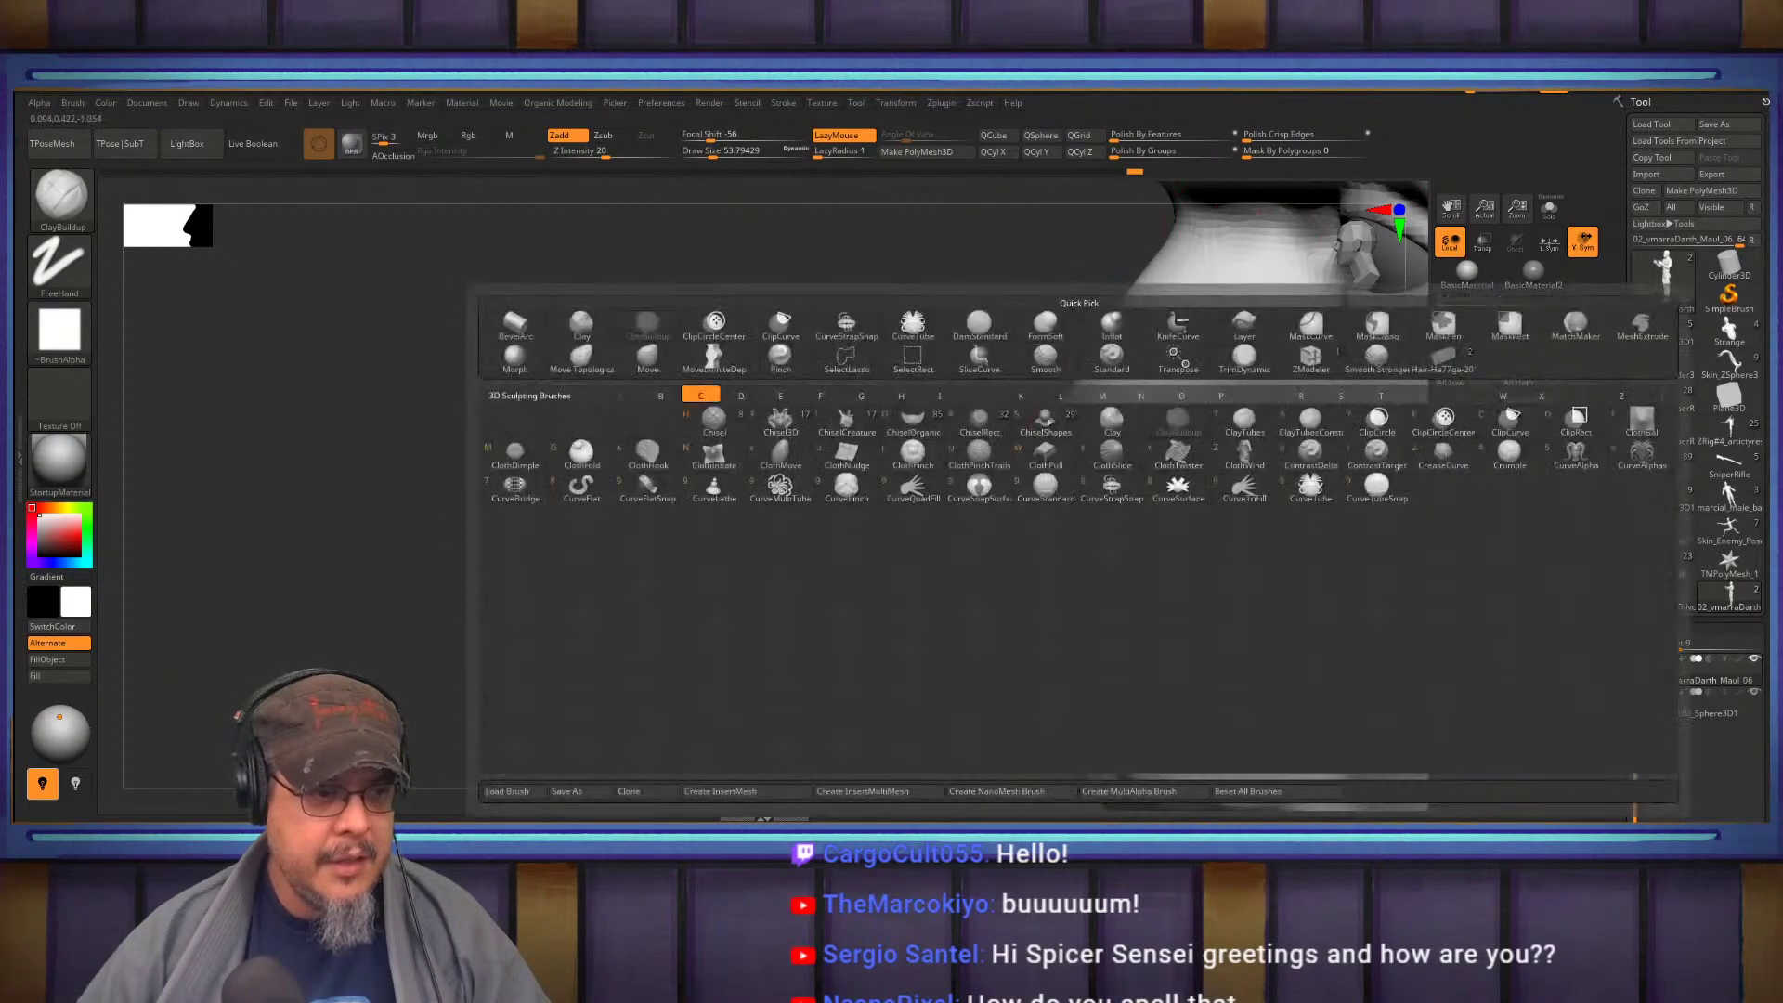
pyautogui.press('b')
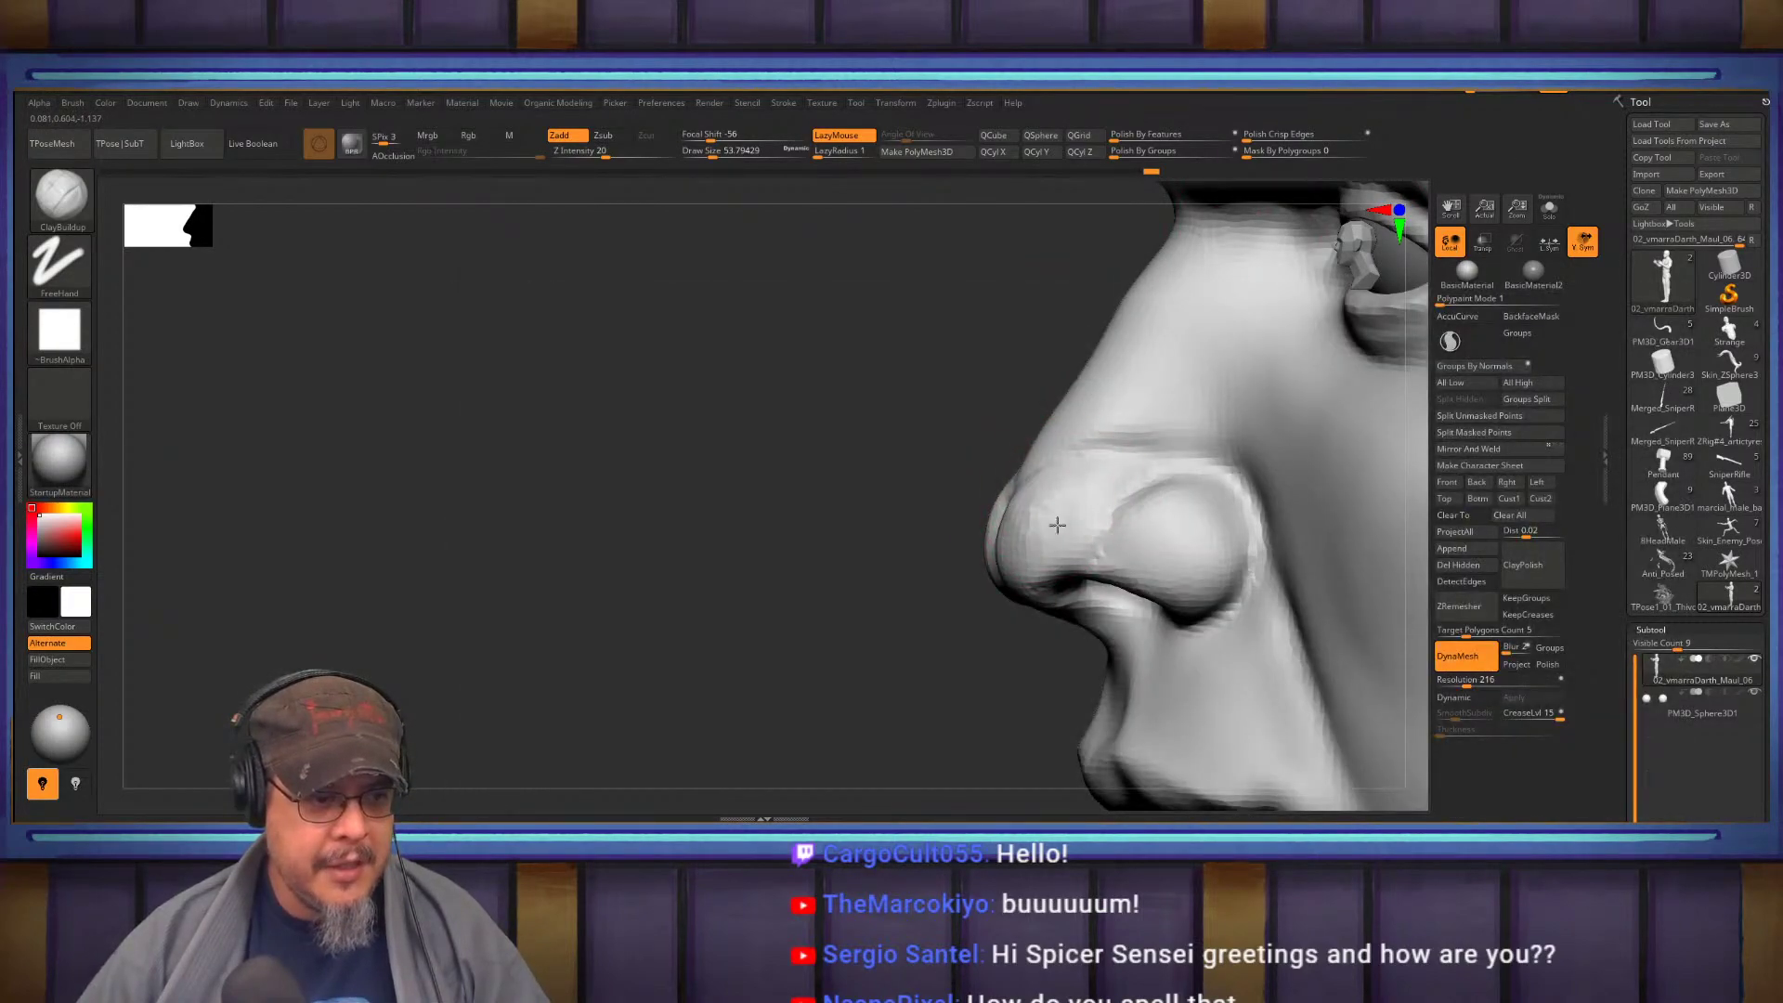
pyautogui.moveTo(1070, 540)
pyautogui.mouseDown(button='right')
pyautogui.moveTo(945, 578)
pyautogui.moveTo(976, 587)
pyautogui.moveTo(986, 628)
pyautogui.moveTo(928, 563)
pyautogui.moveTo(989, 437)
pyautogui.moveTo(976, 502)
pyautogui.moveTo(905, 502)
pyautogui.moveTo(956, 498)
pyautogui.moveTo(1015, 539)
pyautogui.moveTo(996, 550)
pyautogui.mouseUp(button='right')
# Shape the nostril wing and base with the Standard brush at a draw size of about 35 and smooth the wing into the nose
pyautogui.press('b')
pyautogui.press('s')
pyautogui.press('t')
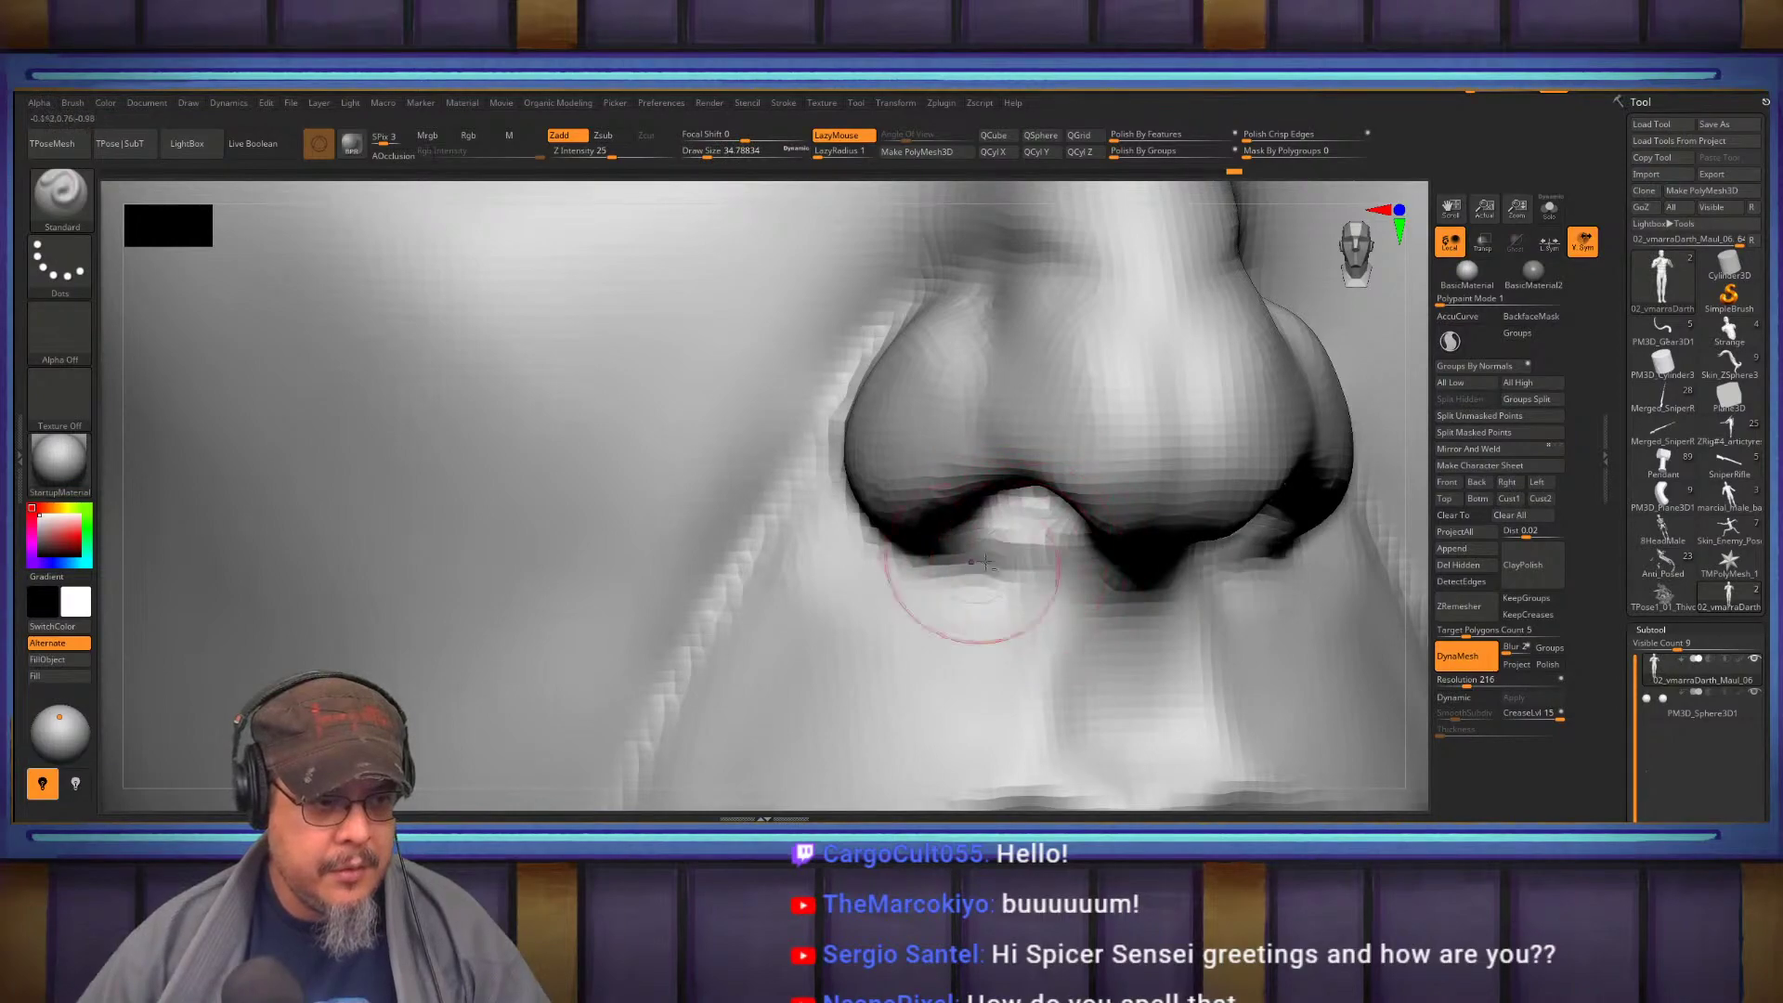
pyautogui.moveTo(1104, 582)
pyautogui.mouseDown(button='right')
pyautogui.moveTo(932, 465)
pyautogui.moveTo(967, 595)
pyautogui.moveTo(816, 418)
pyautogui.mouseUp(button='right')
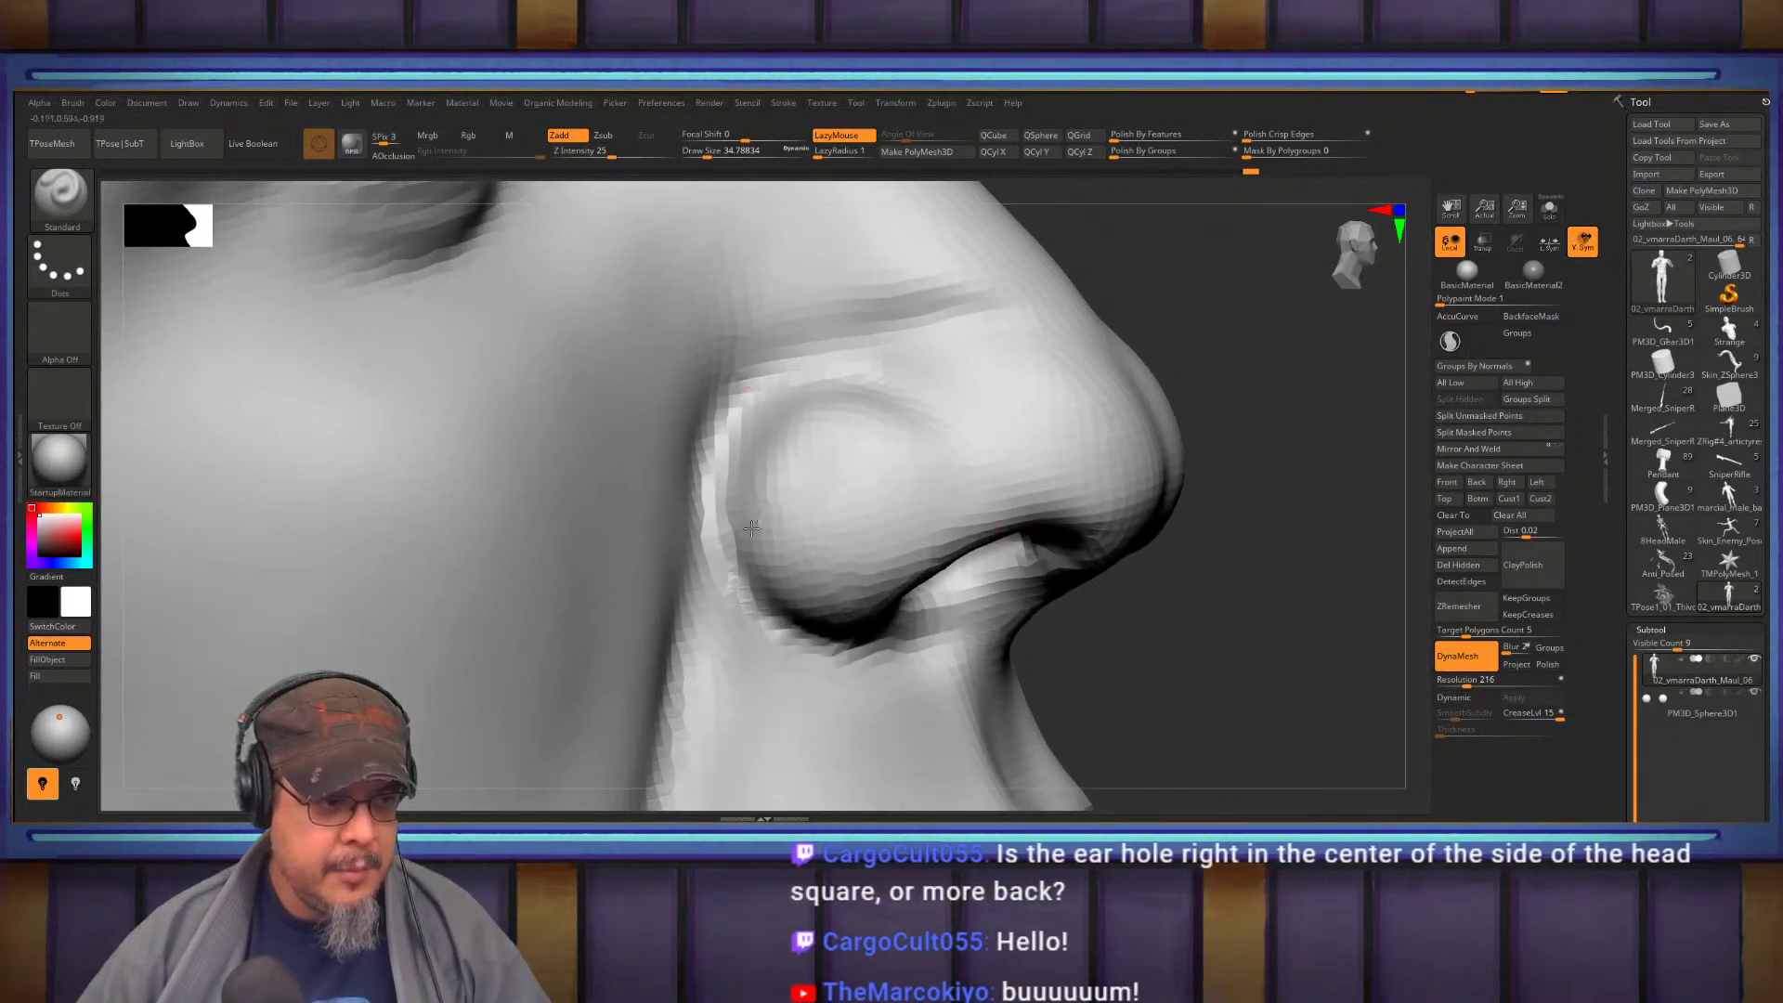
pyautogui.press('shift')
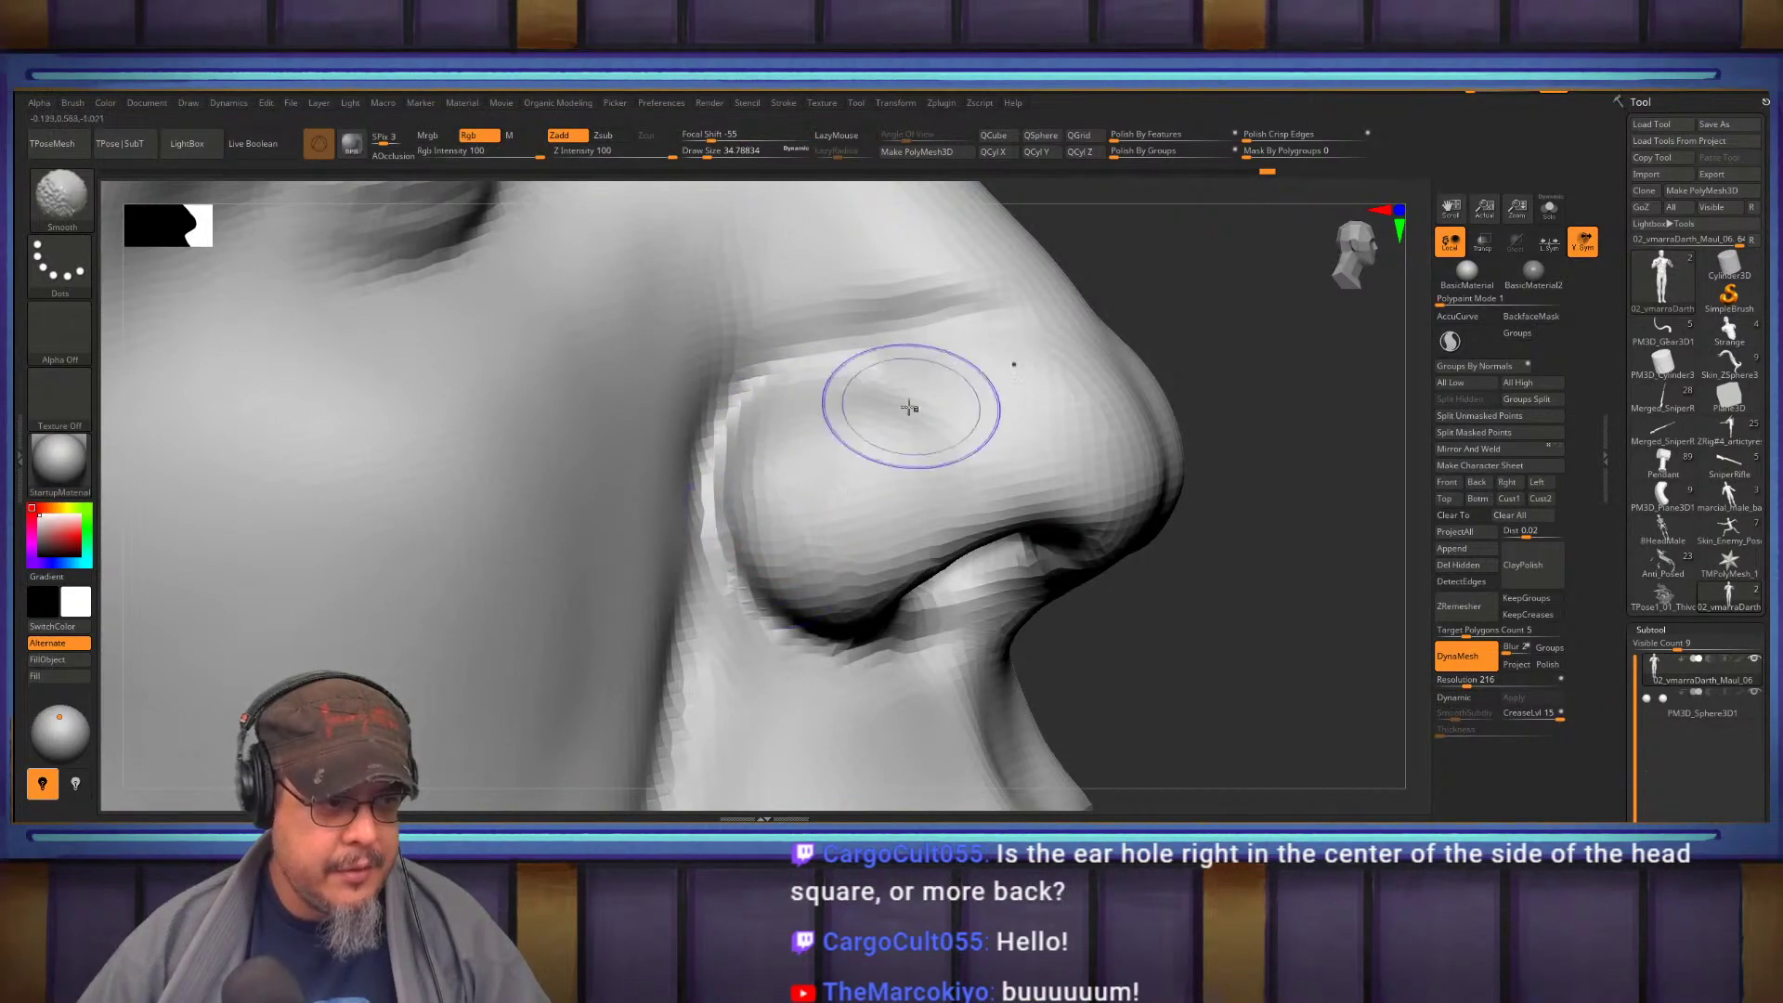
pyautogui.moveTo(909, 484)
pyautogui.mouseDown(button='right')
pyautogui.moveTo(860, 478)
pyautogui.moveTo(924, 485)
pyautogui.moveTo(1009, 452)
pyautogui.moveTo(994, 477)
pyautogui.moveTo(924, 450)
pyautogui.moveTo(956, 477)
pyautogui.moveTo(959, 517)
pyautogui.moveTo(968, 478)
pyautogui.mouseUp(button='right')
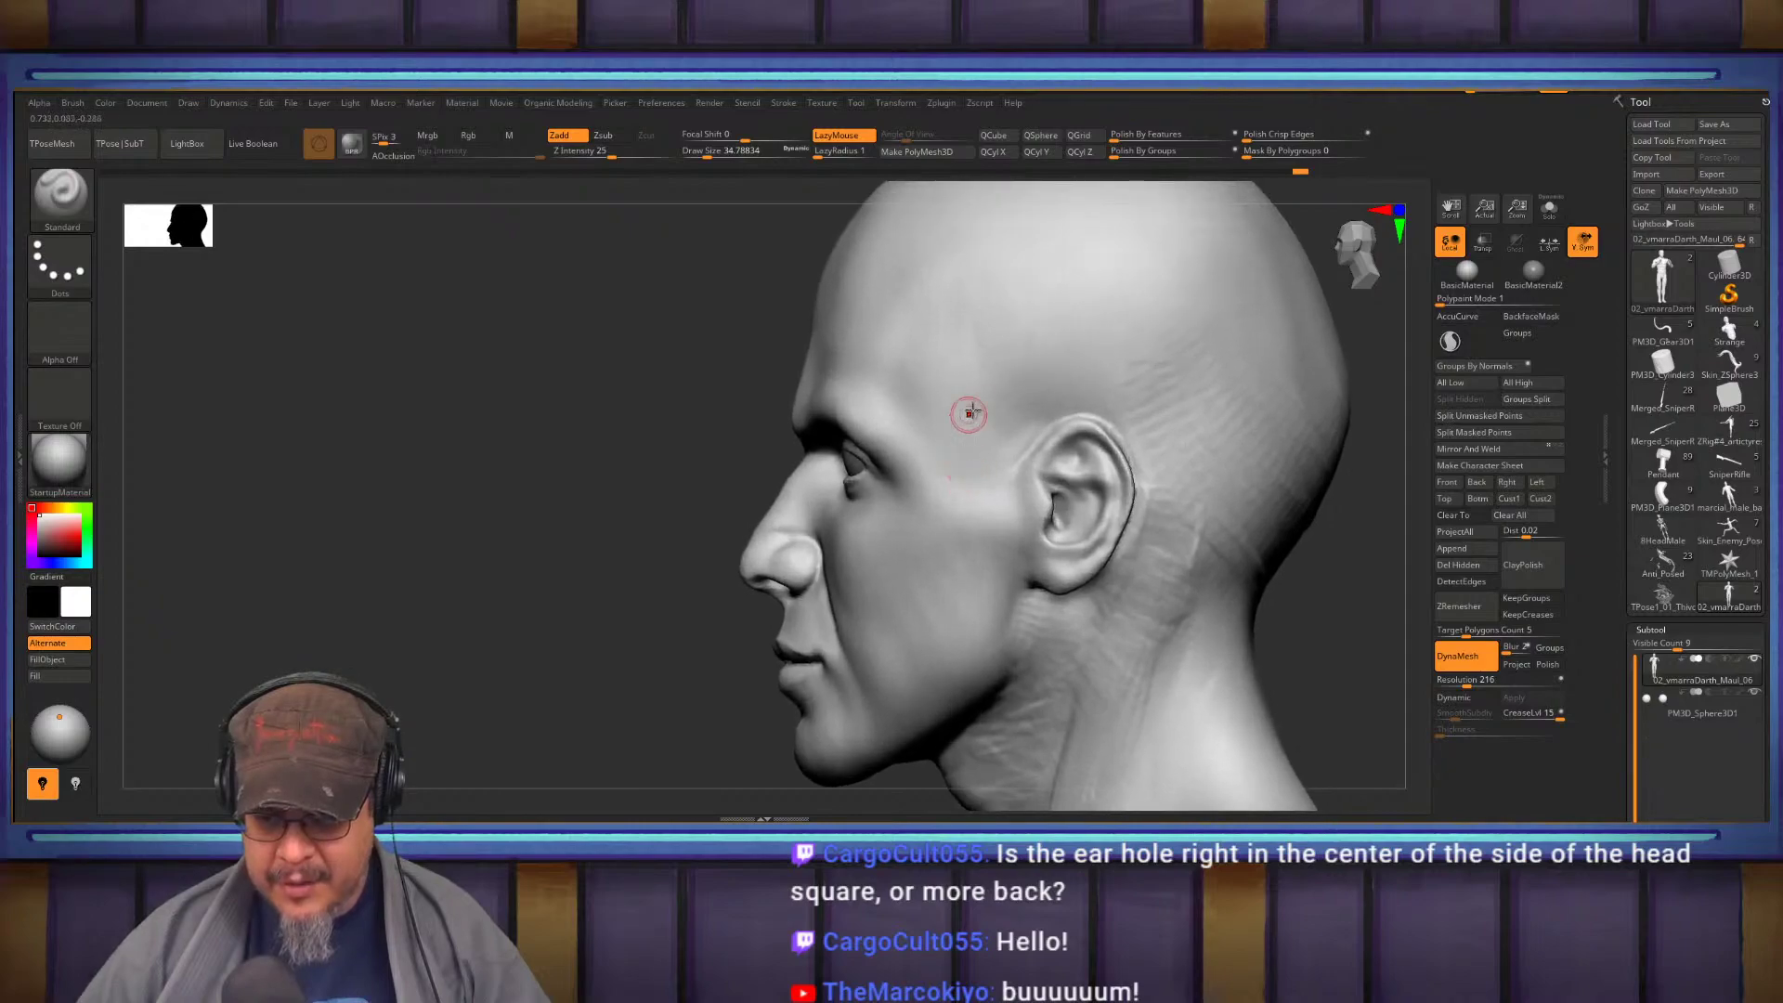
# Shift the ear slightly toward the back of the head with the Move brush
pyautogui.moveTo(969, 413); pyautogui.dragTo(1075, 493, button='right')
pyautogui.keyDown('alt'); pyautogui.moveTo(939, 522); pyautogui.dragTo(891, 563, button='right'); pyautogui.keyUp('alt')
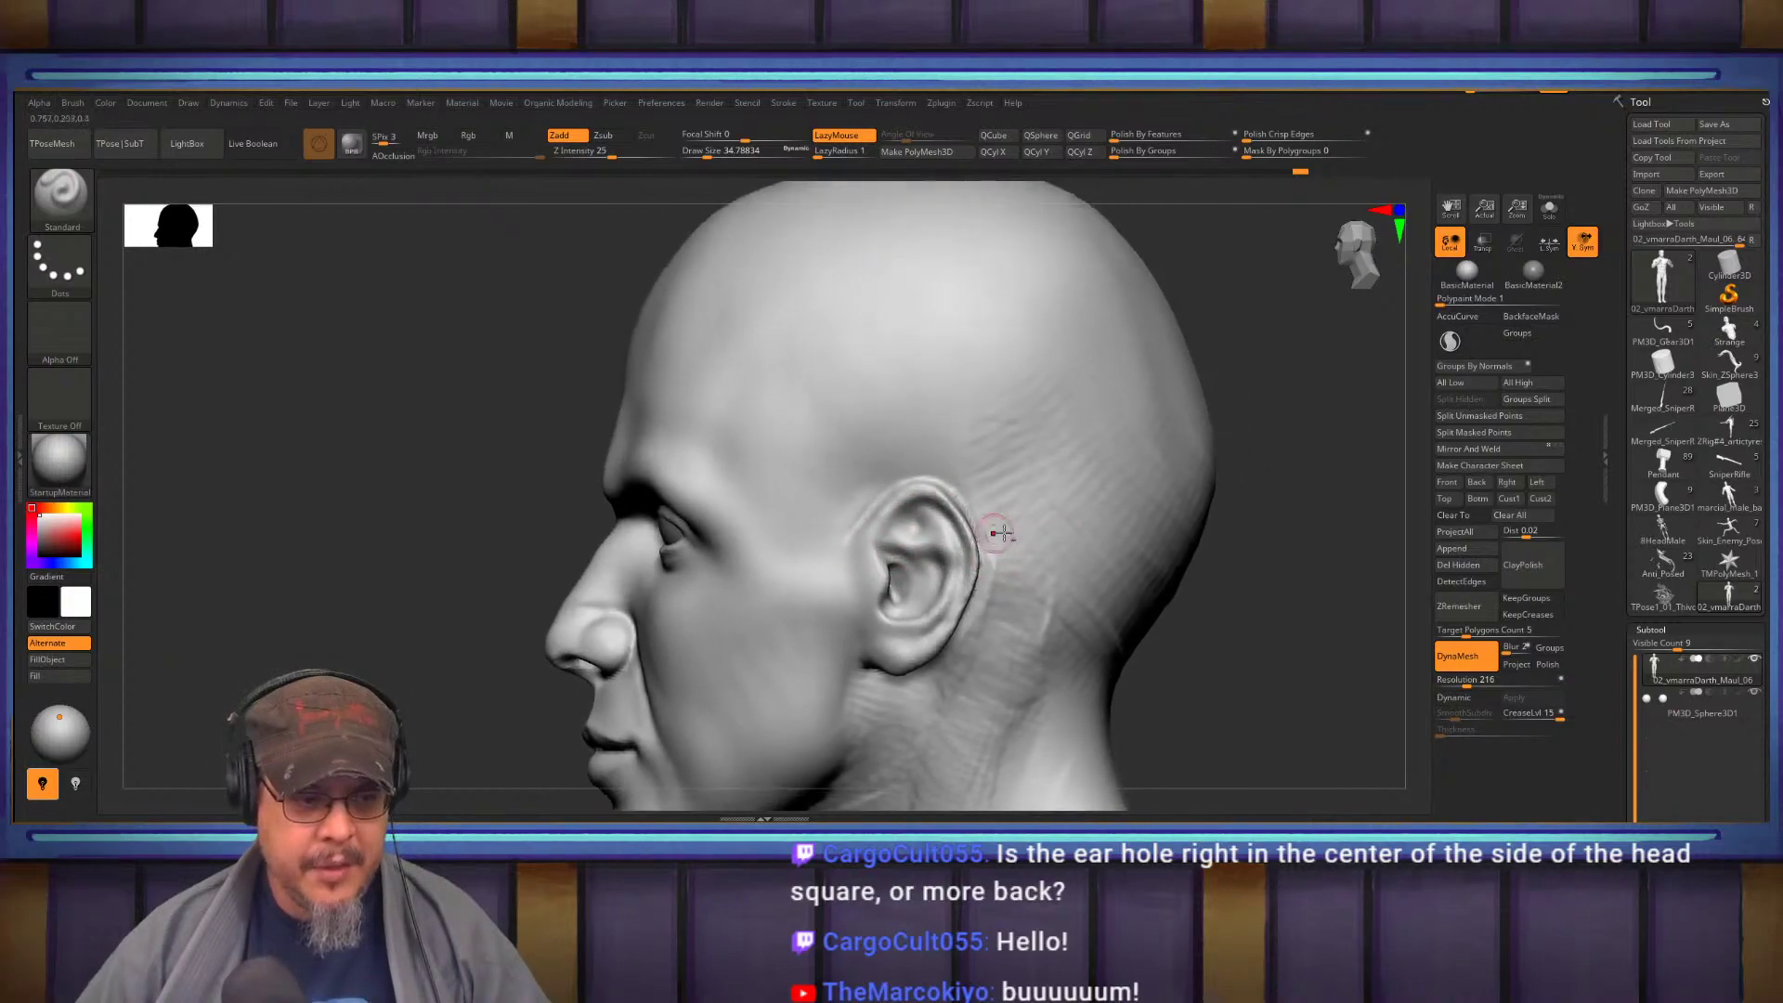
pyautogui.keyDown('ctrl'); pyautogui.moveTo(999, 479); pyautogui.dragTo(1029, 511, button='right'); pyautogui.keyUp('ctrl')
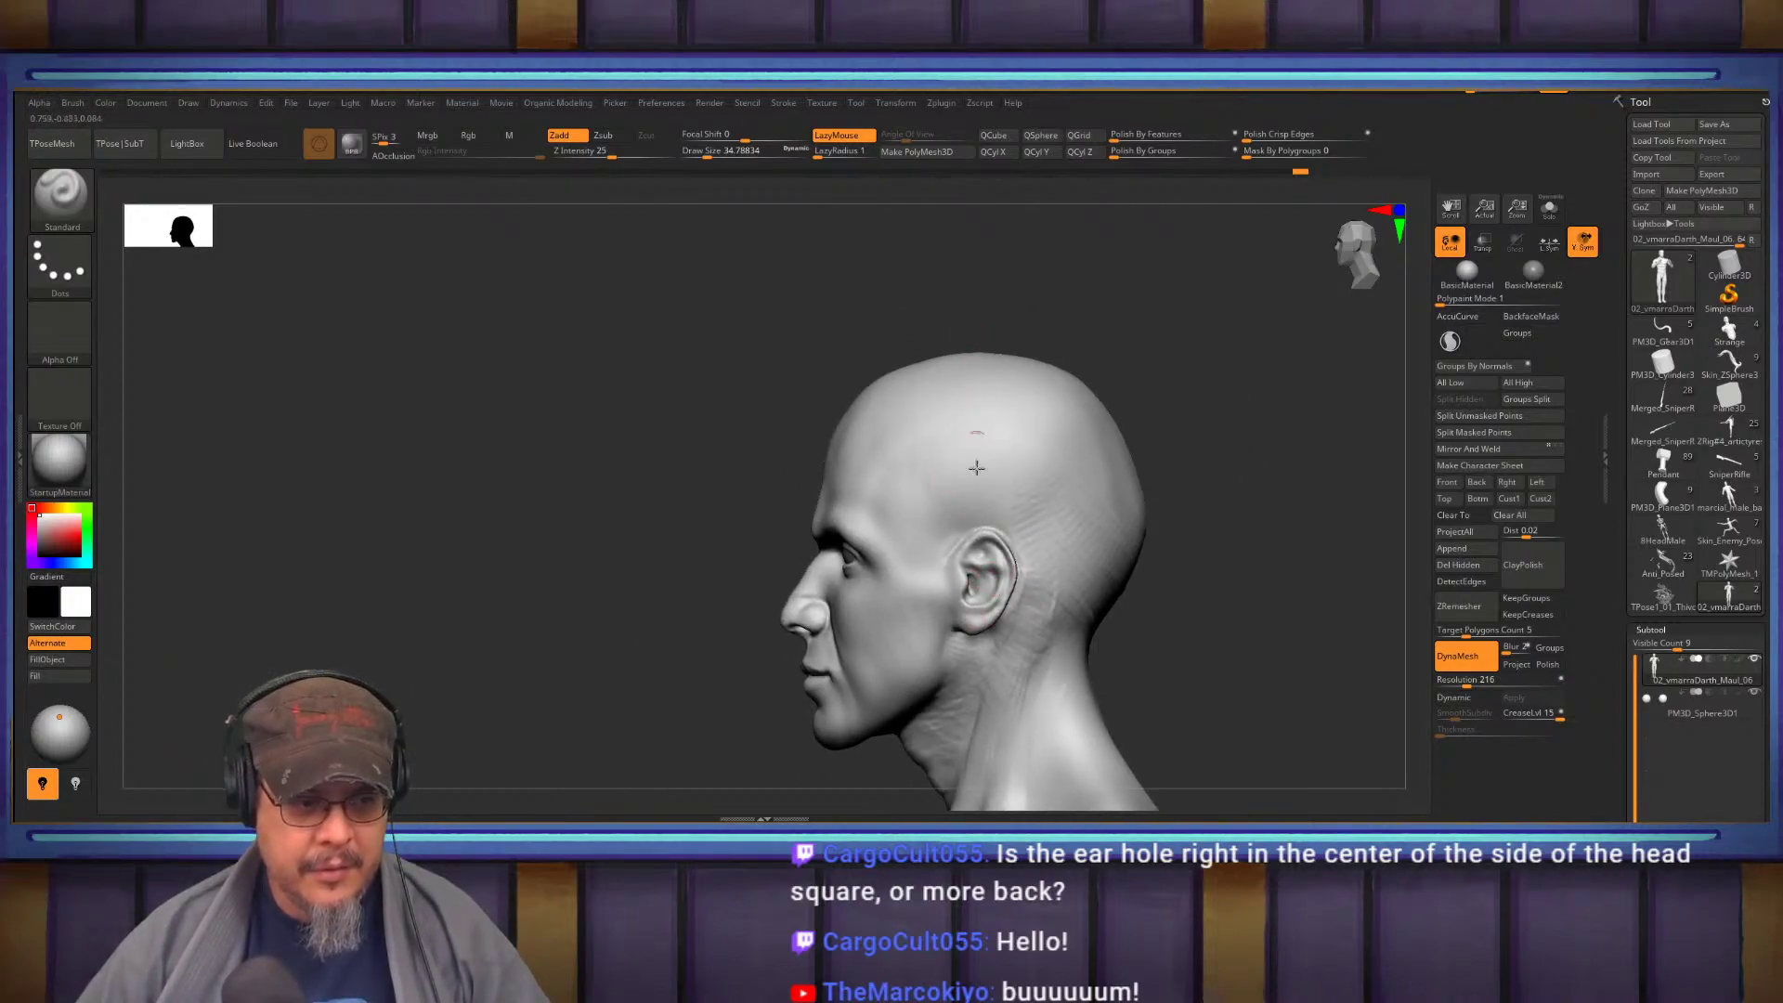
pyautogui.press('b')
pyautogui.press('m')
pyautogui.press('v')
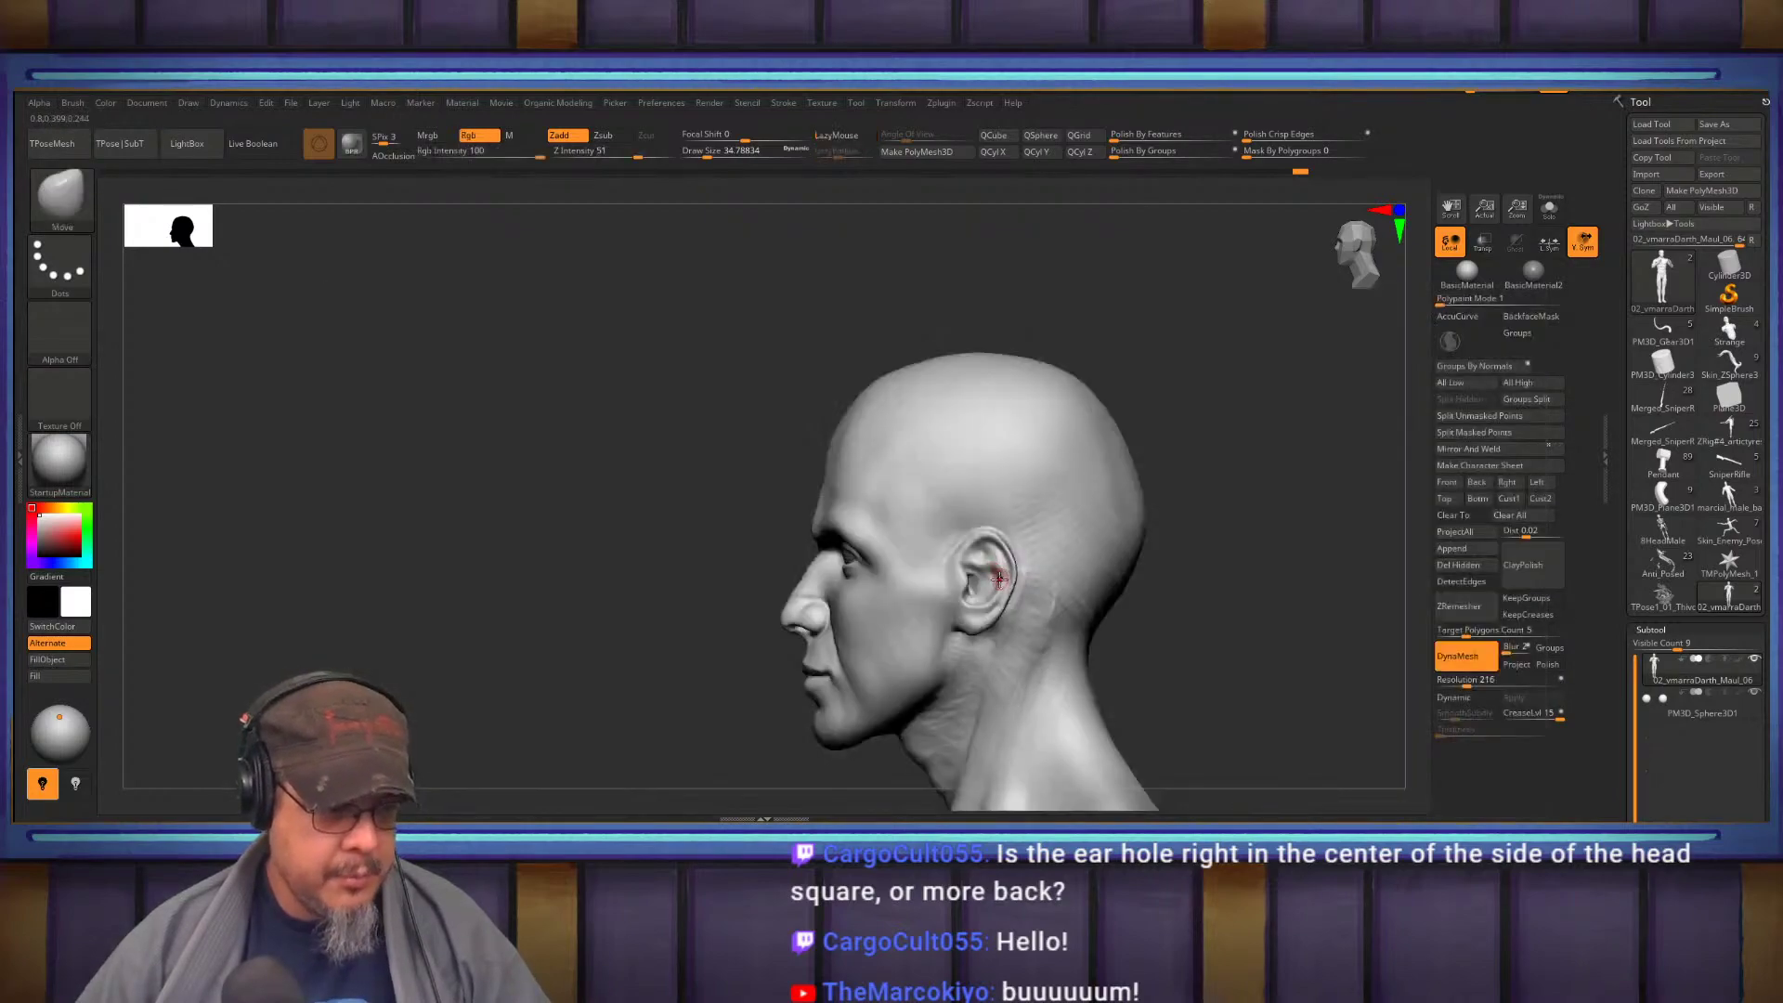
pyautogui.moveTo(1037, 592); pyautogui.dragTo(1049, 592)
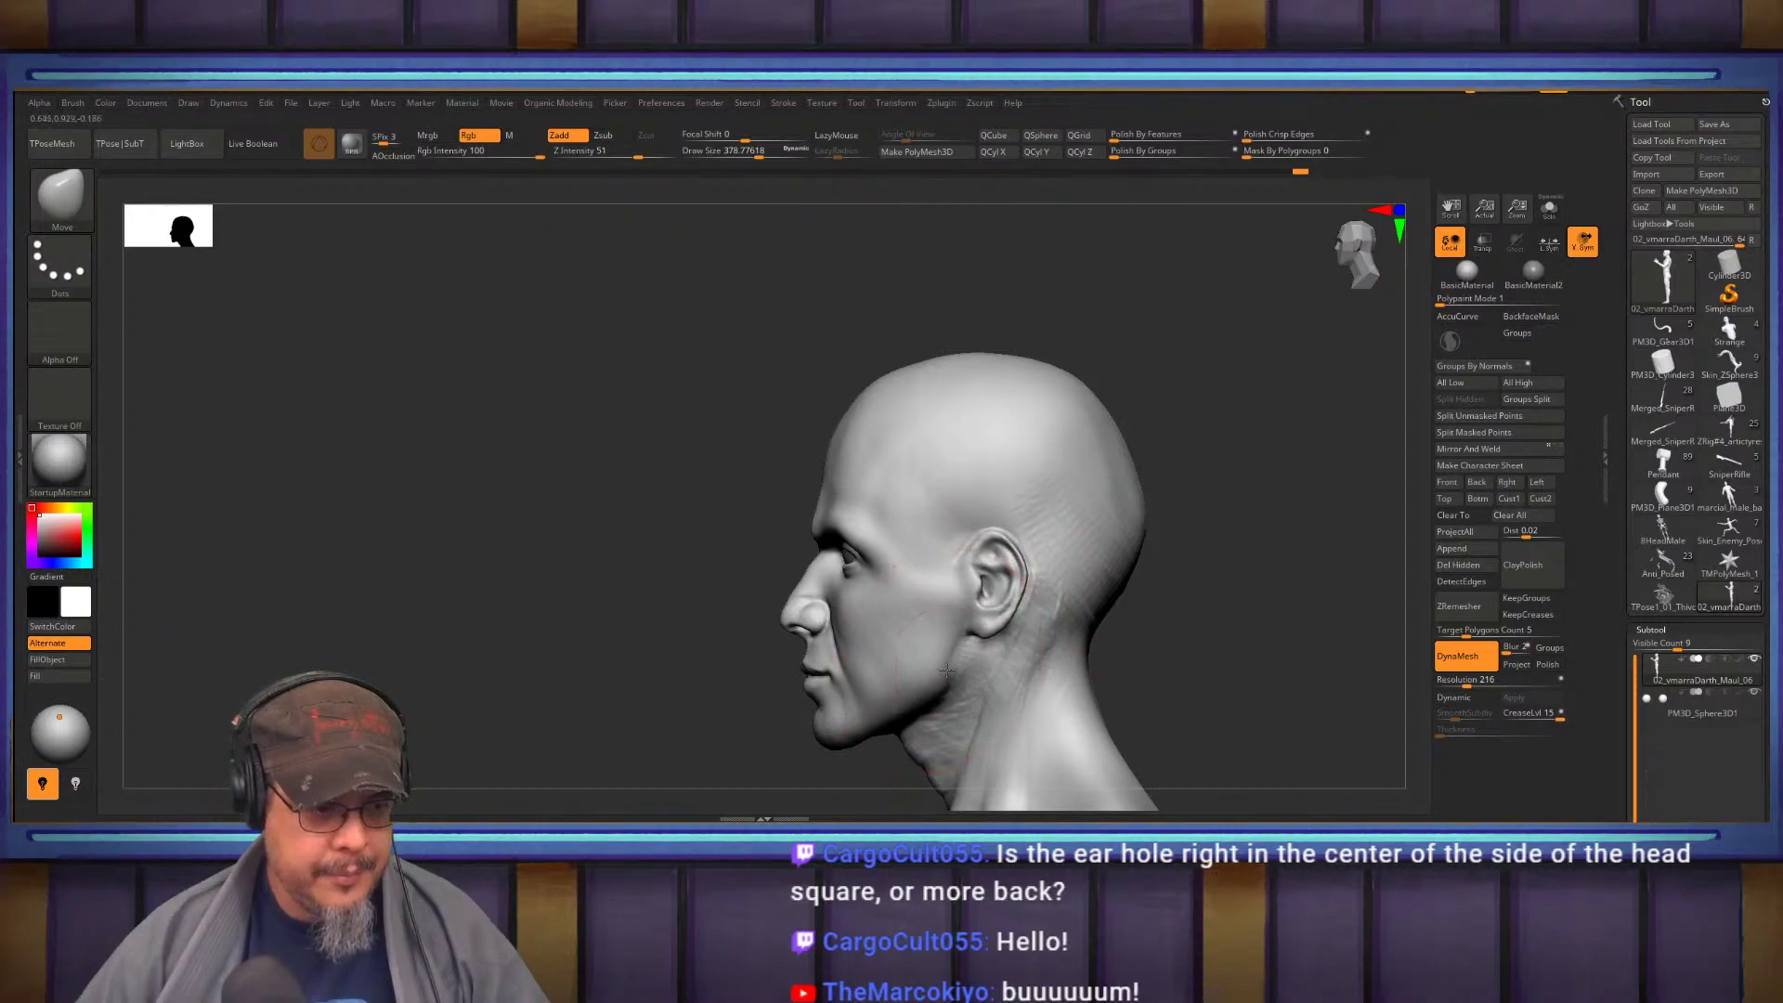
# Adjust the overall shape of the skull with the Move brush at a draw size of about 888
pyautogui.moveTo(1228, 535); pyautogui.dragTo(1130, 501)
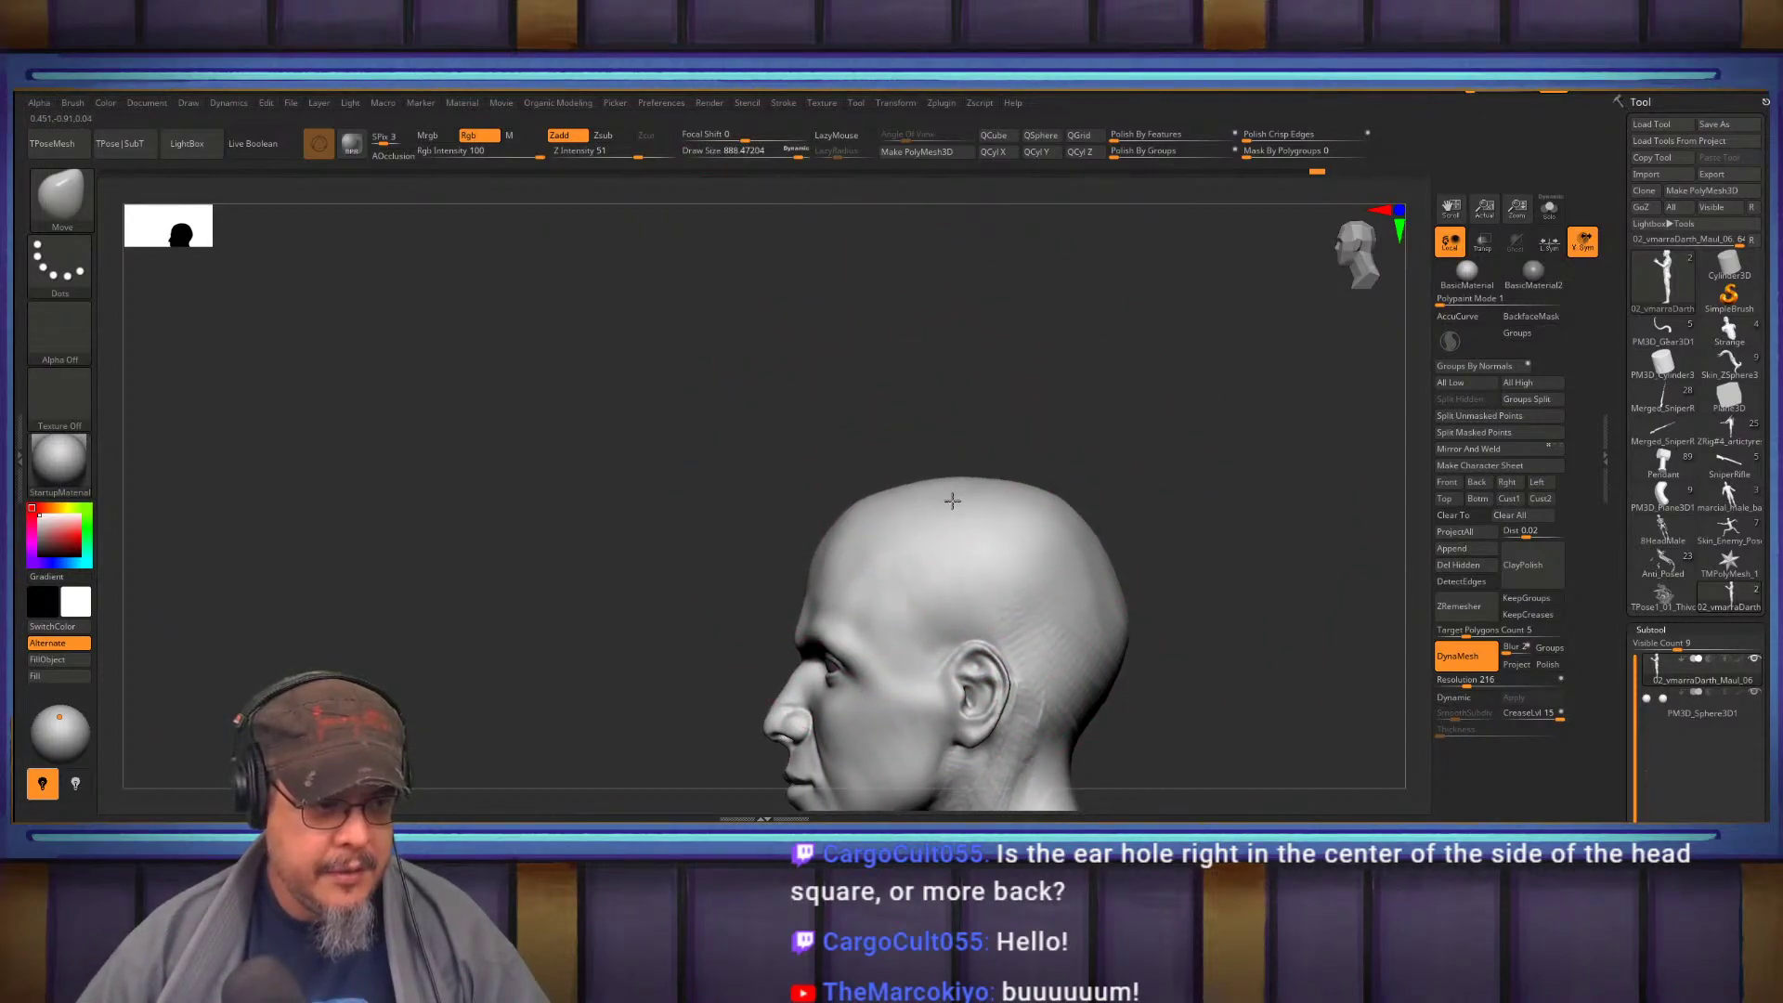
pyautogui.keyDown('alt'); pyautogui.moveTo(1120, 649); pyautogui.dragTo(1208, 539); pyautogui.keyUp('alt')
pyautogui.keyDown('ctrl'); pyautogui.moveTo(1091, 530); pyautogui.dragTo(1091, 585, button='right'); pyautogui.keyUp('ctrl')
pyautogui.keyDown('alt'); pyautogui.moveTo(1090, 585); pyautogui.dragTo(987, 641, button='right'); pyautogui.keyUp('alt')
pyautogui.moveTo(883, 483); pyautogui.dragTo(985, 544, button='right')
pyautogui.keyDown('ctrl'); pyautogui.moveTo(1031, 418); pyautogui.dragTo(1034, 482, button='right'); pyautogui.keyUp('ctrl')
pyautogui.moveTo(1033, 481)
pyautogui.mouseDown()
pyautogui.moveTo(1050, 546)
pyautogui.moveTo(929, 522)
pyautogui.moveTo(929, 497)
pyautogui.moveTo(1086, 480)
pyautogui.moveTo(952, 455)
pyautogui.moveTo(797, 486)
pyautogui.moveTo(650, 479)
pyautogui.mouseUp()
# Raise facial forms with inverted DamStandard strokes and build up the cheek with ClayBuildup at a draw size of about 197
pyautogui.press('b')
pyautogui.press('d')
pyautogui.press('s')
pyautogui.moveTo(957, 469)
pyautogui.keyDown('alt'); pyautogui.mouseDown()
pyautogui.moveTo(1073, 498)
pyautogui.moveTo(1019, 482)
pyautogui.mouseUp(); pyautogui.keyUp('alt')
pyautogui.moveTo(1019, 482)
pyautogui.keyDown('alt'); pyautogui.mouseDown(button='right')
pyautogui.moveTo(1091, 394)
pyautogui.moveTo(1062, 438)
pyautogui.moveTo(1115, 432)
pyautogui.moveTo(1120, 400)
pyautogui.mouseUp(button='right'); pyautogui.keyUp('alt')
pyautogui.press('b')
pyautogui.press('c')
pyautogui.press('b')
pyautogui.moveTo(1068, 455)
pyautogui.mouseDown(button='right')
pyautogui.moveTo(1114, 451)
pyautogui.moveTo(1091, 521)
pyautogui.moveTo(1100, 481)
pyautogui.mouseUp(button='right')
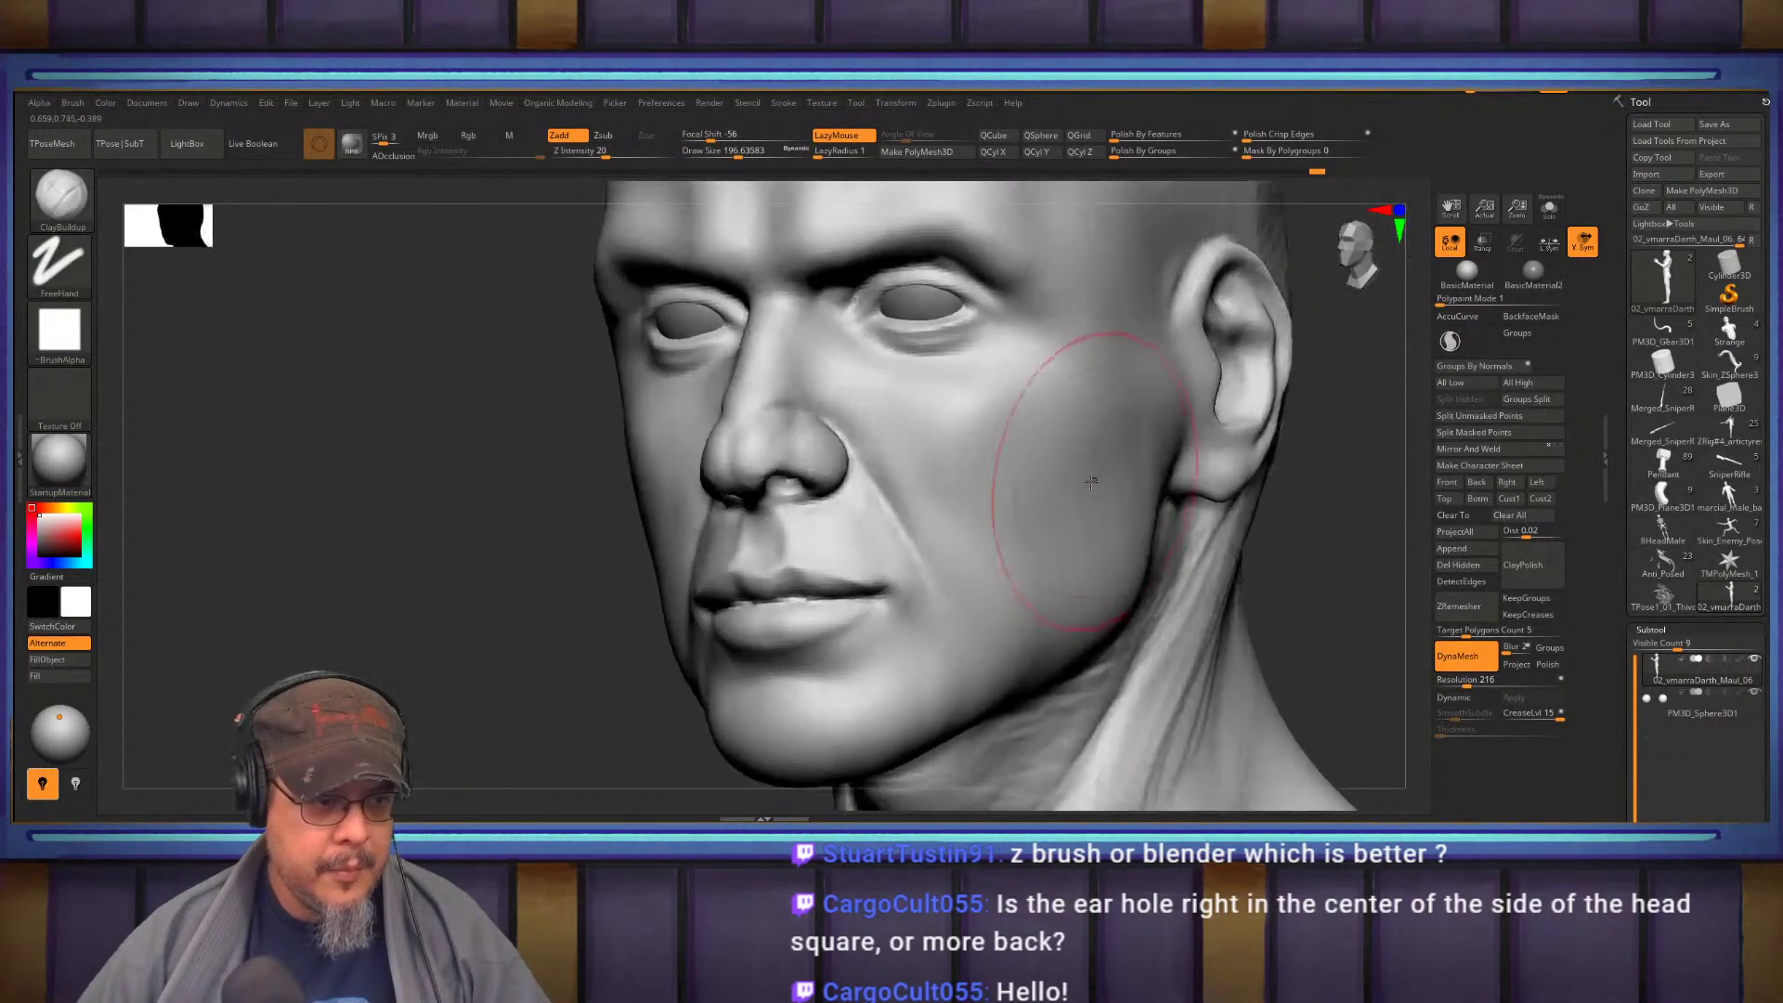
# Build up the inner brows and the area above the nose bridge with ClayBuildup at a draw size of about 87
pyautogui.moveTo(967, 508)
pyautogui.keyDown('alt'); pyautogui.mouseDown(button='right')
pyautogui.moveTo(850, 520)
pyautogui.moveTo(928, 604)
pyautogui.moveTo(962, 573)
pyautogui.moveTo(947, 545)
pyautogui.moveTo(987, 599)
pyautogui.mouseUp(button='right'); pyautogui.keyUp('alt')
pyautogui.moveTo(1016, 449)
pyautogui.mouseDown(button='right')
pyautogui.moveTo(937, 342)
pyautogui.moveTo(946, 441)
pyautogui.moveTo(890, 544)
pyautogui.moveTo(955, 561)
pyautogui.mouseUp(button='right')
pyautogui.press('s')
pyautogui.moveTo(951, 563); pyautogui.dragTo(931, 563)
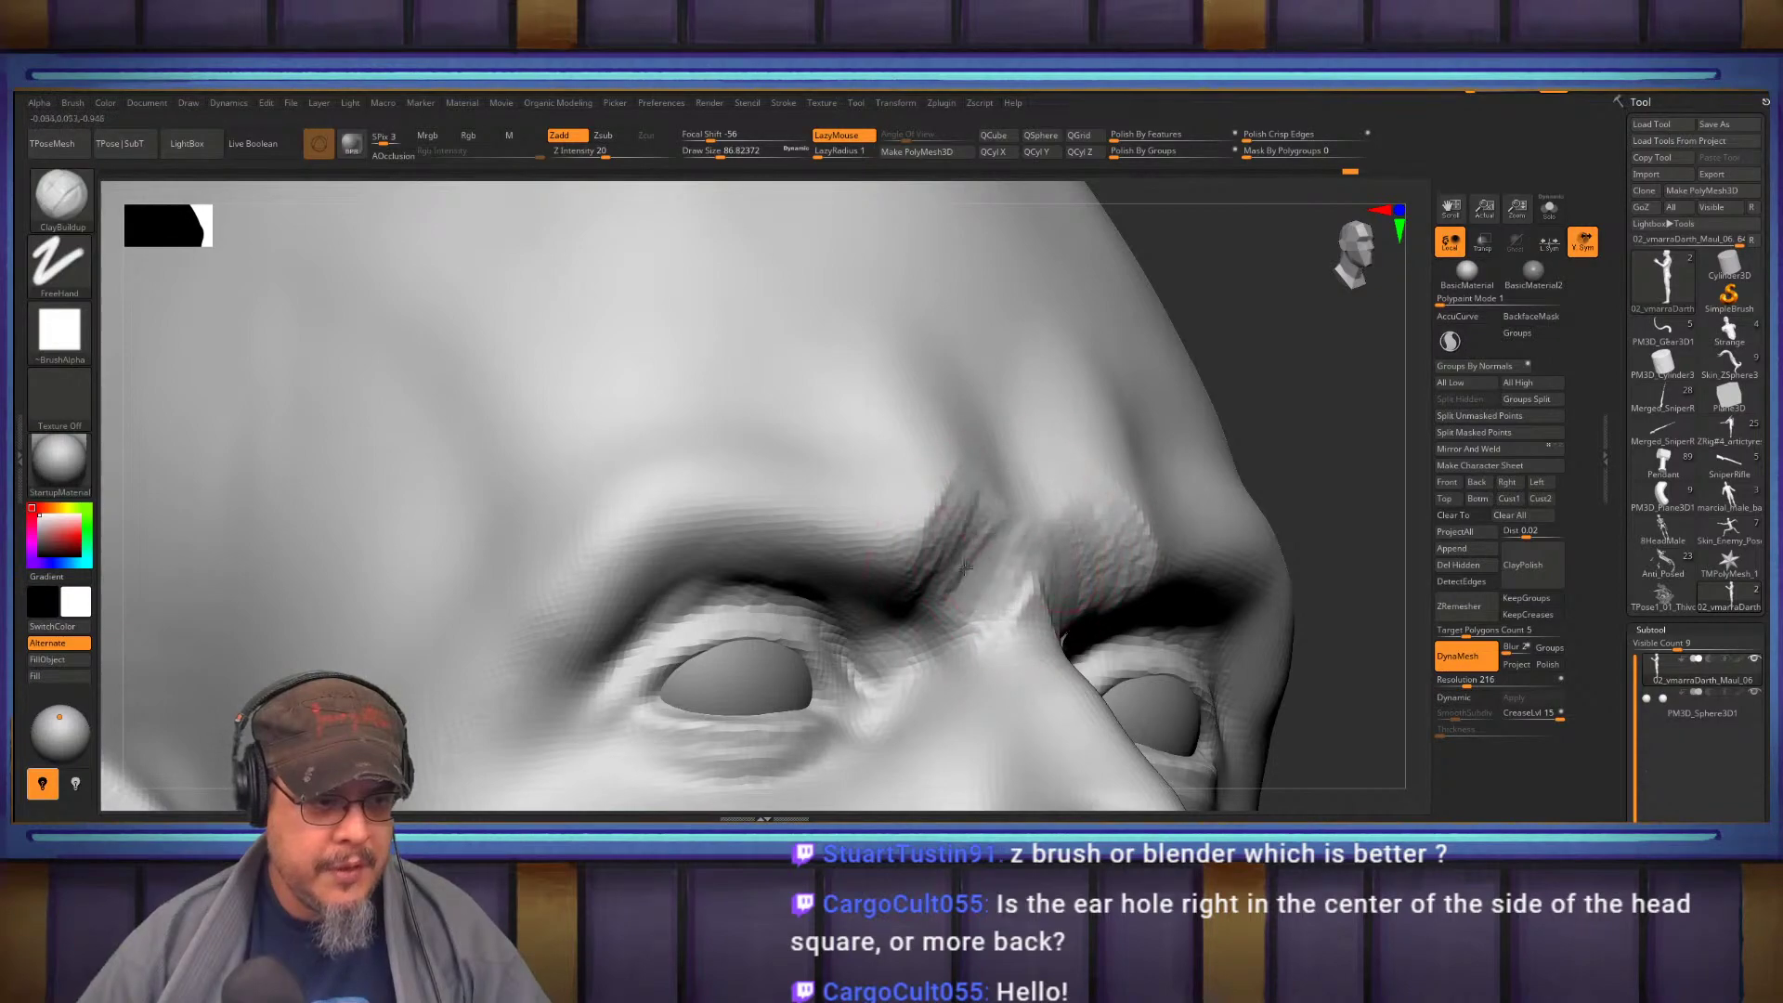
pyautogui.moveTo(990, 481); pyautogui.dragTo(1033, 529, button='right')
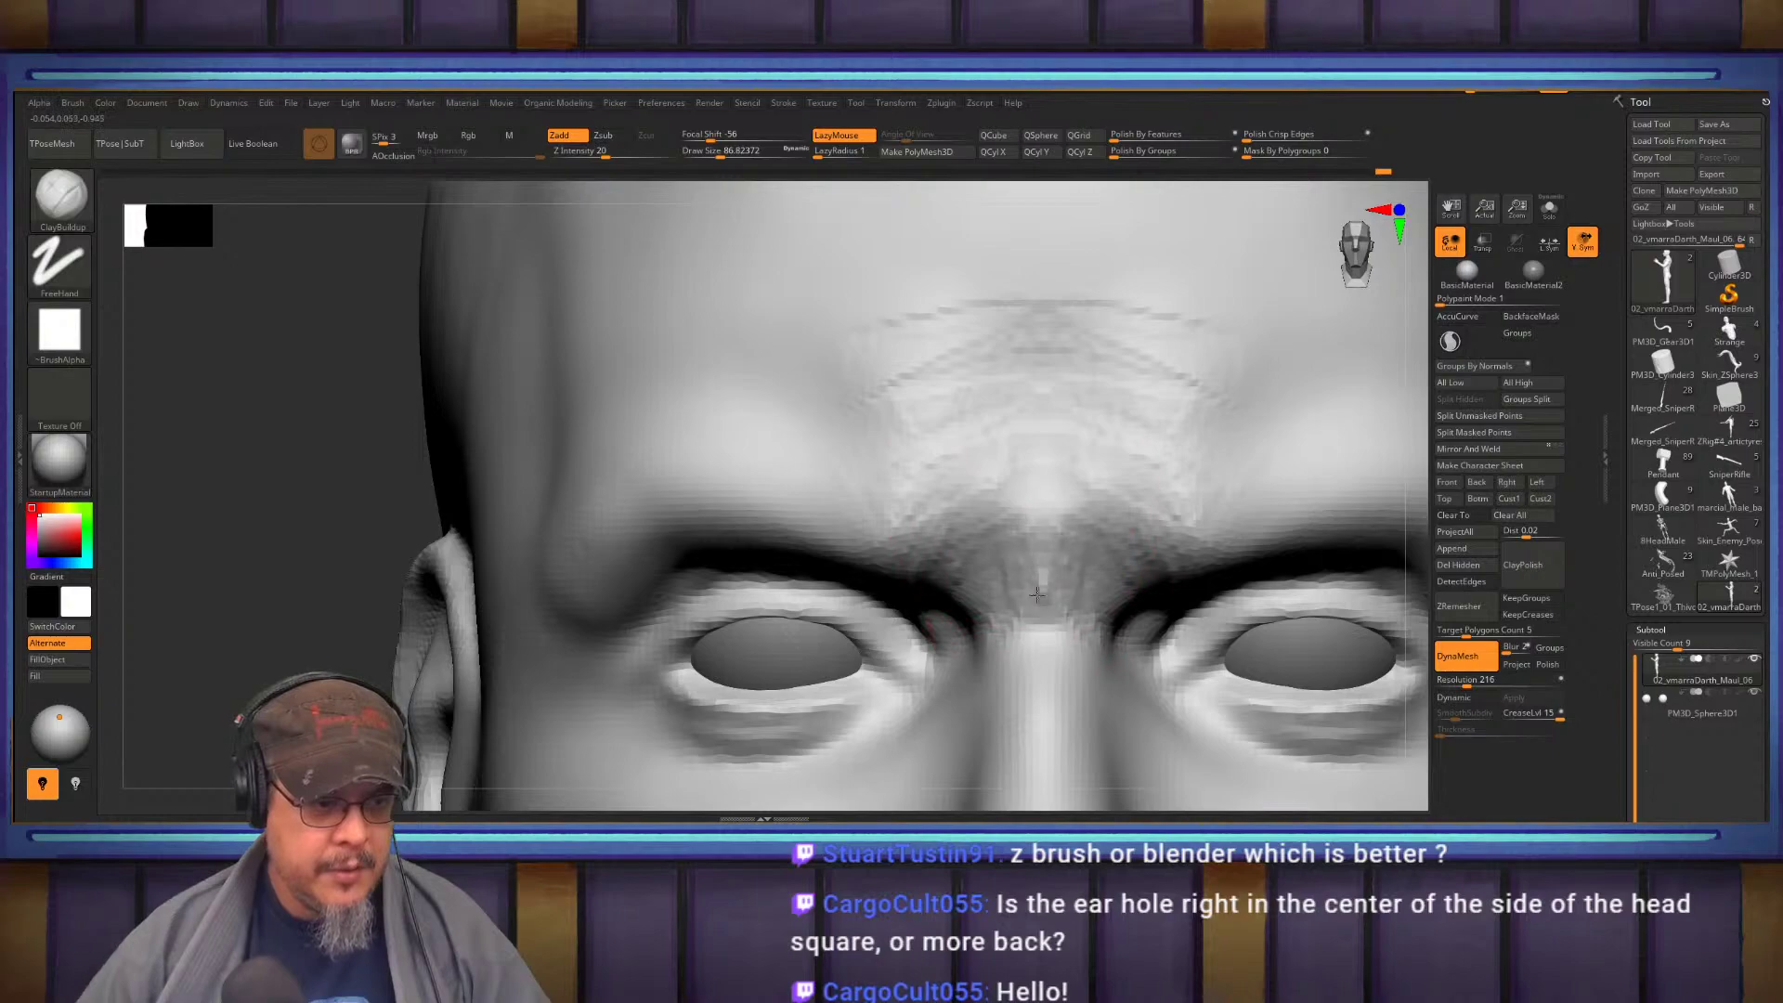
pyautogui.moveTo(1047, 595); pyautogui.dragTo(1047, 497)
# Smooth the central forehead and define the frowning folds at the inner ends of the brows
pyautogui.keyDown('alt'); pyautogui.moveTo(925, 513); pyautogui.dragTo(1033, 482, button='right'); pyautogui.keyUp('alt')
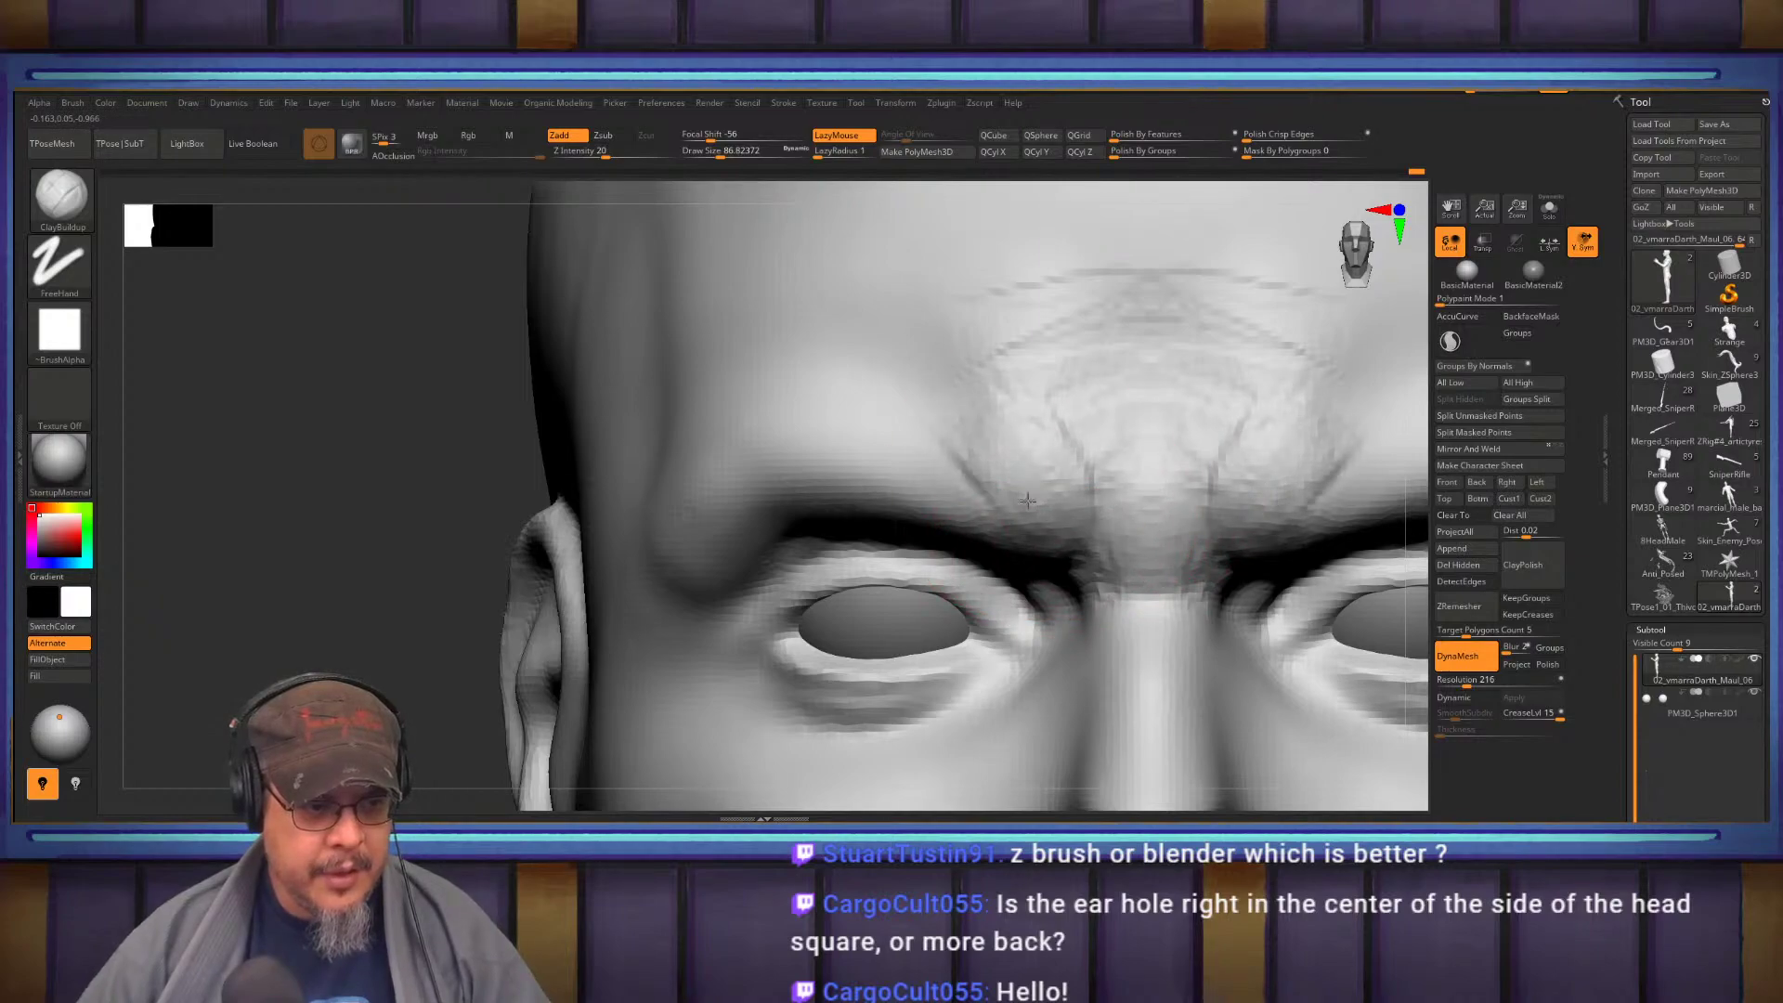
pyautogui.press('shift')
pyautogui.moveTo(999, 314)
pyautogui.keyDown('shift'); pyautogui.mouseDown()
pyautogui.moveTo(1223, 422)
pyautogui.moveTo(1132, 591)
pyautogui.mouseUp(); pyautogui.keyUp('shift')
pyautogui.keyDown('alt'); pyautogui.moveTo(1048, 504); pyautogui.dragTo(1053, 516, button='right'); pyautogui.keyUp('alt')
pyautogui.moveTo(1120, 434)
pyautogui.mouseDown()
pyautogui.moveTo(1075, 502)
pyautogui.moveTo(1066, 570)
pyautogui.mouseUp()
pyautogui.moveTo(1068, 450)
pyautogui.keyDown('shift'); pyautogui.mouseDown()
pyautogui.moveTo(1035, 482)
pyautogui.moveTo(1096, 532)
pyautogui.moveTo(1074, 485)
pyautogui.mouseUp(); pyautogui.keyUp('shift')
# Fill the area between the inner eye corner and nose bridge with ClayBuildup at a draw size of about 51 and smooth it
pyautogui.moveTo(1135, 603)
pyautogui.keyDown('alt'); pyautogui.mouseDown(button='right')
pyautogui.moveTo(1083, 493)
pyautogui.moveTo(1048, 504)
pyautogui.mouseUp(button='right'); pyautogui.keyUp('alt')
pyautogui.press('s')
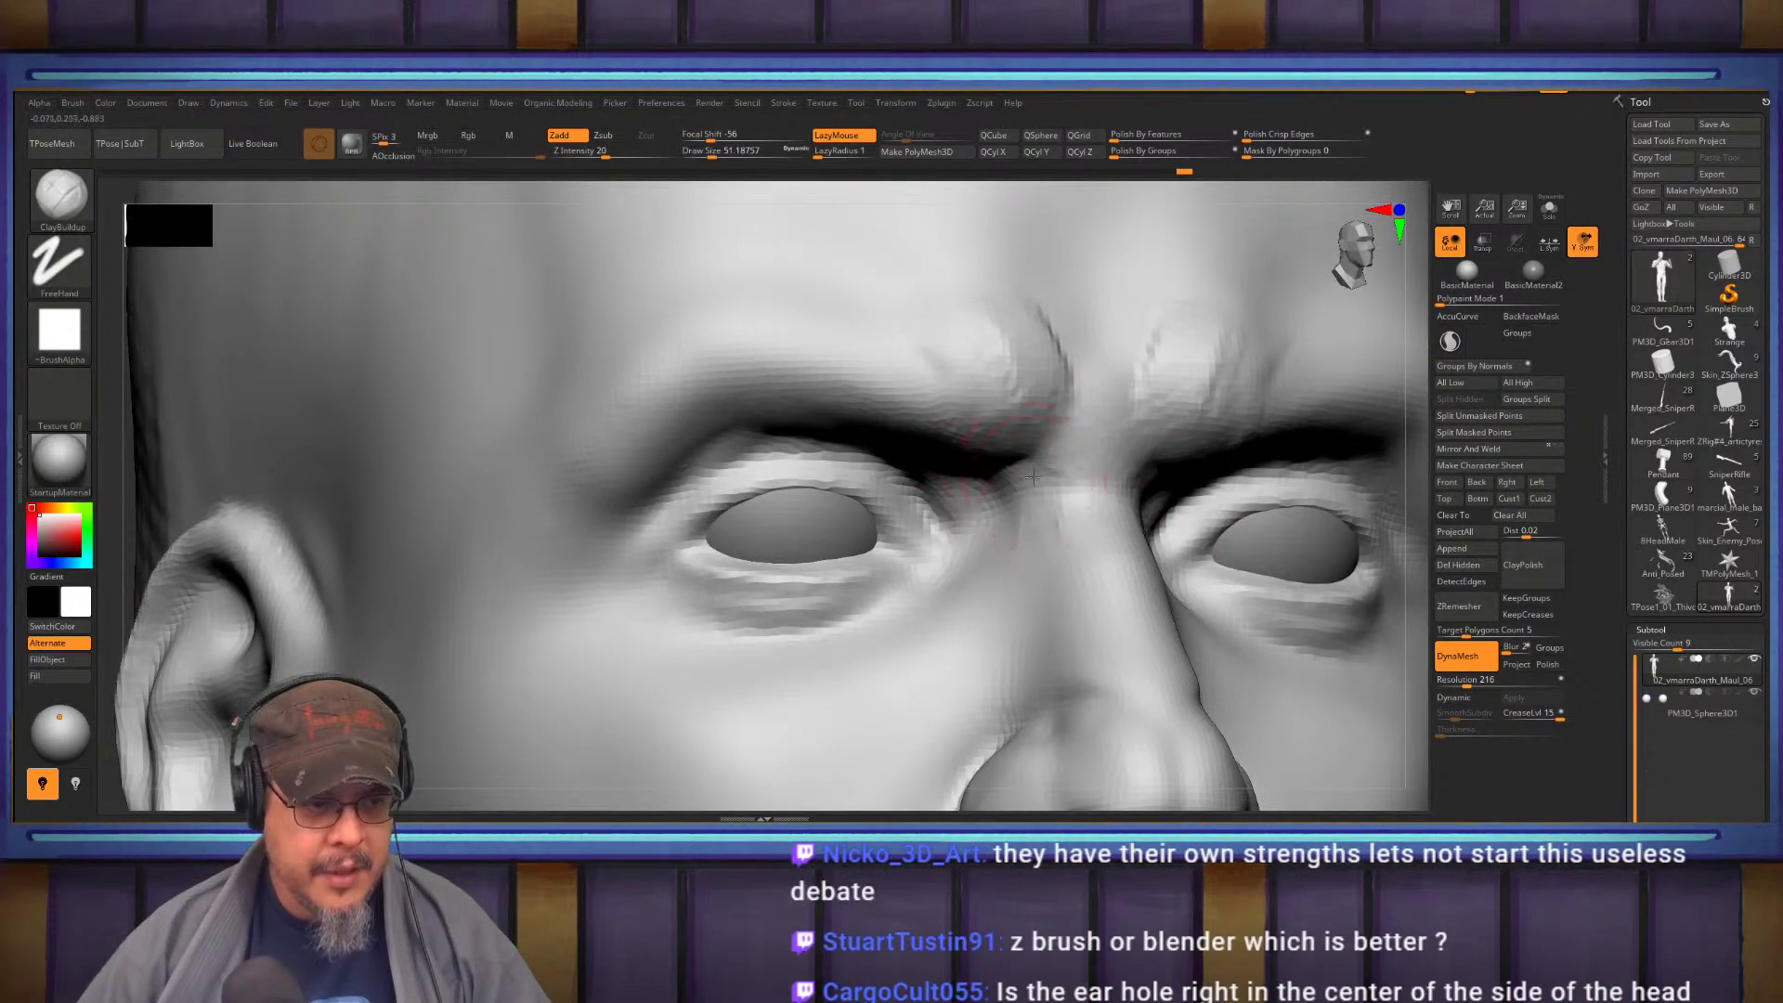
pyautogui.moveTo(1081, 548)
pyautogui.mouseDown(button='right')
pyautogui.moveTo(987, 501)
pyautogui.moveTo(1002, 485)
pyautogui.mouseUp(button='right')
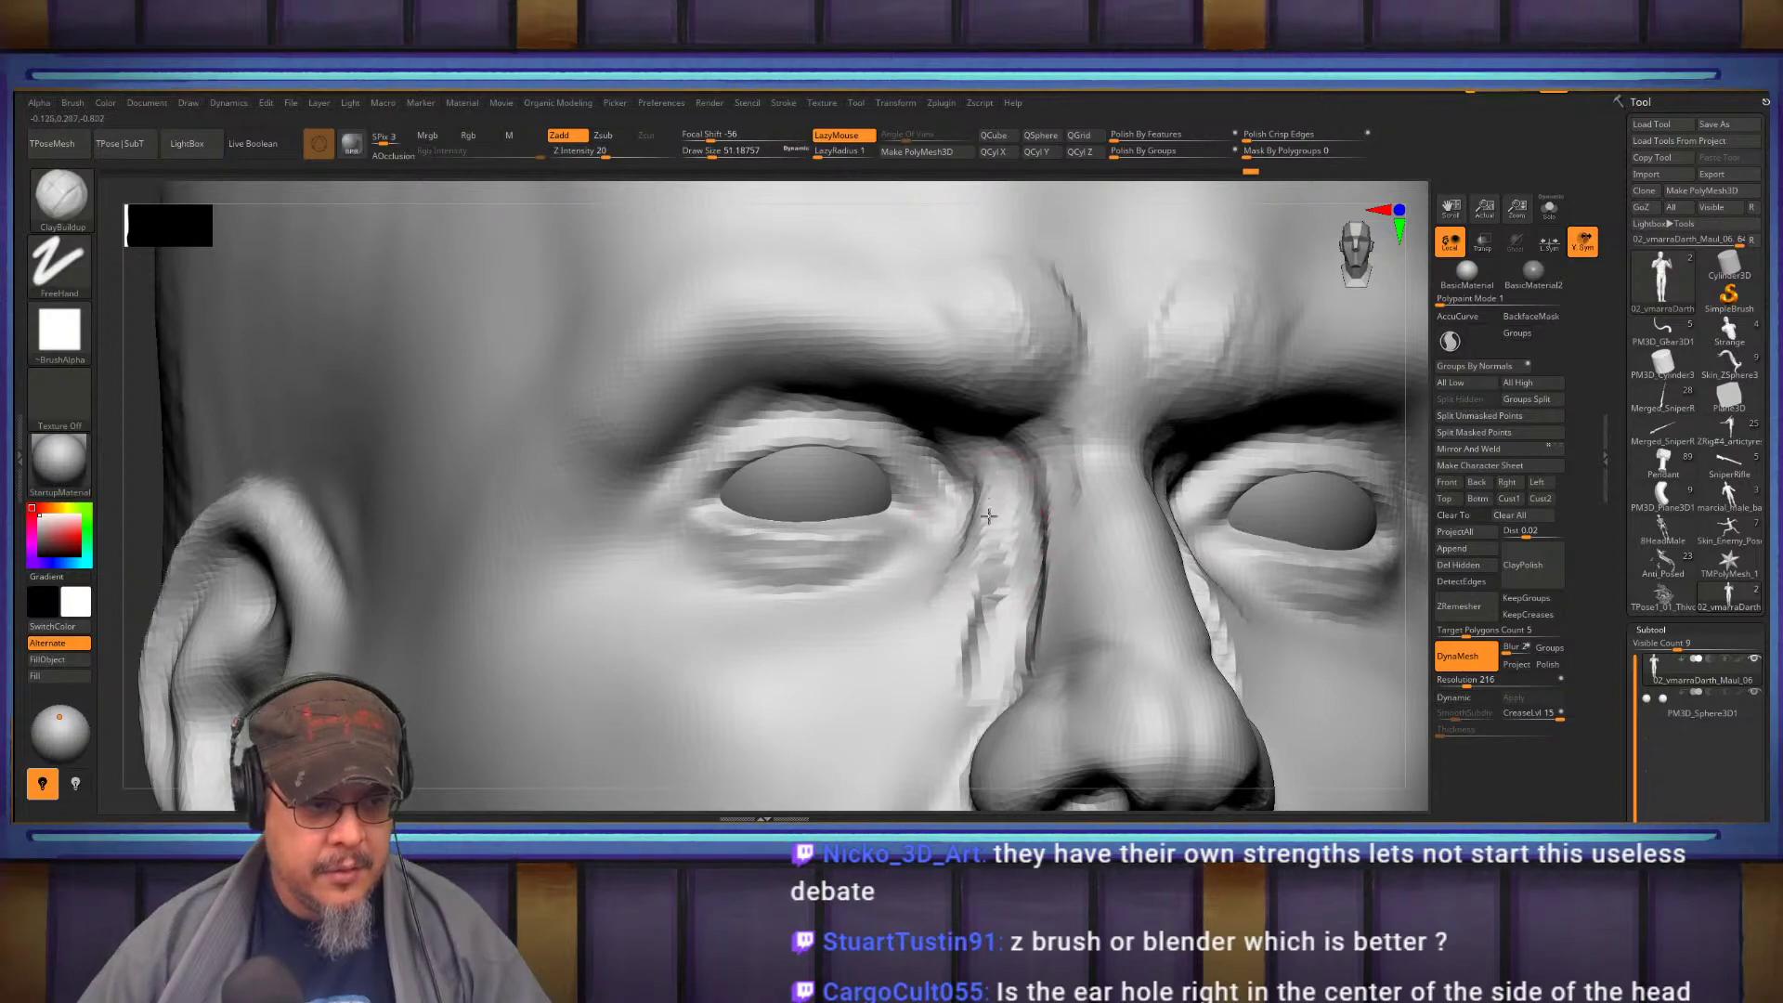
pyautogui.keyDown('shift'); pyautogui.moveTo(969, 589); pyautogui.dragTo(972, 618); pyautogui.keyUp('shift')
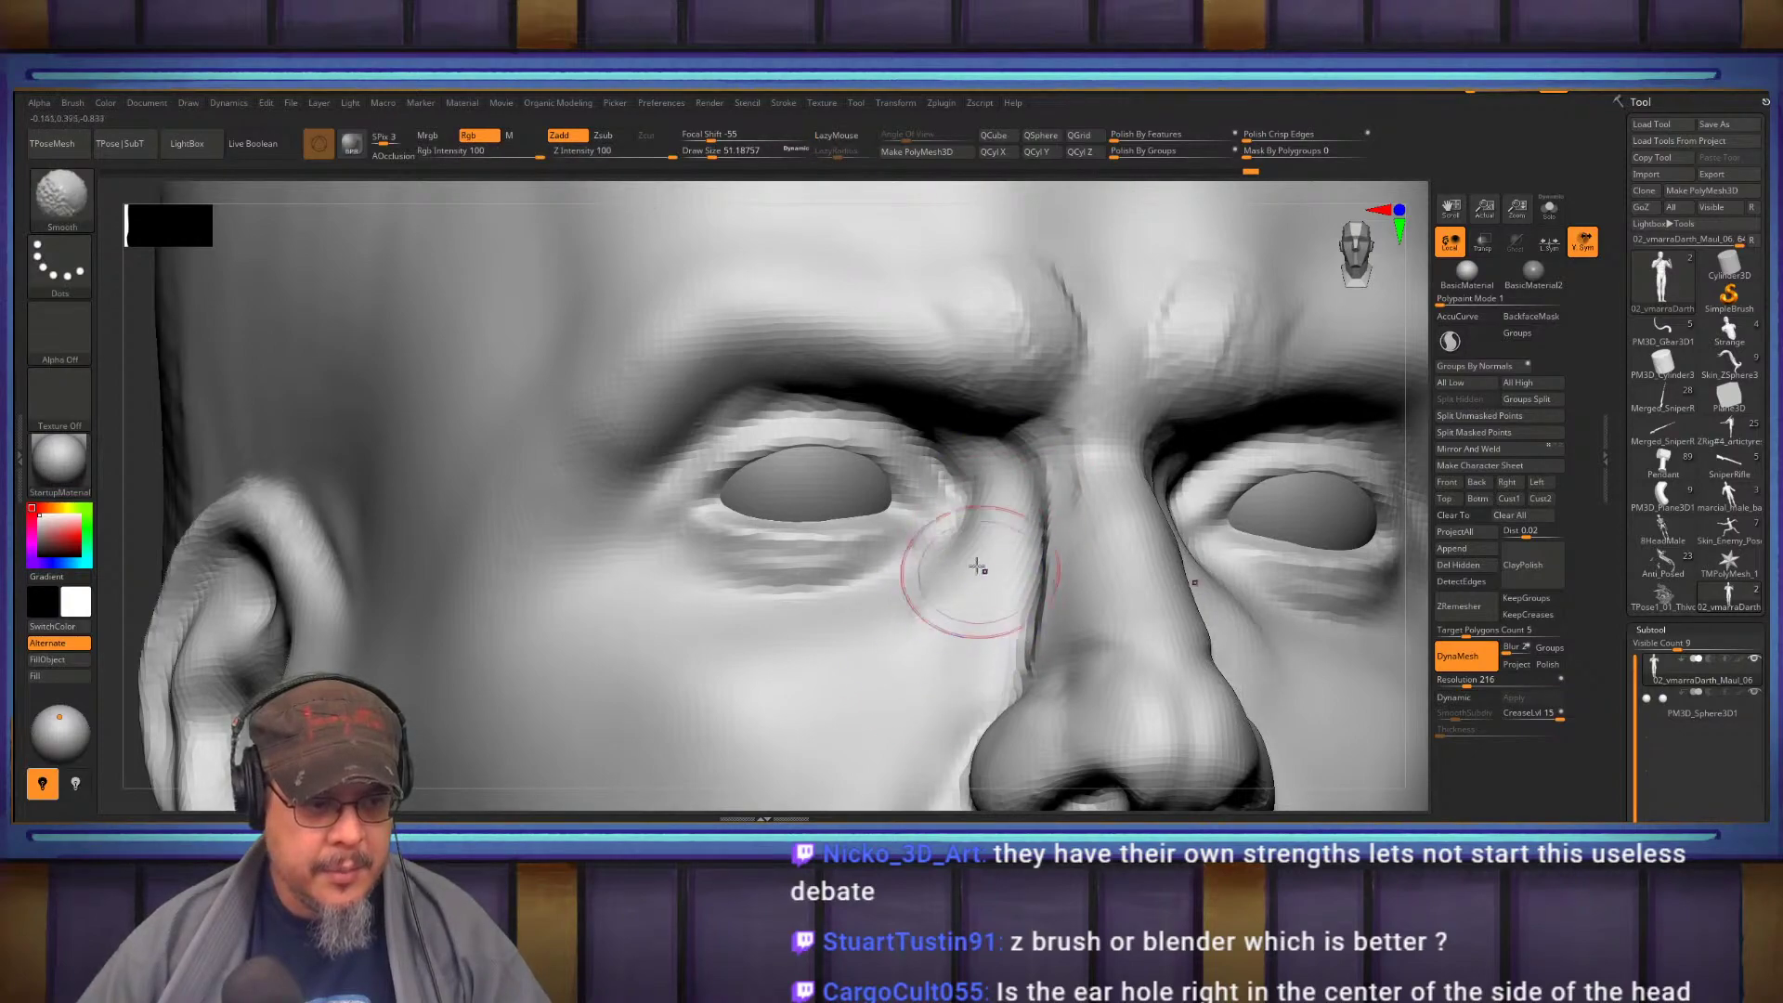
pyautogui.moveTo(982, 575); pyautogui.dragTo(1095, 625, button='right')
pyautogui.keyDown('shift'); pyautogui.moveTo(1095, 625); pyautogui.dragTo(1099, 641); pyautogui.keyUp('shift')
# Smooth the side of the upper nose and build up the inner eye socket beneath the brow with ClayBuildup
pyautogui.moveTo(1071, 533)
pyautogui.mouseDown(button='right')
pyautogui.moveTo(1098, 470)
pyautogui.moveTo(1178, 507)
pyautogui.moveTo(1055, 417)
pyautogui.moveTo(1105, 445)
pyautogui.moveTo(1086, 436)
pyautogui.mouseUp(button='right')
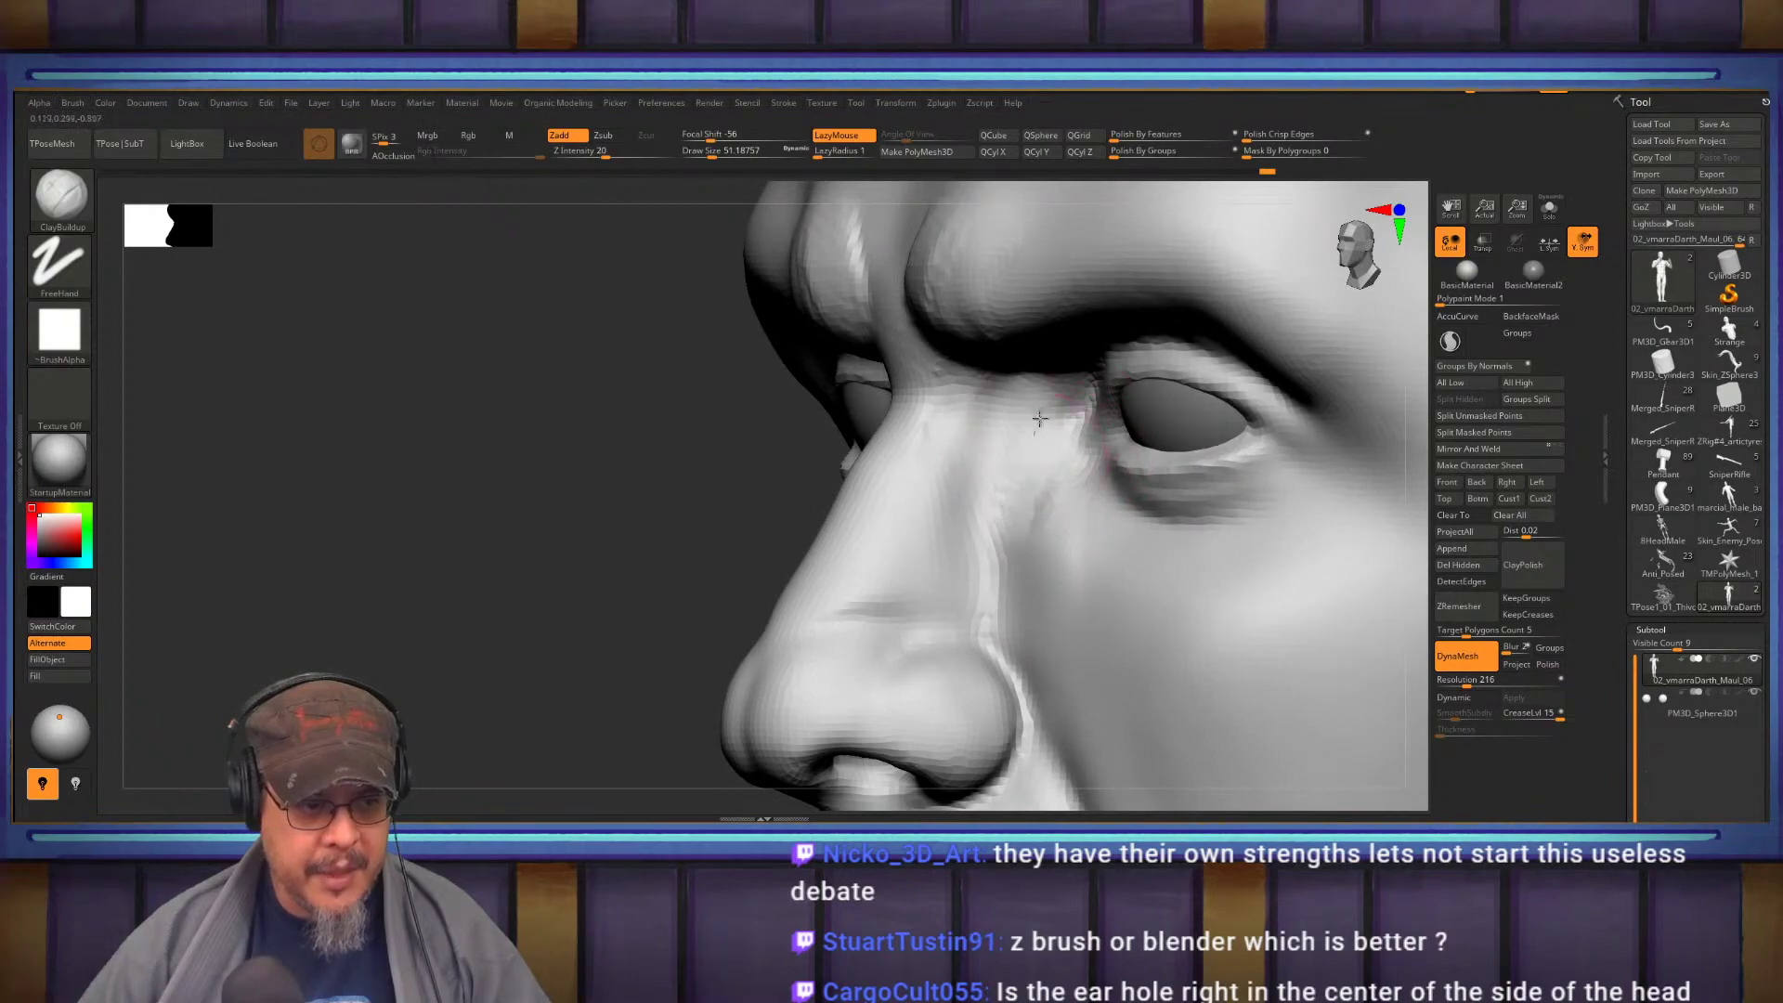
pyautogui.keyDown('shift'); pyautogui.moveTo(1009, 502); pyautogui.dragTo(1024, 584); pyautogui.keyUp('shift')
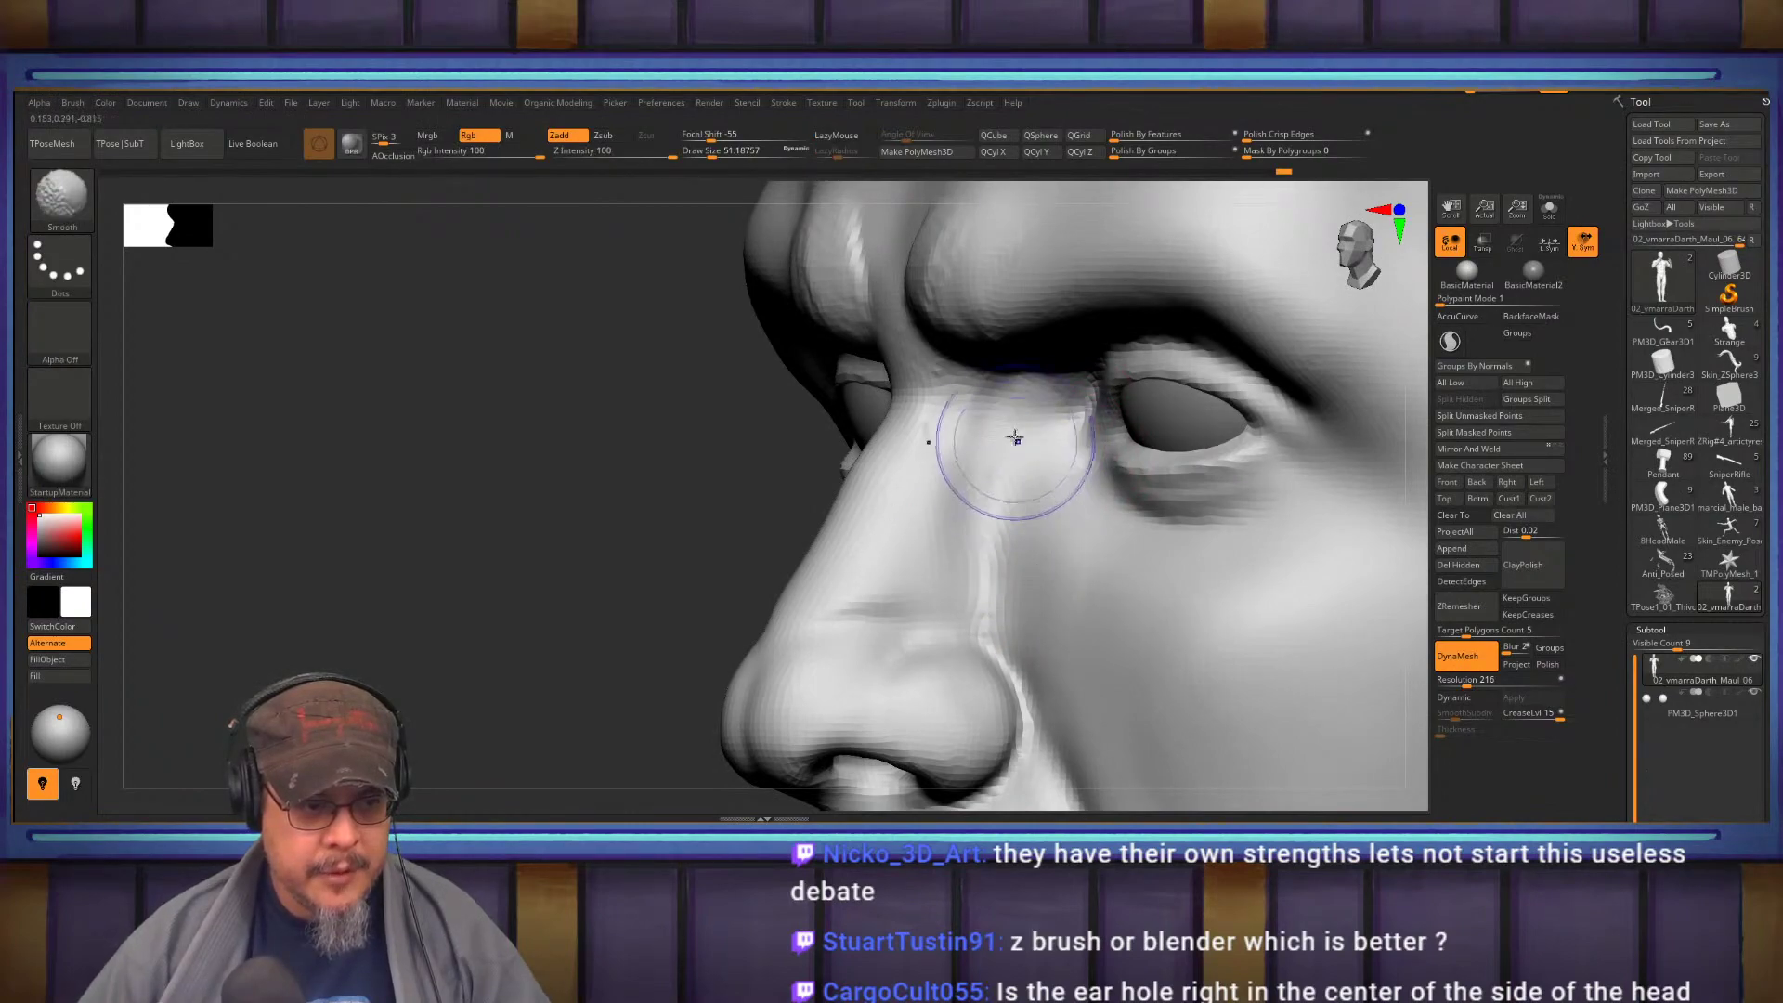
pyautogui.moveTo(981, 458); pyautogui.dragTo(918, 547, button='right')
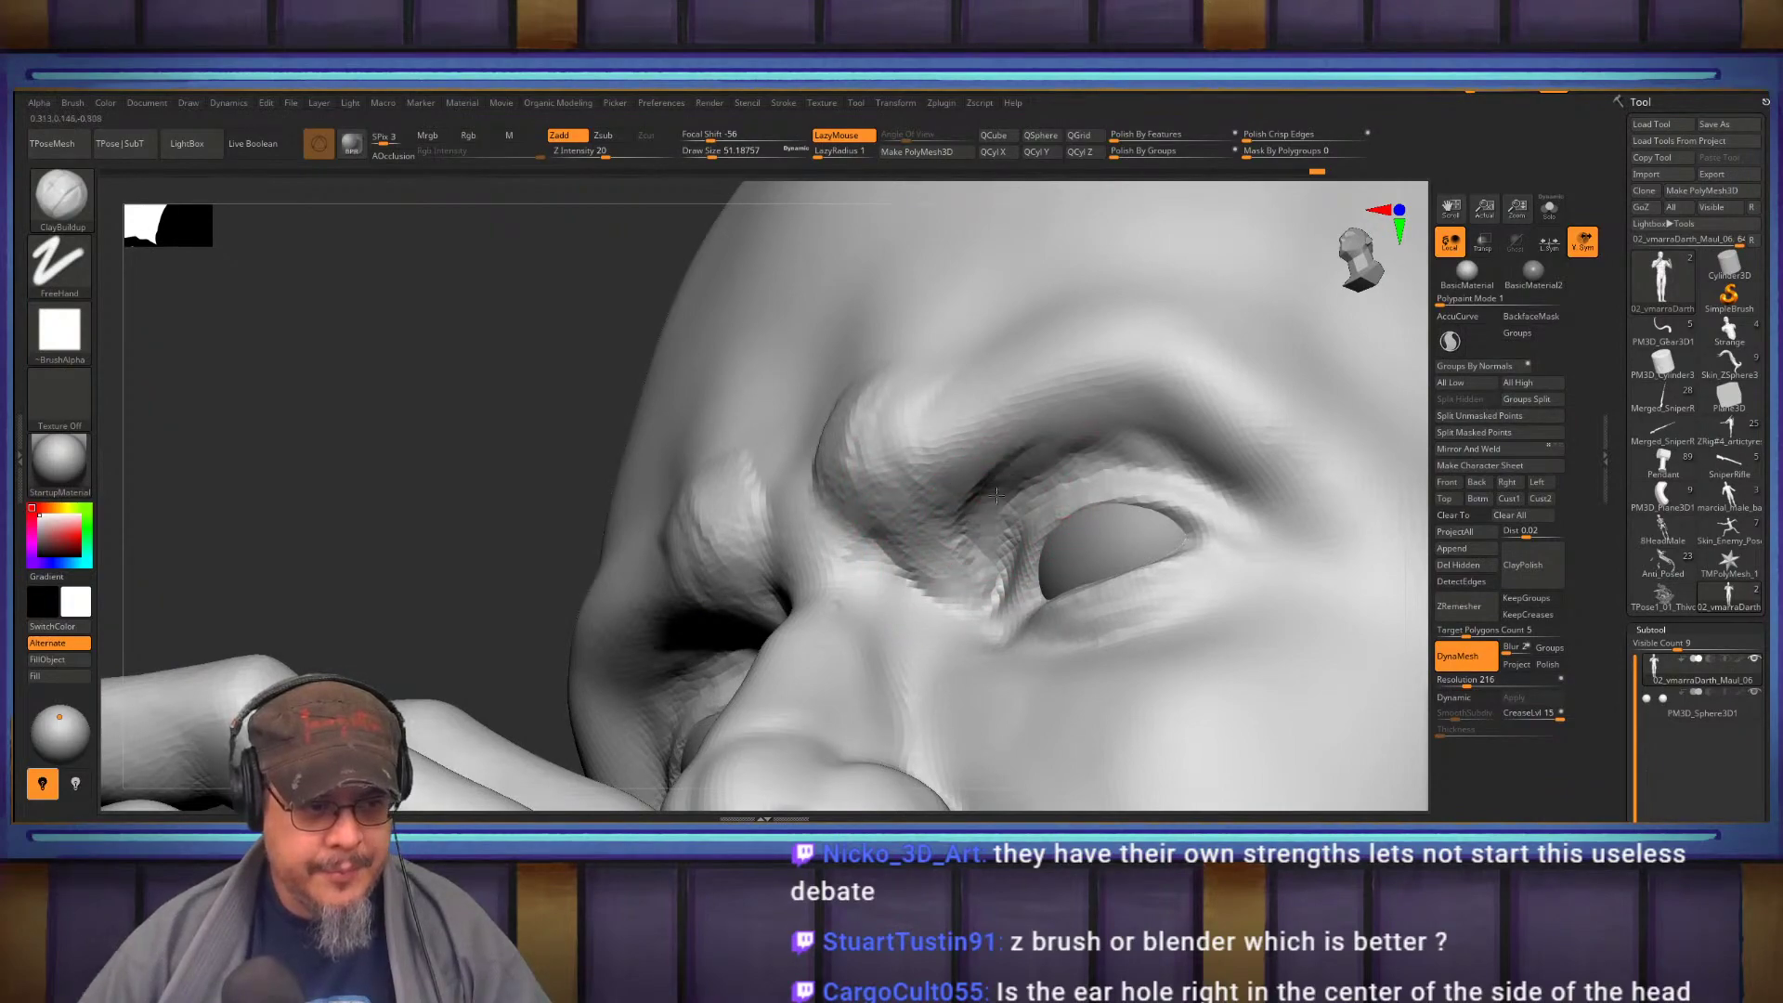
pyautogui.moveTo(1107, 448)
pyautogui.mouseDown(button='right')
pyautogui.moveTo(1172, 548)
pyautogui.moveTo(1114, 437)
pyautogui.mouseUp(button='right')
# Build up the nose bridge and its side planes with ClayBuildup and smooth them above the nostrils
pyautogui.keyDown('alt'); pyautogui.moveTo(847, 545); pyautogui.dragTo(1053, 387, button='right'); pyautogui.keyUp('alt')
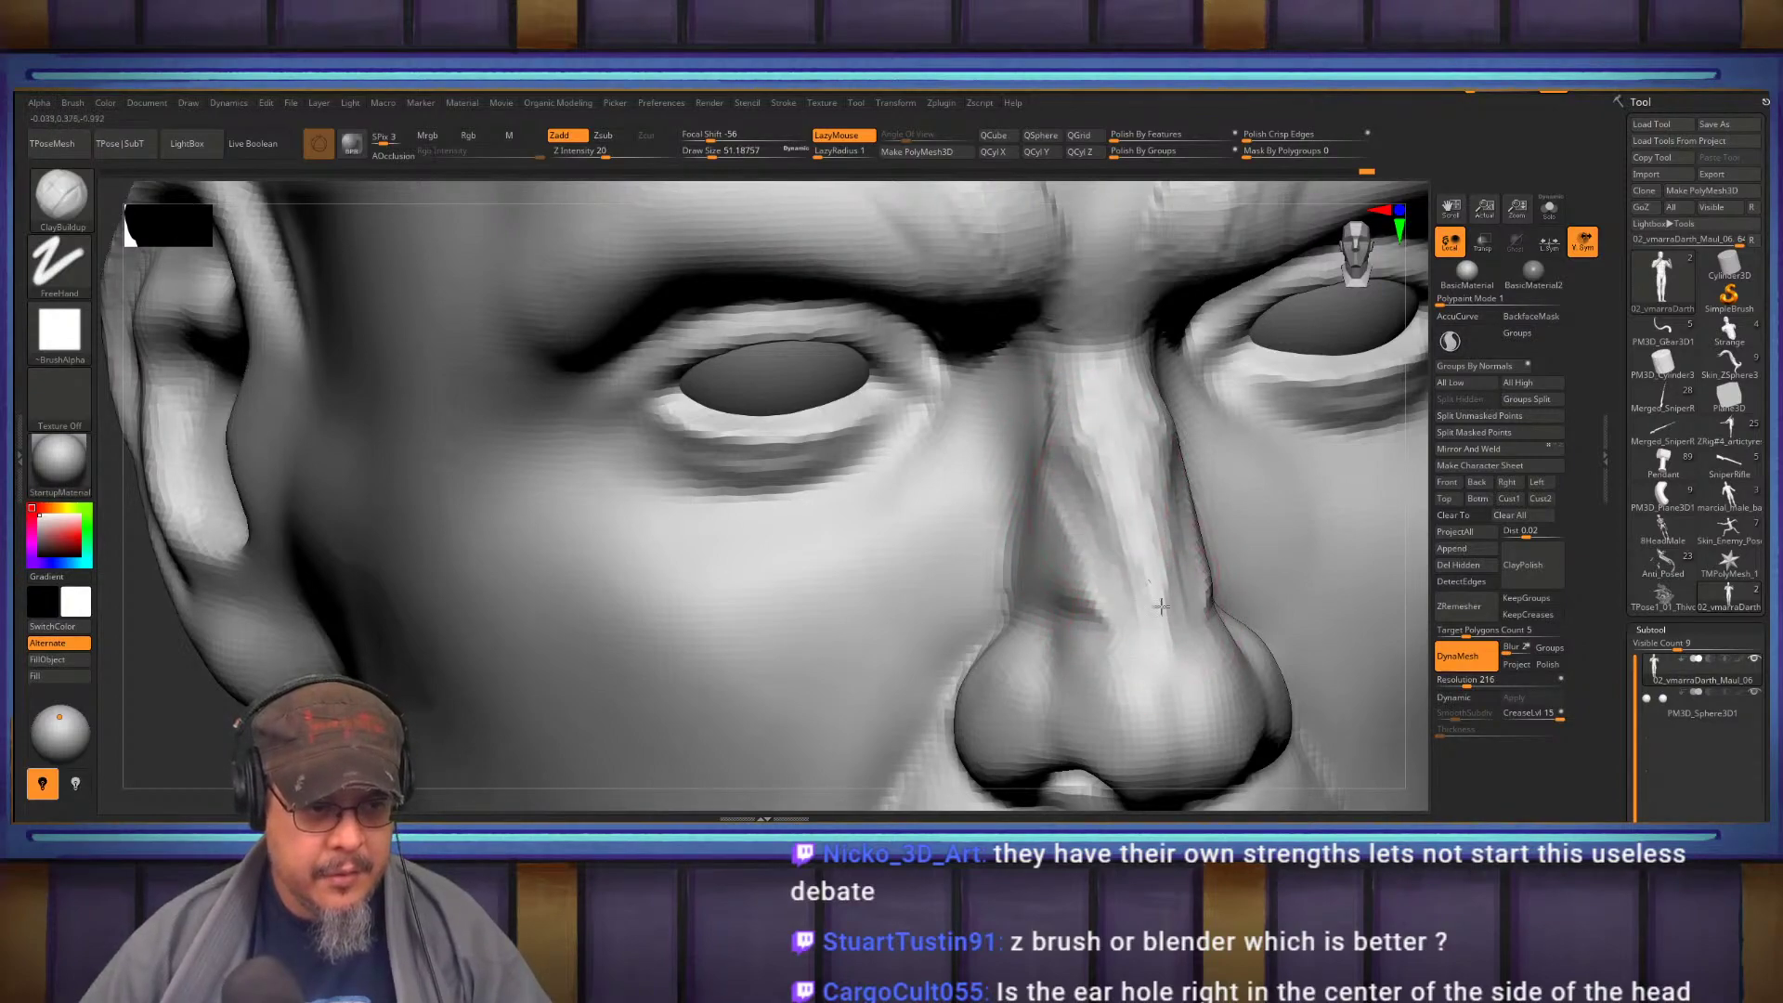
pyautogui.moveTo(1144, 570); pyautogui.dragTo(1150, 466, button='right')
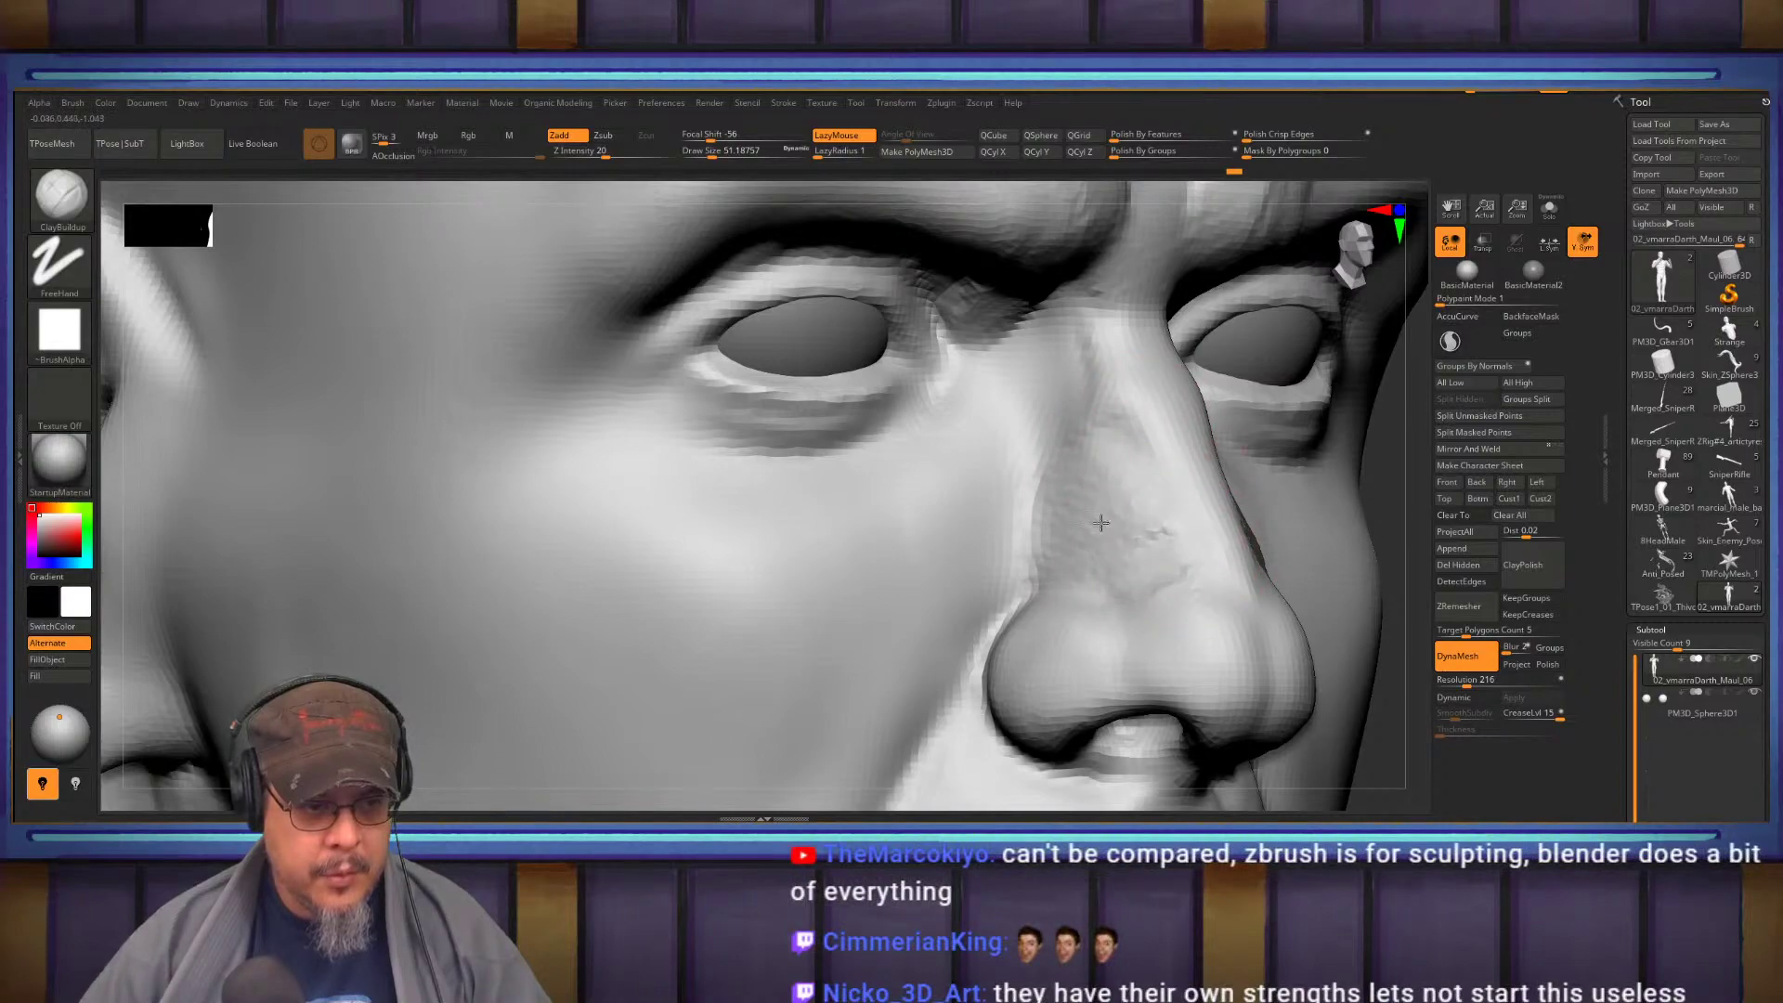
pyautogui.keyDown('shift'); pyautogui.moveTo(1099, 465); pyautogui.dragTo(1162, 567); pyautogui.keyUp('shift')
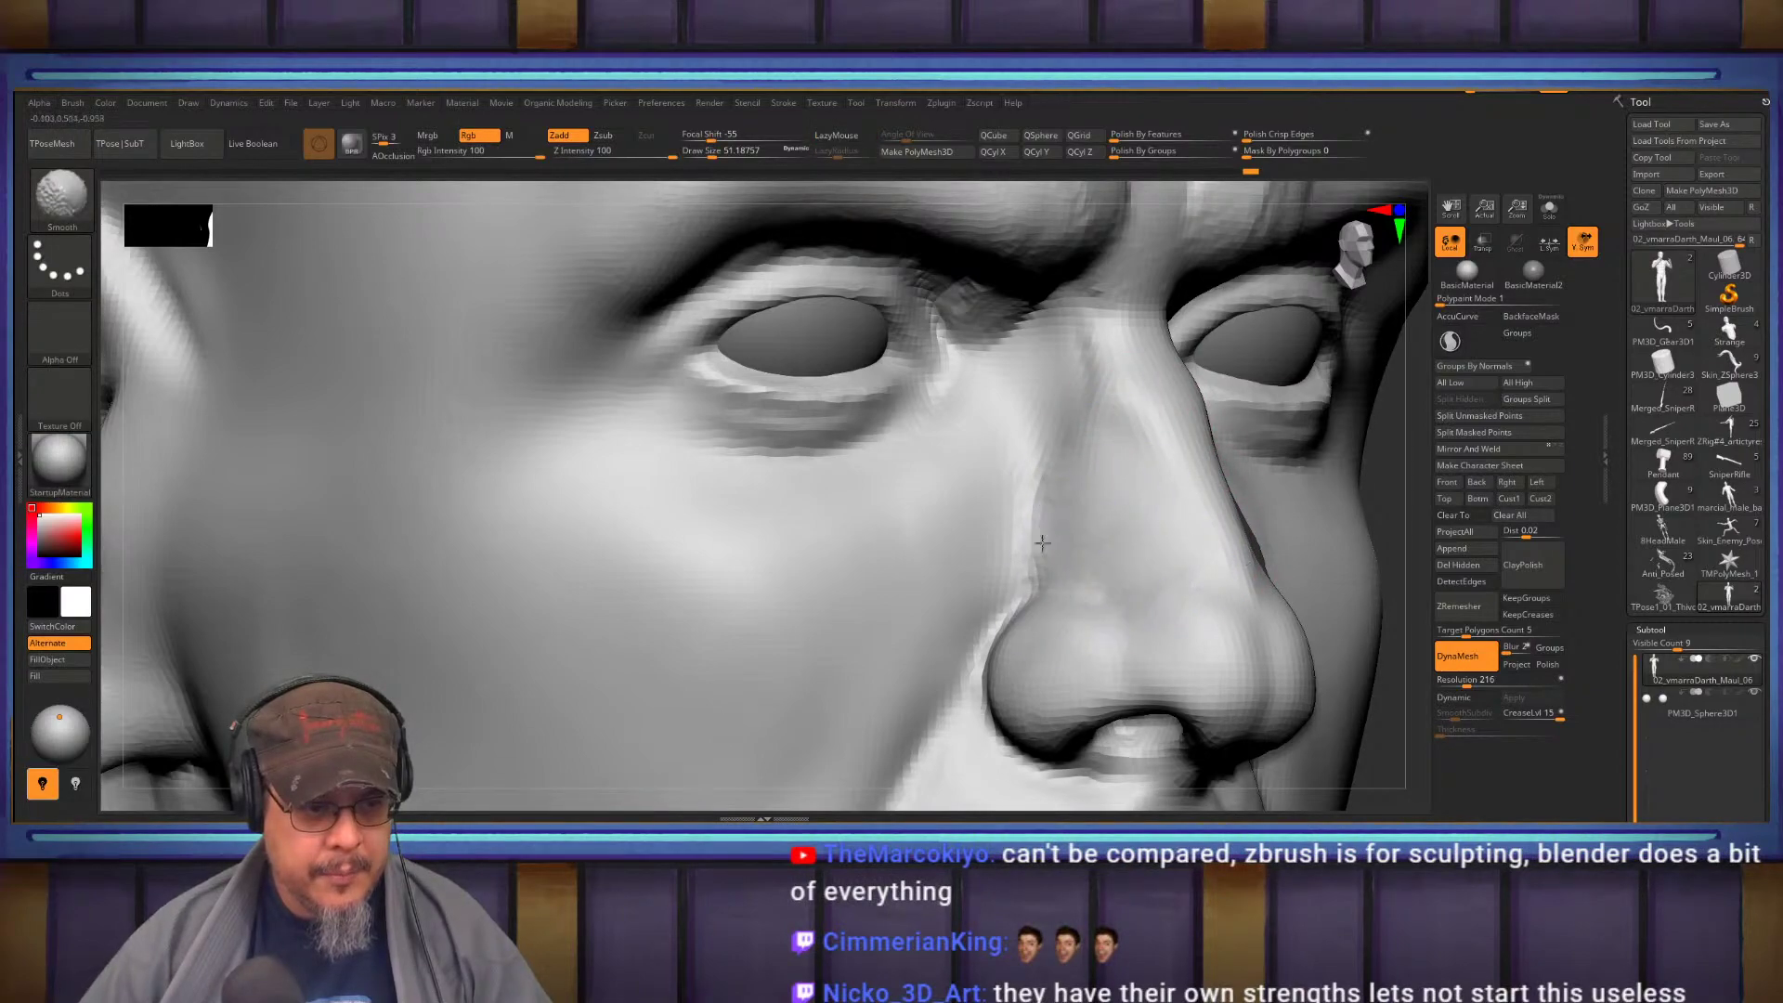
# Define the creases around the mouth corners with DamStandard at a draw size of about 51
pyautogui.moveTo(1054, 497)
pyautogui.mouseDown(button='right')
pyautogui.moveTo(1027, 454)
pyautogui.moveTo(1170, 399)
pyautogui.moveTo(1126, 449)
pyautogui.moveTo(1042, 436)
pyautogui.moveTo(1023, 566)
pyautogui.moveTo(1043, 518)
pyautogui.moveTo(1053, 564)
pyautogui.moveTo(1055, 518)
pyautogui.moveTo(1227, 519)
pyautogui.mouseUp(button='right')
pyautogui.press('b')
pyautogui.press('d')
pyautogui.press('s')
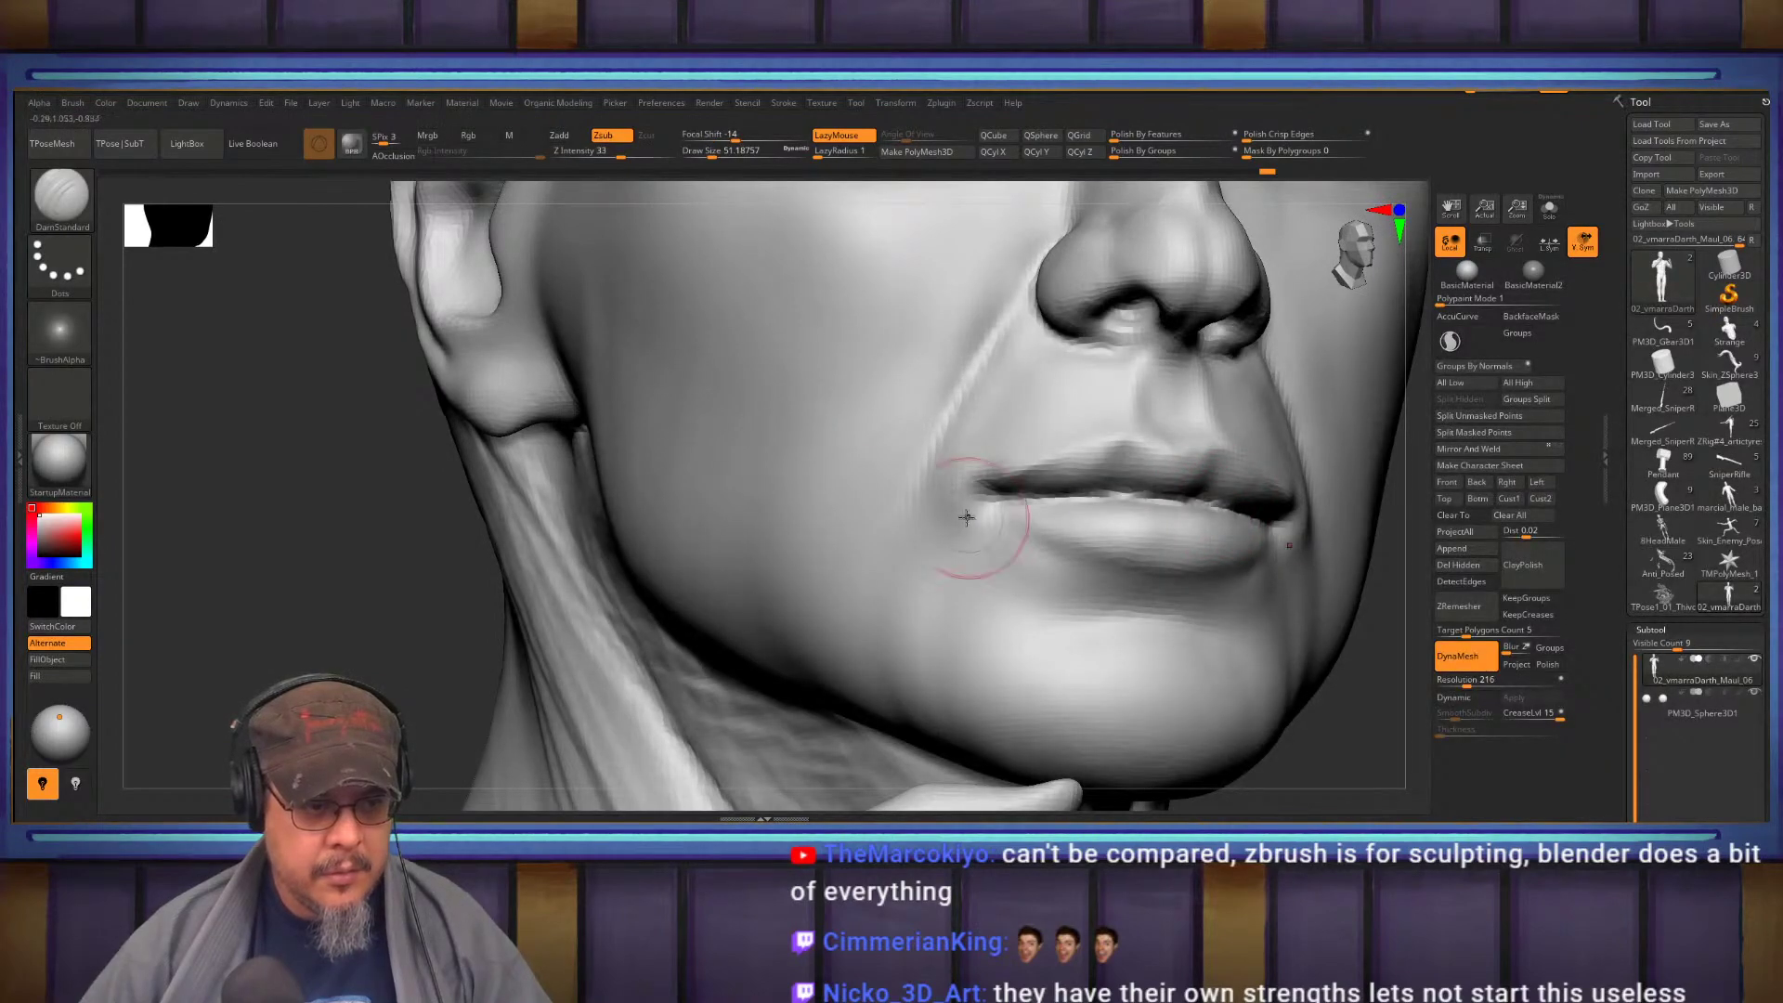
pyautogui.moveTo(968, 502)
pyautogui.mouseDown(button='right')
pyautogui.moveTo(1043, 458)
pyautogui.moveTo(1055, 509)
pyautogui.moveTo(984, 509)
pyautogui.moveTo(1073, 581)
pyautogui.moveTo(1127, 529)
pyautogui.moveTo(978, 534)
pyautogui.moveTo(1165, 522)
pyautogui.moveTo(1147, 478)
pyautogui.moveTo(1199, 558)
pyautogui.moveTo(1157, 528)
pyautogui.moveTo(1246, 558)
pyautogui.moveTo(1273, 589)
pyautogui.moveTo(1223, 621)
pyautogui.moveTo(1199, 483)
pyautogui.moveTo(1108, 568)
pyautogui.moveTo(1102, 429)
pyautogui.moveTo(1143, 538)
pyautogui.mouseUp(button='right')
pyautogui.moveTo(1152, 641)
pyautogui.mouseDown(button='right')
pyautogui.moveTo(1198, 557)
pyautogui.moveTo(1138, 537)
pyautogui.moveTo(1161, 539)
pyautogui.mouseUp(button='right')
# Adjust the figure's upper body forms from a low angle with the Move brush at a draw size of about 576
pyautogui.press('b')
pyautogui.press('m')
pyautogui.press('v')
pyautogui.moveTo(1201, 568); pyautogui.dragTo(1232, 568)
pyautogui.moveTo(1250, 501); pyautogui.dragTo(1213, 535, button='right')
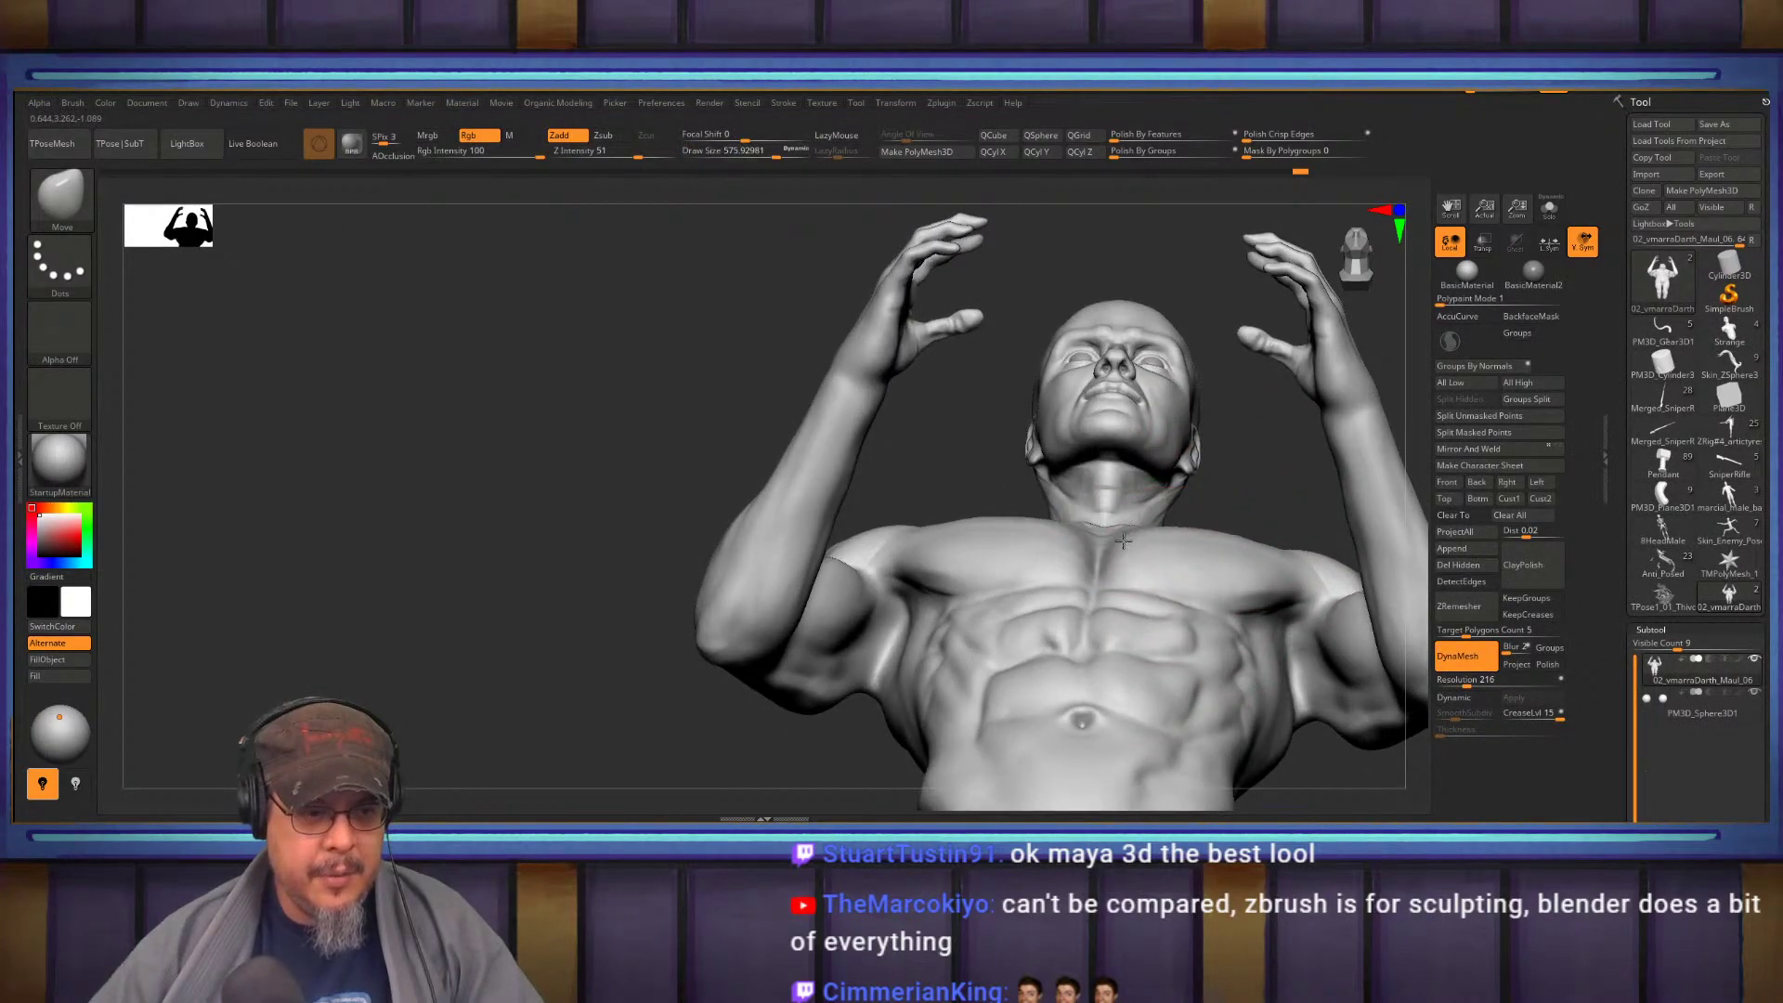
pyautogui.moveTo(1246, 484); pyautogui.dragTo(1237, 572, button='right')
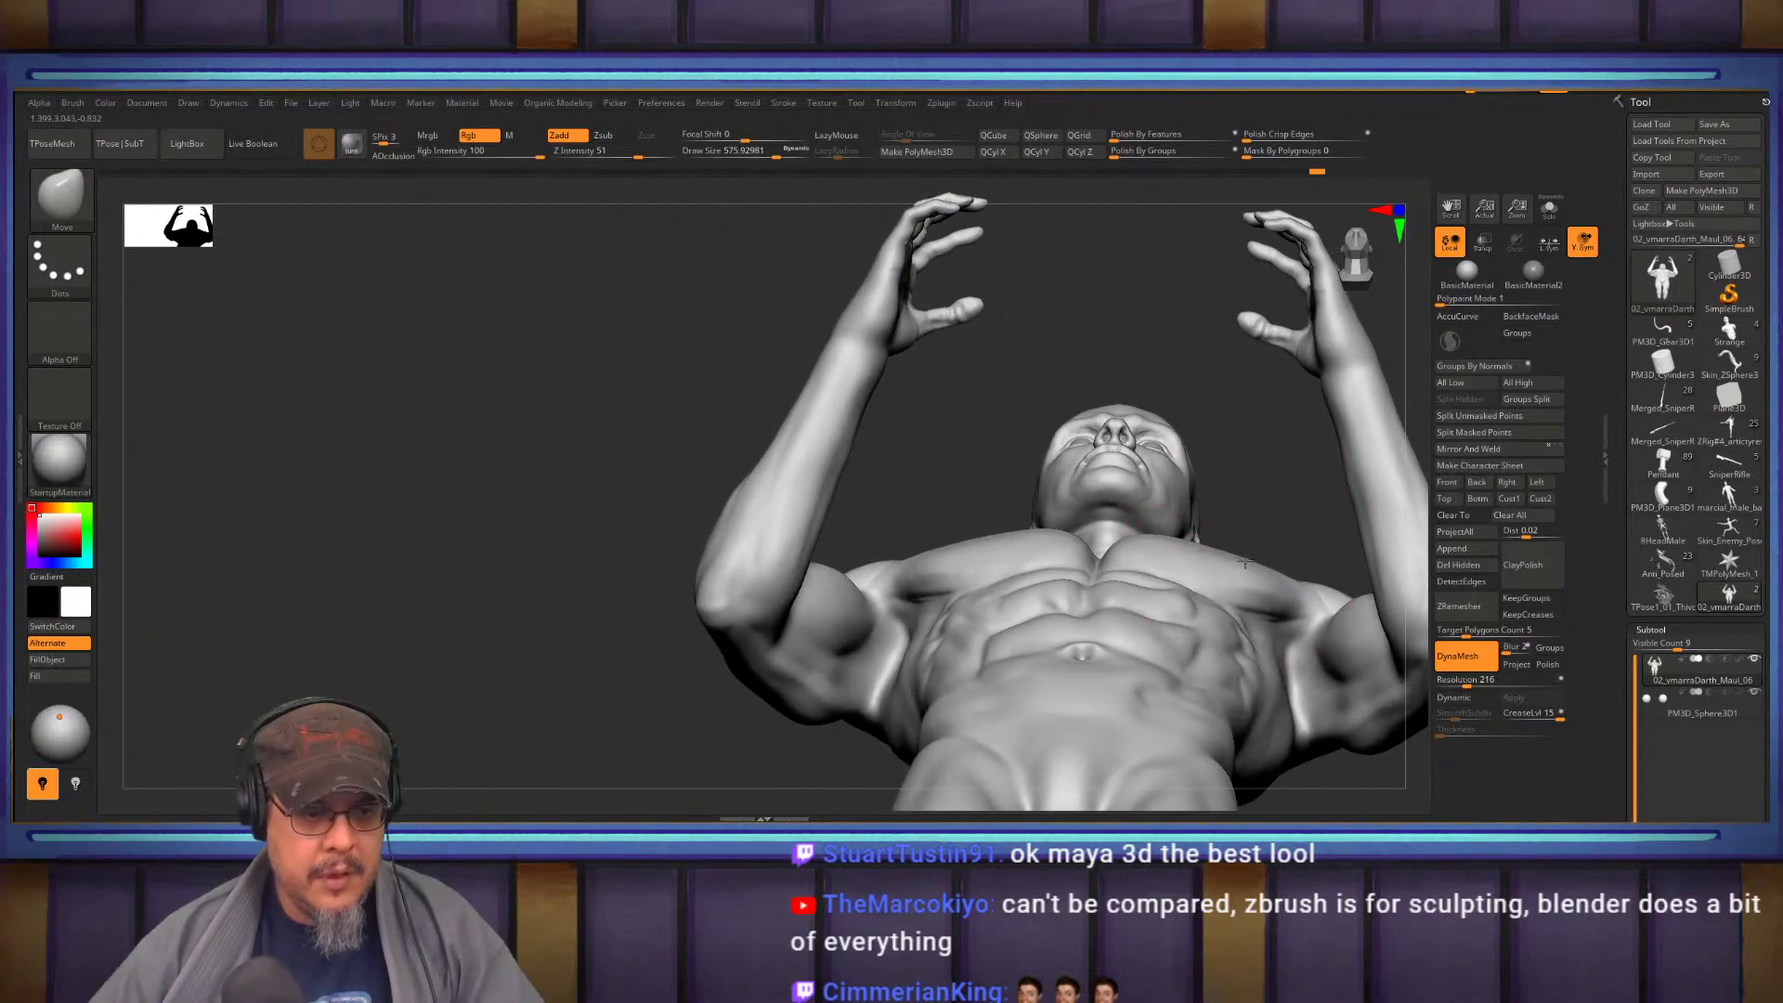
pyautogui.moveTo(1235, 492)
pyautogui.mouseDown(button='right')
pyautogui.moveTo(1233, 409)
pyautogui.moveTo(1152, 437)
pyautogui.moveTo(1198, 530)
pyautogui.moveTo(1191, 515)
pyautogui.moveTo(975, 589)
pyautogui.moveTo(1115, 537)
pyautogui.moveTo(1088, 511)
pyautogui.moveTo(1361, 483)
pyautogui.moveTo(1083, 532)
pyautogui.mouseUp(button='right')
# Carve the crease along the lower edge of the pectorals with DamStandard at a draw size of about 158
pyautogui.press('b')
pyautogui.press('d')
pyautogui.press('s')
pyautogui.press('s')
pyautogui.moveTo(1102, 541); pyautogui.dragTo(1056, 545)
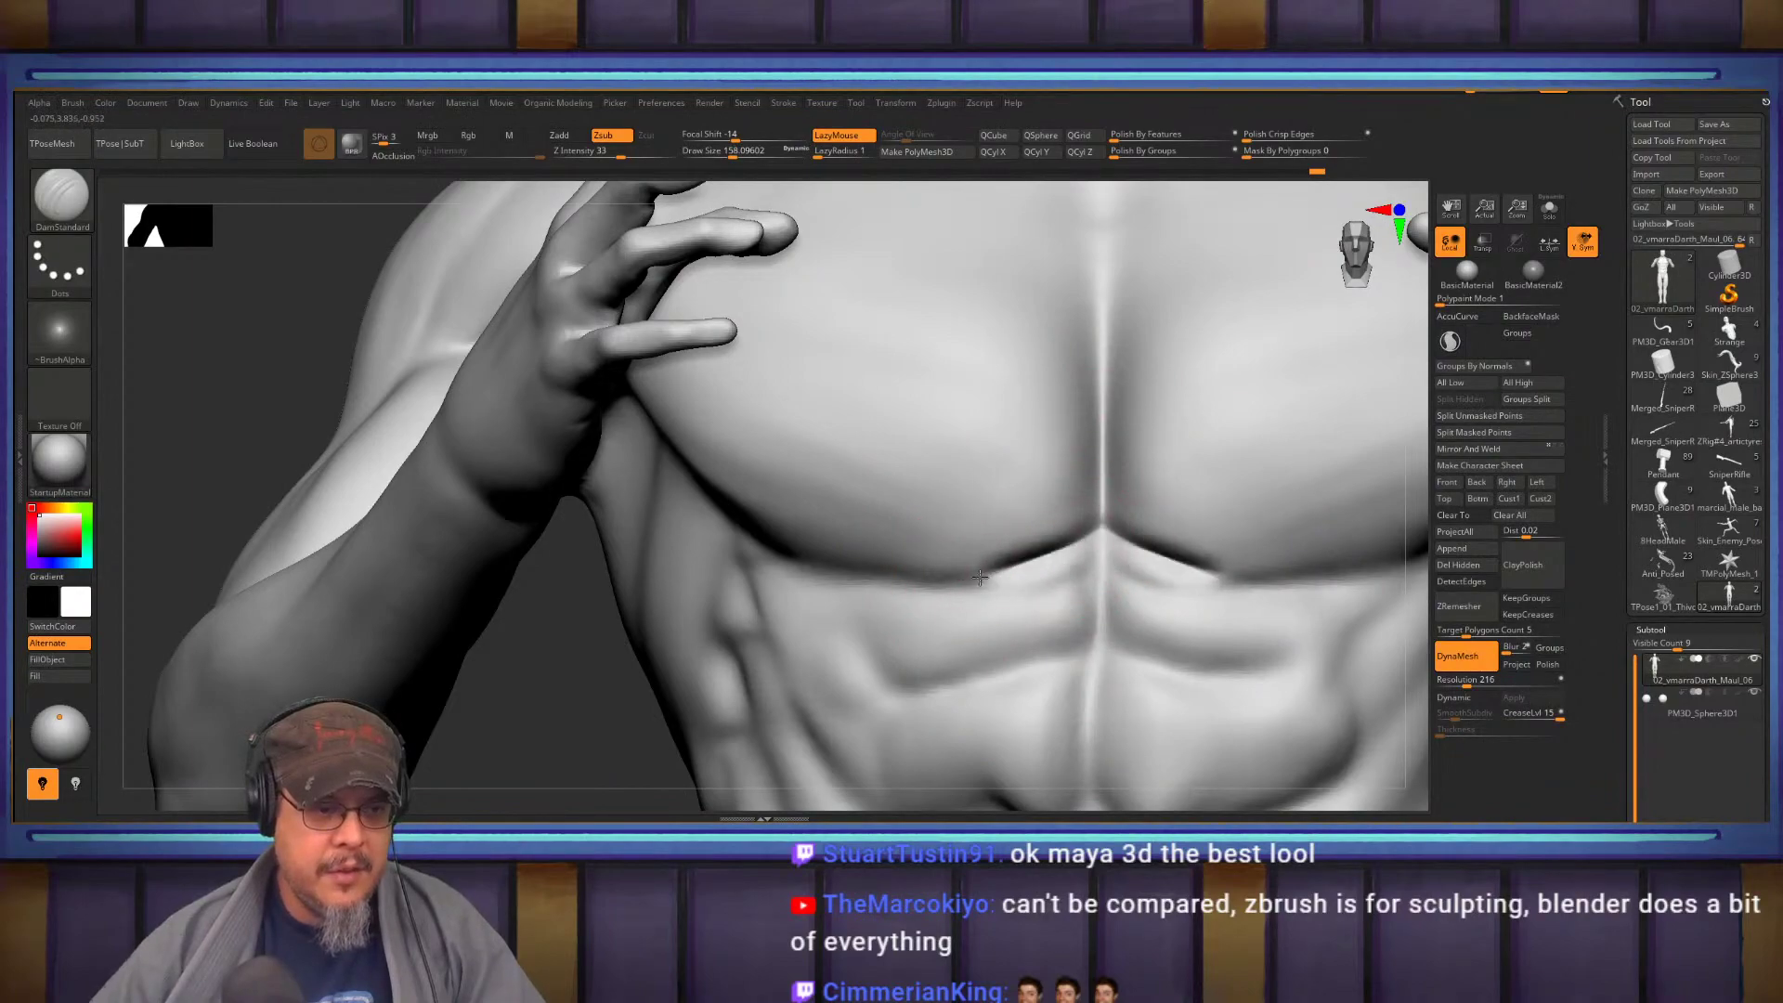
pyautogui.moveTo(899, 579); pyautogui.dragTo(1065, 512, button='right')
pyautogui.press('f')
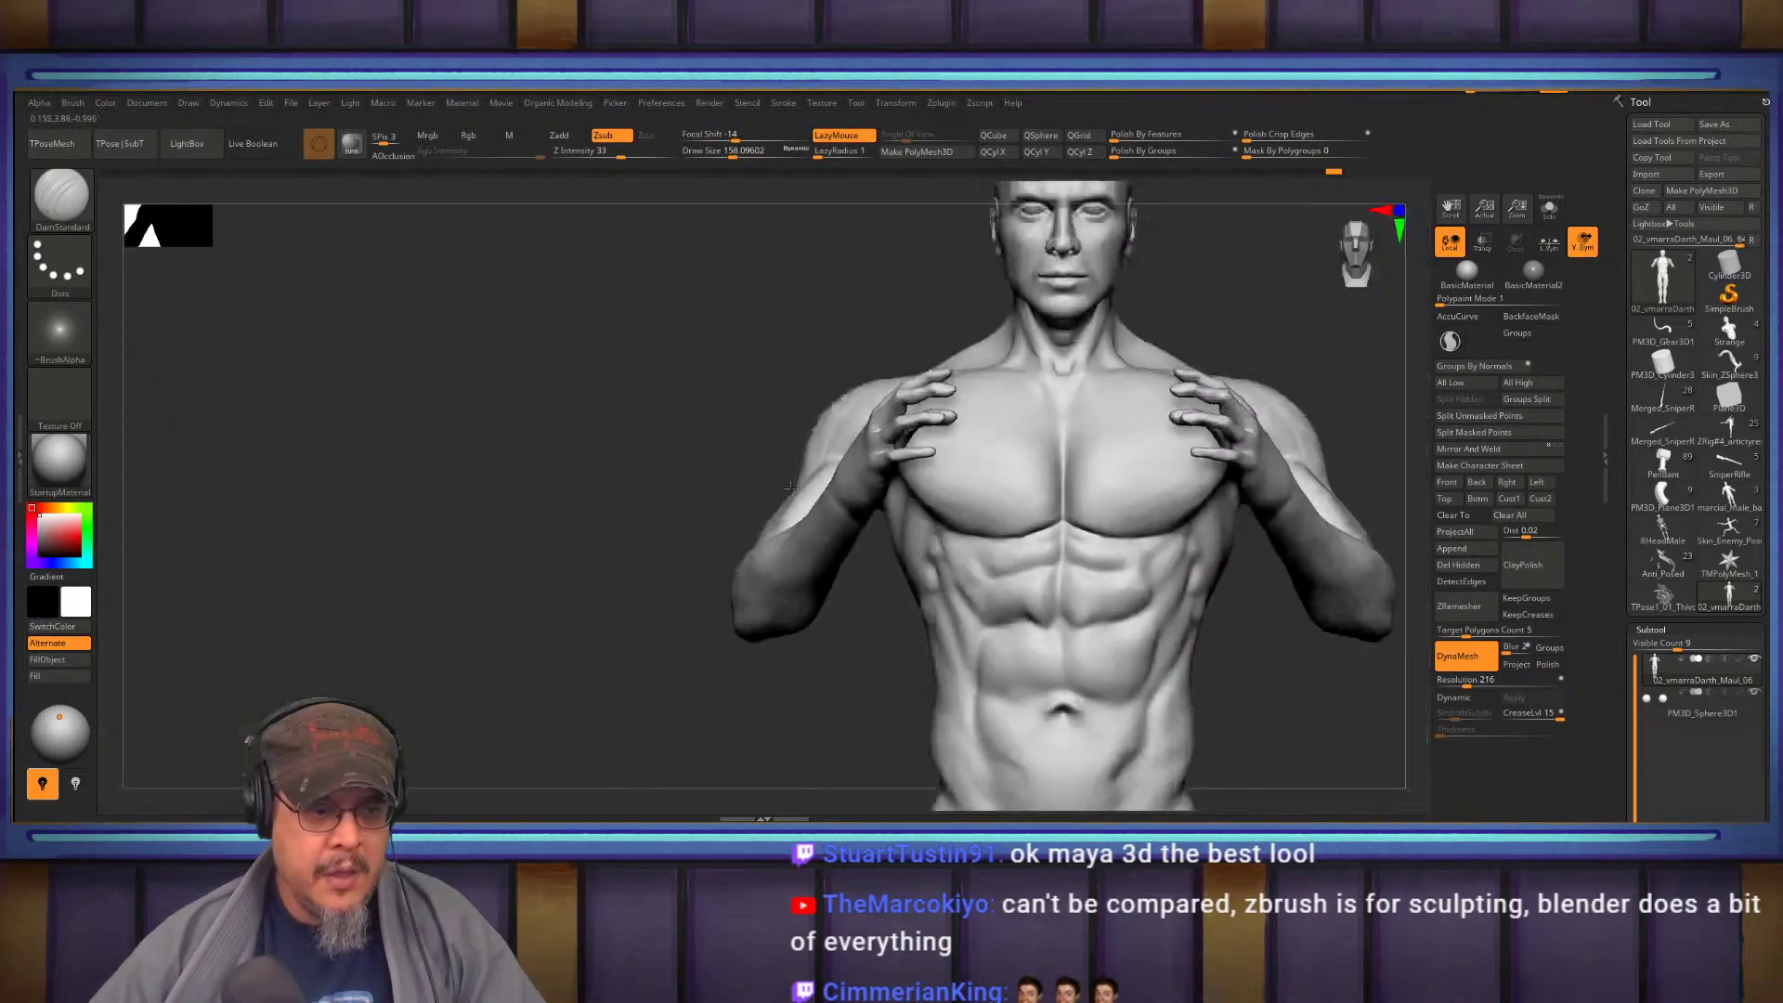
# Build up the seam between the chest and the front of the shoulder with ClayBuildup at a draw size of about 158
pyautogui.moveTo(1031, 637)
pyautogui.mouseDown(button='right')
pyautogui.moveTo(900, 538)
pyautogui.moveTo(1003, 597)
pyautogui.moveTo(955, 555)
pyautogui.moveTo(999, 494)
pyautogui.moveTo(960, 498)
pyautogui.moveTo(975, 586)
pyautogui.moveTo(1096, 401)
pyautogui.moveTo(1097, 537)
pyautogui.moveTo(960, 444)
pyautogui.moveTo(975, 522)
pyautogui.moveTo(928, 490)
pyautogui.moveTo(927, 530)
pyautogui.mouseUp(button='right')
pyautogui.moveTo(1066, 443)
pyautogui.mouseDown(button='right')
pyautogui.moveTo(1087, 498)
pyautogui.moveTo(1074, 484)
pyautogui.moveTo(1112, 437)
pyautogui.moveTo(1051, 538)
pyautogui.moveTo(1145, 545)
pyautogui.moveTo(1026, 494)
pyautogui.moveTo(1071, 561)
pyautogui.moveTo(1037, 525)
pyautogui.mouseUp(button='right')
pyautogui.press('b')
pyautogui.press('c')
pyautogui.press('b')
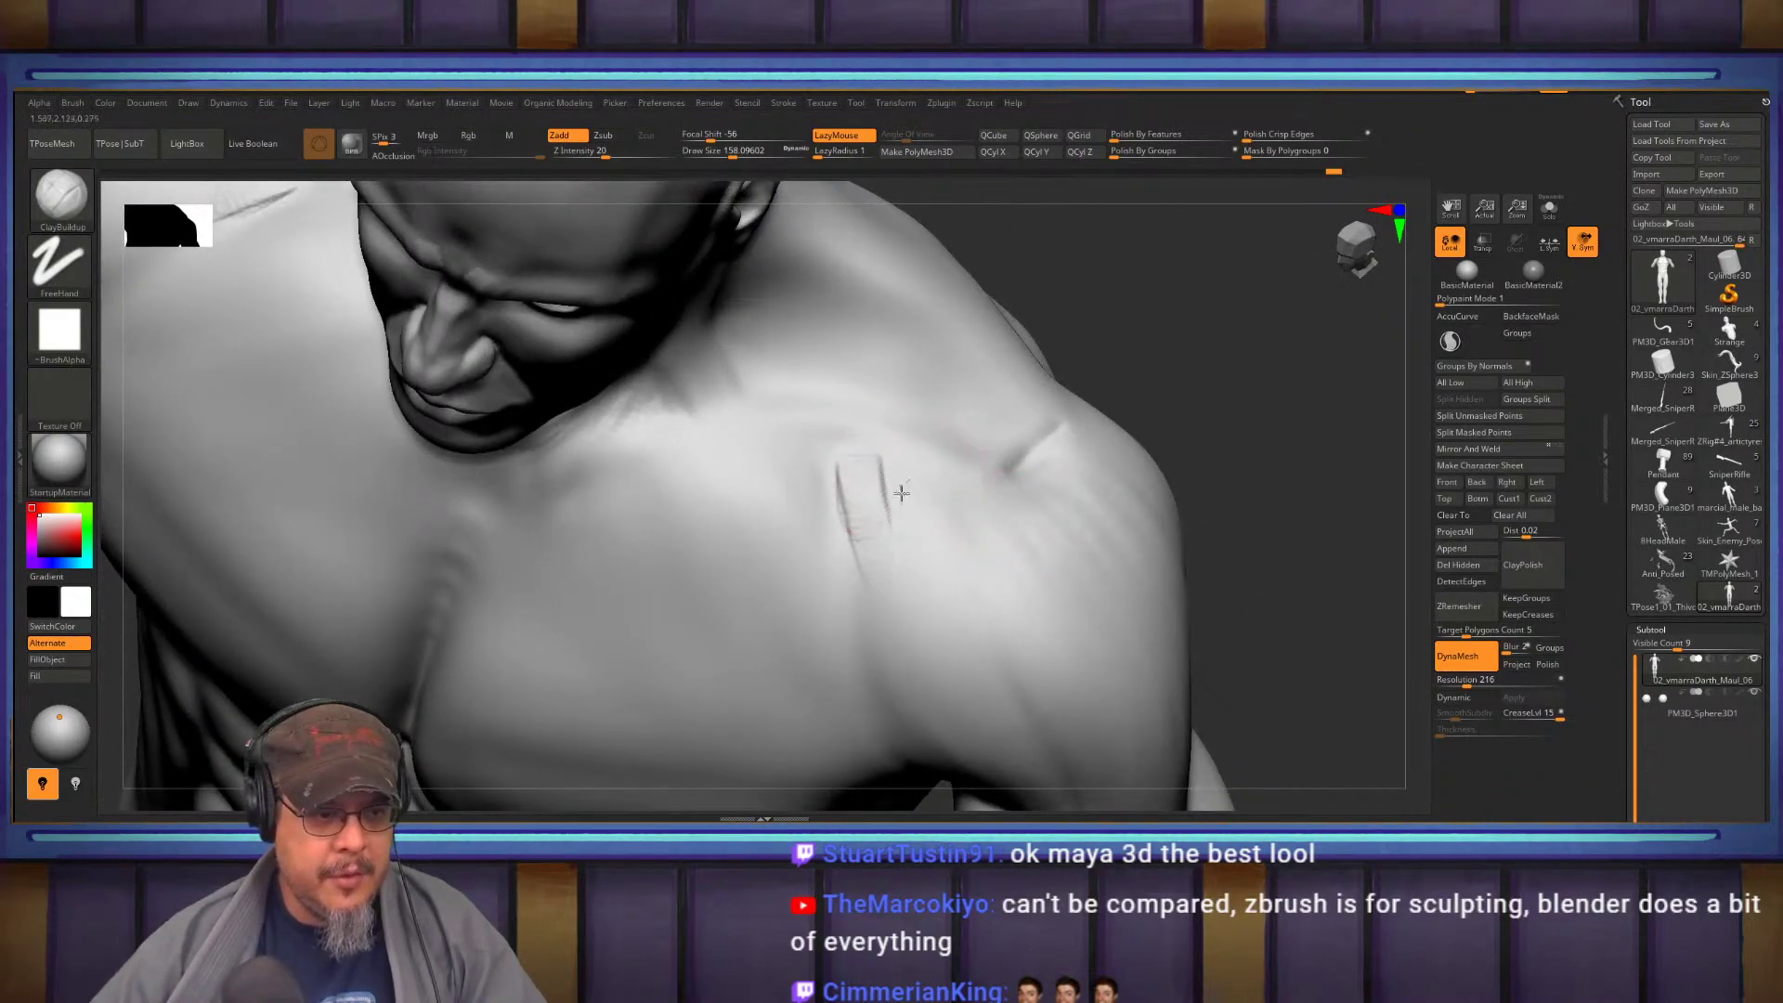
pyautogui.moveTo(881, 548)
pyautogui.mouseDown()
pyautogui.moveTo(887, 655)
pyautogui.moveTo(943, 734)
pyautogui.moveTo(895, 649)
pyautogui.moveTo(905, 678)
pyautogui.mouseUp()
pyautogui.moveTo(922, 515); pyautogui.dragTo(899, 576)
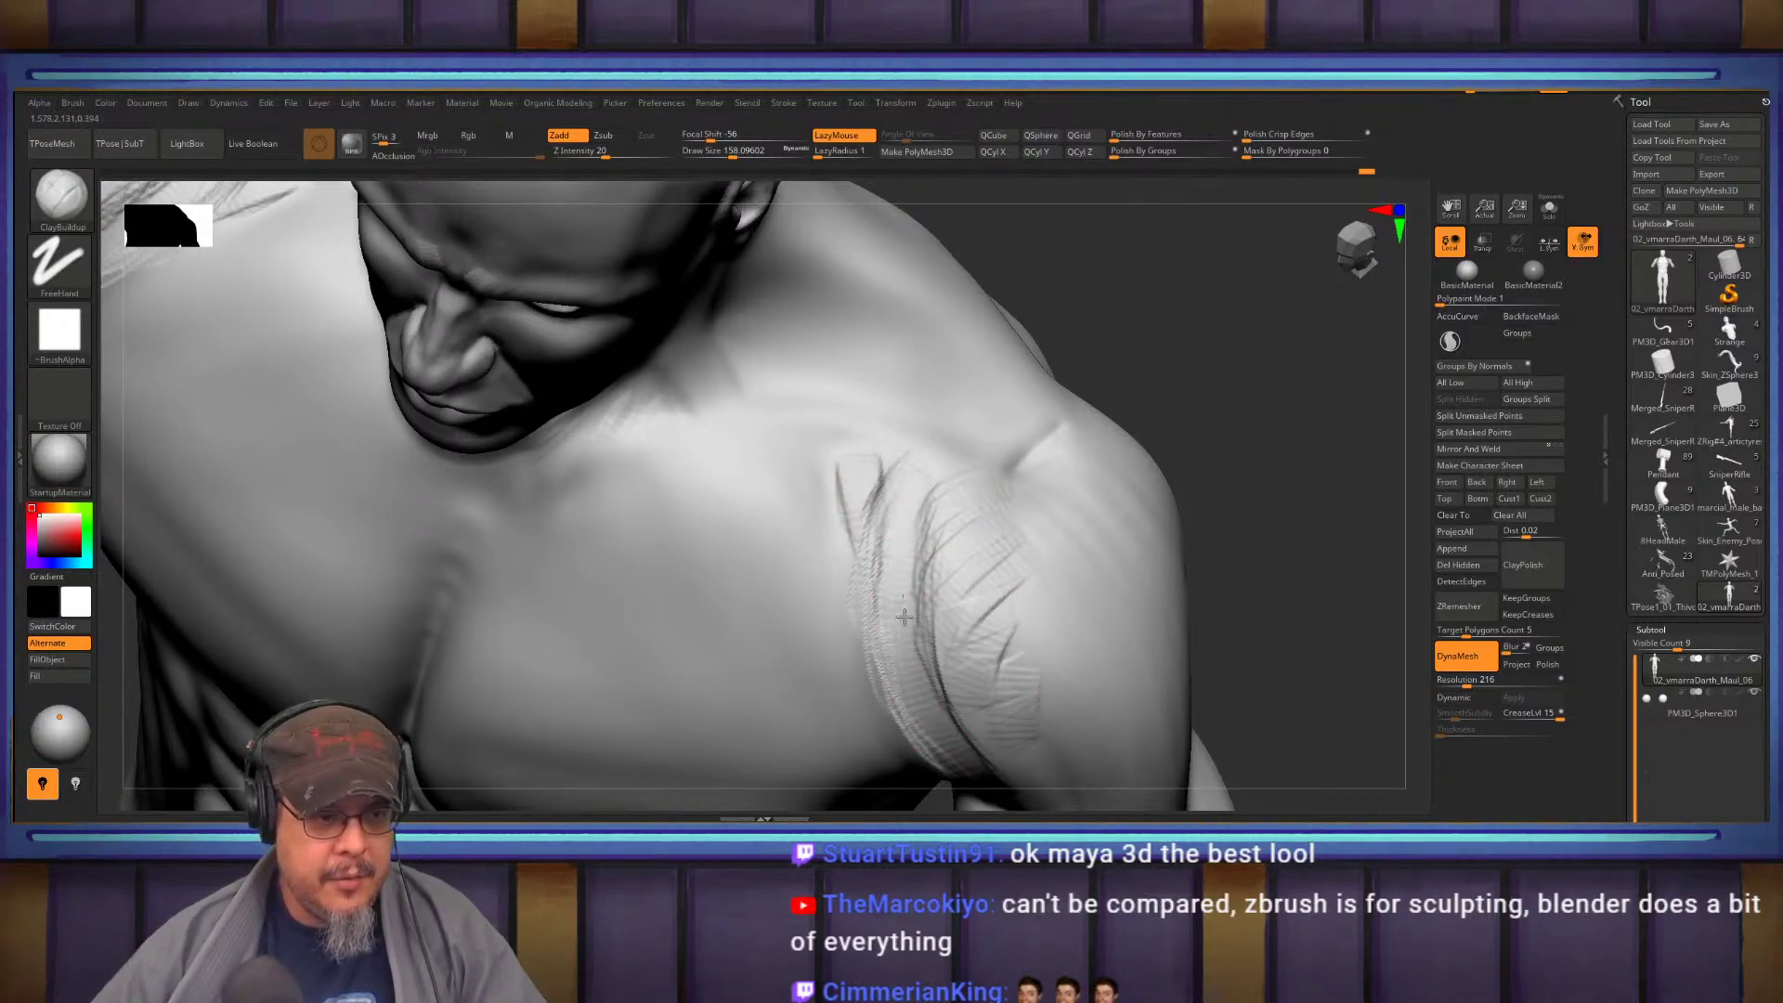
pyautogui.moveTo(918, 667); pyautogui.dragTo(976, 717)
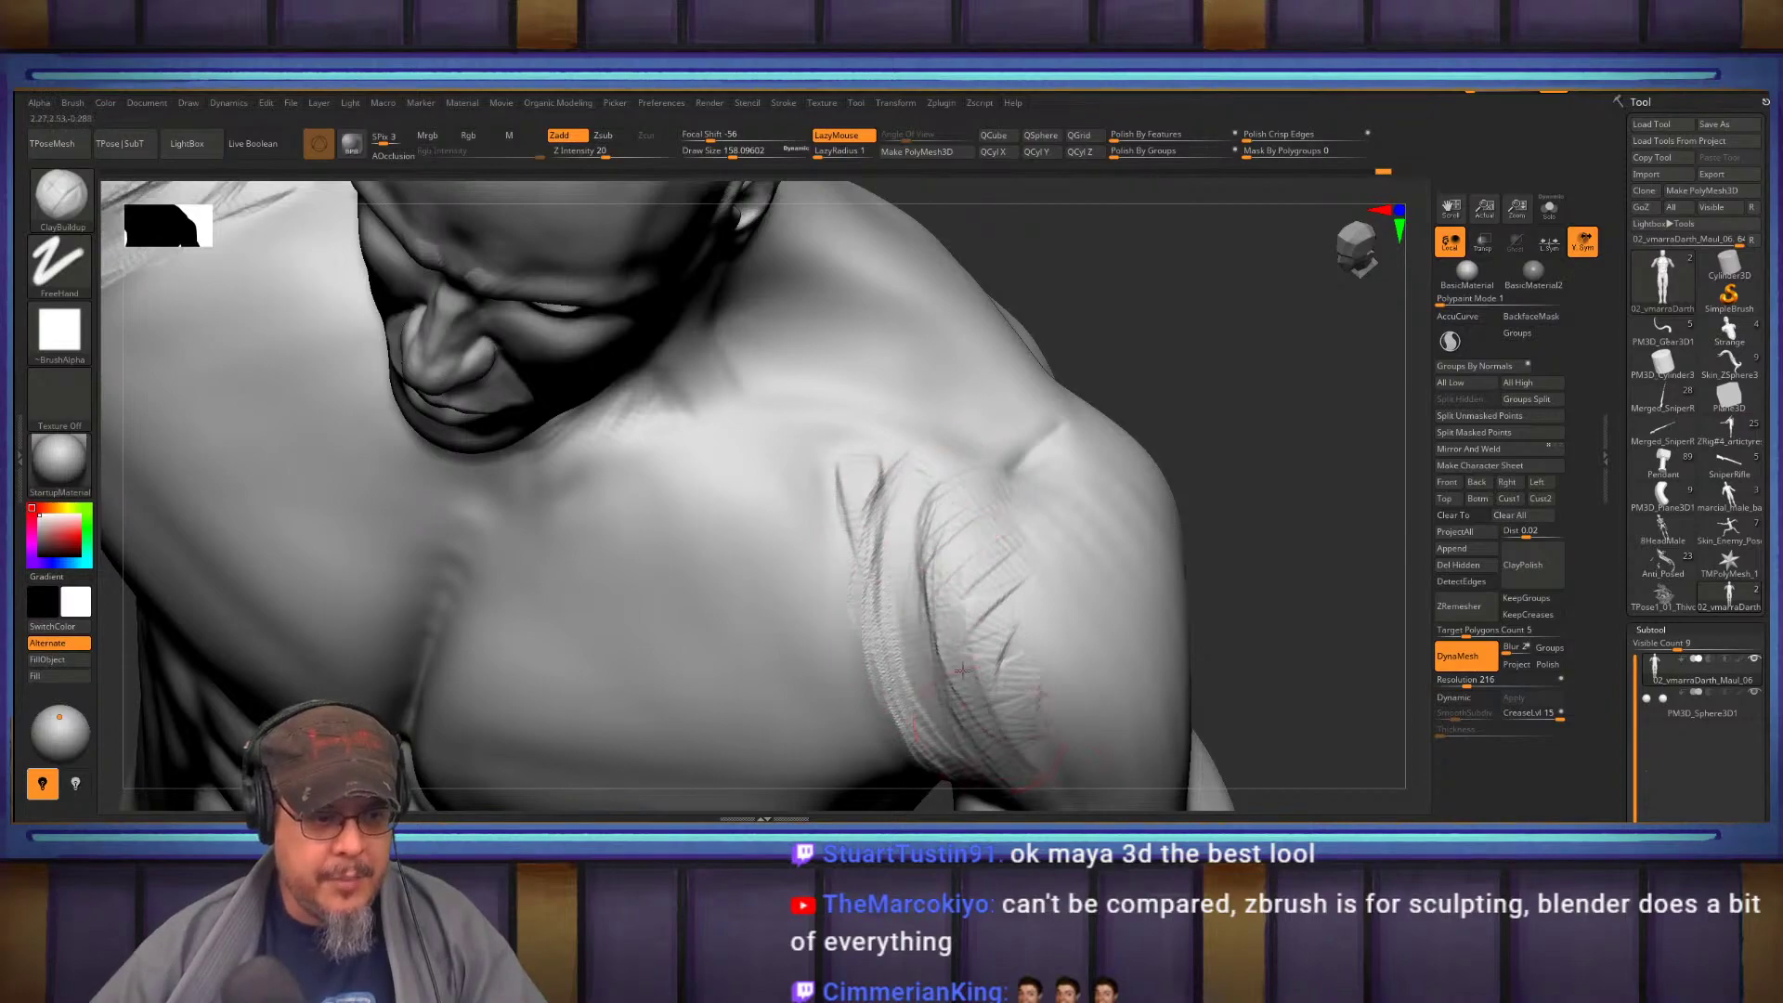
# Build up the front deltoid from its upper edge down toward the upper arm with ClayBuildup strokes
pyautogui.moveTo(930, 583); pyautogui.dragTo(940, 469, button='right')
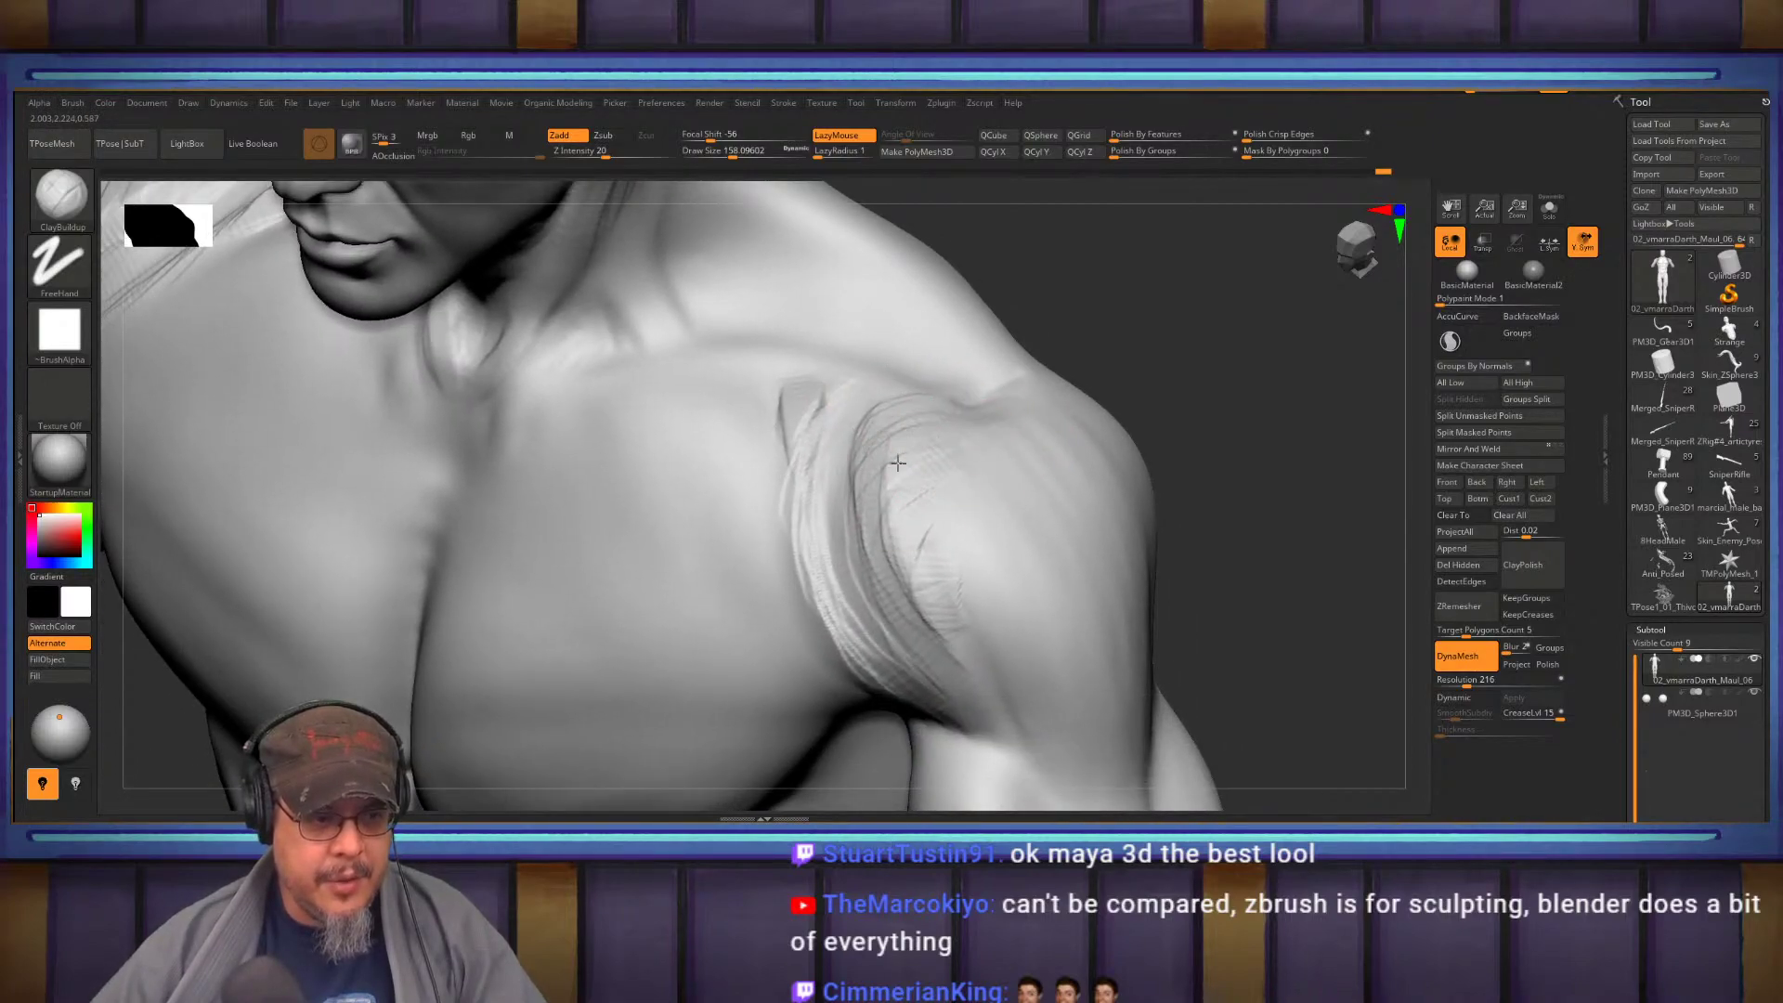
pyautogui.moveTo(959, 572)
pyautogui.mouseDown()
pyautogui.moveTo(1022, 744)
pyautogui.moveTo(1061, 772)
pyautogui.mouseUp()
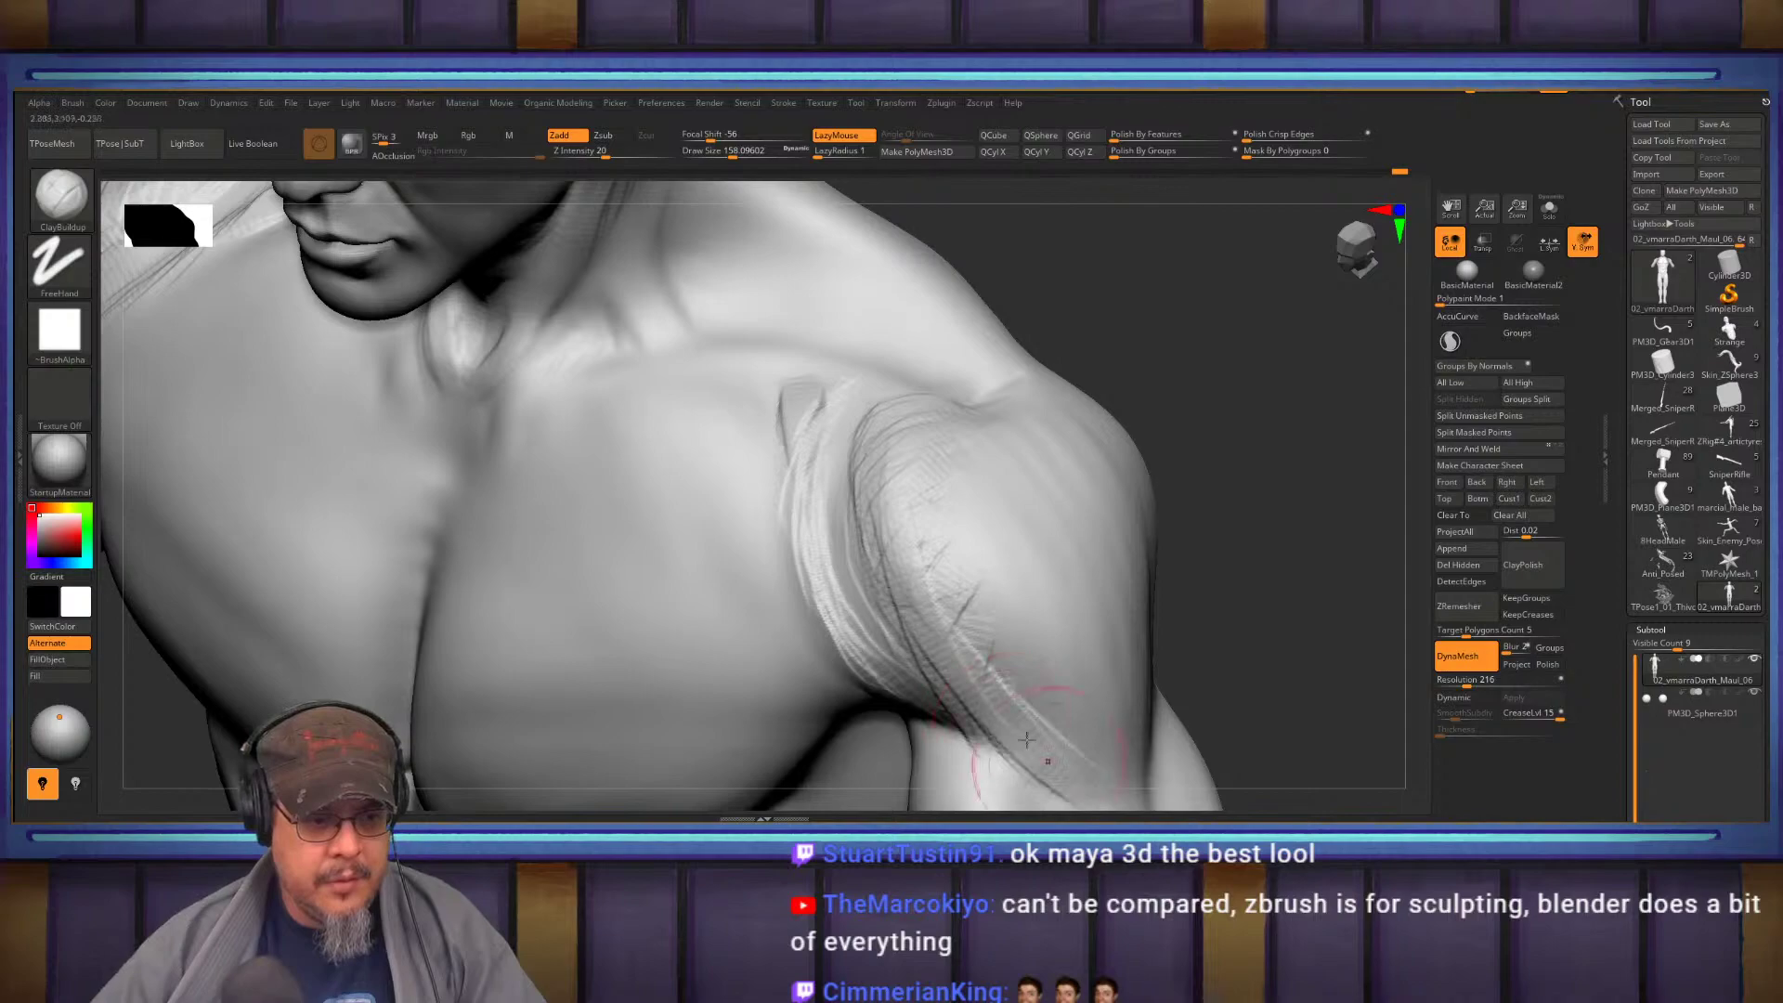
pyautogui.moveTo(974, 540); pyautogui.dragTo(972, 669)
pyautogui.moveTo(979, 430); pyautogui.dragTo(1074, 740)
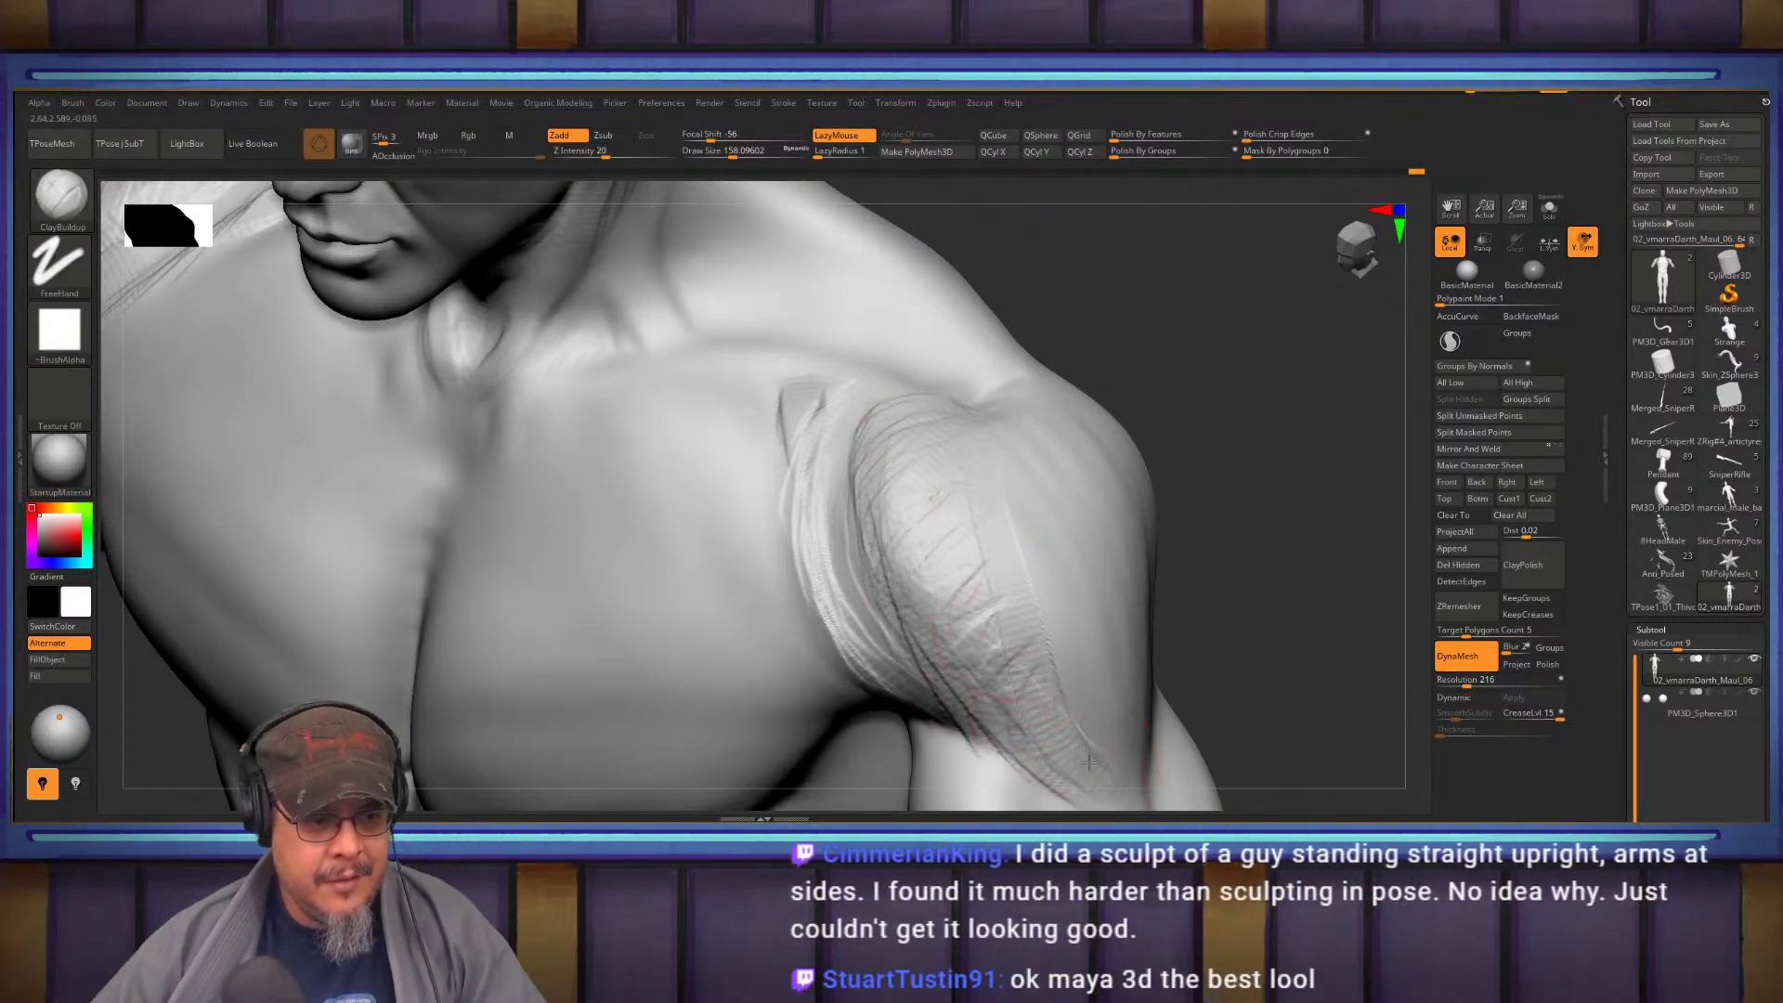
# Build up the front of the trapezius from the side of the neck down to the shoulder with ClayBuildup
pyautogui.moveTo(897, 599); pyautogui.dragTo(920, 425, button='right')
pyautogui.moveTo(900, 493)
pyautogui.mouseDown(button='right')
pyautogui.moveTo(793, 444)
pyautogui.moveTo(864, 423)
pyautogui.moveTo(896, 478)
pyautogui.mouseUp(button='right')
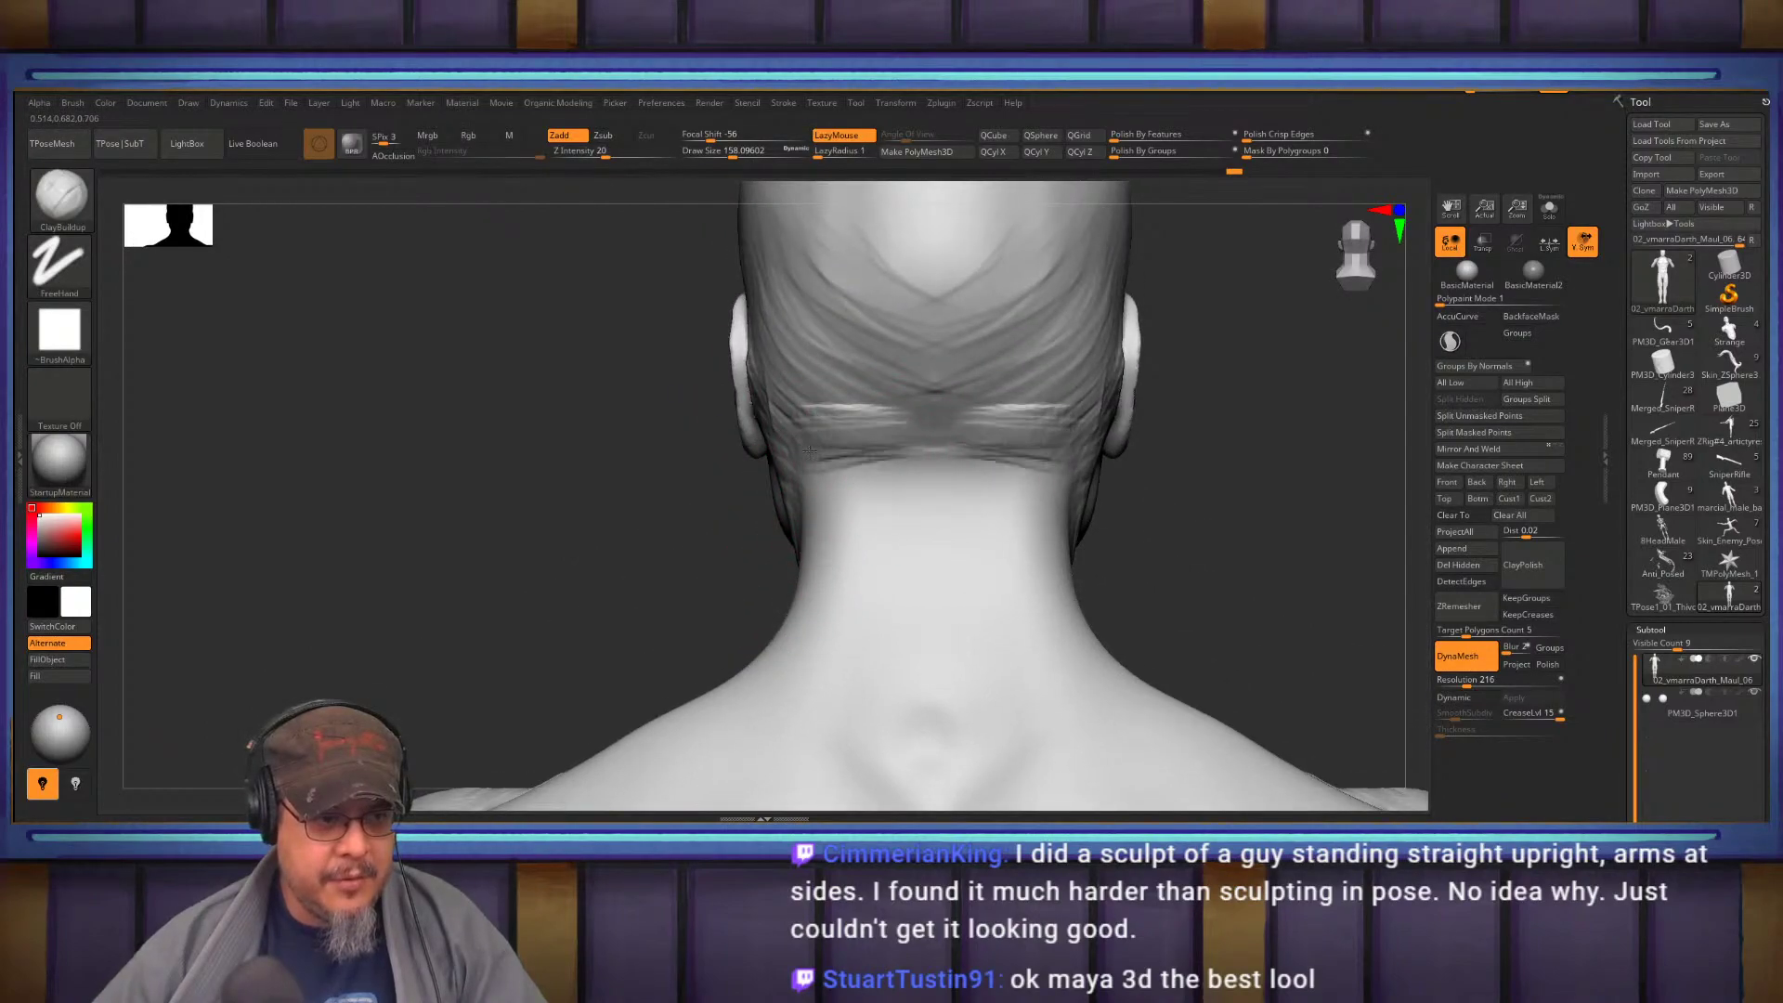
pyautogui.moveTo(868, 517)
pyautogui.mouseDown(button='right')
pyautogui.moveTo(930, 499)
pyautogui.moveTo(836, 406)
pyautogui.mouseUp(button='right')
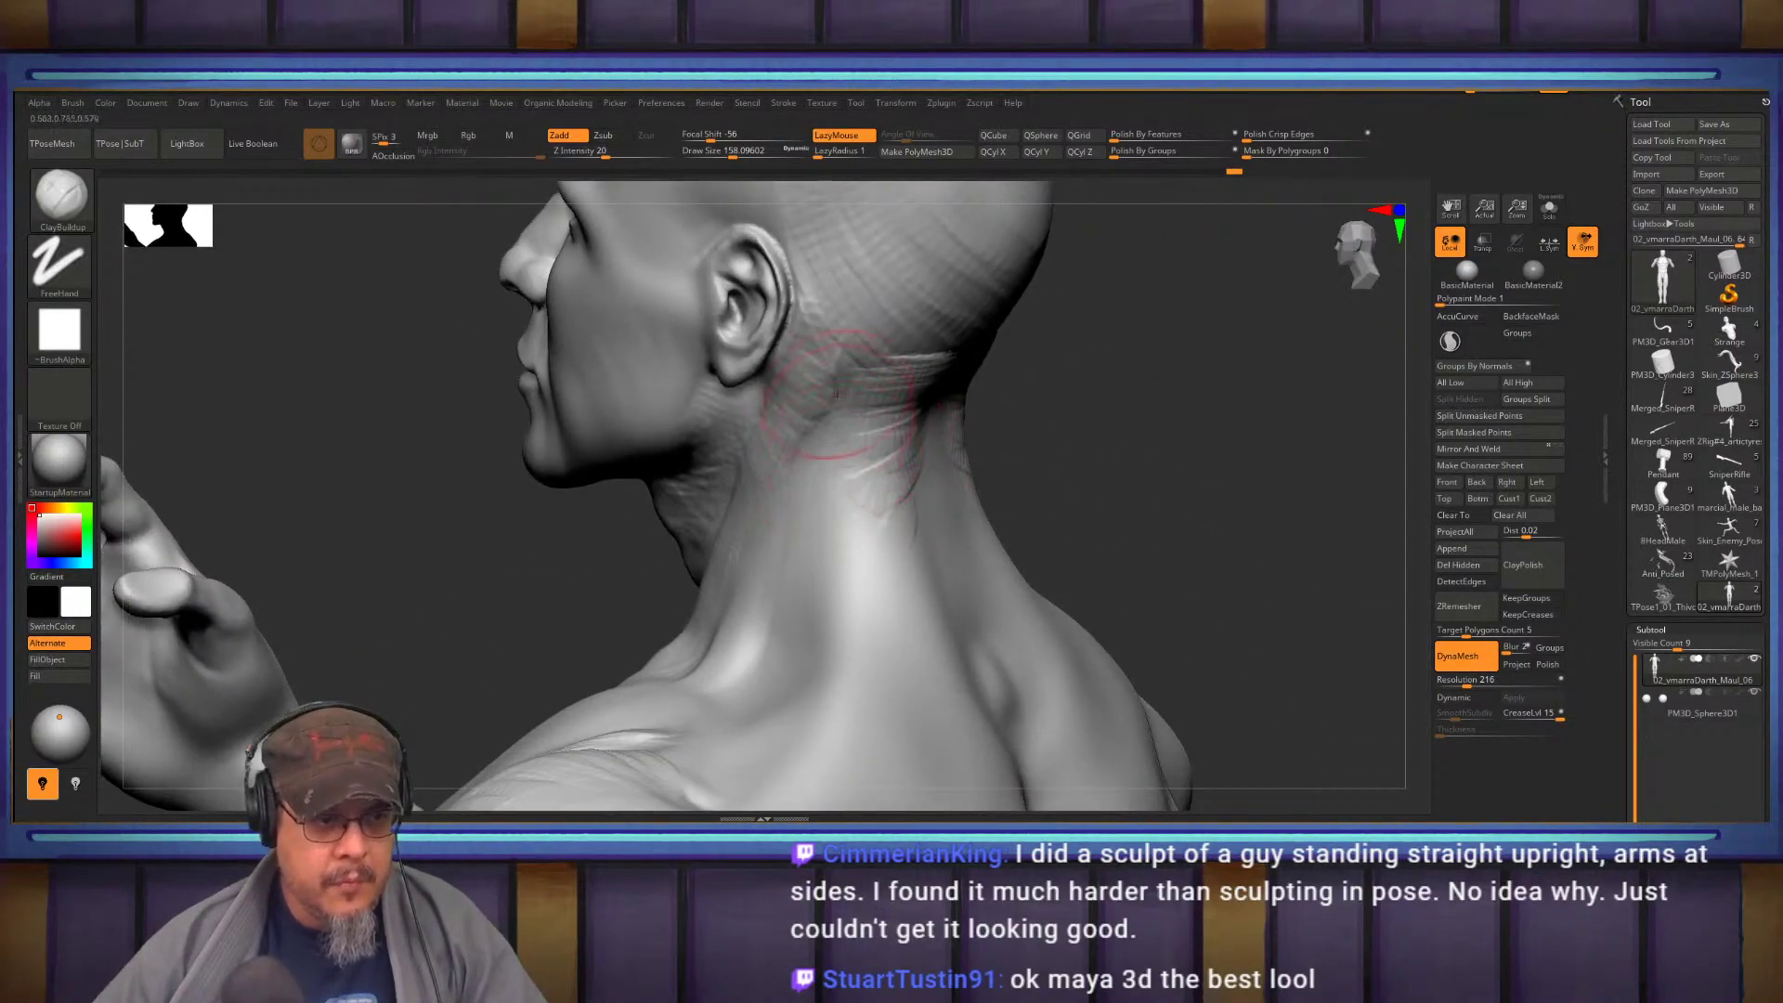
pyautogui.moveTo(837, 497); pyautogui.dragTo(903, 369, button='right')
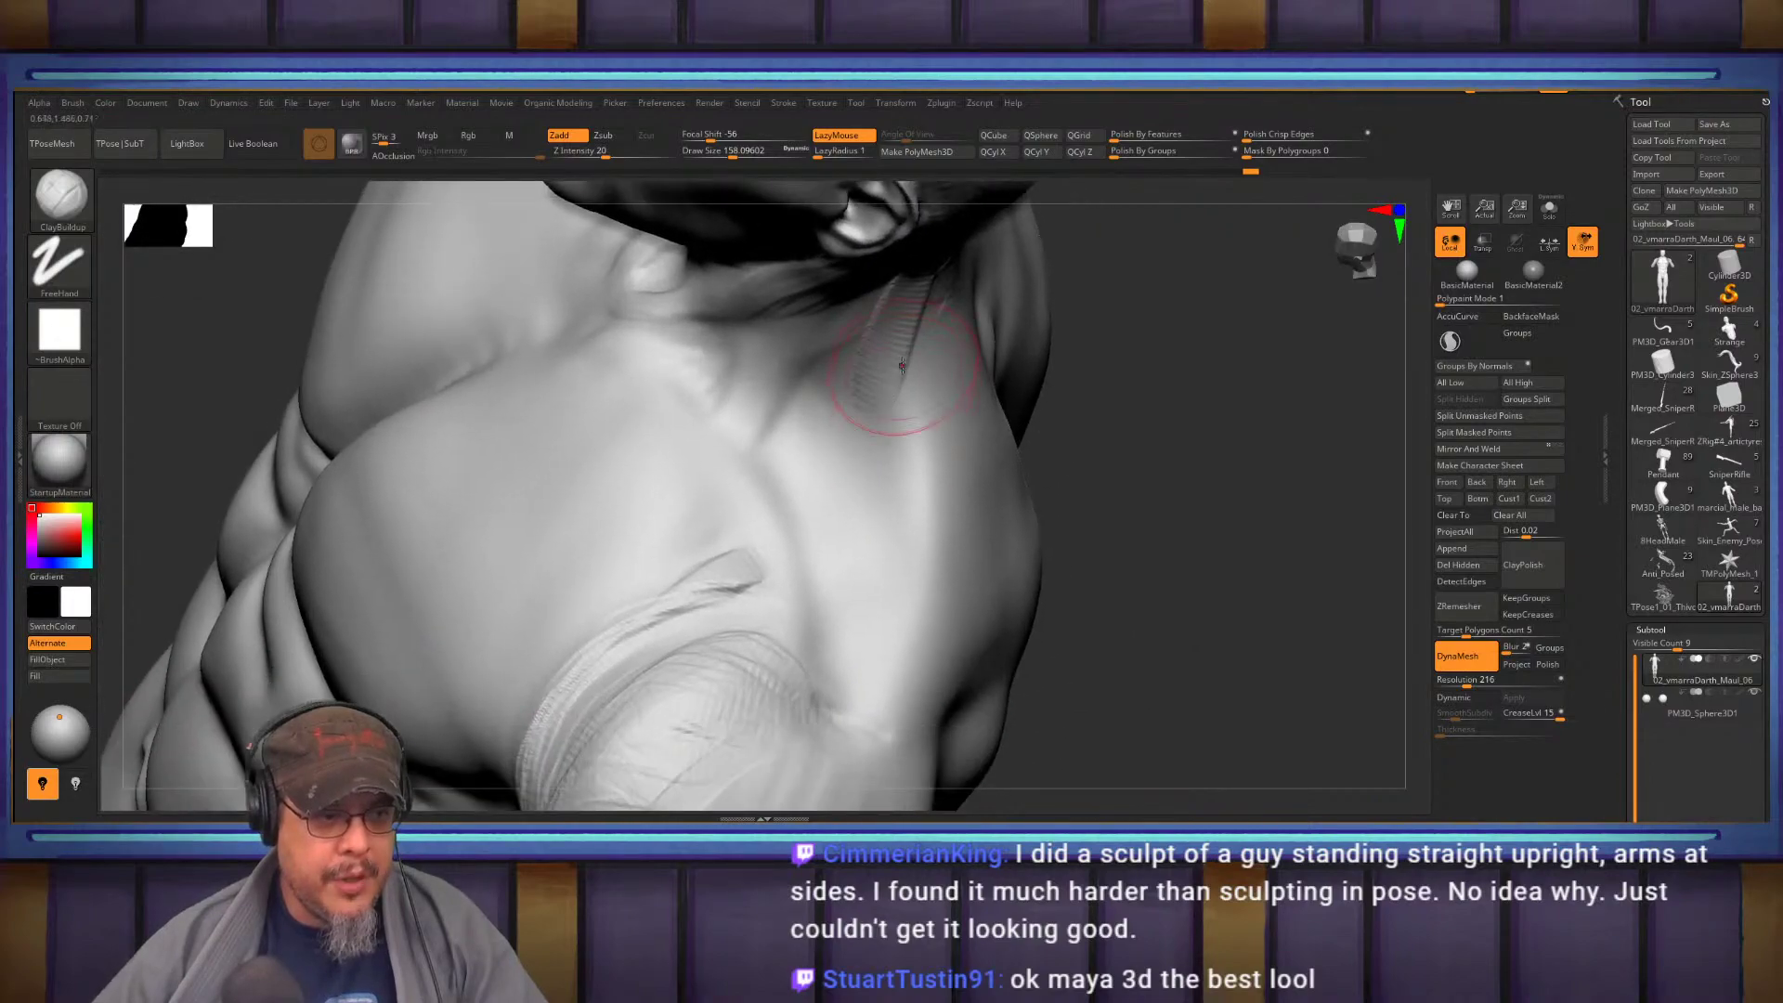
pyautogui.moveTo(828, 554); pyautogui.dragTo(824, 569)
pyautogui.moveTo(824, 570); pyautogui.dragTo(828, 594, button='right')
pyautogui.moveTo(800, 643); pyautogui.dragTo(791, 619)
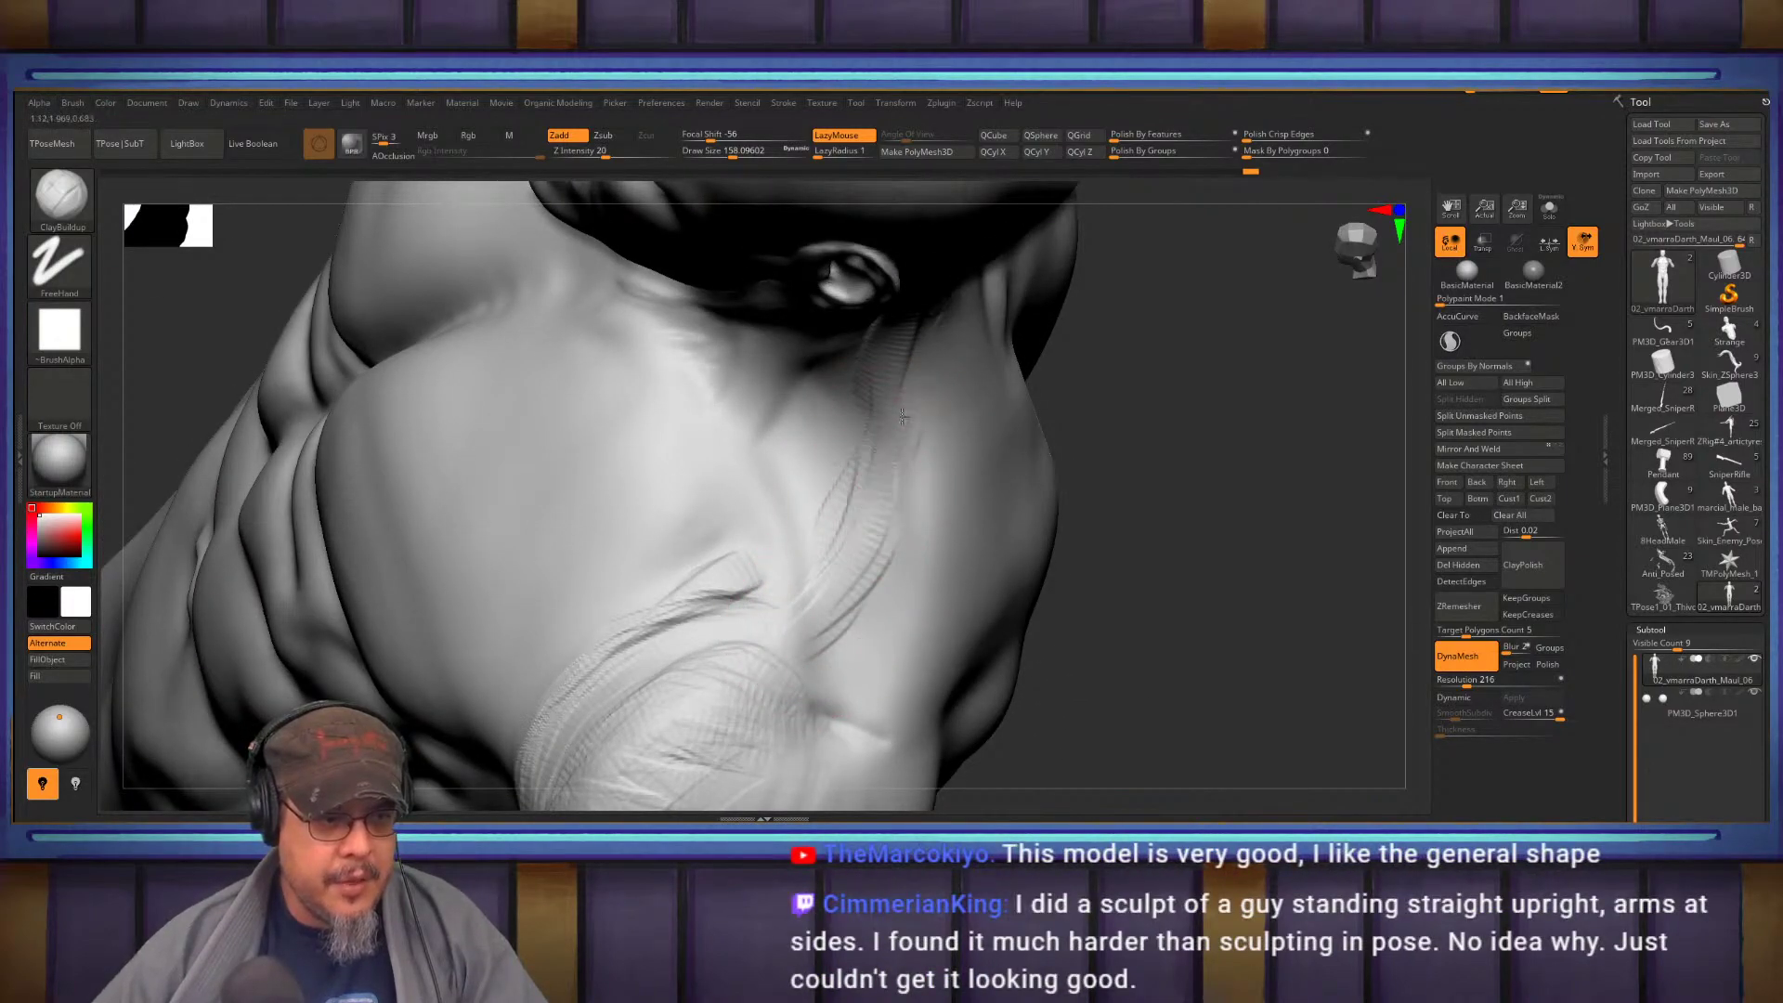
pyautogui.moveTo(801, 608); pyautogui.dragTo(738, 658)
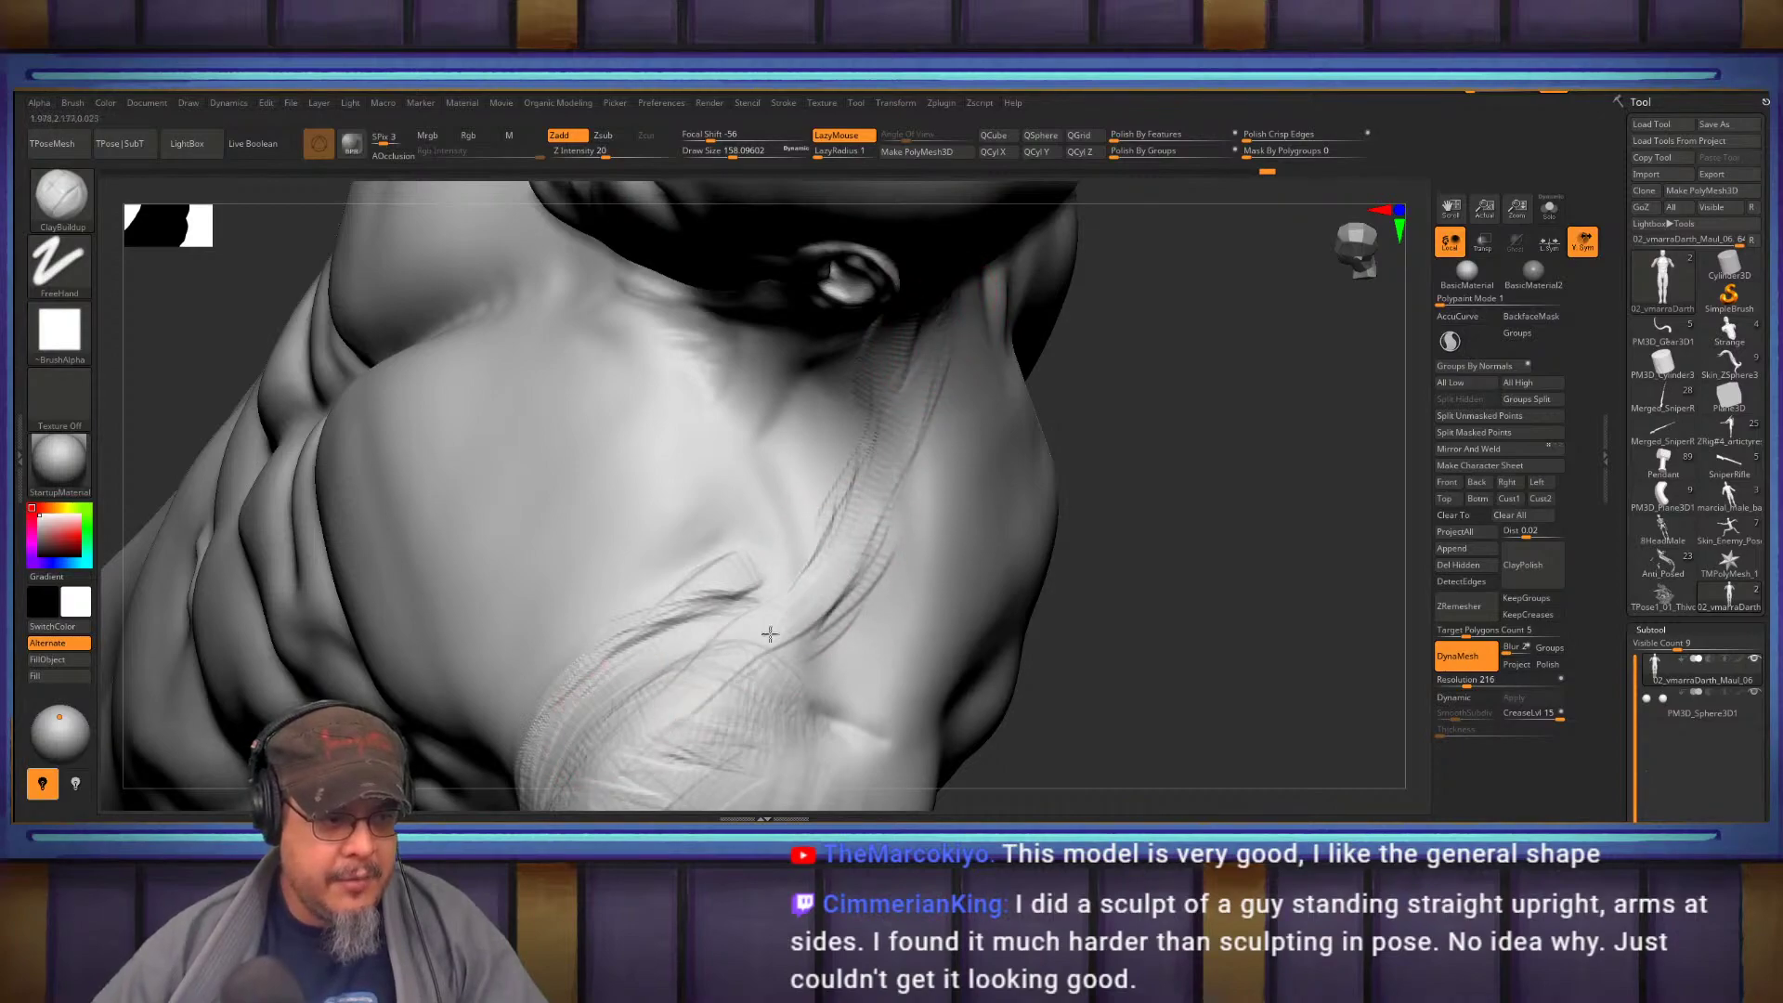
# Add ClayBuildup strokes where the trapezius meets the top of the shoulder, undoing the last stroke
pyautogui.moveTo(779, 610); pyautogui.dragTo(971, 533, button='right')
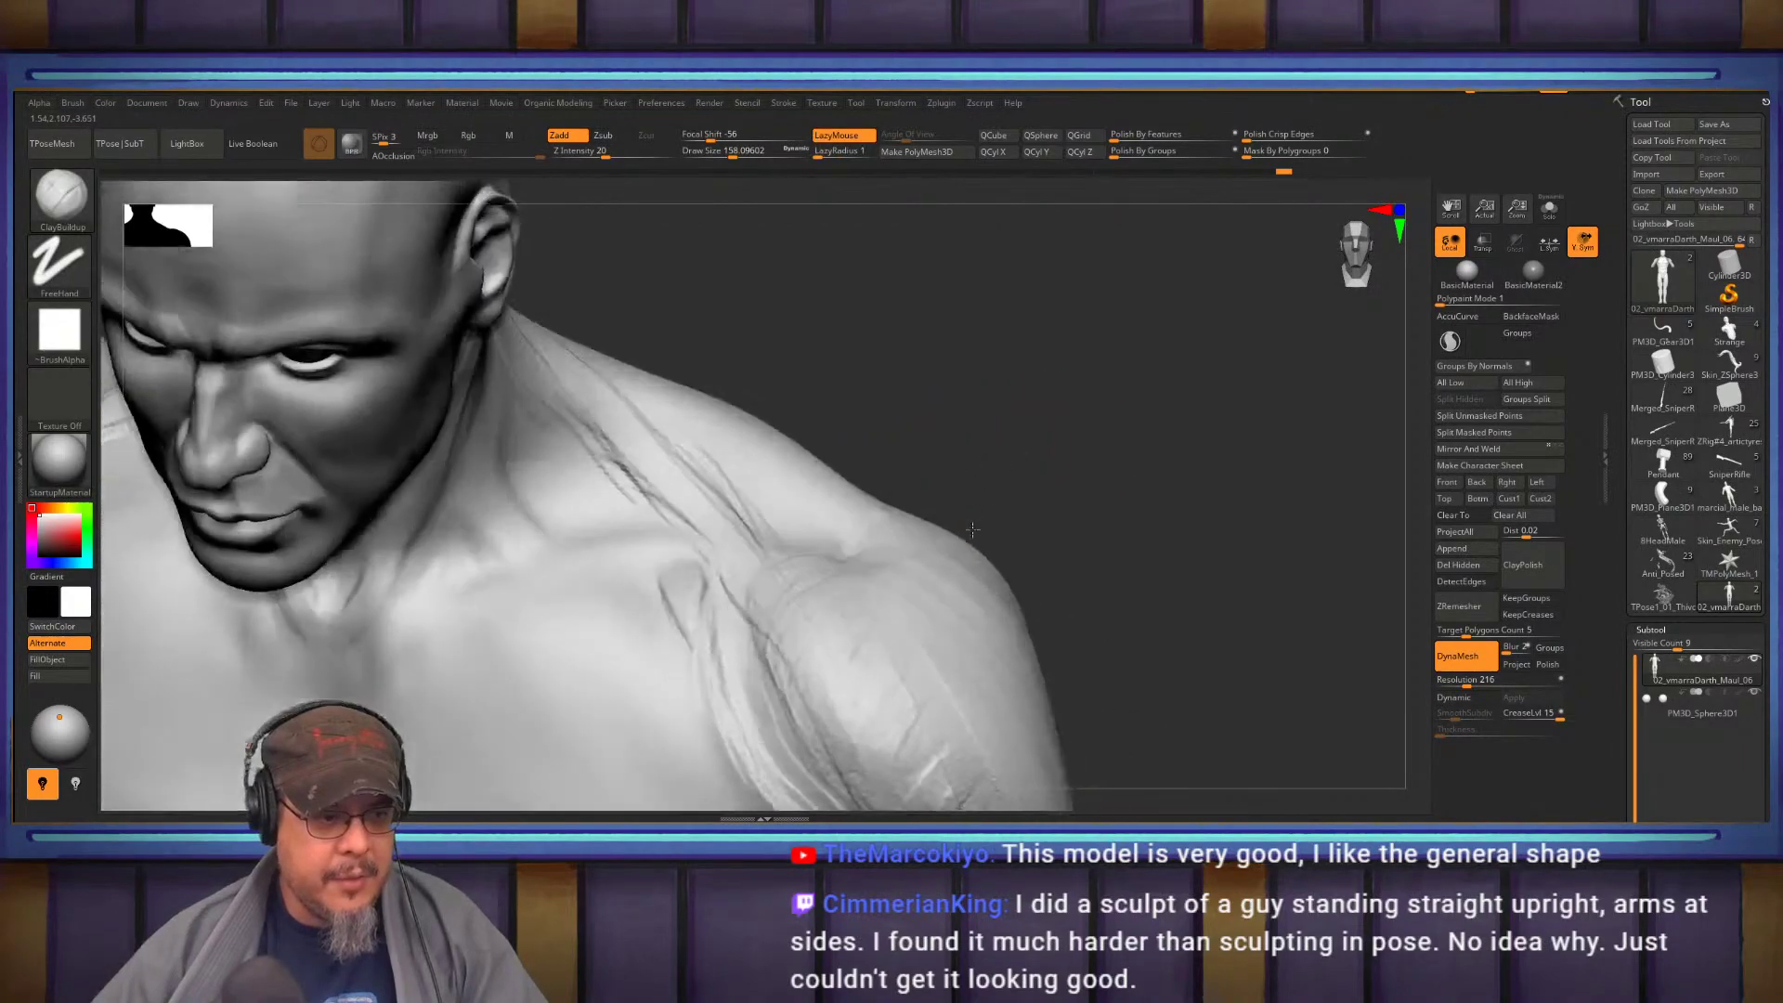
pyautogui.press('ctrl')
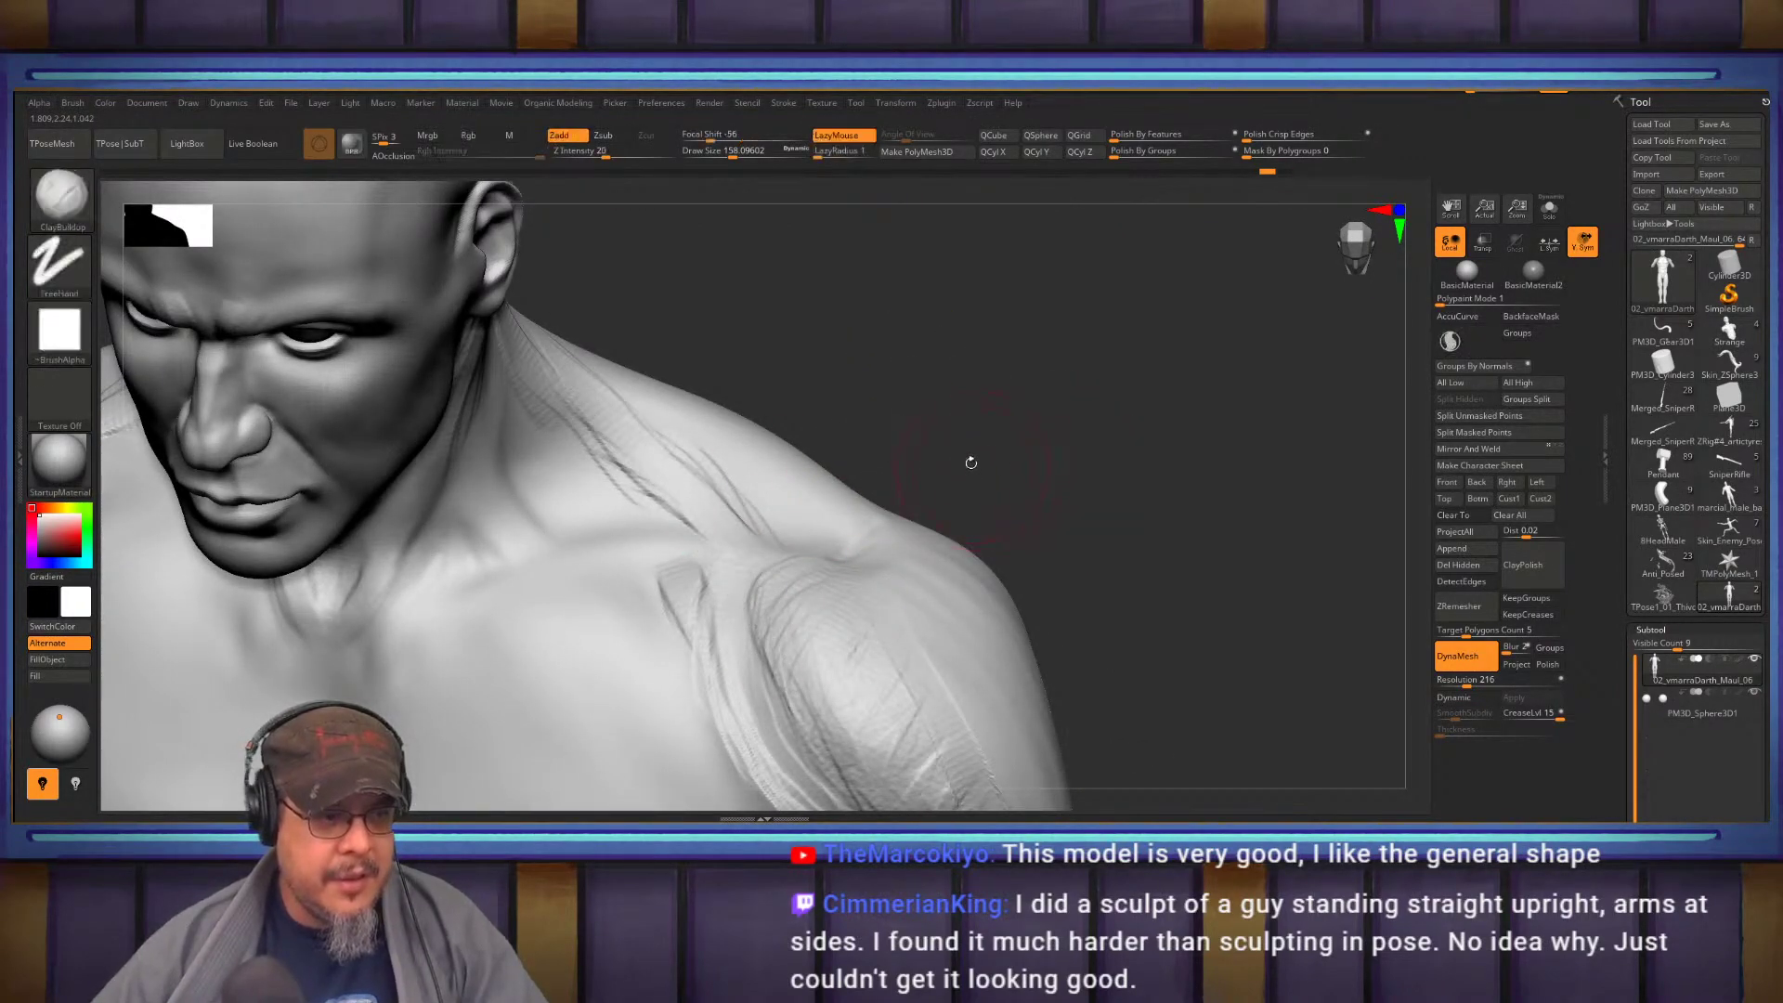
pyautogui.moveTo(967, 465); pyautogui.dragTo(737, 507, button='right')
pyautogui.moveTo(751, 555); pyautogui.dragTo(912, 681)
pyautogui.moveTo(1172, 409)
pyautogui.mouseDown(button='right')
pyautogui.moveTo(1166, 479)
pyautogui.moveTo(1096, 647)
pyautogui.mouseUp(button='right')
pyautogui.moveTo(1005, 696)
pyautogui.mouseDown()
pyautogui.moveTo(1057, 651)
pyautogui.moveTo(990, 422)
pyautogui.moveTo(1001, 449)
pyautogui.mouseUp()
pyautogui.hotkey('ctrl', 'z')
# Cut the crease at the shoulder tip between trapezius and deltoid with DamStandard and smooth beside it
pyautogui.press('b')
pyautogui.press('d')
pyautogui.press('s')
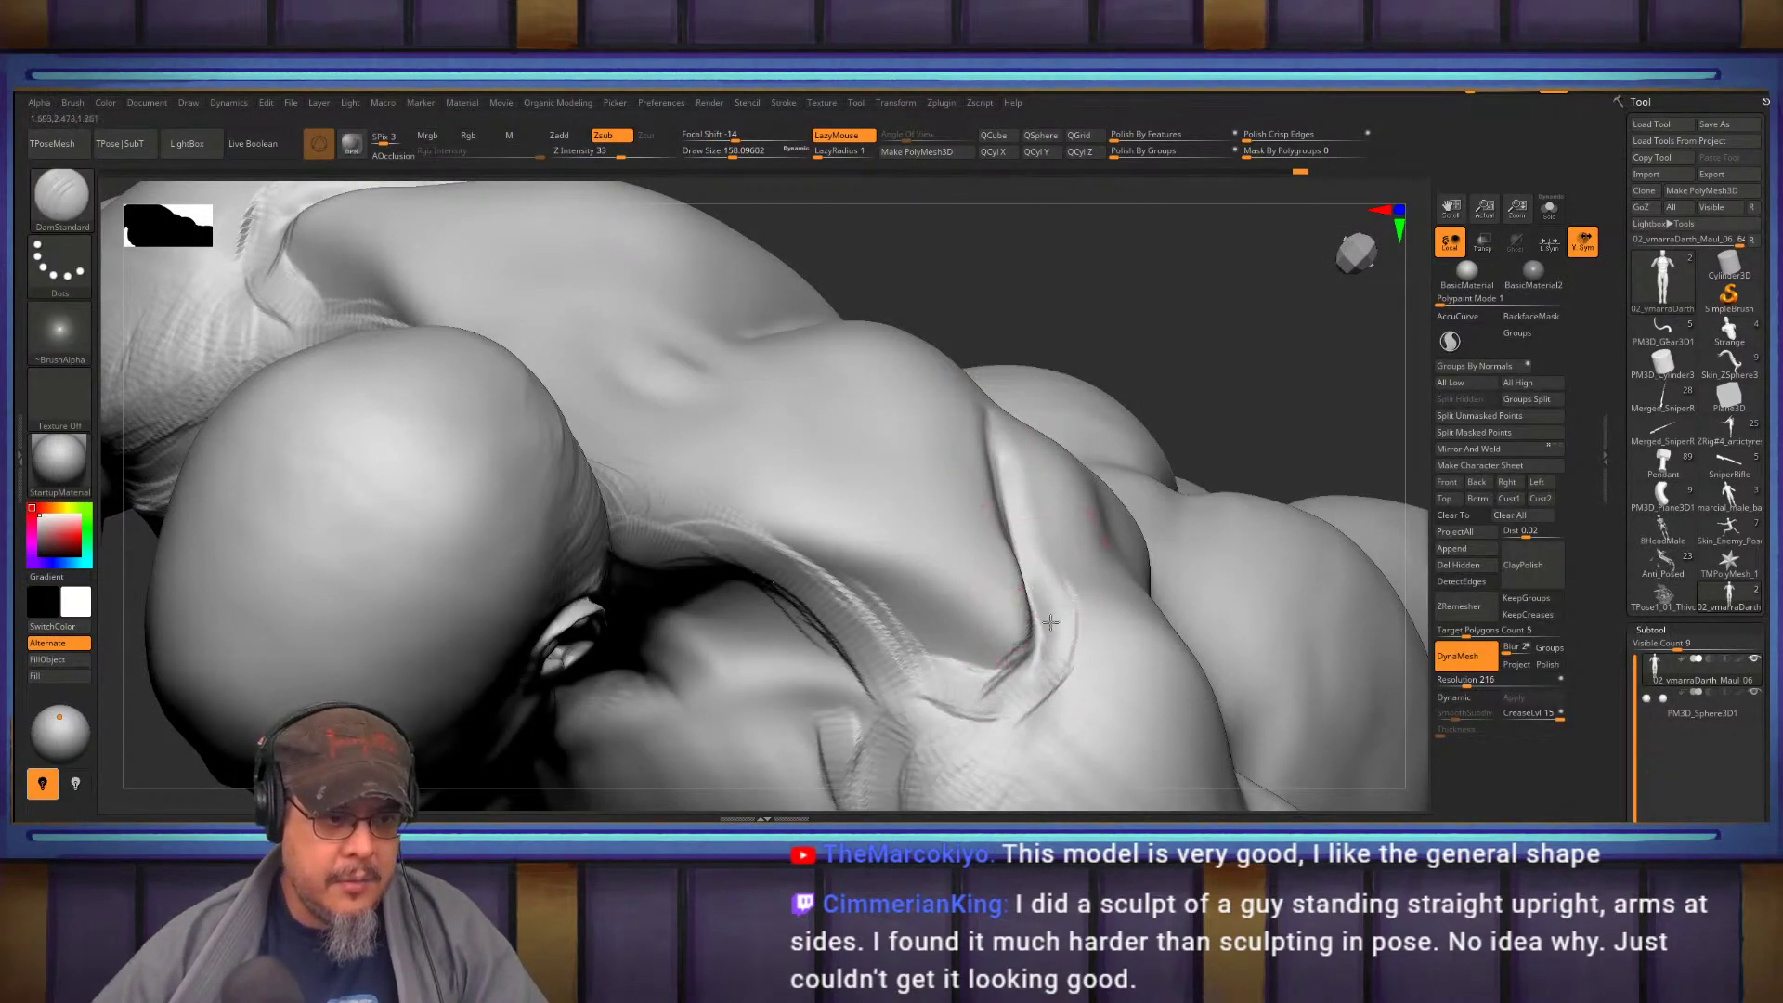
pyautogui.press('shift')
pyautogui.keyDown('shift'); pyautogui.moveTo(1038, 613); pyautogui.dragTo(1027, 640); pyautogui.keyUp('shift')
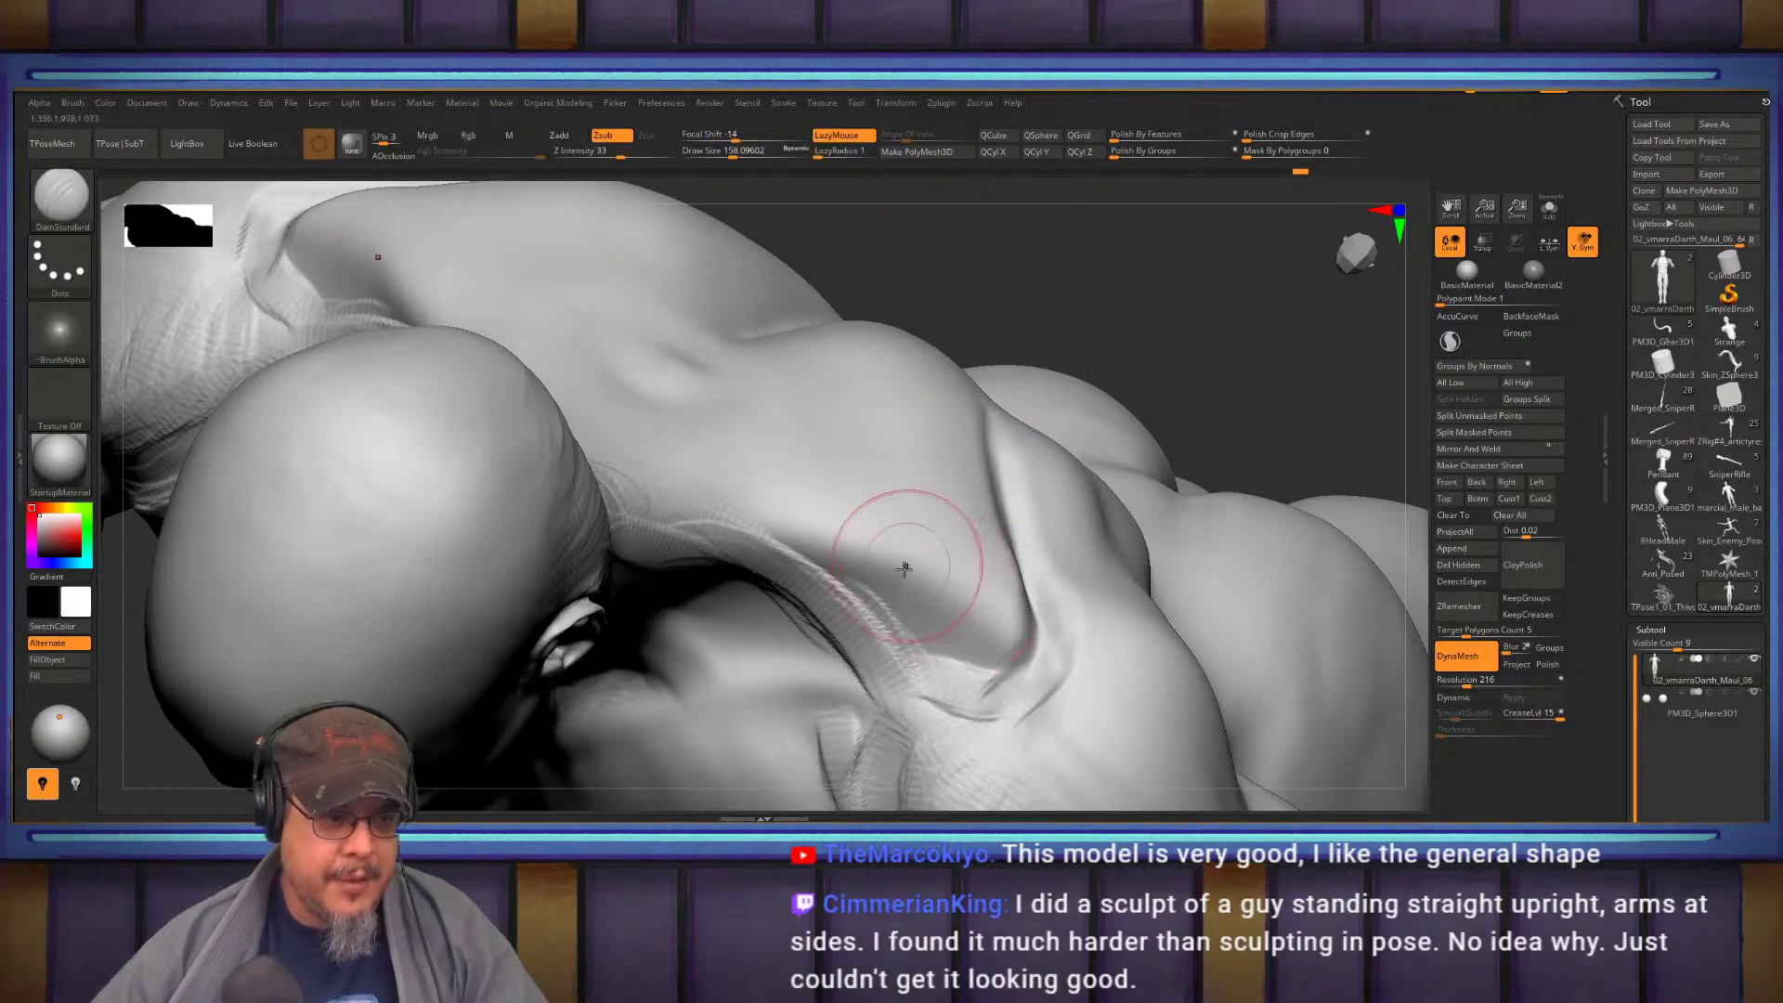
# Fill out the top of the trapezius between the neck and the shoulder tip with ClayBuildup
pyautogui.press('b')
pyautogui.press('c')
pyautogui.press('b')
pyautogui.moveTo(796, 538)
pyautogui.mouseDown()
pyautogui.moveTo(908, 674)
pyautogui.moveTo(863, 602)
pyautogui.moveTo(906, 664)
pyautogui.moveTo(895, 557)
pyautogui.moveTo(938, 669)
pyautogui.moveTo(956, 607)
pyautogui.moveTo(998, 634)
pyautogui.moveTo(1000, 520)
pyautogui.mouseUp()
pyautogui.moveTo(951, 466)
pyautogui.mouseDown(button='right')
pyautogui.moveTo(959, 394)
pyautogui.moveTo(934, 371)
pyautogui.moveTo(882, 451)
pyautogui.moveTo(960, 498)
pyautogui.moveTo(892, 557)
pyautogui.moveTo(1007, 530)
pyautogui.moveTo(1014, 506)
pyautogui.mouseUp(button='right')
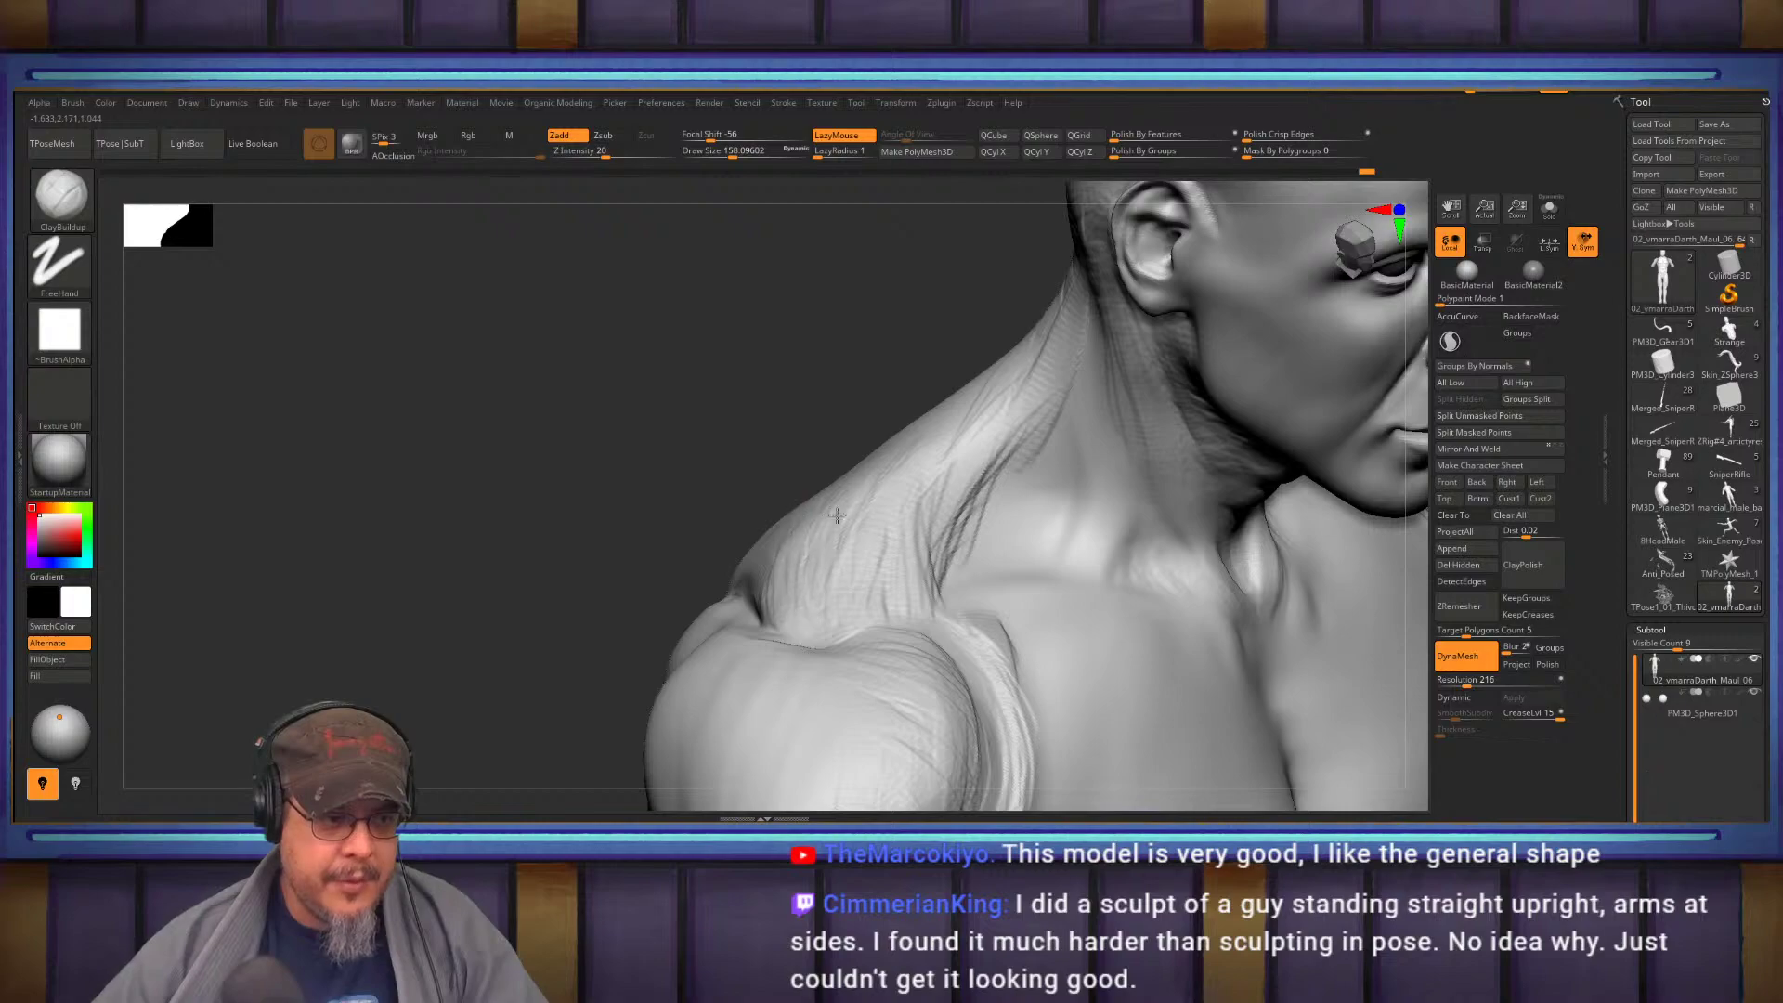
# Lay in the collarbone from the base of the throat to the shoulder tip with ClayBuildup, undoing a misplaced stroke
pyautogui.moveTo(894, 514)
pyautogui.mouseDown(button='right')
pyautogui.moveTo(1133, 380)
pyautogui.moveTo(1128, 486)
pyautogui.mouseUp(button='right')
pyautogui.moveTo(798, 704); pyautogui.dragTo(801, 718)
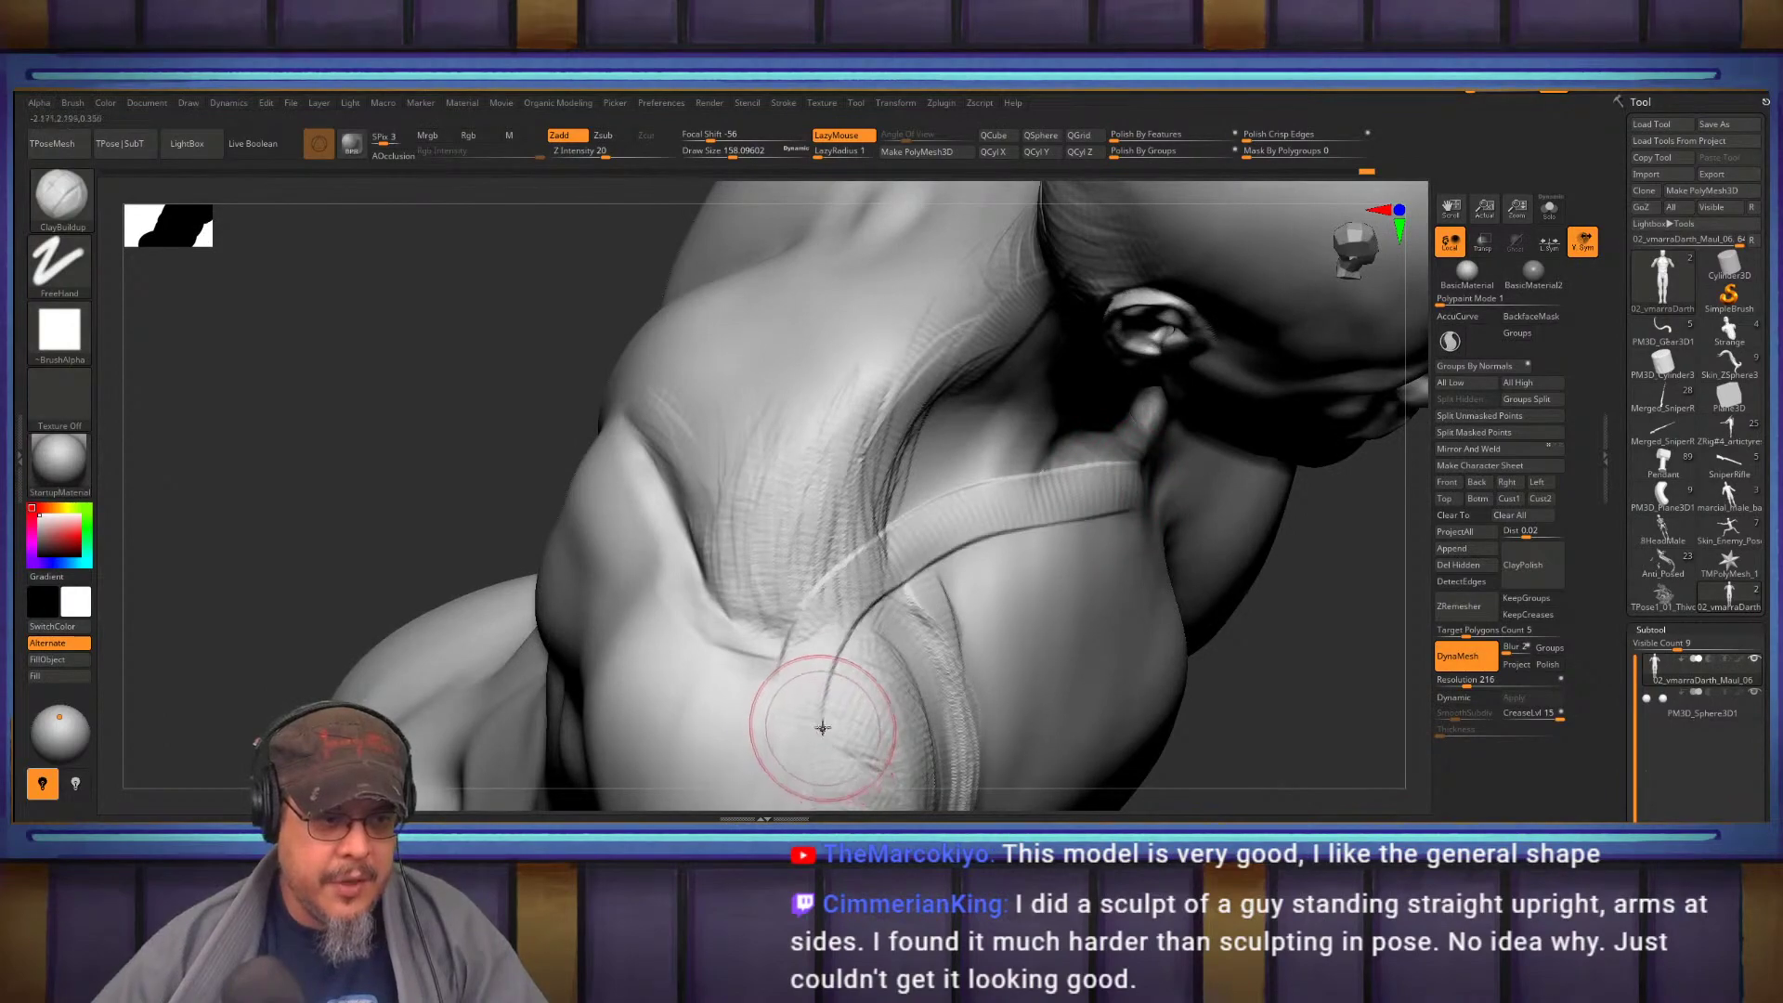
pyautogui.hotkey('ctrl', 'z')
pyautogui.moveTo(1100, 416)
pyautogui.mouseDown(button='right')
pyautogui.moveTo(1094, 502)
pyautogui.moveTo(964, 538)
pyautogui.moveTo(1039, 595)
pyautogui.moveTo(1027, 546)
pyautogui.moveTo(827, 551)
pyautogui.mouseUp(button='right')
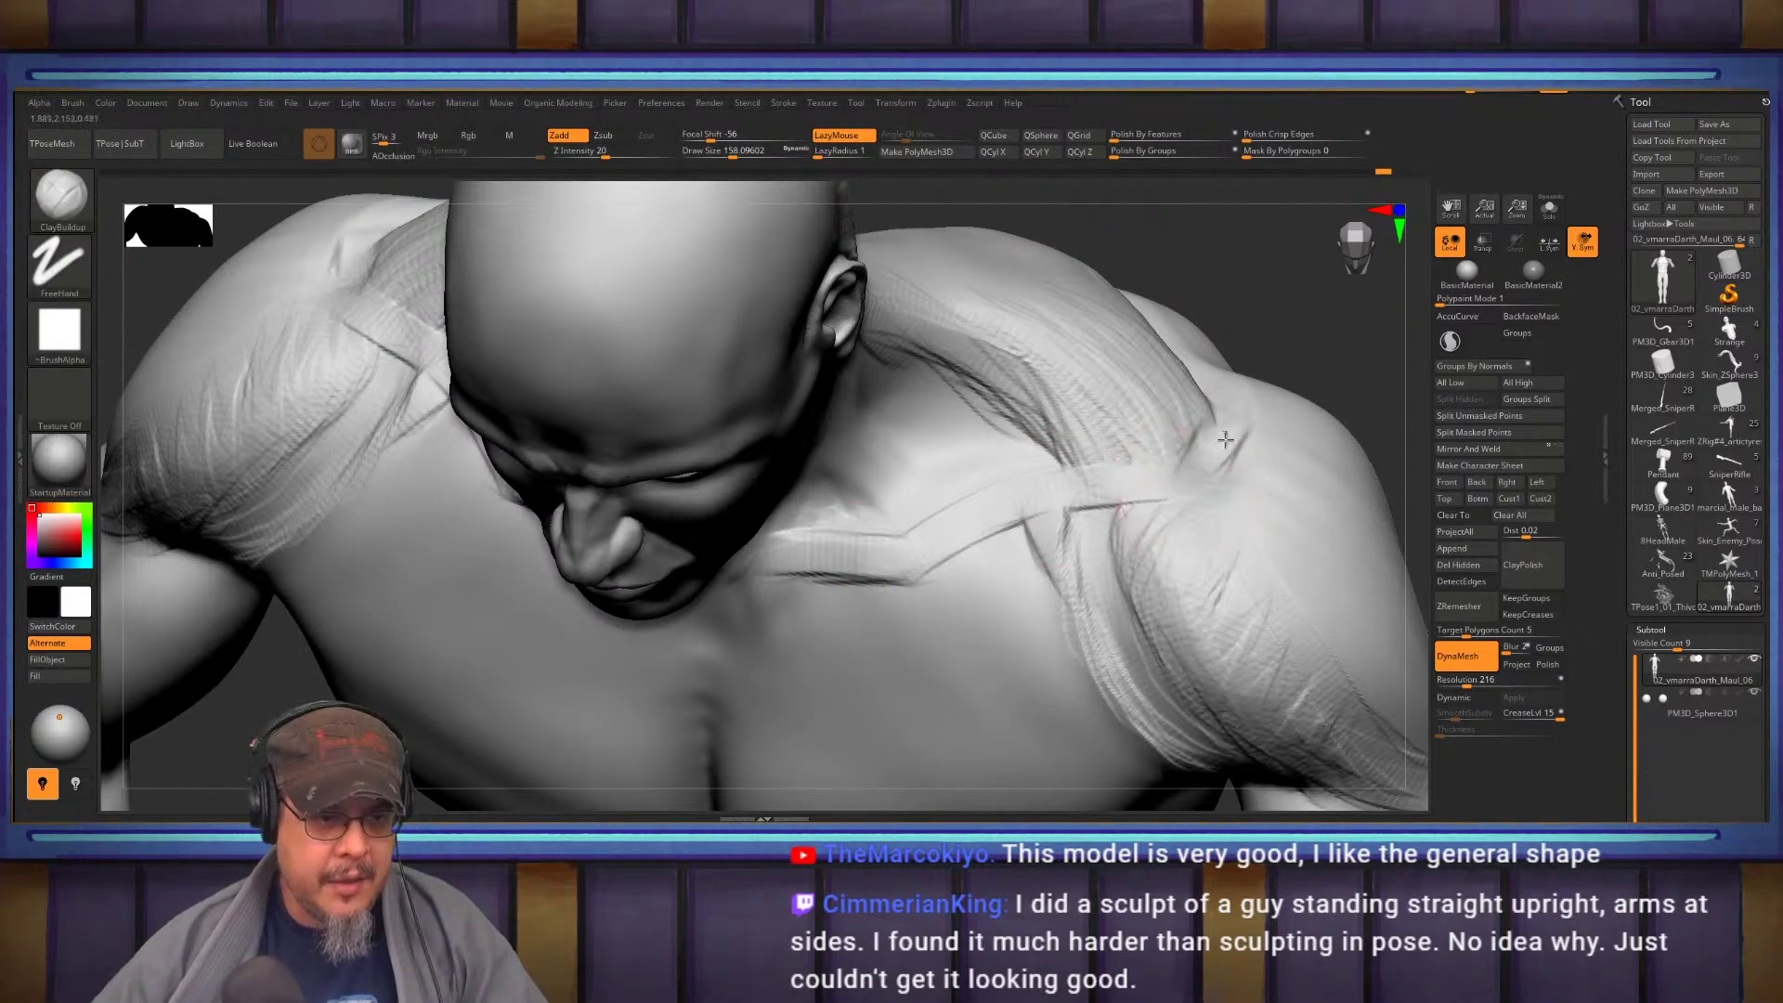
# Adjust the curve of the collarbone from above with the Move brush at a draw size of about 324
pyautogui.moveTo(1157, 506)
pyautogui.mouseDown(button='right')
pyautogui.moveTo(990, 583)
pyautogui.moveTo(1003, 549)
pyautogui.moveTo(896, 638)
pyautogui.mouseUp(button='right')
pyautogui.press('b')
pyautogui.press('m')
pyautogui.press('v')
pyautogui.press('s')
pyautogui.moveTo(905, 641); pyautogui.dragTo(914, 641)
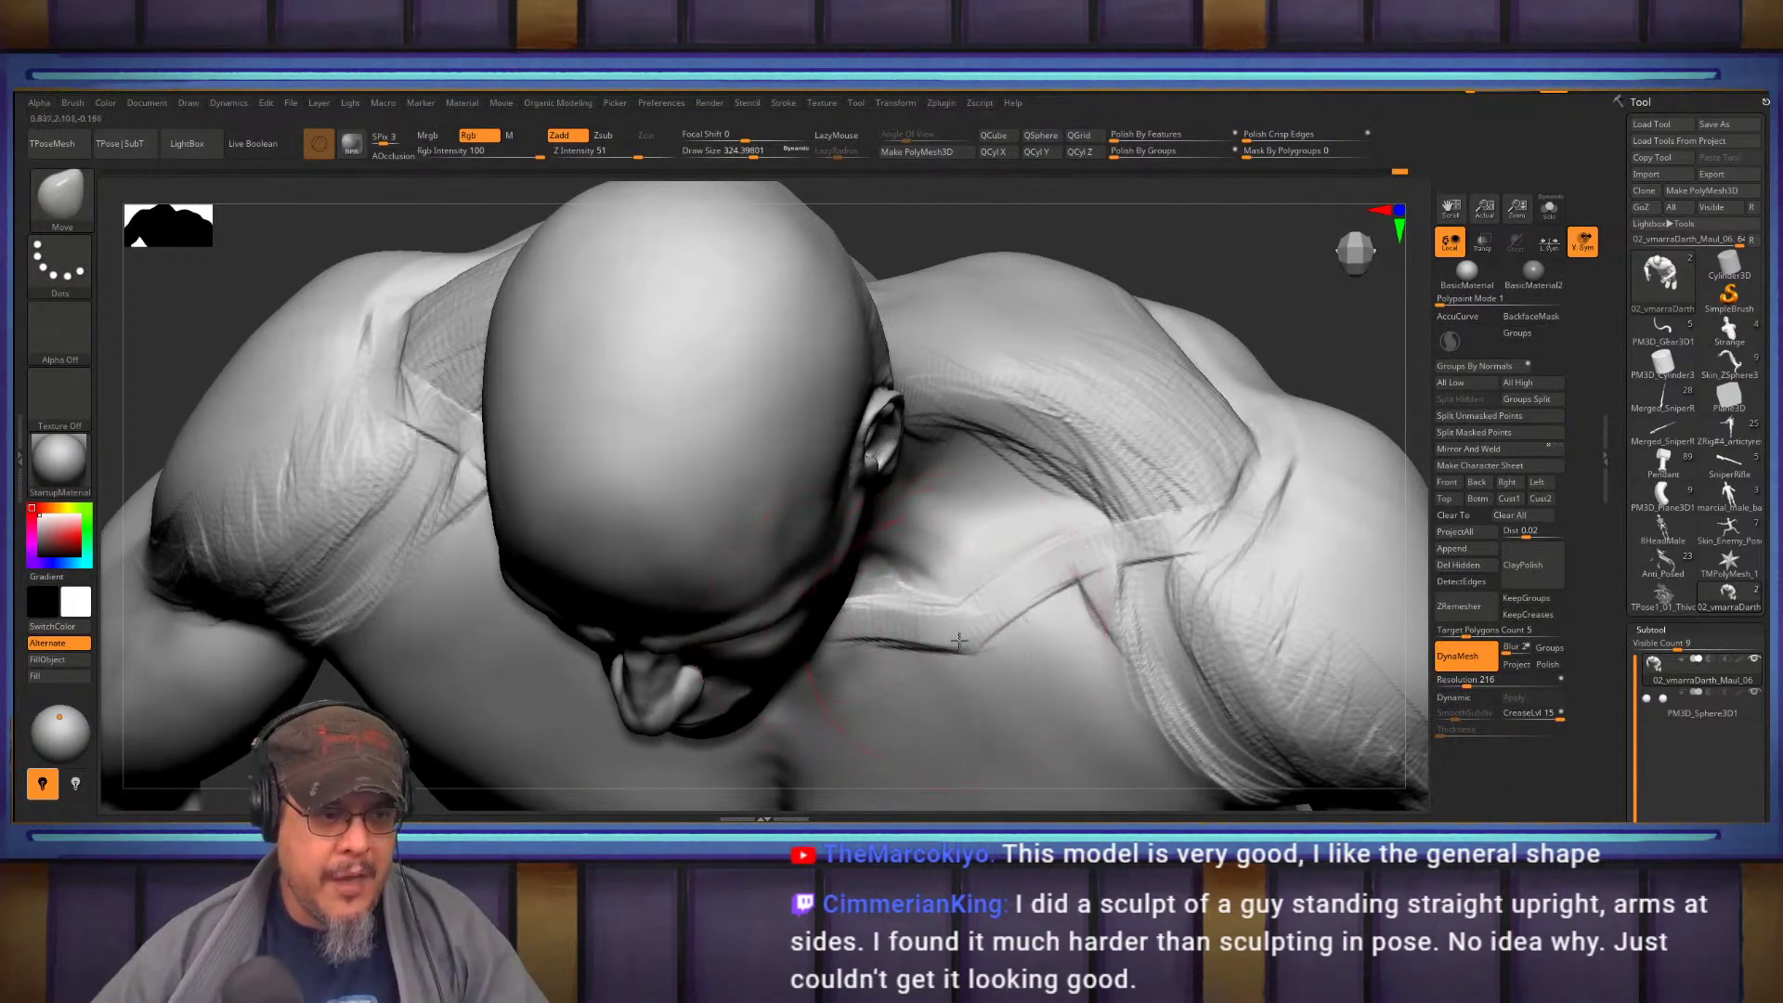
pyautogui.moveTo(1097, 555); pyautogui.dragTo(936, 548, button='right')
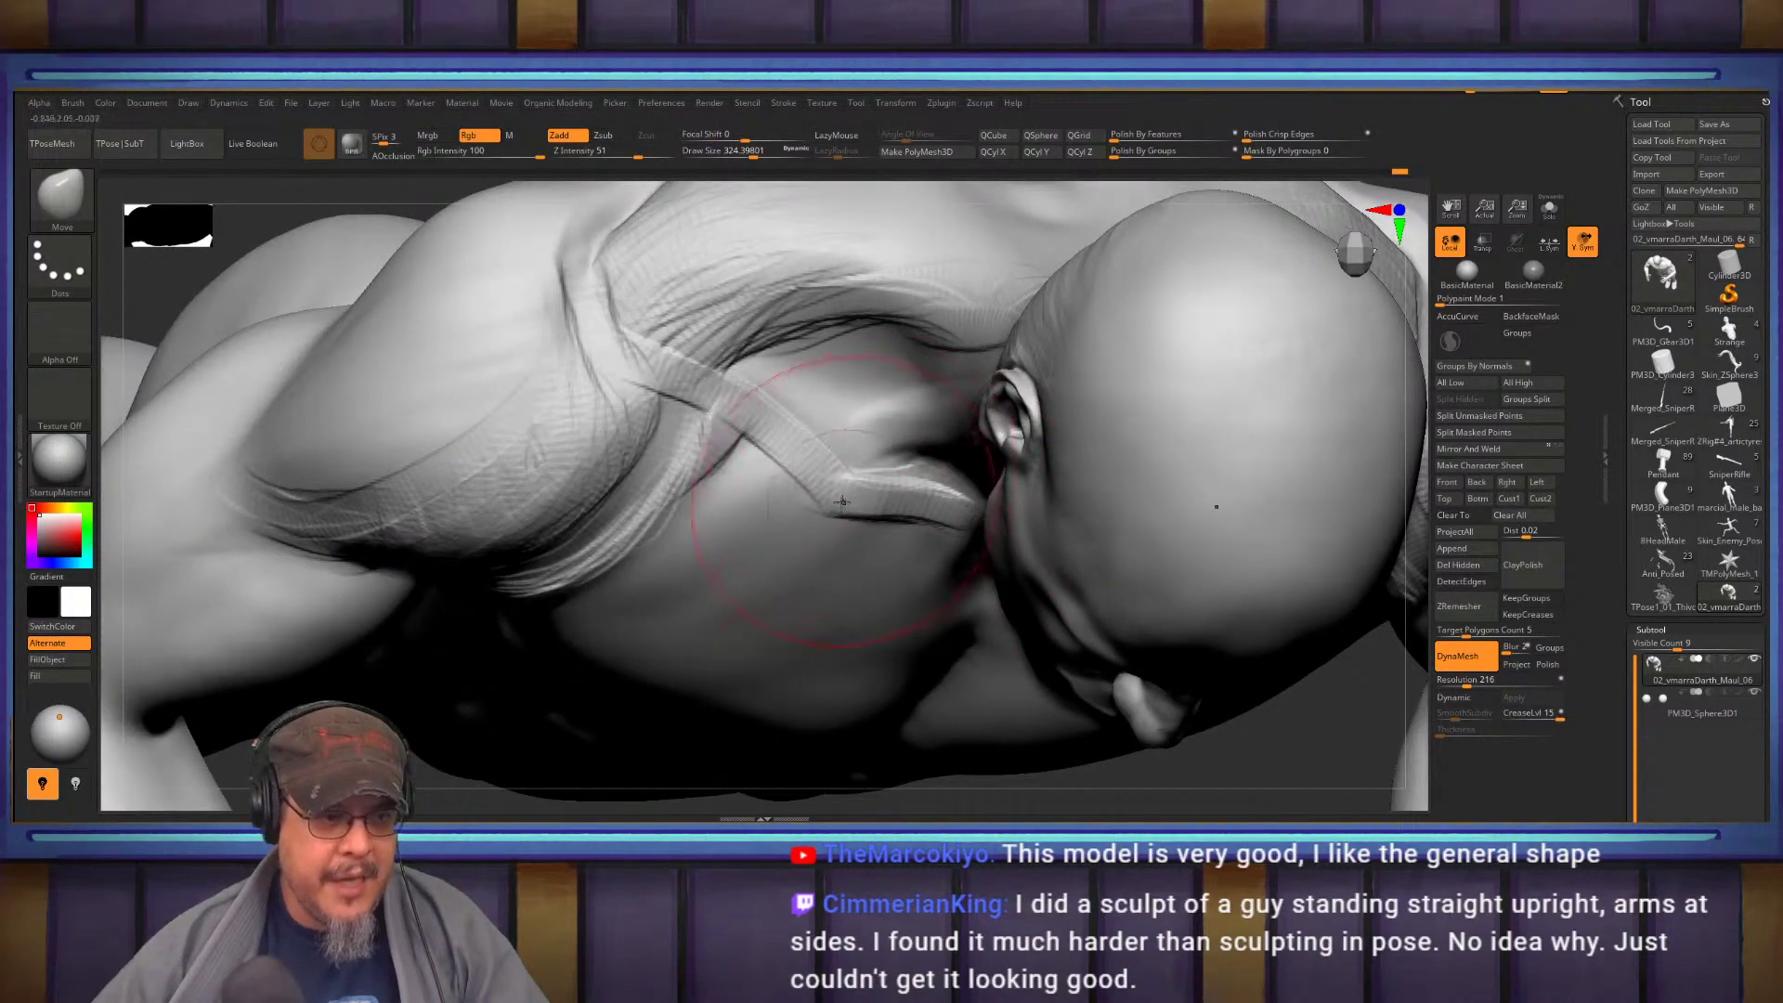
pyautogui.moveTo(847, 508); pyautogui.dragTo(914, 510, button='right')
pyautogui.moveTo(914, 511); pyautogui.dragTo(917, 522)
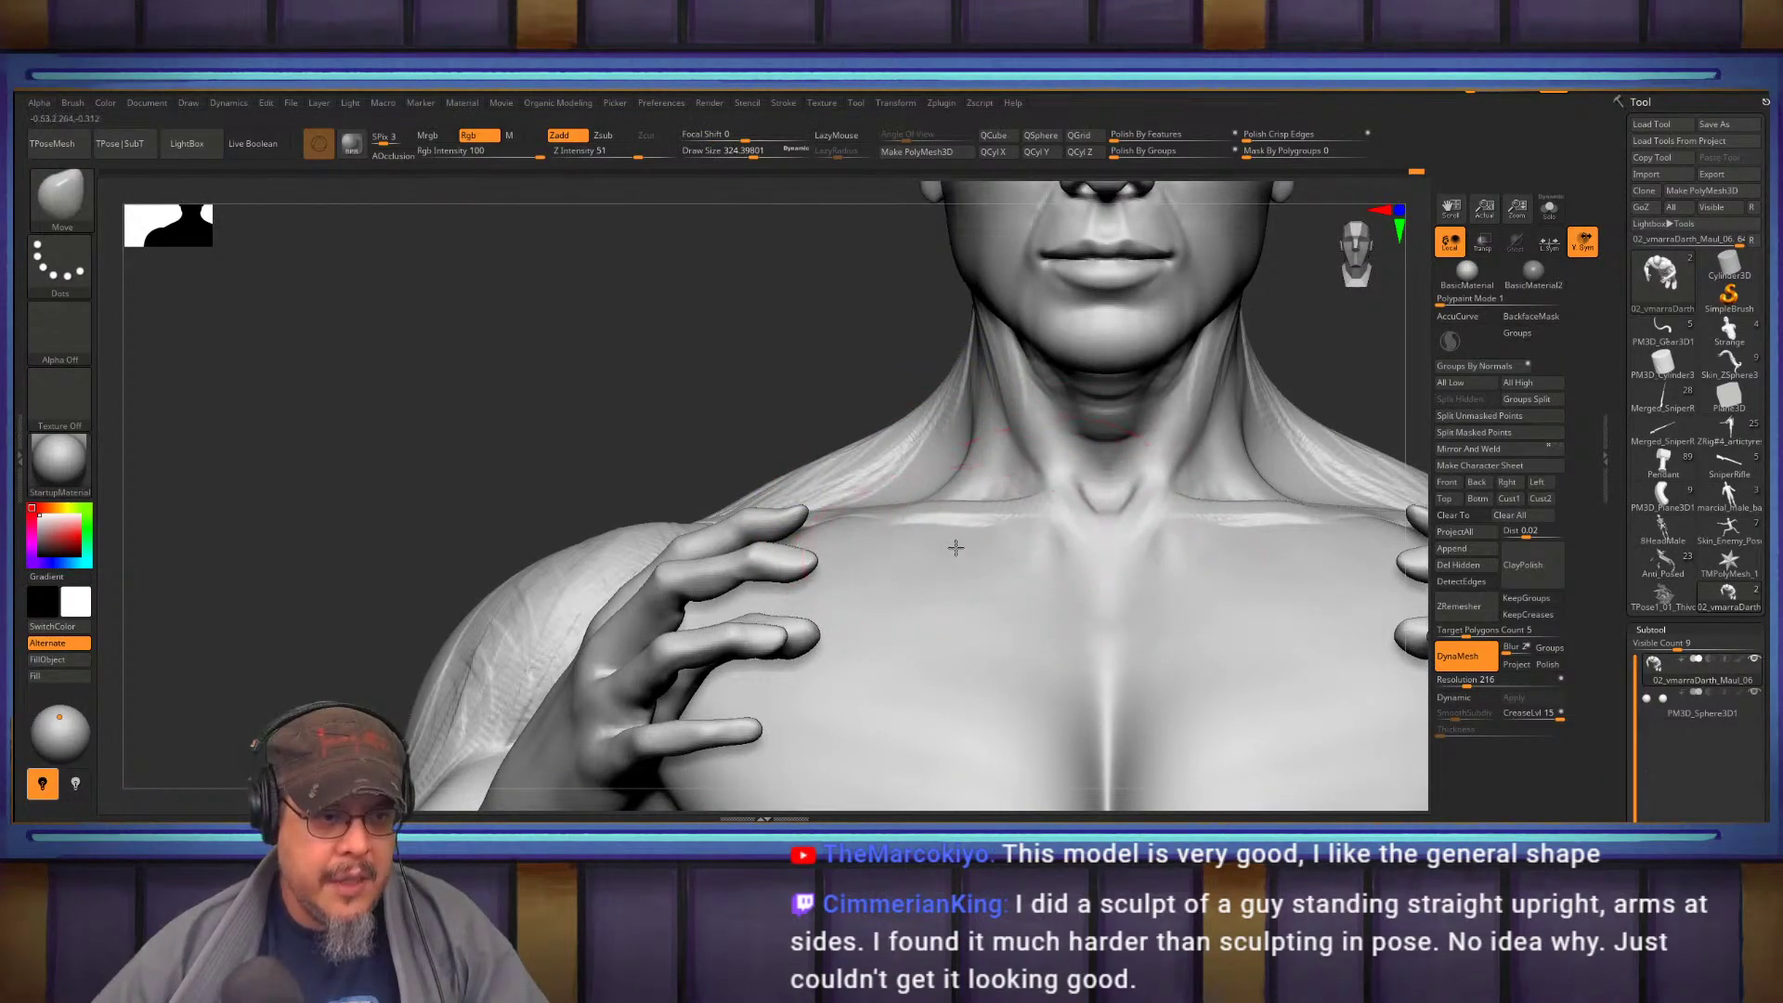
# Build up the muscles along the side and back of the neck with ClayBuildup at a draw size of about 262
pyautogui.moveTo(975, 524)
pyautogui.mouseDown(button='right')
pyautogui.moveTo(929, 580)
pyautogui.moveTo(1039, 462)
pyautogui.moveTo(957, 487)
pyautogui.mouseUp(button='right')
pyautogui.press('b')
pyautogui.press('c')
pyautogui.press('b')
pyautogui.press('s')
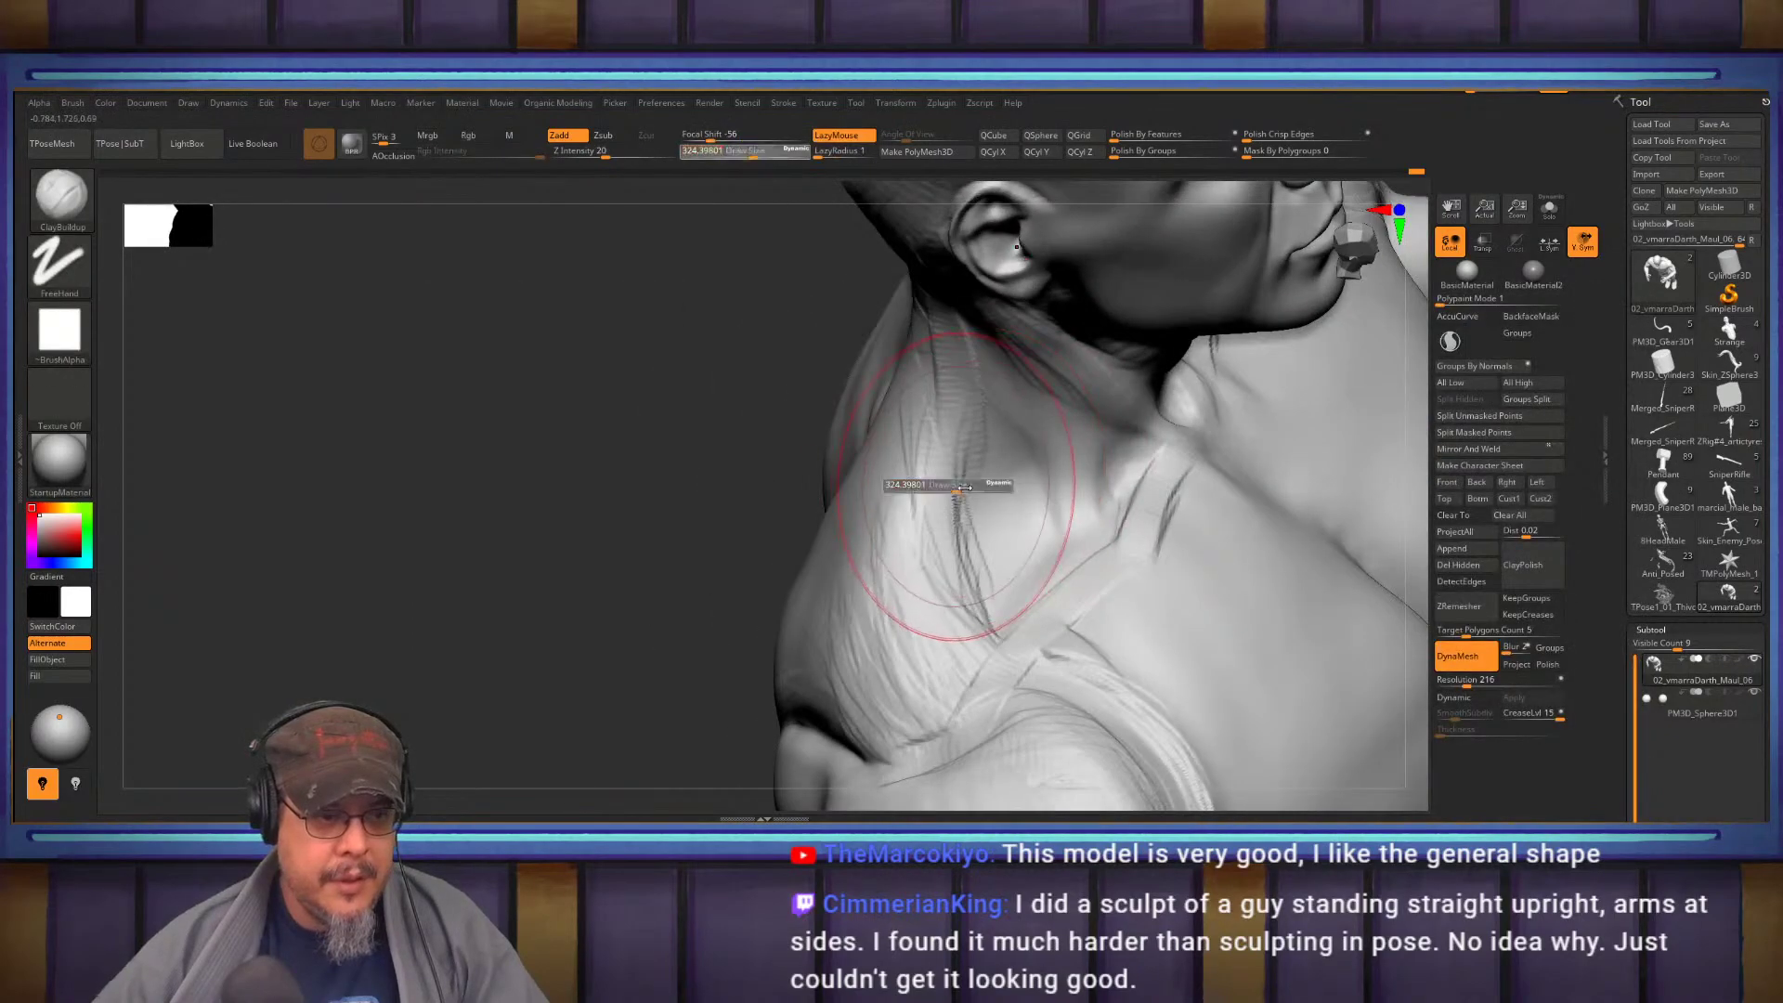
pyautogui.click(949, 486)
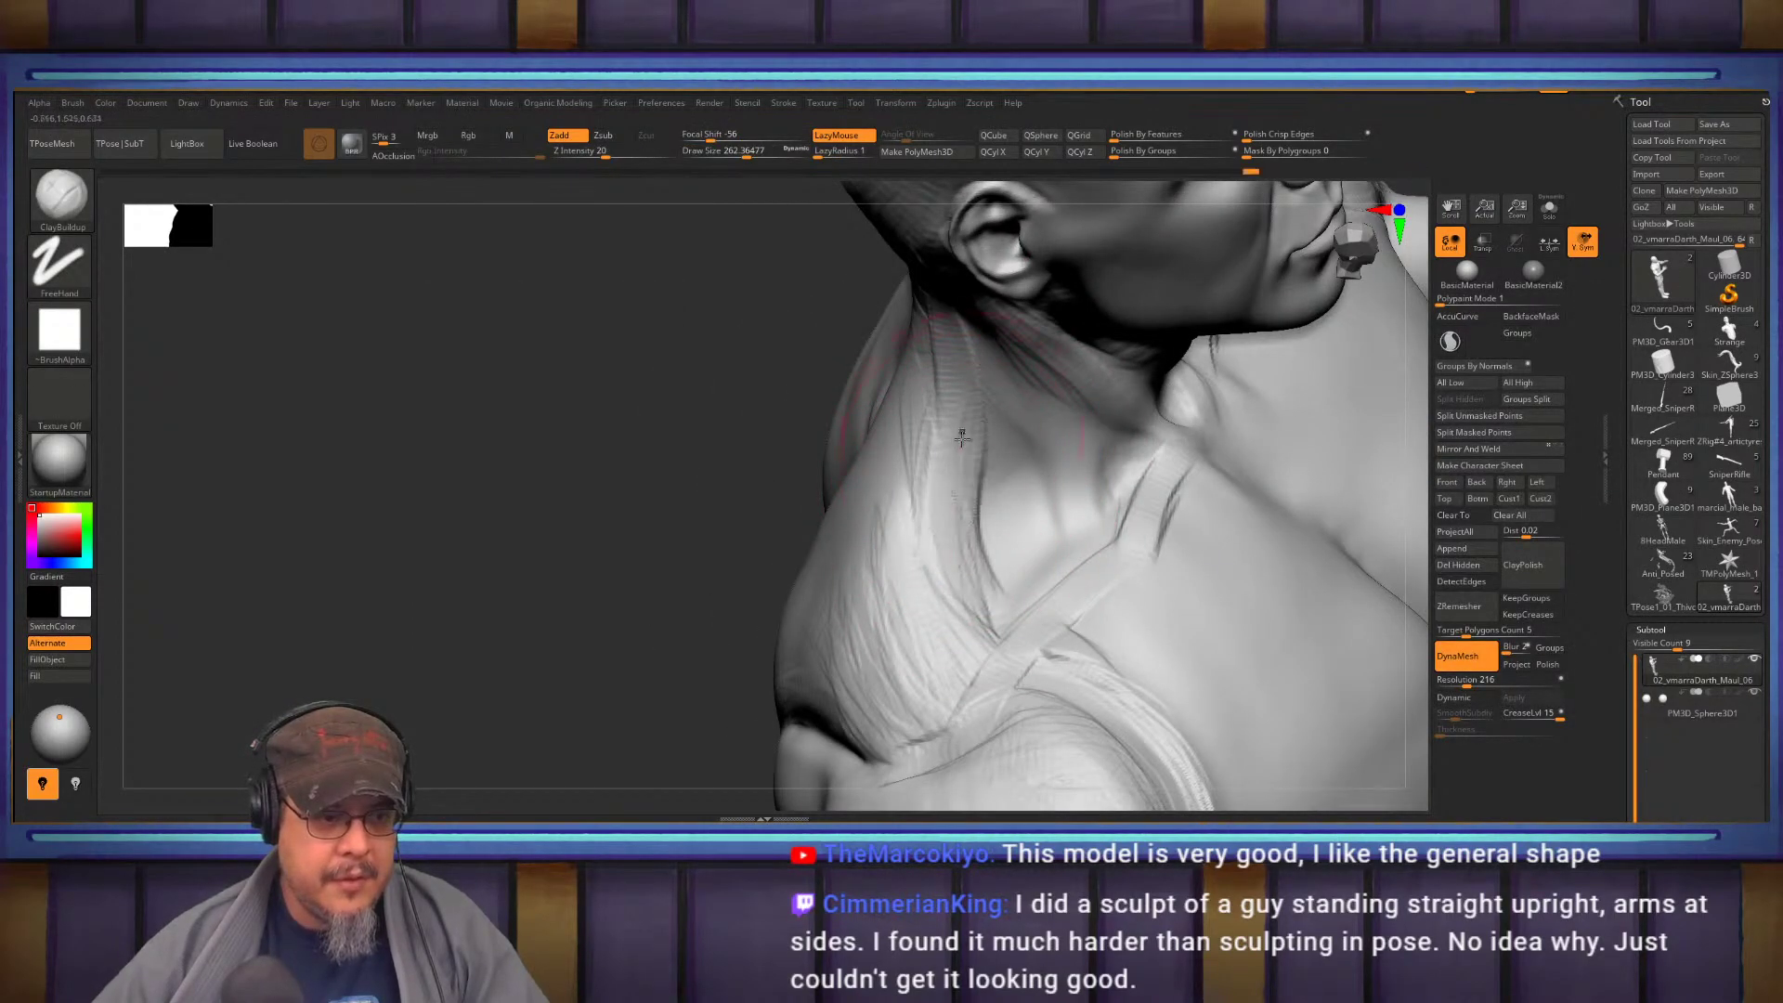
pyautogui.moveTo(969, 476)
pyautogui.mouseDown(button='right')
pyautogui.moveTo(1052, 497)
pyautogui.moveTo(970, 482)
pyautogui.mouseUp(button='right')
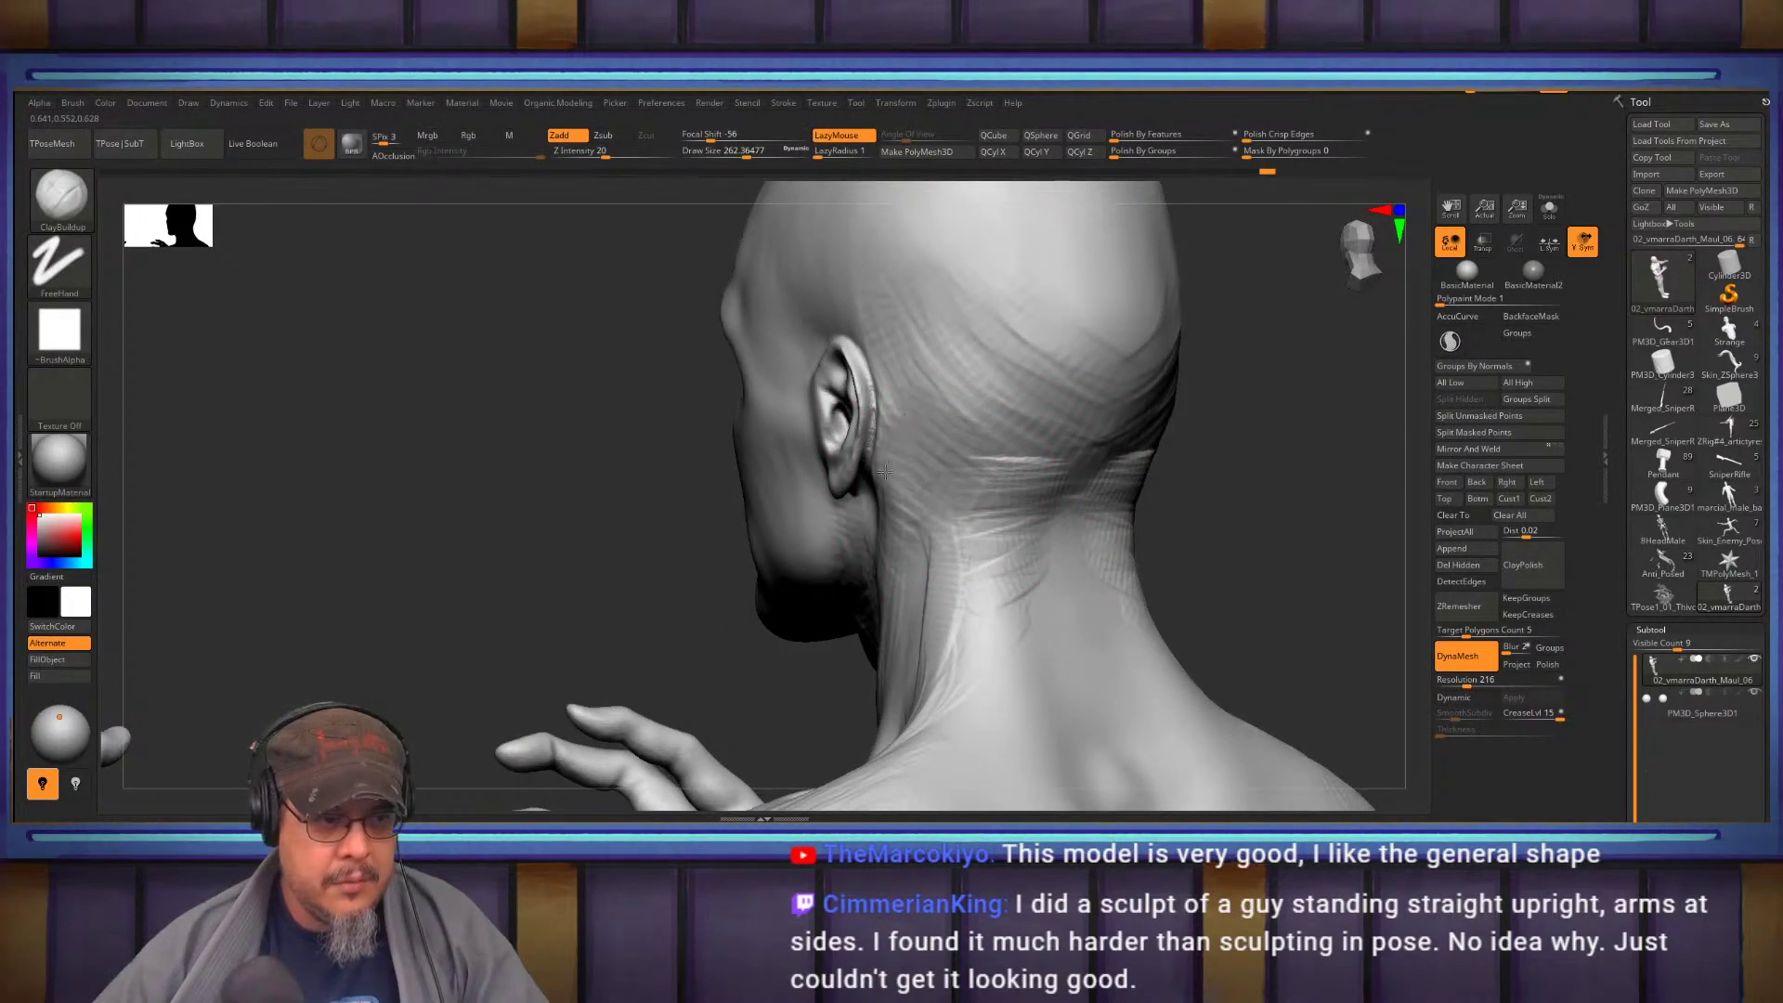
# Carve the upper ridge and inner edge of the shoulder blades with DamStandard at a draw size of about 262
pyautogui.moveTo(969, 485); pyautogui.dragTo(832, 501, button='right')
pyautogui.press('b')
pyautogui.press('d')
pyautogui.press('s')
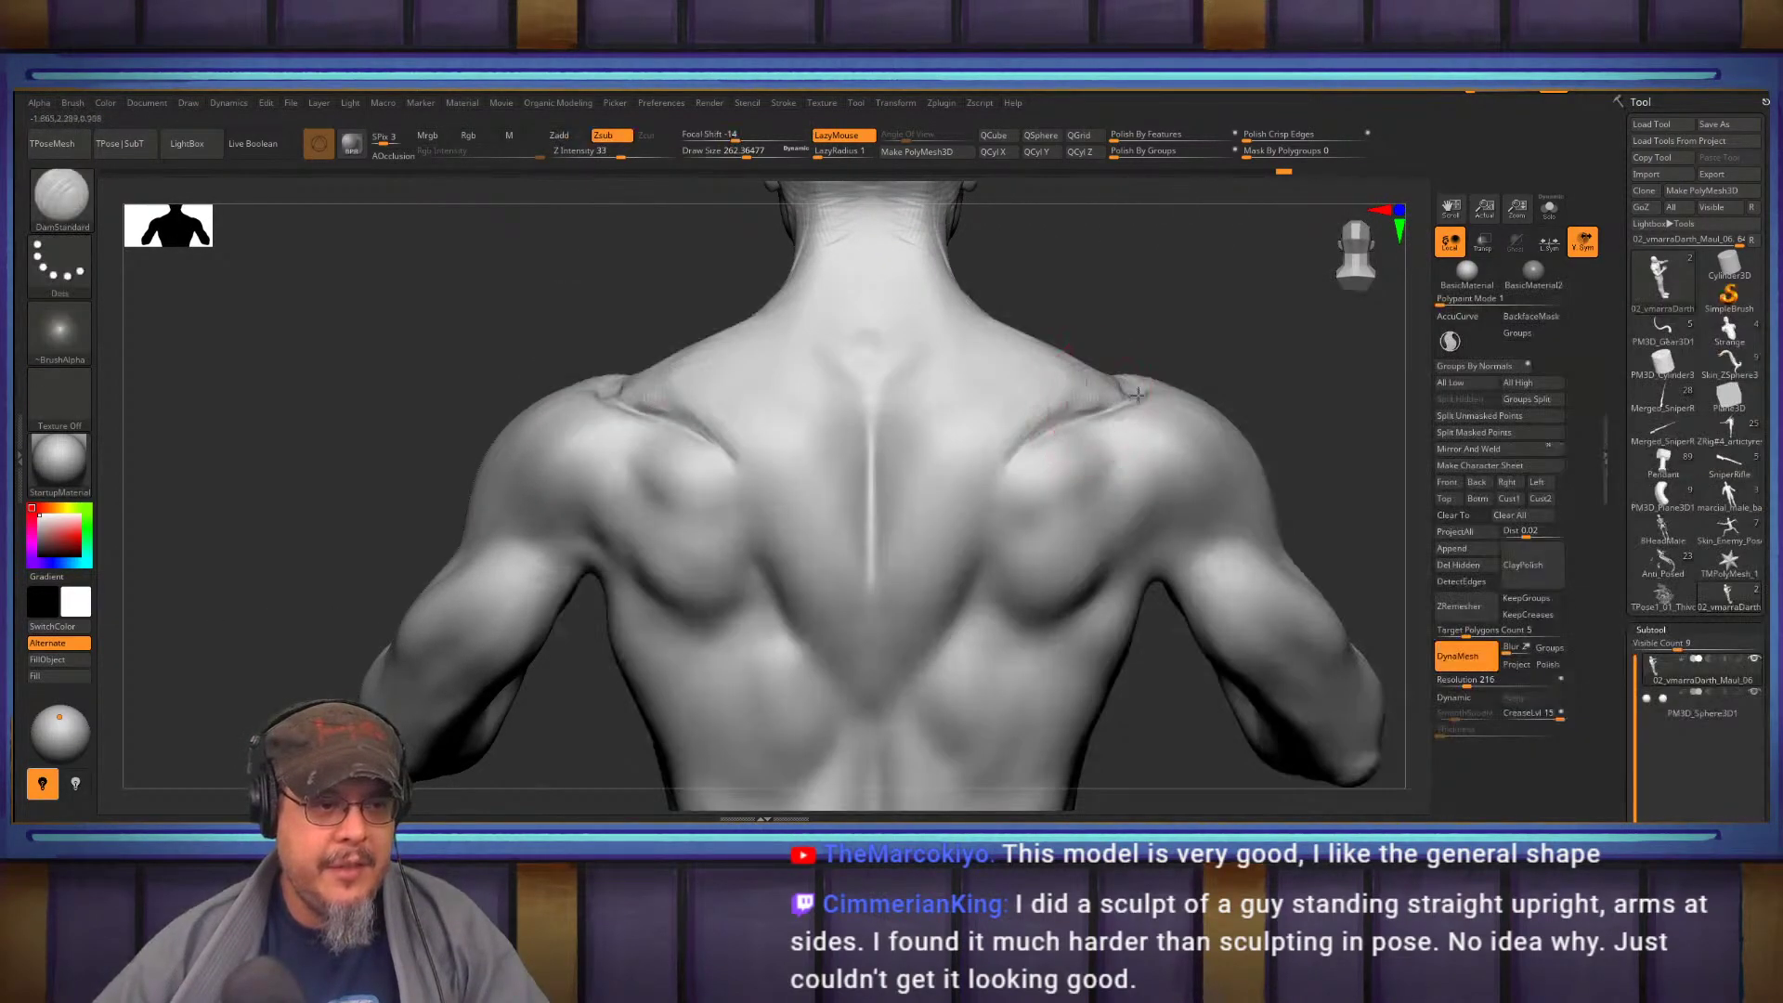
pyautogui.moveTo(1011, 451); pyautogui.dragTo(1020, 605)
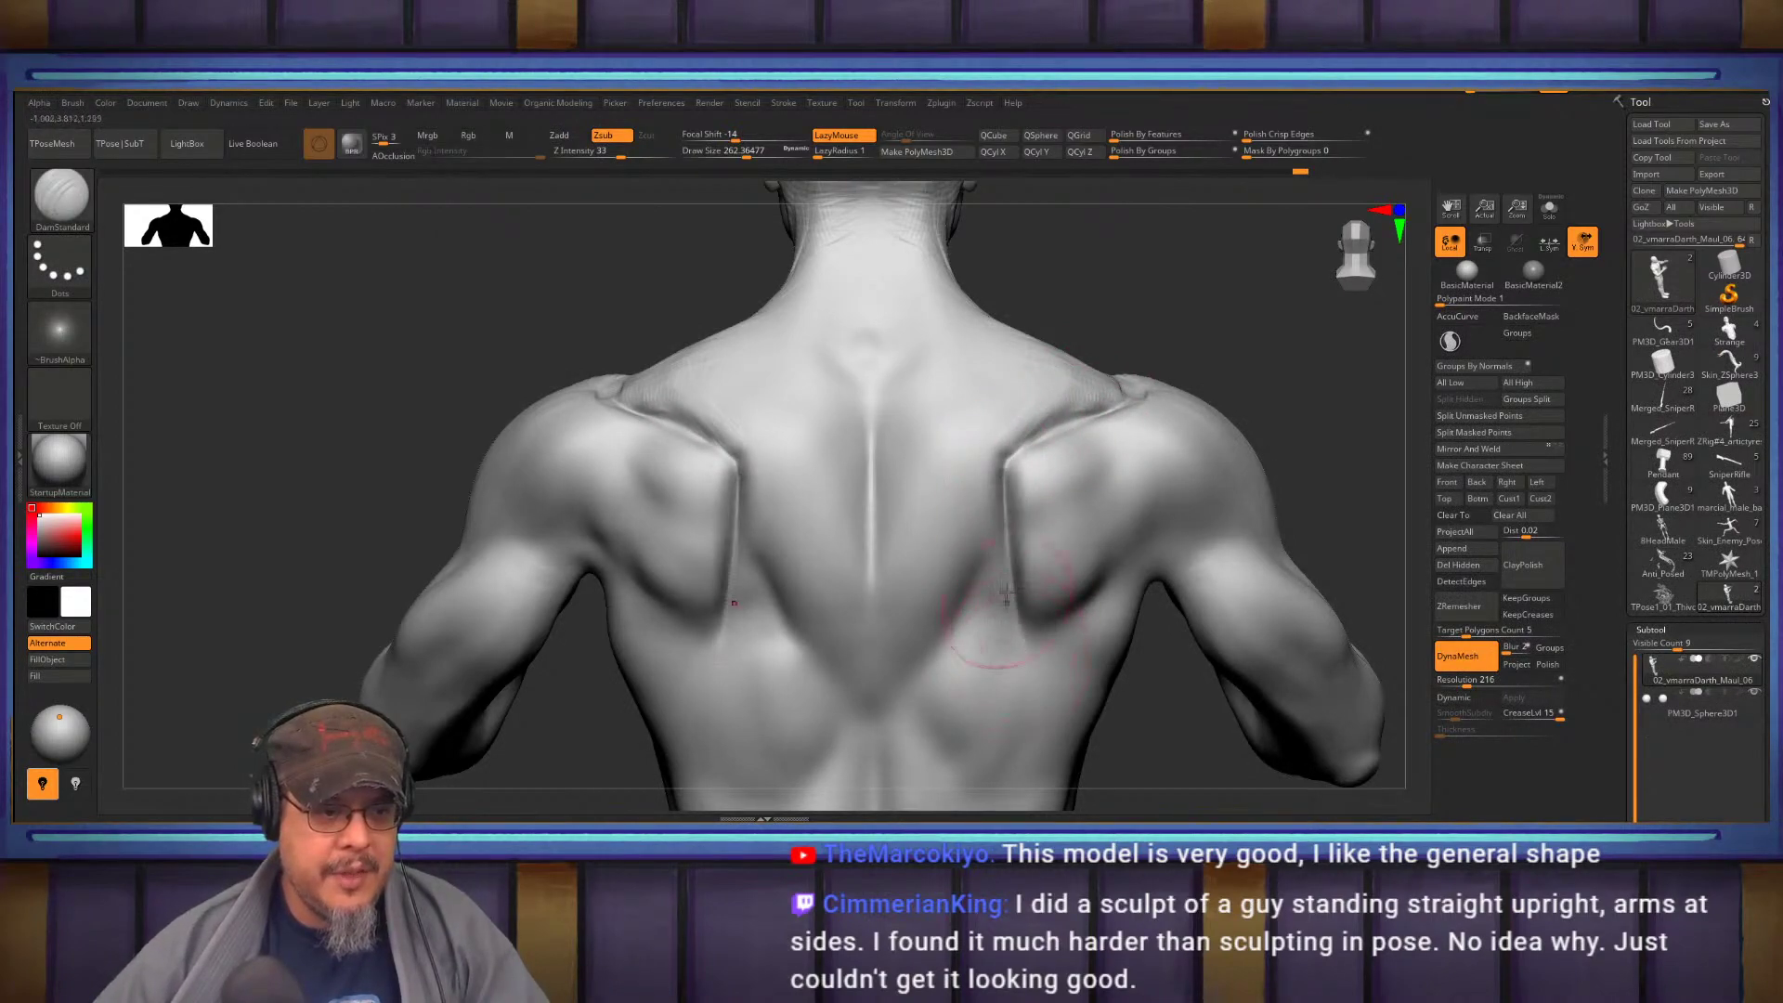
# Flatten the shoulder blades and the rear of the shoulders with TrimDynamic at a draw size of about 415
pyautogui.moveTo(1351, 409)
pyautogui.mouseDown()
pyautogui.moveTo(1183, 395)
pyautogui.moveTo(1268, 421)
pyautogui.moveTo(1278, 387)
pyautogui.moveTo(1290, 459)
pyautogui.moveTo(1254, 424)
pyautogui.mouseUp()
pyautogui.press('b')
pyautogui.press('t')
pyautogui.press('d')
pyautogui.press('s')
pyautogui.moveTo(979, 535)
pyautogui.mouseDown()
pyautogui.moveTo(1017, 535)
pyautogui.moveTo(895, 520)
pyautogui.moveTo(892, 676)
pyautogui.moveTo(924, 553)
pyautogui.moveTo(967, 490)
pyautogui.moveTo(920, 506)
pyautogui.moveTo(906, 631)
pyautogui.moveTo(923, 645)
pyautogui.moveTo(917, 626)
pyautogui.moveTo(966, 576)
pyautogui.moveTo(957, 641)
pyautogui.moveTo(891, 668)
pyautogui.moveTo(903, 529)
pyautogui.moveTo(976, 595)
pyautogui.moveTo(966, 641)
pyautogui.moveTo(996, 468)
pyautogui.moveTo(1050, 502)
pyautogui.moveTo(1008, 557)
pyautogui.moveTo(1042, 526)
pyautogui.moveTo(1031, 465)
pyautogui.moveTo(1063, 576)
pyautogui.mouseUp()
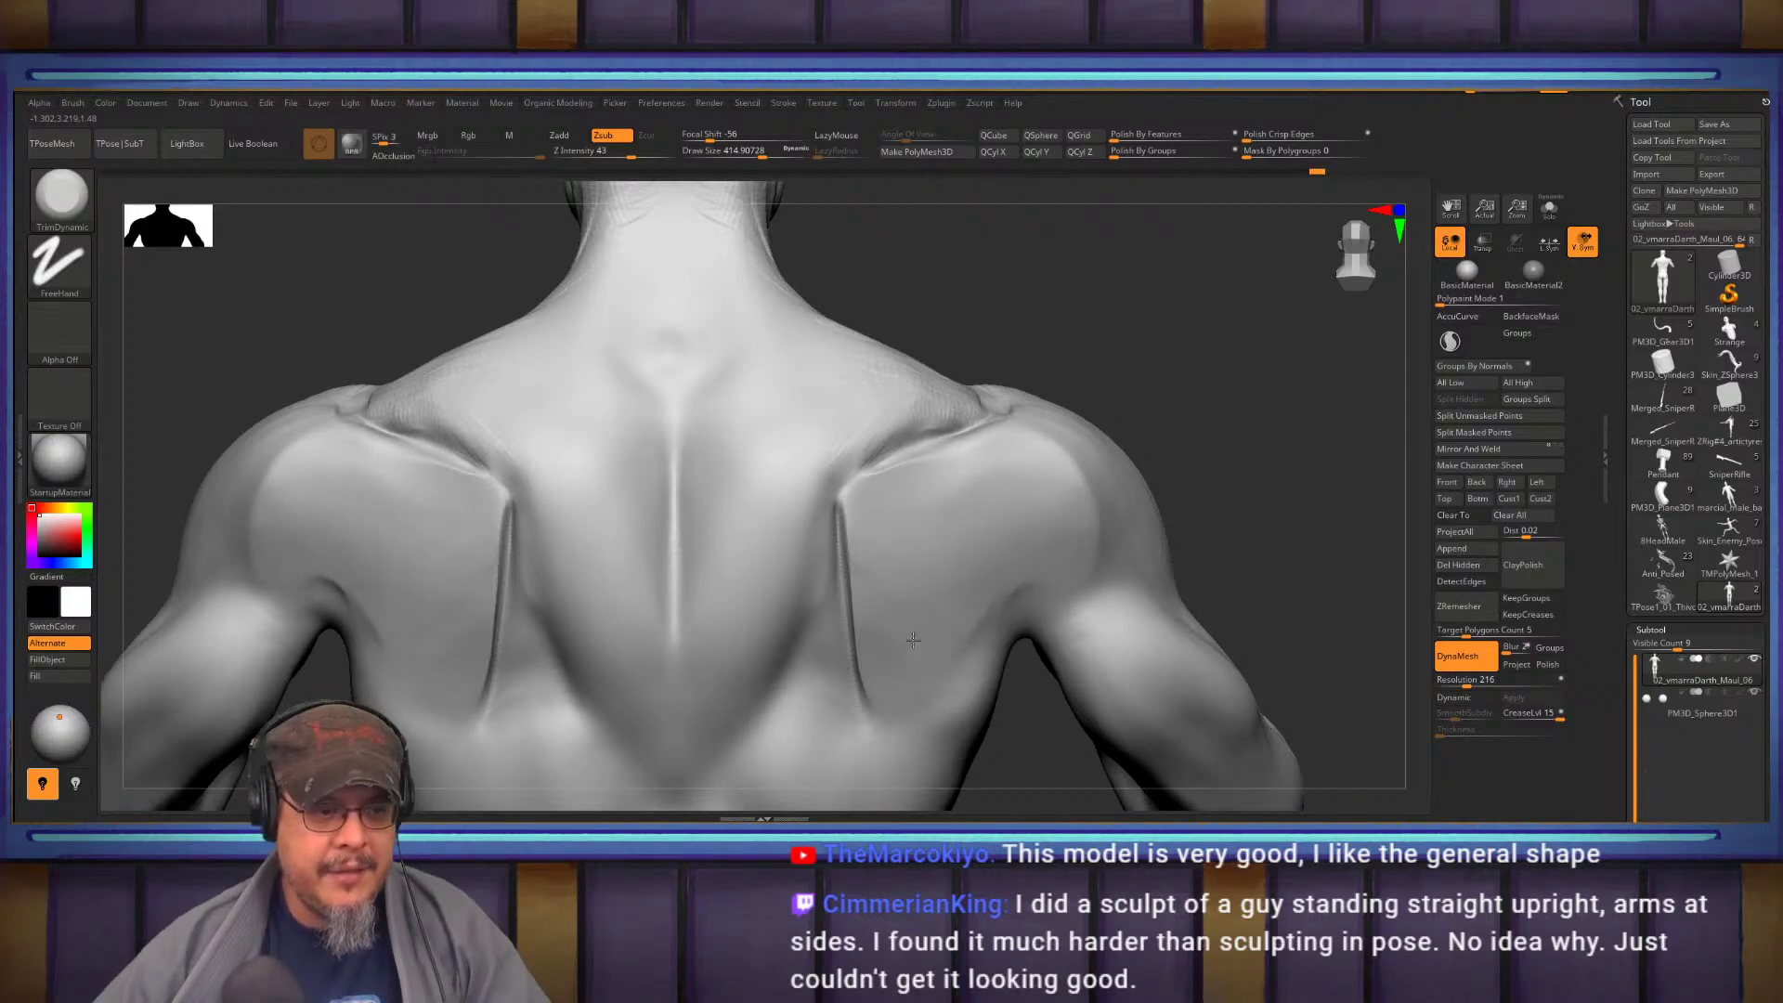
pyautogui.moveTo(906, 527); pyautogui.dragTo(967, 481)
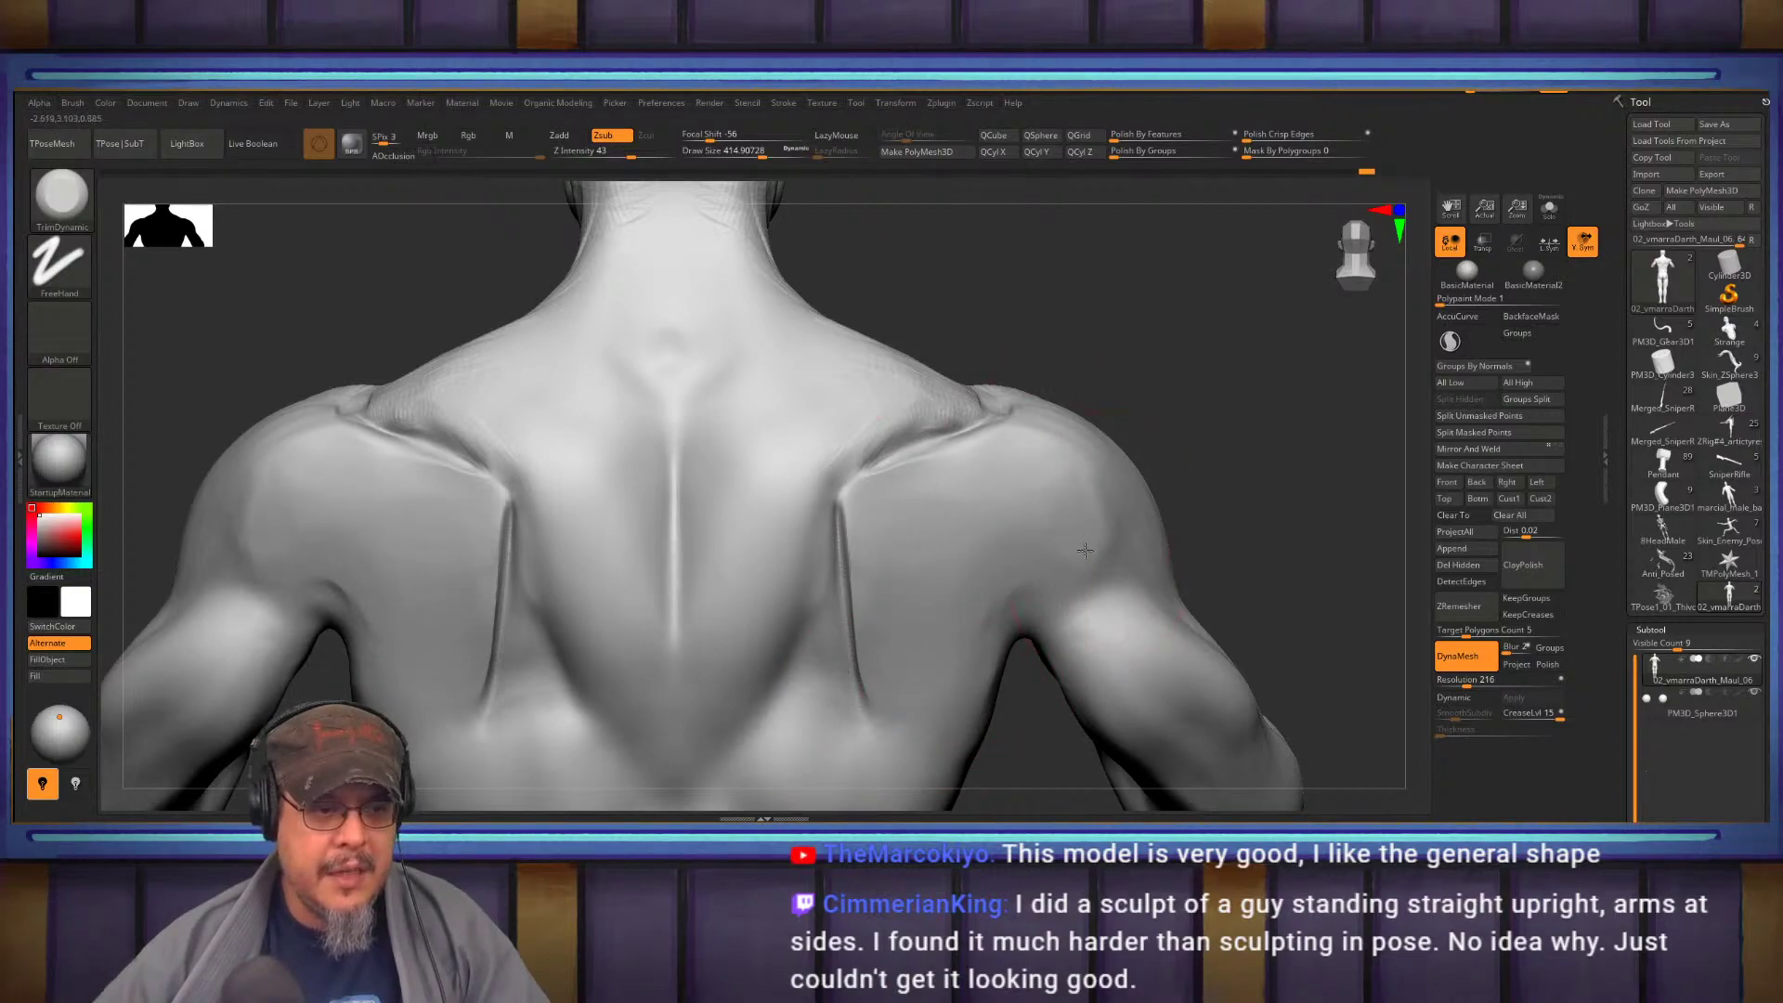
# Reshape the upper back's profile around the shoulder blade with the Move brush at draw sizes of about 559 and 430
pyautogui.moveTo(1256, 455)
pyautogui.mouseDown()
pyautogui.moveTo(967, 482)
pyautogui.moveTo(899, 527)
pyautogui.mouseUp()
pyautogui.moveTo(900, 526); pyautogui.dragTo(928, 474, button='right')
pyautogui.press('b')
pyautogui.press('m')
pyautogui.press('v')
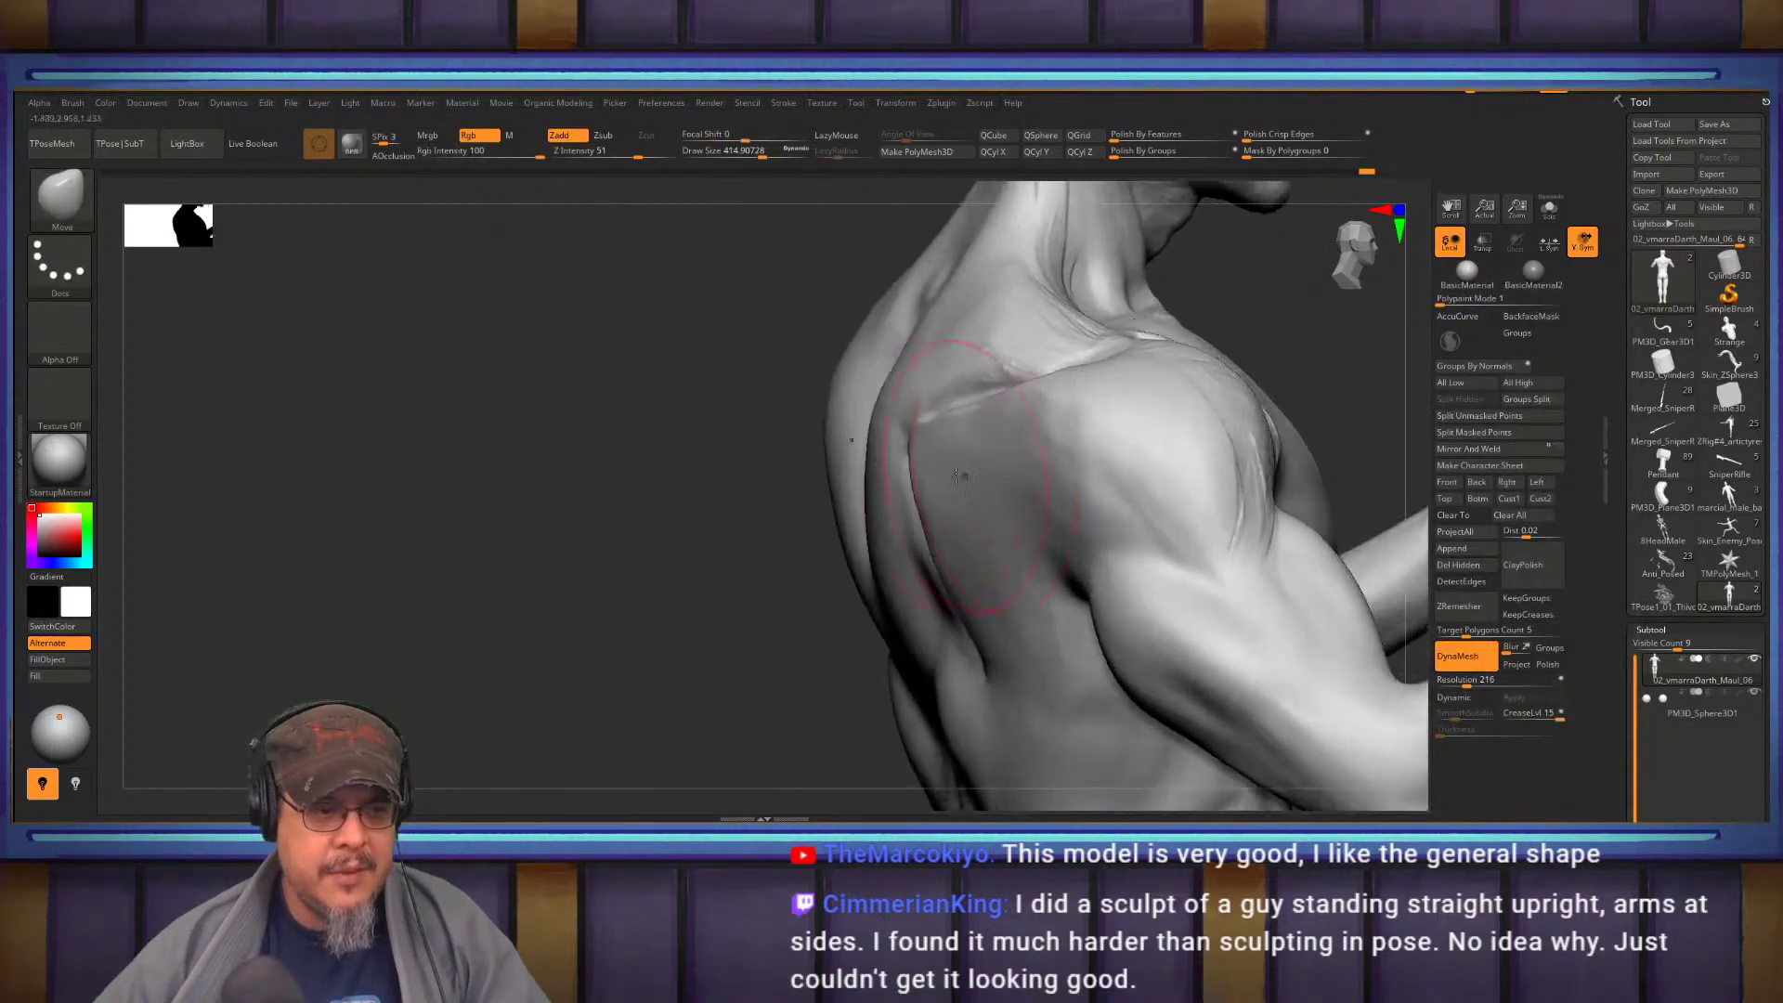
pyautogui.press('s')
pyautogui.moveTo(933, 465); pyautogui.dragTo(936, 465)
pyautogui.moveTo(940, 528)
pyautogui.mouseDown(button='right')
pyautogui.moveTo(934, 567)
pyautogui.moveTo(963, 609)
pyautogui.mouseUp(button='right')
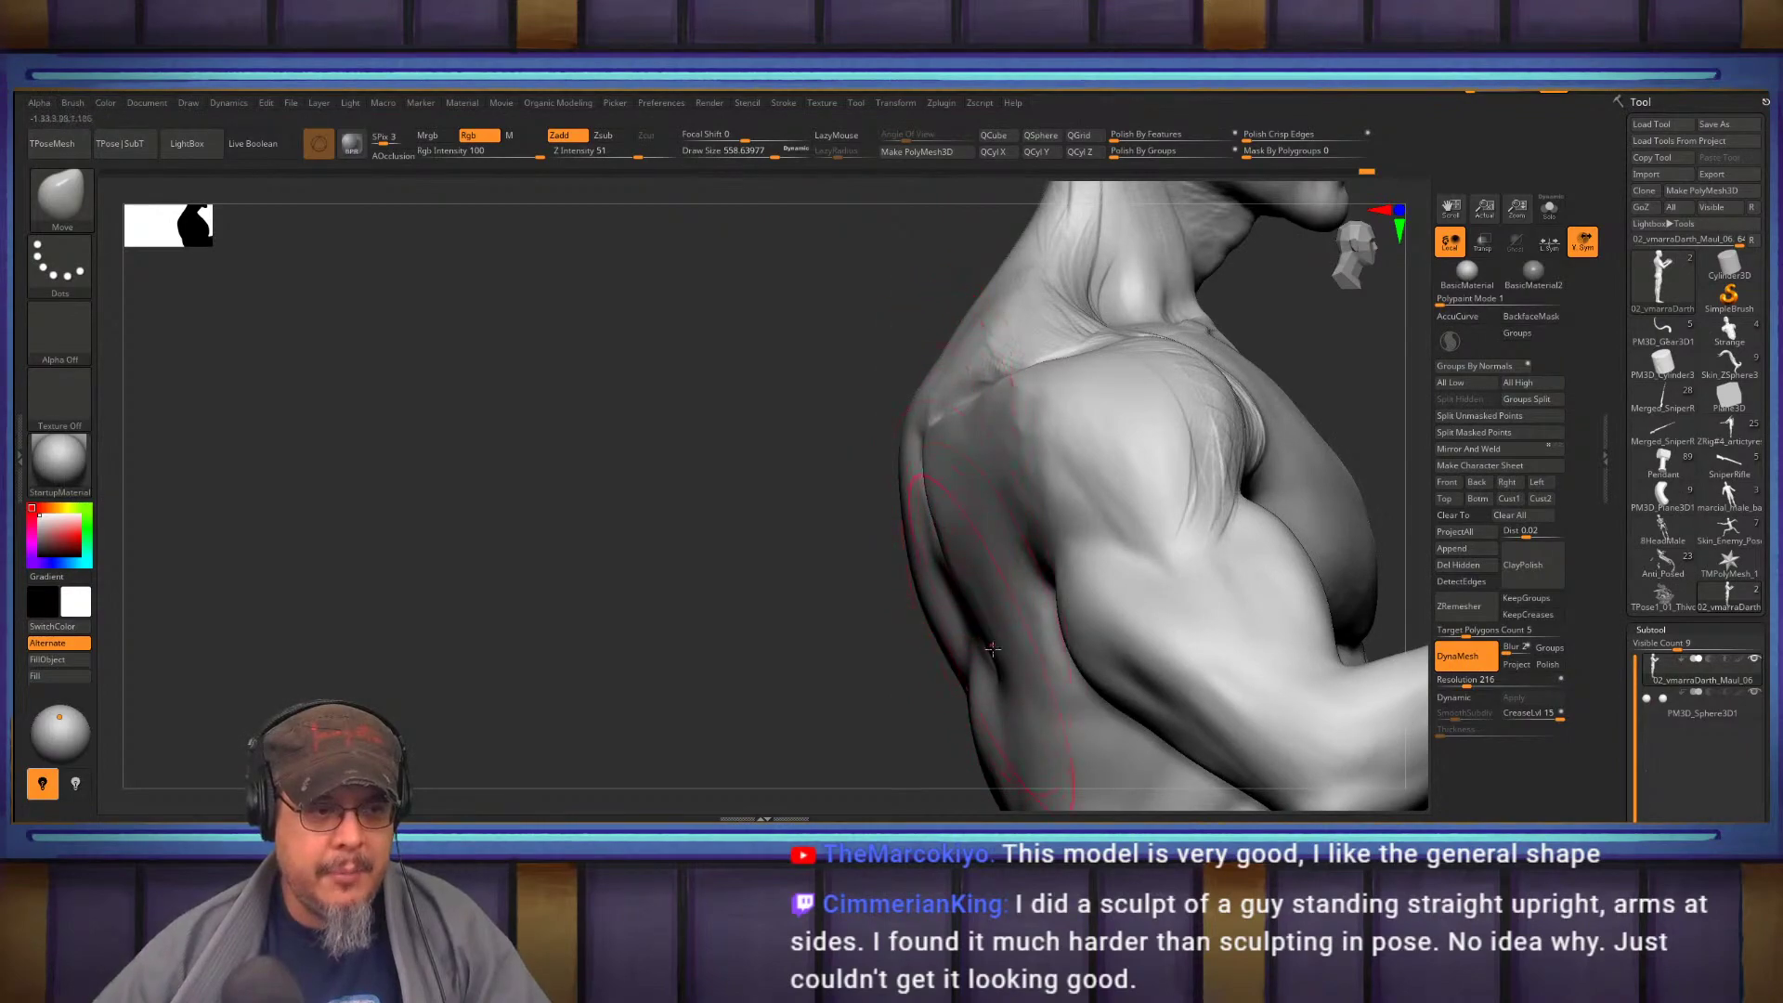
pyautogui.press('s')
pyautogui.moveTo(930, 441)
pyautogui.mouseDown()
pyautogui.moveTo(975, 441)
pyautogui.moveTo(964, 462)
pyautogui.mouseUp()
pyautogui.moveTo(993, 693)
pyautogui.mouseDown()
pyautogui.moveTo(960, 648)
pyautogui.moveTo(983, 606)
pyautogui.mouseUp()
pyautogui.press('s')
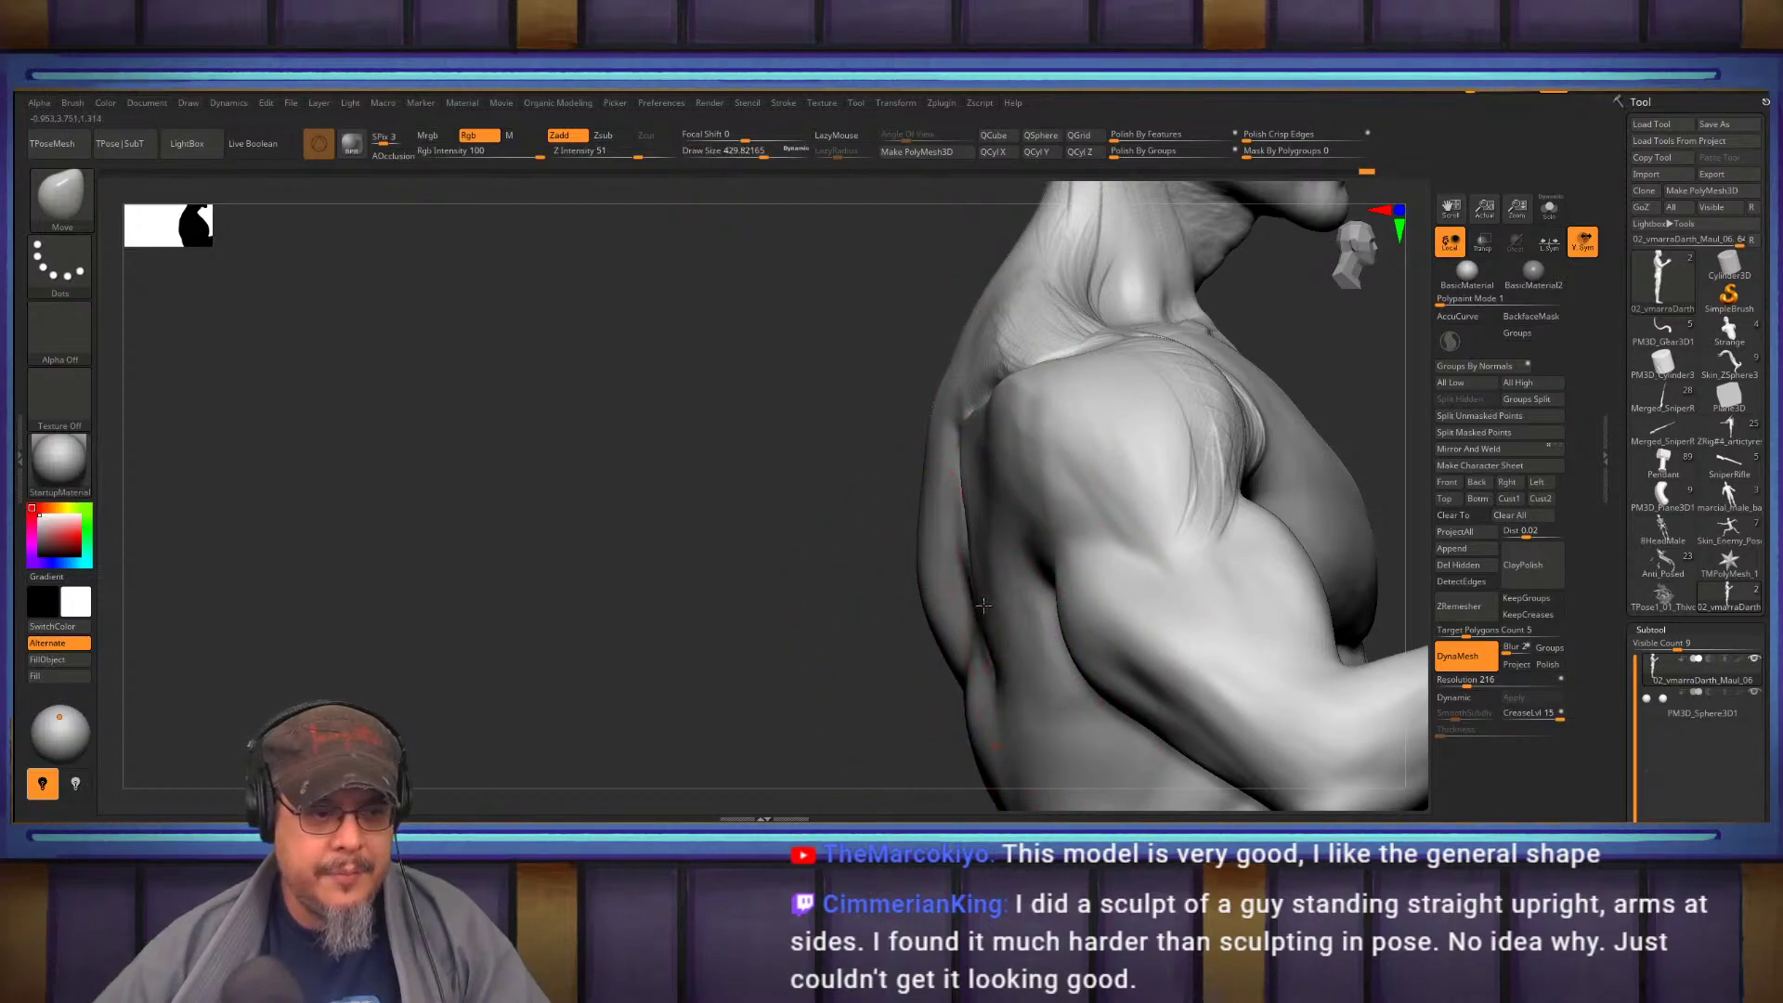
# Build up the rear deltoid from the shoulder blade toward the upper arm with ClayBuildup at a draw size of about 305
pyautogui.moveTo(973, 424)
pyautogui.mouseDown(button='right')
pyautogui.moveTo(1087, 399)
pyautogui.moveTo(944, 451)
pyautogui.moveTo(924, 420)
pyautogui.moveTo(934, 502)
pyautogui.mouseUp(button='right')
pyautogui.moveTo(796, 416); pyautogui.dragTo(793, 423)
pyautogui.moveTo(864, 455)
pyautogui.mouseDown(button='right')
pyautogui.moveTo(996, 482)
pyautogui.moveTo(929, 460)
pyautogui.moveTo(947, 437)
pyautogui.moveTo(951, 510)
pyautogui.moveTo(888, 504)
pyautogui.mouseUp(button='right')
pyautogui.press('b')
pyautogui.press('c')
pyautogui.press('b')
pyautogui.press('s')
pyautogui.moveTo(827, 527)
pyautogui.mouseDown()
pyautogui.moveTo(789, 549)
pyautogui.moveTo(799, 573)
pyautogui.moveTo(862, 607)
pyautogui.moveTo(1033, 606)
pyautogui.mouseUp()
pyautogui.moveTo(864, 589)
pyautogui.mouseDown()
pyautogui.moveTo(983, 592)
pyautogui.moveTo(1045, 618)
pyautogui.mouseUp()
pyautogui.moveTo(869, 599); pyautogui.dragTo(889, 493)
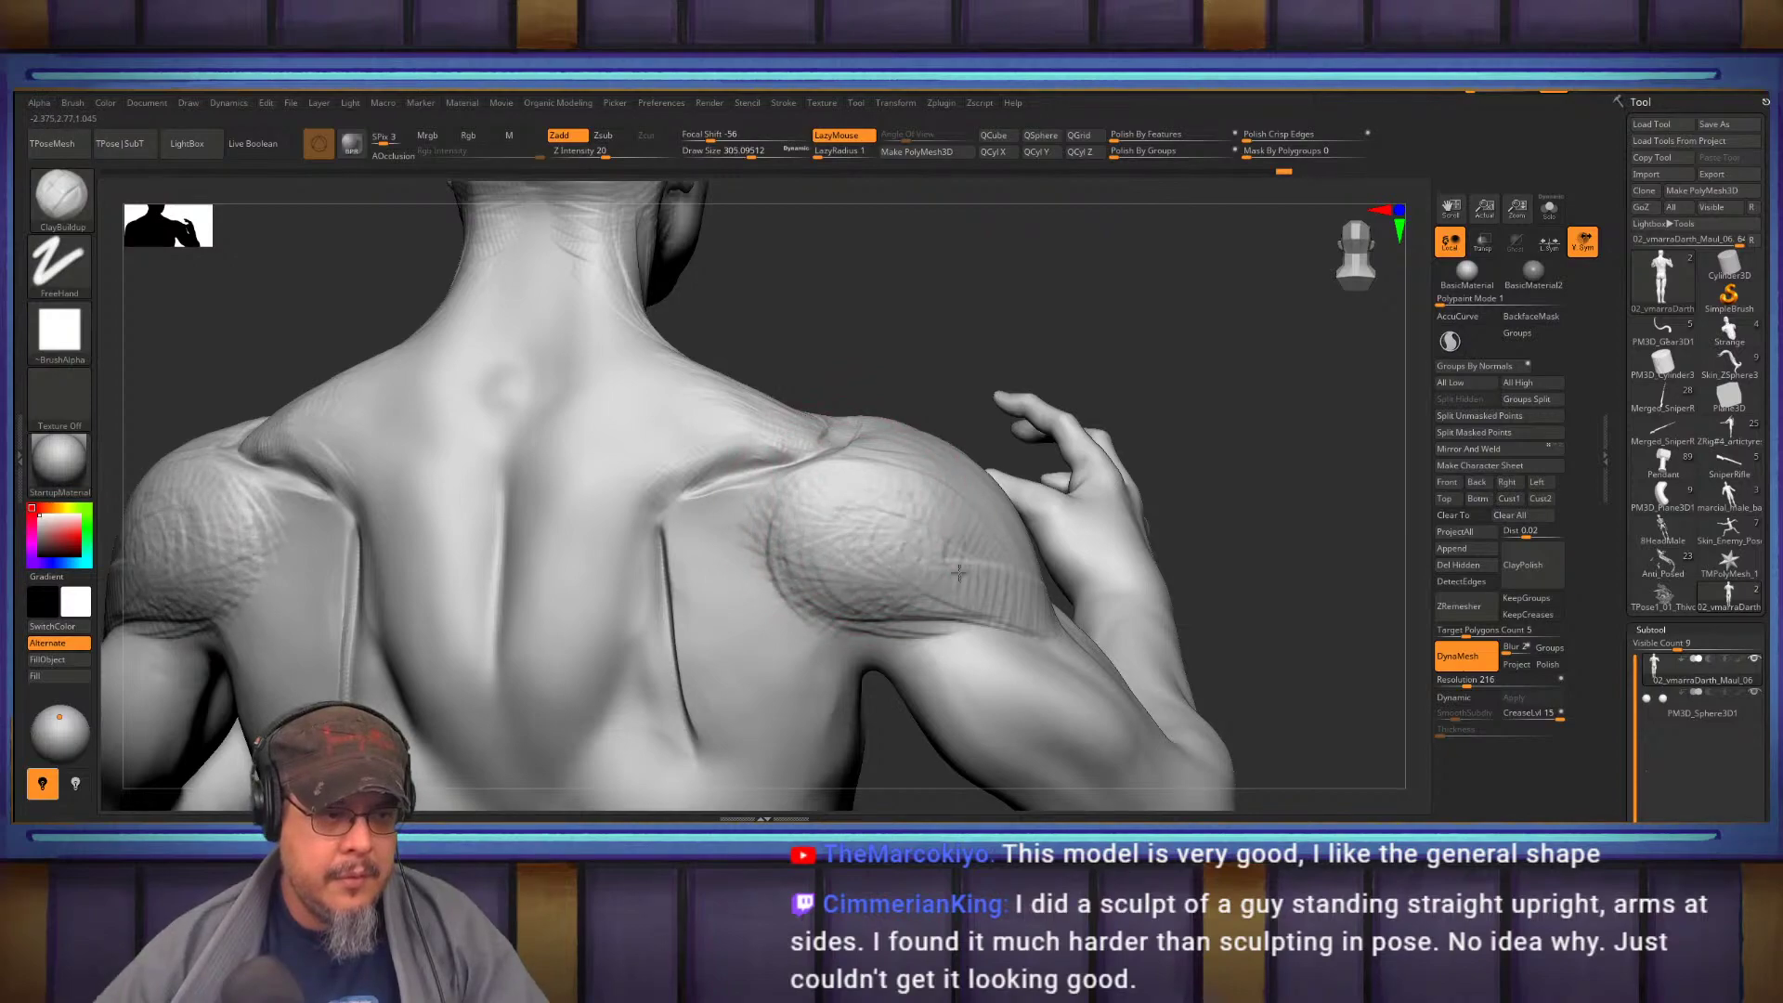
pyautogui.moveTo(794, 534); pyautogui.dragTo(780, 599, button='right')
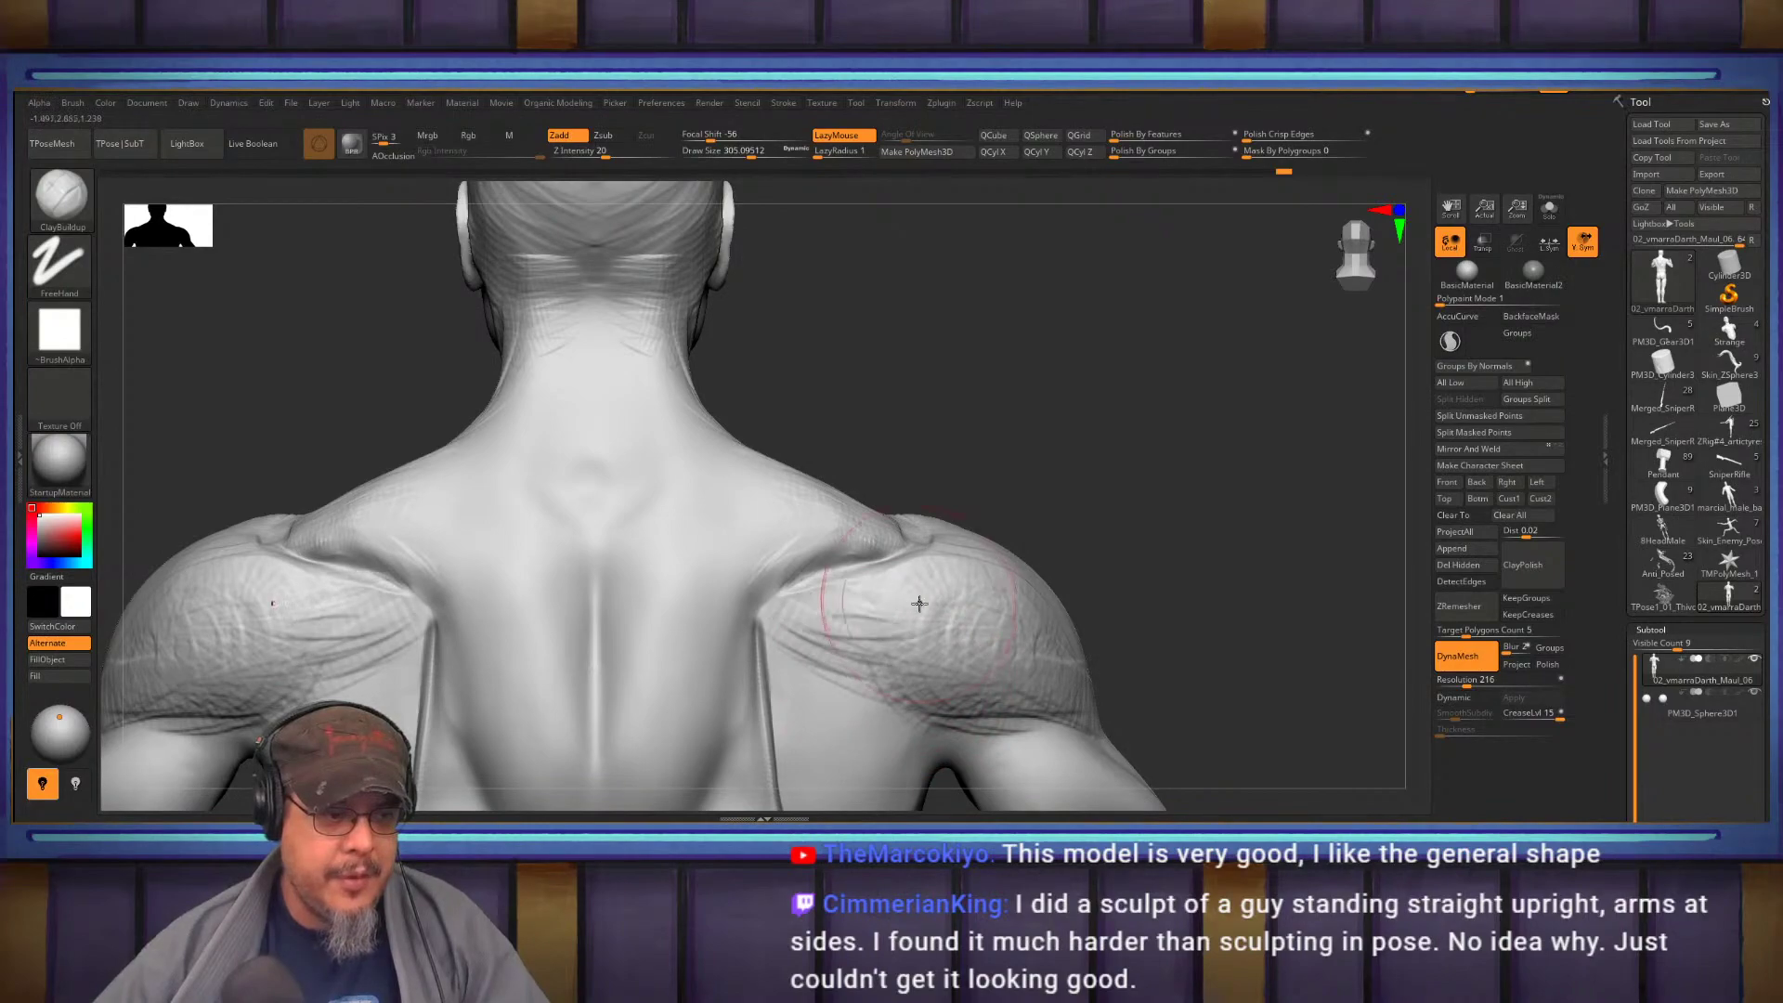
# Carve the hollow at the inner corner of the shoulder blades with DamStandard at a draw size of about 158
pyautogui.moveTo(857, 604)
pyautogui.keyDown('alt'); pyautogui.mouseDown(button='right')
pyautogui.moveTo(967, 510)
pyautogui.moveTo(1071, 533)
pyautogui.mouseUp(button='right'); pyautogui.keyUp('alt')
pyautogui.press('b')
pyautogui.press('d')
pyautogui.press('s')
pyautogui.press('s')
pyautogui.moveTo(1027, 523); pyautogui.dragTo(977, 534)
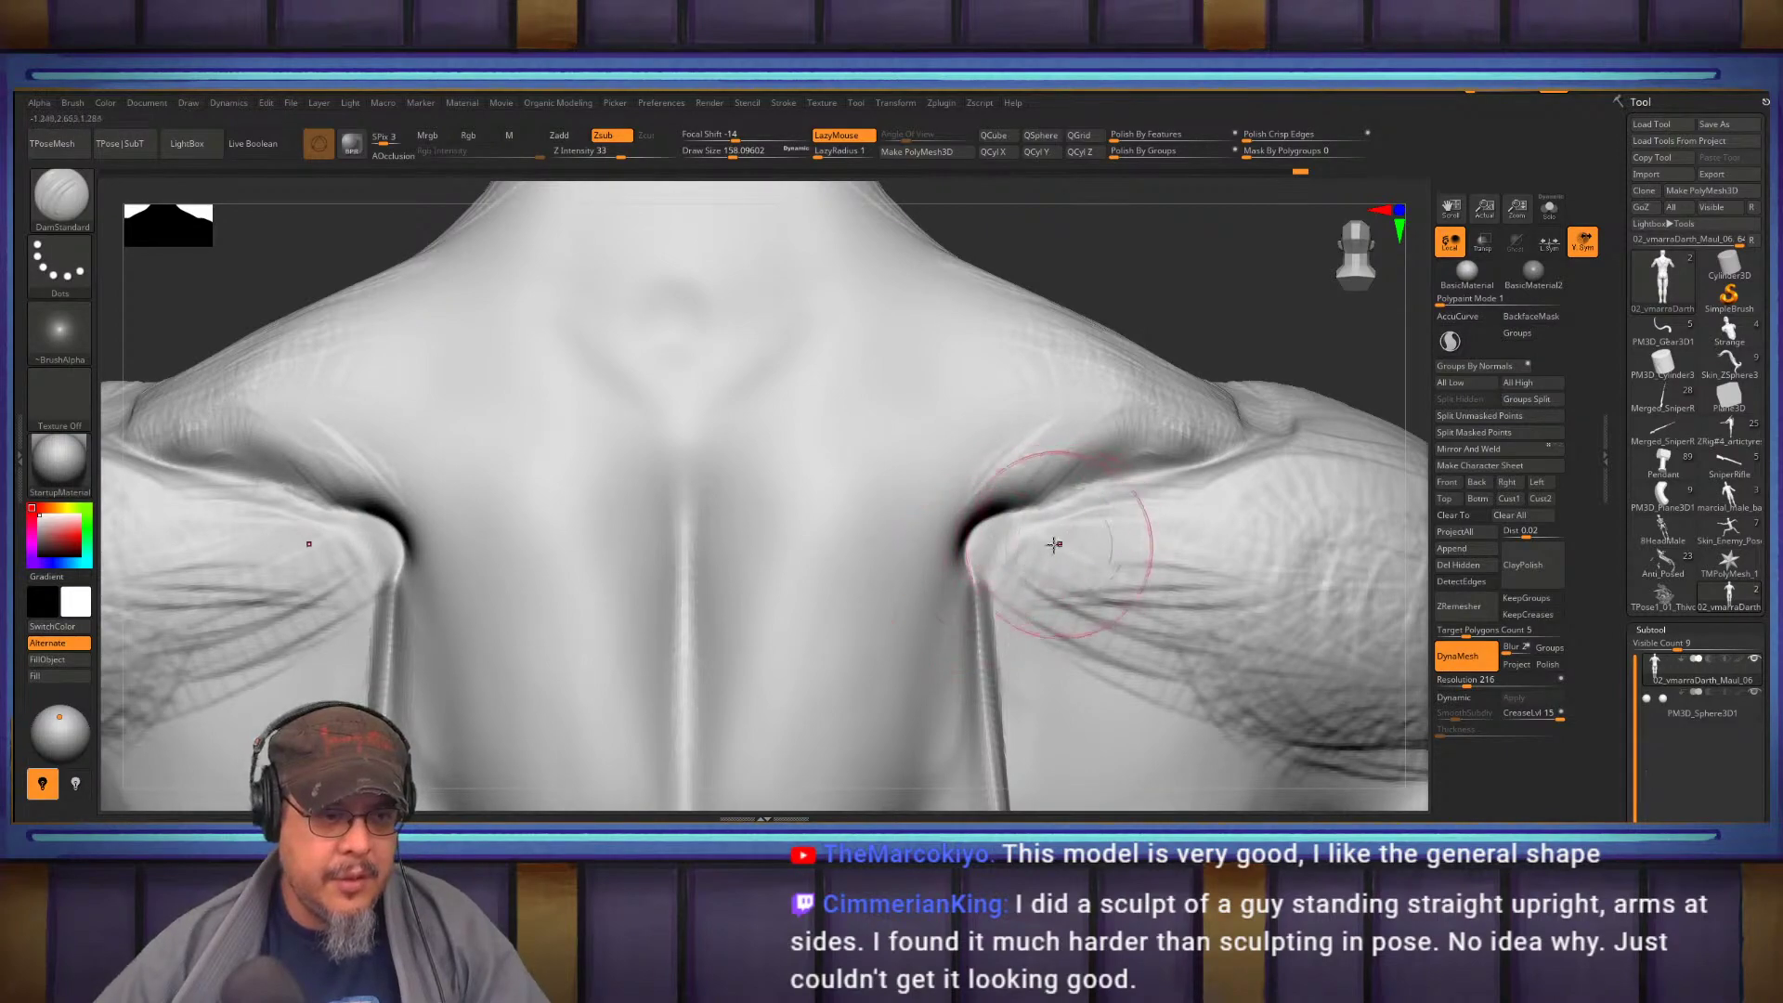
pyautogui.moveTo(1033, 507)
pyautogui.keyDown('ctrl'); pyautogui.mouseDown(button='right')
pyautogui.moveTo(952, 501)
pyautogui.moveTo(1079, 510)
pyautogui.moveTo(1068, 526)
pyautogui.moveTo(1186, 557)
pyautogui.moveTo(1167, 473)
pyautogui.moveTo(1078, 475)
pyautogui.moveTo(1103, 480)
pyautogui.moveTo(1078, 505)
pyautogui.moveTo(966, 514)
pyautogui.moveTo(997, 518)
pyautogui.moveTo(1063, 442)
pyautogui.moveTo(1079, 498)
pyautogui.moveTo(1075, 470)
pyautogui.moveTo(1012, 529)
pyautogui.moveTo(1051, 484)
pyautogui.moveTo(1000, 488)
pyautogui.moveTo(1067, 450)
pyautogui.moveTo(1254, 409)
pyautogui.moveTo(906, 513)
pyautogui.moveTo(980, 537)
pyautogui.mouseUp(button='right'); pyautogui.keyUp('ctrl')
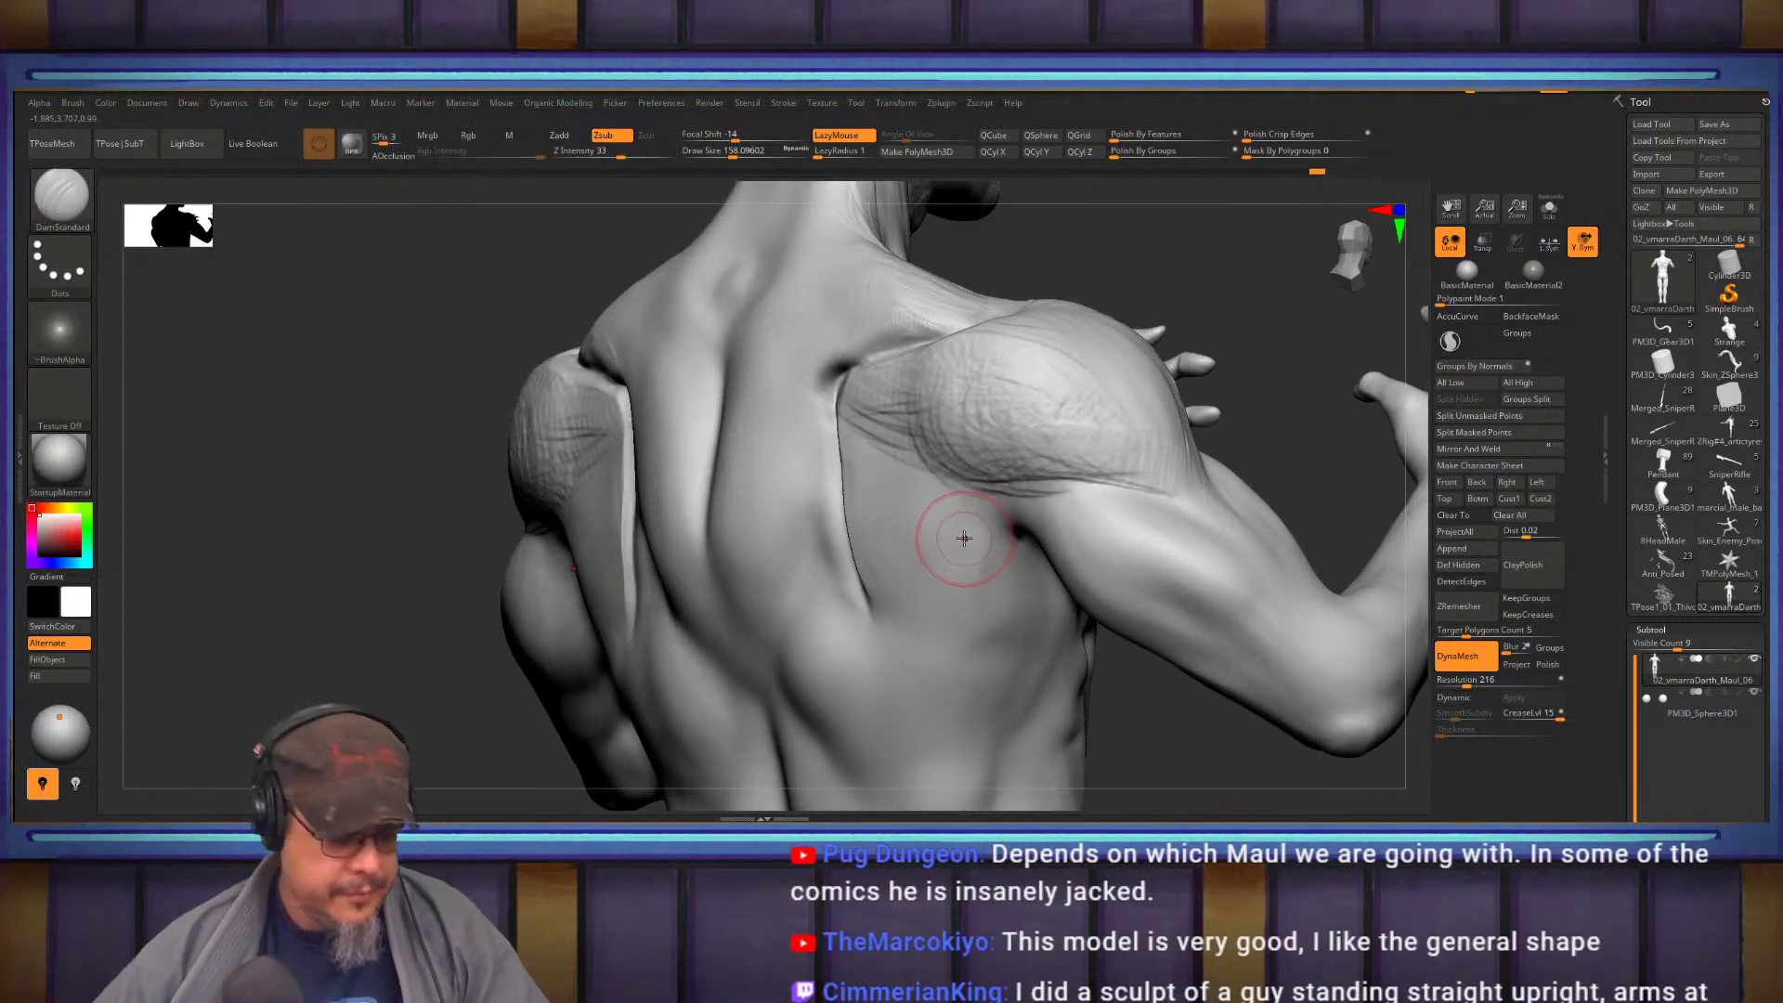
# Build up the lat band along the shoulder blade's lower edge and the muscle beside it with ClayBuildup at a draw size of about 338
pyautogui.press('b')
pyautogui.press('c')
pyautogui.press('b')
pyautogui.moveTo(916, 589); pyautogui.dragTo(984, 552, button='right')
pyautogui.press('s')
pyautogui.moveTo(961, 550); pyautogui.dragTo(983, 550)
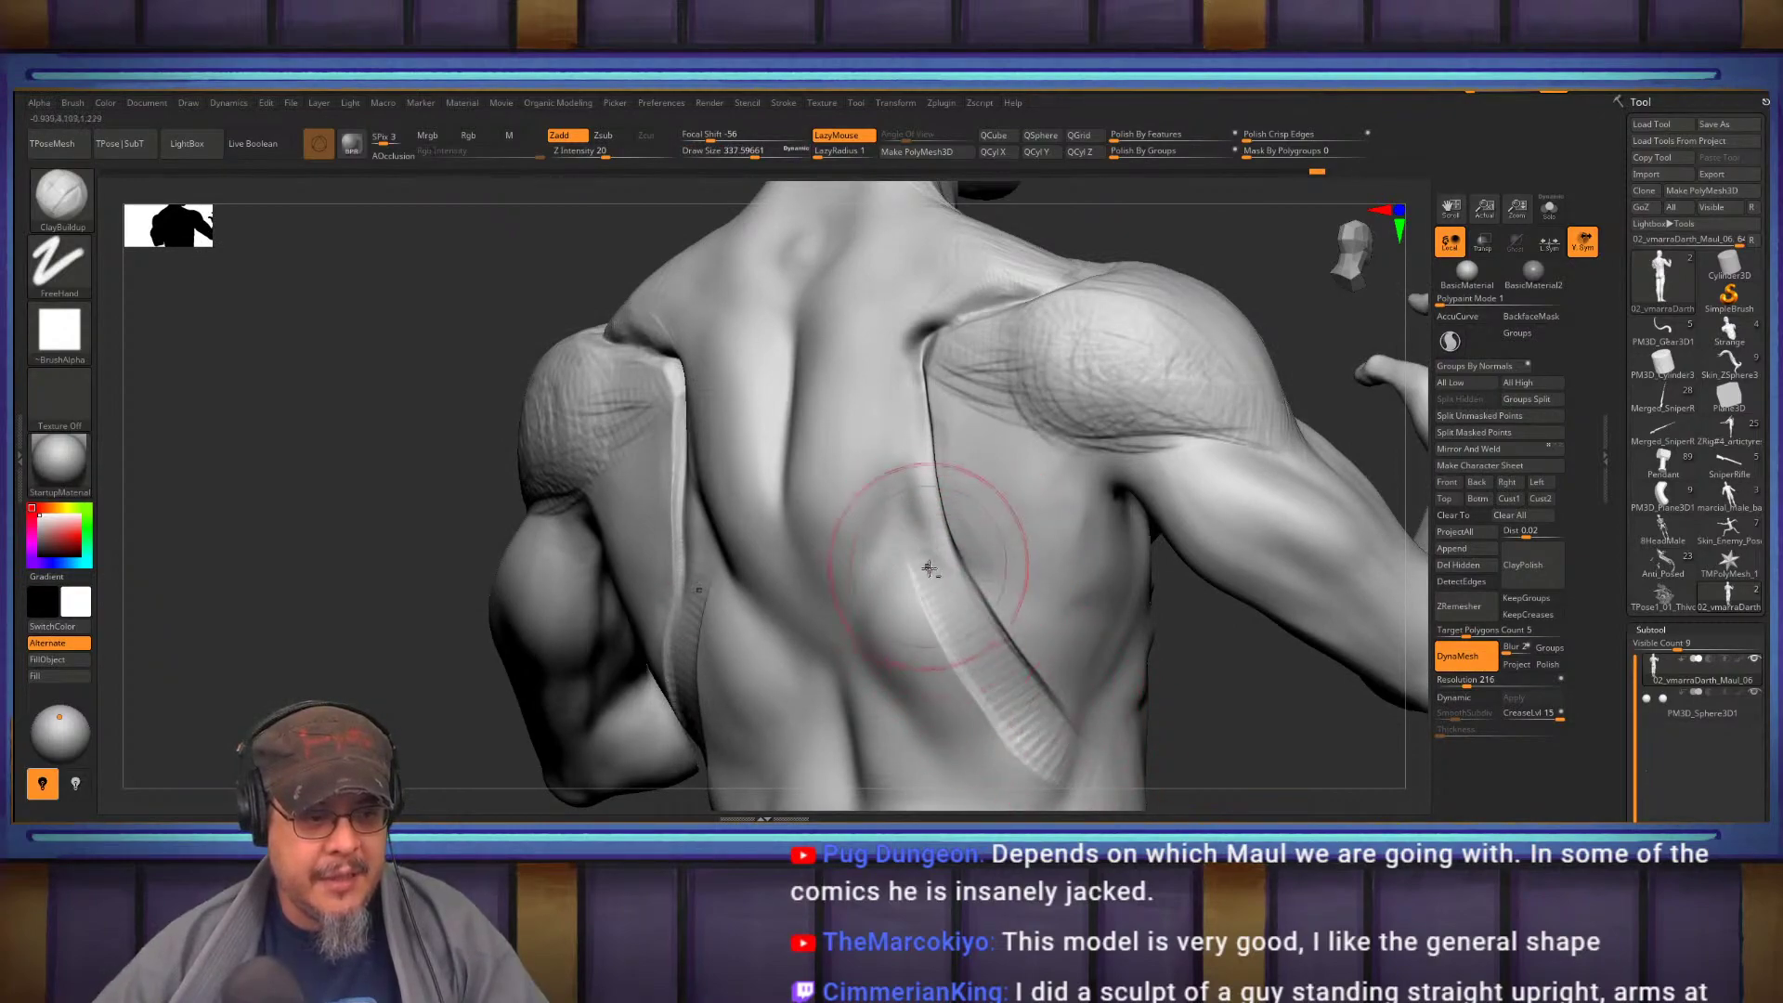
pyautogui.moveTo(921, 585); pyautogui.dragTo(960, 564)
pyautogui.moveTo(997, 461)
pyautogui.keyDown('shift'); pyautogui.mouseDown(button='right')
pyautogui.moveTo(1022, 510)
pyautogui.moveTo(1070, 456)
pyautogui.moveTo(1086, 398)
pyautogui.mouseUp(button='right'); pyautogui.keyUp('shift')
pyautogui.keyDown('alt'); pyautogui.moveTo(1051, 490); pyautogui.dragTo(1155, 502); pyautogui.keyUp('alt')
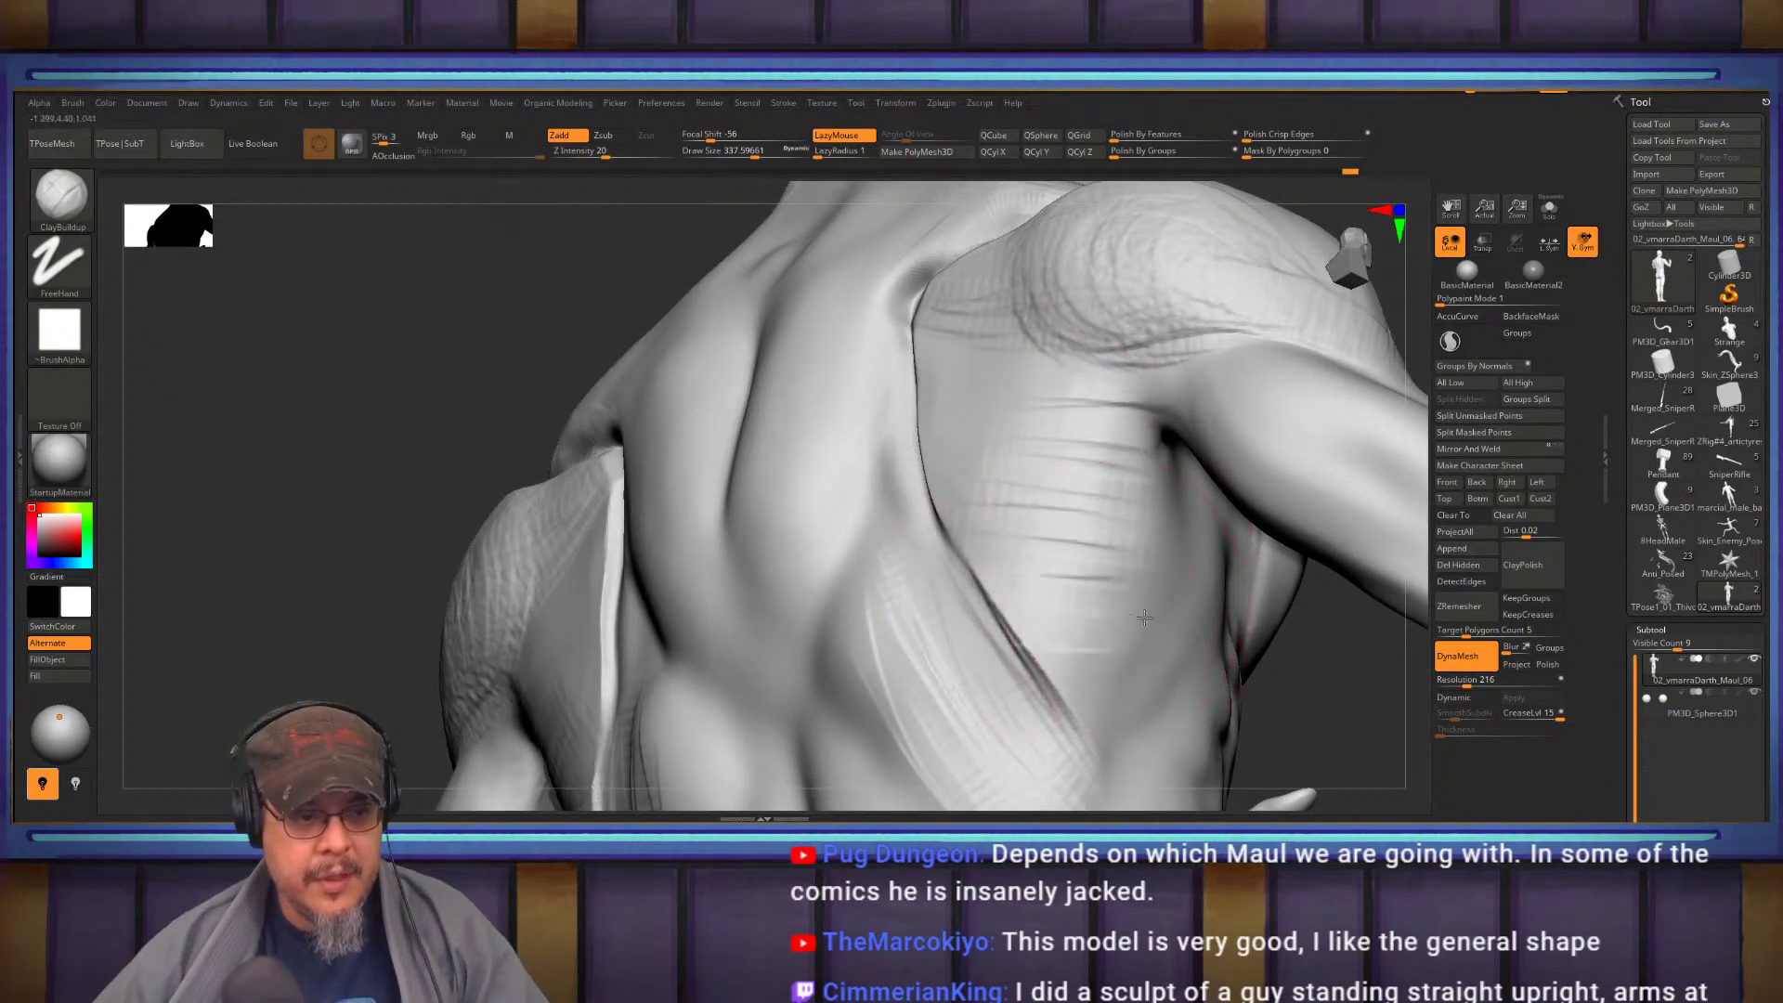
pyautogui.moveTo(1161, 453); pyautogui.dragTo(1080, 454, button='right')
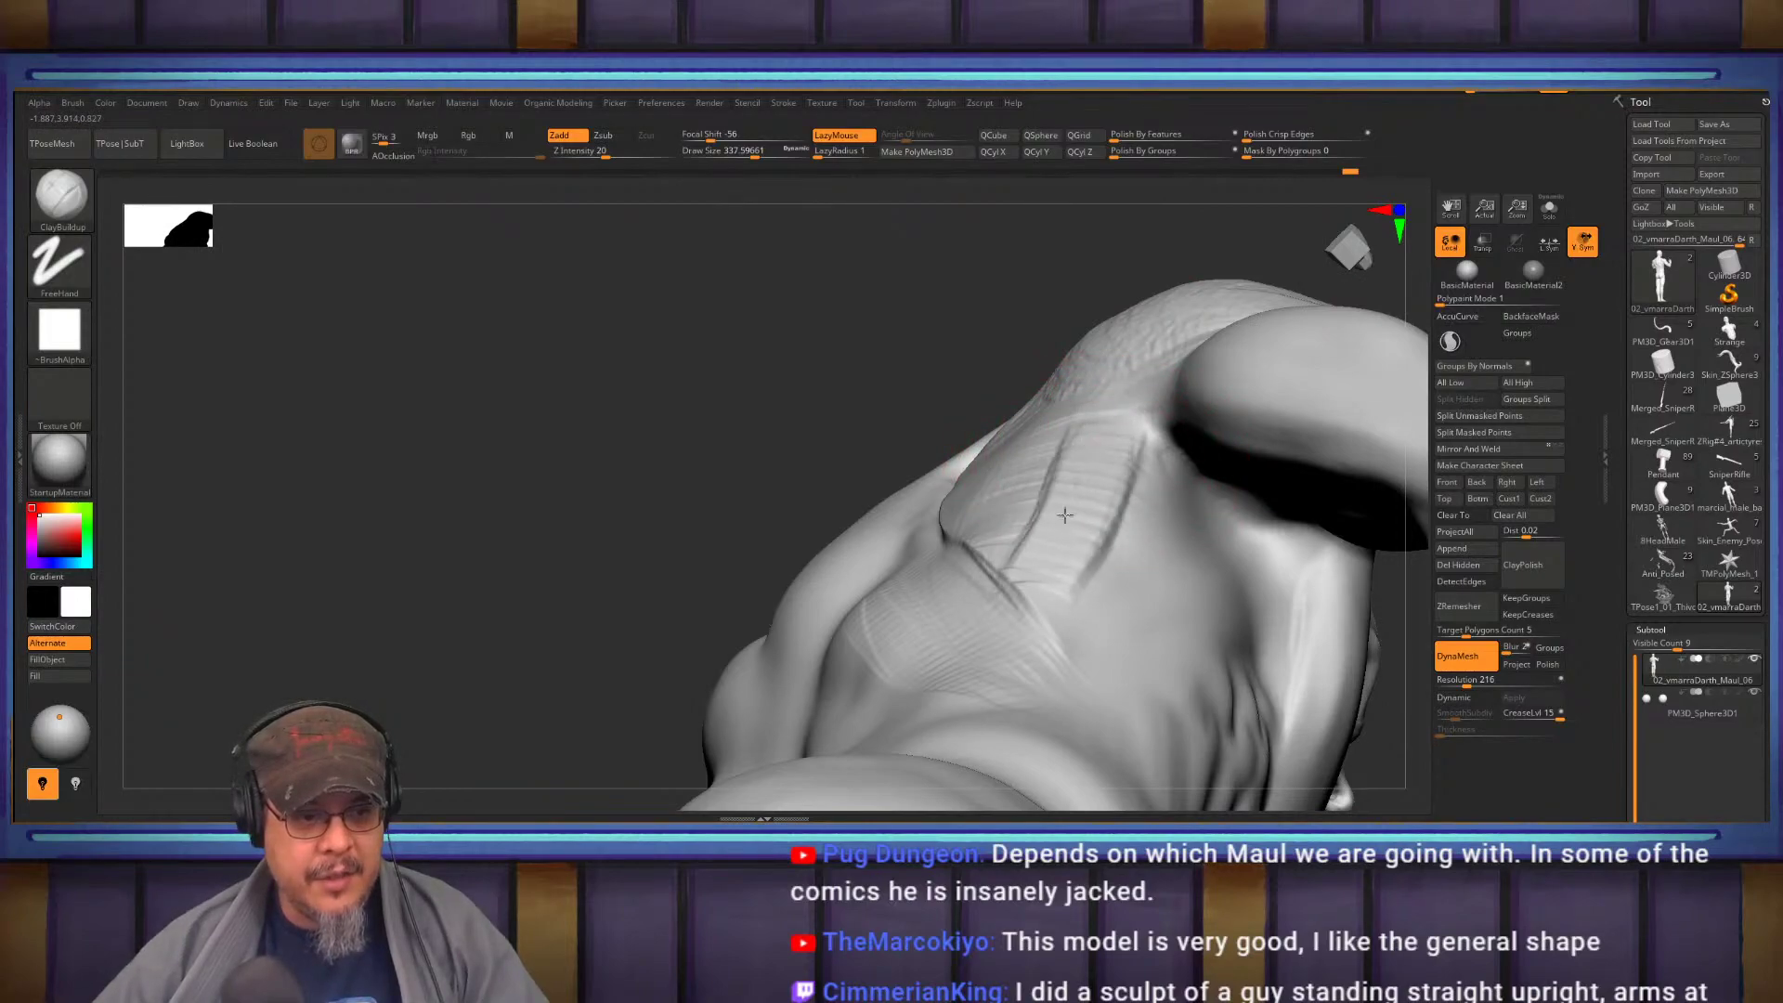
pyautogui.moveTo(918, 641); pyautogui.dragTo(905, 692)
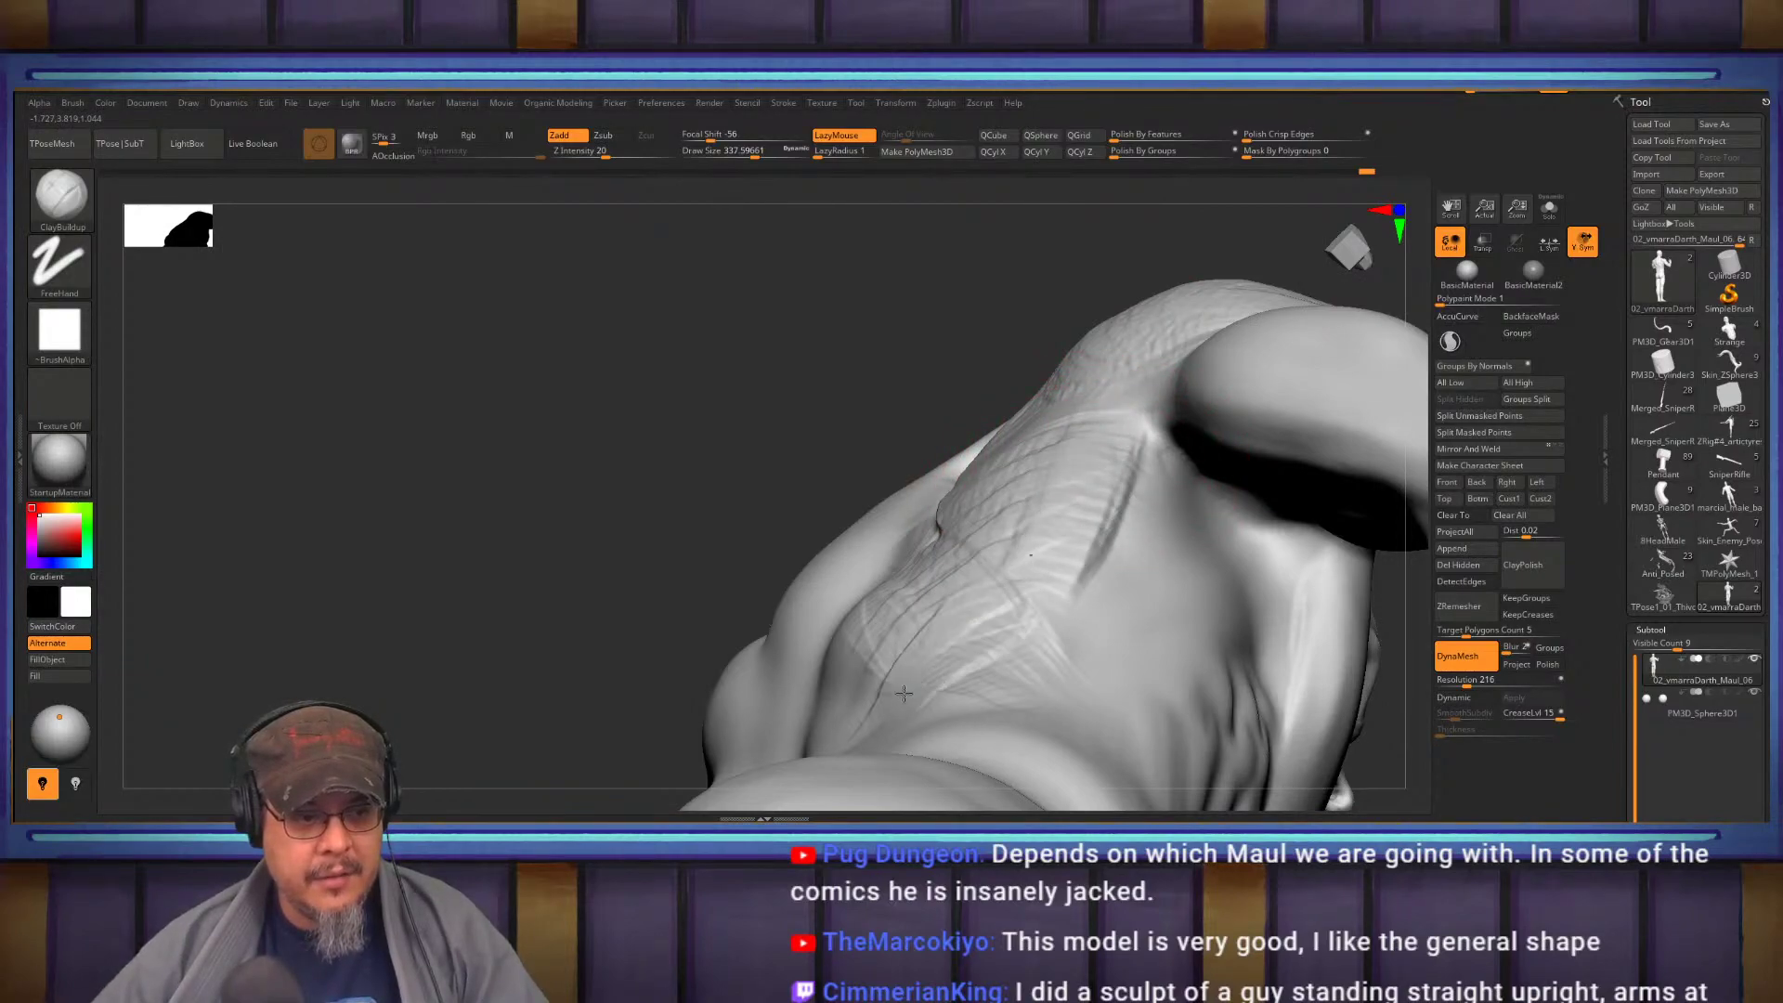
pyautogui.hotkey('ctrl', 'z')
pyautogui.hotkey('ctrl', 'z')
pyautogui.hotkey('ctrl', 'z')
pyautogui.hotkey('ctrl', 'z')
# Layer angled muscle strands over the outer shoulder blade and upper lat with ClayBuildup at draw sizes of about 338 and 240
pyautogui.moveTo(1067, 452)
pyautogui.mouseDown(button='right')
pyautogui.moveTo(1094, 470)
pyautogui.moveTo(998, 409)
pyautogui.mouseUp(button='right')
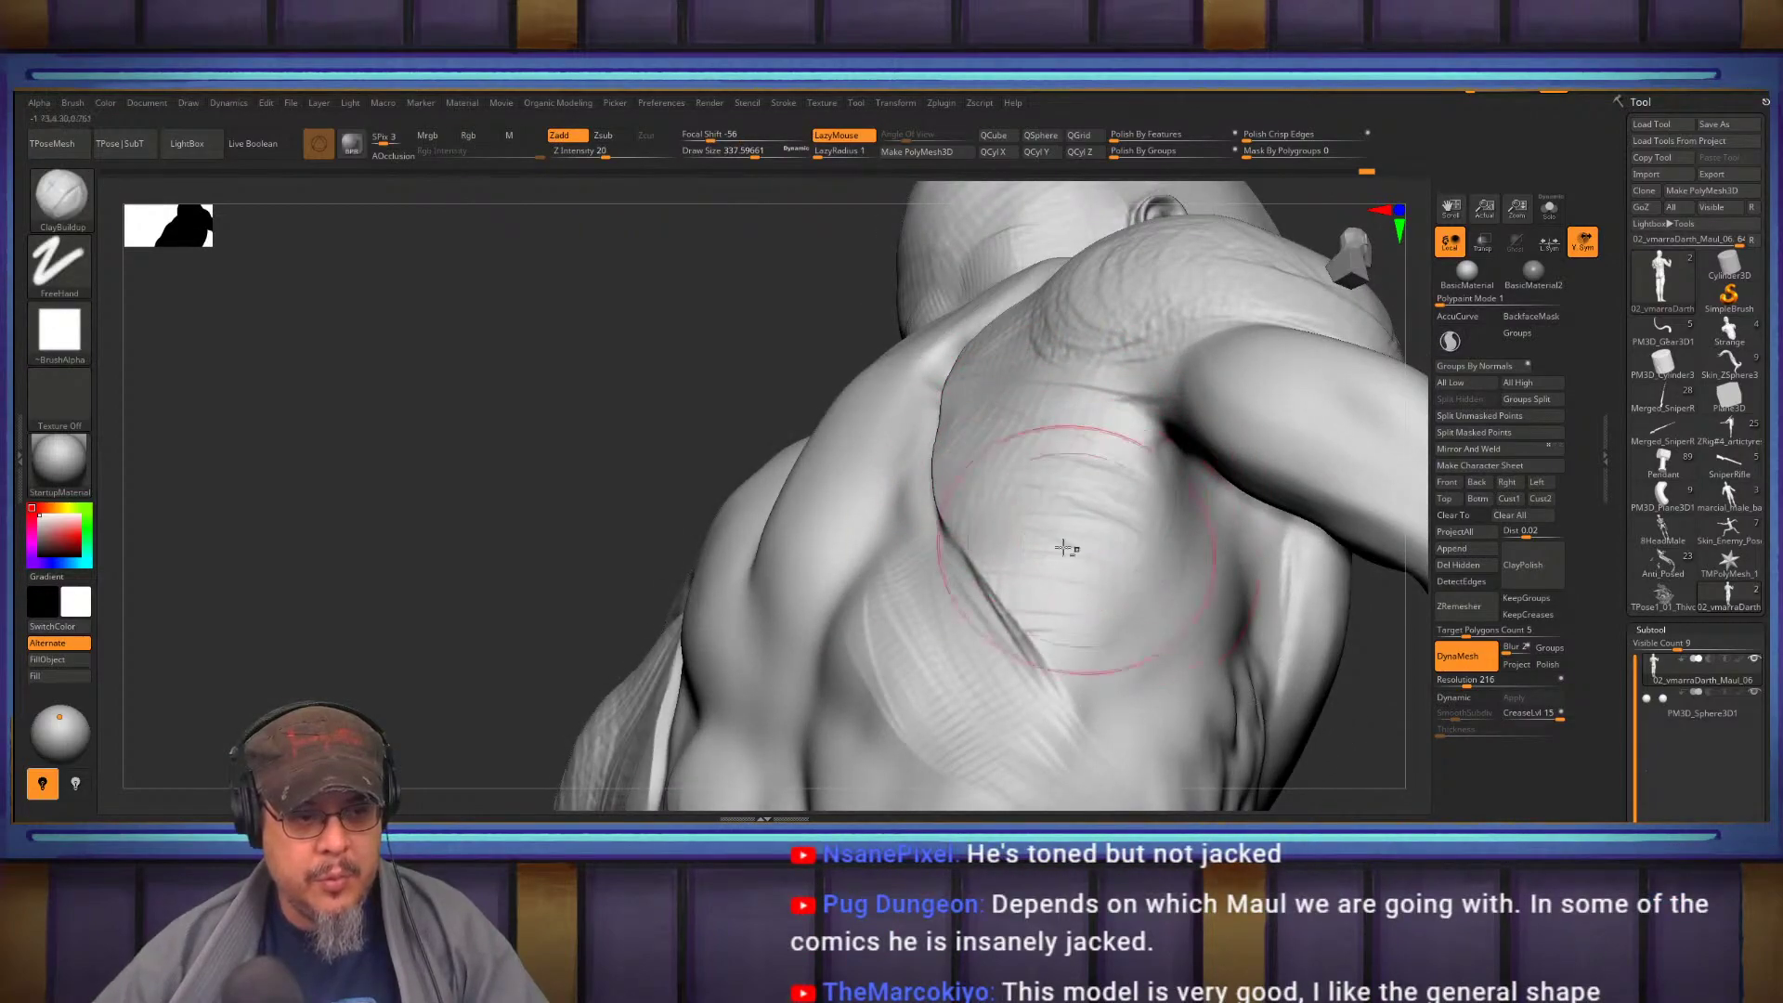
pyautogui.moveTo(983, 530)
pyautogui.mouseDown(button='right')
pyautogui.moveTo(995, 545)
pyautogui.moveTo(973, 559)
pyautogui.moveTo(1004, 489)
pyautogui.mouseUp(button='right')
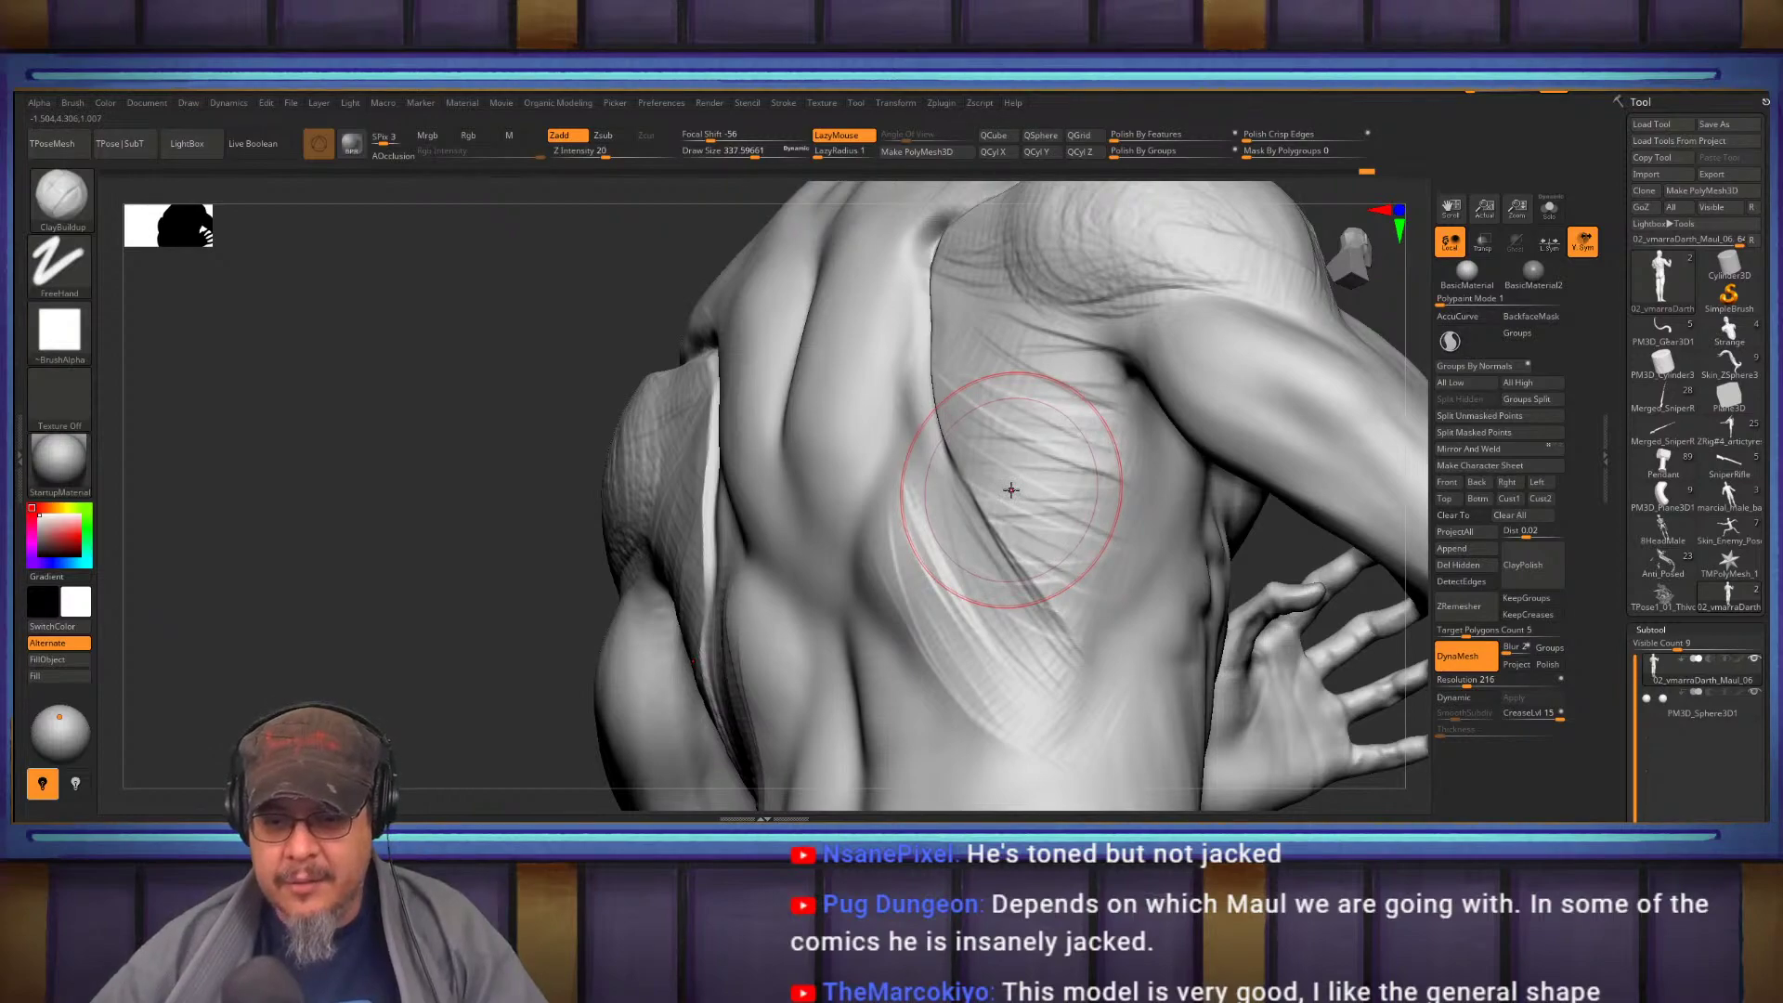
pyautogui.moveTo(1008, 488)
pyautogui.mouseDown(button='right')
pyautogui.moveTo(945, 544)
pyautogui.moveTo(975, 500)
pyautogui.moveTo(1027, 548)
pyautogui.mouseUp(button='right')
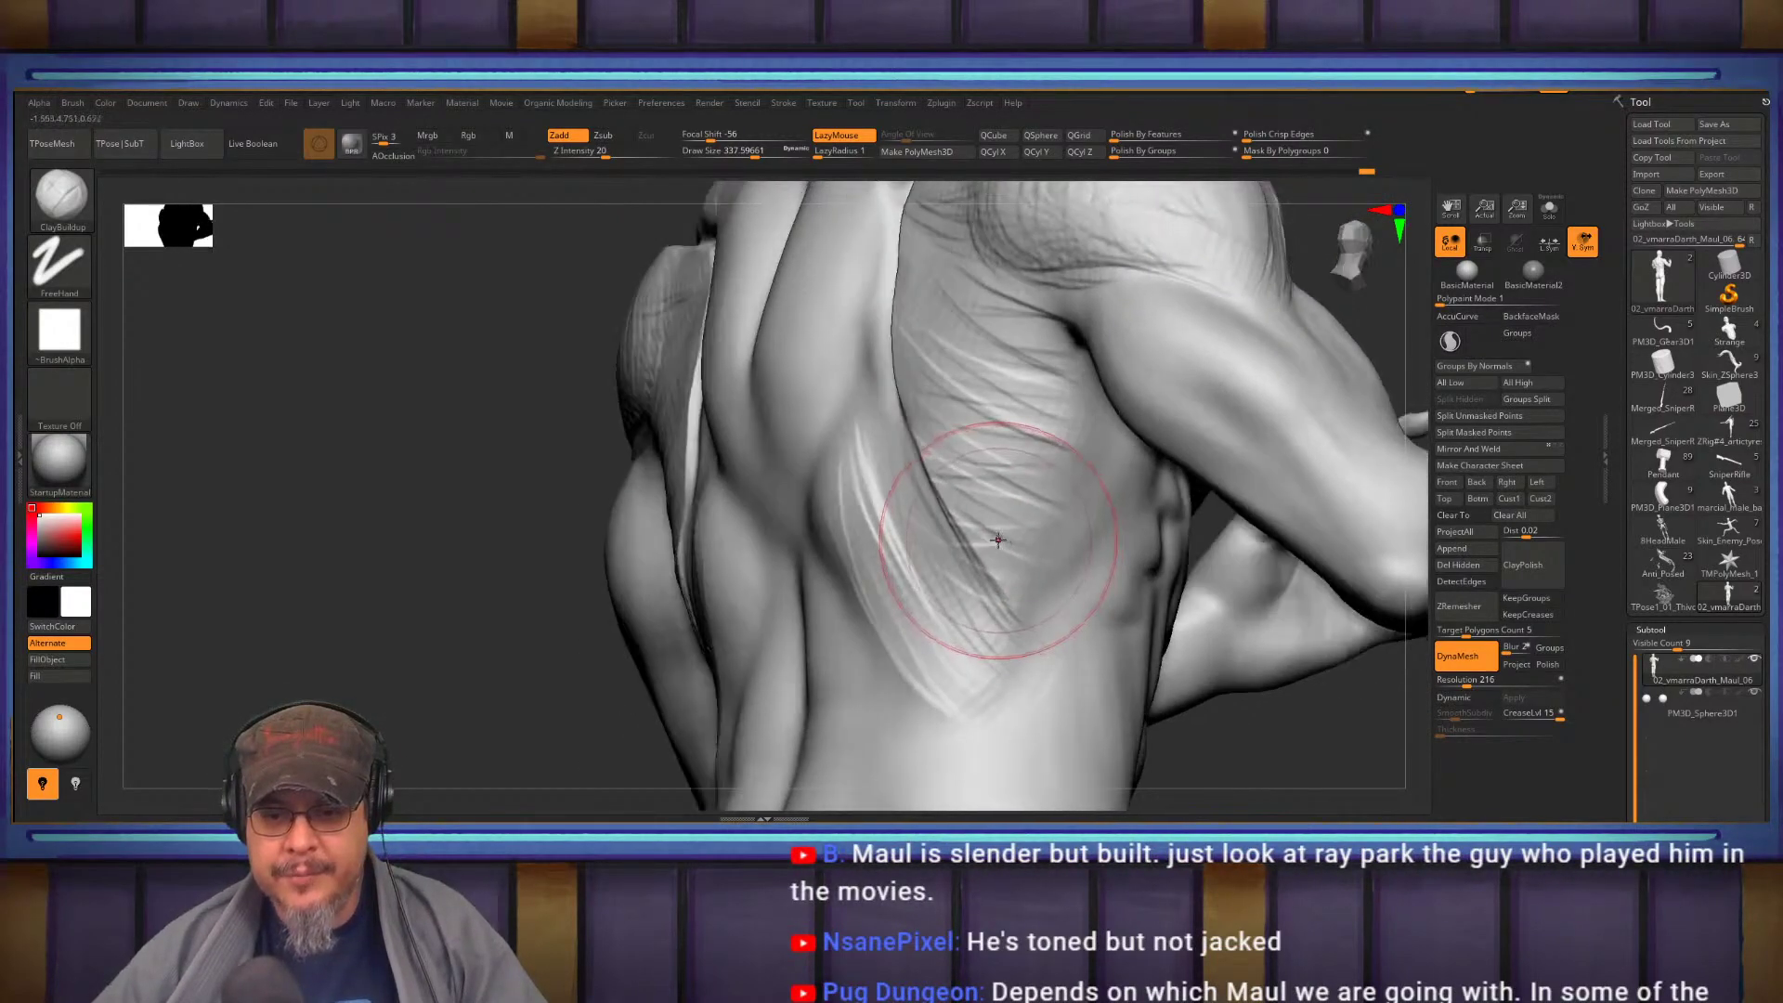
pyautogui.press('s')
pyautogui.moveTo(988, 542); pyautogui.dragTo(982, 542)
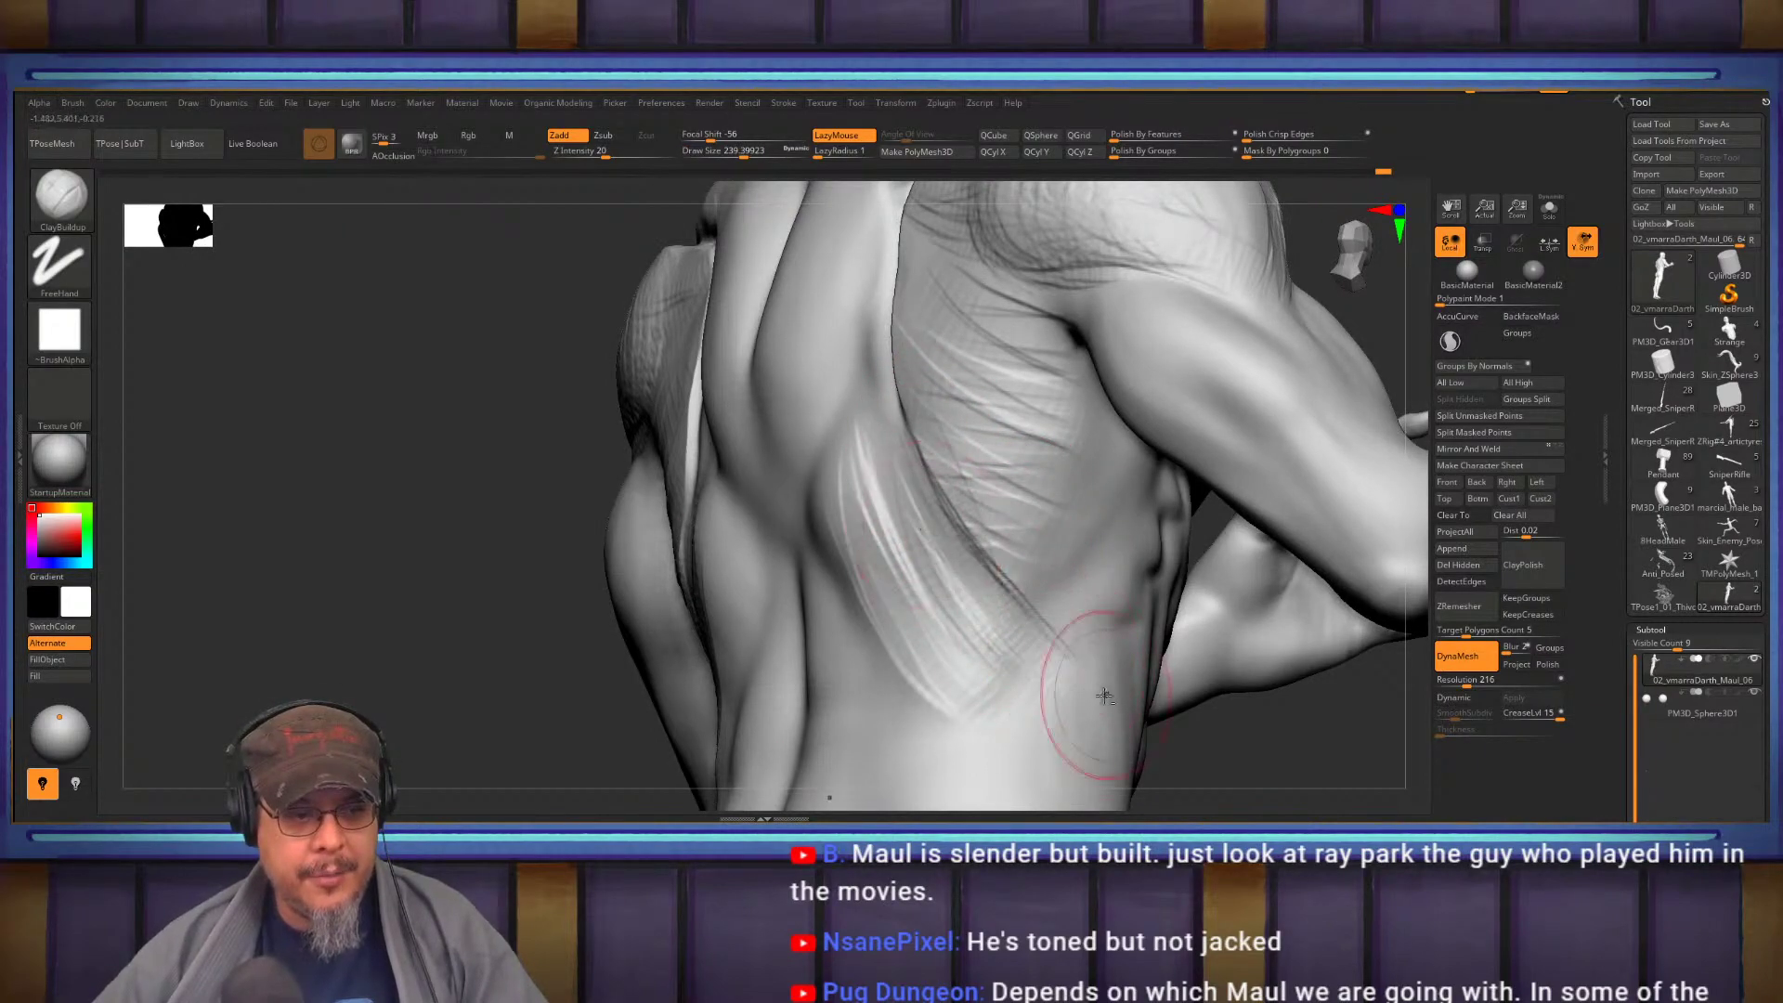
# Carve the spine groove from the upper back down to just above the buttocks with DamStandard at a draw size of about 240
pyautogui.moveTo(1006, 607)
pyautogui.mouseDown(button='right')
pyautogui.moveTo(929, 595)
pyautogui.moveTo(924, 525)
pyautogui.moveTo(1124, 481)
pyautogui.moveTo(1214, 390)
pyautogui.moveTo(1096, 471)
pyautogui.moveTo(1155, 486)
pyautogui.moveTo(792, 526)
pyautogui.mouseUp(button='right')
pyautogui.press('b')
pyautogui.press('d')
pyautogui.press('s')
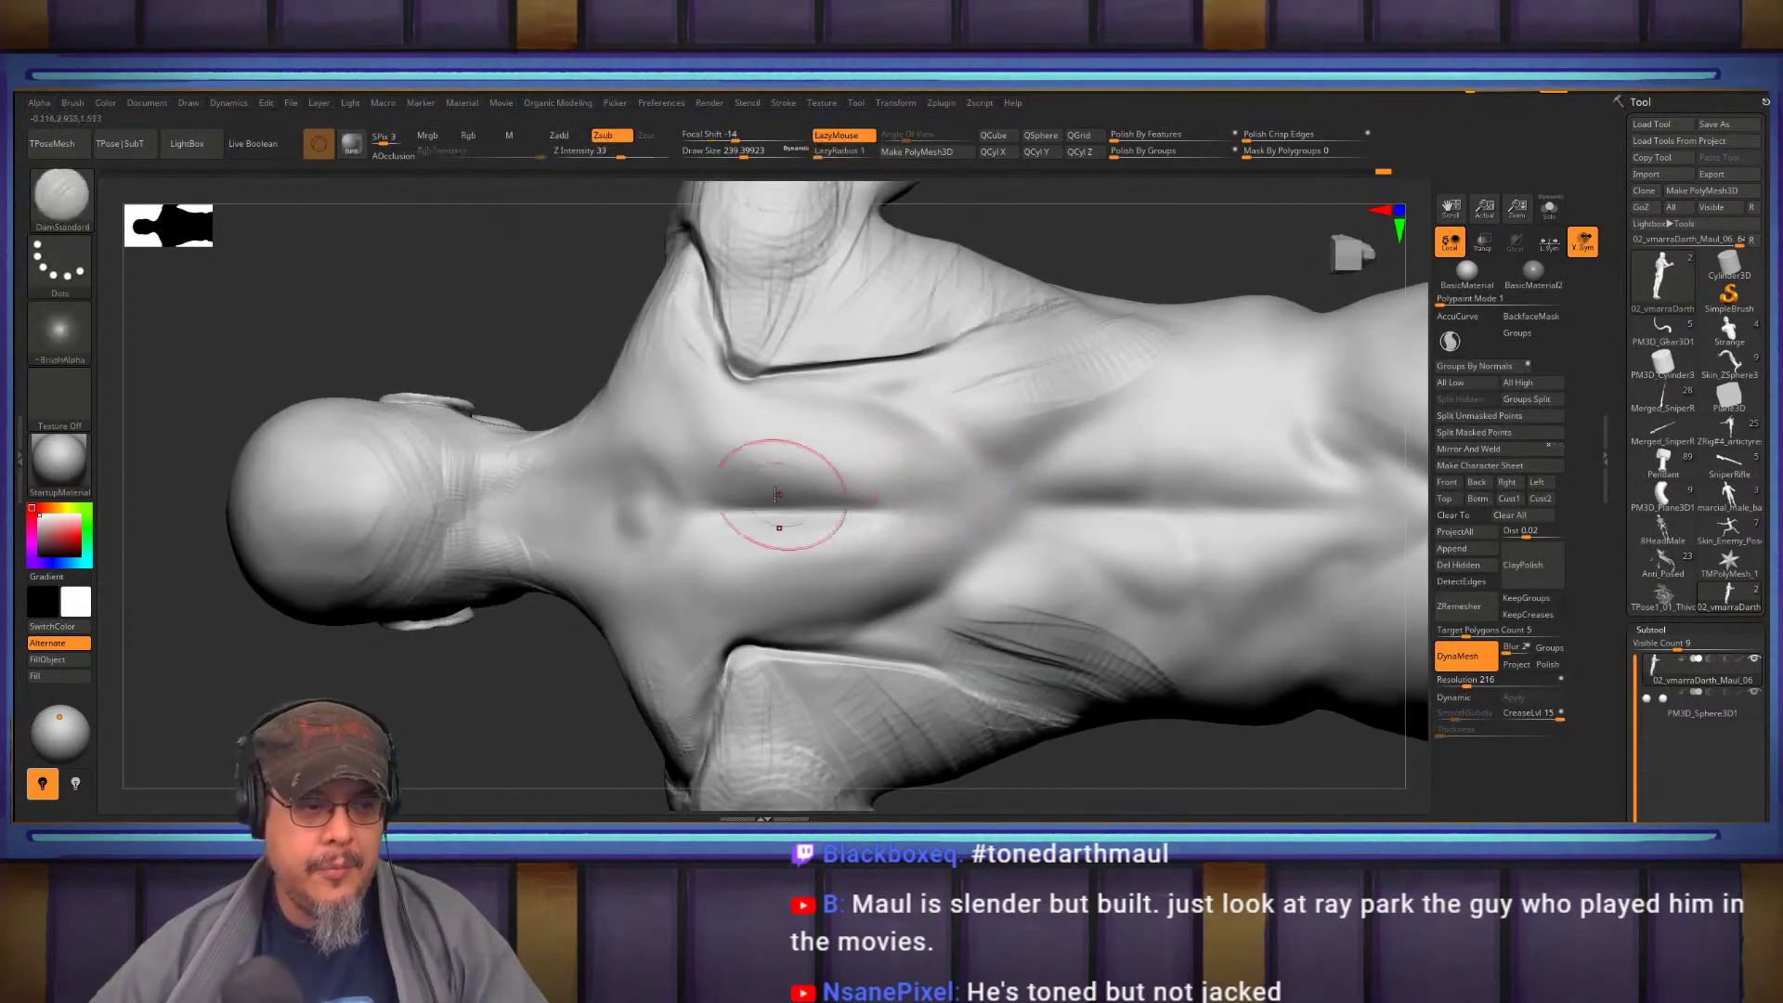
pyautogui.moveTo(718, 513); pyautogui.dragTo(1089, 518)
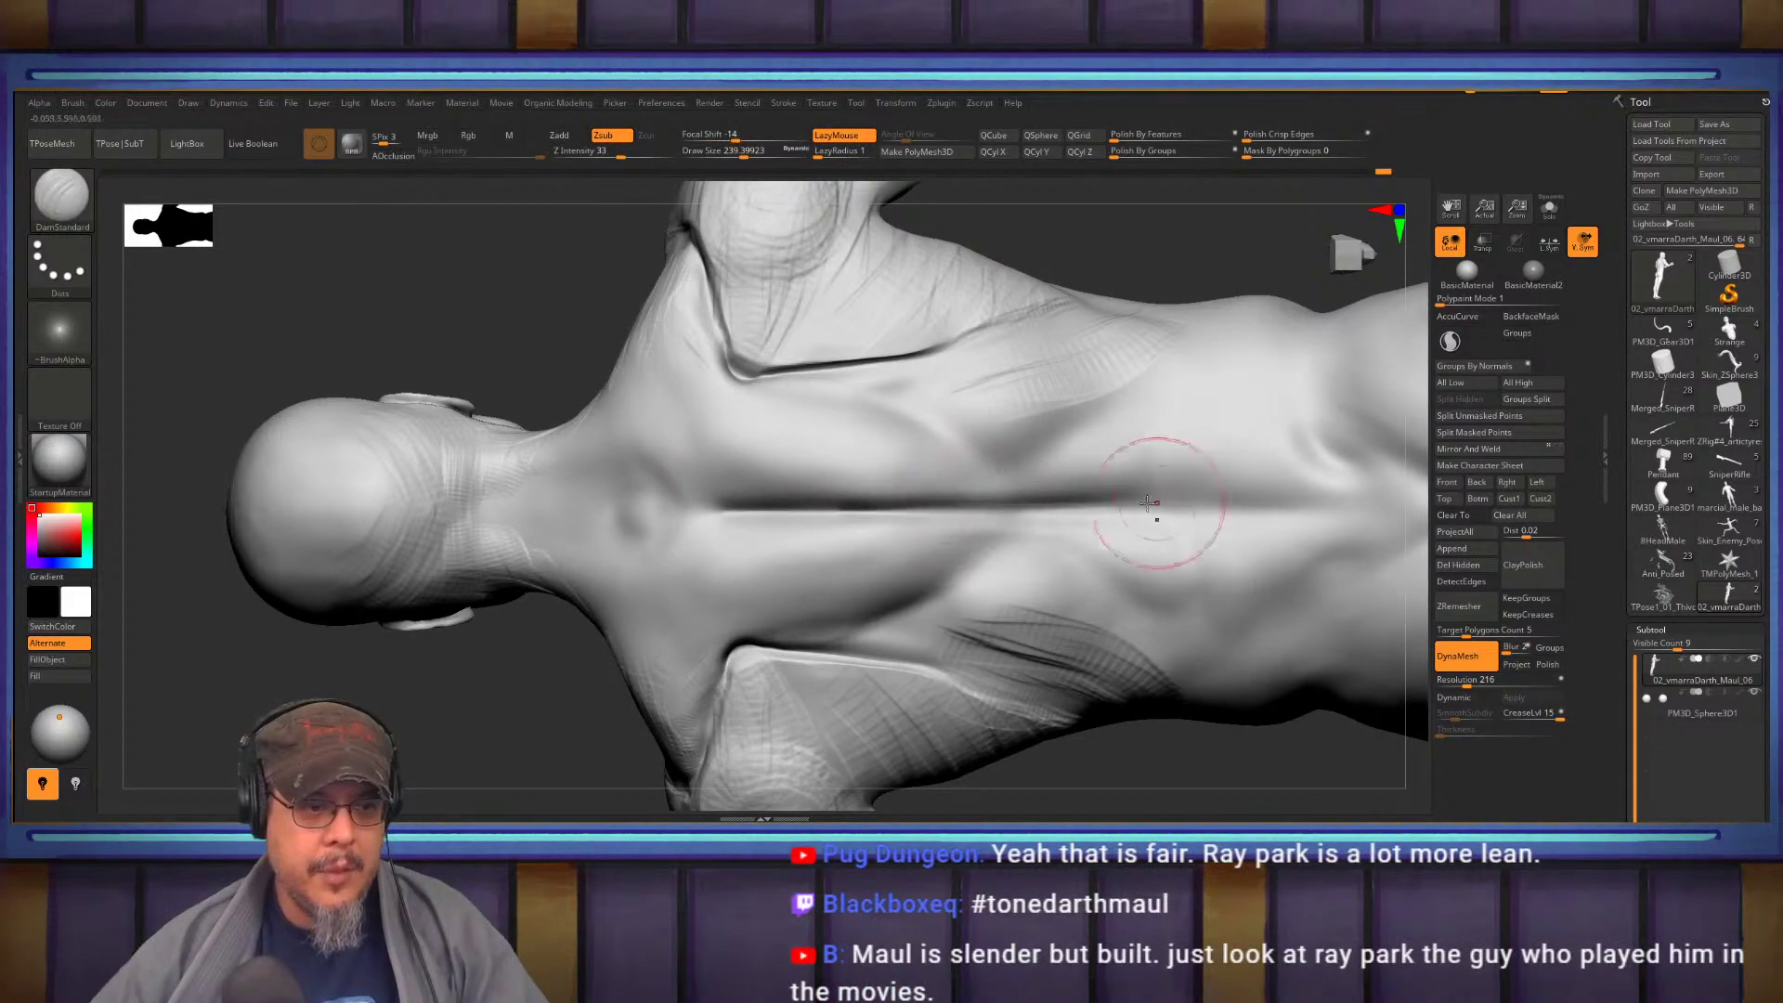
pyautogui.moveTo(1286, 512); pyautogui.dragTo(1341, 510)
pyautogui.keyDown('alt'); pyautogui.moveTo(1342, 510); pyautogui.dragTo(1179, 484, button='right'); pyautogui.keyUp('alt')
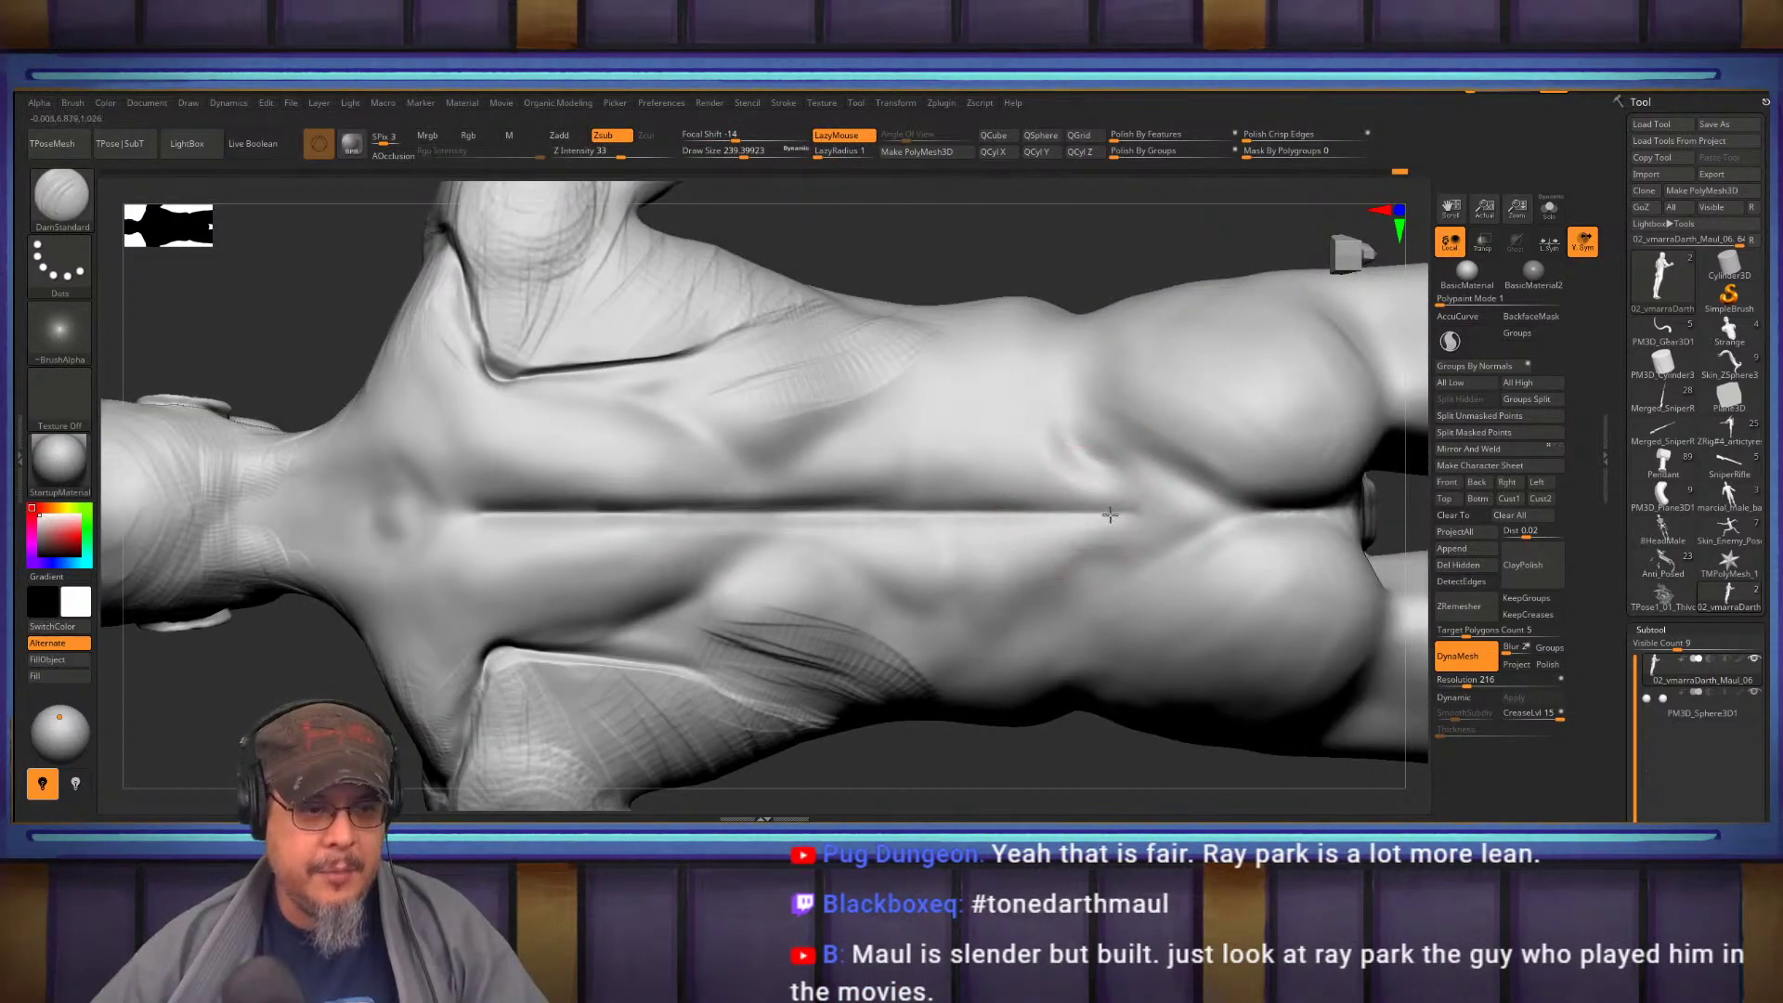
pyautogui.keyDown('alt'); pyautogui.moveTo(854, 537); pyautogui.dragTo(1132, 563, button='right'); pyautogui.keyUp('alt')
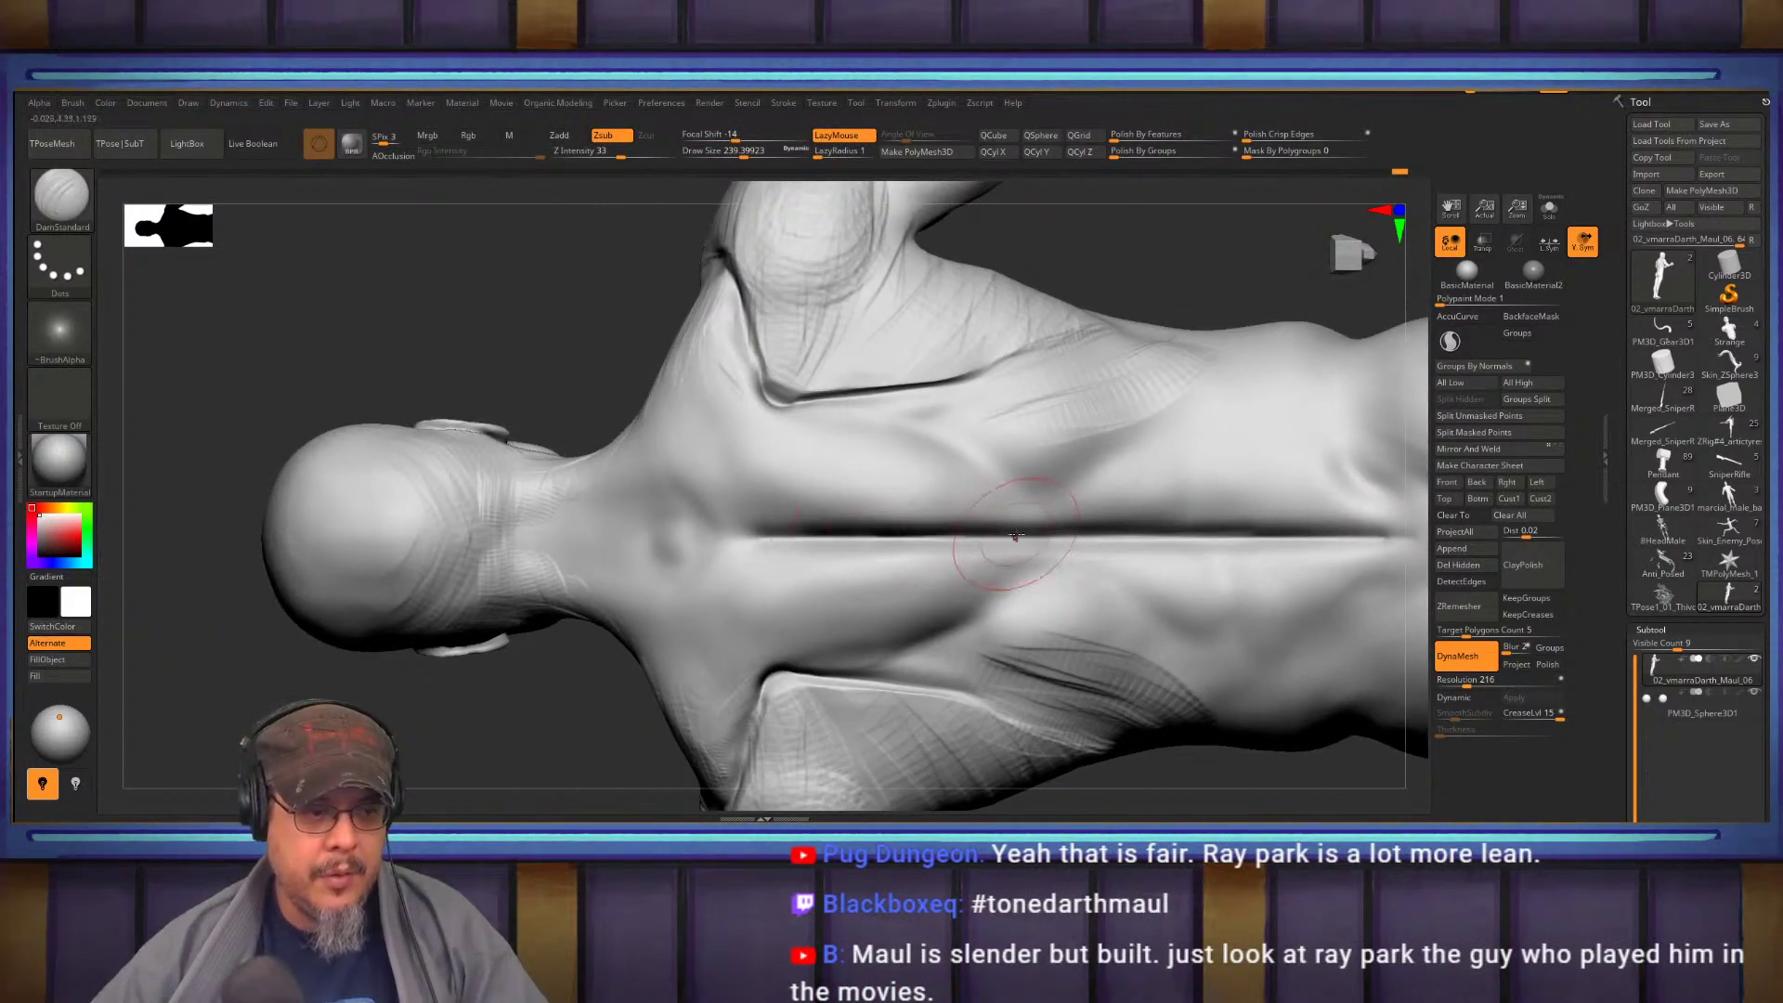
# Build up the trapezius beside the spine and toward the shoulders with ClayBuildup at a draw size of about 453
pyautogui.moveTo(885, 544)
pyautogui.mouseDown(button='right')
pyautogui.moveTo(1112, 428)
pyautogui.moveTo(986, 523)
pyautogui.mouseUp(button='right')
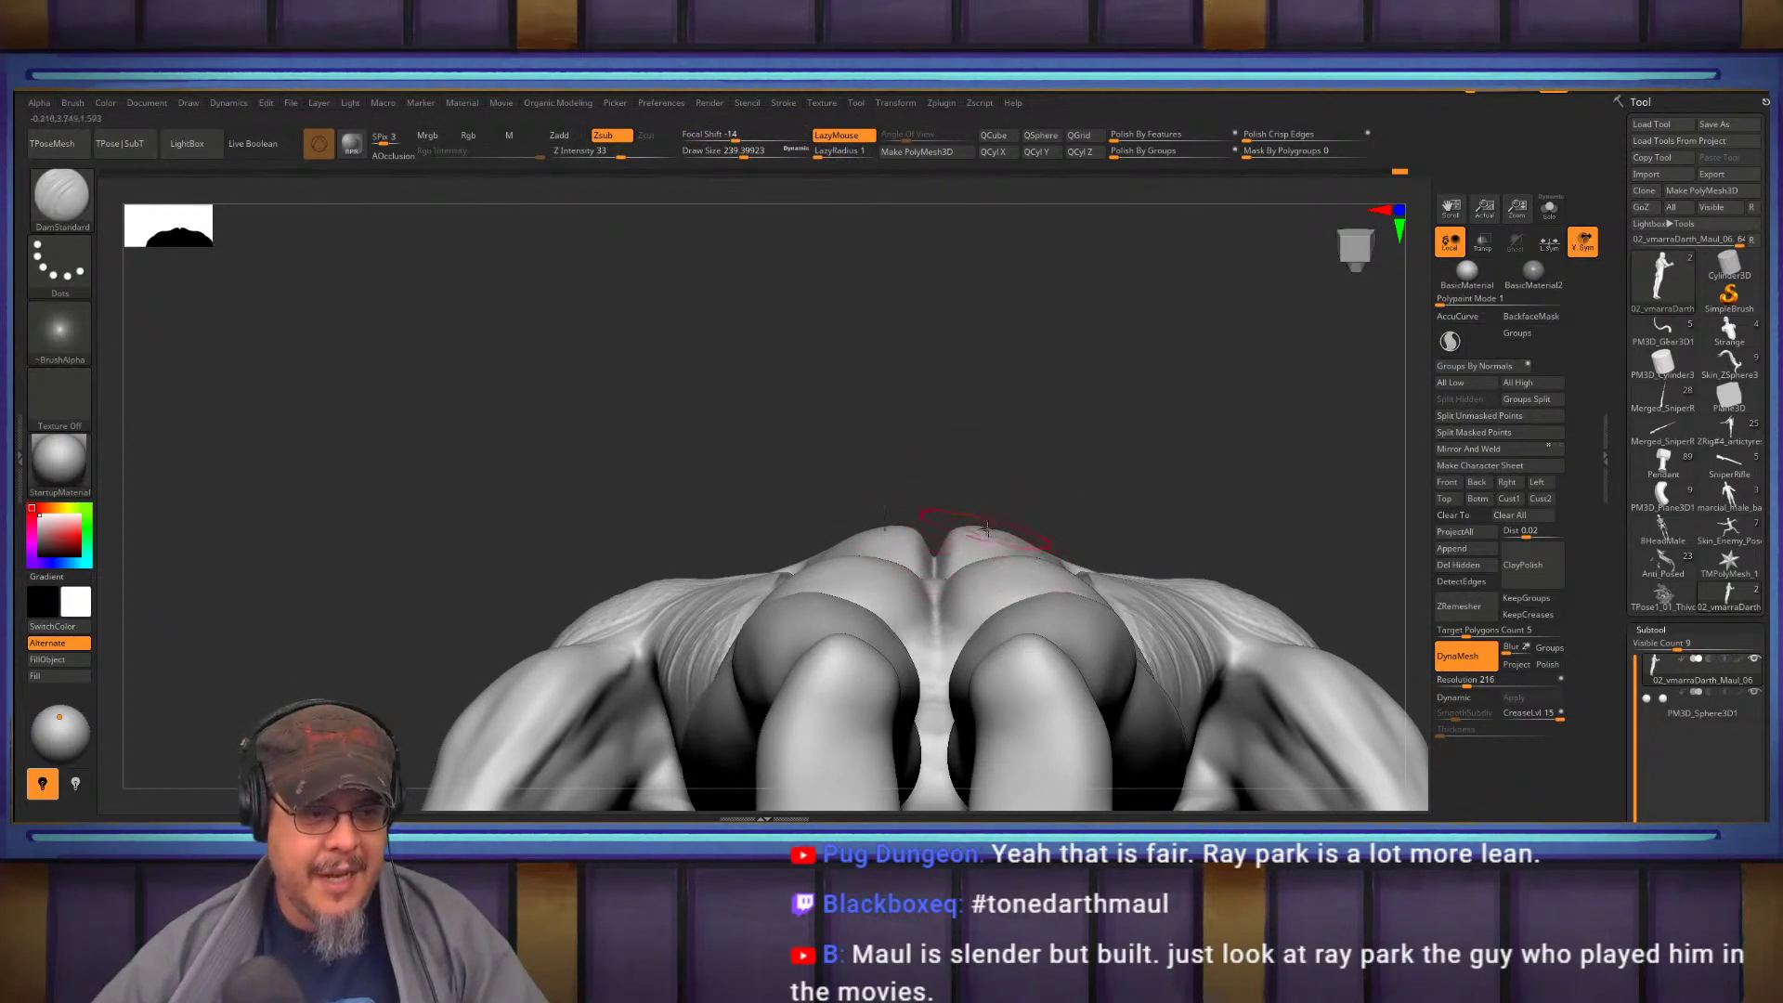
pyautogui.moveTo(971, 535)
pyautogui.mouseDown(button='right')
pyautogui.moveTo(1158, 517)
pyautogui.moveTo(1094, 518)
pyautogui.mouseUp(button='right')
pyautogui.press('b')
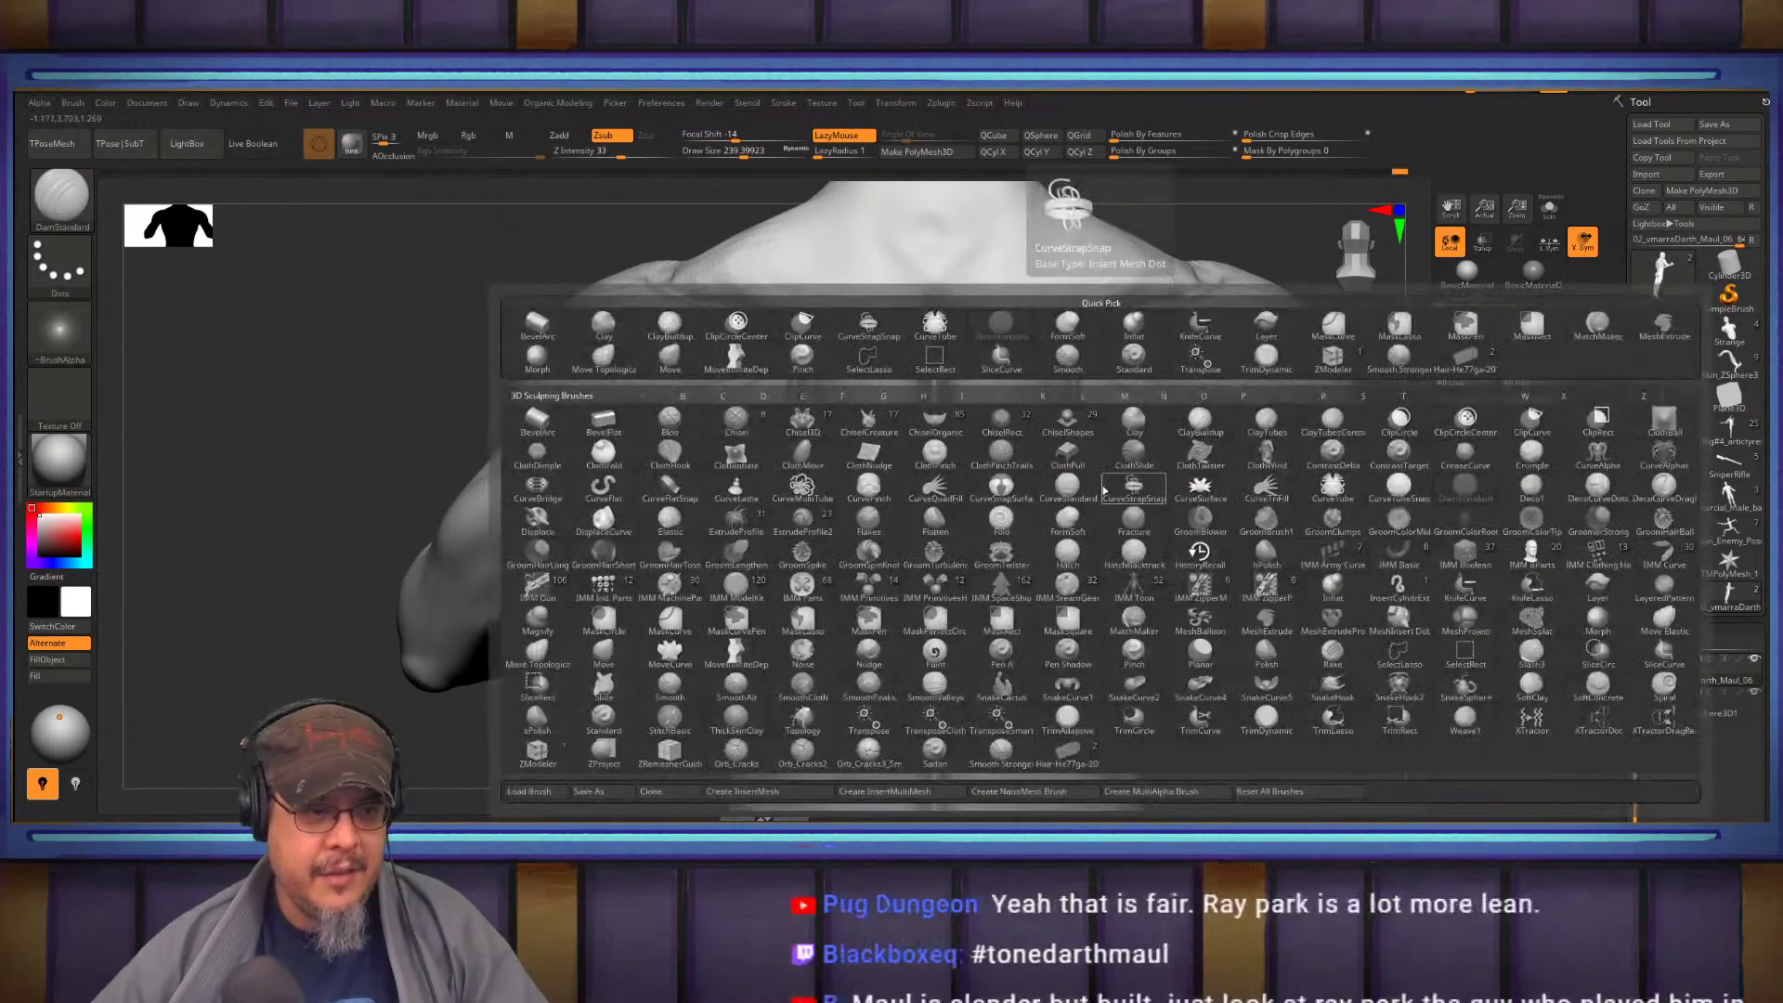
pyautogui.press('c')
pyautogui.press('b')
pyautogui.moveTo(1081, 444)
pyautogui.keyDown('alt'); pyautogui.mouseDown(button='right')
pyautogui.moveTo(1015, 520)
pyautogui.moveTo(956, 506)
pyautogui.mouseUp(button='right'); pyautogui.keyUp('alt')
pyautogui.press('s')
pyautogui.moveTo(956, 506); pyautogui.dragTo(981, 506)
pyautogui.moveTo(934, 413); pyautogui.dragTo(921, 639)
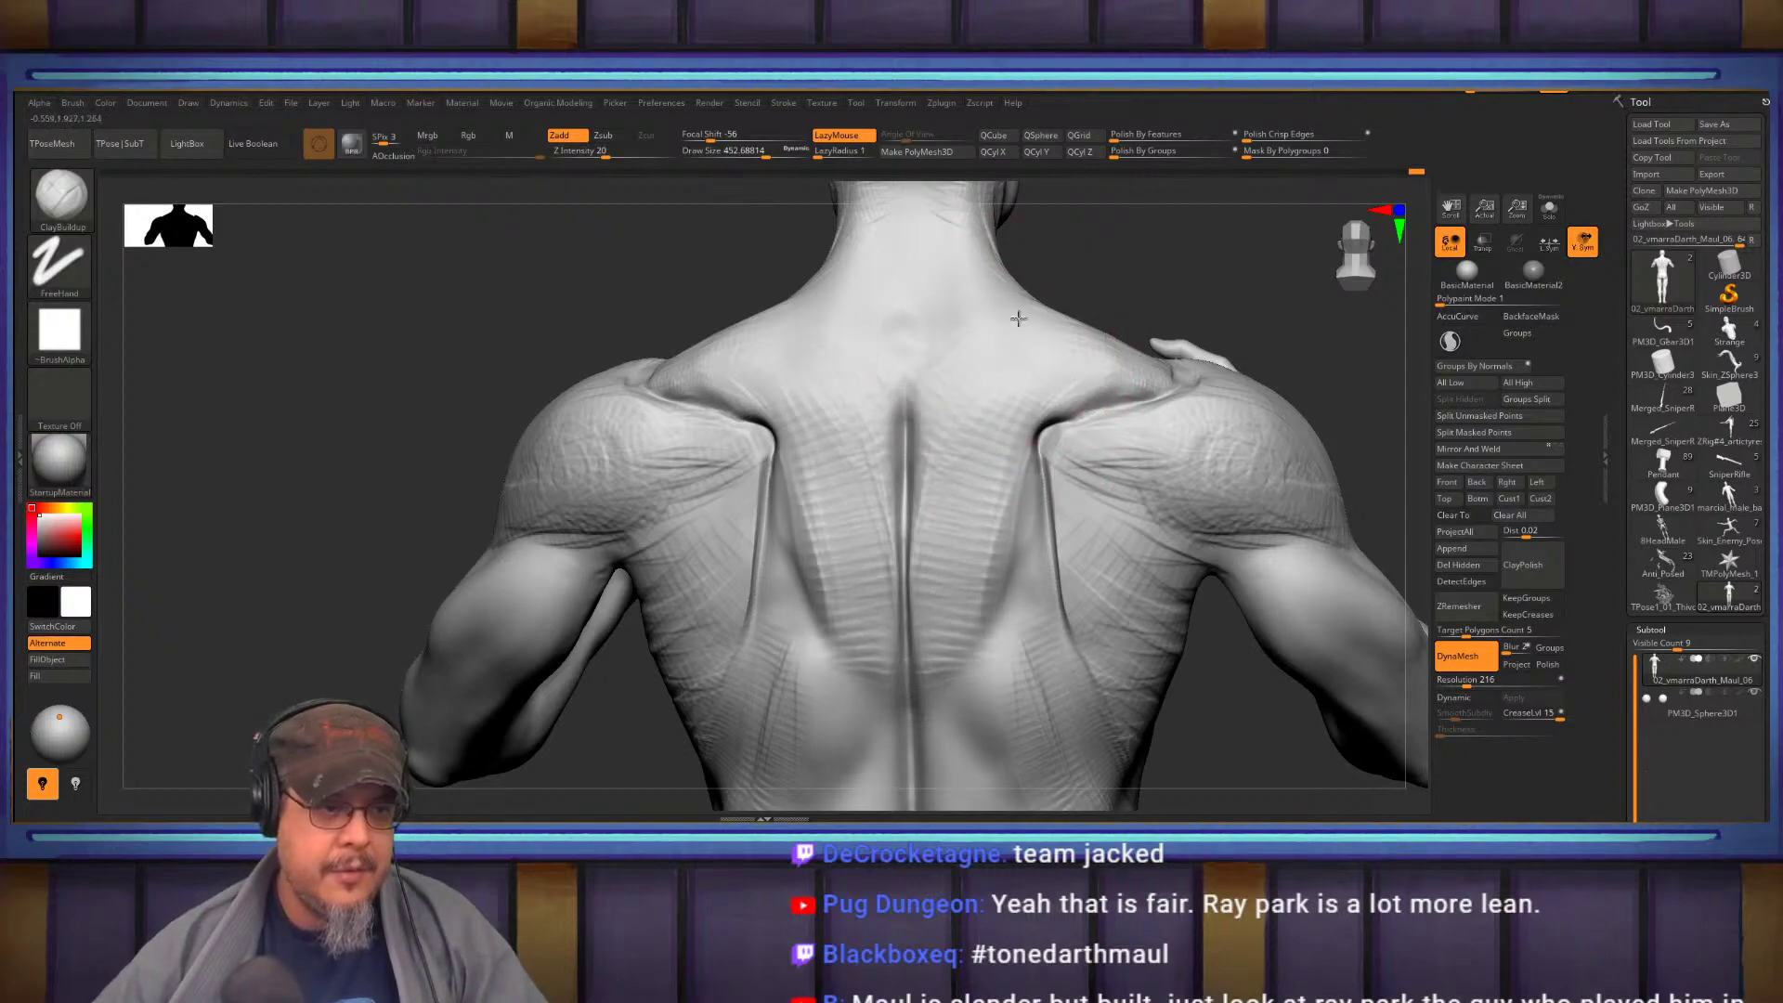
pyautogui.moveTo(1049, 363)
pyautogui.mouseDown()
pyautogui.moveTo(1063, 398)
pyautogui.moveTo(1092, 394)
pyautogui.mouseUp()
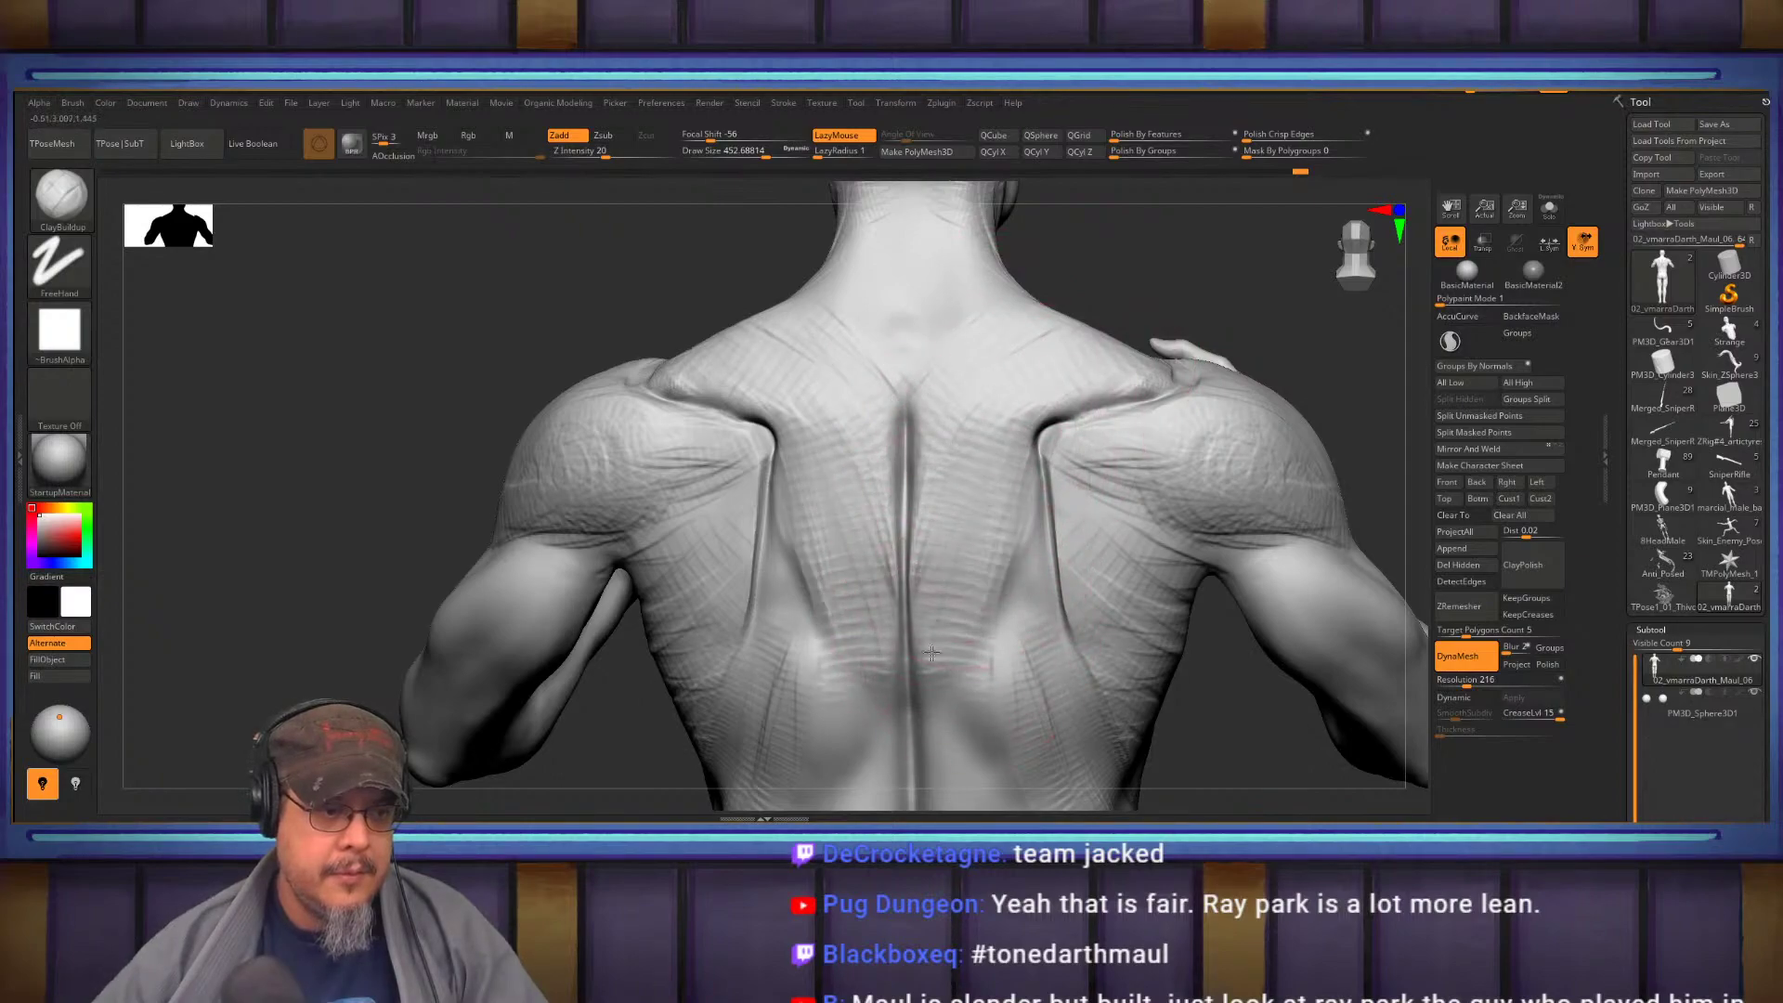
# Sculpt muscle strands down the back of the neck and out to the shoulders with ClayBuildup at a draw size of about 172
pyautogui.moveTo(975, 403)
pyautogui.keyDown('alt'); pyautogui.mouseDown(button='right')
pyautogui.moveTo(947, 493)
pyautogui.moveTo(884, 473)
pyautogui.moveTo(879, 434)
pyautogui.moveTo(860, 437)
pyautogui.moveTo(924, 446)
pyautogui.mouseUp(button='right'); pyautogui.keyUp('alt')
pyautogui.press('s')
pyautogui.moveTo(907, 446); pyautogui.dragTo(926, 556)
pyautogui.moveTo(889, 613); pyautogui.dragTo(948, 539)
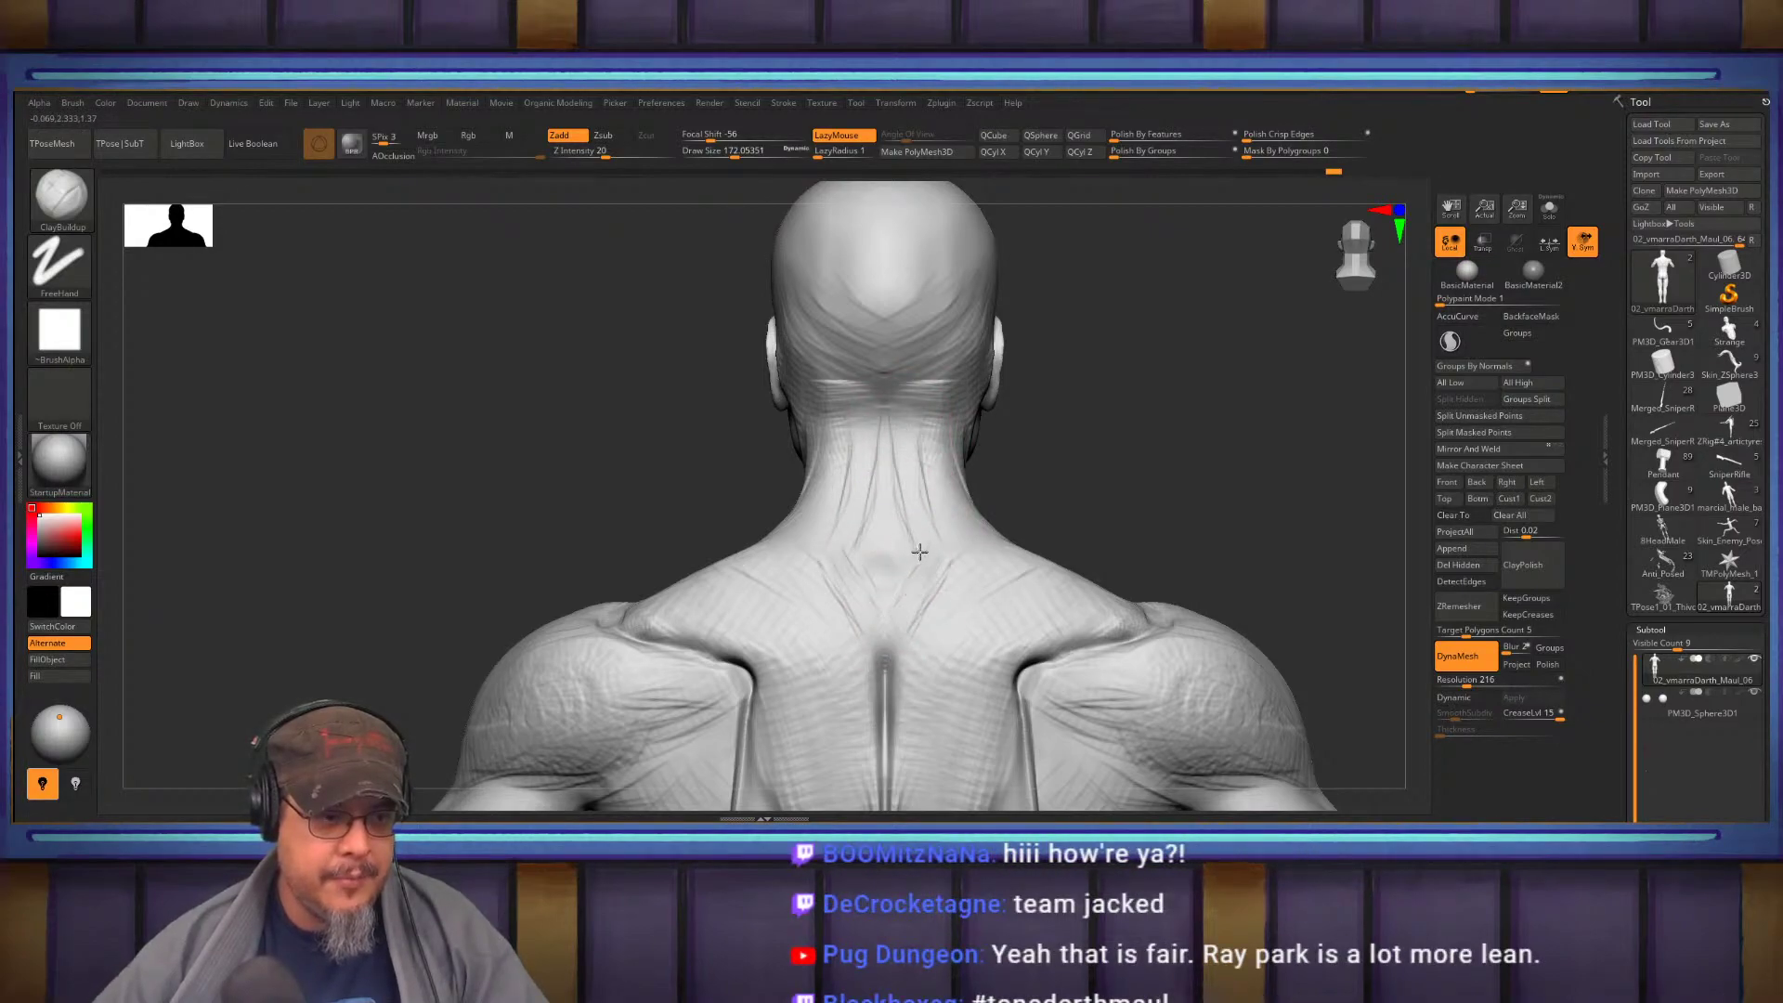
pyautogui.moveTo(893, 460); pyautogui.dragTo(929, 432, button='right')
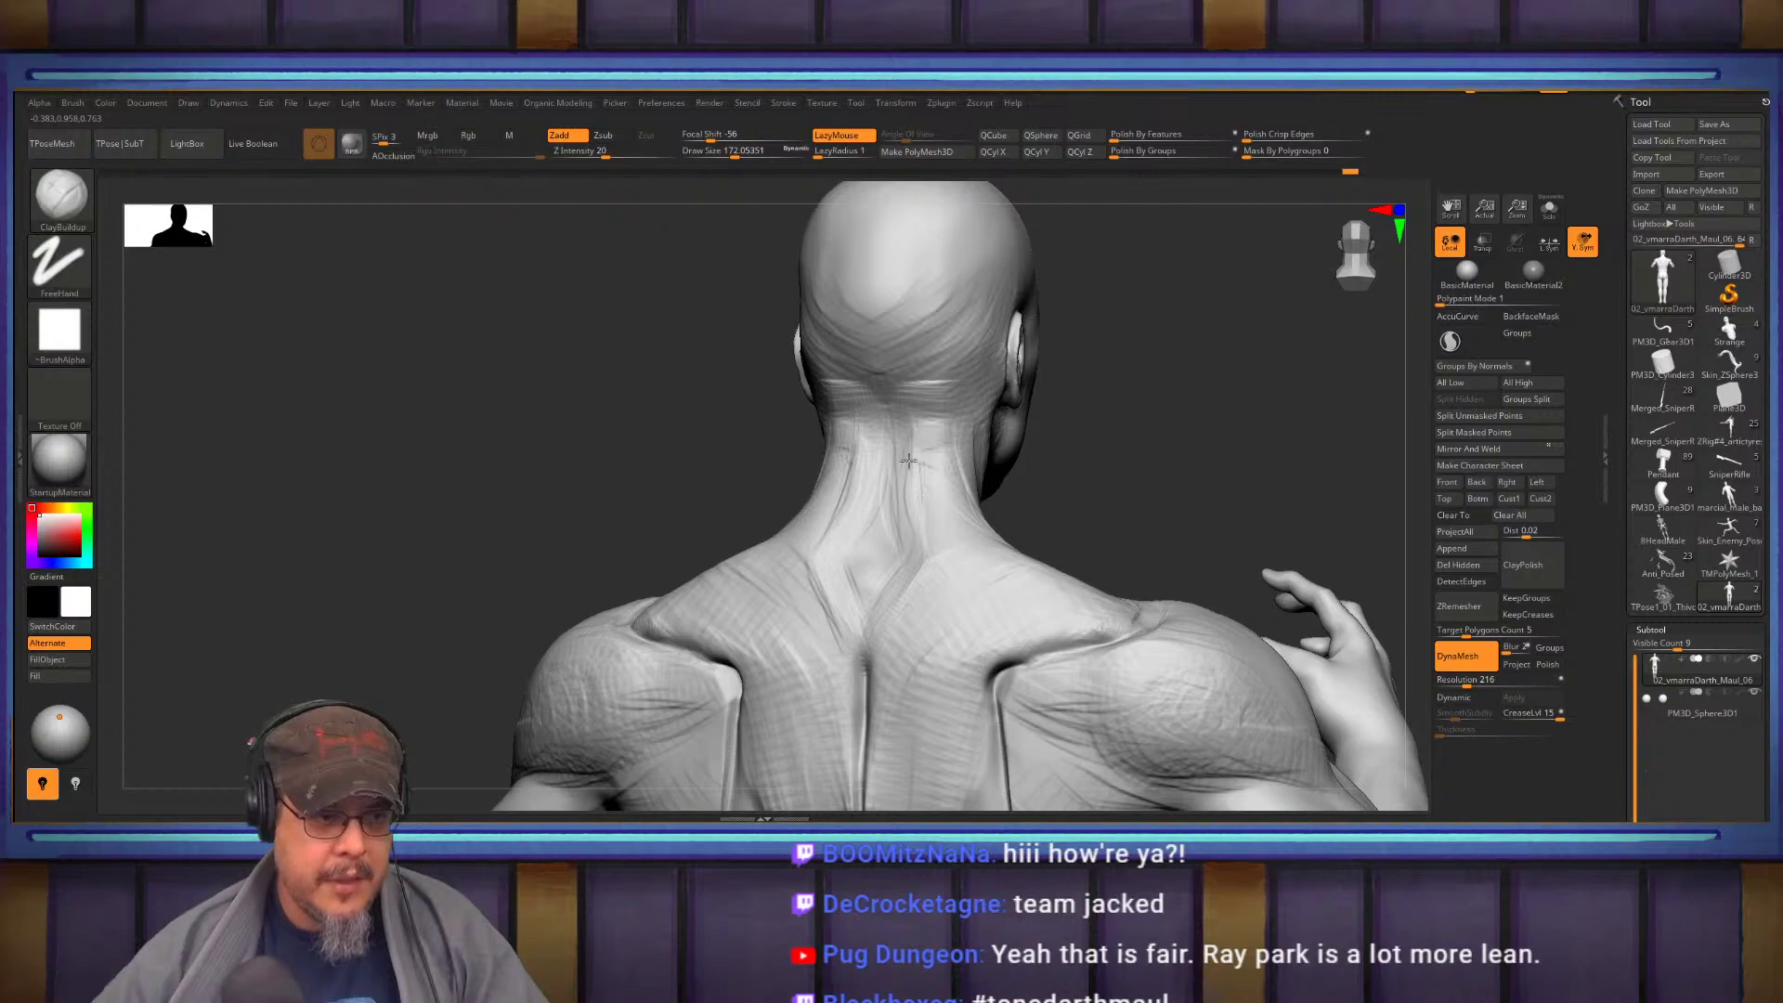
pyautogui.moveTo(962, 540); pyautogui.dragTo(988, 470, button='right')
pyautogui.moveTo(966, 341)
pyautogui.mouseDown()
pyautogui.moveTo(969, 474)
pyautogui.moveTo(1045, 576)
pyautogui.mouseUp()
pyautogui.moveTo(950, 432)
pyautogui.mouseDown()
pyautogui.moveTo(1036, 571)
pyautogui.moveTo(1072, 546)
pyautogui.mouseUp()
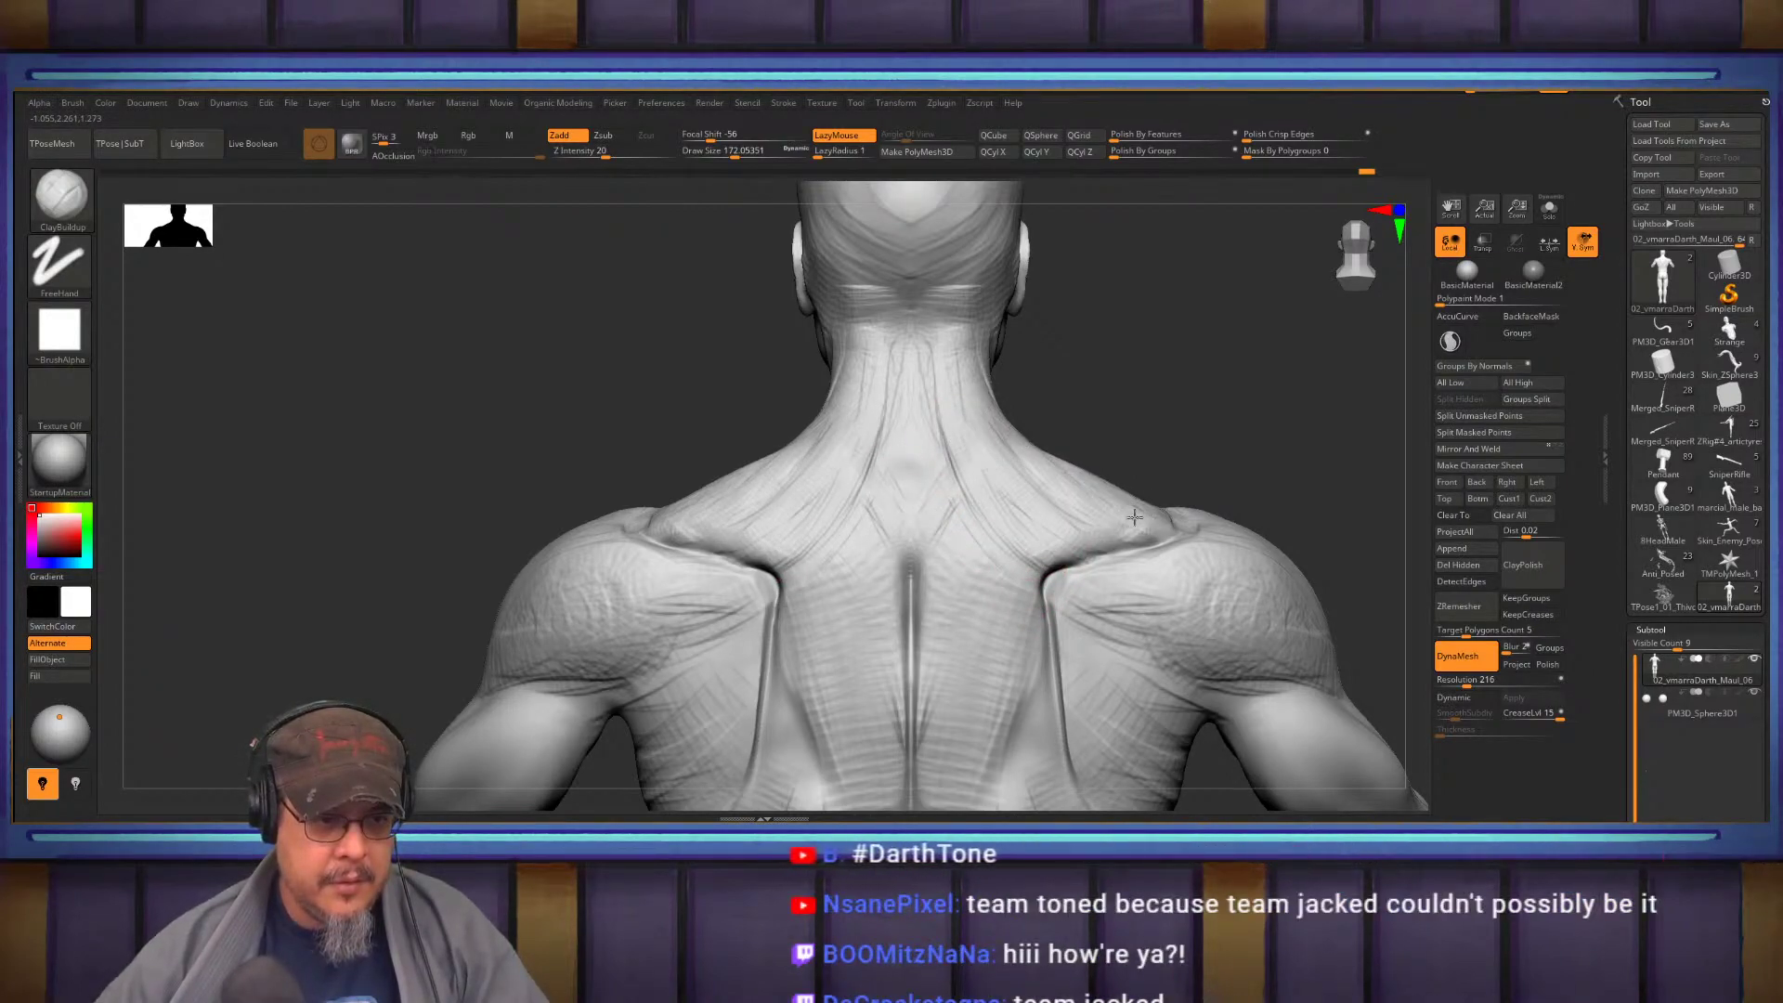
# Define the lower trapezius edges tapering to a V at the mid spine with ClayBuildup at a draw size of about 172
pyautogui.keyDown('alt'); pyautogui.moveTo(1047, 506); pyautogui.dragTo(1083, 377, button='right'); pyautogui.keyUp('alt')
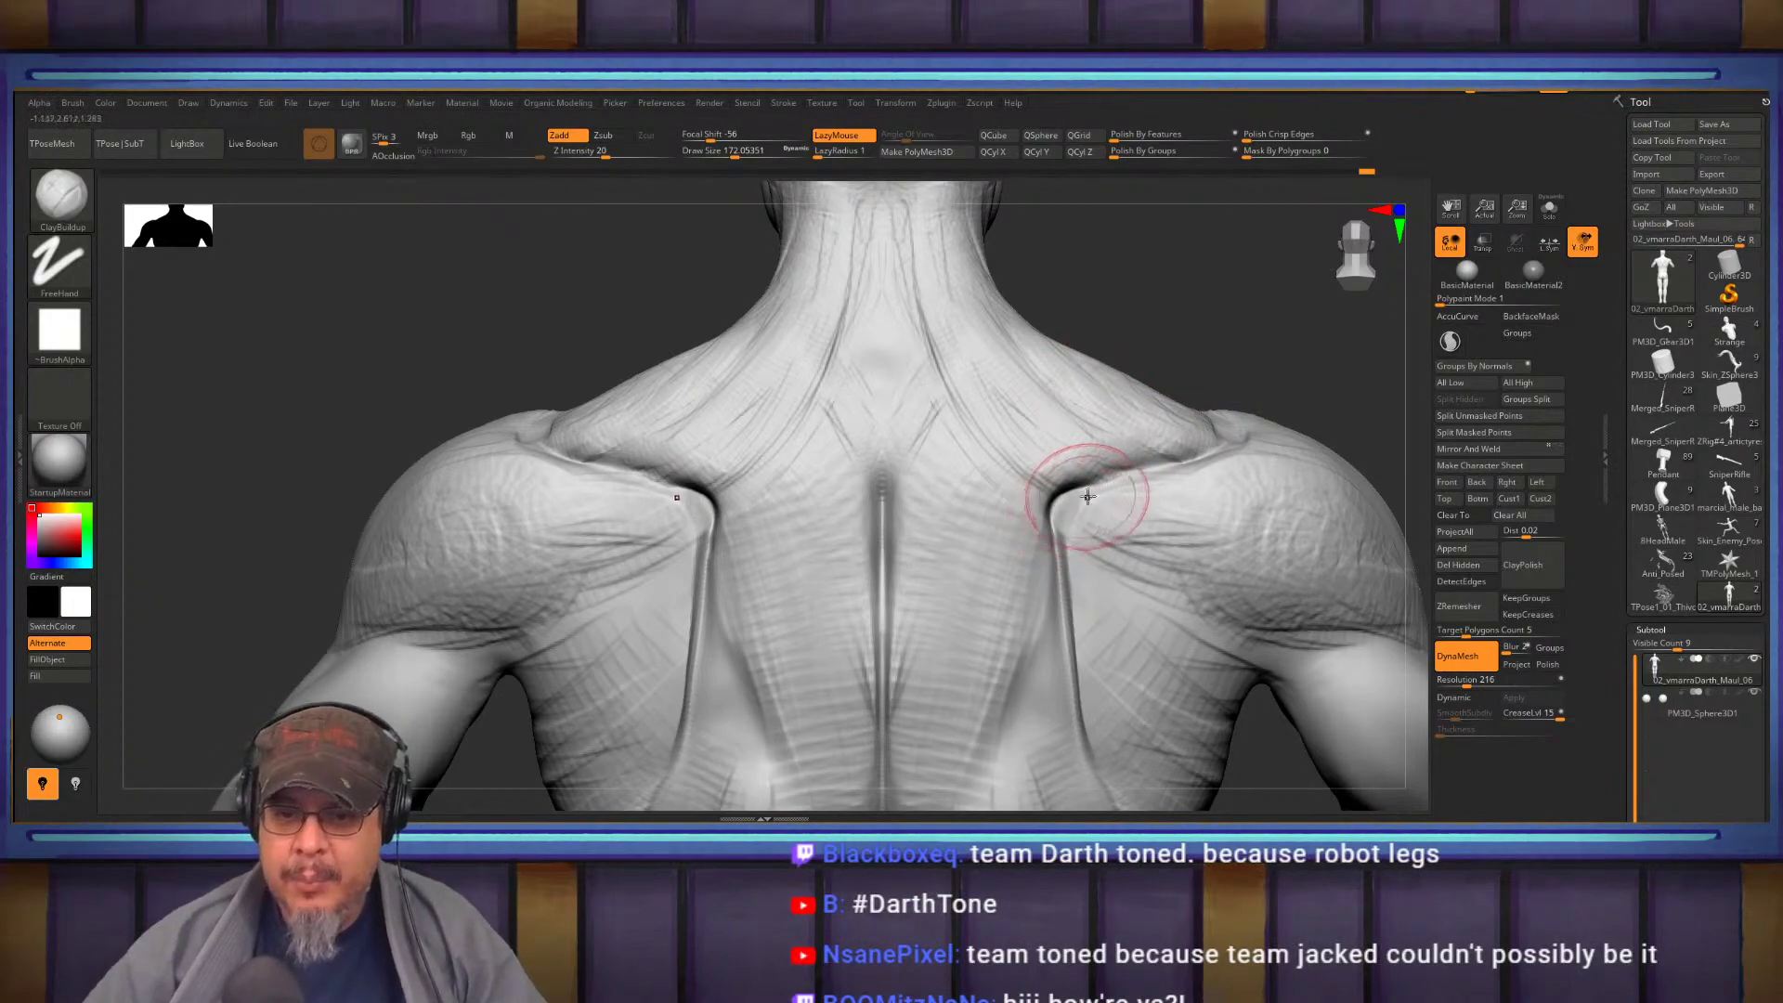
pyautogui.moveTo(1059, 505)
pyautogui.mouseDown(button='right')
pyautogui.moveTo(1019, 429)
pyautogui.moveTo(995, 422)
pyautogui.moveTo(894, 483)
pyautogui.moveTo(1082, 476)
pyautogui.moveTo(1099, 449)
pyautogui.moveTo(1083, 353)
pyautogui.moveTo(1119, 430)
pyautogui.moveTo(1057, 428)
pyautogui.moveTo(1067, 339)
pyautogui.mouseUp(button='right')
pyautogui.moveTo(930, 600); pyautogui.dragTo(925, 556, button='right')
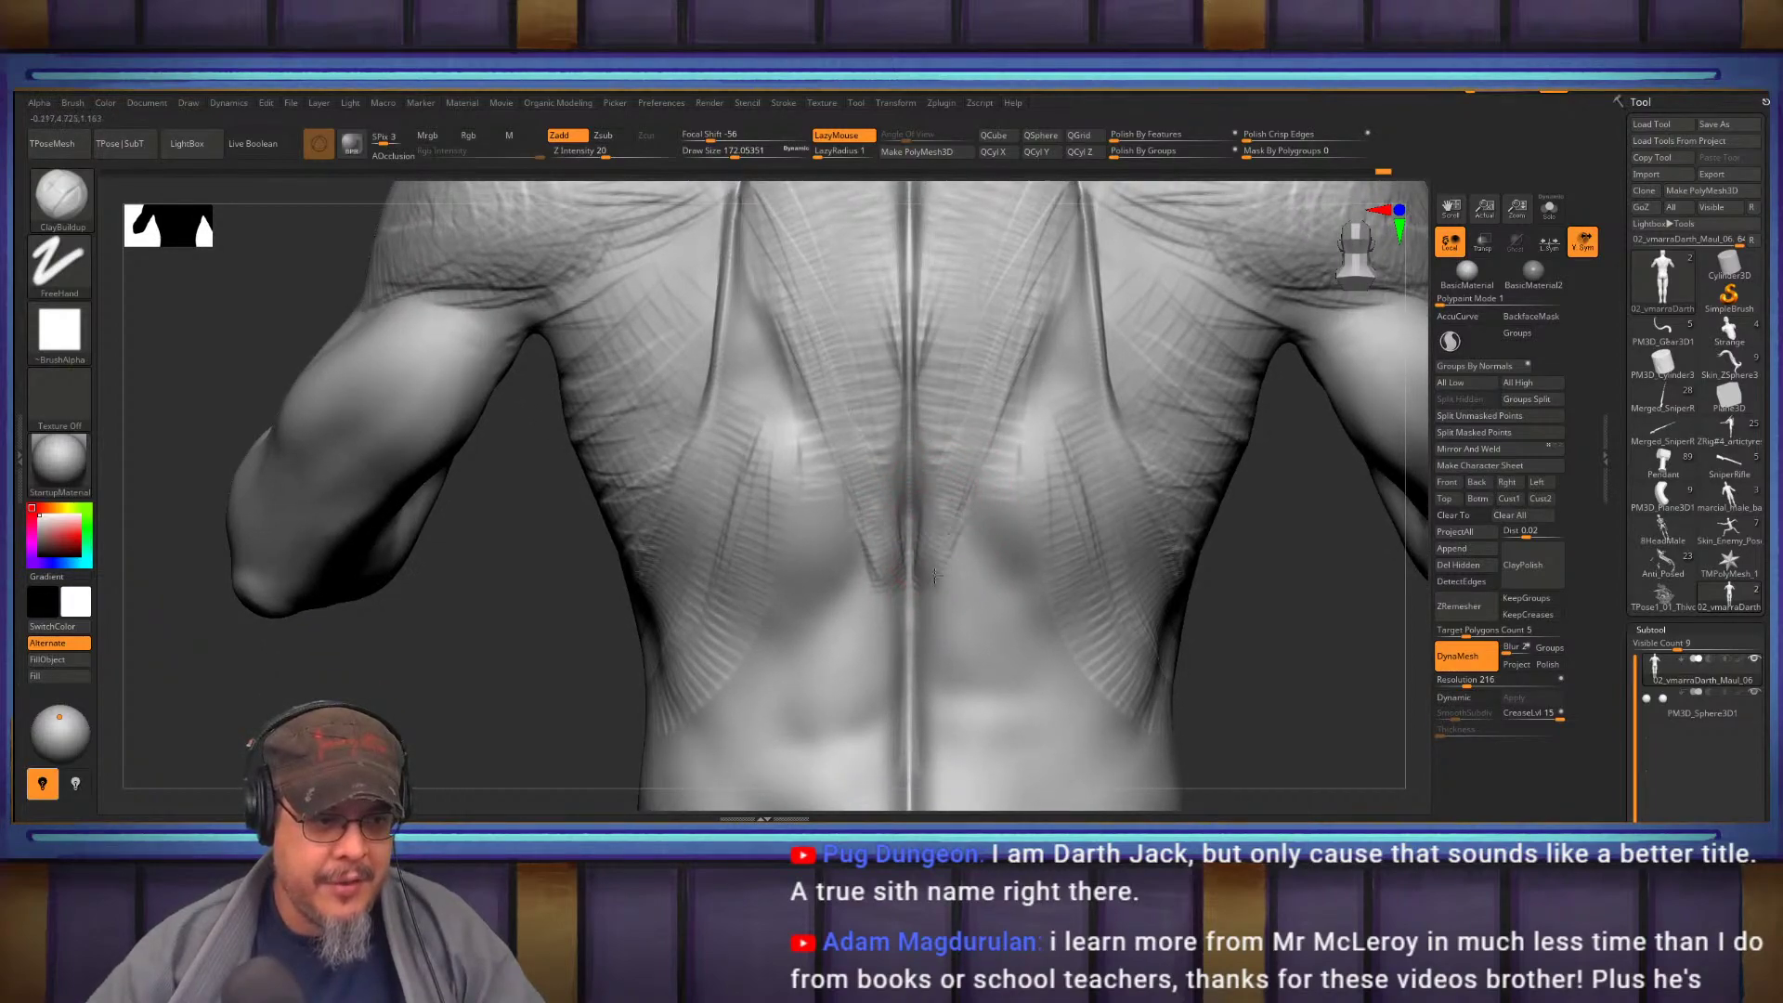
pyautogui.keyDown('alt'); pyautogui.moveTo(956, 444); pyautogui.dragTo(931, 577, button='right'); pyautogui.keyUp('alt')
# Add diagonal trapezius fibres from the shoulder blades down toward the spine with ClayBuildup at a draw size of about 245
pyautogui.press('s')
pyautogui.moveTo(928, 575); pyautogui.dragTo(939, 575)
pyautogui.keyDown('alt'); pyautogui.moveTo(920, 562); pyautogui.dragTo(885, 661, button='right'); pyautogui.keyUp('alt')
pyautogui.moveTo(1027, 312)
pyautogui.mouseDown(button='right')
pyautogui.moveTo(1007, 458)
pyautogui.moveTo(961, 359)
pyautogui.mouseUp(button='right')
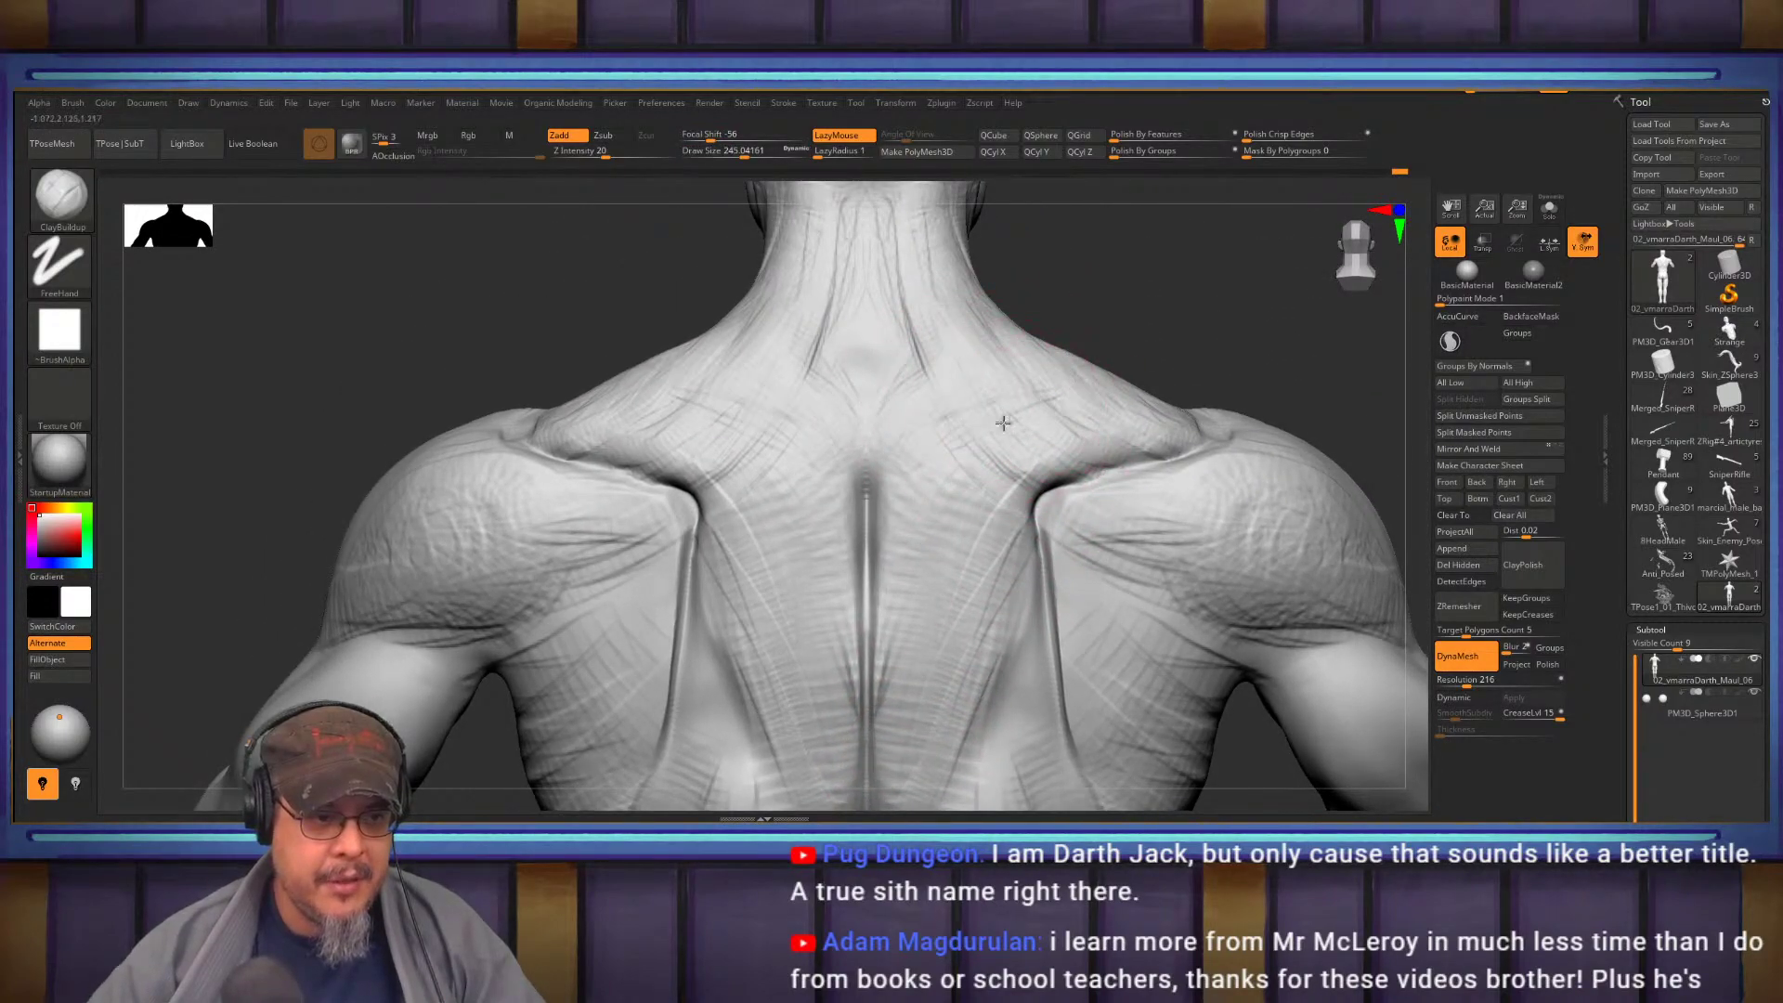
pyautogui.moveTo(1013, 470); pyautogui.dragTo(909, 538)
pyautogui.moveTo(992, 513)
pyautogui.mouseDown()
pyautogui.moveTo(905, 567)
pyautogui.moveTo(903, 590)
pyautogui.mouseUp()
pyautogui.moveTo(1008, 544); pyautogui.dragTo(892, 646)
pyautogui.keyDown('alt'); pyautogui.moveTo(931, 531); pyautogui.dragTo(928, 378, button='right'); pyautogui.keyUp('alt')
pyautogui.moveTo(1008, 423); pyautogui.dragTo(922, 479)
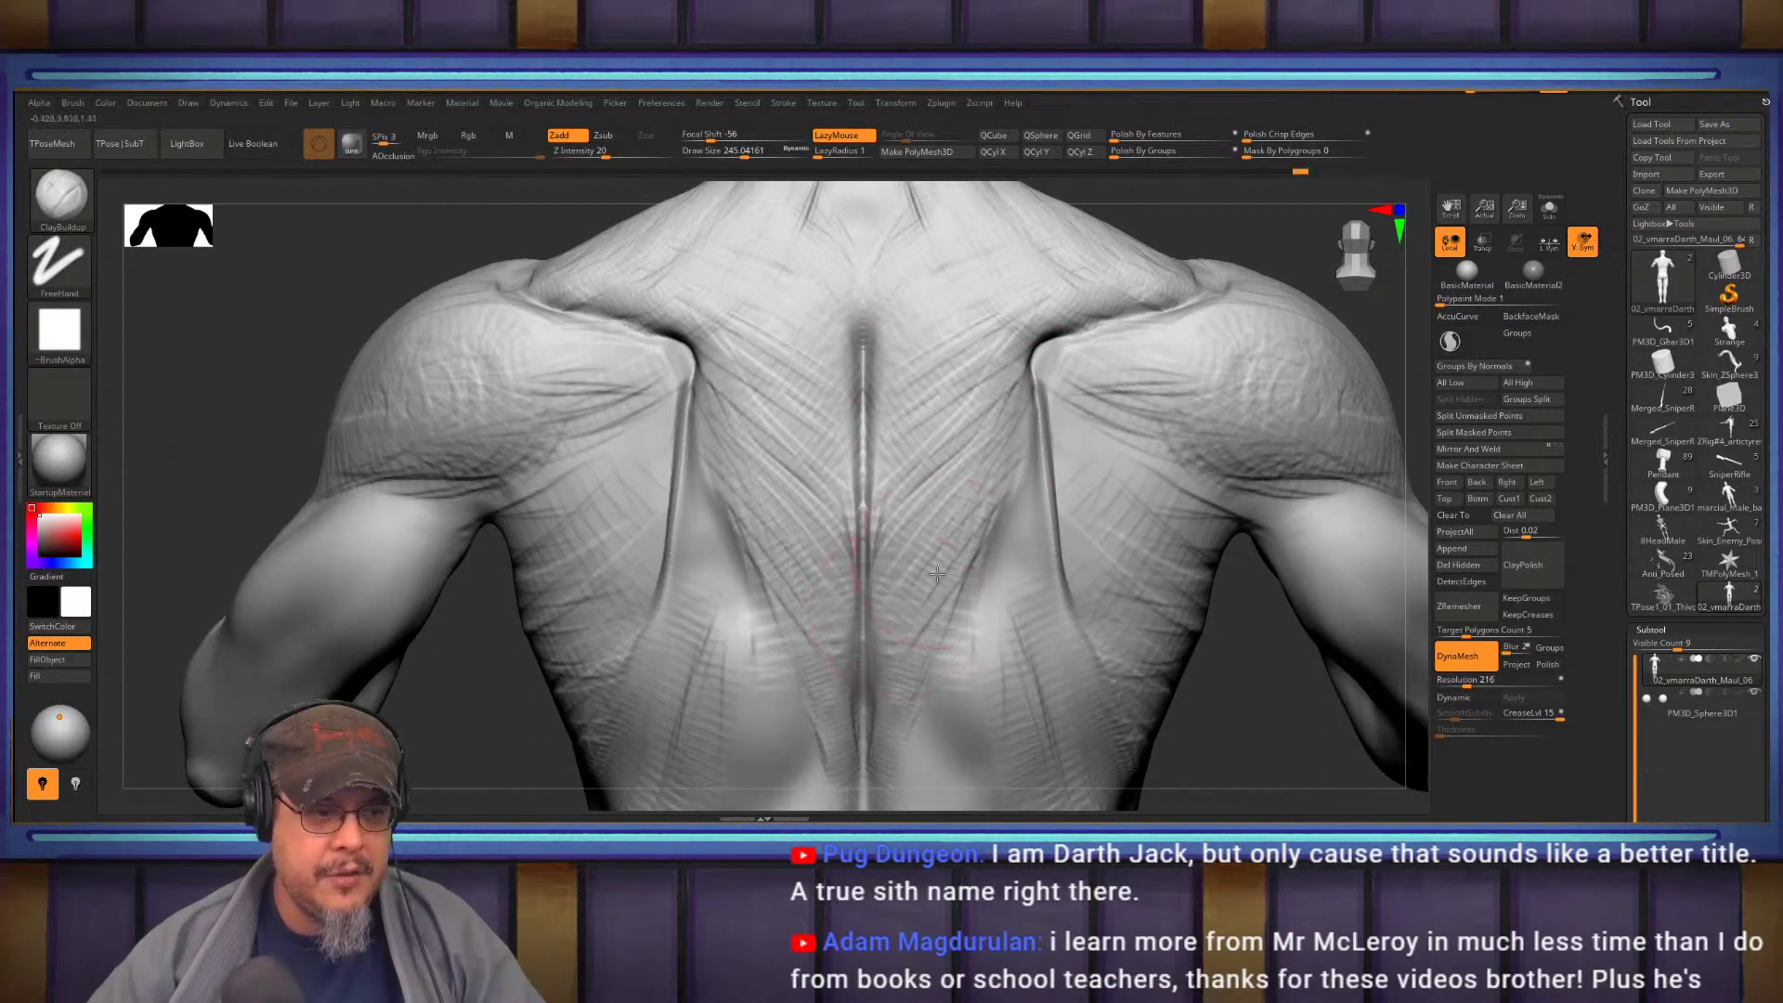
# Fill out the lats below the shoulder blades toward the spine with ClayBuildup at a draw size of about 245
pyautogui.moveTo(878, 636); pyautogui.dragTo(906, 550, button='right')
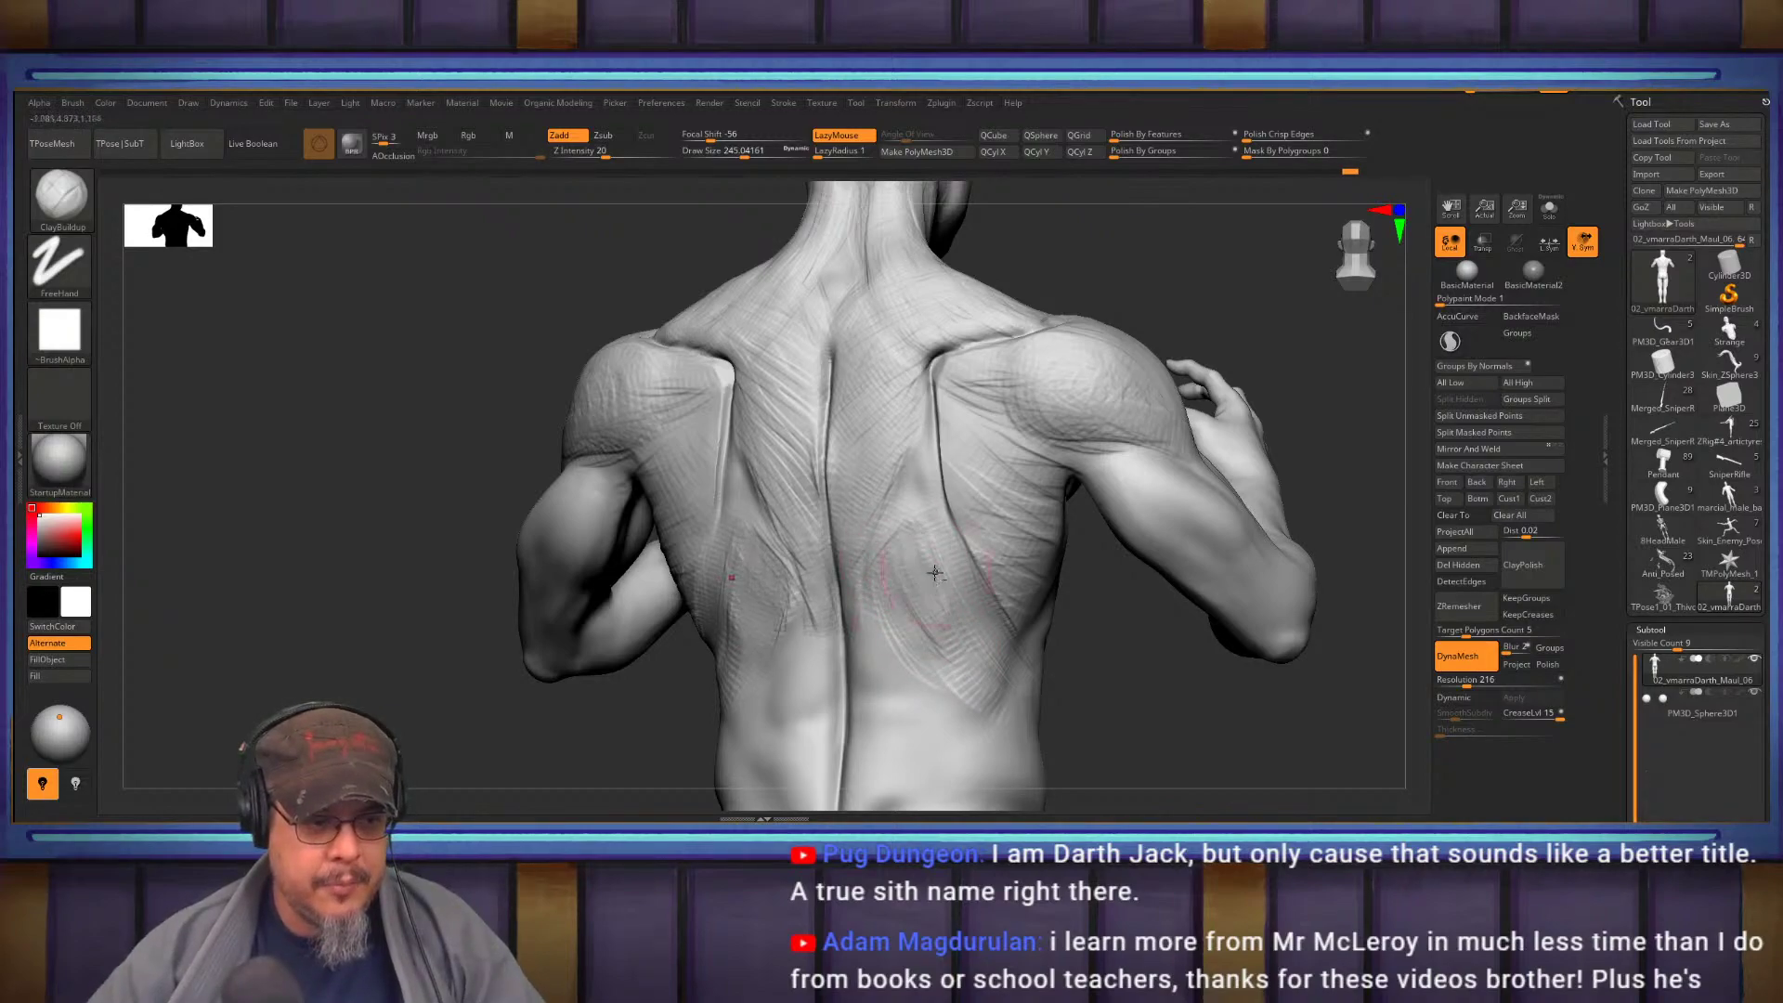
pyautogui.moveTo(889, 487)
pyautogui.keyDown('shift'); pyautogui.mouseDown(button='right')
pyautogui.moveTo(948, 506)
pyautogui.moveTo(1040, 478)
pyautogui.moveTo(976, 318)
pyautogui.mouseUp(button='right'); pyautogui.keyUp('shift')
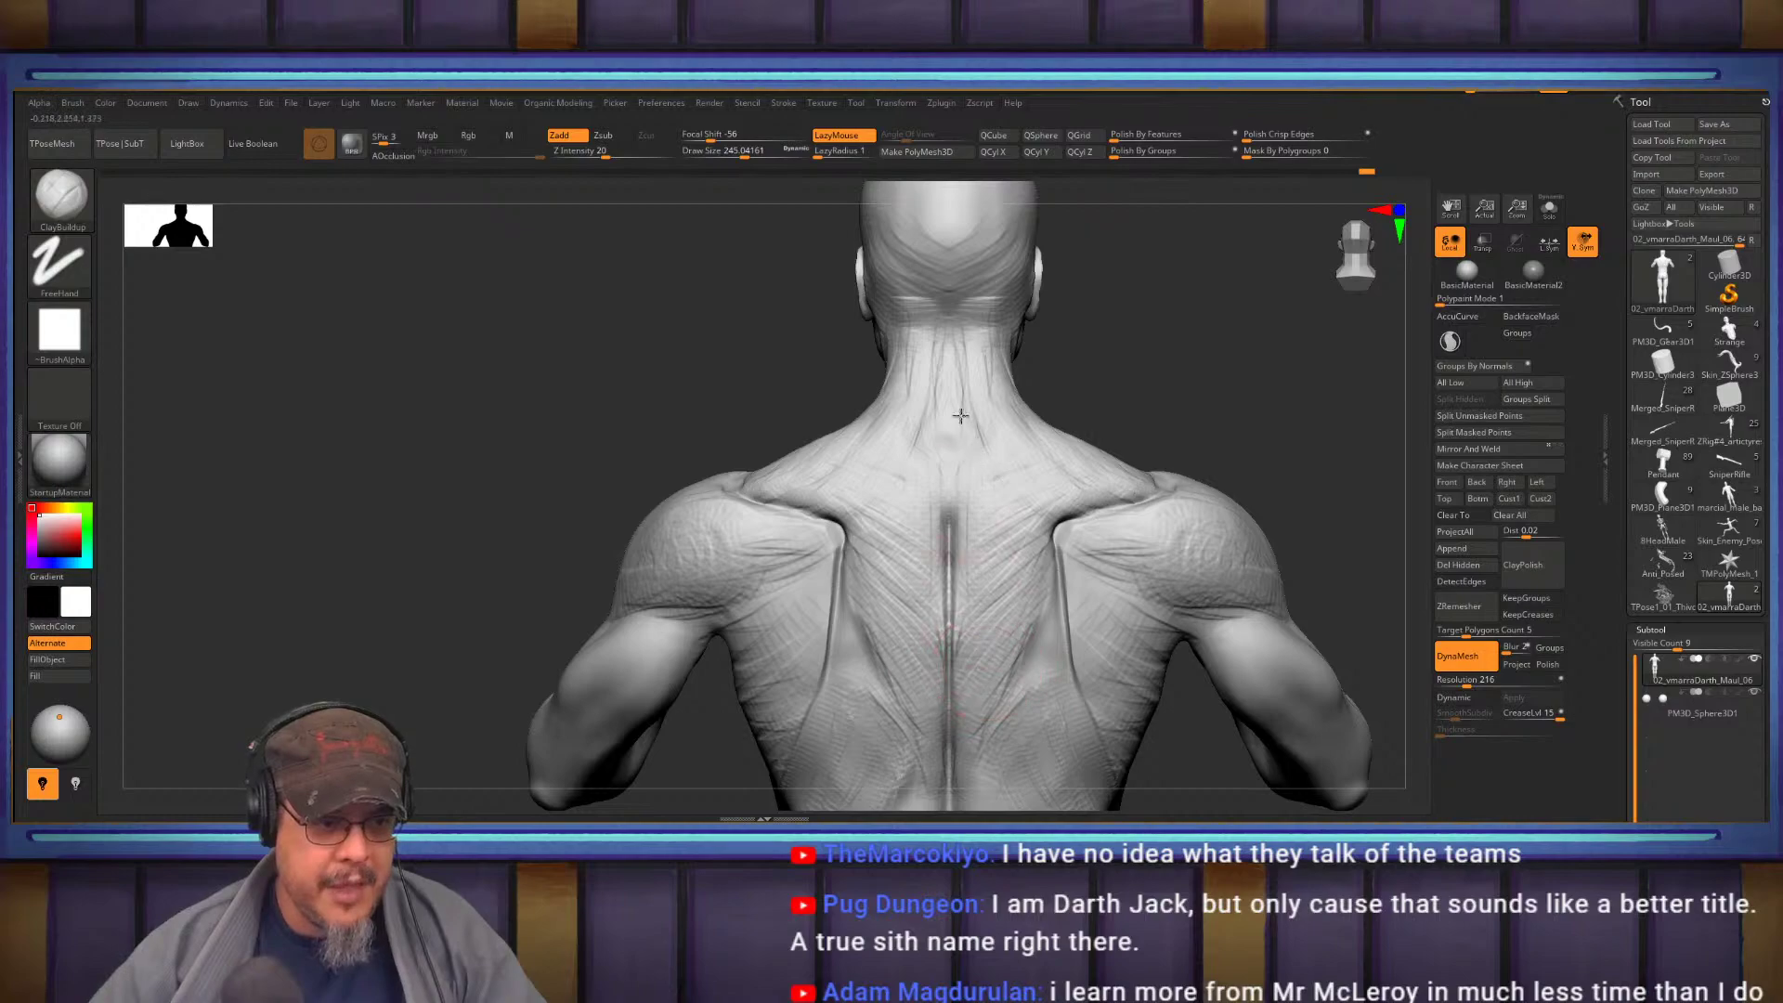
pyautogui.moveTo(975, 397); pyautogui.dragTo(954, 518, button='right')
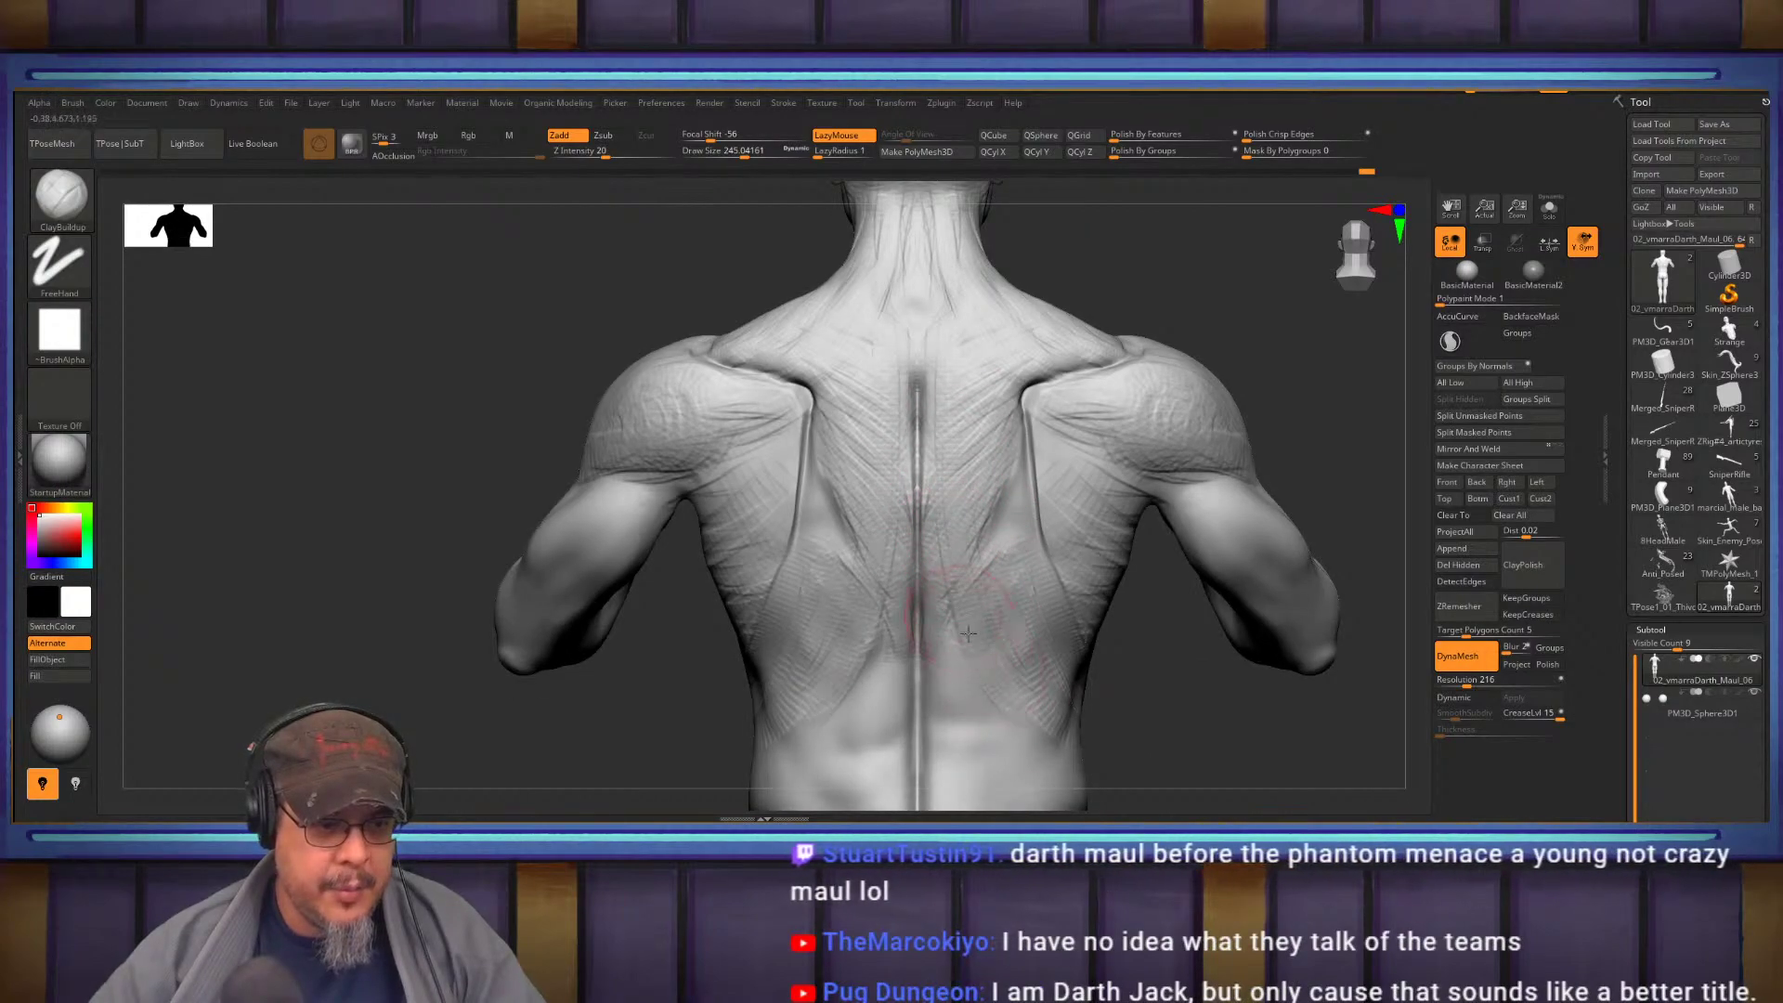
pyautogui.moveTo(977, 643); pyautogui.dragTo(1078, 613, button='right')
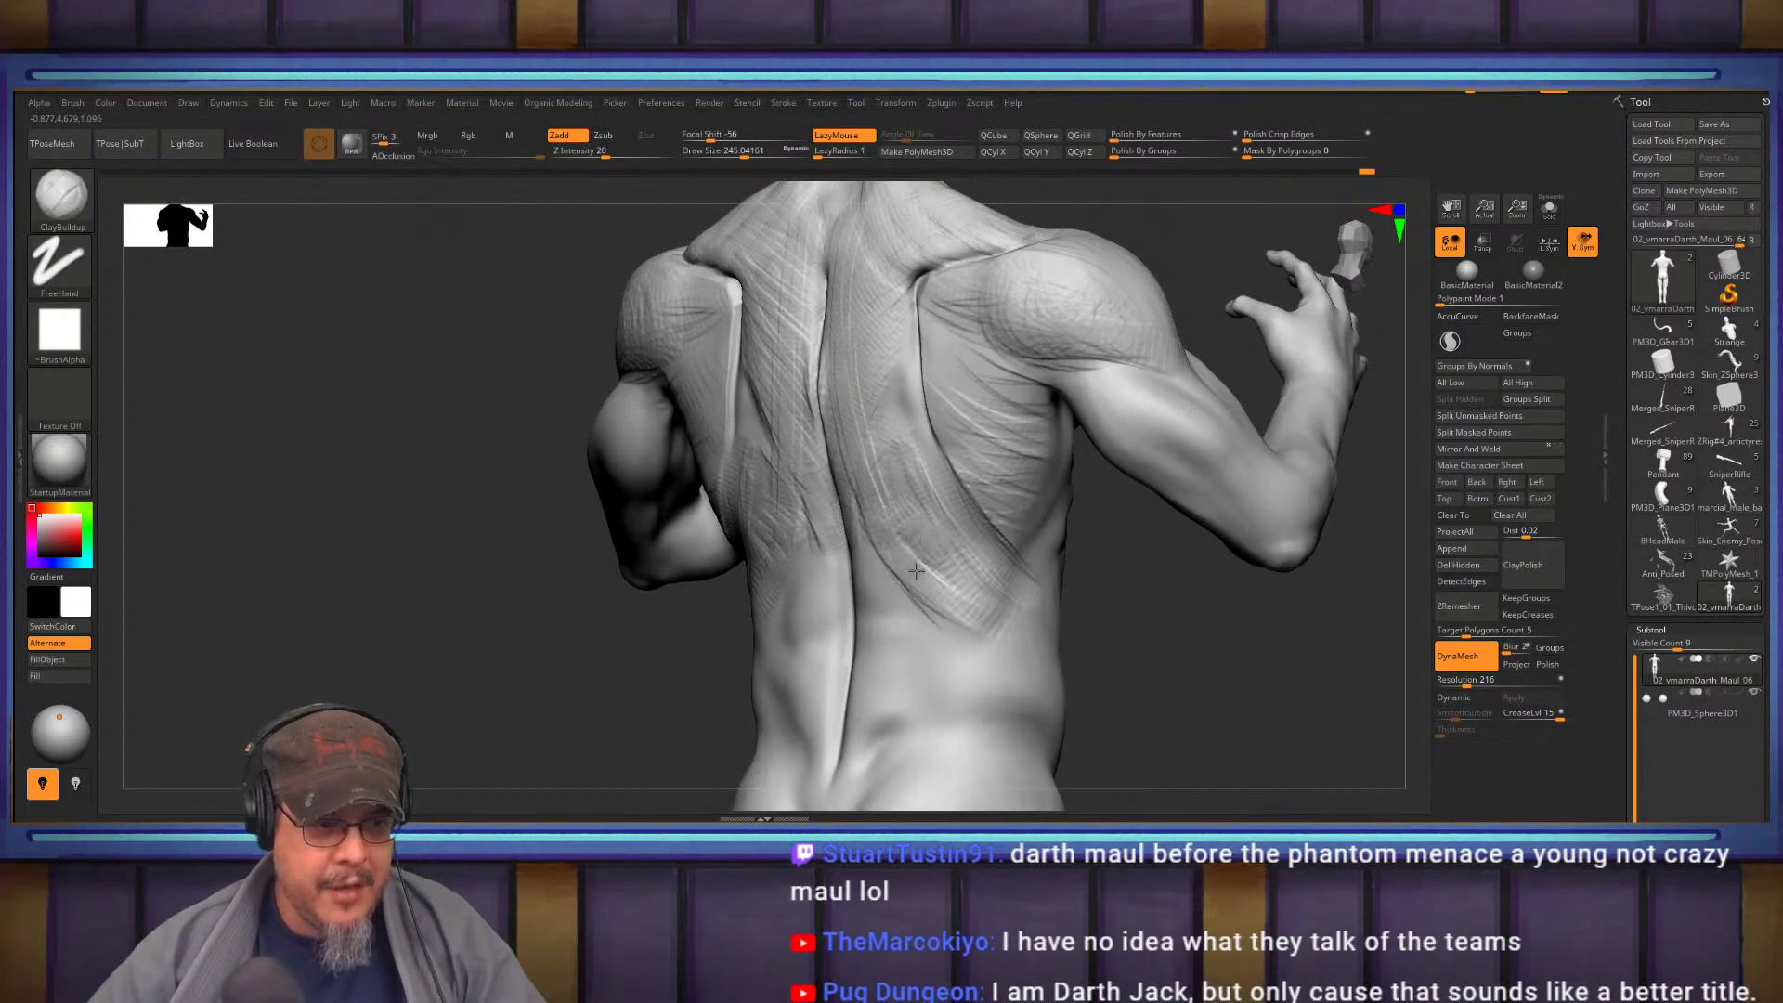
# Build up the oblique from the lower back around the waist above the hip with ClayBuildup at a draw size of about 245
pyautogui.moveTo(897, 524)
pyautogui.mouseDown()
pyautogui.moveTo(915, 488)
pyautogui.moveTo(882, 518)
pyautogui.moveTo(941, 585)
pyautogui.moveTo(897, 515)
pyautogui.moveTo(938, 548)
pyautogui.moveTo(952, 580)
pyautogui.mouseUp()
pyautogui.moveTo(1096, 624)
pyautogui.mouseDown()
pyautogui.moveTo(1158, 637)
pyautogui.moveTo(975, 613)
pyautogui.moveTo(994, 696)
pyautogui.mouseUp()
pyautogui.moveTo(919, 615)
pyautogui.mouseDown()
pyautogui.moveTo(1003, 709)
pyautogui.moveTo(924, 638)
pyautogui.moveTo(987, 716)
pyautogui.mouseUp()
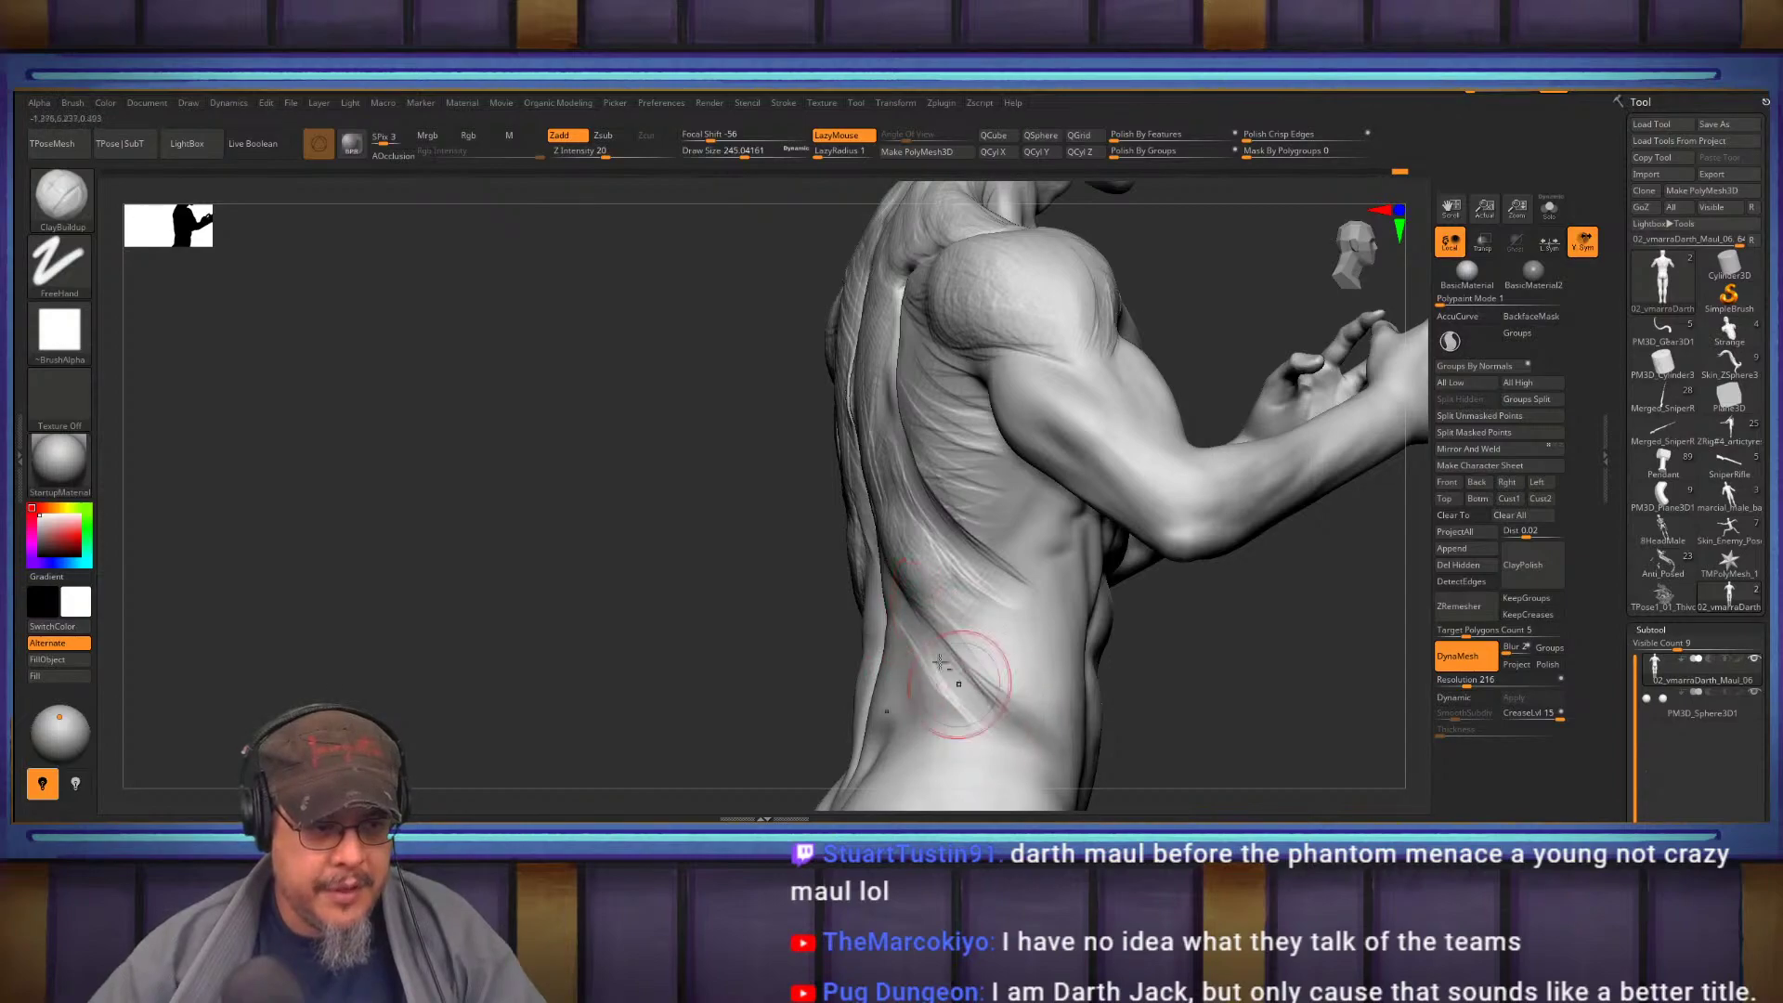
pyautogui.moveTo(1319, 697)
pyautogui.mouseDown()
pyautogui.moveTo(1262, 701)
pyautogui.moveTo(1231, 595)
pyautogui.moveTo(1139, 617)
pyautogui.mouseUp()
pyautogui.moveTo(891, 567)
pyautogui.mouseDown()
pyautogui.moveTo(1019, 563)
pyautogui.moveTo(1049, 448)
pyautogui.moveTo(1058, 588)
pyautogui.mouseUp()
# Define the oblique's lower front edge with DamStandard and add form beneath it with ClayBuildup, both at a draw size of about 245
pyautogui.press('b')
pyautogui.press('d')
pyautogui.press('s')
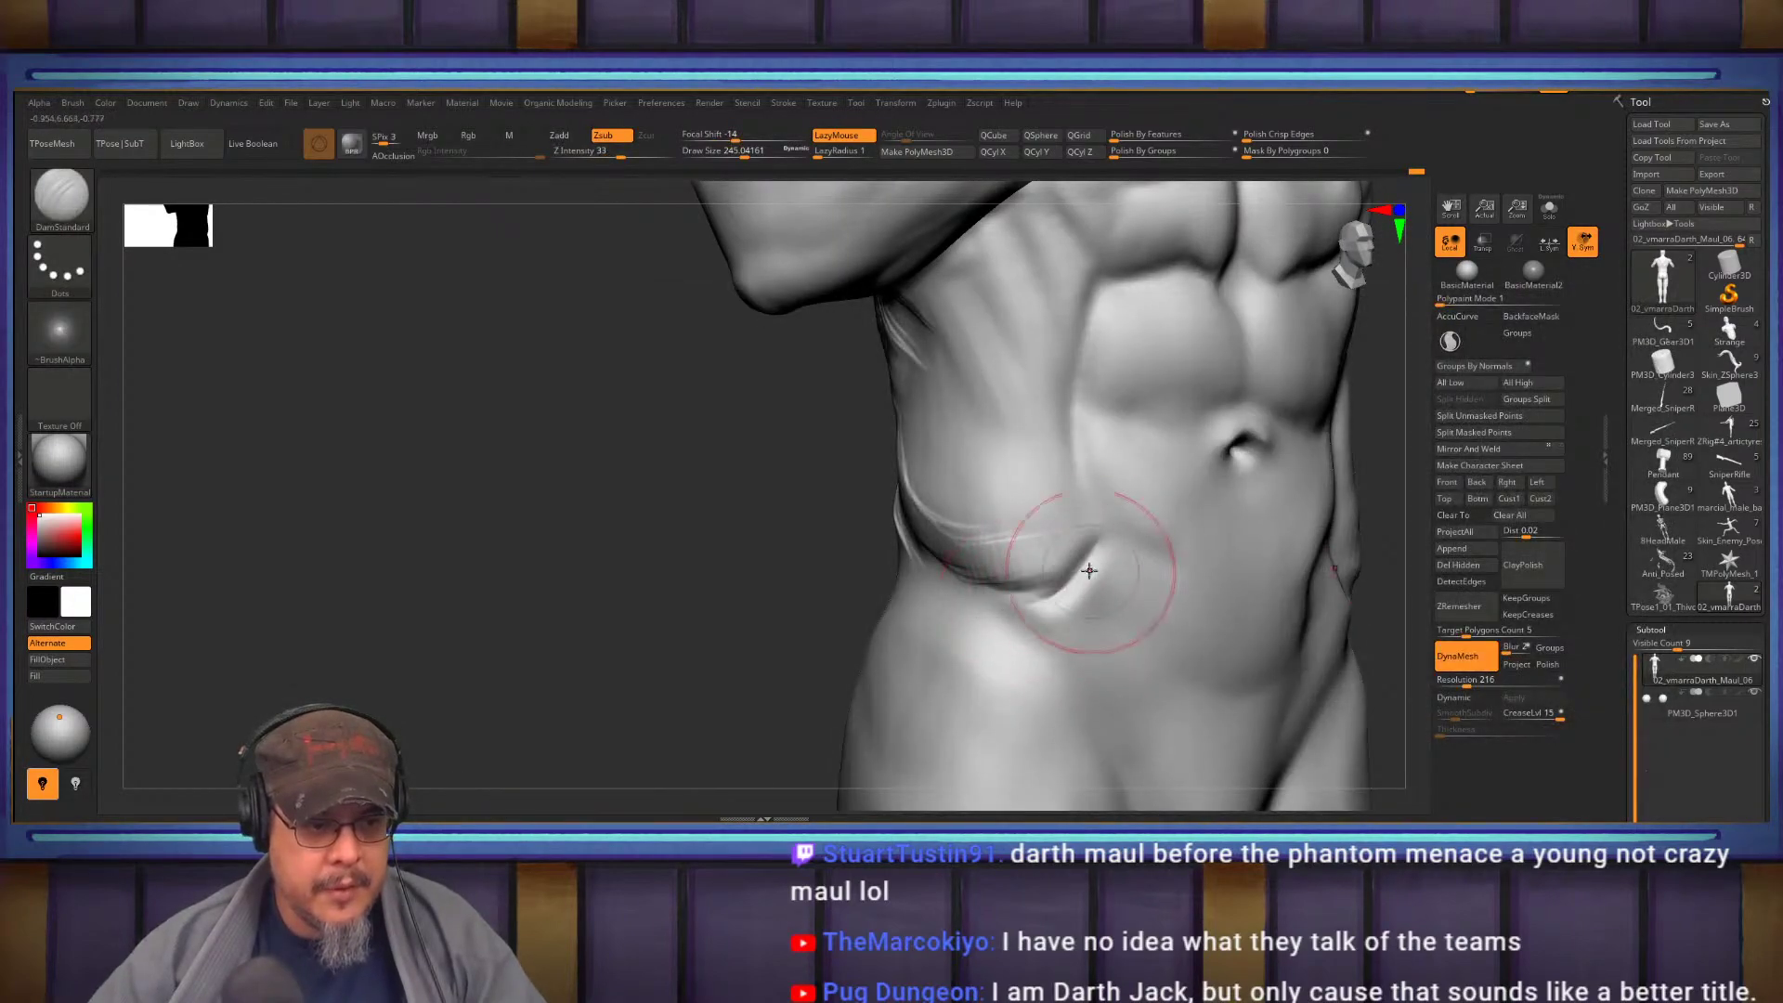
pyautogui.press('b')
pyautogui.press('c')
pyautogui.press('b')
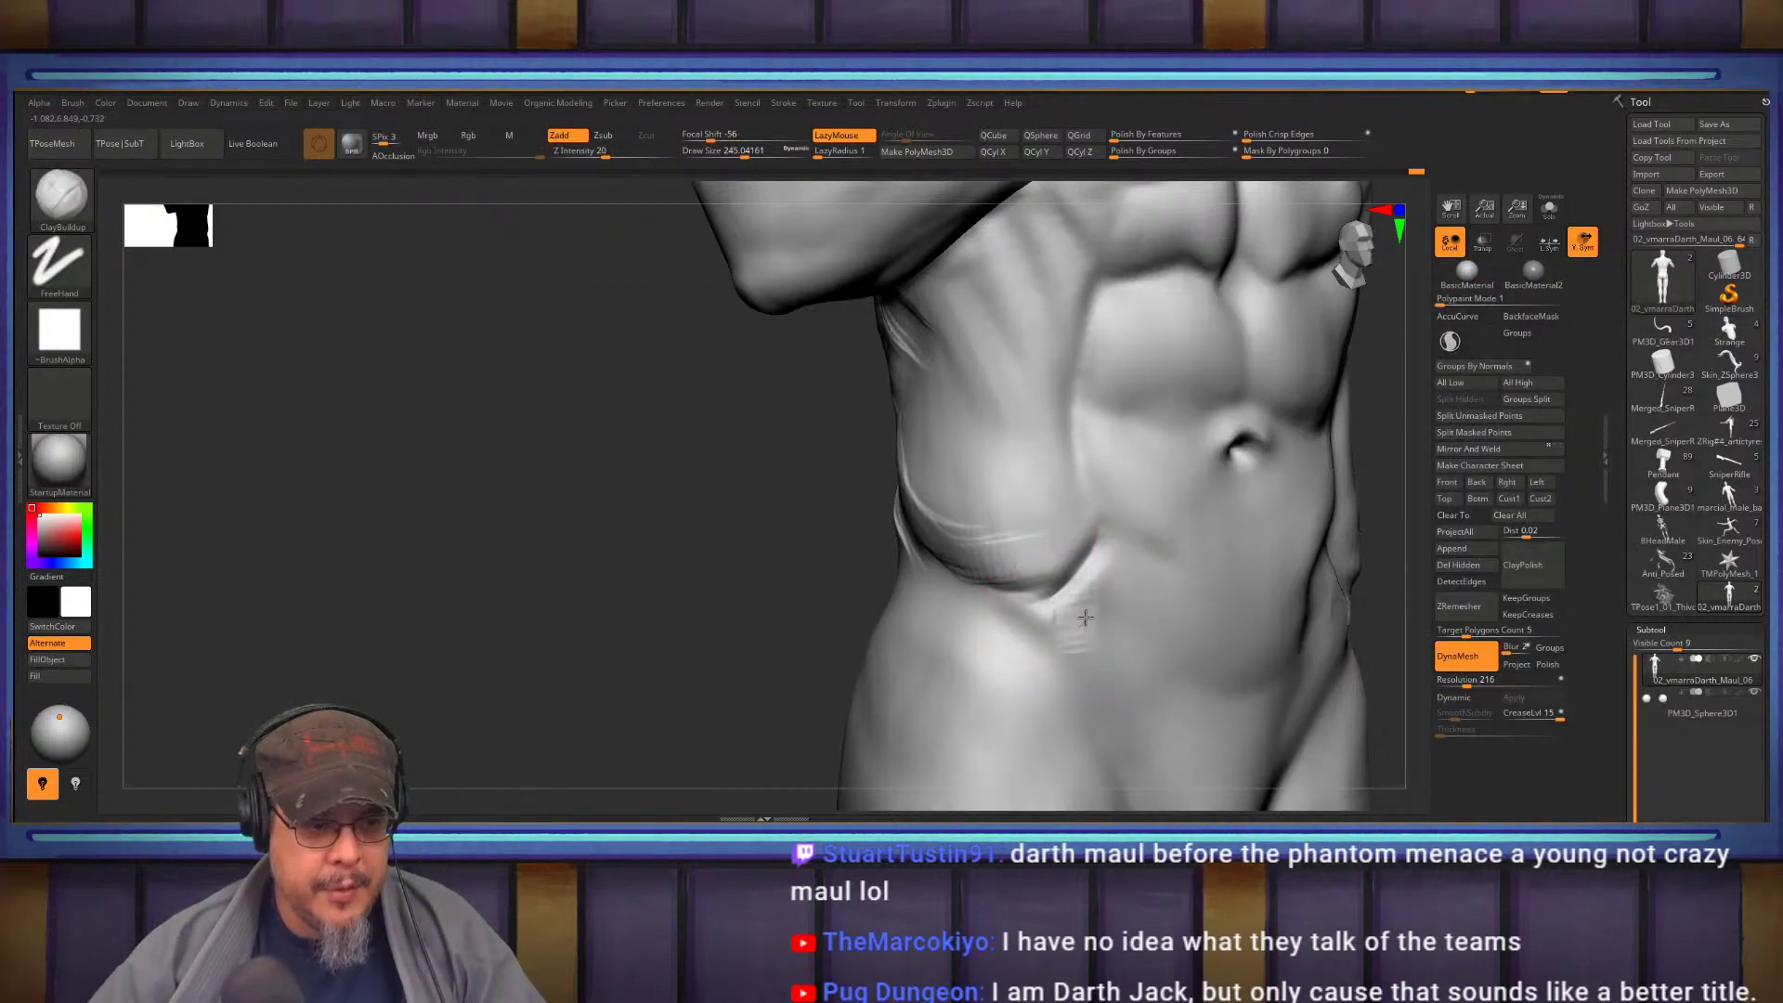
pyautogui.moveTo(1051, 625)
pyautogui.mouseDown()
pyautogui.moveTo(1059, 604)
pyautogui.moveTo(1093, 627)
pyautogui.moveTo(1027, 616)
pyautogui.mouseUp()
# Add volume to the flank and lower lats with ClayBuildup at a draw size of about 372
pyautogui.moveTo(1027, 616)
pyautogui.mouseDown(button='right')
pyautogui.moveTo(976, 594)
pyautogui.moveTo(1040, 586)
pyautogui.moveTo(923, 555)
pyautogui.mouseUp(button='right')
pyautogui.press('s')
pyautogui.moveTo(914, 571); pyautogui.dragTo(927, 572)
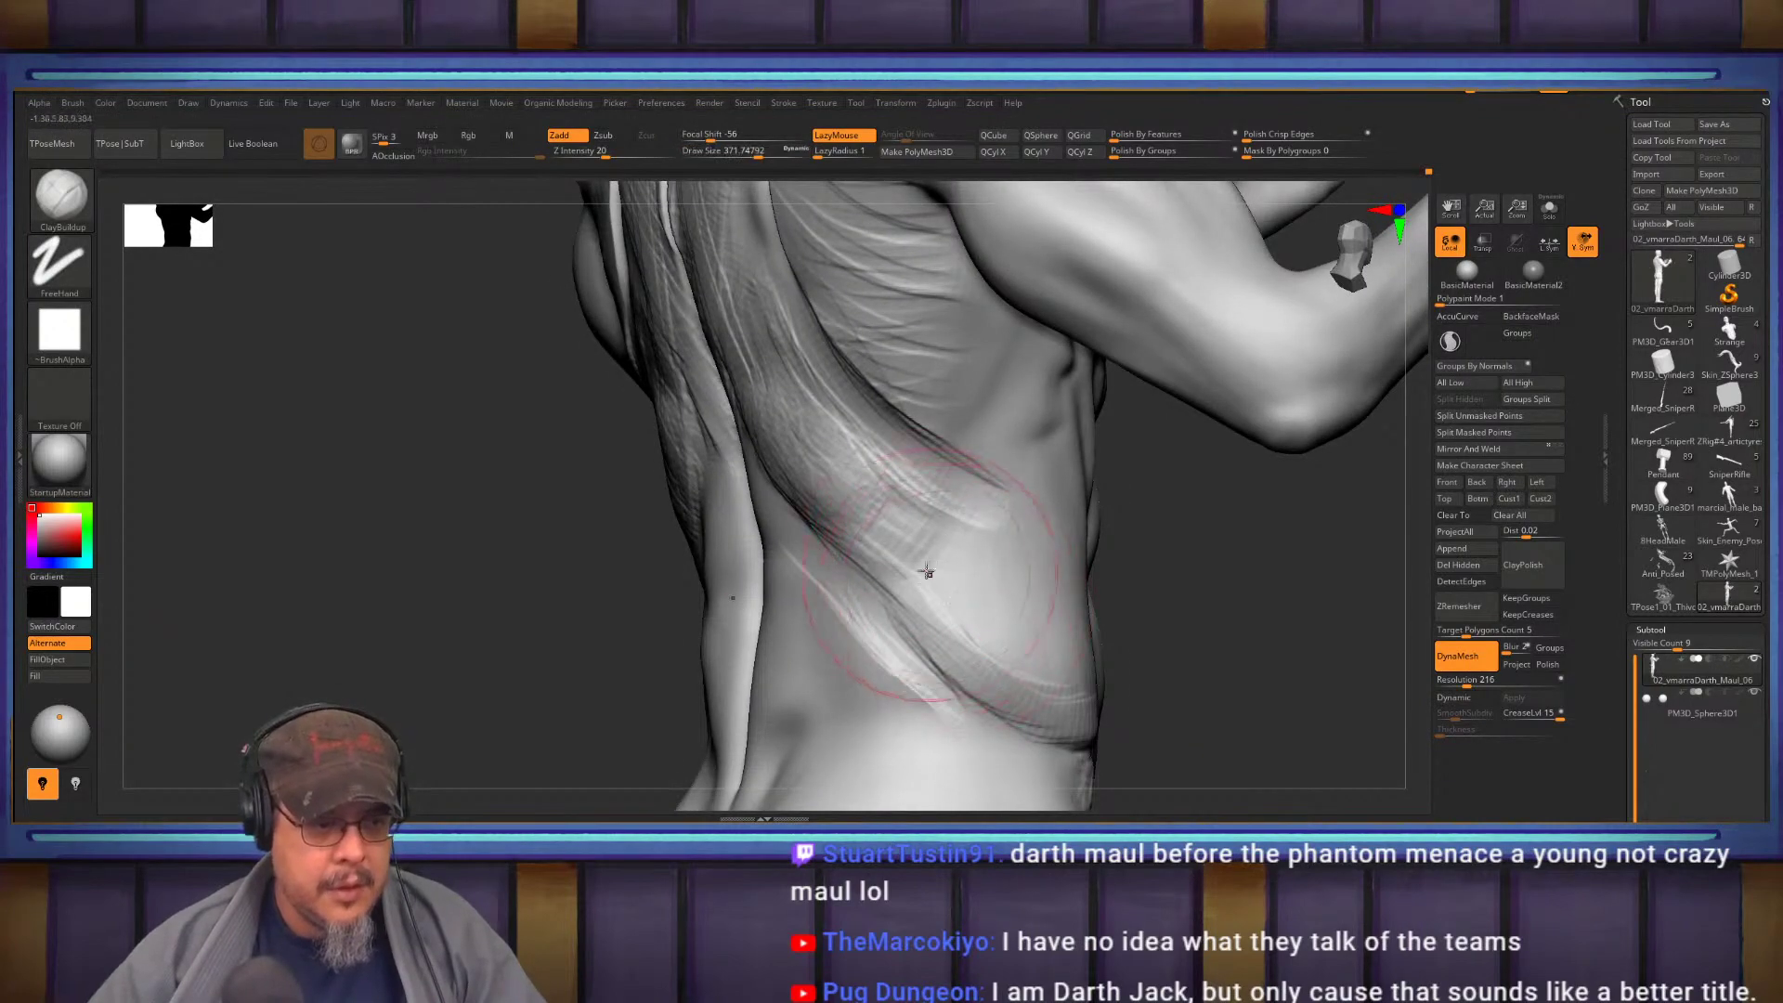
pyautogui.moveTo(920, 561)
pyautogui.mouseDown(button='right')
pyautogui.moveTo(1112, 603)
pyautogui.moveTo(944, 580)
pyautogui.moveTo(1008, 641)
pyautogui.moveTo(938, 640)
pyautogui.moveTo(990, 628)
pyautogui.mouseUp(button='right')
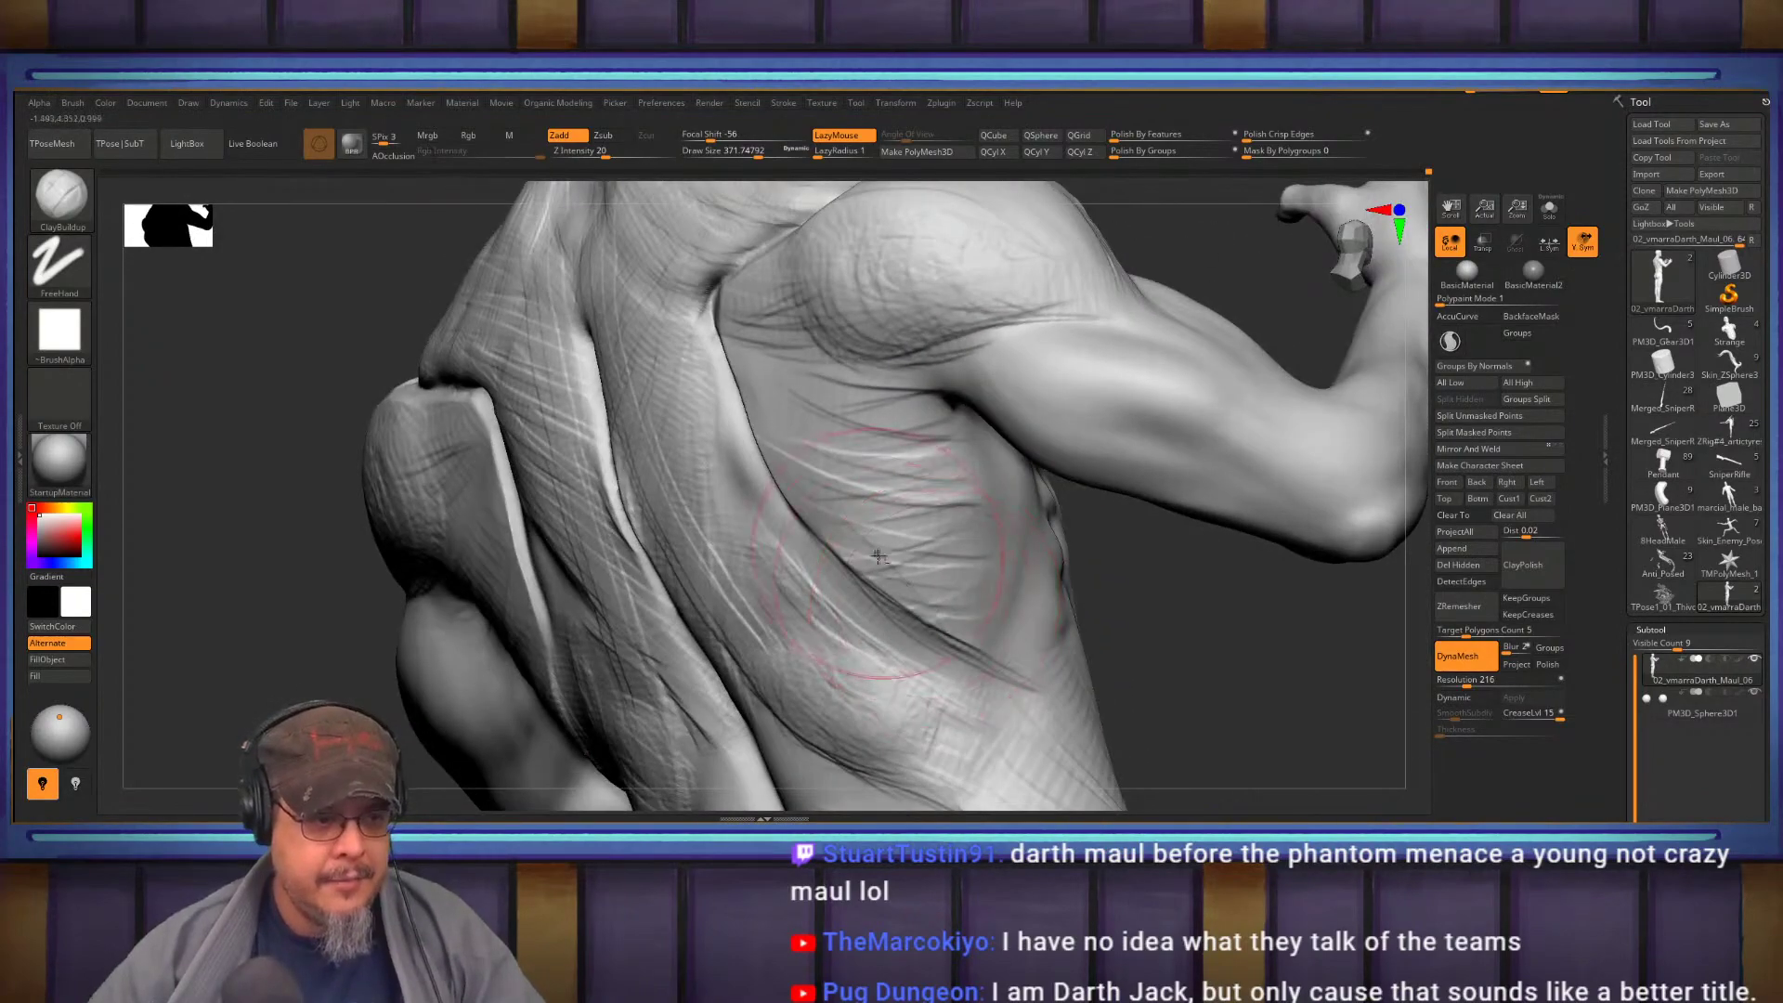
pyautogui.keyDown('shift'); pyautogui.moveTo(410, 658); pyautogui.dragTo(972, 387, button='right'); pyautogui.keyUp('shift')
pyautogui.moveTo(940, 474)
pyautogui.keyDown('alt'); pyautogui.mouseDown(button='right')
pyautogui.moveTo(940, 537)
pyautogui.moveTo(887, 414)
pyautogui.mouseUp(button='right'); pyautogui.keyUp('alt')
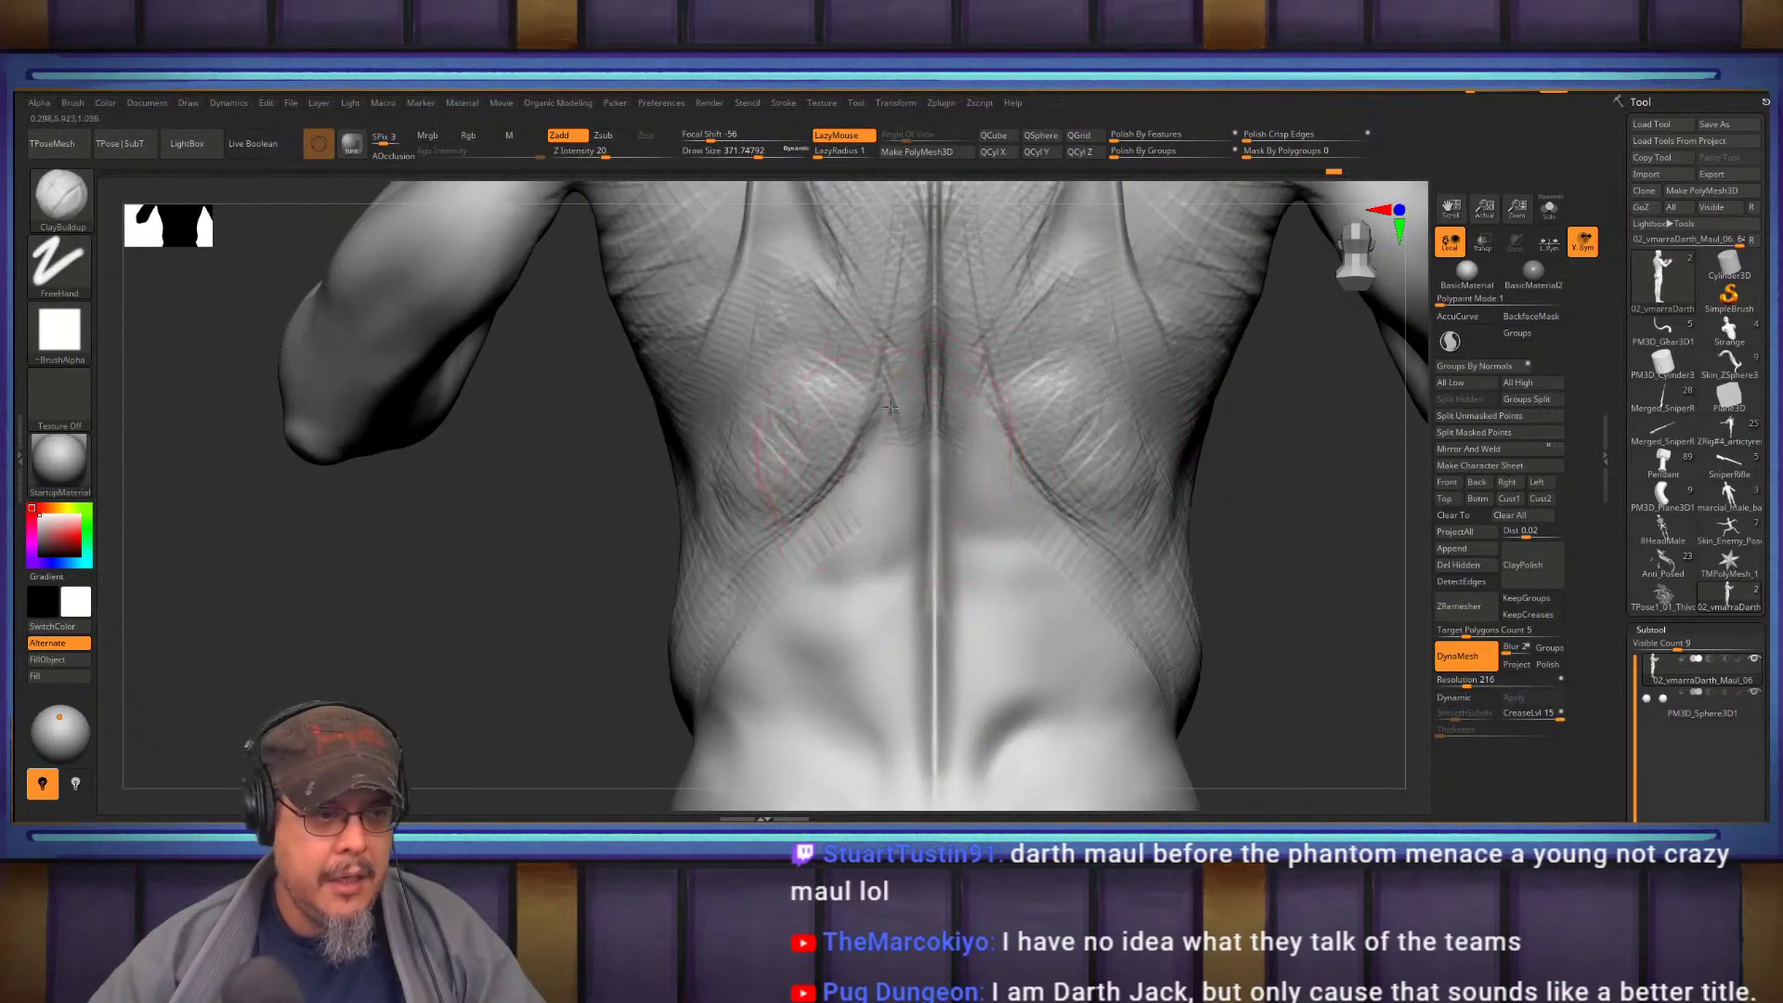
# Build up the spinal erector columns along both sides of the lower spine with ClayBuildup at a draw size of about 372
pyautogui.hotkey('ctrl', 'shift', 'z')
pyautogui.hotkey('ctrl', 'shift', 'z')
pyautogui.hotkey('ctrl', 'shift', 'z')
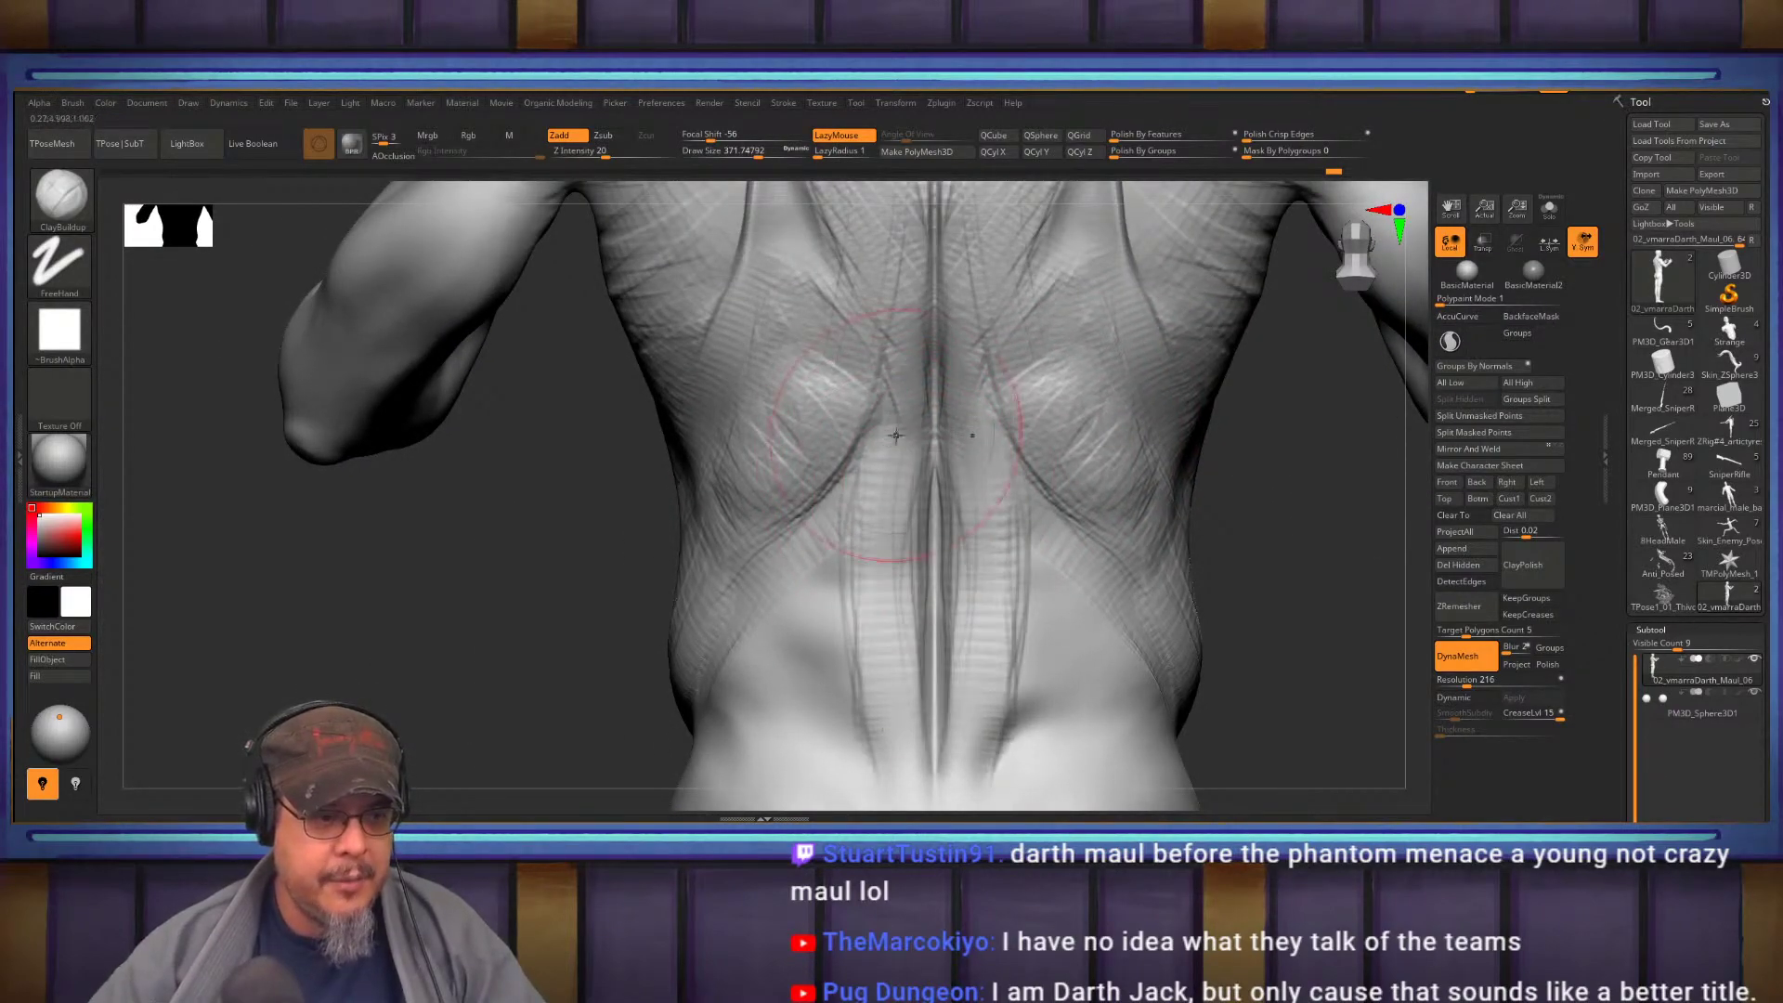
pyautogui.moveTo(860, 542); pyautogui.dragTo(975, 678, button='right')
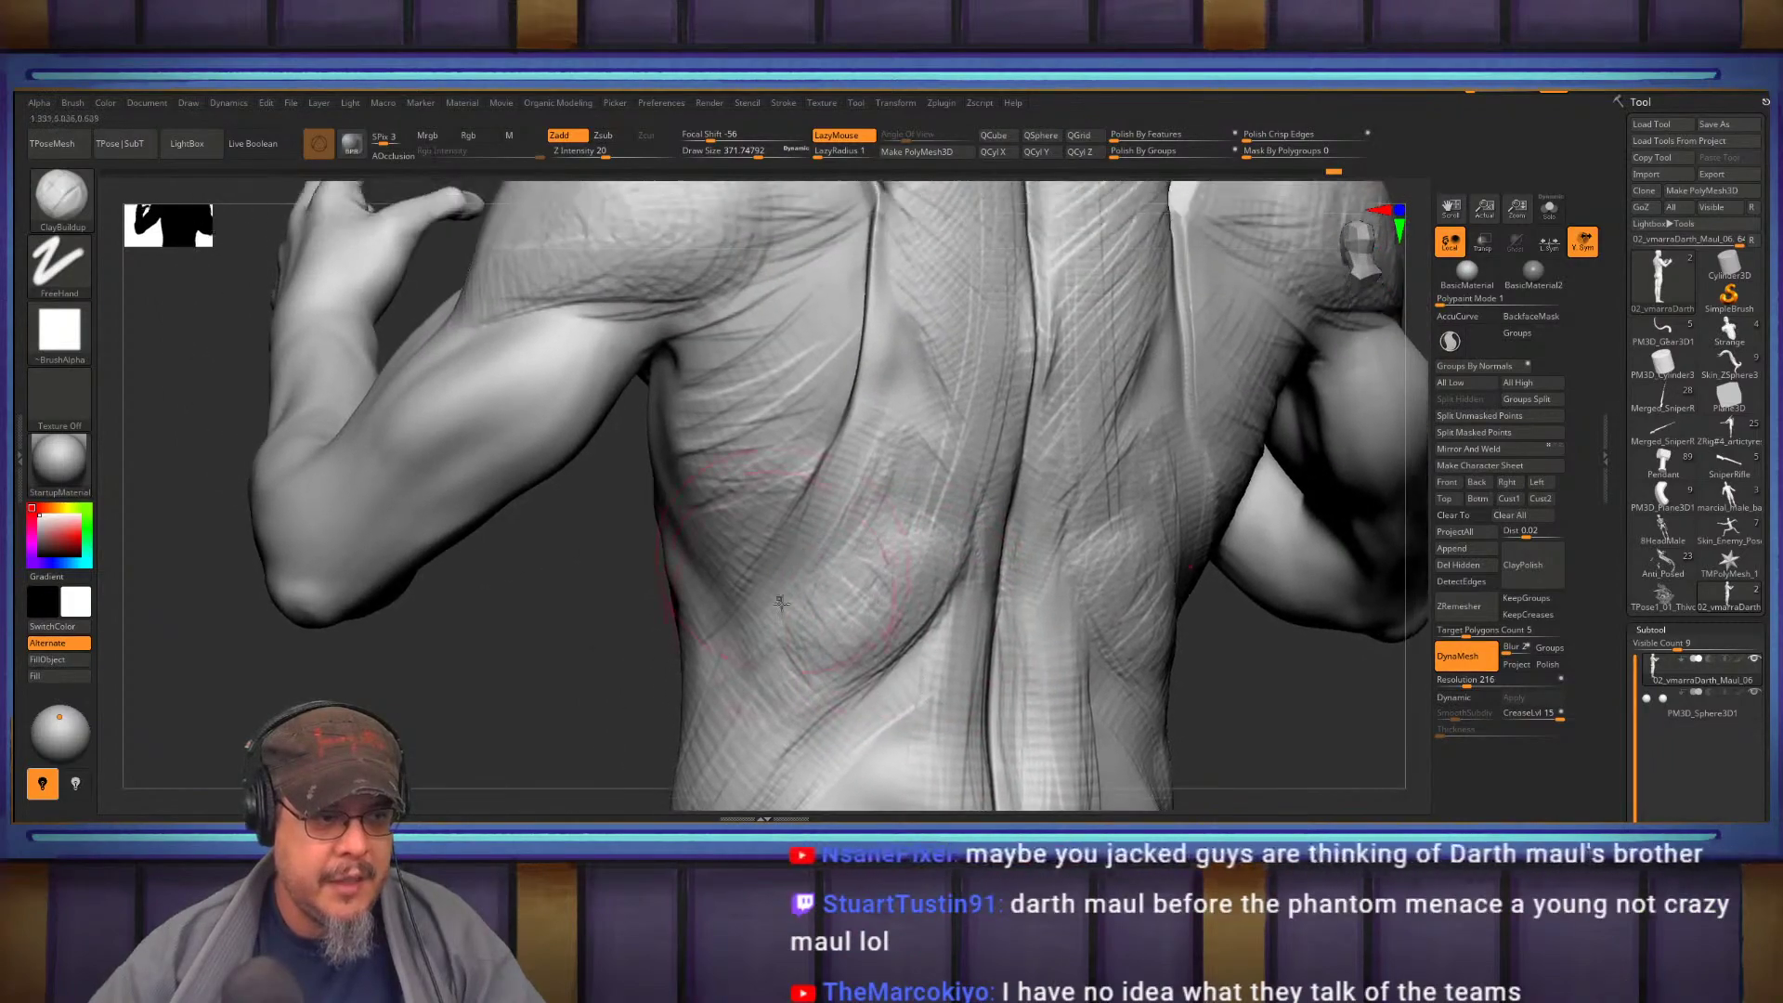
pyautogui.moveTo(807, 712); pyautogui.dragTo(814, 493, button='right')
pyautogui.moveTo(854, 607); pyautogui.dragTo(876, 643)
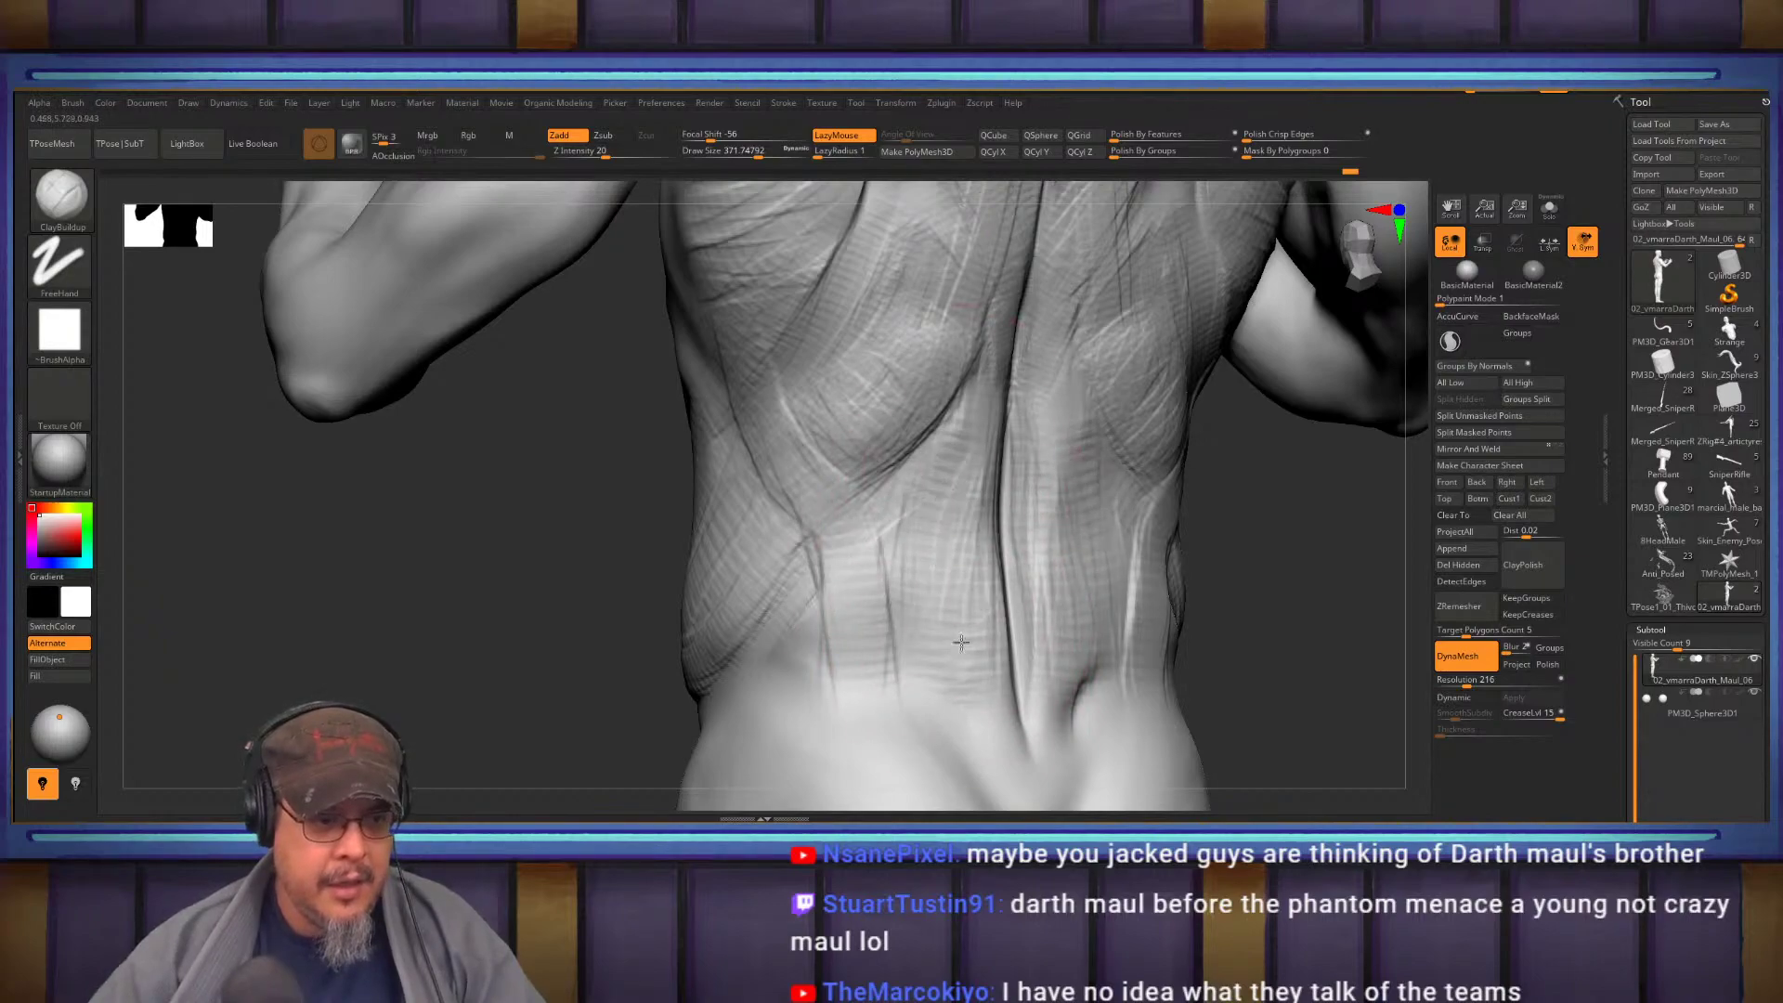
pyautogui.moveTo(1051, 545)
pyautogui.mouseDown(button='right')
pyautogui.moveTo(1035, 538)
pyautogui.moveTo(1068, 529)
pyautogui.moveTo(1043, 496)
pyautogui.moveTo(1071, 516)
pyautogui.moveTo(1057, 528)
pyautogui.moveTo(986, 517)
pyautogui.moveTo(1020, 492)
pyautogui.moveTo(997, 556)
pyautogui.moveTo(1078, 607)
pyautogui.moveTo(985, 557)
pyautogui.mouseUp(button='right')
pyautogui.press('f')
pyautogui.moveTo(1059, 493)
pyautogui.mouseDown(button='right')
pyautogui.moveTo(1111, 479)
pyautogui.moveTo(1051, 474)
pyautogui.moveTo(1031, 601)
pyautogui.moveTo(907, 529)
pyautogui.moveTo(989, 539)
pyautogui.moveTo(1043, 605)
pyautogui.moveTo(1047, 545)
pyautogui.moveTo(1080, 516)
pyautogui.moveTo(1038, 464)
pyautogui.mouseUp(button='right')
pyautogui.moveTo(1265, 500); pyautogui.dragTo(1072, 462, button='right')
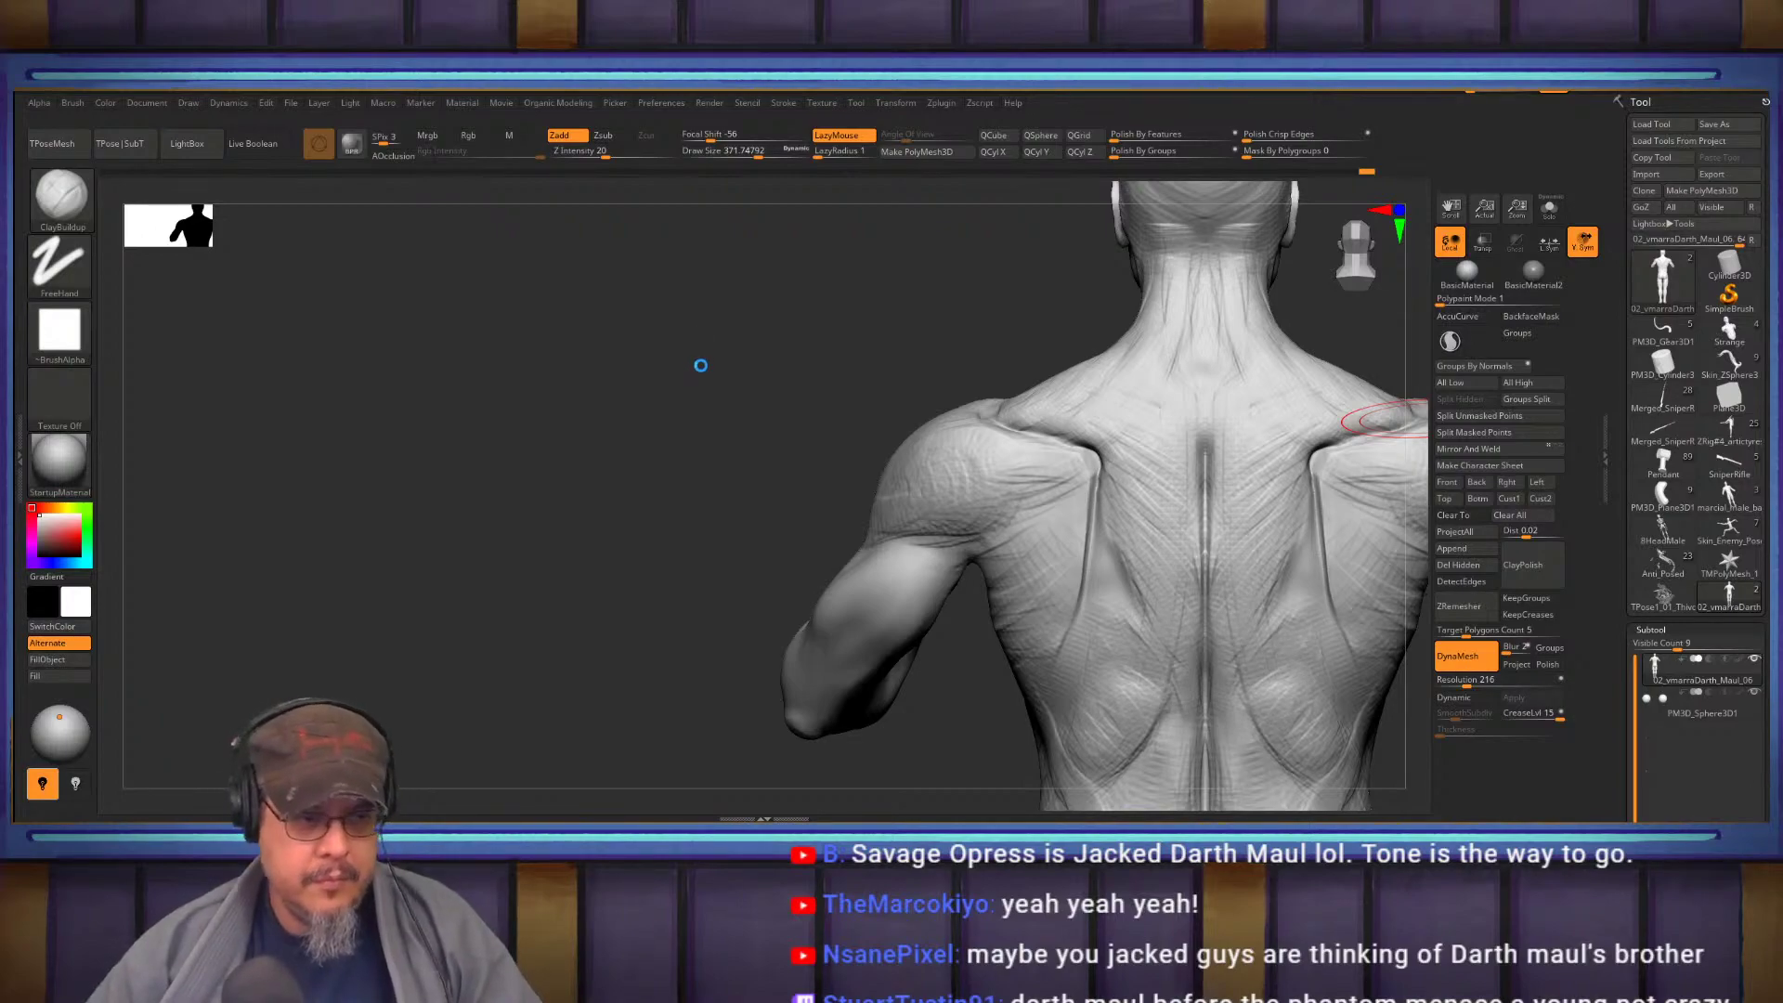
# Switch to the scaly Killer Croc tool, turn off colour display on all its subtools and examine the statue from the side
pyautogui.moveTo(775, 426); pyautogui.dragTo(856, 422)
pyautogui.keyDown('alt'); pyautogui.moveTo(1309, 330); pyautogui.dragTo(1121, 450); pyautogui.keyUp('alt')
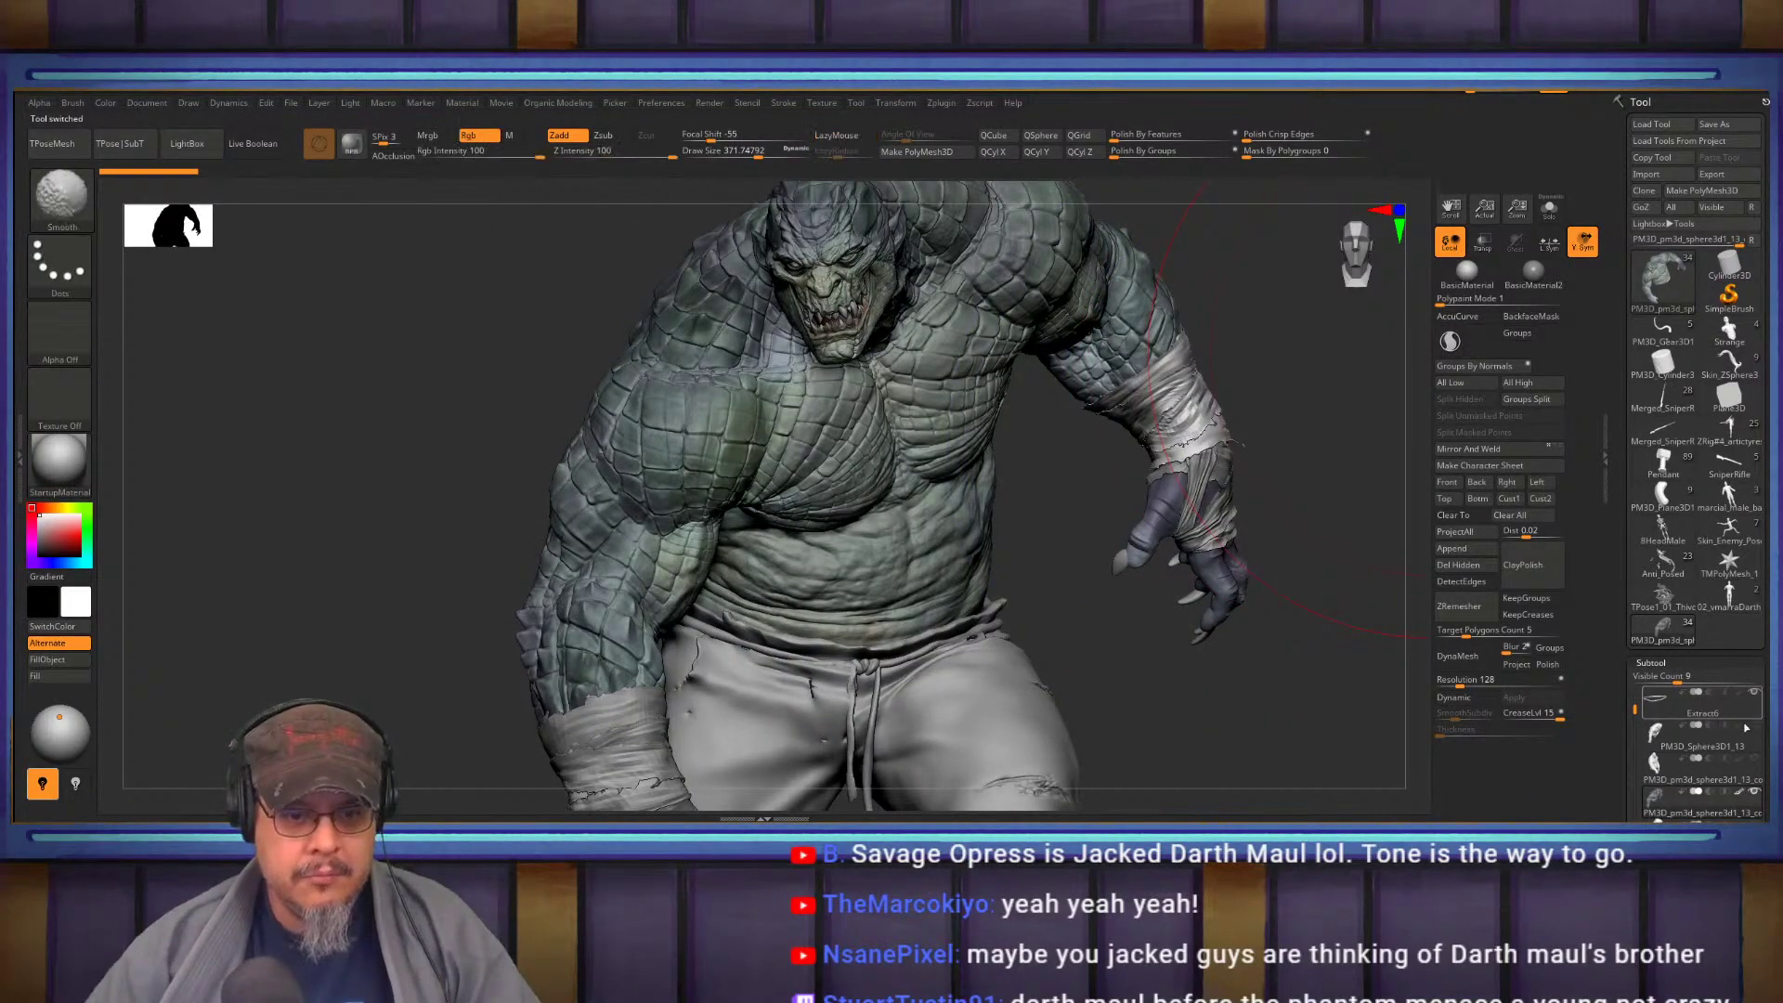
pyautogui.keyDown('shift'); pyautogui.click(1739, 792); pyautogui.keyUp('shift')
pyautogui.moveTo(1274, 443)
pyautogui.mouseDown()
pyautogui.moveTo(443, 516)
pyautogui.moveTo(491, 599)
pyautogui.moveTo(462, 587)
pyautogui.mouseUp()
pyautogui.moveTo(1155, 450)
pyautogui.mouseDown()
pyautogui.moveTo(1202, 458)
pyautogui.moveTo(1176, 458)
pyautogui.moveTo(1201, 543)
pyautogui.moveTo(1229, 453)
pyautogui.moveTo(1104, 478)
pyautogui.moveTo(1236, 507)
pyautogui.mouseUp()
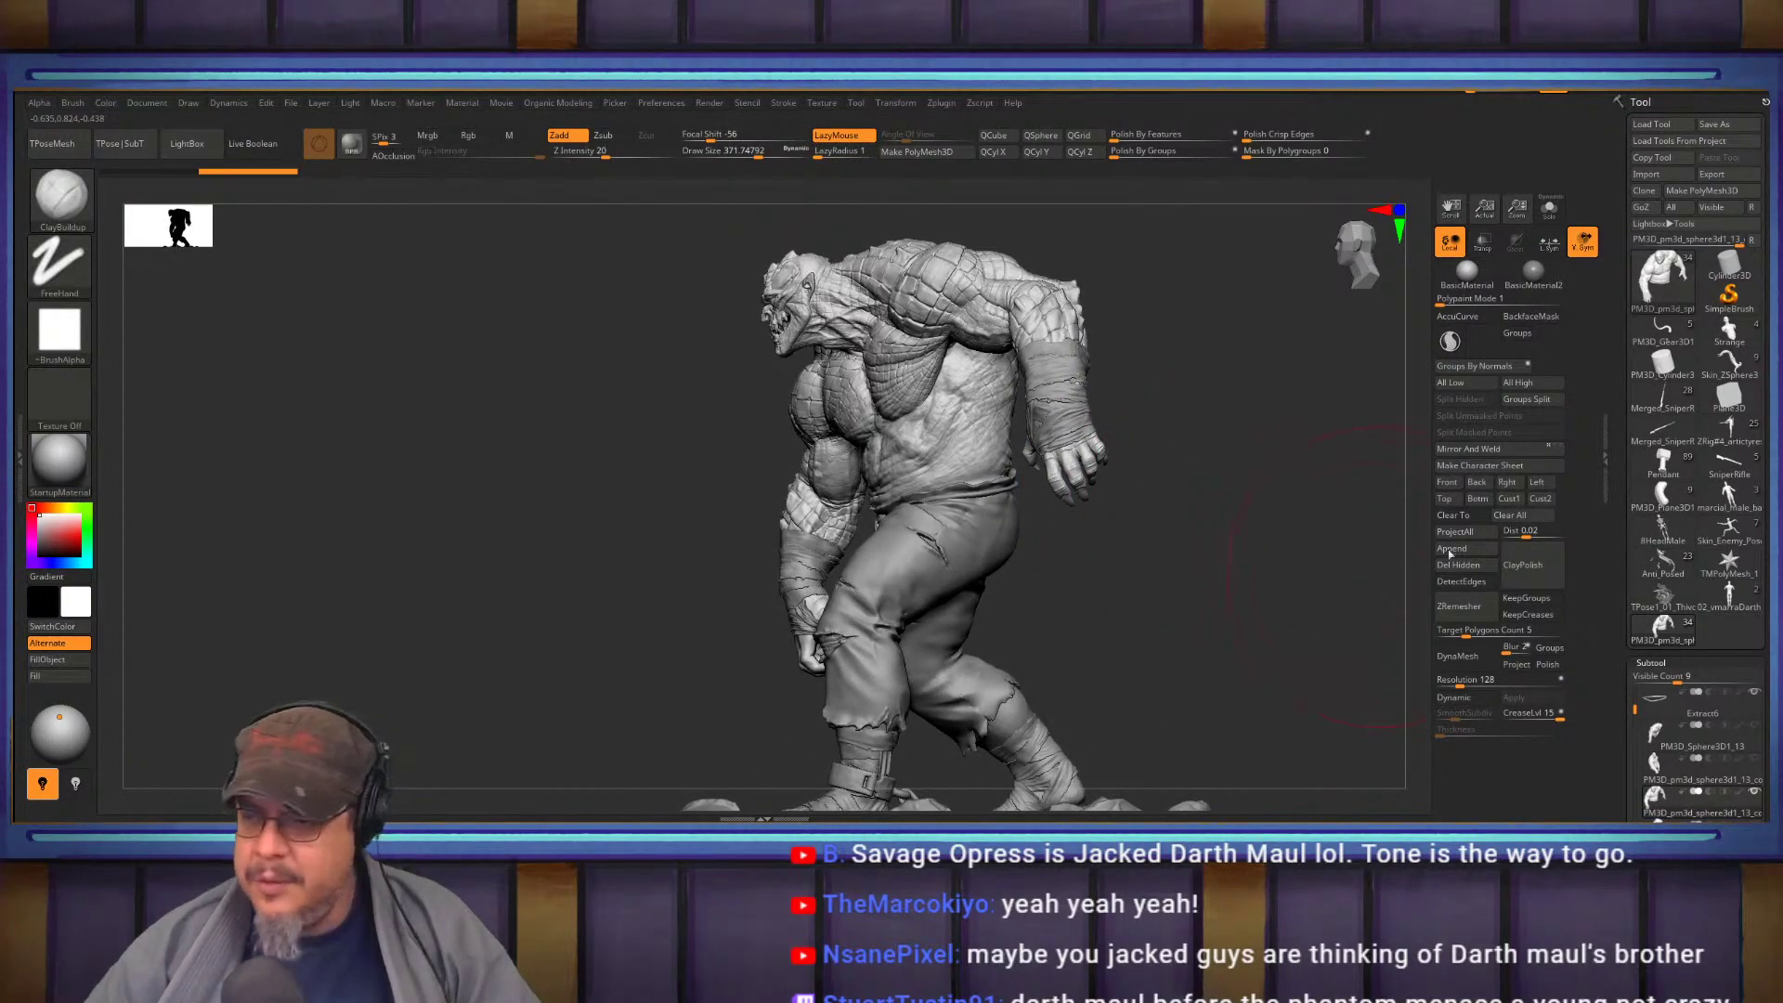
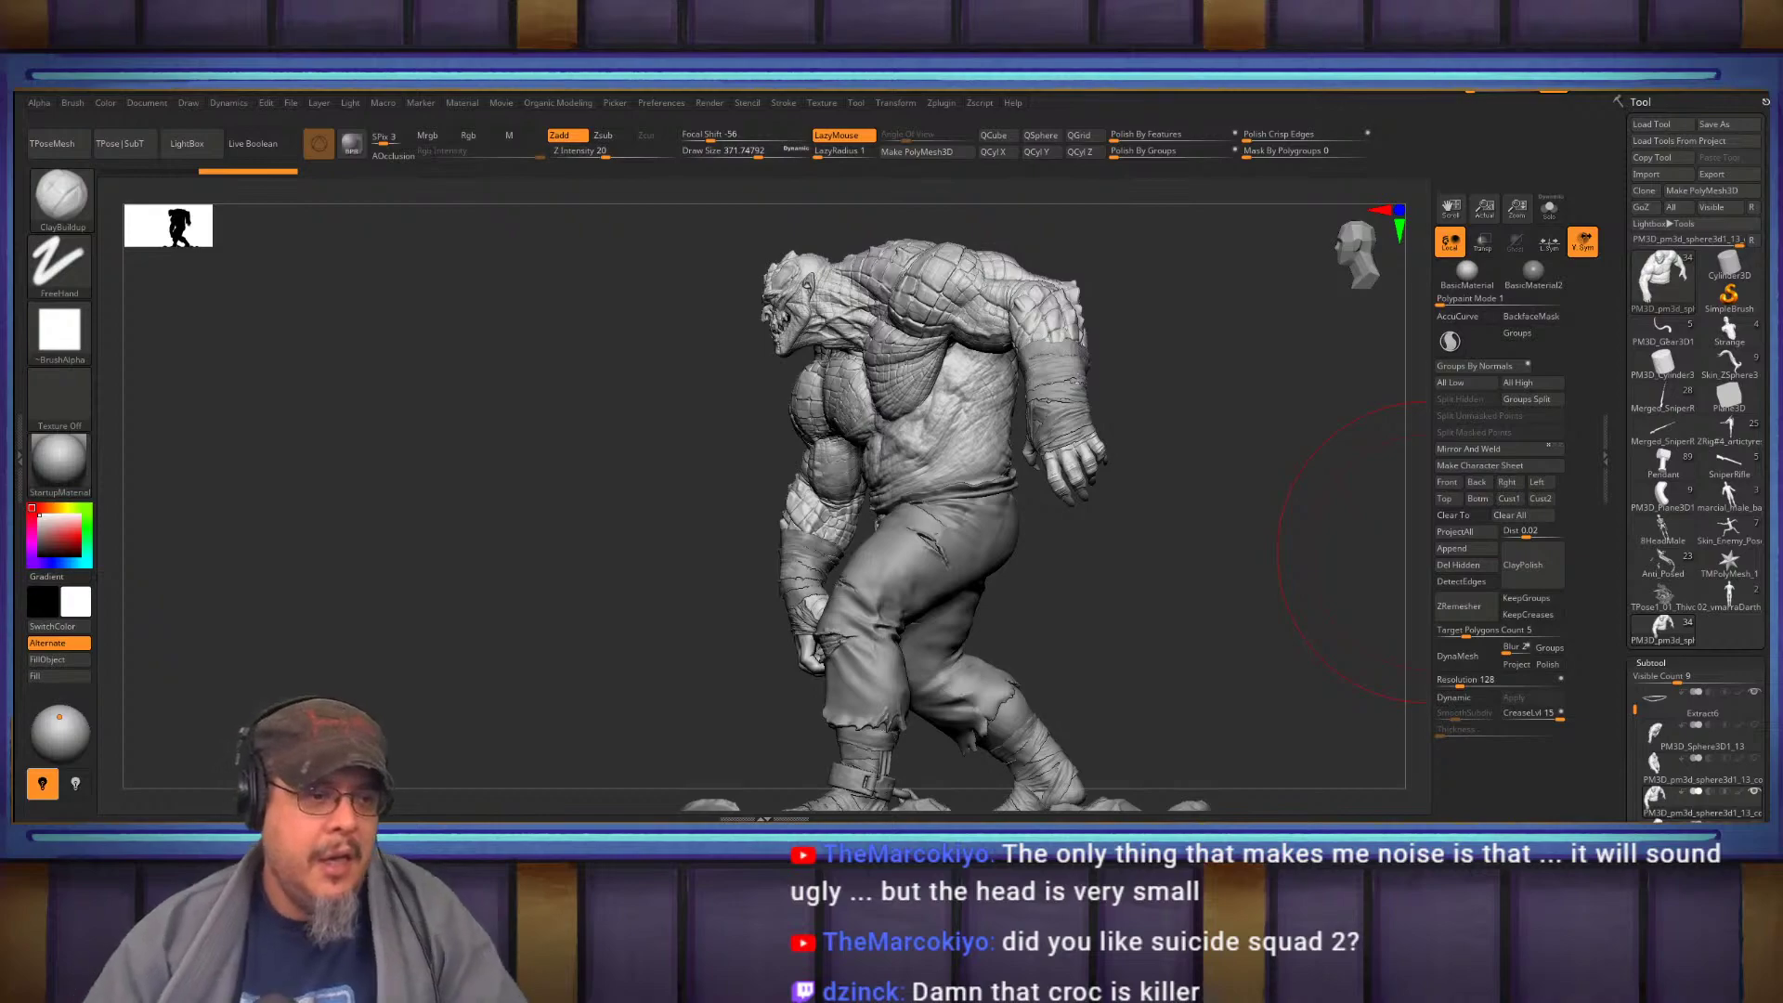
pyautogui.moveTo(1221, 606)
pyautogui.mouseDown()
pyautogui.moveTo(890, 564)
pyautogui.moveTo(1053, 562)
pyautogui.moveTo(1028, 576)
pyautogui.mouseUp()
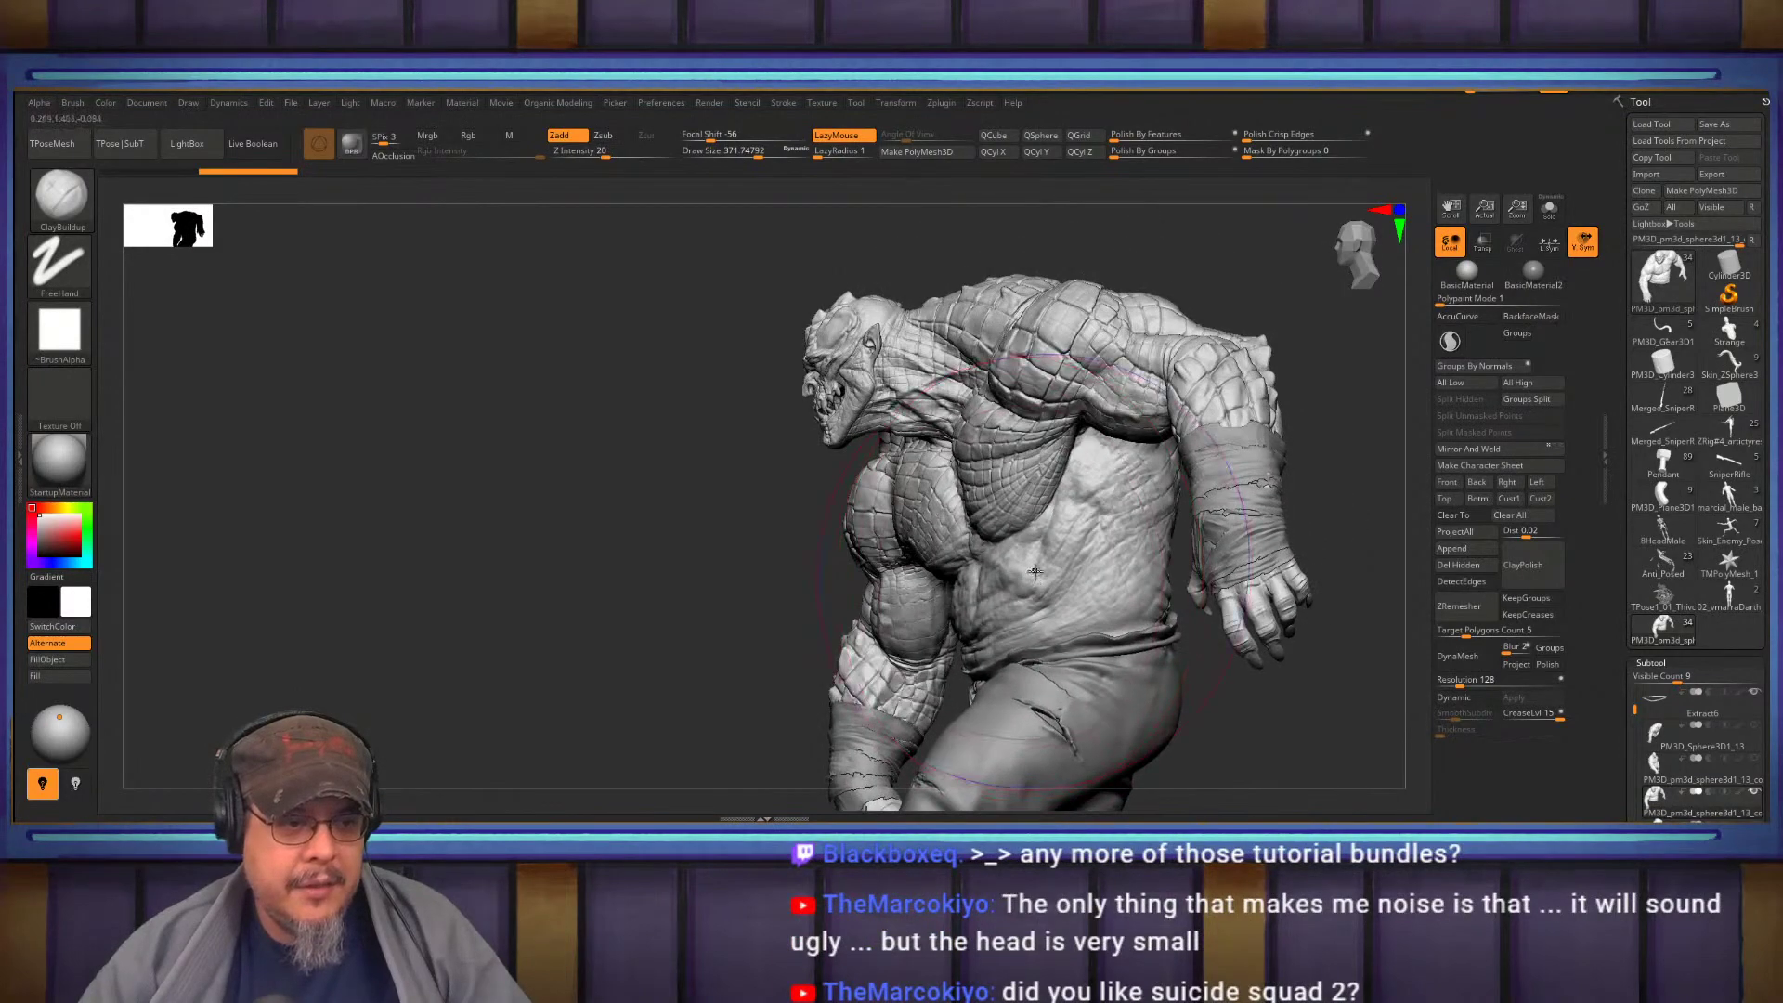
# Drop the Killer Croc subtools to low resolution and combine them into a single TPose mesh for posing
pyautogui.hotkey('shift', 'f')
pyautogui.hotkey('shift', 'f')
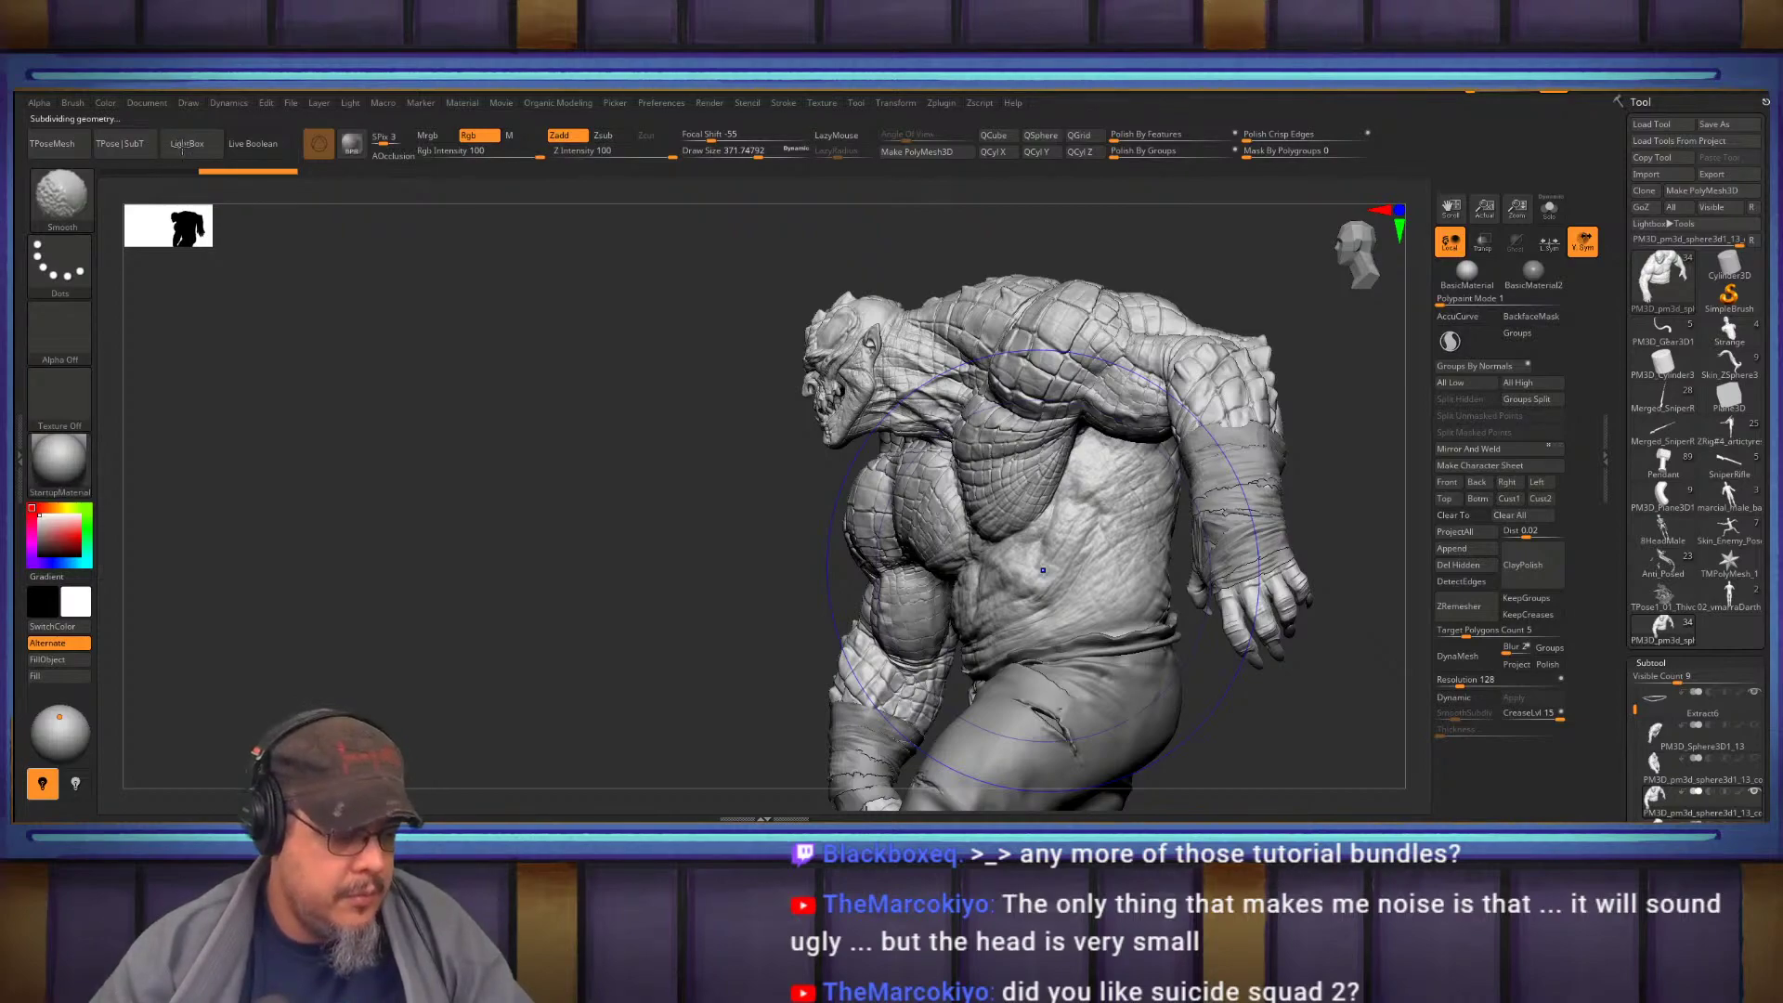
pyautogui.keyDown('alt'); pyautogui.click(1003, 535); pyautogui.keyUp('alt')
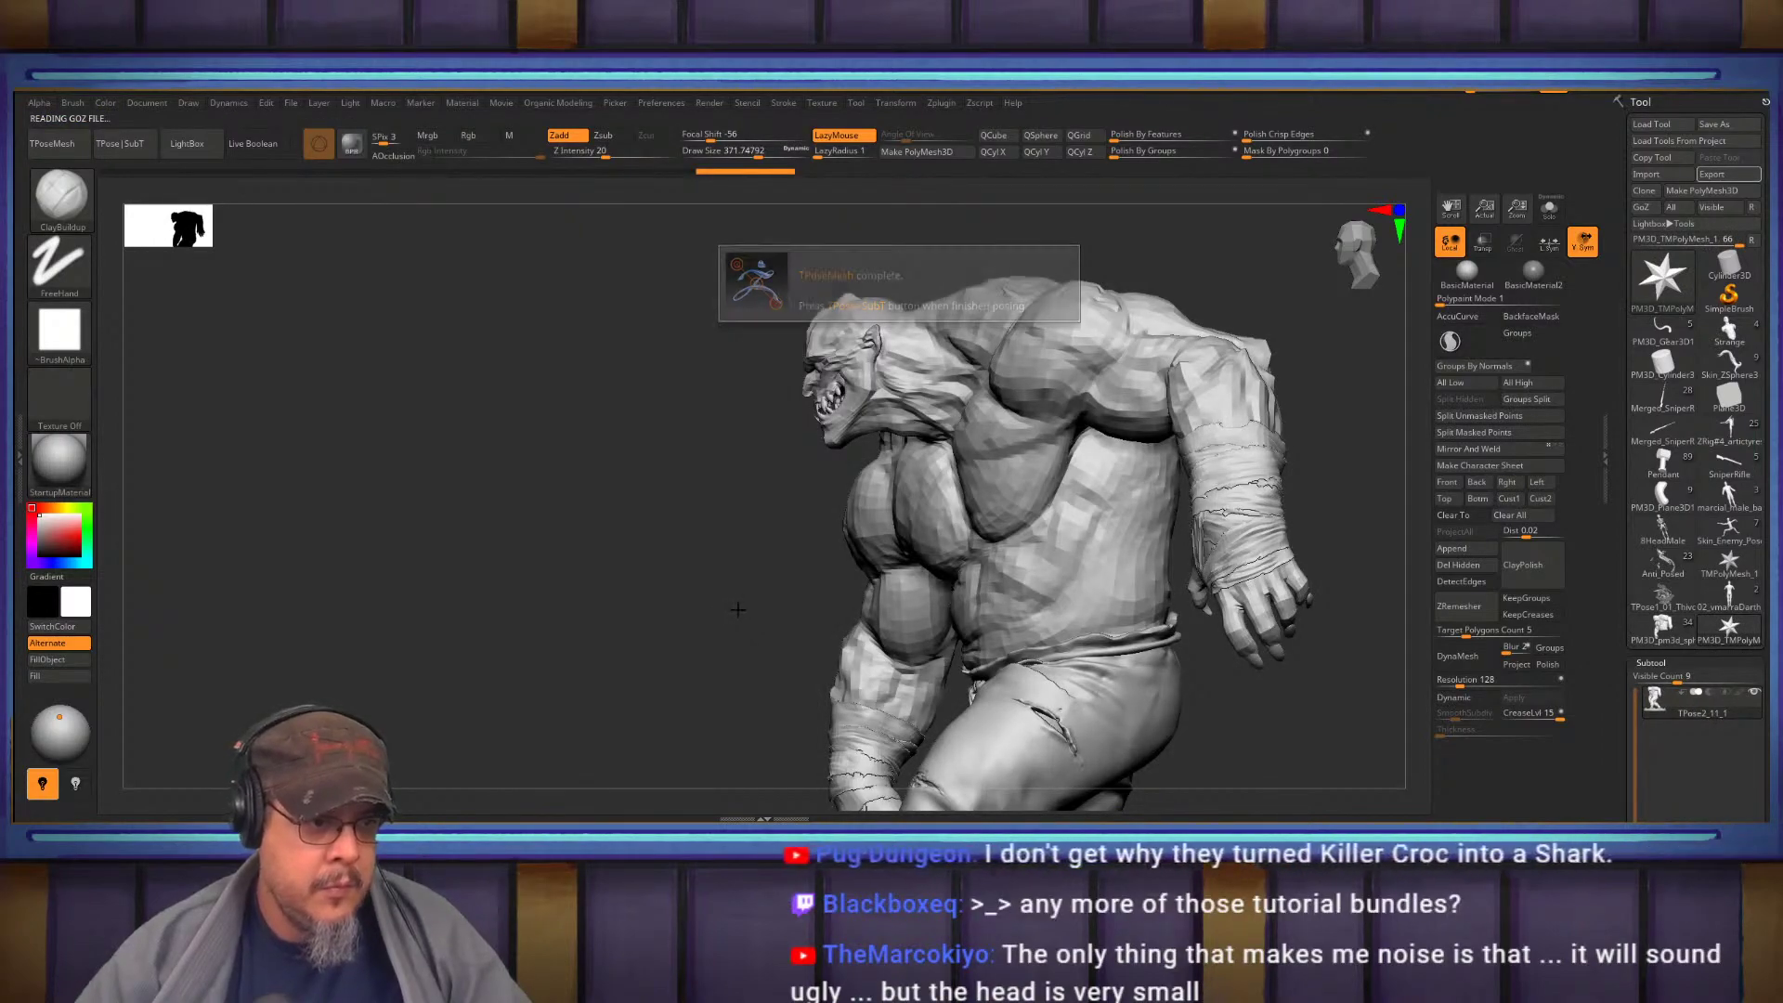
pyautogui.moveTo(1256, 646)
pyautogui.mouseDown()
pyautogui.moveTo(1308, 635)
pyautogui.moveTo(1242, 661)
pyautogui.moveTo(1194, 621)
pyautogui.mouseUp()
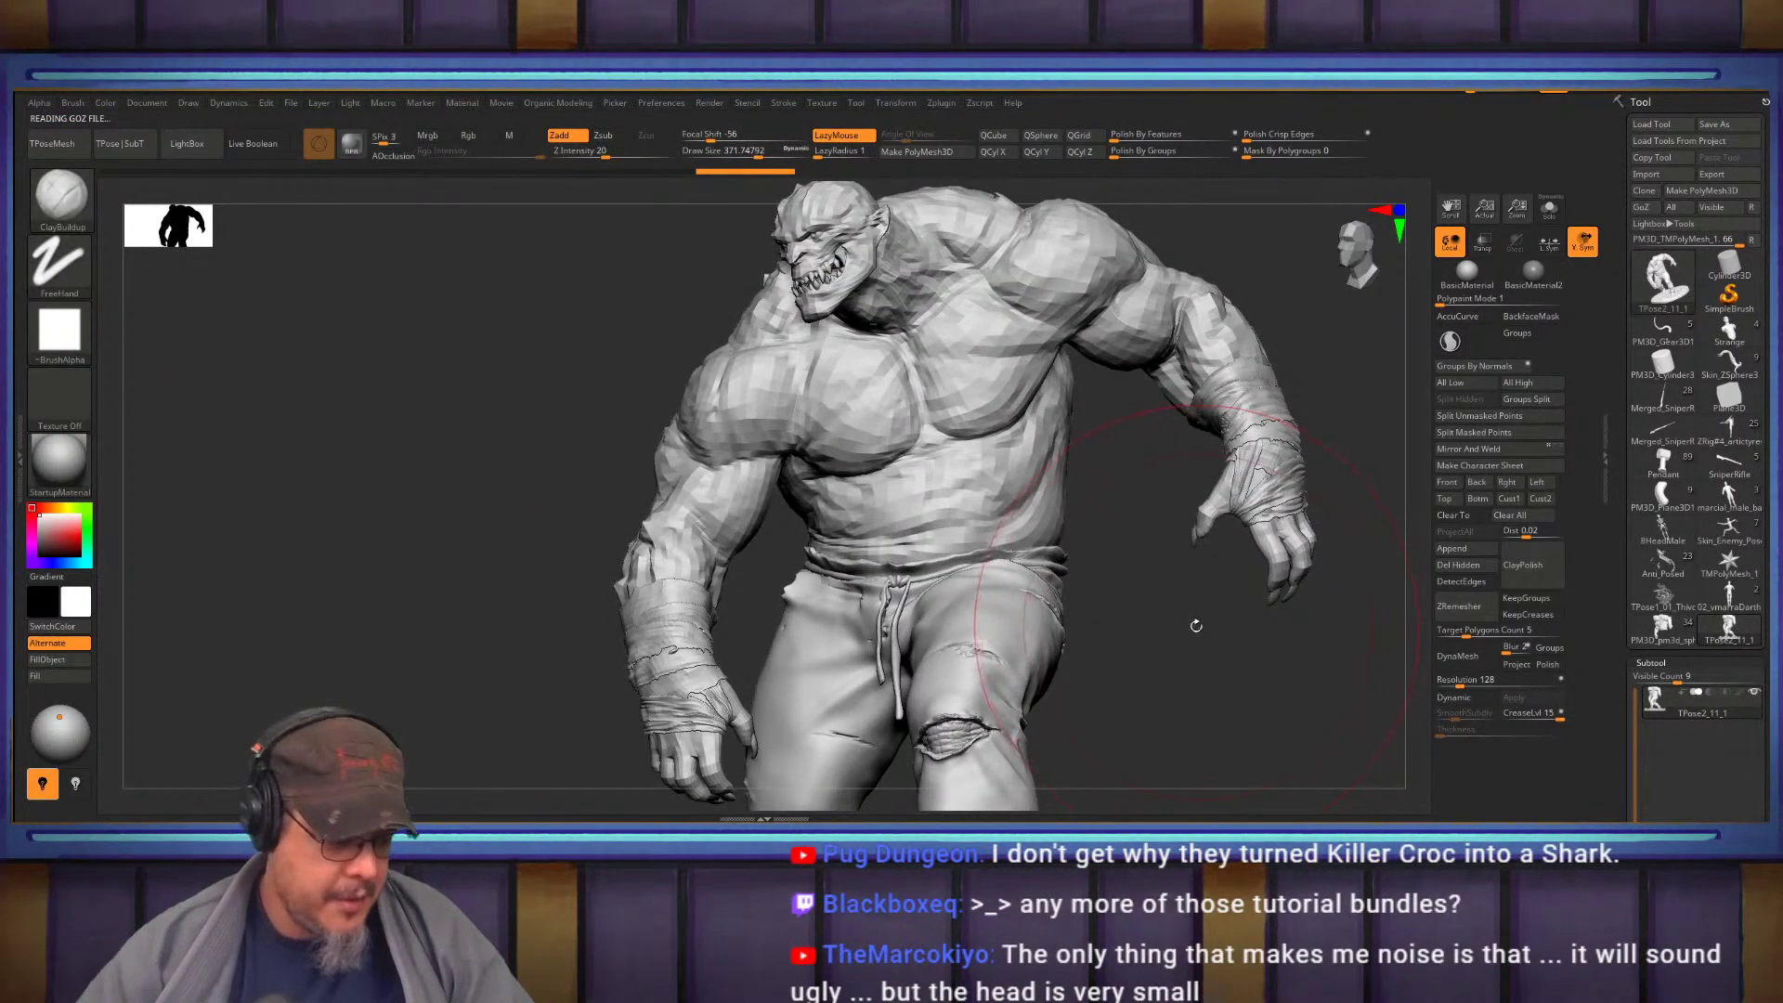
# Mask the creature's torso, head and arms above the trouser waistline with the MaskLasso brush
pyautogui.press('b')
pyautogui.press('m')
pyautogui.press('l')
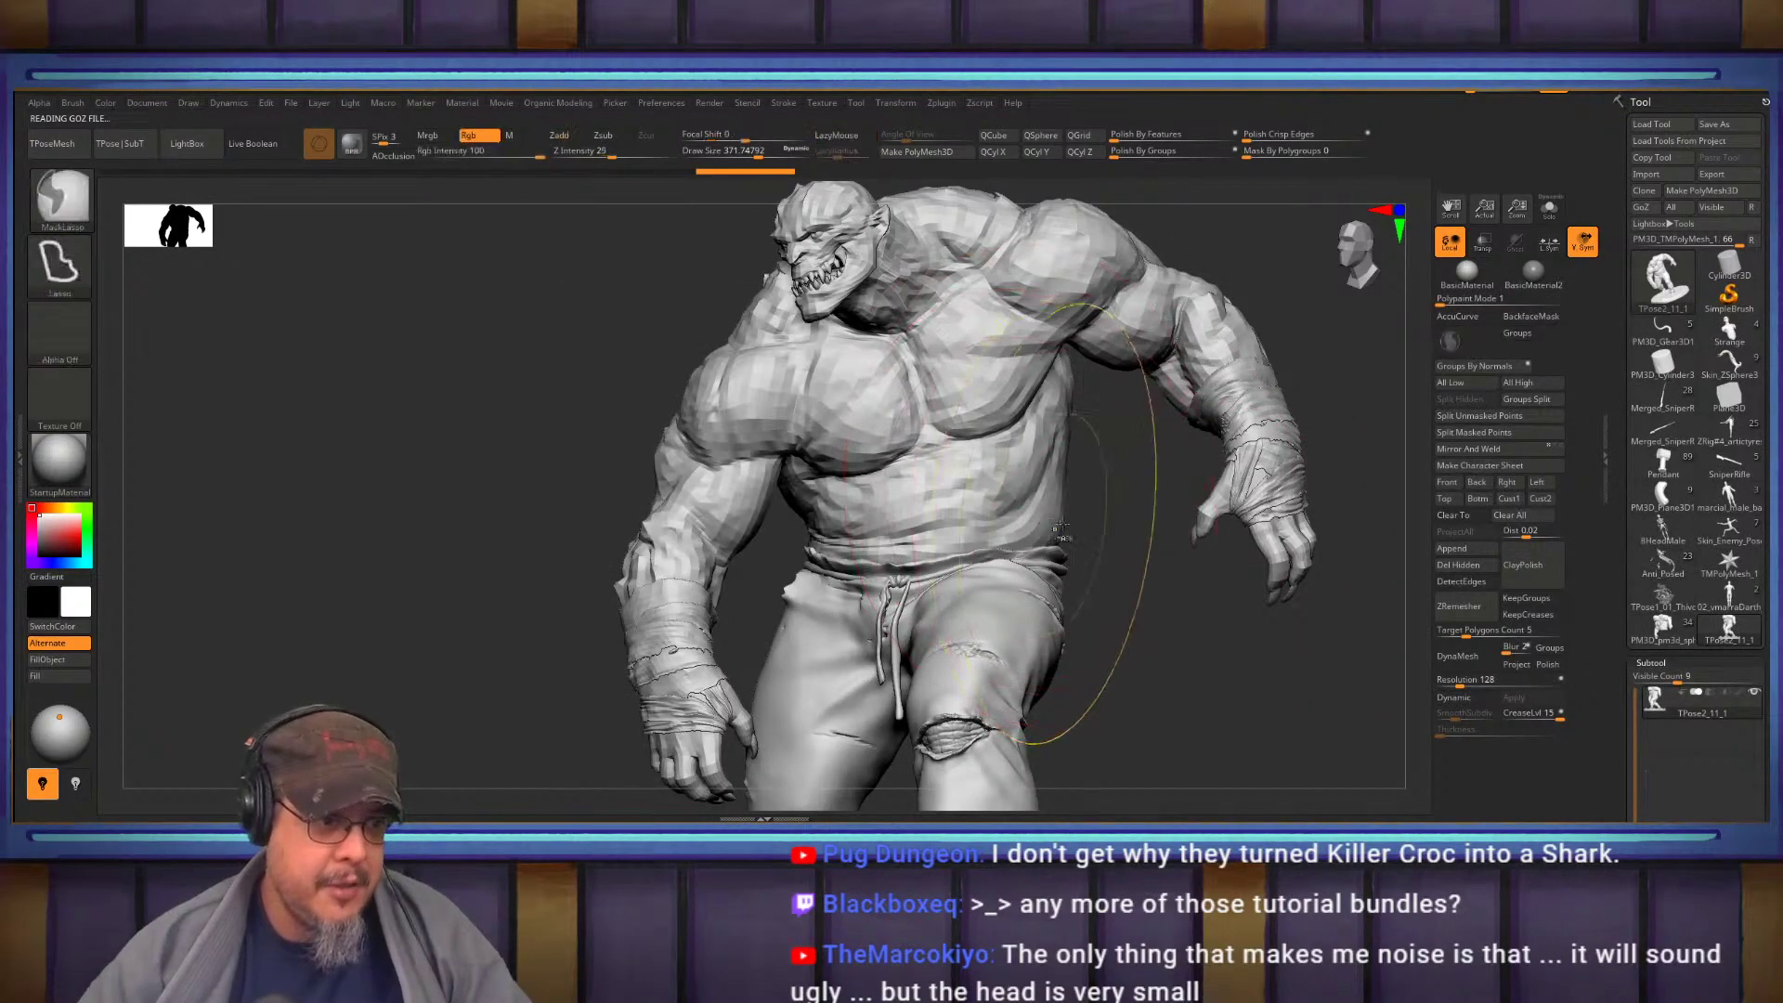
pyautogui.keyDown('ctrl'); pyautogui.moveTo(796, 548); pyautogui.dragTo(748, 621); pyautogui.keyUp('ctrl')
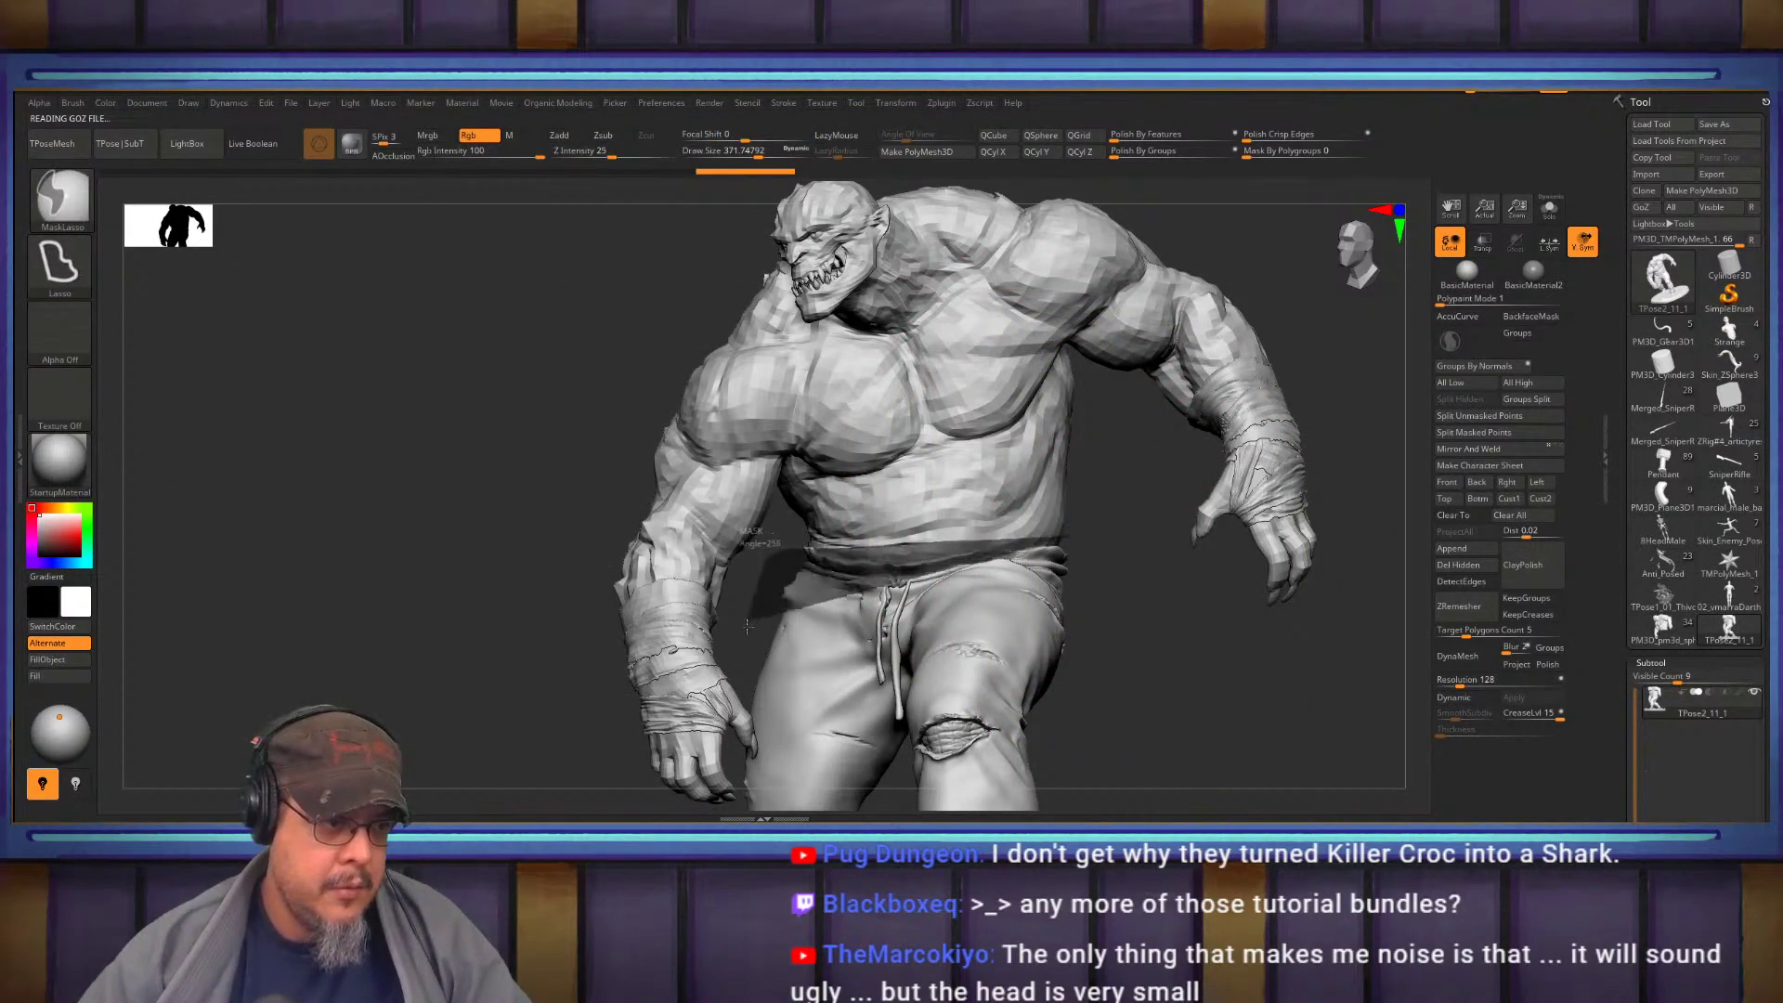
pyautogui.moveTo(606, 652)
pyautogui.keyDown('ctrl'); pyautogui.mouseDown()
pyautogui.moveTo(501, 237)
pyautogui.moveTo(1316, 186)
pyautogui.moveTo(1366, 520)
pyautogui.moveTo(1296, 703)
pyautogui.moveTo(1241, 725)
pyautogui.mouseUp(); pyautogui.keyUp('ctrl')
pyautogui.moveTo(1241, 725)
pyautogui.keyDown('alt'); pyautogui.mouseDown()
pyautogui.moveTo(1299, 654)
pyautogui.moveTo(1328, 464)
pyautogui.moveTo(586, 484)
pyautogui.moveTo(706, 409)
pyautogui.mouseUp(); pyautogui.keyUp('alt')
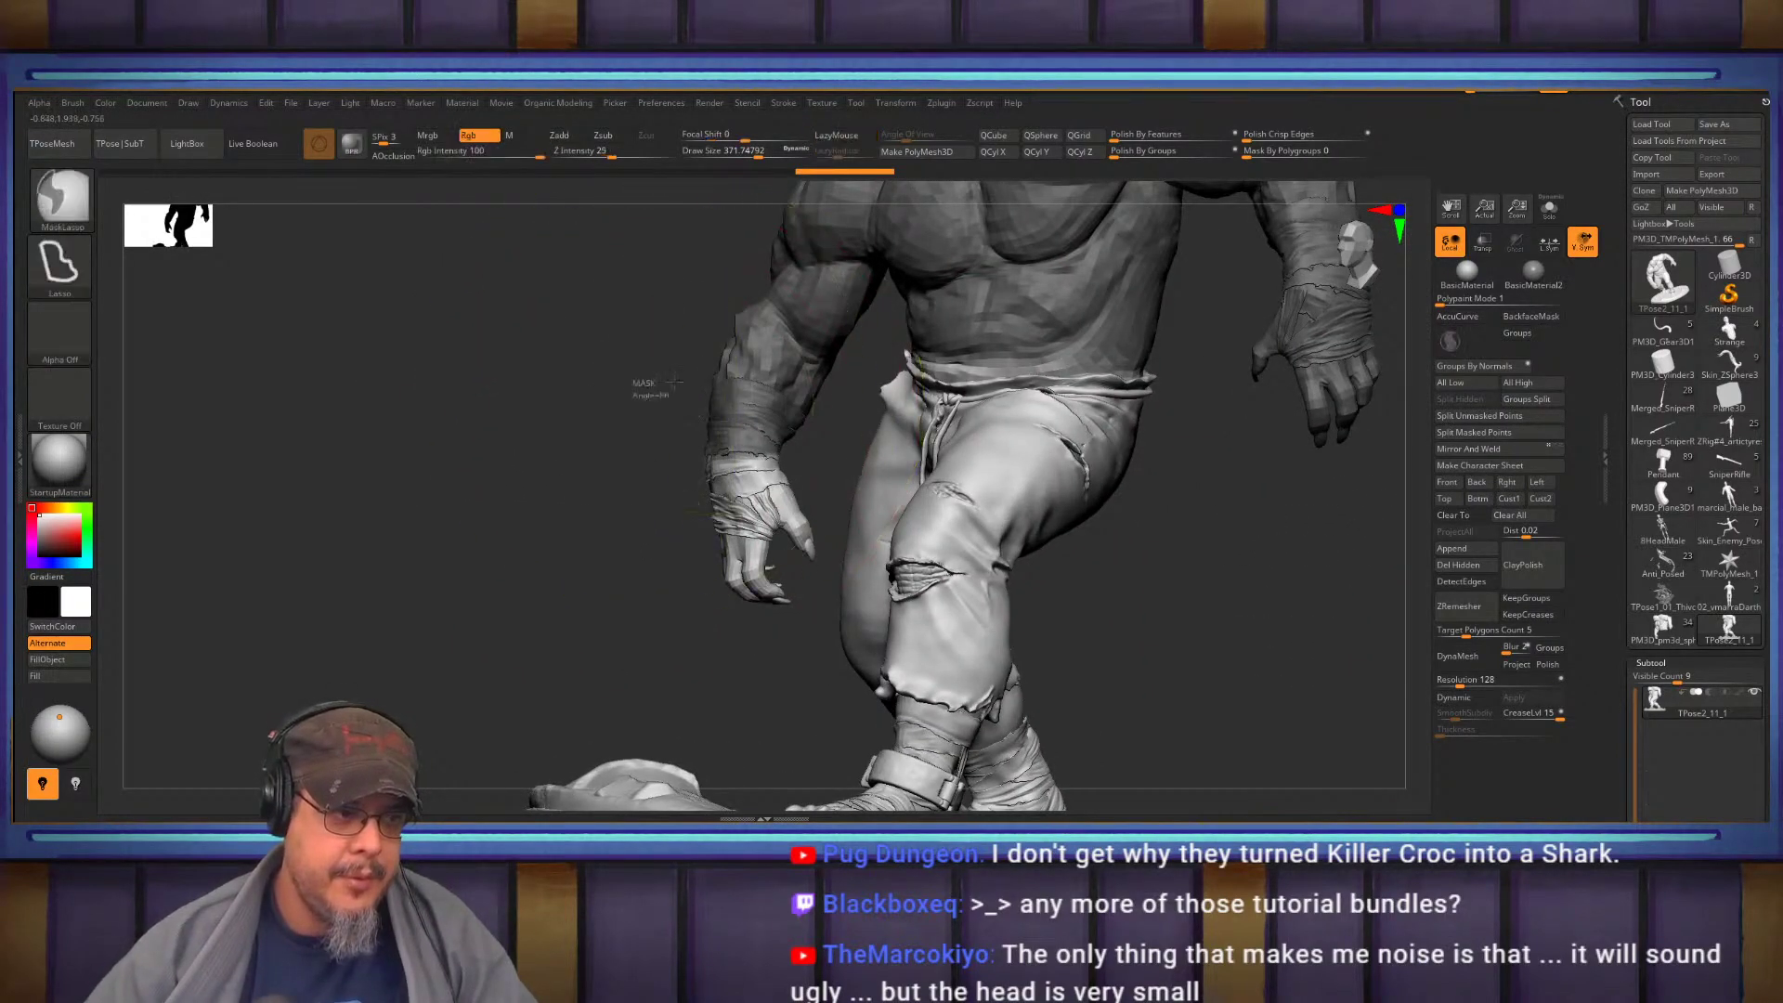
pyautogui.moveTo(830, 565)
pyautogui.keyDown('ctrl'); pyautogui.mouseDown()
pyautogui.moveTo(795, 676)
pyautogui.moveTo(509, 518)
pyautogui.moveTo(604, 546)
pyautogui.moveTo(915, 539)
pyautogui.mouseUp(); pyautogui.keyUp('ctrl')
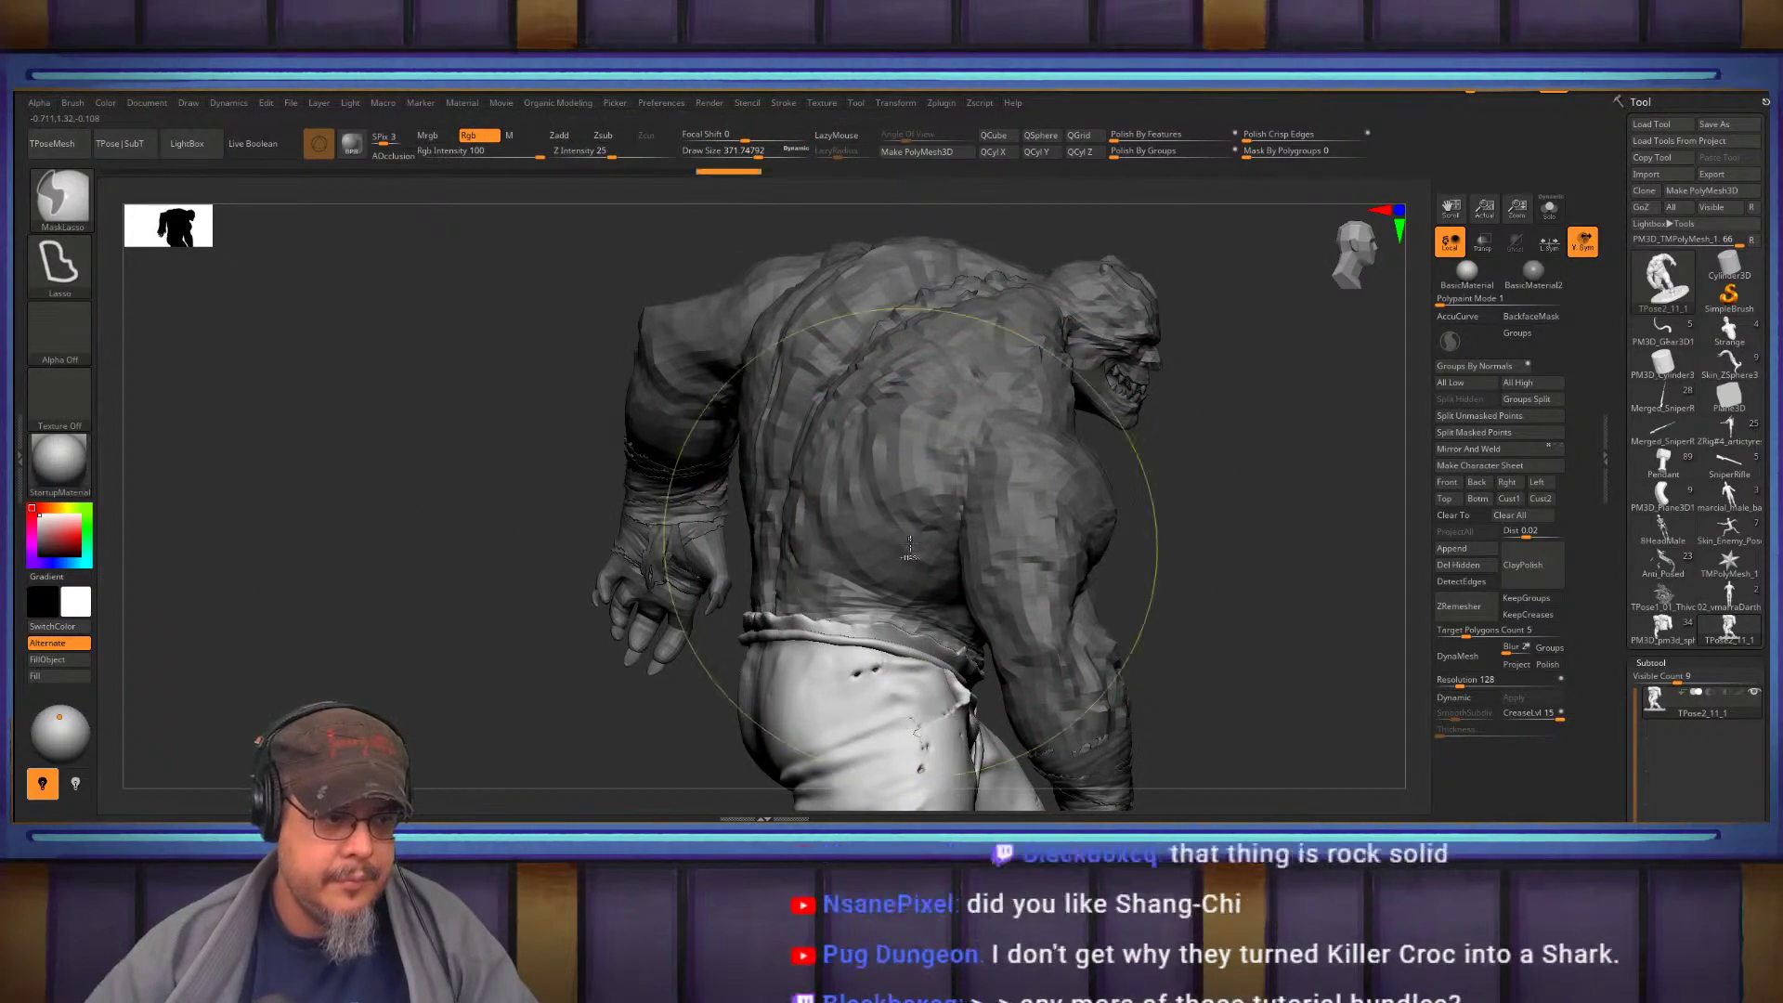
# Invert the mask onto the legs and reposition the upper body from the waist with the transform gizmo
pyautogui.keyDown('alt'); pyautogui.moveTo(1202, 572); pyautogui.dragTo(1247, 477); pyautogui.keyUp('alt')
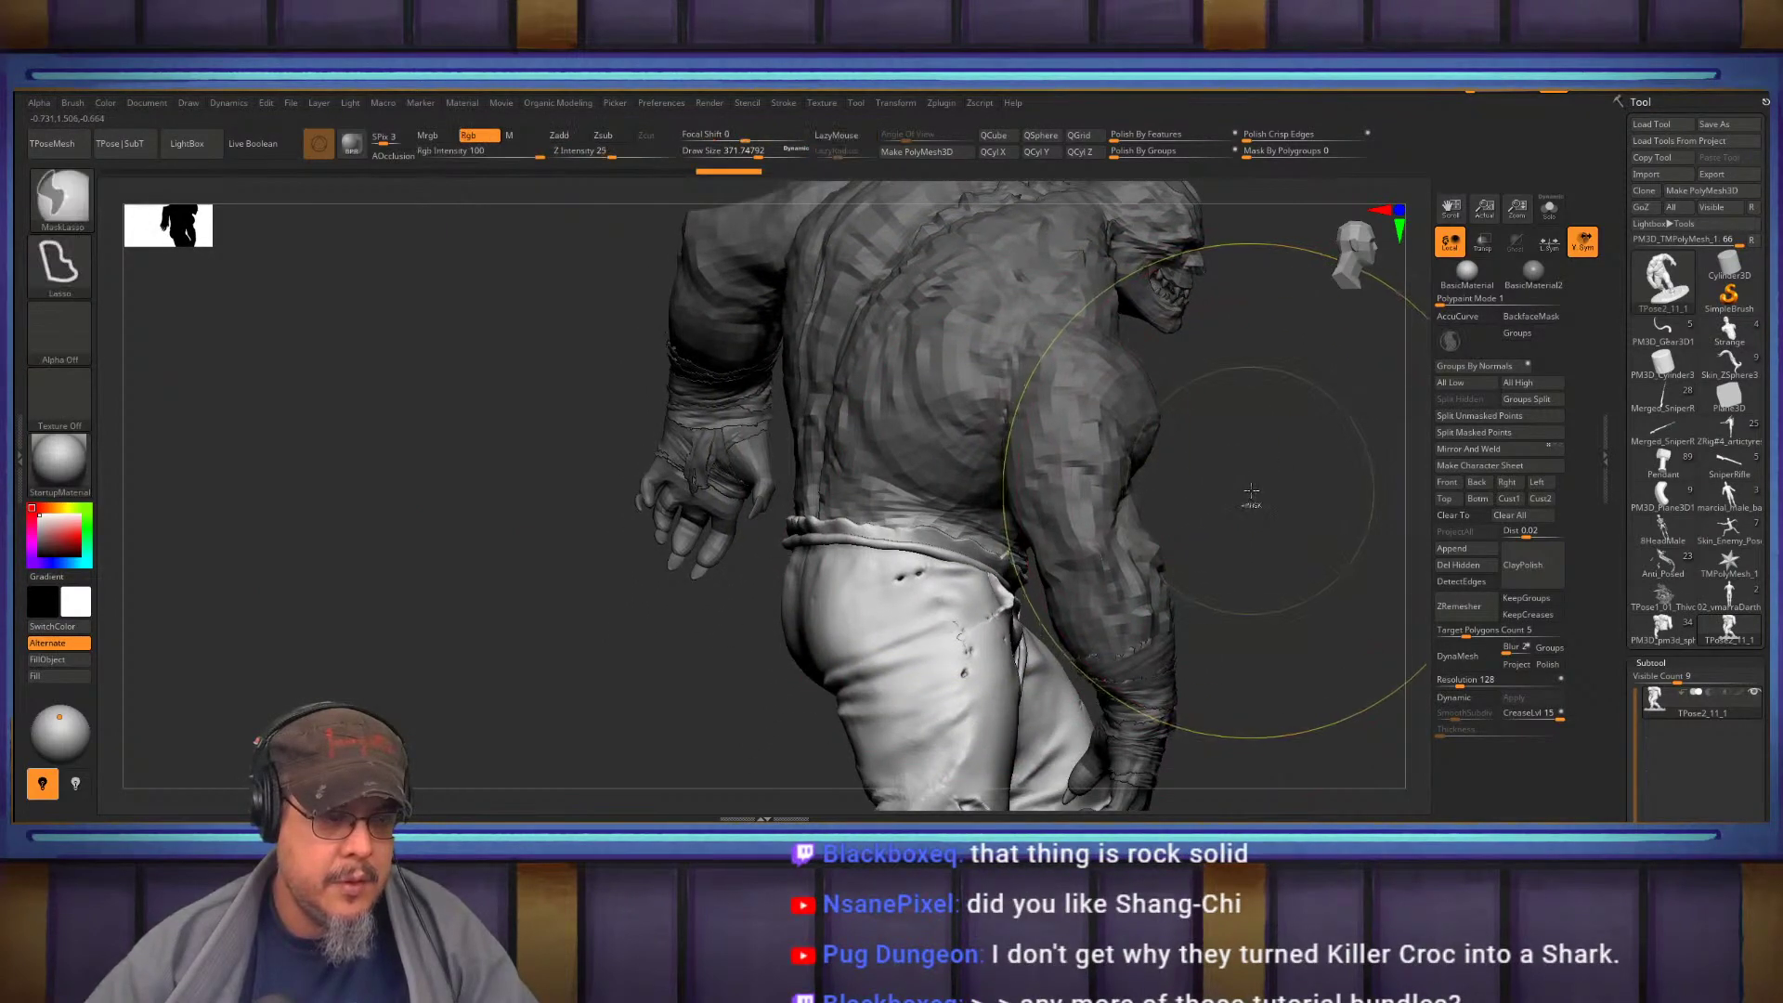
pyautogui.keyDown('ctrl'); pyautogui.click(1243, 502); pyautogui.keyUp('ctrl')
pyautogui.press('w')
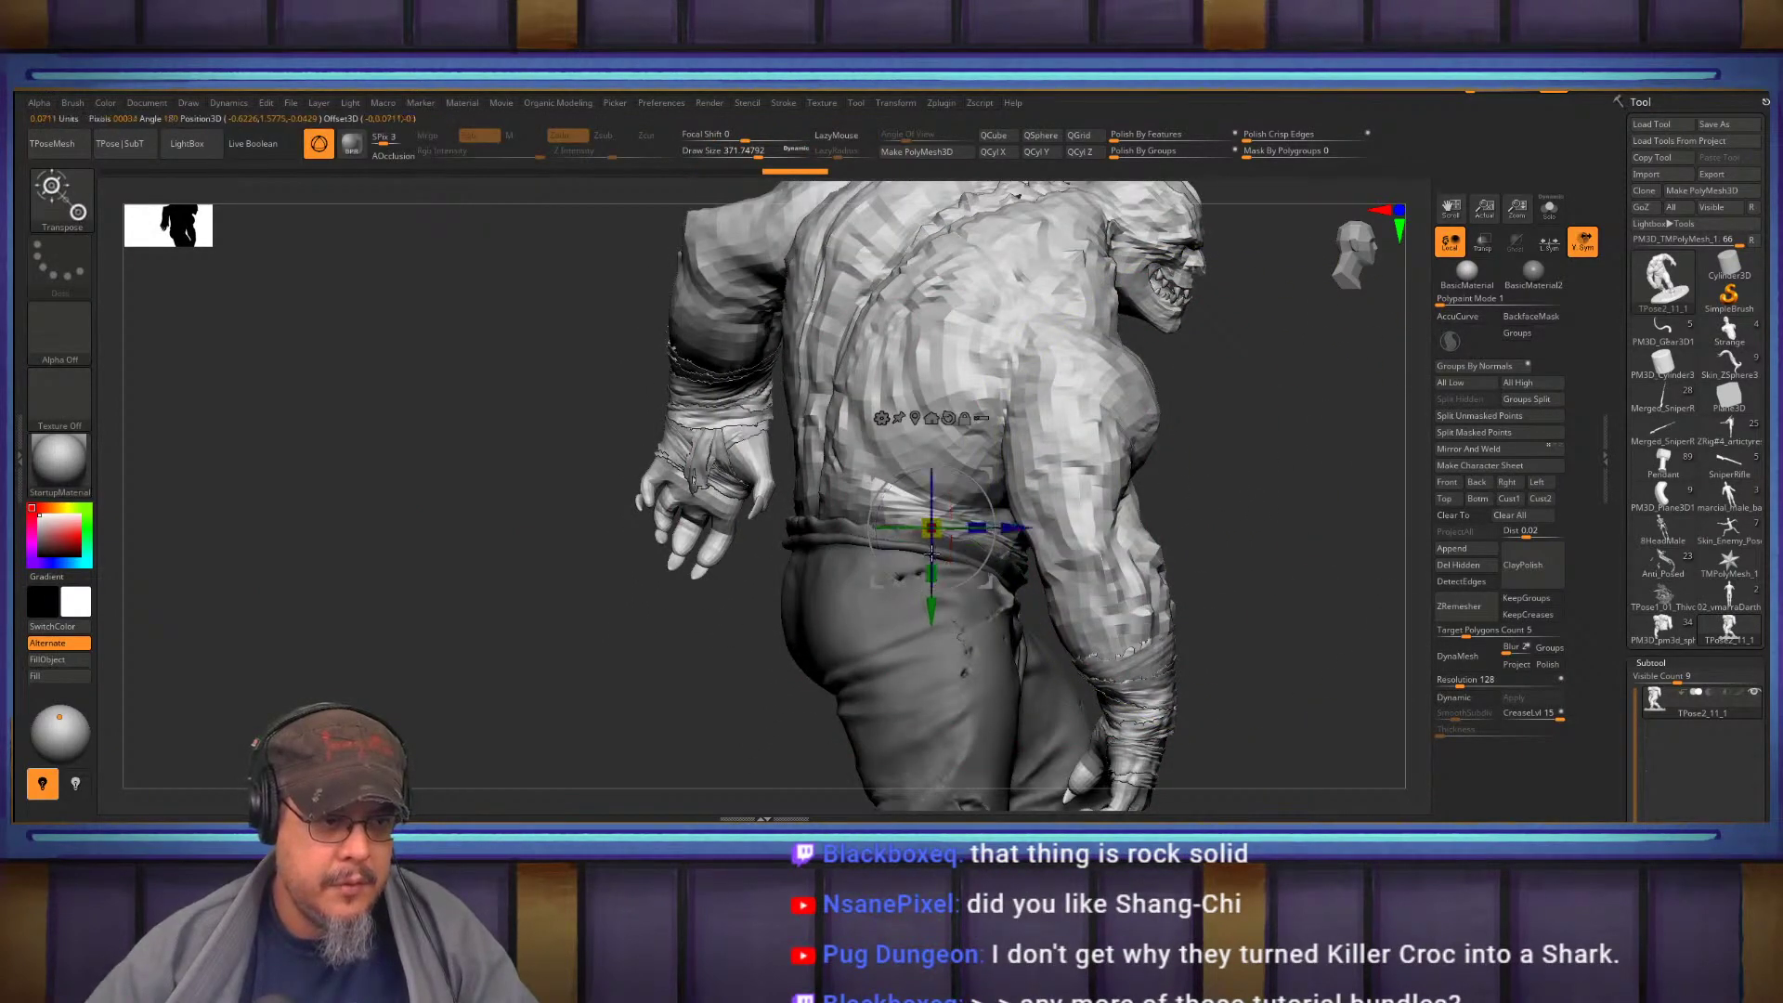
pyautogui.moveTo(988, 498)
pyautogui.mouseDown()
pyautogui.moveTo(996, 519)
pyautogui.moveTo(1007, 478)
pyautogui.mouseUp()
pyautogui.press('q')
# Leave a side-view snapshot of the full statue on the canvas beside the live model for comparison
pyautogui.moveTo(1291, 493); pyautogui.dragTo(1045, 534)
pyautogui.moveTo(1175, 589)
pyautogui.keyDown('alt'); pyautogui.mouseDown()
pyautogui.moveTo(1195, 597)
pyautogui.moveTo(1162, 601)
pyautogui.moveTo(1131, 566)
pyautogui.moveTo(1189, 565)
pyautogui.moveTo(817, 524)
pyautogui.moveTo(1273, 545)
pyautogui.moveTo(1246, 548)
pyautogui.mouseUp(); pyautogui.keyUp('alt')
pyautogui.hotkey('shift', 's')
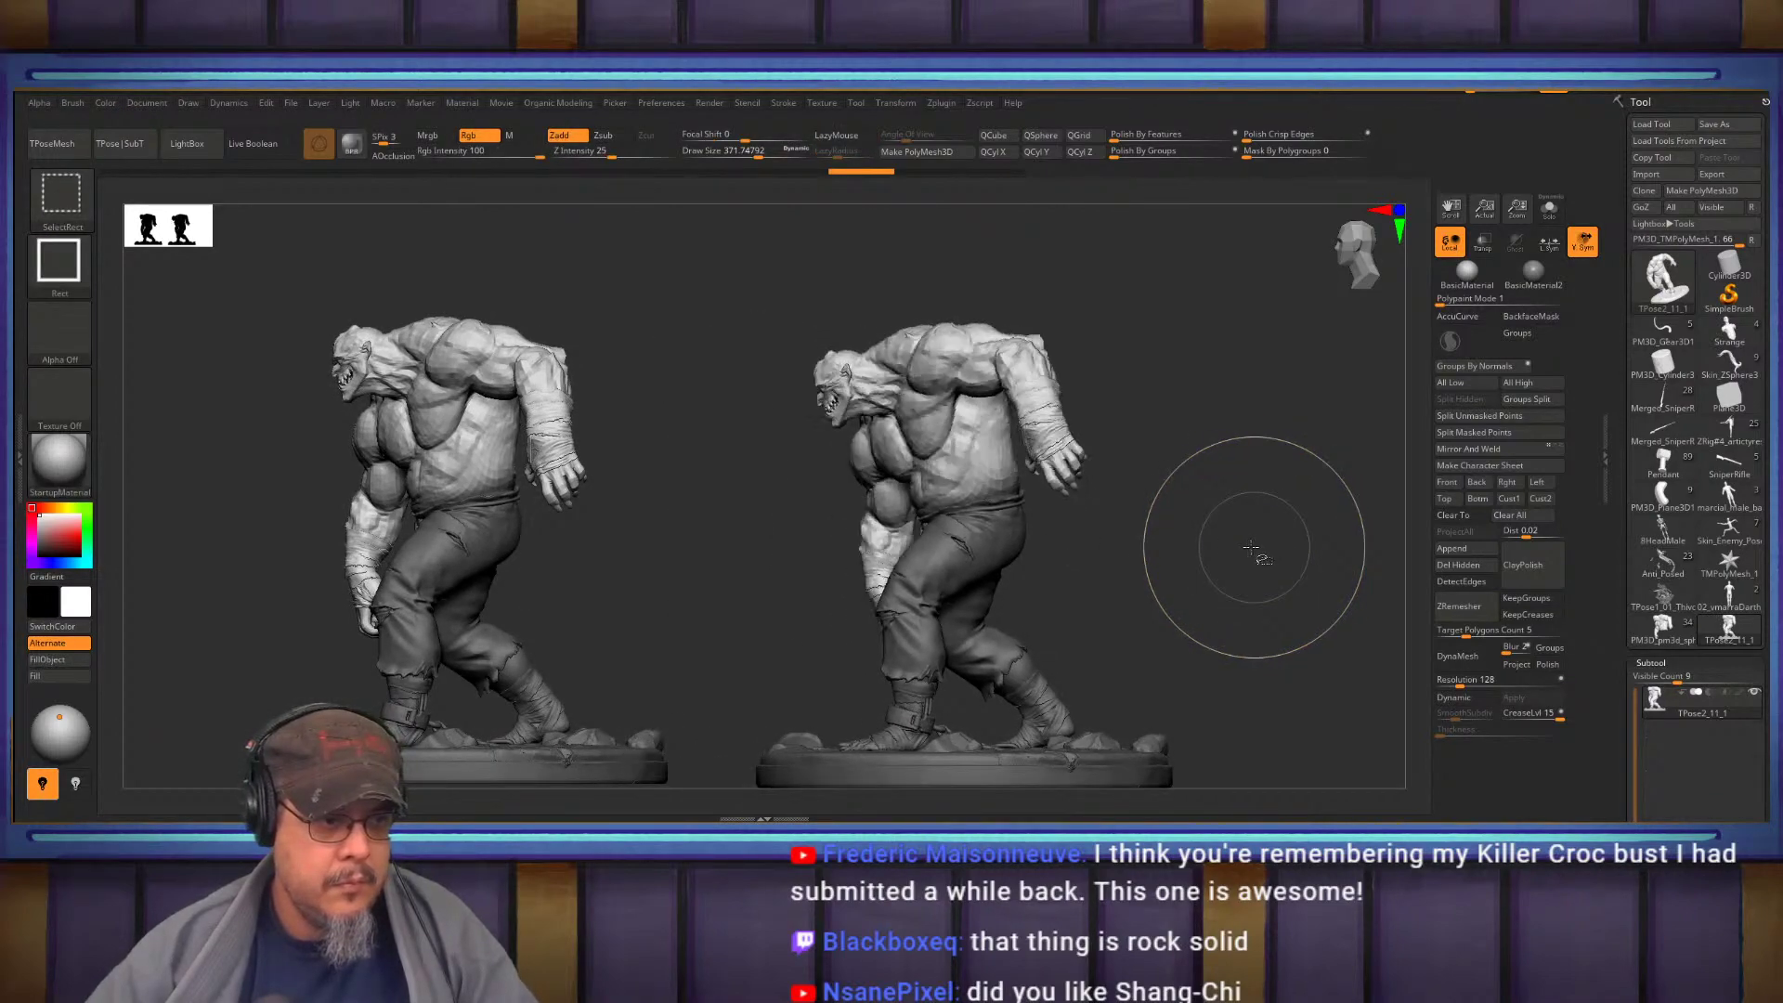
pyautogui.press('ctrl')
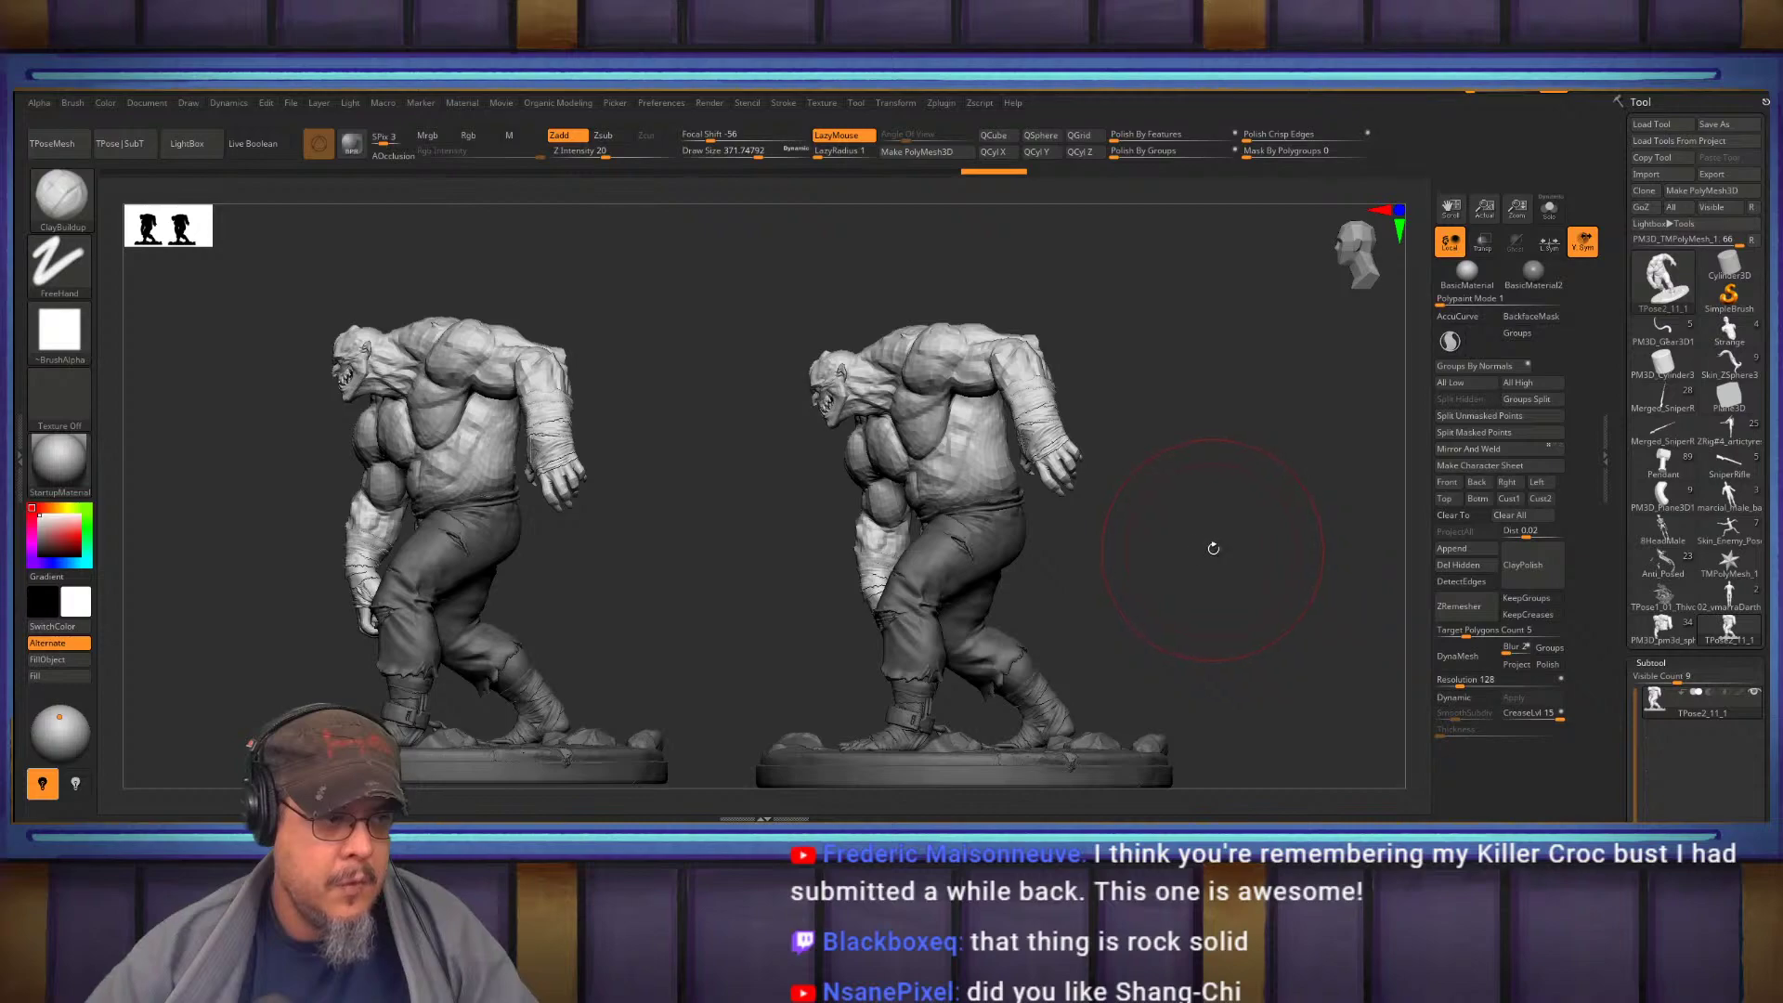
pyautogui.moveTo(1141, 572); pyautogui.dragTo(1246, 425)
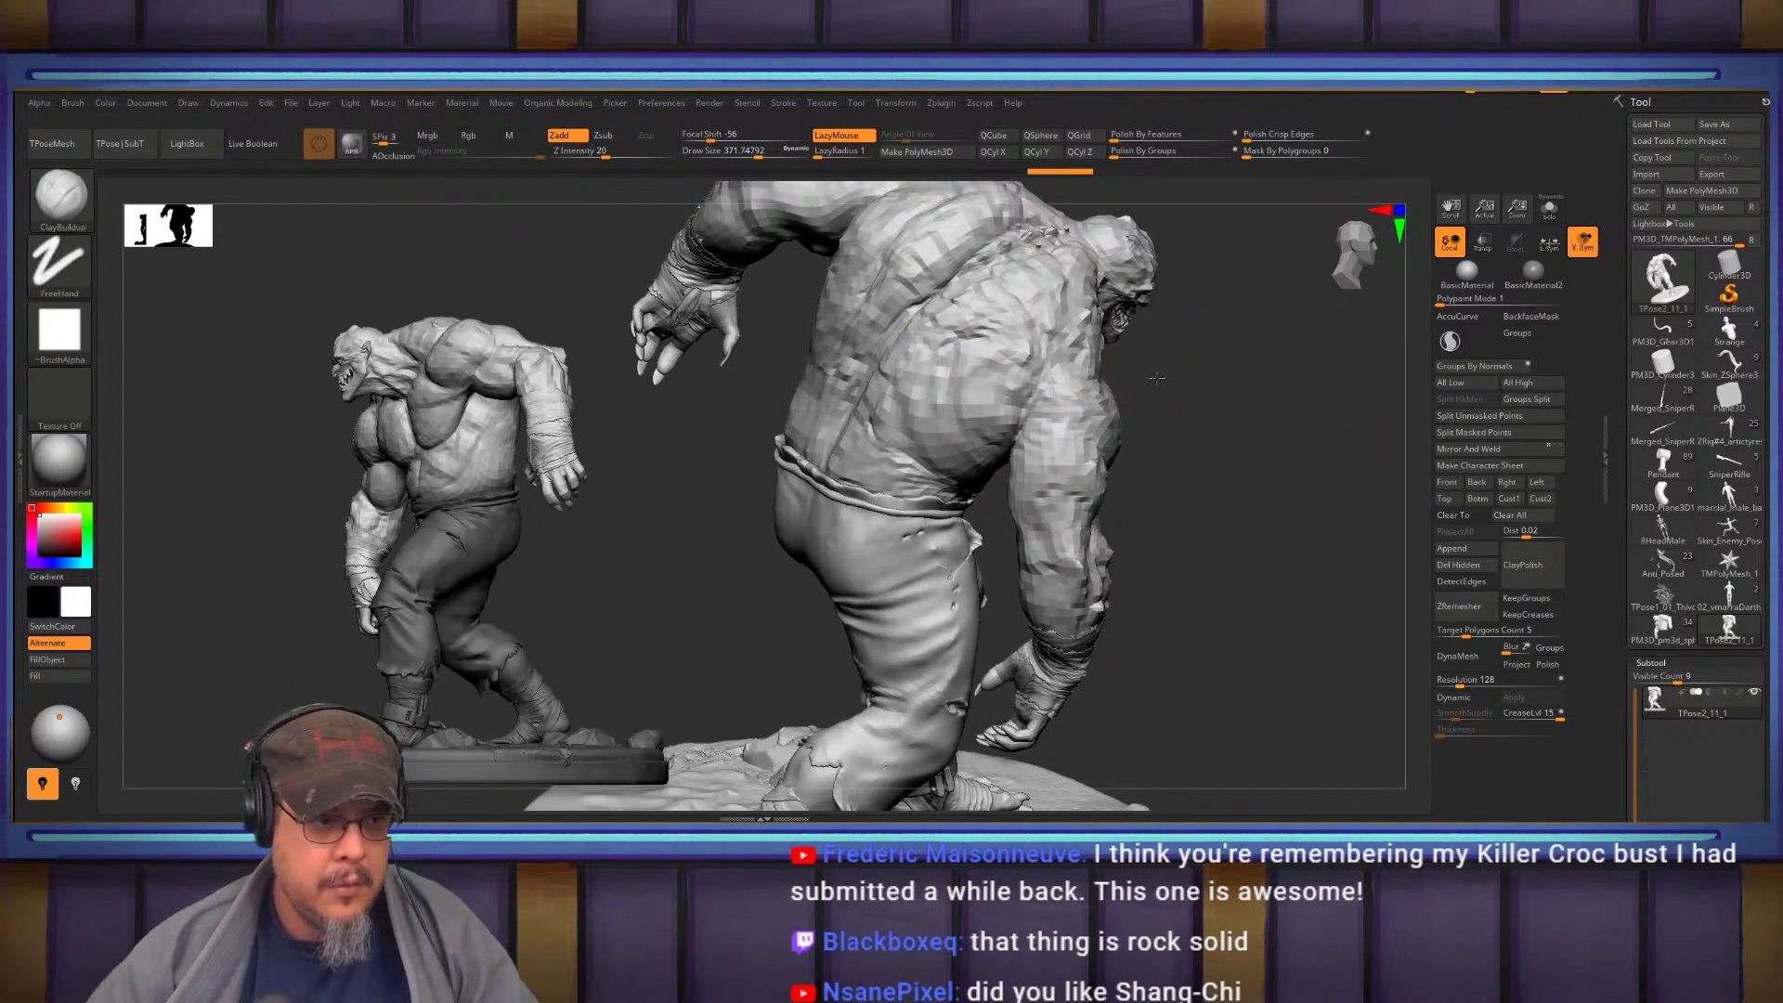
# Mask the whole figure except its right arm with MaskLasso, cleaning up the mask across the torso and hips
pyautogui.press('ctrl')
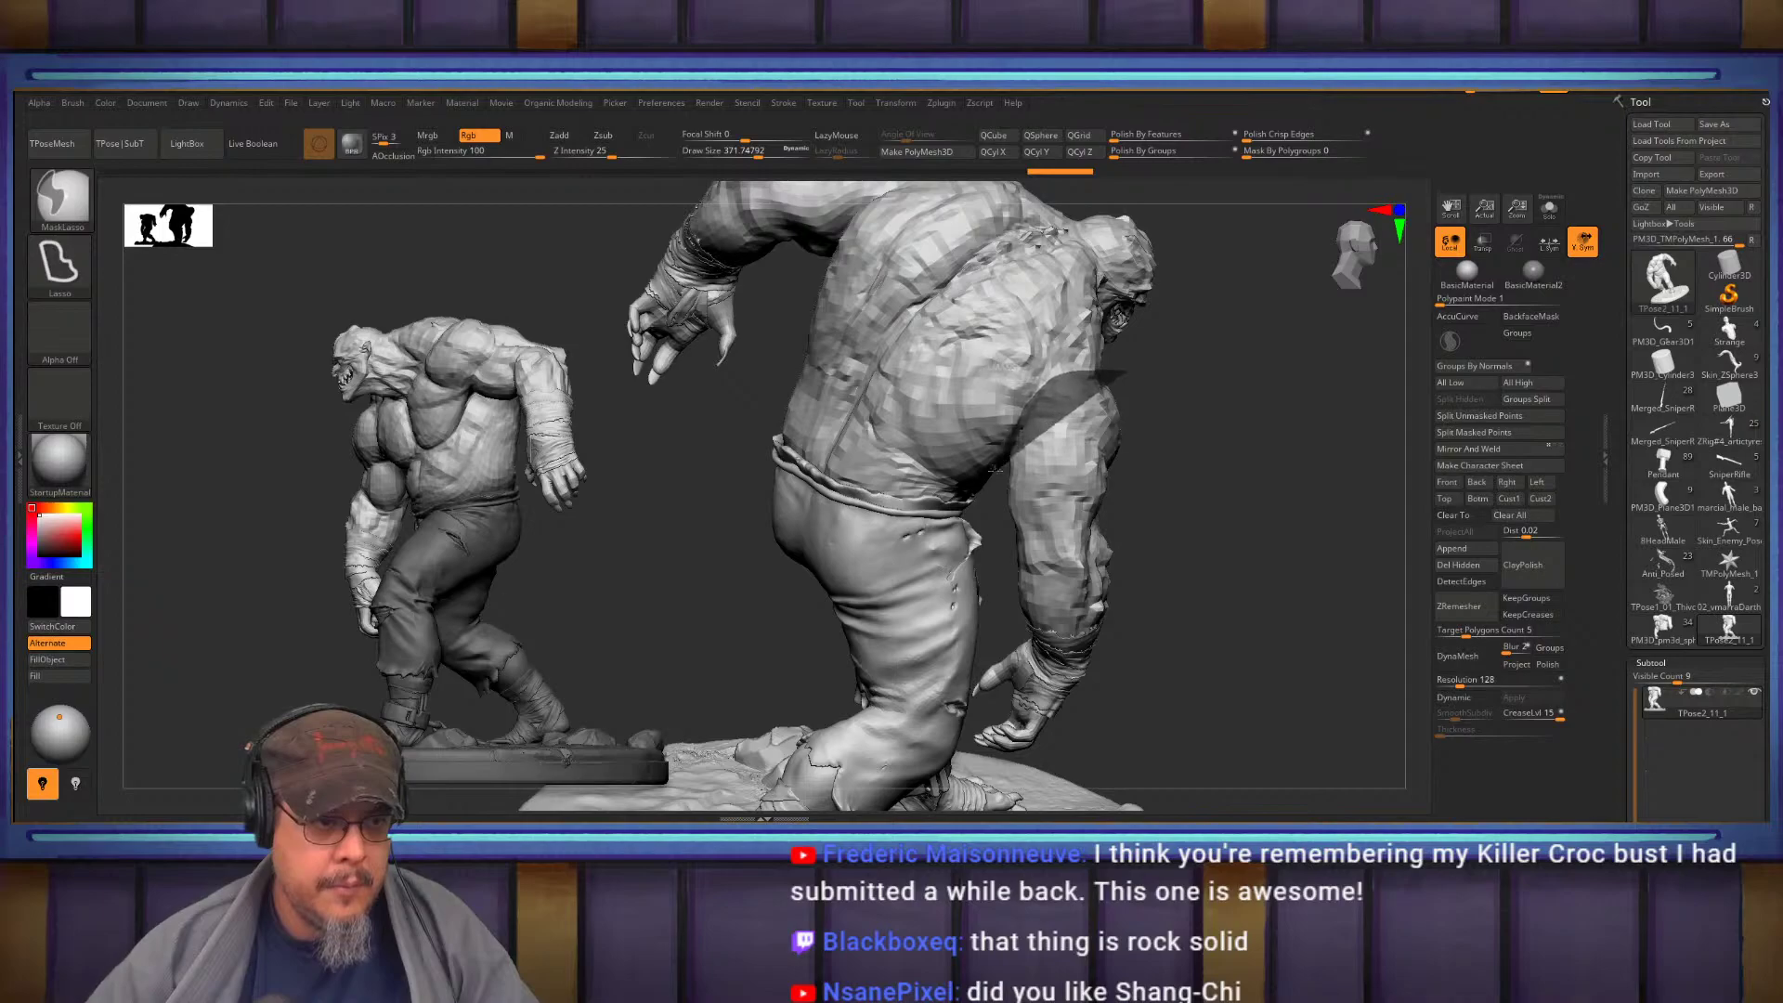
pyautogui.moveTo(1075, 594)
pyautogui.keyDown('ctrl'); pyautogui.mouseDown()
pyautogui.moveTo(1277, 520)
pyautogui.moveTo(1239, 520)
pyautogui.moveTo(1214, 434)
pyautogui.moveTo(749, 406)
pyautogui.moveTo(749, 486)
pyautogui.moveTo(769, 502)
pyautogui.mouseUp(); pyautogui.keyUp('ctrl')
pyautogui.press('ctrl')
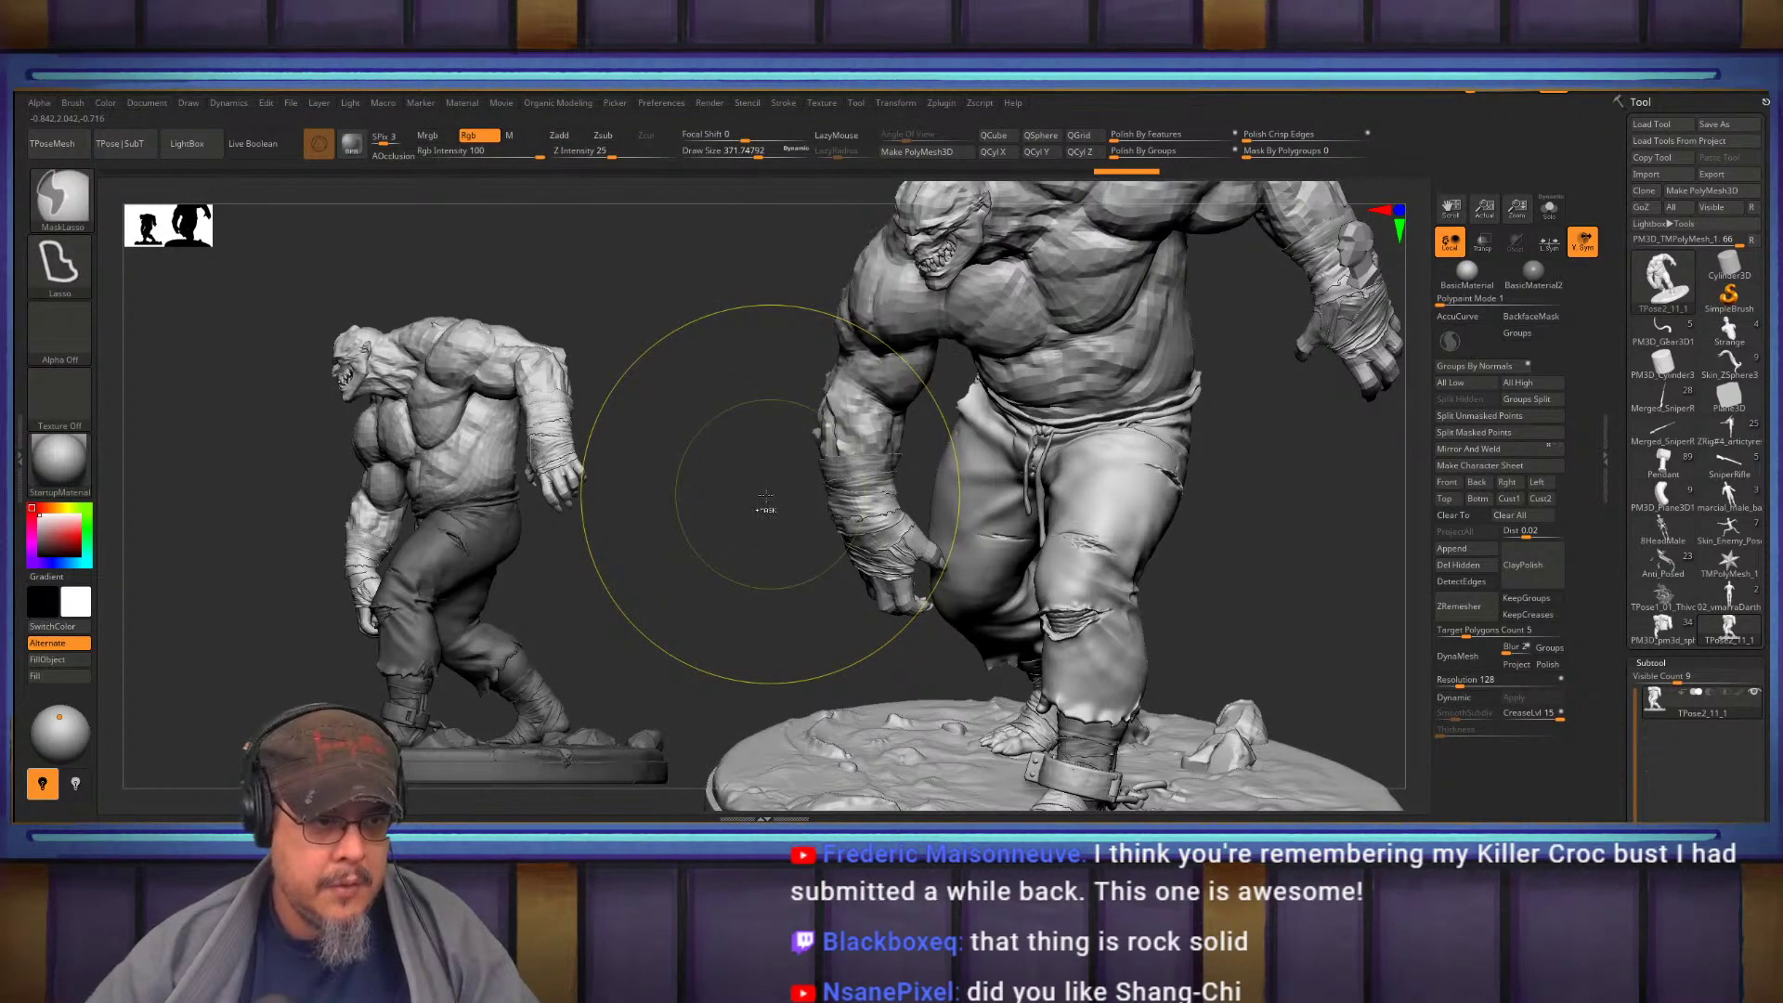
pyautogui.keyDown('ctrl'); pyautogui.click(766, 502); pyautogui.keyUp('ctrl')
pyautogui.hotkey('ctrl', 'shift')
pyautogui.moveTo(747, 502)
pyautogui.mouseDown()
pyautogui.moveTo(861, 559)
pyautogui.moveTo(856, 588)
pyautogui.moveTo(861, 573)
pyautogui.mouseUp()
pyautogui.press('ctrl')
pyautogui.moveTo(776, 420)
pyautogui.keyDown('ctrl'); pyautogui.mouseDown()
pyautogui.moveTo(734, 279)
pyautogui.moveTo(1403, 520)
pyautogui.moveTo(1365, 676)
pyautogui.moveTo(1222, 682)
pyautogui.moveTo(1210, 553)
pyautogui.moveTo(1050, 501)
pyautogui.mouseUp(); pyautogui.keyUp('ctrl')
pyautogui.press('ctrl')
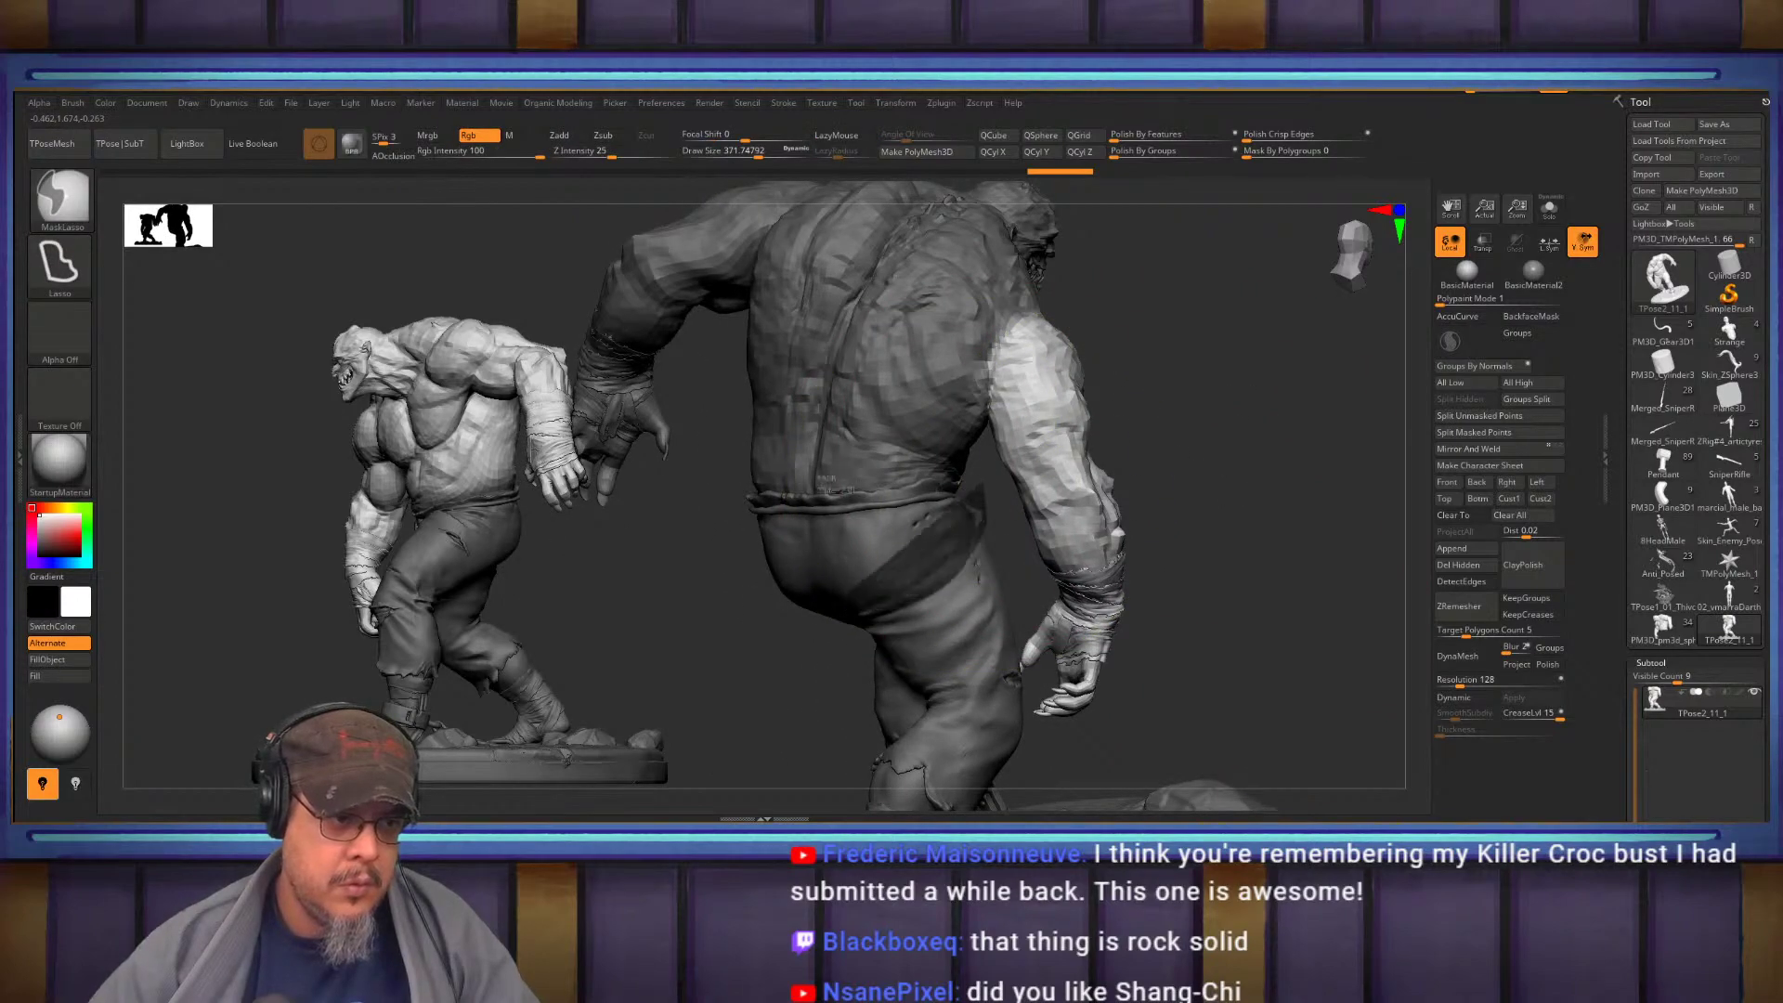
pyautogui.keyDown('ctrl'); pyautogui.moveTo(814, 611); pyautogui.dragTo(801, 360); pyautogui.keyUp('ctrl')
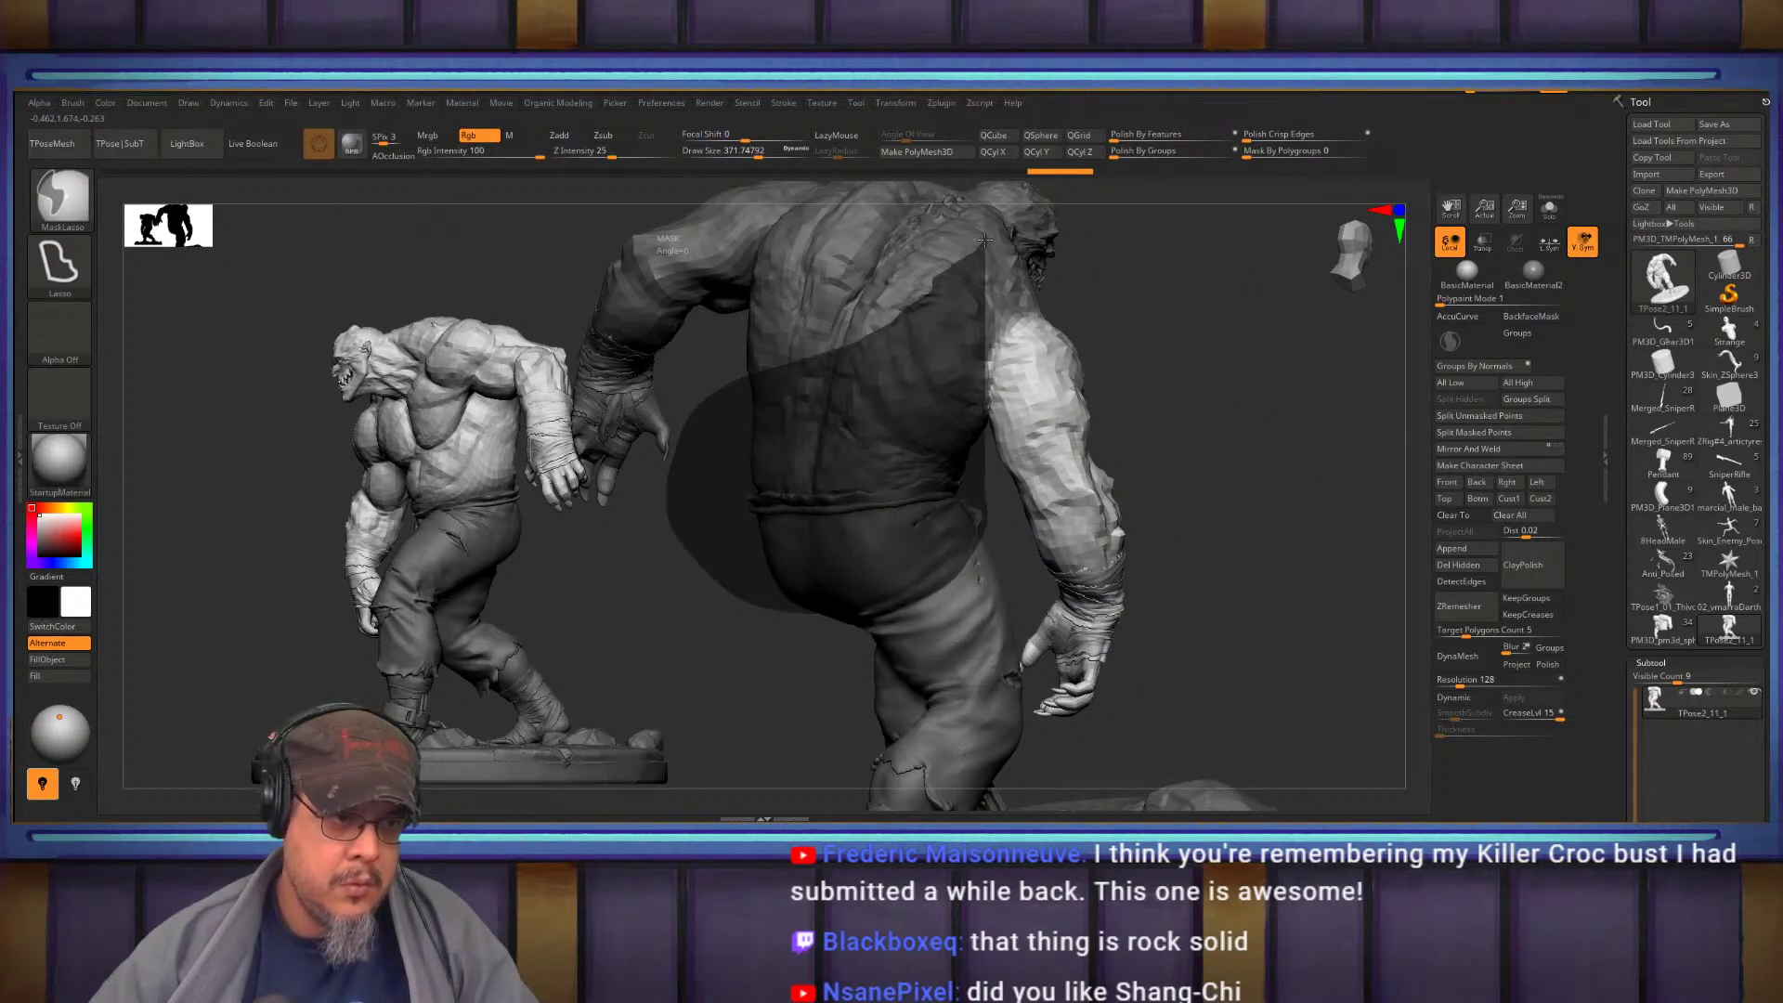
pyautogui.keyDown('ctrl'); pyautogui.moveTo(984, 240); pyautogui.dragTo(986, 240); pyautogui.keyUp('ctrl')
# Place the gizmo at the right shoulder and rotate the unmasked arm forward
pyautogui.moveTo(1319, 432)
pyautogui.mouseDown()
pyautogui.moveTo(1232, 465)
pyautogui.moveTo(1003, 466)
pyautogui.mouseUp()
pyautogui.press('w')
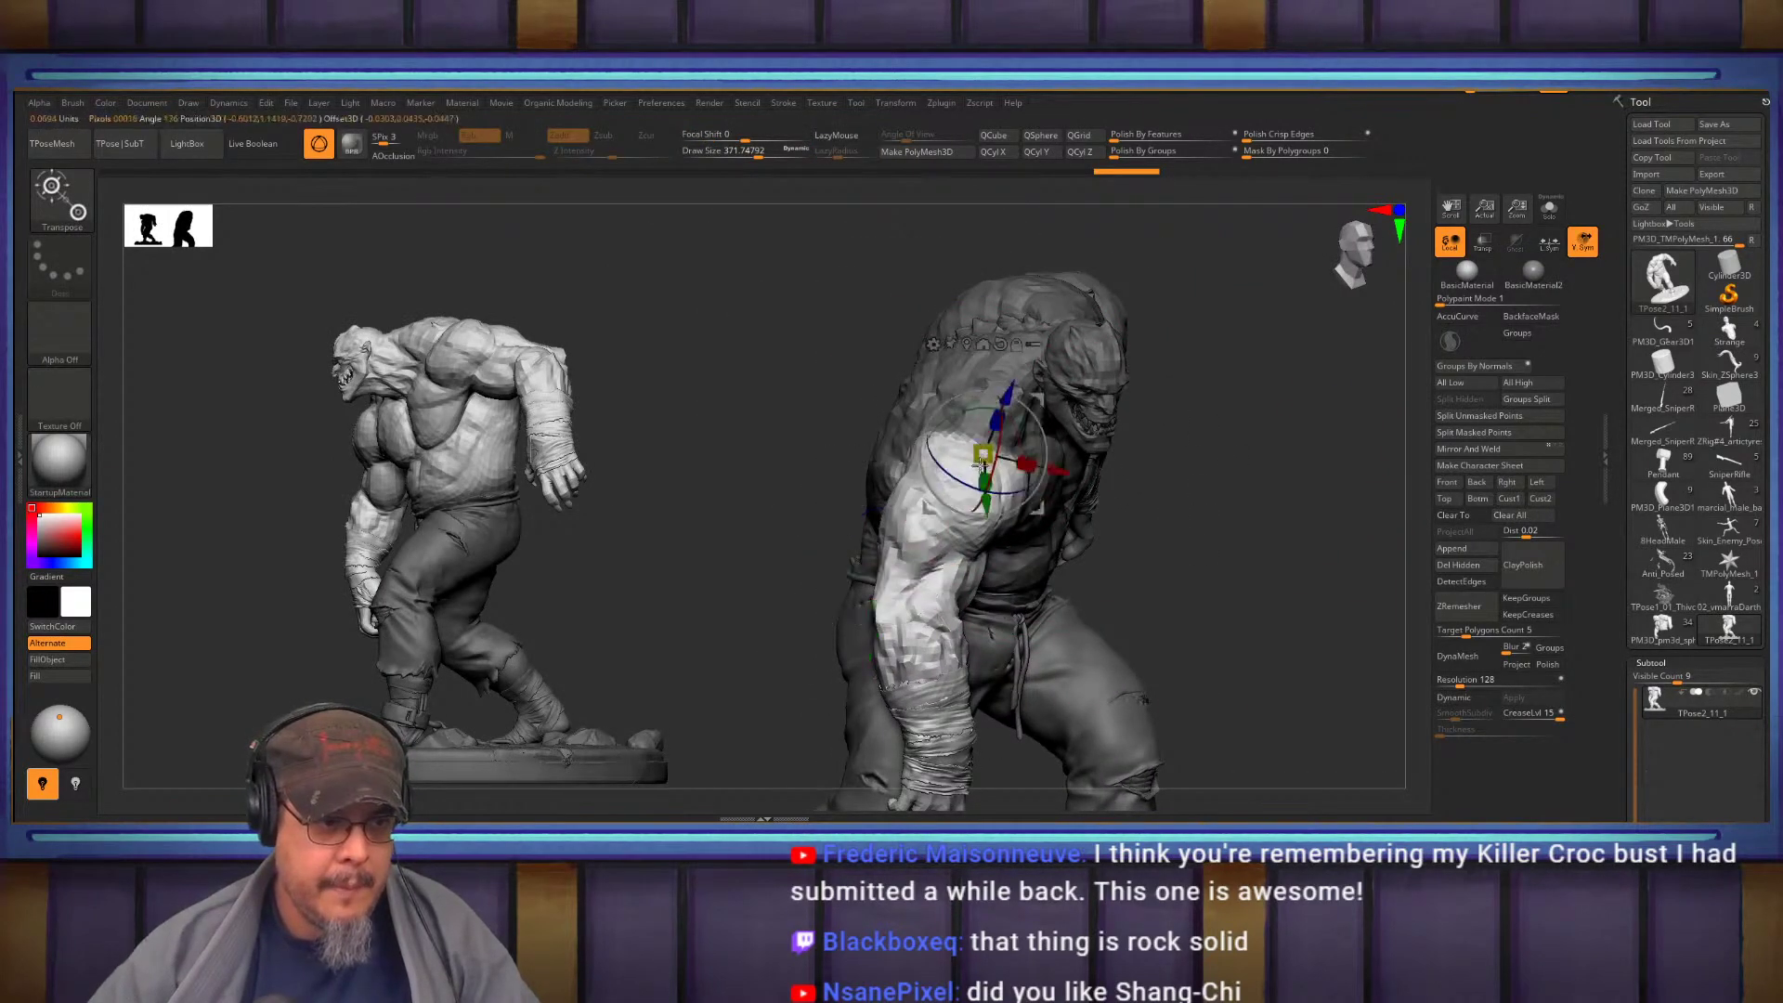
pyautogui.moveTo(1034, 450); pyautogui.dragTo(1129, 462)
pyautogui.moveTo(1129, 462); pyautogui.dragTo(1108, 413, button='right')
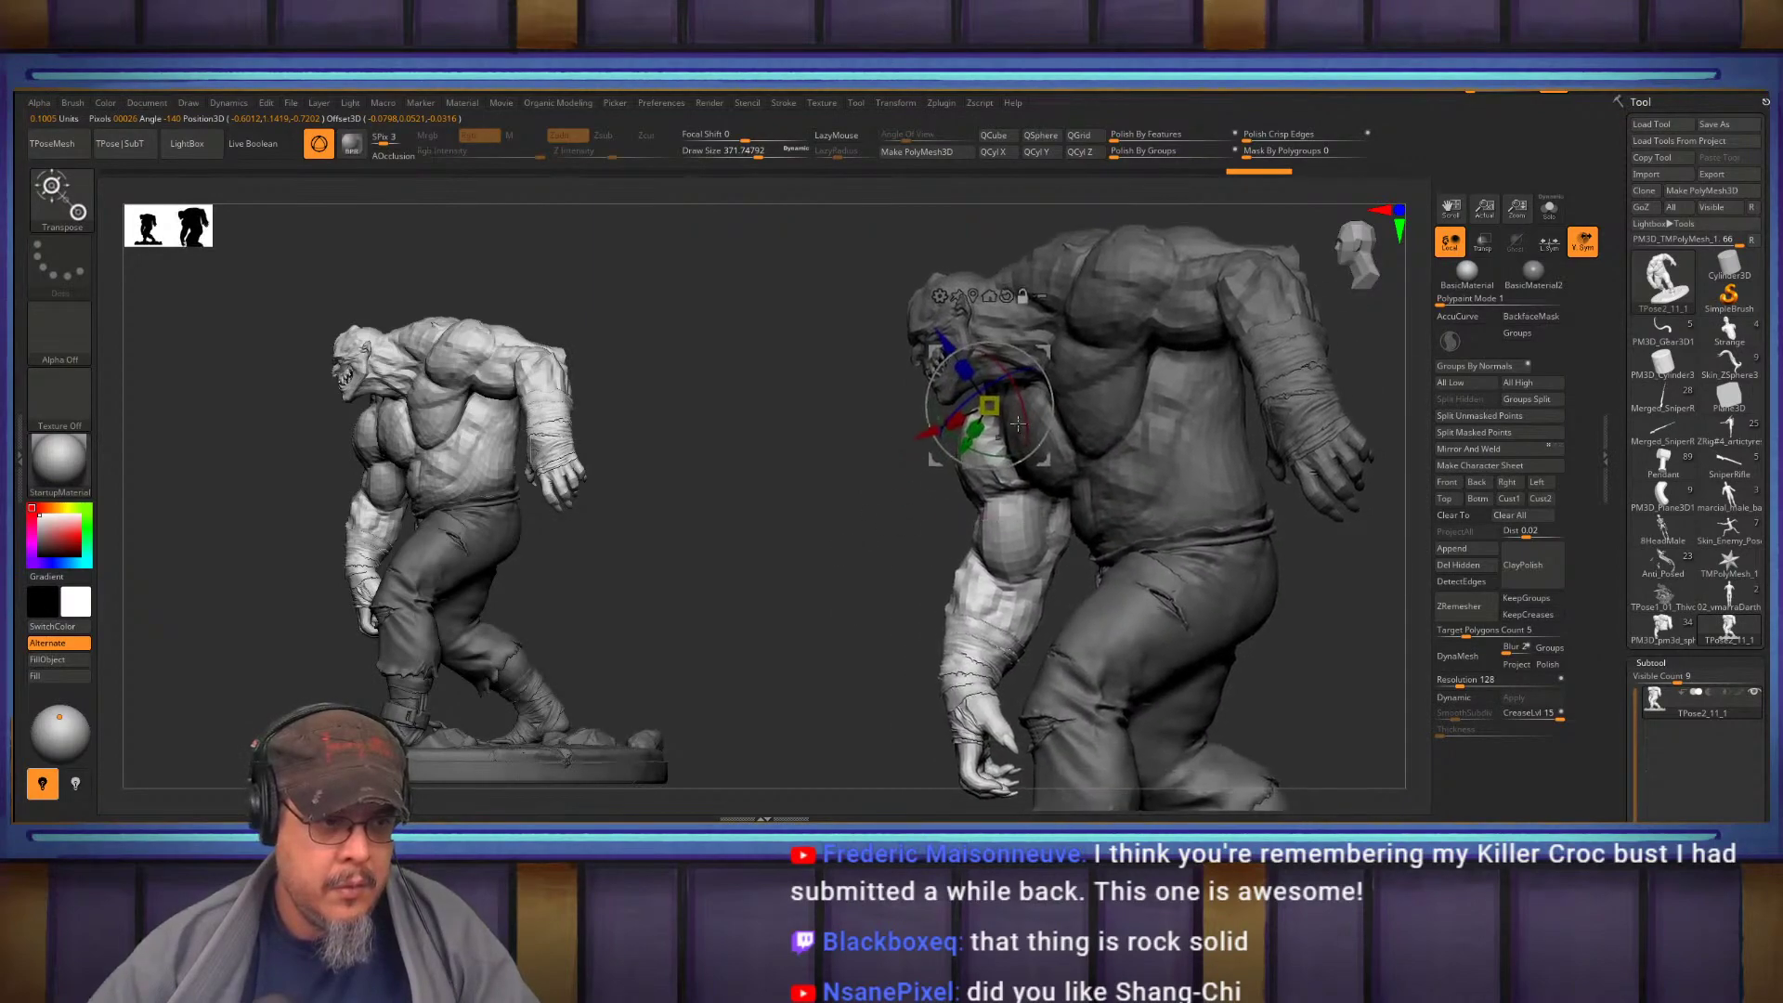
pyautogui.moveTo(1051, 382)
pyautogui.mouseDown()
pyautogui.moveTo(1051, 406)
pyautogui.moveTo(1055, 350)
pyautogui.mouseUp()
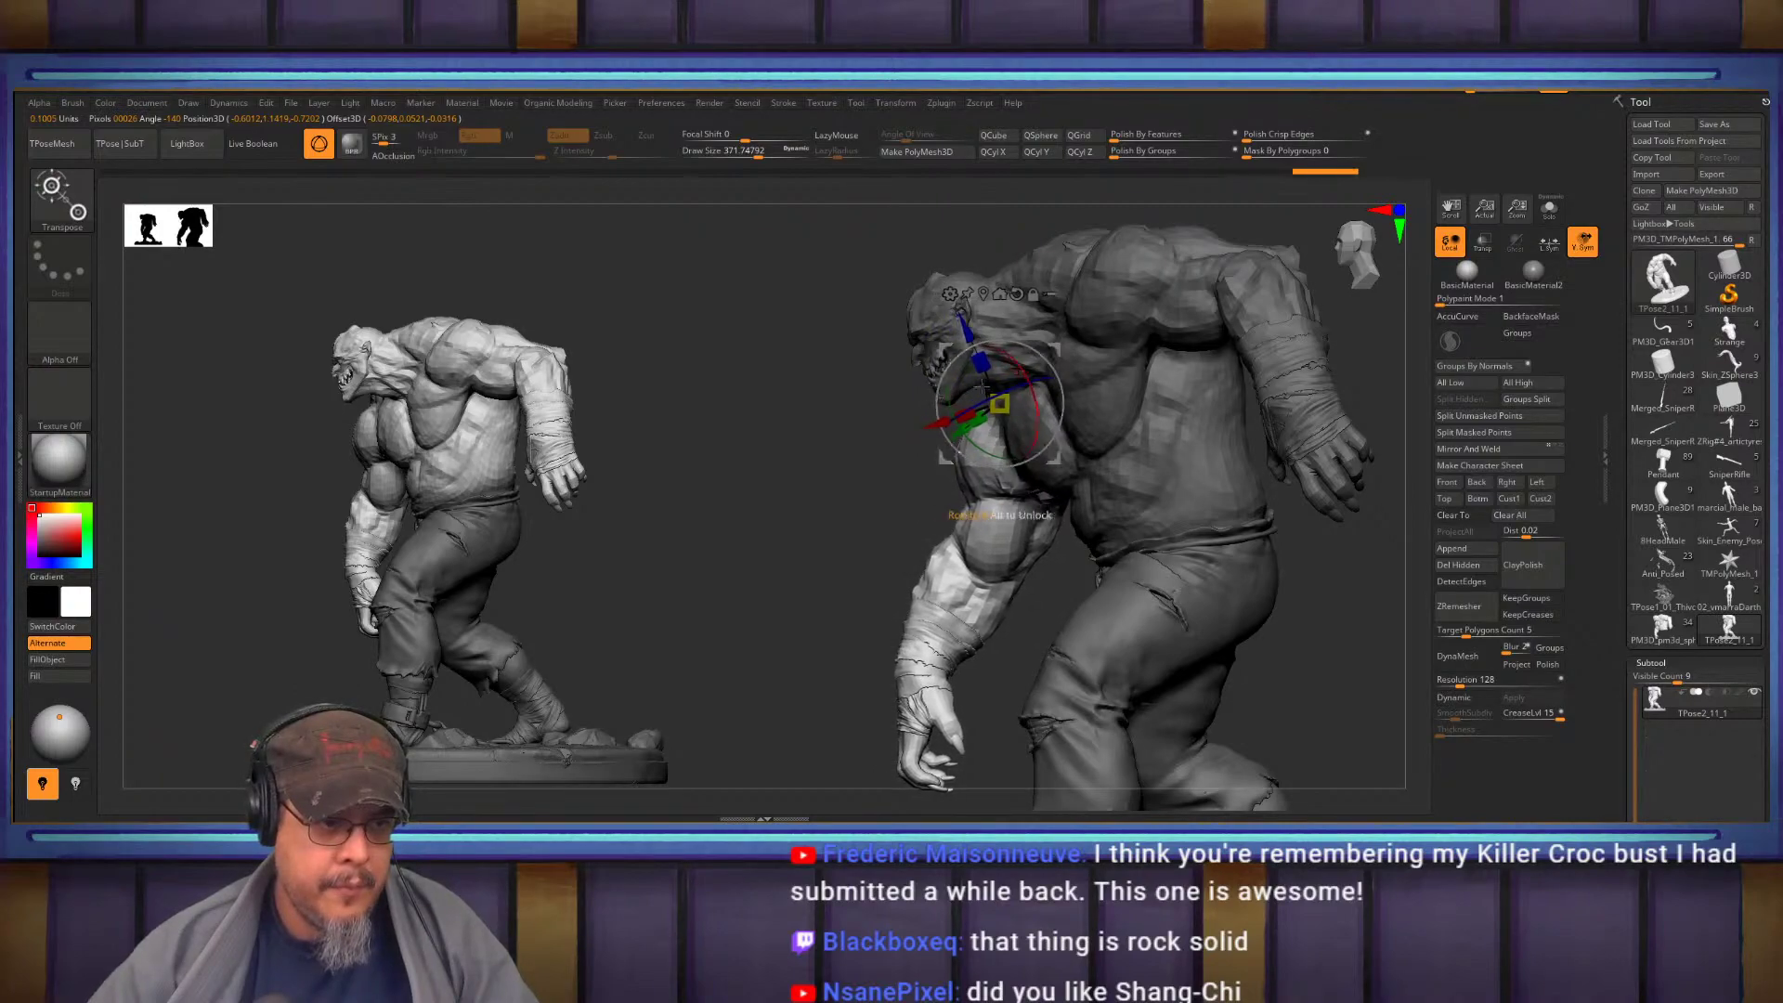
pyautogui.press('q')
pyautogui.moveTo(816, 525); pyautogui.dragTo(929, 530)
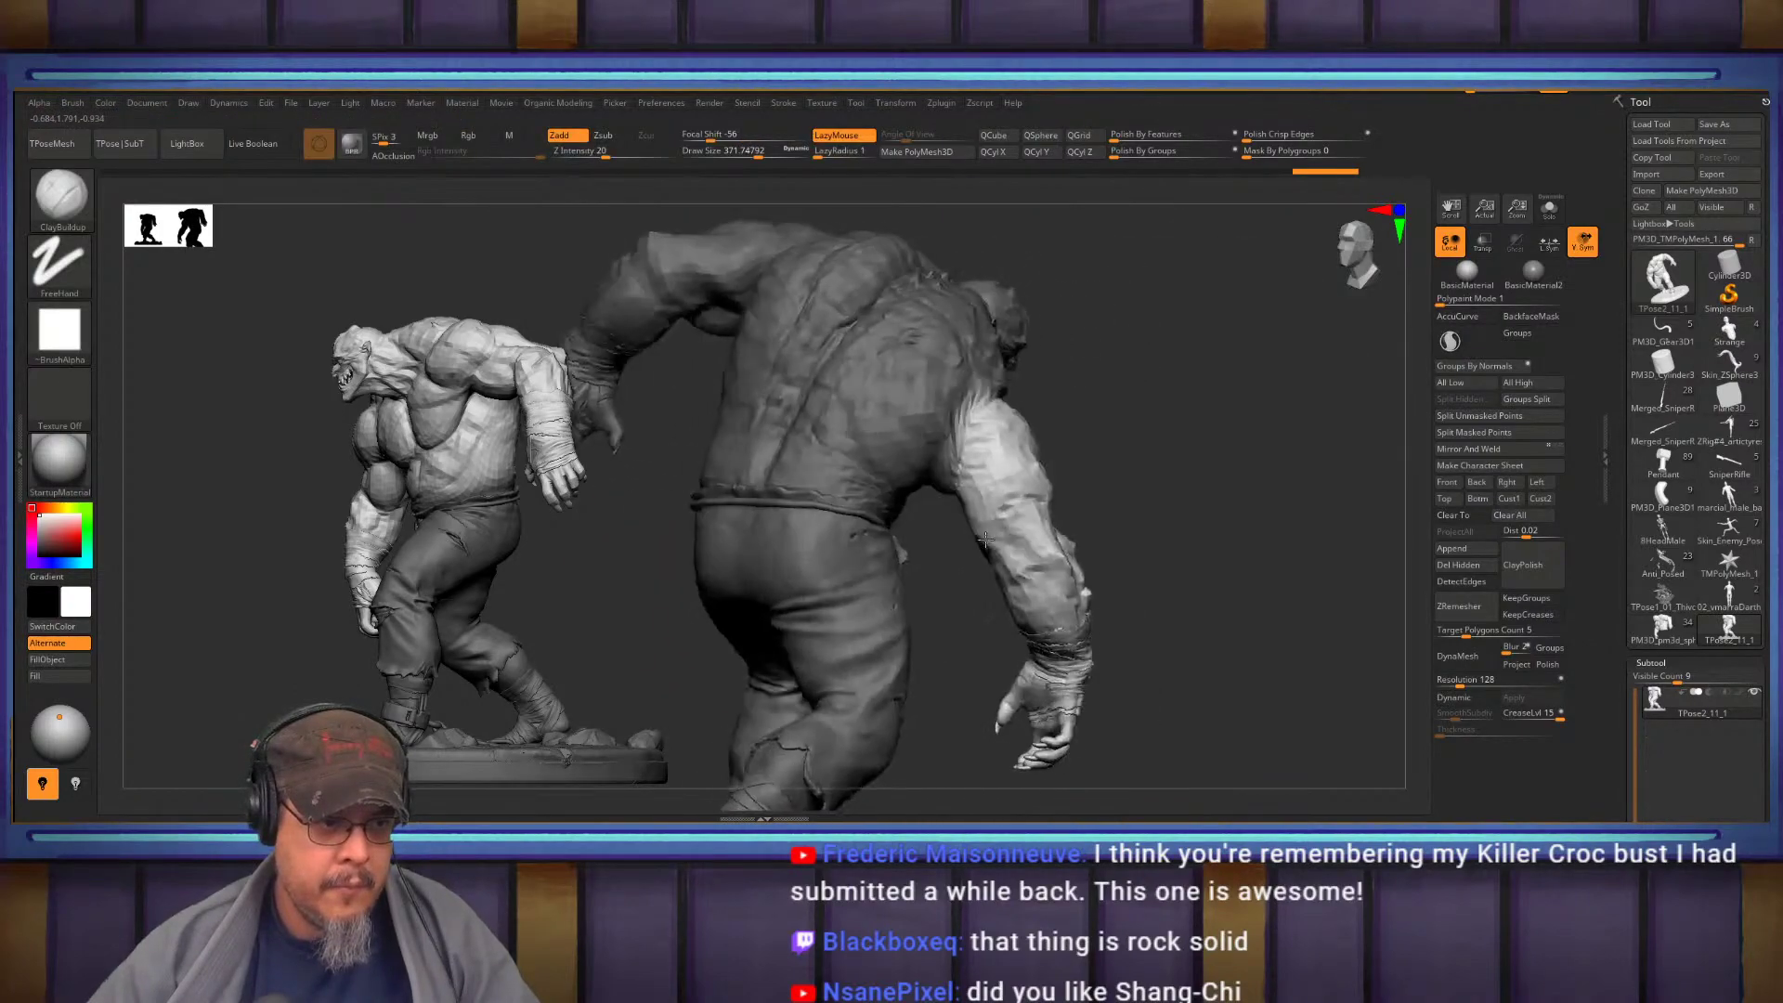
# Reshape the right shoulder with the Move Infinite Depth brush and fine-tune the arm's placement with the gizmo
pyautogui.press('b')
pyautogui.press('m')
pyautogui.press('i')
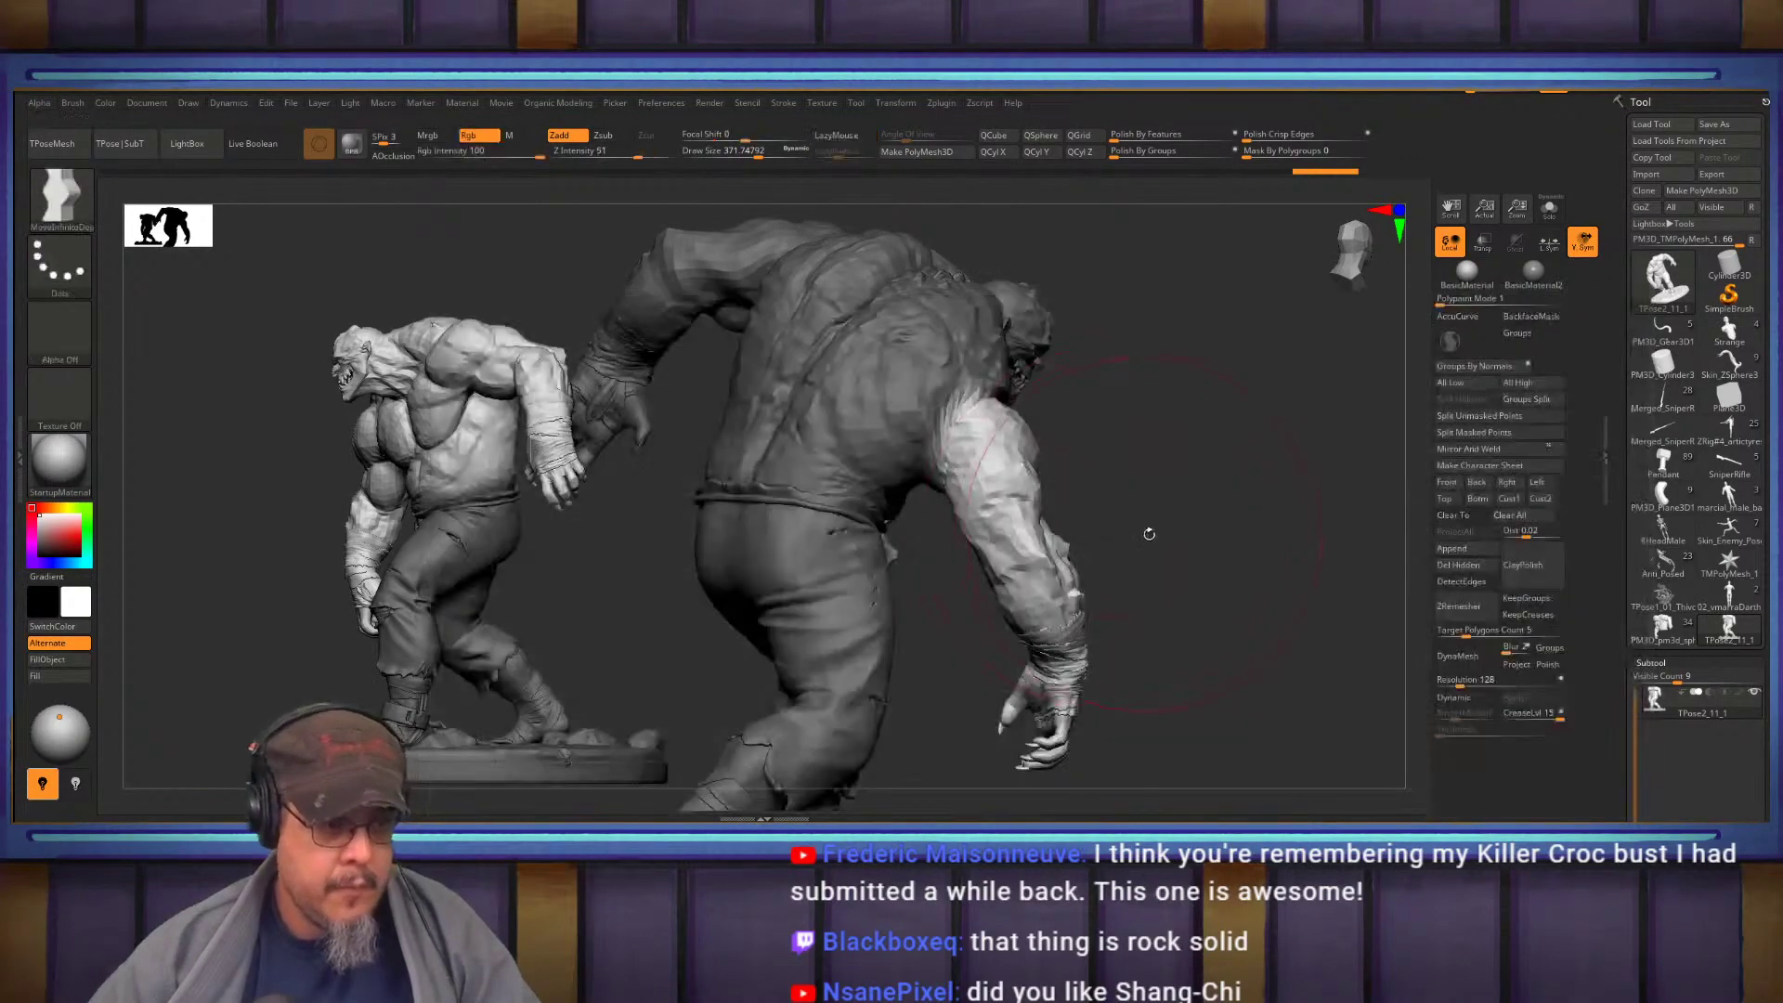
pyautogui.moveTo(1146, 533); pyautogui.dragTo(1090, 543)
pyautogui.moveTo(1199, 521)
pyautogui.mouseDown()
pyautogui.moveTo(1087, 516)
pyautogui.moveTo(1178, 505)
pyautogui.mouseUp()
pyautogui.press('w')
pyautogui.moveTo(1072, 349); pyautogui.dragTo(1089, 345)
pyautogui.press('q')
pyautogui.moveTo(1199, 436); pyautogui.dragTo(1009, 479)
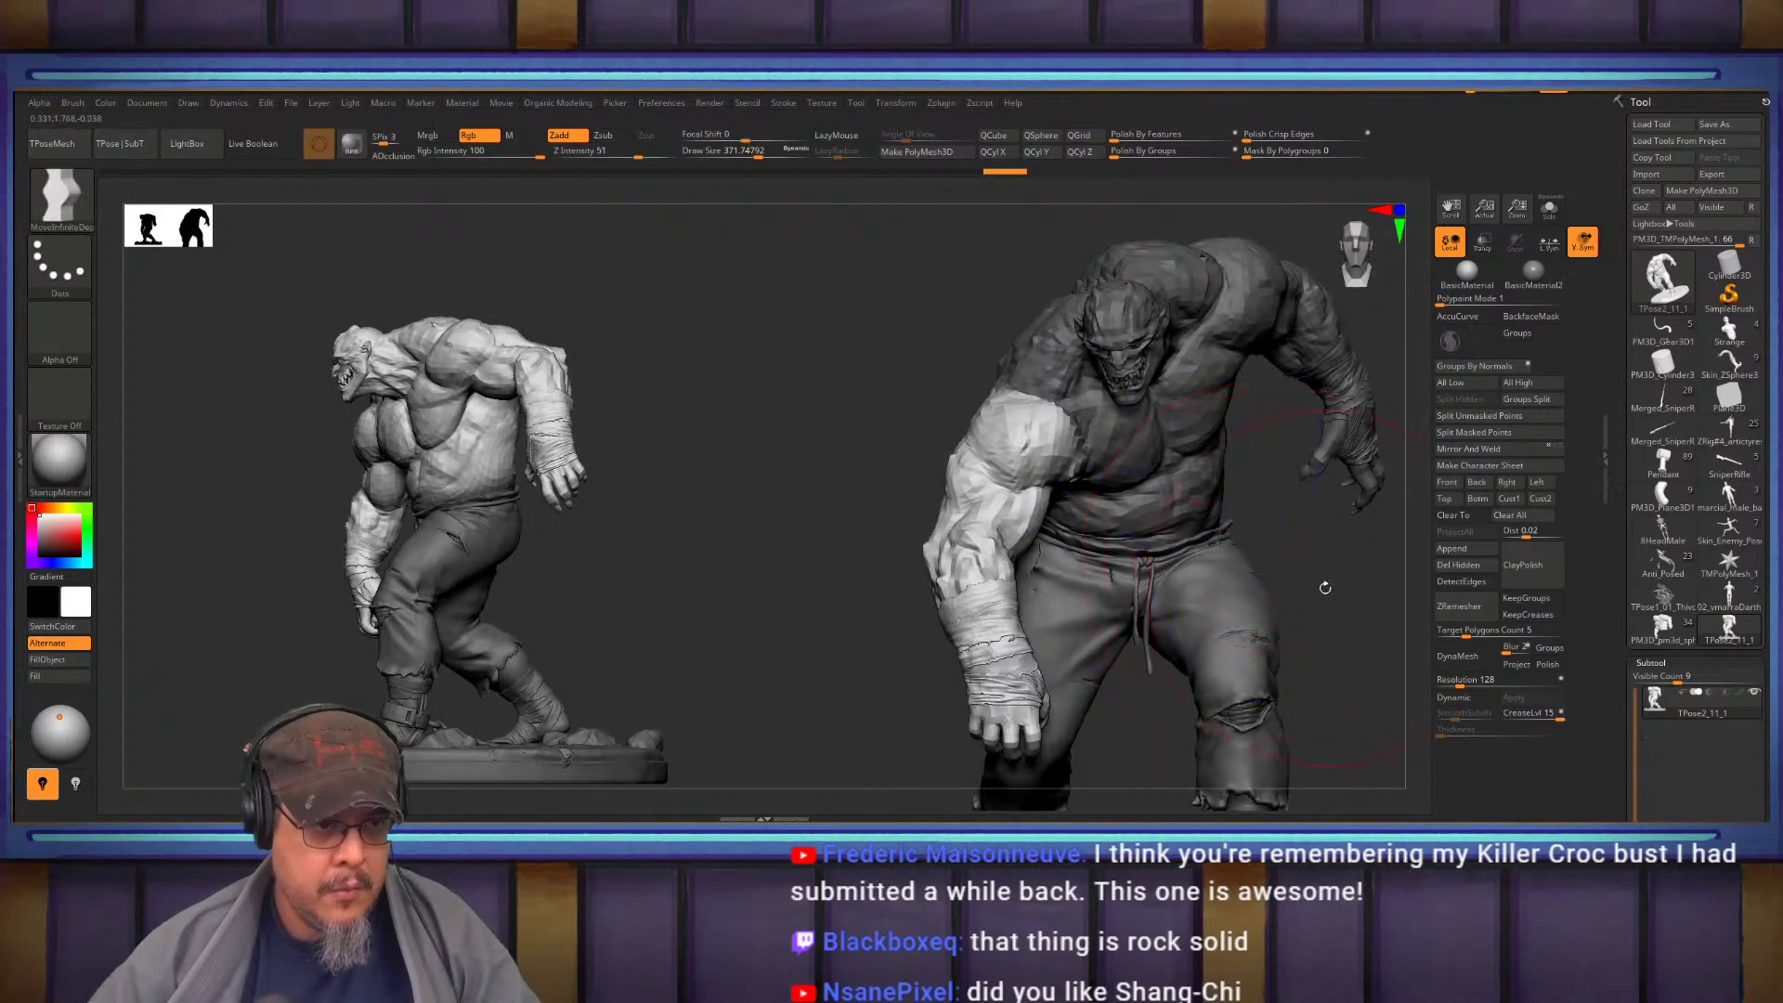
pyautogui.moveTo(1318, 583); pyautogui.dragTo(780, 679)
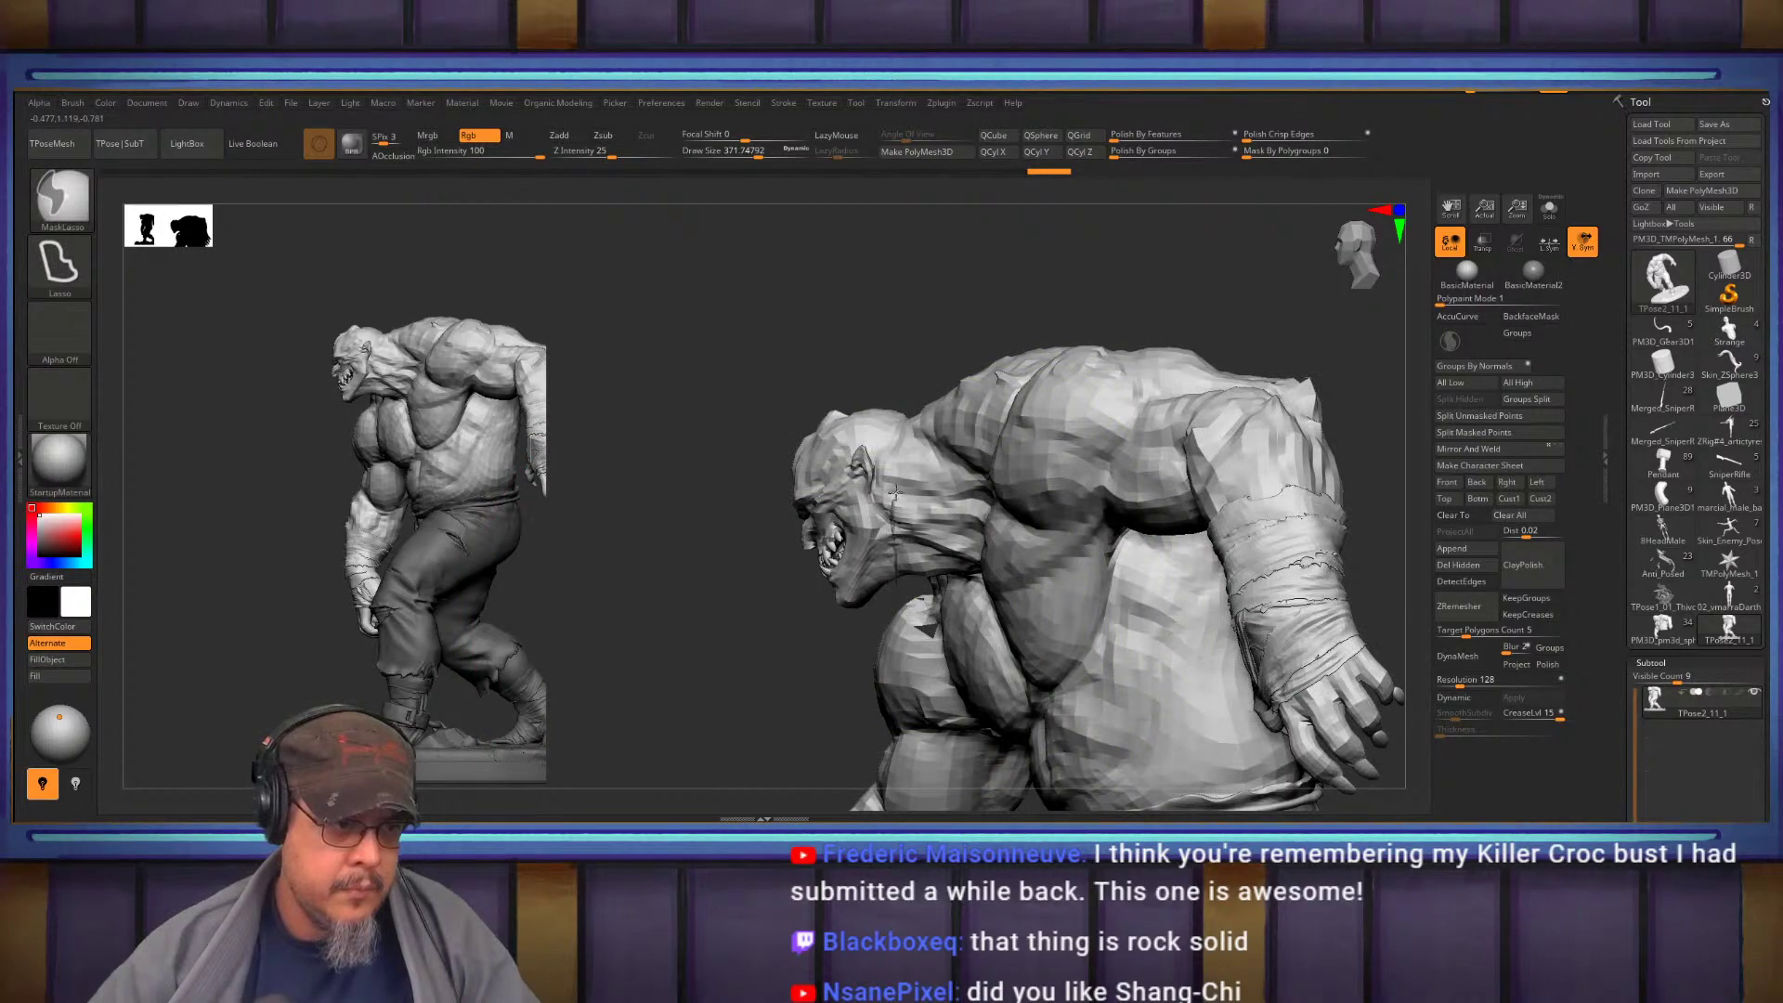
# Mask the whole figure except the head with MaskLasso, cleaning up the lasso selection around the neck and jaw
pyautogui.moveTo(909, 392)
pyautogui.keyDown('ctrl'); pyautogui.mouseDown()
pyautogui.moveTo(655, 519)
pyautogui.moveTo(850, 683)
pyautogui.moveTo(873, 678)
pyautogui.mouseUp(); pyautogui.keyUp('ctrl')
pyautogui.moveTo(650, 641)
pyautogui.mouseDown()
pyautogui.moveTo(829, 616)
pyautogui.moveTo(1154, 478)
pyautogui.moveTo(1266, 483)
pyautogui.moveTo(994, 464)
pyautogui.mouseUp()
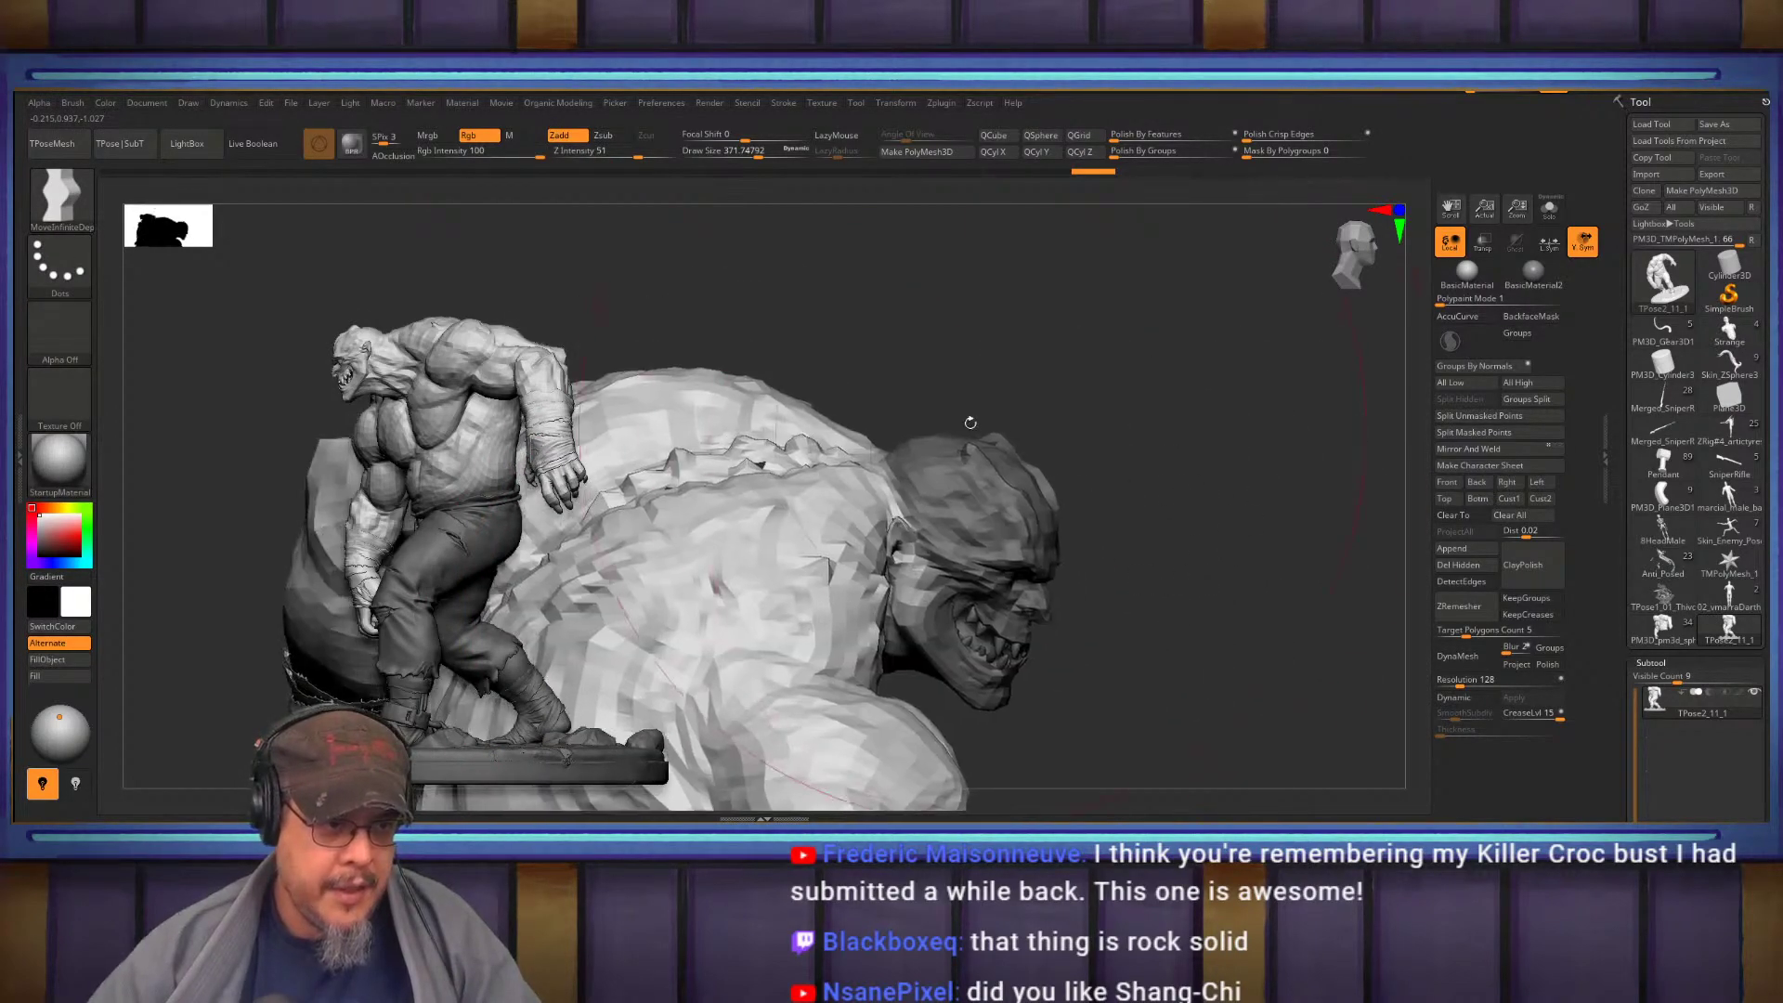
pyautogui.press('ctrl')
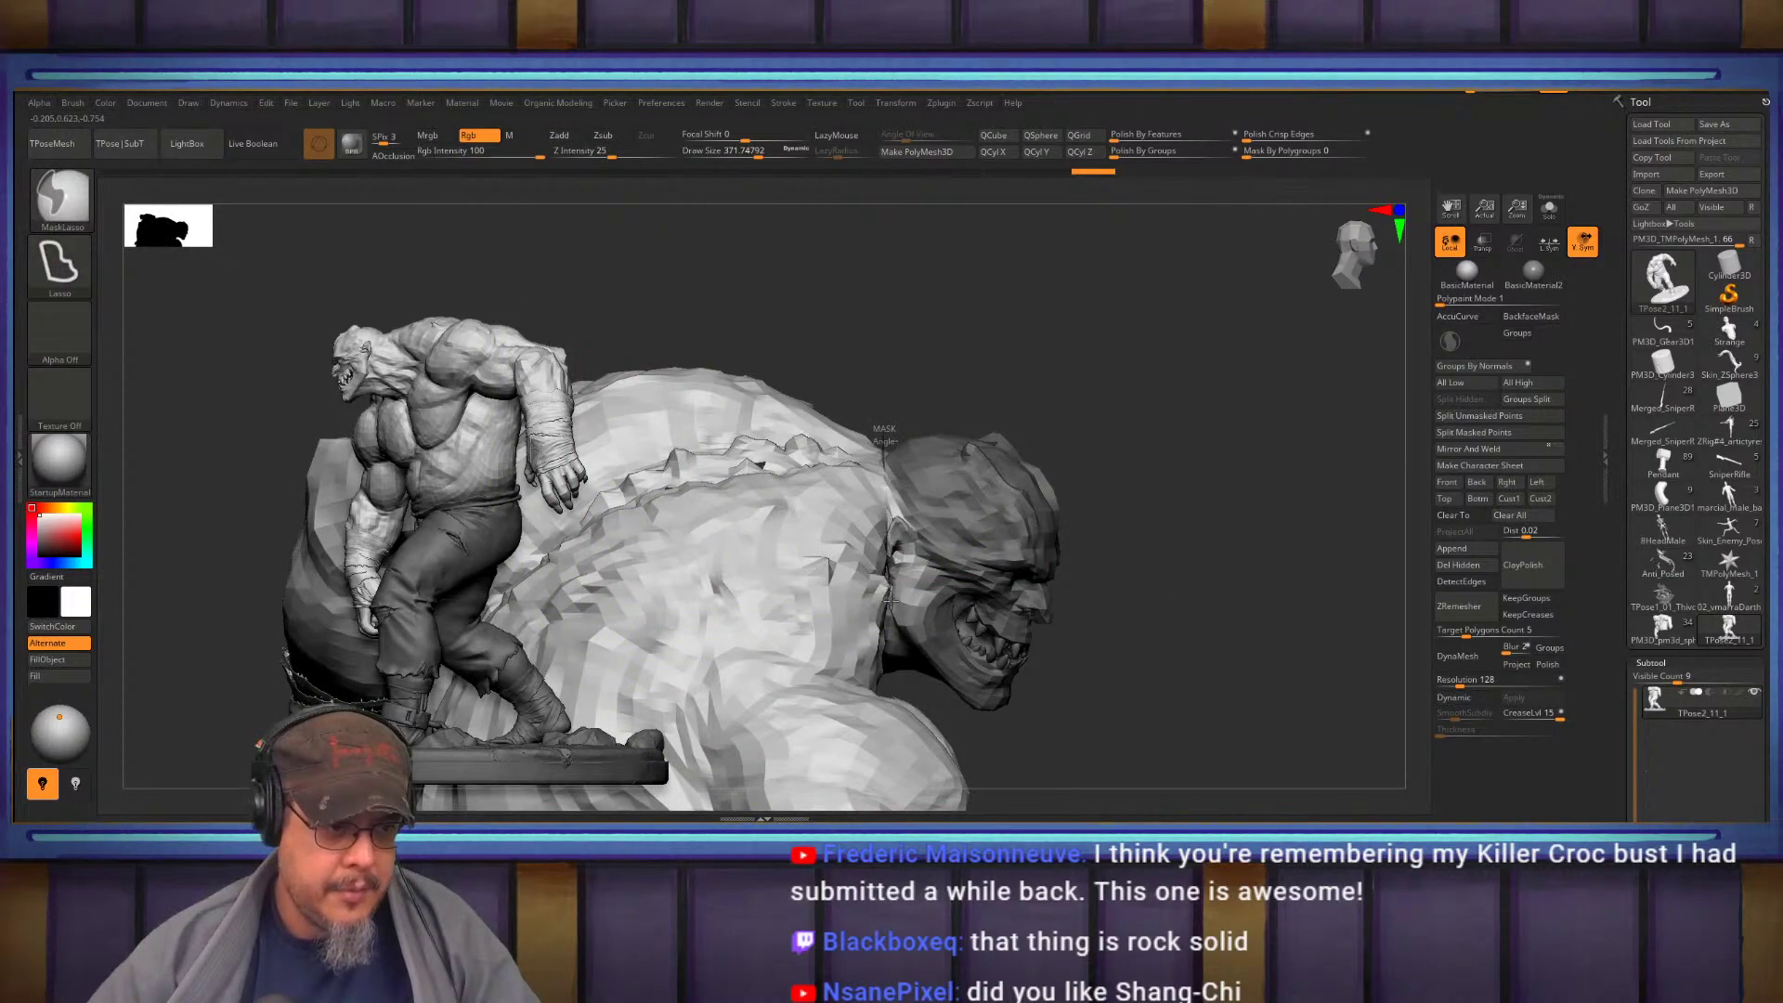
pyautogui.keyDown('ctrl'); pyautogui.moveTo(994, 692); pyautogui.dragTo(1157, 544); pyautogui.keyUp('ctrl')
pyautogui.moveTo(1170, 544)
pyautogui.mouseDown()
pyautogui.moveTo(1215, 498)
pyautogui.moveTo(1195, 472)
pyautogui.moveTo(1254, 446)
pyautogui.moveTo(1238, 569)
pyautogui.moveTo(1047, 343)
pyautogui.moveTo(1063, 382)
pyautogui.mouseUp()
pyautogui.keyDown('ctrl'); pyautogui.click(1048, 341); pyautogui.keyUp('ctrl')
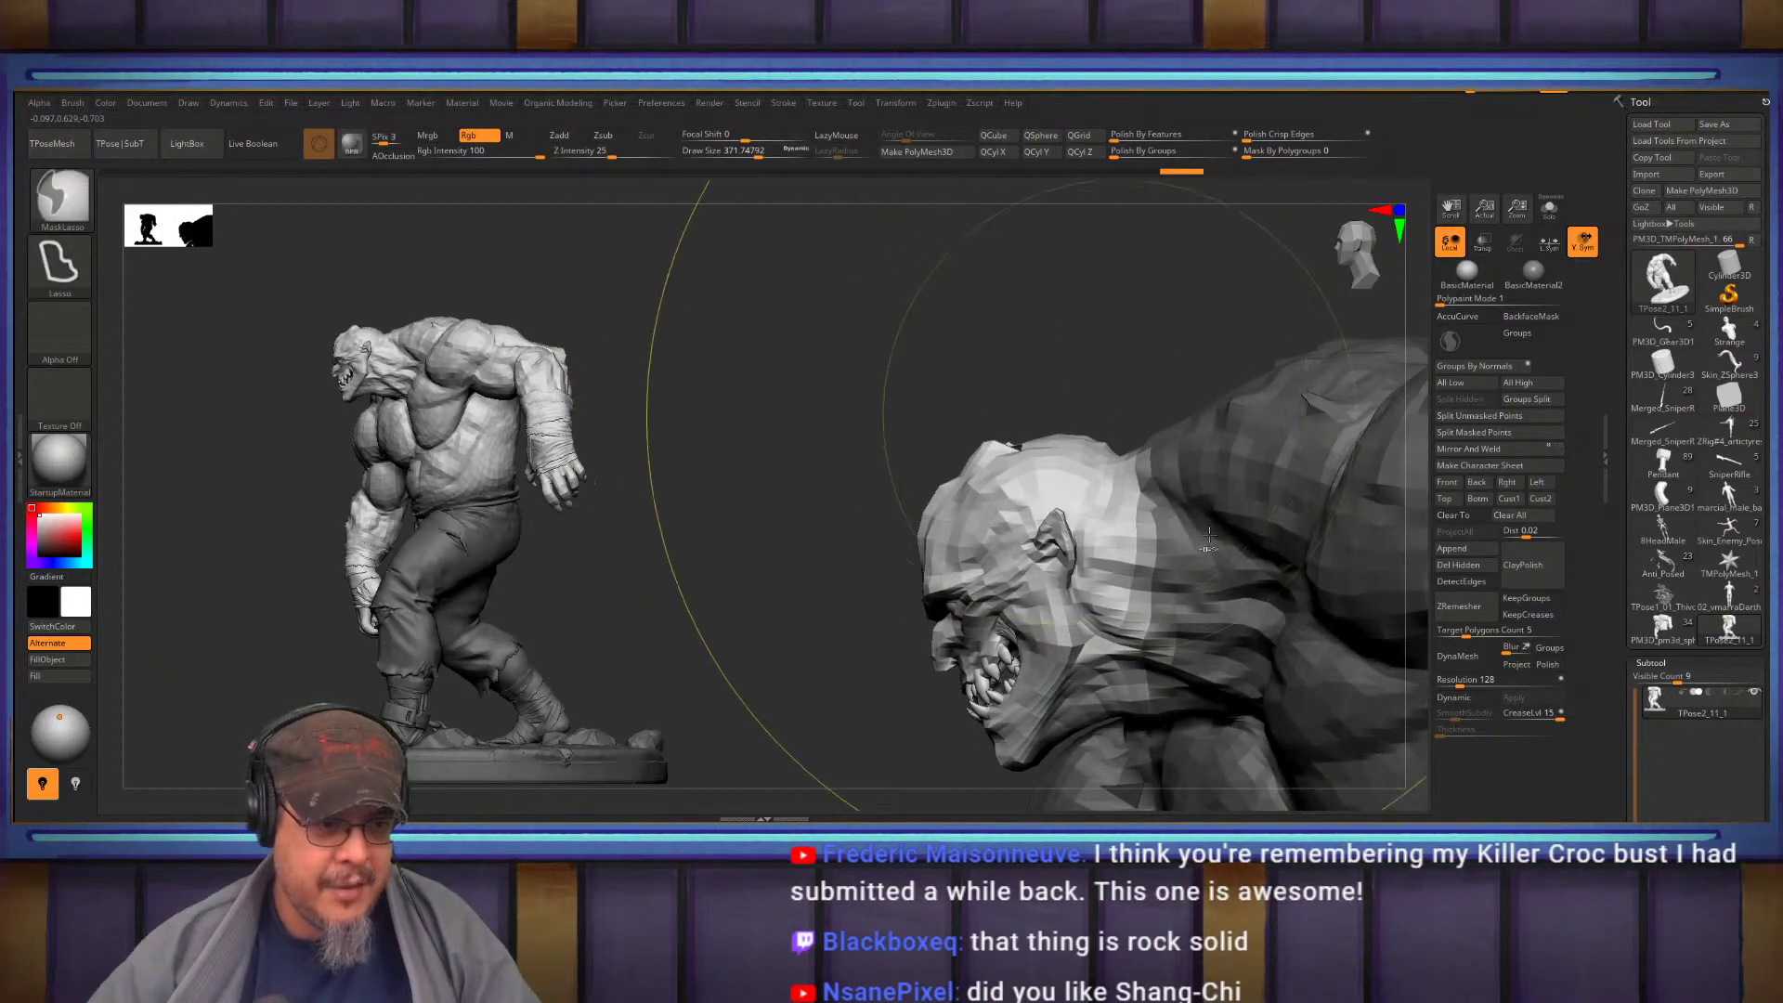
pyautogui.keyDown('ctrl'); pyautogui.click(1062, 381); pyautogui.keyUp('ctrl')
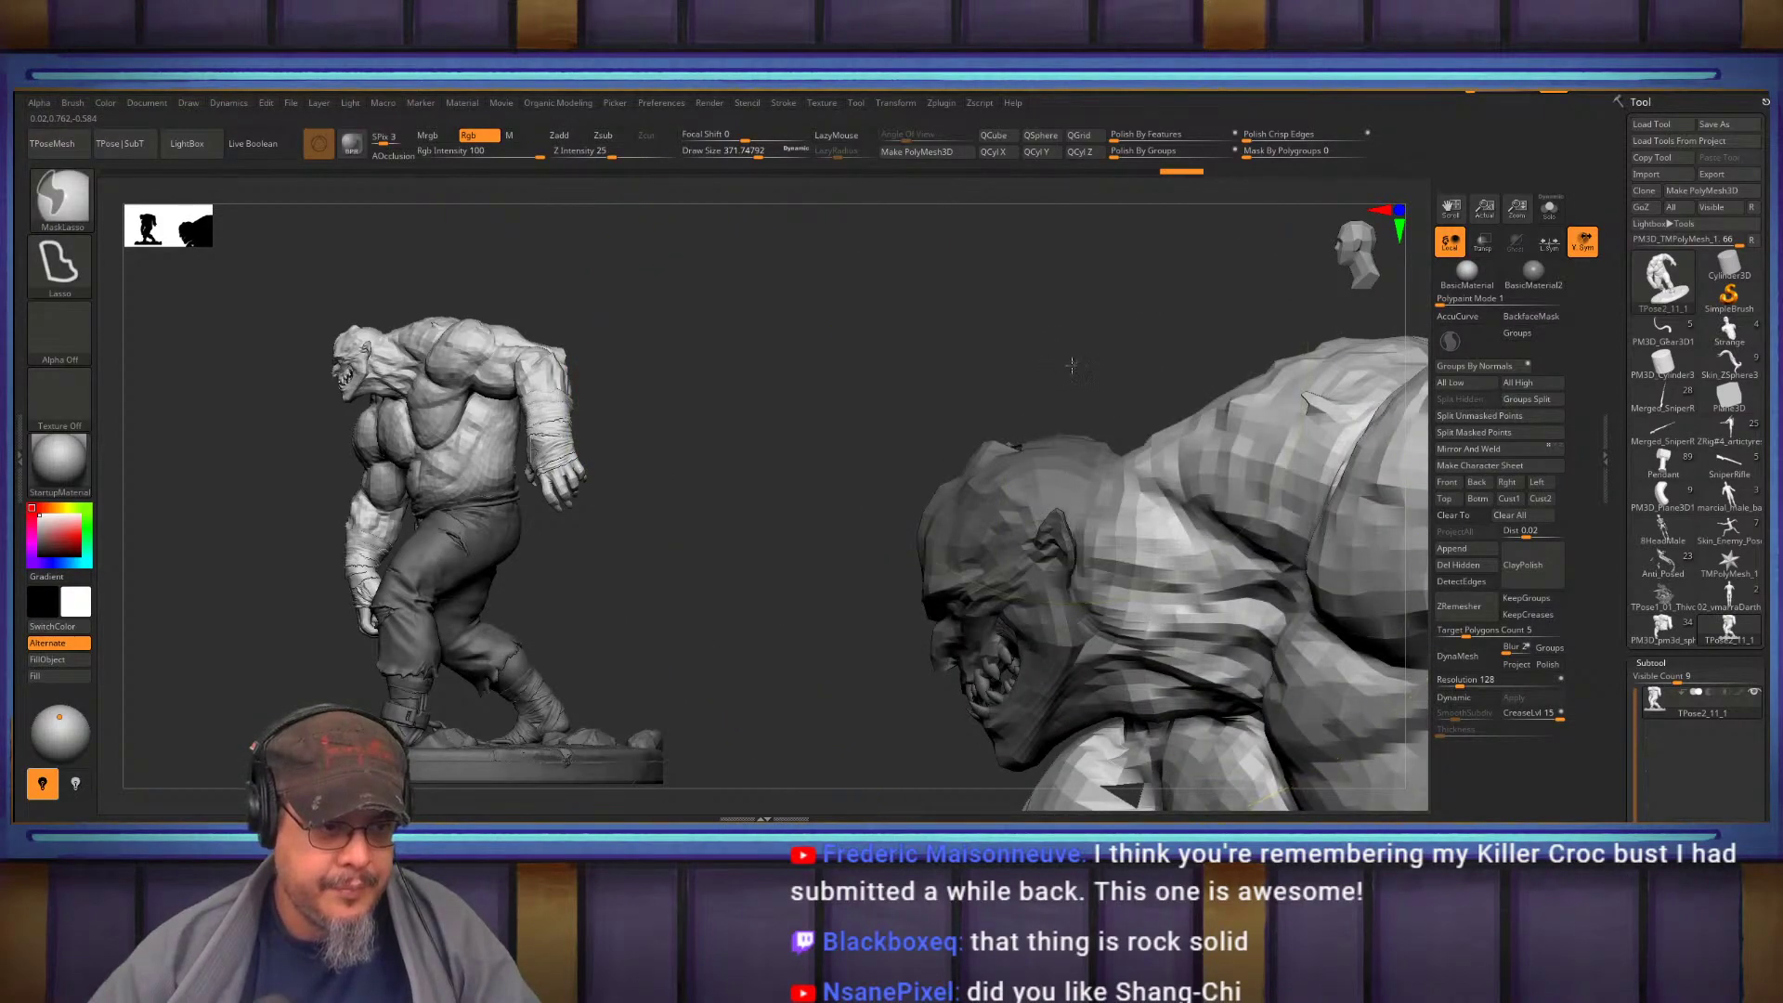
pyautogui.keyDown('ctrl'); pyautogui.click(1075, 367); pyautogui.keyUp('ctrl')
# Place the gizmo beside the ear at the base of the skull and rotate the unmasked head slightly in side view
pyautogui.press('w')
pyautogui.click(1085, 566)
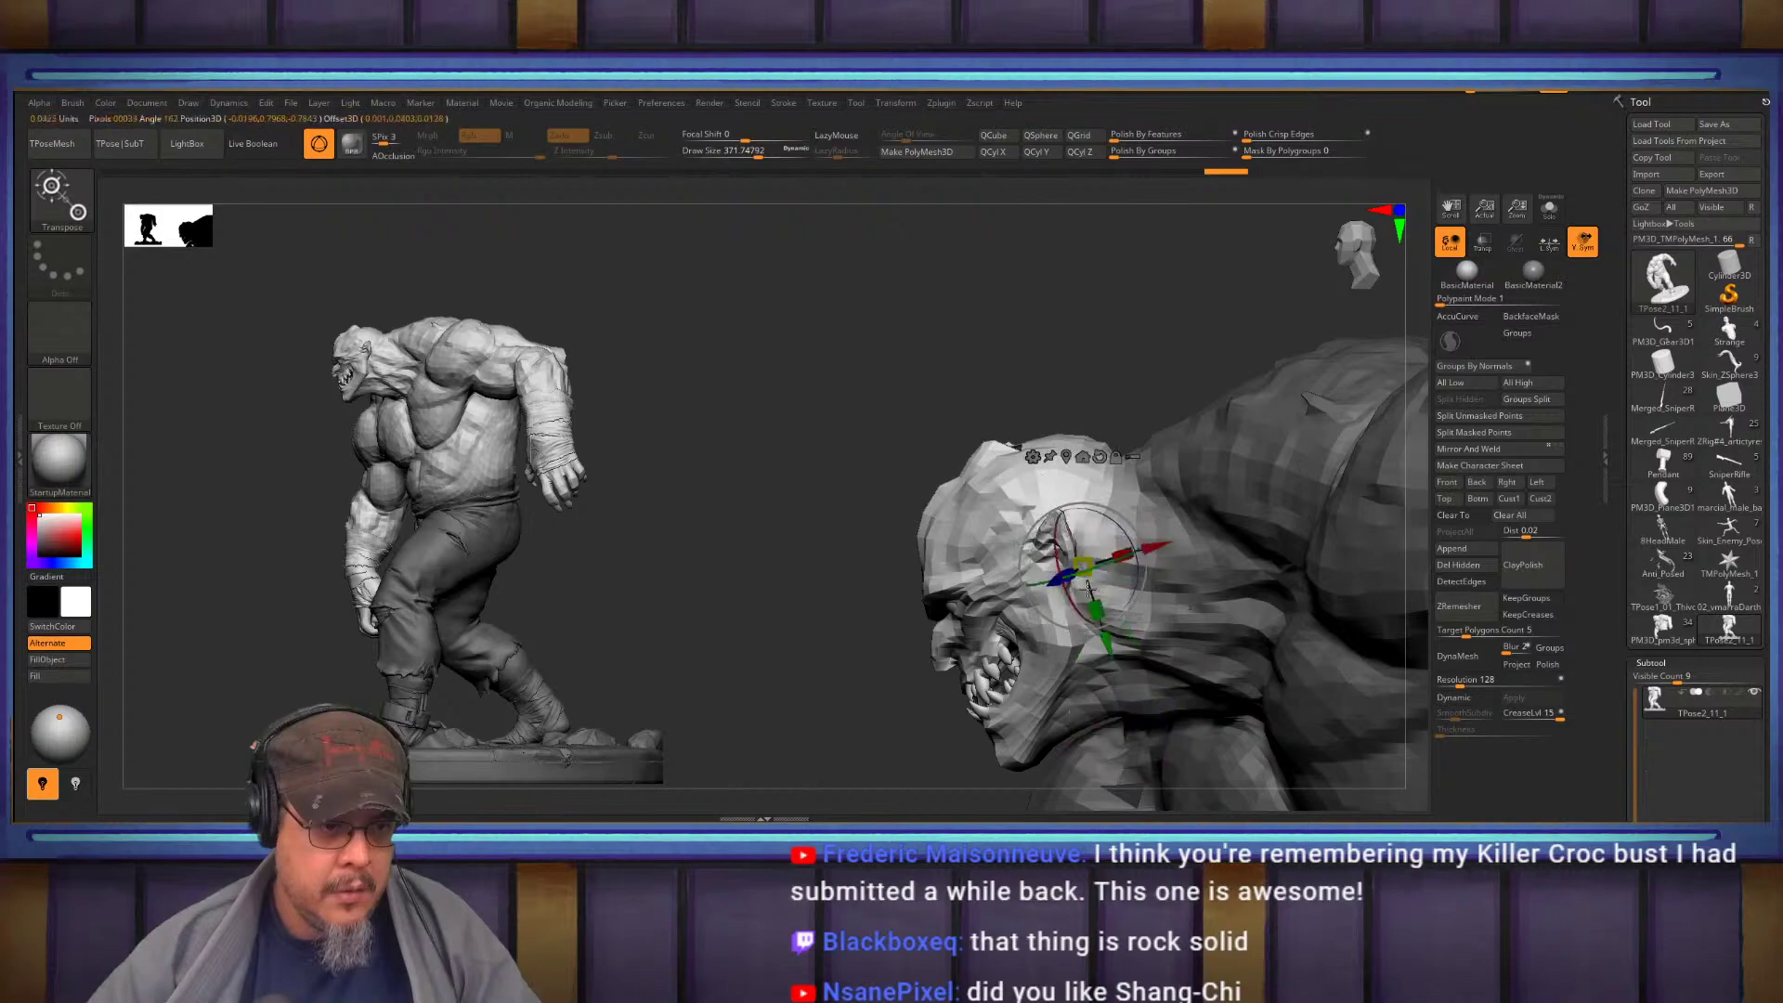
pyautogui.moveTo(1134, 522); pyautogui.dragTo(1149, 536)
pyautogui.press('q')
pyautogui.moveTo(854, 566); pyautogui.dragTo(1031, 576)
pyautogui.press('w')
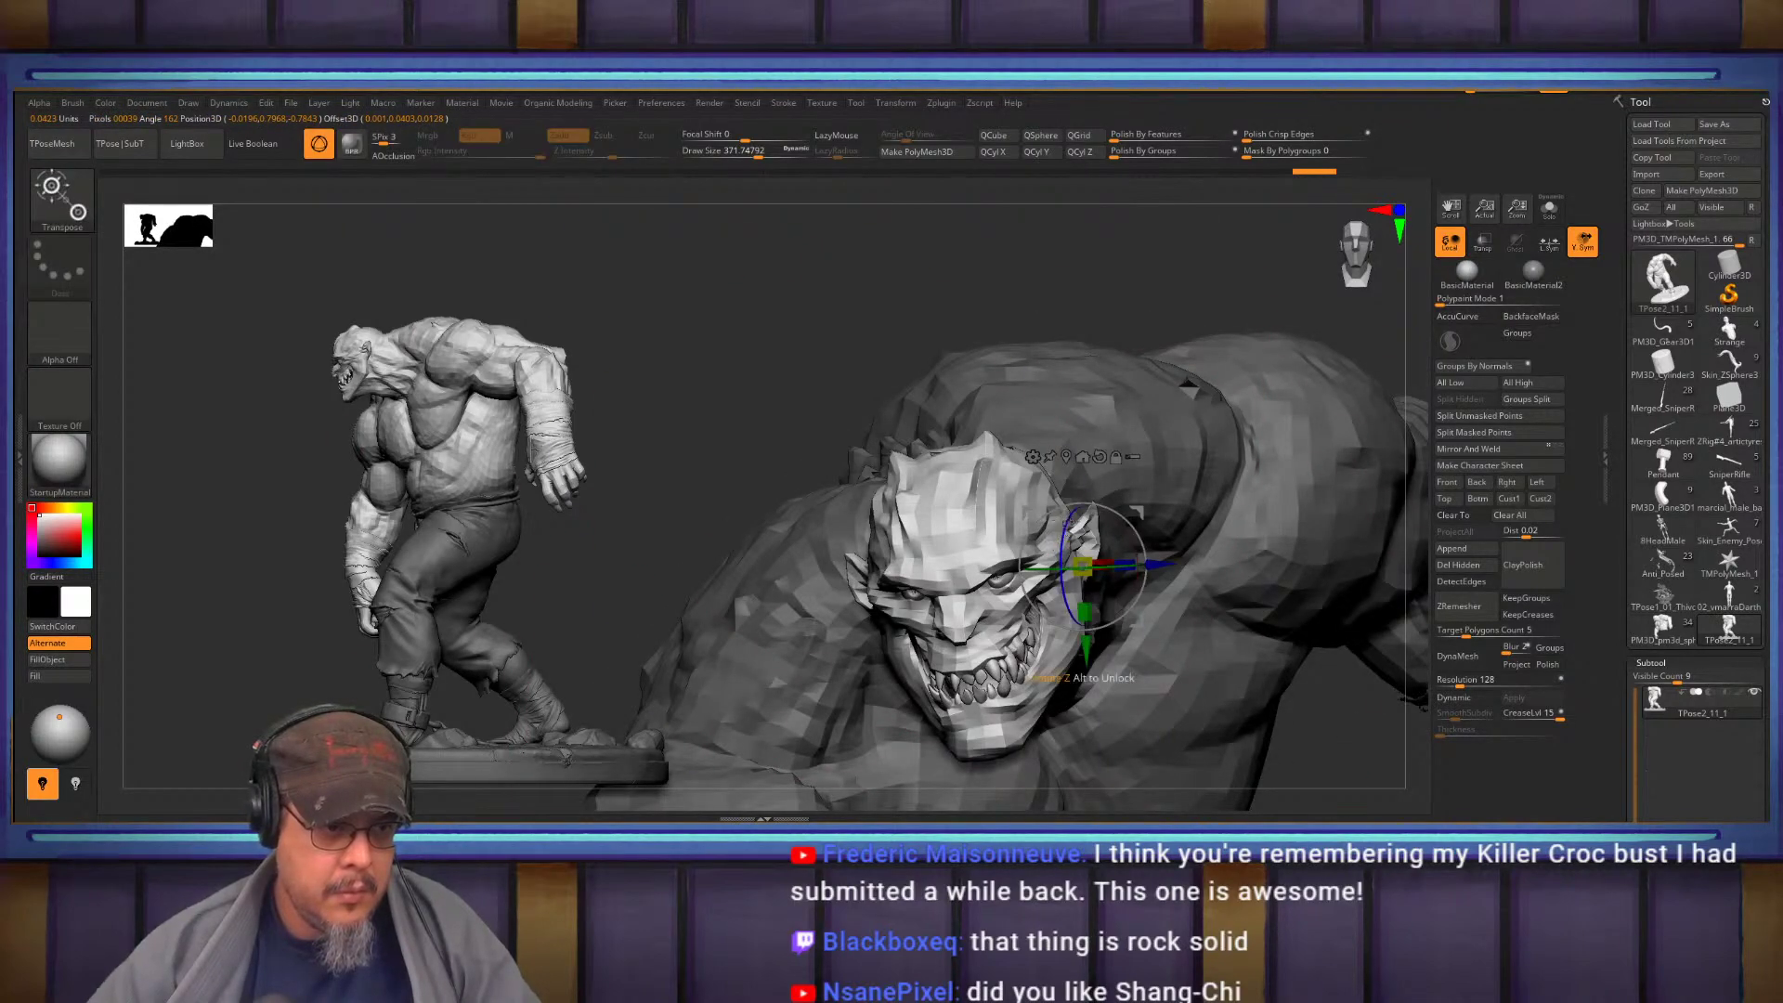
# Adjust the head's rotation from the front with the gizmo, undo unwanted turns, and clear the mask
pyautogui.moveTo(1121, 525); pyautogui.dragTo(986, 528)
pyautogui.hotkey('ctrl', 'z')
pyautogui.press('f')
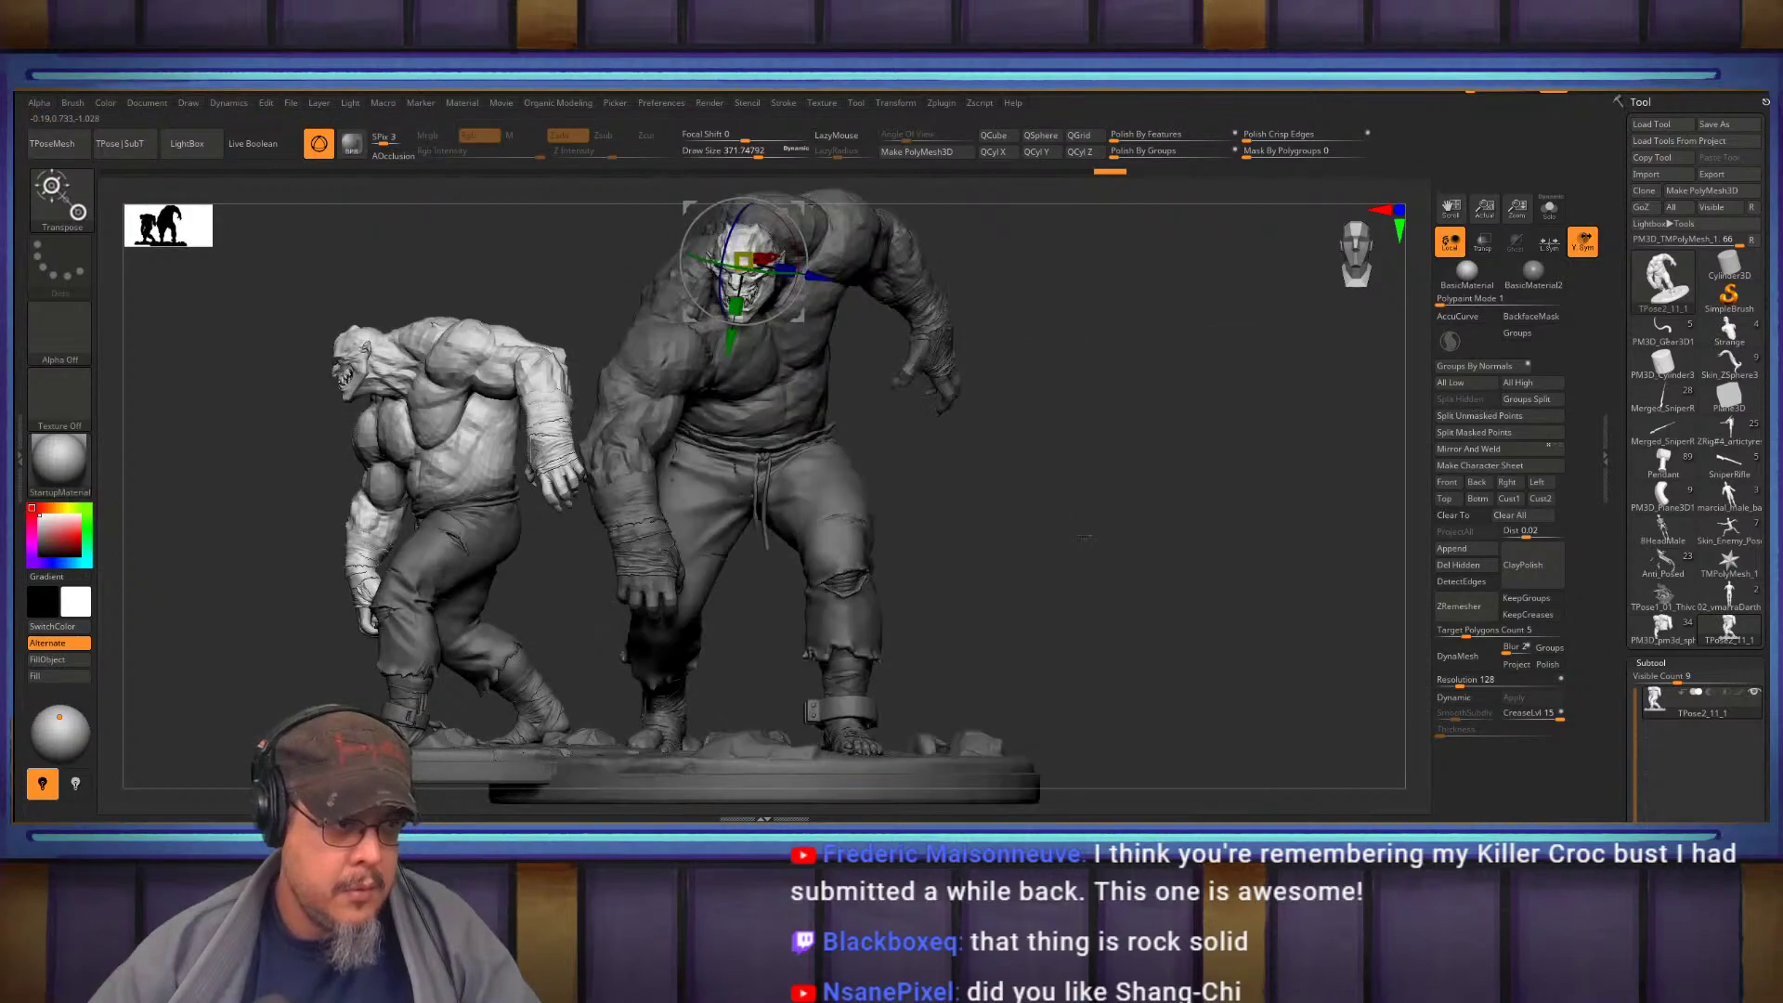
pyautogui.hotkey('ctrl', 'z')
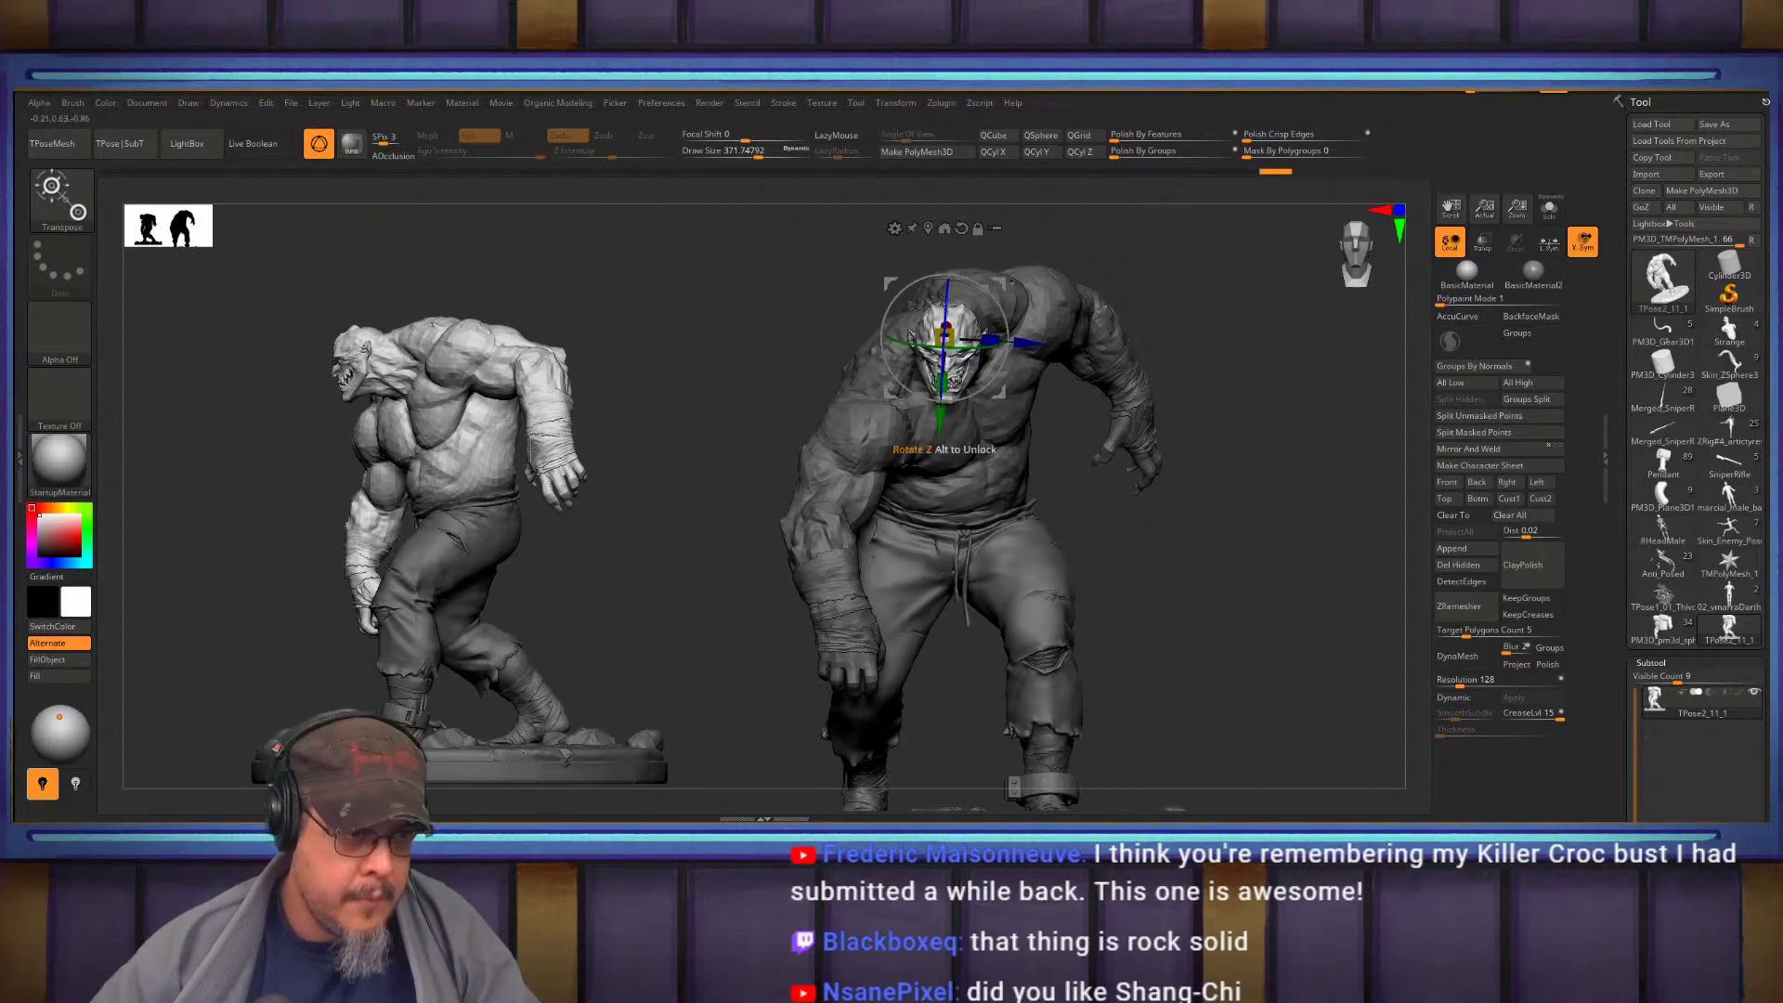
pyautogui.press('q')
pyautogui.keyDown('ctrl'); pyautogui.moveTo(1228, 403); pyautogui.dragTo(1214, 391); pyautogui.keyUp('ctrl')
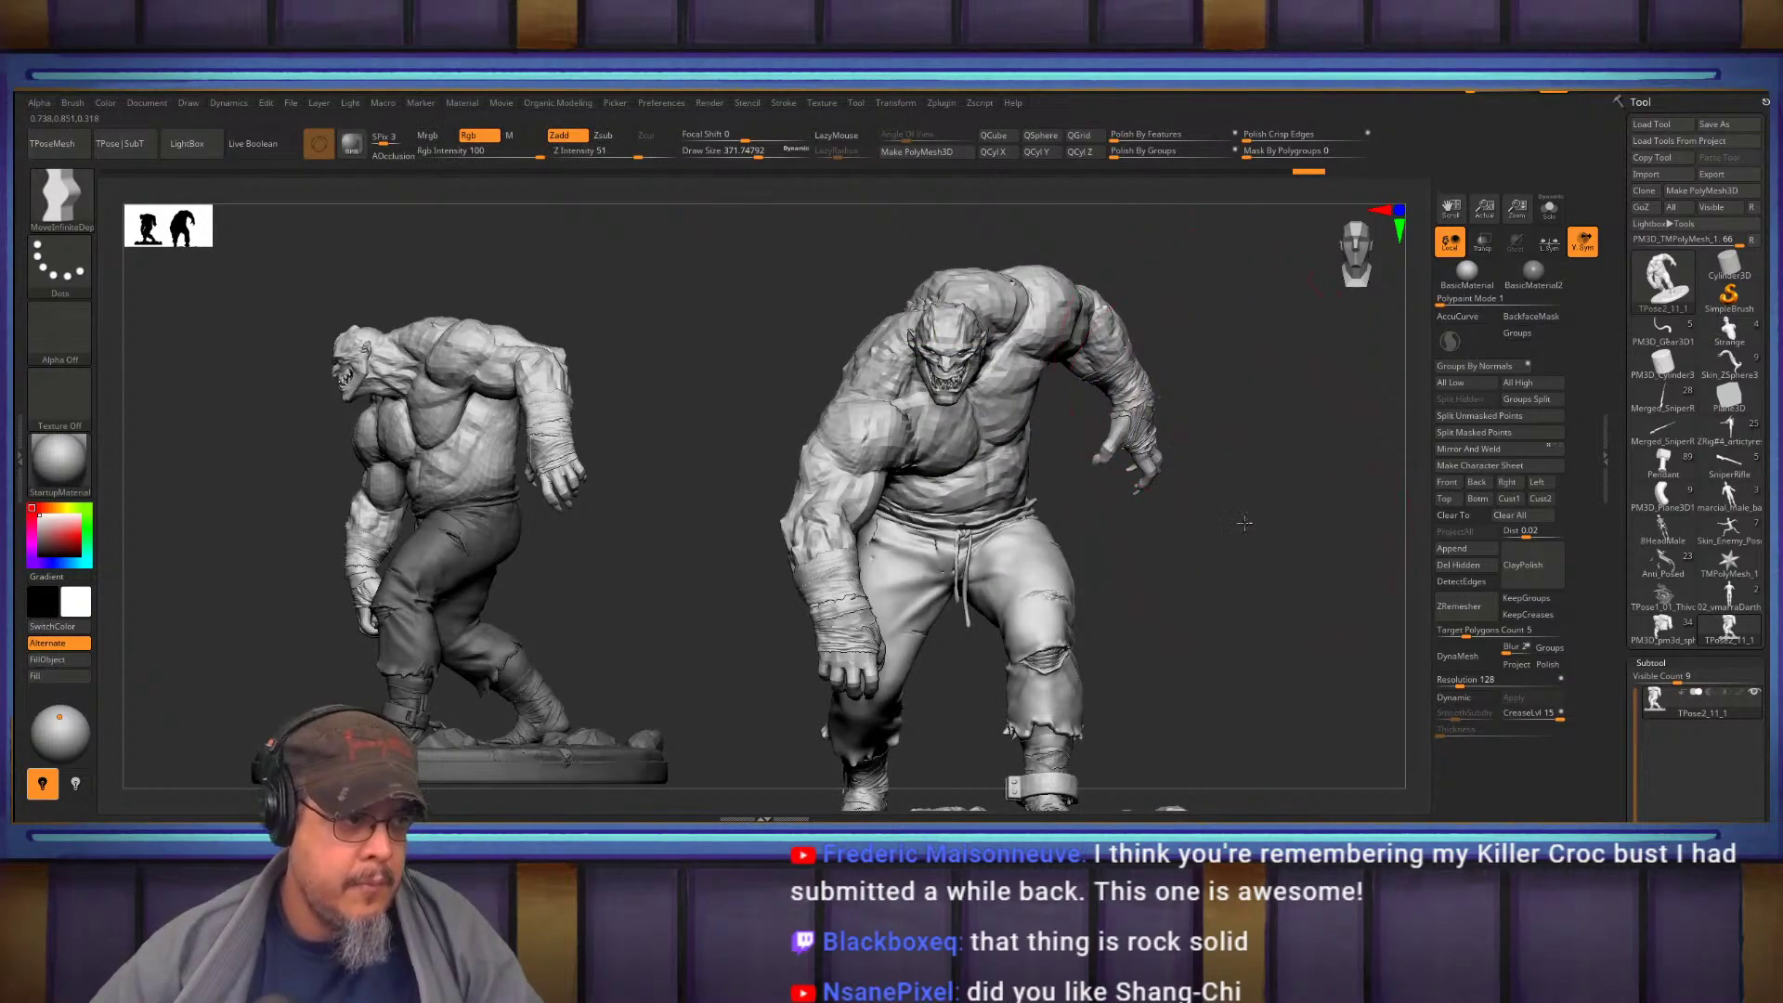
# Nudge the torso's silhouette in side view with the Move Infinite Depth brush, checking it against the snapshot
pyautogui.moveTo(1250, 522); pyautogui.dragTo(1194, 531)
pyautogui.keyDown('alt'); pyautogui.moveTo(794, 487); pyautogui.dragTo(800, 529); pyautogui.keyUp('alt')
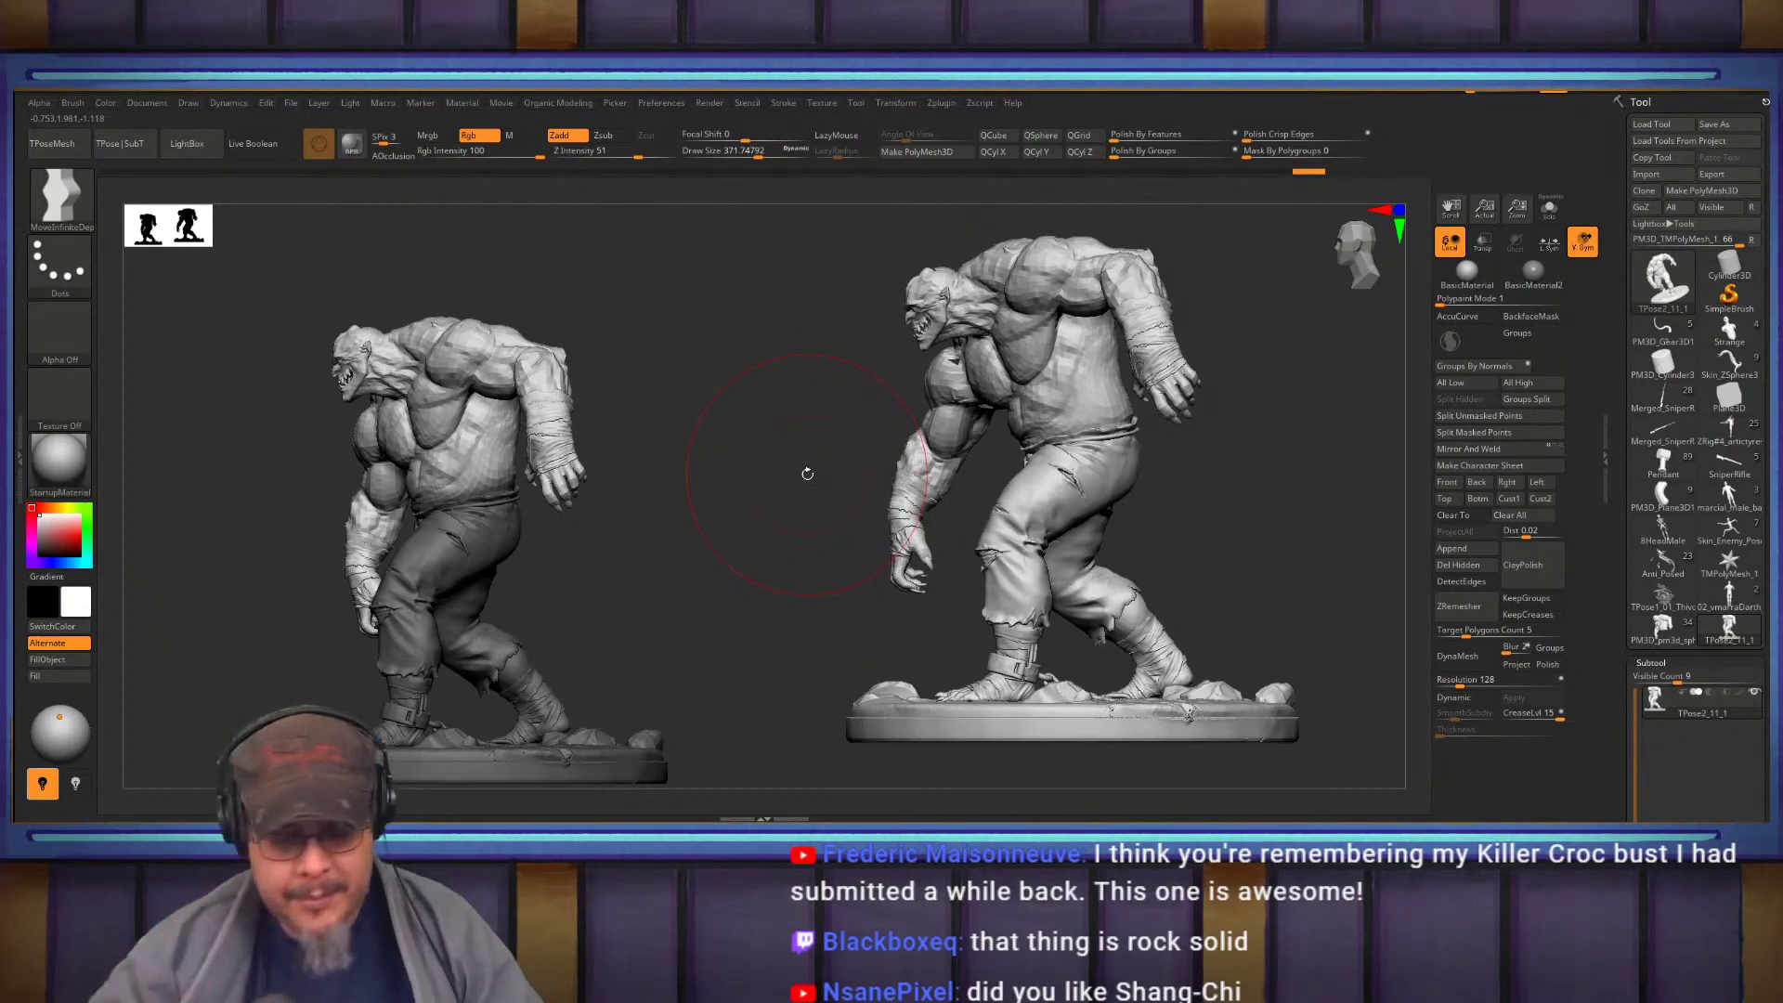
pyautogui.moveTo(808, 498); pyautogui.dragTo(831, 533)
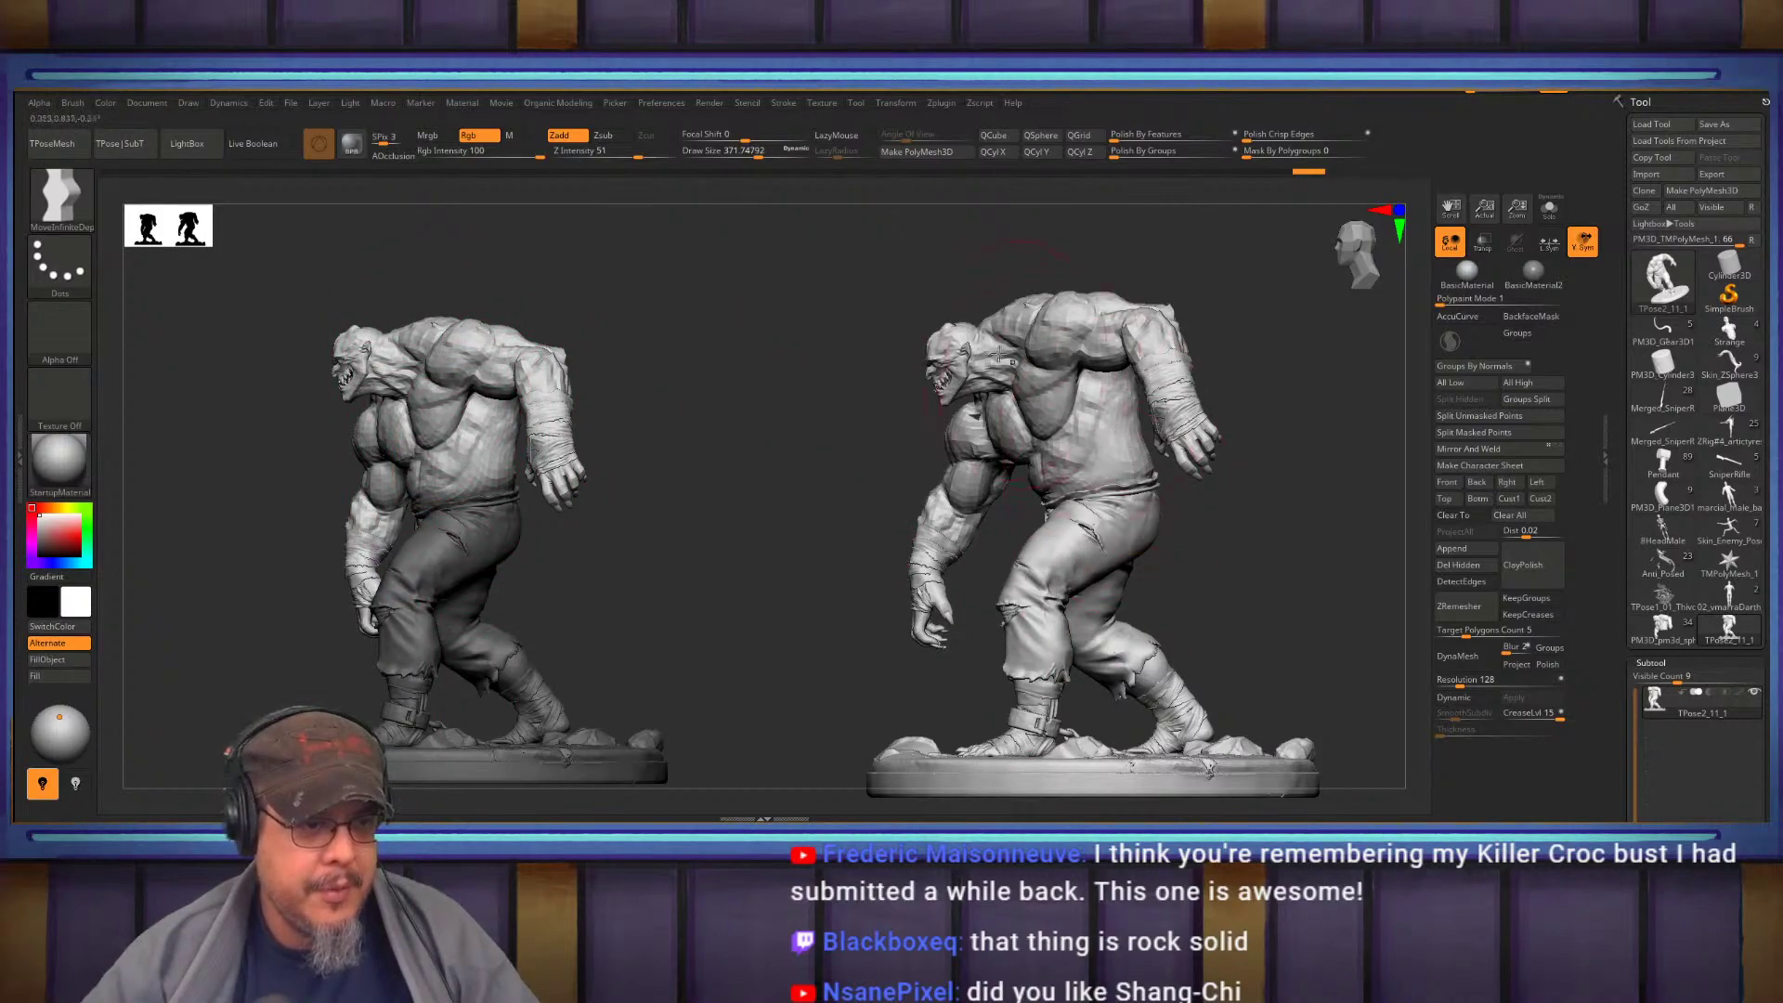
pyautogui.press('shift')
pyautogui.moveTo(1178, 383); pyautogui.dragTo(1191, 384)
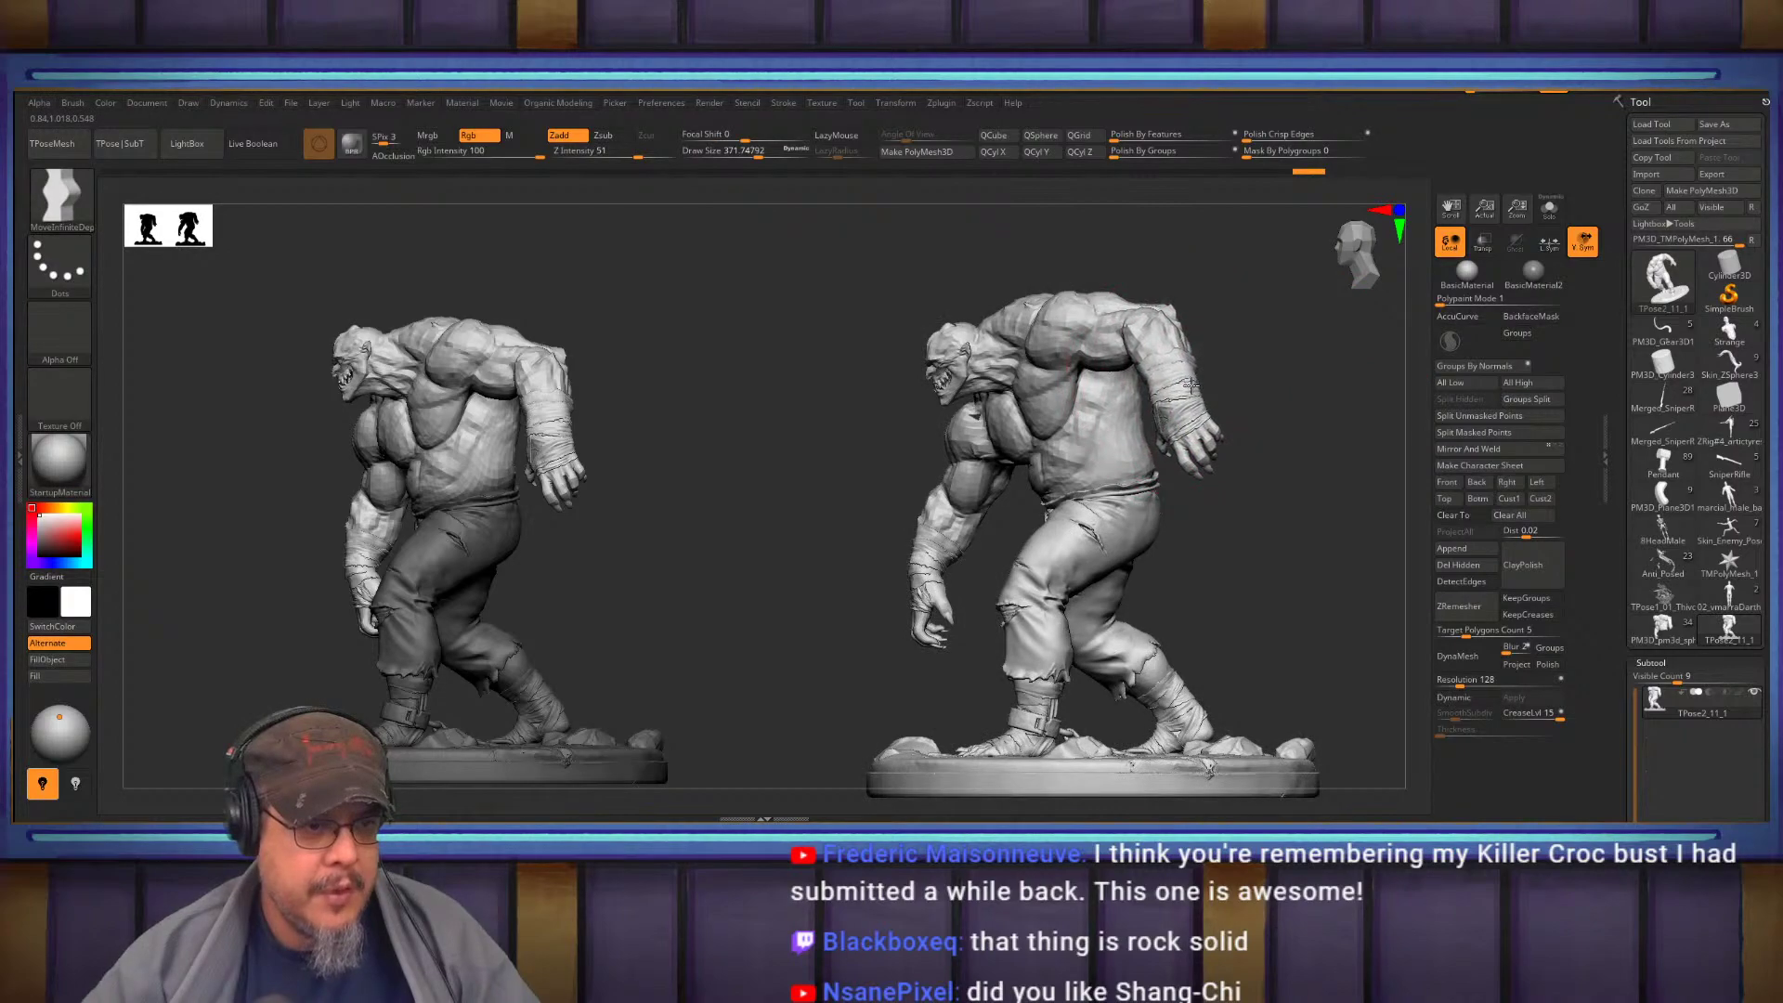
pyautogui.moveTo(1191, 385); pyautogui.dragTo(867, 541, button='right')
pyautogui.moveTo(866, 540); pyautogui.dragTo(940, 487)
pyautogui.moveTo(973, 406); pyautogui.dragTo(1029, 499)
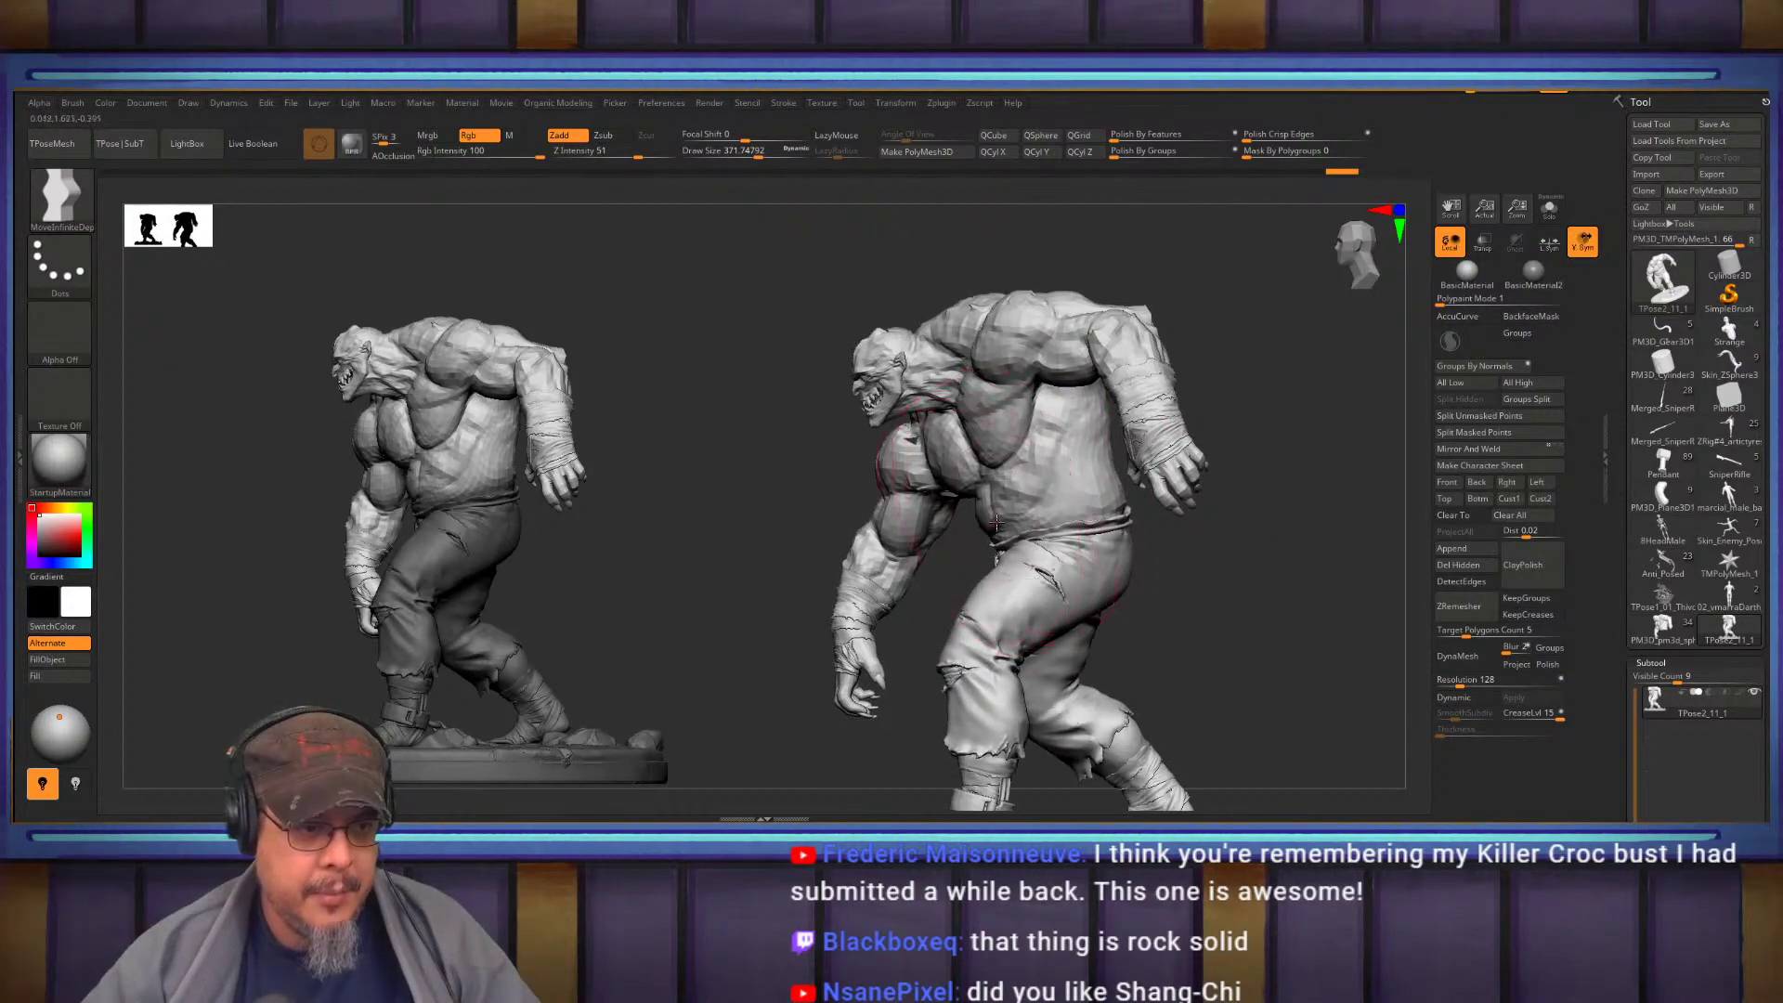
pyautogui.keyDown('alt'); pyautogui.moveTo(1241, 558); pyautogui.dragTo(1087, 507); pyautogui.keyUp('alt')
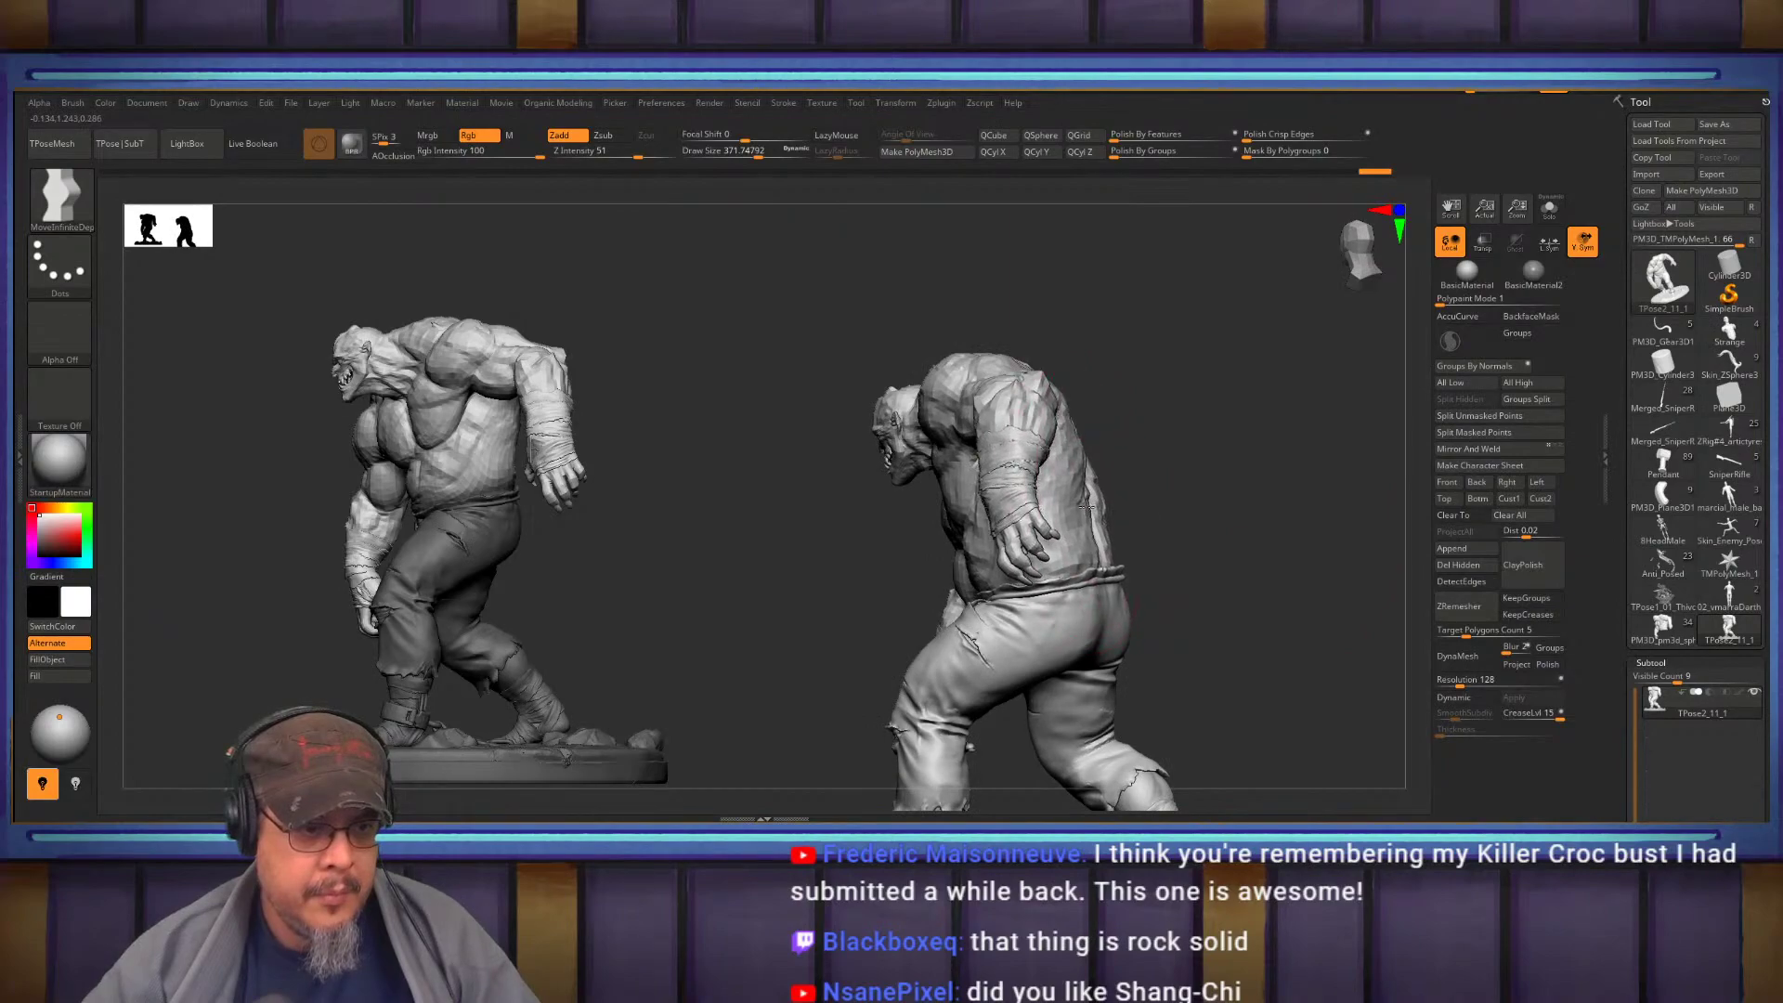
# Compare the detailed multi-subtool sculpt with the re-posed TPose mesh from front, side and back, finishing with the detailed sculpt active
pyautogui.moveTo(1205, 485); pyautogui.dragTo(1328, 488)
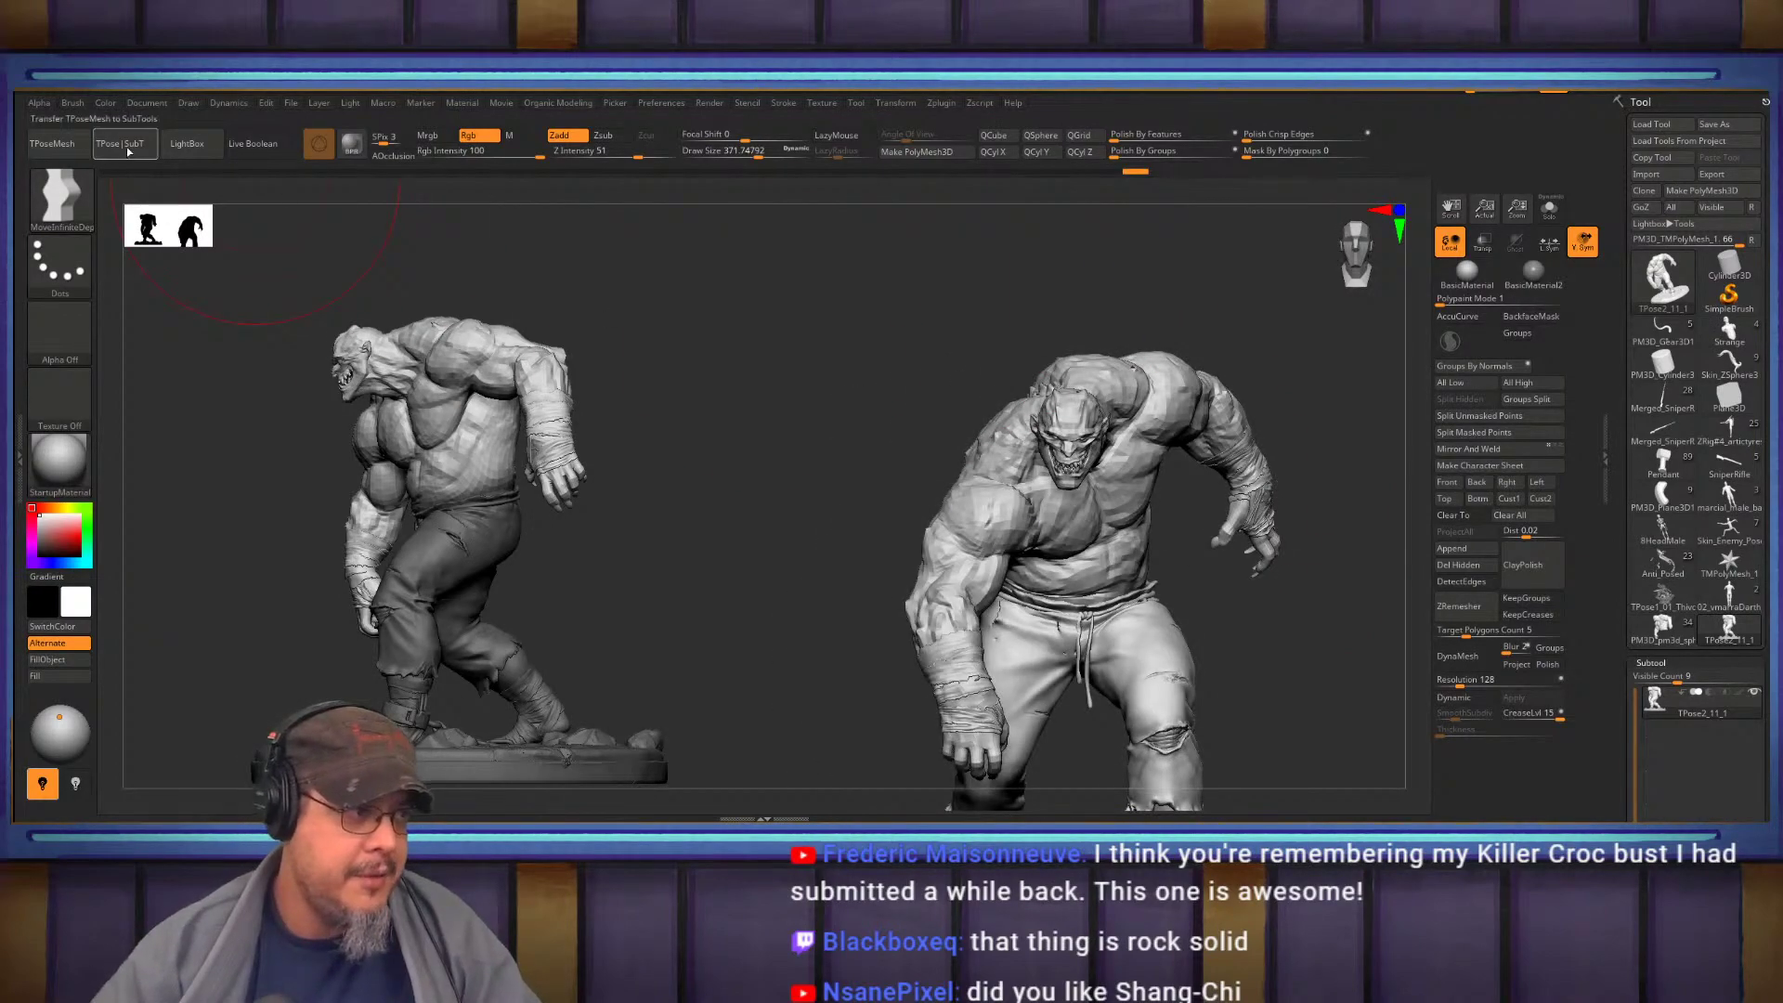
pyautogui.click(1663, 630)
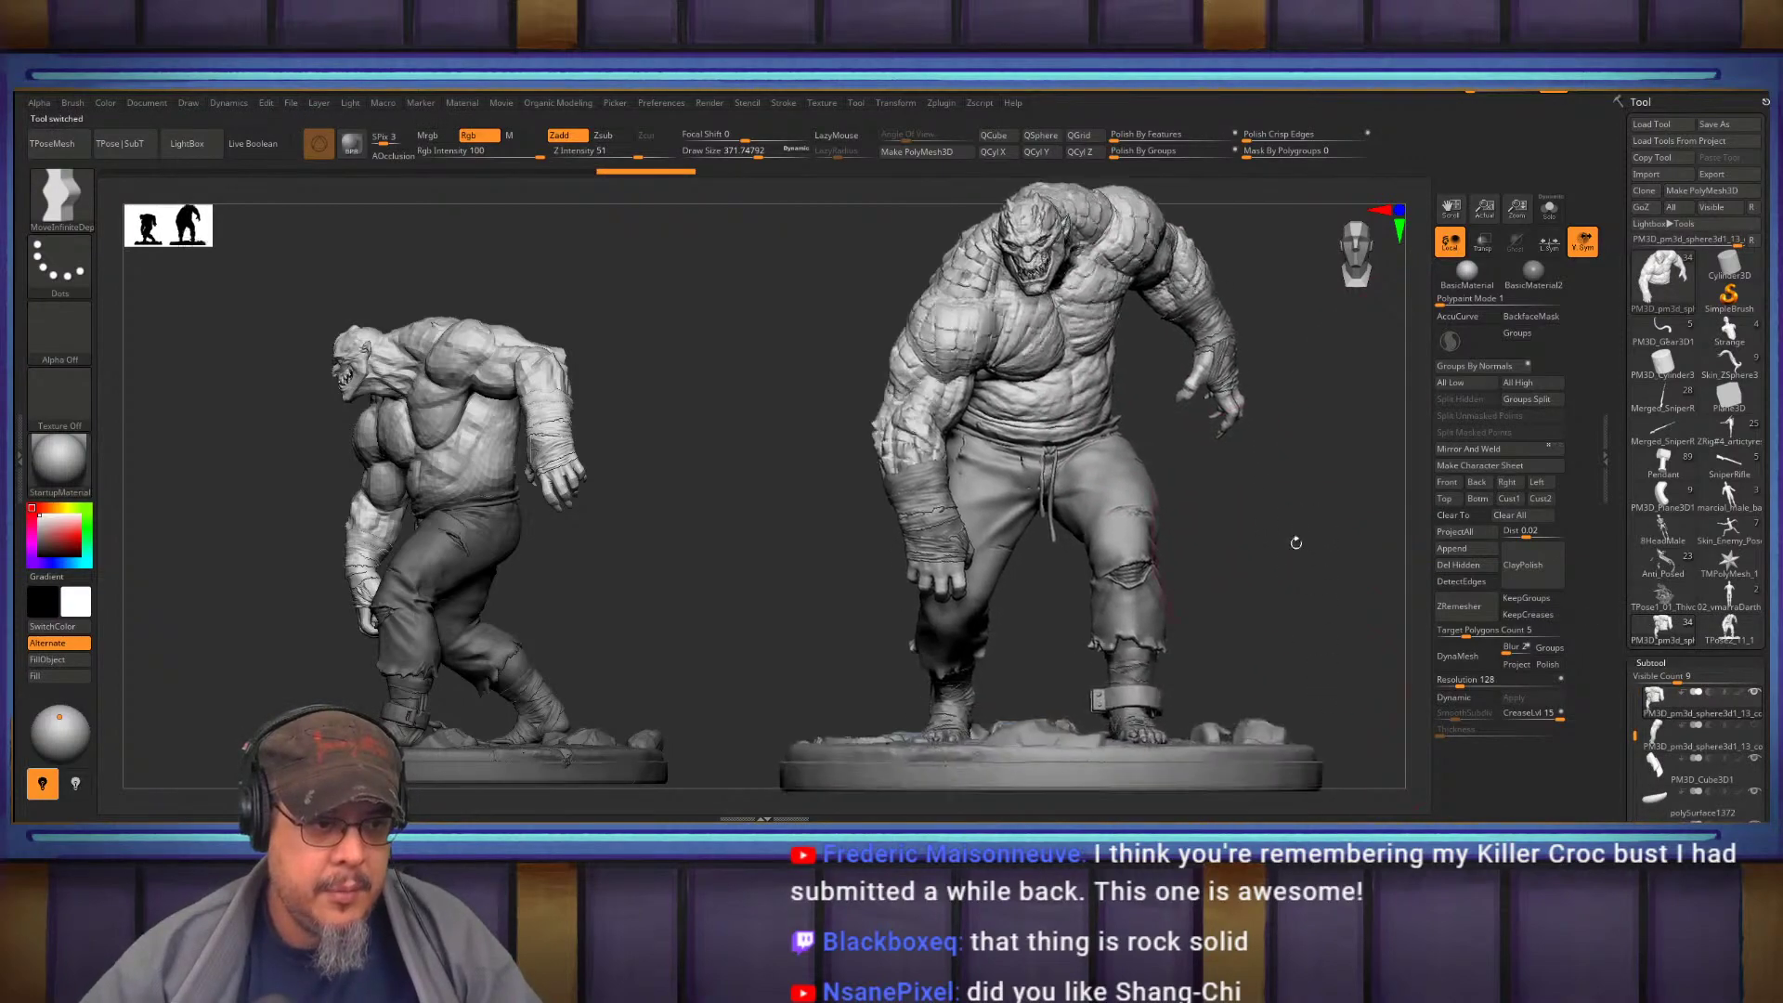
pyautogui.moveTo(1242, 566); pyautogui.dragTo(1258, 564)
pyautogui.click(1730, 630)
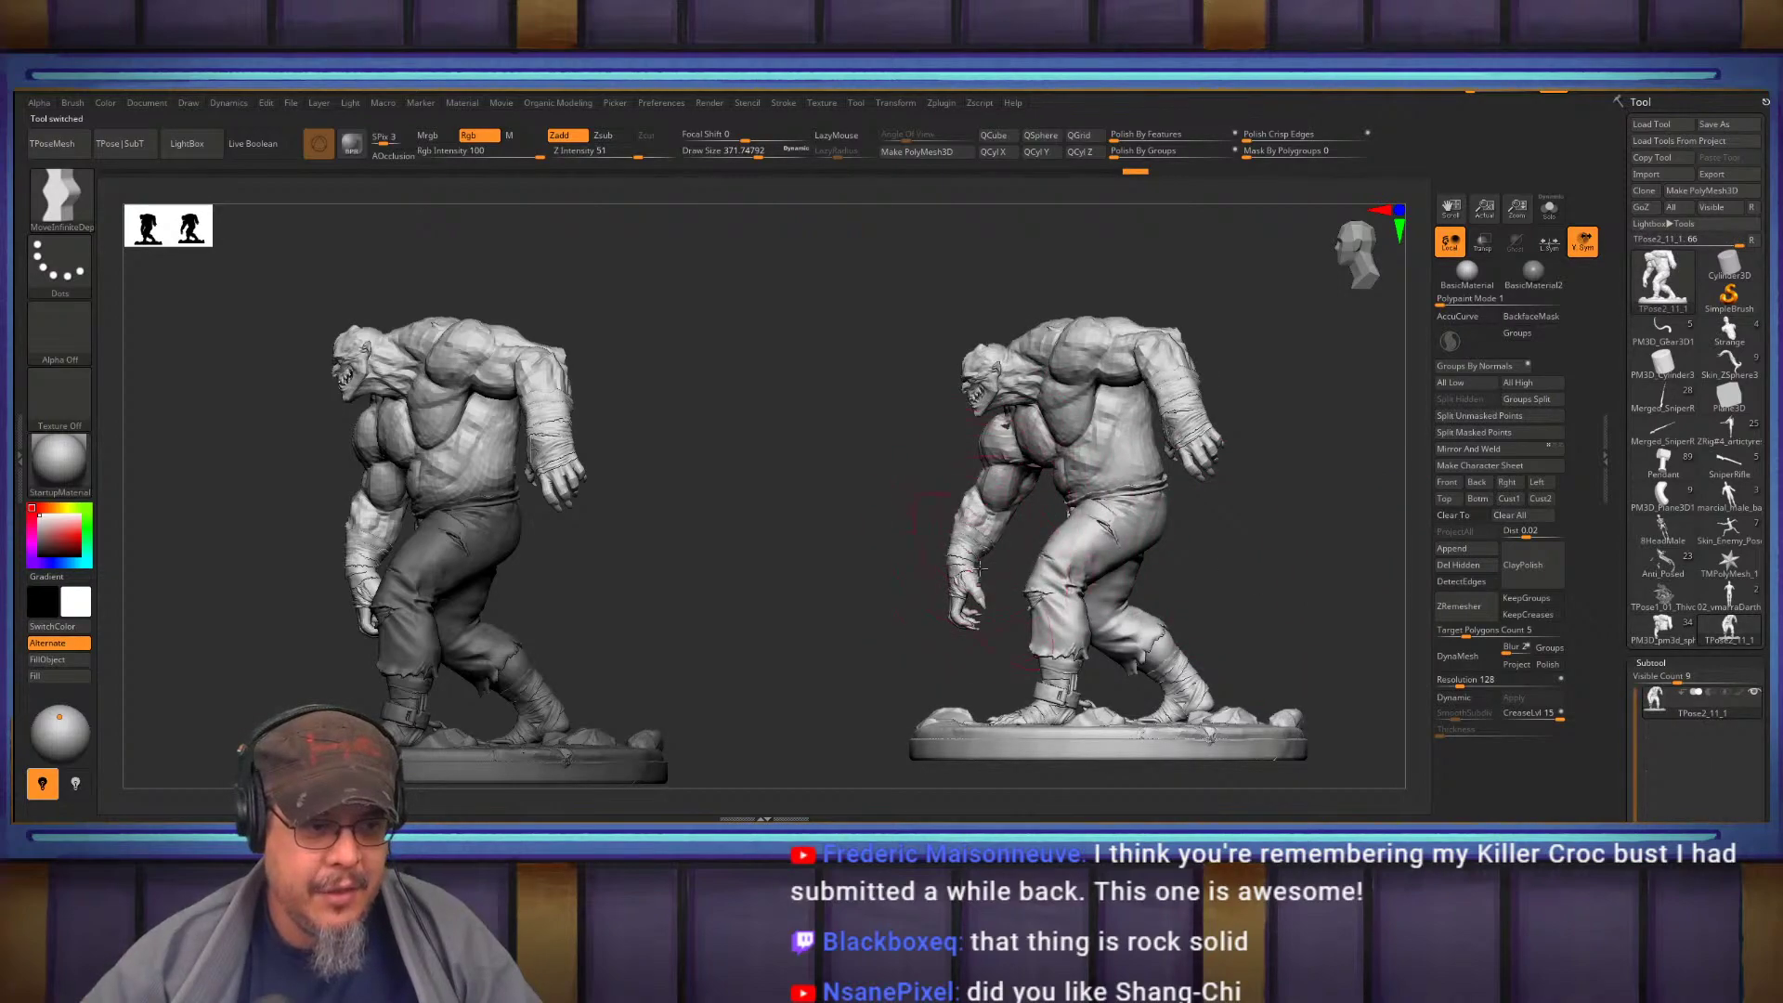
pyautogui.click(1655, 630)
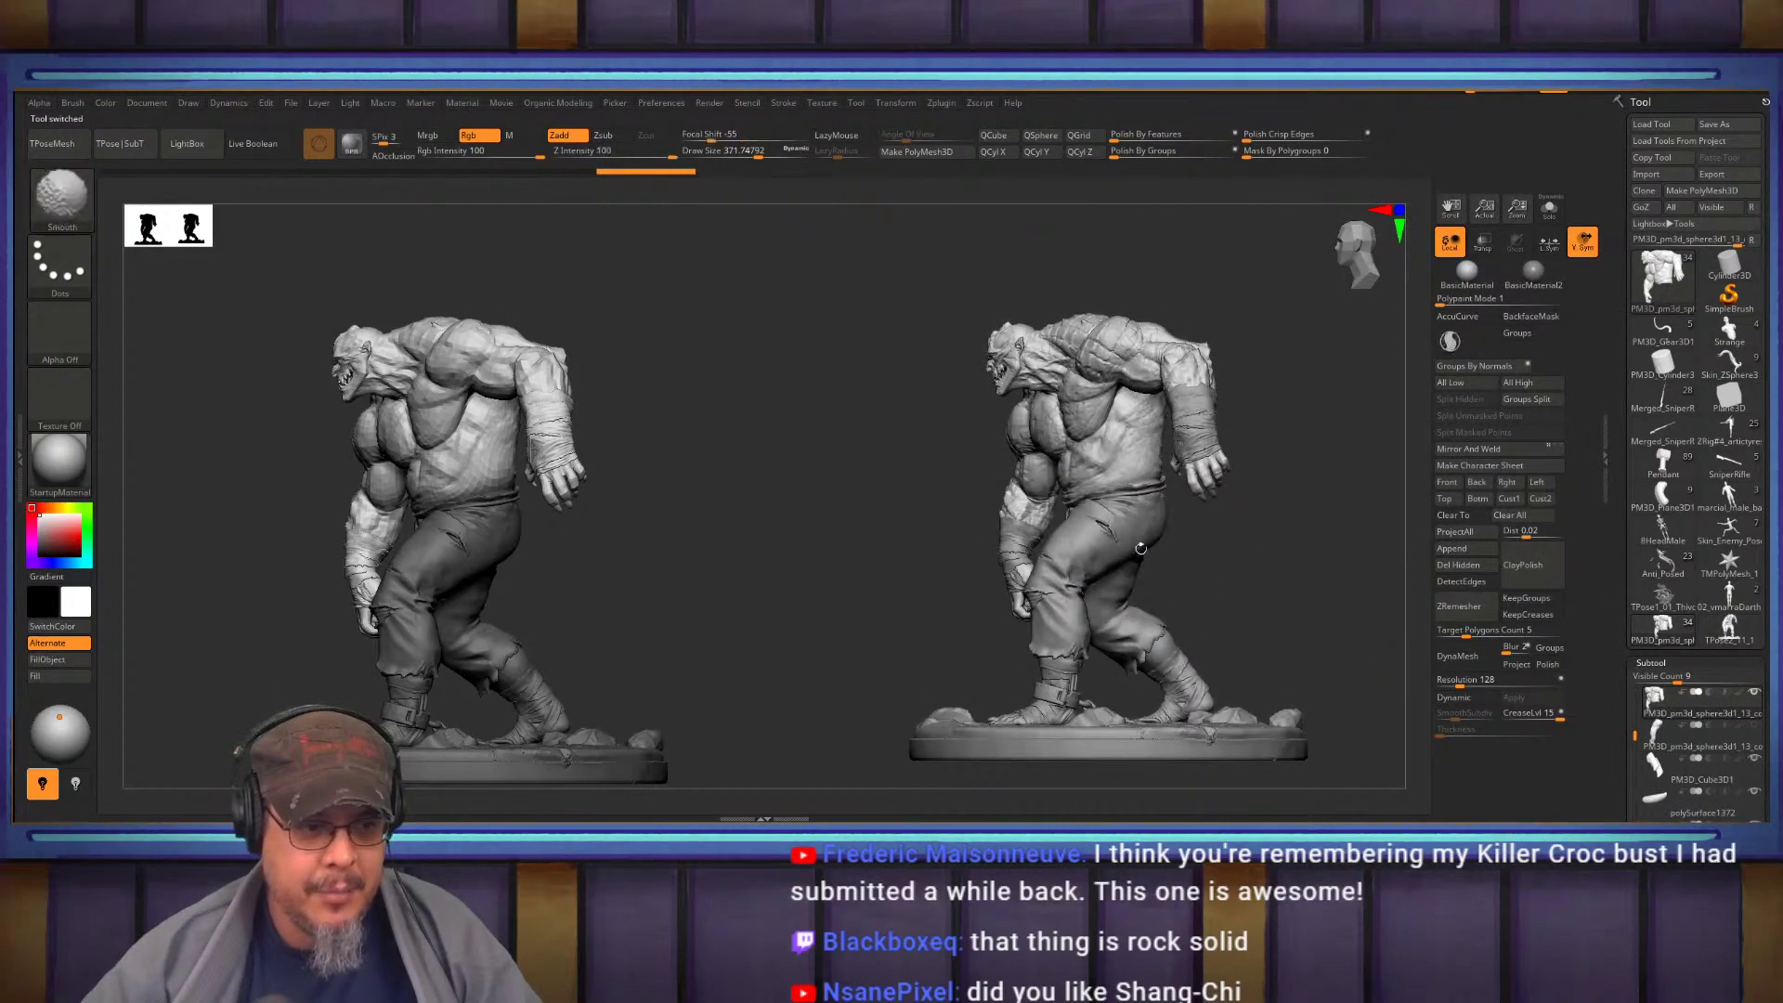
pyautogui.moveTo(1239, 575); pyautogui.dragTo(1289, 571)
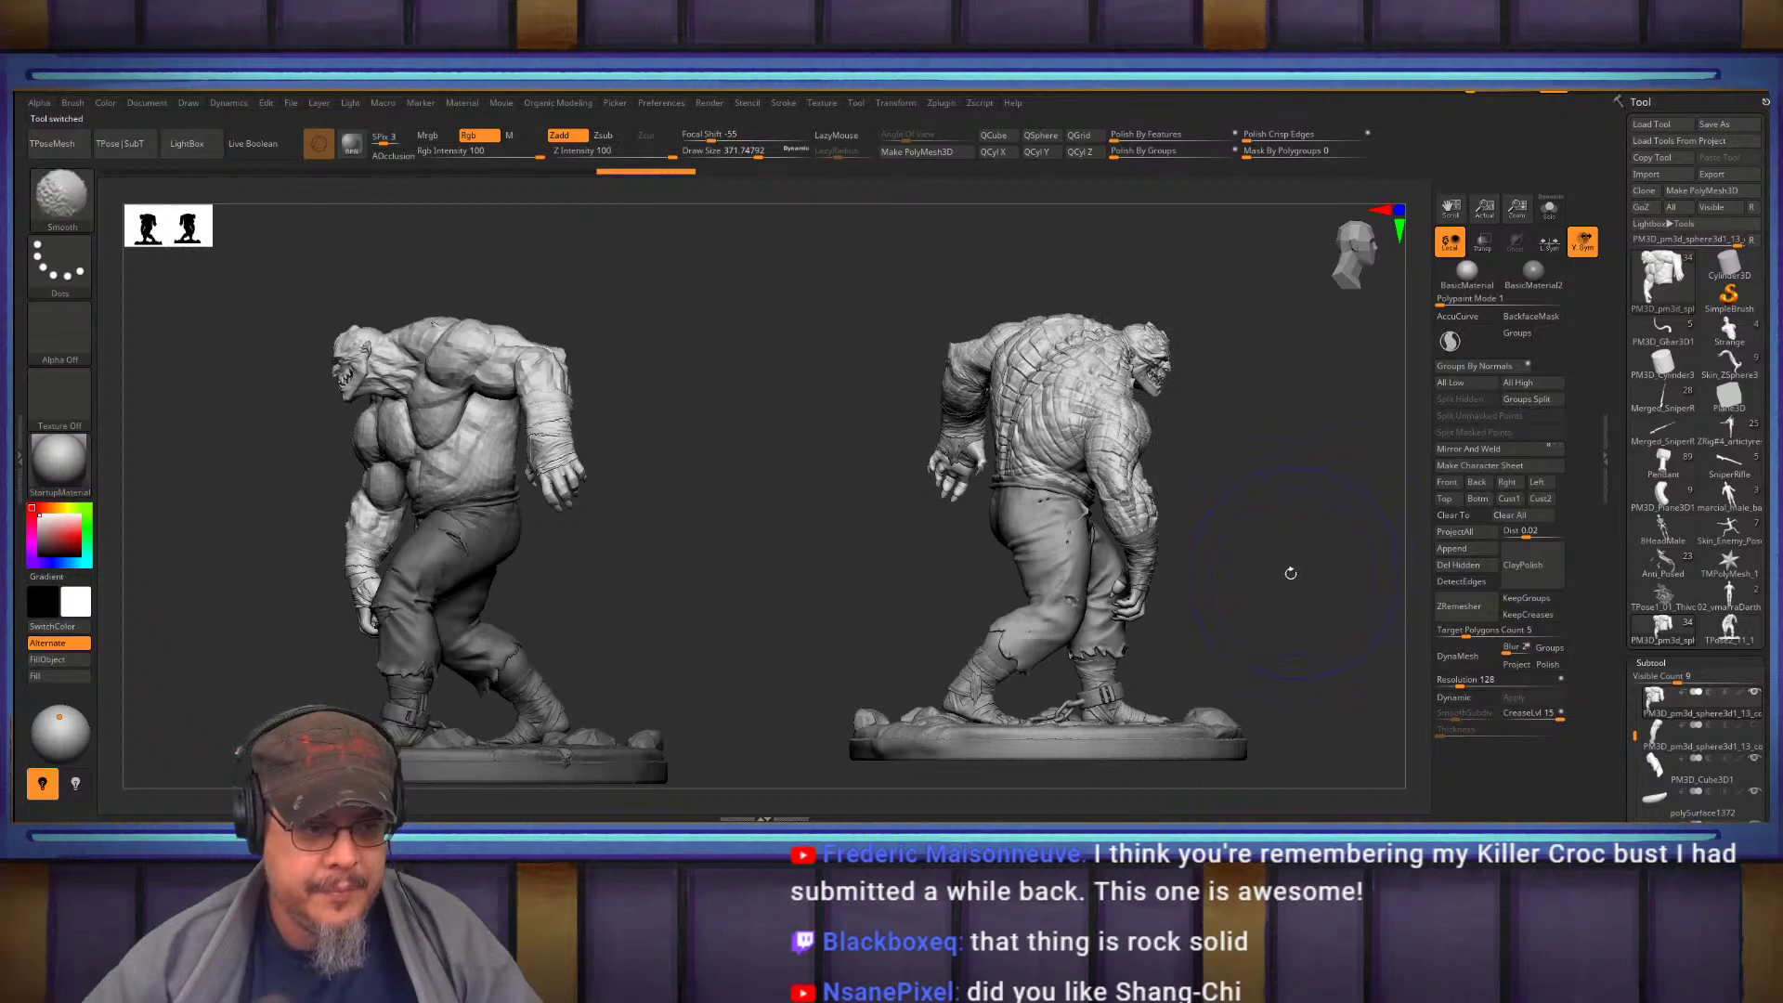
pyautogui.moveTo(1359, 582)
pyautogui.mouseDown()
pyautogui.moveTo(1377, 575)
pyautogui.moveTo(1324, 561)
pyautogui.moveTo(1376, 571)
pyautogui.mouseUp()
pyautogui.click(1721, 629)
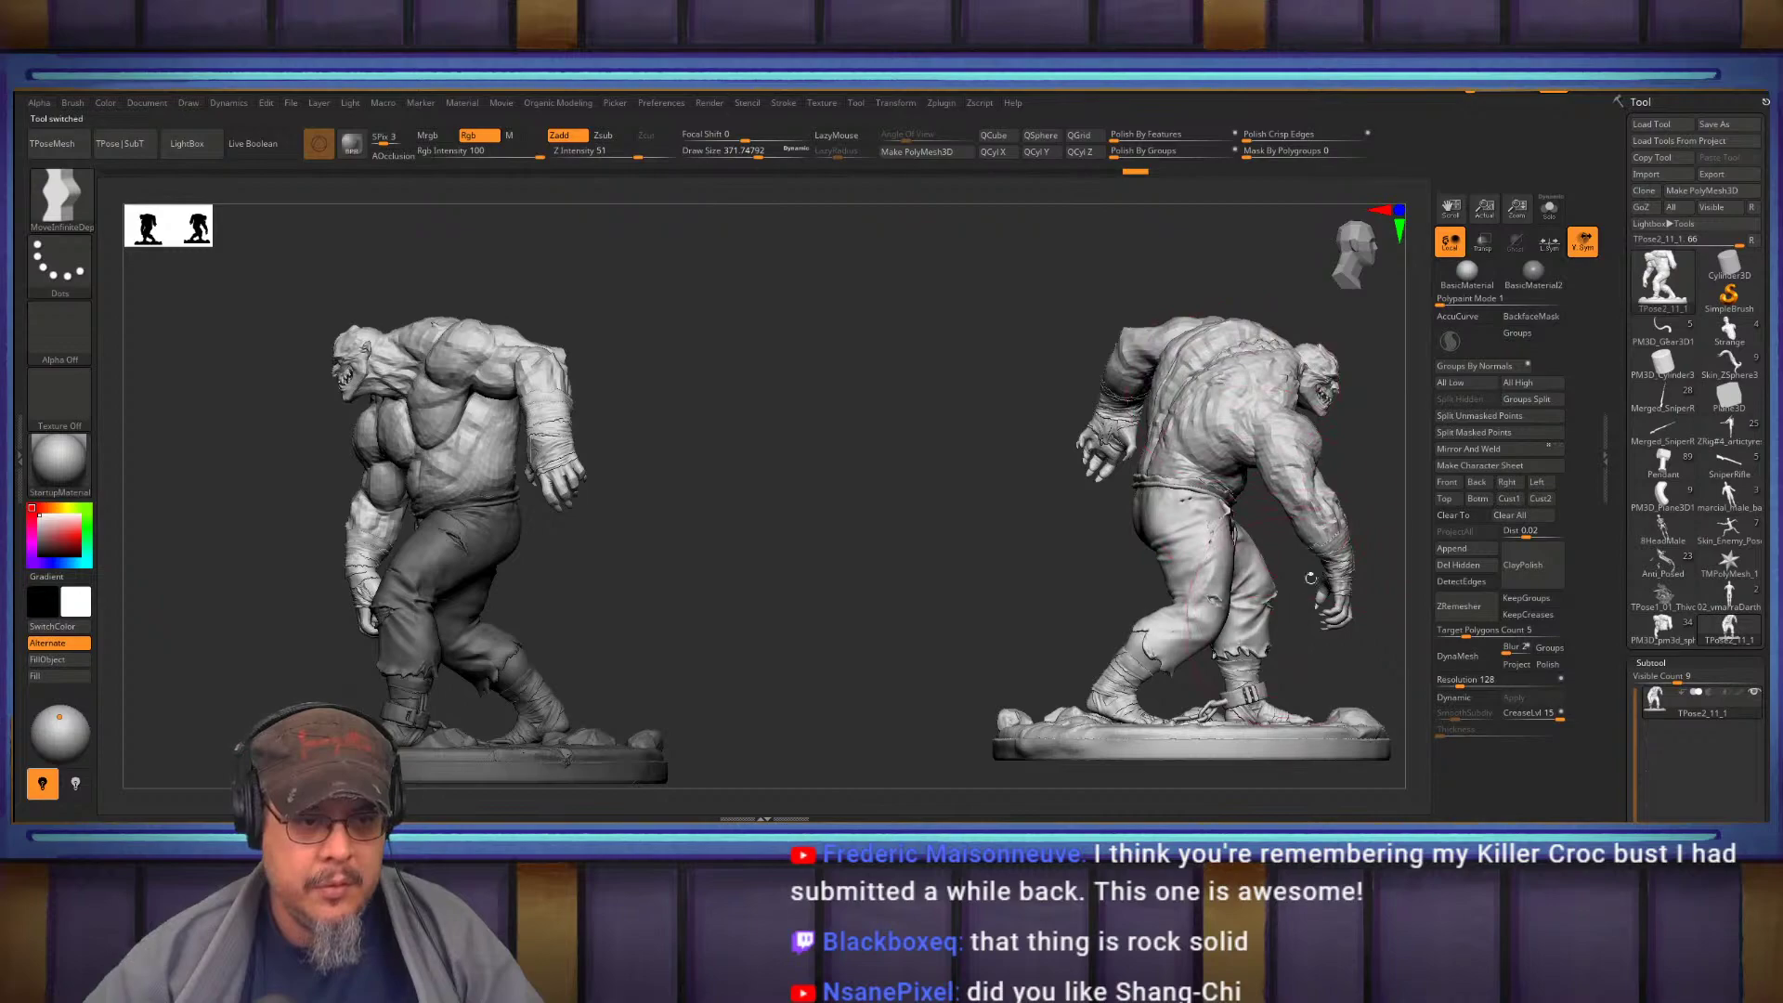
pyautogui.moveTo(933, 599)
pyautogui.keyDown('alt'); pyautogui.mouseDown()
pyautogui.moveTo(732, 582)
pyautogui.moveTo(975, 555)
pyautogui.moveTo(1236, 493)
pyautogui.moveTo(1319, 498)
pyautogui.moveTo(1250, 545)
pyautogui.moveTo(1077, 540)
pyautogui.mouseUp(); pyautogui.keyUp('alt')
pyautogui.press('s')
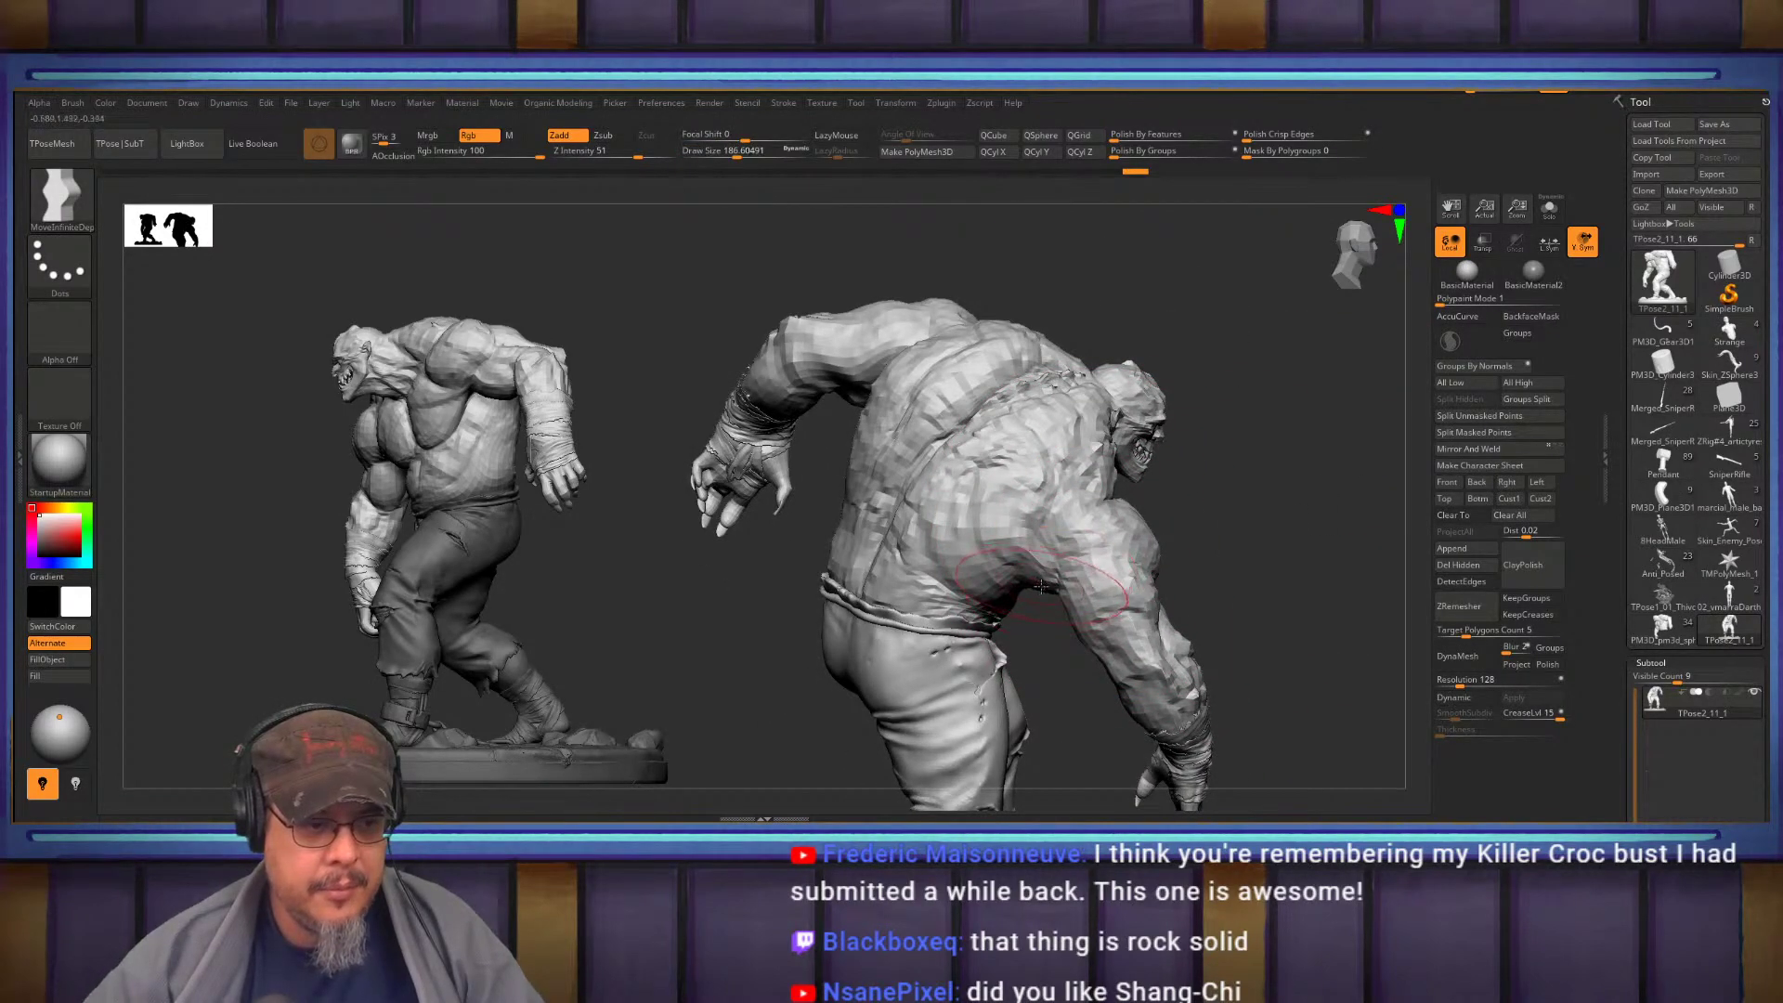
pyautogui.click(1663, 628)
# Try to reshape the biceps and elbow area of the forward arm with the Move Infinite Depth brush
pyautogui.moveTo(1226, 521)
pyautogui.mouseDown()
pyautogui.moveTo(1021, 520)
pyautogui.moveTo(756, 582)
pyautogui.moveTo(1217, 488)
pyautogui.mouseUp()
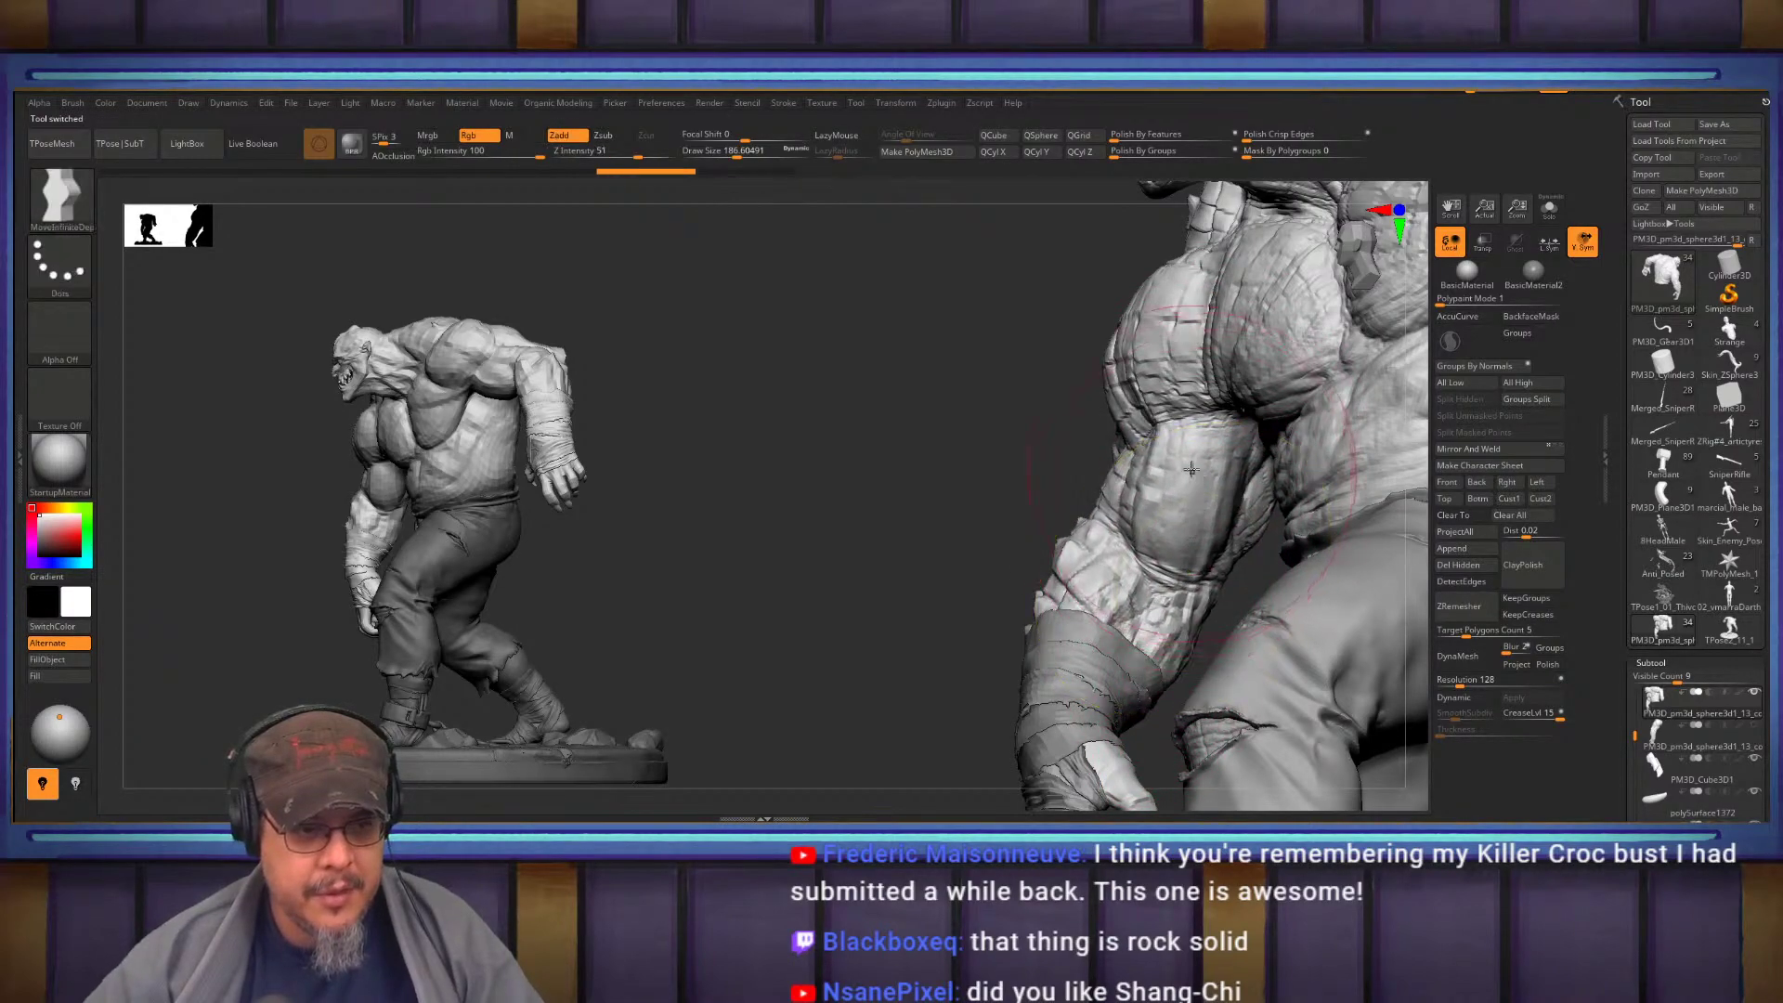
pyautogui.moveTo(1175, 461); pyautogui.dragTo(1169, 437)
pyautogui.press('s')
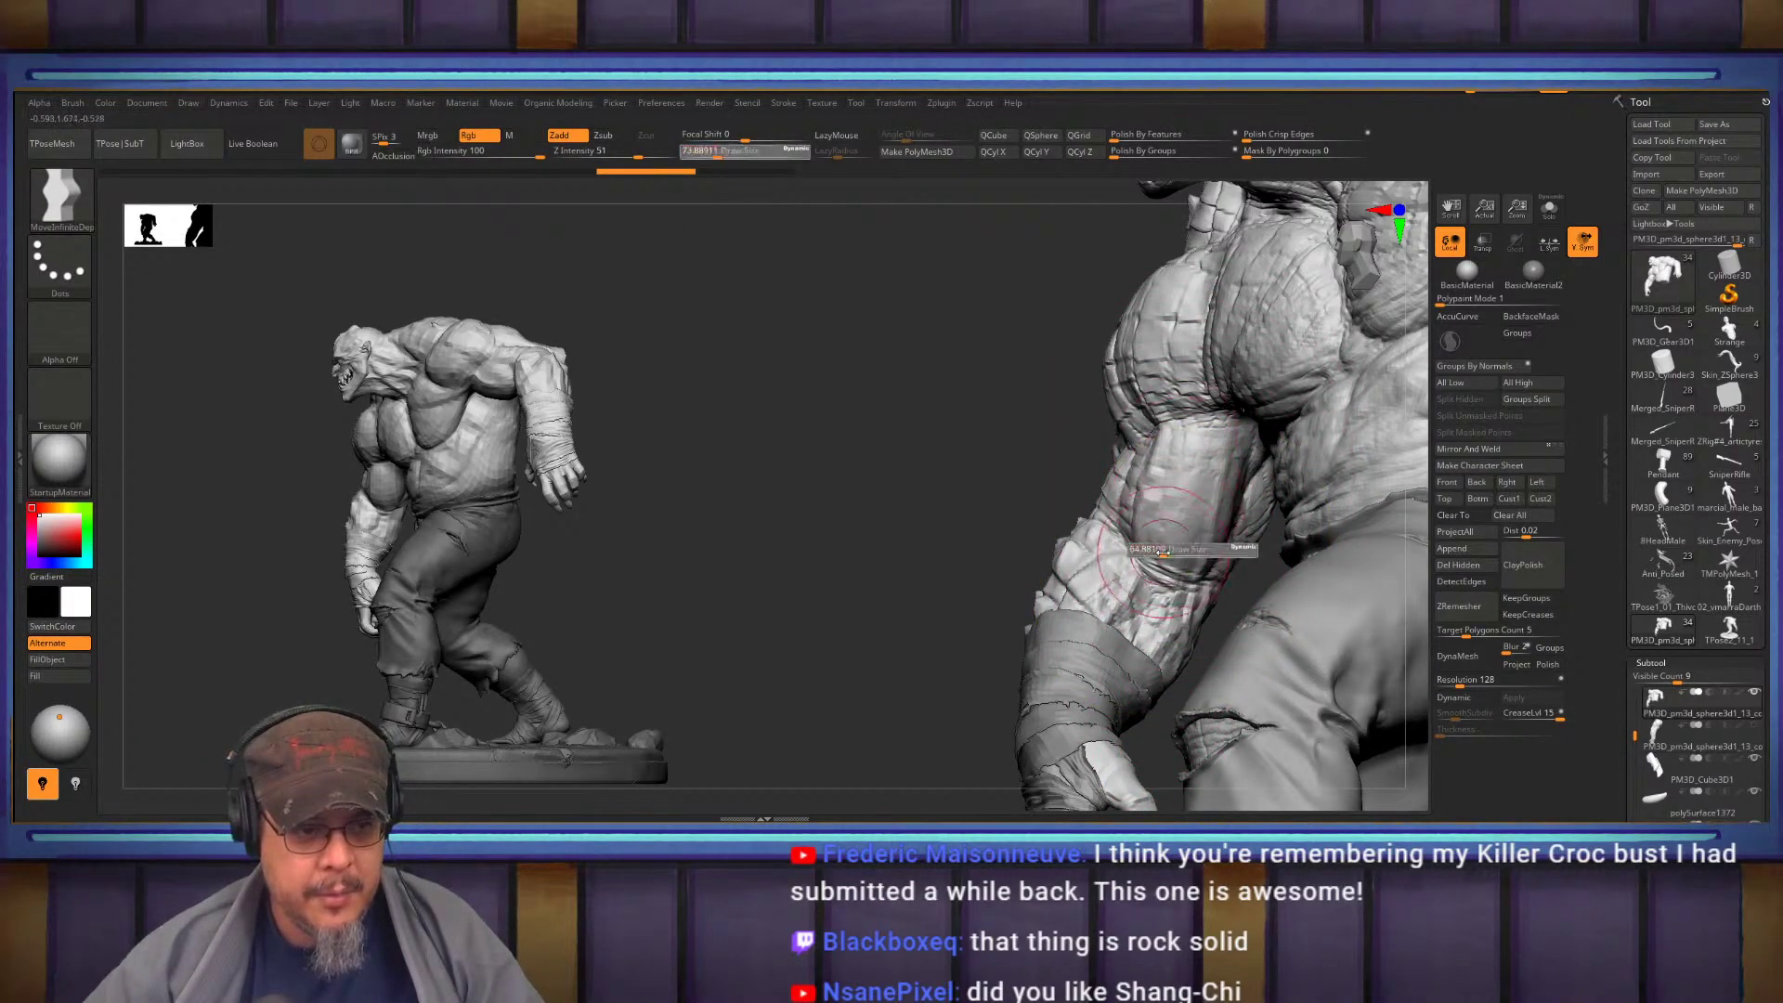
pyautogui.moveTo(1178, 555); pyautogui.dragTo(1177, 578)
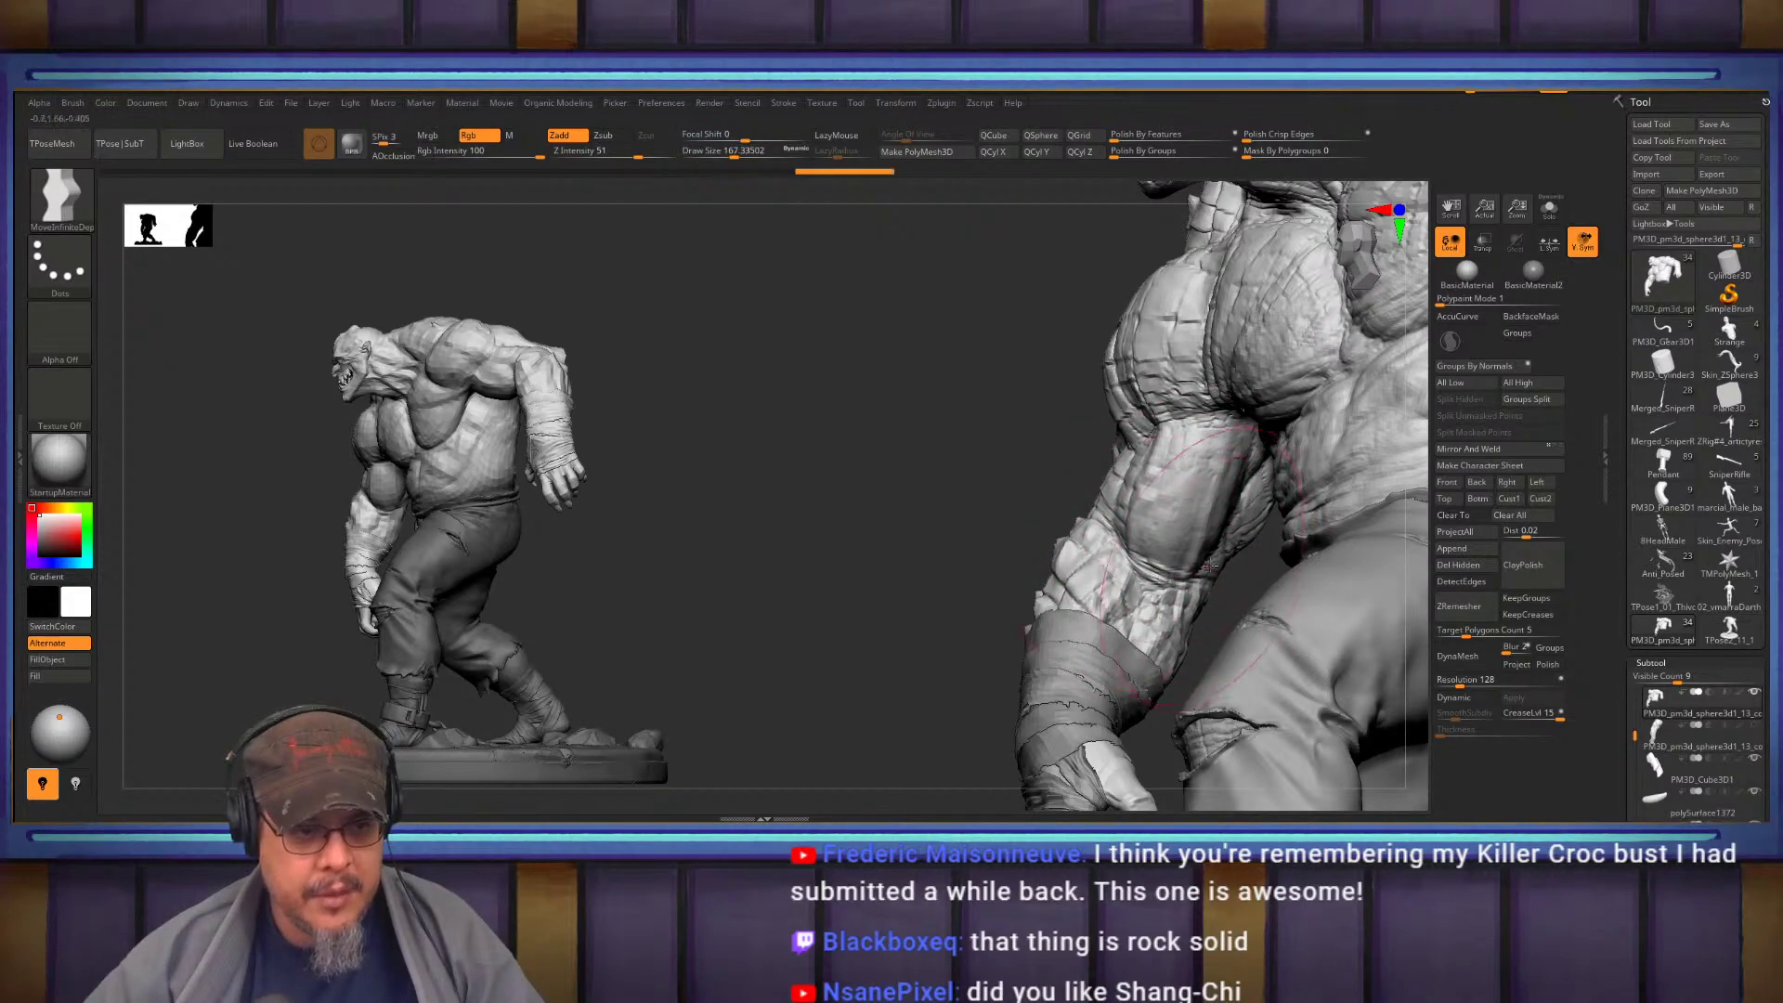
# Try to adjust the forward arm from behind and below at a smaller brush size, and undo the arm strokes
pyautogui.moveTo(1220, 425); pyautogui.dragTo(996, 604, button='right')
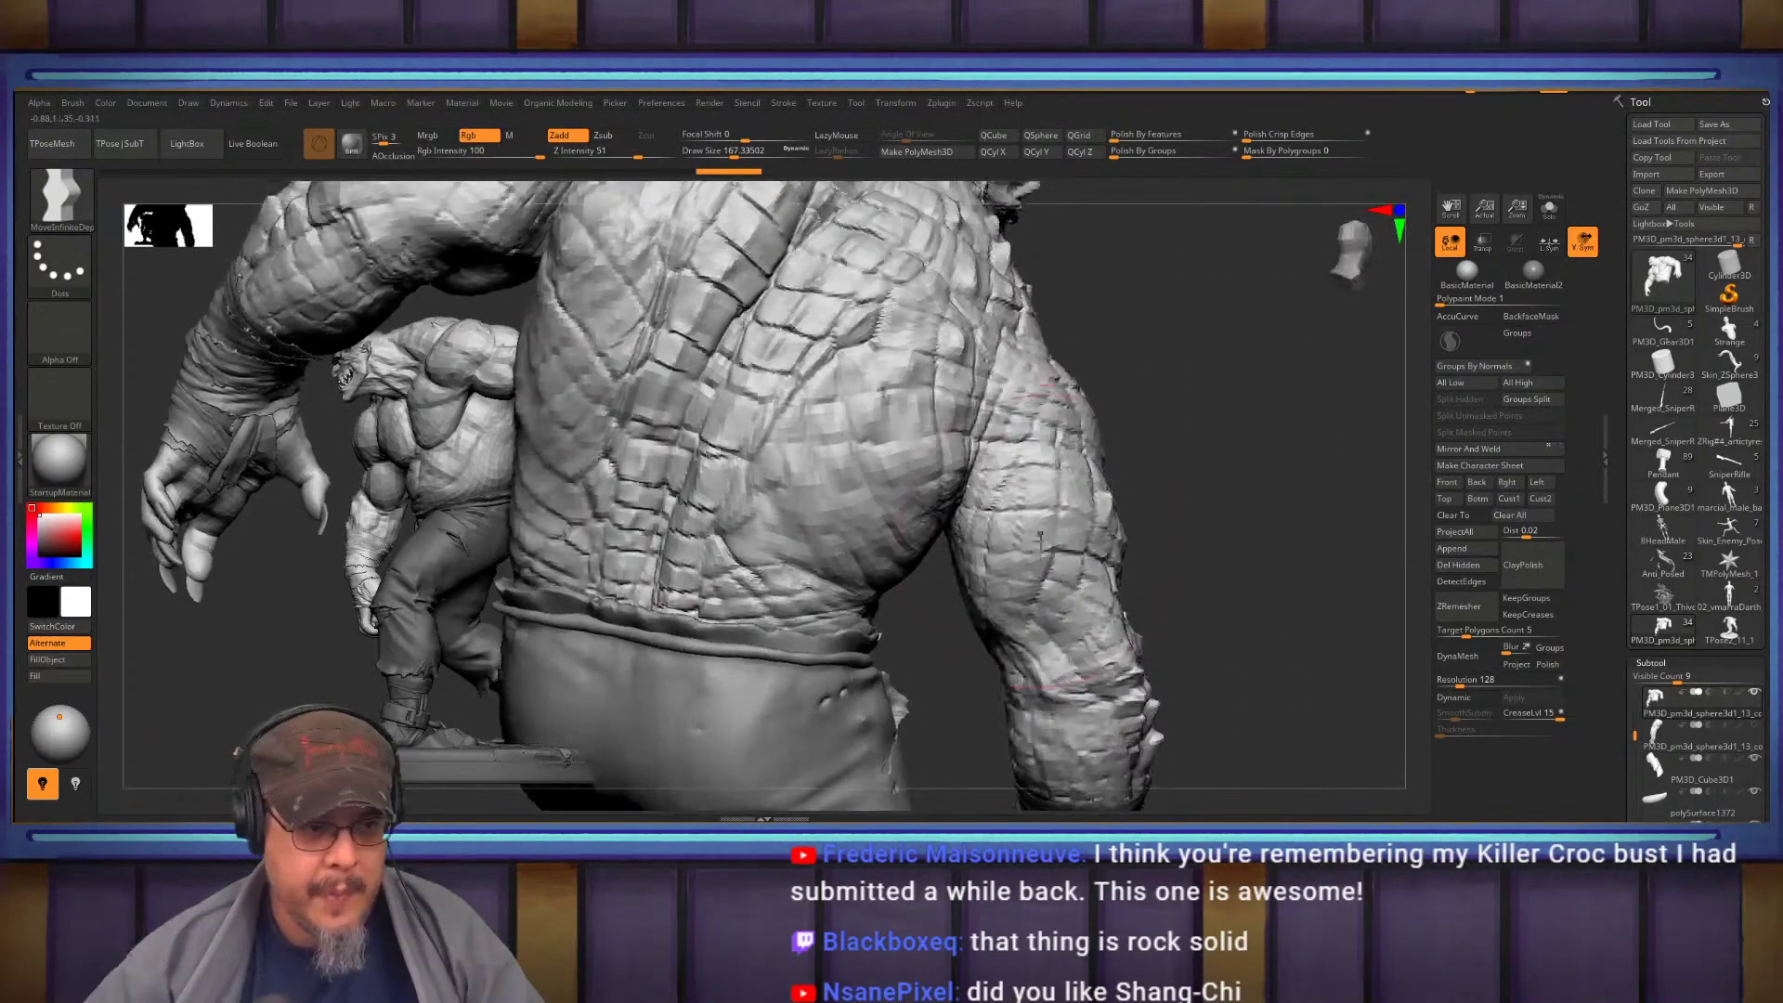
pyautogui.moveTo(1249, 554); pyautogui.dragTo(1139, 557, button='right')
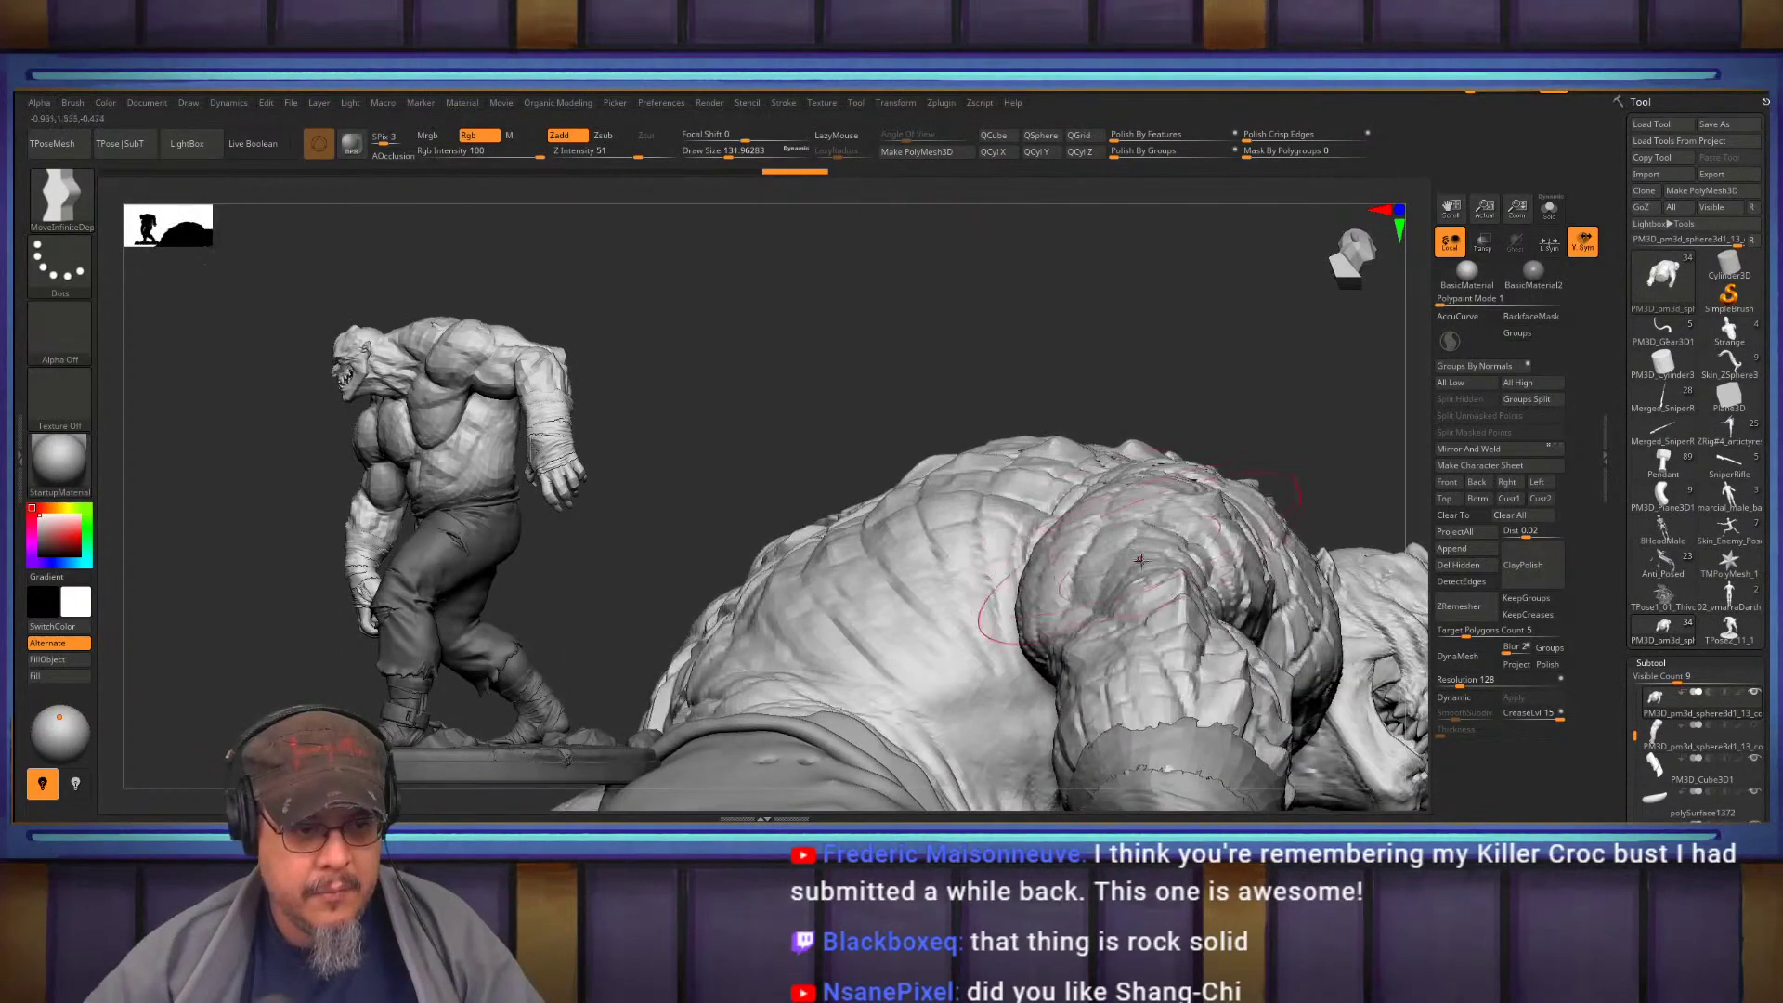
pyautogui.press('s')
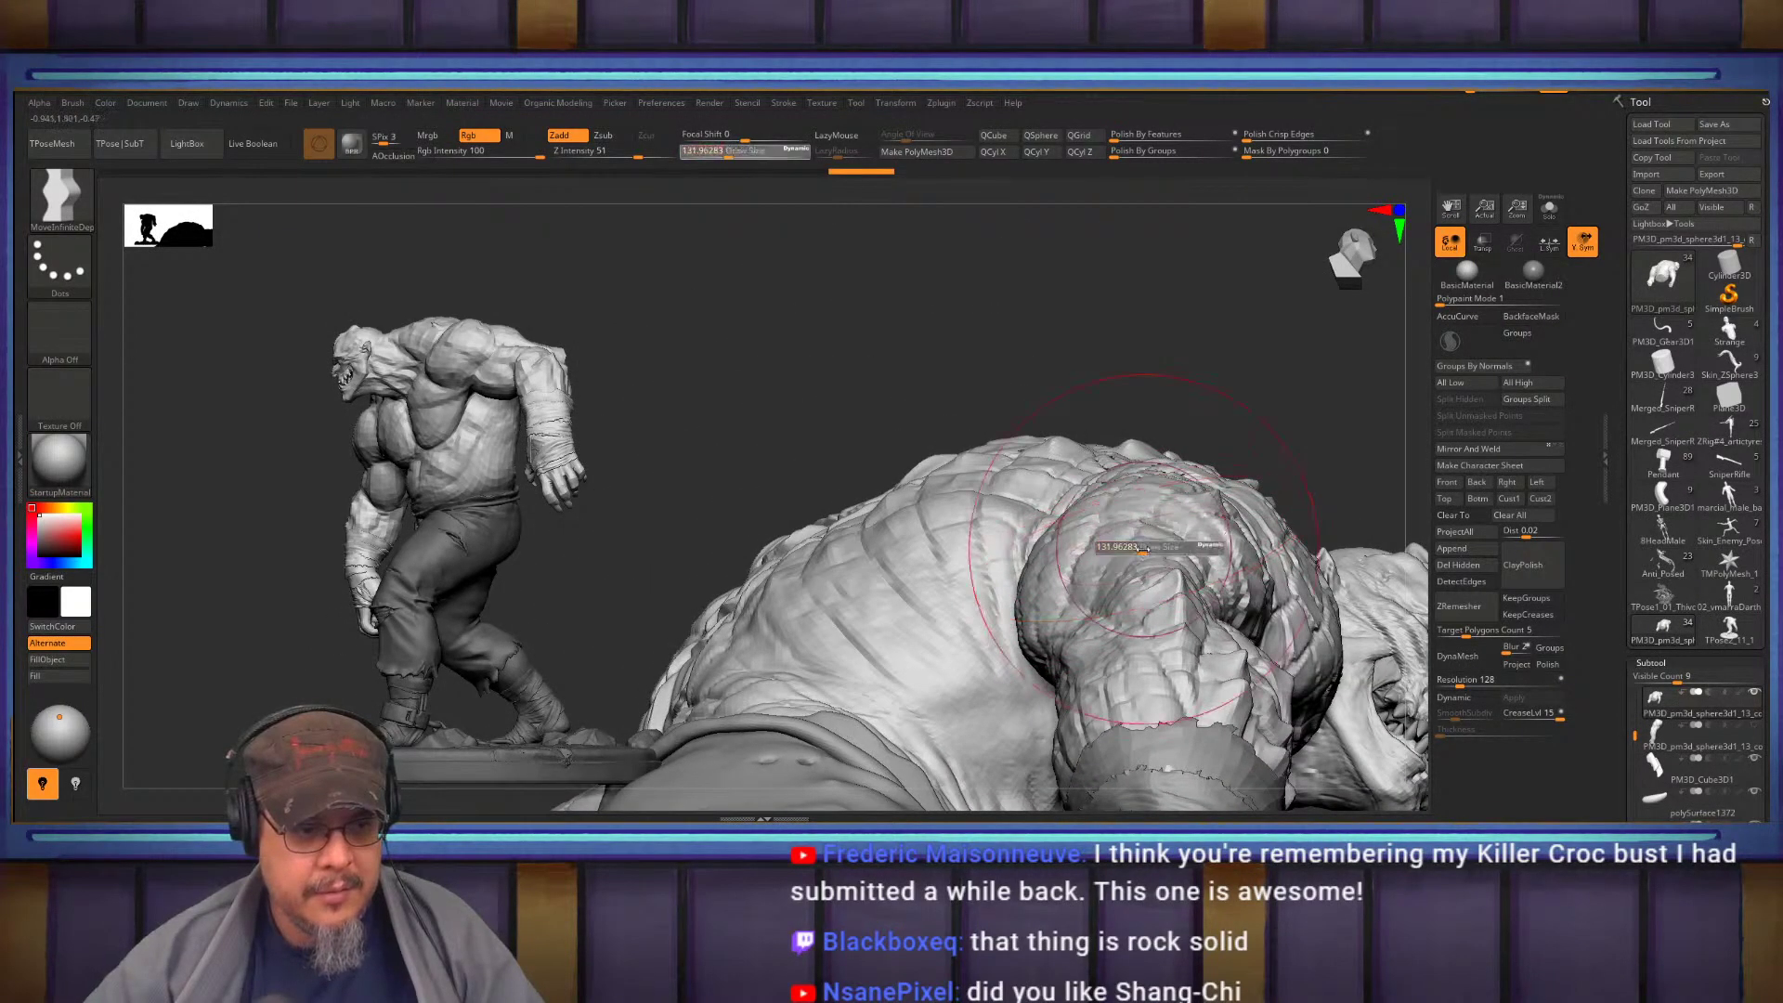
pyautogui.moveTo(1140, 549); pyautogui.dragTo(1138, 549)
pyautogui.hotkey('ctrl', 'z')
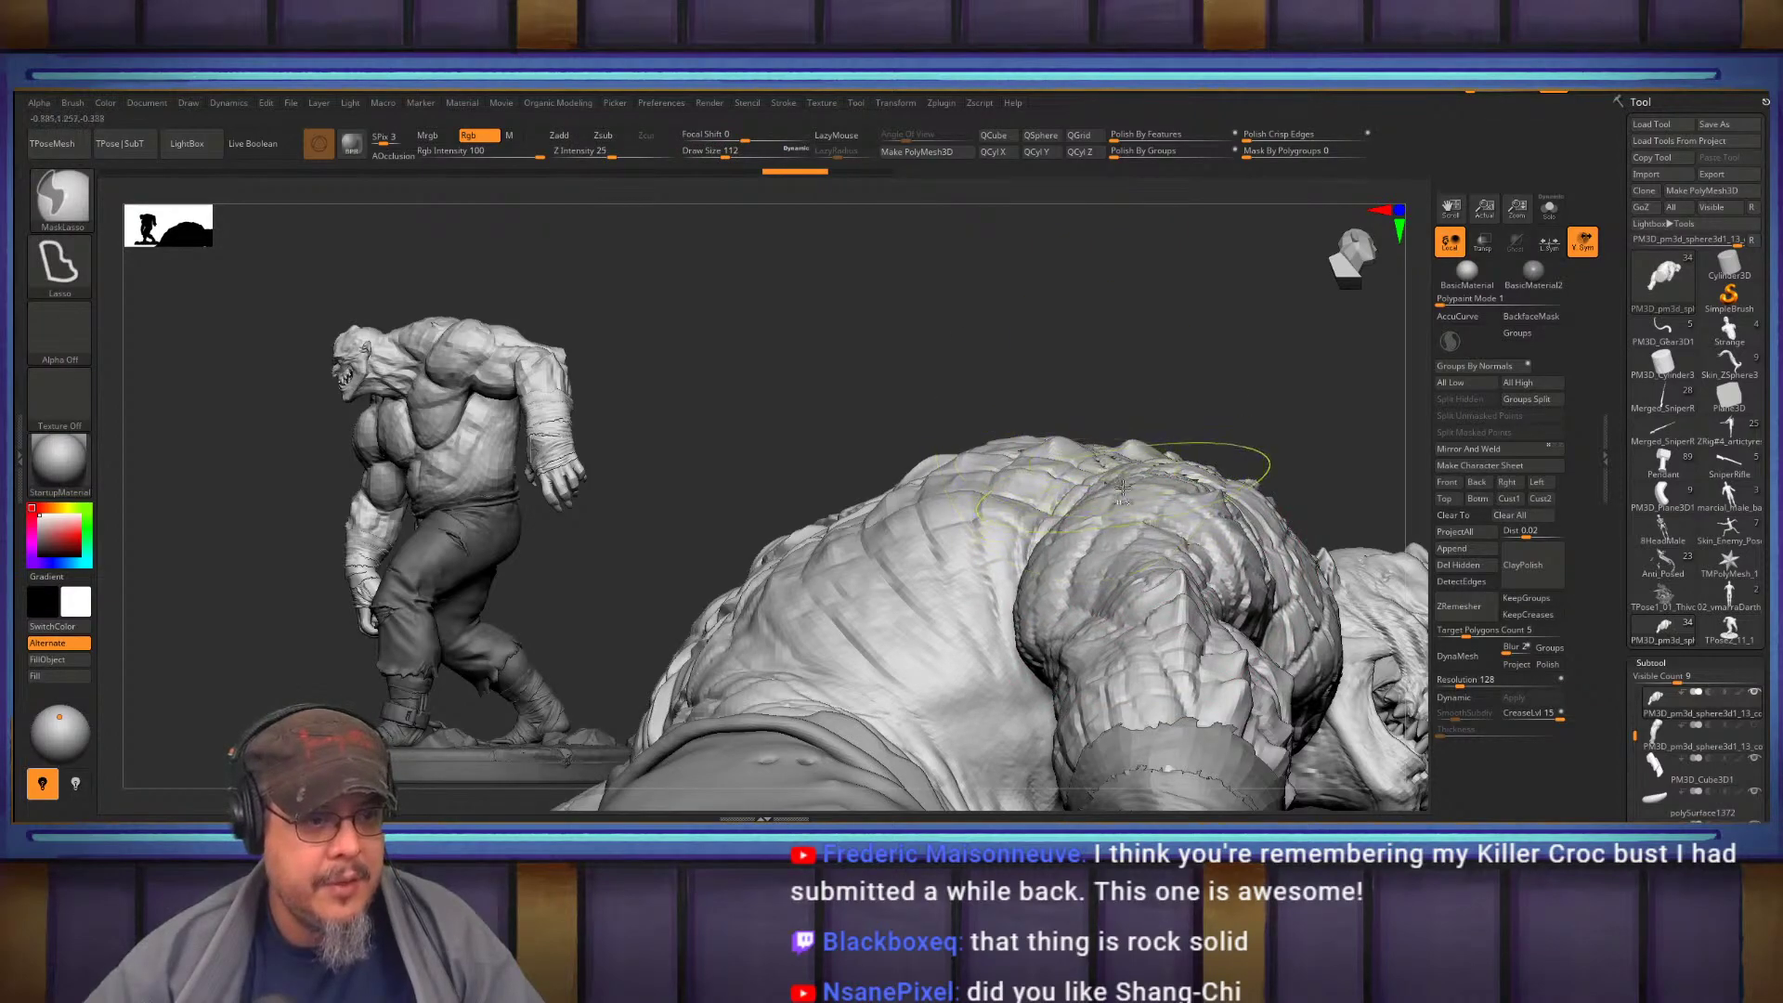
pyautogui.hotkey('ctrl', 'z')
pyautogui.moveTo(1122, 489); pyautogui.dragTo(1051, 470, button='right')
pyautogui.hotkey('ctrl', 'z')
# Reshape the forward arm's biceps, elbow crease and shoulder mass on the low-resolution mesh with the Move brush
pyautogui.press('b')
pyautogui.press('m')
pyautogui.press('v')
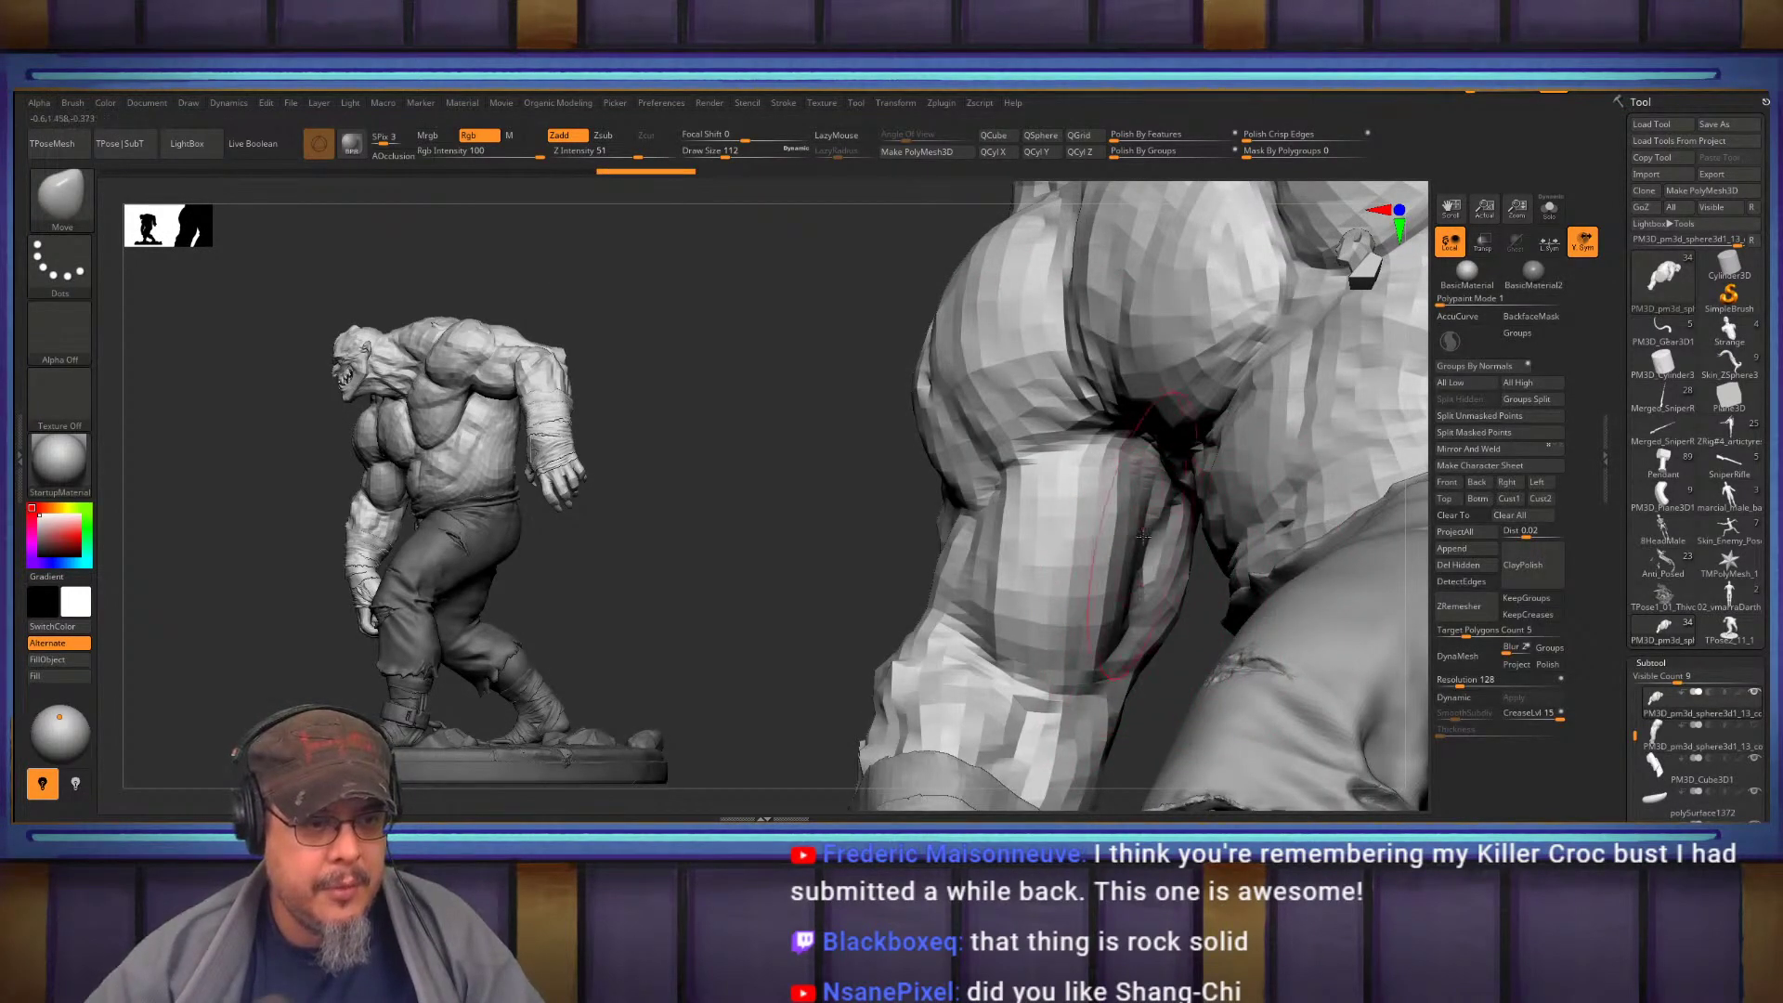
pyautogui.moveTo(1027, 661); pyautogui.dragTo(995, 674)
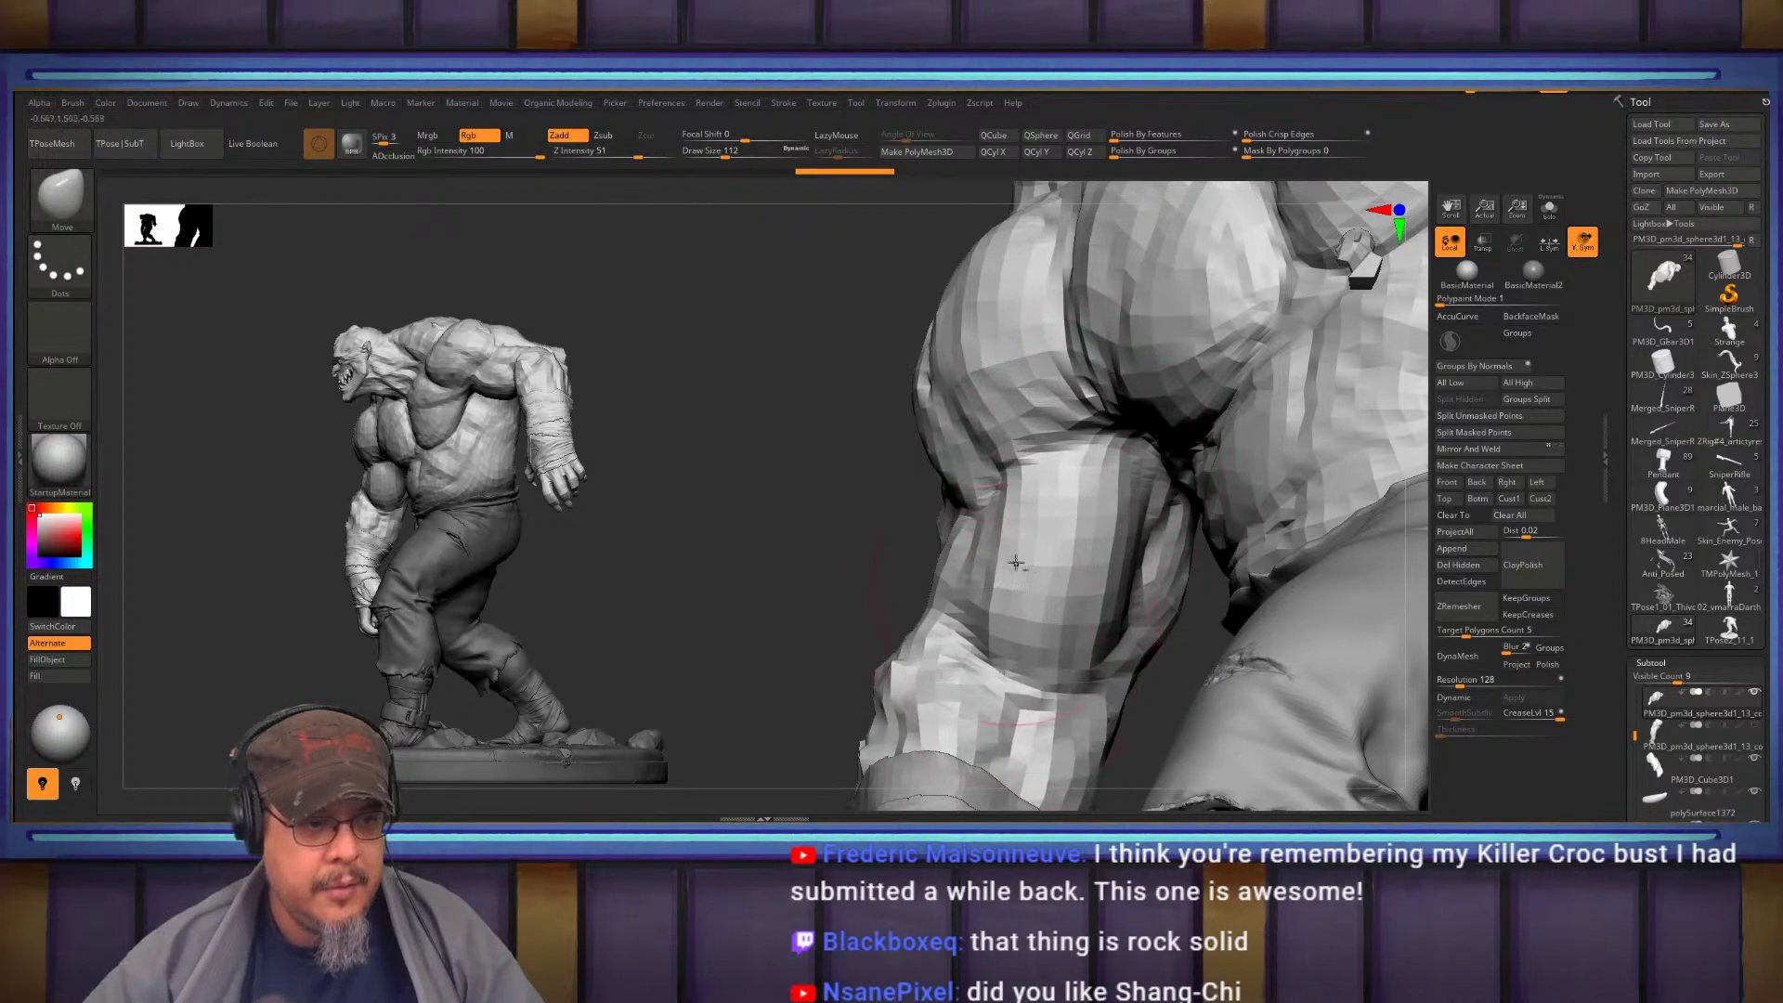
pyautogui.moveTo(1015, 578); pyautogui.dragTo(1010, 699)
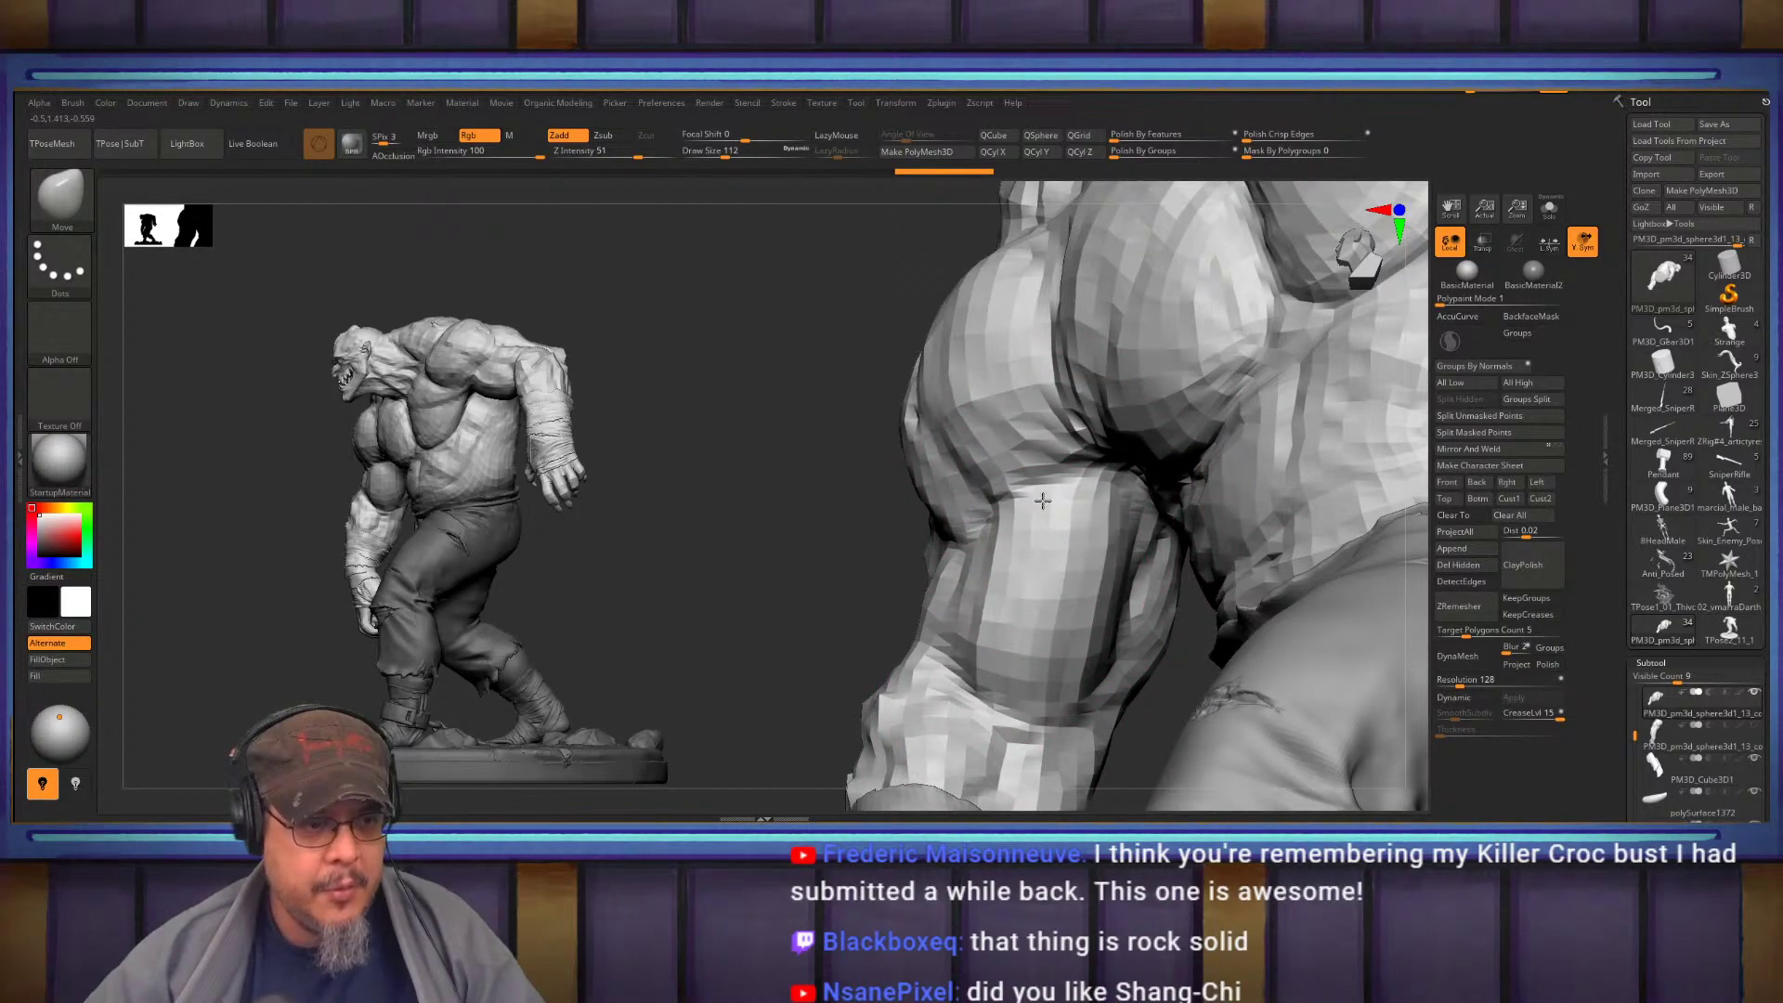
pyautogui.moveTo(1050, 497); pyautogui.dragTo(1023, 389, button='right')
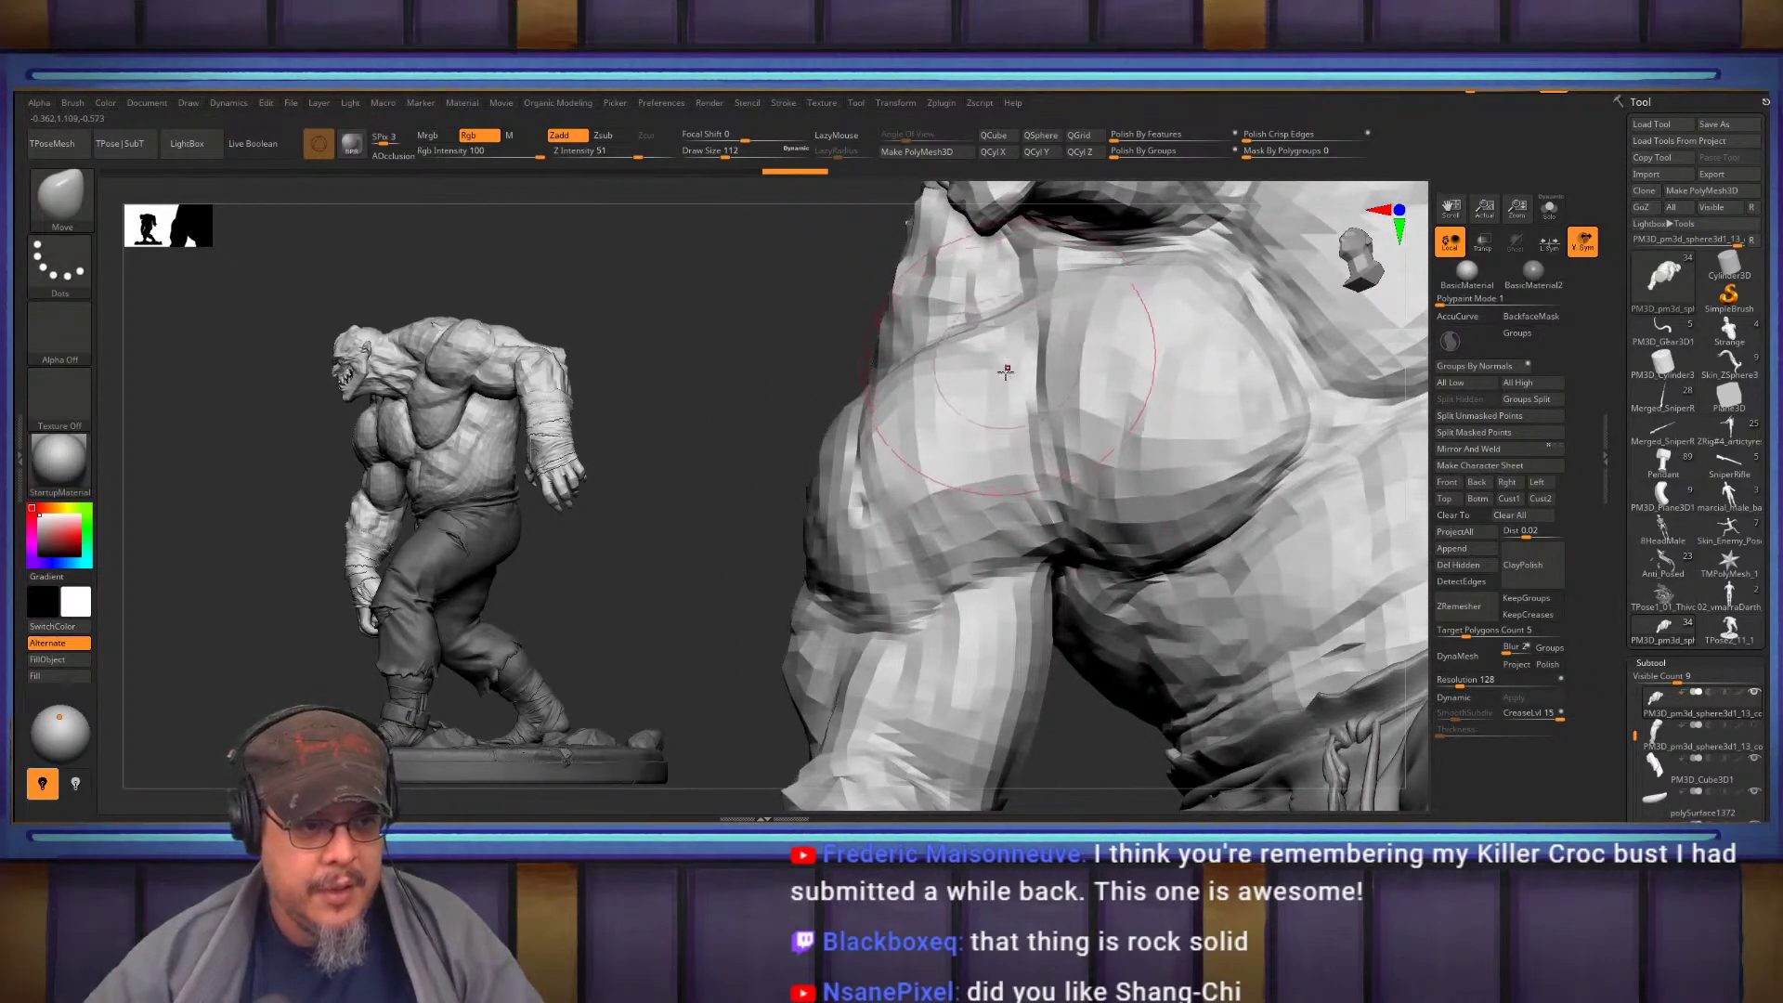
pyautogui.moveTo(951, 701); pyautogui.dragTo(1058, 597, button='right')
pyautogui.moveTo(1095, 342); pyautogui.dragTo(1097, 317, button='right')
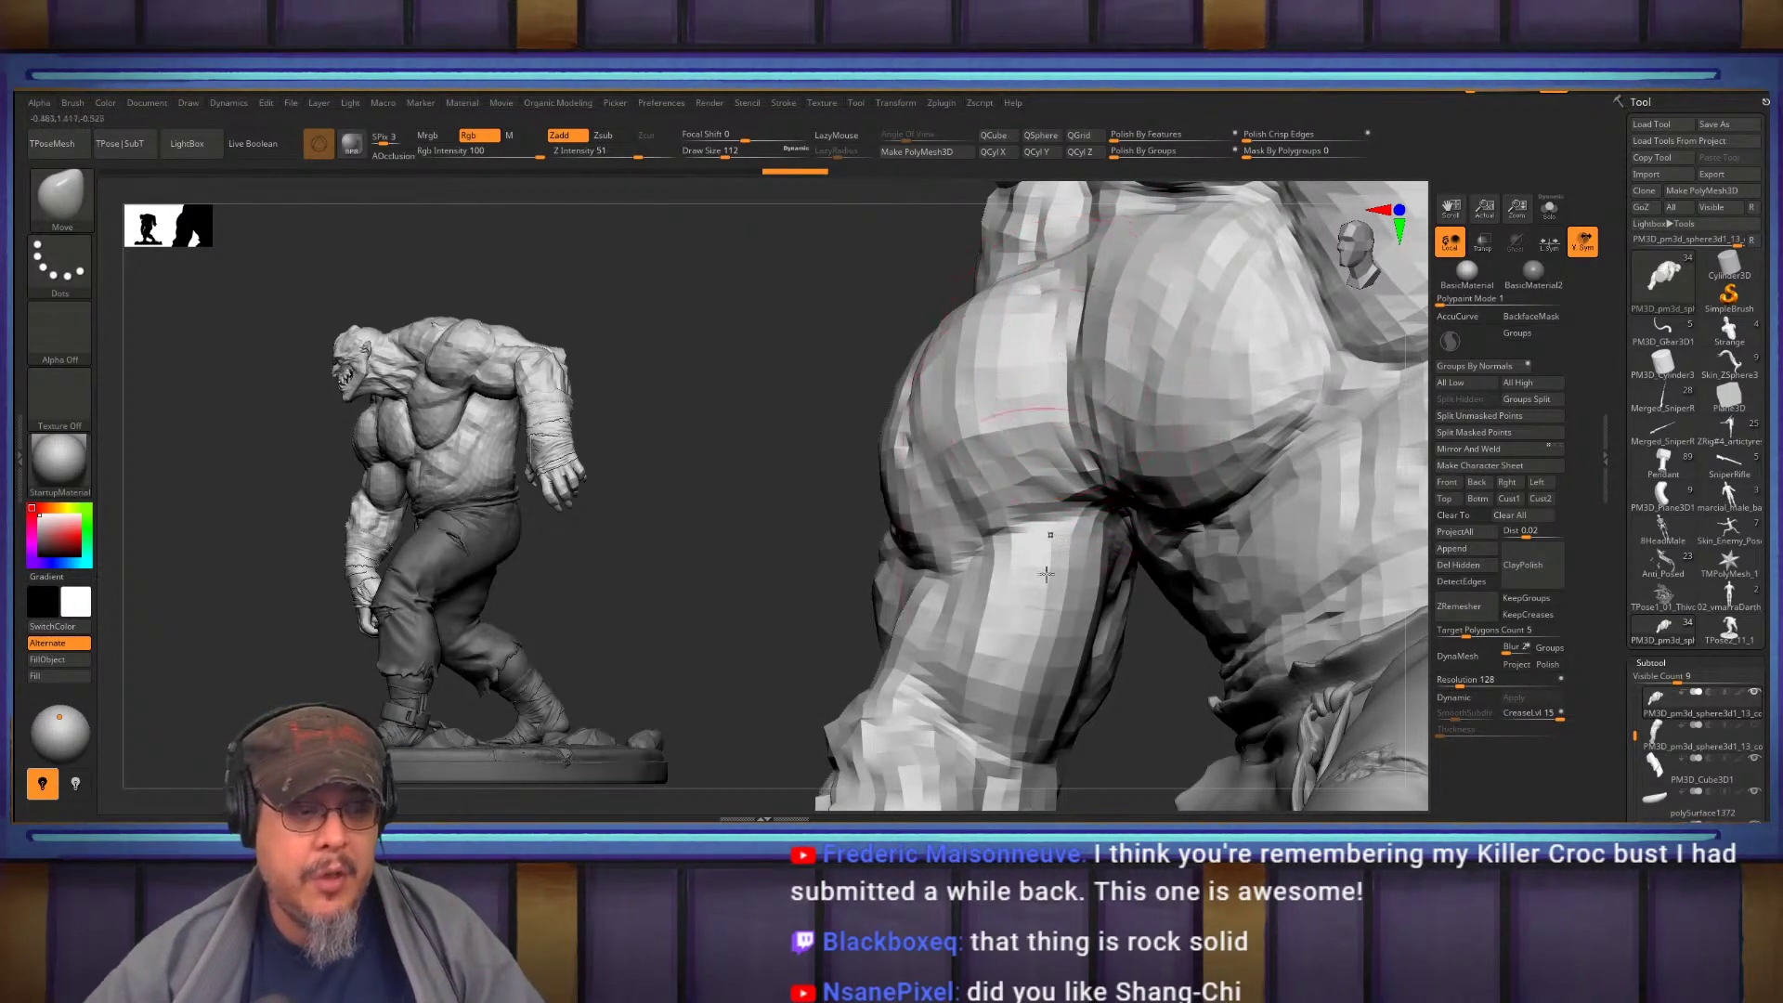
# Refine the forward arm's elbow and forearm contour with the Move brush at a draw size of about 80
pyautogui.press('s')
pyautogui.moveTo(985, 660); pyautogui.dragTo(981, 671)
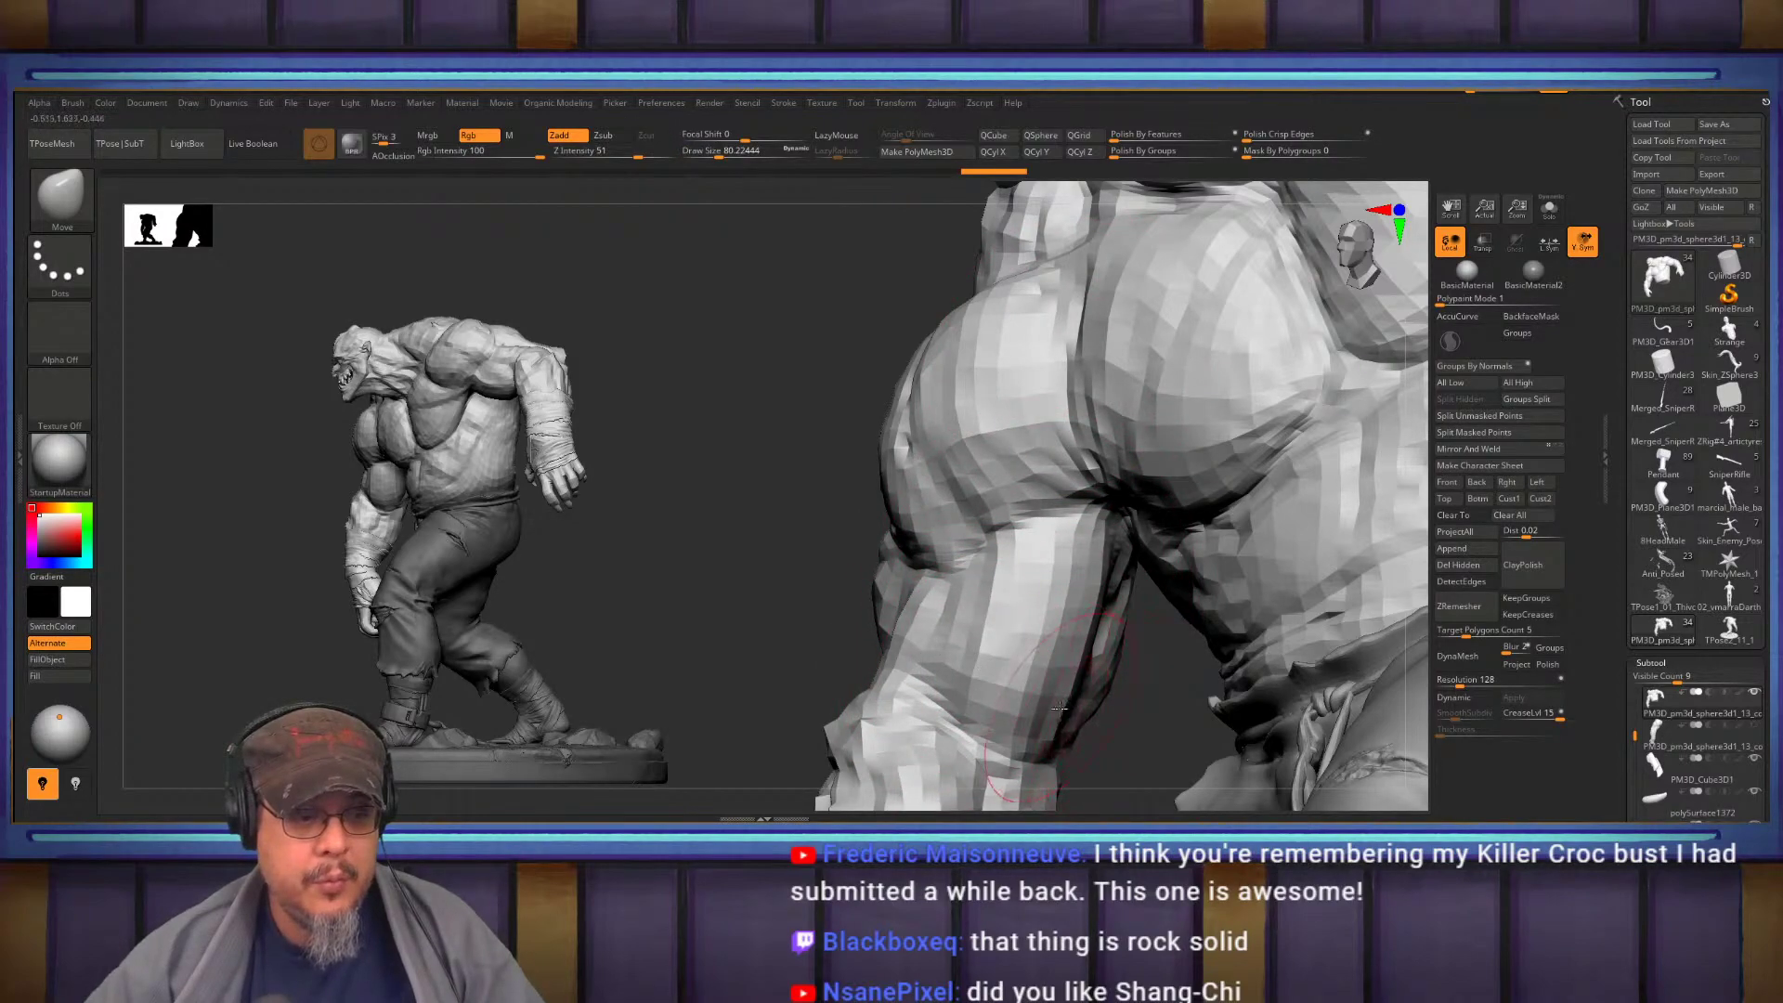
pyautogui.moveTo(1056, 544); pyautogui.dragTo(1043, 549, button='right')
pyautogui.moveTo(1165, 692); pyautogui.dragTo(1148, 679)
pyautogui.moveTo(1143, 674)
pyautogui.mouseDown(button='right')
pyautogui.moveTo(973, 582)
pyautogui.moveTo(818, 548)
pyautogui.moveTo(920, 502)
pyautogui.moveTo(995, 370)
pyautogui.mouseUp(button='right')
pyautogui.moveTo(999, 584); pyautogui.dragTo(979, 559)
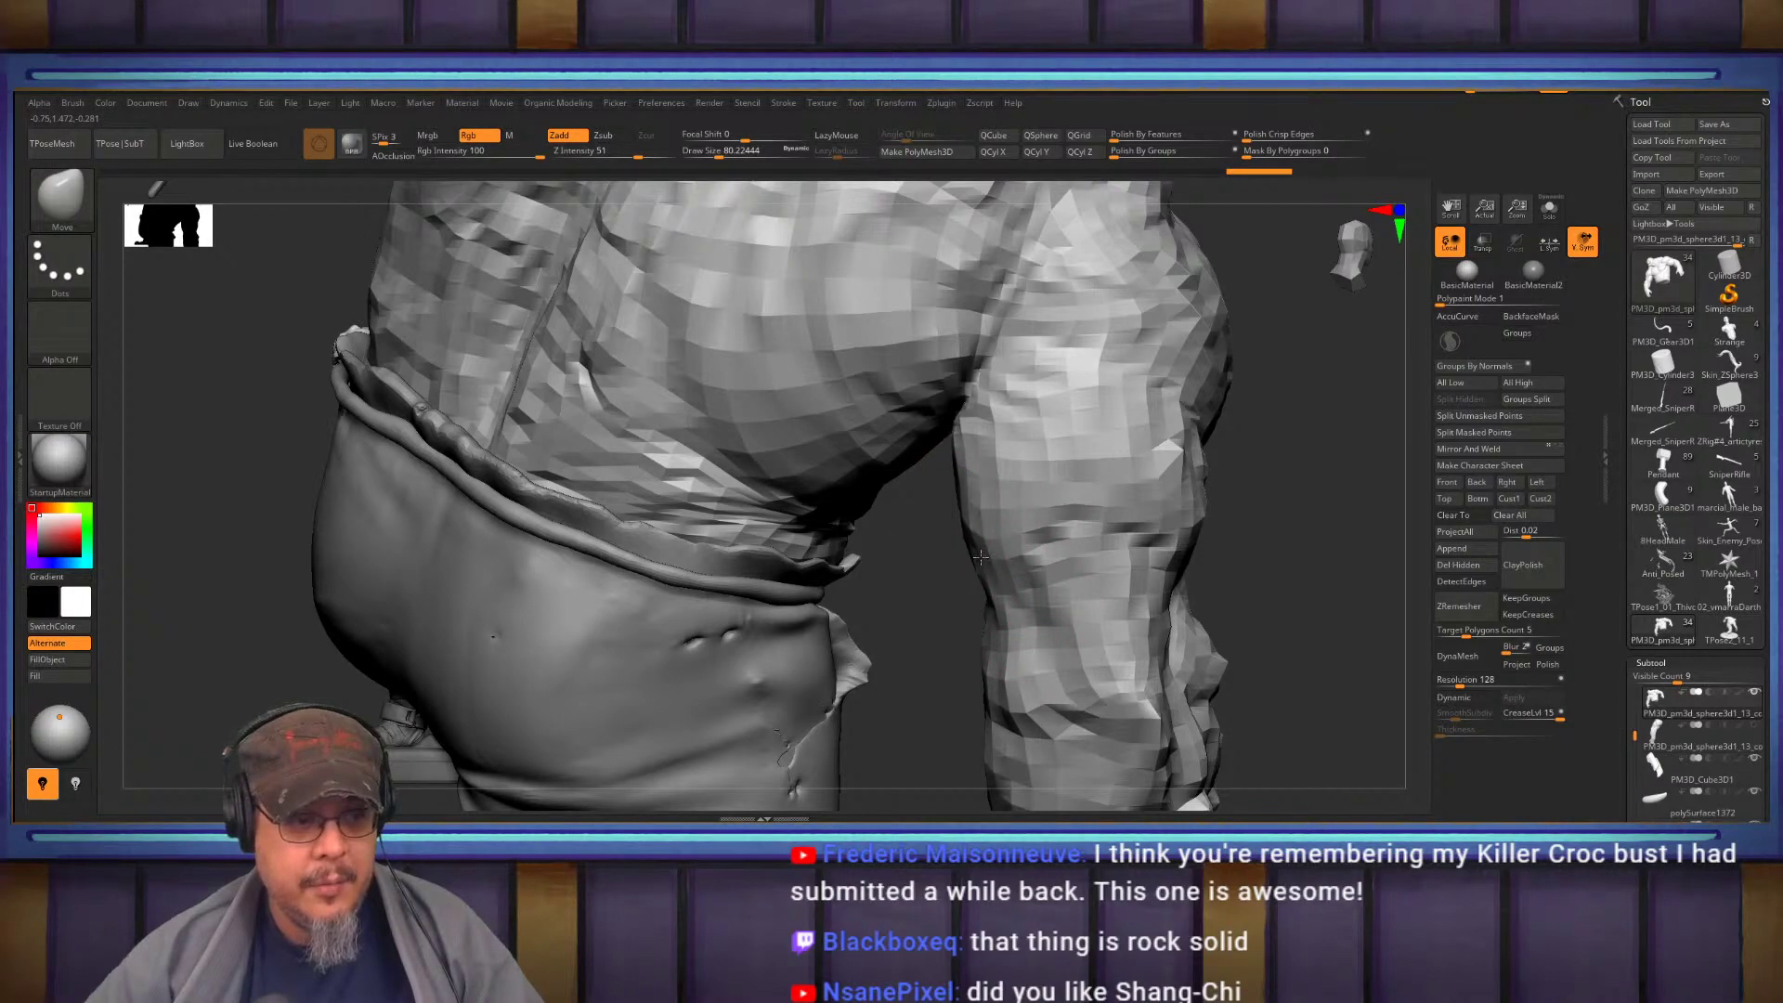
# Adjust the inner and outer silhouette of the same arm around the elbow from the opposite side, and check it against the full figure
pyautogui.moveTo(1193, 527)
pyautogui.mouseDown()
pyautogui.moveTo(1198, 514)
pyautogui.moveTo(1226, 584)
pyautogui.mouseUp()
pyautogui.moveTo(1141, 497); pyautogui.dragTo(1100, 476)
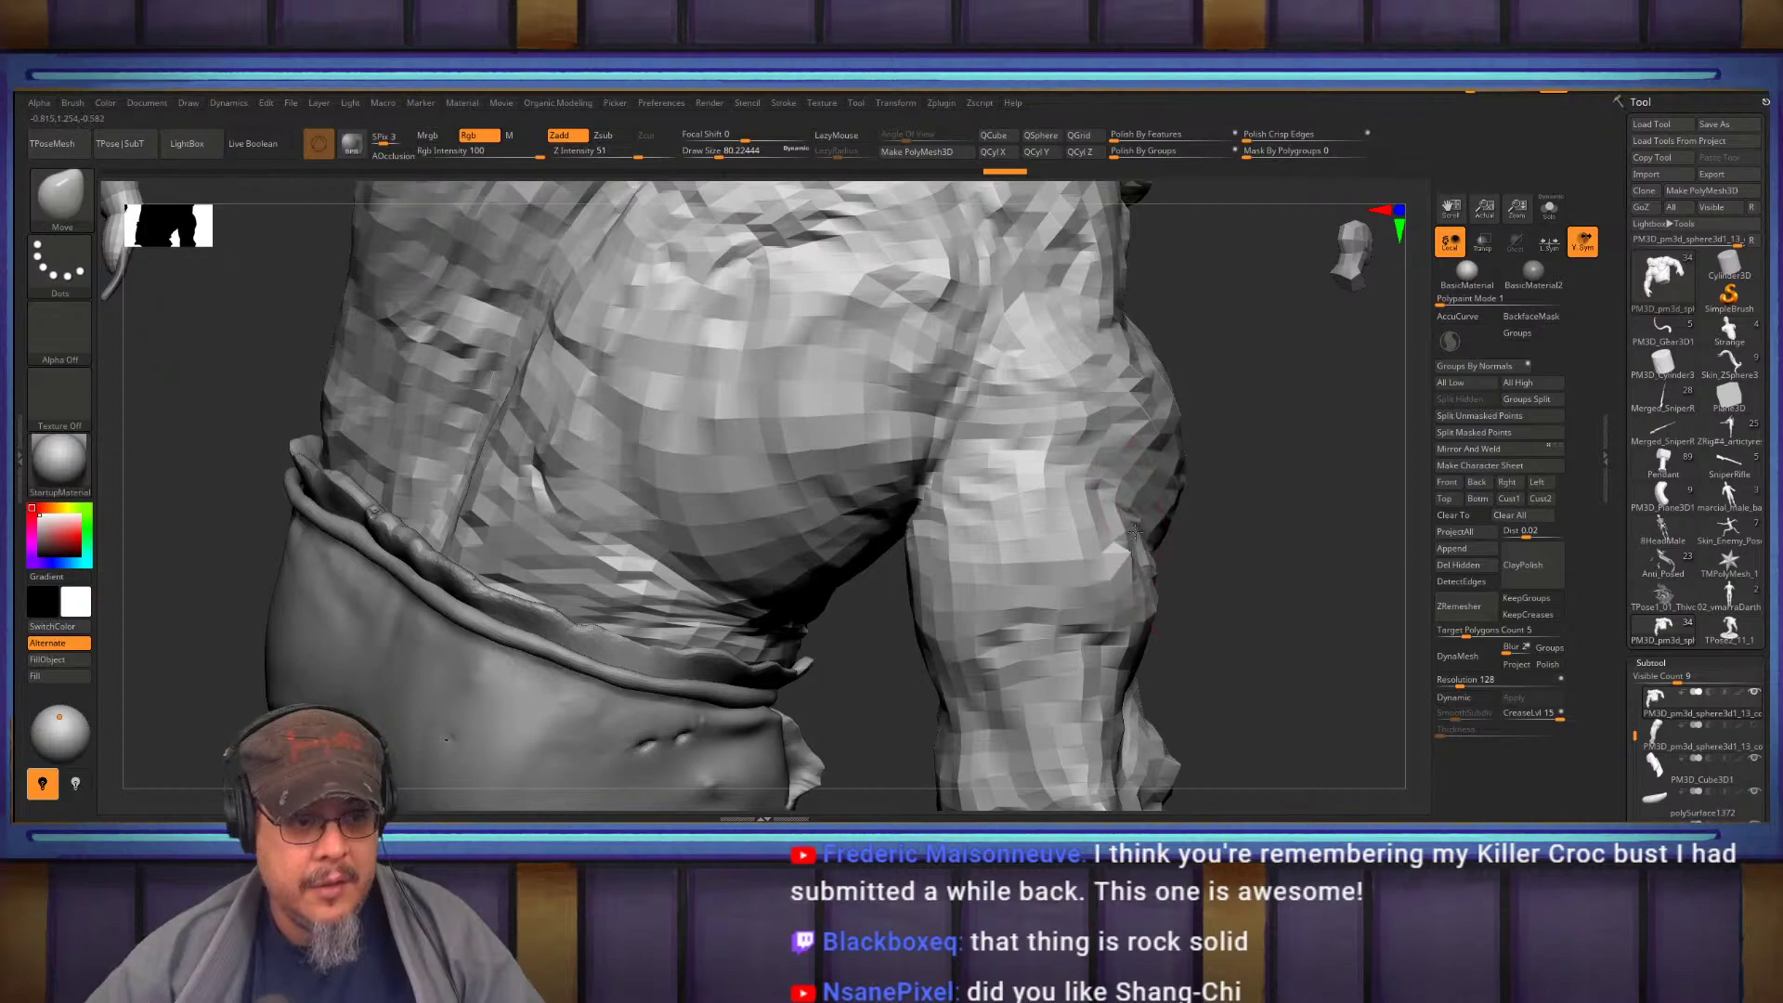
pyautogui.keyDown('alt'); pyautogui.moveTo(1190, 550); pyautogui.dragTo(1201, 466); pyautogui.keyUp('alt')
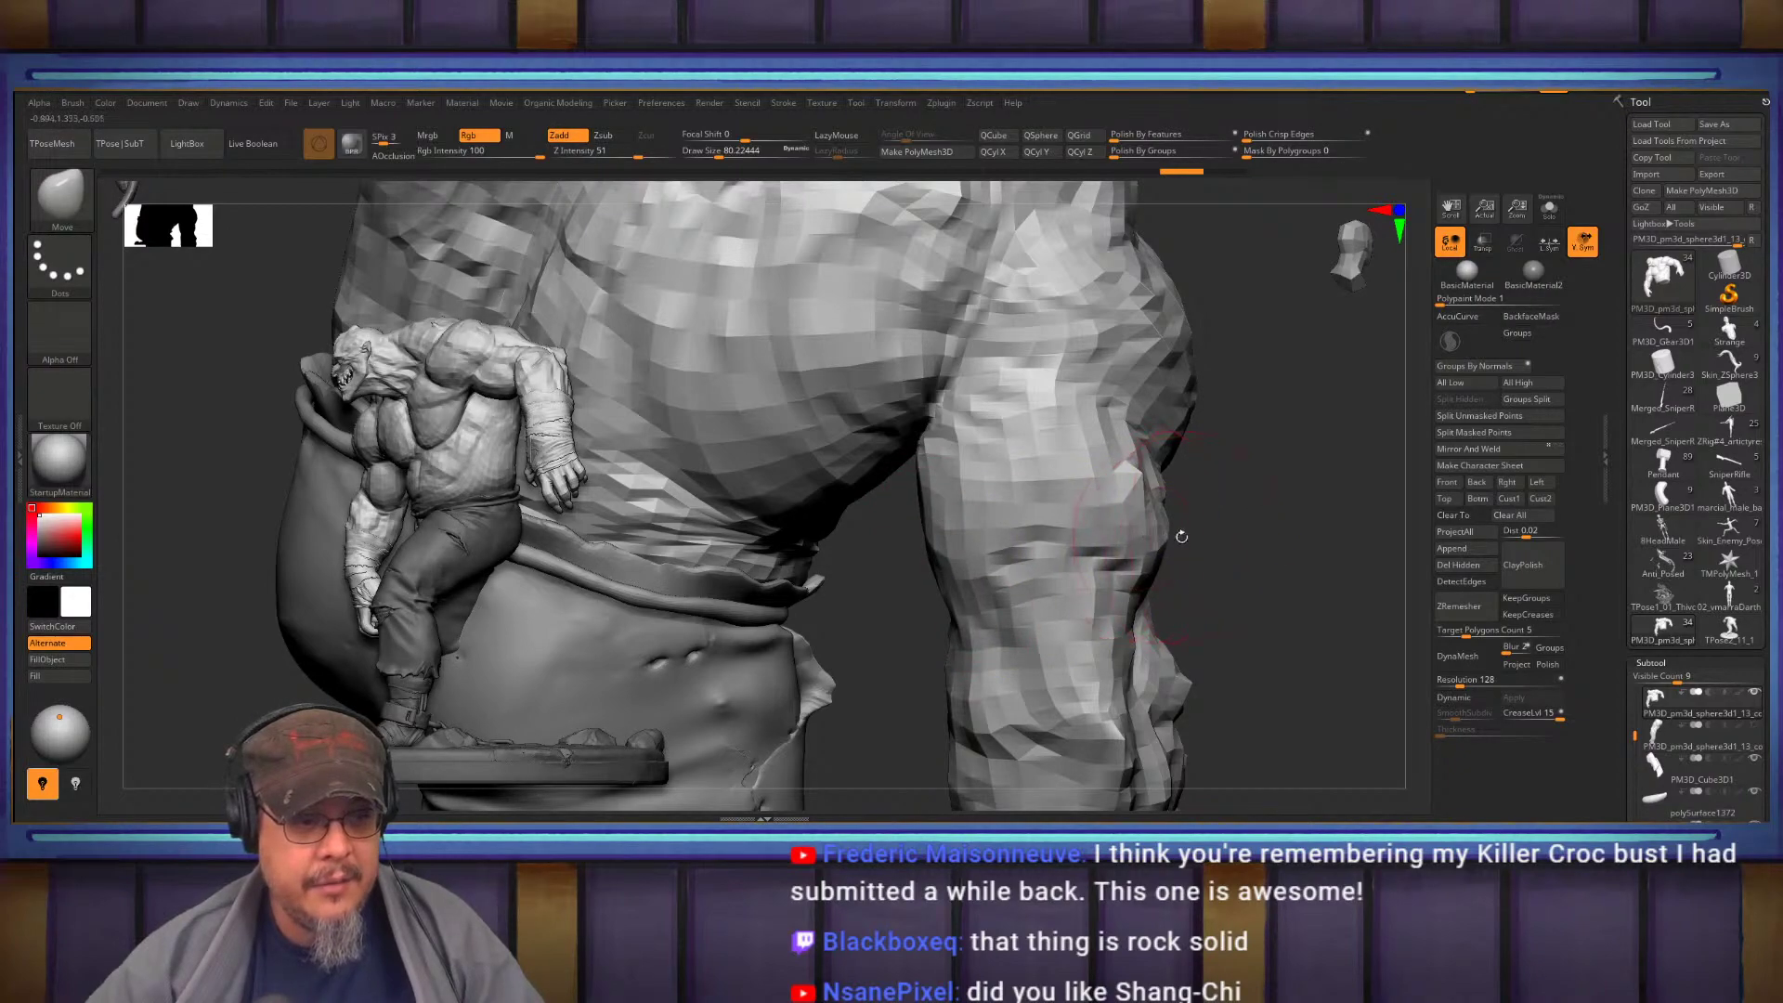
pyautogui.press('ctrl')
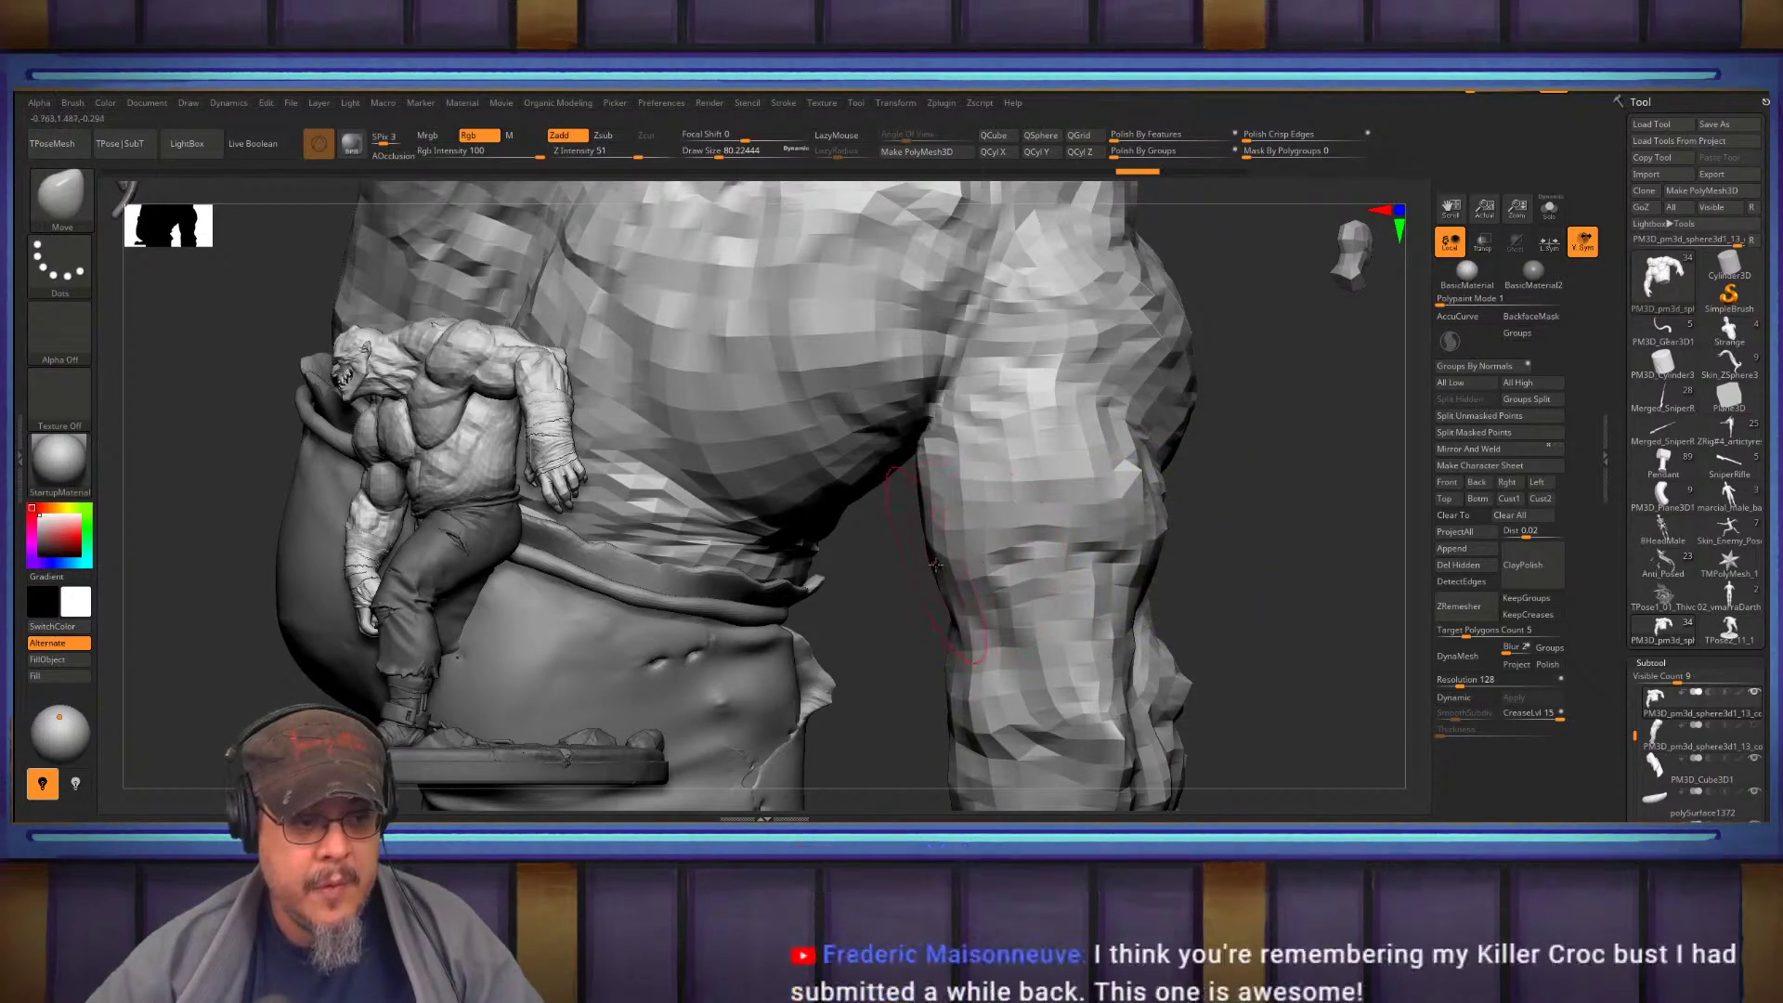
pyautogui.moveTo(1281, 504); pyautogui.dragTo(956, 477)
pyautogui.moveTo(955, 477); pyautogui.dragTo(938, 287, button='right')
pyautogui.moveTo(1235, 453); pyautogui.dragTo(1073, 585, button='right')
pyautogui.moveTo(1031, 471); pyautogui.dragTo(1309, 446, button='right')
pyautogui.moveTo(905, 688)
pyautogui.keyDown('ctrl'); pyautogui.mouseDown(button='right')
pyautogui.moveTo(850, 550)
pyautogui.moveTo(892, 497)
pyautogui.moveTo(876, 510)
pyautogui.moveTo(996, 513)
pyautogui.moveTo(1245, 446)
pyautogui.moveTo(1337, 475)
pyautogui.moveTo(1266, 518)
pyautogui.moveTo(877, 462)
pyautogui.mouseUp(button='right'); pyautogui.keyUp('ctrl')
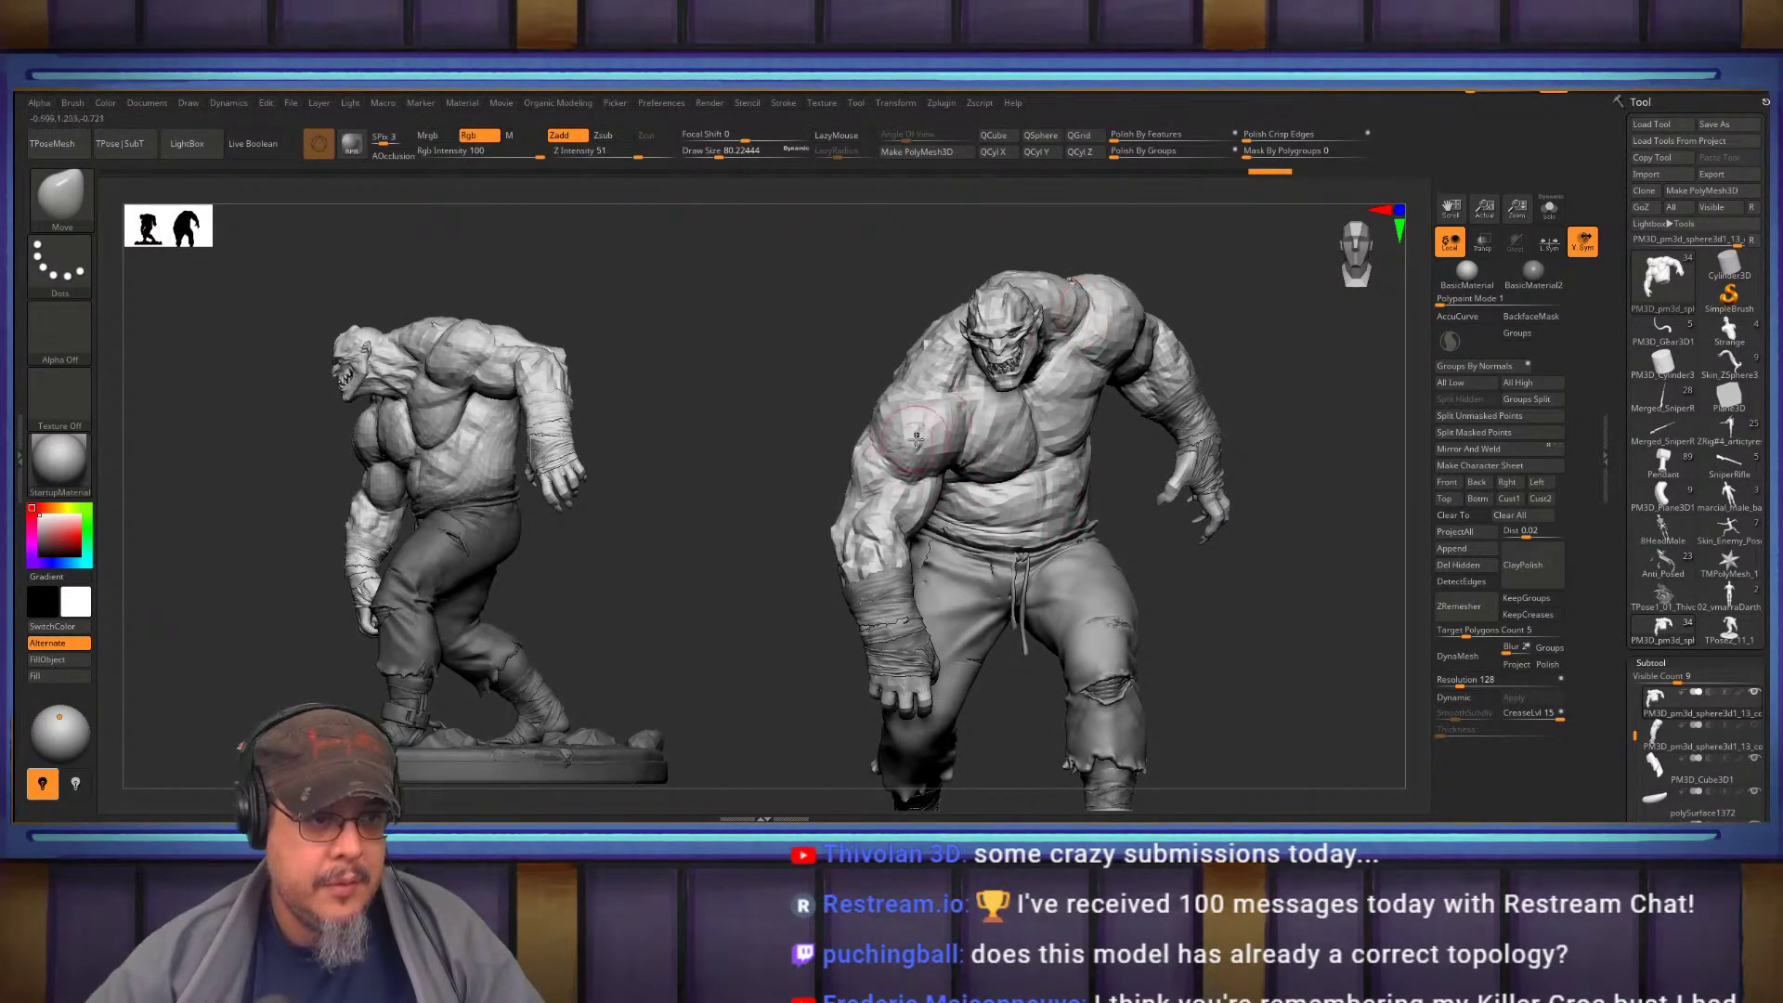
# Lower the subdivision level and reshape the other arm's rear shoulder, triceps and armpit with the Move brush at draw sizes of about 154 and 108
pyautogui.moveTo(1193, 566)
pyautogui.mouseDown(button='right')
pyautogui.moveTo(1063, 539)
pyautogui.moveTo(1045, 511)
pyautogui.moveTo(1078, 563)
pyautogui.moveTo(931, 581)
pyautogui.moveTo(1038, 474)
pyautogui.mouseUp(button='right')
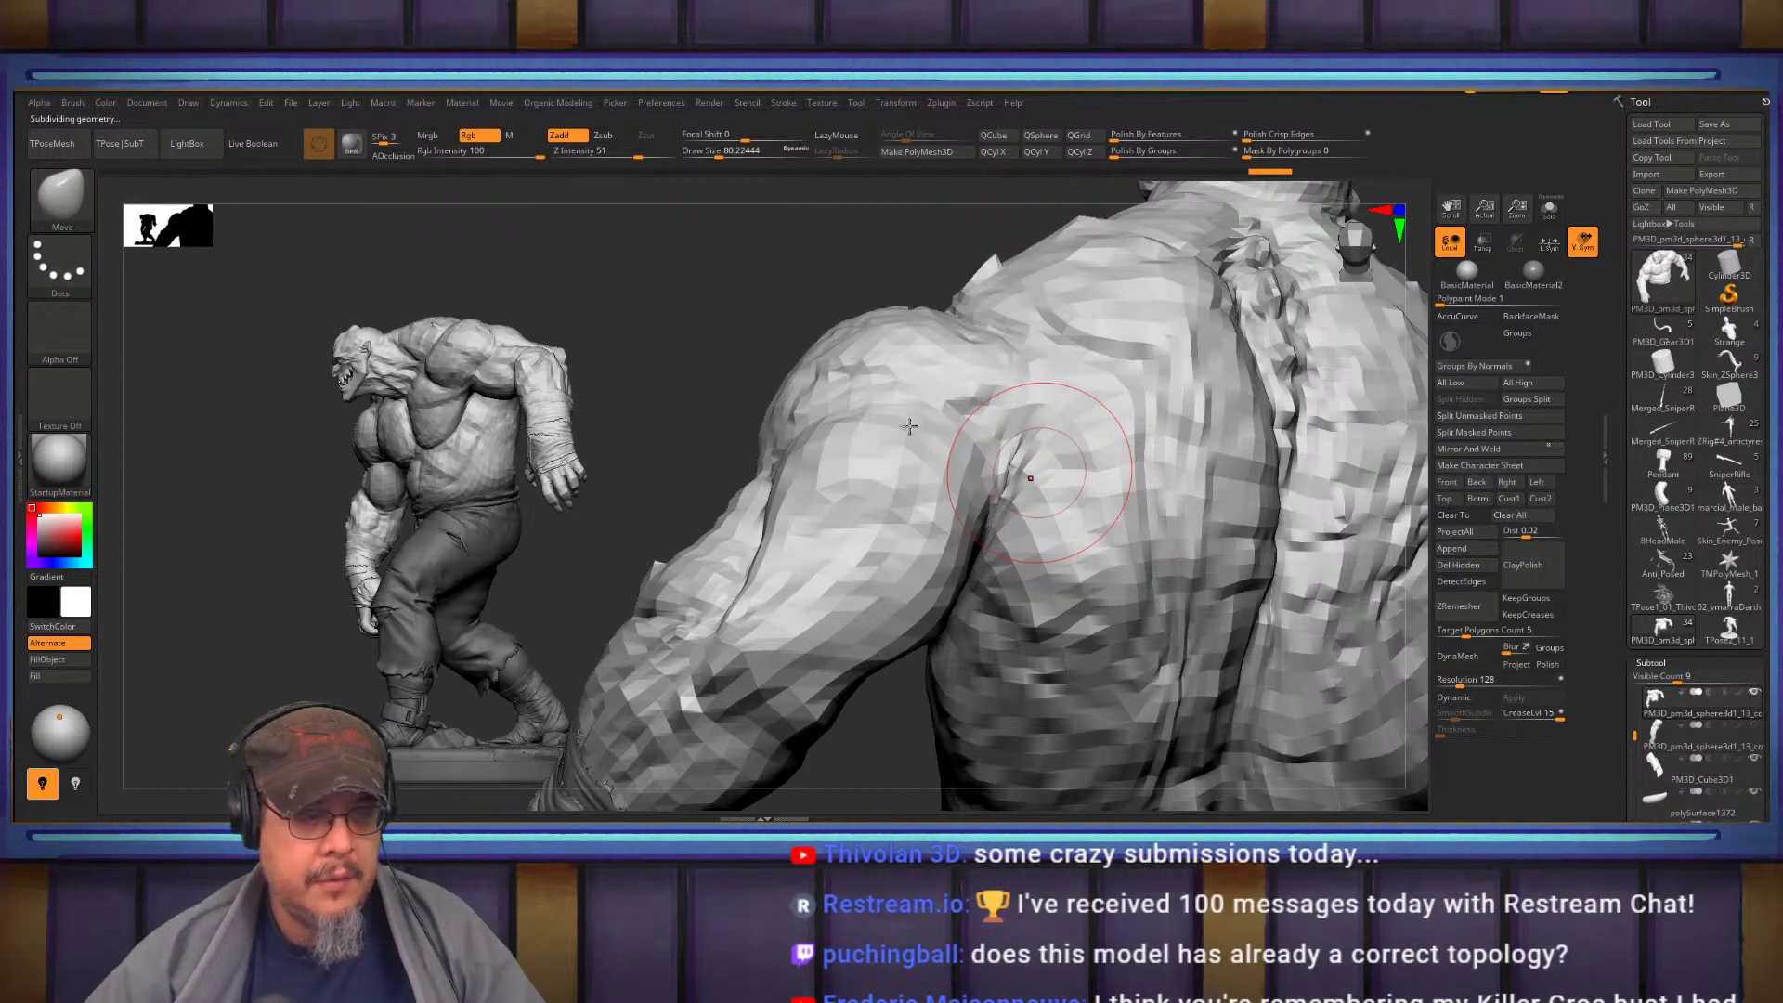
pyautogui.moveTo(1031, 477); pyautogui.dragTo(824, 605, button='right')
pyautogui.moveTo(895, 504); pyautogui.dragTo(1022, 516, button='right')
pyautogui.press('shift')
pyautogui.hotkey('shift', 'd')
pyautogui.press('s')
pyautogui.moveTo(947, 517); pyautogui.dragTo(949, 526)
pyautogui.press('s')
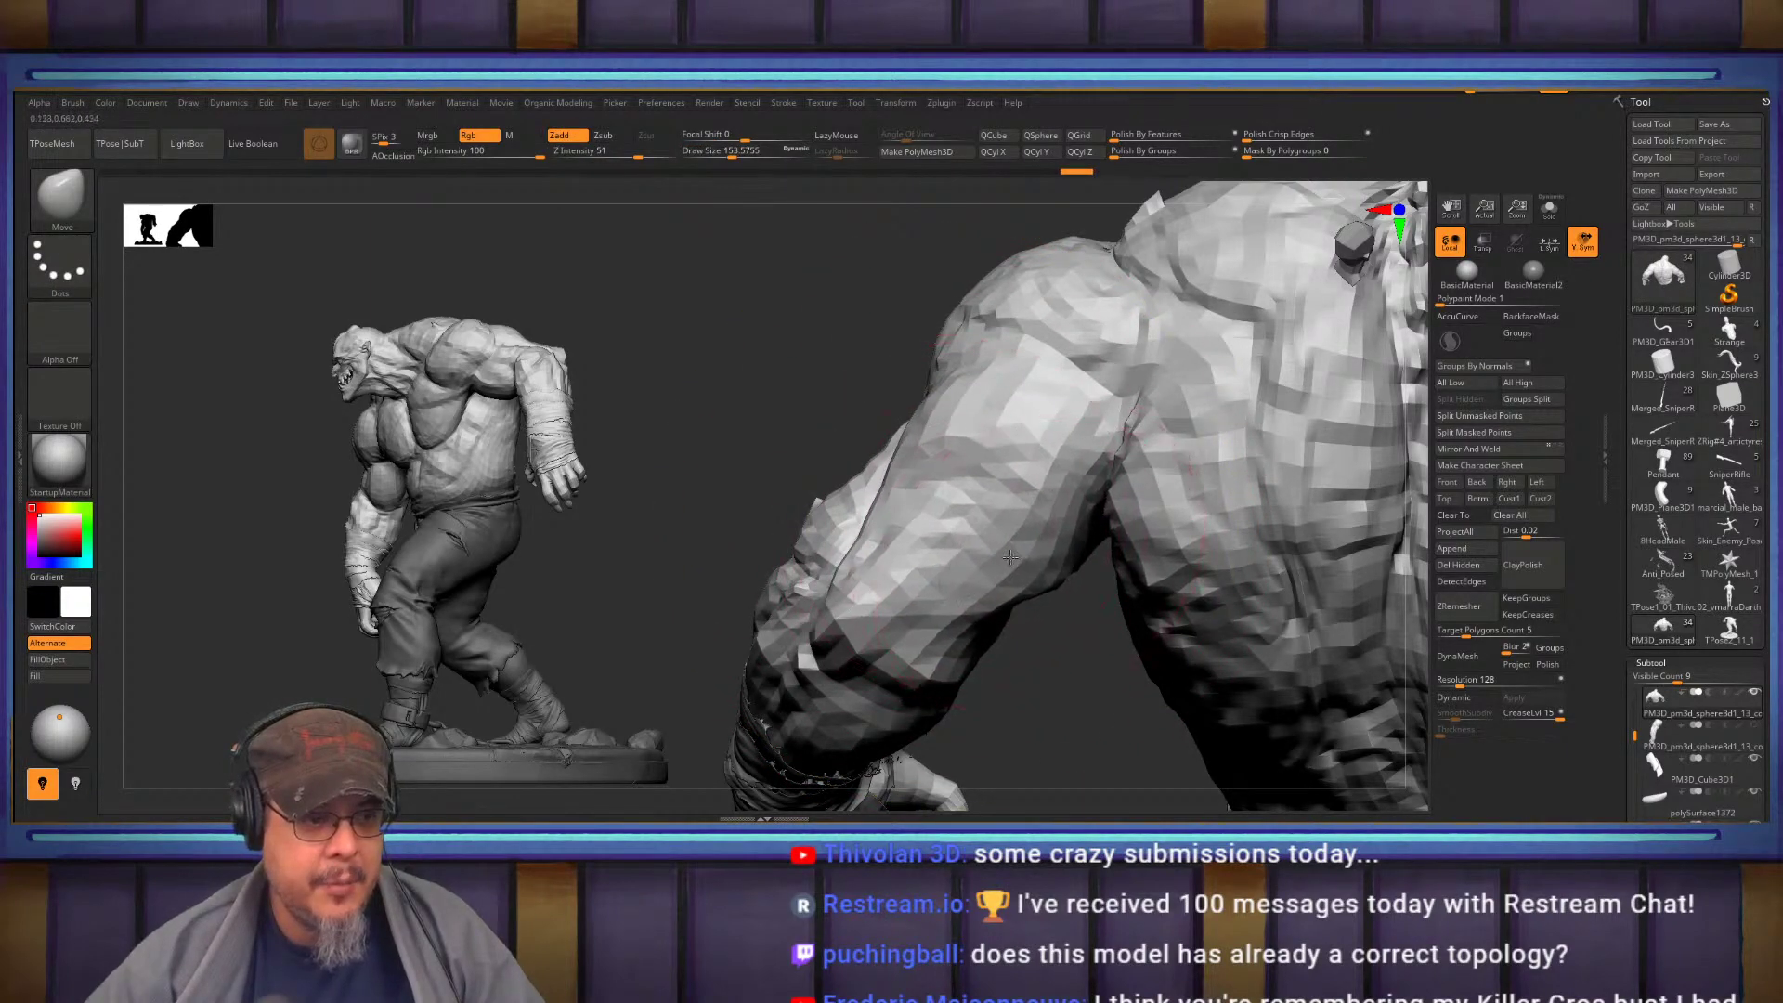
pyautogui.moveTo(1045, 560); pyautogui.dragTo(1068, 478, button='right')
pyautogui.press('s')
pyautogui.moveTo(957, 523); pyautogui.dragTo(946, 523)
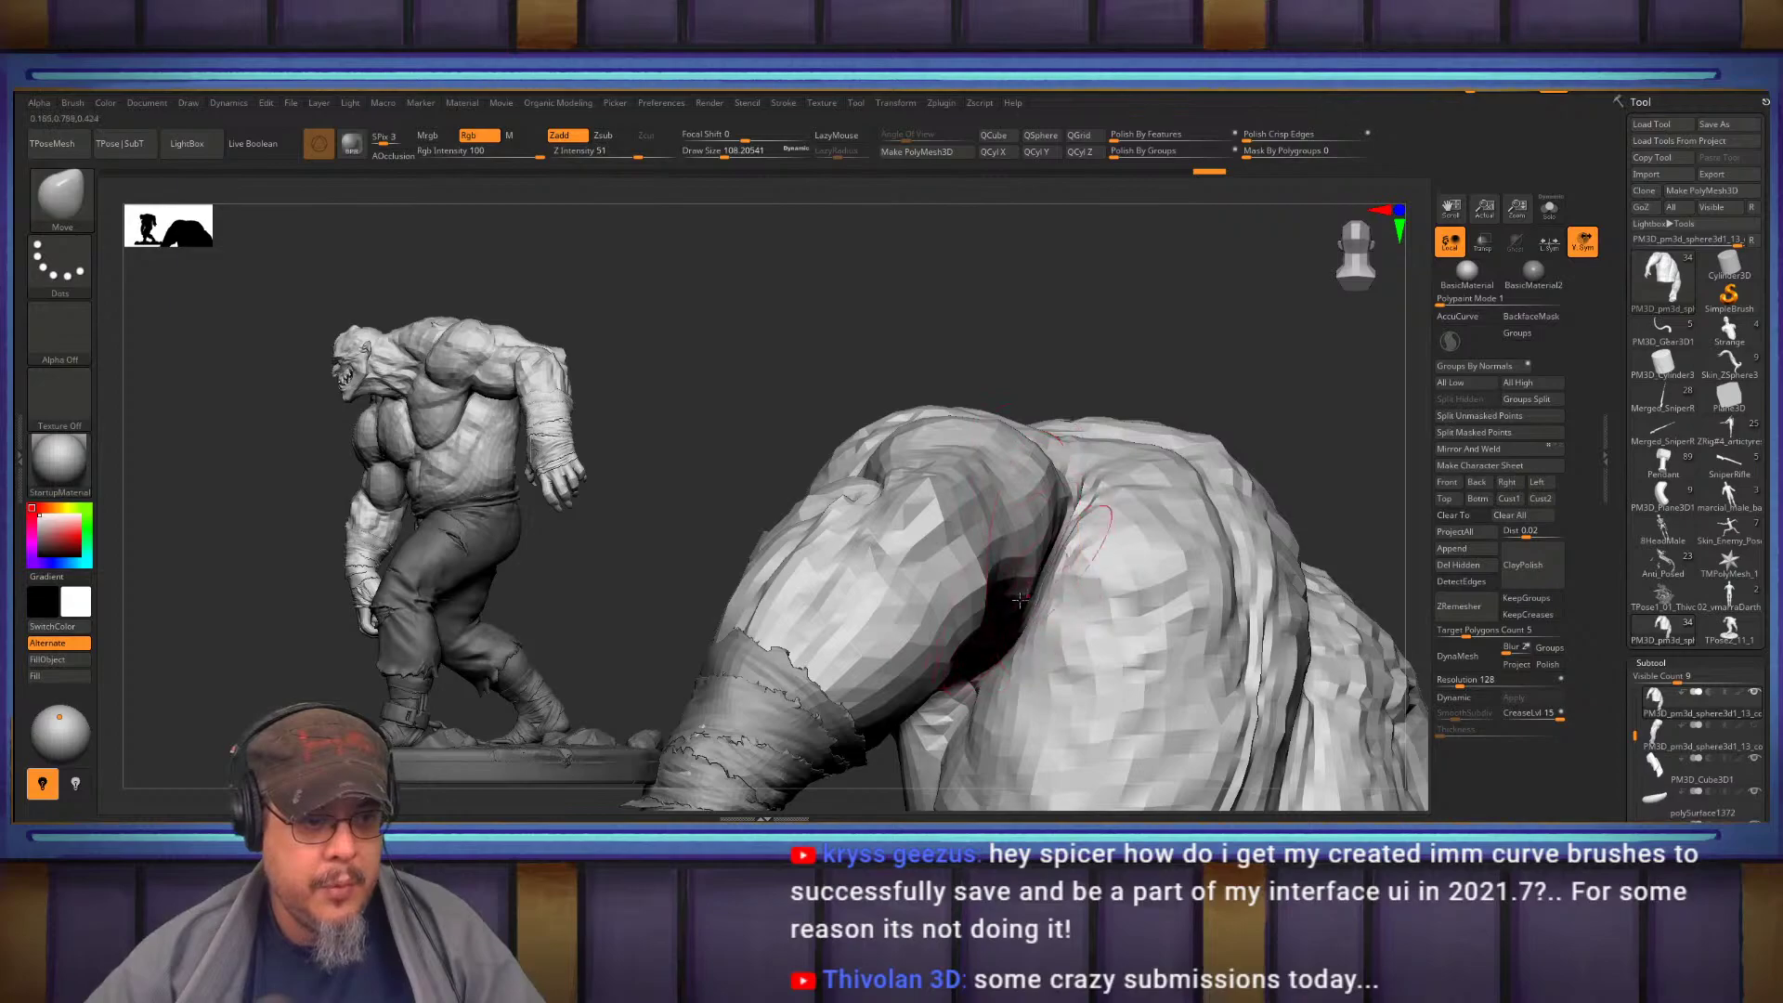
# Add volume to that arm's triceps and rear shoulder with the Inflate brush at a draw size of about 149
pyautogui.moveTo(1067, 528); pyautogui.dragTo(1127, 477, button='right')
pyautogui.press('b')
pyautogui.press('i')
pyautogui.press('n')
pyautogui.press(']')
pyautogui.press(']')
pyautogui.press(']')
pyautogui.press(']')
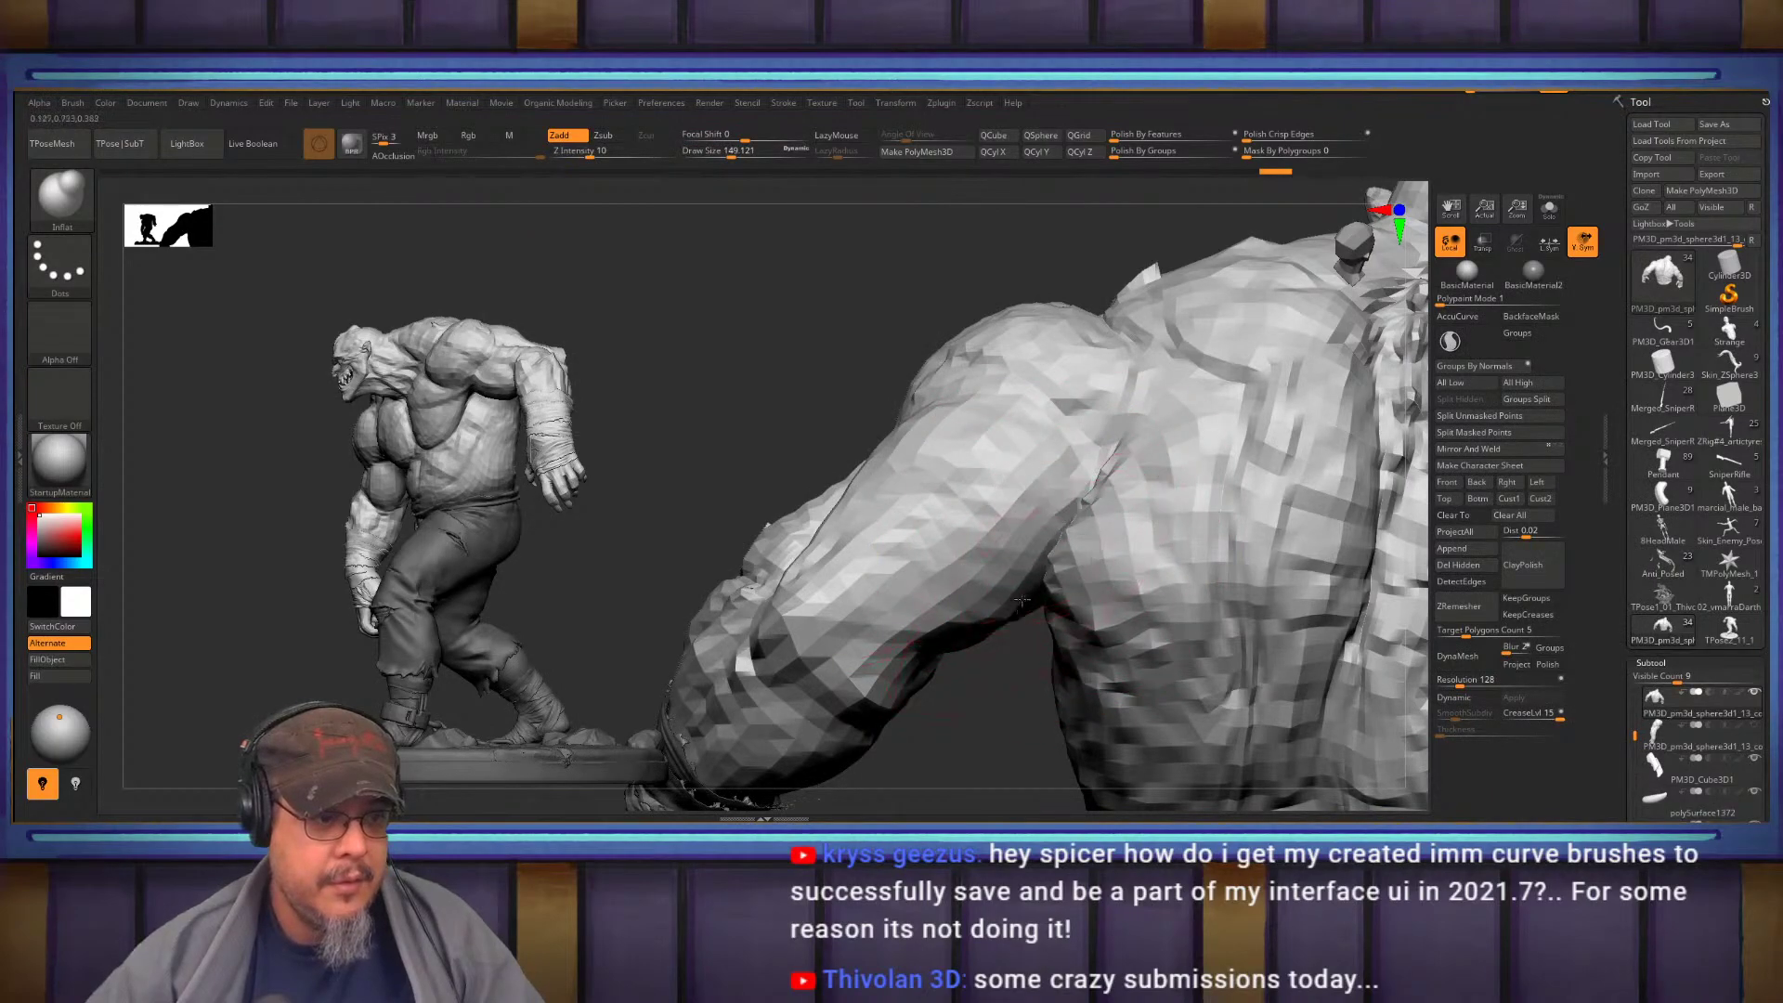
pyautogui.moveTo(996, 602); pyautogui.dragTo(1035, 496, button='right')
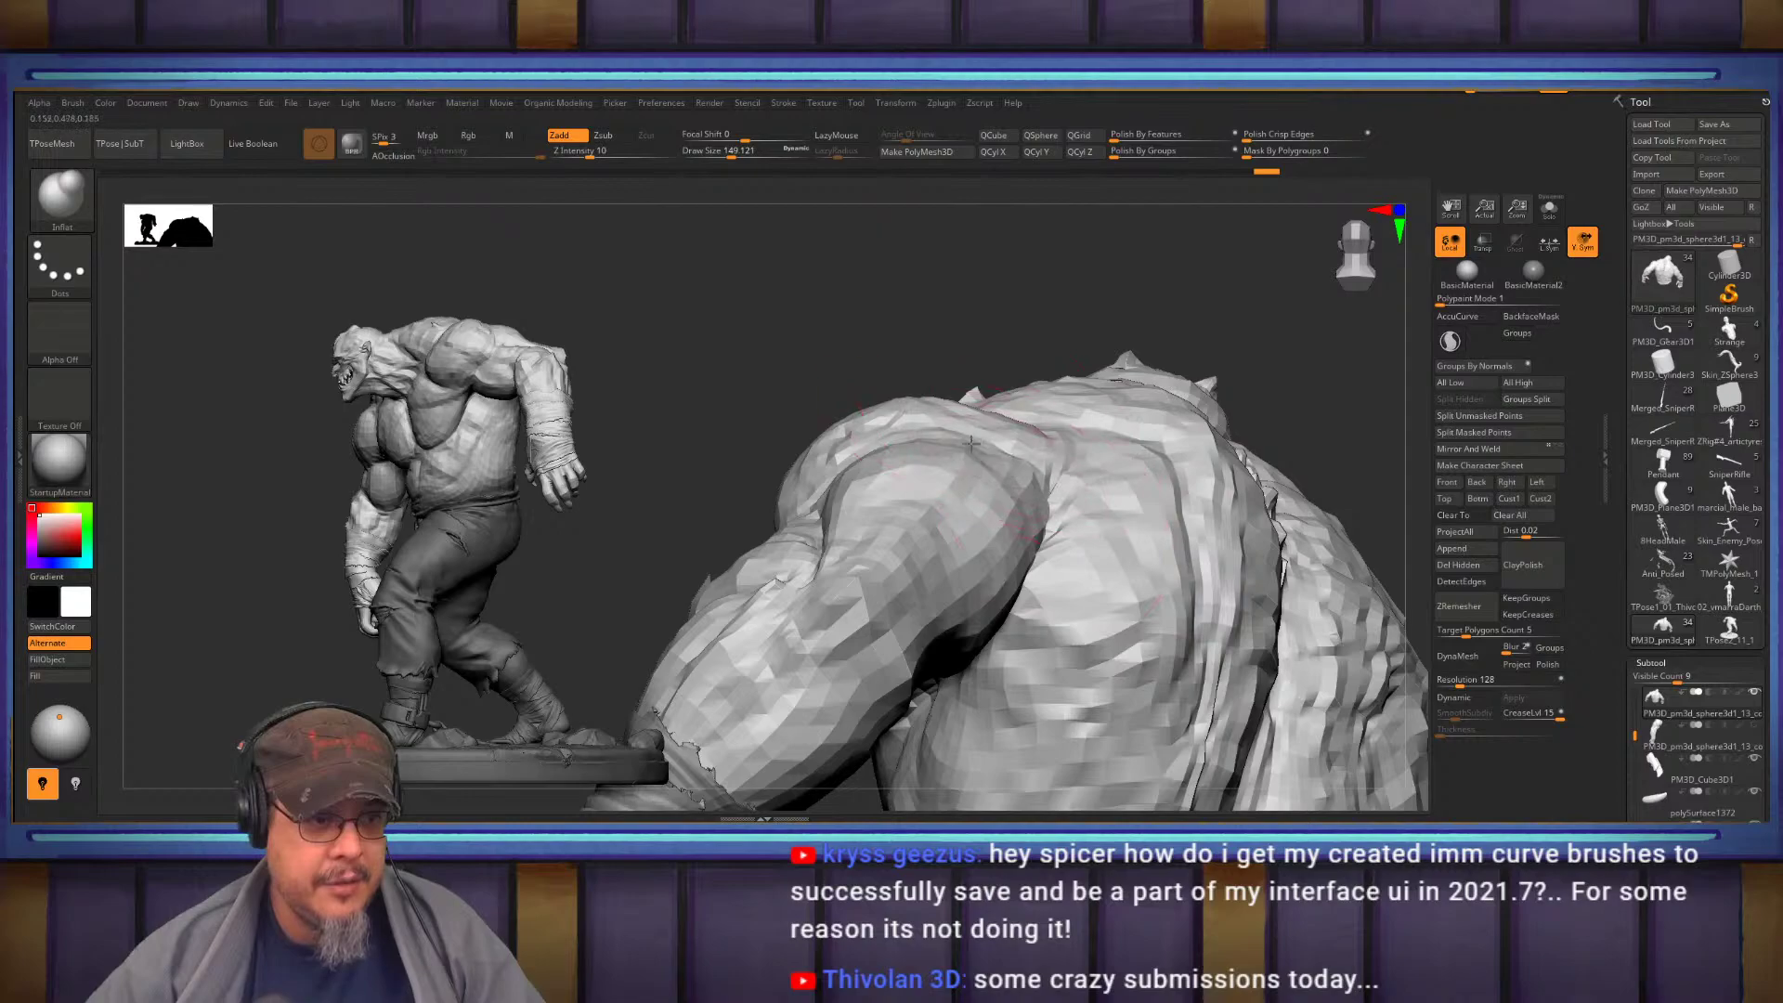
pyautogui.moveTo(1039, 502); pyautogui.dragTo(1075, 573, button='right')
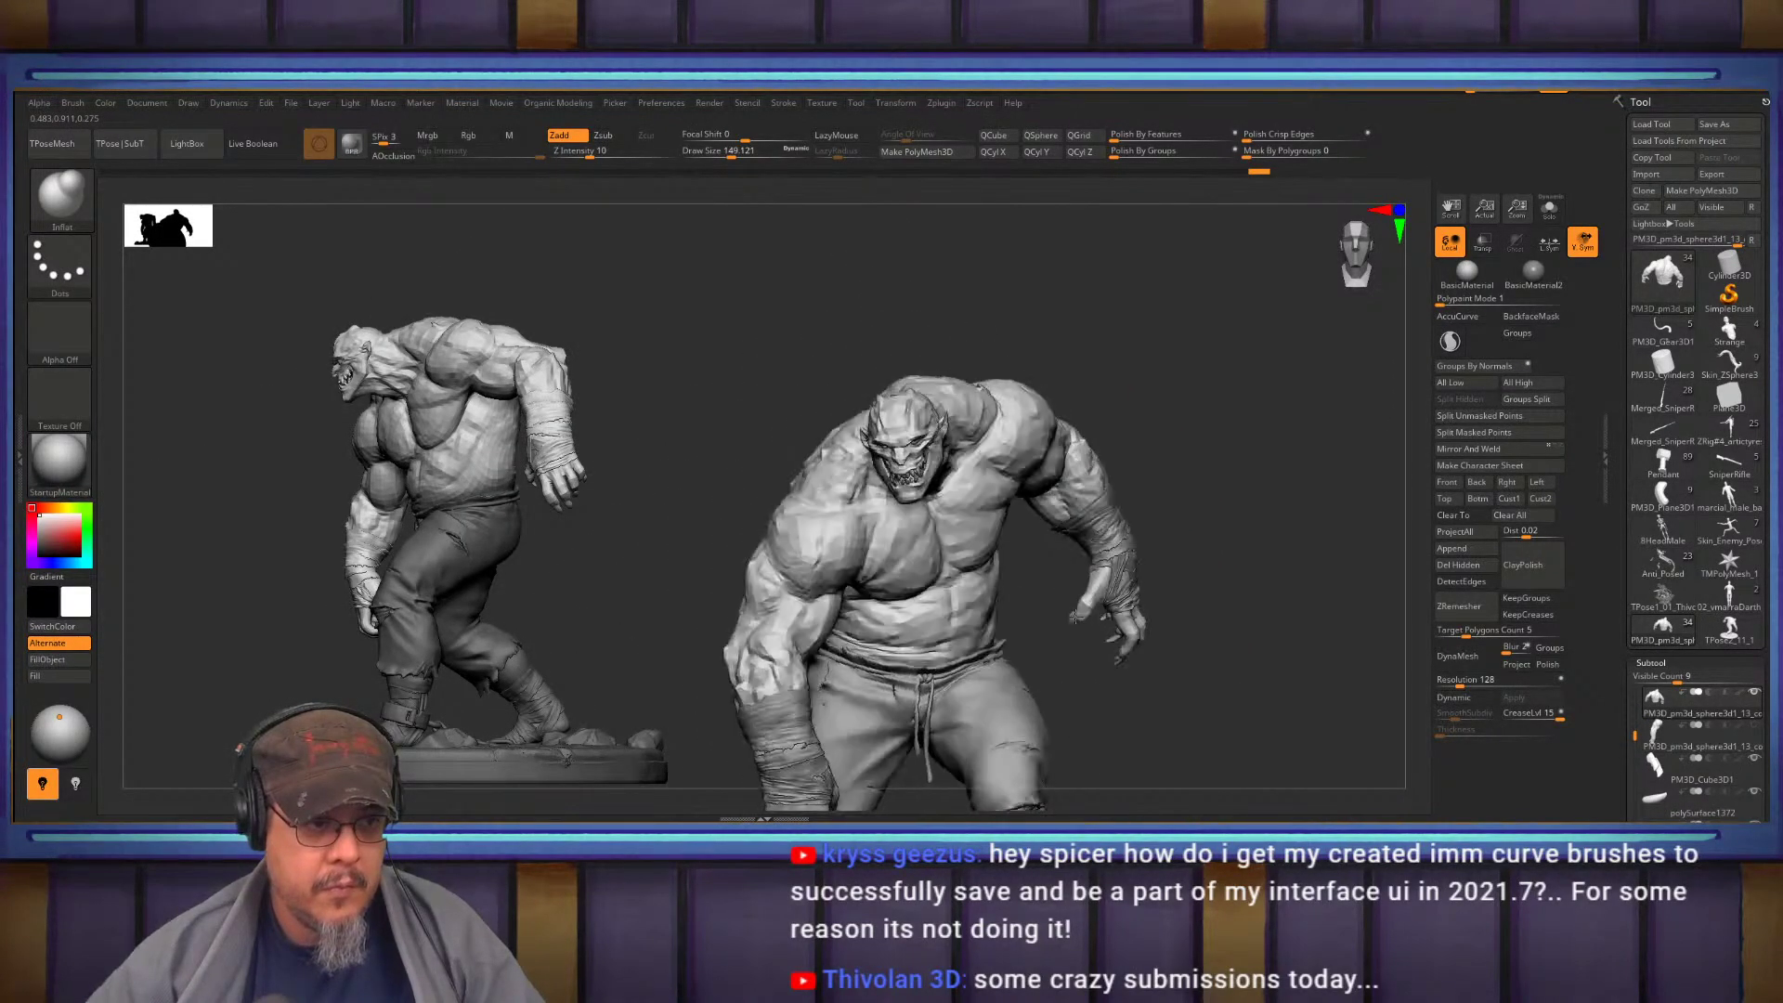
# Build up the trapezius and upper back around the neck with the FormSoft brush
pyautogui.moveTo(969, 472)
pyautogui.mouseDown(button='right')
pyautogui.moveTo(825, 587)
pyautogui.moveTo(1016, 510)
pyautogui.moveTo(1129, 376)
pyautogui.mouseUp(button='right')
pyautogui.press('b')
pyautogui.press('f')
pyautogui.press('s')
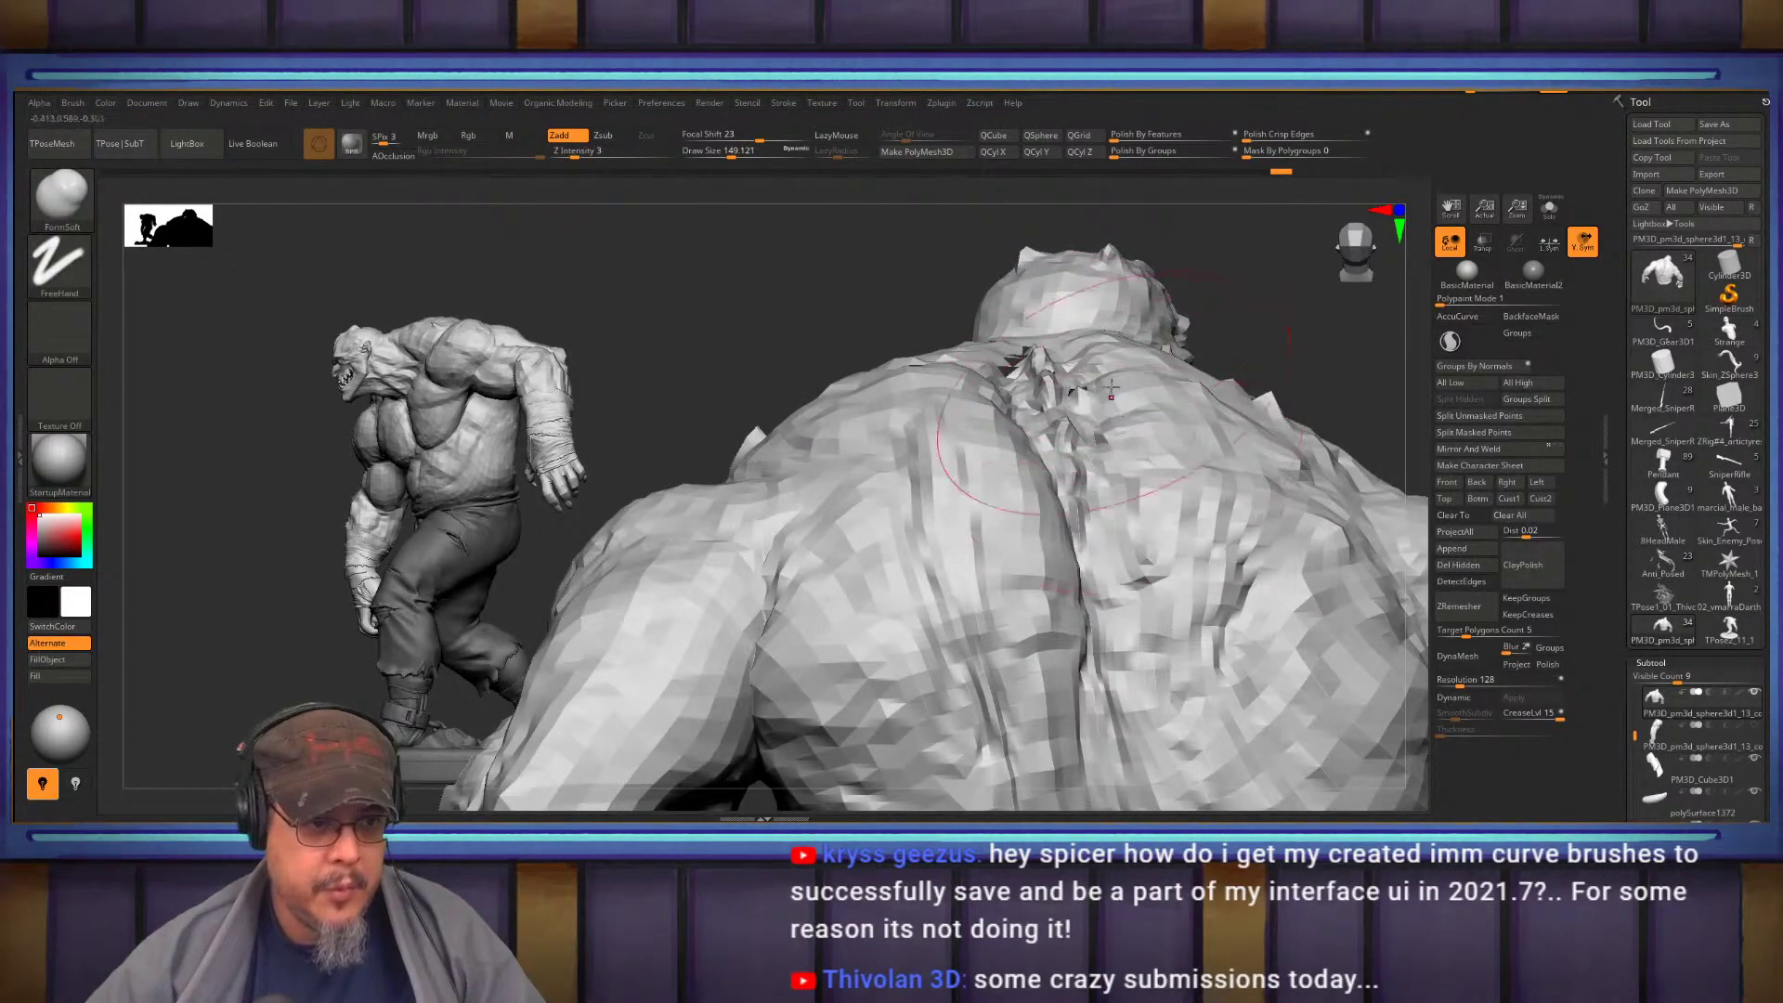
pyautogui.moveTo(1149, 426); pyautogui.dragTo(879, 464, button='right')
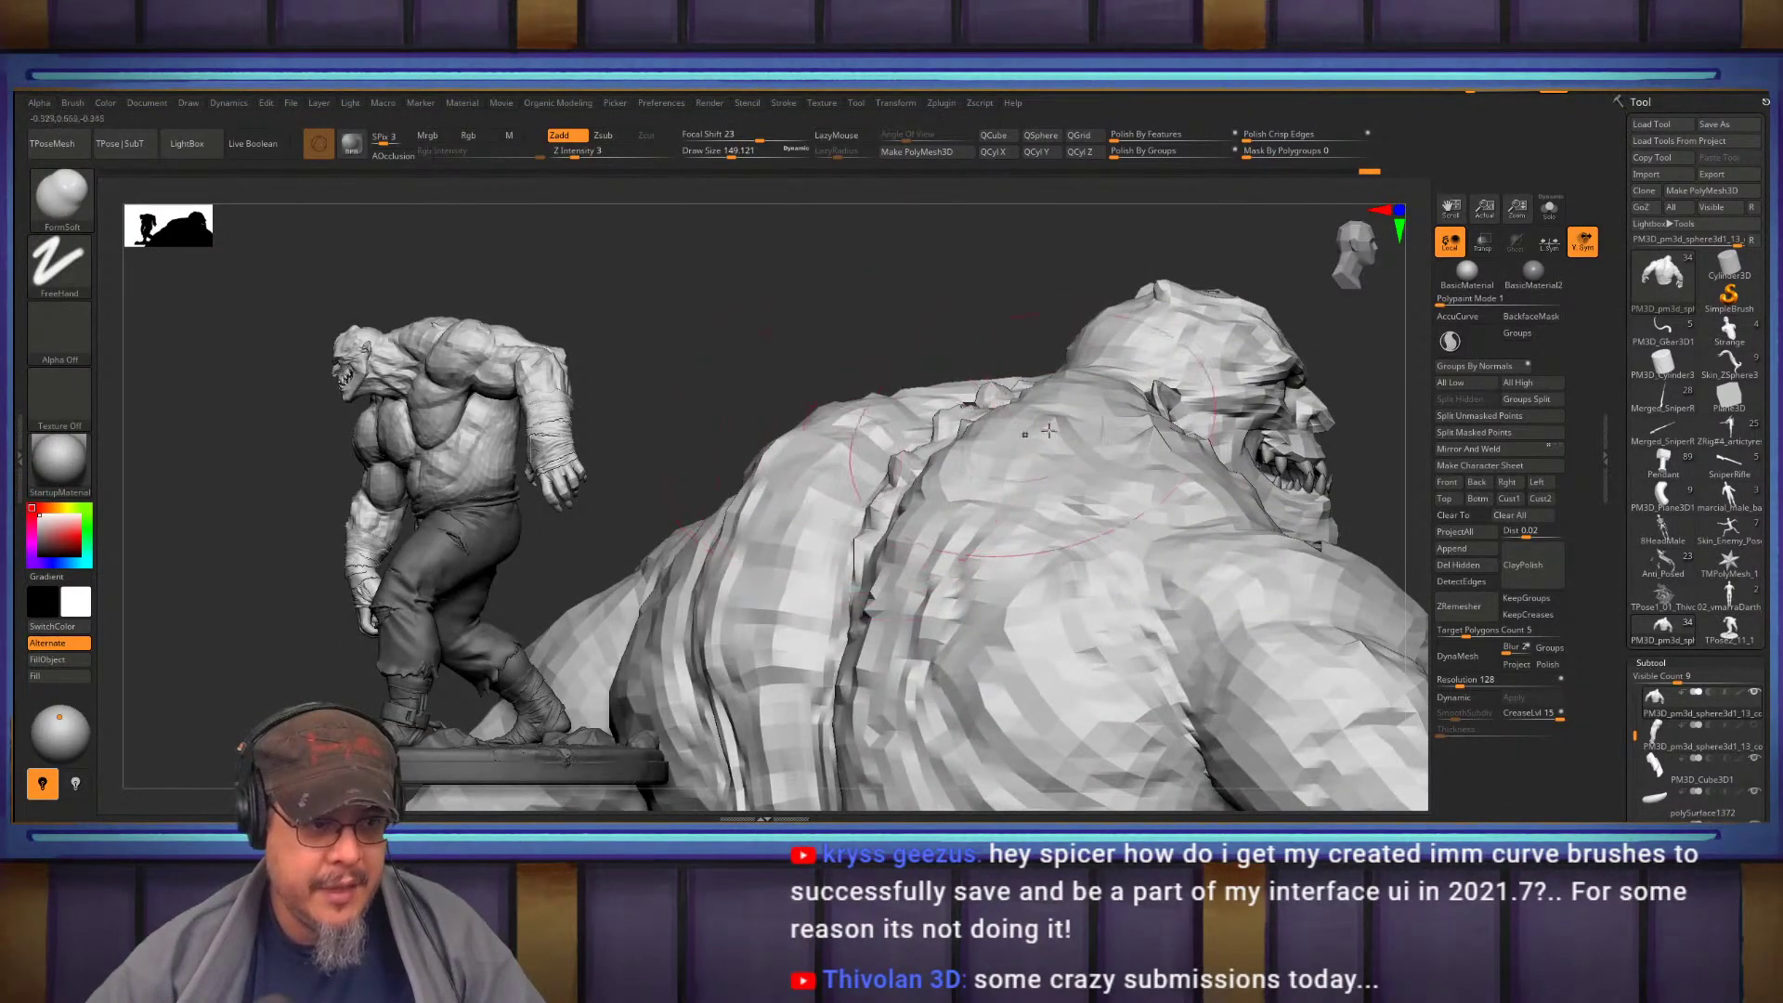
pyautogui.moveTo(1096, 512); pyautogui.dragTo(1001, 406, button='right')
pyautogui.moveTo(822, 565)
pyautogui.mouseDown(button='right')
pyautogui.moveTo(917, 603)
pyautogui.moveTo(923, 632)
pyautogui.mouseUp(button='right')
pyautogui.keyDown('alt'); pyautogui.moveTo(913, 642); pyautogui.dragTo(924, 642); pyautogui.keyUp('alt')
pyautogui.moveTo(848, 585); pyautogui.dragTo(1024, 559, button='right')
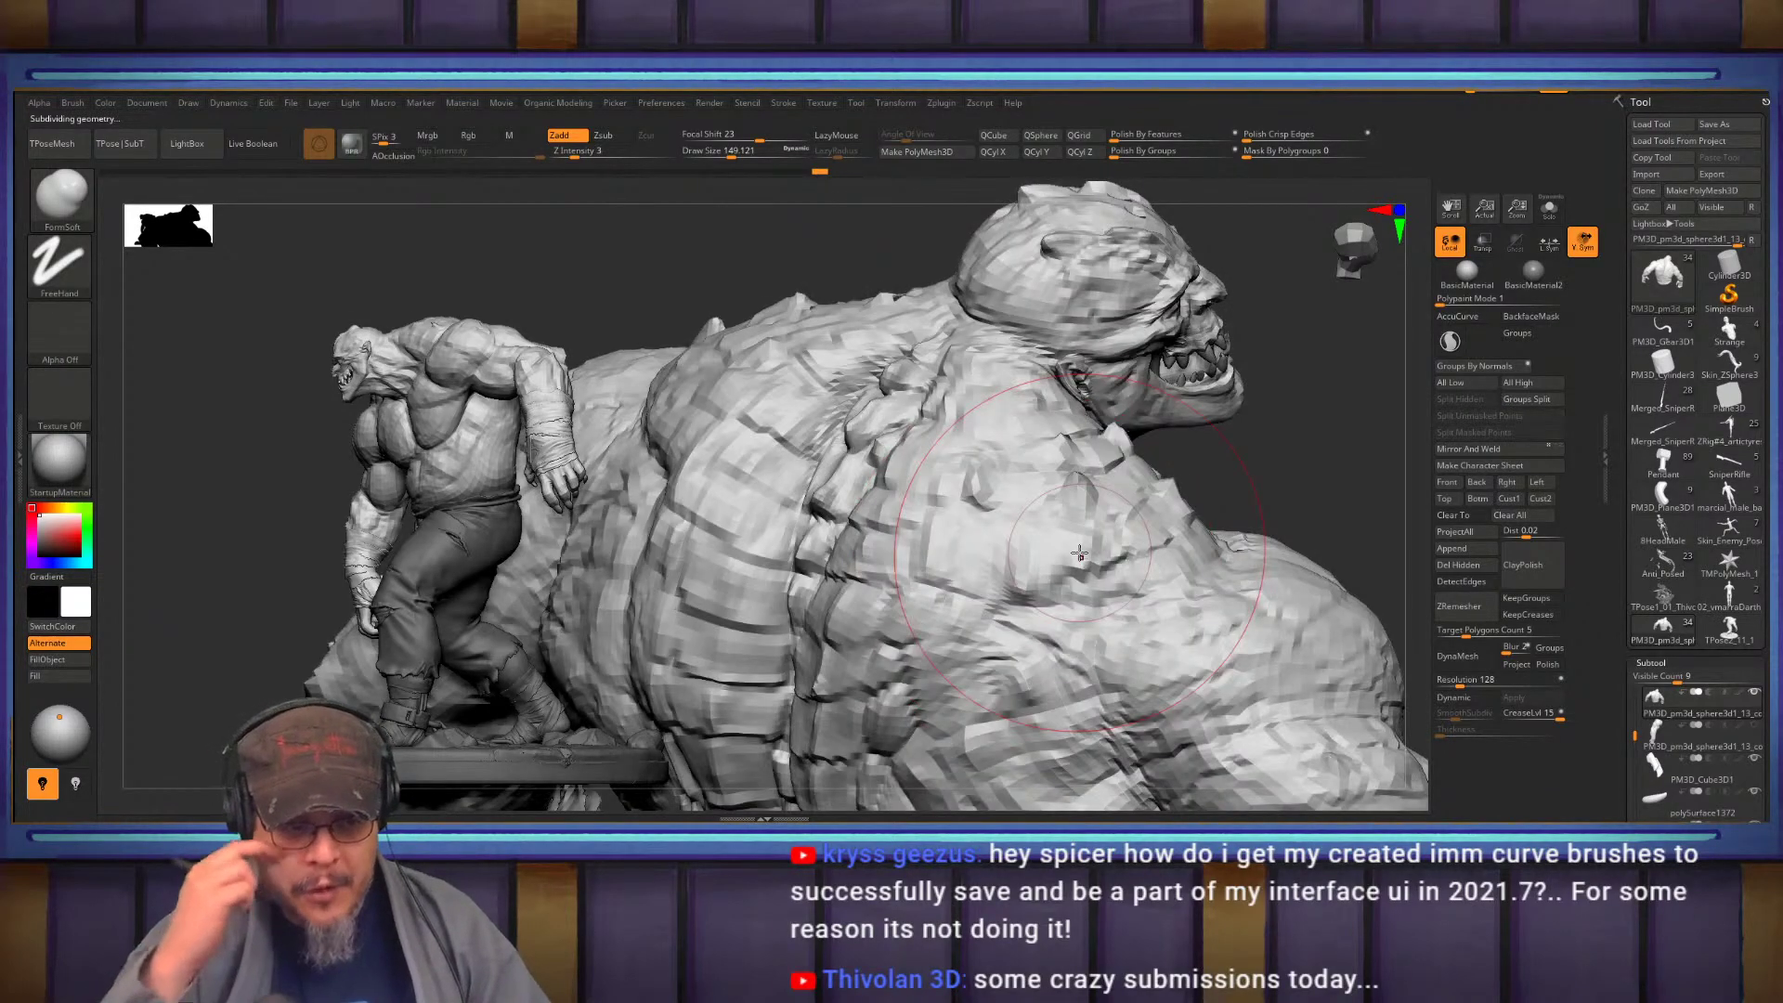
# Cut creases between the shoulder blade and upper back muscles with the DamStandard brush at a draw size of about 128
pyautogui.moveTo(1079, 553)
pyautogui.mouseDown(button='right')
pyautogui.moveTo(1161, 490)
pyautogui.moveTo(1083, 483)
pyautogui.mouseUp(button='right')
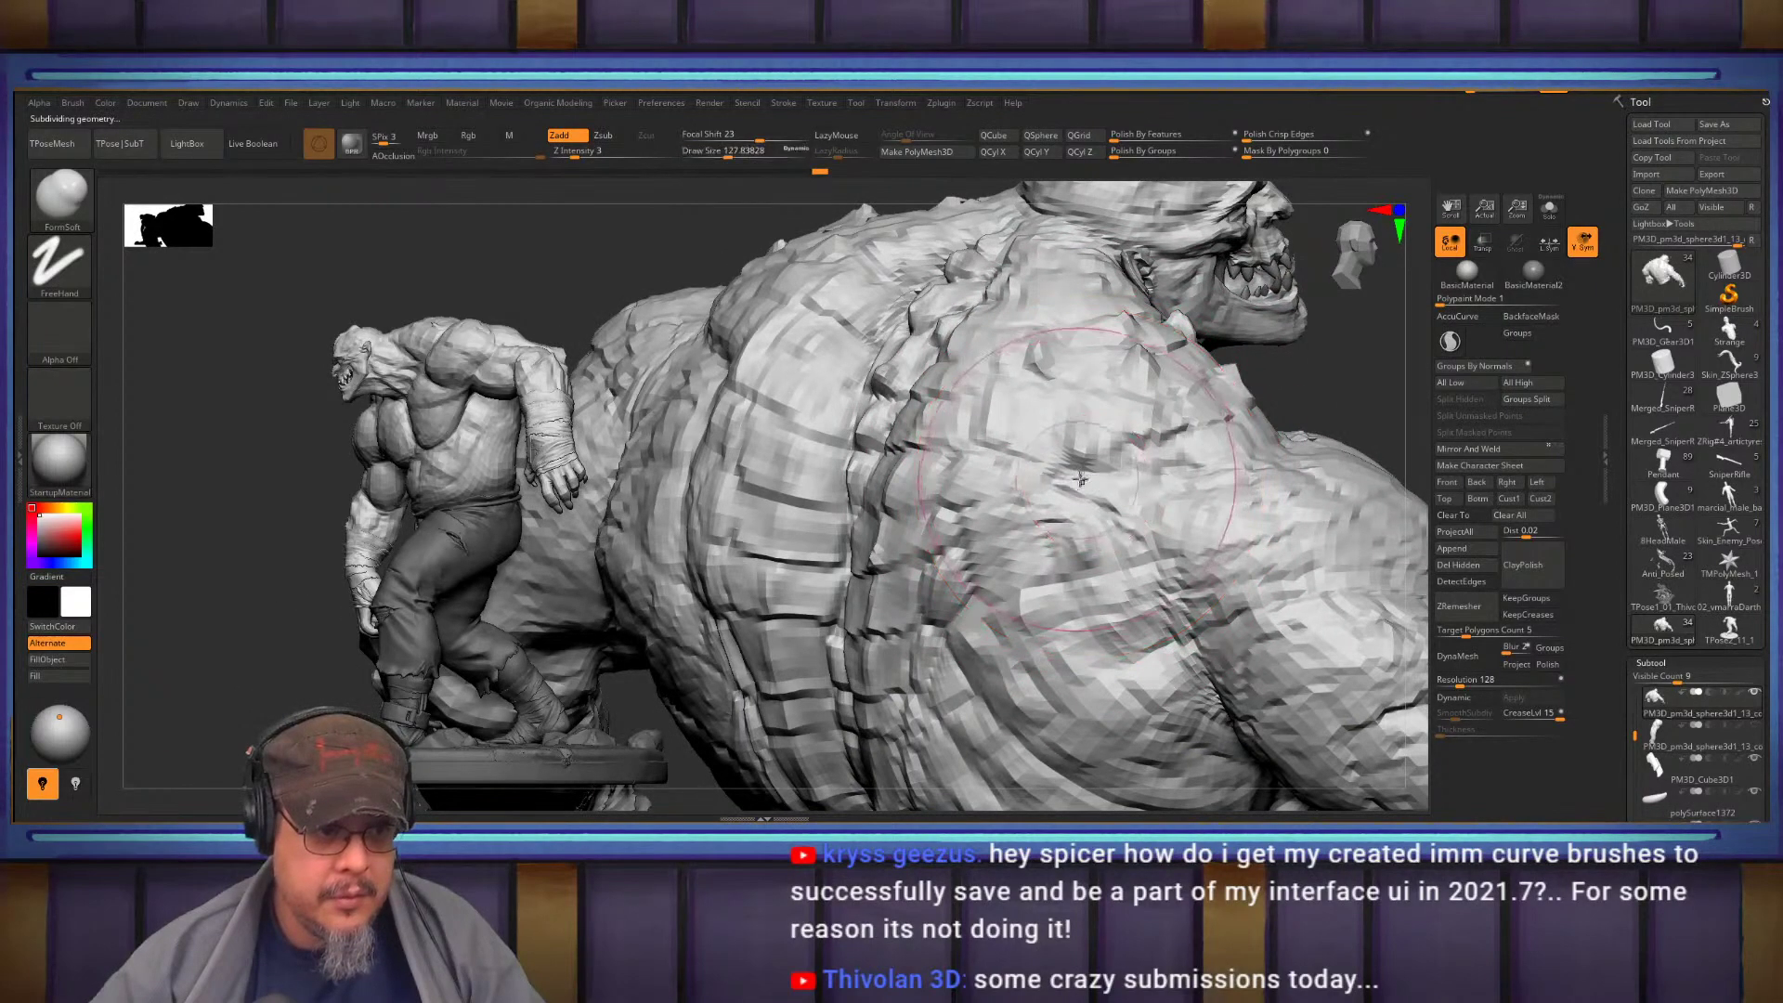
pyautogui.press('b')
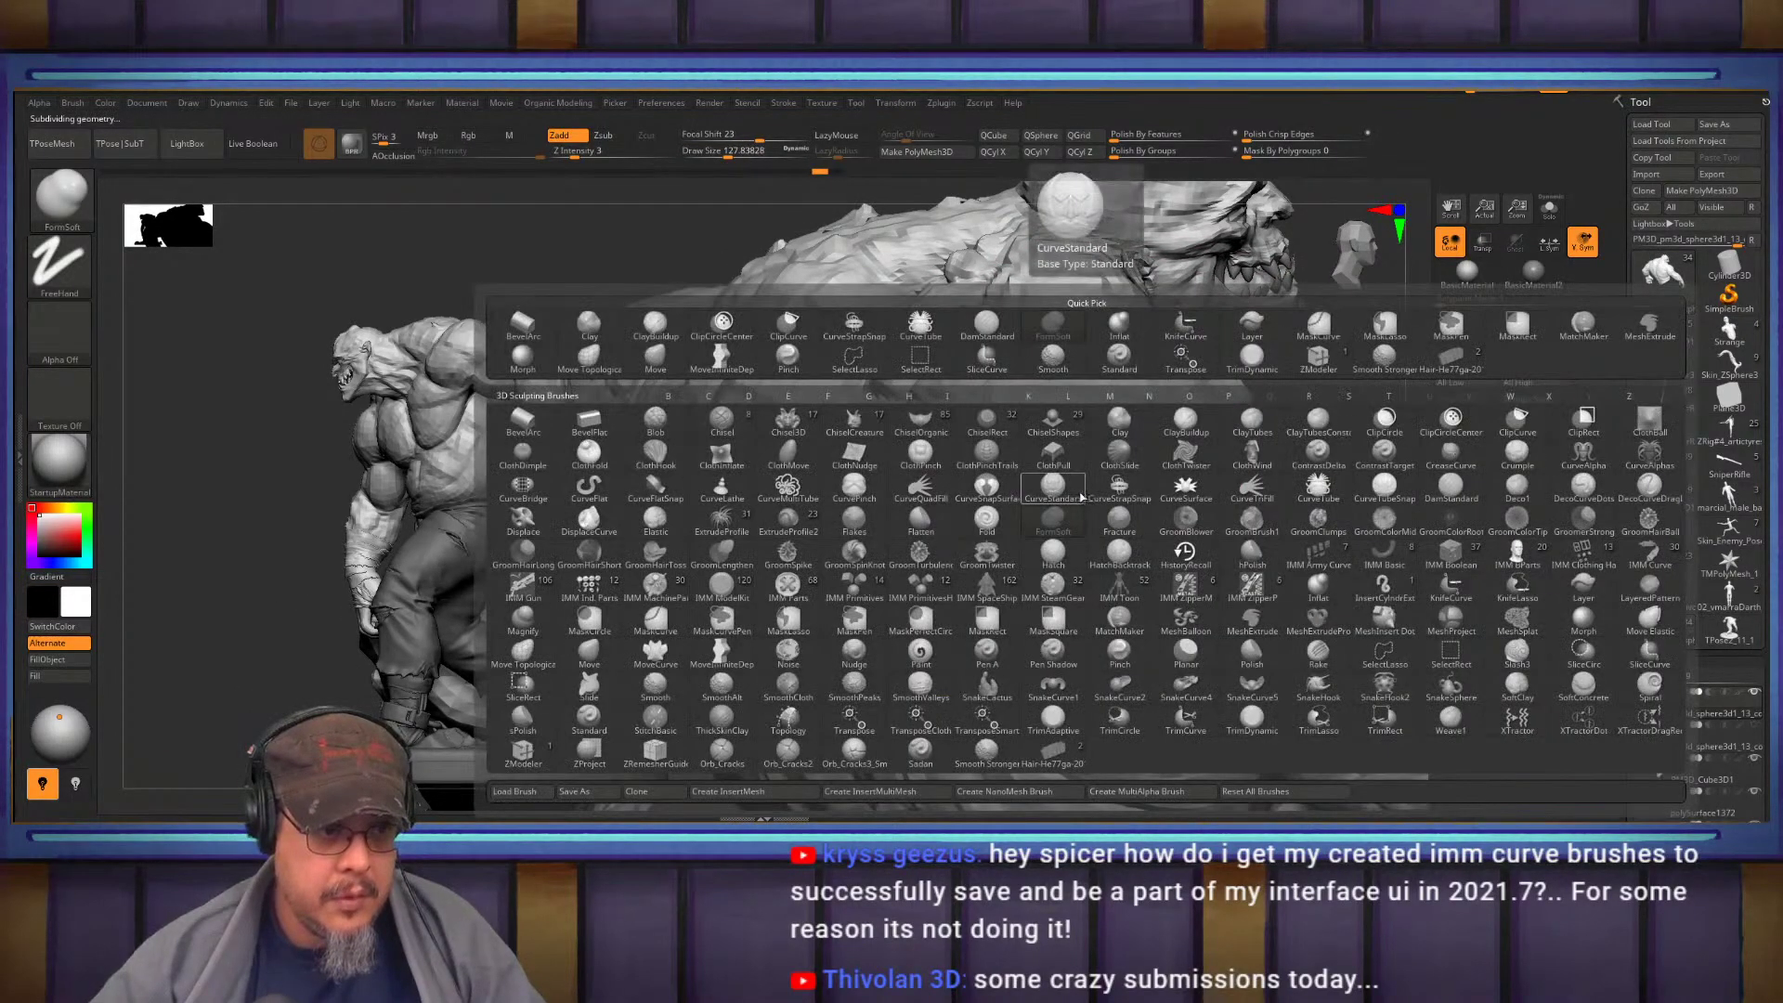
pyautogui.press('d')
pyautogui.press('s')
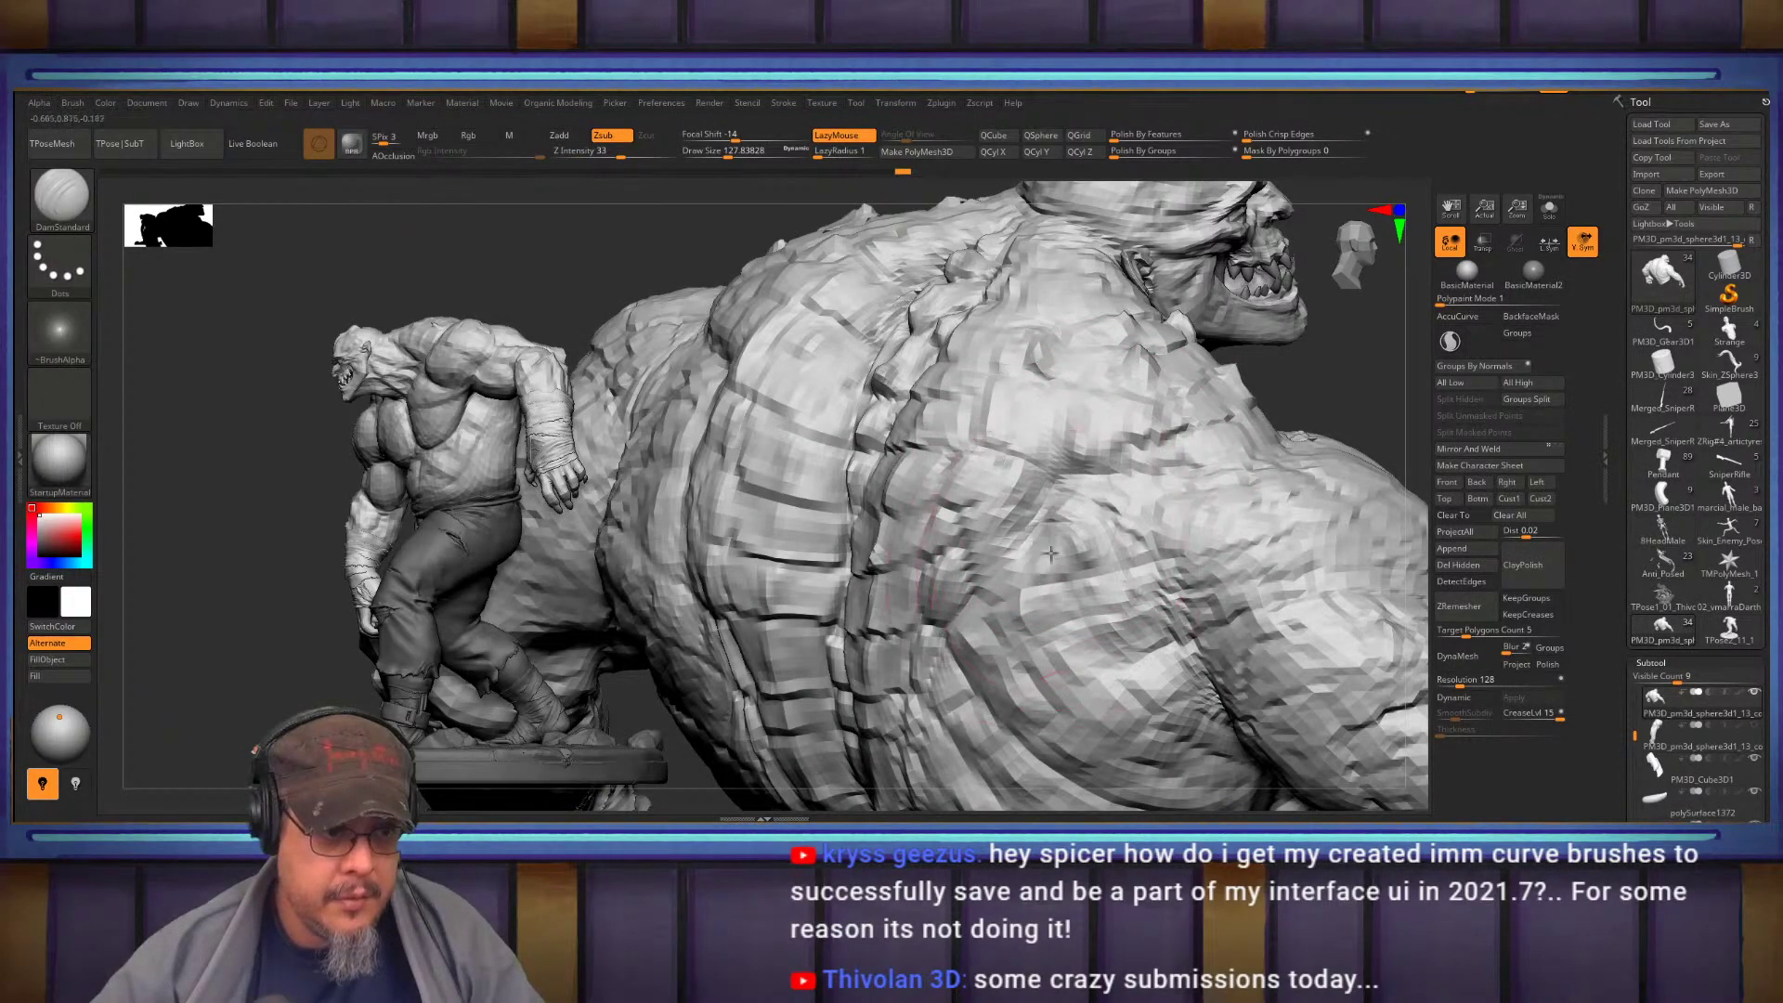
pyautogui.moveTo(1111, 477); pyautogui.dragTo(1025, 450, button='right')
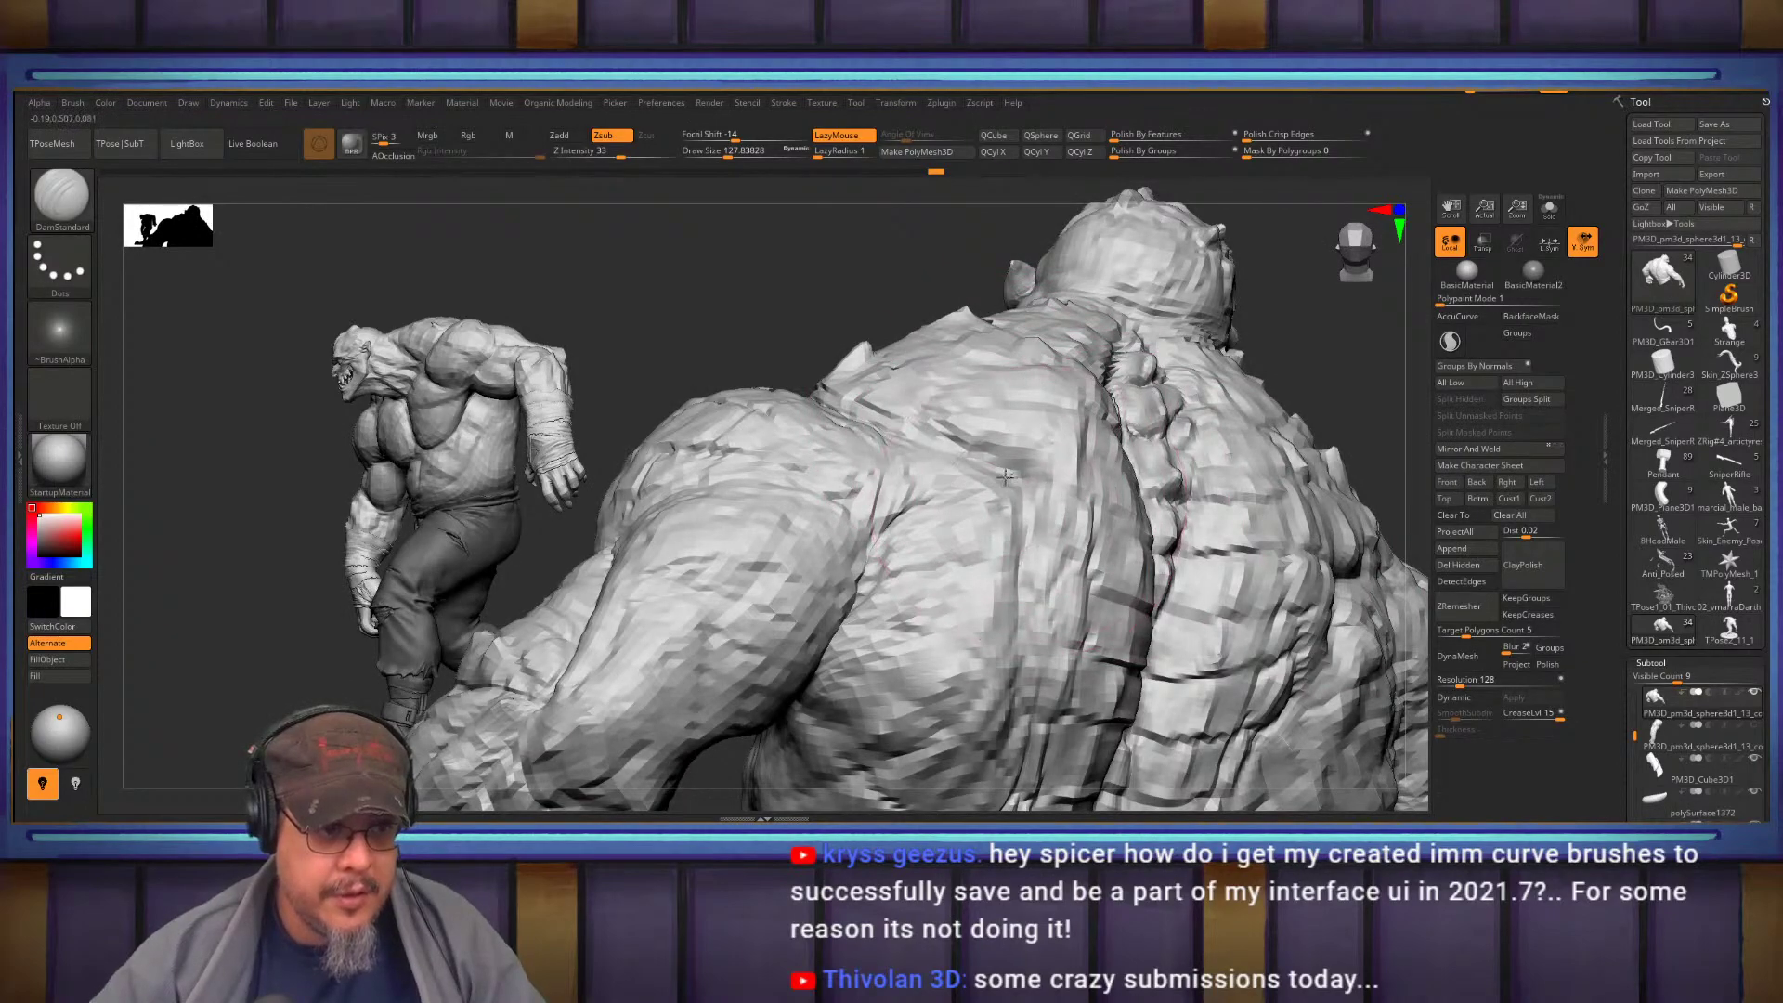
# Soften and fill the shoulder blade, shoulder and upper-arm forms with the FormSoft brush at a draw size of about 128
pyautogui.keyDown('alt'); pyautogui.moveTo(1010, 479); pyautogui.dragTo(1052, 580, button='right'); pyautogui.keyUp('alt')
pyautogui.press('b')
pyautogui.press('f')
pyautogui.press('s')
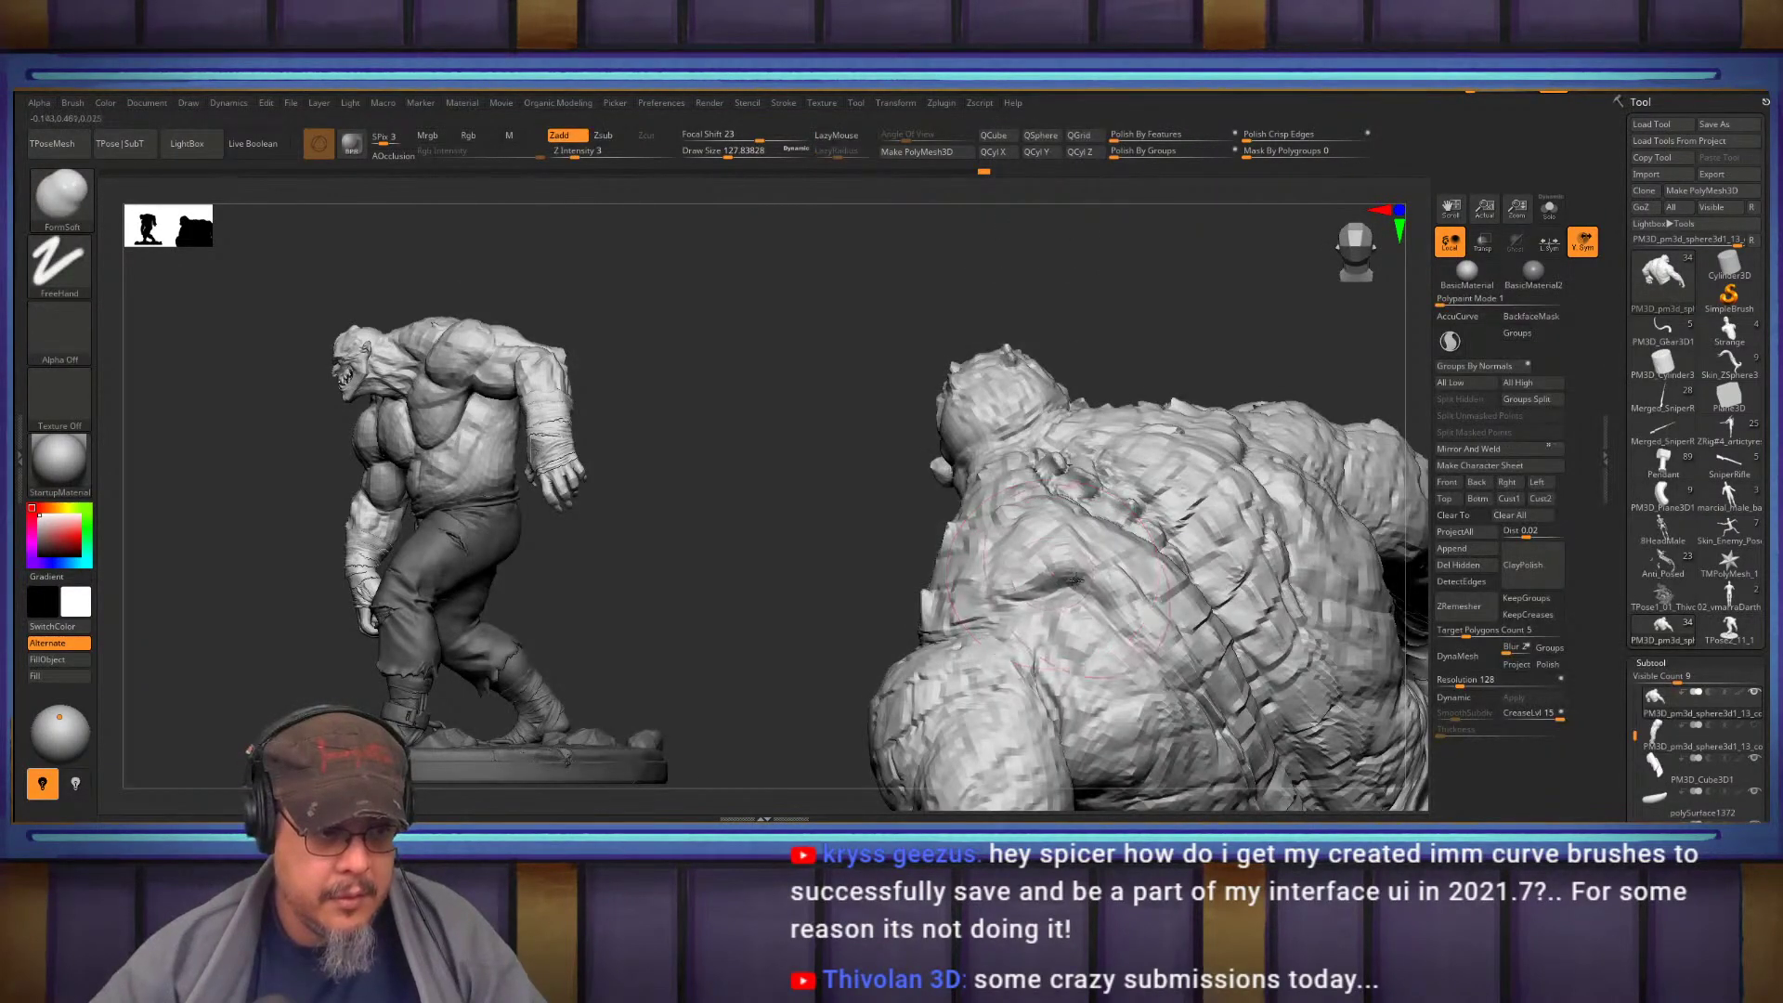
pyautogui.moveTo(1097, 597); pyautogui.dragTo(988, 574, button='right')
pyautogui.moveTo(1056, 443)
pyautogui.mouseDown(button='right')
pyautogui.moveTo(1169, 533)
pyautogui.moveTo(1026, 497)
pyautogui.moveTo(1029, 466)
pyautogui.mouseUp(button='right')
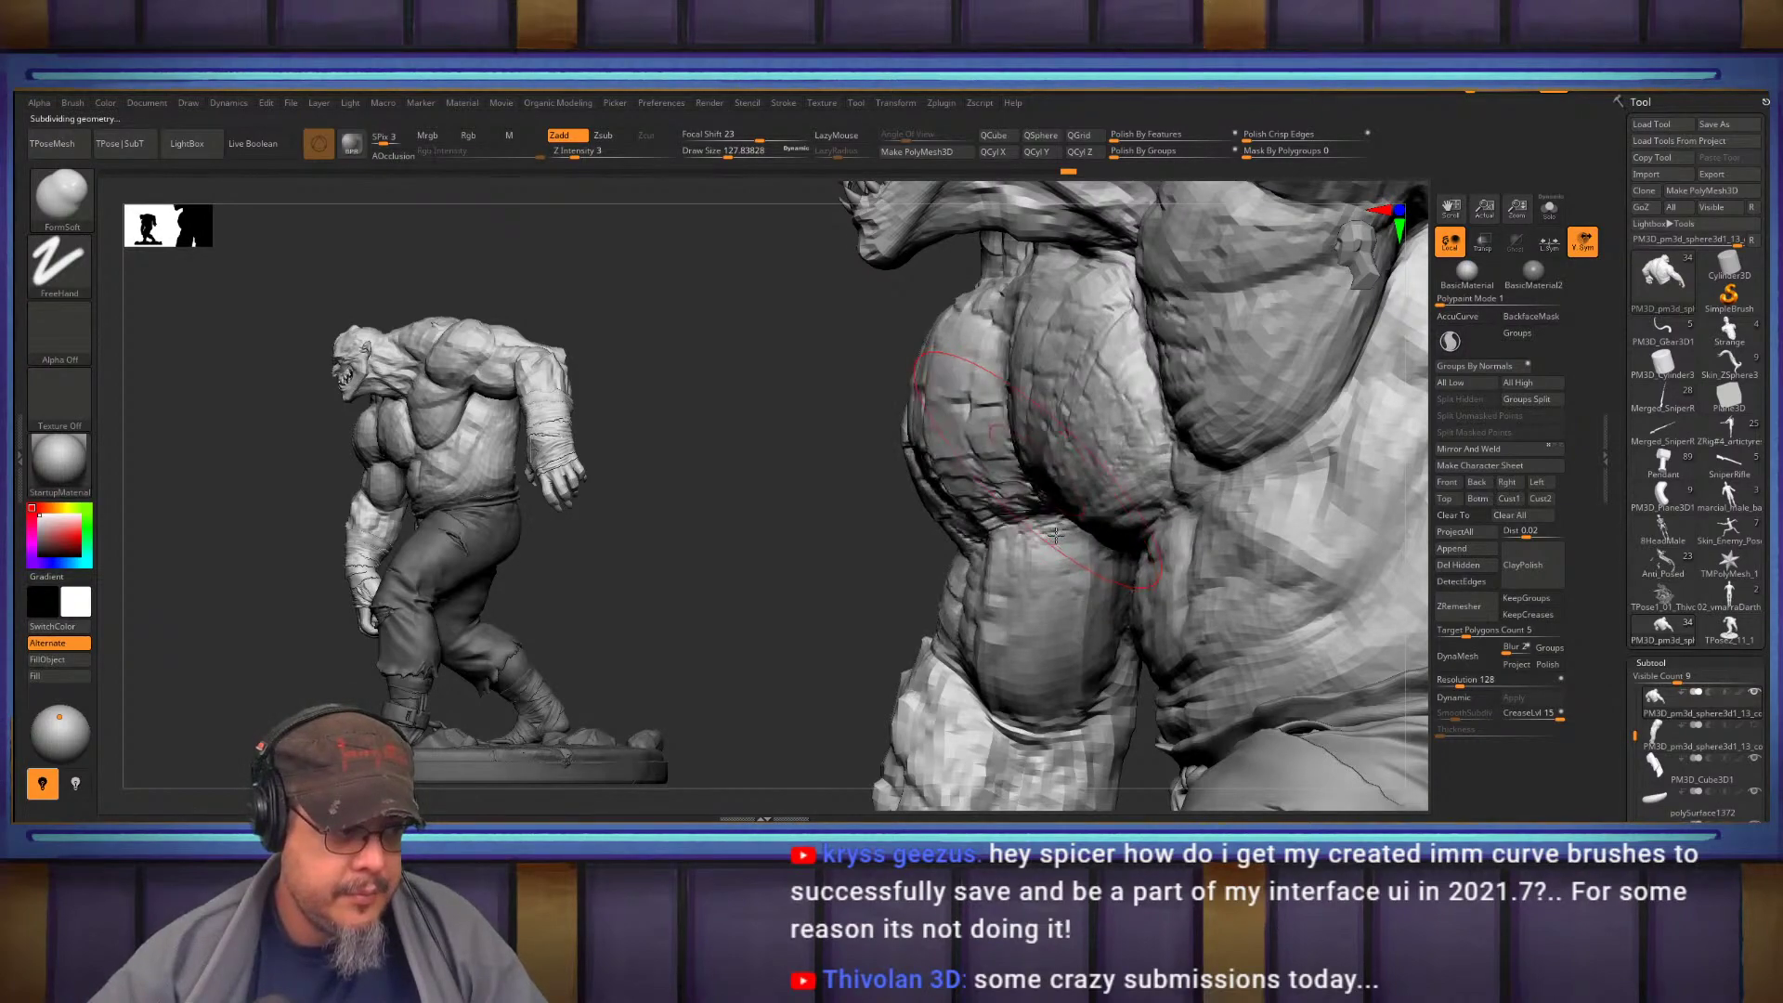
# Toggle the subtools' polypaint display on and off and review the whole statue on its base from the front
pyautogui.press('f')
pyautogui.moveTo(1100, 527)
pyautogui.mouseDown(button='right')
pyautogui.moveTo(1243, 535)
pyautogui.moveTo(1254, 605)
pyautogui.moveTo(1293, 608)
pyautogui.mouseUp(button='right')
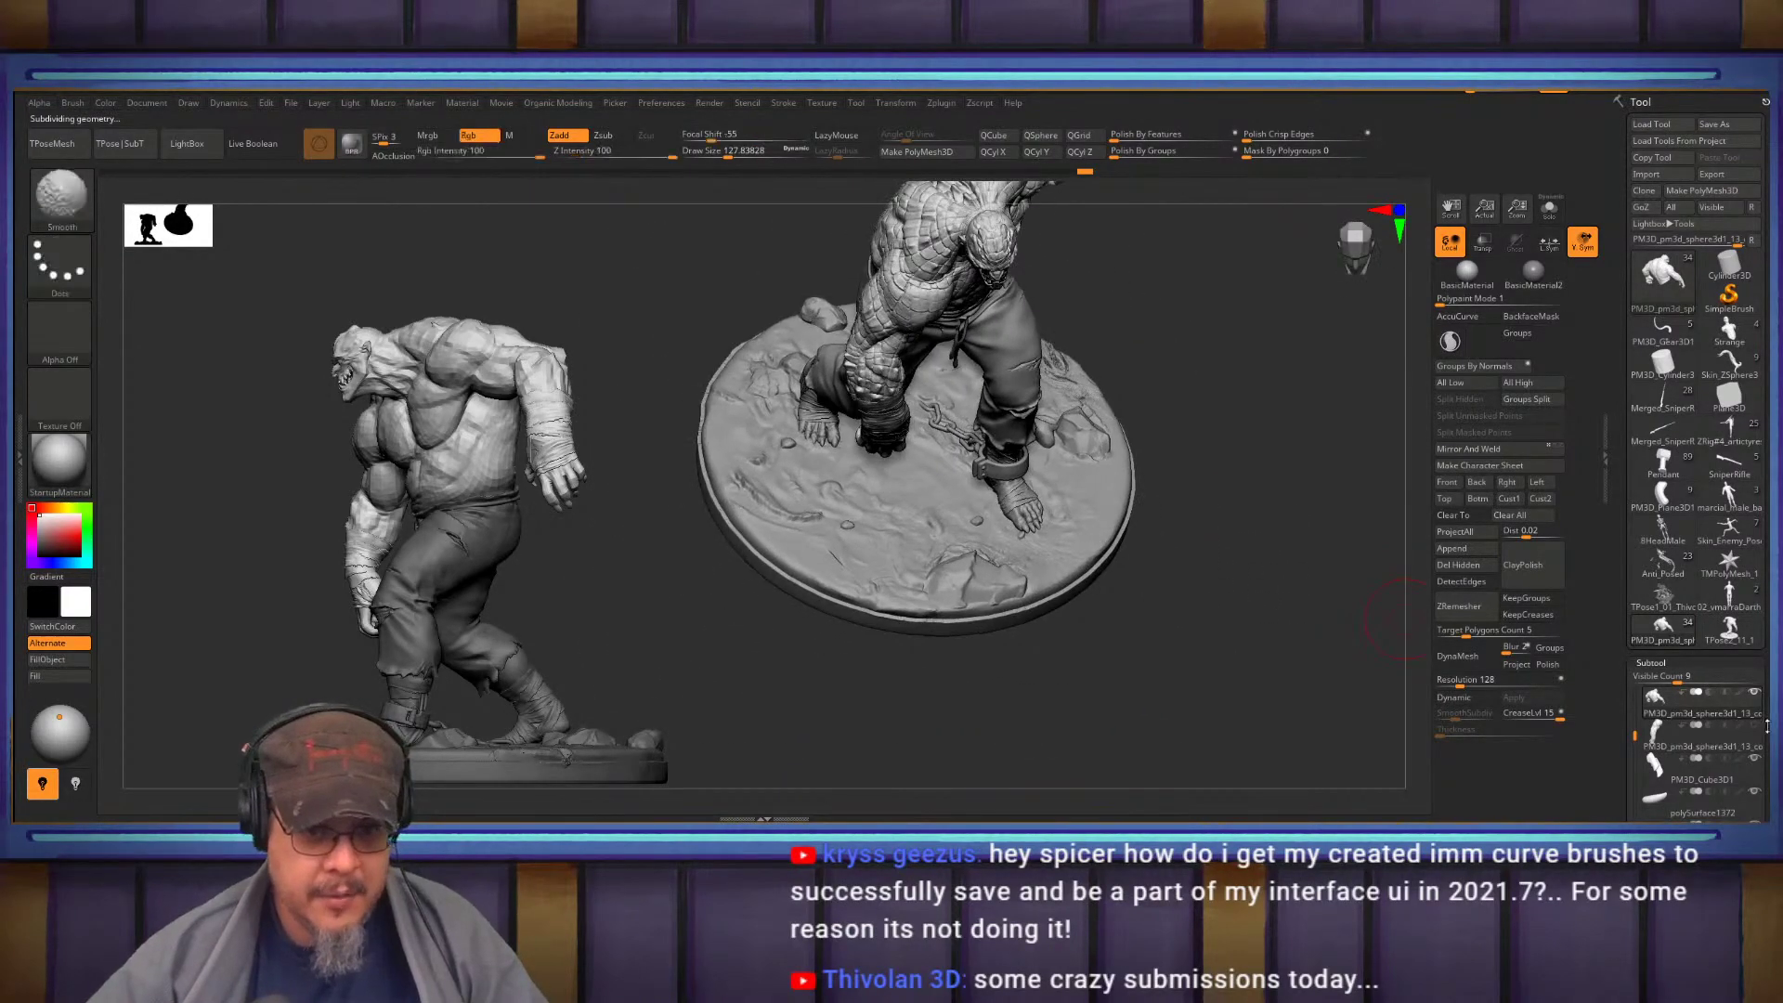
pyautogui.click(1738, 699)
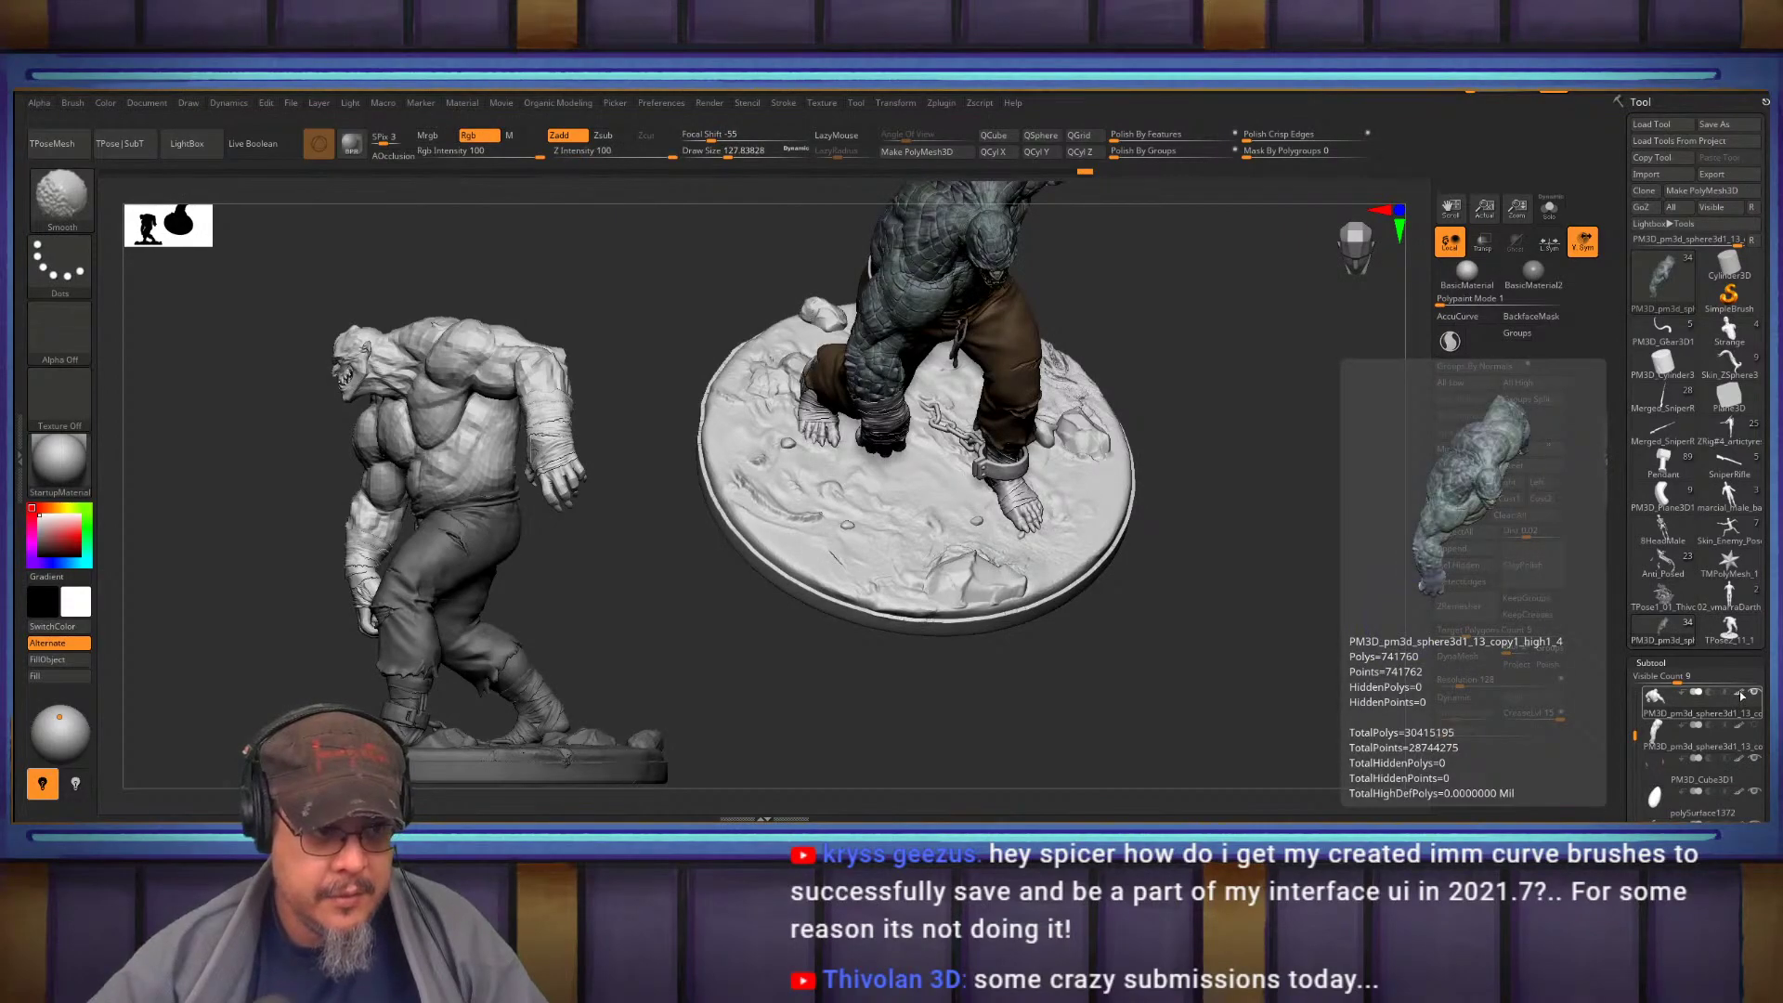
pyautogui.keyDown('shift'); pyautogui.click(1743, 696); pyautogui.keyUp('shift')
pyautogui.keyDown('shift'); pyautogui.moveTo(1174, 589); pyautogui.dragTo(1230, 563, button='right'); pyautogui.keyUp('shift')
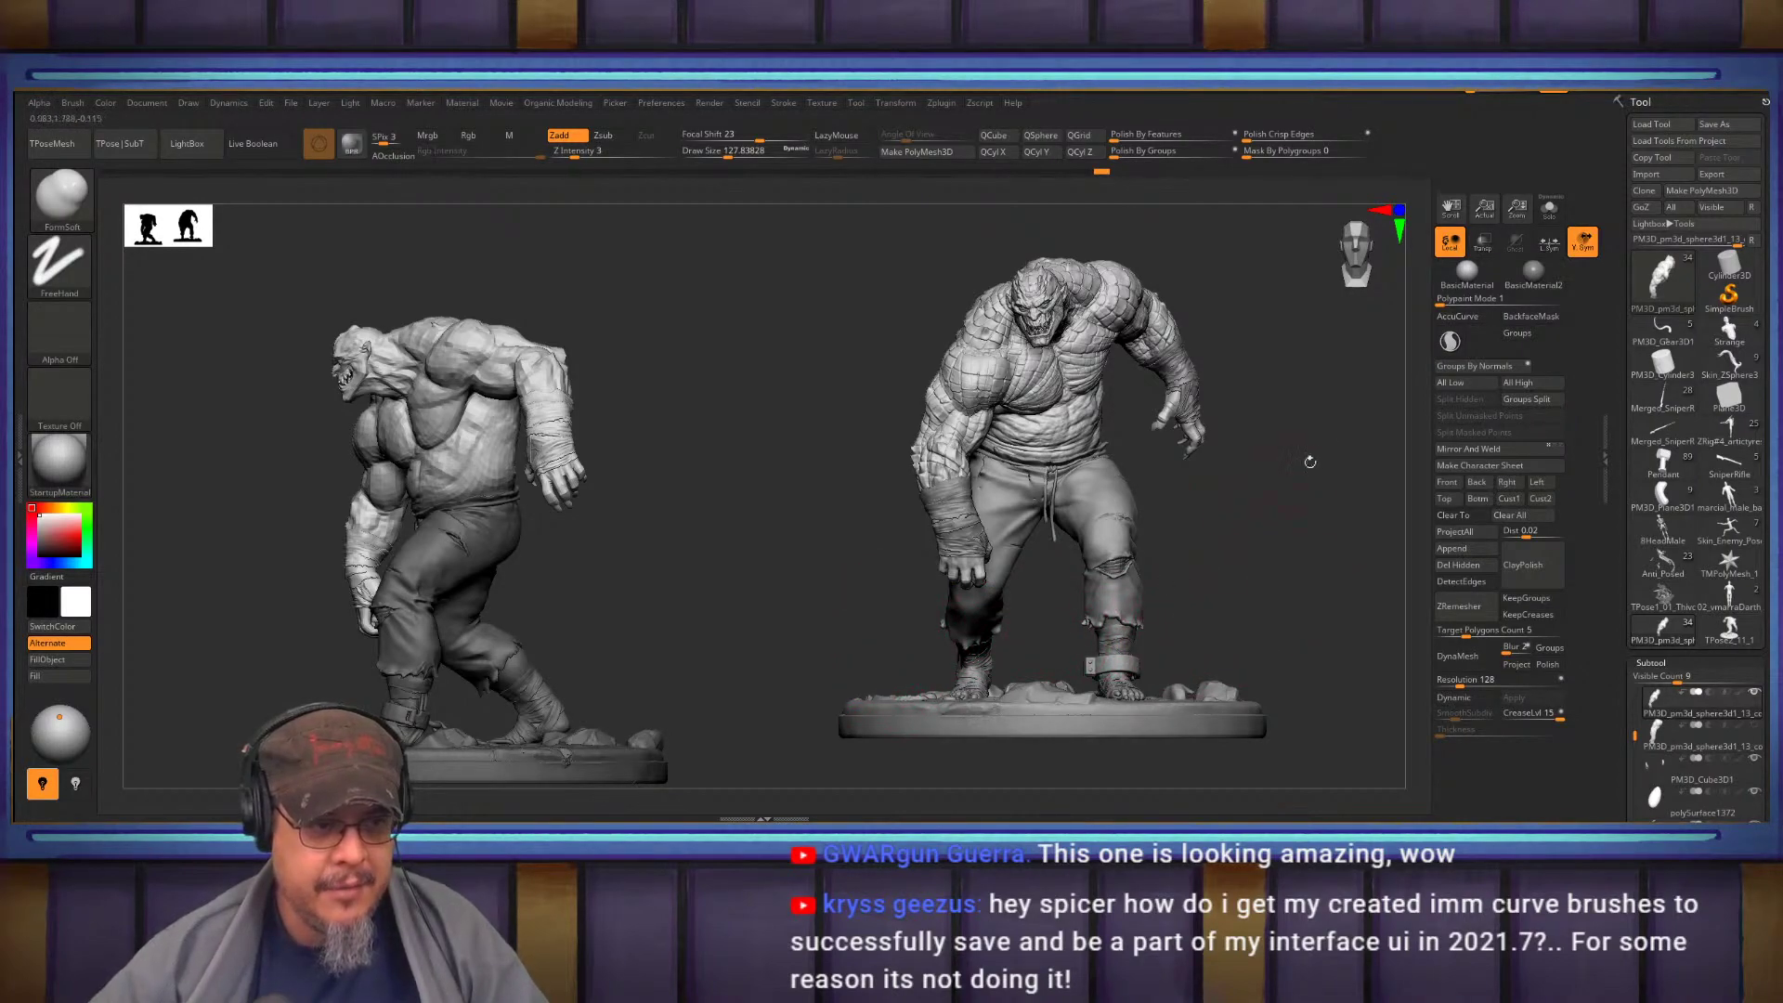
# Pull the base rocks beside the shackled foot up into tall jagged spires with the Move brush at a draw size of about 508
pyautogui.keyDown('alt'); pyautogui.moveTo(1222, 580); pyautogui.dragTo(1137, 557, button='right'); pyautogui.keyUp('alt')
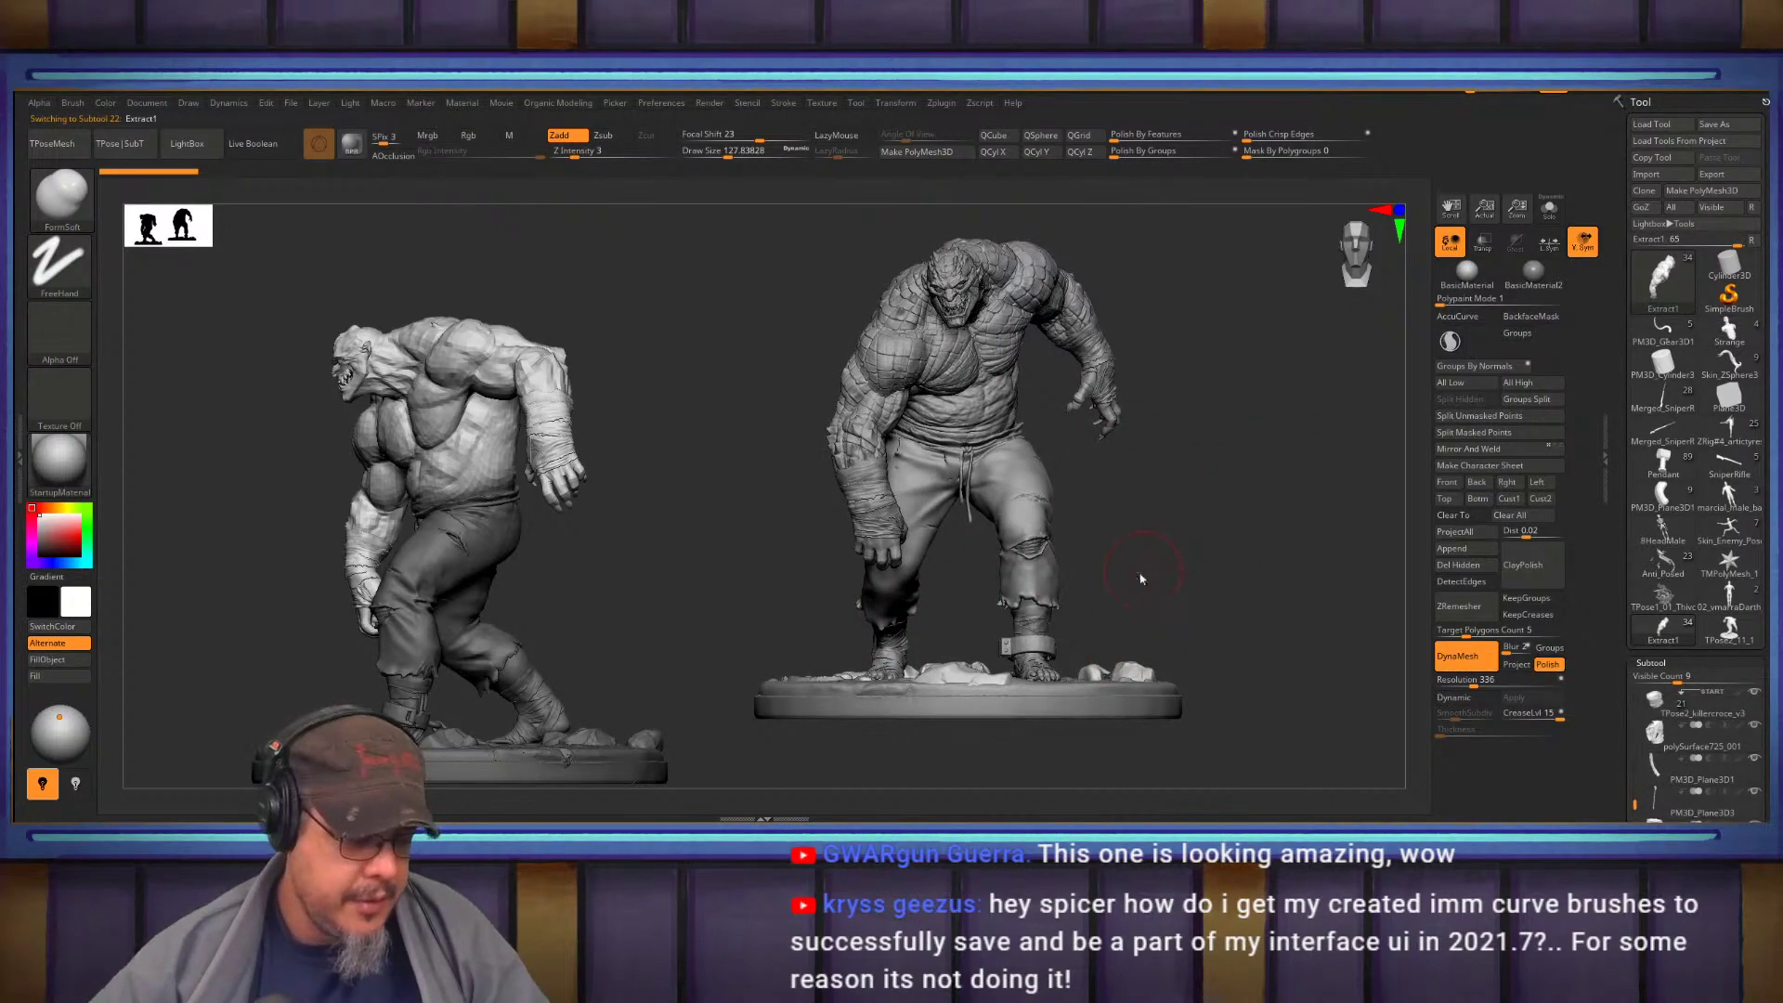
pyautogui.press('b')
pyautogui.press('m')
pyautogui.press('v')
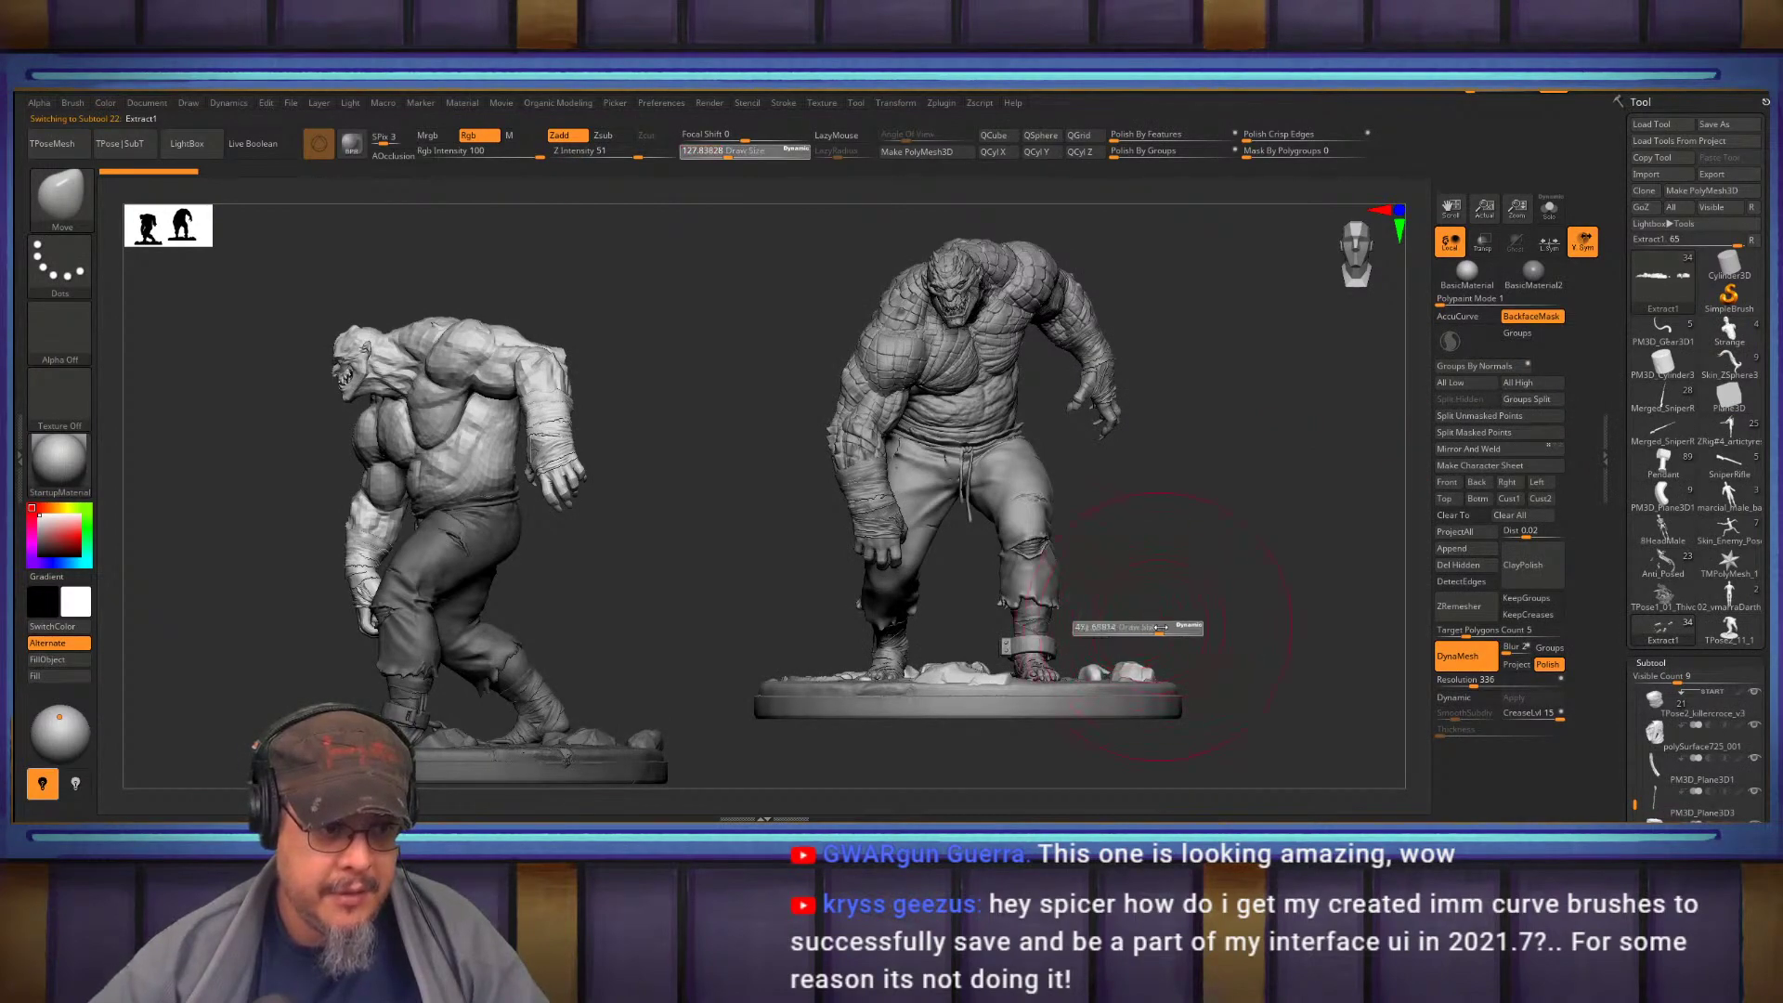
pyautogui.moveTo(1142, 650); pyautogui.dragTo(1179, 384)
pyautogui.moveTo(1158, 548); pyautogui.dragTo(1178, 455)
pyautogui.moveTo(959, 665); pyautogui.dragTo(957, 599)
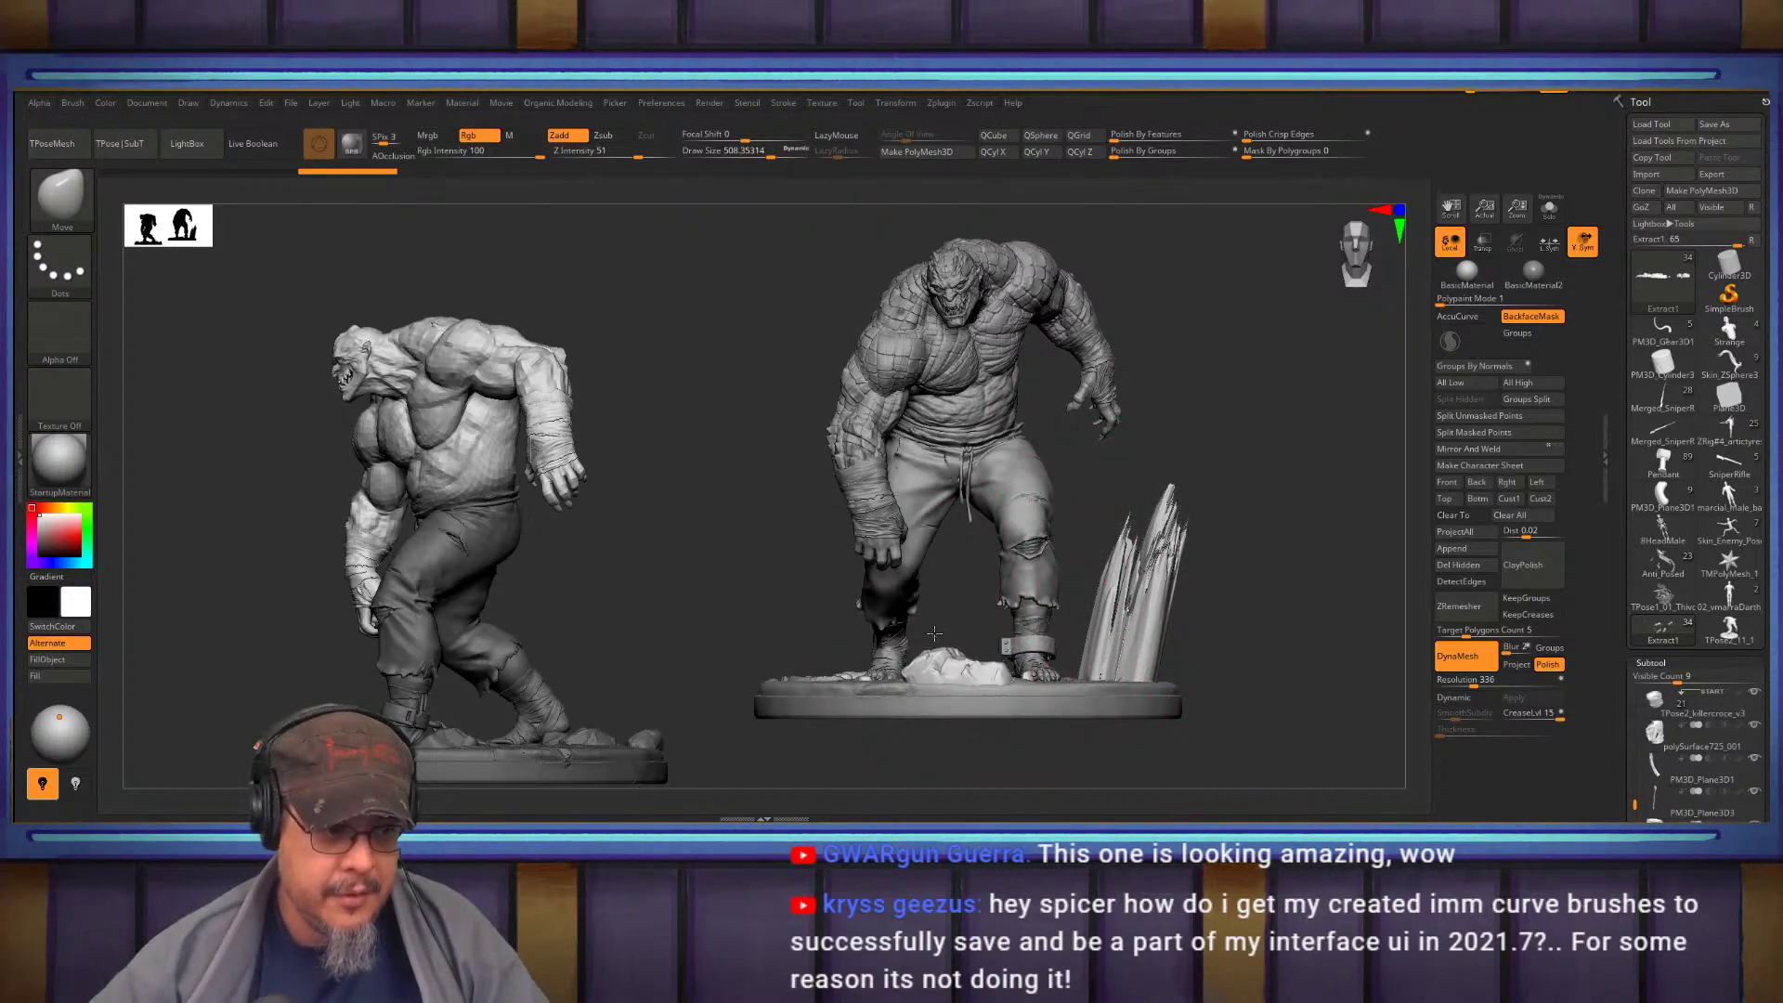
pyautogui.moveTo(1128, 609); pyautogui.dragTo(1029, 687)
pyautogui.moveTo(1173, 501); pyautogui.dragTo(1168, 488)
pyautogui.moveTo(1236, 558)
pyautogui.mouseDown()
pyautogui.moveTo(955, 566)
pyautogui.moveTo(1269, 544)
pyautogui.mouseUp()
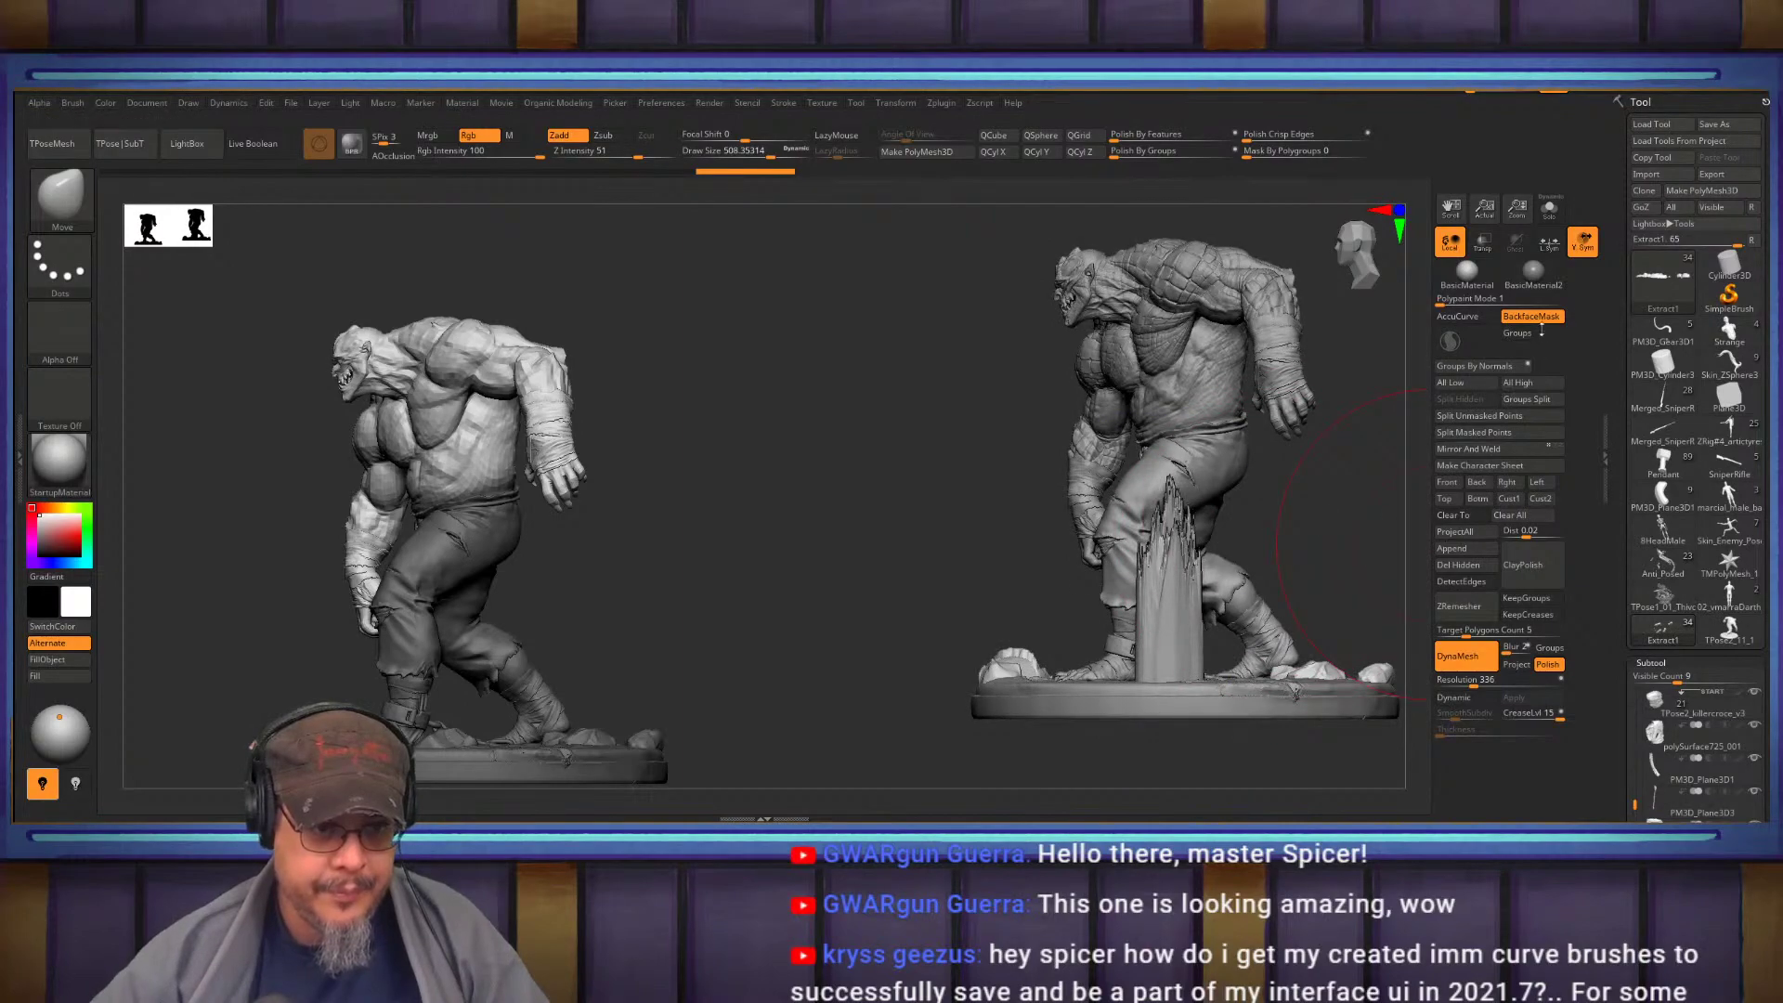
# Isolate the tall rock spires, tilt and reposition them from the side with the gizmo, and unhide the other rocks
pyautogui.press('b')
pyautogui.press('m')
pyautogui.press('i')
pyautogui.press('w')
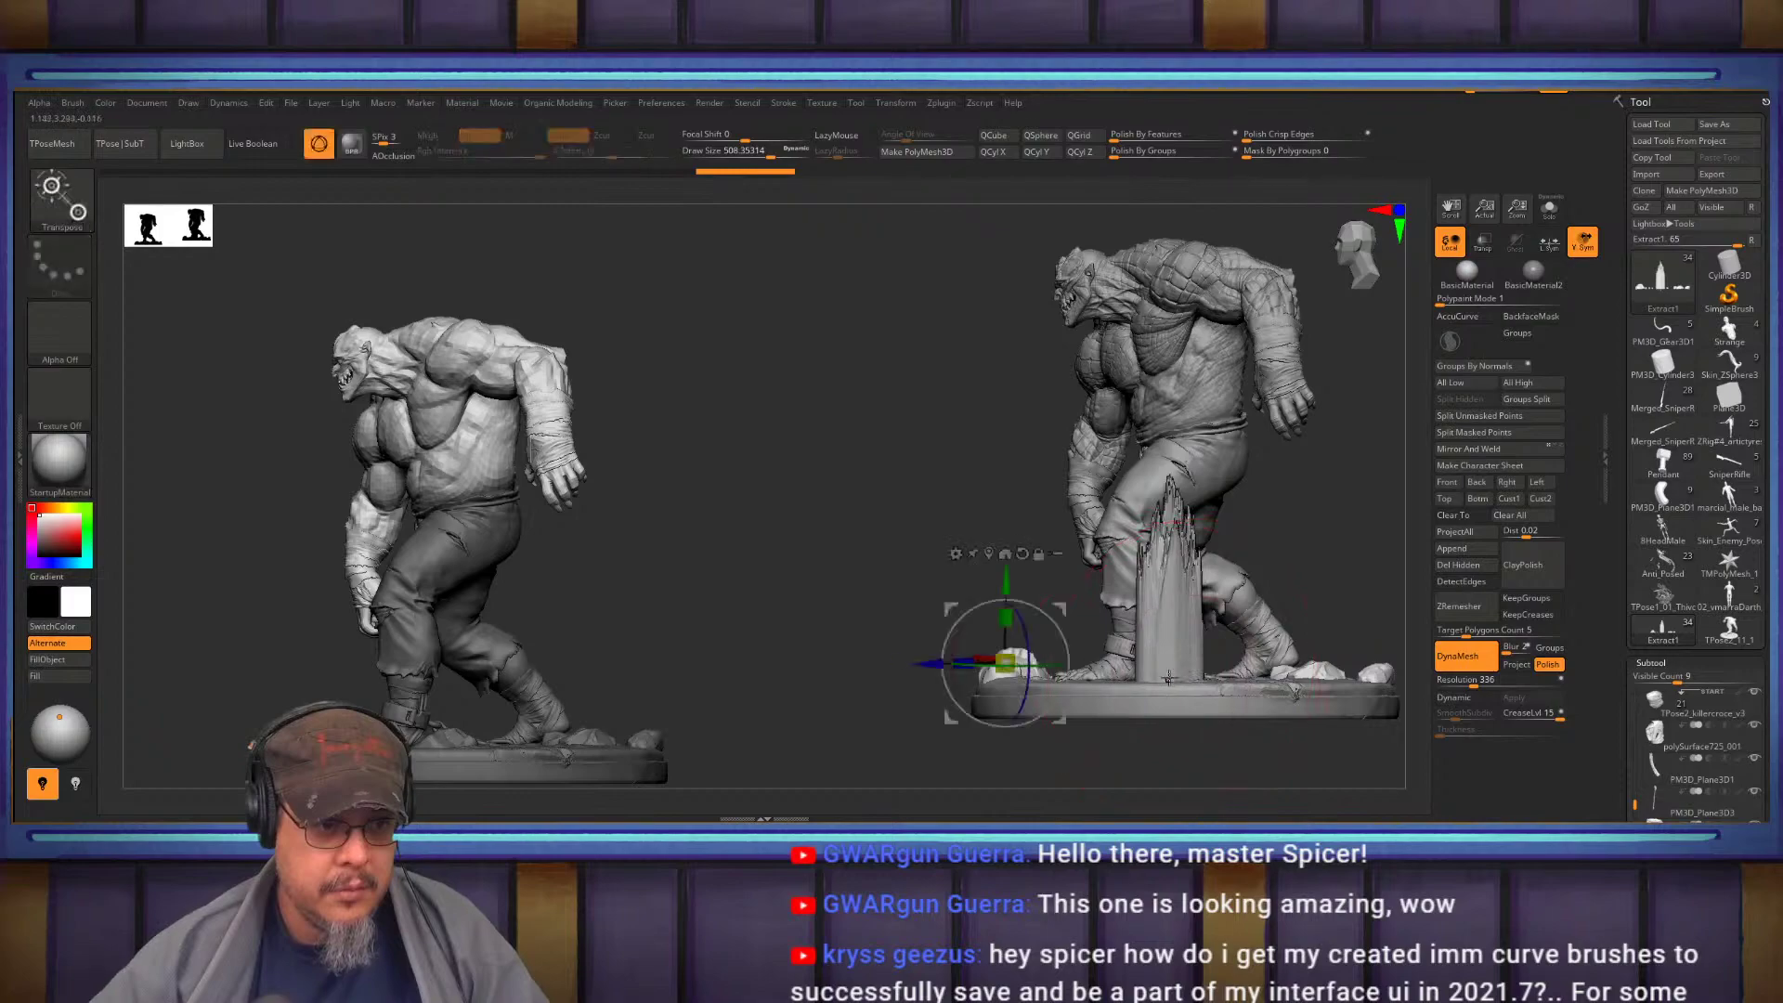
pyautogui.press('q')
pyautogui.keyDown('ctrl'); pyautogui.keyDown('shift'); pyautogui.moveTo(1290, 556); pyautogui.dragTo(1075, 429); pyautogui.keyUp('shift'); pyautogui.keyUp('ctrl')
pyautogui.press('w')
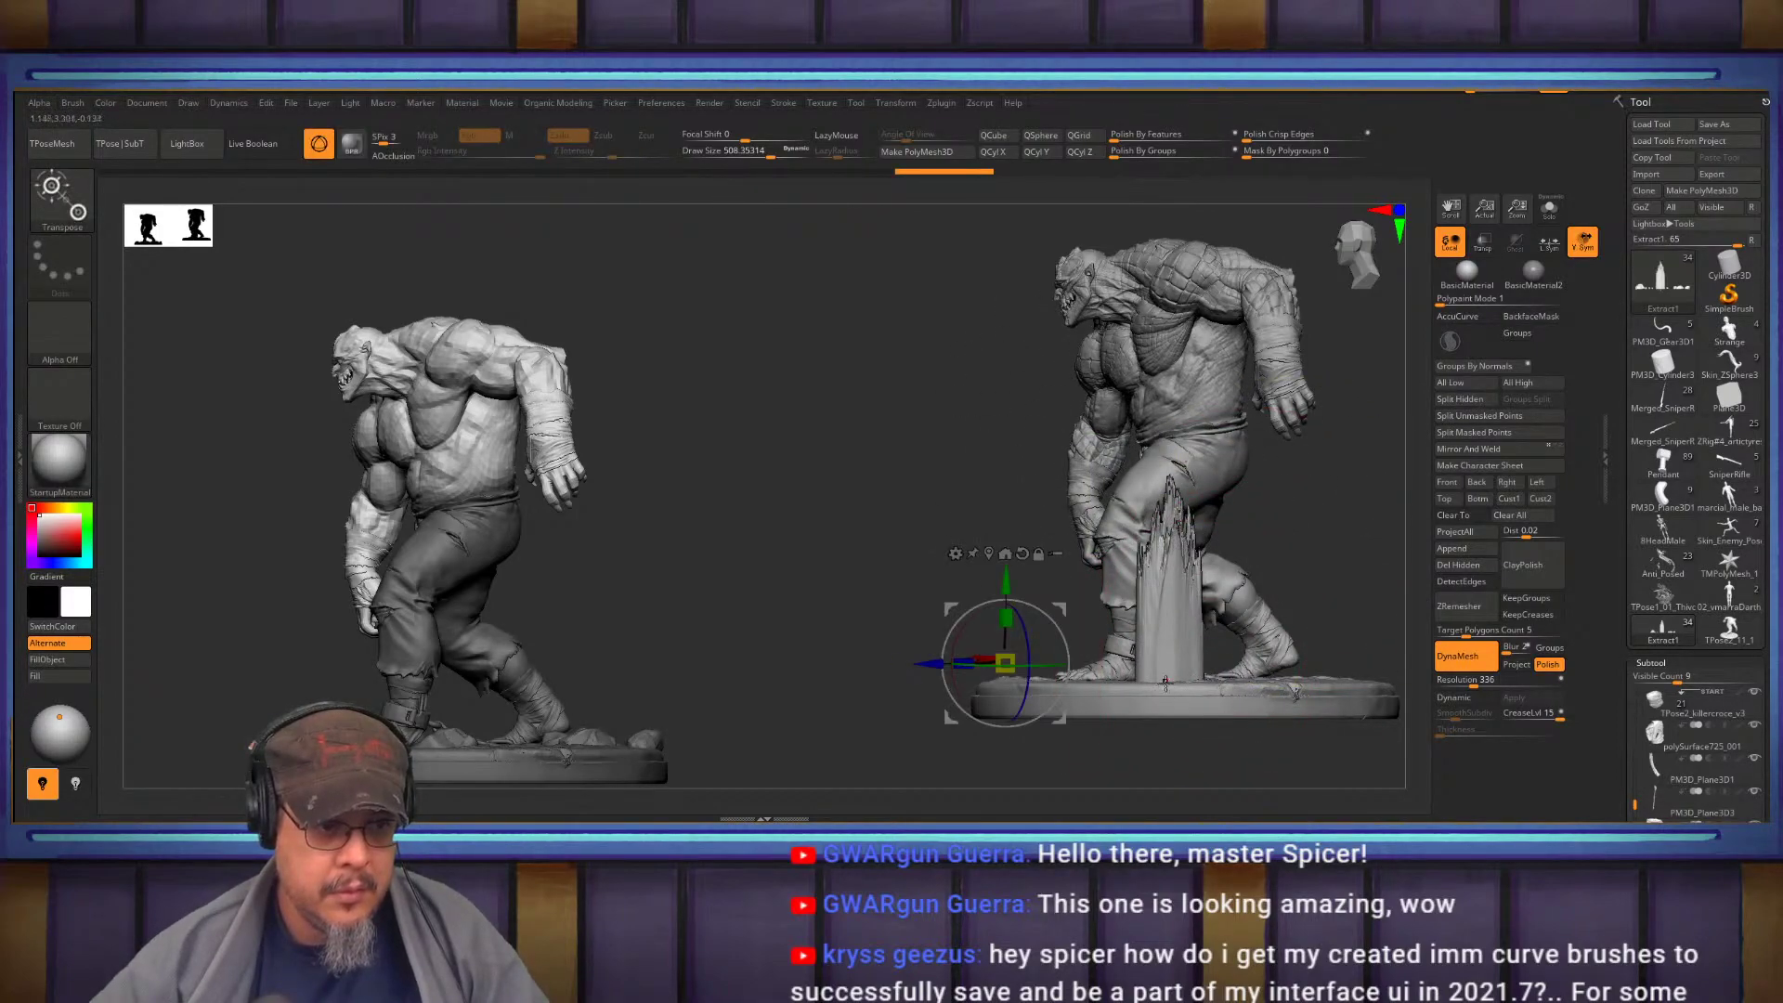
pyautogui.click(1169, 672)
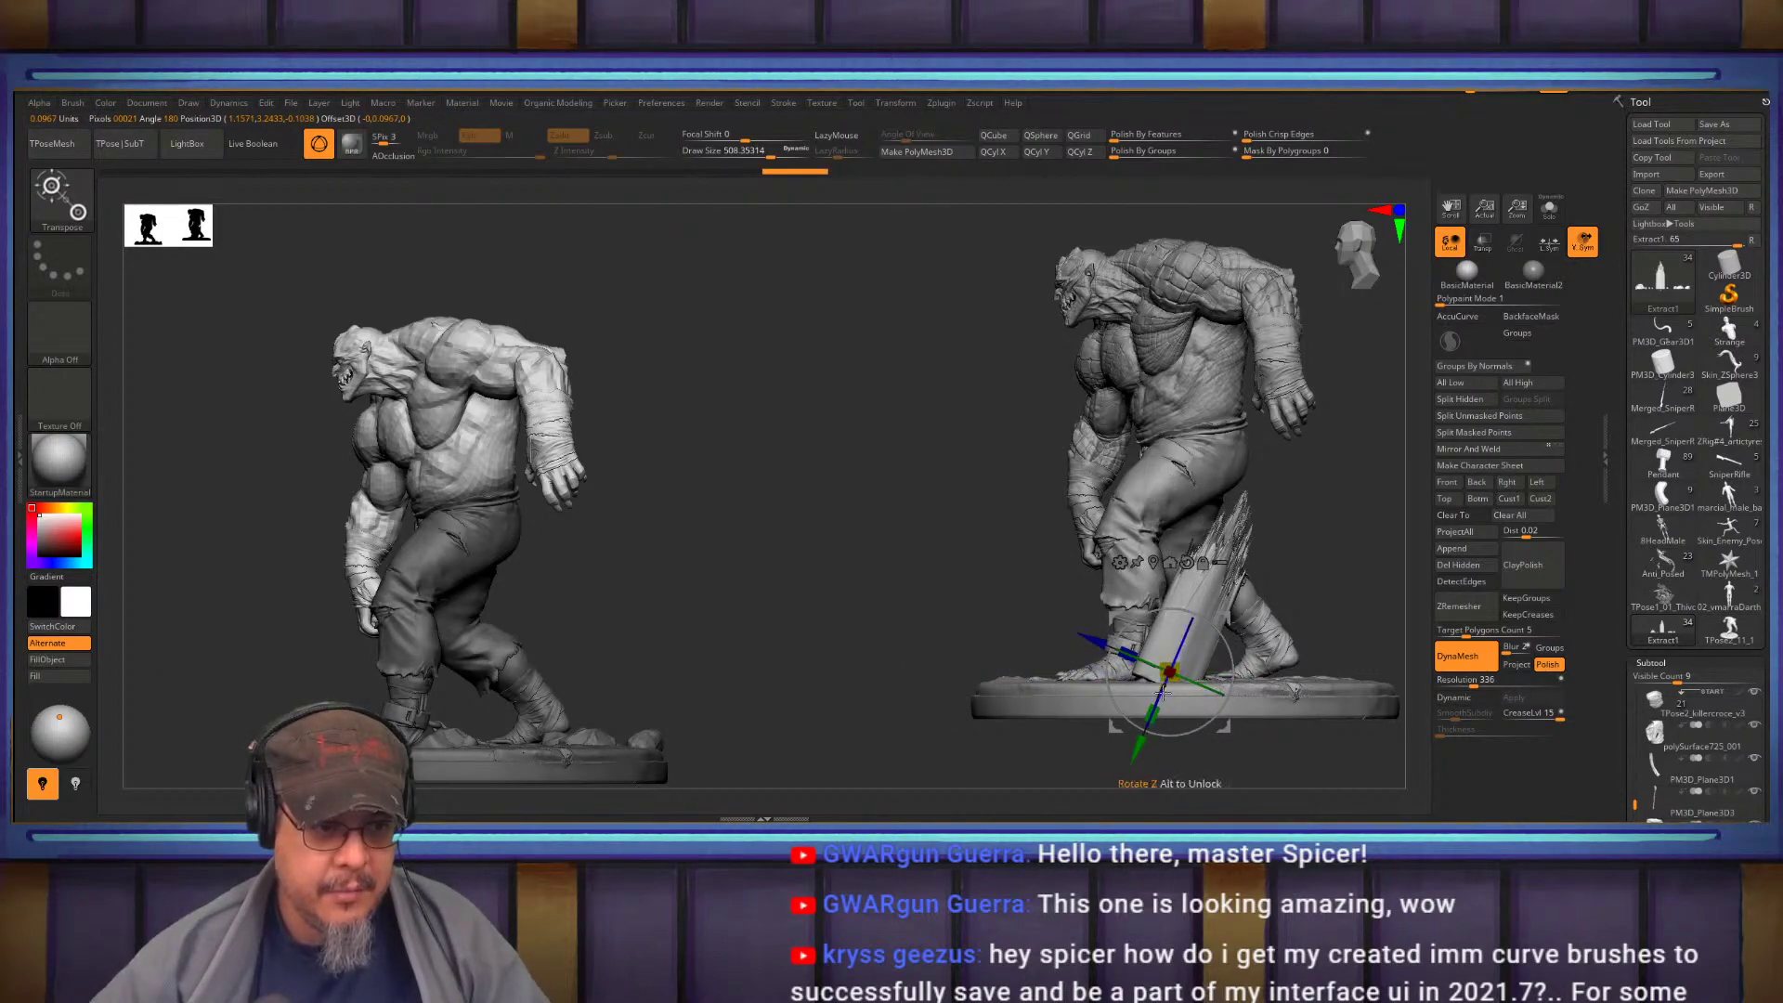
pyautogui.moveTo(1154, 714); pyautogui.dragTo(1148, 734)
pyautogui.moveTo(1228, 621); pyautogui.dragTo(1229, 649)
pyautogui.press('q')
pyautogui.moveTo(1234, 638)
pyautogui.mouseDown(button='right')
pyautogui.moveTo(1356, 595)
pyautogui.moveTo(1349, 566)
pyautogui.moveTo(1282, 579)
pyautogui.moveTo(1312, 646)
pyautogui.mouseUp(button='right')
pyautogui.keyDown('ctrl'); pyautogui.keyDown('shift'); pyautogui.click(1311, 605); pyautogui.keyUp('shift'); pyautogui.keyUp('ctrl')
pyautogui.keyDown('alt'); pyautogui.moveTo(1312, 646); pyautogui.dragTo(1298, 676, button='right'); pyautogui.keyUp('alt')
pyautogui.press('ctrl')
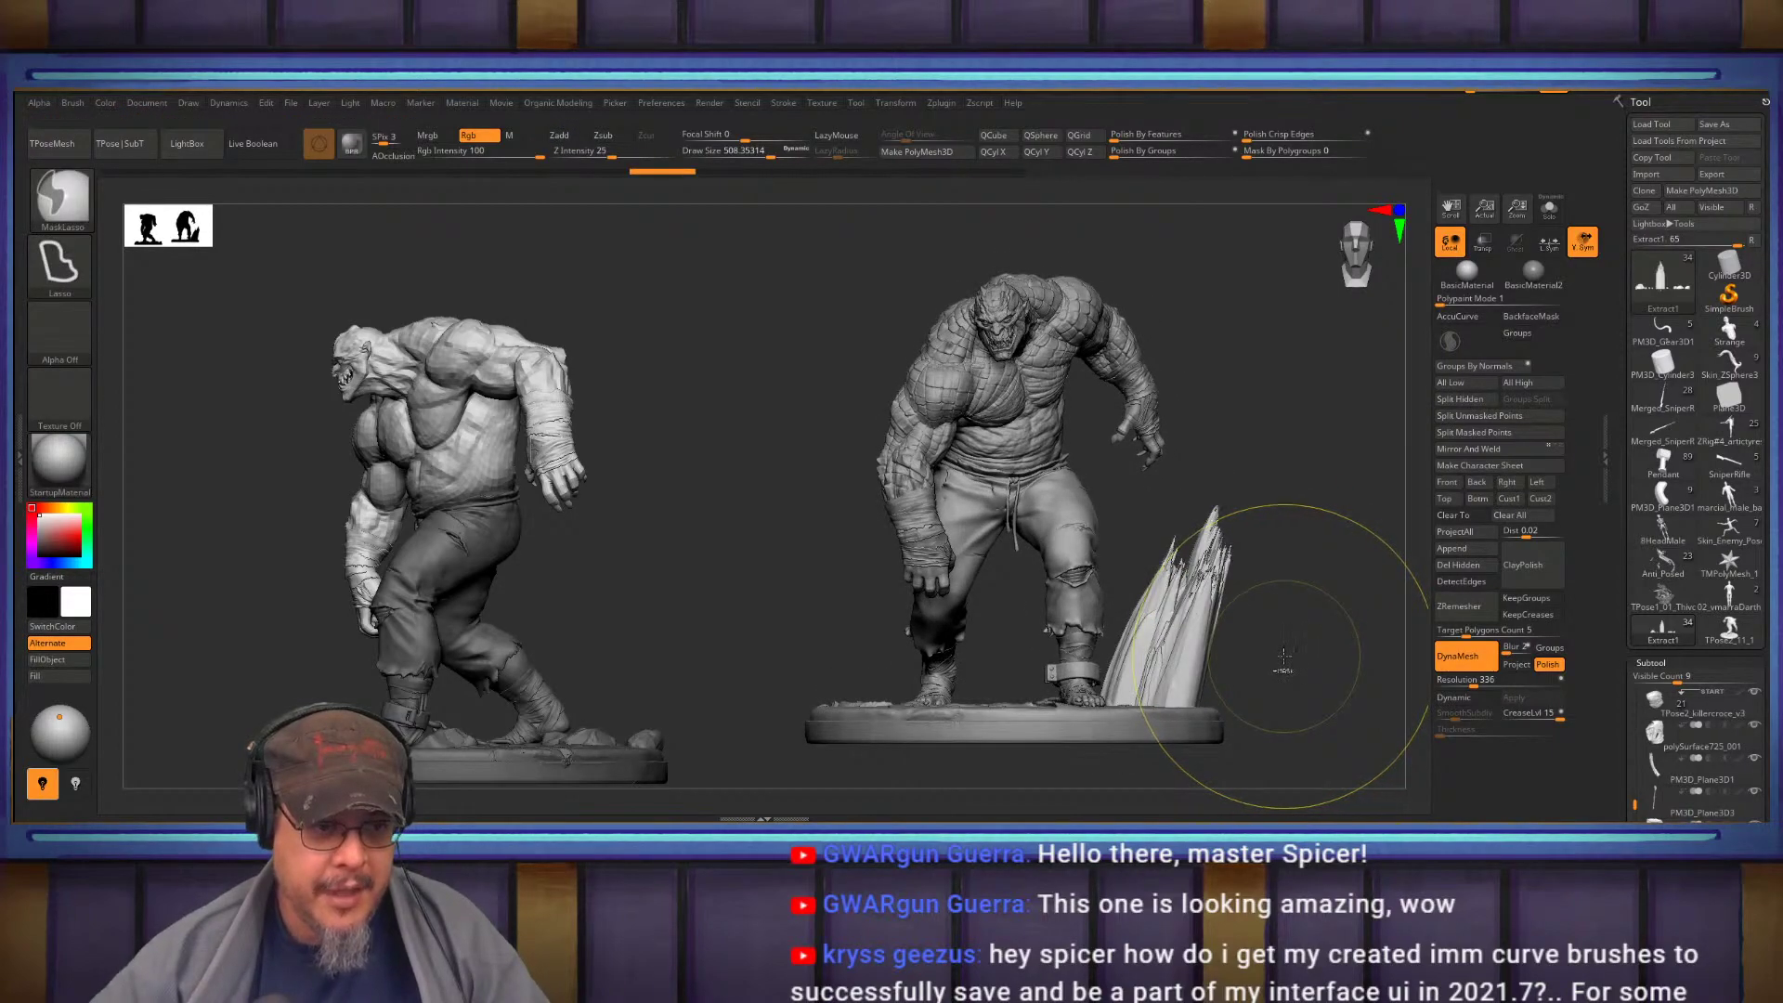
# Raise the rock cluster behind the feet into jagged spikes with the Move Infinite Depth brush, undoing a stray stroke and enabling BackfaceMask
pyautogui.moveTo(1249, 648); pyautogui.dragTo(1030, 668)
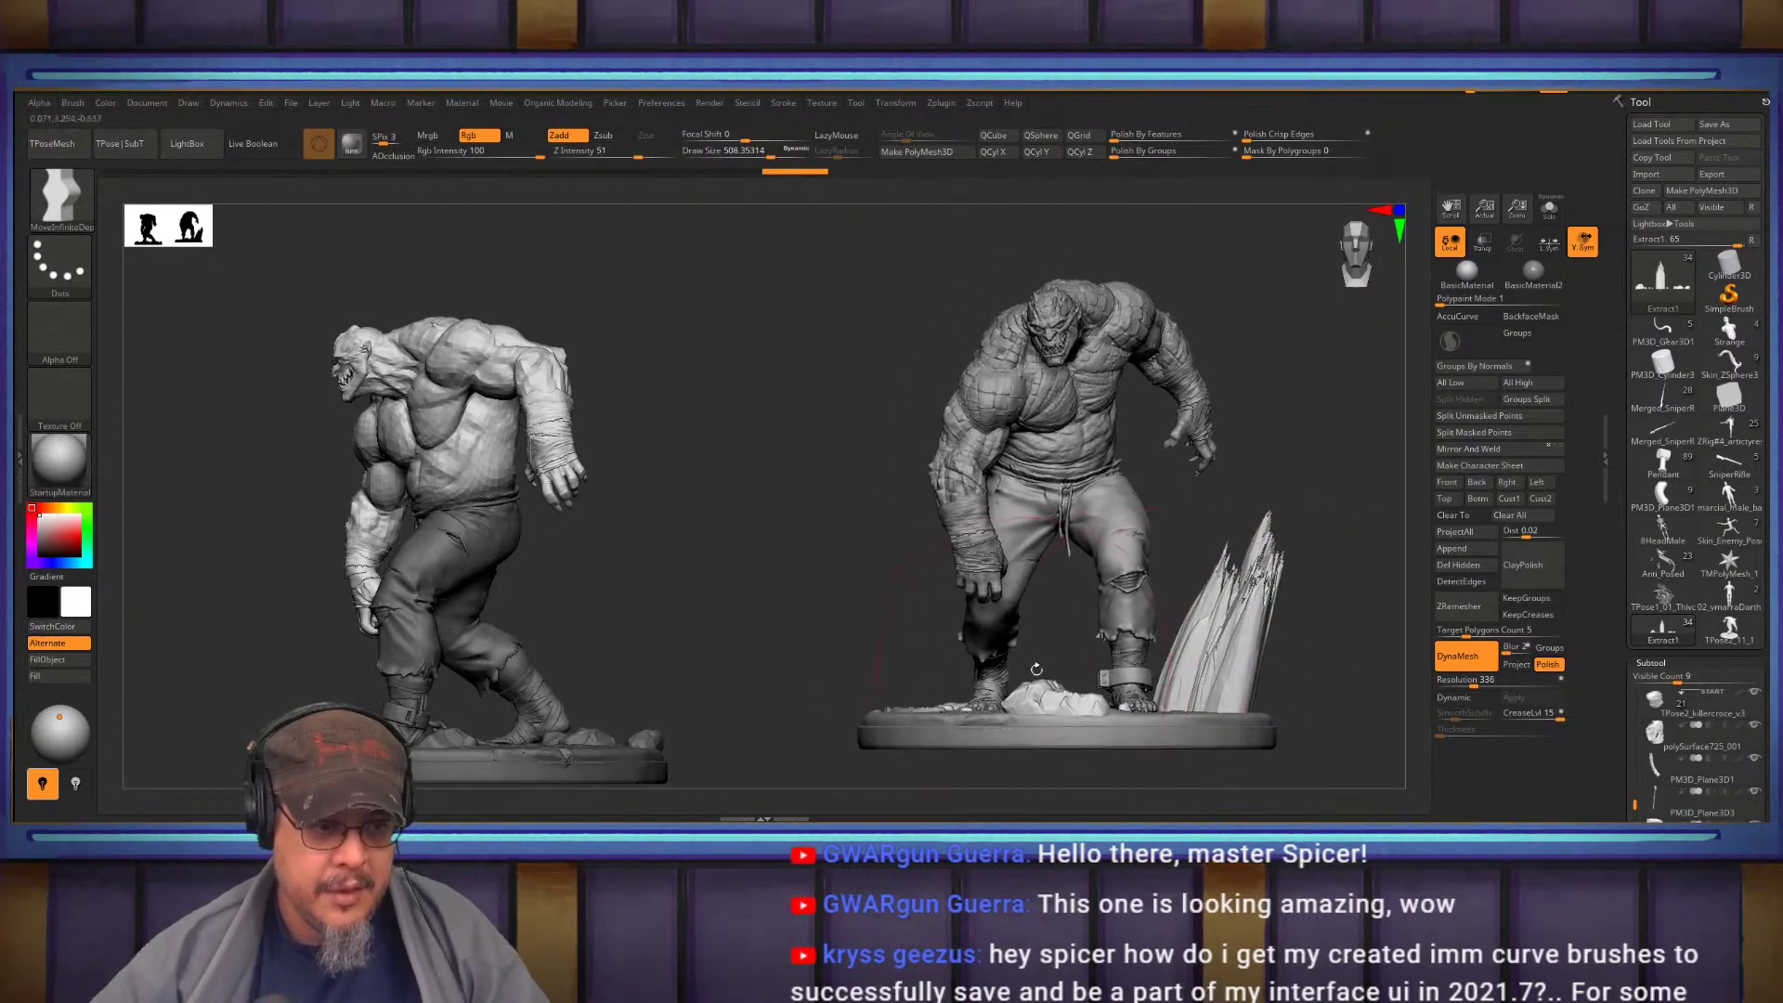
pyautogui.moveTo(855, 637); pyautogui.dragTo(1036, 653)
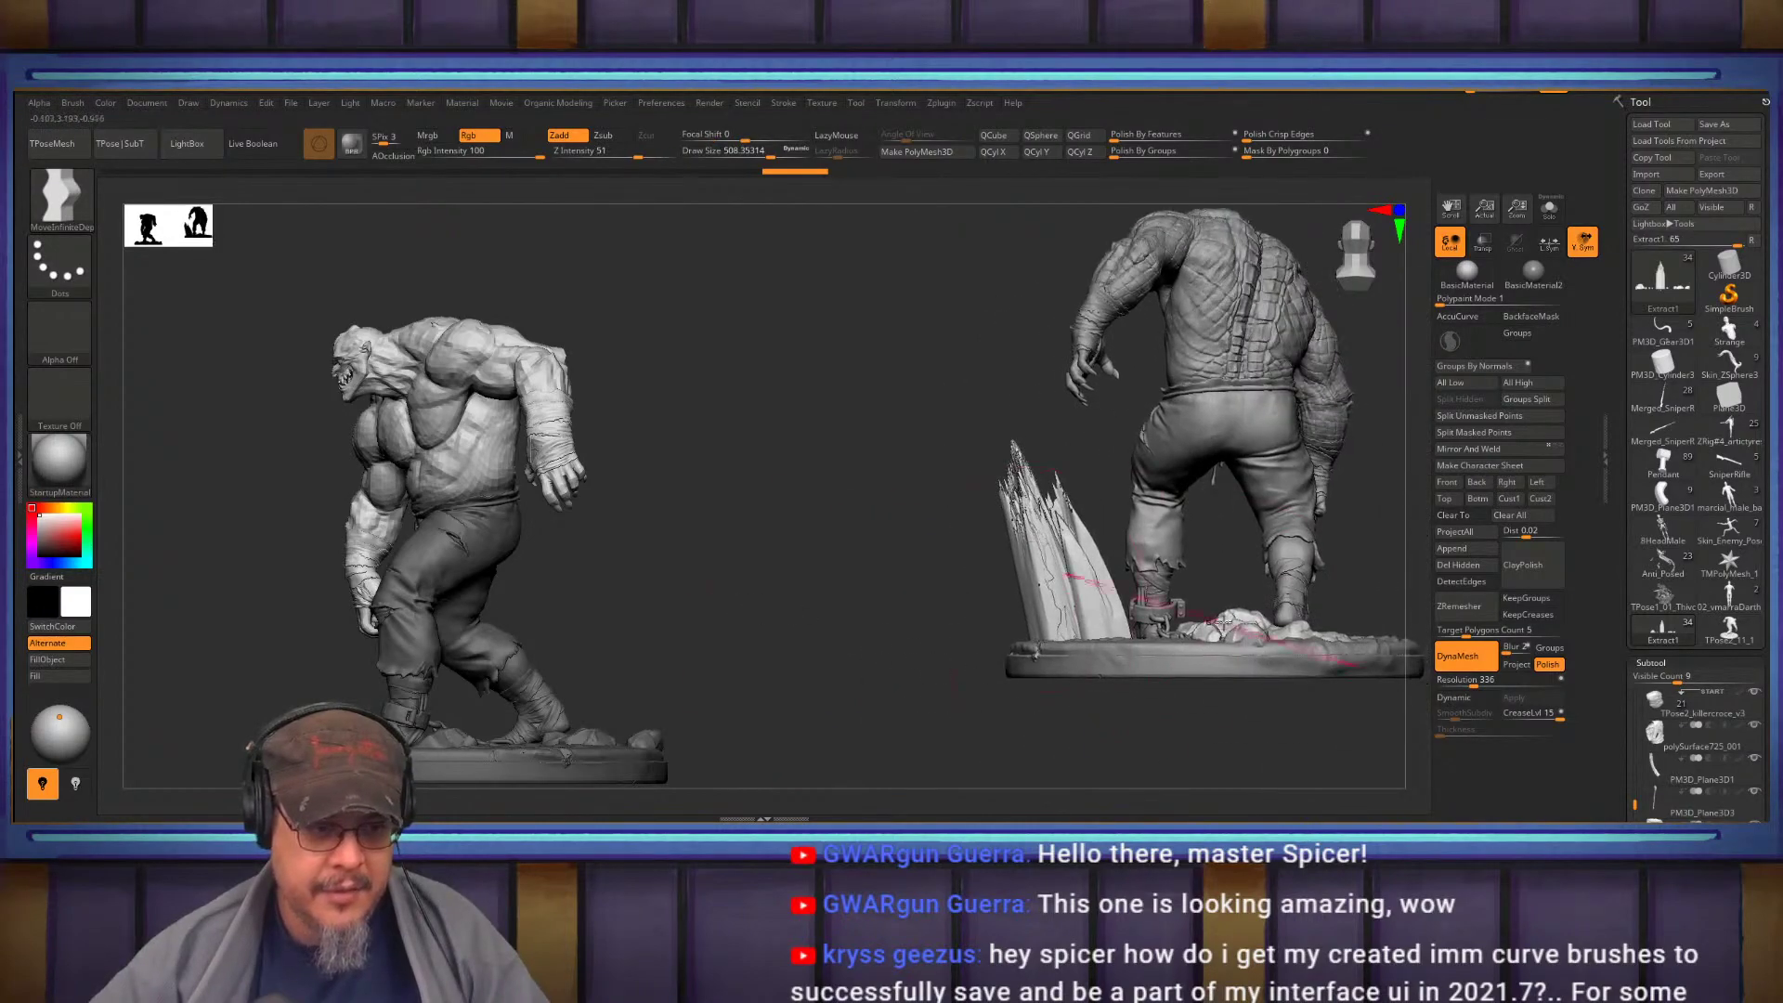
pyautogui.moveTo(1246, 539); pyautogui.dragTo(1254, 570)
pyautogui.hotkey('ctrl', 'z')
pyautogui.click(1532, 316)
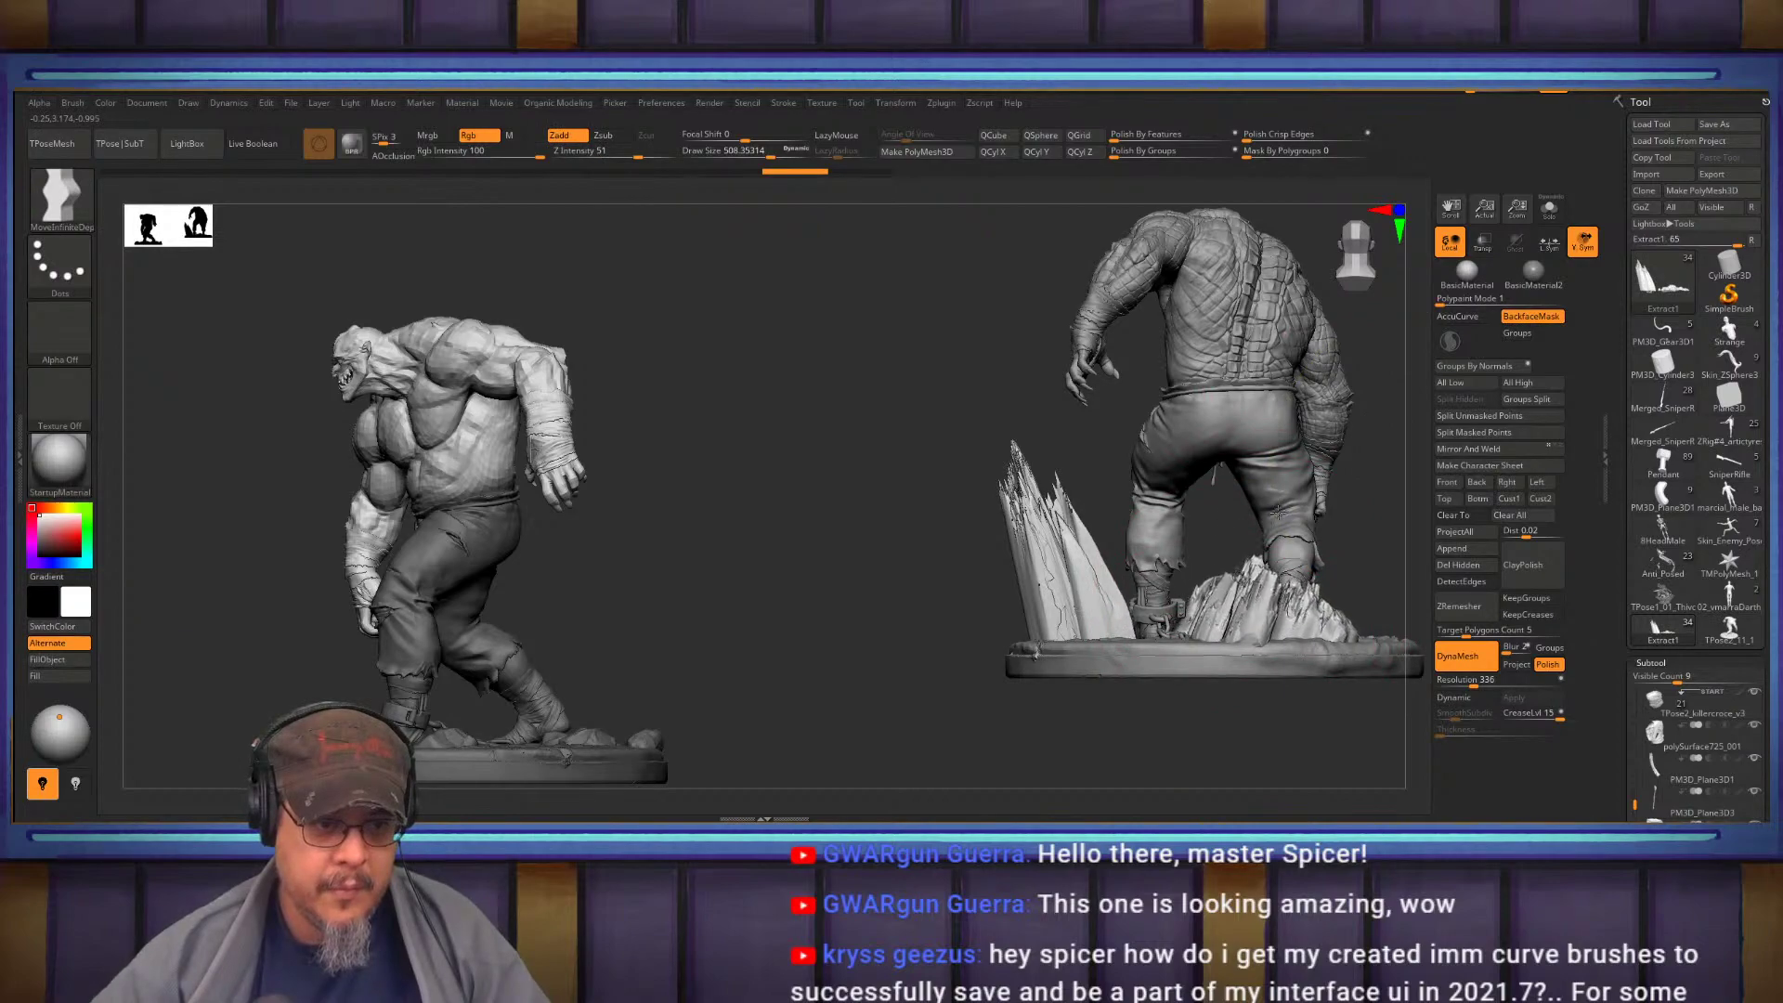
# Undo the Move Infinite Depth spikes behind the feet and pull those rocks up into tall shards with the Move brush
pyautogui.moveTo(1374, 588)
pyautogui.mouseDown()
pyautogui.moveTo(1368, 538)
pyautogui.moveTo(1282, 518)
pyautogui.moveTo(1003, 537)
pyautogui.mouseUp()
pyautogui.moveTo(804, 589)
pyautogui.keyDown('alt'); pyautogui.mouseDown()
pyautogui.moveTo(881, 546)
pyautogui.moveTo(897, 493)
pyautogui.mouseUp(); pyautogui.keyUp('alt')
pyautogui.press('ctrl')
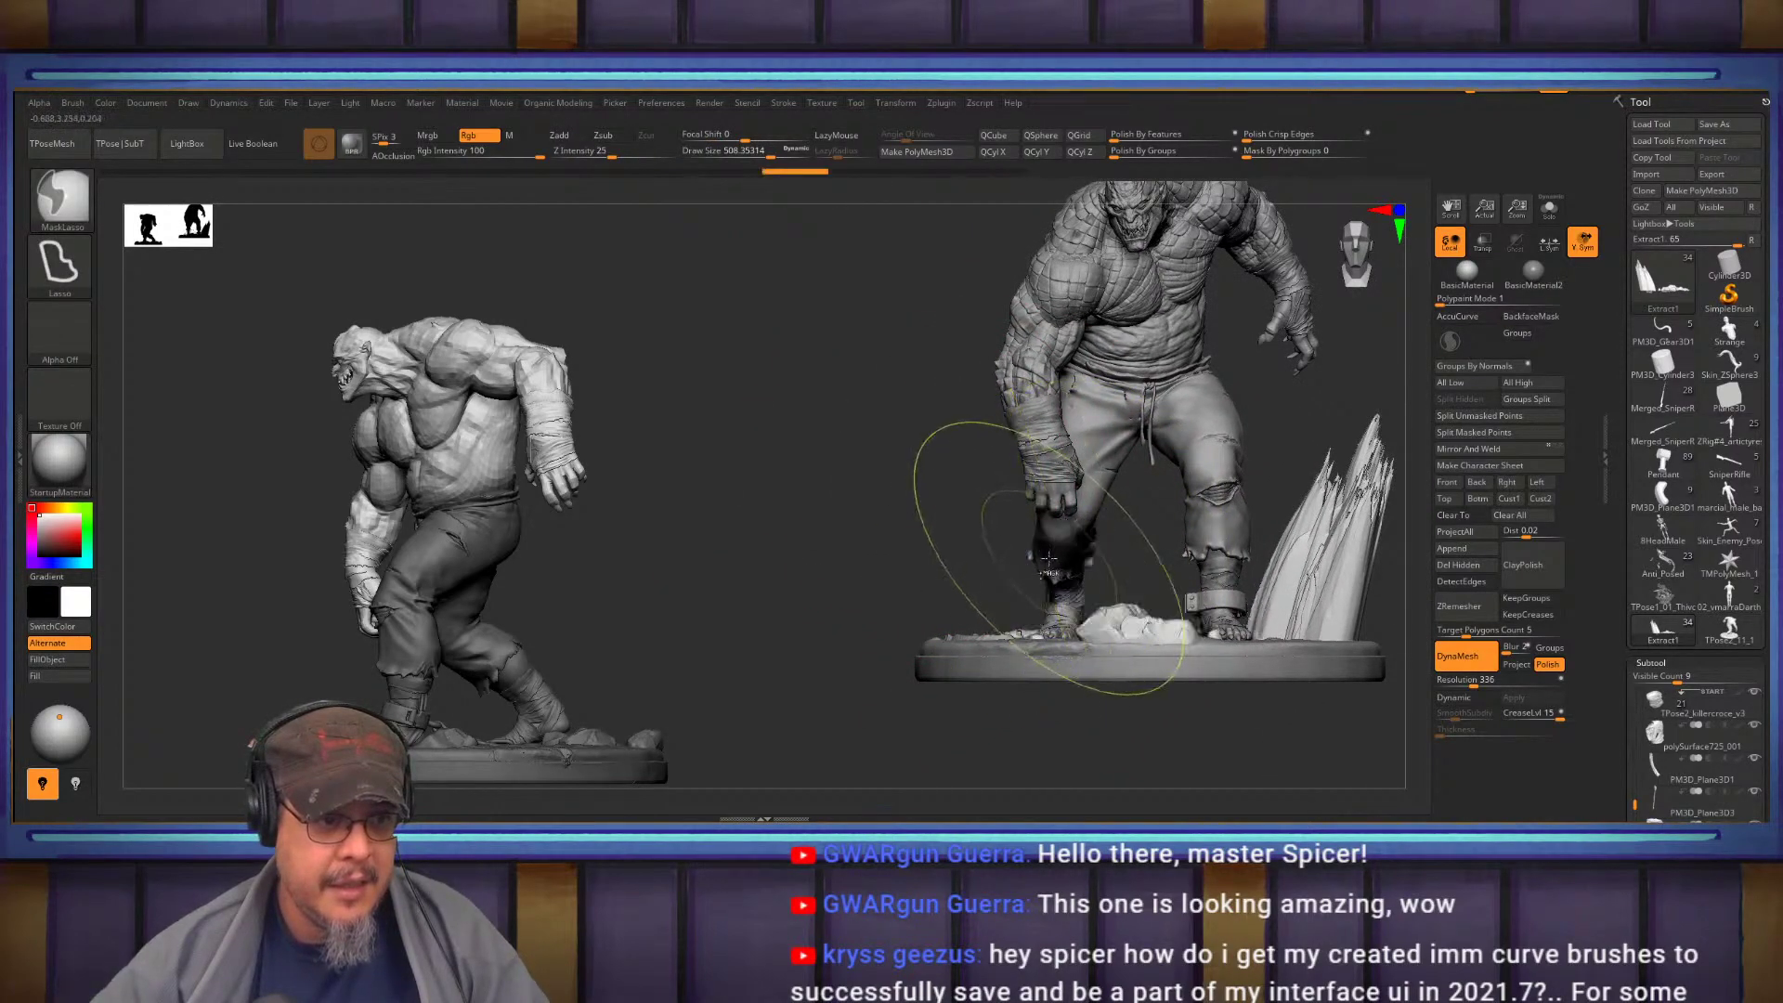
pyautogui.moveTo(895, 557)
pyautogui.mouseDown()
pyautogui.moveTo(1001, 599)
pyautogui.moveTo(1232, 582)
pyautogui.mouseUp()
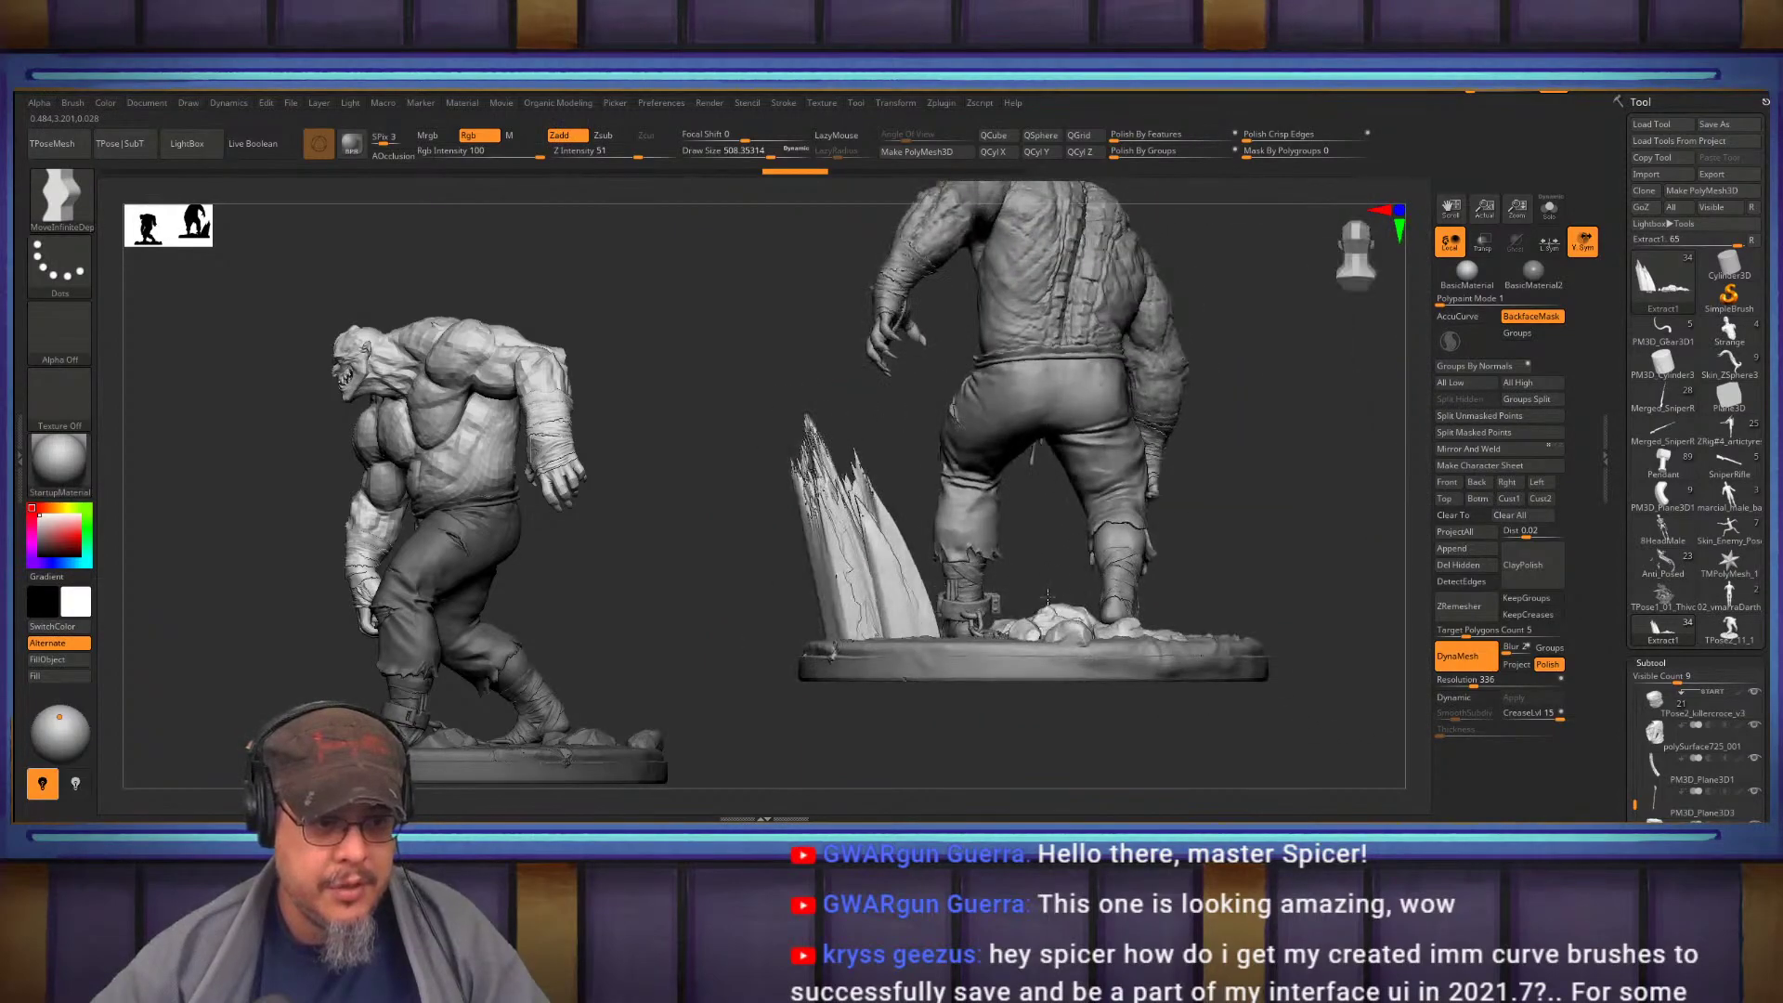
pyautogui.press('b')
pyautogui.press('m')
pyautogui.press('v')
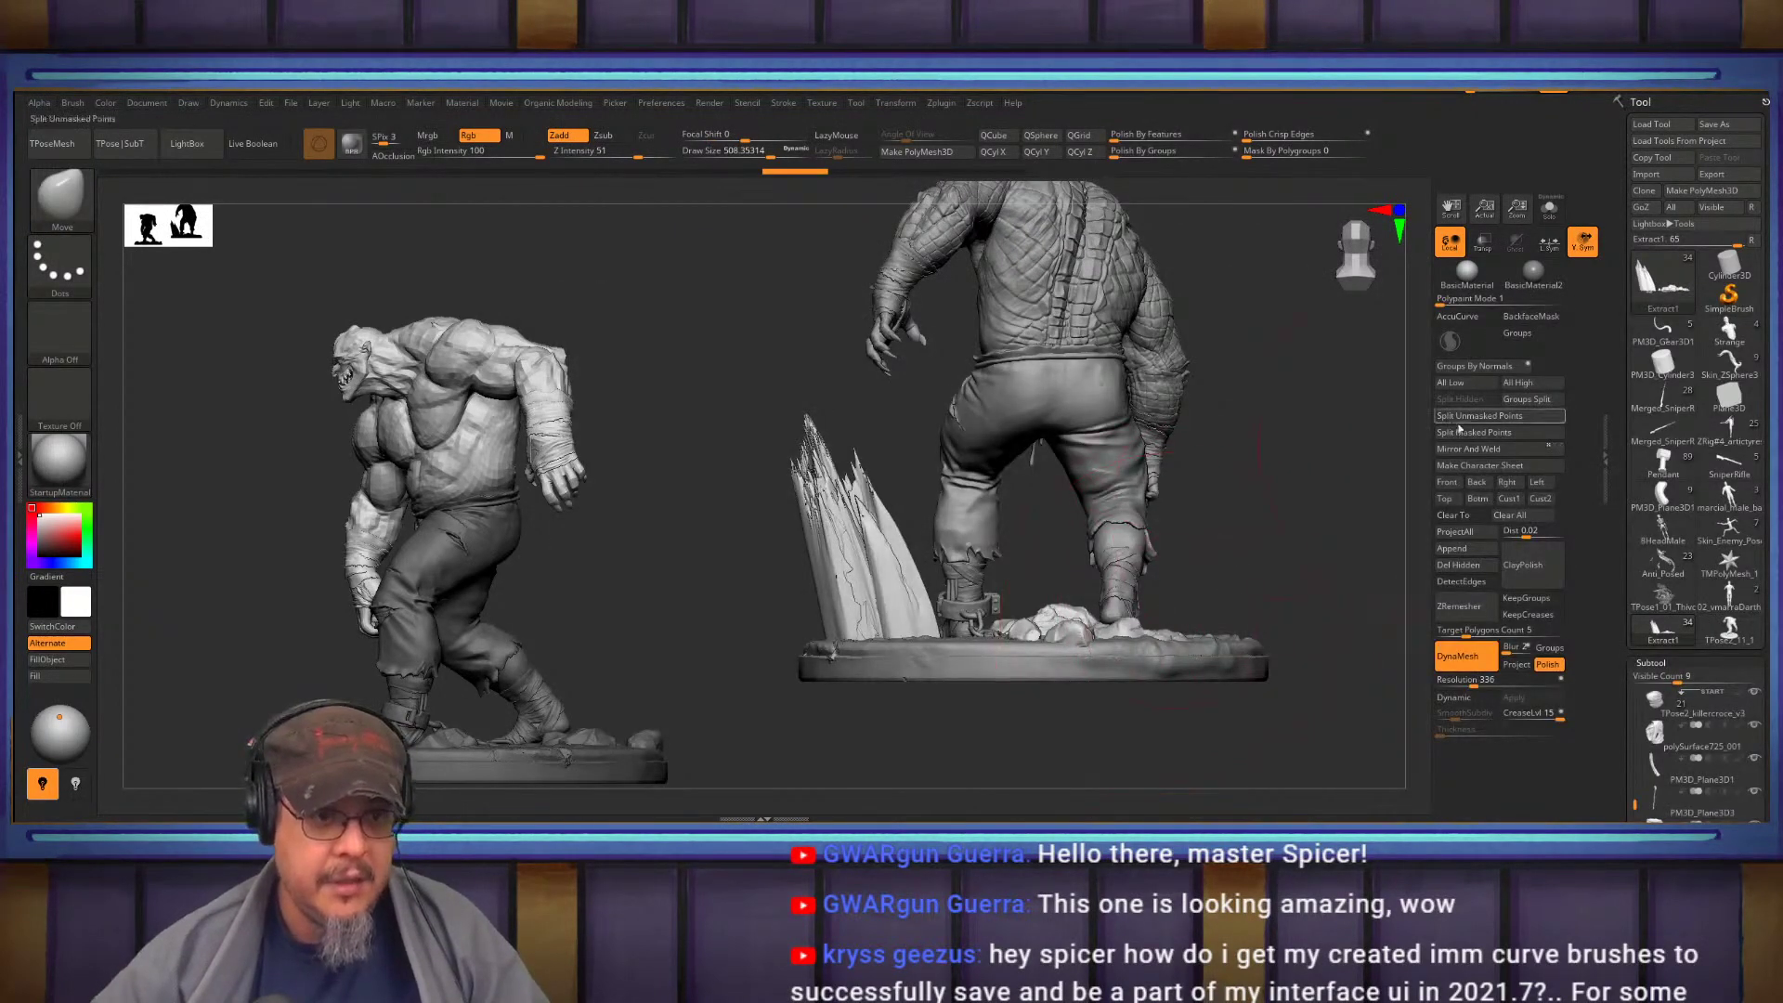
pyautogui.moveTo(1172, 529); pyautogui.dragTo(1147, 485)
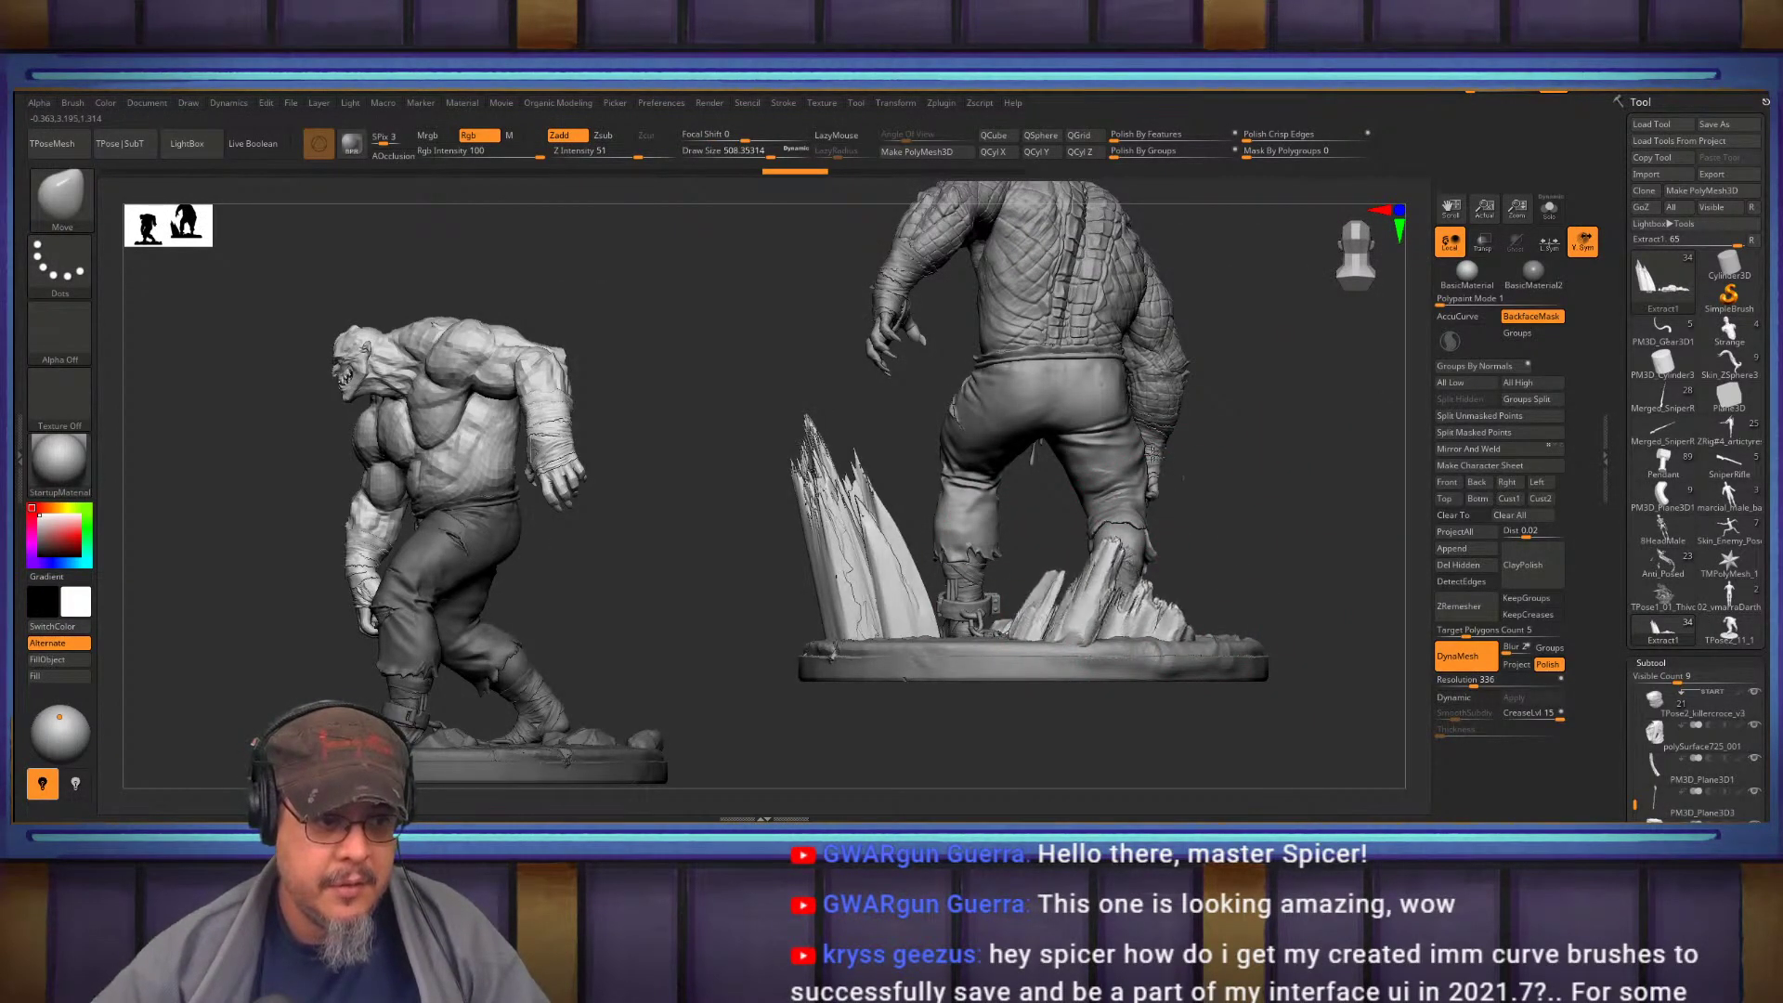
# Fan the small rocks beside the unshackled foot outward into slanted spikes and widen the tall spires on the opposite side
pyautogui.moveTo(1195, 599); pyautogui.dragTo(1121, 620)
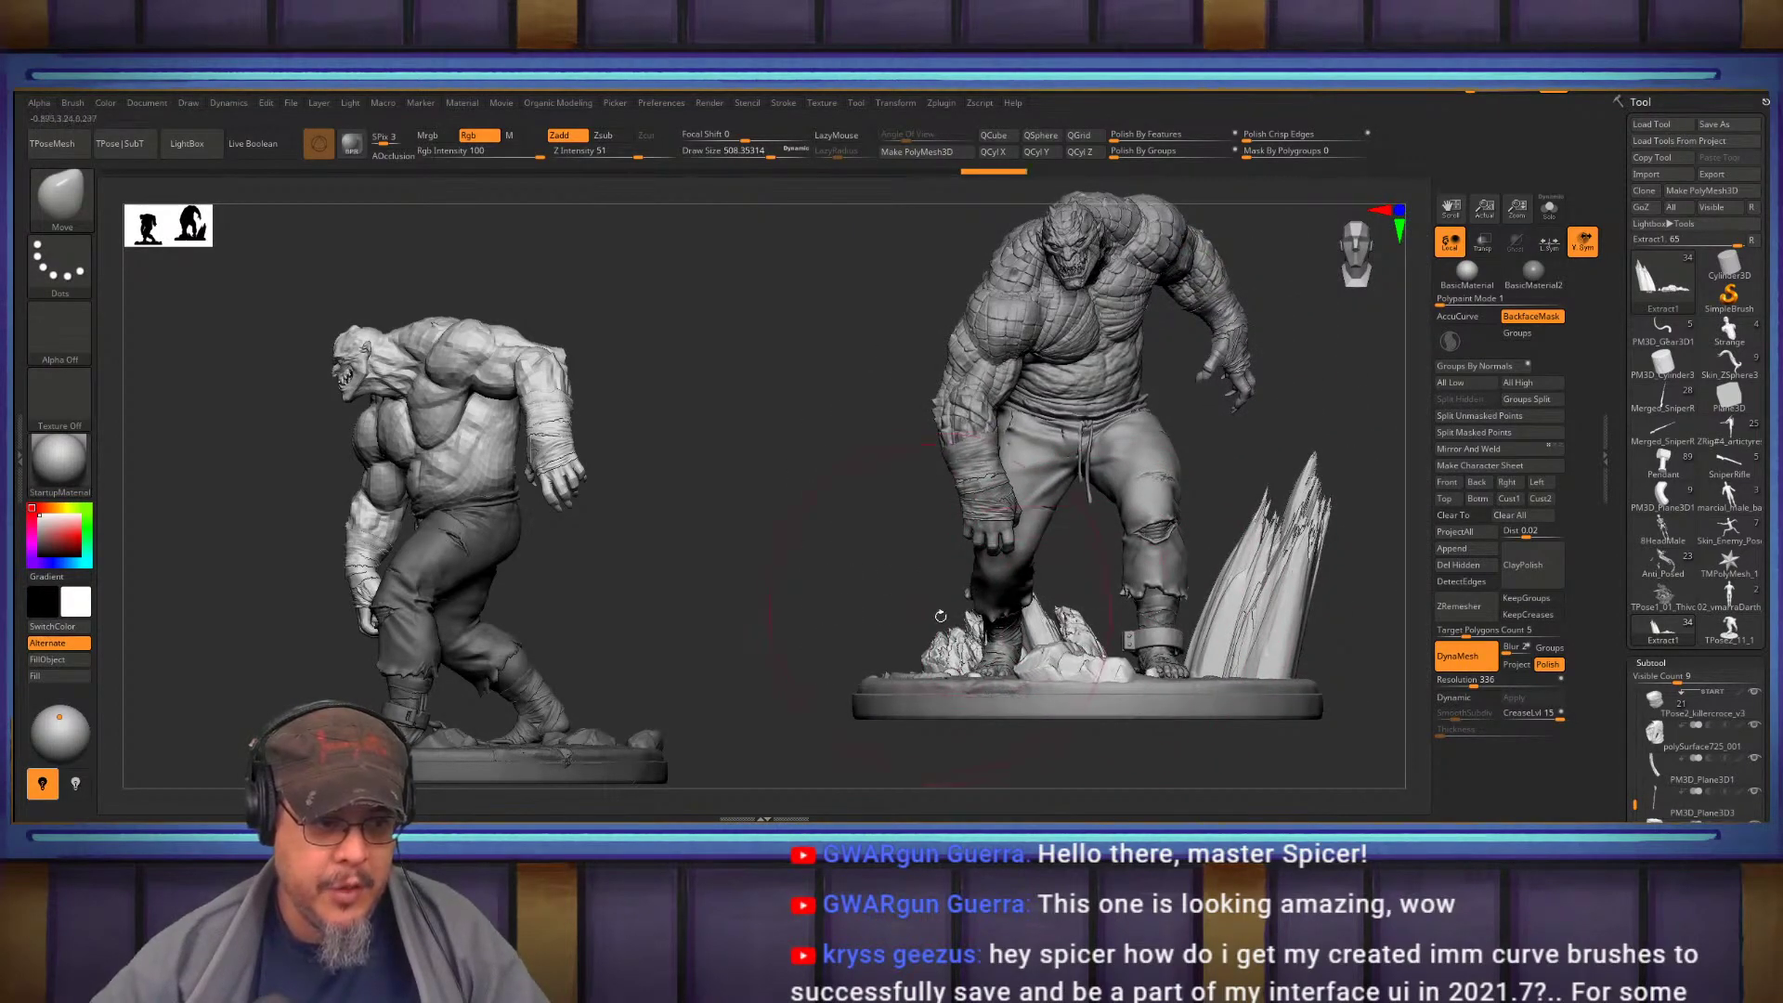
pyautogui.moveTo(973, 622)
pyautogui.keyDown('shift'); pyautogui.mouseDown()
pyautogui.moveTo(900, 649)
pyautogui.moveTo(905, 586)
pyautogui.mouseUp(); pyautogui.keyUp('shift')
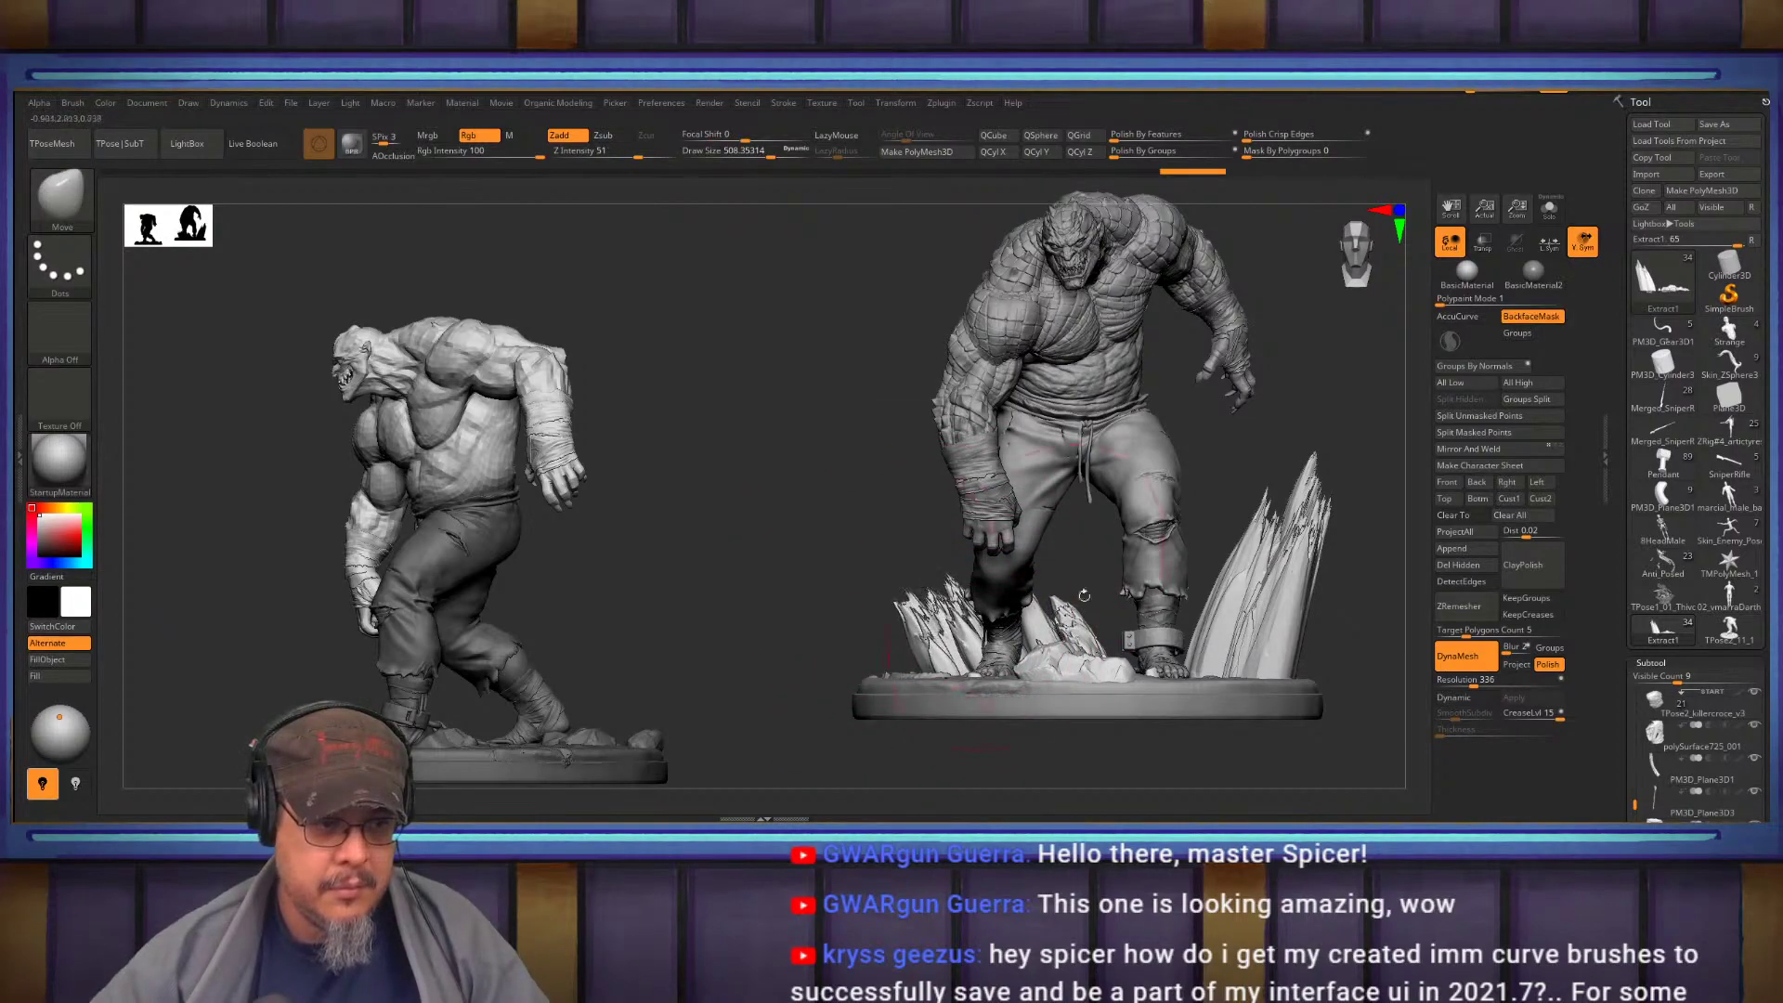
pyautogui.keyDown('alt'); pyautogui.moveTo(1298, 583); pyautogui.dragTo(1227, 617, button='right'); pyautogui.keyUp('alt')
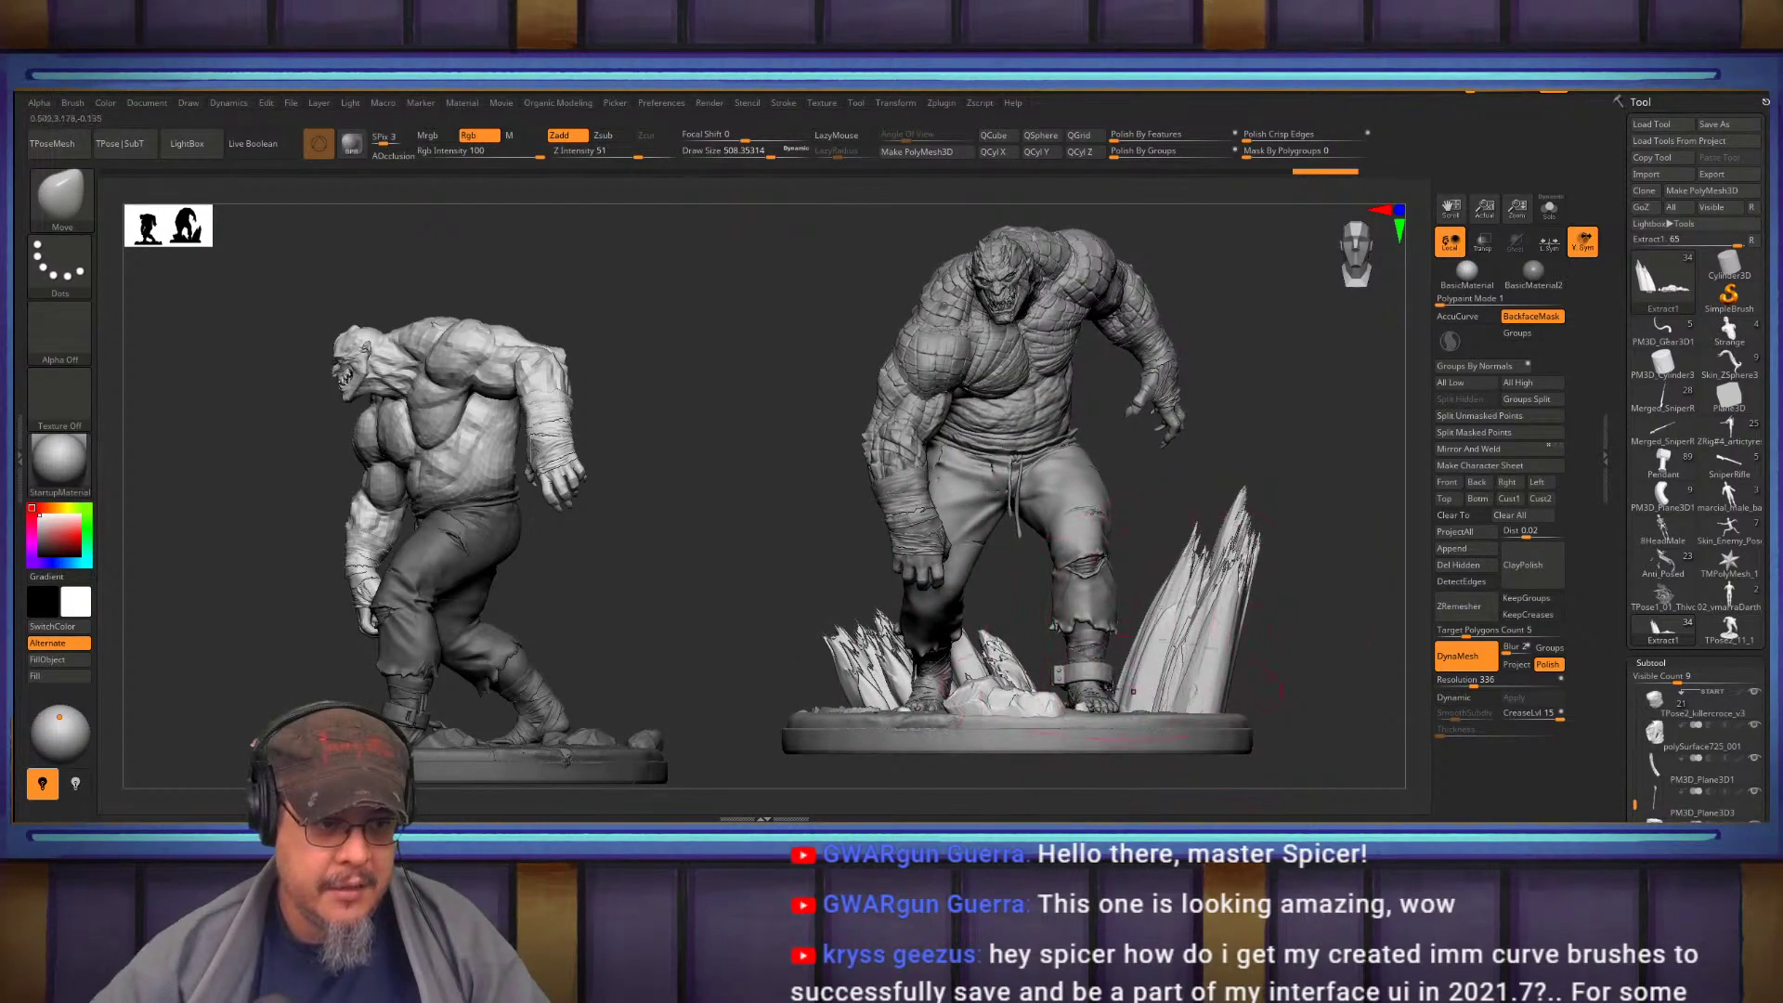
pyautogui.moveTo(1061, 692); pyautogui.dragTo(1053, 715)
pyautogui.moveTo(1218, 712)
pyautogui.mouseDown()
pyautogui.moveTo(1184, 678)
pyautogui.moveTo(1212, 580)
pyautogui.mouseUp()
pyautogui.moveTo(1280, 601)
pyautogui.mouseDown(button='right')
pyautogui.moveTo(1164, 613)
pyautogui.moveTo(1178, 621)
pyautogui.mouseUp(button='right')
pyautogui.moveTo(1178, 621)
pyautogui.mouseDown()
pyautogui.moveTo(1189, 641)
pyautogui.moveTo(1165, 650)
pyautogui.moveTo(1246, 708)
pyautogui.mouseUp()
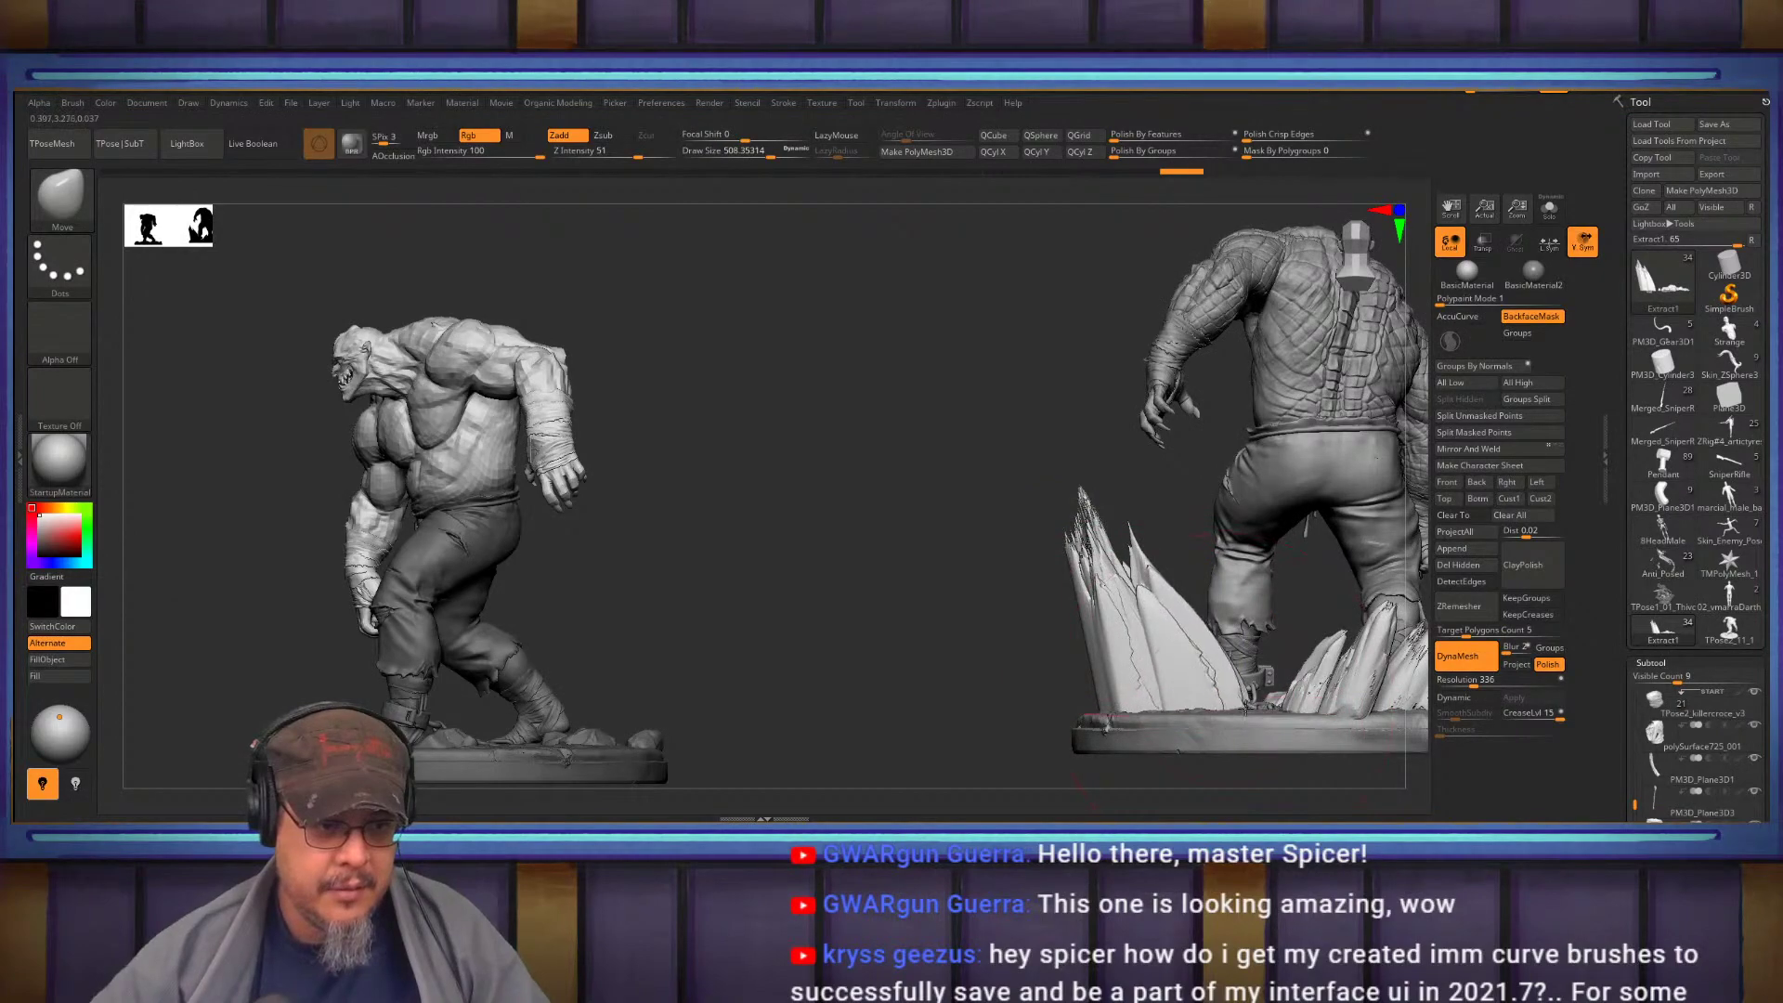
# Reshape the tall spires beside the shackled foot into a broad jagged slab that slopes up away from the figure
pyautogui.moveTo(899, 585); pyautogui.dragTo(734, 561)
pyautogui.keyDown('alt'); pyautogui.moveTo(1278, 537); pyautogui.dragTo(901, 425); pyautogui.keyUp('alt')
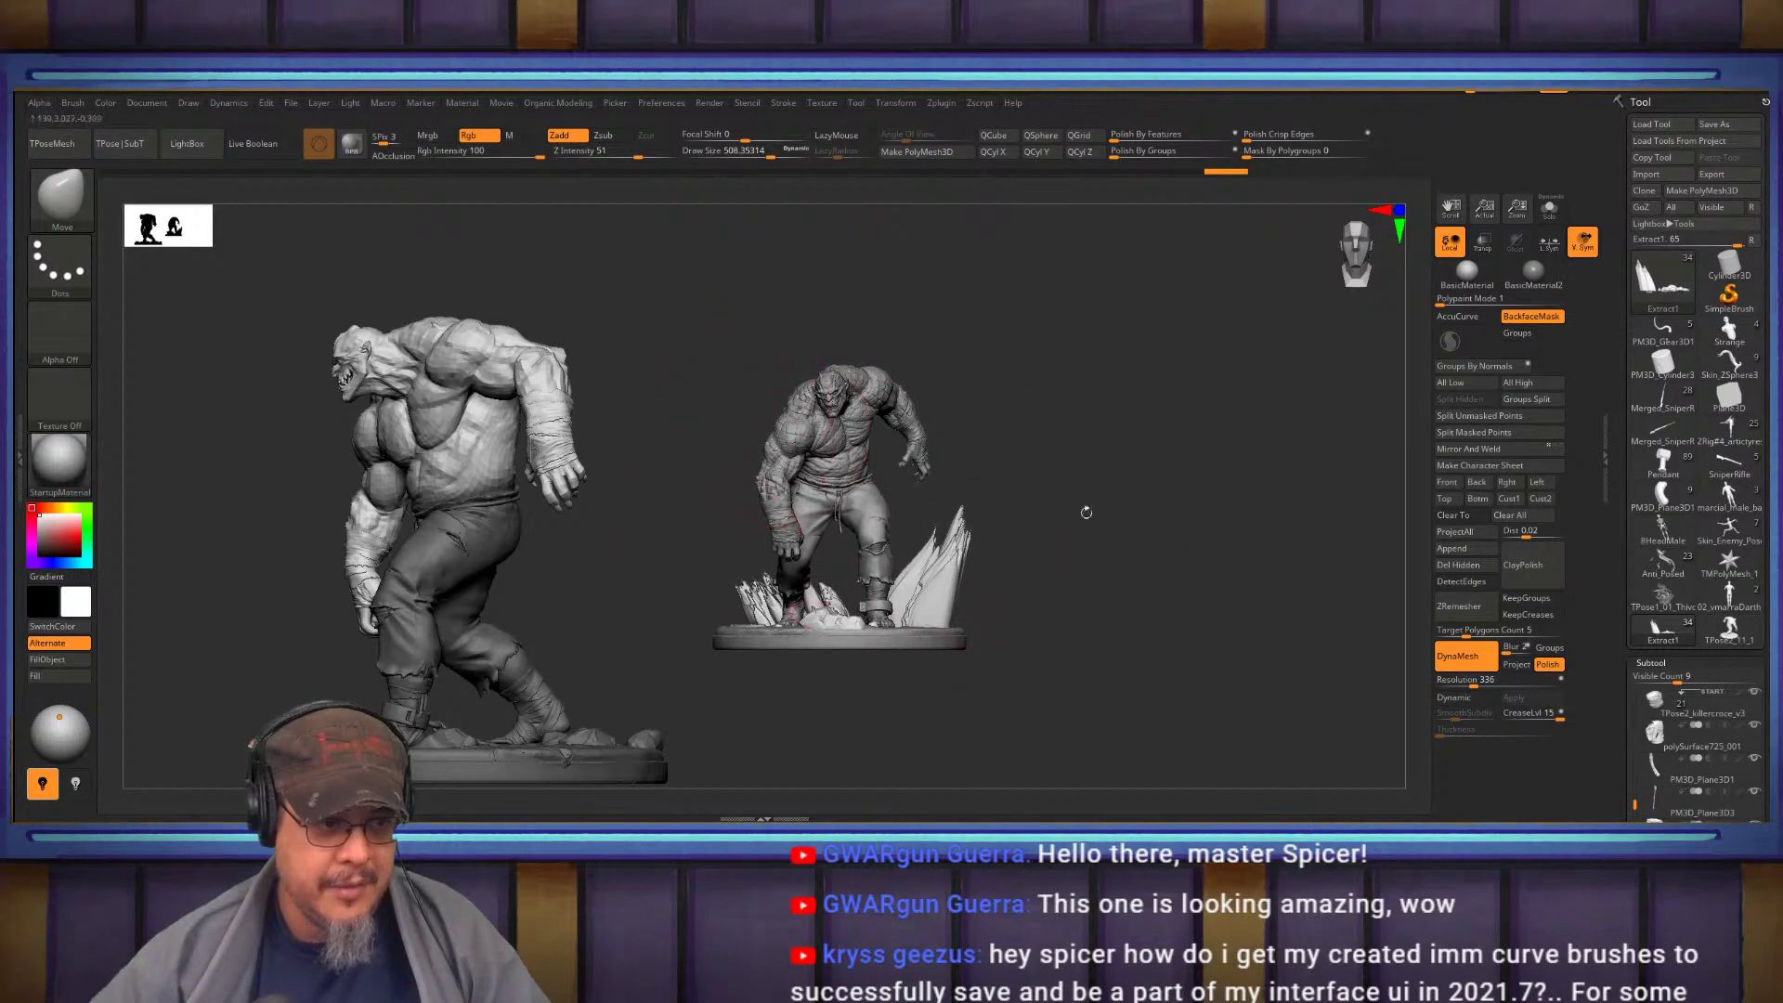
pyautogui.moveTo(1098, 540)
pyautogui.keyDown('alt'); pyautogui.mouseDown()
pyautogui.moveTo(1270, 538)
pyautogui.moveTo(1318, 589)
pyautogui.moveTo(1311, 633)
pyautogui.moveTo(1161, 633)
pyautogui.mouseUp(); pyautogui.keyUp('alt')
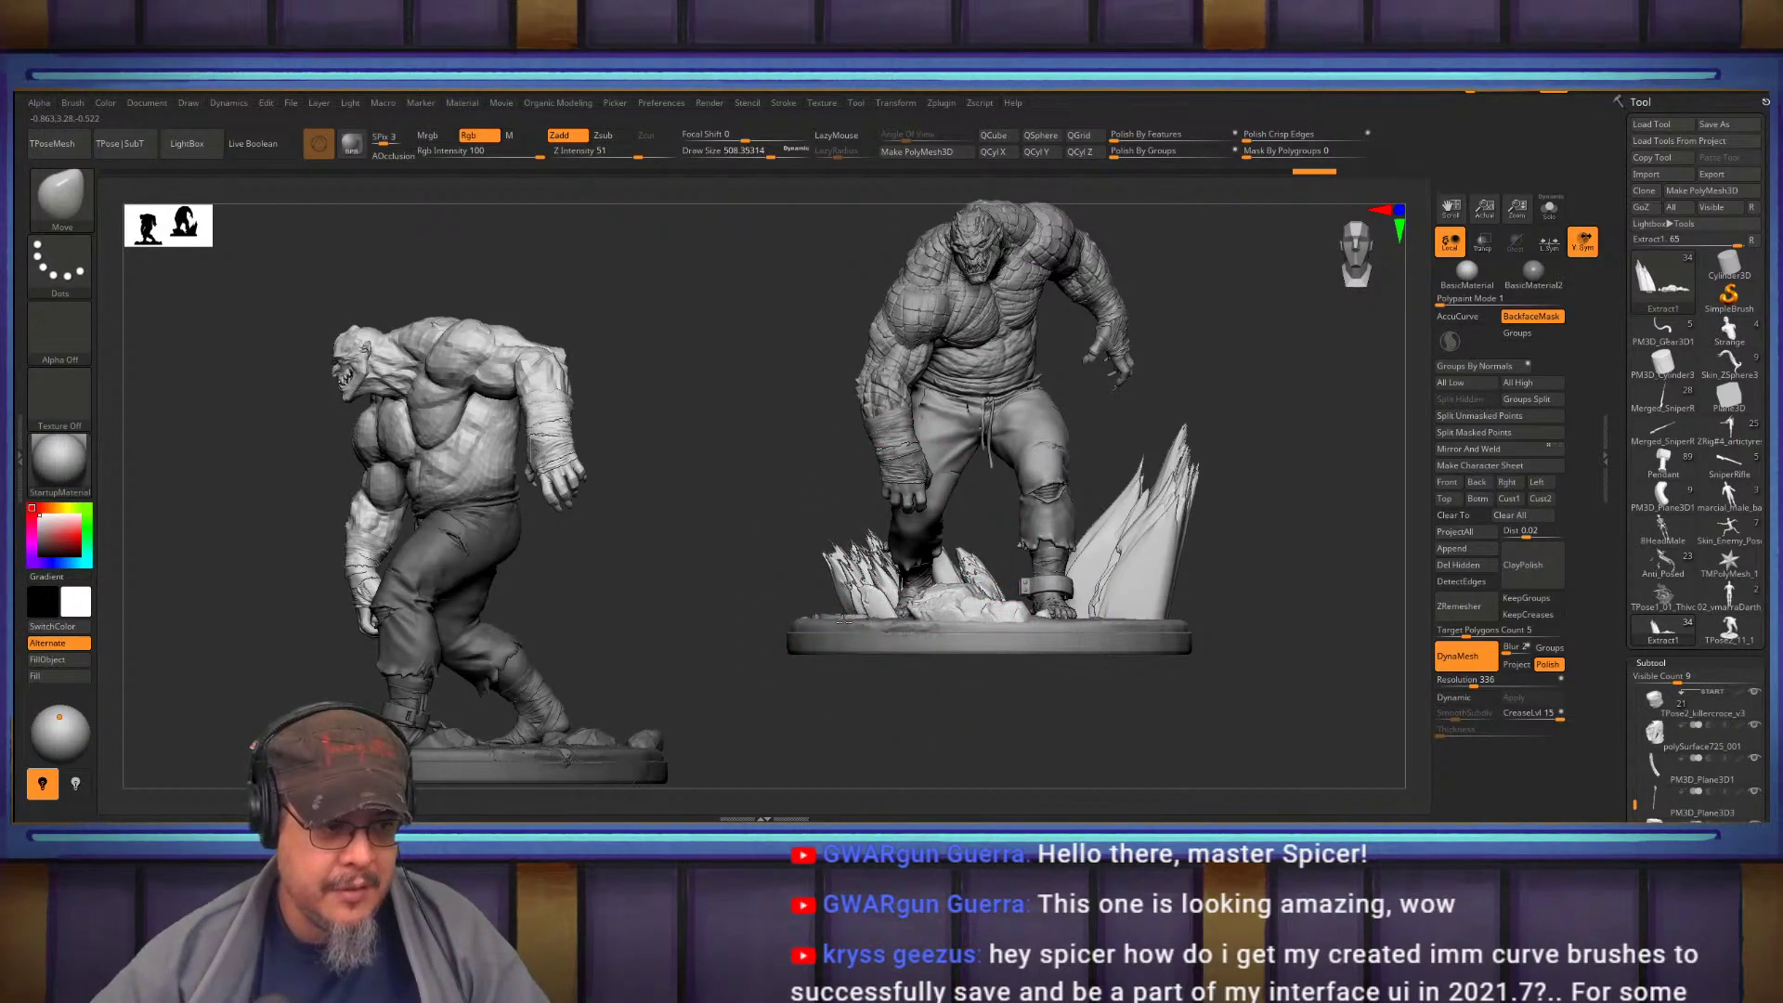
pyautogui.hotkey('ctrl', 'shift', 'z')
pyautogui.moveTo(1285, 525)
pyautogui.mouseDown()
pyautogui.moveTo(1310, 656)
pyautogui.moveTo(1288, 592)
pyautogui.mouseUp()
pyautogui.keyDown('alt'); pyautogui.moveTo(1286, 530); pyautogui.dragTo(1179, 578); pyautogui.keyUp('alt')
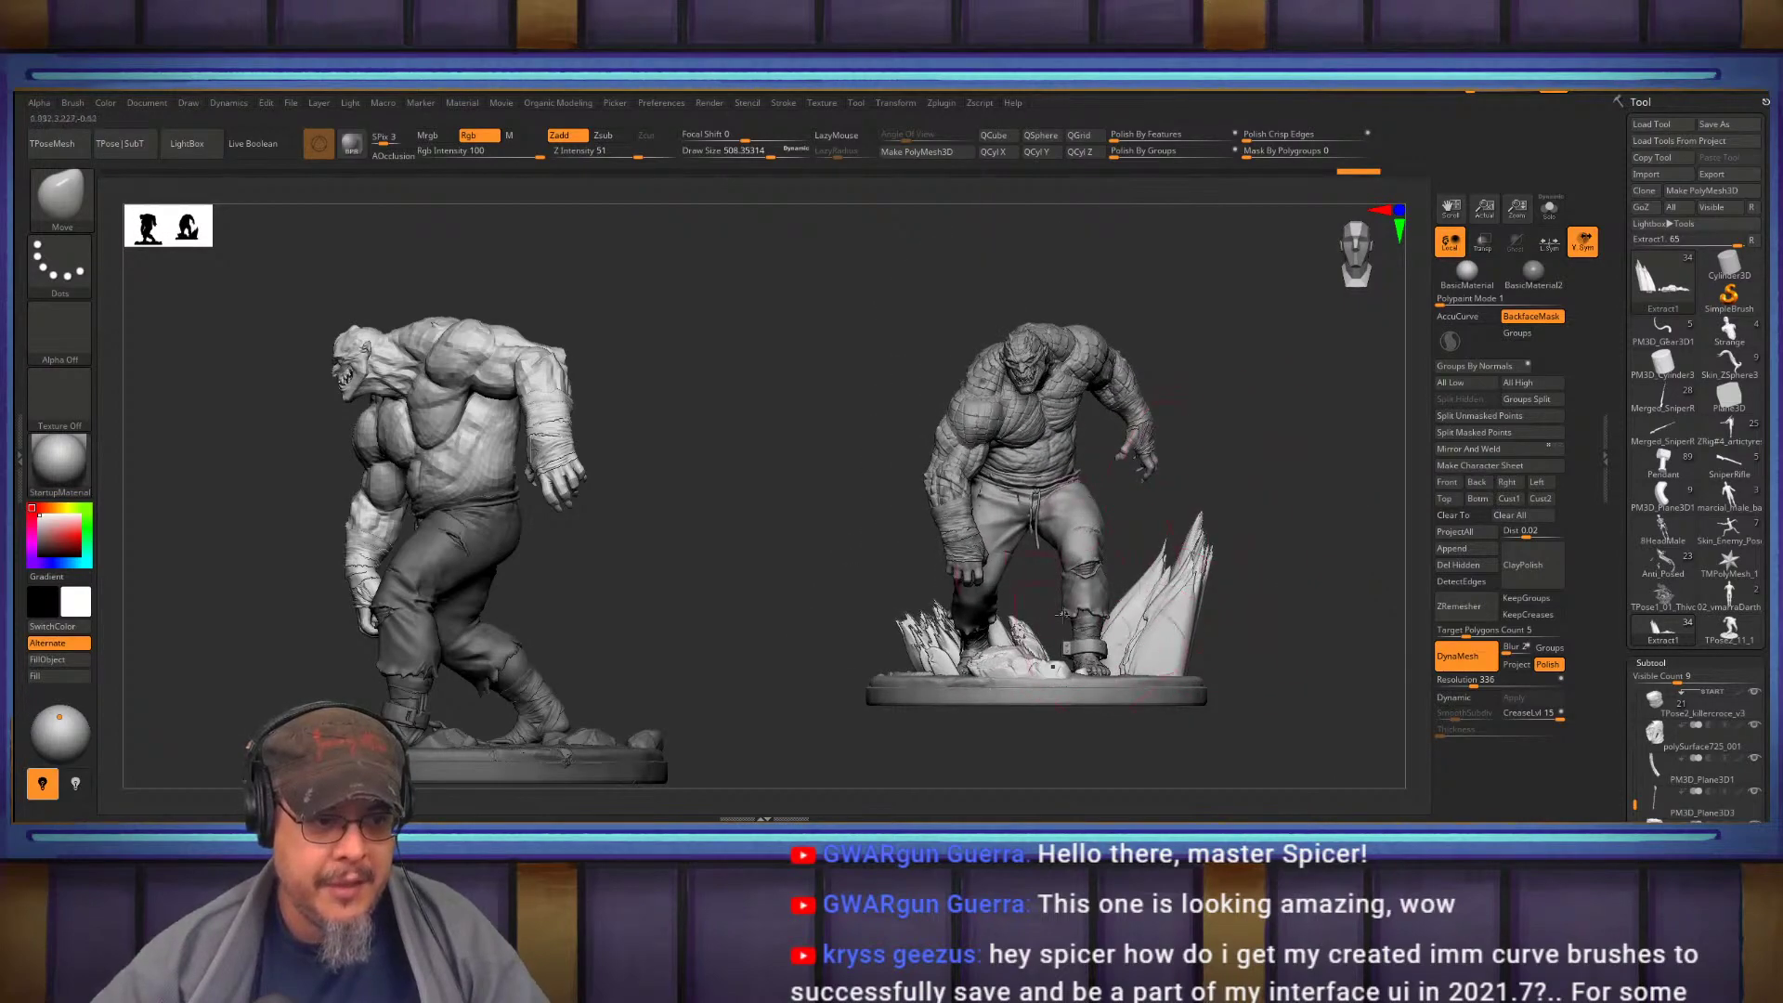
pyautogui.moveTo(1052, 647); pyautogui.dragTo(1029, 621)
pyautogui.moveTo(1171, 607); pyautogui.dragTo(1096, 584)
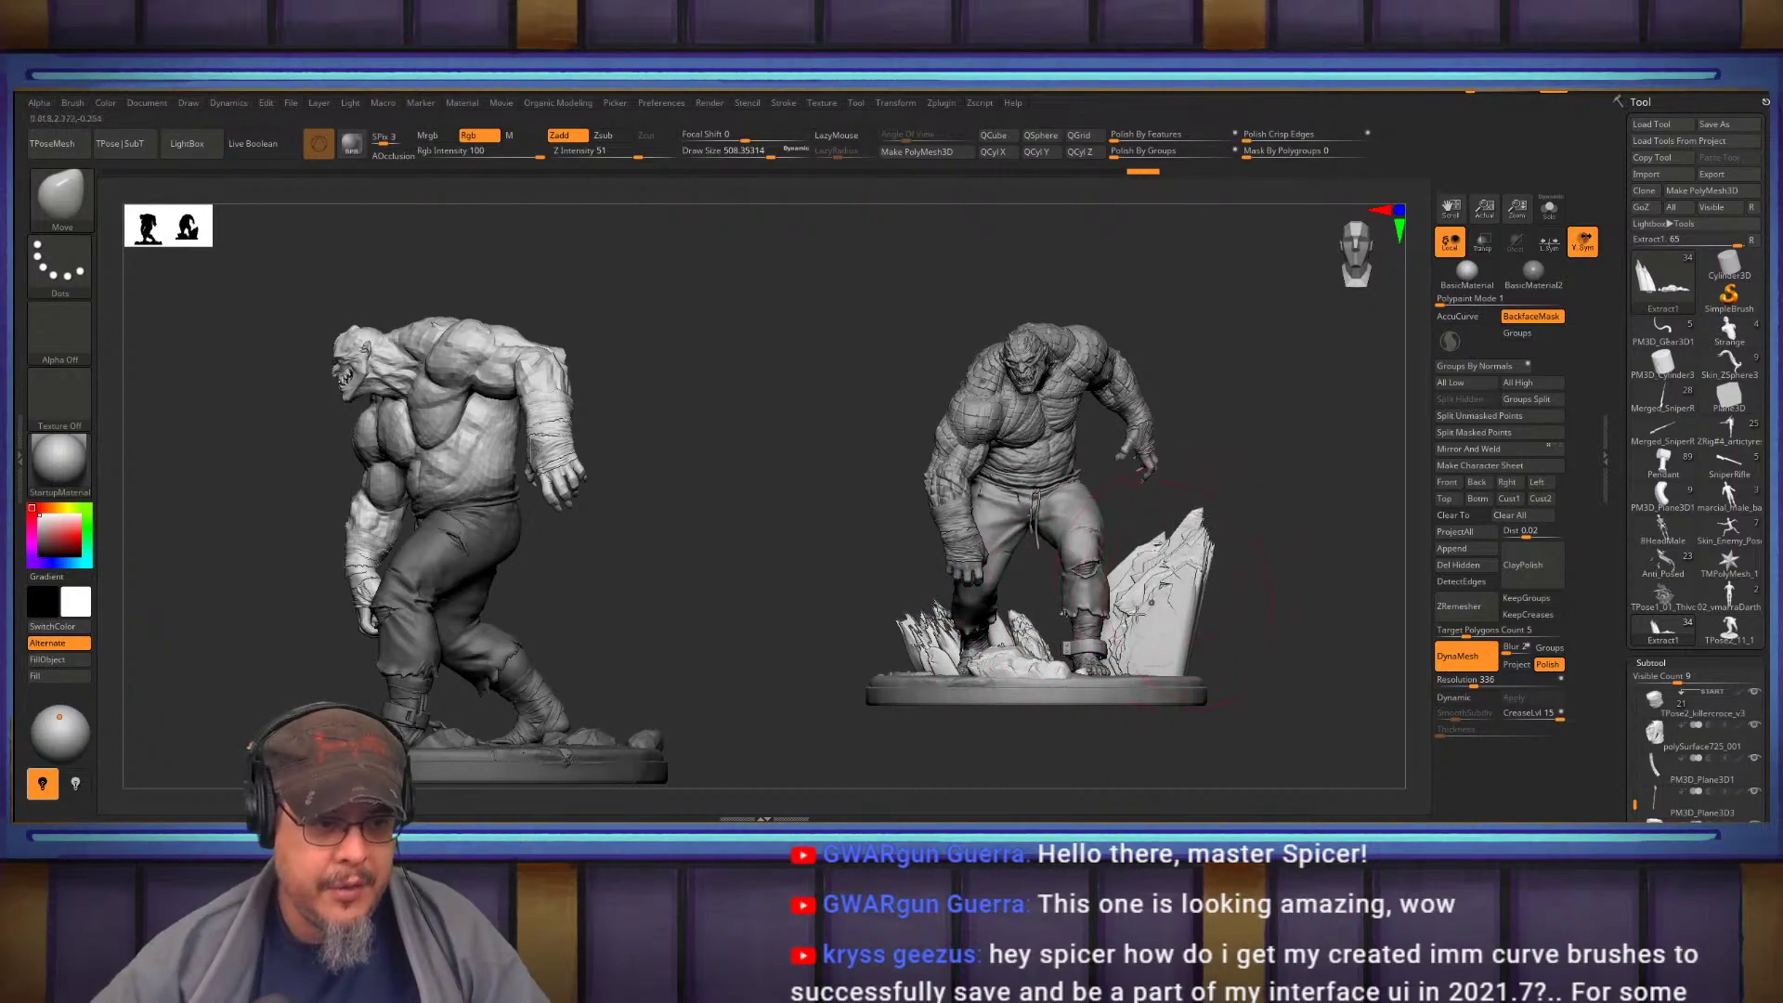
pyautogui.moveTo(1161, 632)
pyautogui.mouseDown()
pyautogui.moveTo(1208, 641)
pyautogui.moveTo(1240, 680)
pyautogui.moveTo(1174, 641)
pyautogui.mouseUp()
pyautogui.moveTo(1365, 603); pyautogui.dragTo(1055, 596)
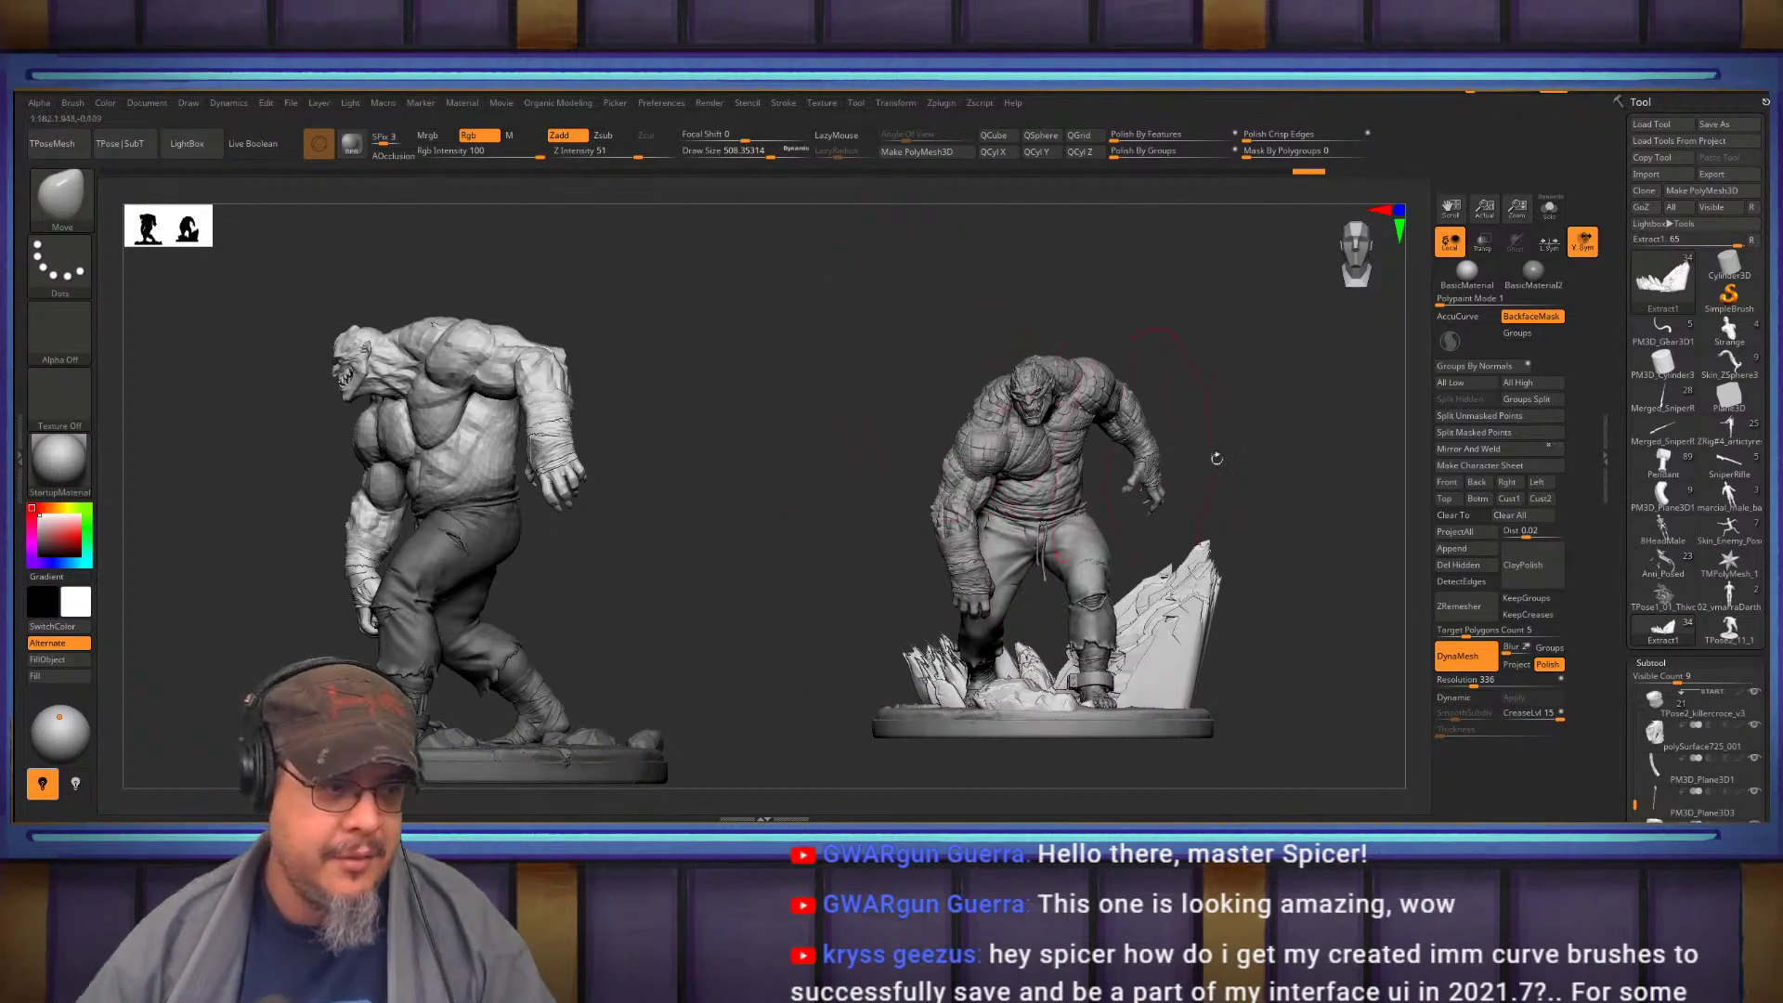
# Clear the old side-view snapshot and leave a front-view snapshot of the statue with the new rocks beside the live model
pyautogui.press('ctrl')
pyautogui.hotkey('ctrl', 'n')
pyautogui.moveTo(1228, 483)
pyautogui.keyDown('alt'); pyautogui.mouseDown()
pyautogui.moveTo(554, 455)
pyautogui.moveTo(591, 478)
pyautogui.moveTo(1083, 408)
pyautogui.mouseUp(); pyautogui.keyUp('alt')
pyautogui.hotkey('shift', 's')
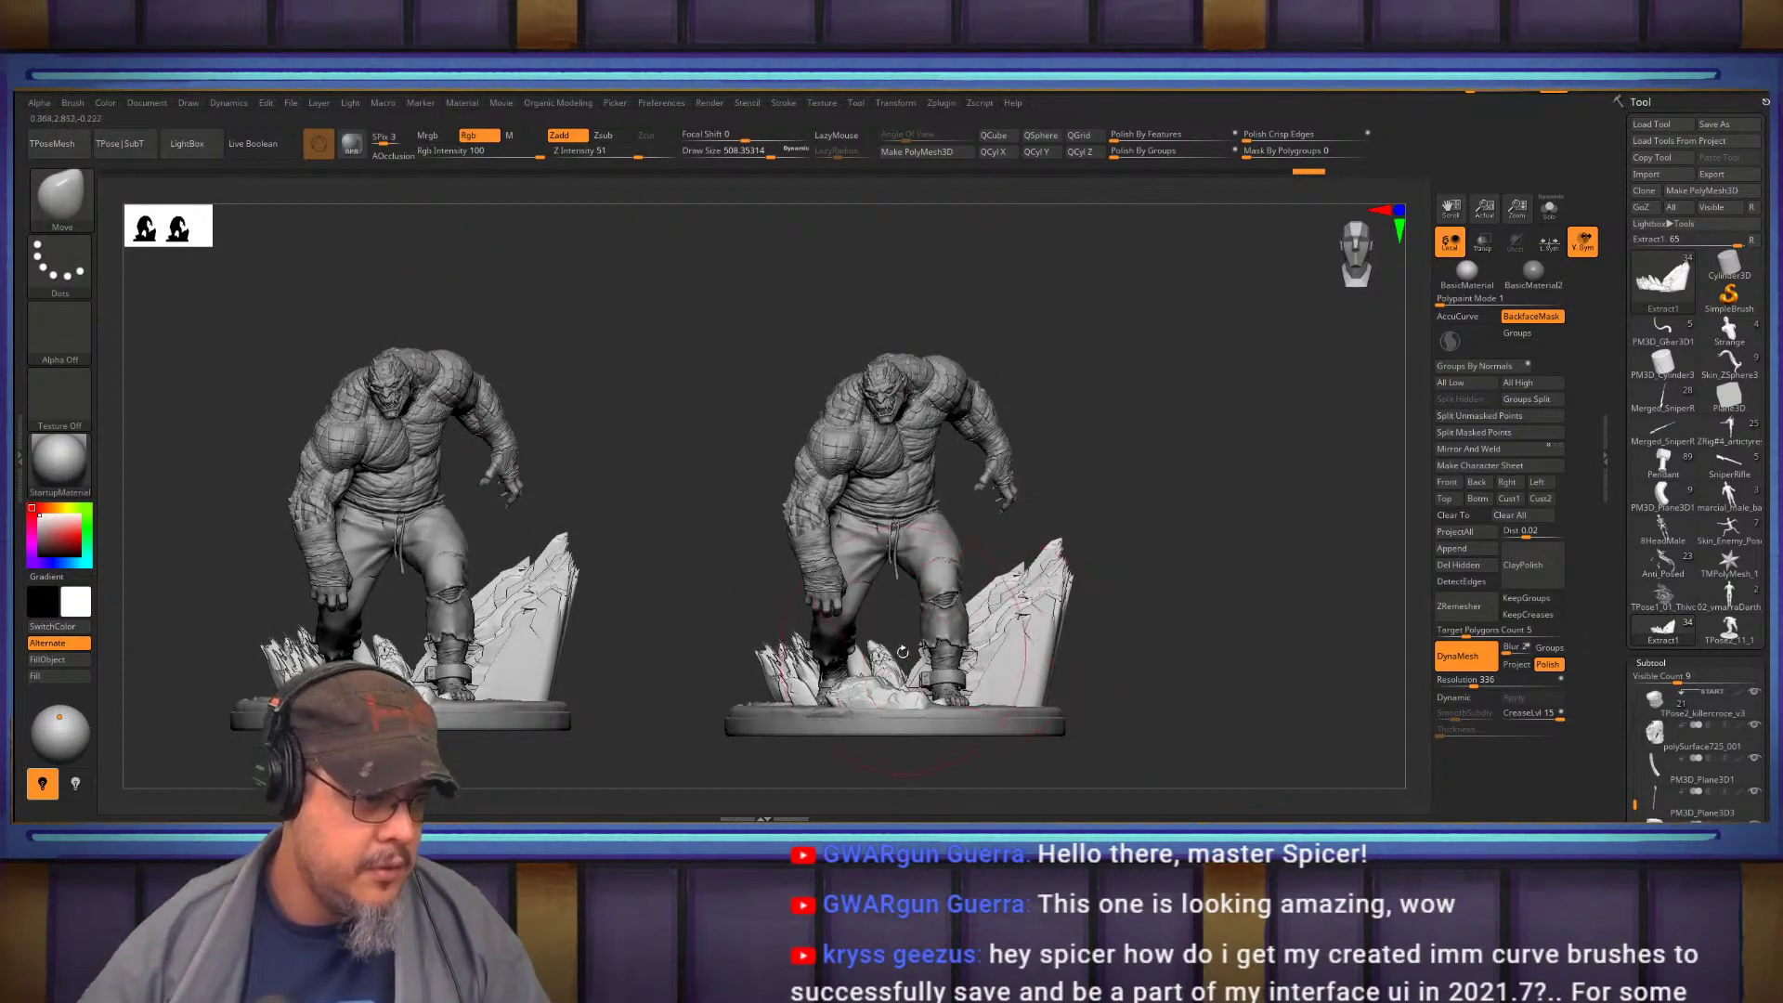
pyautogui.hotkey('ctrl', 'n')
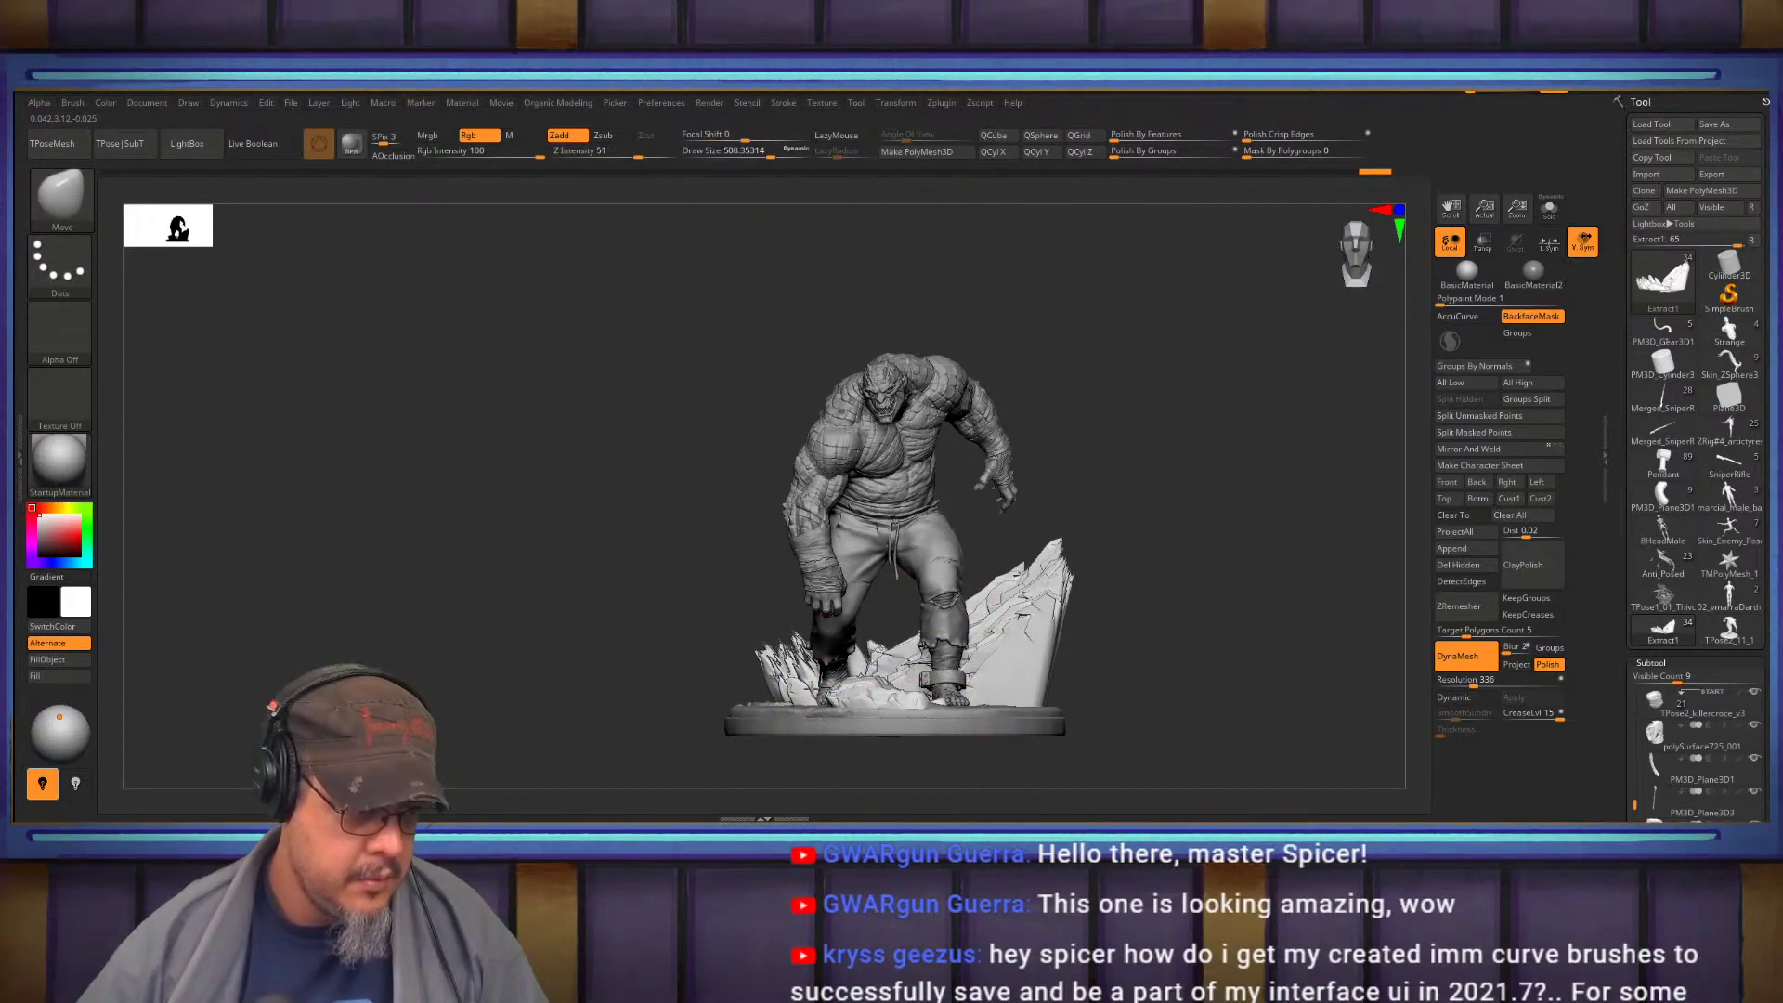
pyautogui.keyDown('alt'); pyautogui.moveTo(1252, 513); pyautogui.dragTo(720, 497); pyautogui.keyUp('alt')
pyautogui.hotkey('shift', 's')
pyautogui.keyDown('alt'); pyautogui.moveTo(788, 546); pyautogui.dragTo(1334, 555); pyautogui.keyUp('alt')
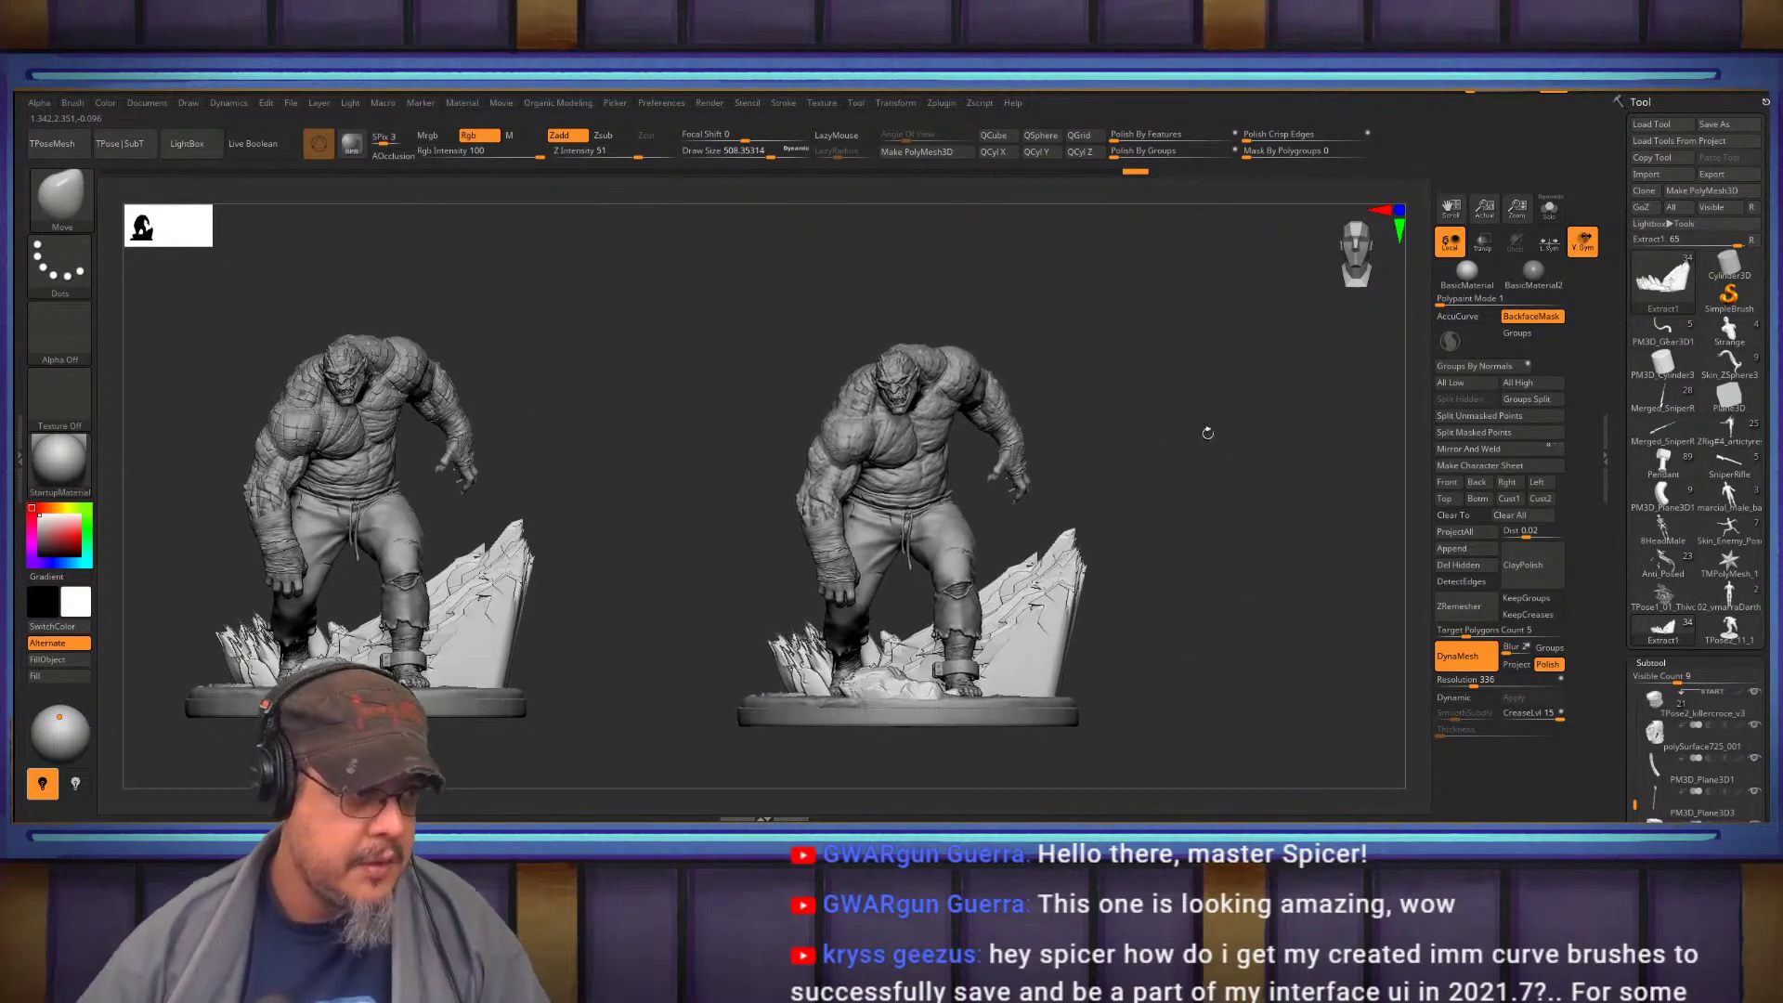
# Step the rocks' undo history back to the original low rocks and compare that version with the snapshot
pyautogui.click(111, 171)
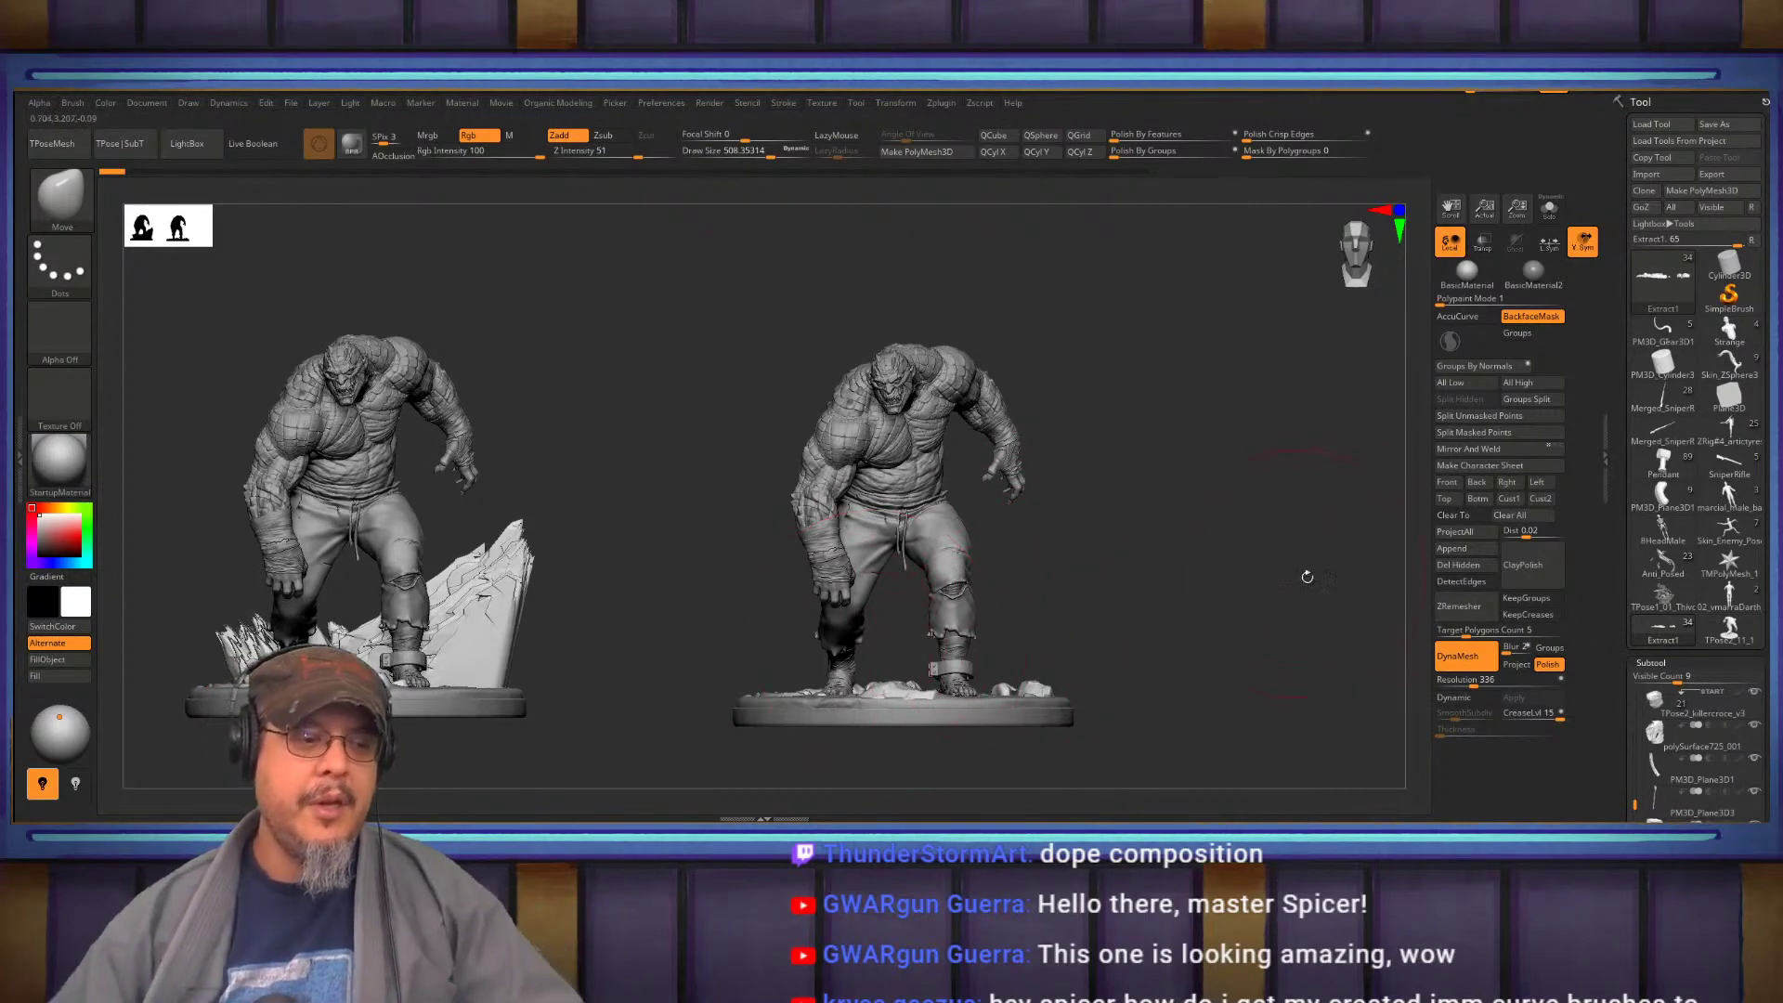
pyautogui.moveTo(1059, 588); pyautogui.dragTo(1222, 617)
pyautogui.keyDown('alt'); pyautogui.moveTo(1111, 494); pyautogui.dragTo(1189, 738); pyautogui.keyUp('alt')
pyautogui.moveTo(1190, 677); pyautogui.dragTo(1254, 554)
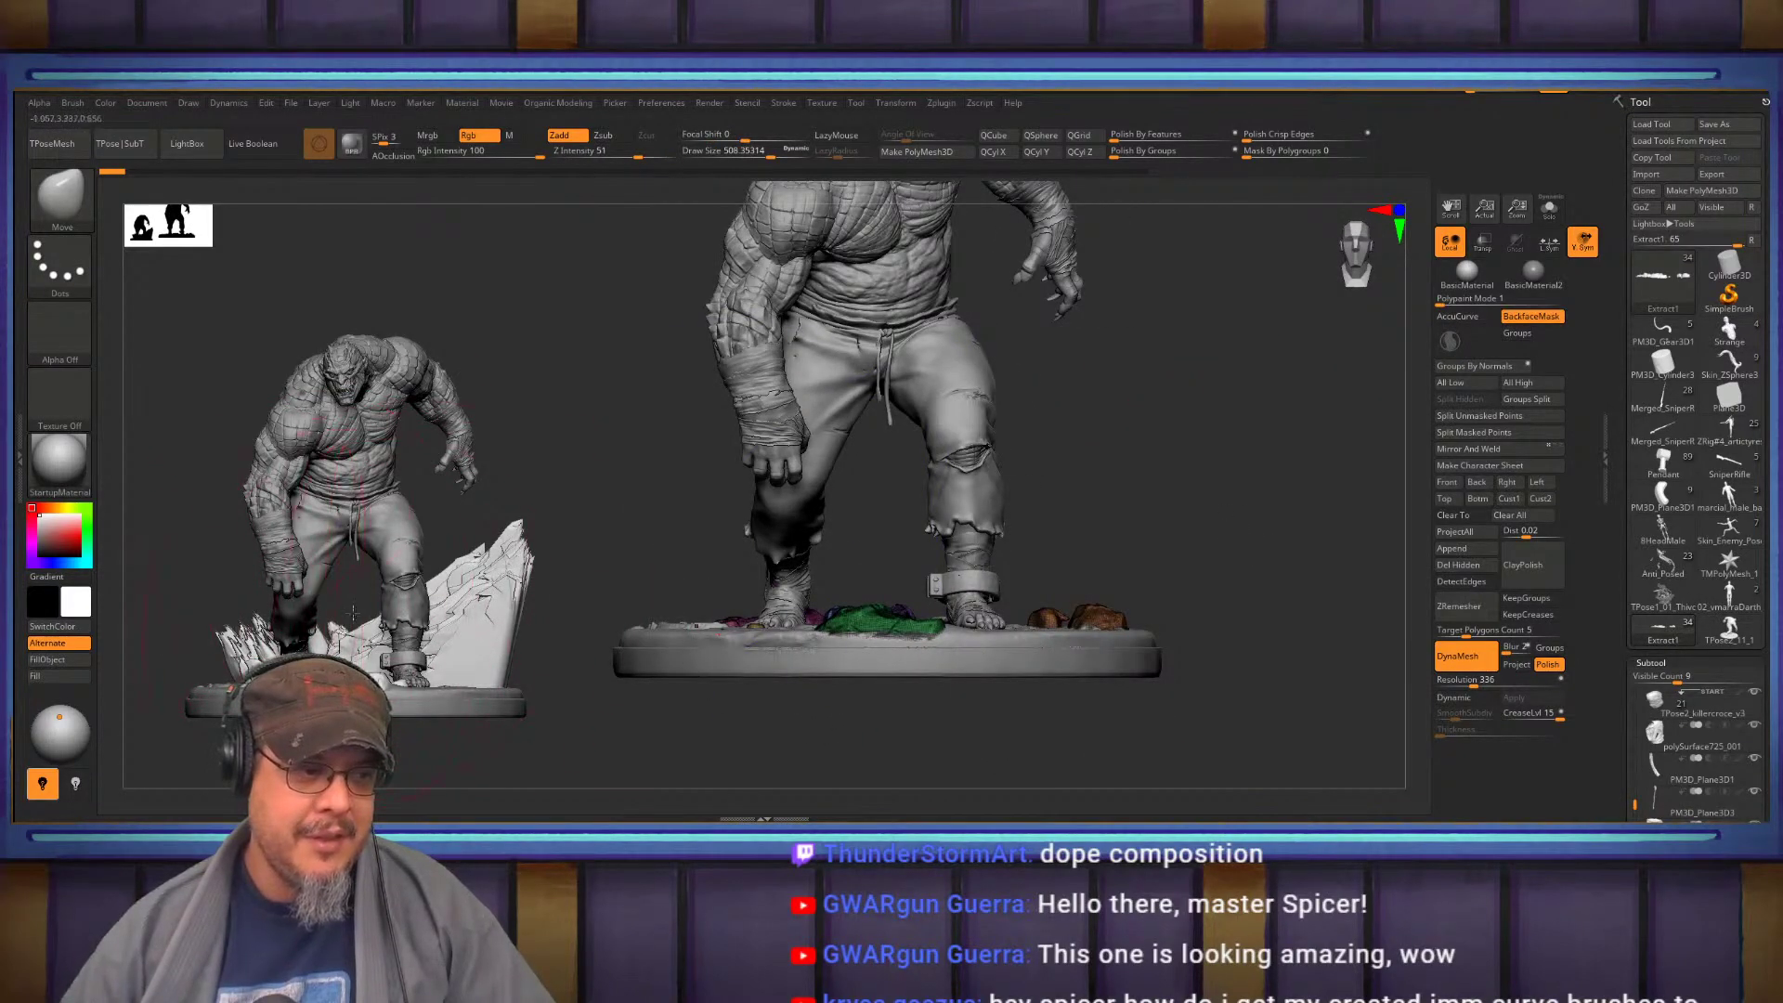
pyautogui.keyDown('alt'); pyautogui.moveTo(1091, 396); pyautogui.dragTo(1059, 557); pyautogui.keyUp('alt')
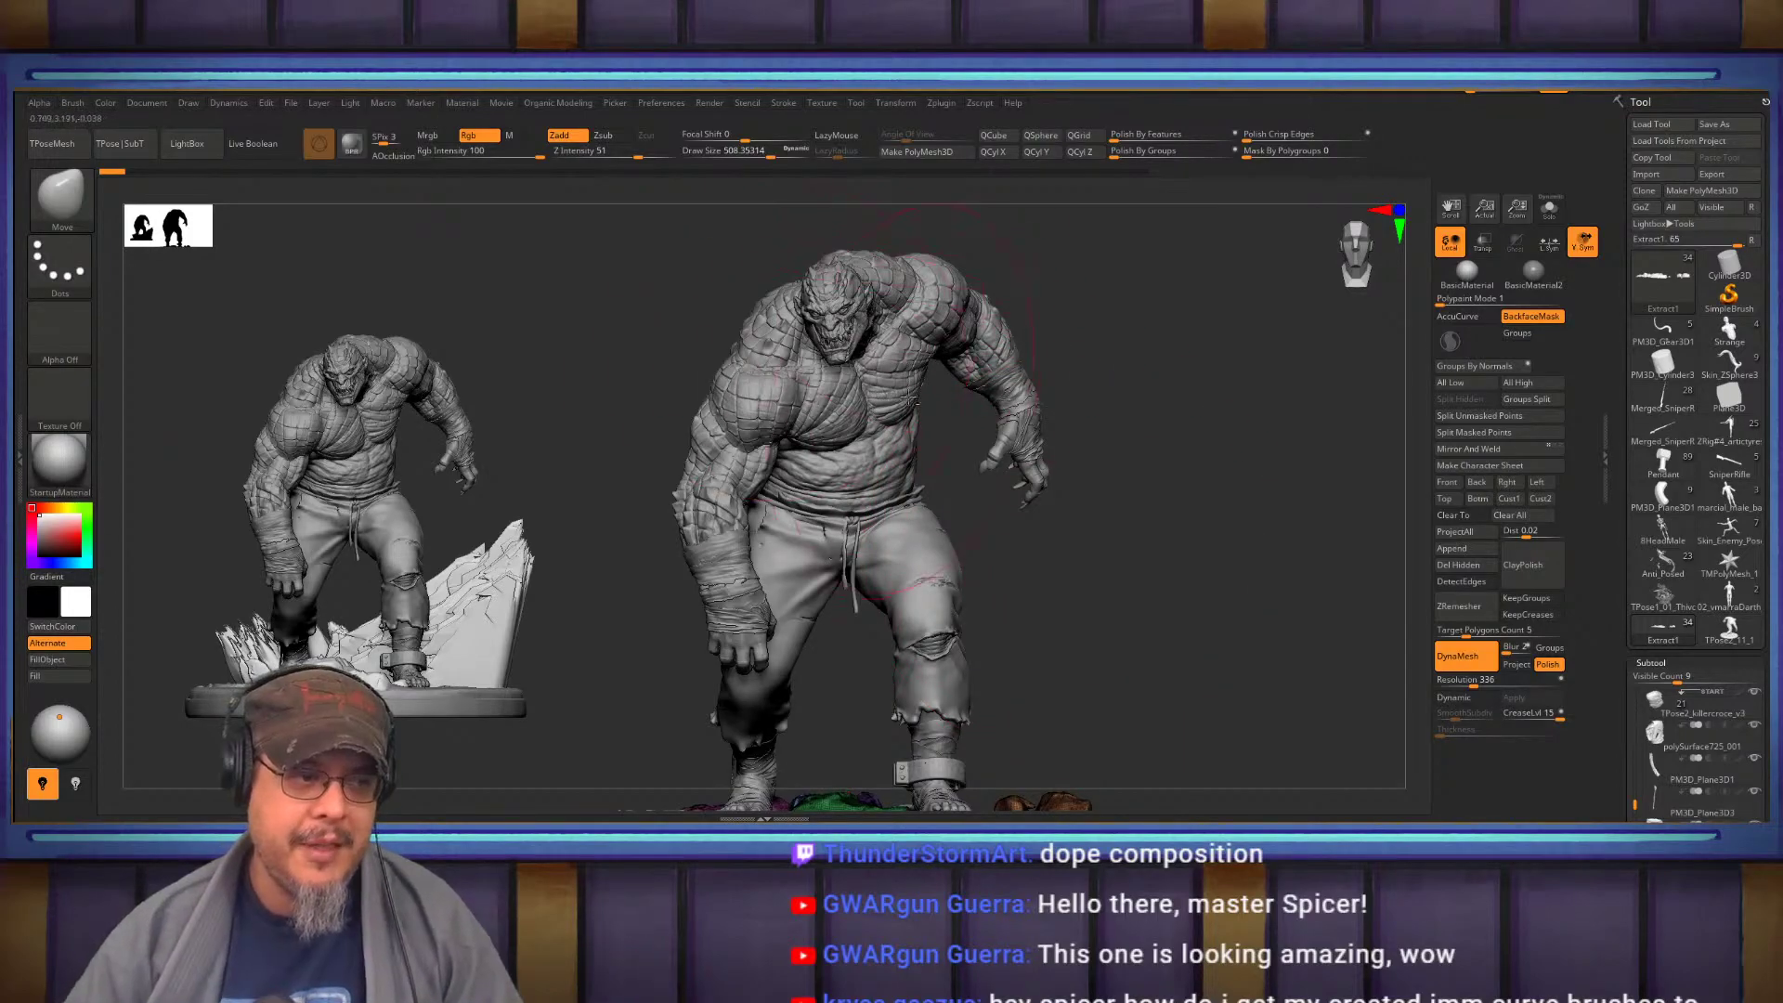
# Examine the figure's face, shoulders and chest scales up close, and frame the whole statue from the front
pyautogui.keyDown('alt'); pyautogui.moveTo(841, 631); pyautogui.dragTo(831, 319); pyautogui.keyUp('alt')
pyautogui.keyDown('alt'); pyautogui.moveTo(830, 319); pyautogui.dragTo(874, 608, button='right'); pyautogui.keyUp('alt')
pyautogui.keyDown('alt'); pyautogui.moveTo(862, 209); pyautogui.dragTo(855, 440, button='right'); pyautogui.keyUp('alt')
pyautogui.moveTo(855, 439); pyautogui.dragTo(857, 413)
pyautogui.keyDown('alt'); pyautogui.moveTo(770, 566); pyautogui.dragTo(880, 469, button='right'); pyautogui.keyUp('alt')
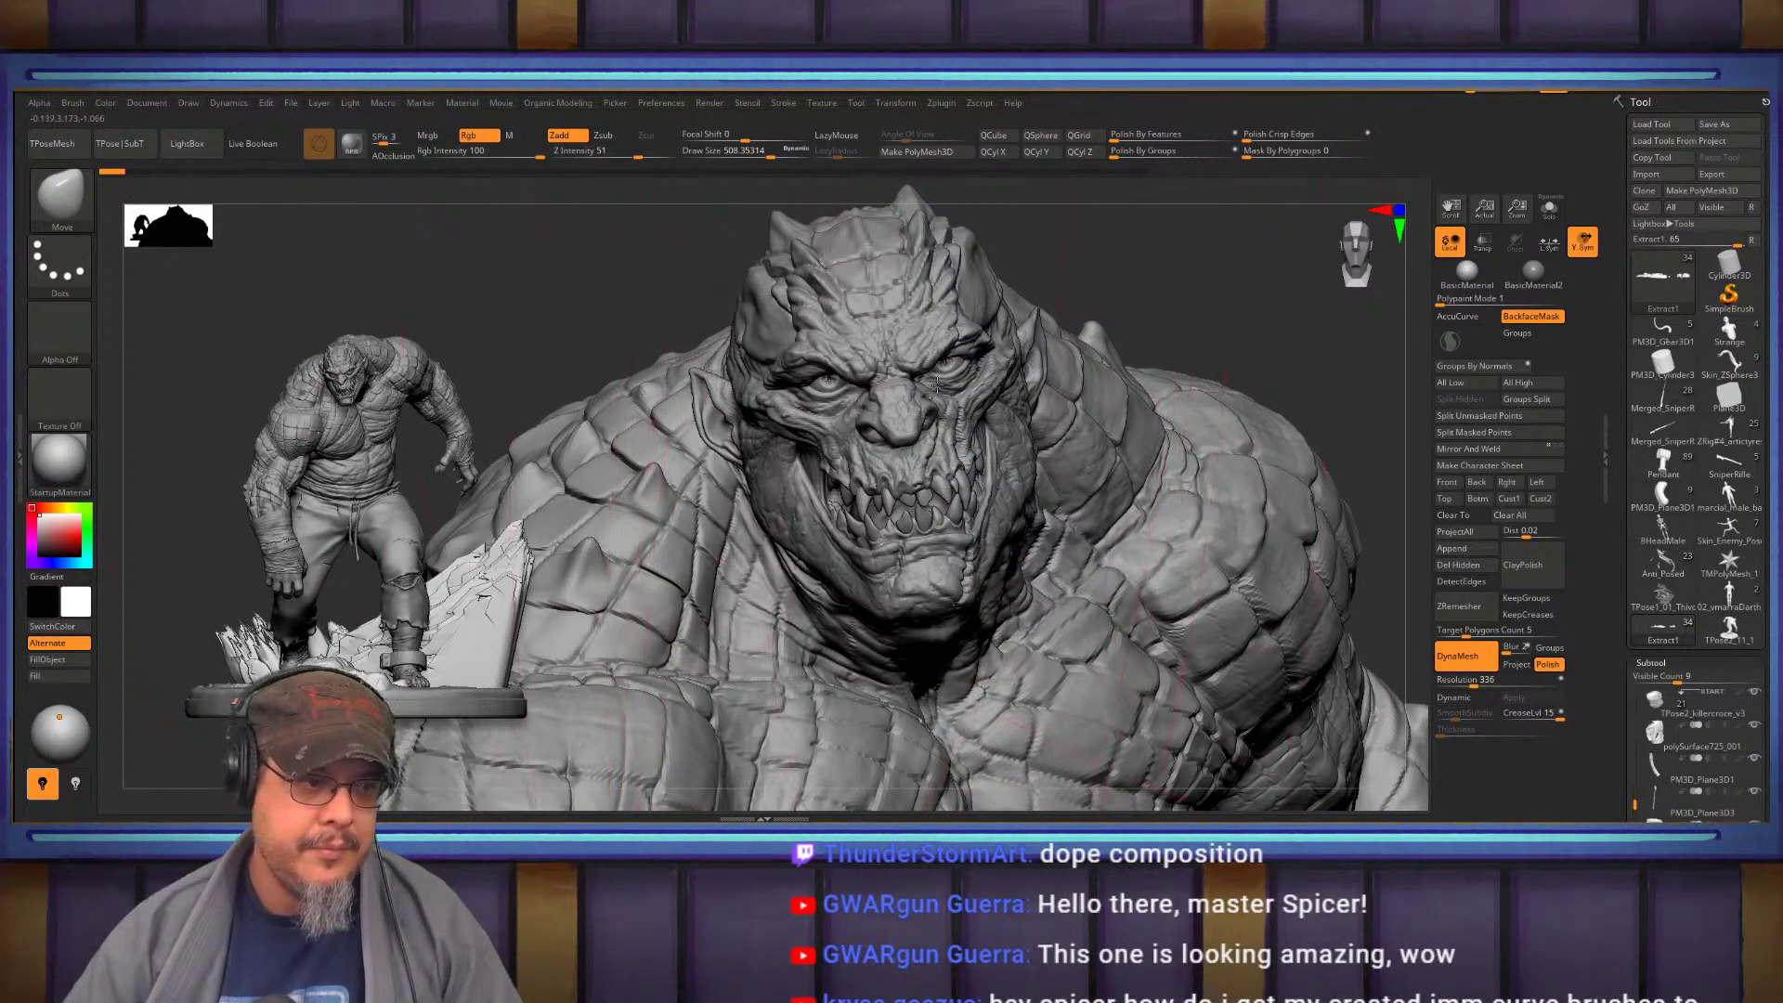
pyautogui.moveTo(960, 385)
pyautogui.mouseDown(button='right')
pyautogui.moveTo(932, 393)
pyautogui.moveTo(969, 409)
pyautogui.mouseUp(button='right')
pyautogui.press('f')
pyautogui.press('f')
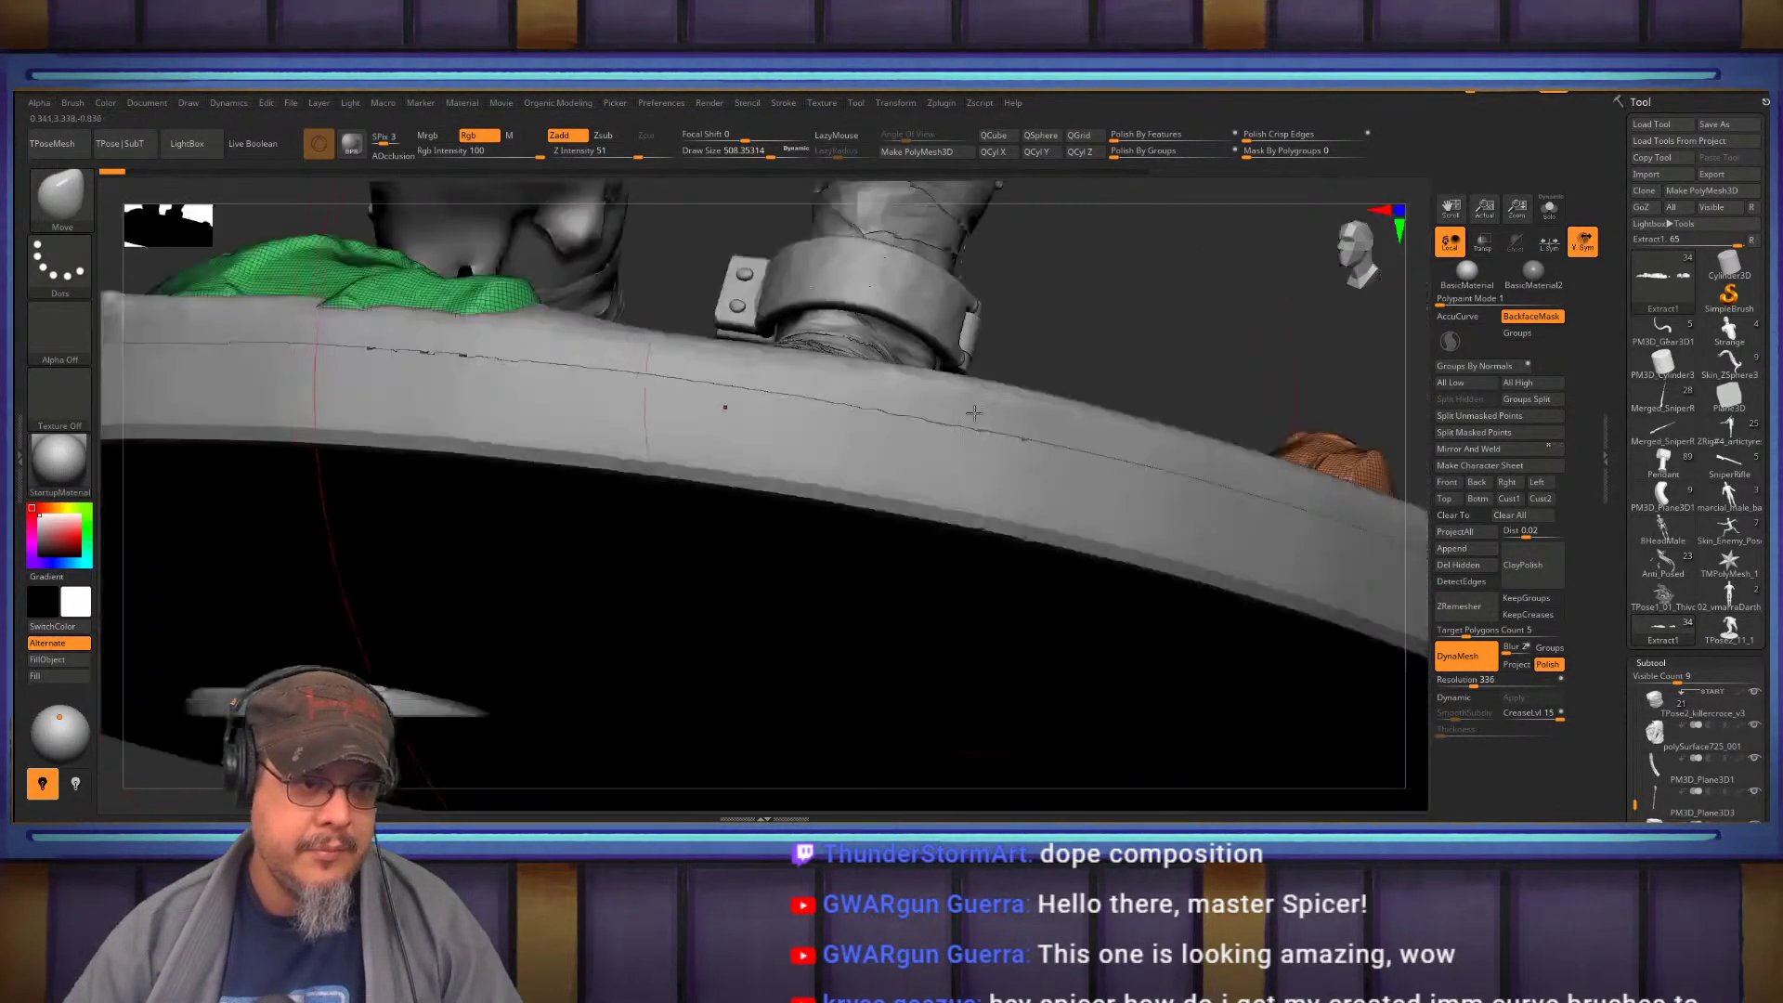
pyautogui.keyDown('shift'); pyautogui.moveTo(1165, 484); pyautogui.dragTo(1190, 502, button='right'); pyautogui.keyUp('shift')
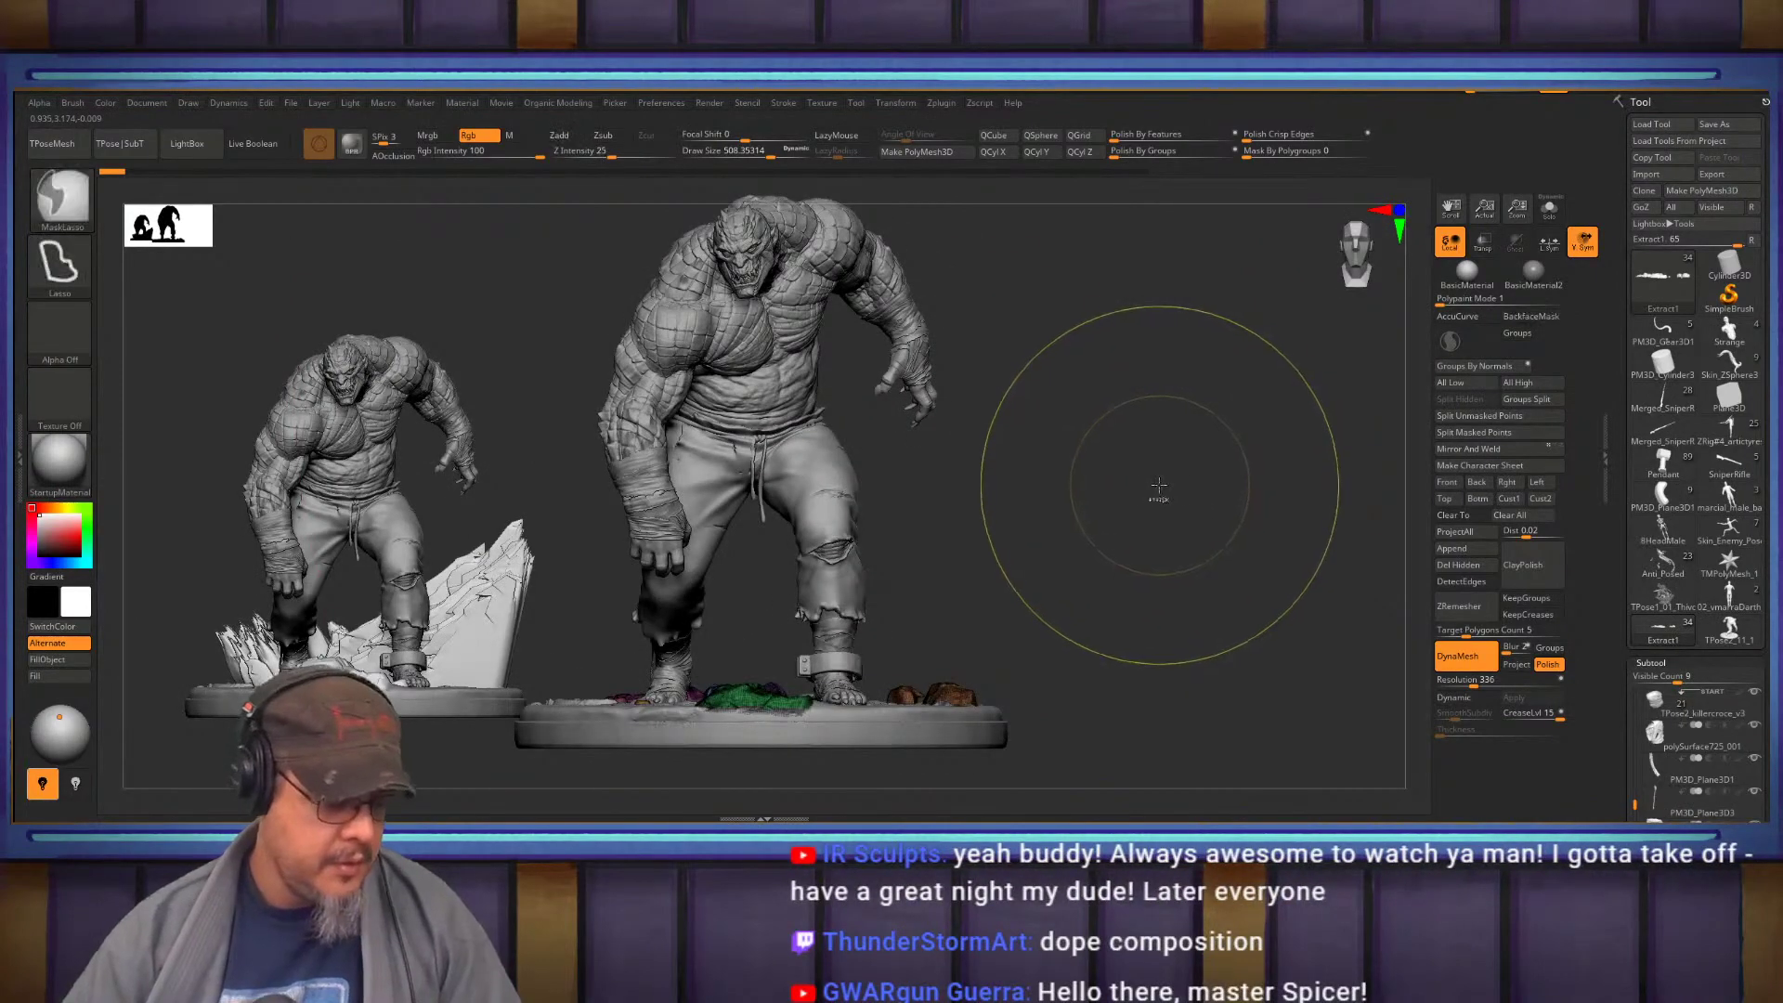
# Clear the canvas and bring up the detective head with the brimmed hat, framed from the front
pyautogui.hotkey('ctrl', 'n')
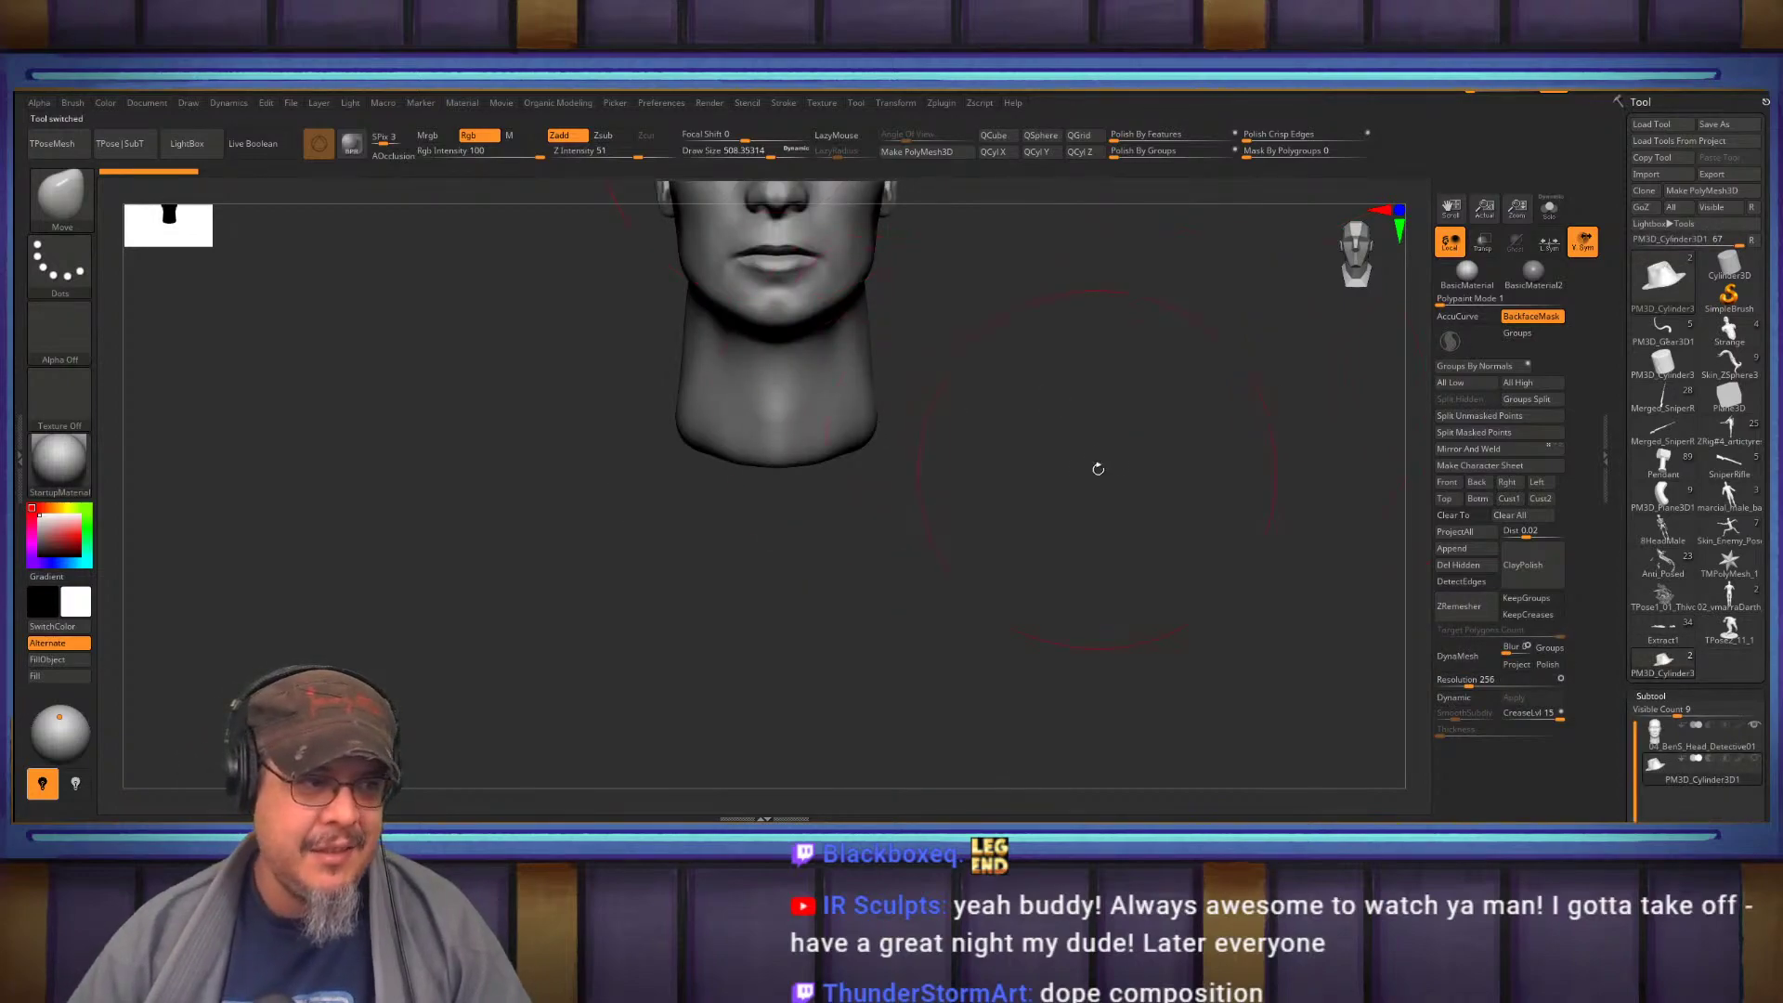
pyautogui.press('f')
pyautogui.press('f')
pyautogui.moveTo(1107, 442); pyautogui.dragTo(1160, 469)
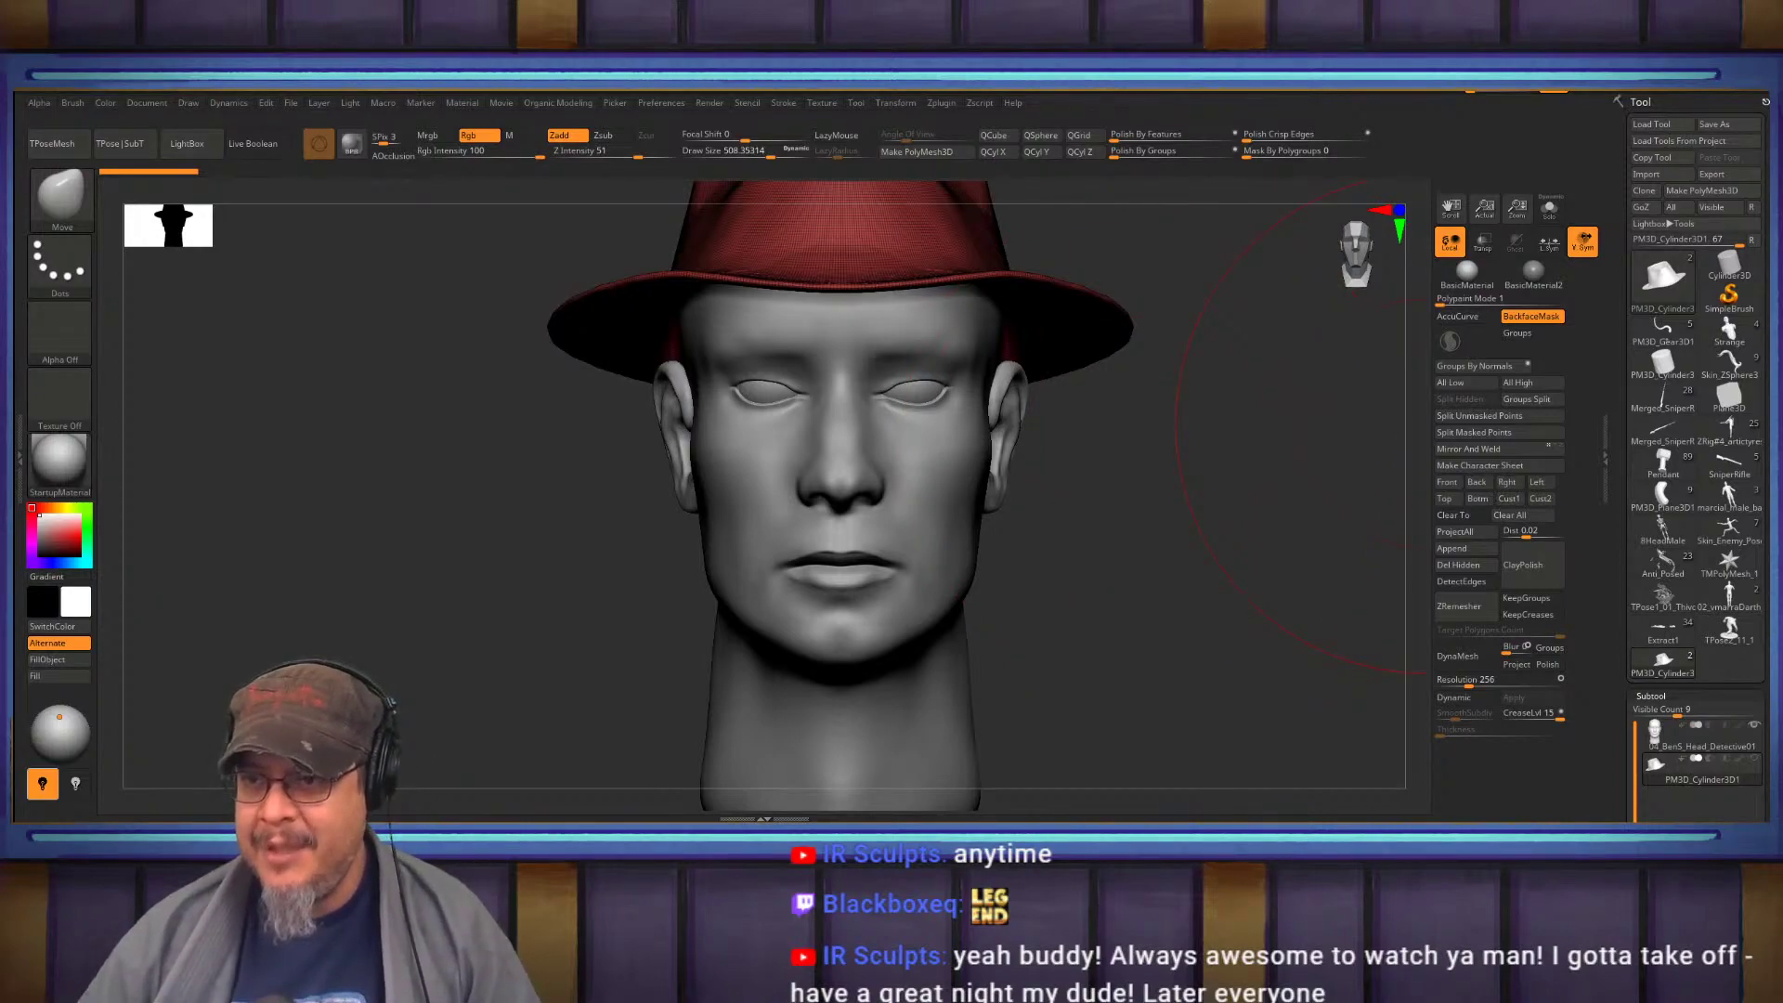
# Switch to ArtStation in the browser, dismiss the Lightbox promotion and open the store on the account's own profile
pyautogui.moveTo(1769, 96); pyautogui.dragTo(1282, 96)
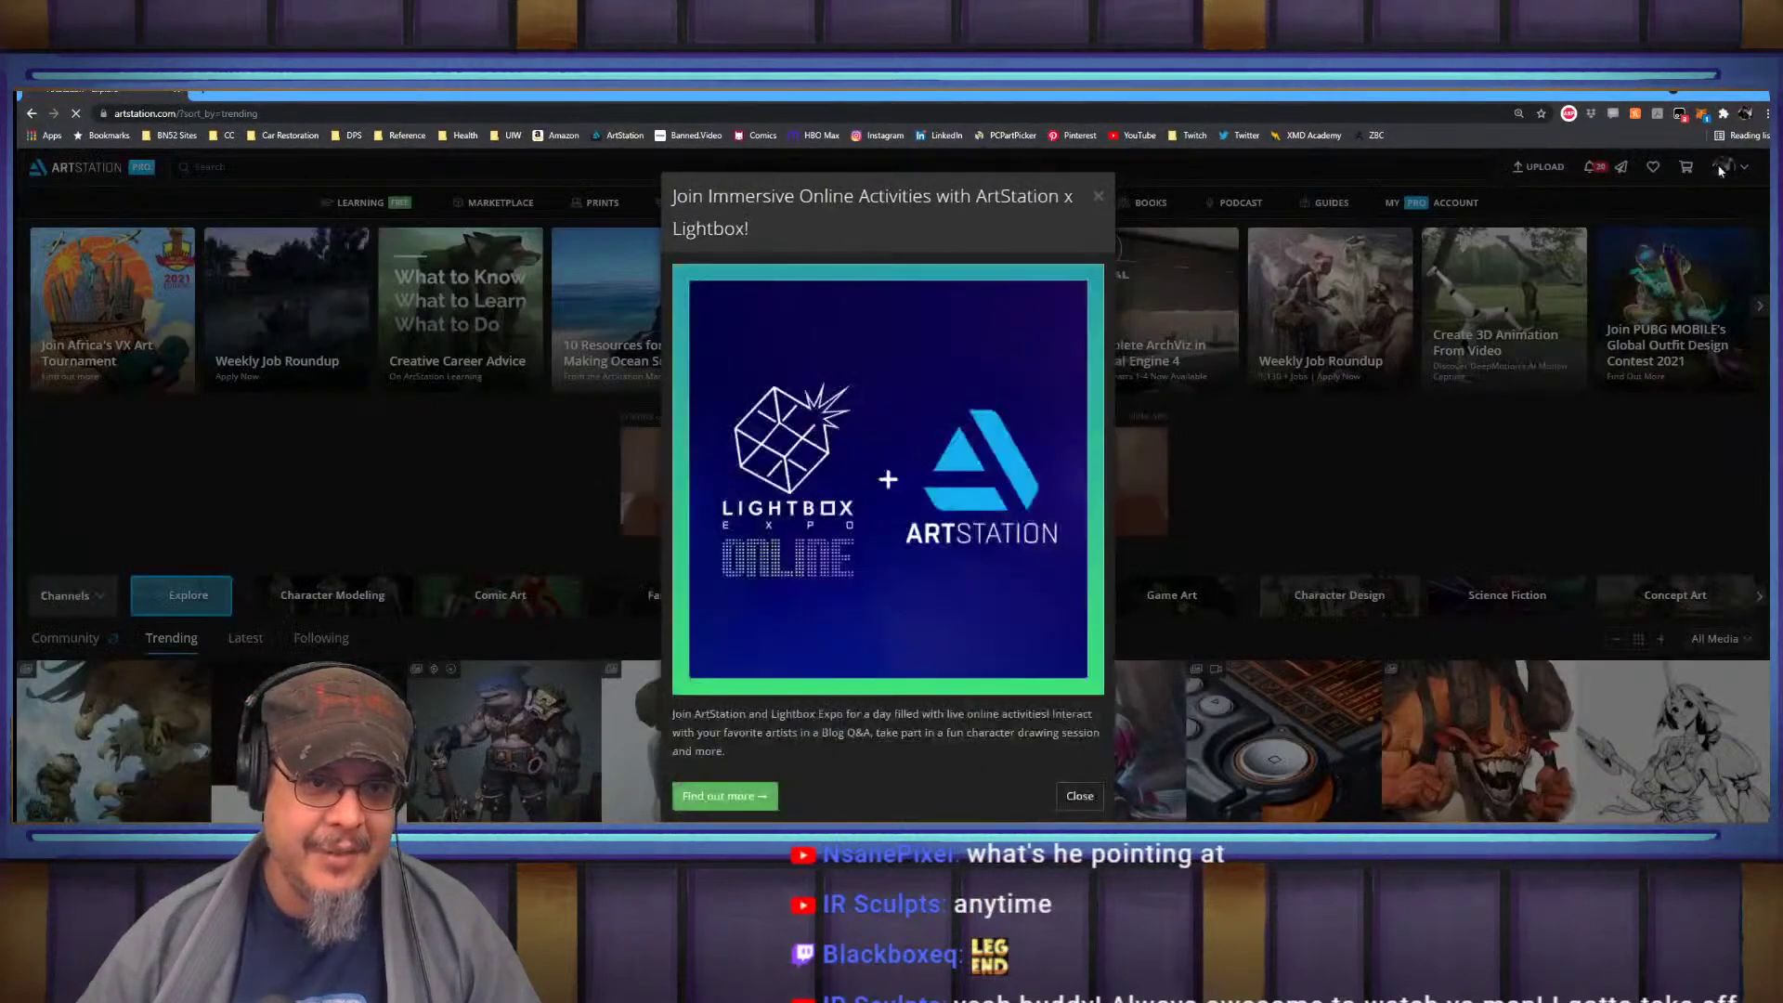
pyautogui.click(1098, 200)
pyautogui.click(1712, 166)
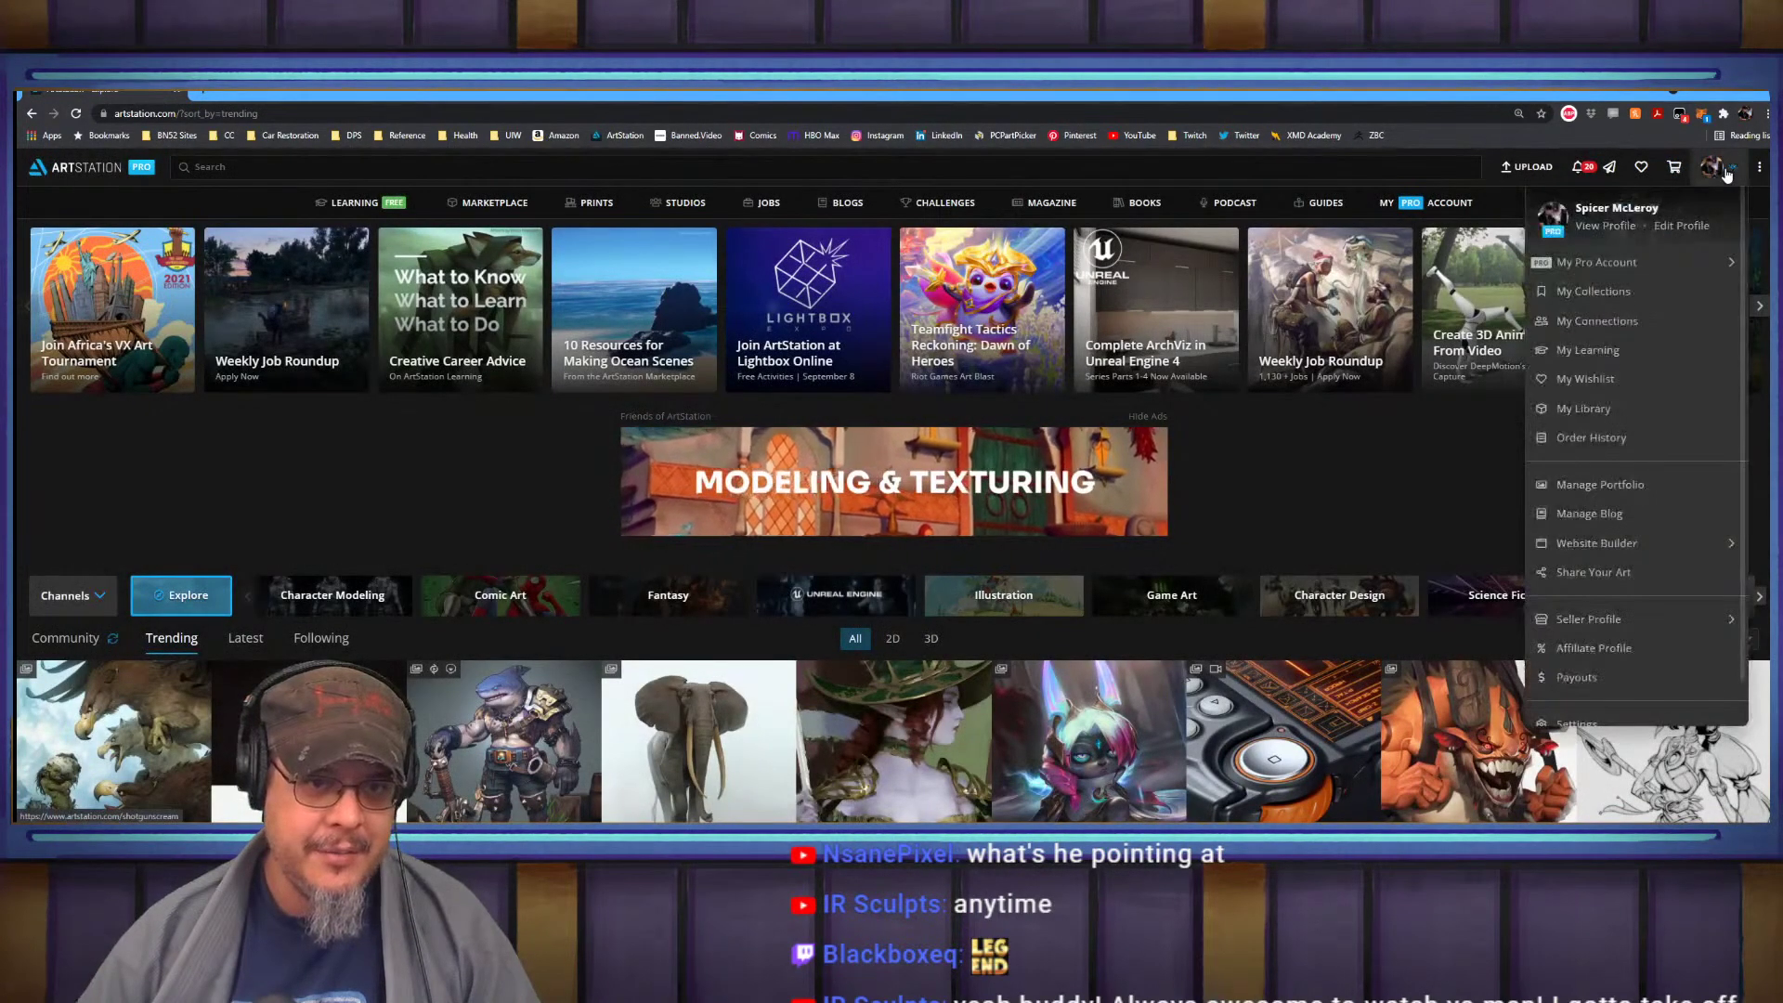
pyautogui.click(1605, 226)
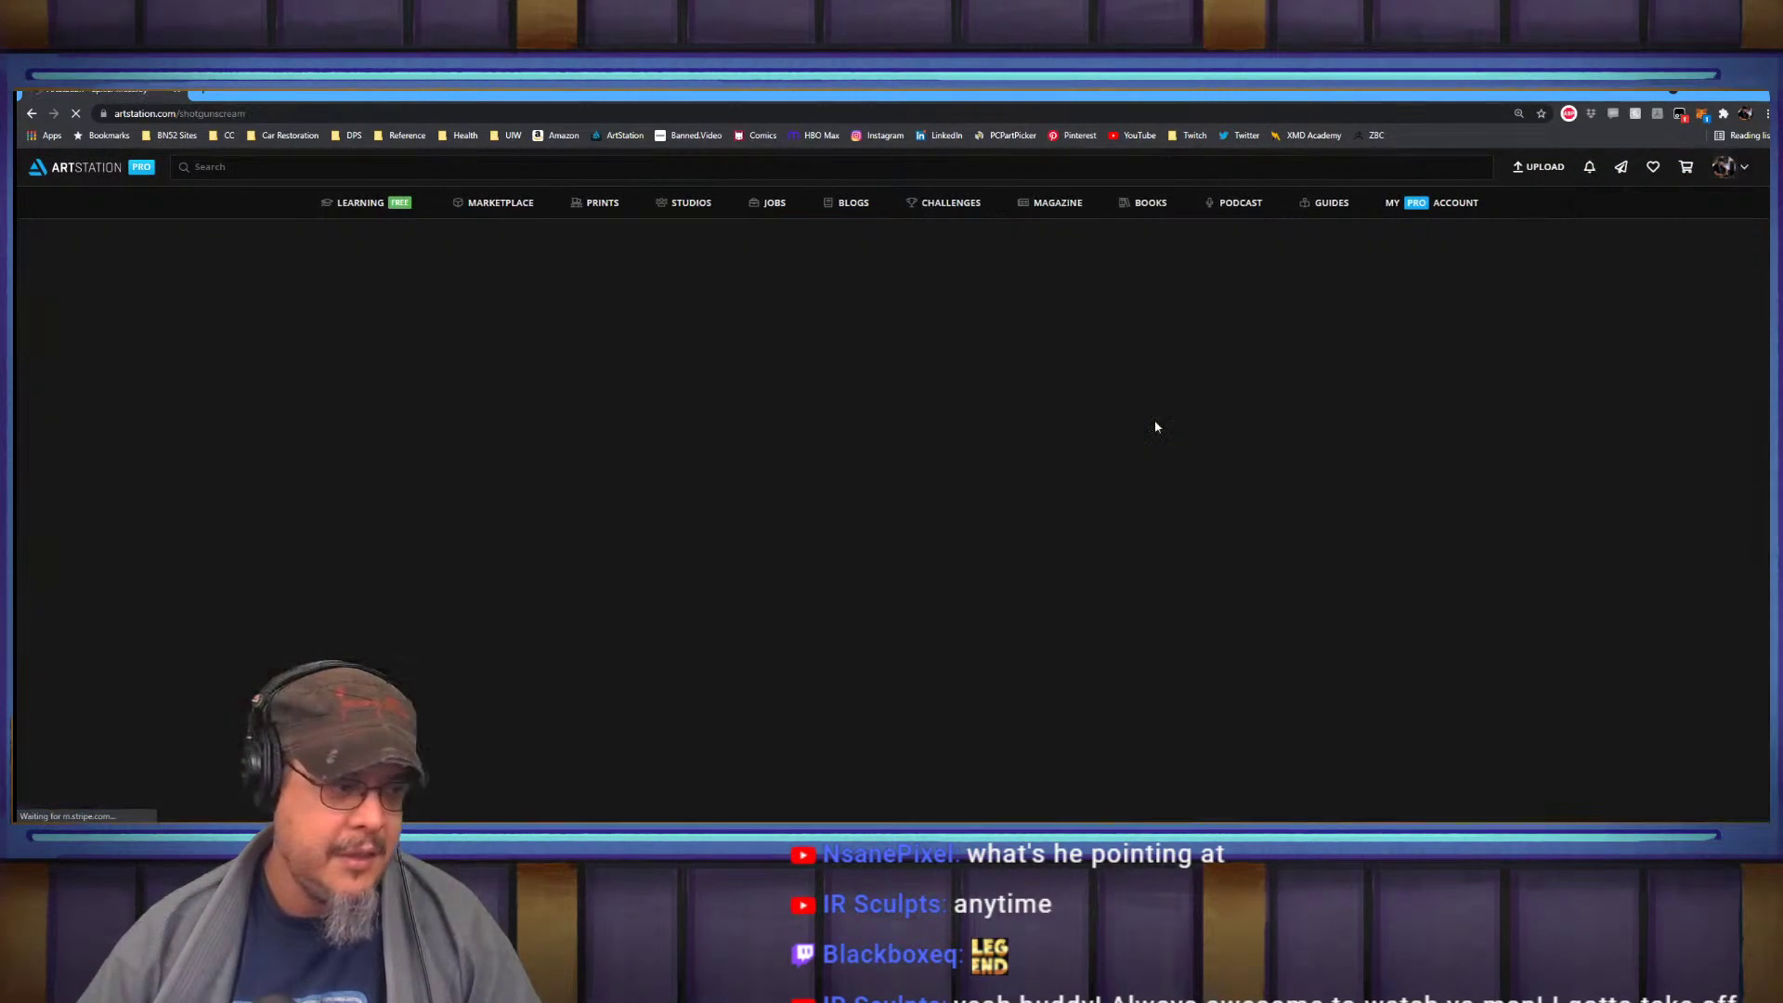
pyautogui.scroll(-3, 533, 468)
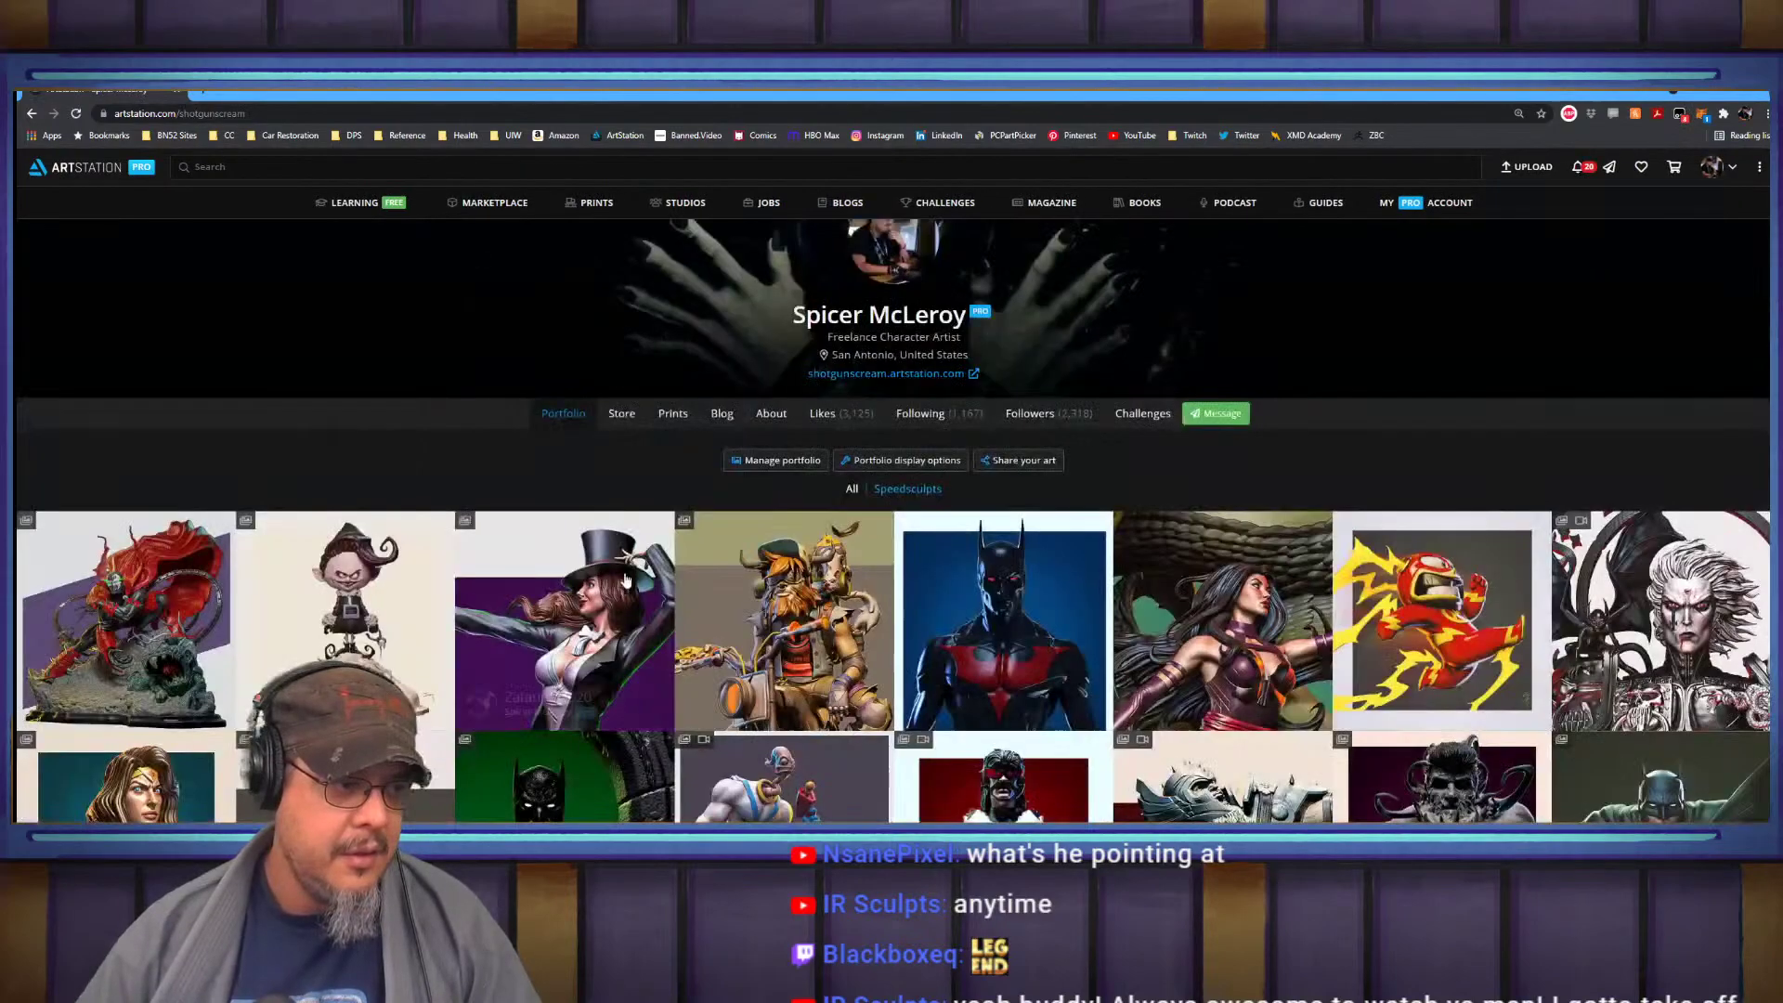
pyautogui.click(617, 414)
pyautogui.scroll(-2, 618, 416)
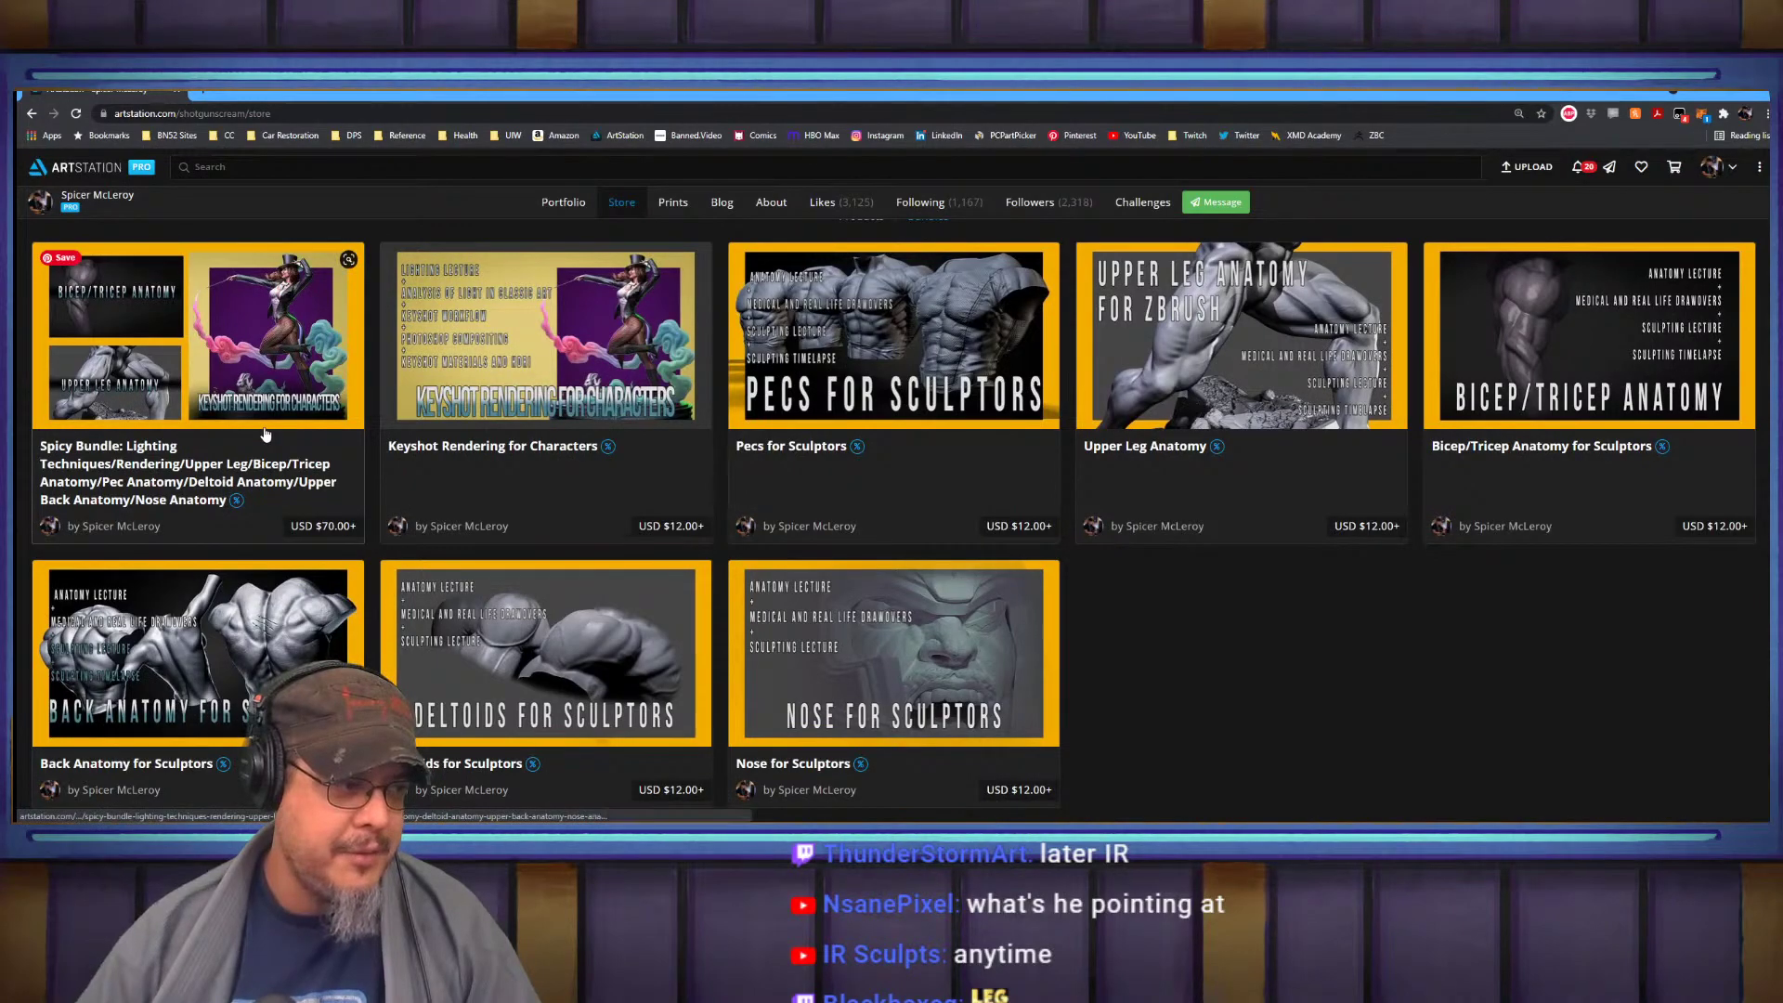
# Look through the store's anatomy and Keyshot tutorial listings and select the store page's web address
pyautogui.scroll(1, 266, 434)
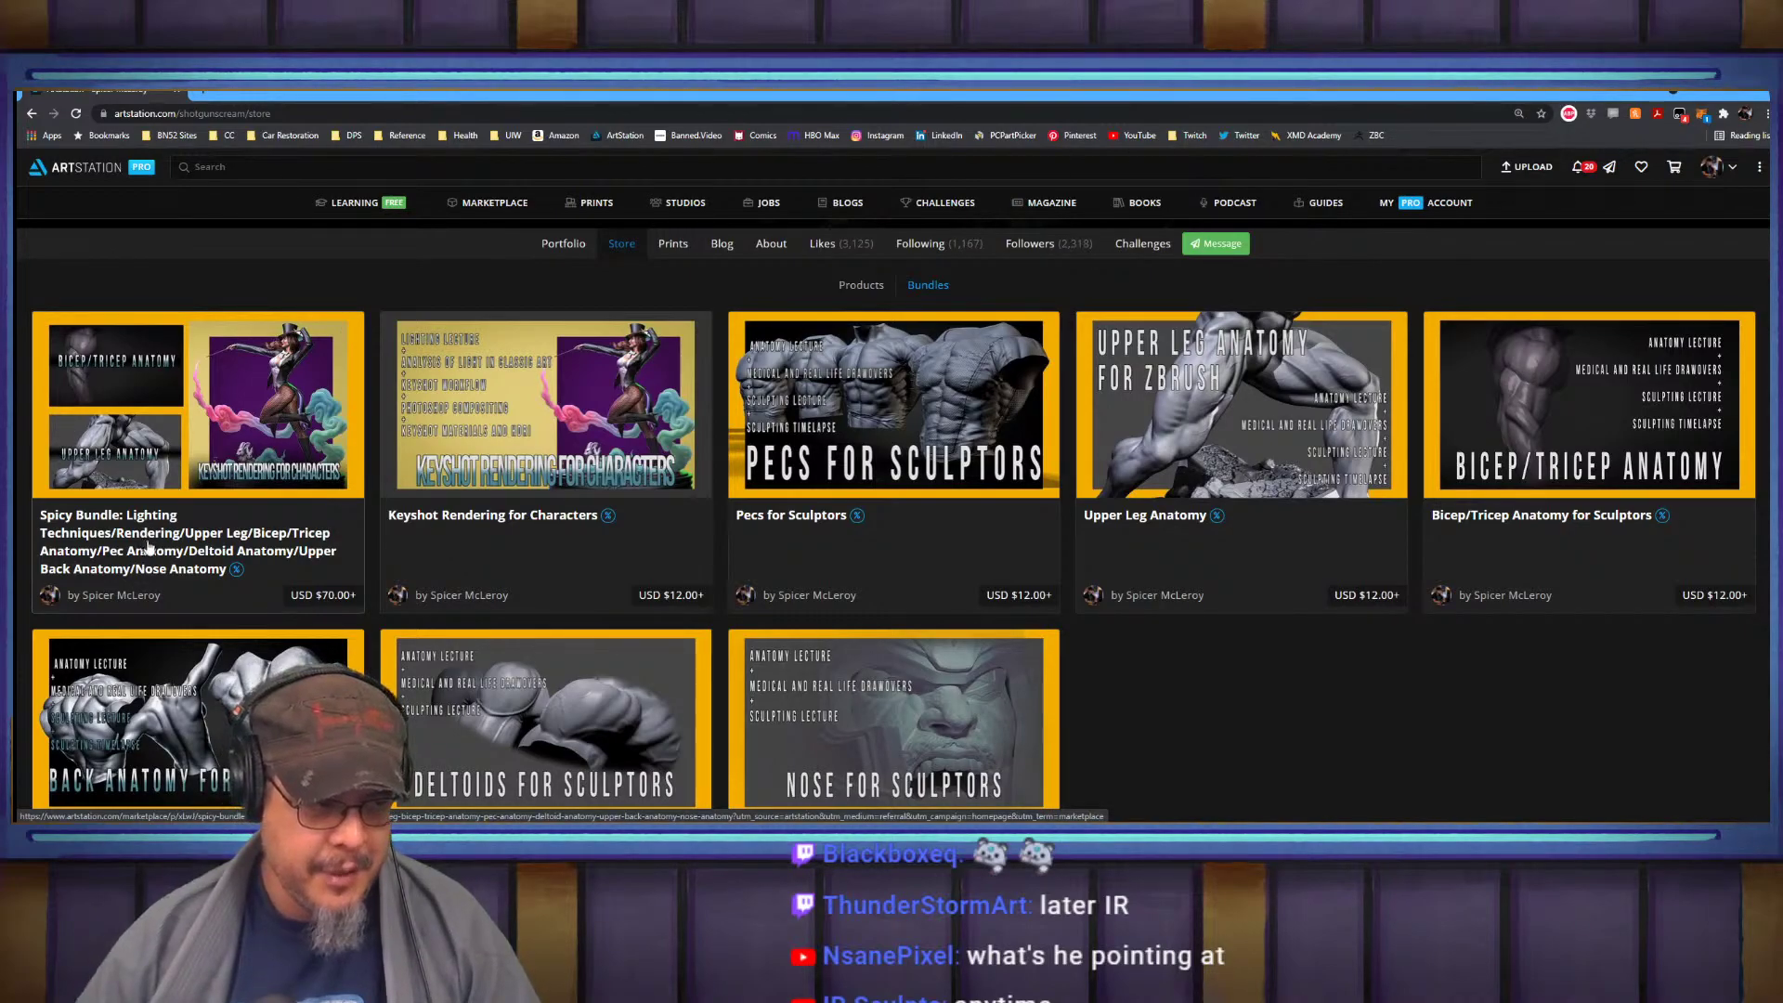
pyautogui.scroll(-1, 908, 675)
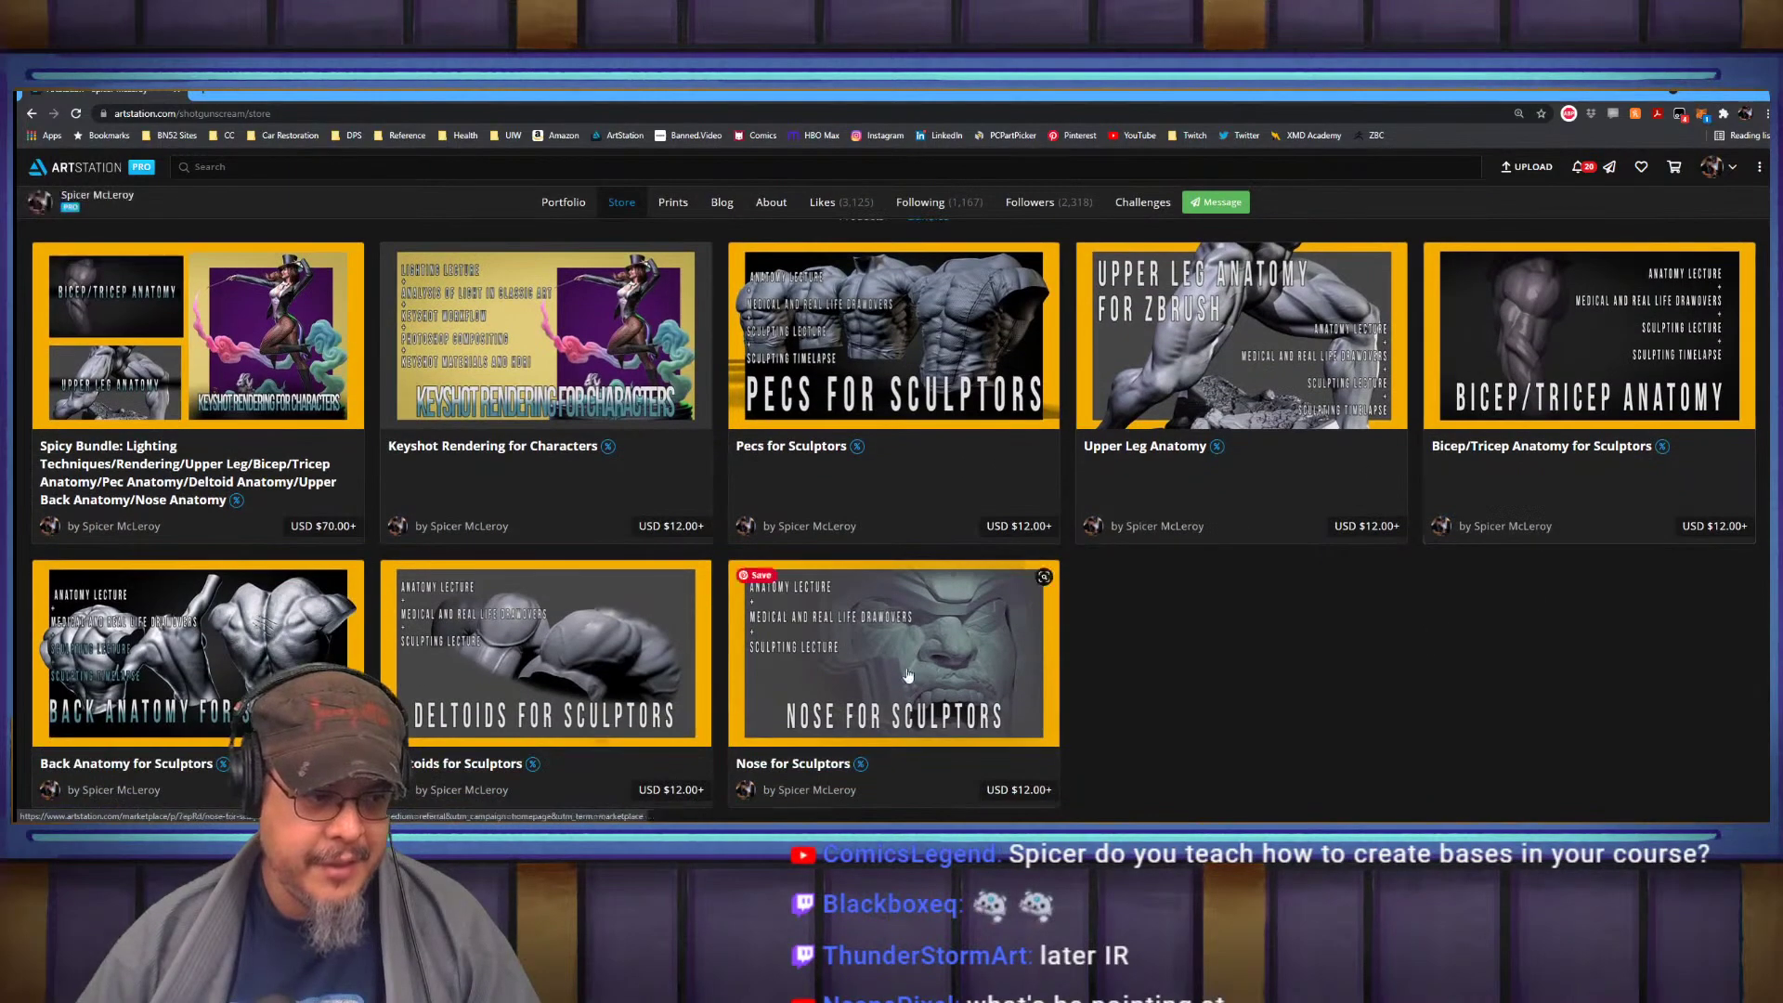
pyautogui.scroll(1, 650, 501)
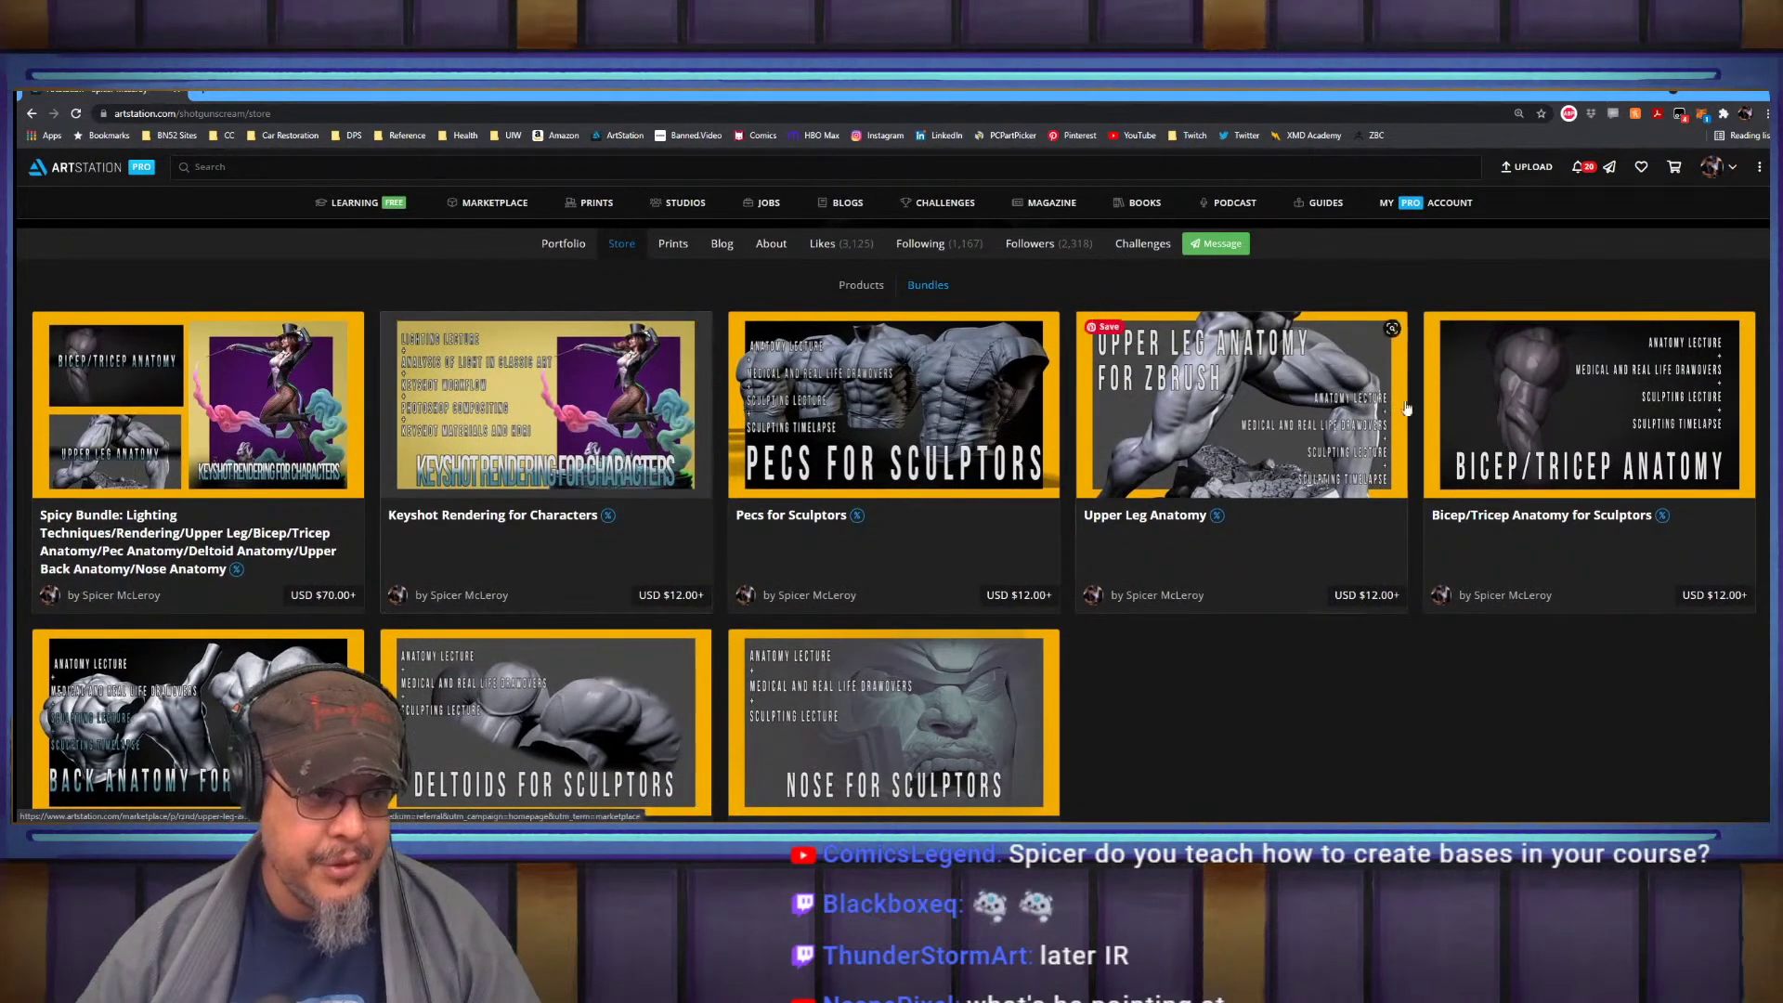
pyautogui.scroll(-1, 573, 437)
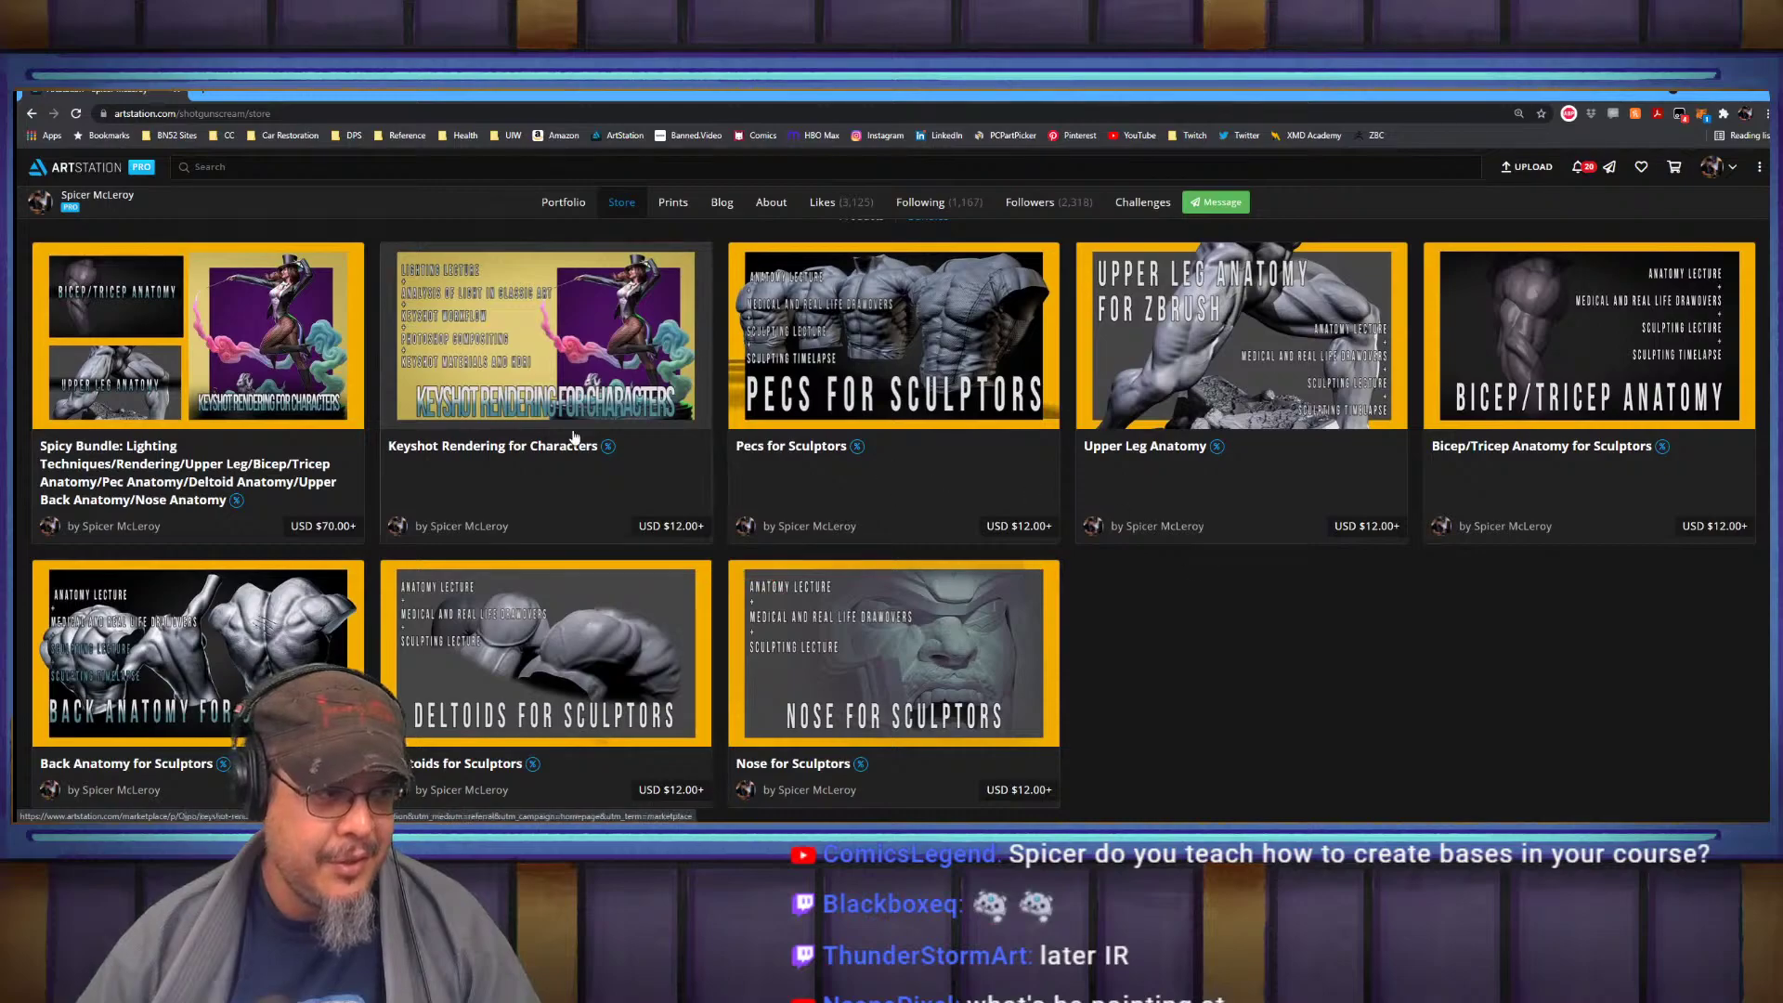
pyautogui.scroll(1, 573, 437)
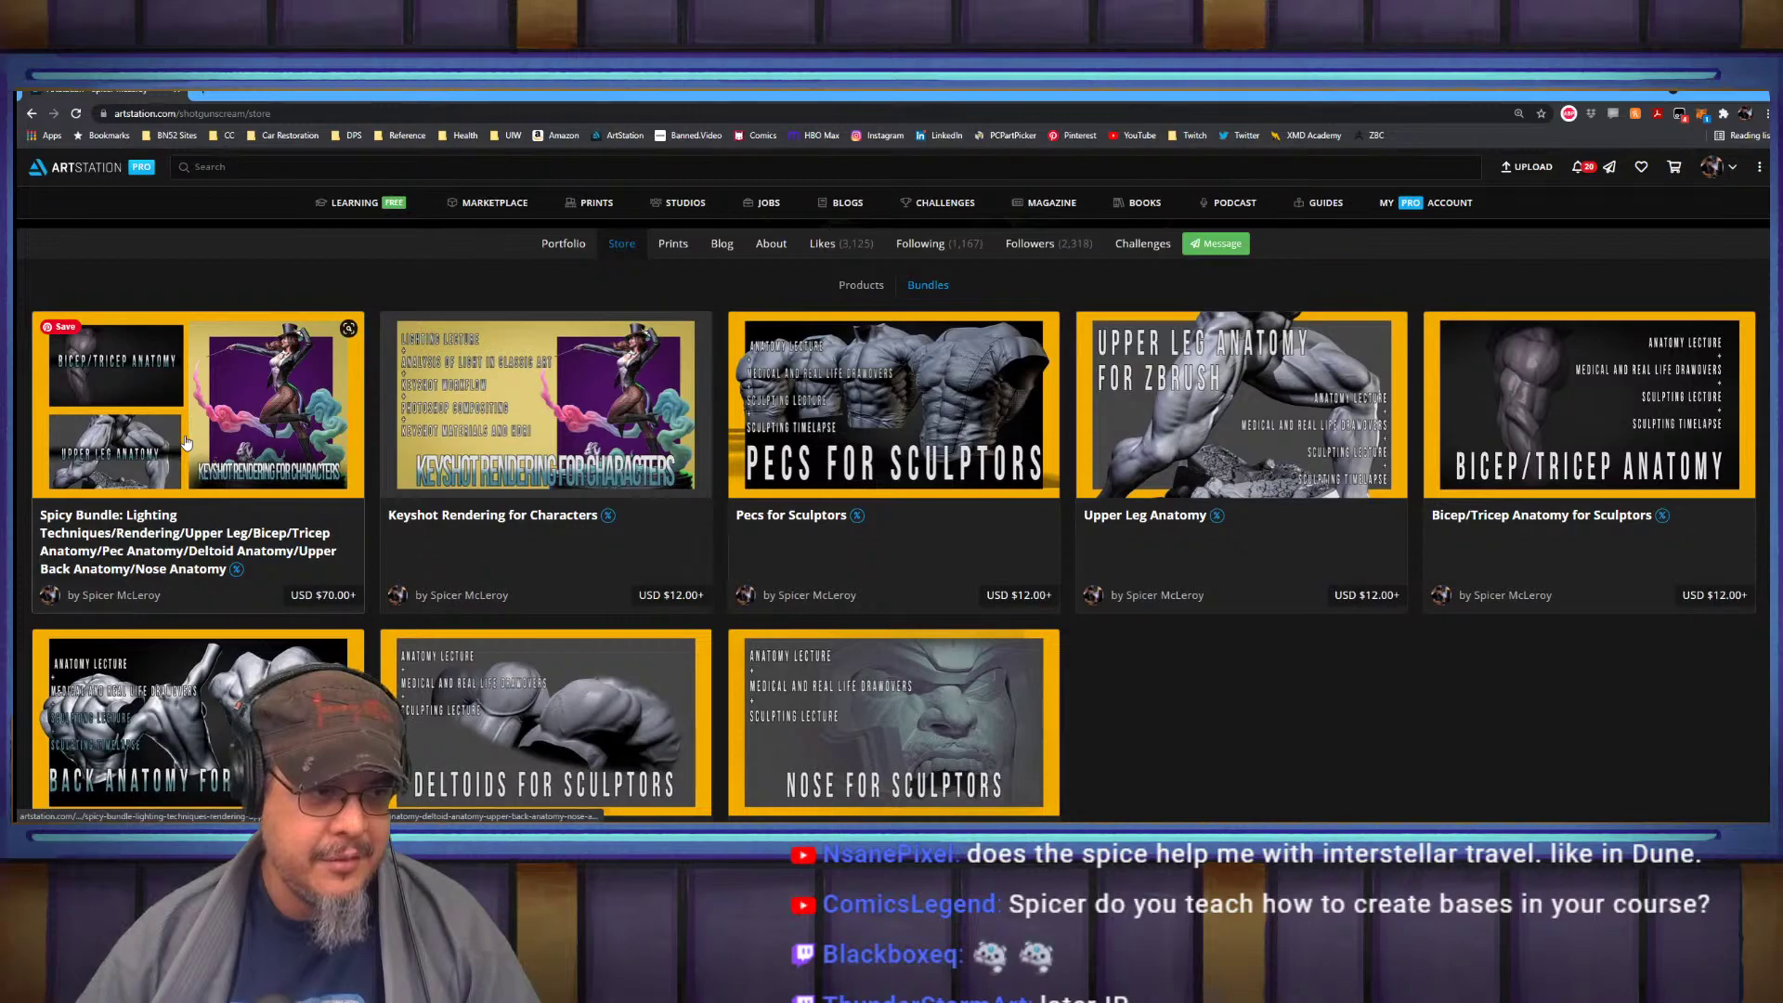
pyautogui.click(313, 113)
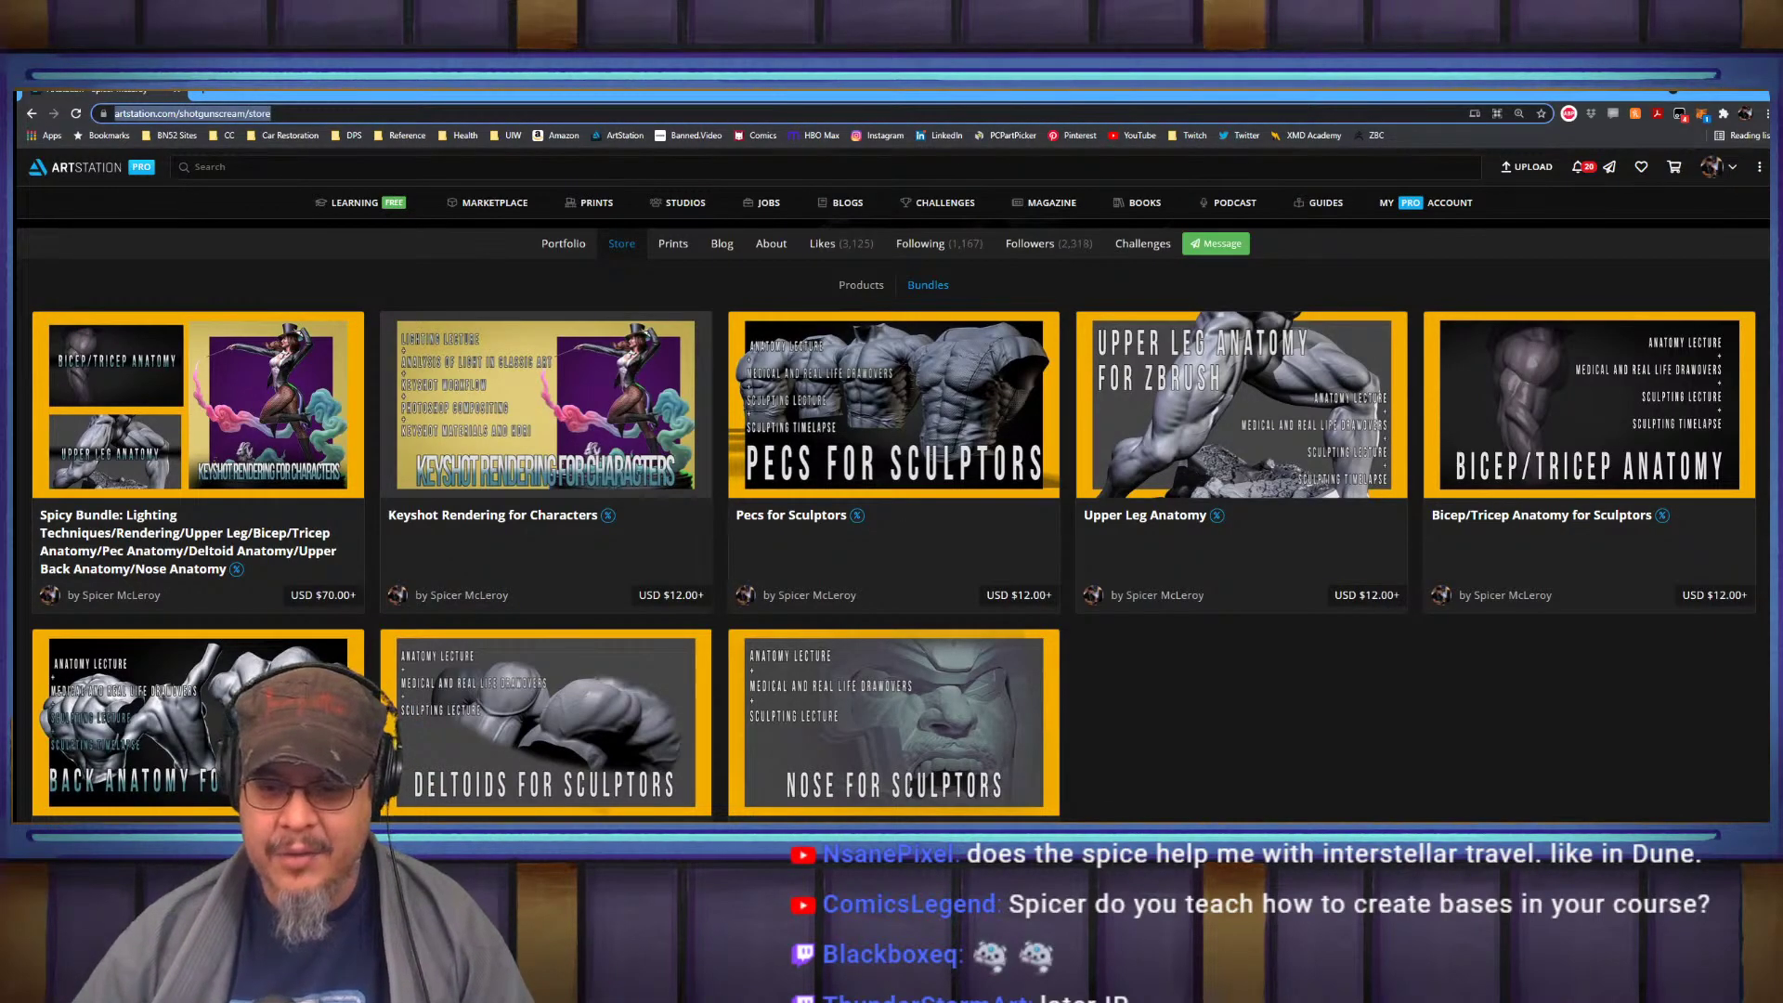
# Look over the tutorial bundles in the ArtStation store again, and switch back to ZBrush with the detective head
pyautogui.hotkey('alt', 'Tab')
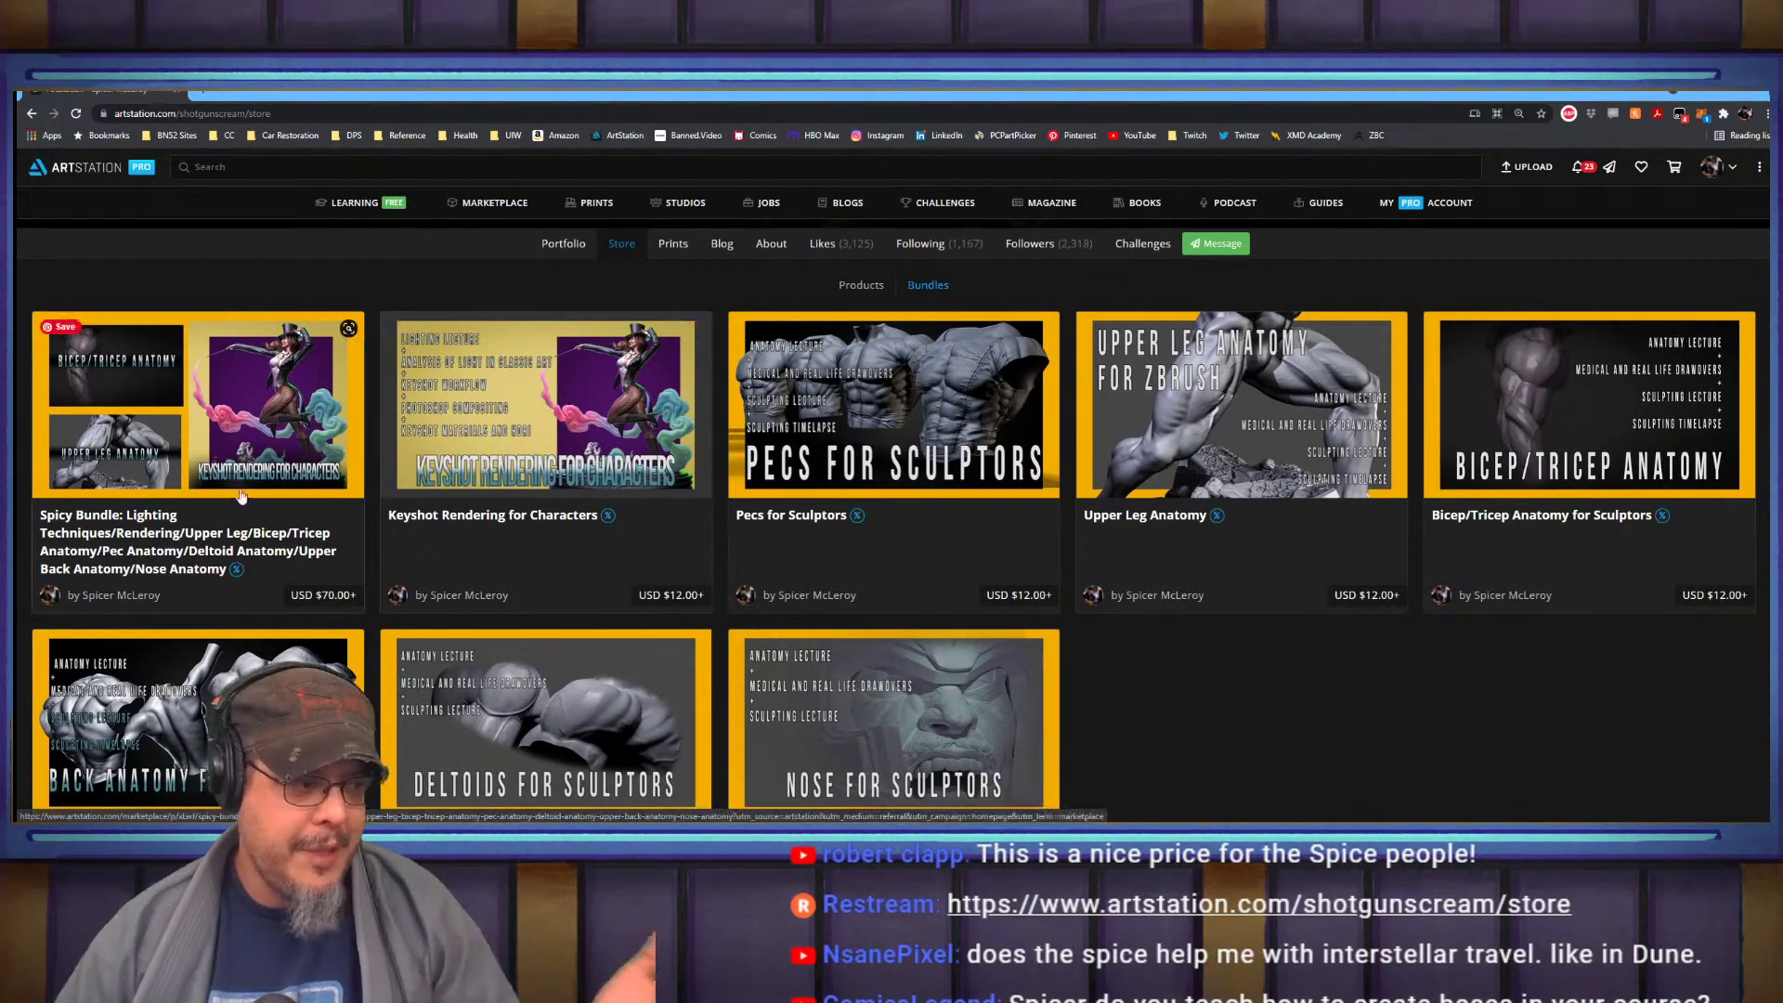
pyautogui.scroll(-1, 1585, 610)
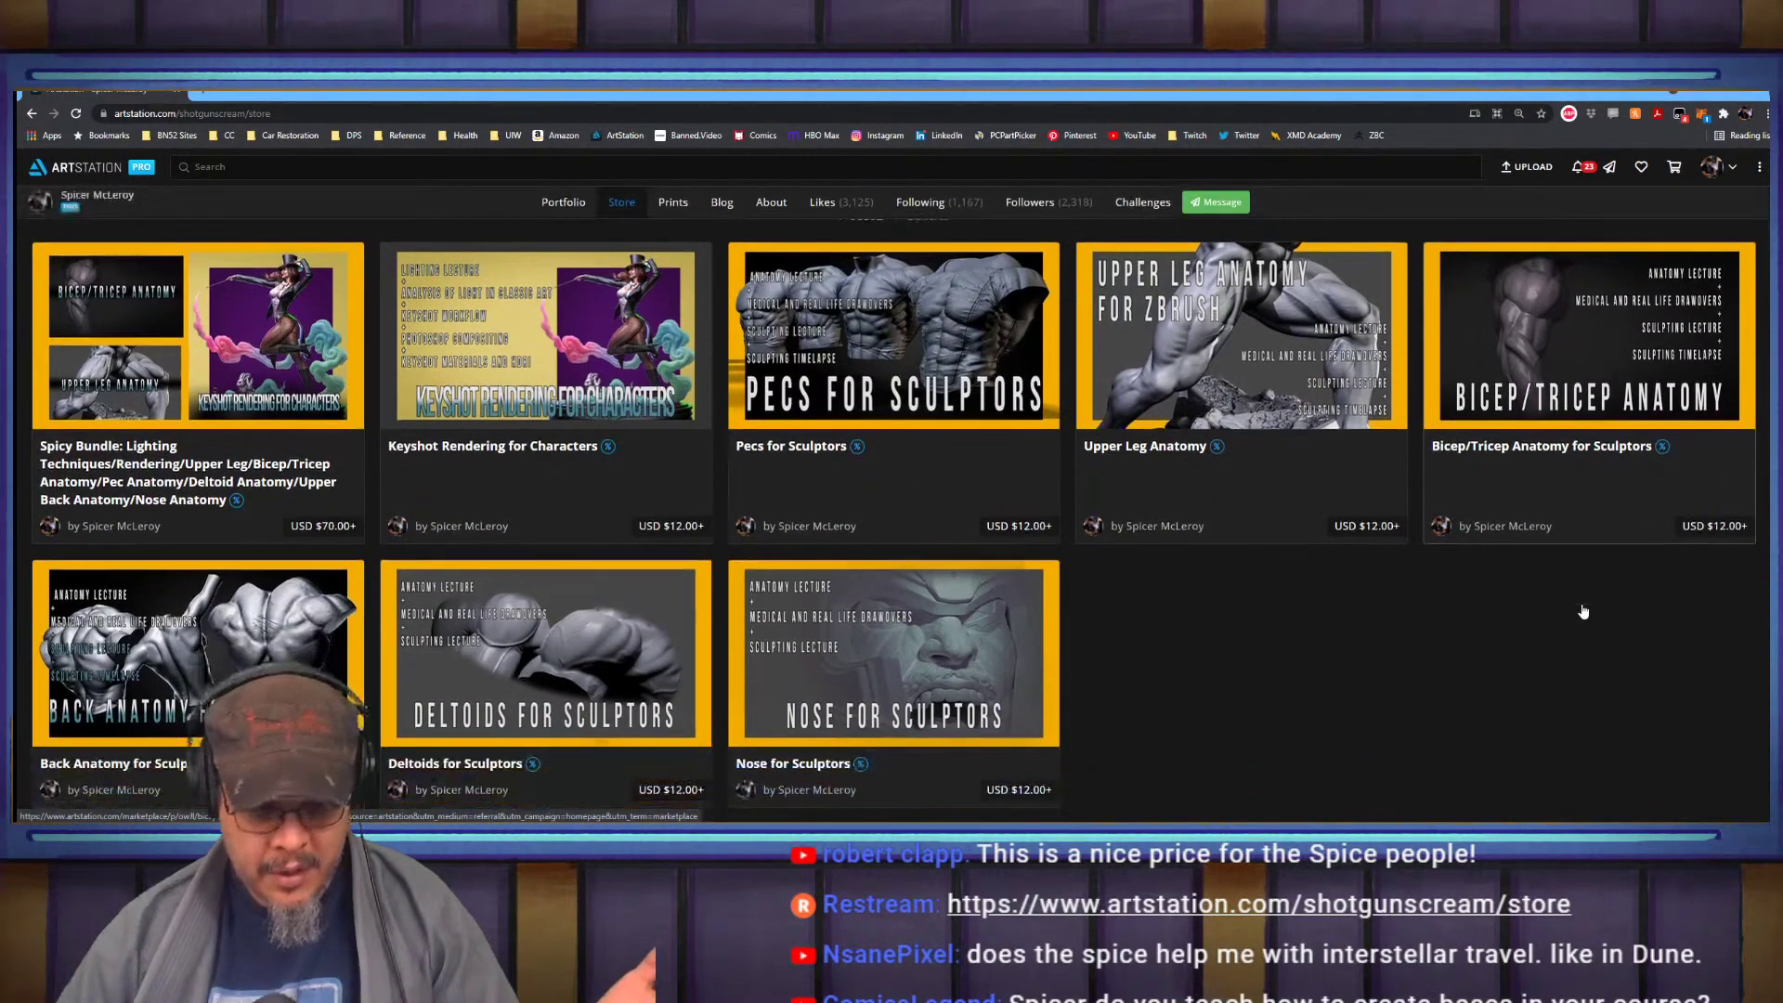
pyautogui.scroll(2, 602, 608)
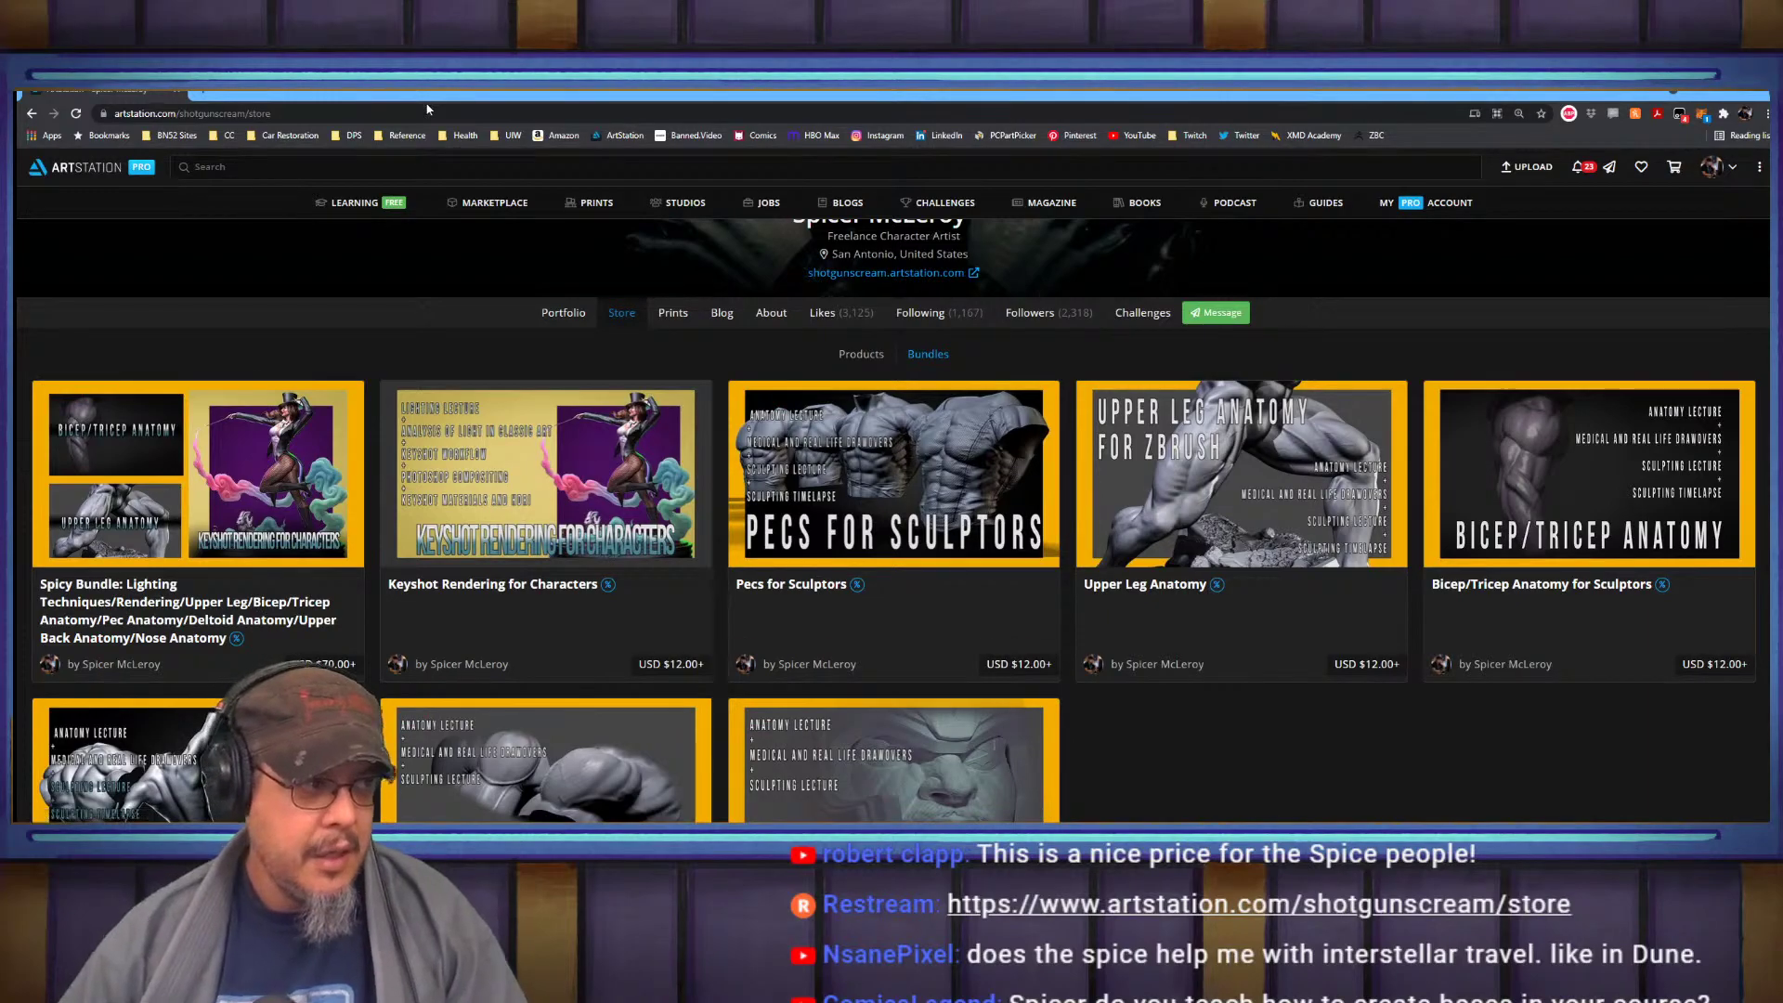
pyautogui.click(1704, 95)
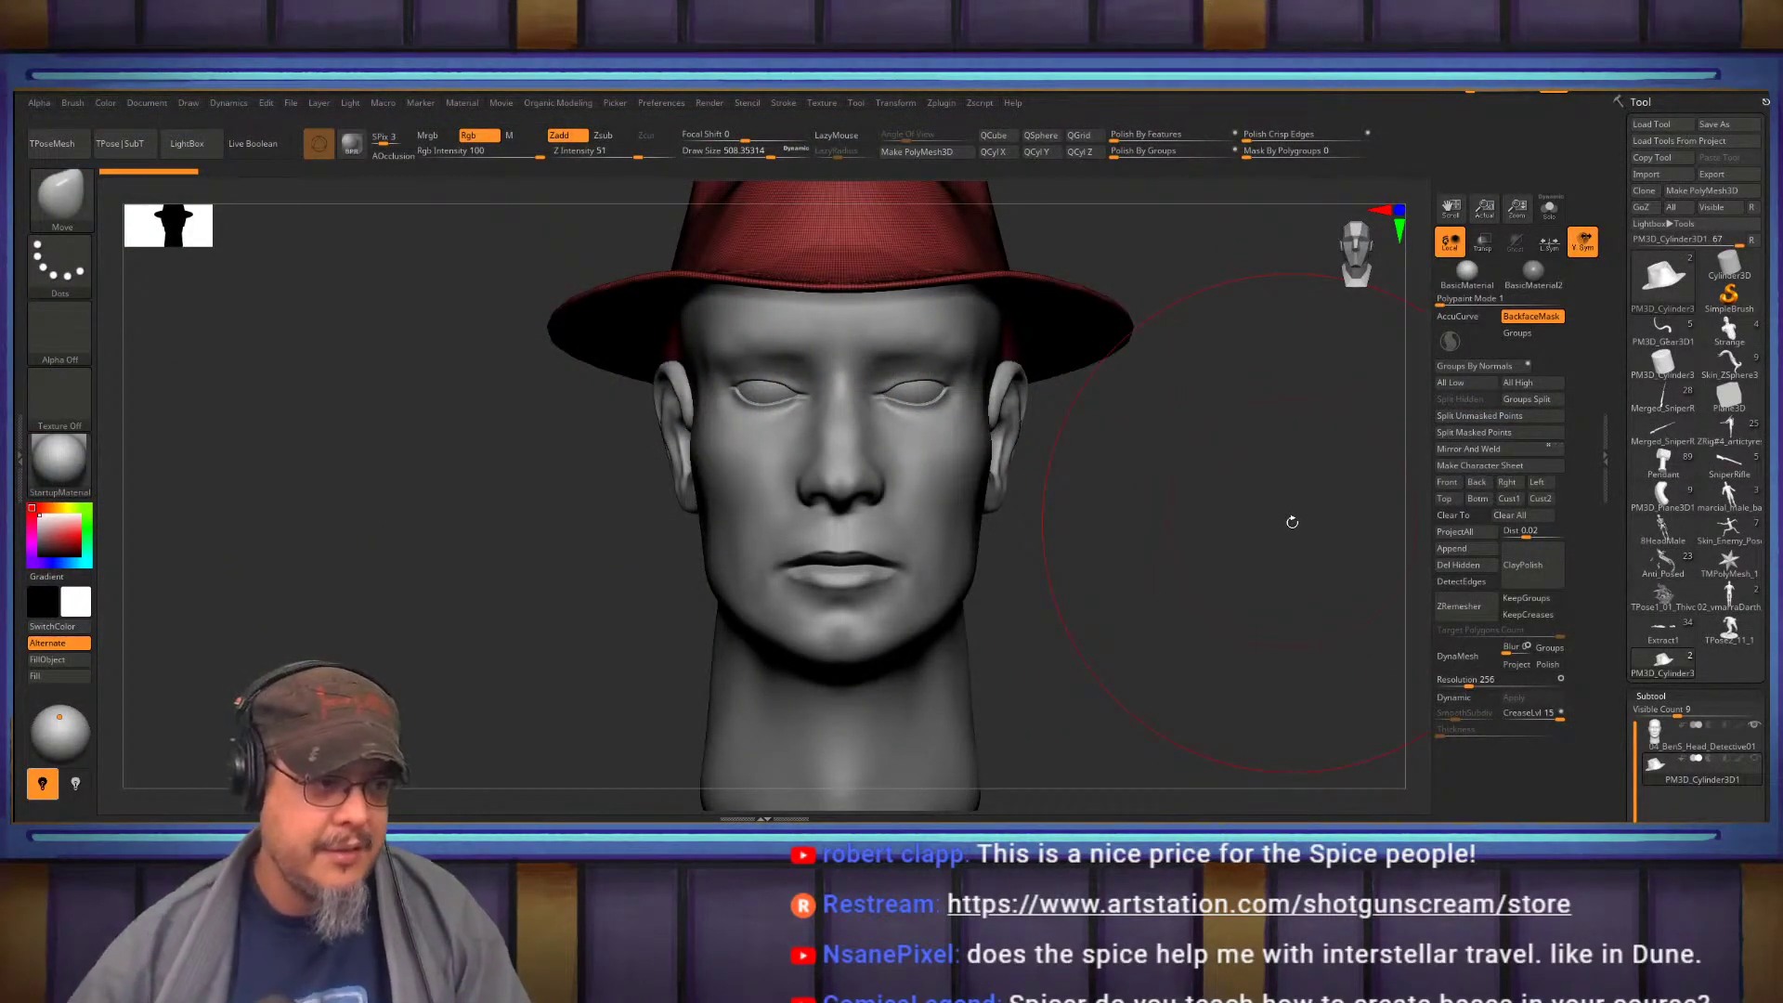
# Make the head the active subtool, hide its eyeballs, split the hidden part into its own subtool and turn off the polygroup display
pyautogui.moveTo(1366, 517); pyautogui.dragTo(1161, 569)
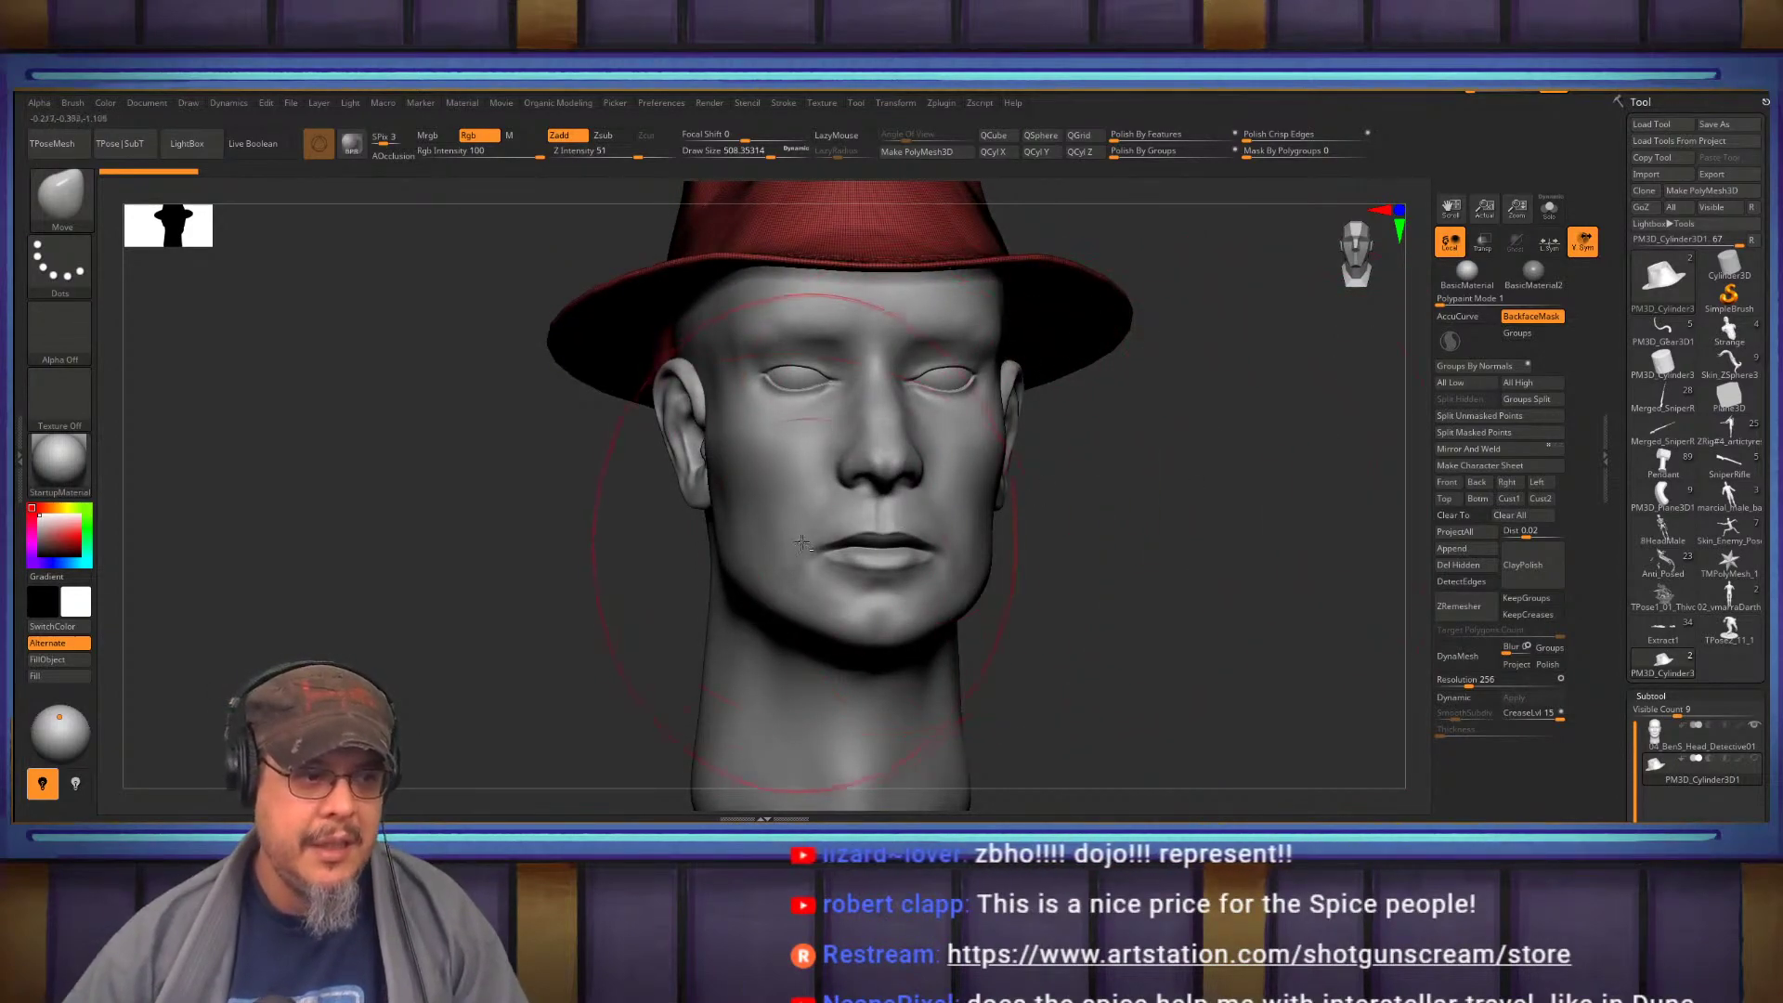
pyautogui.keyDown('alt'); pyautogui.click(827, 501); pyautogui.keyUp('alt')
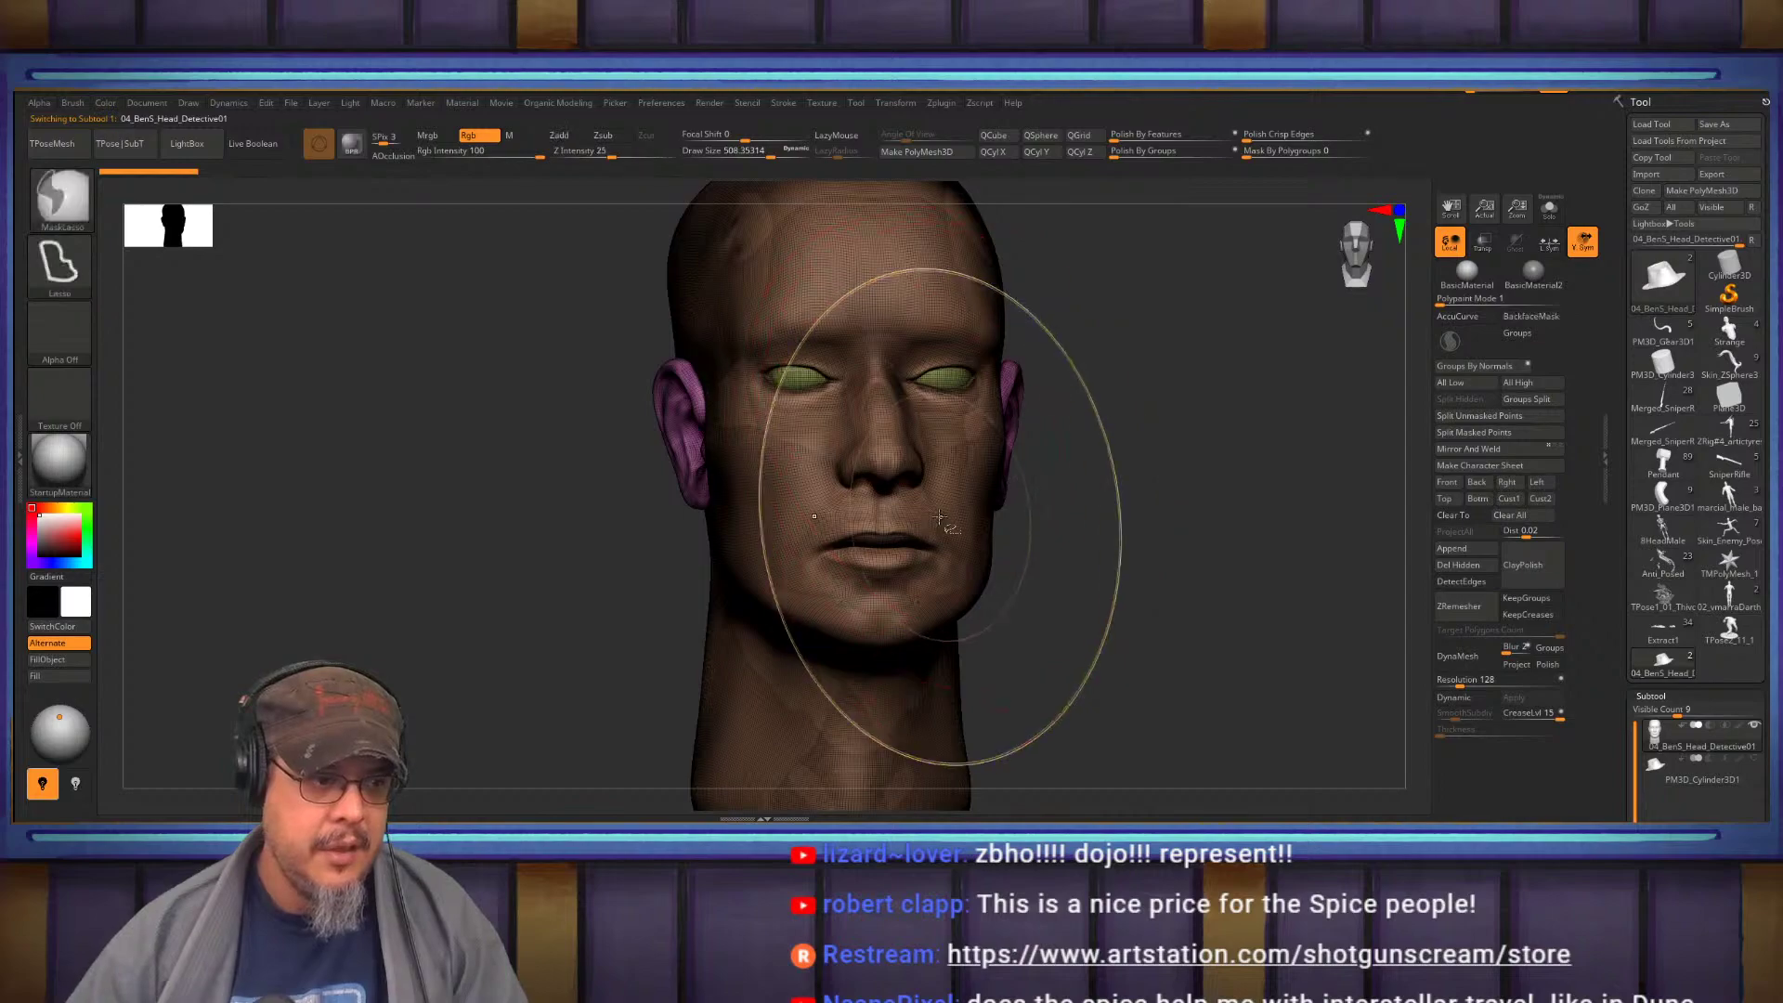
pyautogui.moveTo(1036, 506)
pyautogui.mouseDown()
pyautogui.moveTo(1106, 490)
pyautogui.moveTo(1148, 576)
pyautogui.mouseUp()
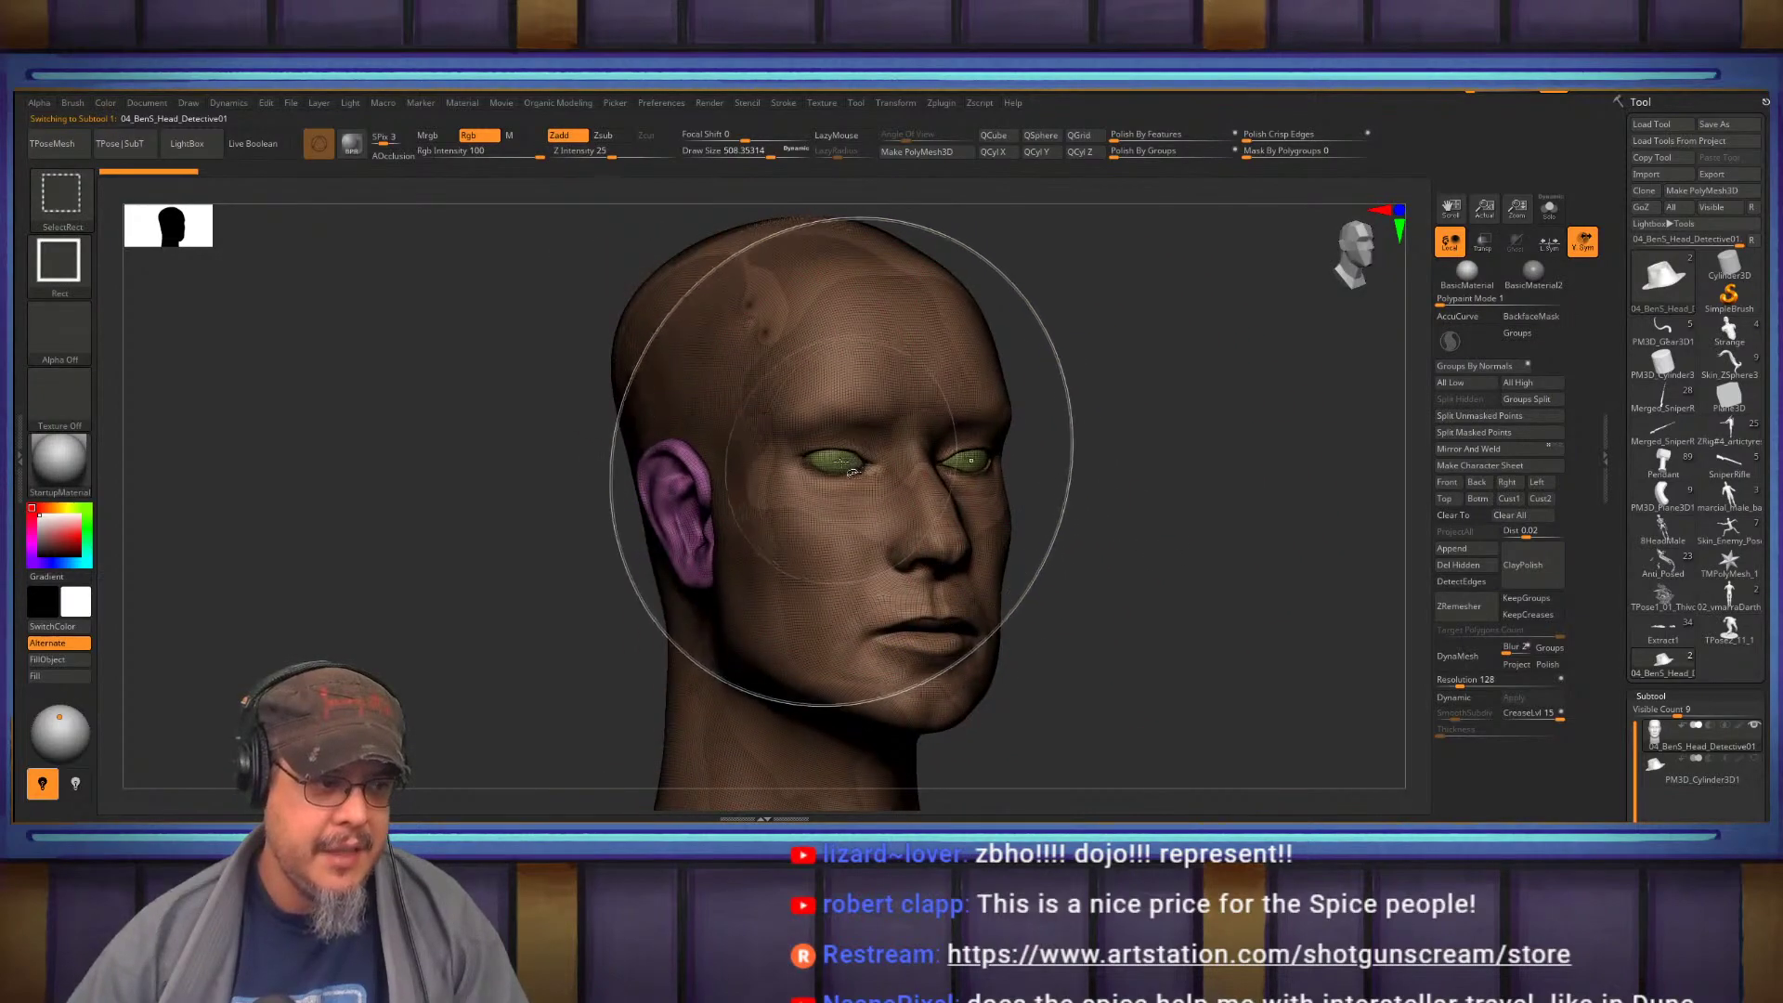
pyautogui.keyDown('ctrl'); pyautogui.keyDown('shift'); pyautogui.click(853, 471); pyautogui.keyUp('shift'); pyautogui.keyUp('ctrl')
pyautogui.keyDown('ctrl'); pyautogui.keyDown('shift'); pyautogui.click(853, 475); pyautogui.keyUp('shift'); pyautogui.keyUp('ctrl')
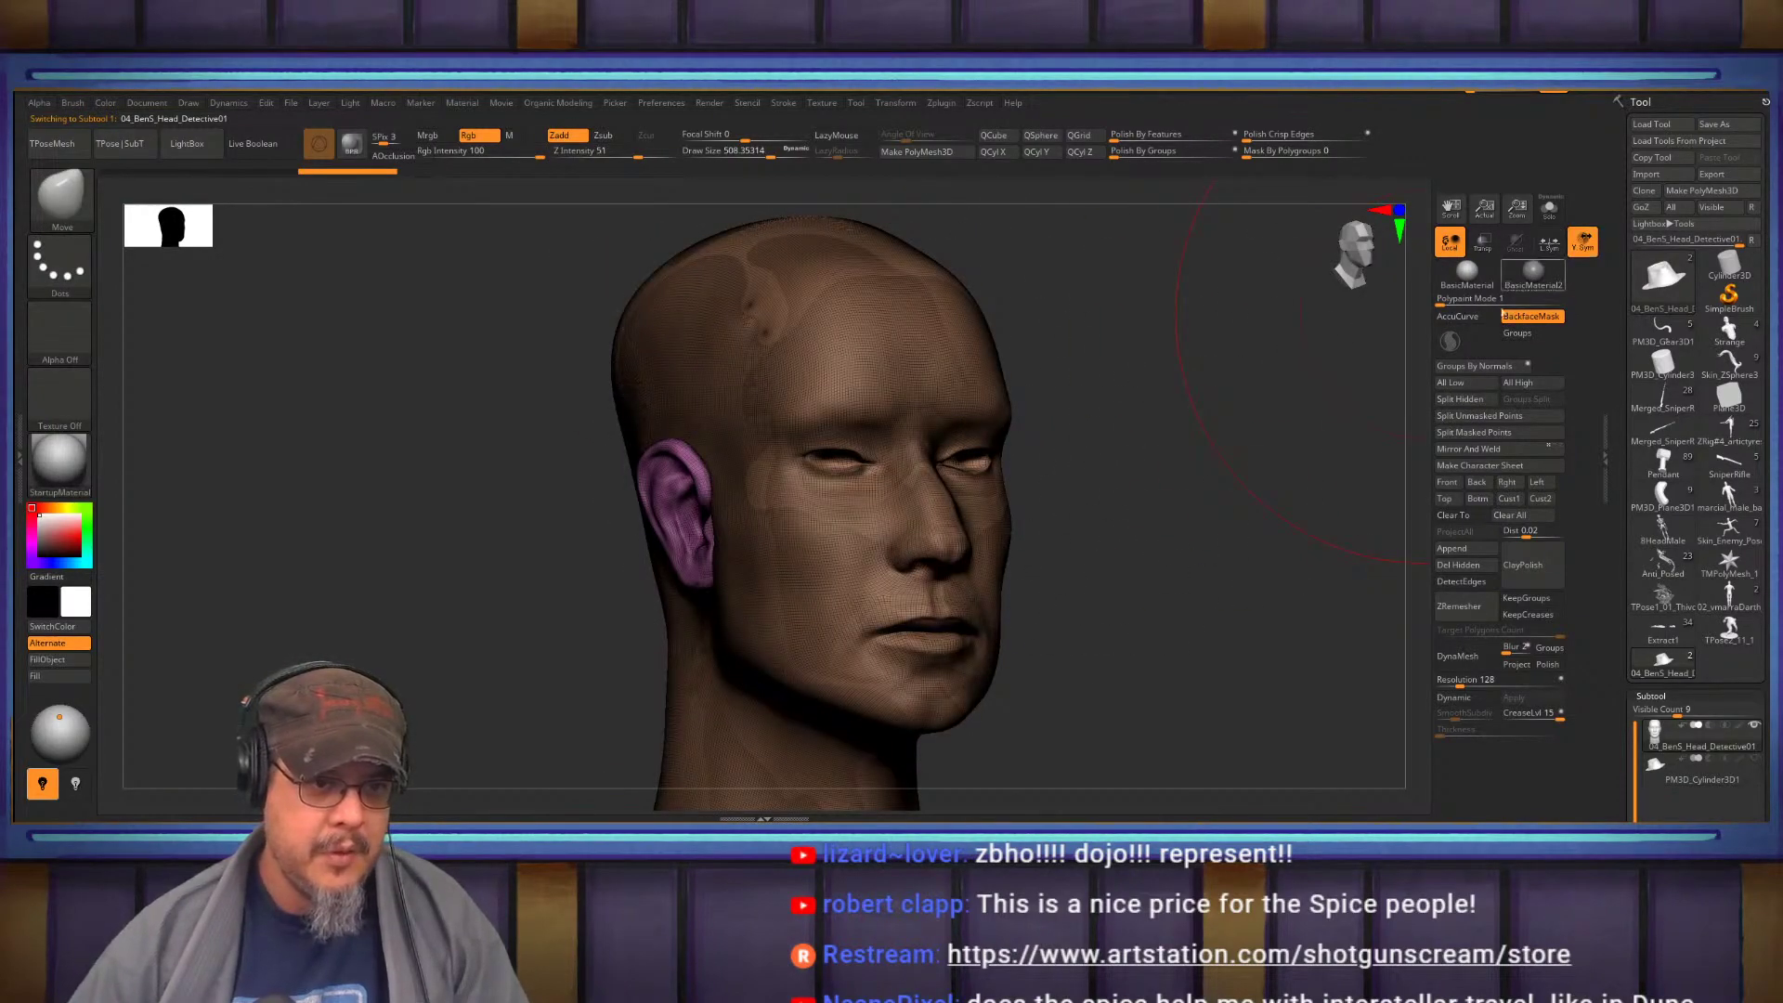
pyautogui.click(1476, 400)
pyautogui.moveTo(1180, 442)
pyautogui.mouseDown()
pyautogui.moveTo(1151, 450)
pyautogui.moveTo(1198, 498)
pyautogui.mouseUp()
pyautogui.moveTo(848, 468)
pyautogui.keyDown('alt'); pyautogui.mouseDown(button='right')
pyautogui.moveTo(890, 353)
pyautogui.moveTo(936, 434)
pyautogui.mouseUp(button='right'); pyautogui.keyUp('alt')
pyautogui.hotkey('shift', 'f')
# Choose the DamStandard brush with a draw size of about 77 for carving around the eye
pyautogui.moveTo(894, 345)
pyautogui.keyDown('alt'); pyautogui.mouseDown(button='right')
pyautogui.moveTo(910, 479)
pyautogui.moveTo(928, 461)
pyautogui.moveTo(987, 571)
pyautogui.mouseUp(button='right'); pyautogui.keyUp('alt')
pyautogui.moveTo(988, 572)
pyautogui.mouseDown(button='right')
pyautogui.moveTo(1032, 520)
pyautogui.moveTo(1019, 445)
pyautogui.moveTo(1114, 420)
pyautogui.mouseUp(button='right')
pyautogui.press('b')
pyautogui.press('d')
pyautogui.press('s')
pyautogui.press('s')
pyautogui.moveTo(1042, 414); pyautogui.dragTo(983, 415)
pyautogui.moveTo(998, 417); pyautogui.dragTo(1082, 391, button='right')
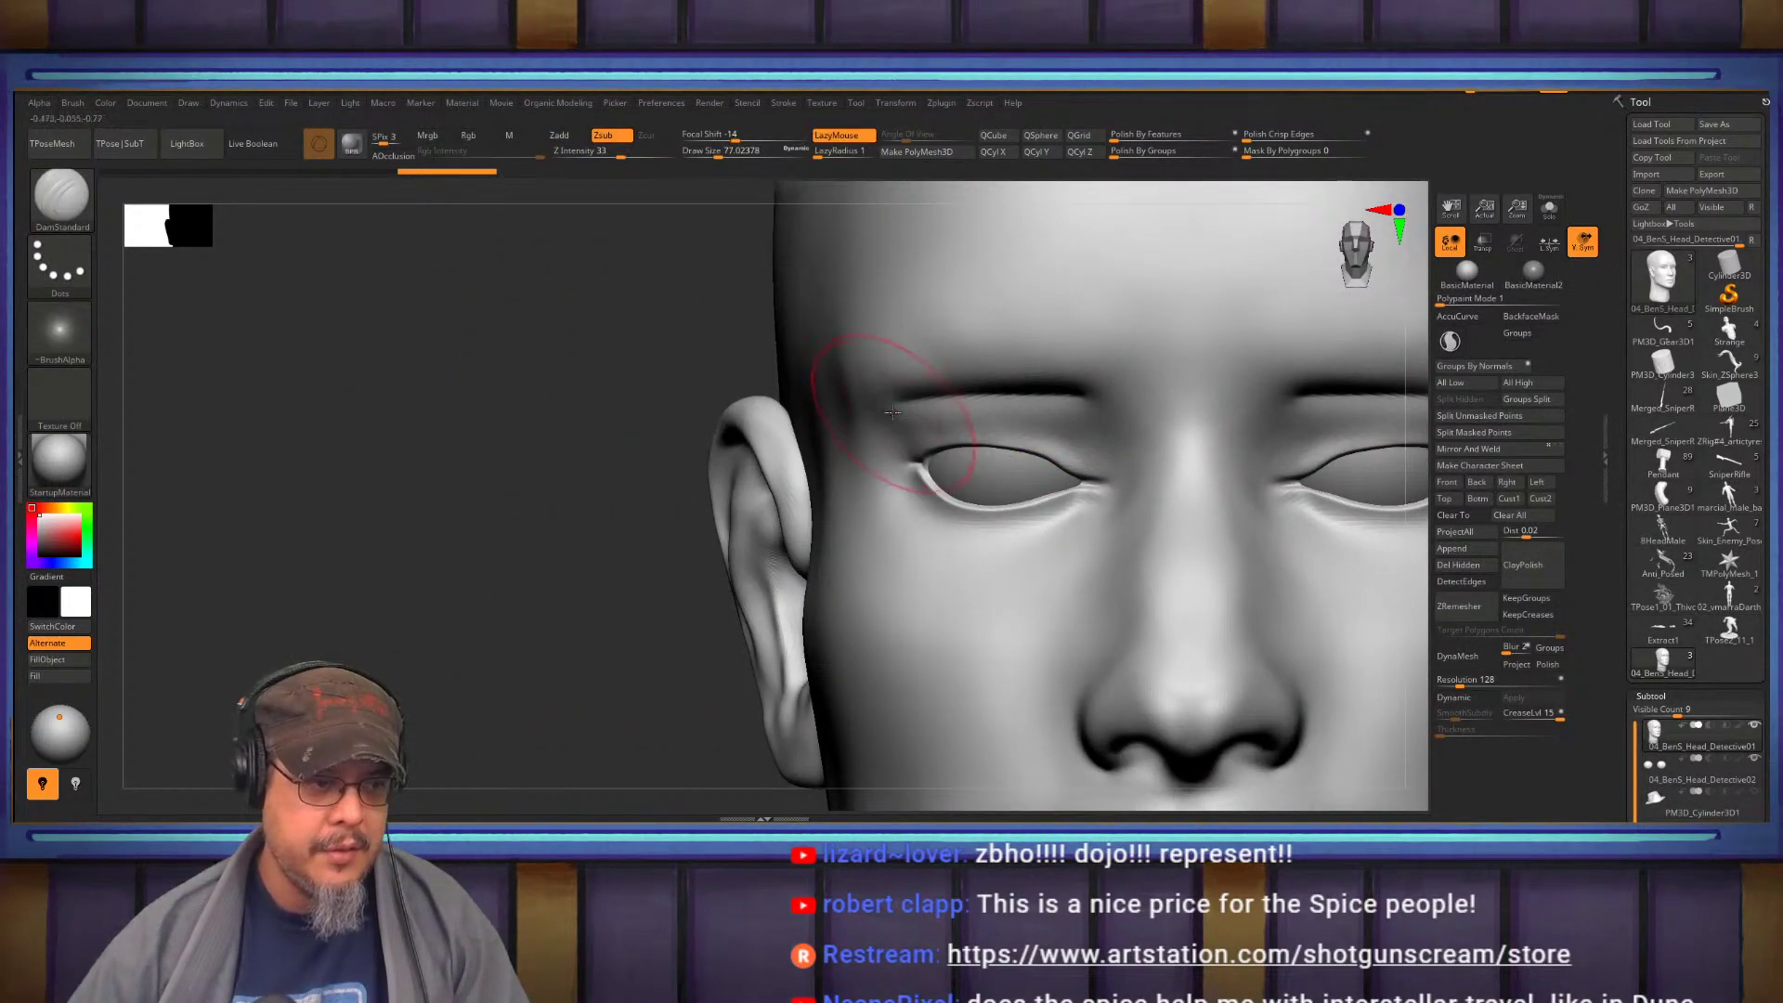
pyautogui.moveTo(928, 545)
pyautogui.mouseDown()
pyautogui.moveTo(980, 567)
pyautogui.moveTo(1099, 513)
pyautogui.moveTo(1068, 414)
pyautogui.mouseUp()
pyautogui.hotkey('ctrl', 'z')
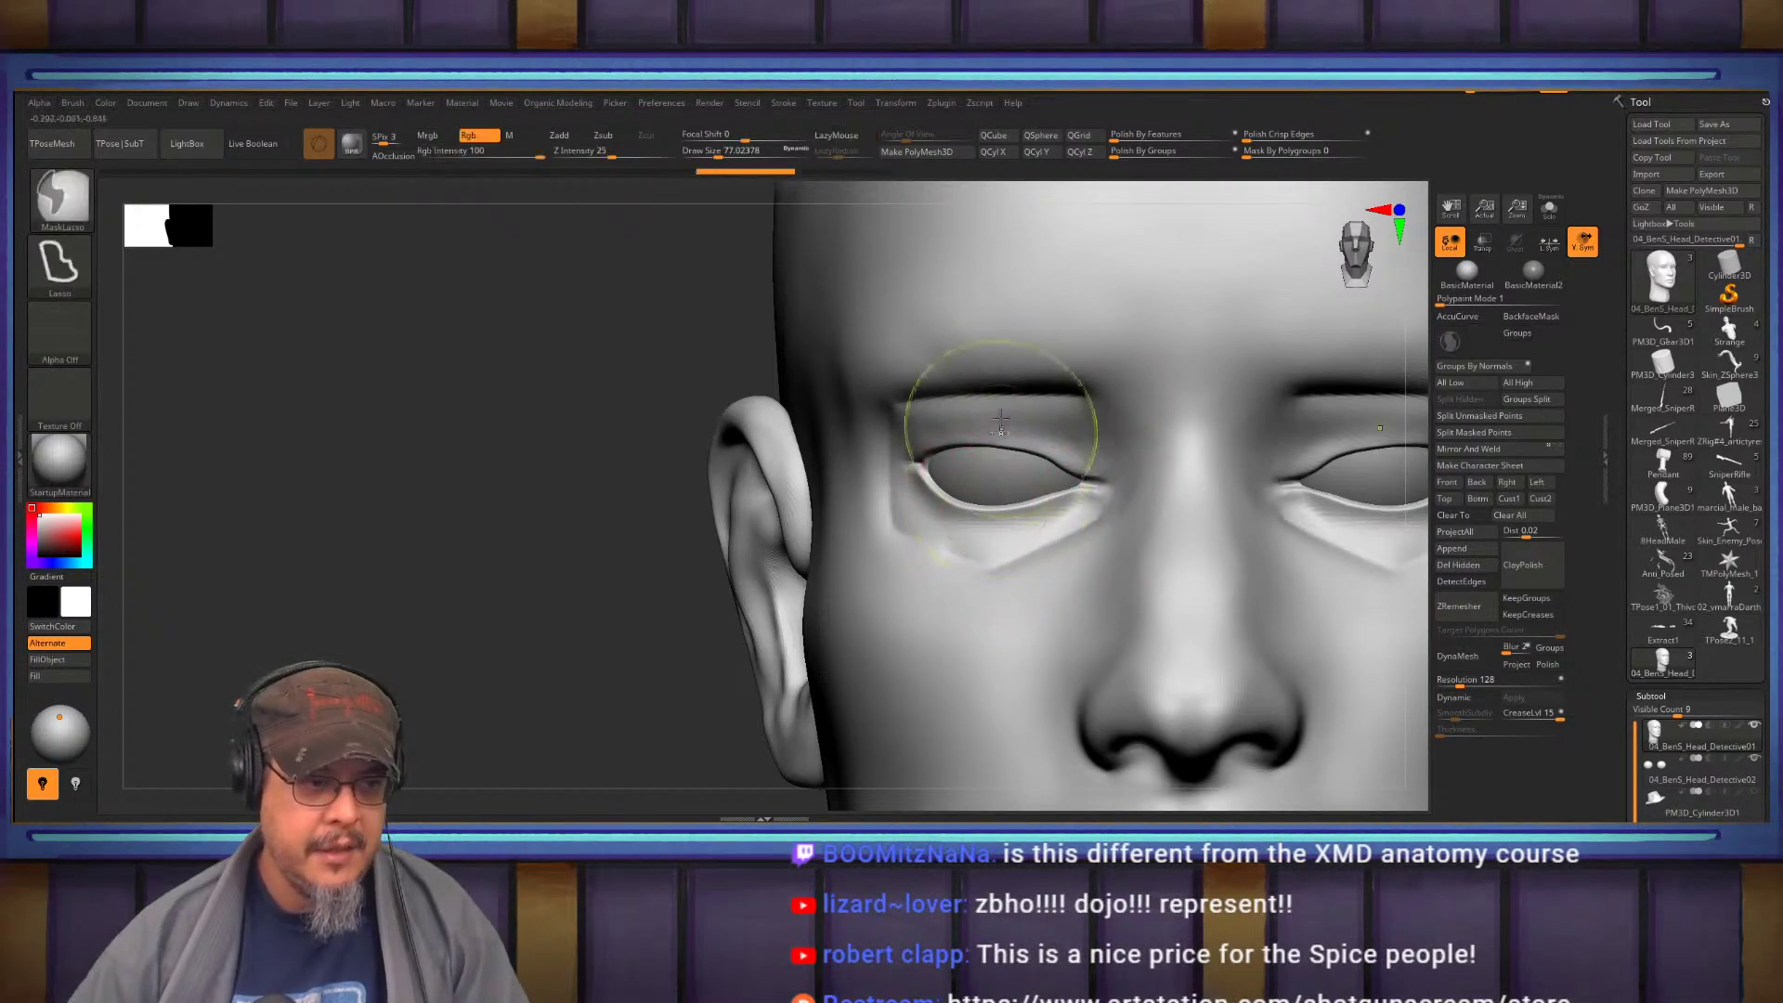
pyautogui.hotkey('ctrl', 'z')
# Carve a slanted crease under the brow and angled creases framing the eye bag below the eye
pyautogui.moveTo(928, 427); pyautogui.dragTo(952, 421, button='right')
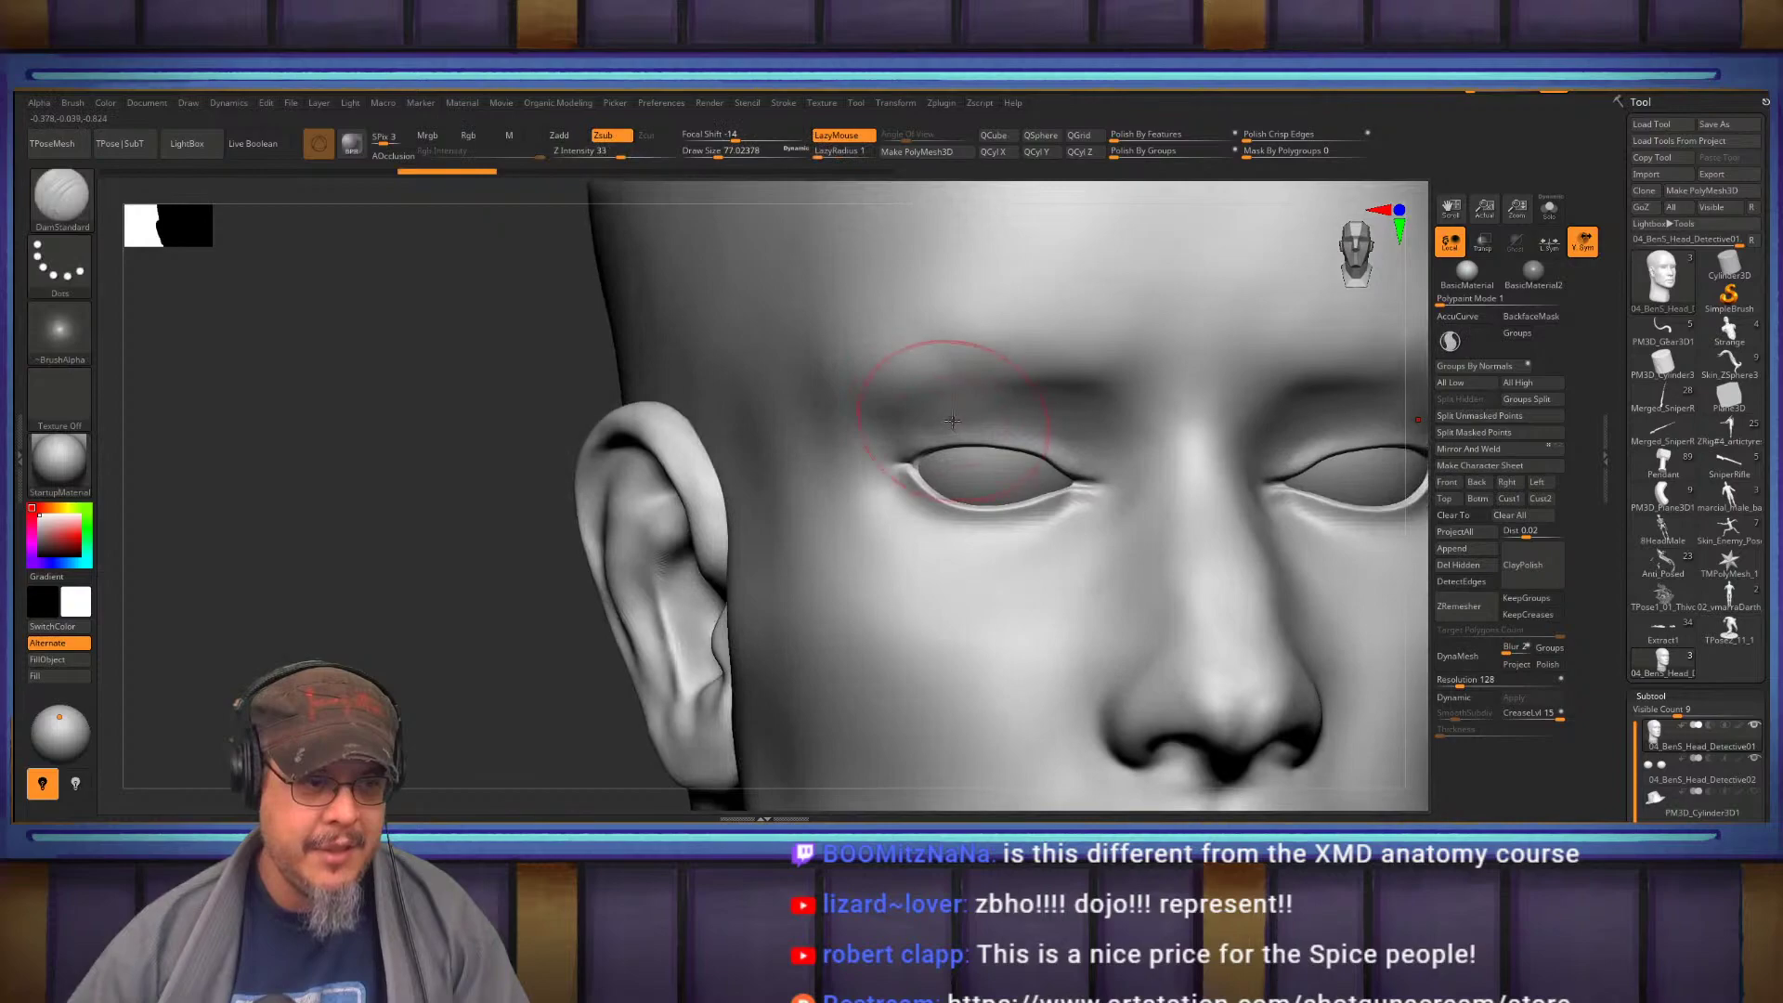
pyautogui.moveTo(890, 433); pyautogui.dragTo(1096, 367)
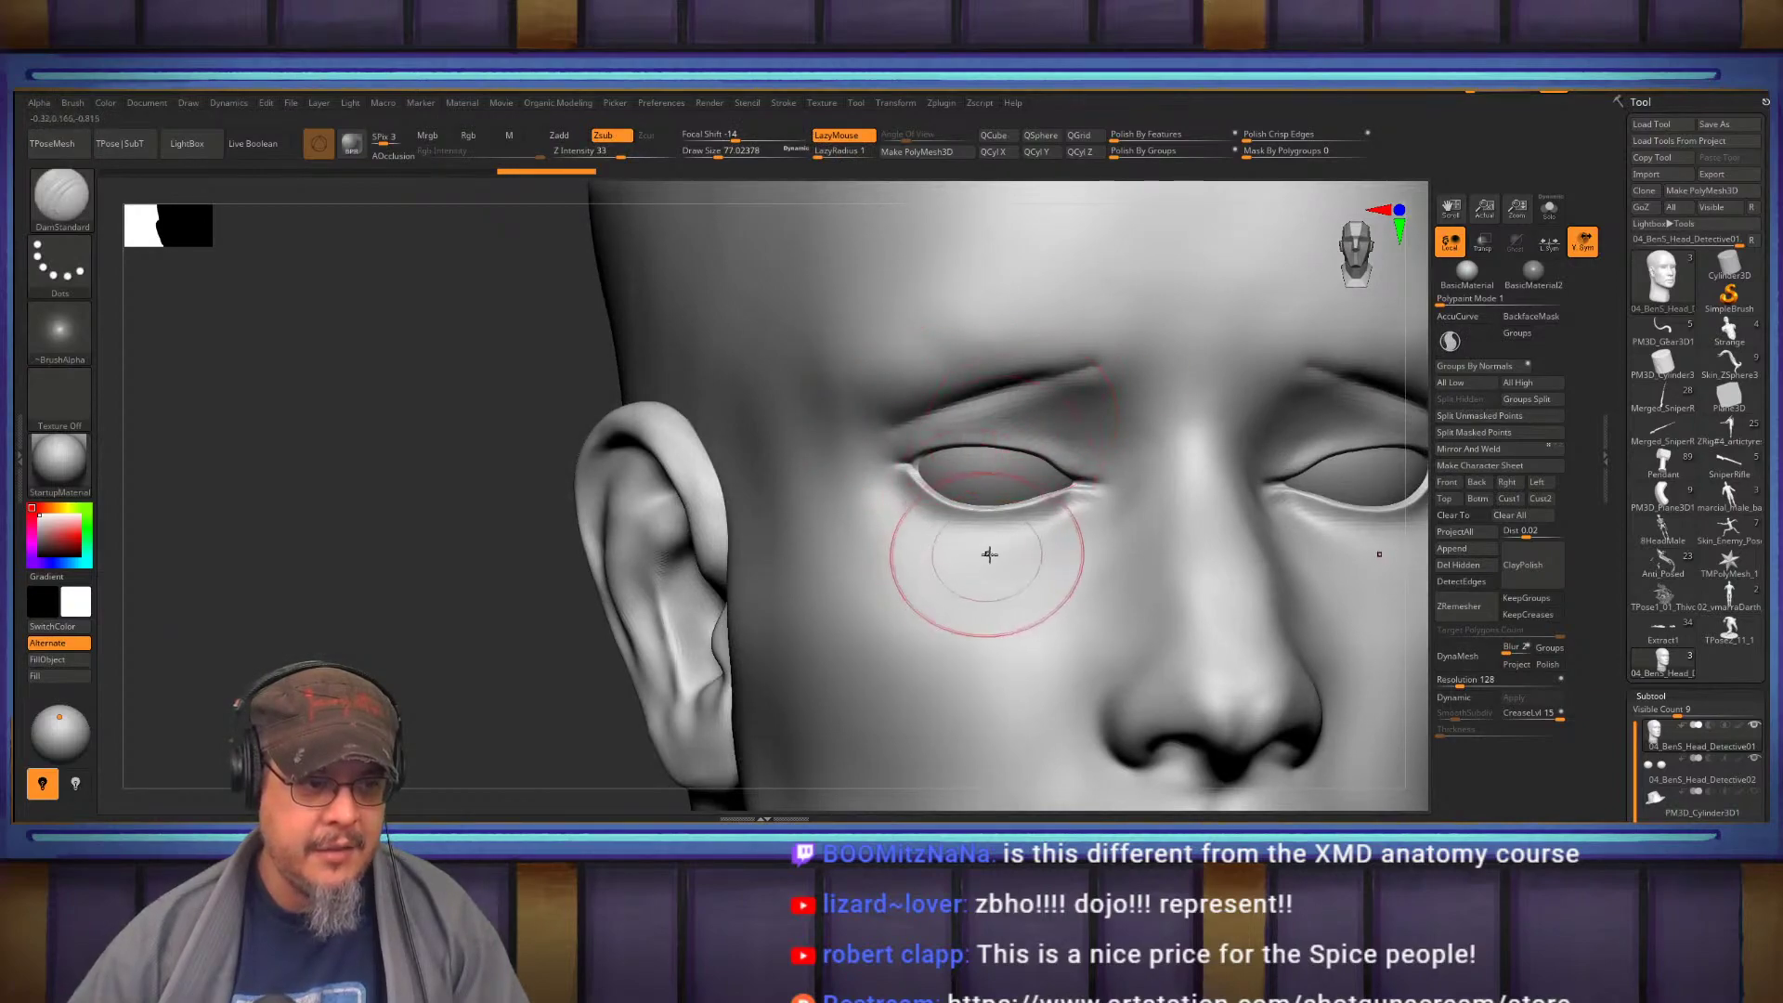
pyautogui.moveTo(962, 597); pyautogui.dragTo(1106, 516)
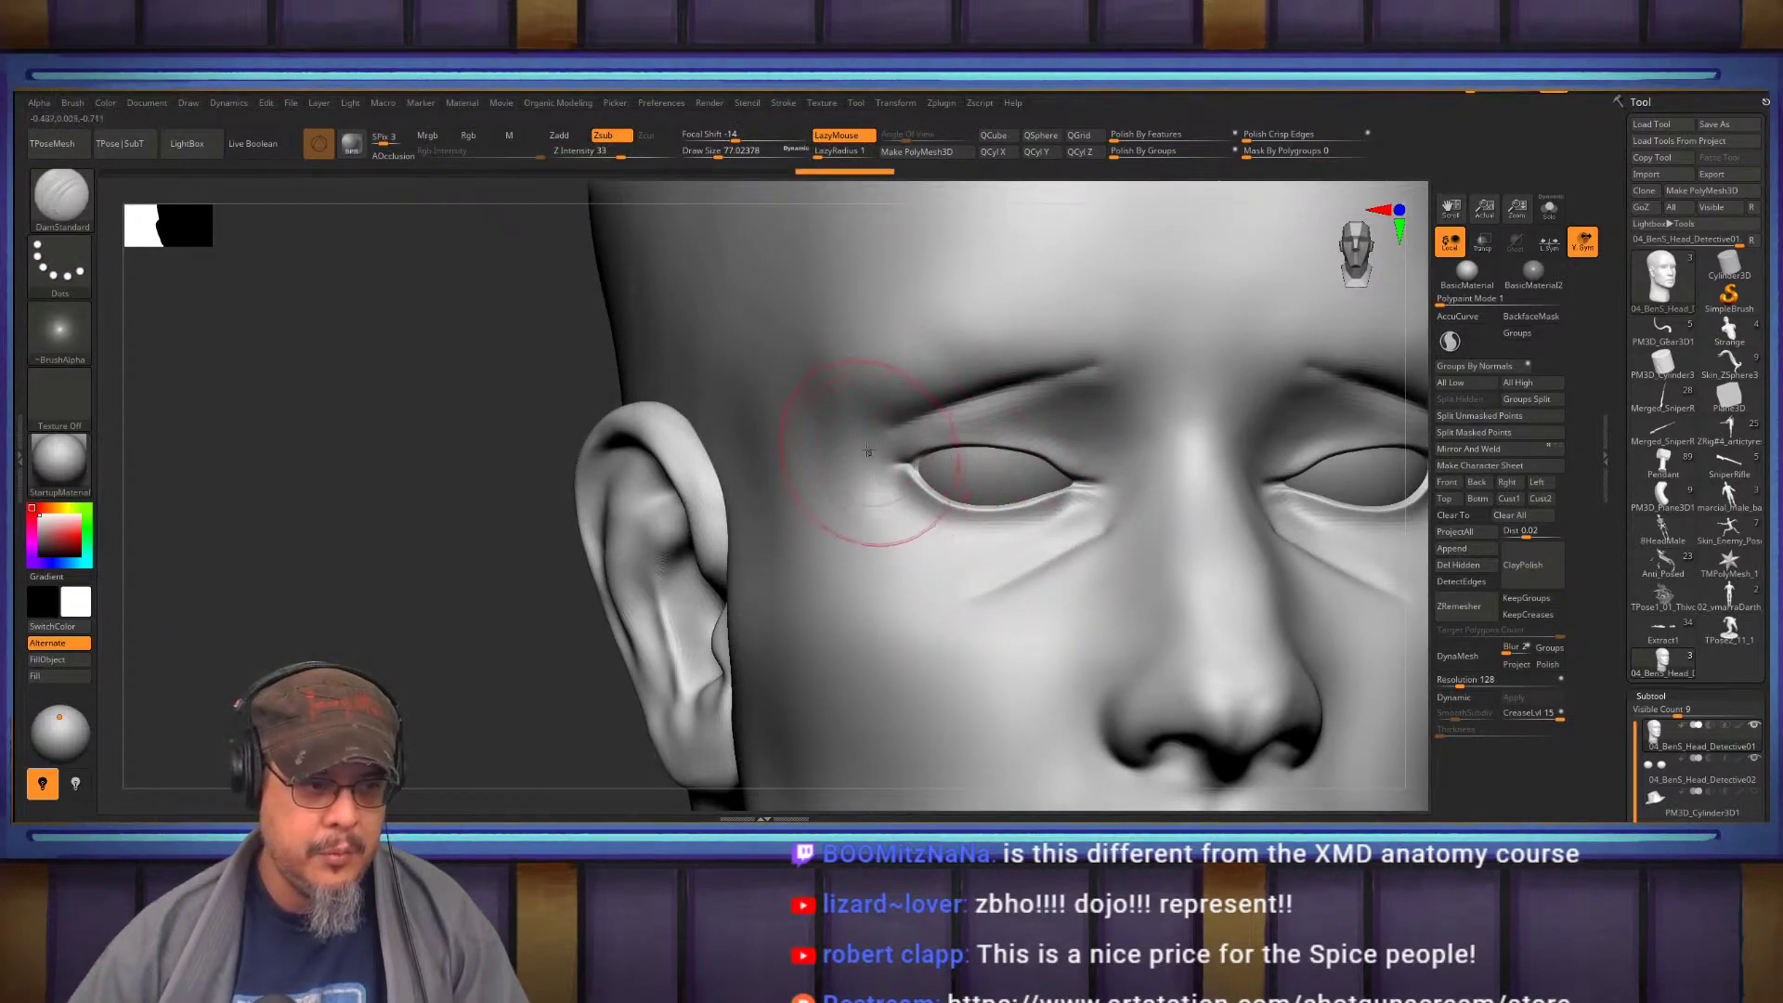
pyautogui.moveTo(862, 441); pyautogui.dragTo(947, 593)
pyautogui.moveTo(1070, 453); pyautogui.dragTo(1044, 437, button='right')
pyautogui.moveTo(1122, 511); pyautogui.dragTo(1076, 384)
pyautogui.moveTo(1101, 458); pyautogui.dragTo(1122, 511)
# Deepen the upper eyelid fold, the outer eye corner and the creases around the lower lid and eye bag
pyautogui.moveTo(1059, 520); pyautogui.dragTo(1099, 526, button='right')
pyautogui.moveTo(1099, 525); pyautogui.dragTo(900, 585)
pyautogui.moveTo(901, 585); pyautogui.dragTo(1050, 558, button='right')
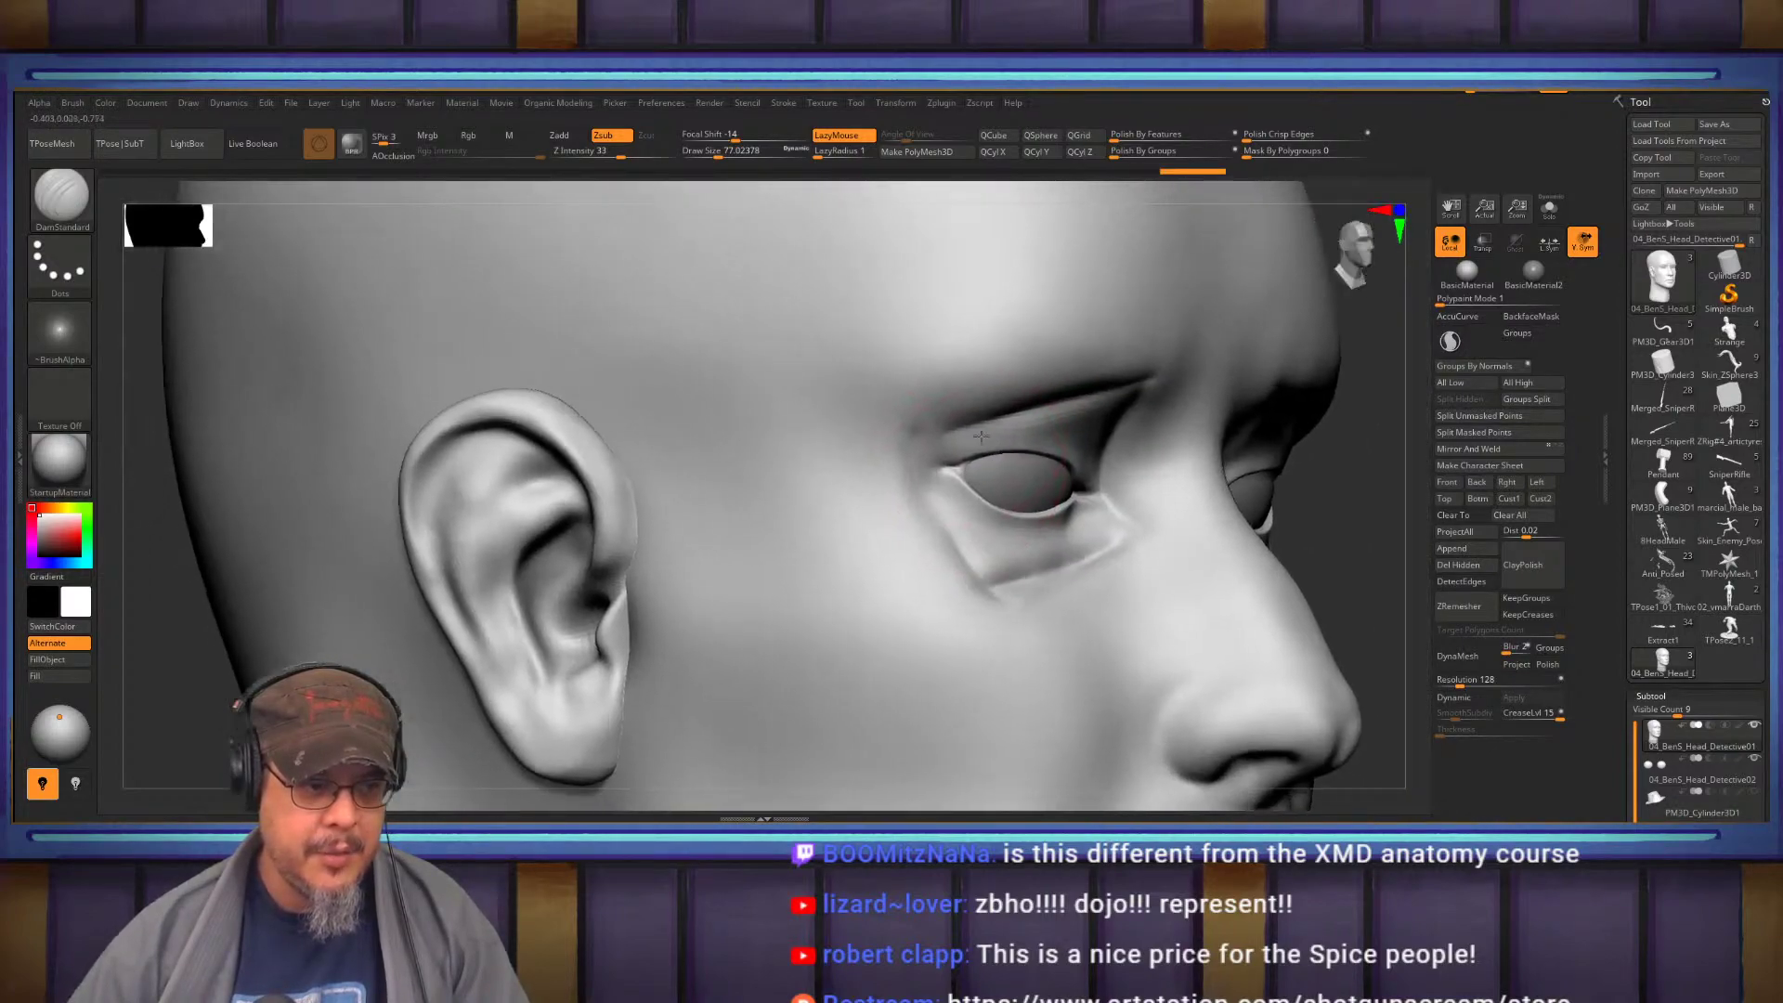
pyautogui.moveTo(1038, 399); pyautogui.dragTo(1102, 471, button='right')
pyautogui.moveTo(1102, 471)
pyautogui.mouseDown()
pyautogui.moveTo(1027, 434)
pyautogui.moveTo(935, 457)
pyautogui.mouseUp()
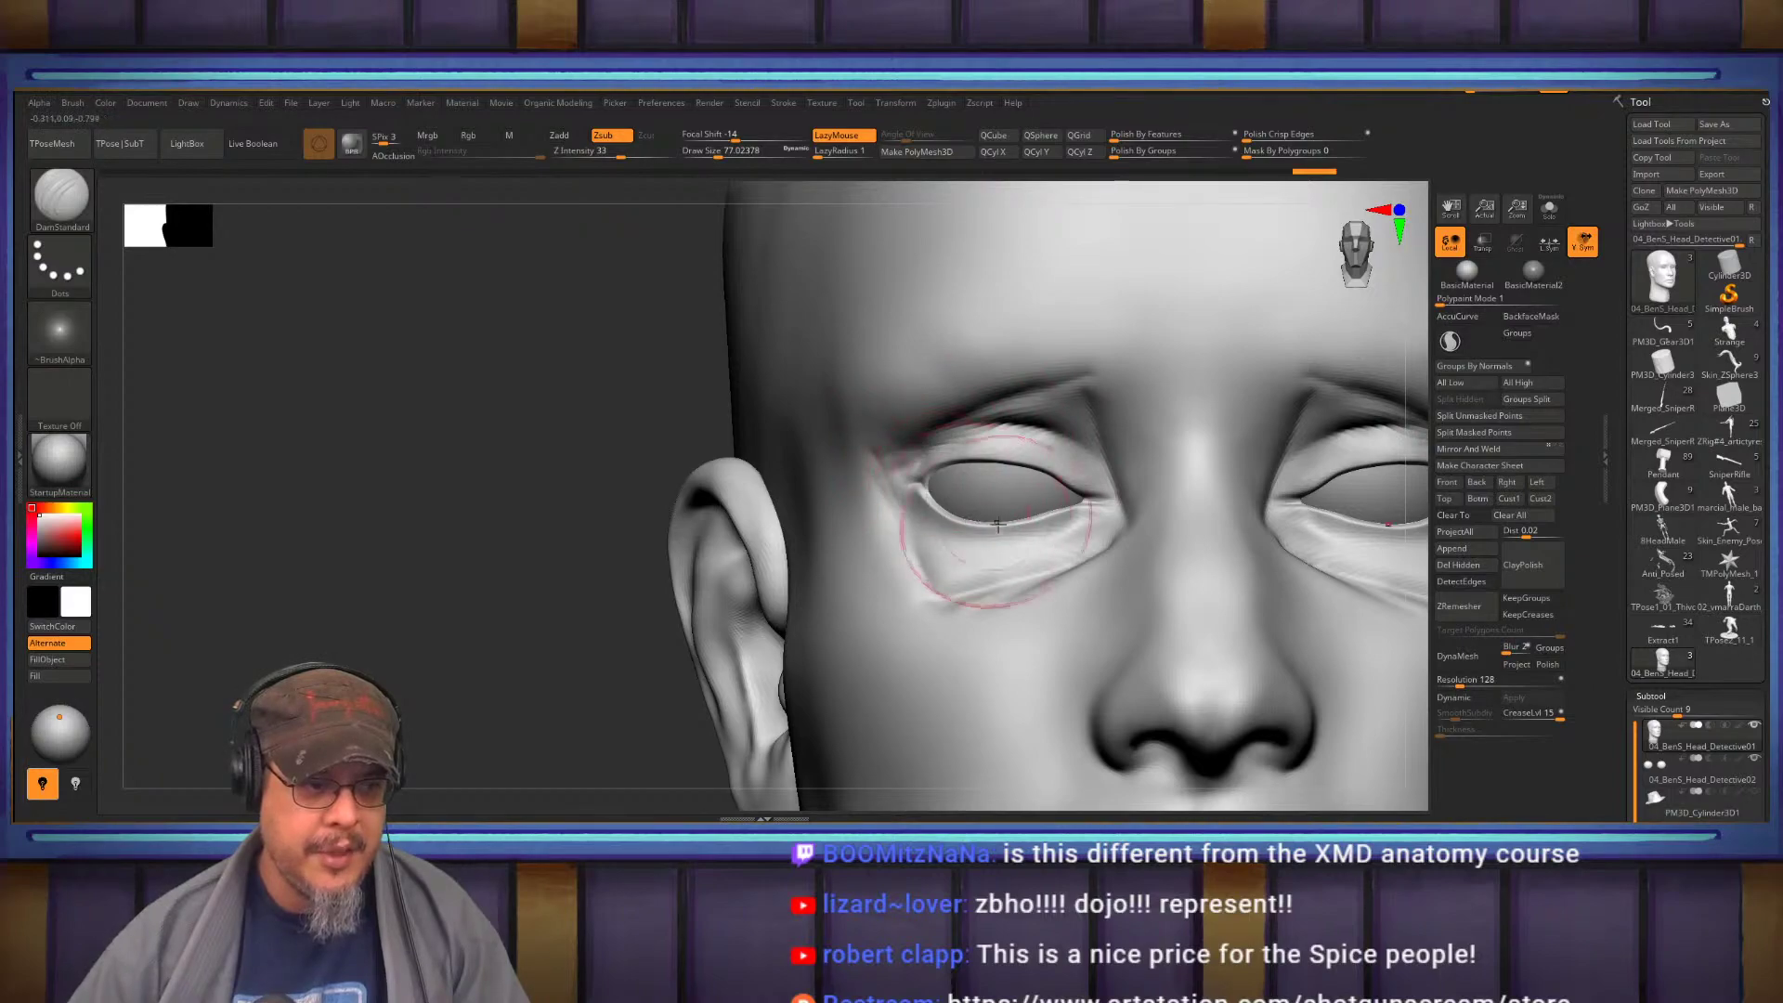
pyautogui.moveTo(993, 521); pyautogui.dragTo(1038, 540, button='right')
pyautogui.moveTo(1102, 518)
pyautogui.mouseDown()
pyautogui.moveTo(983, 542)
pyautogui.moveTo(907, 500)
pyautogui.moveTo(1009, 538)
pyautogui.mouseUp()
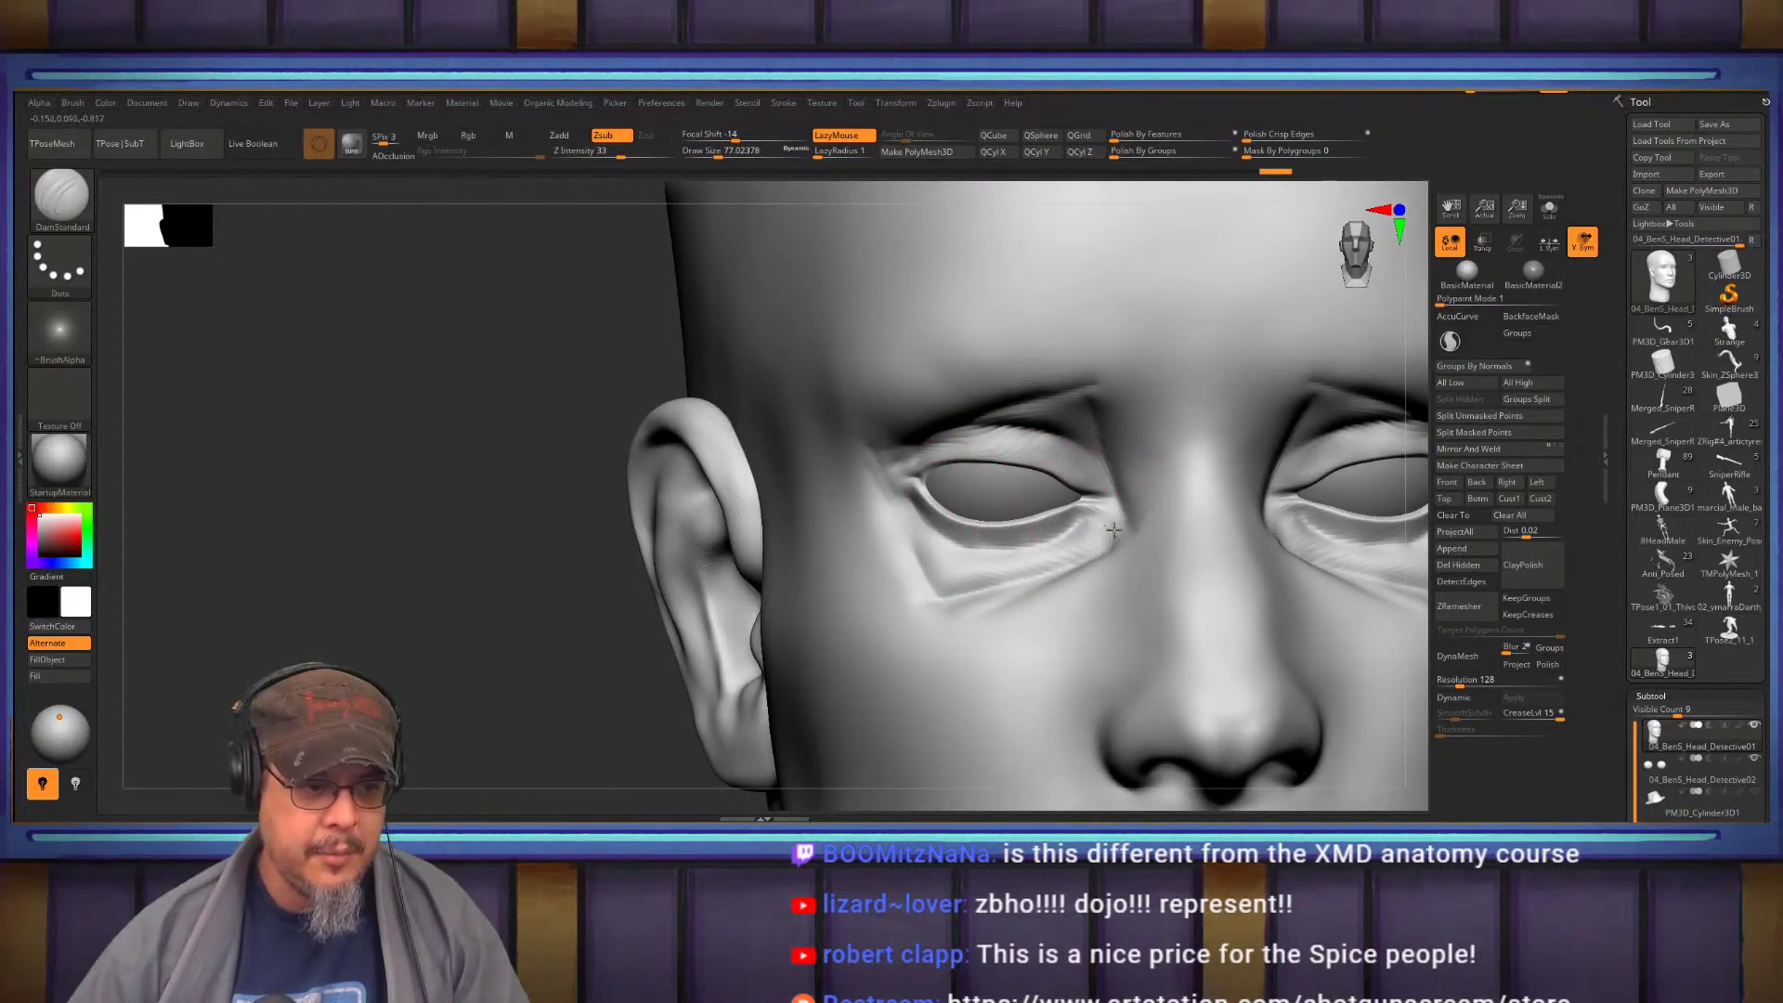
# Build up the inner ends of both brows with the ClayBuildup brush
pyautogui.moveTo(1097, 528); pyautogui.dragTo(932, 422, button='right')
pyautogui.moveTo(754, 390)
pyautogui.keyDown('alt'); pyautogui.mouseDown(button='right')
pyautogui.moveTo(1050, 412)
pyautogui.moveTo(962, 438)
pyautogui.moveTo(981, 440)
pyautogui.mouseUp(button='right'); pyautogui.keyUp('alt')
pyautogui.press('b')
pyautogui.press('Escape')
pyautogui.press('b')
pyautogui.press('c')
pyautogui.press('b')
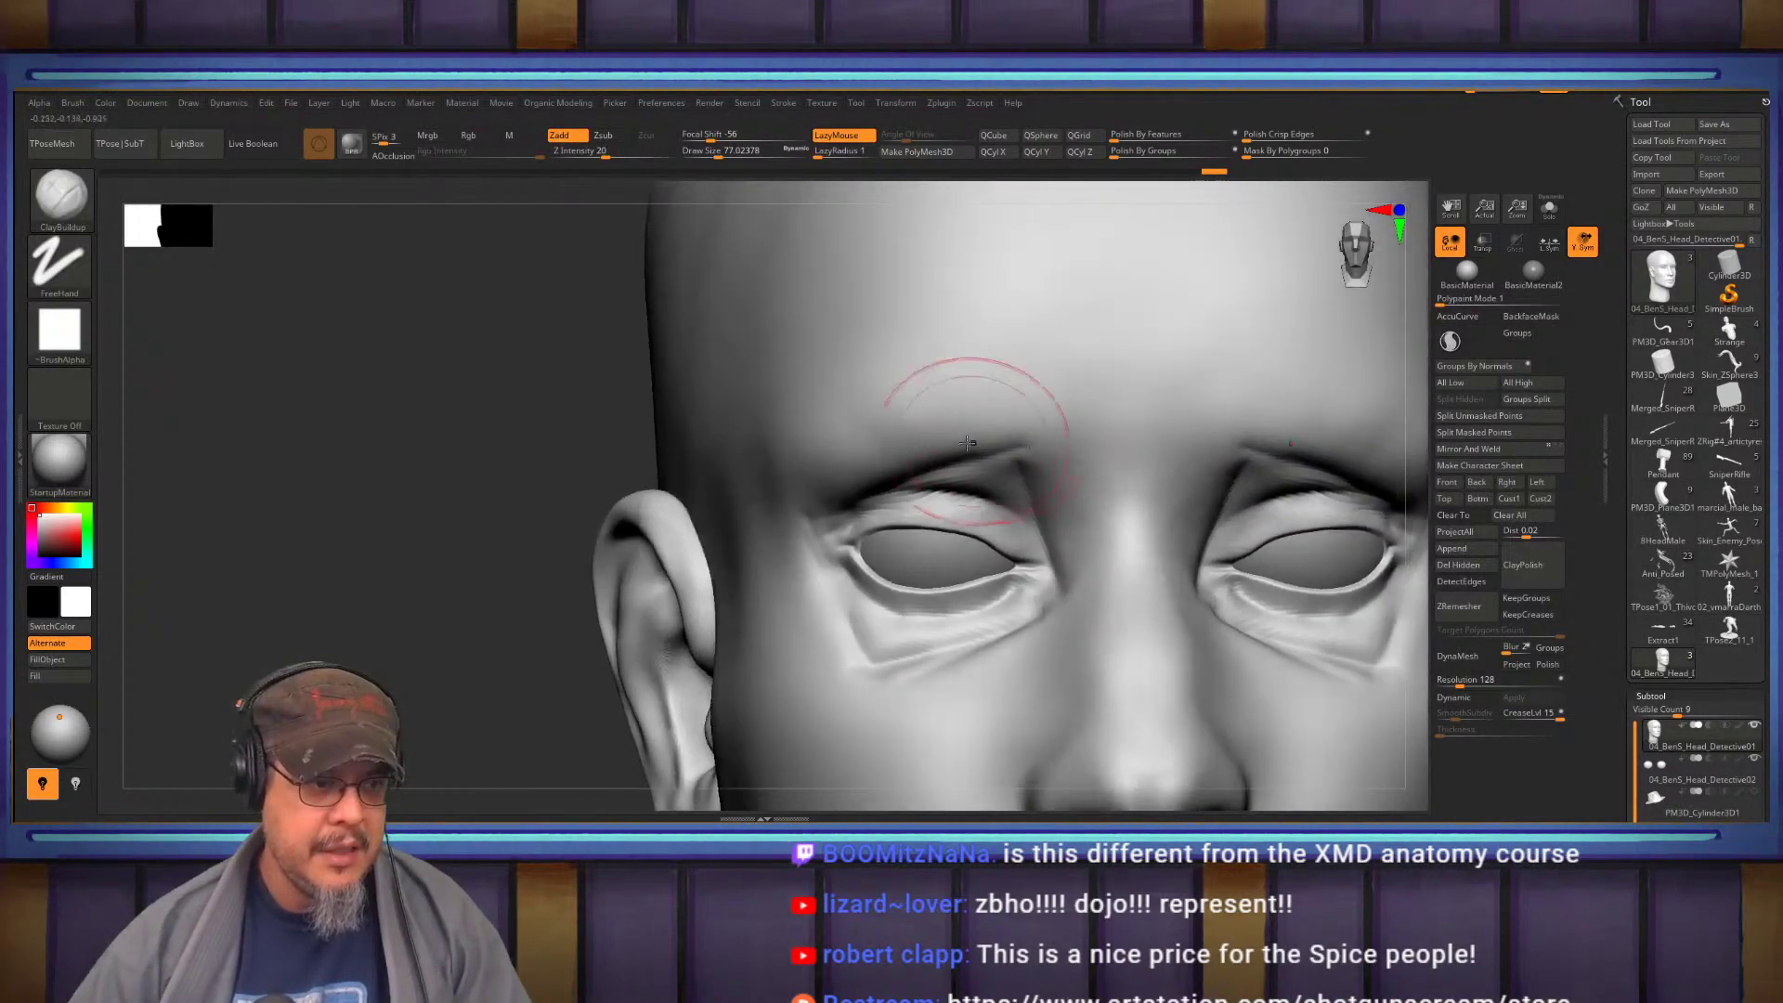
pyautogui.moveTo(997, 444)
pyautogui.mouseDown()
pyautogui.moveTo(1048, 464)
pyautogui.moveTo(1005, 414)
pyautogui.moveTo(1035, 424)
pyautogui.mouseUp()
# Add clay planes from the inner eye corner down the side of the nose and smooth them
pyautogui.moveTo(1059, 481); pyautogui.dragTo(1064, 506, button='right')
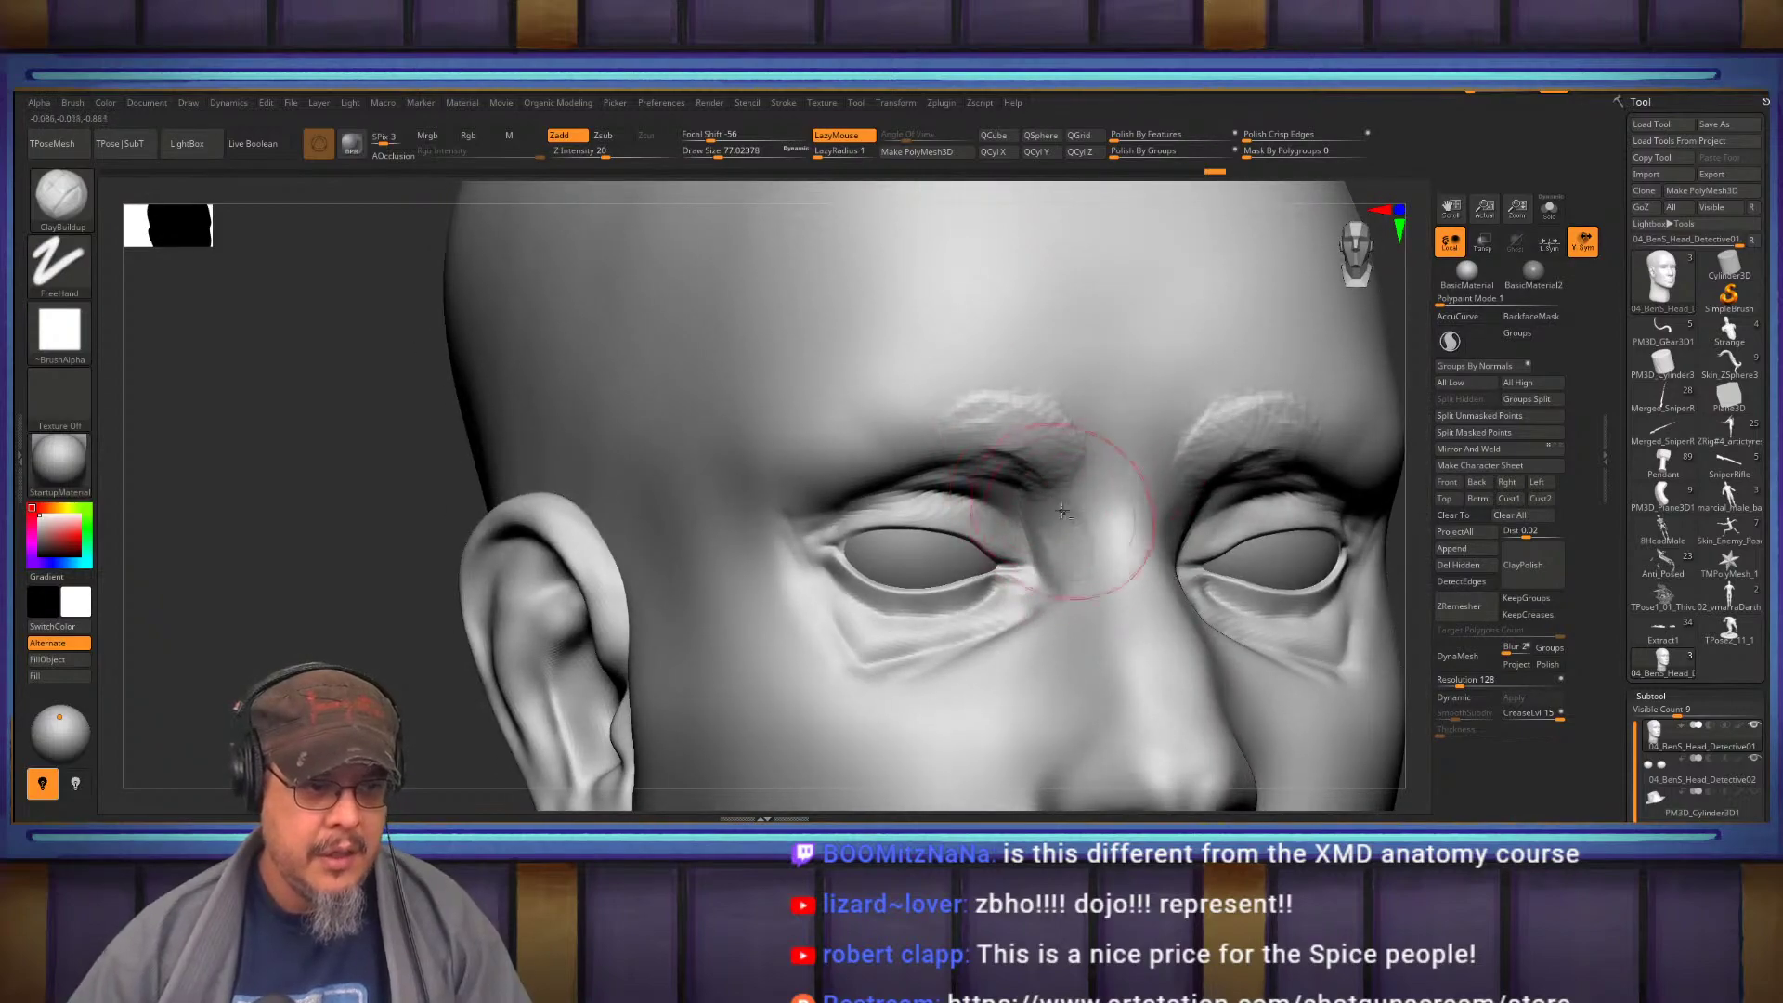
pyautogui.moveTo(1082, 578); pyautogui.dragTo(1083, 457, button='right')
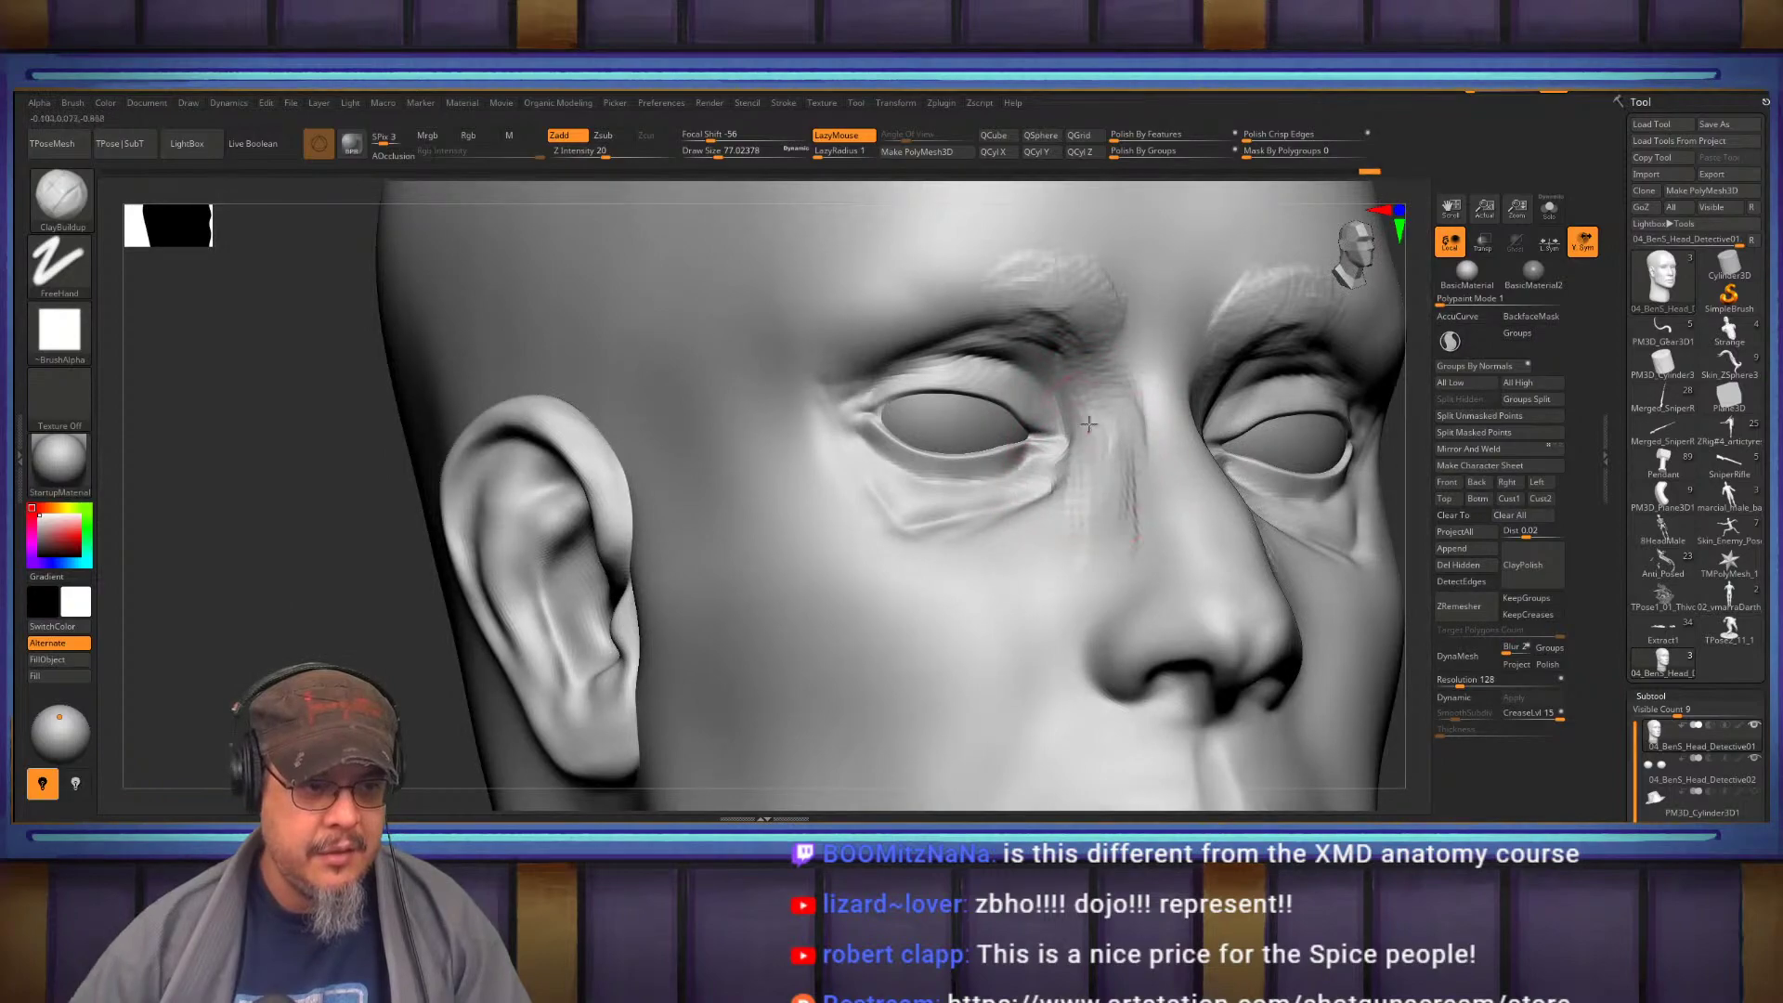
pyautogui.moveTo(1085, 514)
pyautogui.mouseDown(button='right')
pyautogui.moveTo(1132, 488)
pyautogui.moveTo(1130, 455)
pyautogui.mouseUp(button='right')
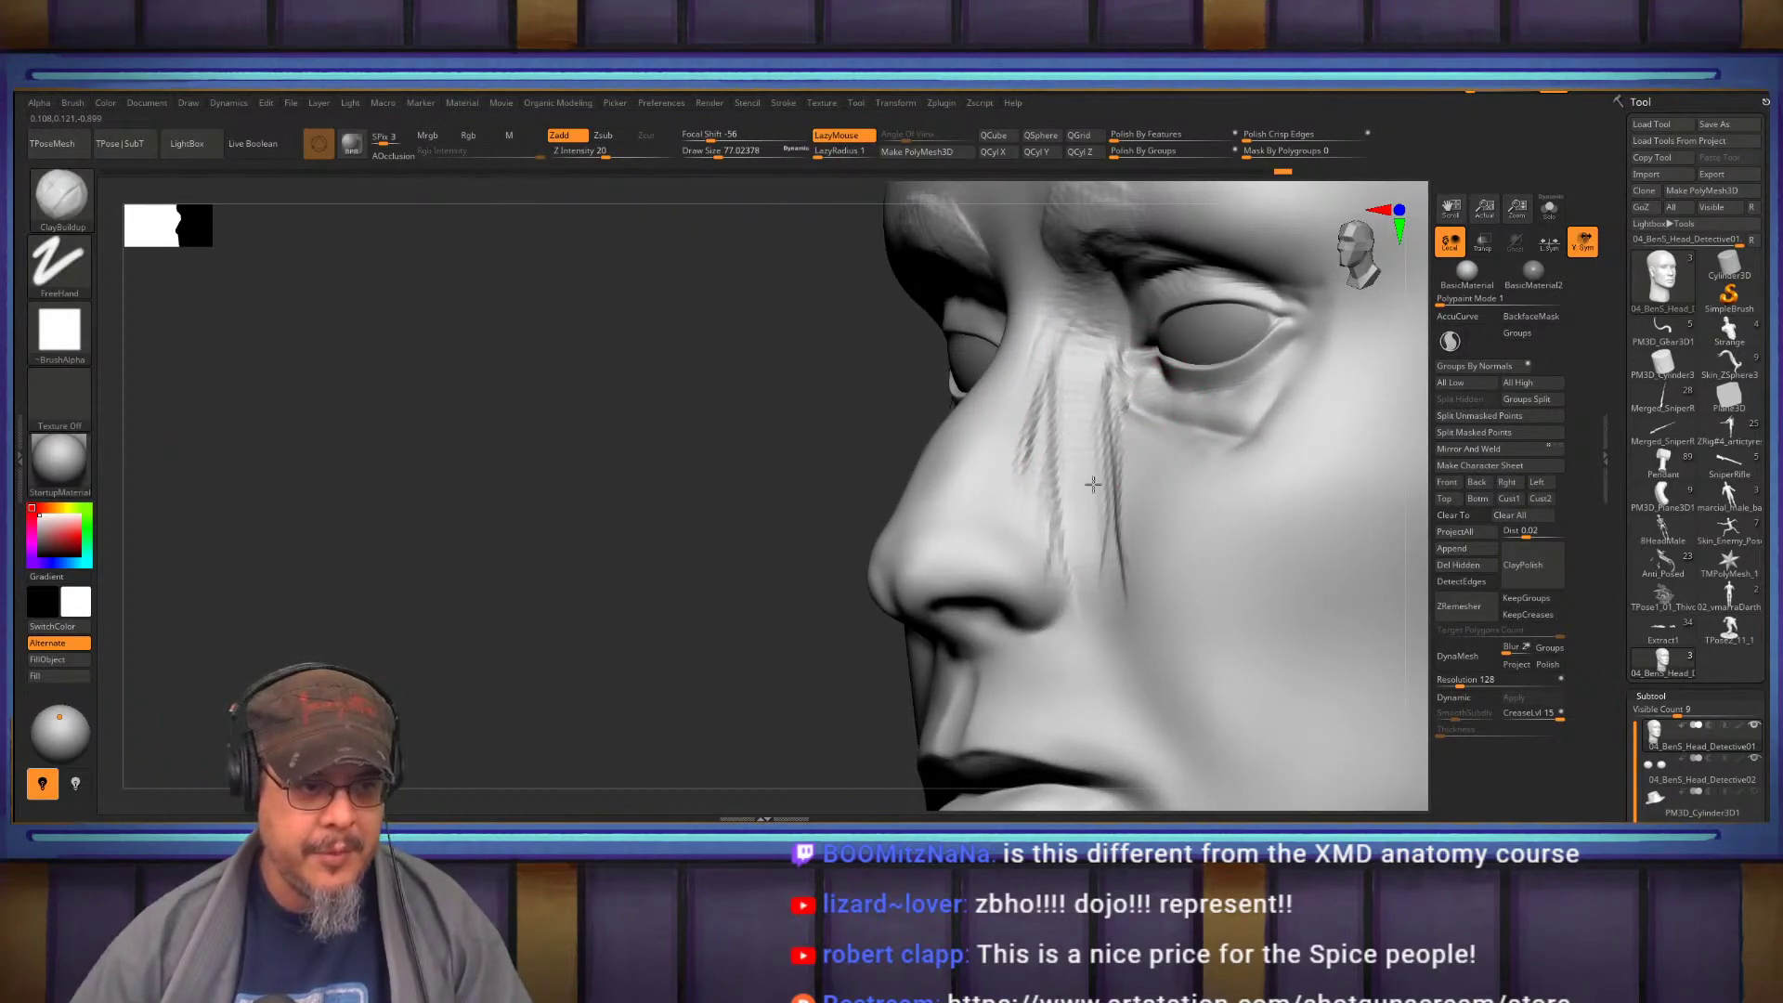
pyautogui.keyDown('shift'); pyautogui.moveTo(1110, 497); pyautogui.dragTo(1088, 477); pyautogui.keyUp('shift')
# Build up the brow ridge and lower forehead out to the temple with clay strokes, and smooth the result
pyautogui.moveTo(1040, 488)
pyautogui.mouseDown(button='right')
pyautogui.moveTo(1000, 498)
pyautogui.moveTo(1059, 376)
pyautogui.moveTo(1040, 465)
pyautogui.moveTo(1048, 453)
pyautogui.moveTo(1016, 469)
pyautogui.moveTo(1202, 430)
pyautogui.moveTo(1057, 324)
pyautogui.mouseUp(button='right')
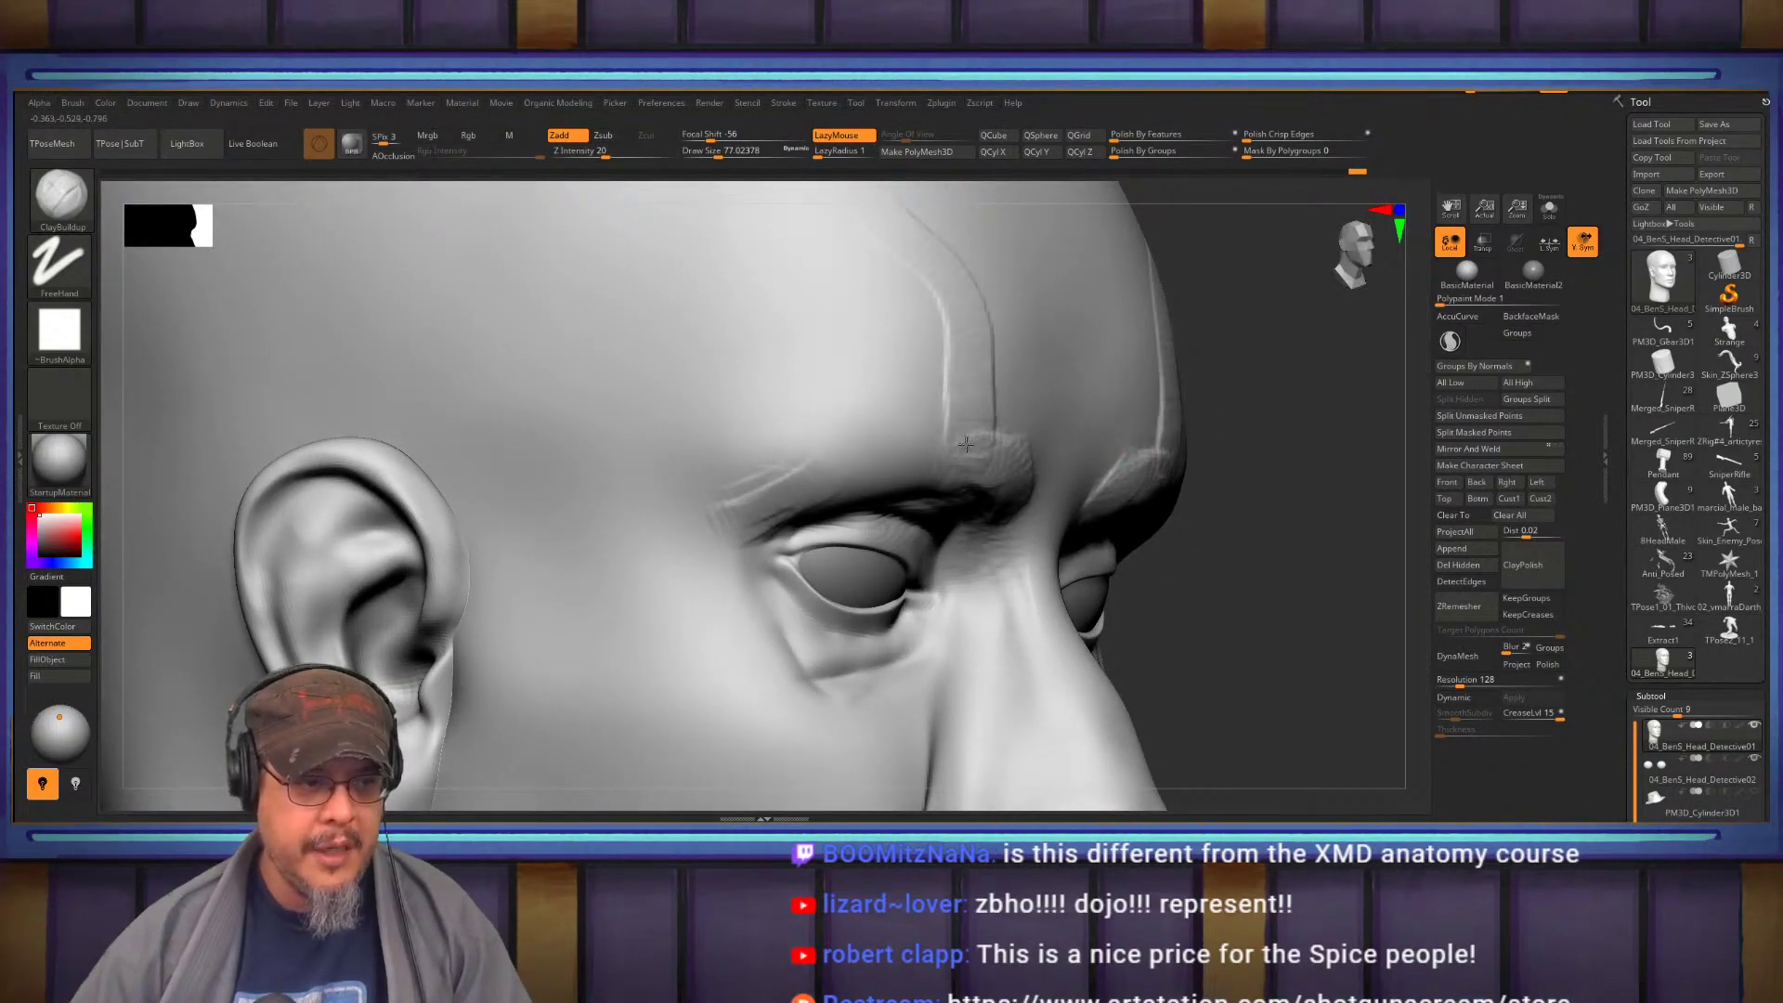
pyautogui.hotkey('ctrl', 'z')
pyautogui.moveTo(1283, 467); pyautogui.dragTo(1162, 369, button='right')
pyautogui.moveTo(1048, 386)
pyautogui.mouseDown()
pyautogui.moveTo(796, 415)
pyautogui.moveTo(1141, 351)
pyautogui.moveTo(883, 334)
pyautogui.moveTo(1115, 306)
pyautogui.moveTo(1037, 421)
pyautogui.moveTo(929, 450)
pyautogui.moveTo(867, 426)
pyautogui.moveTo(707, 486)
pyautogui.mouseUp()
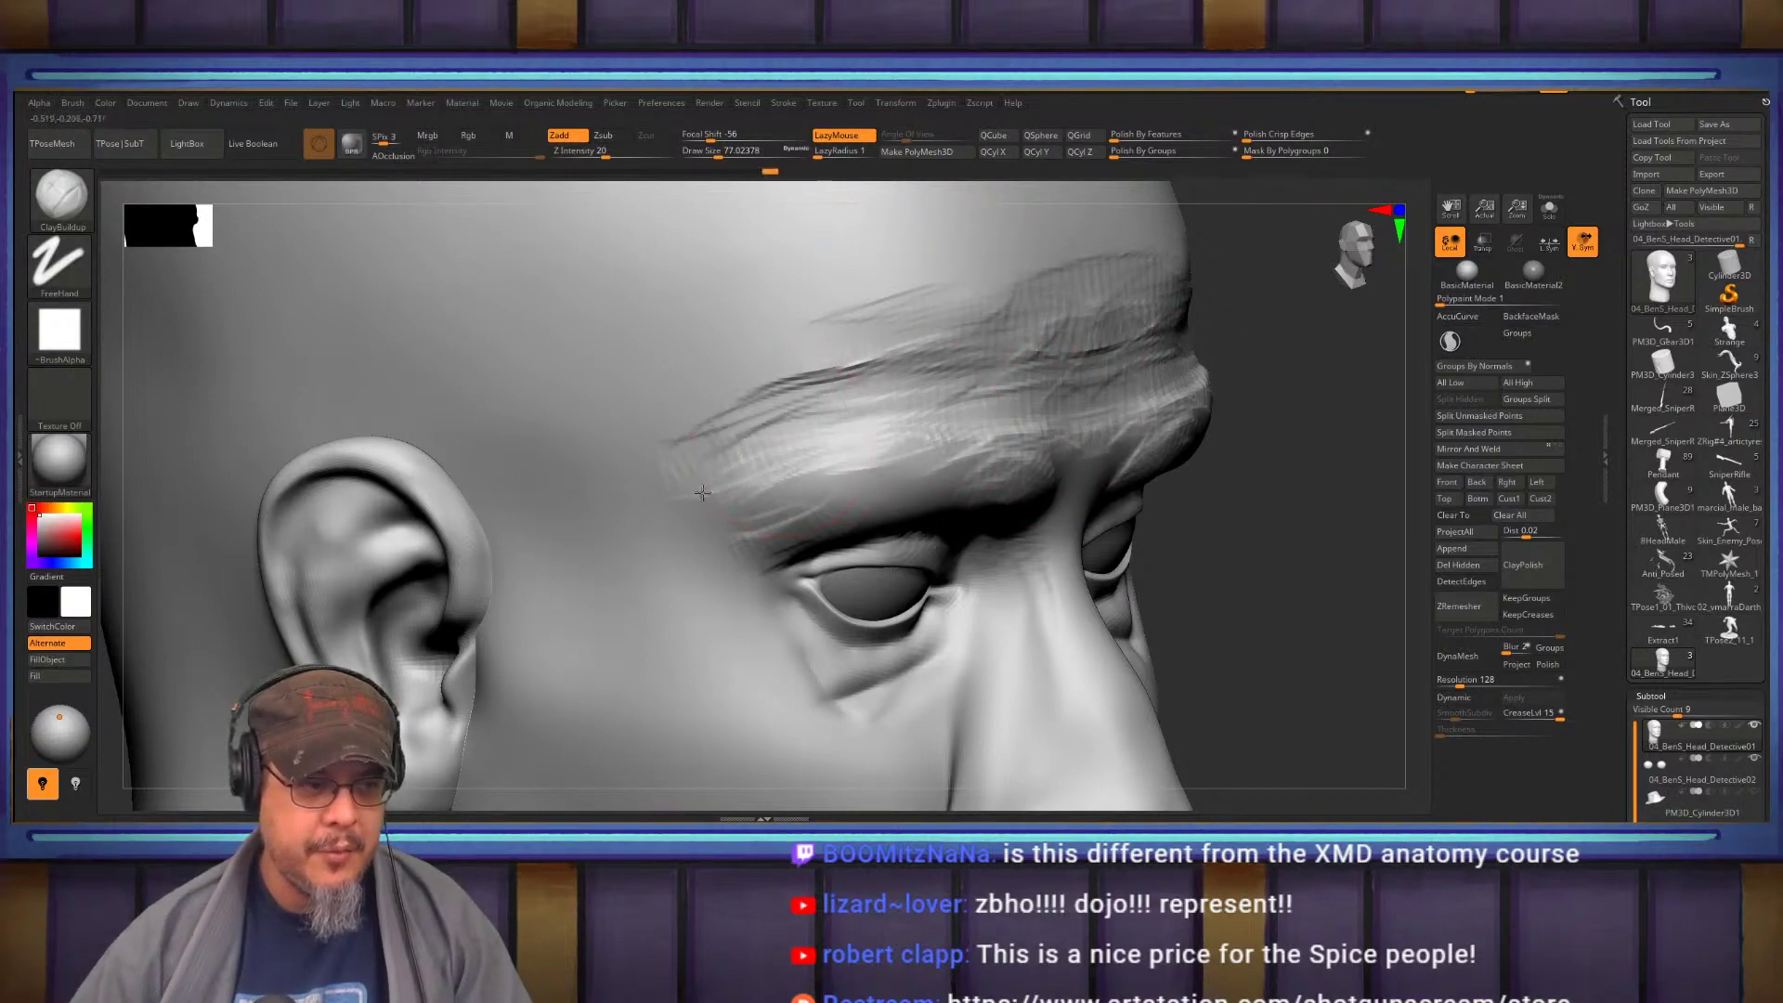
pyautogui.keyDown('shift'); pyautogui.moveTo(826, 379); pyautogui.dragTo(767, 399); pyautogui.keyUp('shift')
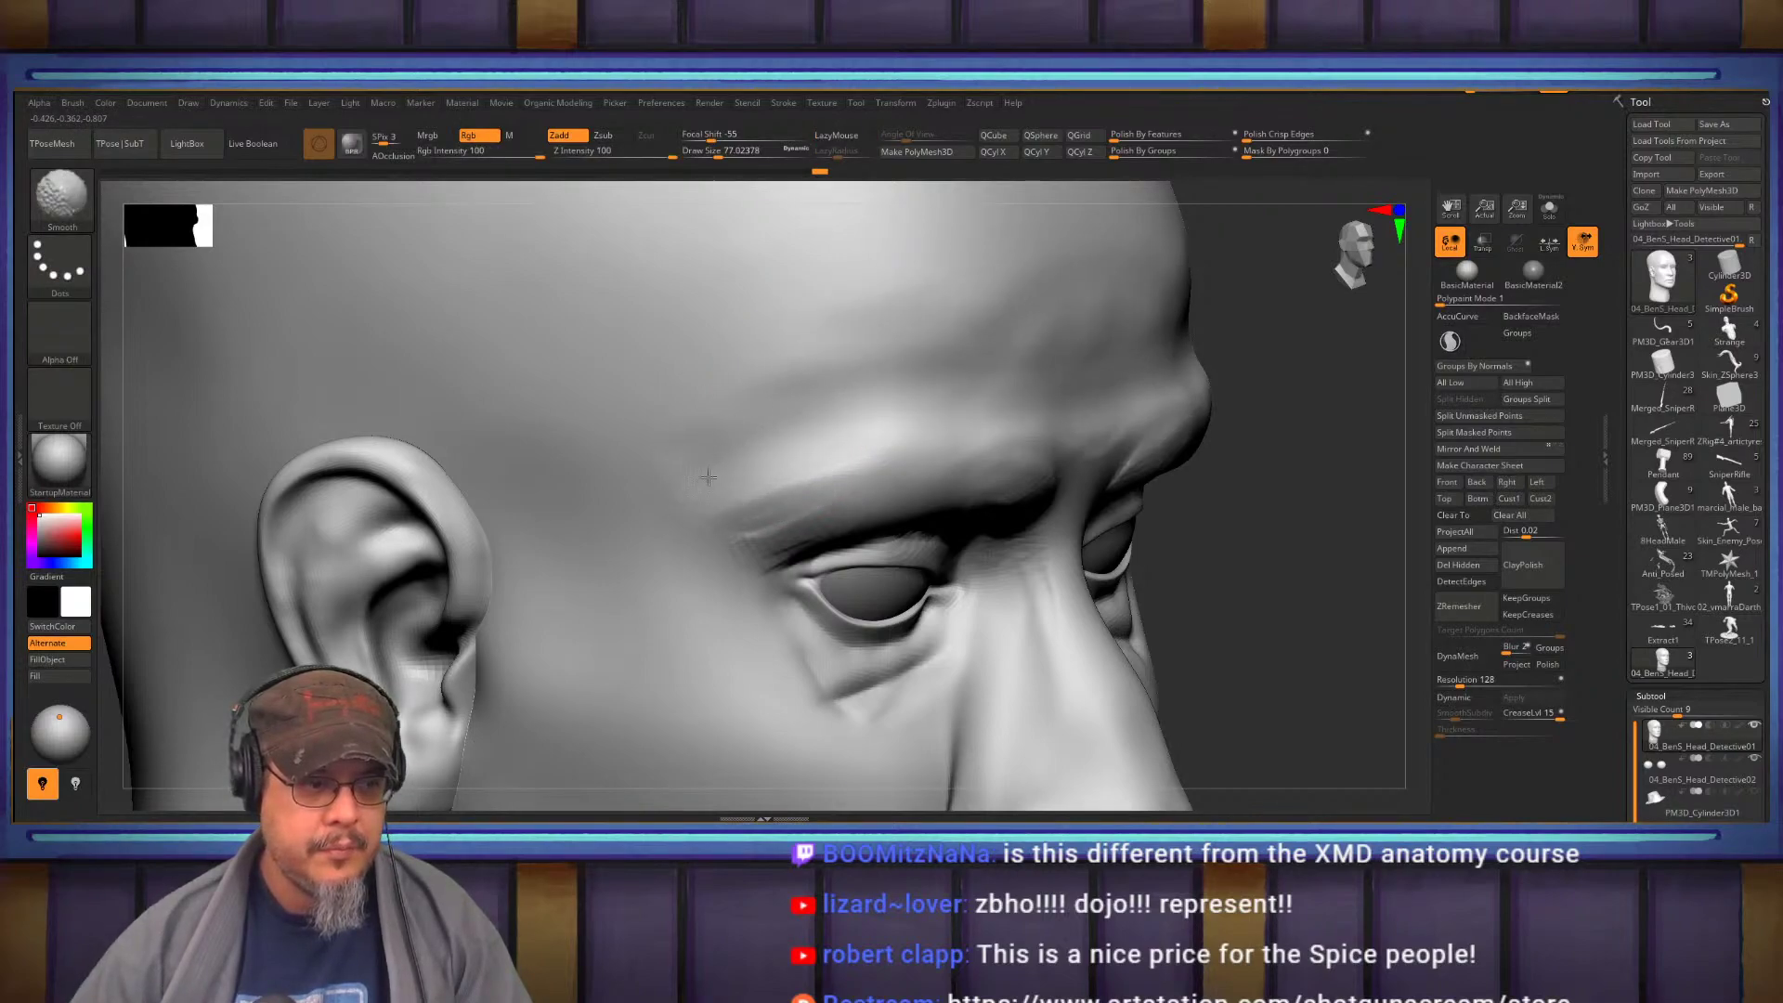
# Lay clay strokes down the edge of the temple and along the cheekbone back to the ear
pyautogui.moveTo(1245, 494); pyautogui.dragTo(1296, 520)
pyautogui.moveTo(813, 461); pyautogui.dragTo(773, 503)
pyautogui.moveTo(810, 374); pyautogui.dragTo(662, 534)
pyautogui.moveTo(562, 492)
pyautogui.mouseDown()
pyautogui.moveTo(704, 531)
pyautogui.moveTo(747, 478)
pyautogui.mouseUp()
pyautogui.moveTo(908, 336); pyautogui.dragTo(920, 333)
pyautogui.moveTo(1287, 485)
pyautogui.mouseDown()
pyautogui.moveTo(1366, 497)
pyautogui.moveTo(1378, 391)
pyautogui.mouseUp()
pyautogui.moveTo(685, 487)
pyautogui.mouseDown()
pyautogui.moveTo(822, 506)
pyautogui.moveTo(1005, 582)
pyautogui.mouseUp()
# Add clay strokes running down the front of the cheek from the eye bag towards the mouth corner
pyautogui.moveTo(1005, 486); pyautogui.dragTo(920, 455, button='right')
pyautogui.moveTo(924, 525); pyautogui.dragTo(829, 514, button='right')
pyautogui.moveTo(977, 569)
pyautogui.mouseDown()
pyautogui.moveTo(1031, 478)
pyautogui.moveTo(1024, 501)
pyautogui.moveTo(1056, 480)
pyautogui.mouseUp()
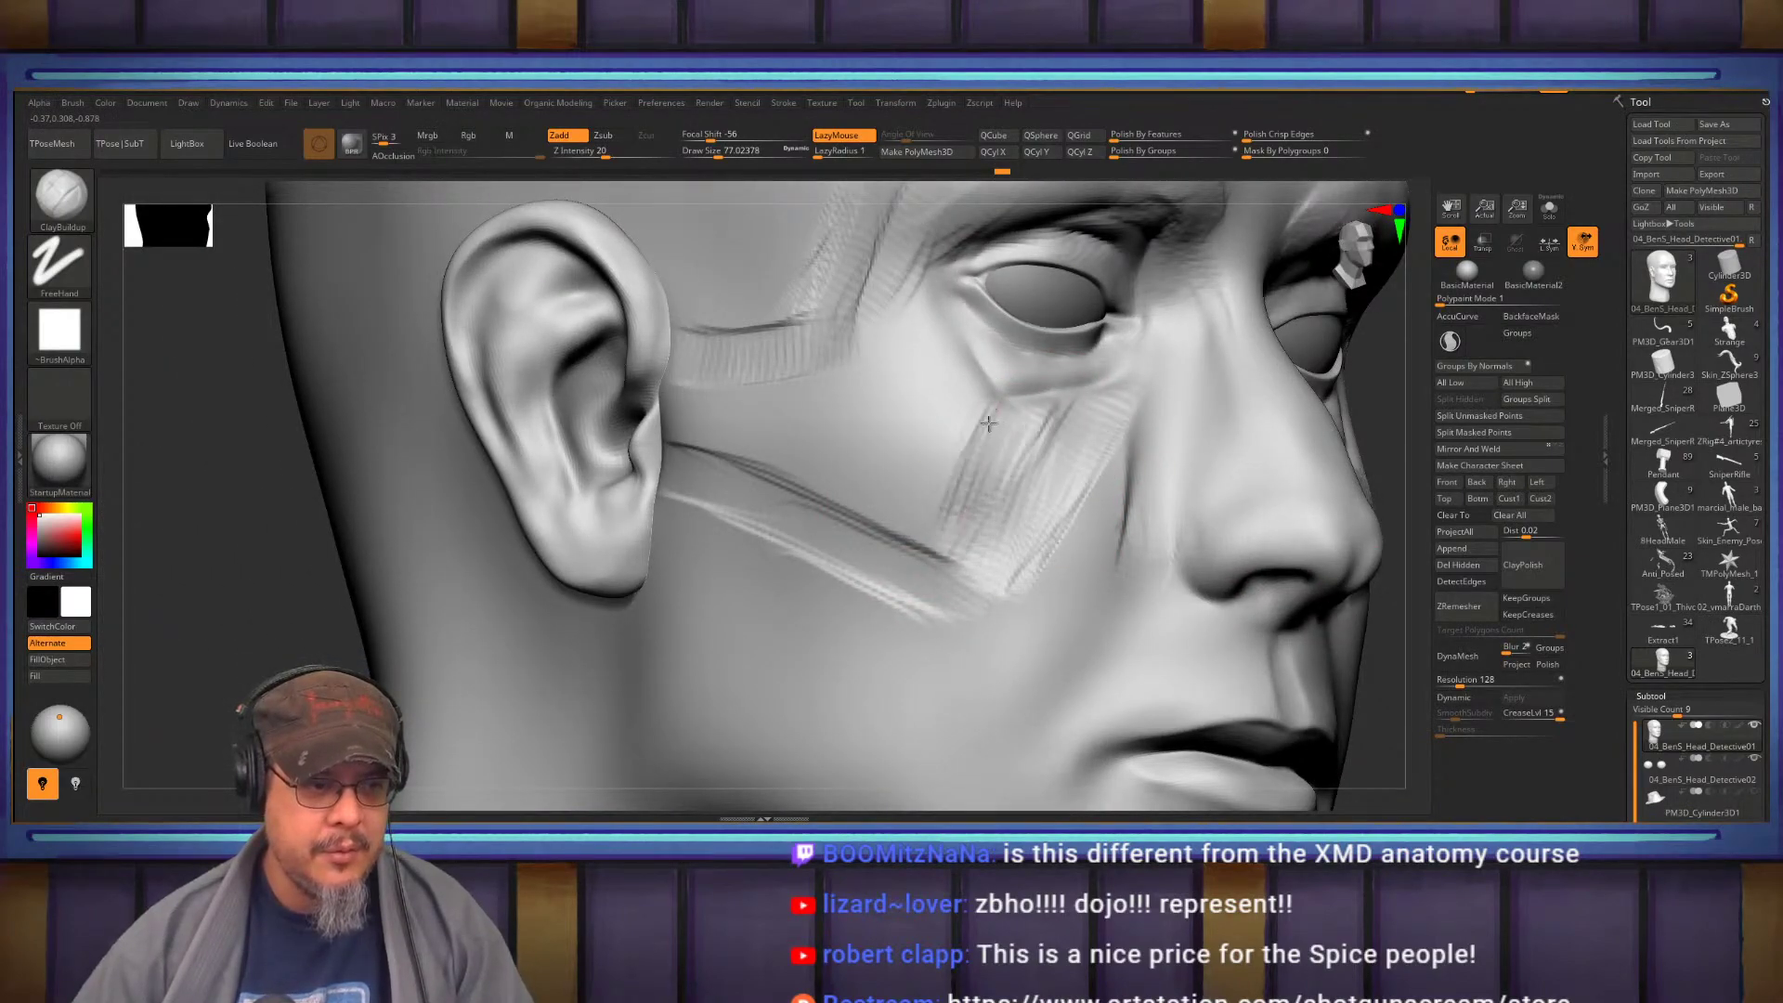
pyautogui.moveTo(1015, 469); pyautogui.dragTo(1057, 478, button='right')
pyautogui.keyDown('alt'); pyautogui.moveTo(957, 431); pyautogui.dragTo(965, 459, button='right'); pyautogui.keyUp('alt')
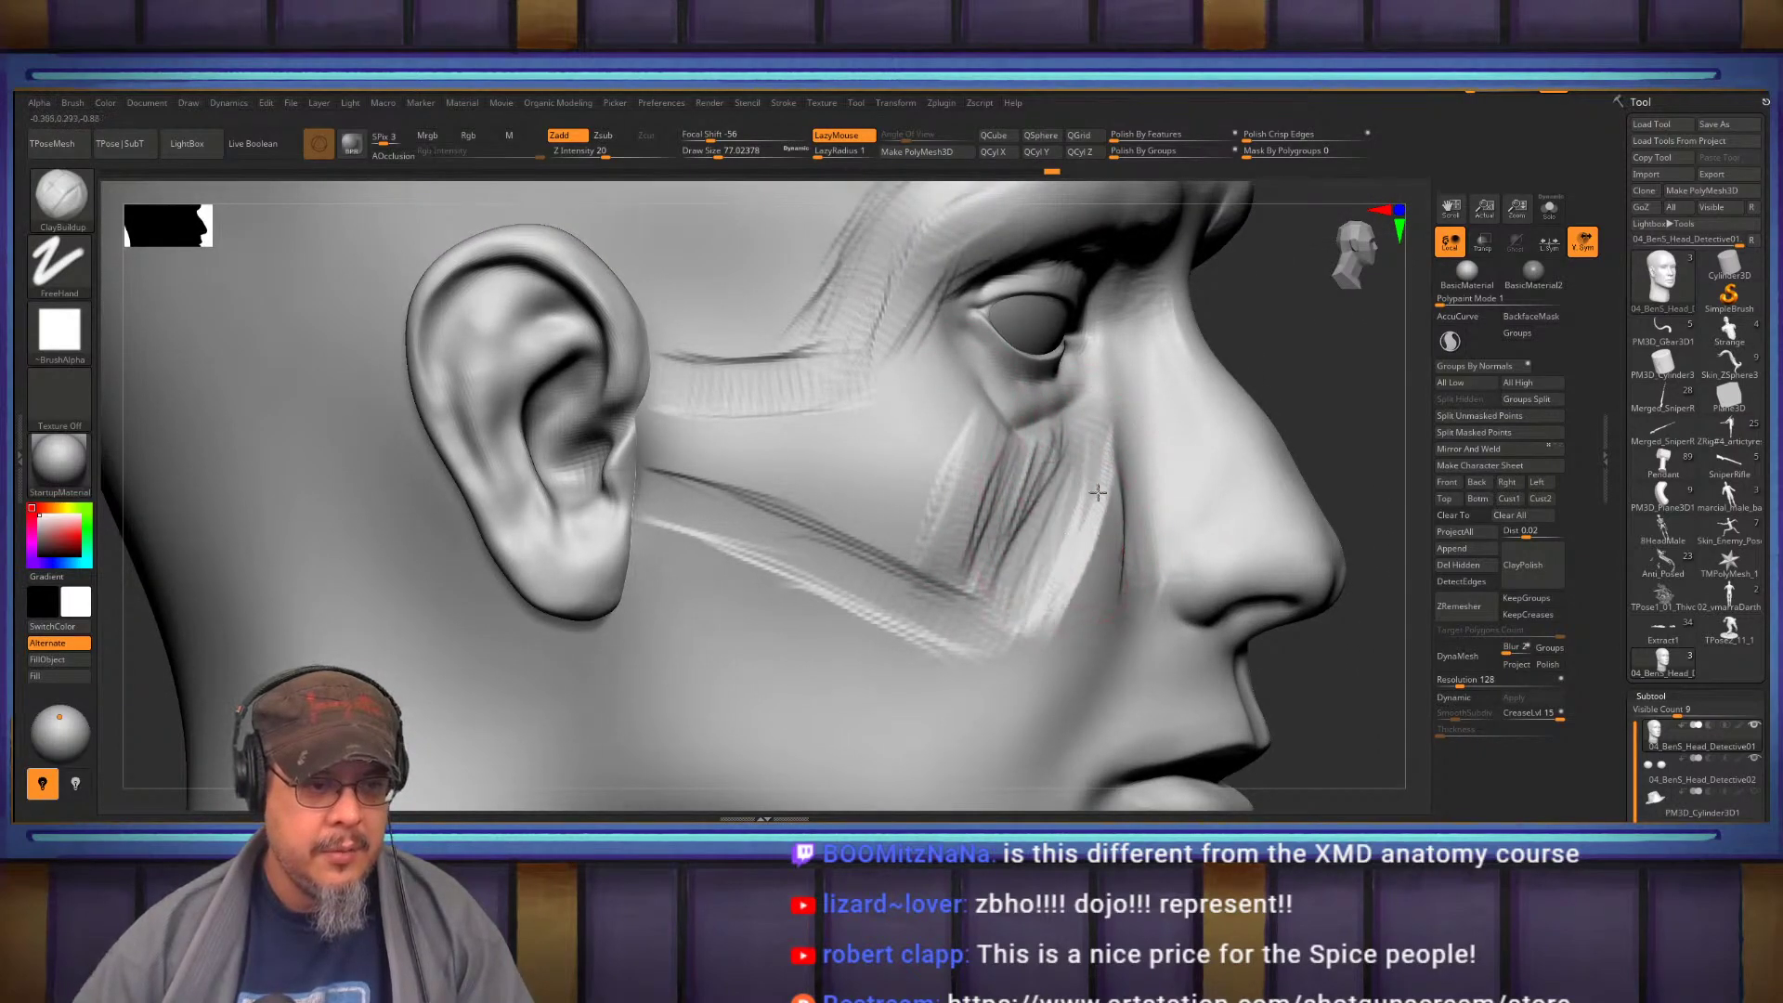
pyautogui.moveTo(1048, 614)
pyautogui.mouseDown(button='right')
pyautogui.moveTo(1093, 447)
pyautogui.moveTo(1152, 448)
pyautogui.mouseUp(button='right')
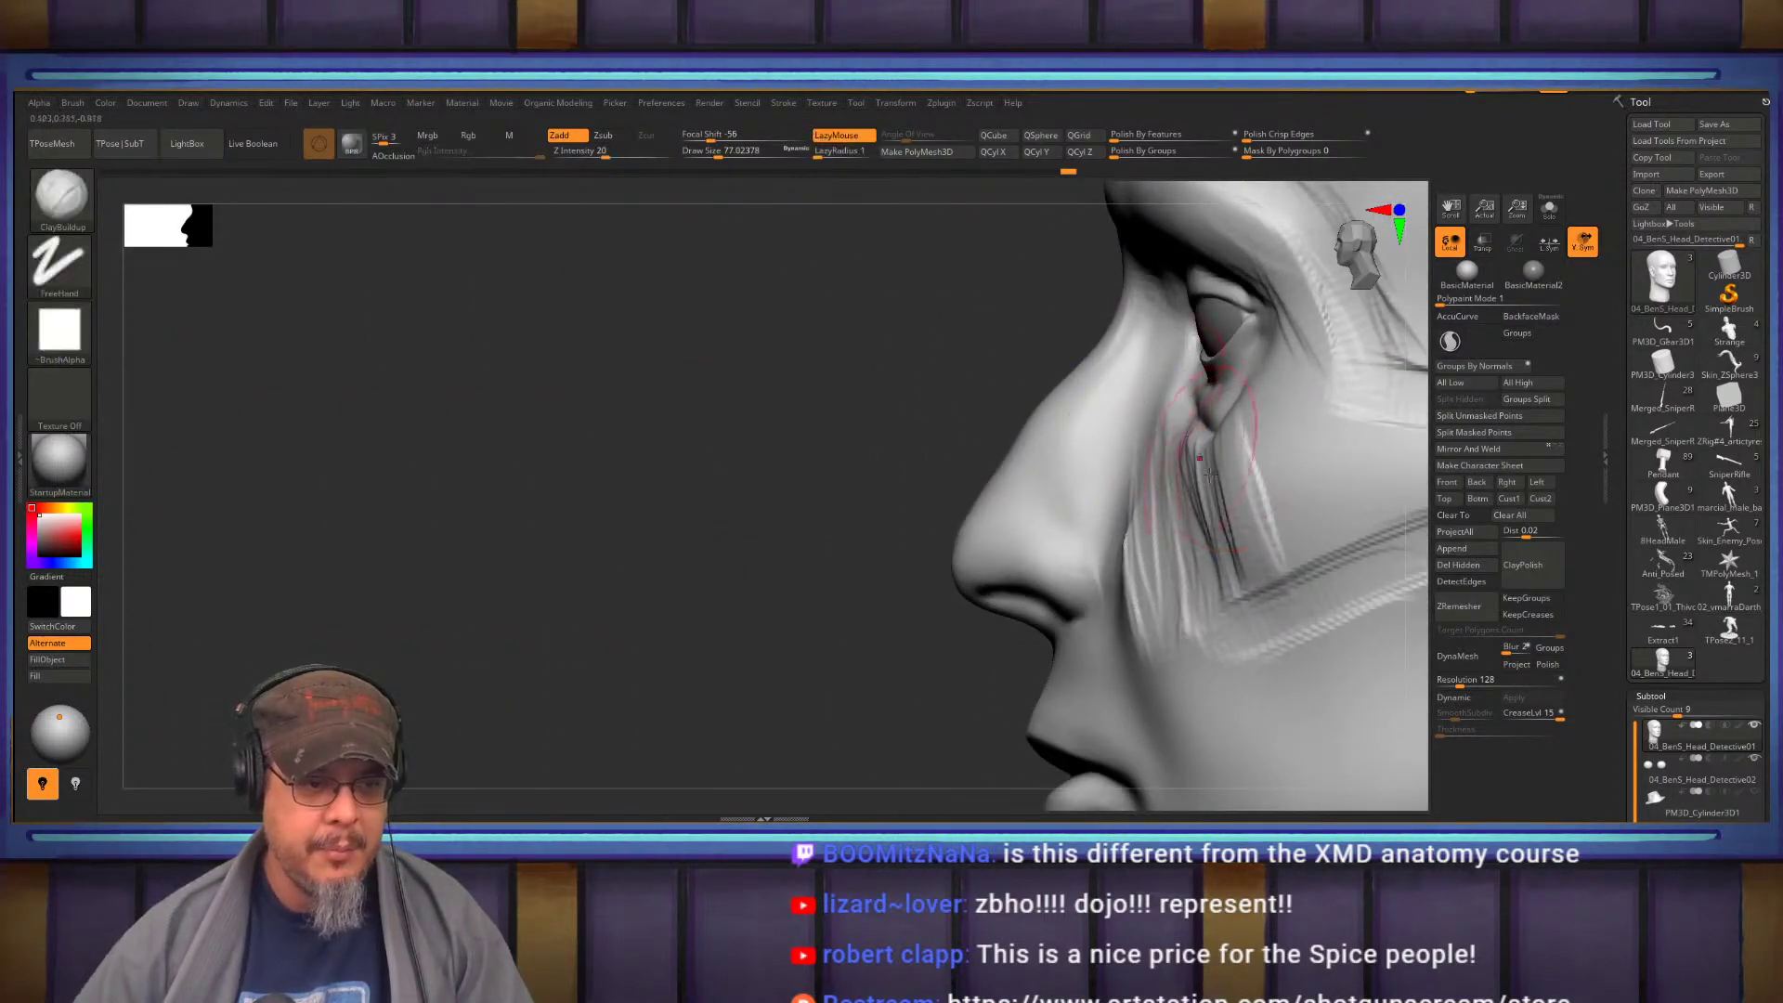
pyautogui.moveTo(1161, 516); pyautogui.dragTo(985, 480, button='right')
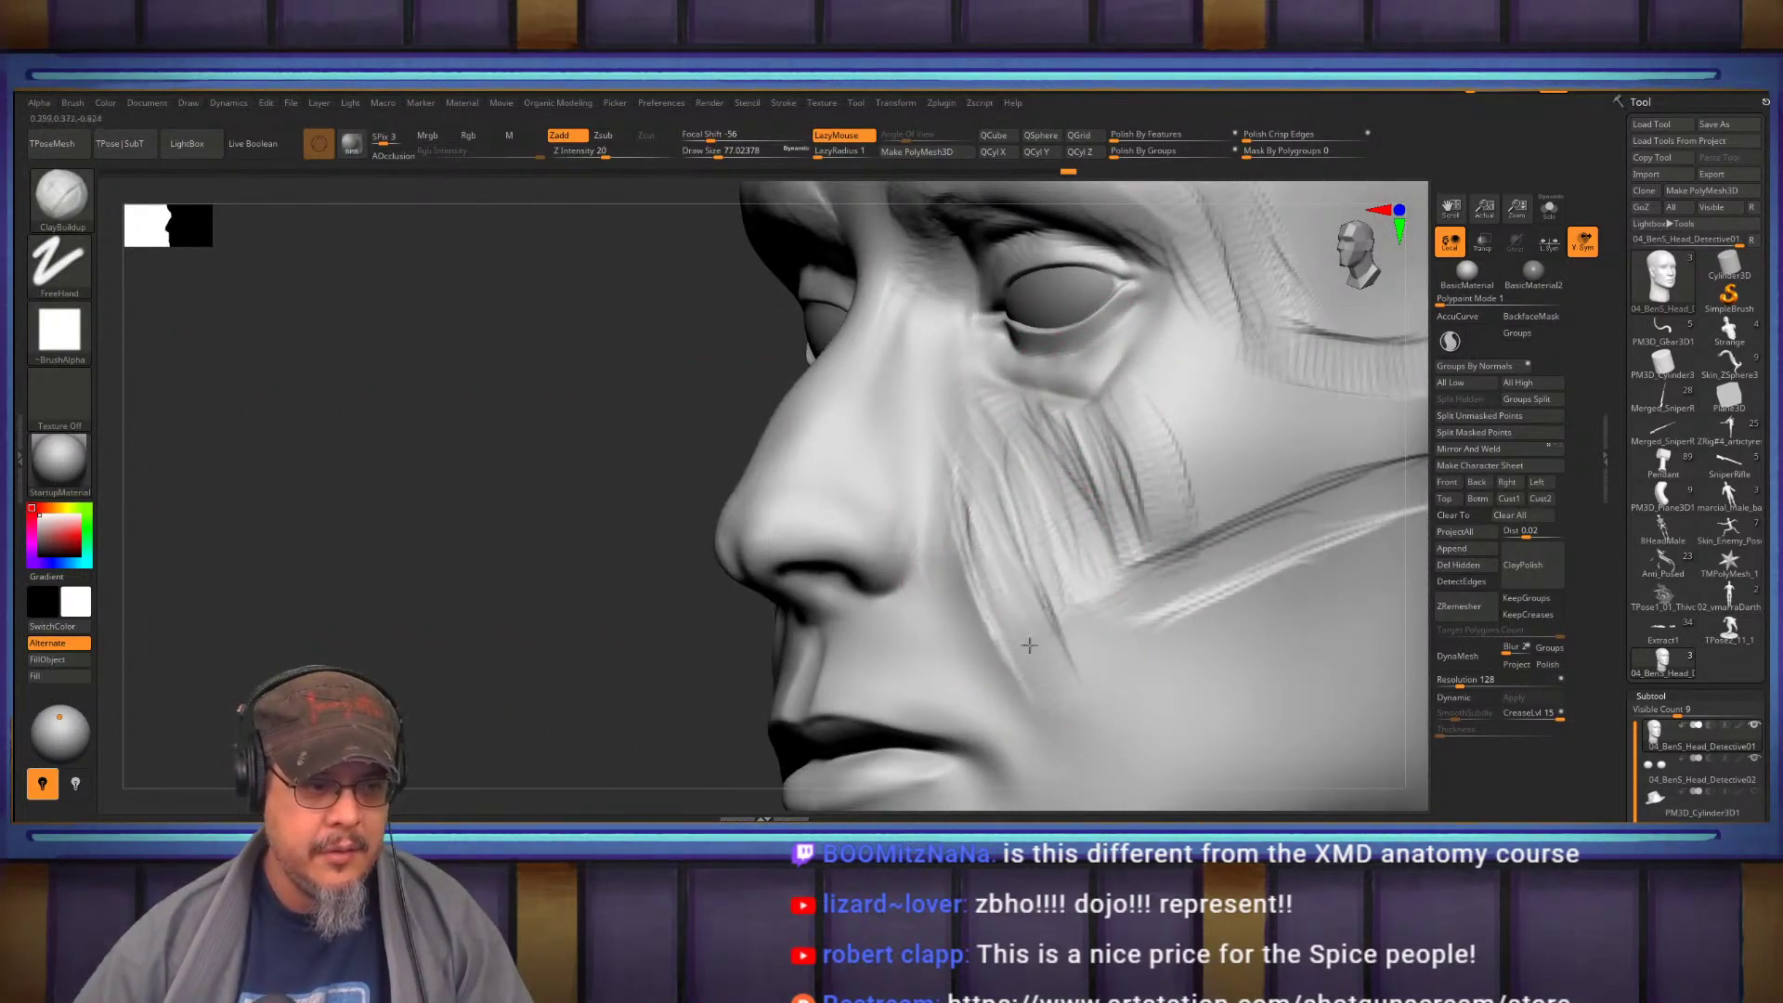
pyautogui.moveTo(1036, 432)
pyautogui.mouseDown()
pyautogui.moveTo(1073, 566)
pyautogui.moveTo(1089, 533)
pyautogui.mouseUp()
# Reduce the draw size to about 41 and trace the lower and outer rim of the eye socket in clay
pyautogui.moveTo(1111, 358)
pyautogui.keyDown('alt'); pyautogui.mouseDown(button='right')
pyautogui.moveTo(1055, 511)
pyautogui.moveTo(1161, 511)
pyautogui.mouseUp(button='right'); pyautogui.keyUp('alt')
pyautogui.keyDown('ctrl'); pyautogui.moveTo(947, 465); pyautogui.dragTo(900, 542, button='right'); pyautogui.keyUp('ctrl')
pyautogui.press('s')
pyautogui.moveTo(895, 542); pyautogui.dragTo(877, 545)
pyautogui.moveTo(997, 599)
pyautogui.mouseDown()
pyautogui.moveTo(1078, 603)
pyautogui.moveTo(1139, 581)
pyautogui.mouseUp()
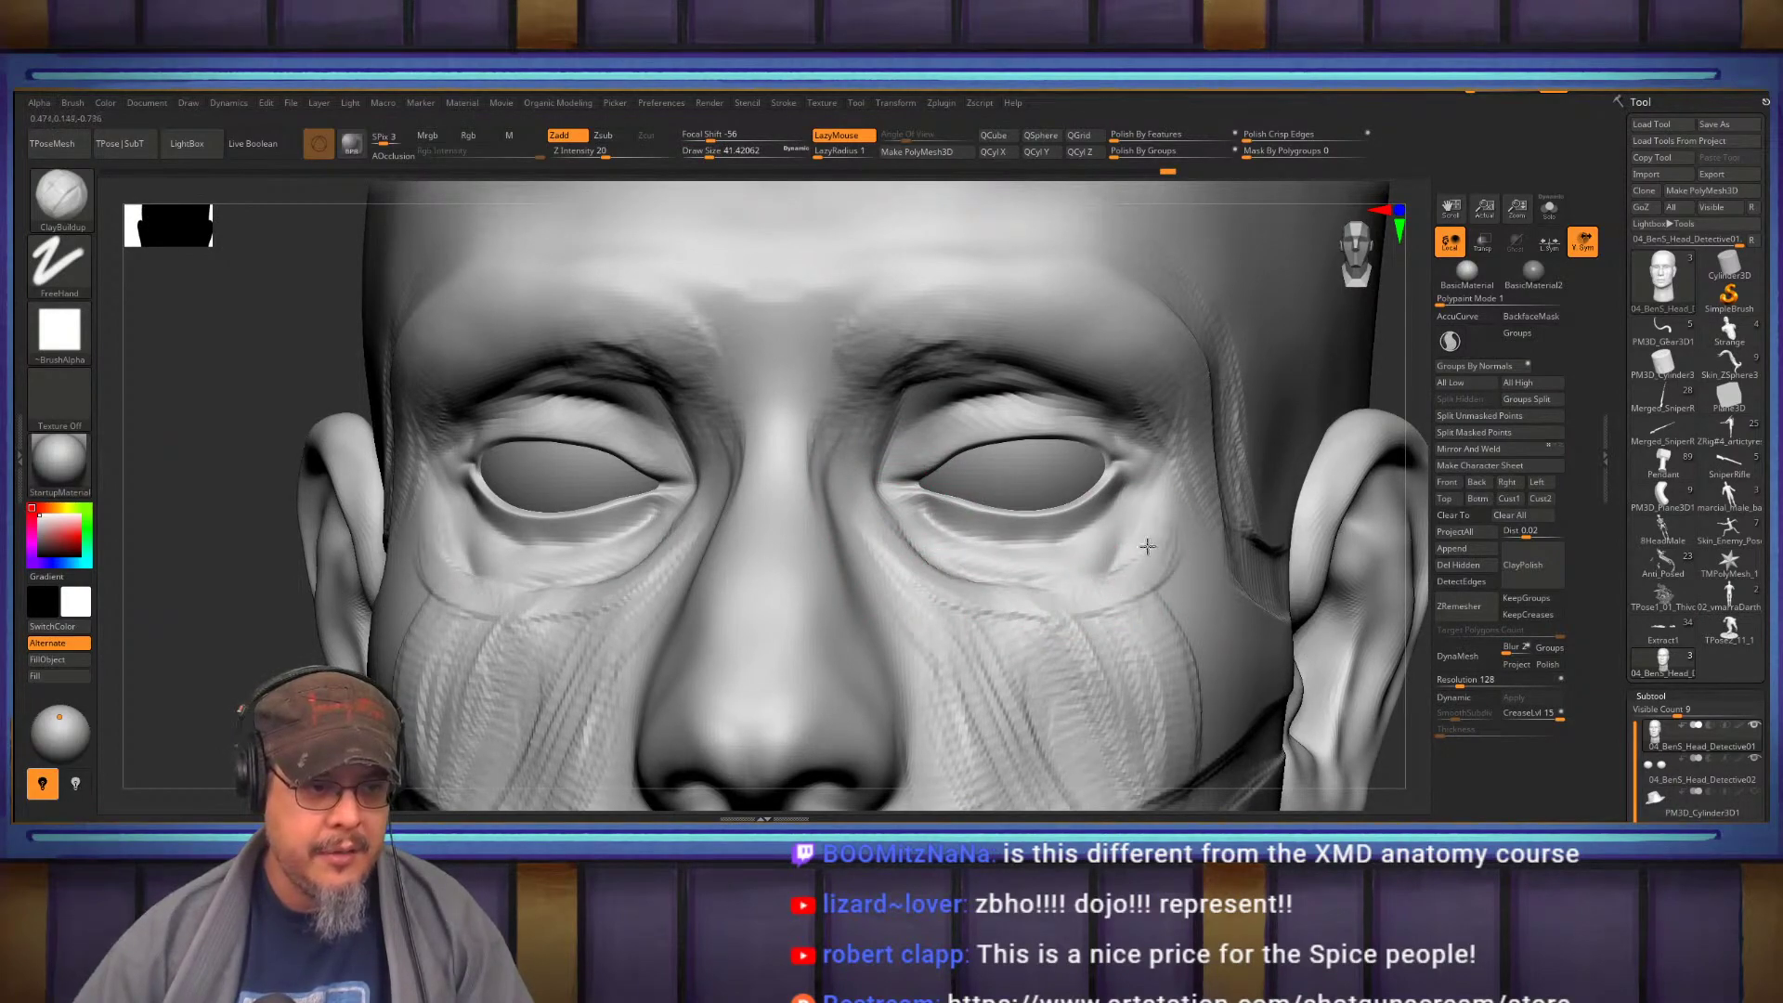
pyautogui.moveTo(1139, 388)
pyautogui.mouseDown()
pyautogui.moveTo(915, 371)
pyautogui.moveTo(875, 452)
pyautogui.moveTo(889, 472)
pyautogui.mouseUp()
# Add clay strokes between the inner eye corner and the nose bridge, and undo the last stroke
pyautogui.moveTo(906, 492)
pyautogui.mouseDown(button='right')
pyautogui.moveTo(860, 505)
pyautogui.moveTo(921, 556)
pyautogui.mouseUp(button='right')
pyautogui.moveTo(909, 490); pyautogui.dragTo(871, 423)
pyautogui.moveTo(870, 423)
pyautogui.keyDown('alt'); pyautogui.mouseDown(button='right')
pyautogui.moveTo(907, 473)
pyautogui.moveTo(891, 525)
pyautogui.mouseUp(button='right'); pyautogui.keyUp('alt')
pyautogui.moveTo(906, 539)
pyautogui.mouseDown()
pyautogui.moveTo(876, 437)
pyautogui.moveTo(956, 316)
pyautogui.moveTo(1022, 311)
pyautogui.mouseUp()
pyautogui.moveTo(901, 460); pyautogui.dragTo(1055, 306)
pyautogui.moveTo(915, 380)
pyautogui.mouseDown()
pyautogui.moveTo(1026, 330)
pyautogui.moveTo(1109, 324)
pyautogui.moveTo(985, 386)
pyautogui.mouseUp()
pyautogui.moveTo(984, 386); pyautogui.dragTo(876, 549, button='right')
pyautogui.hotkey('ctrl', 'z')
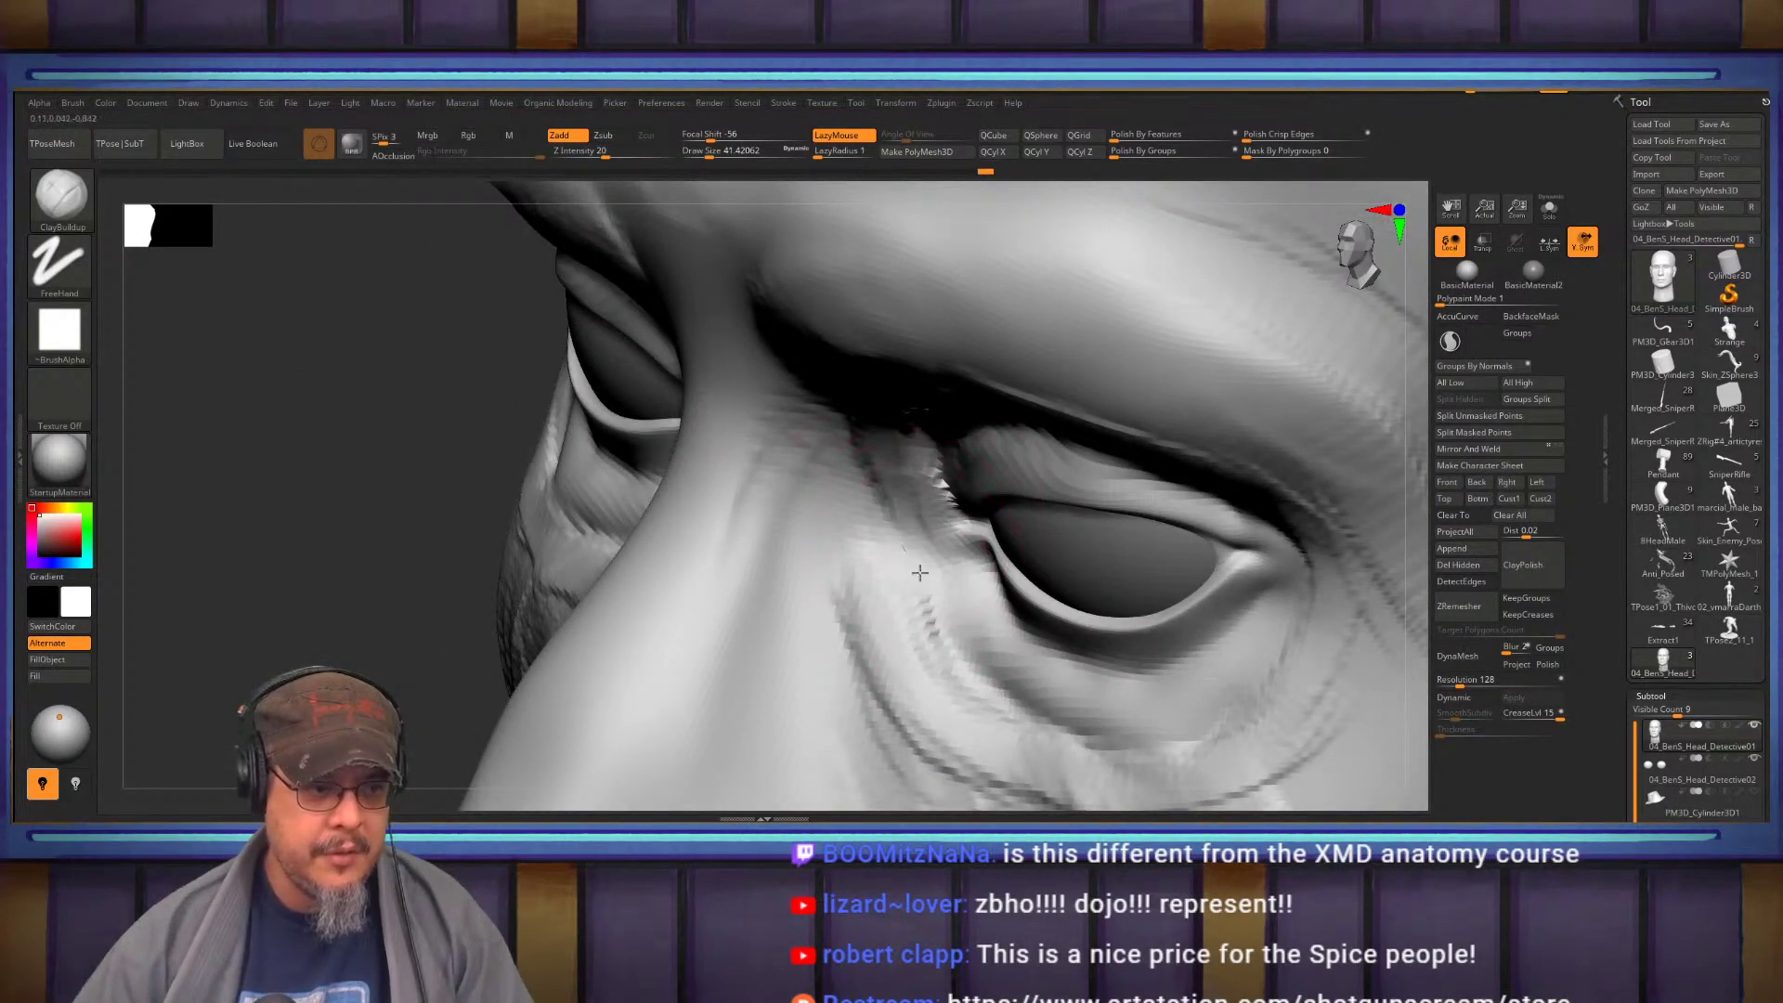
# Reduce the draw size to about 20 and sculpt the inner eye corner around the tear duct
pyautogui.moveTo(943, 554)
pyautogui.mouseDown(button='right')
pyautogui.moveTo(1008, 529)
pyautogui.moveTo(971, 507)
pyautogui.mouseUp(button='right')
pyautogui.press('s')
pyautogui.moveTo(971, 504)
pyautogui.mouseDown()
pyautogui.moveTo(928, 507)
pyautogui.moveTo(971, 492)
pyautogui.mouseUp()
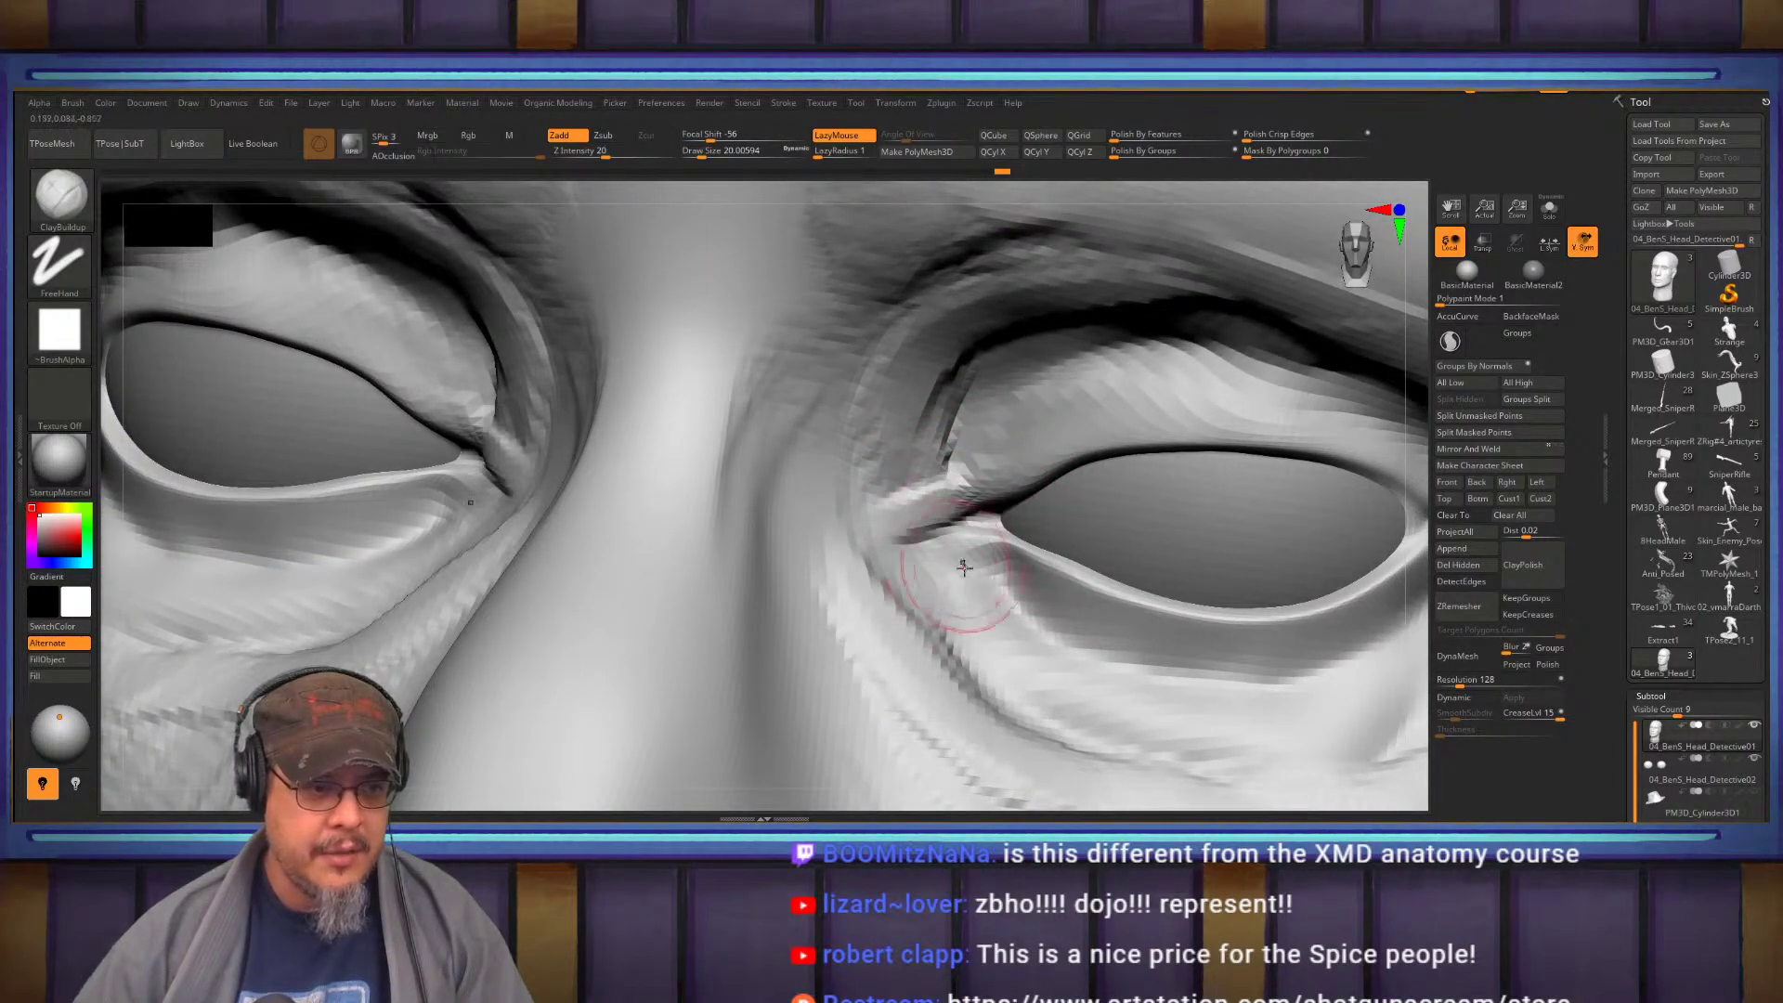
pyautogui.moveTo(915, 560); pyautogui.dragTo(996, 554)
pyautogui.moveTo(996, 554)
pyautogui.mouseDown(button='right')
pyautogui.moveTo(1006, 582)
pyautogui.moveTo(950, 549)
pyautogui.moveTo(982, 418)
pyautogui.moveTo(959, 474)
pyautogui.moveTo(969, 516)
pyautogui.mouseUp(button='right')
# Reshape the upper eyelid's edge and curve with the Move brush at a draw size of about 31
pyautogui.press('b')
pyautogui.press('m')
pyautogui.press('v')
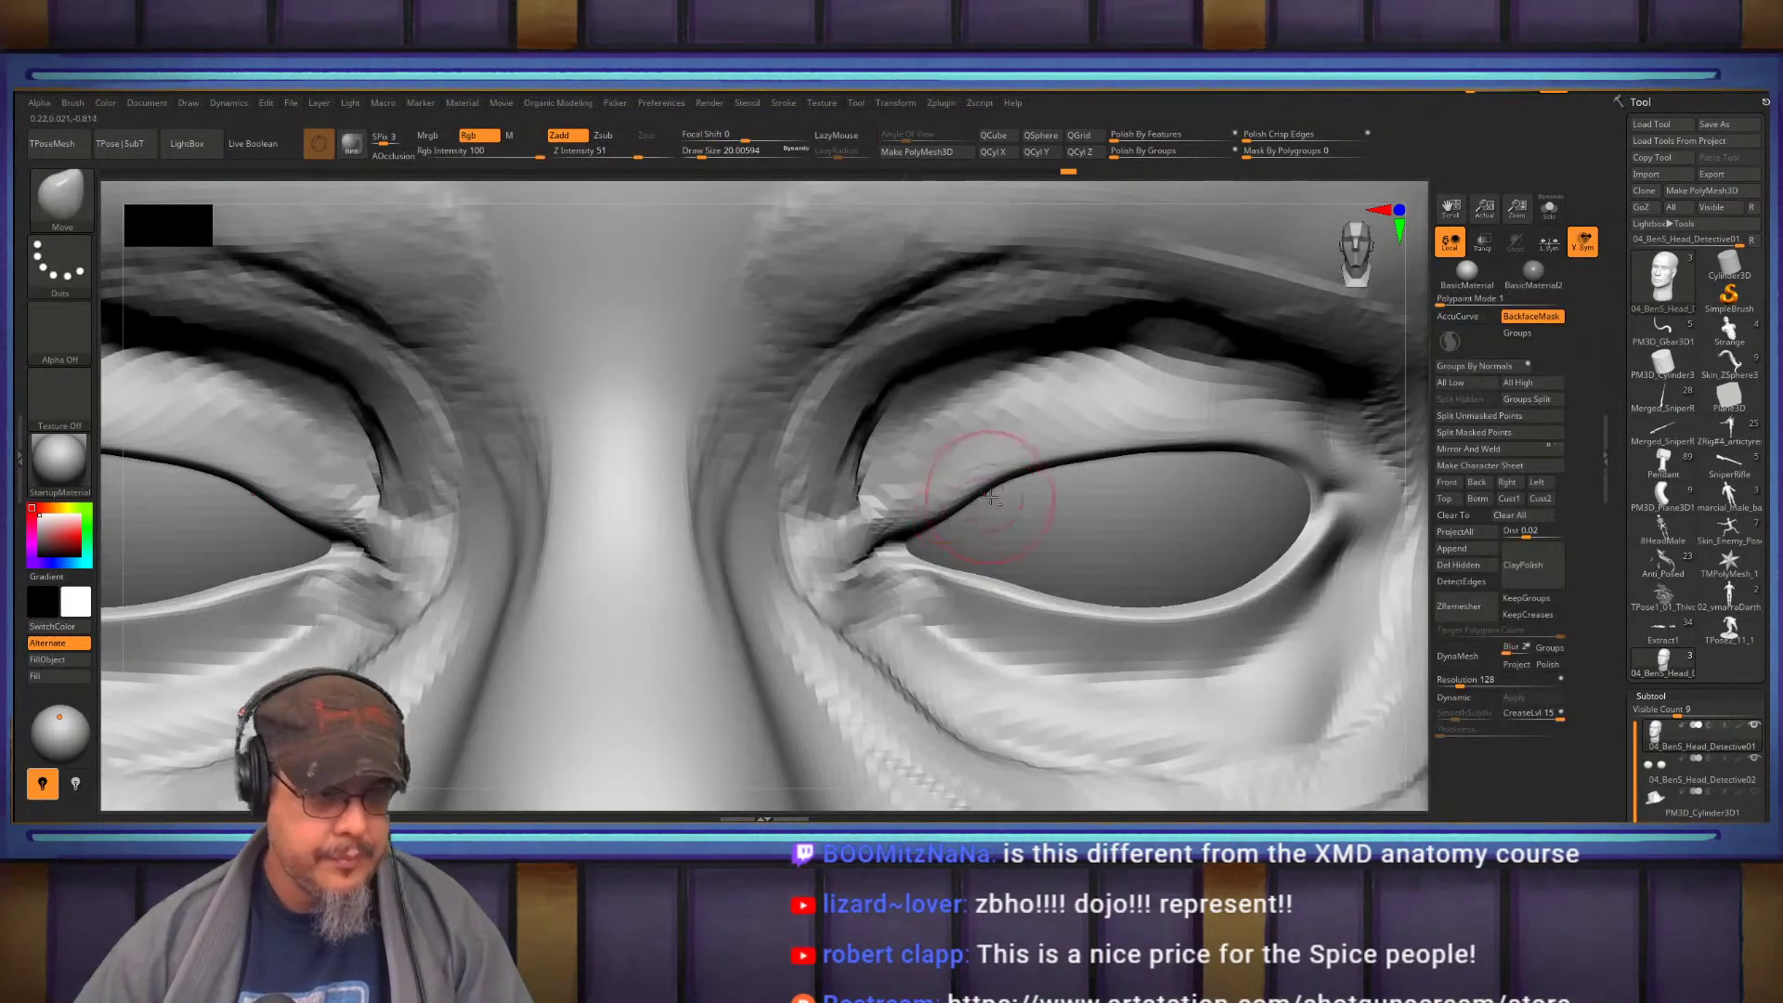
pyautogui.press('s')
pyautogui.moveTo(973, 518); pyautogui.dragTo(954, 484)
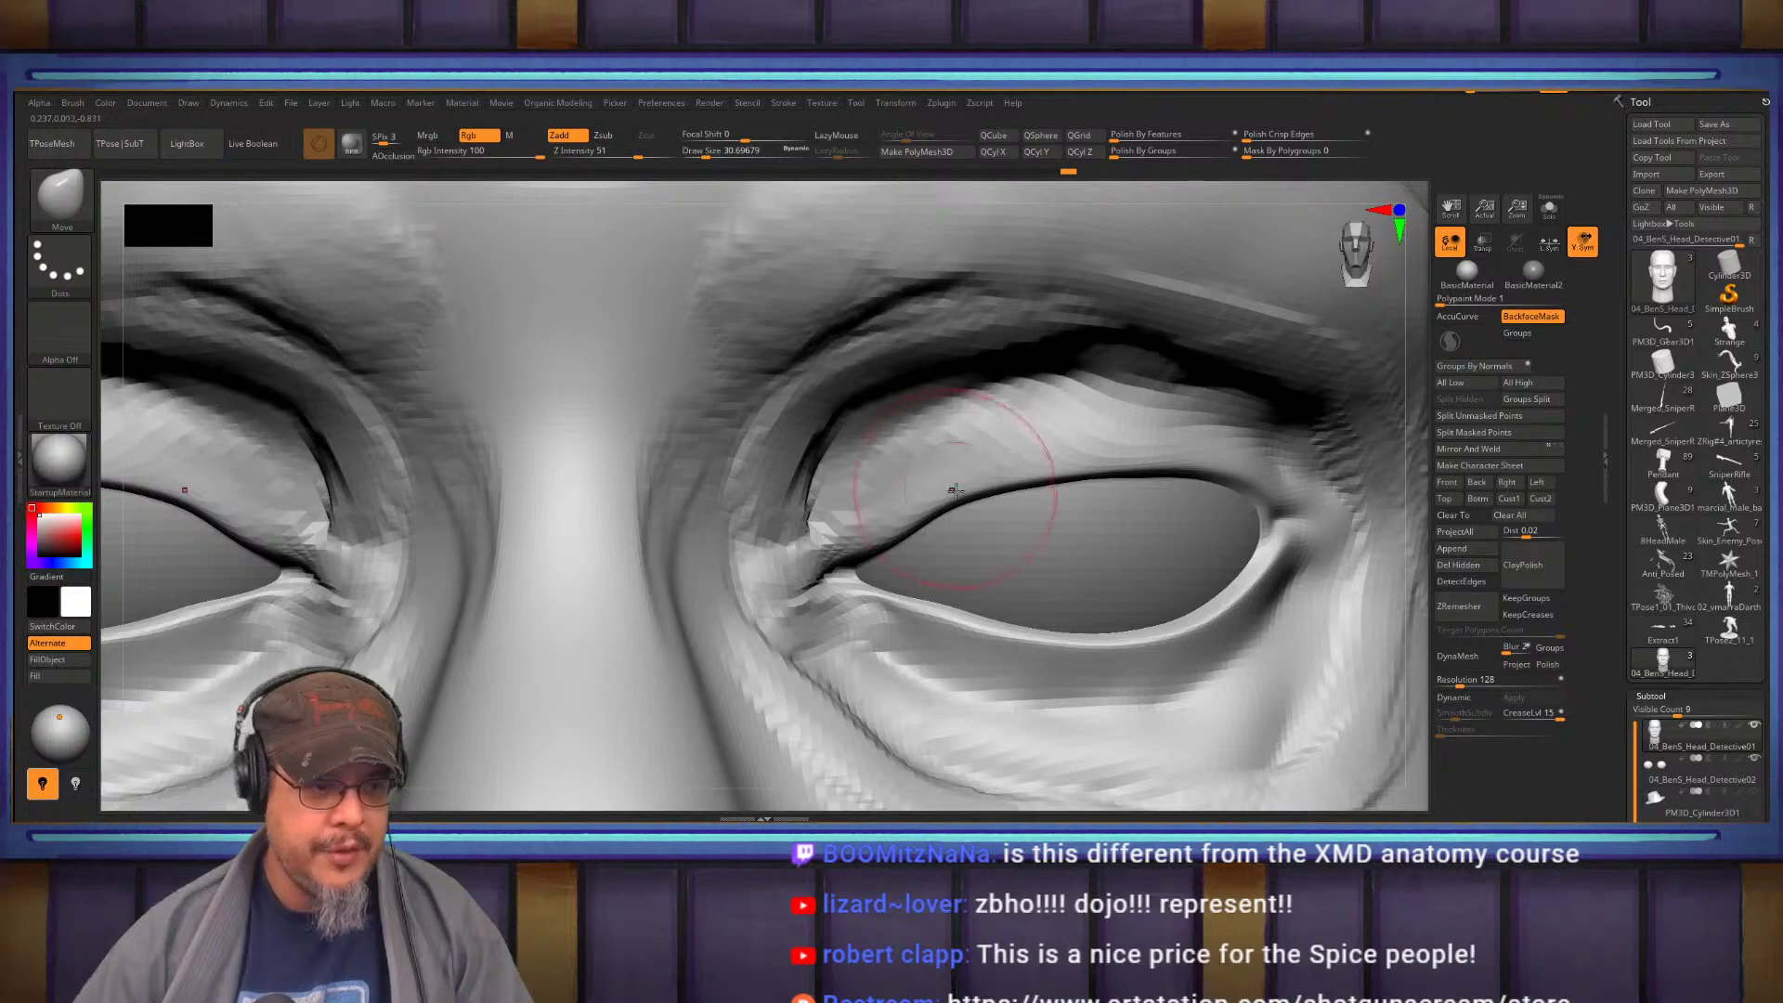
pyautogui.moveTo(950, 514); pyautogui.dragTo(966, 479)
pyautogui.moveTo(1063, 506); pyautogui.dragTo(1059, 483)
pyautogui.keyDown('alt'); pyautogui.moveTo(992, 467); pyautogui.dragTo(785, 467, button='right'); pyautogui.keyUp('alt')
pyautogui.moveTo(1068, 502); pyautogui.dragTo(1077, 528)
pyautogui.press('b')
pyautogui.press('d')
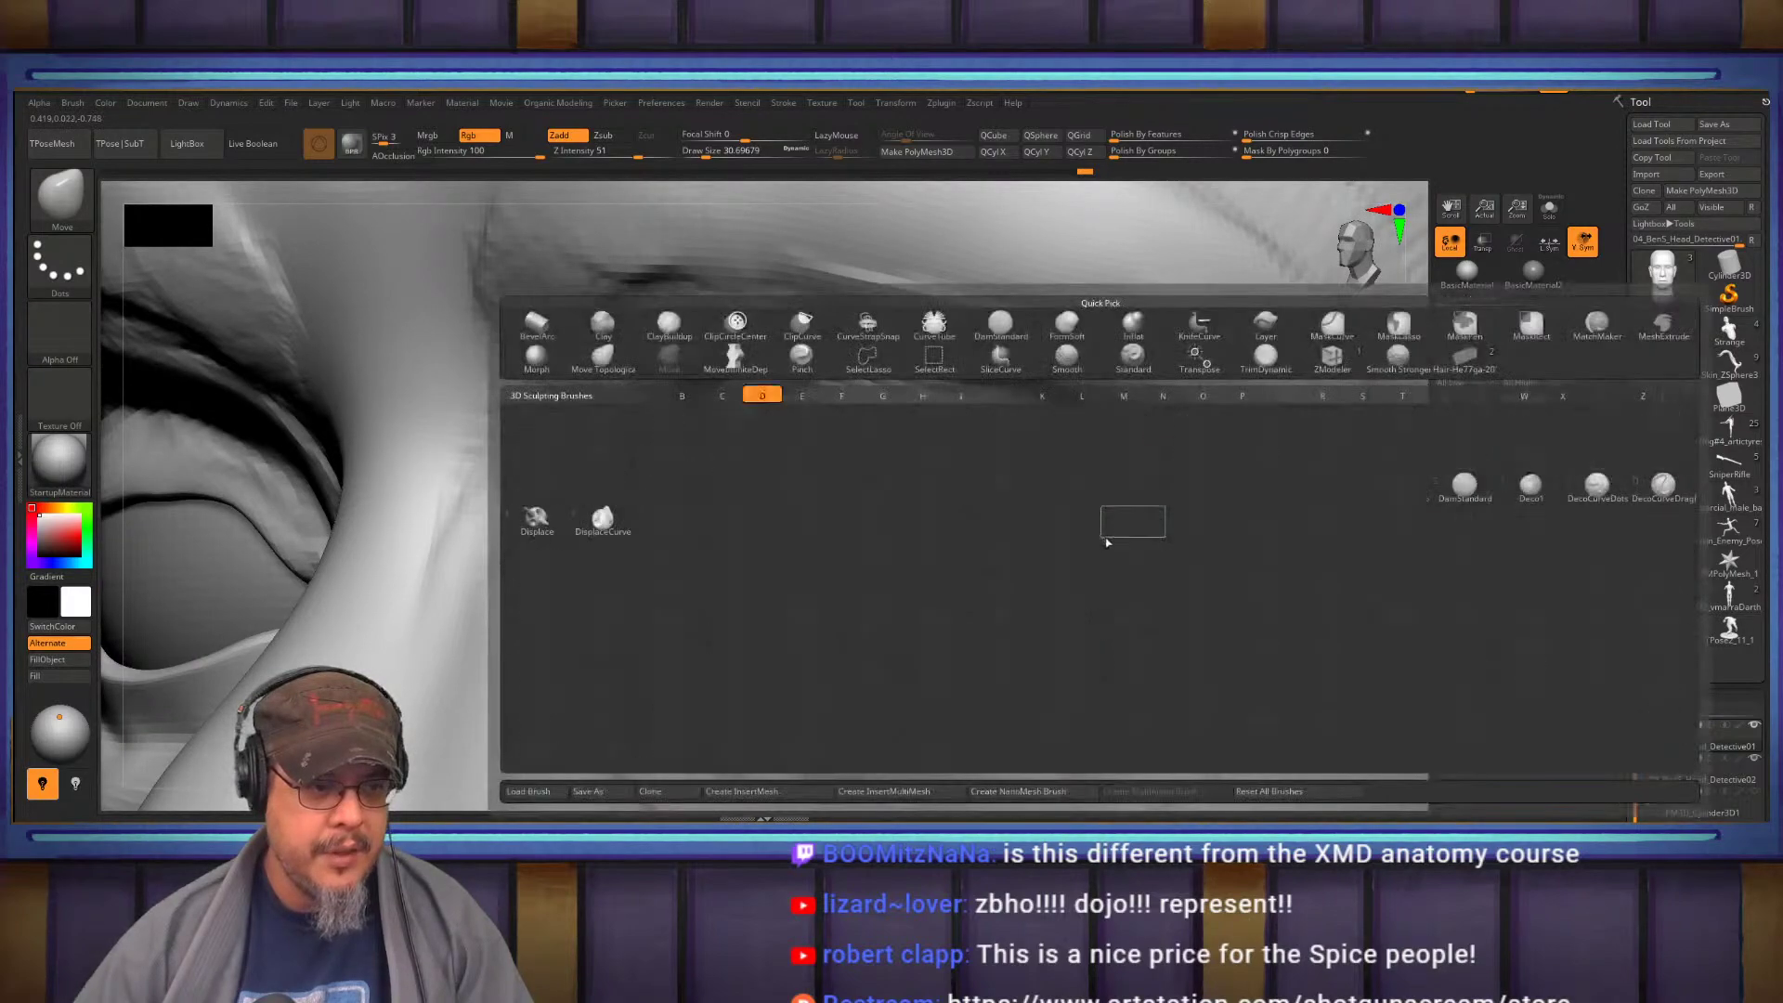
pyautogui.press('s')
# Adjust the upper eyelid's curvature over the eyeball from below, using the Move brush at a draw size of about 56
pyautogui.moveTo(1040, 492); pyautogui.dragTo(927, 429, button='right')
pyautogui.press('b')
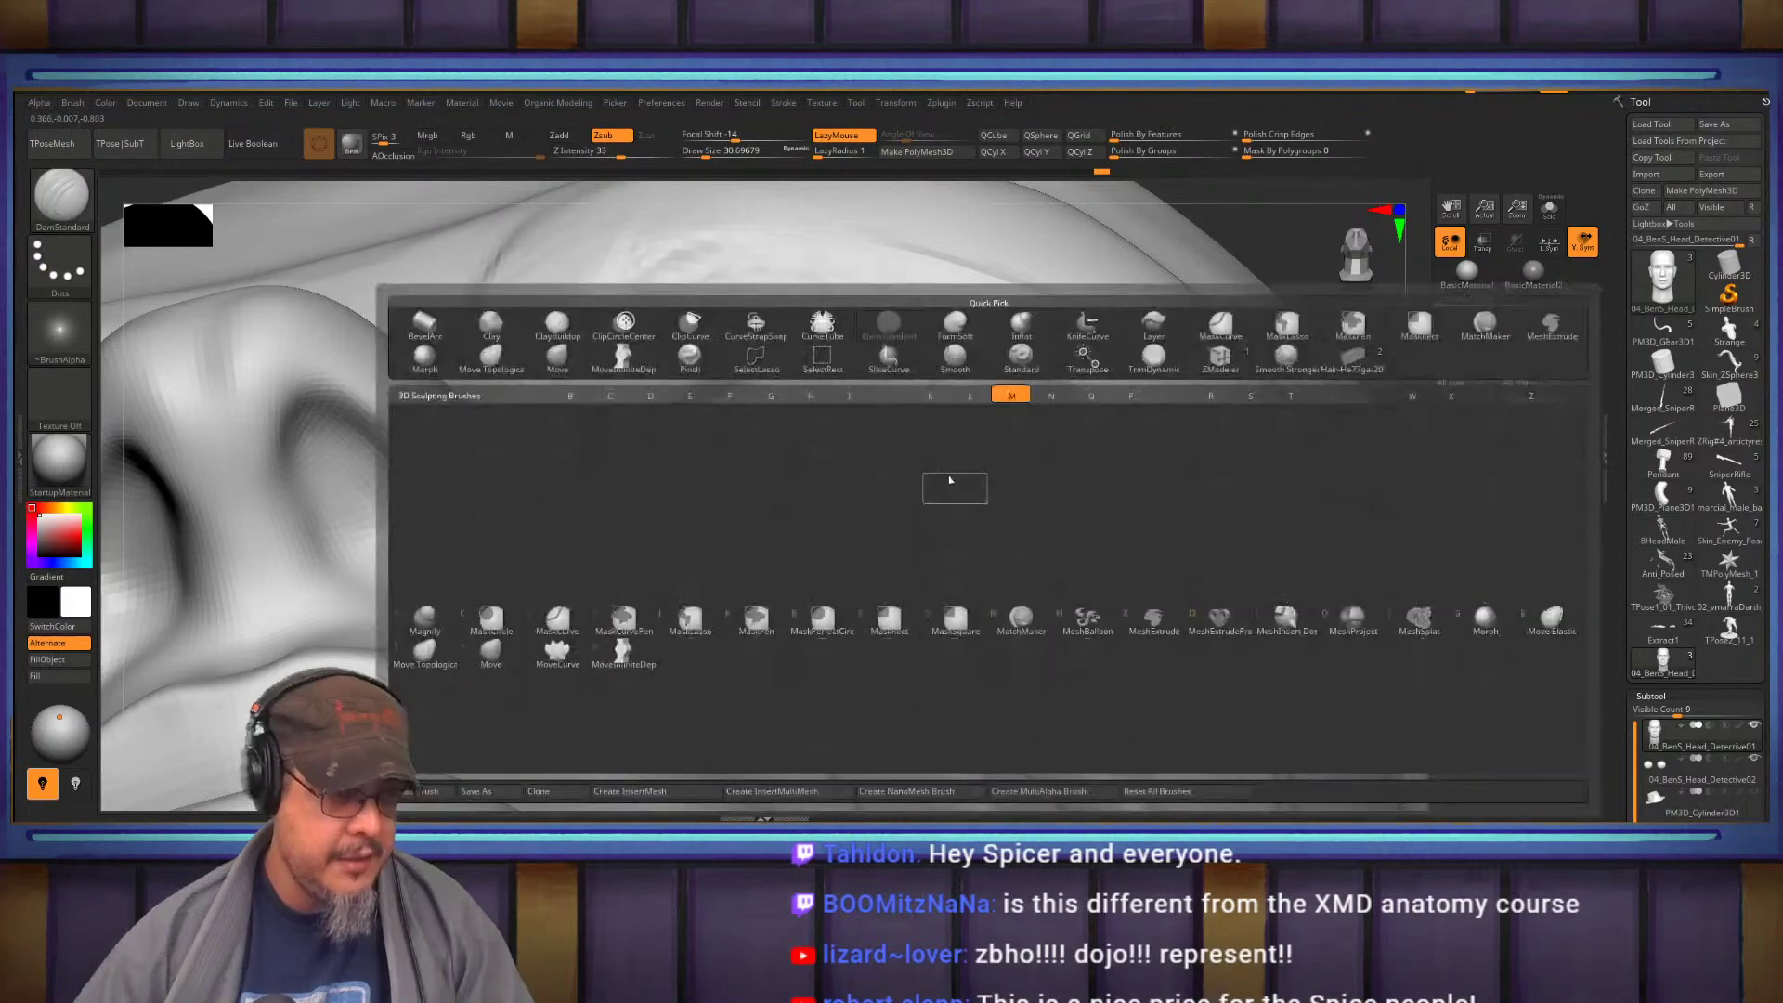
pyautogui.press('m')
pyautogui.press('v')
pyautogui.press('s')
pyautogui.moveTo(832, 472); pyautogui.dragTo(844, 438)
pyautogui.moveTo(993, 475); pyautogui.dragTo(1014, 456)
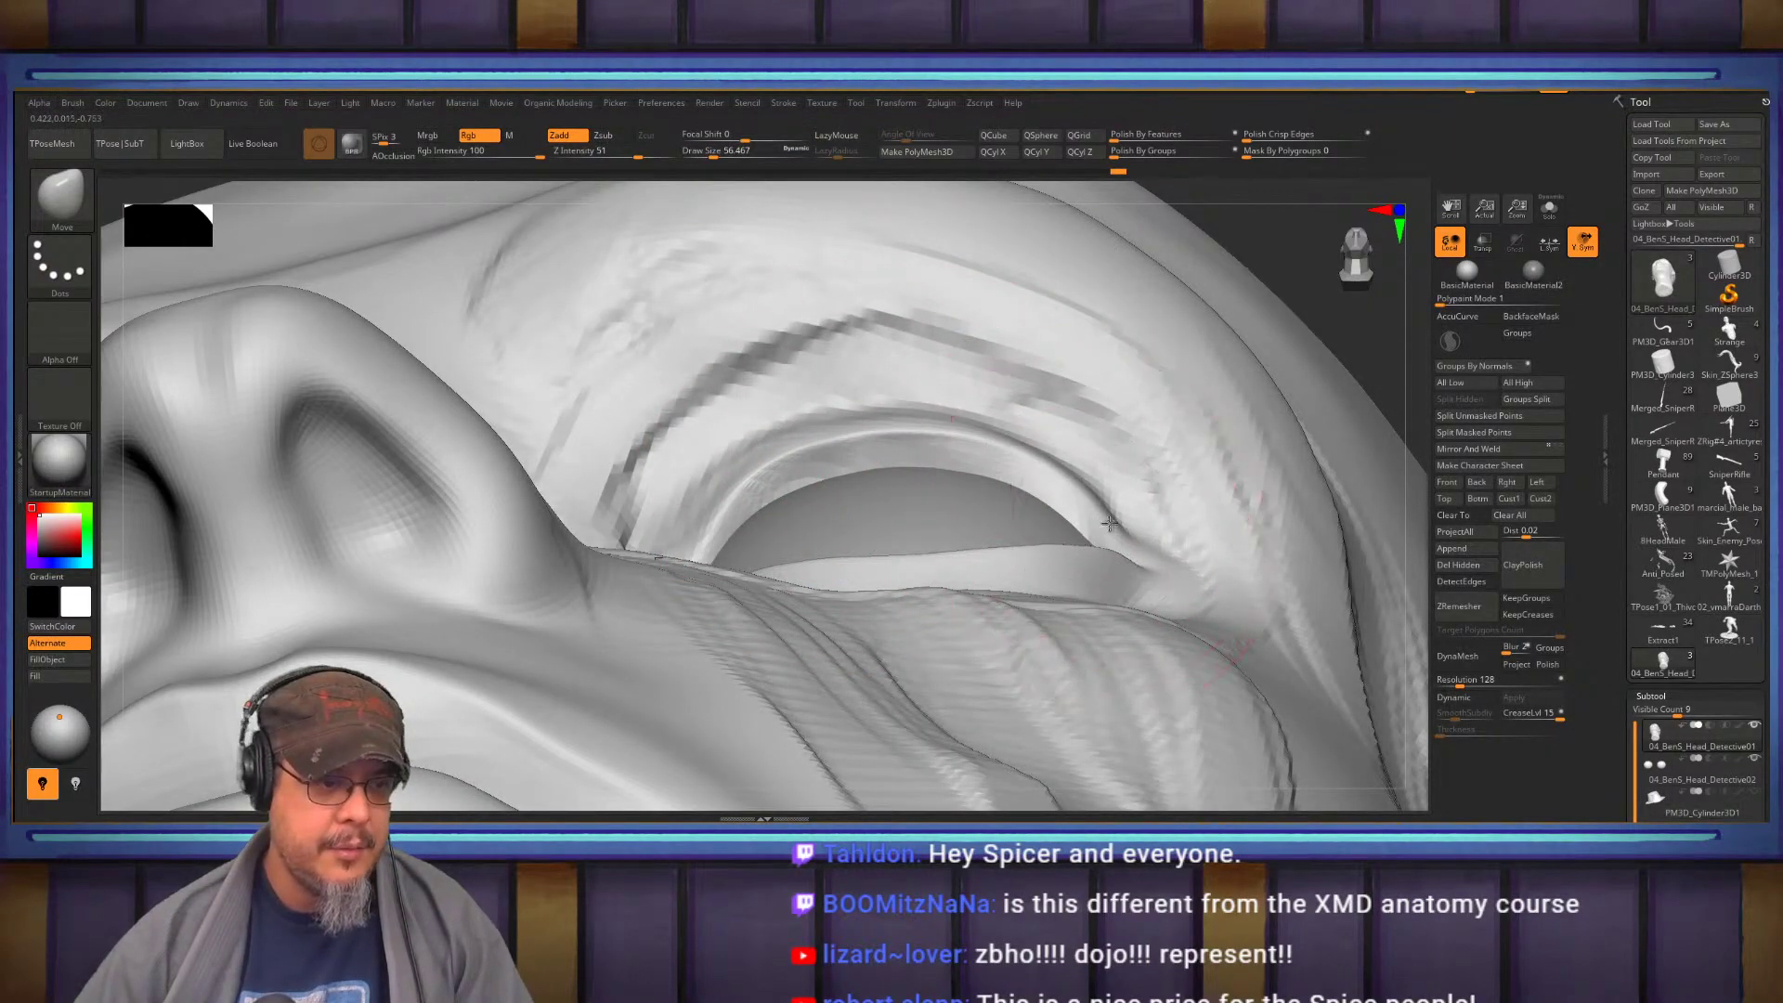
# Reshape the upper eyelid with the Move brush at a draw size of about 35
pyautogui.moveTo(994, 457)
pyautogui.mouseDown(button='right')
pyautogui.moveTo(978, 528)
pyautogui.moveTo(750, 493)
pyautogui.moveTo(1015, 498)
pyautogui.mouseUp(button='right')
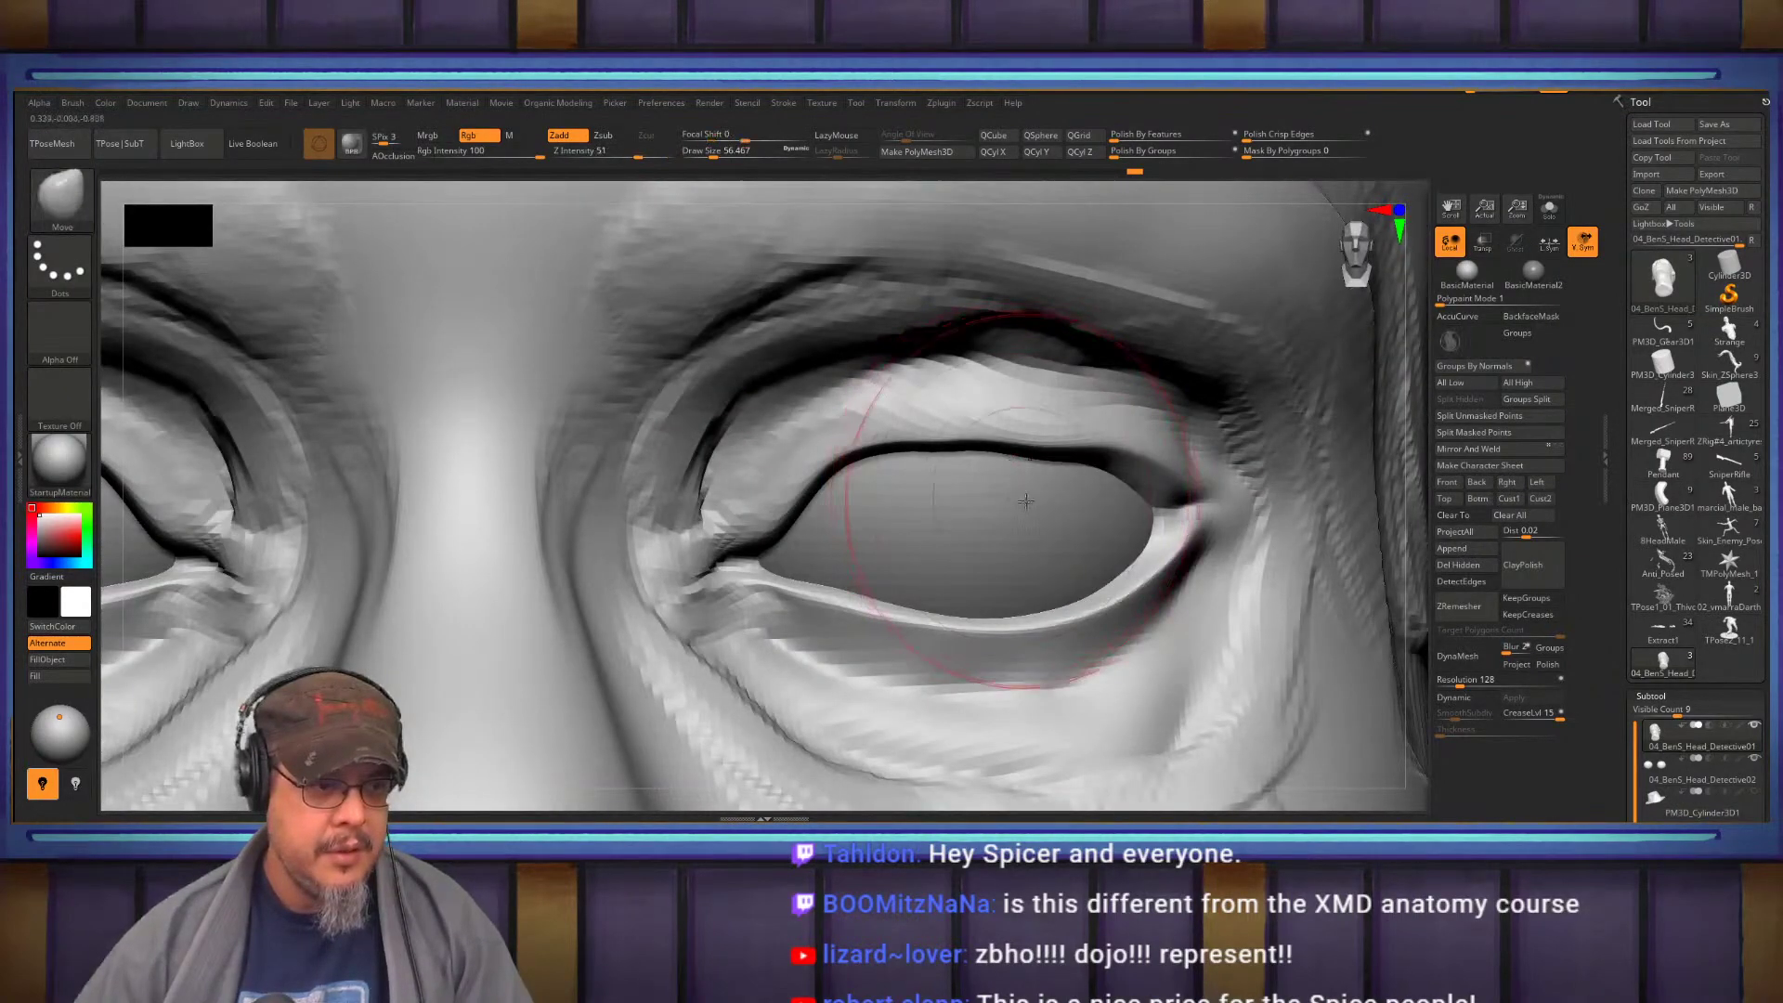
pyautogui.press('s')
pyautogui.moveTo(1018, 496); pyautogui.dragTo(1025, 495)
pyautogui.moveTo(1194, 488); pyautogui.dragTo(1057, 477, button='right')
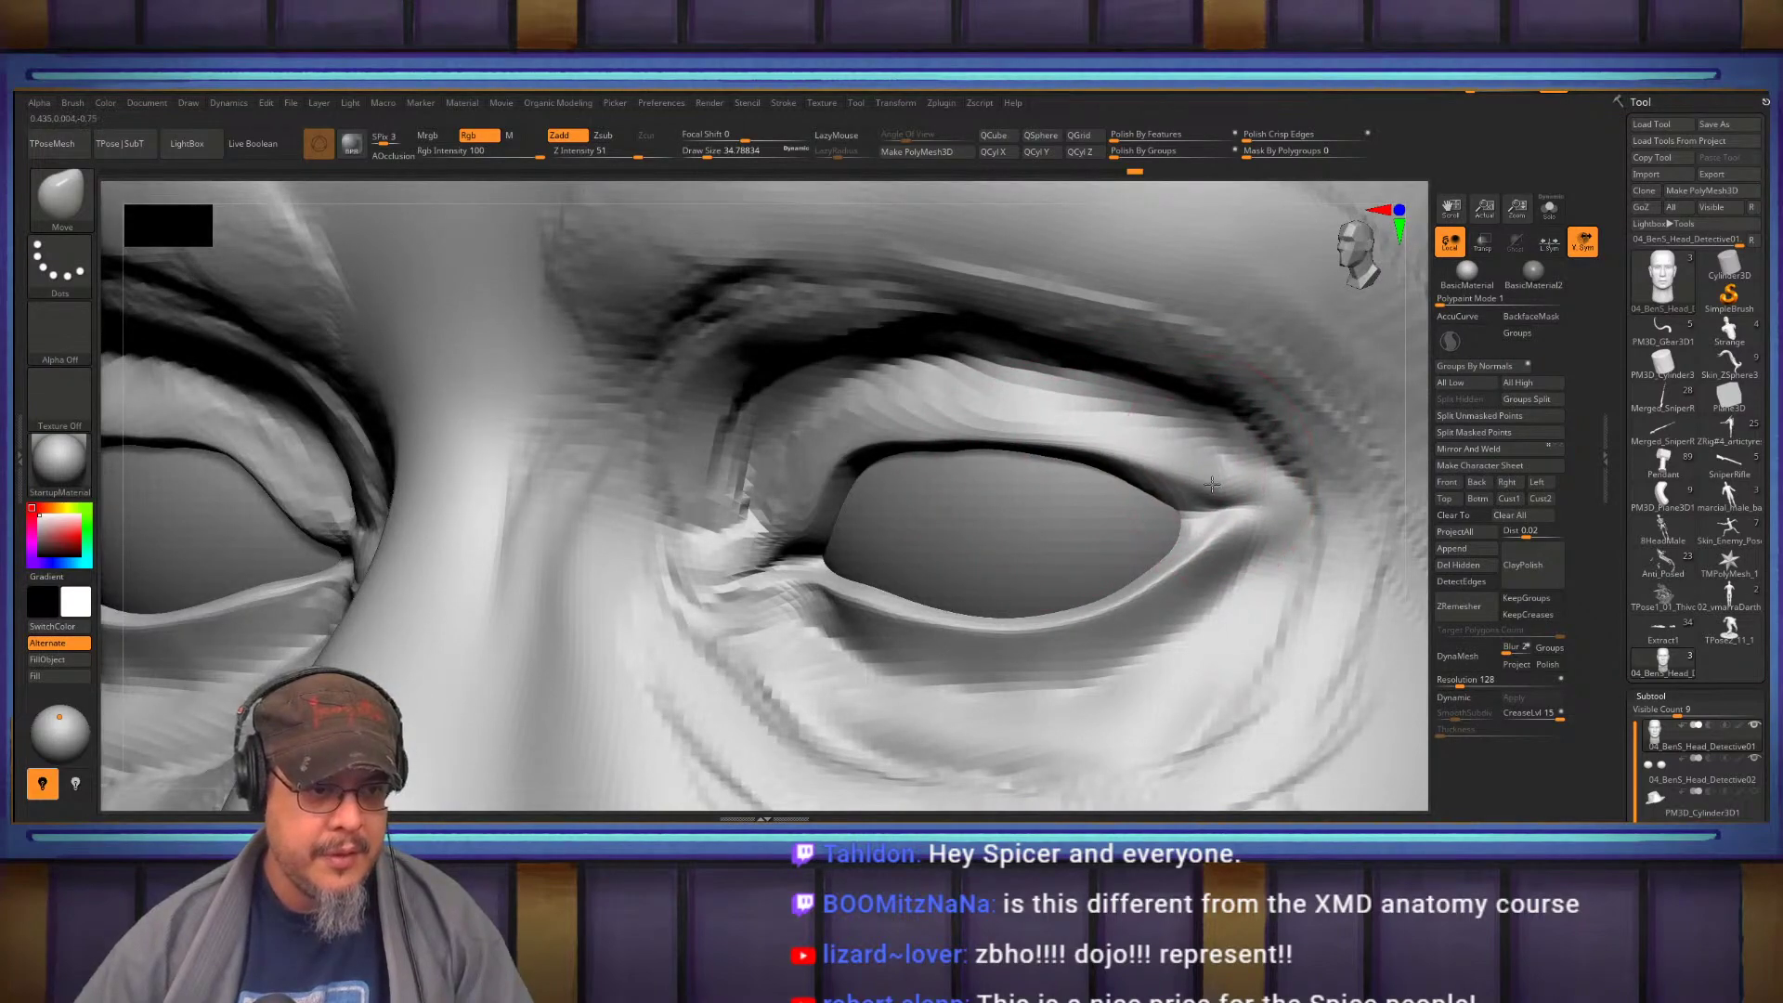
pyautogui.moveTo(1065, 450)
pyautogui.mouseDown(button='right')
pyautogui.moveTo(1106, 460)
pyautogui.moveTo(953, 491)
pyautogui.moveTo(883, 479)
pyautogui.moveTo(1003, 486)
pyautogui.moveTo(858, 480)
pyautogui.moveTo(1096, 469)
pyautogui.moveTo(1070, 430)
pyautogui.mouseUp(button='right')
pyautogui.moveTo(1070, 430); pyautogui.dragTo(1006, 442)
# Carve the fold above the upper eyelid and near its inner corner with the DamStandard brush at a draw size of about 35
pyautogui.press('b')
pyautogui.press('d')
pyautogui.press('s')
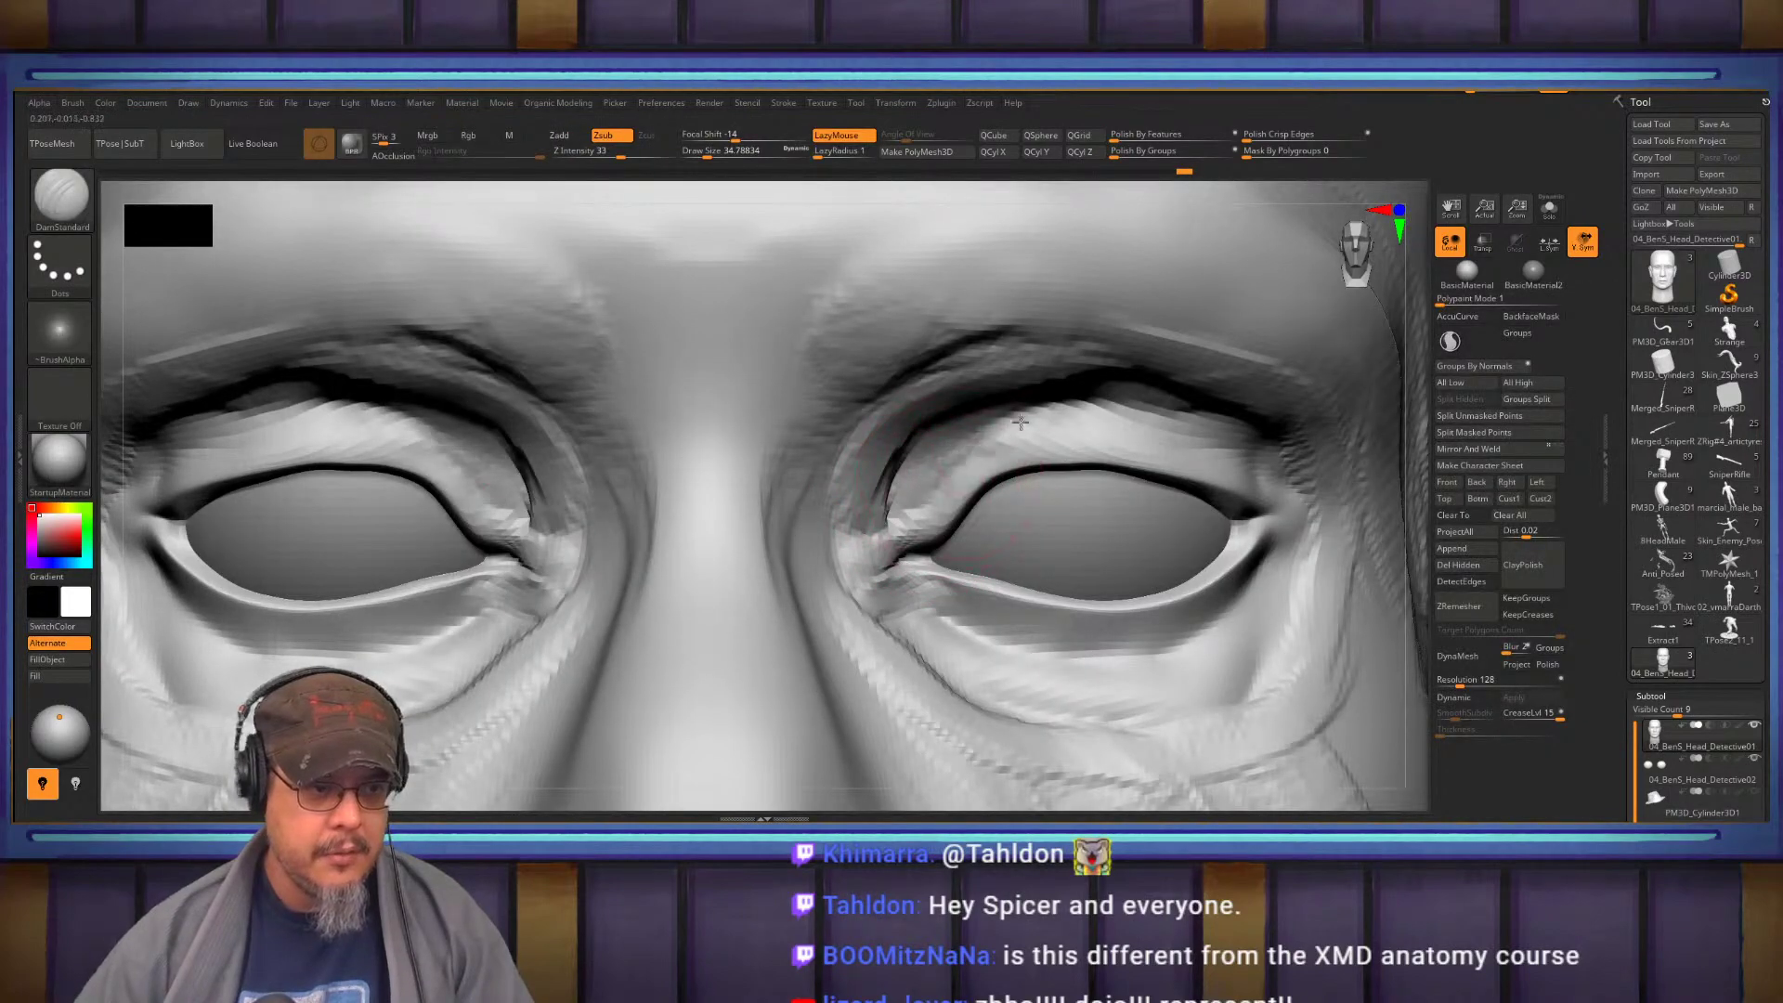
pyautogui.moveTo(1005, 432); pyautogui.dragTo(1212, 449, button='right')
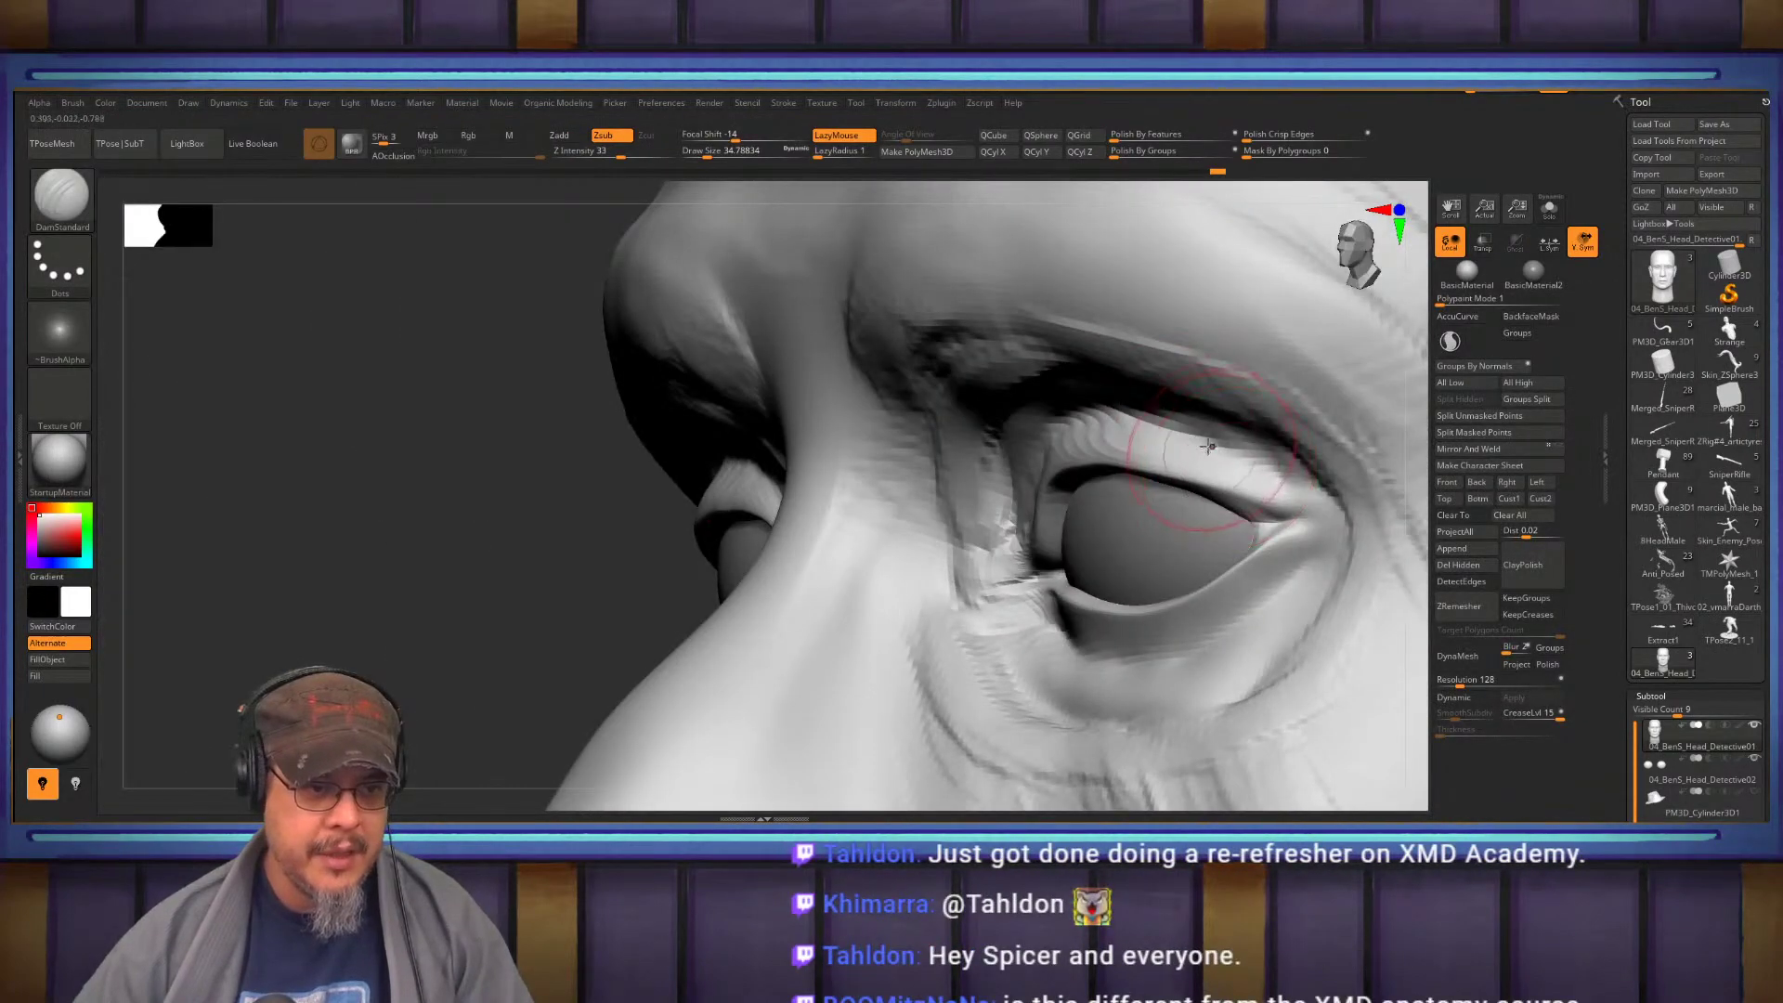
pyautogui.keyDown('shift'); pyautogui.moveTo(1319, 483); pyautogui.dragTo(934, 420, button='right'); pyautogui.keyUp('shift')
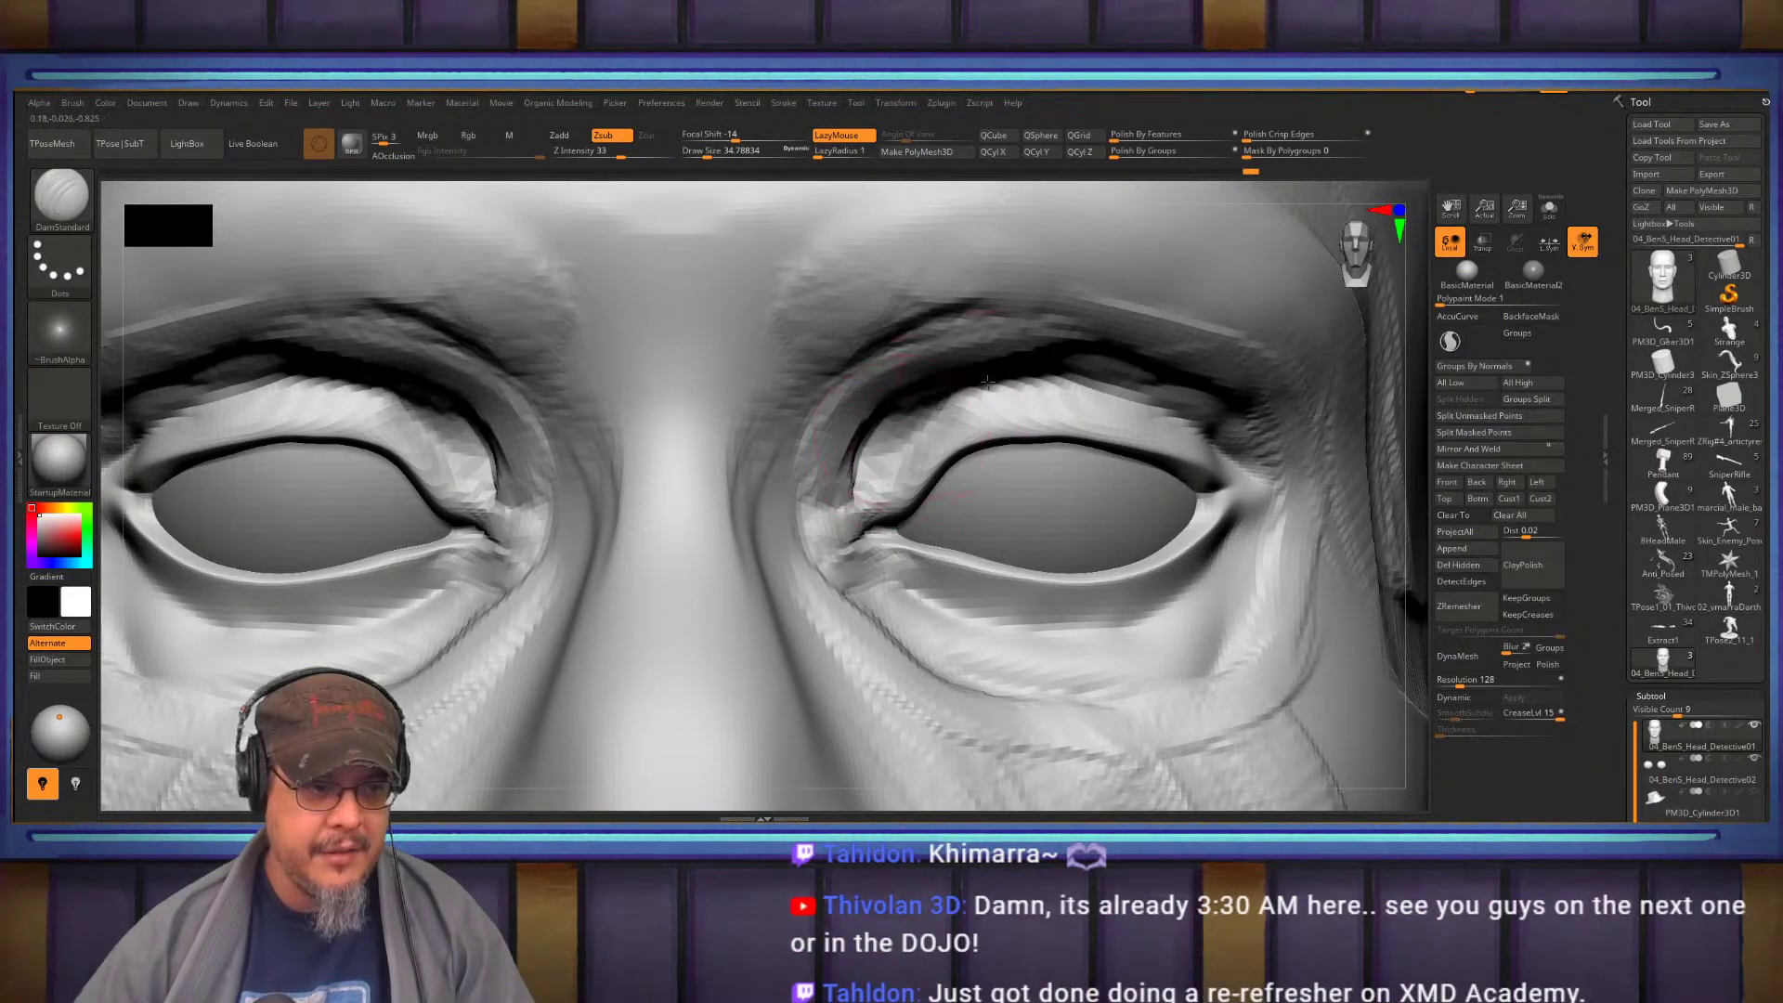
pyautogui.moveTo(1124, 372); pyautogui.dragTo(1144, 387, button='right')
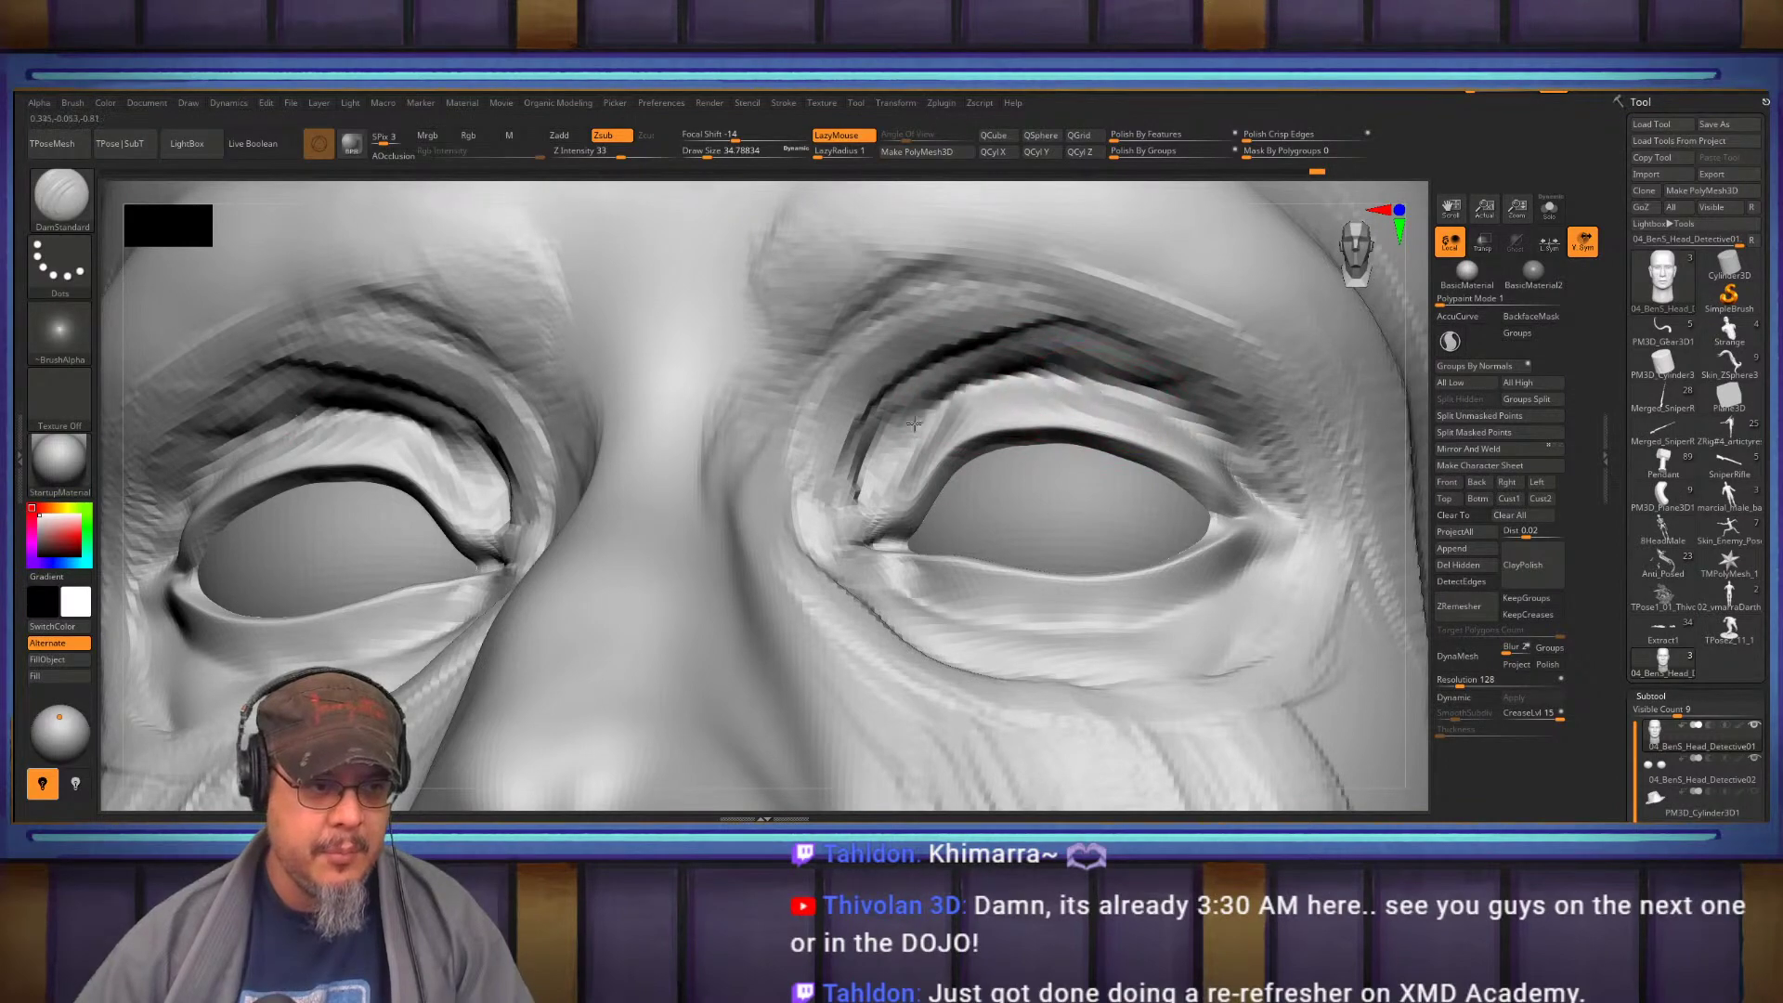
pyautogui.moveTo(927, 423)
pyautogui.mouseDown()
pyautogui.moveTo(1116, 376)
pyautogui.moveTo(1218, 426)
pyautogui.moveTo(1083, 385)
pyautogui.moveTo(959, 399)
pyautogui.moveTo(990, 378)
pyautogui.moveTo(1277, 457)
pyautogui.mouseUp()
pyautogui.keyDown('shift'); pyautogui.moveTo(1277, 457); pyautogui.dragTo(1158, 434, button='right'); pyautogui.keyUp('shift')
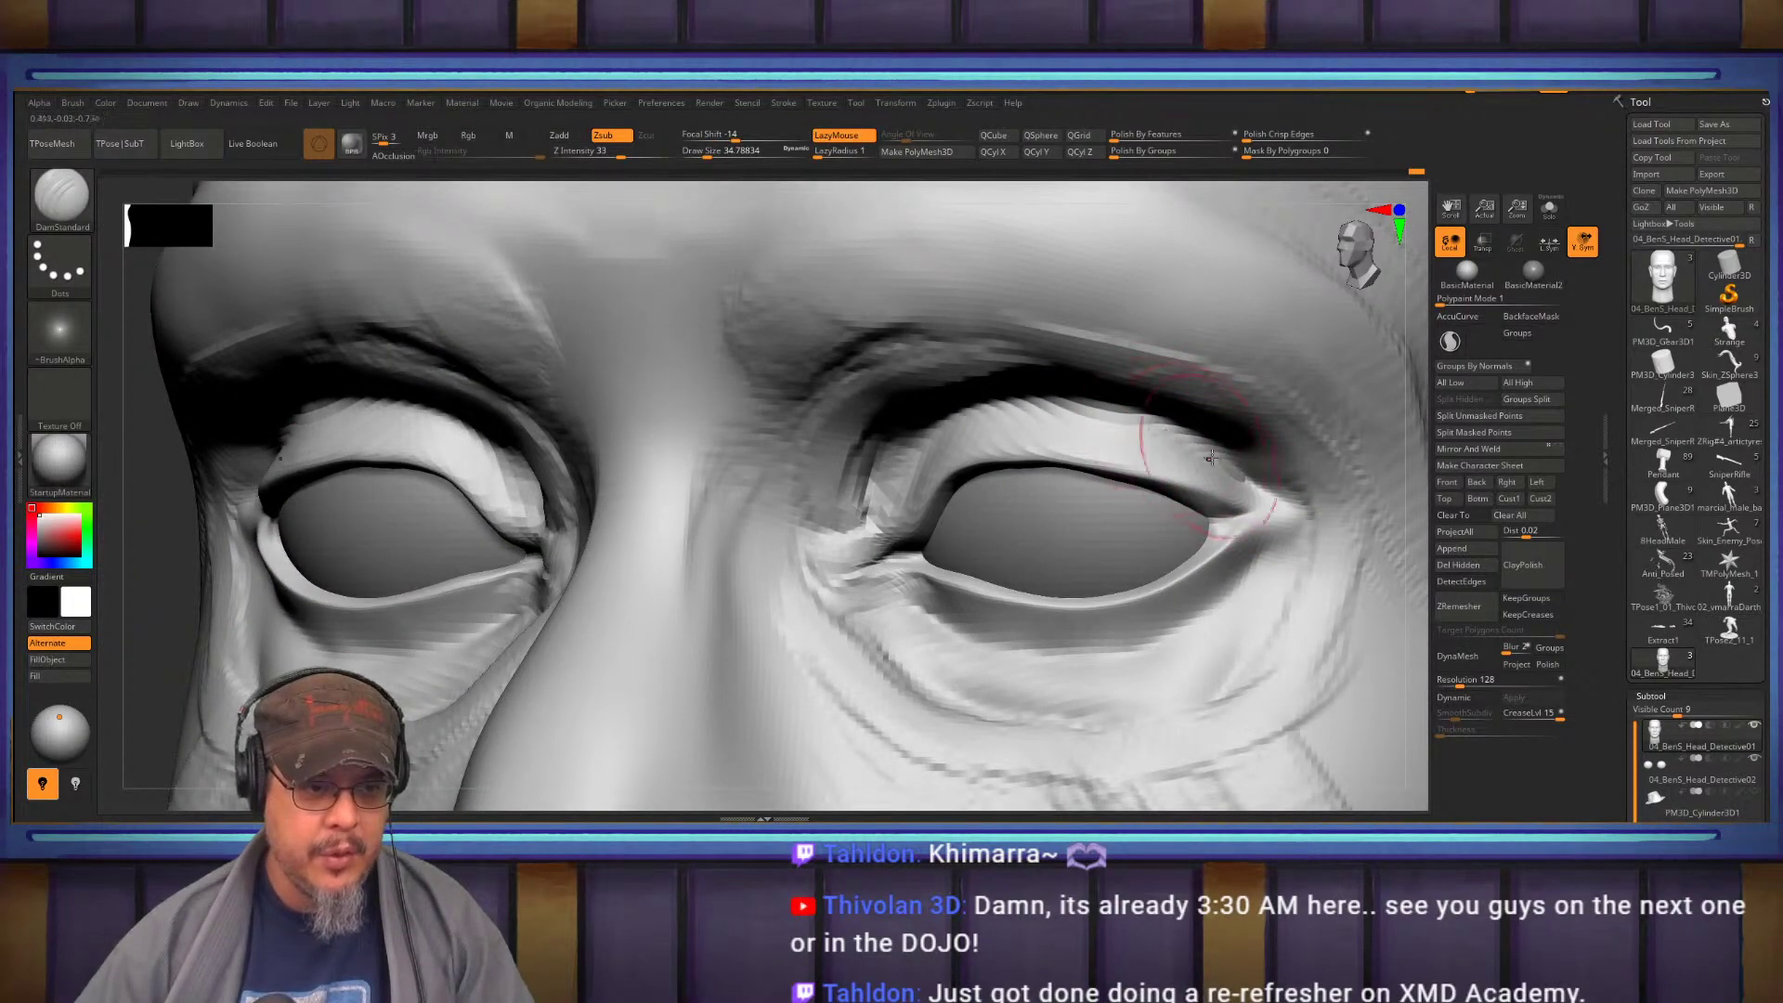
# Cut the crease at the outer eye corner with the DamStandard brush and smooth its surroundings
pyautogui.press('b')
pyautogui.press('c')
pyautogui.press('b')
pyautogui.press('b')
pyautogui.press('d')
pyautogui.press('s')
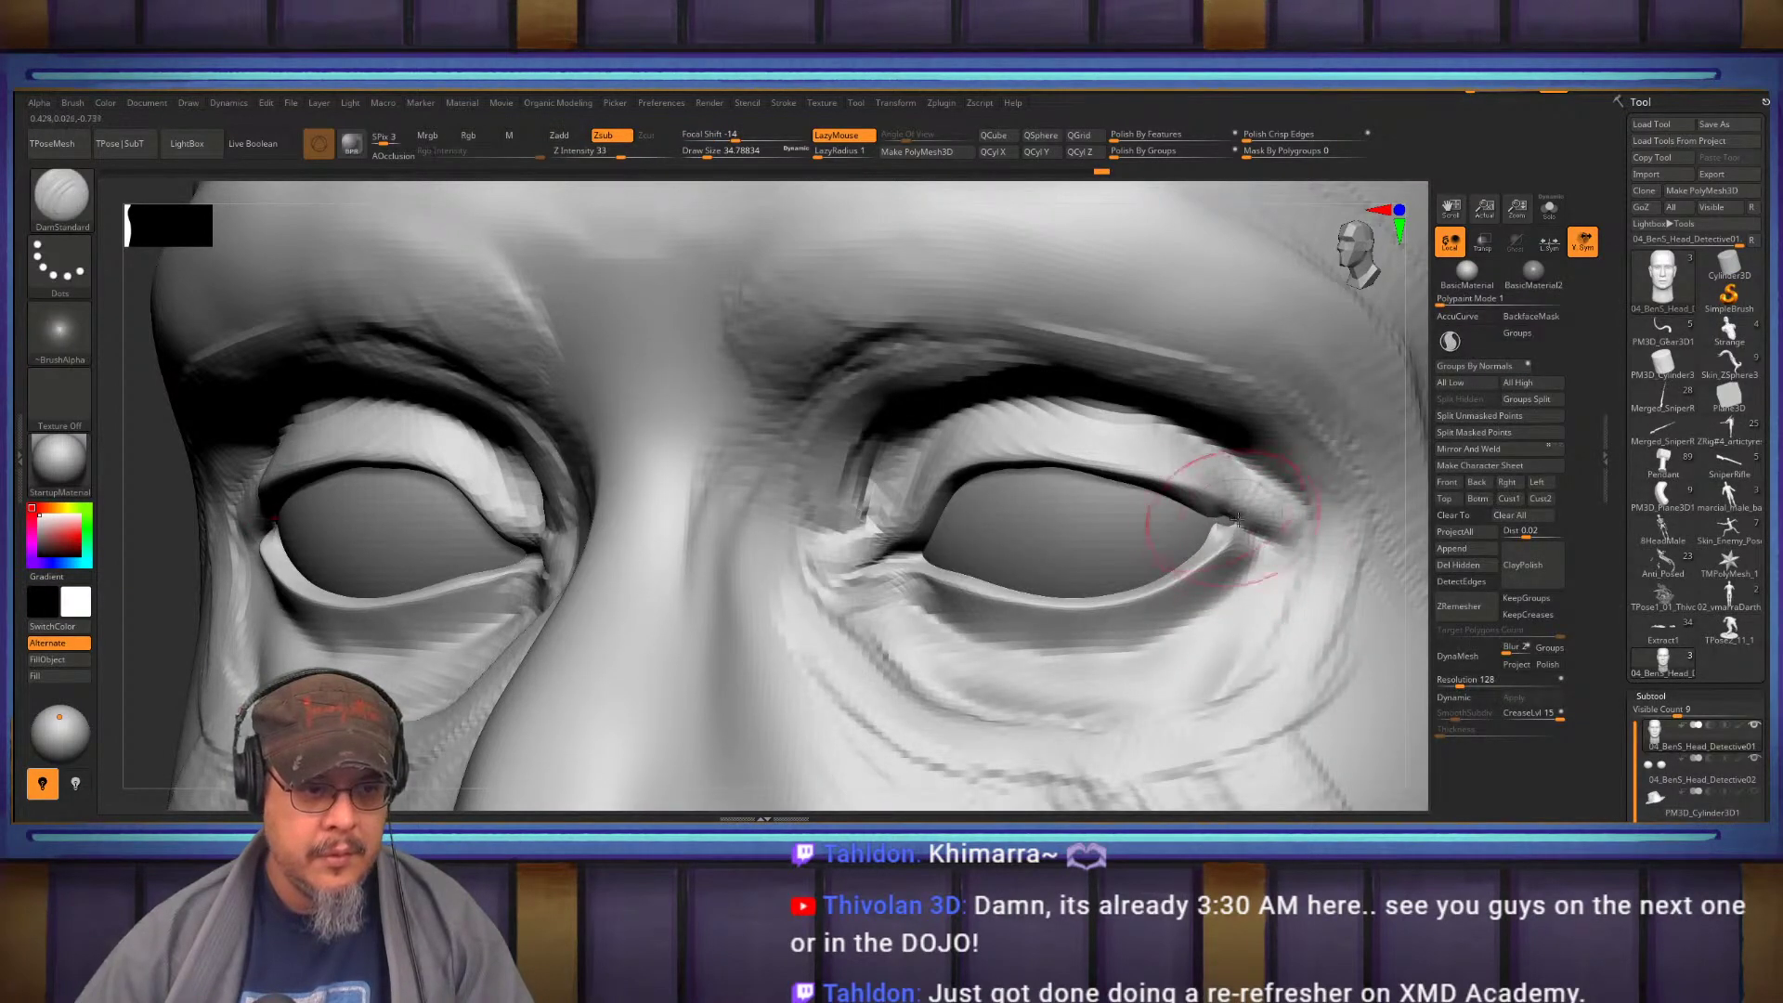
pyautogui.keyDown('shift'); pyautogui.moveTo(1299, 541); pyautogui.dragTo(1290, 517); pyautogui.keyUp('shift')
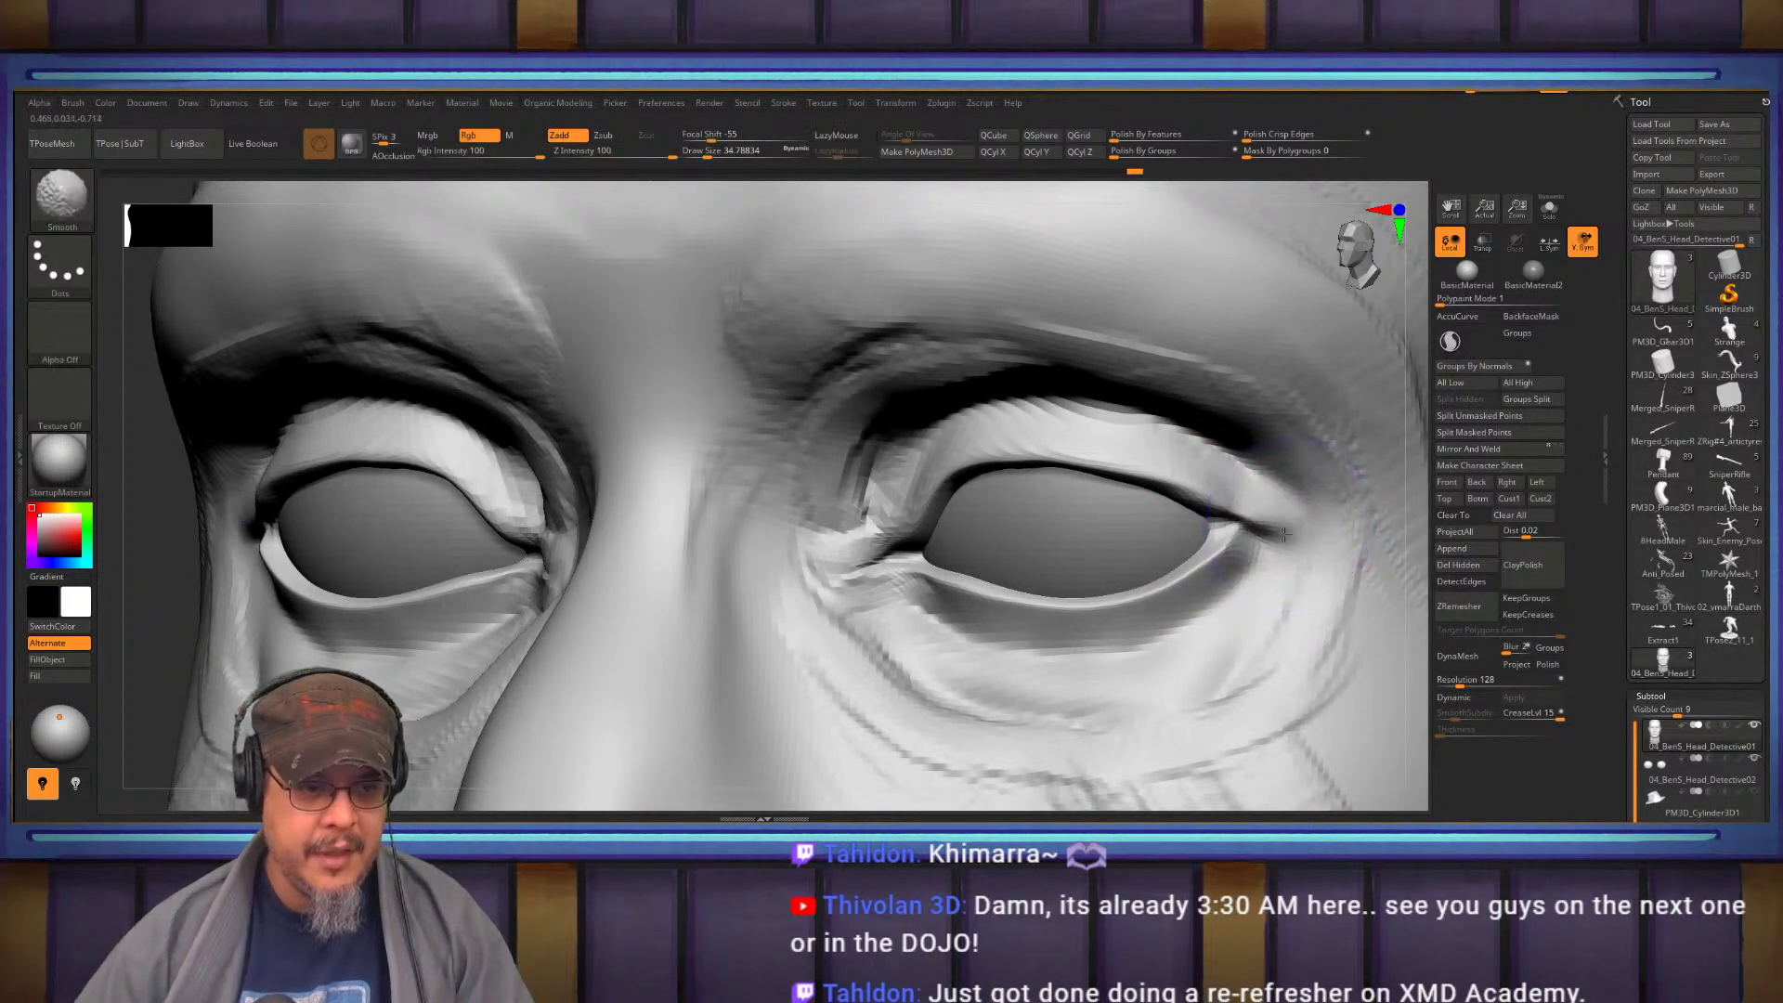
# Build up the outer end of the upper eyelid with ClayBuildup so it overlaps the eye corner
pyautogui.keyDown('ctrl'); pyautogui.moveTo(1245, 470); pyautogui.dragTo(1235, 481, button='right'); pyautogui.keyUp('ctrl')
pyautogui.press('b')
pyautogui.press('c')
pyautogui.press('b')
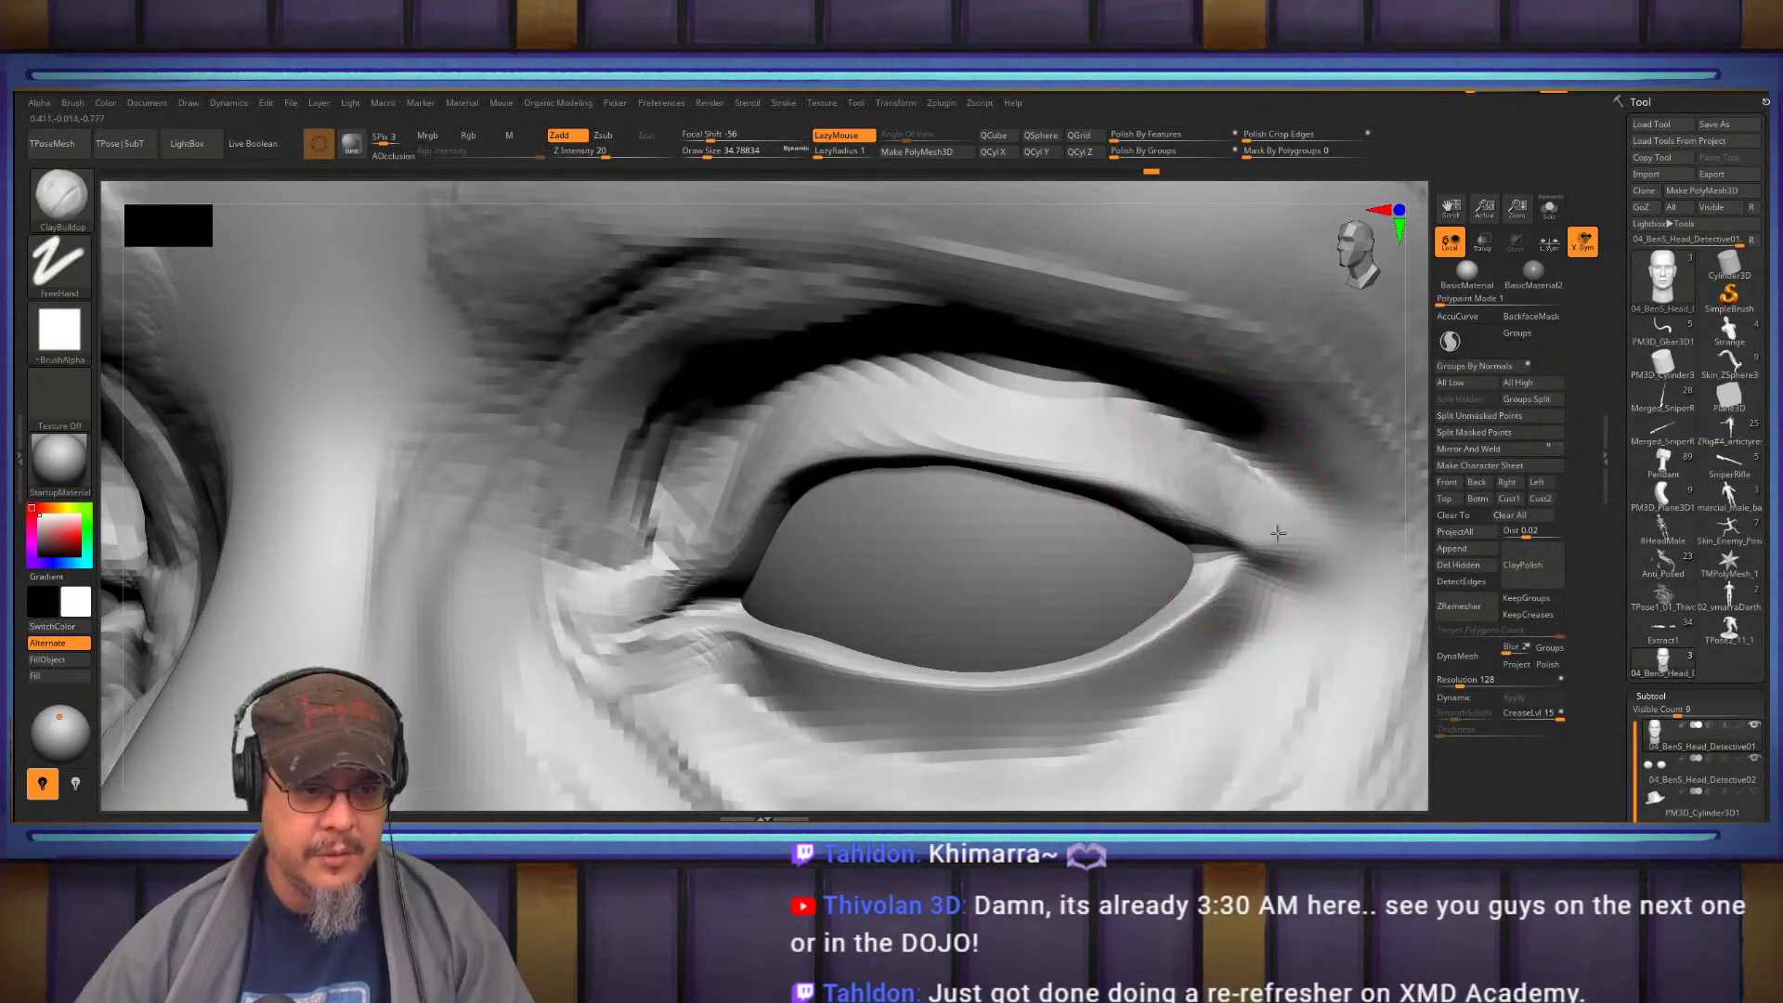
pyautogui.moveTo(1337, 558)
pyautogui.keyDown('alt'); pyautogui.mouseDown(button='right')
pyautogui.moveTo(1263, 461)
pyautogui.moveTo(1205, 436)
pyautogui.mouseUp(button='right'); pyautogui.keyUp('alt')
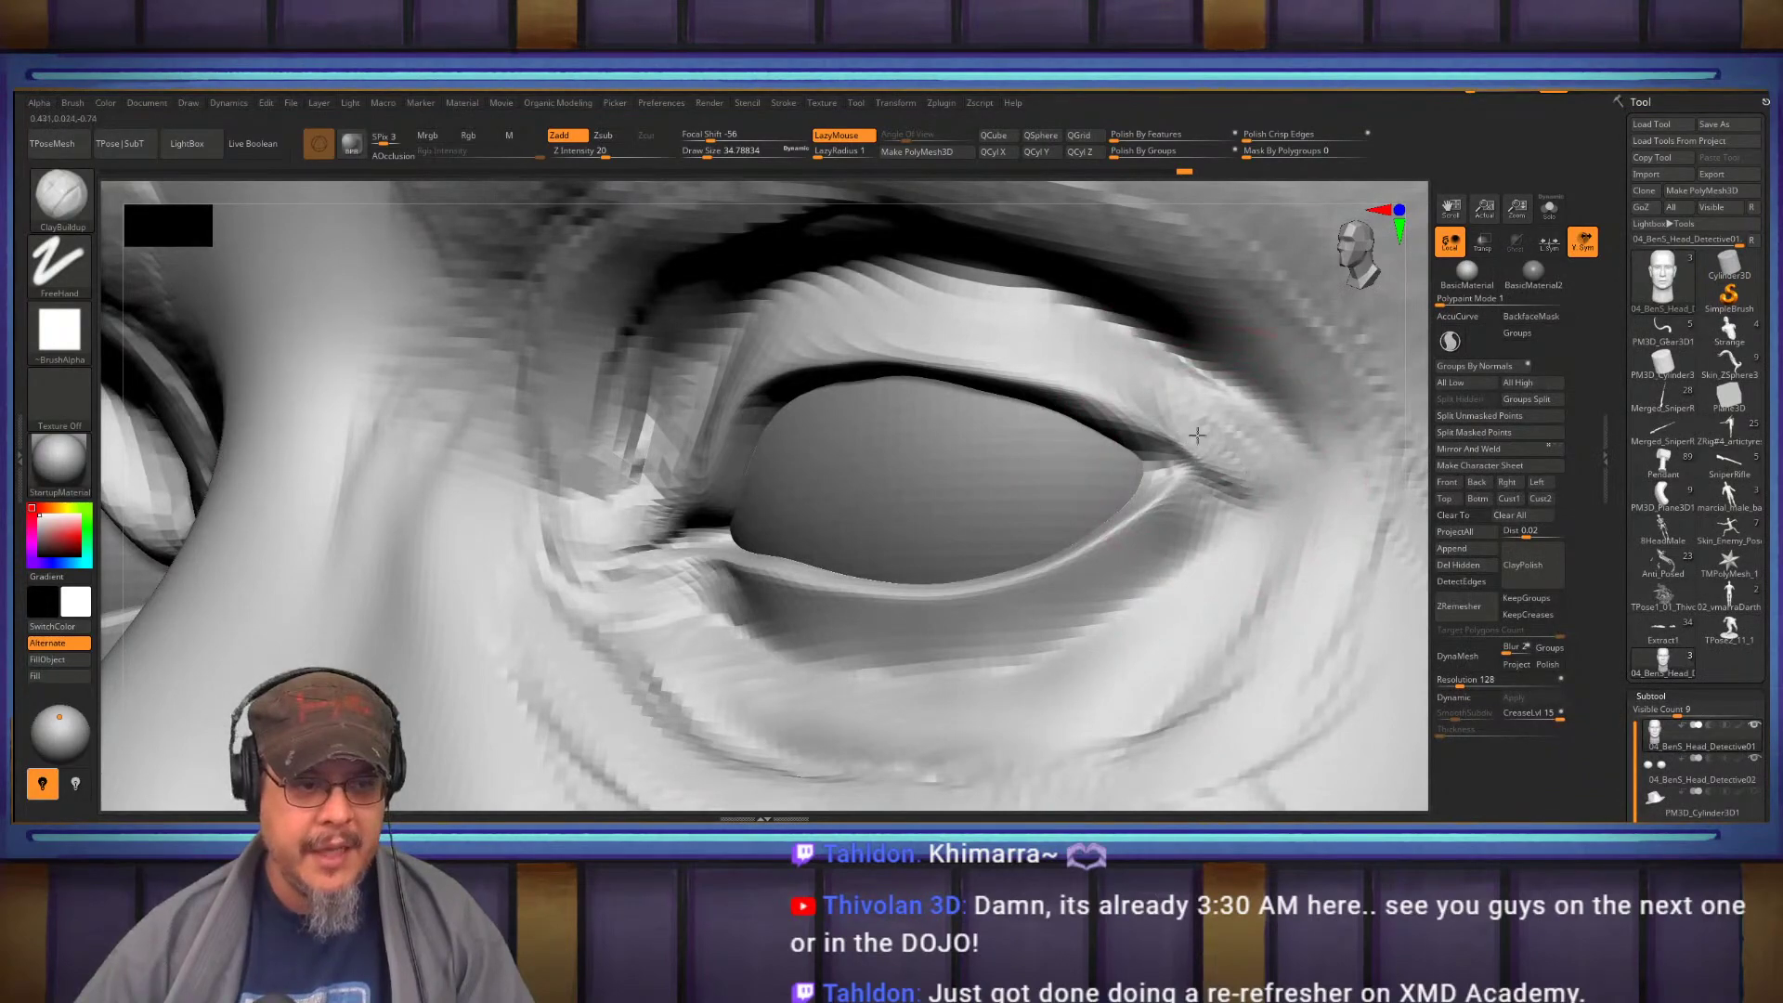
pyautogui.moveTo(1271, 462)
pyautogui.mouseDown(button='right')
pyautogui.moveTo(1199, 433)
pyautogui.moveTo(1215, 424)
pyautogui.moveTo(1165, 502)
pyautogui.mouseUp(button='right')
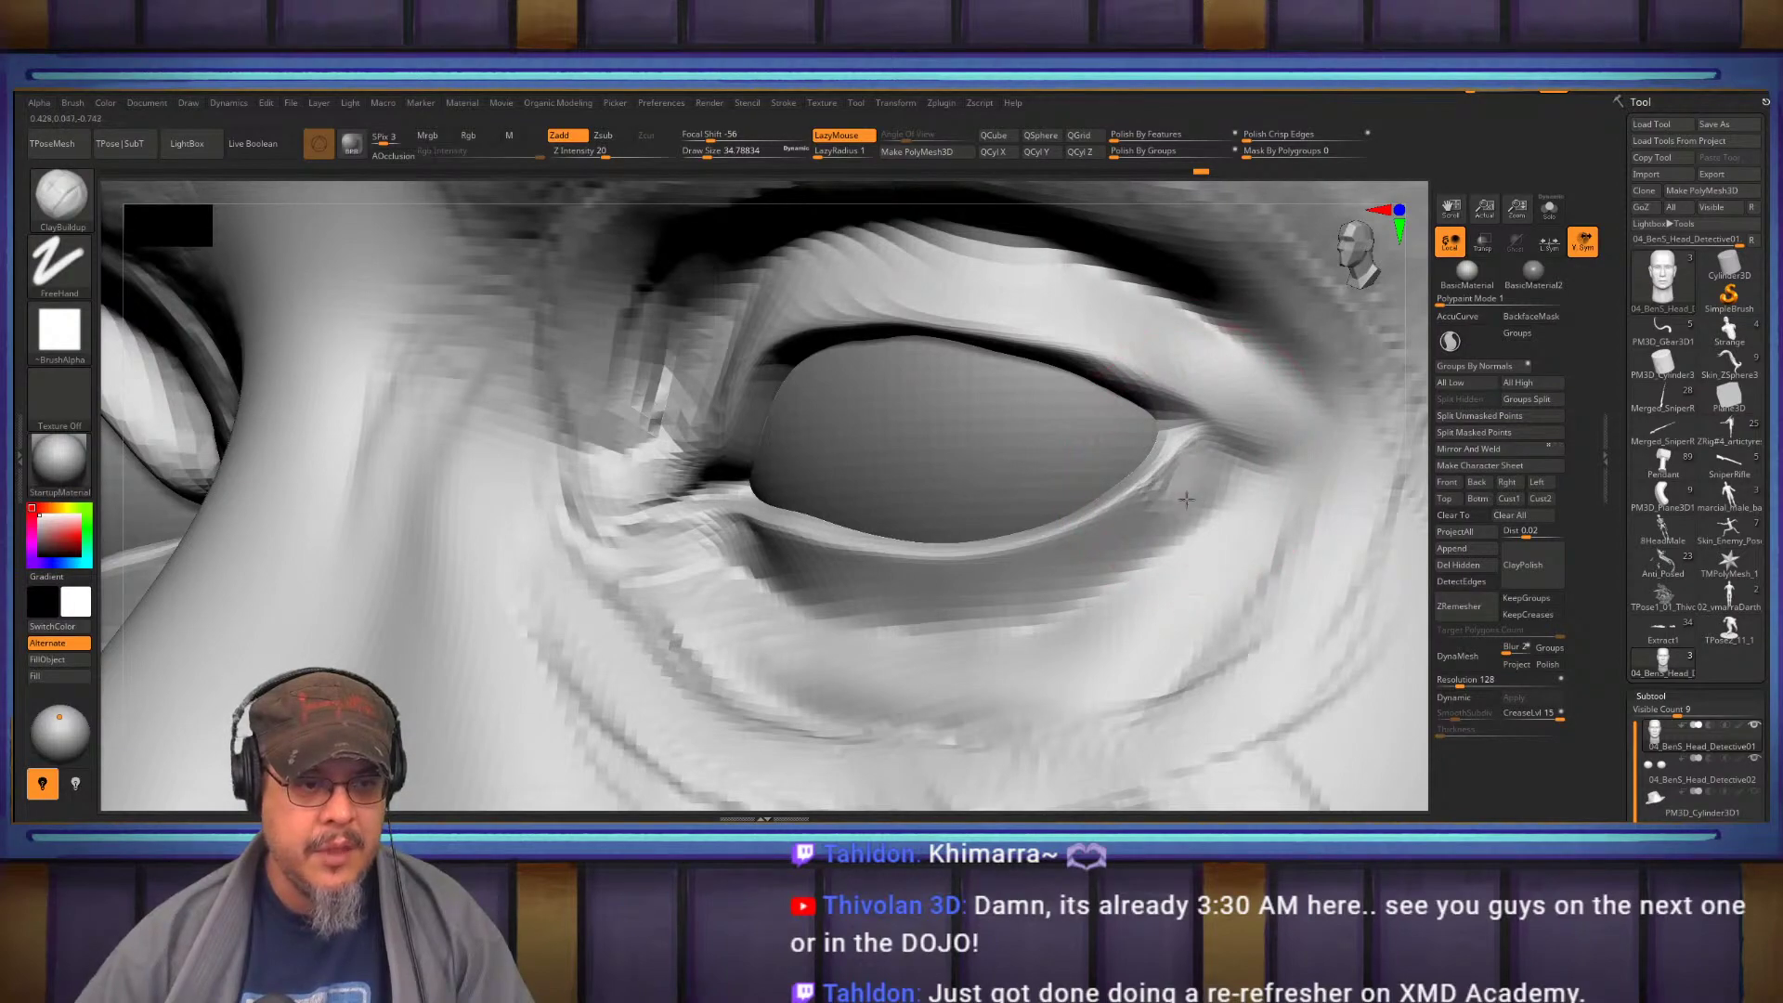
# Refine the outer corner where the eyelids meet with DamStandard at a draw size of about 17, and smooth the eyelid
pyautogui.press('s')
pyautogui.moveTo(1208, 462); pyautogui.dragTo(1200, 470)
pyautogui.press('b')
pyautogui.press('d')
pyautogui.press('s')
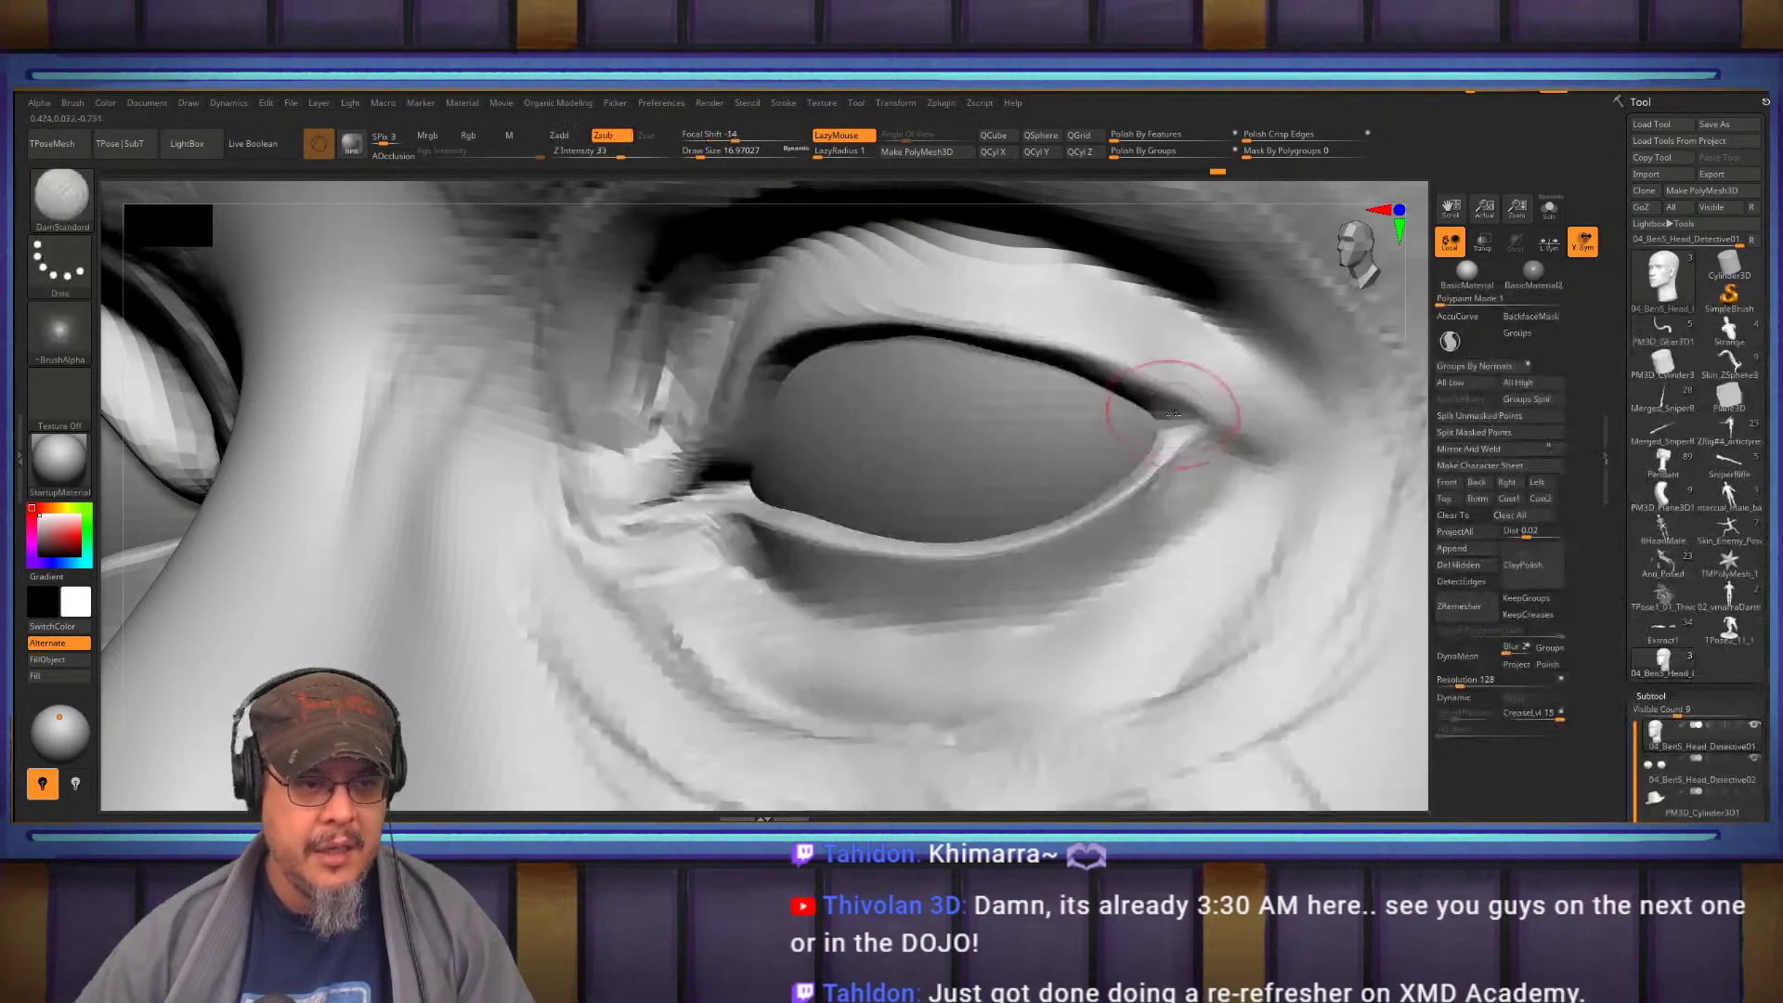
pyautogui.moveTo(1169, 424); pyautogui.dragTo(1167, 394, button='right')
pyautogui.keyDown('shift'); pyautogui.moveTo(1166, 394); pyautogui.dragTo(1066, 411); pyautogui.keyUp('shift')
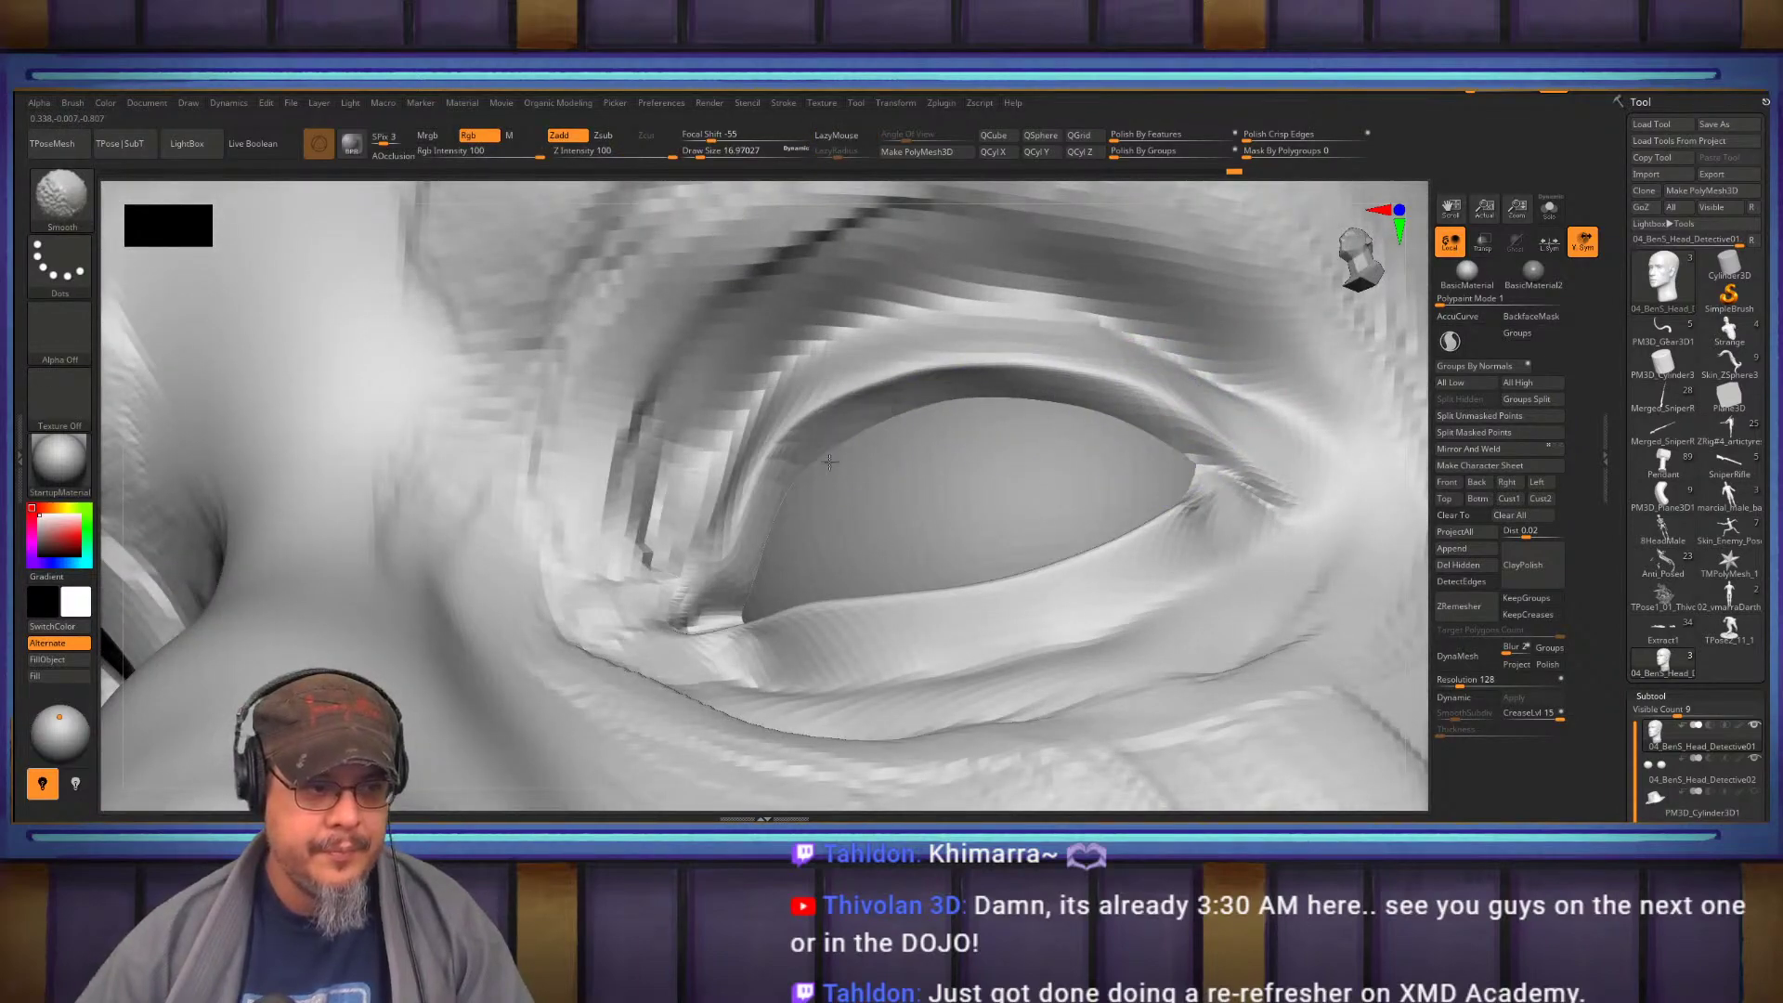
# Carve the curved crease above the nostril wing with DamStandard at a draw size of about 56, and smooth it
pyautogui.moveTo(1053, 413)
pyautogui.mouseDown(button='right')
pyautogui.moveTo(911, 498)
pyautogui.moveTo(1007, 457)
pyautogui.moveTo(1166, 437)
pyautogui.moveTo(910, 370)
pyautogui.moveTo(1075, 450)
pyautogui.moveTo(1083, 474)
pyautogui.moveTo(1128, 462)
pyautogui.moveTo(1027, 420)
pyautogui.moveTo(976, 462)
pyautogui.moveTo(989, 481)
pyautogui.moveTo(1003, 430)
pyautogui.moveTo(994, 499)
pyautogui.mouseUp(button='right')
pyautogui.press('b')
pyautogui.press('c')
pyautogui.press('b')
pyautogui.press('s')
pyautogui.moveTo(994, 499); pyautogui.dragTo(1045, 494)
pyautogui.moveTo(1045, 494); pyautogui.dragTo(1012, 486, button='right')
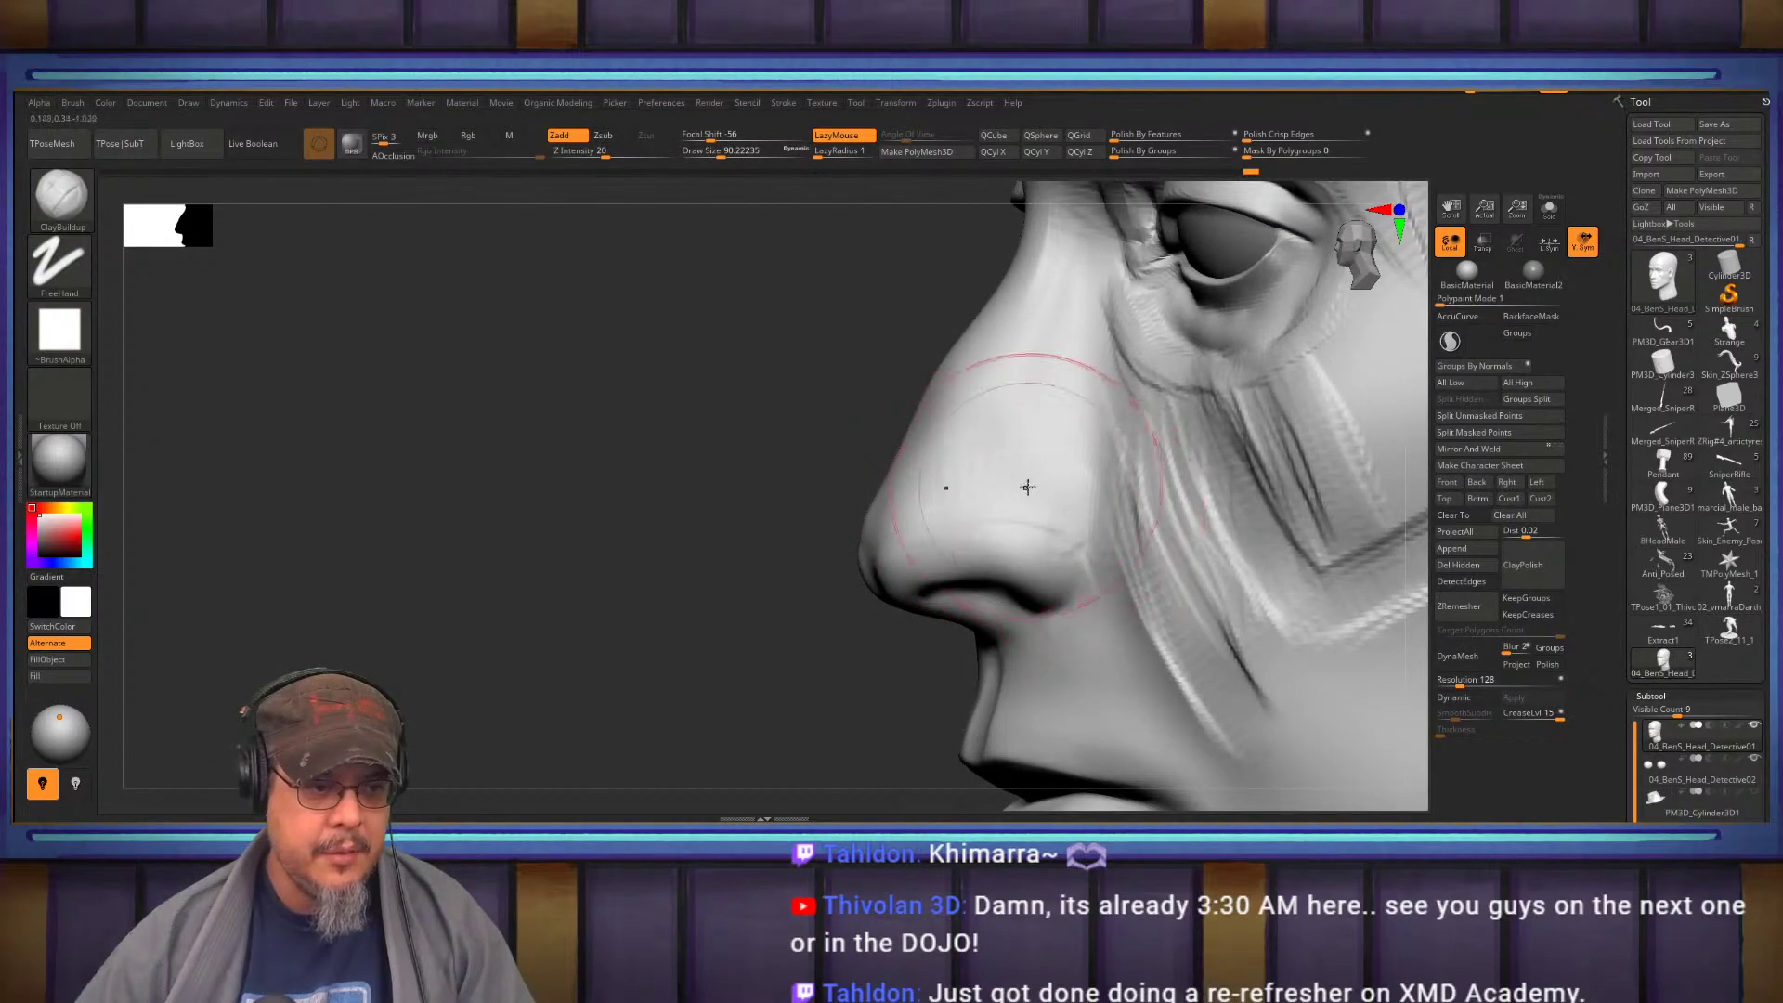
pyautogui.press('b')
pyautogui.press('d')
pyautogui.press('s')
pyautogui.press('s')
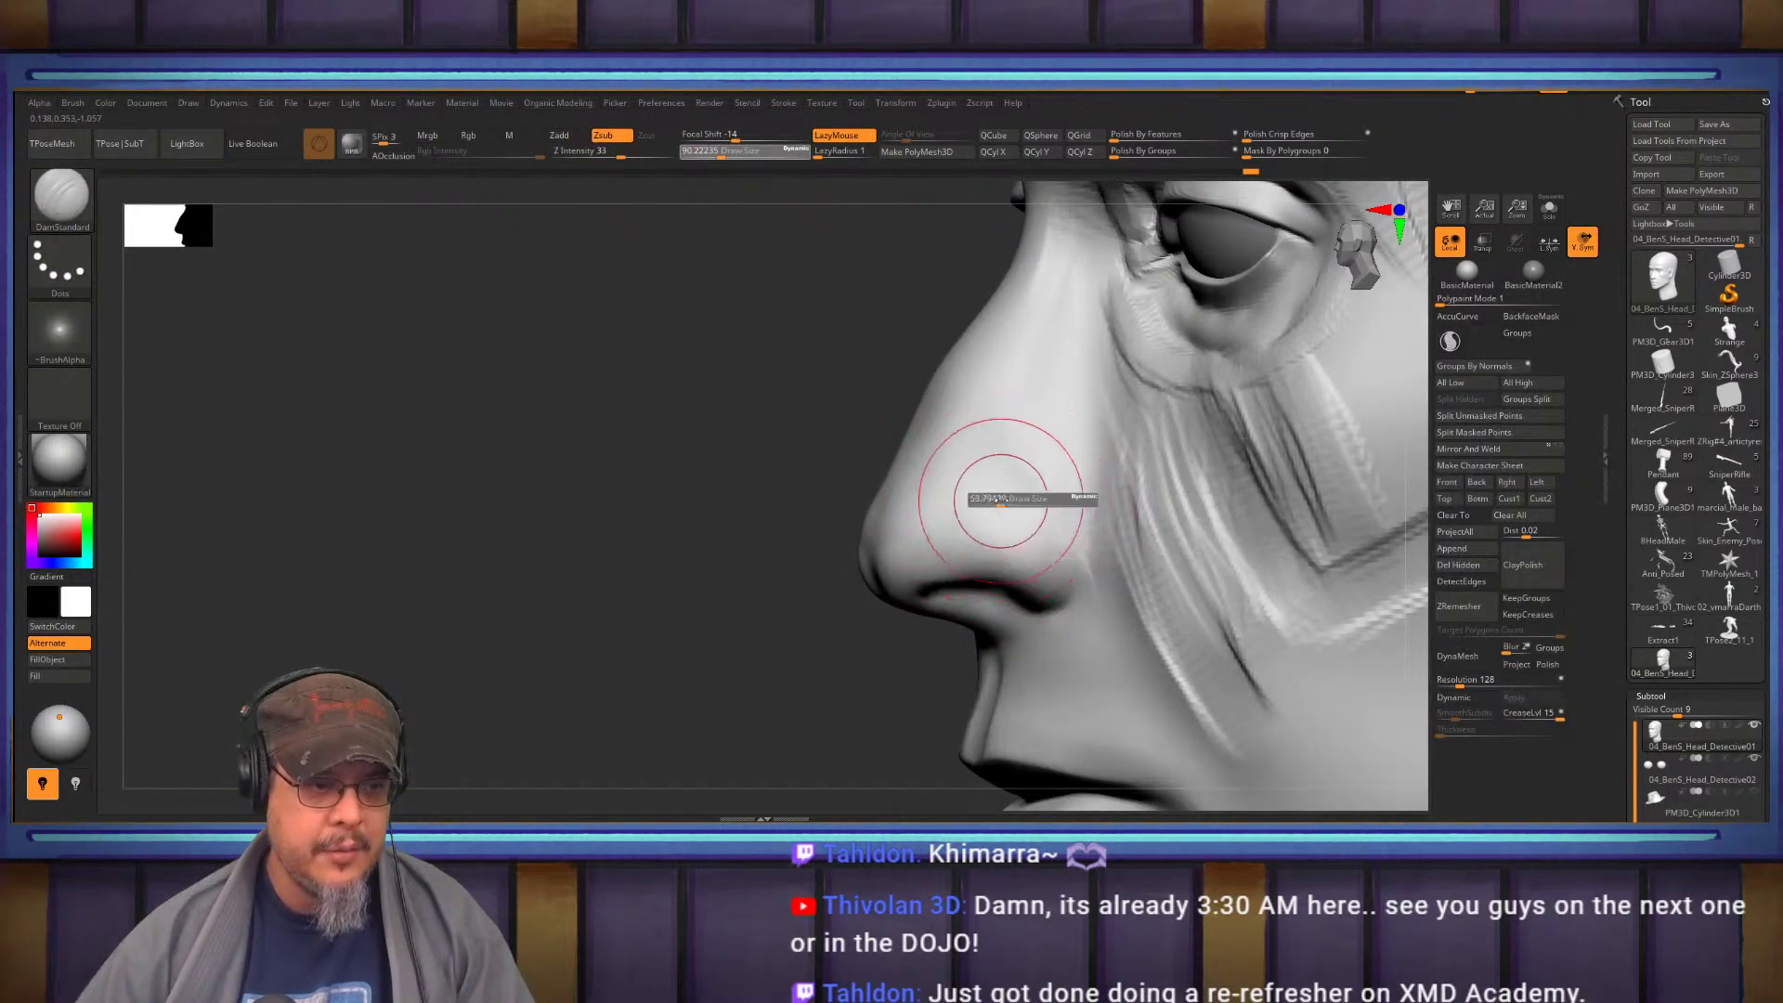
pyautogui.moveTo(999, 499); pyautogui.dragTo(1002, 500)
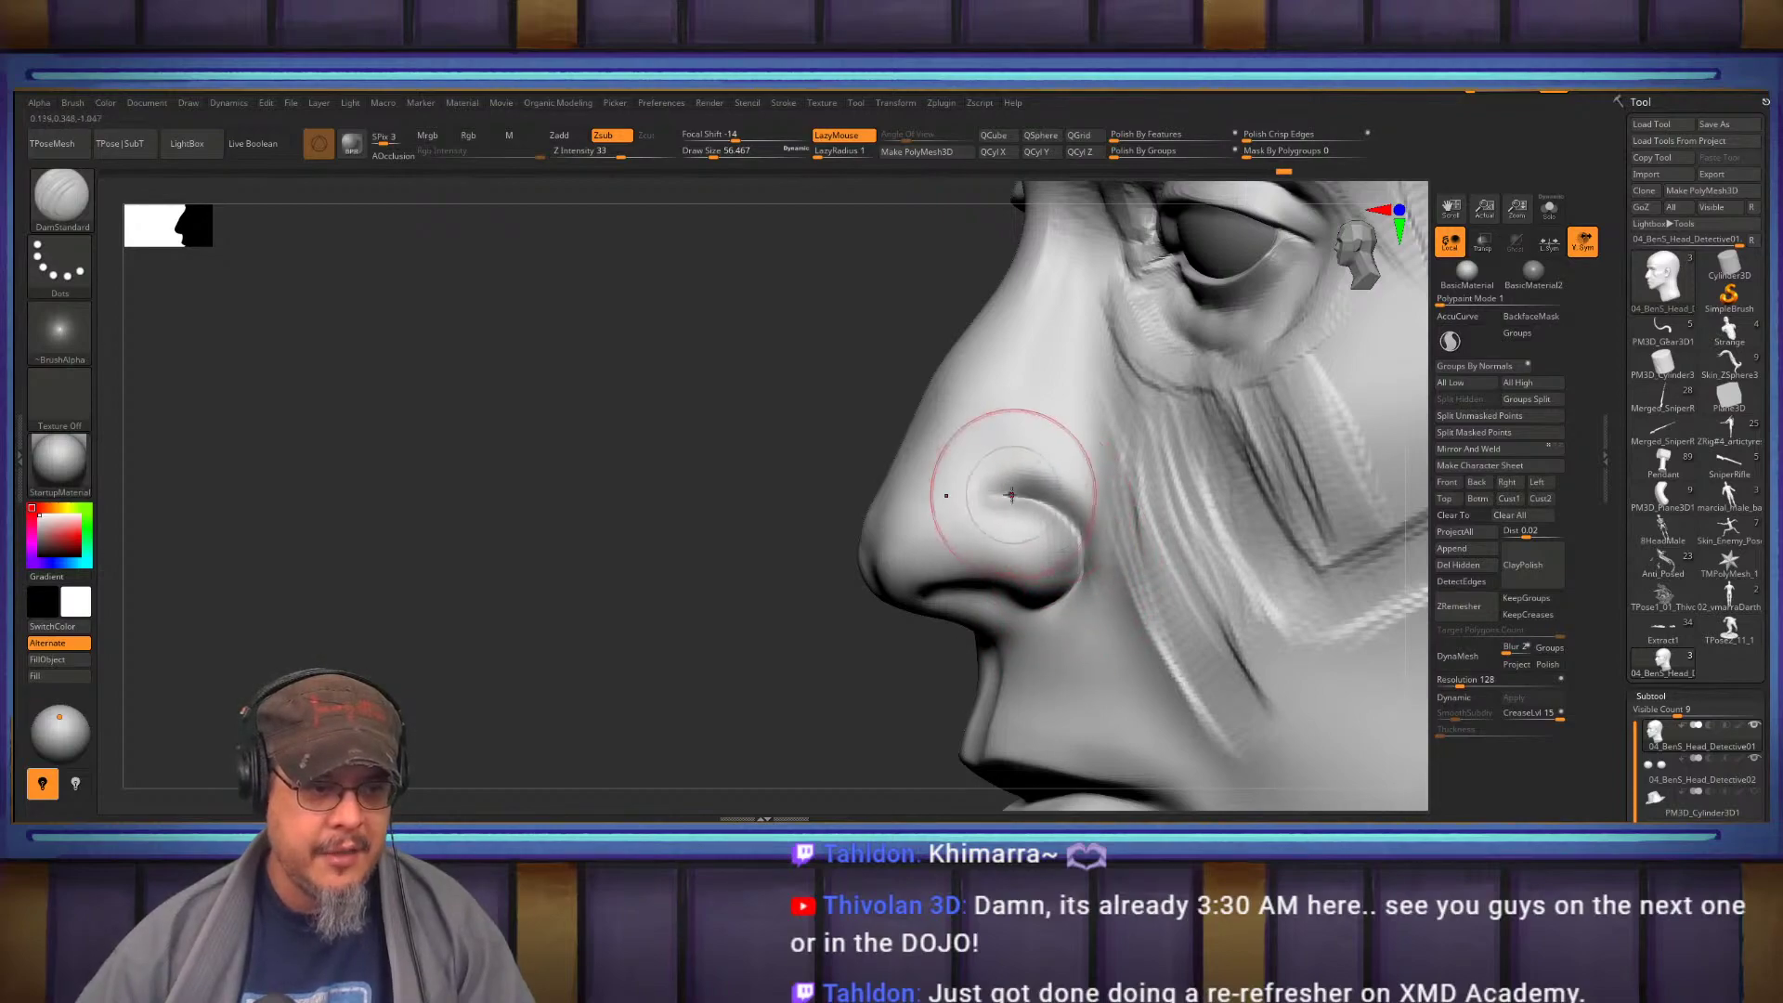
pyautogui.press('shift')
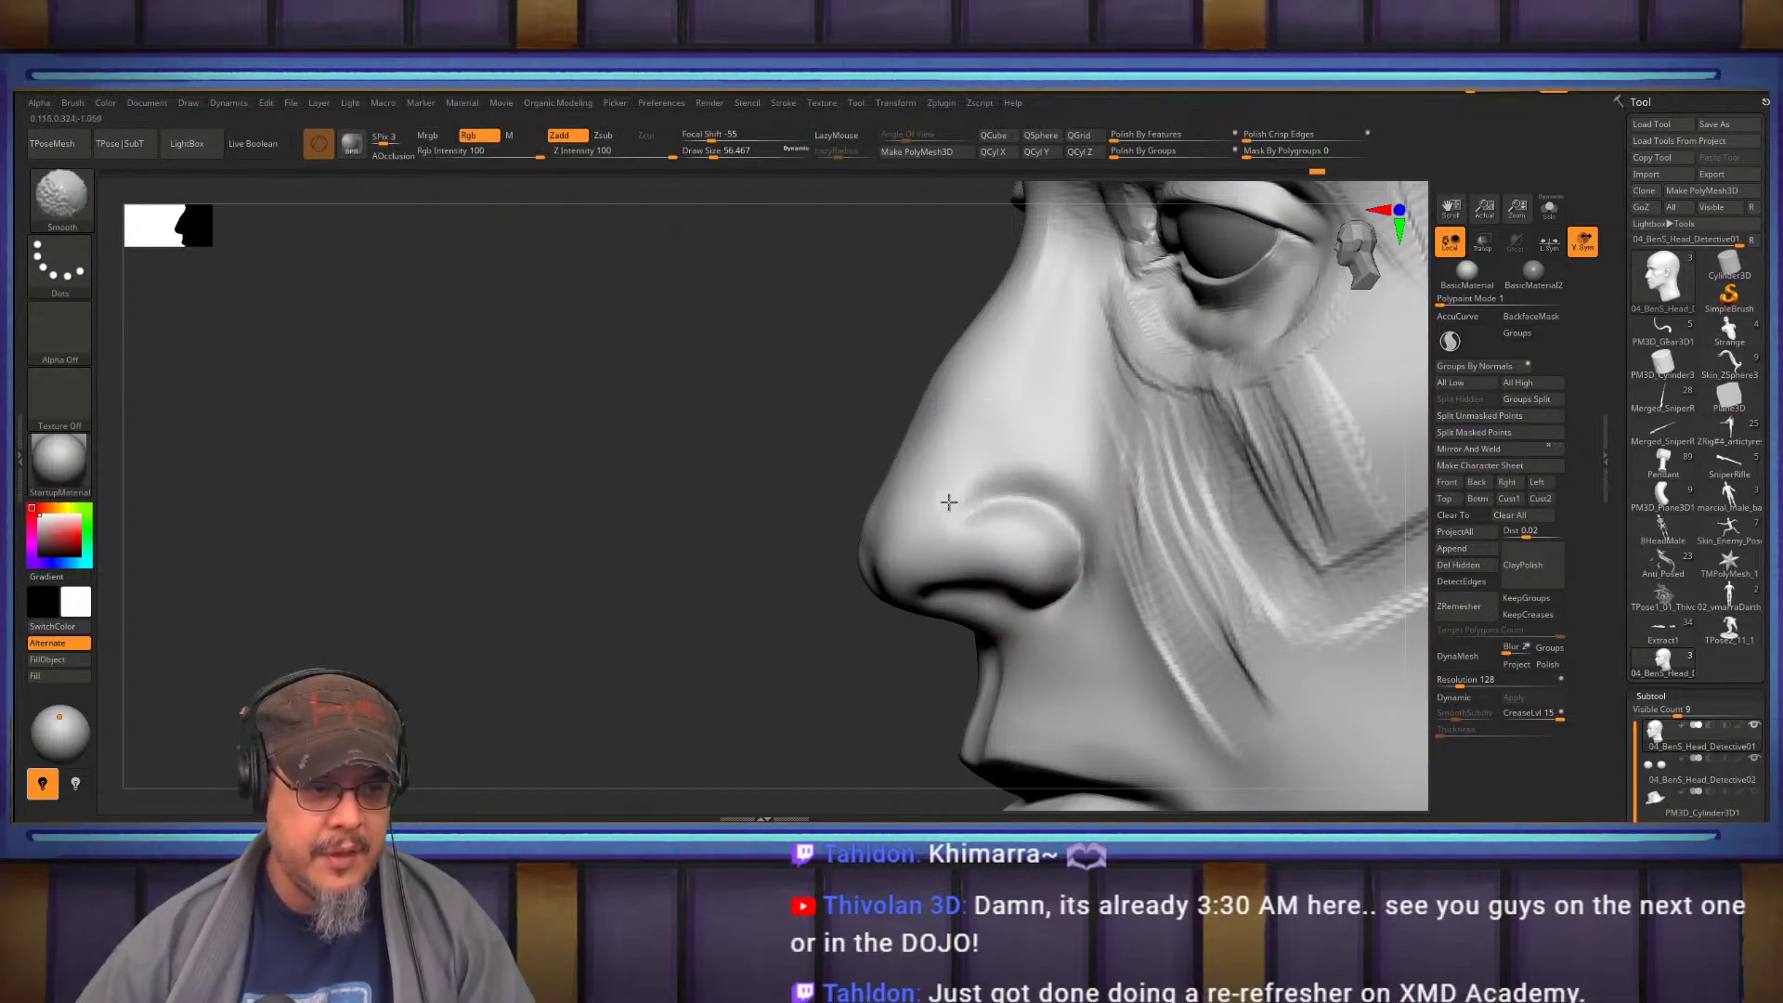
# Define the ball of the nose tip with DamStandard and smoothing, and build up its surface with ClayBuildup
pyautogui.moveTo(958, 493); pyautogui.dragTo(1019, 481, button='right')
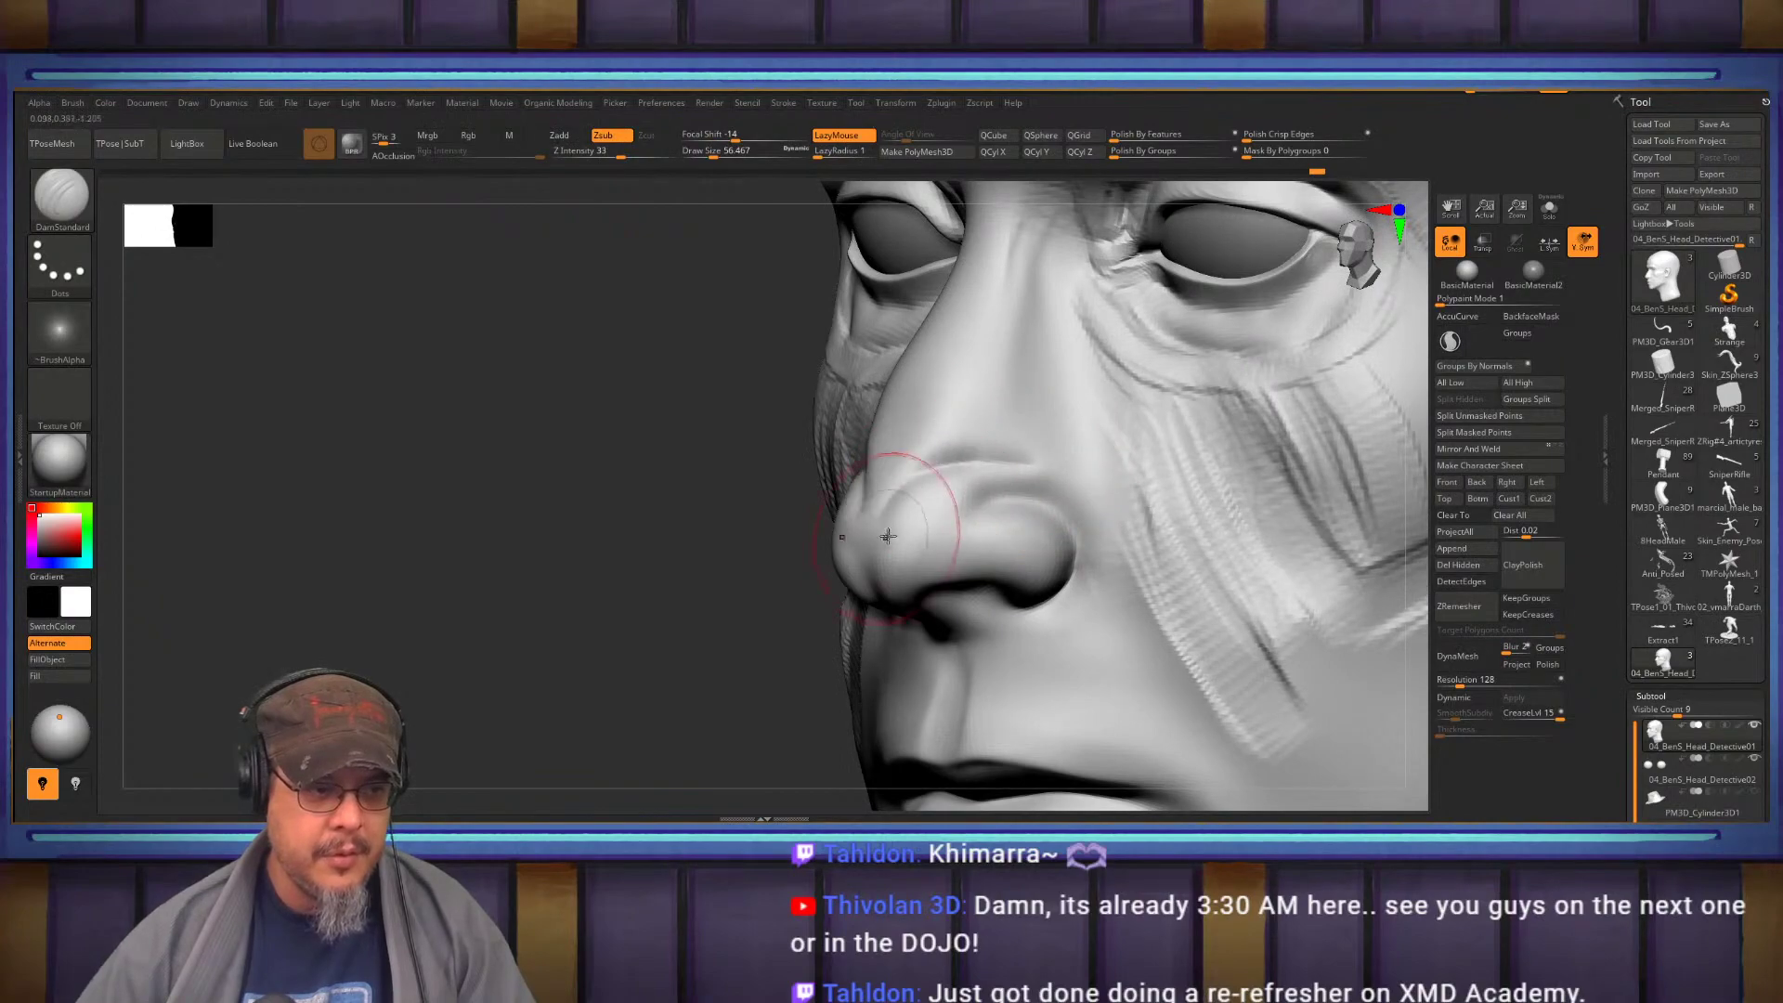
pyautogui.press('shift')
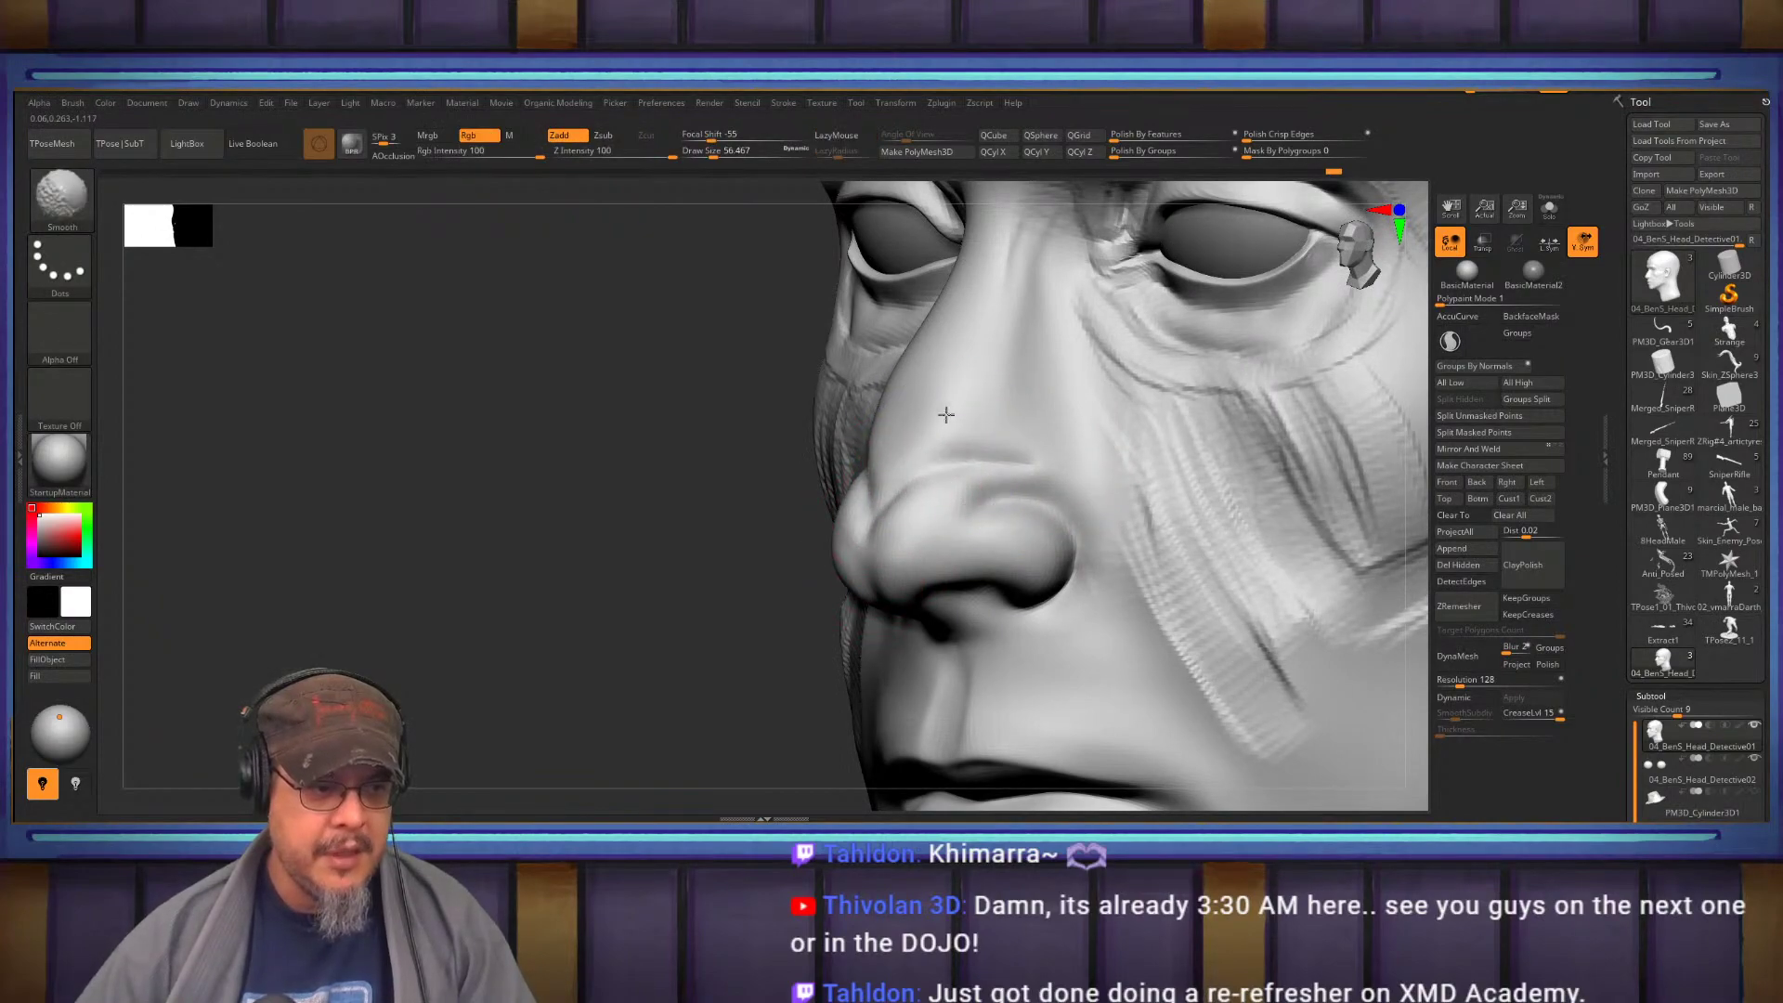
pyautogui.press('b')
pyautogui.press('c')
pyautogui.press('b')
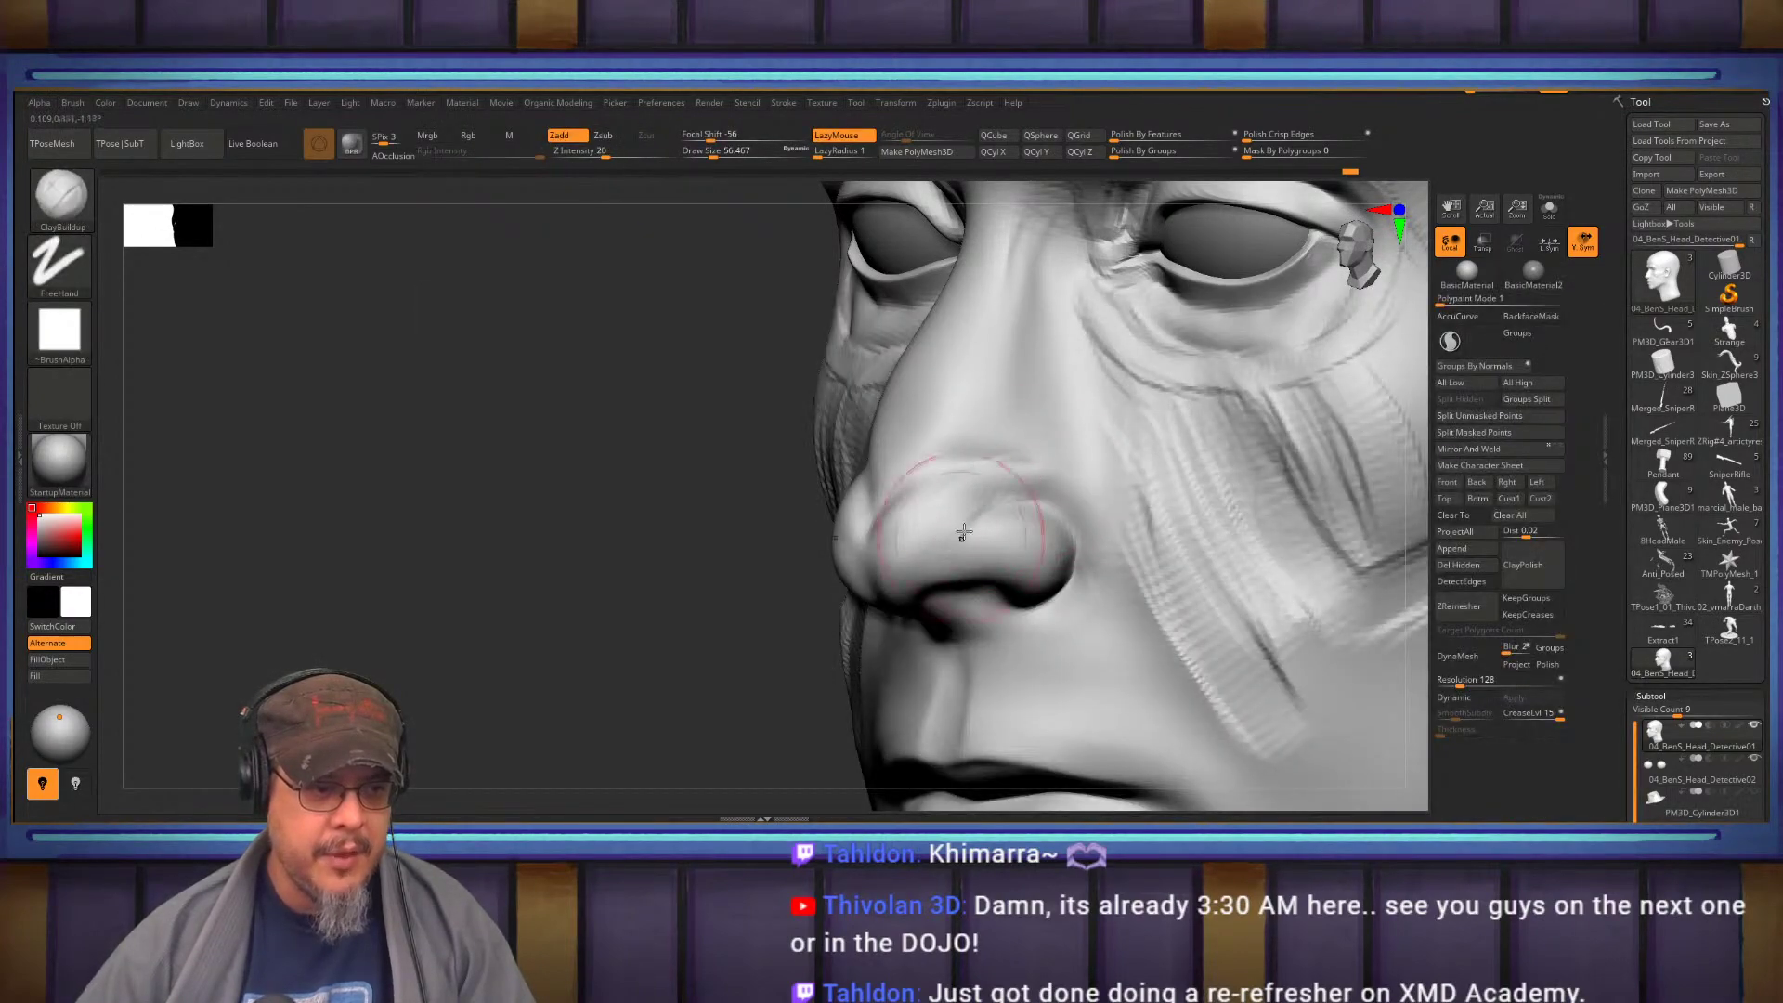
pyautogui.moveTo(876, 594); pyautogui.dragTo(929, 468, button='right')
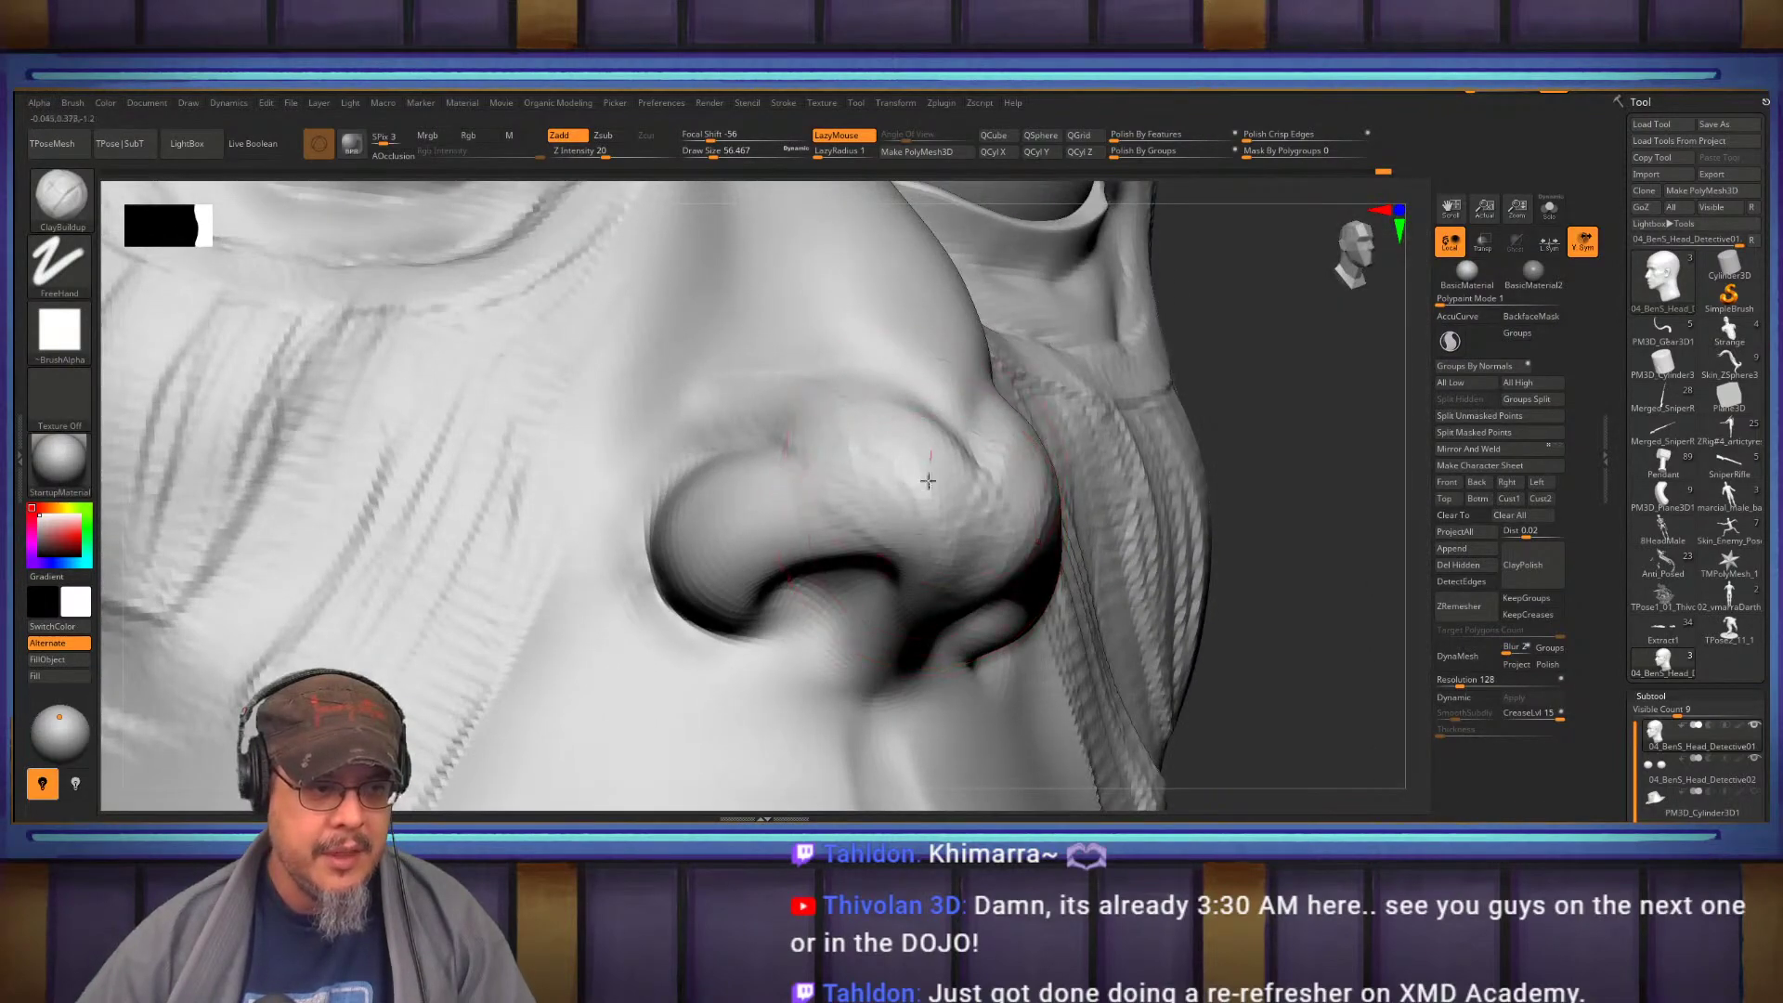
pyautogui.moveTo(868, 591)
pyautogui.mouseDown(button='right')
pyautogui.moveTo(804, 518)
pyautogui.moveTo(883, 561)
pyautogui.moveTo(927, 525)
pyautogui.moveTo(906, 502)
pyautogui.moveTo(920, 446)
pyautogui.moveTo(976, 437)
pyautogui.moveTo(934, 452)
pyautogui.moveTo(1068, 470)
pyautogui.moveTo(915, 417)
pyautogui.moveTo(915, 436)
pyautogui.moveTo(936, 410)
pyautogui.moveTo(961, 512)
pyautogui.moveTo(939, 401)
pyautogui.mouseUp(button='right')
# Build up the nose bridge, tip and area above the nostril wing with ClayBuildup at a draw size of about 54
pyautogui.press('s')
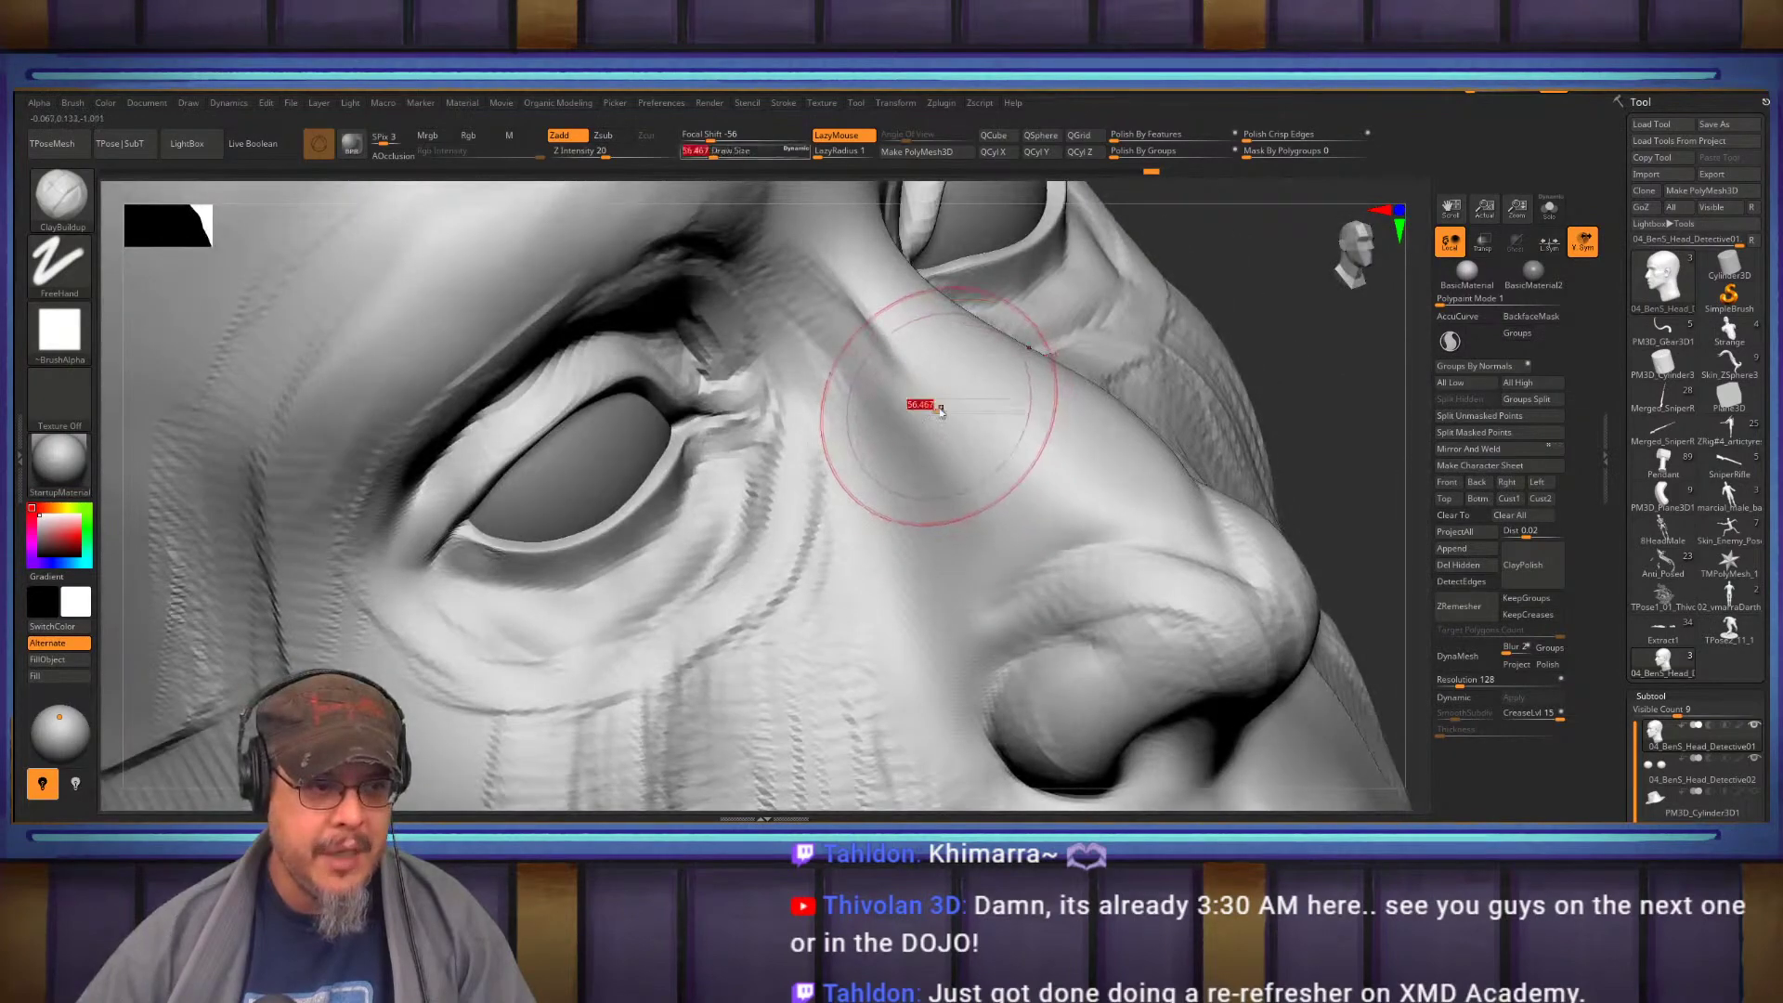
pyautogui.keyDown('alt'); pyautogui.moveTo(939, 410); pyautogui.dragTo(1034, 469); pyautogui.keyUp('alt')
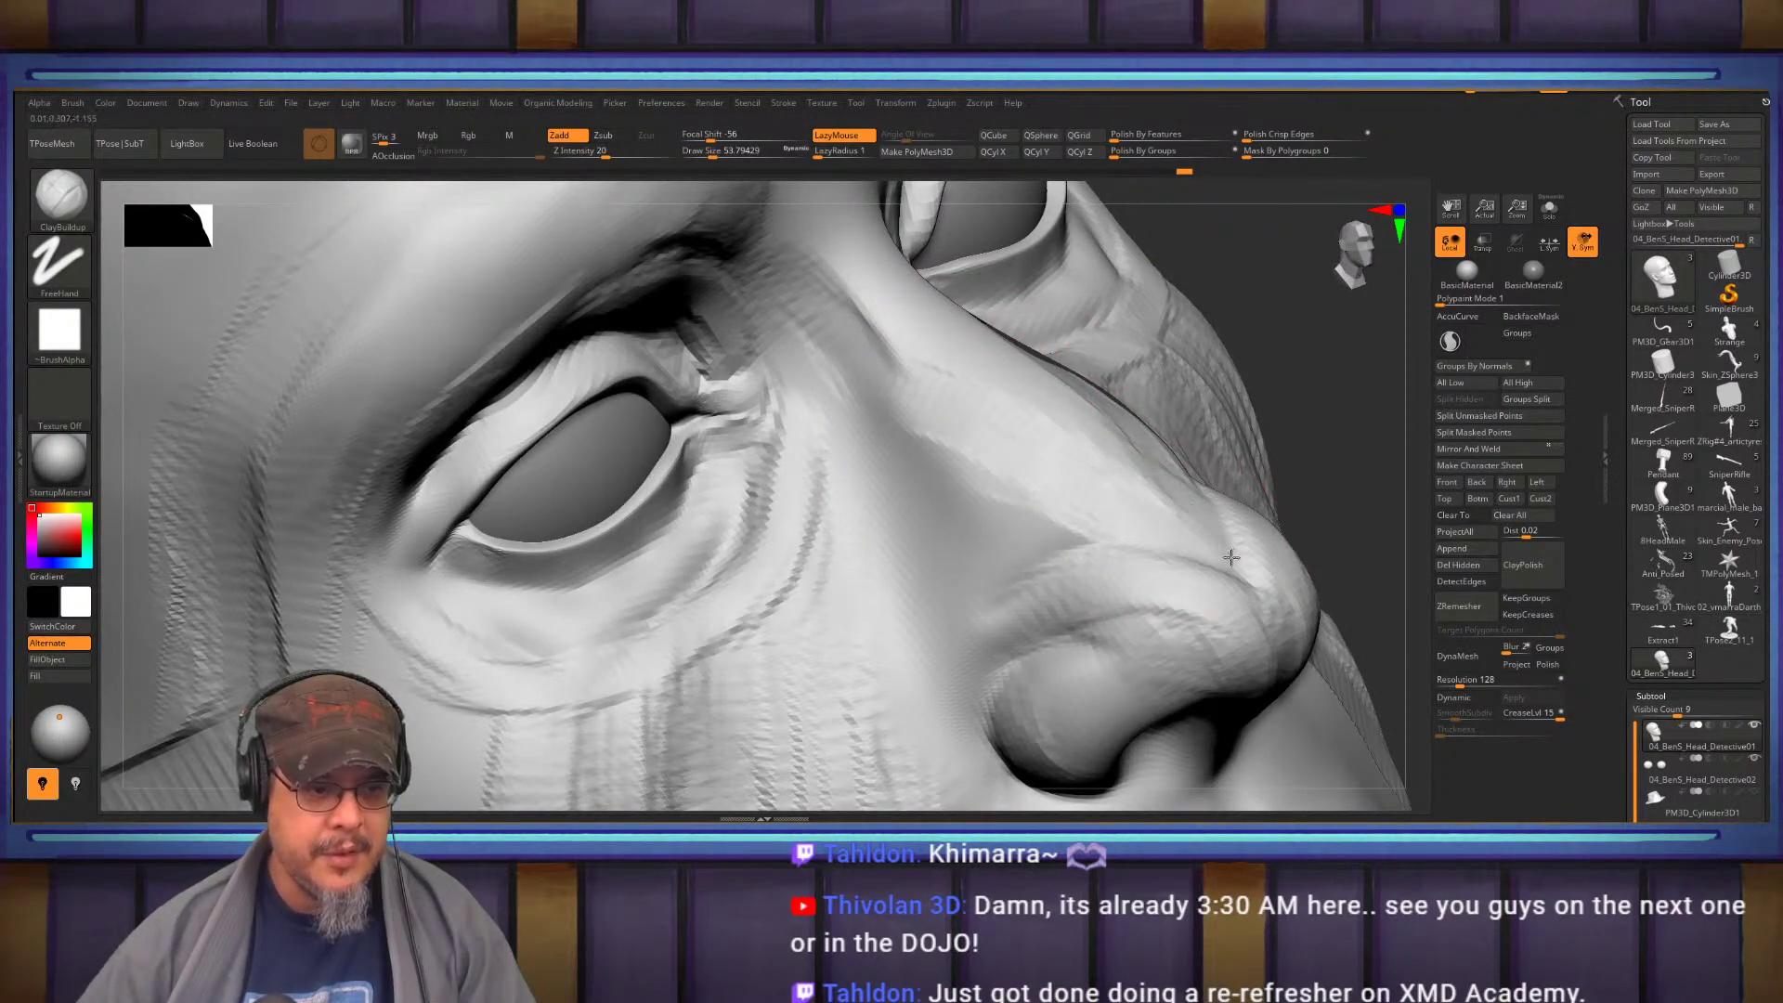
pyautogui.moveTo(1195, 536)
pyautogui.mouseDown()
pyautogui.moveTo(1128, 562)
pyautogui.moveTo(1271, 633)
pyautogui.mouseUp()
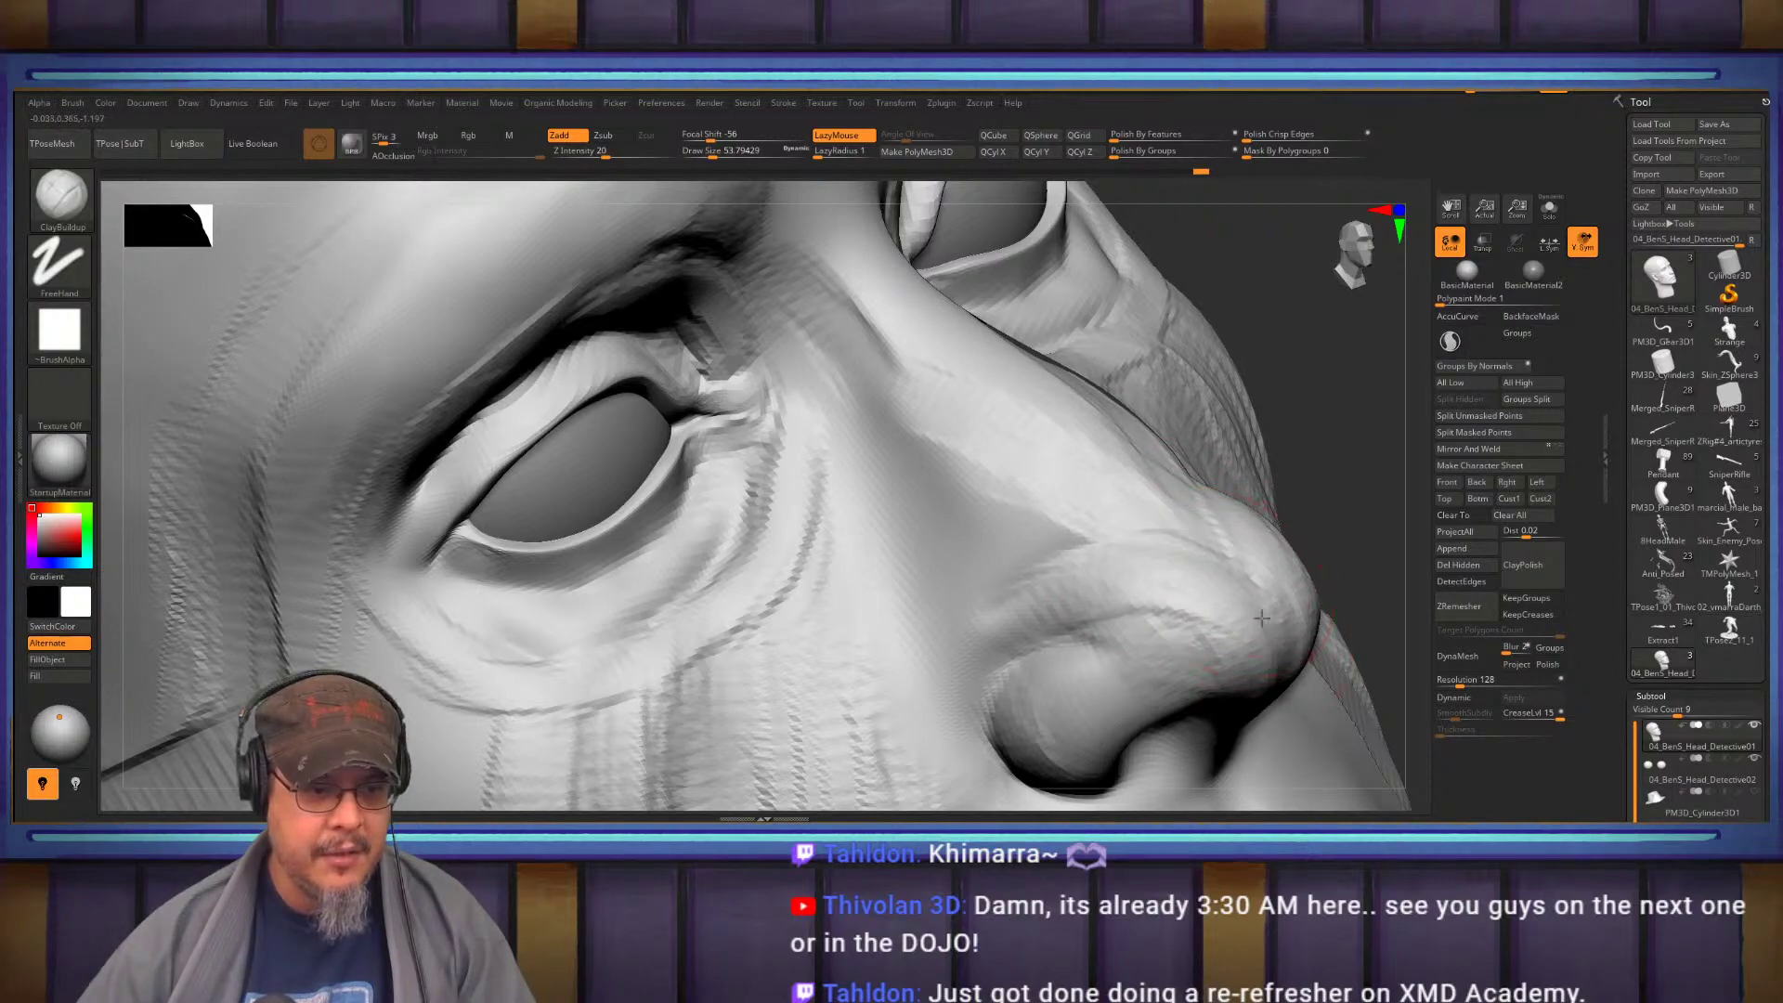
pyautogui.moveTo(1101, 568)
pyautogui.mouseDown()
pyautogui.moveTo(1068, 604)
pyautogui.moveTo(985, 630)
pyautogui.mouseUp()
pyautogui.moveTo(1050, 546); pyautogui.dragTo(995, 657)
# Lay clay strokes over the side wall of the nose at a draw size of about 44
pyautogui.moveTo(1027, 521)
pyautogui.mouseDown(button='right')
pyautogui.moveTo(948, 494)
pyautogui.moveTo(916, 505)
pyautogui.mouseUp(button='right')
pyautogui.press('s')
pyautogui.moveTo(916, 507); pyautogui.dragTo(910, 508)
pyautogui.moveTo(1011, 601); pyautogui.dragTo(979, 566)
pyautogui.moveTo(1054, 620); pyautogui.dragTo(957, 563)
pyautogui.moveTo(908, 498); pyautogui.dragTo(935, 427, button='right')
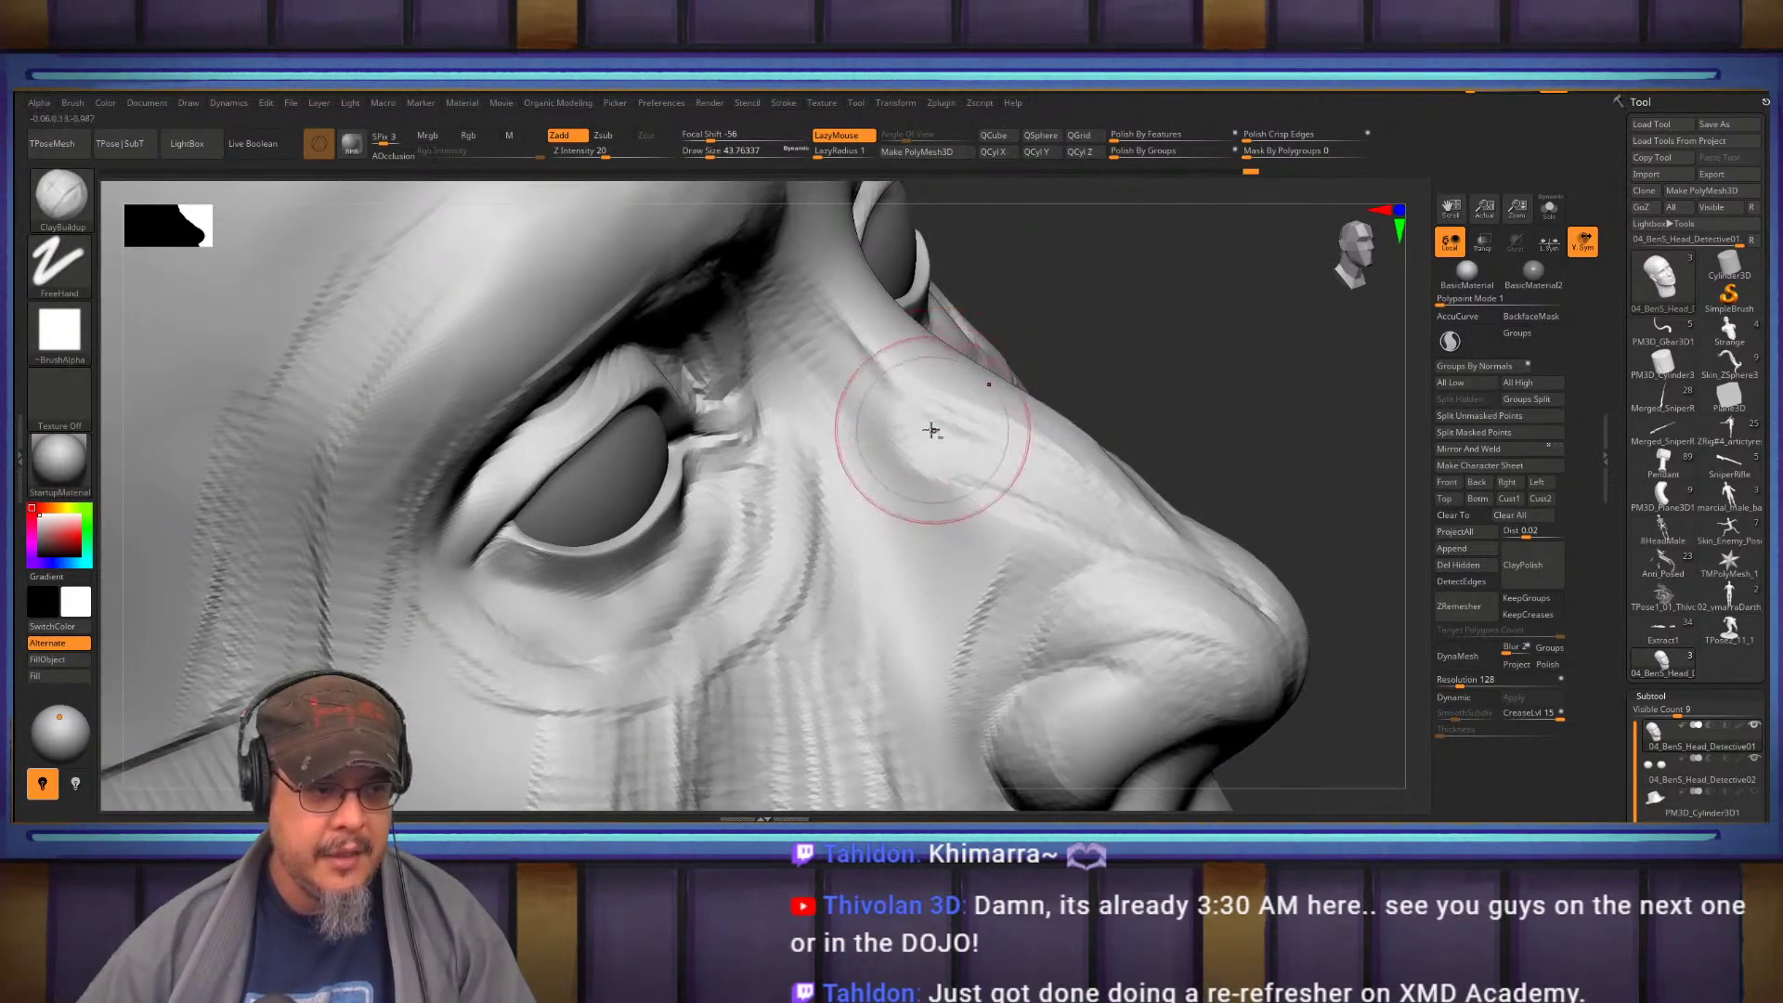
pyautogui.moveTo(1026, 483); pyautogui.dragTo(979, 636)
pyautogui.moveTo(1047, 513)
pyautogui.mouseDown()
pyautogui.moveTo(1022, 657)
pyautogui.moveTo(971, 607)
pyautogui.mouseUp()
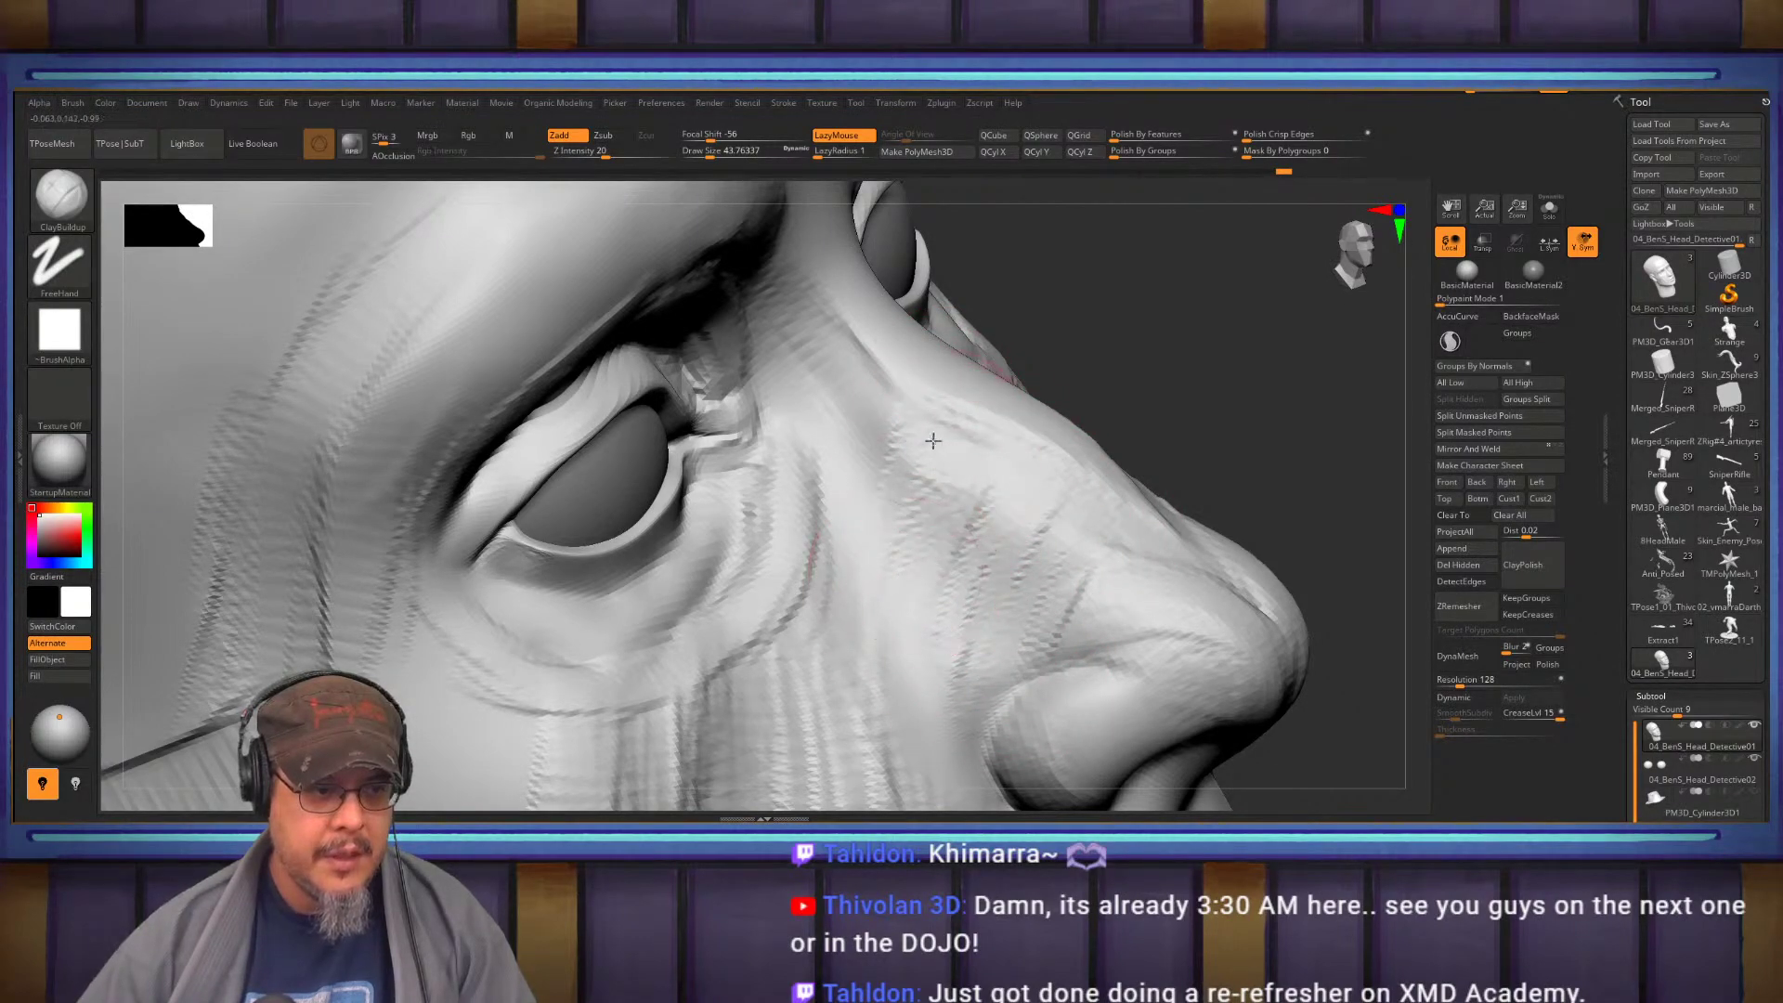
# Add clay strokes above the nostril wing and onto the nose tip, and smooth the side of the nose
pyautogui.moveTo(1068, 529); pyautogui.dragTo(1011, 650)
pyautogui.moveTo(1089, 569); pyautogui.dragTo(1045, 647)
pyautogui.moveTo(1112, 599); pyautogui.dragTo(1043, 657)
pyautogui.moveTo(1150, 573)
pyautogui.mouseDown()
pyautogui.moveTo(1254, 620)
pyautogui.moveTo(1271, 649)
pyautogui.mouseUp()
pyautogui.press('shift')
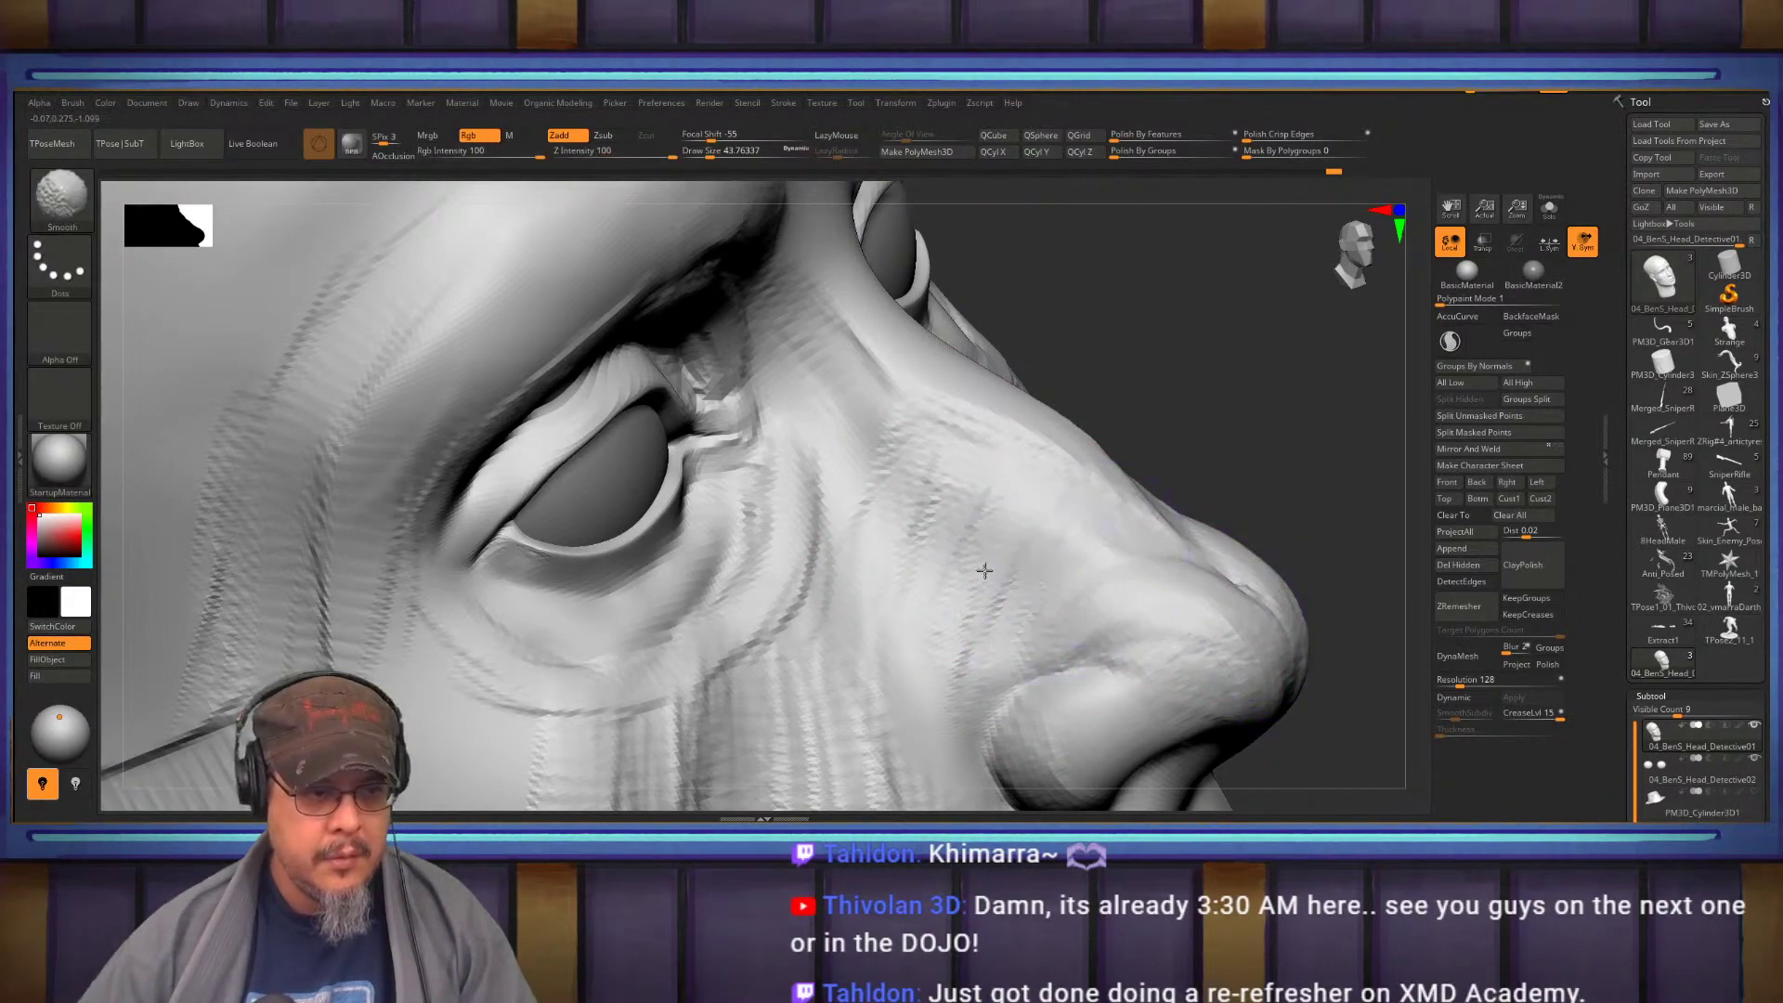
# Add clay to the nose bridge and its side from the three-quarter view, and smooth the strokes
pyautogui.moveTo(975, 476); pyautogui.dragTo(876, 430, button='right')
pyautogui.moveTo(929, 479); pyautogui.dragTo(981, 488)
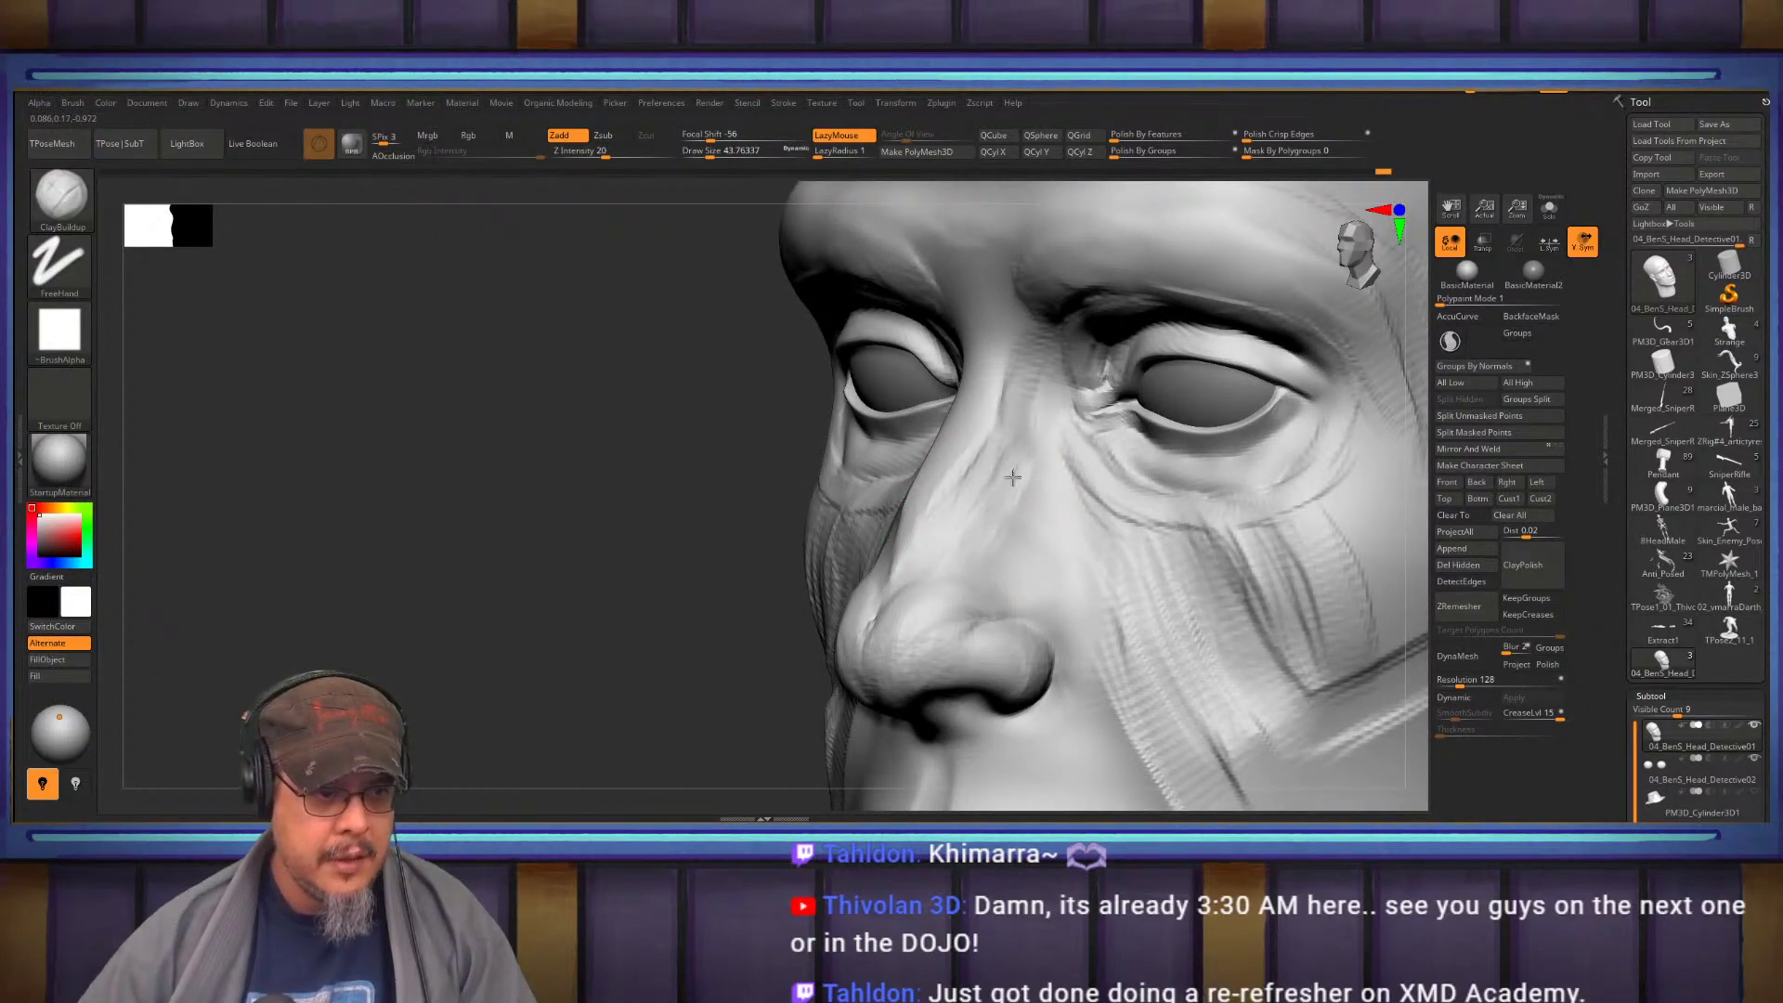
pyautogui.press('shift')
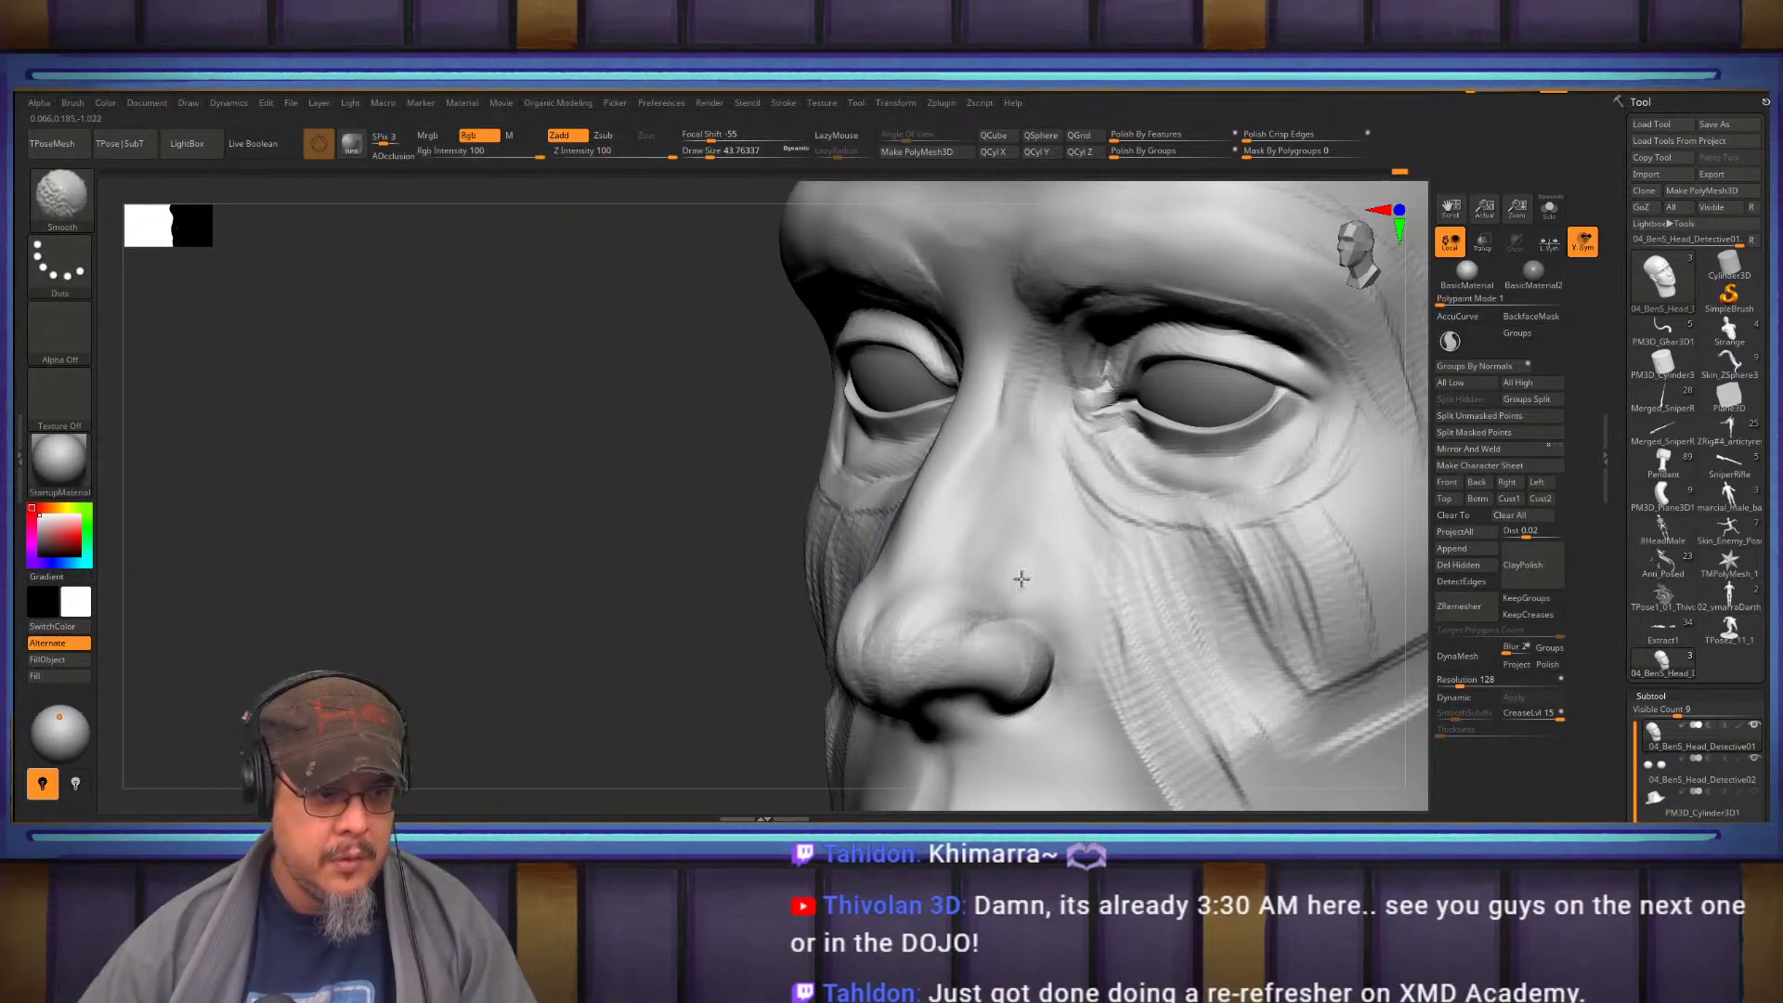
pyautogui.moveTo(1035, 539)
pyautogui.keyDown('shift'); pyautogui.mouseDown(button='right')
pyautogui.moveTo(1086, 542)
pyautogui.moveTo(1257, 388)
pyautogui.mouseUp(button='right'); pyautogui.keyUp('shift')
# Build up the transition between the side of the nose and the cheek with ClayBuildup at a draw size of about 46
pyautogui.moveTo(1031, 441); pyautogui.dragTo(1087, 446, button='right')
pyautogui.press('b')
pyautogui.press('d')
pyautogui.press('s')
pyautogui.moveTo(966, 451)
pyautogui.mouseDown(button='right')
pyautogui.moveTo(1087, 462)
pyautogui.moveTo(1097, 510)
pyautogui.mouseUp(button='right')
pyautogui.moveTo(1087, 430); pyautogui.dragTo(1008, 388, button='right')
pyautogui.press('b')
pyautogui.press('c')
pyautogui.press('b')
pyautogui.moveTo(990, 504)
pyautogui.mouseDown()
pyautogui.moveTo(992, 363)
pyautogui.moveTo(999, 448)
pyautogui.mouseUp()
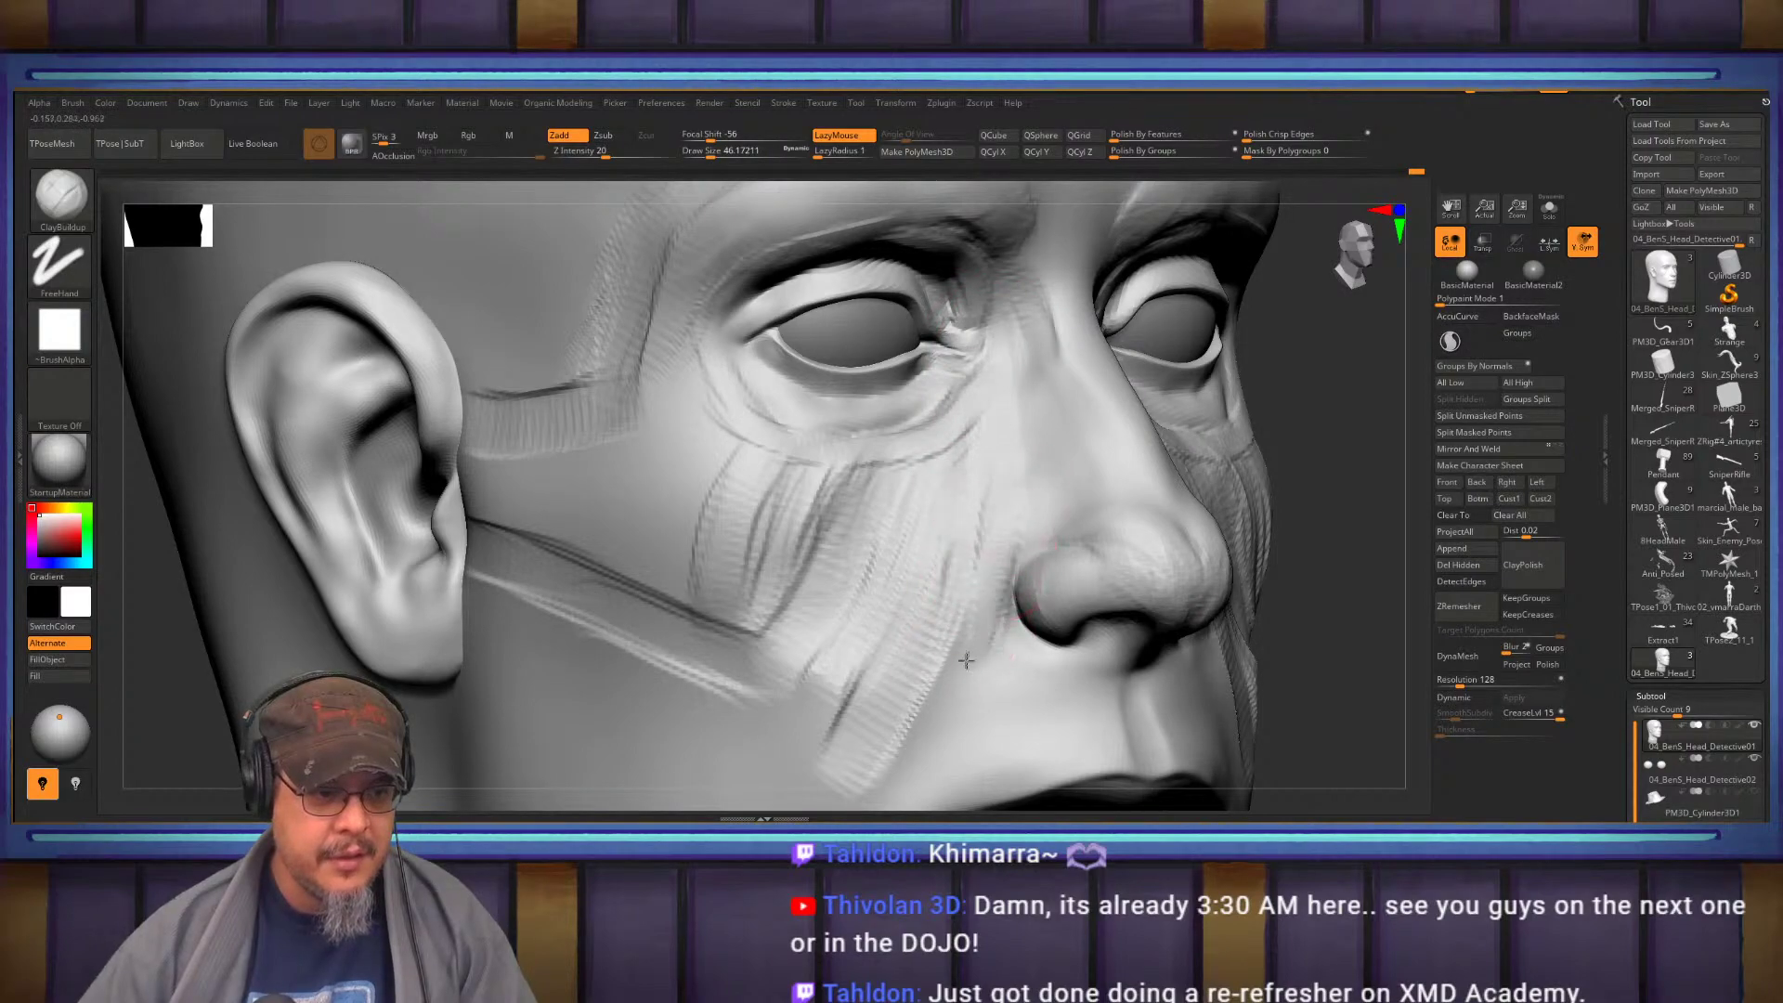
# Lay clay strokes along the nasolabial fold from the nose to beside the mouth, and build up the mouth corner
pyautogui.keyDown('alt'); pyautogui.moveTo(978, 557); pyautogui.dragTo(975, 362, button='right'); pyautogui.keyUp('alt')
pyautogui.moveTo(995, 360)
pyautogui.mouseDown()
pyautogui.moveTo(966, 437)
pyautogui.moveTo(847, 603)
pyautogui.mouseUp()
pyautogui.moveTo(934, 491); pyautogui.dragTo(850, 706)
pyautogui.moveTo(851, 602); pyautogui.dragTo(847, 706)
pyautogui.moveTo(940, 636); pyautogui.dragTo(918, 656)
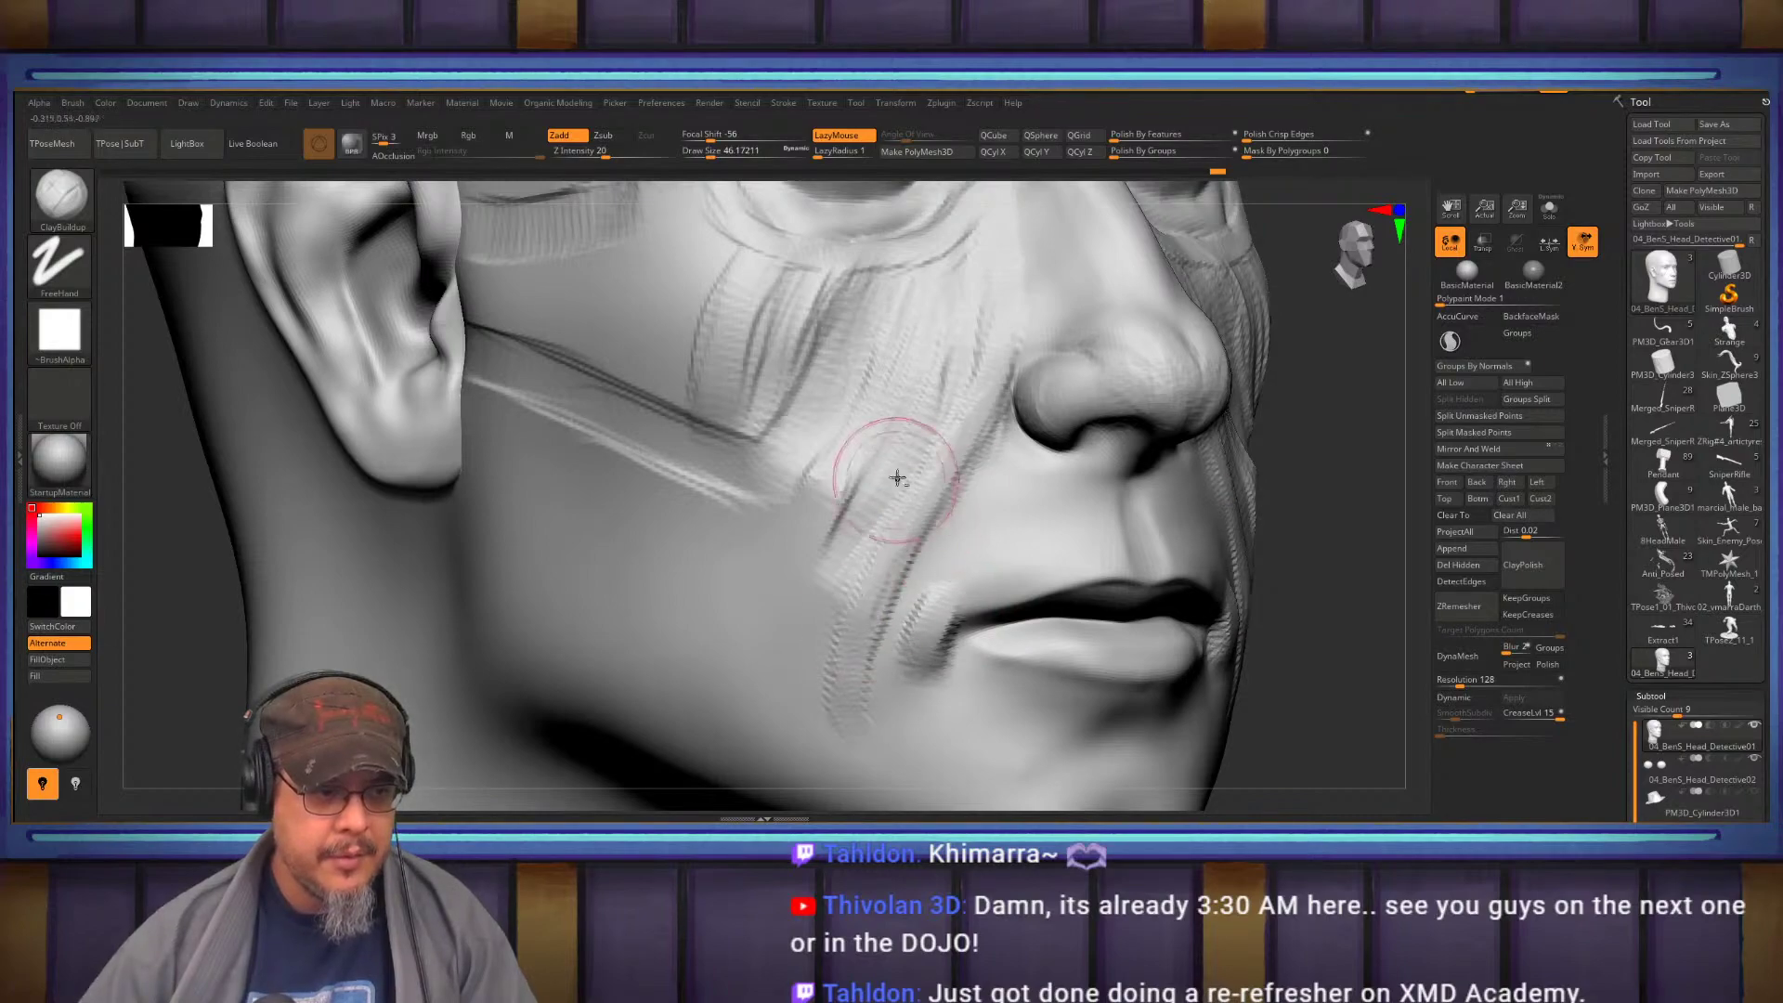
# Thicken the nasolabial fold with broader clay strokes at a draw size of about 68
pyautogui.keyDown('alt'); pyautogui.moveTo(896, 482); pyautogui.dragTo(879, 619, button='right'); pyautogui.keyUp('alt')
pyautogui.press('s')
pyautogui.moveTo(988, 418); pyautogui.dragTo(988, 417)
pyautogui.moveTo(999, 343); pyautogui.dragTo(869, 594)
pyautogui.keyDown('alt'); pyautogui.moveTo(897, 604); pyautogui.dragTo(942, 391, button='right'); pyautogui.keyUp('alt')
pyautogui.moveTo(943, 391); pyautogui.dragTo(912, 506)
pyautogui.moveTo(980, 343); pyautogui.dragTo(869, 528)
pyautogui.moveTo(924, 370)
pyautogui.mouseDown()
pyautogui.moveTo(869, 502)
pyautogui.moveTo(851, 622)
pyautogui.mouseUp()
pyautogui.keyDown('alt'); pyautogui.moveTo(840, 527); pyautogui.dragTo(834, 582, button='right'); pyautogui.keyUp('alt')
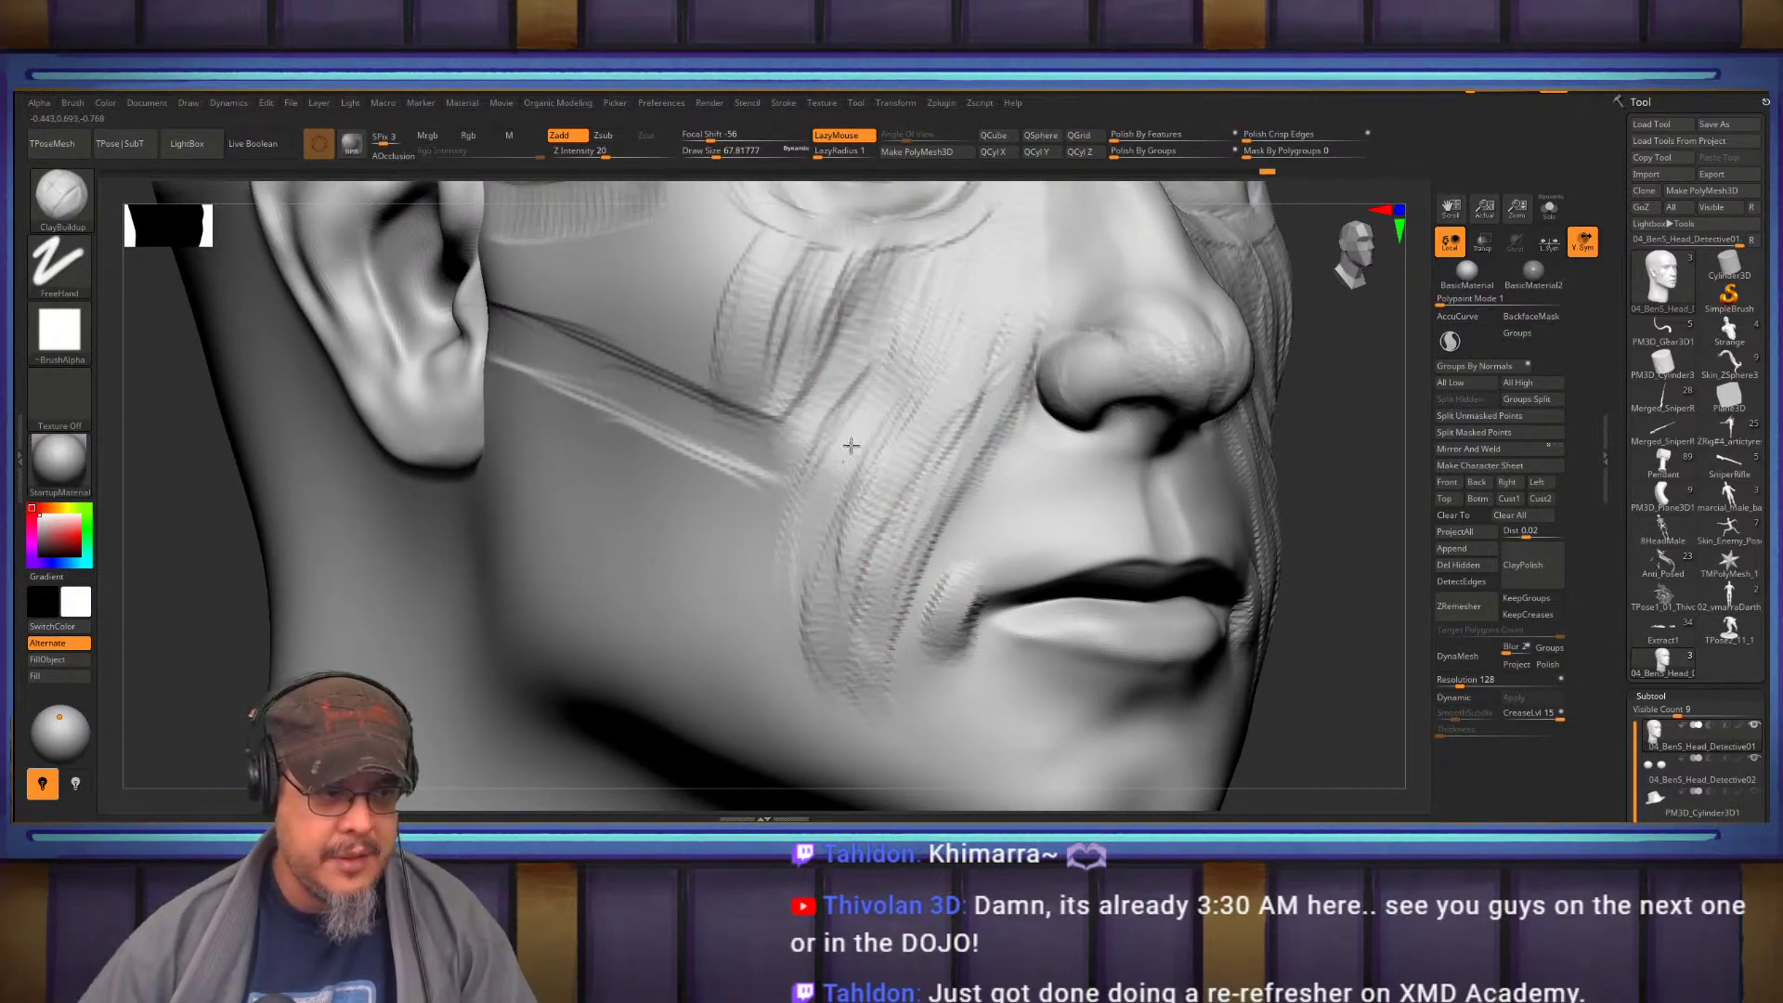
# Extend the cheek fold down past the mouth corner with long clay strokes, and add cross strokes over its lower end
pyautogui.keyDown('alt'); pyautogui.moveTo(862, 457); pyautogui.dragTo(826, 567, button='right'); pyautogui.keyUp('alt')
pyautogui.moveTo(927, 403); pyautogui.dragTo(883, 488)
pyautogui.moveTo(913, 411); pyautogui.dragTo(831, 621)
pyautogui.moveTo(866, 476)
pyautogui.mouseDown()
pyautogui.moveTo(781, 713)
pyautogui.moveTo(811, 769)
pyautogui.mouseUp()
pyautogui.moveTo(781, 683); pyautogui.dragTo(834, 717)
pyautogui.moveTo(778, 628)
pyautogui.mouseDown()
pyautogui.moveTo(850, 695)
pyautogui.moveTo(864, 678)
pyautogui.mouseUp()
pyautogui.moveTo(823, 589); pyautogui.dragTo(902, 631)
# Add horizontal clay strokes across the cheek below the eye bag from the front view
pyautogui.moveTo(966, 475)
pyautogui.mouseDown(button='right')
pyautogui.moveTo(928, 423)
pyautogui.moveTo(1074, 458)
pyautogui.moveTo(984, 480)
pyautogui.mouseUp(button='right')
pyautogui.moveTo(984, 480); pyautogui.dragTo(1015, 557)
pyautogui.moveTo(1015, 557)
pyautogui.mouseDown(button='right')
pyautogui.moveTo(882, 593)
pyautogui.moveTo(780, 585)
pyautogui.mouseUp(button='right')
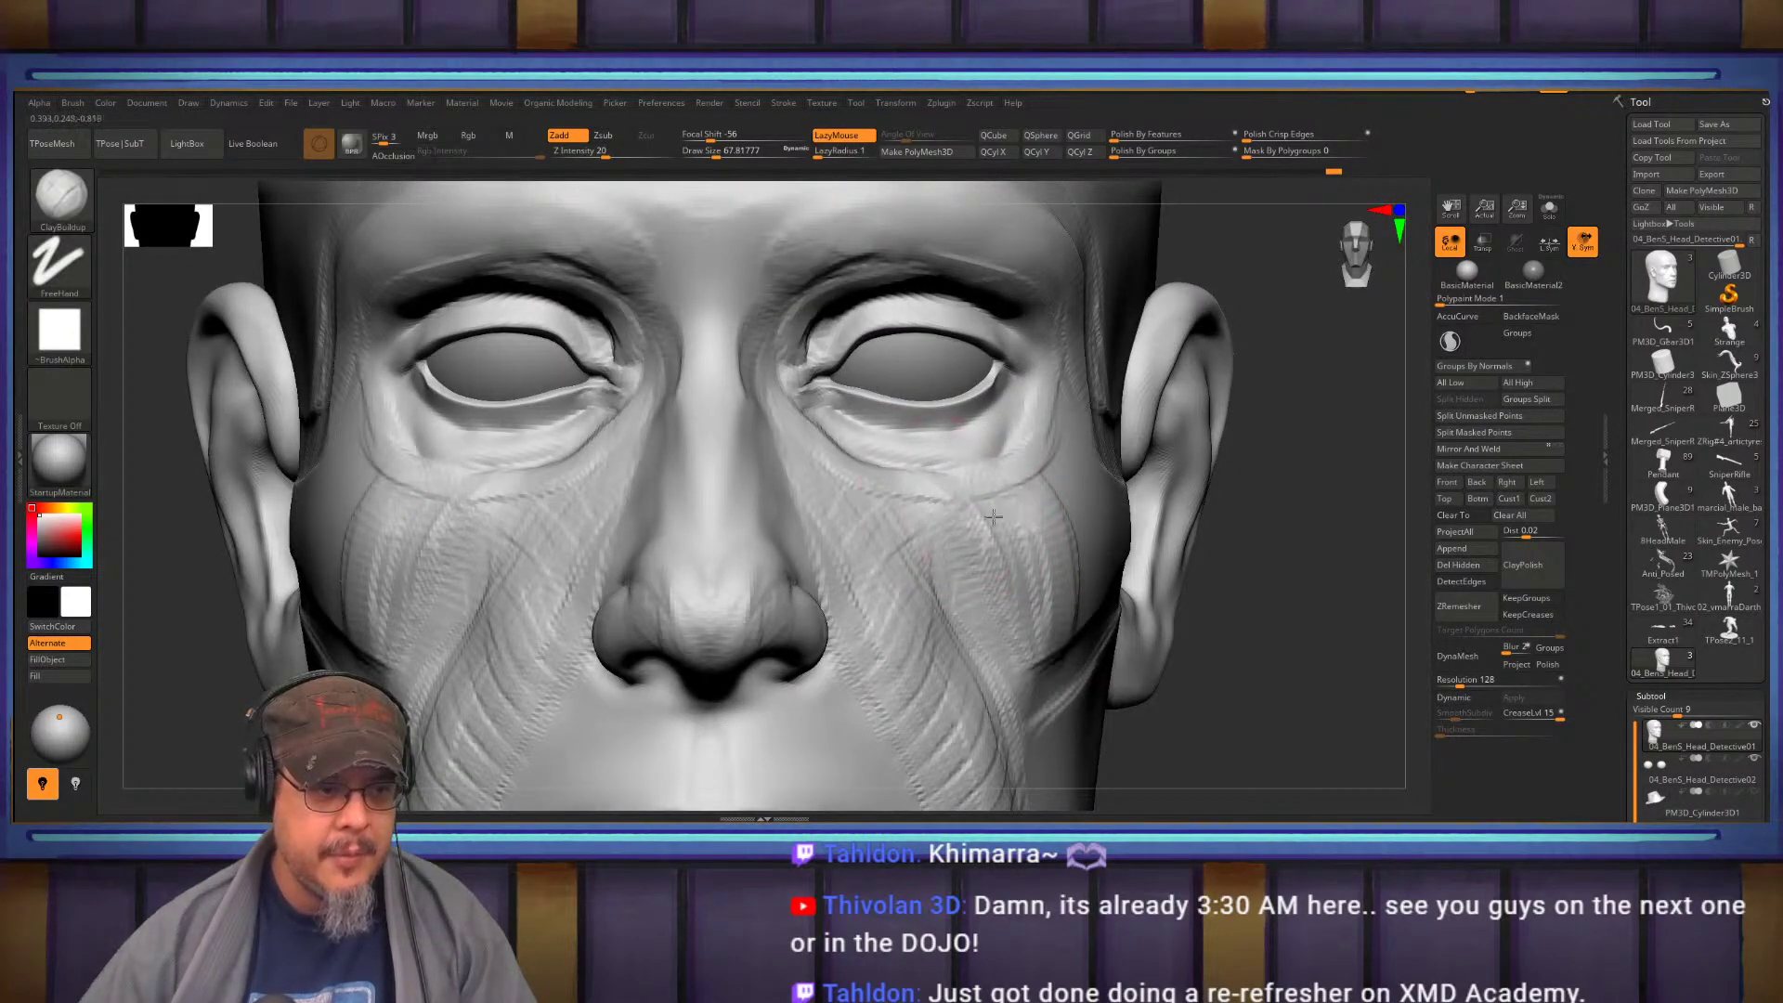
pyautogui.moveTo(977, 540); pyautogui.dragTo(1031, 548)
pyautogui.moveTo(959, 576)
pyautogui.mouseDown()
pyautogui.moveTo(1038, 581)
pyautogui.moveTo(1038, 613)
pyautogui.mouseUp()
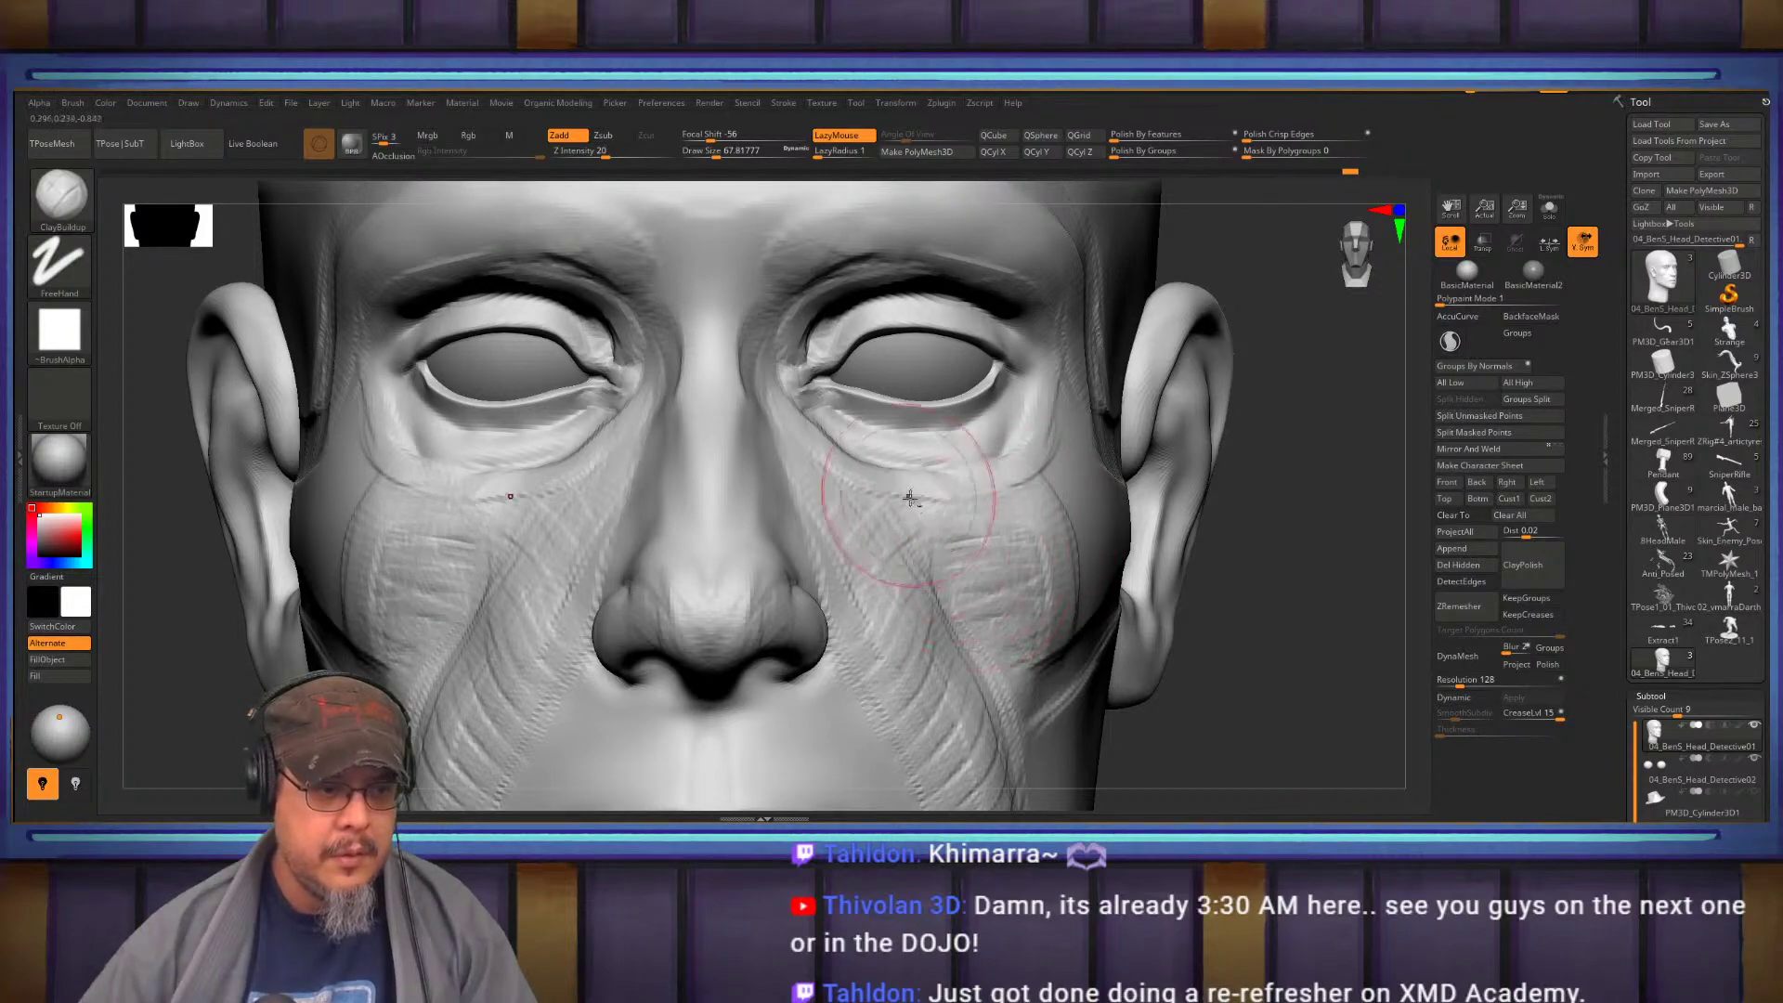
# Adjust the side of the nose from the profile view with the Move brush
pyautogui.moveTo(950, 524)
pyautogui.mouseDown(button='right')
pyautogui.moveTo(817, 521)
pyautogui.moveTo(956, 418)
pyautogui.moveTo(1012, 522)
pyautogui.moveTo(990, 557)
pyautogui.mouseUp(button='right')
pyautogui.press('b')
pyautogui.press('m')
pyautogui.press('v')
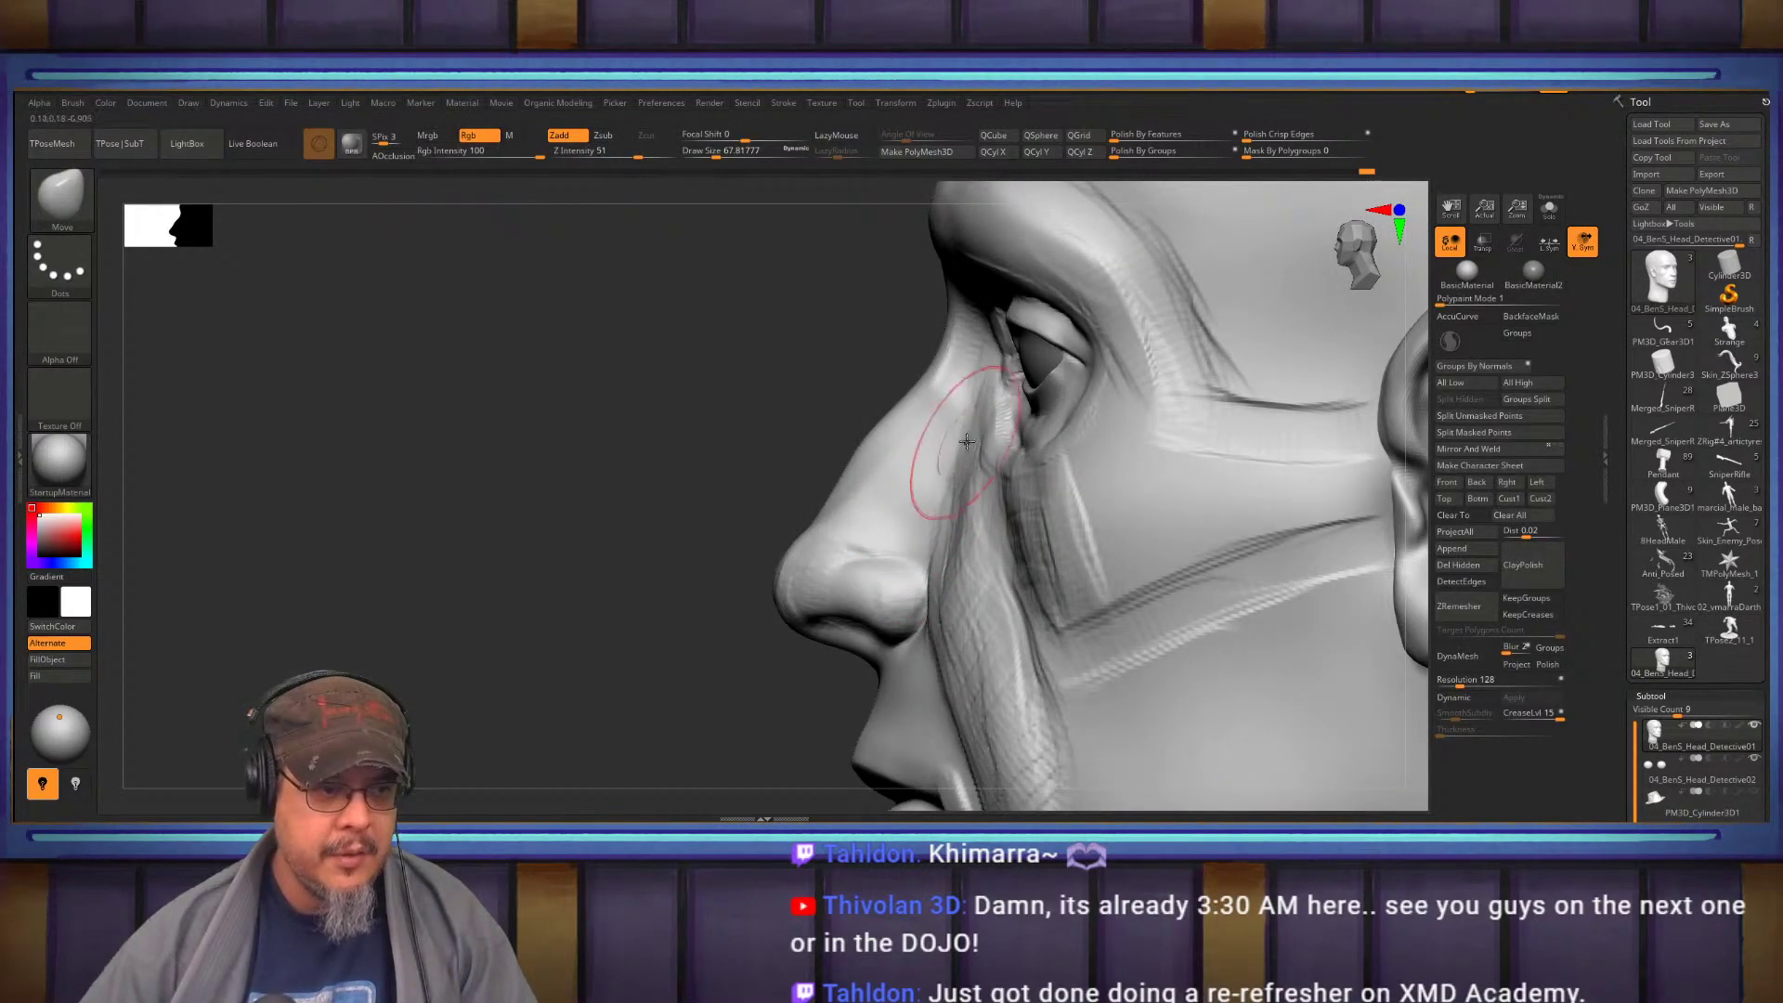
pyautogui.press('shift')
pyautogui.moveTo(959, 618)
pyautogui.mouseDown(button='right')
pyautogui.moveTo(1056, 422)
pyautogui.moveTo(1049, 496)
pyautogui.mouseUp(button='right')
# Carve the nasolabial crease from the nostril wing toward the mouth corner with DamStandard at draw size about 51, and smooth it
pyautogui.press('b')
pyautogui.press('d')
pyautogui.press('s')
pyautogui.press('s')
pyautogui.moveTo(1019, 418); pyautogui.dragTo(1003, 414)
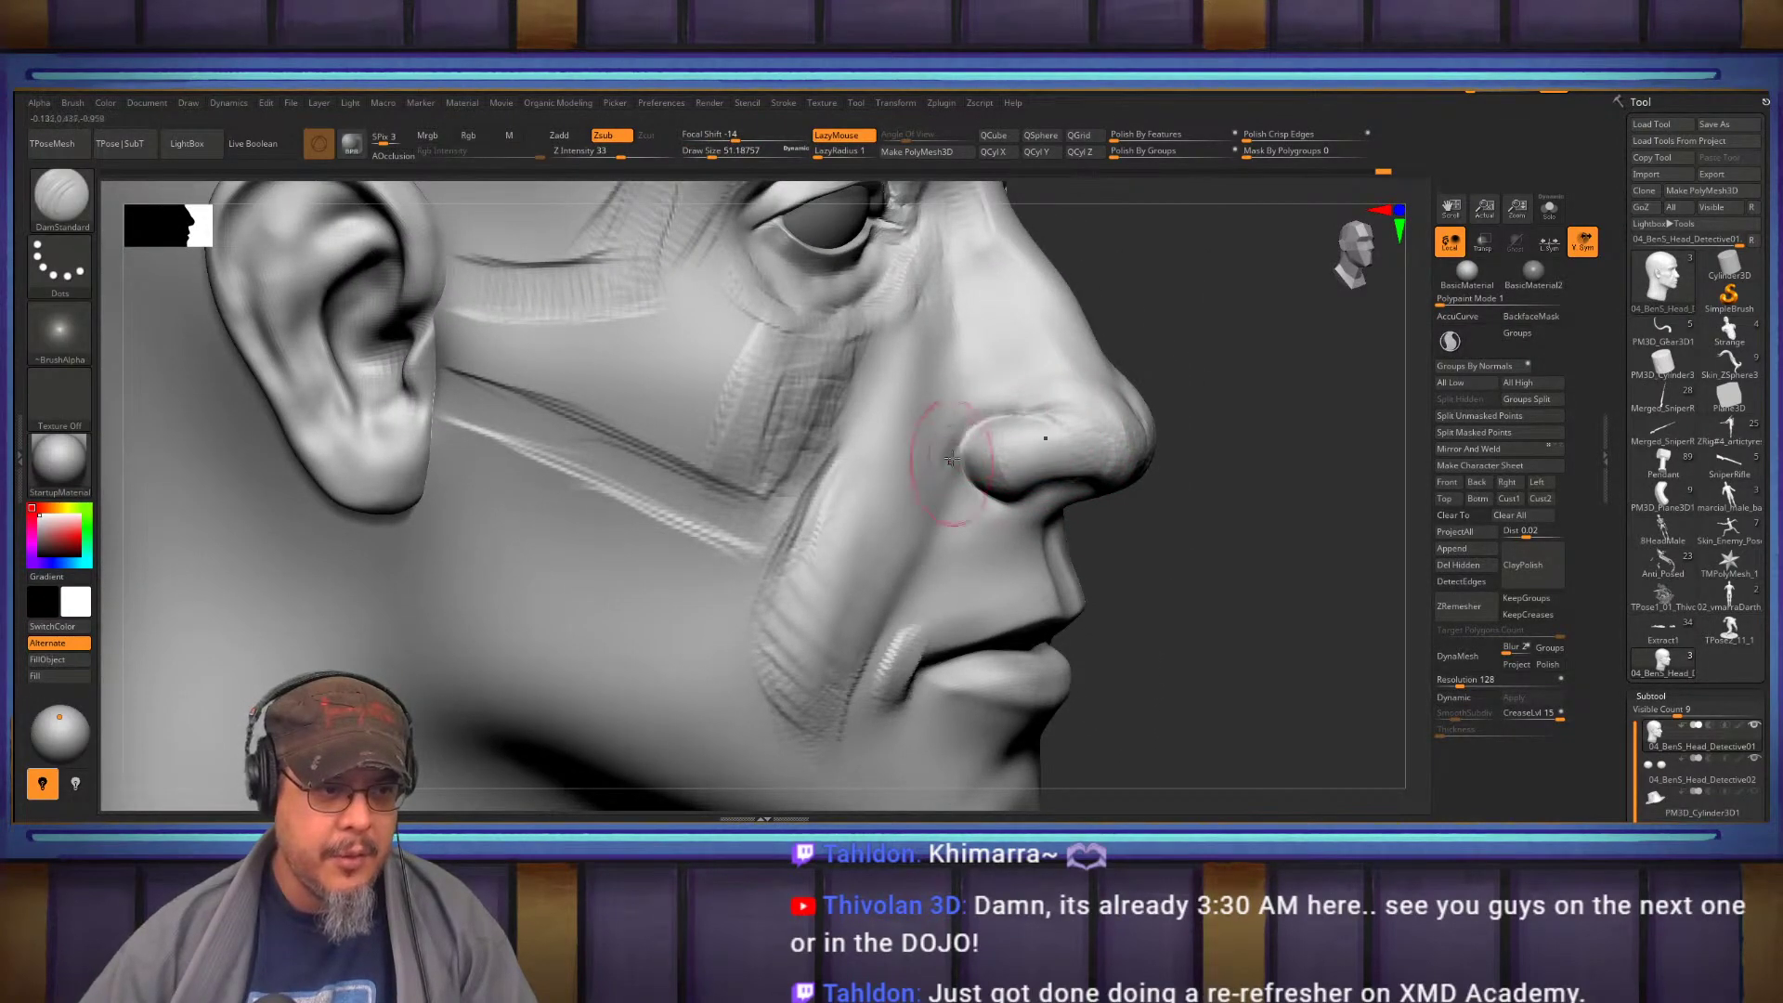
pyautogui.moveTo(928, 504); pyautogui.dragTo(845, 438, button='right')
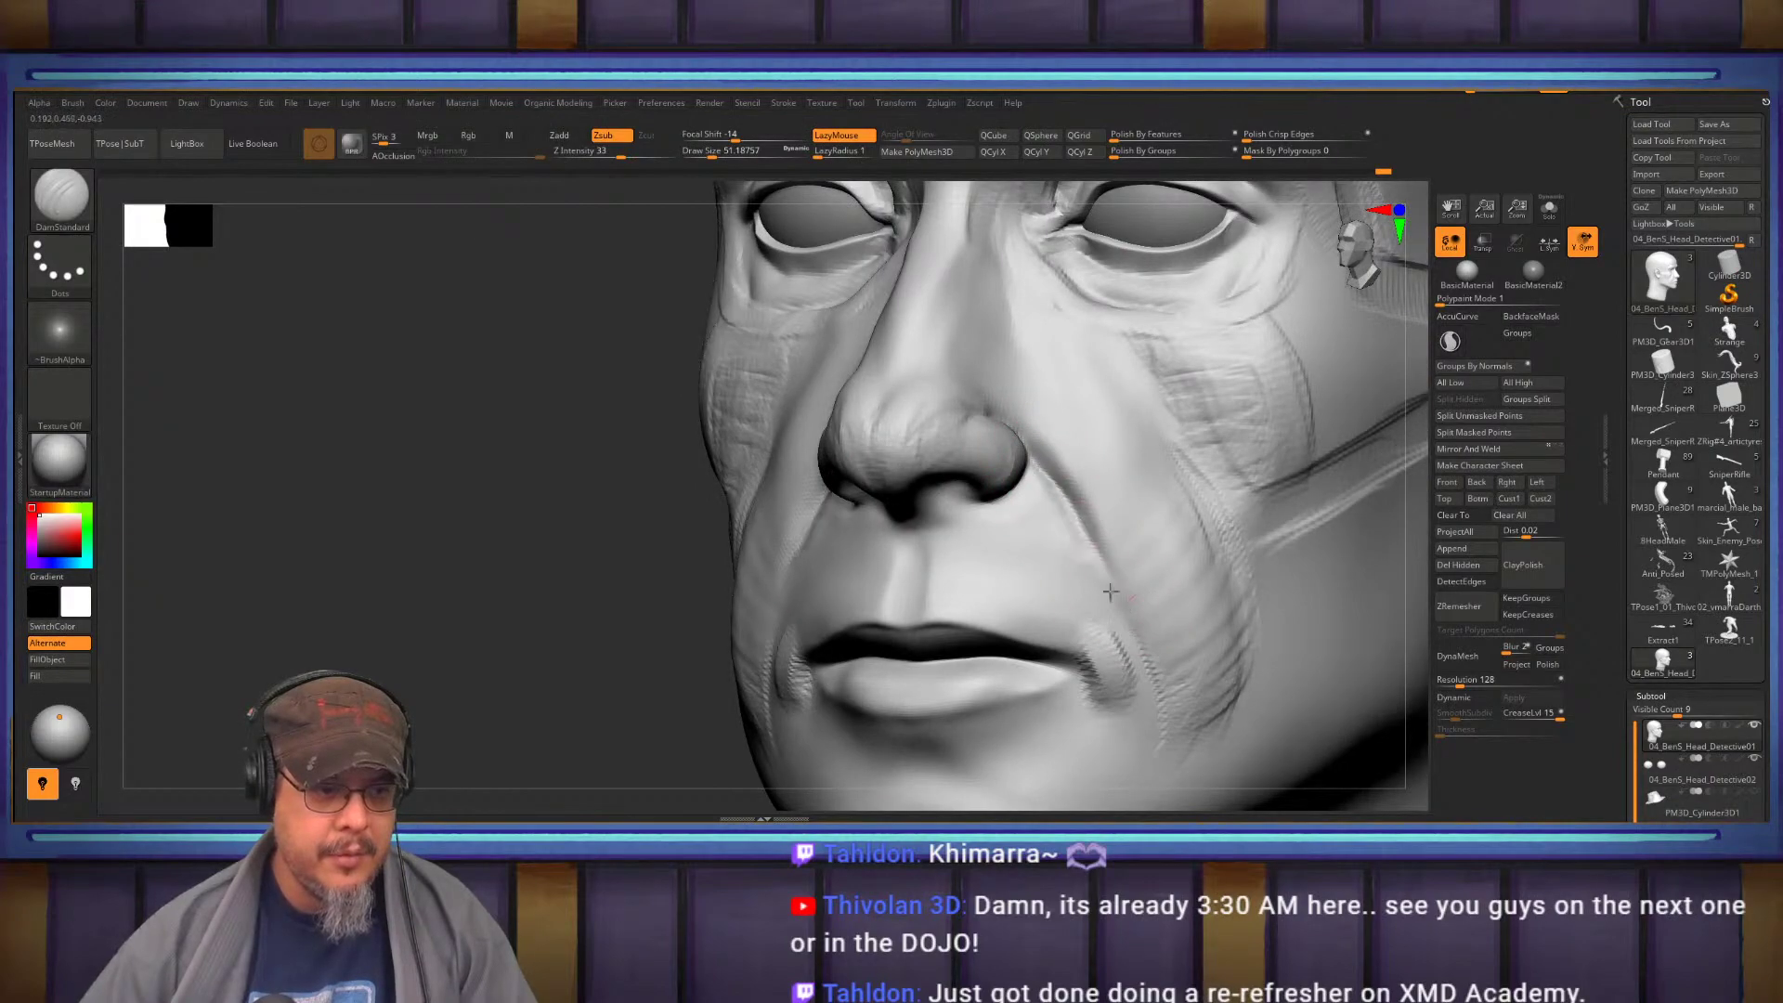
pyautogui.press('shift')
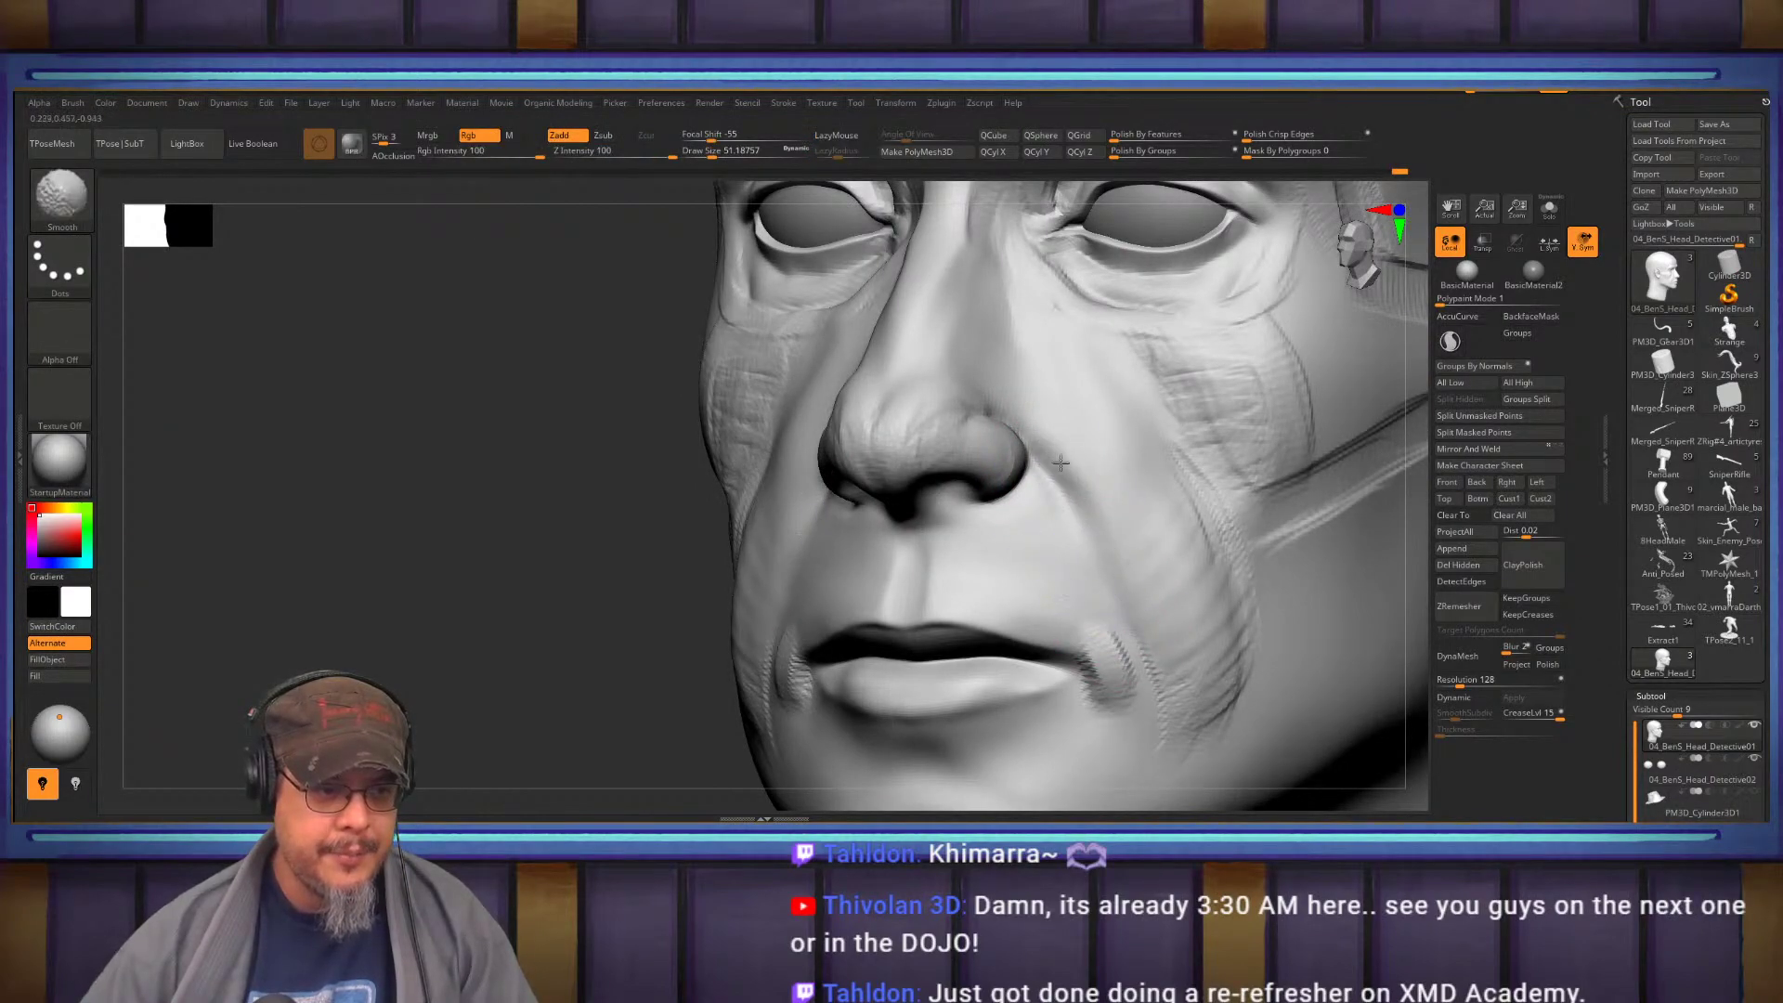
# Add ClayBuildup strokes across the side of the nose above the nostril wing, and smooth them into the cheek
pyautogui.moveTo(1059, 451); pyautogui.dragTo(1166, 437, button='right')
pyautogui.press('b')
pyautogui.press('c')
pyautogui.press('b')
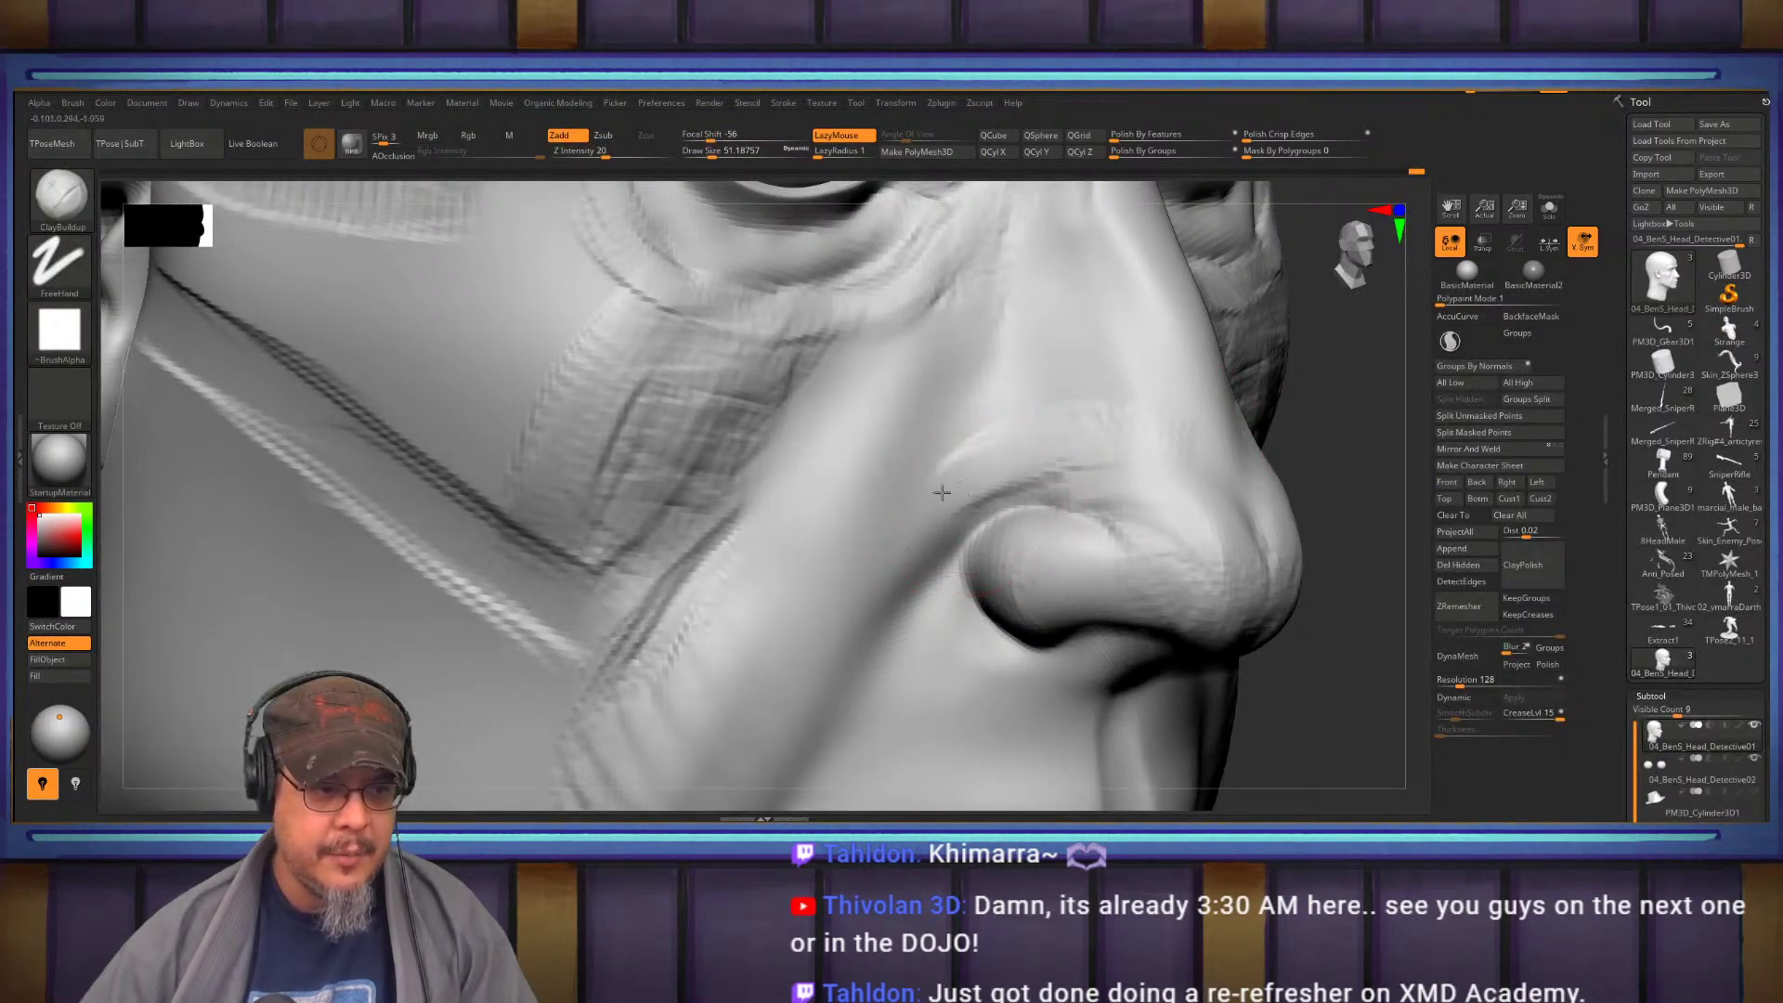
pyautogui.moveTo(1111, 360); pyautogui.dragTo(1034, 423)
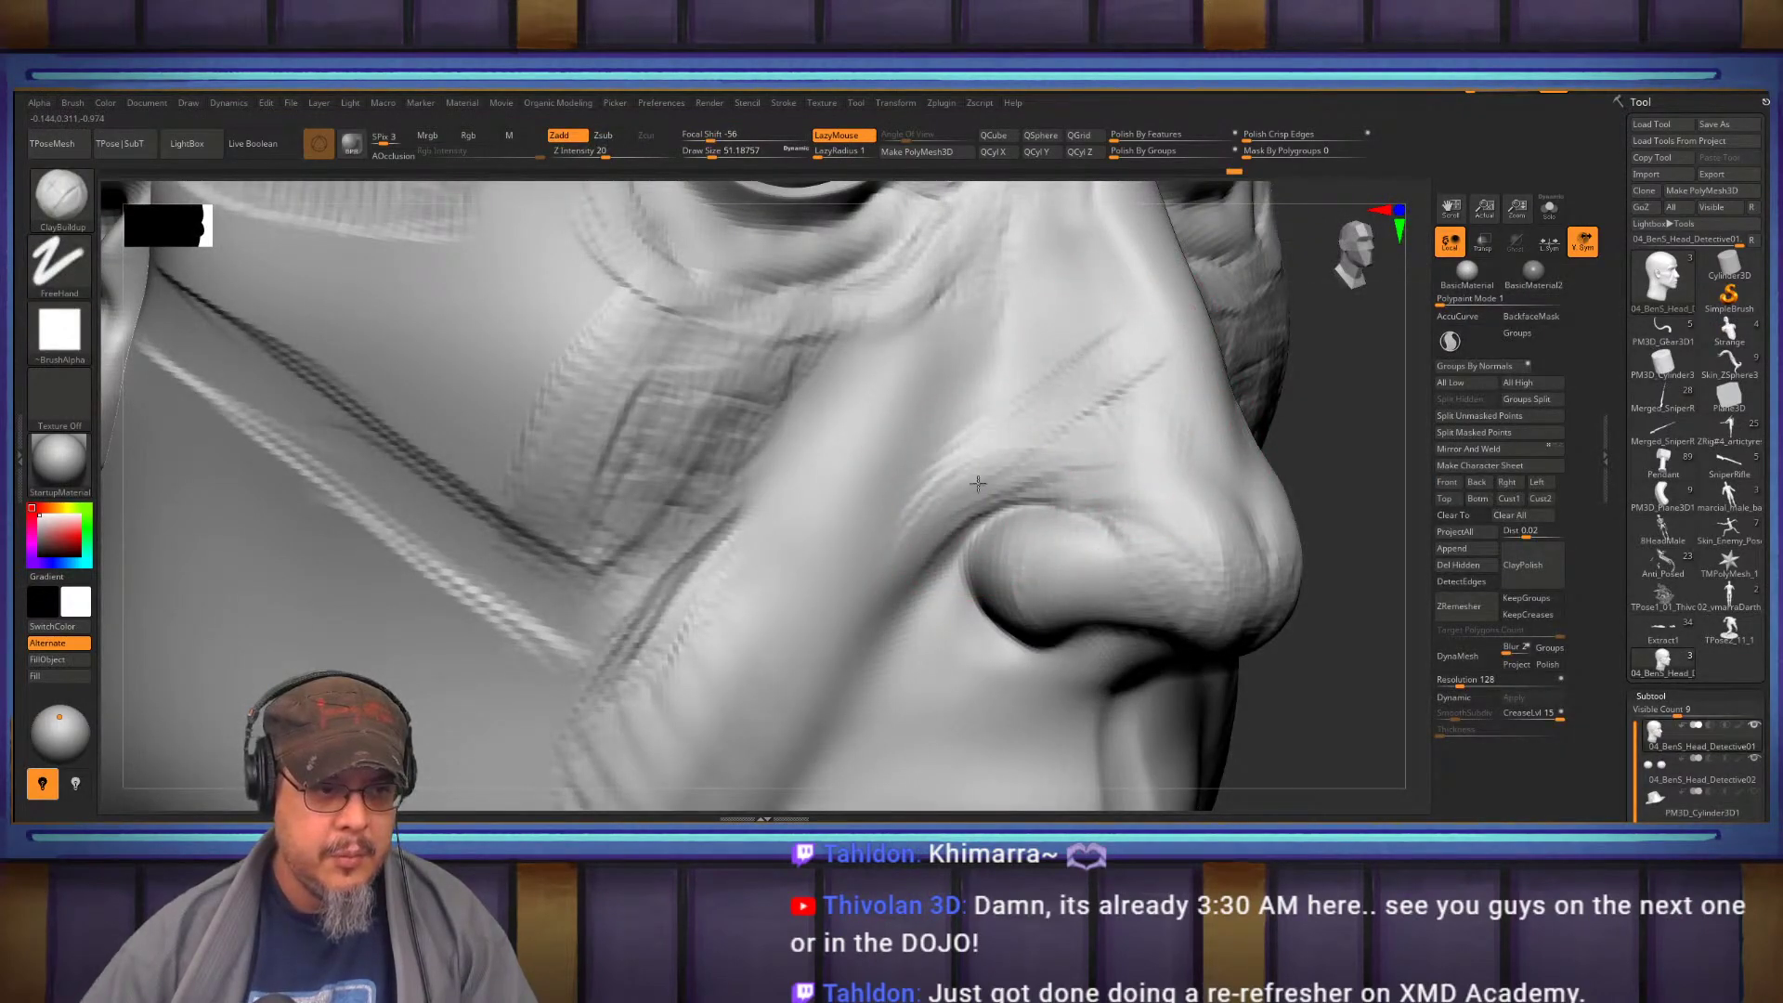
pyautogui.keyDown('shift'); pyautogui.moveTo(911, 584); pyautogui.dragTo(933, 480); pyautogui.keyUp('shift')
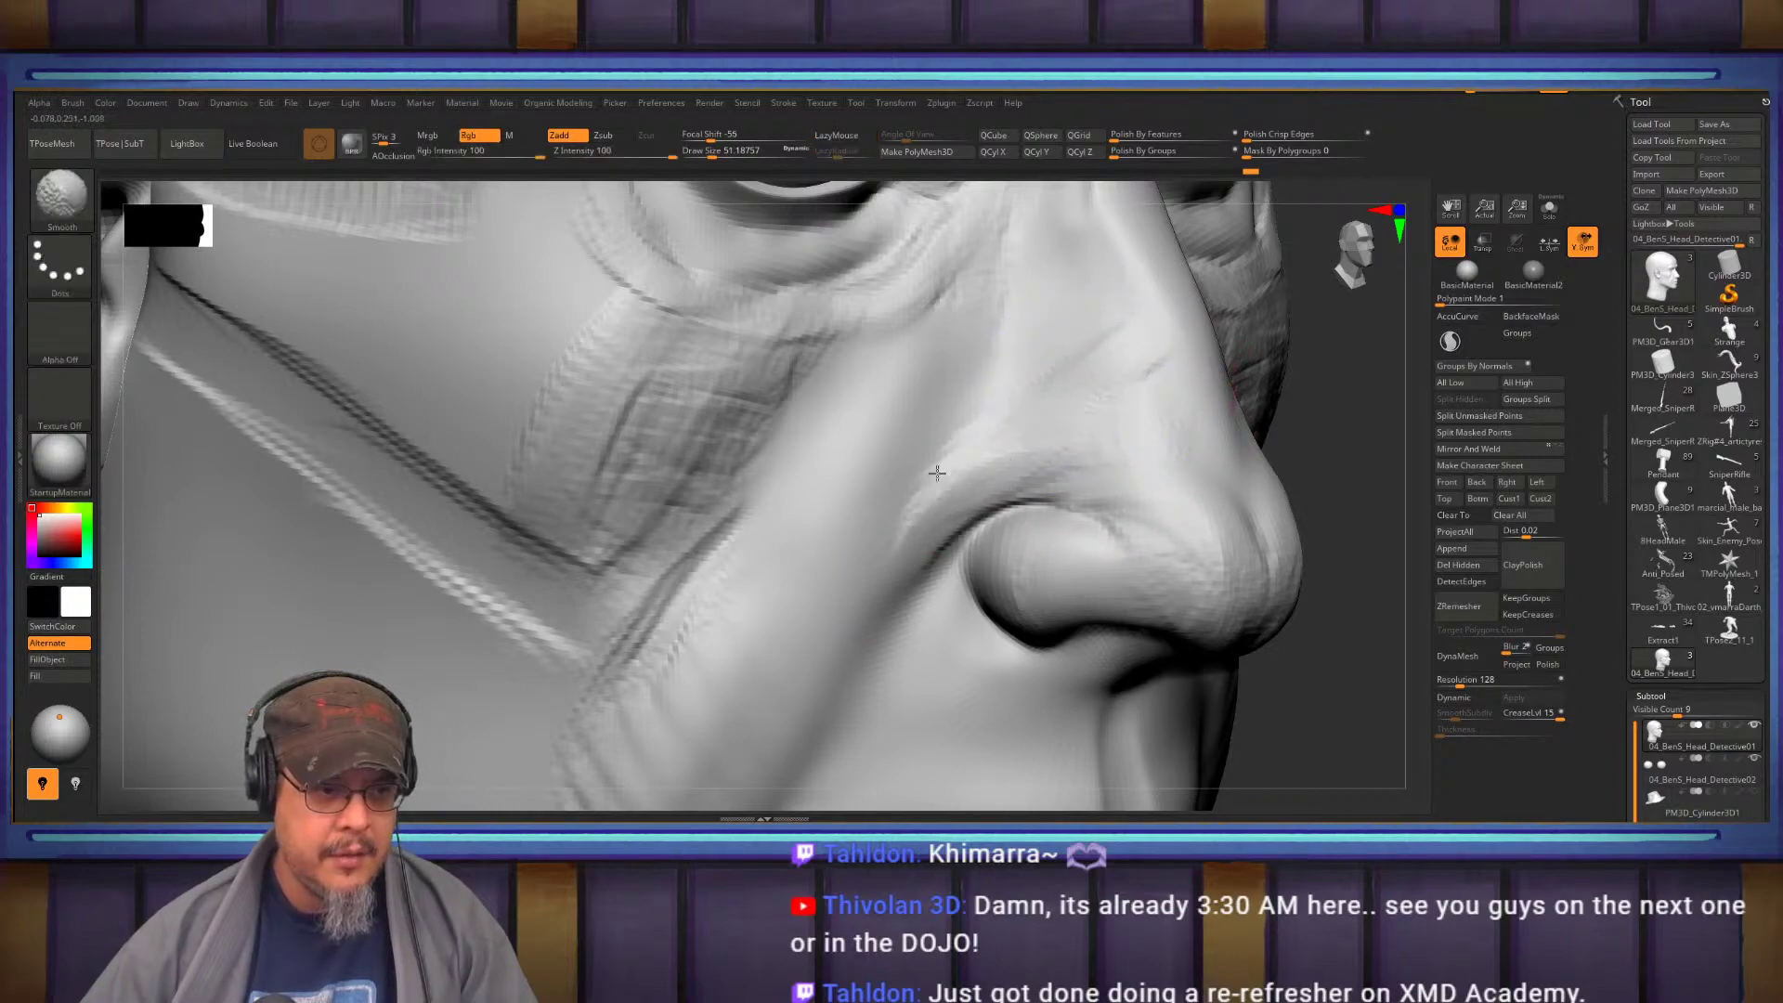
# Lay clay strokes down the side of the nose and on the upper lip beside the nostril, and smooth them
pyautogui.moveTo(950, 490)
pyautogui.mouseDown(button='right')
pyautogui.moveTo(988, 470)
pyautogui.moveTo(929, 464)
pyautogui.moveTo(994, 413)
pyautogui.moveTo(952, 381)
pyautogui.moveTo(983, 426)
pyautogui.moveTo(1073, 445)
pyautogui.moveTo(1055, 418)
pyautogui.mouseUp(button='right')
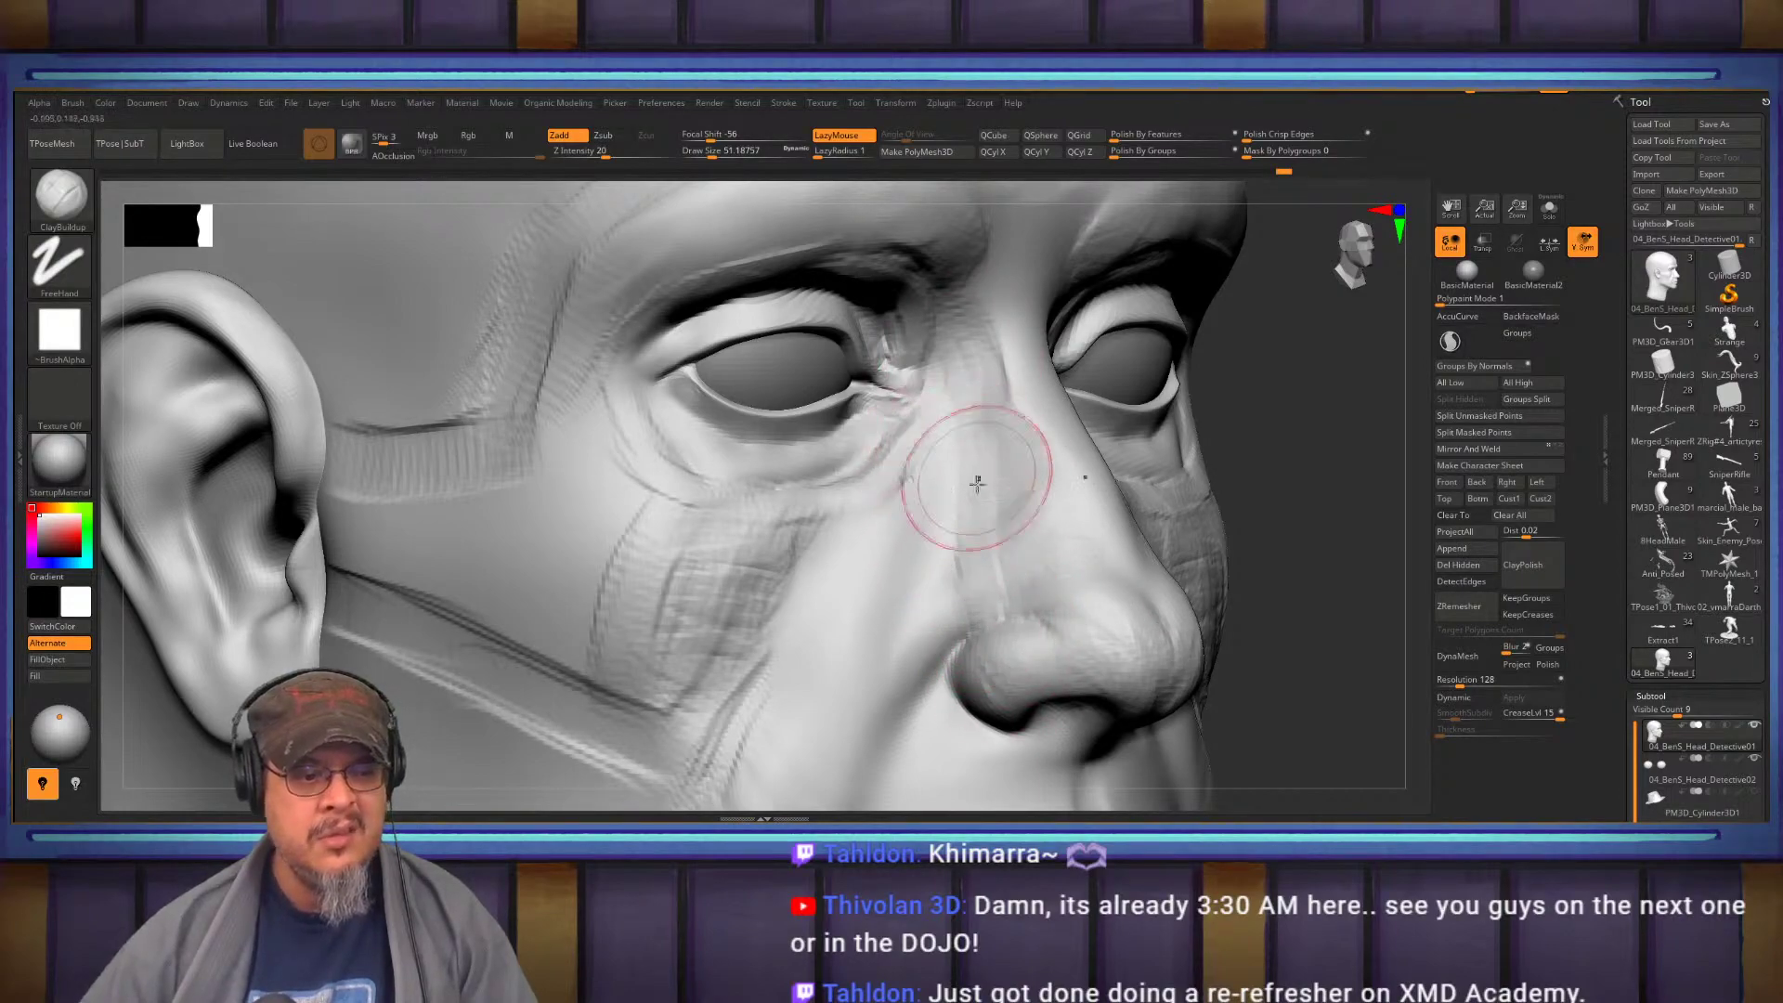
pyautogui.moveTo(975, 465); pyautogui.dragTo(1019, 411, button='right')
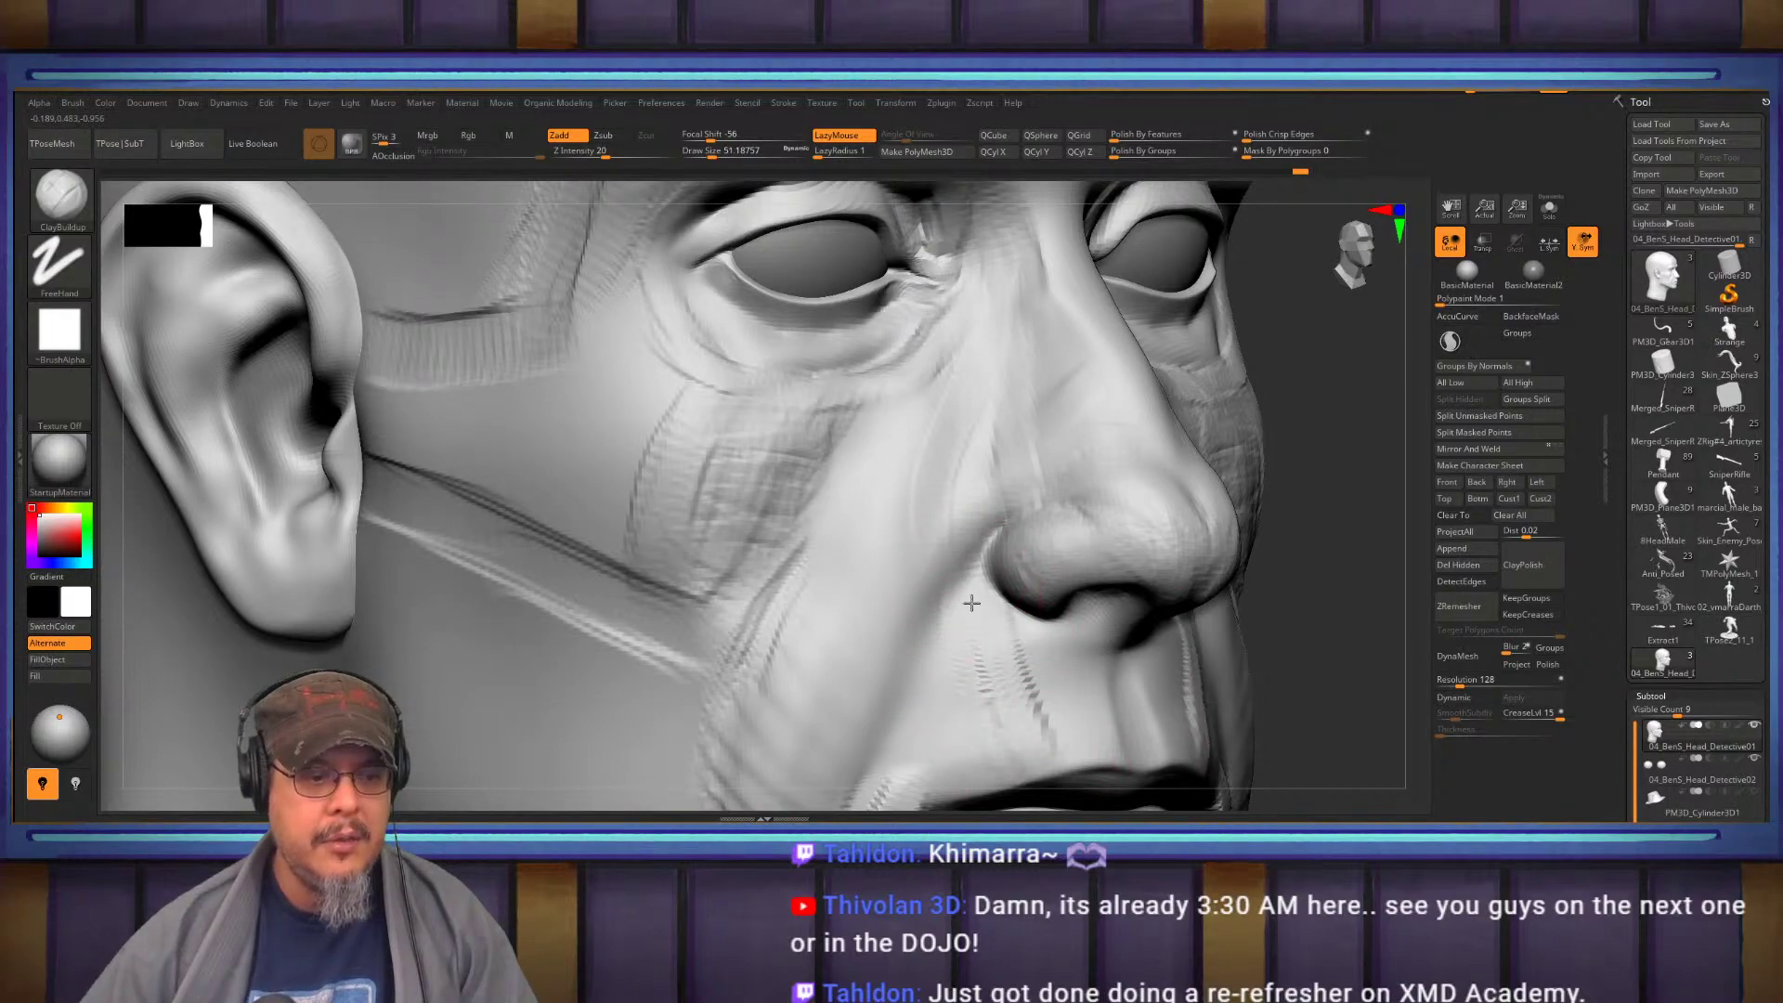
pyautogui.press('shift')
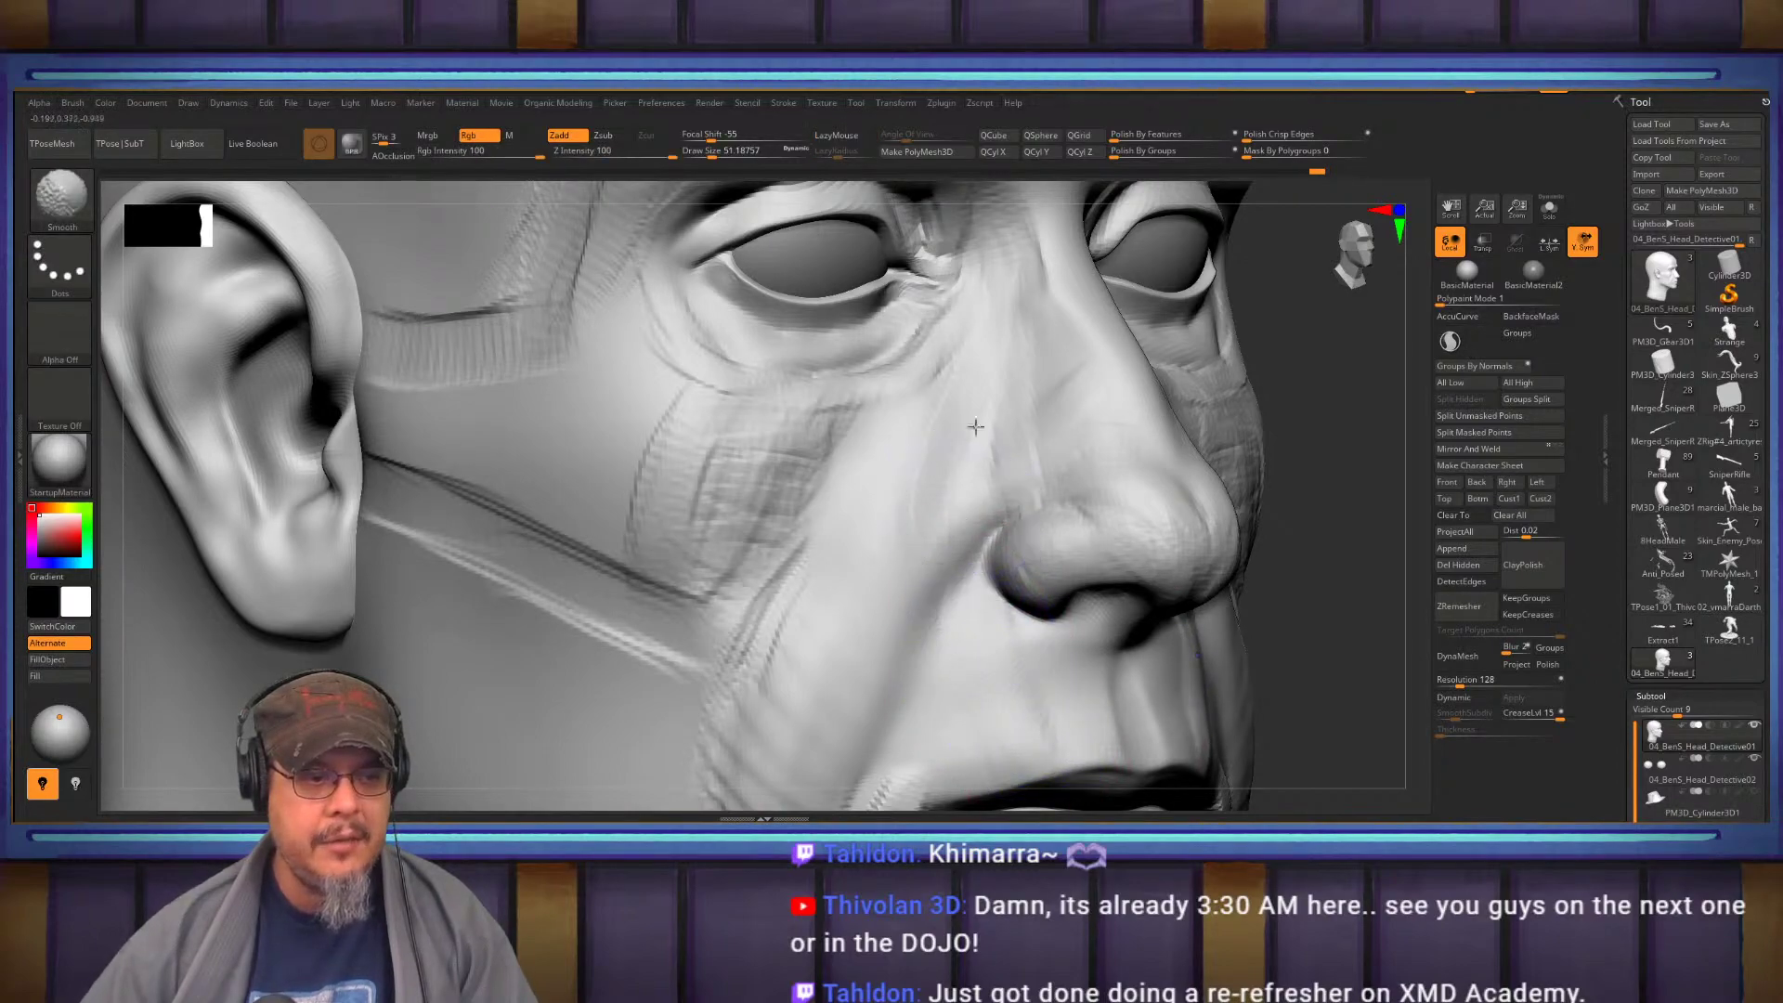
pyautogui.moveTo(940, 475)
pyautogui.mouseDown(button='right')
pyautogui.moveTo(923, 501)
pyautogui.moveTo(960, 478)
pyautogui.moveTo(956, 426)
pyautogui.moveTo(1046, 465)
pyautogui.moveTo(1198, 469)
pyautogui.moveTo(1045, 492)
pyautogui.moveTo(1207, 502)
pyautogui.moveTo(1052, 511)
pyautogui.moveTo(1044, 490)
pyautogui.moveTo(1042, 576)
pyautogui.mouseUp(button='right')
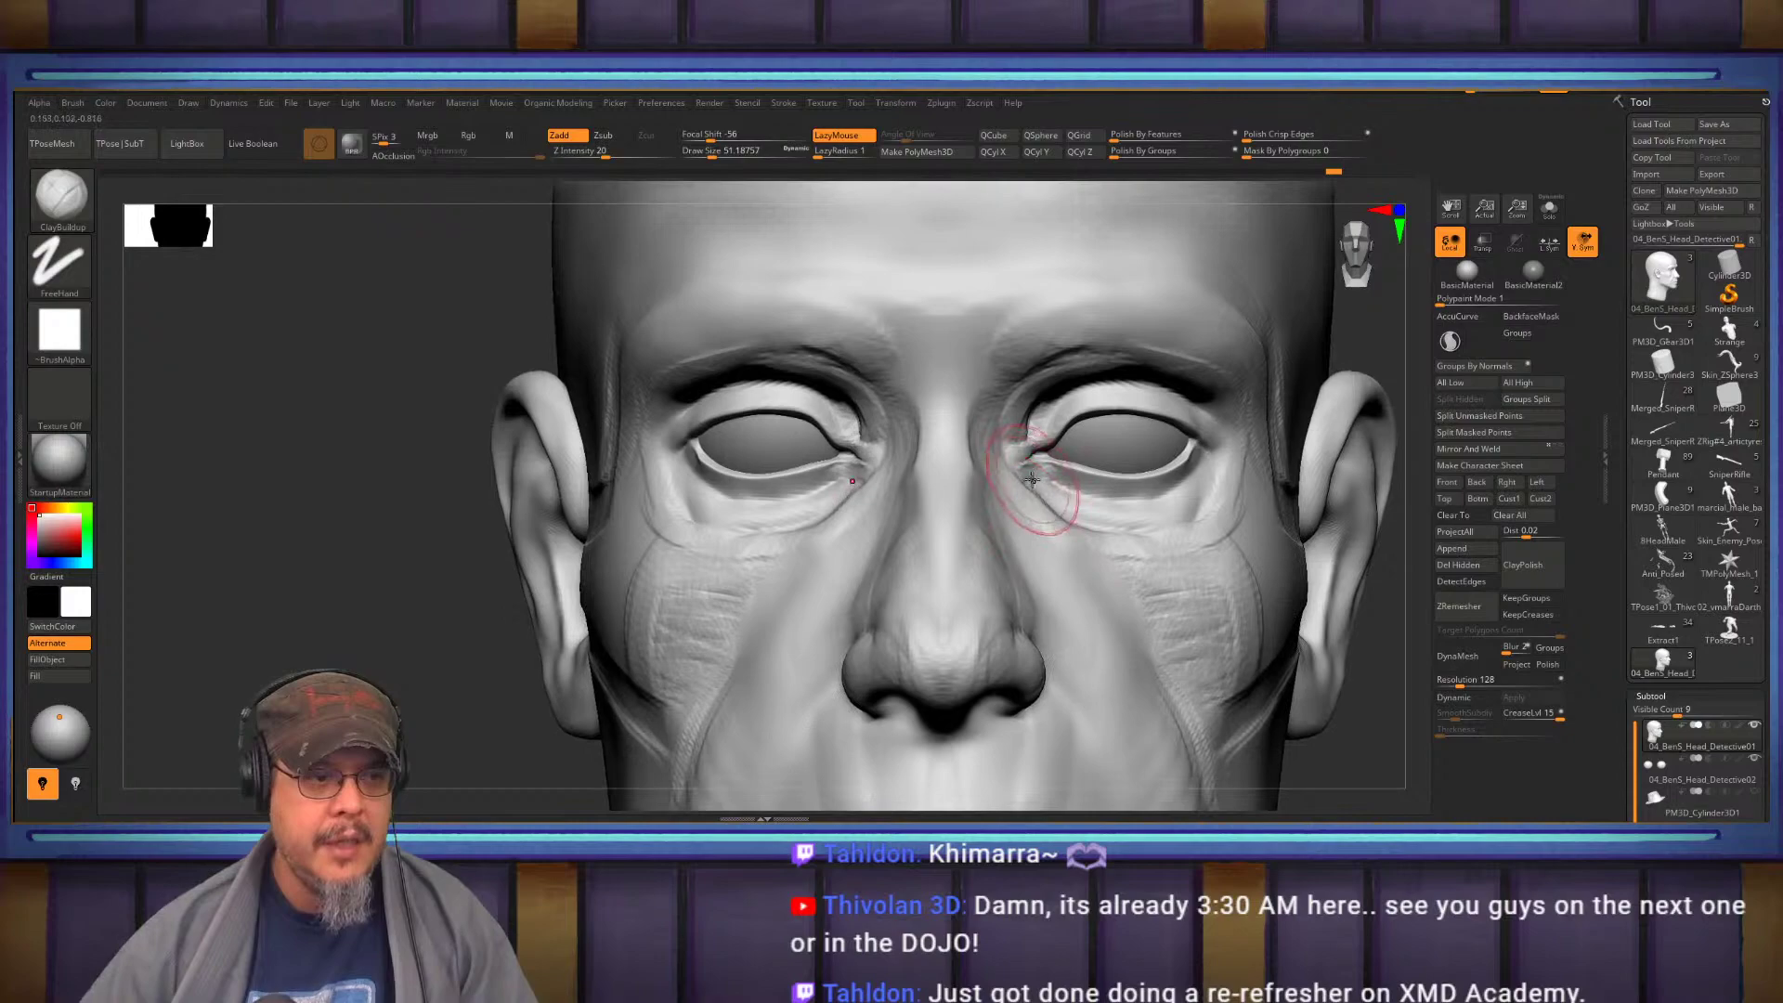
# Reshape the nose bridge from the front and in profile with the Move brush at draw size about 94
pyautogui.press(',')
pyautogui.press('b')
pyautogui.press('b')
pyautogui.press('m')
pyautogui.press('v')
pyautogui.press(',')
pyautogui.press('s')
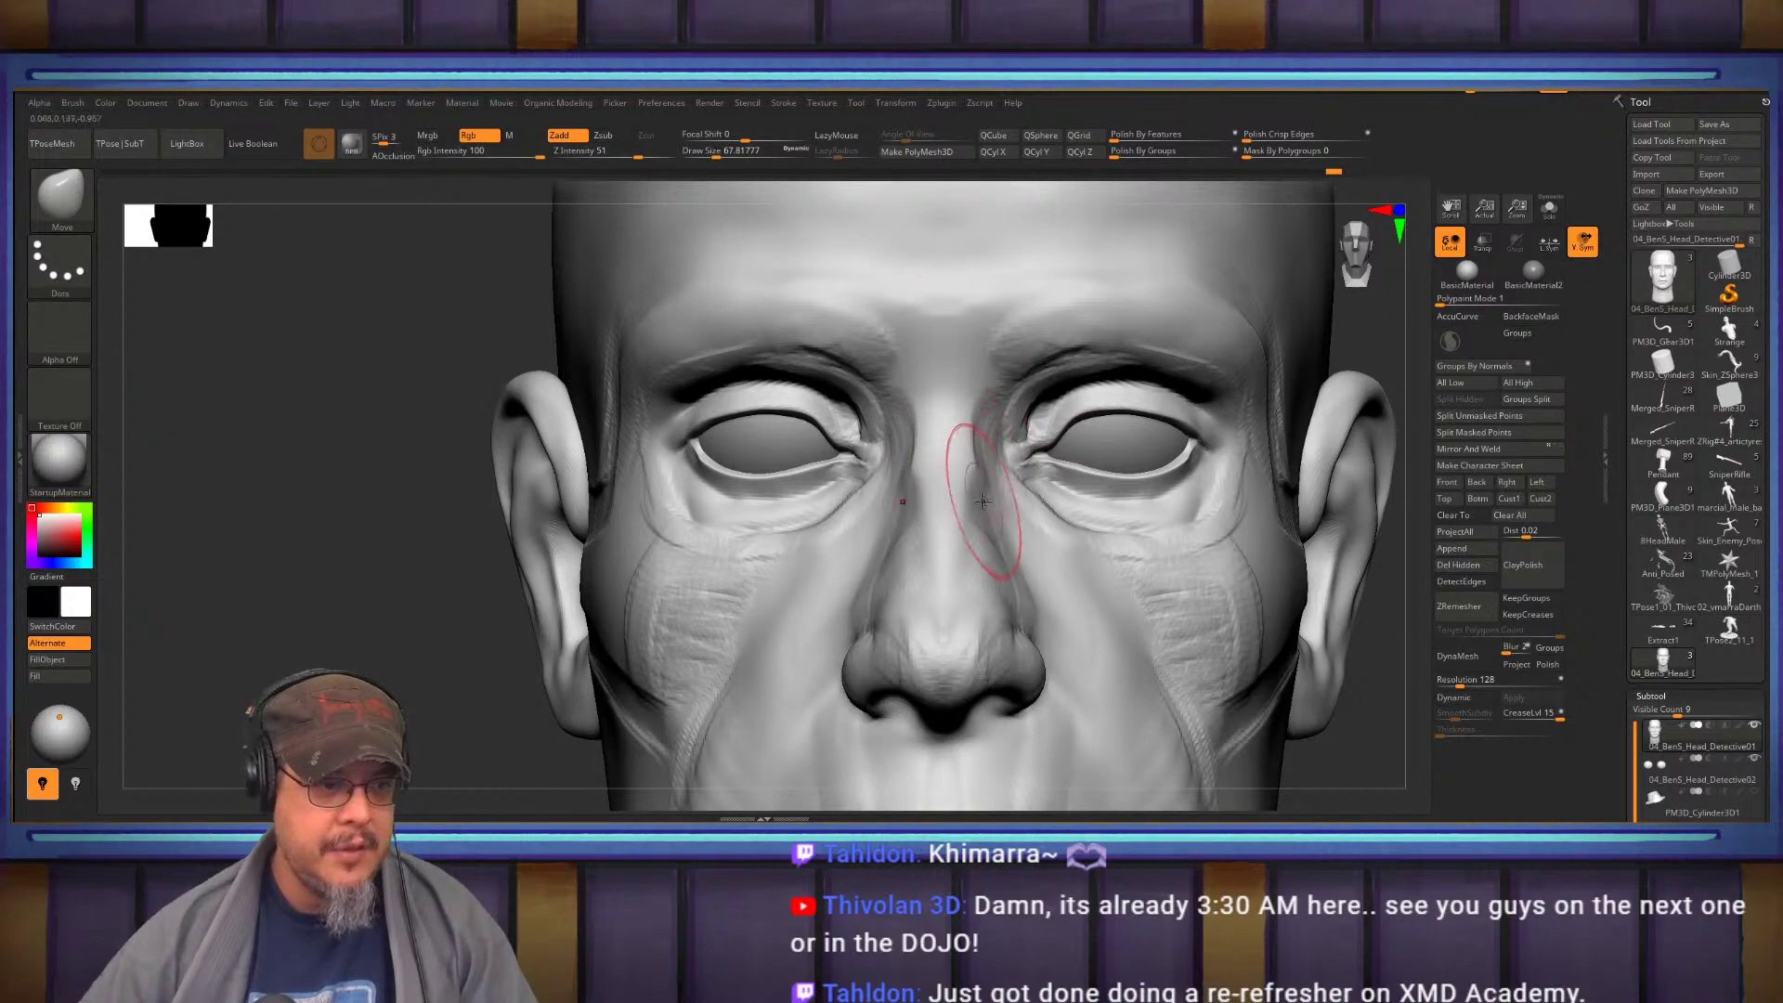
pyautogui.moveTo(957, 474); pyautogui.dragTo(724, 483, button='right')
pyautogui.moveTo(908, 532)
pyautogui.keyDown('alt'); pyautogui.mouseDown(button='right')
pyautogui.moveTo(875, 544)
pyautogui.moveTo(938, 478)
pyautogui.mouseUp(button='right'); pyautogui.keyUp('alt')
pyautogui.press('s')
pyautogui.moveTo(933, 461); pyautogui.dragTo(949, 461)
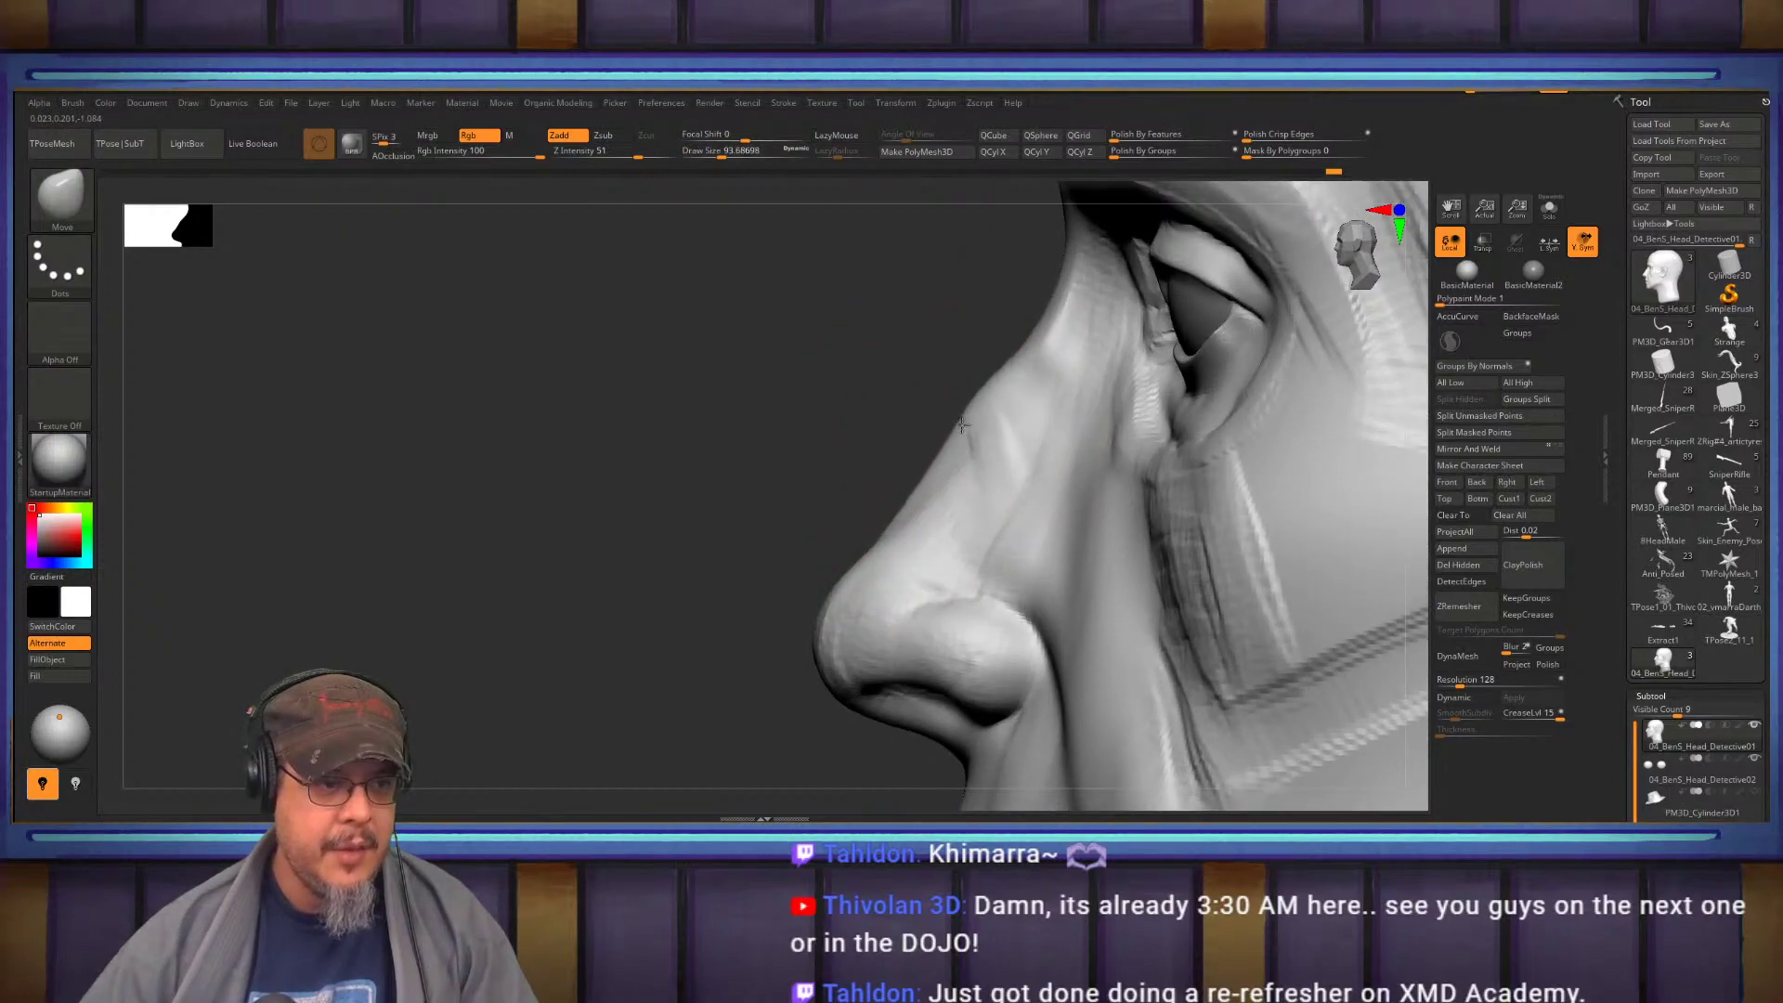
pyautogui.moveTo(969, 417)
pyautogui.keyDown('alt'); pyautogui.mouseDown(button='right')
pyautogui.moveTo(1000, 461)
pyautogui.moveTo(974, 524)
pyautogui.mouseUp(button='right'); pyautogui.keyUp('alt')
pyautogui.press('s')
pyautogui.moveTo(995, 431); pyautogui.dragTo(983, 431)
# Define the nose root between the brows and the bridge edges with DamStandard at draw size about 65, and smooth the bridge
pyautogui.moveTo(978, 430)
pyautogui.mouseDown(button='right')
pyautogui.moveTo(969, 376)
pyautogui.moveTo(1047, 366)
pyautogui.mouseUp(button='right')
pyautogui.press('b')
pyautogui.press('d')
pyautogui.press('s')
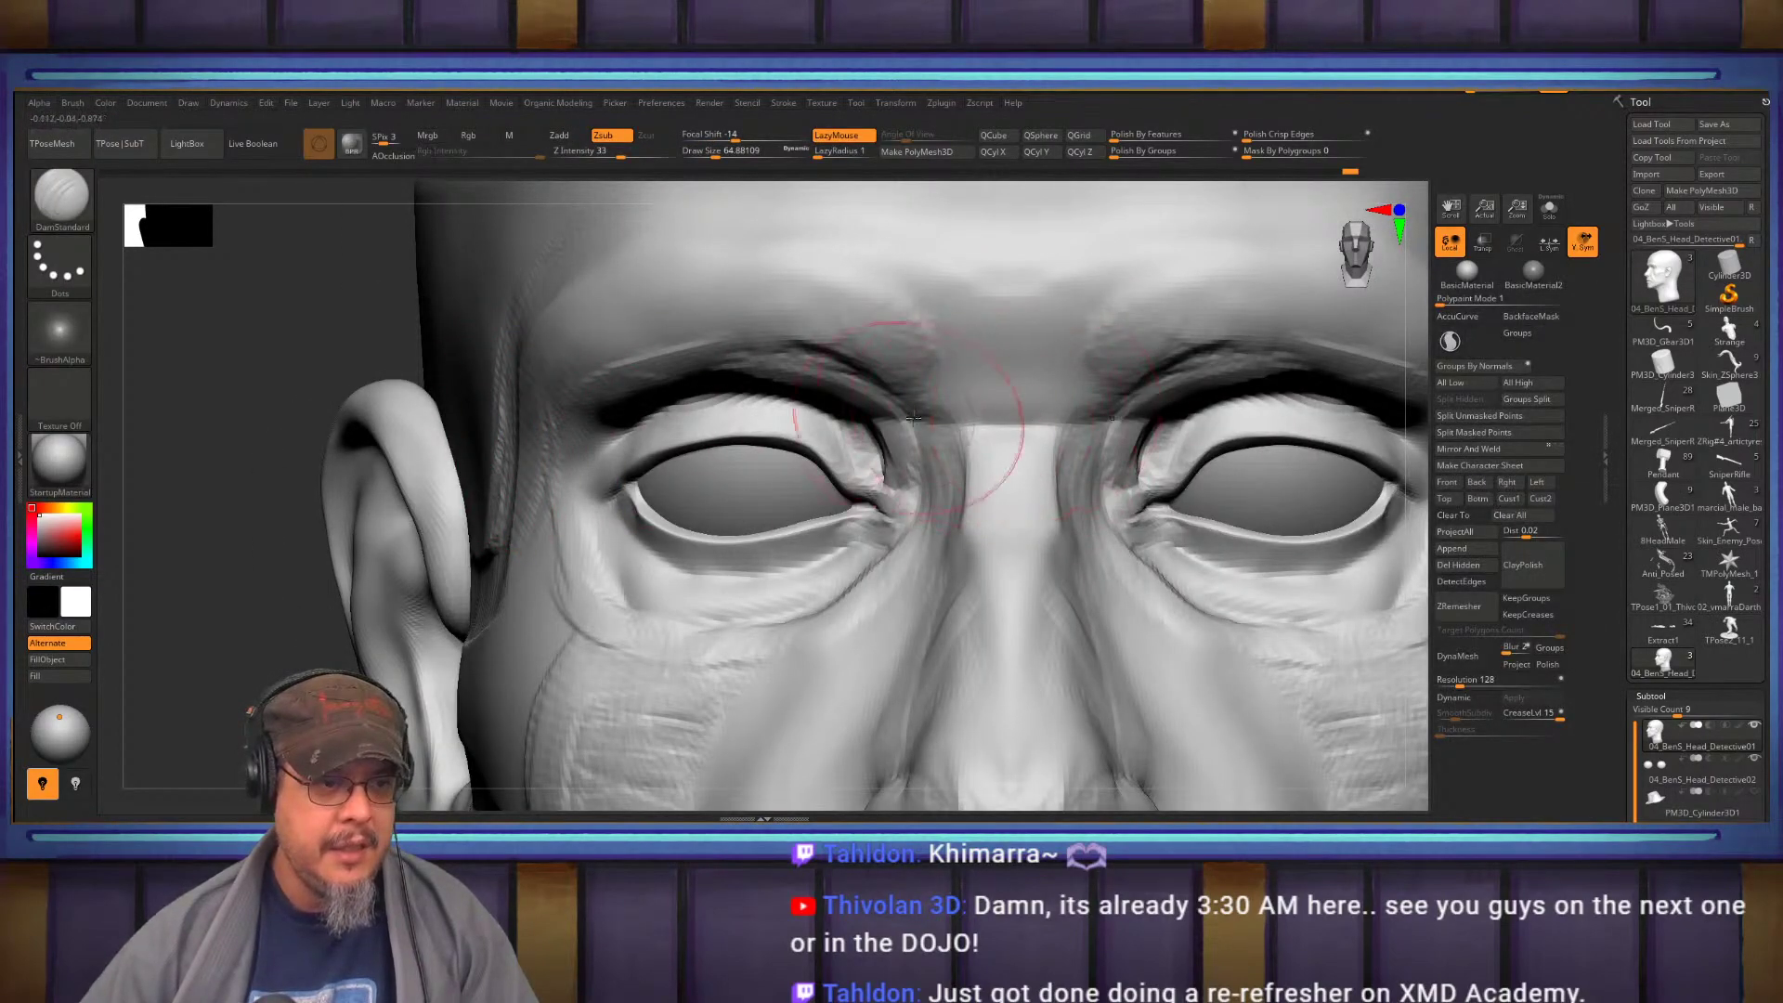
pyautogui.moveTo(975, 400); pyautogui.dragTo(1008, 435, button='right')
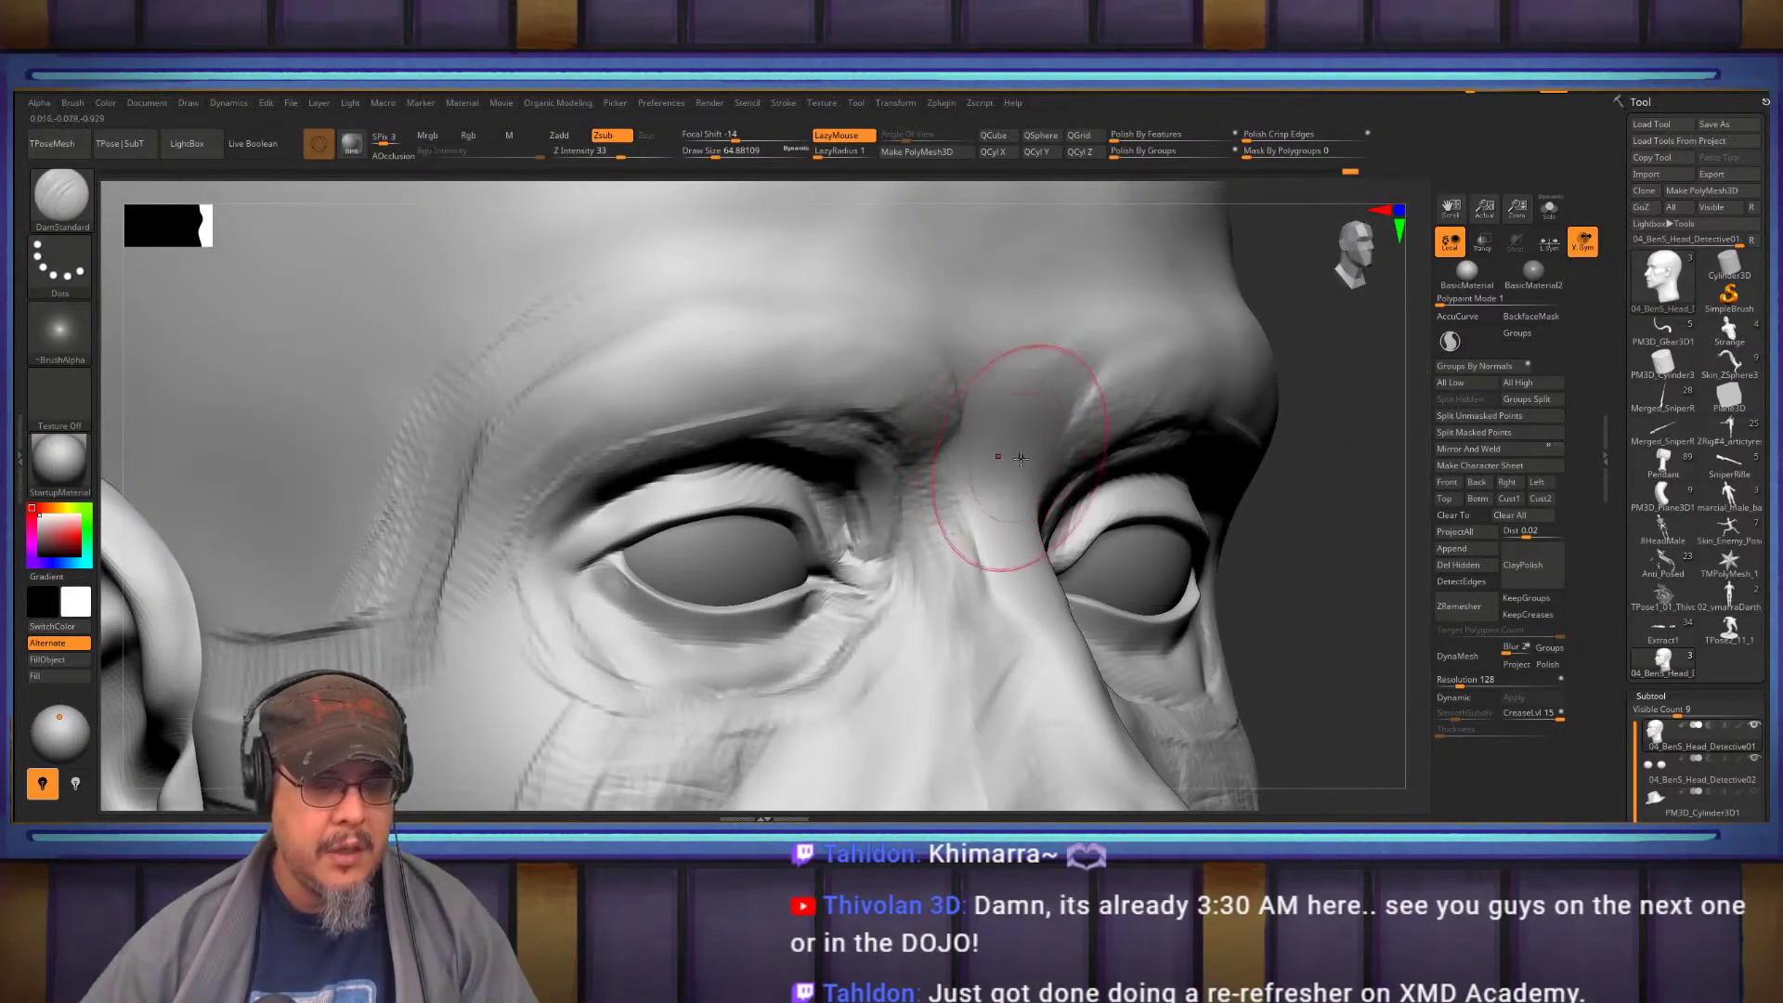
pyautogui.moveTo(1056, 492); pyautogui.dragTo(831, 355, button='right')
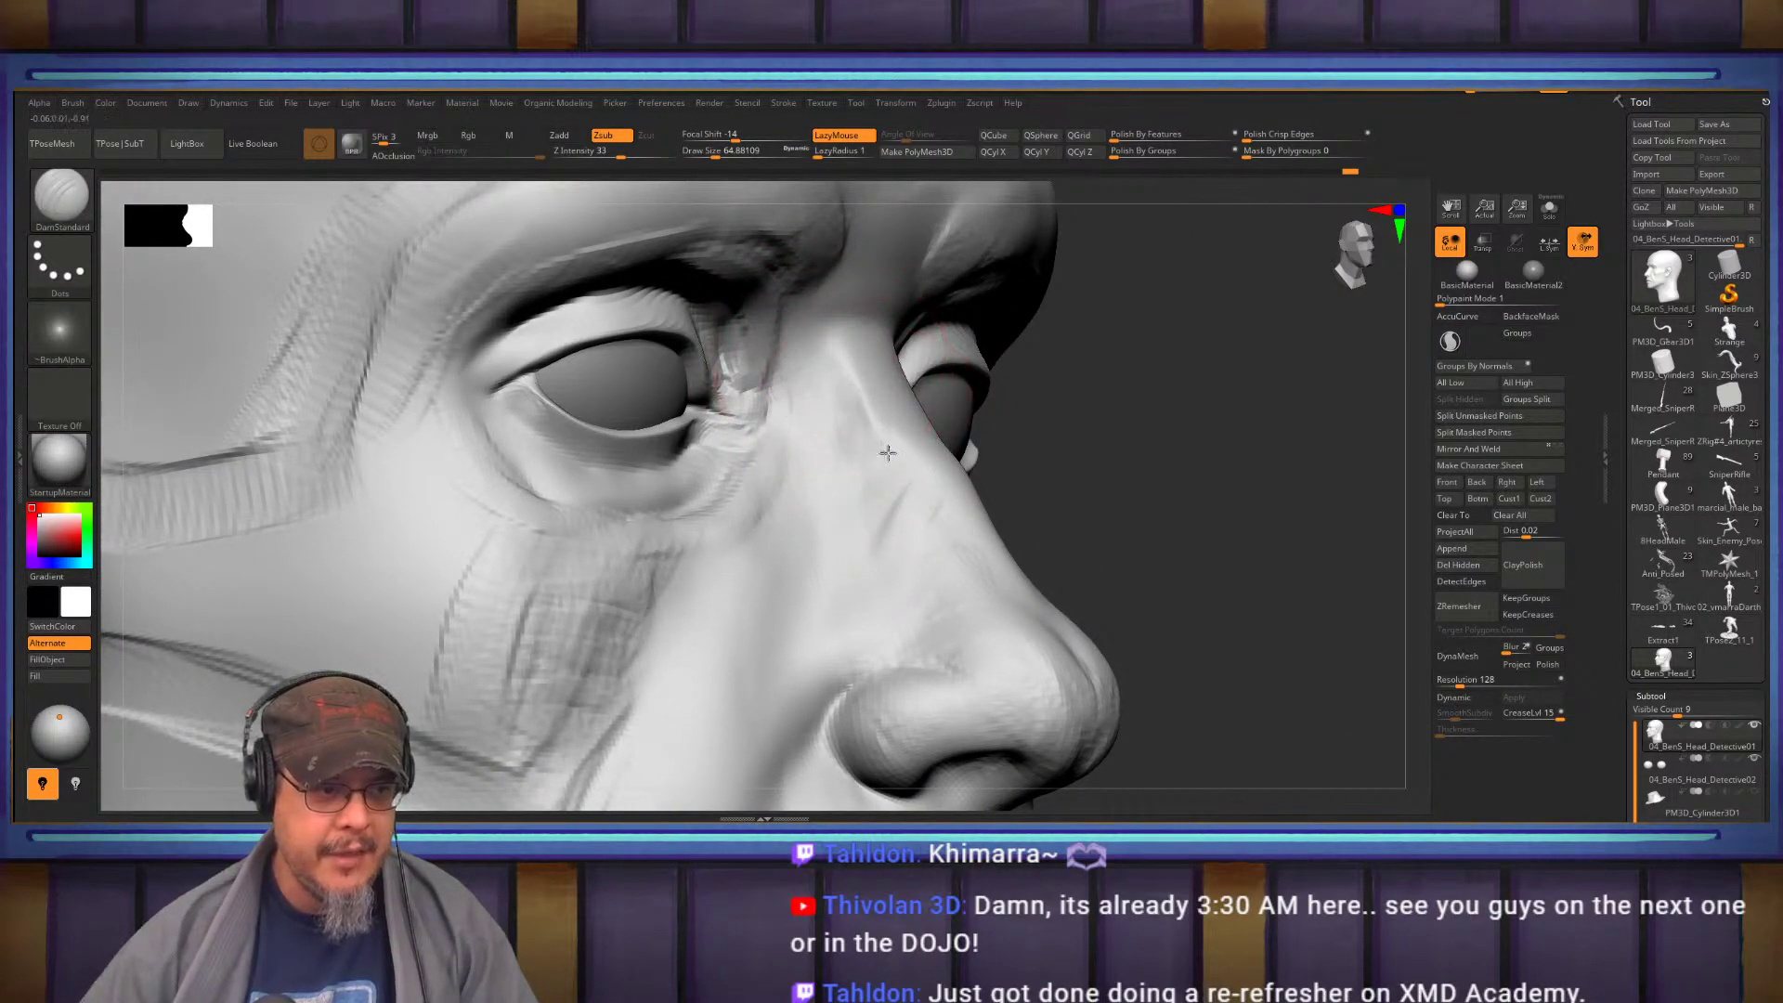
pyautogui.press('shift')
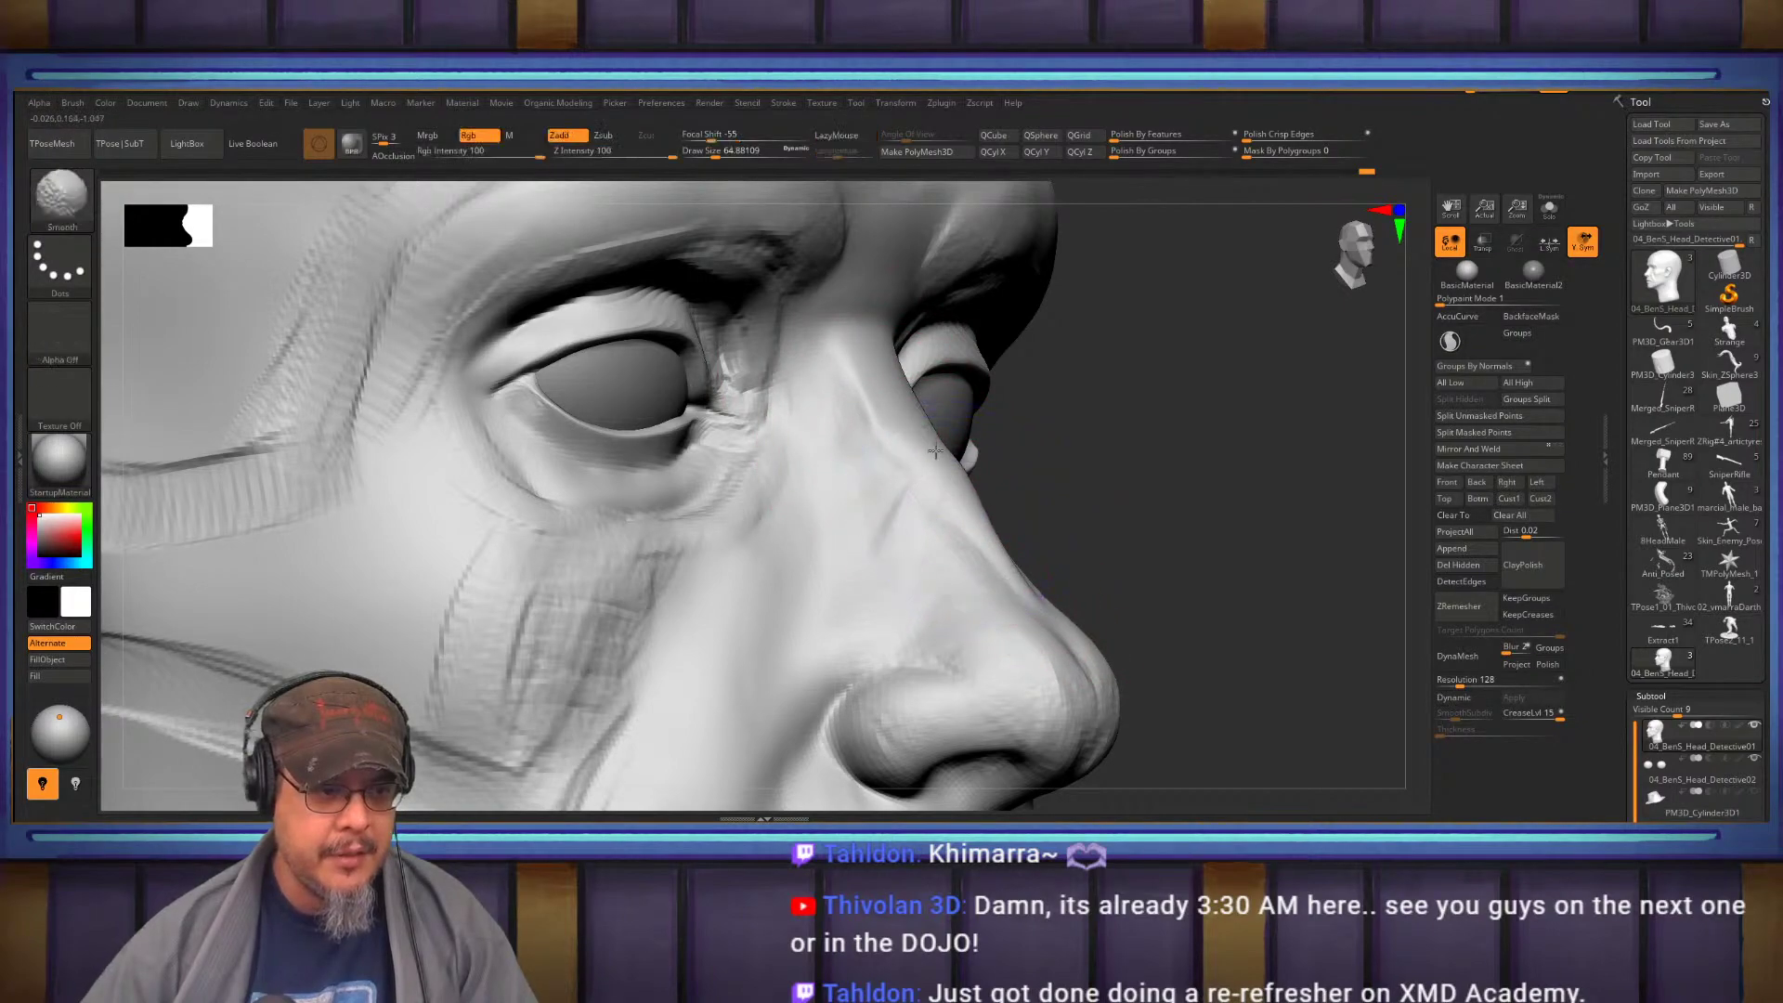
pyautogui.moveTo(846, 437)
pyautogui.mouseDown(button='right')
pyautogui.moveTo(753, 436)
pyautogui.moveTo(899, 430)
pyautogui.moveTo(790, 408)
pyautogui.moveTo(857, 408)
pyautogui.moveTo(868, 452)
pyautogui.moveTo(876, 383)
pyautogui.moveTo(954, 431)
pyautogui.mouseUp(button='right')
pyautogui.press('b')
pyautogui.press('c')
pyautogui.press('b')
pyautogui.press('b')
pyautogui.press('d')
pyautogui.press('s')
pyautogui.moveTo(773, 661); pyautogui.dragTo(845, 624)
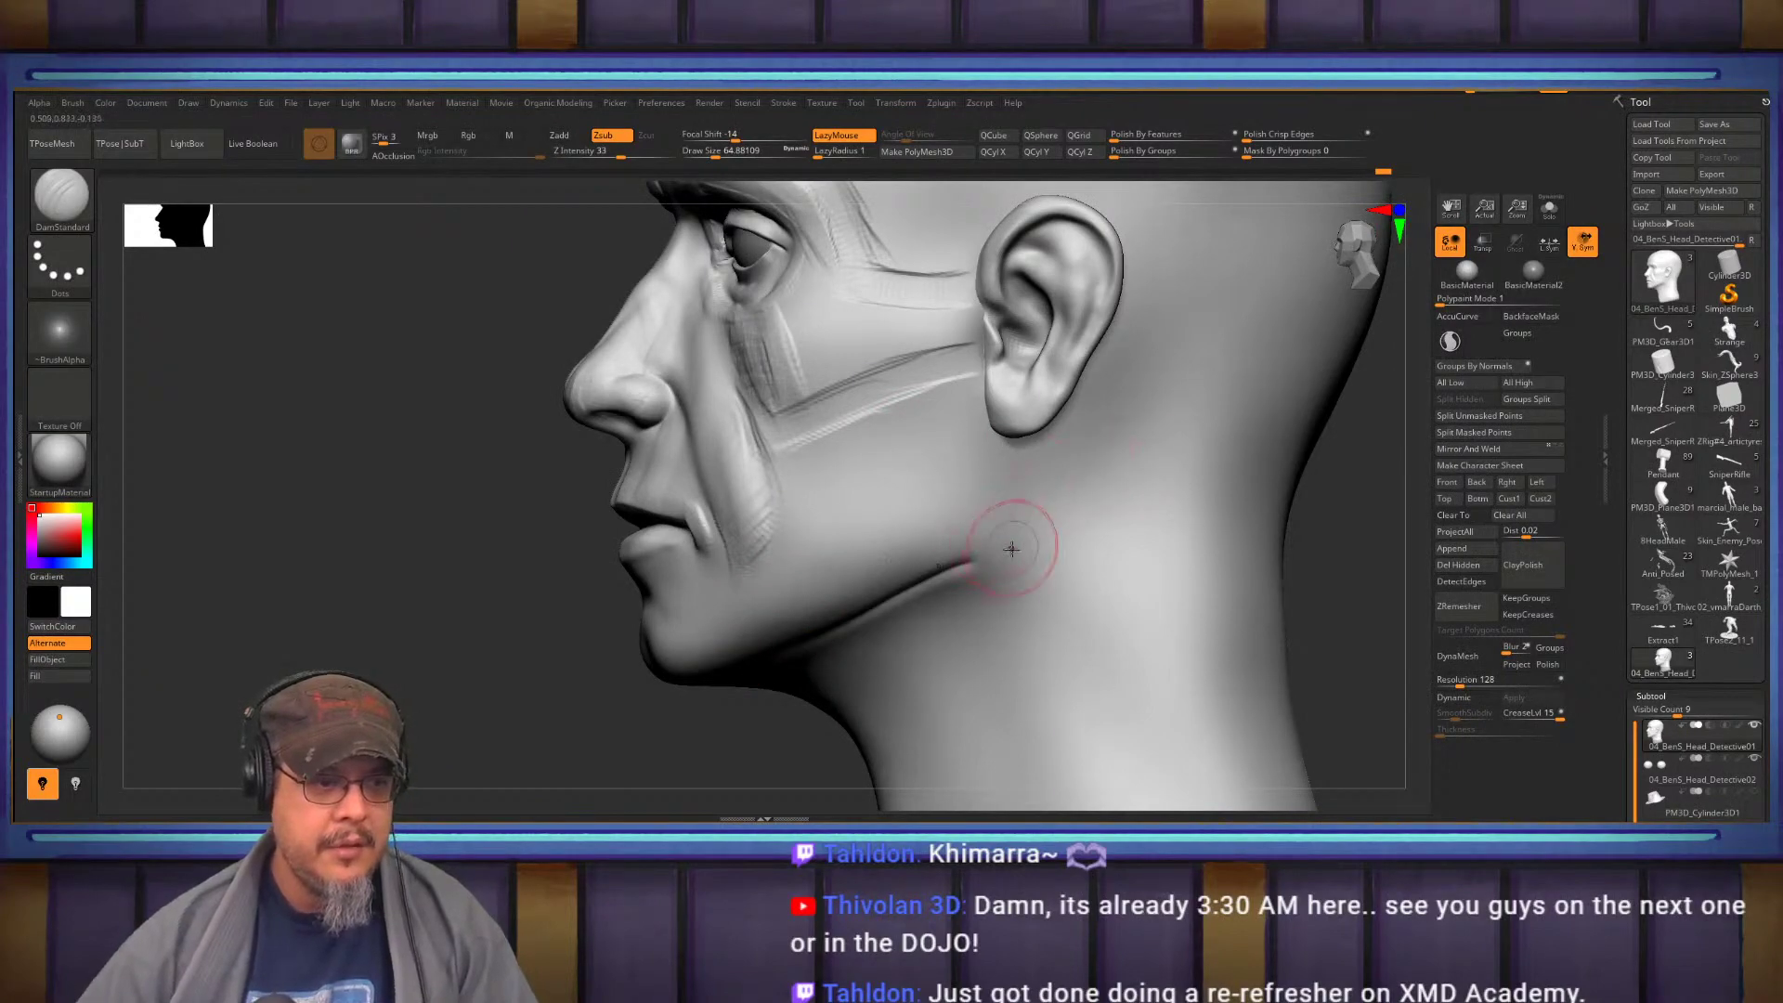
pyautogui.moveTo(984, 575); pyautogui.dragTo(1126, 655)
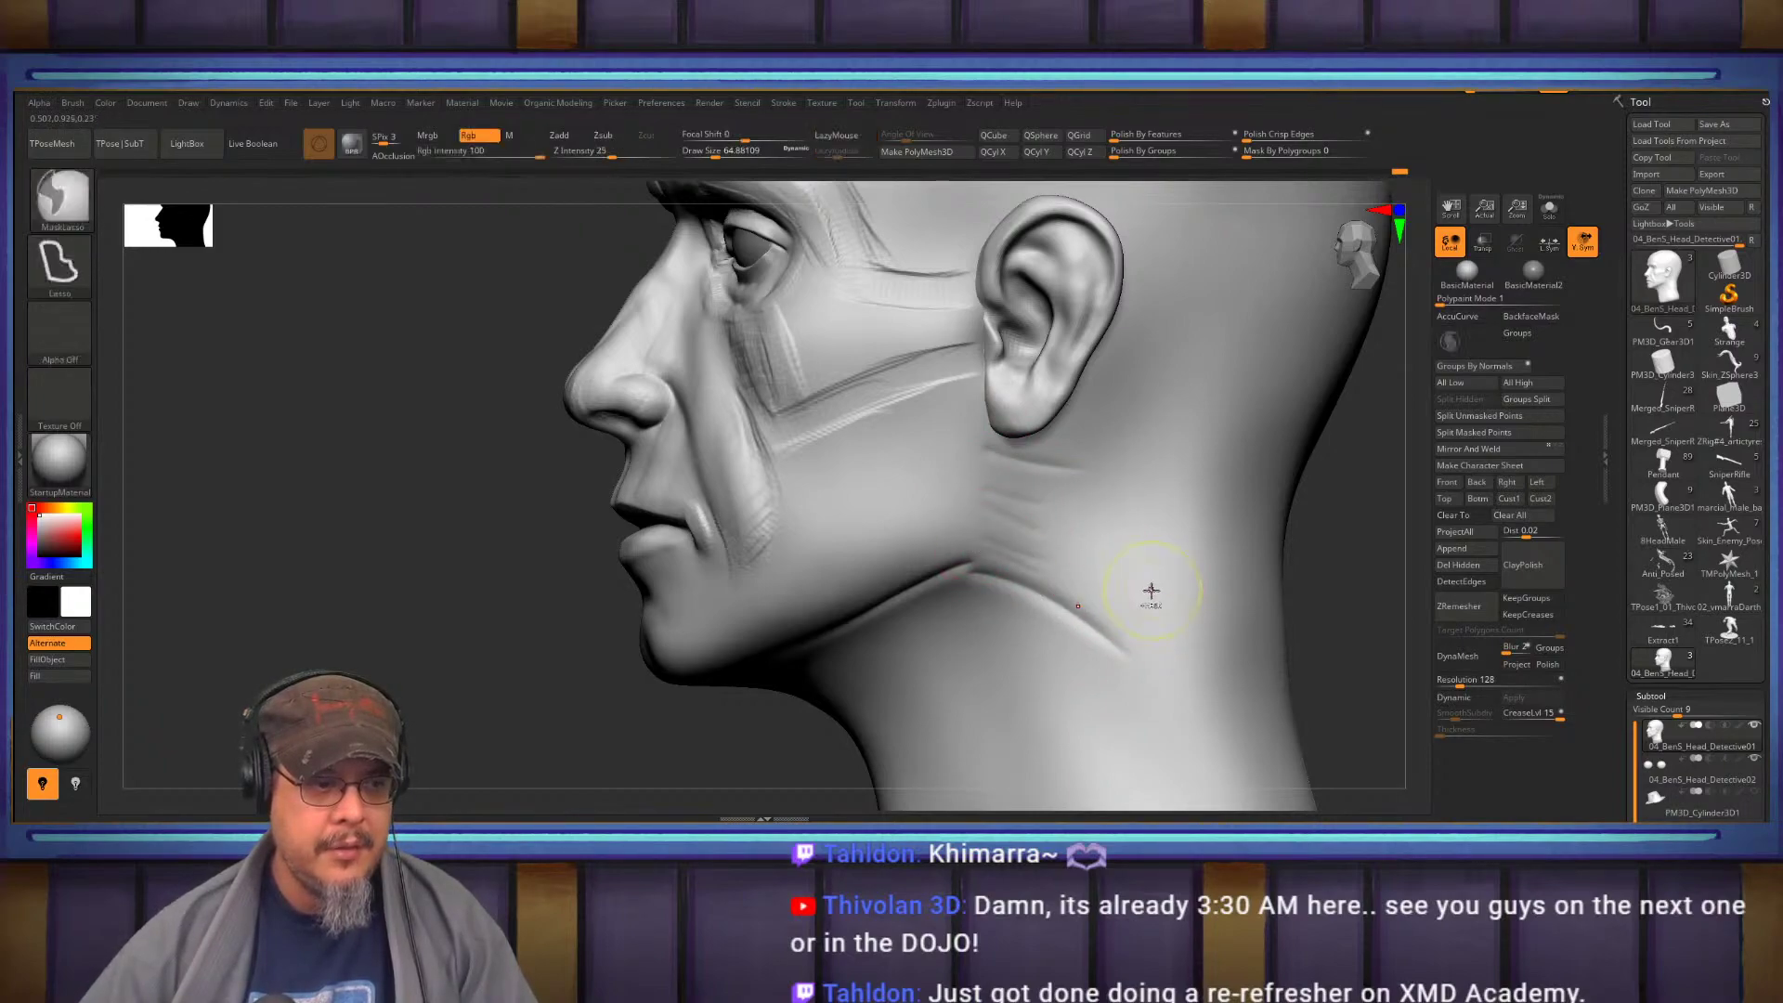
pyautogui.hotkey('ctrl', 'z')
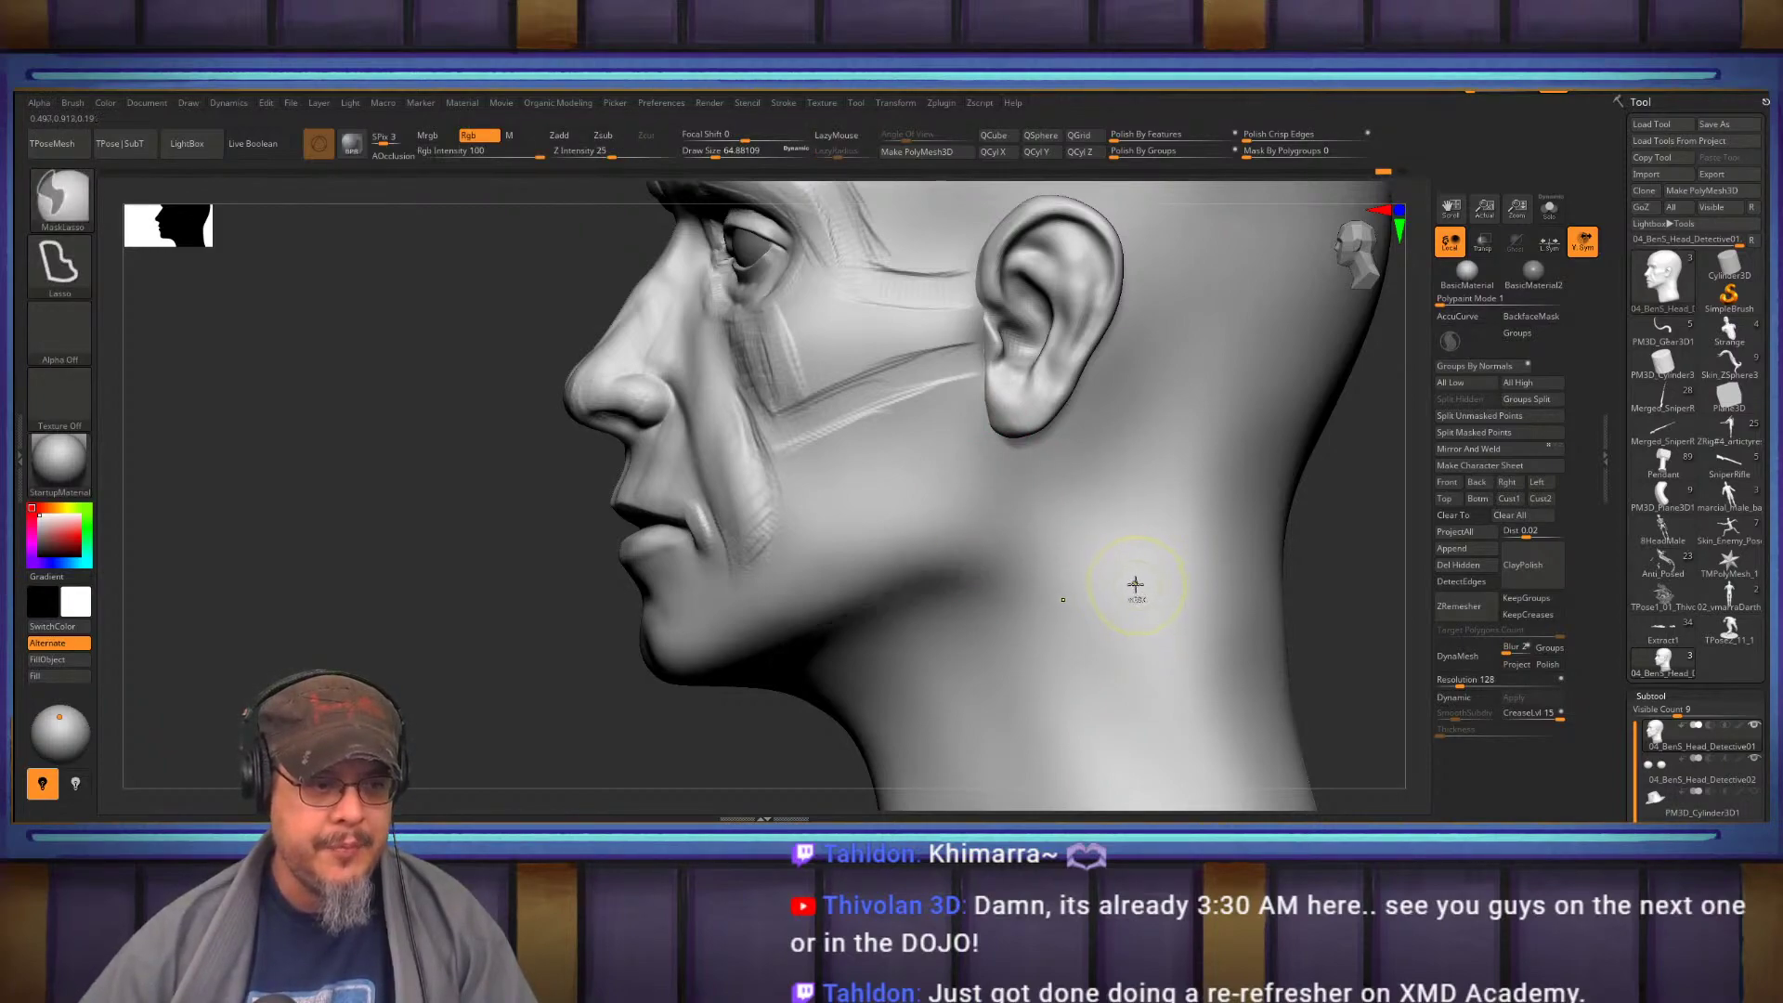
# Reshape the ear and its lobe from the side with the Move brush at draw size about 101
pyautogui.moveTo(1001, 398); pyautogui.dragTo(1043, 533, button='right')
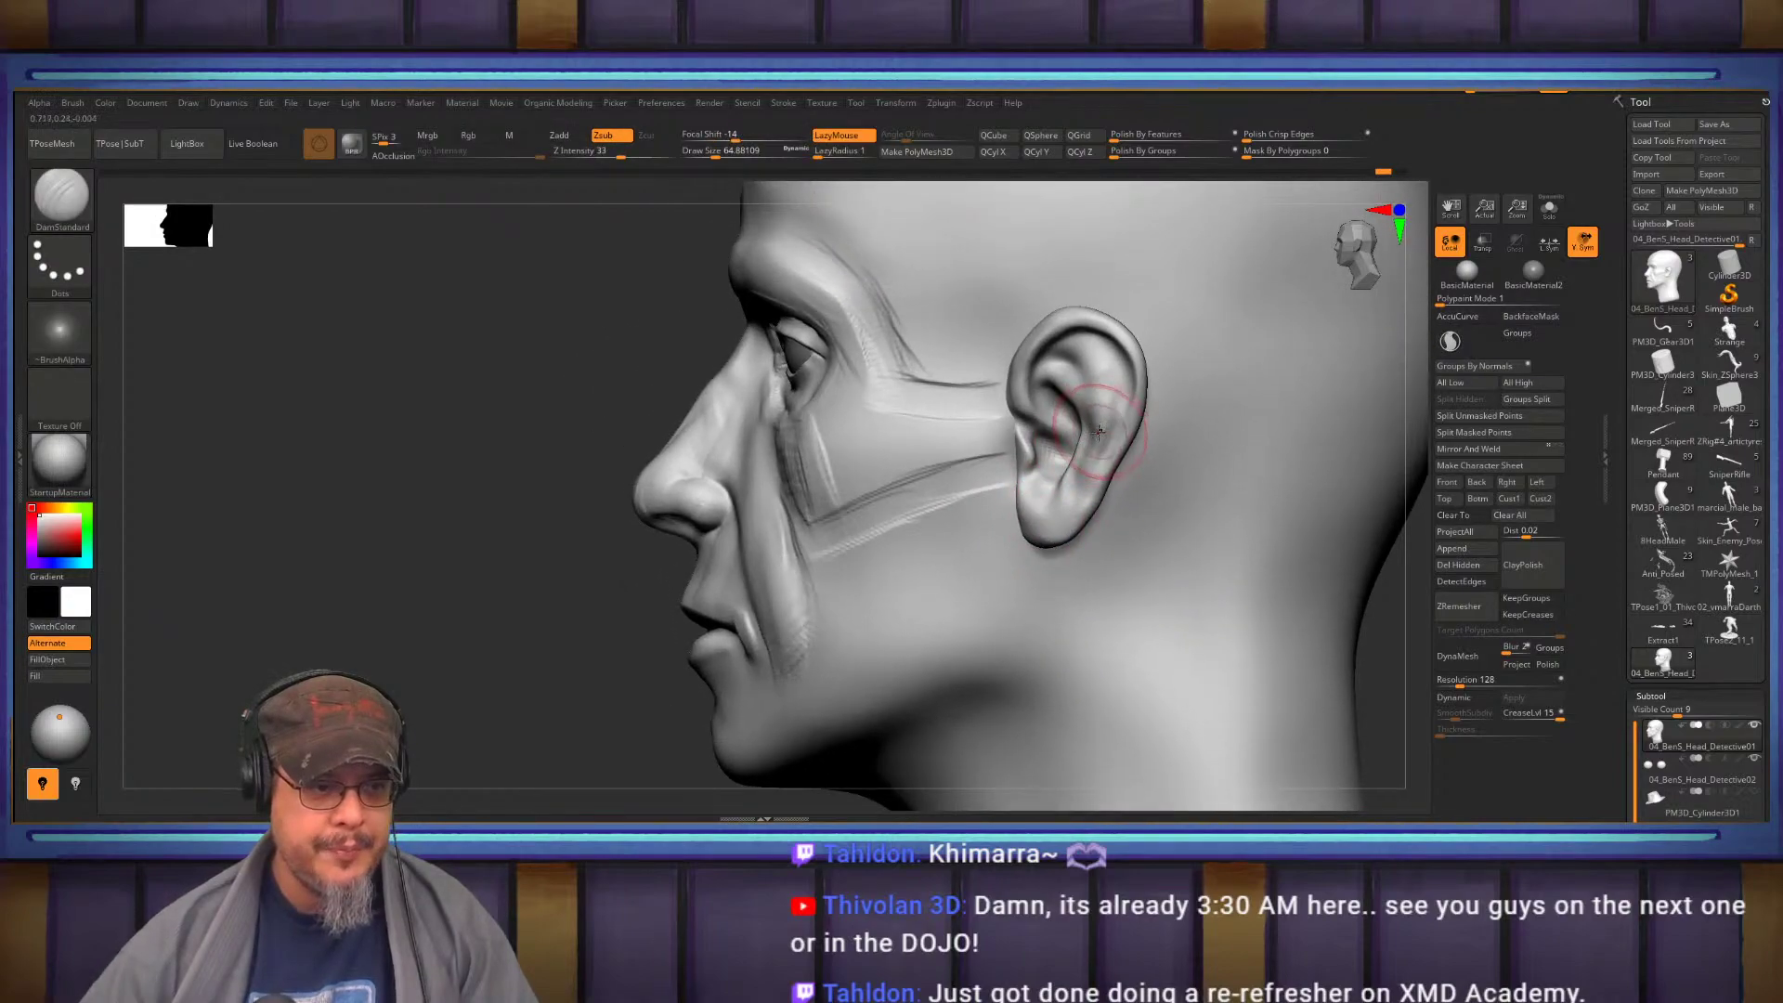
pyautogui.press('b')
pyautogui.press('m')
pyautogui.press('v')
pyautogui.keyDown('alt'); pyautogui.moveTo(1099, 425); pyautogui.dragTo(1112, 506, button='right'); pyautogui.keyUp('alt')
pyautogui.press('s')
pyautogui.moveTo(1130, 482); pyautogui.dragTo(1208, 482)
pyautogui.moveTo(1102, 427); pyautogui.dragTo(1119, 434)
pyautogui.moveTo(1096, 583)
pyautogui.mouseDown()
pyautogui.moveTo(1049, 620)
pyautogui.moveTo(1012, 603)
pyautogui.mouseUp()
pyautogui.press('s')
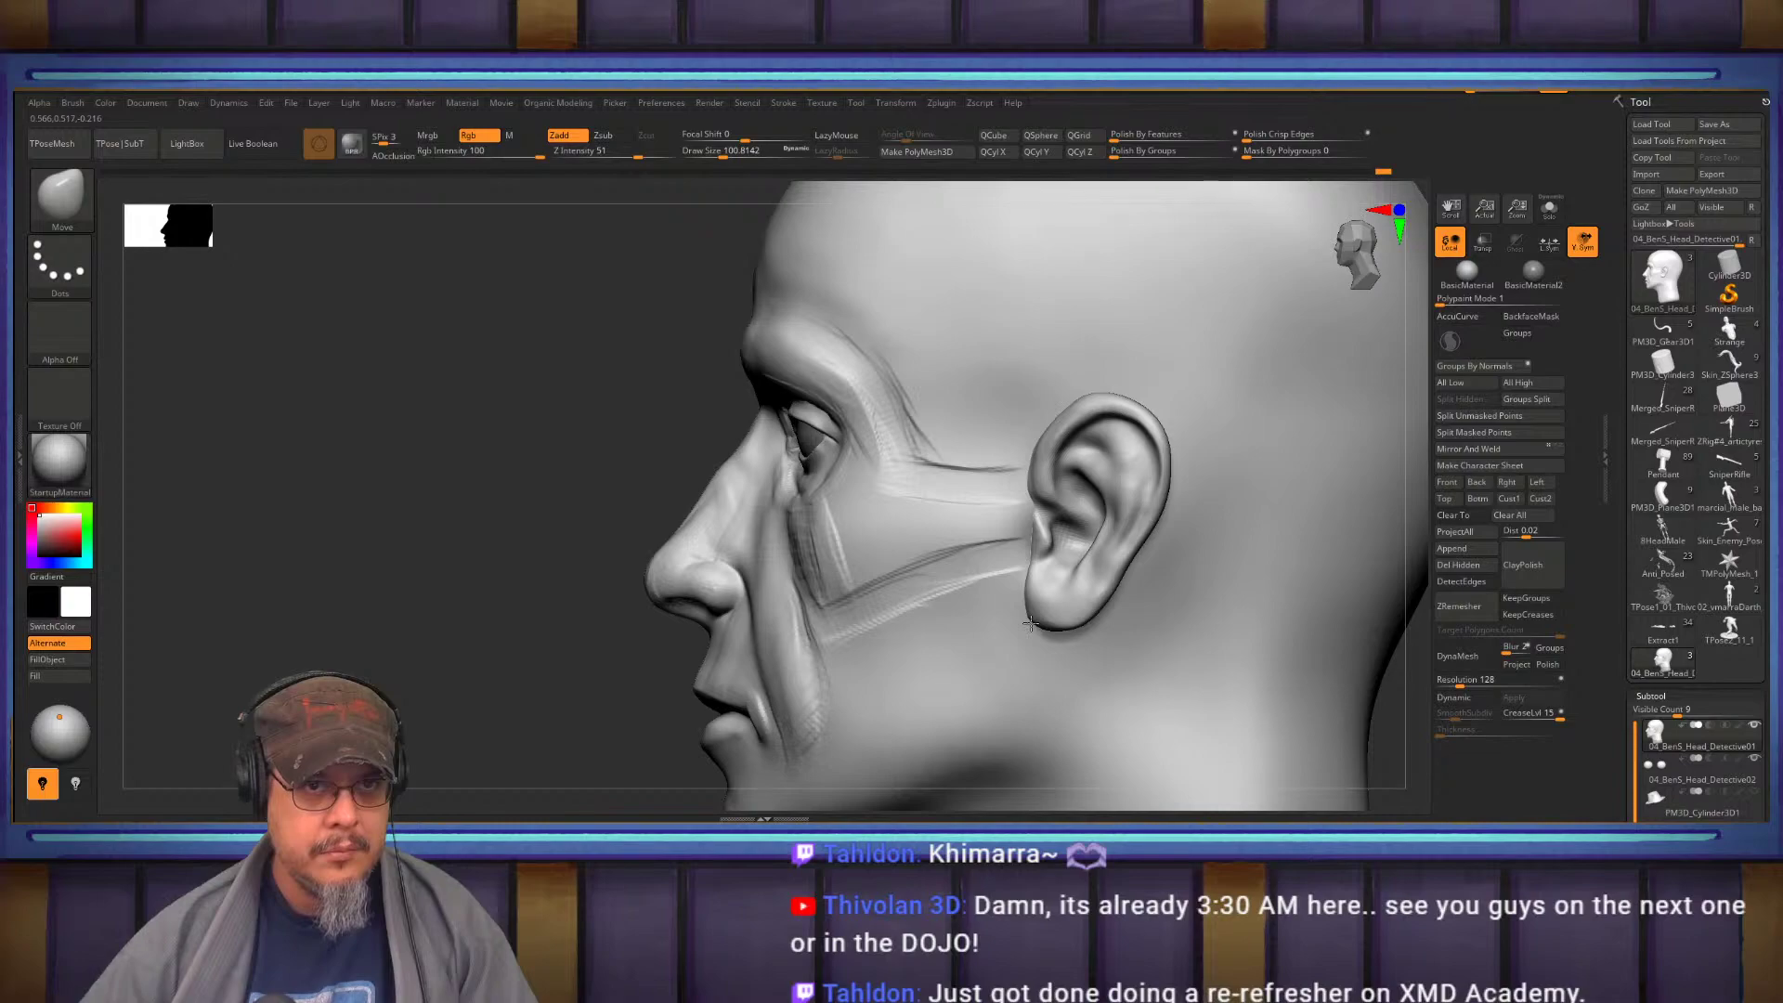
pyautogui.moveTo(1032, 564)
pyautogui.mouseDown(button='right')
pyautogui.moveTo(1095, 558)
pyautogui.moveTo(1088, 533)
pyautogui.moveTo(1065, 530)
pyautogui.moveTo(1078, 582)
pyautogui.moveTo(1061, 650)
pyautogui.moveTo(1083, 549)
pyautogui.moveTo(1067, 520)
pyautogui.moveTo(1039, 570)
pyautogui.mouseUp(button='right')
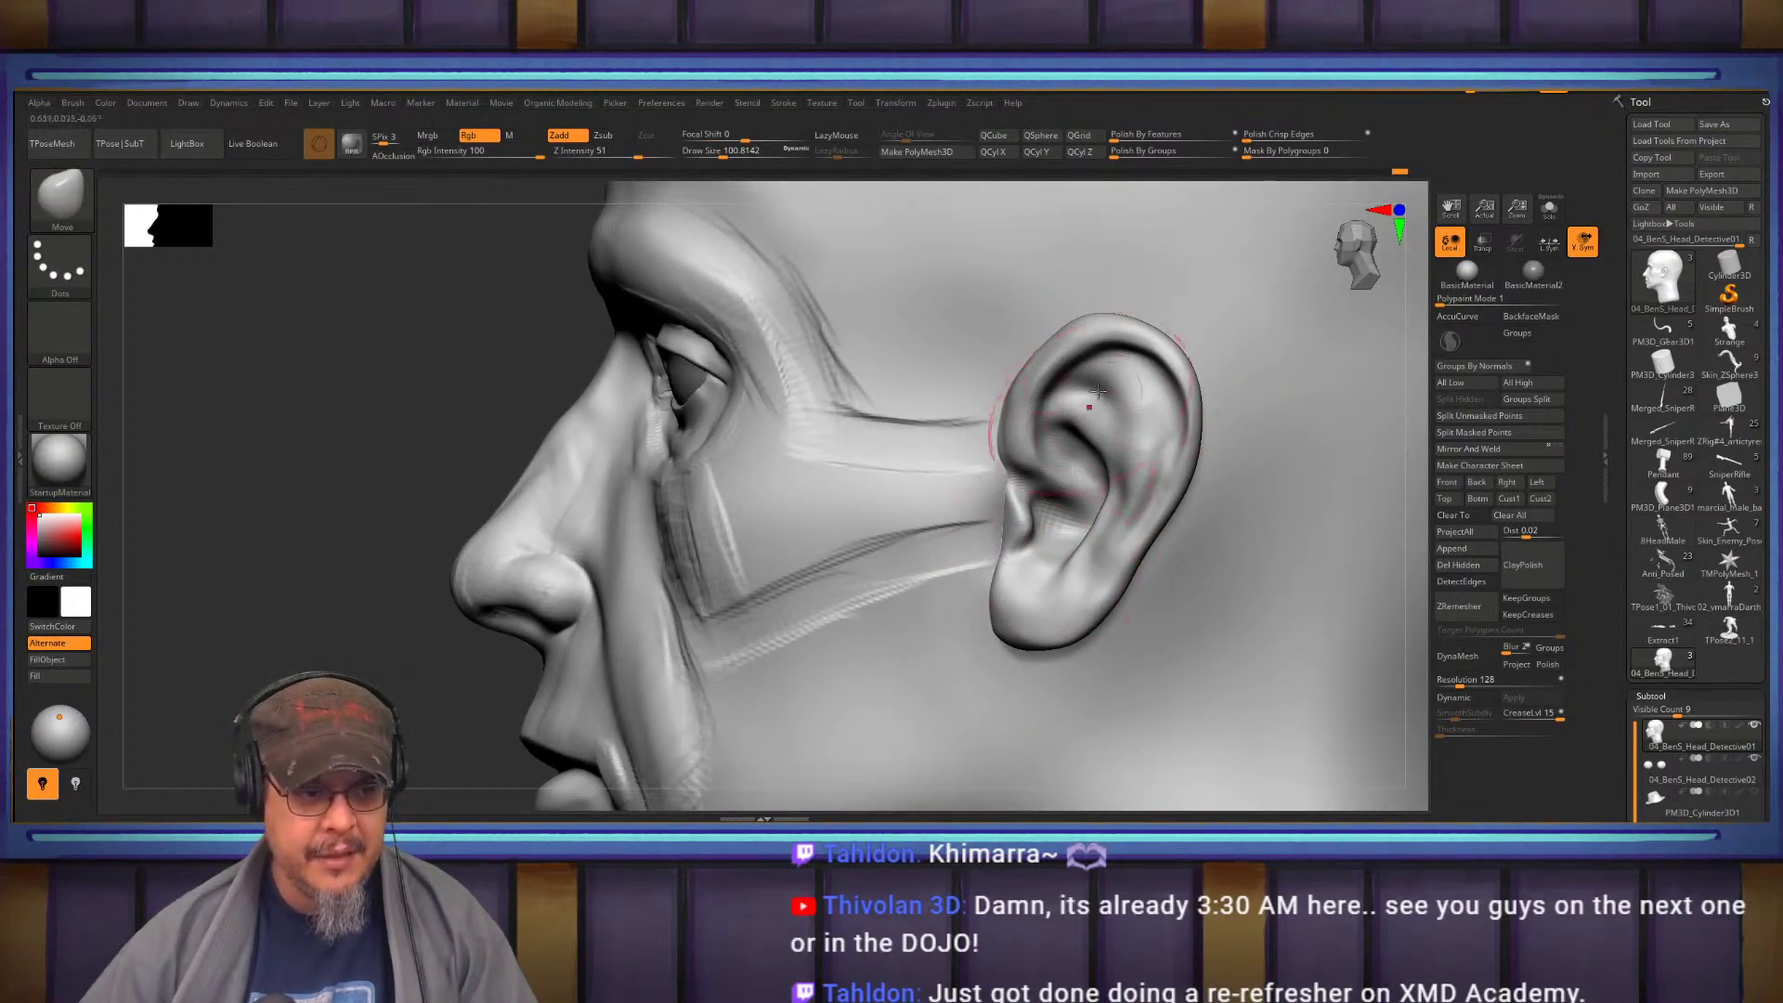
# Carve the rear edge of the jaw from the earlobe down and along the jawline with DamStandard
pyautogui.moveTo(1023, 504)
pyautogui.keyDown('alt'); pyautogui.mouseDown(button='right')
pyautogui.moveTo(1129, 367)
pyautogui.moveTo(1135, 430)
pyautogui.mouseUp(button='right'); pyautogui.keyUp('alt')
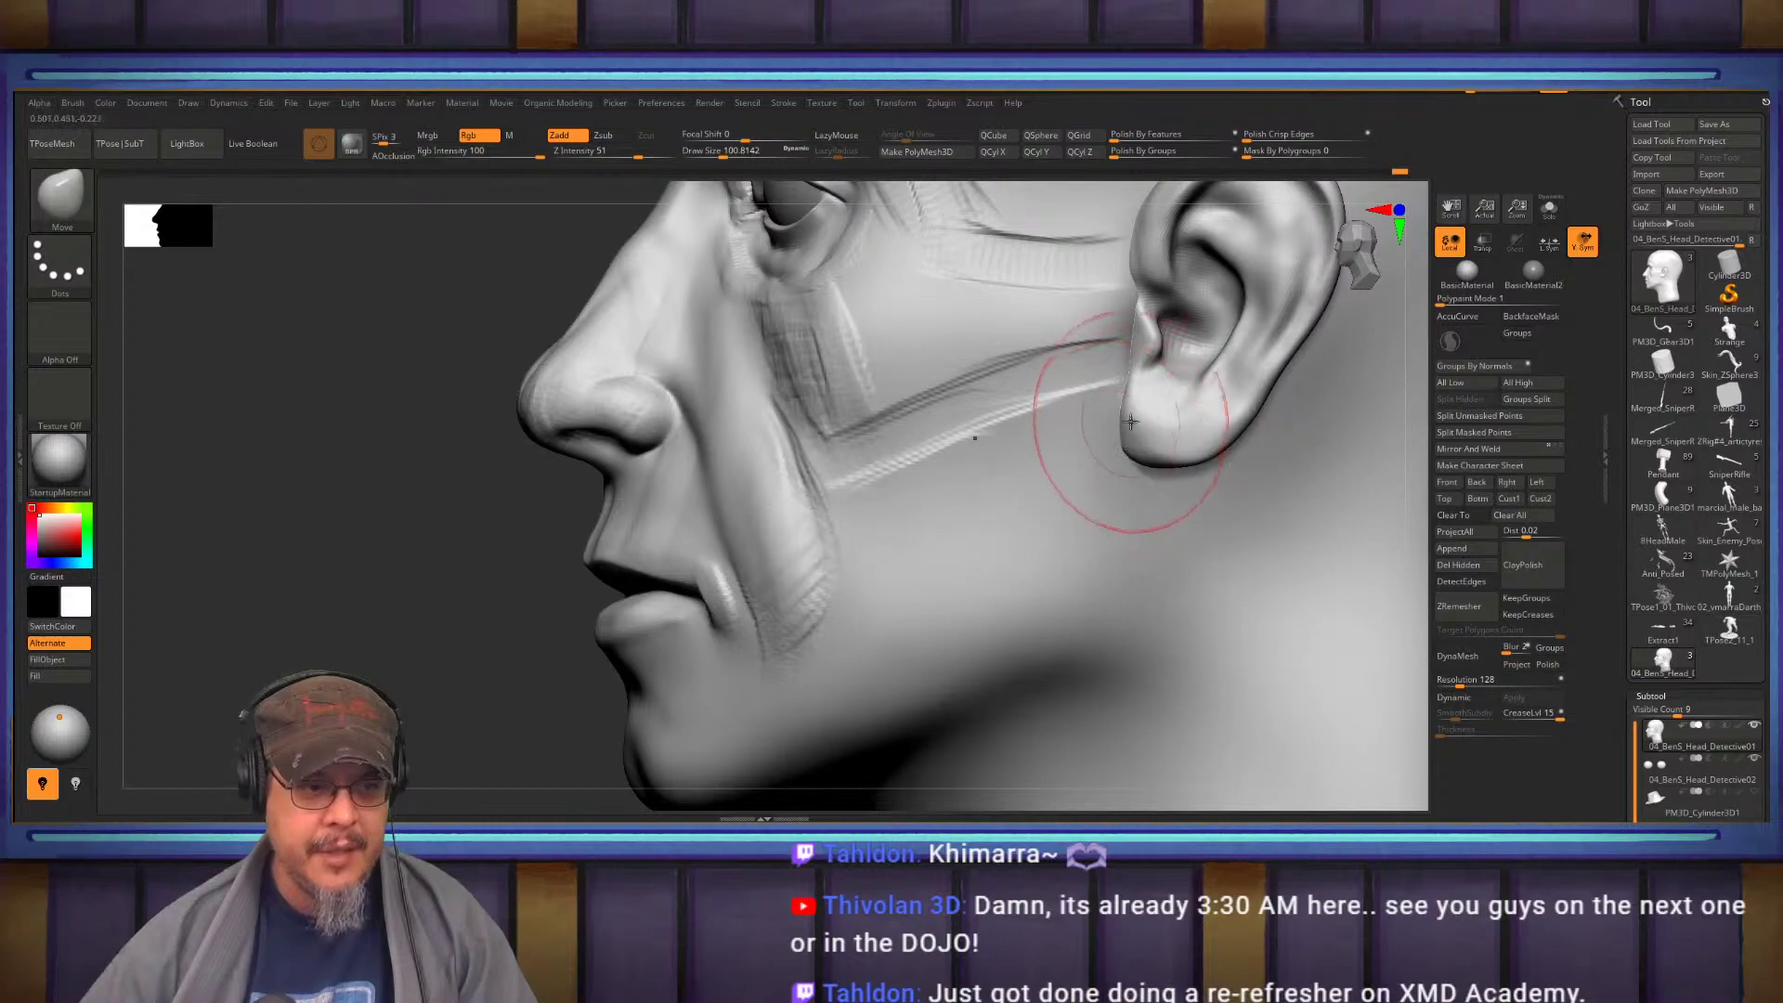
pyautogui.press('b')
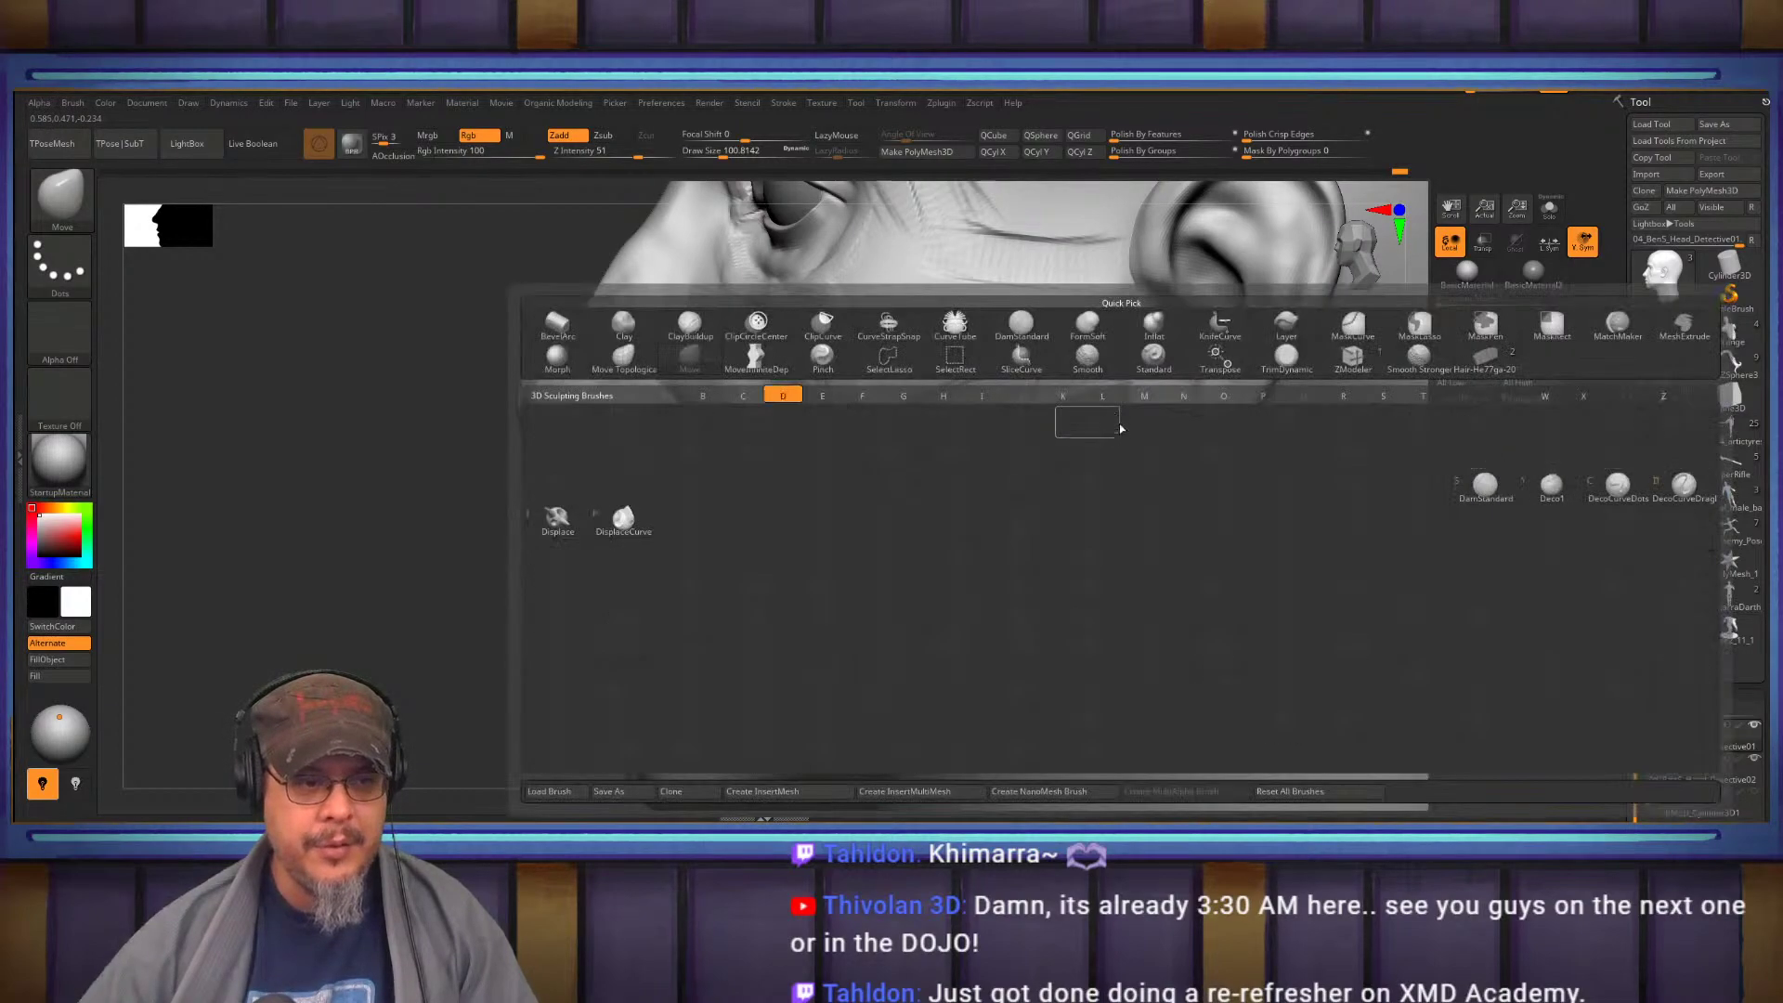
pyautogui.press('d')
pyautogui.press('s')
pyautogui.moveTo(1115, 421); pyautogui.dragTo(1099, 594)
pyautogui.moveTo(1099, 477)
pyautogui.mouseDown(button='right')
pyautogui.moveTo(1118, 418)
pyautogui.moveTo(1097, 474)
pyautogui.moveTo(1115, 492)
pyautogui.moveTo(1102, 428)
pyautogui.mouseUp(button='right')
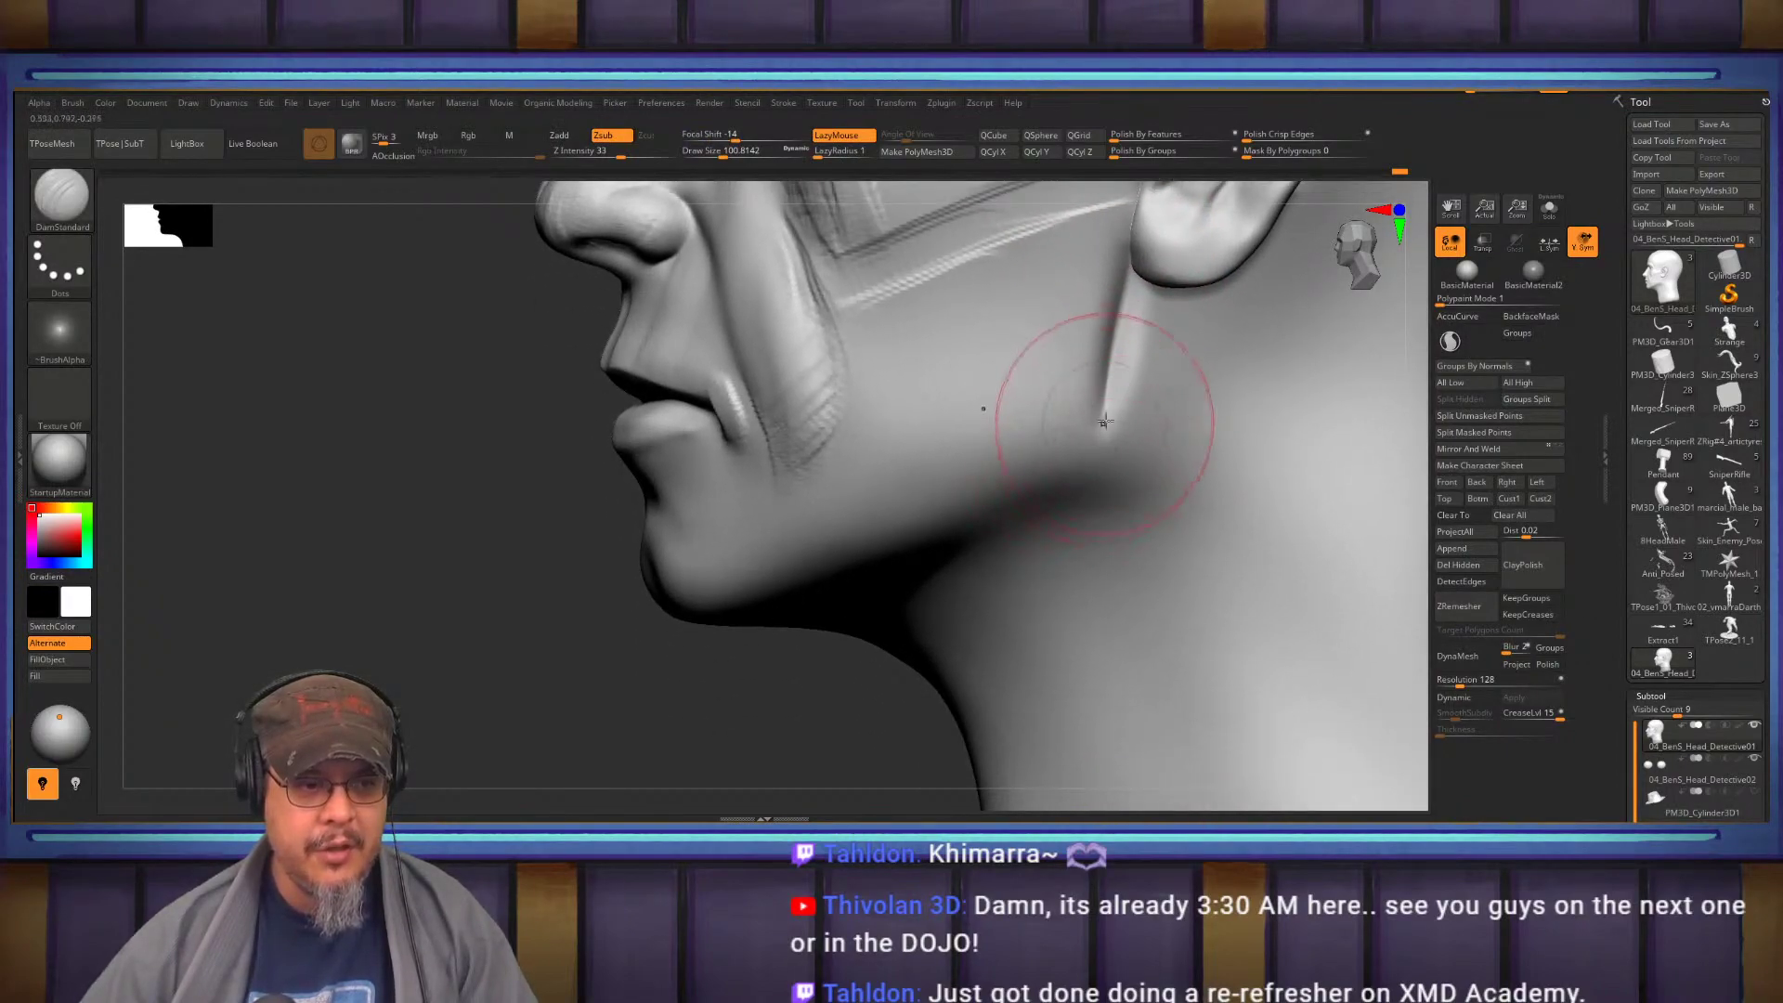
pyautogui.moveTo(1042, 523)
pyautogui.keyDown('alt'); pyautogui.mouseDown(button='right')
pyautogui.moveTo(1151, 448)
pyautogui.moveTo(1032, 465)
pyautogui.moveTo(1019, 510)
pyautogui.moveTo(1034, 493)
pyautogui.moveTo(948, 478)
pyautogui.moveTo(892, 437)
pyautogui.mouseUp(button='right'); pyautogui.keyUp('alt')
# Lay a band of ClayBuildup strokes from the cheekbone down the cheek toward the jaw
pyautogui.press('b')
pyautogui.press('c')
pyautogui.press('b')
pyautogui.moveTo(874, 446); pyautogui.dragTo(936, 604)
pyautogui.moveTo(874, 460)
pyautogui.mouseDown(button='right')
pyautogui.moveTo(1028, 432)
pyautogui.moveTo(1006, 510)
pyautogui.moveTo(1155, 462)
pyautogui.moveTo(1215, 506)
pyautogui.mouseUp(button='right')
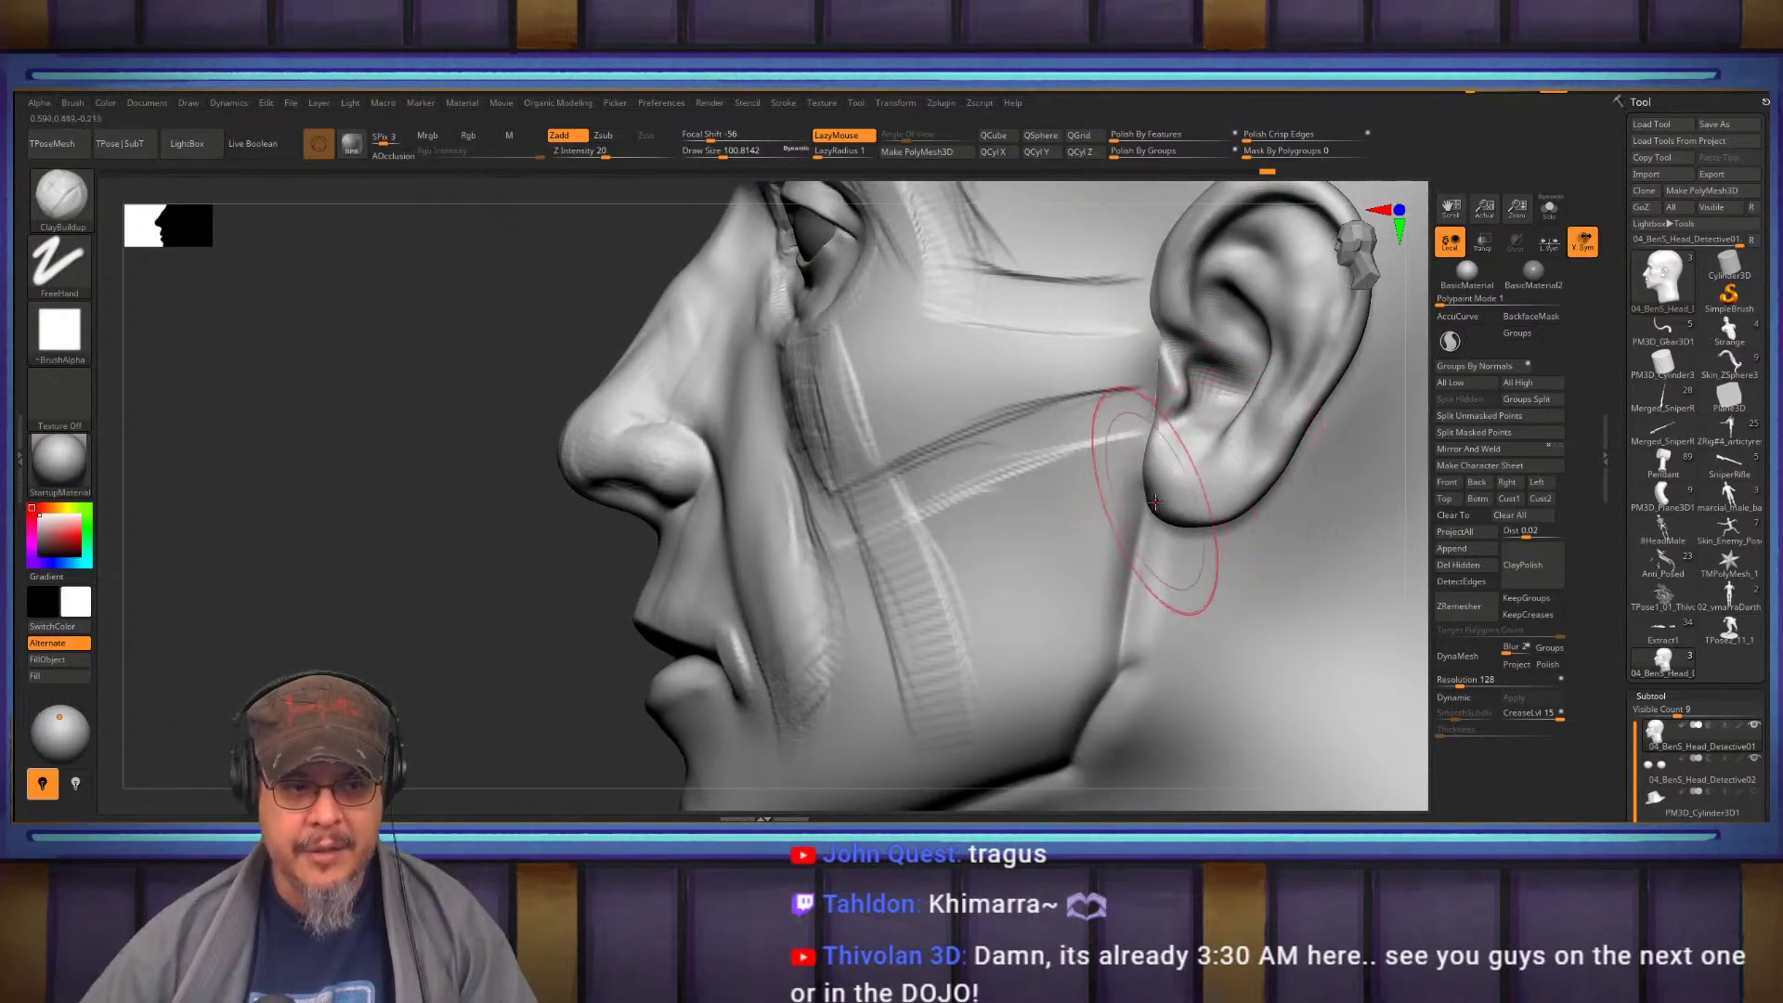
# Build up the nasolabial fold and the lower cheek beside it with long clay strokes
pyautogui.moveTo(1082, 506)
pyautogui.mouseDown(button='right')
pyautogui.moveTo(1055, 378)
pyautogui.moveTo(1027, 538)
pyautogui.moveTo(1013, 520)
pyautogui.mouseUp(button='right')
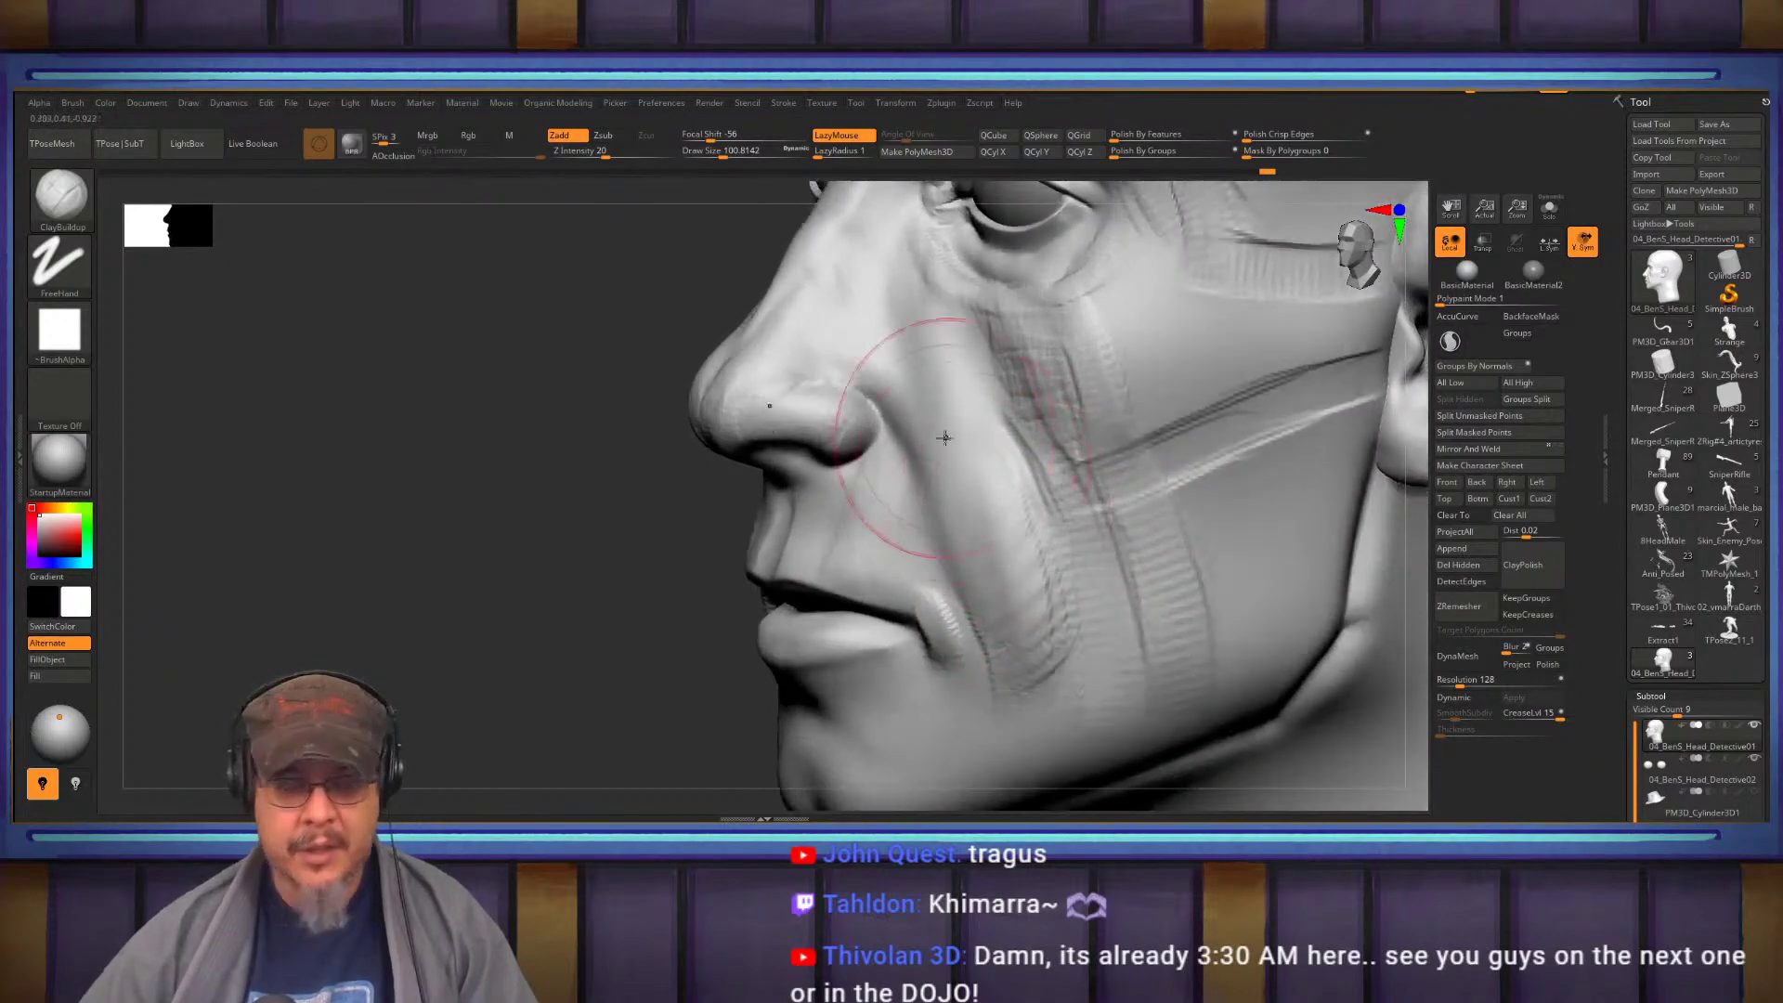
pyautogui.moveTo(975, 478); pyautogui.dragTo(995, 529)
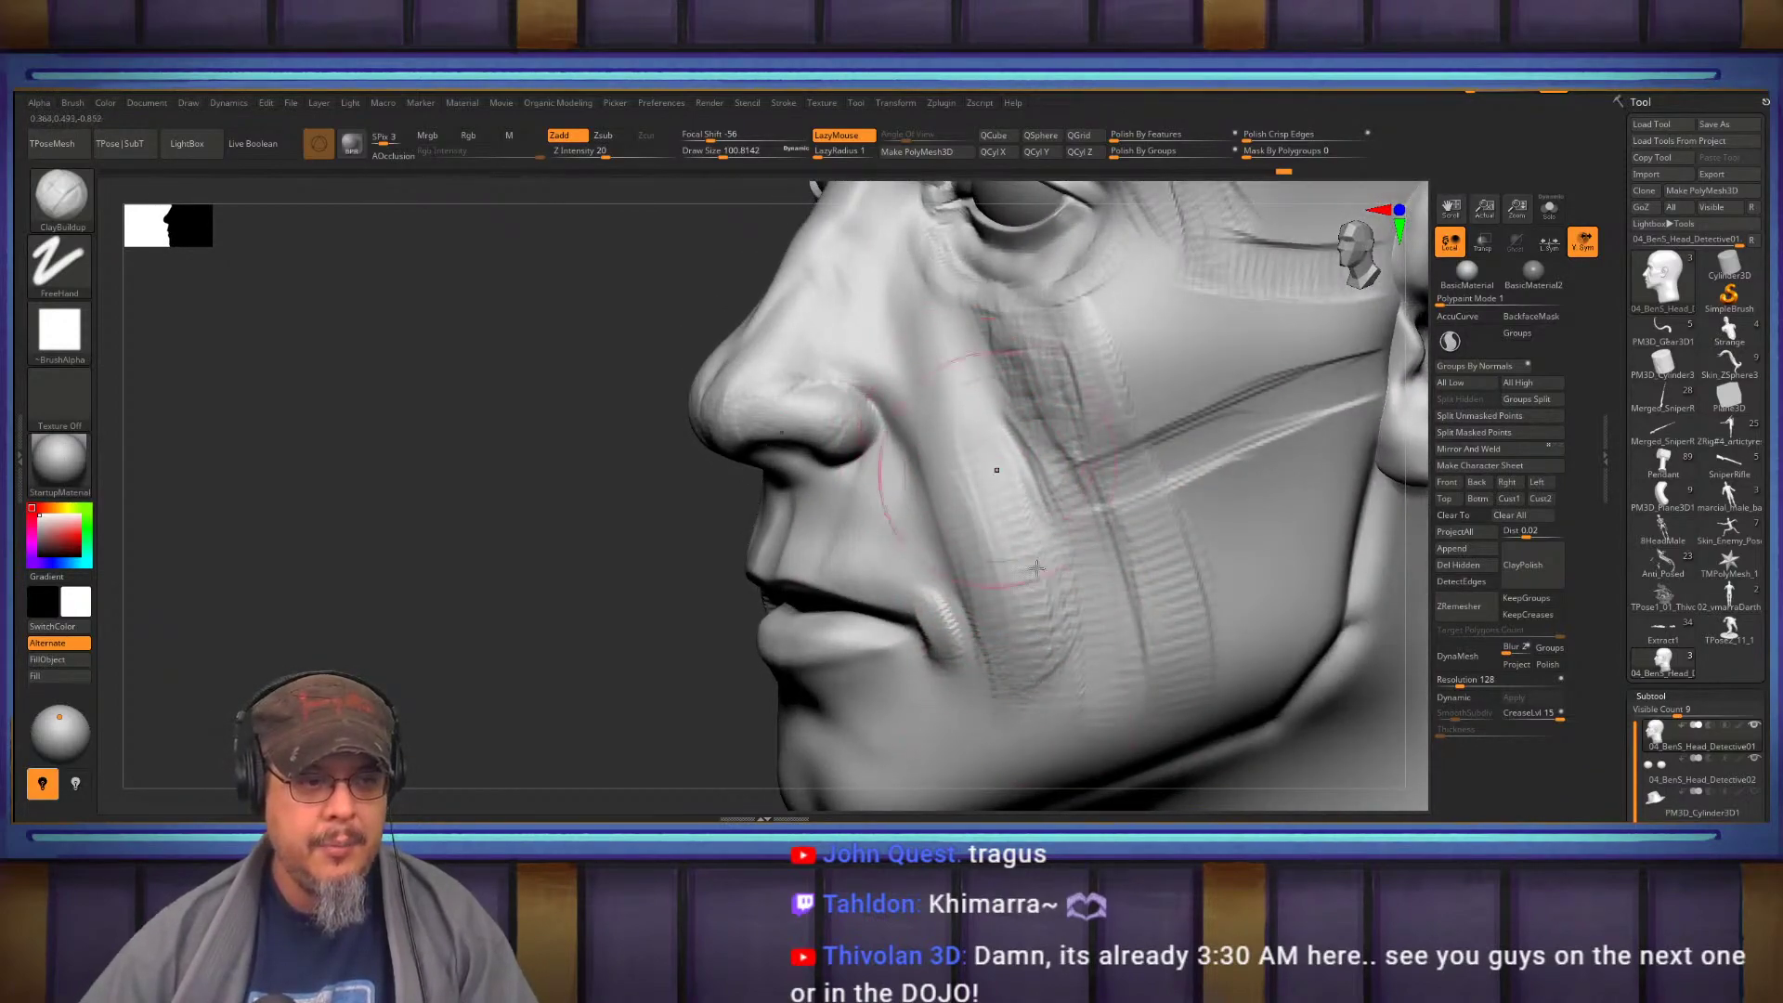
pyautogui.moveTo(1025, 533); pyautogui.dragTo(928, 442, button='right')
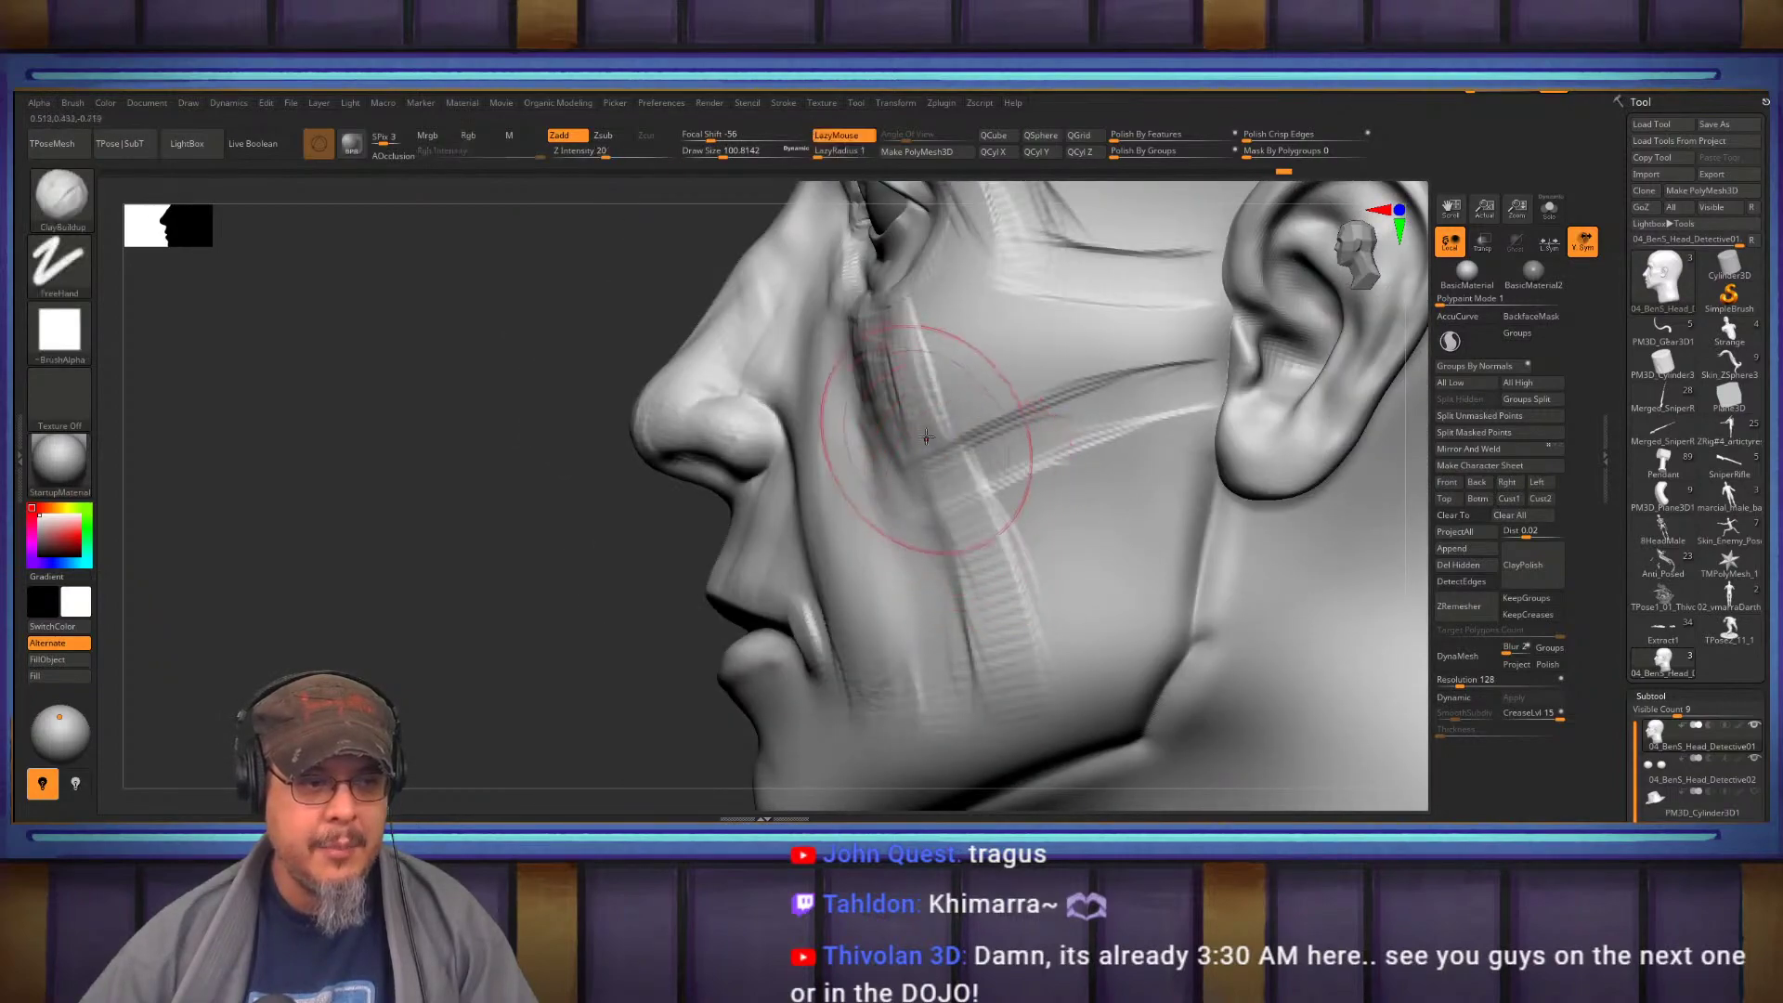
pyautogui.moveTo(995, 721); pyautogui.dragTo(1002, 743)
pyautogui.keyDown('alt'); pyautogui.moveTo(1015, 530); pyautogui.dragTo(958, 526, button='right'); pyautogui.keyUp('alt')
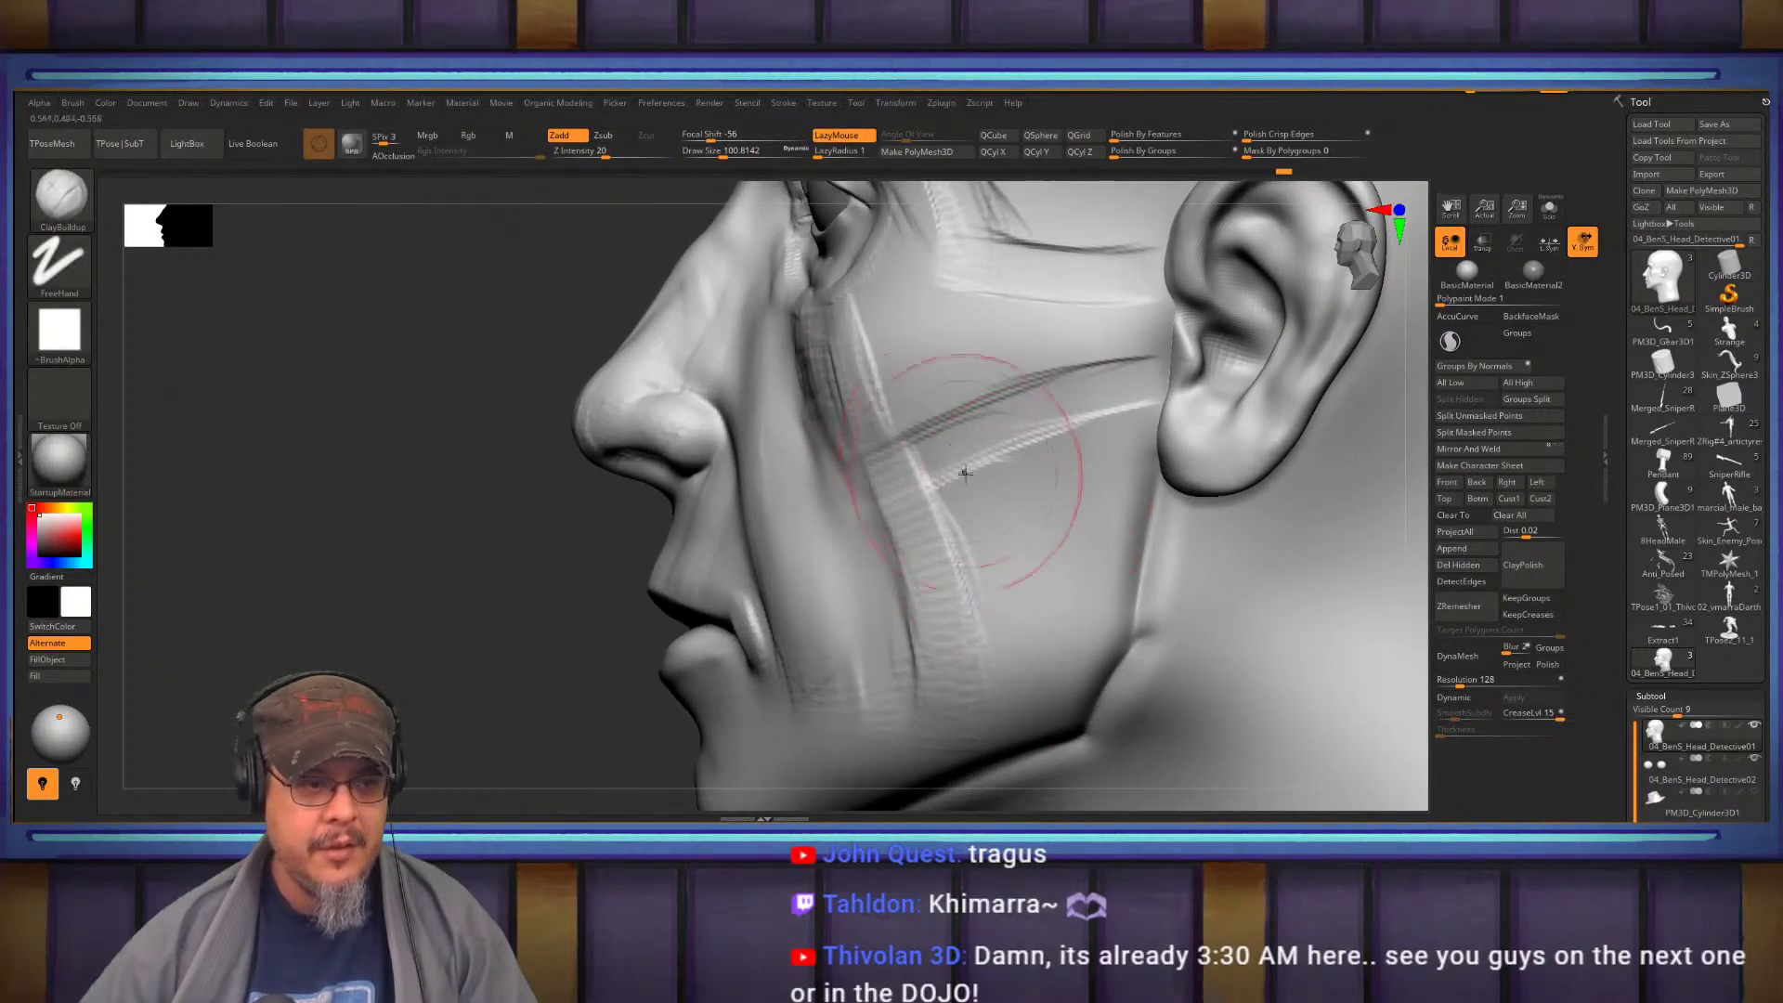
# Fill the jaw muscle area between the cheekbone, earlobe and jaw corner with crossing clay strokes
pyautogui.moveTo(938, 455)
pyautogui.mouseDown()
pyautogui.moveTo(1031, 421)
pyautogui.moveTo(966, 529)
pyautogui.moveTo(998, 594)
pyautogui.moveTo(967, 676)
pyautogui.moveTo(1059, 683)
pyautogui.mouseUp()
pyautogui.keyDown('alt'); pyautogui.moveTo(990, 637); pyautogui.dragTo(1033, 520, button='right'); pyautogui.keyUp('alt')
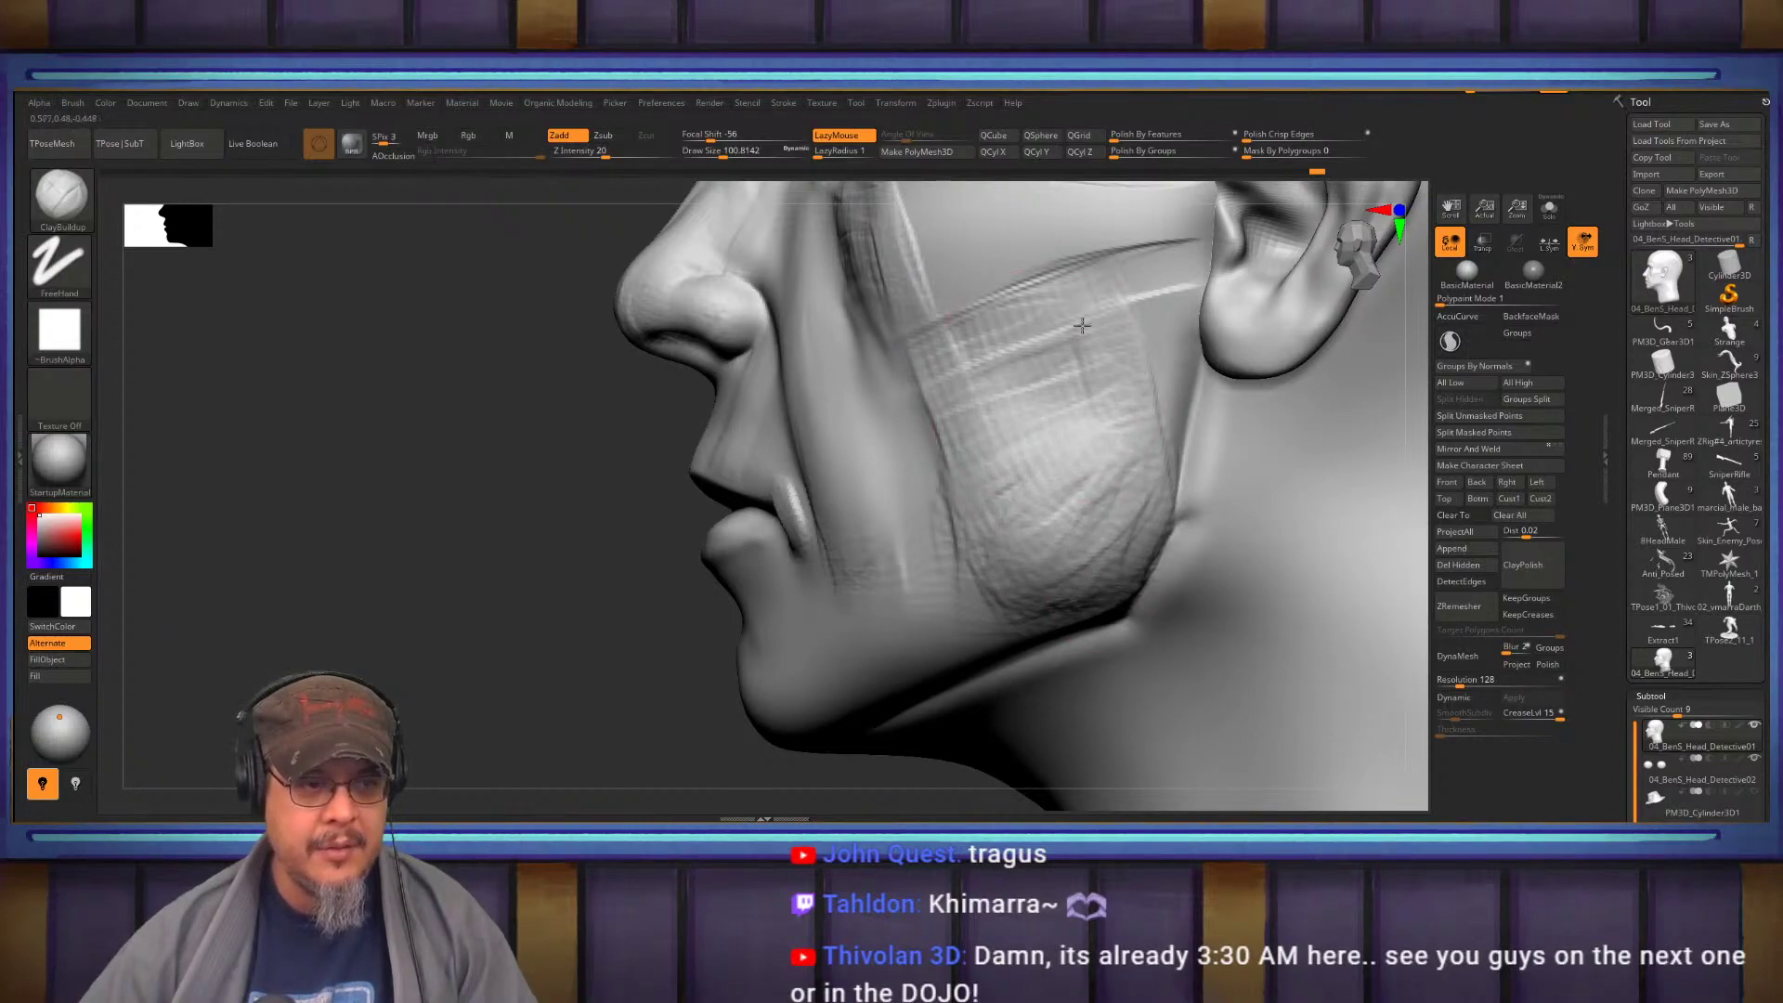
pyautogui.moveTo(1016, 299); pyautogui.dragTo(1045, 322)
pyautogui.keyDown('alt'); pyautogui.moveTo(1045, 322); pyautogui.dragTo(964, 486, button='right'); pyautogui.keyUp('alt')
pyautogui.moveTo(1075, 462); pyautogui.dragTo(1085, 484)
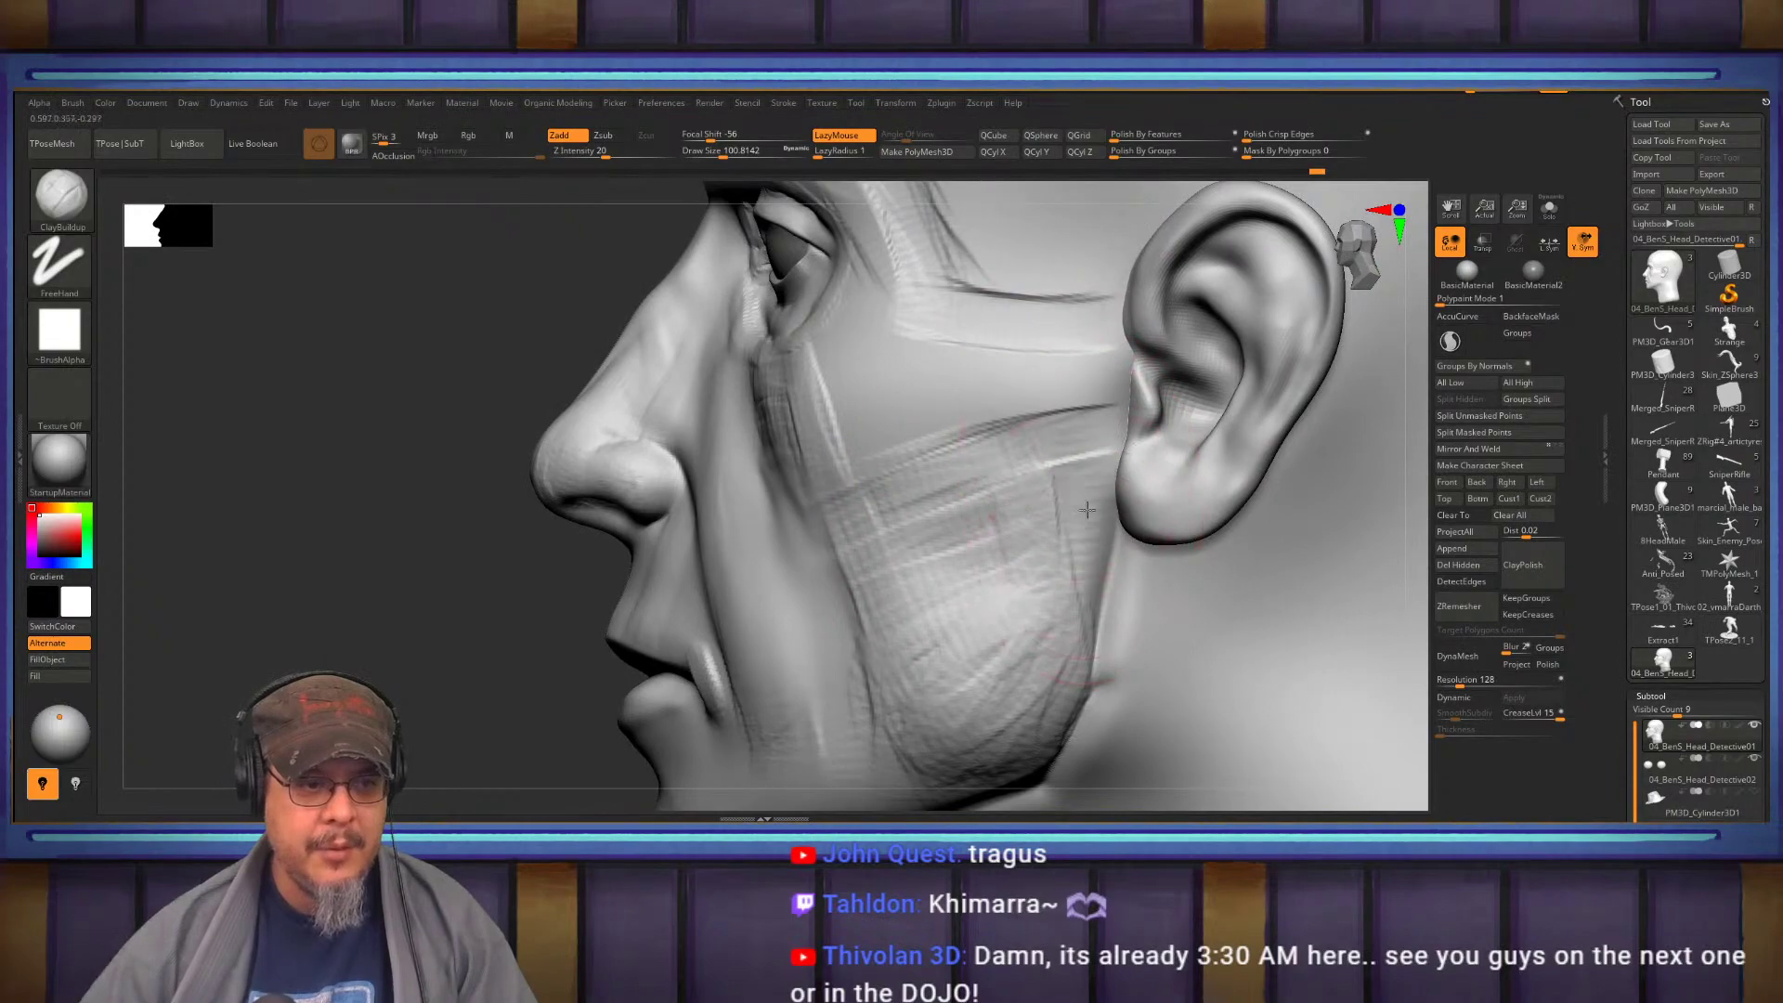
# Add clay strokes on the neck behind the jaw edge, from below the earlobe to the jaw corner
pyautogui.moveTo(1084, 560)
pyautogui.keyDown('alt'); pyautogui.mouseDown(button='right')
pyautogui.moveTo(1087, 457)
pyautogui.moveTo(1112, 438)
pyautogui.mouseUp(button='right'); pyautogui.keyUp('alt')
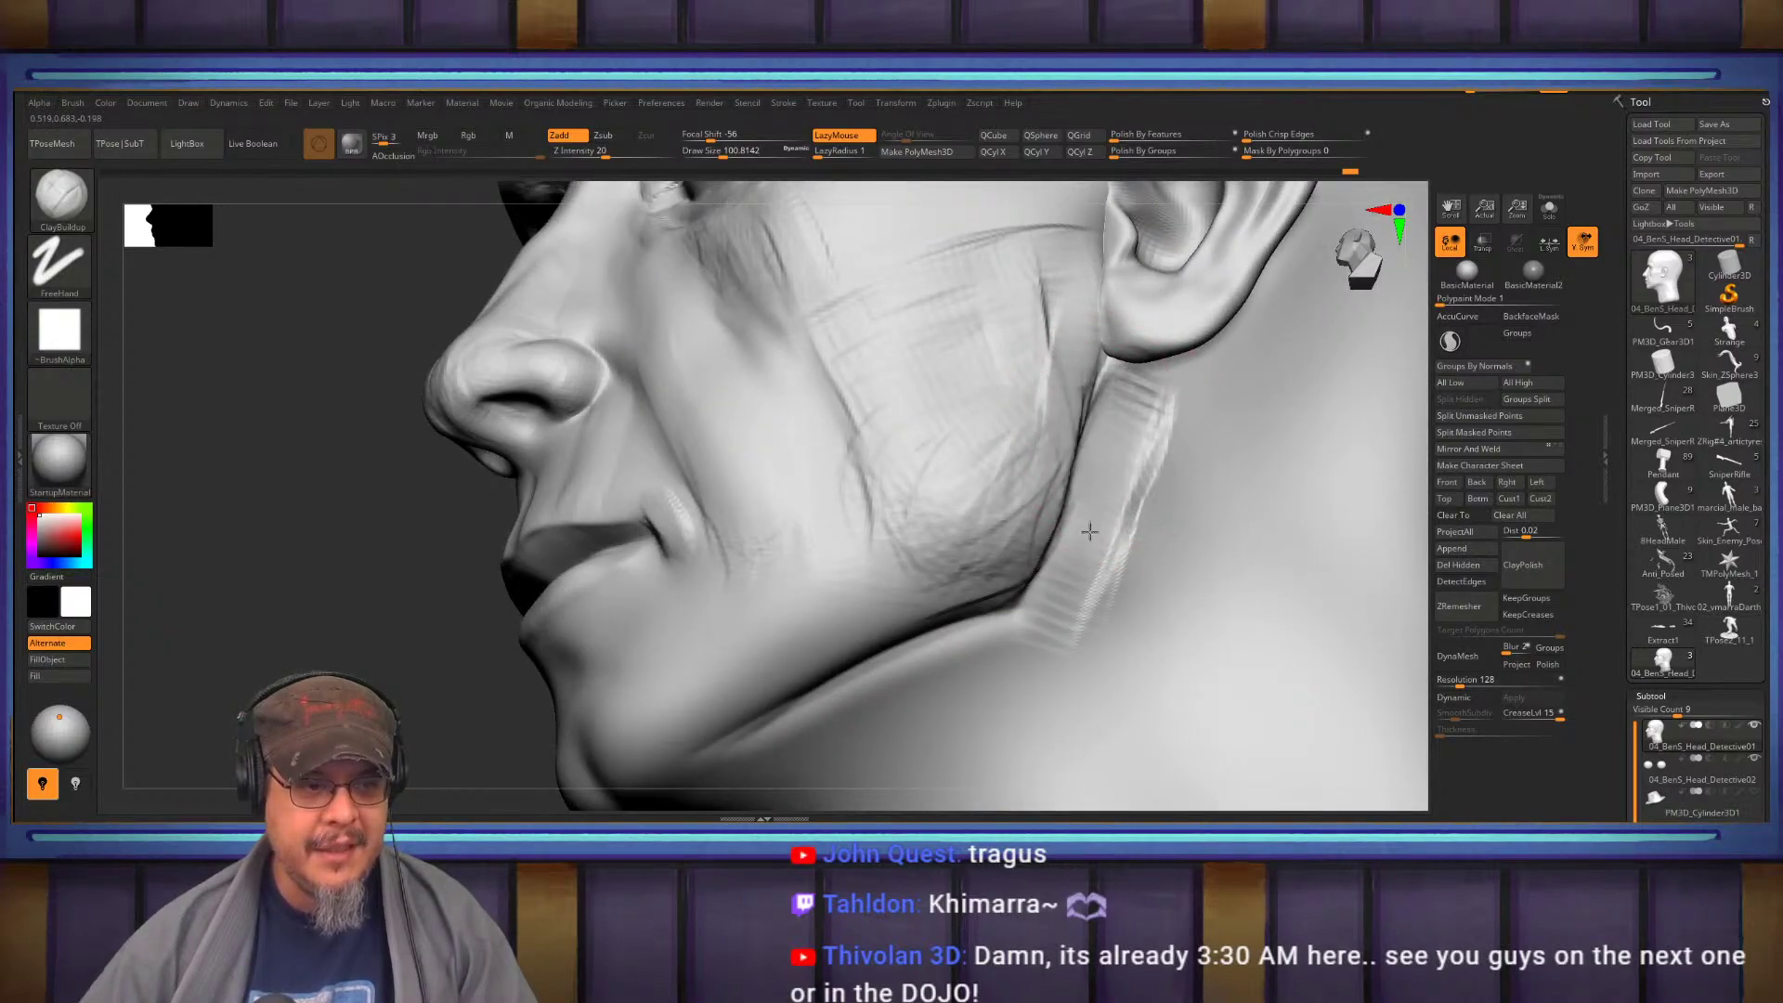
pyautogui.moveTo(1063, 573); pyautogui.dragTo(1145, 384, button='right')
pyautogui.moveTo(1145, 384); pyautogui.dragTo(1171, 428)
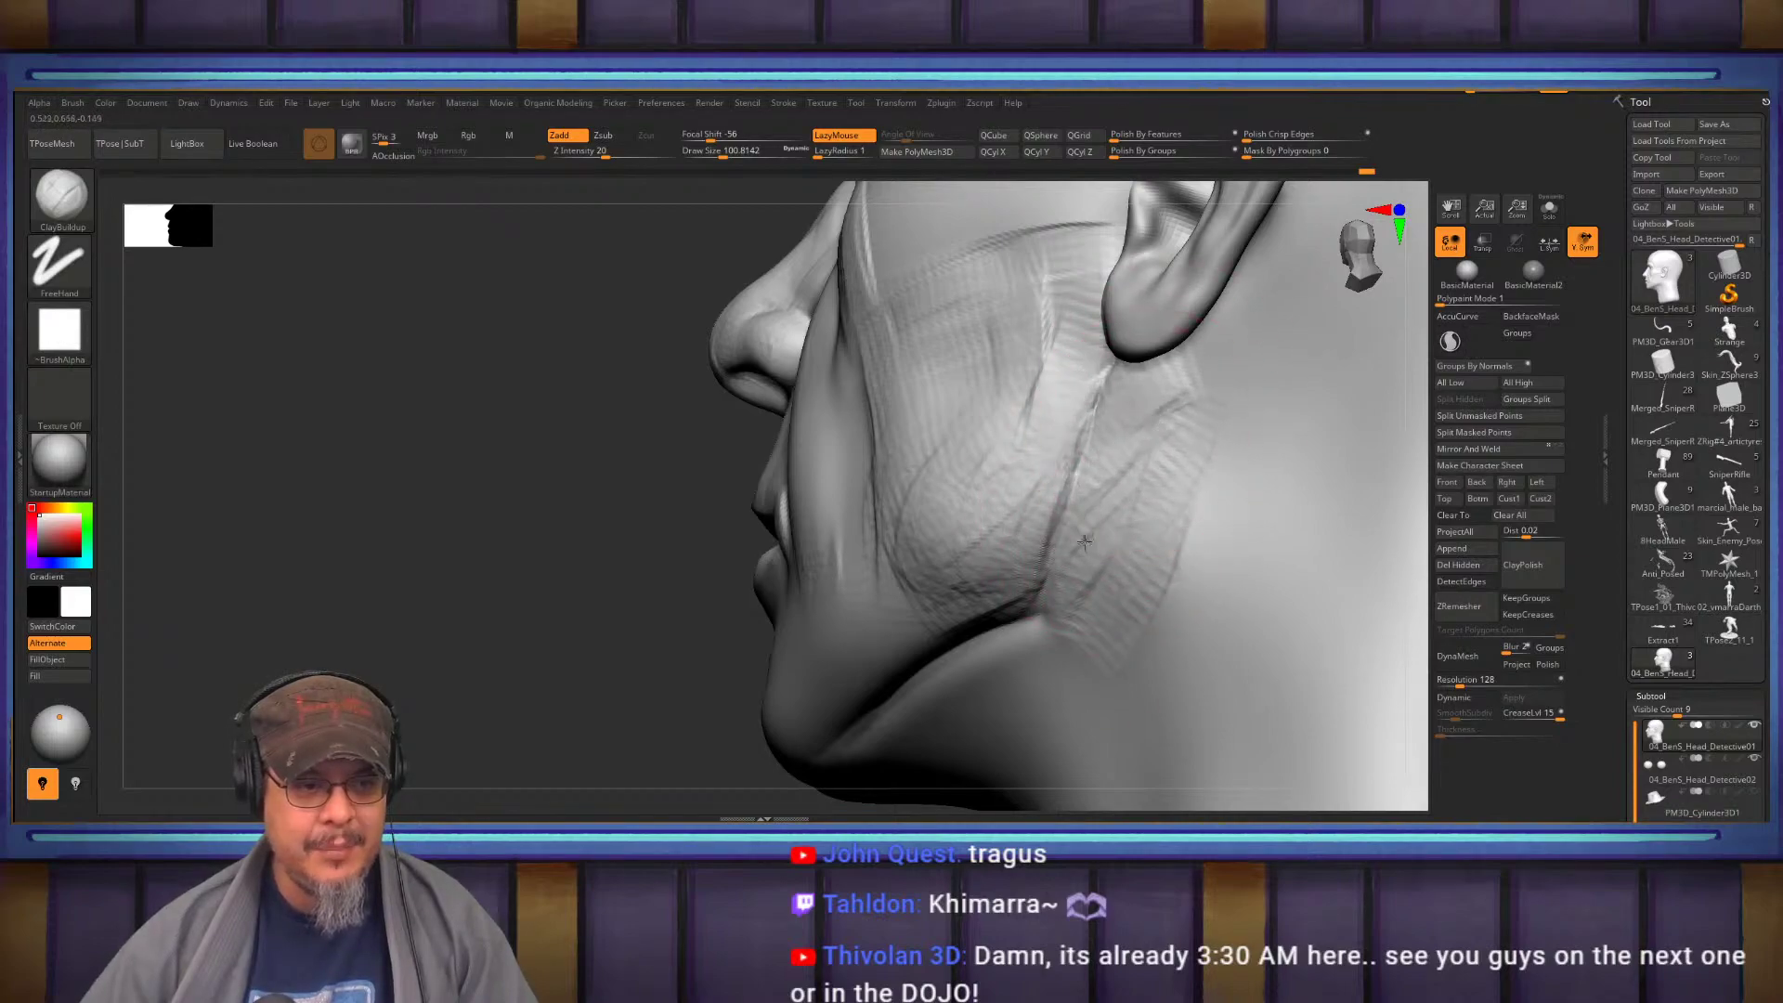
# Undo the last stroke on the upper lip, and shape the philtrum with the FormSoft brush at draw size about 59
pyautogui.moveTo(1098, 625)
pyautogui.mouseDown(button='right')
pyautogui.moveTo(1199, 595)
pyautogui.moveTo(1003, 570)
pyautogui.moveTo(1110, 543)
pyautogui.moveTo(967, 422)
pyautogui.moveTo(1106, 487)
pyautogui.moveTo(1127, 470)
pyautogui.moveTo(1115, 436)
pyautogui.moveTo(1194, 398)
pyautogui.moveTo(1127, 469)
pyautogui.moveTo(1105, 543)
pyautogui.moveTo(1103, 474)
pyautogui.mouseUp(button='right')
pyautogui.press('b')
pyautogui.press('f')
pyautogui.press('s')
pyautogui.hotkey('ctrl', 'z')
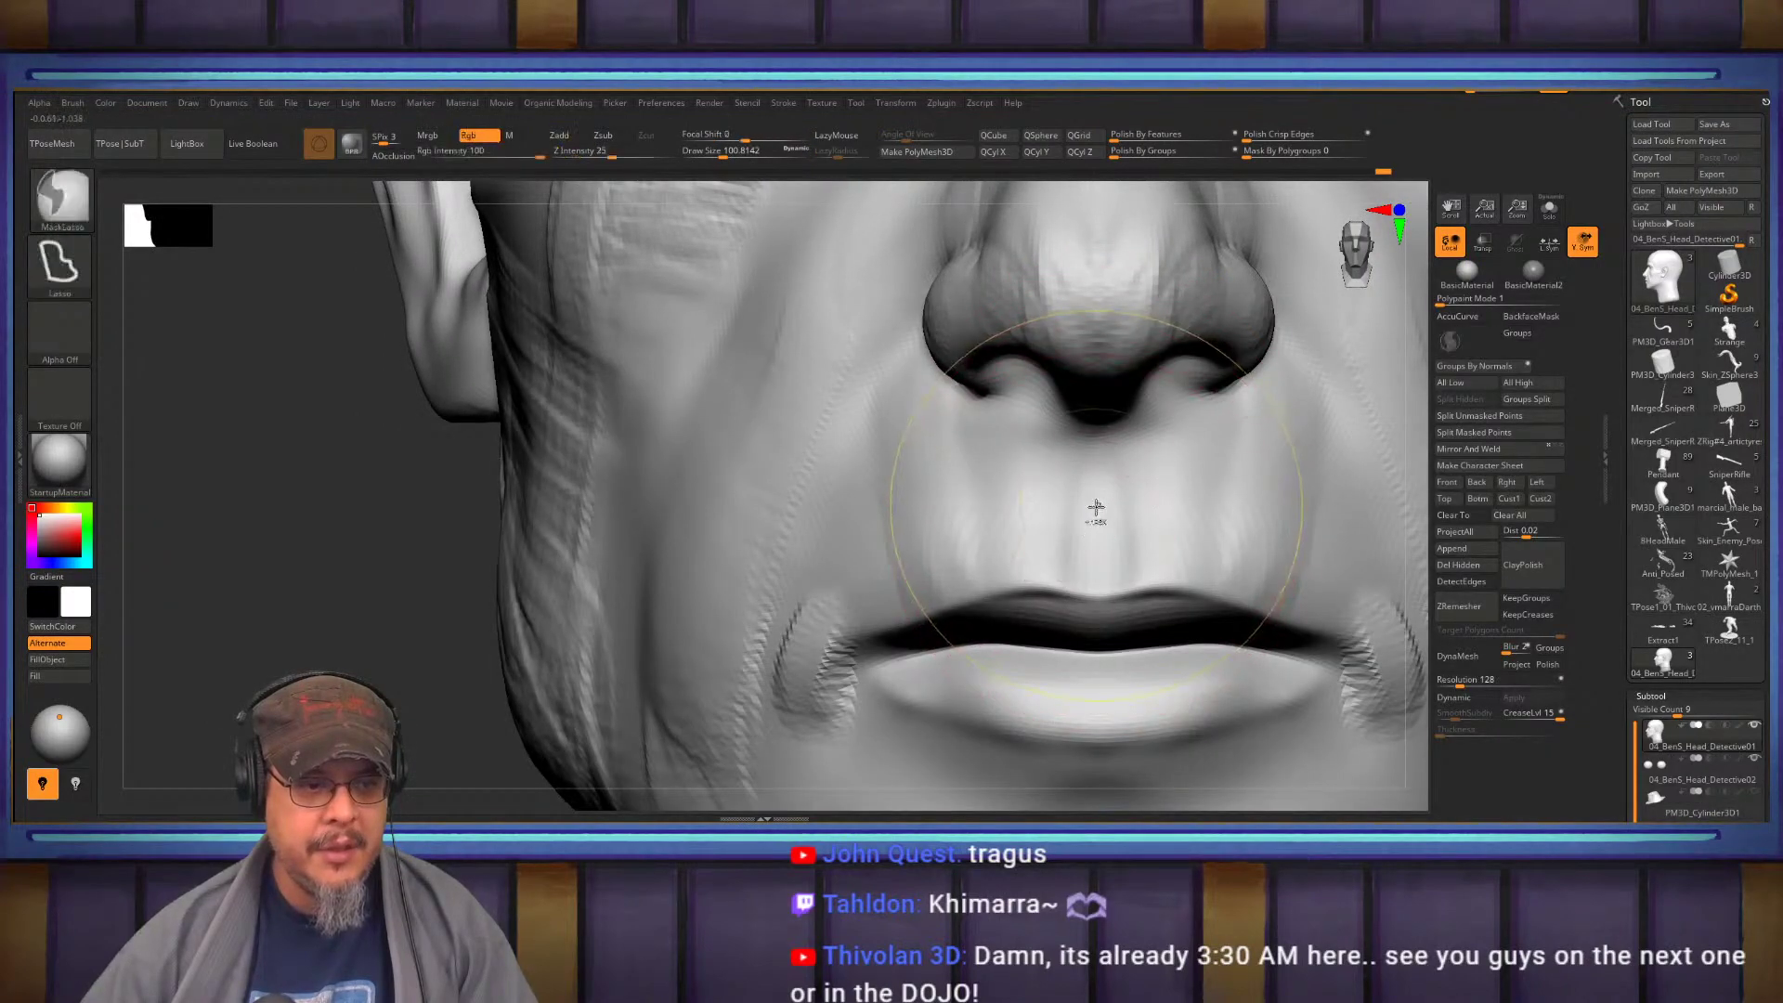
pyautogui.press('s')
pyautogui.moveTo(1096, 509); pyautogui.dragTo(1085, 510)
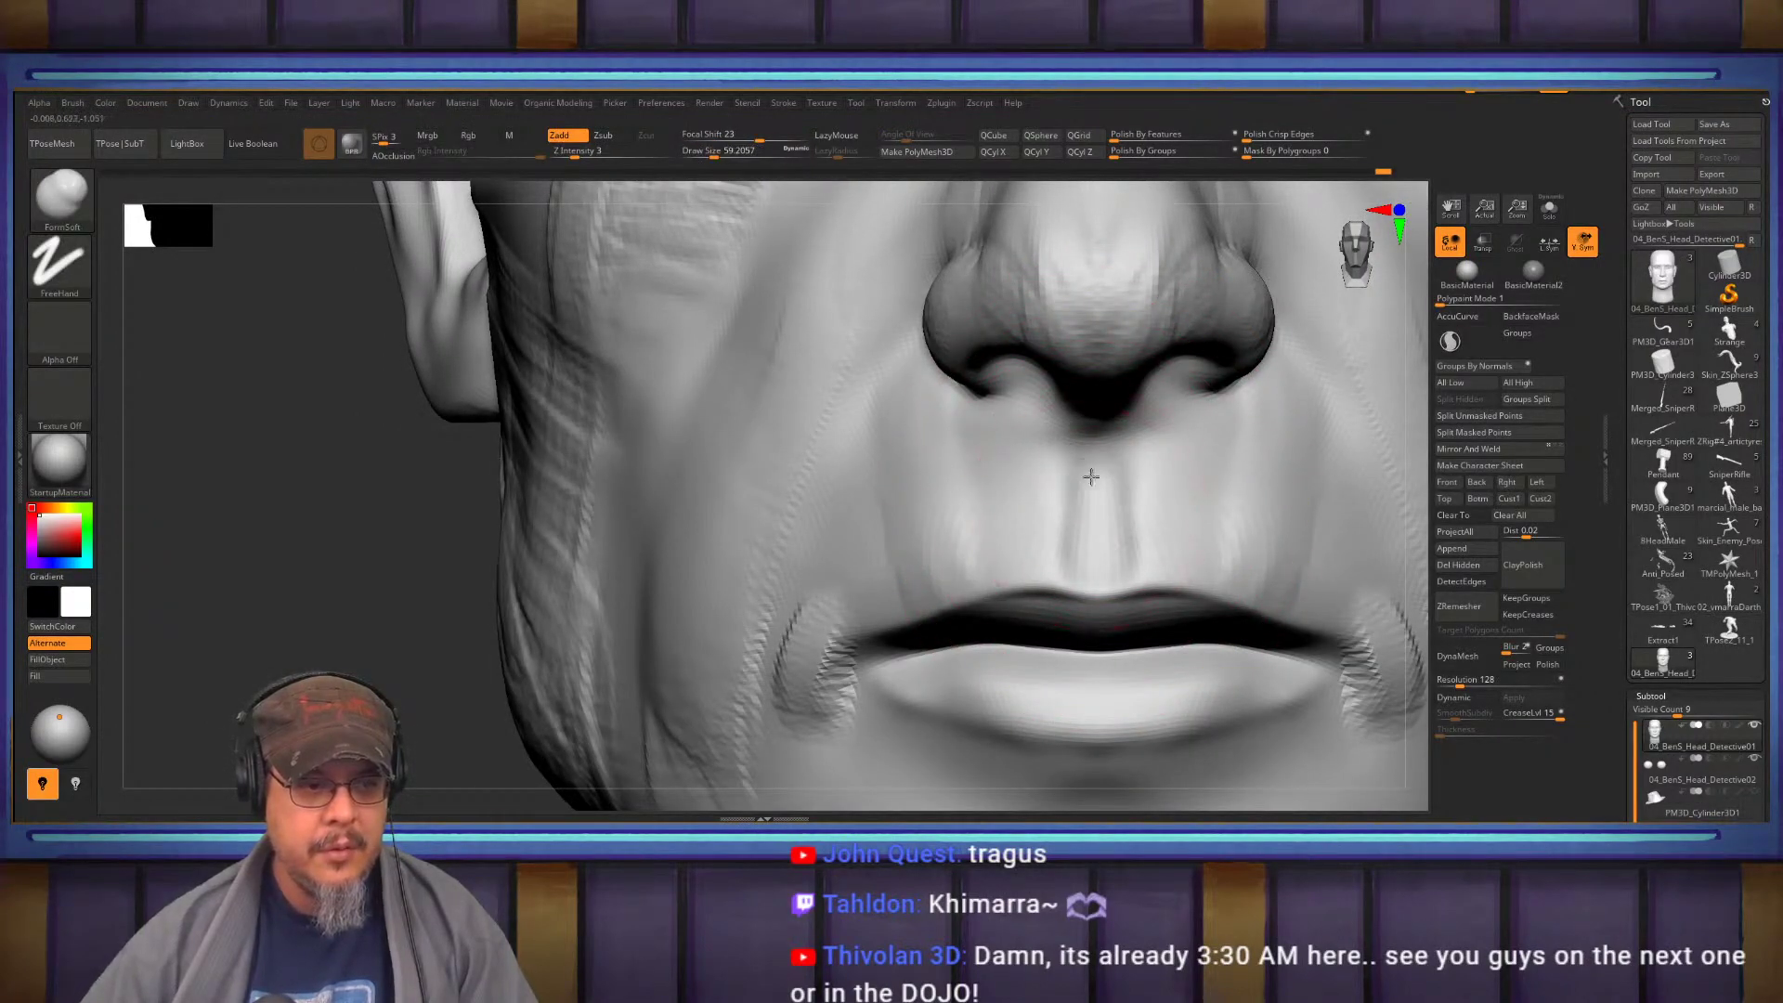
# Fill in the philtrum under the nose with ClayBuildup at a draw size of about 46, then smooth it into the upper lip
pyautogui.moveTo(1092, 485)
pyautogui.mouseDown(button='right')
pyautogui.moveTo(1092, 430)
pyautogui.moveTo(1062, 440)
pyautogui.moveTo(1023, 533)
pyautogui.moveTo(1089, 468)
pyautogui.moveTo(1107, 366)
pyautogui.moveTo(1128, 409)
pyautogui.mouseUp(button='right')
pyautogui.moveTo(1202, 521)
pyautogui.keyDown('alt'); pyautogui.mouseDown(button='right')
pyautogui.moveTo(1087, 469)
pyautogui.moveTo(1021, 467)
pyautogui.mouseUp(button='right'); pyautogui.keyUp('alt')
pyautogui.press('b')
pyautogui.press('c')
pyautogui.press('b')
pyautogui.press('s')
pyautogui.moveTo(1017, 469); pyautogui.dragTo(995, 462)
pyautogui.keyDown('alt'); pyautogui.moveTo(1035, 329); pyautogui.dragTo(1066, 426, button='right'); pyautogui.keyUp('alt')
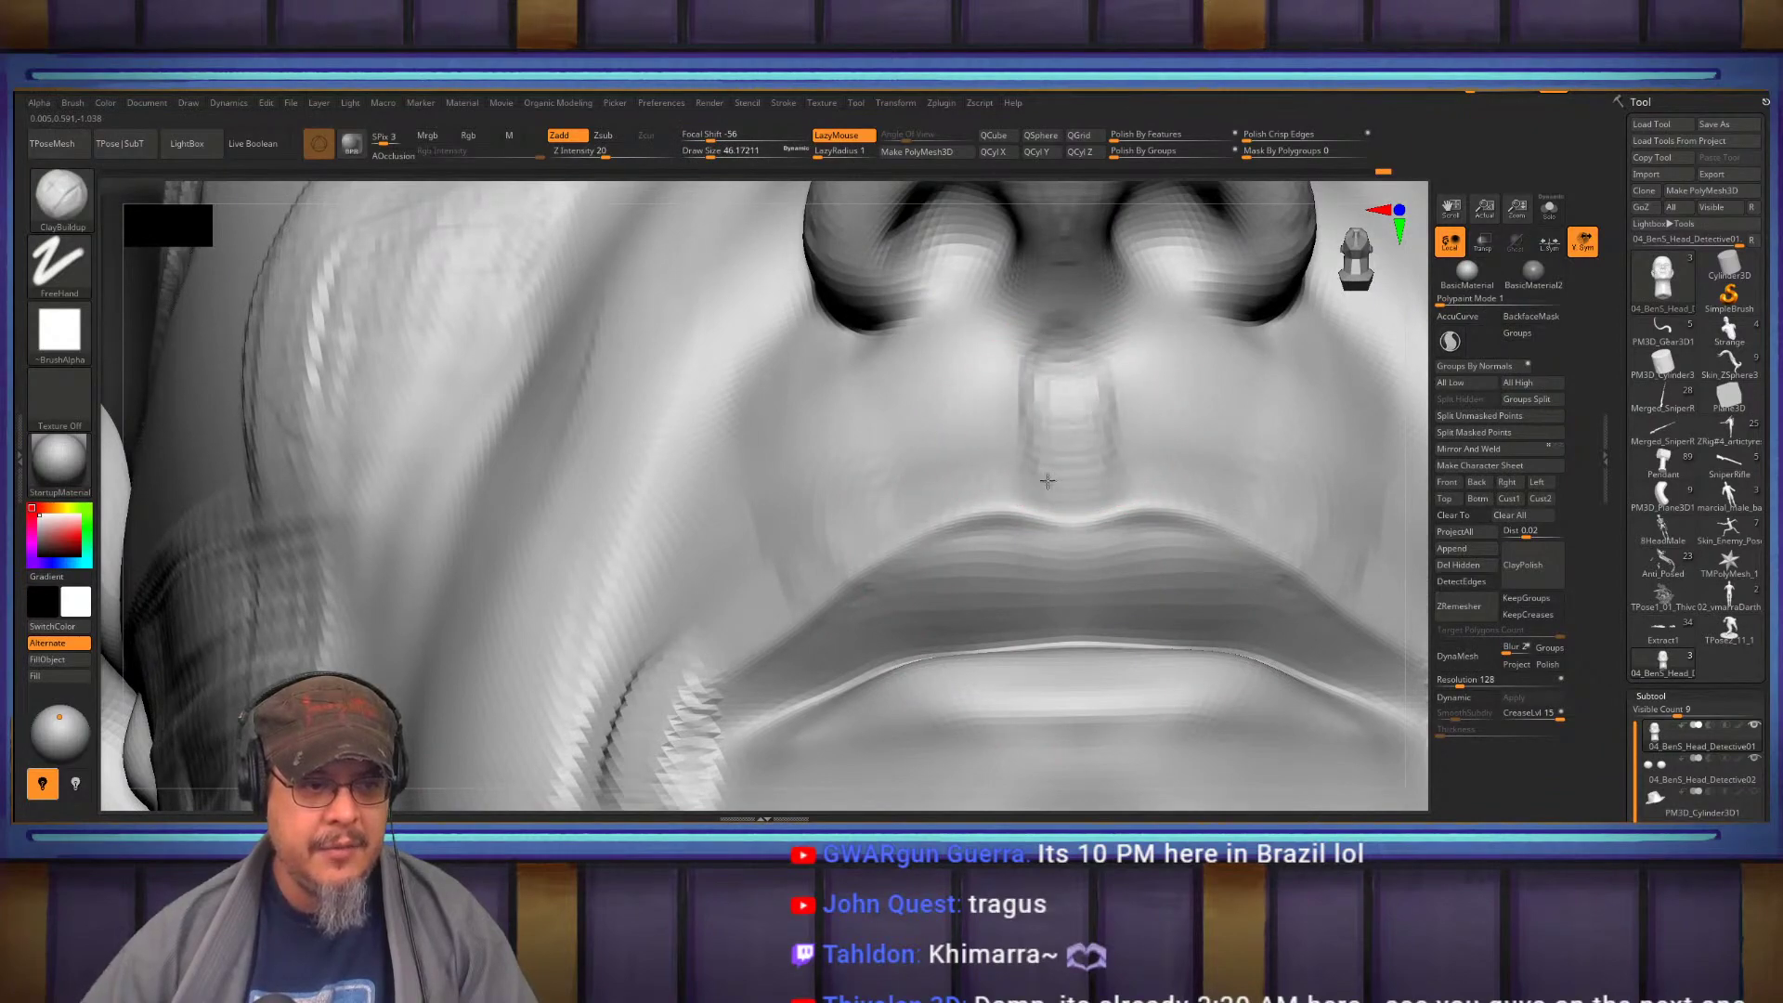
pyautogui.press('shift')
pyautogui.keyDown('shift'); pyautogui.moveTo(1051, 500); pyautogui.dragTo(1045, 533); pyautogui.keyUp('shift')
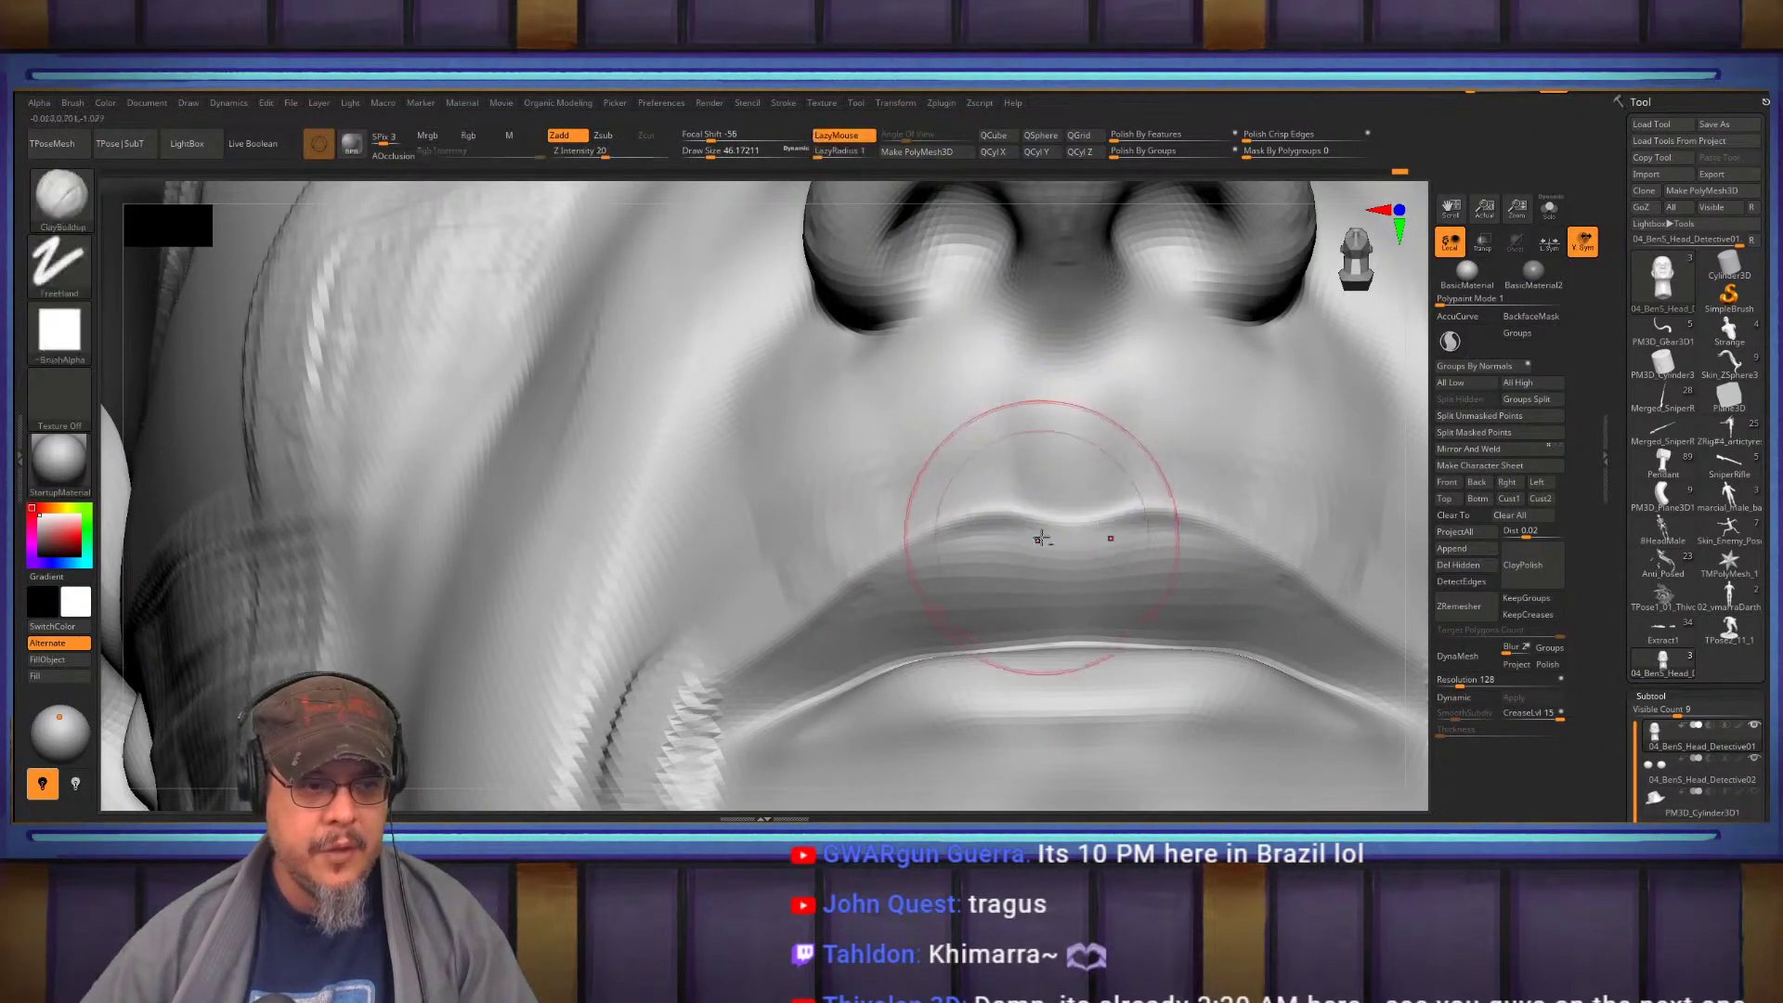
# Build up the upper lip's volume with ClayBuildup strokes from its peak toward the mouth corner
pyautogui.keyDown('alt'); pyautogui.moveTo(1045, 533); pyautogui.dragTo(1001, 440, button='right'); pyautogui.keyUp('alt')
pyautogui.moveTo(977, 455)
pyautogui.mouseDown()
pyautogui.moveTo(1043, 549)
pyautogui.moveTo(1031, 529)
pyautogui.mouseUp()
pyautogui.moveTo(1031, 530); pyautogui.dragTo(1105, 428, button='right')
pyautogui.moveTo(1152, 372)
pyautogui.mouseDown()
pyautogui.moveTo(1057, 477)
pyautogui.moveTo(1013, 483)
pyautogui.mouseUp()
pyautogui.moveTo(1134, 449)
pyautogui.mouseDown()
pyautogui.moveTo(975, 474)
pyautogui.moveTo(884, 517)
pyautogui.moveTo(1092, 397)
pyautogui.mouseUp()
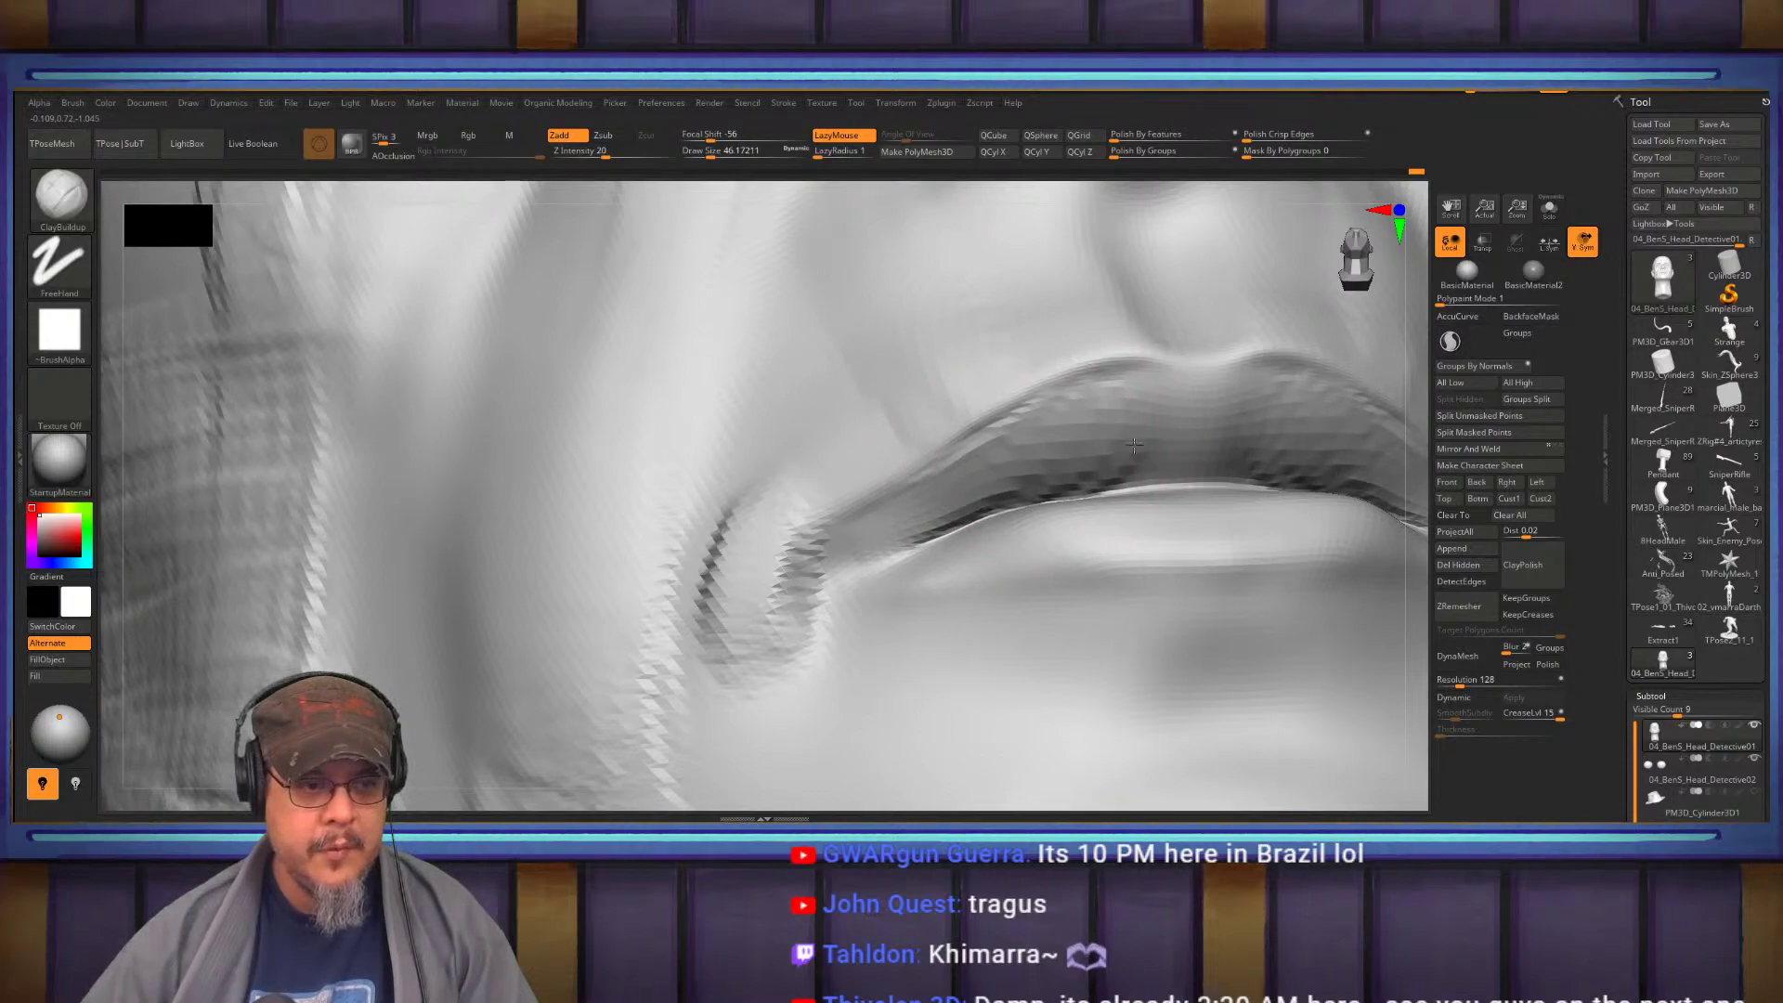
# Add two fuller lobes to the lower lip, one each side of its centre, with the ClayBuildup brush
pyautogui.moveTo(1127, 399)
pyautogui.mouseDown(button='right')
pyautogui.moveTo(1035, 530)
pyautogui.moveTo(1006, 492)
pyautogui.mouseUp(button='right')
pyautogui.press('b')
pyautogui.press('d')
pyautogui.press('s')
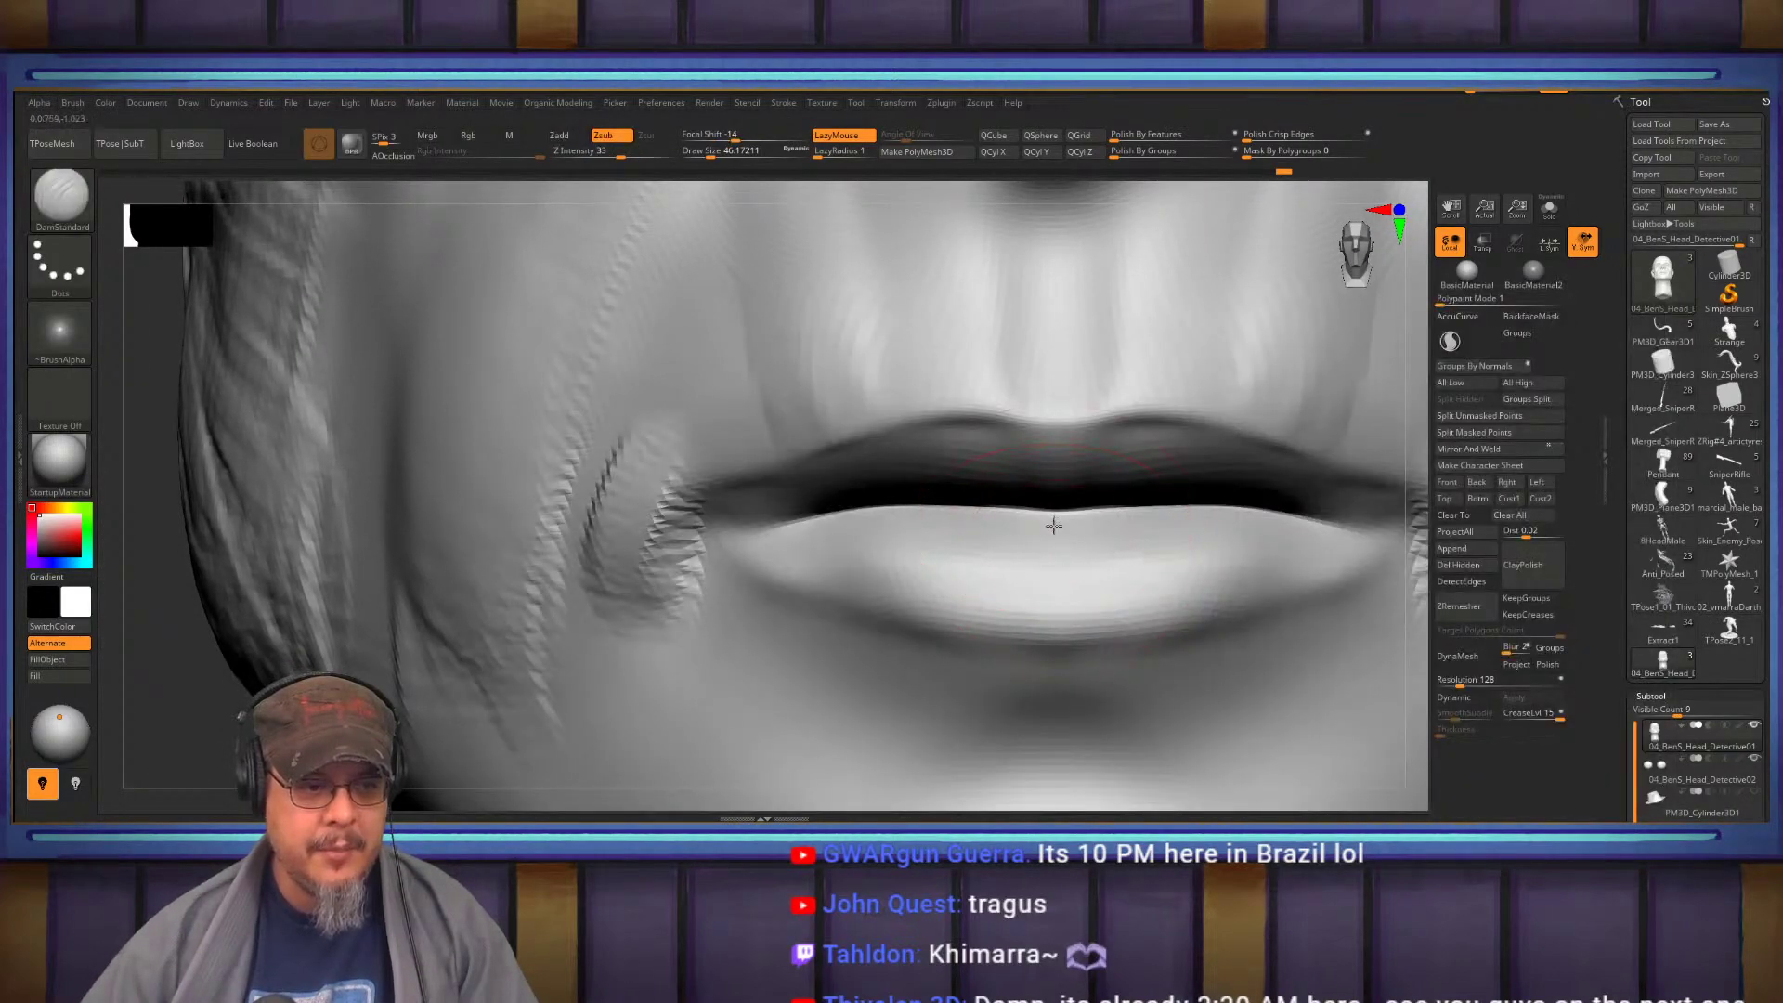
pyautogui.press('b')
pyautogui.press('b')
pyautogui.press('Escape')
pyautogui.press('b')
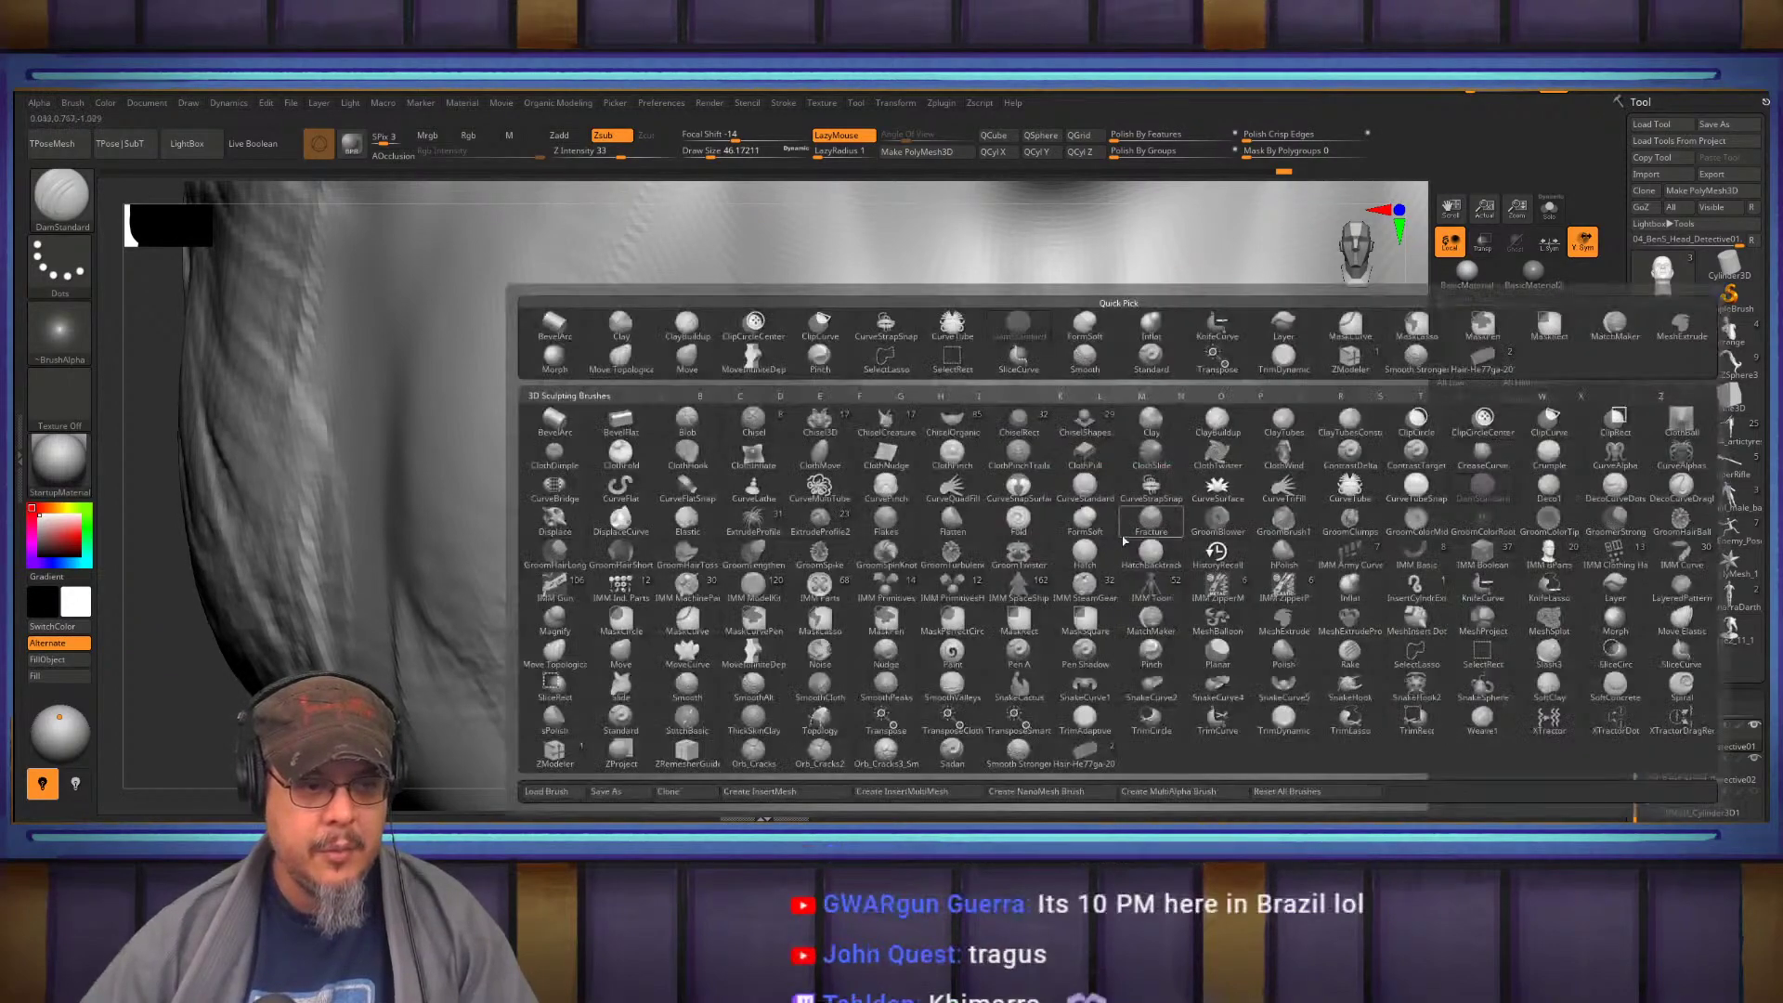
pyautogui.press('c')
pyautogui.press('b')
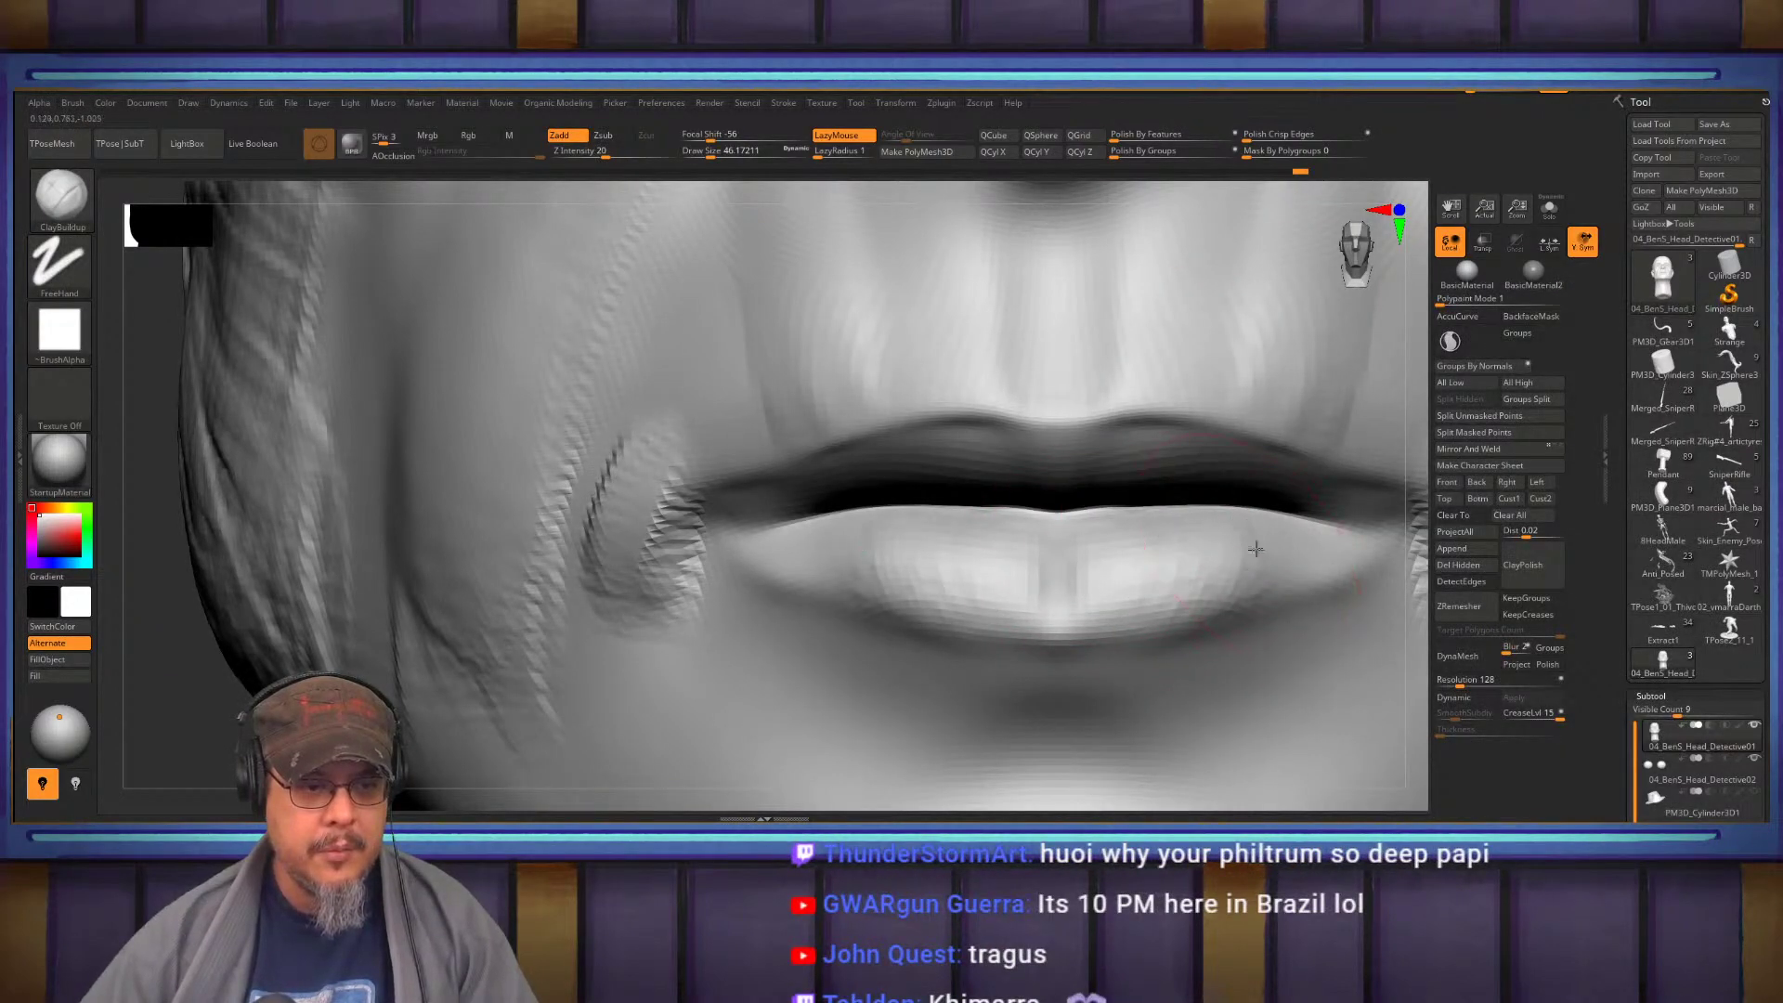
# Carve the lower lip's central crease and define its outer lower edges with the DamStandard brush
pyautogui.moveTo(1309, 534); pyautogui.dragTo(1102, 478, button='right')
pyautogui.press('b')
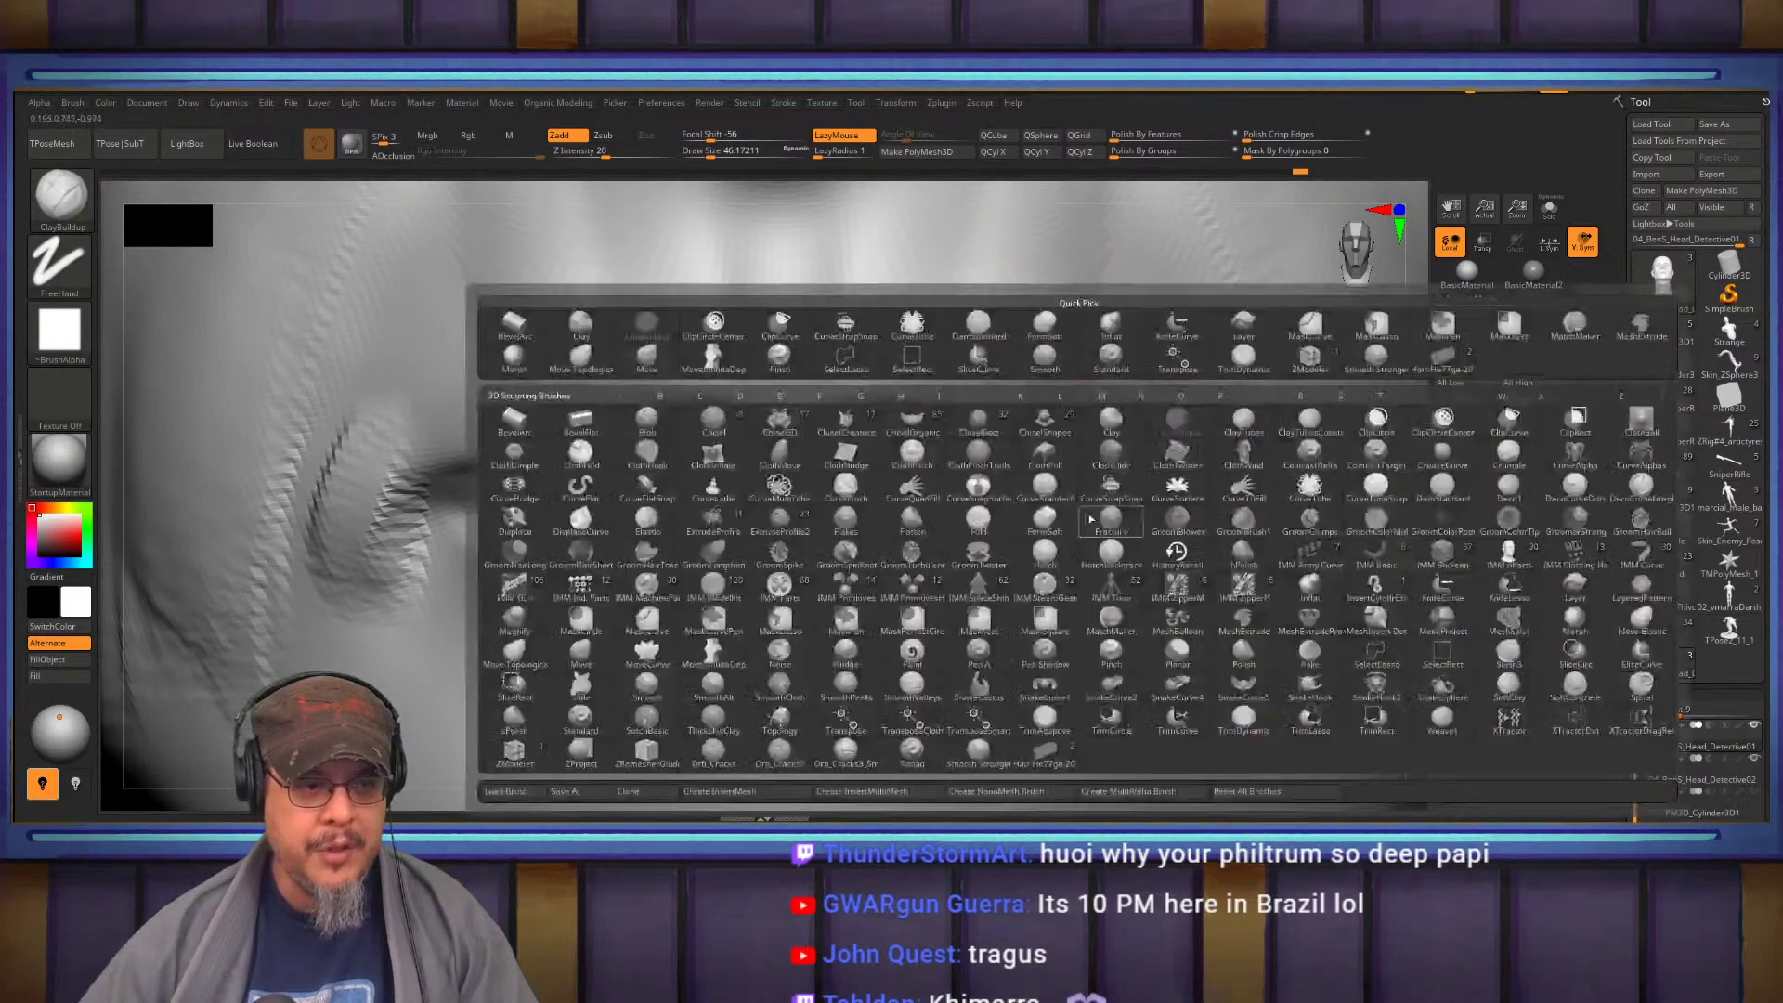
pyautogui.press('d')
pyautogui.press('s')
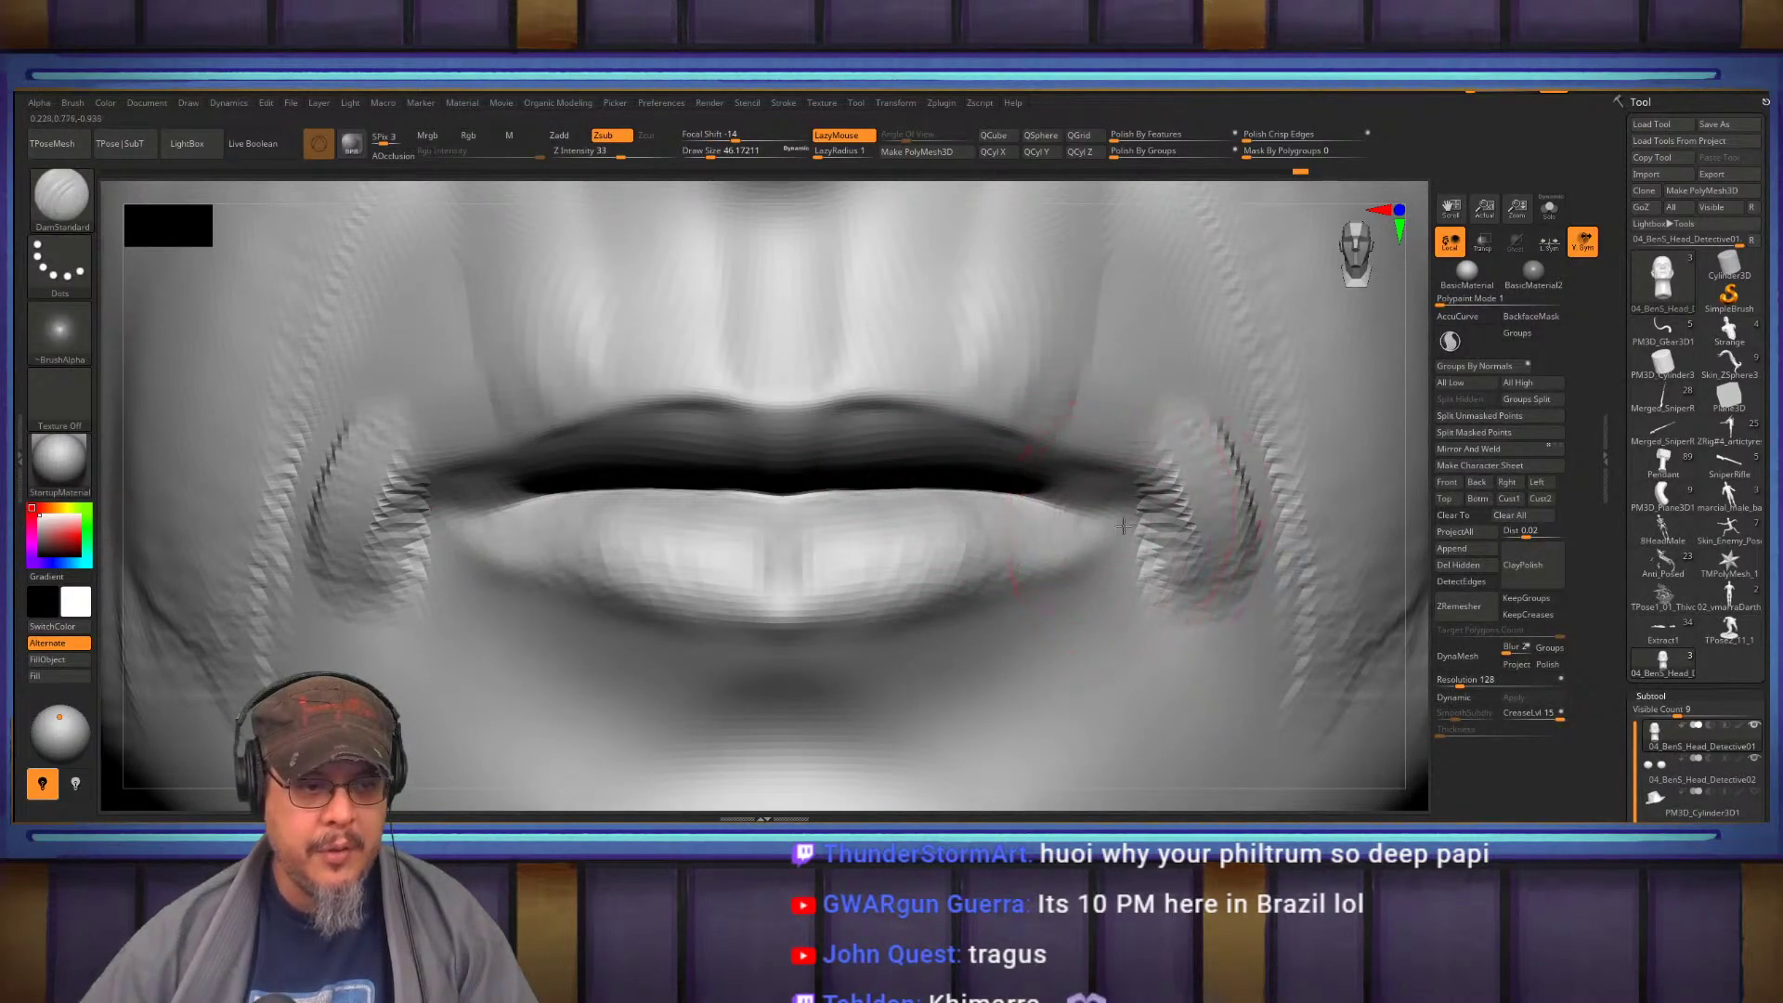
pyautogui.hotkey('ctrl', 'z')
pyautogui.moveTo(983, 491)
pyautogui.mouseDown()
pyautogui.moveTo(1154, 523)
pyautogui.moveTo(1061, 555)
pyautogui.moveTo(1027, 594)
pyautogui.mouseUp()
pyautogui.moveTo(1096, 511); pyautogui.dragTo(1026, 596)
pyautogui.moveTo(1088, 511); pyautogui.dragTo(1020, 600)
pyautogui.moveTo(1080, 543)
pyautogui.mouseDown()
pyautogui.moveTo(1003, 603)
pyautogui.moveTo(1022, 594)
pyautogui.mouseUp()
# Cut a crease at the mouth corner and smooth the rough ridges beside it
pyautogui.keyDown('alt'); pyautogui.moveTo(1003, 594); pyautogui.dragTo(1229, 548, button='right'); pyautogui.keyUp('alt')
pyautogui.moveTo(947, 527)
pyautogui.mouseDown(button='right')
pyautogui.moveTo(975, 506)
pyautogui.moveTo(916, 478)
pyautogui.moveTo(1266, 494)
pyautogui.moveTo(1242, 554)
pyautogui.moveTo(690, 474)
pyautogui.moveTo(686, 575)
pyautogui.moveTo(794, 529)
pyautogui.mouseUp(button='right')
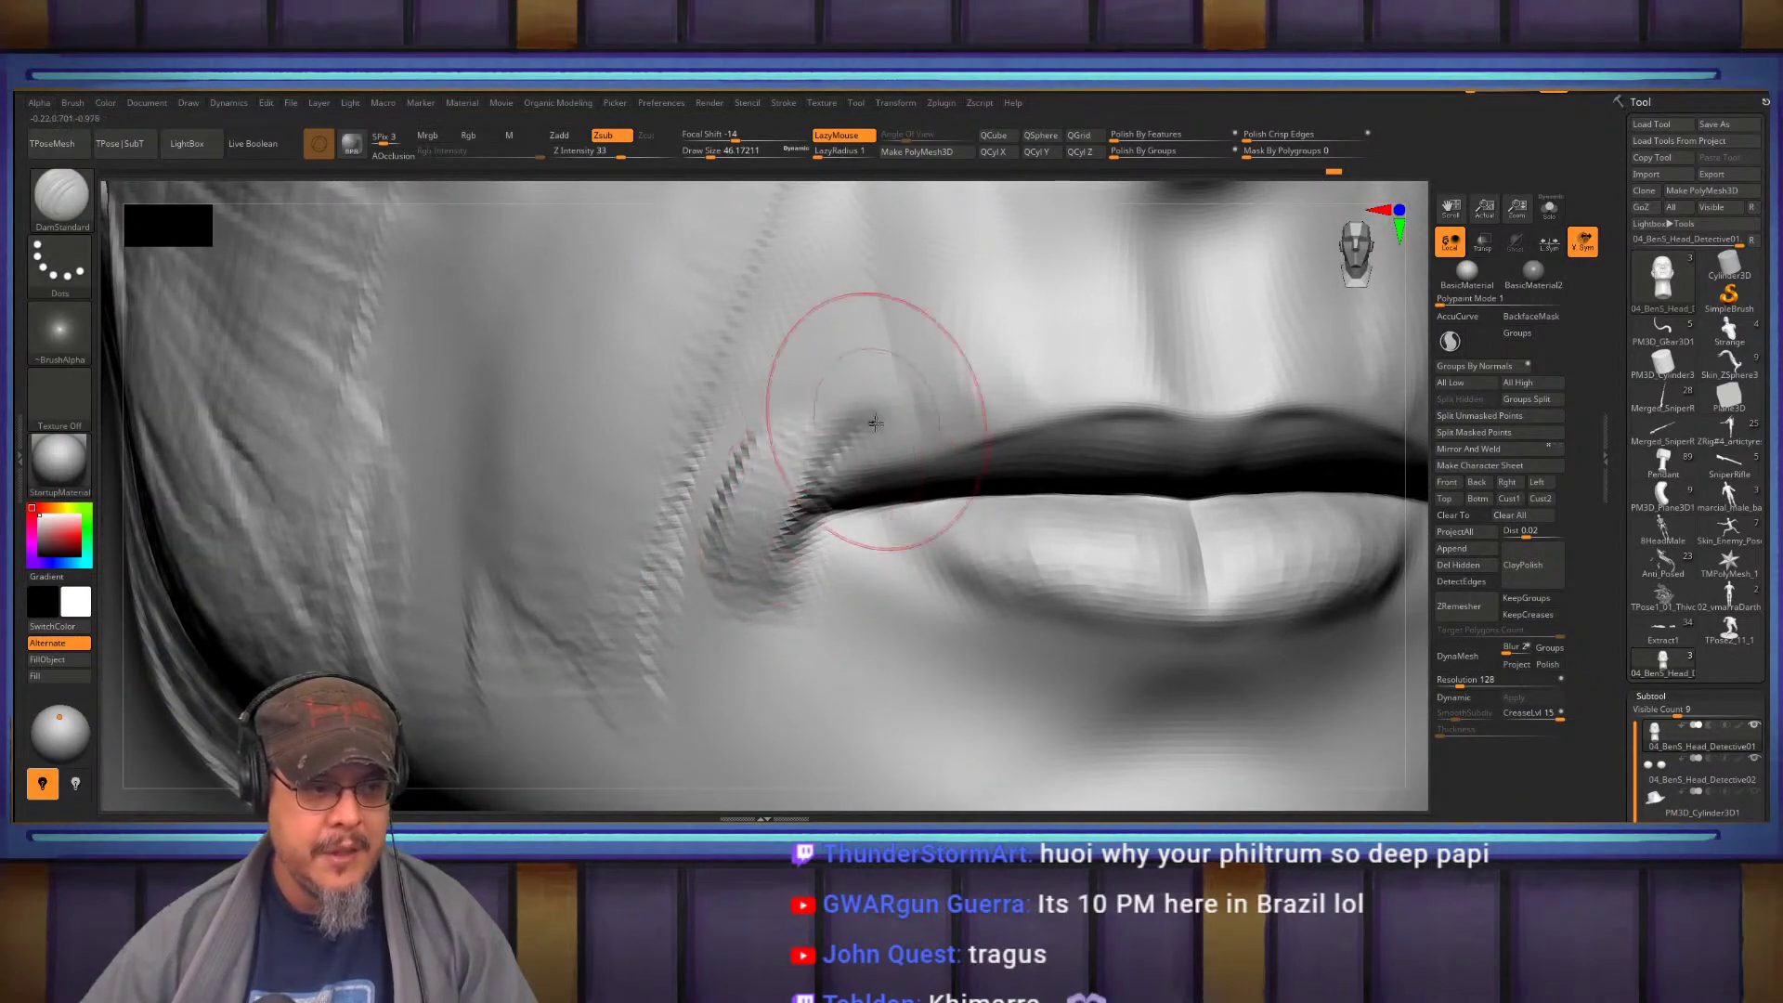
pyautogui.press('shift')
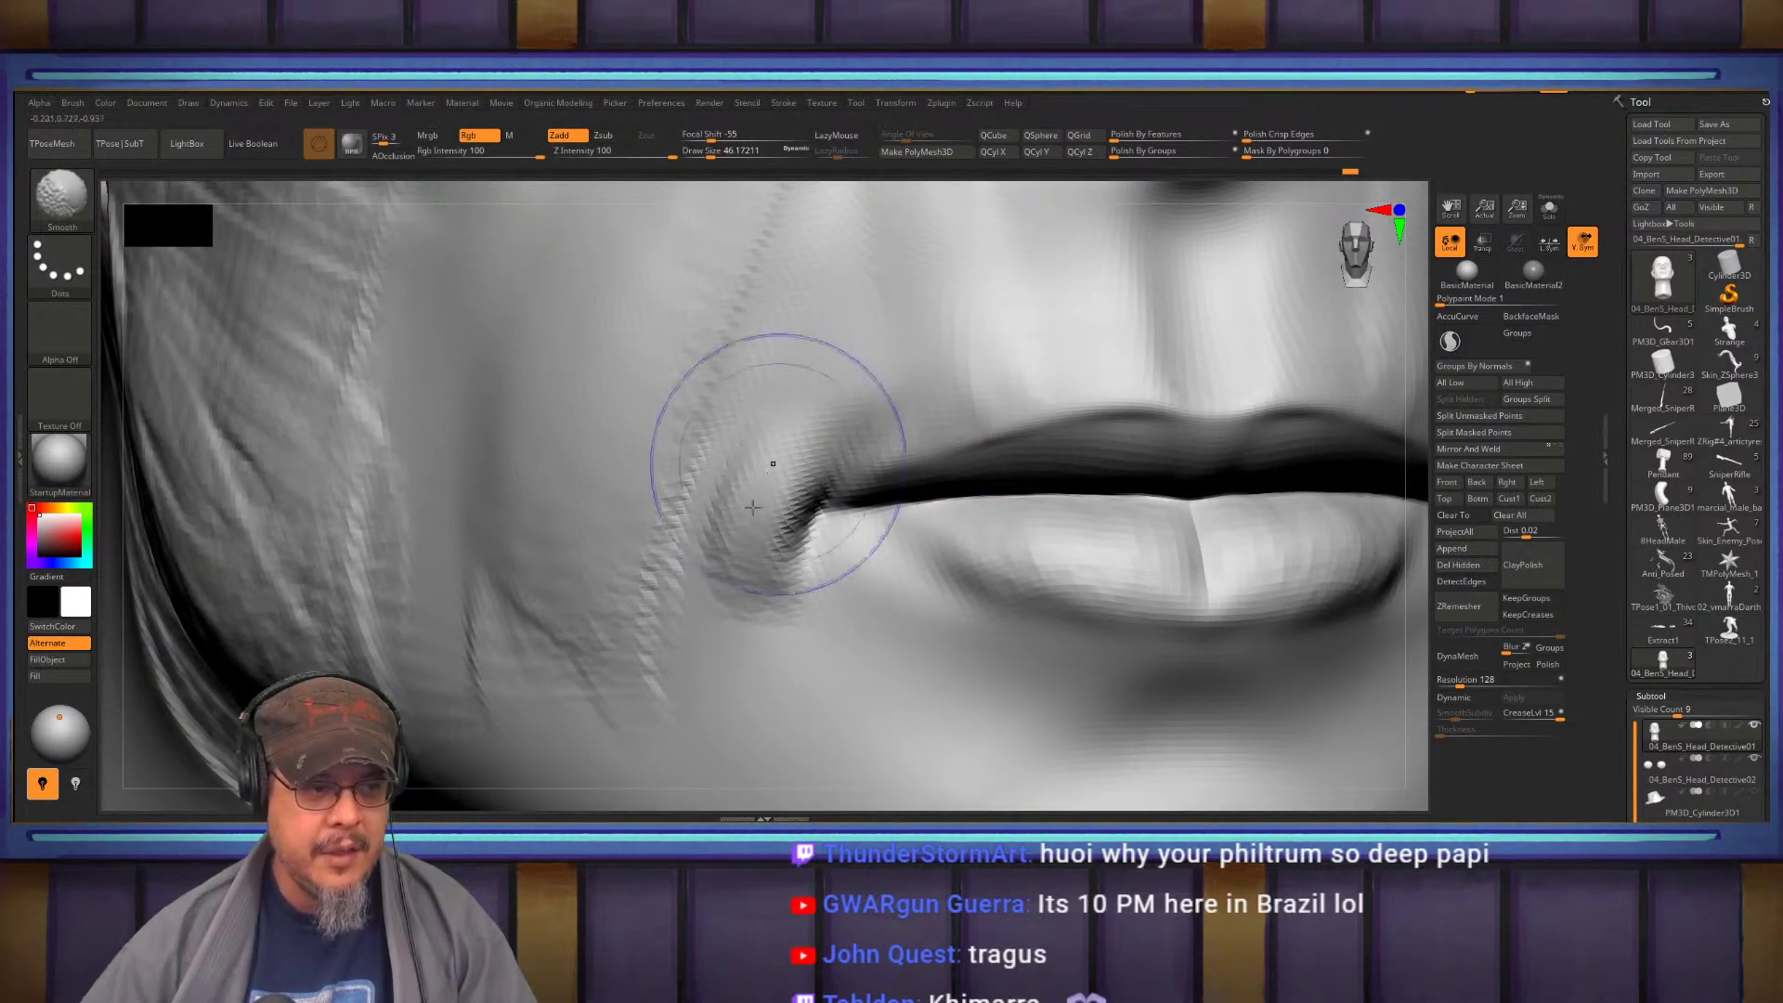
# Plump the lips with the Inflat brush at a draw size of about 104
pyautogui.moveTo(816, 678)
pyautogui.keyDown('ctrl'); pyautogui.mouseDown(button='right')
pyautogui.moveTo(817, 483)
pyautogui.moveTo(966, 418)
pyautogui.moveTo(968, 499)
pyautogui.moveTo(836, 521)
pyautogui.moveTo(892, 541)
pyautogui.mouseUp(button='right'); pyautogui.keyUp('ctrl')
pyautogui.press('b')
pyautogui.press('i')
pyautogui.press('n')
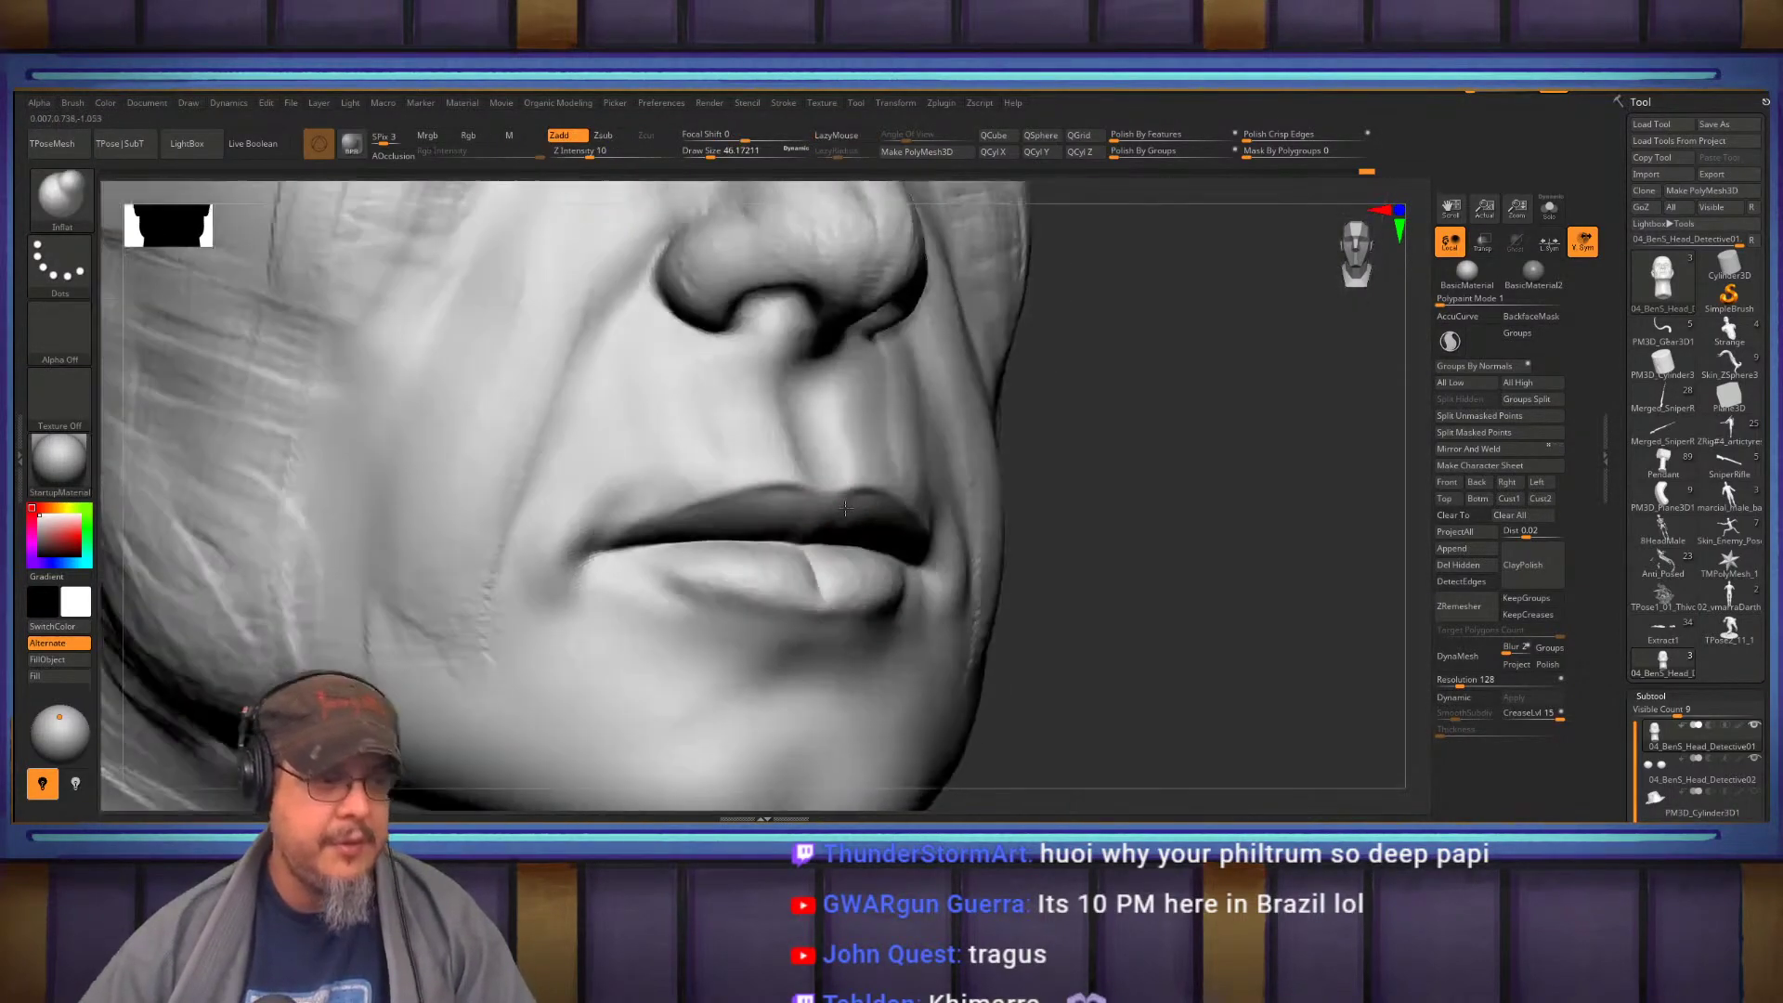
pyautogui.press('s')
pyautogui.moveTo(752, 536); pyautogui.dragTo(783, 538)
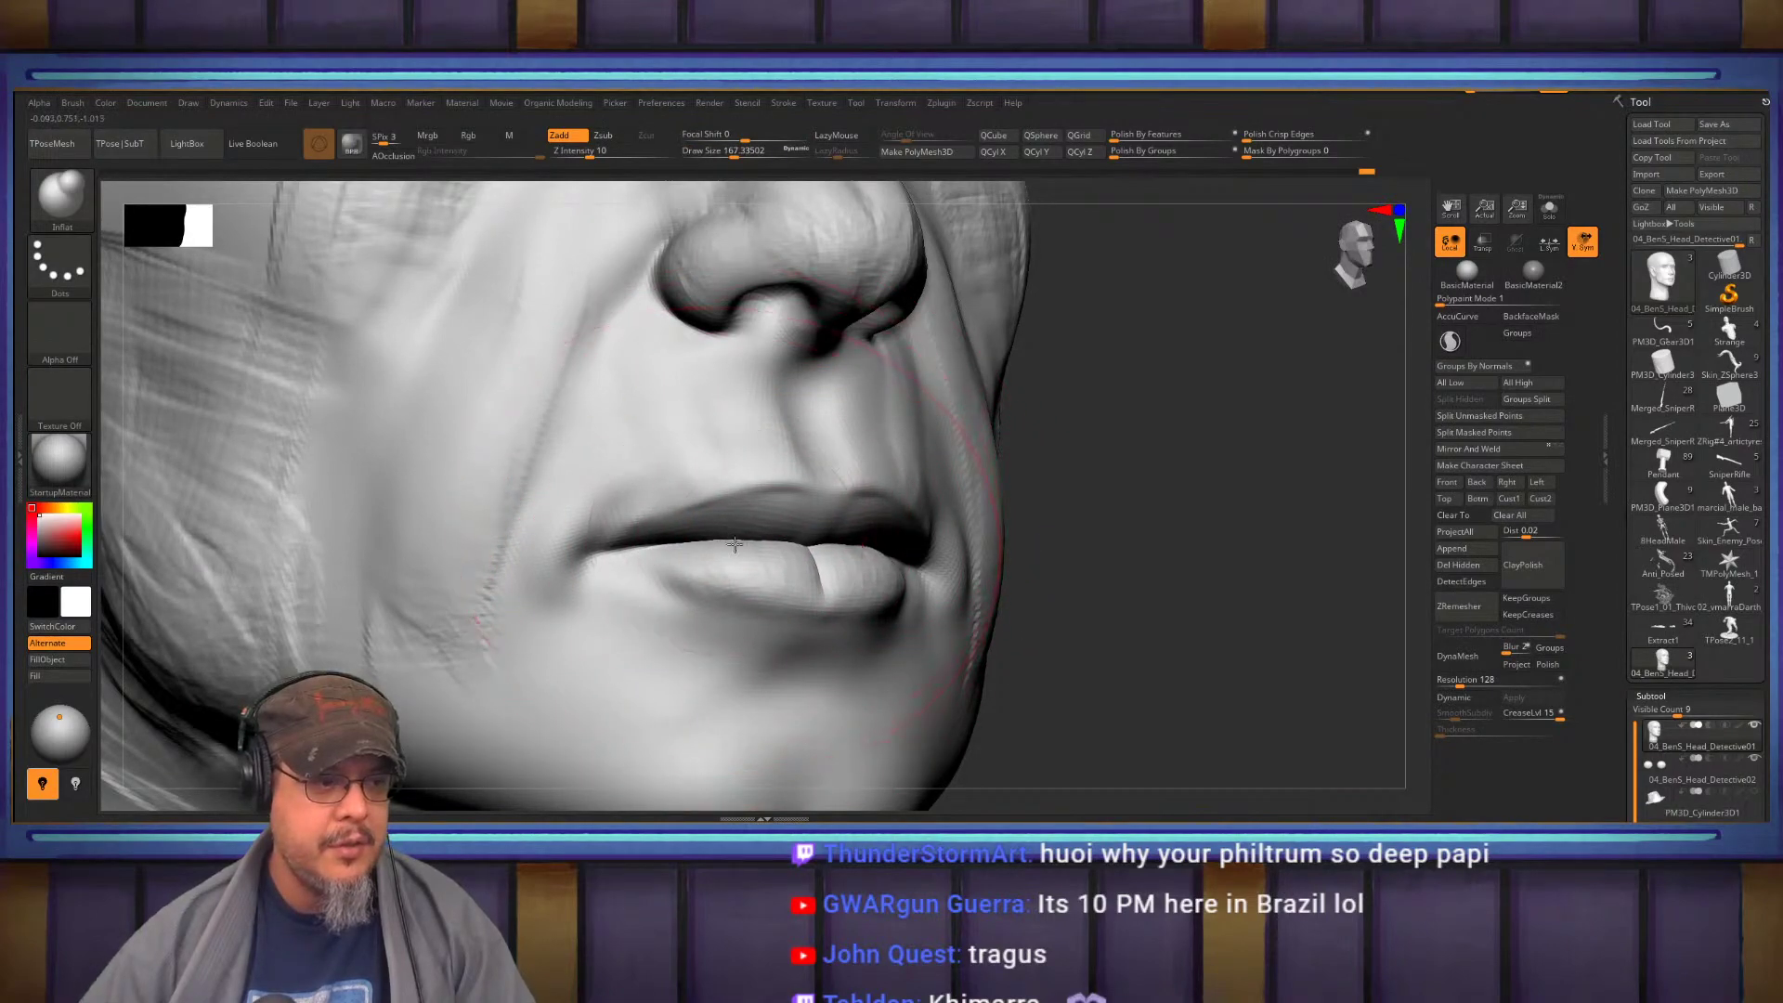
pyautogui.hotkey('ctrl', 'z')
pyautogui.press('s')
pyautogui.moveTo(770, 538); pyautogui.dragTo(746, 536)
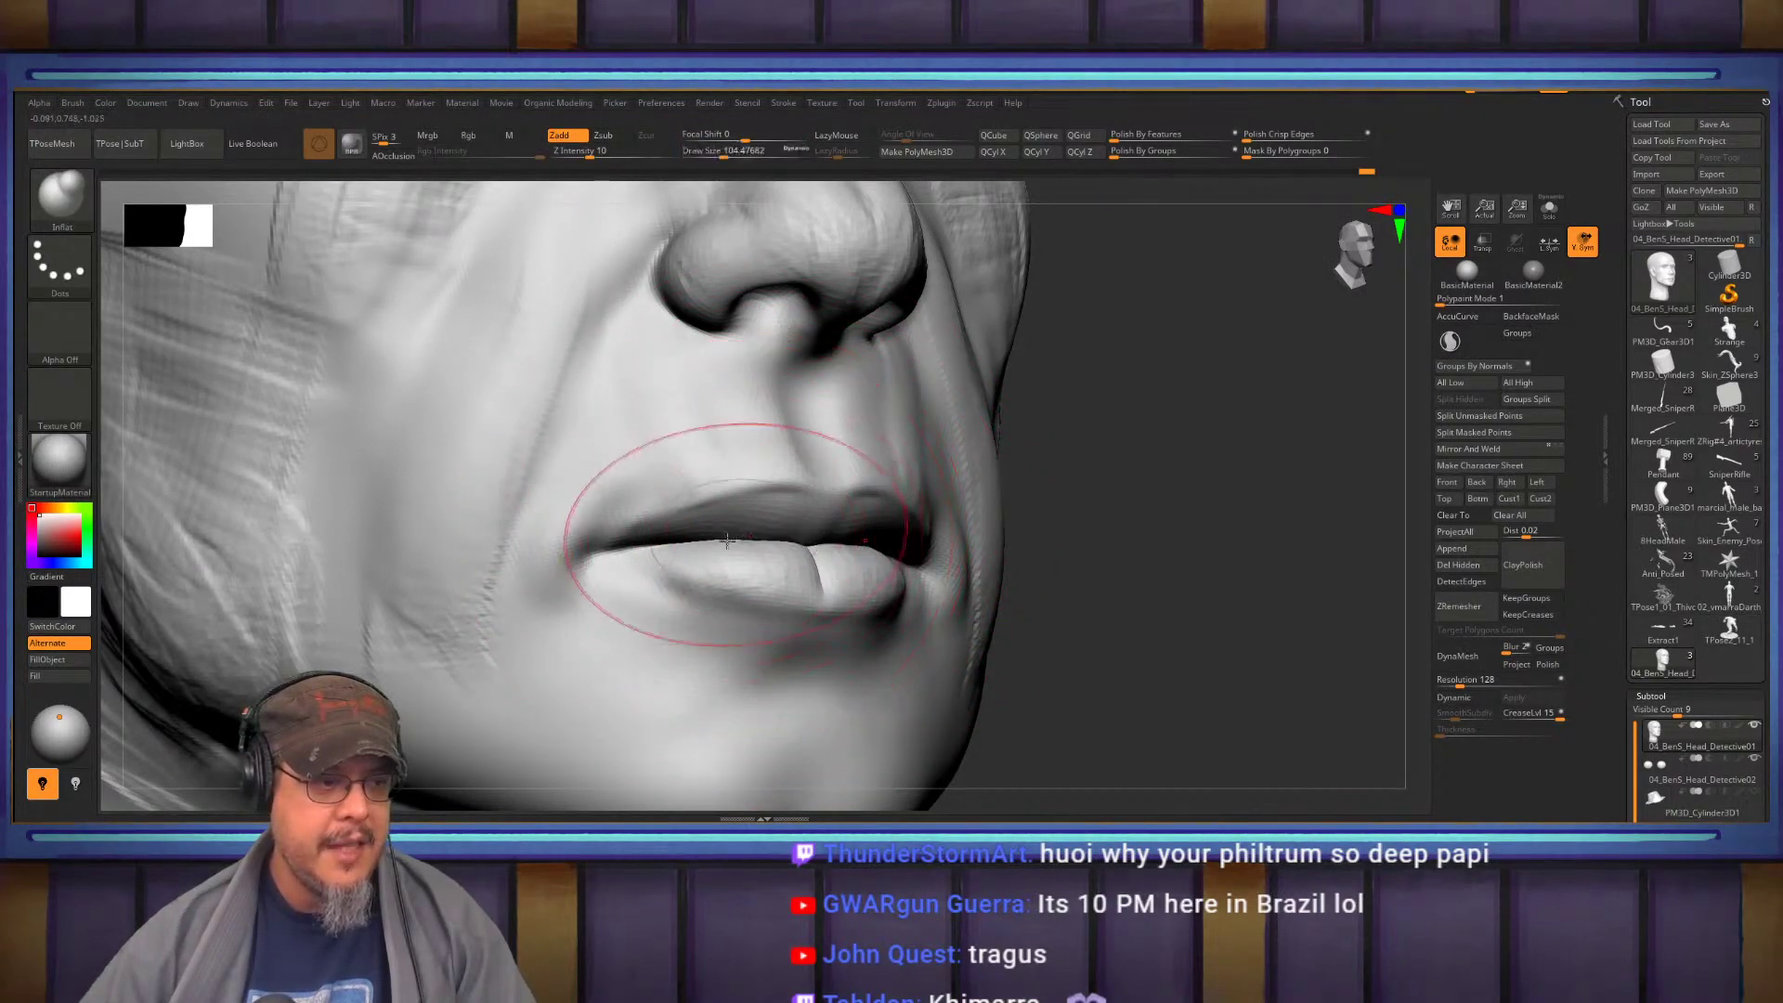
# Adjust the curvature of the mouth area as seen from below the chin with the Move brush
pyautogui.moveTo(1050, 520); pyautogui.dragTo(1003, 509, button='right')
pyautogui.moveTo(1170, 509); pyautogui.dragTo(953, 419, button='right')
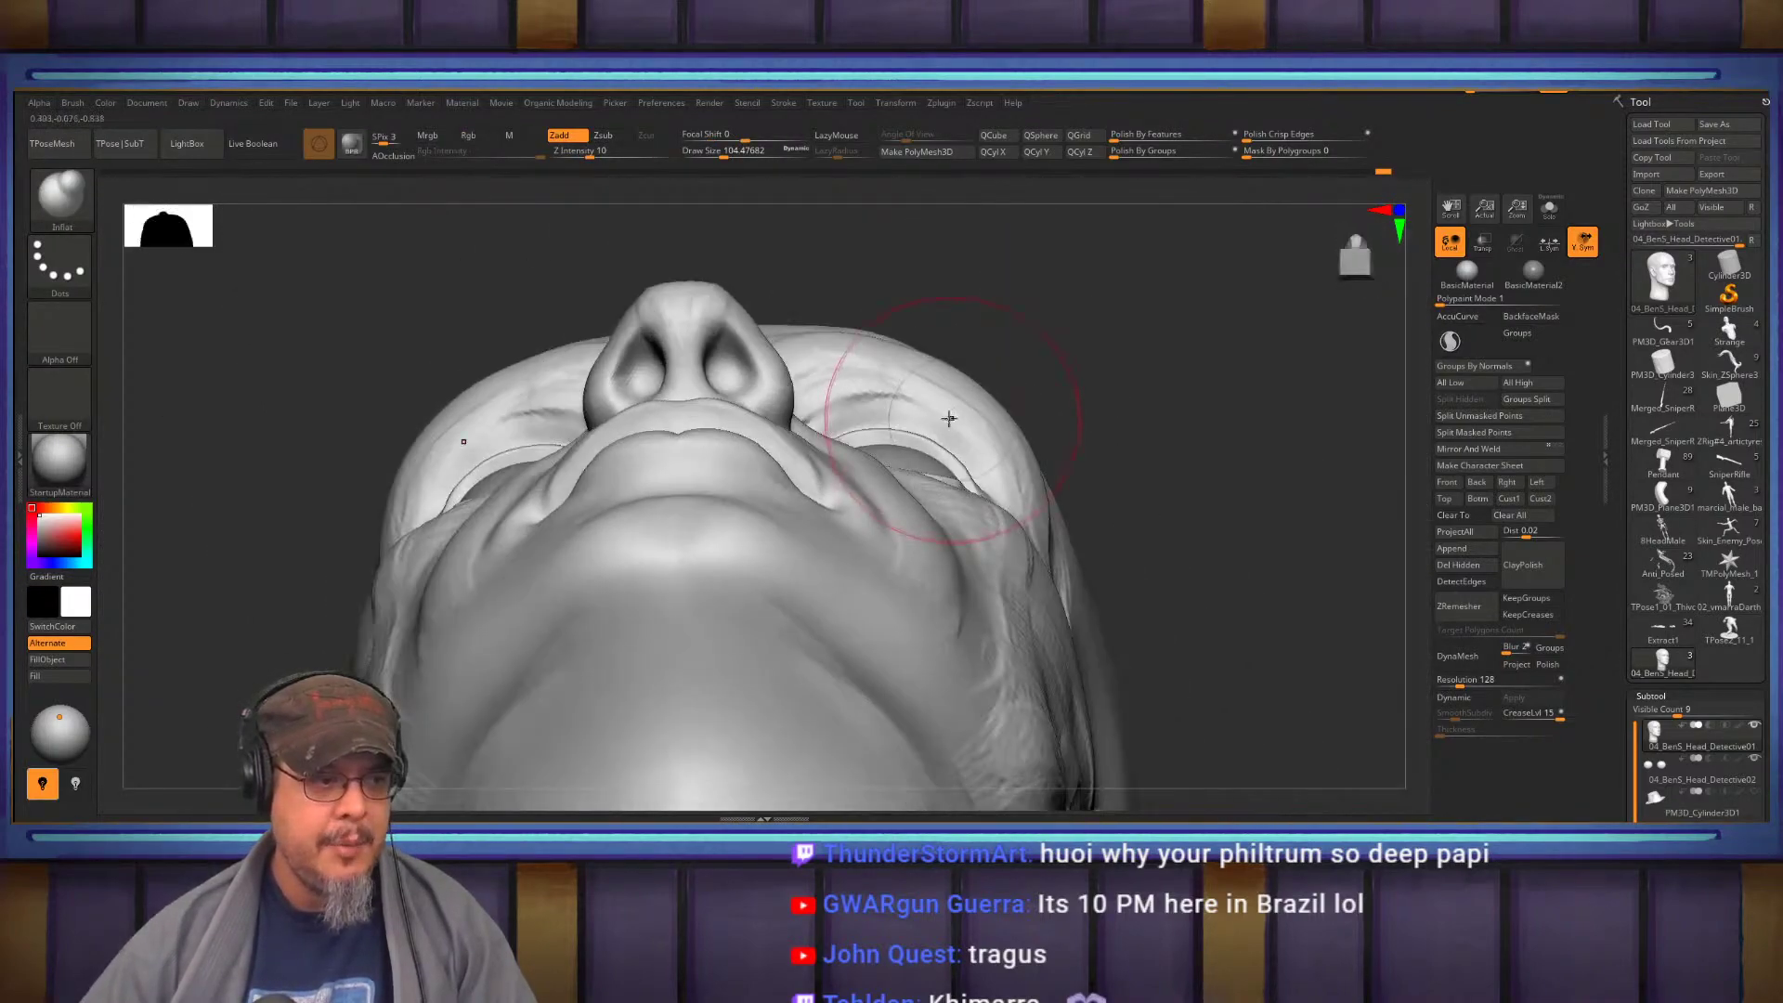
pyautogui.press('b')
pyautogui.press('m')
pyautogui.press('v')
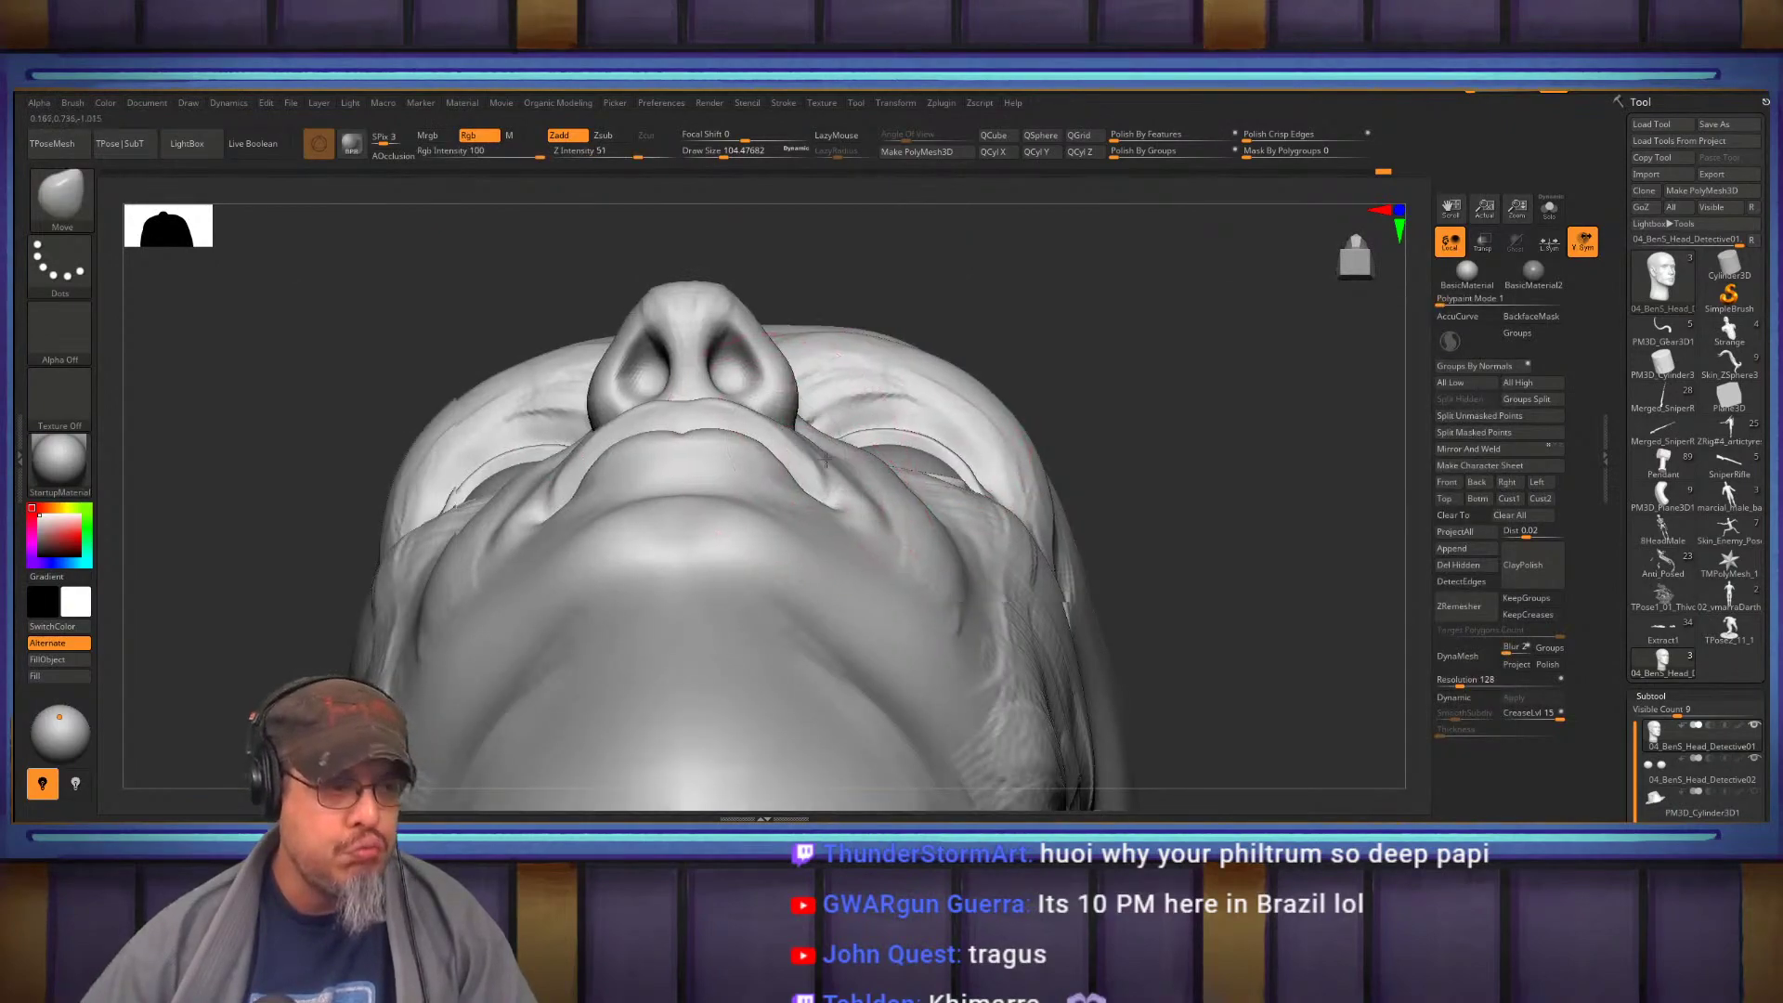
pyautogui.moveTo(788, 450); pyautogui.dragTo(870, 483, button='right')
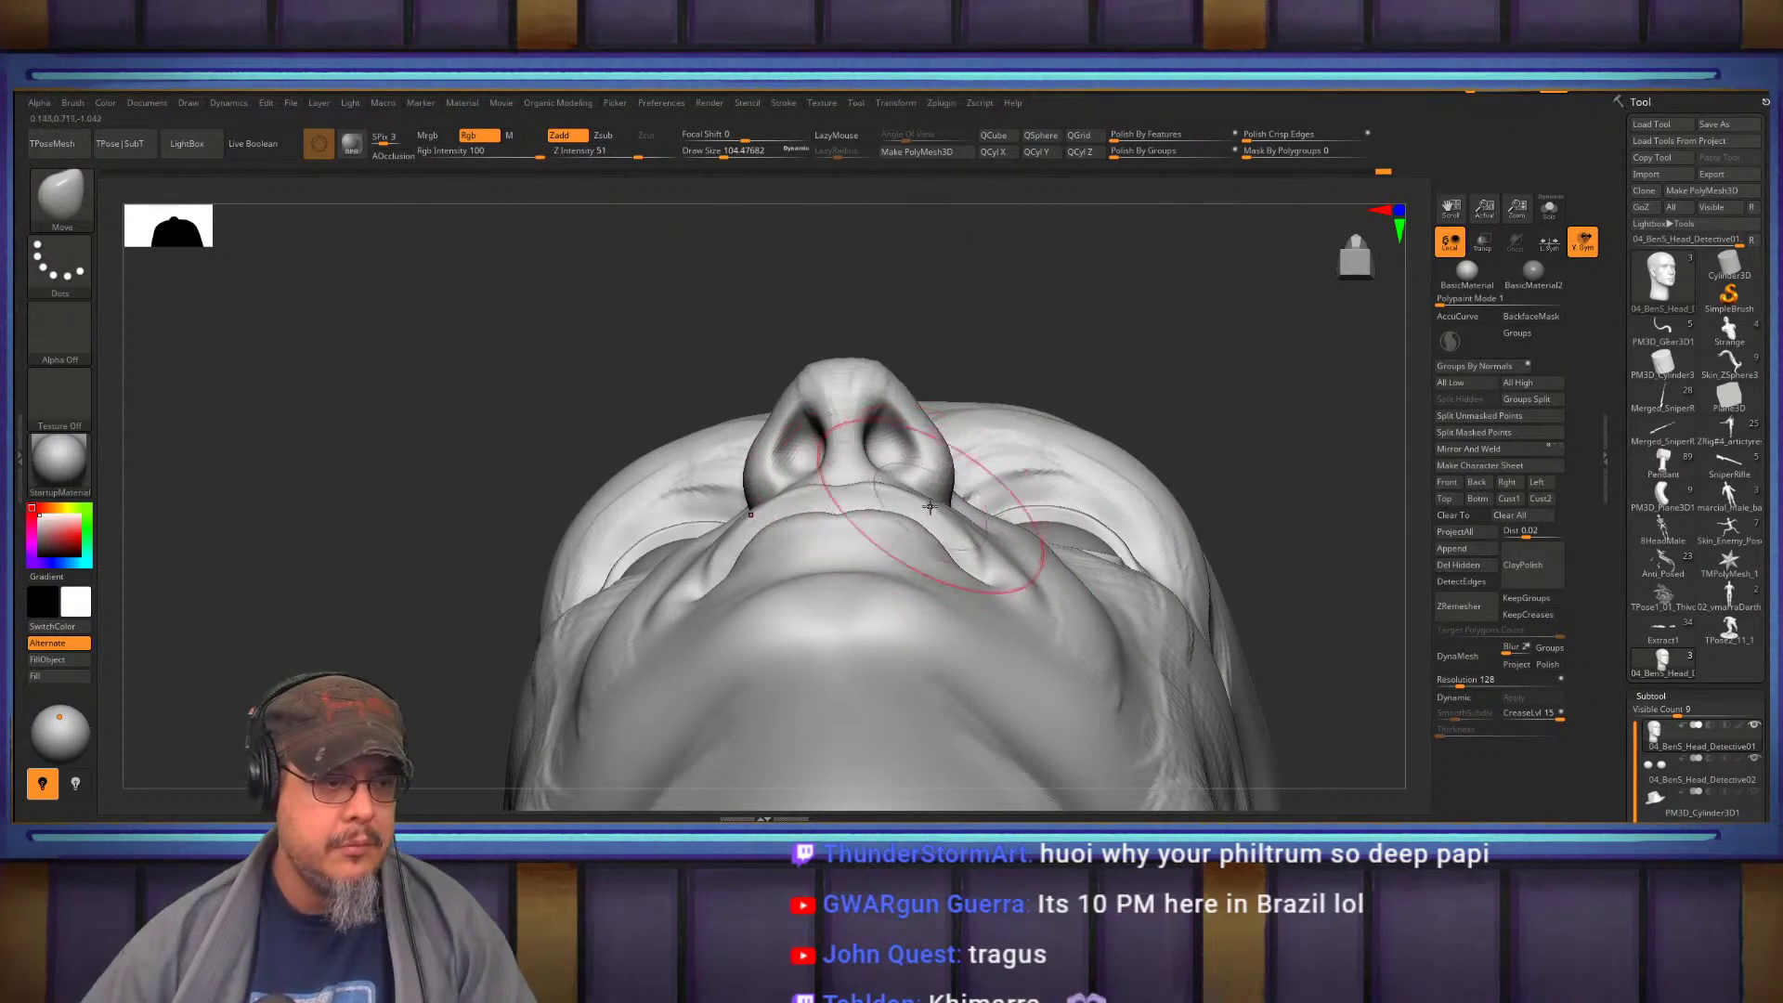
pyautogui.moveTo(963, 570); pyautogui.dragTo(965, 552)
# Push the nape inward below the skull in side profile with the Move brush at a draw size of about 337
pyautogui.moveTo(957, 483); pyautogui.dragTo(584, 402, button='right')
pyautogui.moveTo(824, 465)
pyautogui.mouseDown(button='right')
pyautogui.moveTo(613, 477)
pyautogui.moveTo(564, 509)
pyautogui.moveTo(891, 492)
pyautogui.moveTo(1040, 545)
pyautogui.mouseUp(button='right')
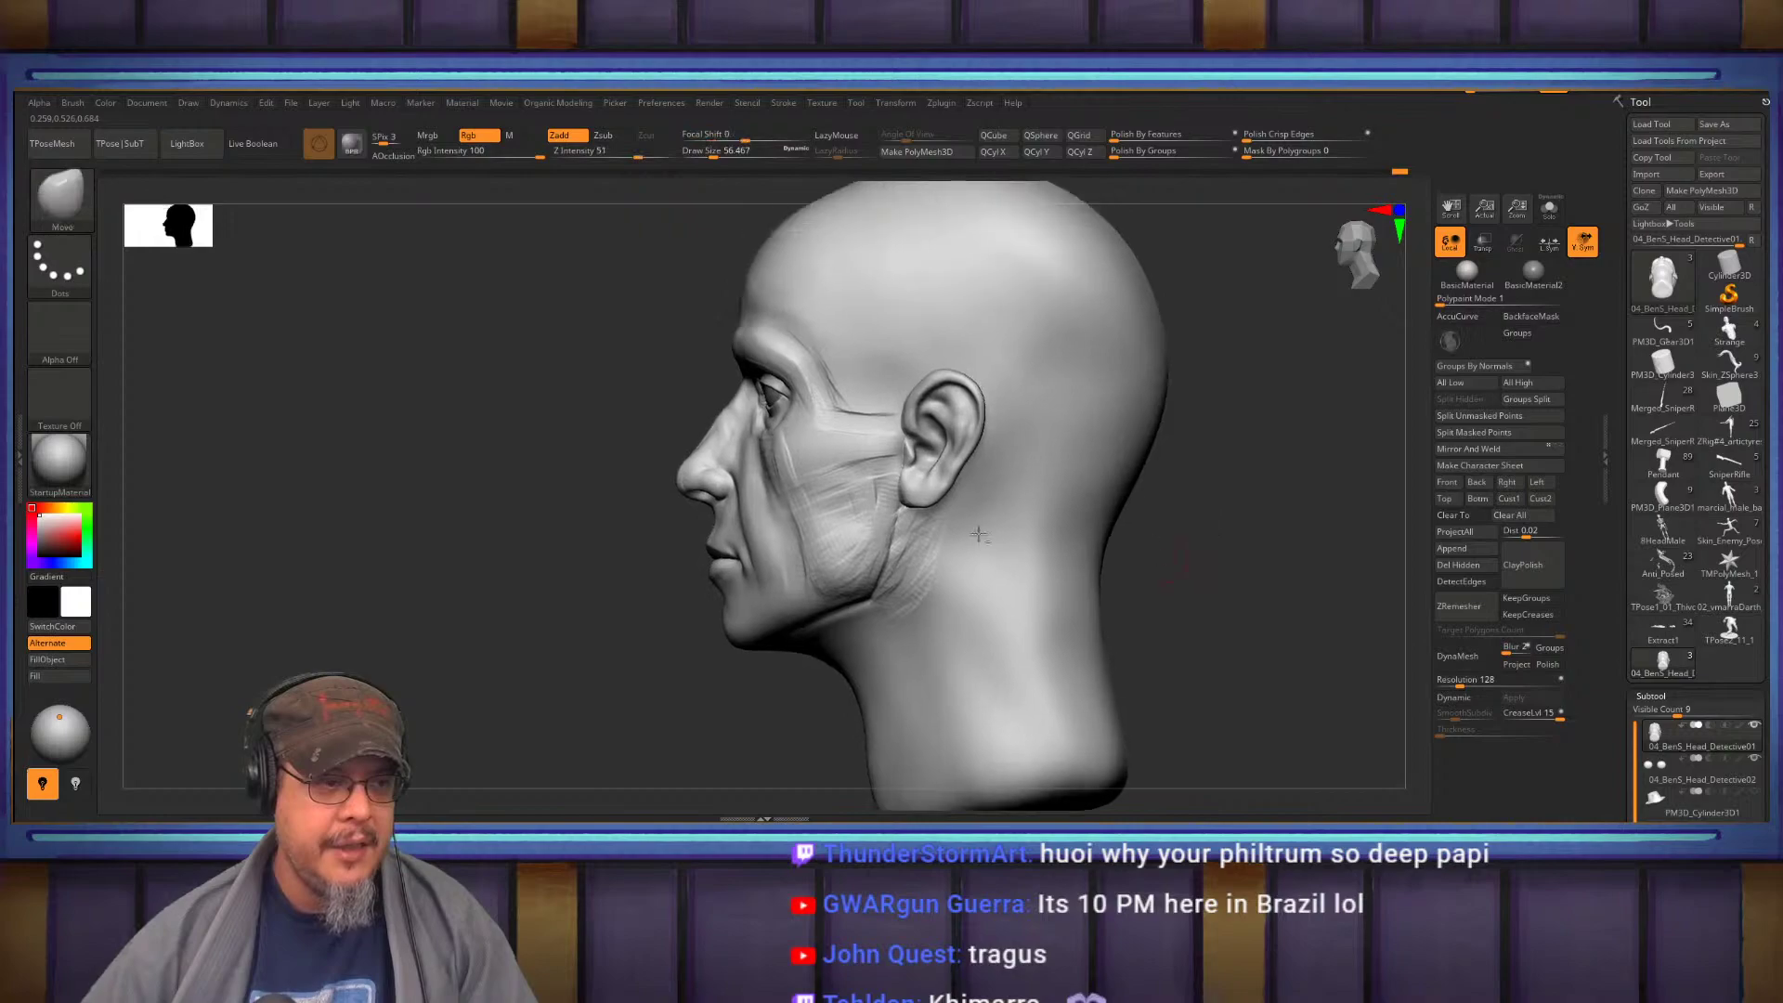
pyautogui.press('space')
pyautogui.press('b')
pyautogui.press('m')
pyautogui.press('v')
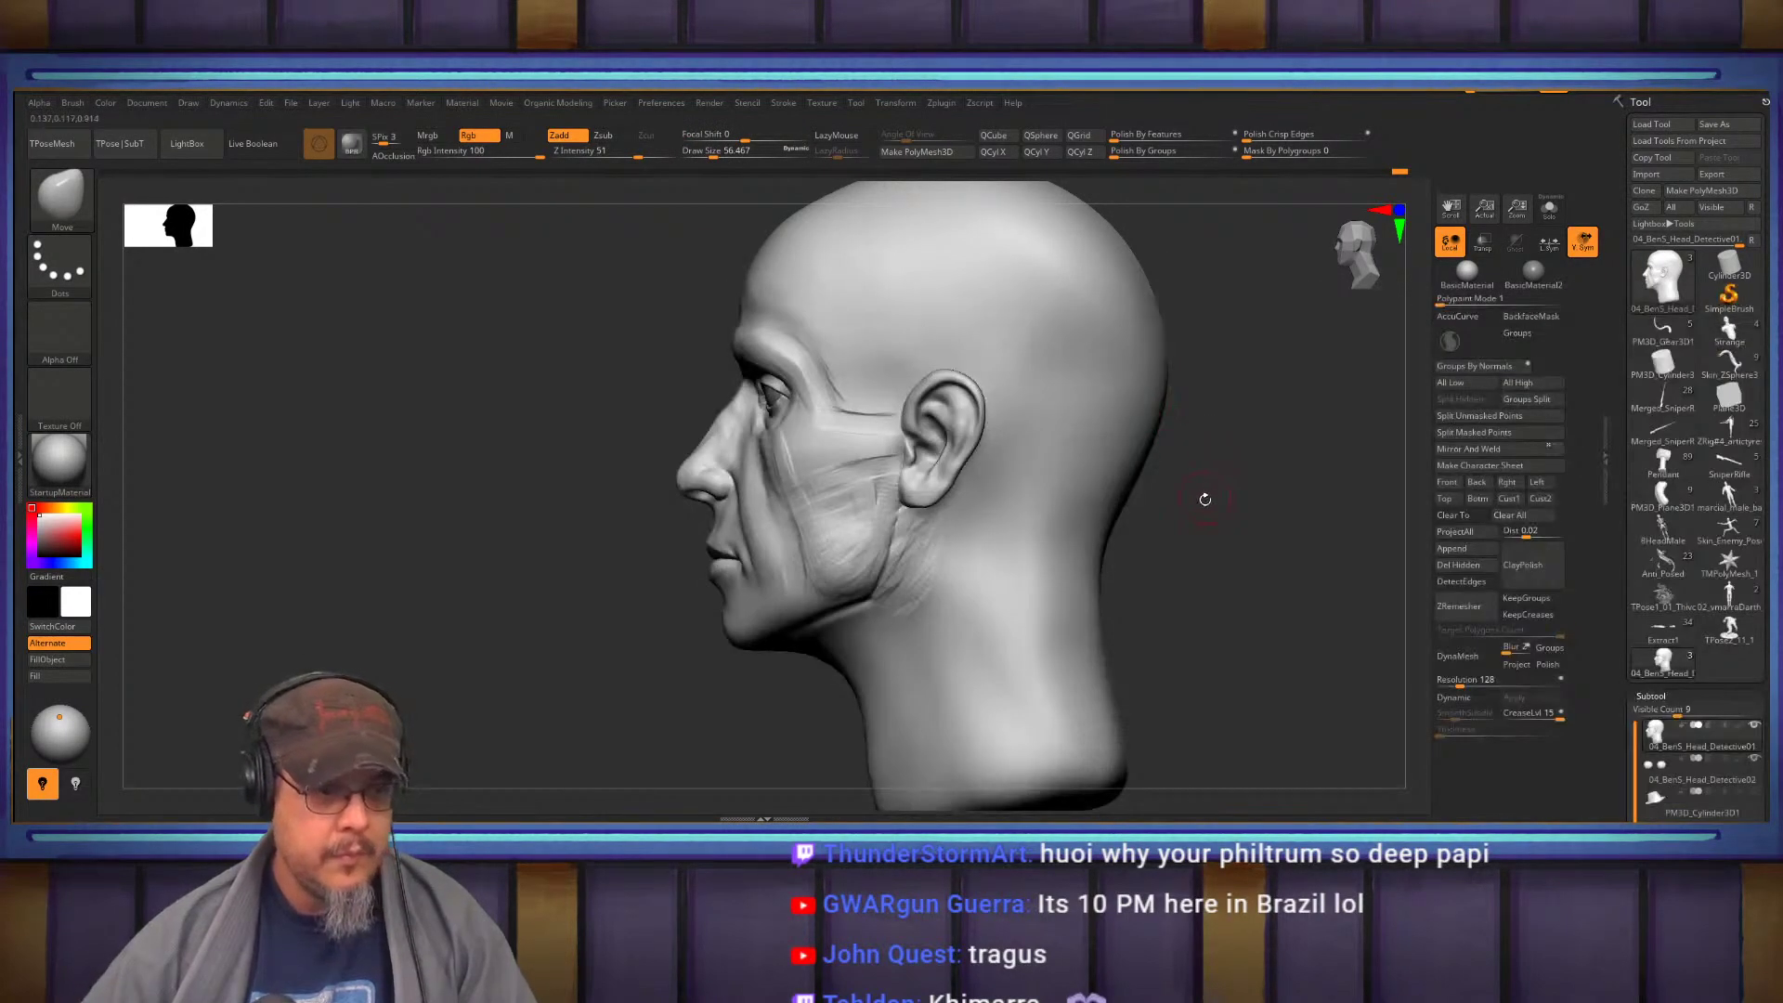
pyautogui.press('space')
pyautogui.moveTo(1209, 507); pyautogui.dragTo(1239, 508)
pyautogui.keyDown('alt'); pyautogui.moveTo(1207, 490); pyautogui.dragTo(1176, 580, button='right'); pyautogui.keyUp('alt')
pyautogui.press('s')
pyautogui.moveTo(1069, 605); pyautogui.dragTo(1124, 607)
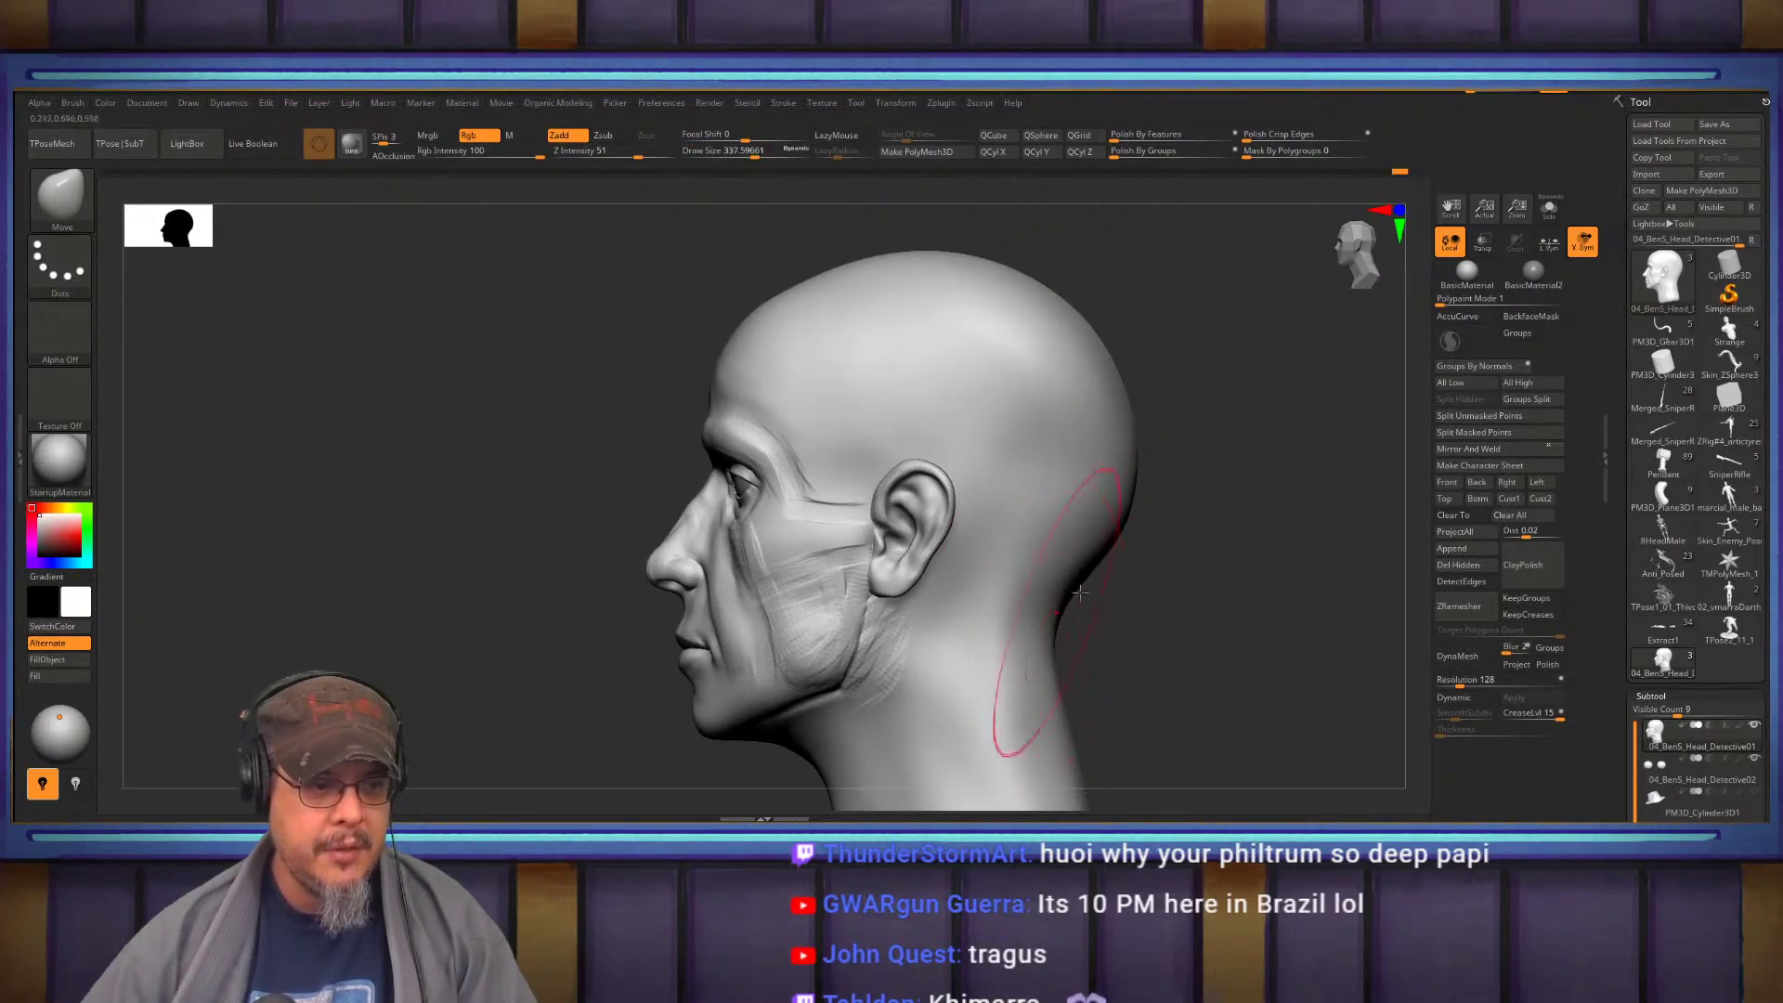
# Refine the silhouette of the back of the head and neck with the Move brush, reducing its draw size to about 149
pyautogui.moveTo(1122, 516); pyautogui.dragTo(1191, 484, button='right')
pyautogui.moveTo(1129, 542)
pyautogui.mouseDown(button='right')
pyautogui.moveTo(1068, 534)
pyautogui.moveTo(1114, 525)
pyautogui.moveTo(1090, 546)
pyautogui.mouseUp(button='right')
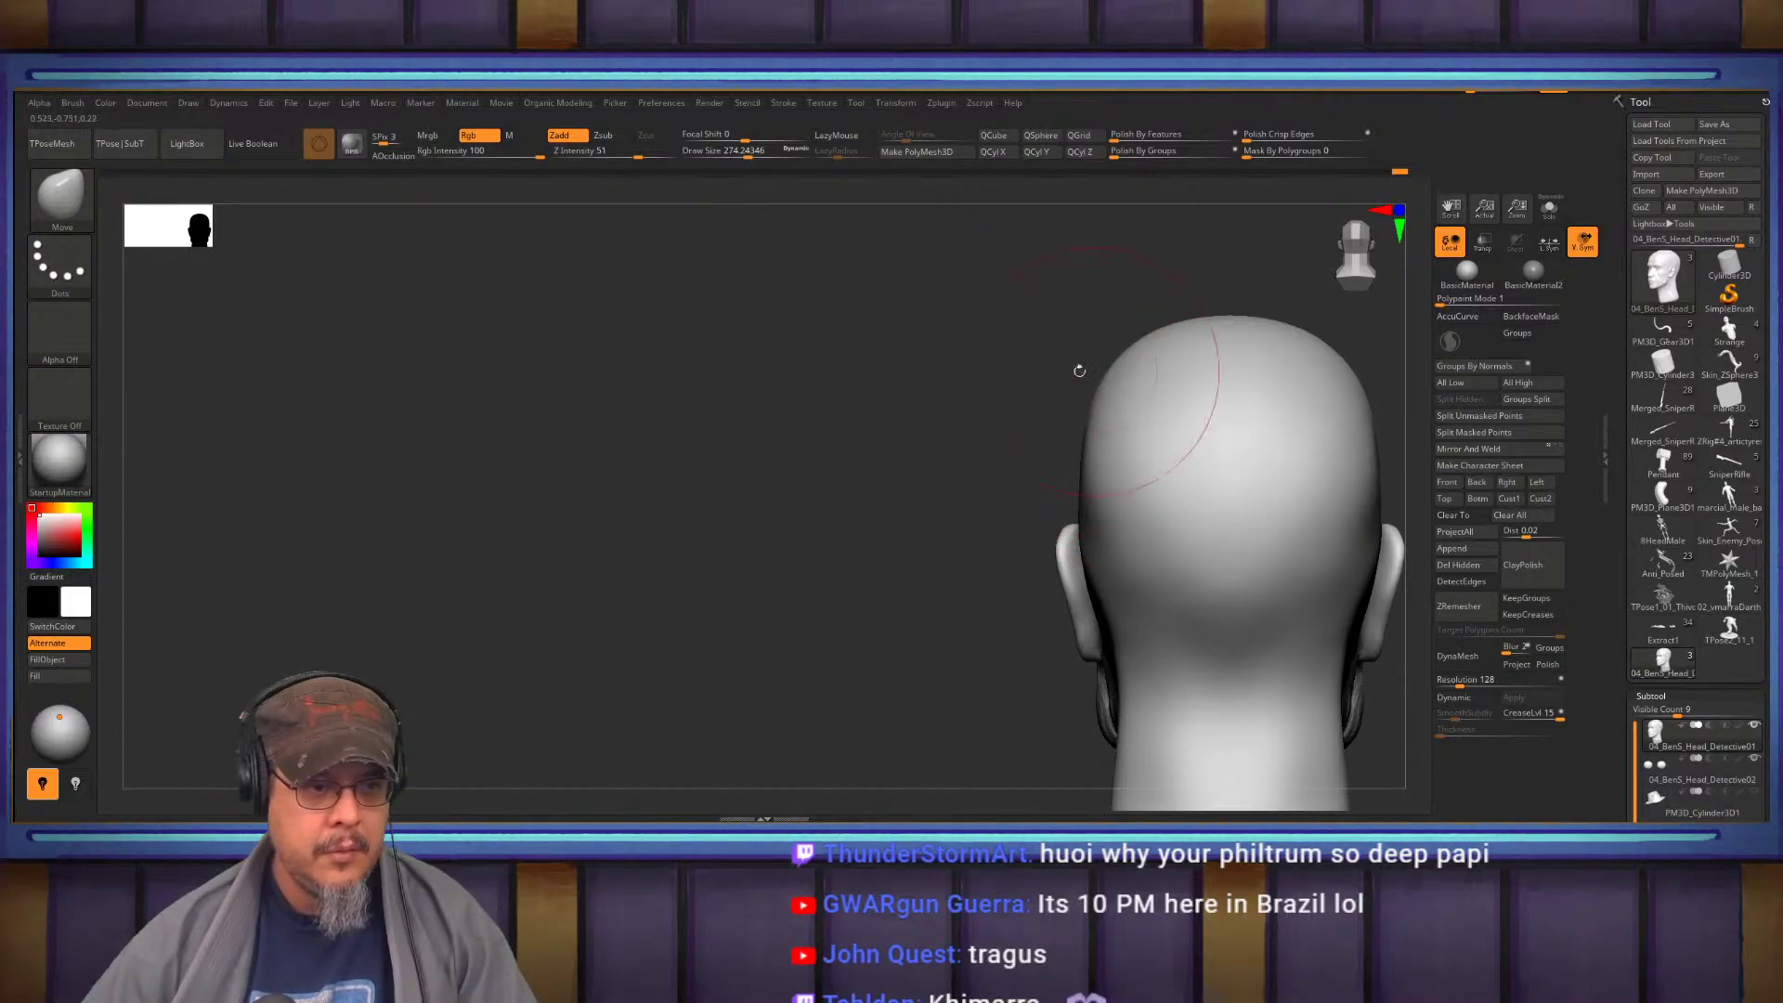
pyautogui.moveTo(1092, 371); pyautogui.dragTo(1032, 402, button='right')
pyautogui.moveTo(1262, 362)
pyautogui.mouseDown(button='right')
pyautogui.moveTo(1214, 414)
pyautogui.moveTo(1233, 506)
pyautogui.moveTo(1214, 493)
pyautogui.moveTo(1067, 549)
pyautogui.mouseUp(button='right')
pyautogui.press('s')
pyautogui.moveTo(1053, 553); pyautogui.dragTo(1050, 554)
pyautogui.moveTo(1055, 557)
pyautogui.mouseDown()
pyautogui.moveTo(1075, 558)
pyautogui.moveTo(1053, 589)
pyautogui.mouseUp()
pyautogui.keyDown('shift'); pyautogui.moveTo(1340, 514); pyautogui.dragTo(1318, 399, button='right'); pyautogui.keyUp('shift')
pyautogui.keyDown('alt'); pyautogui.moveTo(1204, 502); pyautogui.dragTo(1238, 430, button='right'); pyautogui.keyUp('alt')
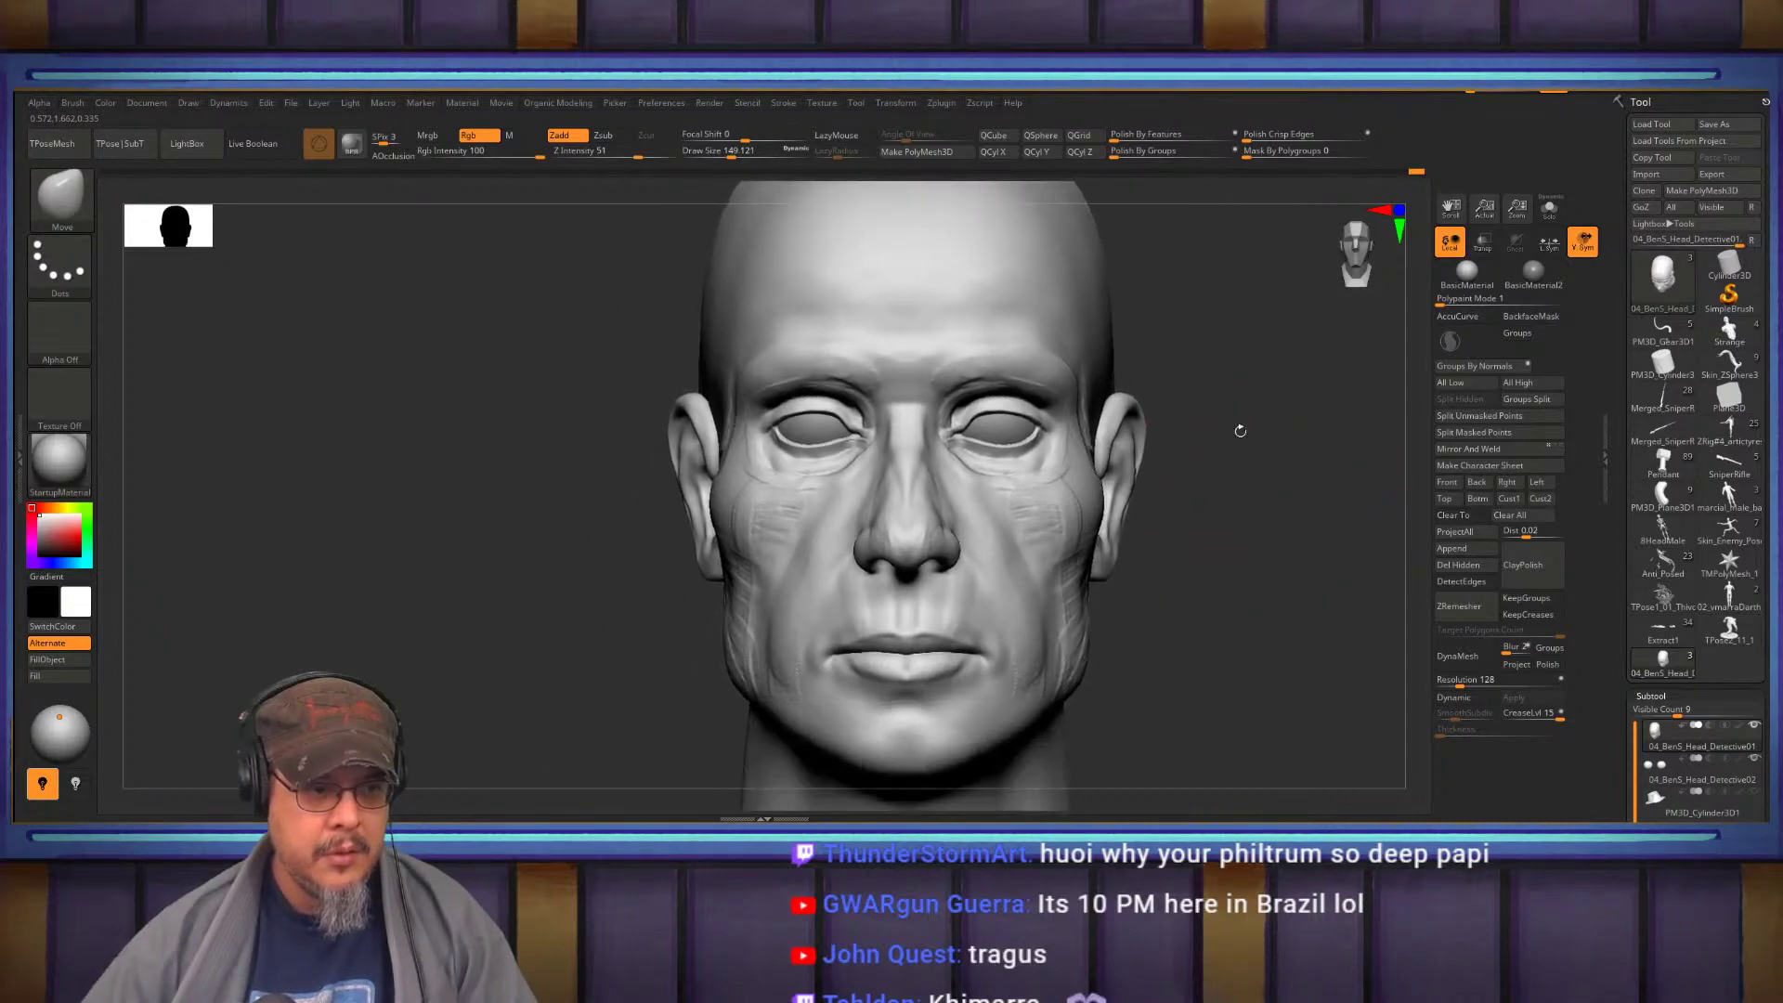
# Build up the mastoid area behind the ear and block in the muscle running down the side of the neck with ClayBuildup
pyautogui.moveTo(1060, 481)
pyautogui.mouseDown(button='right')
pyautogui.moveTo(1223, 517)
pyautogui.moveTo(1239, 557)
pyautogui.moveTo(889, 458)
pyautogui.moveTo(936, 454)
pyautogui.moveTo(929, 479)
pyautogui.mouseUp(button='right')
pyautogui.press('b')
pyautogui.press('c')
pyautogui.press('b')
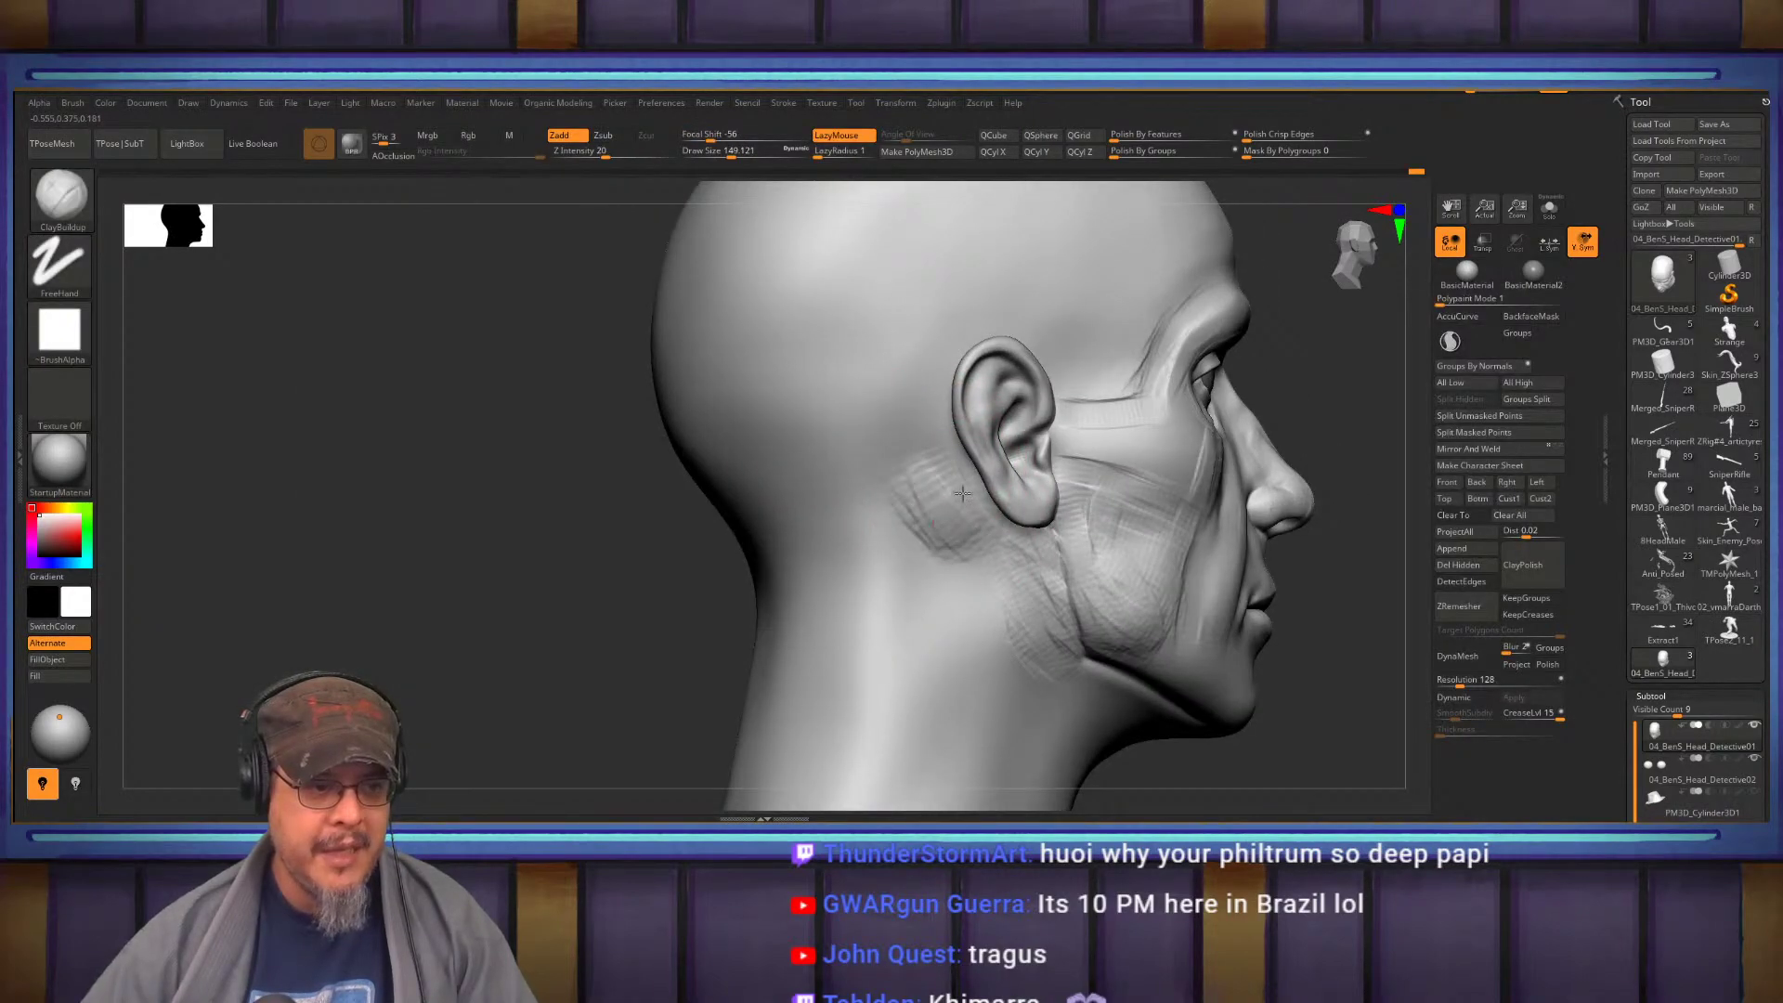
pyautogui.moveTo(922, 504); pyautogui.dragTo(866, 418, button='right')
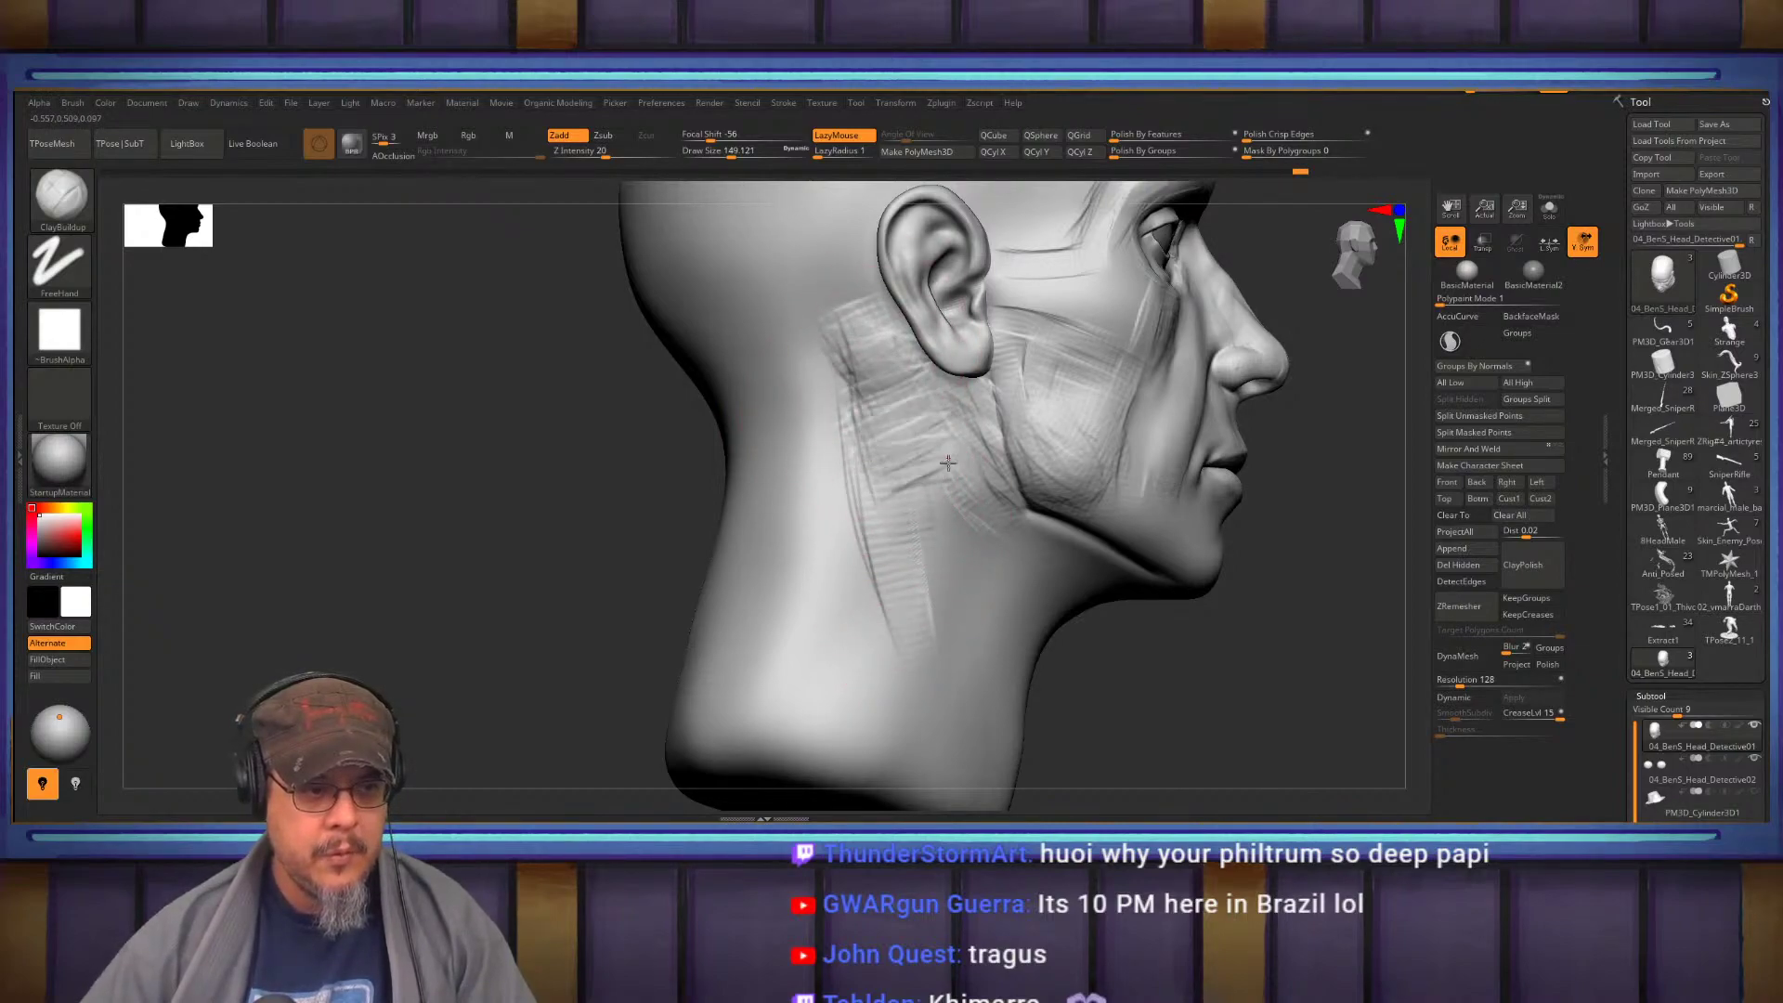
pyautogui.moveTo(925, 646); pyautogui.dragTo(940, 571, button='right')
pyautogui.moveTo(873, 501); pyautogui.dragTo(943, 771)
pyautogui.moveTo(943, 744)
pyautogui.mouseDown(button='right')
pyautogui.moveTo(886, 526)
pyautogui.moveTo(1064, 501)
pyautogui.mouseUp(button='right')
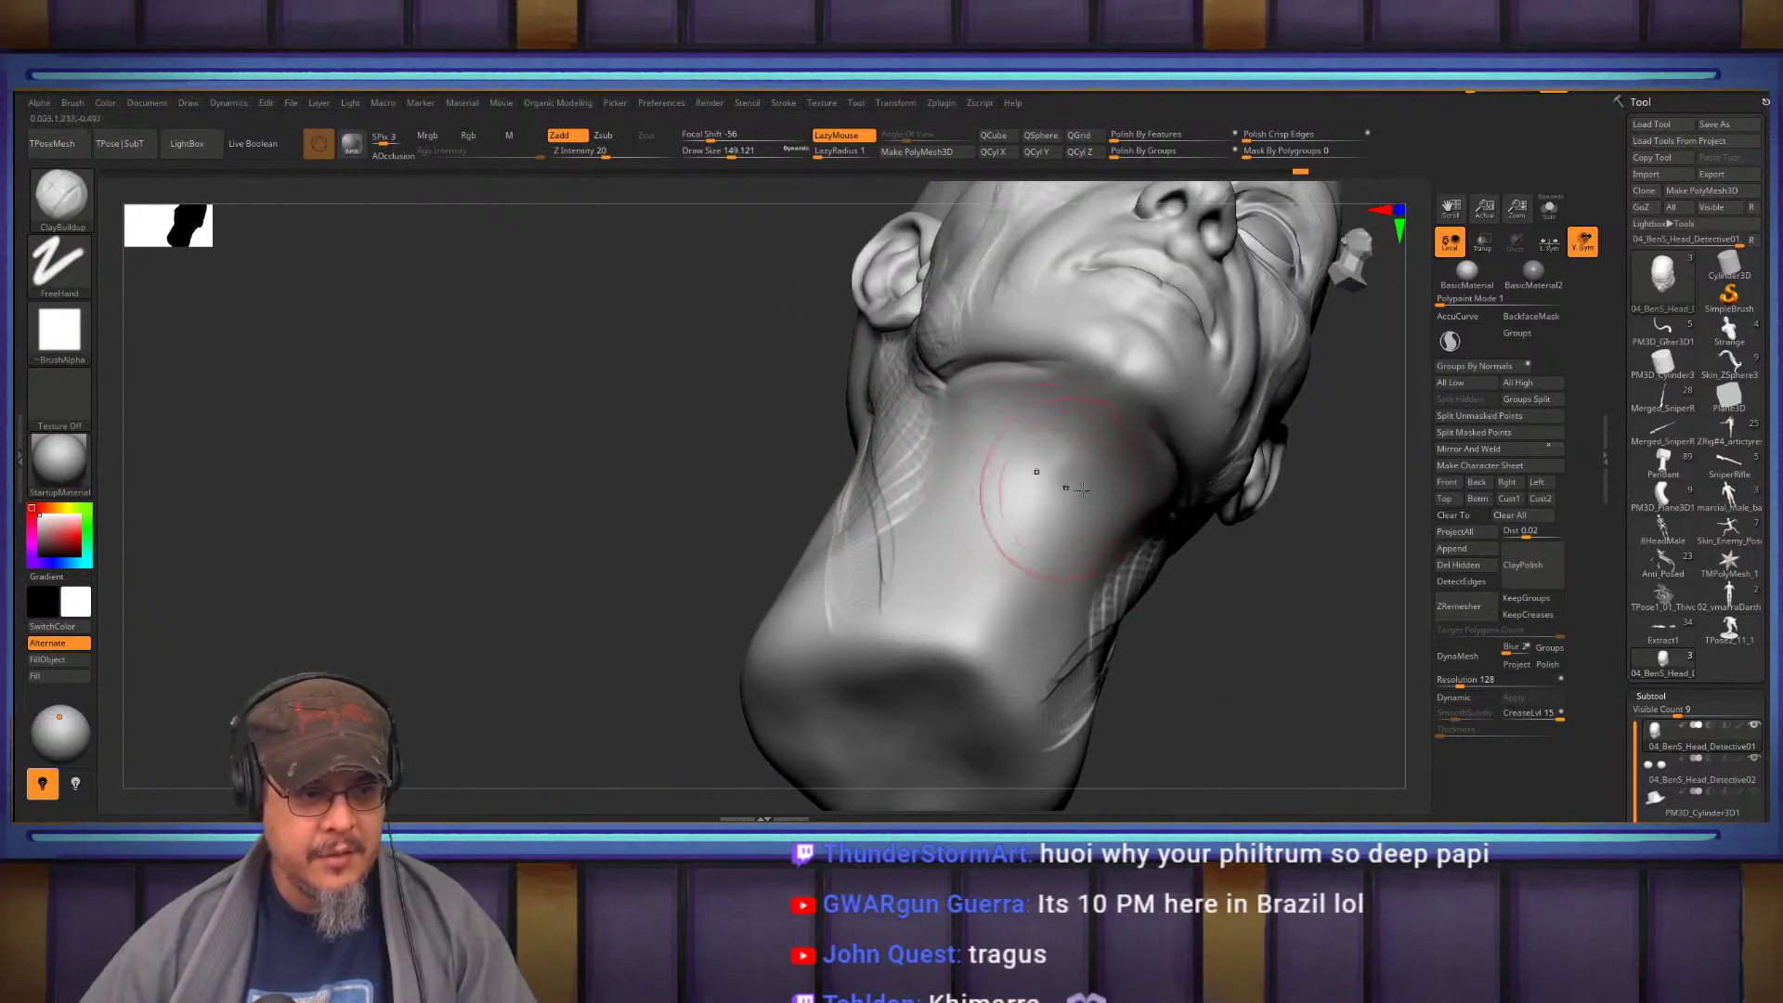
# Block in the front, side and back of the neck with ClayBuildup strokes at a draw size of about 191
pyautogui.moveTo(971, 522); pyautogui.dragTo(1013, 500, button='right')
pyautogui.moveTo(1013, 499)
pyautogui.mouseDown()
pyautogui.moveTo(1069, 585)
pyautogui.moveTo(966, 660)
pyautogui.moveTo(1077, 706)
pyautogui.moveTo(1092, 553)
pyautogui.mouseUp()
pyautogui.moveTo(1290, 482); pyautogui.dragTo(1083, 489, button='right')
pyautogui.press('s')
pyautogui.moveTo(1096, 506); pyautogui.dragTo(1112, 506)
pyautogui.moveTo(1168, 377)
pyautogui.mouseDown()
pyautogui.moveTo(1049, 683)
pyautogui.moveTo(1068, 641)
pyautogui.moveTo(1049, 511)
pyautogui.moveTo(941, 490)
pyautogui.moveTo(859, 517)
pyautogui.moveTo(884, 523)
pyautogui.mouseUp()
pyautogui.keyDown('alt'); pyautogui.moveTo(799, 625); pyautogui.dragTo(634, 651); pyautogui.keyUp('alt')
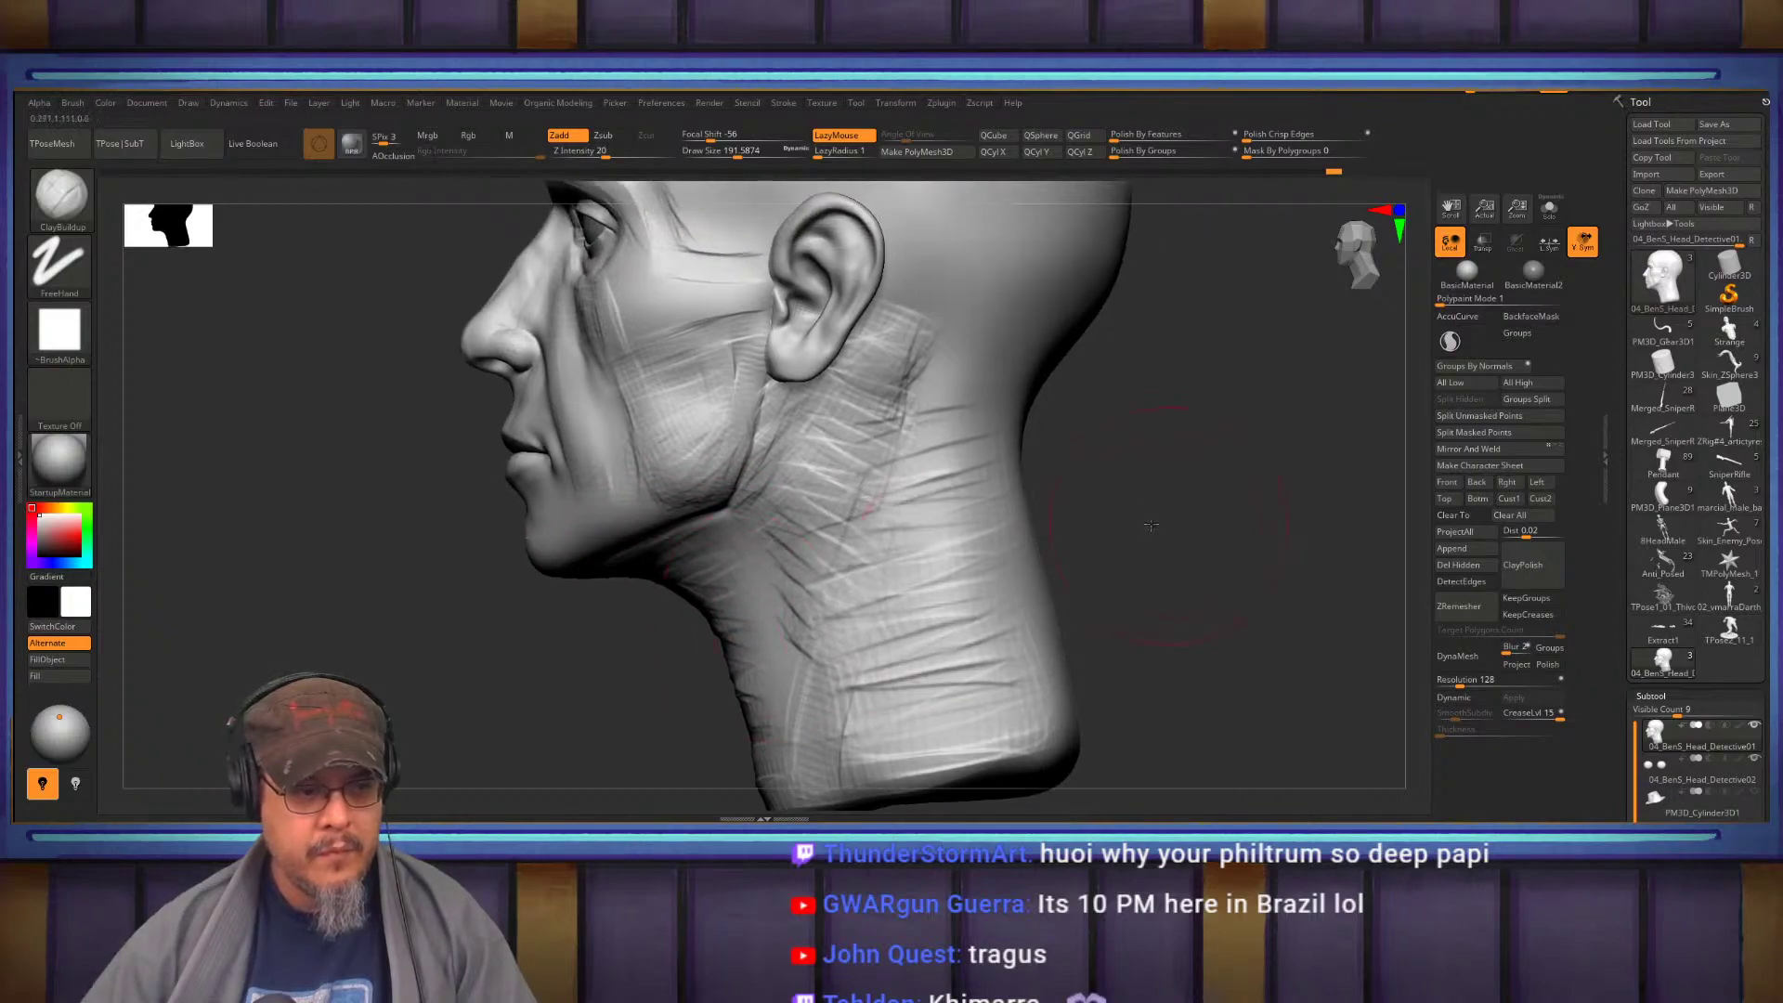
# Layer crosswise ClayBuildup strokes over the sides of the neck and the throat to develop the muscle masses
pyautogui.keyDown('shift'); pyautogui.moveTo(1154, 523); pyautogui.dragTo(873, 511); pyautogui.keyUp('shift')
pyautogui.moveTo(806, 446); pyautogui.dragTo(699, 472)
pyautogui.moveTo(824, 485); pyautogui.dragTo(716, 503)
pyautogui.moveTo(819, 559)
pyautogui.mouseDown()
pyautogui.moveTo(692, 632)
pyautogui.moveTo(692, 567)
pyautogui.mouseUp()
pyautogui.moveTo(1208, 650); pyautogui.dragTo(1003, 624)
pyautogui.keyDown('alt'); pyautogui.moveTo(529, 690); pyautogui.dragTo(848, 602); pyautogui.keyUp('alt')
pyautogui.moveTo(994, 684)
pyautogui.mouseDown()
pyautogui.moveTo(1031, 706)
pyautogui.moveTo(943, 708)
pyautogui.moveTo(955, 630)
pyautogui.moveTo(920, 667)
pyautogui.mouseUp()
pyautogui.moveTo(976, 698); pyautogui.dragTo(892, 661)
pyautogui.moveTo(789, 632)
pyautogui.mouseDown()
pyautogui.moveTo(653, 613)
pyautogui.moveTo(621, 573)
pyautogui.mouseUp()
pyautogui.moveTo(1309, 637); pyautogui.dragTo(1157, 632)
# Define the sternocleidomastoid with long strokes from behind the ear down to the front base of the neck
pyautogui.moveTo(877, 381); pyautogui.dragTo(929, 669)
pyautogui.moveTo(887, 464); pyautogui.dragTo(971, 762)
pyautogui.moveTo(947, 604); pyautogui.dragTo(1039, 784)
pyautogui.keyDown('shift'); pyautogui.moveTo(1337, 706); pyautogui.dragTo(1310, 544); pyautogui.keyUp('shift')
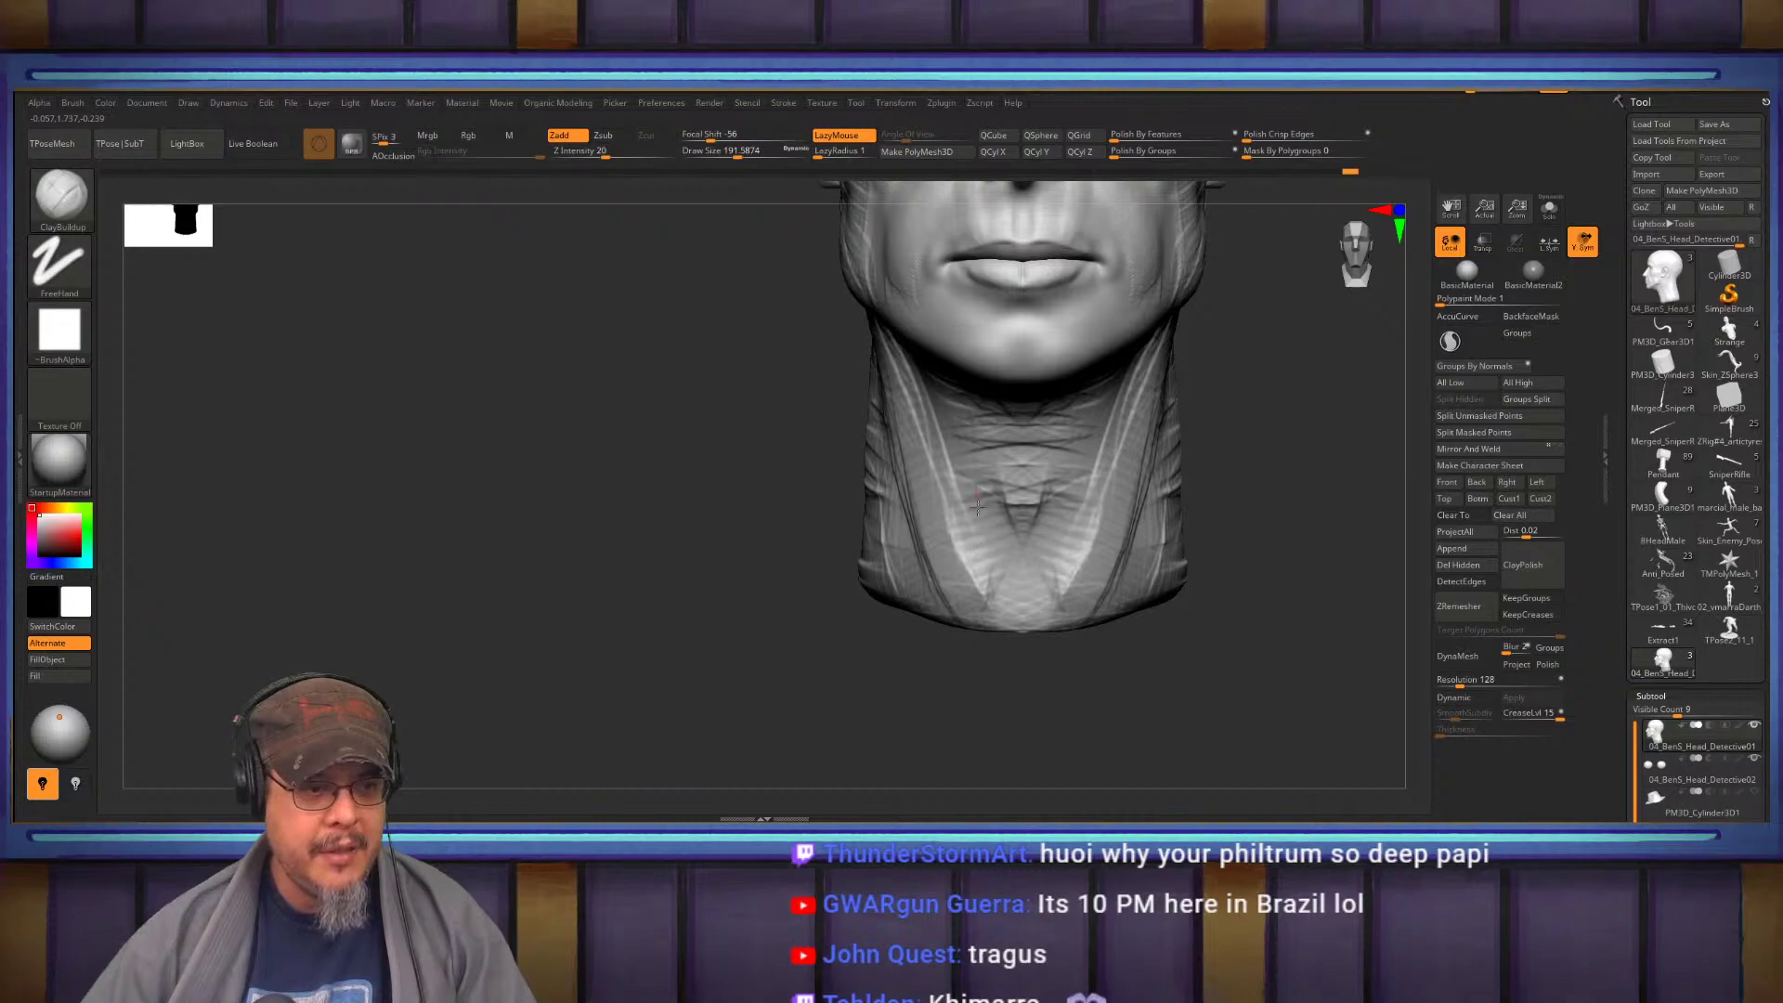
# Outline the larynx down the front of the throat with ClayBuildup and undo the last stroke
pyautogui.moveTo(1232, 551); pyautogui.dragTo(1140, 436)
pyautogui.moveTo(996, 455); pyautogui.dragTo(1007, 490)
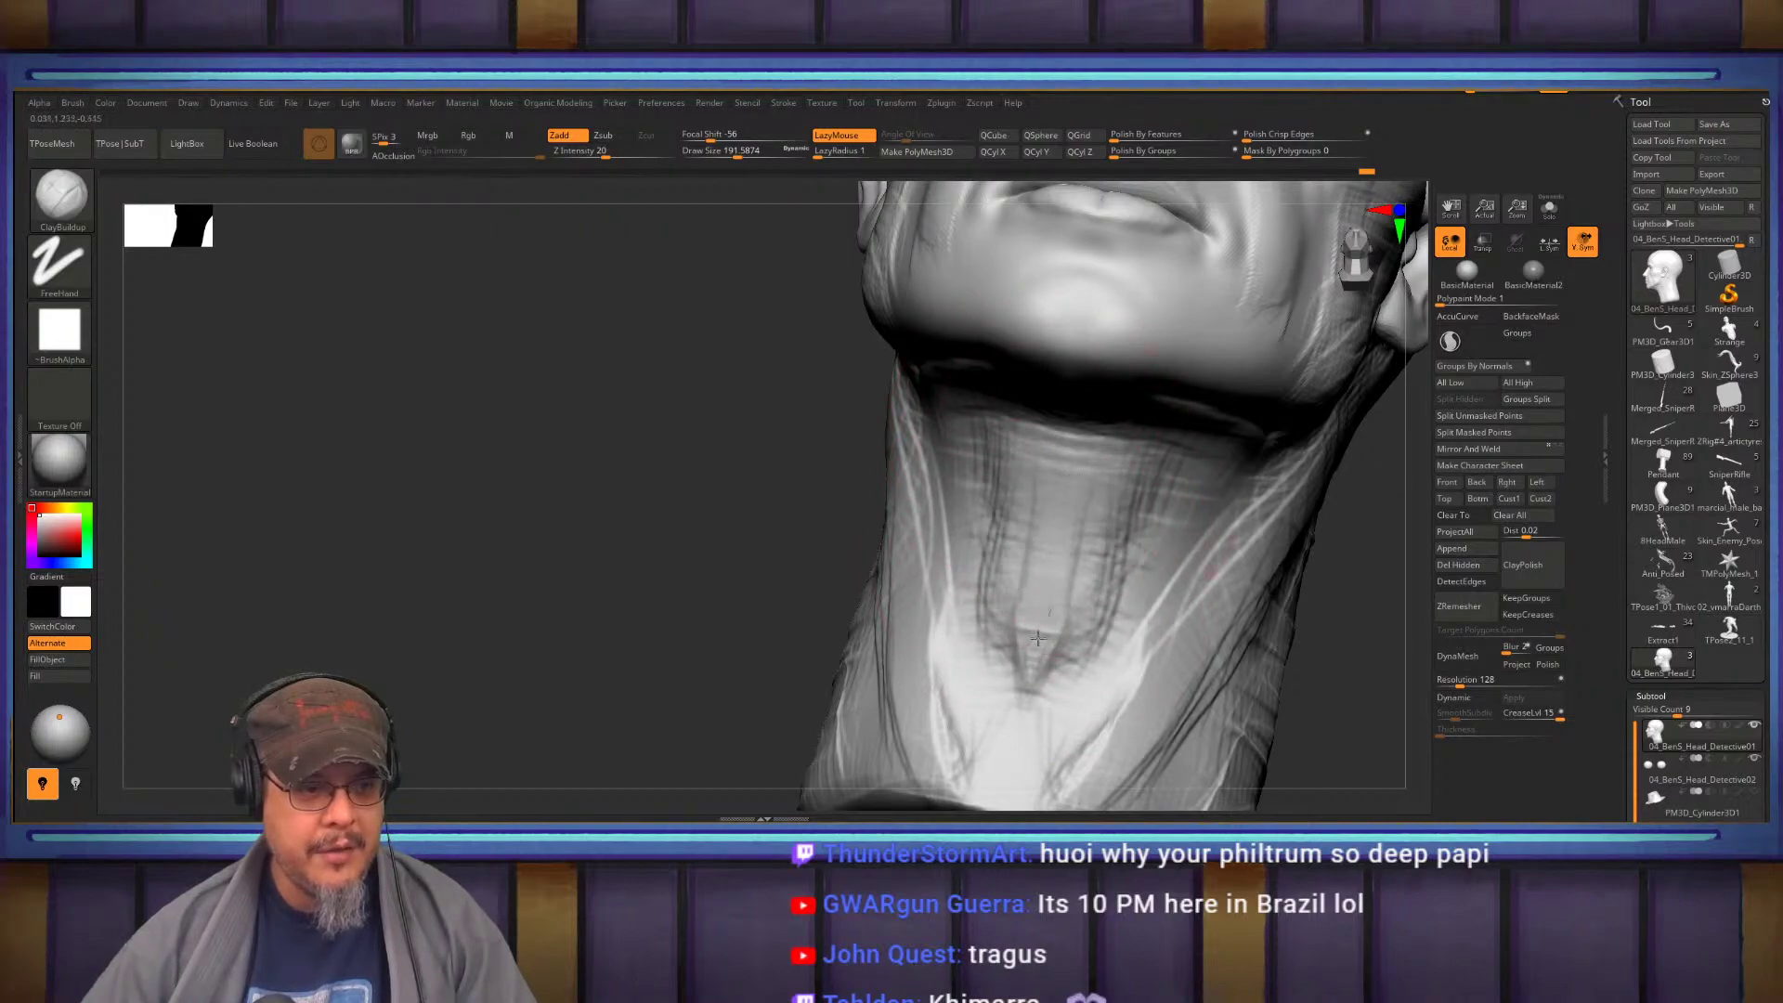
pyautogui.moveTo(1061, 504); pyautogui.dragTo(1045, 589)
pyautogui.hotkey('ctrl', 'z')
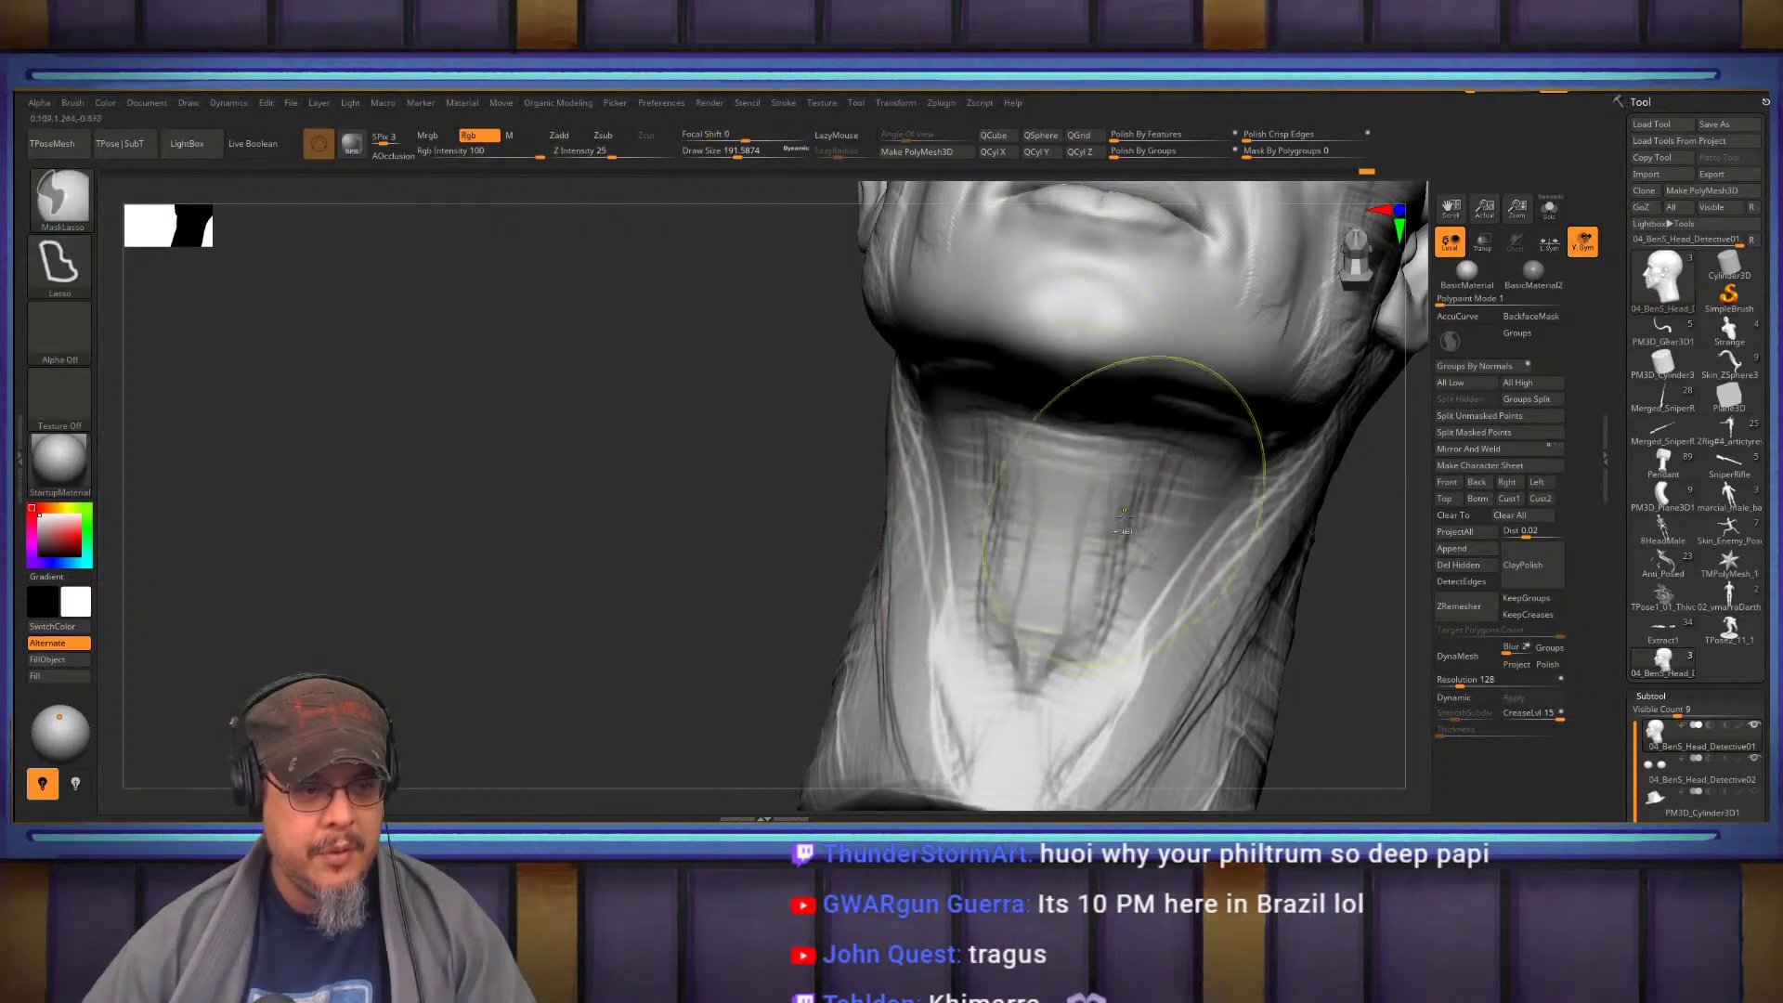
# Sculpt the transition between the underside of the jaw and the side of the throat with ClayBuildup
pyautogui.moveTo(725, 409); pyautogui.dragTo(971, 482)
pyautogui.keyDown('alt'); pyautogui.moveTo(972, 565); pyautogui.dragTo(988, 675, button='right'); pyautogui.keyUp('alt')
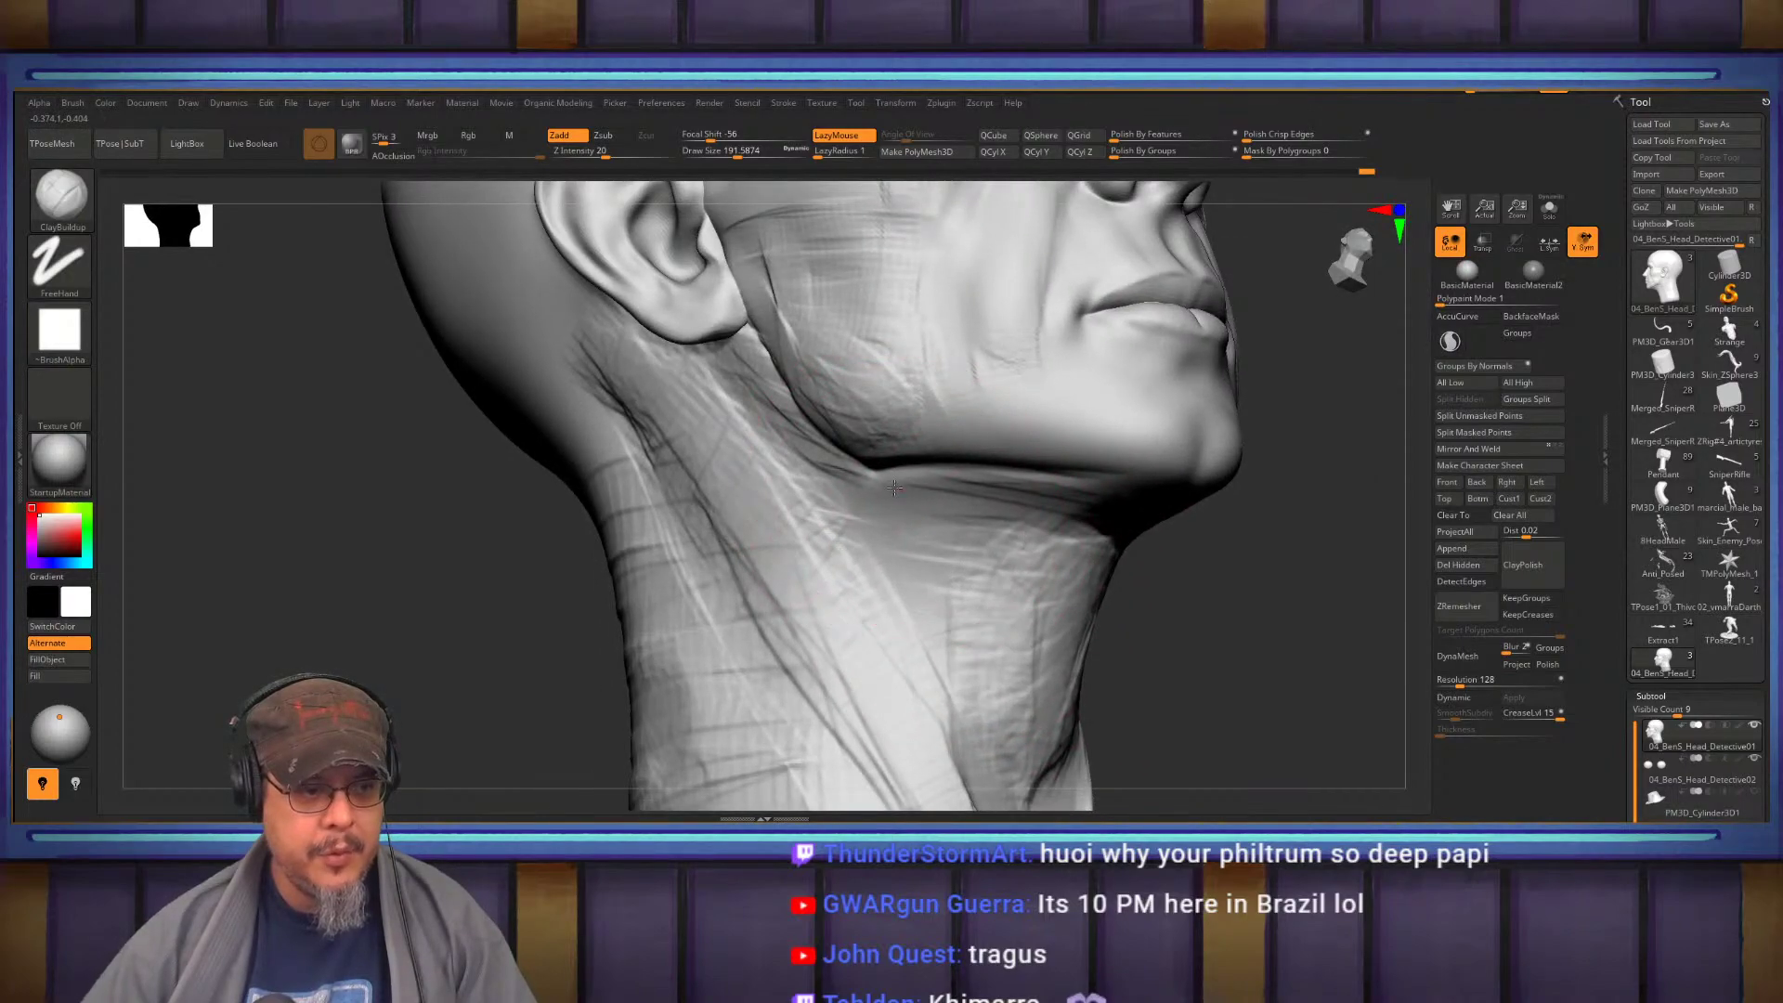
pyautogui.moveTo(946, 487)
pyautogui.mouseDown(button='right')
pyautogui.moveTo(1044, 410)
pyautogui.moveTo(1036, 495)
pyautogui.mouseUp(button='right')
pyautogui.moveTo(1036, 495)
pyautogui.keyDown('alt'); pyautogui.mouseDown()
pyautogui.moveTo(1003, 506)
pyautogui.moveTo(1051, 519)
pyautogui.moveTo(988, 513)
pyautogui.mouseUp(); pyautogui.keyUp('alt')
pyautogui.moveTo(1001, 582)
pyautogui.keyDown('alt'); pyautogui.mouseDown()
pyautogui.moveTo(1015, 513)
pyautogui.moveTo(986, 582)
pyautogui.moveTo(1008, 639)
pyautogui.moveTo(1021, 609)
pyautogui.mouseUp(); pyautogui.keyUp('alt')
# Shape the Adam's apple and the lower neck muscles with ClayBuildup at a draw size of about 136
pyautogui.moveTo(594, 557); pyautogui.dragTo(975, 604)
pyautogui.moveTo(1300, 585); pyautogui.dragTo(958, 529)
pyautogui.moveTo(958, 529); pyautogui.dragTo(940, 568, button='right')
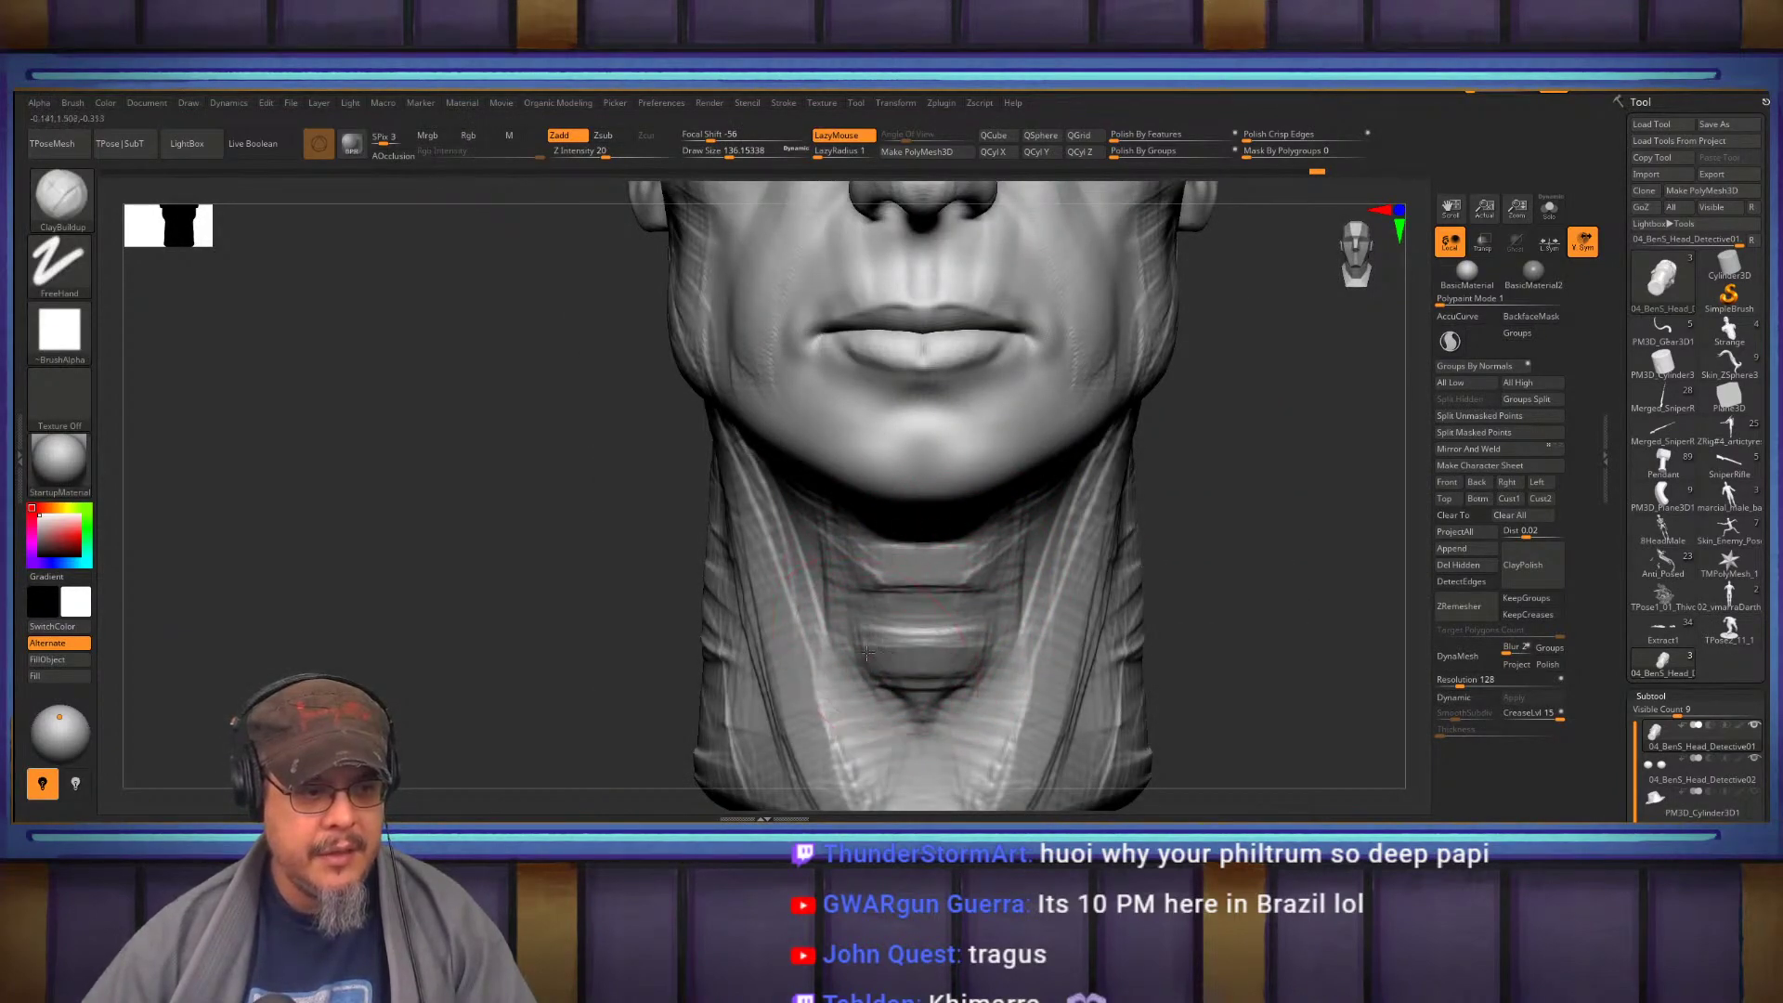
pyautogui.keyDown('alt'); pyautogui.moveTo(936, 695); pyautogui.dragTo(943, 475, button='right'); pyautogui.keyUp('alt')
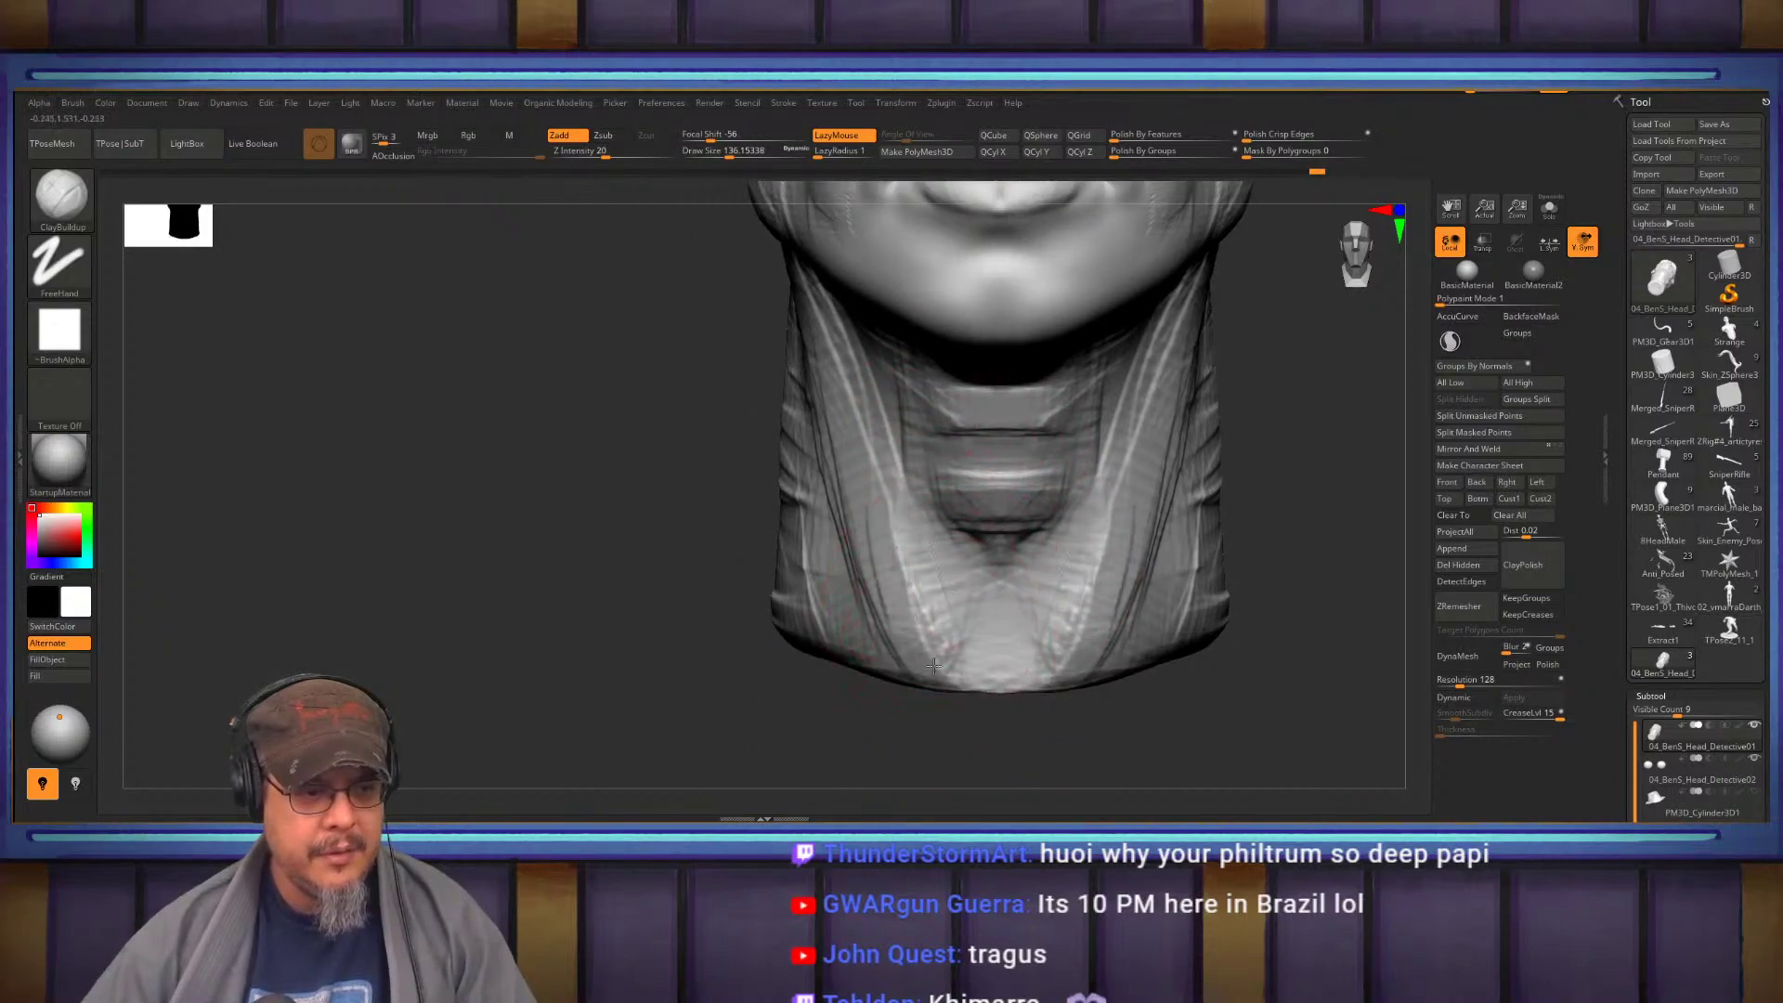
pyautogui.moveTo(912, 586); pyautogui.dragTo(888, 631)
# Swell the chin softly with the FormSoft brush at a draw size of about 115
pyautogui.moveTo(943, 399)
pyautogui.keyDown('alt'); pyautogui.mouseDown(button='right')
pyautogui.moveTo(915, 525)
pyautogui.moveTo(941, 512)
pyautogui.moveTo(998, 585)
pyautogui.moveTo(1019, 561)
pyautogui.moveTo(1008, 501)
pyautogui.moveTo(1031, 594)
pyautogui.moveTo(960, 533)
pyautogui.mouseUp(button='right'); pyautogui.keyUp('alt')
pyautogui.moveTo(936, 422)
pyautogui.mouseDown(button='right')
pyautogui.moveTo(1008, 567)
pyautogui.moveTo(1020, 555)
pyautogui.mouseUp(button='right')
pyautogui.press('b')
pyautogui.press('f')
pyautogui.press('s')
pyautogui.press('s')
pyautogui.moveTo(1016, 550); pyautogui.dragTo(953, 547)
pyautogui.moveTo(945, 557); pyautogui.dragTo(985, 586, button='right')
pyautogui.press('s')
pyautogui.moveTo(985, 586); pyautogui.dragTo(975, 593)
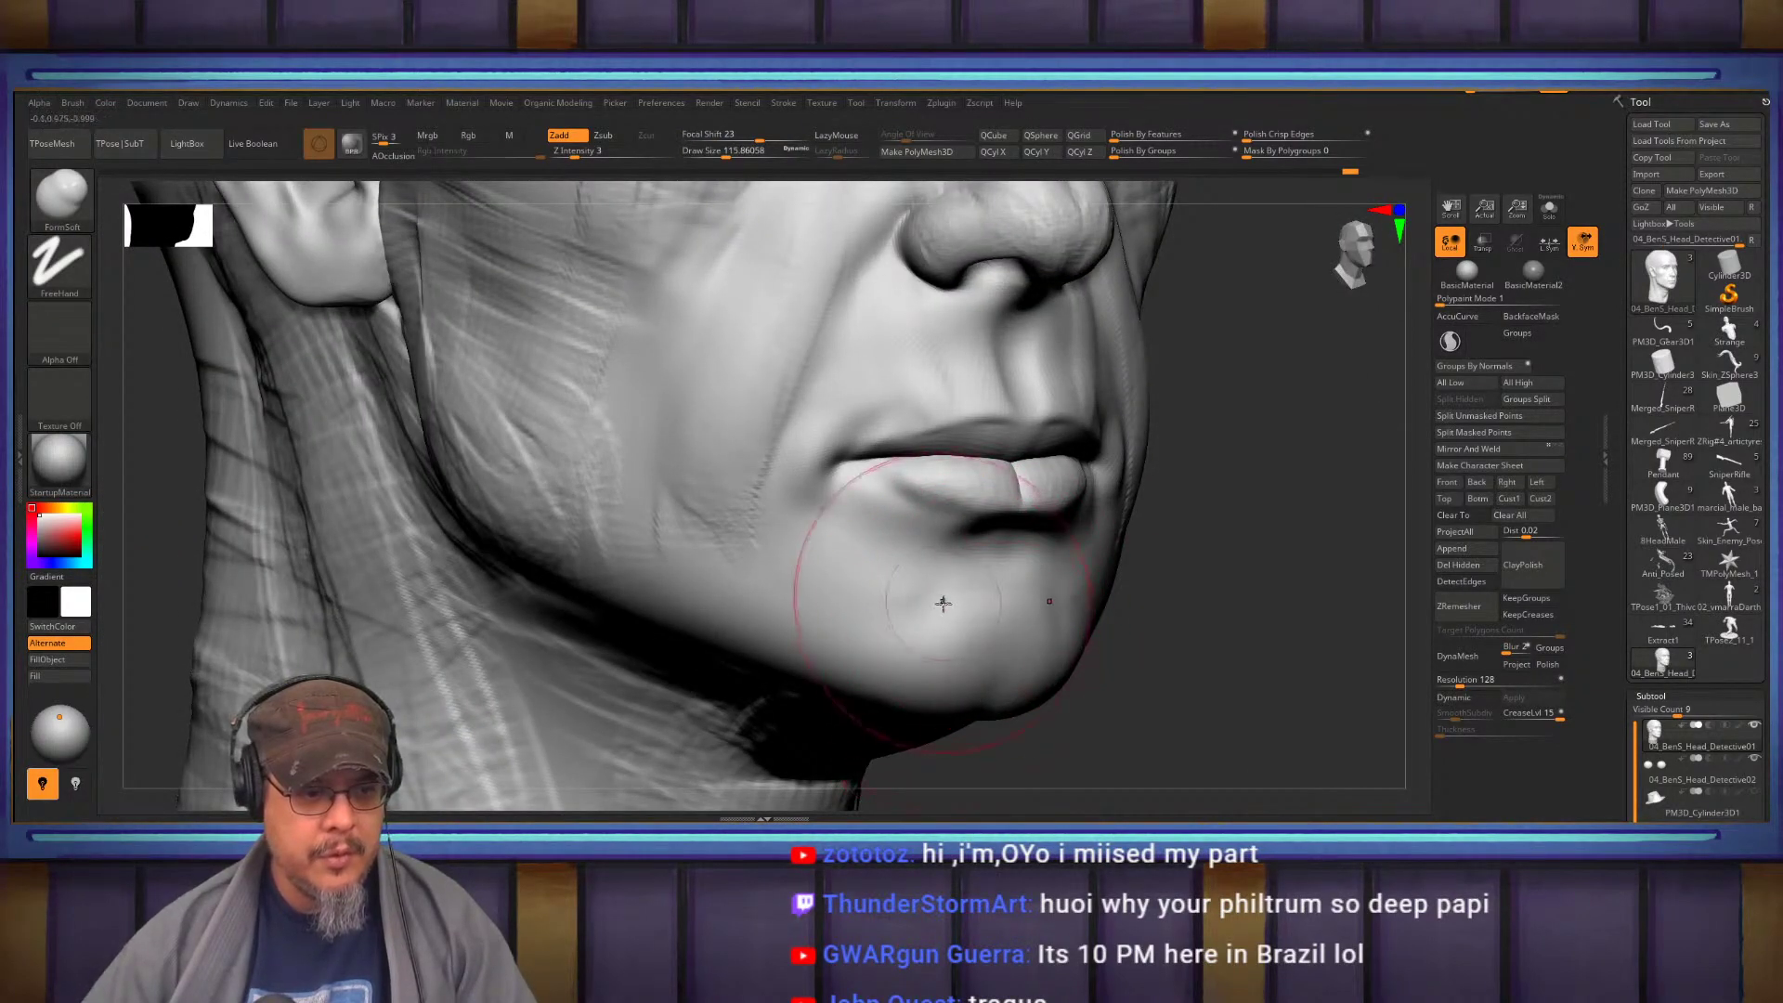
# Lay ClayBuildup strokes at a draw size of about 59 from below the mouth corner to the jaw and down the chin's centre
pyautogui.moveTo(1187, 587); pyautogui.dragTo(1068, 548, button='right')
pyautogui.press('b')
pyautogui.press('c')
pyautogui.press('b')
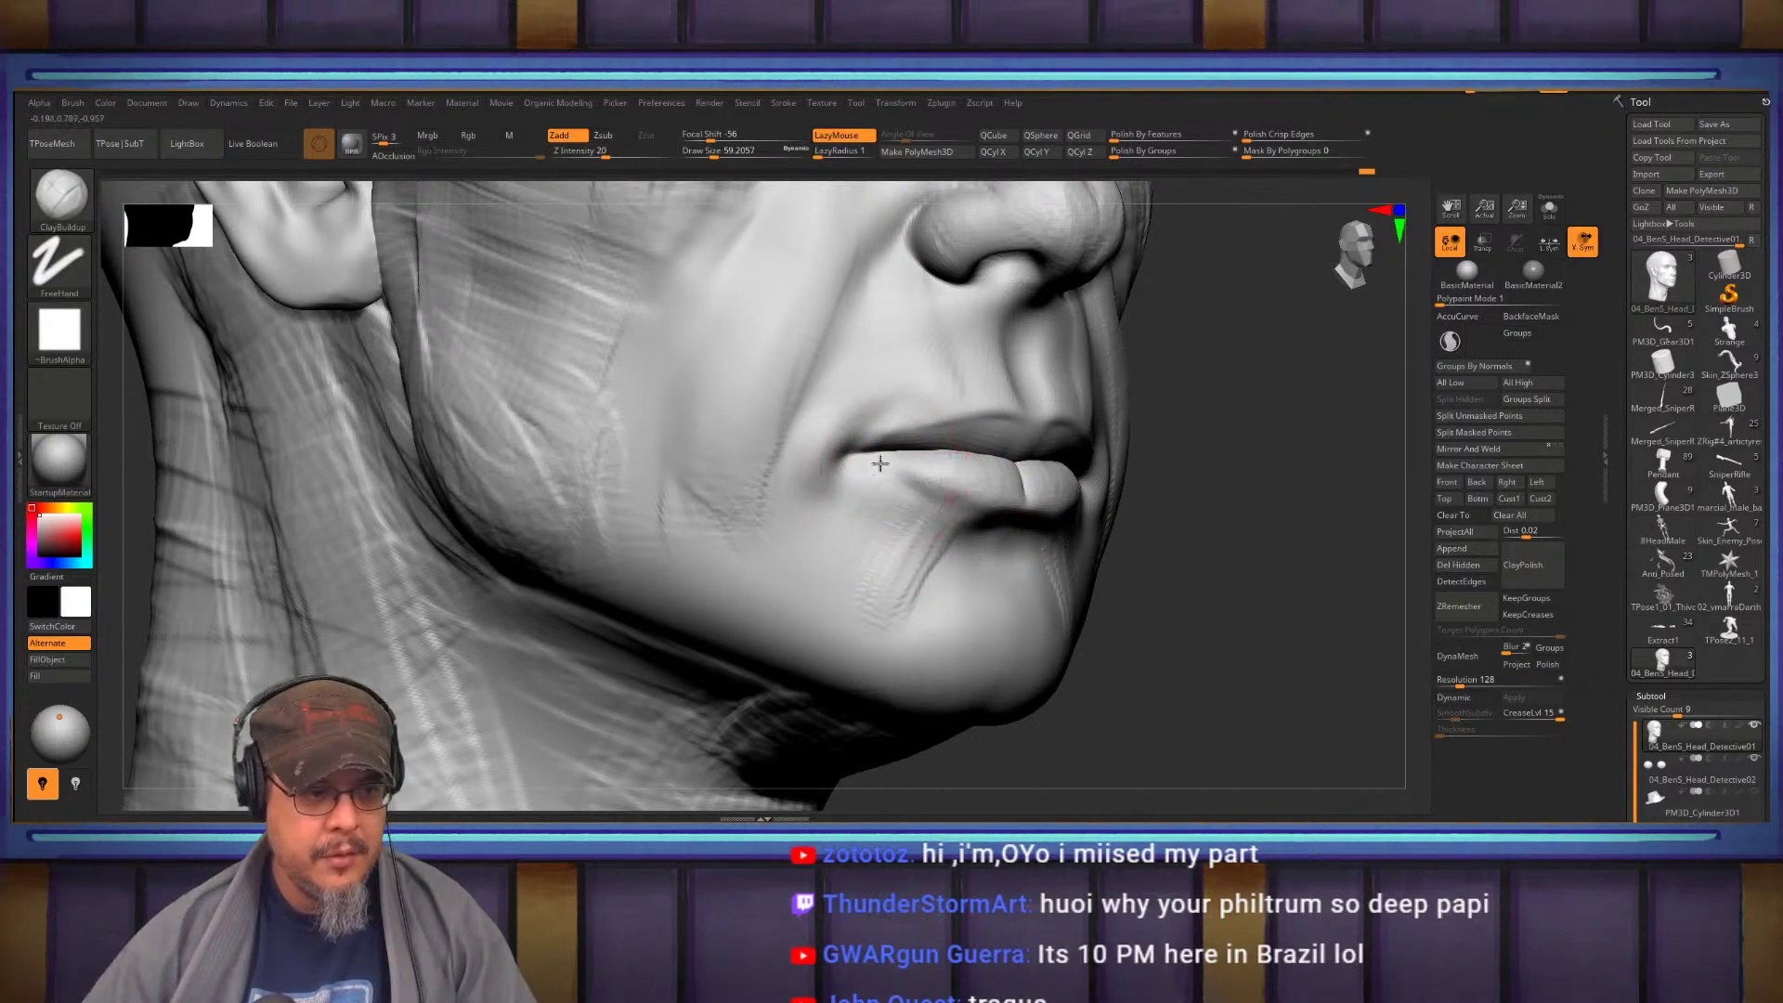
pyautogui.moveTo(887, 492); pyautogui.dragTo(841, 595)
pyautogui.moveTo(799, 484)
pyautogui.mouseDown()
pyautogui.moveTo(762, 576)
pyautogui.moveTo(805, 524)
pyautogui.mouseUp()
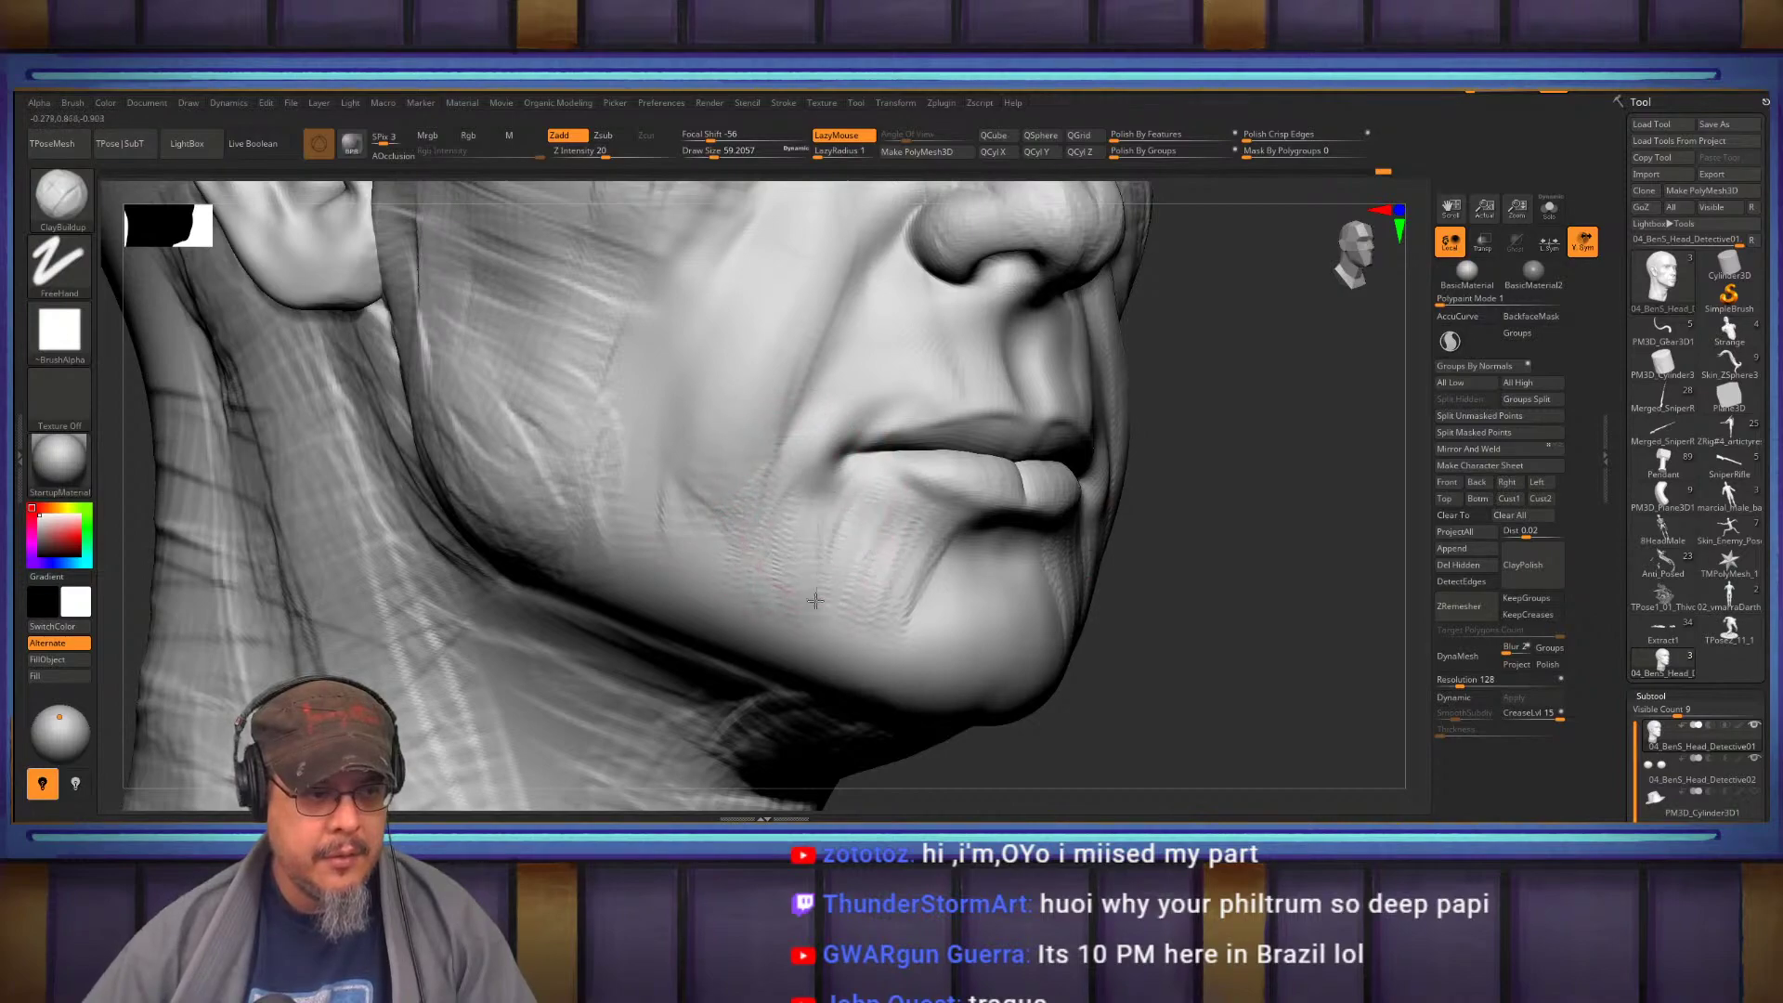
pyautogui.moveTo(1176, 519)
pyautogui.keyDown('shift'); pyautogui.mouseDown()
pyautogui.moveTo(1012, 561)
pyautogui.moveTo(995, 545)
pyautogui.moveTo(975, 633)
pyautogui.mouseUp(); pyautogui.keyUp('shift')
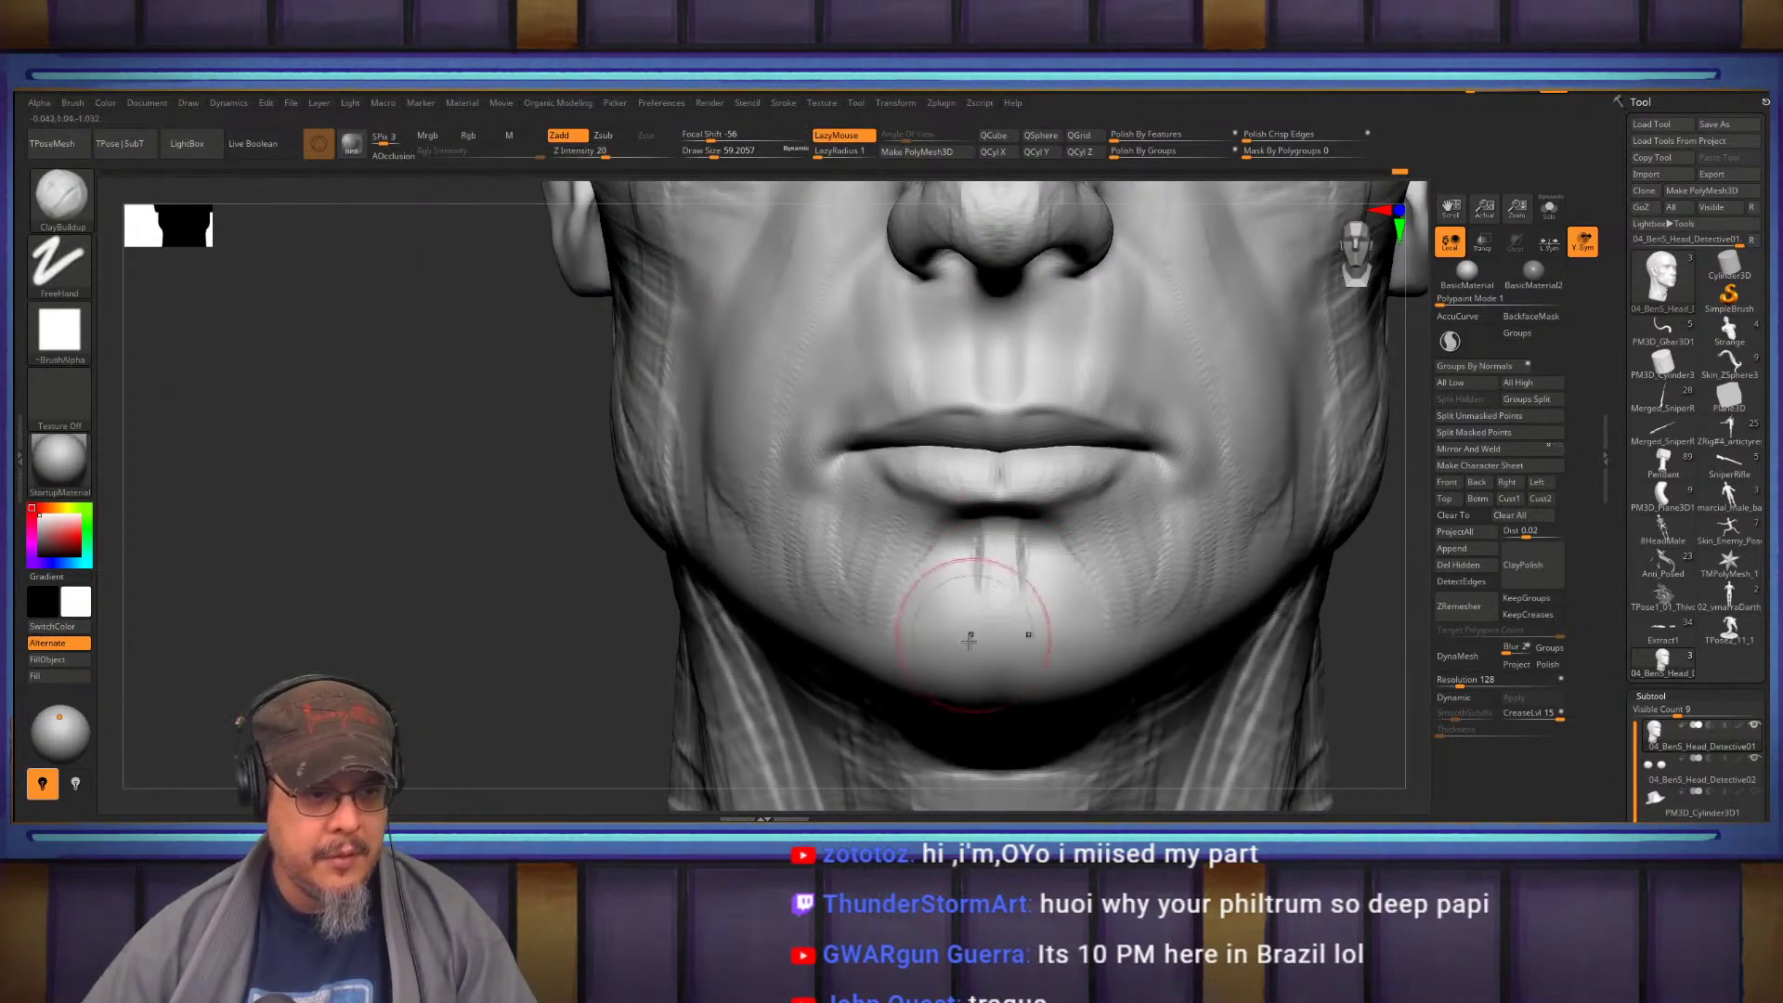
# Smooth the clay strokes on the chin and below the mouth corner
pyautogui.keyDown('shift'); pyautogui.moveTo(934, 553); pyautogui.dragTo(884, 574); pyautogui.keyUp('shift')
pyautogui.moveTo(794, 534)
pyautogui.keyDown('shift'); pyautogui.mouseDown()
pyautogui.moveTo(922, 598)
pyautogui.moveTo(832, 556)
pyautogui.mouseUp(); pyautogui.keyUp('shift')
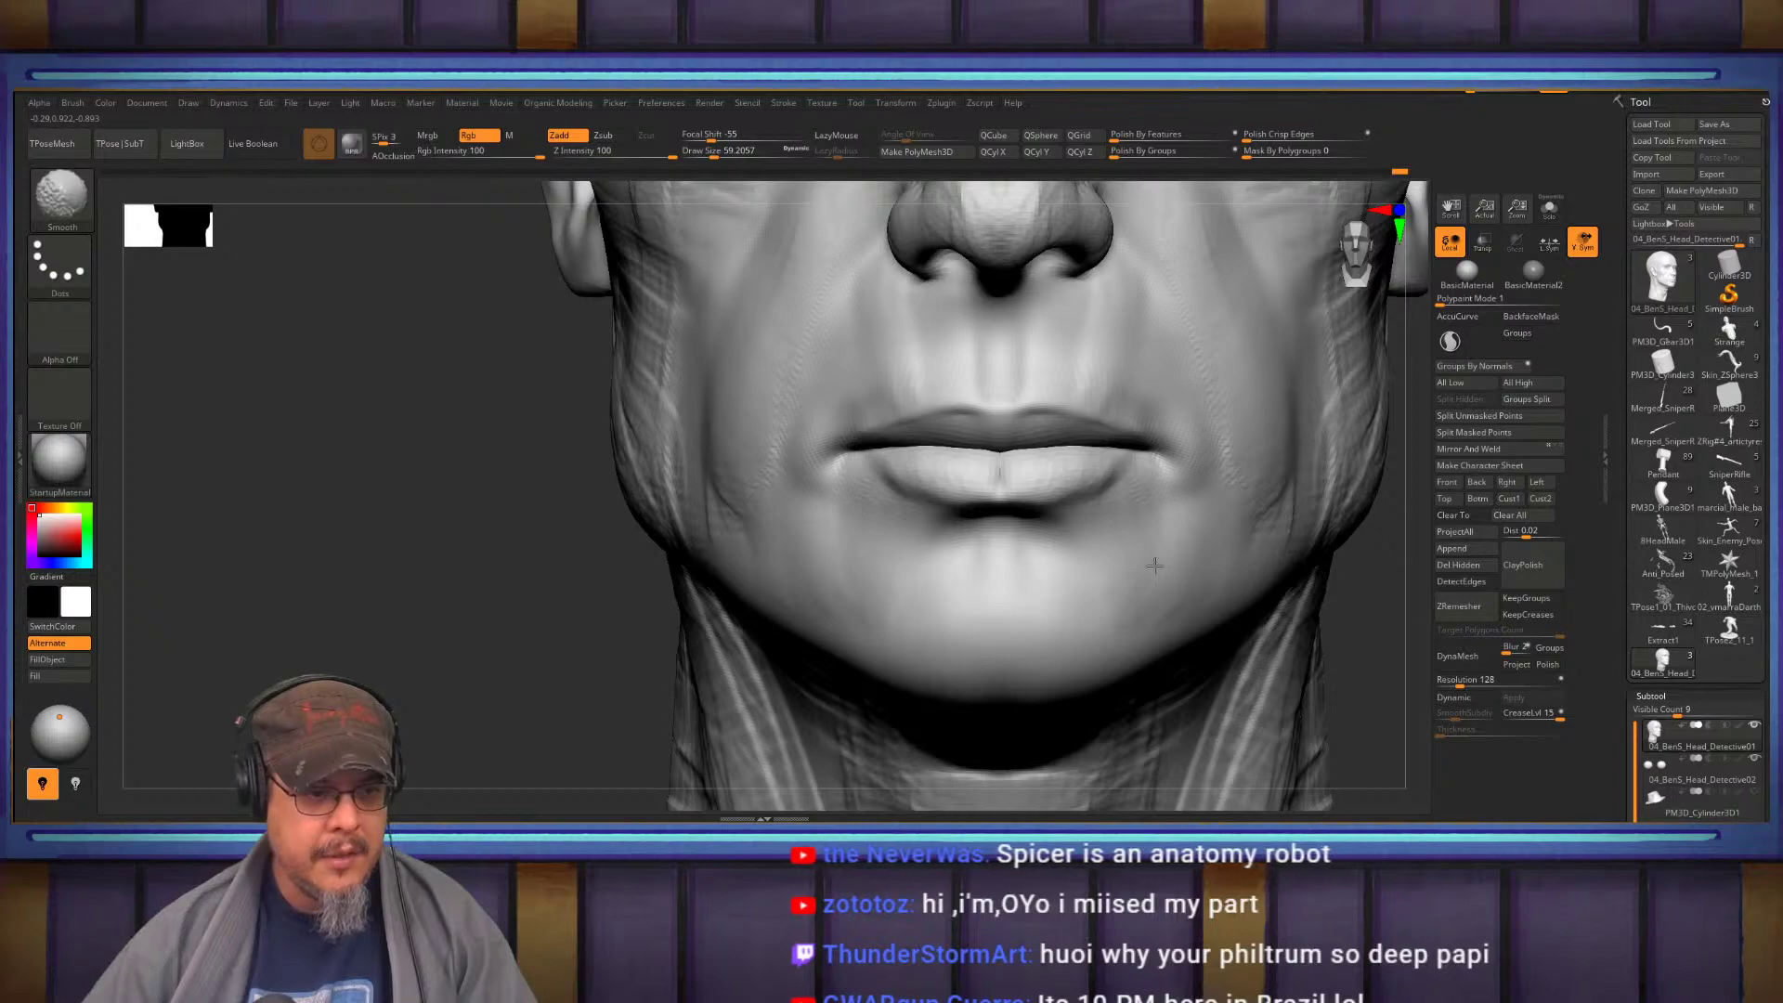
# Build up the centre of the forehead with ClayBuildup at a draw size of about 177
pyautogui.moveTo(1139, 352)
pyautogui.keyDown('alt'); pyautogui.mouseDown(button='right')
pyautogui.moveTo(1017, 518)
pyautogui.moveTo(957, 554)
pyautogui.moveTo(661, 458)
pyautogui.moveTo(1044, 418)
pyautogui.moveTo(1242, 429)
pyautogui.moveTo(1226, 577)
pyautogui.moveTo(1249, 548)
pyautogui.mouseUp(button='right'); pyautogui.keyUp('alt')
pyautogui.moveTo(1249, 548)
pyautogui.mouseDown(button='right')
pyautogui.moveTo(1294, 518)
pyautogui.moveTo(1226, 599)
pyautogui.mouseUp(button='right')
pyautogui.press('s')
pyautogui.moveTo(853, 436); pyautogui.dragTo(877, 438)
pyautogui.keyDown('shift'); pyautogui.moveTo(877, 438); pyautogui.dragTo(880, 440, button='right'); pyautogui.keyUp('shift')
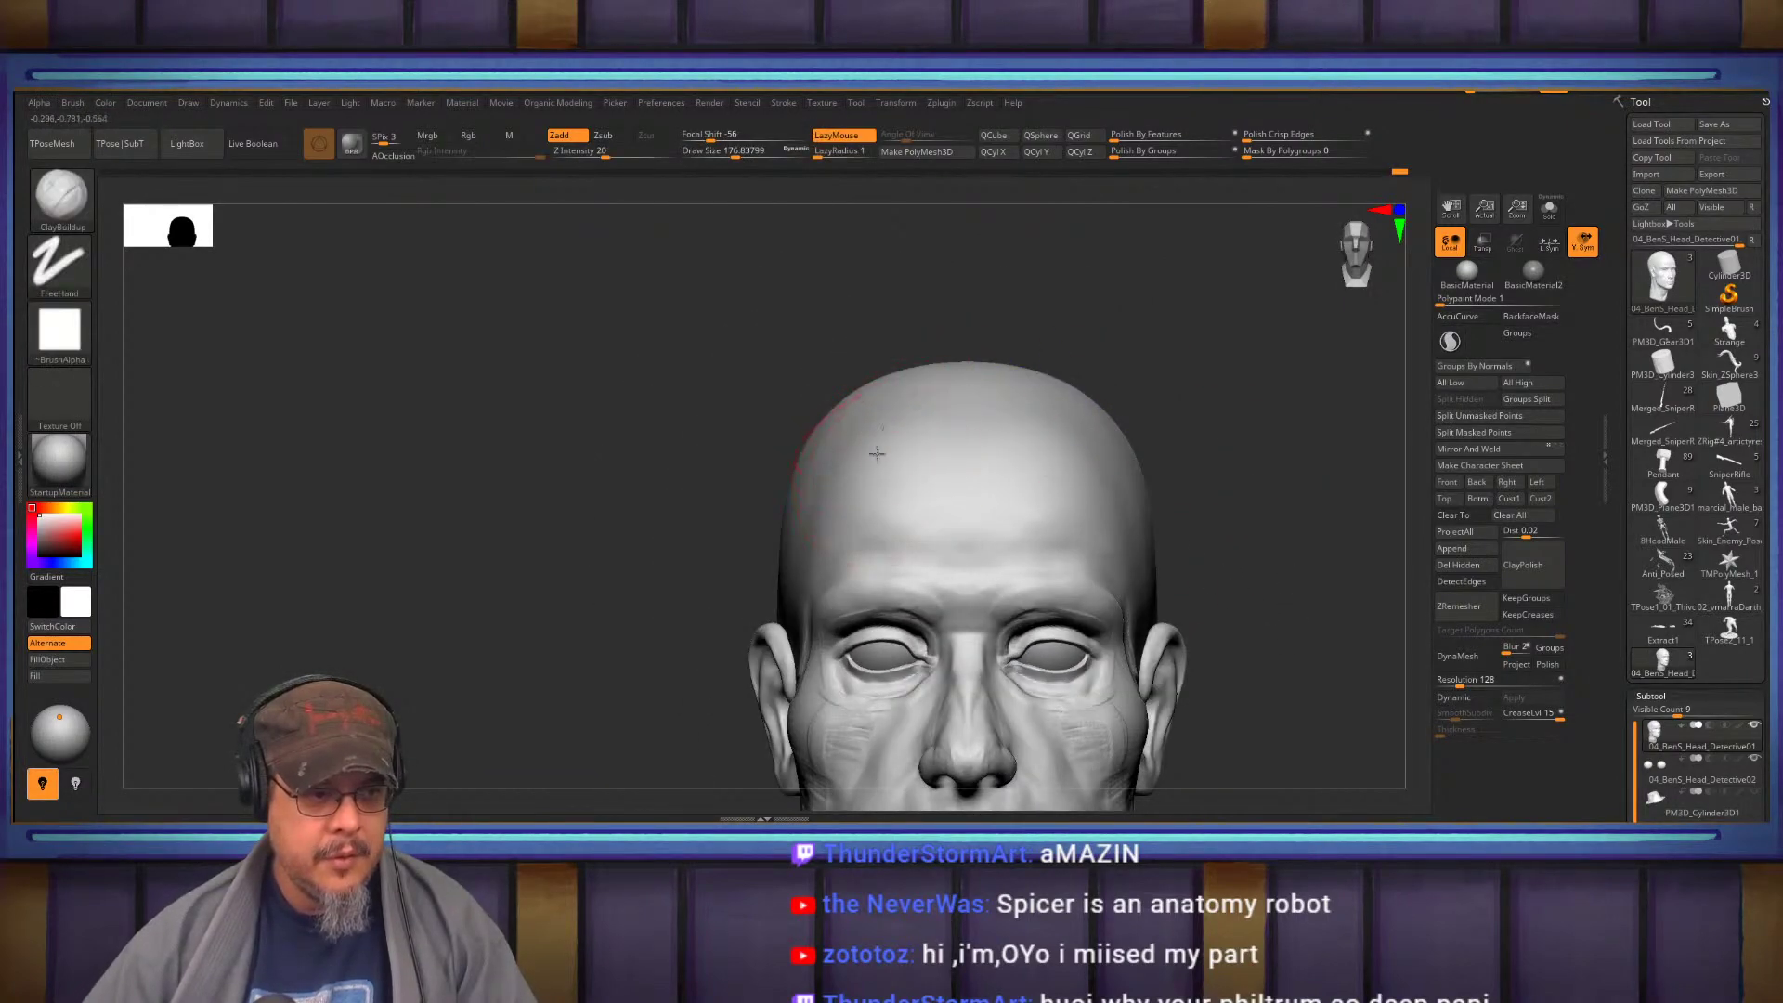
pyautogui.moveTo(918, 503); pyautogui.dragTo(887, 485)
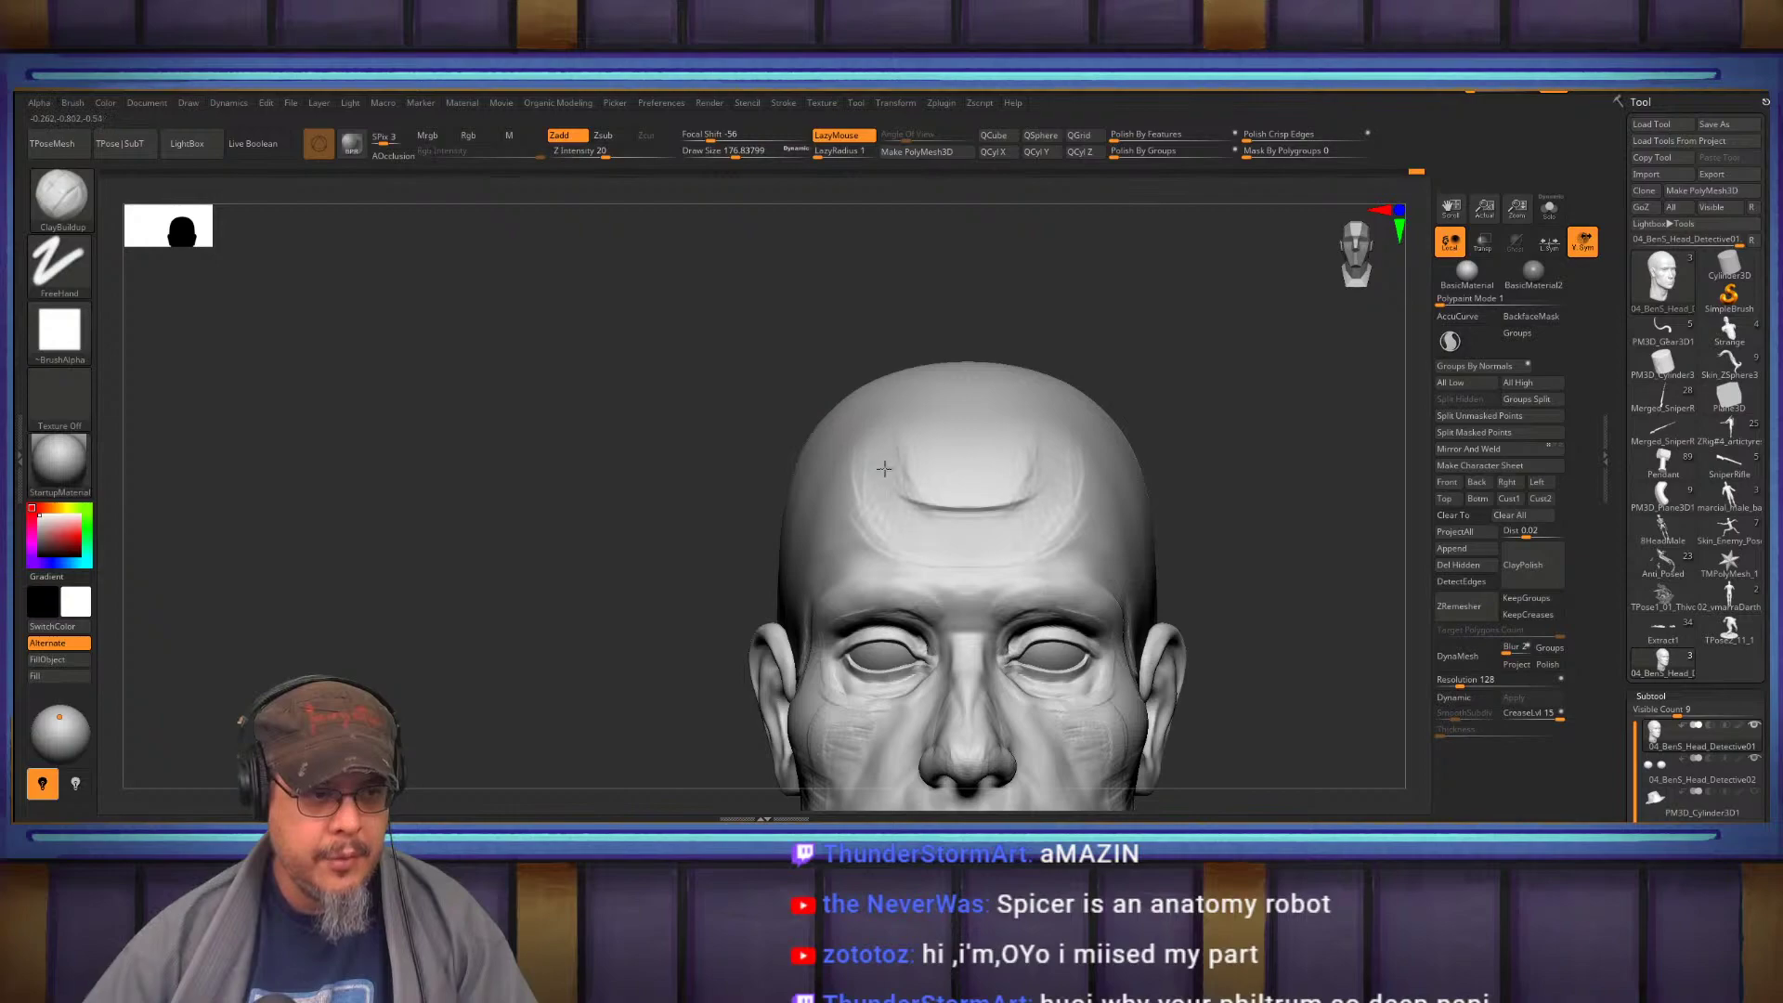
# Lay ClayBuildup strokes across the side of the forehead and the side of the skull above the ear
pyautogui.moveTo(1237, 426); pyautogui.dragTo(1284, 470, button='right')
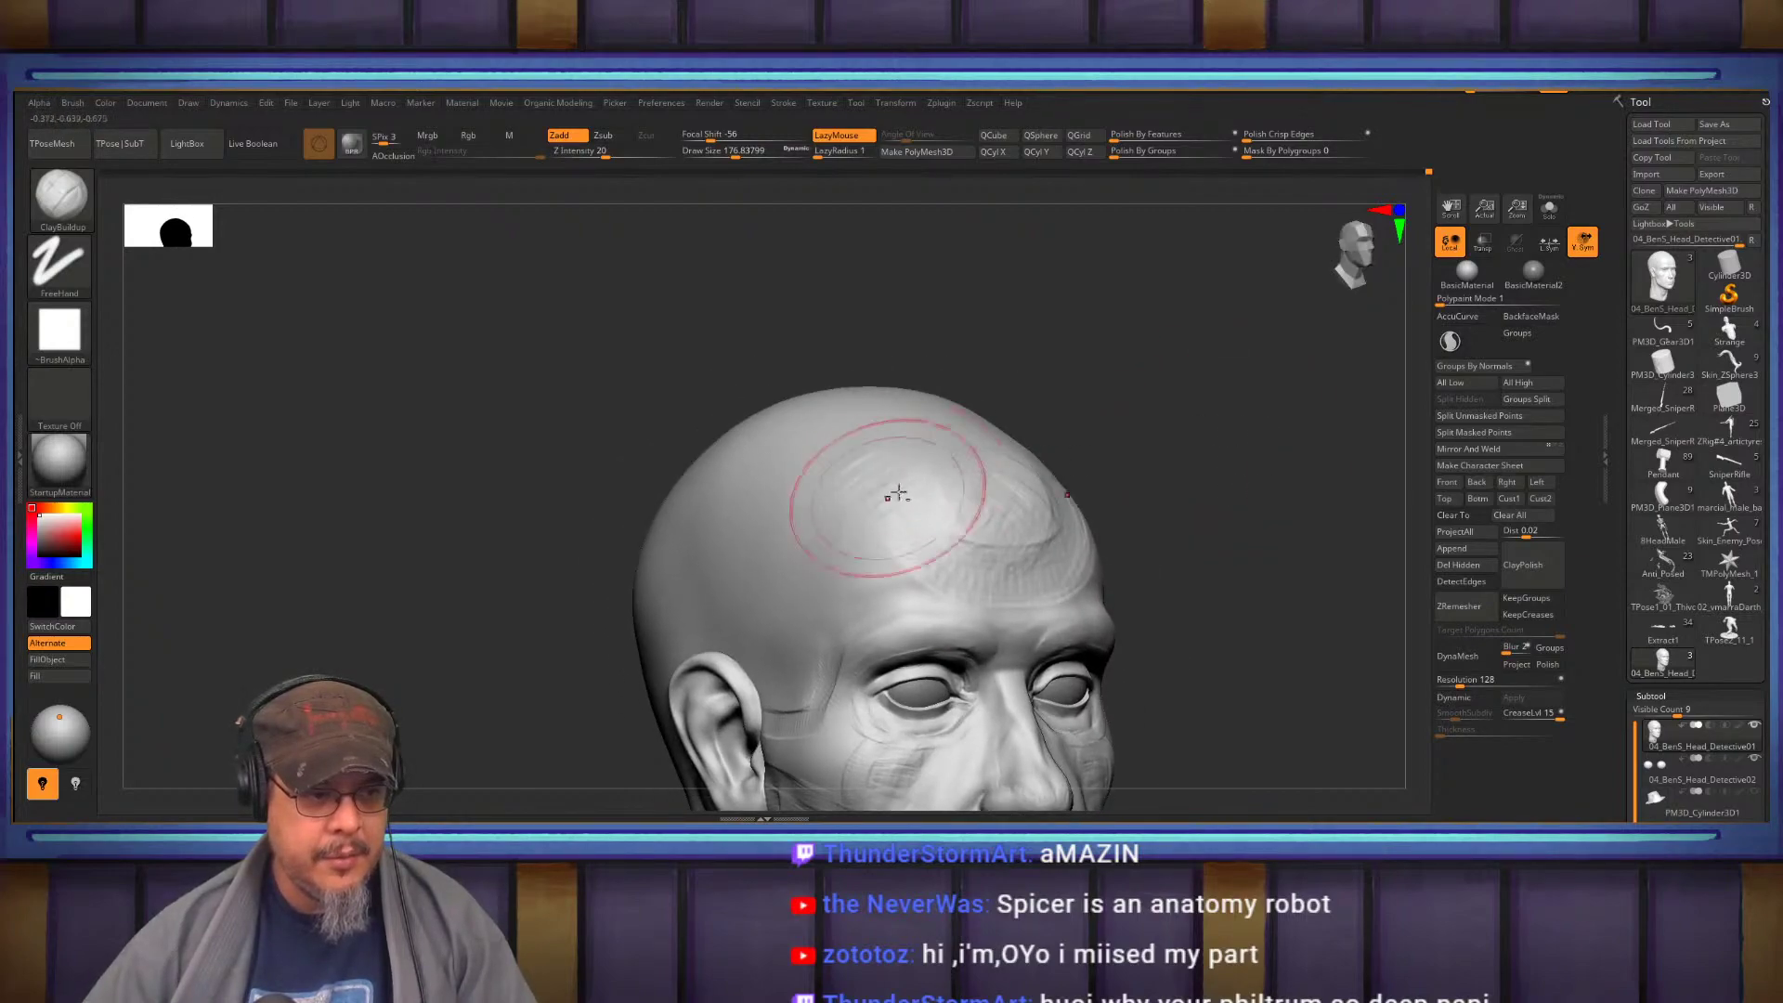
pyautogui.moveTo(1103, 557)
pyautogui.mouseDown(button='right')
pyautogui.moveTo(1171, 516)
pyautogui.moveTo(996, 484)
pyautogui.moveTo(1111, 521)
pyautogui.mouseUp(button='right')
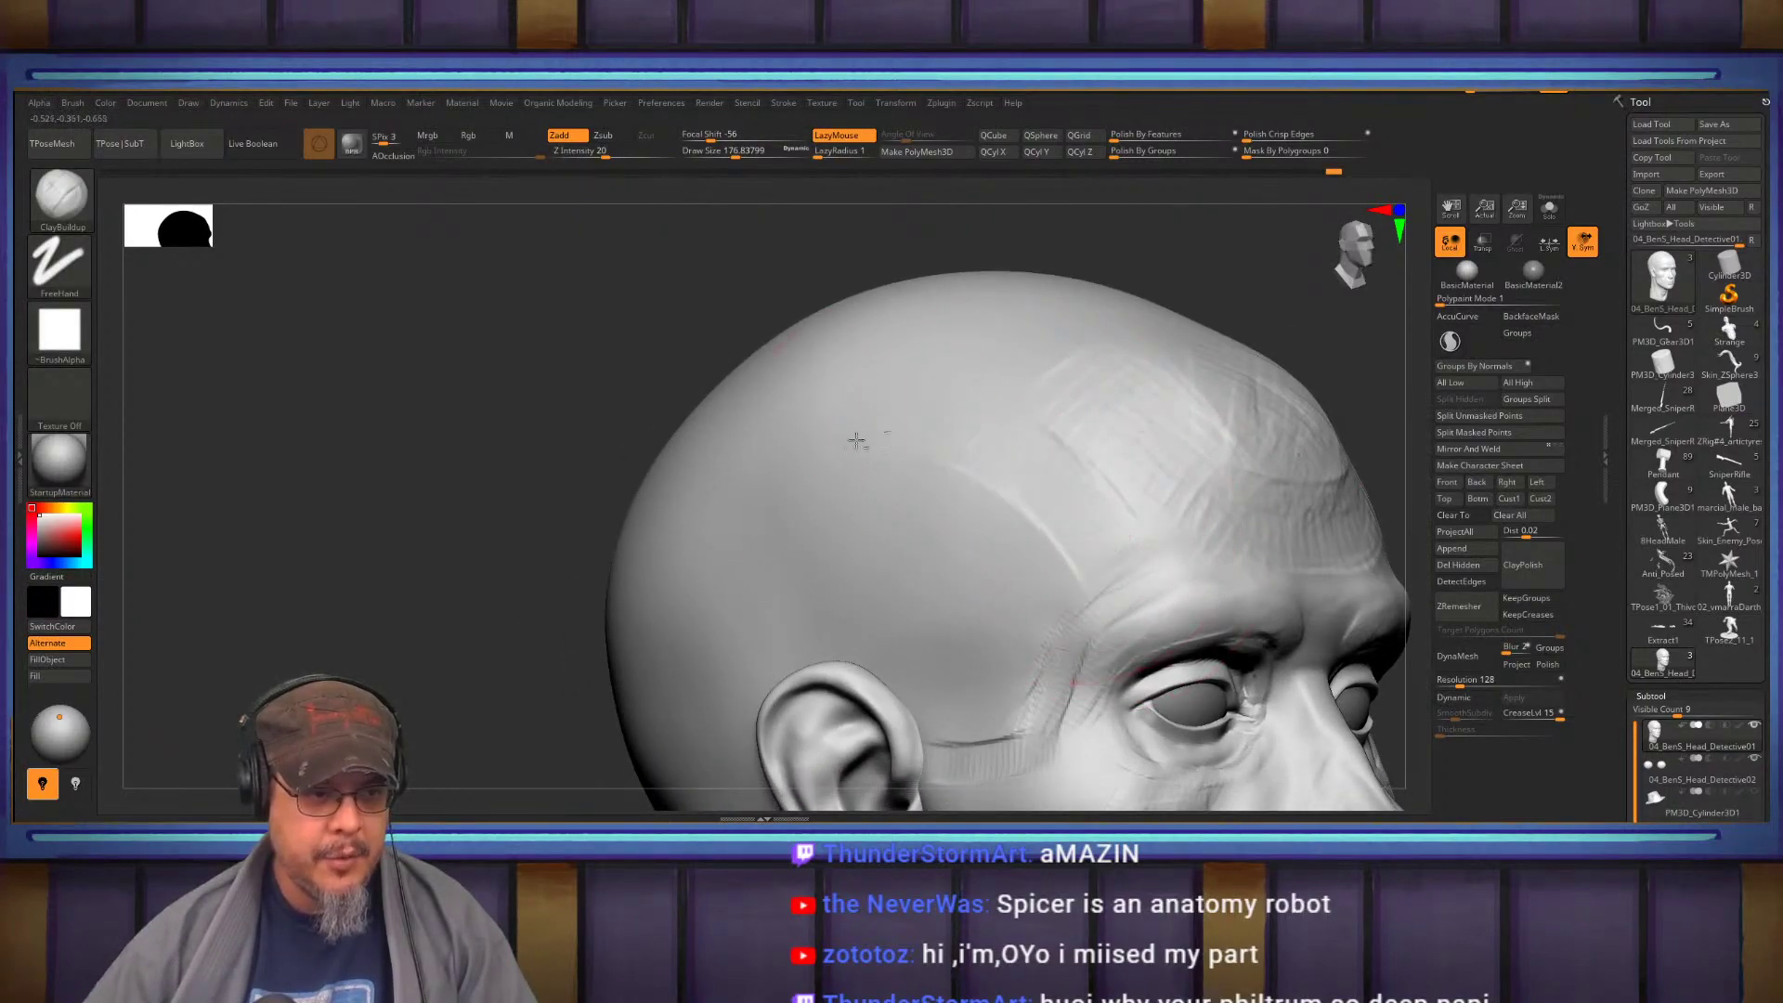
pyautogui.moveTo(881, 433); pyautogui.dragTo(966, 497)
pyautogui.keyDown('alt'); pyautogui.moveTo(966, 520); pyautogui.dragTo(1011, 426, button='right'); pyautogui.keyUp('alt')
pyautogui.moveTo(850, 390)
pyautogui.mouseDown()
pyautogui.moveTo(801, 571)
pyautogui.moveTo(856, 395)
pyautogui.moveTo(883, 378)
pyautogui.moveTo(939, 362)
pyautogui.moveTo(1034, 469)
pyautogui.mouseUp()
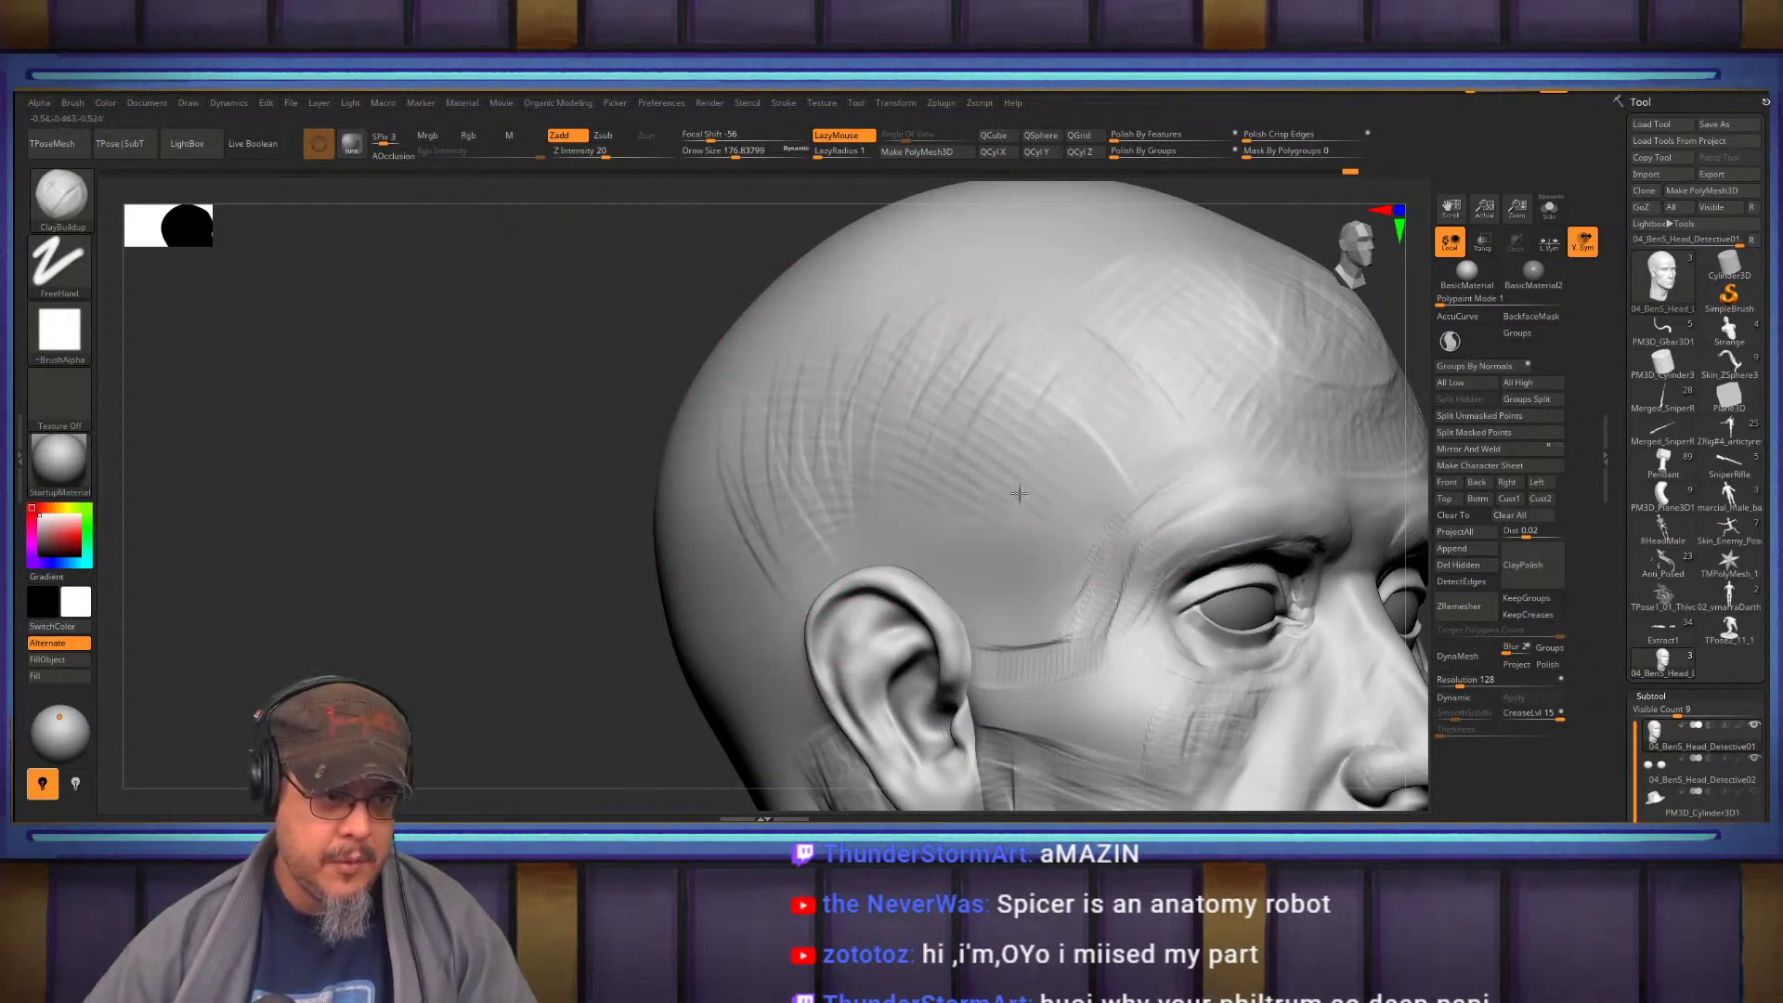
# Place a canvas snapshot of the sculpted head and return the model to its earliest undo state for a side-by-side comparison
pyautogui.moveTo(1158, 422)
pyautogui.mouseDown(button='right')
pyautogui.moveTo(1034, 500)
pyautogui.moveTo(999, 482)
pyautogui.moveTo(1099, 482)
pyautogui.moveTo(1270, 530)
pyautogui.moveTo(1086, 480)
pyautogui.moveTo(1103, 470)
pyautogui.moveTo(1105, 556)
pyautogui.moveTo(892, 525)
pyautogui.moveTo(956, 549)
pyautogui.moveTo(1483, 548)
pyautogui.moveTo(1452, 536)
pyautogui.mouseUp(button='right')
pyautogui.hotkey('shift', 's')
pyautogui.keyDown('alt'); pyautogui.moveTo(1298, 566); pyautogui.dragTo(913, 563, button='right'); pyautogui.keyUp('alt')
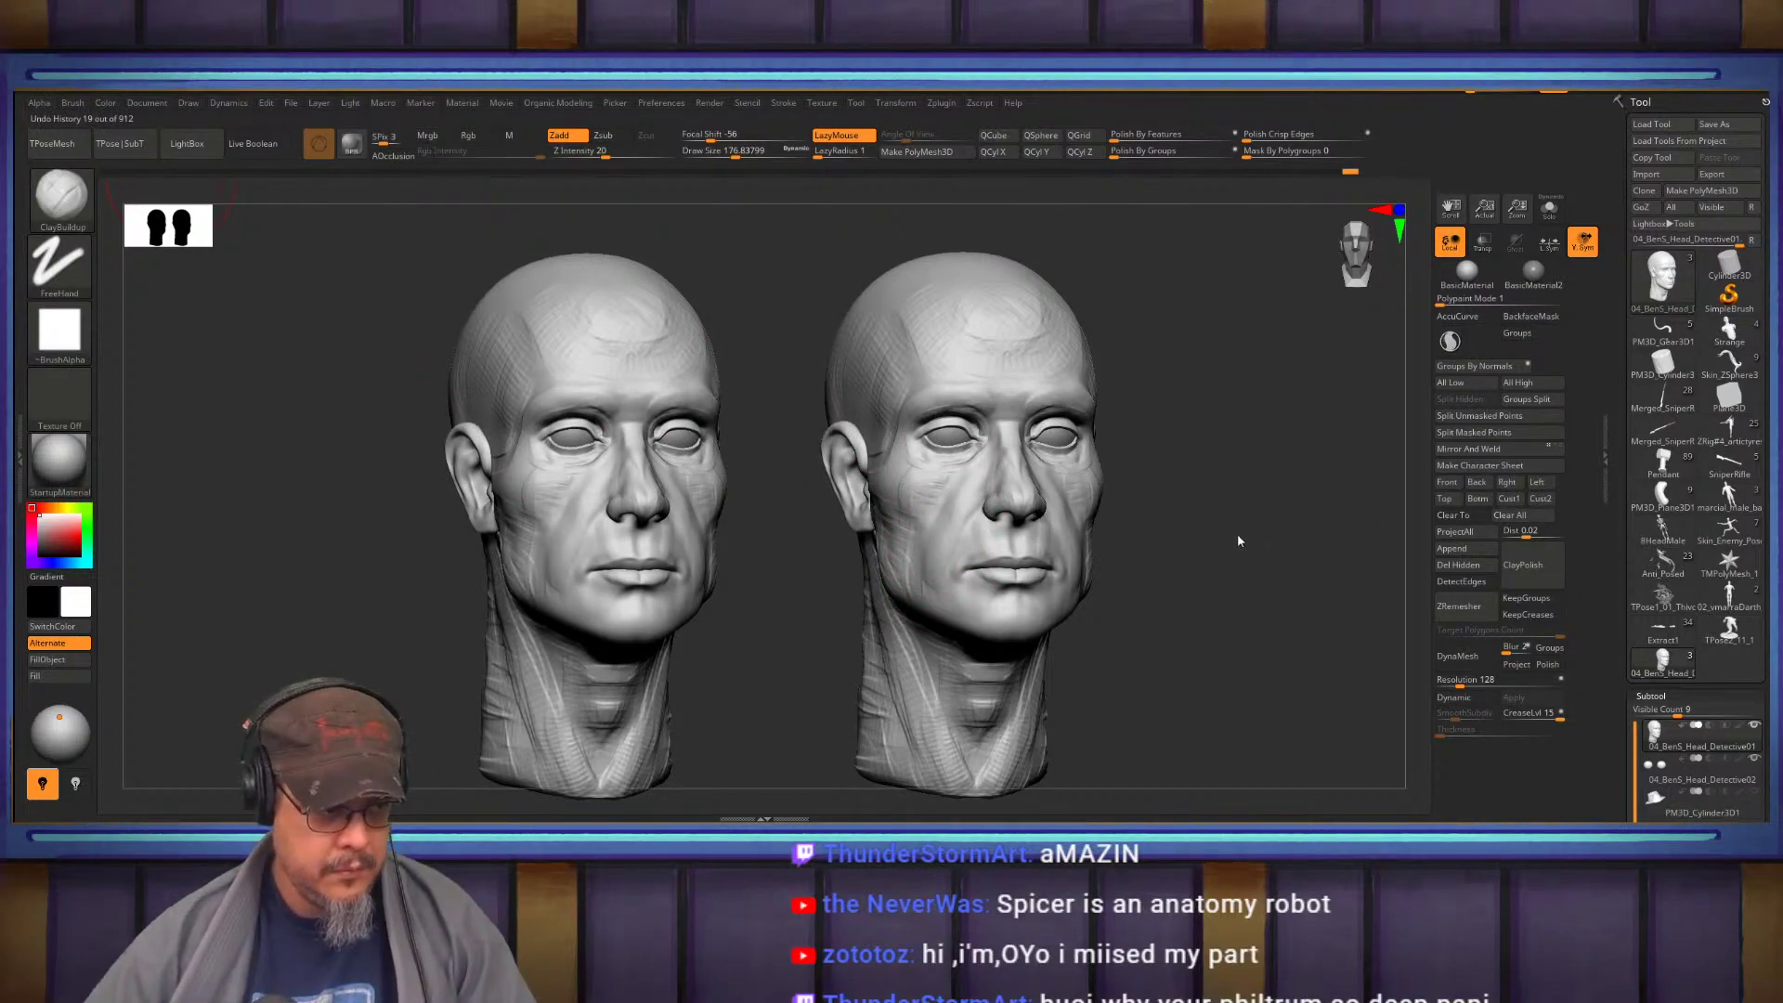
pyautogui.hotkey('ctrl', 'z')
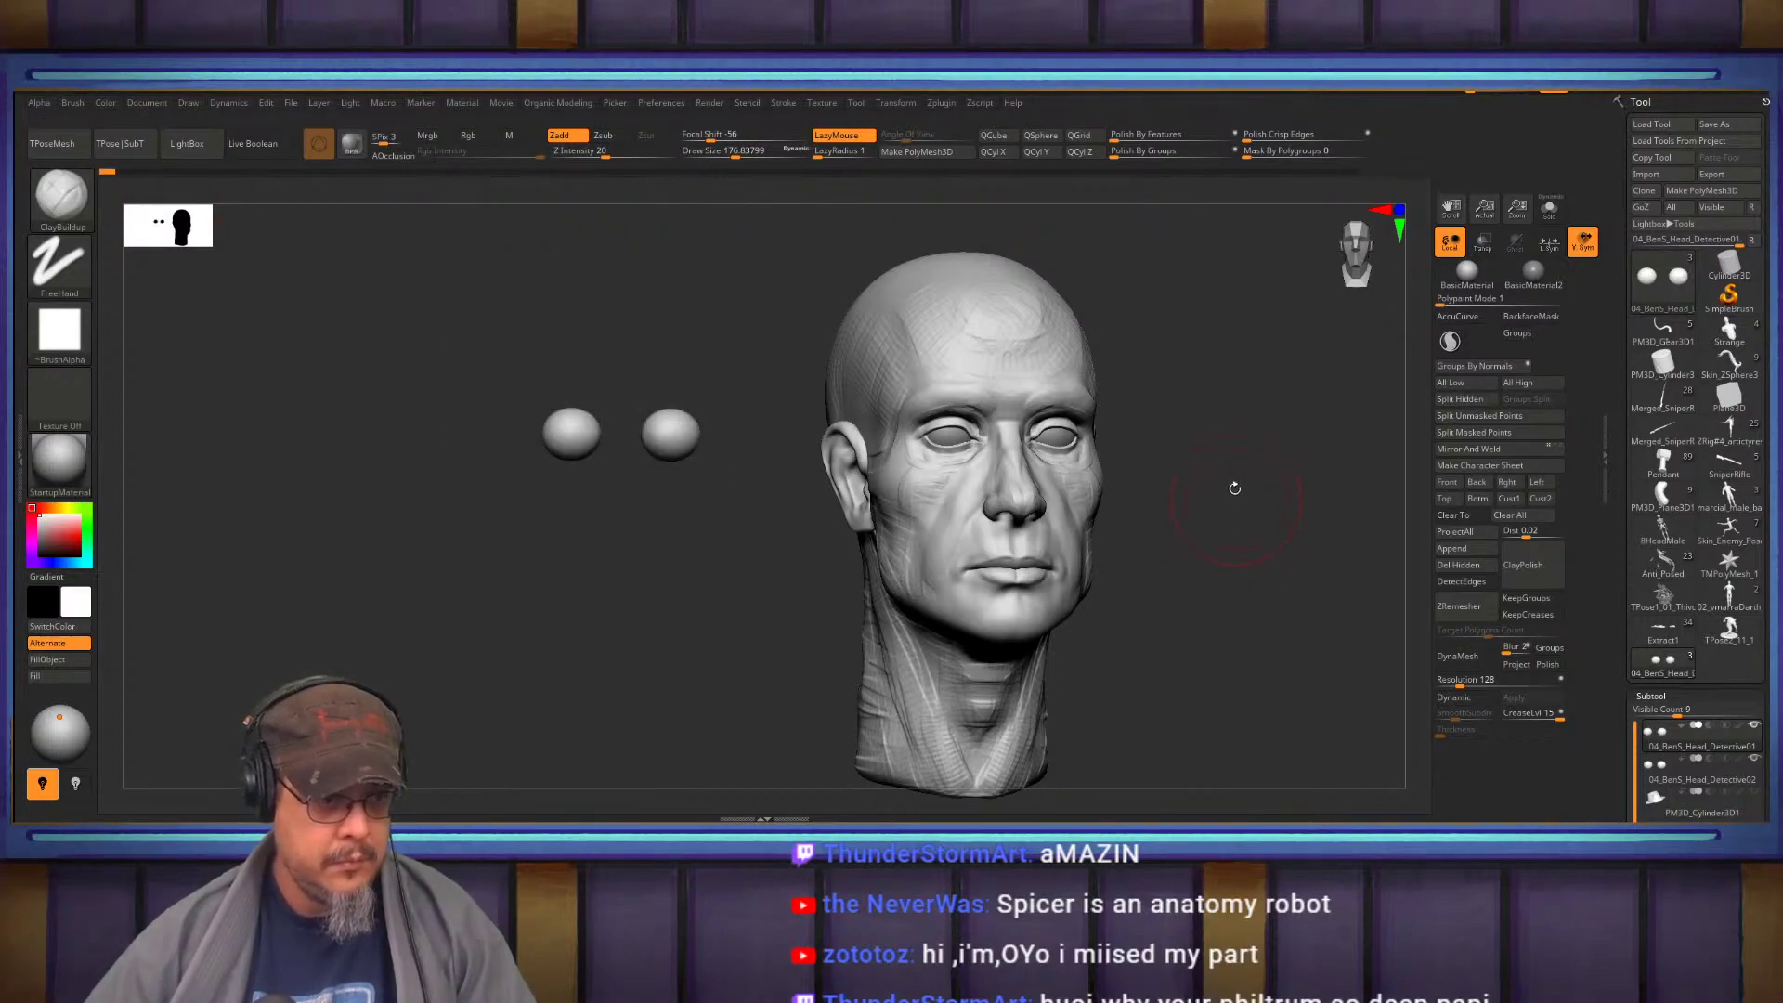
pyautogui.click(90, 172)
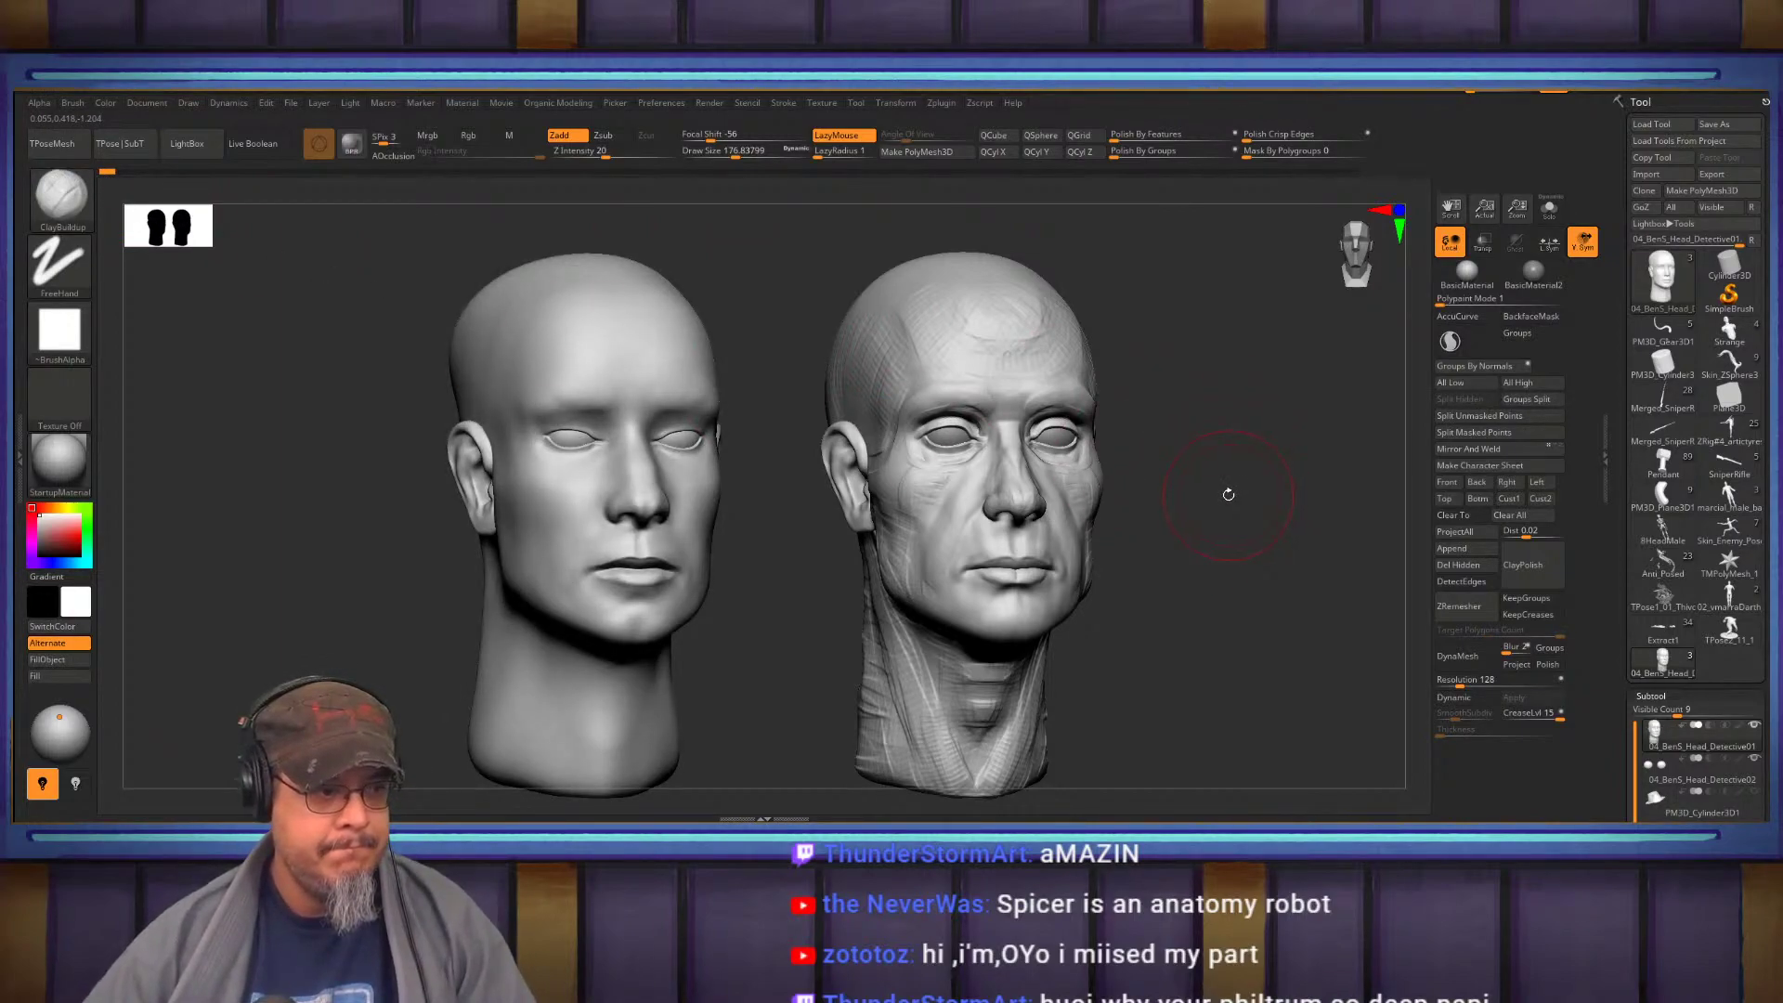
# Set the draw size to 1 and examine the man-and-snake sculpture from several sides on a cleared canvas
pyautogui.press('s')
pyautogui.moveTo(1397, 533); pyautogui.dragTo(1332, 533)
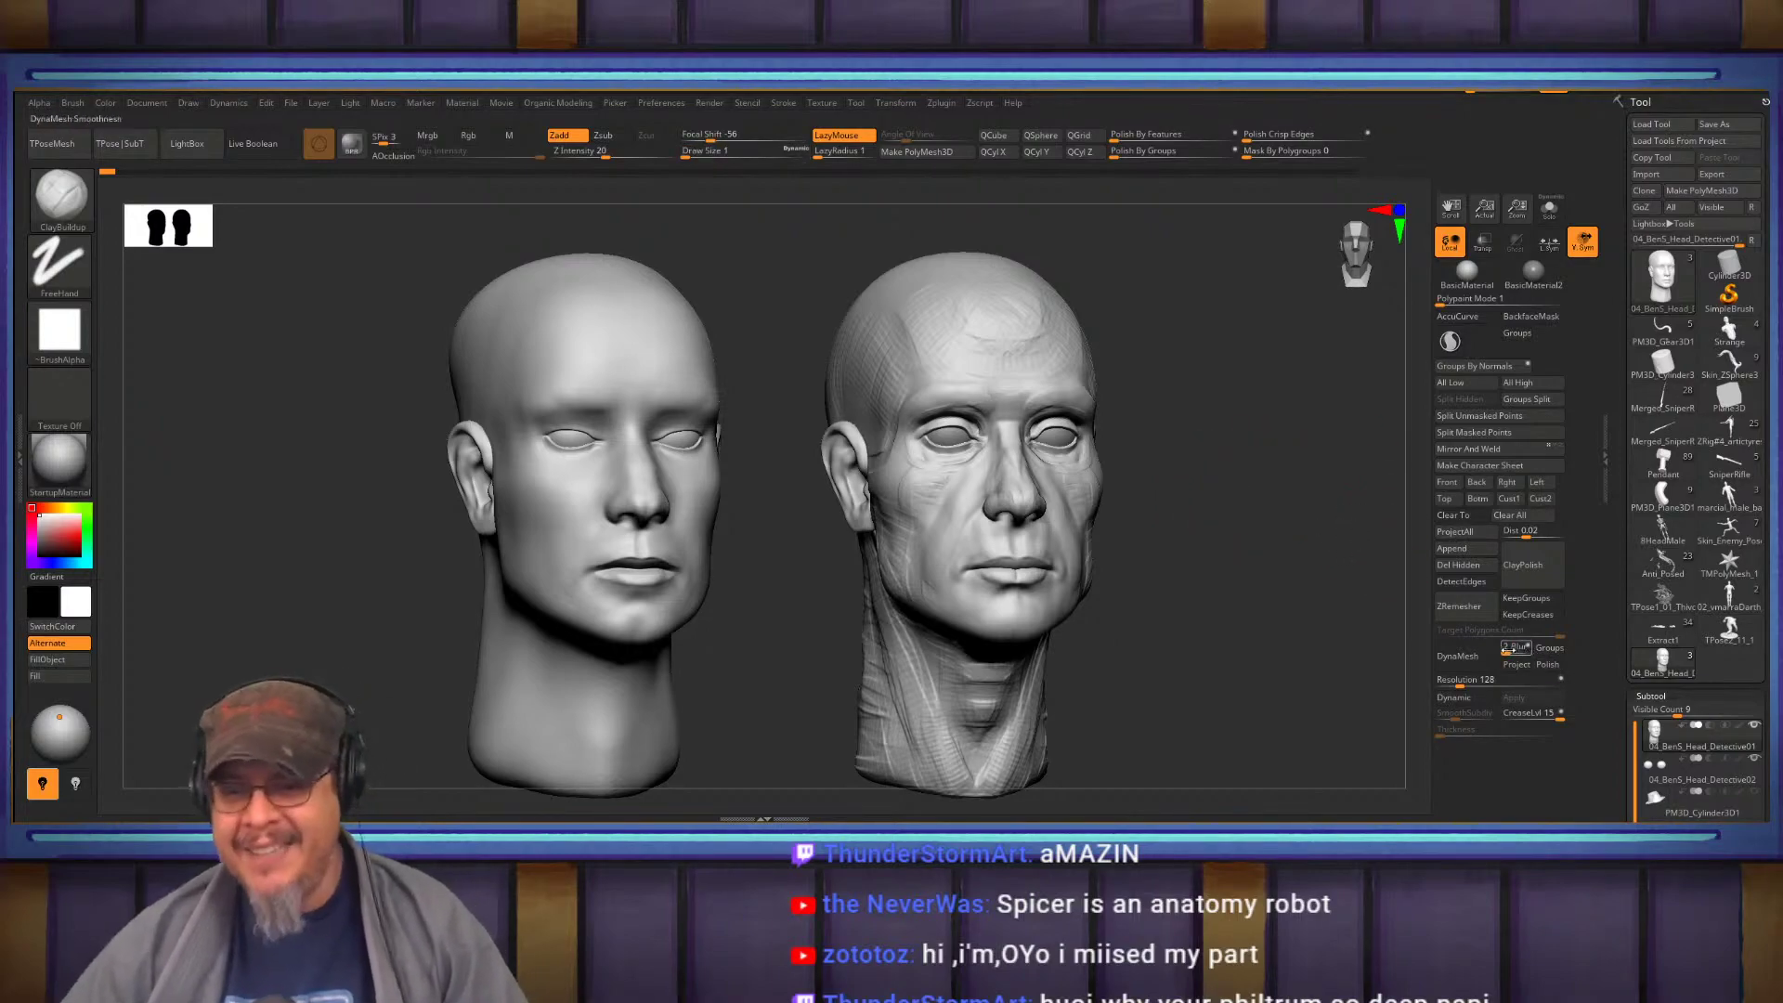
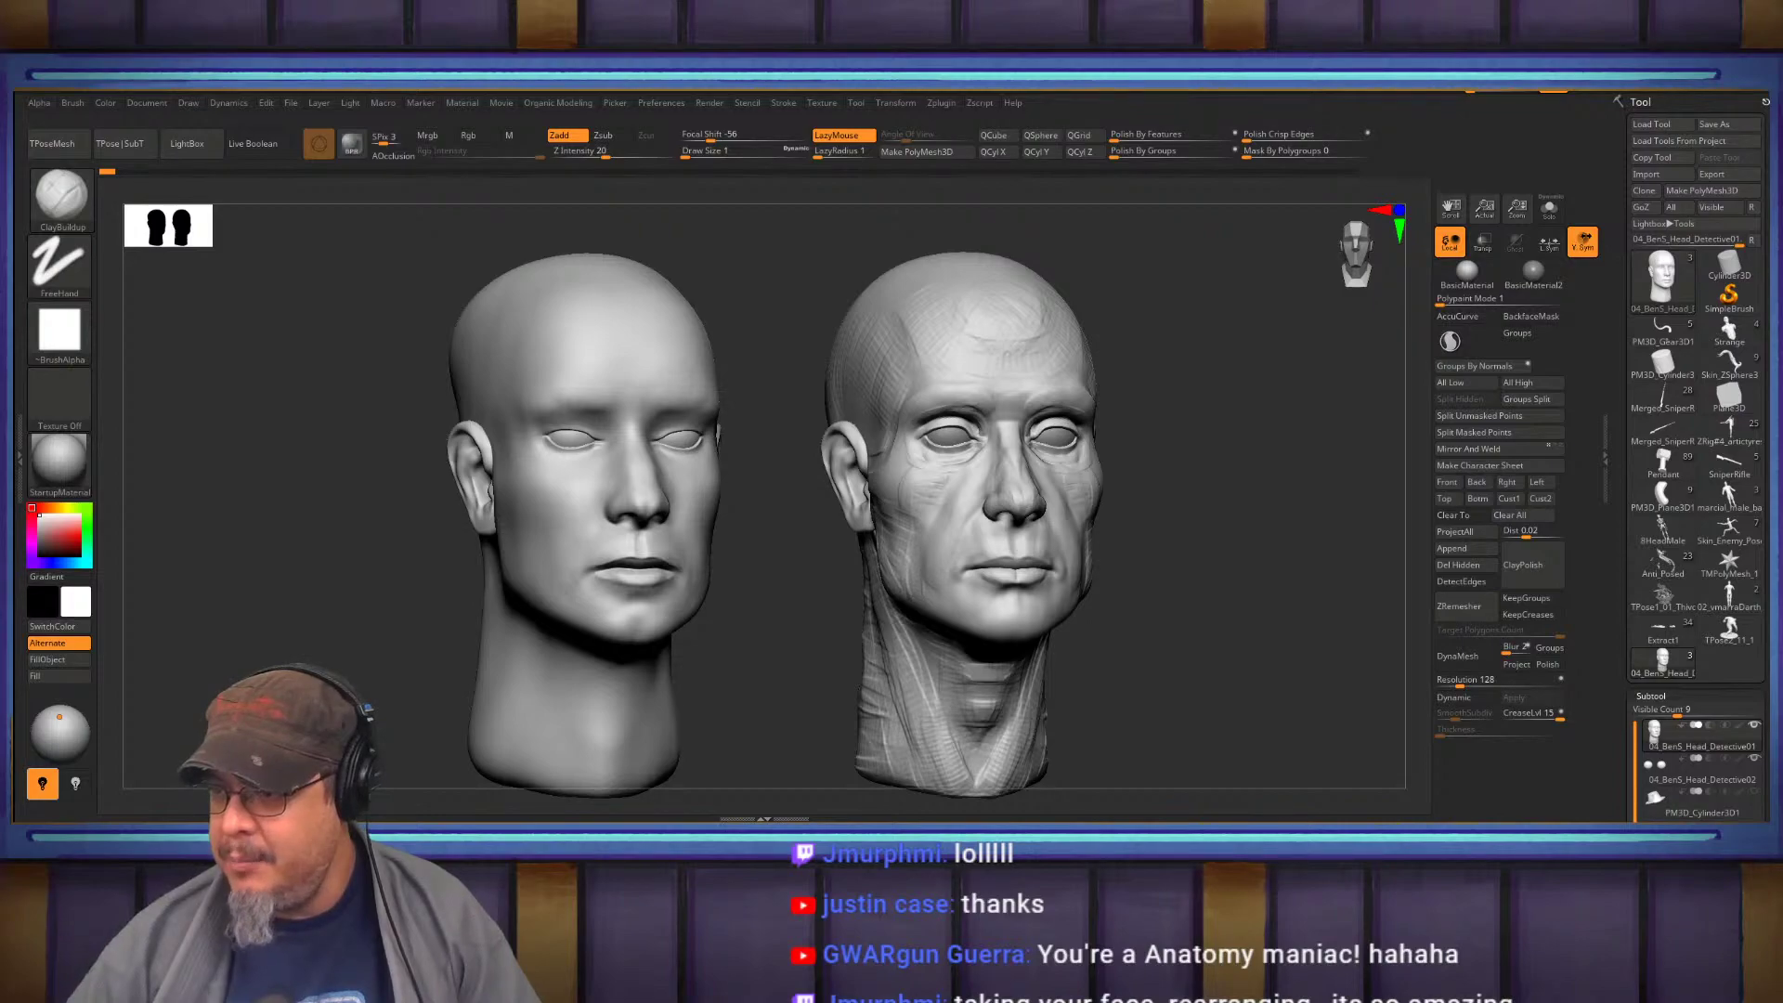
pyautogui.moveTo(1174, 490)
pyautogui.mouseDown()
pyautogui.moveTo(1193, 495)
pyautogui.moveTo(1186, 538)
pyautogui.moveTo(1134, 545)
pyautogui.moveTo(1194, 456)
pyautogui.moveTo(1046, 449)
pyautogui.moveTo(1119, 435)
pyautogui.moveTo(1195, 470)
pyautogui.mouseUp()
pyautogui.hotkey('ctrl', 'n')
pyautogui.press('f')
pyautogui.moveTo(1067, 454)
pyautogui.mouseDown()
pyautogui.moveTo(1078, 375)
pyautogui.moveTo(1098, 412)
pyautogui.moveTo(1095, 391)
pyautogui.moveTo(1294, 386)
pyautogui.mouseUp()
pyautogui.moveTo(1127, 322); pyautogui.dragTo(1157, 357)
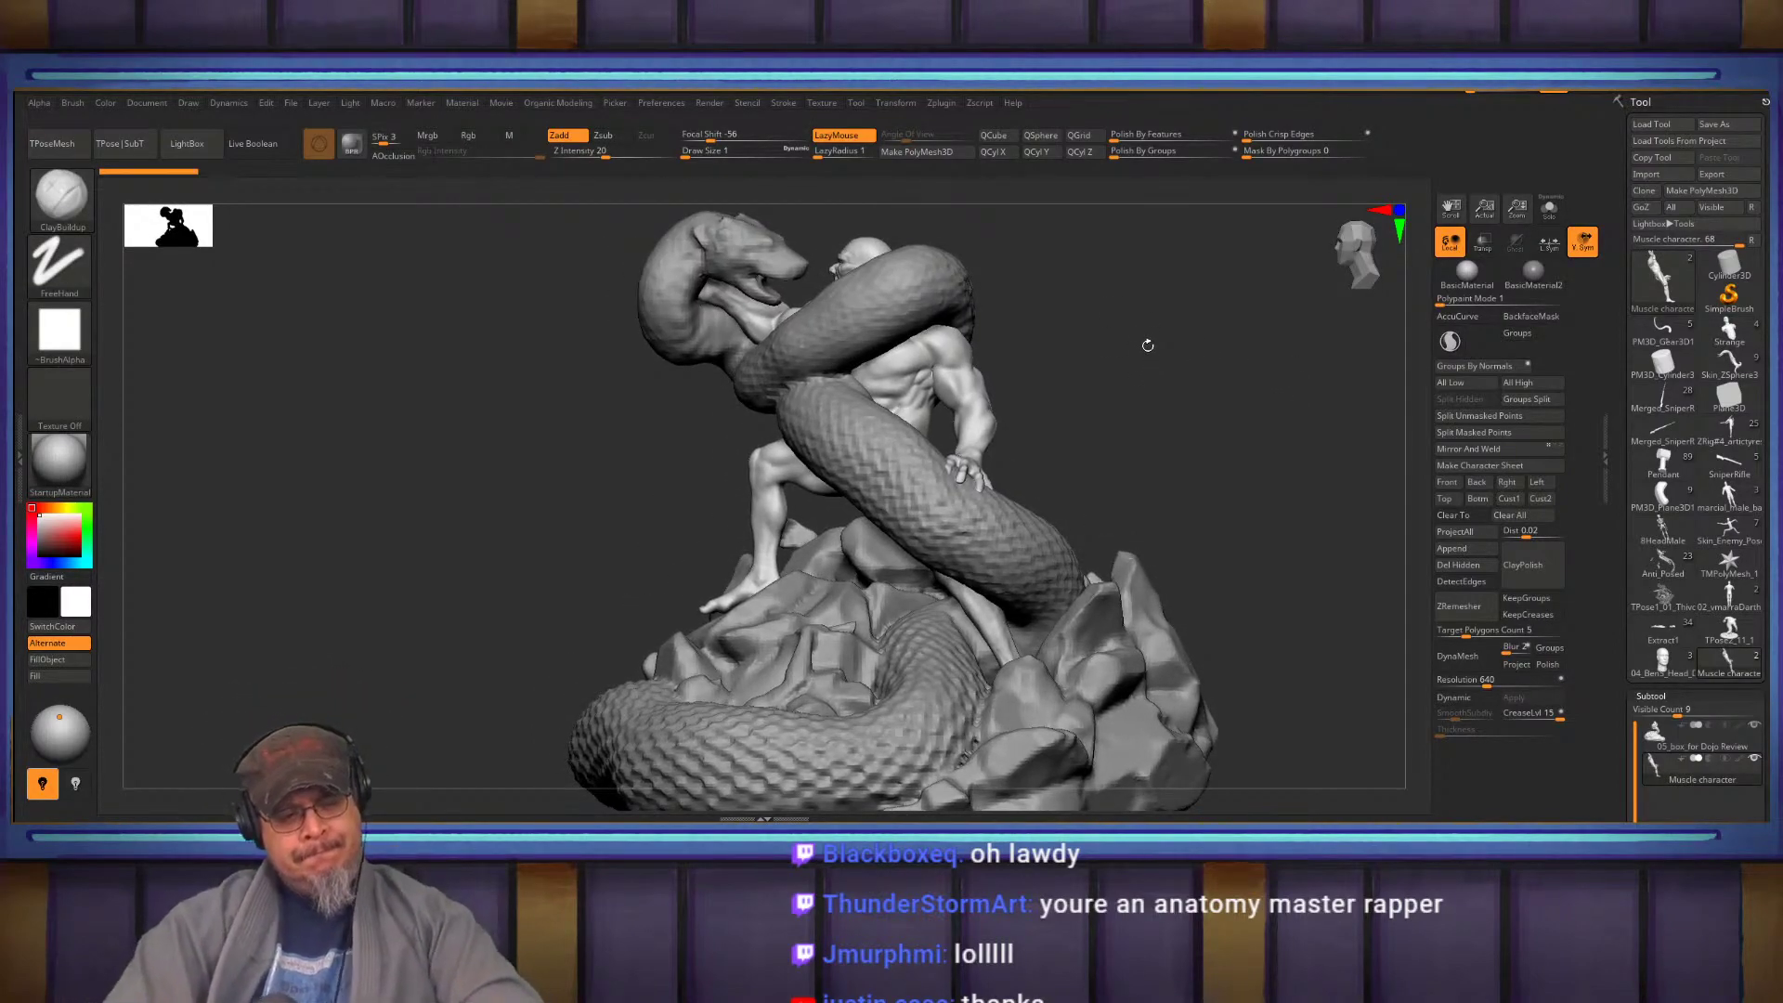
pyautogui.moveTo(1148, 346)
pyautogui.mouseDown()
pyautogui.moveTo(1210, 352)
pyautogui.moveTo(1183, 450)
pyautogui.mouseUp()
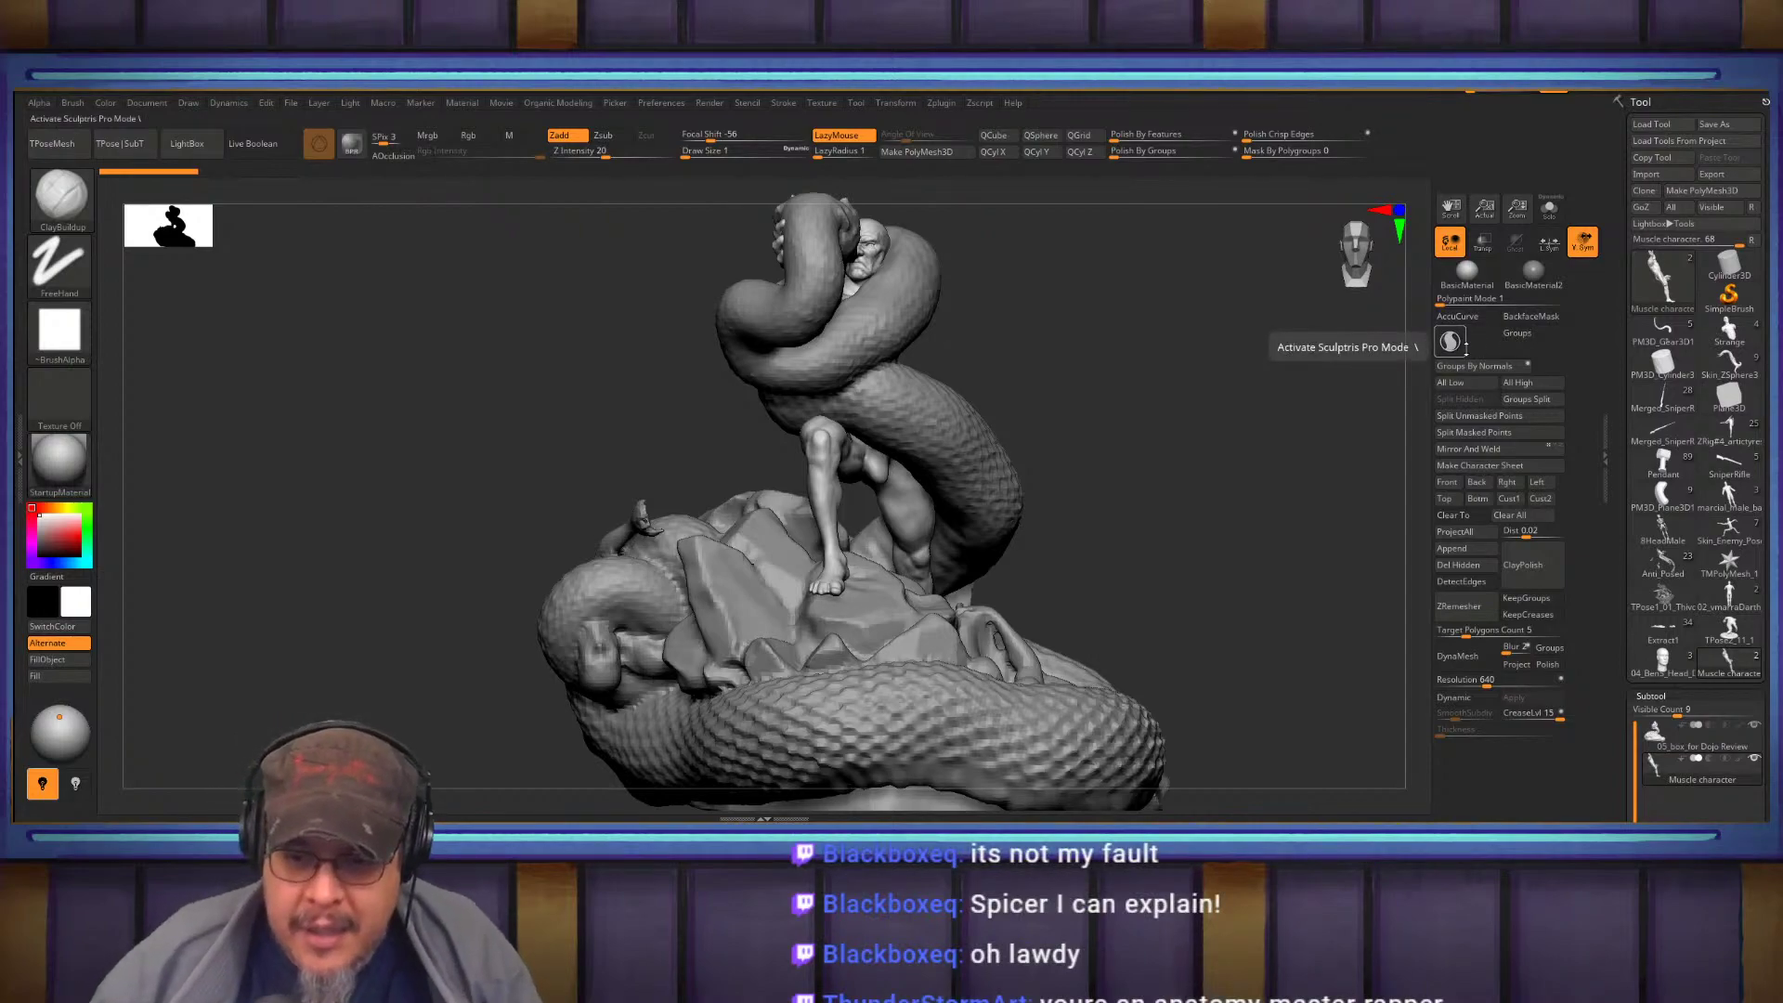
pyautogui.moveTo(1290, 405)
pyautogui.mouseDown()
pyautogui.moveTo(1068, 371)
pyautogui.moveTo(1190, 366)
pyautogui.moveTo(1194, 409)
pyautogui.moveTo(1190, 394)
pyautogui.moveTo(1232, 395)
pyautogui.moveTo(1150, 431)
pyautogui.moveTo(1203, 436)
pyautogui.moveTo(1160, 394)
pyautogui.moveTo(1238, 349)
pyautogui.moveTo(1255, 399)
pyautogui.moveTo(1250, 637)
pyautogui.moveTo(1223, 631)
pyautogui.moveTo(1191, 516)
pyautogui.moveTo(1202, 474)
pyautogui.moveTo(1202, 506)
pyautogui.moveTo(1252, 508)
pyautogui.moveTo(1219, 486)
pyautogui.moveTo(1235, 502)
pyautogui.mouseUp()
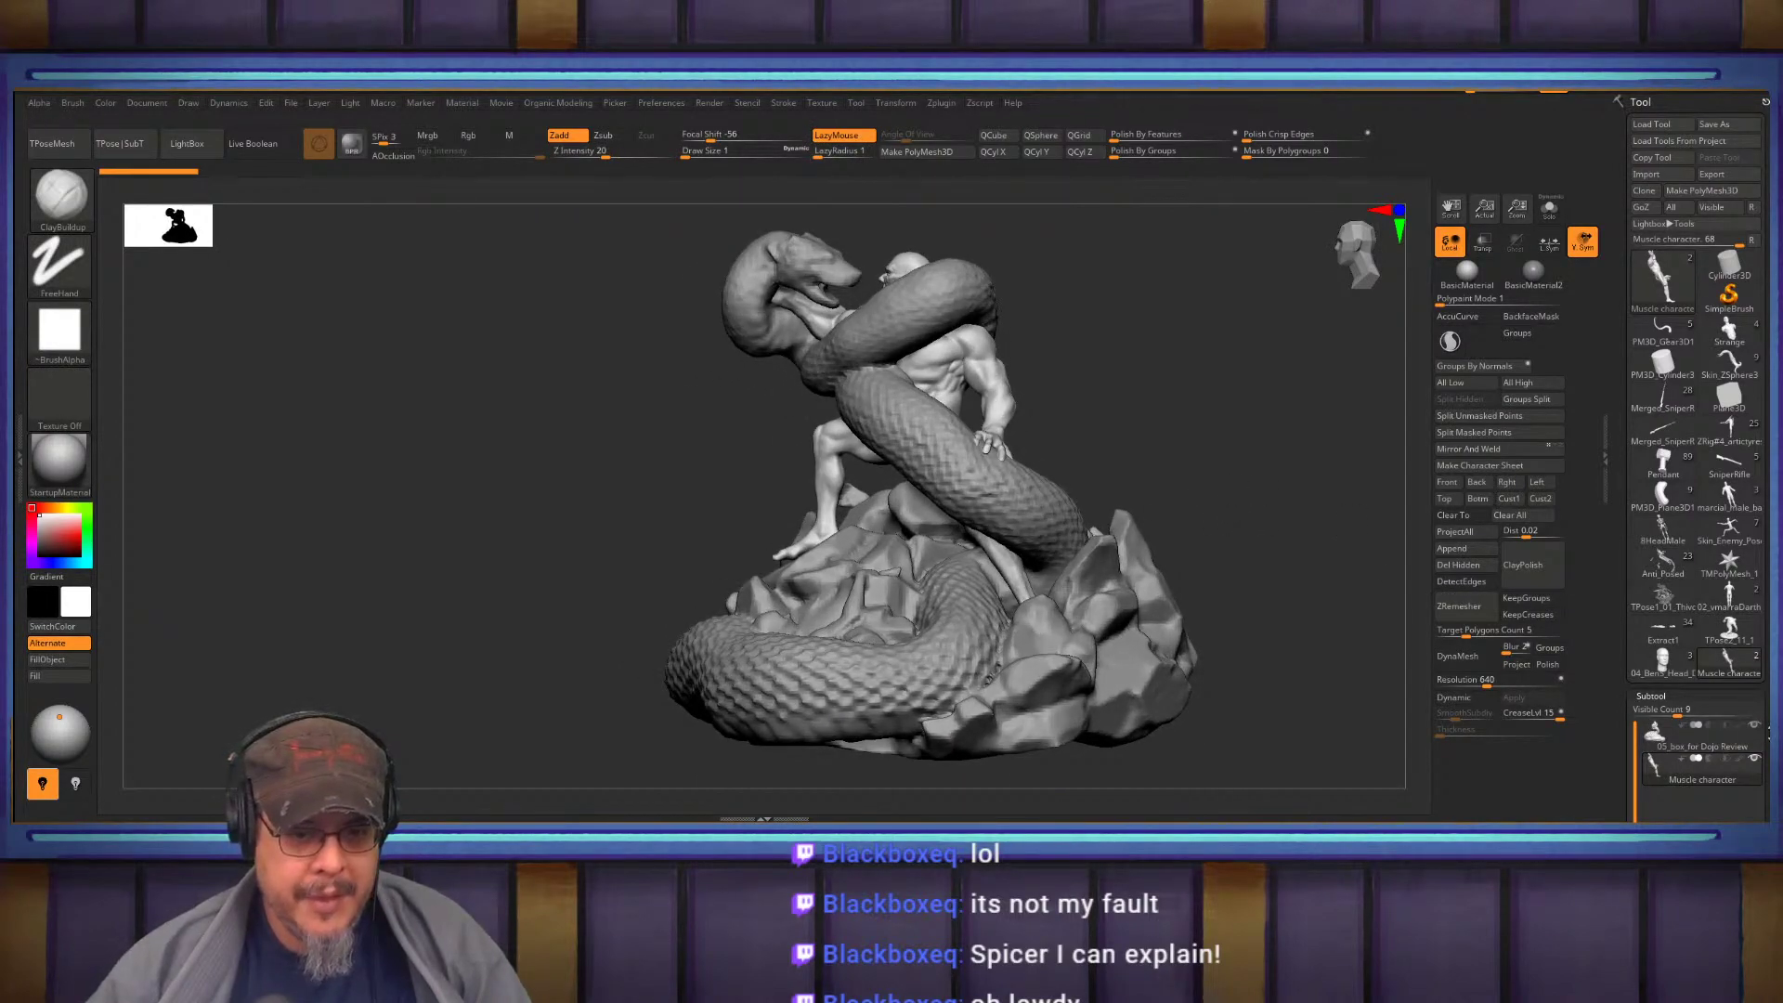
# Insert a cylinder as a new subtool in the man-and-snake sculpture
pyautogui.moveTo(1763, 807); pyautogui.dragTo(1763, 651)
pyautogui.scroll(-4, 1763, 652)
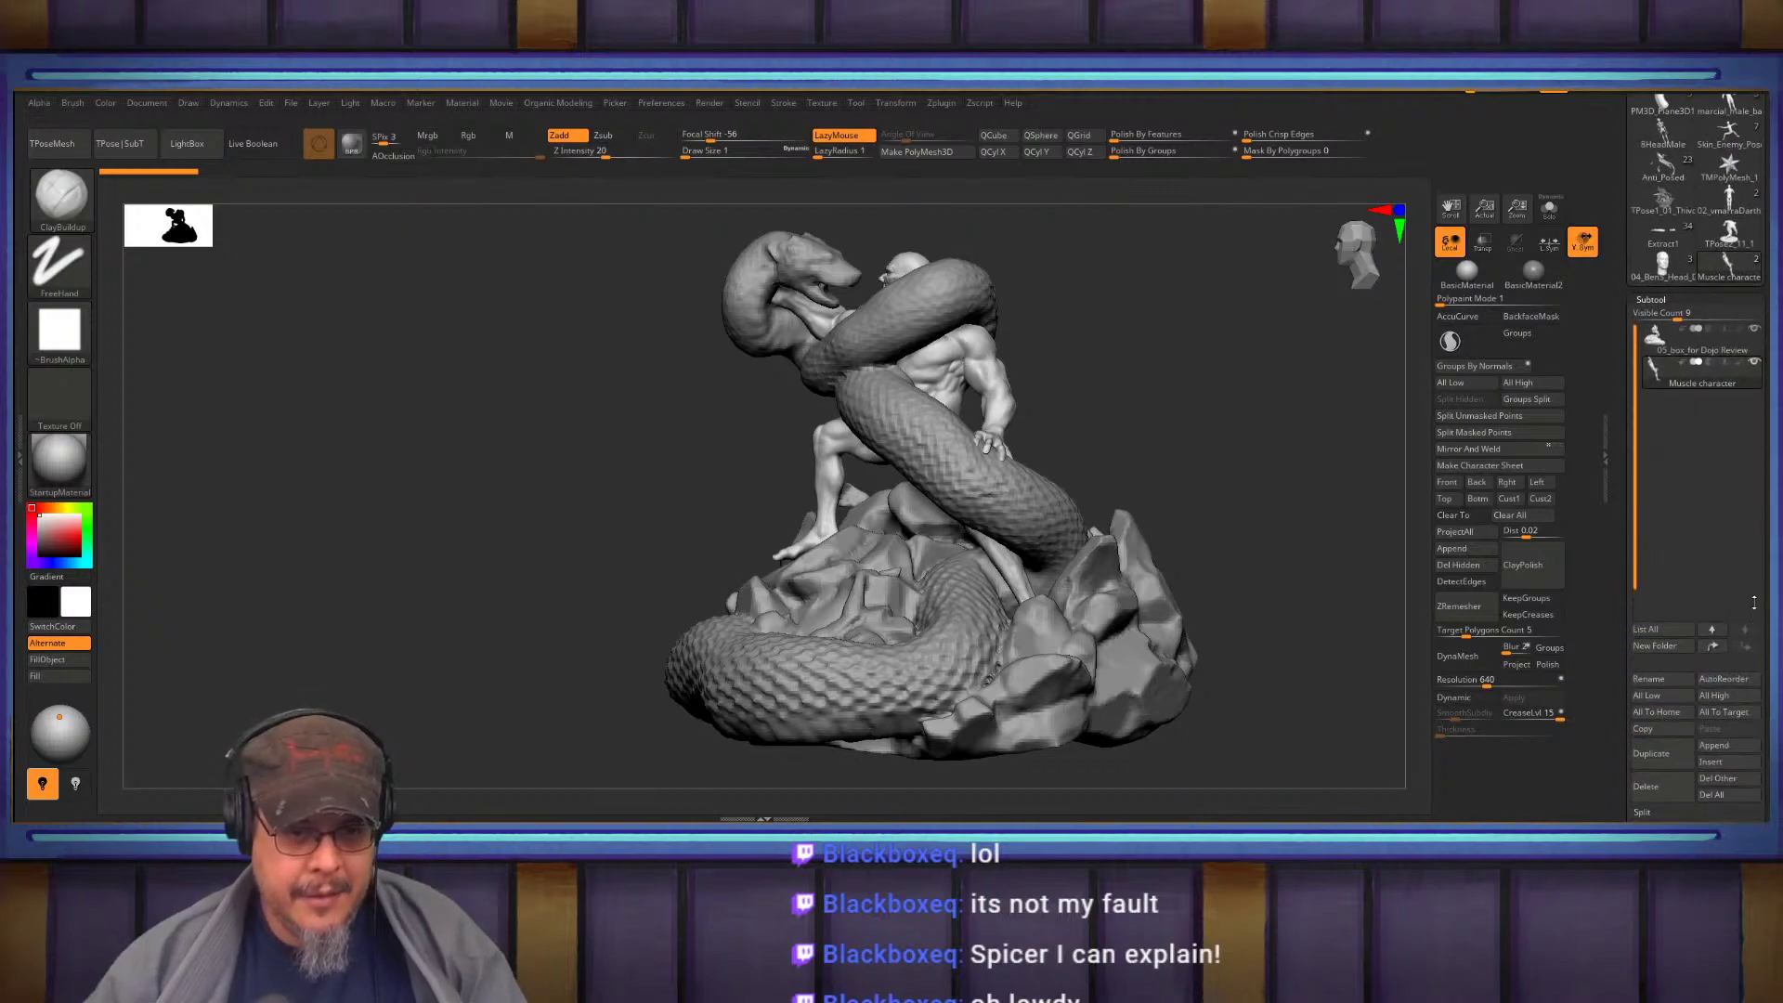
pyautogui.click(1716, 764)
pyautogui.click(1302, 481)
# Scale up and lower the cylinder so that it encloses most of the sculpture and passes through its base
pyautogui.press('f')
pyautogui.press('w')
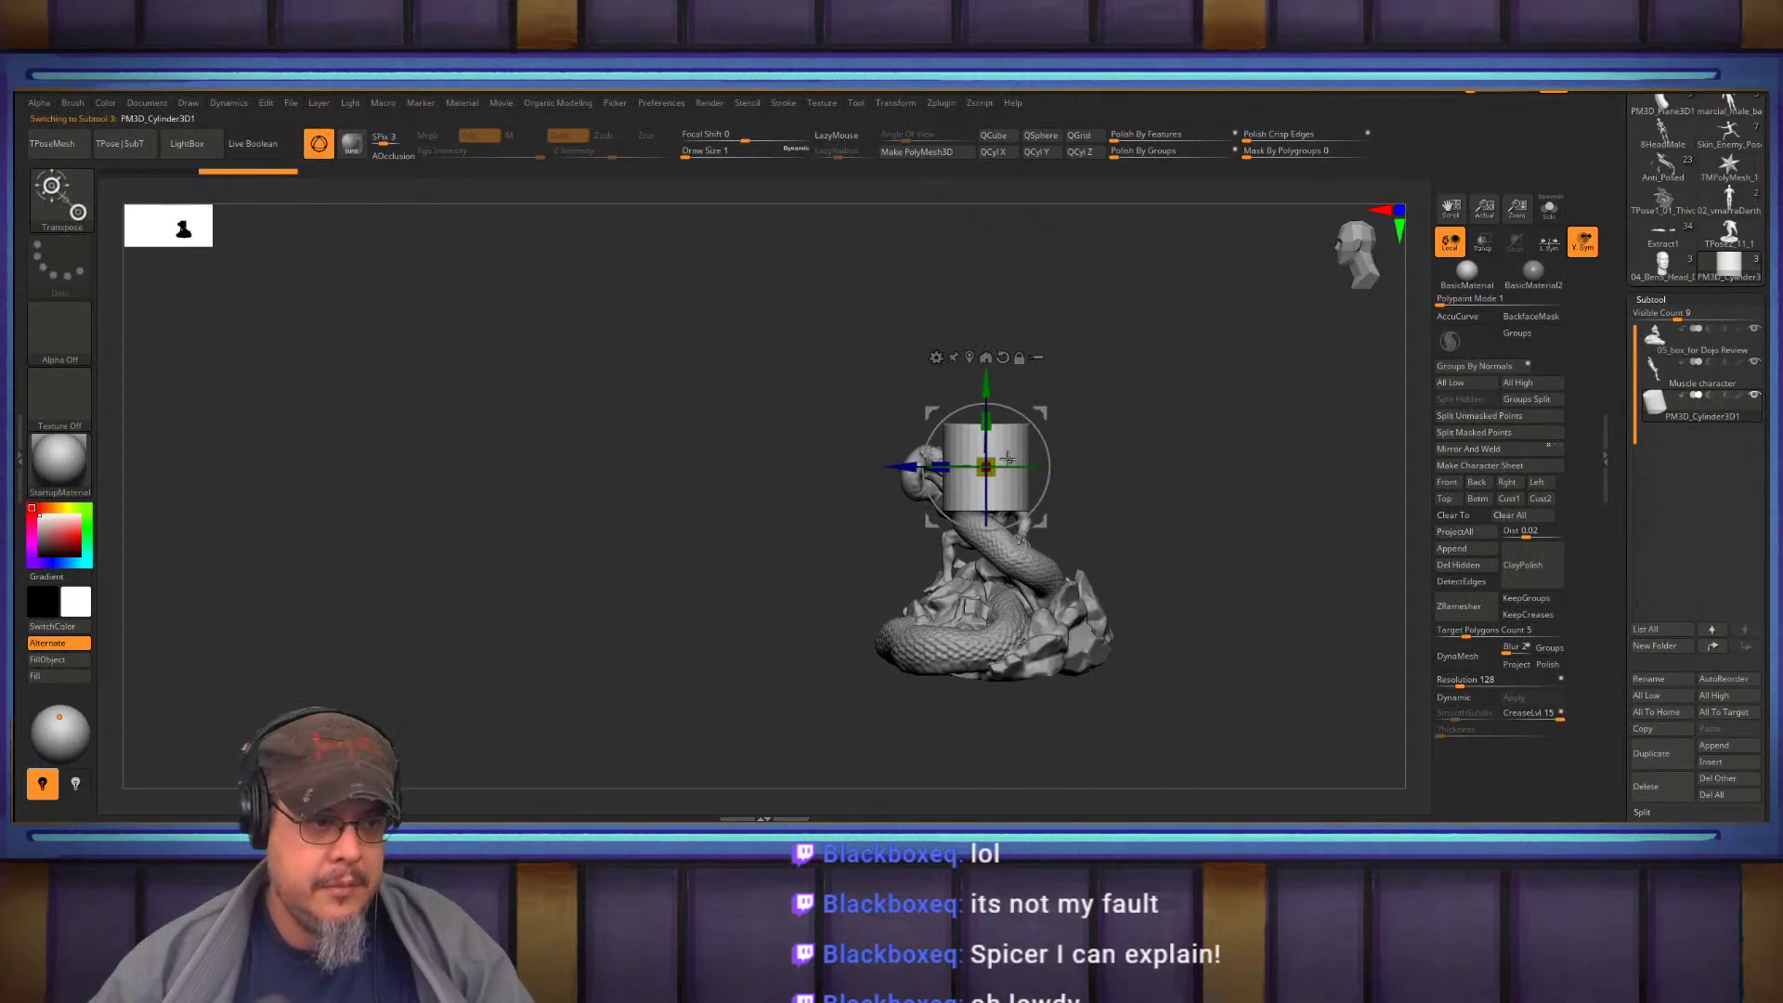
pyautogui.moveTo(989, 467)
pyautogui.mouseDown()
pyautogui.moveTo(986, 387)
pyautogui.moveTo(987, 476)
pyautogui.mouseUp()
pyautogui.press('q')
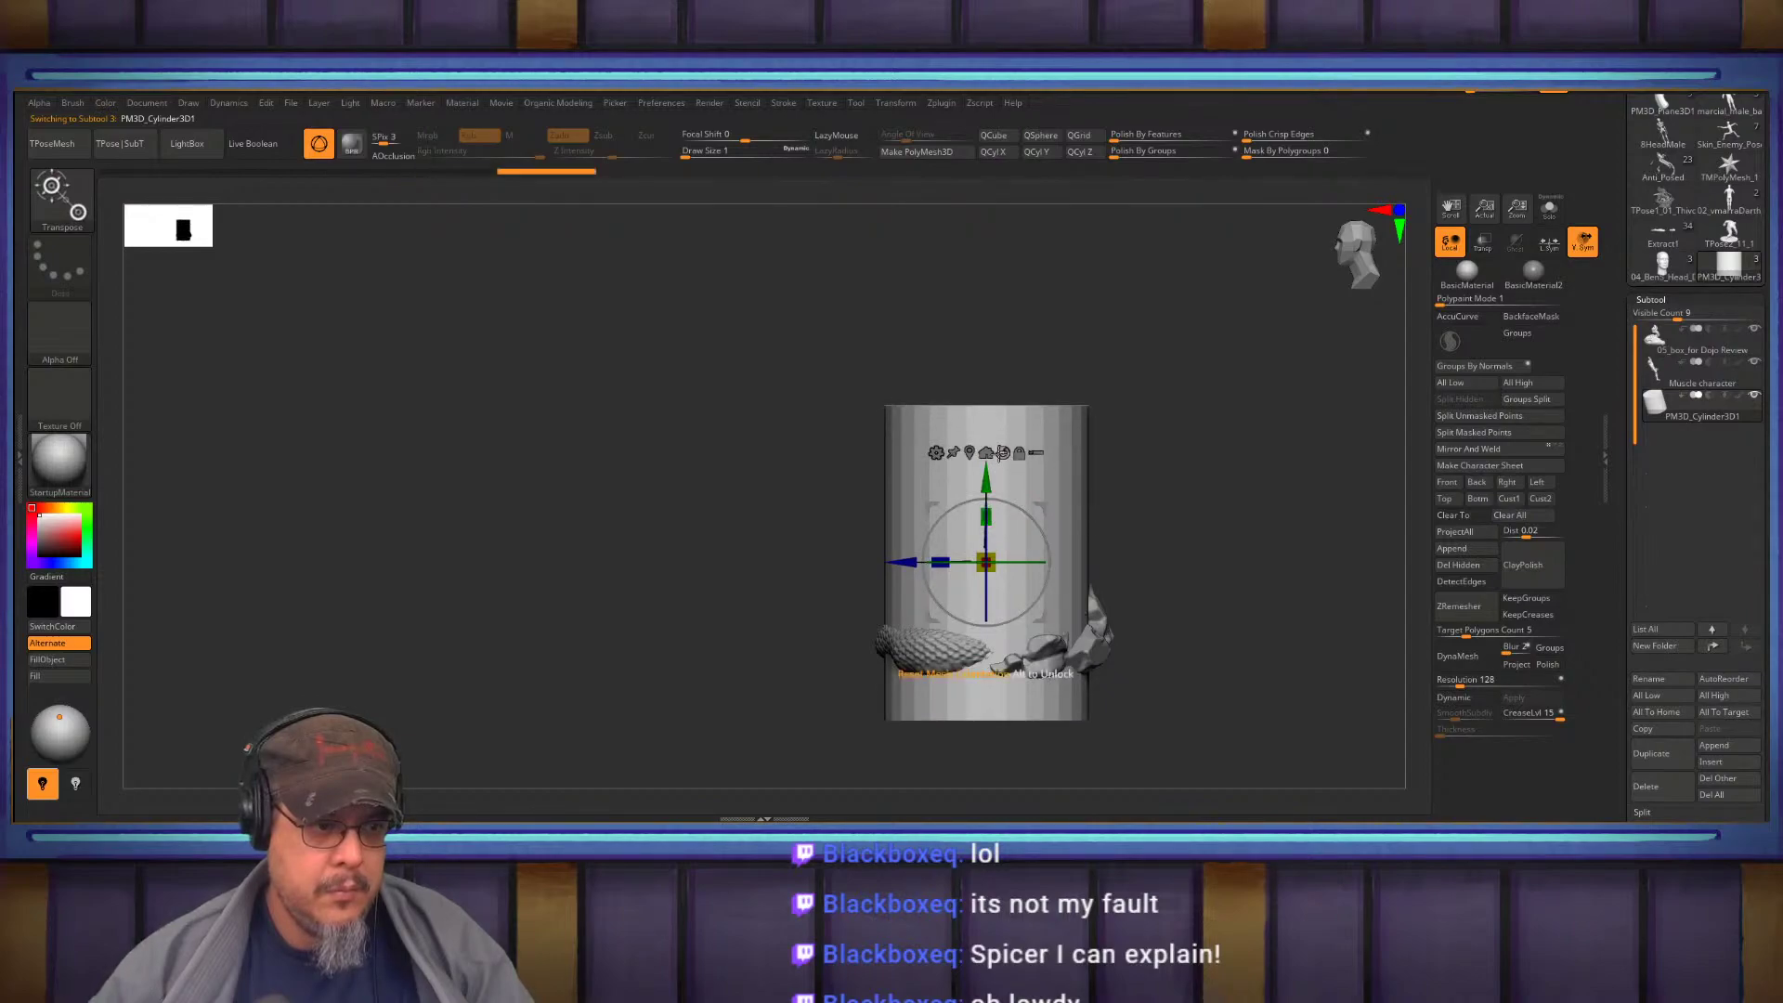
pyautogui.moveTo(1228, 499); pyautogui.dragTo(1214, 524)
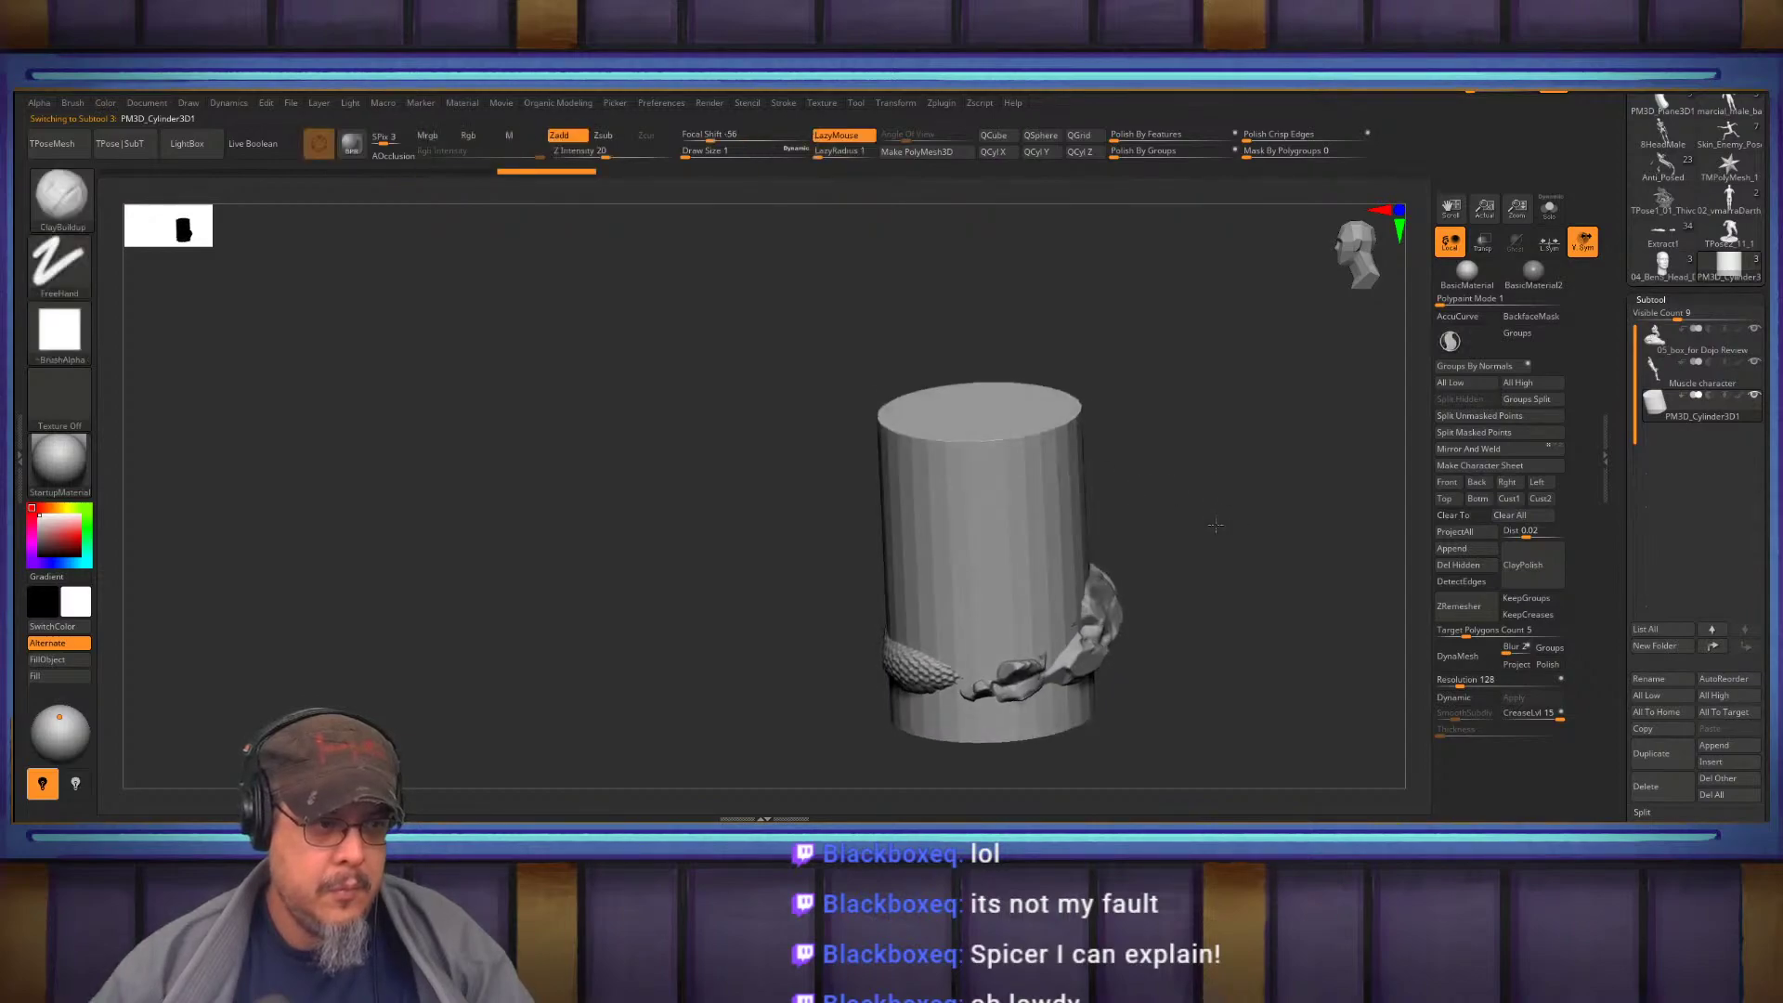
# Turn on Live Boolean and set the cylinder to intersection so it crops the sculpture's outer edge
pyautogui.click(257, 143)
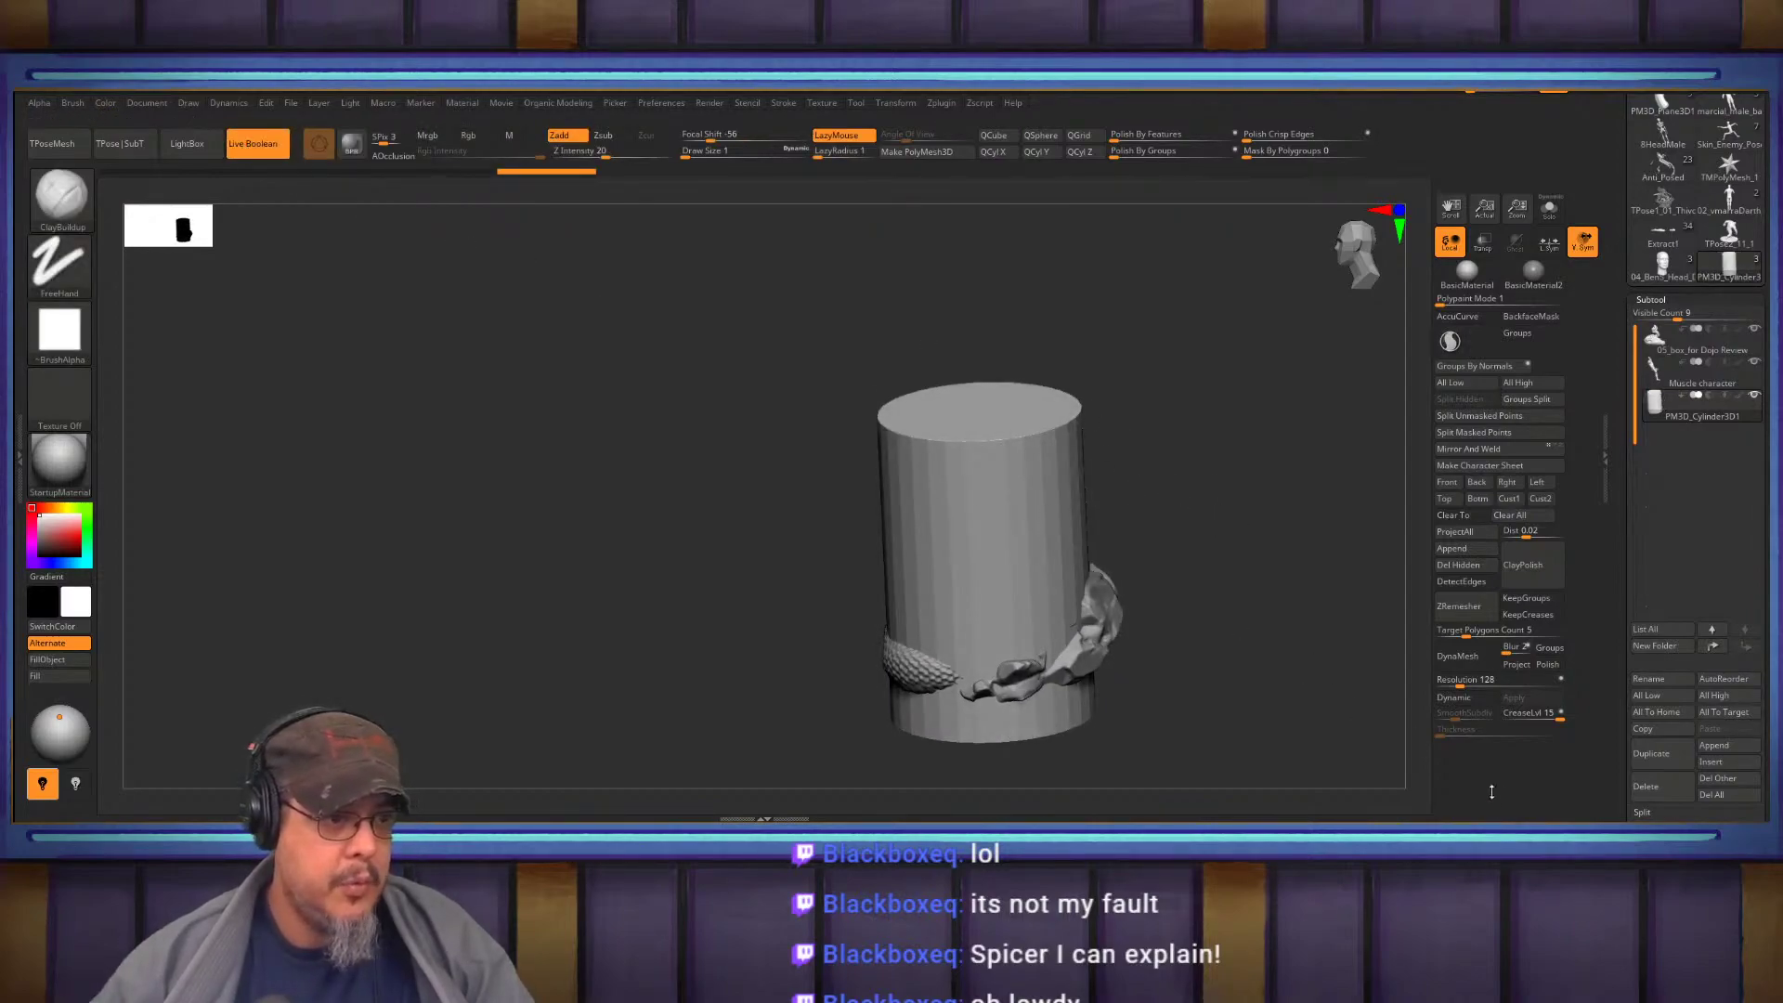
pyautogui.click(1708, 400)
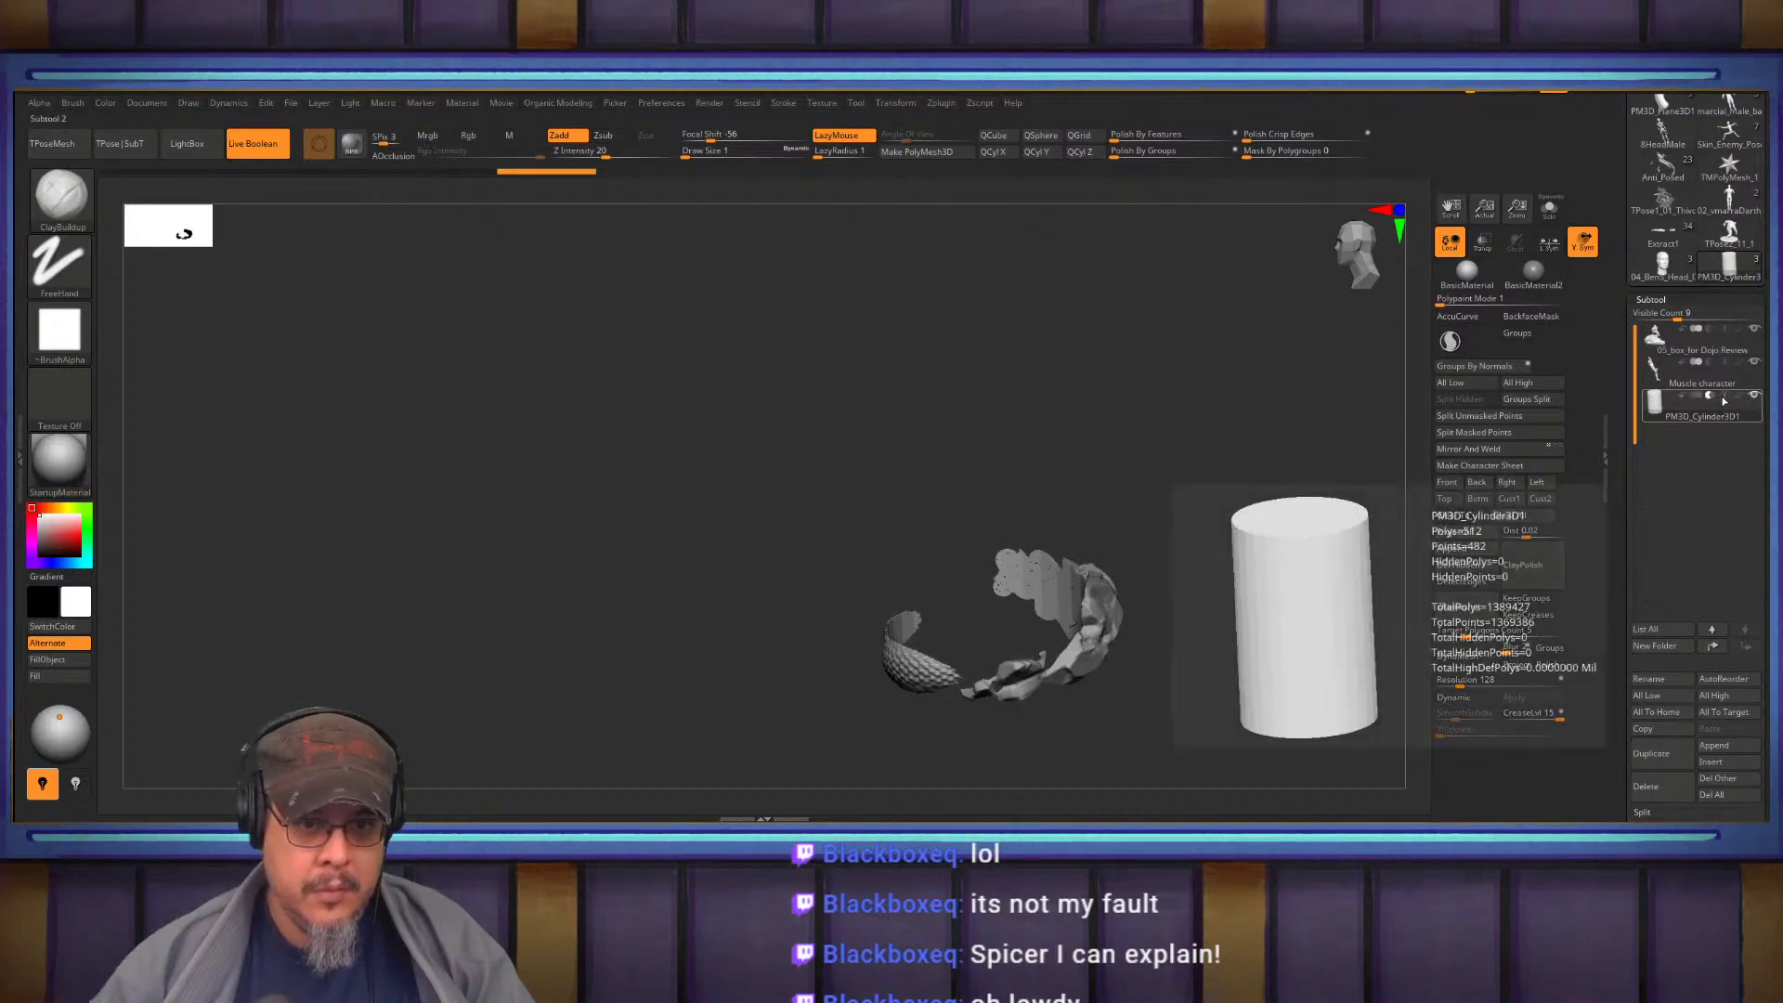
pyautogui.click(1724, 397)
pyautogui.moveTo(1187, 534); pyautogui.dragTo(1210, 567)
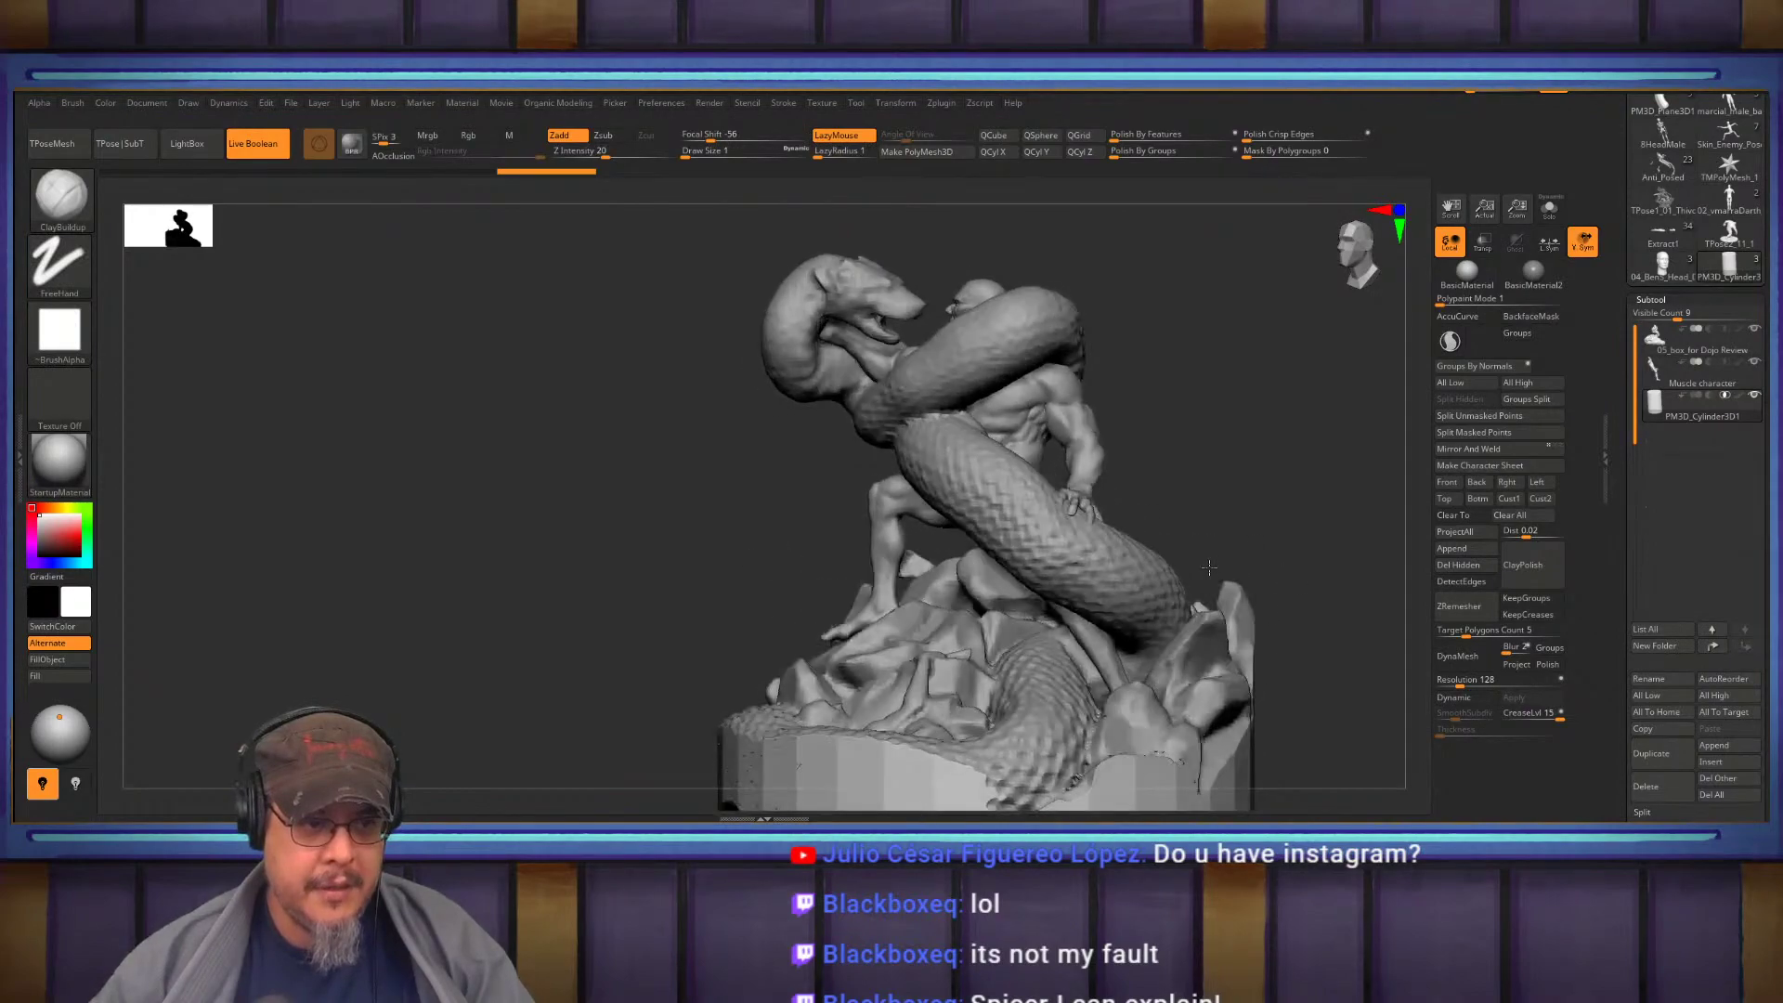
pyautogui.press('f')
# Move the cylinder upward so its lower face cuts the sculpture's base flat
pyautogui.moveTo(1714, 420)
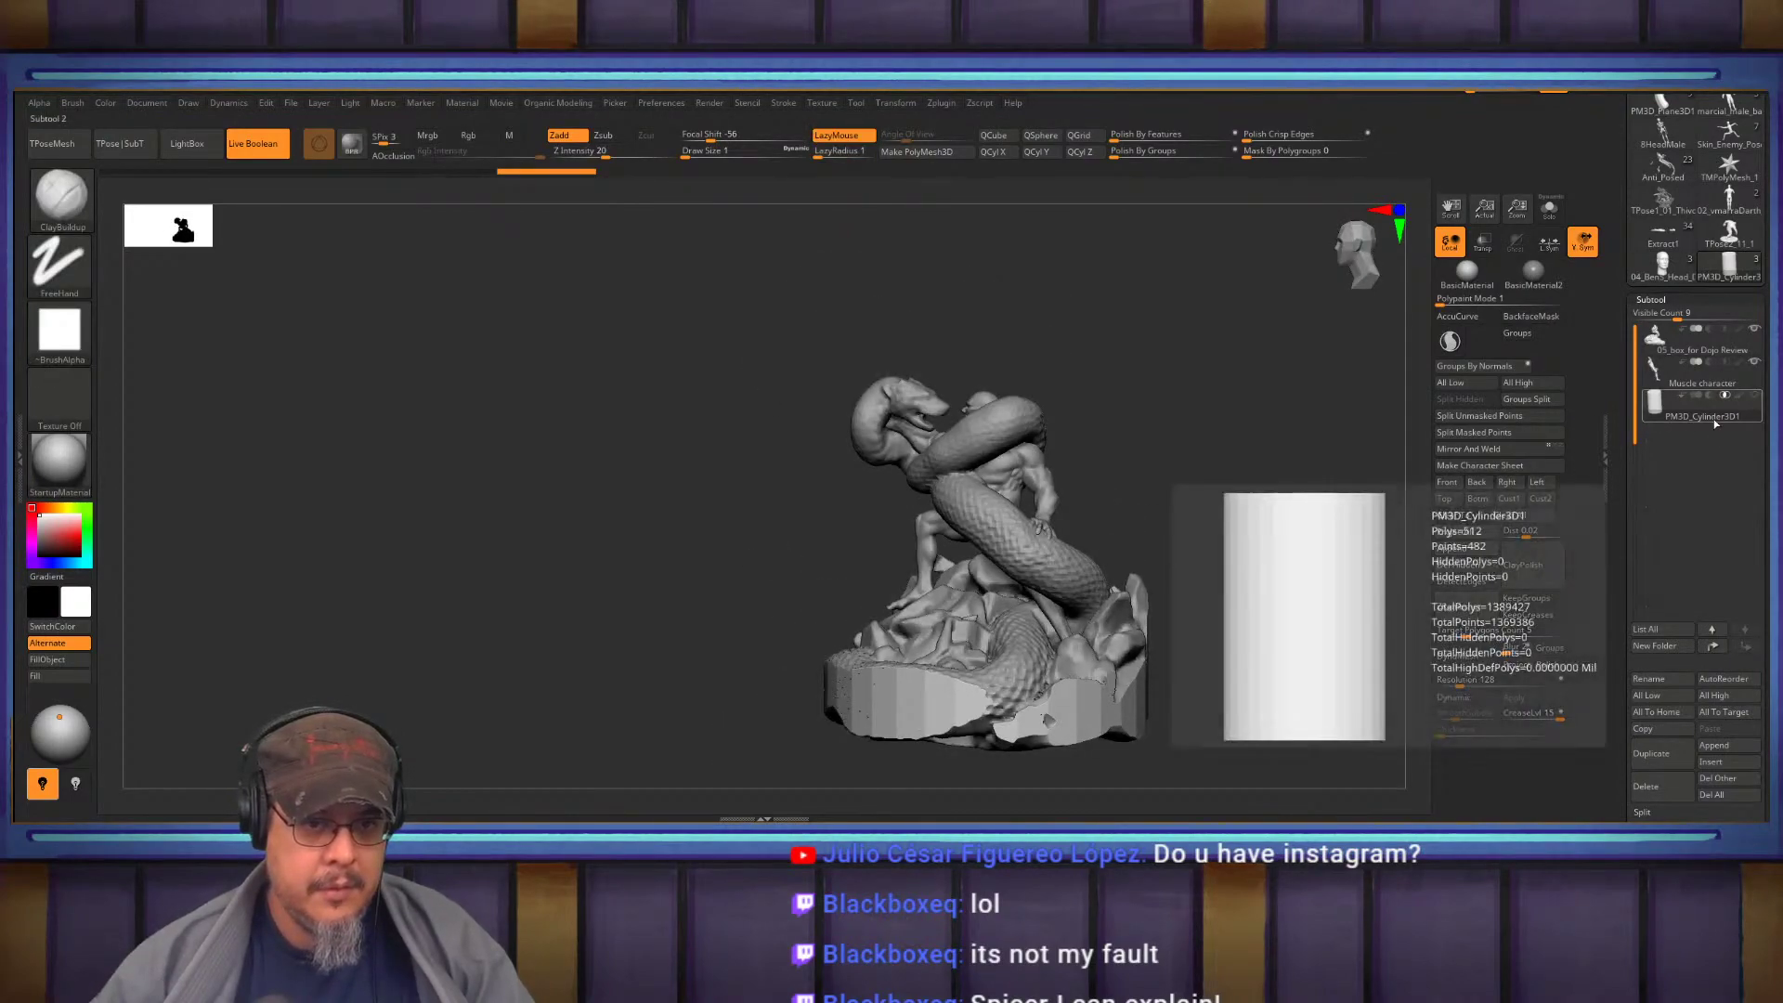
pyautogui.press('w')
pyautogui.moveTo(983, 474); pyautogui.dragTo(1002, 366)
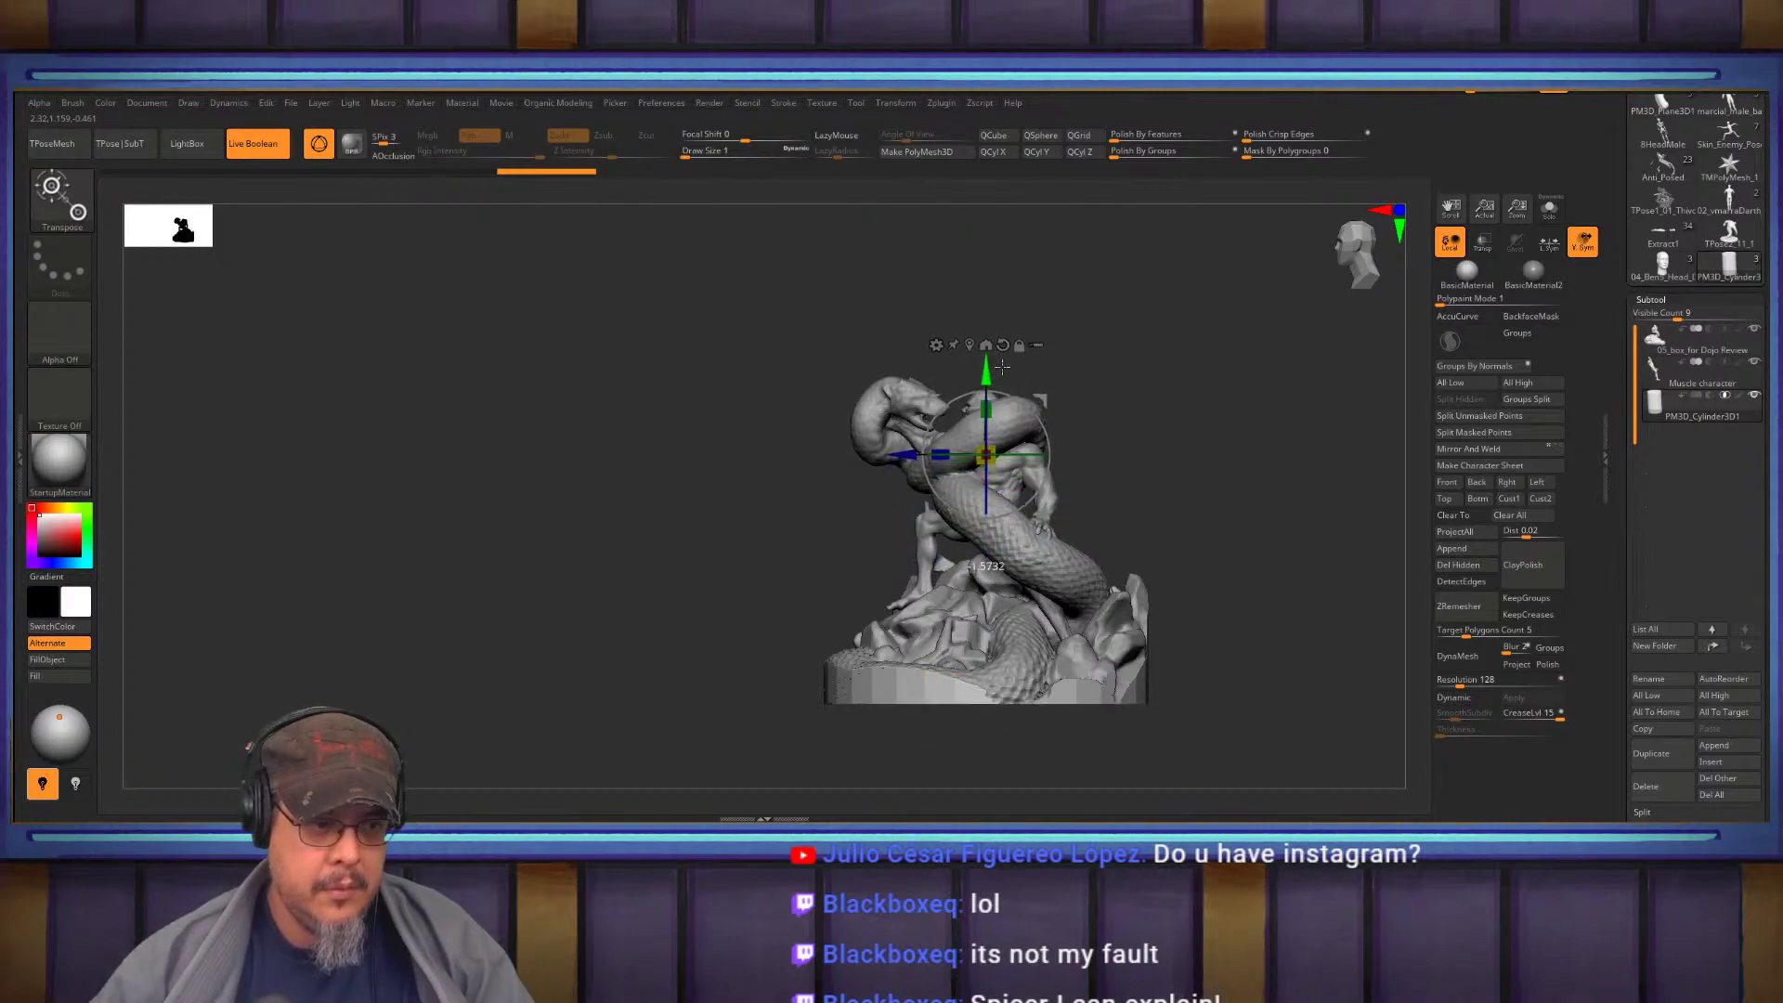
pyautogui.press('q')
pyautogui.moveTo(1243, 501); pyautogui.dragTo(1293, 511)
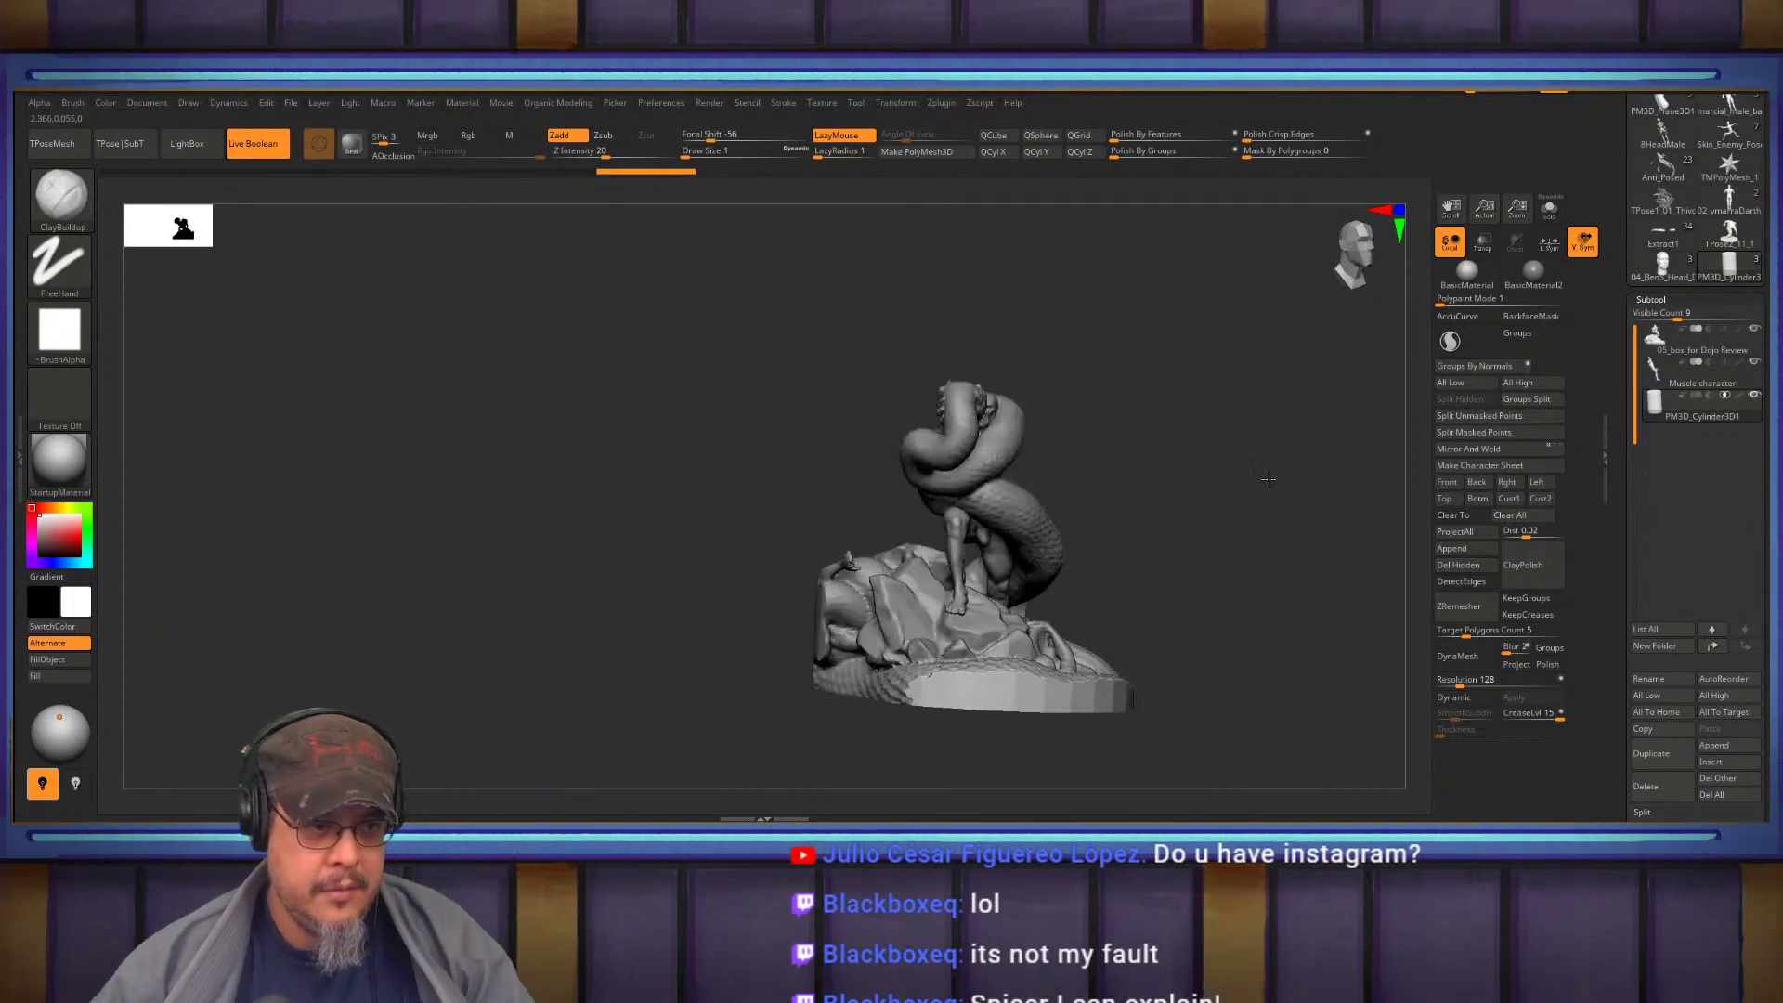
pyautogui.moveTo(1210, 467)
pyautogui.keyDown('alt'); pyautogui.mouseDown()
pyautogui.moveTo(1246, 513)
pyautogui.moveTo(1240, 436)
pyautogui.mouseUp(); pyautogui.keyUp('alt')
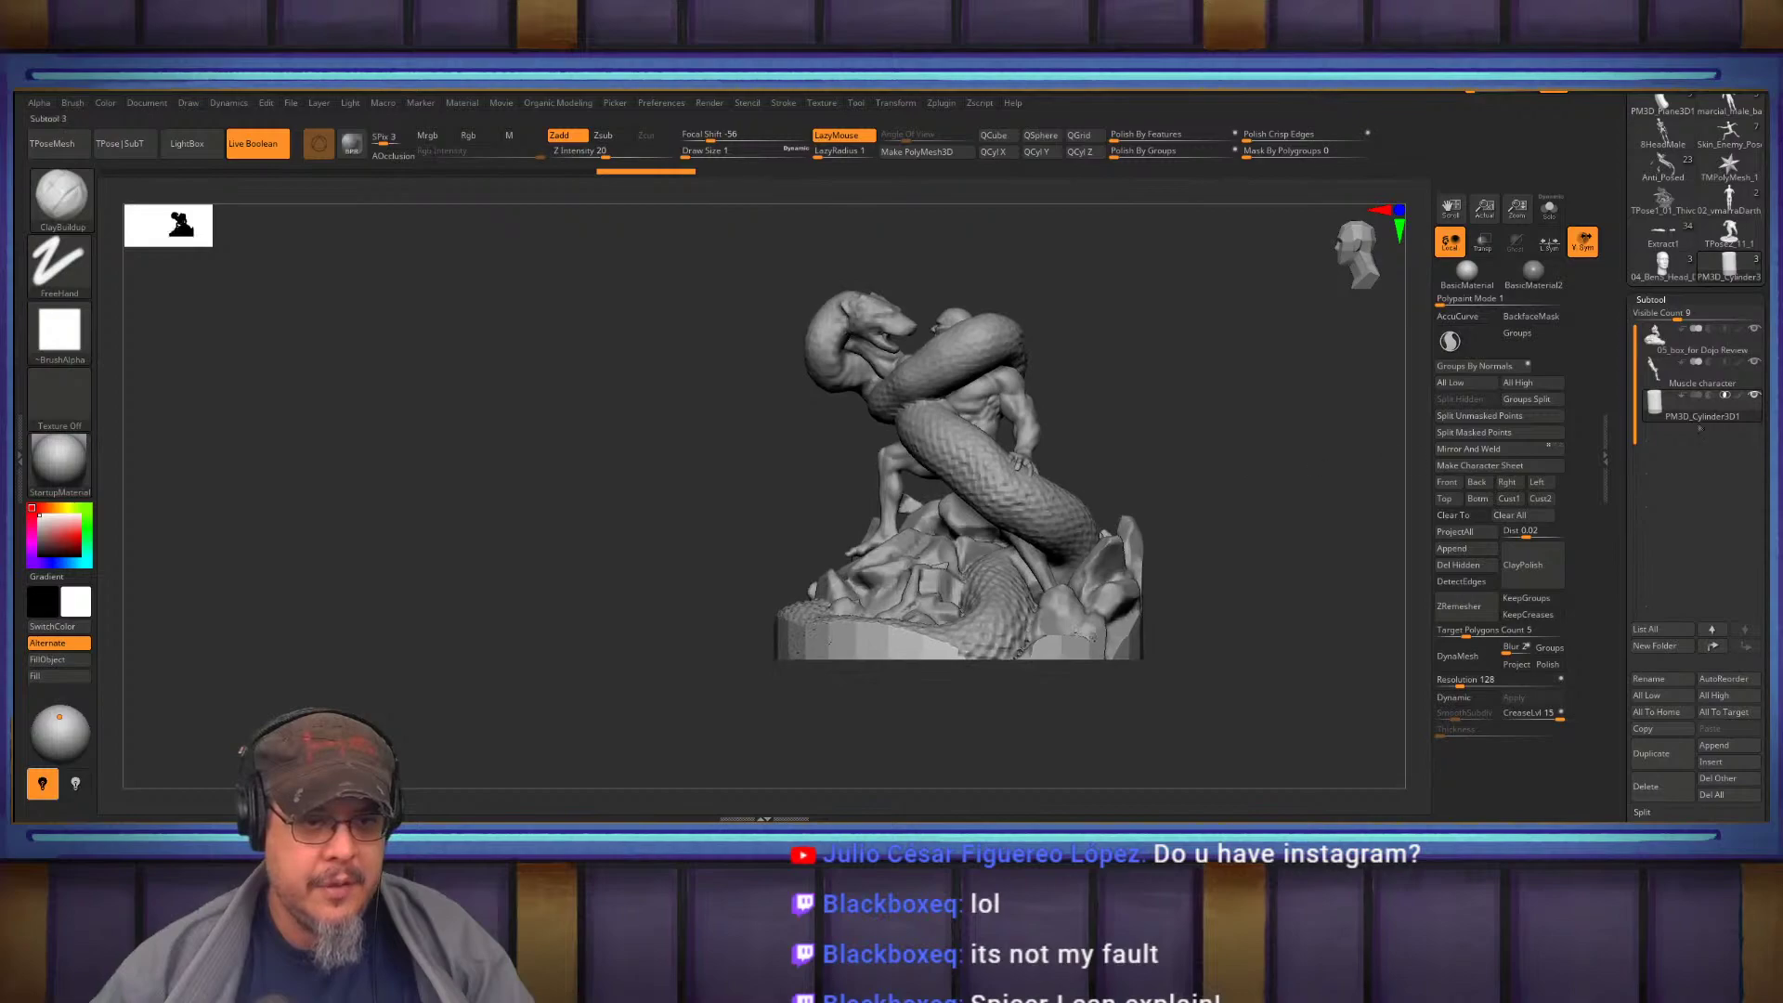
# Compare the sculpture with and without the cylinder crop and examine the cut base from the back
pyautogui.click(1756, 397)
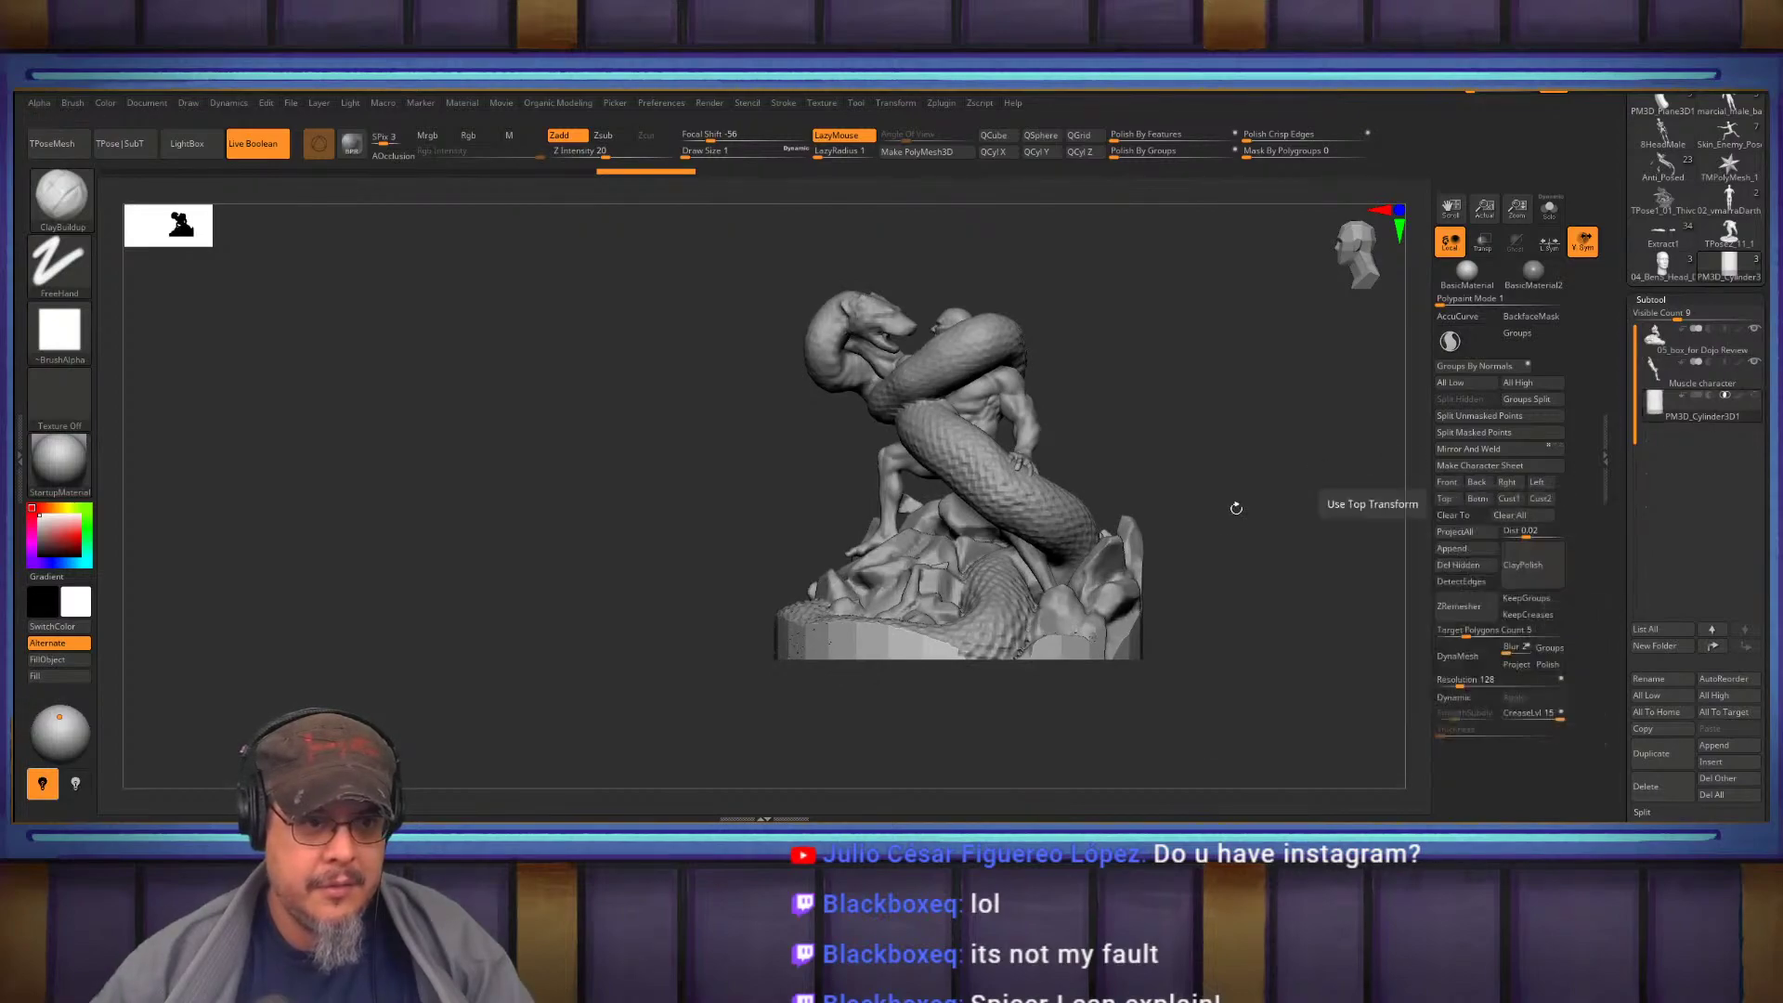
pyautogui.moveTo(1241, 512); pyautogui.dragTo(1199, 483)
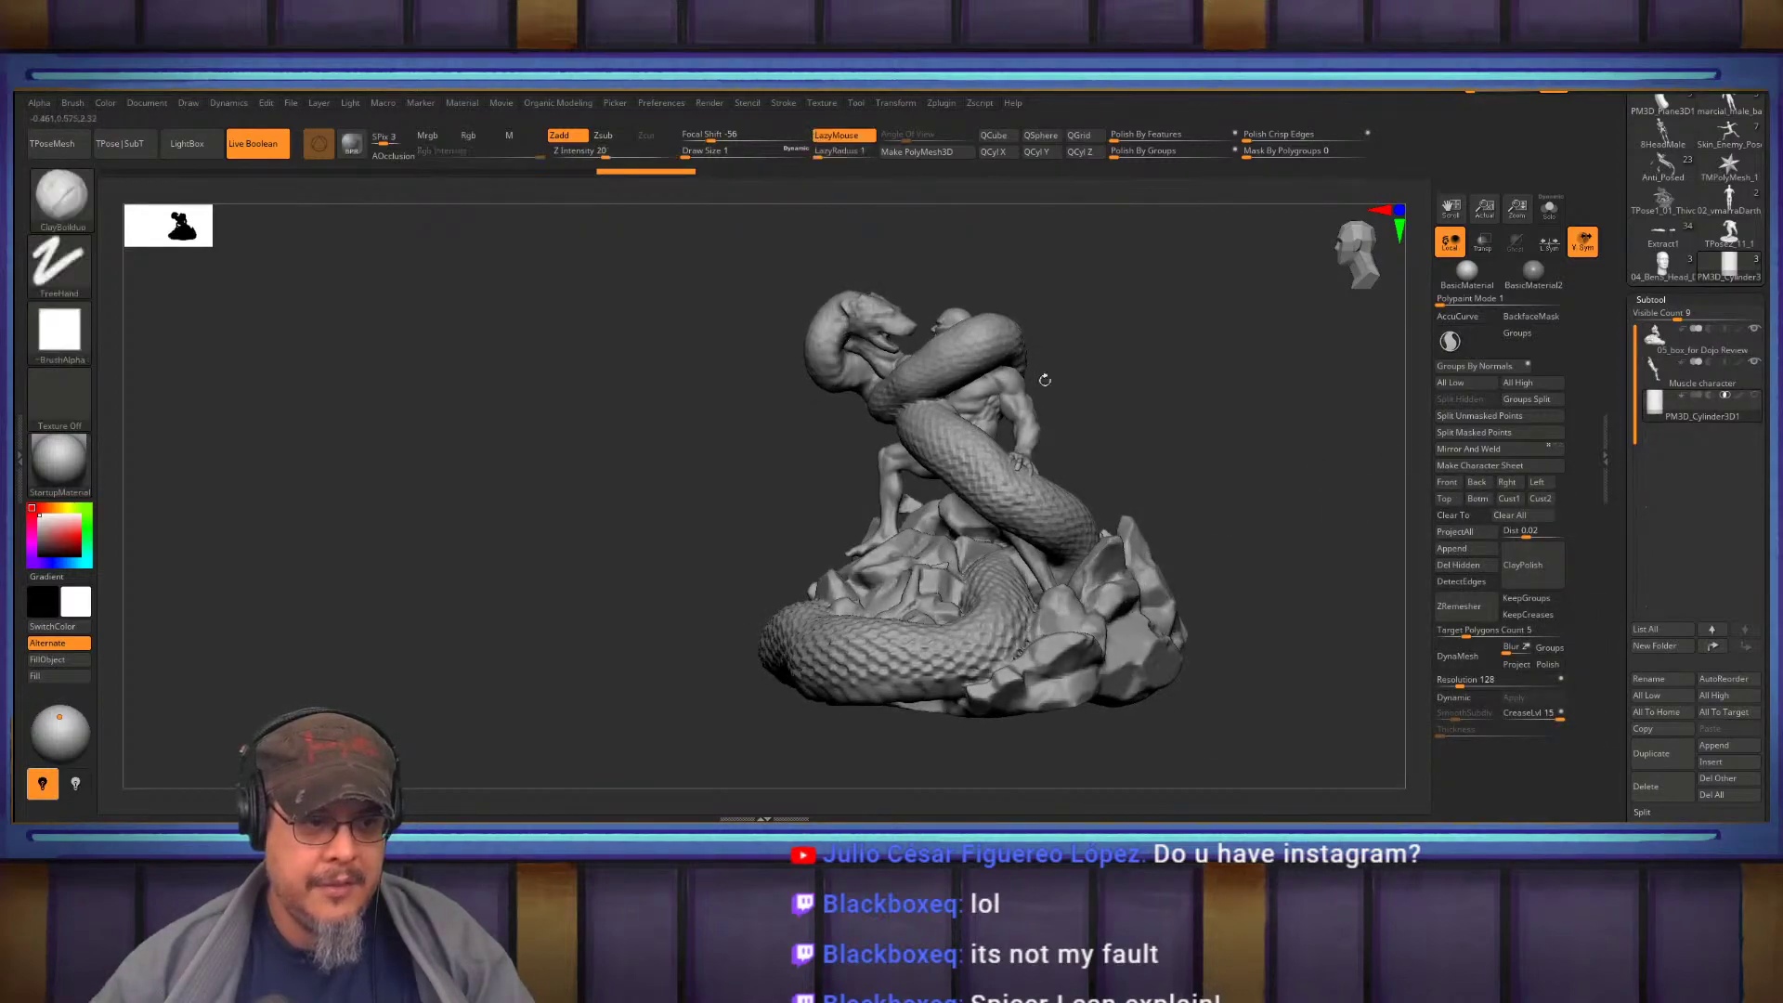
pyautogui.moveTo(758, 502)
pyautogui.mouseDown()
pyautogui.moveTo(1264, 638)
pyautogui.moveTo(1362, 732)
pyautogui.moveTo(1284, 580)
pyautogui.moveTo(1259, 574)
pyautogui.moveTo(1367, 550)
pyautogui.moveTo(1211, 499)
pyautogui.moveTo(1294, 569)
pyautogui.moveTo(1118, 443)
pyautogui.moveTo(1195, 468)
pyautogui.moveTo(1166, 522)
pyautogui.moveTo(1145, 468)
pyautogui.moveTo(1154, 683)
pyautogui.mouseUp()
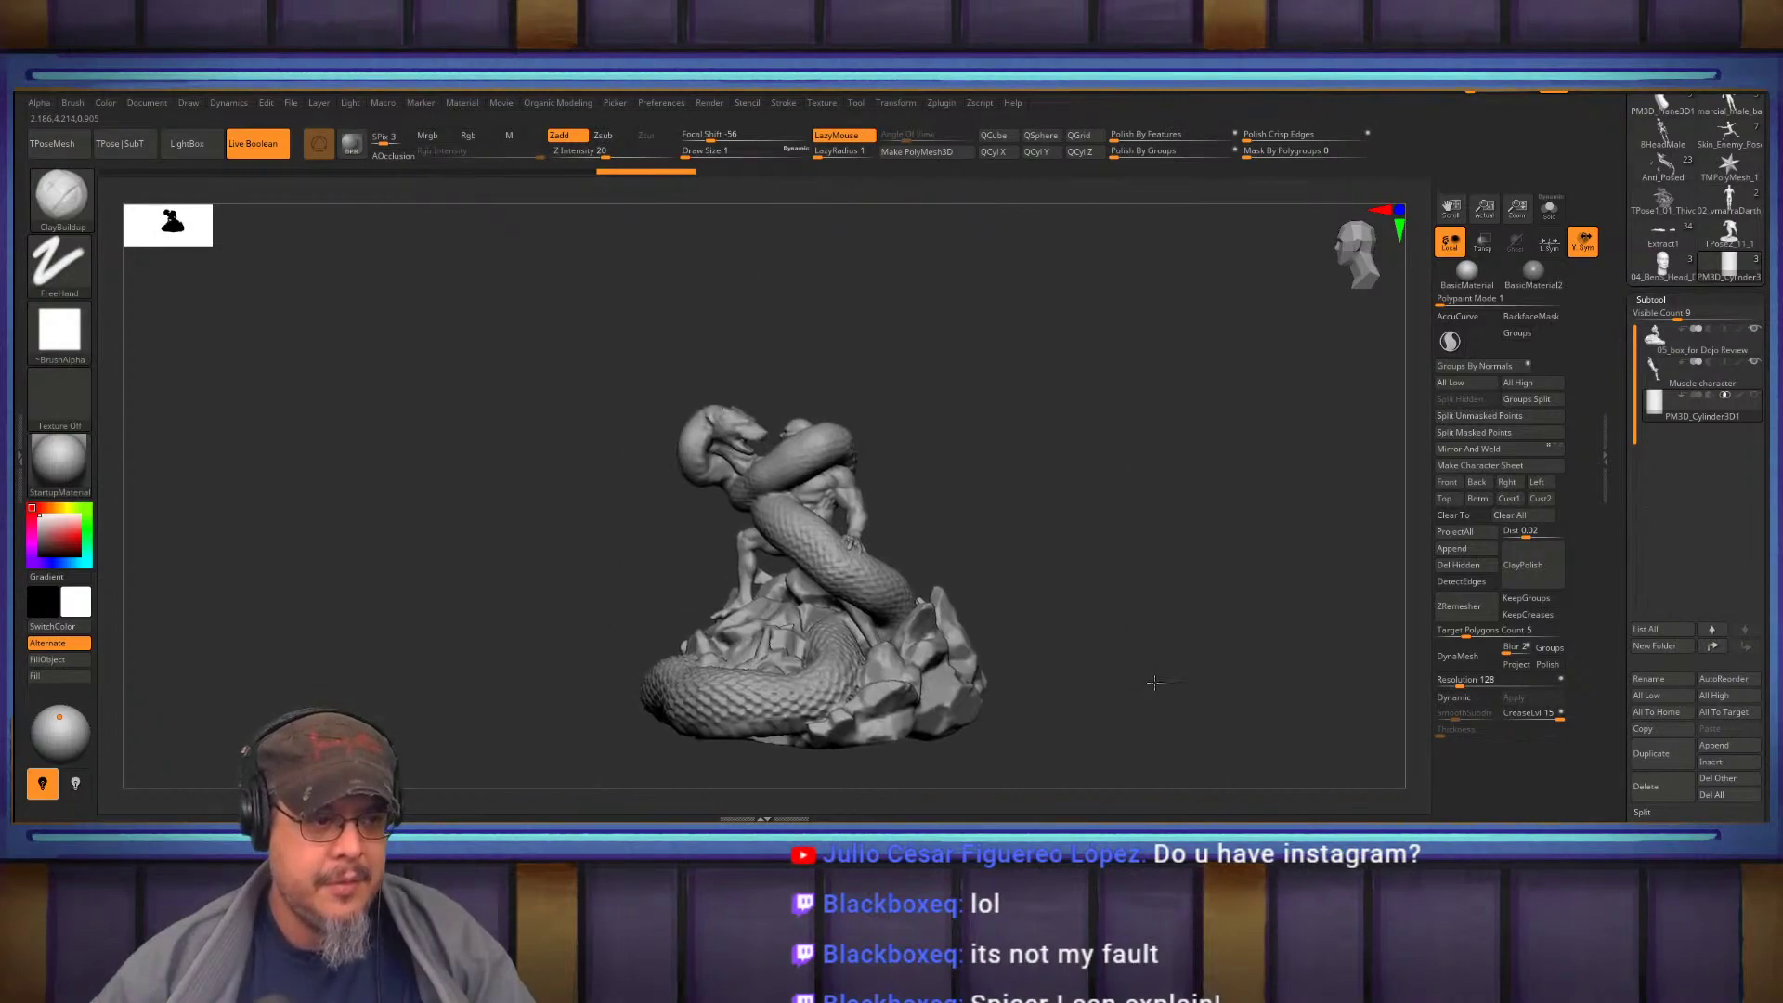
pyautogui.click(1755, 398)
pyautogui.moveTo(1060, 559)
pyautogui.keyDown('alt'); pyautogui.mouseDown()
pyautogui.moveTo(1083, 490)
pyautogui.moveTo(1091, 608)
pyautogui.mouseUp(); pyautogui.keyUp('alt')
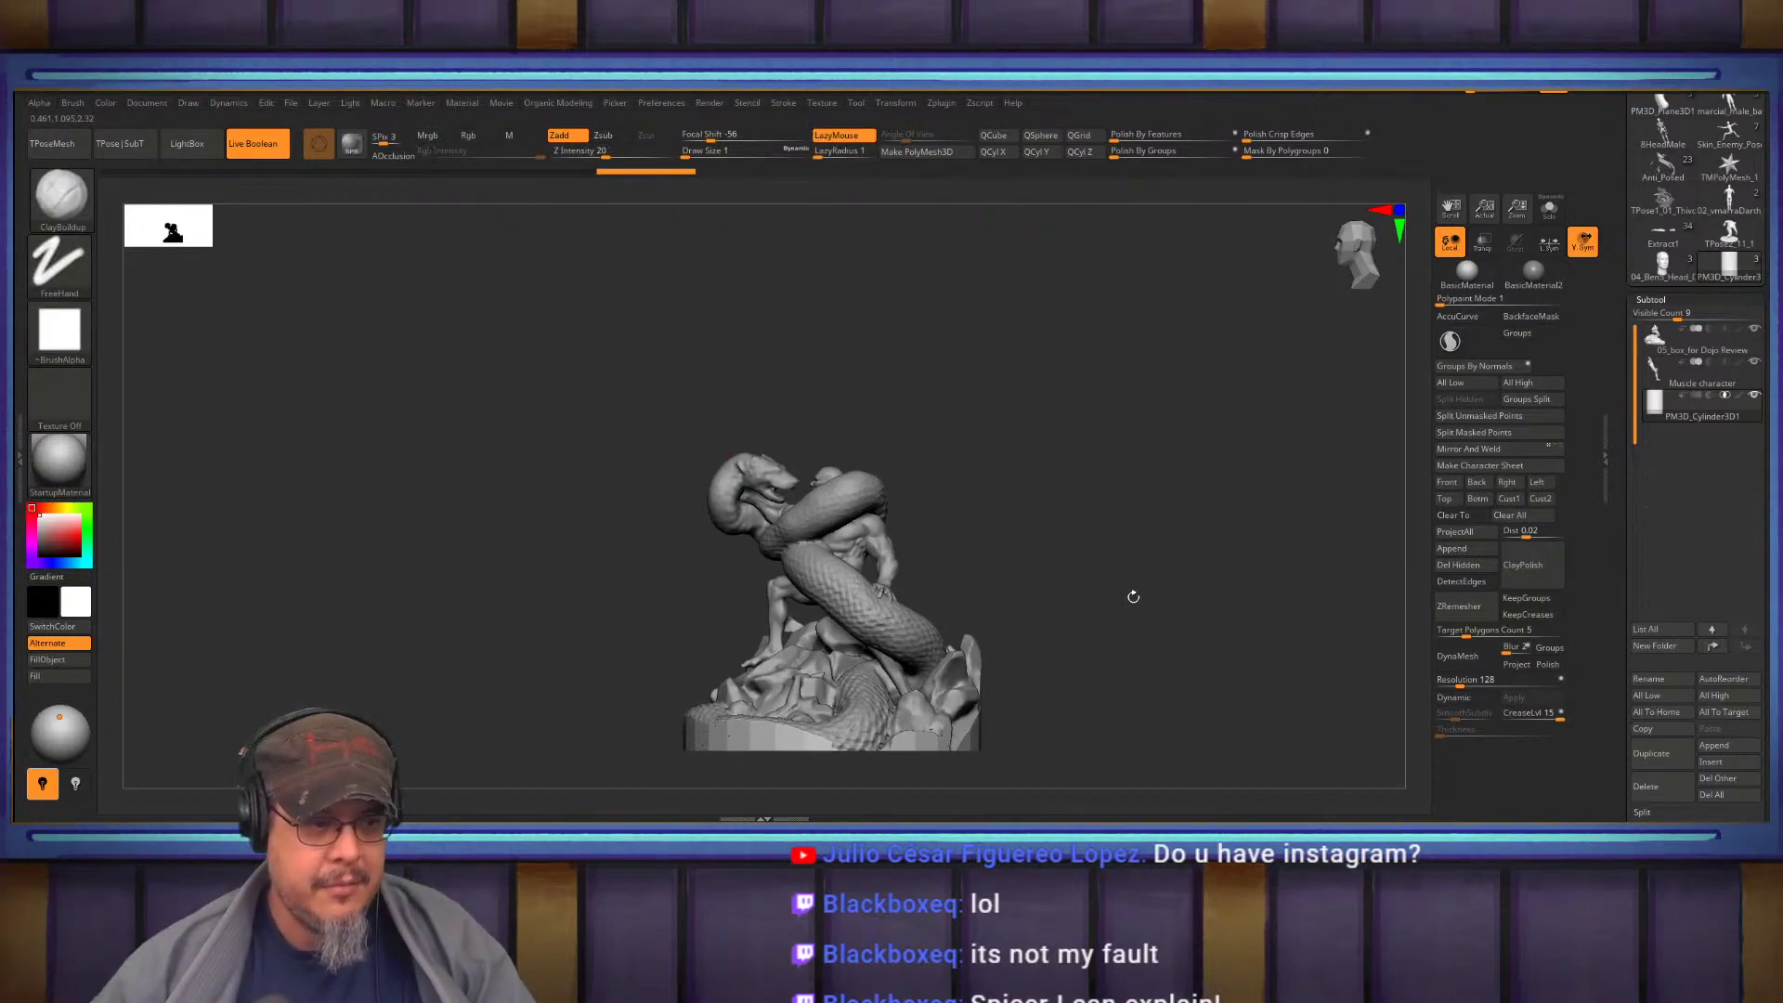
pyautogui.moveTo(995, 511)
pyautogui.mouseDown()
pyautogui.moveTo(1074, 514)
pyautogui.moveTo(1082, 562)
pyautogui.moveTo(1126, 561)
pyautogui.moveTo(1127, 627)
pyautogui.moveTo(1204, 550)
pyautogui.mouseUp()
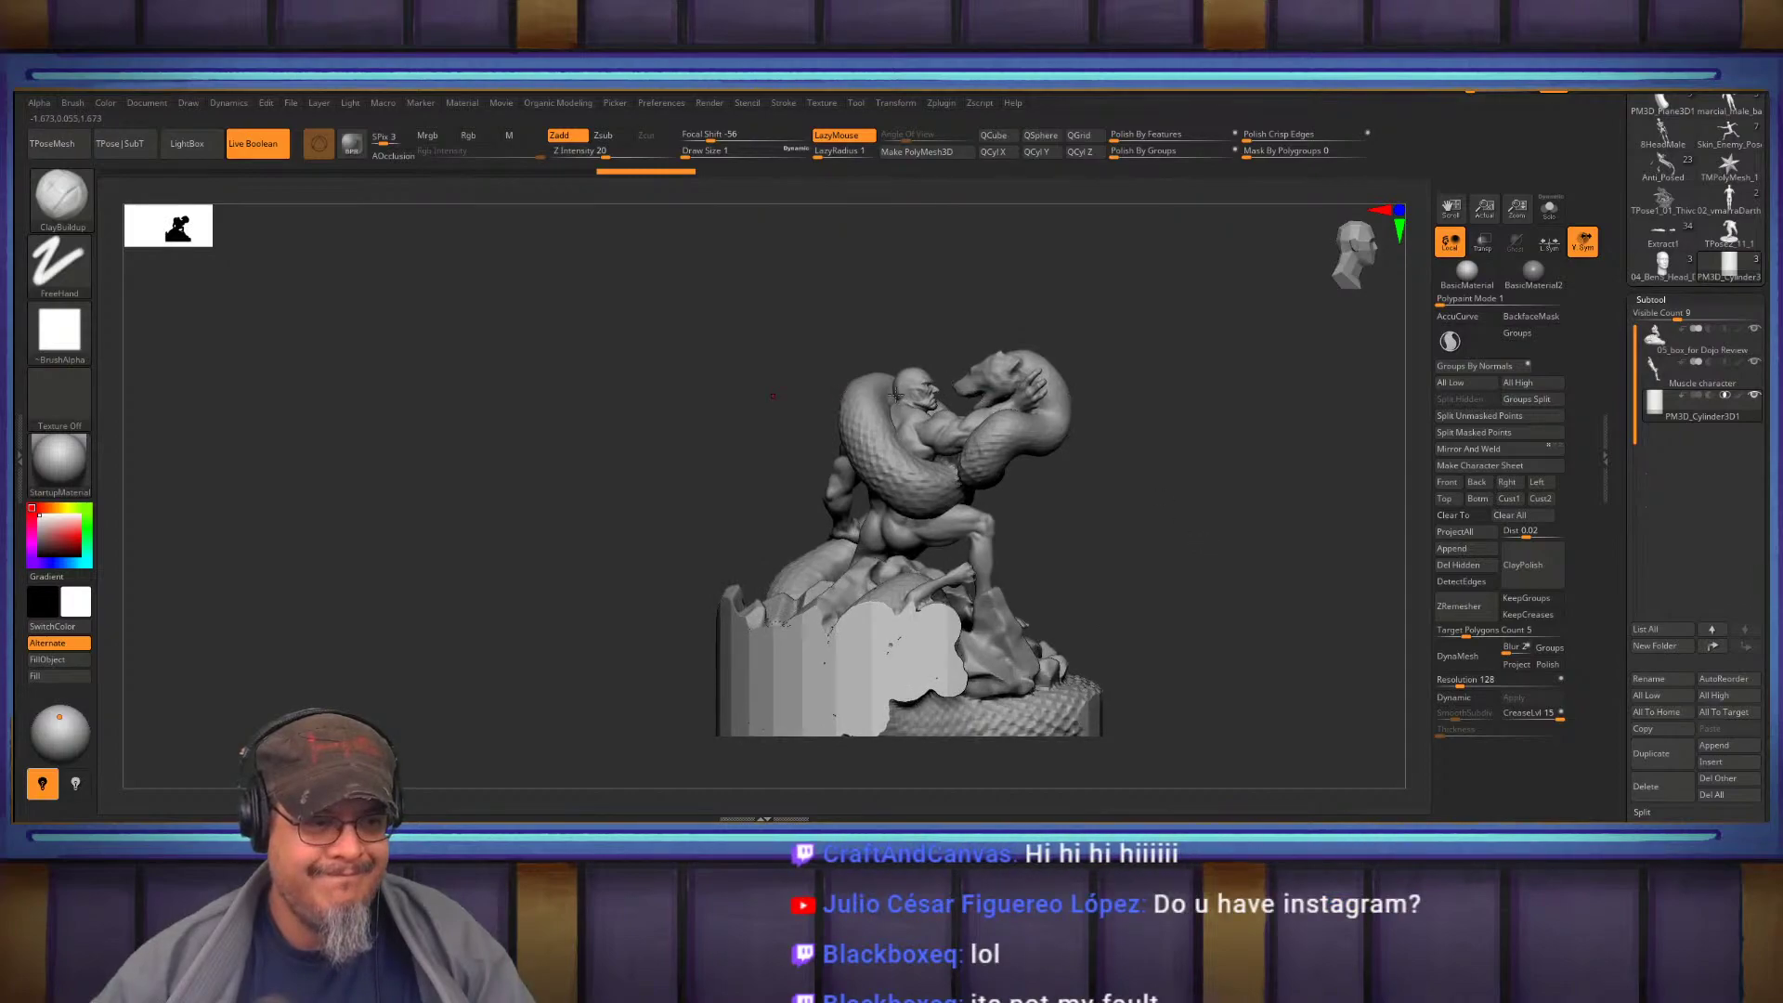
pyautogui.keyDown('alt'); pyautogui.moveTo(1198, 487); pyautogui.dragTo(1144, 514); pyautogui.keyUp('alt')
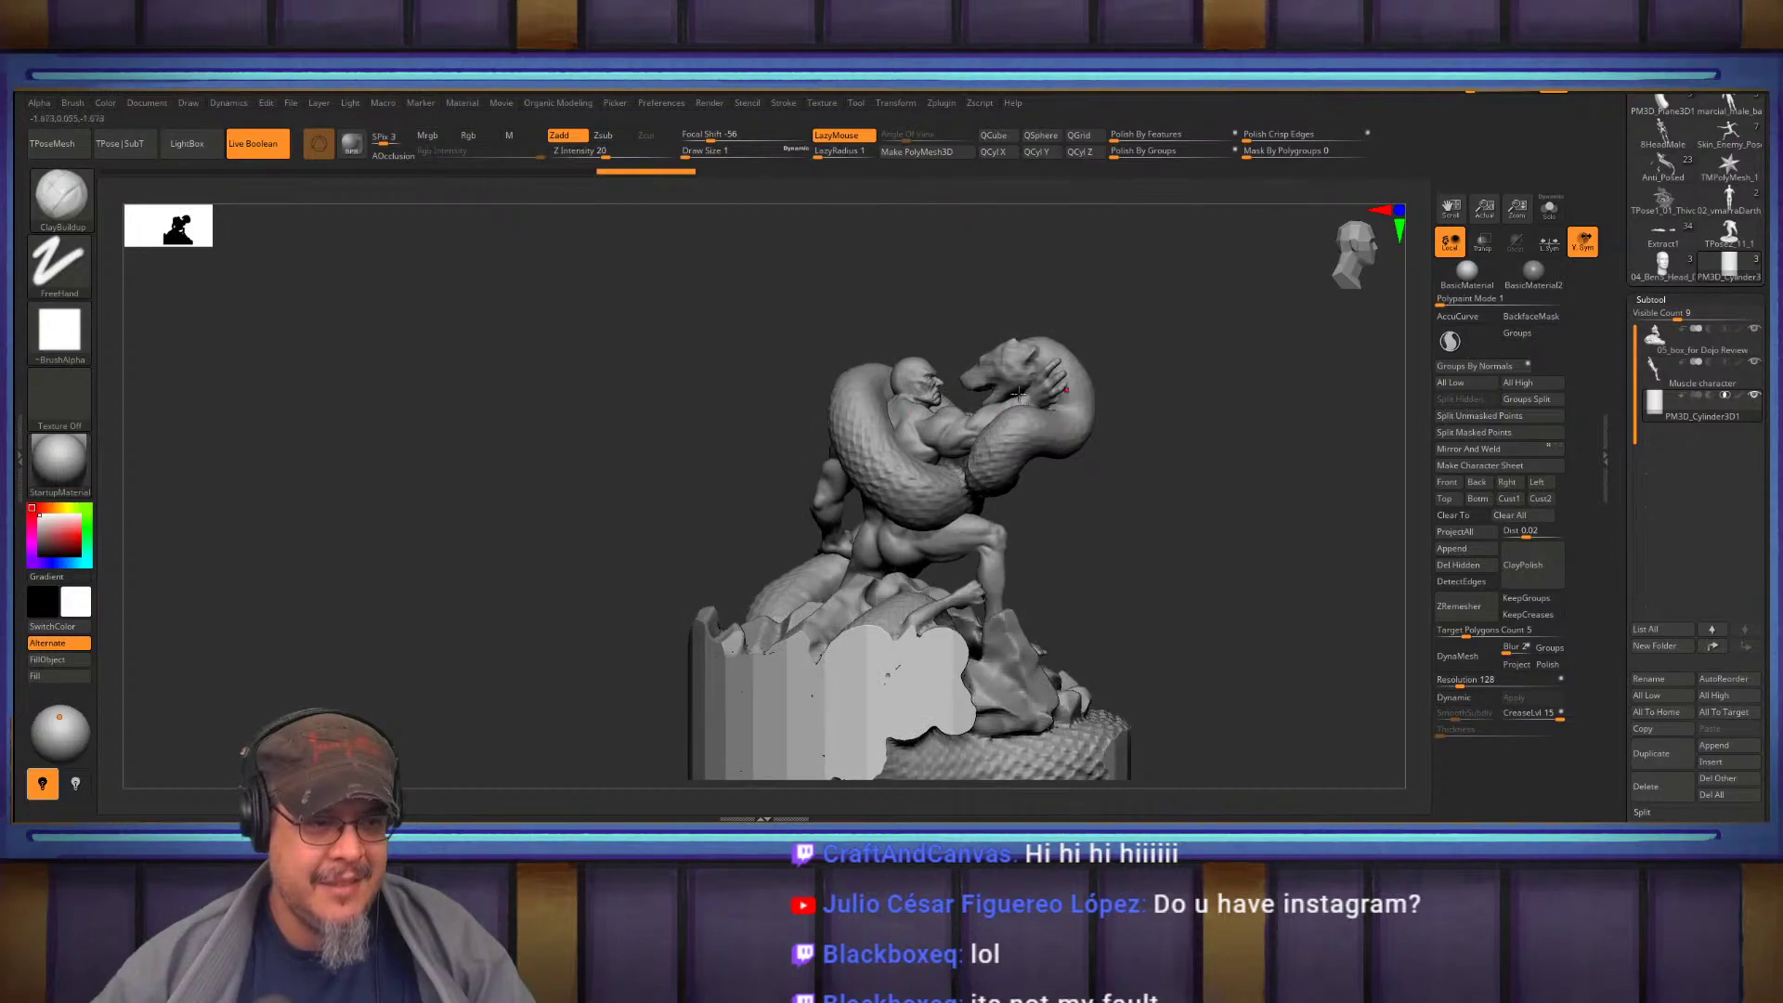
pyautogui.keyDown('shift'); pyautogui.moveTo(1110, 473); pyautogui.dragTo(1154, 550); pyautogui.keyUp('shift')
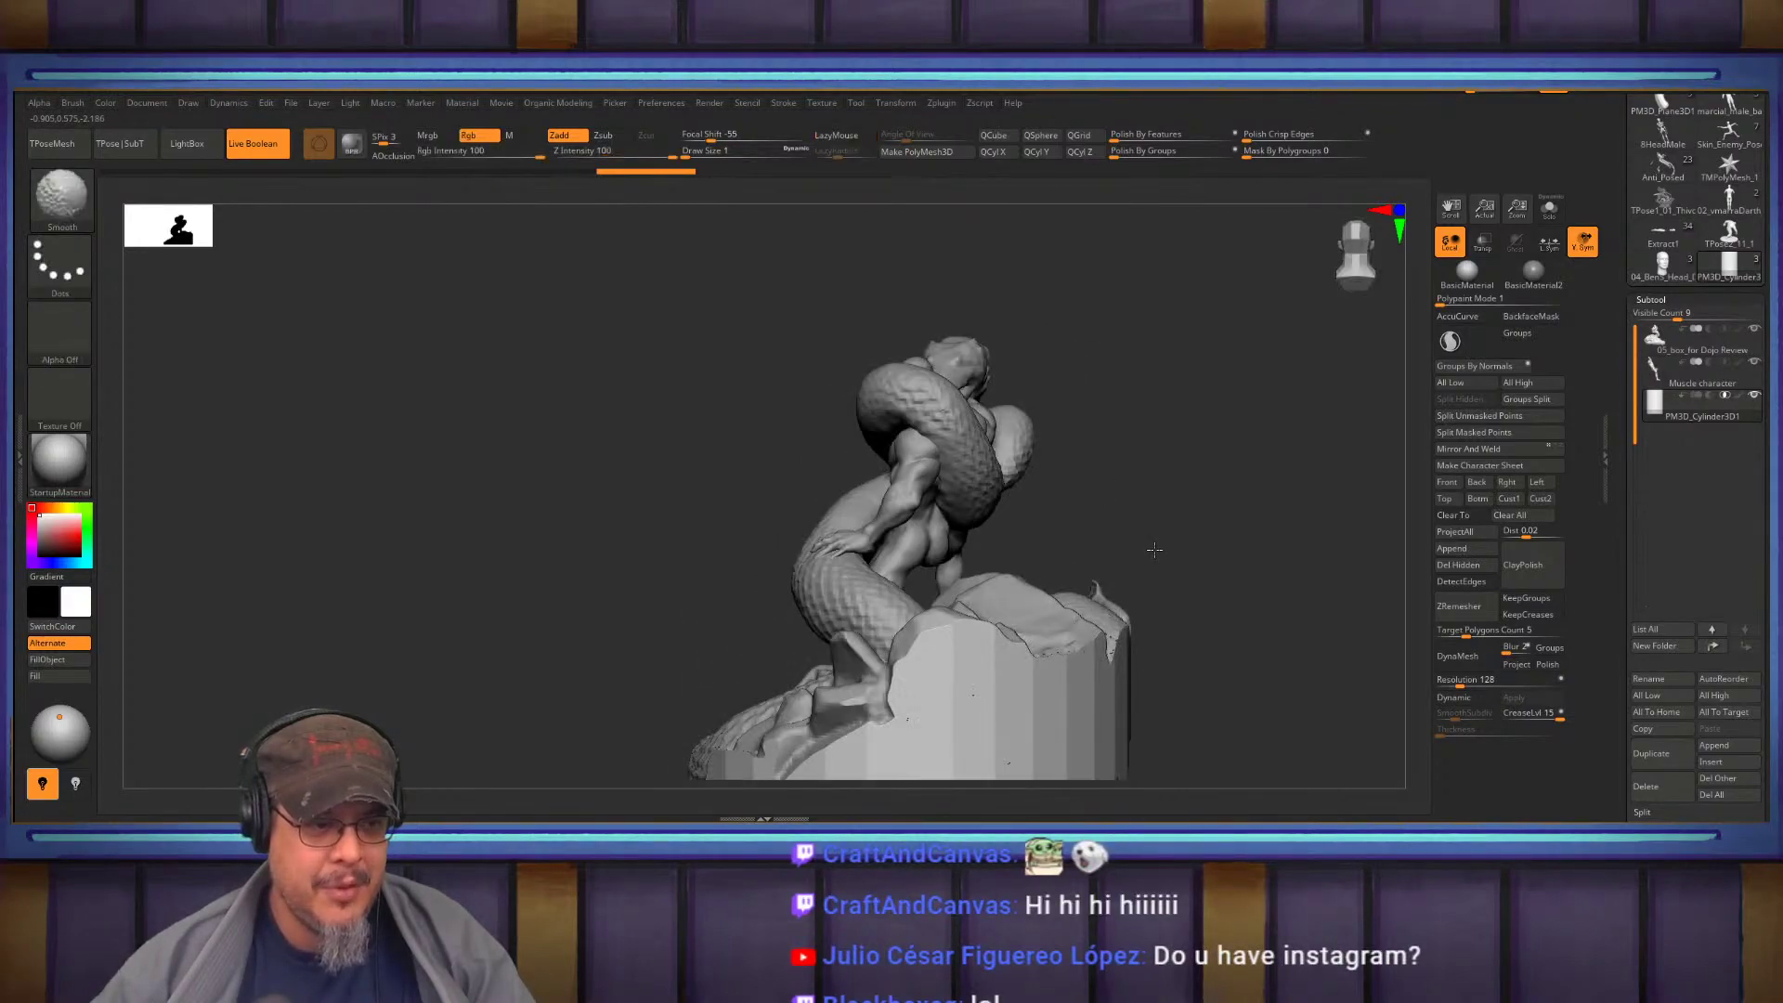
pyautogui.moveTo(1116, 492)
pyautogui.mouseDown()
pyautogui.moveTo(1179, 501)
pyautogui.moveTo(1111, 493)
pyautogui.moveTo(1031, 520)
pyautogui.mouseUp()
# Close in on the snake's head and select the snake subtool
pyautogui.keyDown('alt'); pyautogui.click(1031, 520); pyautogui.keyUp('alt')
pyautogui.moveTo(1135, 486)
pyautogui.keyDown('alt'); pyautogui.mouseDown()
pyautogui.moveTo(1059, 450)
pyautogui.moveTo(1223, 555)
pyautogui.mouseUp(); pyautogui.keyUp('alt')
pyautogui.moveTo(1184, 497)
pyautogui.keyDown('alt'); pyautogui.mouseDown()
pyautogui.moveTo(1138, 472)
pyautogui.moveTo(1329, 607)
pyautogui.moveTo(1245, 443)
pyautogui.moveTo(1135, 462)
pyautogui.moveTo(1167, 506)
pyautogui.moveTo(1210, 510)
pyautogui.moveTo(1205, 609)
pyautogui.moveTo(1221, 548)
pyautogui.moveTo(1123, 538)
pyautogui.moveTo(1254, 548)
pyautogui.moveTo(1154, 505)
pyautogui.moveTo(1241, 600)
pyautogui.mouseUp(); pyautogui.keyUp('alt')
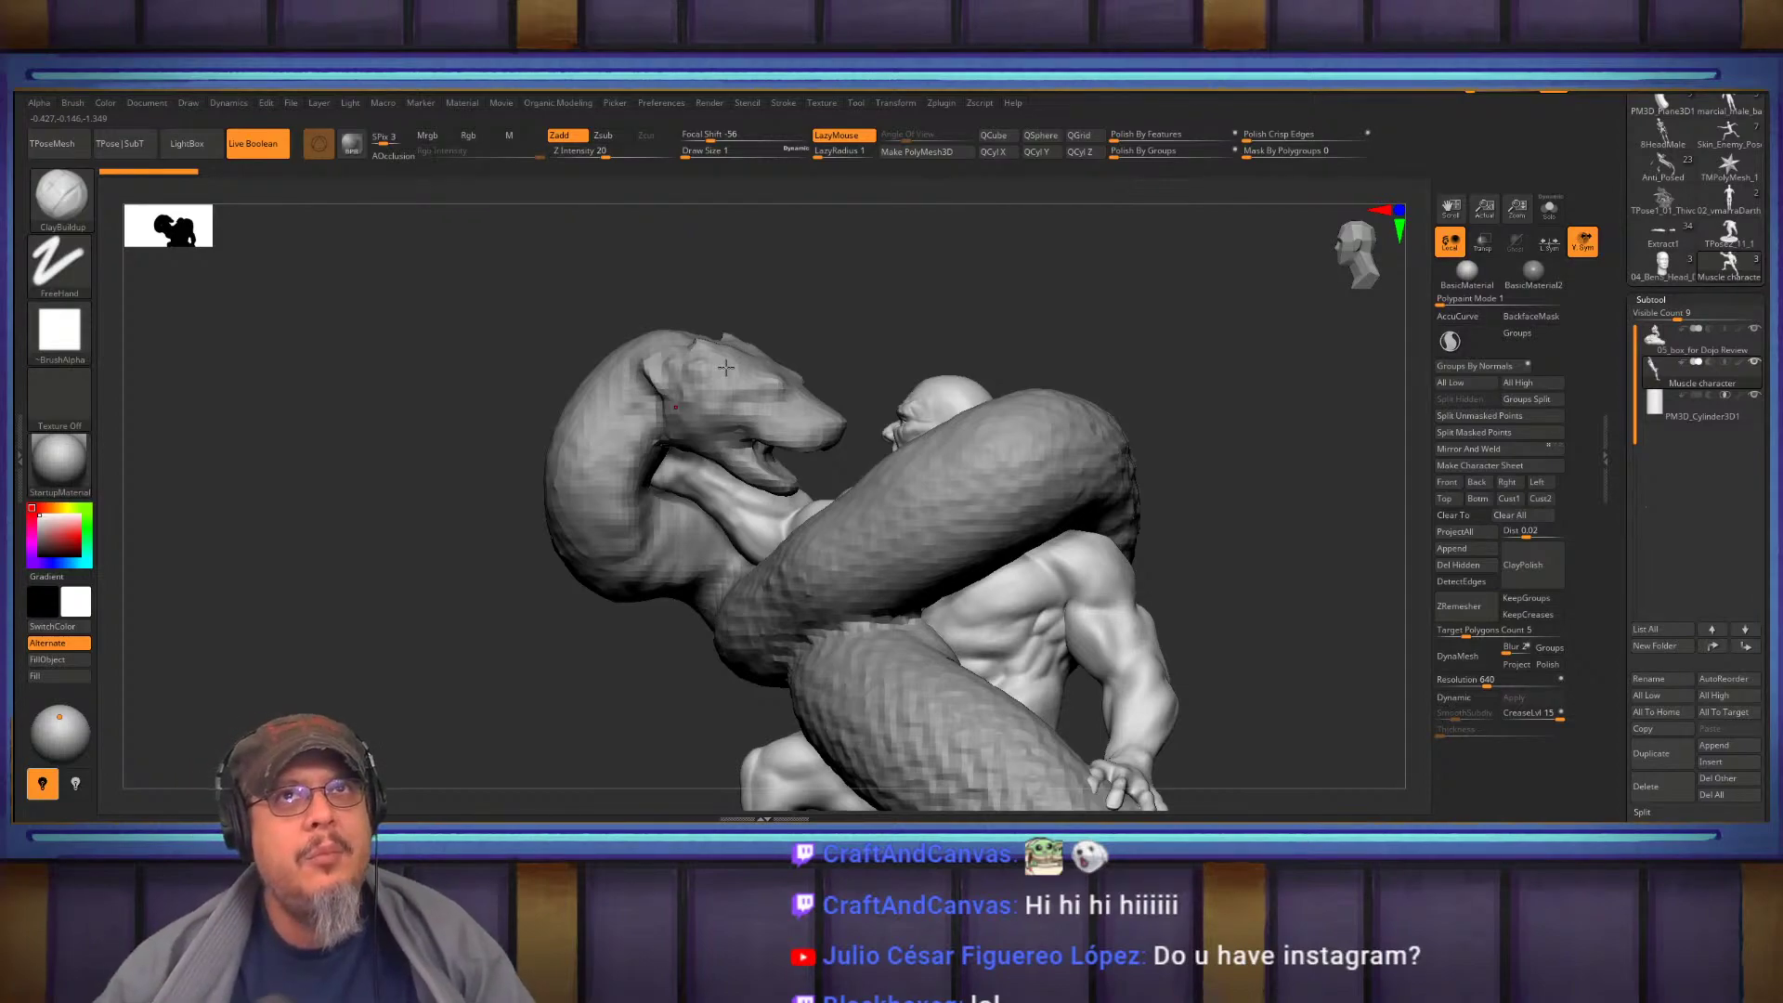
pyautogui.moveTo(789, 314); pyautogui.dragTo(796, 317)
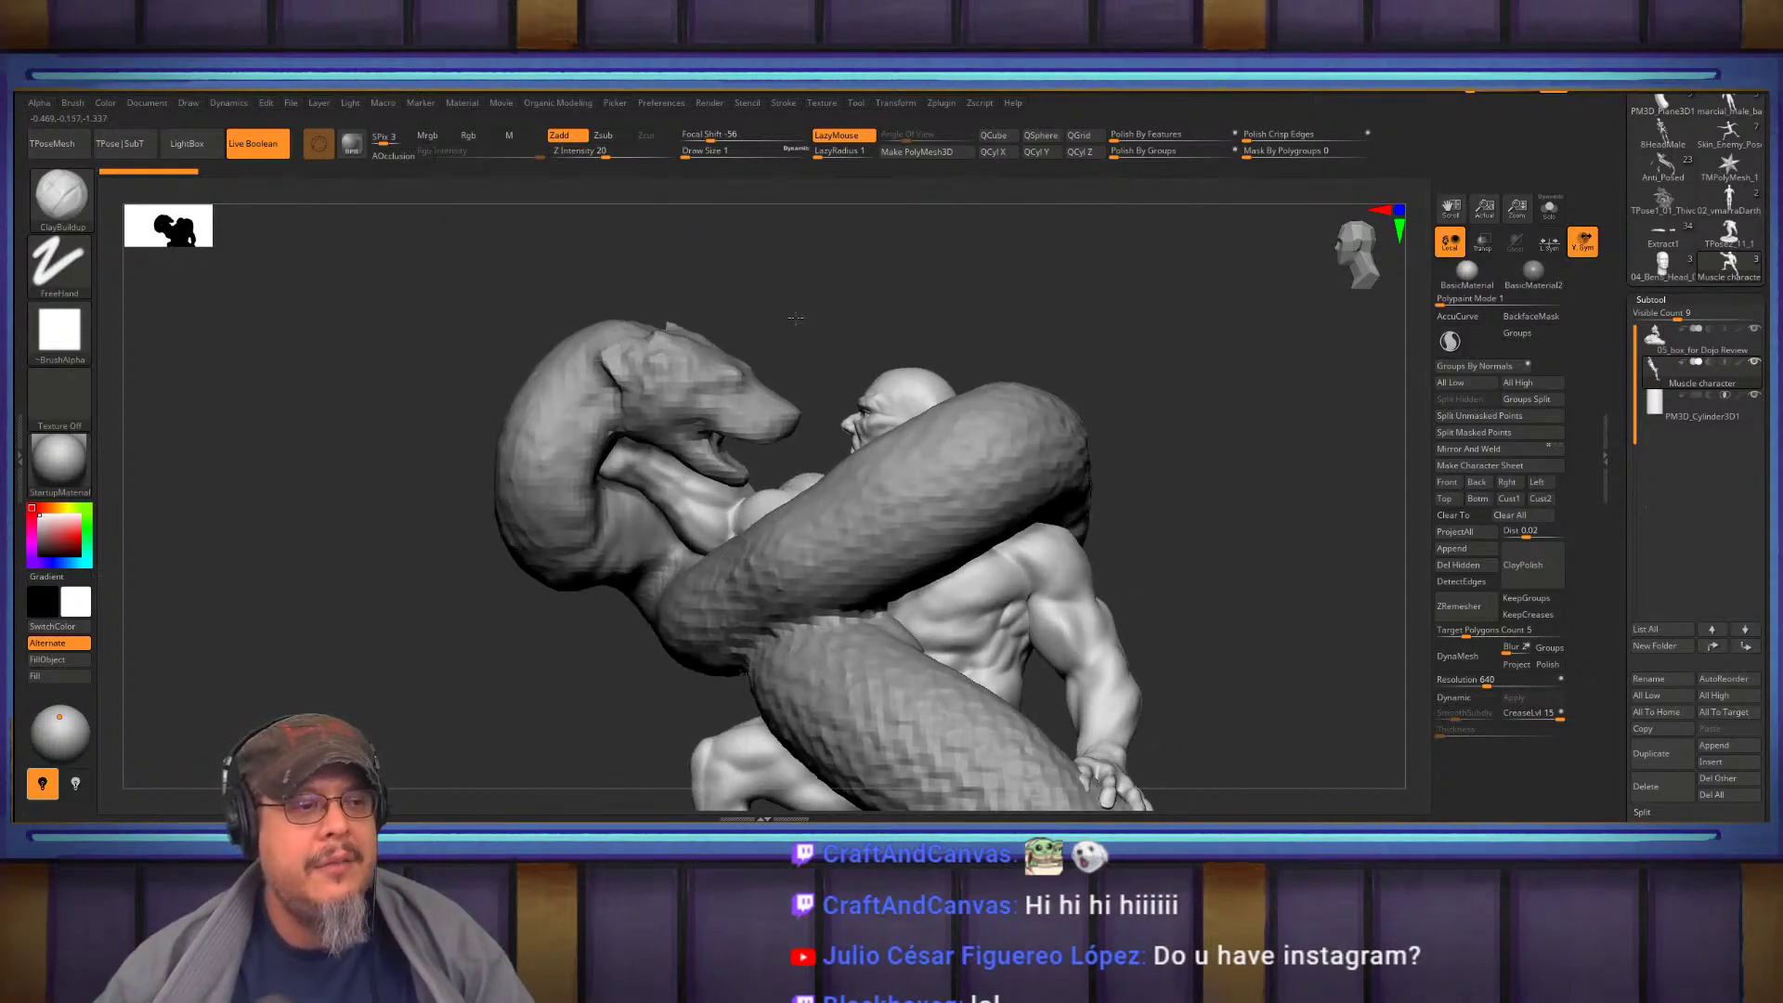
pyautogui.keyDown('alt'); pyautogui.click(722, 387); pyautogui.keyUp('alt')
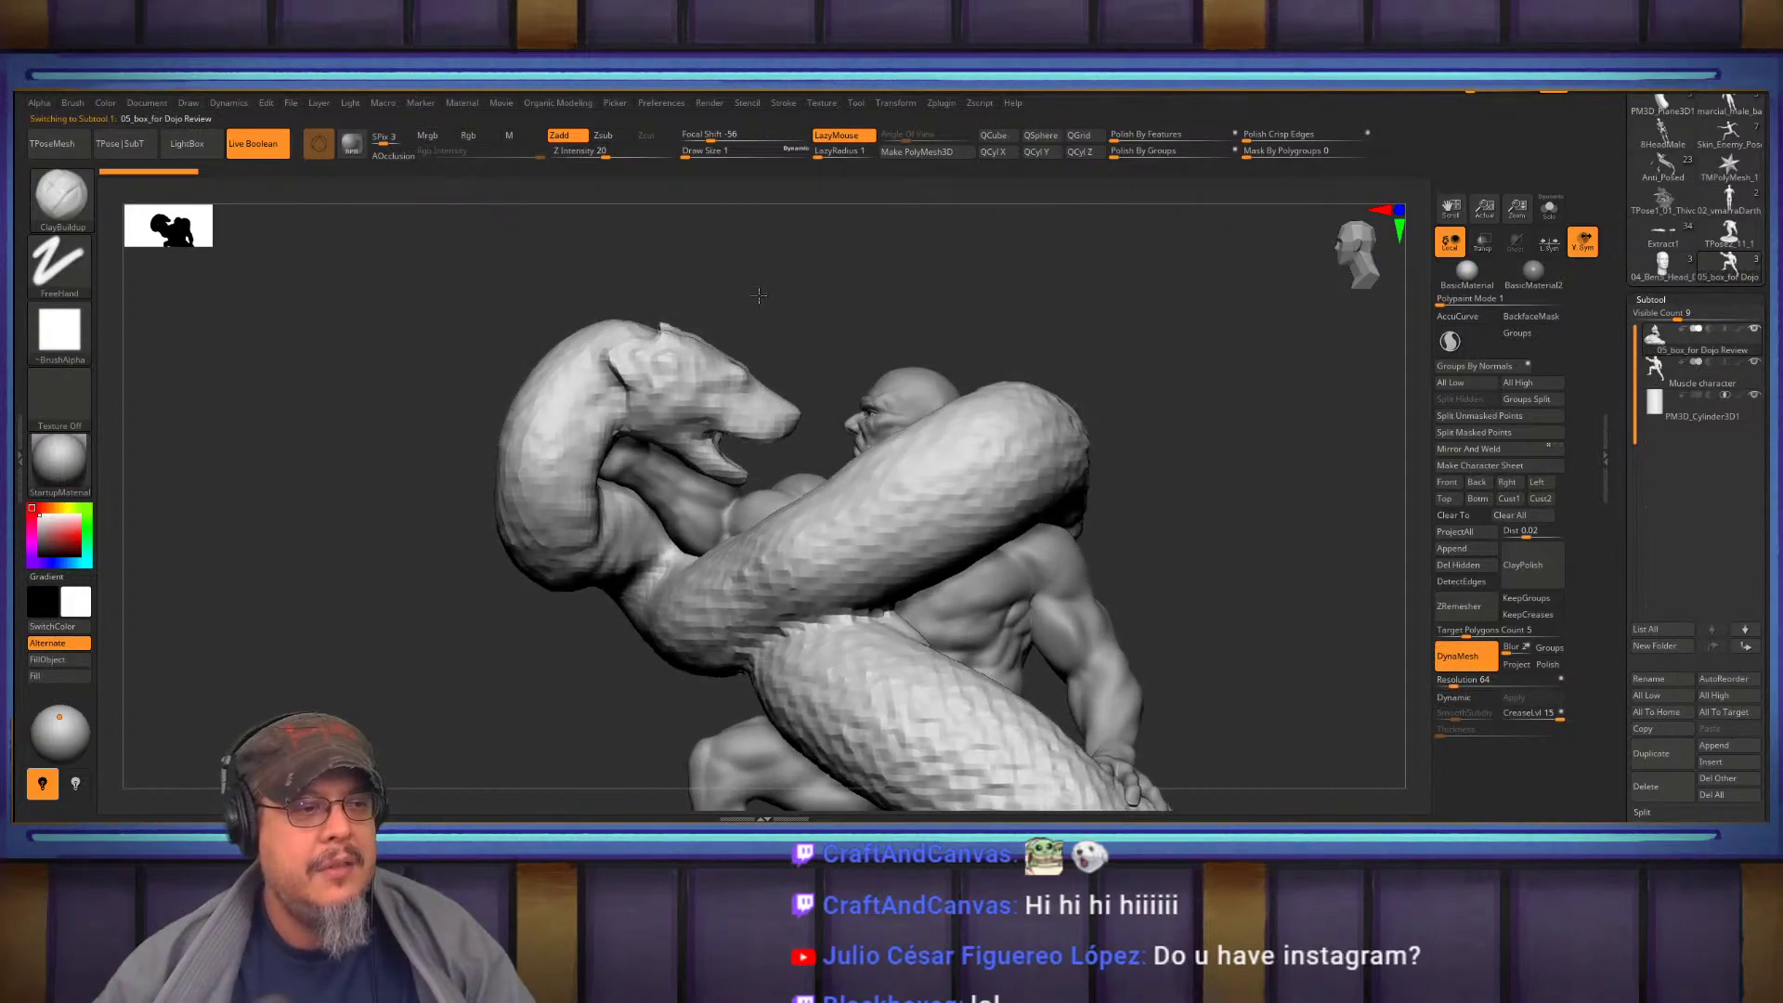
# Mask everything except the snake's head, centre the gizmo on the unmasked head and raise it above the neck
pyautogui.press('ctrl')
pyautogui.moveTo(604, 376)
pyautogui.keyDown('ctrl'); pyautogui.mouseDown()
pyautogui.moveTo(613, 469)
pyautogui.moveTo(850, 395)
pyautogui.moveTo(655, 299)
pyautogui.mouseUp(); pyautogui.keyUp('ctrl')
pyautogui.press('w')
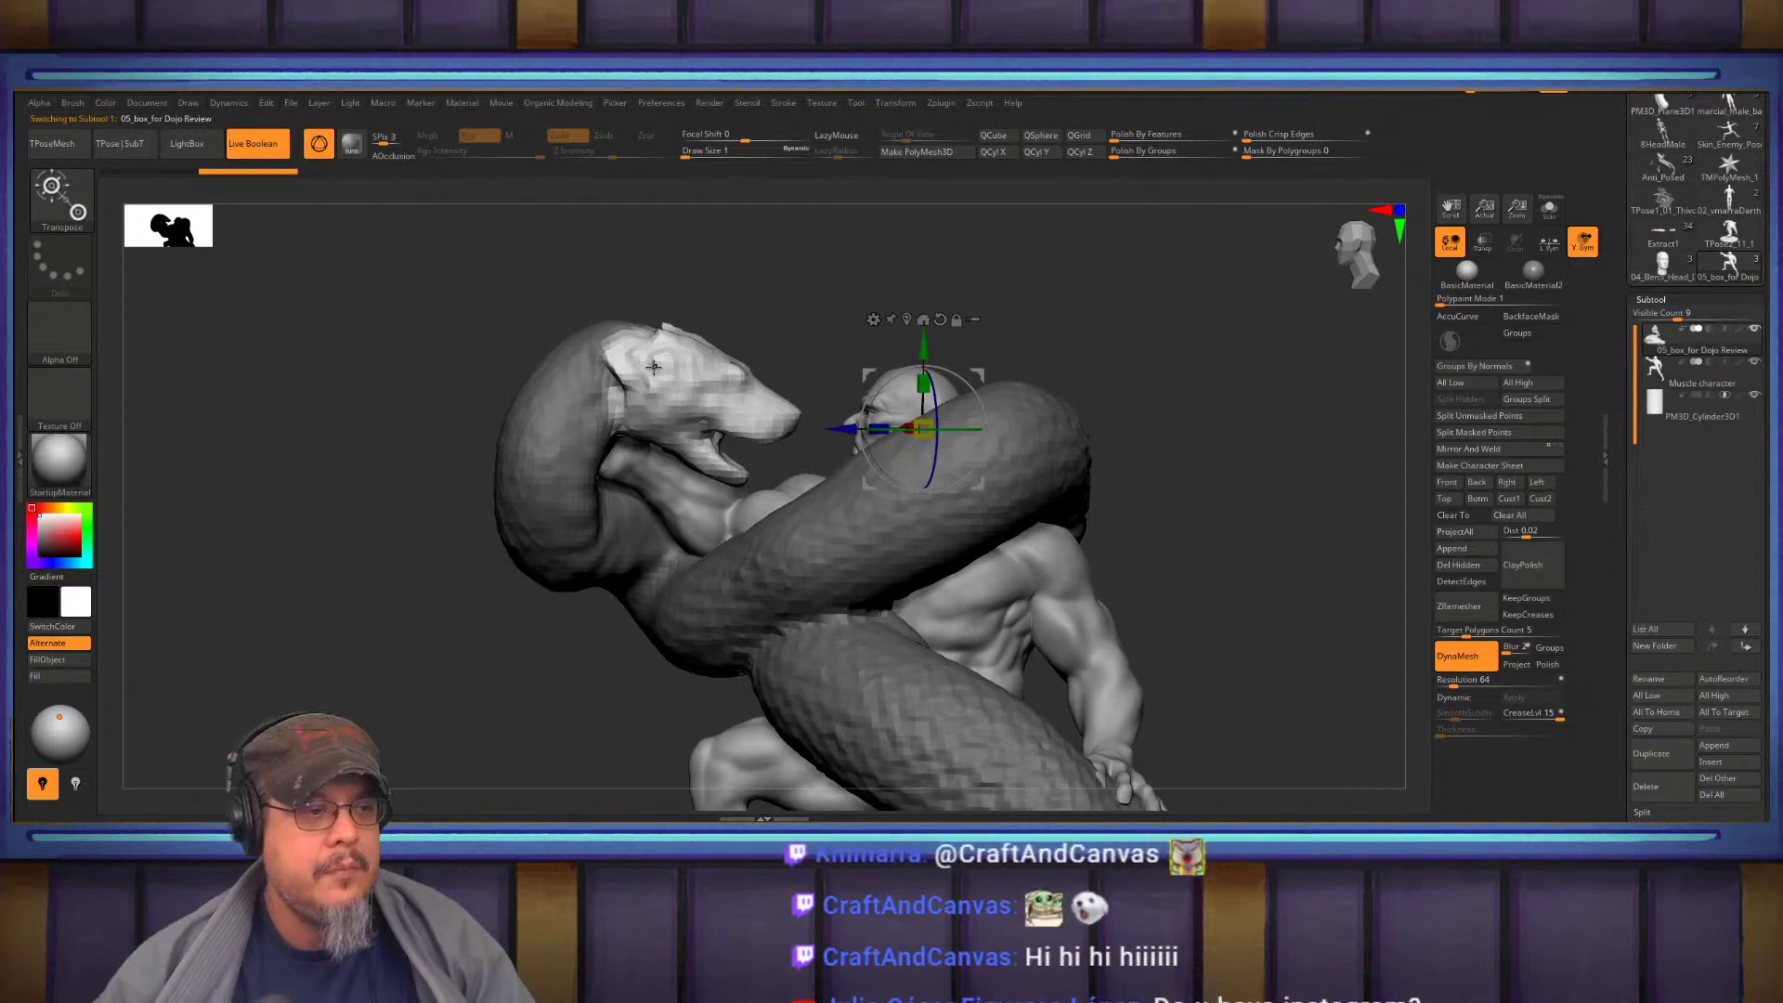
pyautogui.click(924, 321)
pyautogui.moveTo(686, 415); pyautogui.dragTo(695, 332)
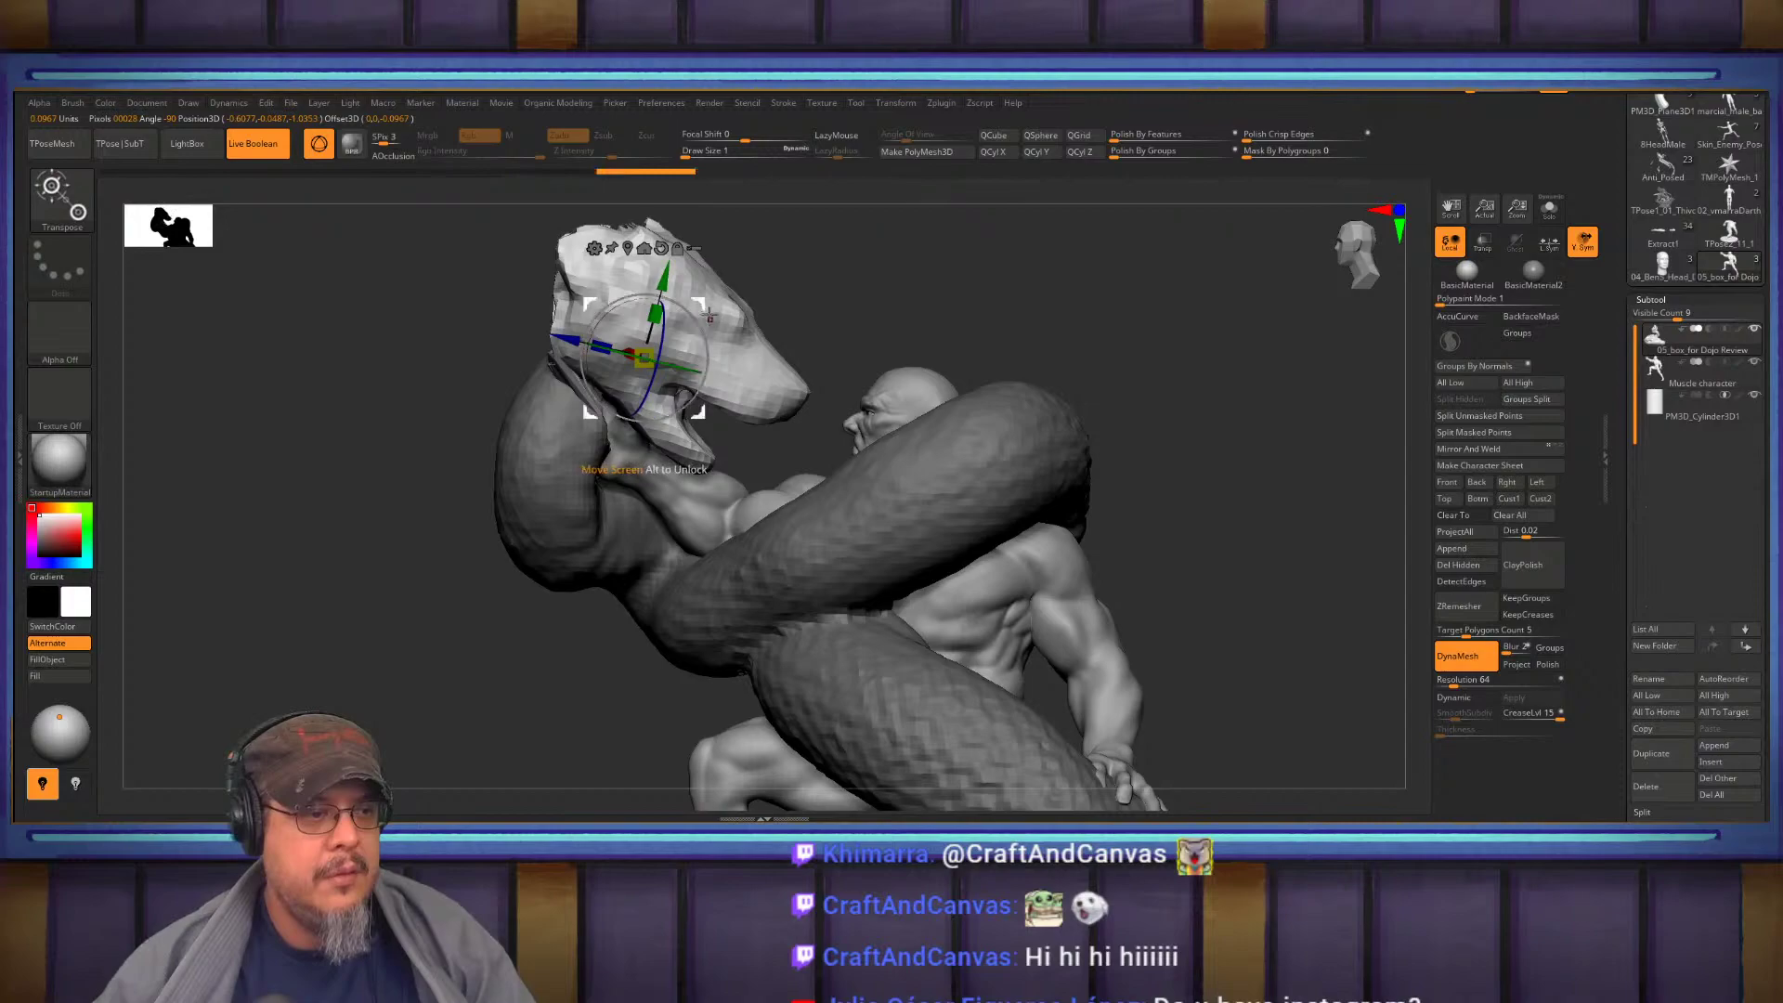
# Adjust the position of the unmasked snake head again and review the pose against the whole sculpture
pyautogui.press('q')
pyautogui.press('w')
pyautogui.moveTo(703, 303); pyautogui.dragTo(672, 247)
pyautogui.press('q')
pyautogui.press('f')
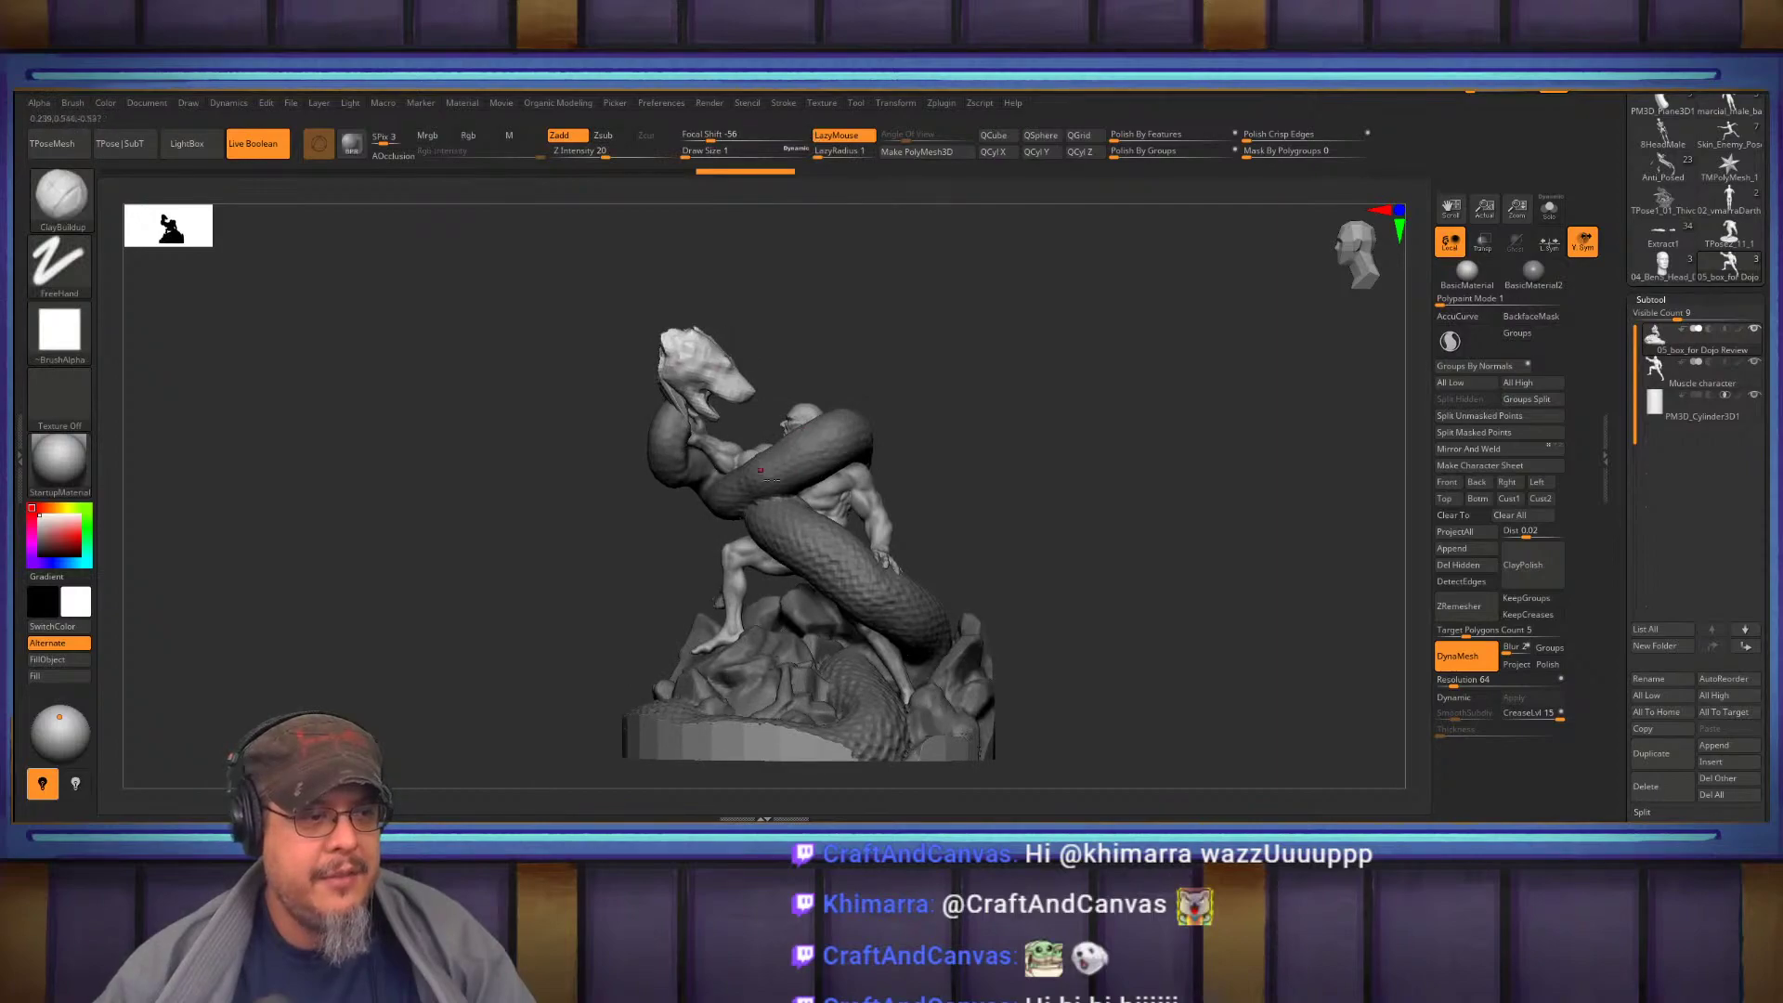
pyautogui.moveTo(987, 484)
pyautogui.keyDown('ctrl'); pyautogui.mouseDown(button='right')
pyautogui.moveTo(1035, 526)
pyautogui.moveTo(1165, 517)
pyautogui.moveTo(1162, 574)
pyautogui.moveTo(1134, 520)
pyautogui.moveTo(1147, 515)
pyautogui.mouseUp(button='right'); pyautogui.keyUp('ctrl')
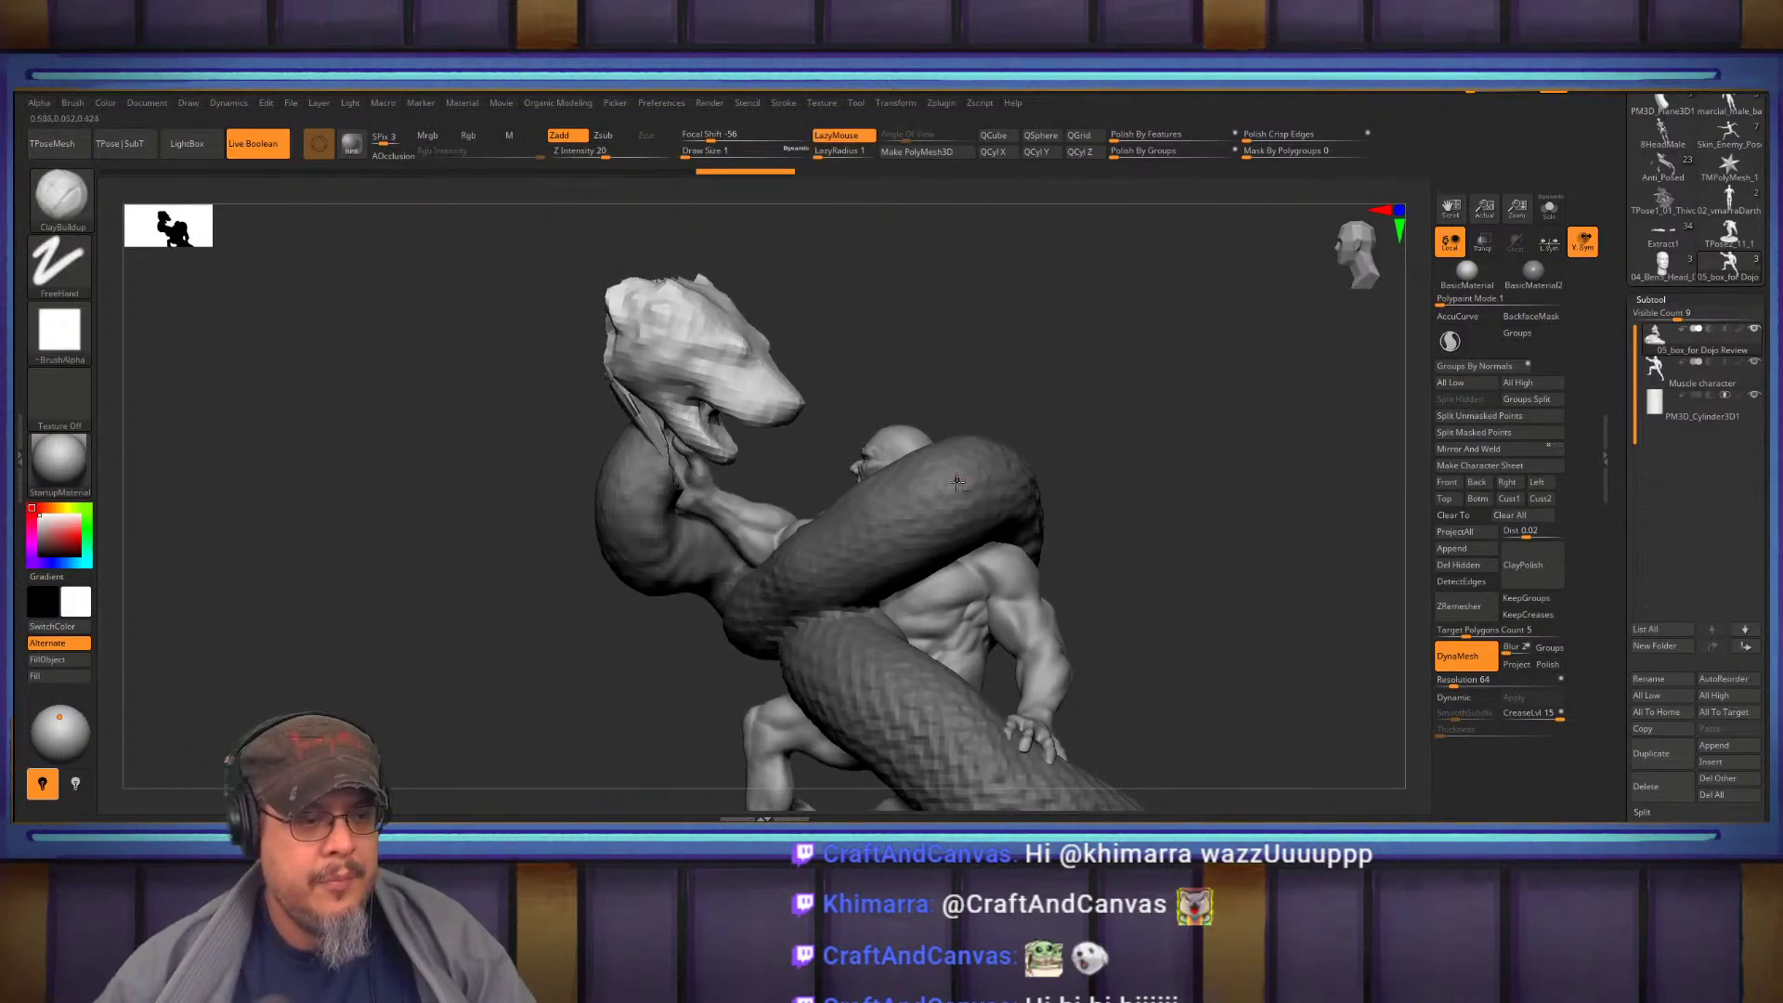
pyautogui.keyDown('ctrl'); pyautogui.moveTo(1168, 527); pyautogui.dragTo(1172, 485, button='right'); pyautogui.keyUp('ctrl')
# Select the Muscle character subtool and isolate it in Solo mode
pyautogui.moveTo(1729, 390)
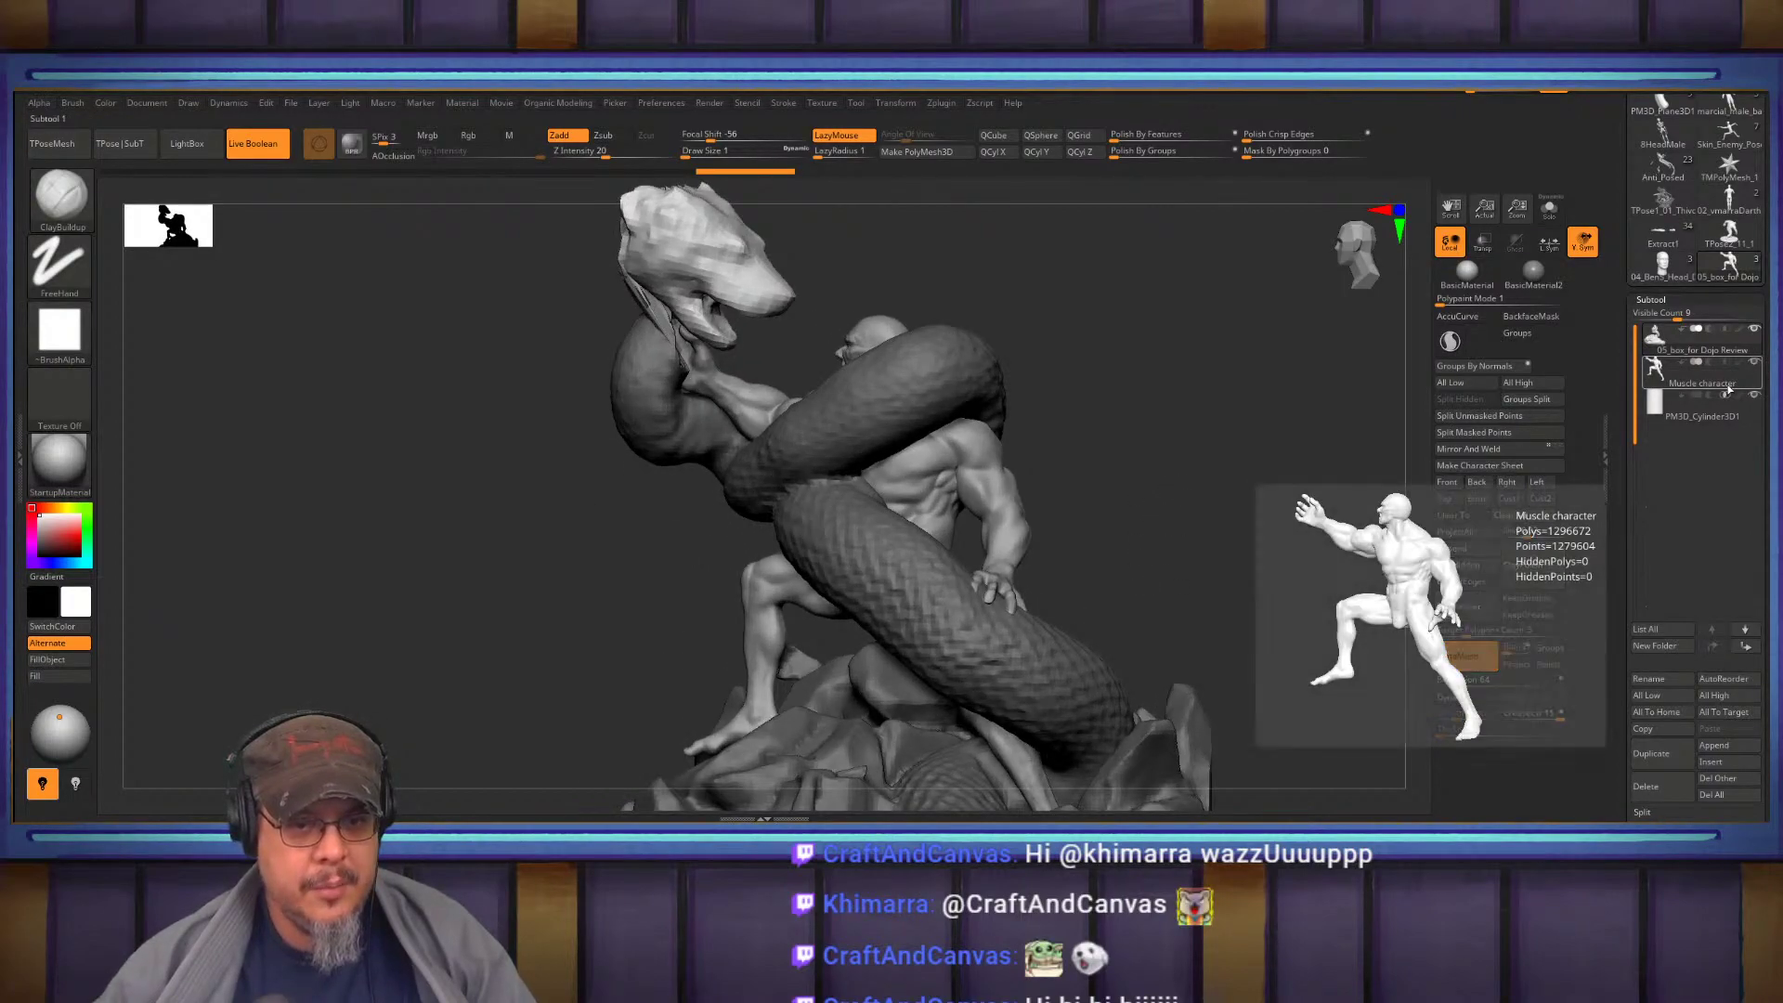
pyautogui.click(1550, 208)
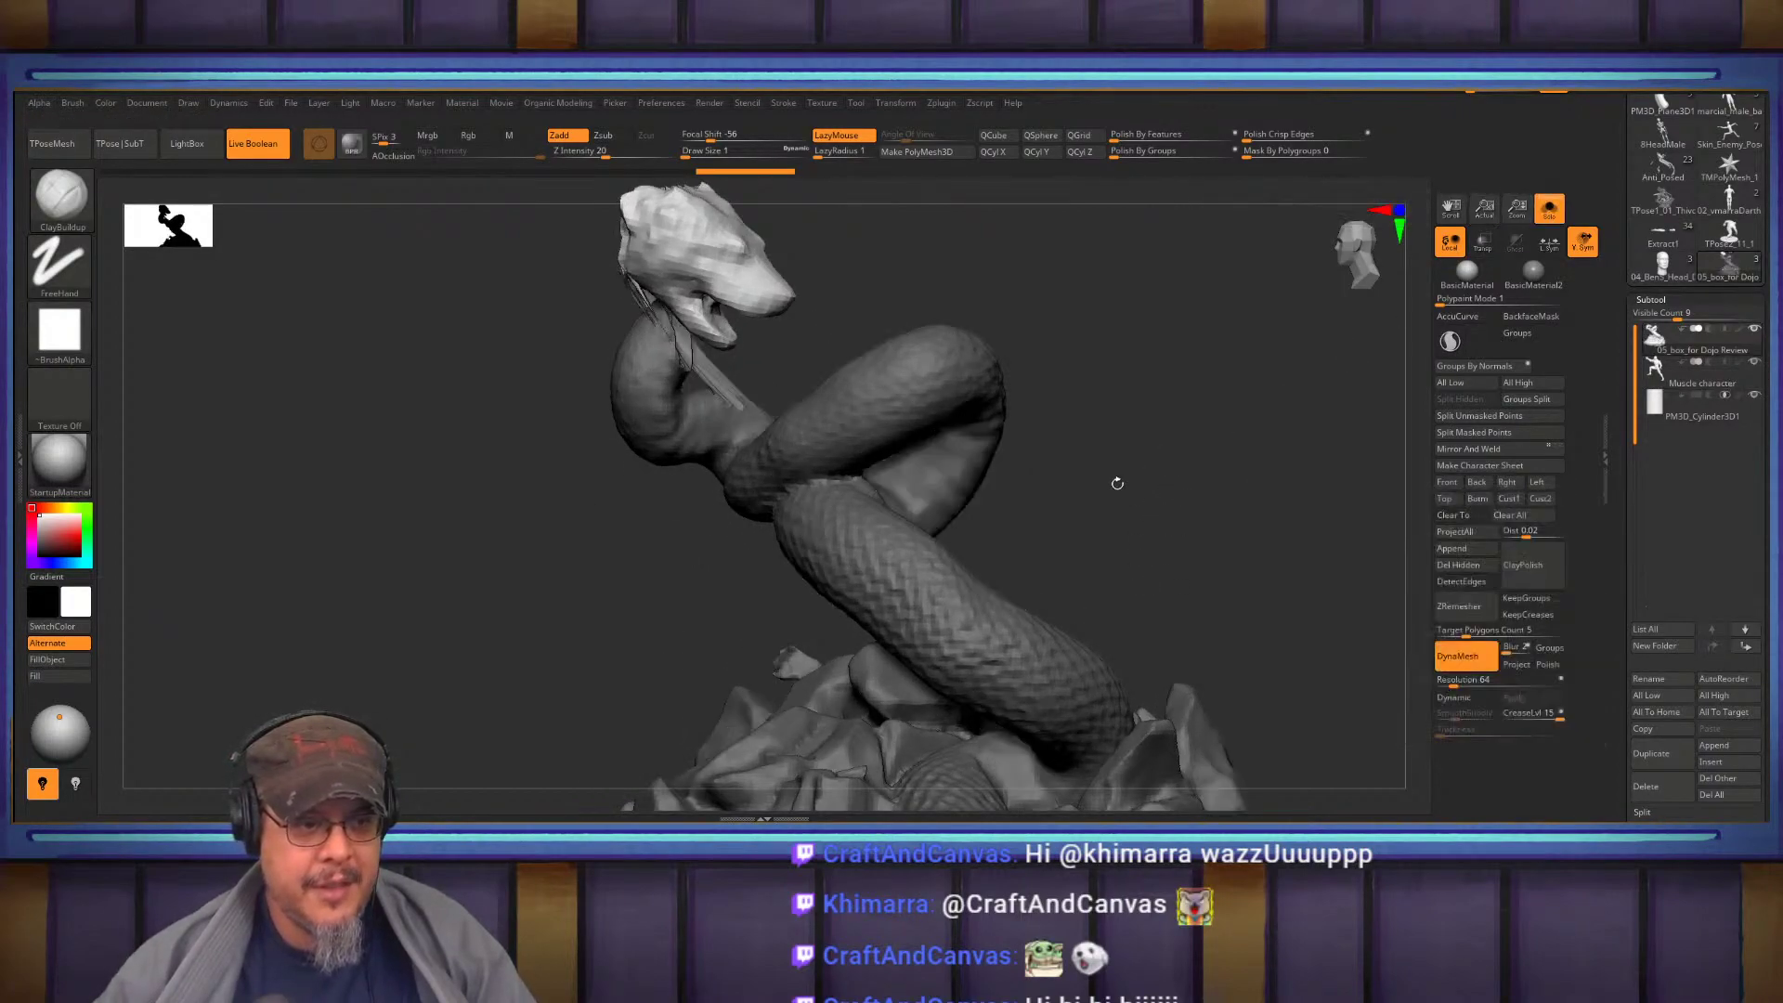
pyautogui.click(1739, 375)
pyautogui.moveTo(1175, 419); pyautogui.dragTo(1205, 481)
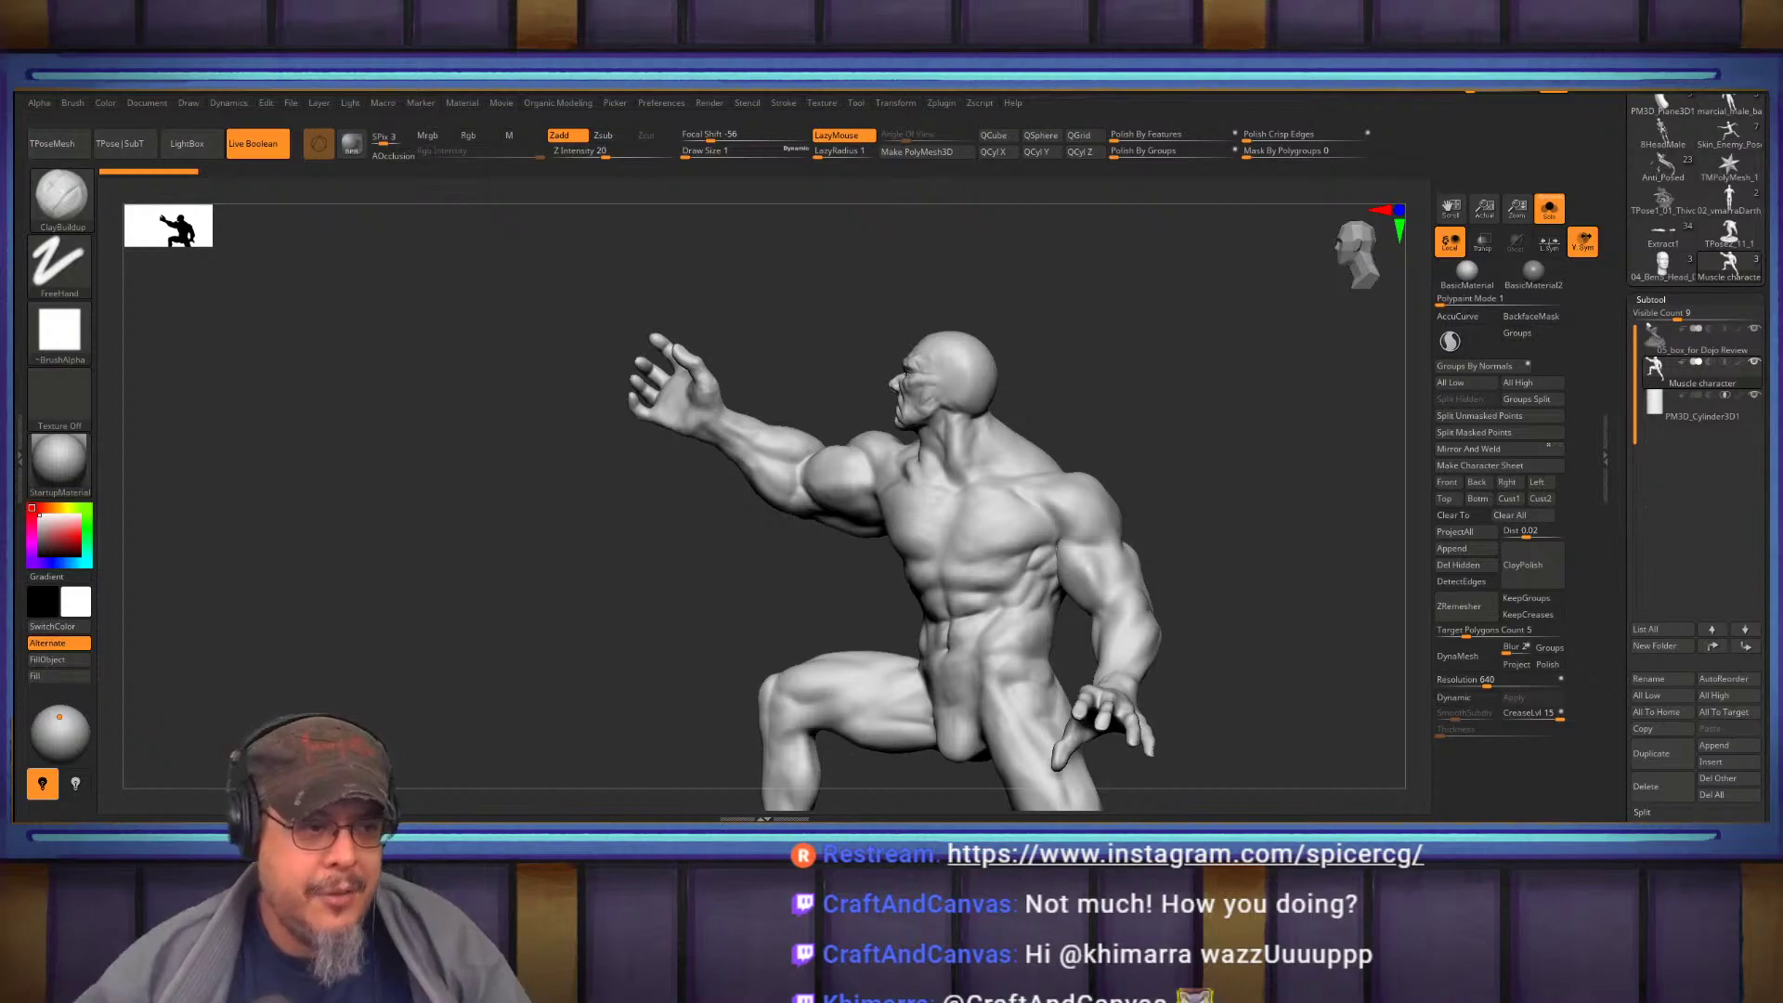
# Close in on the man's eyes and rough in eyelid and socket forms with ClayBuildup at draw size 16.97027, undoing the last action
pyautogui.moveTo(1235, 490)
pyautogui.mouseDown()
pyautogui.moveTo(1068, 520)
pyautogui.moveTo(1111, 533)
pyautogui.moveTo(813, 485)
pyautogui.moveTo(999, 622)
pyautogui.moveTo(1134, 450)
pyautogui.moveTo(1075, 438)
pyautogui.mouseUp()
pyautogui.moveTo(706, 465)
pyautogui.keyDown('alt'); pyautogui.mouseDown()
pyautogui.moveTo(1064, 454)
pyautogui.moveTo(993, 415)
pyautogui.moveTo(931, 464)
pyautogui.moveTo(1050, 480)
pyautogui.moveTo(1058, 442)
pyautogui.moveTo(1089, 425)
pyautogui.moveTo(1064, 473)
pyautogui.moveTo(1194, 474)
pyautogui.moveTo(1202, 497)
pyautogui.moveTo(1137, 451)
pyautogui.moveTo(1128, 502)
pyautogui.moveTo(1063, 443)
pyautogui.mouseUp(); pyautogui.keyUp('alt')
pyautogui.moveTo(1064, 443); pyautogui.dragTo(1023, 484, button='right')
pyautogui.moveTo(1022, 483); pyautogui.dragTo(1025, 451)
pyautogui.moveTo(997, 402); pyautogui.dragTo(882, 478, button='right')
pyautogui.press('s')
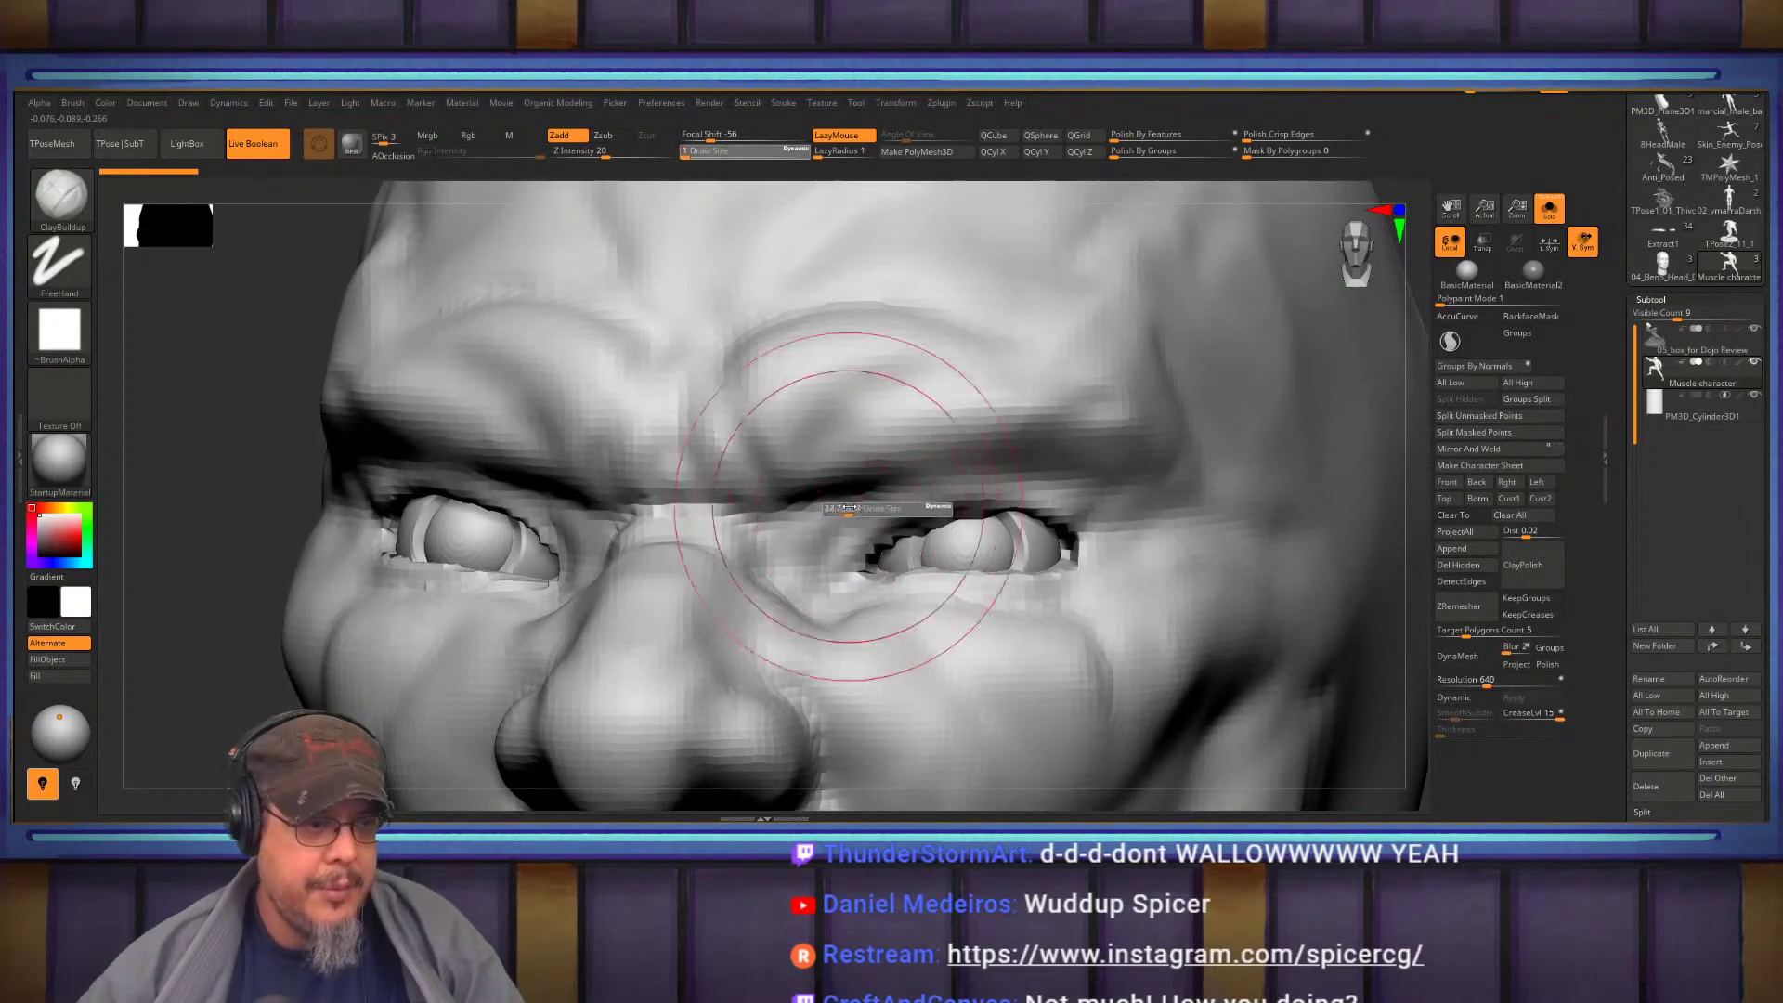
pyautogui.press('s')
pyautogui.moveTo(819, 516); pyautogui.dragTo(815, 521)
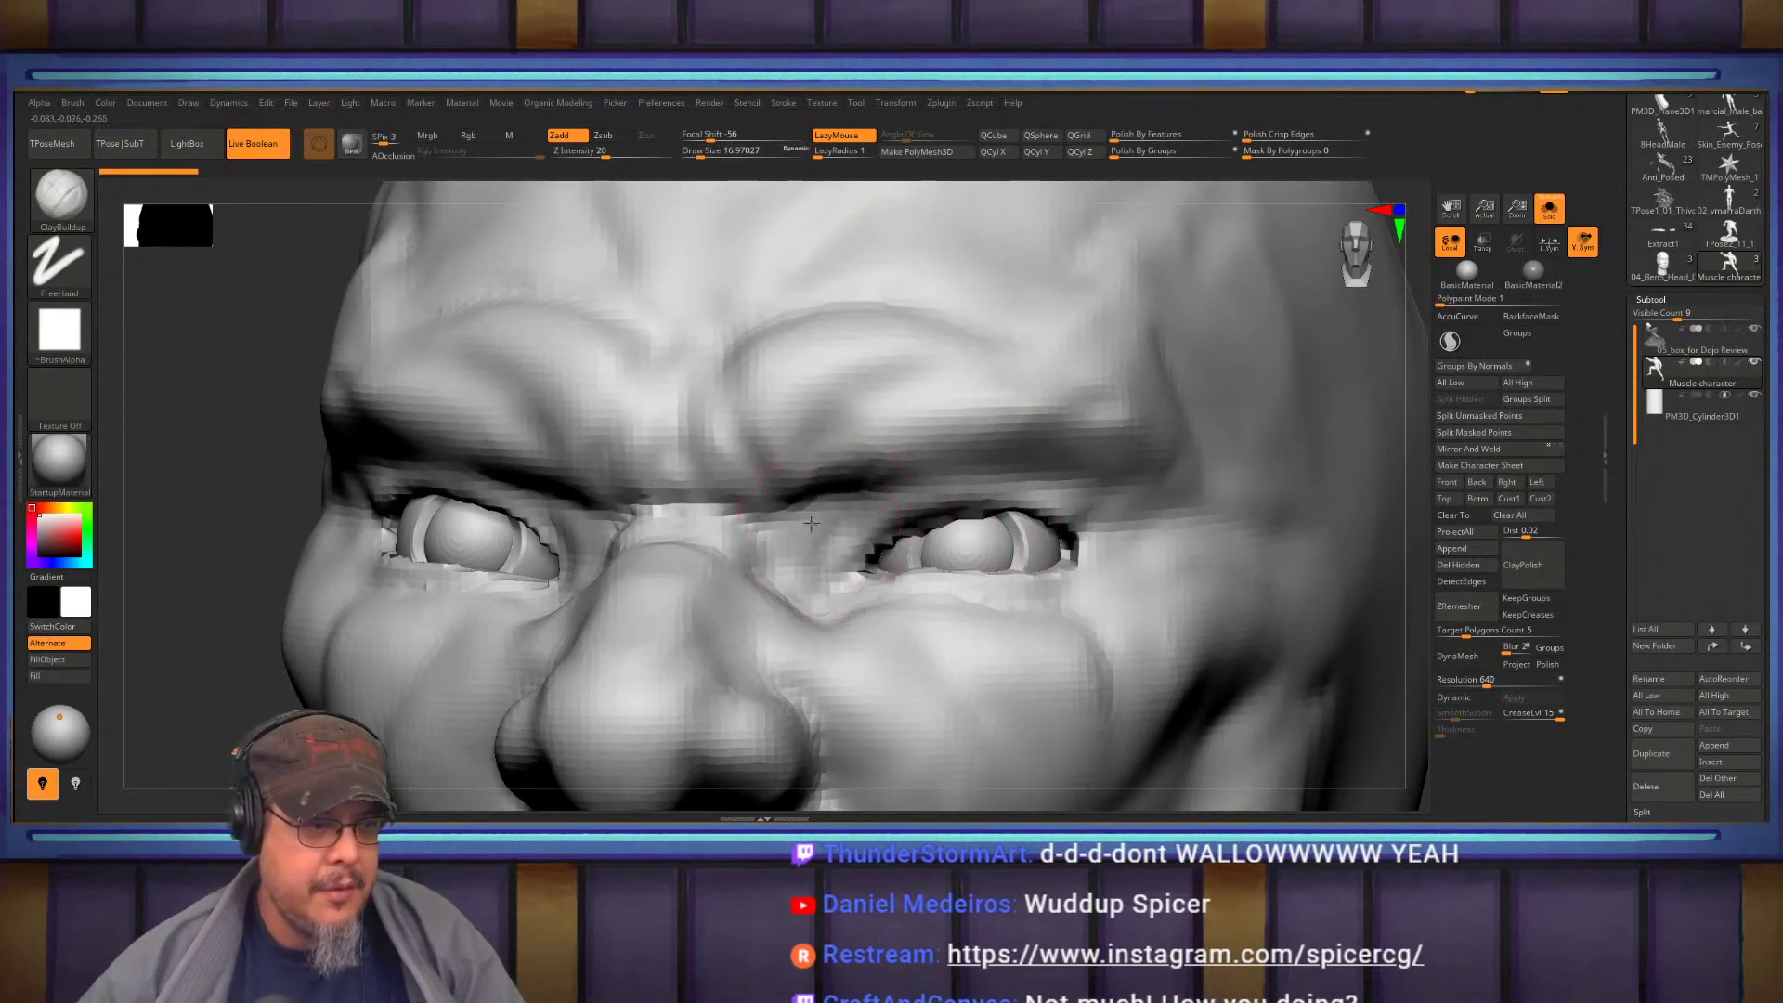
pyautogui.moveTo(1126, 581)
pyautogui.mouseDown()
pyautogui.moveTo(1062, 663)
pyautogui.moveTo(899, 628)
pyautogui.moveTo(818, 581)
pyautogui.moveTo(808, 548)
pyautogui.moveTo(985, 469)
pyautogui.moveTo(915, 462)
pyautogui.moveTo(854, 488)
pyautogui.moveTo(1018, 464)
pyautogui.moveTo(1059, 502)
pyautogui.moveTo(1031, 515)
pyautogui.moveTo(1091, 529)
pyautogui.mouseUp()
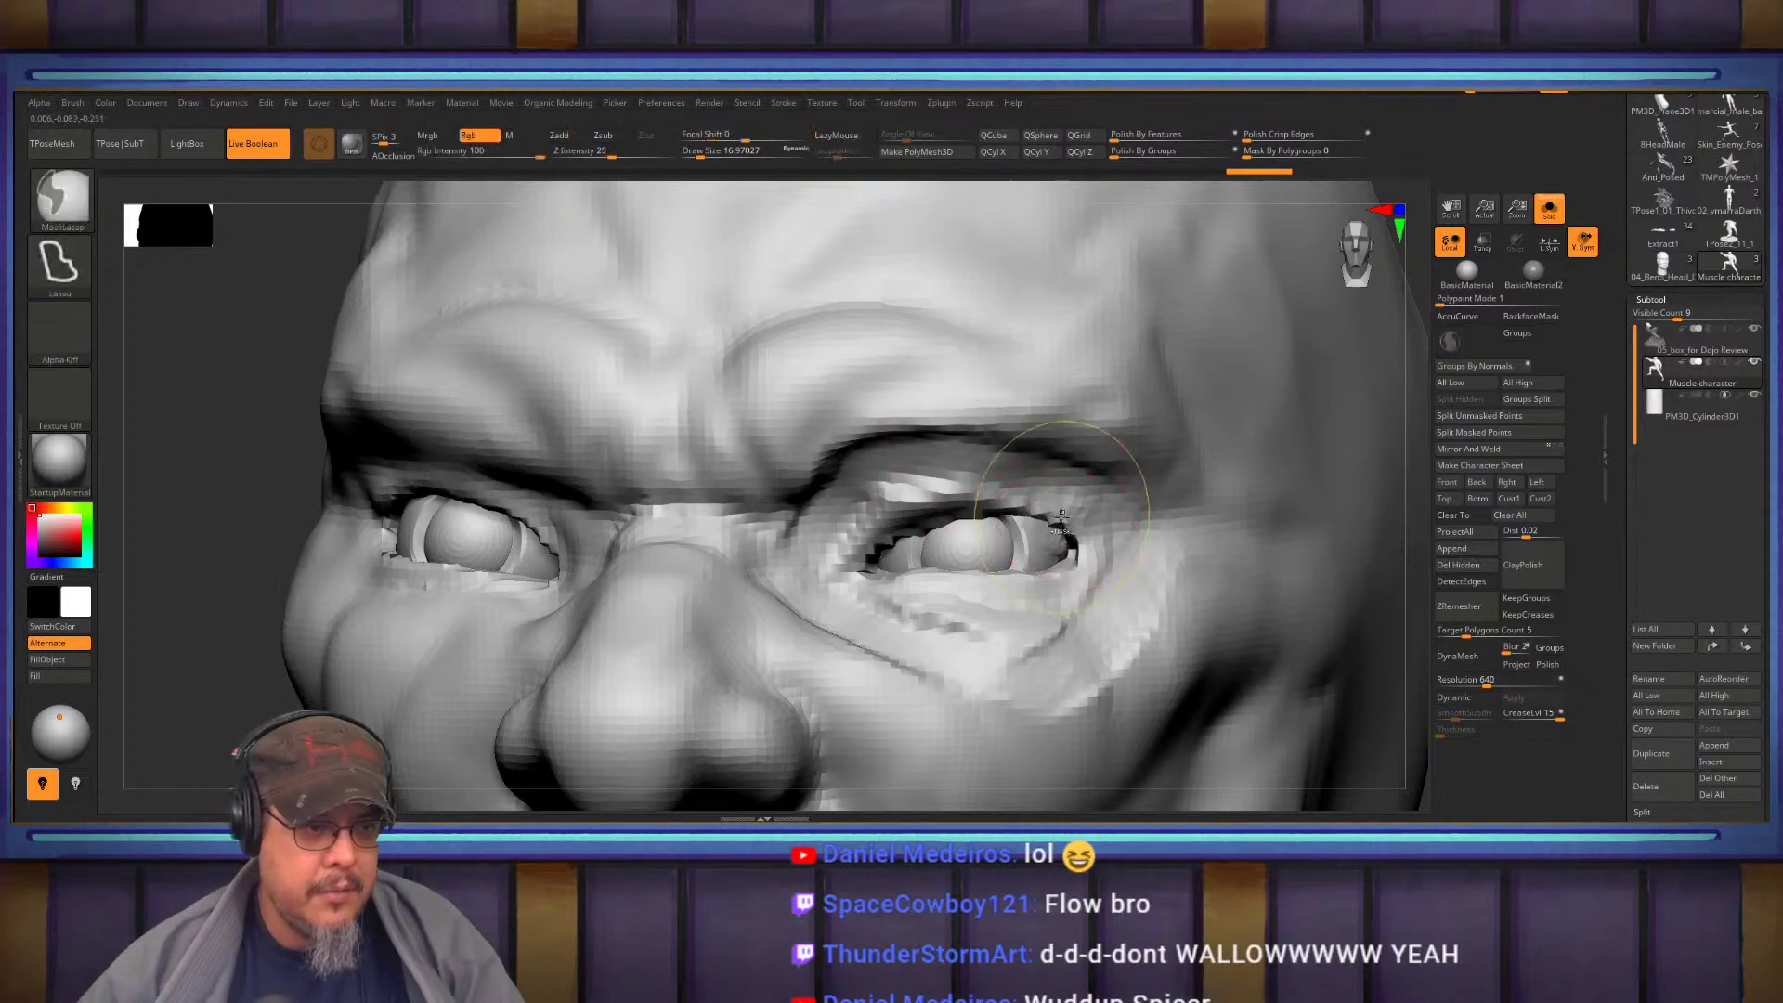
pyautogui.hotkey('ctrl', 'z')
# Turn on the polygroup display, hide the eyeballs' group and split the hidden eyeballs into their own subtool
pyautogui.hotkey('shift', 'f')
pyautogui.moveTo(1130, 444)
pyautogui.keyDown('ctrl'); pyautogui.mouseDown(button='right')
pyautogui.moveTo(998, 479)
pyautogui.moveTo(1127, 481)
pyautogui.mouseUp(button='right'); pyautogui.keyUp('ctrl')
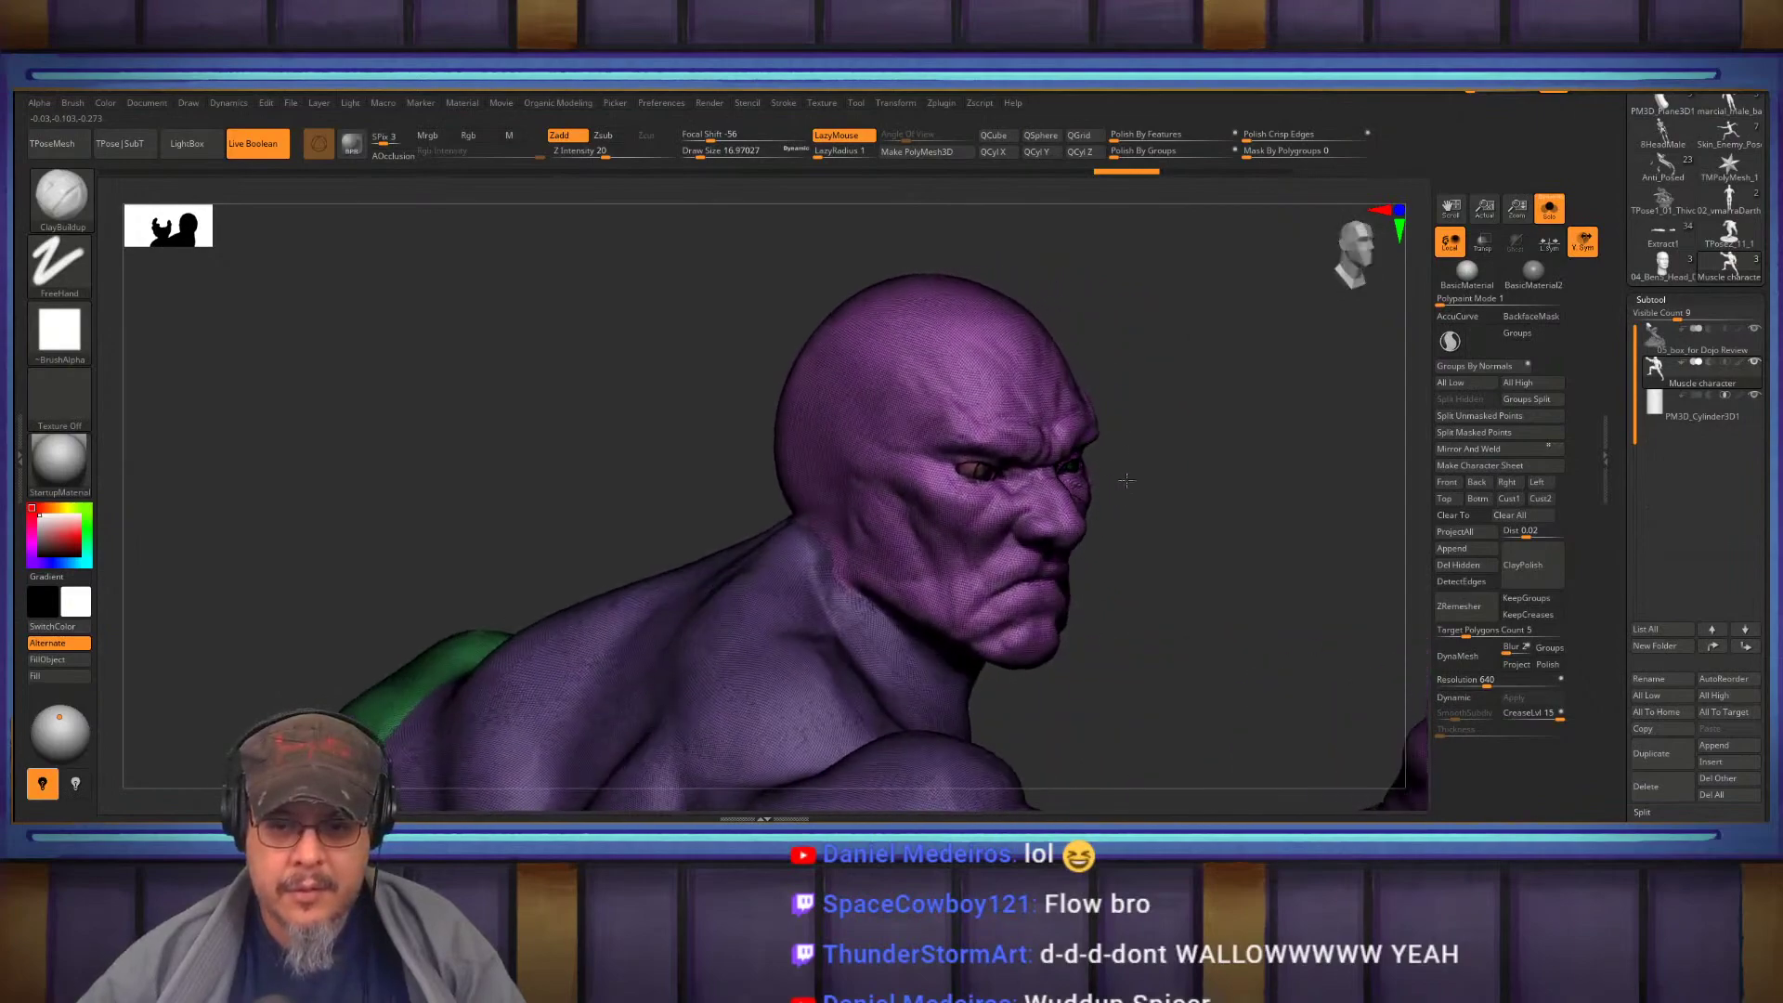
pyautogui.keyDown('ctrl'); pyautogui.keyDown('shift'); pyautogui.click(1011, 381); pyautogui.keyUp('shift'); pyautogui.keyUp('ctrl')
pyautogui.keyDown('ctrl'); pyautogui.keyDown('shift'); pyautogui.click(1217, 400); pyautogui.keyUp('shift'); pyautogui.keyUp('ctrl')
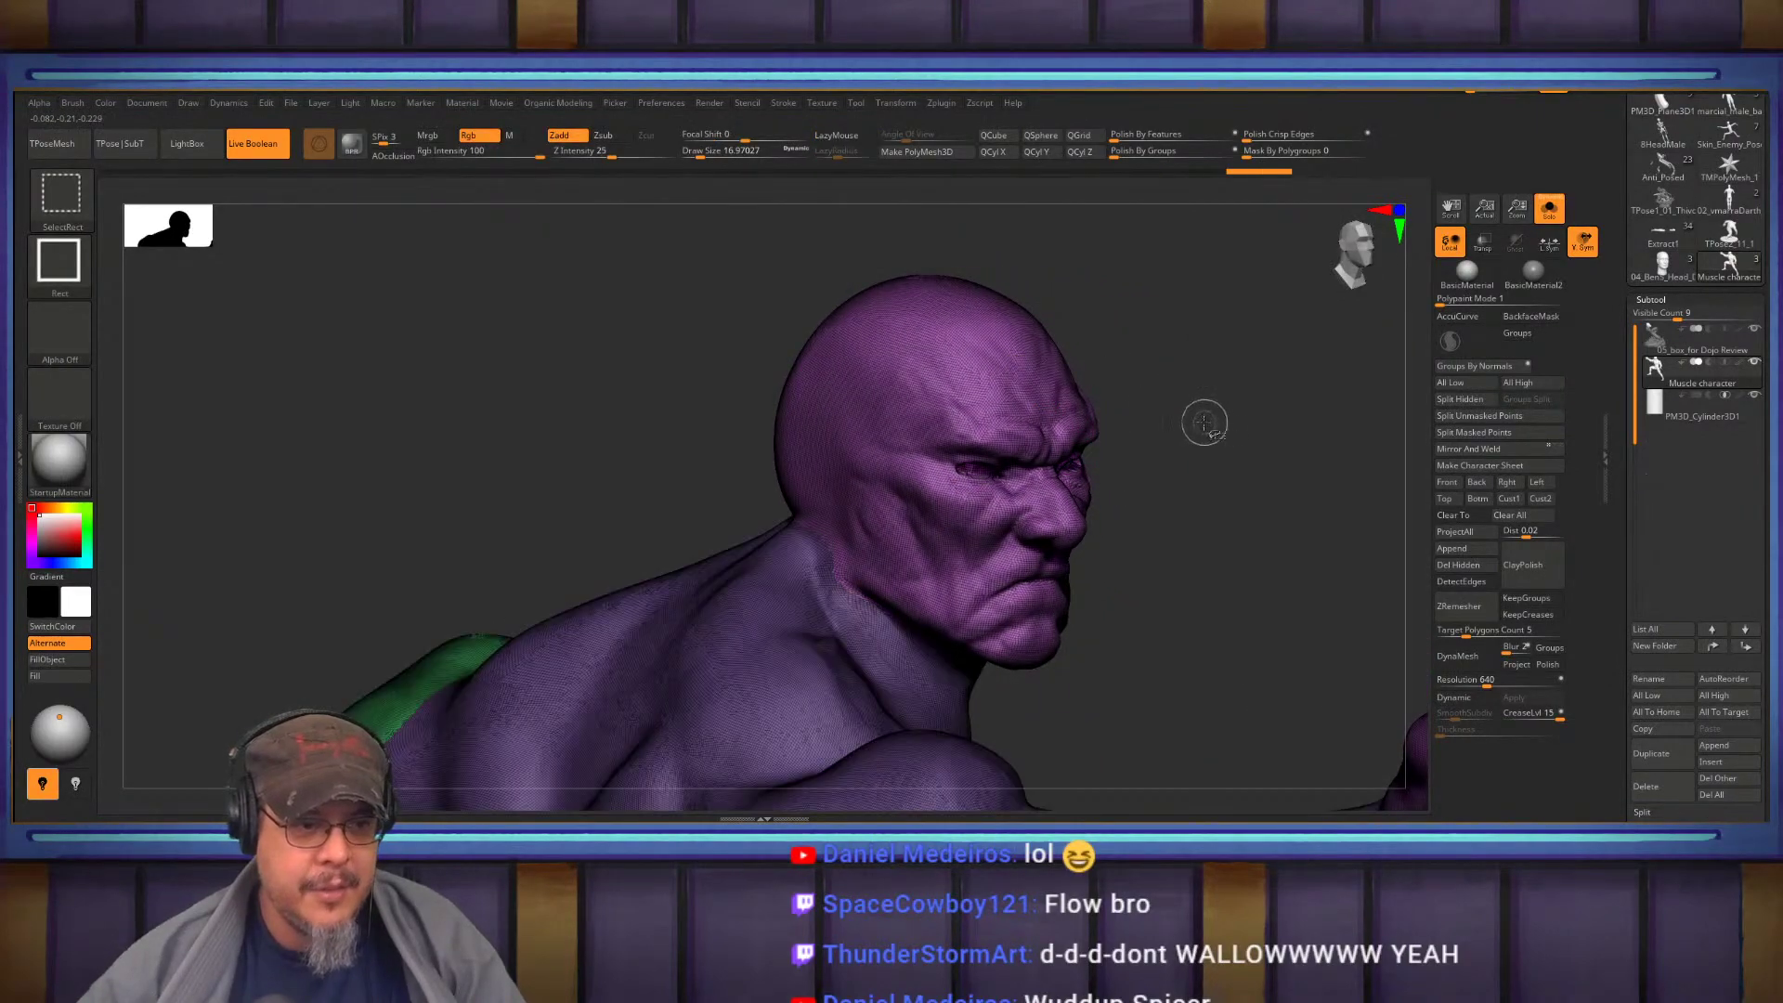
pyautogui.moveTo(1226, 437)
pyautogui.mouseDown(button='right')
pyautogui.moveTo(971, 425)
pyautogui.moveTo(1328, 448)
pyautogui.mouseUp(button='right')
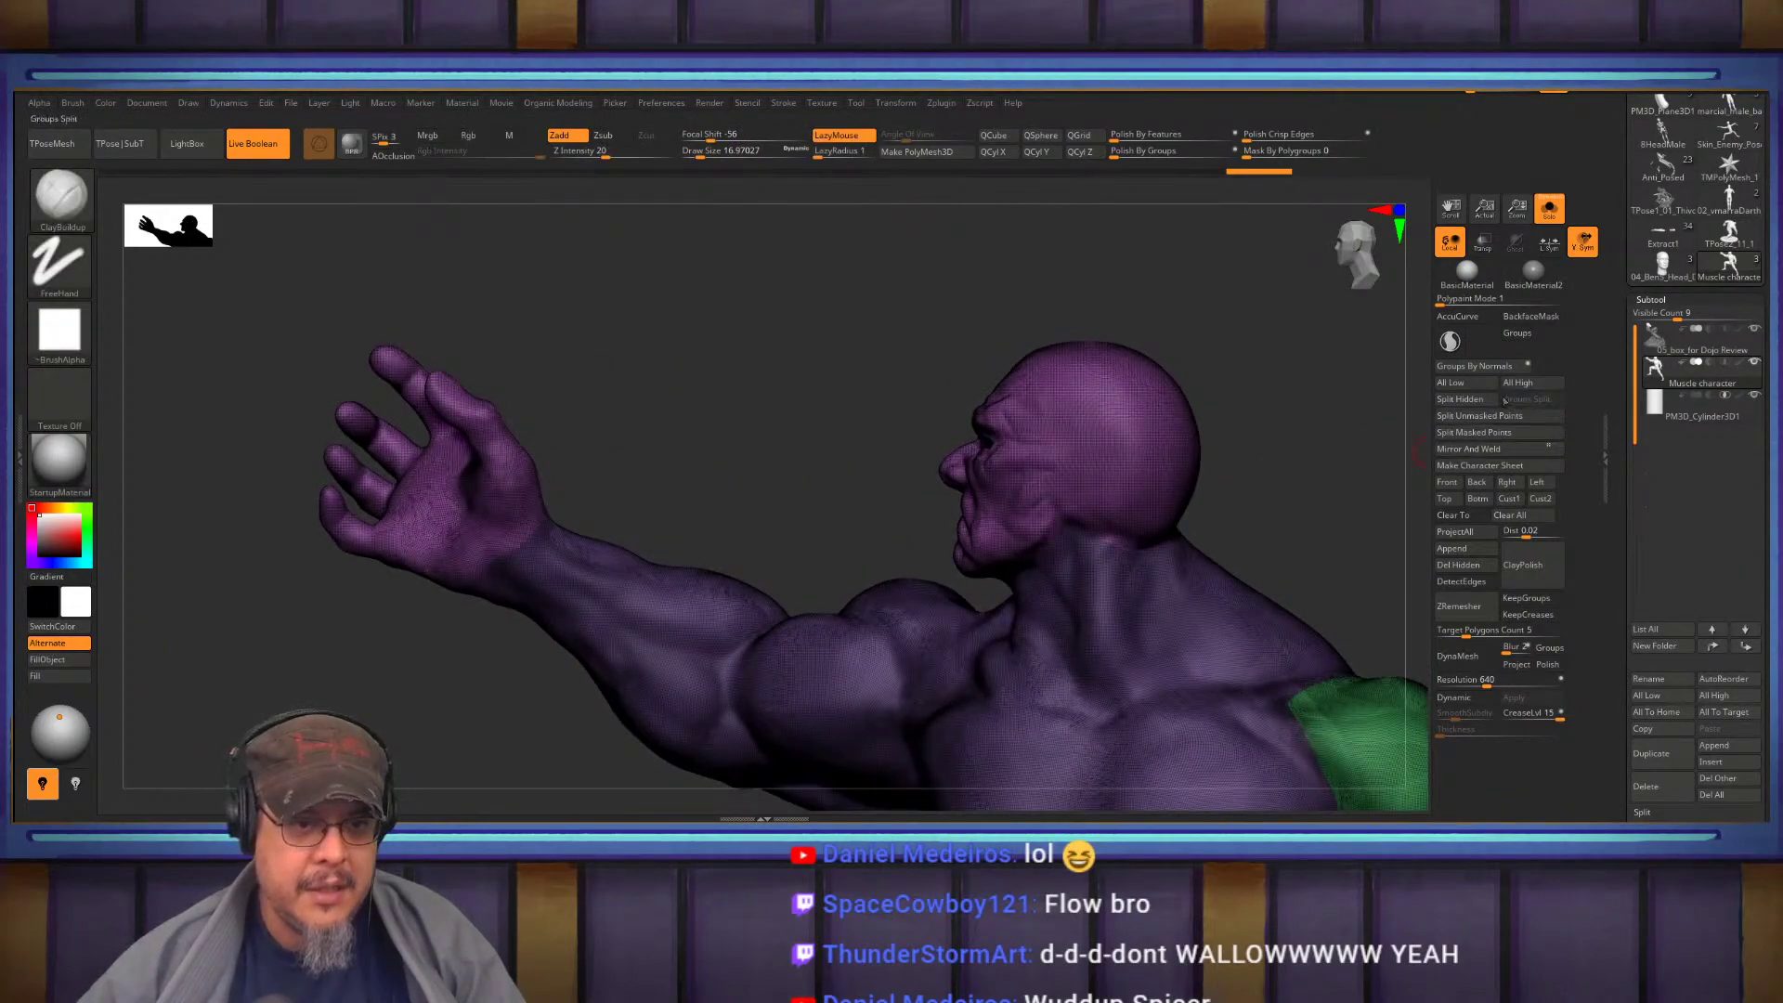
pyautogui.click(1469, 405)
# Build up the lids and surrounding skin of the man's empty eye socket with ClayBuildup strokes
pyautogui.keyDown('ctrl'); pyautogui.moveTo(1049, 426); pyautogui.dragTo(1151, 451, button='right'); pyautogui.keyUp('ctrl')
pyautogui.moveTo(934, 450)
pyautogui.mouseDown(button='right')
pyautogui.moveTo(1034, 458)
pyautogui.moveTo(1009, 453)
pyautogui.mouseUp(button='right')
pyautogui.keyDown('alt'); pyautogui.moveTo(1017, 455); pyautogui.dragTo(1039, 525, button='right'); pyautogui.keyUp('alt')
pyautogui.moveTo(1113, 443)
pyautogui.mouseDown(button='right')
pyautogui.moveTo(1075, 447)
pyautogui.moveTo(1101, 437)
pyautogui.mouseUp(button='right')
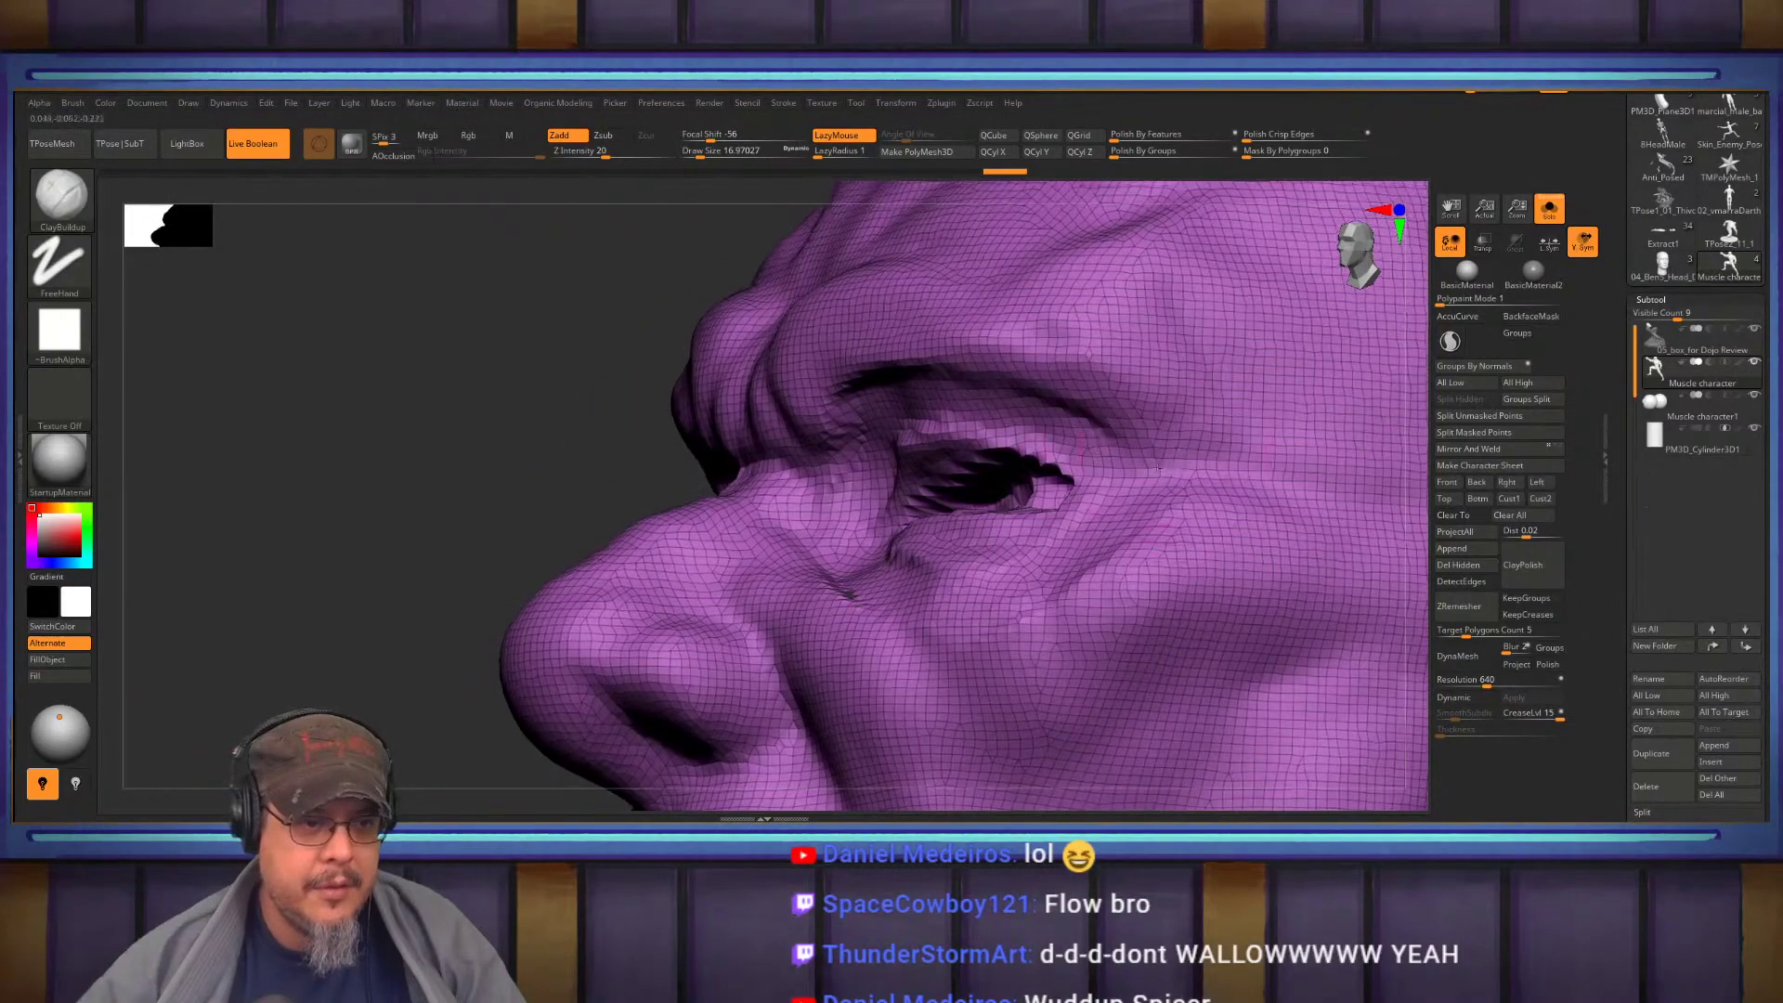
pyautogui.moveTo(1215, 550); pyautogui.dragTo(1222, 394)
pyautogui.moveTo(1199, 516)
pyautogui.mouseDown()
pyautogui.moveTo(1265, 409)
pyautogui.moveTo(1384, 576)
pyautogui.mouseUp()
pyautogui.moveTo(1254, 520); pyautogui.dragTo(1175, 357)
pyautogui.moveTo(1170, 507); pyautogui.dragTo(731, 309, button='right')
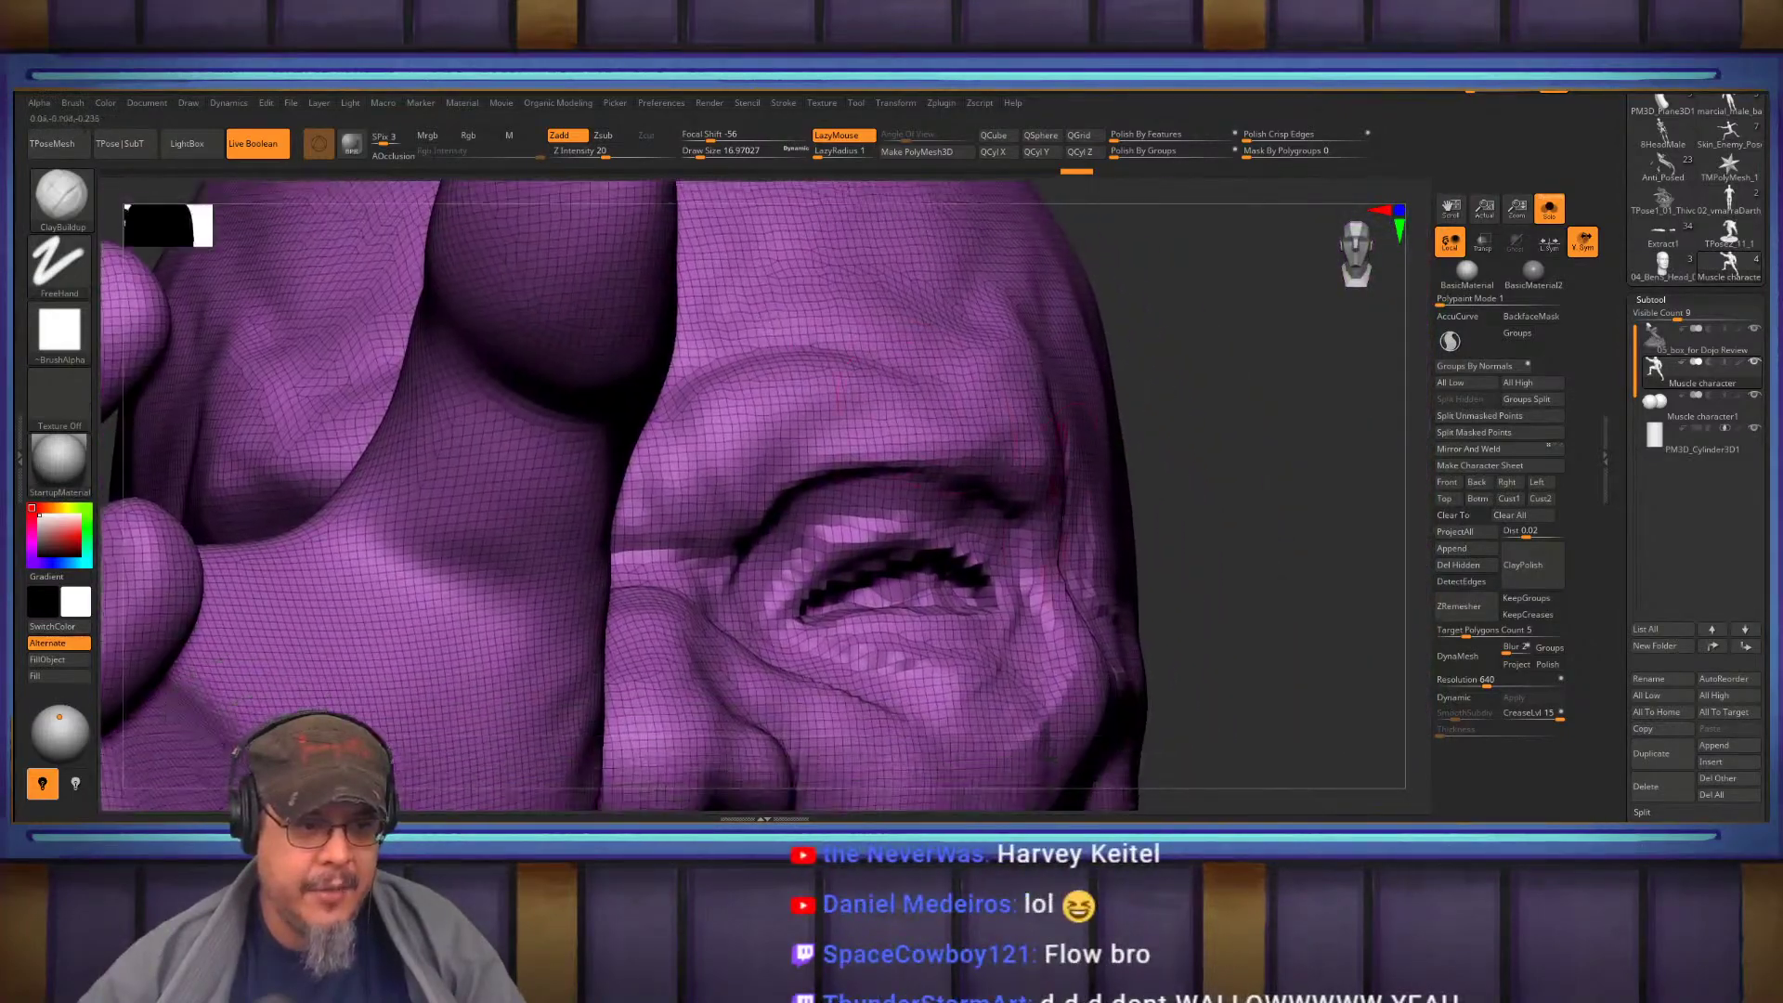
pyautogui.moveTo(1036, 546); pyautogui.dragTo(1057, 729)
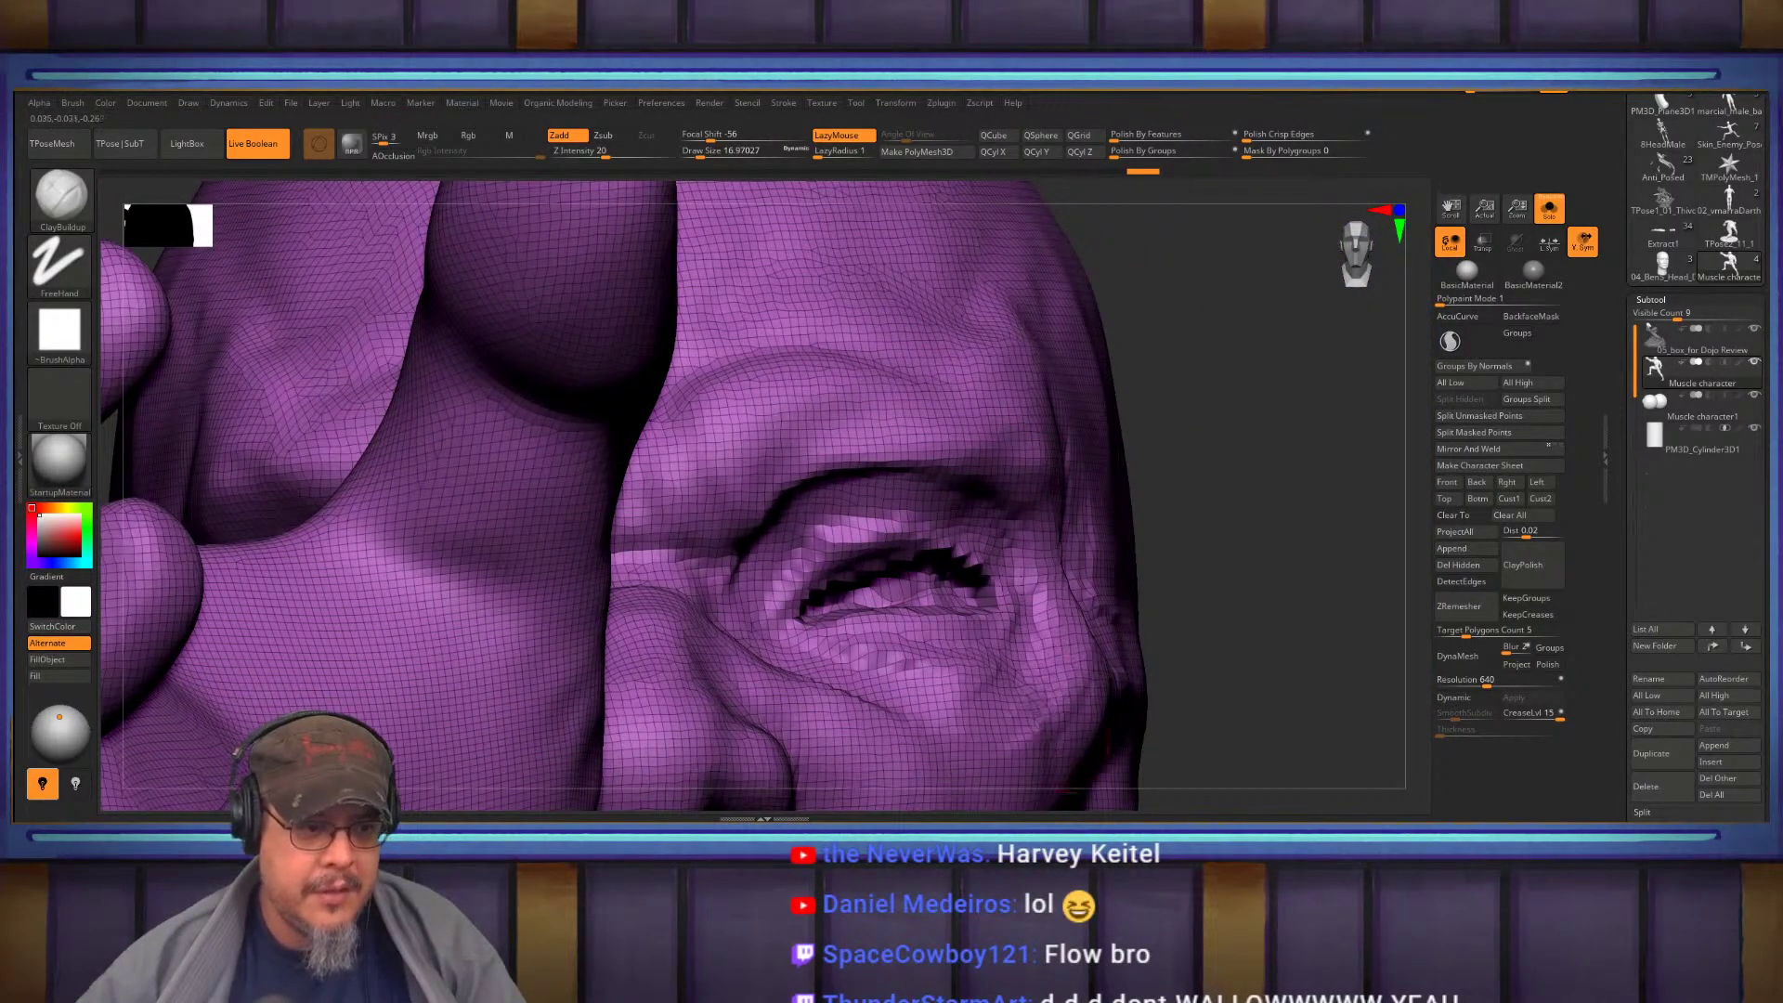
pyautogui.moveTo(1212, 587)
pyautogui.mouseDown(button='right')
pyautogui.moveTo(1203, 706)
pyautogui.moveTo(1182, 567)
pyautogui.mouseUp(button='right')
pyautogui.moveTo(804, 544)
pyautogui.mouseDown()
pyautogui.moveTo(933, 576)
pyautogui.moveTo(971, 548)
pyautogui.moveTo(789, 534)
pyautogui.mouseUp()
# Turn off the polygroup display and carve the crease beneath the lower eyelid with DamStandard
pyautogui.hotkey('shift', 'f')
pyautogui.moveTo(1301, 576); pyautogui.dragTo(1152, 511, button='right')
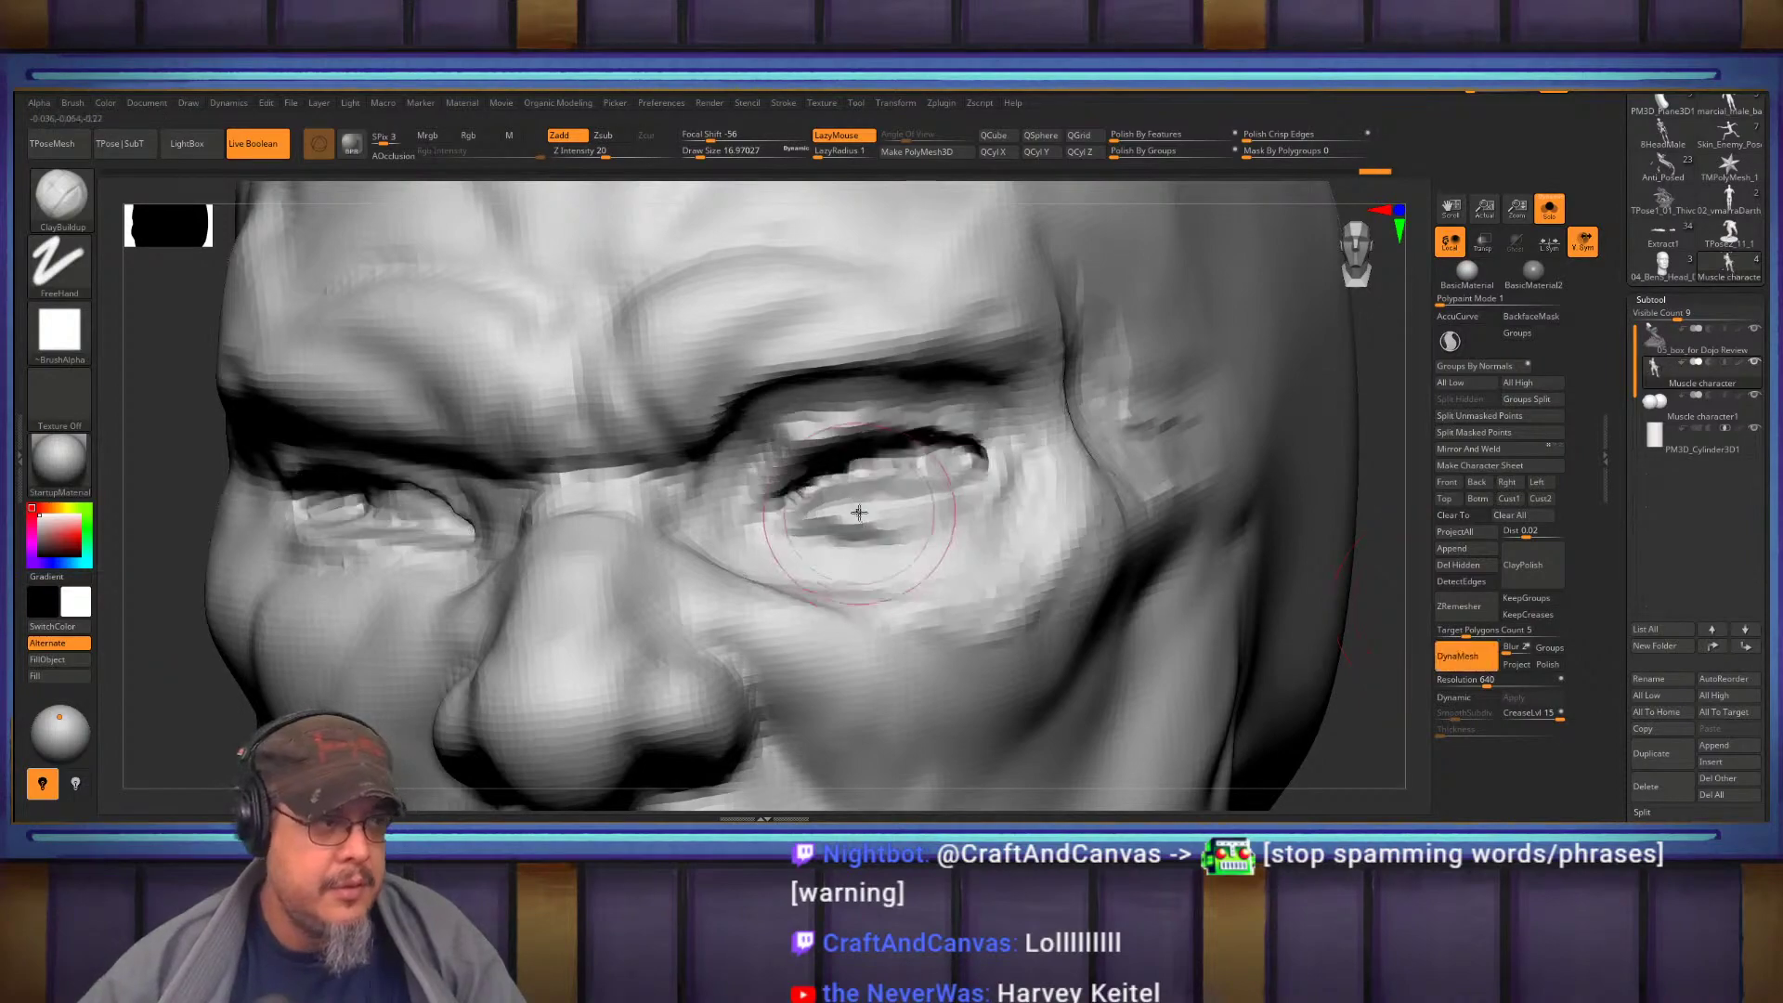
pyautogui.press('b')
pyautogui.press('d')
pyautogui.press('s')
pyautogui.moveTo(830, 532); pyautogui.dragTo(916, 539)
pyautogui.moveTo(1022, 472); pyautogui.dragTo(981, 469)
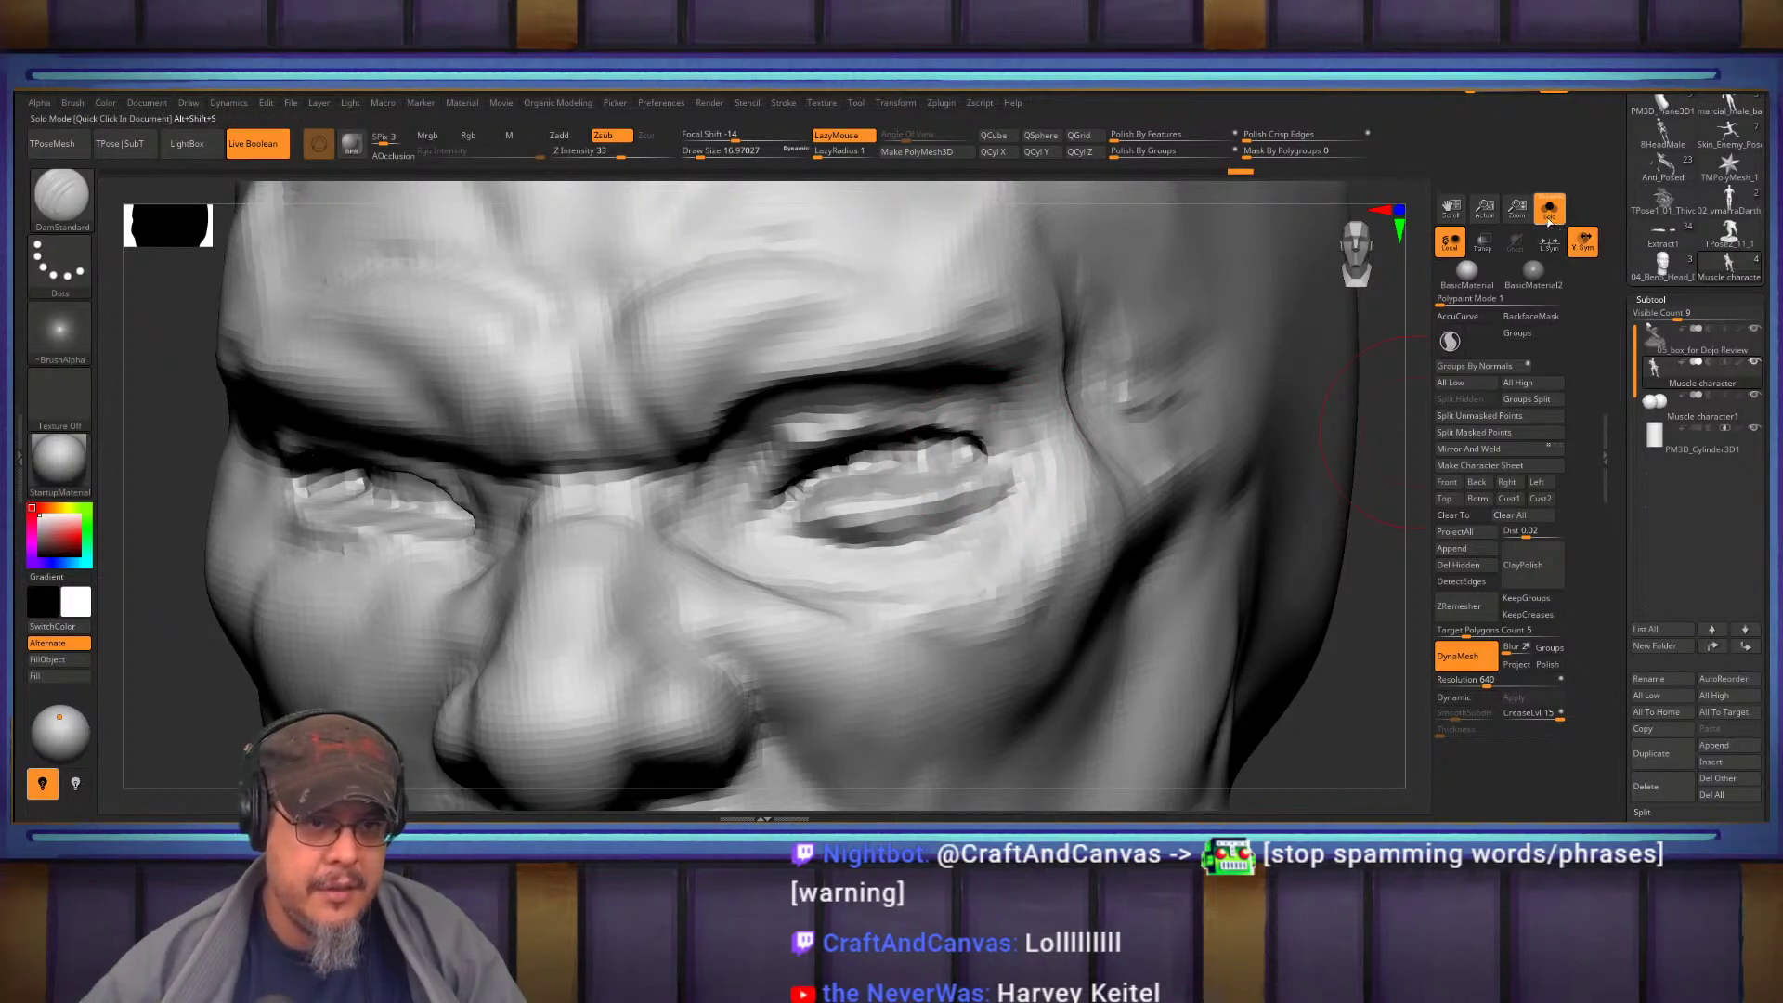
# Leave Solo mode, hide the snake subtool and select the separated eyeballs
pyautogui.click(1755, 330)
pyautogui.moveTo(841, 418); pyautogui.dragTo(910, 410, button='right')
pyautogui.moveTo(910, 411); pyautogui.dragTo(954, 474)
pyautogui.keyDown('alt'); pyautogui.click(958, 485); pyautogui.keyUp('alt')
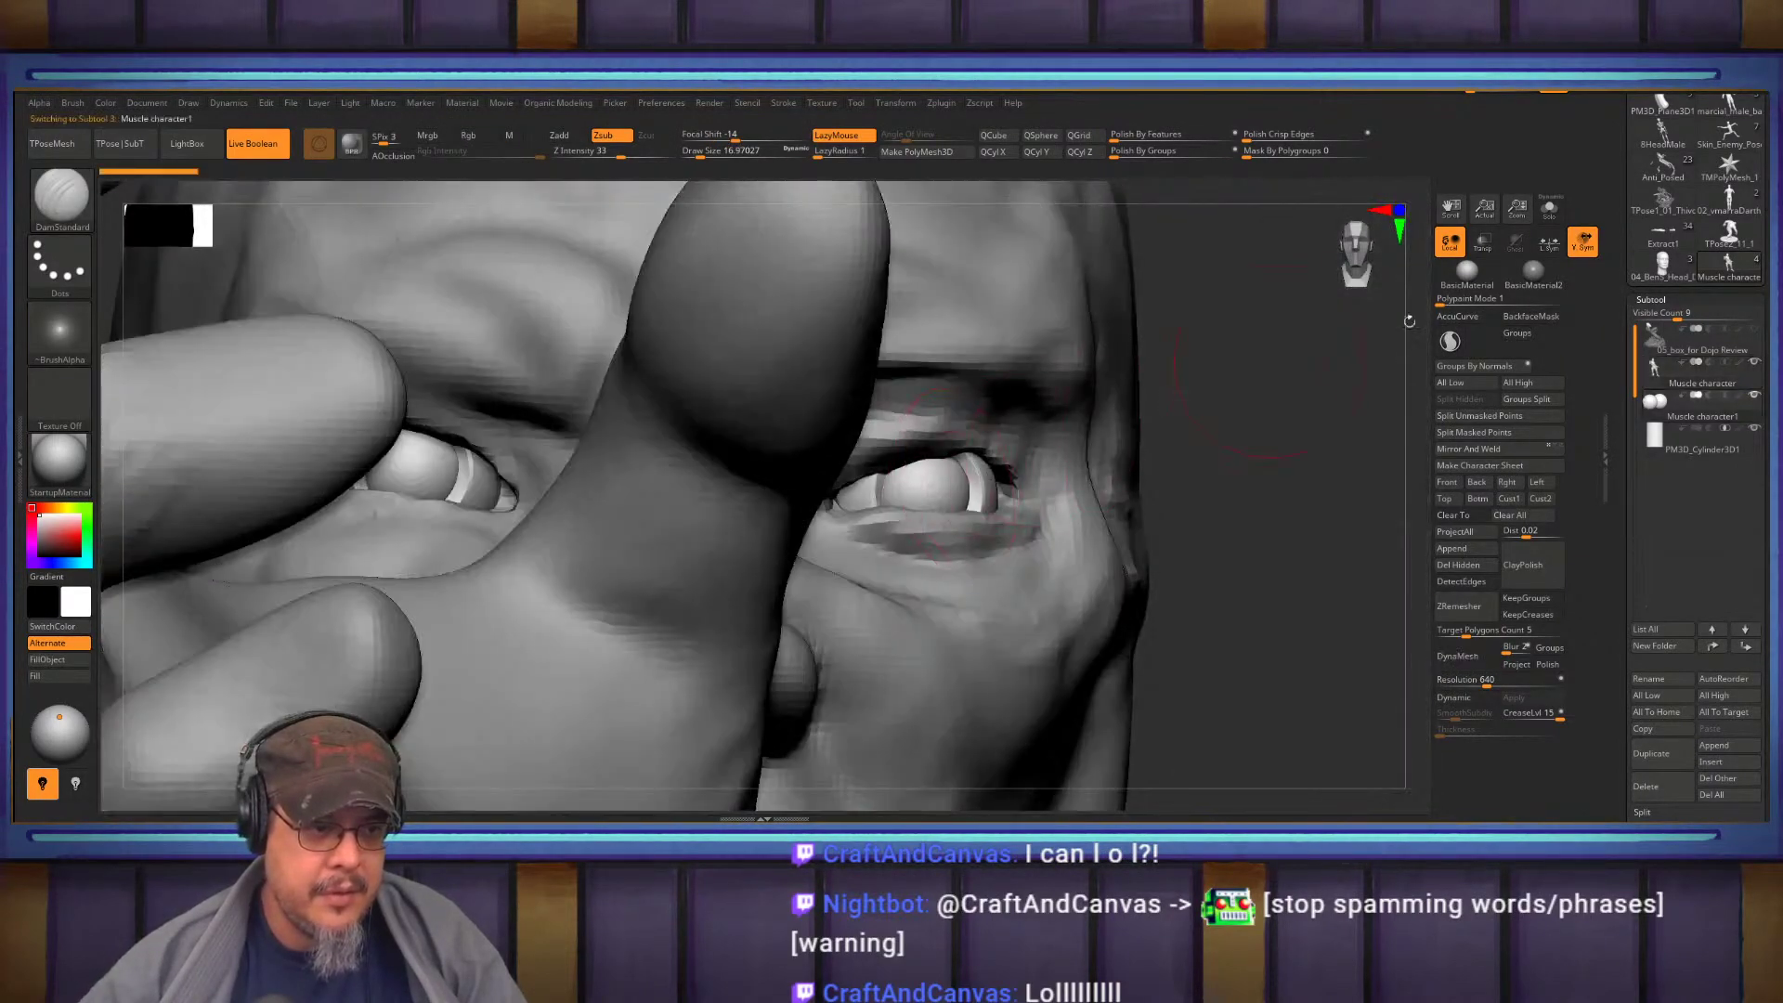
pyautogui.click(1468, 253)
pyautogui.moveTo(1393, 358); pyautogui.dragTo(1431, 425)
# Hide the cylinder subtool and reselect the Muscle character body for sculpting beside the nose and eye
pyautogui.click(1754, 430)
pyautogui.keyDown('alt'); pyautogui.moveTo(995, 423); pyautogui.dragTo(1105, 489); pyautogui.keyUp('alt')
pyautogui.click(1484, 242)
pyautogui.moveTo(1384, 268); pyautogui.dragTo(1427, 270)
pyautogui.keyDown('alt'); pyautogui.click(876, 510); pyautogui.keyUp('alt')
pyautogui.moveTo(876, 510); pyautogui.dragTo(836, 526, button='right')
pyautogui.scroll(5, 836, 527)
pyautogui.moveTo(673, 478); pyautogui.dragTo(688, 488)
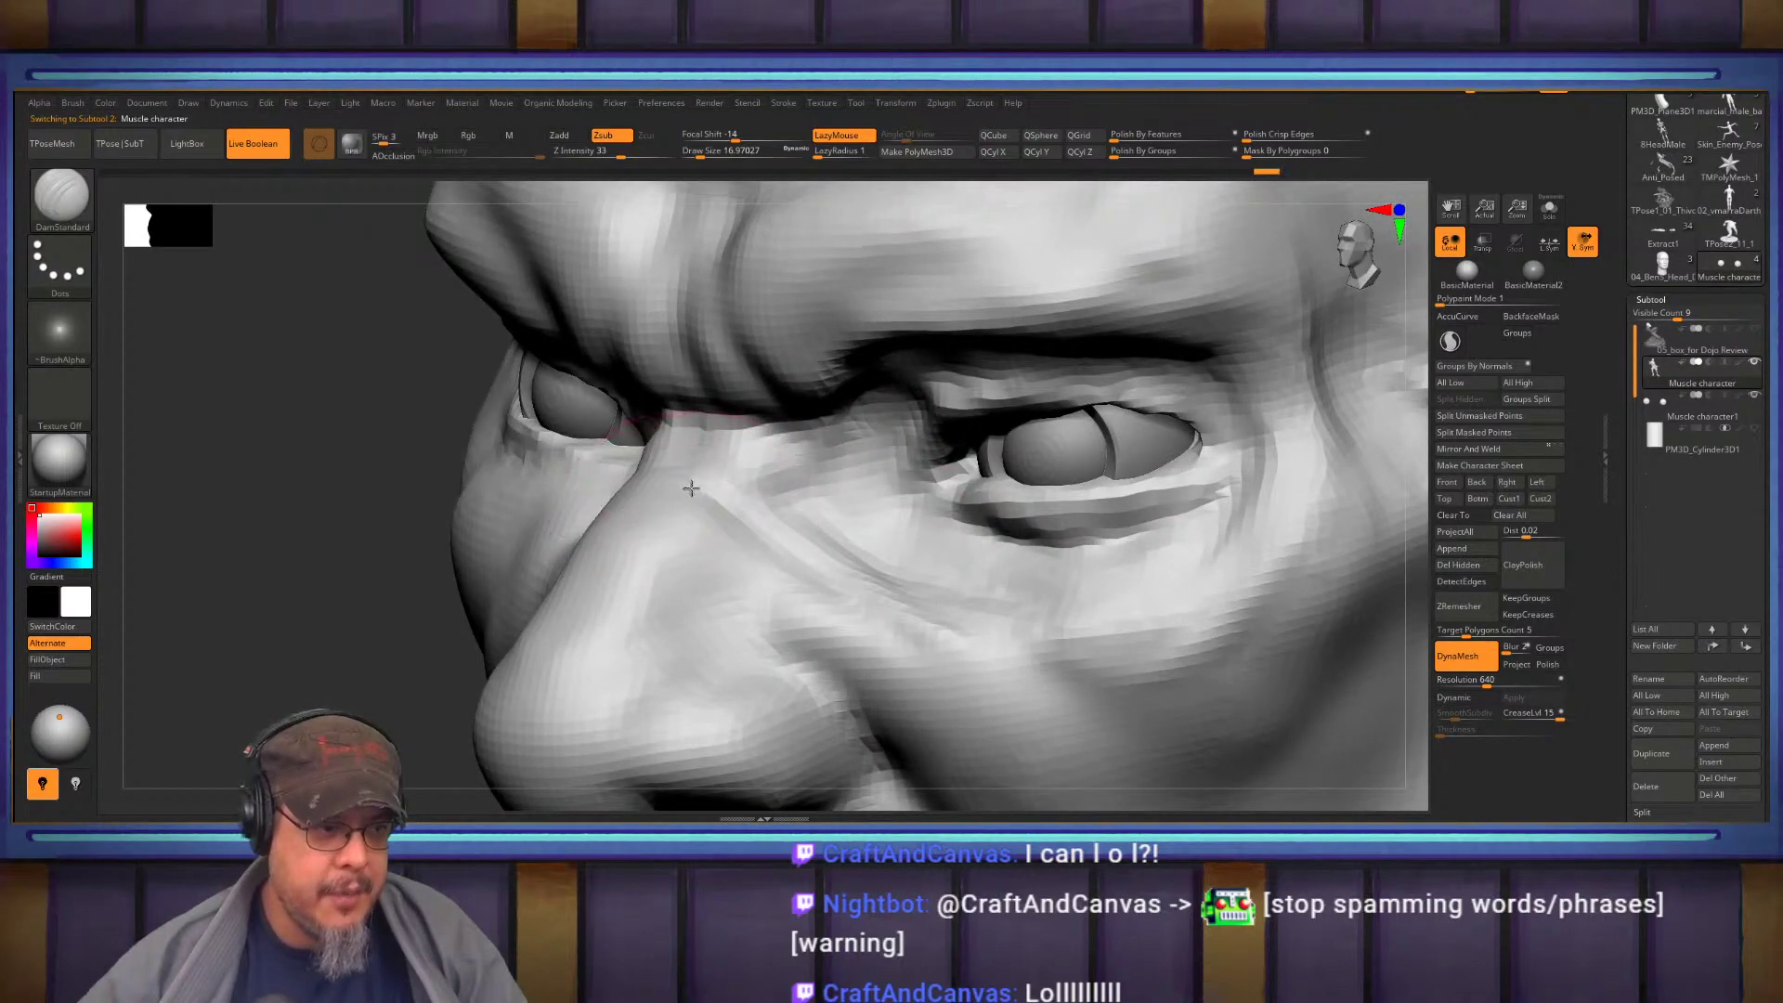
# Sculpt skin folds with ClayBuildup from the inner eye corner down the cheek beside the nose
pyautogui.press('b')
pyautogui.press('c')
pyautogui.press('b')
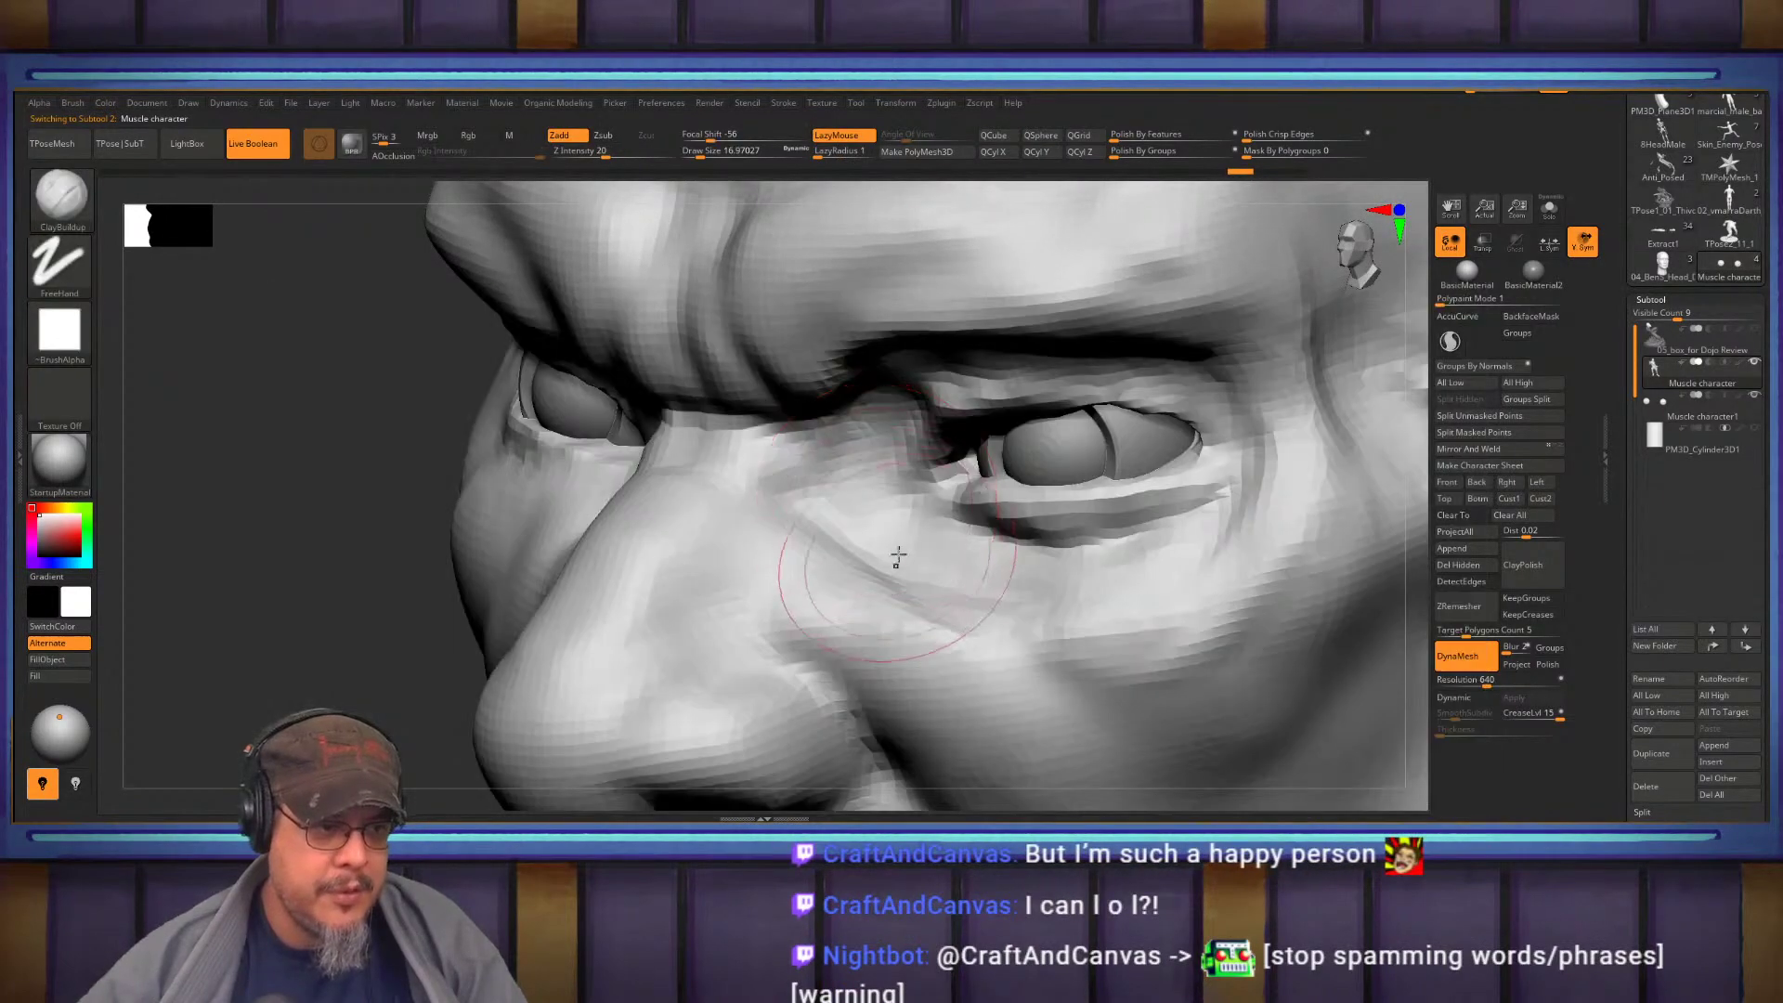
pyautogui.moveTo(983, 632); pyautogui.dragTo(1014, 657)
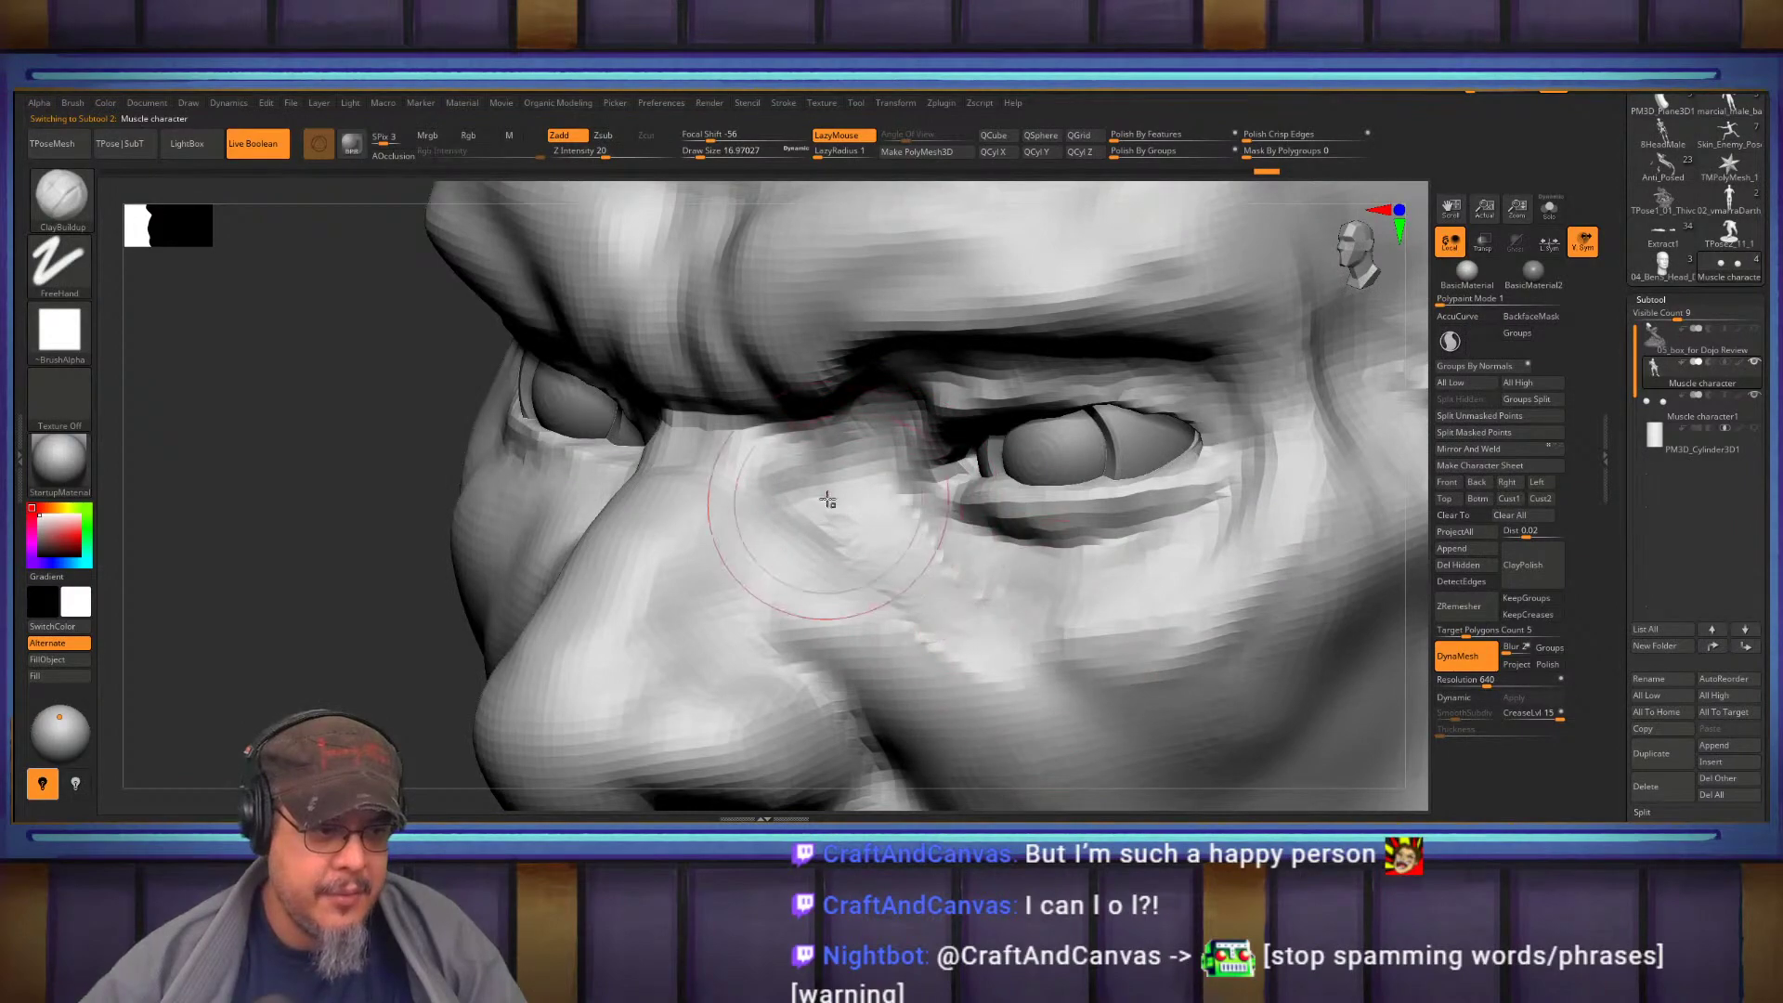
pyautogui.moveTo(870, 689); pyautogui.dragTo(933, 781)
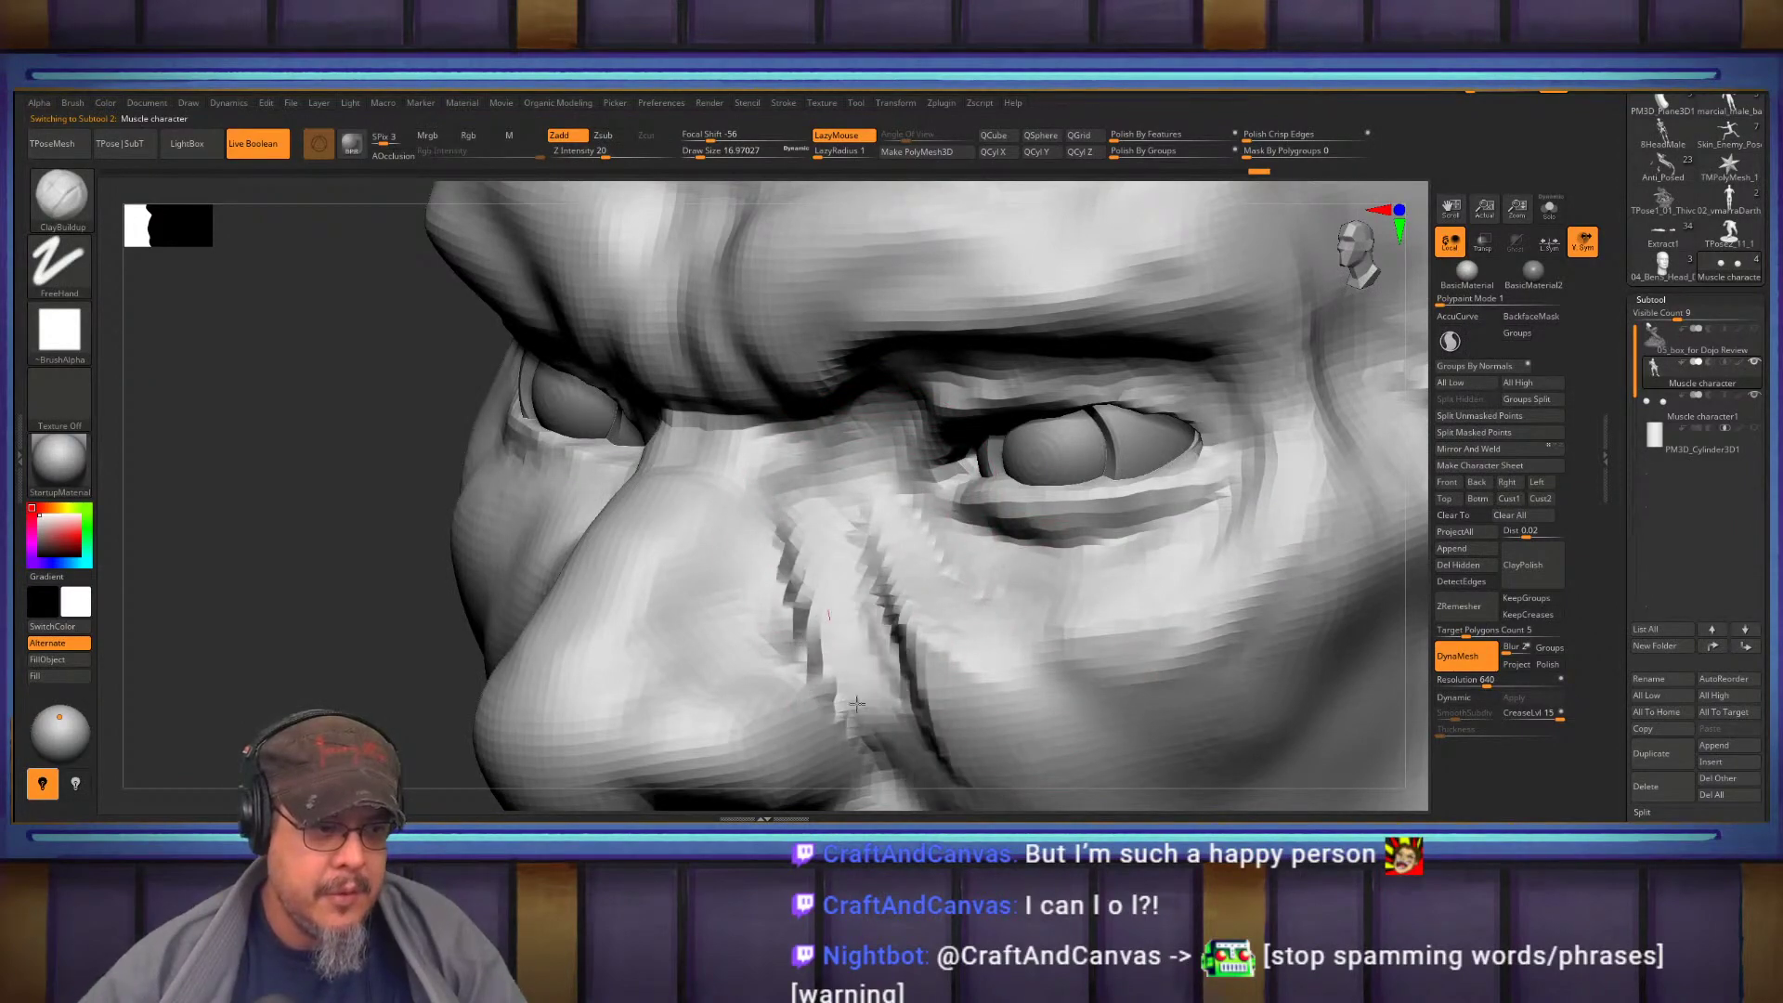
pyautogui.moveTo(836, 655); pyautogui.dragTo(897, 761)
# Rework the folds beside the nose and under the eye, stepping back and forth through the latest strokes
pyautogui.hotkey('ctrl', 'z')
pyautogui.hotkey('ctrl', 'z')
pyautogui.hotkey('ctrl', 'z')
pyautogui.hotkey('ctrl', 'z')
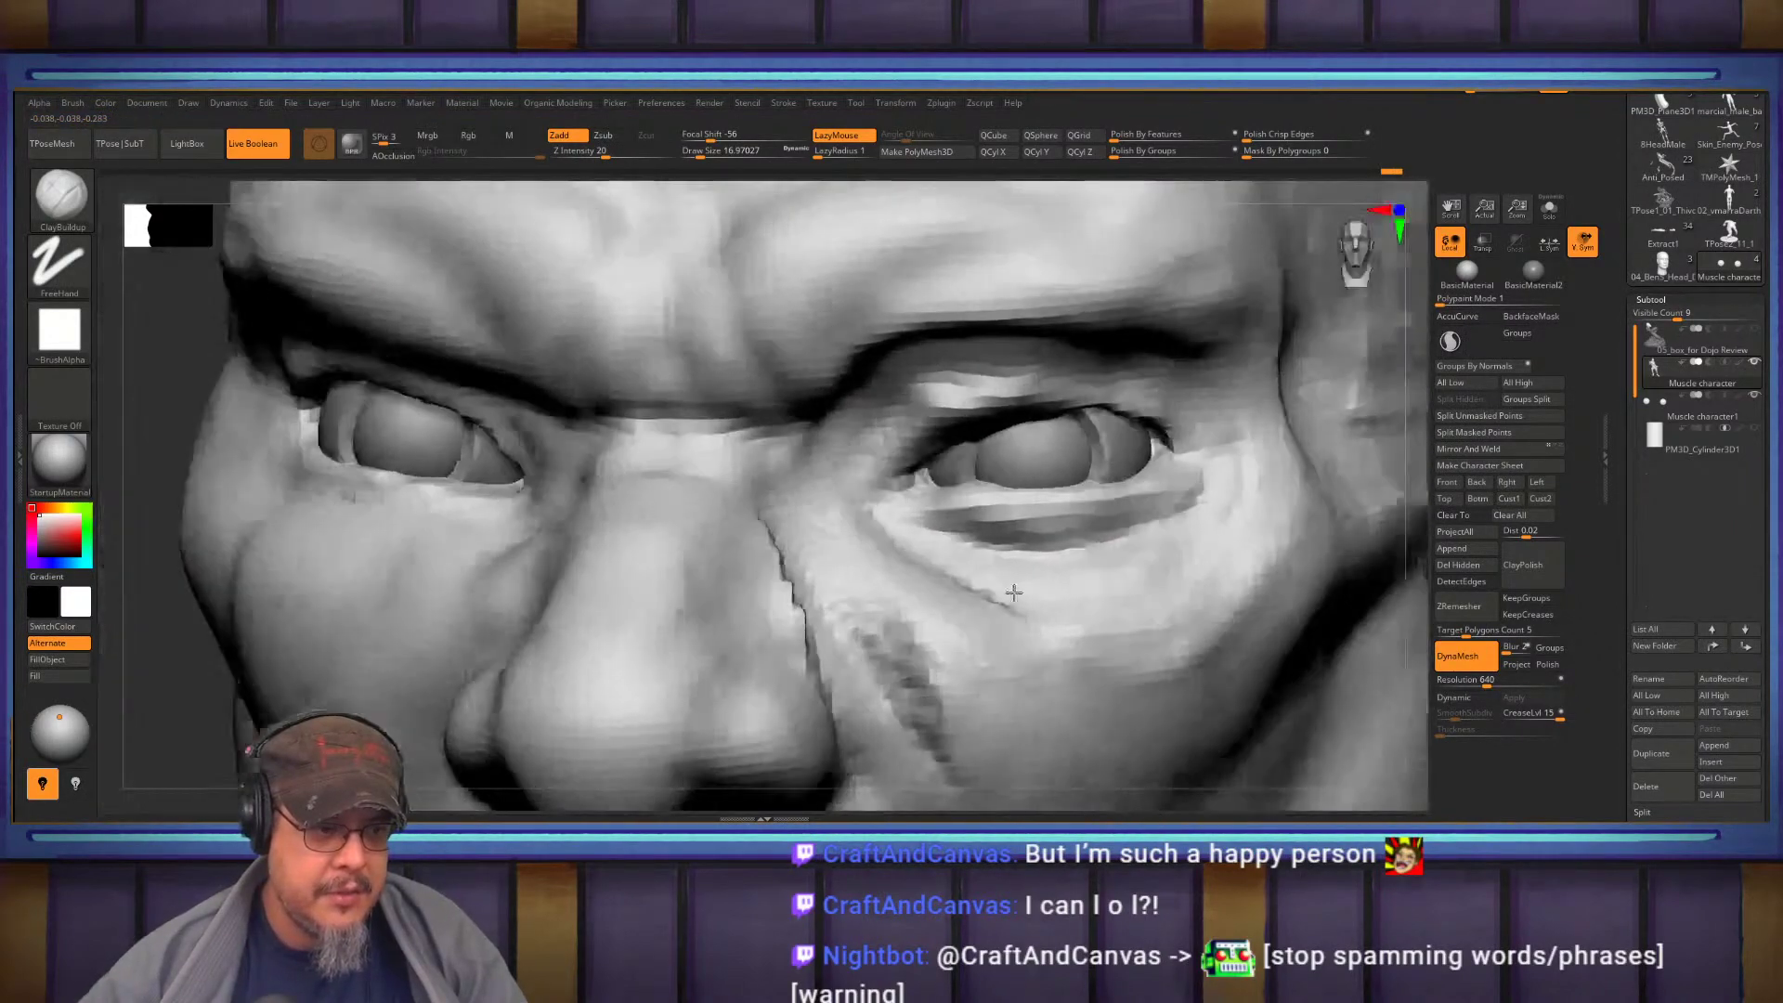
pyautogui.hotkey('ctrl', 'shift', 'z')
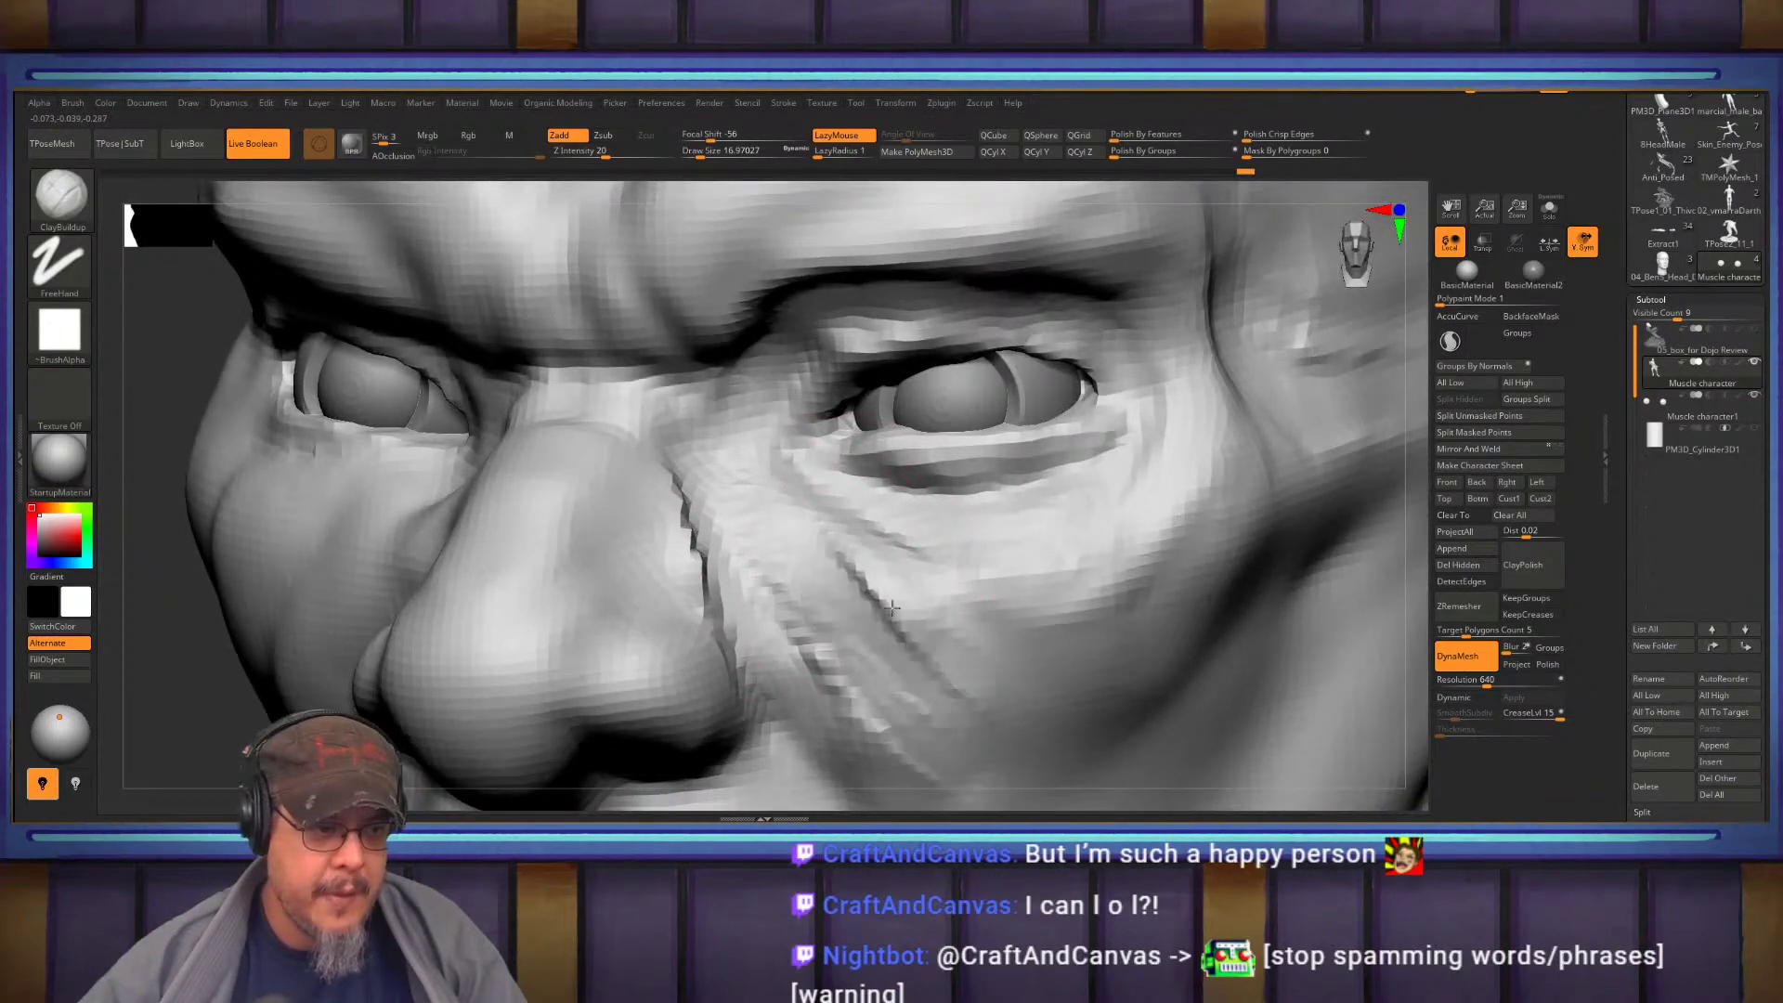
pyautogui.hotkey('ctrl', 'shift', 'z')
pyautogui.hotkey('ctrl', 'shift', 'z')
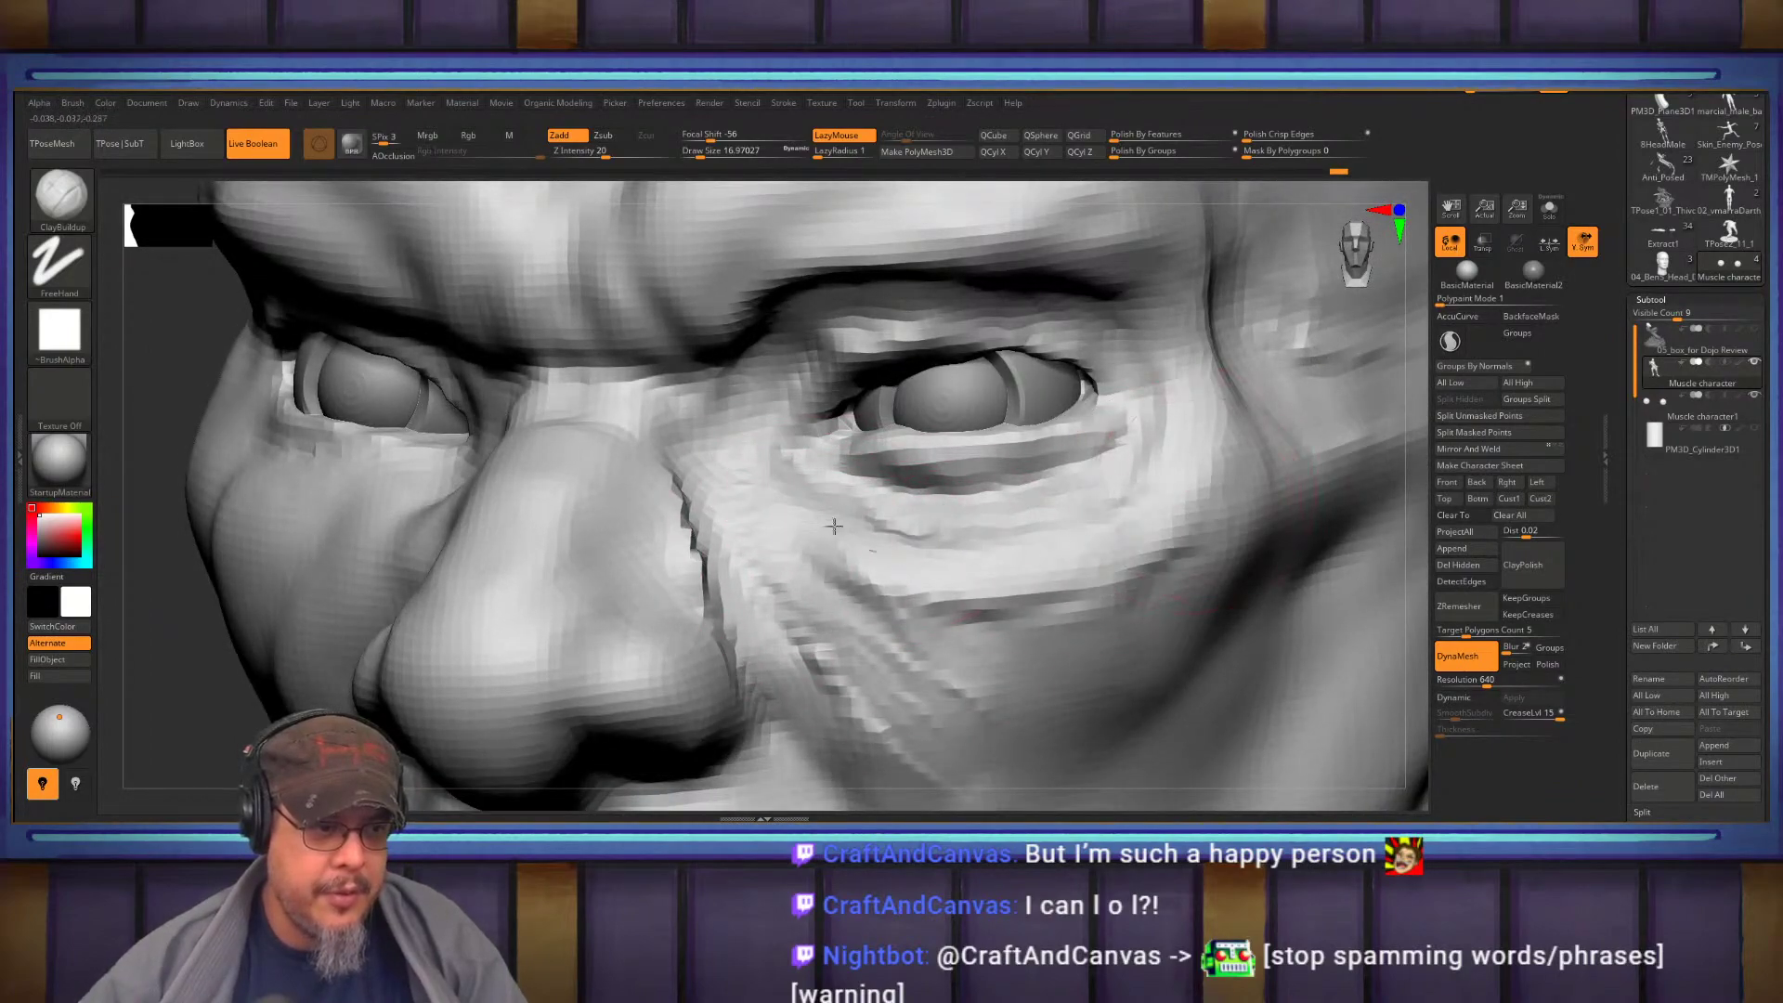
pyautogui.hotkey('ctrl', 'z')
pyautogui.hotkey('ctrl', 'z')
# Build up the skin between the inner eye corner and the nose bridge under the brow
pyautogui.moveTo(817, 509)
pyautogui.mouseDown(button='right')
pyautogui.moveTo(761, 483)
pyautogui.moveTo(857, 447)
pyautogui.moveTo(802, 441)
pyautogui.mouseUp(button='right')
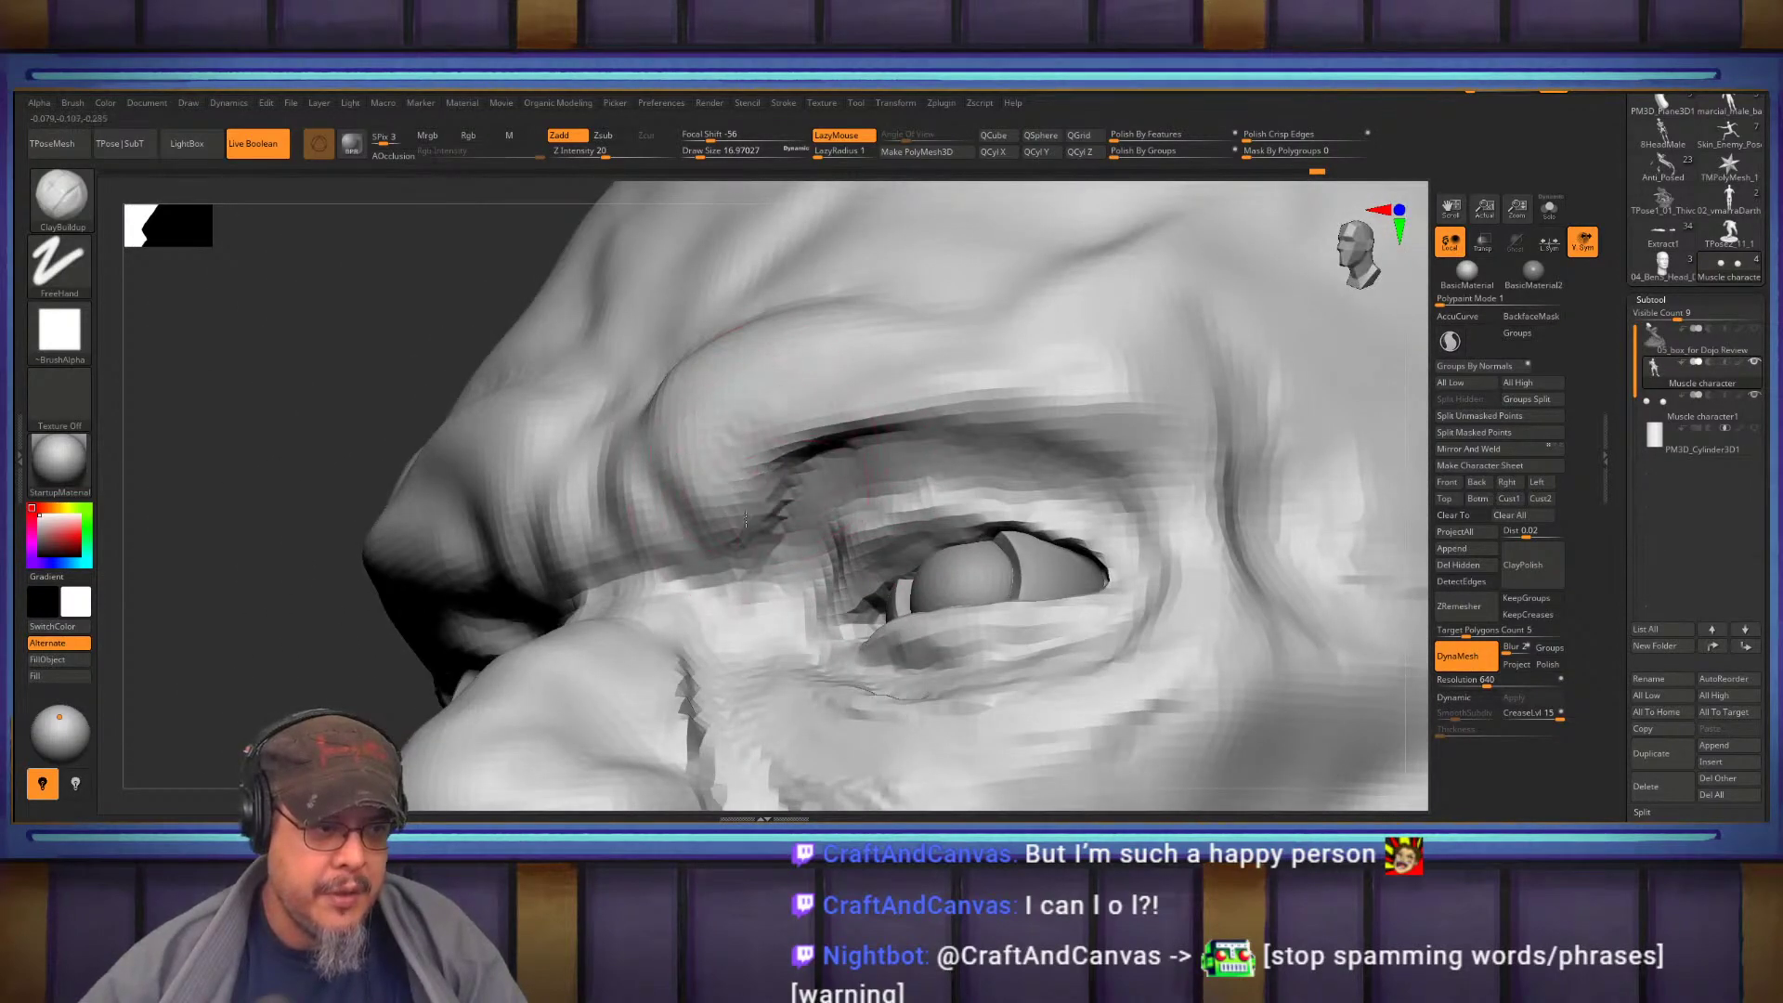
pyautogui.moveTo(743, 543)
pyautogui.mouseDown()
pyautogui.moveTo(790, 641)
pyautogui.moveTo(780, 621)
pyautogui.mouseUp()
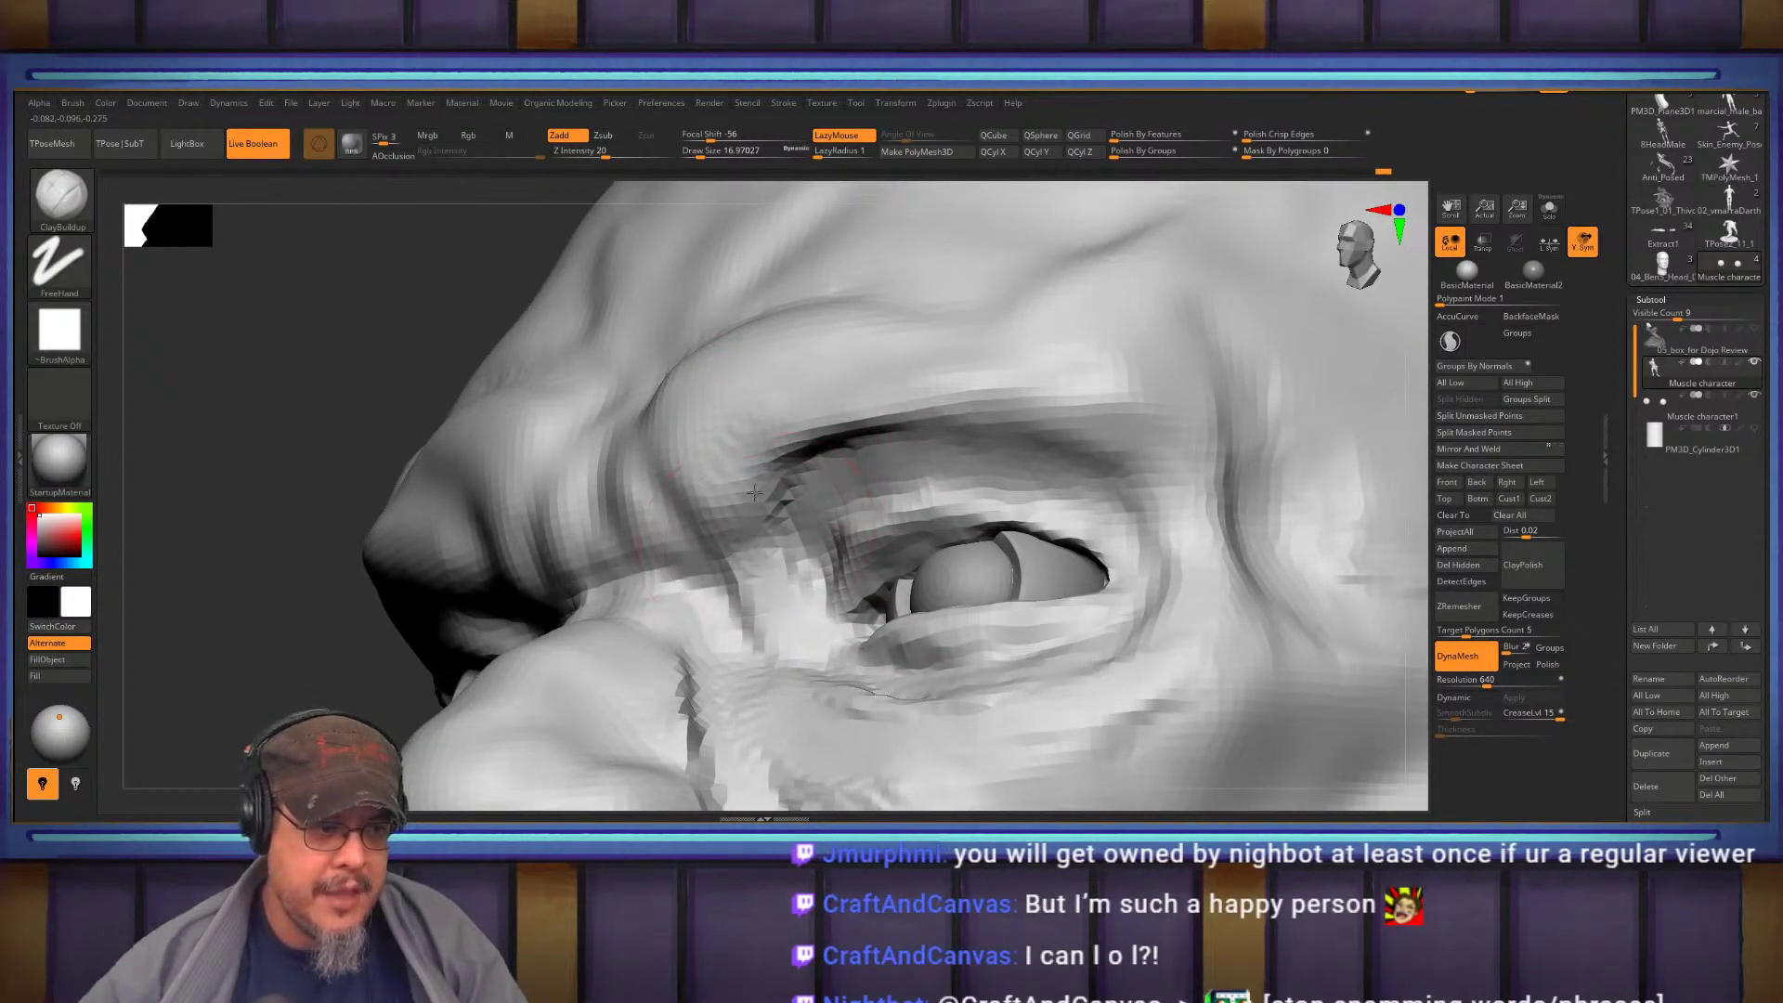
pyautogui.moveTo(795, 525); pyautogui.dragTo(916, 495, button='right')
# Define the upper eyelid fold and its edge around the eyeball with DamStandard
pyautogui.press('b')
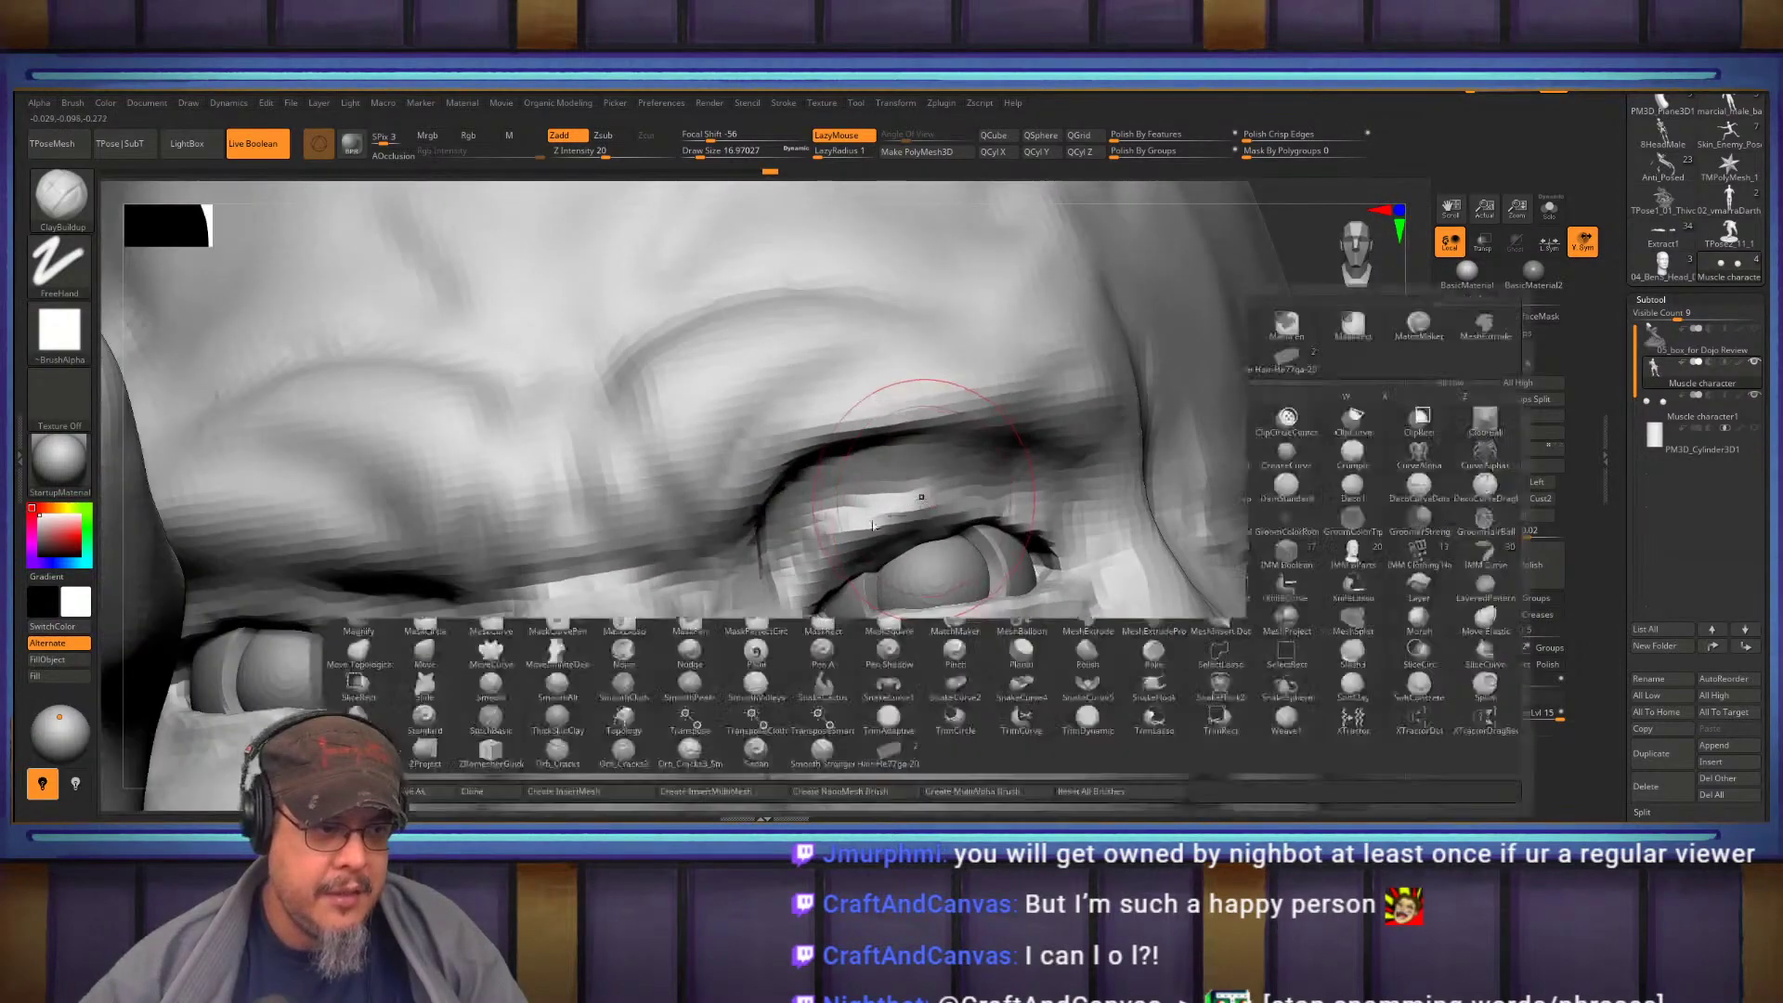
pyautogui.press('d')
pyautogui.press('s')
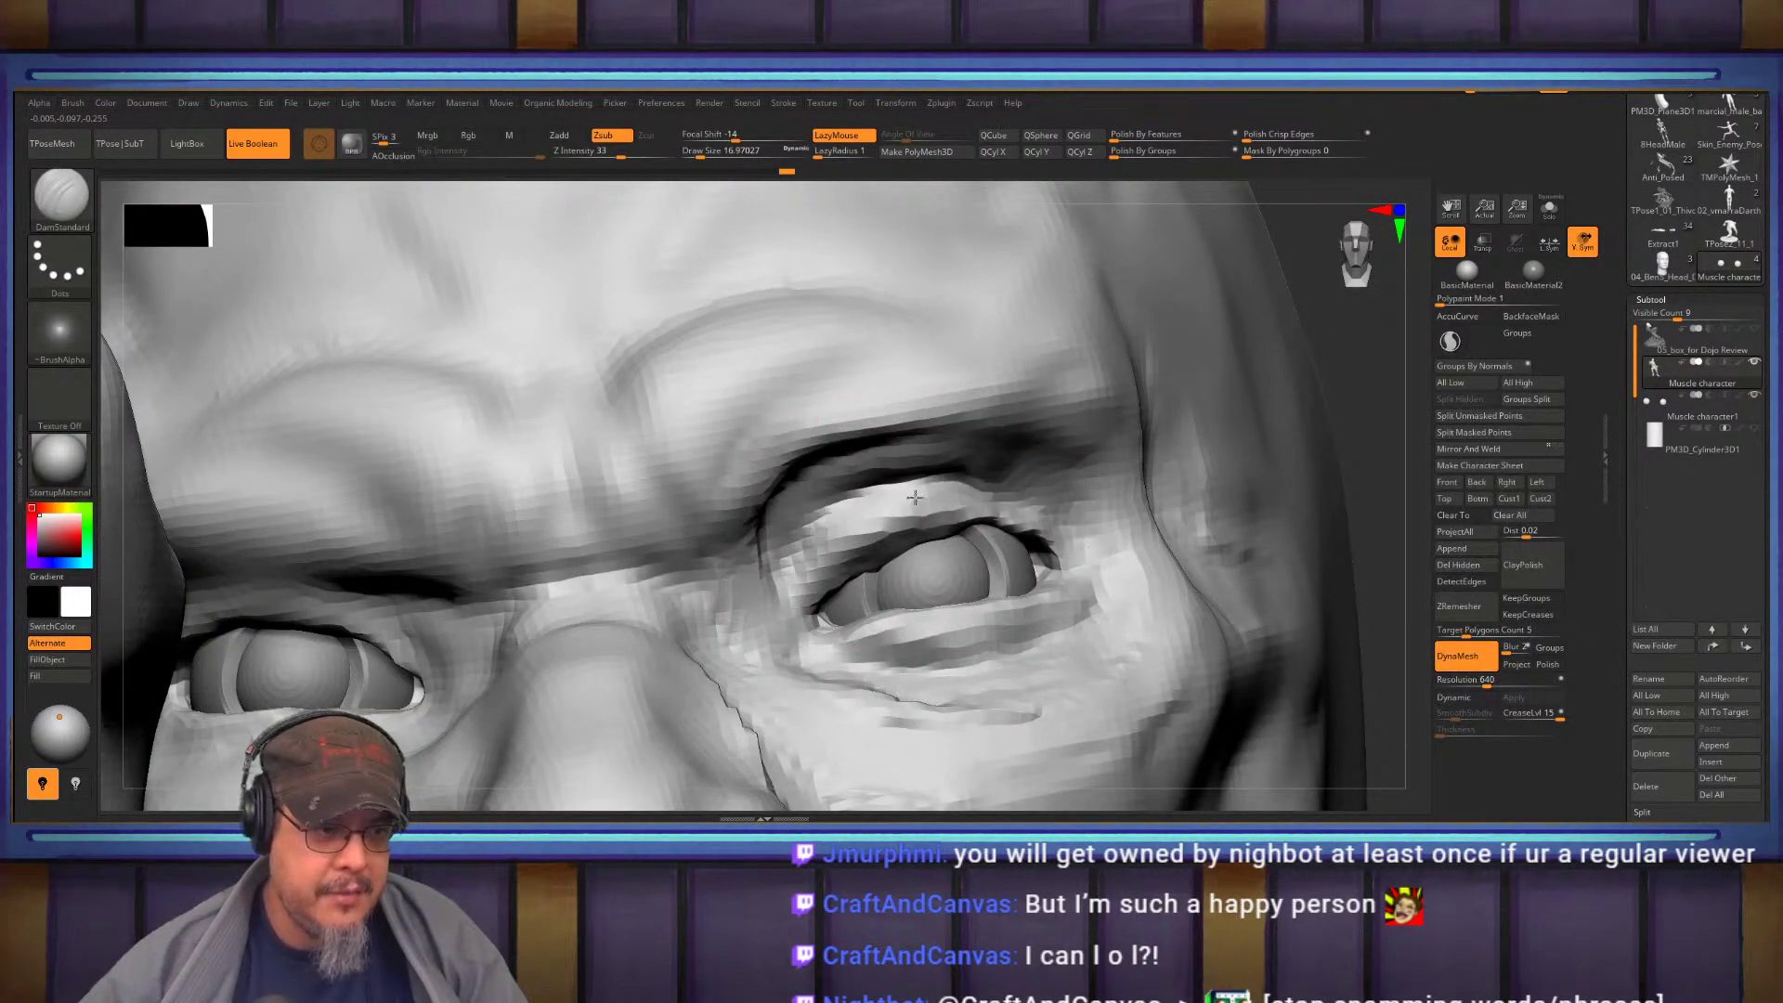
pyautogui.hotkey('ctrl', 'shift', 'z')
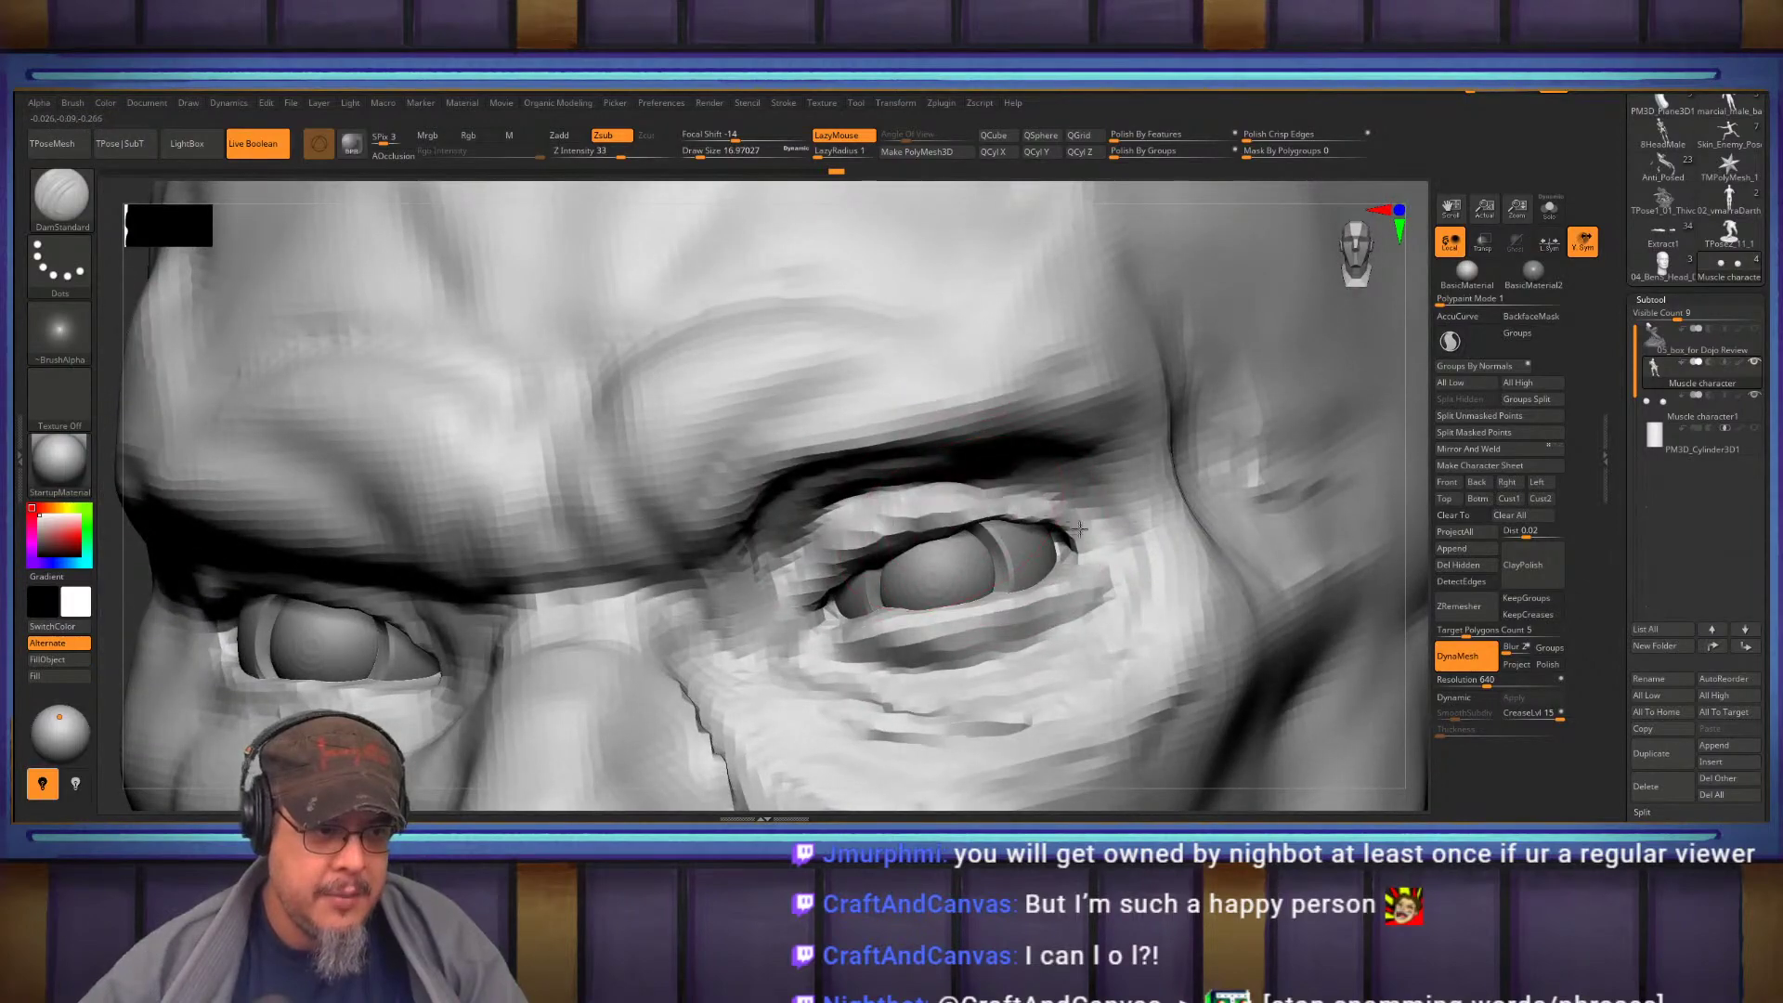
pyautogui.hotkey('ctrl', 'shift', 'z')
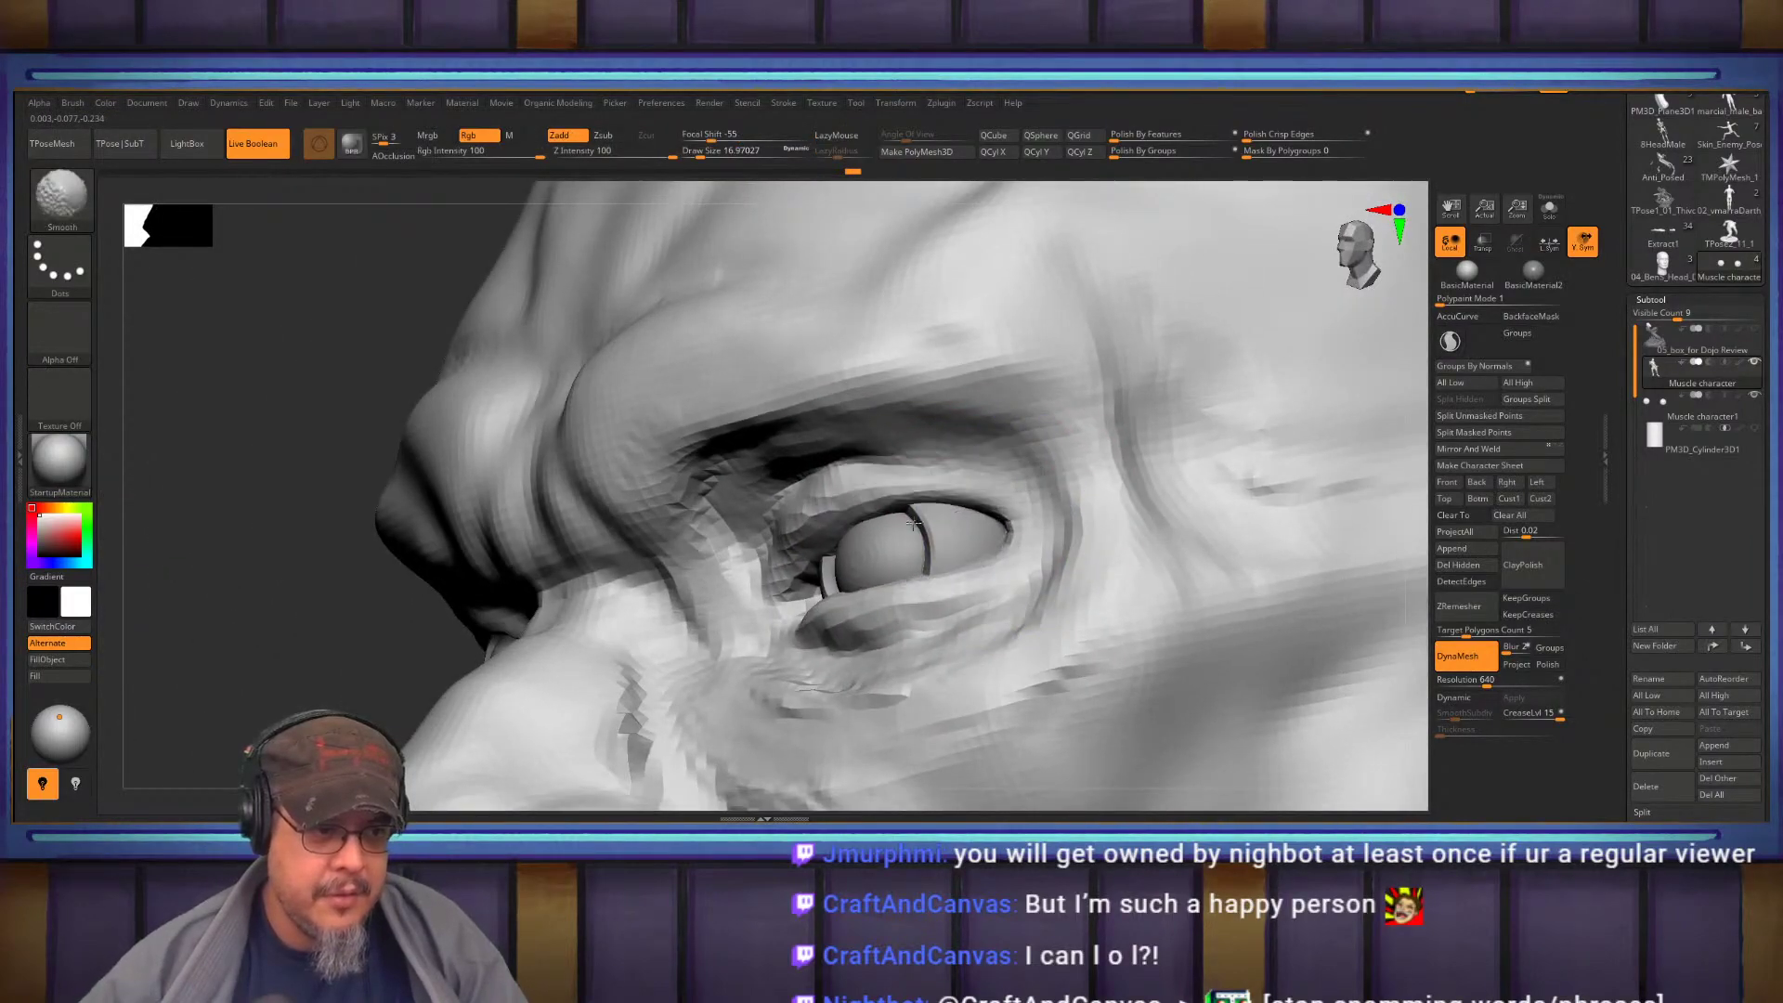
# Isolate the body in Solo mode and smooth the upper and lower eyelids around the empty socket
pyautogui.click(1560, 213)
pyautogui.hotkey('ctrl', 'shift', 'z')
pyautogui.hotkey('ctrl', 'shift', 'z')
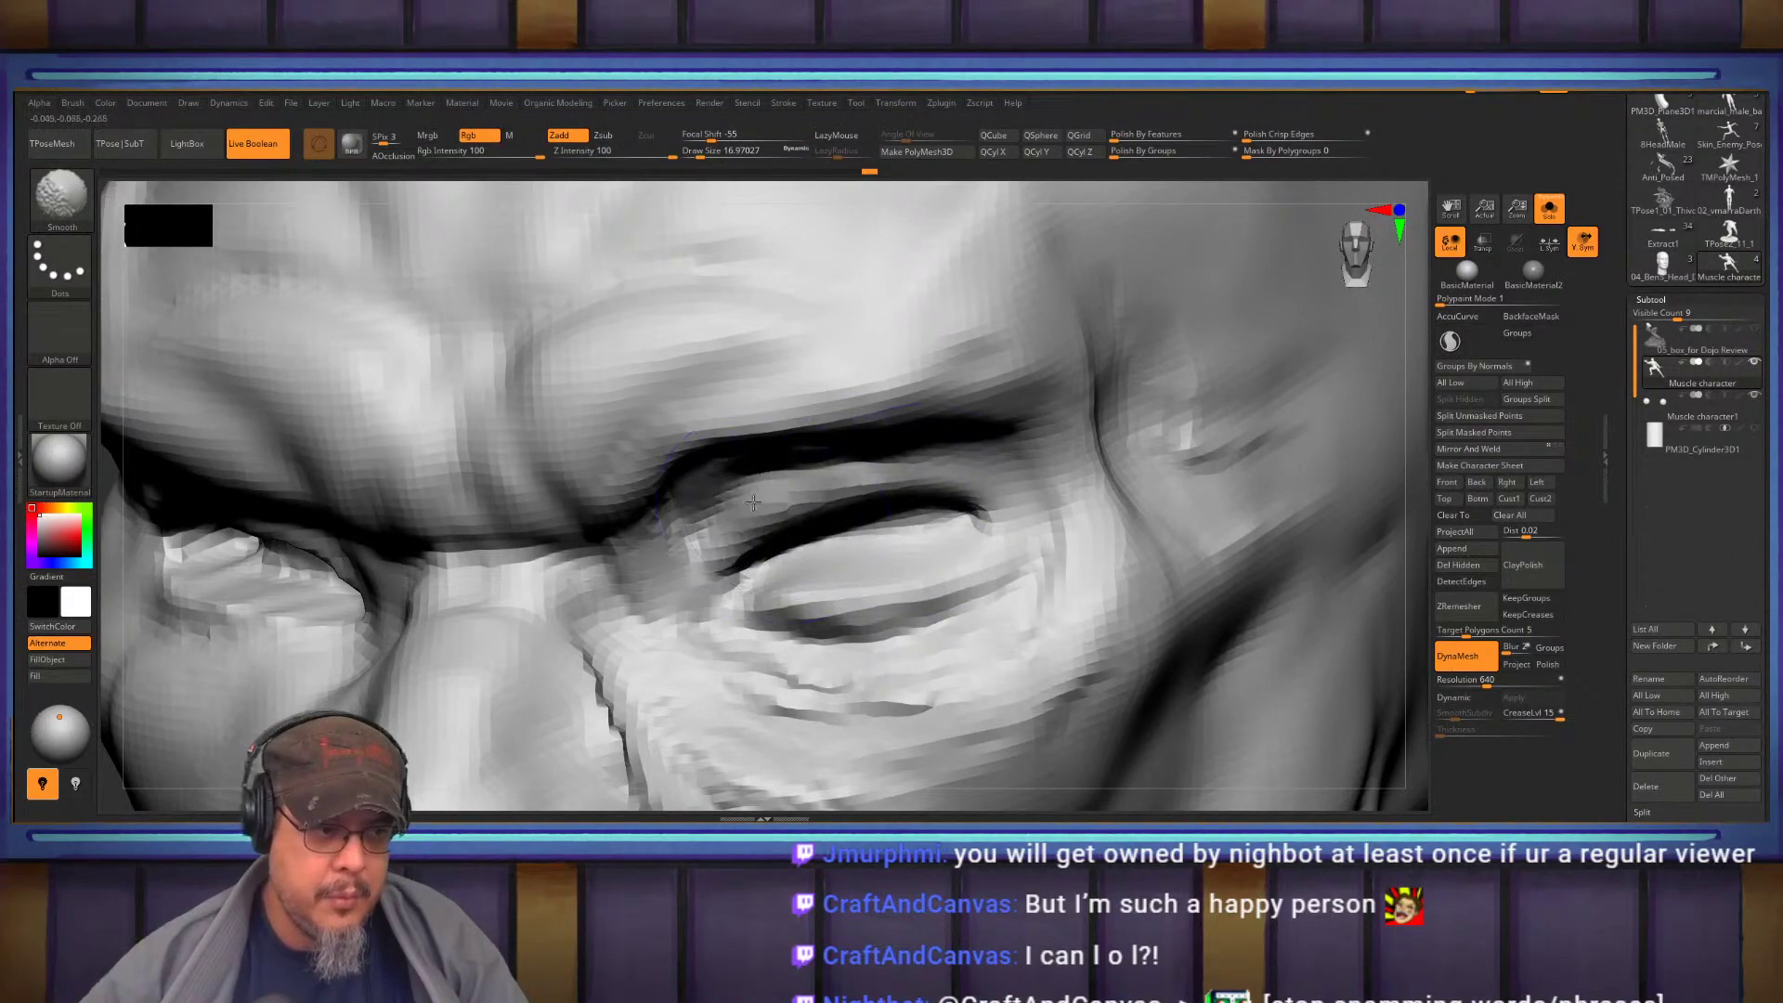
pyautogui.hotkey('ctrl', 'shift', 'z')
pyautogui.moveTo(924, 511); pyautogui.dragTo(874, 521, button='right')
# Leave Solo mode to restore the eyeballs, refine the outer eye corner and review the whole head
pyautogui.click(1549, 212)
pyautogui.moveTo(687, 548); pyautogui.dragTo(740, 537, button='right')
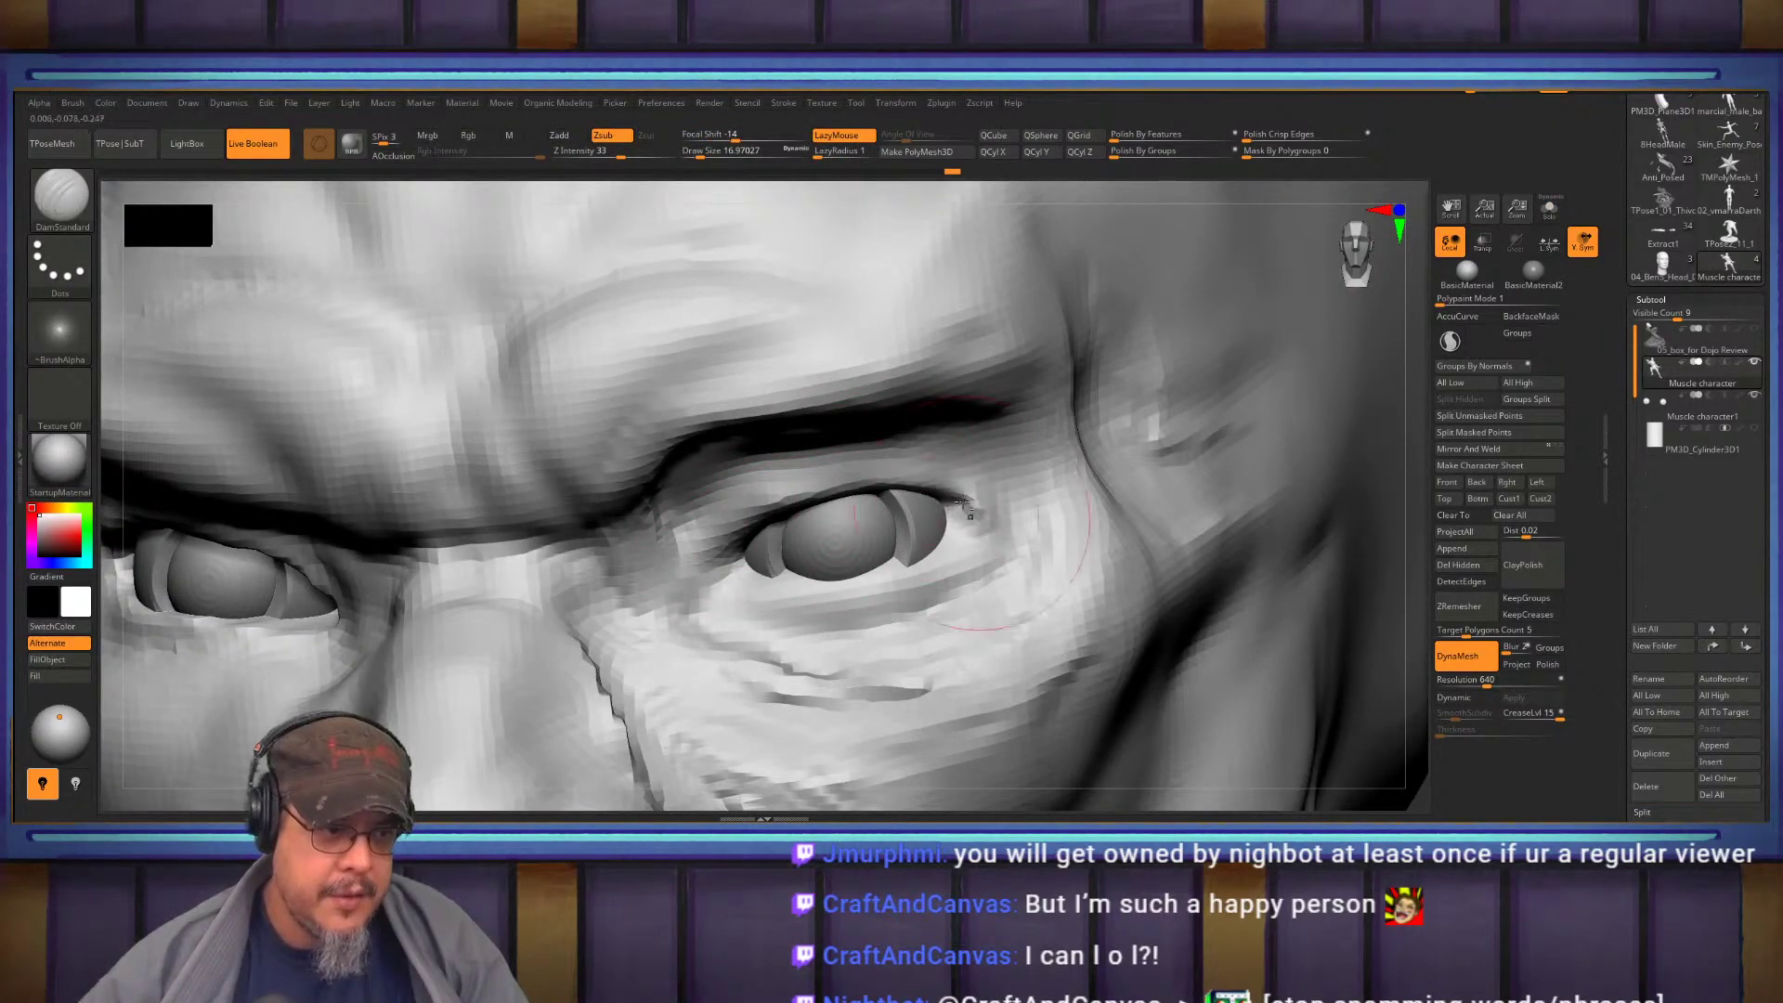
pyautogui.hotkey('ctrl', 'shift', 'z')
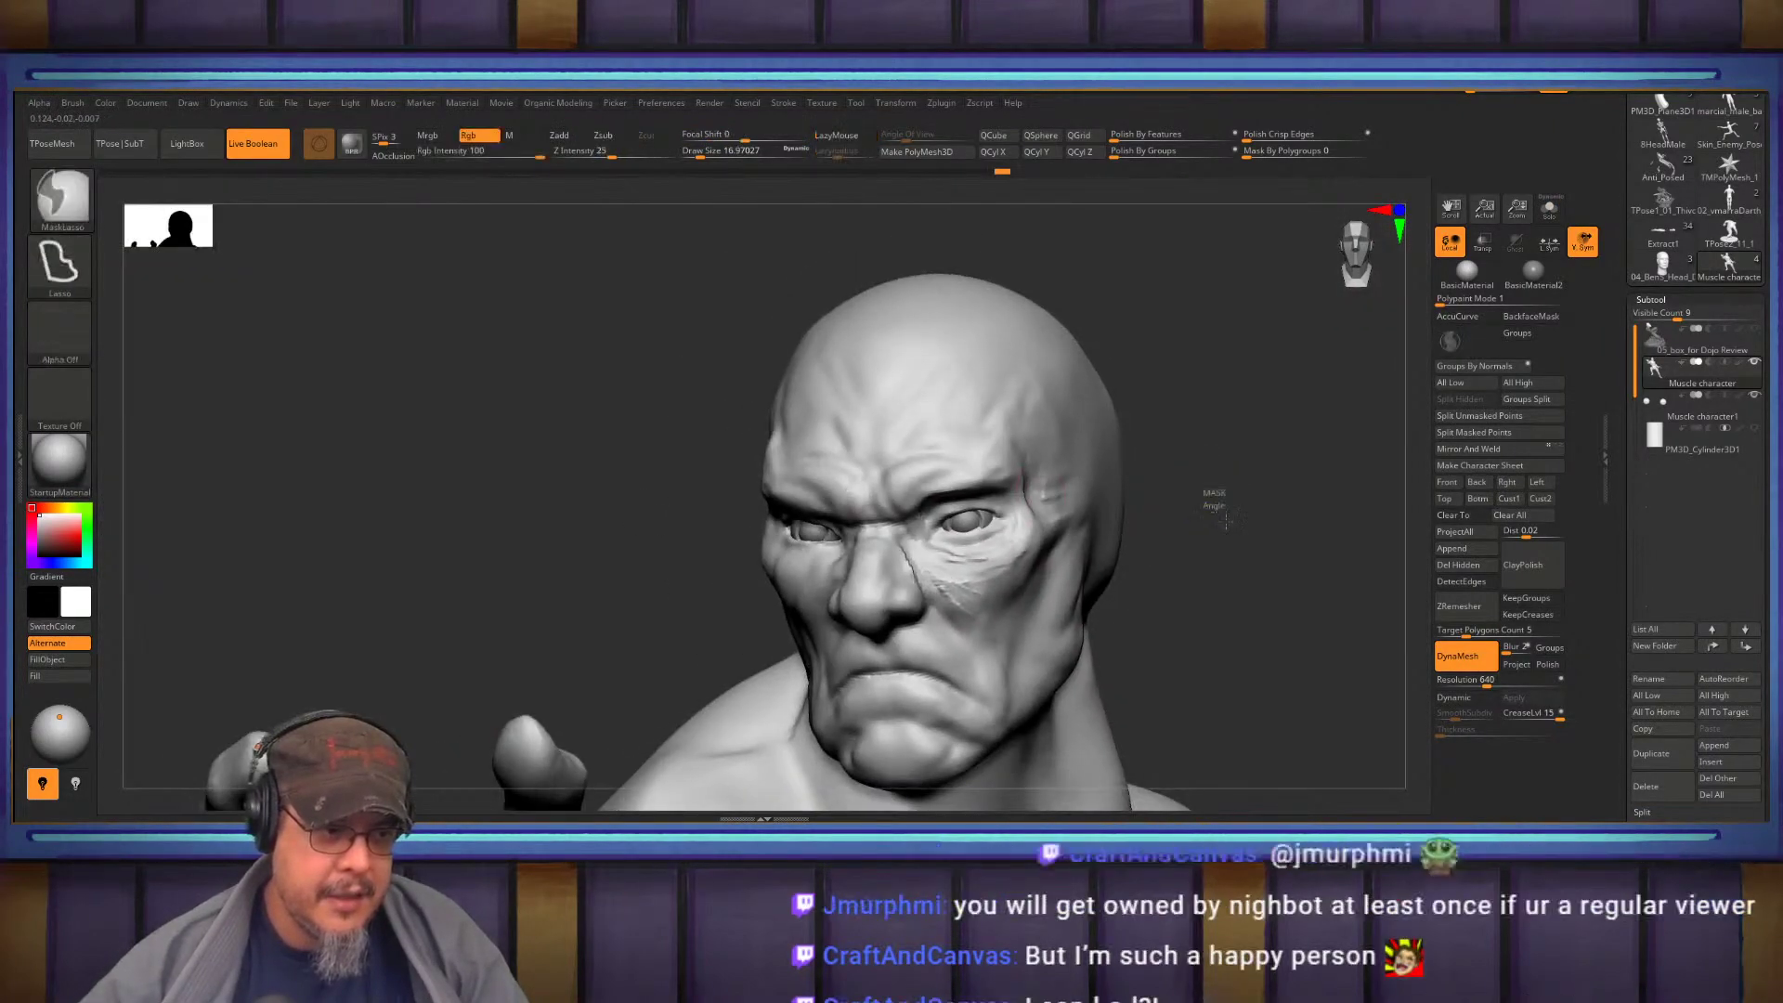
# Carve the crease under the lower eyelid and deepen the inner eye corner with DamStandard
pyautogui.keyDown('ctrl'); pyautogui.moveTo(943, 507); pyautogui.dragTo(894, 494, button='right'); pyautogui.keyUp('ctrl')
pyautogui.moveTo(1087, 490); pyautogui.dragTo(1079, 480)
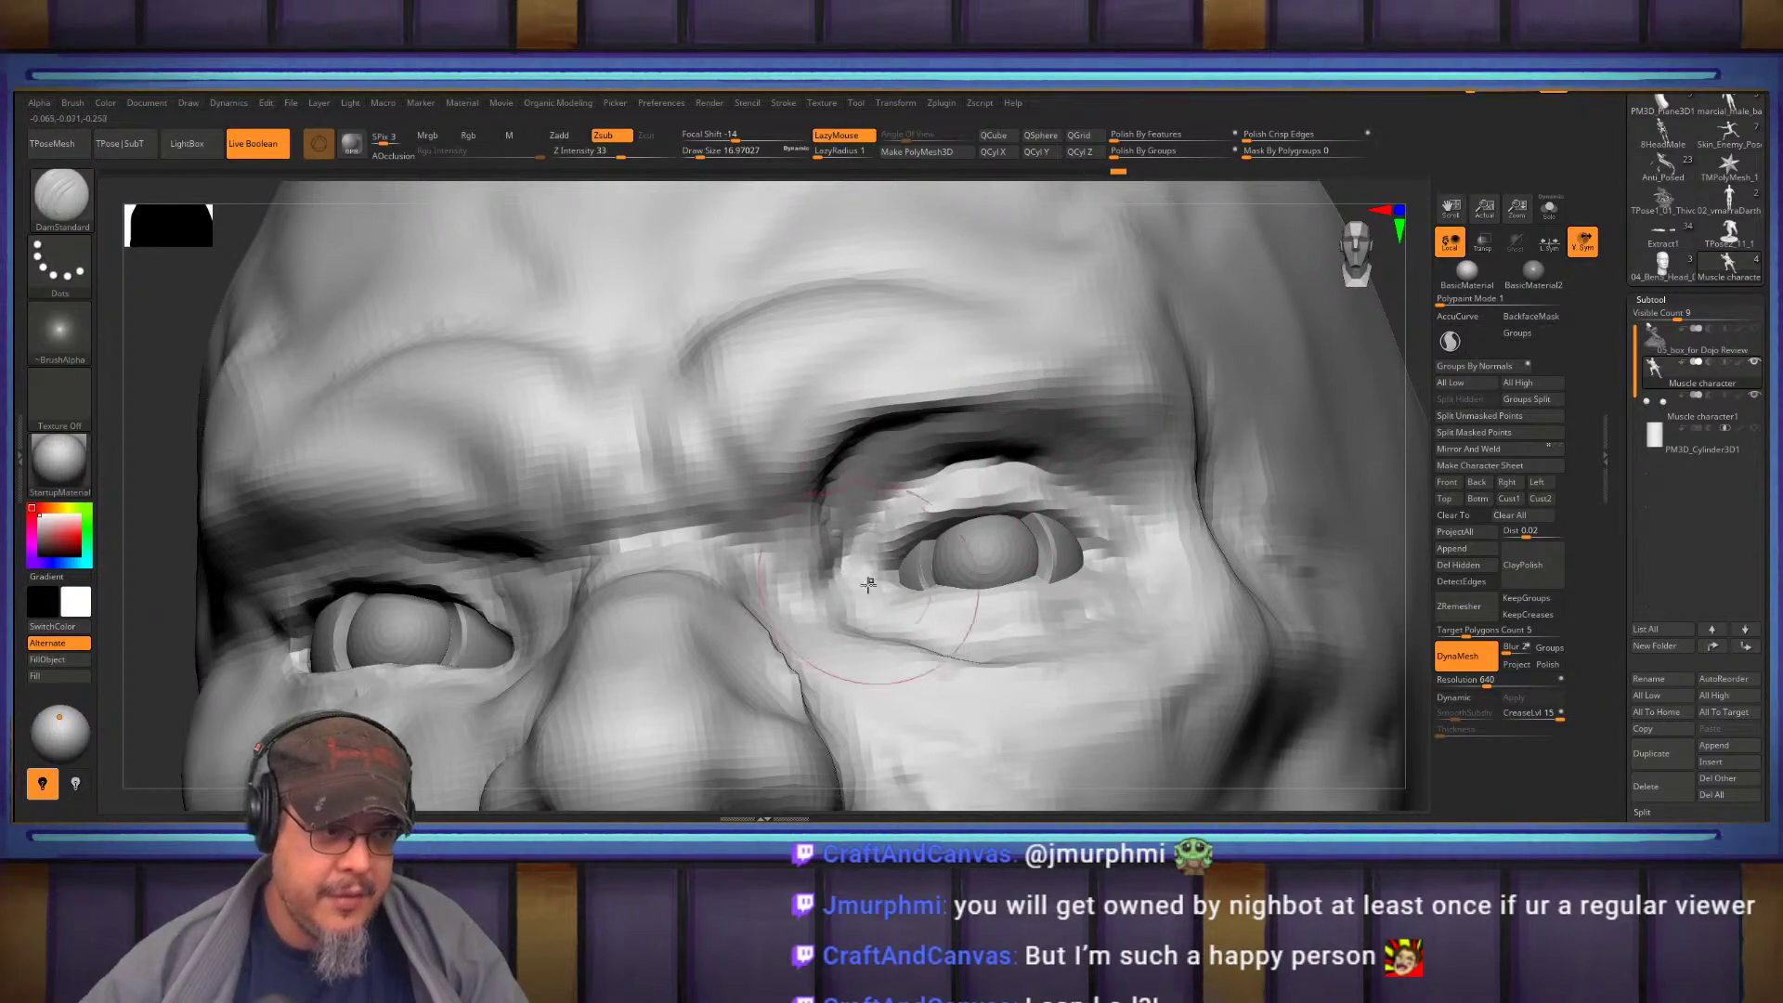
pyautogui.moveTo(865, 582); pyautogui.dragTo(874, 621, button='right')
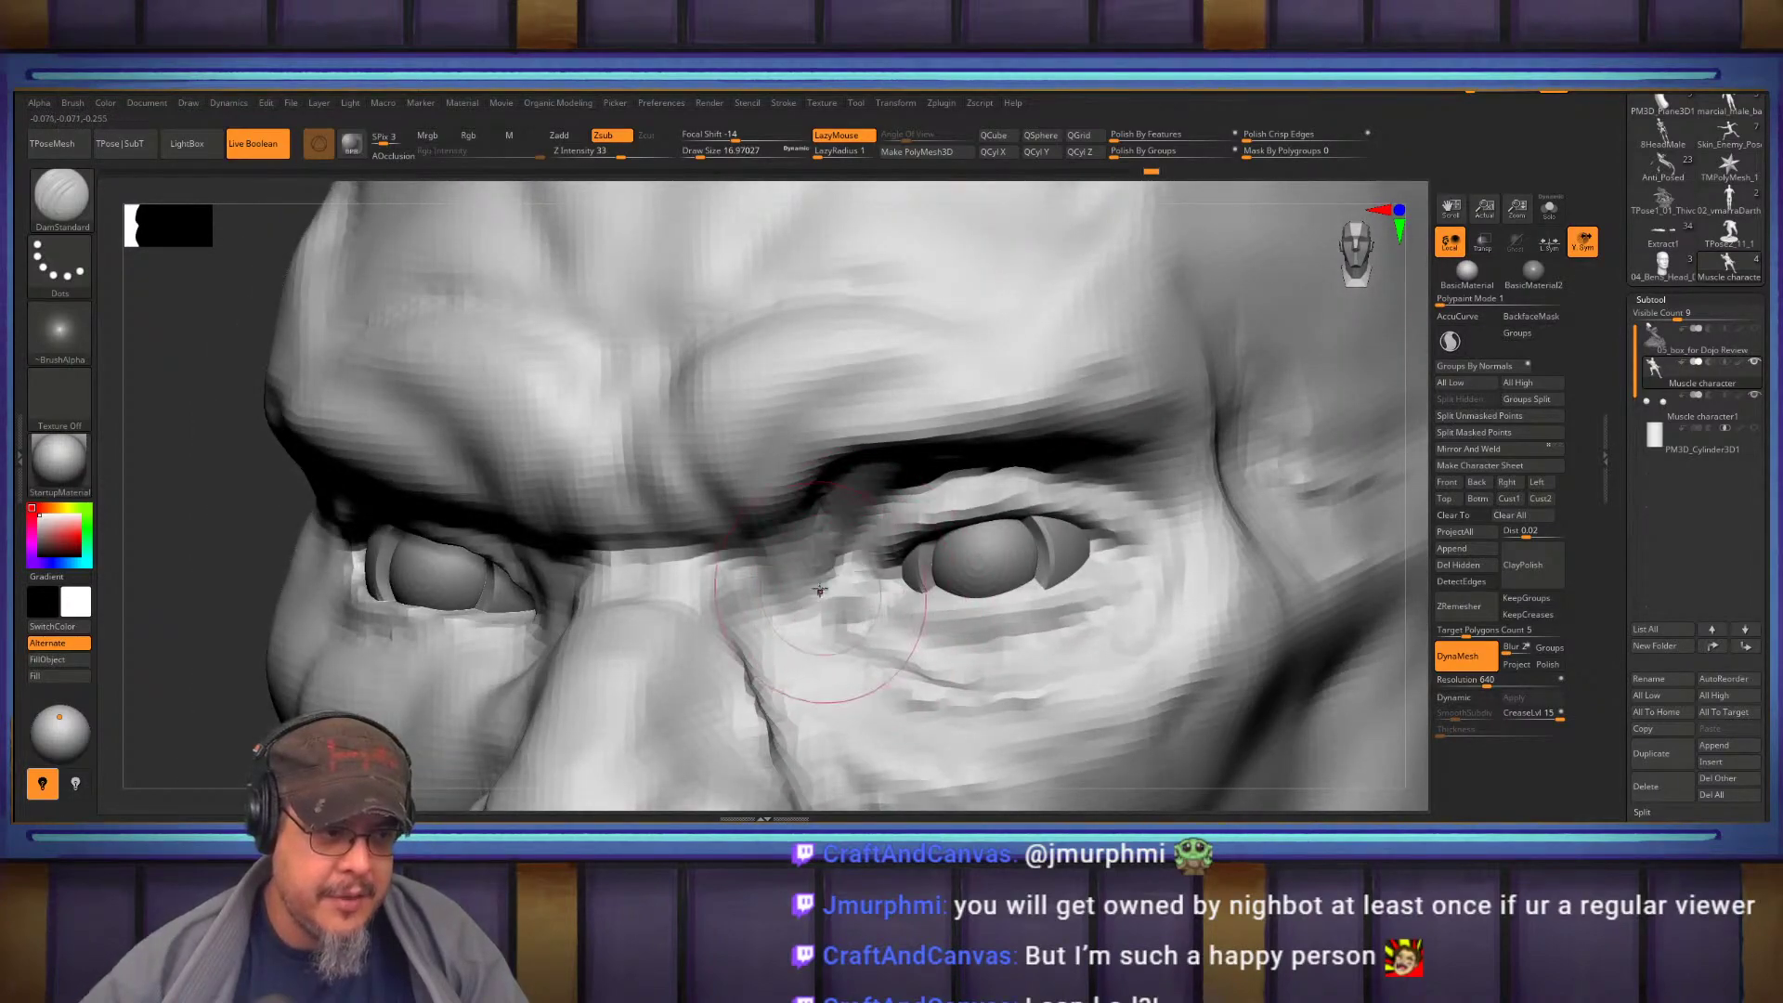
pyautogui.moveTo(770, 559); pyautogui.dragTo(857, 495, button='right')
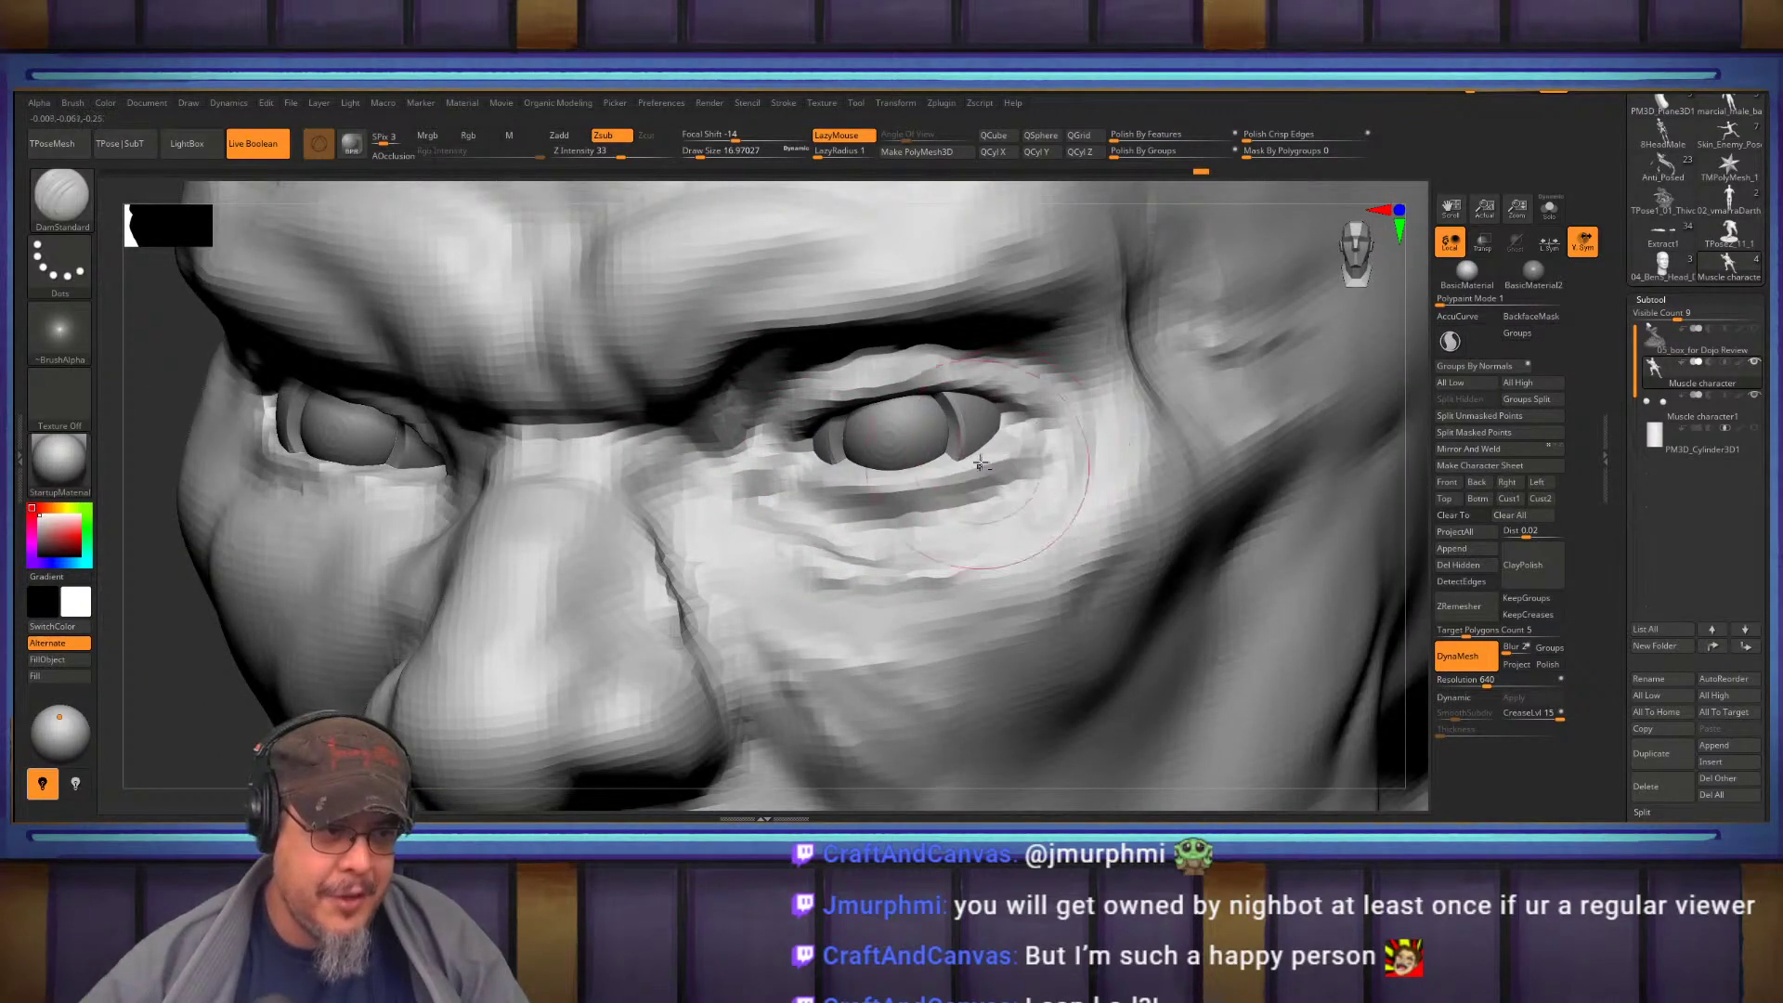
pyautogui.moveTo(867, 471); pyautogui.dragTo(814, 504, button='right')
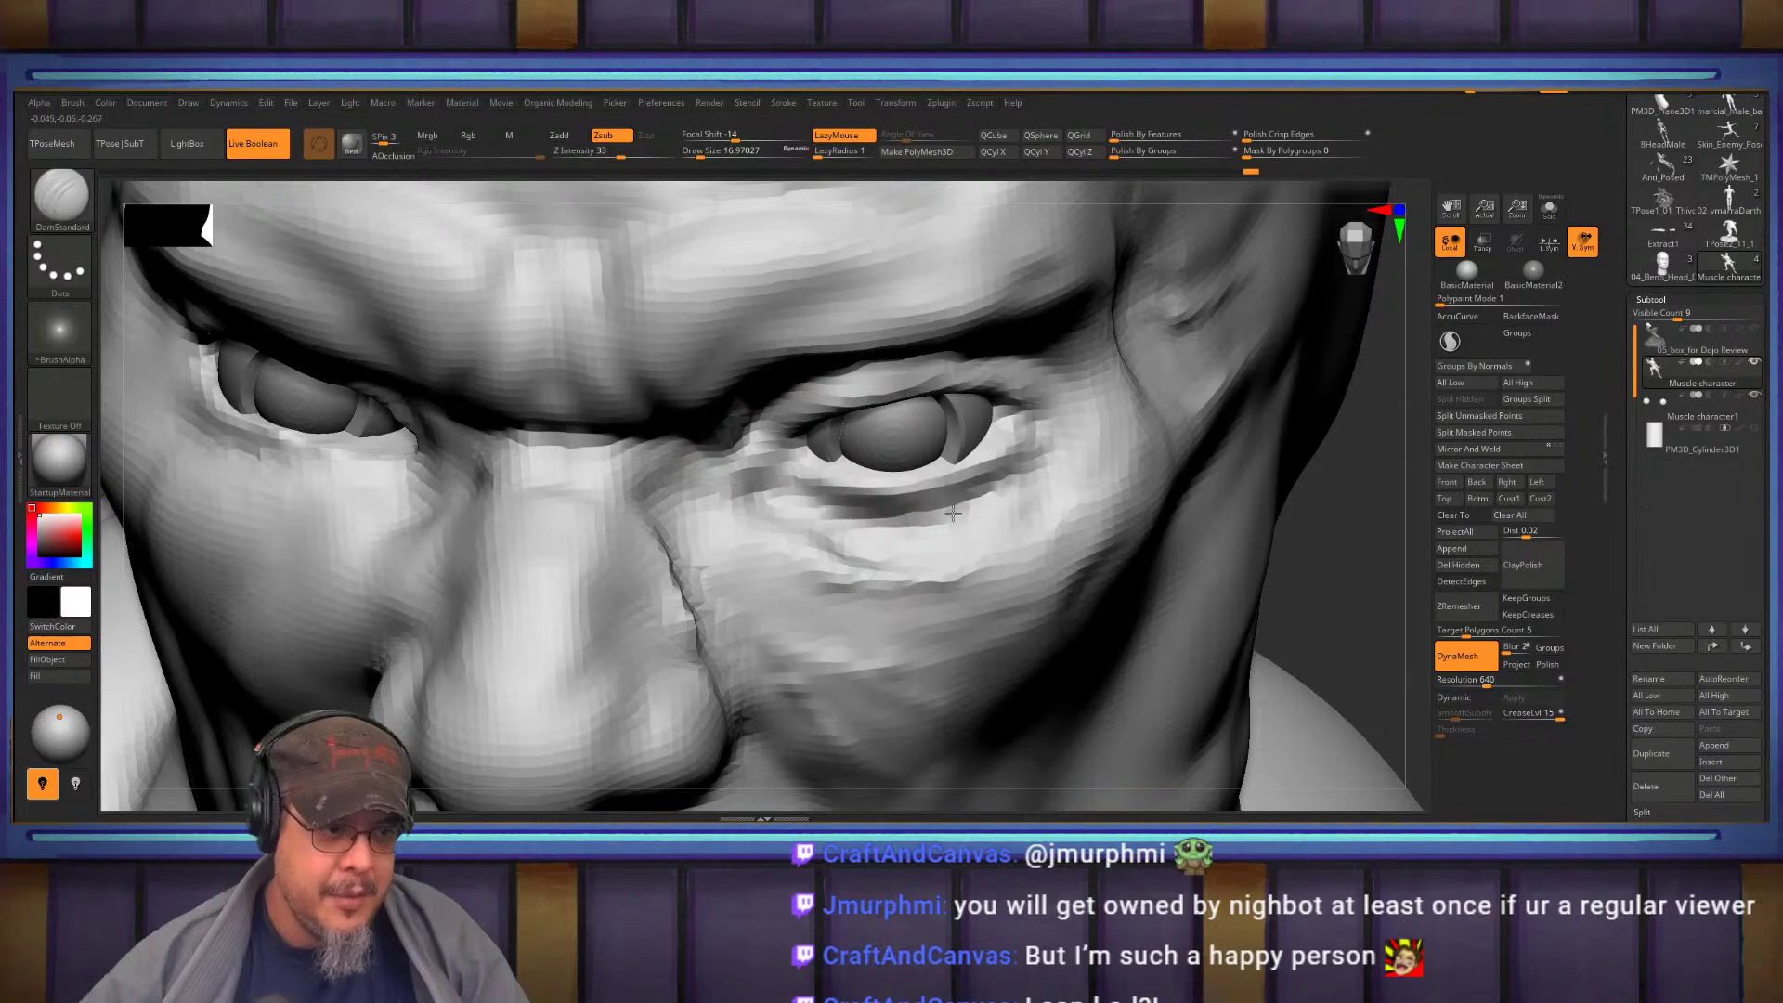
# Build up the cheek fold from beside the nose down past the mouth corner with ClayBuildup, draw size about 33
pyautogui.moveTo(1025, 447)
pyautogui.mouseDown(button='right')
pyautogui.moveTo(931, 484)
pyautogui.moveTo(915, 391)
pyautogui.moveTo(966, 436)
pyautogui.moveTo(892, 444)
pyautogui.mouseUp(button='right')
pyautogui.press('b')
pyautogui.press('c')
pyautogui.press('b')
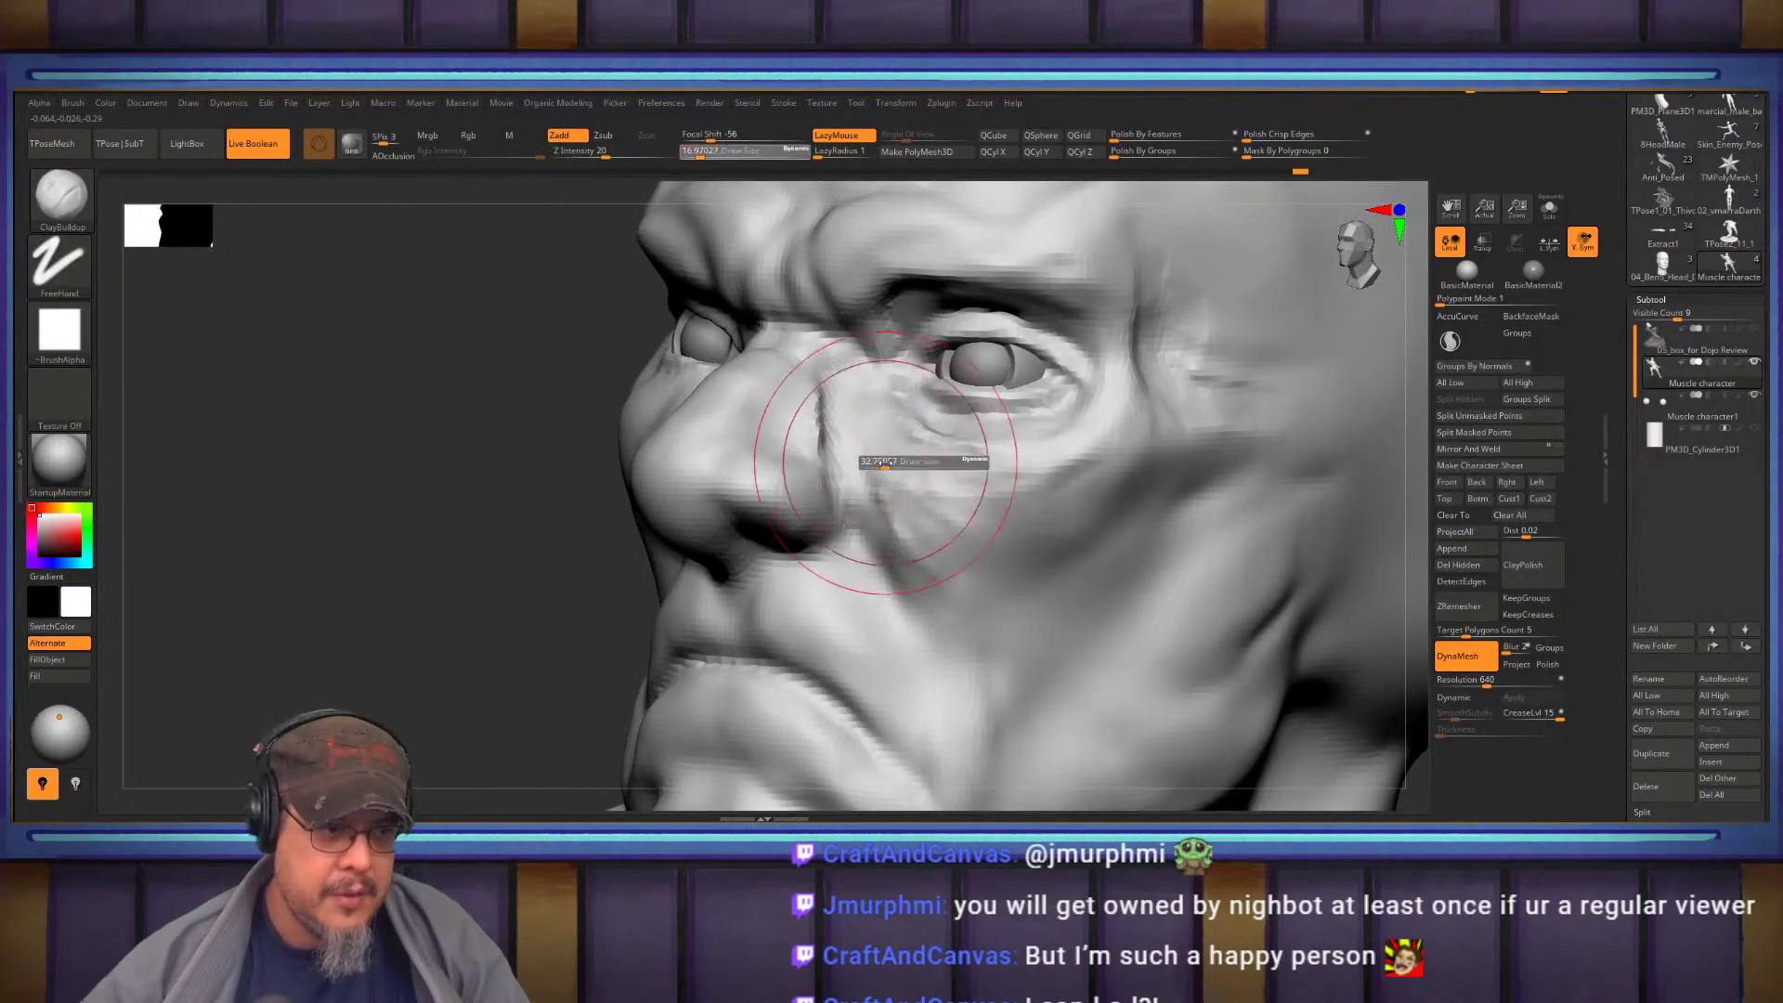
pyautogui.moveTo(959, 661); pyautogui.dragTo(840, 476, button='right')
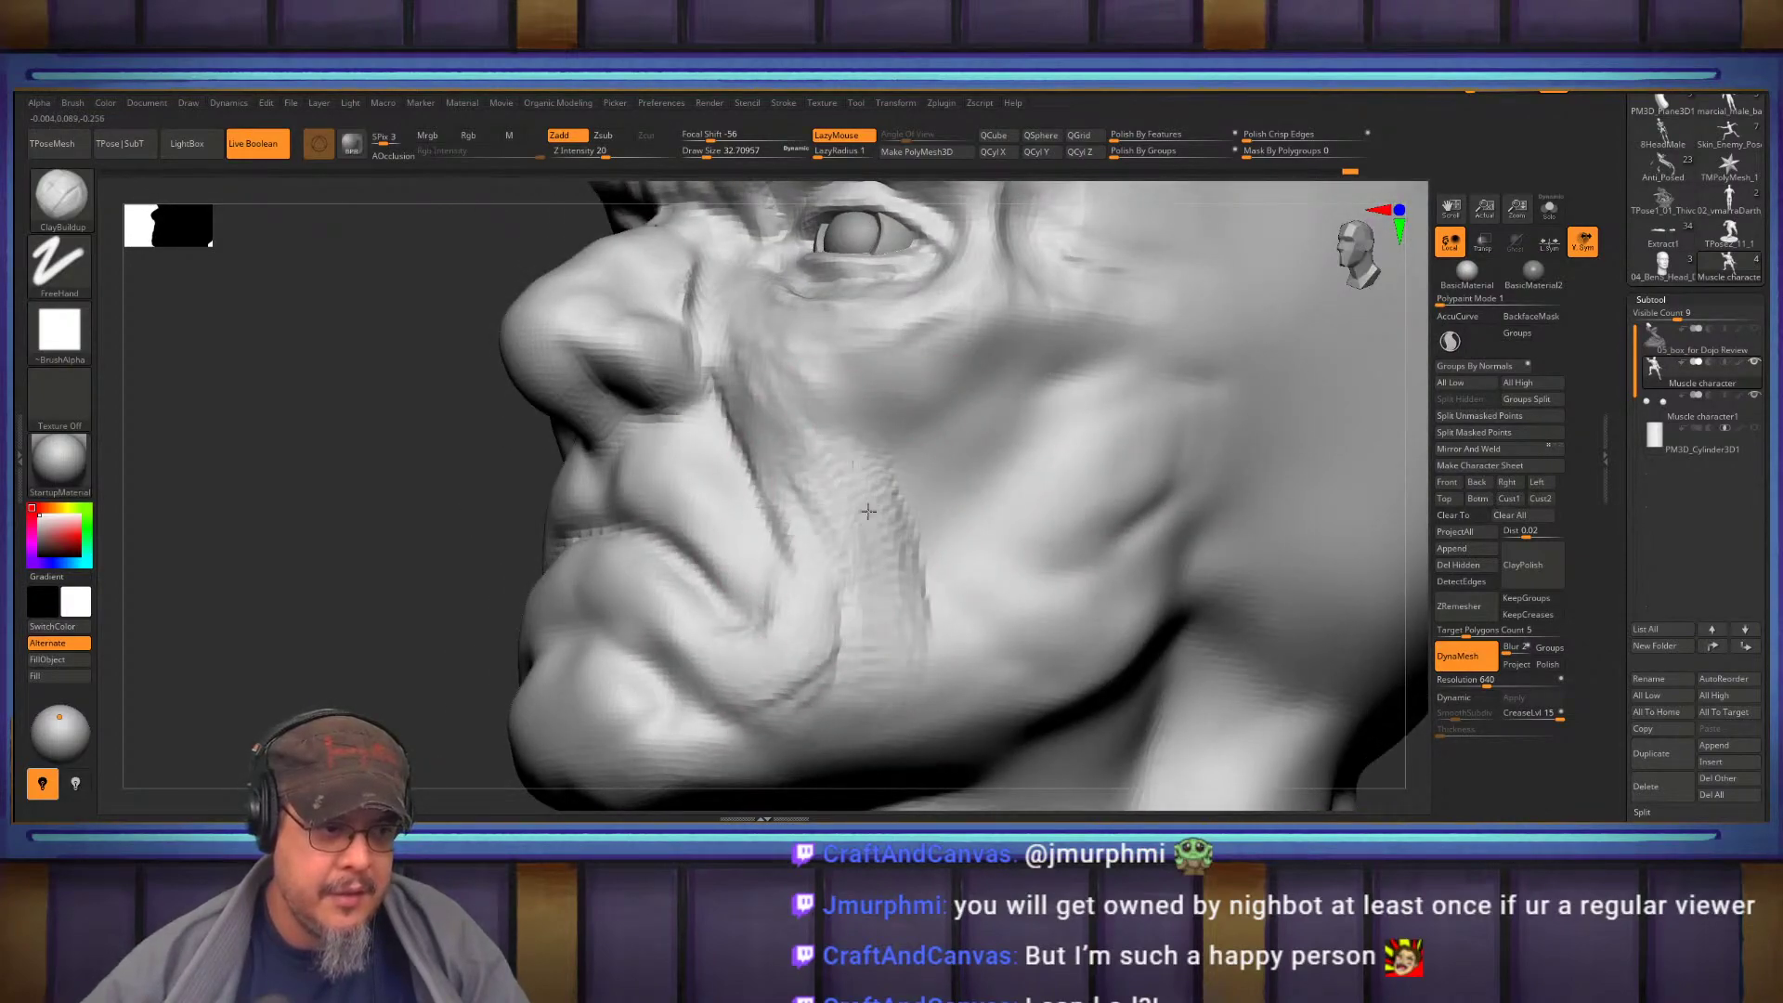
pyautogui.moveTo(788, 380); pyautogui.dragTo(832, 406, button='right')
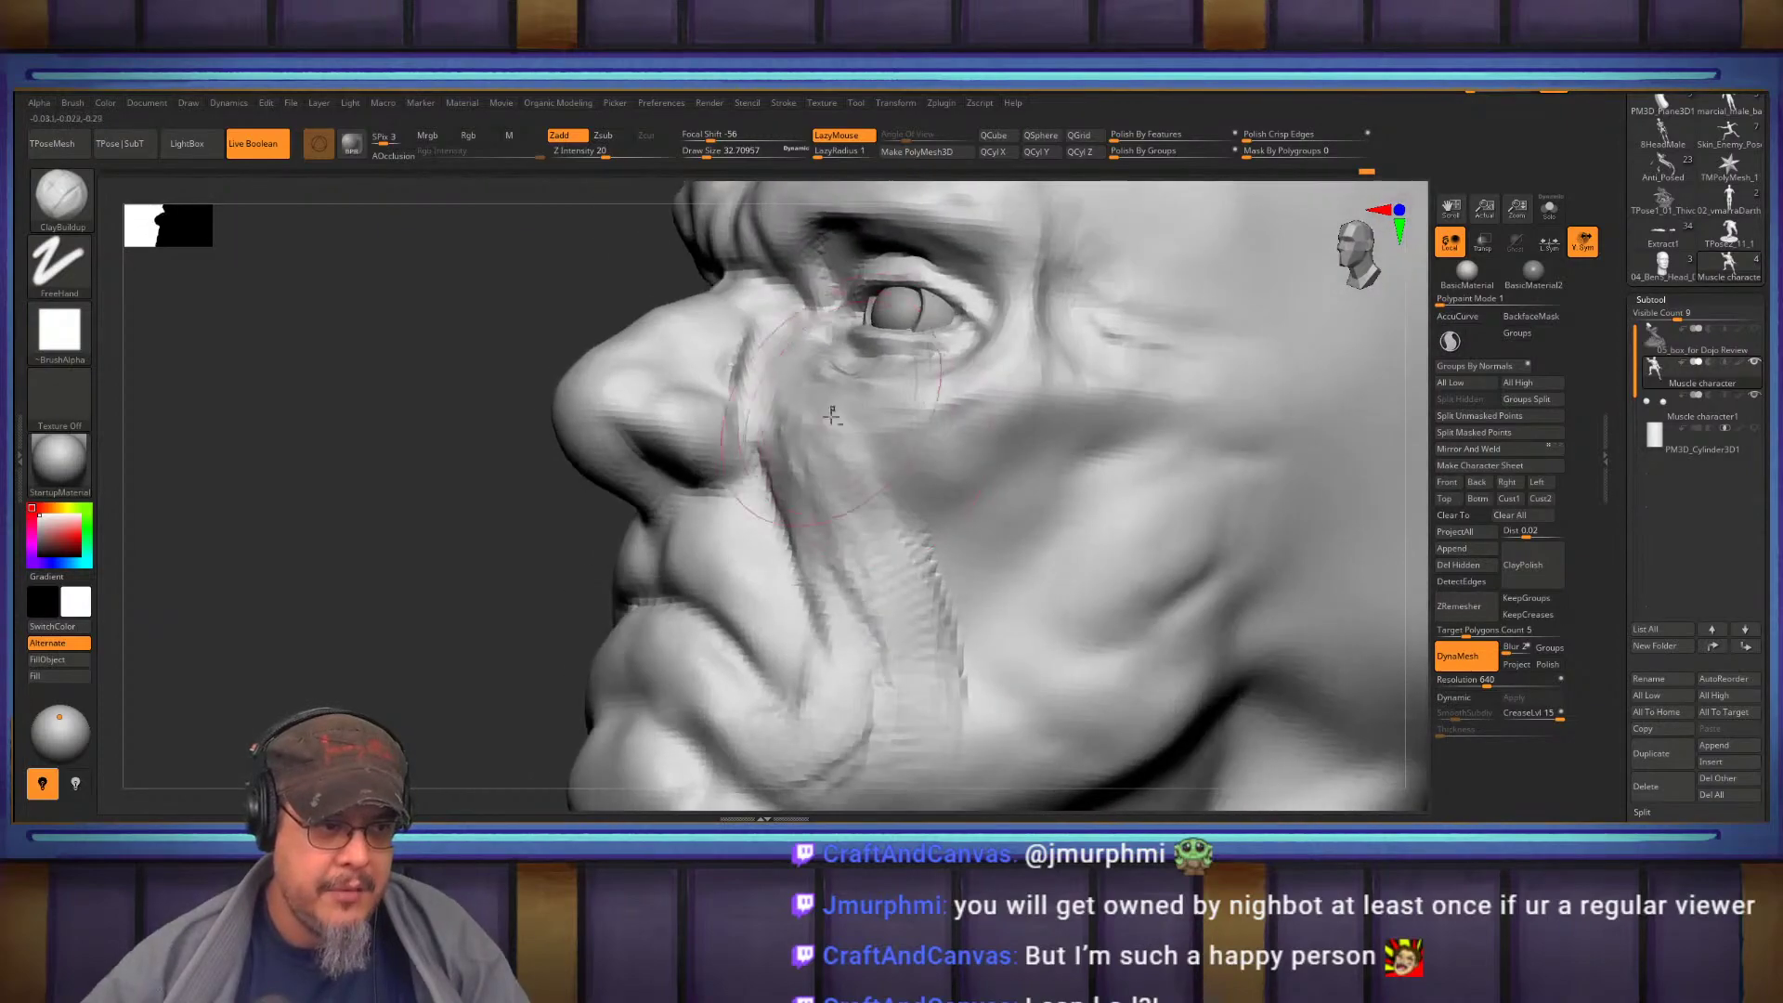
# Build up the cheekbone from under the eye back toward the ear with ClayBuildup strokes
pyautogui.moveTo(887, 522); pyautogui.dragTo(848, 460, button='right')
pyautogui.moveTo(941, 564); pyautogui.dragTo(942, 526, button='right')
pyautogui.moveTo(1105, 464); pyautogui.dragTo(1067, 470, button='right')
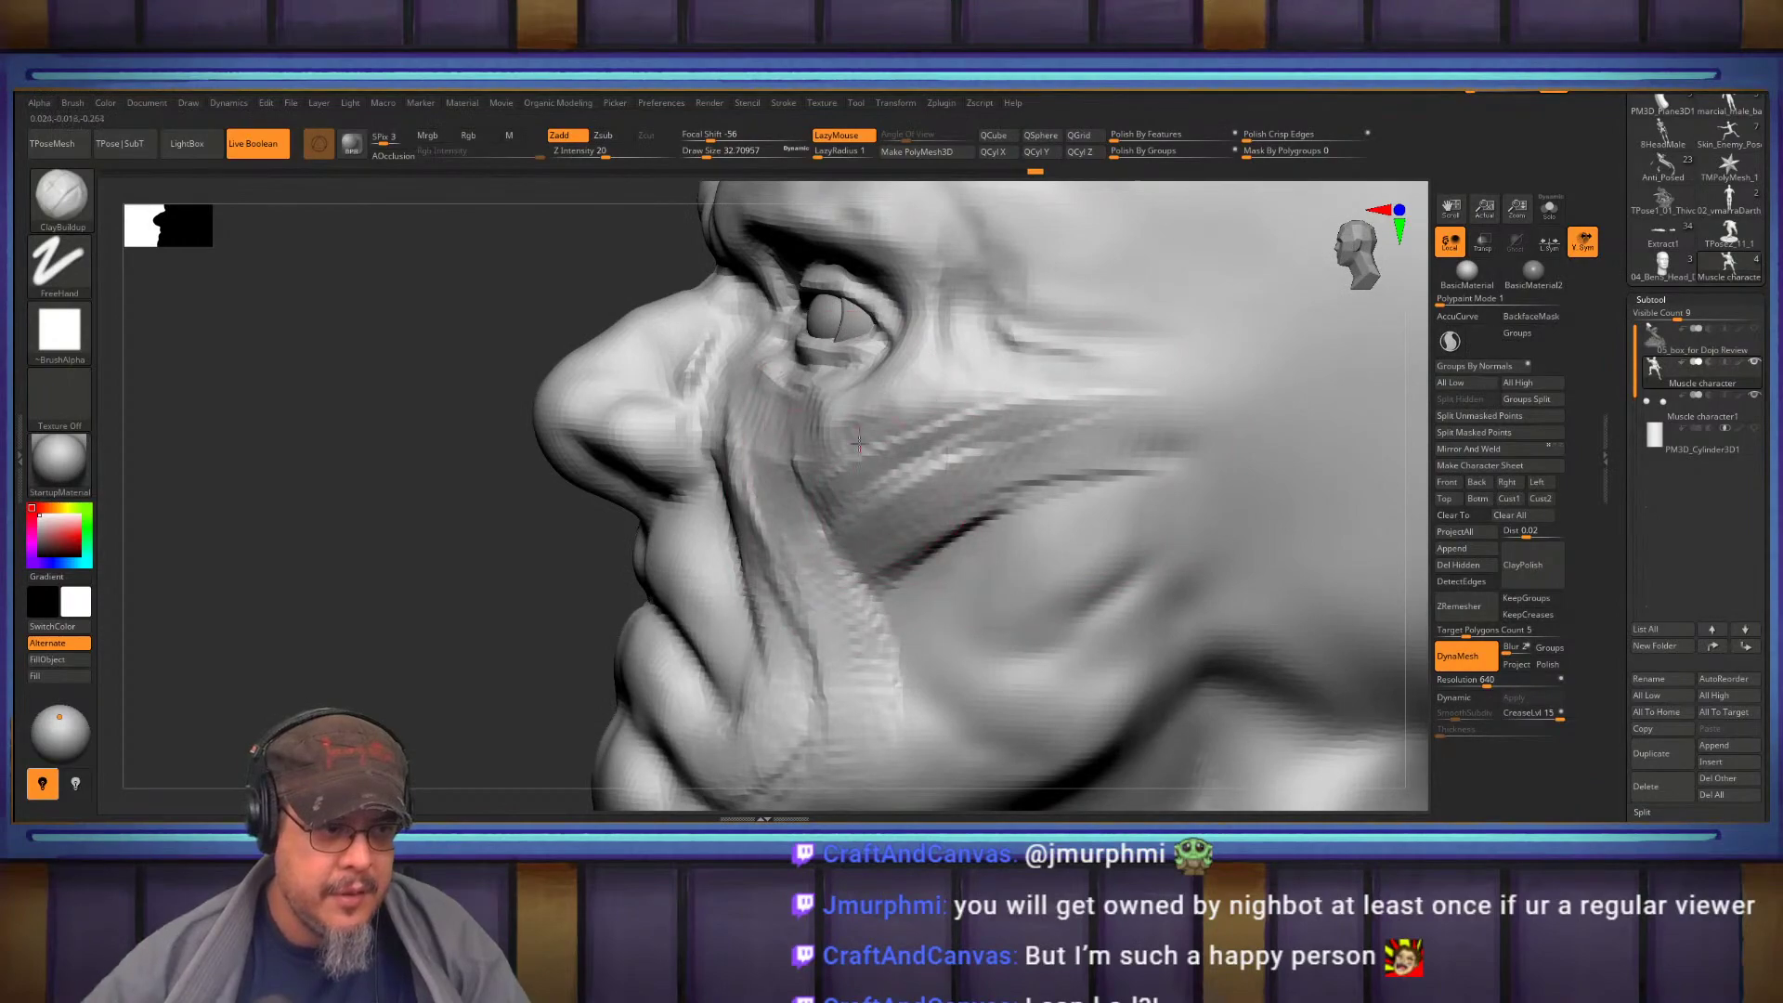
pyautogui.moveTo(912, 469)
pyautogui.mouseDown()
pyautogui.moveTo(1015, 404)
pyautogui.moveTo(1119, 399)
pyautogui.mouseUp()
pyautogui.moveTo(1171, 439); pyautogui.dragTo(874, 474, button='right')
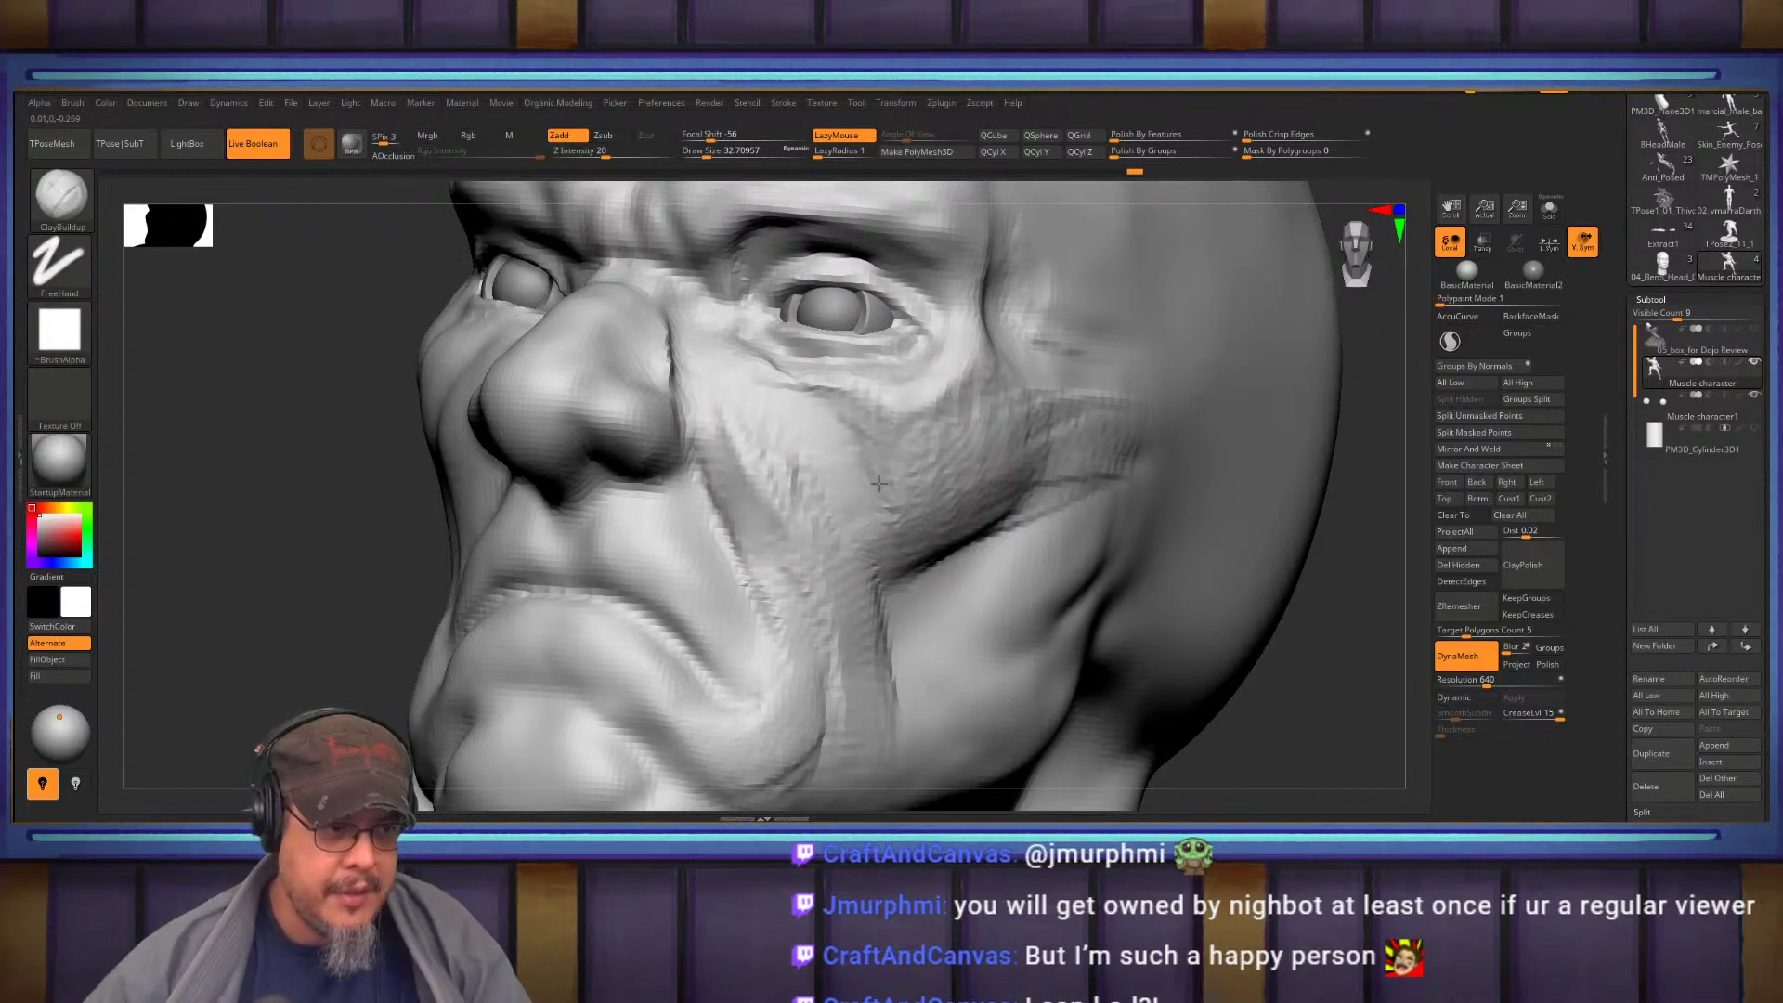
# Define the folds across the cheek and fill out the jaw muscle below the cheekbone, raising the draw size to about 39
pyautogui.moveTo(883, 444); pyautogui.dragTo(868, 530, button='right')
pyautogui.press('[')
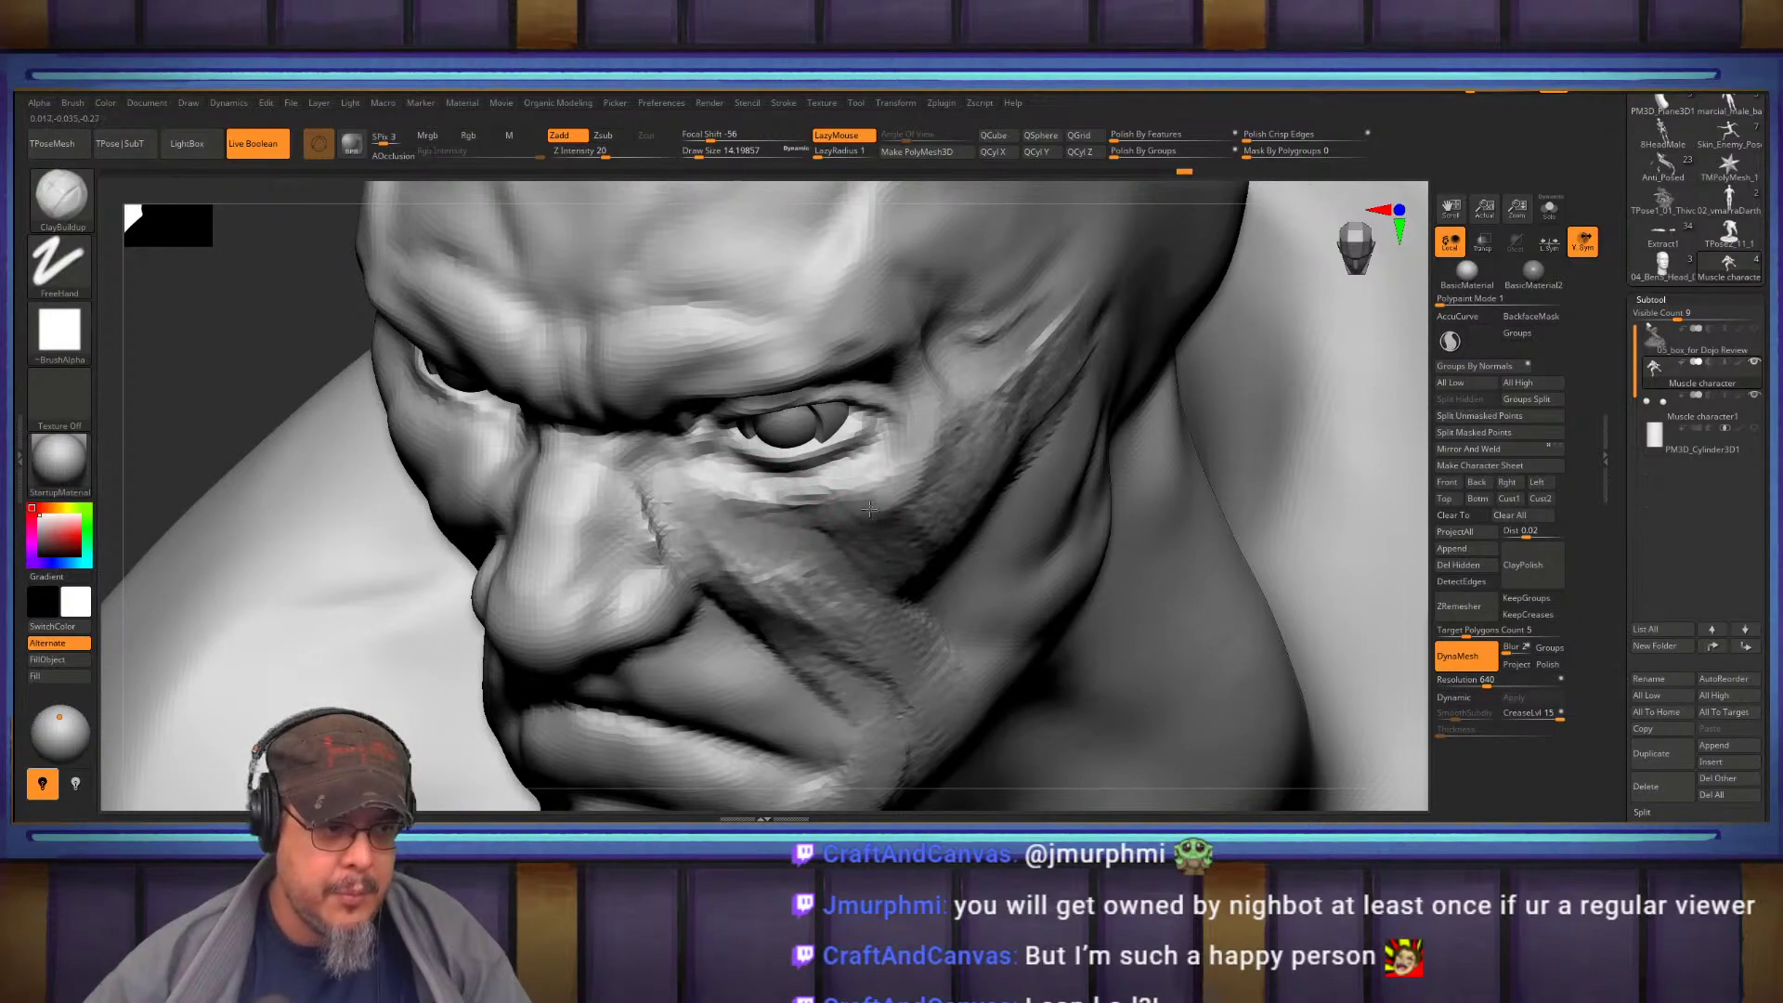
pyautogui.moveTo(902, 478)
pyautogui.keyDown('ctrl'); pyautogui.mouseDown(button='right')
pyautogui.moveTo(903, 427)
pyautogui.moveTo(944, 381)
pyautogui.moveTo(946, 481)
pyautogui.moveTo(878, 467)
pyautogui.mouseUp(button='right'); pyautogui.keyUp('ctrl')
pyautogui.press('s')
pyautogui.moveTo(883, 472); pyautogui.dragTo(882, 472)
pyautogui.moveTo(860, 472); pyautogui.dragTo(877, 557)
pyautogui.press('s')
pyautogui.moveTo(855, 493); pyautogui.dragTo(869, 493)
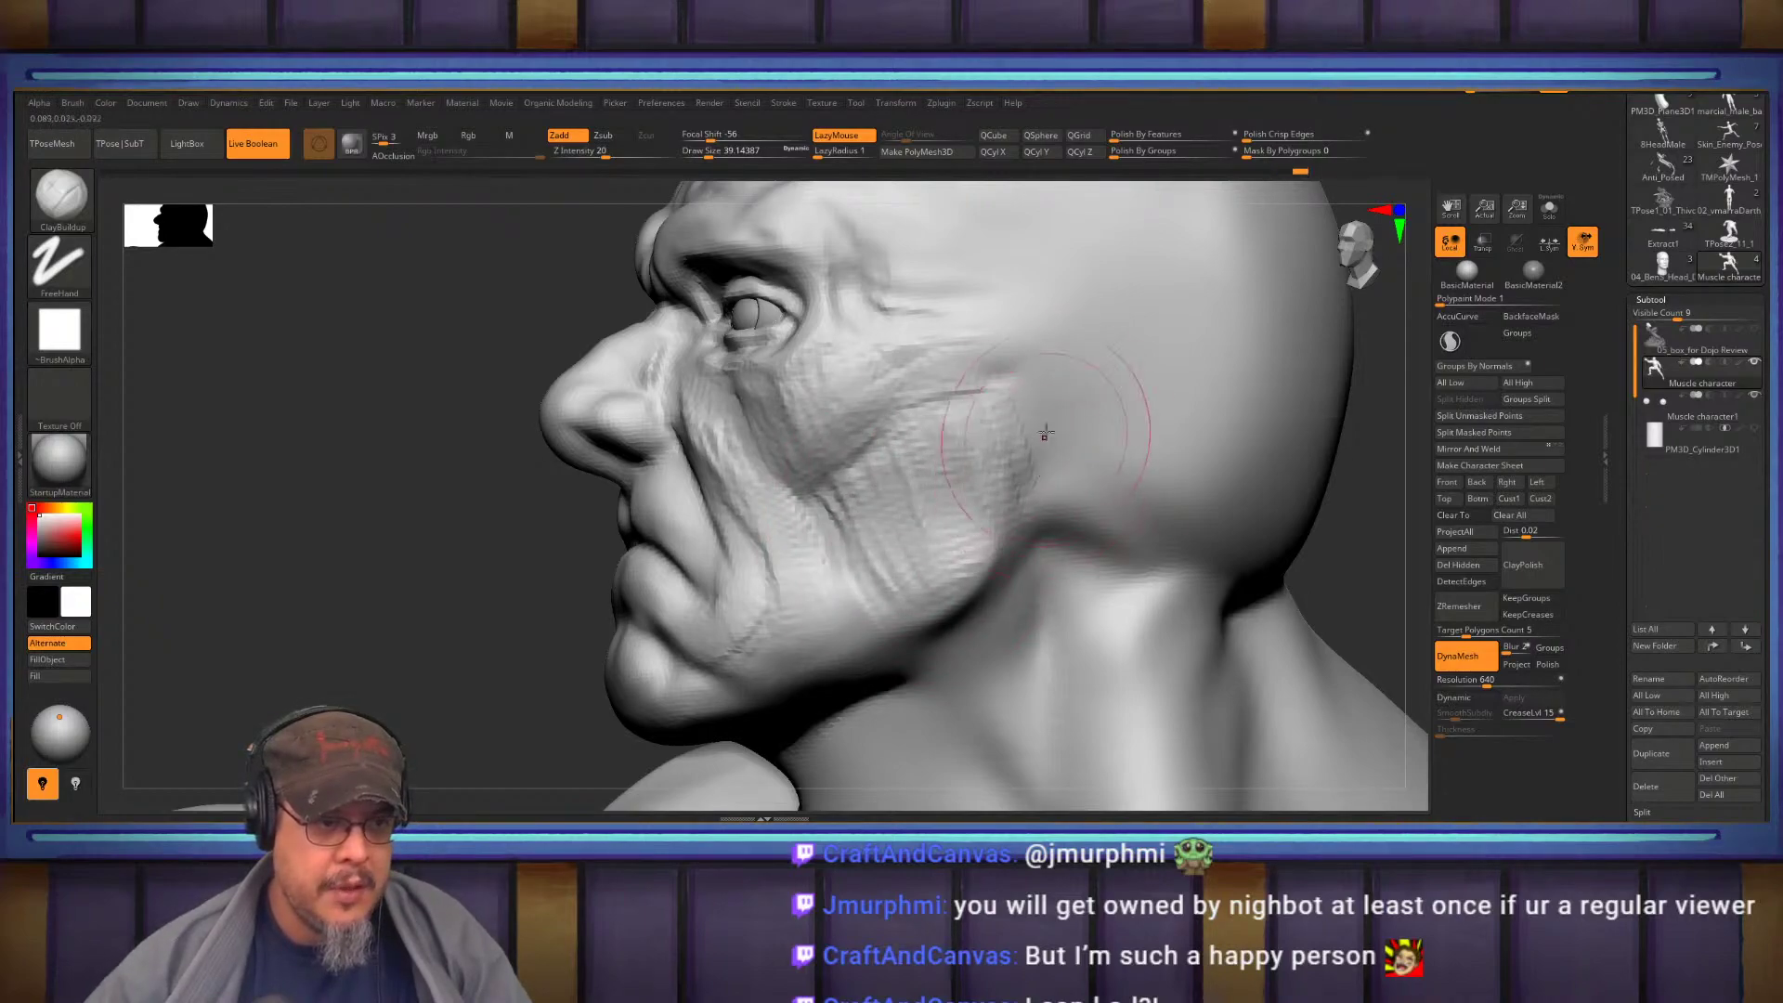
# Define the rear edge of the jaw and block in a rough oval ear mass behind it
pyautogui.keyDown('alt'); pyautogui.moveTo(1045, 446); pyautogui.dragTo(980, 483, button='right'); pyautogui.keyUp('alt')
pyautogui.moveTo(958, 548); pyautogui.dragTo(917, 471, button='right')
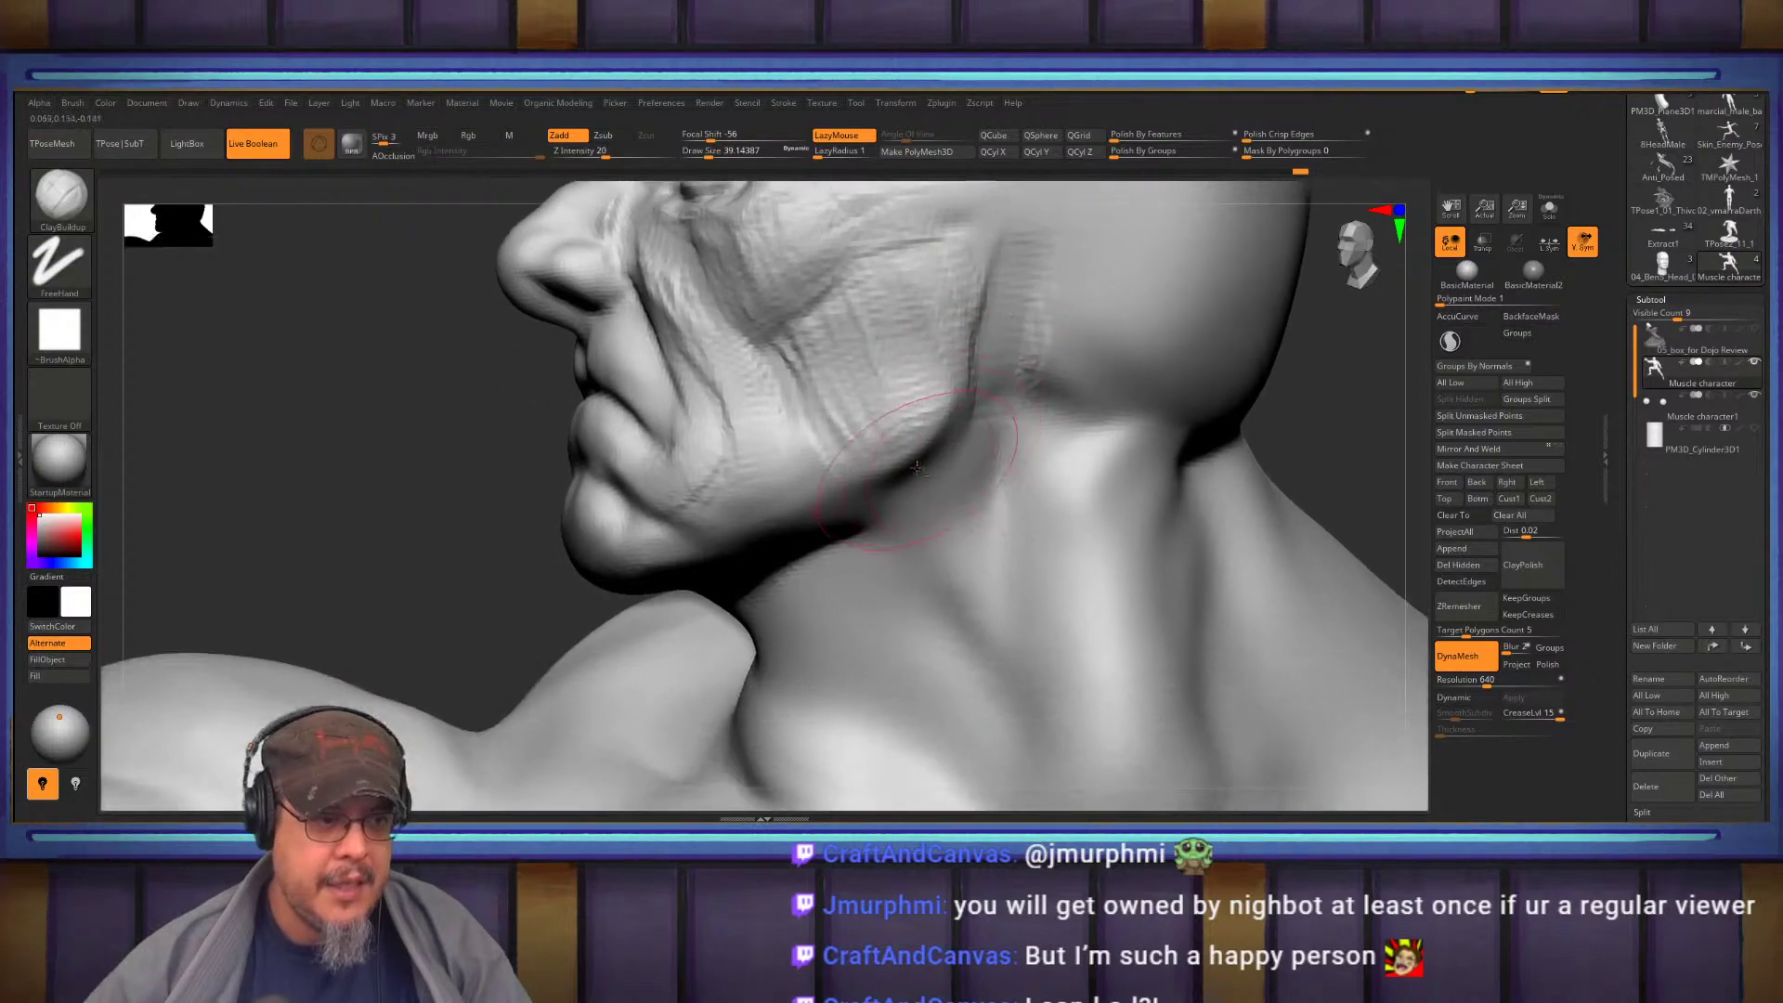
pyautogui.moveTo(731, 542)
pyautogui.mouseDown(button='right')
pyautogui.moveTo(911, 482)
pyautogui.moveTo(875, 470)
pyautogui.mouseUp(button='right')
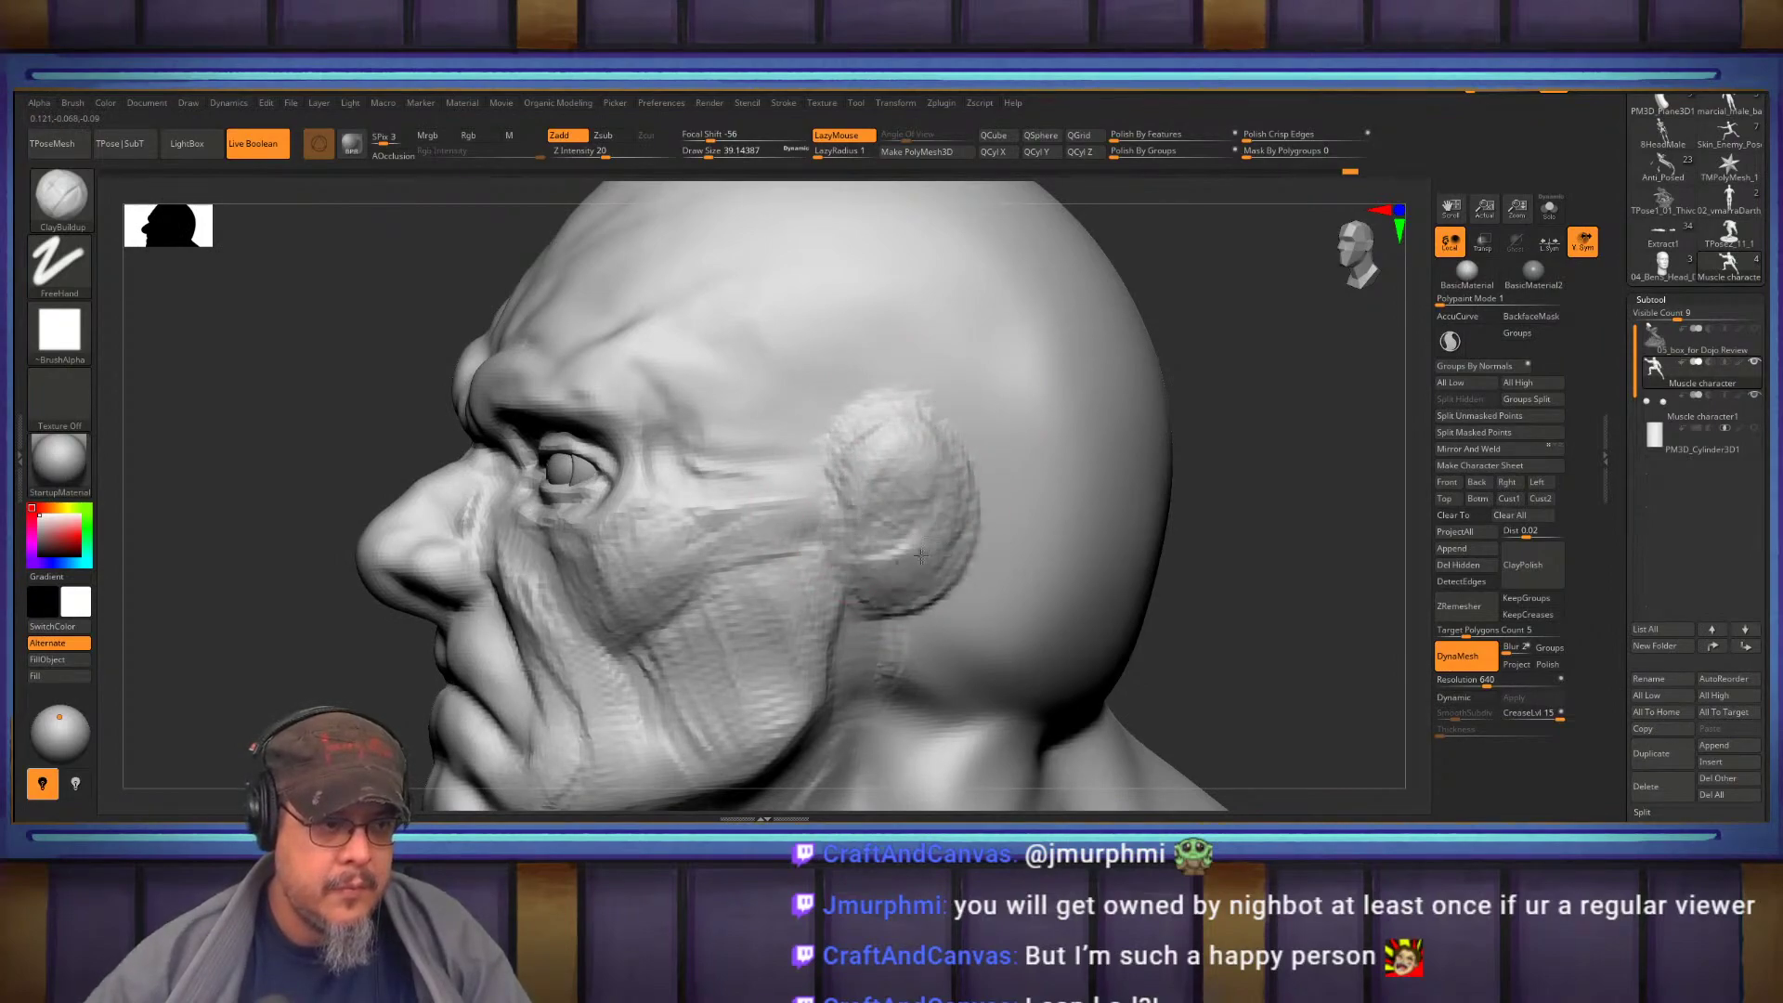
pyautogui.moveTo(900, 507)
pyautogui.mouseDown(button='right')
pyautogui.moveTo(1026, 446)
pyautogui.moveTo(904, 461)
pyautogui.moveTo(887, 395)
pyautogui.moveTo(896, 512)
pyautogui.moveTo(958, 583)
pyautogui.mouseUp(button='right')
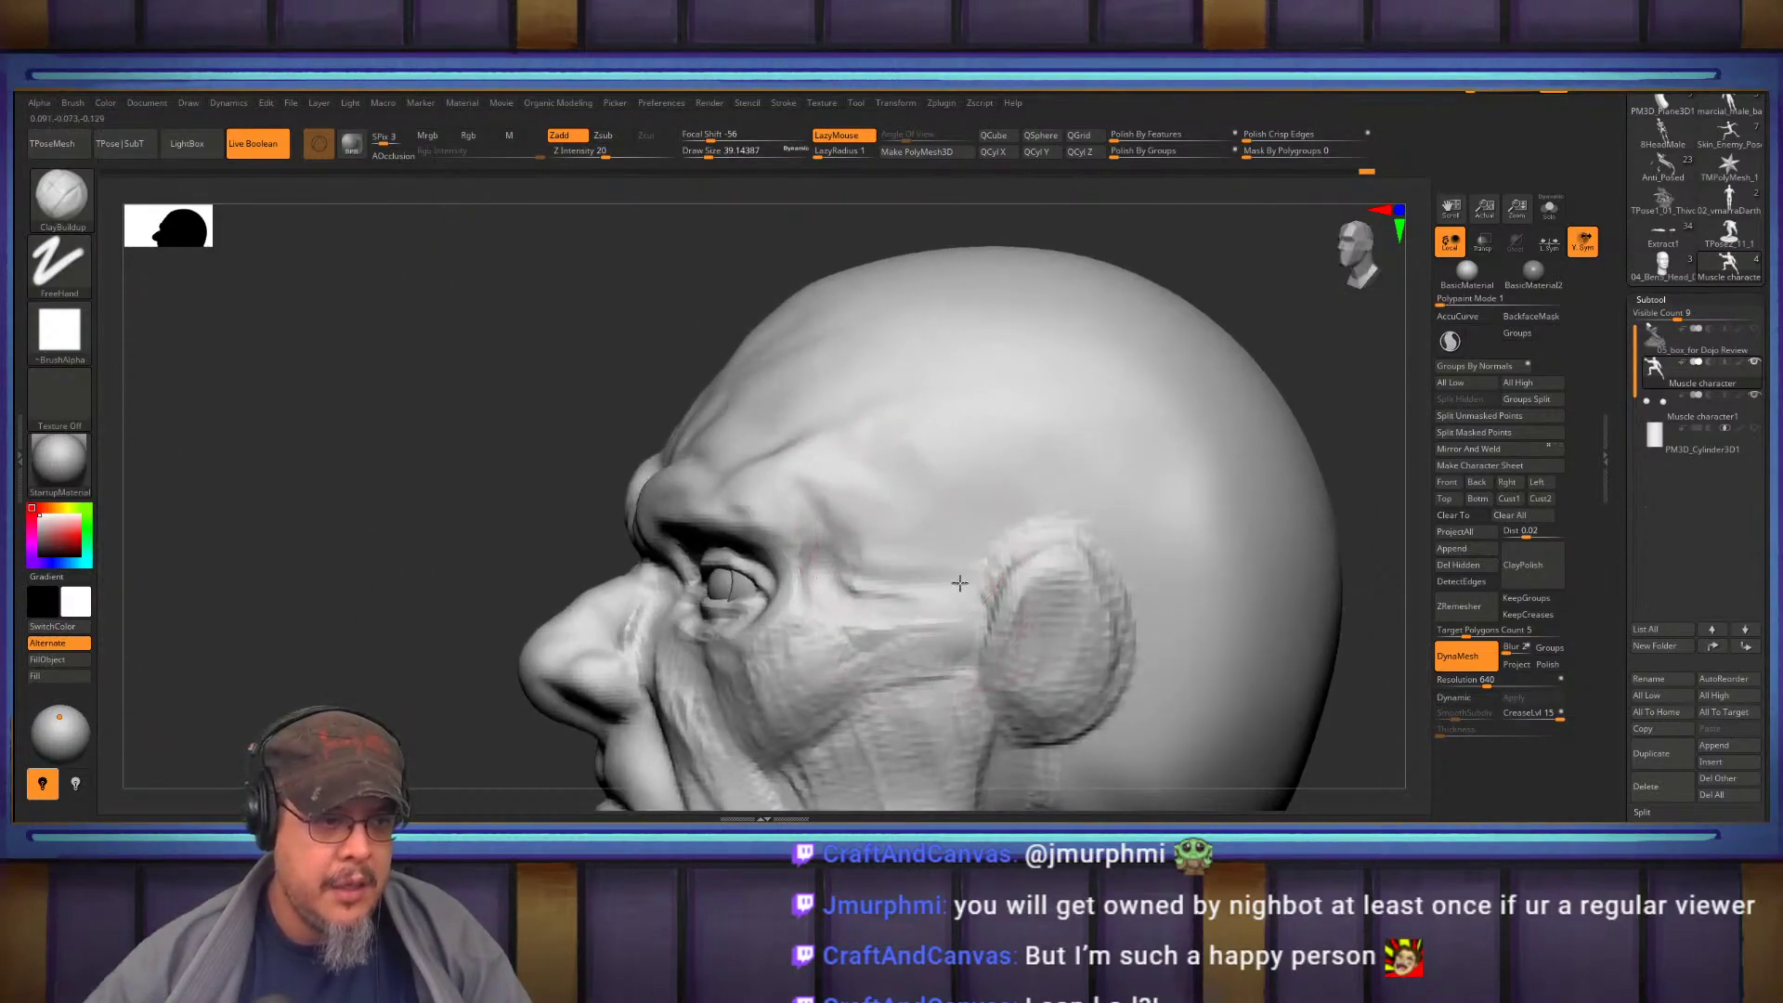
# Build up the temple planes and outer brow ridge with ClayBuildup at draw size about 23, smoothing the transitions
pyautogui.moveTo(892, 399)
pyautogui.mouseDown()
pyautogui.moveTo(1023, 399)
pyautogui.moveTo(1182, 573)
pyautogui.moveTo(1202, 645)
pyautogui.moveTo(1131, 665)
pyautogui.mouseUp()
pyautogui.moveTo(889, 415)
pyautogui.mouseDown(button='right')
pyautogui.moveTo(920, 428)
pyautogui.moveTo(900, 423)
pyautogui.moveTo(899, 479)
pyautogui.moveTo(925, 472)
pyautogui.mouseUp(button='right')
pyautogui.press('s')
pyautogui.moveTo(928, 472); pyautogui.dragTo(923, 472)
pyautogui.moveTo(916, 469); pyautogui.dragTo(977, 504)
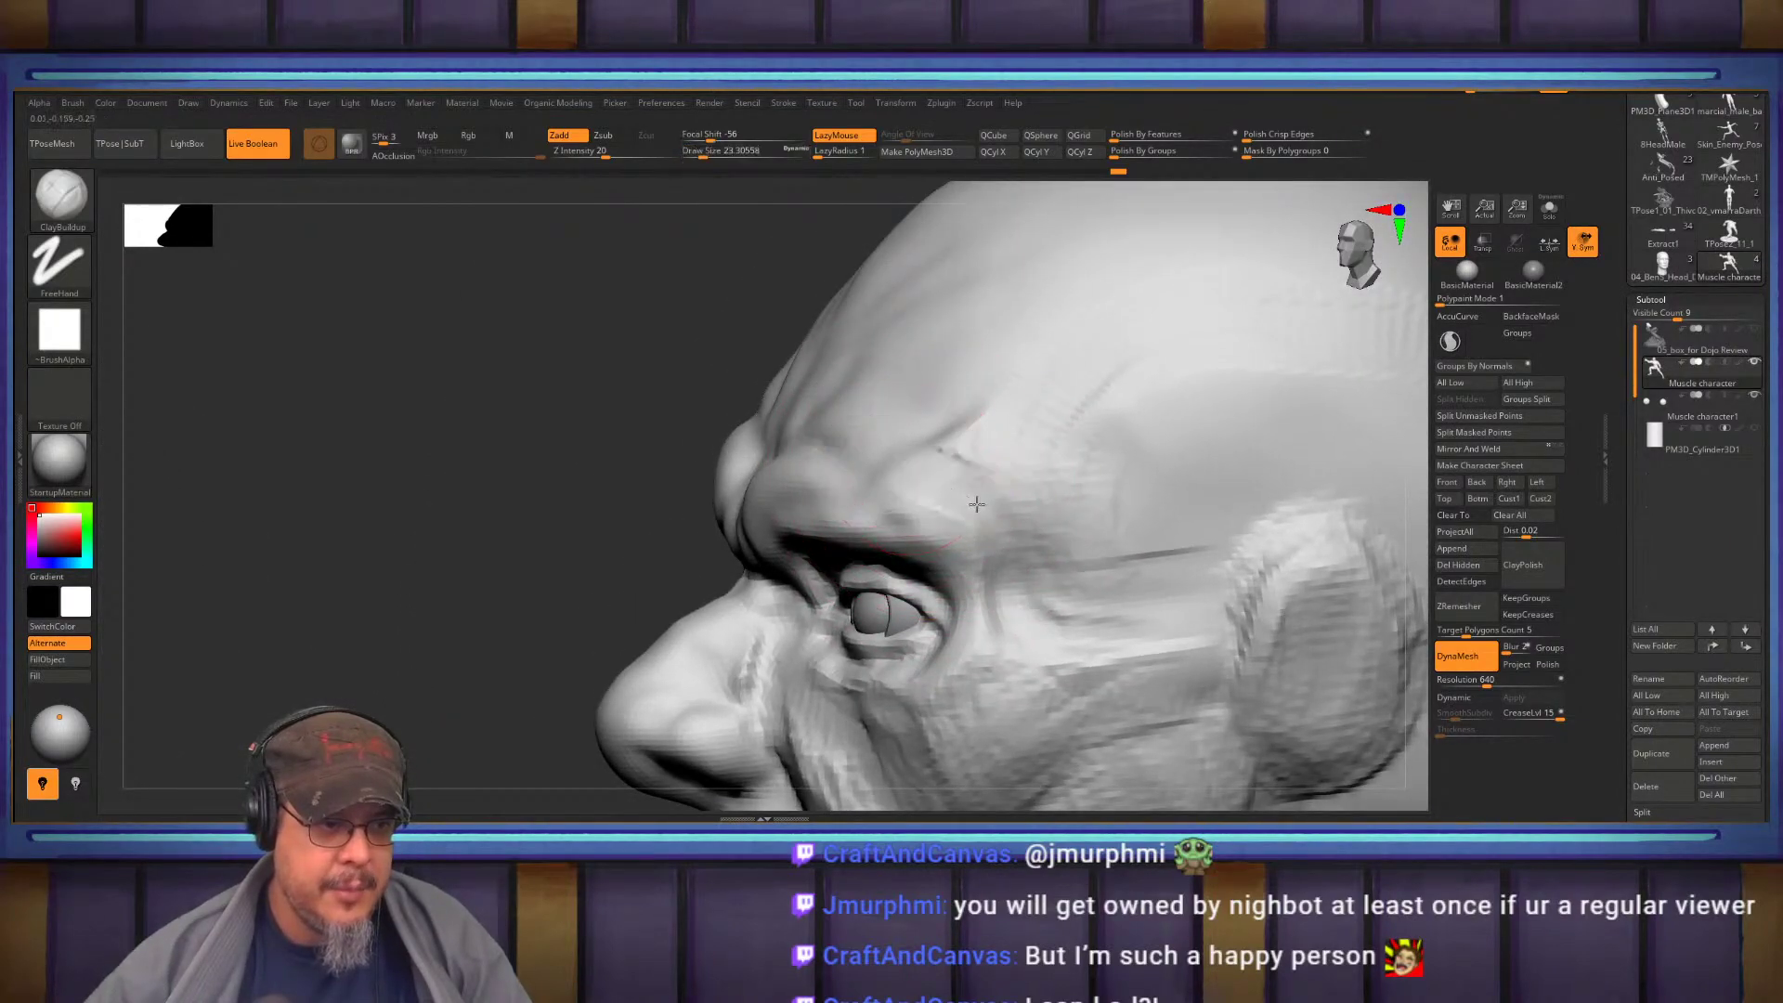
pyautogui.moveTo(938, 477); pyautogui.dragTo(954, 513, button='right')
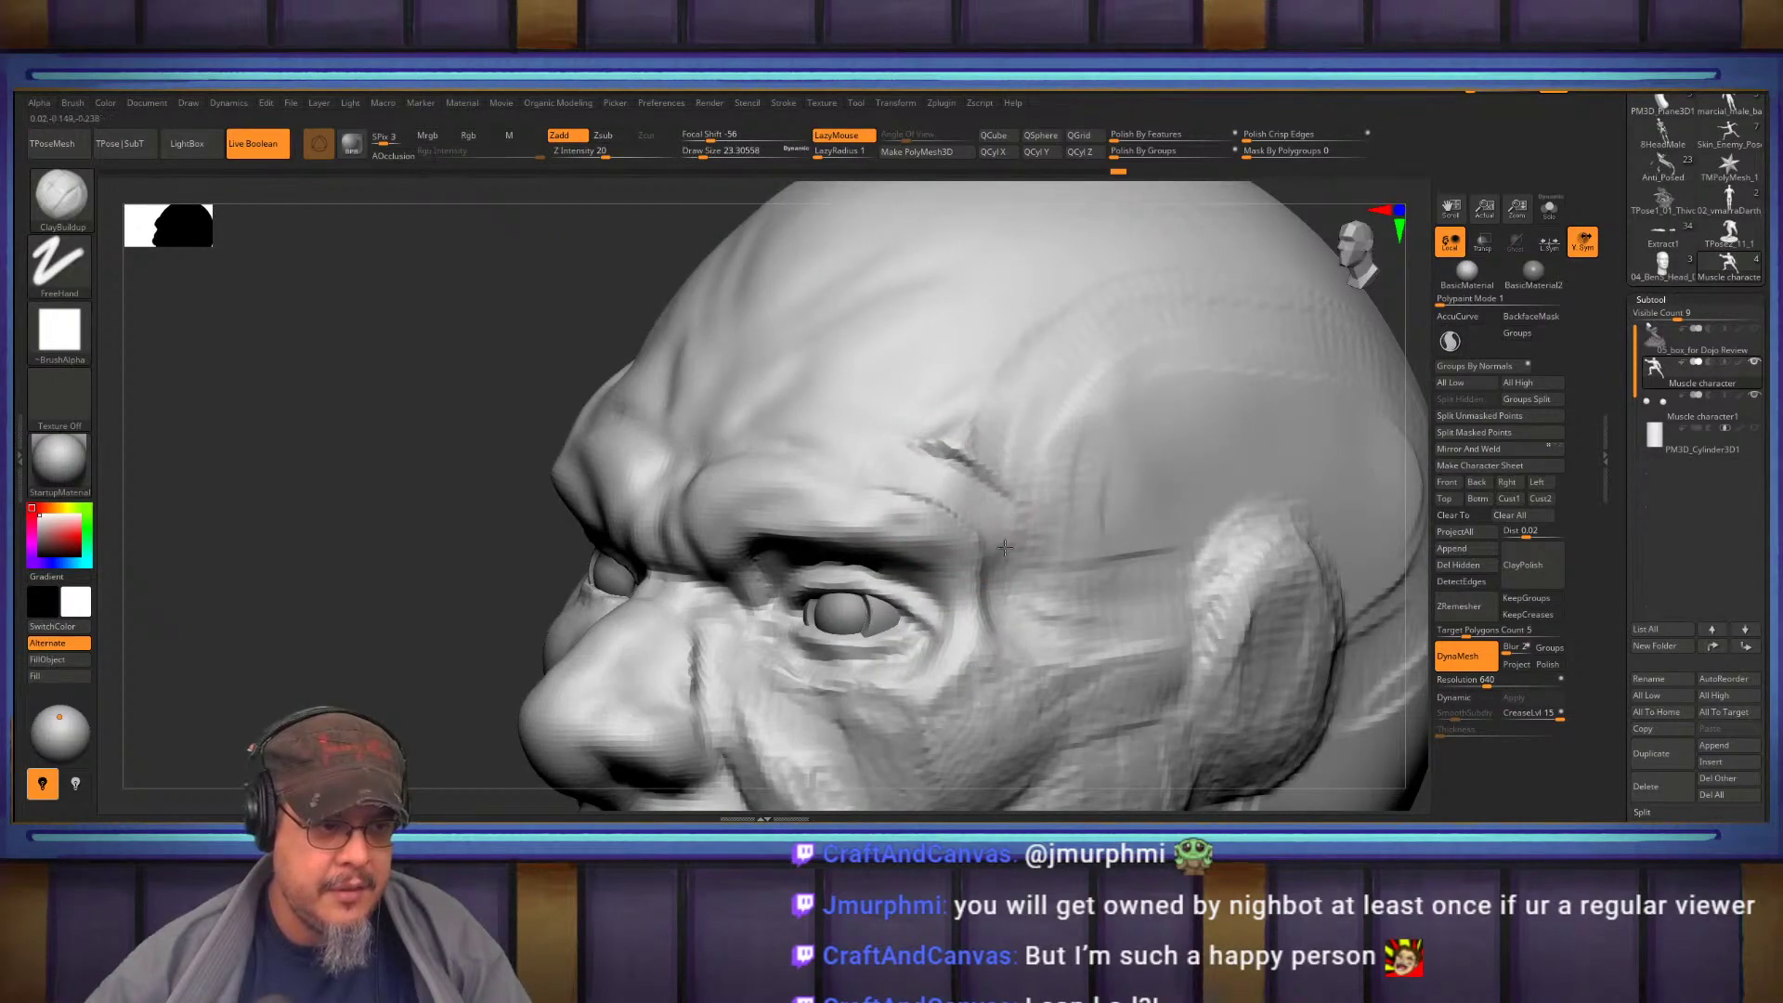
pyautogui.keyDown('shift'); pyautogui.moveTo(982, 497); pyautogui.dragTo(946, 456); pyautogui.keyUp('shift')
pyautogui.moveTo(1012, 510)
pyautogui.mouseDown(button='right')
pyautogui.moveTo(1199, 465)
pyautogui.moveTo(1090, 536)
pyautogui.moveTo(966, 511)
pyautogui.moveTo(906, 455)
pyautogui.mouseUp(button='right')
# Adjust the outer brow, eye socket and cheekbone contours with the Move brush
pyautogui.press('b')
pyautogui.press('m')
pyautogui.press('v')
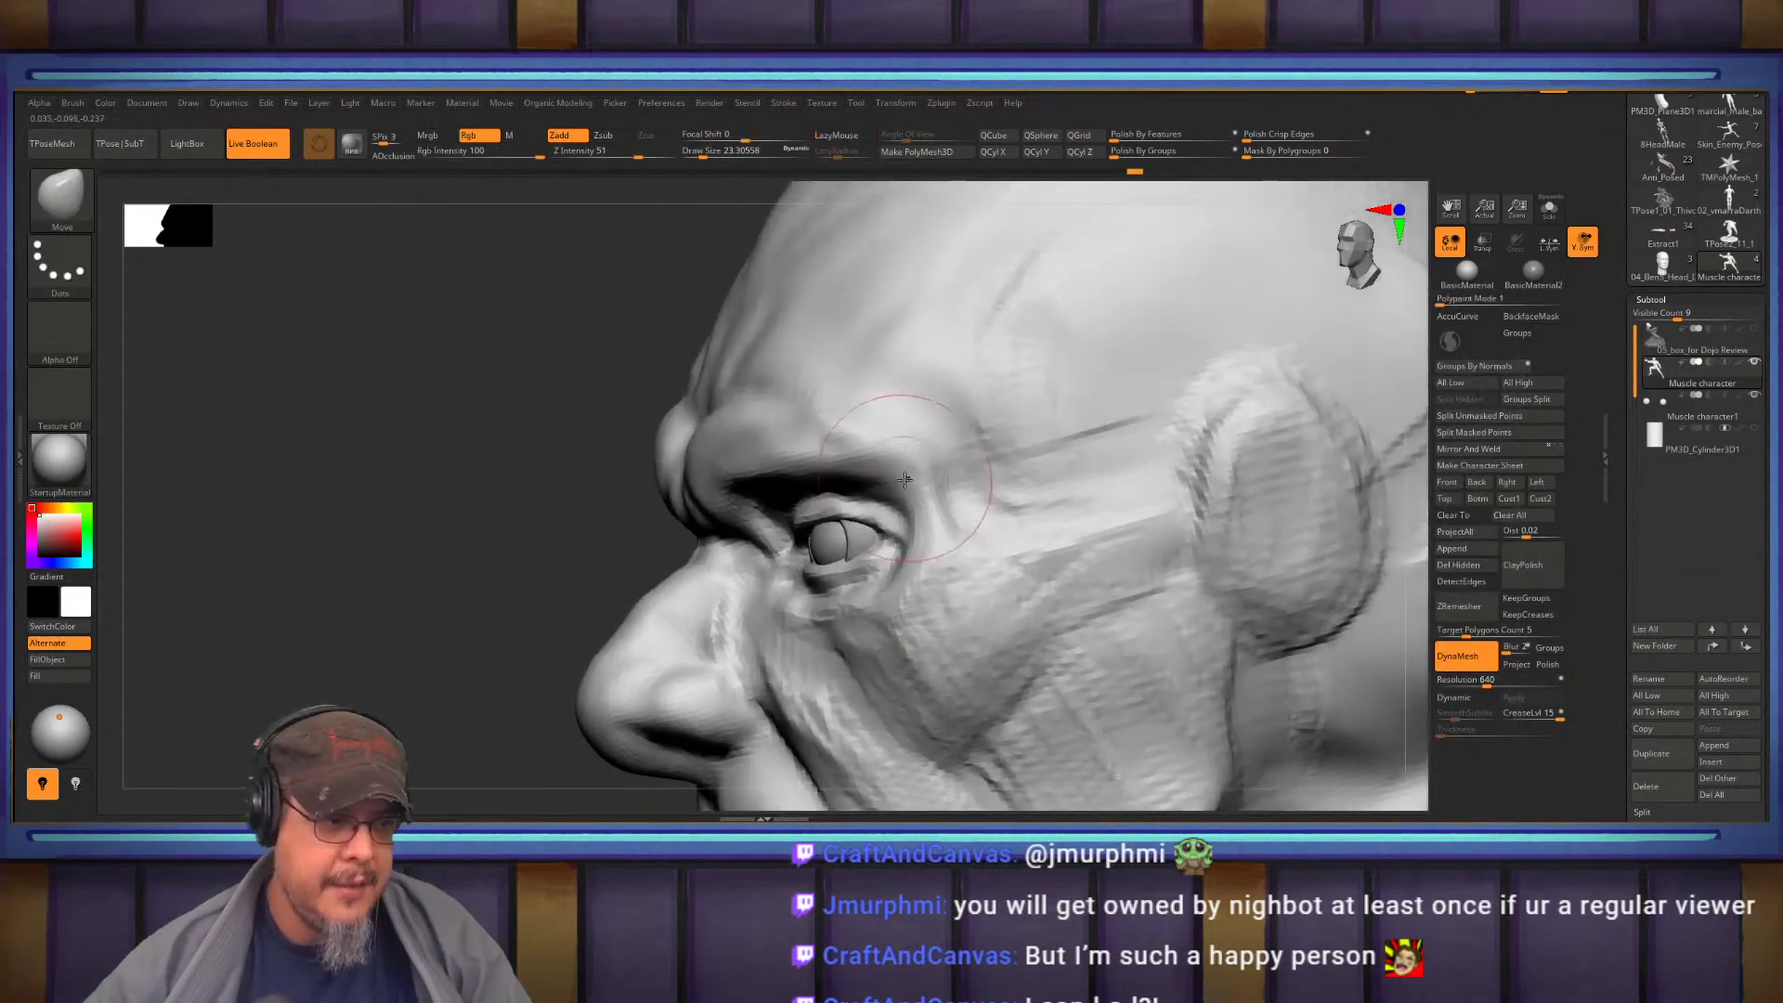
pyautogui.moveTo(929, 580); pyautogui.dragTo(931, 476, button='right')
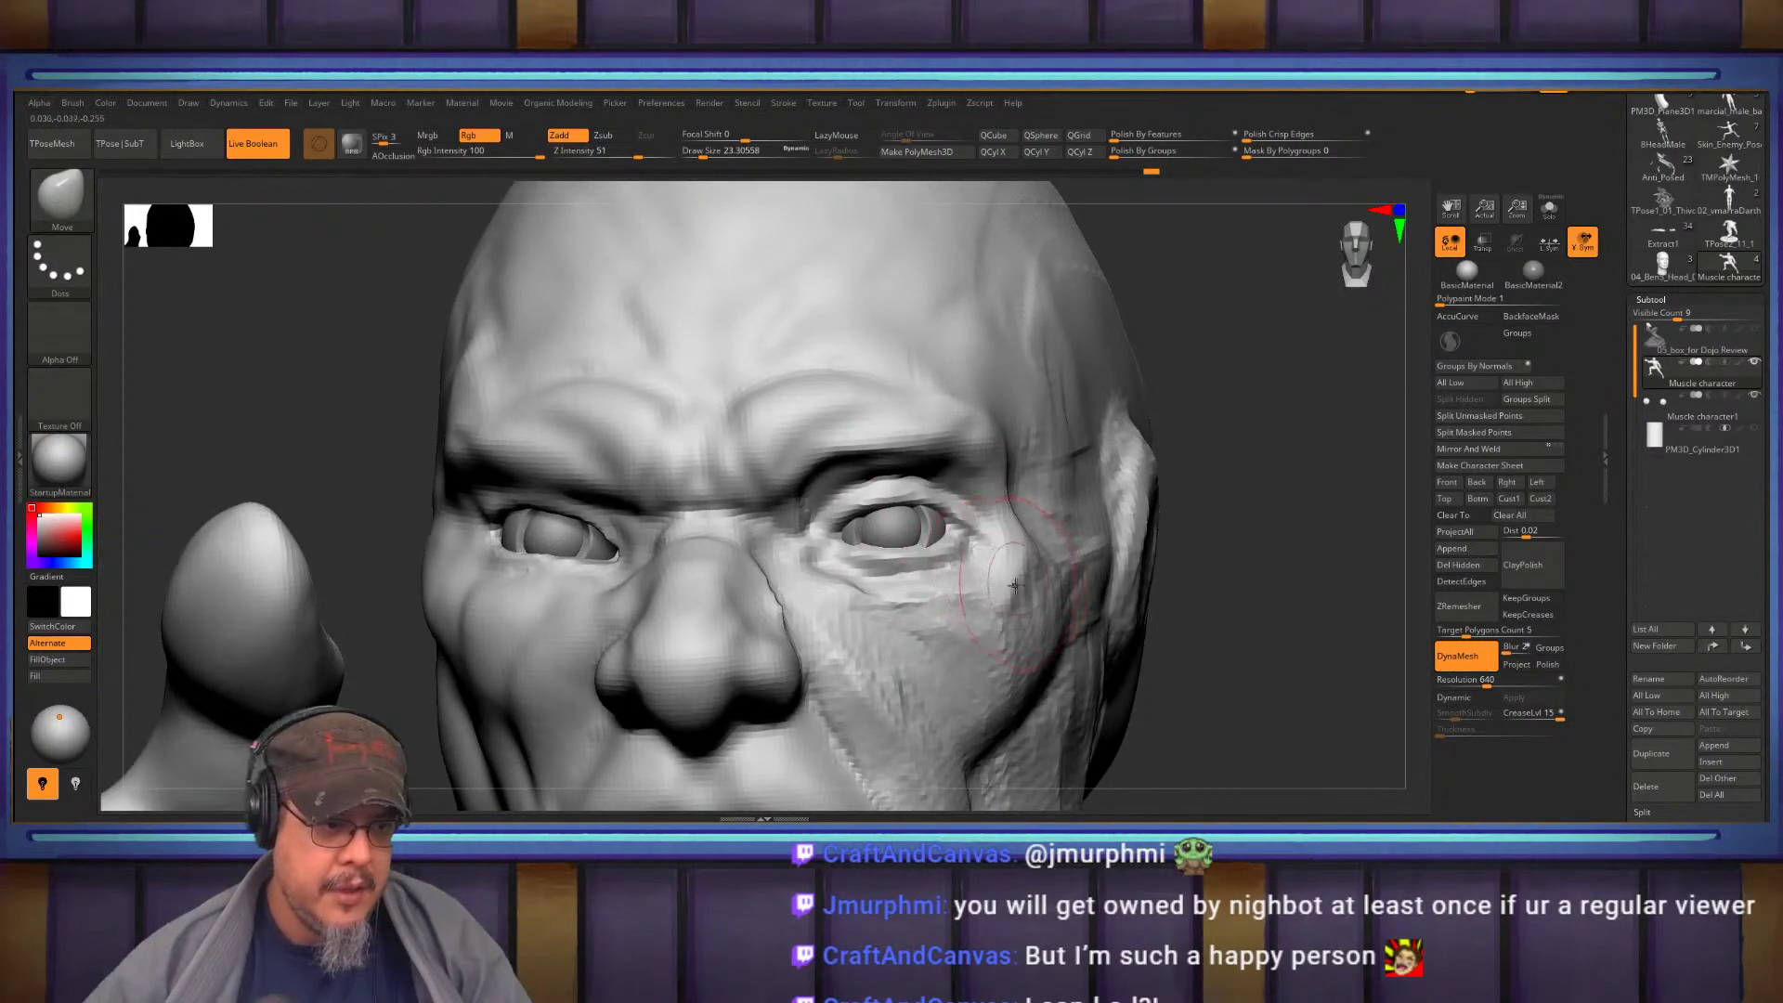
pyautogui.moveTo(1007, 578)
pyautogui.mouseDown(button='right')
pyautogui.moveTo(984, 506)
pyautogui.moveTo(1078, 482)
pyautogui.moveTo(1000, 506)
pyautogui.moveTo(984, 581)
pyautogui.moveTo(1026, 604)
pyautogui.moveTo(1029, 495)
pyautogui.mouseUp(button='right')
pyautogui.keyDown('alt'); pyautogui.moveTo(1220, 464); pyautogui.dragTo(1194, 557); pyautogui.keyUp('alt')
pyautogui.moveTo(1007, 497)
pyautogui.keyDown('alt'); pyautogui.mouseDown(button='right')
pyautogui.moveTo(981, 561)
pyautogui.moveTo(915, 418)
pyautogui.mouseUp(button='right'); pyautogui.keyUp('alt')
# Mask the upper and lower eyelids around the eyeball
pyautogui.press('[')
pyautogui.press('[')
pyautogui.press('[')
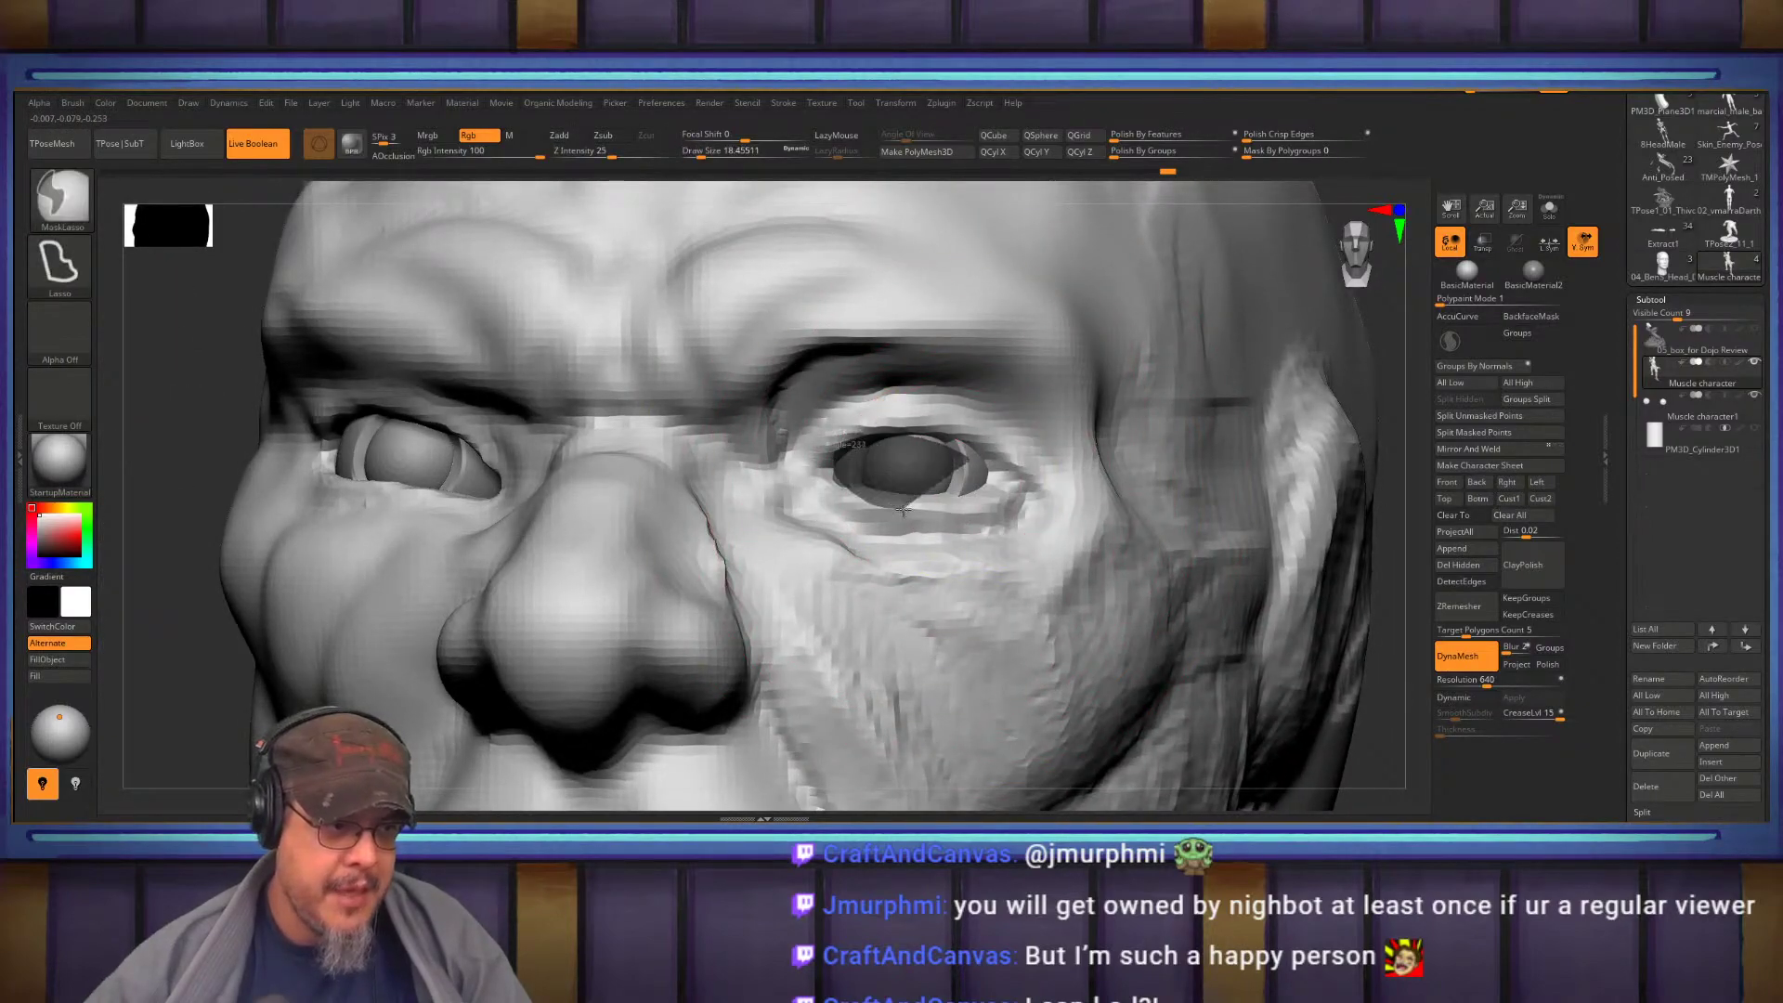
pyautogui.keyDown('ctrl'); pyautogui.moveTo(903, 510); pyautogui.dragTo(966, 461); pyautogui.keyUp('ctrl')
pyautogui.press('ctrl')
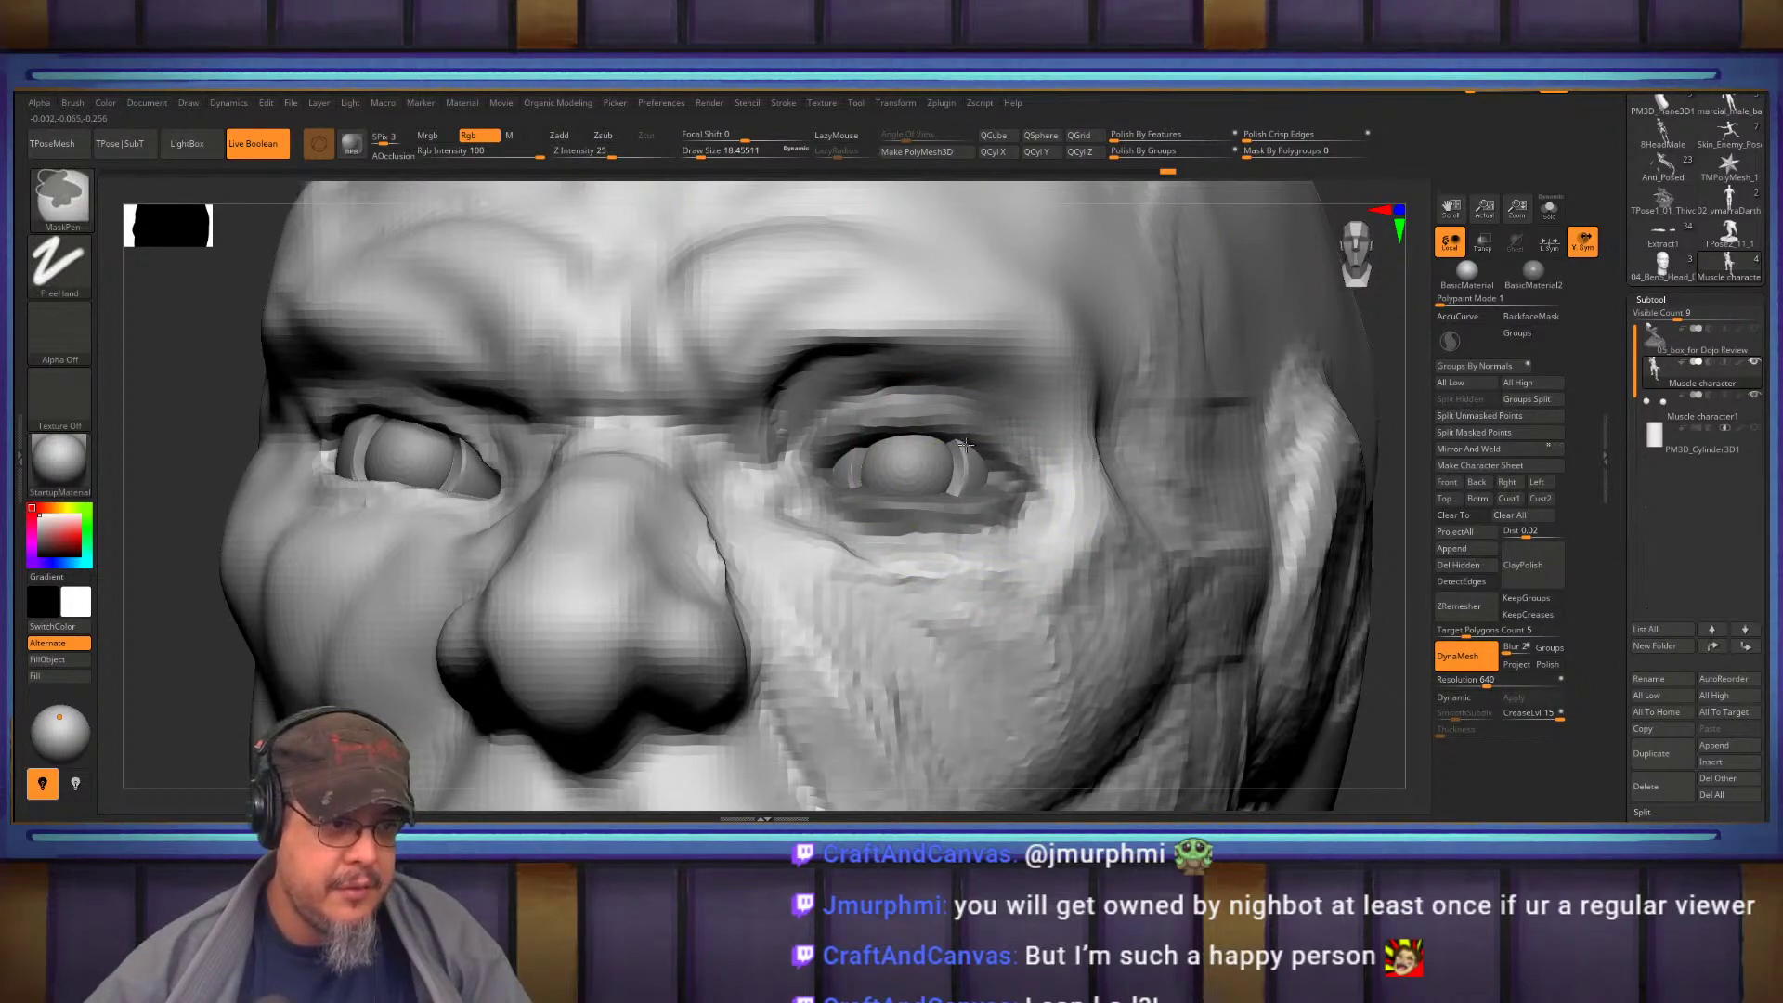
# Pull the unmasked skin below the lower eyelid downward with the Move brush, and clear the mask
pyautogui.moveTo(968, 549); pyautogui.dragTo(976, 566)
pyautogui.moveTo(966, 594); pyautogui.dragTo(961, 627)
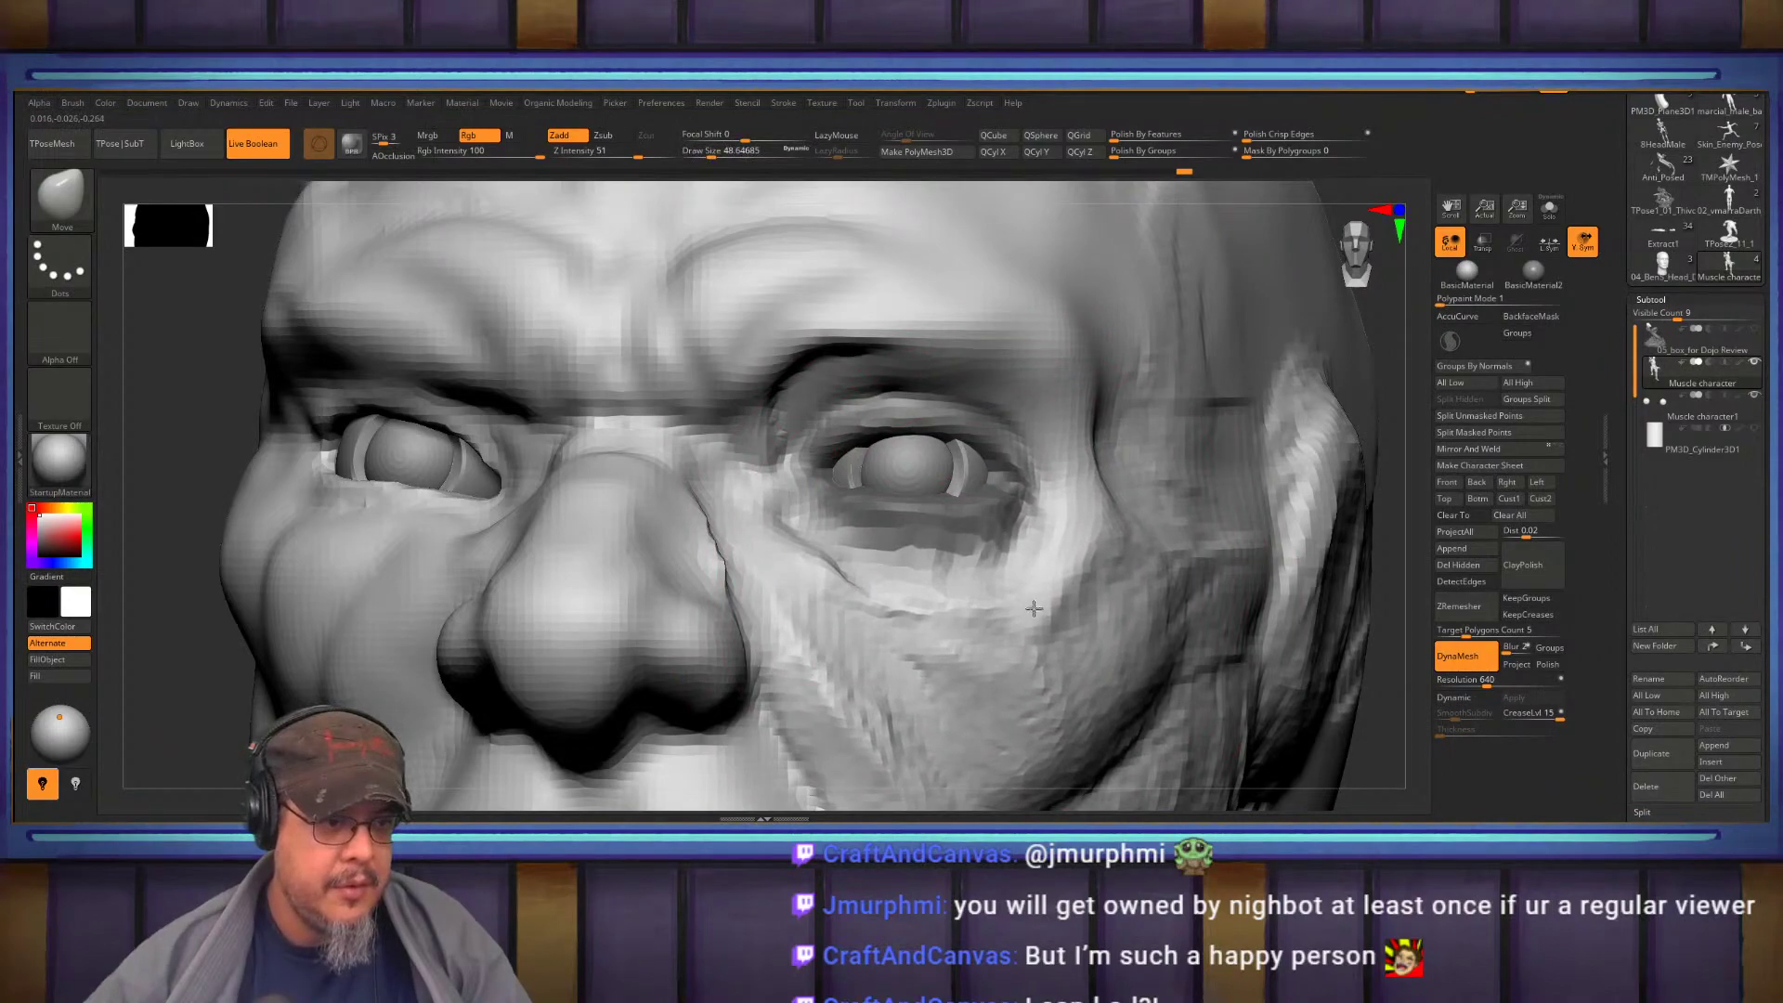
pyautogui.moveTo(933, 512)
pyautogui.keyDown('alt'); pyautogui.mouseDown(button='right')
pyautogui.moveTo(1087, 437)
pyautogui.moveTo(957, 446)
pyautogui.mouseUp(button='right'); pyautogui.keyUp('alt')
pyautogui.press('s')
pyautogui.moveTo(1106, 520); pyautogui.dragTo(1092, 524)
pyautogui.moveTo(1092, 524)
pyautogui.keyDown('alt'); pyautogui.mouseDown(button='right')
pyautogui.moveTo(1024, 563)
pyautogui.moveTo(938, 569)
pyautogui.moveTo(1117, 557)
pyautogui.moveTo(1062, 482)
pyautogui.moveTo(1064, 513)
pyautogui.moveTo(822, 493)
pyautogui.moveTo(1036, 594)
pyautogui.mouseUp(button='right'); pyautogui.keyUp('alt')
pyautogui.moveTo(957, 548)
pyautogui.mouseDown(button='right')
pyautogui.moveTo(786, 513)
pyautogui.moveTo(790, 418)
pyautogui.moveTo(817, 483)
pyautogui.mouseUp(button='right')
pyautogui.moveTo(1040, 478)
pyautogui.mouseDown(button='right')
pyautogui.moveTo(966, 455)
pyautogui.moveTo(962, 509)
pyautogui.mouseUp(button='right')
pyautogui.moveTo(1171, 418); pyautogui.dragTo(1210, 480, button='right')
pyautogui.keyDown('ctrl'); pyautogui.moveTo(1209, 478); pyautogui.dragTo(1238, 513); pyautogui.keyUp('ctrl')
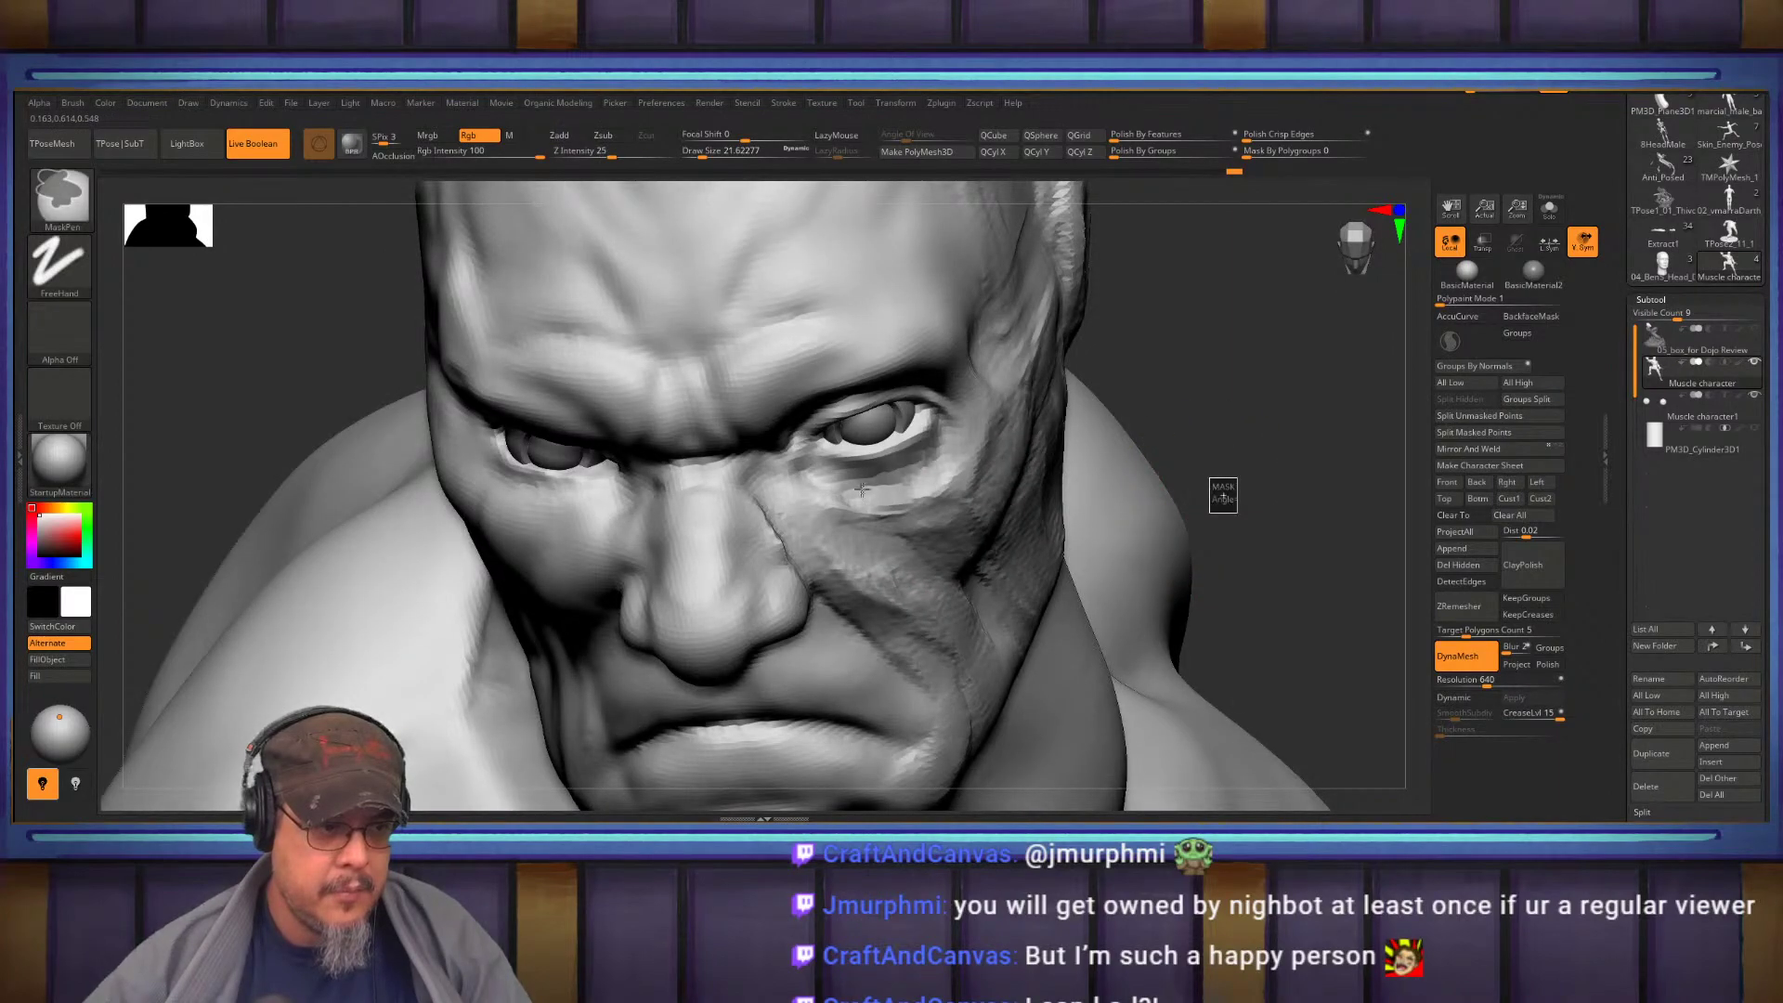
# Cut a deep crease beneath the lower eyelid edge with DamStandard at draw size about 12
pyautogui.moveTo(1224, 496)
pyautogui.keyDown('ctrl'); pyautogui.mouseDown(button='right')
pyautogui.moveTo(1068, 399)
pyautogui.moveTo(897, 460)
pyautogui.mouseUp(button='right'); pyautogui.keyUp('ctrl')
pyautogui.press('b')
pyautogui.press('d')
pyautogui.press('s')
pyautogui.press('s')
pyautogui.moveTo(737, 509); pyautogui.dragTo(729, 511)
pyautogui.moveTo(1059, 437)
pyautogui.mouseDown(button='right')
pyautogui.moveTo(888, 517)
pyautogui.moveTo(661, 529)
pyautogui.mouseUp(button='right')
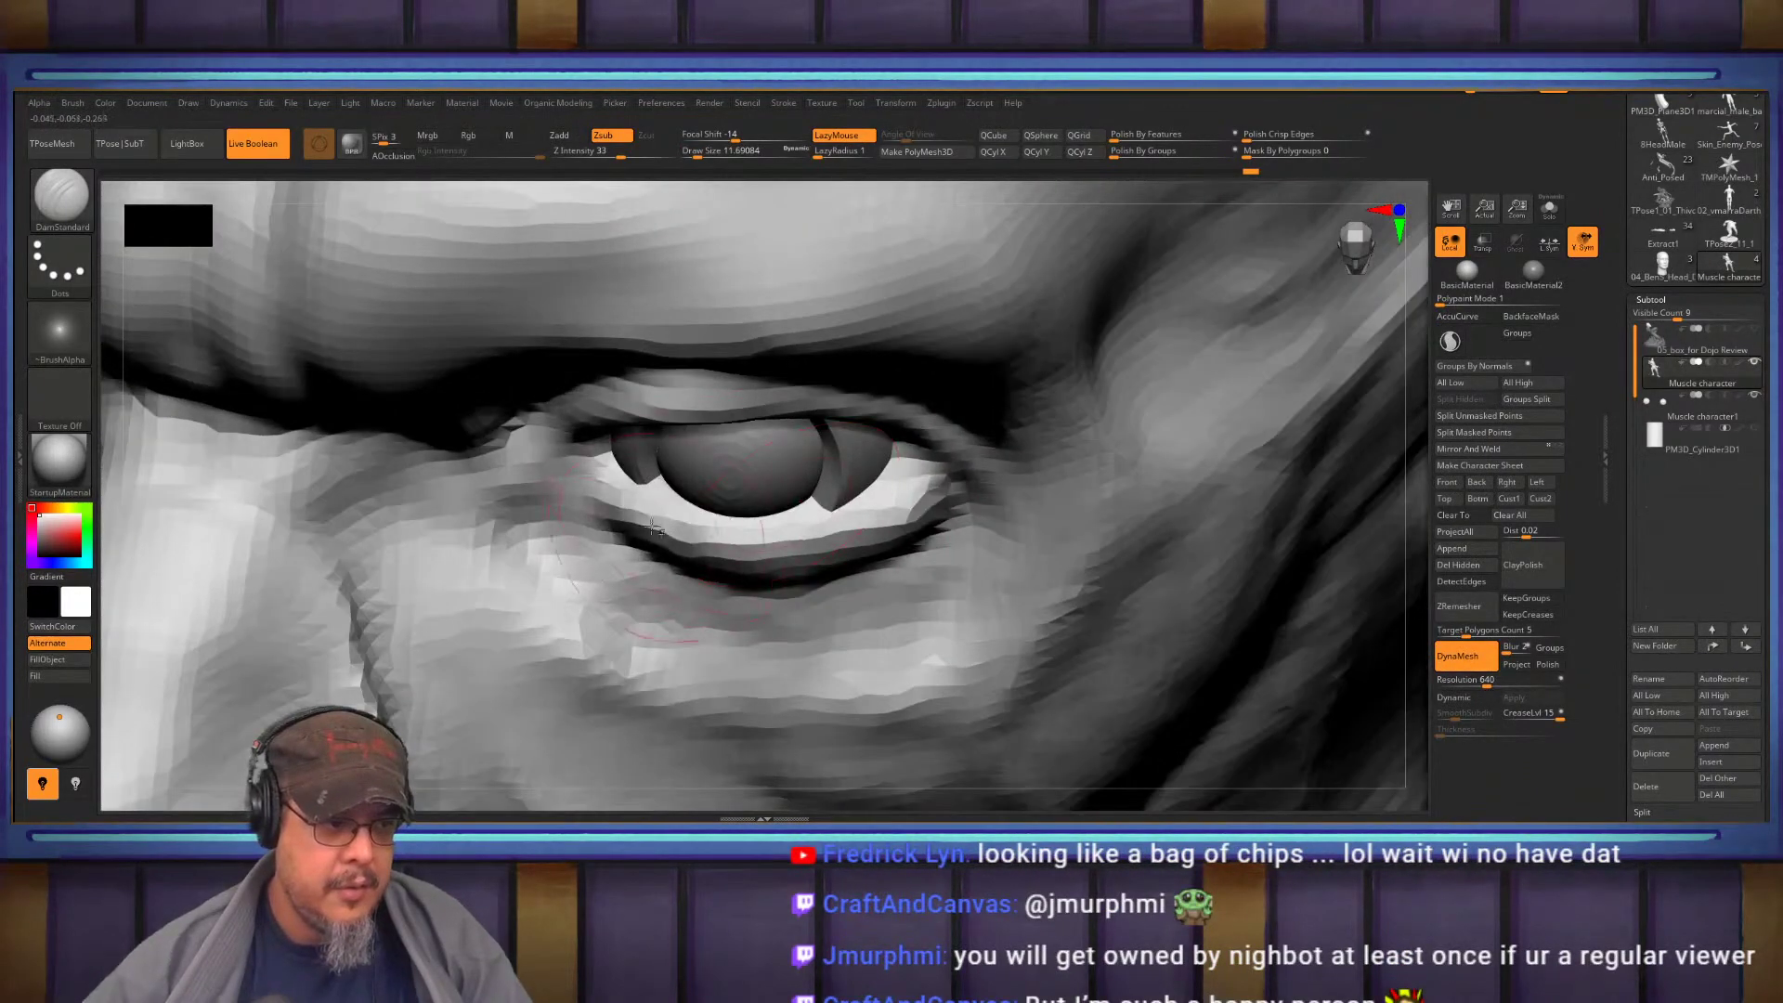
pyautogui.moveTo(850, 521); pyautogui.dragTo(786, 445, button='right')
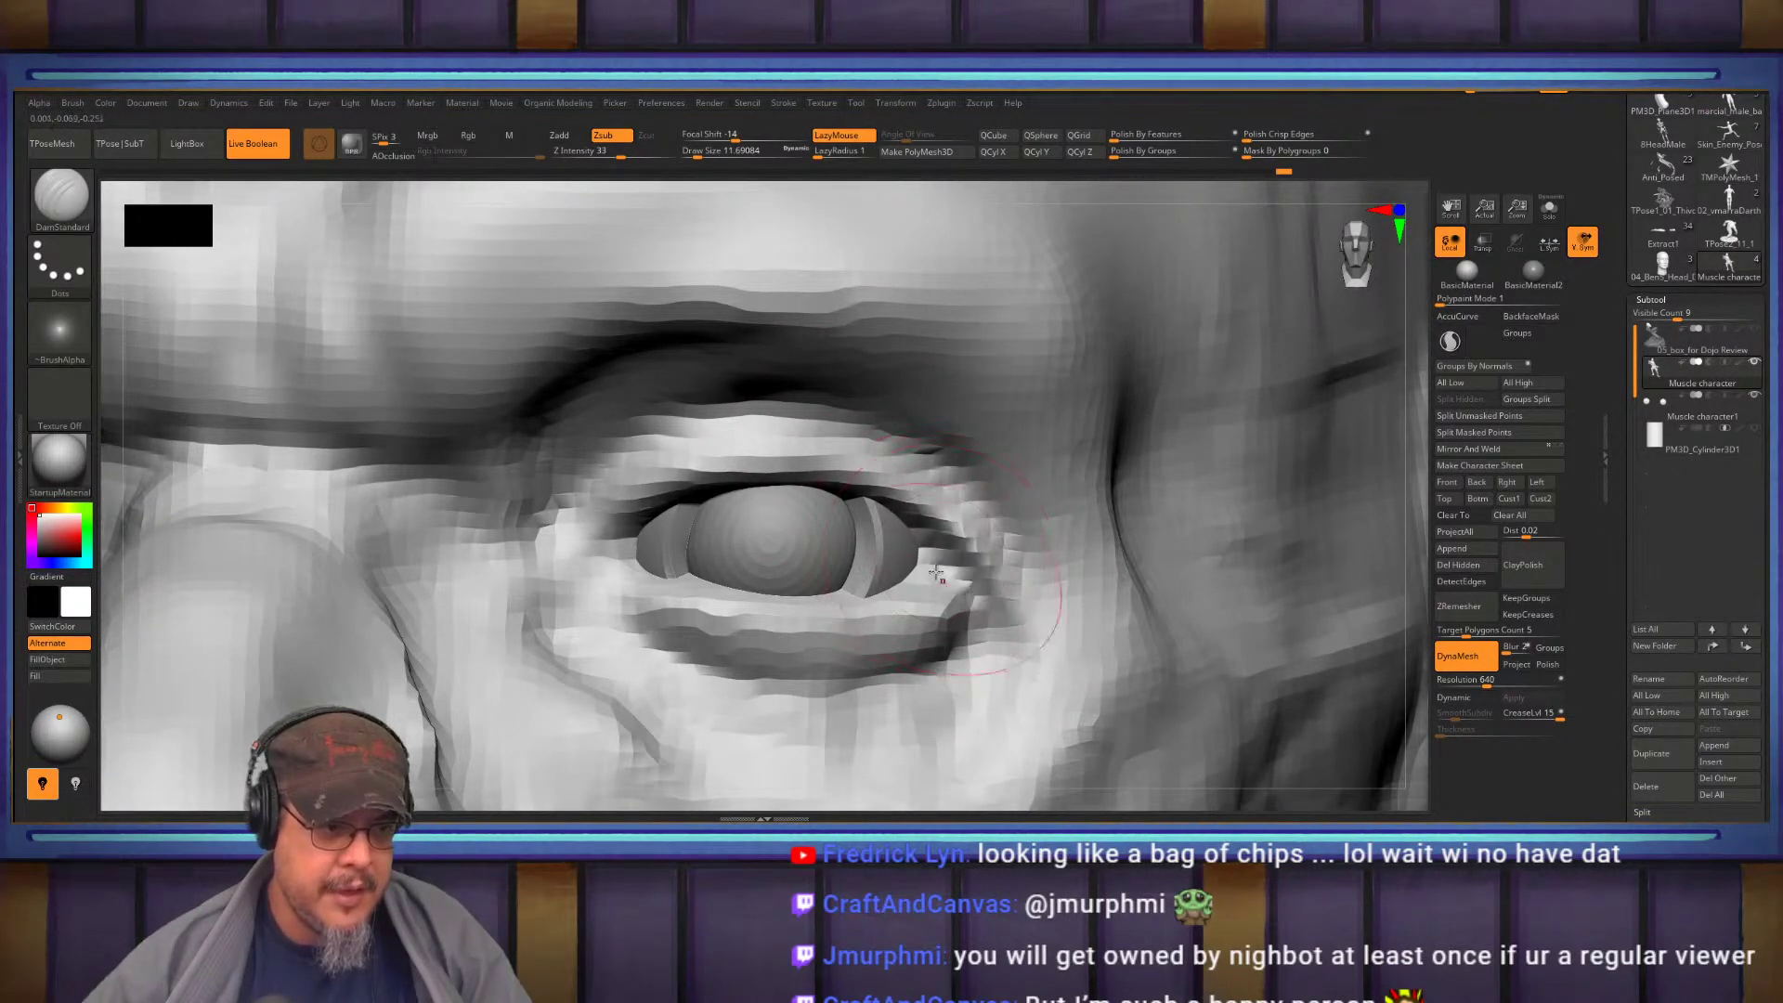
# Carve the upper eyelid fold in an arc from the inner to the outer eye corner
pyautogui.moveTo(945, 571); pyautogui.dragTo(962, 641, button='right')
pyautogui.moveTo(614, 524); pyautogui.dragTo(737, 459)
pyautogui.moveTo(595, 458)
pyautogui.mouseDown()
pyautogui.moveTo(797, 457)
pyautogui.moveTo(920, 482)
pyautogui.mouseUp()
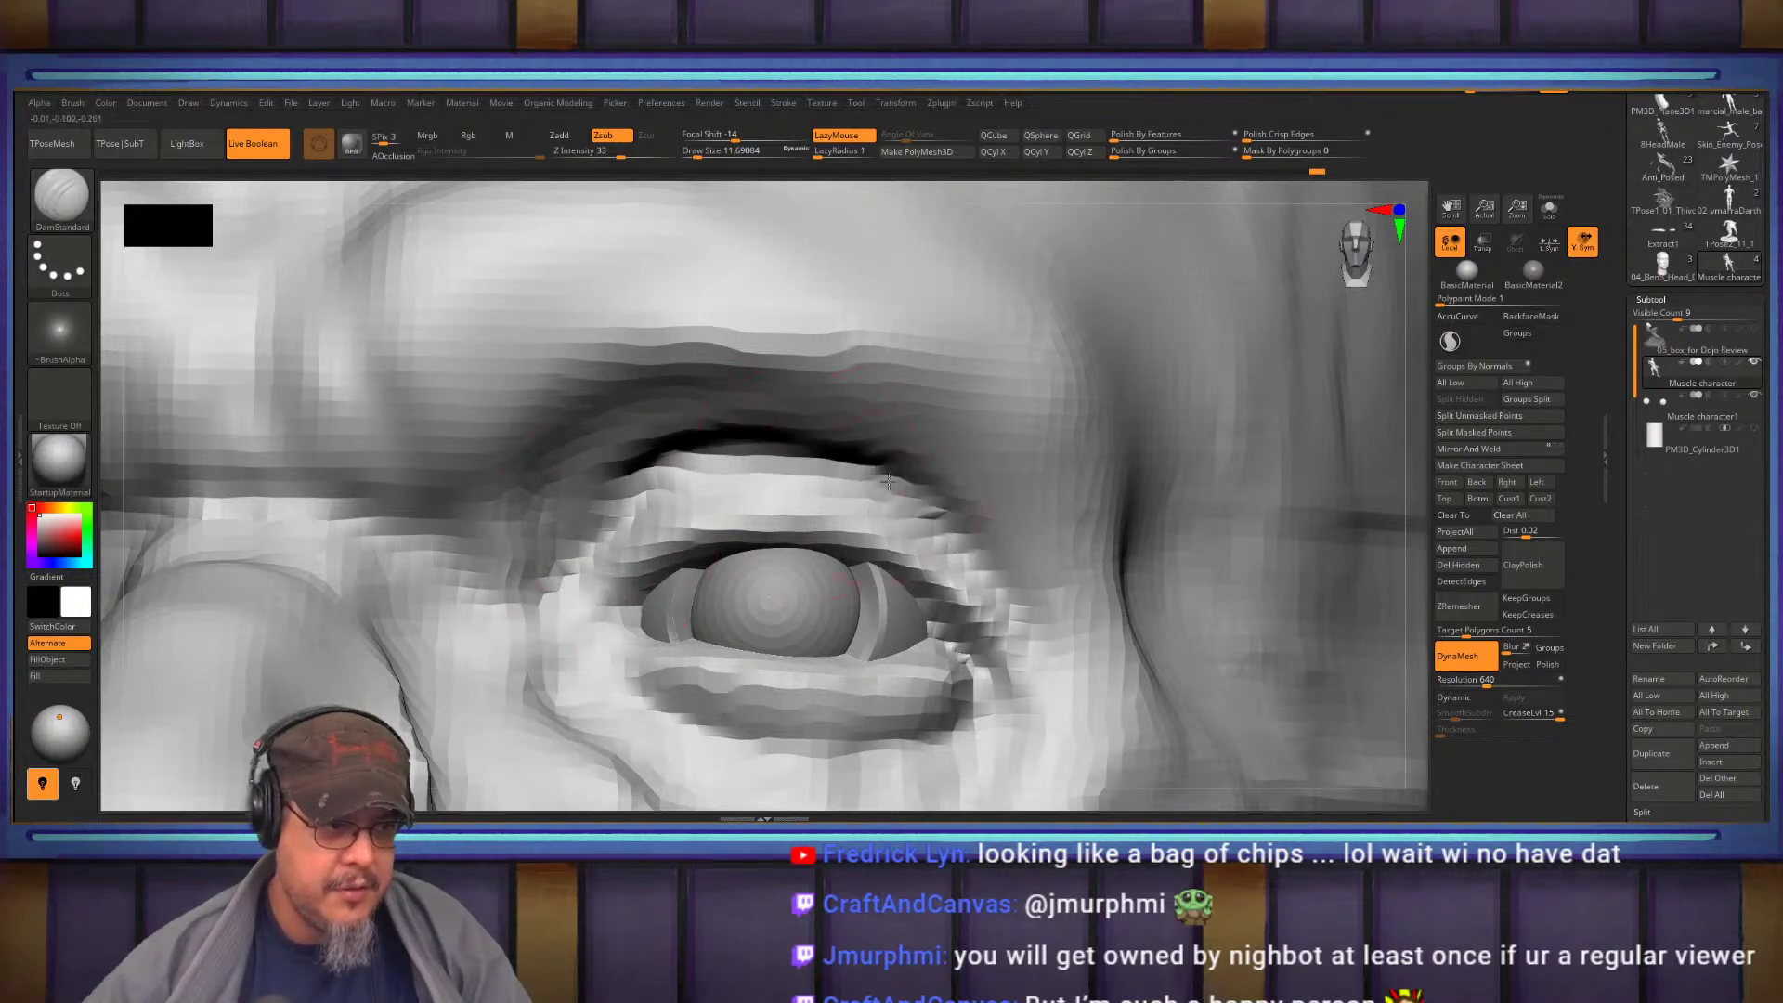
pyautogui.moveTo(969, 550)
pyautogui.mouseDown()
pyautogui.moveTo(657, 493)
pyautogui.moveTo(580, 571)
pyautogui.mouseUp()
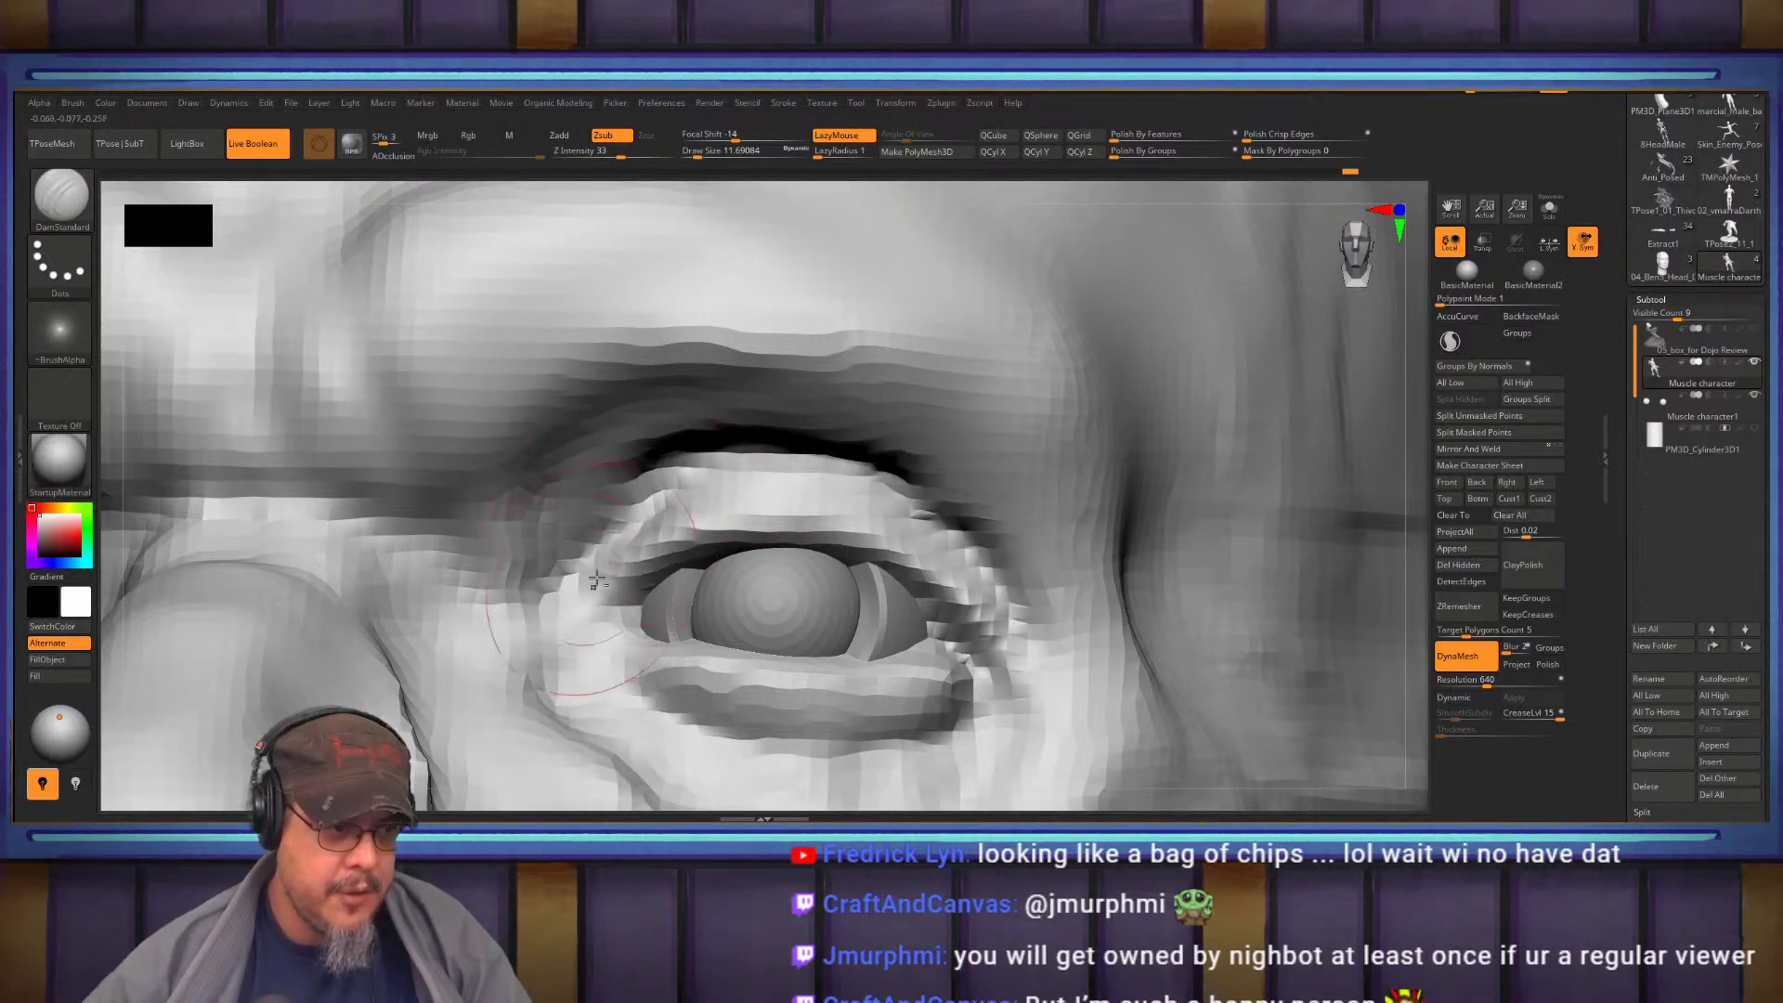
pyautogui.keyDown('alt'); pyautogui.moveTo(627, 694); pyautogui.dragTo(655, 520, button='right'); pyautogui.keyUp('alt')
pyautogui.moveTo(638, 501)
pyautogui.mouseDown()
pyautogui.moveTo(799, 543)
pyautogui.moveTo(977, 535)
pyautogui.moveTo(850, 557)
pyautogui.mouseUp()
pyautogui.moveTo(850, 558); pyautogui.dragTo(938, 605, button='right')
# Sharpen the upper eyelid fold toward the outer eye corner with a smaller brush, undoing the last stroke
pyautogui.moveTo(883, 534)
pyautogui.mouseDown()
pyautogui.moveTo(995, 418)
pyautogui.moveTo(943, 476)
pyautogui.mouseUp()
pyautogui.moveTo(943, 477); pyautogui.dragTo(919, 462, button='right')
pyautogui.press('s')
pyautogui.moveTo(955, 478); pyautogui.dragTo(919, 497)
pyautogui.moveTo(933, 502); pyautogui.dragTo(962, 531, button='right')
pyautogui.moveTo(993, 455)
pyautogui.mouseDown()
pyautogui.moveTo(901, 520)
pyautogui.moveTo(805, 520)
pyautogui.mouseUp()
pyautogui.hotkey('ctrl', 'z')
pyautogui.moveTo(805, 520)
pyautogui.mouseDown(button='right')
pyautogui.moveTo(743, 436)
pyautogui.moveTo(724, 557)
pyautogui.mouseUp(button='right')
# Fill out the bag under the lower eyelid with ClayBuildup at draw size about 13
pyautogui.press('b')
pyautogui.press('c')
pyautogui.press('b')
pyautogui.press('s')
pyautogui.moveTo(671, 566); pyautogui.dragTo(692, 565)
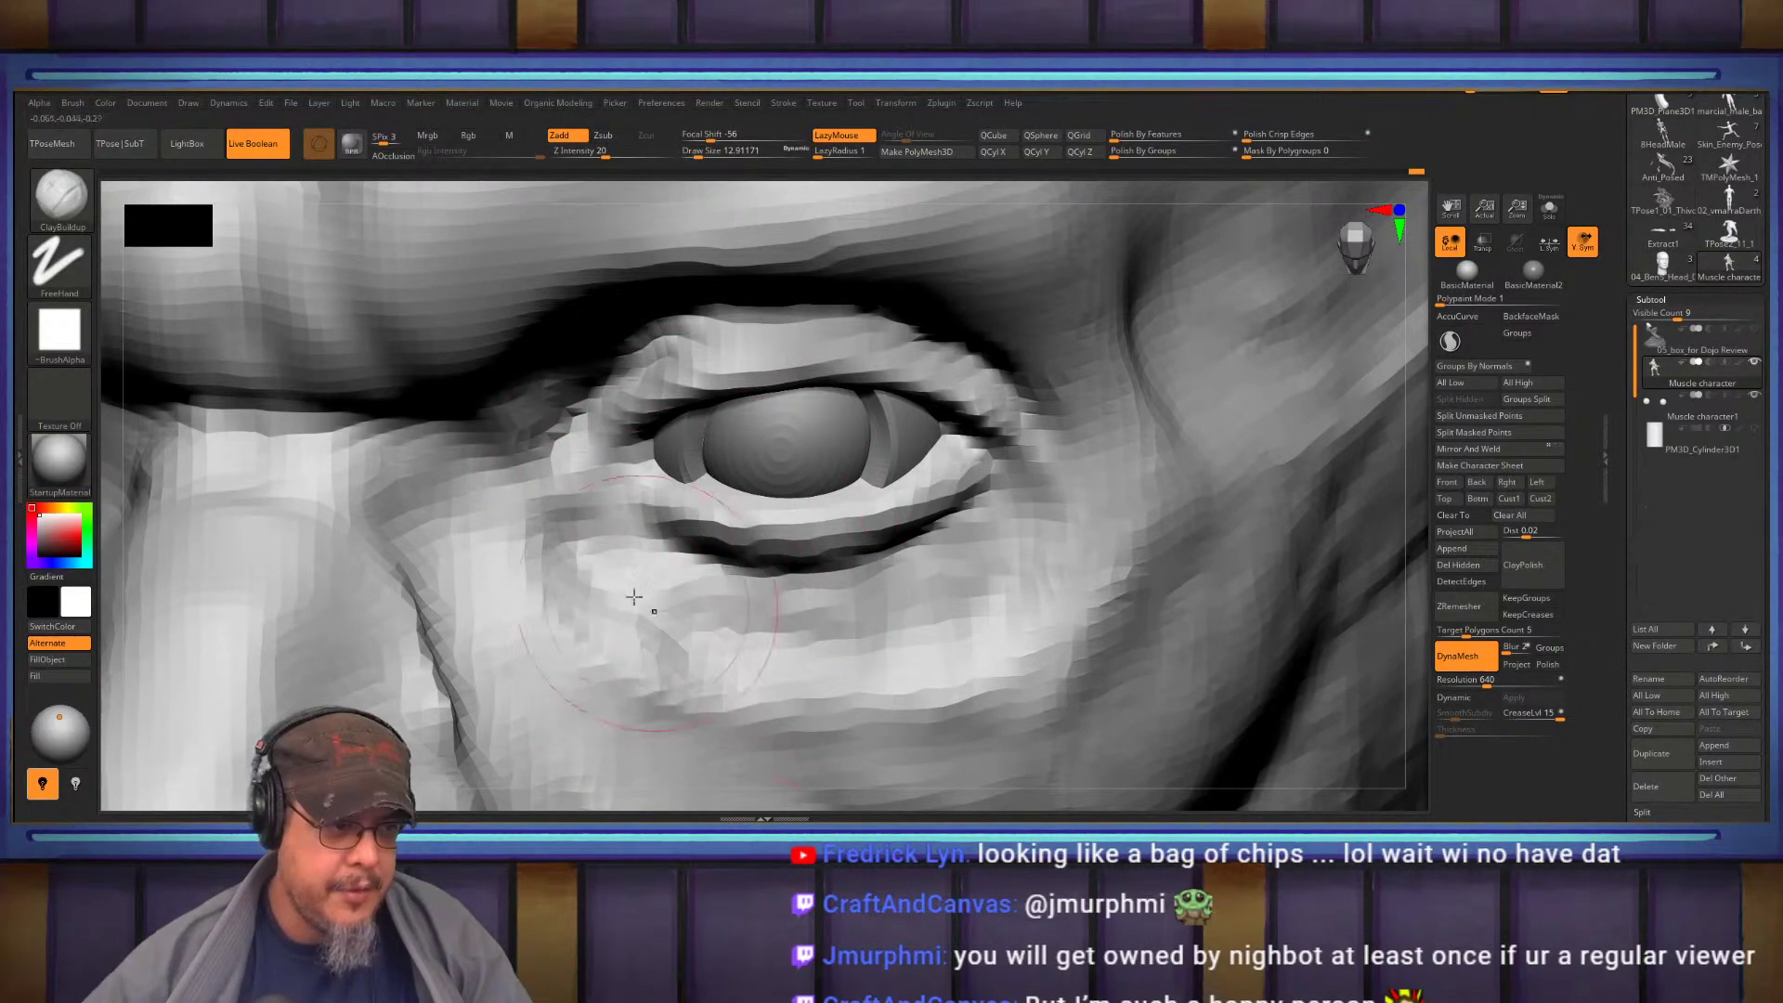
pyautogui.moveTo(764, 656)
pyautogui.mouseDown()
pyautogui.moveTo(985, 618)
pyautogui.moveTo(856, 591)
pyautogui.moveTo(964, 600)
pyautogui.mouseUp()
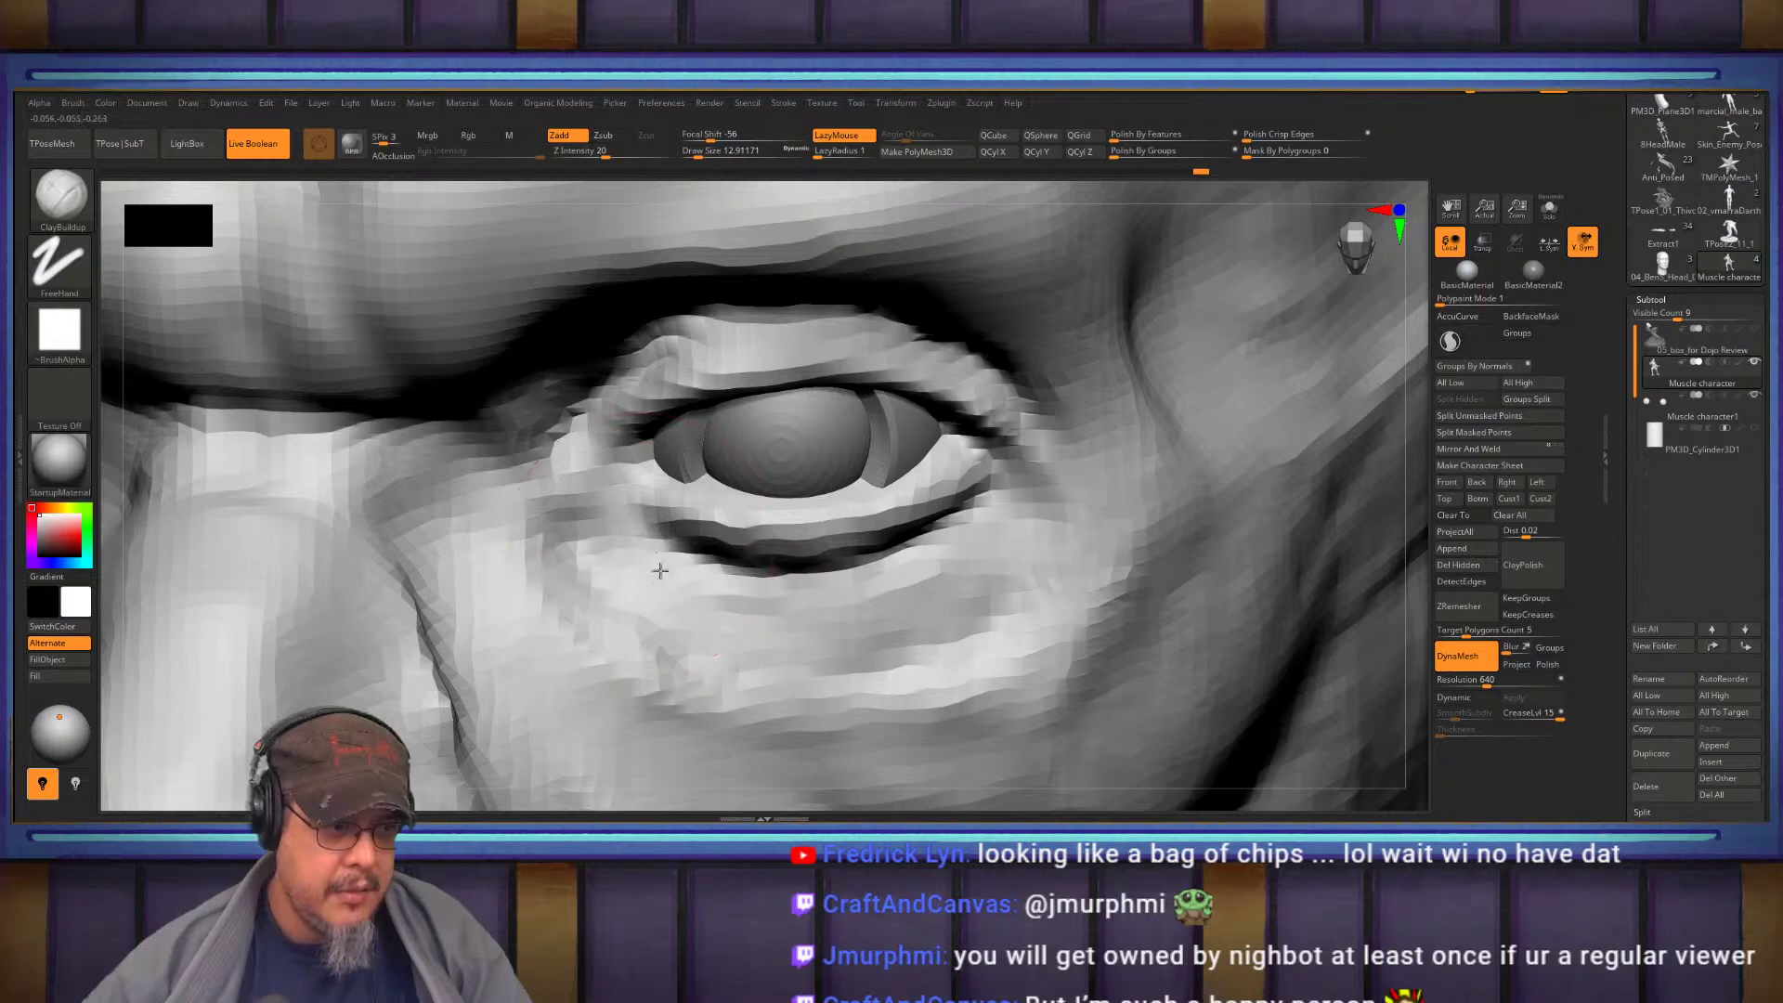
pyautogui.moveTo(771, 613); pyautogui.dragTo(944, 593)
# Build up the skin from the outer eye corner down to the edge of the eye bag
pyautogui.moveTo(1005, 569)
pyautogui.keyDown('alt'); pyautogui.mouseDown(button='right')
pyautogui.moveTo(862, 583)
pyautogui.moveTo(850, 604)
pyautogui.moveTo(815, 499)
pyautogui.mouseUp(button='right'); pyautogui.keyUp('alt')
pyautogui.moveTo(815, 499); pyautogui.dragTo(750, 519)
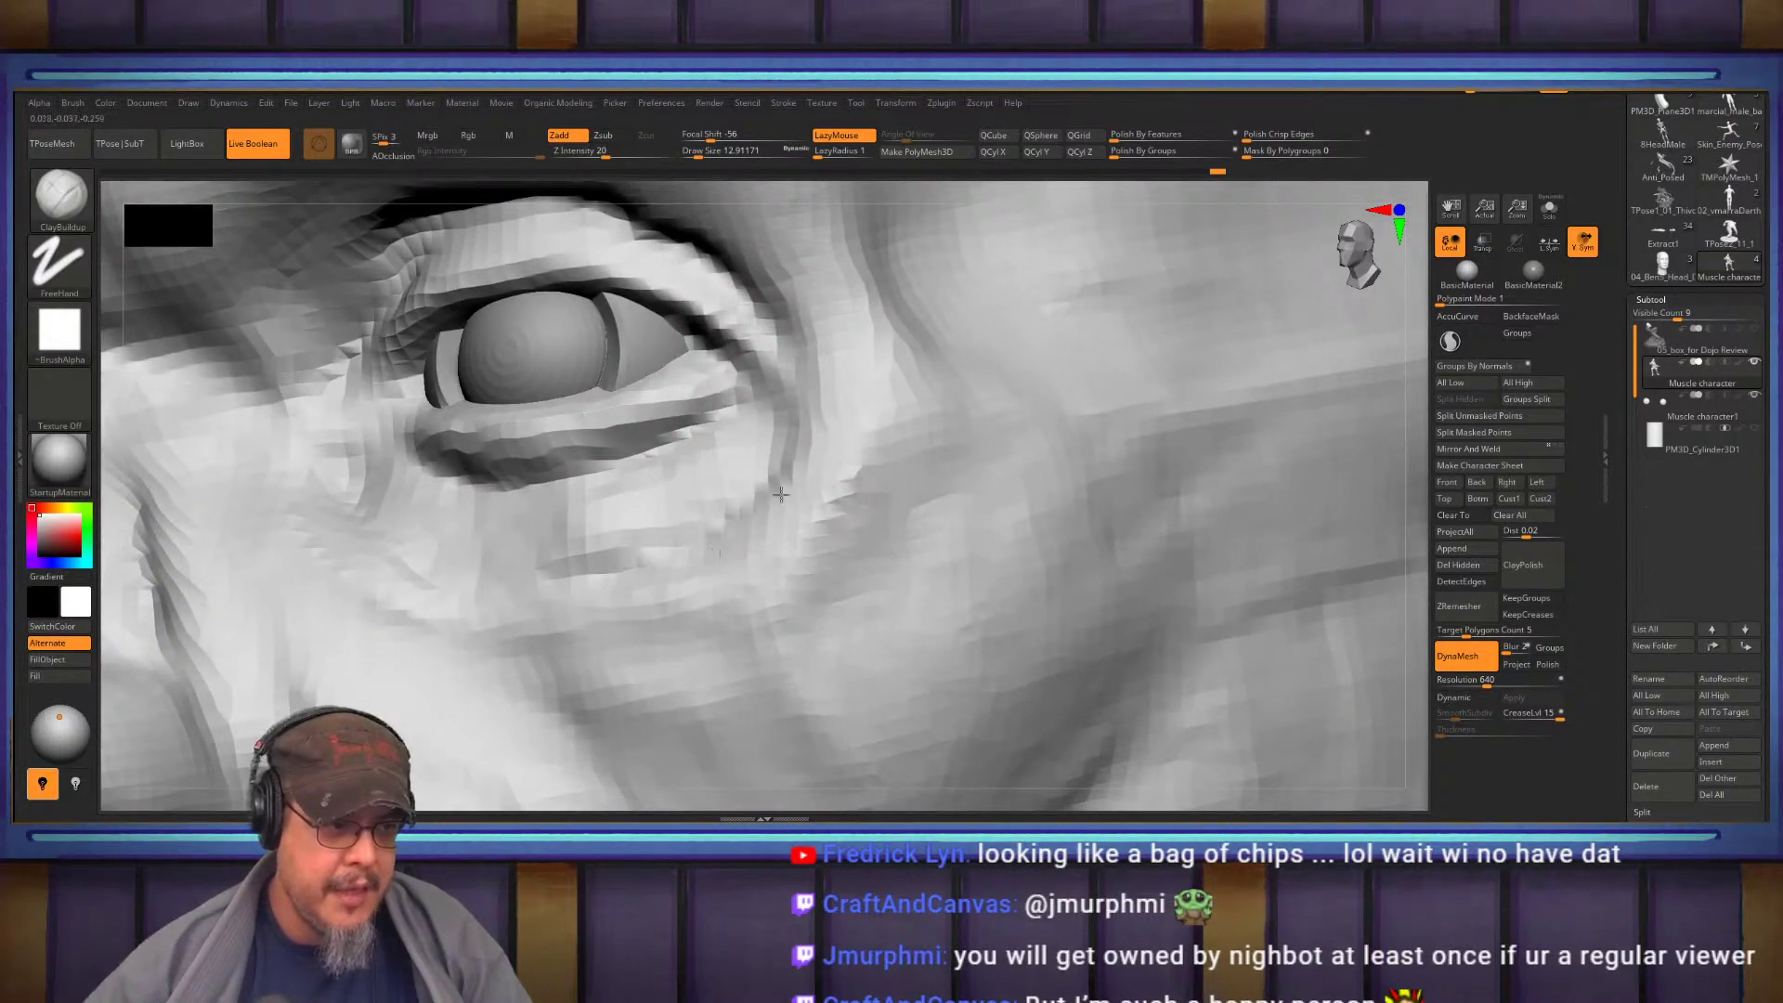
pyautogui.moveTo(896, 436); pyautogui.dragTo(803, 526)
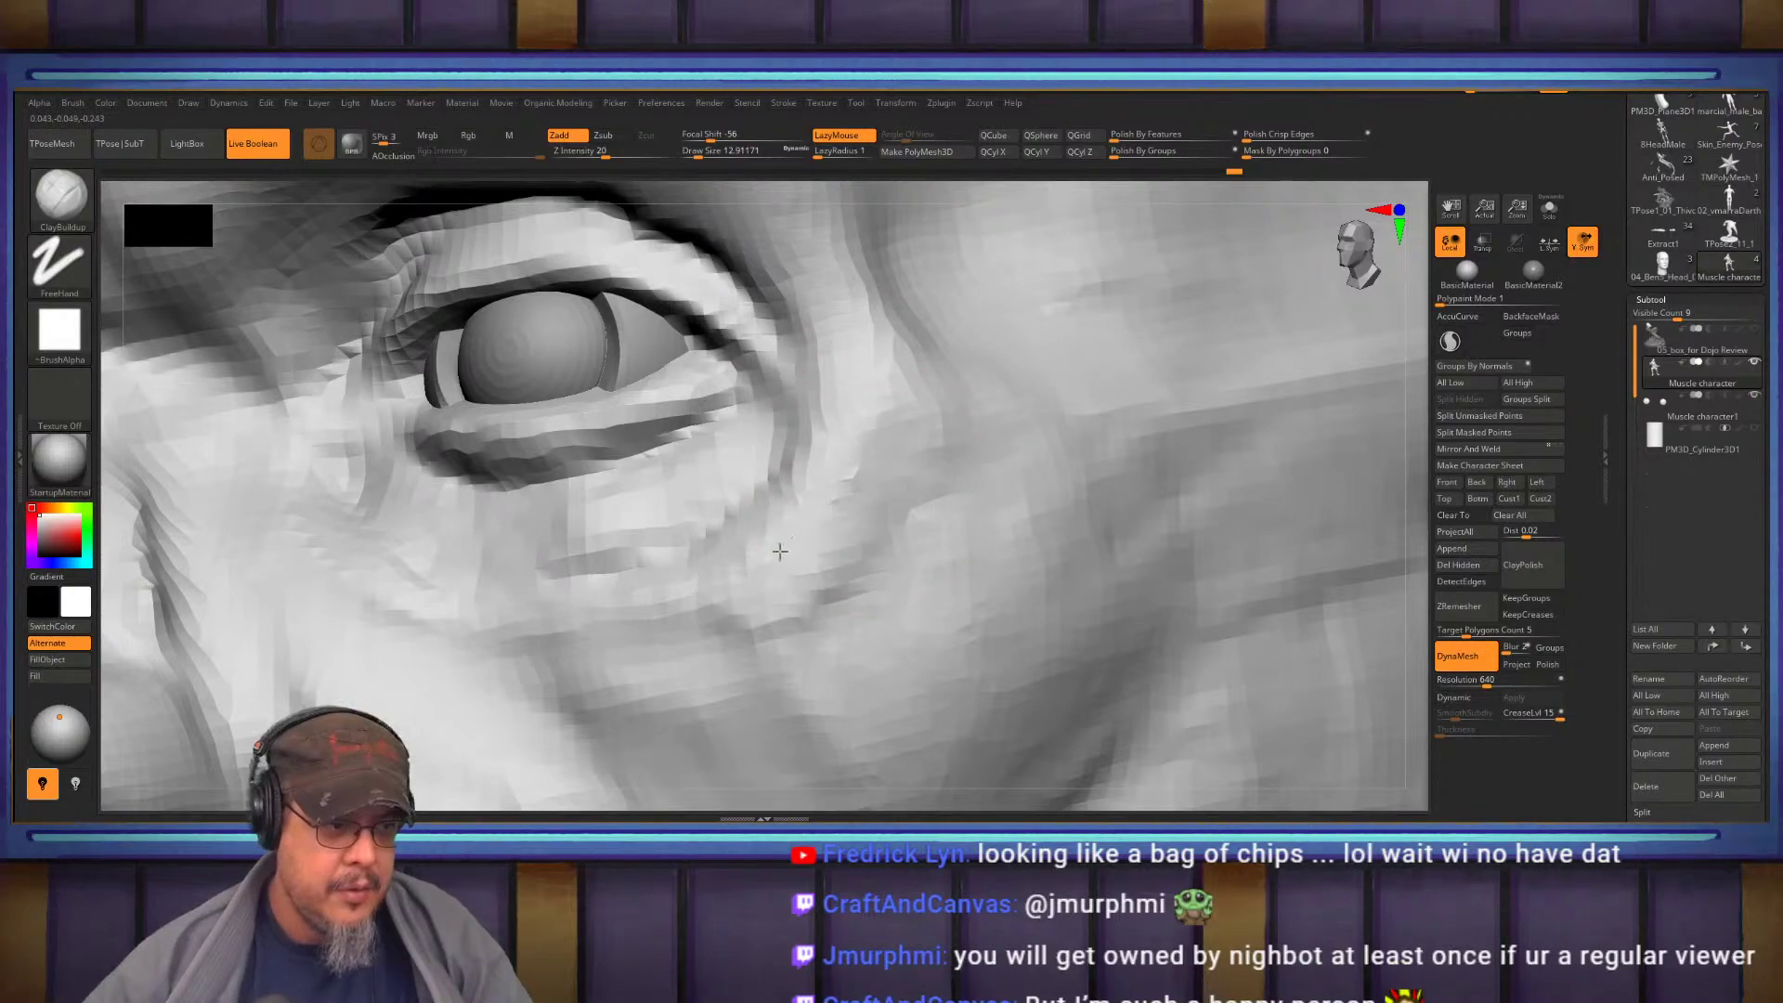
# Thicken the cheek fold running down beside the nose with ClayBuildup at draw size about 17
pyautogui.moveTo(797, 457)
pyautogui.keyDown('ctrl'); pyautogui.mouseDown(button='right')
pyautogui.moveTo(789, 520)
pyautogui.moveTo(739, 475)
pyautogui.moveTo(738, 448)
pyautogui.moveTo(669, 460)
pyautogui.mouseUp(button='right'); pyautogui.keyUp('ctrl')
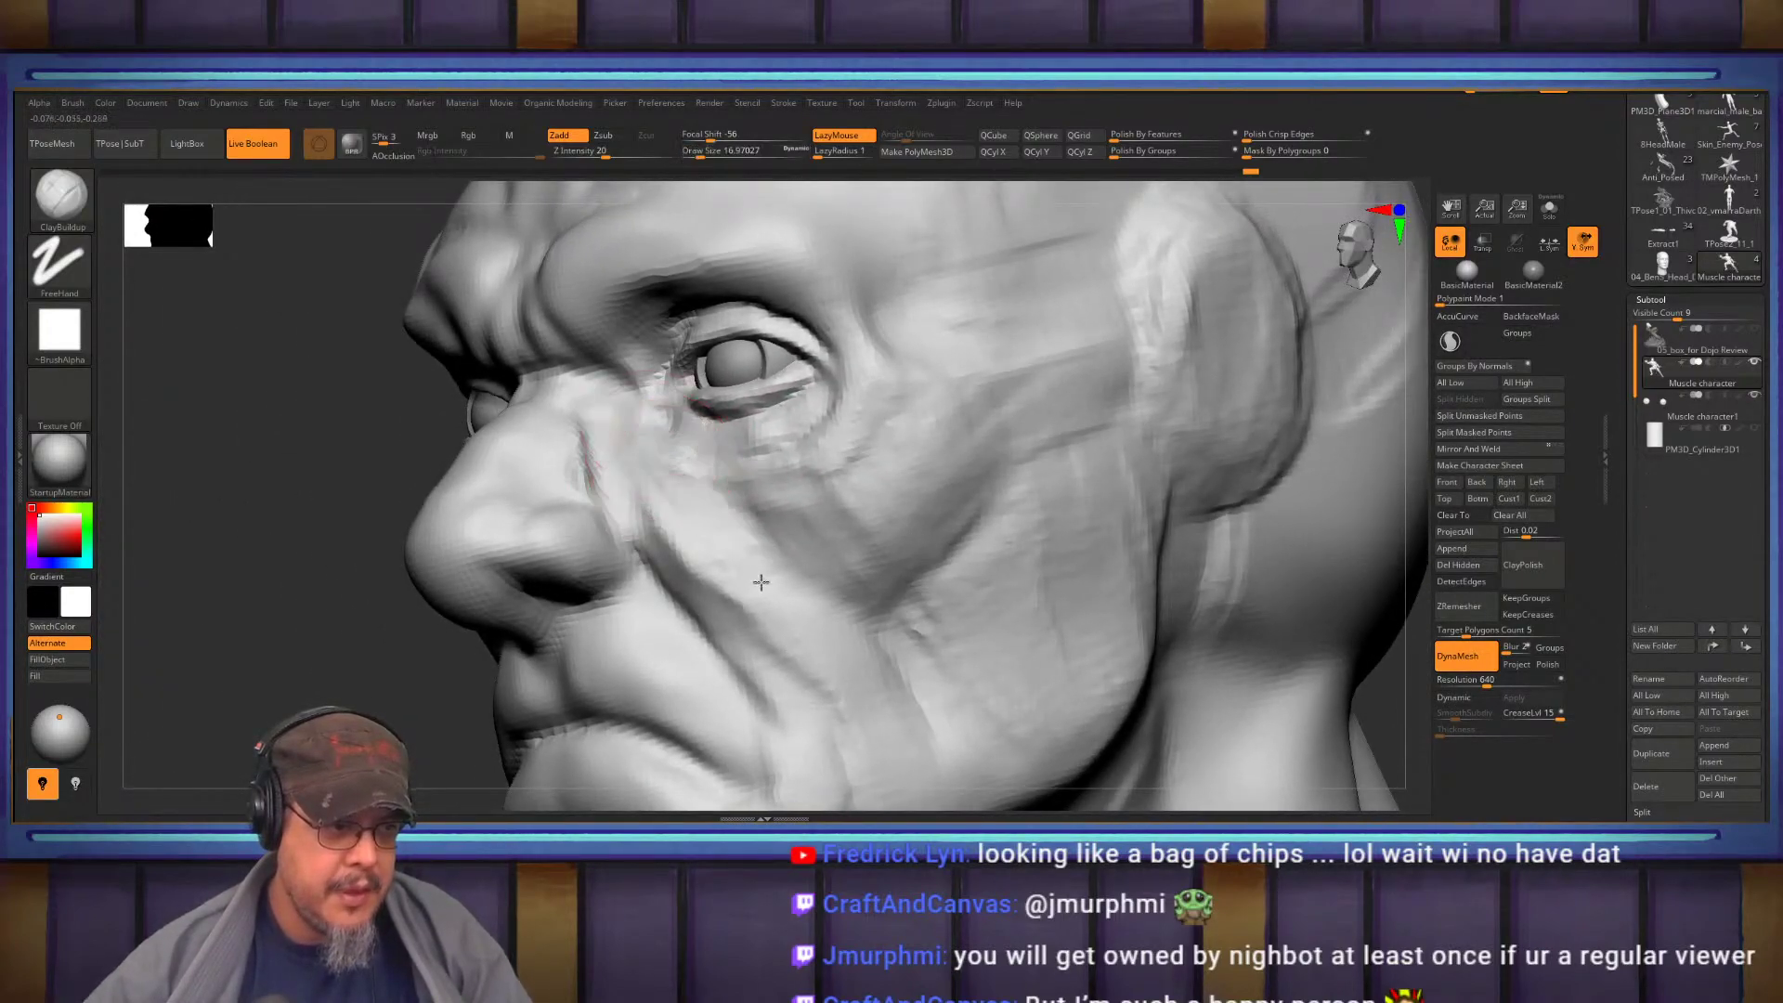
pyautogui.moveTo(775, 649); pyautogui.dragTo(804, 678)
pyautogui.moveTo(804, 678)
pyautogui.keyDown('alt'); pyautogui.mouseDown(button='right')
pyautogui.moveTo(881, 557)
pyautogui.moveTo(864, 569)
pyautogui.mouseUp(button='right'); pyautogui.keyUp('alt')
# Cut sharp creases along the cheek fold beside the nose with DamStandard
pyautogui.press('b')
pyautogui.press('d')
pyautogui.press('s')
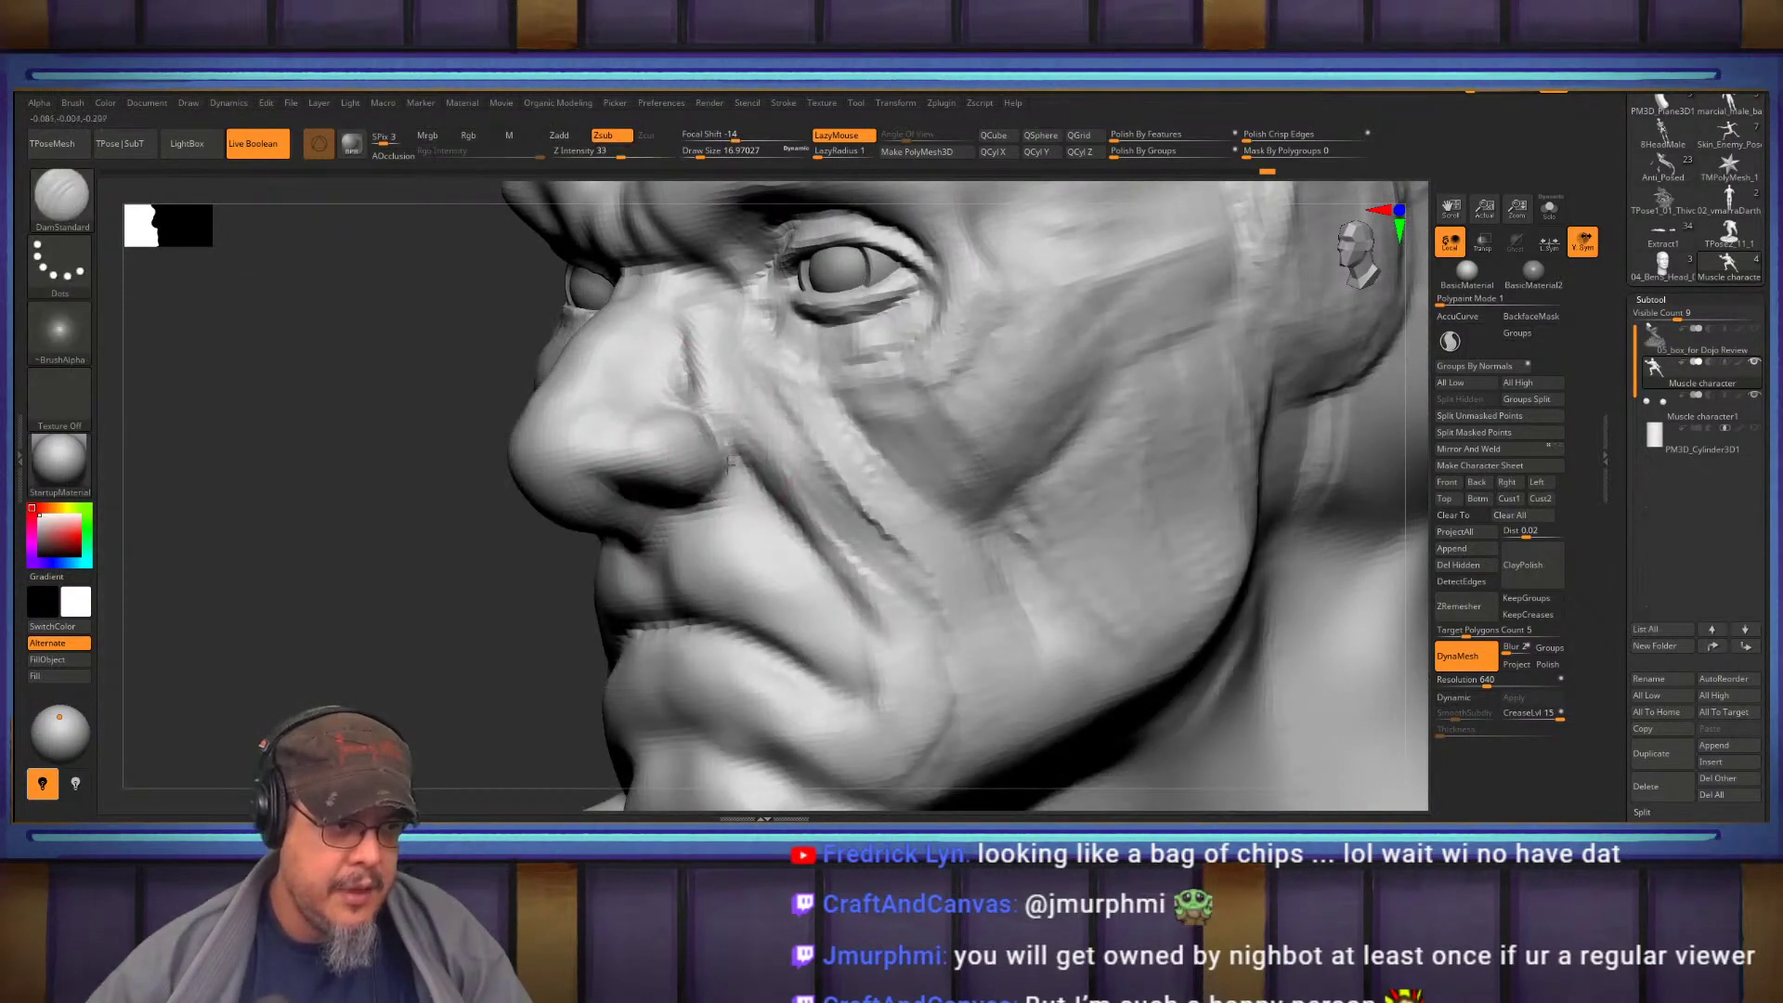
# Deepen the line between the lips out to the mouth corner with DamStandard at draw size about 17
pyautogui.moveTo(726, 471); pyautogui.dragTo(696, 537, button='right')
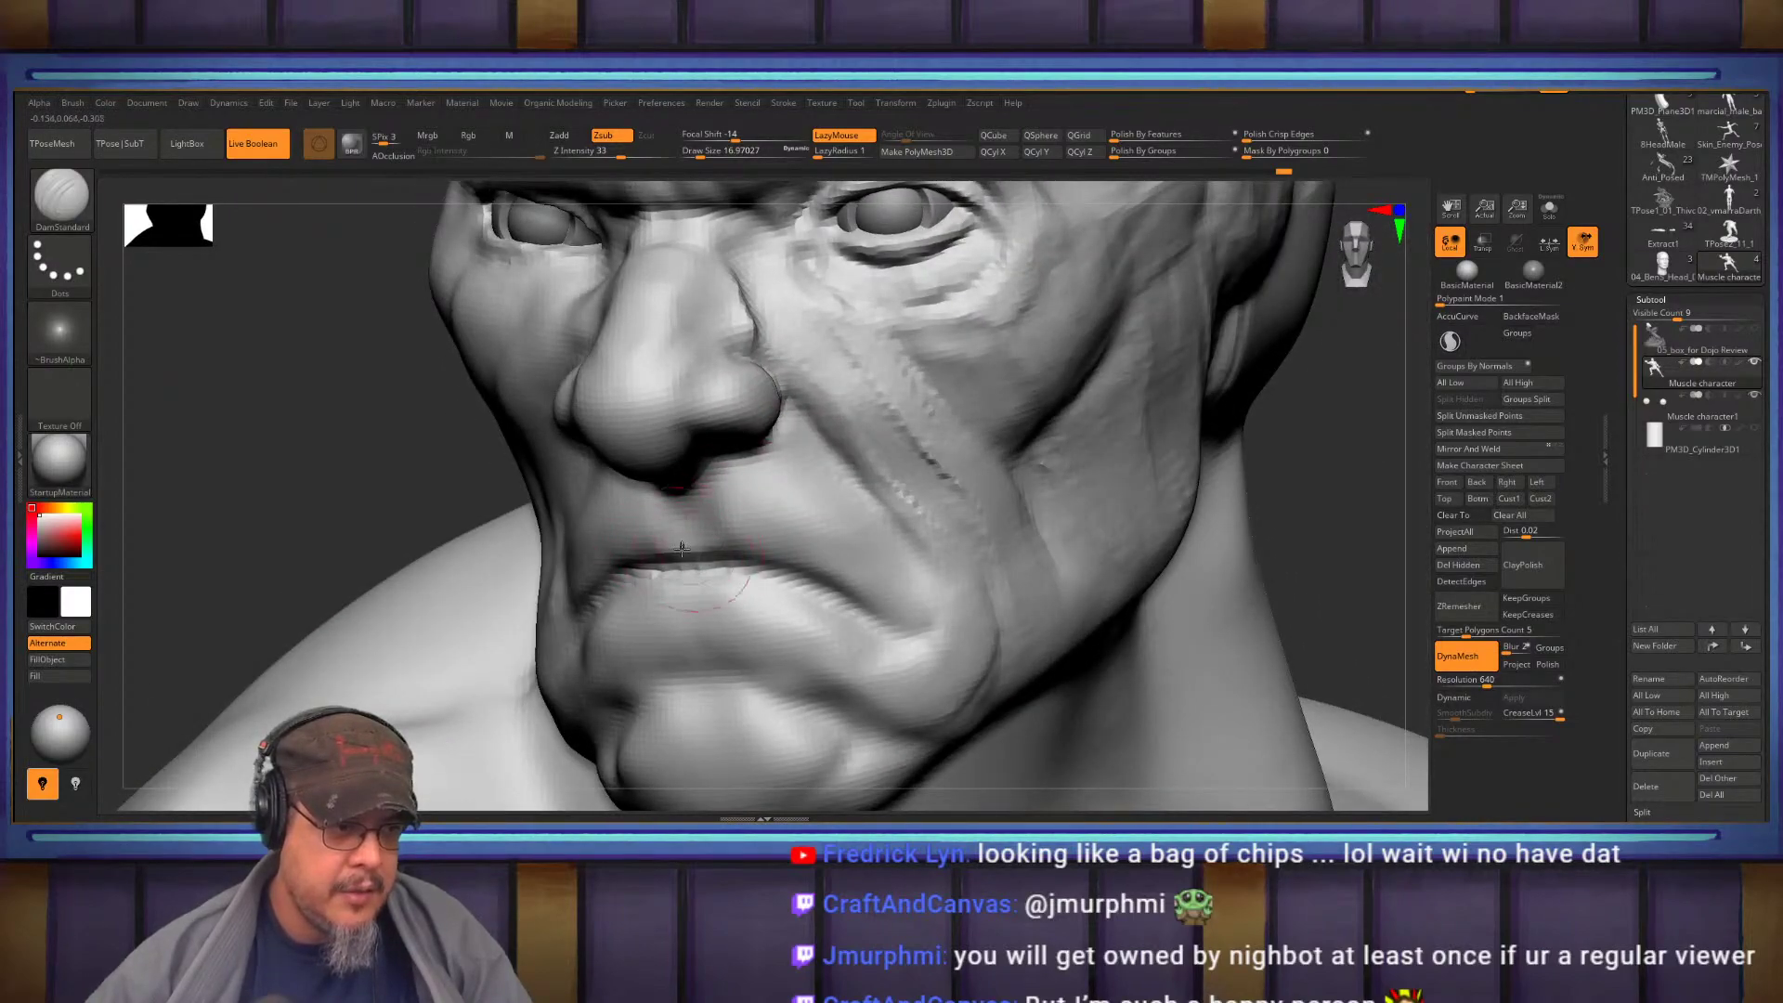
pyautogui.moveTo(780, 567); pyautogui.dragTo(887, 493, button='right')
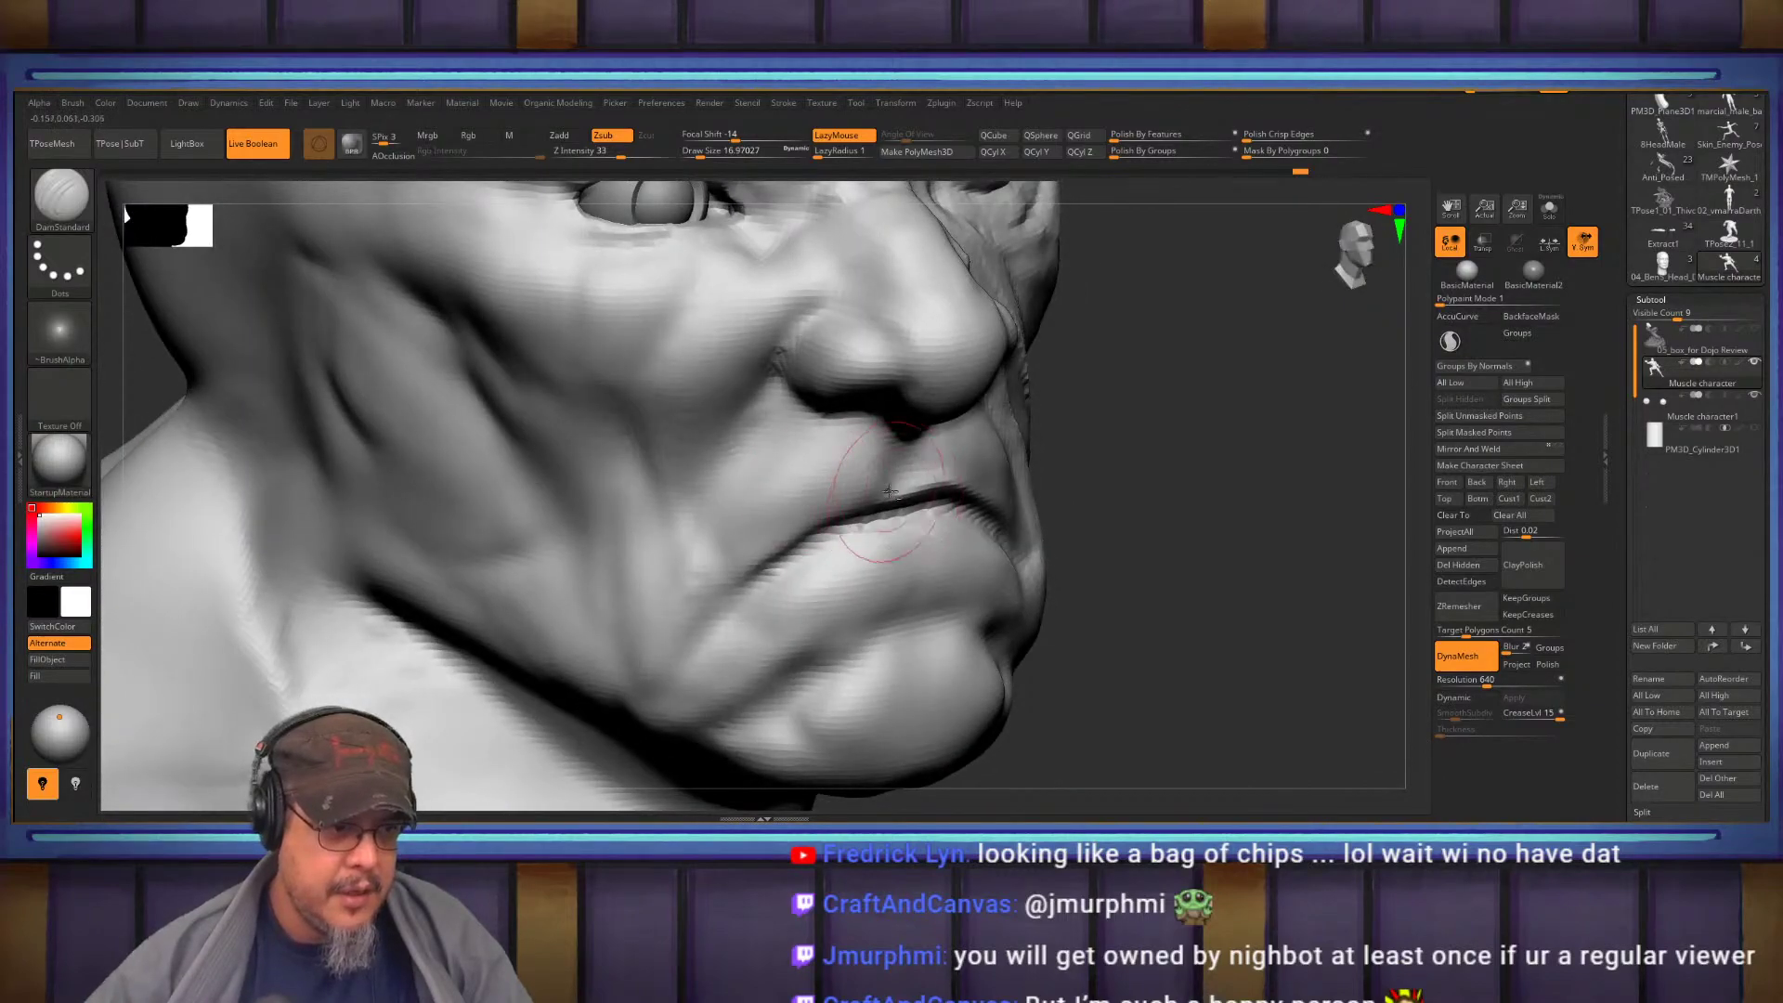
pyautogui.moveTo(767, 516); pyautogui.dragTo(633, 524, button='right')
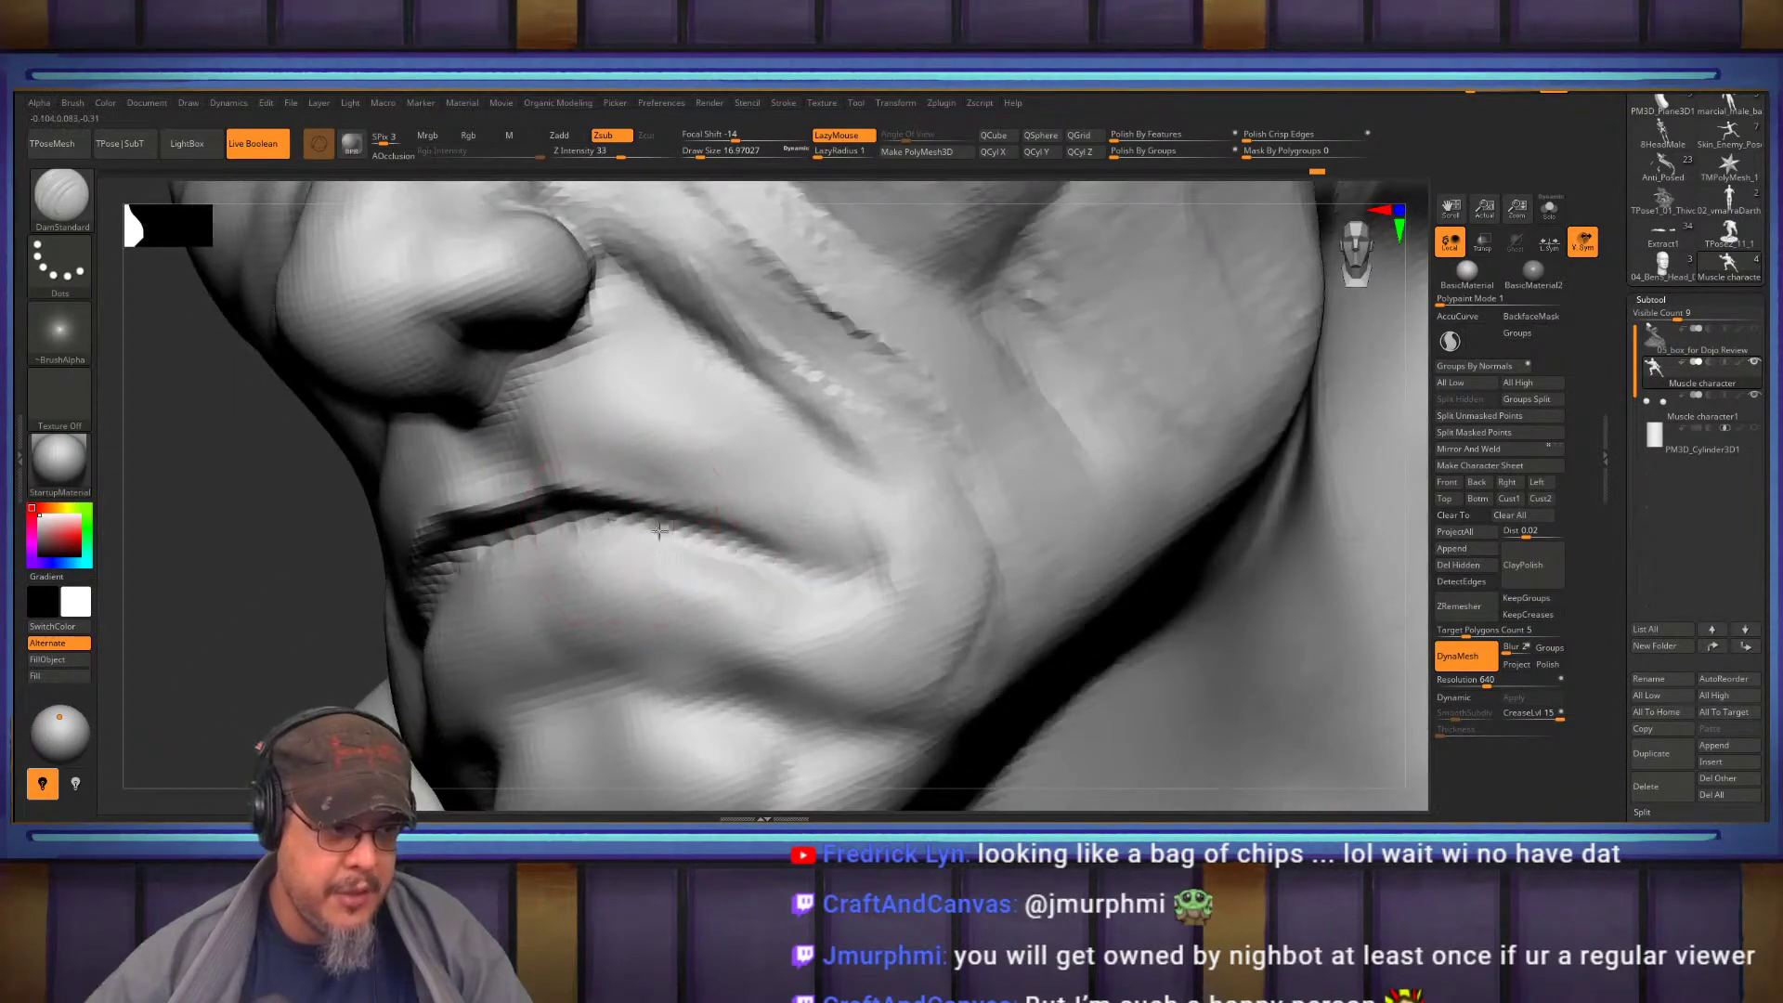
pyautogui.moveTo(632, 523); pyautogui.dragTo(770, 563)
pyautogui.moveTo(876, 555); pyautogui.dragTo(884, 548)
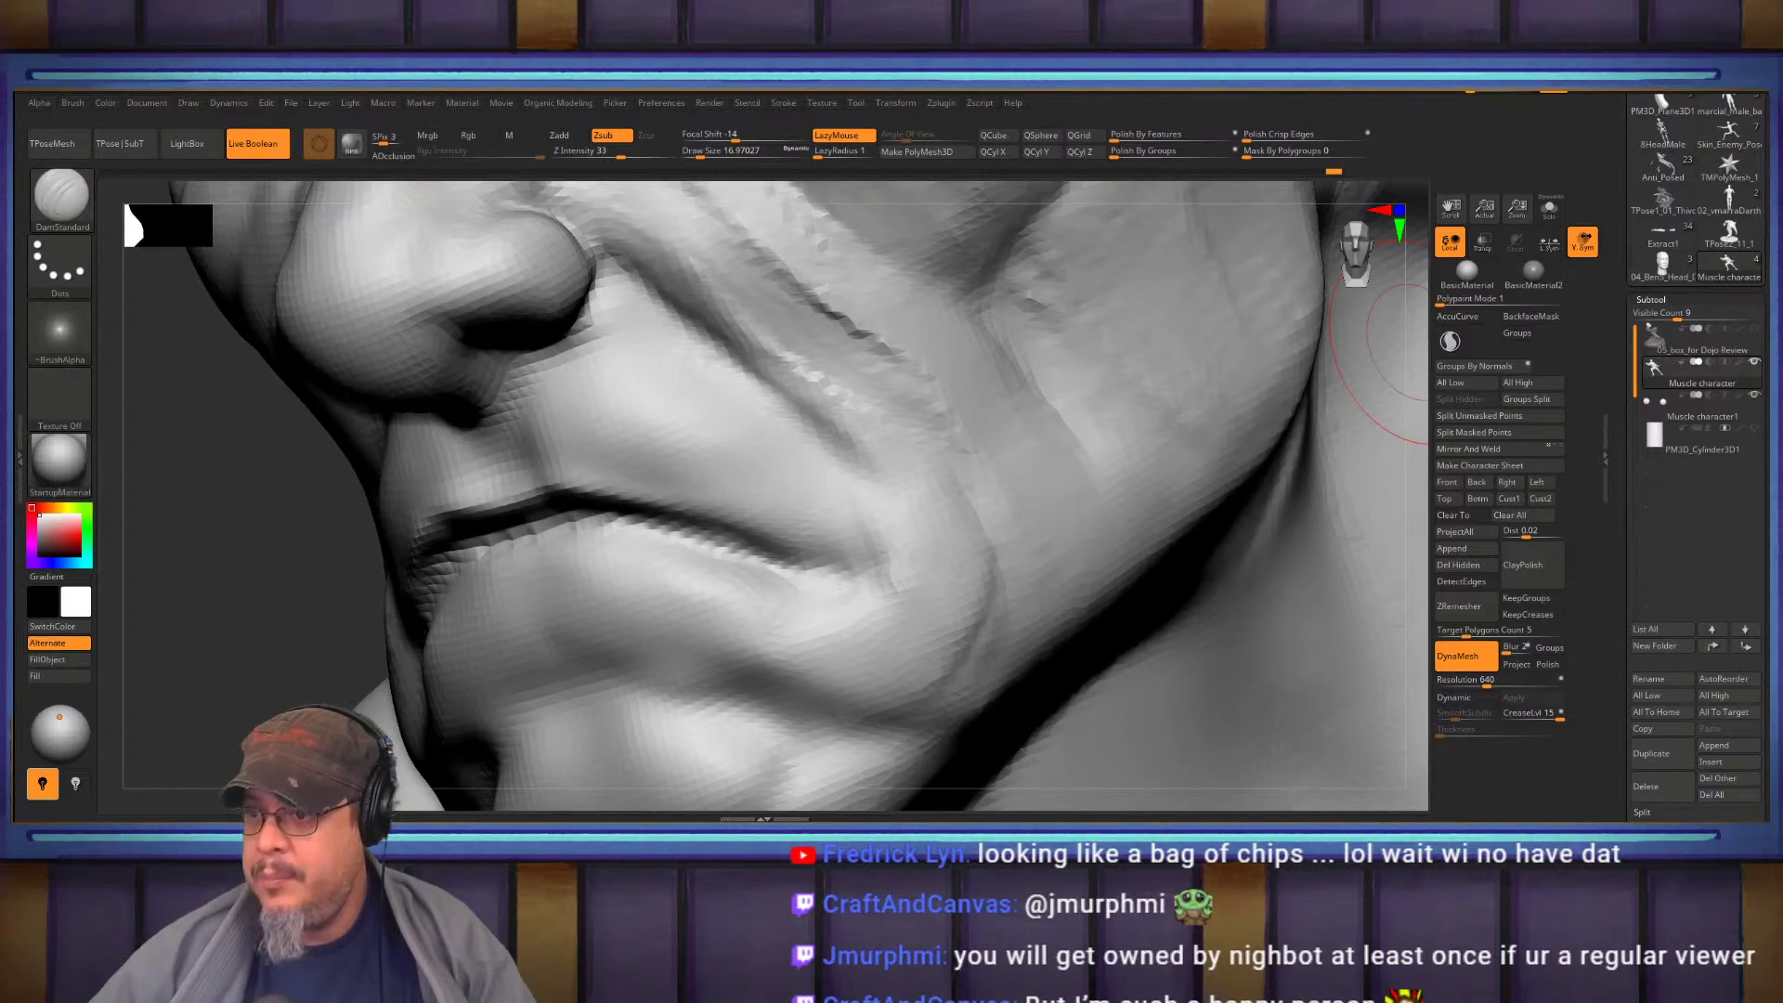
# Switch to the browser and study the mouths and chins on the Wolverine and Magneto sculpts in the artist's Instagram gallery
pyautogui.hotkey('alt', 'Tab')
pyautogui.scroll(-5, 1343, 495)
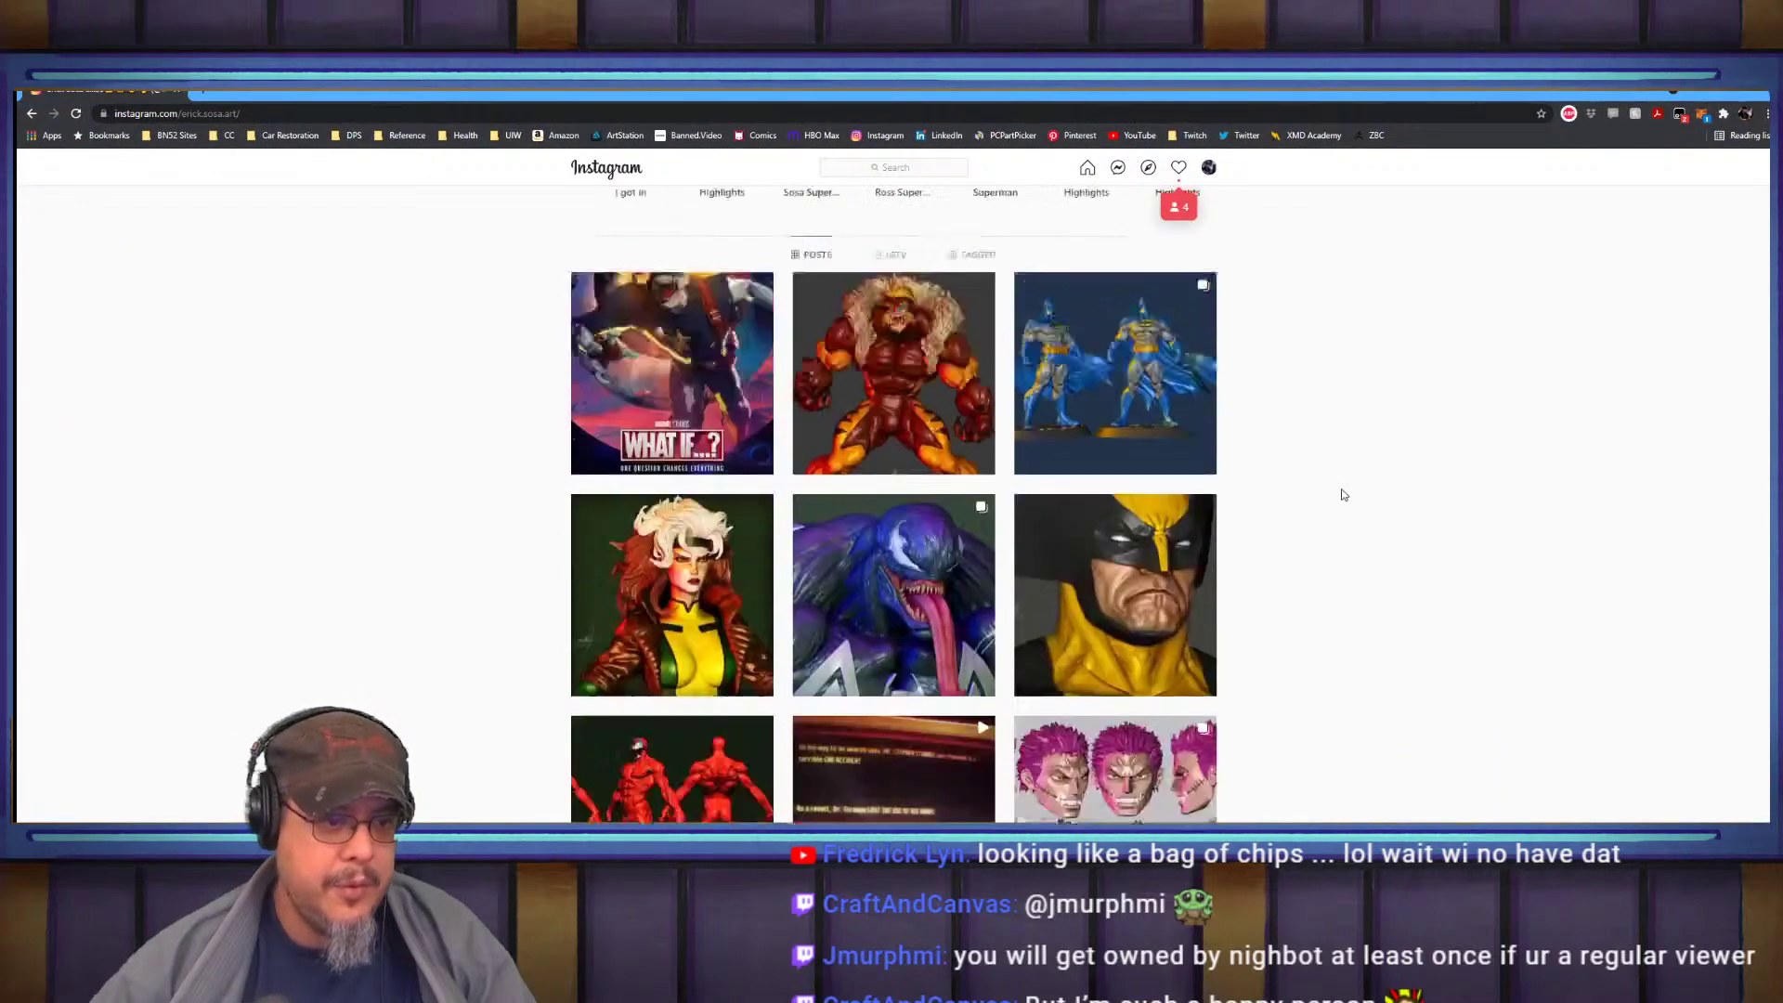
pyautogui.click(1154, 455)
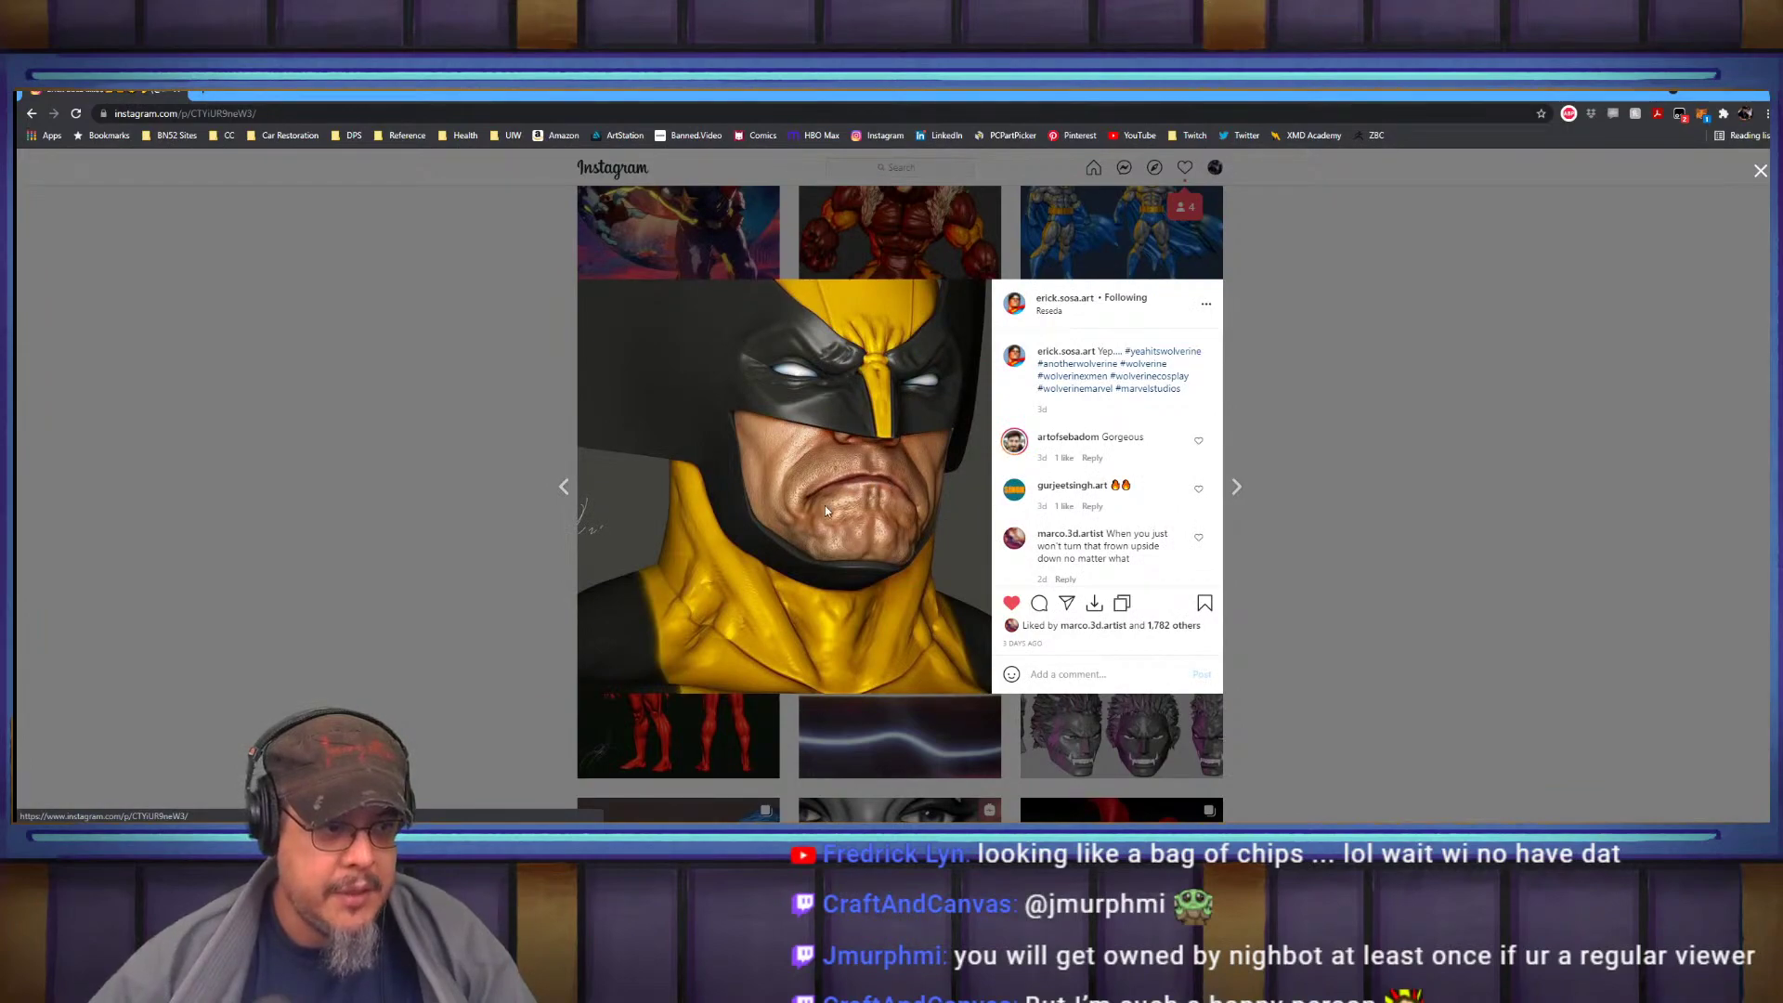
pyautogui.click(1432, 595)
pyautogui.scroll(-3, 736, 579)
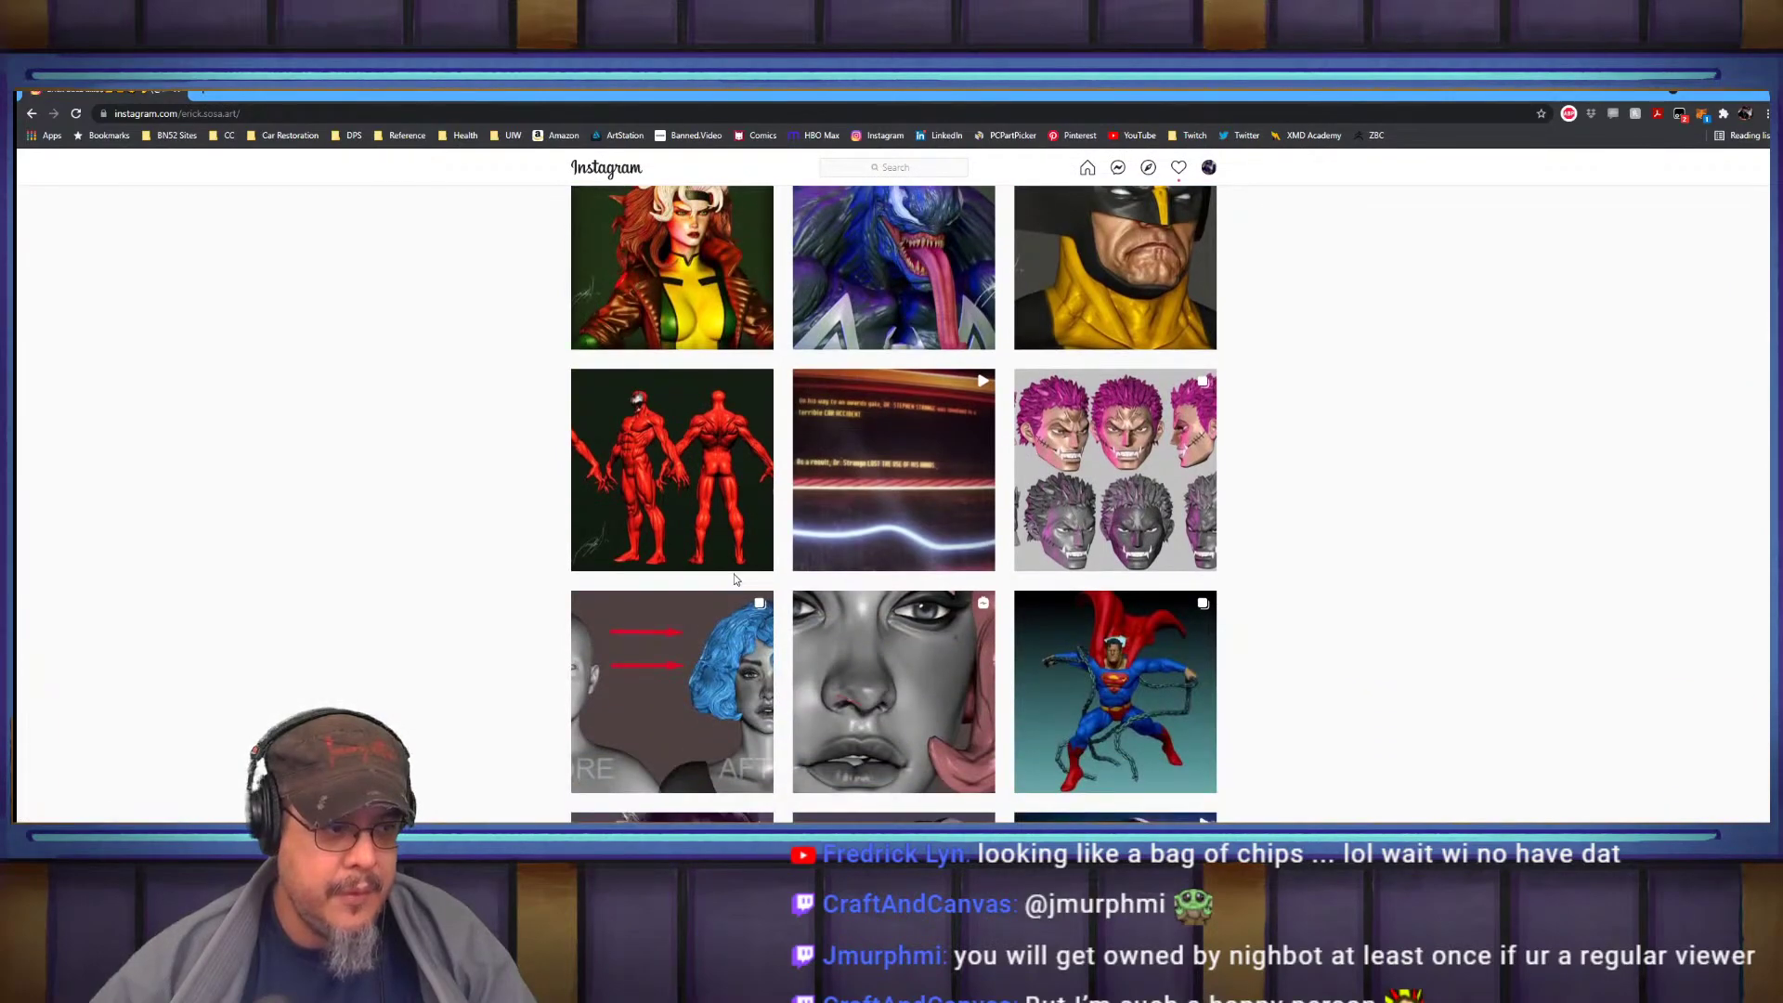
pyautogui.scroll(-3, 733, 578)
pyautogui.scroll(-2, 1304, 639)
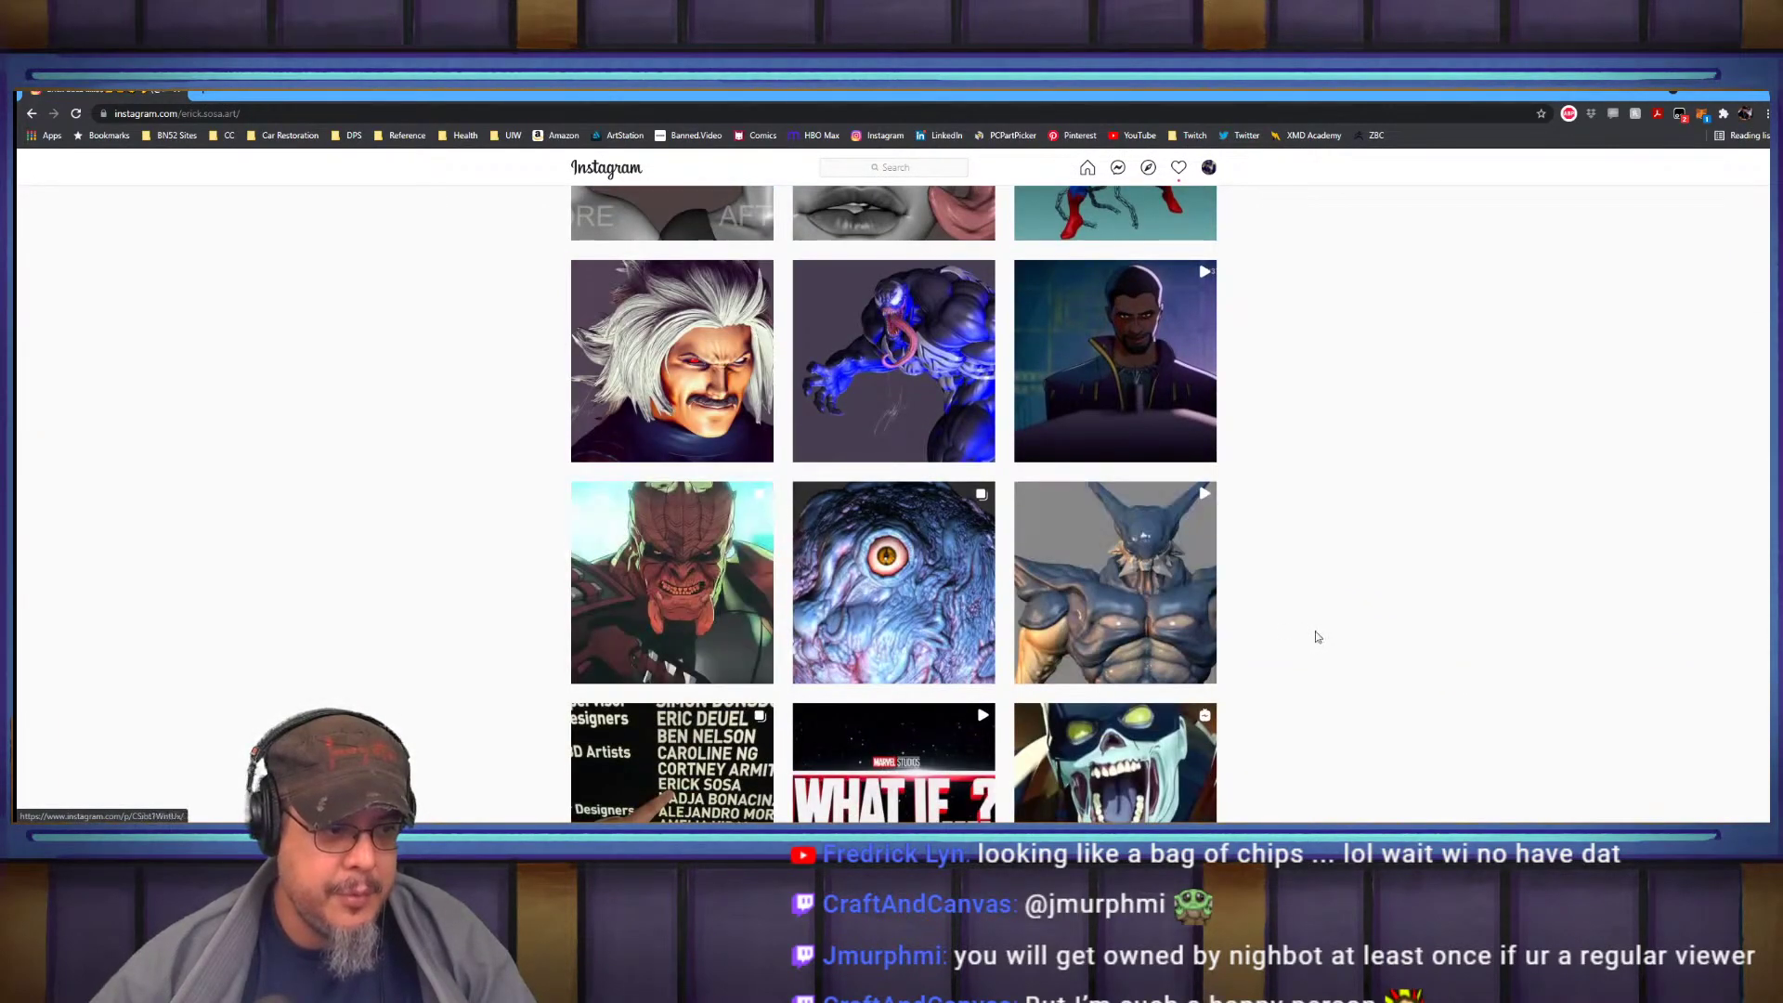
pyautogui.scroll(-5, 1319, 630)
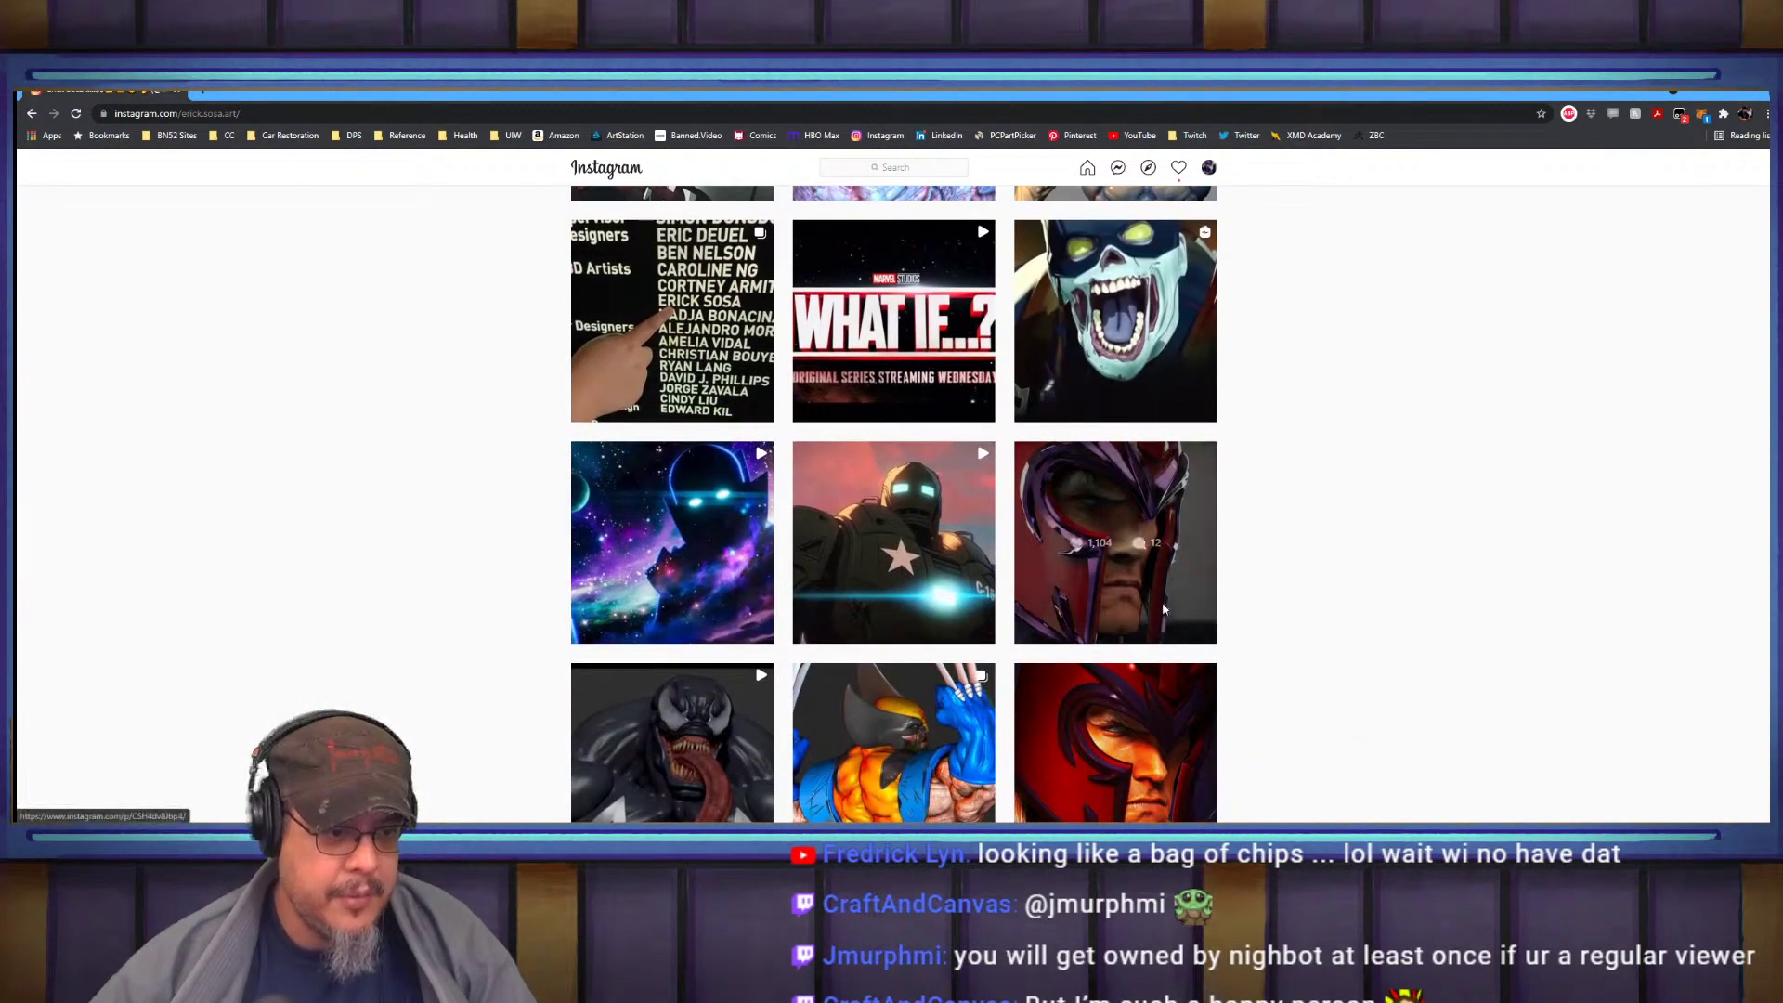
pyautogui.click(1164, 610)
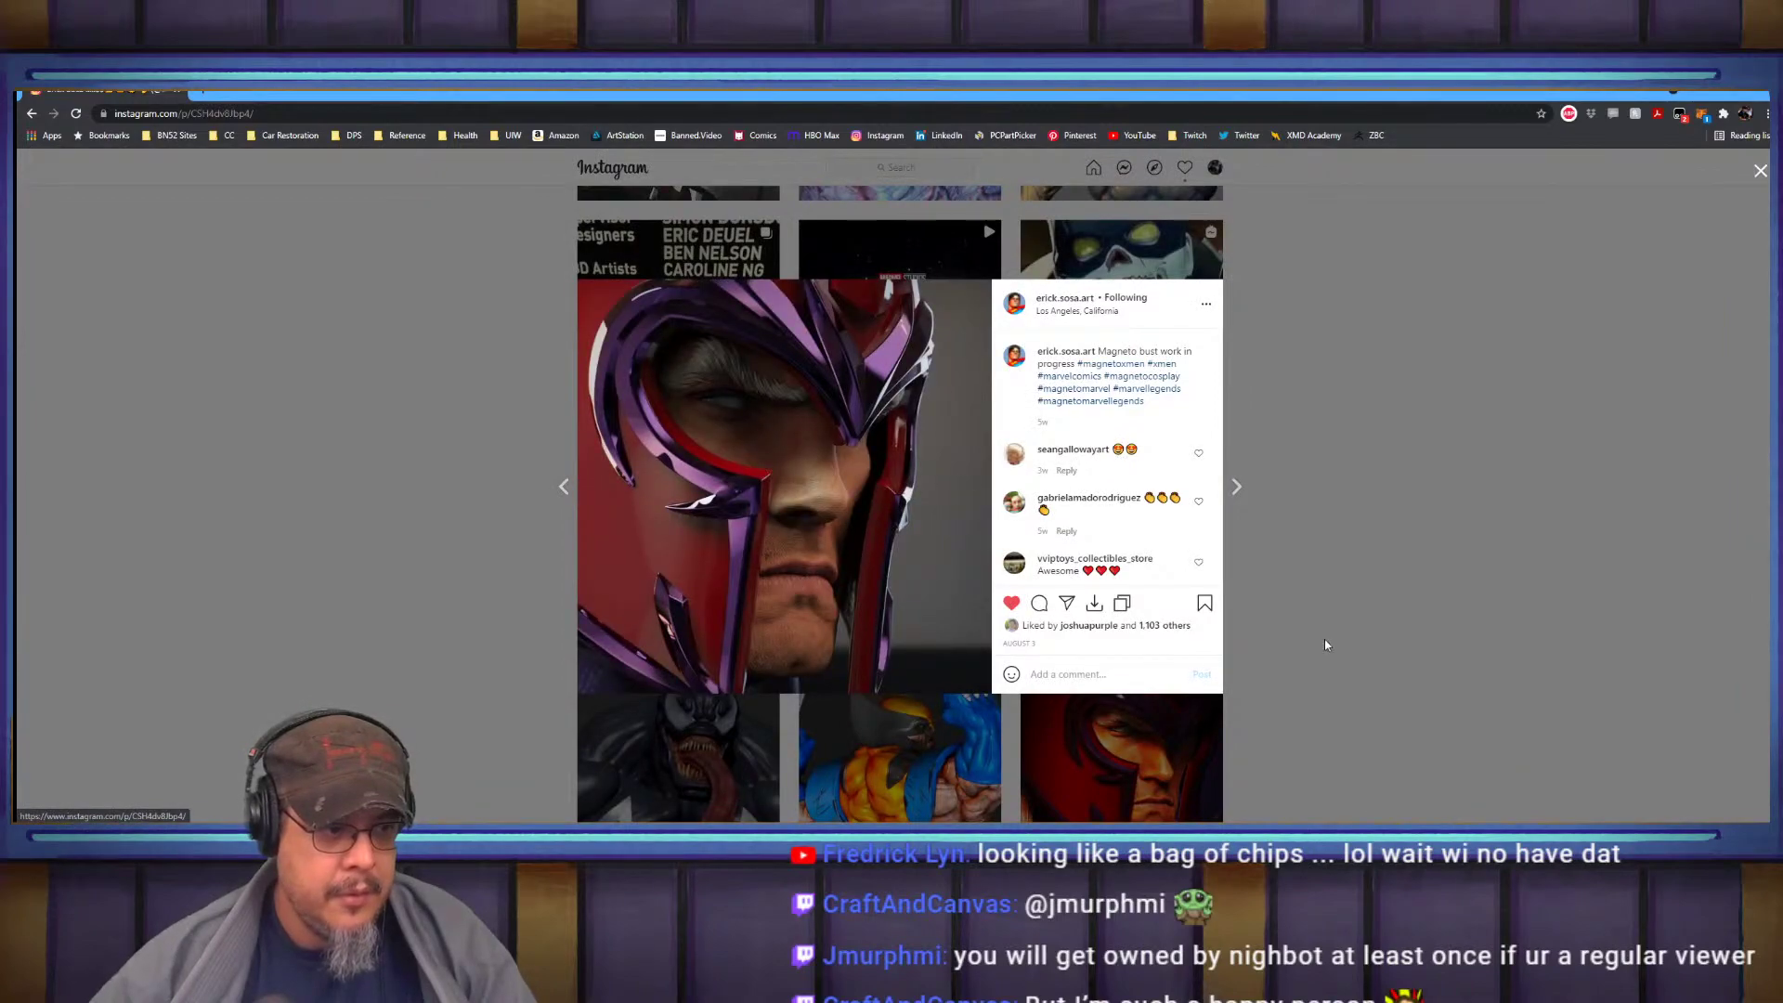
pyautogui.click(1325, 642)
# Browse further down the gallery, examine the frowning face of the Guile sculpt, and return to ZBrush
pyautogui.scroll(-12, 910, 543)
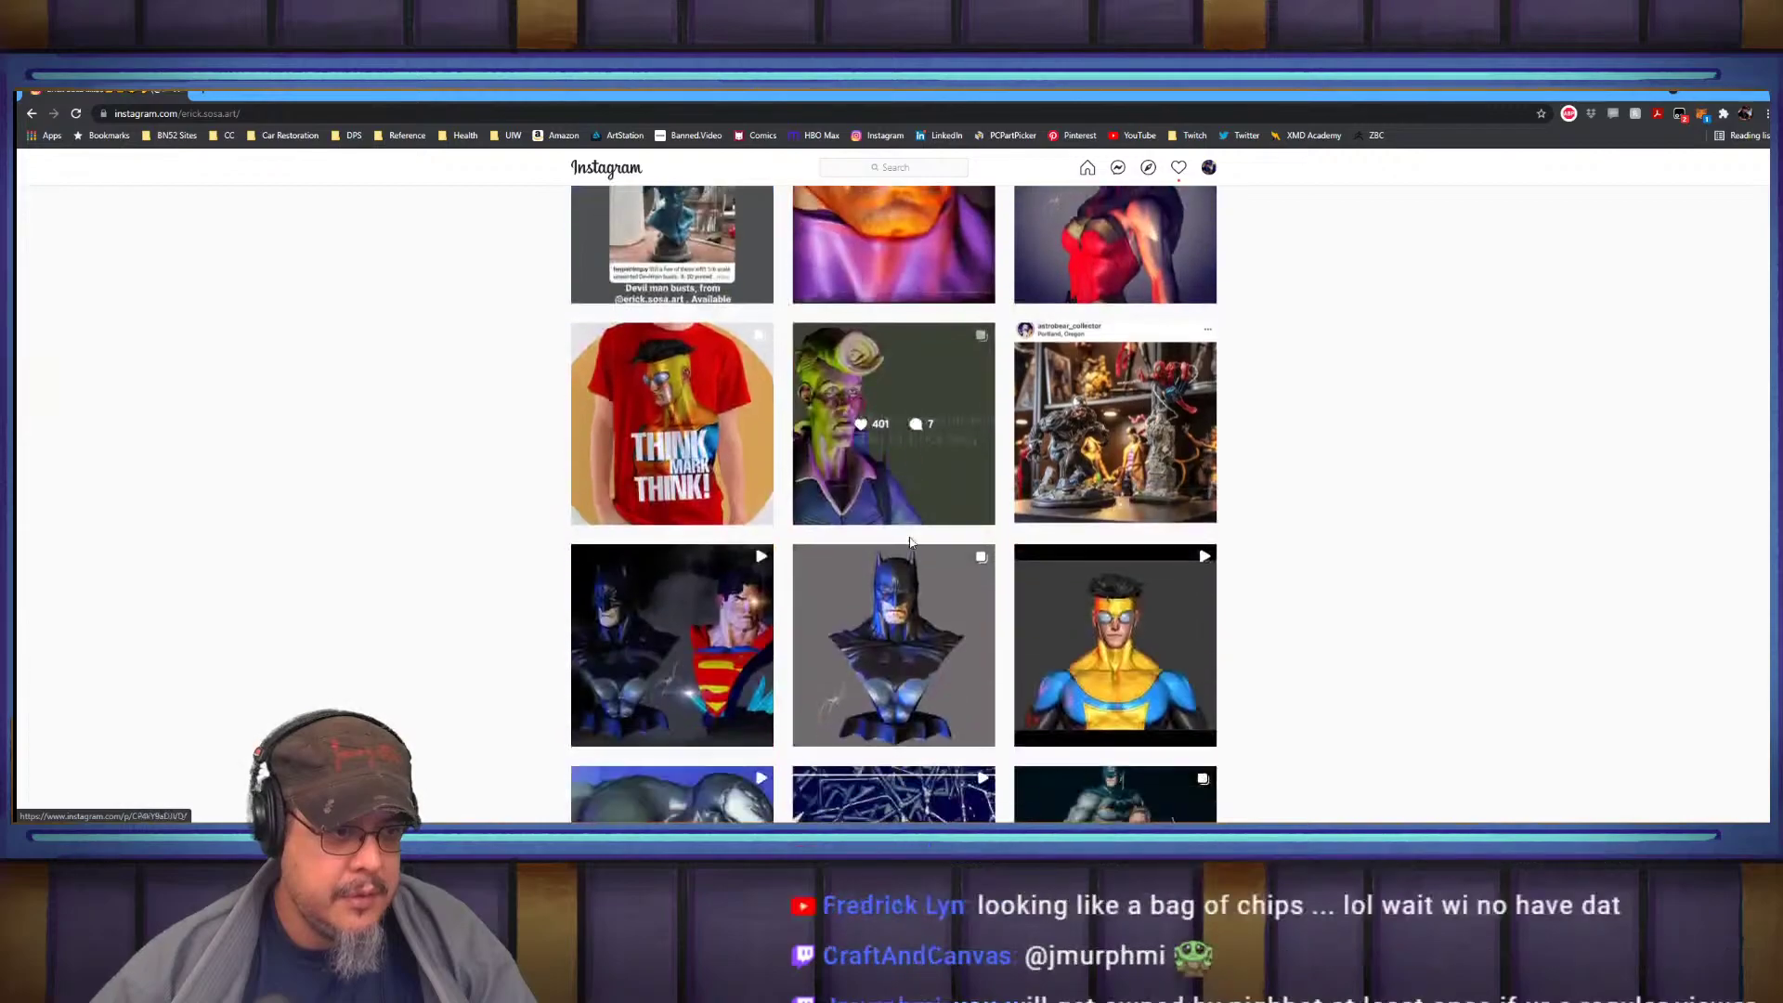
pyautogui.scroll(-1, 910, 542)
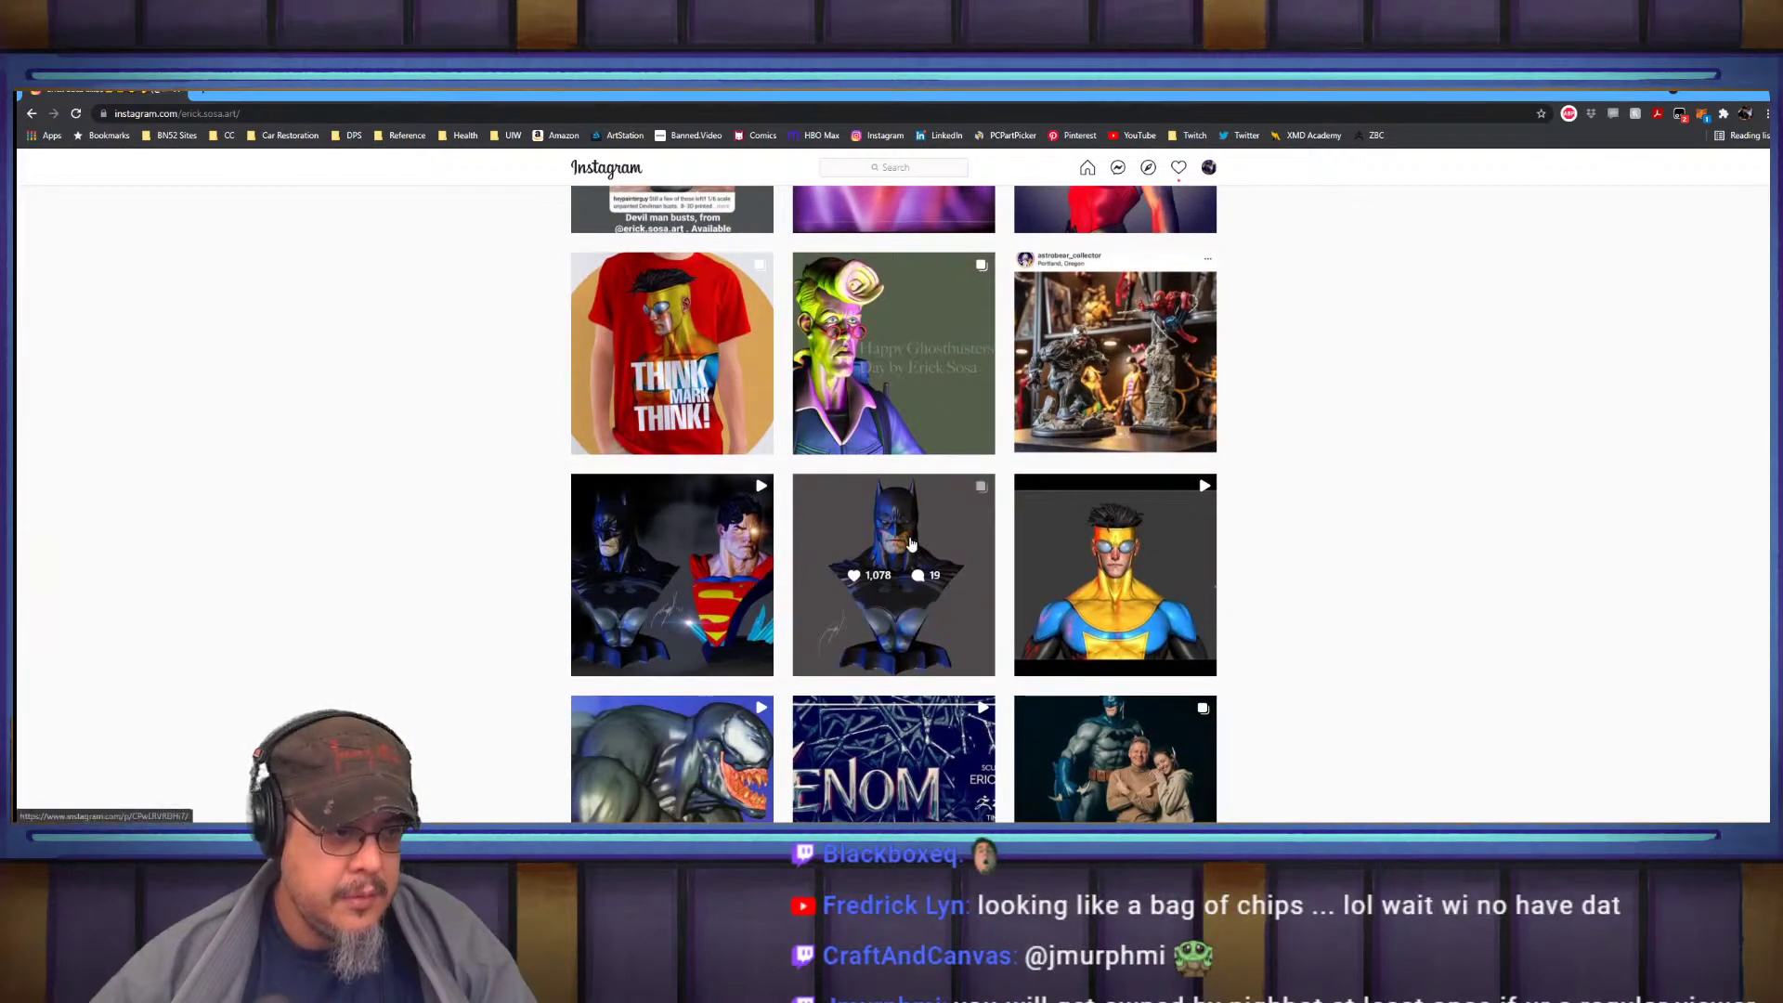
pyautogui.scroll(-10, 631, 574)
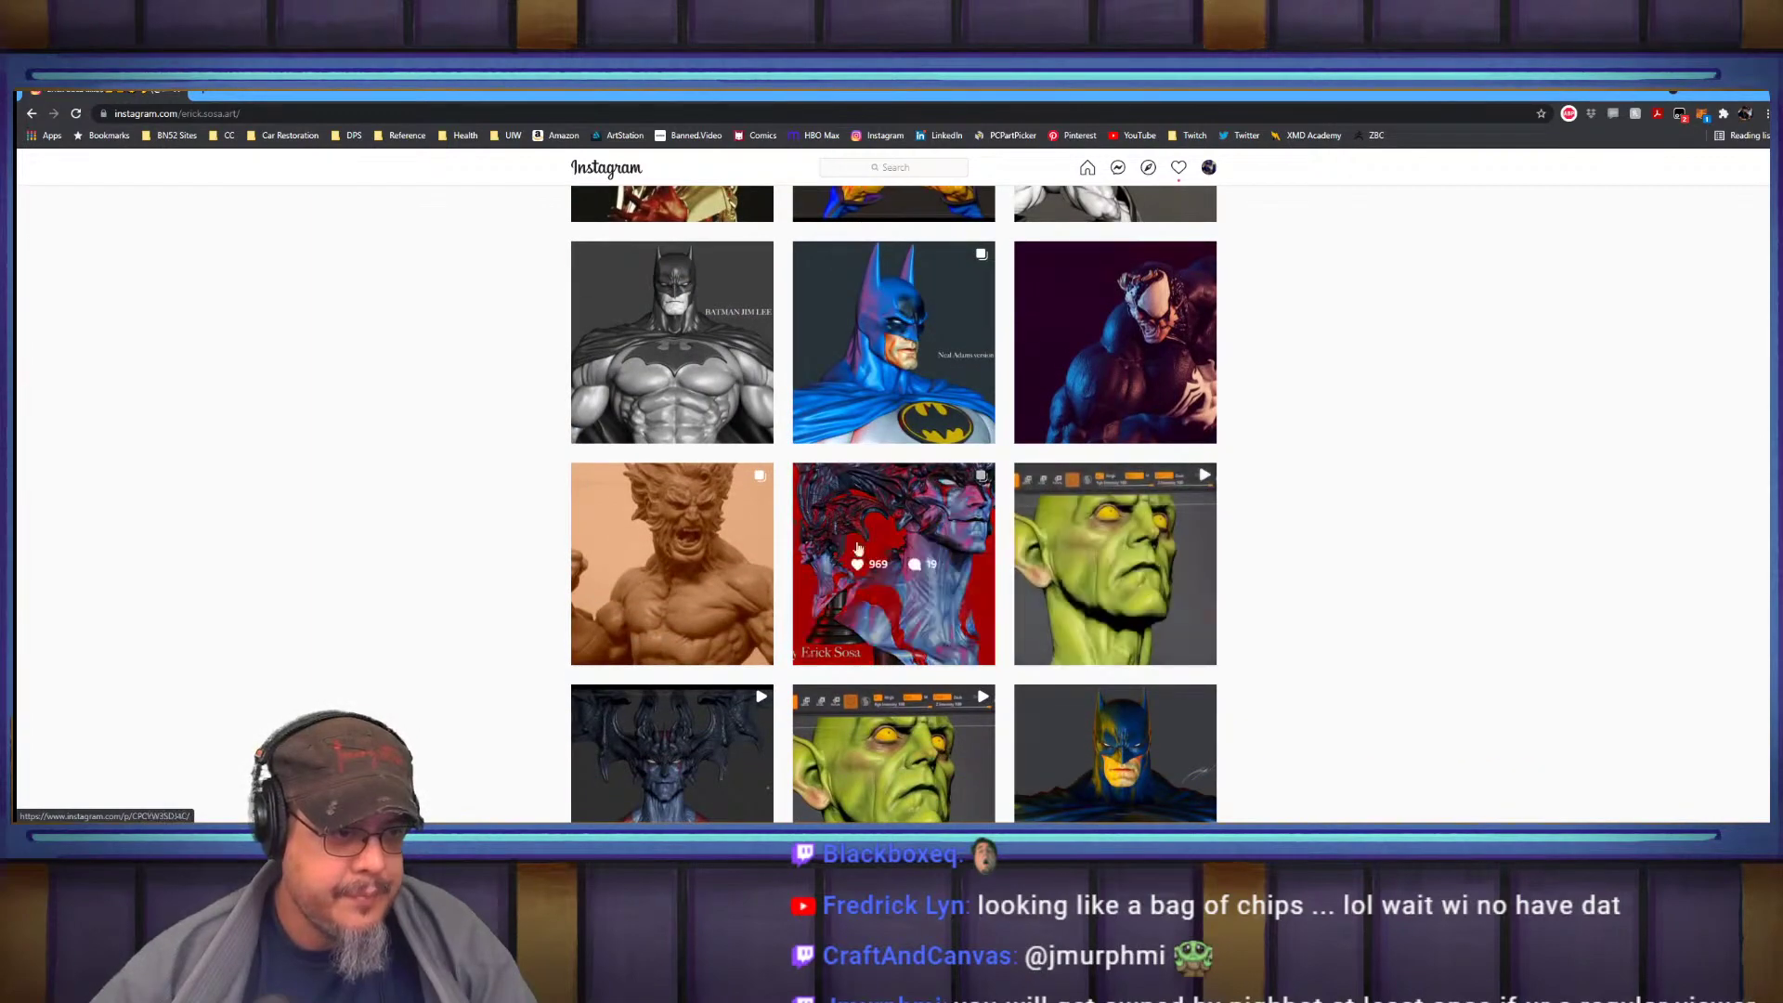
pyautogui.scroll(-9, 952, 621)
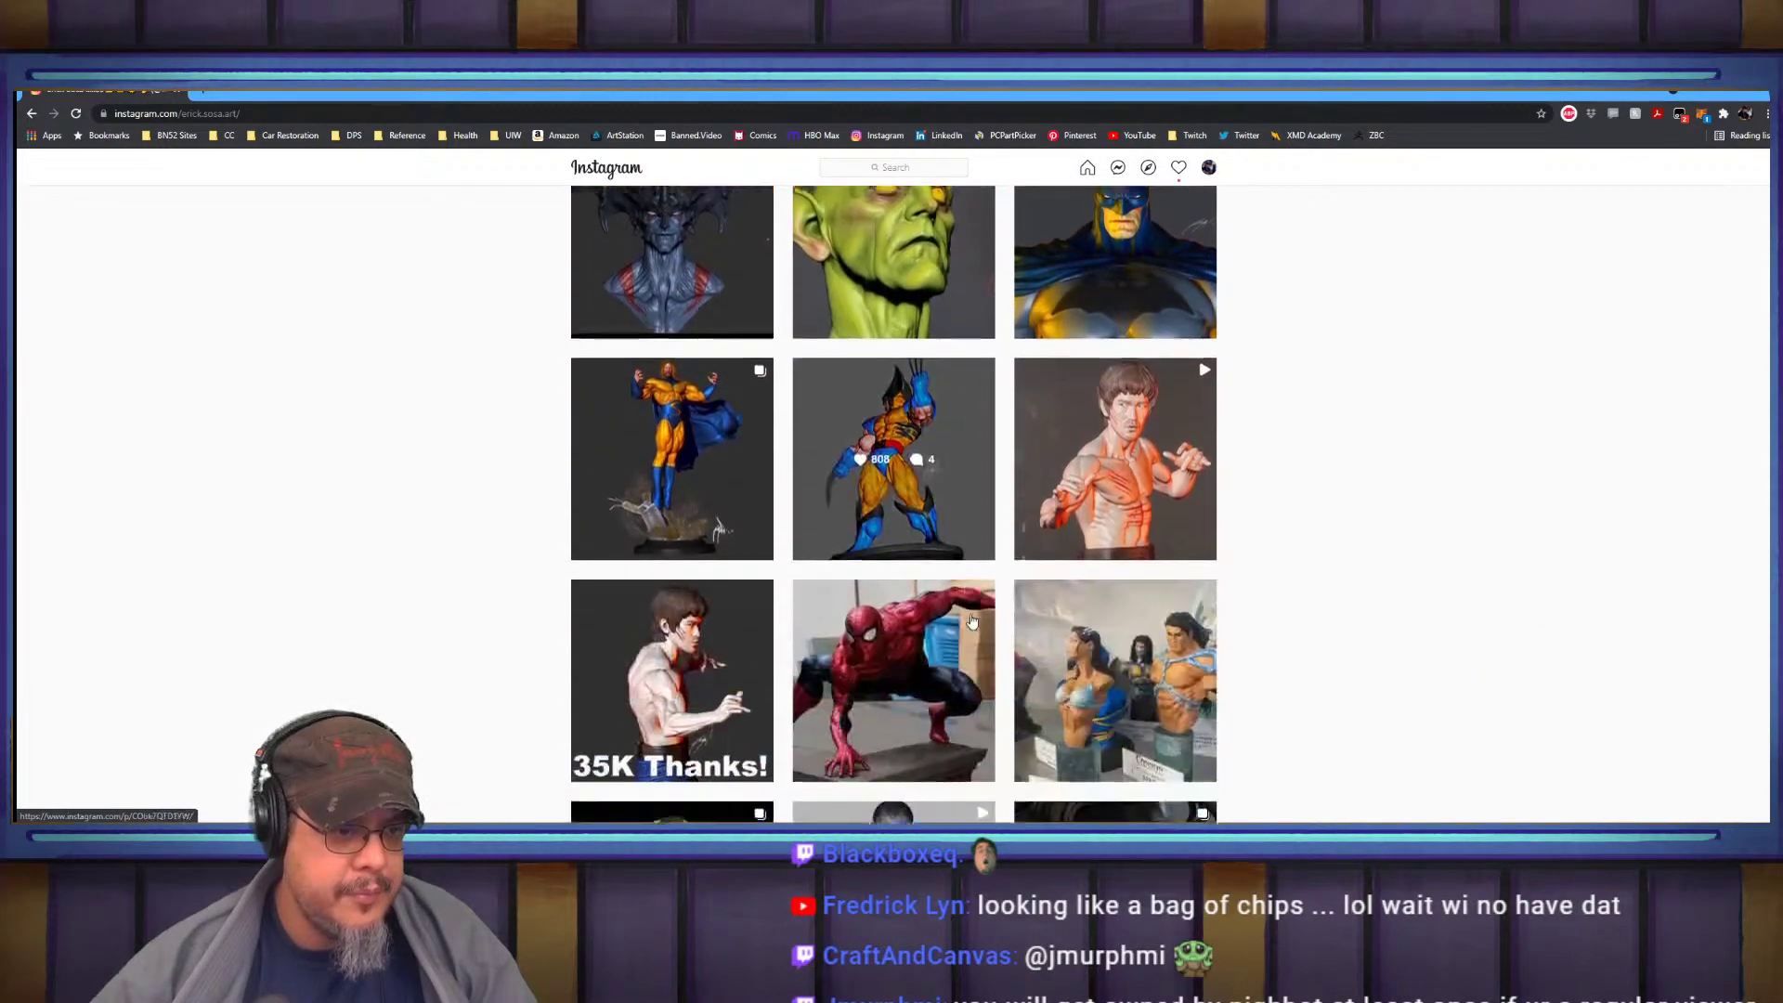
pyautogui.scroll(-1, 835, 662)
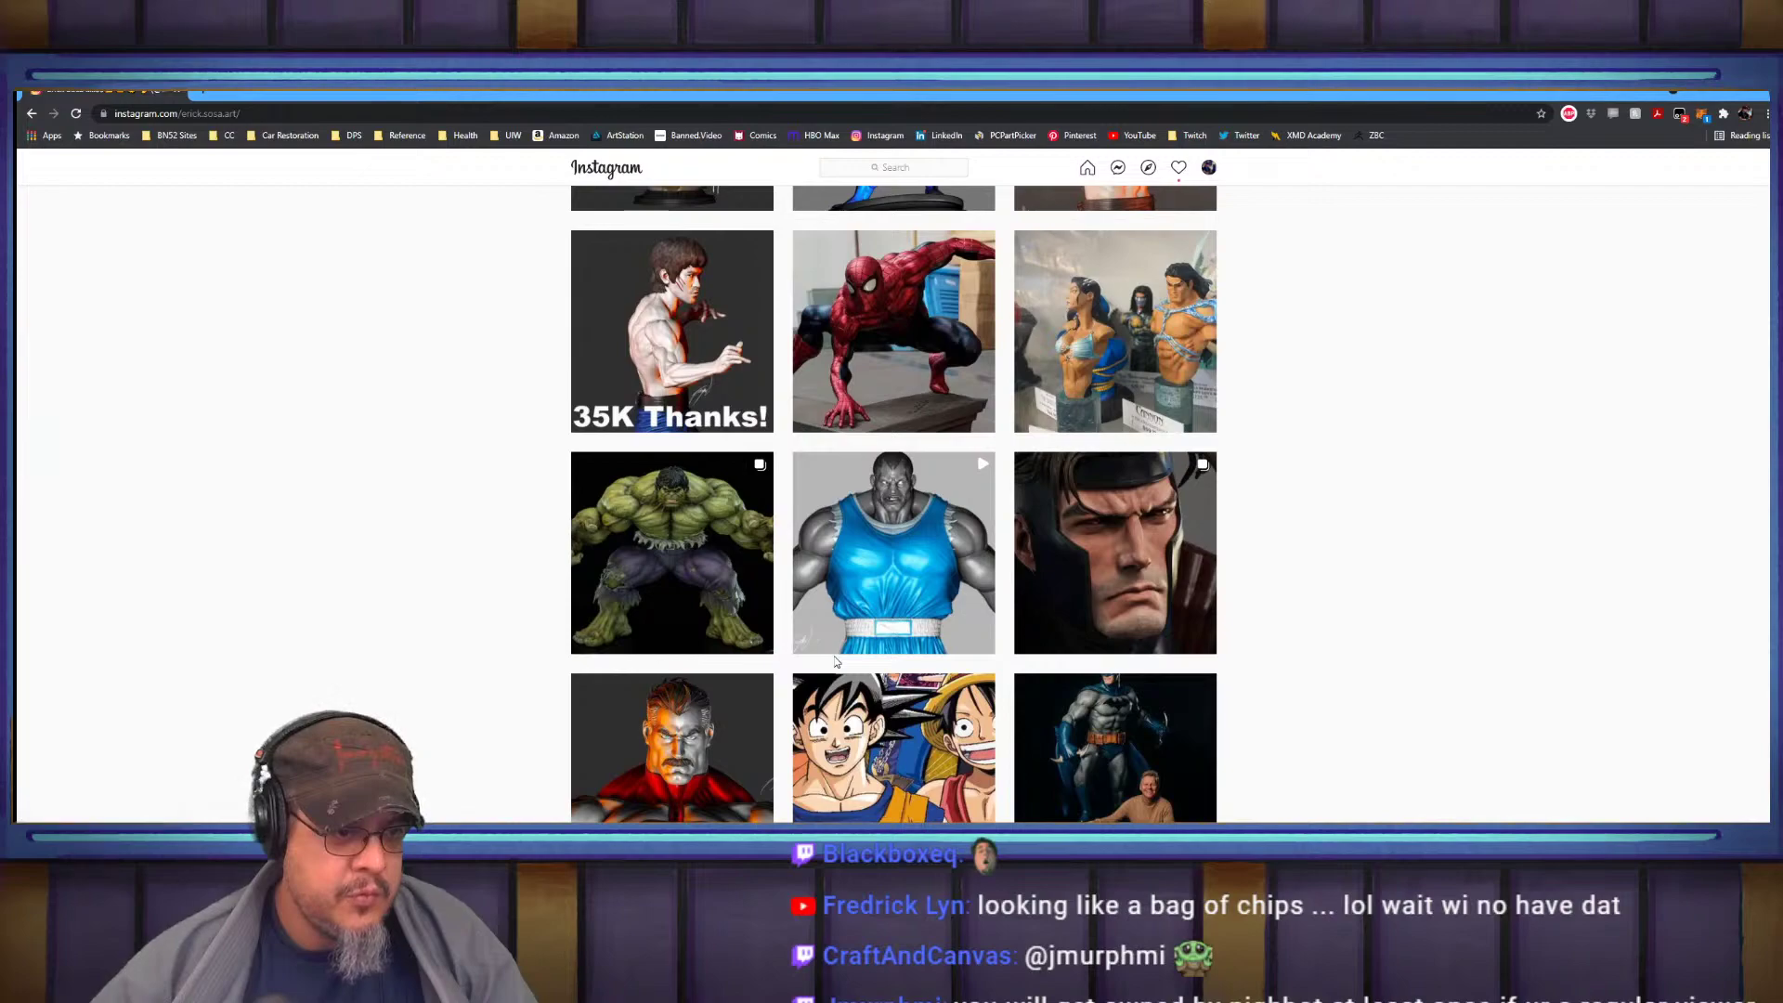
pyautogui.scroll(-2, 835, 662)
pyautogui.scroll(-8, 835, 662)
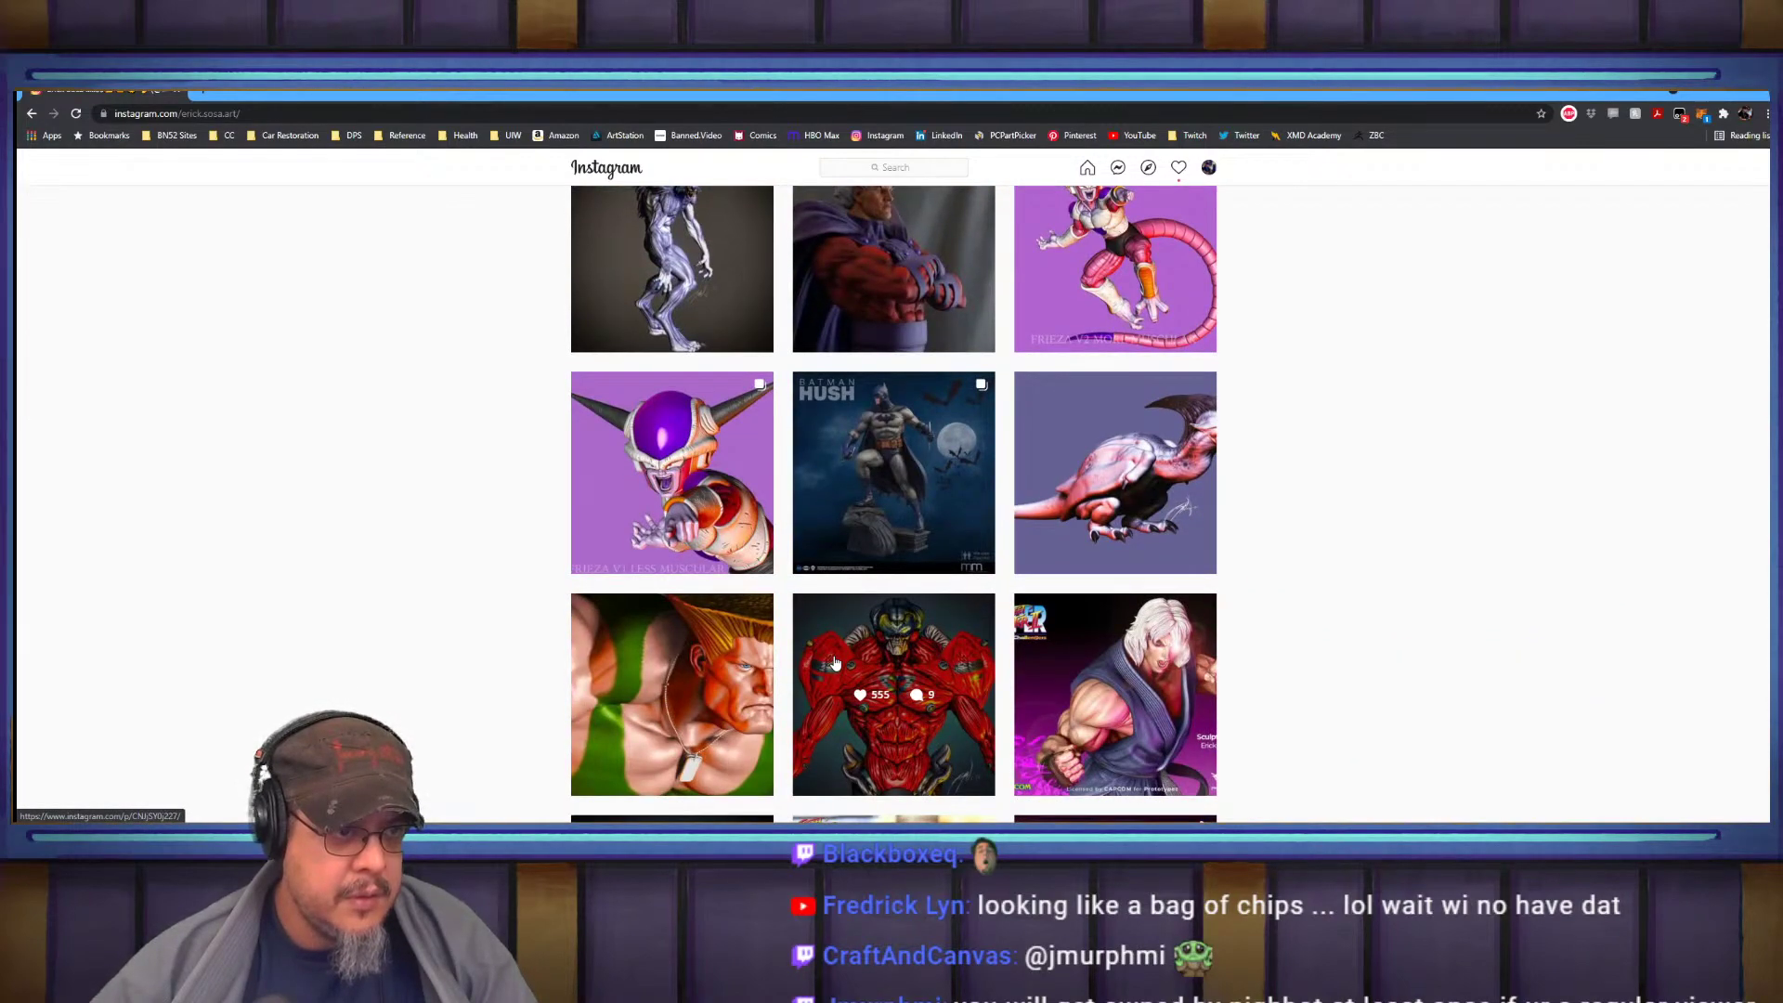
pyautogui.scroll(-3, 835, 663)
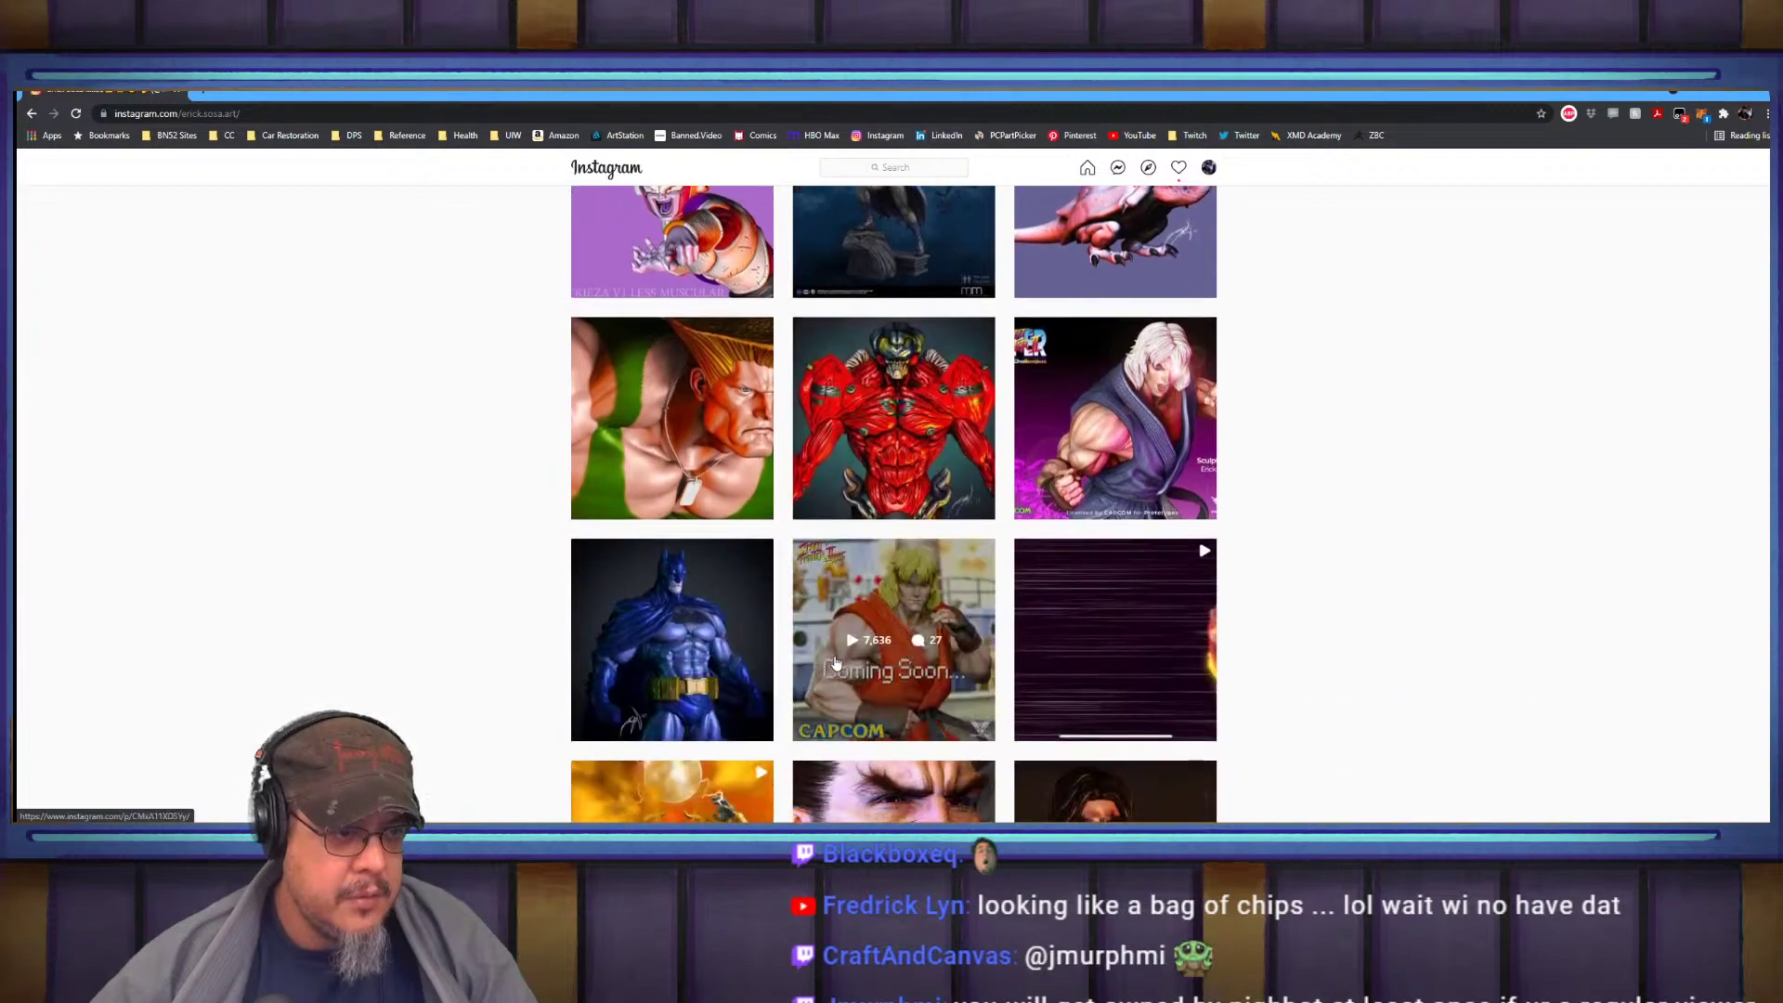
pyautogui.click(706, 432)
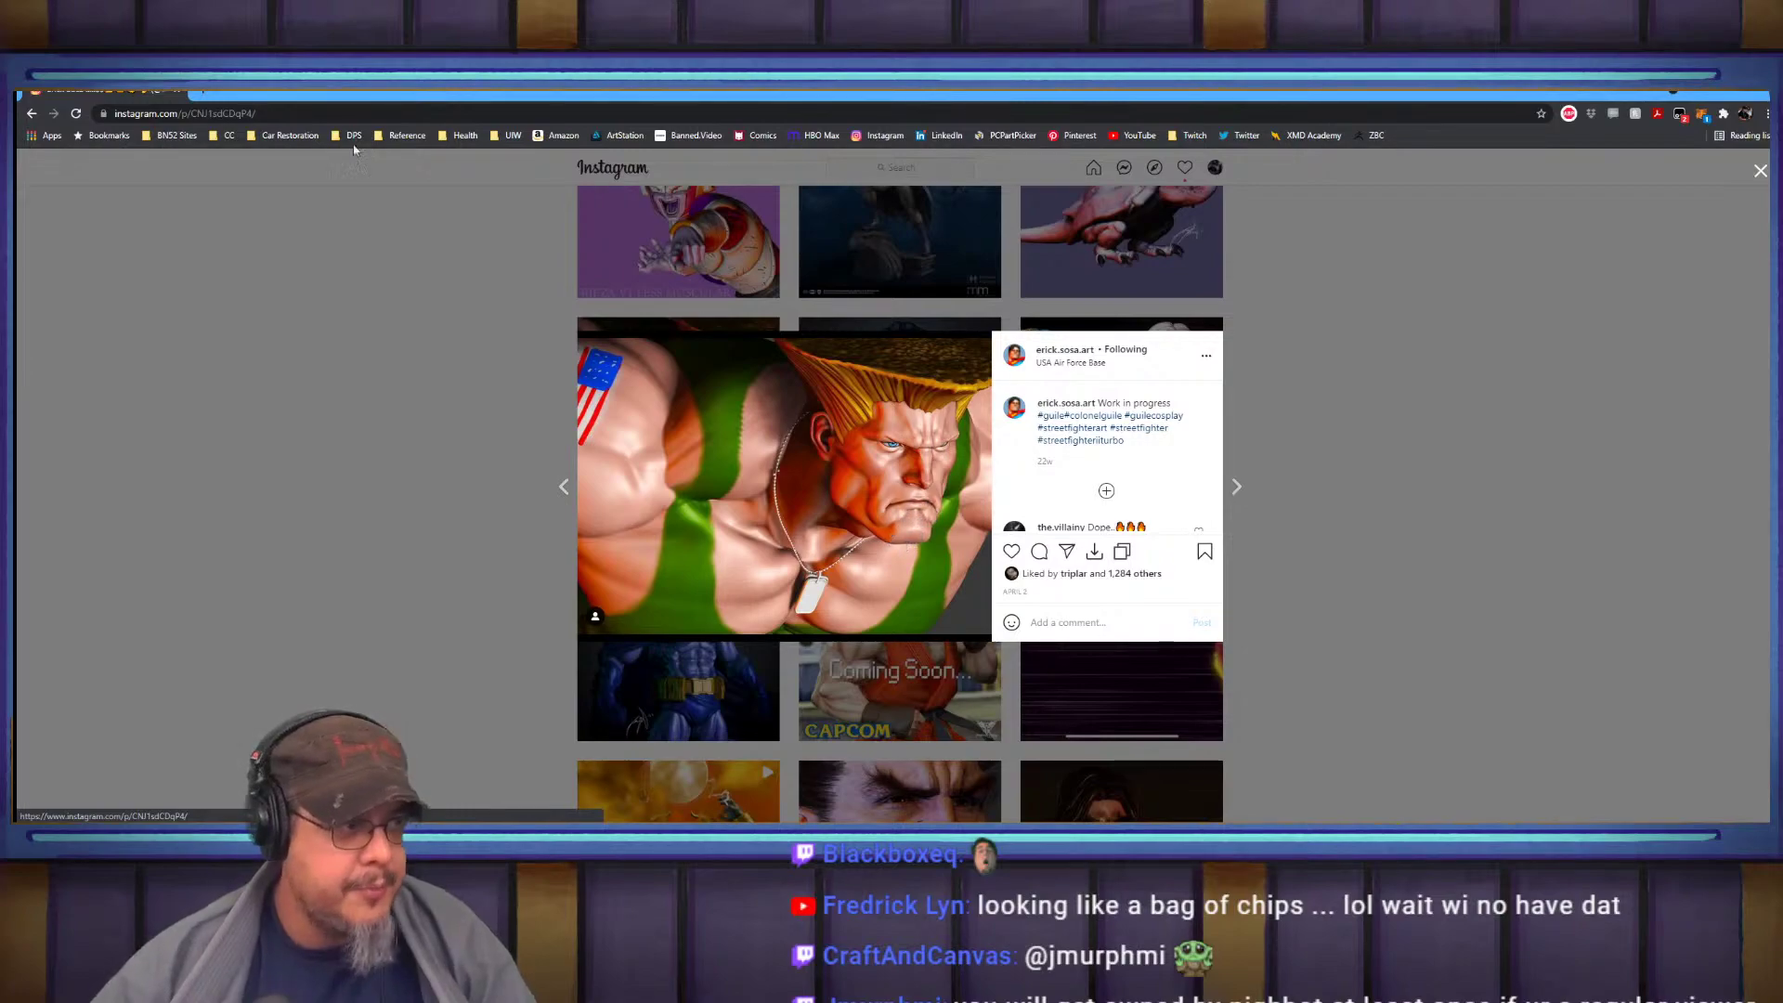
pyautogui.click(1760, 94)
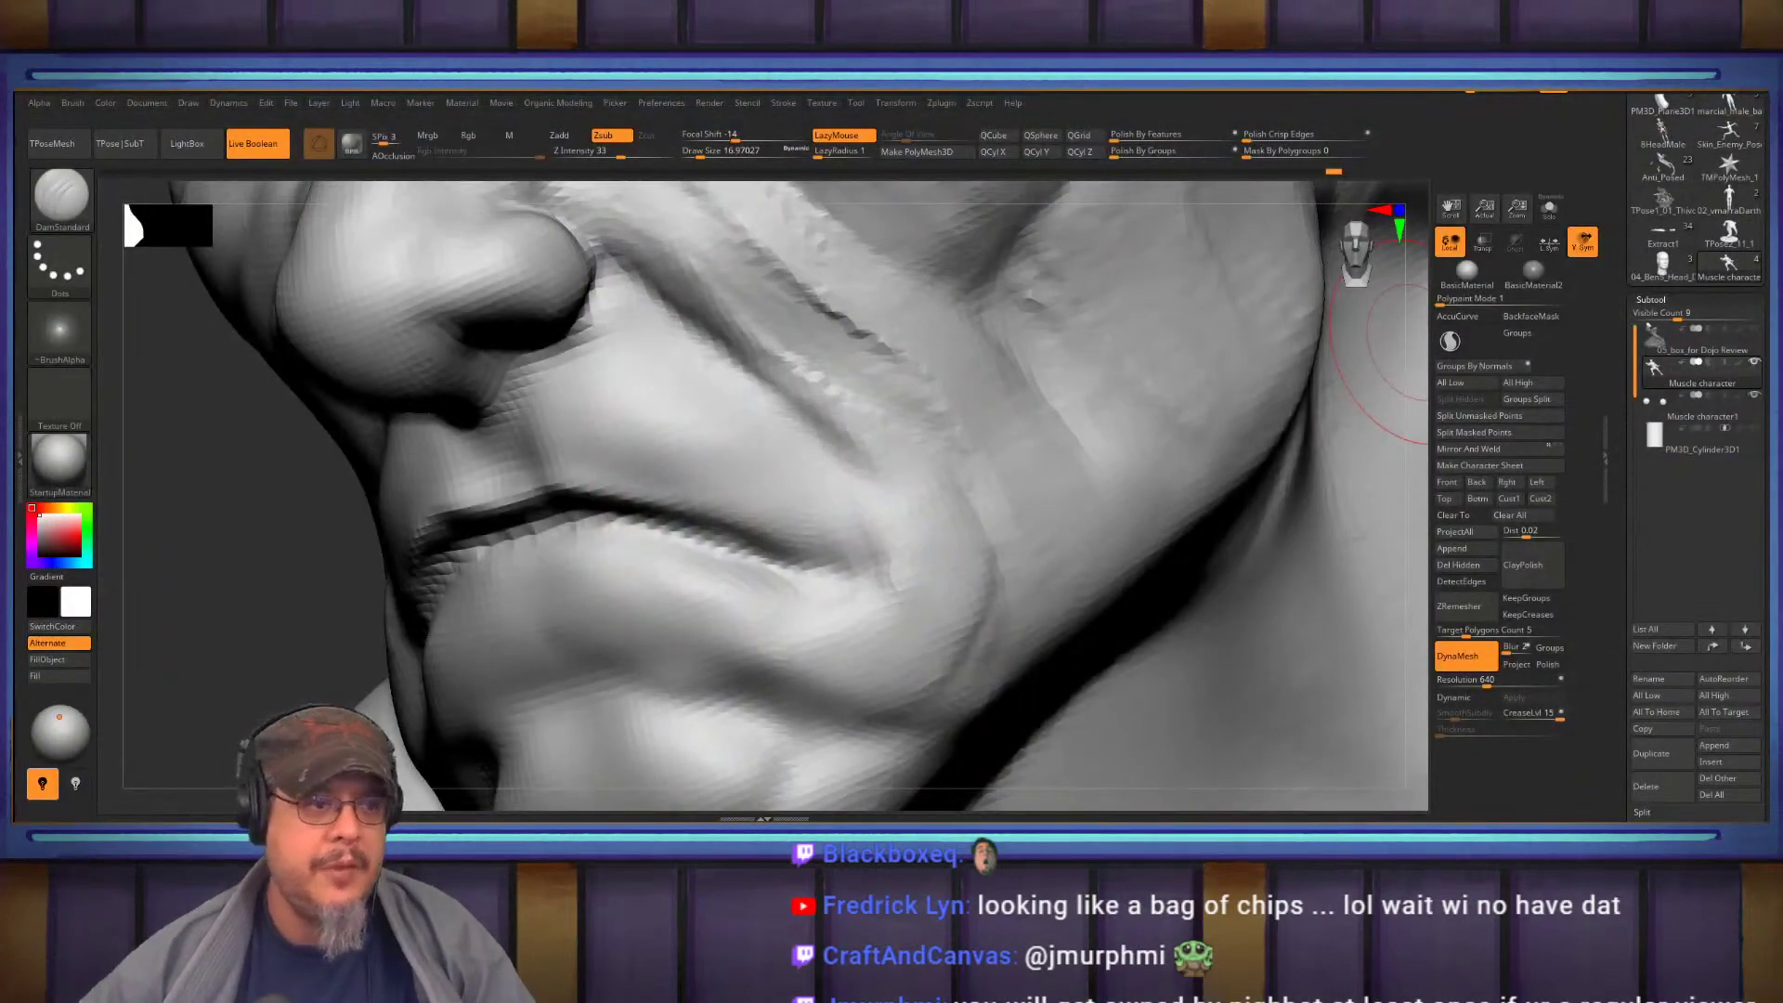
# Deepen the creases on the opposite side of the mouth with DamStandard
pyautogui.moveTo(598, 716); pyautogui.dragTo(969, 525, button='right')
pyautogui.moveTo(641, 574)
pyautogui.mouseDown()
pyautogui.moveTo(924, 521)
pyautogui.moveTo(660, 565)
pyautogui.moveTo(558, 605)
pyautogui.mouseUp()
pyautogui.moveTo(730, 557); pyautogui.dragTo(632, 524, button='right')
# Build up the lower lip and the fleshy folds around the mouth corner with ClayBuildup at draw size about 17
pyautogui.press('b')
pyautogui.press('c')
pyautogui.press('b')
pyautogui.keyDown('alt'); pyautogui.moveTo(824, 533); pyautogui.dragTo(745, 561, button='right'); pyautogui.keyUp('alt')
pyautogui.moveTo(744, 560)
pyautogui.mouseDown()
pyautogui.moveTo(754, 639)
pyautogui.moveTo(826, 550)
pyautogui.moveTo(857, 571)
pyautogui.moveTo(976, 548)
pyautogui.moveTo(836, 557)
pyautogui.moveTo(1018, 640)
pyautogui.moveTo(1041, 583)
pyautogui.moveTo(938, 521)
pyautogui.moveTo(864, 567)
pyautogui.moveTo(994, 595)
pyautogui.moveTo(834, 555)
pyautogui.moveTo(1038, 670)
pyautogui.mouseUp()
pyautogui.moveTo(1003, 580)
pyautogui.mouseDown(button='right')
pyautogui.moveTo(864, 595)
pyautogui.moveTo(763, 575)
pyautogui.mouseUp(button='right')
pyautogui.moveTo(750, 533)
pyautogui.mouseDown()
pyautogui.moveTo(660, 715)
pyautogui.moveTo(683, 617)
pyautogui.moveTo(576, 661)
pyautogui.moveTo(581, 725)
pyautogui.moveTo(692, 611)
pyautogui.moveTo(710, 641)
pyautogui.moveTo(678, 711)
pyautogui.moveTo(665, 595)
pyautogui.moveTo(720, 631)
pyautogui.mouseUp()
pyautogui.moveTo(788, 571); pyautogui.dragTo(644, 610)
pyautogui.moveTo(611, 598)
pyautogui.mouseDown(button='right')
pyautogui.moveTo(570, 549)
pyautogui.moveTo(756, 521)
pyautogui.moveTo(809, 585)
pyautogui.moveTo(861, 559)
pyautogui.moveTo(815, 600)
pyautogui.moveTo(817, 505)
pyautogui.mouseUp(button='right')
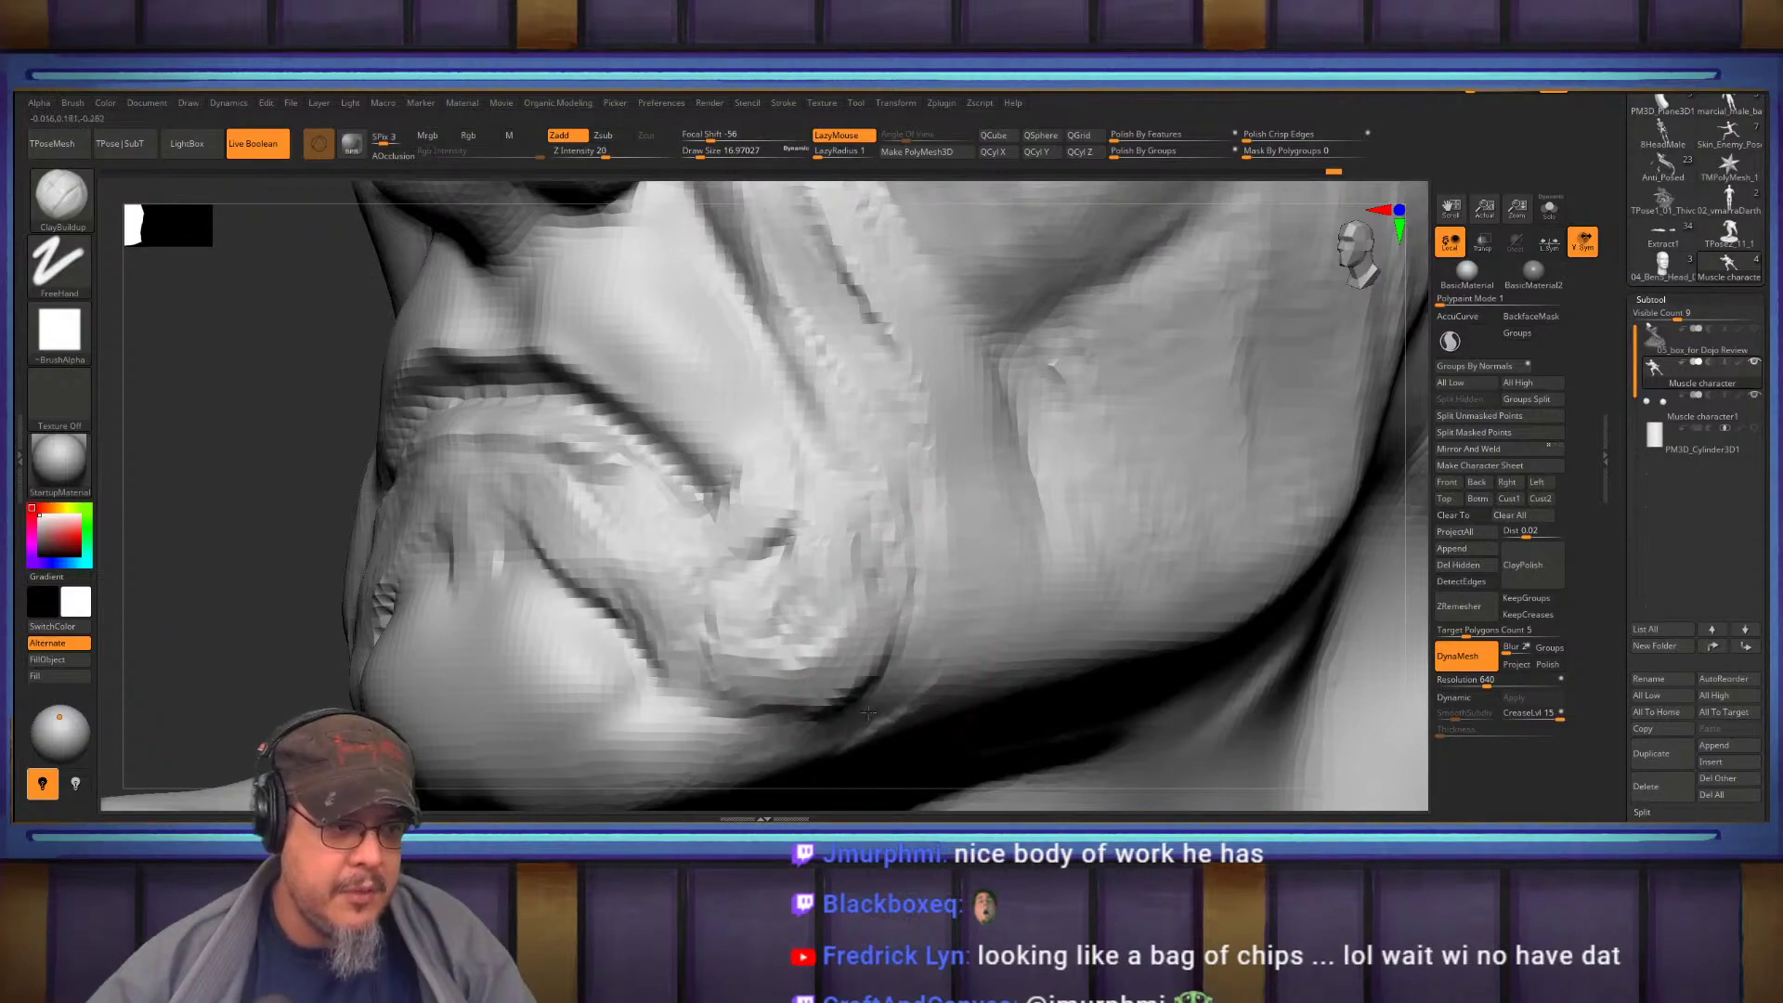
pyautogui.press('shift')
# Hollow out the nostril from underneath the nose with the Standard brush at draw size about 9
pyautogui.moveTo(765, 618)
pyautogui.mouseDown(button='right')
pyautogui.moveTo(850, 706)
pyautogui.moveTo(736, 478)
pyautogui.moveTo(684, 422)
pyautogui.mouseUp(button='right')
pyautogui.moveTo(710, 484)
pyautogui.mouseDown(button='right')
pyautogui.moveTo(720, 516)
pyautogui.moveTo(698, 559)
pyautogui.mouseUp(button='right')
pyautogui.press('b')
pyautogui.press('s')
pyautogui.press('t')
pyautogui.press('s')
pyautogui.moveTo(702, 561); pyautogui.dragTo(696, 565)
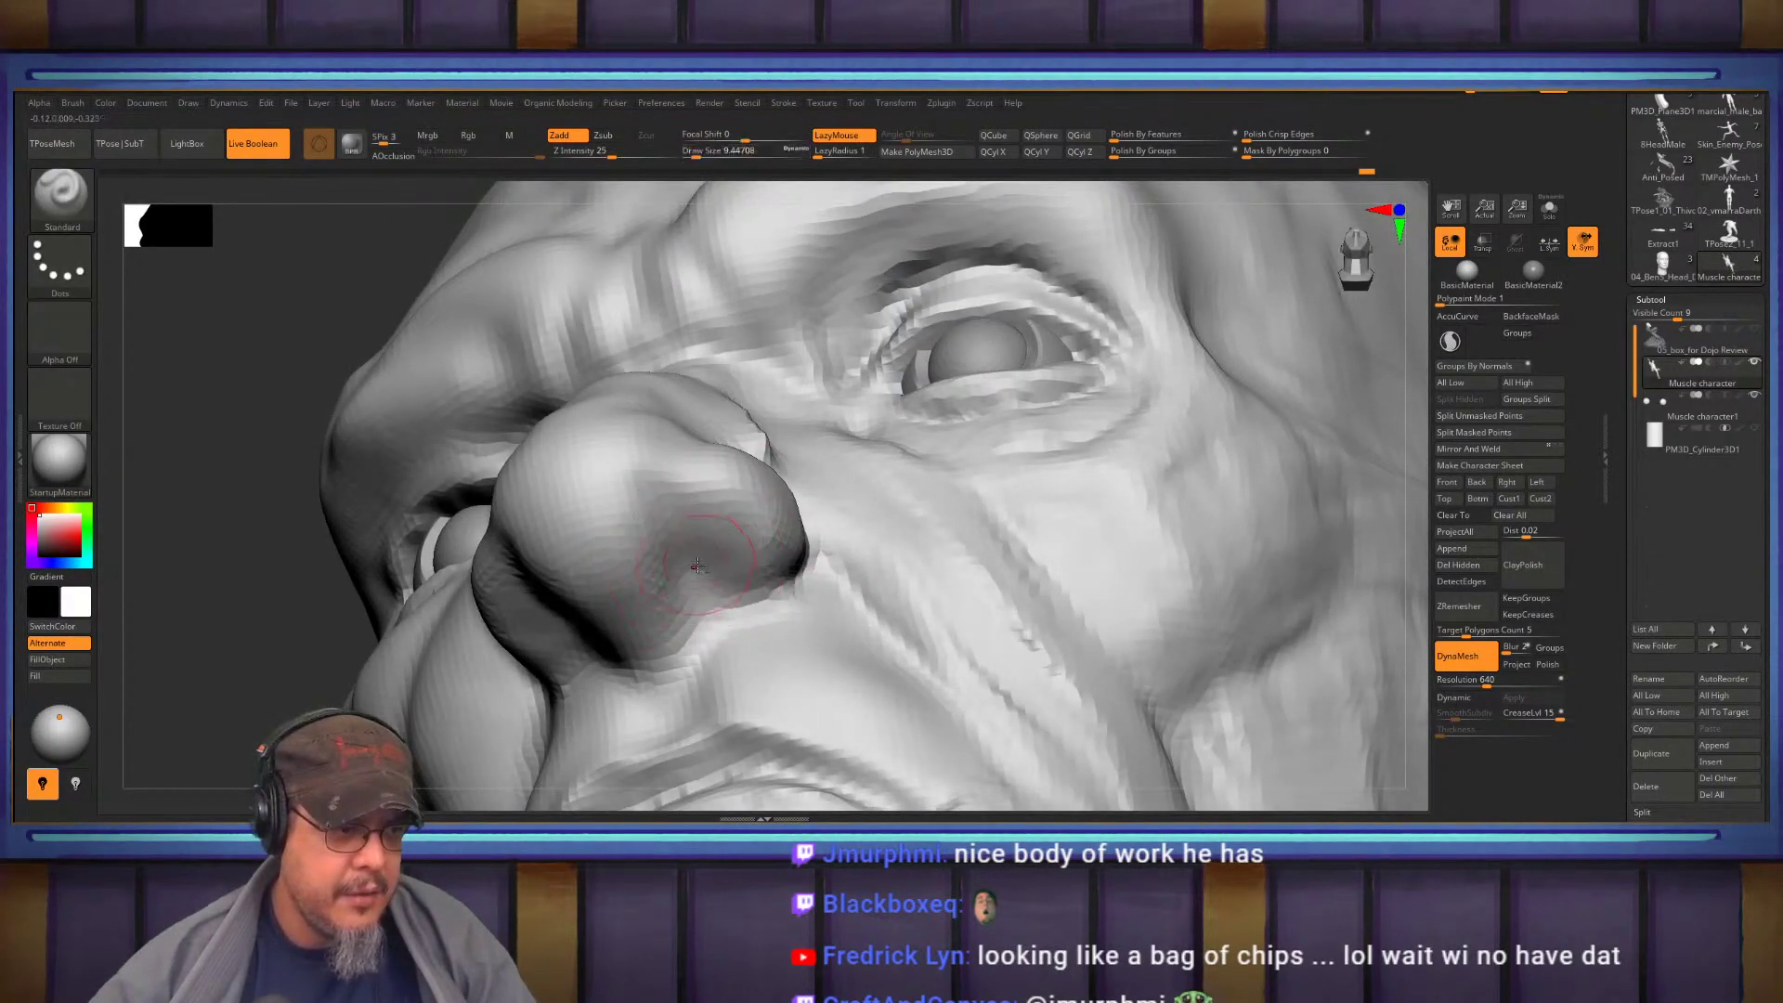
pyautogui.moveTo(766, 558)
pyautogui.mouseDown(button='right')
pyautogui.moveTo(931, 441)
pyautogui.moveTo(867, 495)
pyautogui.mouseUp(button='right')
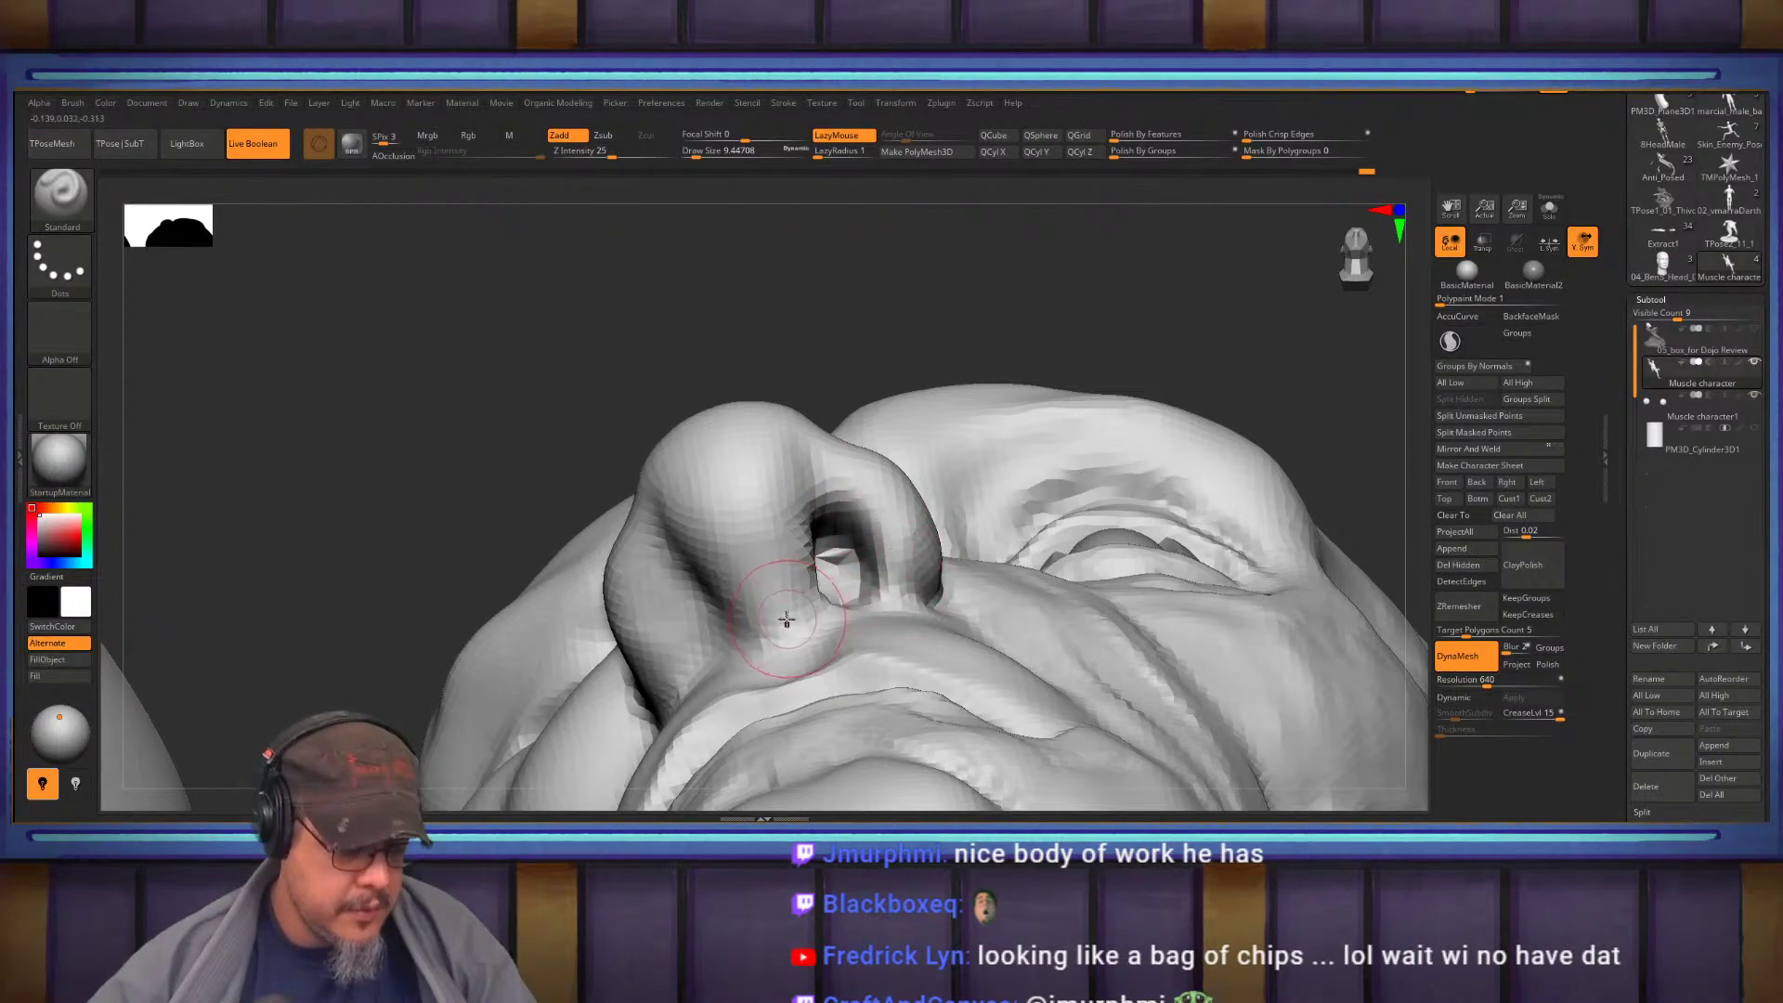
# Reshape the nostril wing around the opening with the Move brush at draw size about 17
pyautogui.press('b')
pyautogui.press('m')
pyautogui.press('v')
pyautogui.moveTo(897, 590); pyautogui.dragTo(893, 590)
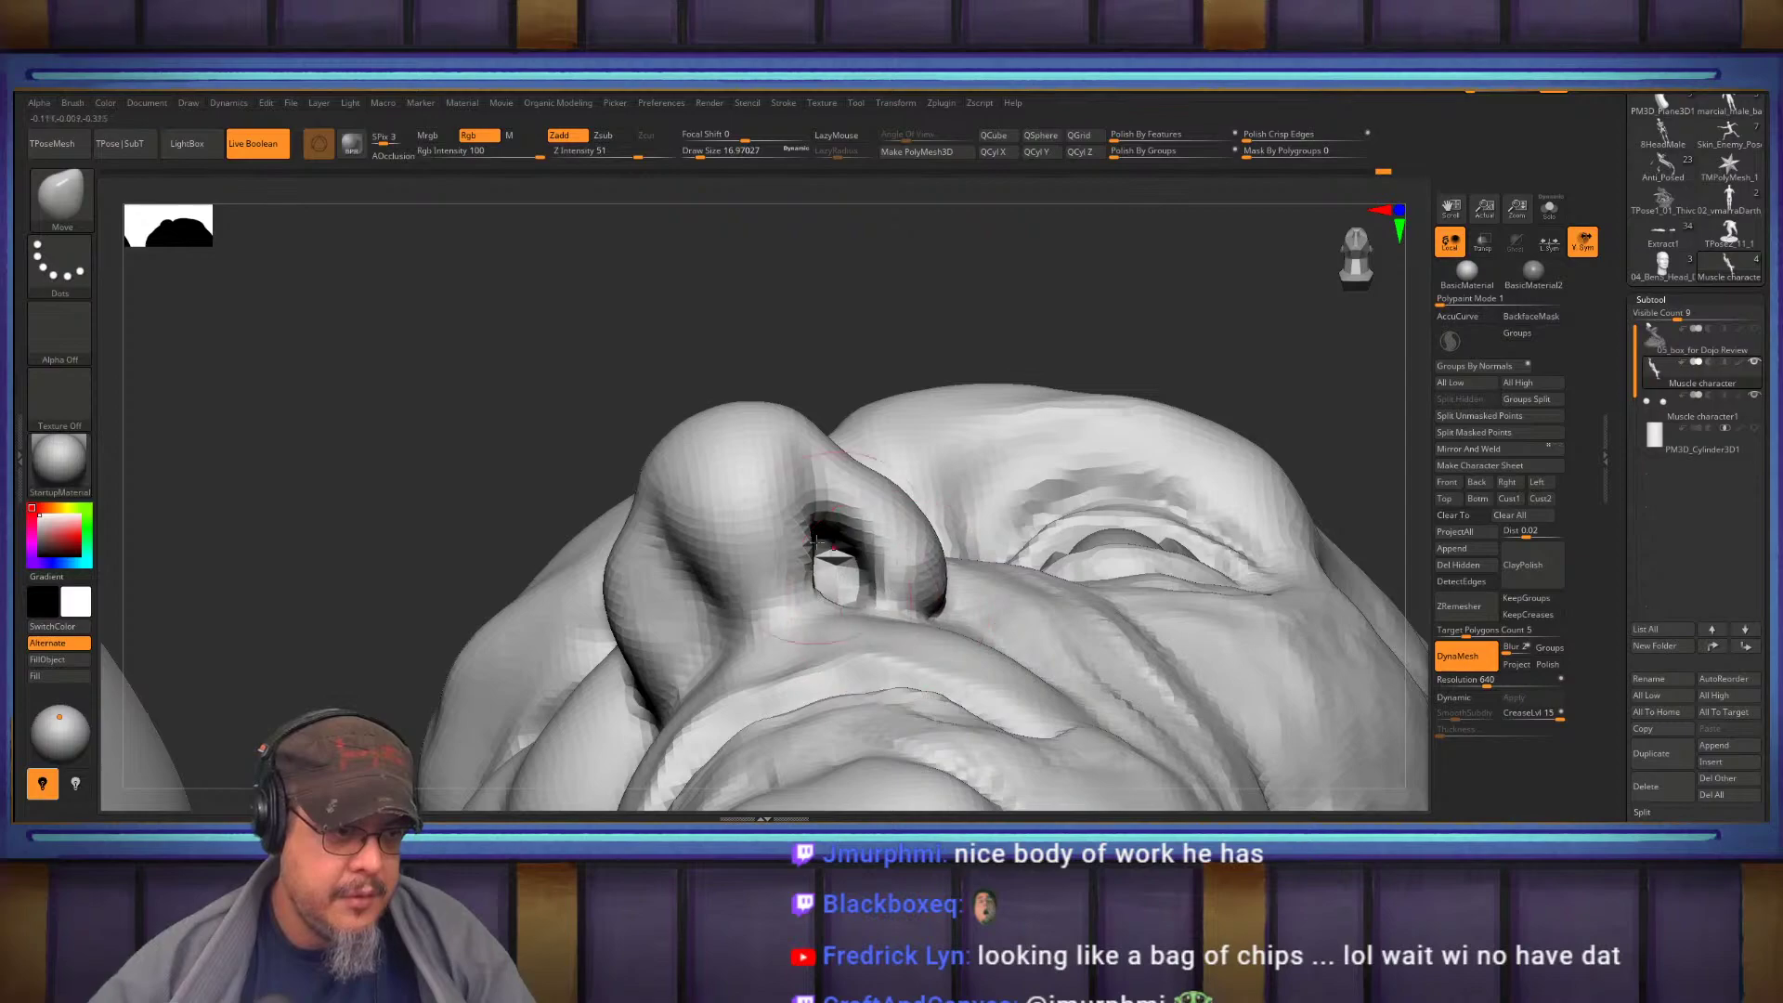
pyautogui.moveTo(766, 526)
pyautogui.mouseDown(button='right')
pyautogui.moveTo(781, 594)
pyautogui.moveTo(788, 531)
pyautogui.moveTo(814, 661)
pyautogui.moveTo(842, 529)
pyautogui.moveTo(892, 507)
pyautogui.moveTo(840, 516)
pyautogui.moveTo(880, 521)
pyautogui.moveTo(838, 504)
pyautogui.moveTo(866, 512)
pyautogui.moveTo(901, 585)
pyautogui.moveTo(805, 489)
pyautogui.moveTo(896, 467)
pyautogui.moveTo(1054, 479)
pyautogui.moveTo(899, 550)
pyautogui.mouseUp(button='right')
# Lay a broad muscle strip down the side of the neck below the ear with ClayBuildup at draw size about 94
pyautogui.press('b')
pyautogui.press('c')
pyautogui.press('b')
pyautogui.press('s')
pyautogui.moveTo(894, 537); pyautogui.dragTo(905, 497)
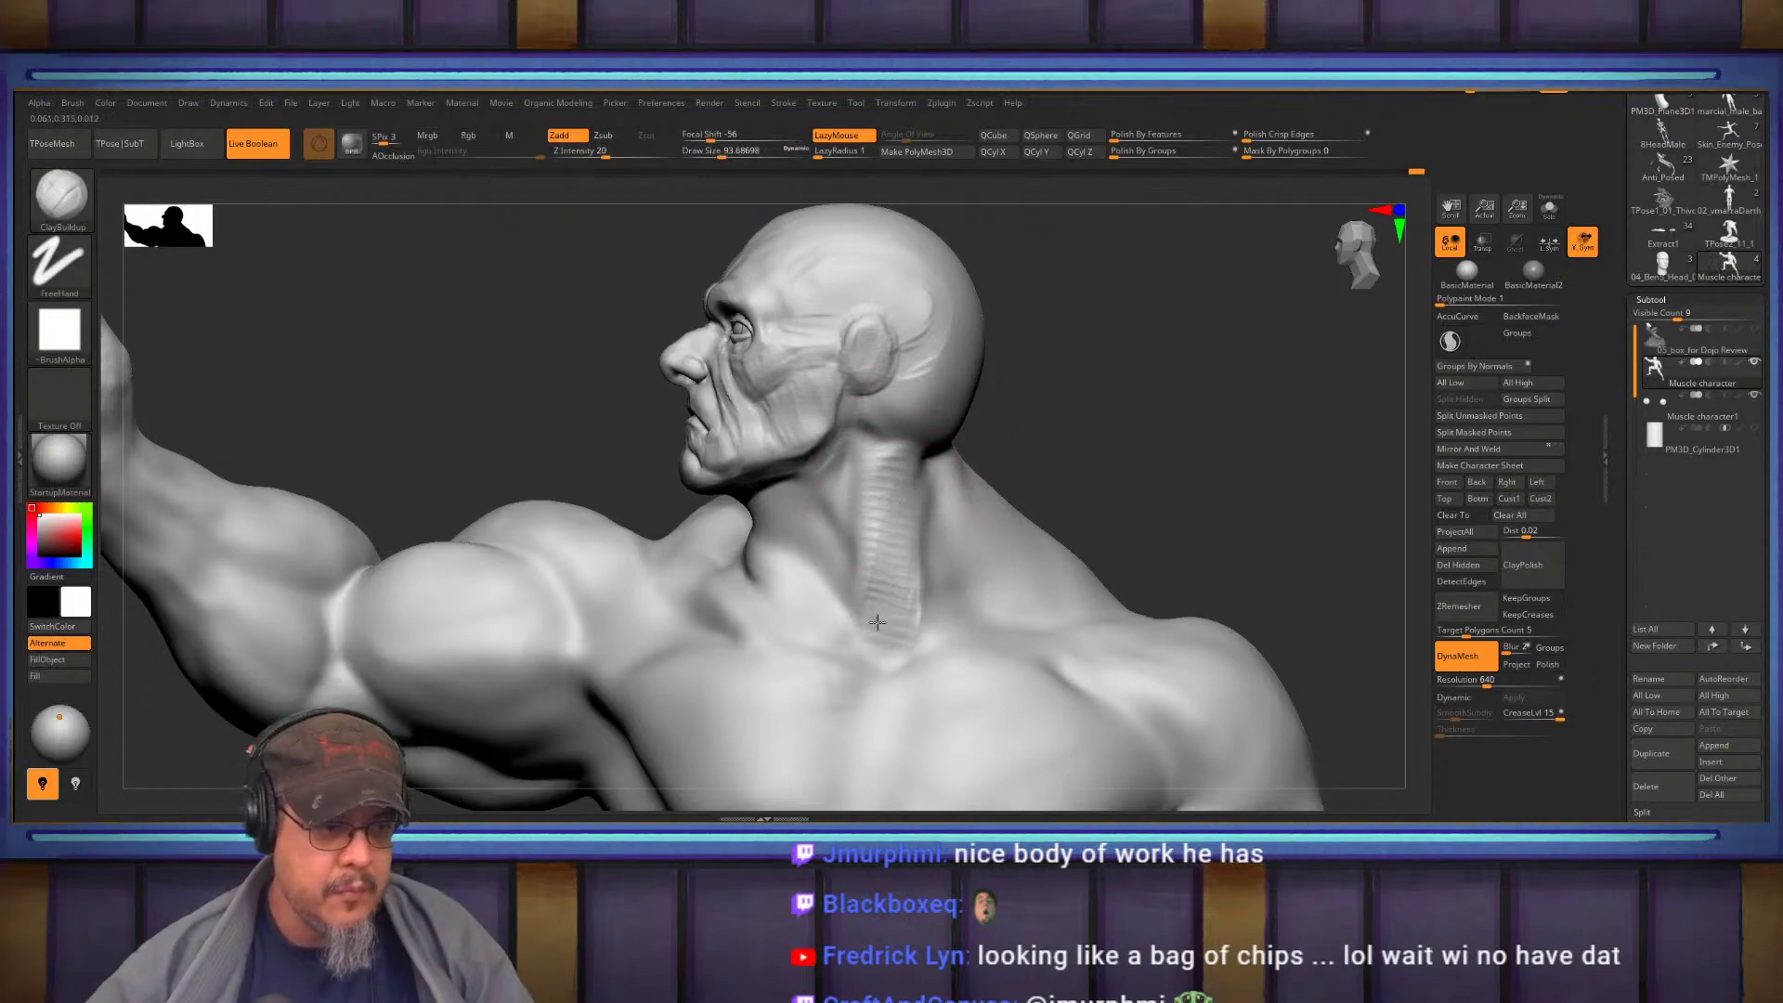
# Build up the skull behind and below the ear with ClayBuildup at draw size about 56
pyautogui.moveTo(1073, 437)
pyautogui.mouseDown(button='right')
pyautogui.moveTo(1130, 498)
pyautogui.moveTo(924, 406)
pyautogui.mouseUp(button='right')
pyautogui.press('s')
pyautogui.moveTo(904, 428); pyautogui.dragTo(894, 430)
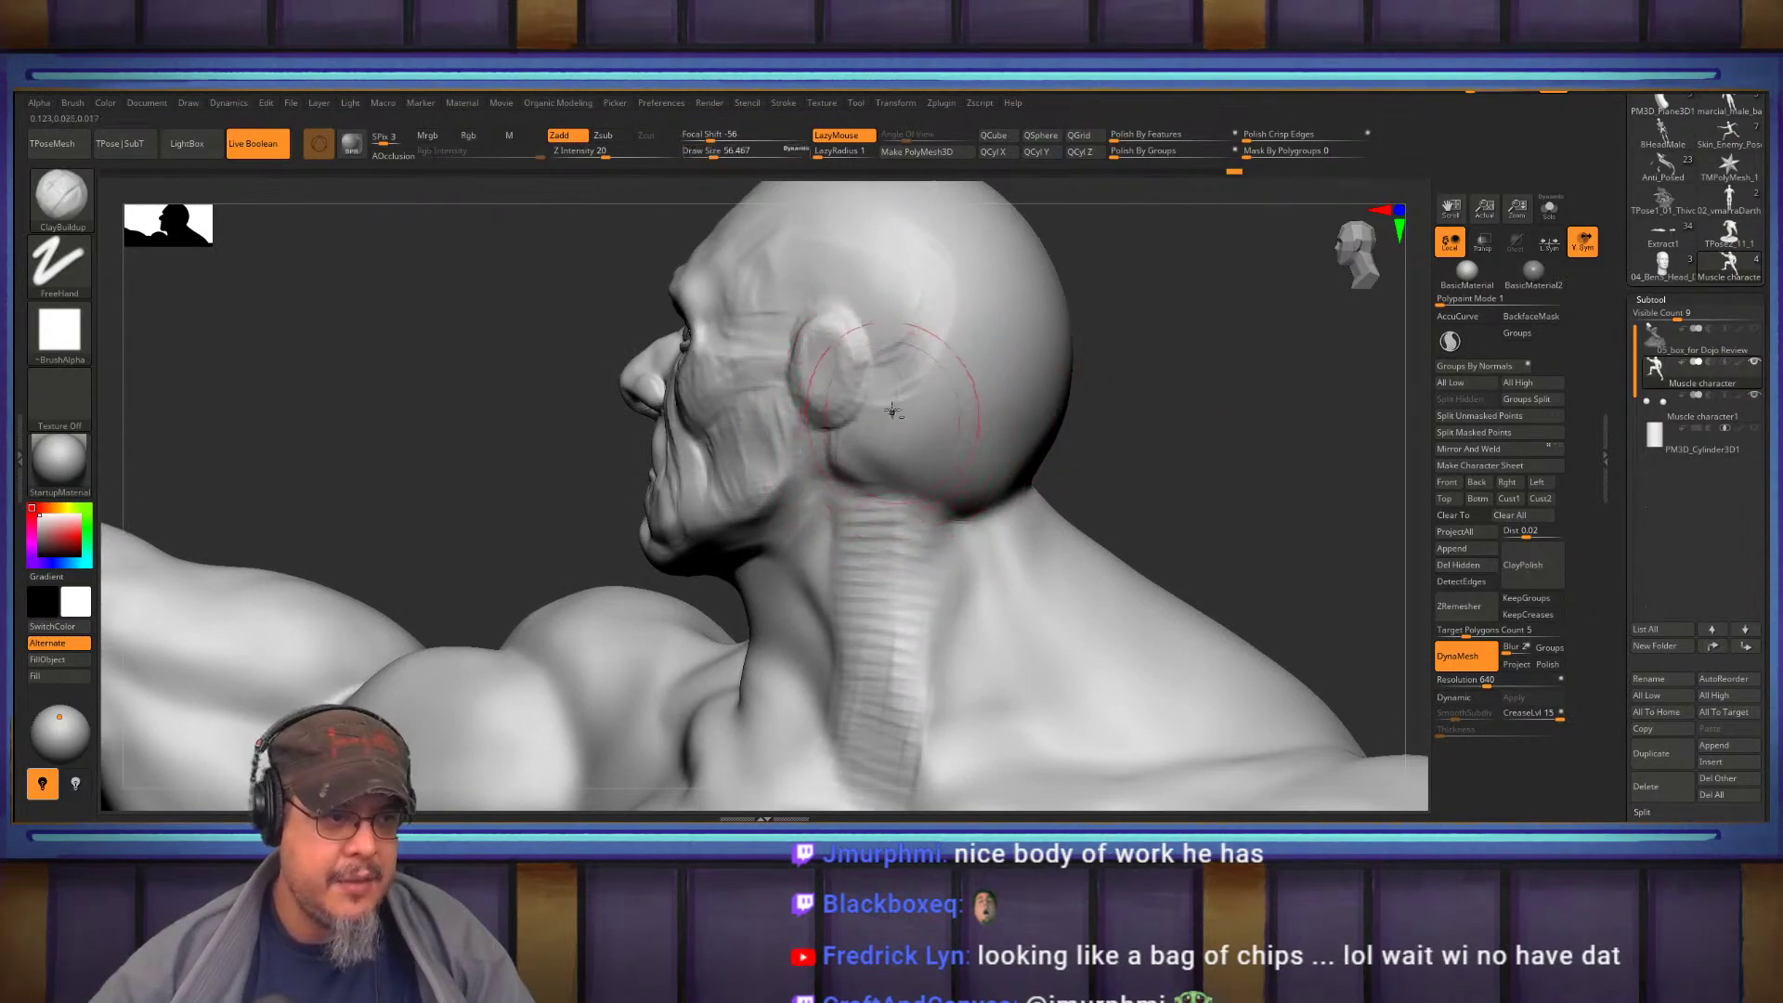
pyautogui.moveTo(940, 428); pyautogui.dragTo(878, 472, button='right')
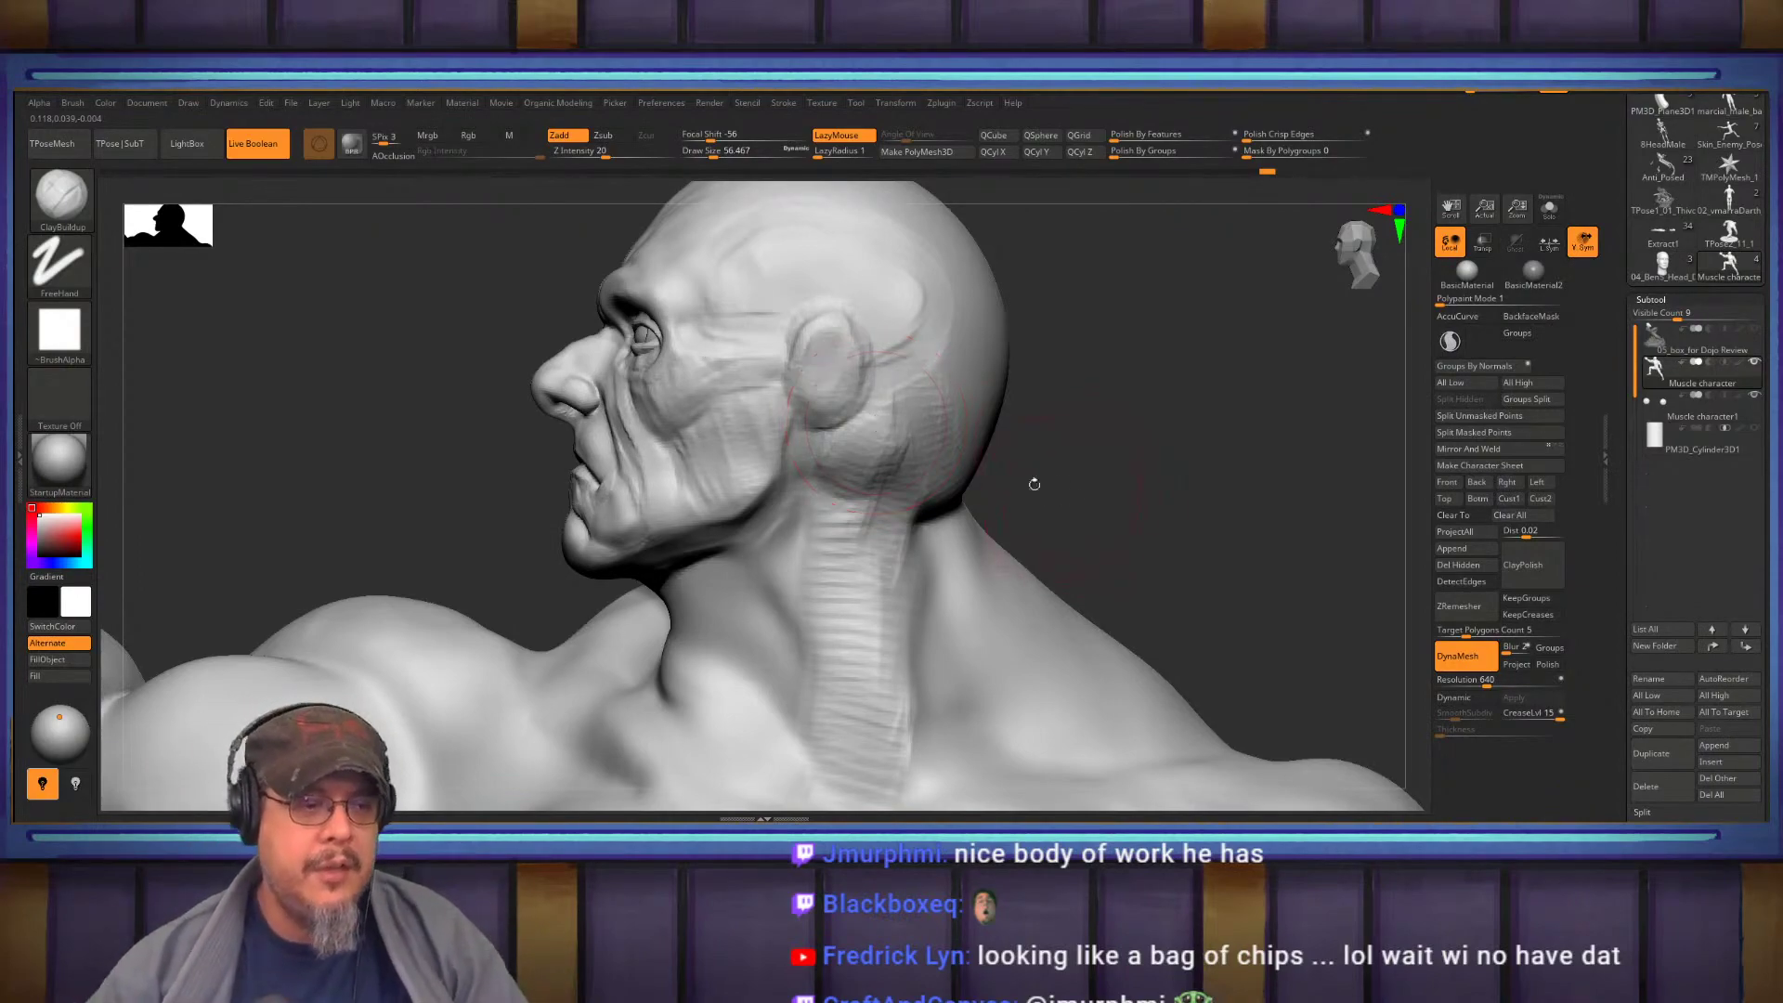
# Thicken the side neck muscle with long ClayBuildup strokes running from behind the ear to the base of the neck
pyautogui.moveTo(858, 540)
pyautogui.mouseDown()
pyautogui.moveTo(853, 477)
pyautogui.moveTo(860, 682)
pyautogui.moveTo(884, 650)
pyautogui.moveTo(895, 775)
pyautogui.mouseUp()
pyautogui.moveTo(896, 669); pyautogui.dragTo(890, 780)
pyautogui.keyDown('alt'); pyautogui.moveTo(1173, 514); pyautogui.dragTo(1263, 304); pyautogui.keyUp('alt')
pyautogui.moveTo(980, 591)
pyautogui.mouseDown()
pyautogui.moveTo(949, 602)
pyautogui.moveTo(967, 526)
pyautogui.mouseUp()
pyautogui.keyDown('alt'); pyautogui.moveTo(1138, 353); pyautogui.dragTo(1076, 498); pyautogui.keyUp('alt')
pyautogui.moveTo(920, 479)
pyautogui.mouseDown()
pyautogui.moveTo(892, 625)
pyautogui.moveTo(884, 609)
pyautogui.mouseUp()
pyautogui.moveTo(927, 548); pyautogui.dragTo(904, 638)
pyautogui.moveTo(925, 490); pyautogui.dragTo(906, 680)
pyautogui.moveTo(870, 488)
pyautogui.mouseDown()
pyautogui.moveTo(853, 680)
pyautogui.moveTo(850, 659)
pyautogui.mouseUp()
pyautogui.moveTo(876, 520); pyautogui.dragTo(855, 697)
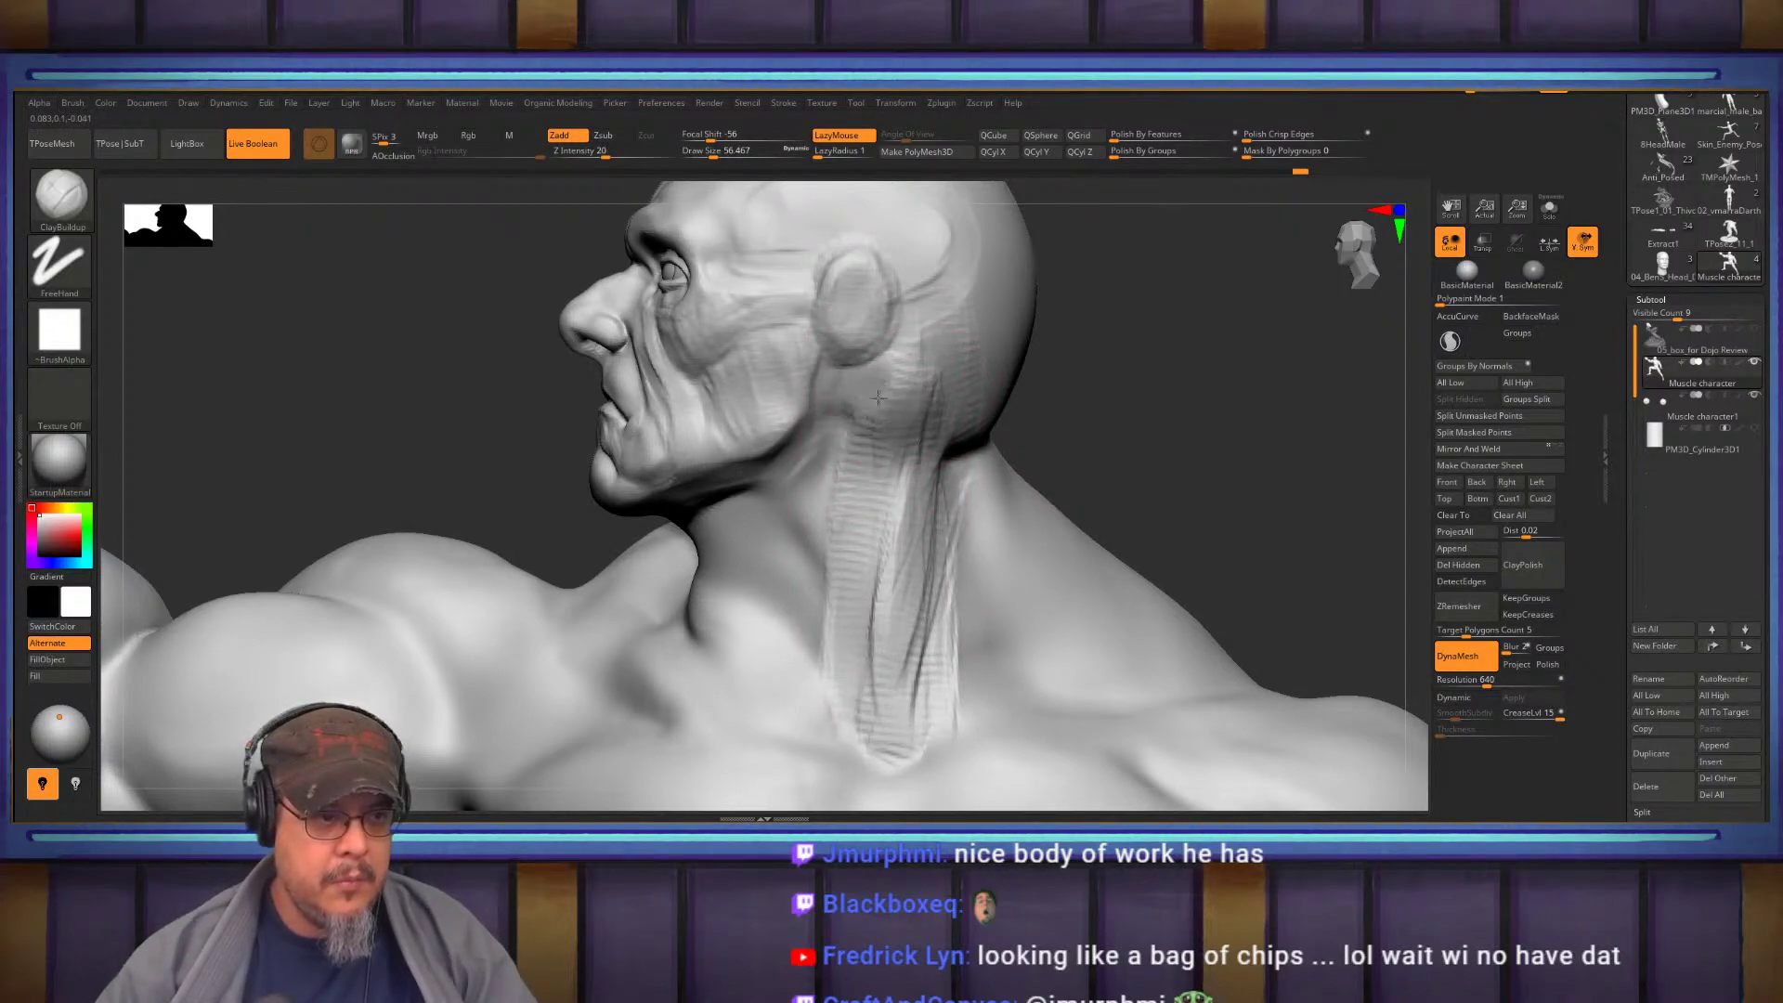
pyautogui.moveTo(891, 546); pyautogui.dragTo(870, 743)
# Adjust the contour of the side neck muscle with the Move brush at draw size about 68
pyautogui.moveTo(1068, 473)
pyautogui.mouseDown()
pyautogui.moveTo(1195, 483)
pyautogui.moveTo(1098, 512)
pyautogui.moveTo(1030, 456)
pyautogui.mouseUp()
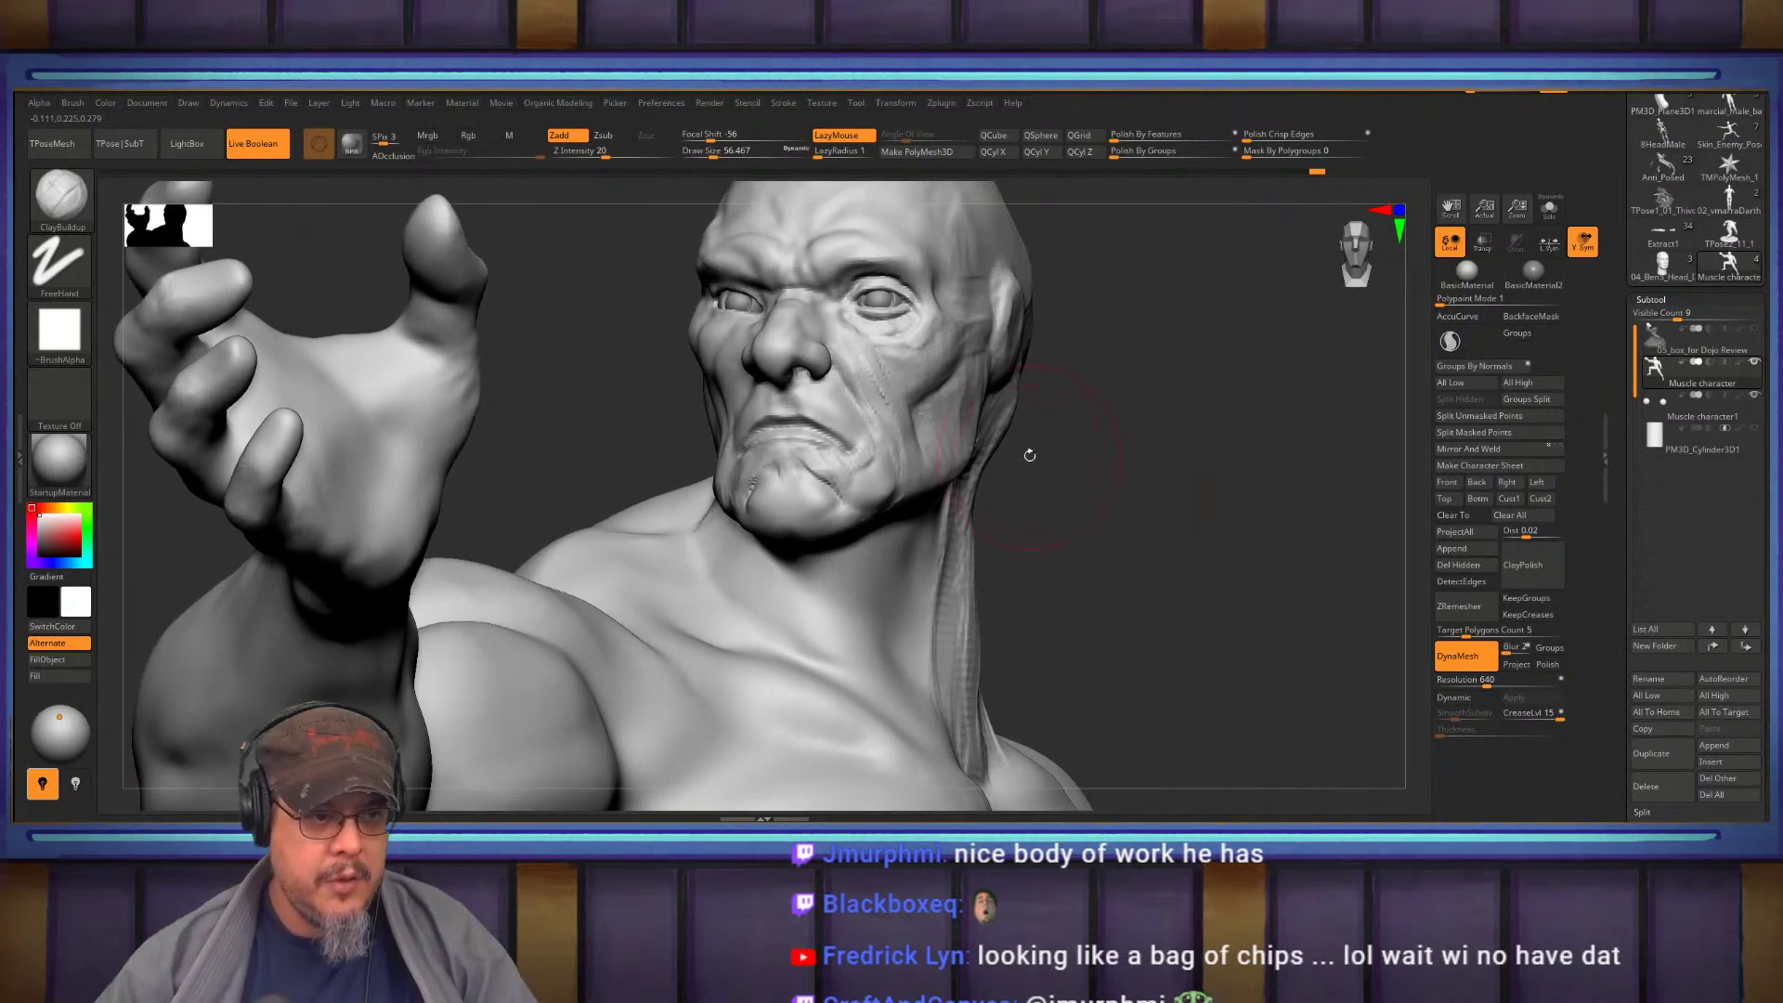
pyautogui.press('b')
pyautogui.press('m')
pyautogui.press('v')
pyautogui.moveTo(984, 501)
pyautogui.mouseDown()
pyautogui.moveTo(951, 491)
pyautogui.moveTo(949, 469)
pyautogui.mouseUp()
pyautogui.press('s')
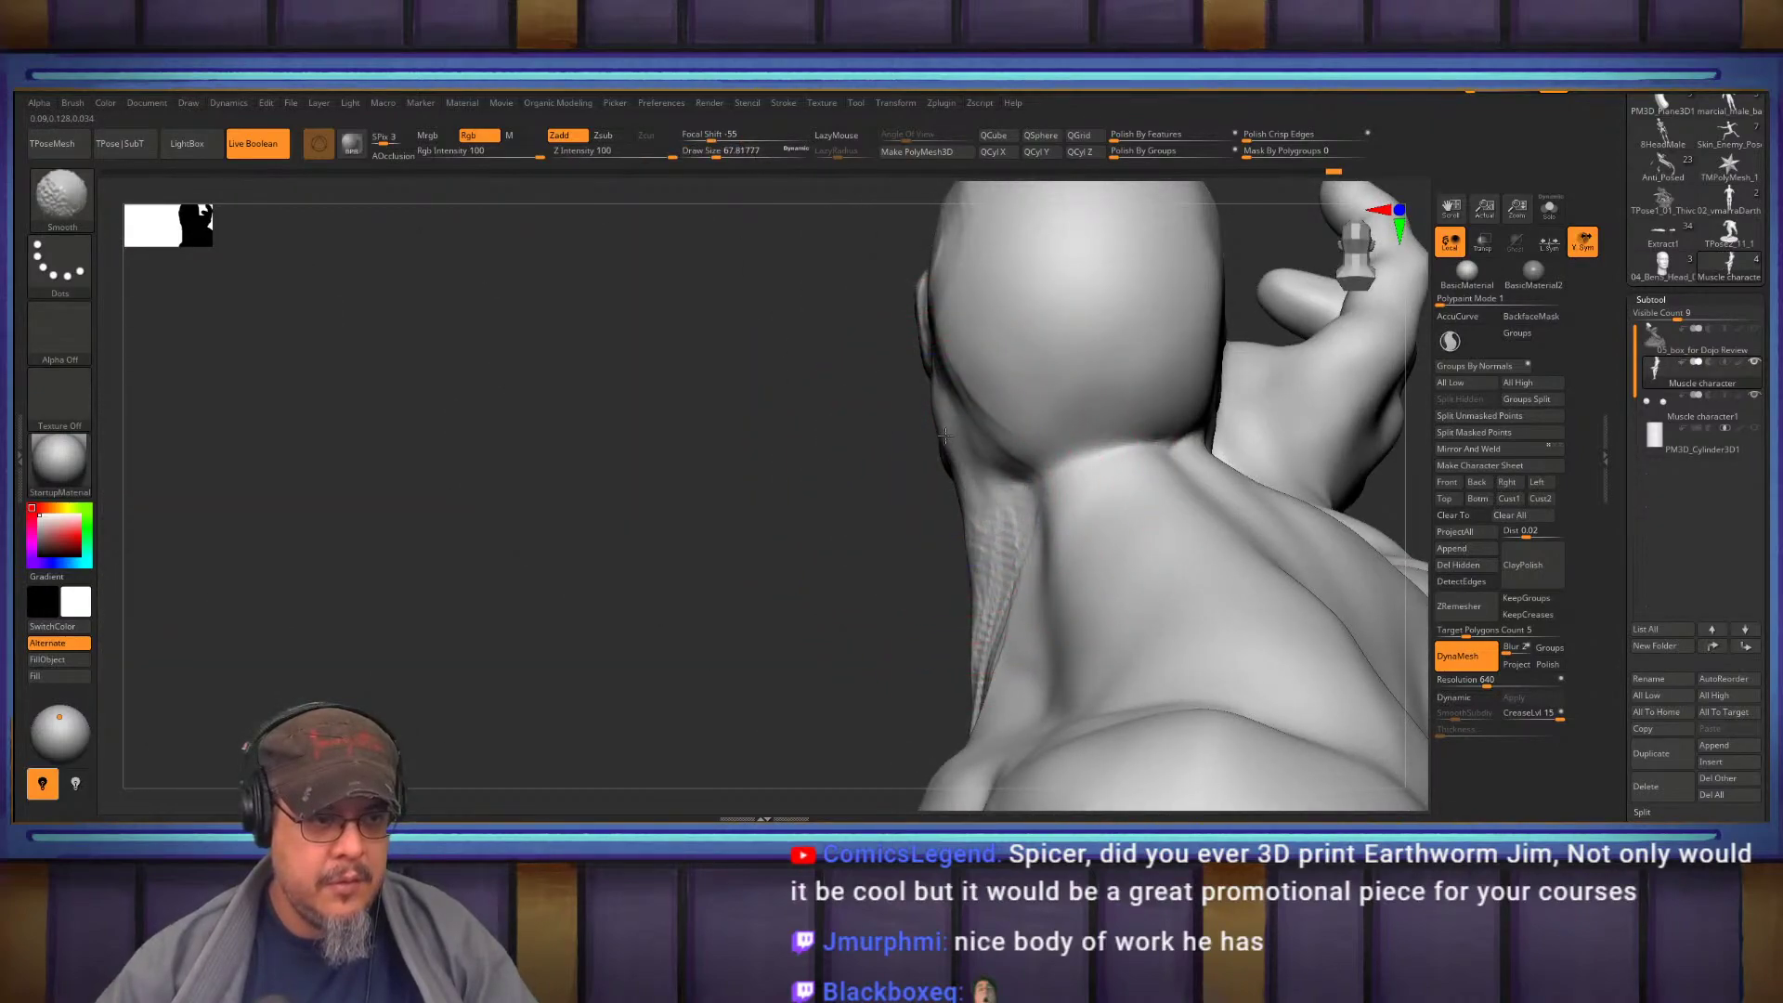
pyautogui.moveTo(850, 548)
pyautogui.mouseDown()
pyautogui.moveTo(900, 529)
pyautogui.moveTo(893, 504)
pyautogui.mouseUp()
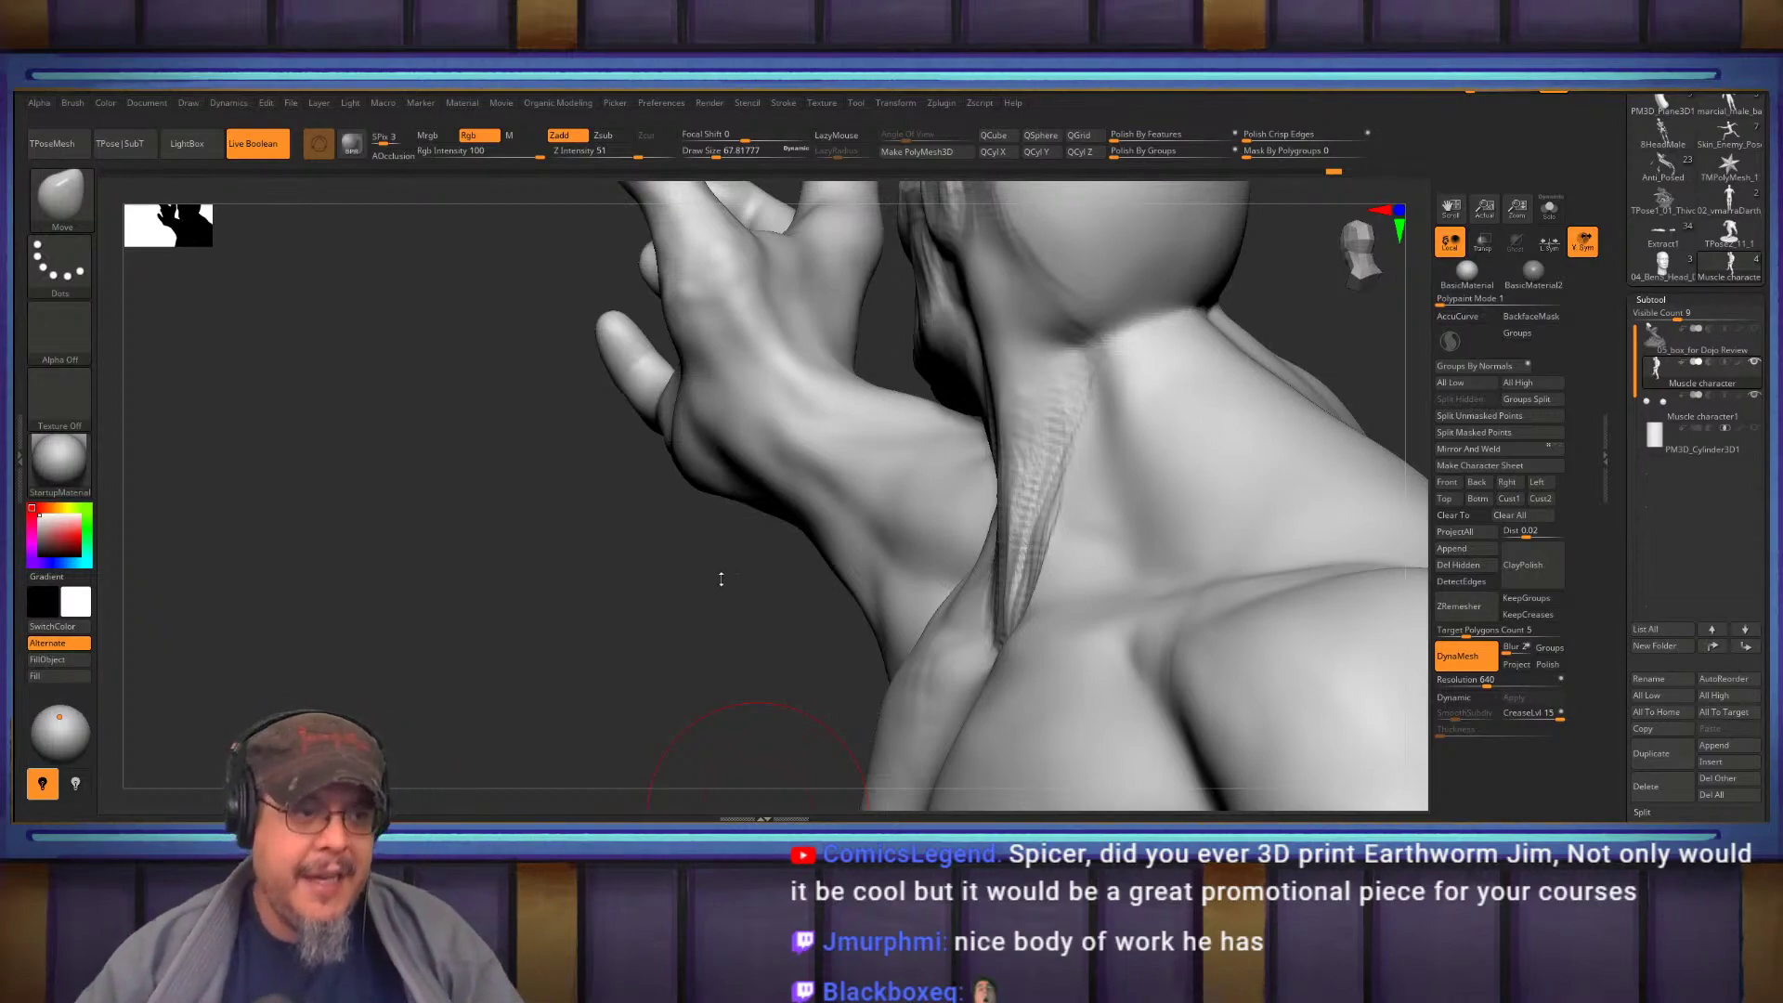
pyautogui.moveTo(667, 602)
pyautogui.mouseDown()
pyautogui.moveTo(1131, 497)
pyautogui.moveTo(1026, 509)
pyautogui.moveTo(1006, 494)
pyautogui.moveTo(938, 515)
pyautogui.mouseUp()
# Refine the outline below the ear with Move at draw size about 35 and smooth the neck muscle at about 54
pyautogui.press('b')
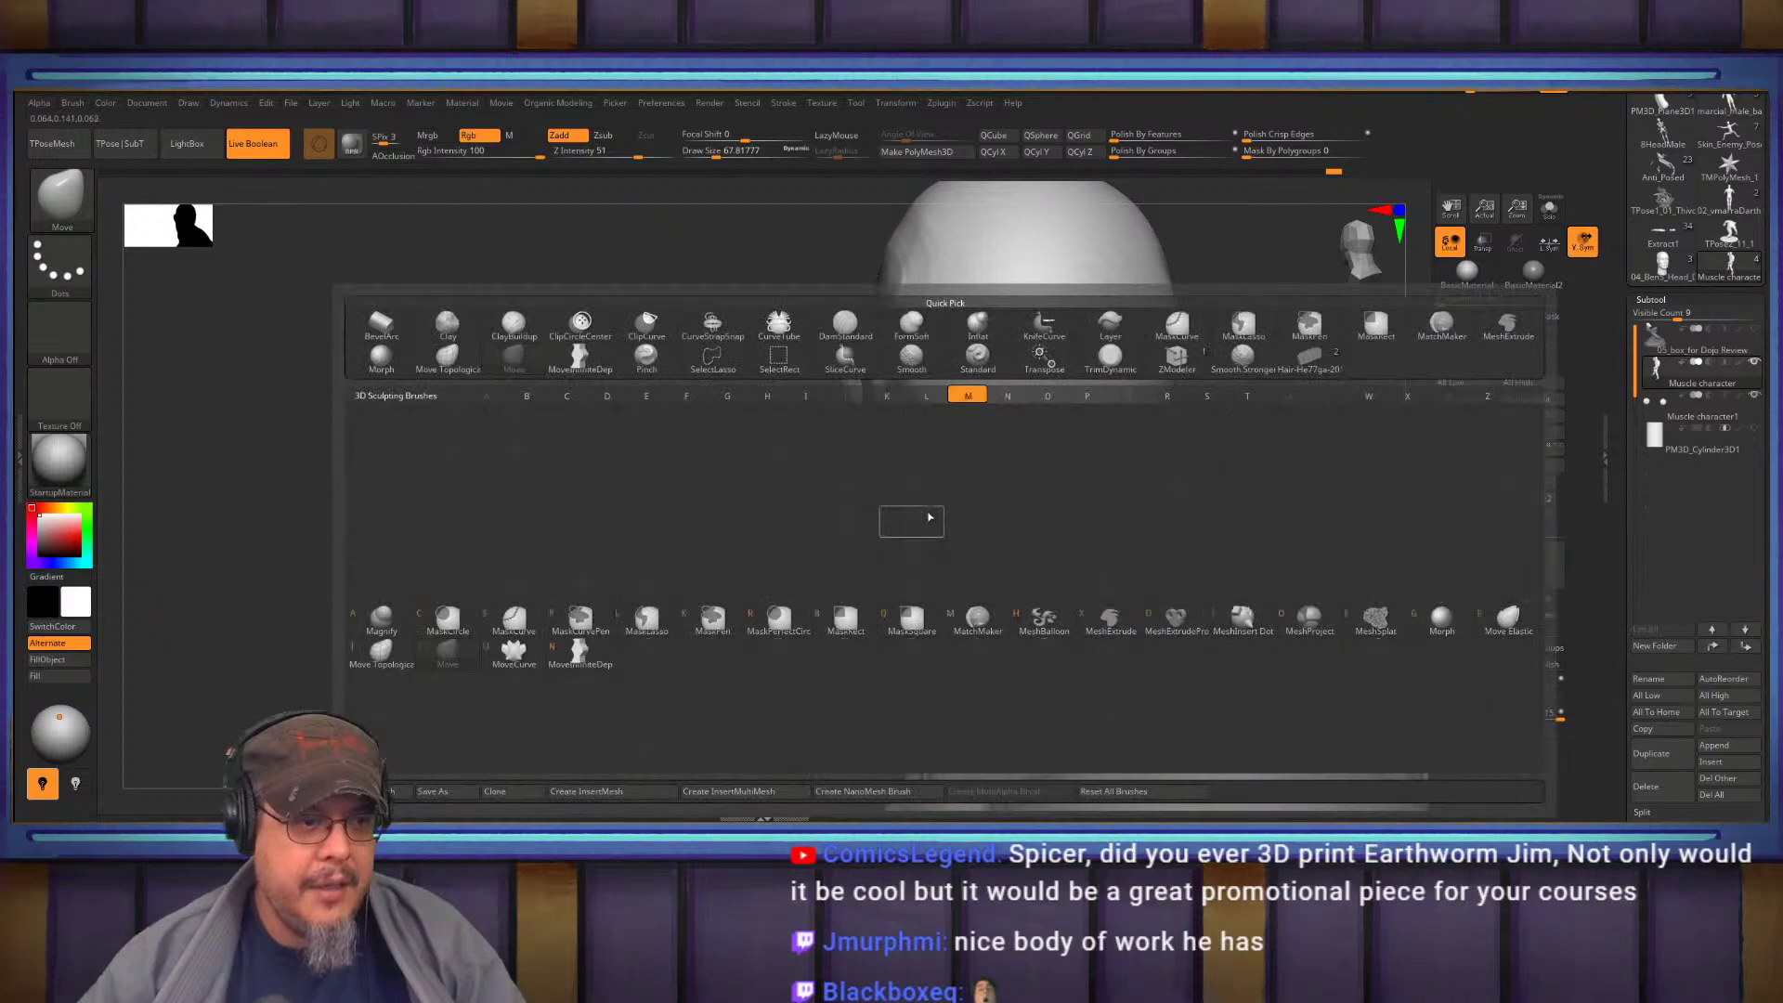
pyautogui.press('v')
pyautogui.moveTo(952, 475)
pyautogui.mouseDown(button='right')
pyautogui.moveTo(905, 521)
pyautogui.moveTo(925, 521)
pyautogui.mouseUp(button='right')
pyautogui.press('s')
pyautogui.moveTo(925, 520); pyautogui.dragTo(916, 518)
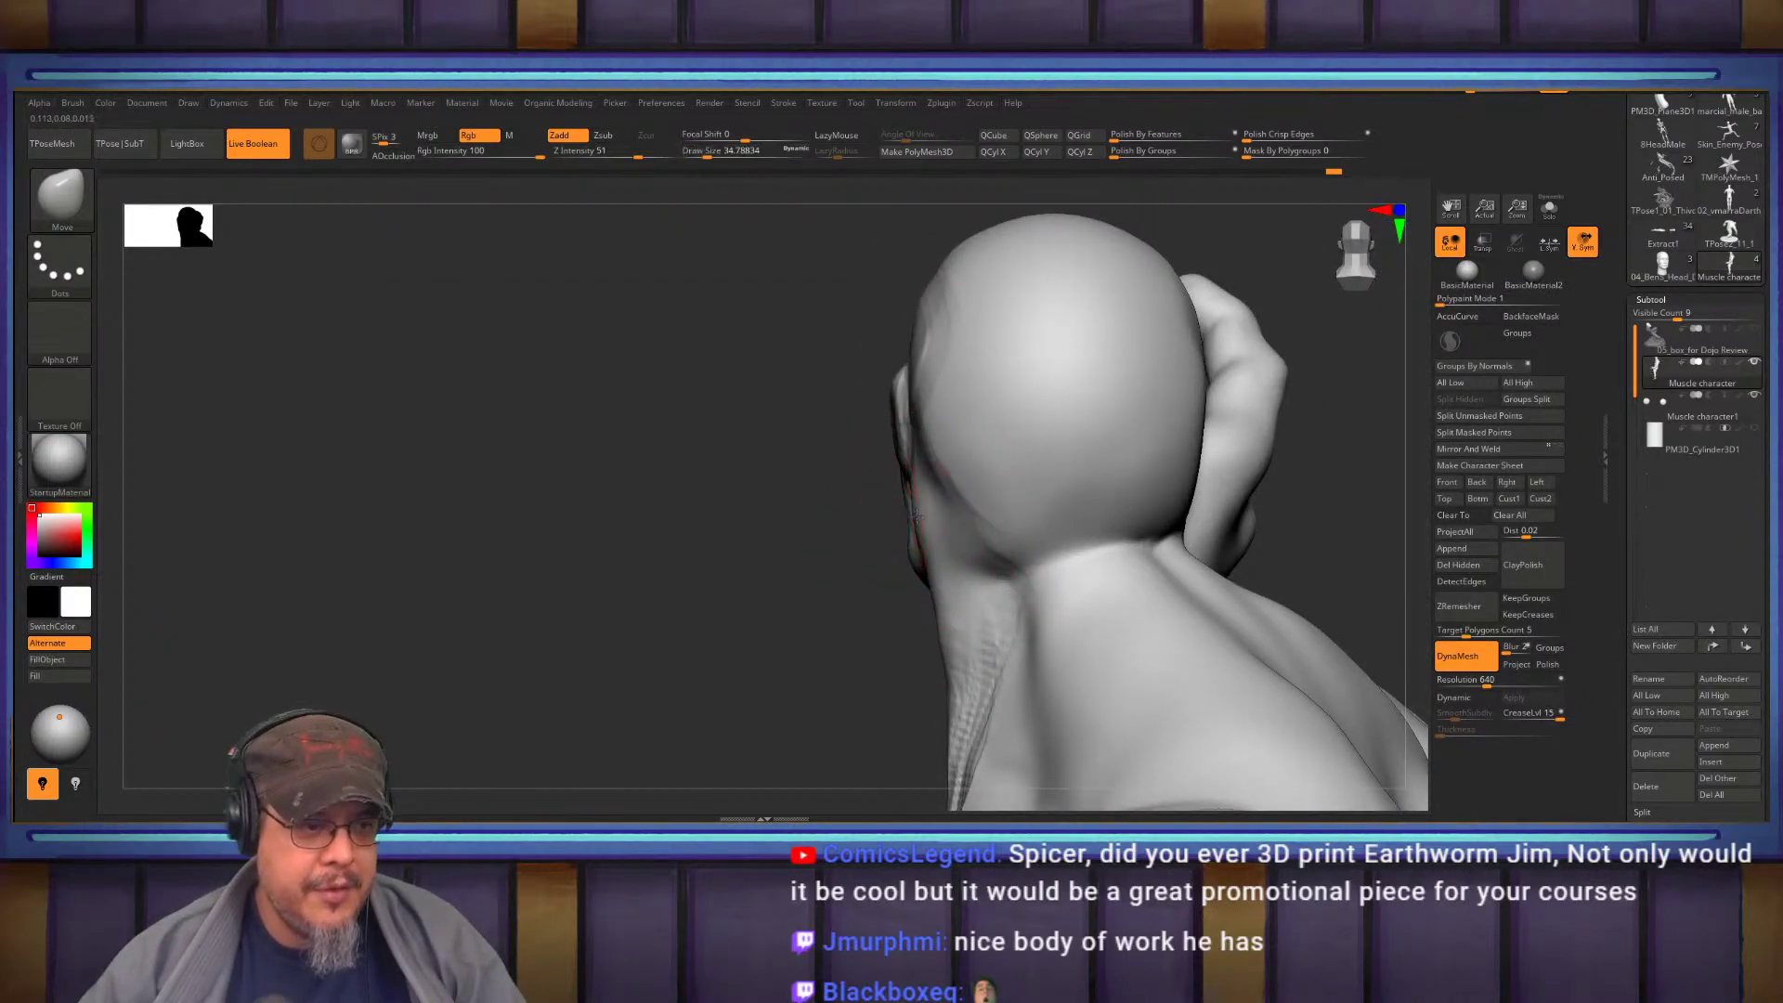
pyautogui.keyDown('alt'); pyautogui.moveTo(923, 615); pyautogui.dragTo(932, 450, button='right'); pyautogui.keyUp('alt')
pyautogui.press('s')
pyautogui.moveTo(959, 508); pyautogui.dragTo(988, 575)
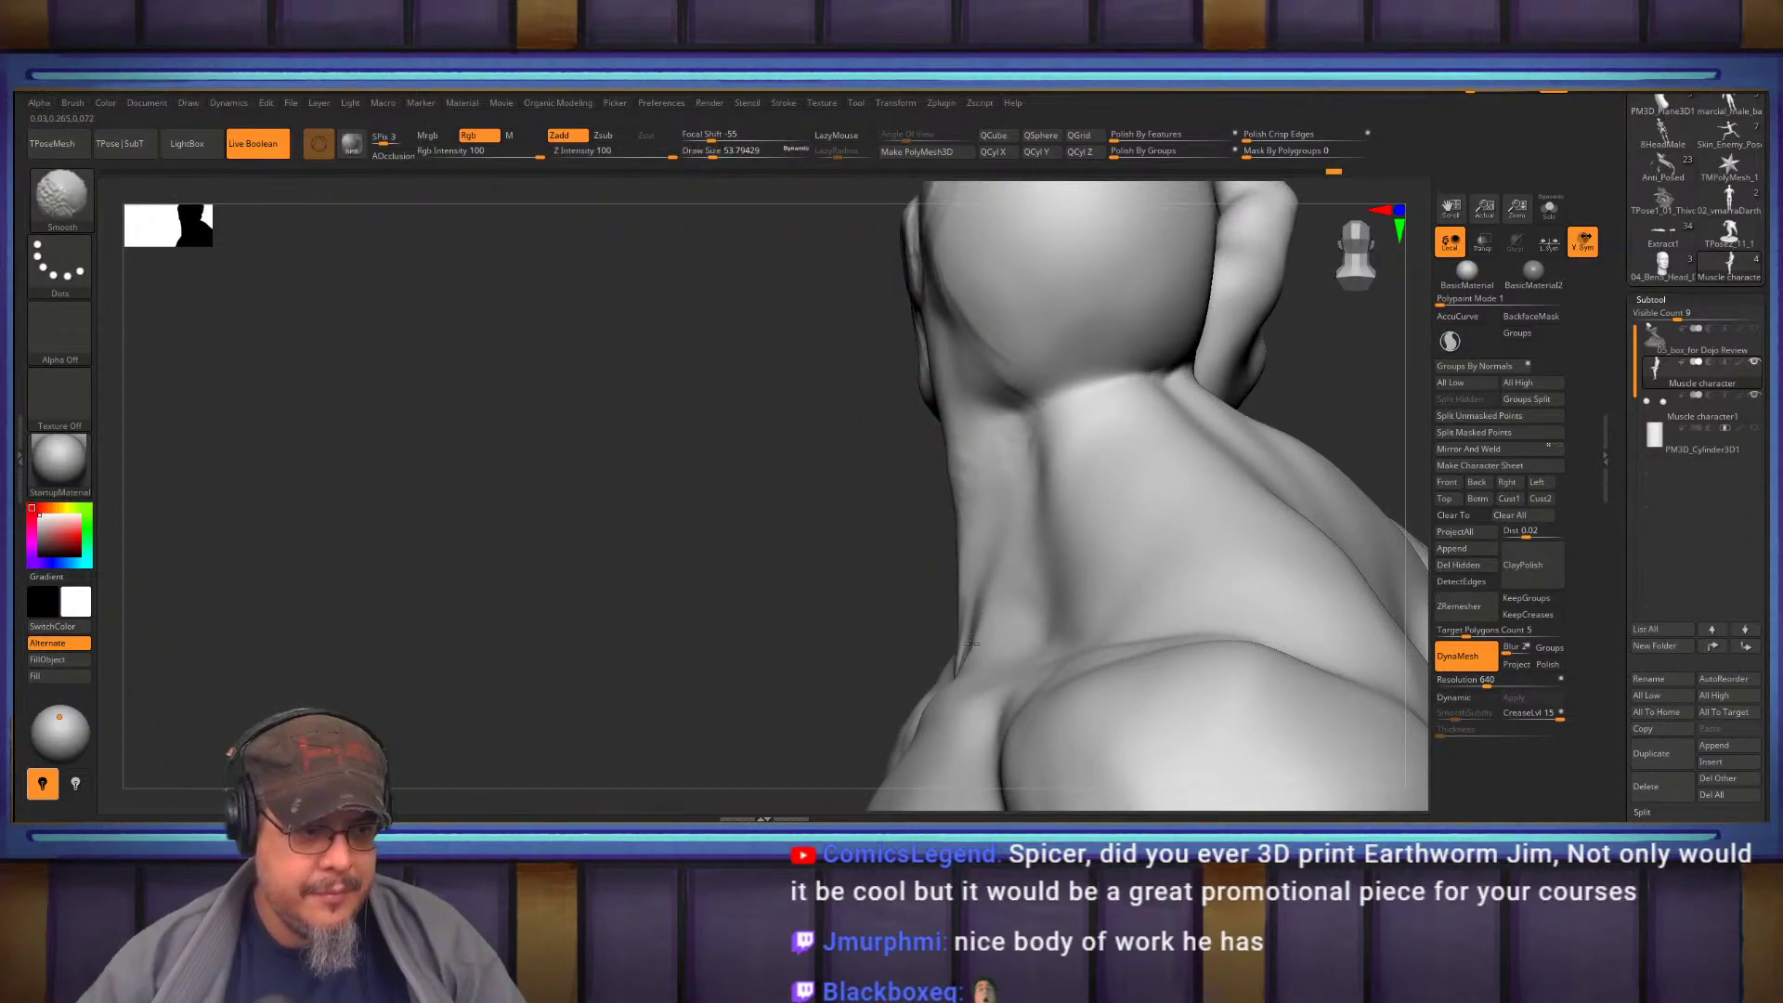
# Build up the neck muscles below the jaw on the opposite side with ClayBuildup at draw size about 54
pyautogui.moveTo(961, 471)
pyautogui.mouseDown(button='right')
pyautogui.moveTo(1042, 537)
pyautogui.moveTo(992, 513)
pyautogui.moveTo(1273, 589)
pyautogui.moveTo(993, 509)
pyautogui.mouseUp(button='right')
pyautogui.press('b')
pyautogui.press('c')
pyautogui.press('b')
pyautogui.moveTo(993, 509); pyautogui.dragTo(1049, 604)
pyautogui.moveTo(1022, 543); pyautogui.dragTo(1087, 651)
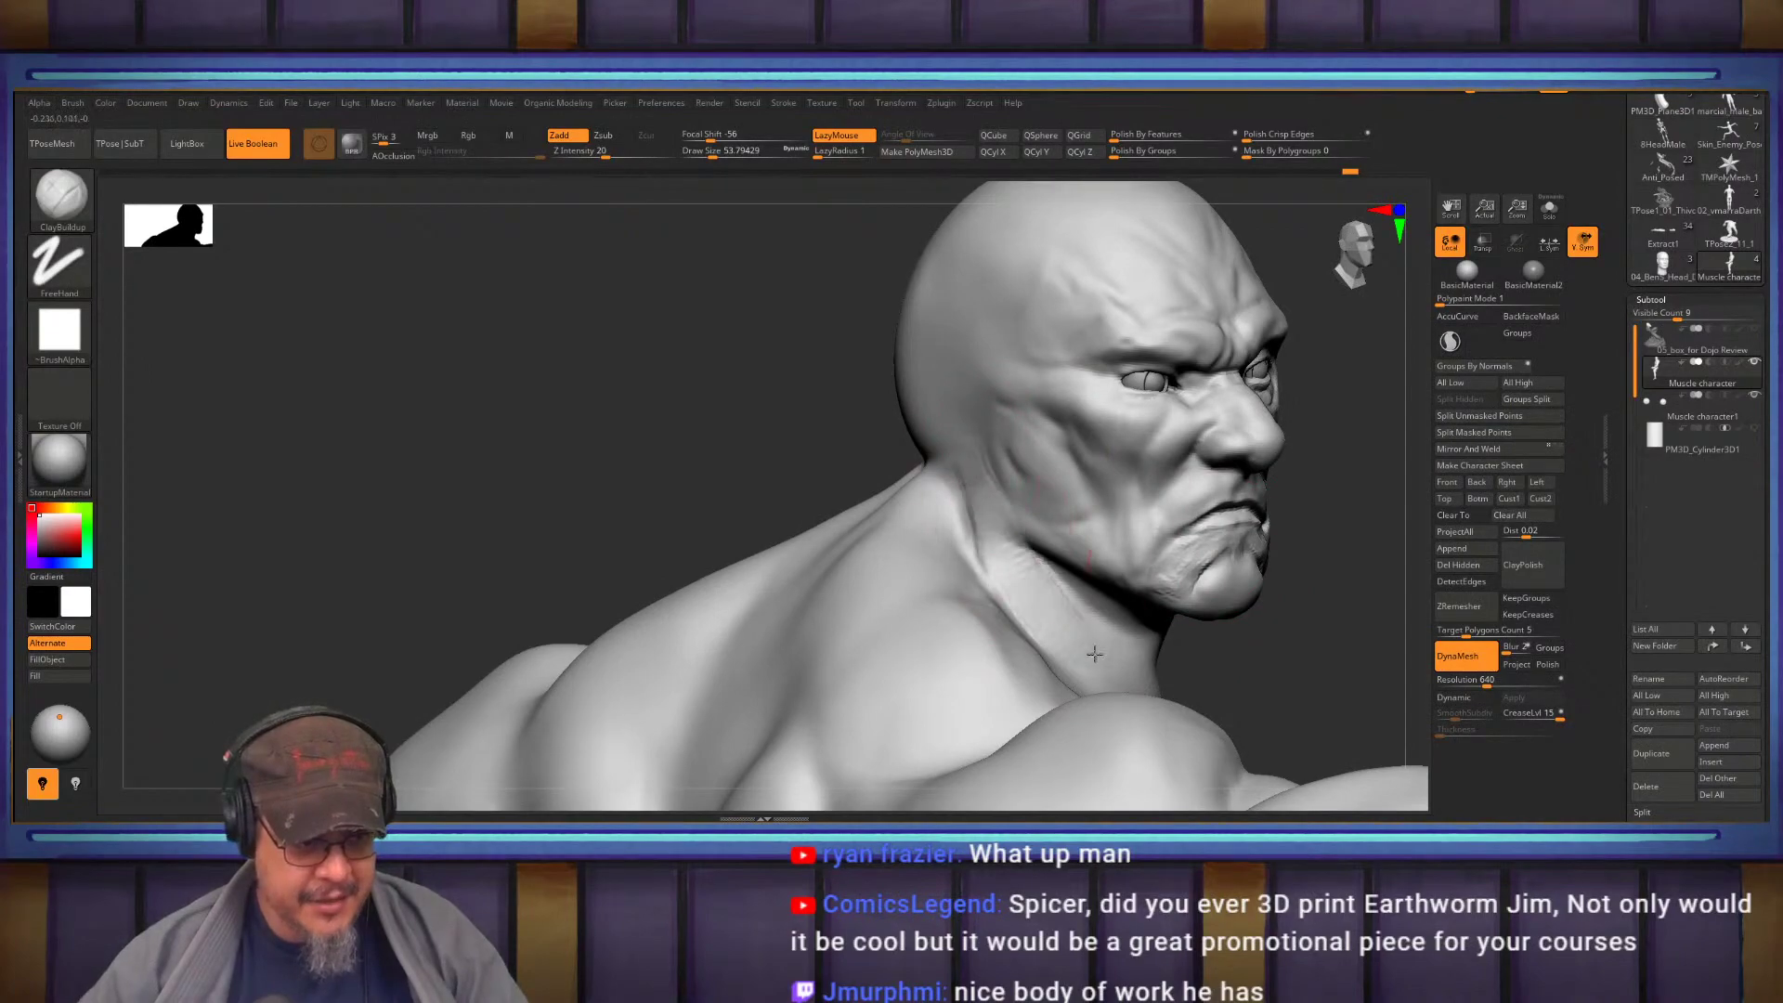
pyautogui.moveTo(992, 527); pyautogui.dragTo(1013, 594)
pyautogui.moveTo(1244, 576); pyautogui.dragTo(965, 551, button='right')
pyautogui.moveTo(1023, 632); pyautogui.dragTo(947, 527, button='right')
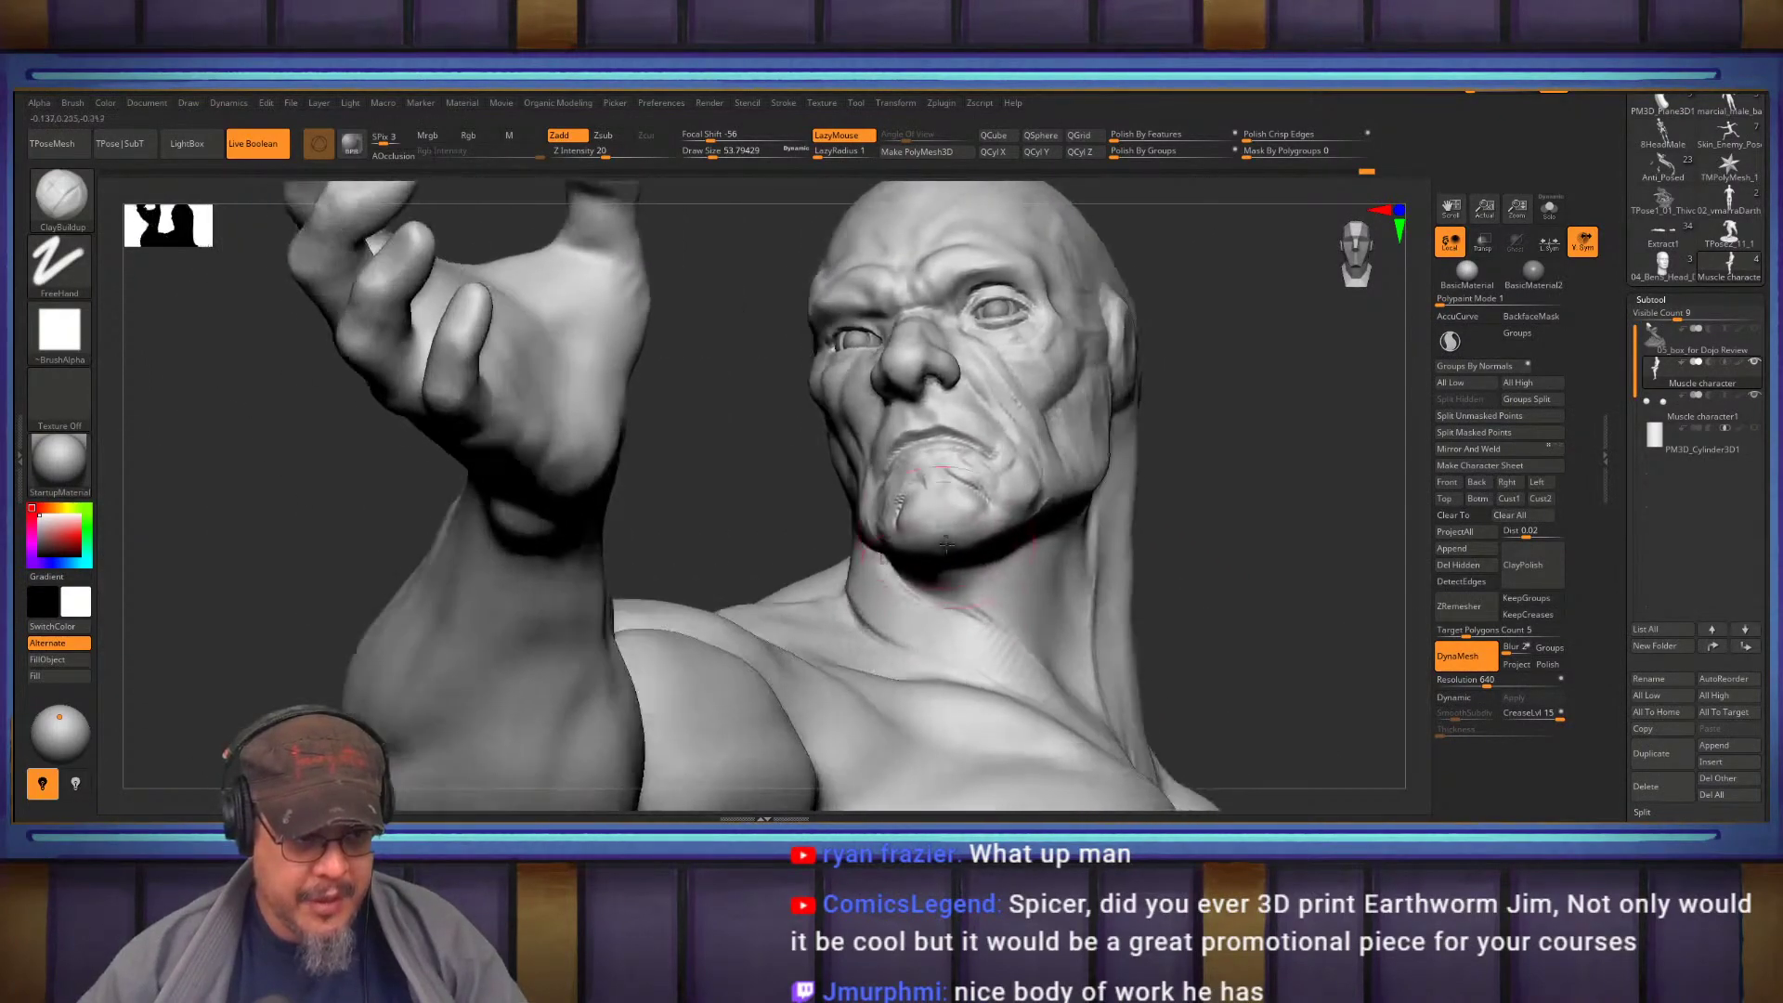
# Adjust the contour of the front neck and throat with the Move brush at draw size about 54
pyautogui.moveTo(1052, 679); pyautogui.dragTo(1011, 656, button='right')
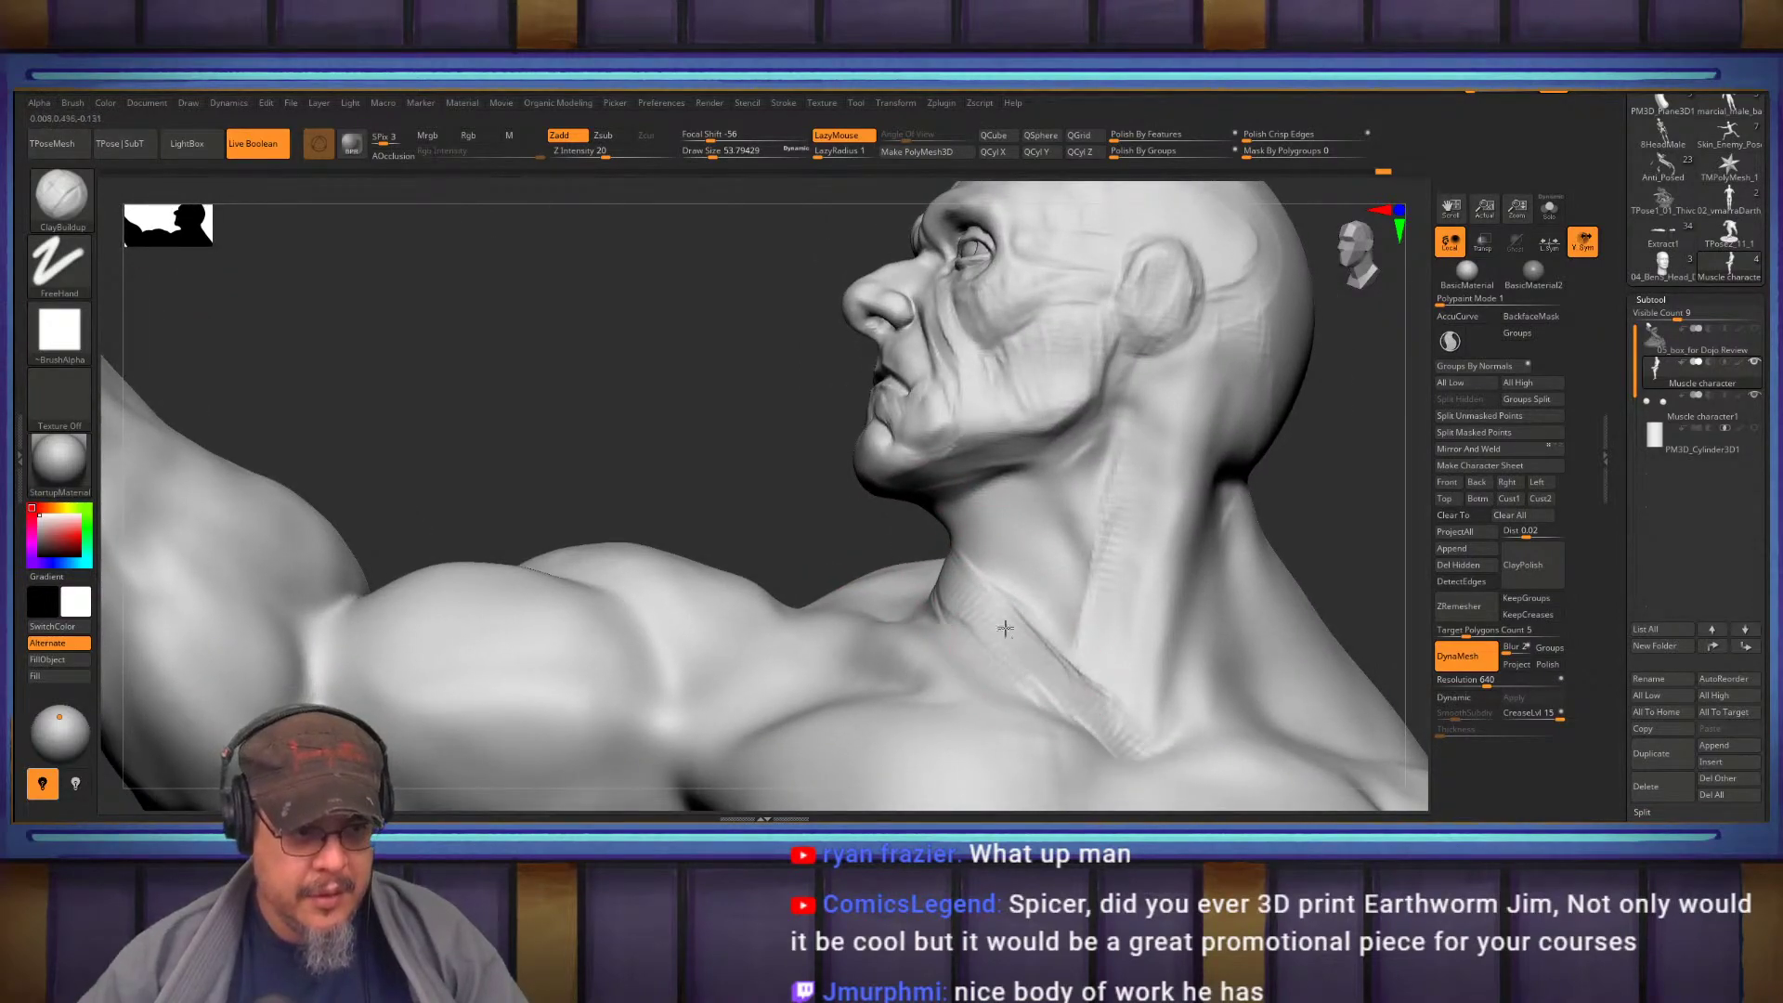
pyautogui.press('b')
pyautogui.press('m')
pyautogui.press('v')
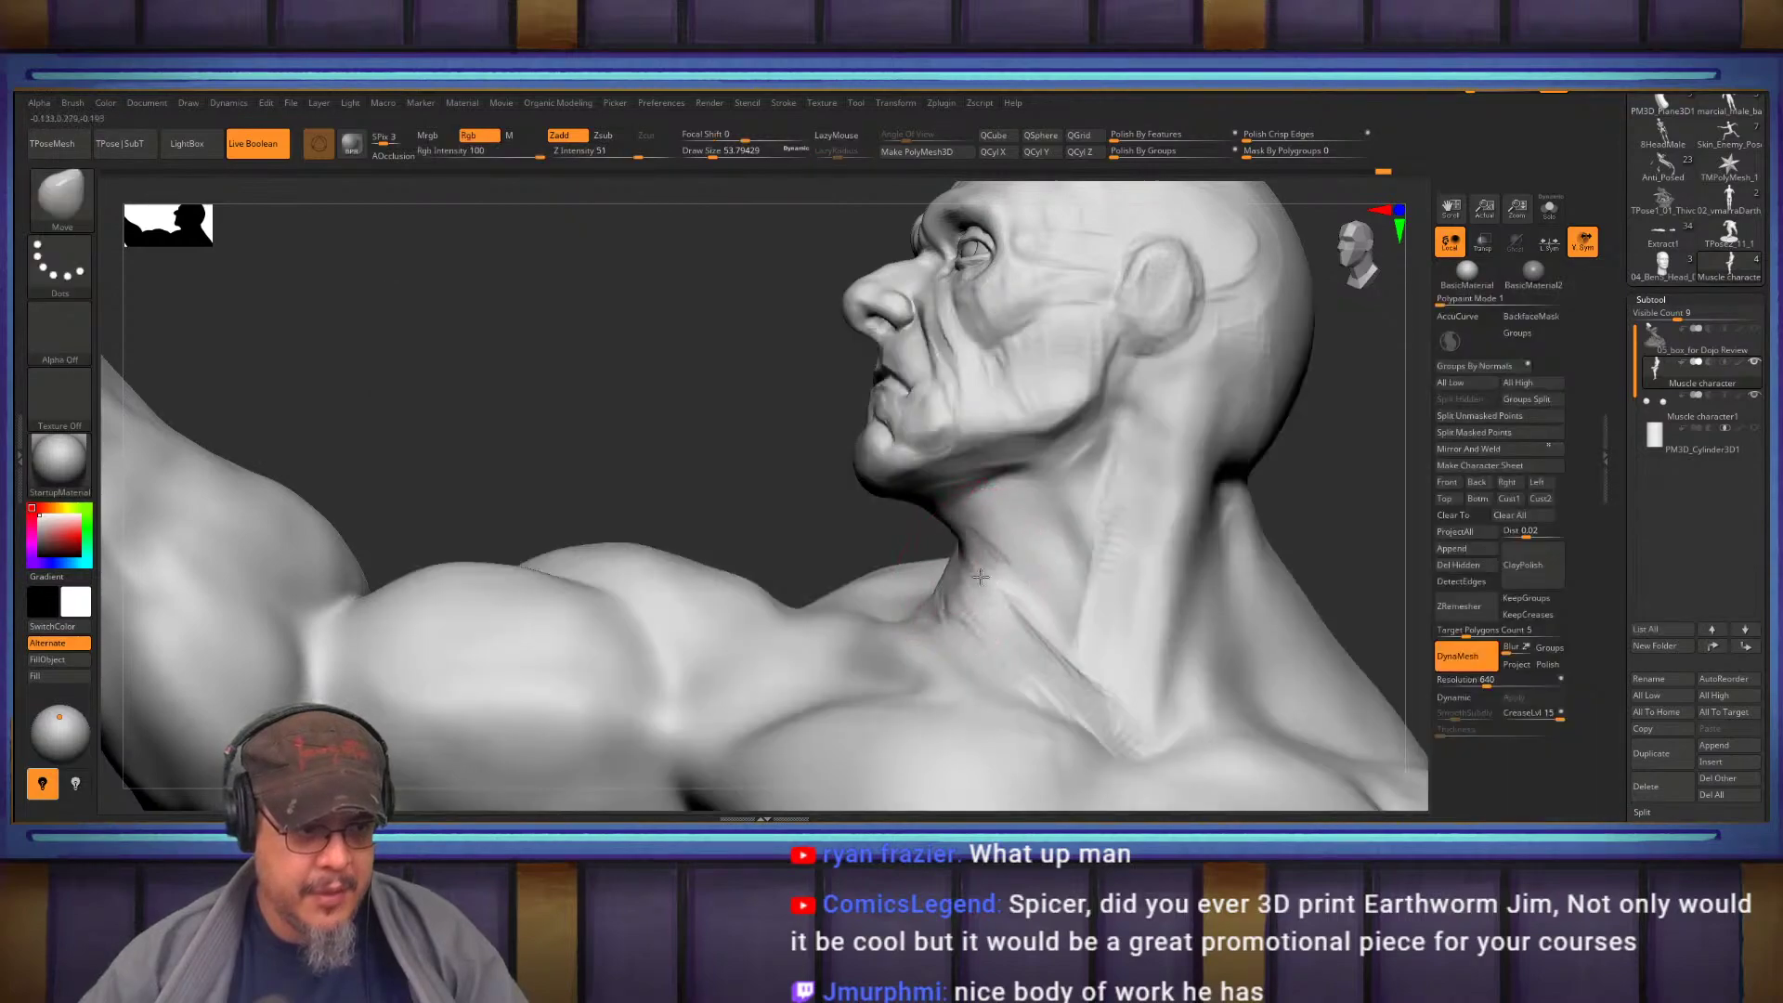
pyautogui.moveTo(1024, 565)
pyautogui.mouseDown(button='right')
pyautogui.moveTo(1006, 580)
pyautogui.moveTo(1022, 537)
pyautogui.moveTo(1127, 466)
pyautogui.moveTo(1055, 494)
pyautogui.mouseUp(button='right')
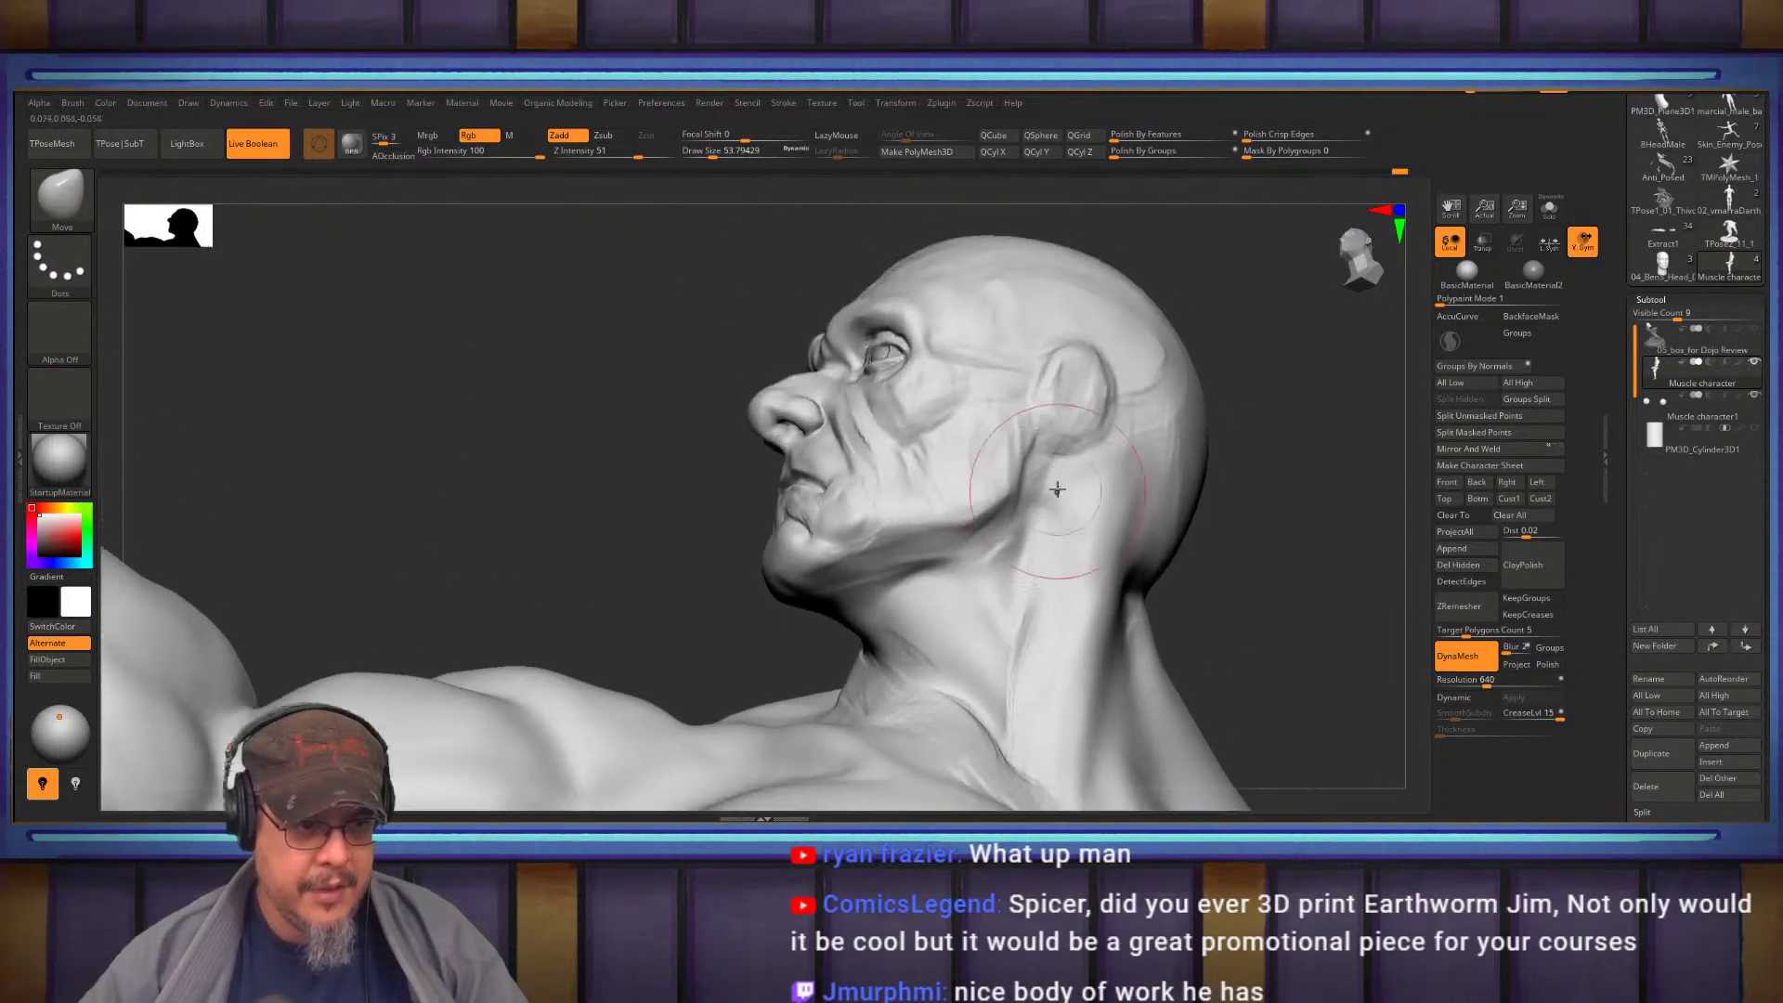
# Build up the side neck muscles below the ear and on the opposite side with ClayBuildup at draw size about 54
pyautogui.press('b')
pyautogui.press('c')
pyautogui.press('b')
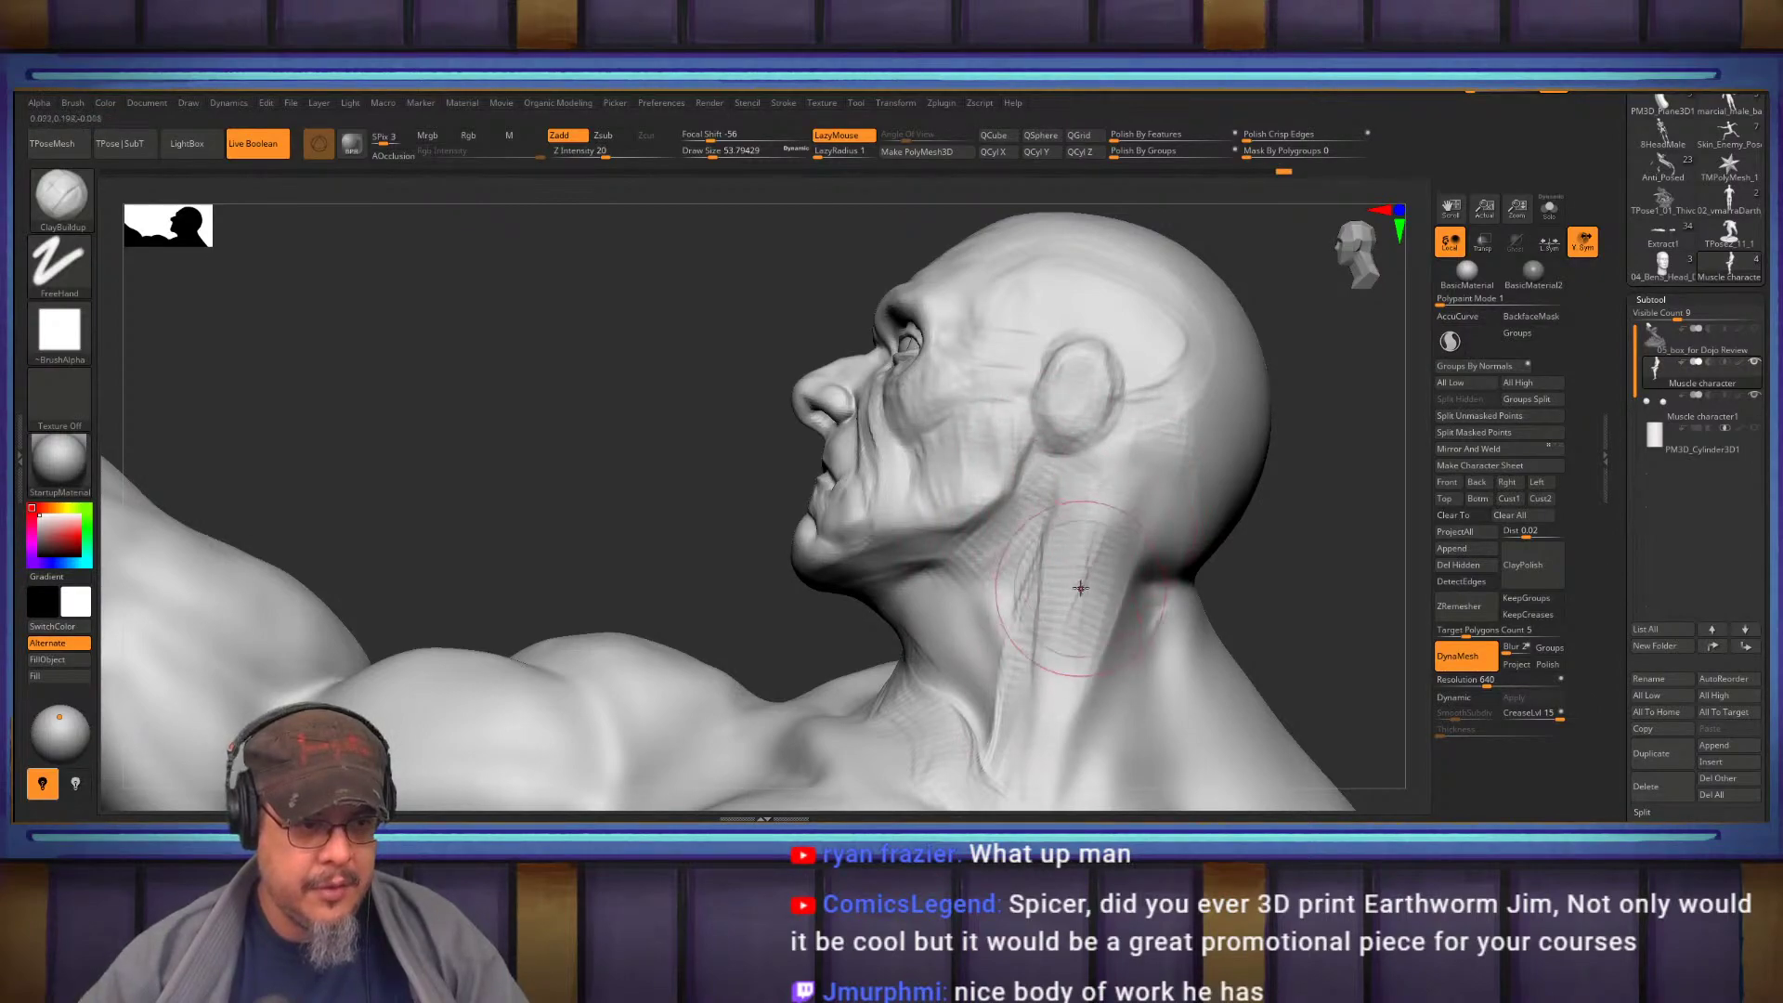
pyautogui.moveTo(1077, 576); pyautogui.dragTo(1294, 544, button='right')
pyautogui.moveTo(1120, 567); pyautogui.dragTo(964, 506, button='right')
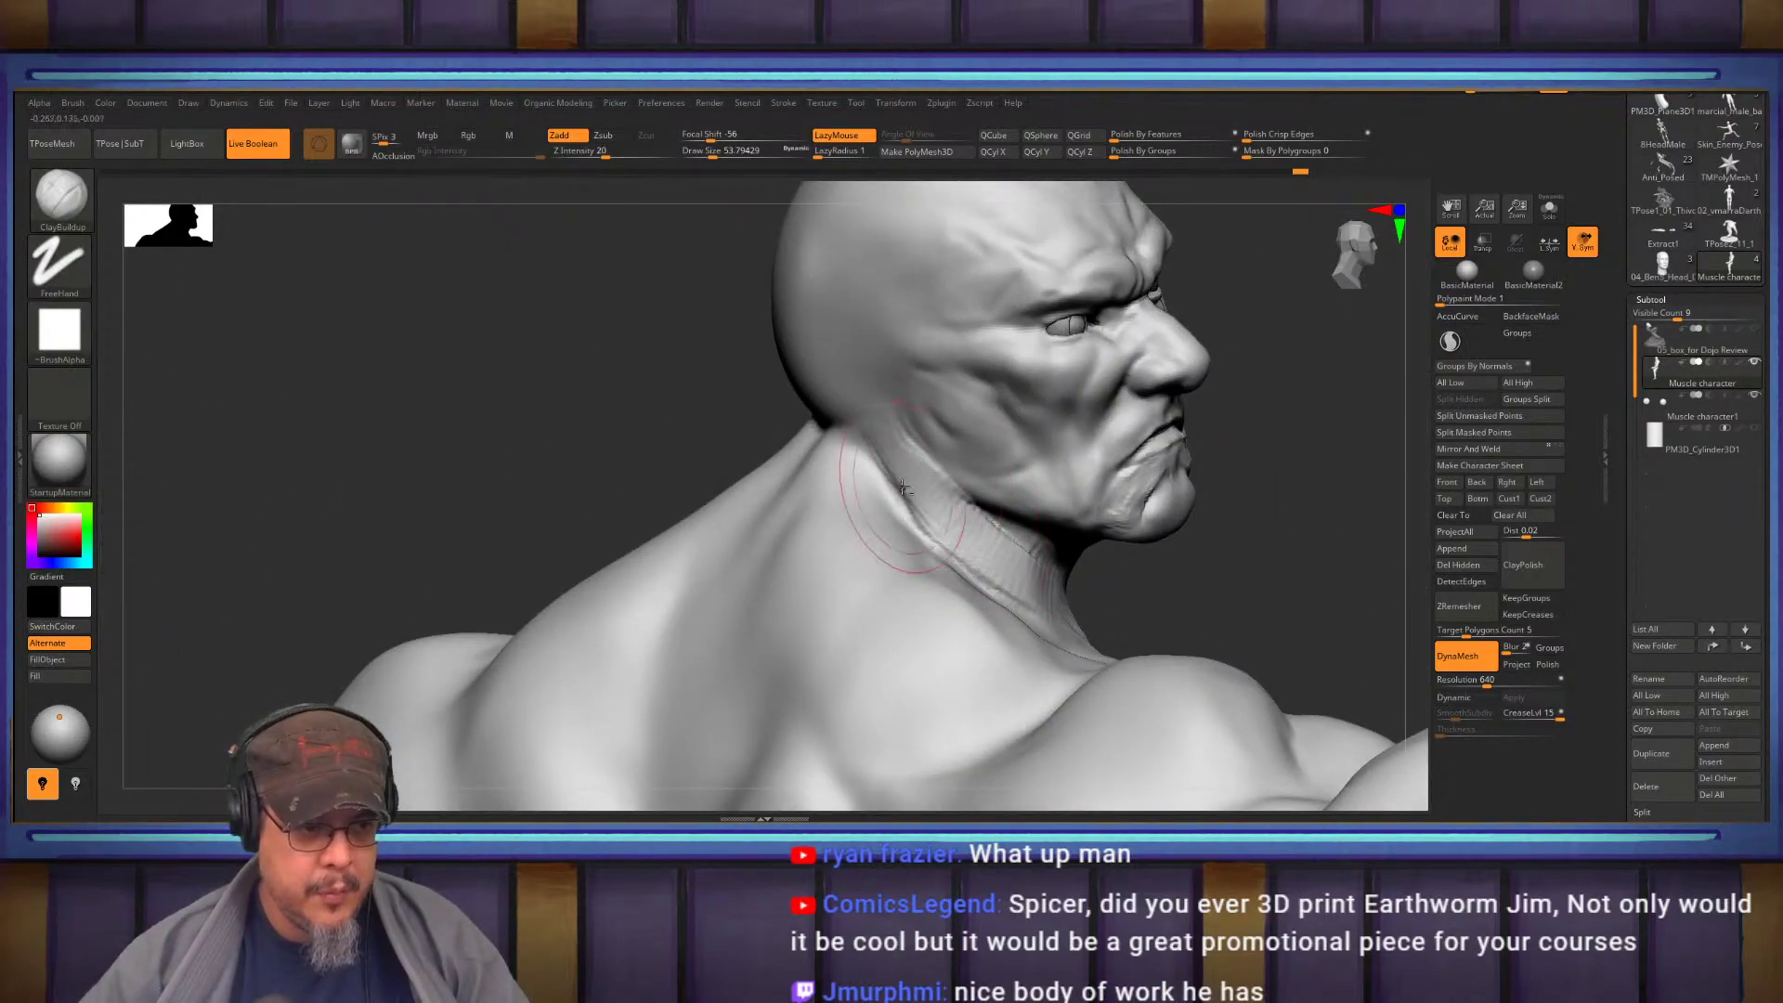
pyautogui.moveTo(1168, 610); pyautogui.dragTo(937, 407, button='right')
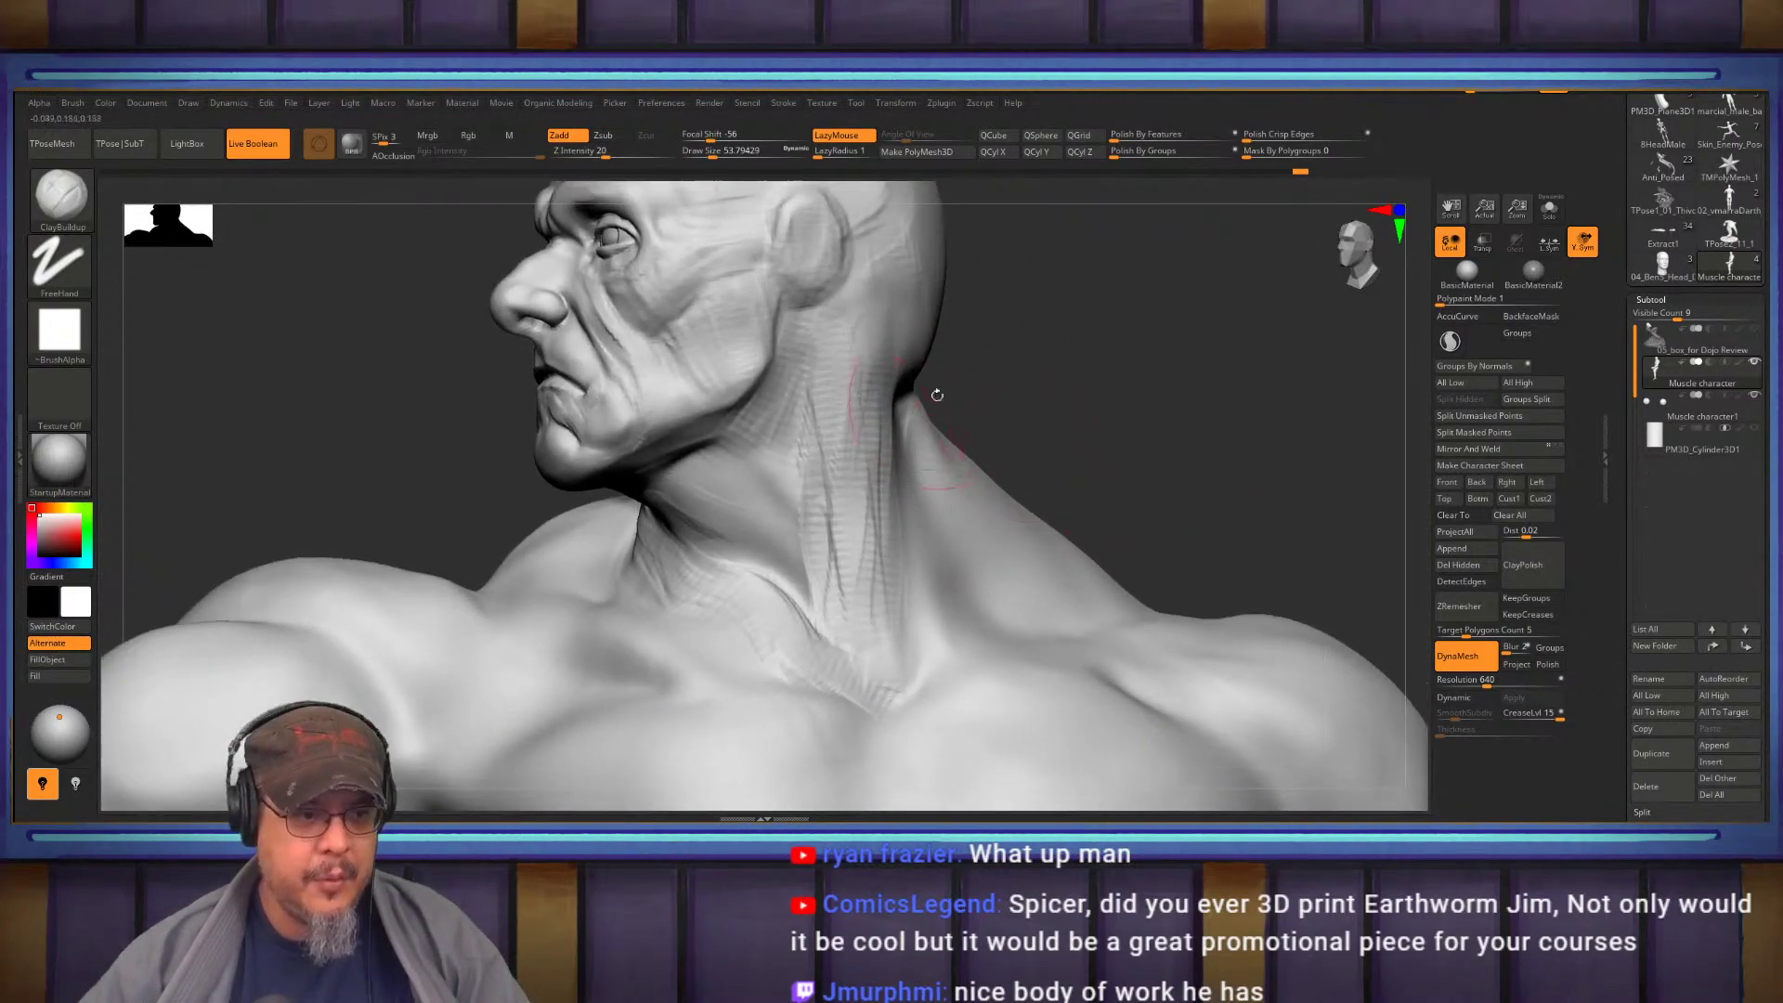
# Add broad ClayBuildup strokes across the back of the neck at draw size about 90
pyautogui.moveTo(976, 520); pyautogui.dragTo(924, 406, button='right')
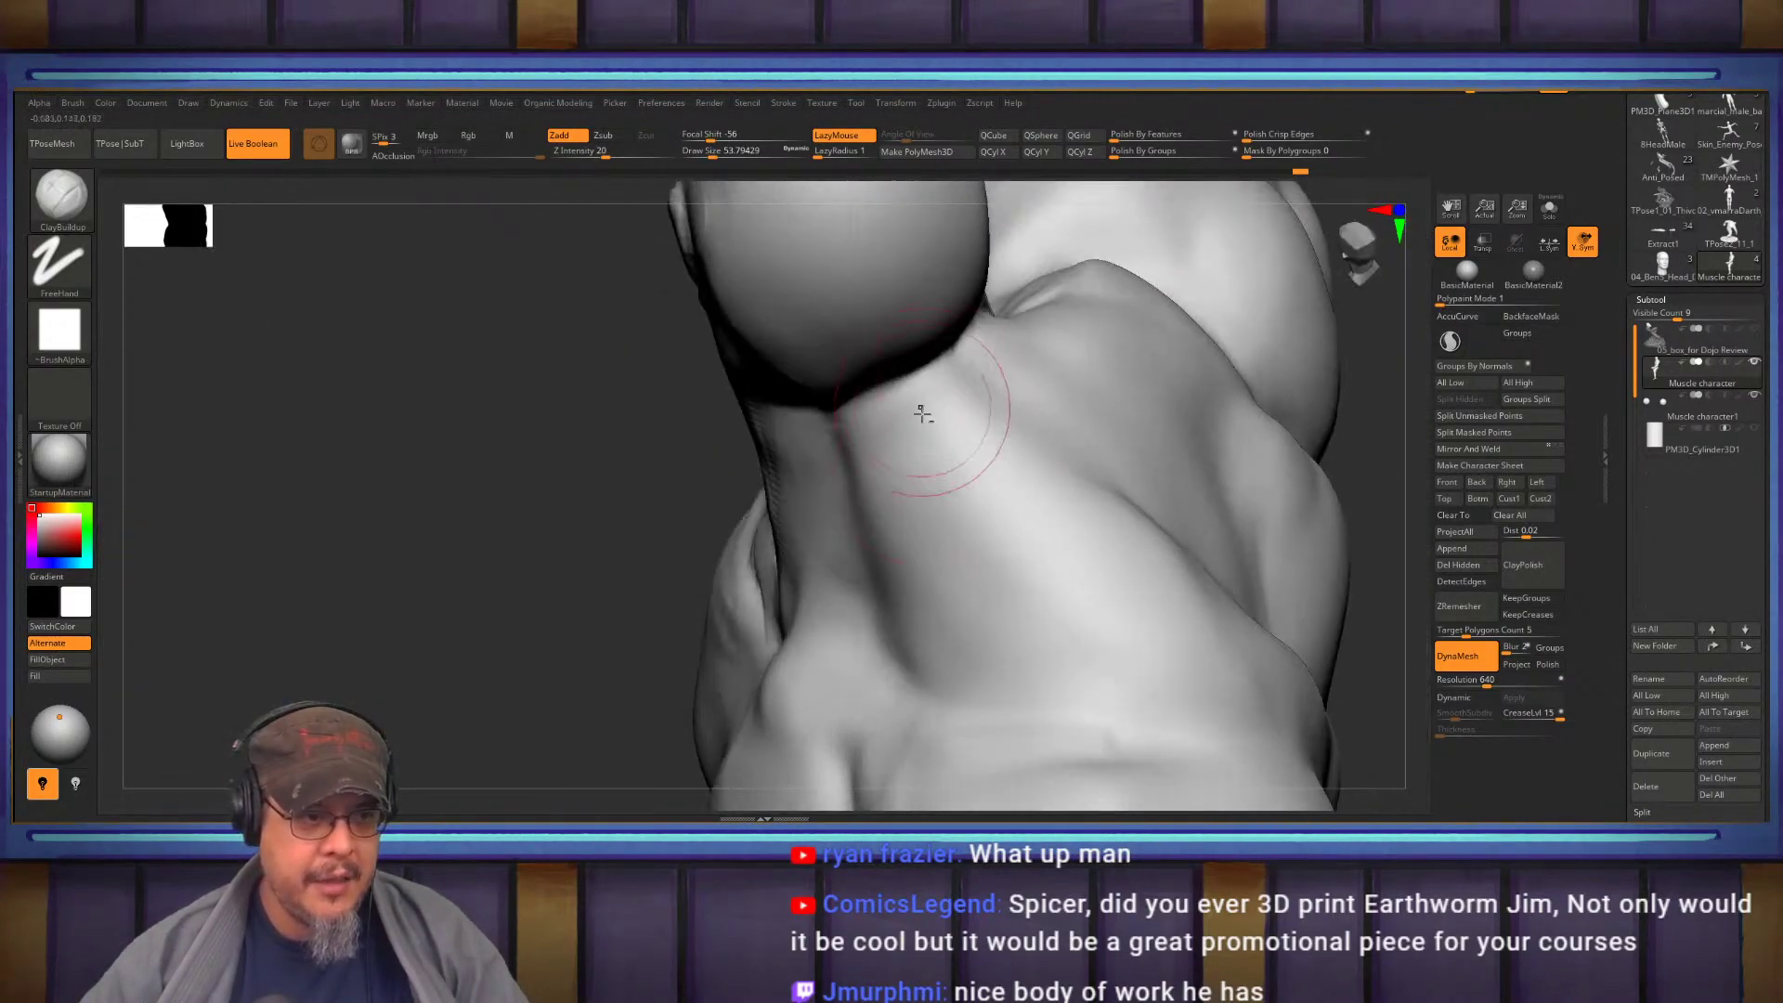
pyautogui.moveTo(944, 527)
pyautogui.mouseDown(button='right')
pyautogui.moveTo(992, 516)
pyautogui.moveTo(994, 443)
pyautogui.mouseUp(button='right')
pyautogui.press('s')
pyautogui.moveTo(921, 453); pyautogui.dragTo(931, 453)
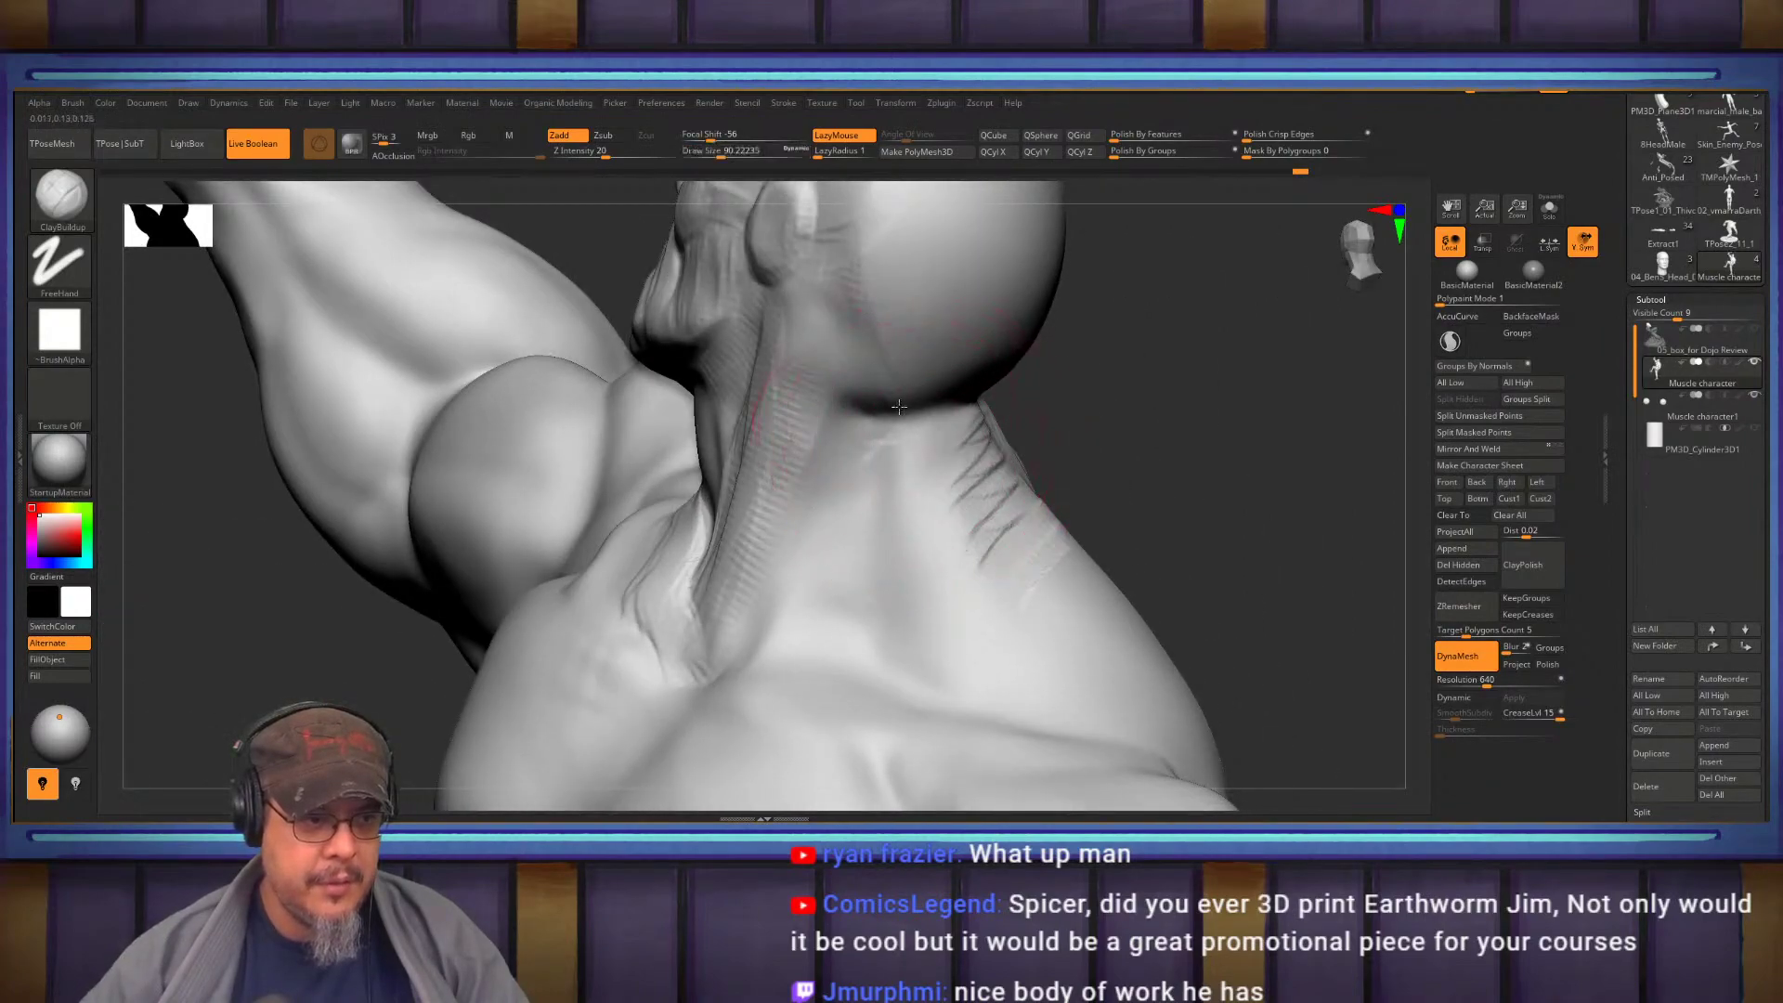
pyautogui.moveTo(931, 568)
pyautogui.mouseDown(button='right')
pyautogui.moveTo(1056, 437)
pyautogui.moveTo(1022, 446)
pyautogui.moveTo(1052, 499)
pyautogui.mouseUp(button='right')
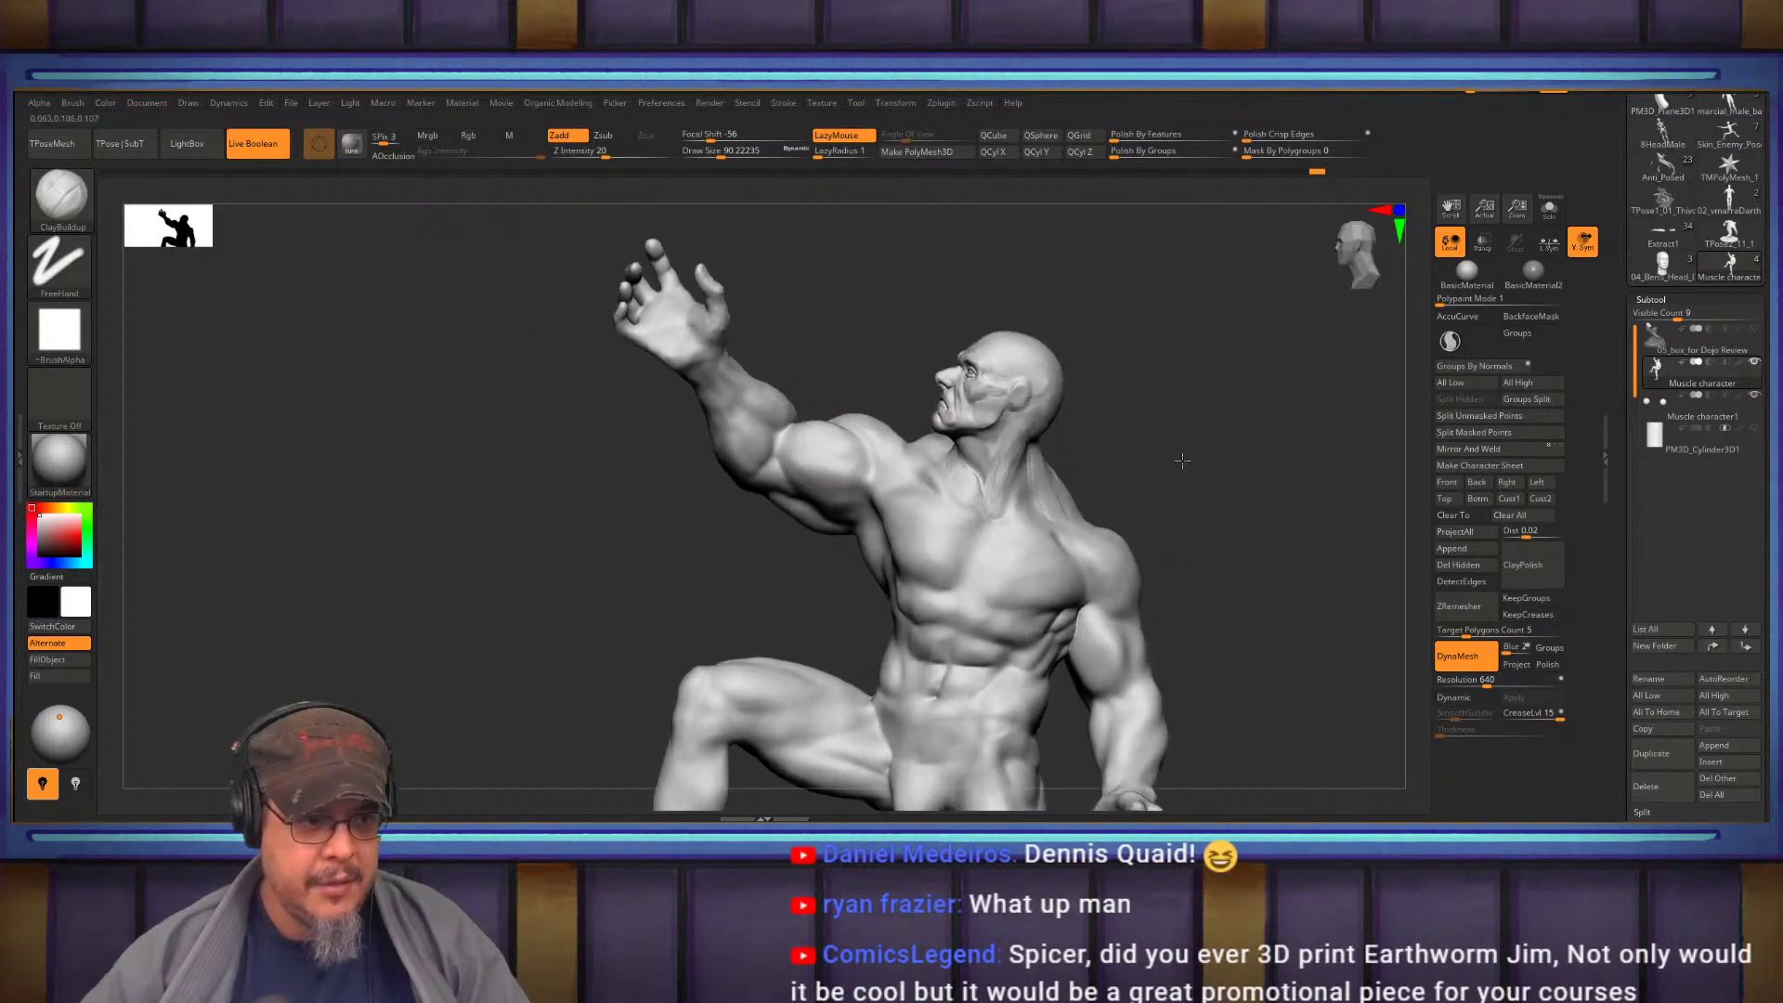
# Reshape the neck and trapezius silhouette with the Move brush at draw sizes about 202 and 128
pyautogui.moveTo(1174, 450); pyautogui.dragTo(1195, 470, button='right')
pyautogui.press('s')
pyautogui.moveTo(1172, 479); pyautogui.dragTo(1191, 481)
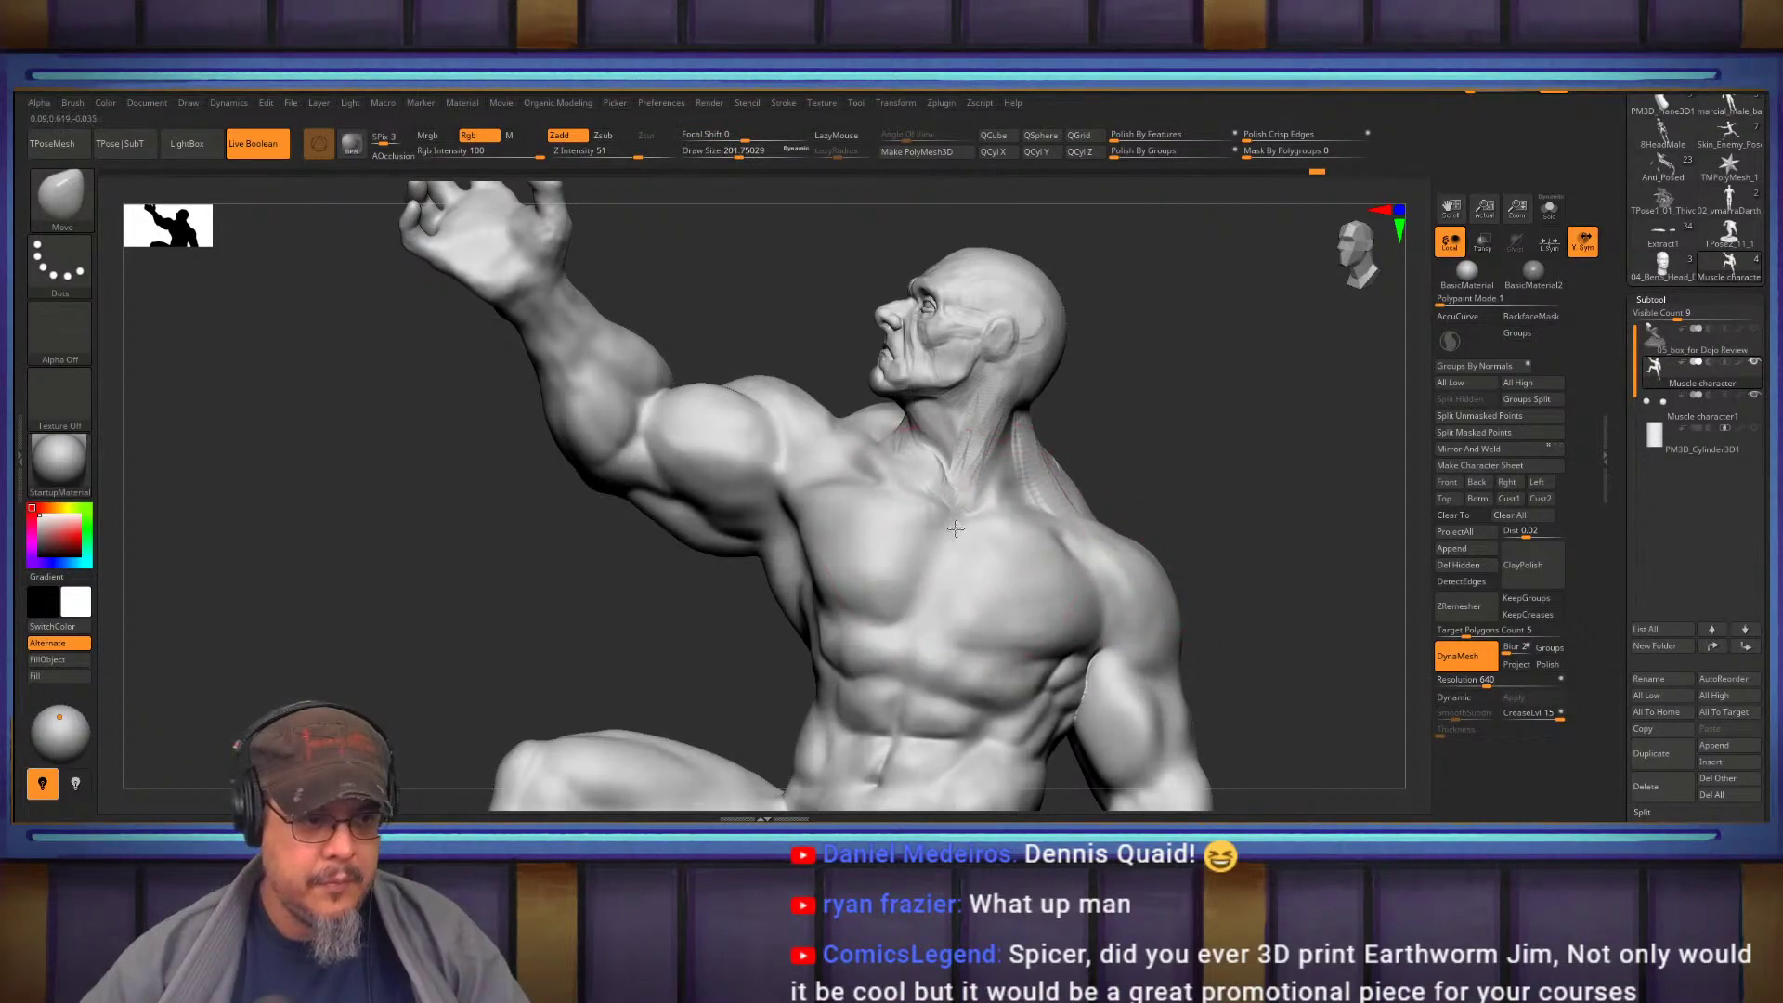
pyautogui.moveTo(1049, 526); pyautogui.dragTo(1118, 453, button='right')
pyautogui.press('s')
pyautogui.moveTo(1117, 453)
pyautogui.mouseDown()
pyautogui.moveTo(1080, 451)
pyautogui.moveTo(1087, 467)
pyautogui.mouseUp()
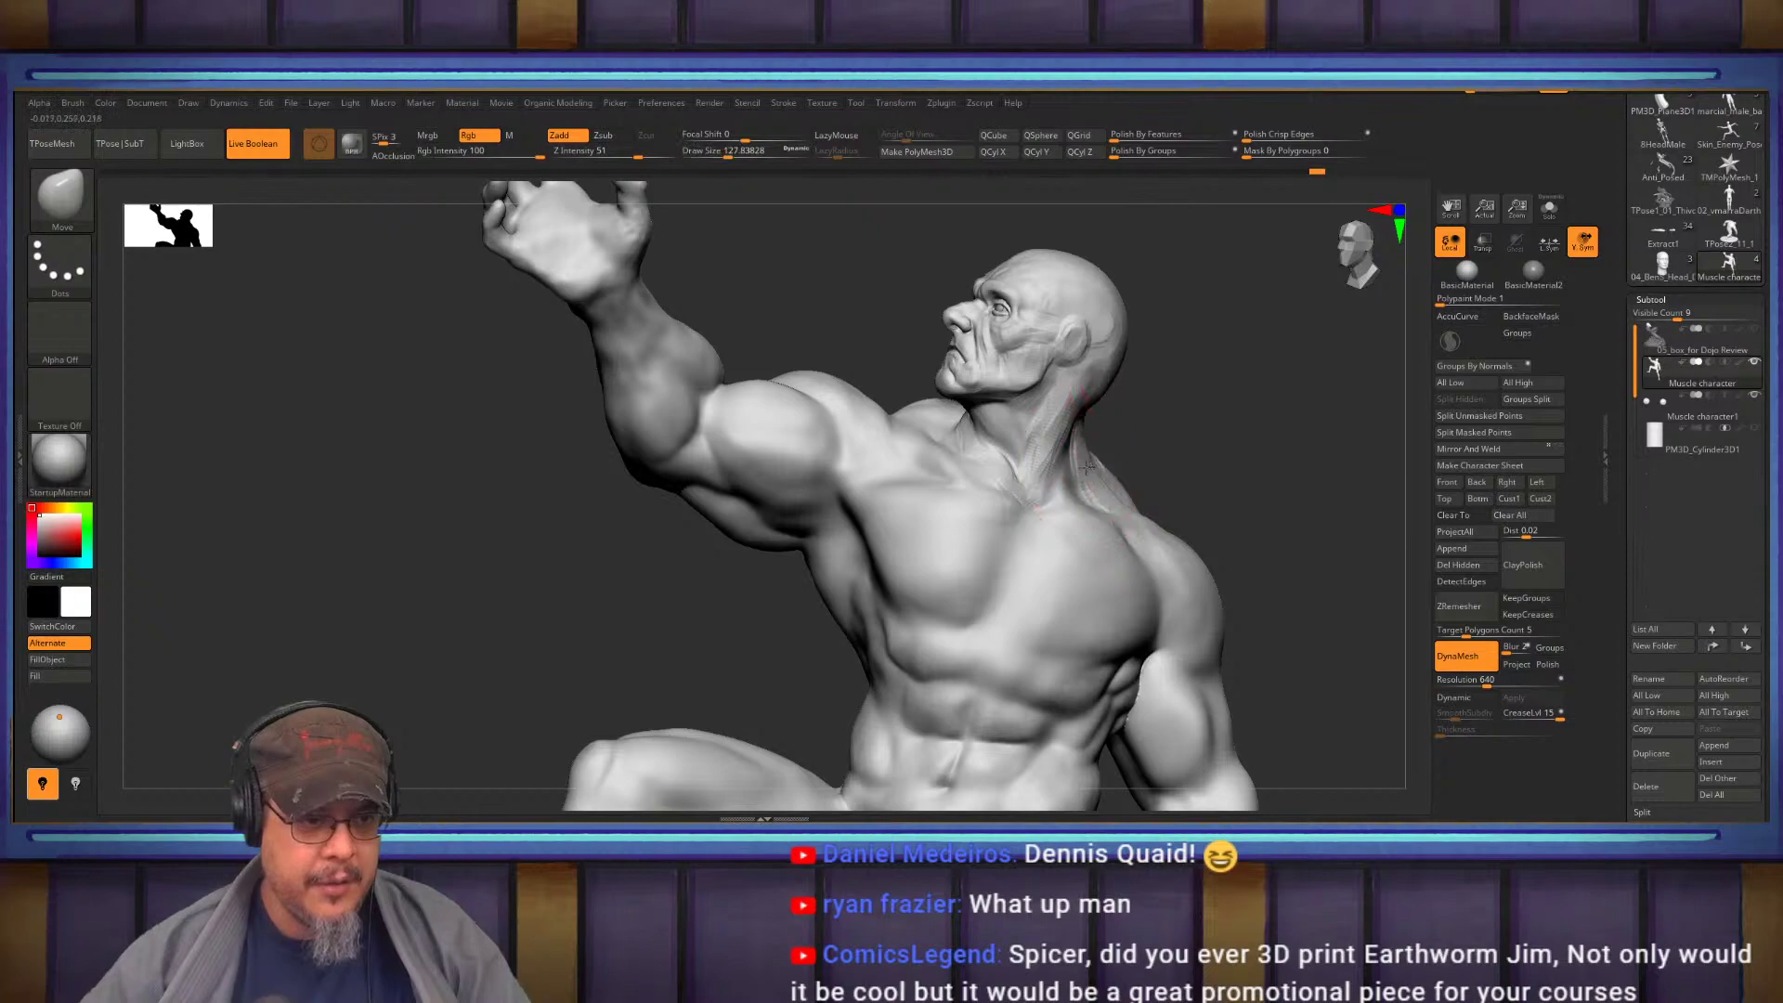
pyautogui.moveTo(1216, 443); pyautogui.dragTo(1099, 459, button='right')
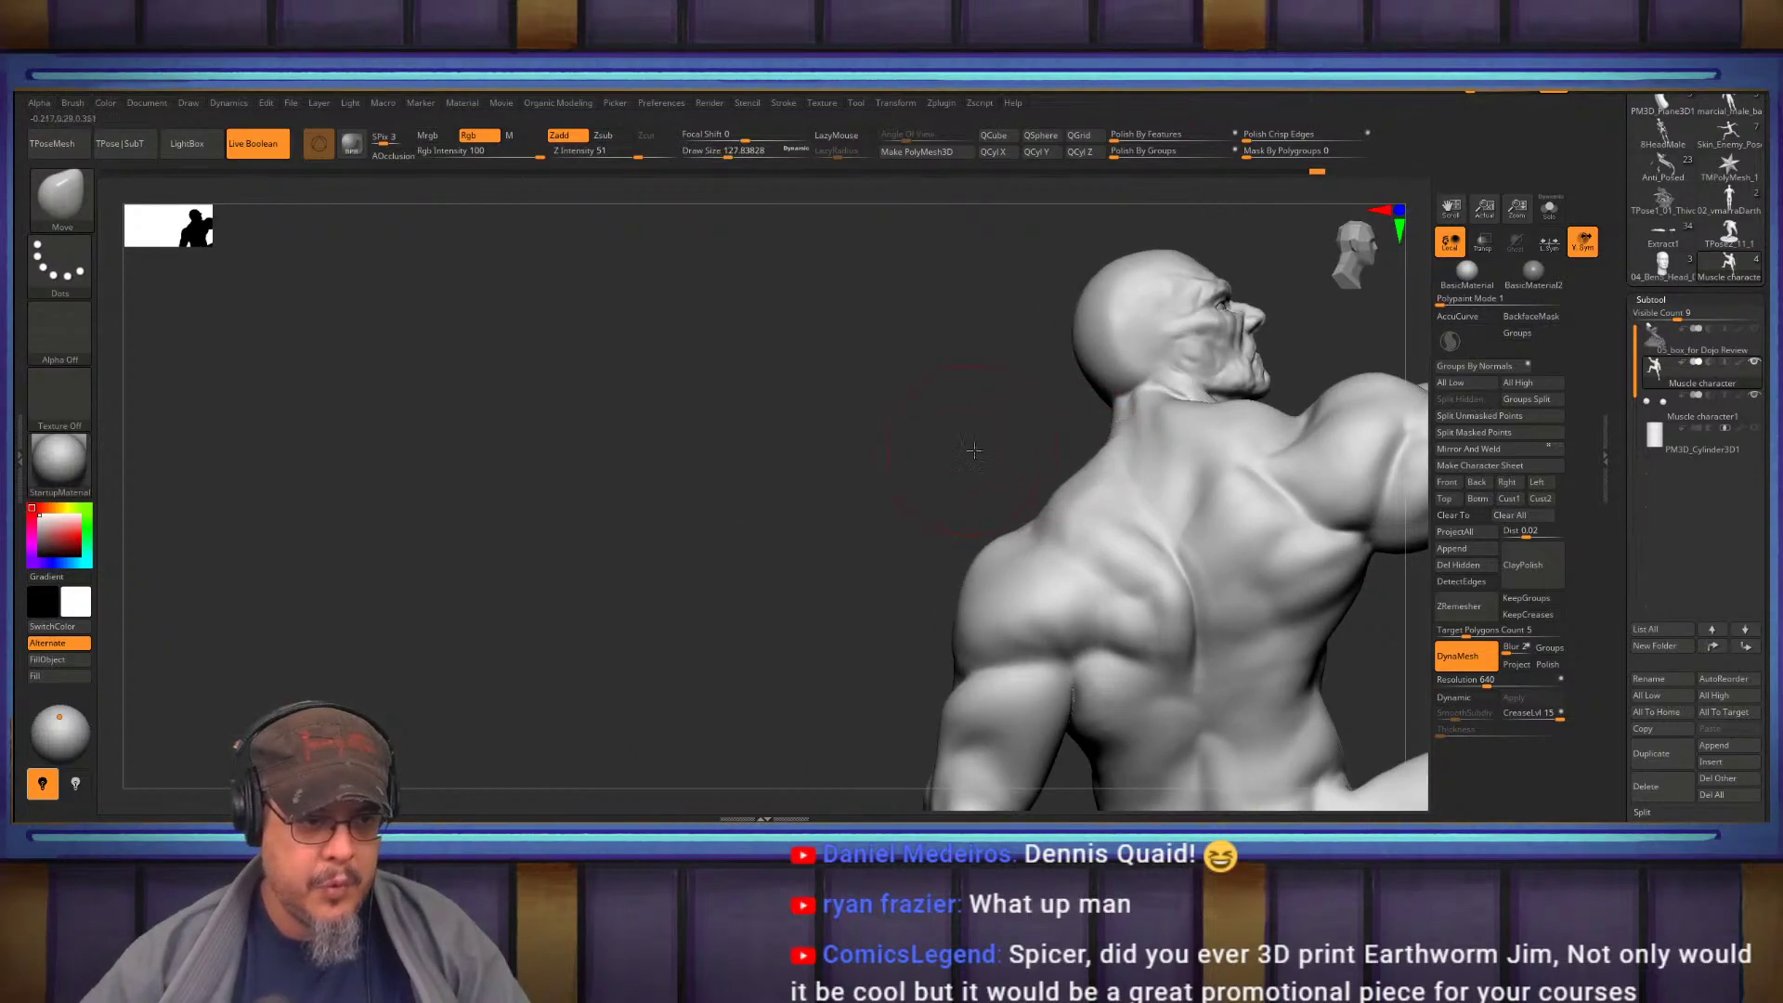
pyautogui.moveTo(971, 450); pyautogui.dragTo(1167, 425, button='right')
pyautogui.moveTo(1249, 425); pyautogui.dragTo(1272, 461)
pyautogui.moveTo(1015, 504); pyautogui.dragTo(981, 510, button='right')
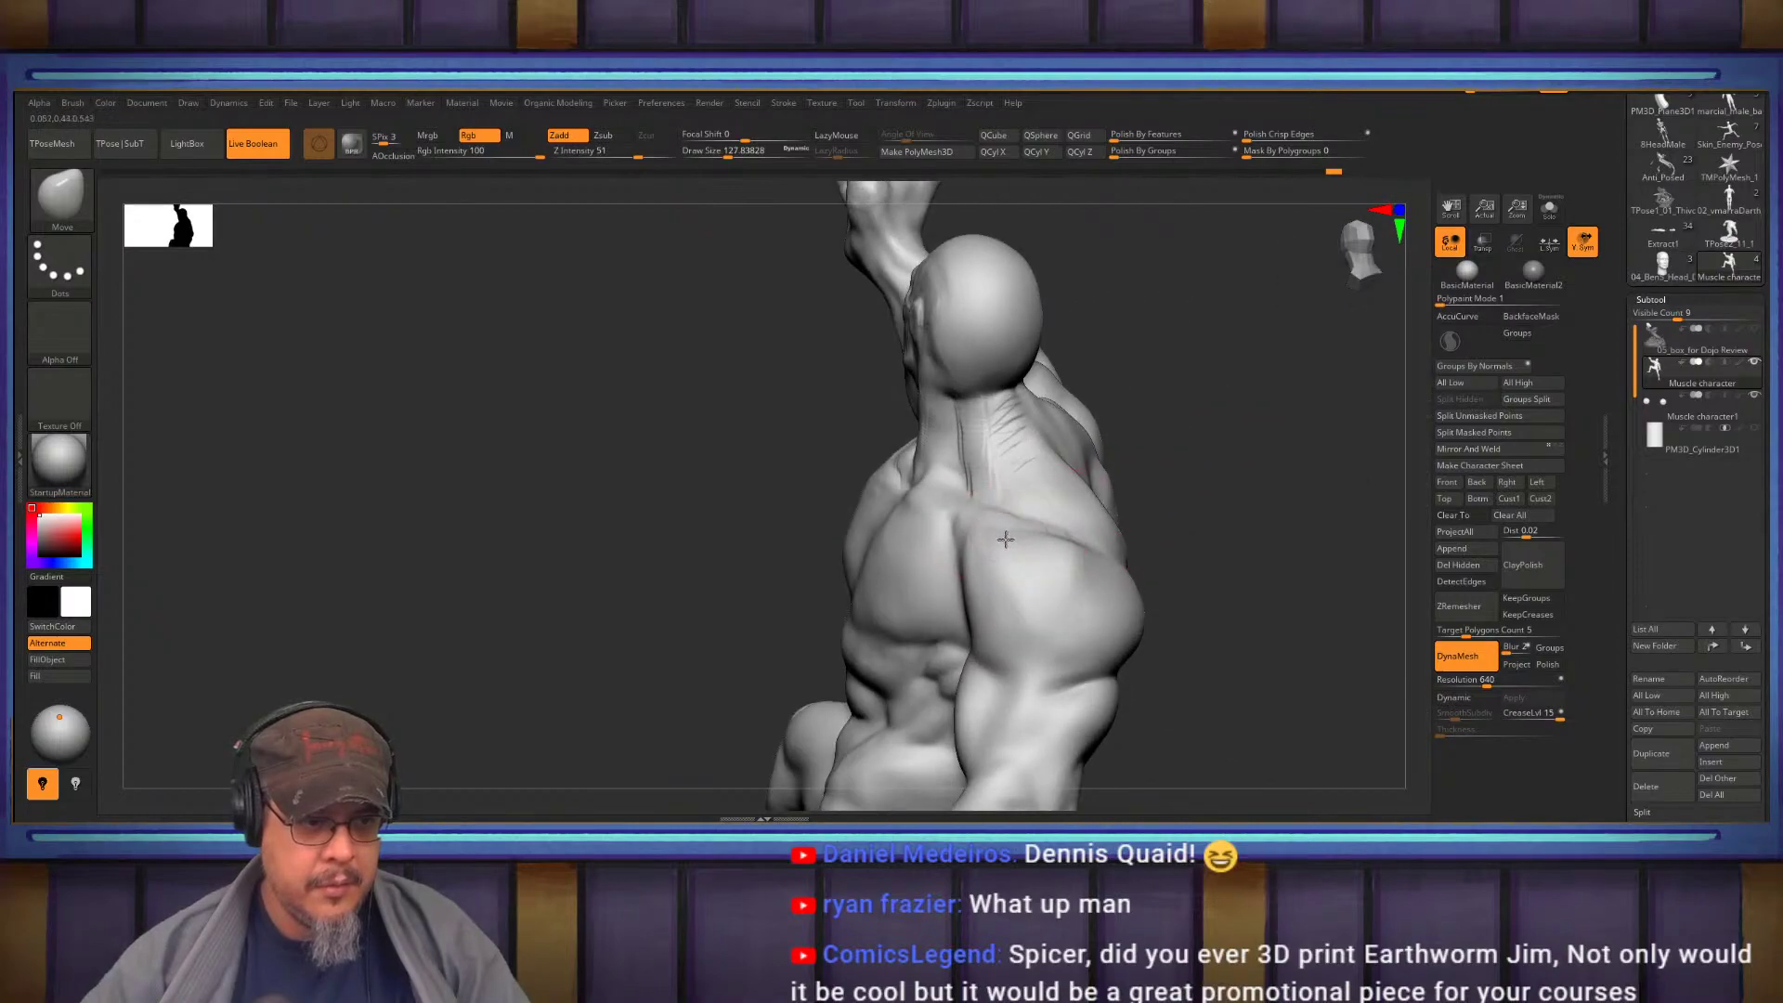
# Build up the nape muscles from the base of the skull toward the shoulders with ClayBuildup at draw size about 62
pyautogui.moveTo(1196, 509)
pyautogui.mouseDown(button='right')
pyautogui.moveTo(1290, 505)
pyautogui.moveTo(1266, 514)
pyautogui.moveTo(1218, 454)
pyautogui.moveTo(1311, 495)
pyautogui.mouseUp(button='right')
pyautogui.moveTo(1169, 478)
pyautogui.keyDown('ctrl'); pyautogui.mouseDown(button='right')
pyautogui.moveTo(1224, 514)
pyautogui.moveTo(1152, 483)
pyautogui.mouseUp(button='right'); pyautogui.keyUp('ctrl')
pyautogui.press('b')
pyautogui.press('c')
pyautogui.press('b')
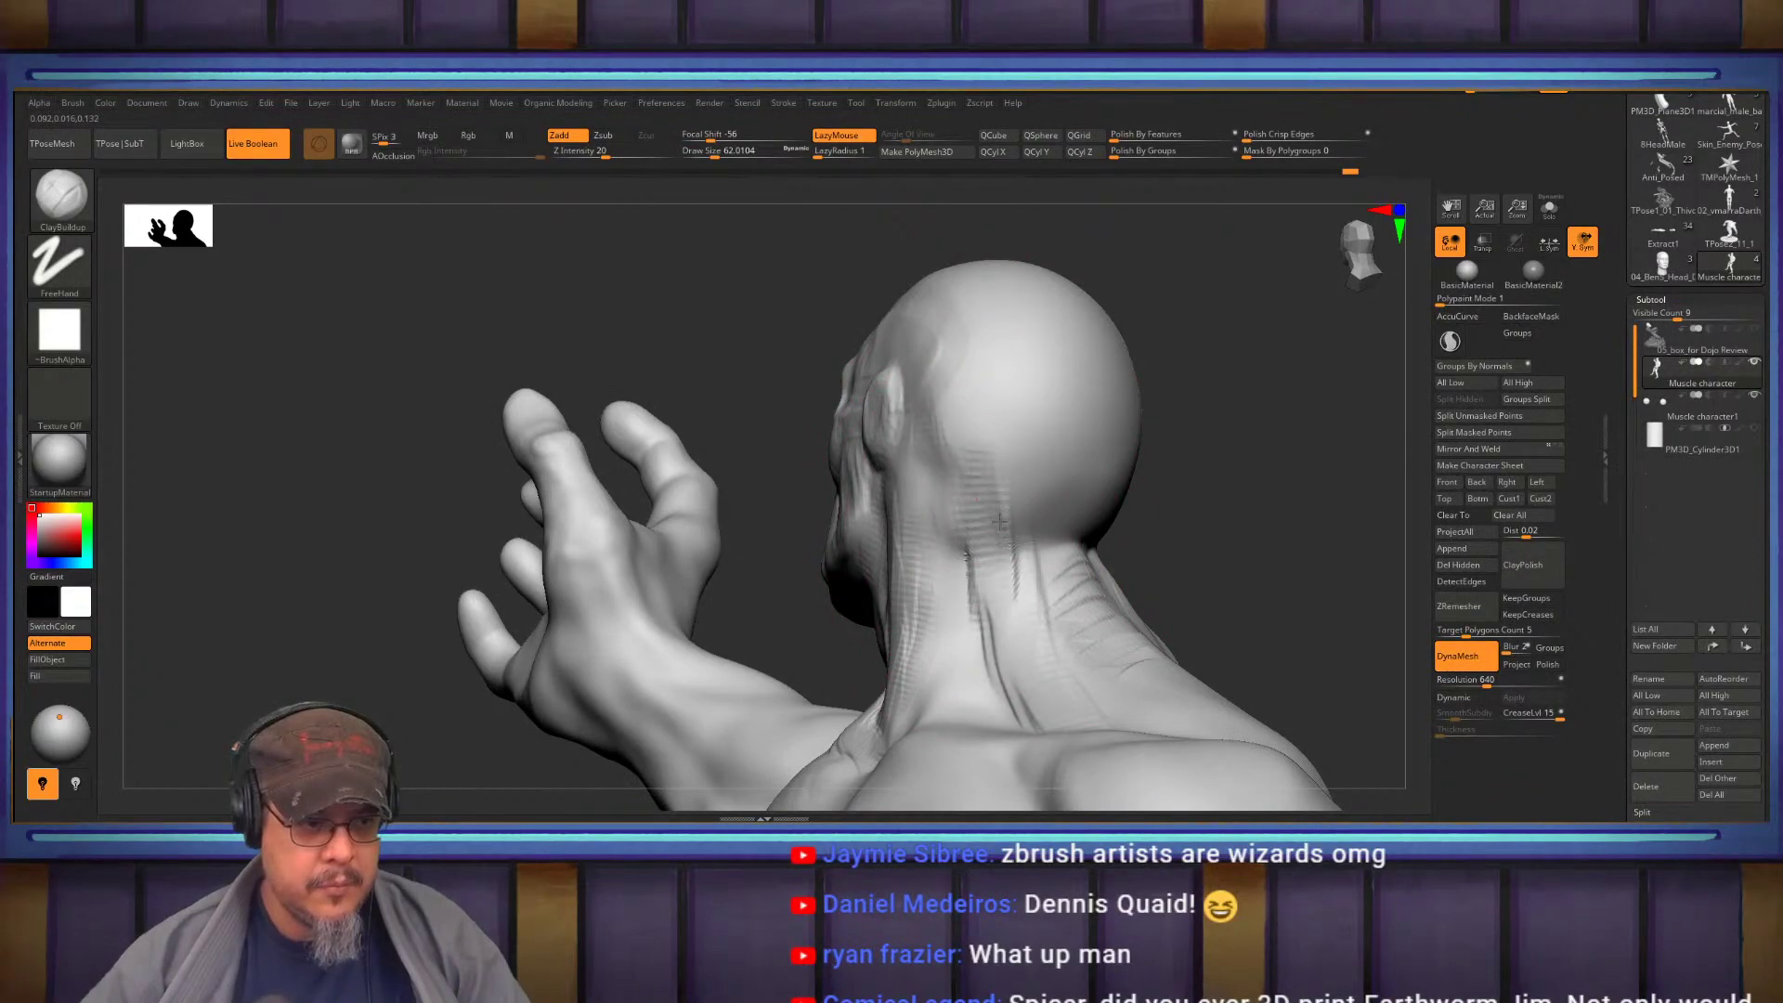
pyautogui.moveTo(966, 556); pyautogui.dragTo(1103, 551, button='right')
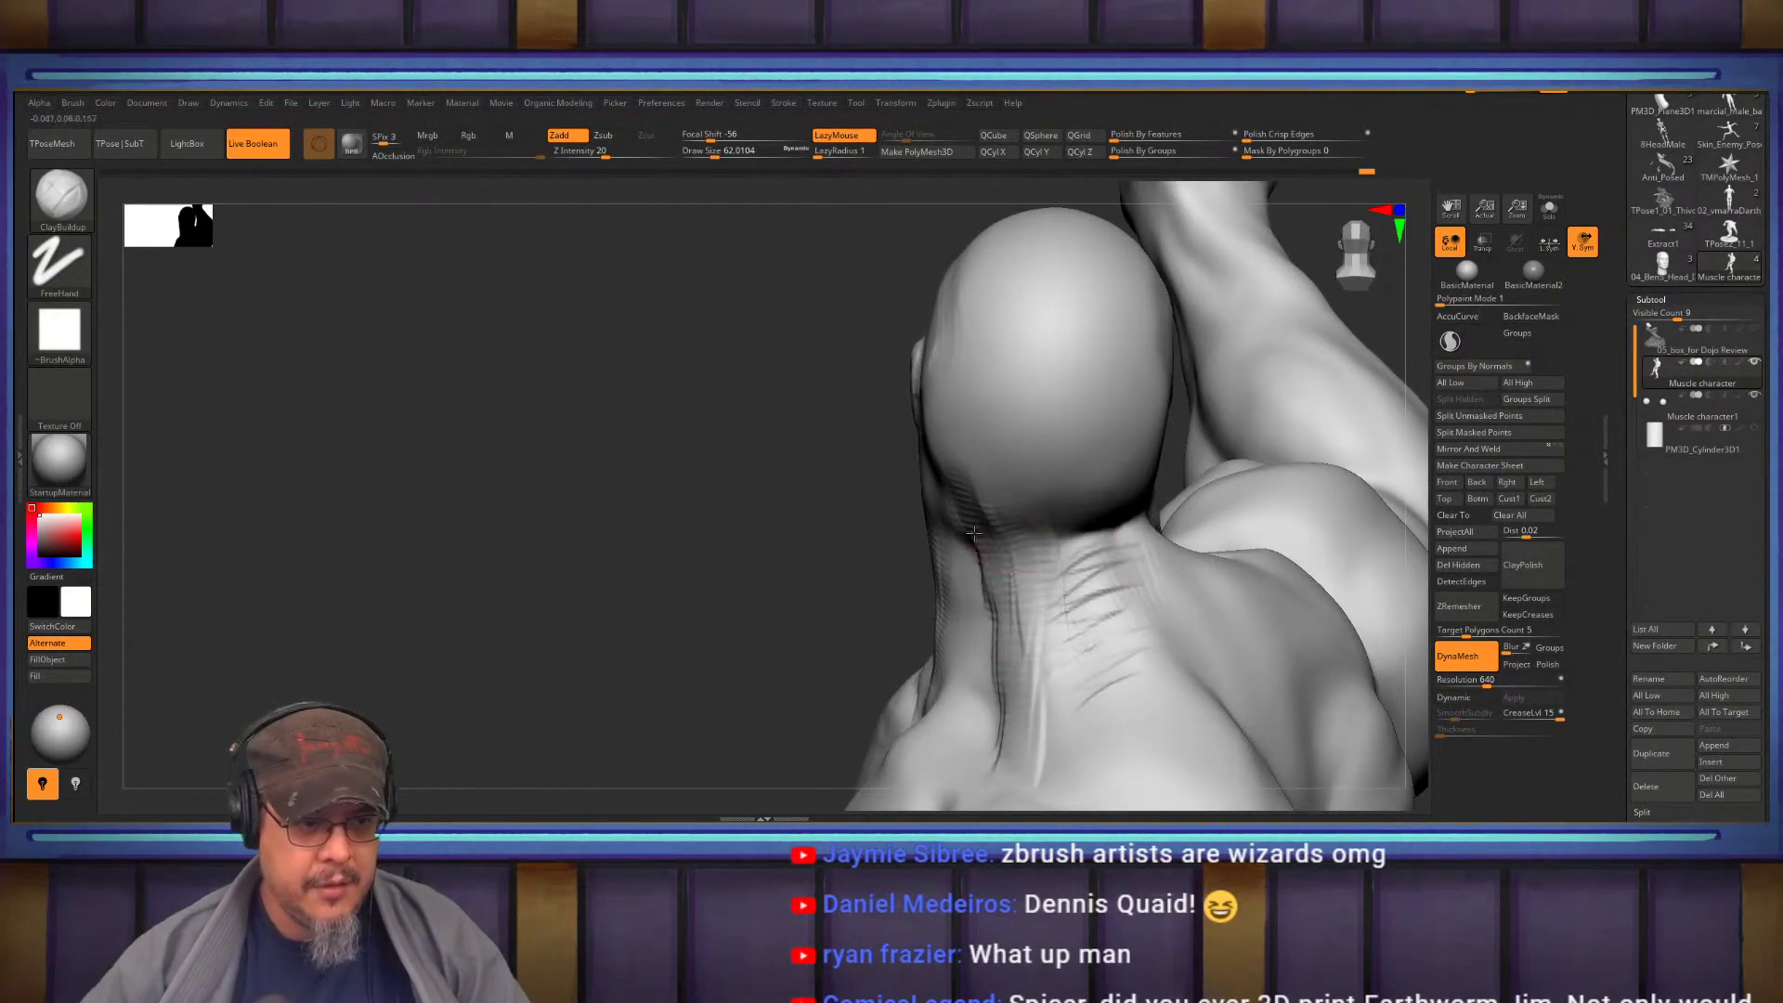
pyautogui.moveTo(957, 542); pyautogui.dragTo(1044, 503, button='right')
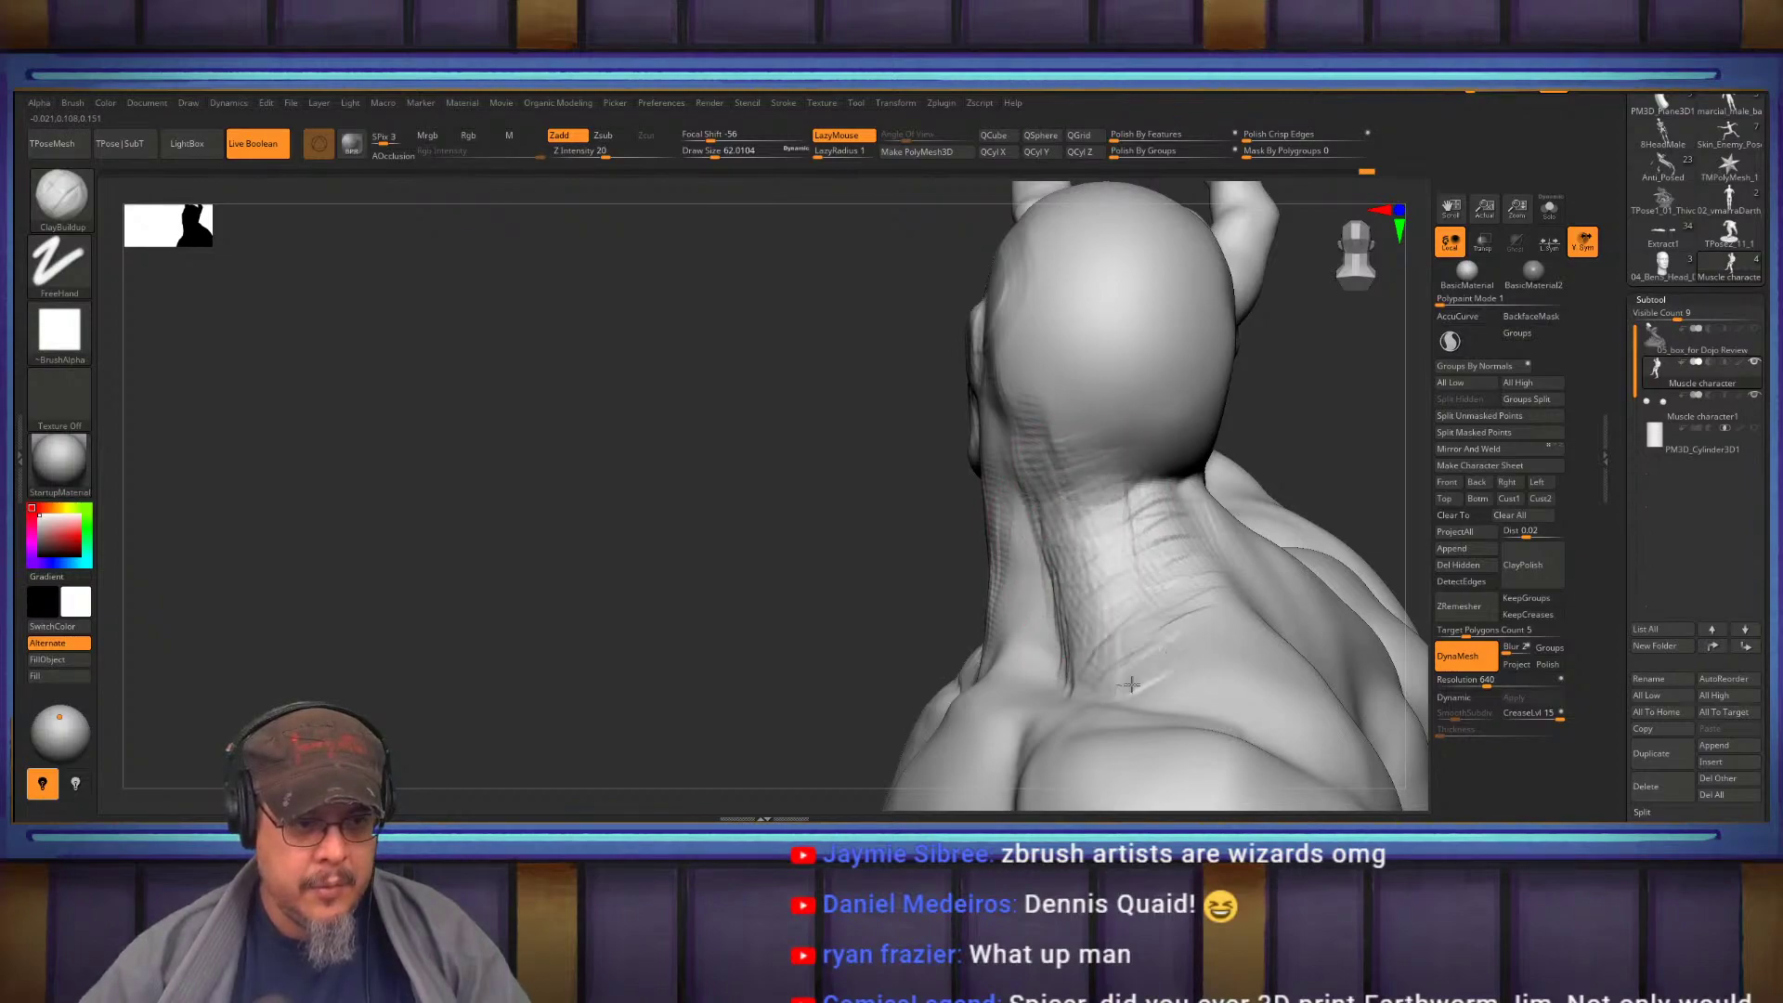
pyautogui.moveTo(1102, 521); pyautogui.dragTo(1085, 482, button='right')
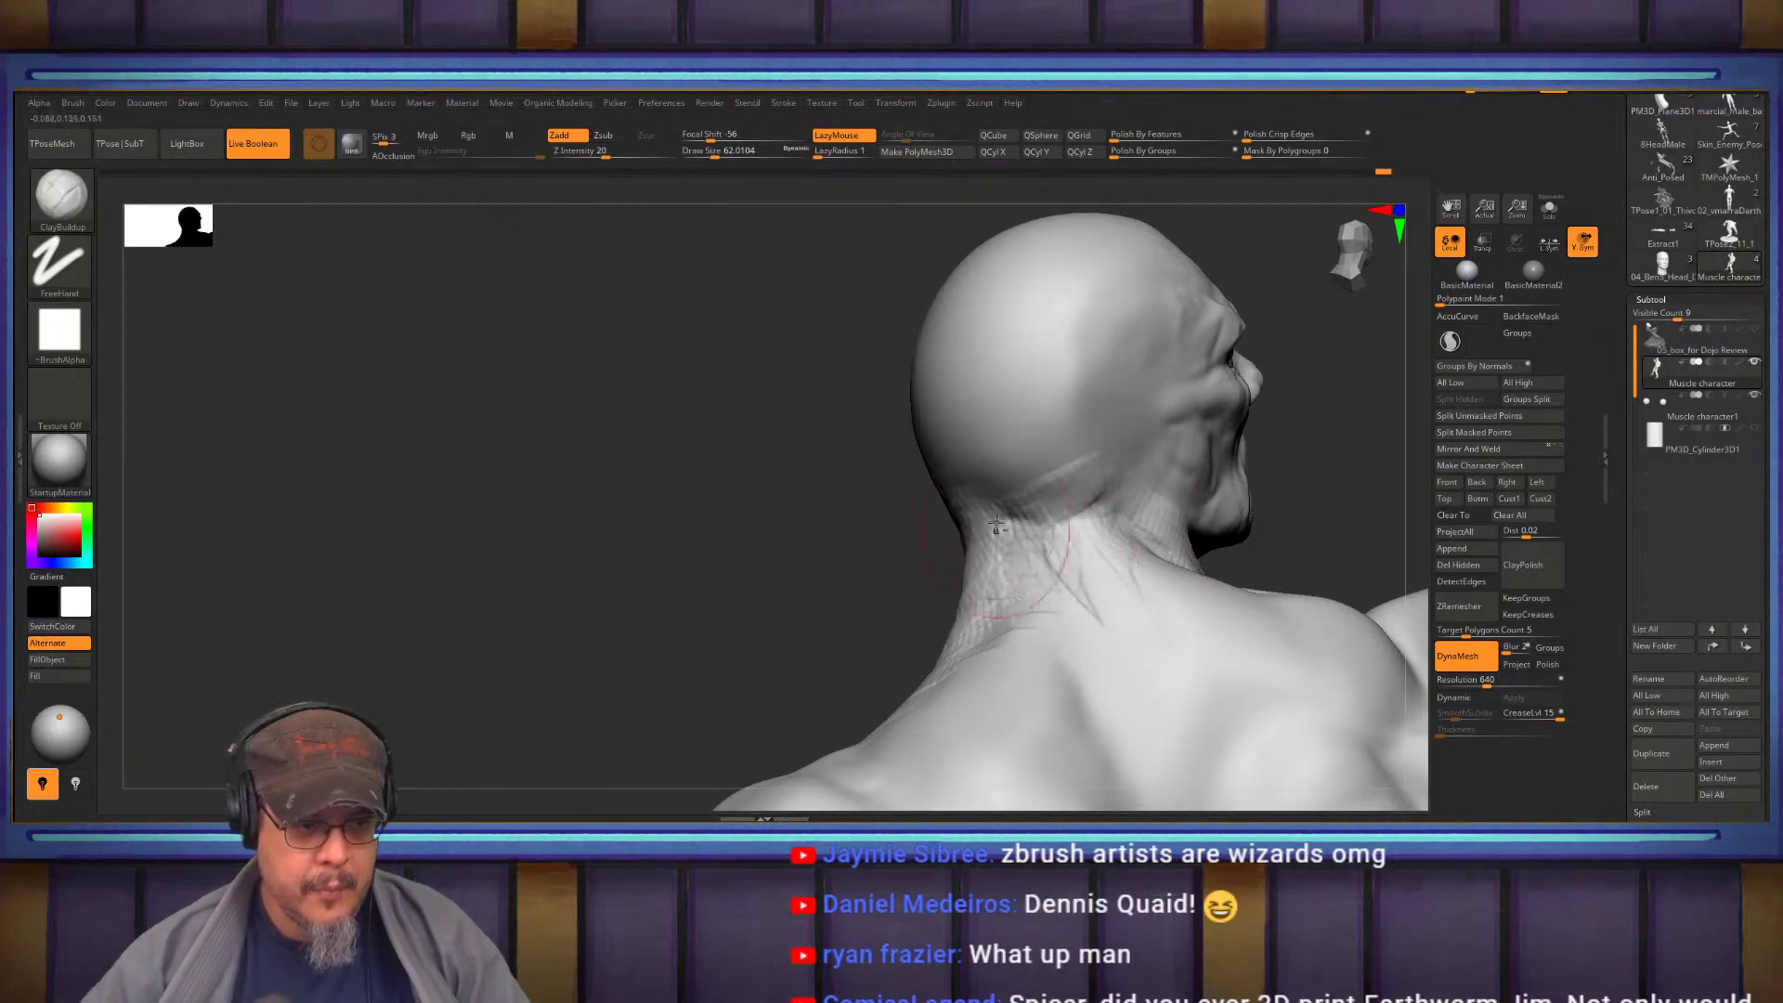
# Extend the trapezius down the upper back toward the spine and shoulder blade with ClayBuildup strokes at draw size about 62
pyautogui.moveTo(1035, 657); pyautogui.dragTo(908, 535, button='right')
pyautogui.moveTo(907, 535)
pyautogui.mouseDown()
pyautogui.moveTo(764, 521)
pyautogui.moveTo(873, 669)
pyautogui.mouseUp()
pyautogui.moveTo(858, 566); pyautogui.dragTo(848, 613)
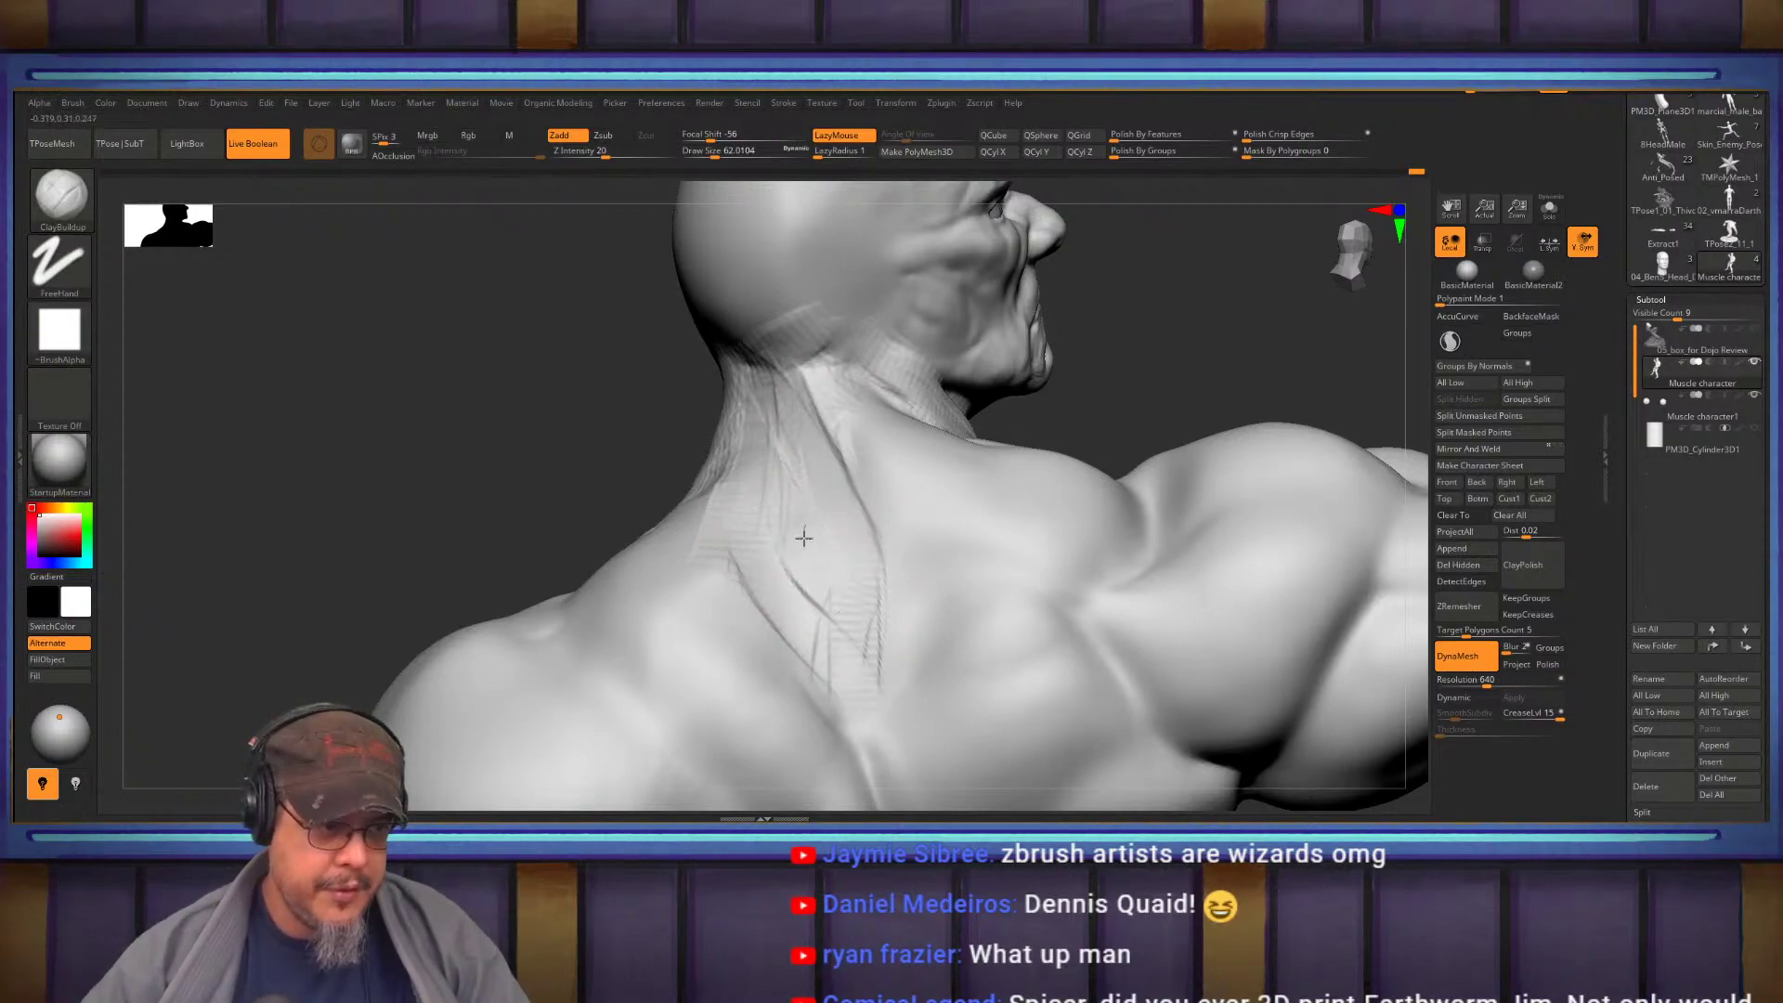
pyautogui.keyDown('alt'); pyautogui.moveTo(872, 608); pyautogui.dragTo(914, 677, button='right'); pyautogui.keyUp('alt')
pyautogui.moveTo(876, 505)
pyautogui.mouseDown()
pyautogui.moveTo(920, 548)
pyautogui.moveTo(1003, 710)
pyautogui.mouseUp()
pyautogui.keyDown('alt'); pyautogui.moveTo(1003, 711); pyautogui.dragTo(882, 567, button='right'); pyautogui.keyUp('alt')
# Carve creases around the shoulder blade and rear shoulder of the raised arm with DamStandard at draw size about 62
pyautogui.press('b')
pyautogui.press('d')
pyautogui.press('s')
pyautogui.moveTo(1065, 448); pyautogui.dragTo(966, 574)
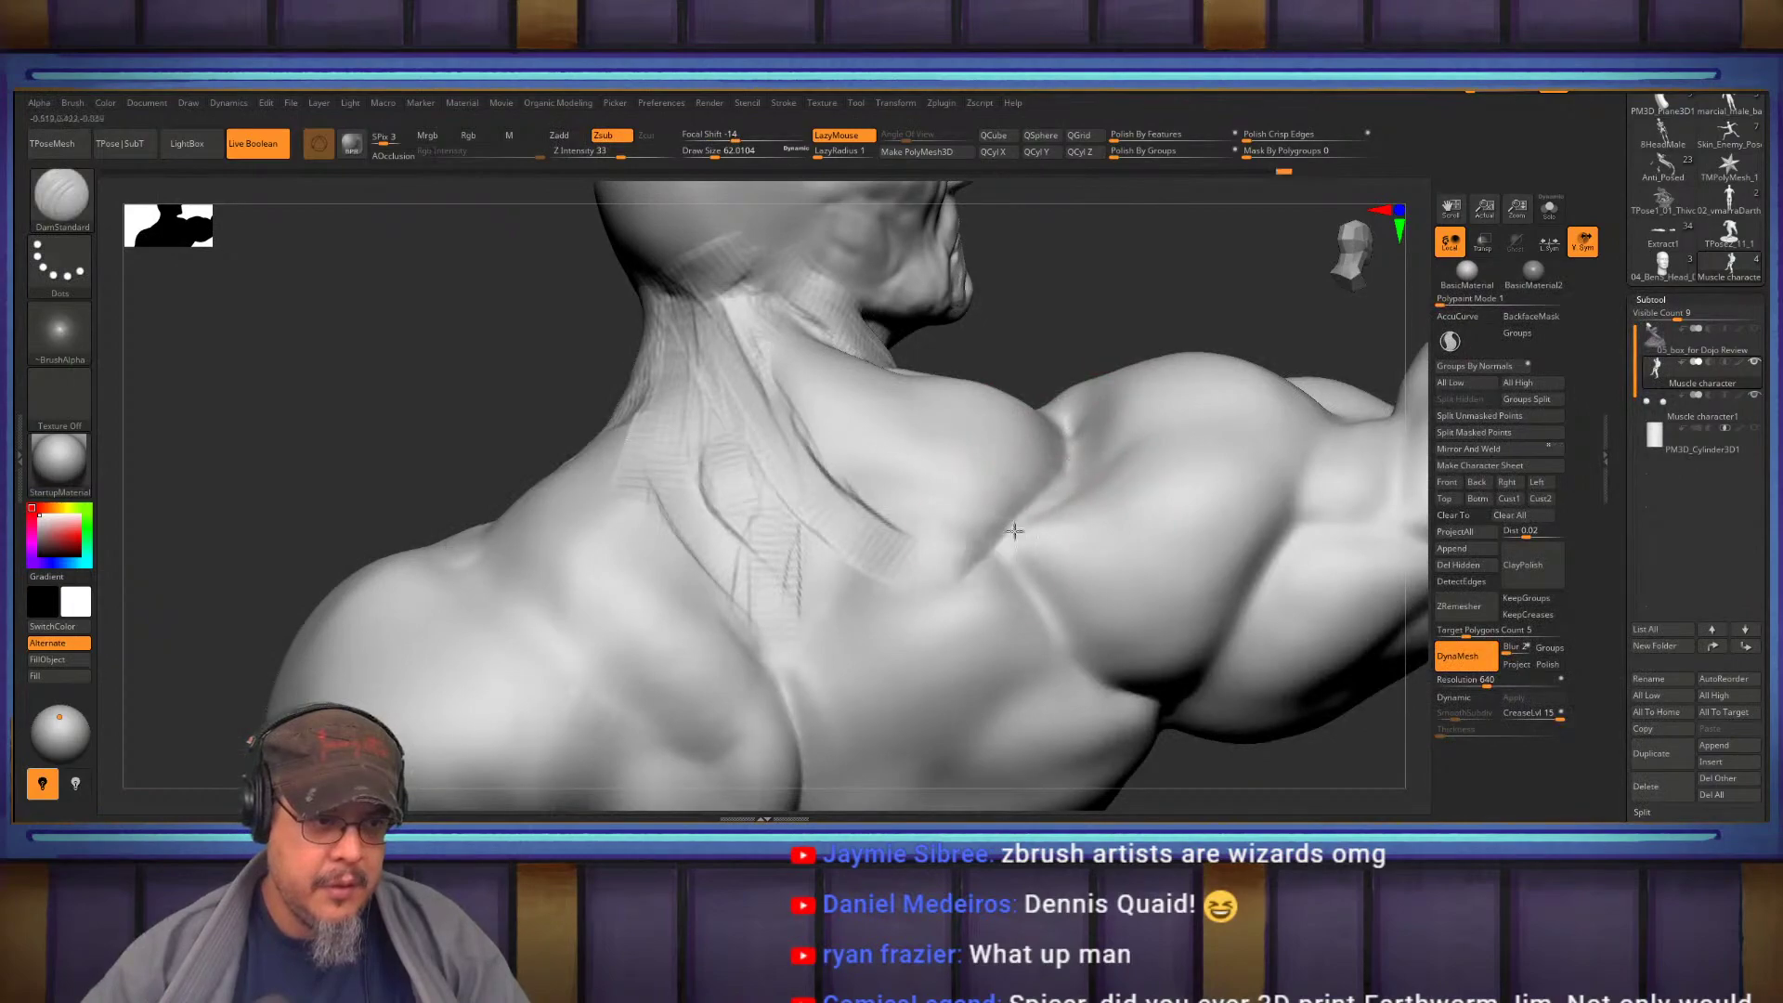
pyautogui.moveTo(1019, 667); pyautogui.dragTo(1043, 436)
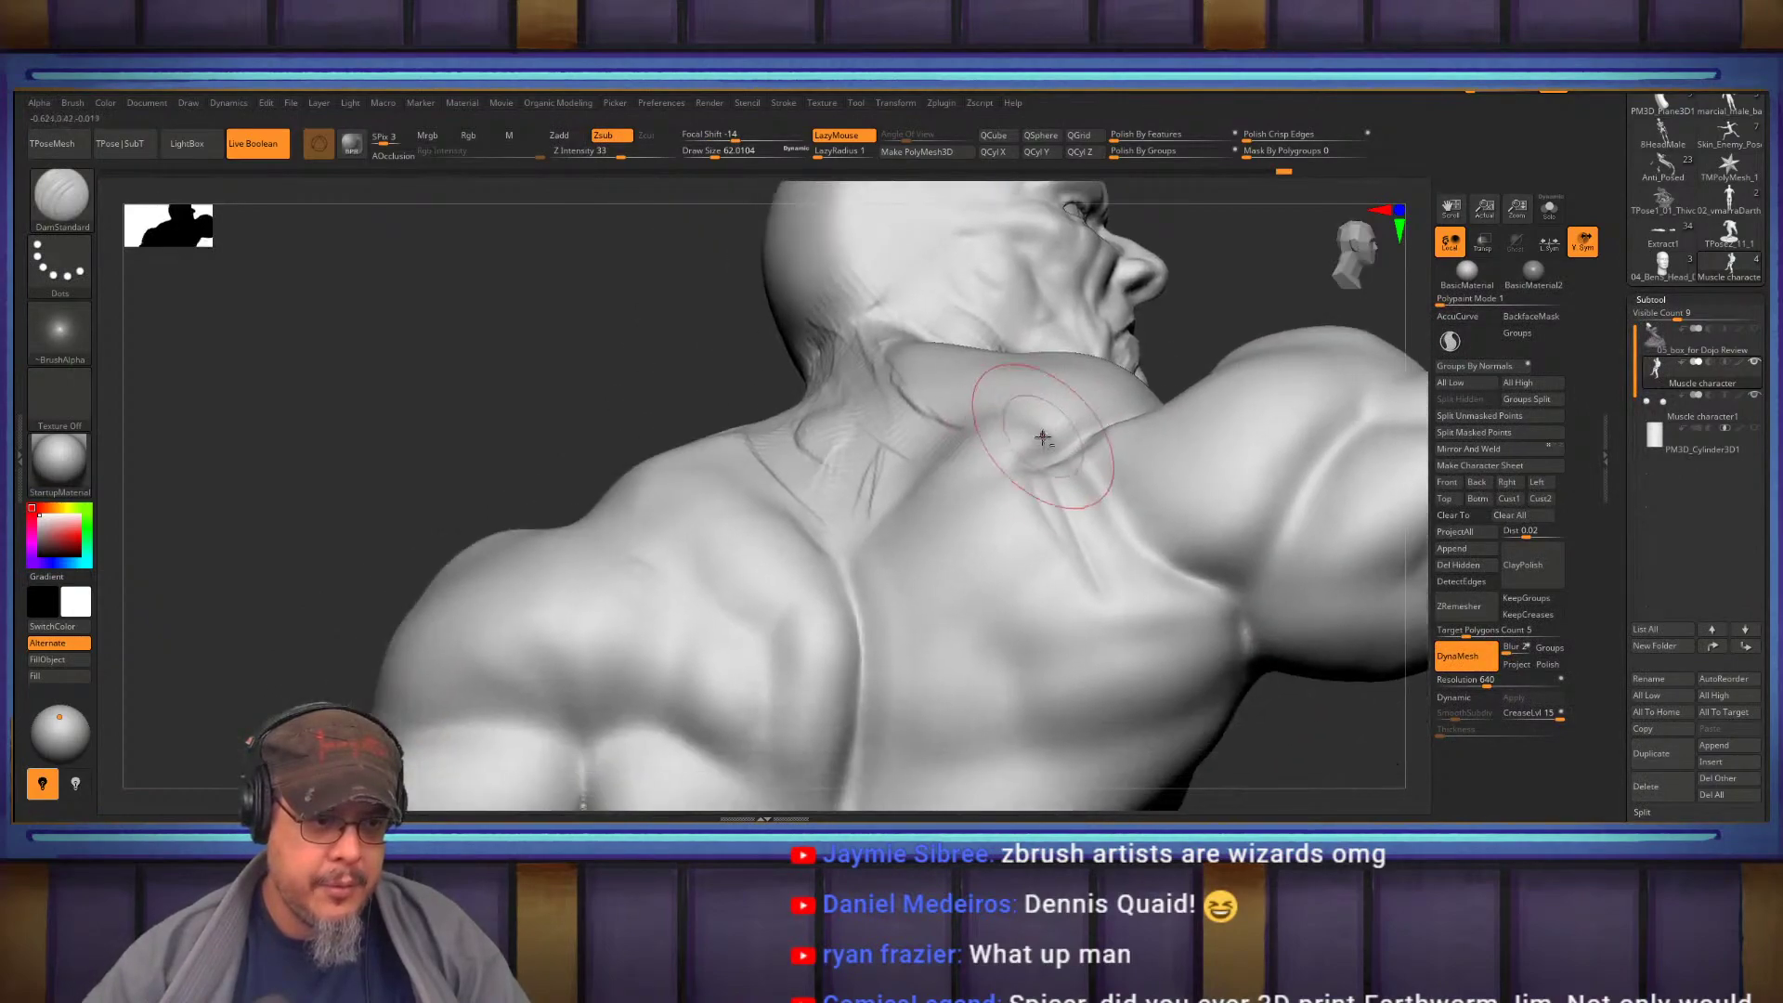
pyautogui.moveTo(1008, 525); pyautogui.dragTo(1078, 715)
pyautogui.moveTo(1043, 549); pyautogui.dragTo(1102, 748)
pyautogui.keyDown('alt'); pyautogui.moveTo(1183, 654); pyautogui.dragTo(1102, 505, button='right'); pyautogui.keyUp('alt')
pyautogui.moveTo(1043, 597)
pyautogui.mouseDown()
pyautogui.moveTo(1209, 360)
pyautogui.moveTo(1003, 523)
pyautogui.mouseUp()
# Layer ClayBuildup strokes over the trapezius between the neck and the spine at draw size about 62
pyautogui.moveTo(1019, 495)
pyautogui.mouseDown(button='right')
pyautogui.moveTo(1005, 464)
pyautogui.moveTo(1003, 484)
pyautogui.mouseUp(button='right')
pyautogui.moveTo(1003, 409)
pyautogui.mouseDown(button='right')
pyautogui.moveTo(1008, 465)
pyautogui.moveTo(958, 463)
pyautogui.mouseUp(button='right')
pyautogui.press('b')
pyautogui.press('c')
pyautogui.press('b')
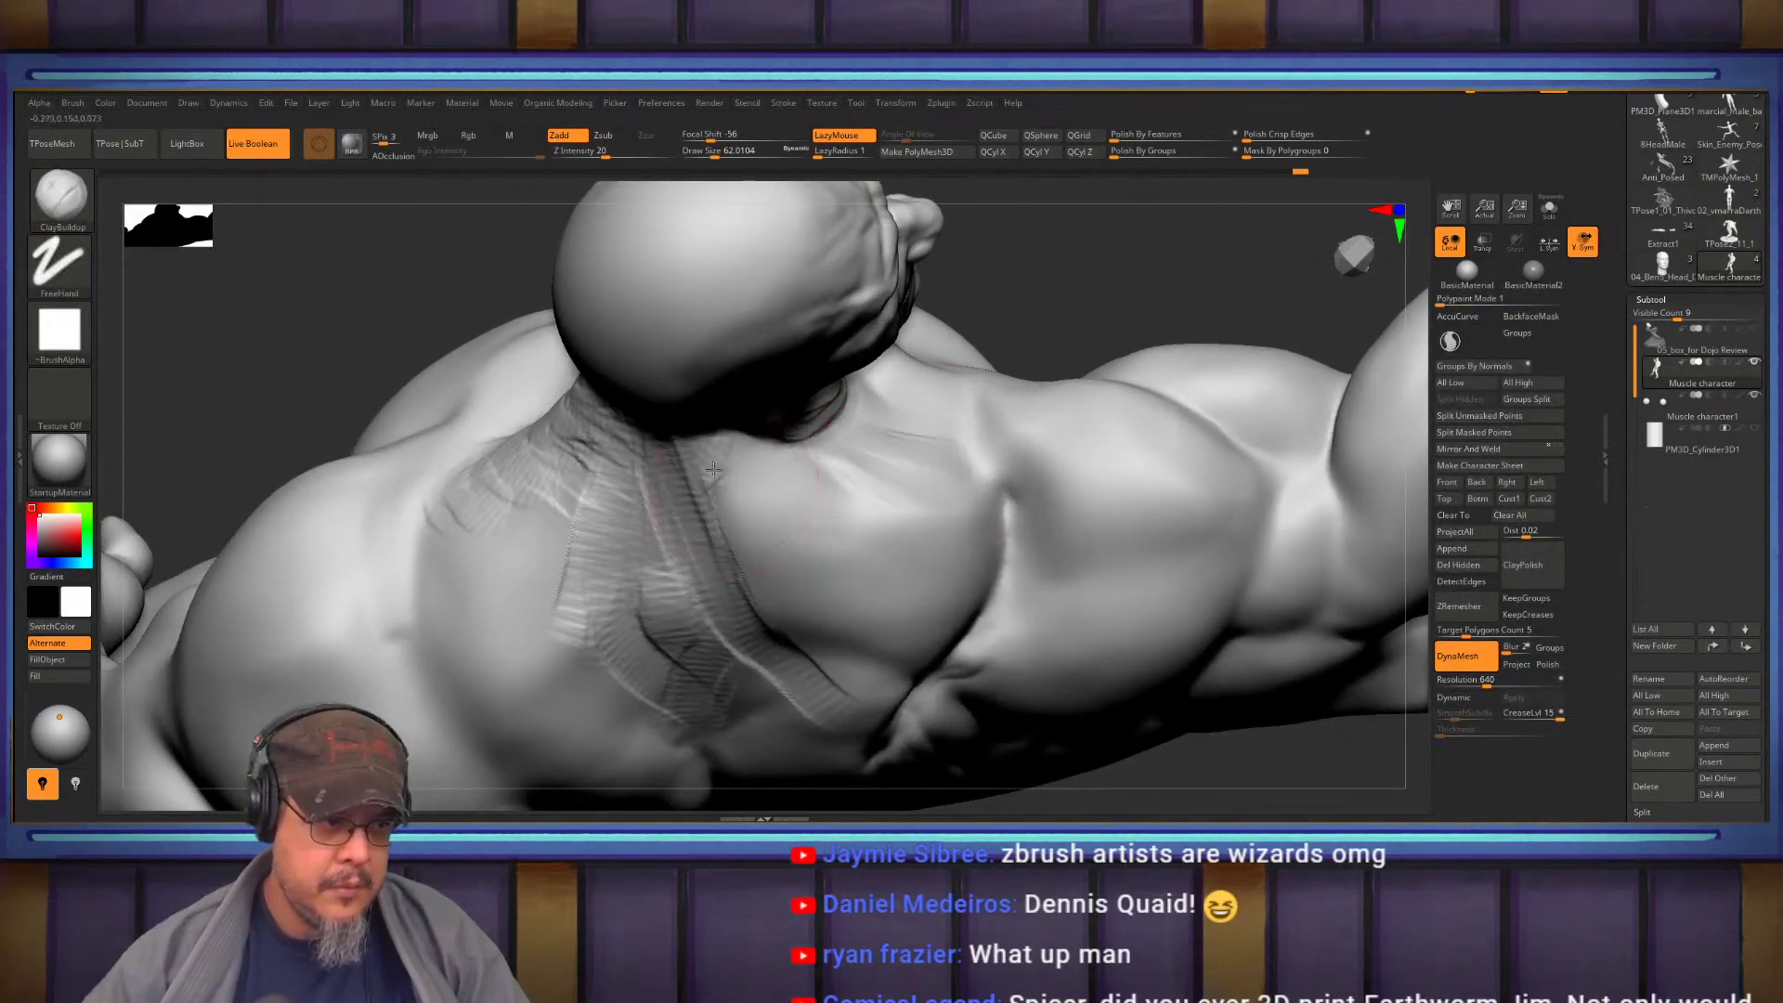
pyautogui.moveTo(924, 636)
pyautogui.mouseDown(button='right')
pyautogui.moveTo(913, 462)
pyautogui.moveTo(768, 492)
pyautogui.mouseUp(button='right')
pyautogui.moveTo(792, 570)
pyautogui.mouseDown()
pyautogui.moveTo(821, 607)
pyautogui.moveTo(774, 628)
pyautogui.mouseUp()
# Fill out the upper trapezius and the top of the raised shoulder with ClayBuildup at draw size about 65
pyautogui.press('s')
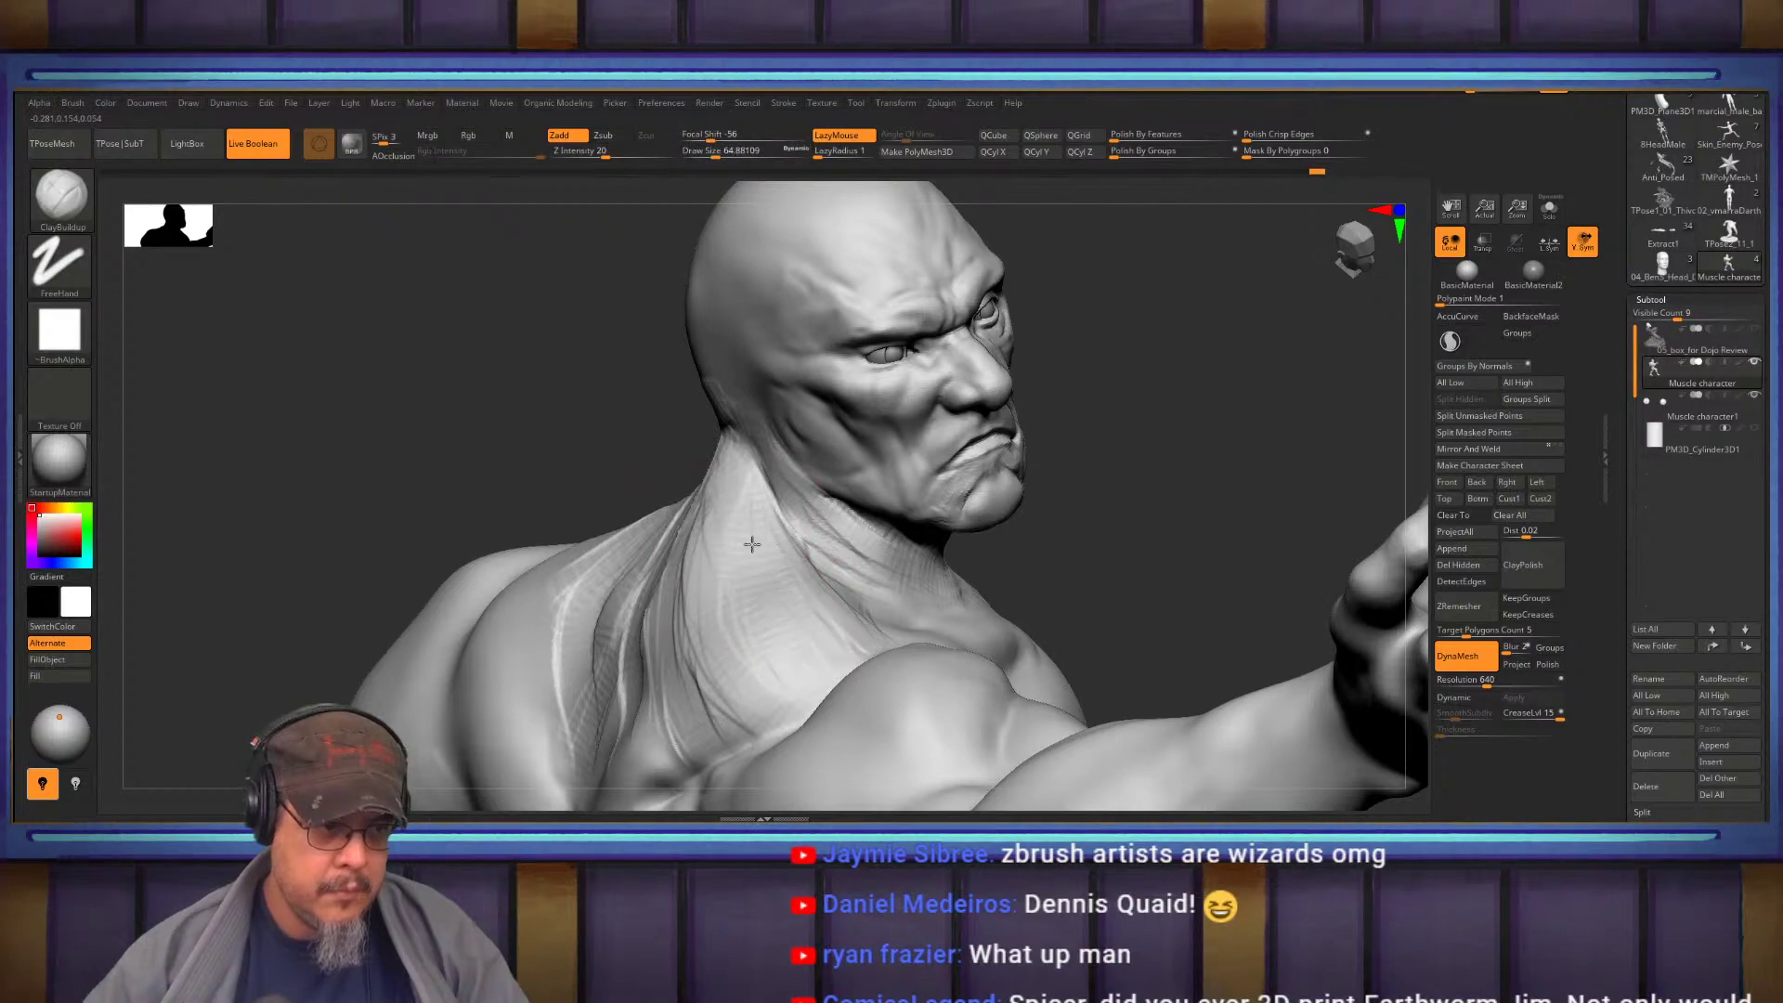
pyautogui.moveTo(725, 452); pyautogui.dragTo(840, 639)
pyautogui.moveTo(773, 717)
pyautogui.mouseDown(button='right')
pyautogui.moveTo(836, 669)
pyautogui.moveTo(763, 631)
pyautogui.moveTo(868, 517)
pyautogui.moveTo(836, 511)
pyautogui.mouseUp(button='right')
pyautogui.moveTo(943, 460); pyautogui.dragTo(836, 541)
pyautogui.moveTo(850, 520)
pyautogui.keyDown('alt'); pyautogui.mouseDown(button='right')
pyautogui.moveTo(874, 371)
pyautogui.moveTo(966, 418)
pyautogui.moveTo(864, 576)
pyautogui.mouseUp(button='right'); pyautogui.keyUp('alt')
pyautogui.moveTo(864, 578); pyautogui.dragTo(776, 534)
pyautogui.moveTo(770, 540); pyautogui.dragTo(915, 509, button='right')
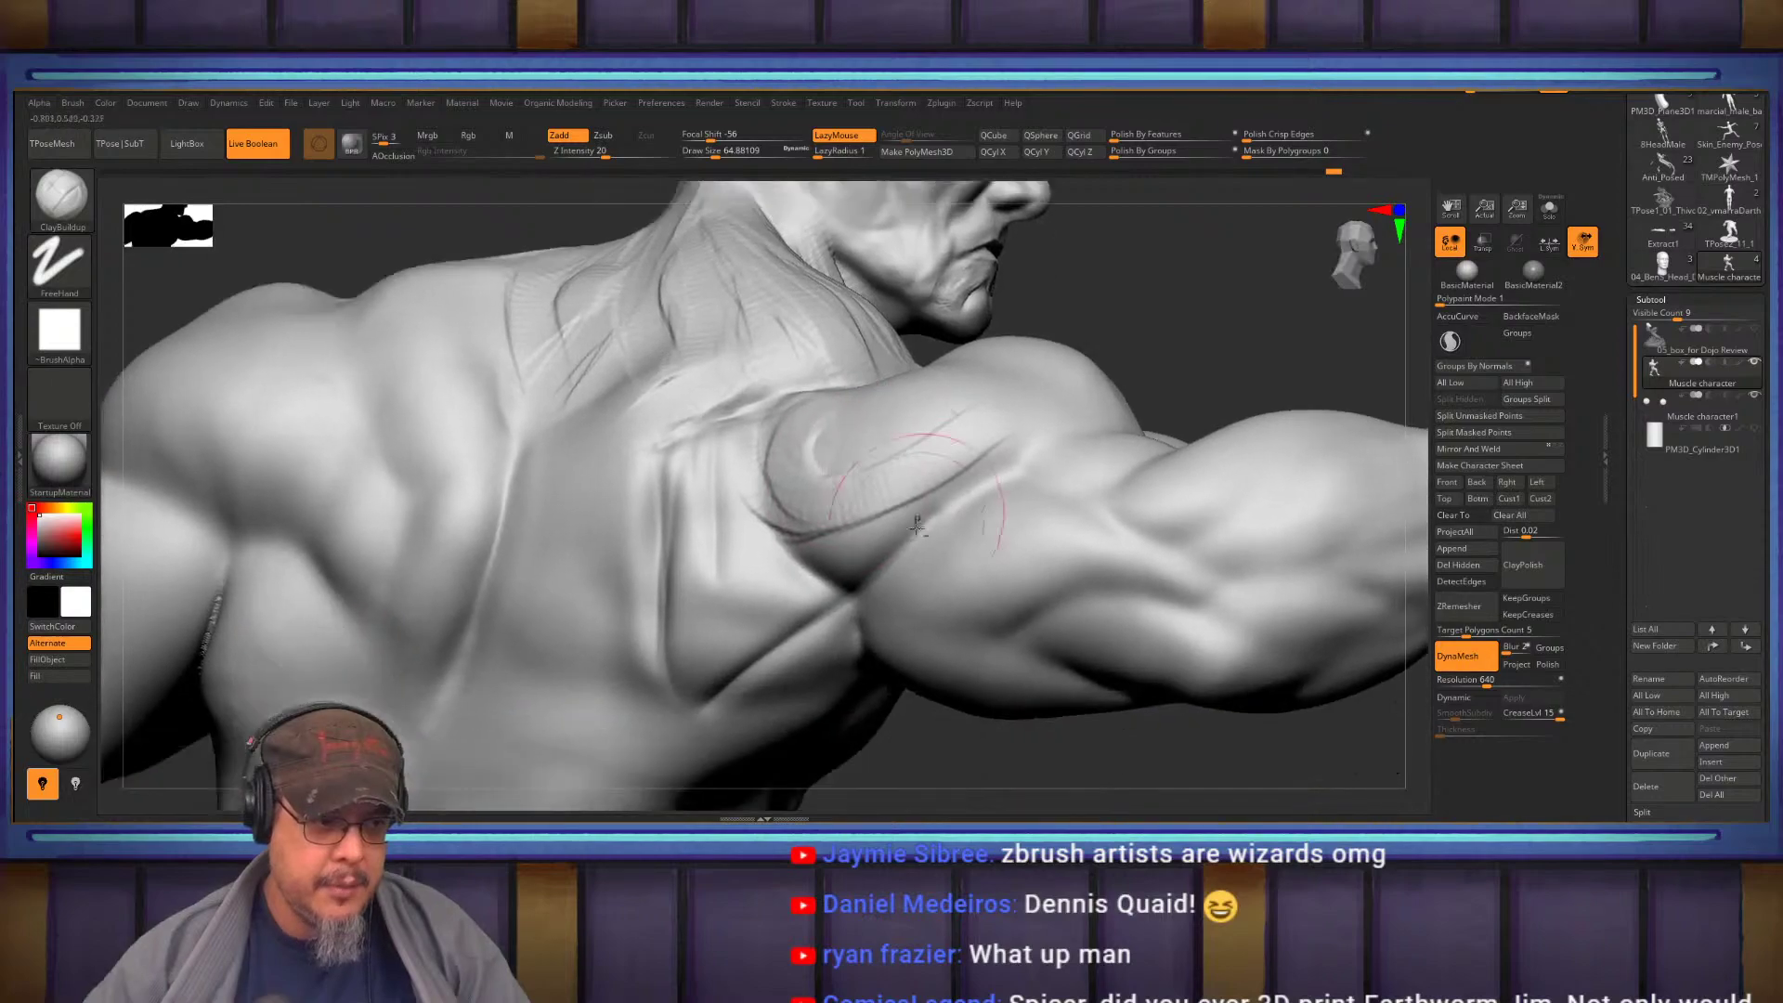
# Build up the rear deltoid and the muscles over the shoulder blade with ClayBuildup at draw size about 65
pyautogui.moveTo(860, 603)
pyautogui.mouseDown(button='right')
pyautogui.moveTo(836, 611)
pyautogui.moveTo(882, 548)
pyautogui.mouseUp(button='right')
pyautogui.moveTo(780, 529)
pyautogui.mouseDown()
pyautogui.moveTo(925, 562)
pyautogui.moveTo(935, 583)
pyautogui.moveTo(771, 586)
pyautogui.moveTo(915, 478)
pyautogui.moveTo(818, 525)
pyautogui.moveTo(901, 589)
pyautogui.mouseUp()
pyautogui.keyDown('alt'); pyautogui.moveTo(900, 510); pyautogui.dragTo(906, 650, button='right'); pyautogui.keyUp('alt')
pyautogui.moveTo(836, 404); pyautogui.dragTo(753, 548)
pyautogui.moveTo(827, 437)
pyautogui.mouseDown()
pyautogui.moveTo(790, 522)
pyautogui.moveTo(860, 506)
pyautogui.moveTo(771, 600)
pyautogui.mouseUp()
# Flatten the shoulder blade area behind the raised arm with TrimDynamic at draw size about 145
pyautogui.press('b')
pyautogui.press('t')
pyautogui.press('d')
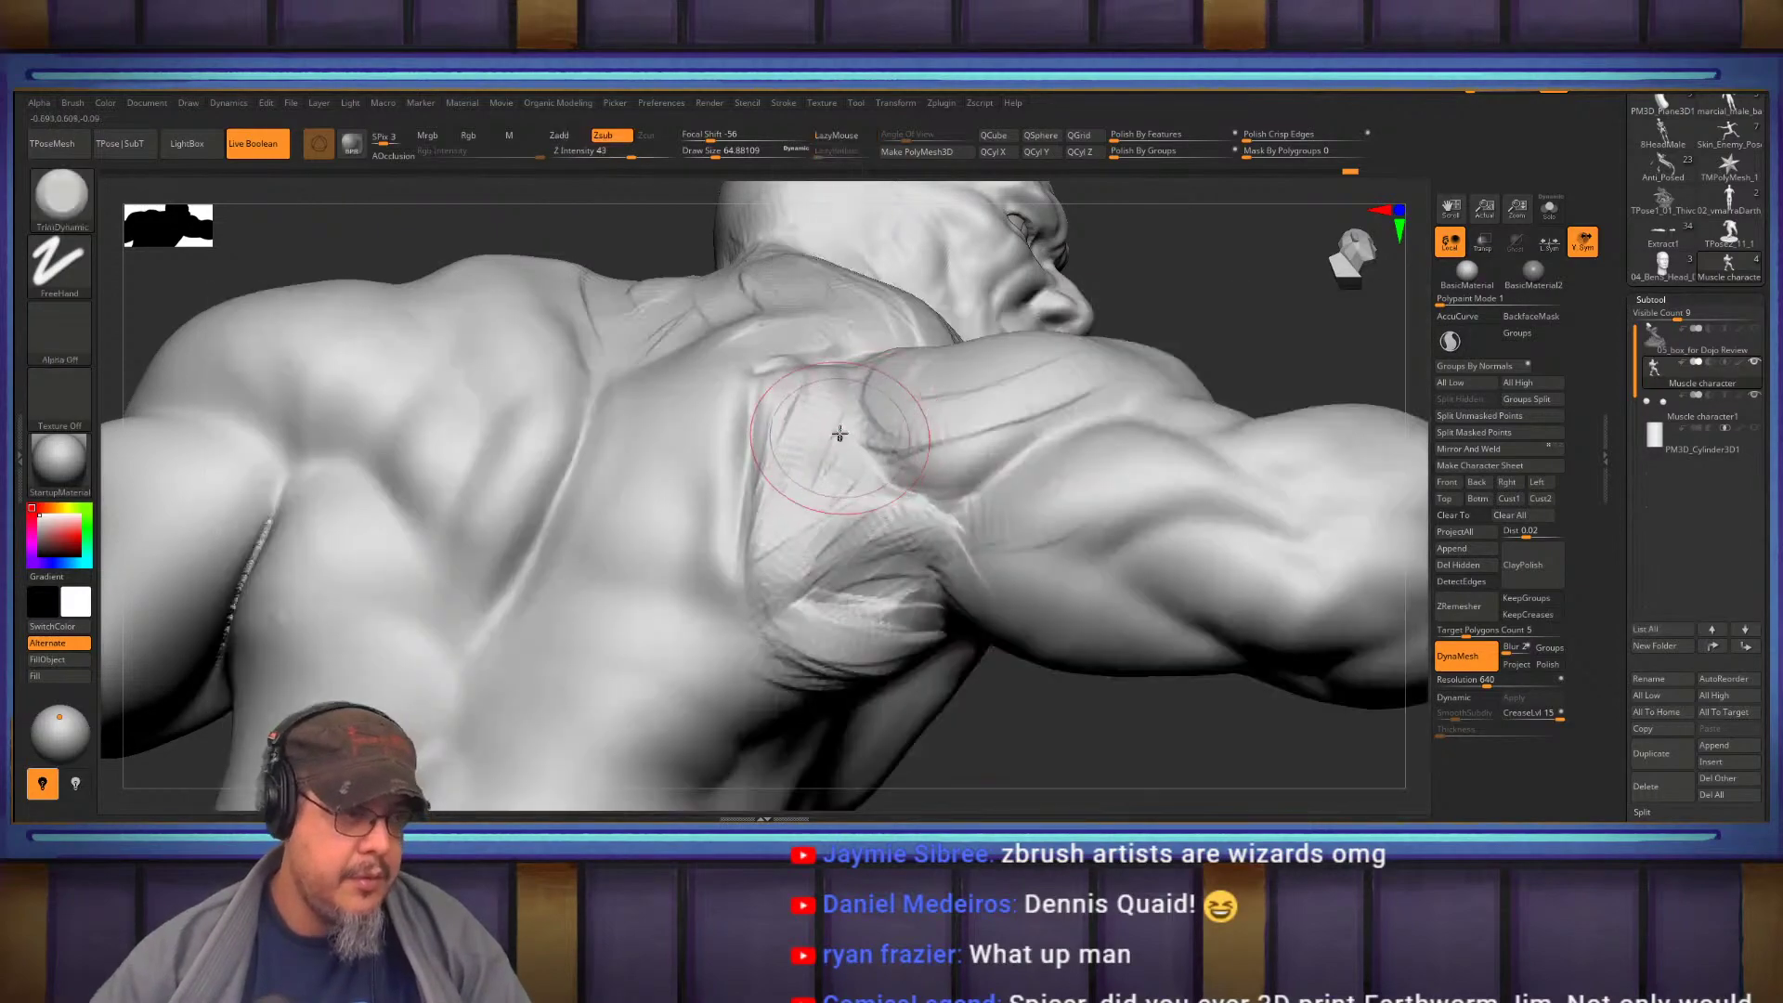
pyautogui.press('s')
pyautogui.moveTo(822, 429); pyautogui.dragTo(849, 428)
pyautogui.moveTo(904, 375); pyautogui.dragTo(843, 541)
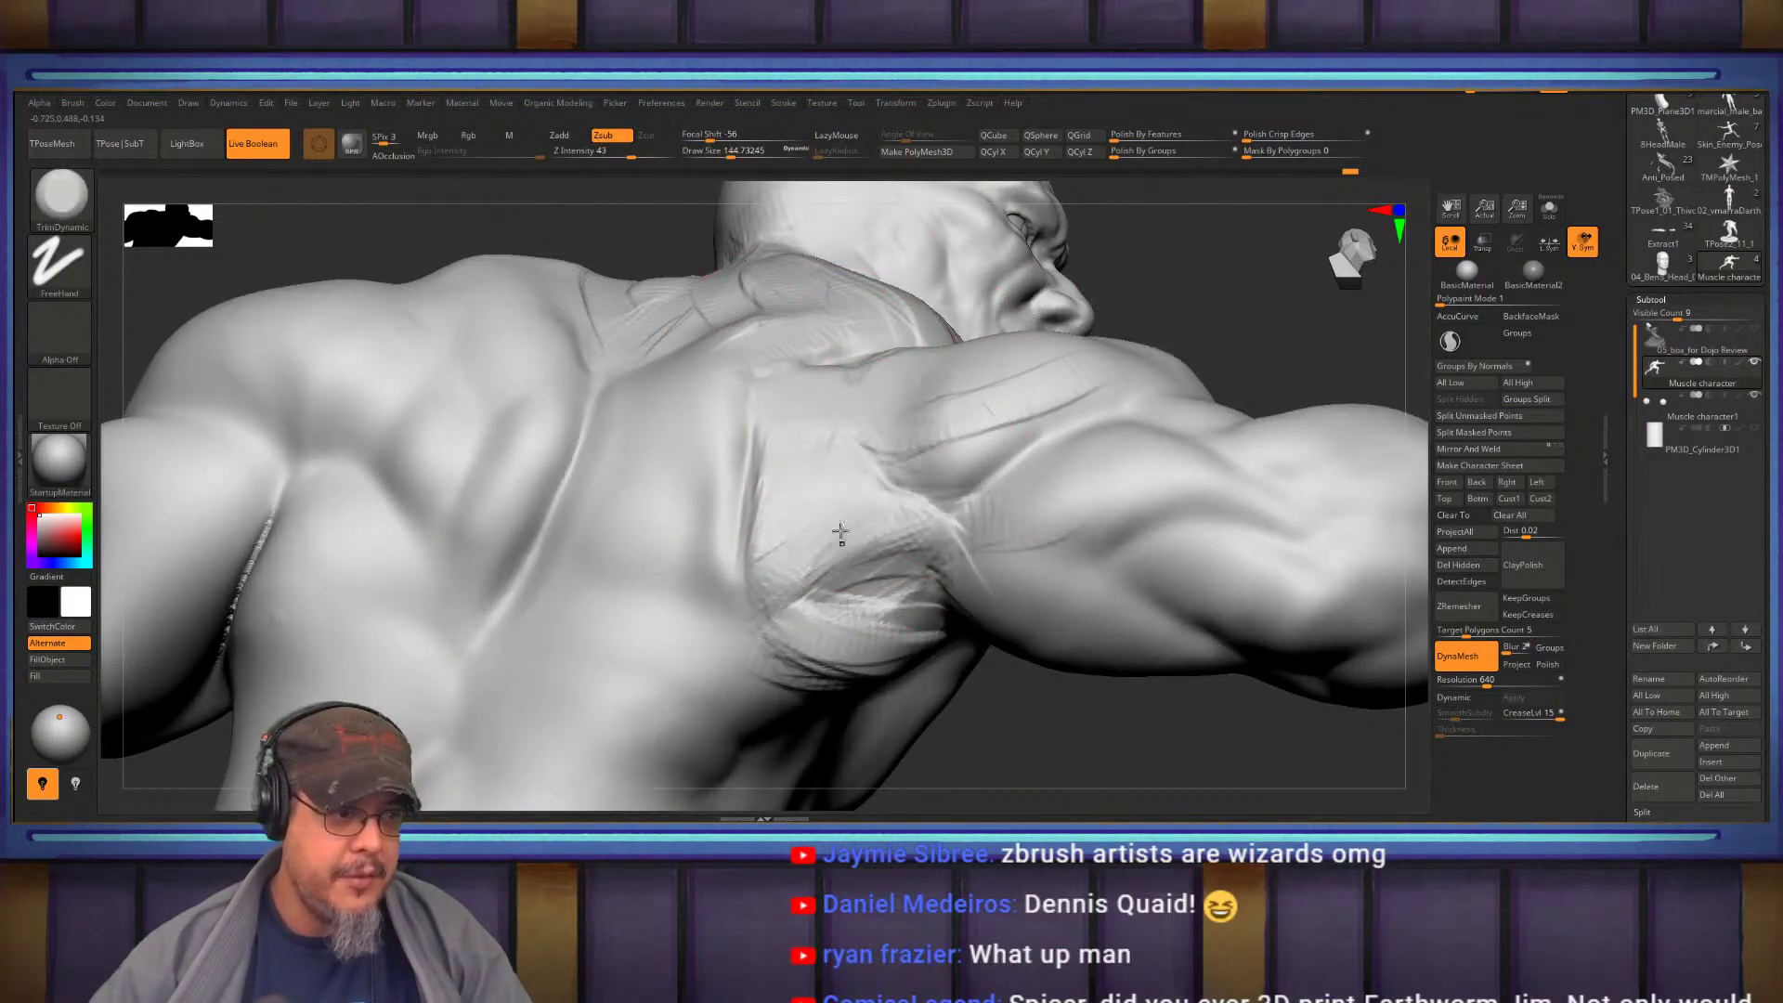
pyautogui.moveTo(827, 418); pyautogui.dragTo(869, 491, button='right')
pyautogui.moveTo(916, 403)
pyautogui.mouseDown()
pyautogui.moveTo(967, 518)
pyautogui.moveTo(990, 383)
pyautogui.moveTo(813, 507)
pyautogui.moveTo(804, 622)
pyautogui.moveTo(868, 426)
pyautogui.moveTo(821, 470)
pyautogui.moveTo(817, 585)
pyautogui.moveTo(828, 490)
pyautogui.mouseUp()
pyautogui.keyDown('alt'); pyautogui.moveTo(808, 534); pyautogui.dragTo(801, 610, button='right'); pyautogui.keyUp('alt')
# Carve the upper and inner edges of the shoulder blade with DamStandard
pyautogui.press('b')
pyautogui.press('d')
pyautogui.press('s')
pyautogui.press('s')
pyautogui.moveTo(896, 419)
pyautogui.mouseDown()
pyautogui.moveTo(779, 457)
pyautogui.moveTo(743, 526)
pyautogui.mouseUp()
pyautogui.moveTo(768, 457)
pyautogui.mouseDown()
pyautogui.moveTo(741, 714)
pyautogui.moveTo(744, 594)
pyautogui.mouseUp()
# Build a rounded rear deltoid on the raised arm with circular ClayBuildup strokes at draw size about 65
pyautogui.press('b')
pyautogui.press('c')
pyautogui.press('b')
pyautogui.moveTo(934, 574); pyautogui.dragTo(1029, 540)
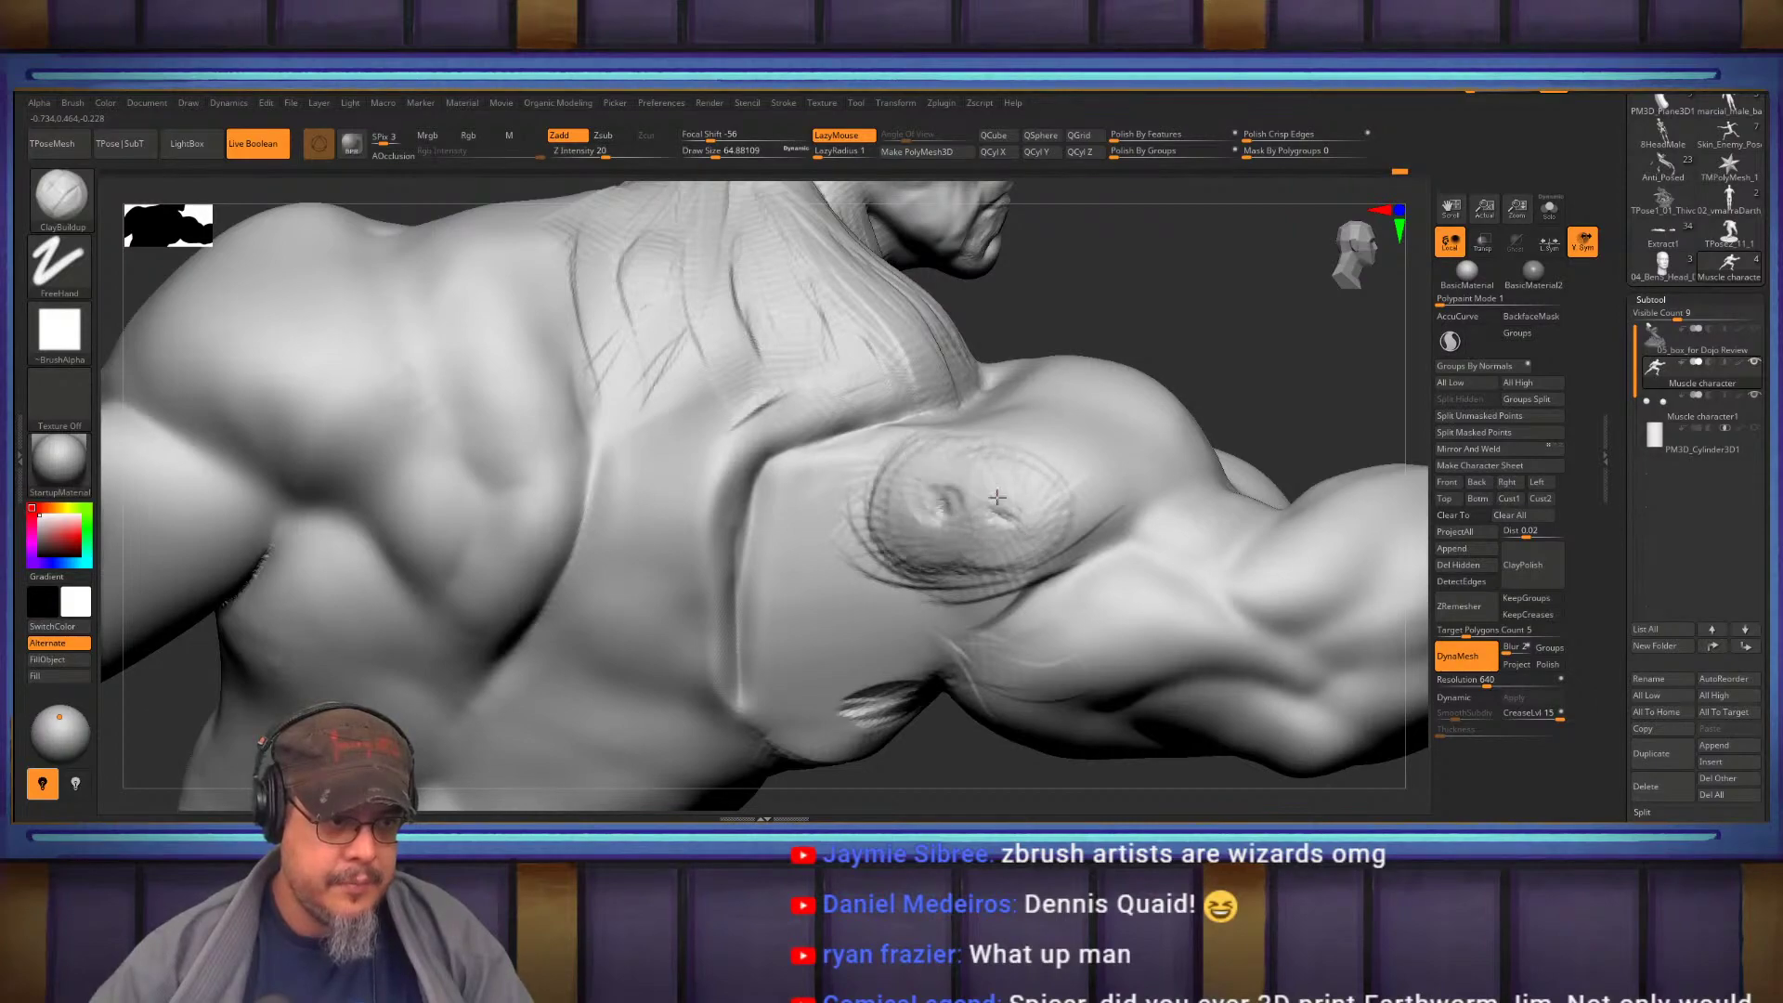
pyautogui.moveTo(932, 458)
pyautogui.mouseDown()
pyautogui.moveTo(1003, 543)
pyautogui.moveTo(1136, 484)
pyautogui.mouseUp()
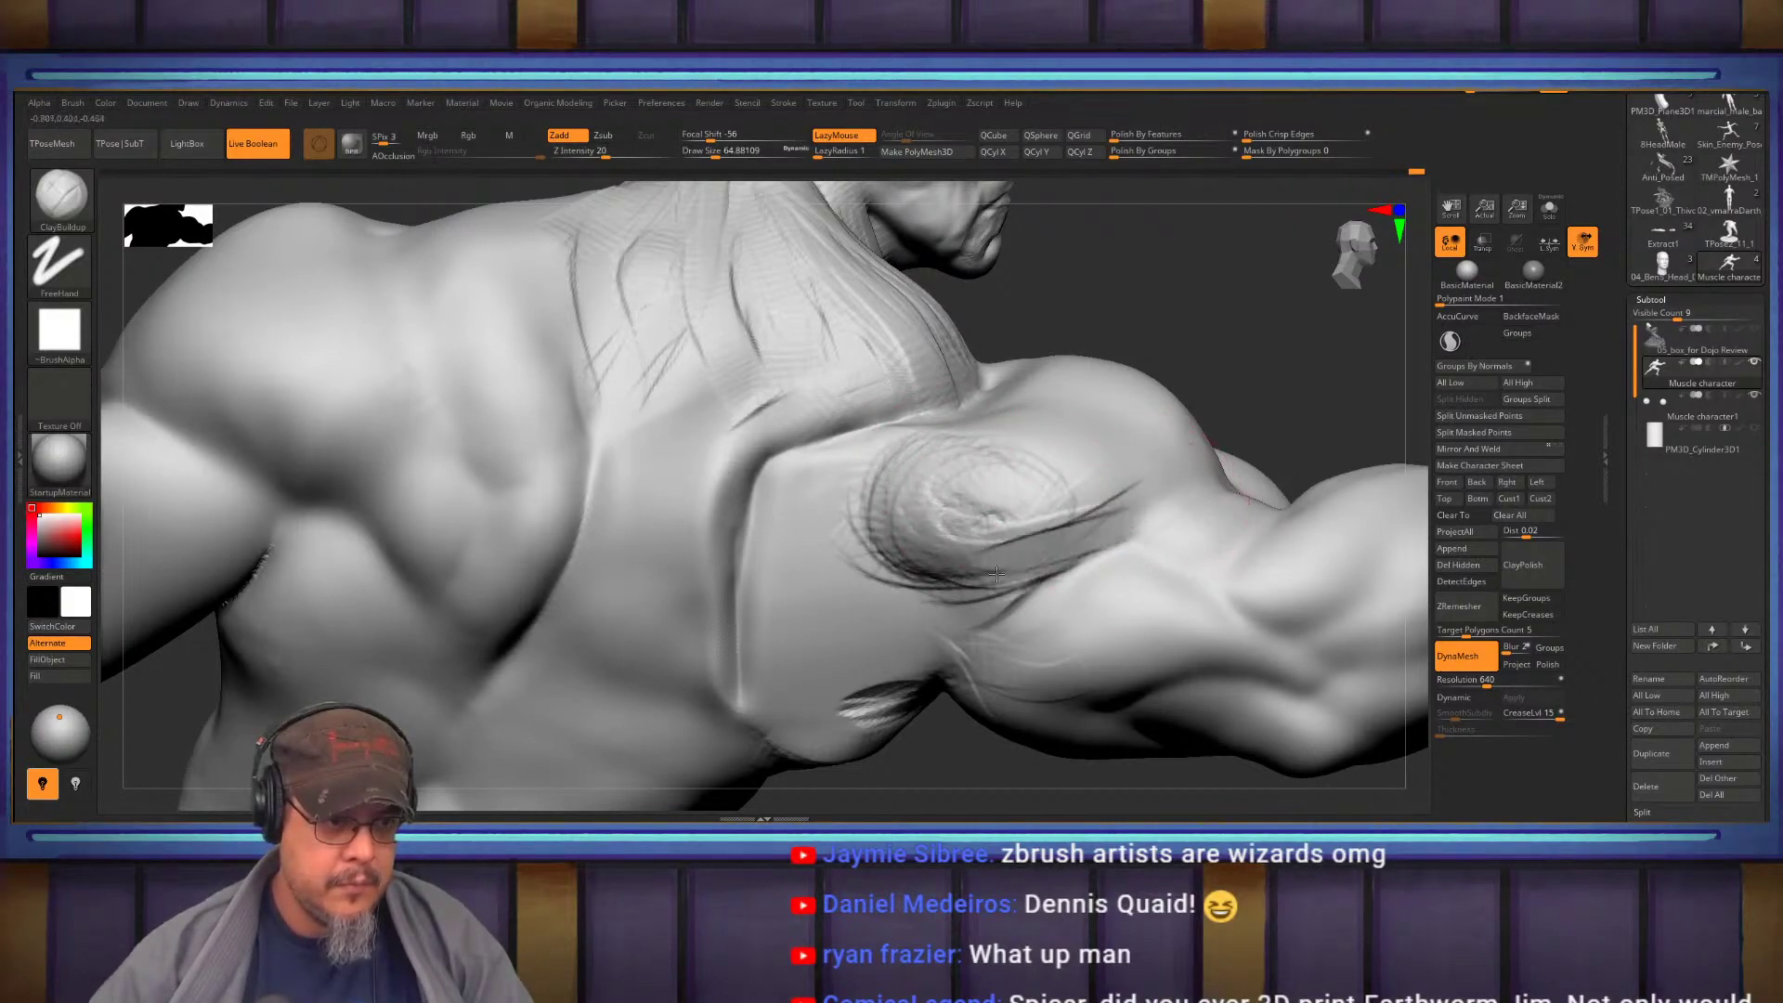
pyautogui.moveTo(983, 574); pyautogui.dragTo(1122, 527)
# Build up the muscle below the rear armpit toward the ribs with ClayBuildup, enlarging the draw size to 112
pyautogui.moveTo(743, 481); pyautogui.dragTo(808, 502, button='right')
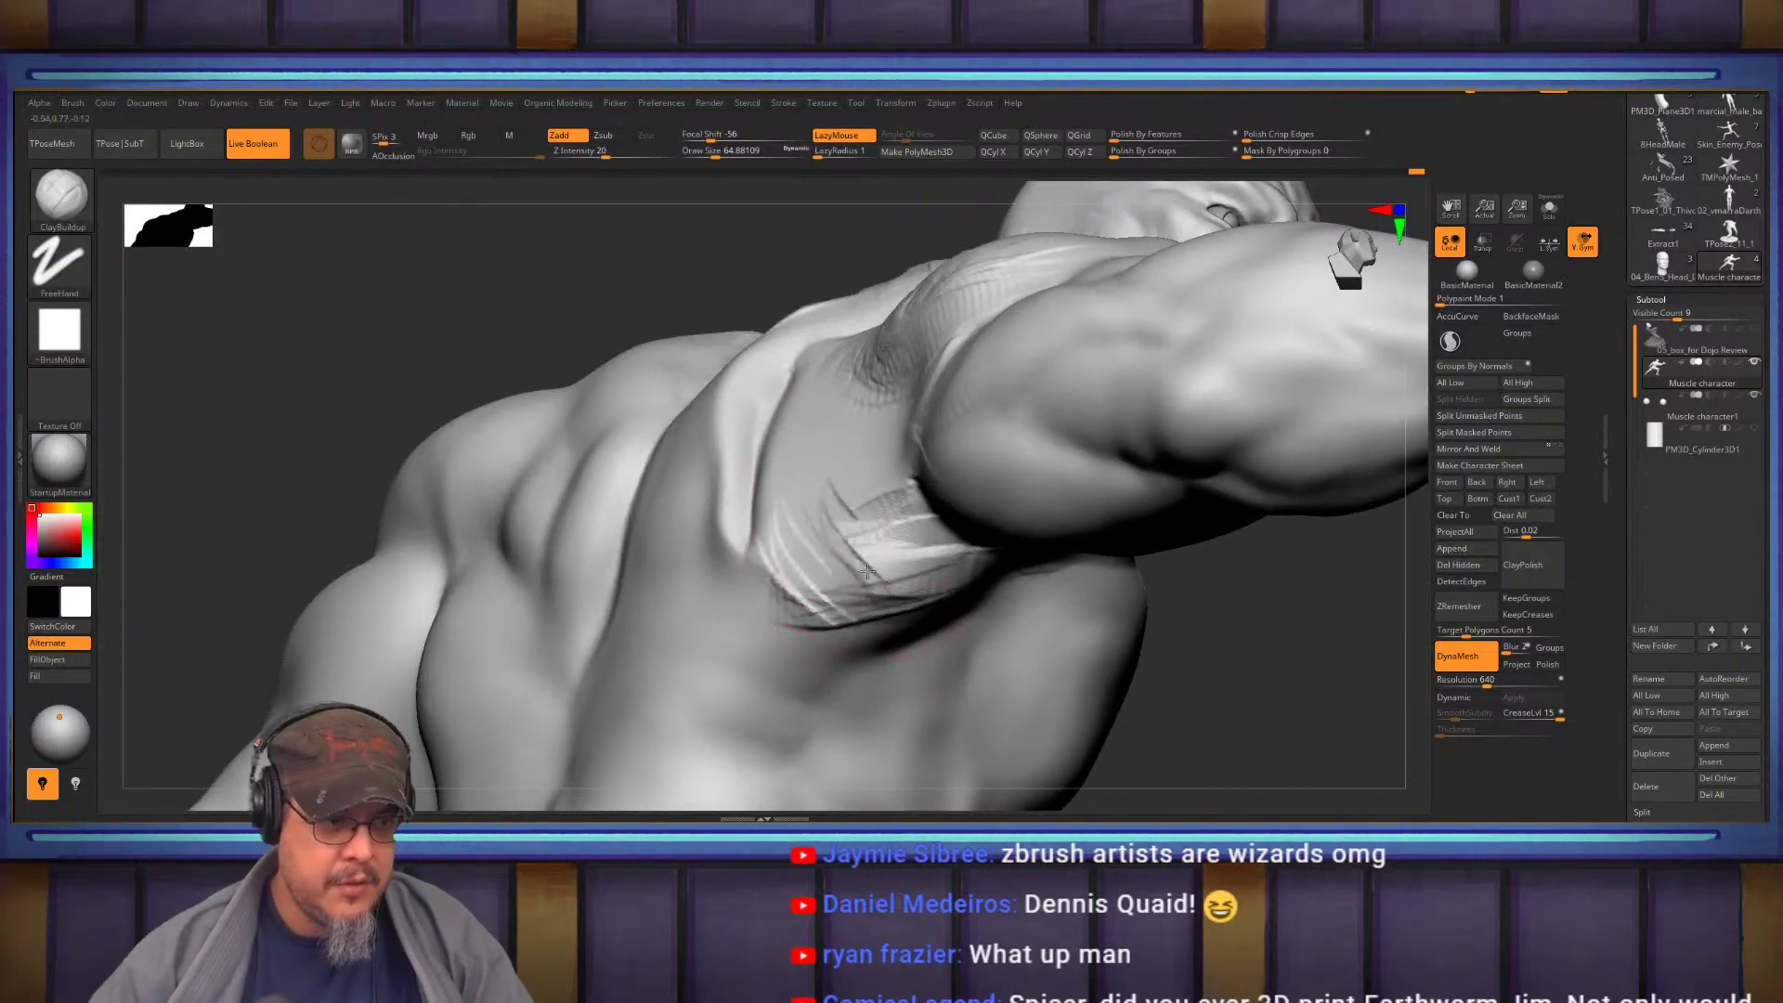
pyautogui.moveTo(813, 564); pyautogui.dragTo(956, 418, button='right')
pyautogui.press('s')
pyautogui.moveTo(956, 410); pyautogui.dragTo(970, 411)
pyautogui.moveTo(968, 410); pyautogui.dragTo(980, 434, button='right')
pyautogui.press('s')
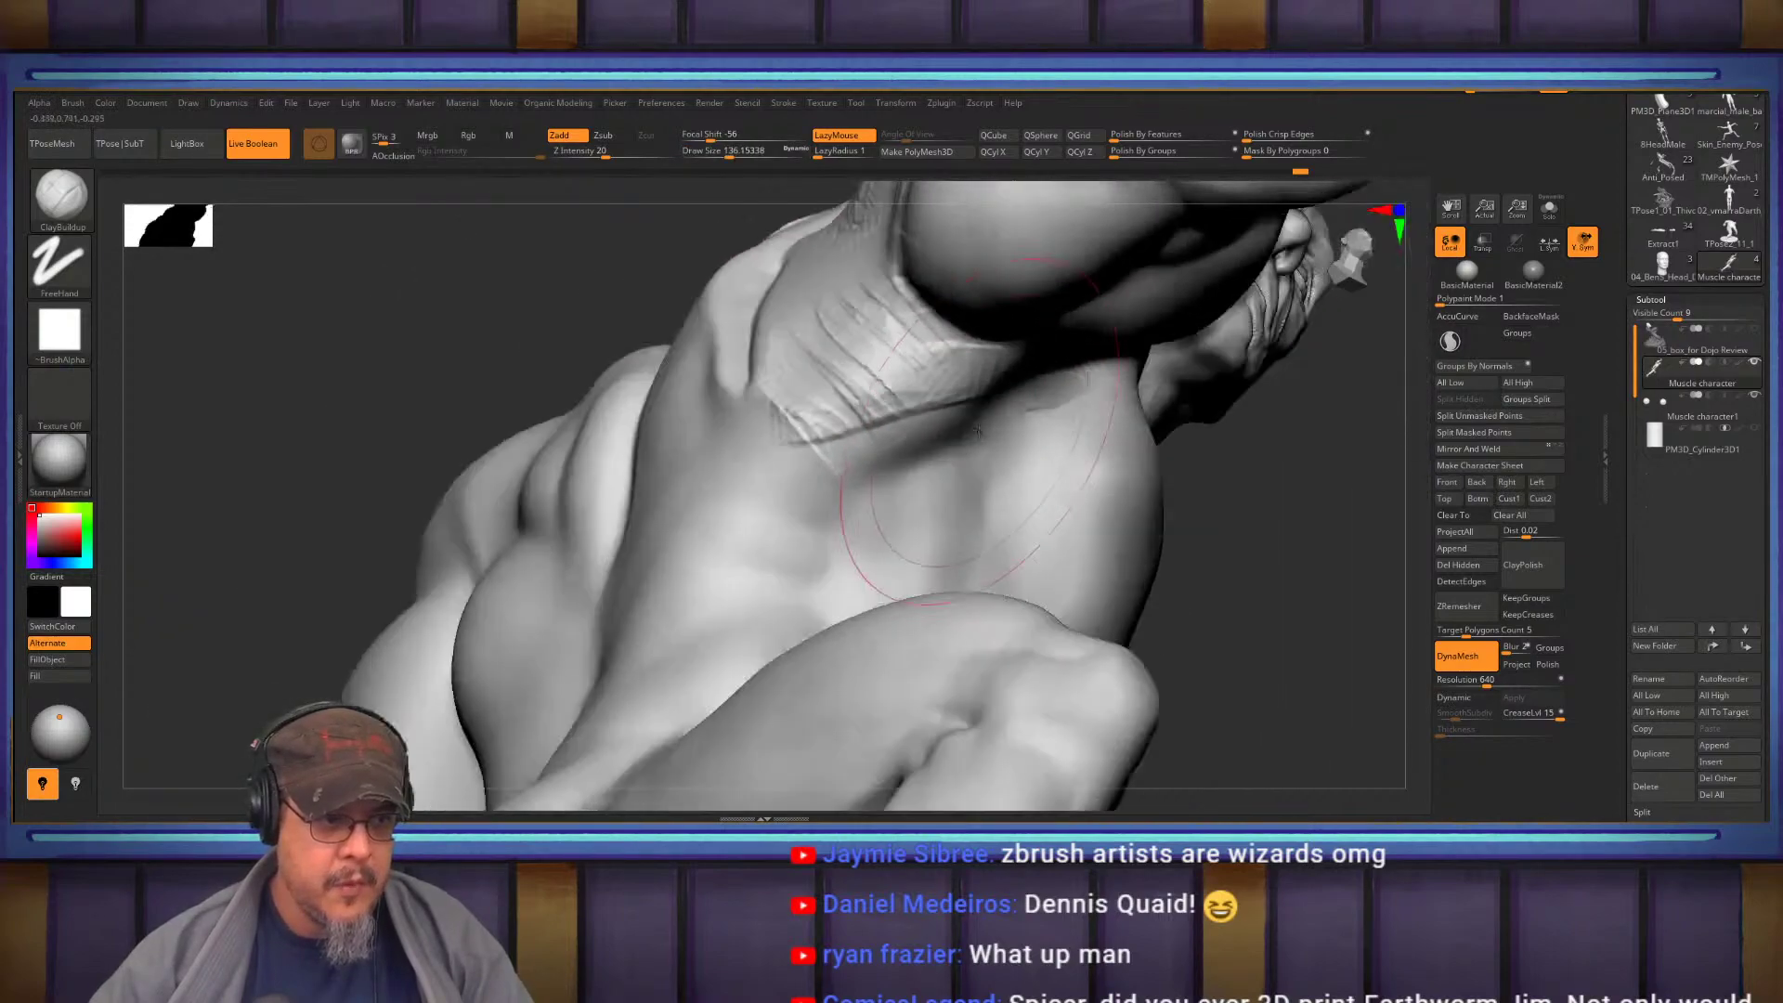
pyautogui.moveTo(966, 419); pyautogui.dragTo(929, 480)
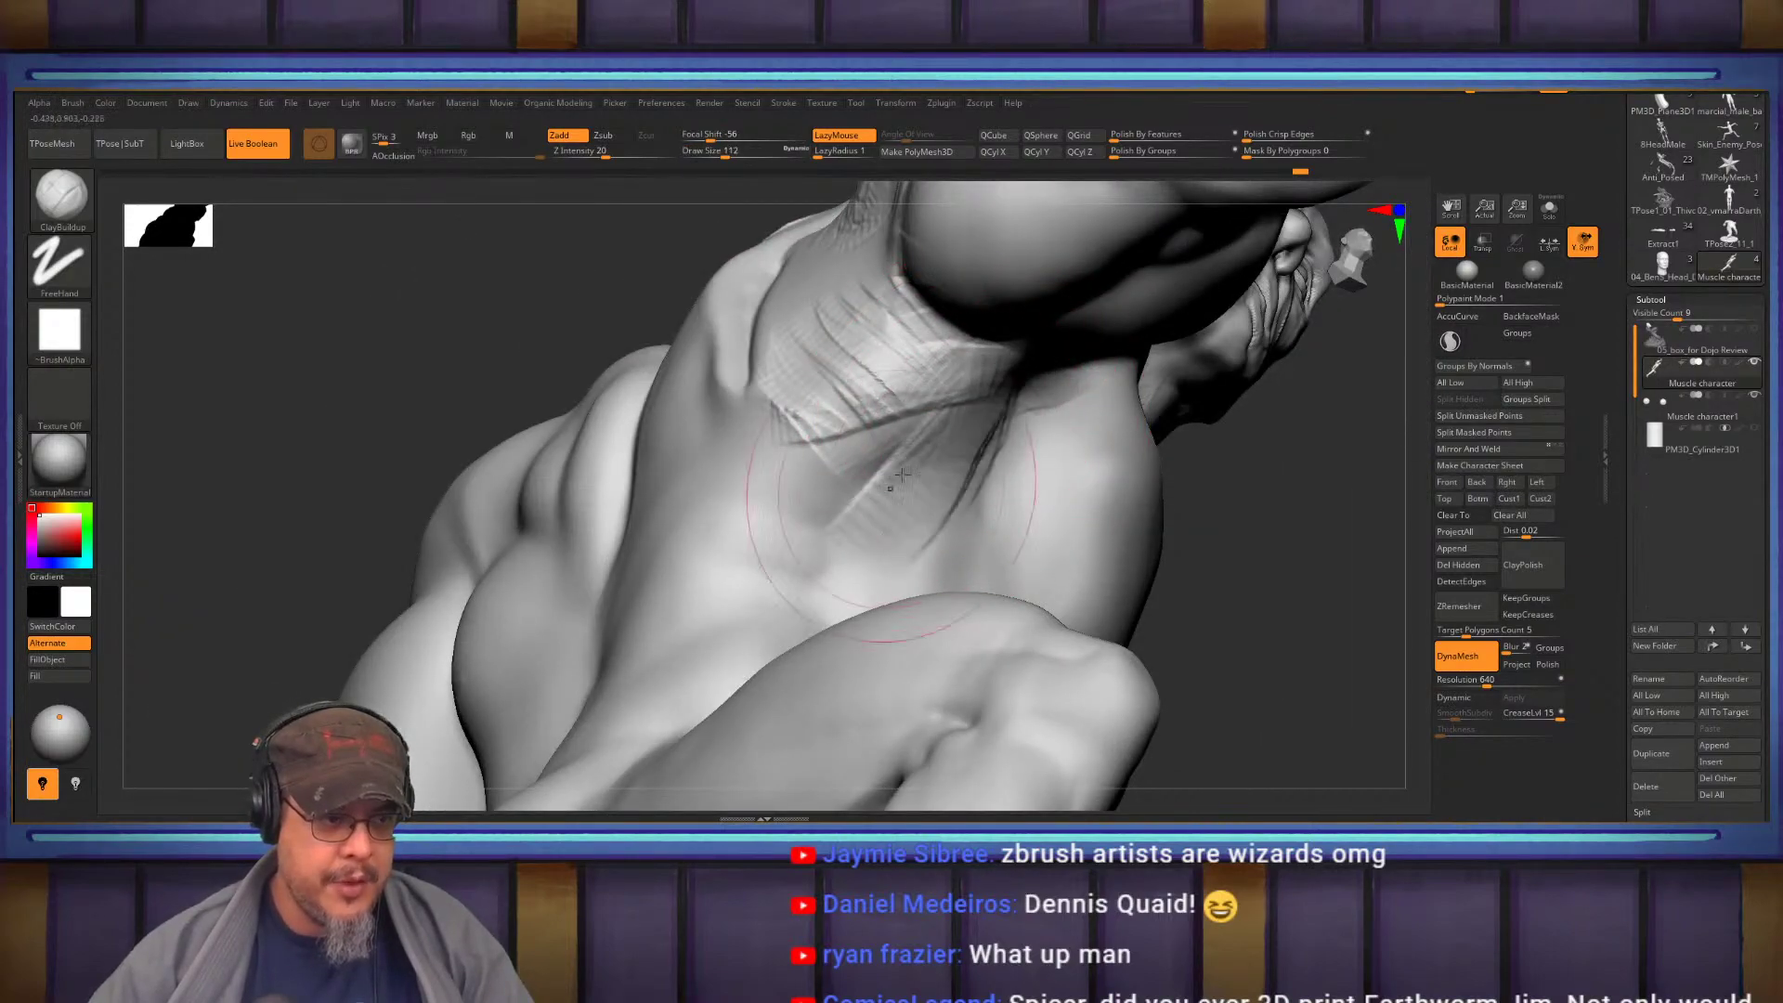
# Sculpt the latissimus down the side of the torso and the inner shoulder blade edge with ClayBuildup at draw size 112
pyautogui.moveTo(851, 503); pyautogui.dragTo(876, 391, button='right')
pyautogui.moveTo(703, 571)
pyautogui.mouseDown()
pyautogui.moveTo(686, 640)
pyautogui.moveTo(899, 436)
pyautogui.mouseUp()
pyautogui.keyDown('alt'); pyautogui.moveTo(1153, 416); pyautogui.dragTo(1084, 614, button='right'); pyautogui.keyUp('alt')
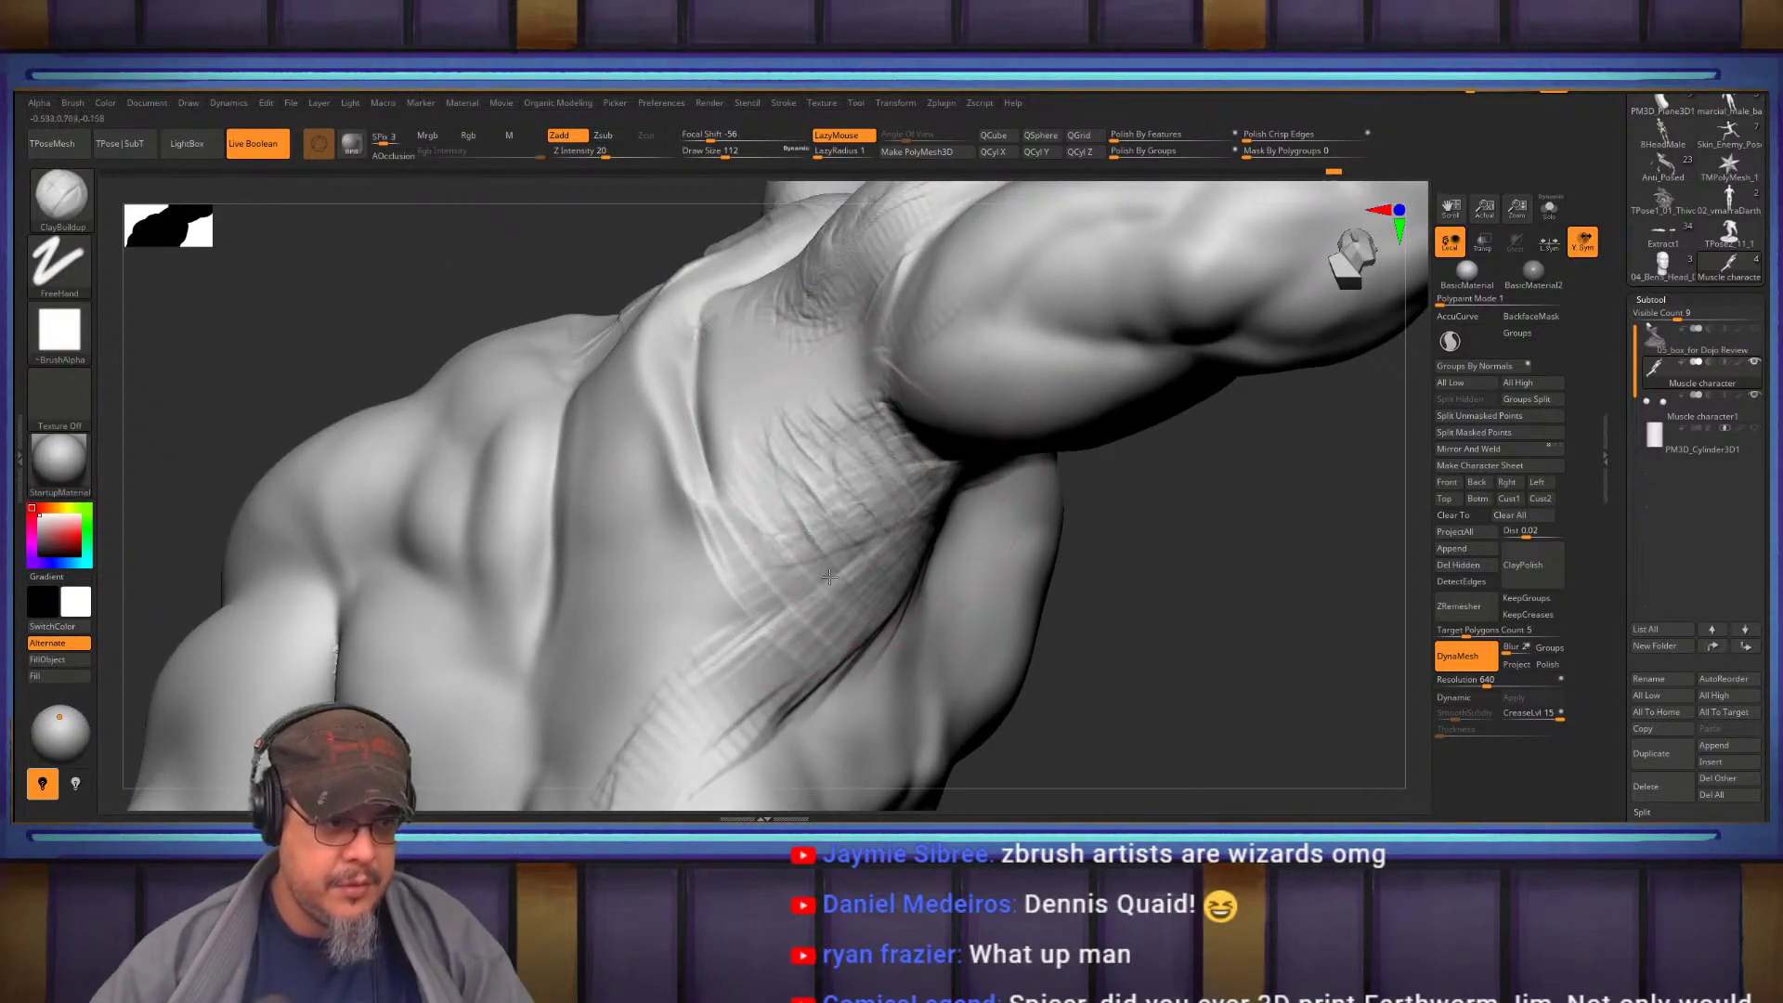
pyautogui.moveTo(732, 536); pyautogui.dragTo(936, 576, button='right')
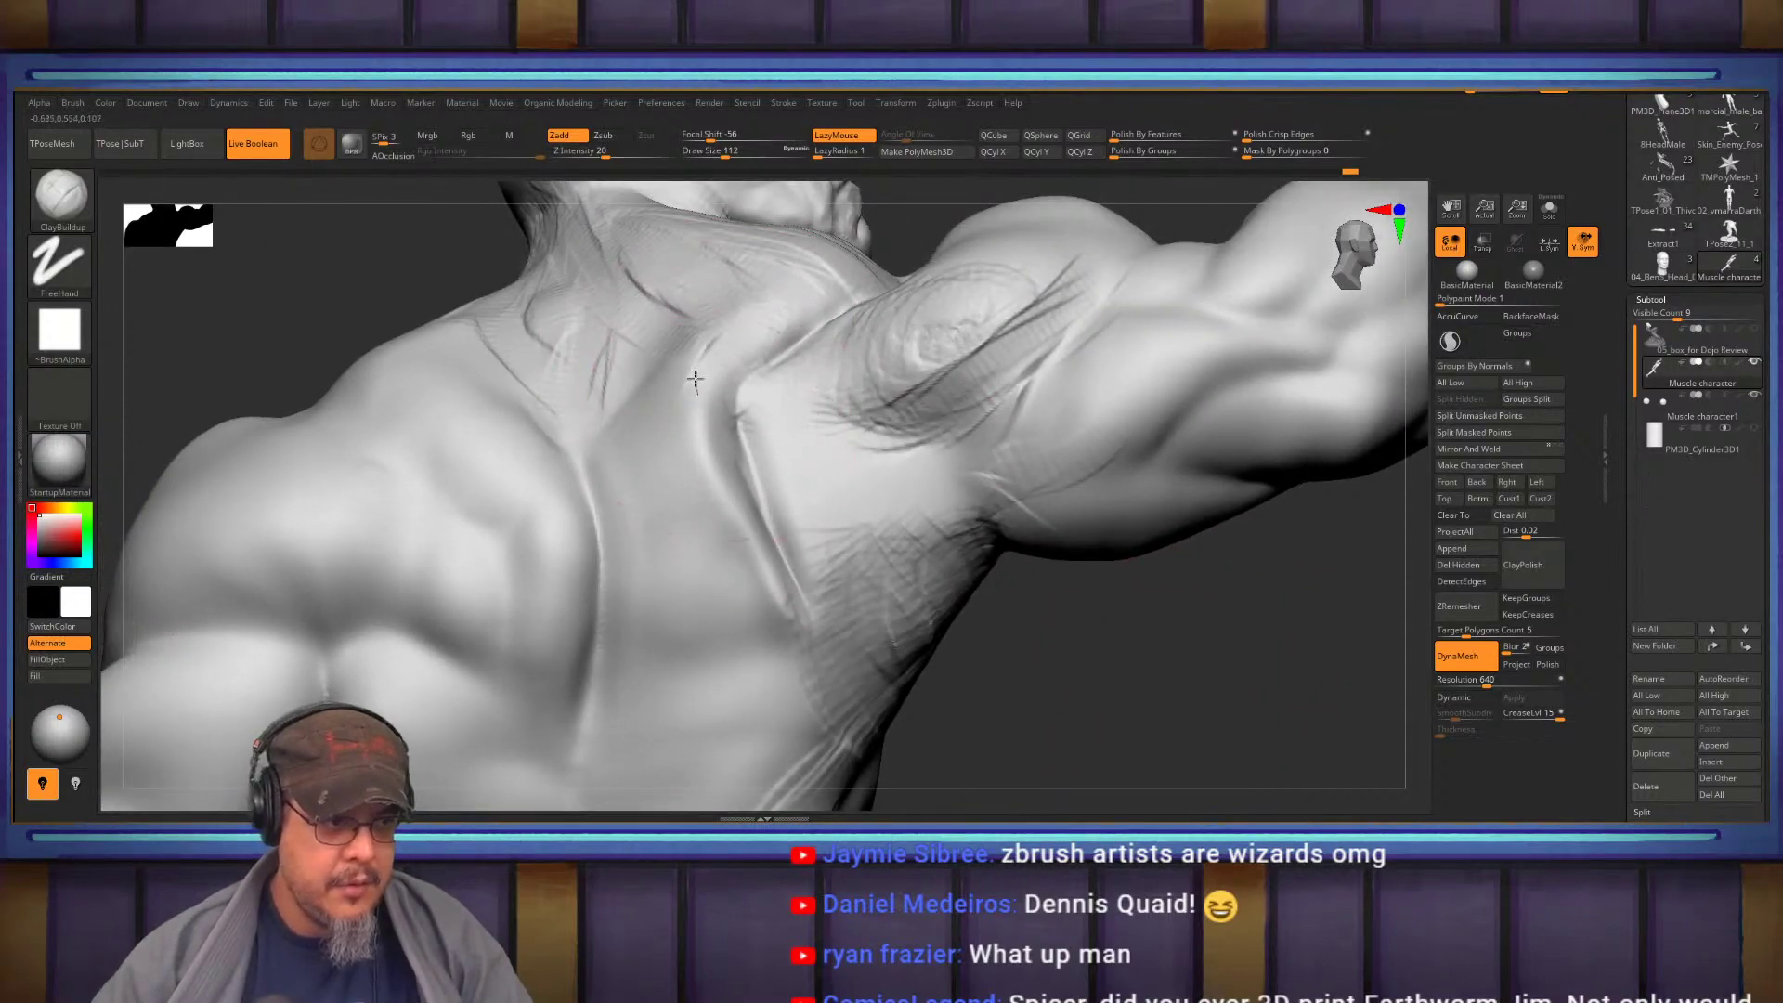
pyautogui.moveTo(696, 384); pyautogui.dragTo(764, 550)
pyautogui.moveTo(1036, 633)
pyautogui.mouseDown(button='right')
pyautogui.moveTo(1179, 692)
pyautogui.moveTo(1087, 522)
pyautogui.moveTo(752, 478)
pyautogui.mouseUp(button='right')
pyautogui.moveTo(758, 519); pyautogui.dragTo(858, 653)
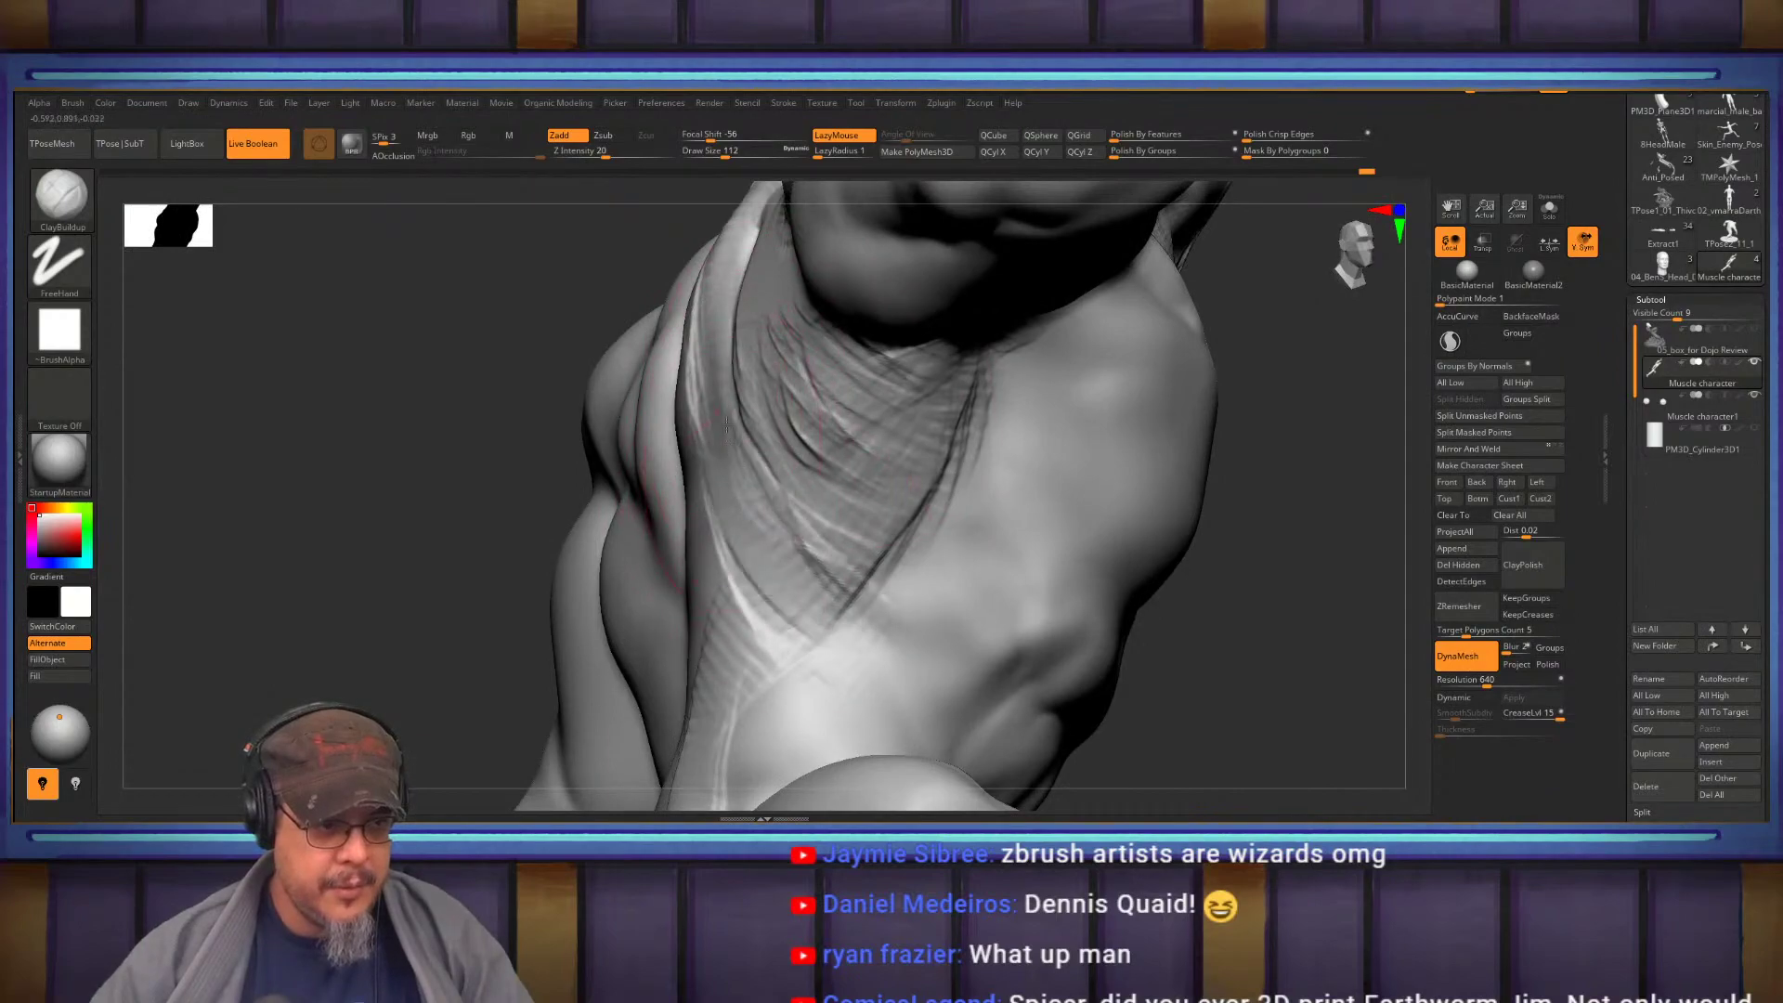
# Add ClayBuildup strokes to the front deltoid and upper chest of the raised arm's side at draw size 112
pyautogui.moveTo(893, 606)
pyautogui.mouseDown(button='right')
pyautogui.moveTo(761, 501)
pyautogui.moveTo(818, 437)
pyautogui.moveTo(881, 485)
pyautogui.moveTo(884, 589)
pyautogui.moveTo(900, 557)
pyautogui.moveTo(890, 479)
pyautogui.mouseUp(button='right')
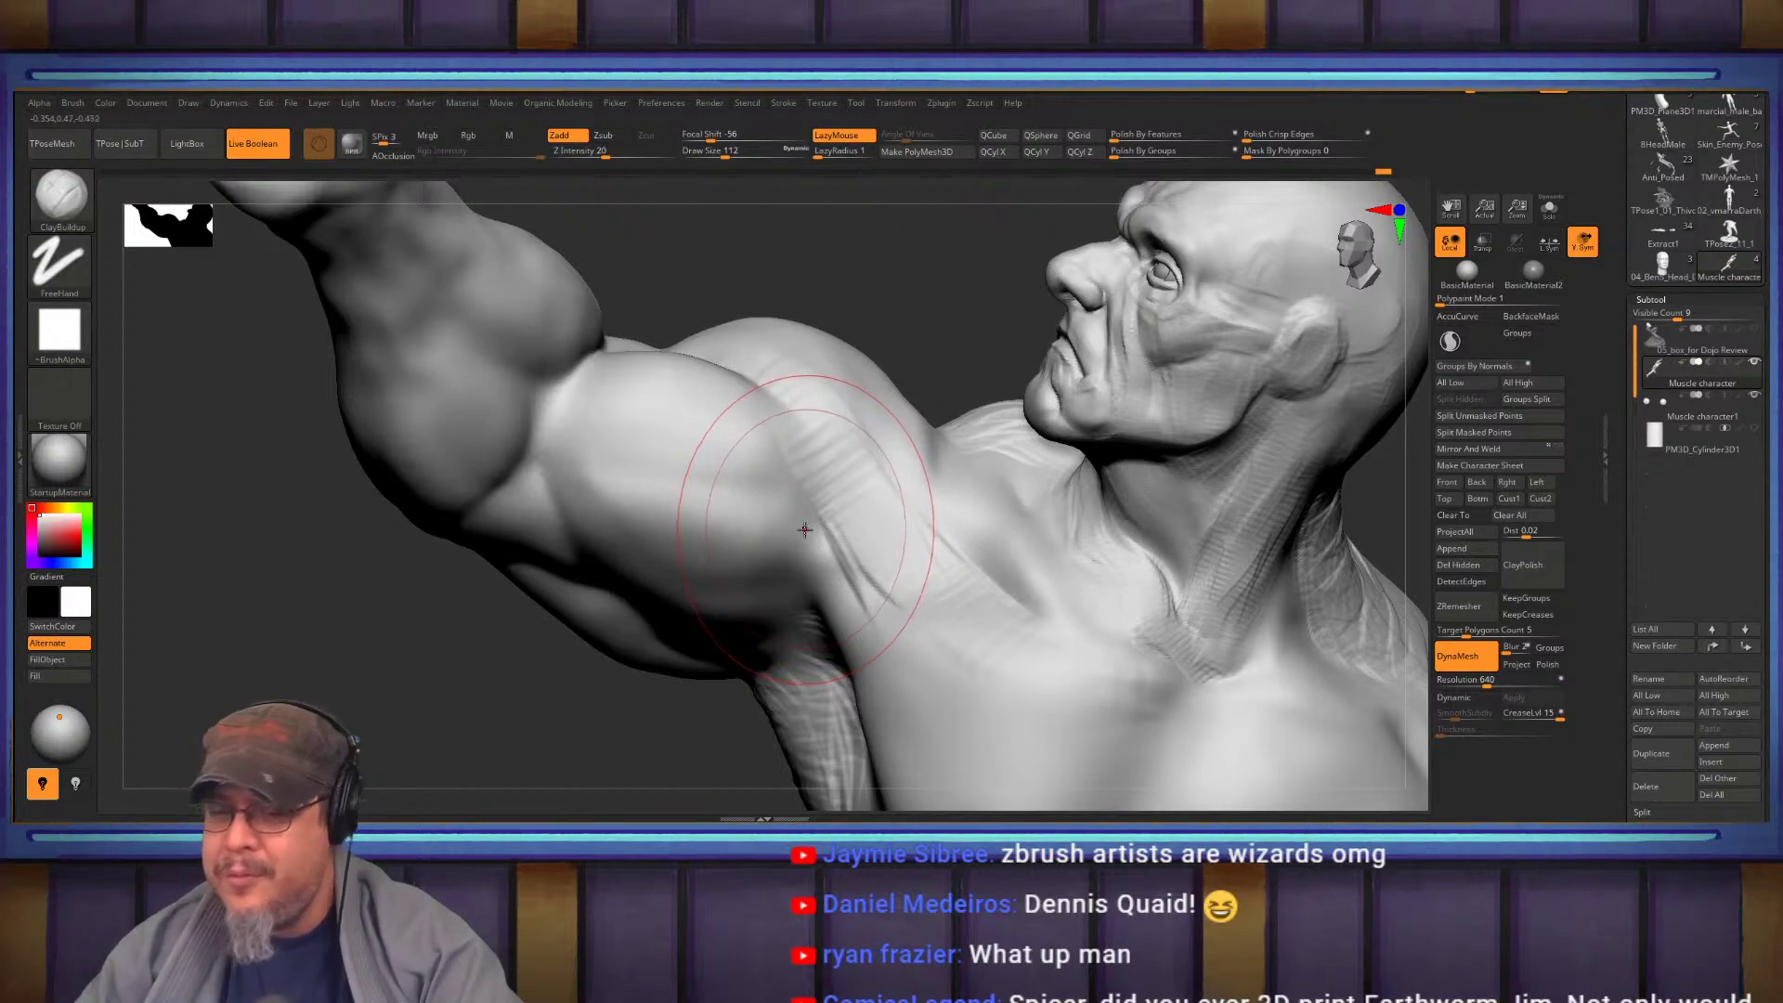
pyautogui.moveTo(853, 487)
pyautogui.mouseDown(button='right')
pyautogui.moveTo(828, 446)
pyautogui.moveTo(1057, 446)
pyautogui.moveTo(895, 441)
pyautogui.moveTo(938, 431)
pyautogui.mouseUp(button='right')
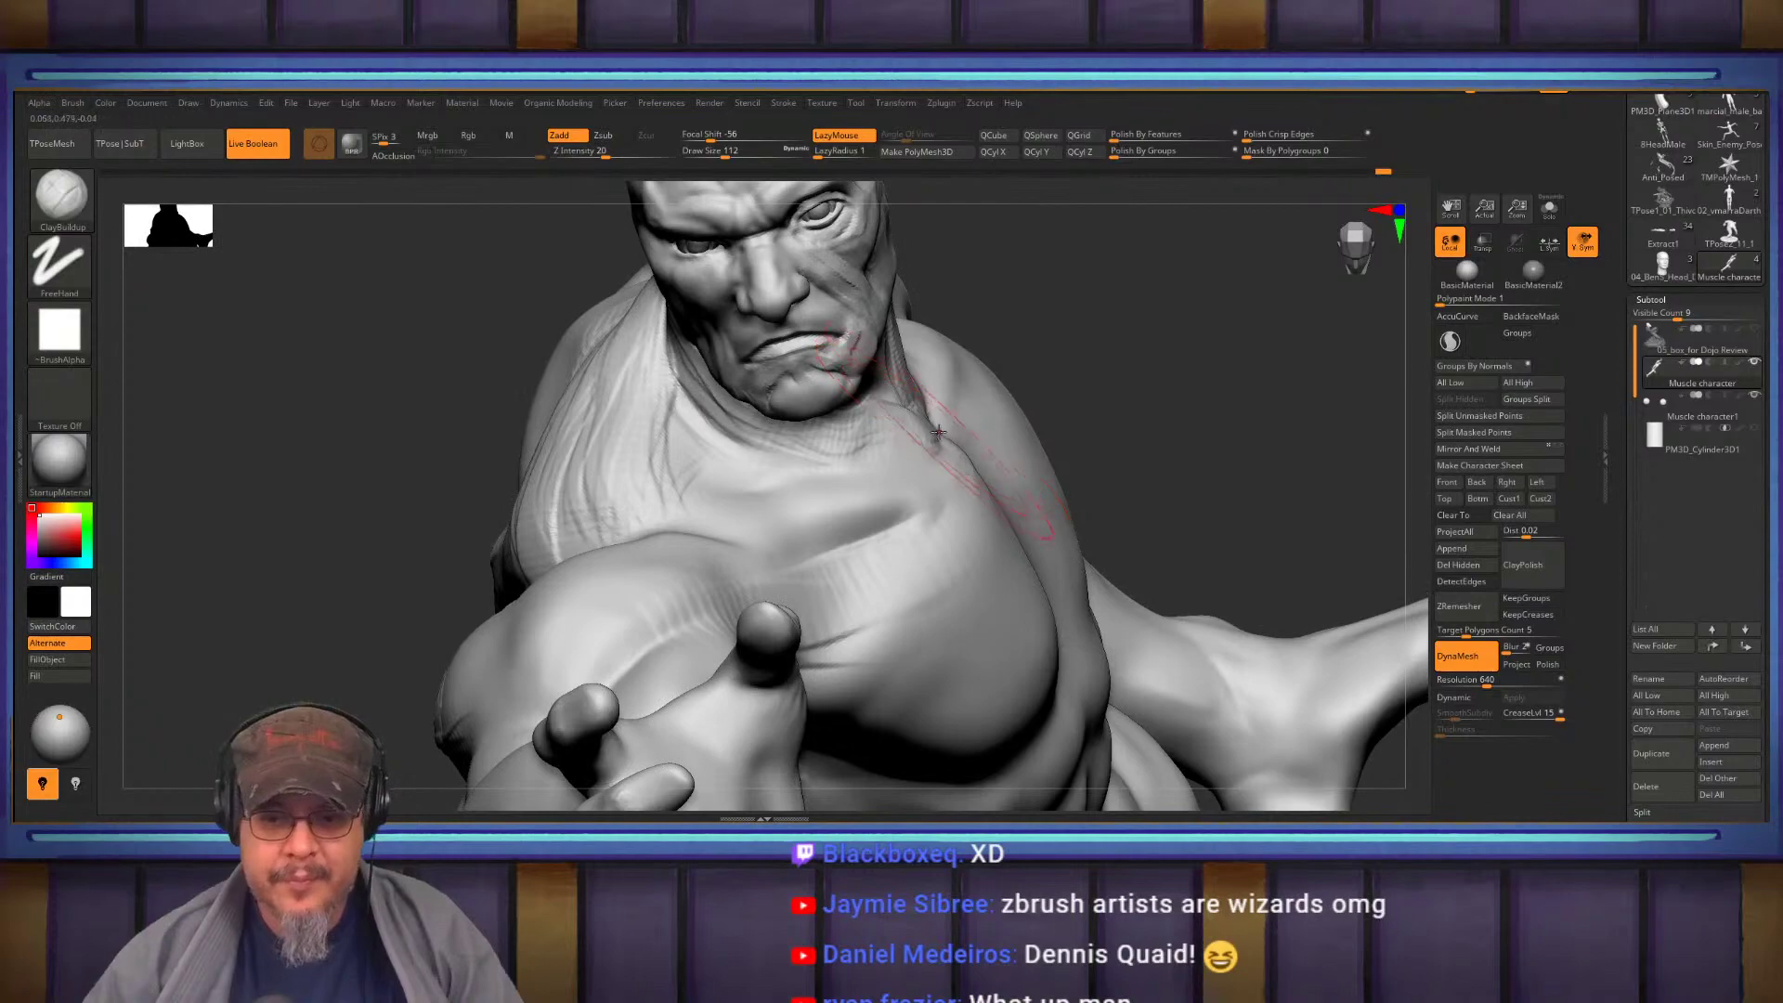
# Adjust the upper torso and lowered arm's shoulder mass with the Move brush, enlarging the draw size to about 158
pyautogui.press('b')
pyautogui.press('m')
pyautogui.press('v')
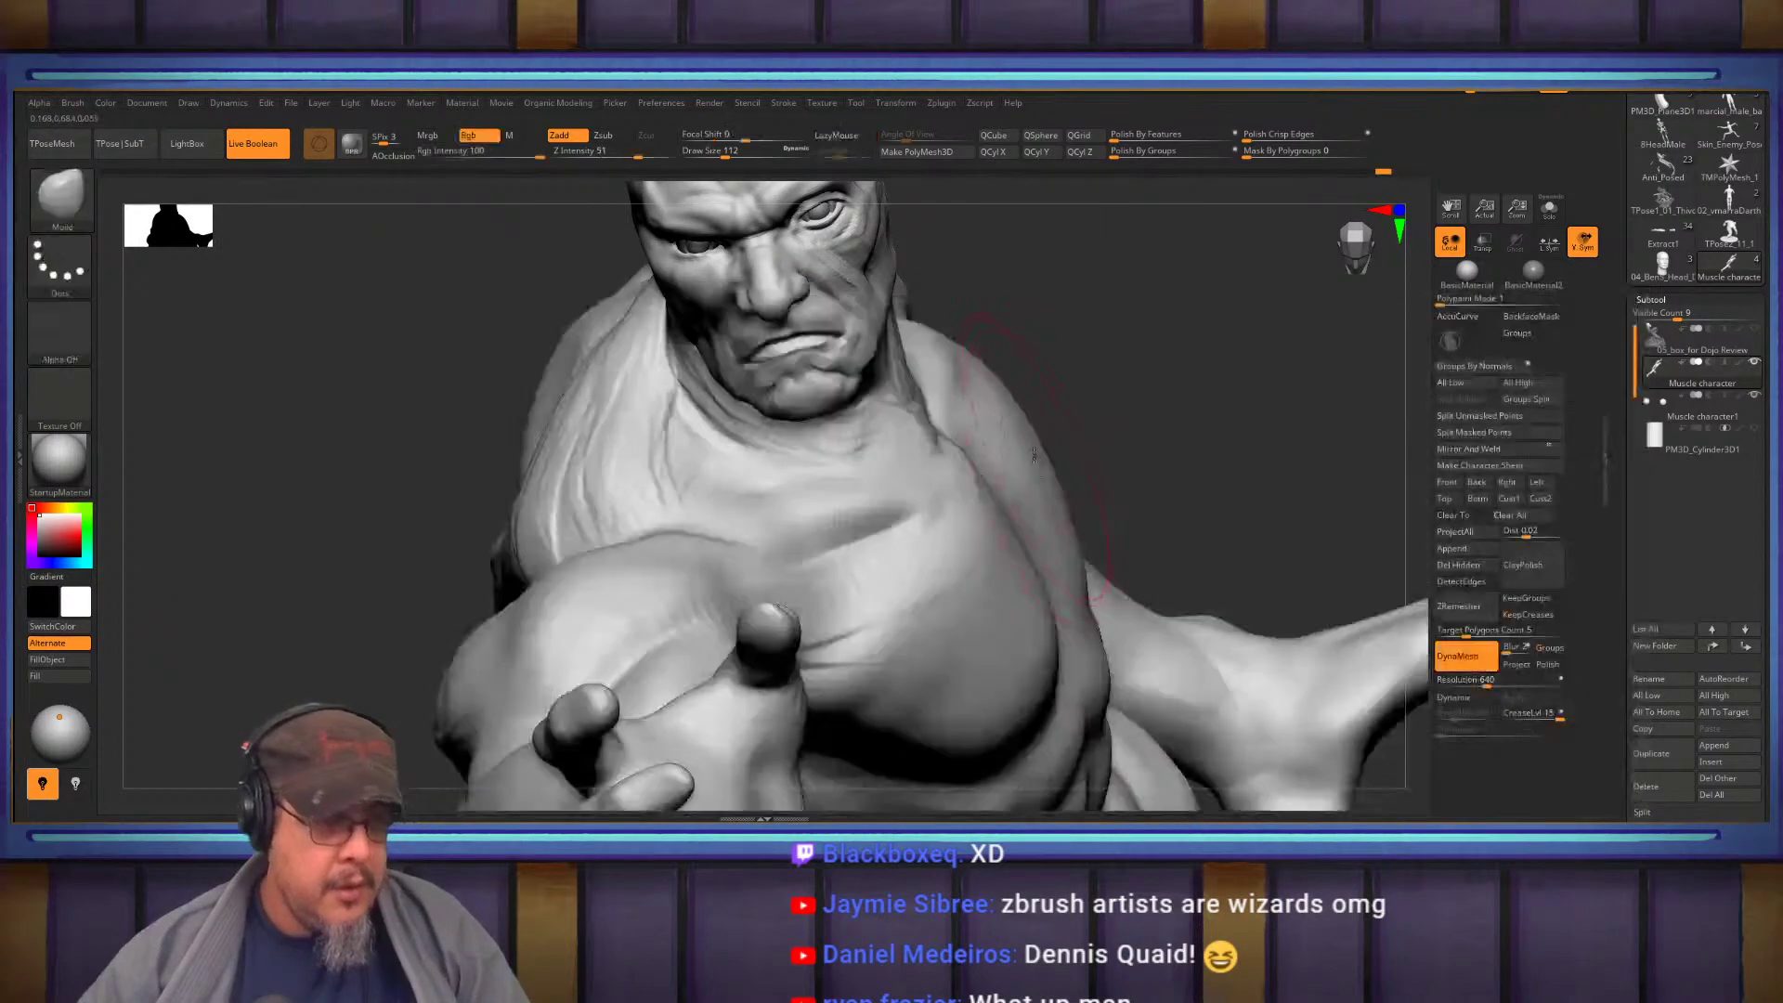
pyautogui.moveTo(1040, 499); pyautogui.dragTo(940, 487, button='right')
pyautogui.press('s')
pyautogui.moveTo(908, 486); pyautogui.dragTo(945, 493)
pyautogui.moveTo(912, 495)
pyautogui.mouseDown(button='right')
pyautogui.moveTo(966, 475)
pyautogui.moveTo(919, 466)
pyautogui.moveTo(887, 568)
pyautogui.mouseUp(button='right')
pyautogui.press('shift')
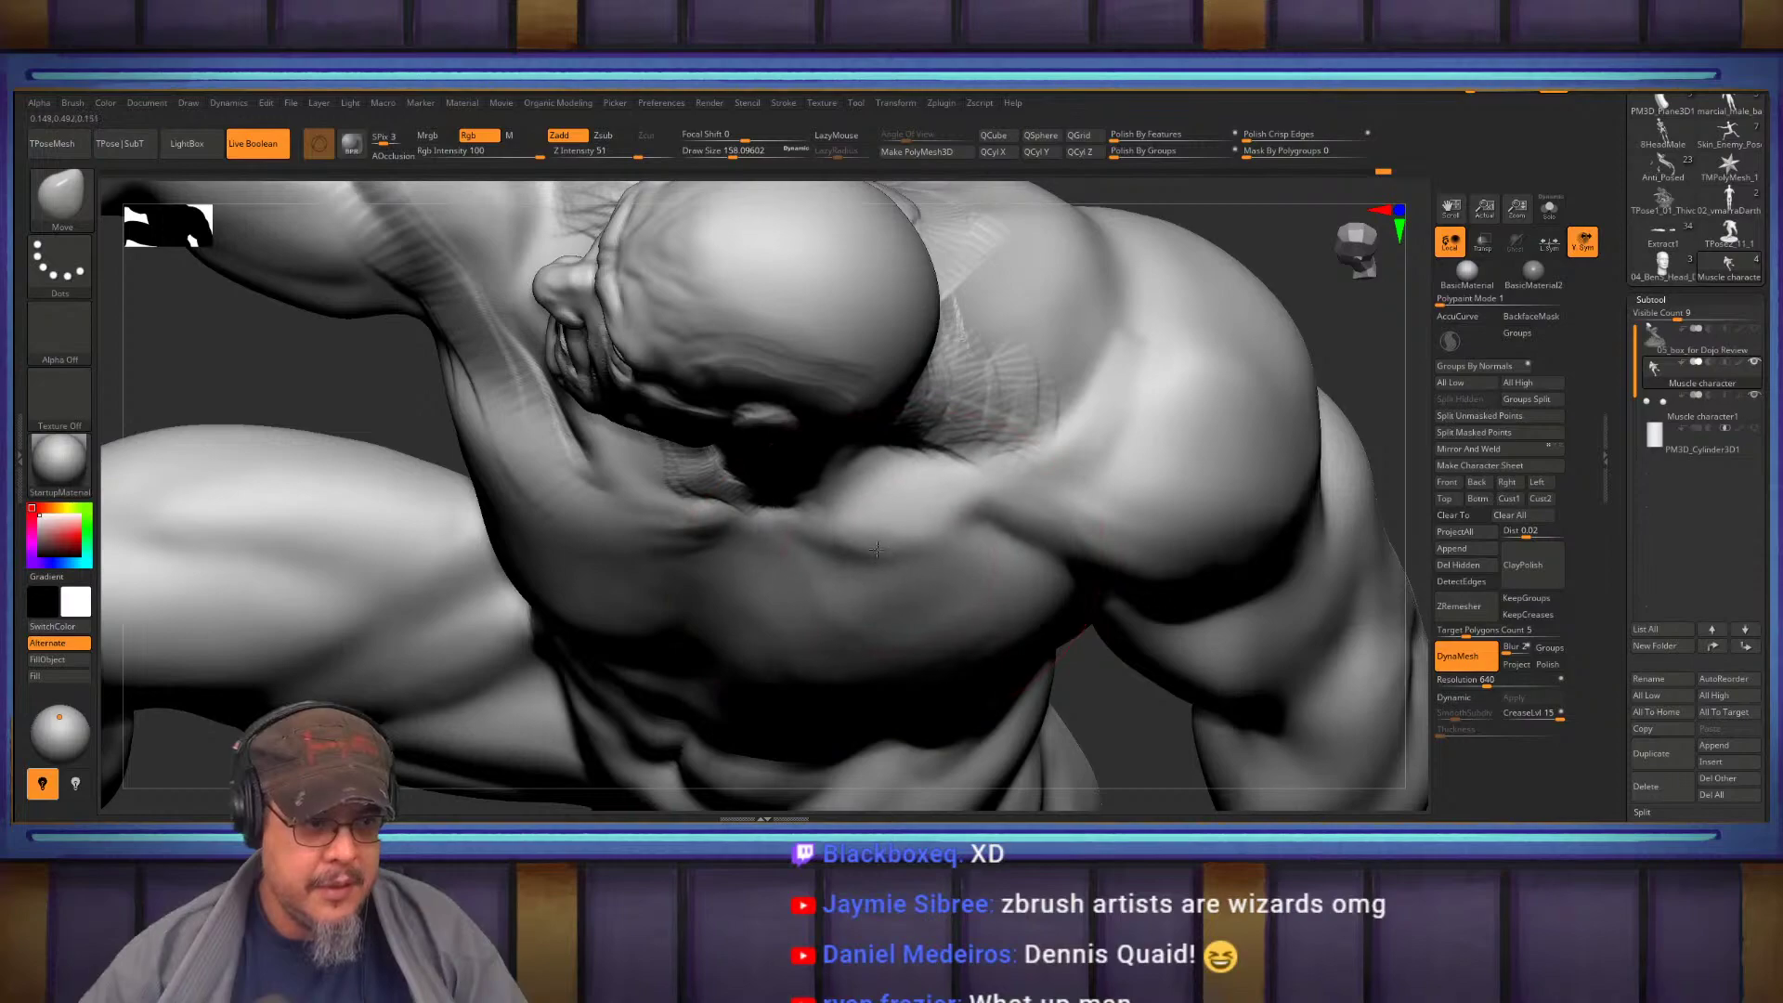
pyautogui.moveTo(1053, 482)
pyautogui.mouseDown(button='right')
pyautogui.moveTo(944, 522)
pyautogui.moveTo(1028, 482)
pyautogui.mouseUp(button='right')
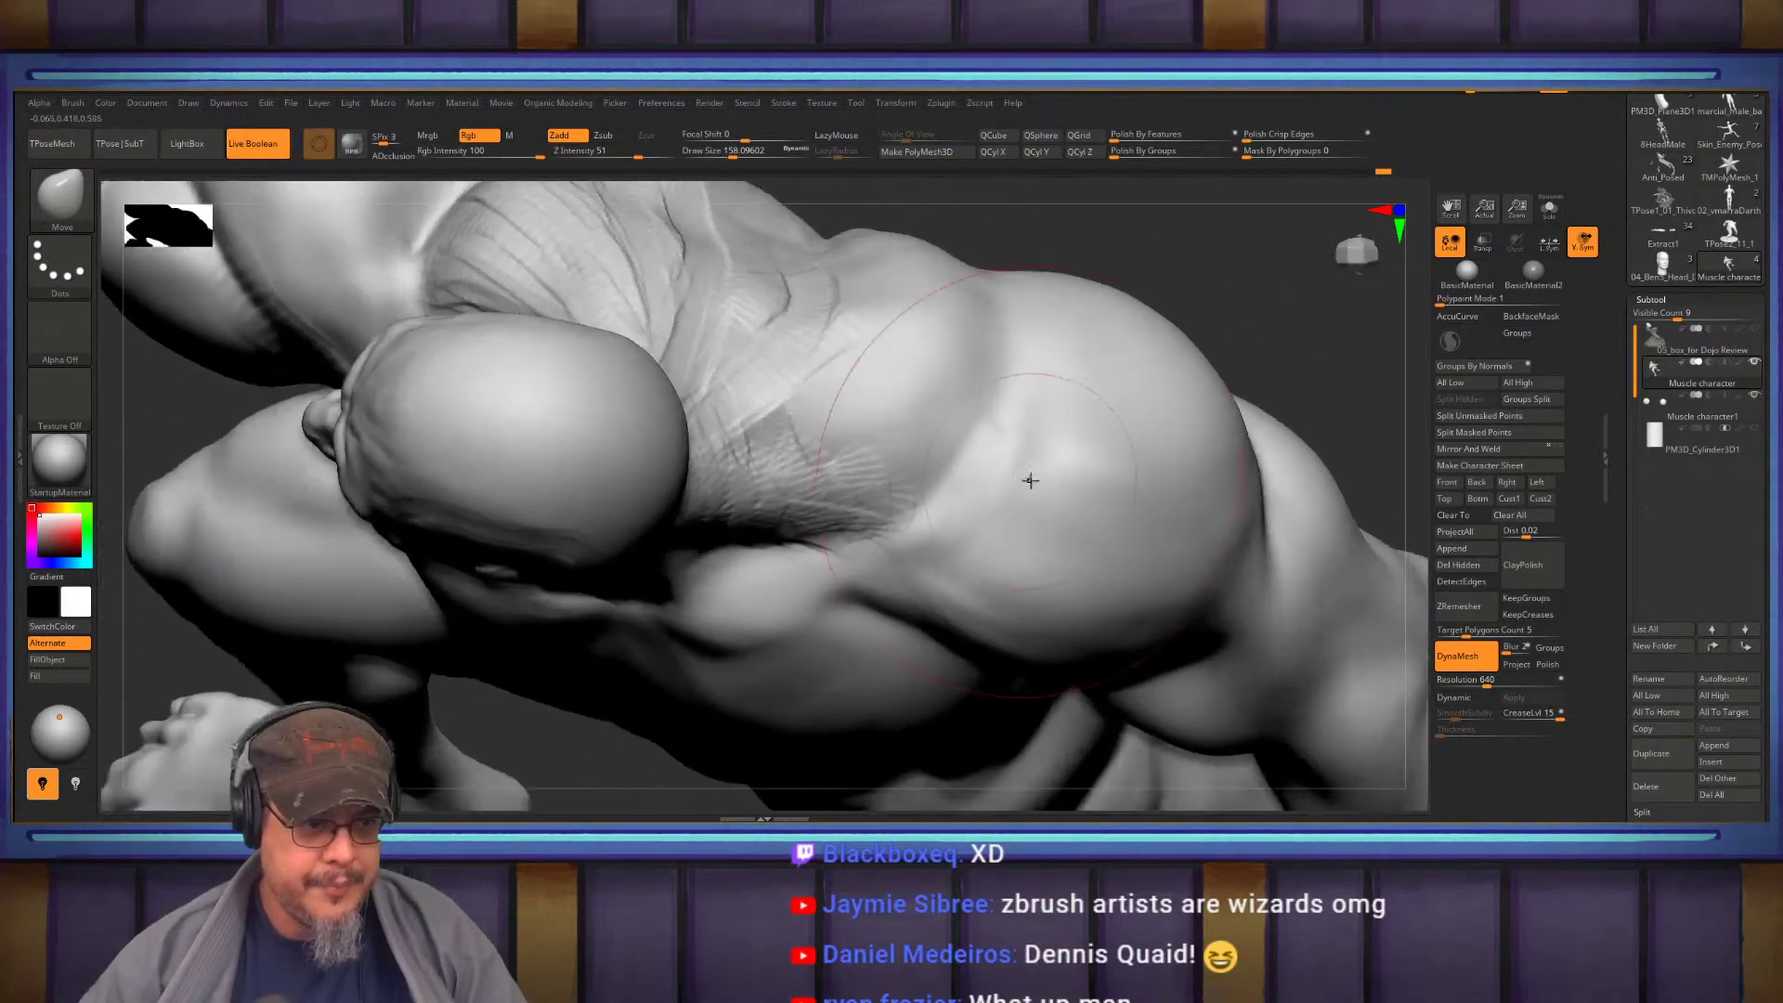
# Build the bony shoulder ridge and collarbone on the lowered arm's side with ClayBuildup at draw size about 54
pyautogui.press('b')
pyautogui.press('c')
pyautogui.press('b')
pyautogui.moveTo(1043, 394); pyautogui.dragTo(997, 430, button='right')
pyautogui.press('s')
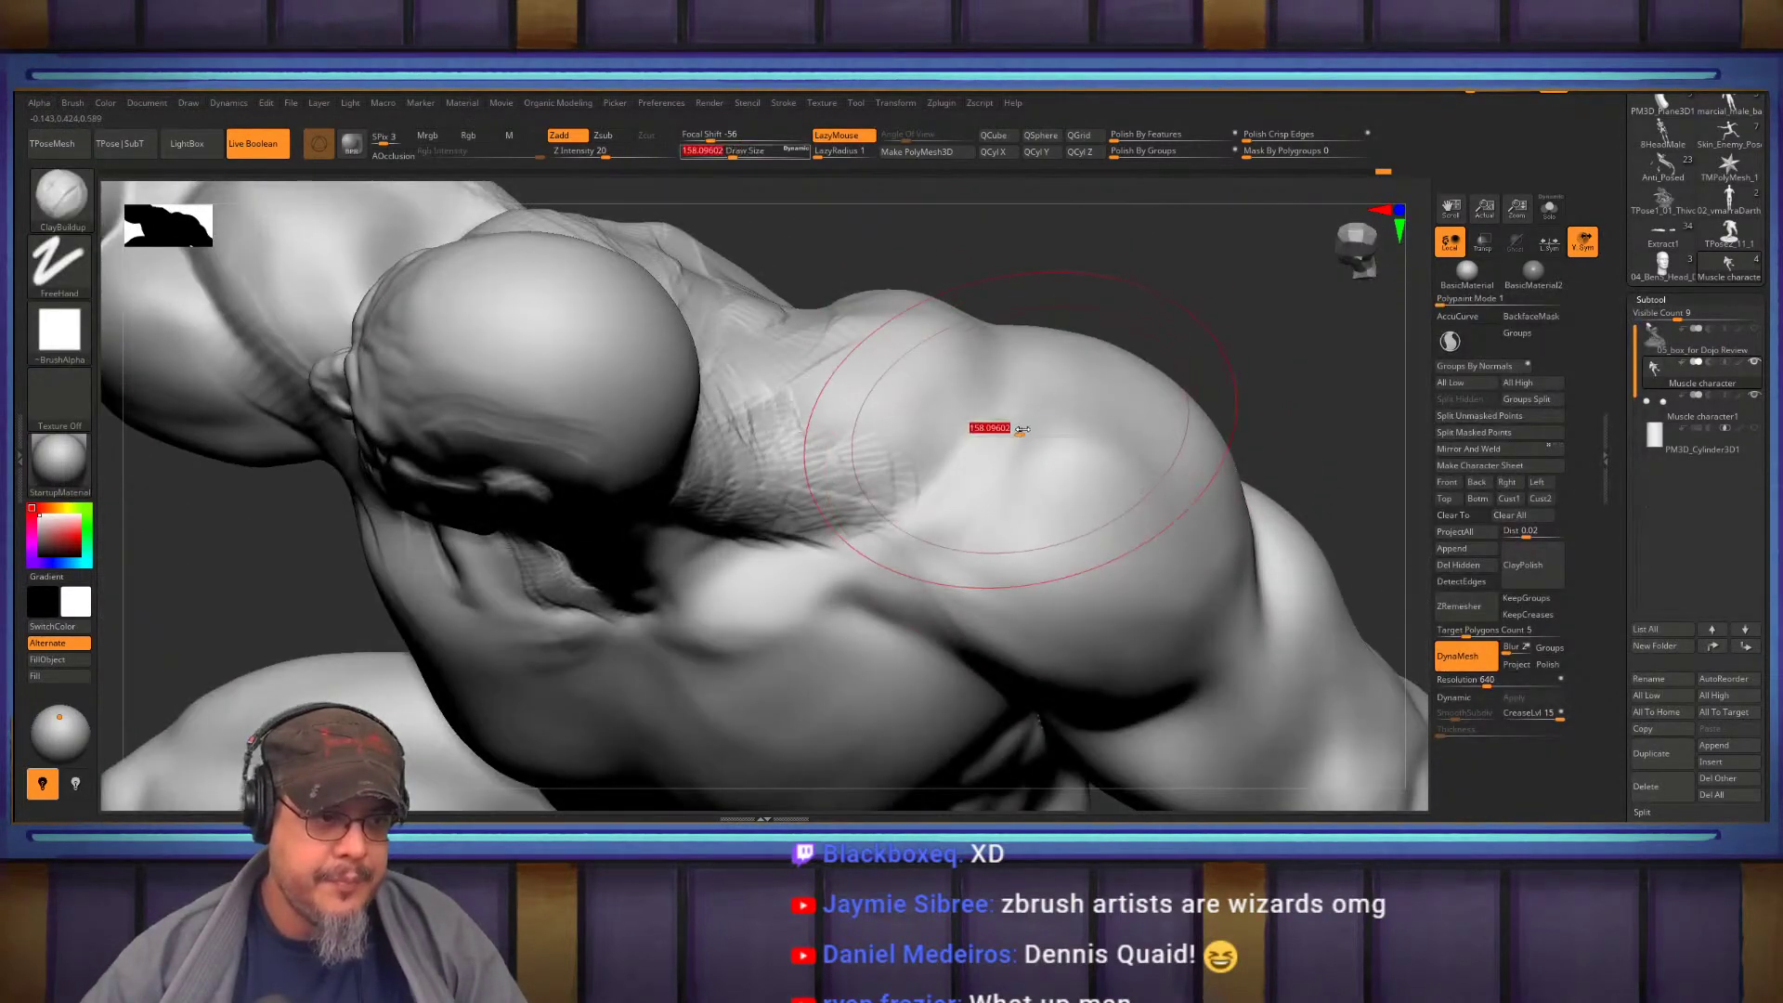
pyautogui.moveTo(997, 430); pyautogui.dragTo(1000, 430)
pyautogui.moveTo(1012, 422); pyautogui.dragTo(1005, 445)
pyautogui.moveTo(1002, 454); pyautogui.dragTo(968, 458, button='right')
pyautogui.moveTo(1028, 405)
pyautogui.mouseDown(button='right')
pyautogui.moveTo(1059, 465)
pyautogui.moveTo(1033, 425)
pyautogui.mouseUp(button='right')
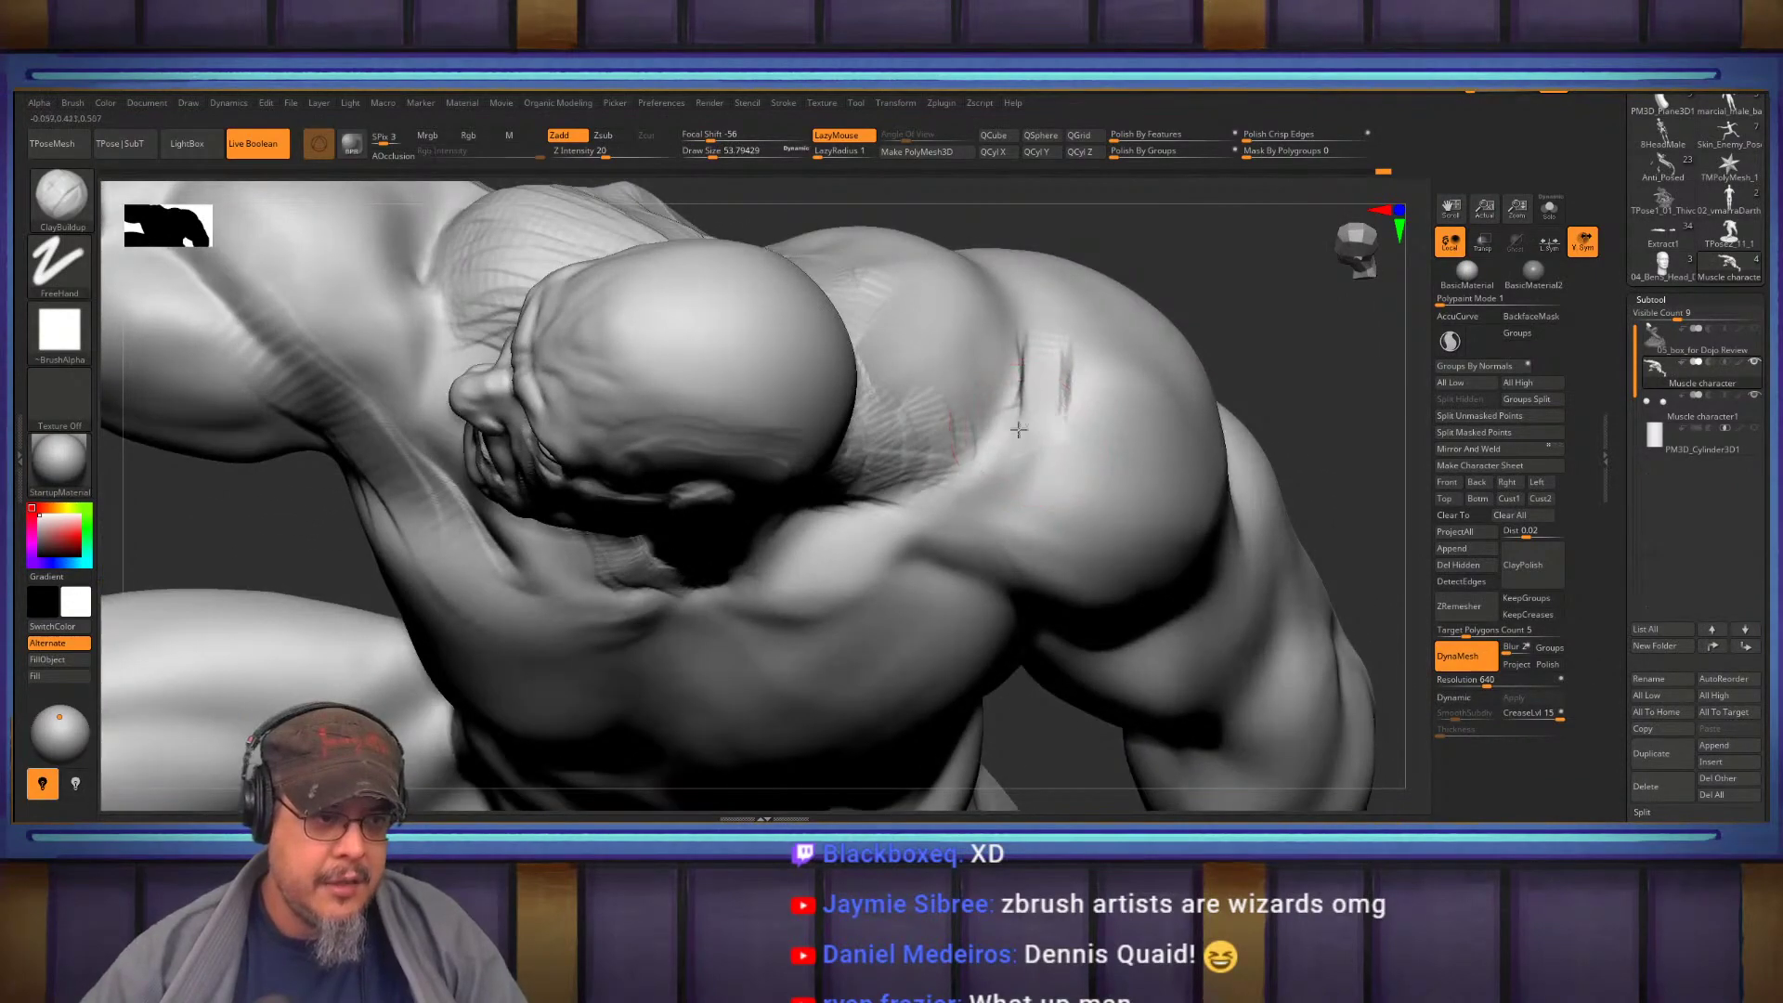
pyautogui.moveTo(865, 559); pyautogui.dragTo(821, 565)
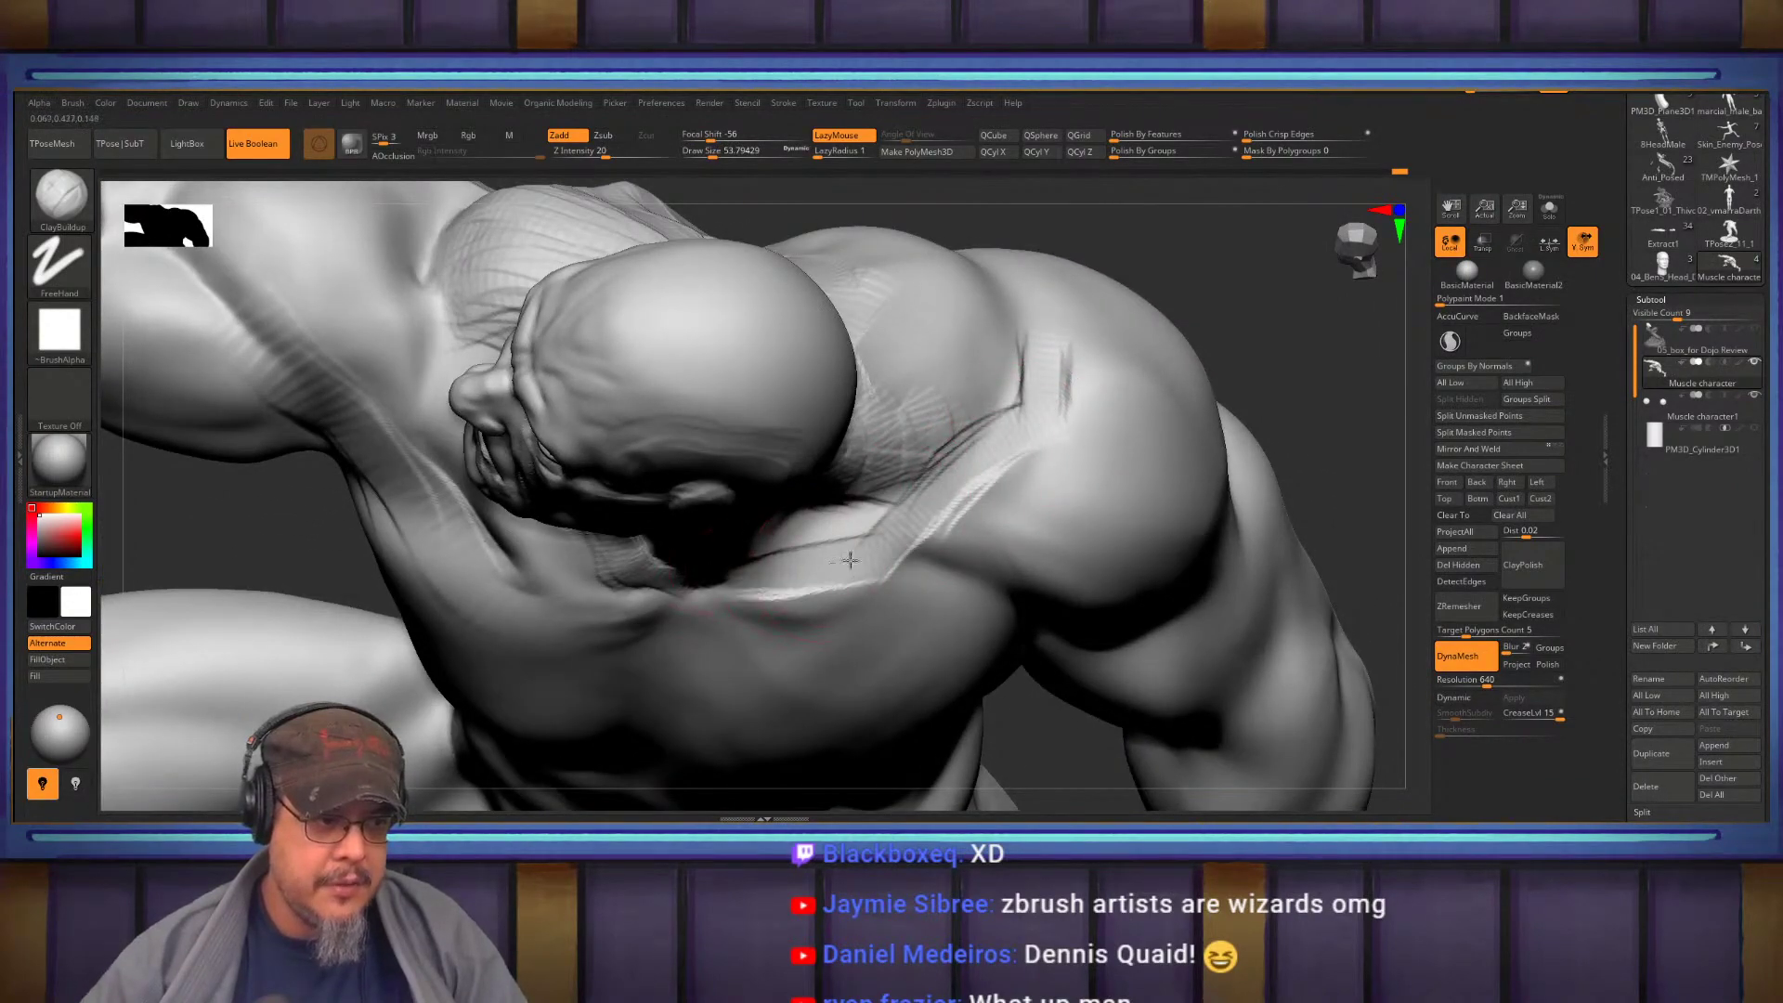
pyautogui.moveTo(978, 460); pyautogui.dragTo(753, 483, button='right')
# Lay ClayBuildup strokes along the lowered arm's front deltoid, from the collarbone down to the armpit
pyautogui.moveTo(904, 555); pyautogui.dragTo(1068, 685)
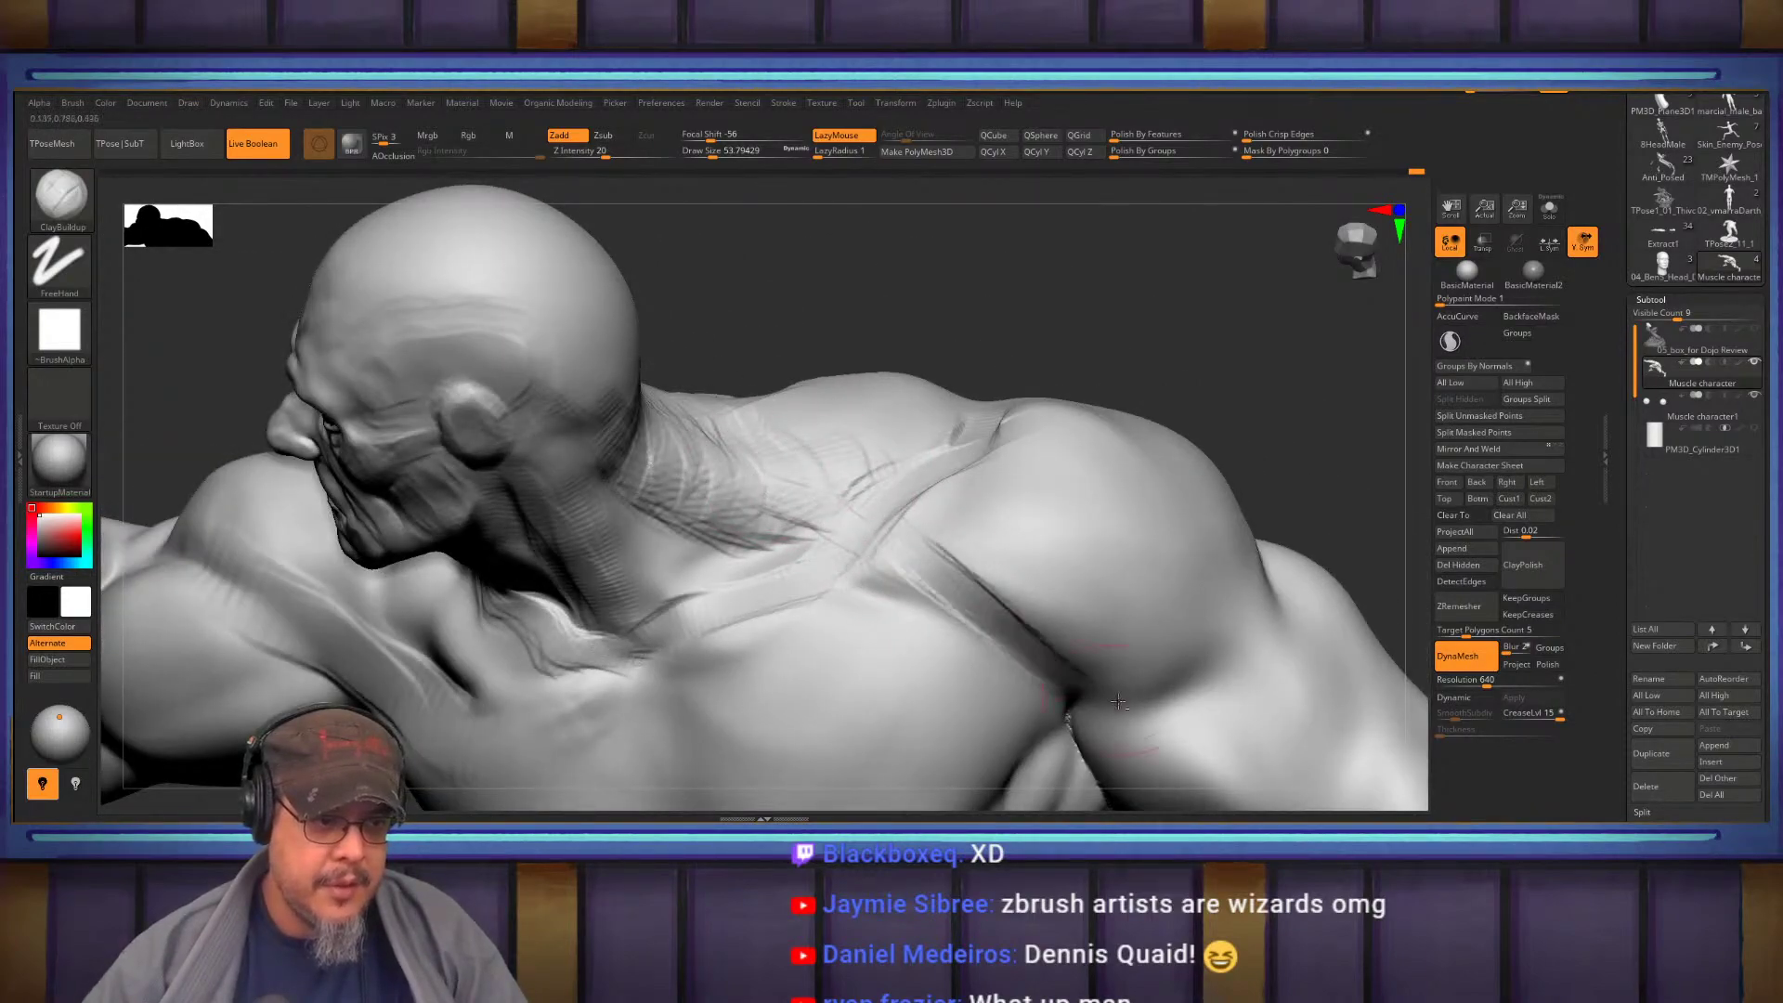
pyautogui.moveTo(980, 578); pyautogui.dragTo(1078, 676)
pyautogui.moveTo(938, 558); pyautogui.dragTo(1142, 667)
pyautogui.moveTo(970, 520); pyautogui.dragTo(1068, 622)
pyautogui.moveTo(957, 558)
pyautogui.mouseDown()
pyautogui.moveTo(1142, 678)
pyautogui.moveTo(1056, 647)
pyautogui.mouseUp()
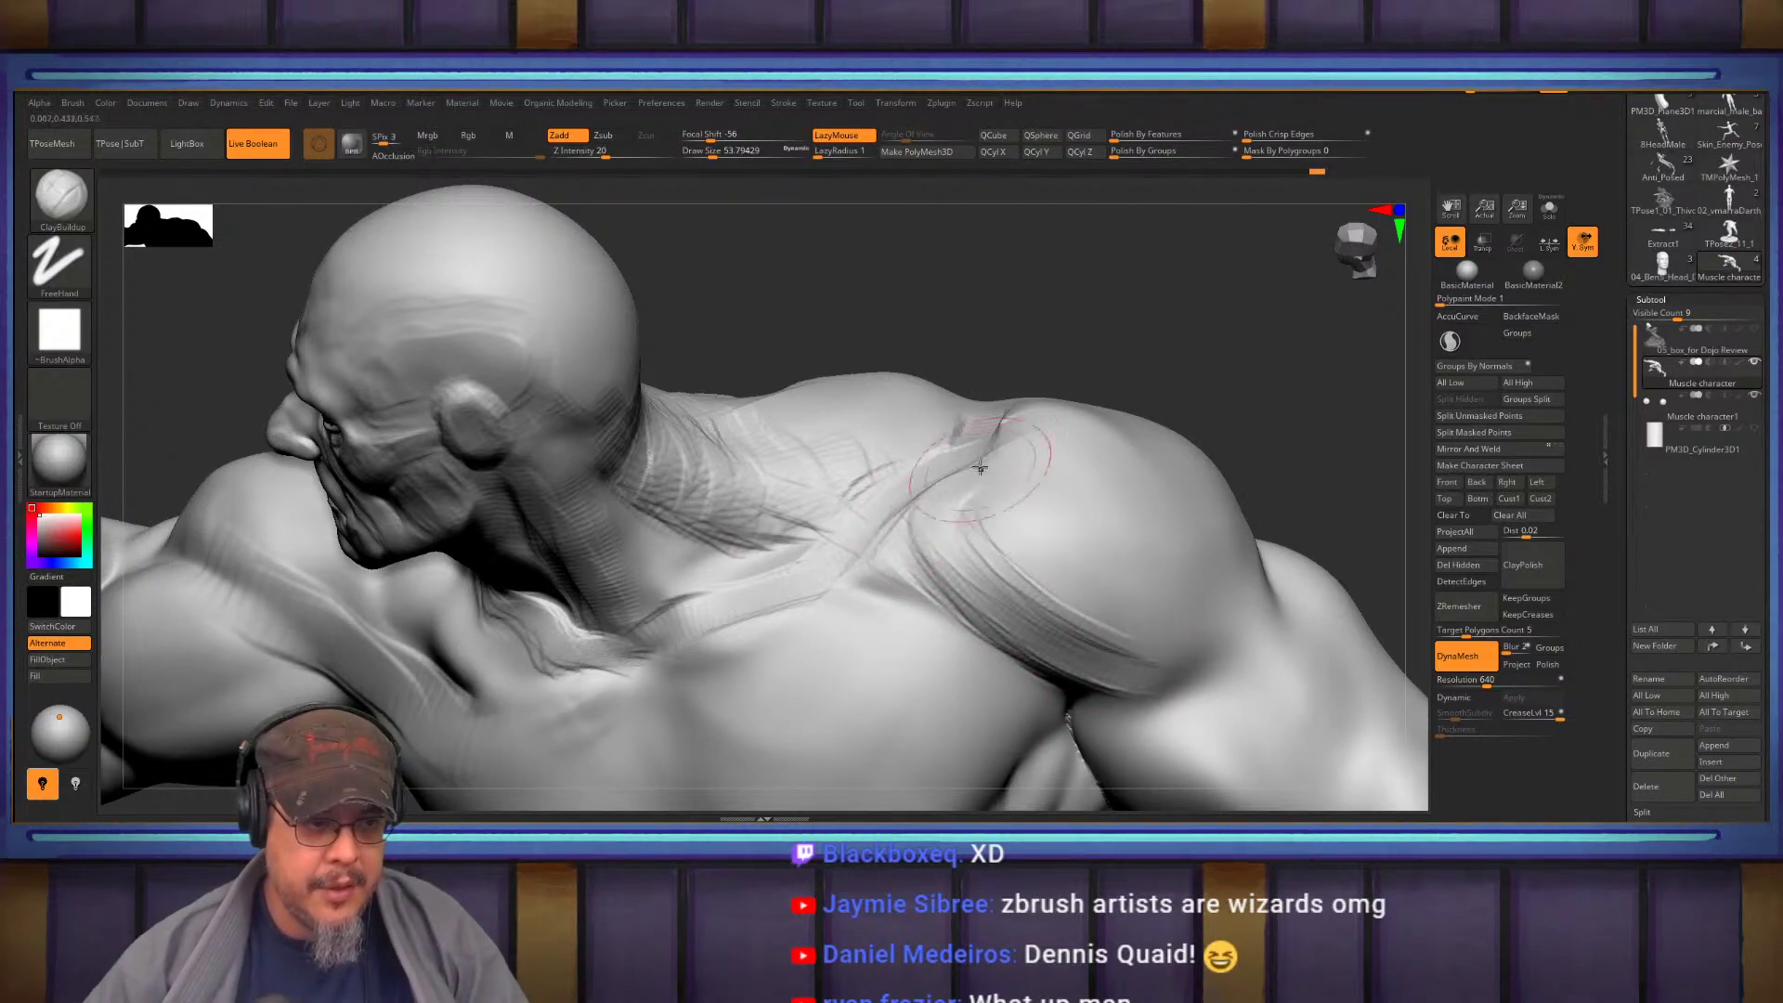
pyautogui.moveTo(964, 528); pyautogui.dragTo(993, 574)
# Add ClayBuildup strokes to the neck base and the collarbone's junction with the front deltoid on the lowered arm's side
pyautogui.moveTo(766, 481); pyautogui.dragTo(695, 410)
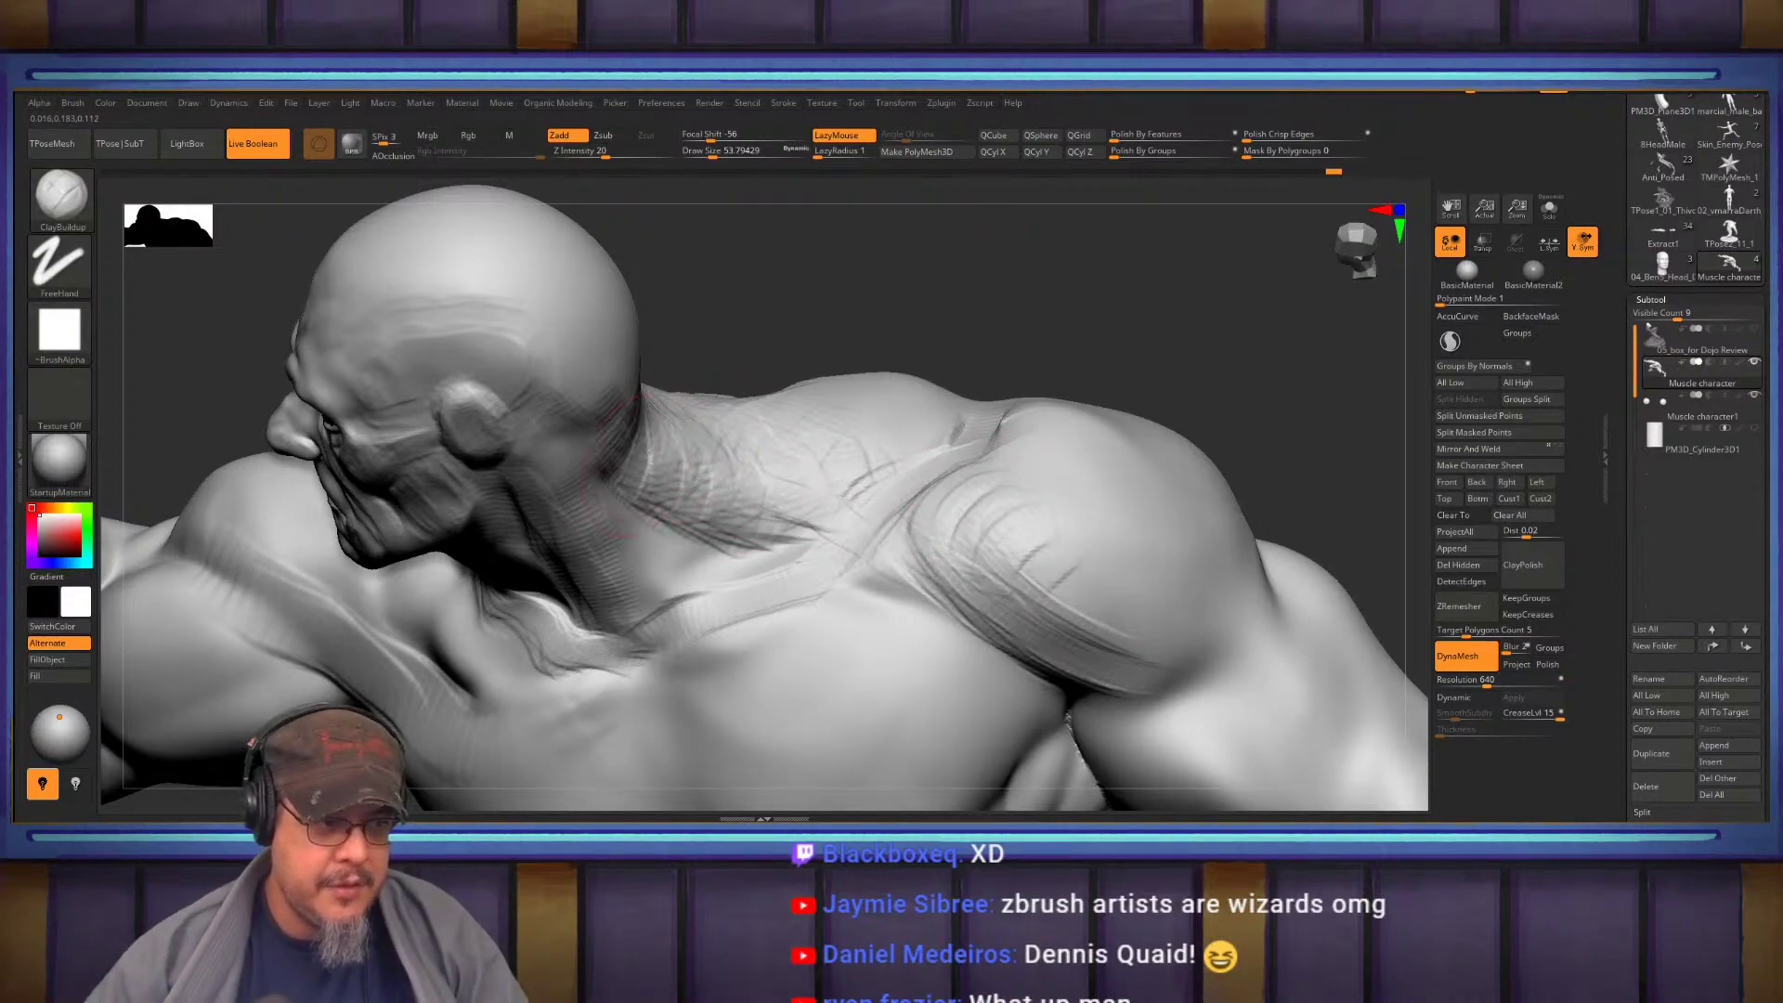
pyautogui.moveTo(858, 533); pyautogui.dragTo(907, 575)
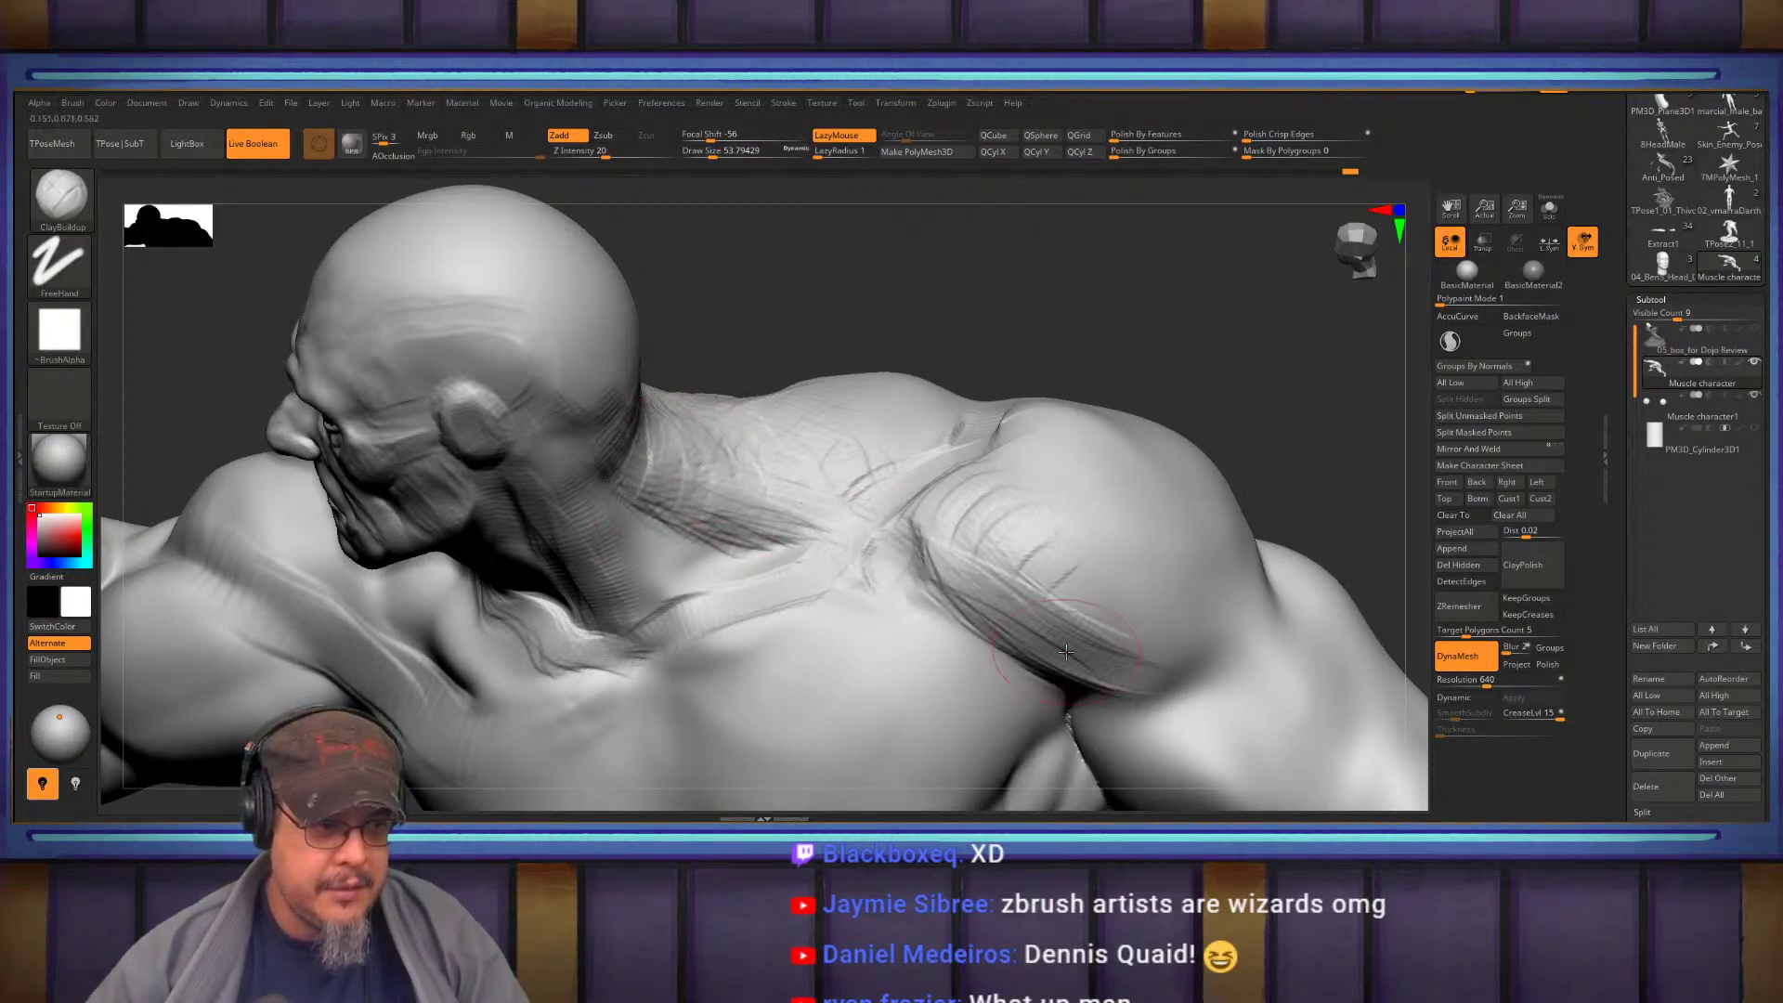
pyautogui.moveTo(937, 554); pyautogui.dragTo(920, 517)
# Build up the lowered arm's outer deltoid, tapering down to the upper arm, with ClayBuildup at draw size about 94
pyautogui.moveTo(953, 544)
pyautogui.mouseDown(button='right')
pyautogui.moveTo(975, 430)
pyautogui.moveTo(999, 457)
pyautogui.moveTo(741, 382)
pyautogui.moveTo(827, 482)
pyautogui.moveTo(892, 649)
pyautogui.moveTo(942, 363)
pyautogui.mouseUp(button='right')
pyautogui.press('s')
pyautogui.moveTo(878, 430); pyautogui.dragTo(888, 430)
pyautogui.moveTo(840, 563); pyautogui.dragTo(834, 401)
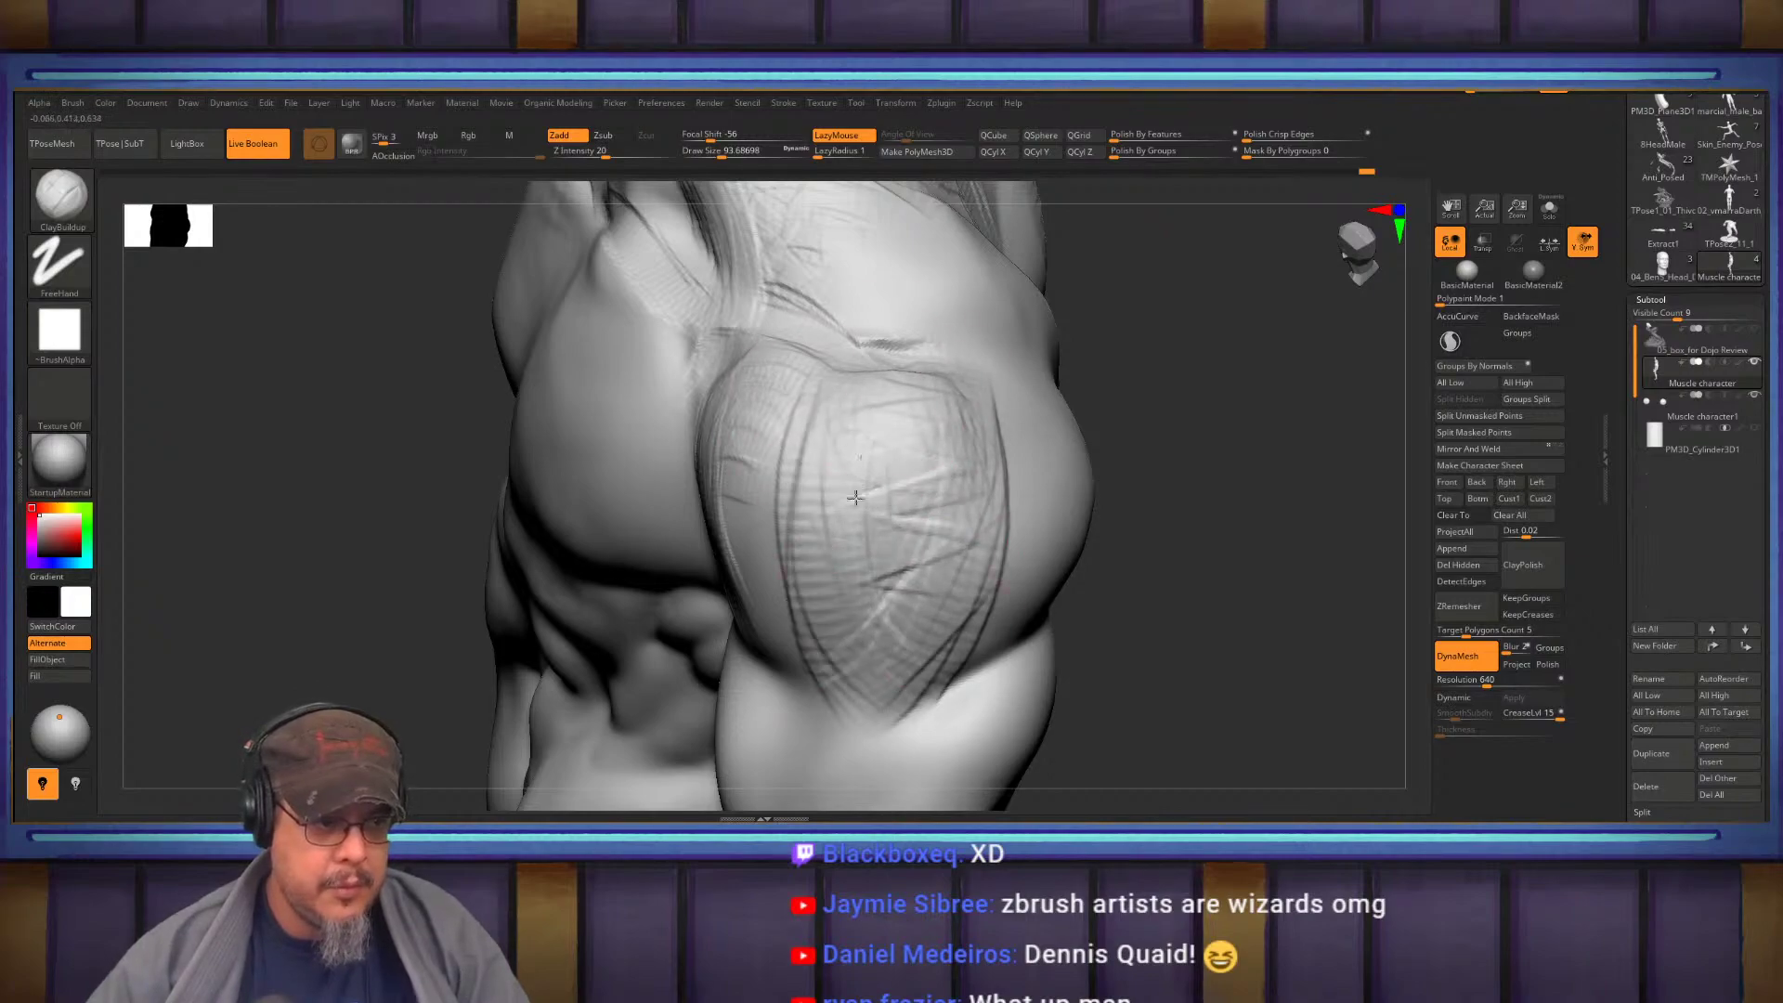
# Sharpen the crease between the raised arm's front deltoid and biceps near the armpit with DamStandard at draw size about 94
pyautogui.moveTo(823, 425)
pyautogui.mouseDown(button='right')
pyautogui.moveTo(757, 489)
pyautogui.moveTo(845, 639)
pyautogui.moveTo(759, 557)
pyautogui.mouseUp(button='right')
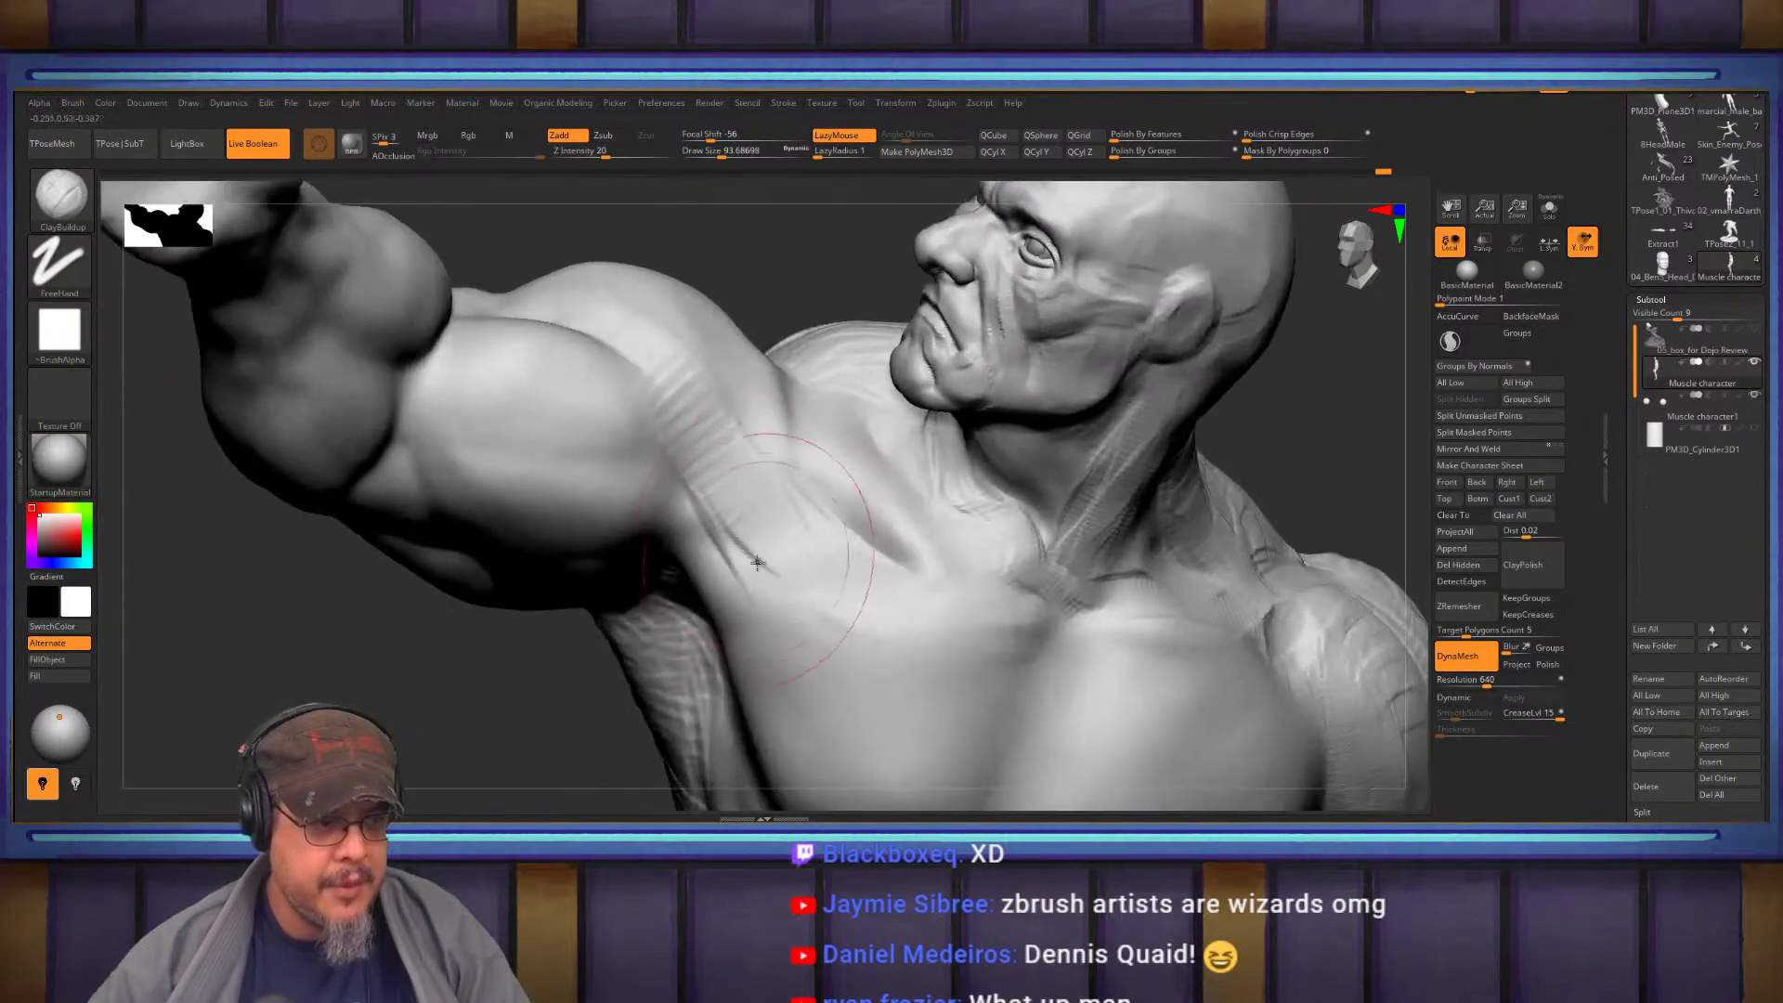
pyautogui.moveTo(599, 320)
pyautogui.mouseDown(button='right')
pyautogui.moveTo(740, 626)
pyautogui.moveTo(739, 505)
pyautogui.moveTo(780, 418)
pyautogui.moveTo(808, 473)
pyautogui.moveTo(898, 433)
pyautogui.moveTo(910, 454)
pyautogui.moveTo(848, 470)
pyautogui.mouseUp(button='right')
pyautogui.press('b')
pyautogui.press('d')
pyautogui.press('s')
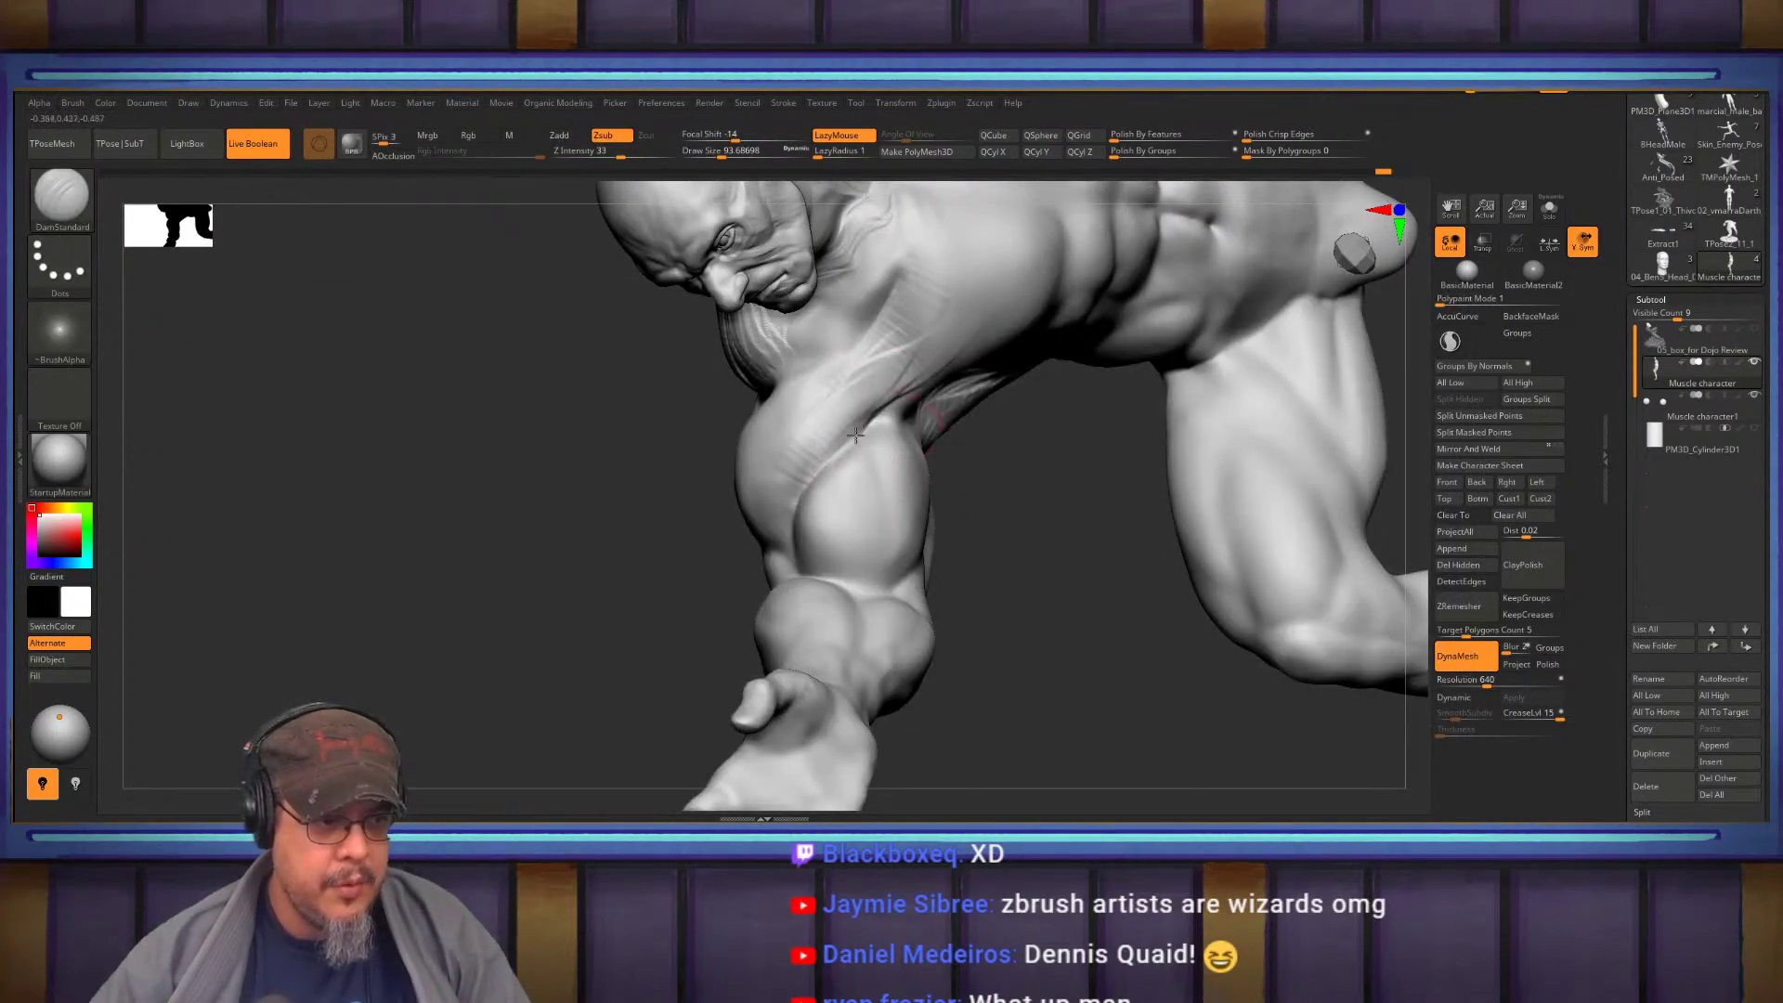
pyautogui.moveTo(810, 517)
pyautogui.mouseDown(button='right')
pyautogui.moveTo(979, 545)
pyautogui.moveTo(1054, 495)
pyautogui.moveTo(879, 489)
pyautogui.moveTo(1035, 585)
pyautogui.moveTo(955, 387)
pyautogui.moveTo(911, 456)
pyautogui.moveTo(904, 537)
pyautogui.moveTo(836, 557)
pyautogui.mouseUp(button='right')
# Sculpt the upper chest fibers running into the raised arm's armpit with ClayBuildup at draw size about 94
pyautogui.press('b')
pyautogui.press('c')
pyautogui.press('b')
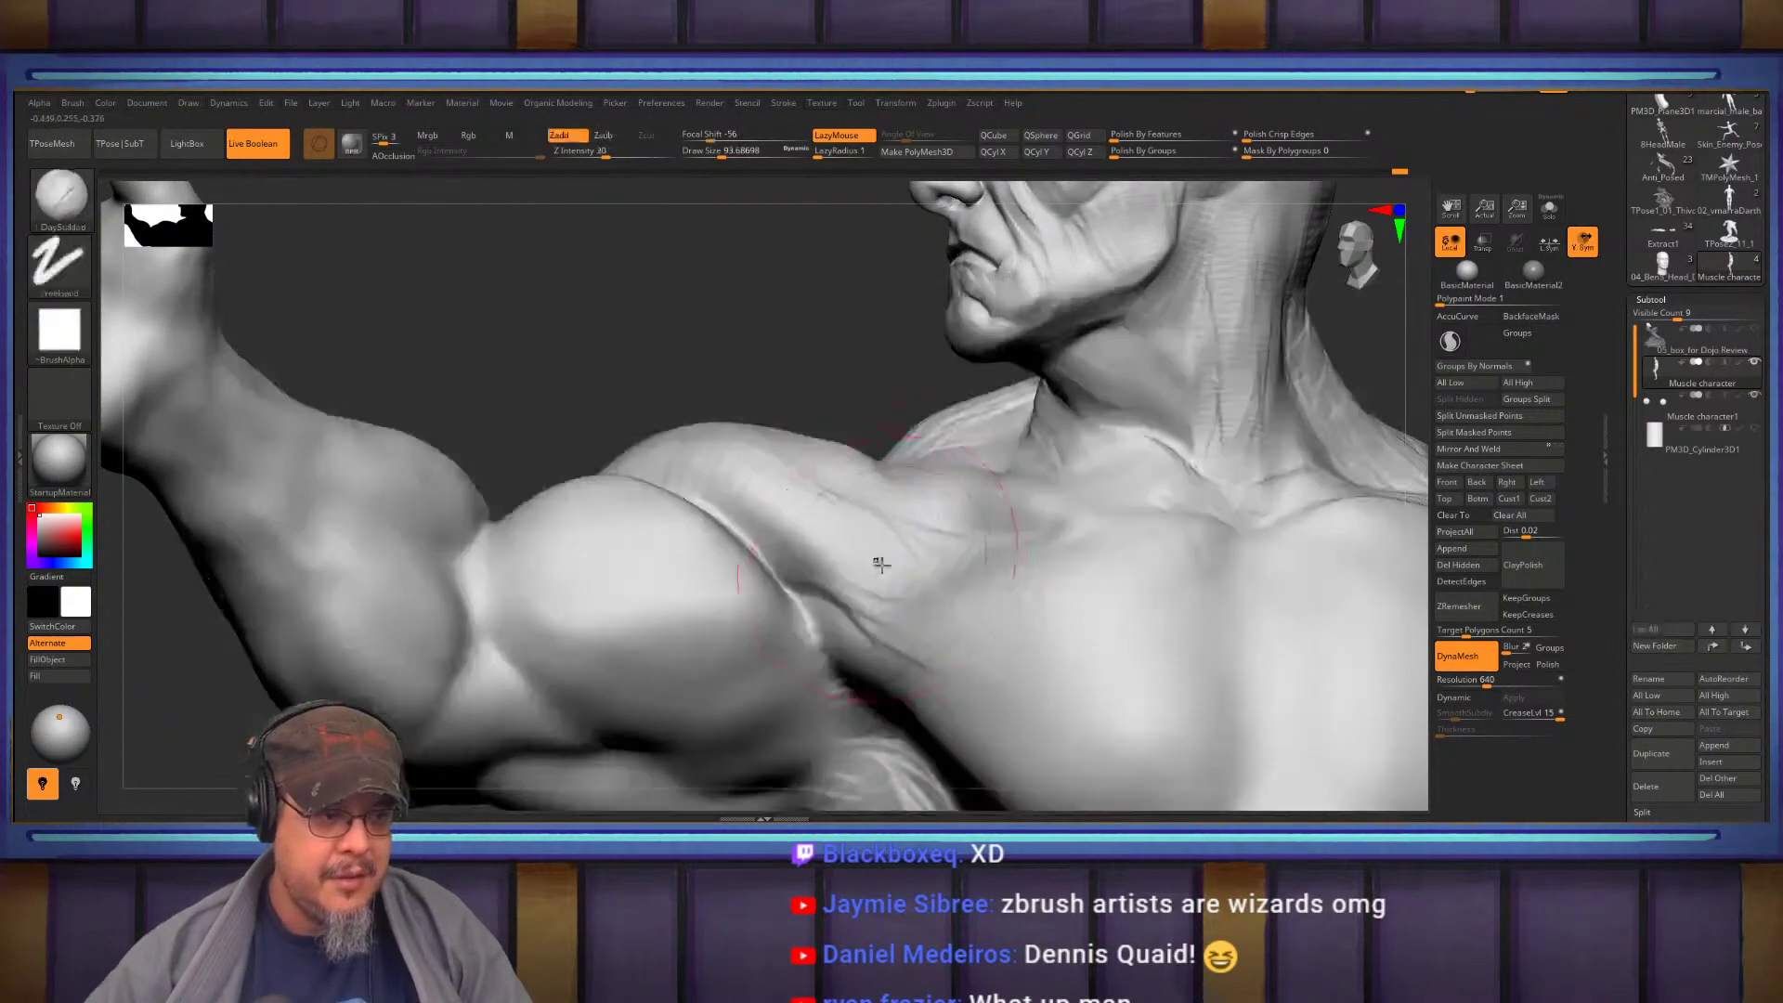
pyautogui.moveTo(944, 529); pyautogui.dragTo(952, 512)
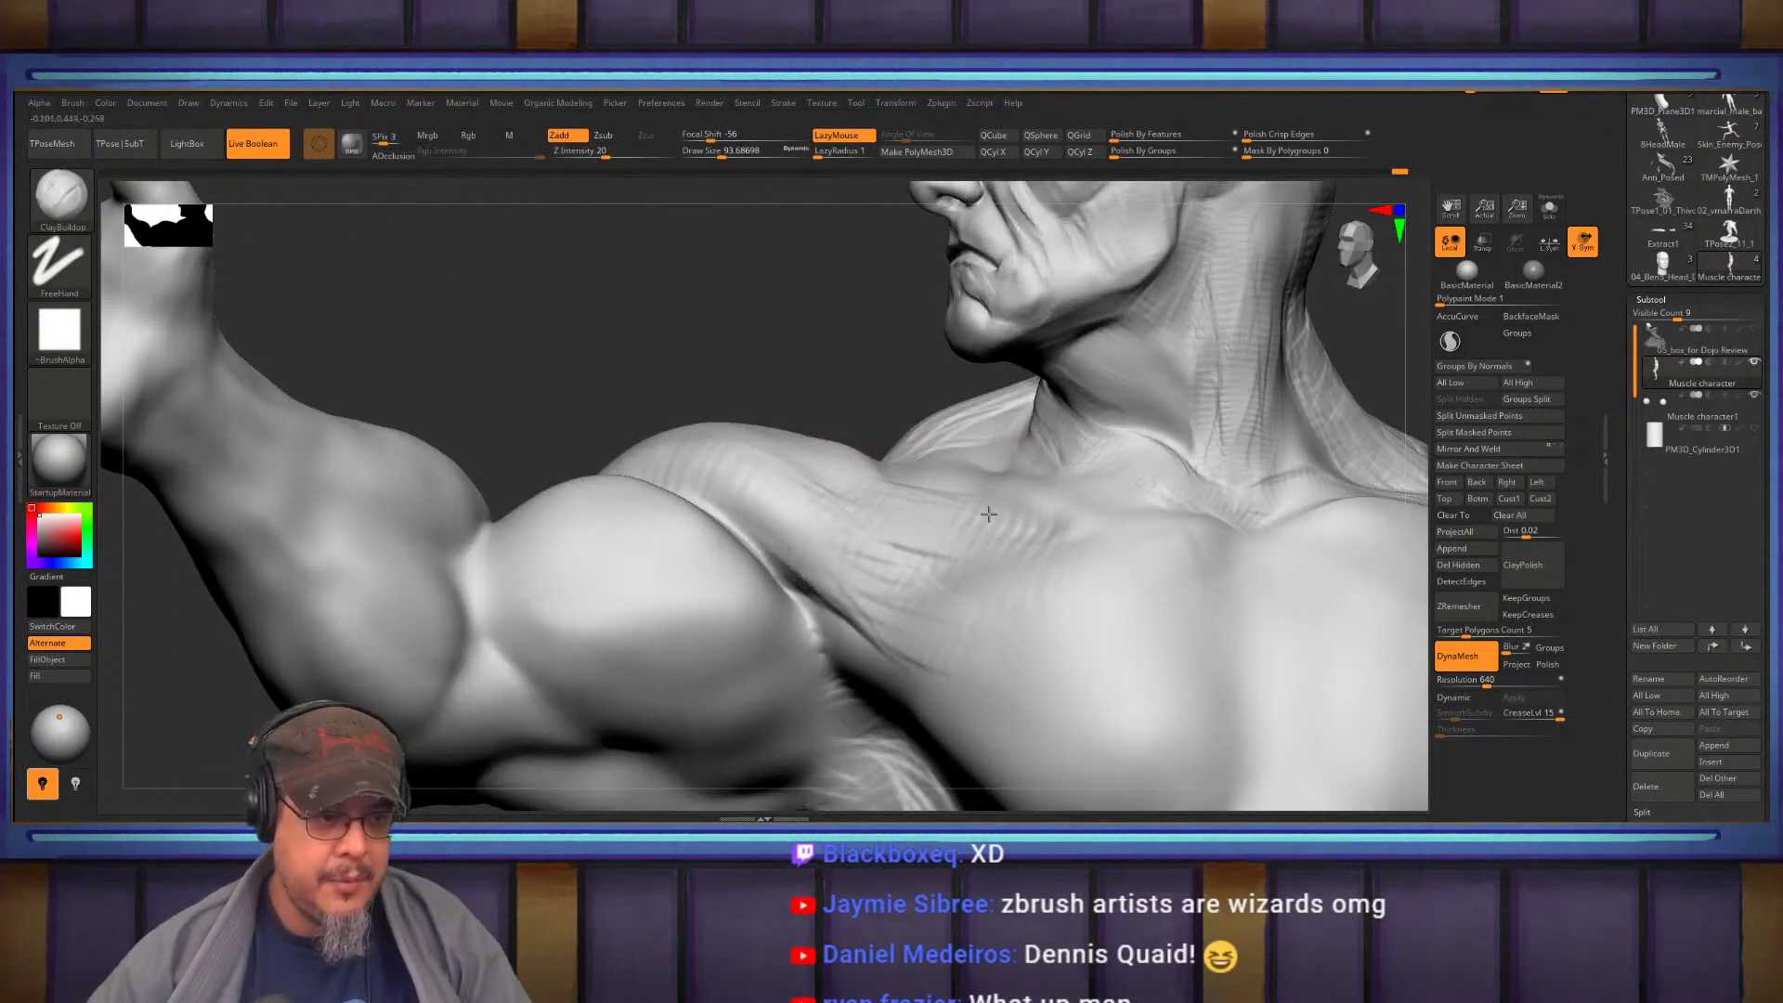
# Build the front and top of the raised arm's deltoid with ClayBuildup strokes following the muscle fibers
pyautogui.moveTo(853, 513); pyautogui.dragTo(885, 560, button='right')
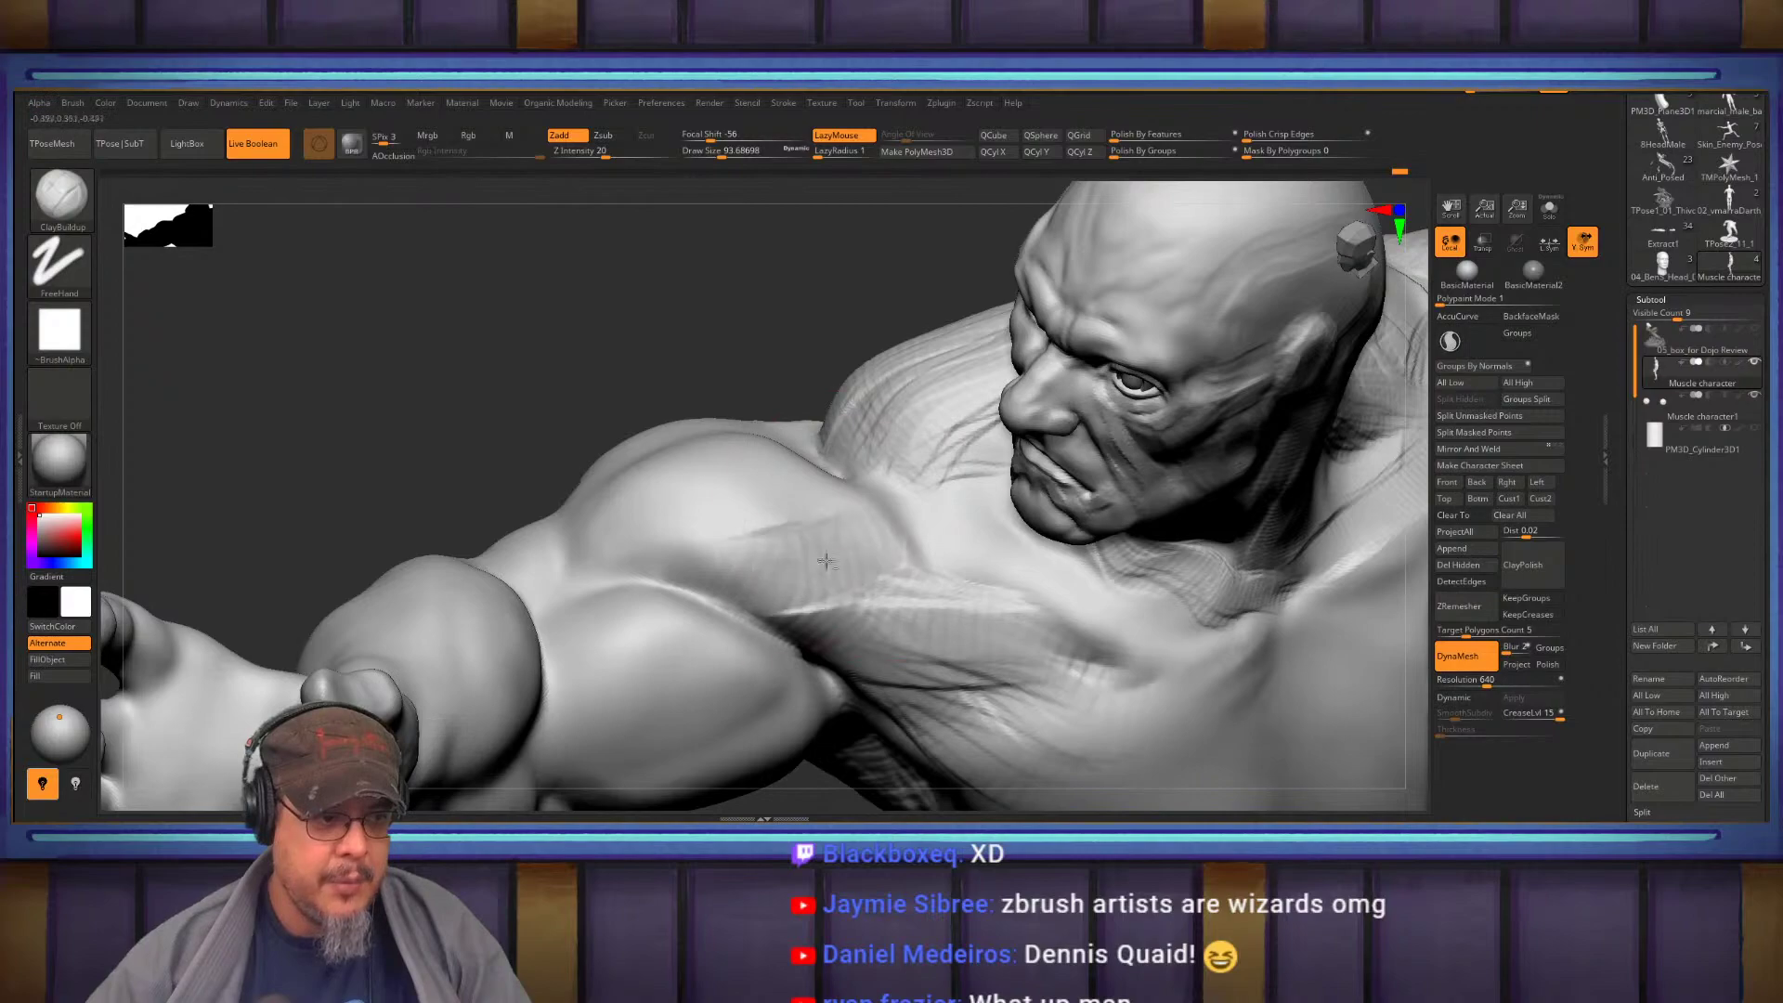
pyautogui.moveTo(797, 523); pyautogui.dragTo(871, 480, button='right')
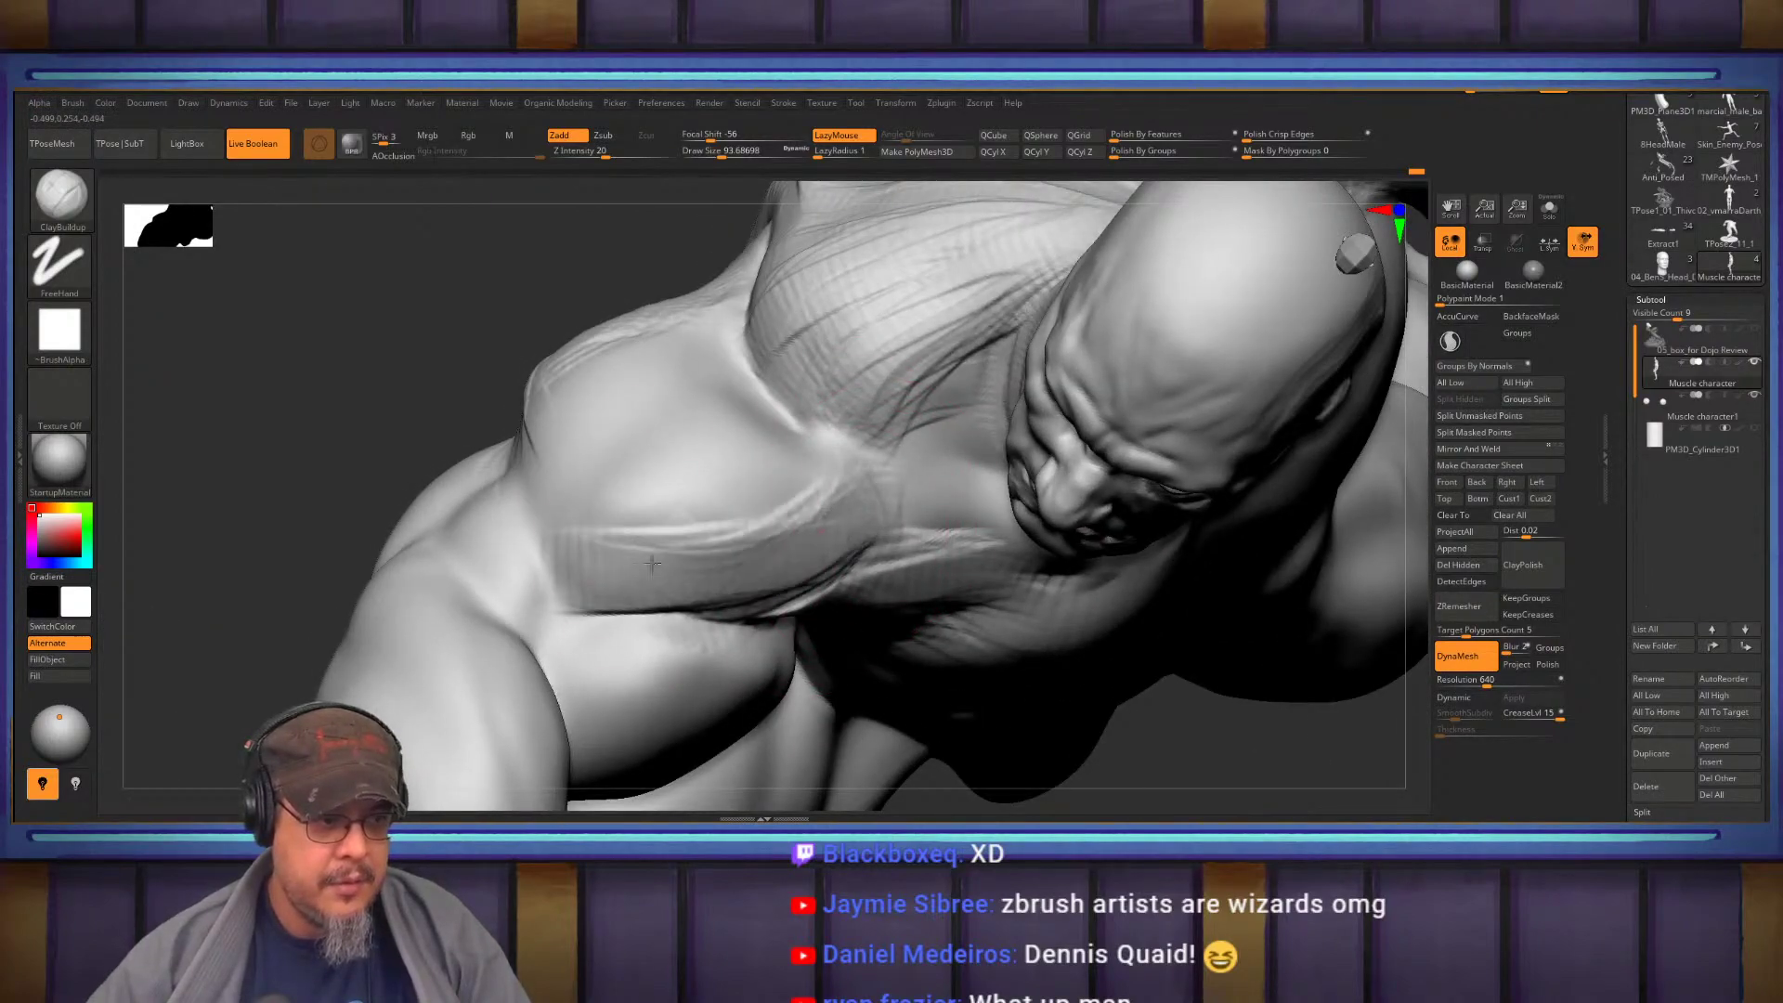
pyautogui.moveTo(739, 410)
pyautogui.mouseDown()
pyautogui.moveTo(603, 437)
pyautogui.moveTo(553, 548)
pyautogui.moveTo(700, 484)
pyautogui.moveTo(723, 359)
pyautogui.mouseUp()
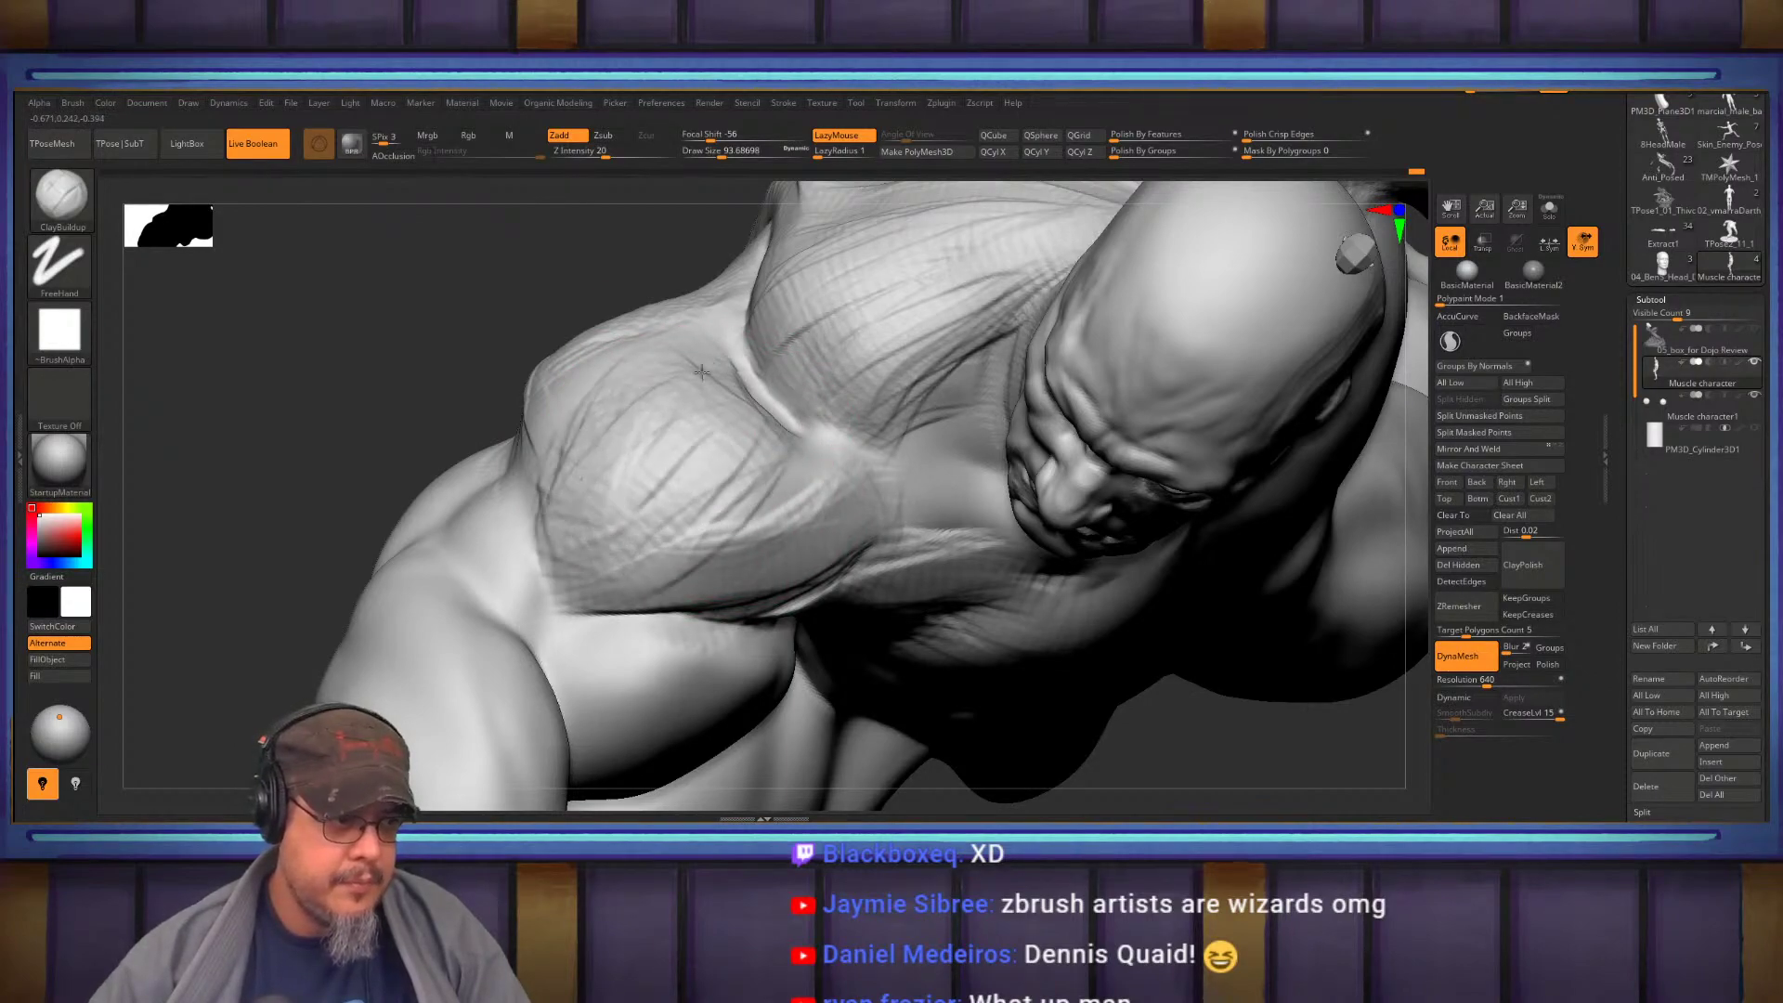
pyautogui.moveTo(735, 482); pyautogui.dragTo(987, 574, button='right')
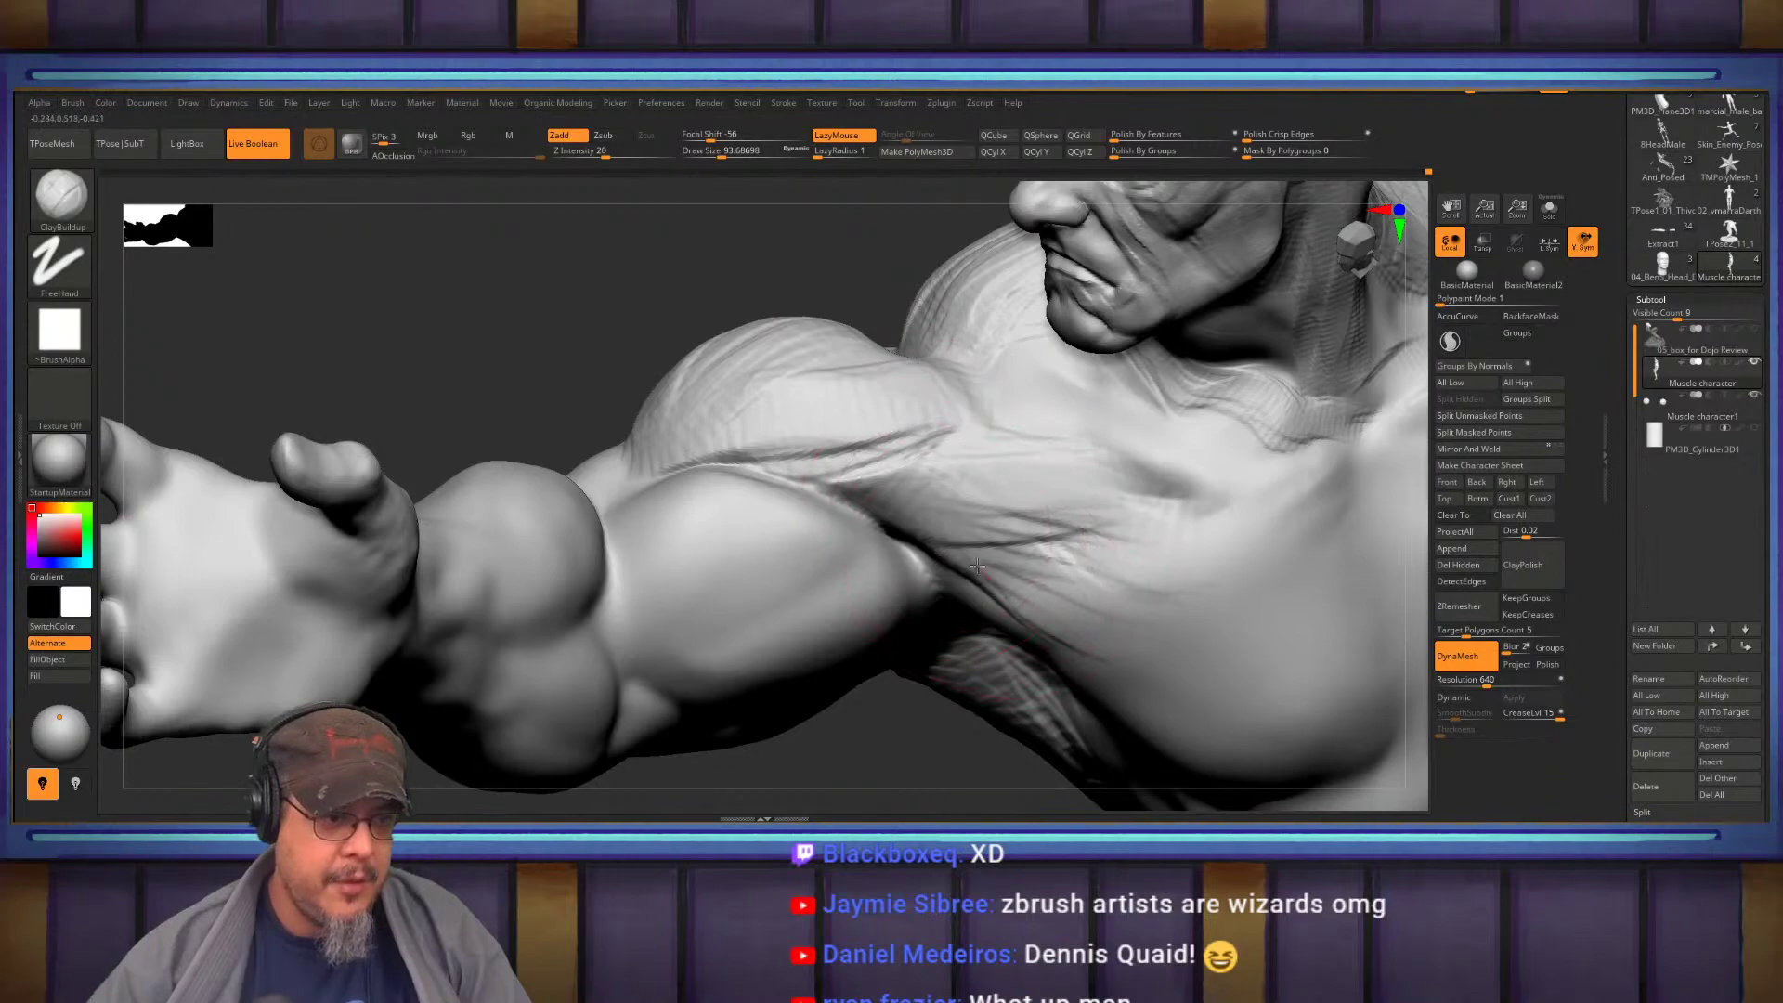
pyautogui.moveTo(802, 489); pyautogui.dragTo(814, 452, button='right')
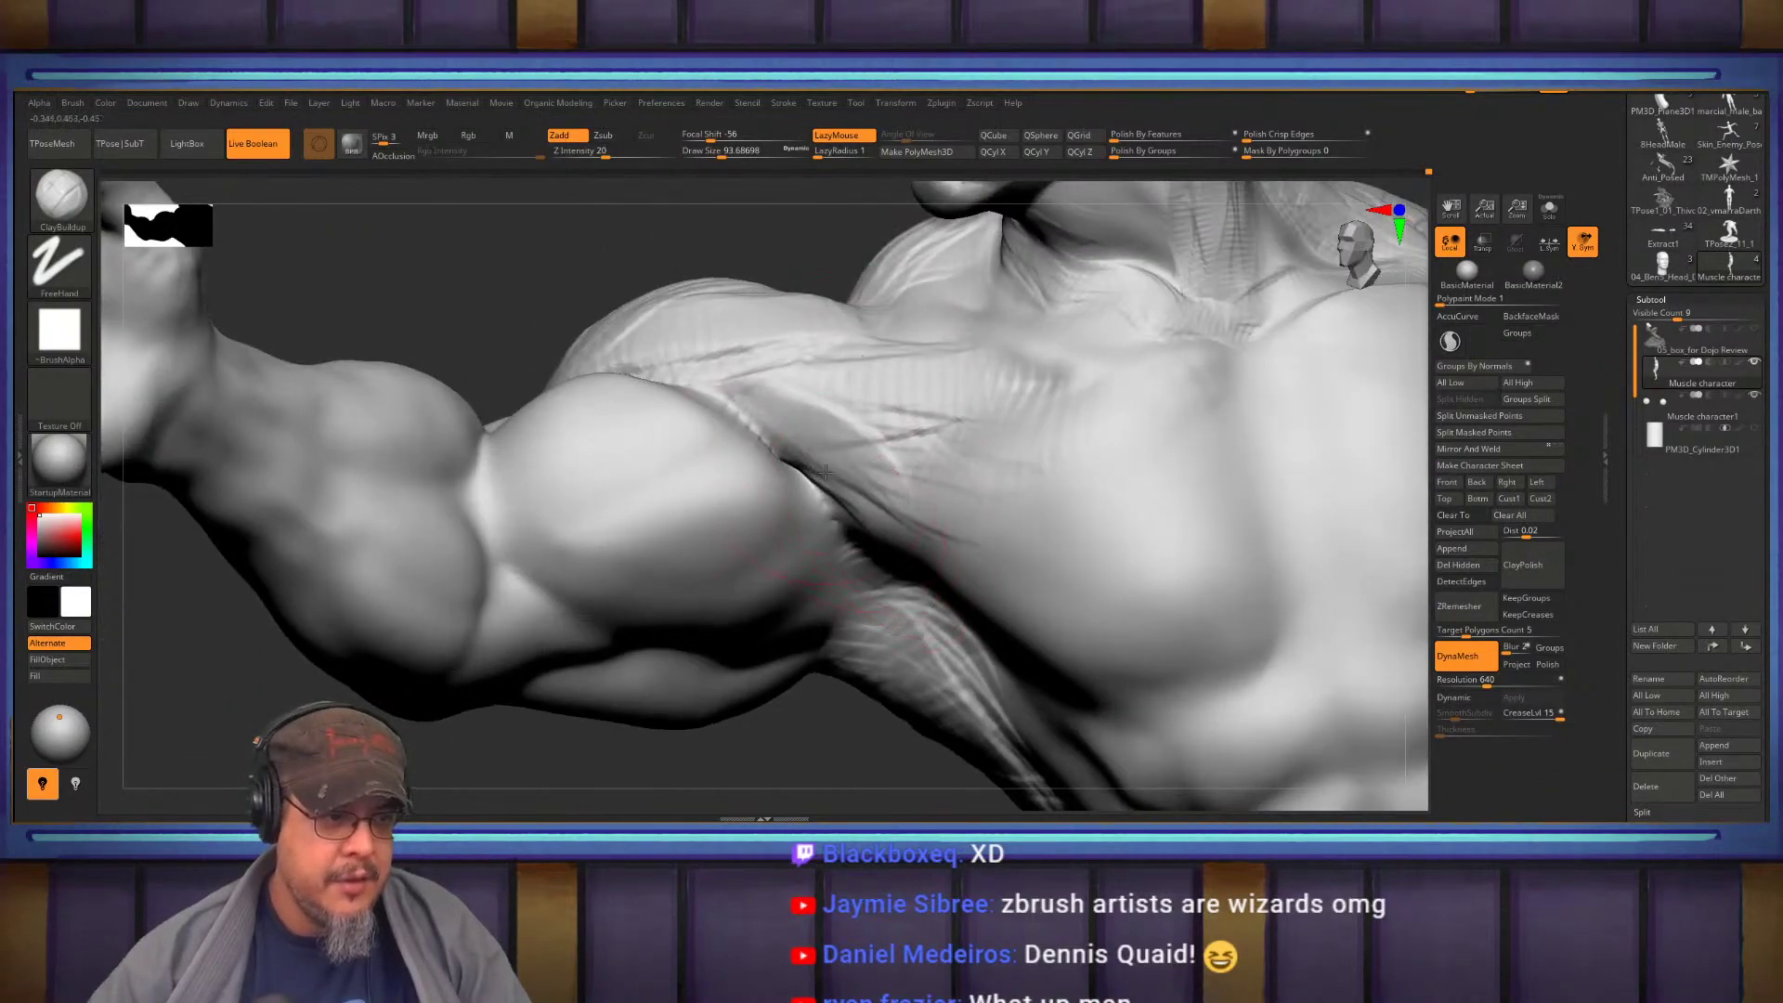
# Outline the lower and breastbone edges of the raised-arm side pectoral with ClayBuildup, reducing the draw size to about 54
pyautogui.moveTo(864, 517); pyautogui.dragTo(791, 424, button='right')
pyautogui.moveTo(810, 453); pyautogui.dragTo(869, 490)
pyautogui.moveTo(908, 548)
pyautogui.mouseDown()
pyautogui.moveTo(1014, 638)
pyautogui.moveTo(1050, 713)
pyautogui.mouseUp()
pyautogui.moveTo(843, 567); pyautogui.dragTo(771, 511, button='right')
pyautogui.moveTo(747, 479)
pyautogui.mouseDown()
pyautogui.moveTo(780, 543)
pyautogui.moveTo(961, 450)
pyautogui.moveTo(706, 469)
pyautogui.moveTo(1124, 497)
pyautogui.moveTo(709, 485)
pyautogui.moveTo(714, 447)
pyautogui.moveTo(800, 477)
pyautogui.moveTo(984, 472)
pyautogui.mouseUp()
pyautogui.keyDown('alt'); pyautogui.moveTo(1056, 465); pyautogui.dragTo(962, 345, button='right'); pyautogui.keyUp('alt')
pyautogui.moveTo(1067, 489)
pyautogui.mouseDown()
pyautogui.moveTo(1058, 471)
pyautogui.moveTo(1068, 594)
pyautogui.moveTo(882, 550)
pyautogui.moveTo(678, 424)
pyautogui.mouseUp()
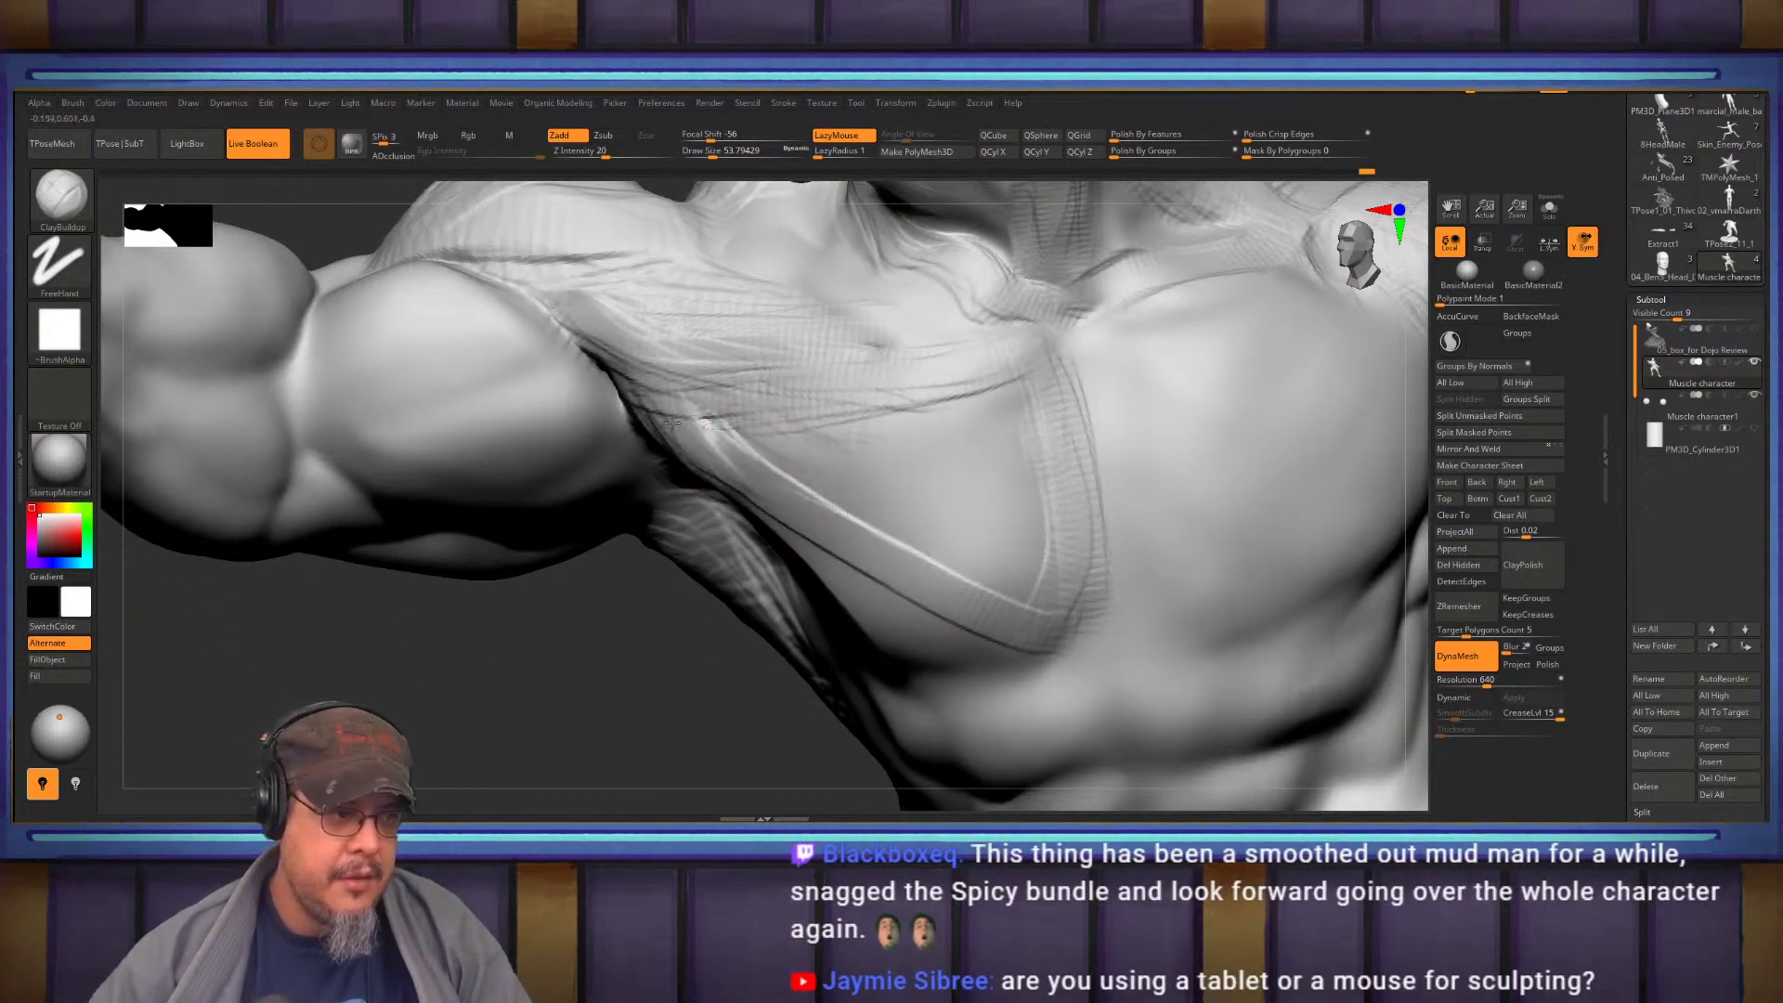
# Strengthen the lower pectoral fibers between the raised arm's armpit and the breastbone with ClayBuildup at draw size about 54
pyautogui.moveTo(609, 357); pyautogui.dragTo(1055, 634)
pyautogui.moveTo(1017, 520); pyautogui.dragTo(943, 427, button='right')
pyautogui.moveTo(613, 469)
pyautogui.mouseDown()
pyautogui.moveTo(804, 656)
pyautogui.moveTo(1068, 687)
pyautogui.mouseUp()
pyautogui.moveTo(992, 641); pyautogui.dragTo(669, 465)
pyautogui.moveTo(854, 622)
pyautogui.mouseDown()
pyautogui.moveTo(676, 505)
pyautogui.moveTo(743, 576)
pyautogui.mouseUp()
pyautogui.moveTo(743, 576); pyautogui.dragTo(836, 483, button='right')
pyautogui.moveTo(859, 580)
pyautogui.mouseDown()
pyautogui.moveTo(1066, 637)
pyautogui.moveTo(913, 534)
pyautogui.mouseUp()
pyautogui.moveTo(859, 472)
pyautogui.keyDown('alt'); pyautogui.mouseDown(button='right')
pyautogui.moveTo(745, 533)
pyautogui.moveTo(839, 469)
pyautogui.mouseUp(button='right'); pyautogui.keyUp('alt')
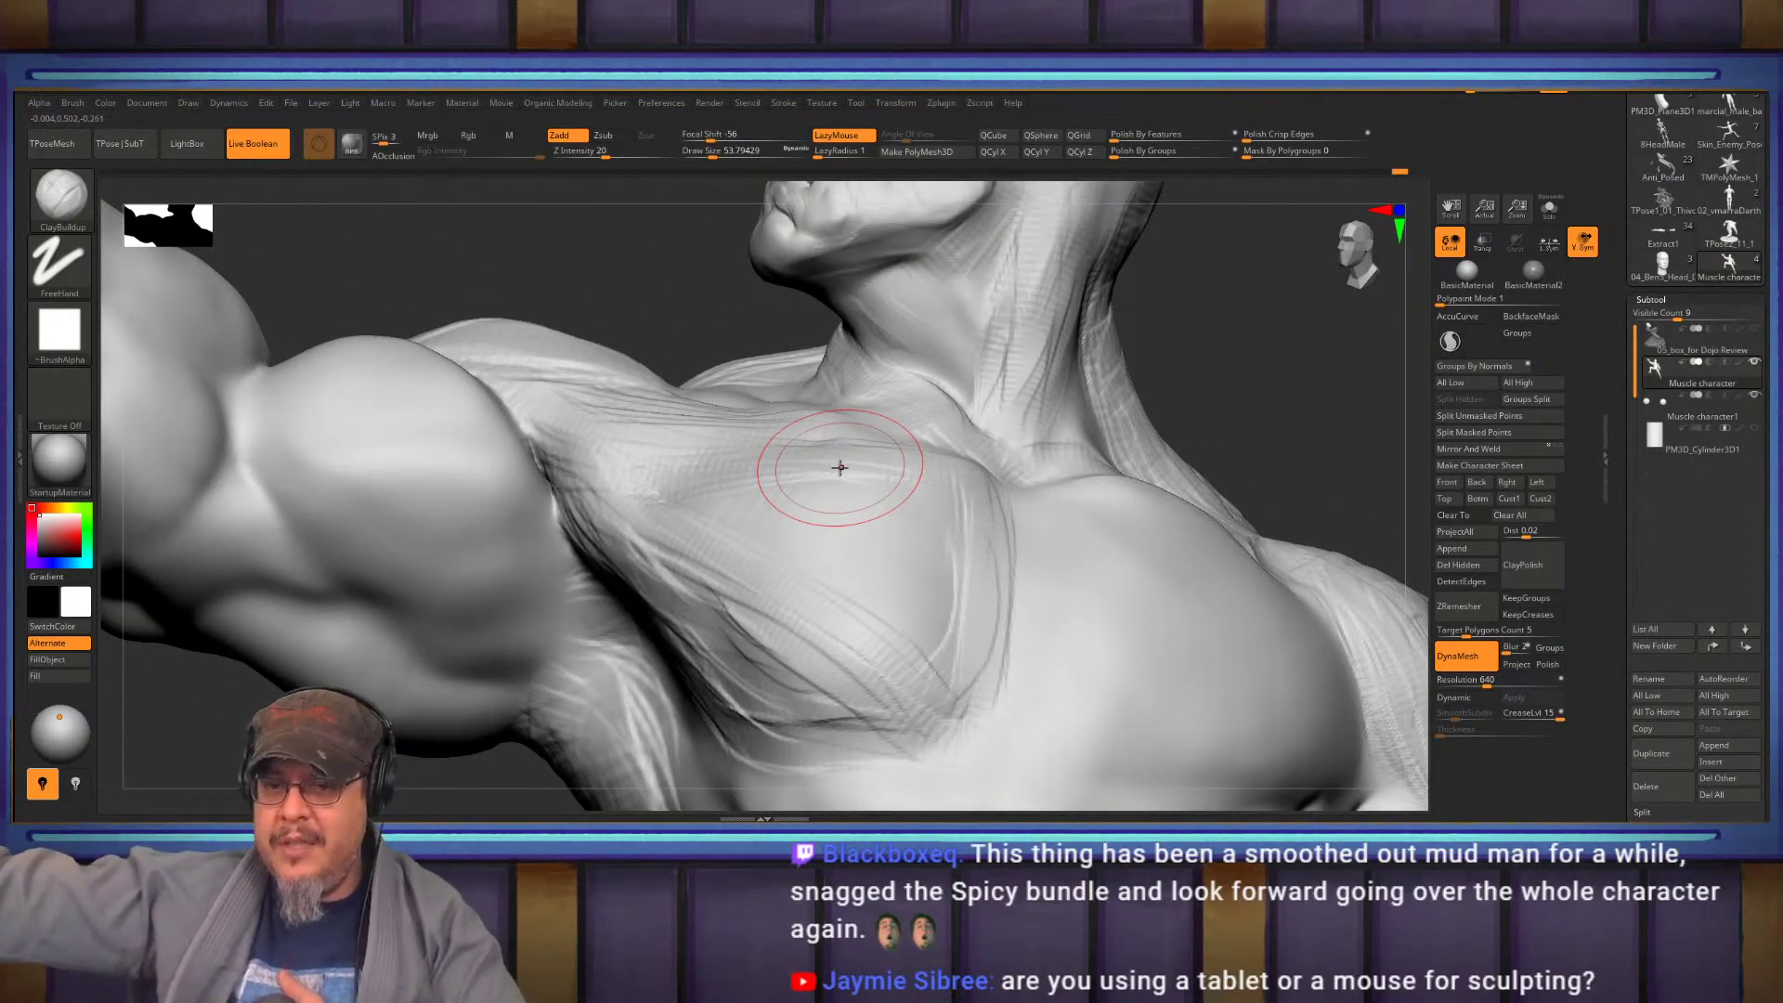
# Refine the inner pectoral beside the breastbone on the raised arm's side and cut fiber creases with DamStandard
pyautogui.moveTo(840, 468)
pyautogui.mouseDown(button='right')
pyautogui.moveTo(1196, 662)
pyautogui.moveTo(1063, 641)
pyautogui.moveTo(936, 565)
pyautogui.mouseUp(button='right')
pyautogui.moveTo(1091, 613); pyautogui.dragTo(949, 597, button='right')
pyautogui.moveTo(1064, 664)
pyautogui.mouseDown(button='right')
pyautogui.moveTo(1186, 542)
pyautogui.moveTo(1016, 581)
pyautogui.mouseUp(button='right')
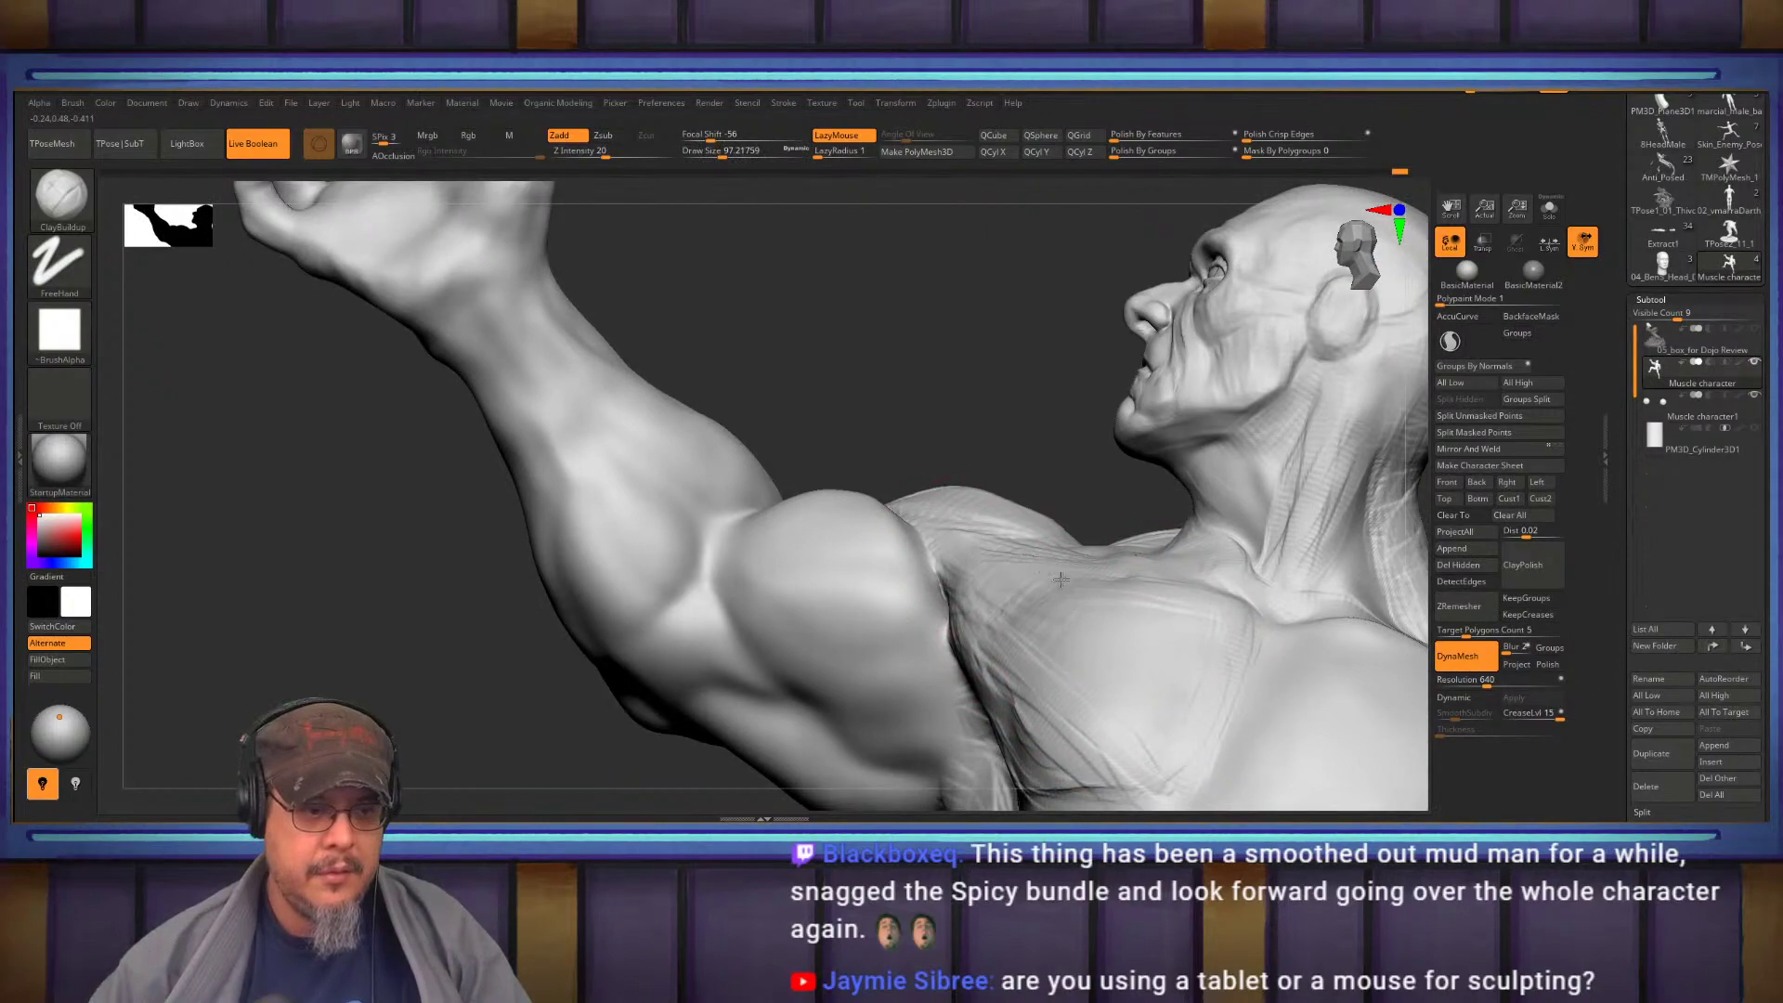
pyautogui.moveTo(1018, 638); pyautogui.dragTo(1175, 566, button='right')
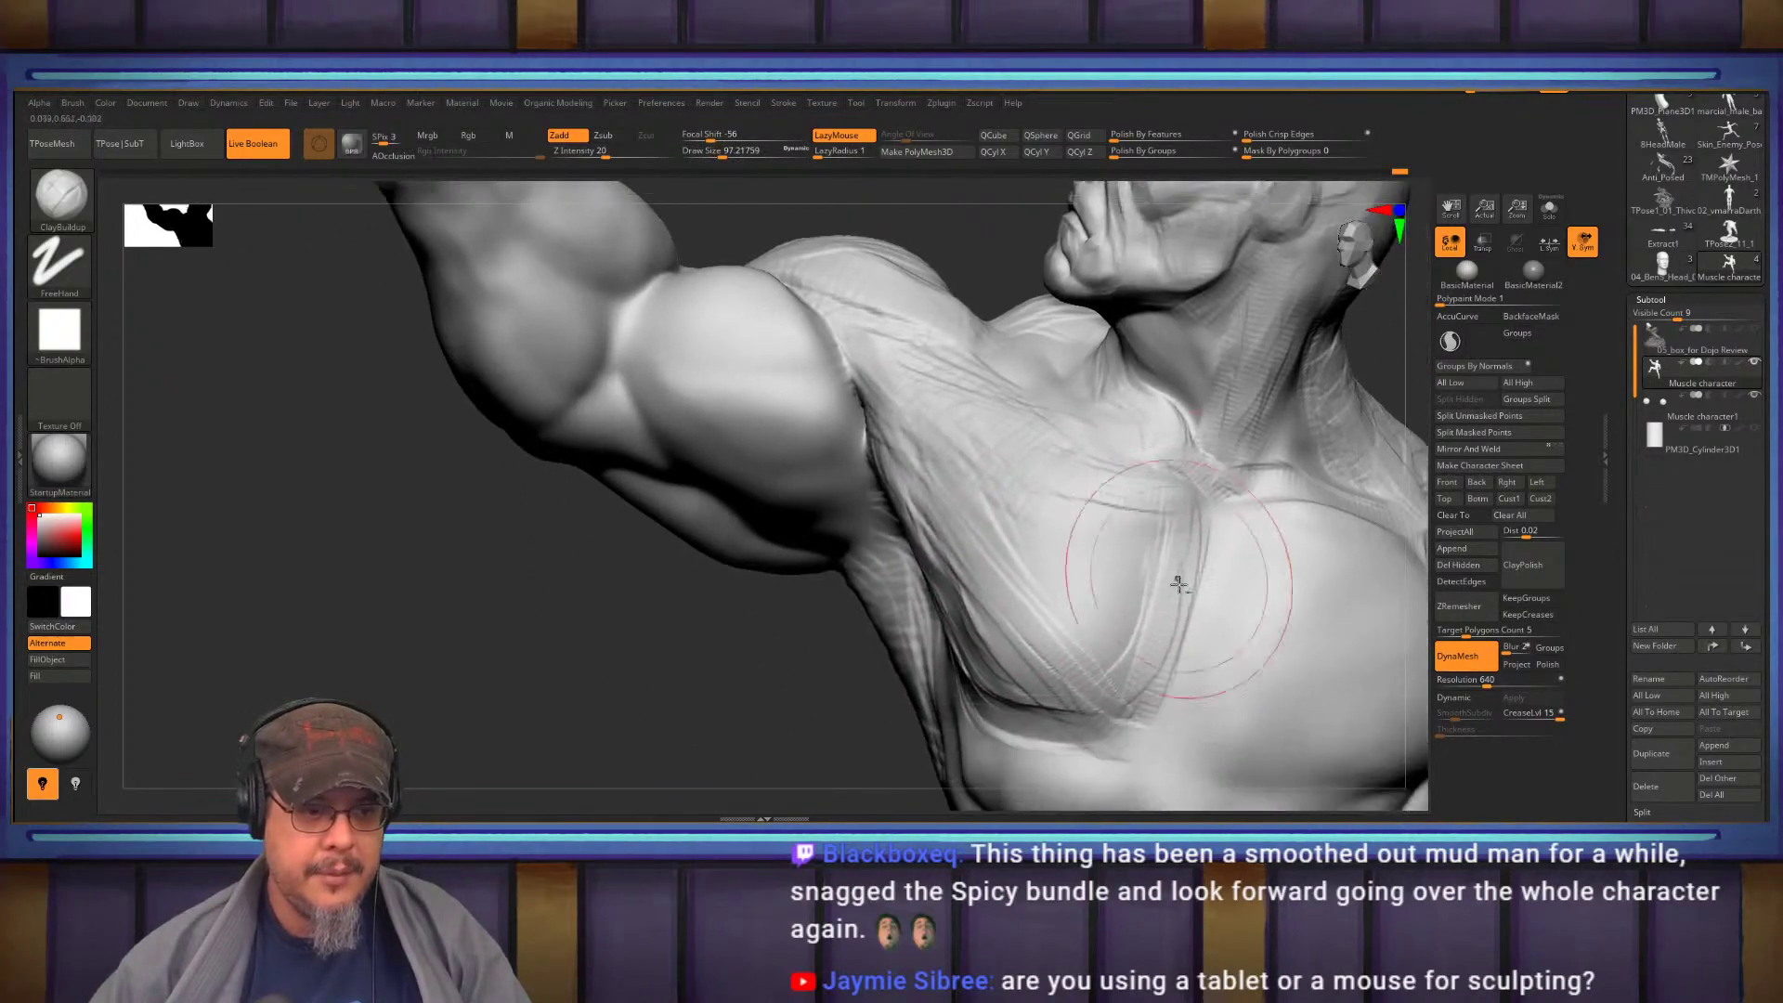
pyautogui.press('b')
pyautogui.press('d')
pyautogui.press('s')
pyautogui.press('s')
pyautogui.moveTo(1174, 576); pyautogui.dragTo(1161, 576)
pyautogui.moveTo(1201, 538)
pyautogui.mouseDown(button='right')
pyautogui.moveTo(1124, 499)
pyautogui.moveTo(1148, 520)
pyautogui.moveTo(1169, 451)
pyautogui.mouseUp(button='right')
# Sculpt the throat and the long side neck muscle with ClayBuildup at draw size about 49
pyautogui.press('b')
pyautogui.press('c')
pyautogui.press('b')
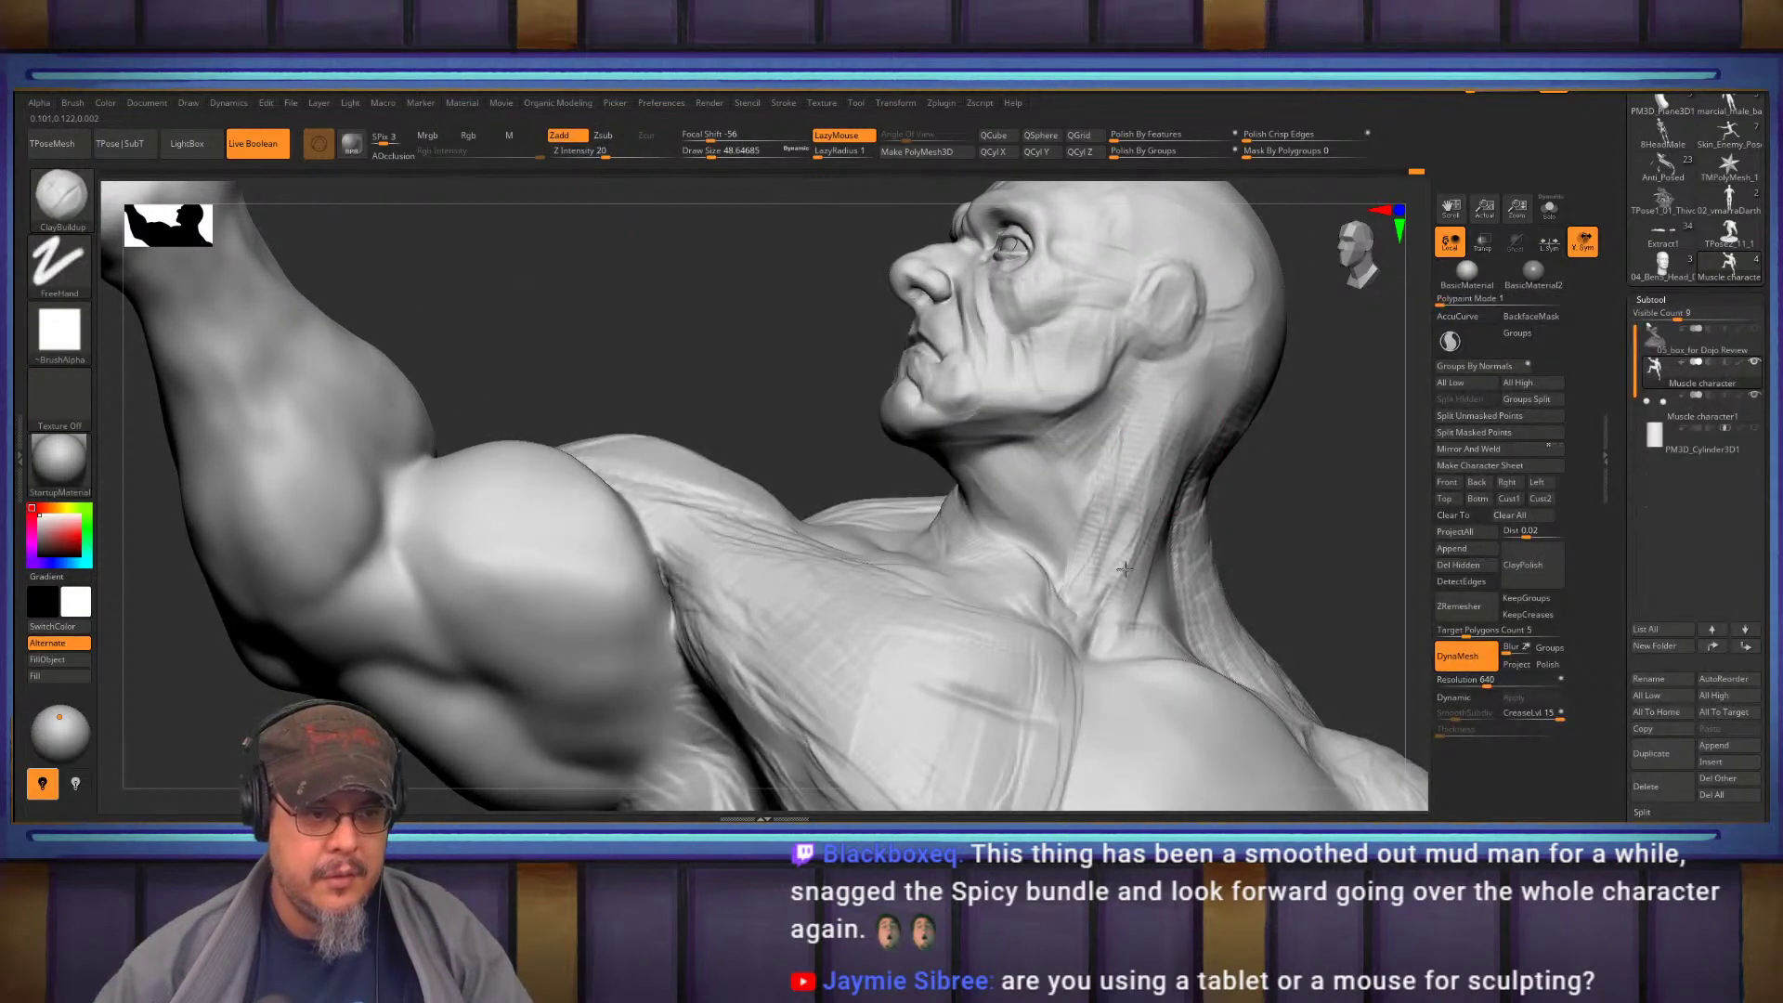
pyautogui.moveTo(1090, 609); pyautogui.dragTo(1138, 405)
pyautogui.moveTo(1066, 474); pyautogui.dragTo(1013, 492)
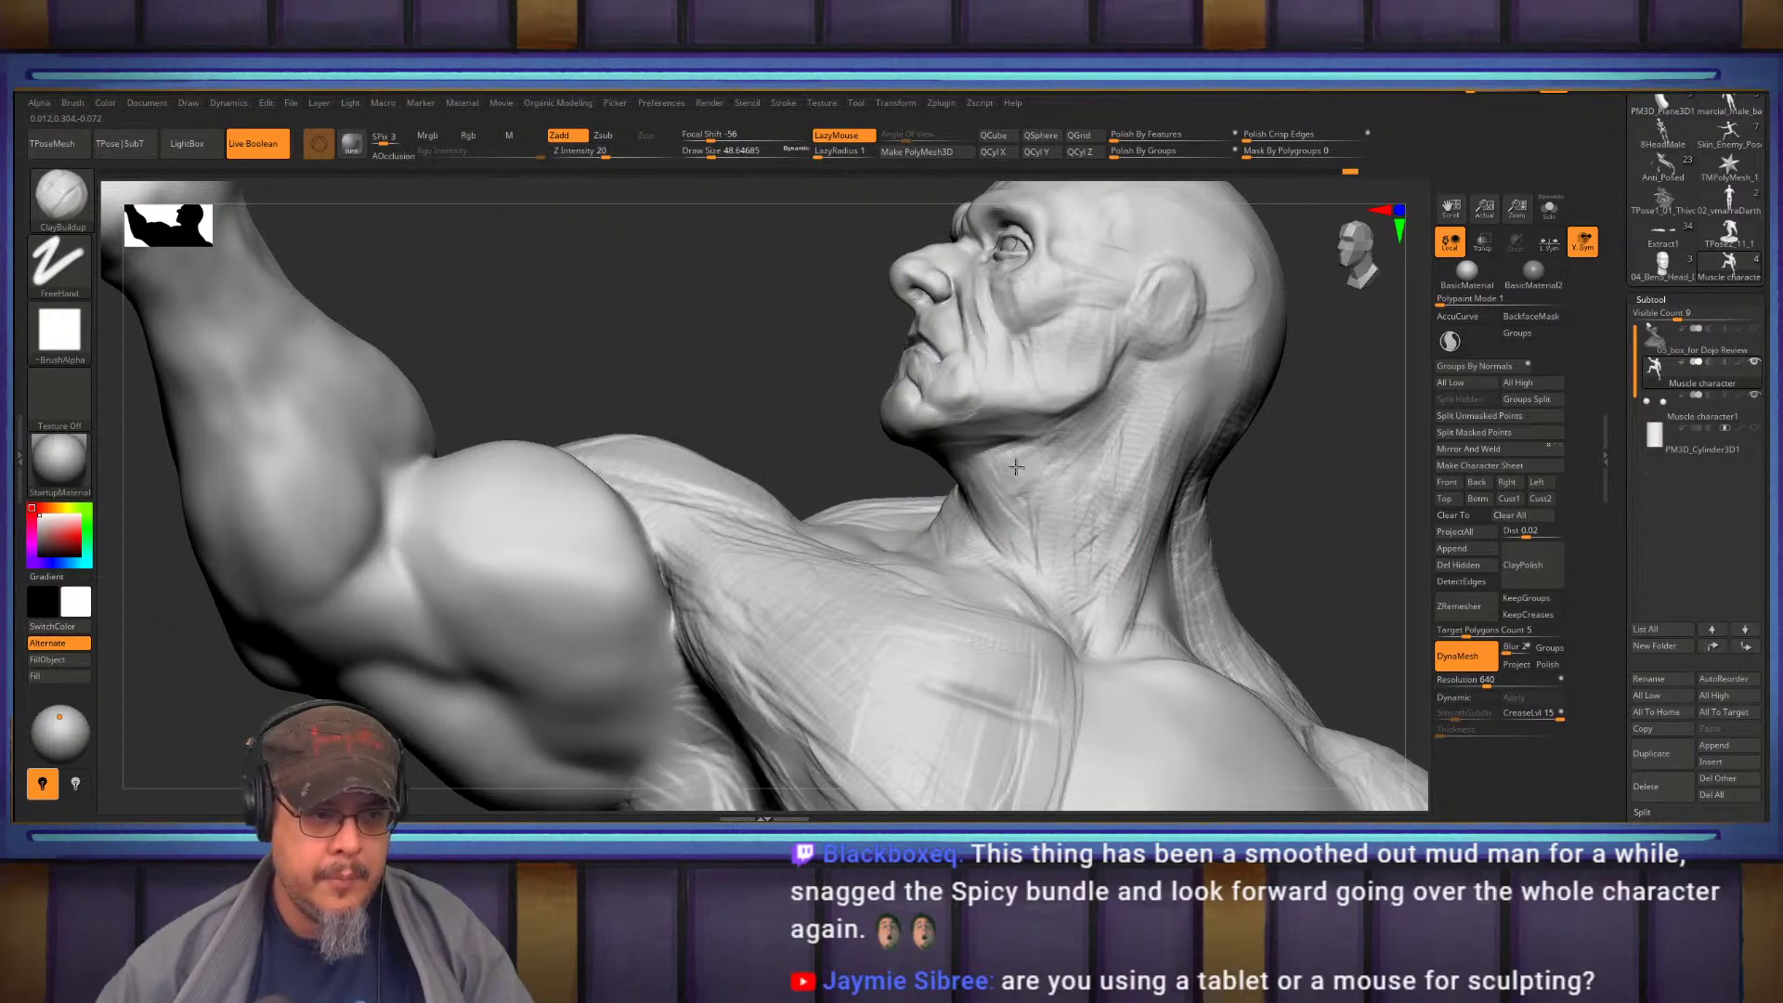
pyautogui.moveTo(1080, 548); pyautogui.dragTo(1023, 508, button='right')
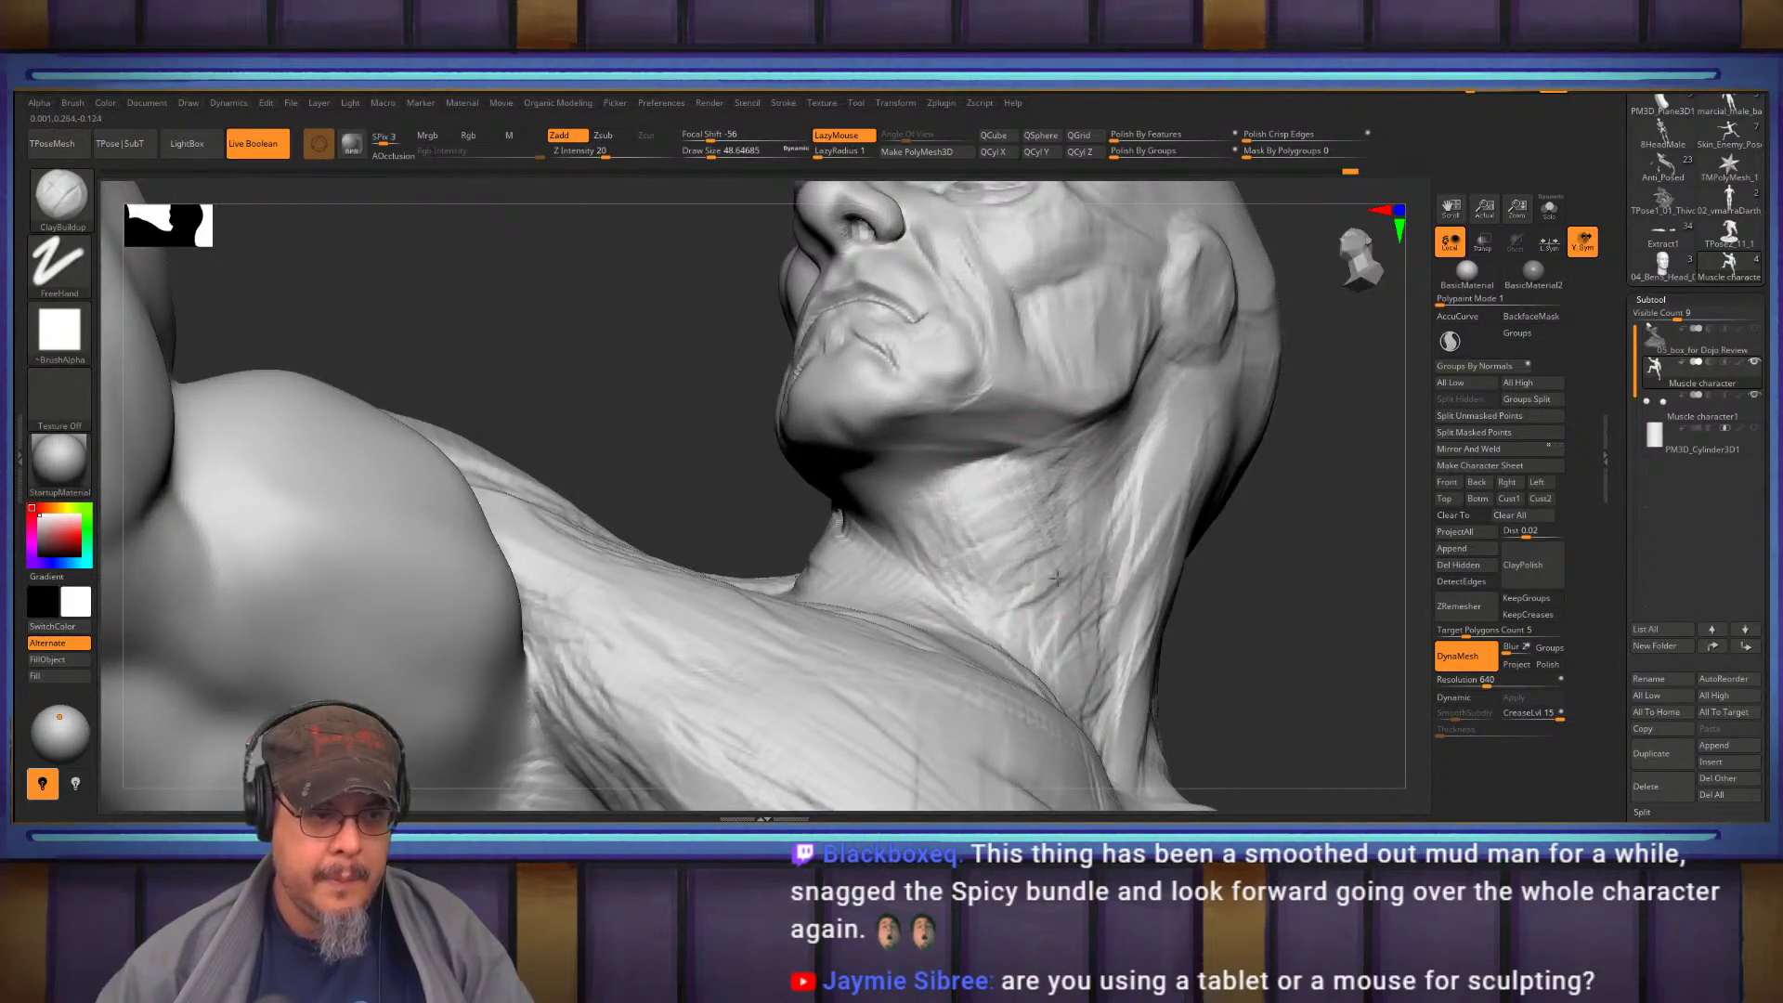
# Add ClayBuildup strokes under the chin and along the side of the neck toward the jaw and ear
pyautogui.moveTo(898, 513); pyautogui.dragTo(916, 517)
pyautogui.moveTo(893, 502); pyautogui.dragTo(918, 517, button='right')
pyautogui.moveTo(1010, 552); pyautogui.dragTo(1055, 520, button='right')
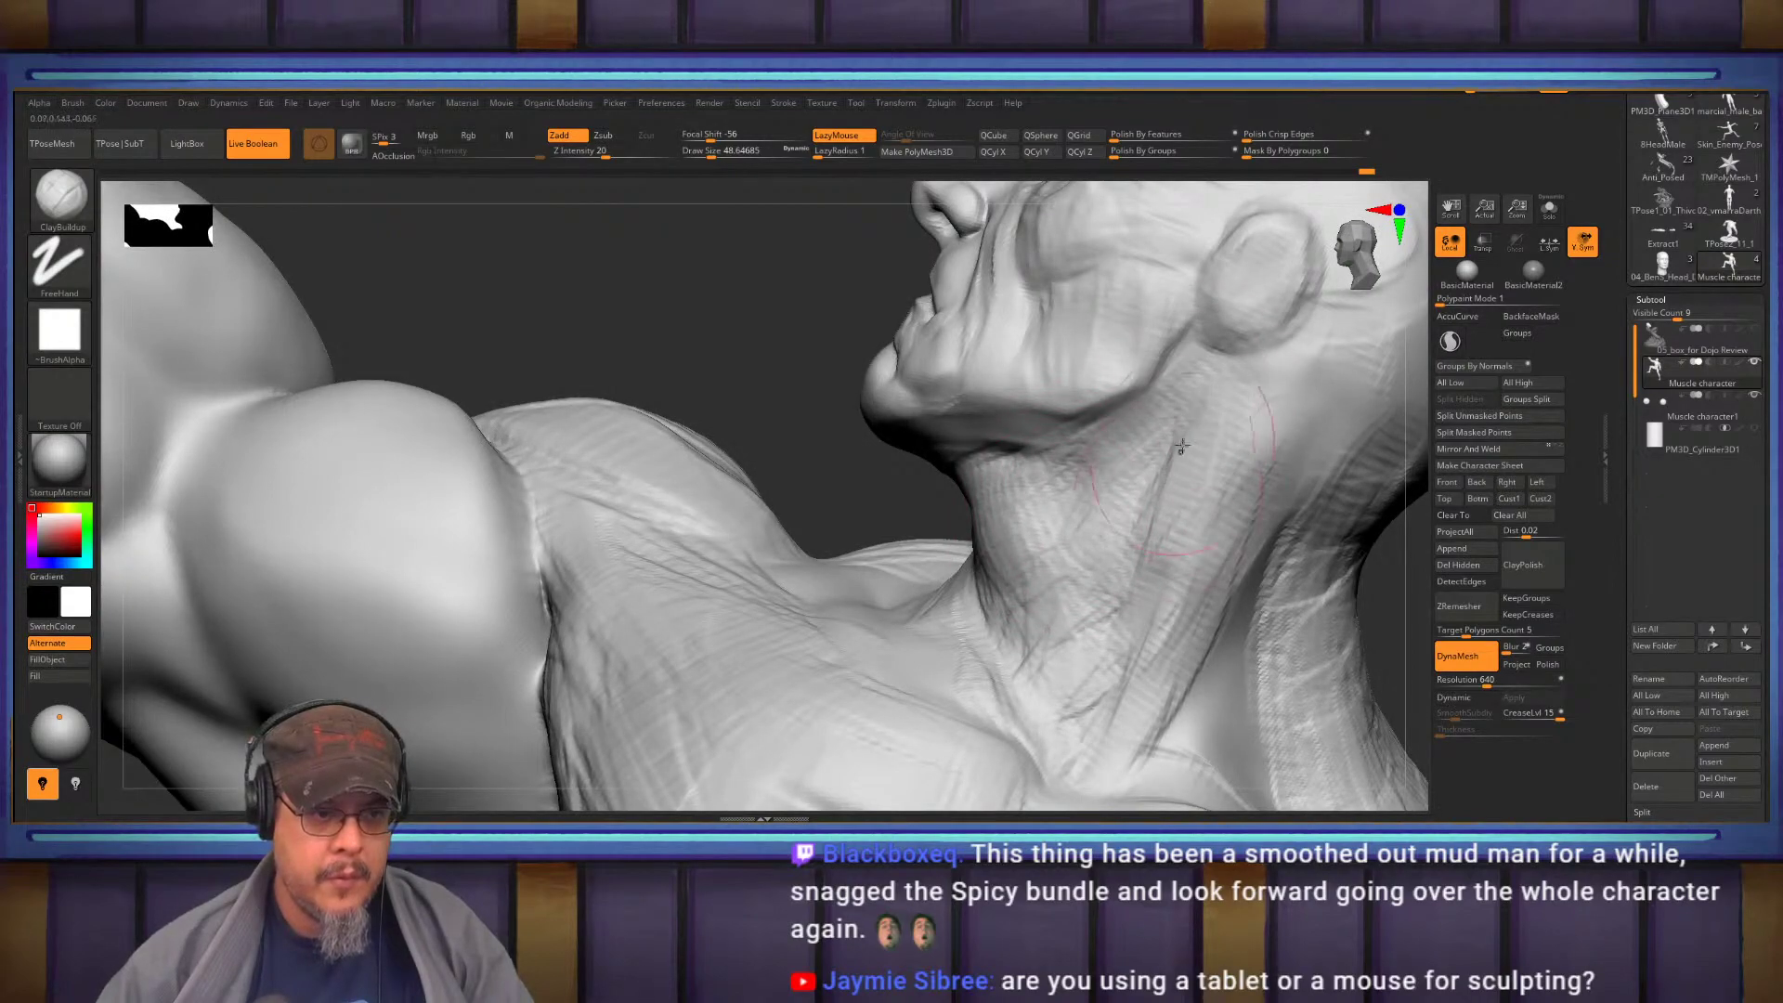
pyautogui.moveTo(1201, 389); pyautogui.dragTo(1142, 422, button='right')
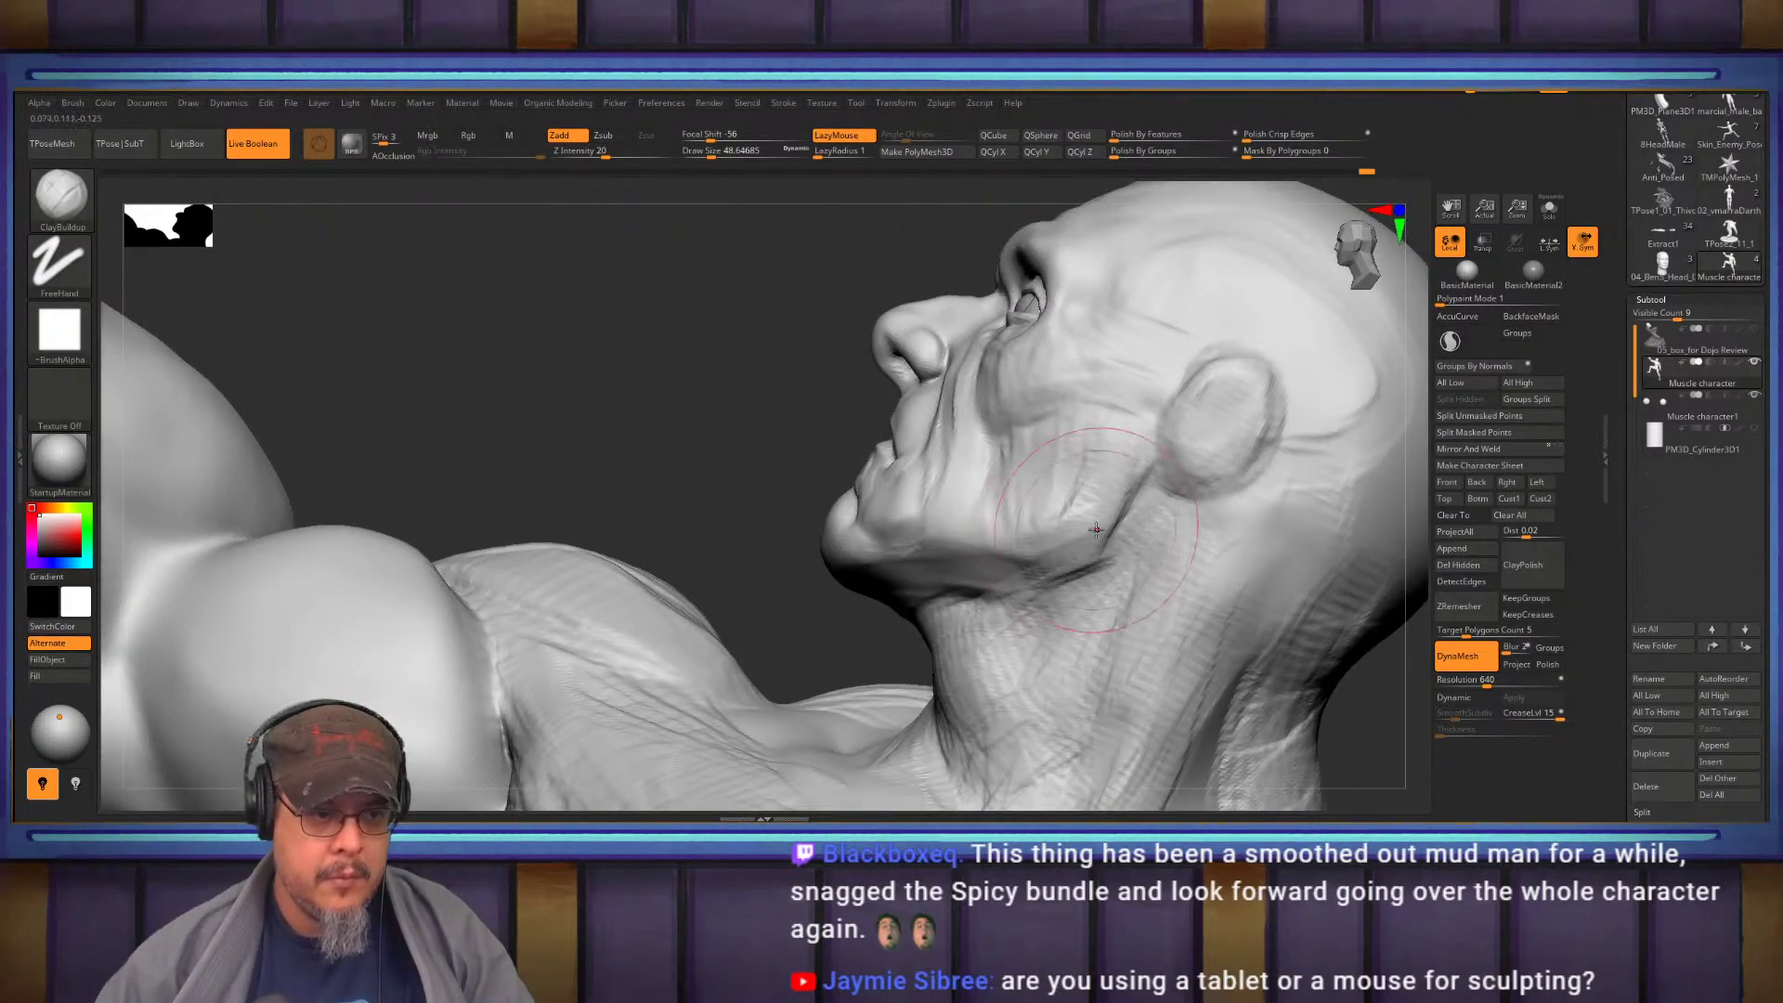
pyautogui.moveTo(1093, 551)
pyautogui.mouseDown(button='right')
pyautogui.moveTo(1182, 585)
pyautogui.moveTo(1242, 558)
pyautogui.moveTo(1081, 366)
pyautogui.moveTo(1054, 520)
pyautogui.moveTo(1094, 475)
pyautogui.moveTo(1067, 540)
pyautogui.moveTo(1094, 458)
pyautogui.moveTo(1087, 373)
pyautogui.moveTo(1052, 526)
pyautogui.moveTo(1027, 470)
pyautogui.moveTo(1093, 469)
pyautogui.mouseUp(button='right')
# Build the upper pectoral and front deltoid fibers on the lowered arm's side with ClayBuildup at draw size about 94
pyautogui.press('s')
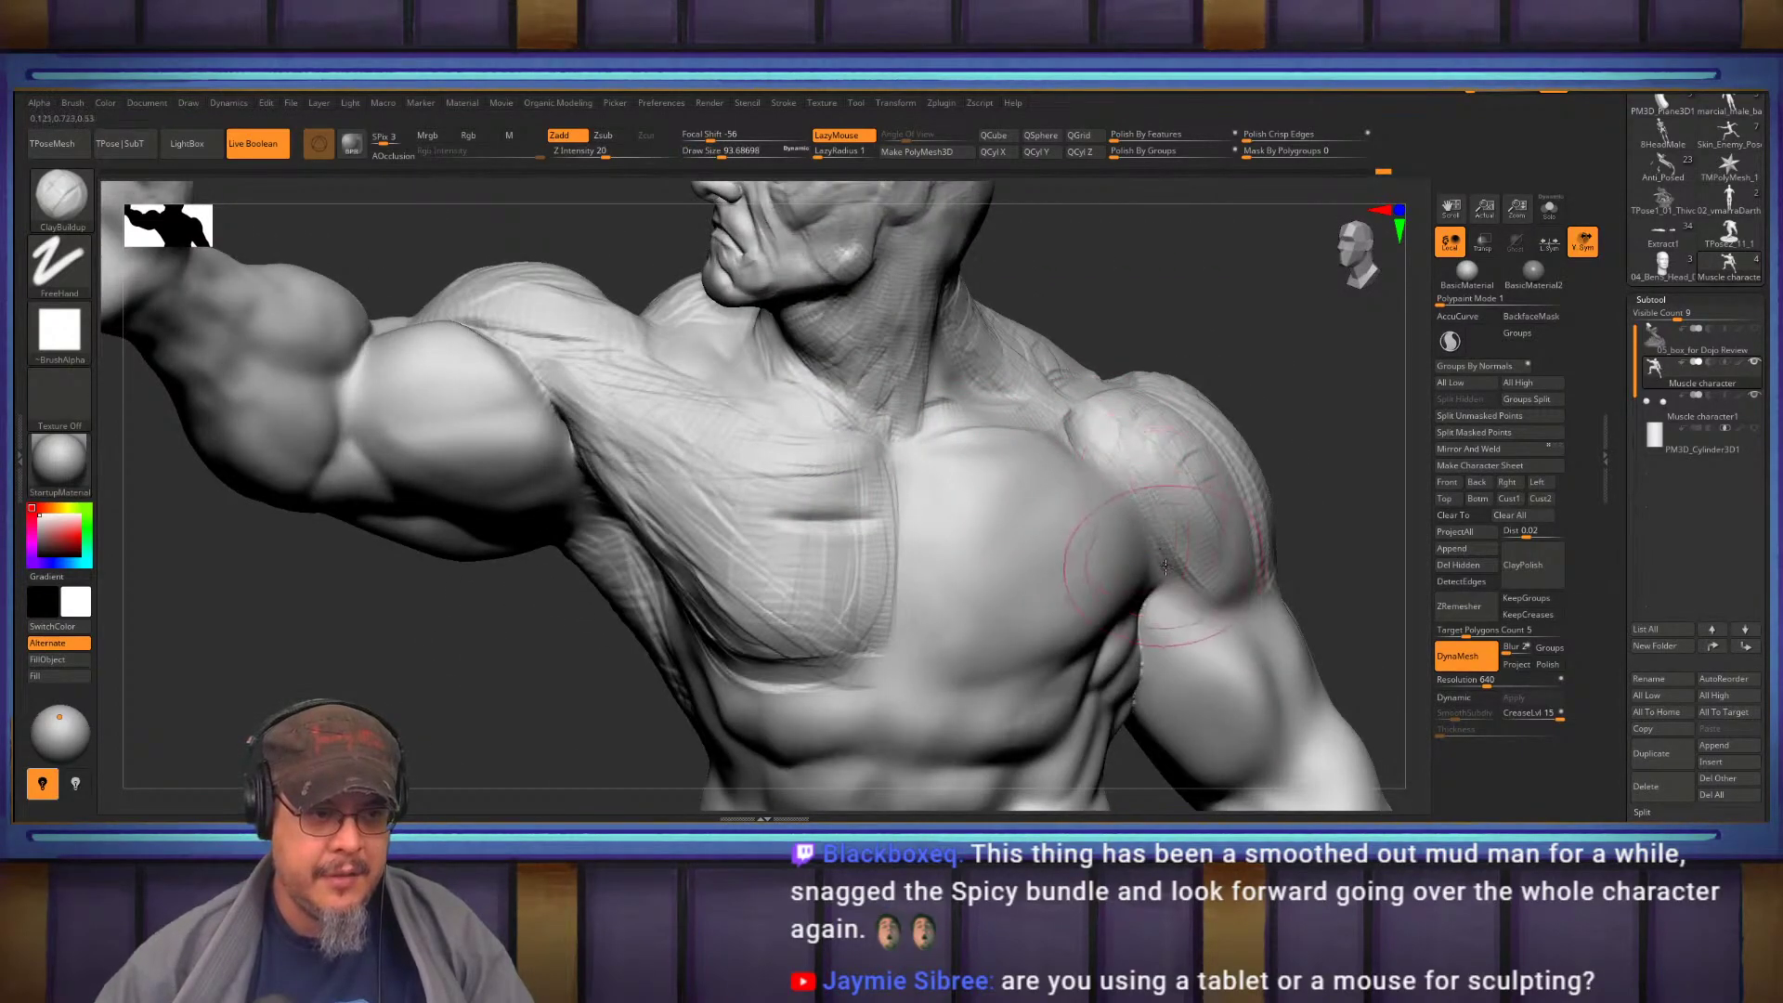
pyautogui.moveTo(969, 489); pyautogui.dragTo(1137, 524, button='right')
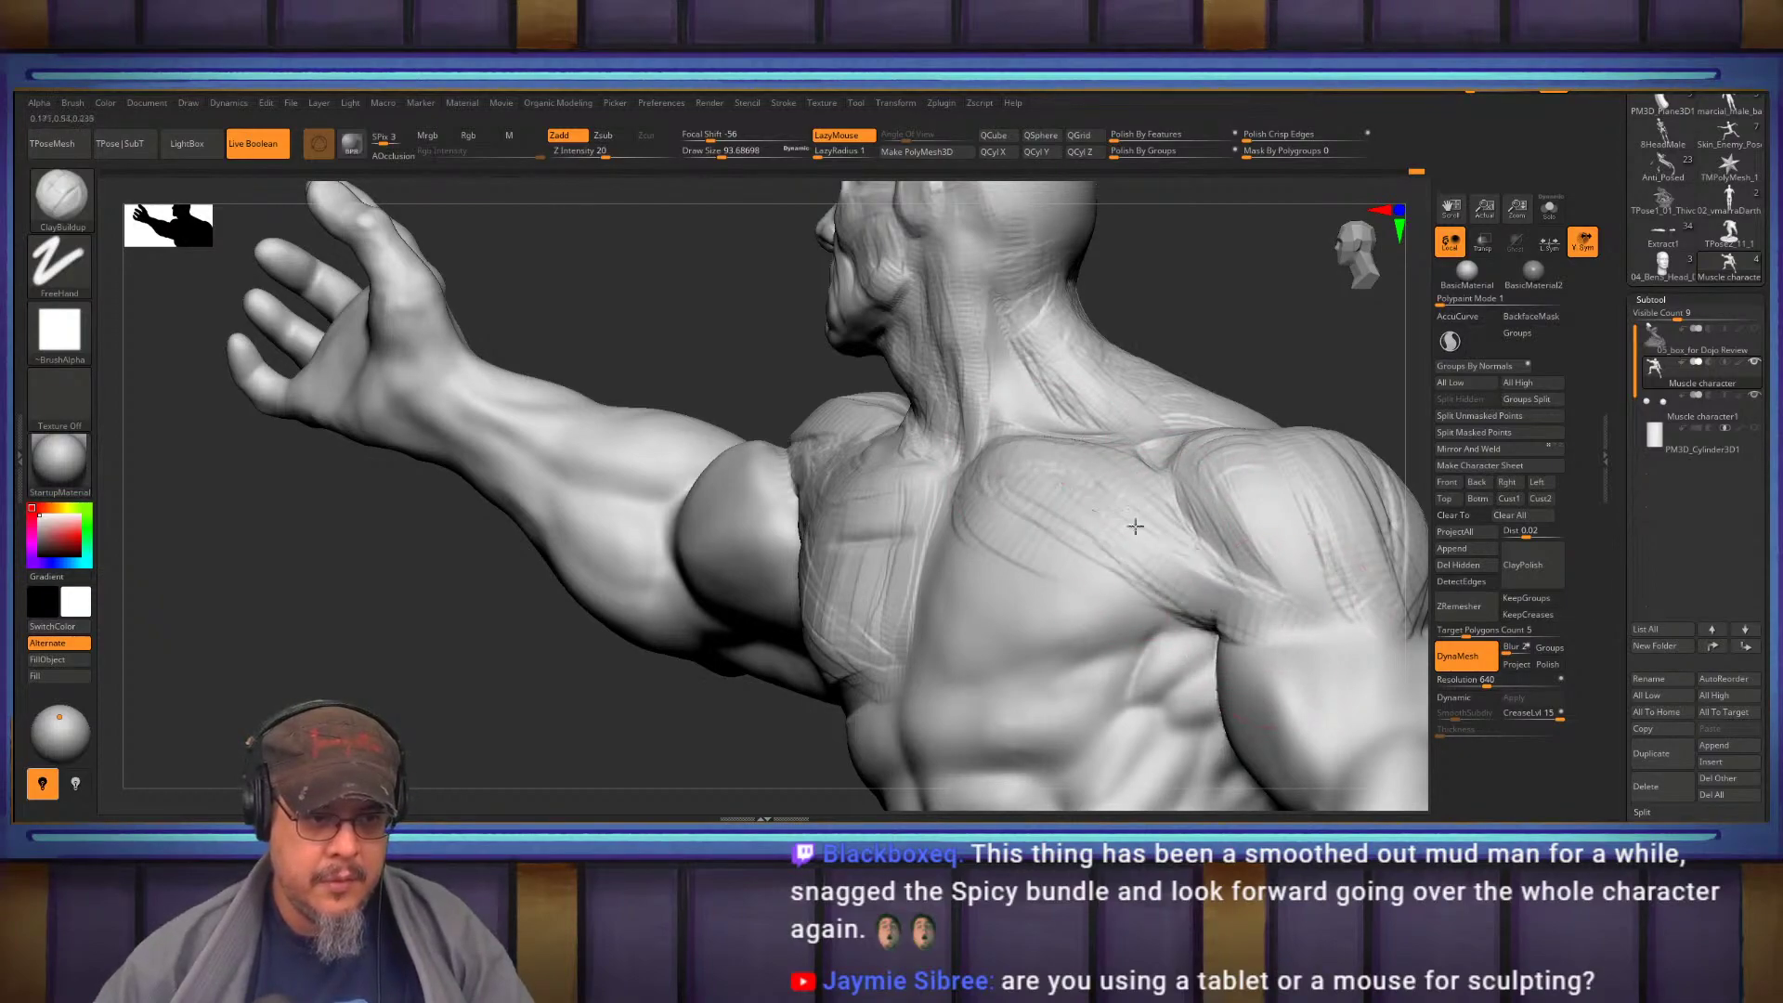
pyautogui.moveTo(1273, 619); pyautogui.dragTo(1080, 511, button='right')
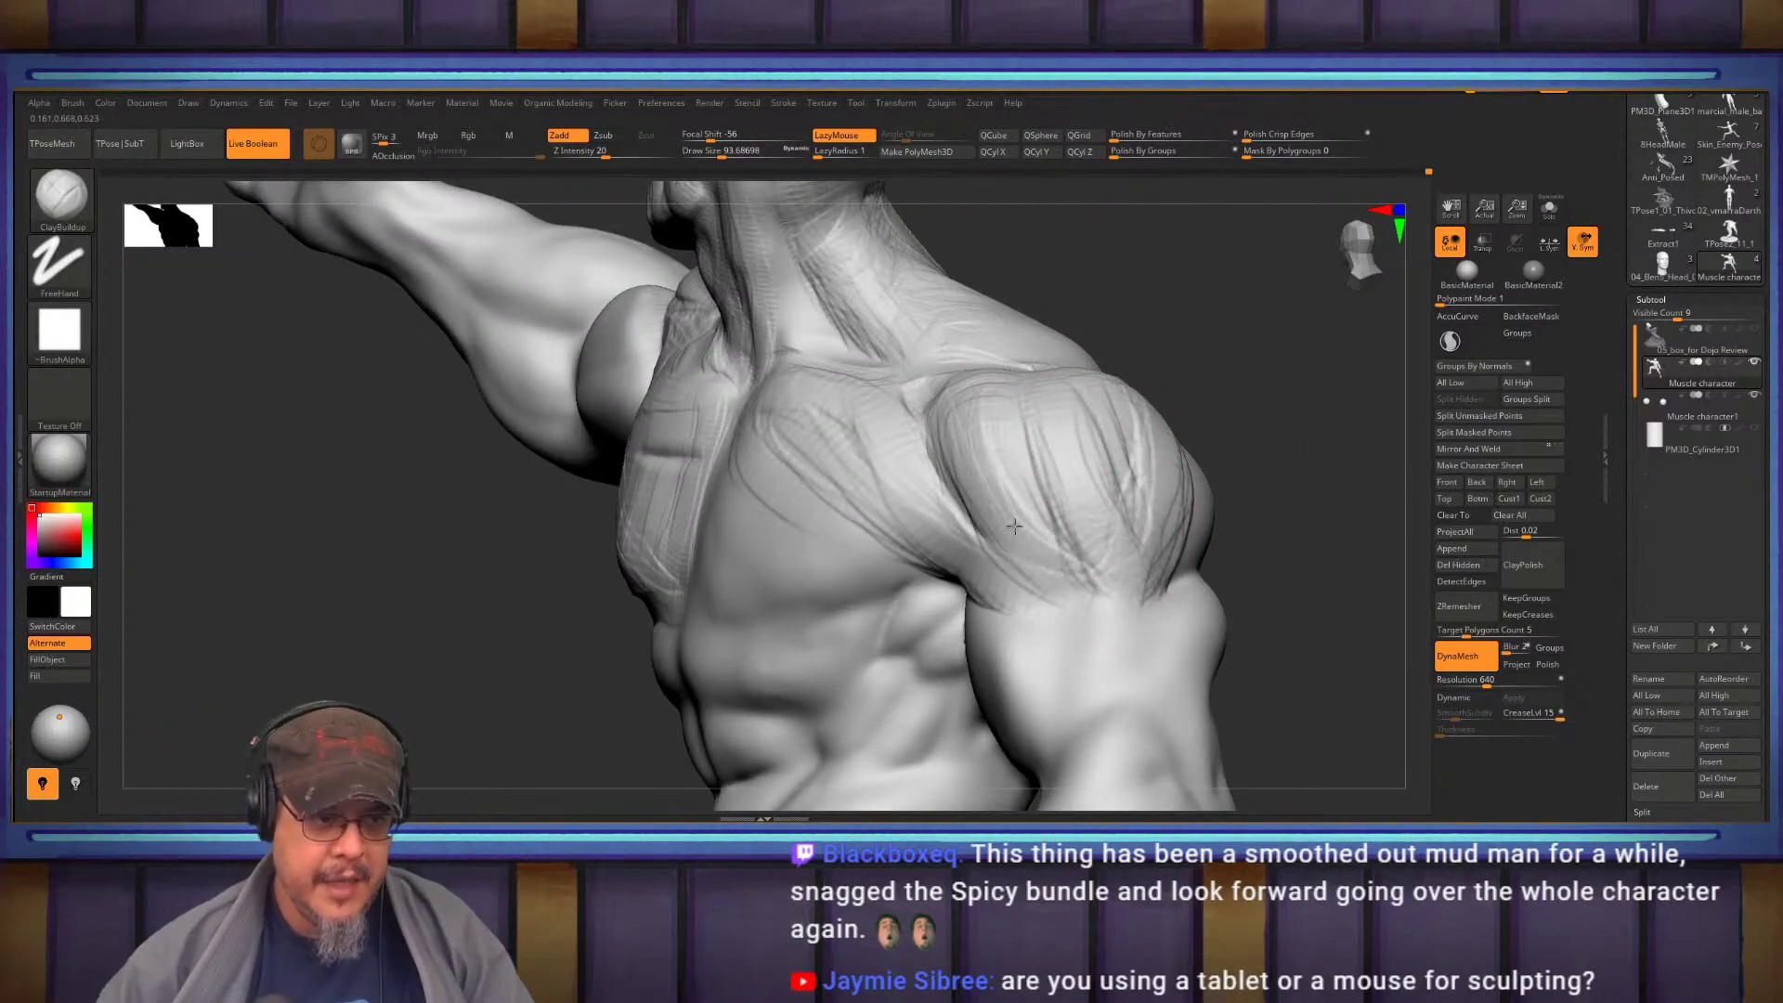
pyautogui.moveTo(957, 548); pyautogui.dragTo(1031, 590, button='right')
# Fill out the lower and outer pectoral toward the armpit on the lowered arm's side with ClayBuildup at draw size about 94
pyautogui.moveTo(894, 481)
pyautogui.mouseDown(button='right')
pyautogui.moveTo(679, 536)
pyautogui.moveTo(1205, 492)
pyautogui.mouseUp(button='right')
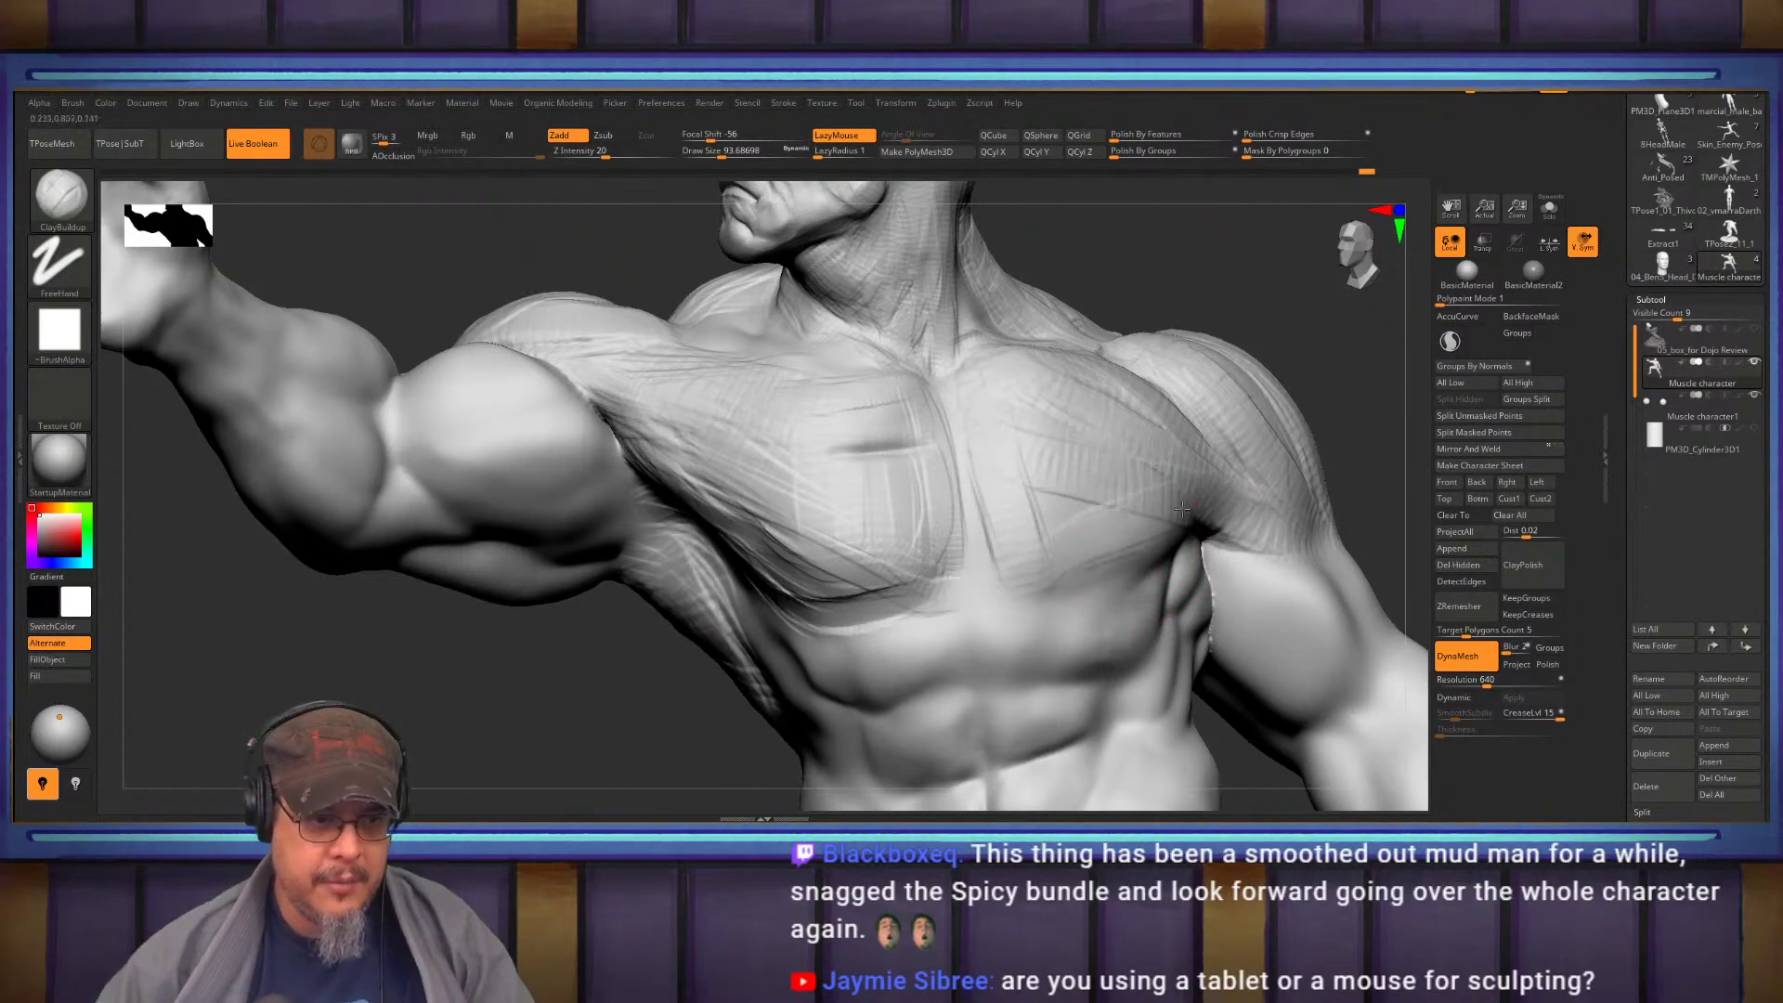
pyautogui.moveTo(1158, 498); pyautogui.dragTo(1078, 544)
pyautogui.moveTo(1078, 543); pyautogui.dragTo(985, 529, button='right')
pyautogui.moveTo(1077, 566); pyautogui.dragTo(1212, 532)
pyautogui.moveTo(1184, 529)
pyautogui.mouseDown(button='right')
pyautogui.moveTo(1119, 599)
pyautogui.moveTo(1004, 630)
pyautogui.moveTo(945, 513)
pyautogui.moveTo(877, 567)
pyautogui.mouseUp(button='right')
# Use DamStandard at draw size about 94 to define the chest creases, aborting the project auto-save
pyautogui.press('b')
pyautogui.press('d')
pyautogui.press('s')
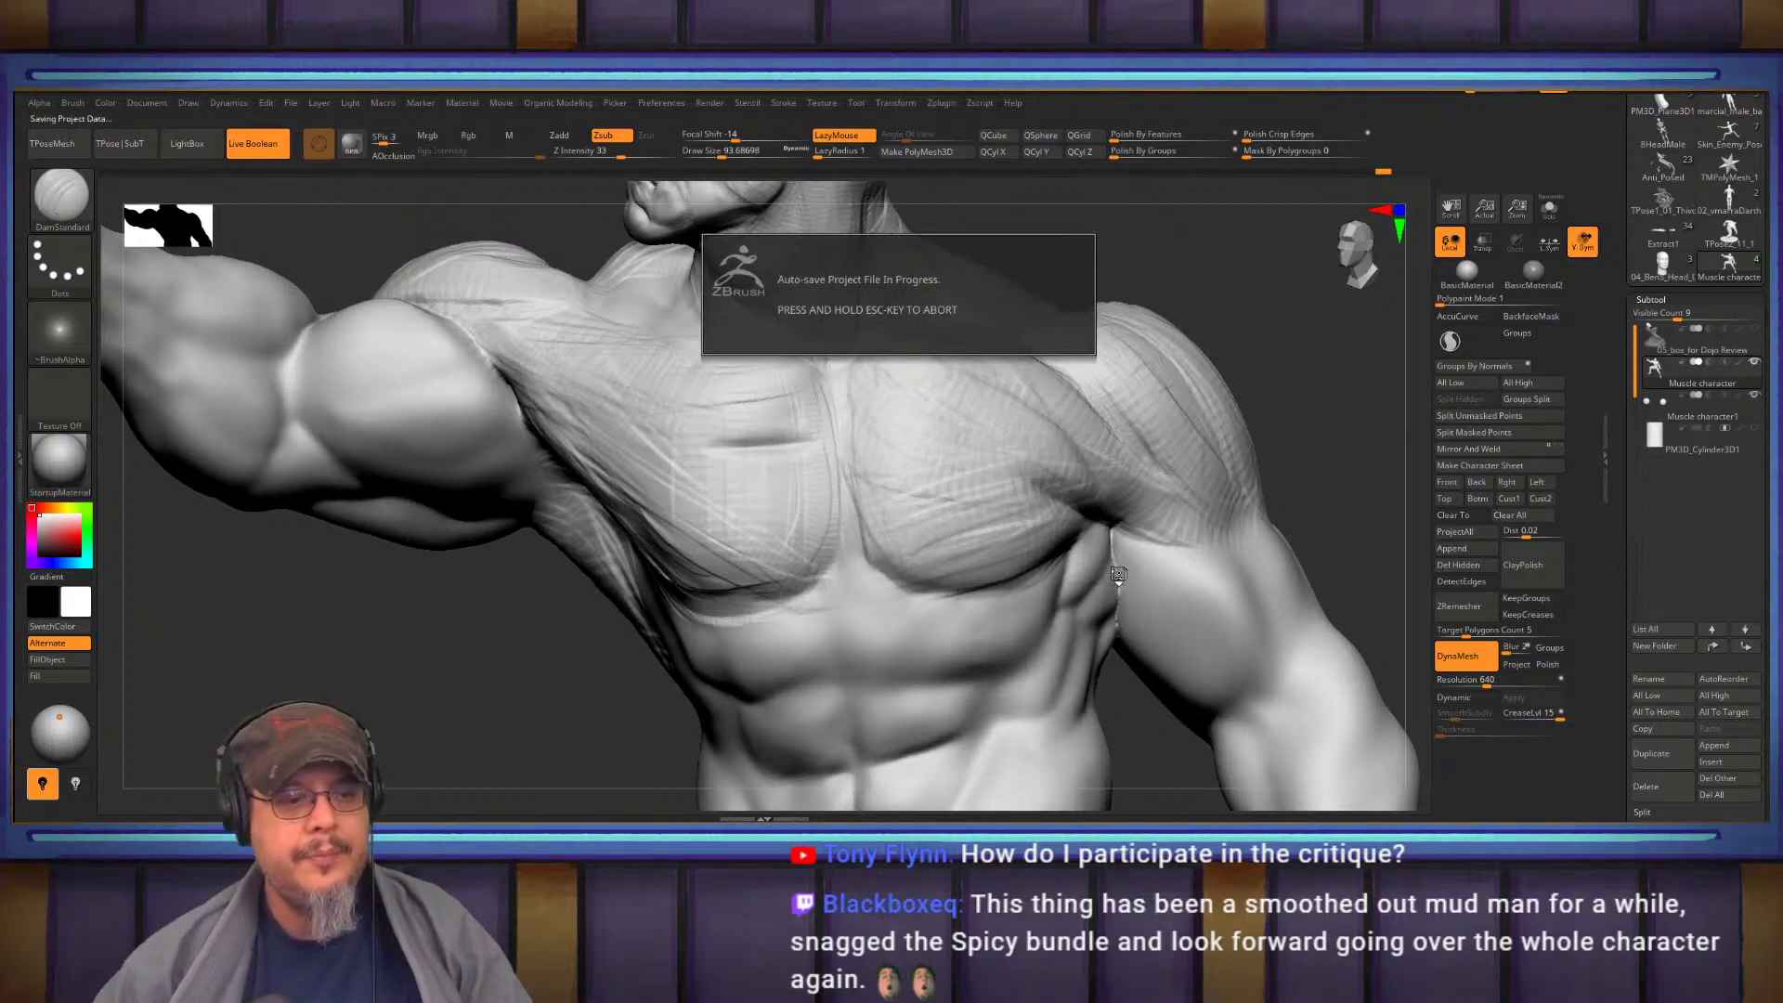
pyautogui.press('Escape')
# Build up the side of the ribcage beneath the raised arm with ClayBuildup at draw size about 94
pyautogui.moveTo(1111, 561); pyautogui.dragTo(743, 520, button='right')
pyautogui.moveTo(928, 483)
pyautogui.keyDown('ctrl'); pyautogui.mouseDown(button='right')
pyautogui.moveTo(1013, 542)
pyautogui.moveTo(1024, 615)
pyautogui.mouseUp(button='right'); pyautogui.keyUp('ctrl')
pyautogui.moveTo(938, 557)
pyautogui.mouseDown(button='right')
pyautogui.moveTo(1024, 544)
pyautogui.moveTo(1029, 418)
pyautogui.moveTo(1068, 427)
pyautogui.mouseUp(button='right')
pyautogui.press('b')
pyautogui.press('c')
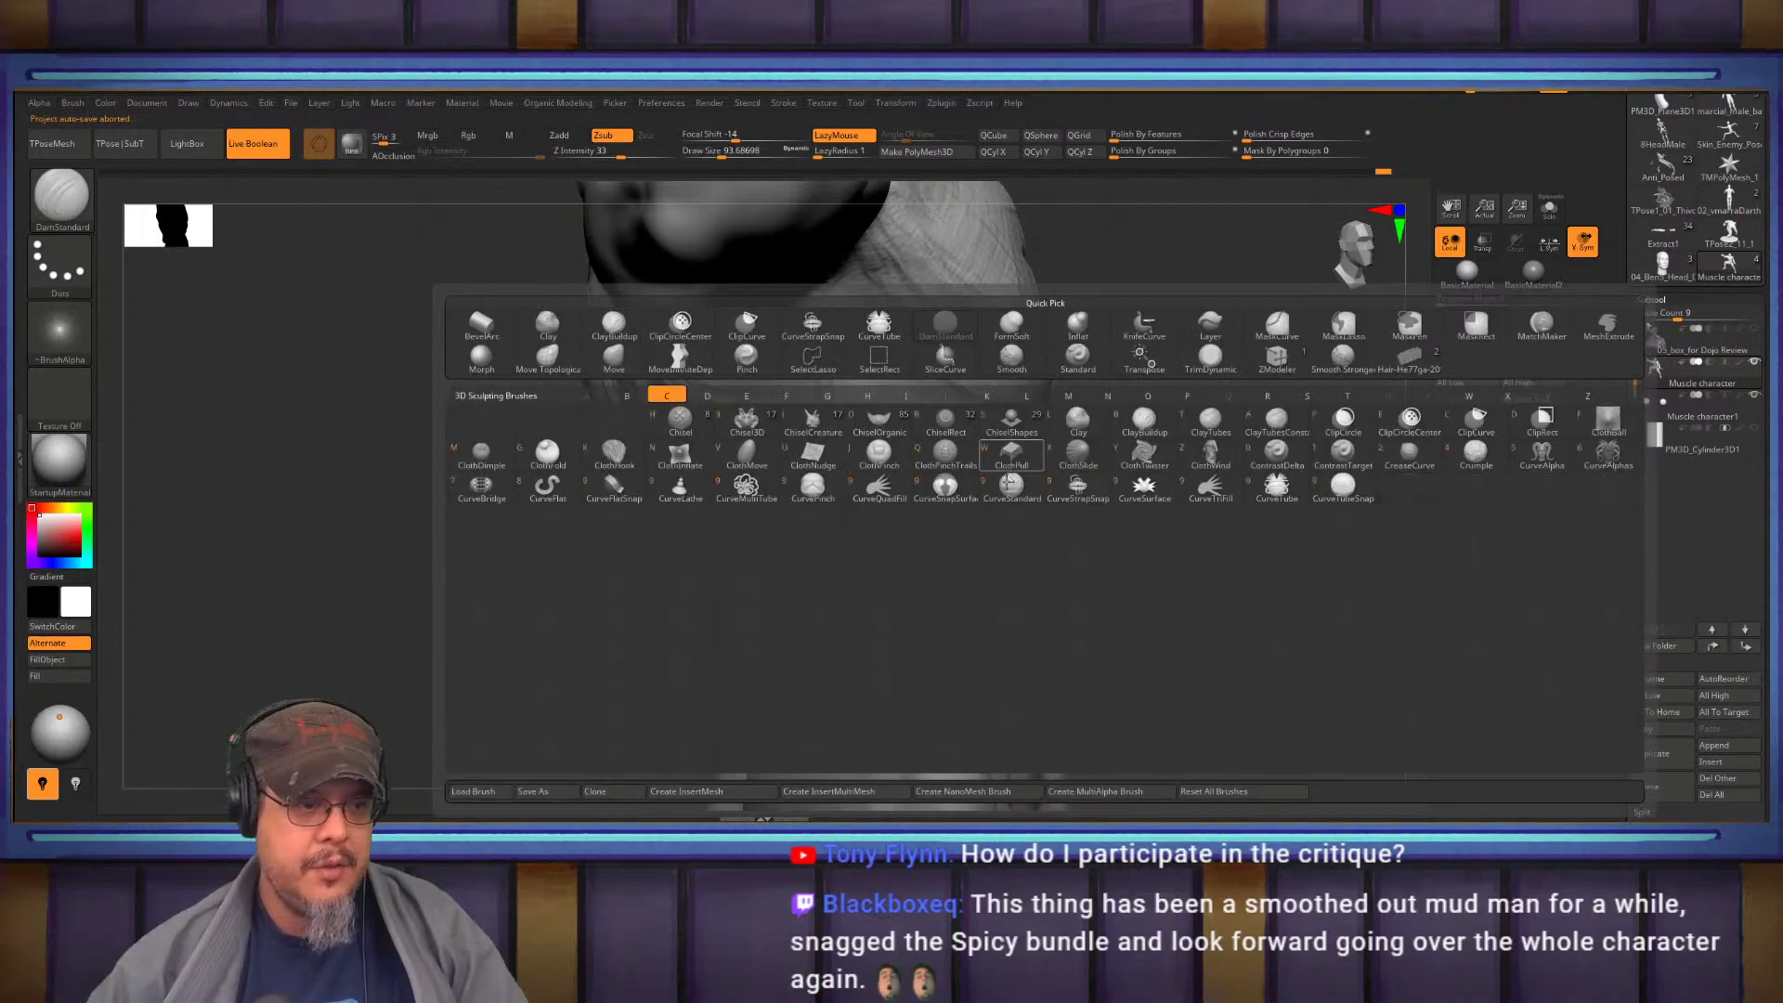
pyautogui.press('b')
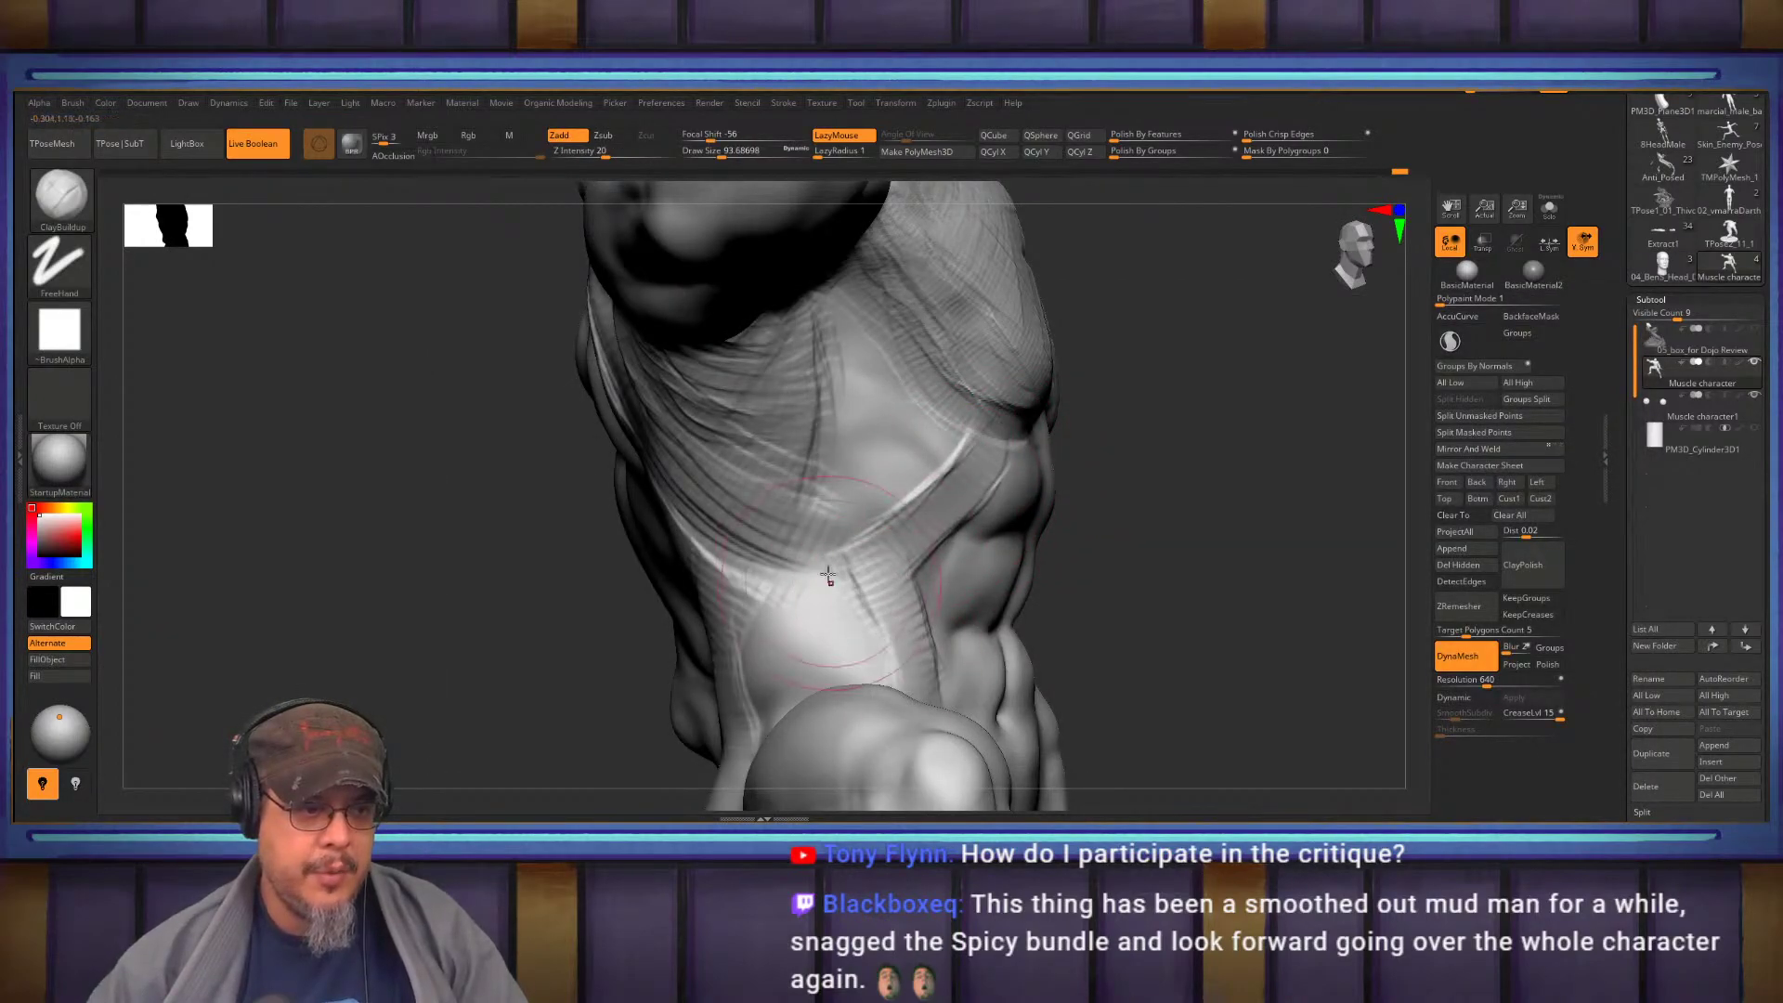
pyautogui.moveTo(775, 641); pyautogui.dragTo(847, 586, button='right')
pyautogui.moveTo(913, 650)
pyautogui.mouseDown(button='right')
pyautogui.moveTo(917, 556)
pyautogui.moveTo(958, 552)
pyautogui.mouseUp(button='right')
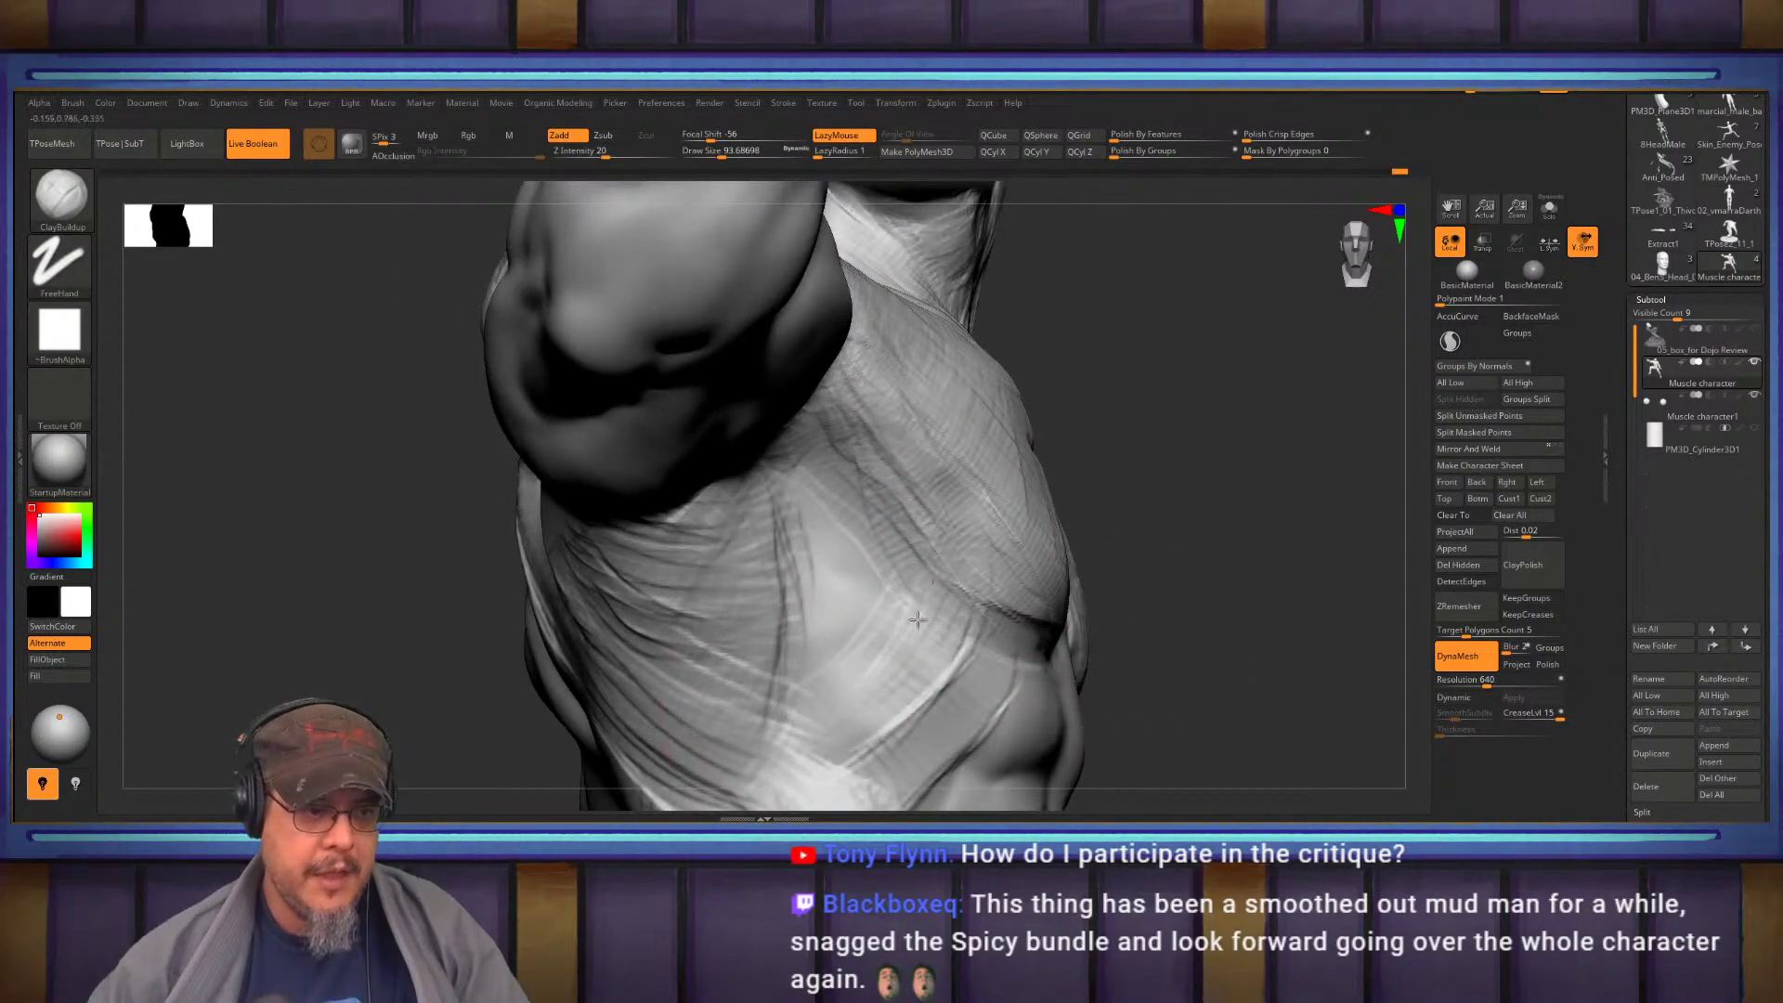
# Add stepped serratus forms below the raised arm's armpit with ClayBuildup at draw size about 80
pyautogui.moveTo(879, 607); pyautogui.dragTo(832, 510, button='right')
pyautogui.press('s')
pyautogui.moveTo(833, 510); pyautogui.dragTo(780, 477)
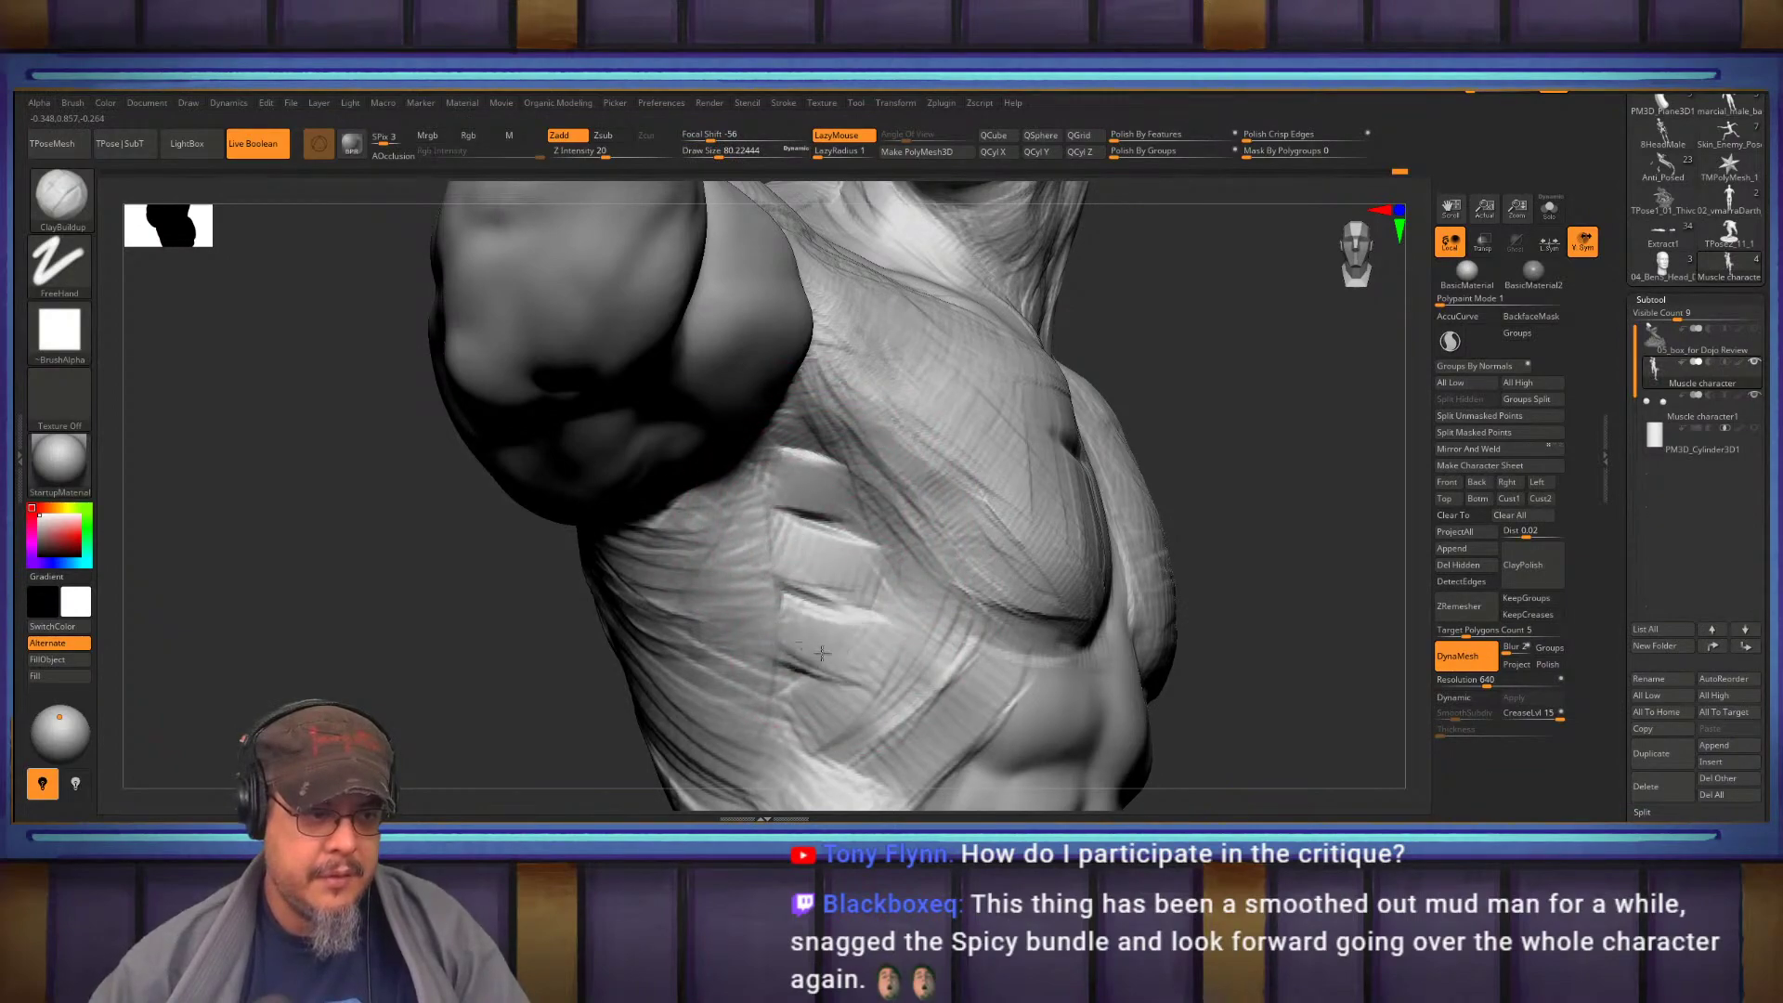
pyautogui.moveTo(792, 733); pyautogui.dragTo(803, 525, button='right')
# Adjust the serratus and armpit contours beneath the raised arm with the Move brush at draw size about 80
pyautogui.press('b')
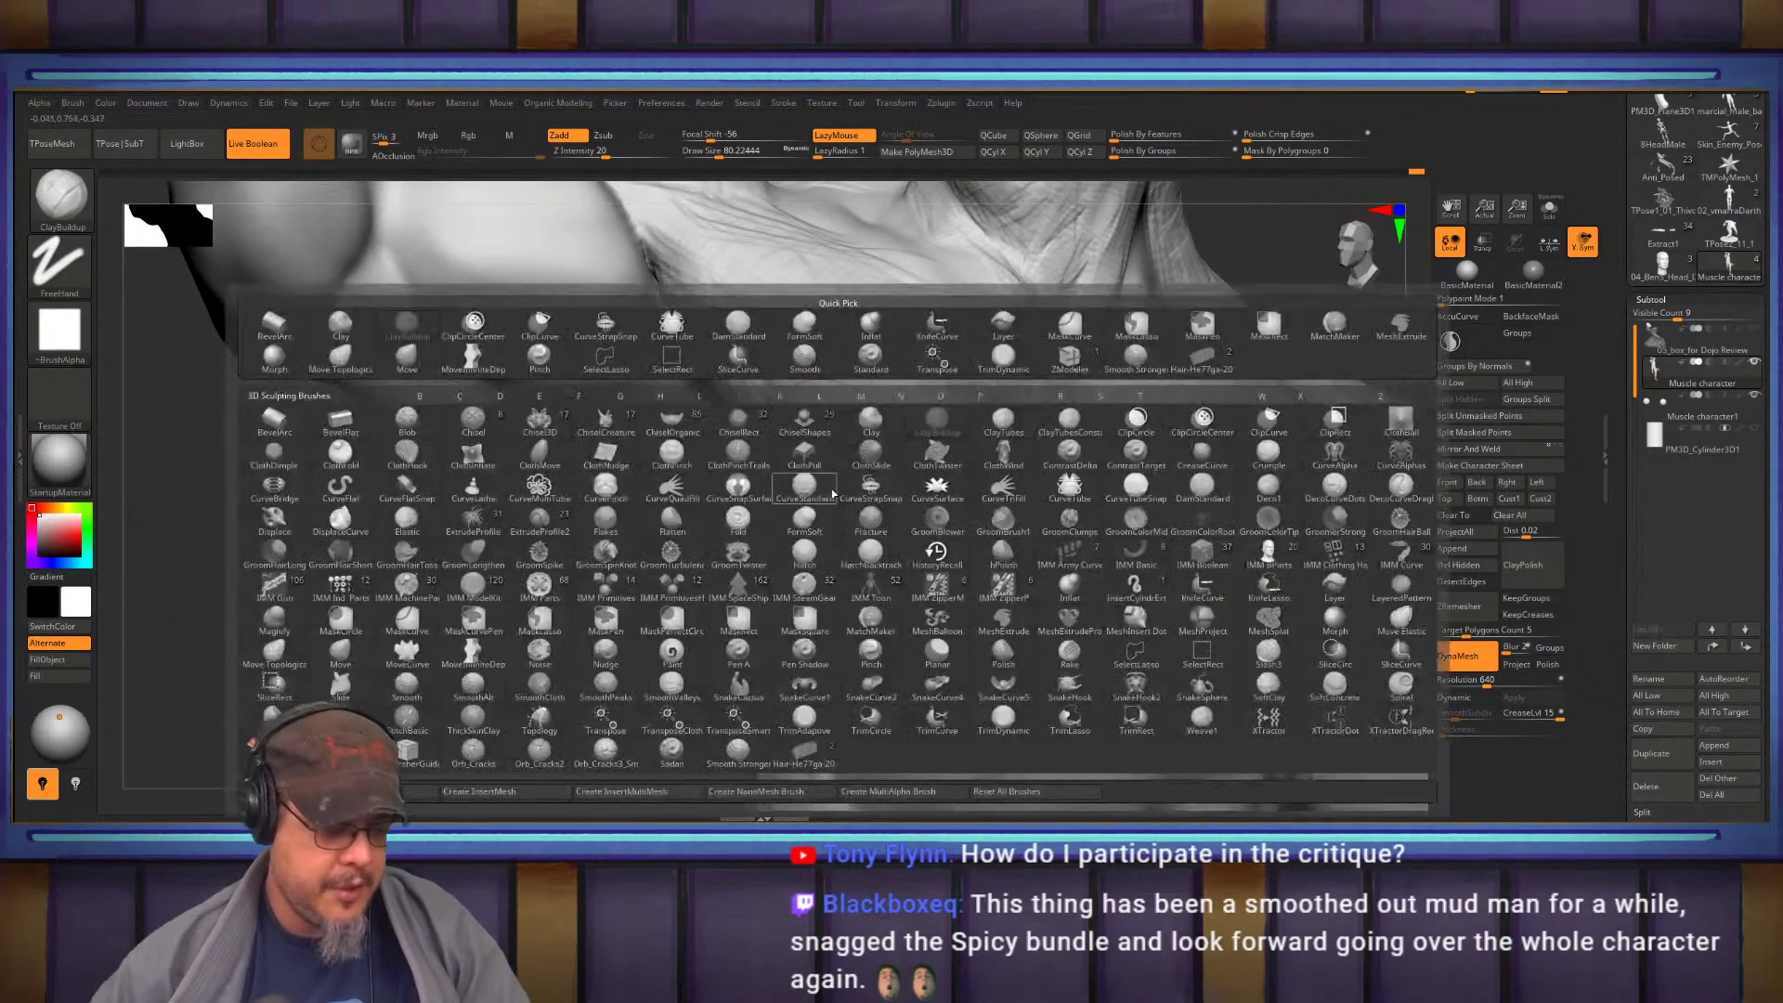
pyautogui.press('m')
pyautogui.press('v')
pyautogui.moveTo(701, 399); pyautogui.dragTo(726, 418)
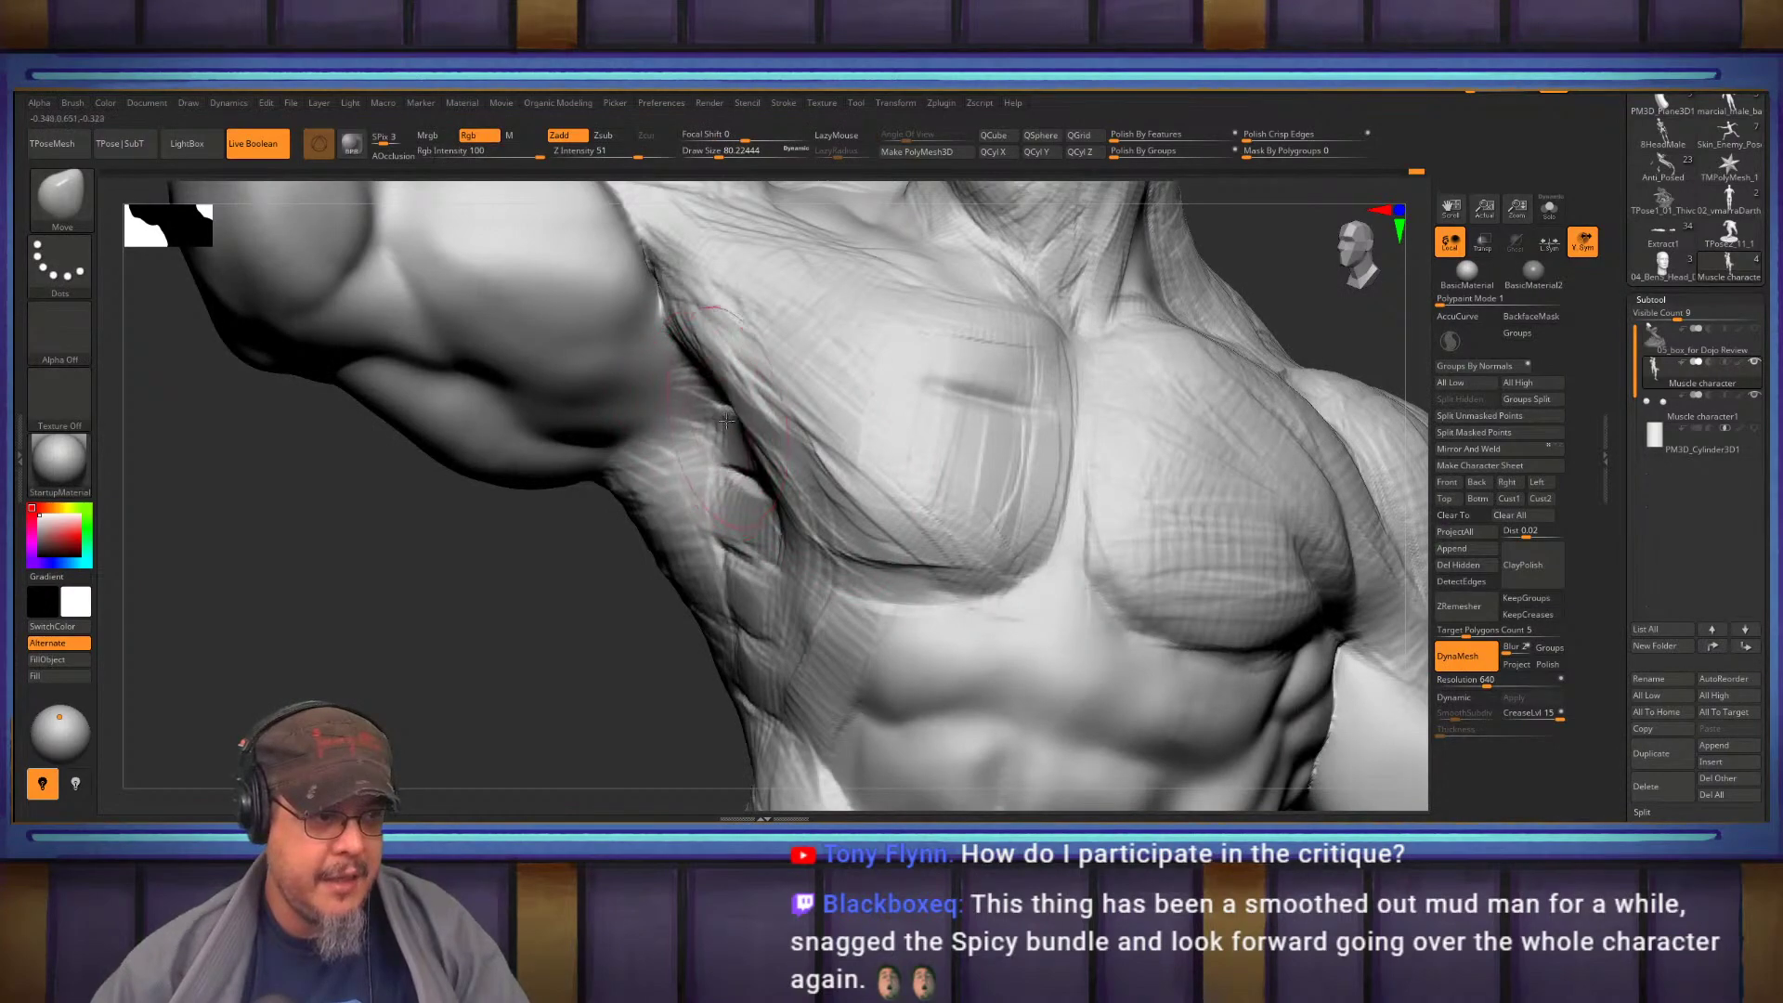
pyautogui.moveTo(748, 547); pyautogui.dragTo(734, 548)
pyautogui.keyDown('ctrl'); pyautogui.moveTo(734, 548); pyautogui.dragTo(730, 547, button='right'); pyautogui.keyUp('ctrl')
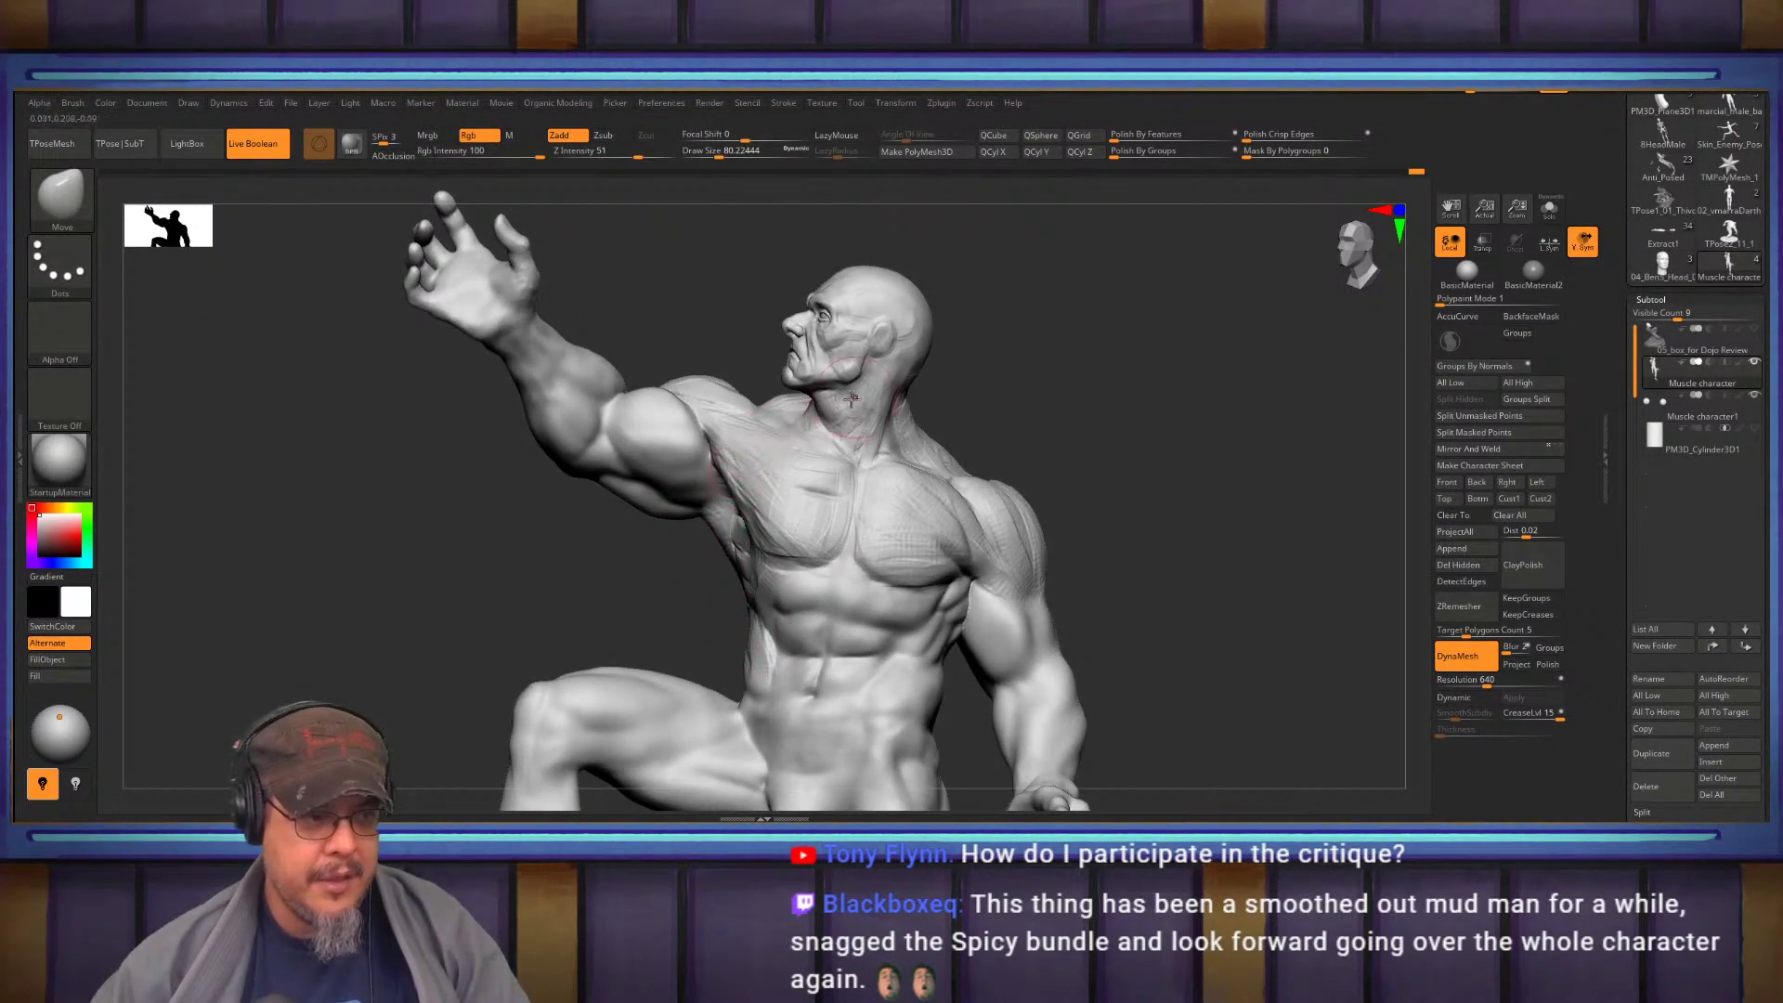
# Reshape the lat and armpit silhouette on the raised arm's side and the chest with Move at draw size about 145
pyautogui.moveTo(853, 398); pyautogui.dragTo(808, 427, button='right')
pyautogui.press('s')
pyautogui.moveTo(688, 558); pyautogui.dragTo(920, 581, button='right')
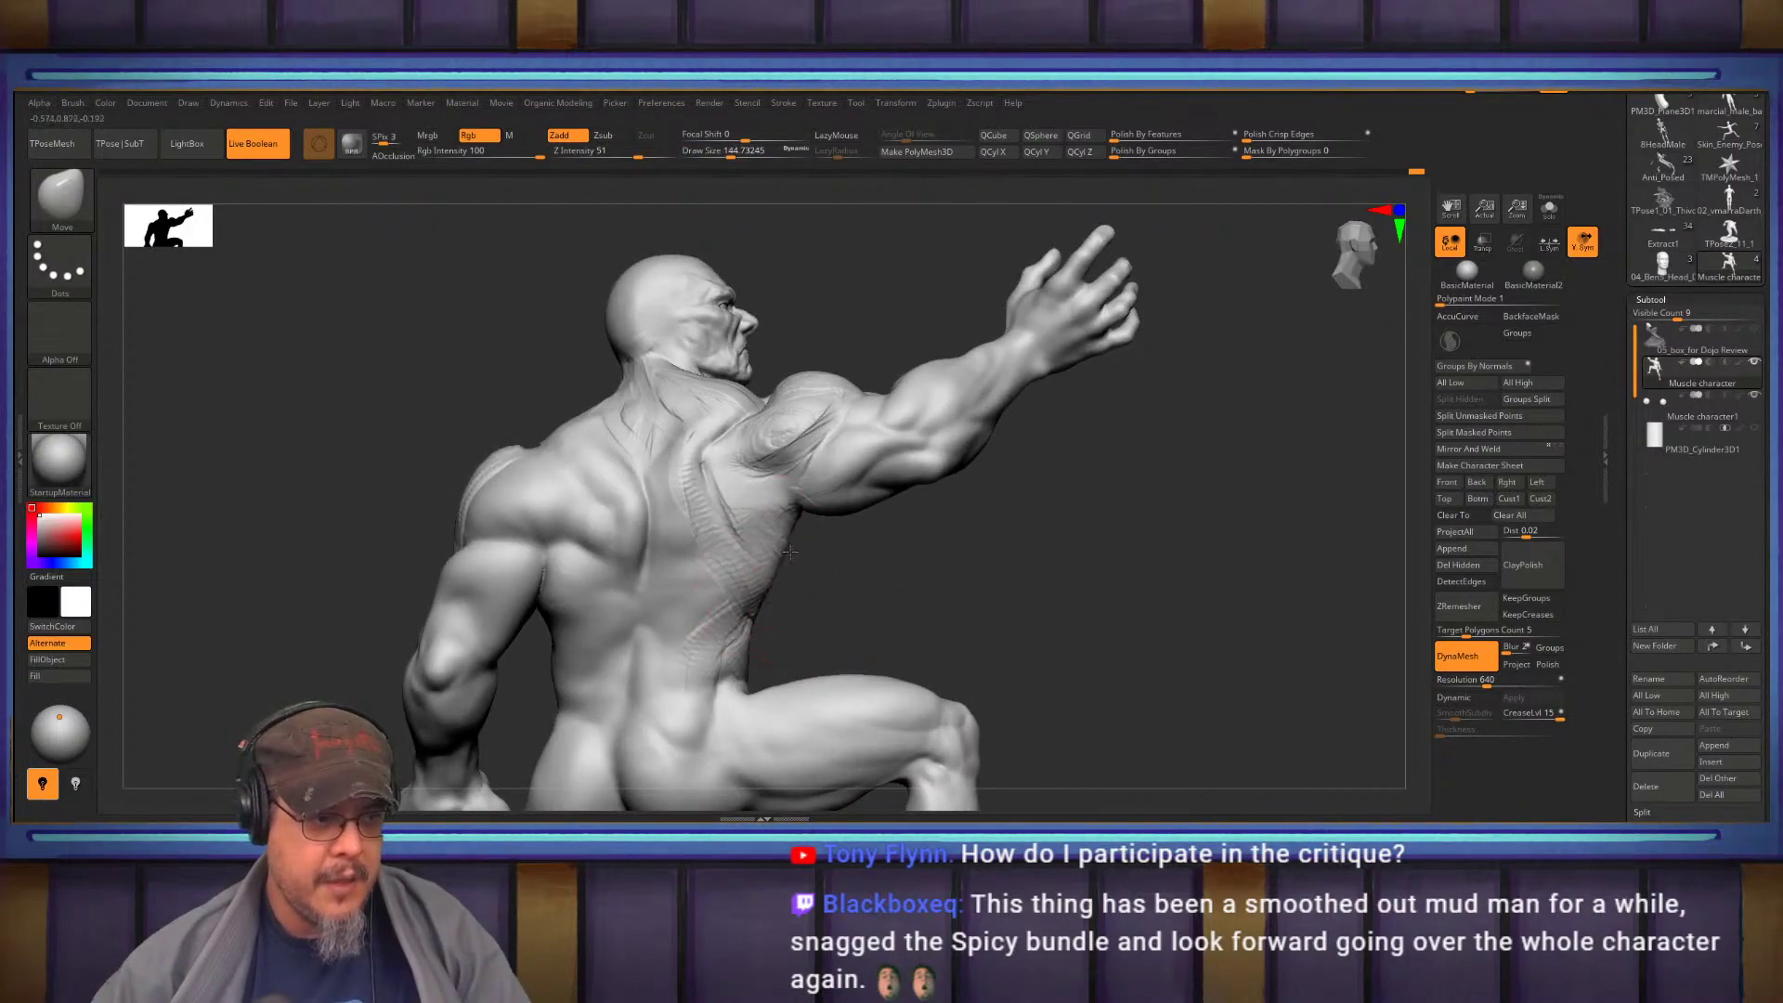
pyautogui.moveTo(833, 585); pyautogui.dragTo(795, 517, button='right')
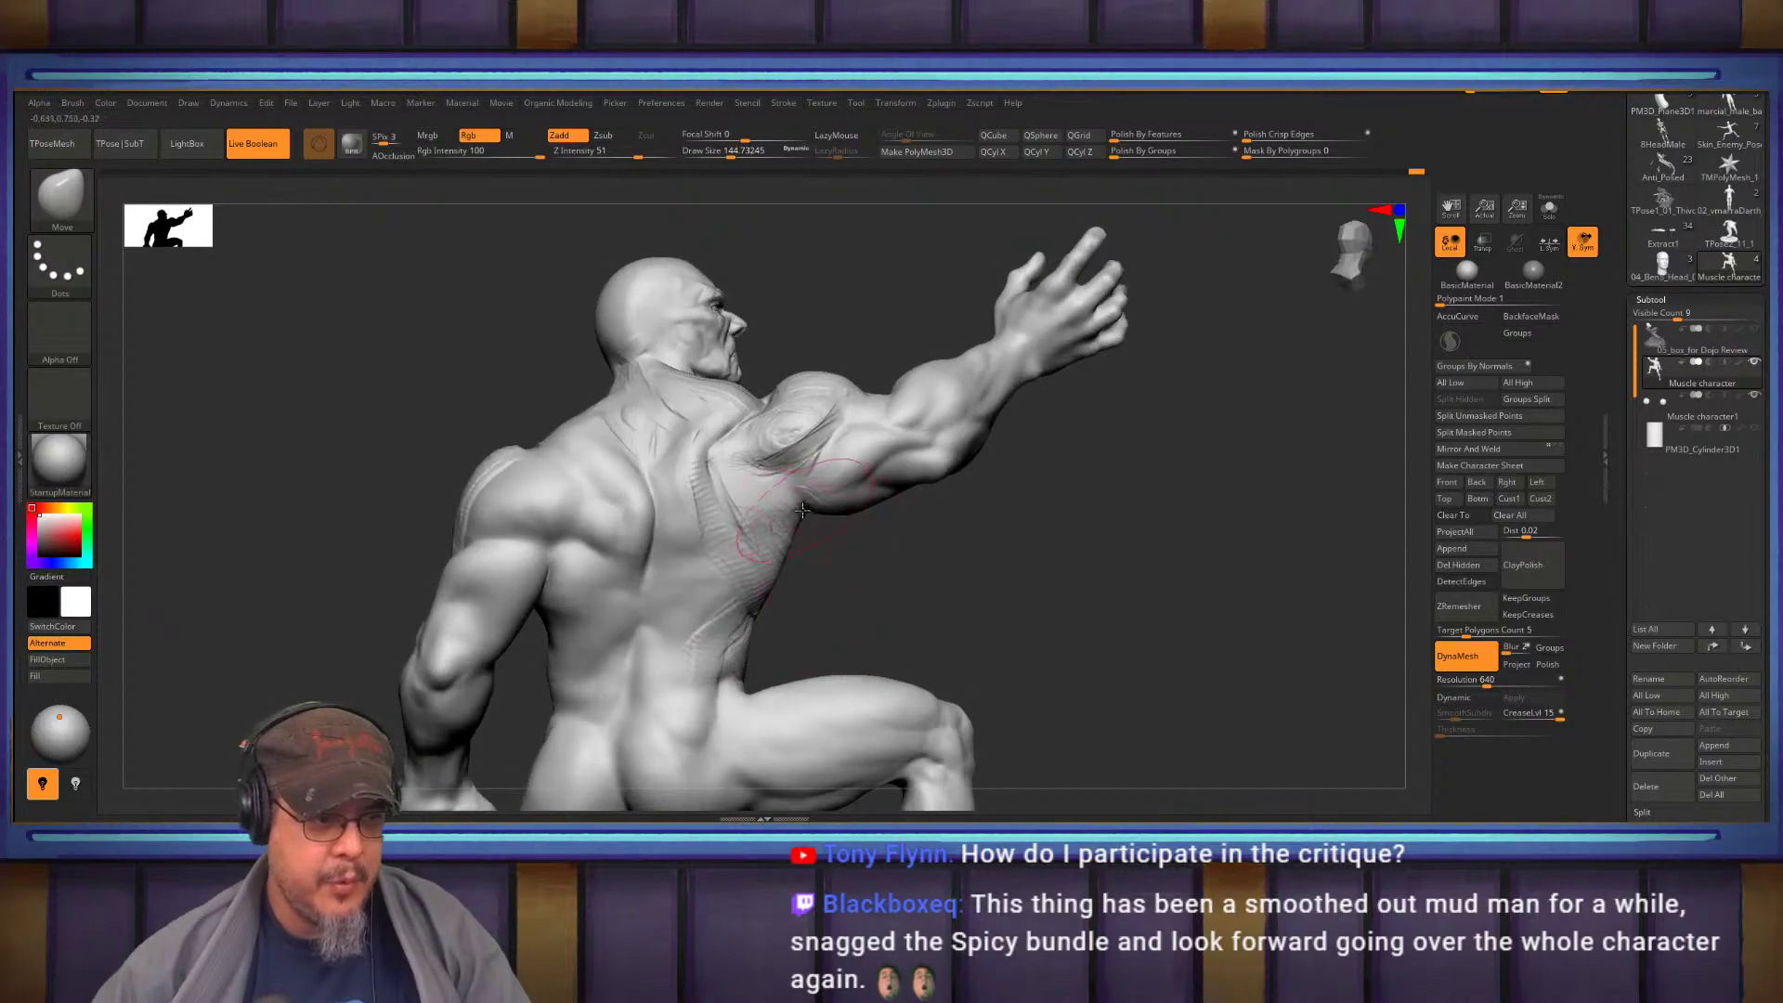
pyautogui.moveTo(848, 605); pyautogui.dragTo(689, 555, button='right')
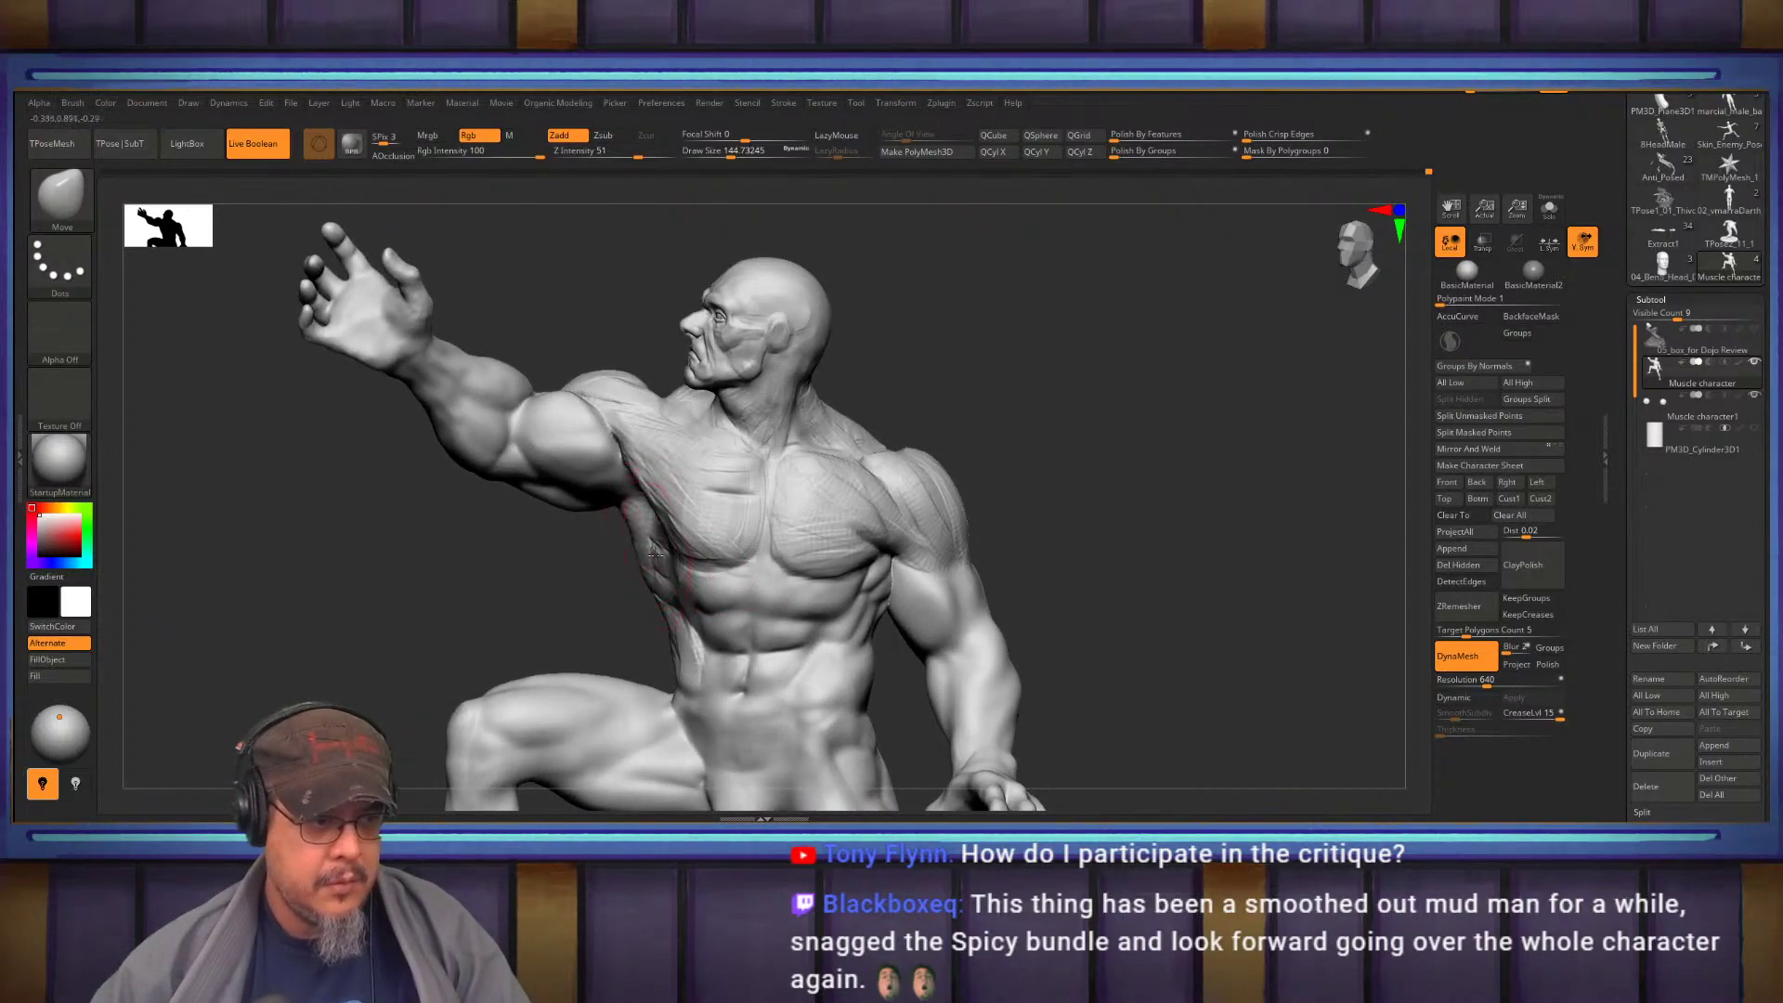
pyautogui.moveTo(1017, 508); pyautogui.dragTo(915, 552, button='right')
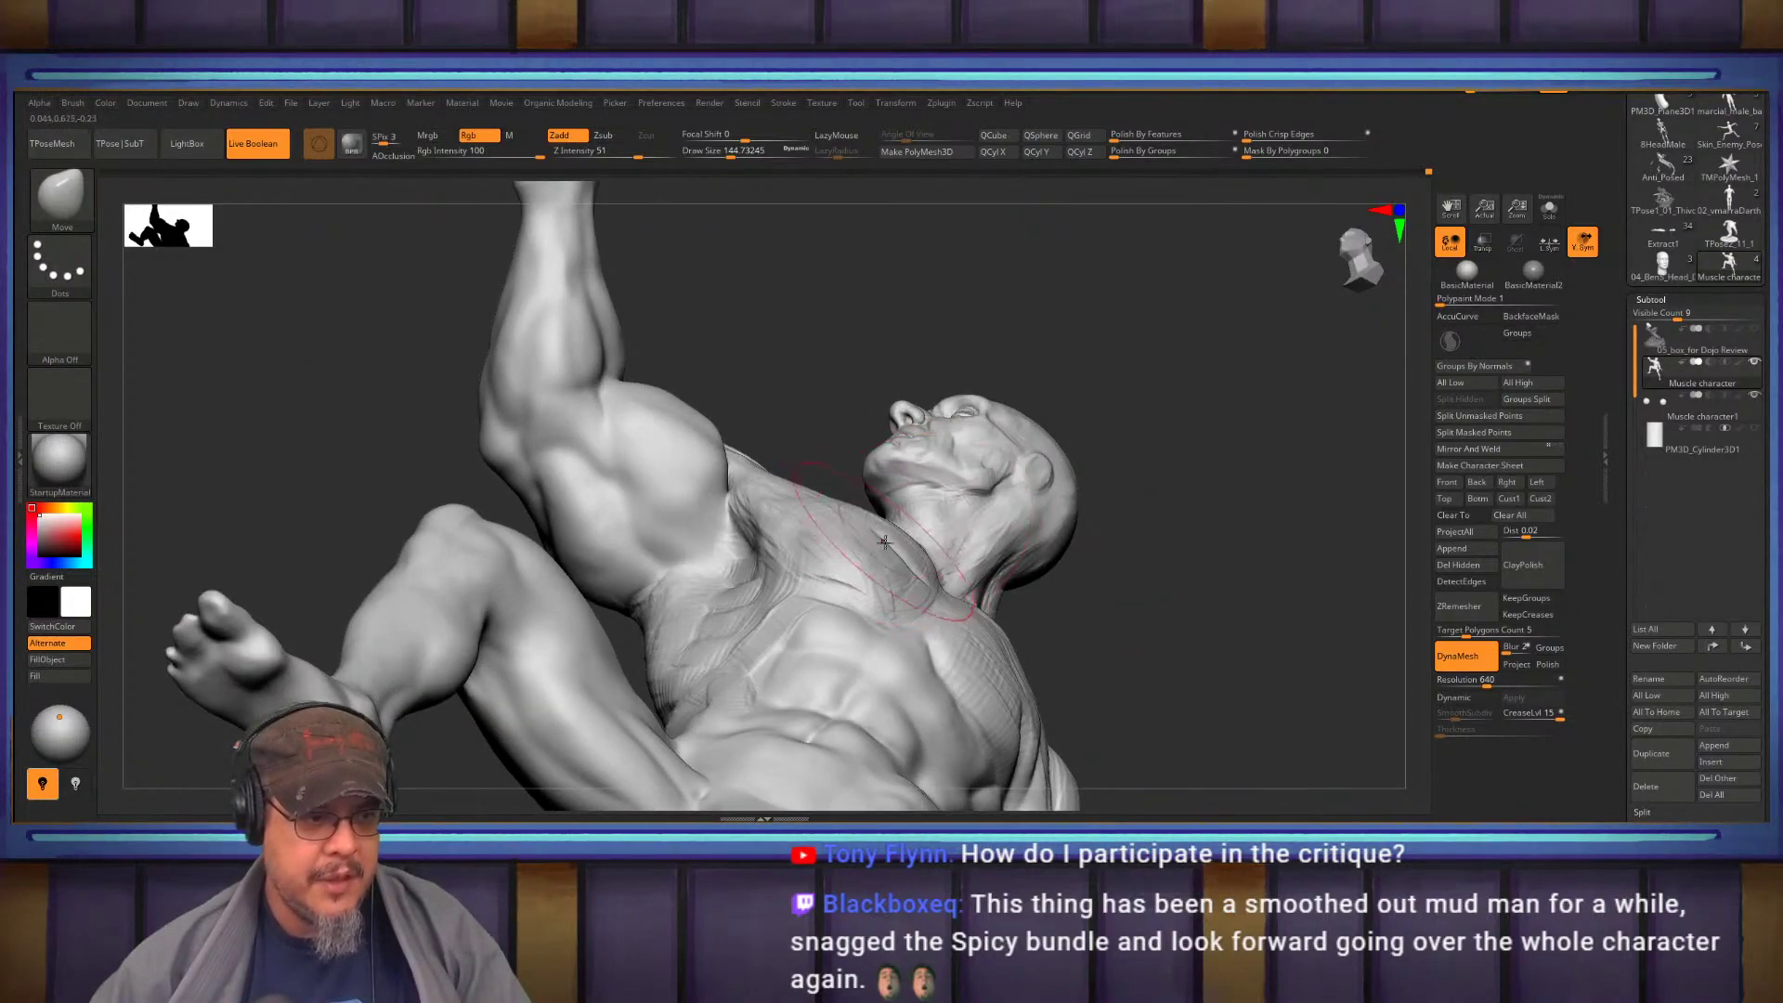
pyautogui.moveTo(899, 563); pyautogui.dragTo(938, 582)
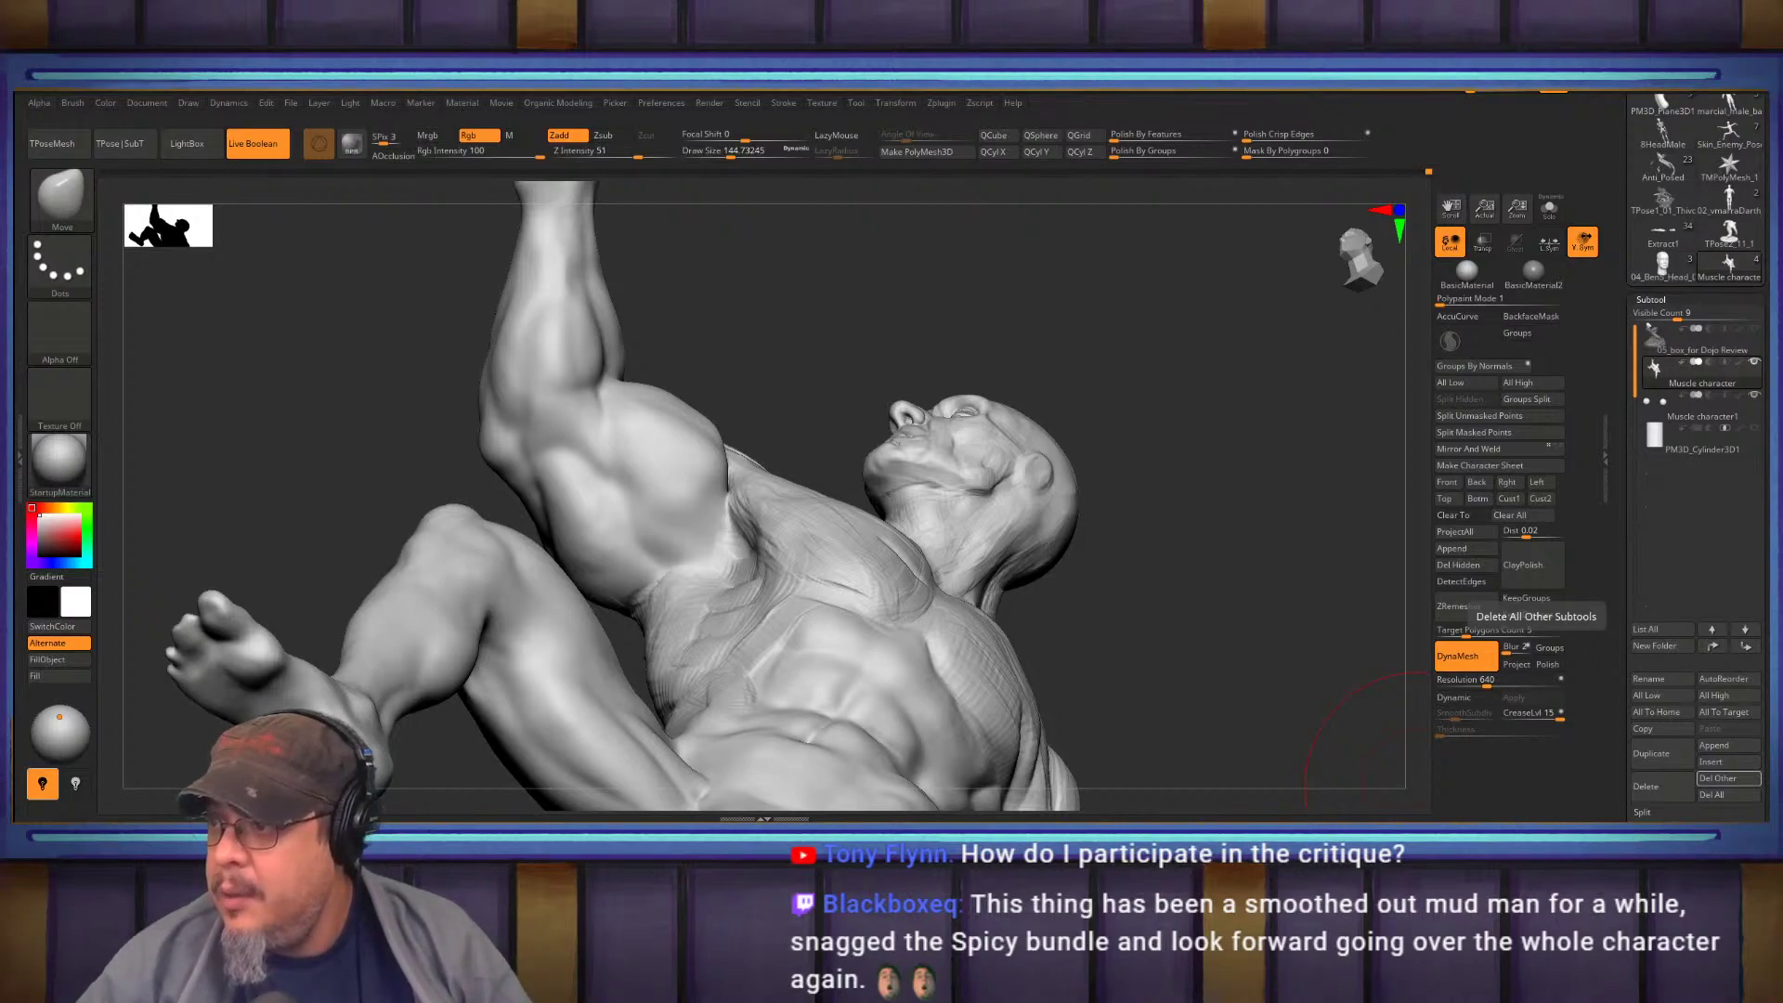
# Switch to the browser and view the selected shirtless arm wrestler photo enlarged in its own tab
pyautogui.hotkey('alt', 'Tab')
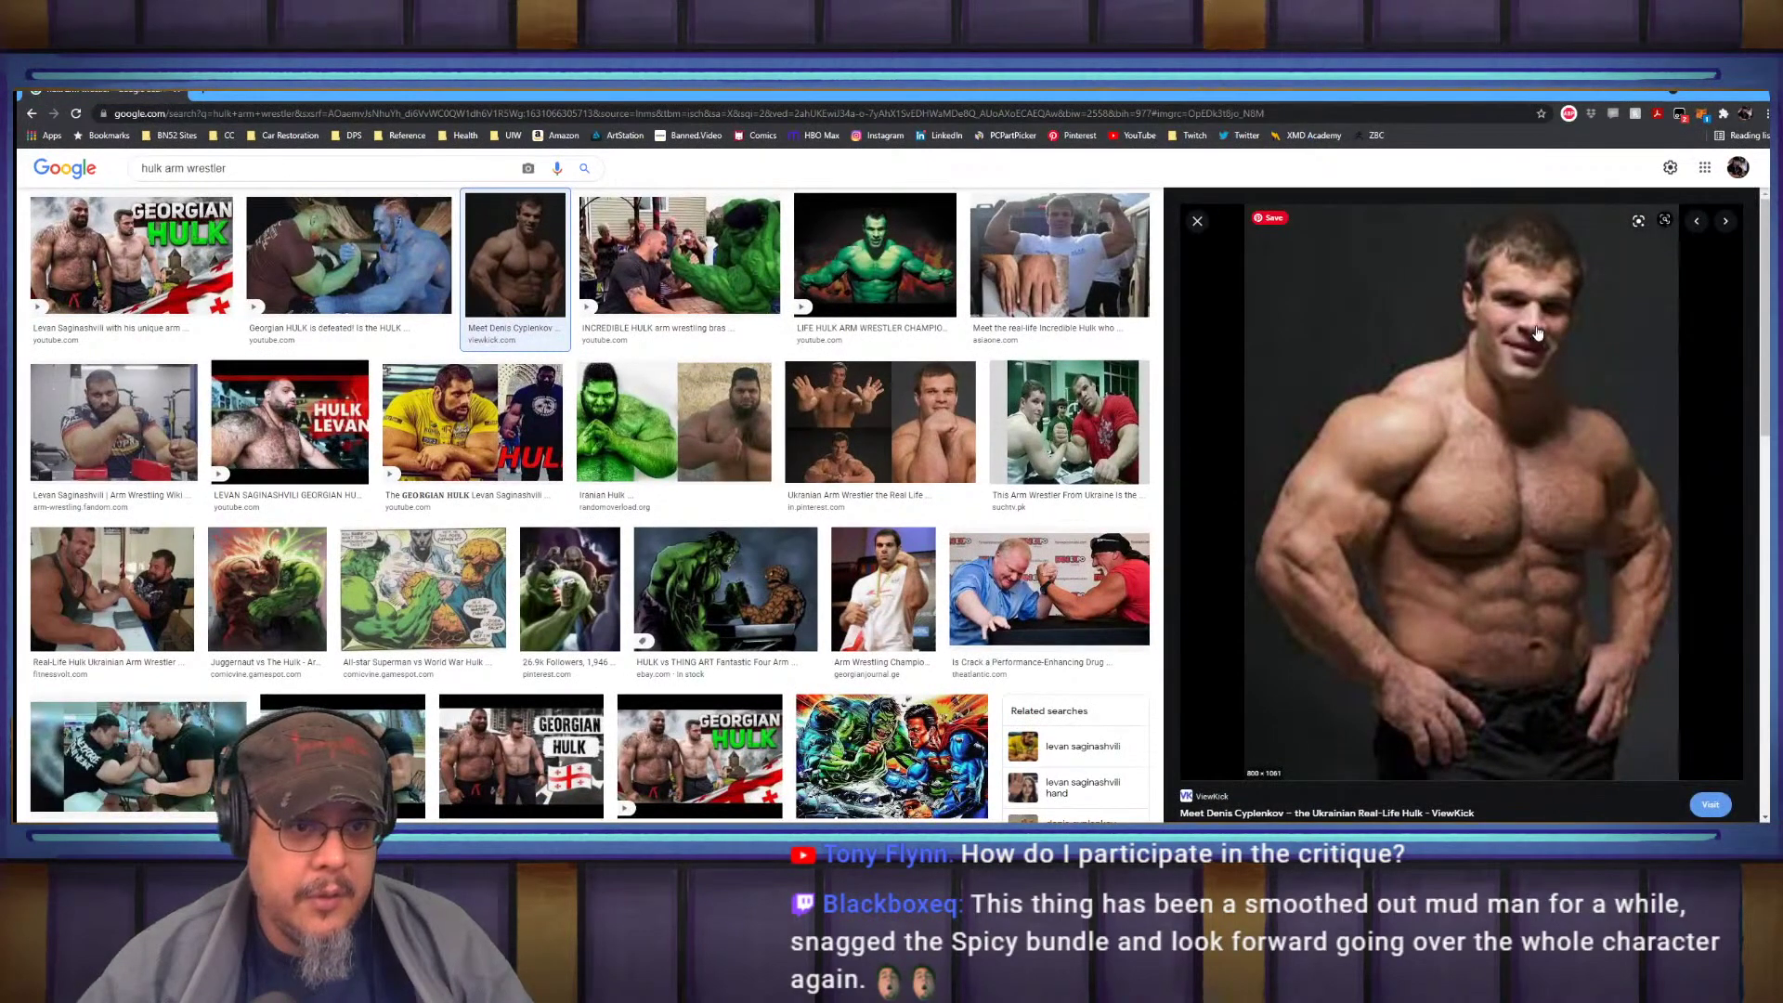
pyautogui.scroll(-1, 1537, 332)
pyautogui.rightClick(1460, 238)
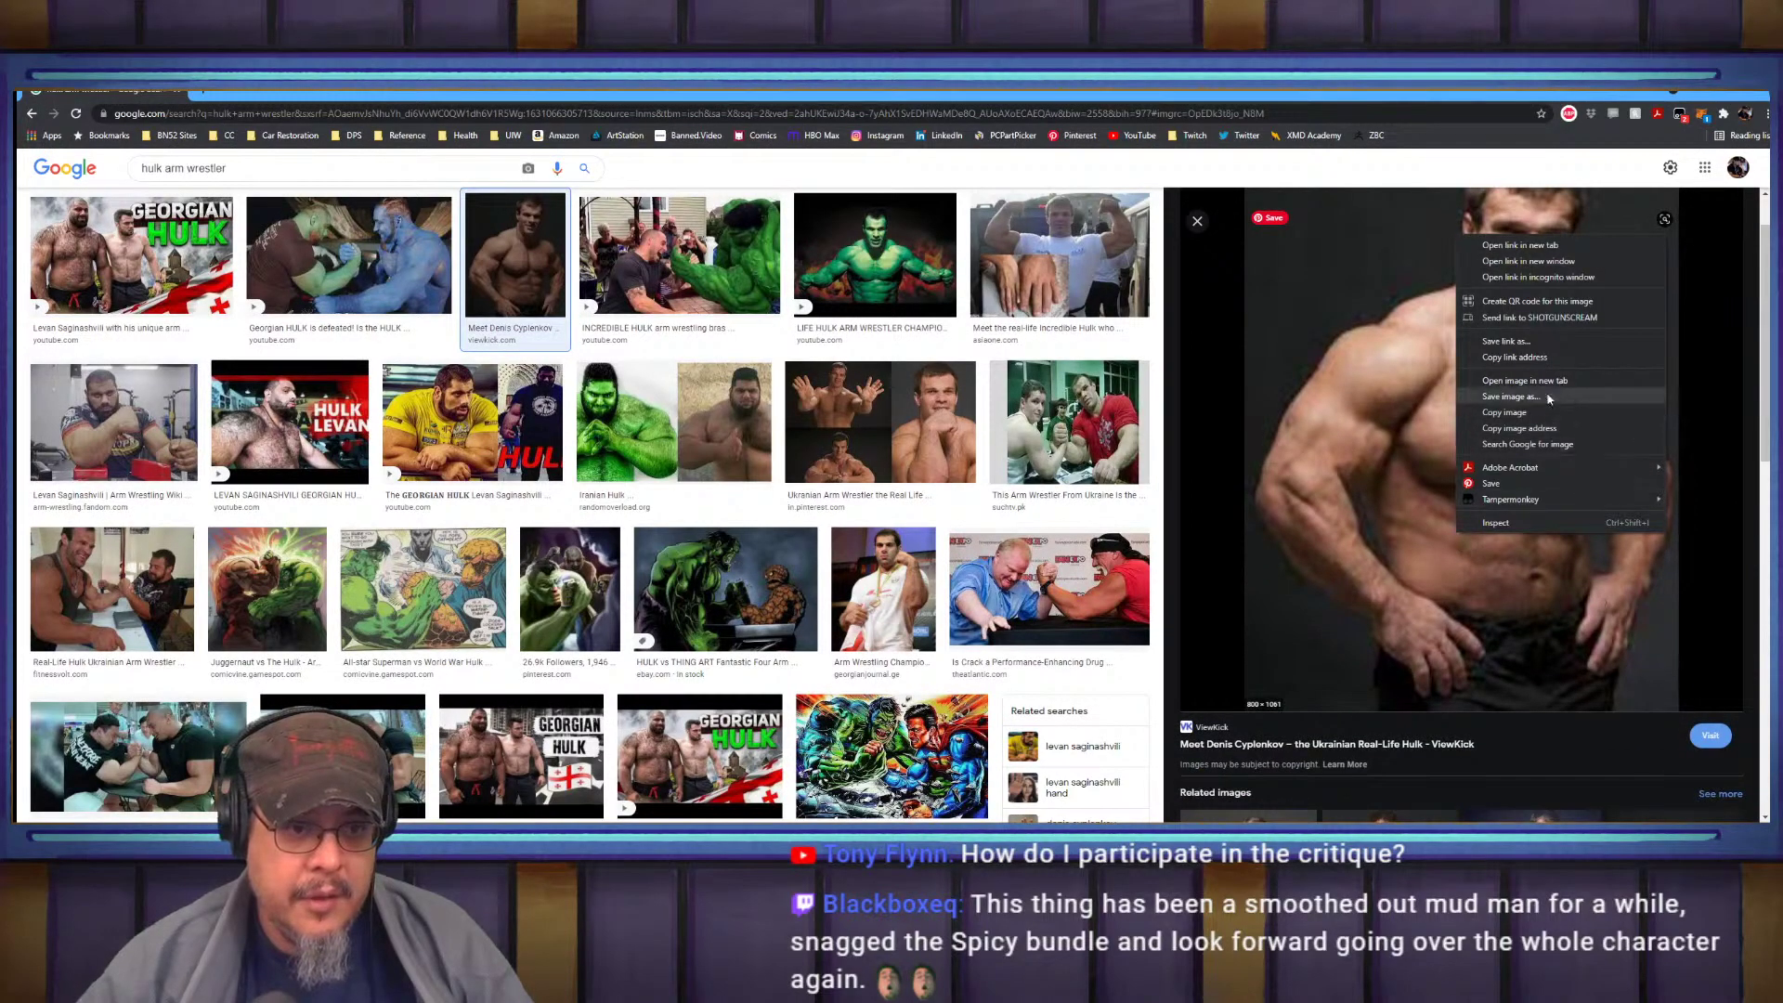
pyautogui.click(1525, 381)
pyautogui.hotkey('ctrl', 'Tab')
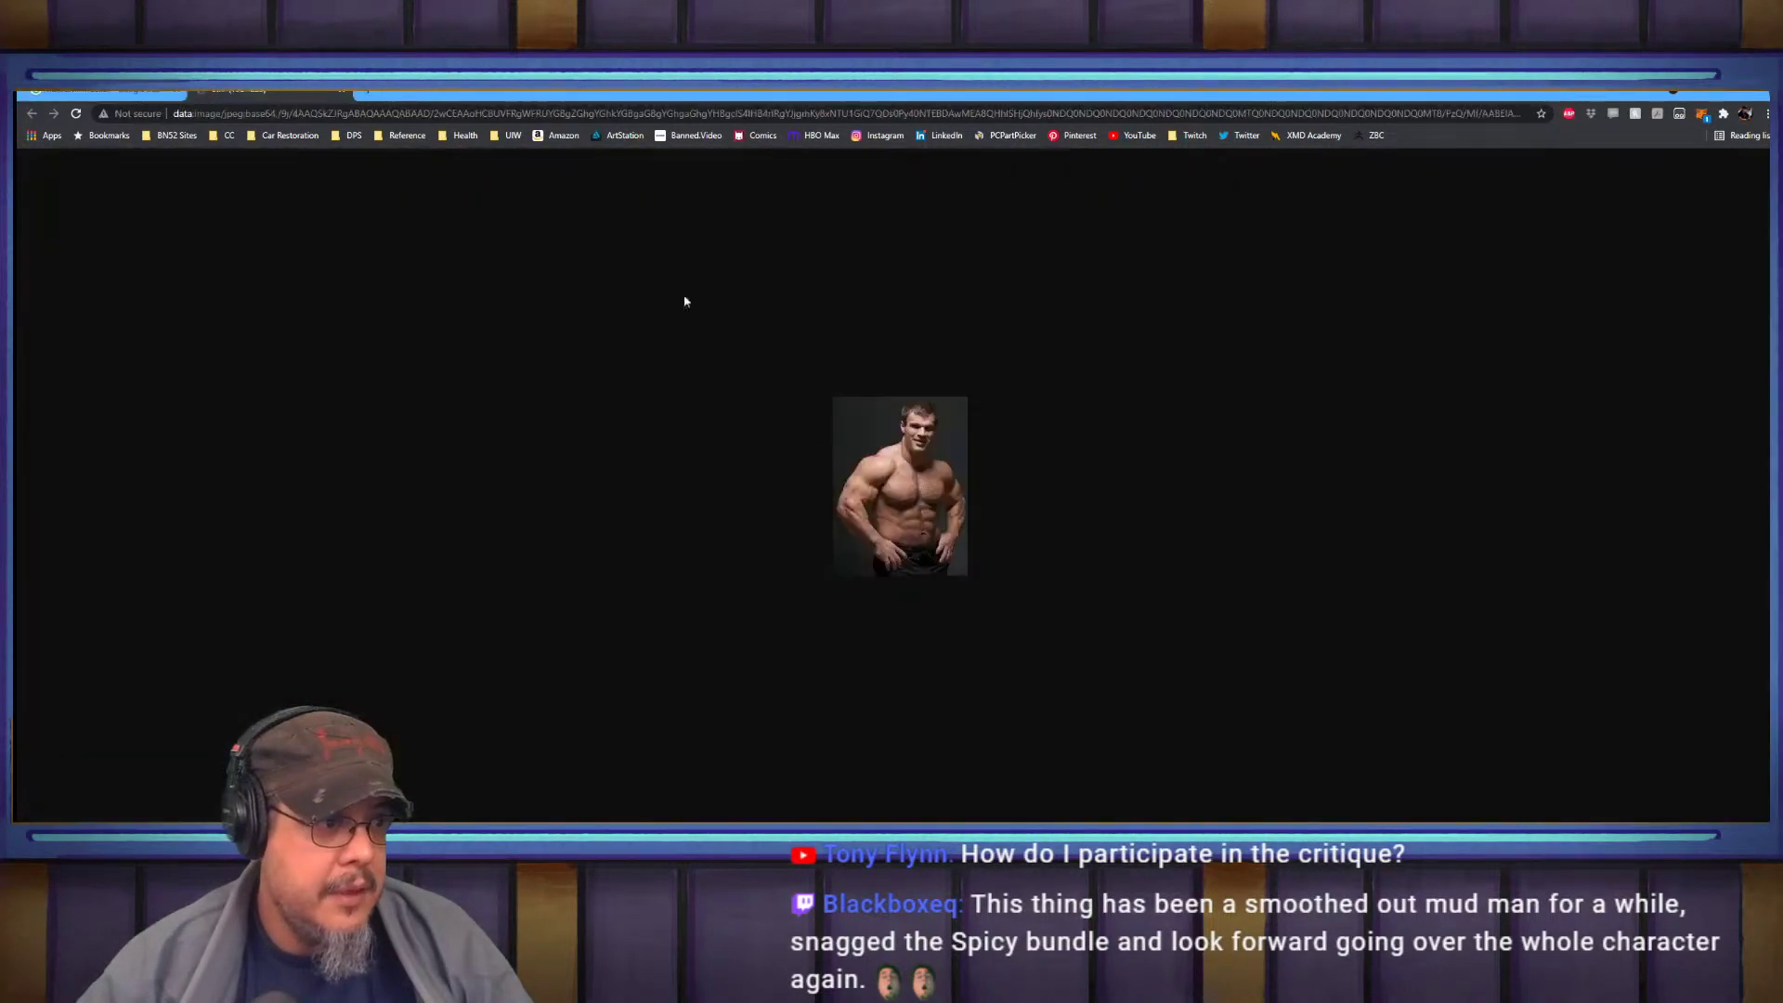
pyautogui.keyDown('ctrl'); pyautogui.scroll(2, 933, 521); pyautogui.keyUp('ctrl')
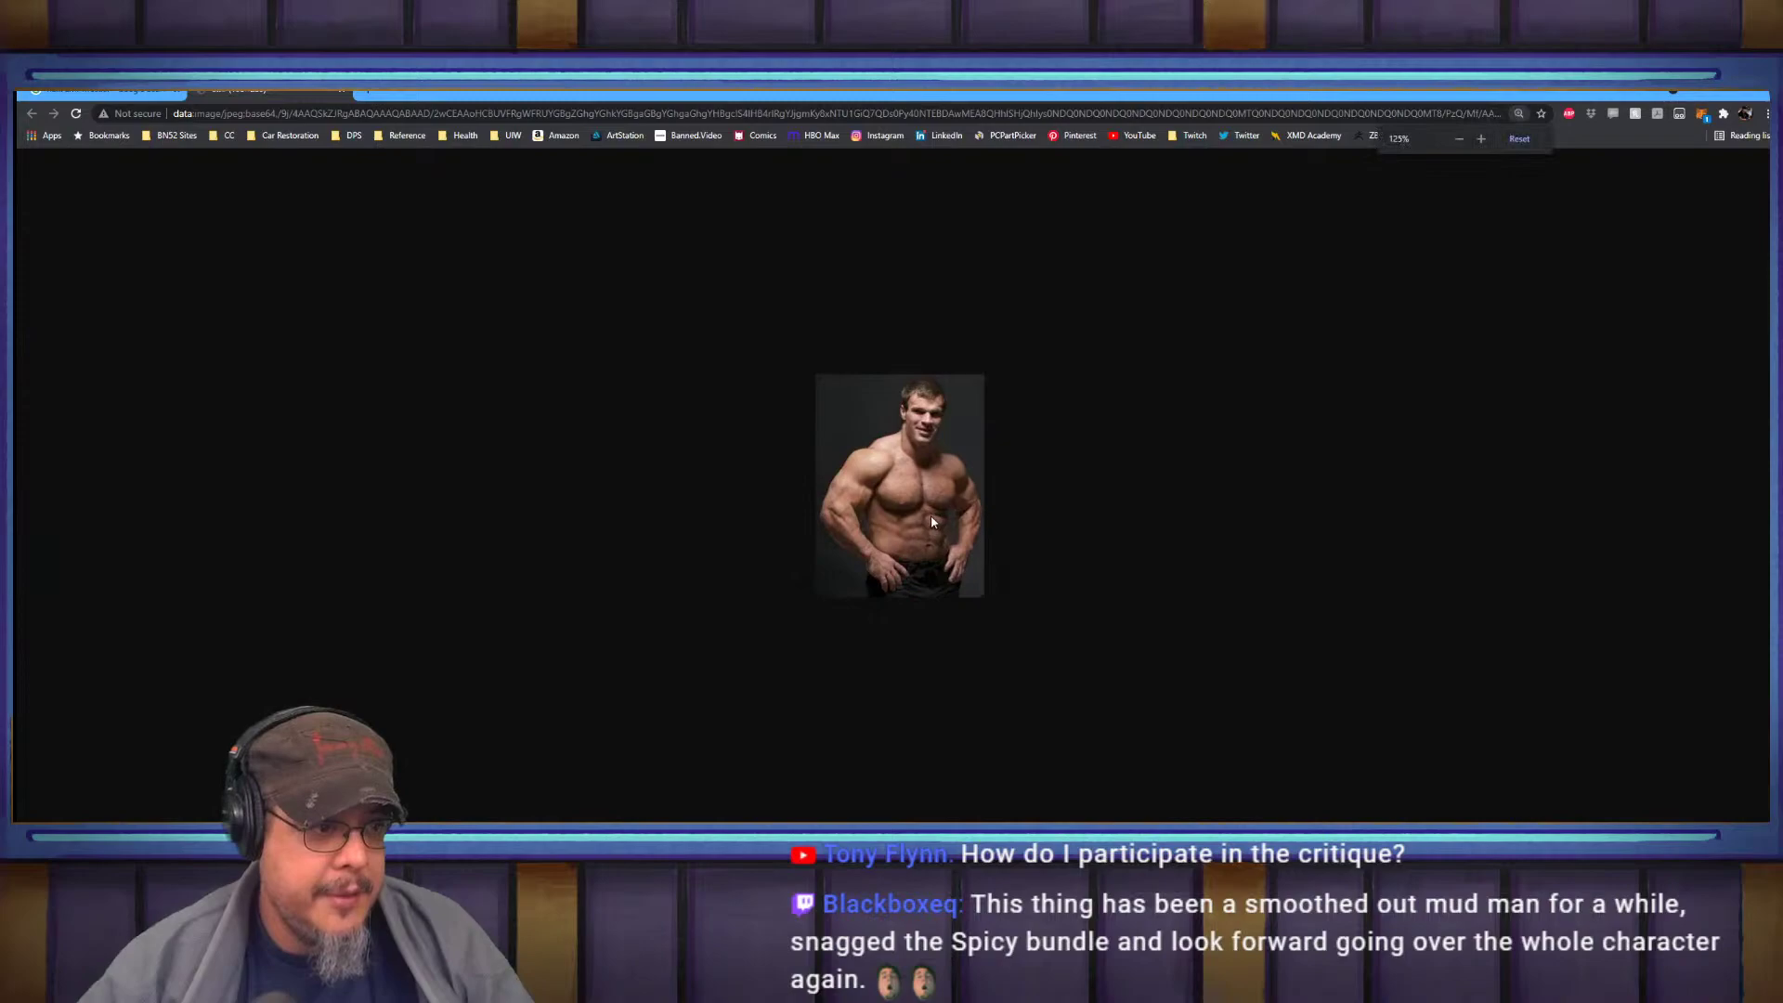
pyautogui.keyDown('ctrl'); pyautogui.scroll(5, 933, 522); pyautogui.keyUp('ctrl')
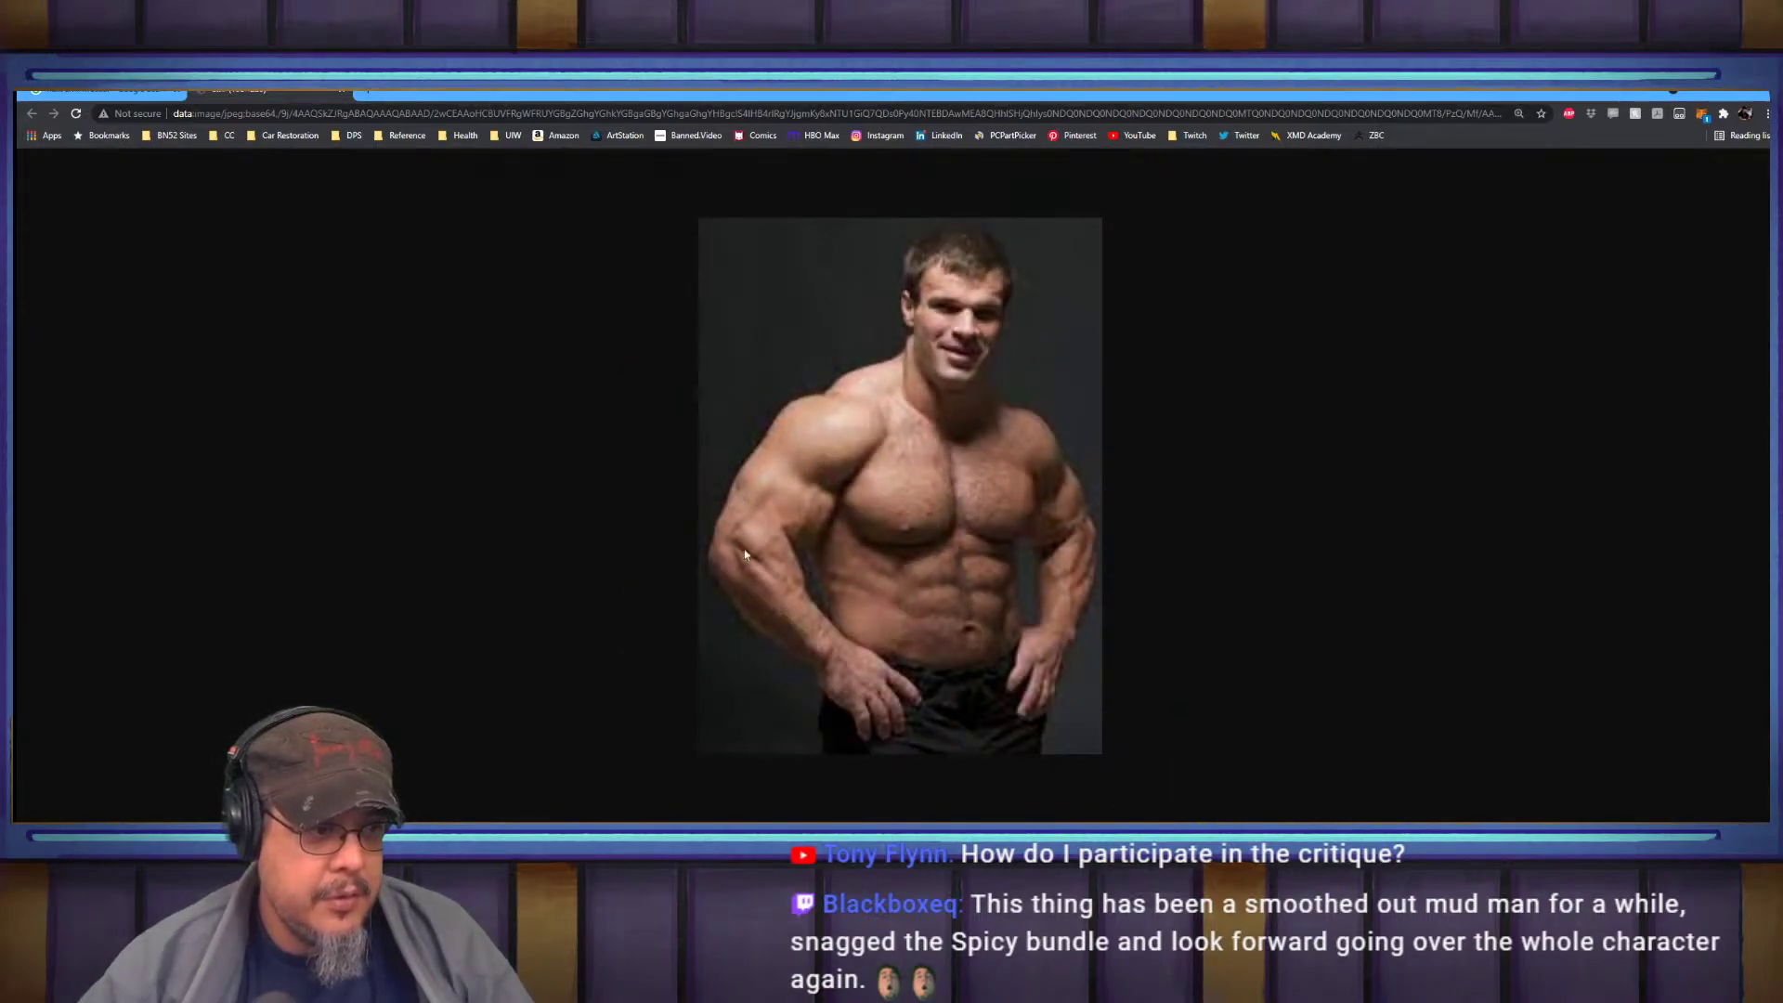
# Search Google Images for "denis cyplenkov arm wrestling" and open the full-body photo of him standing on grass
pyautogui.click(104, 94)
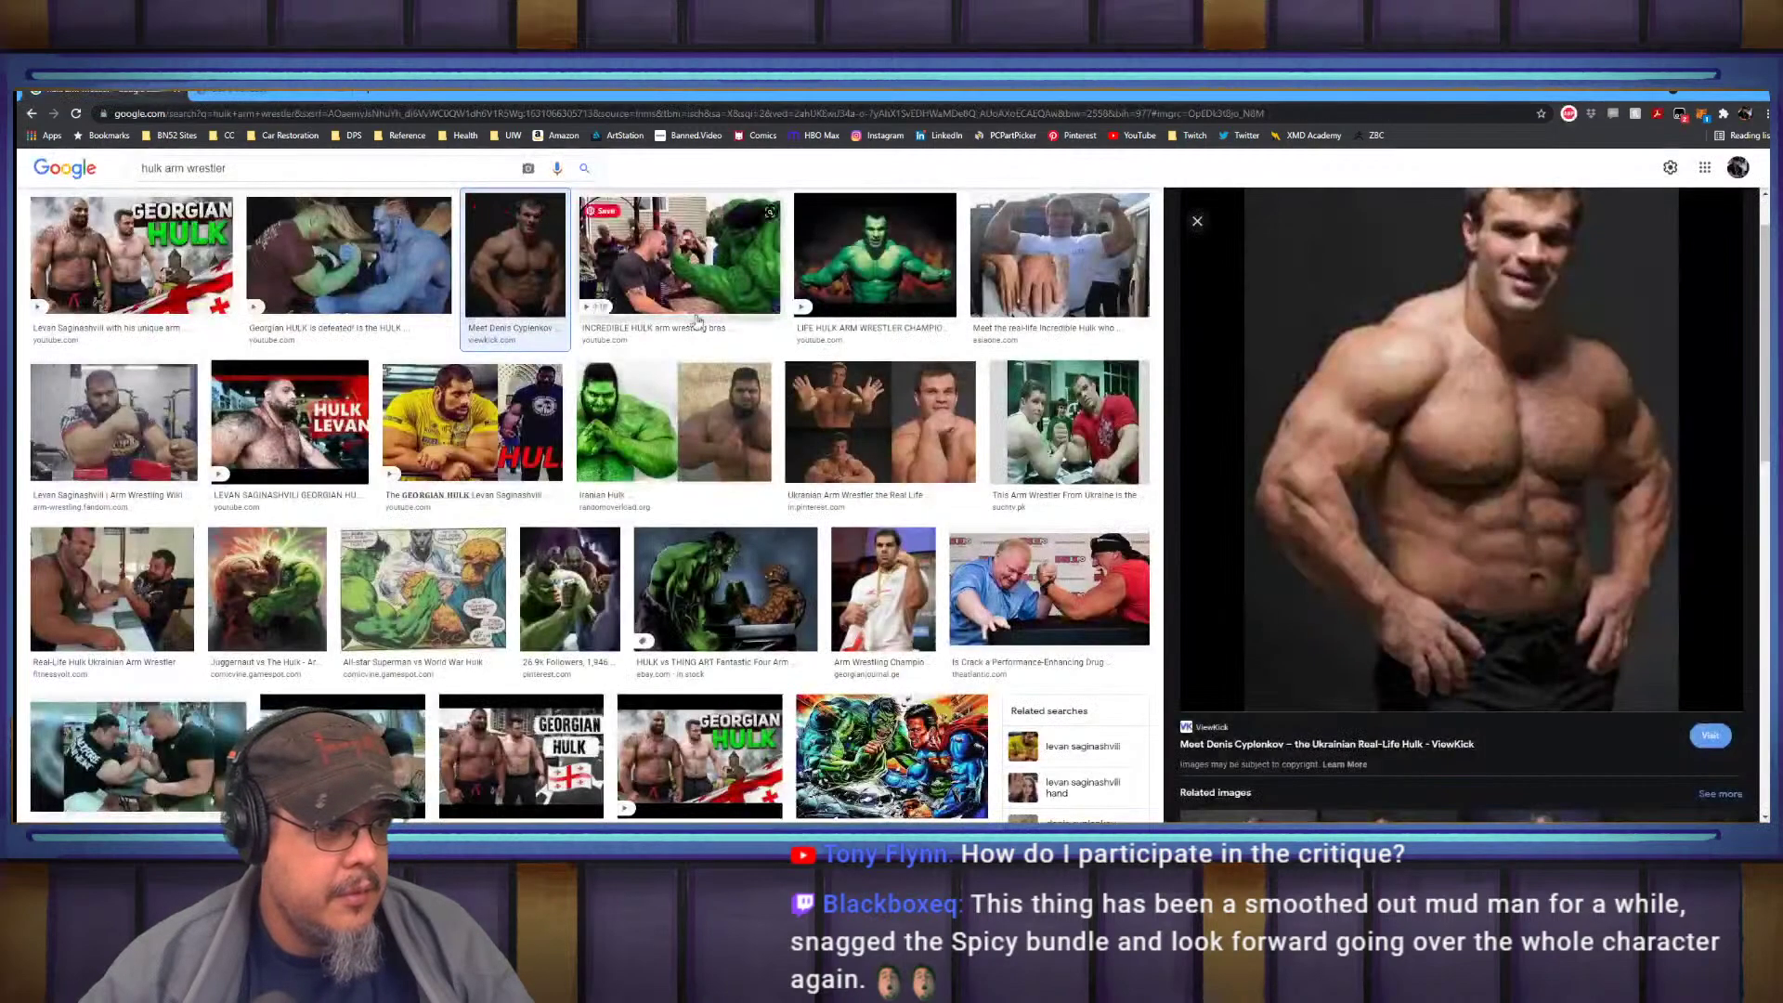
pyautogui.scroll(1, 894, 482)
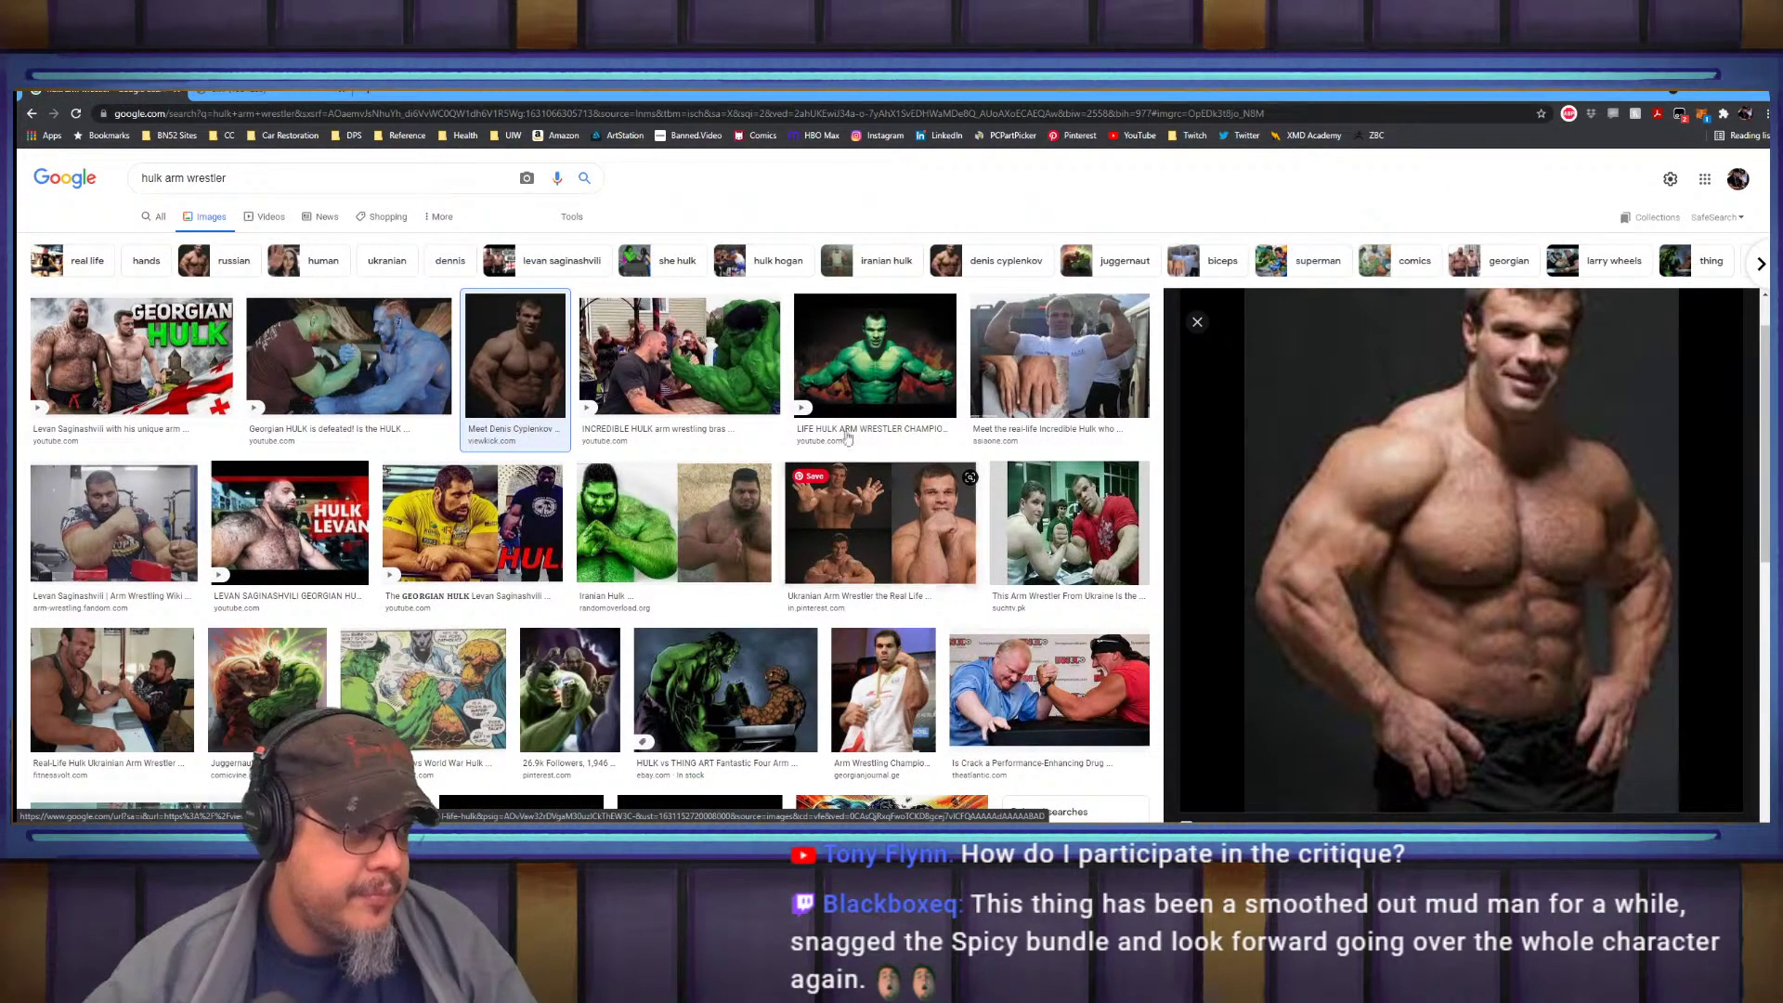
pyautogui.scroll(-2, 661, 330)
pyautogui.scroll(2, 660, 331)
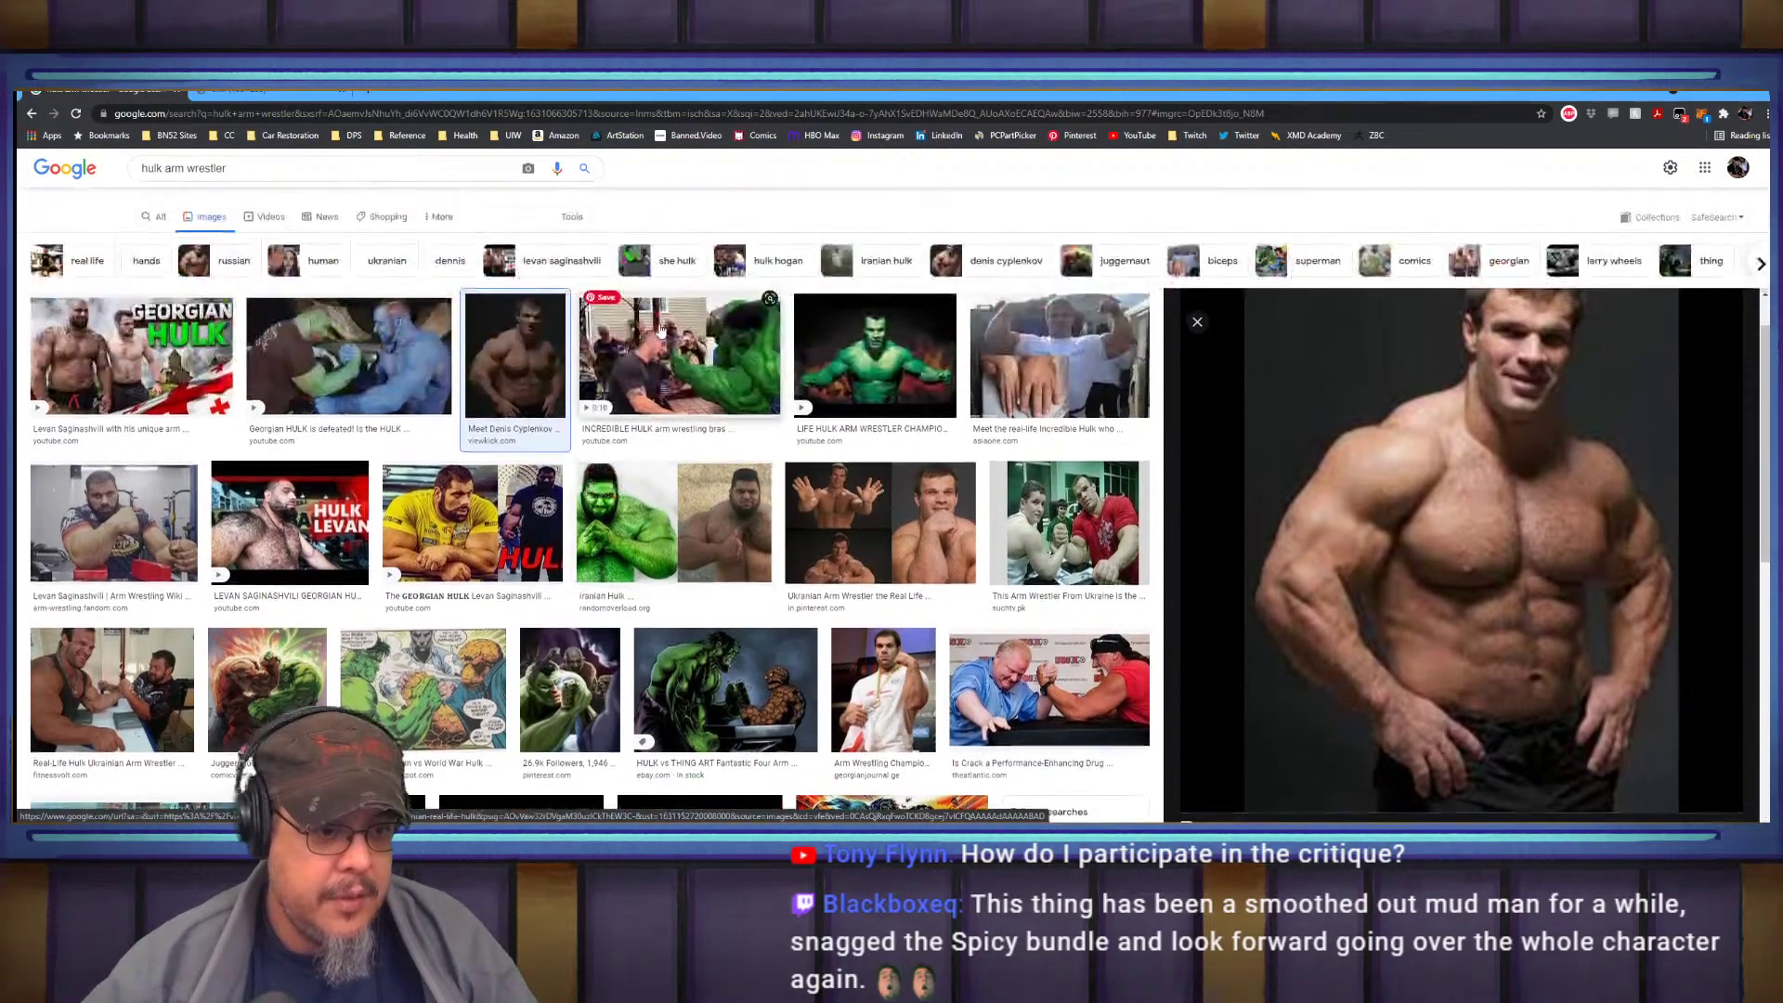
pyautogui.tripleClick(248, 182)
pyautogui.write('den')
pyautogui.write('is d')
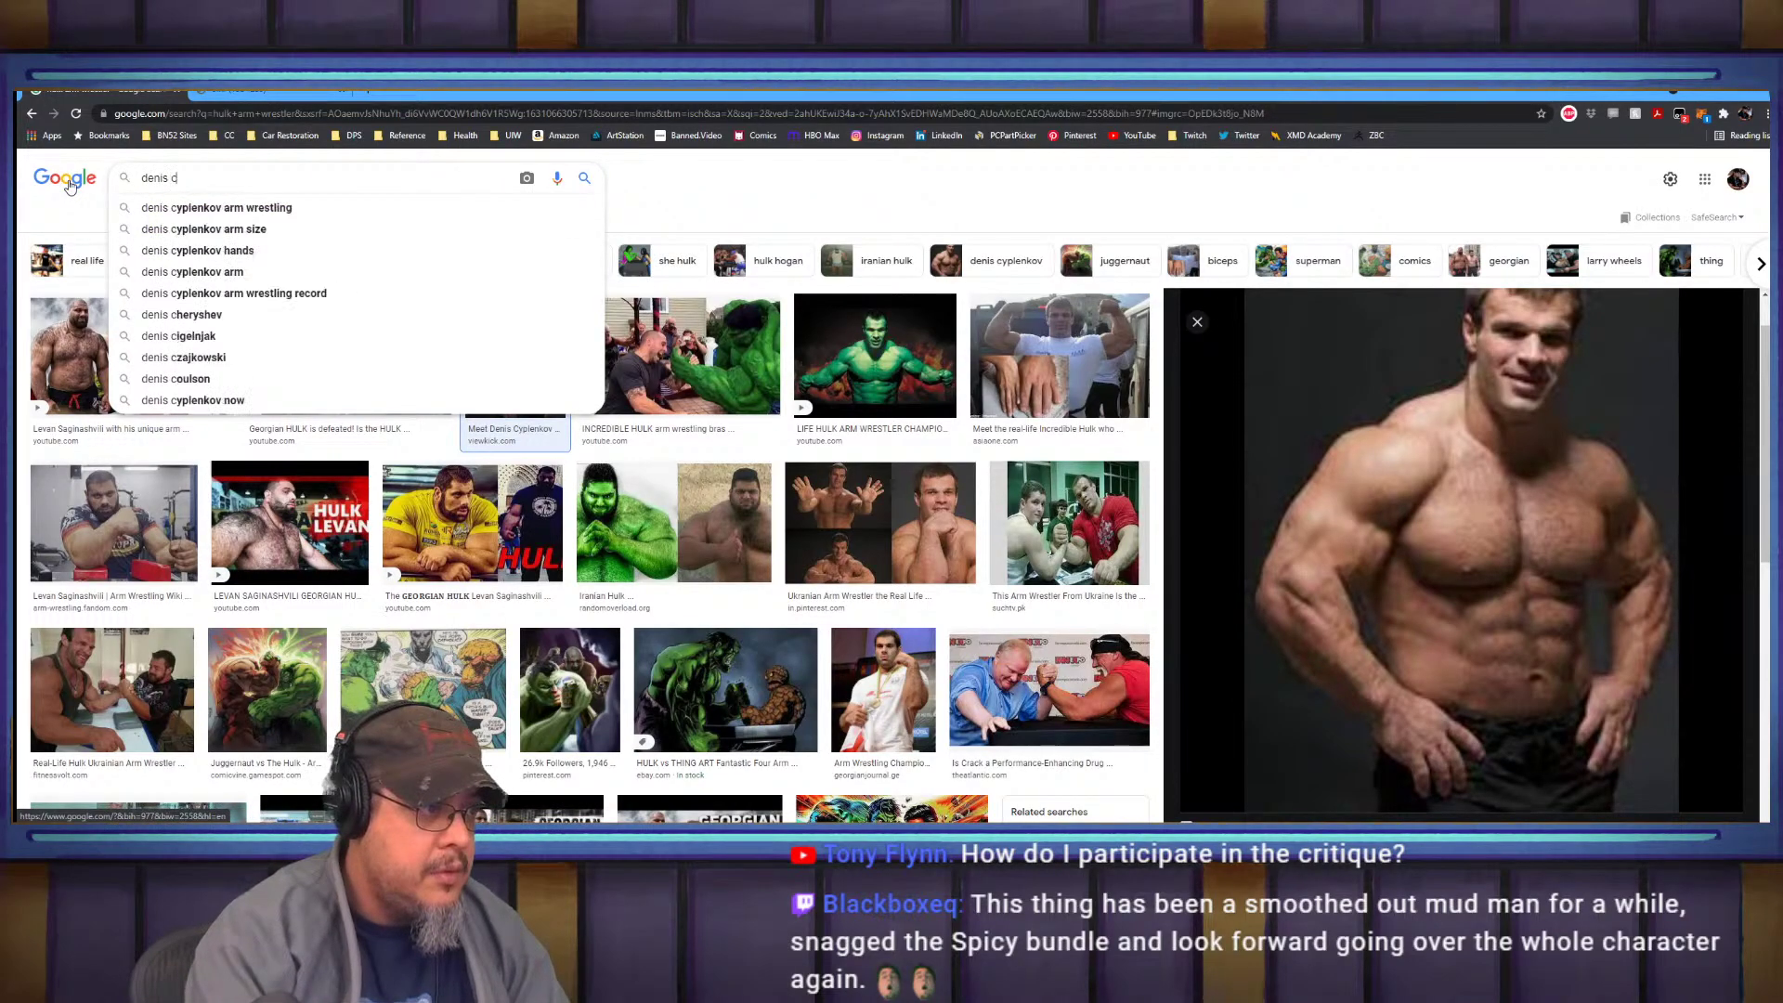
pyautogui.press('Down')
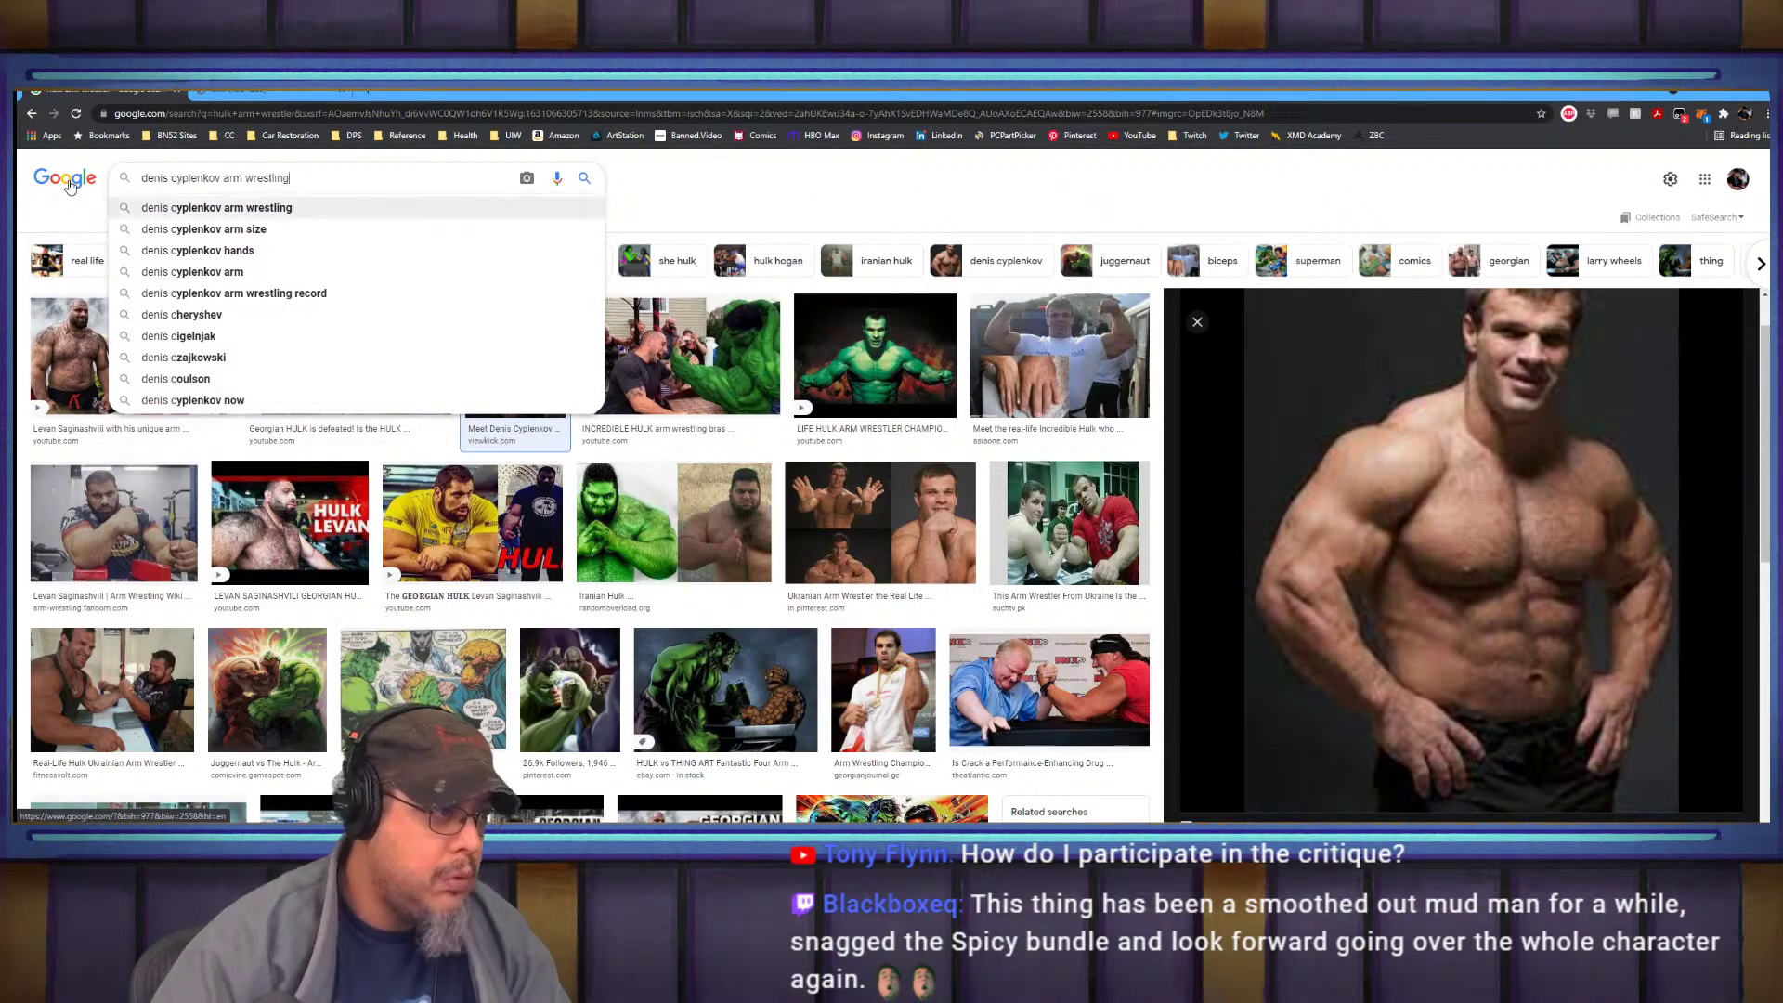
pyautogui.press('Return')
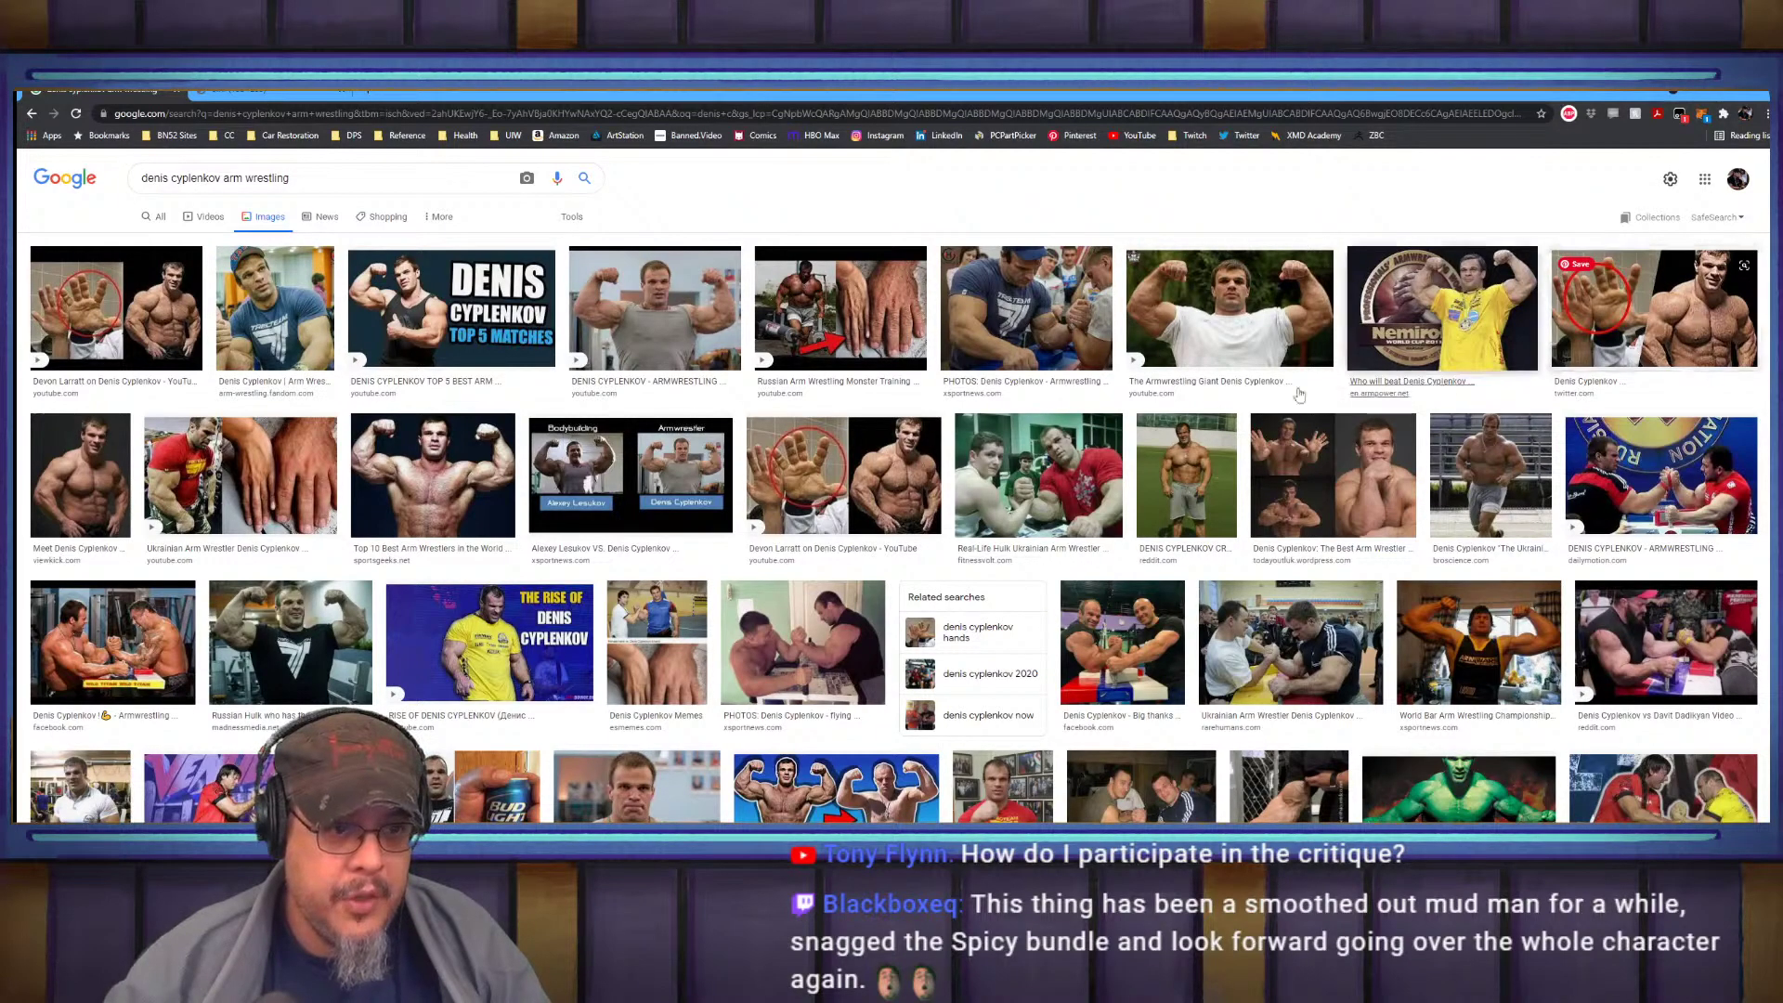
pyautogui.click(1178, 494)
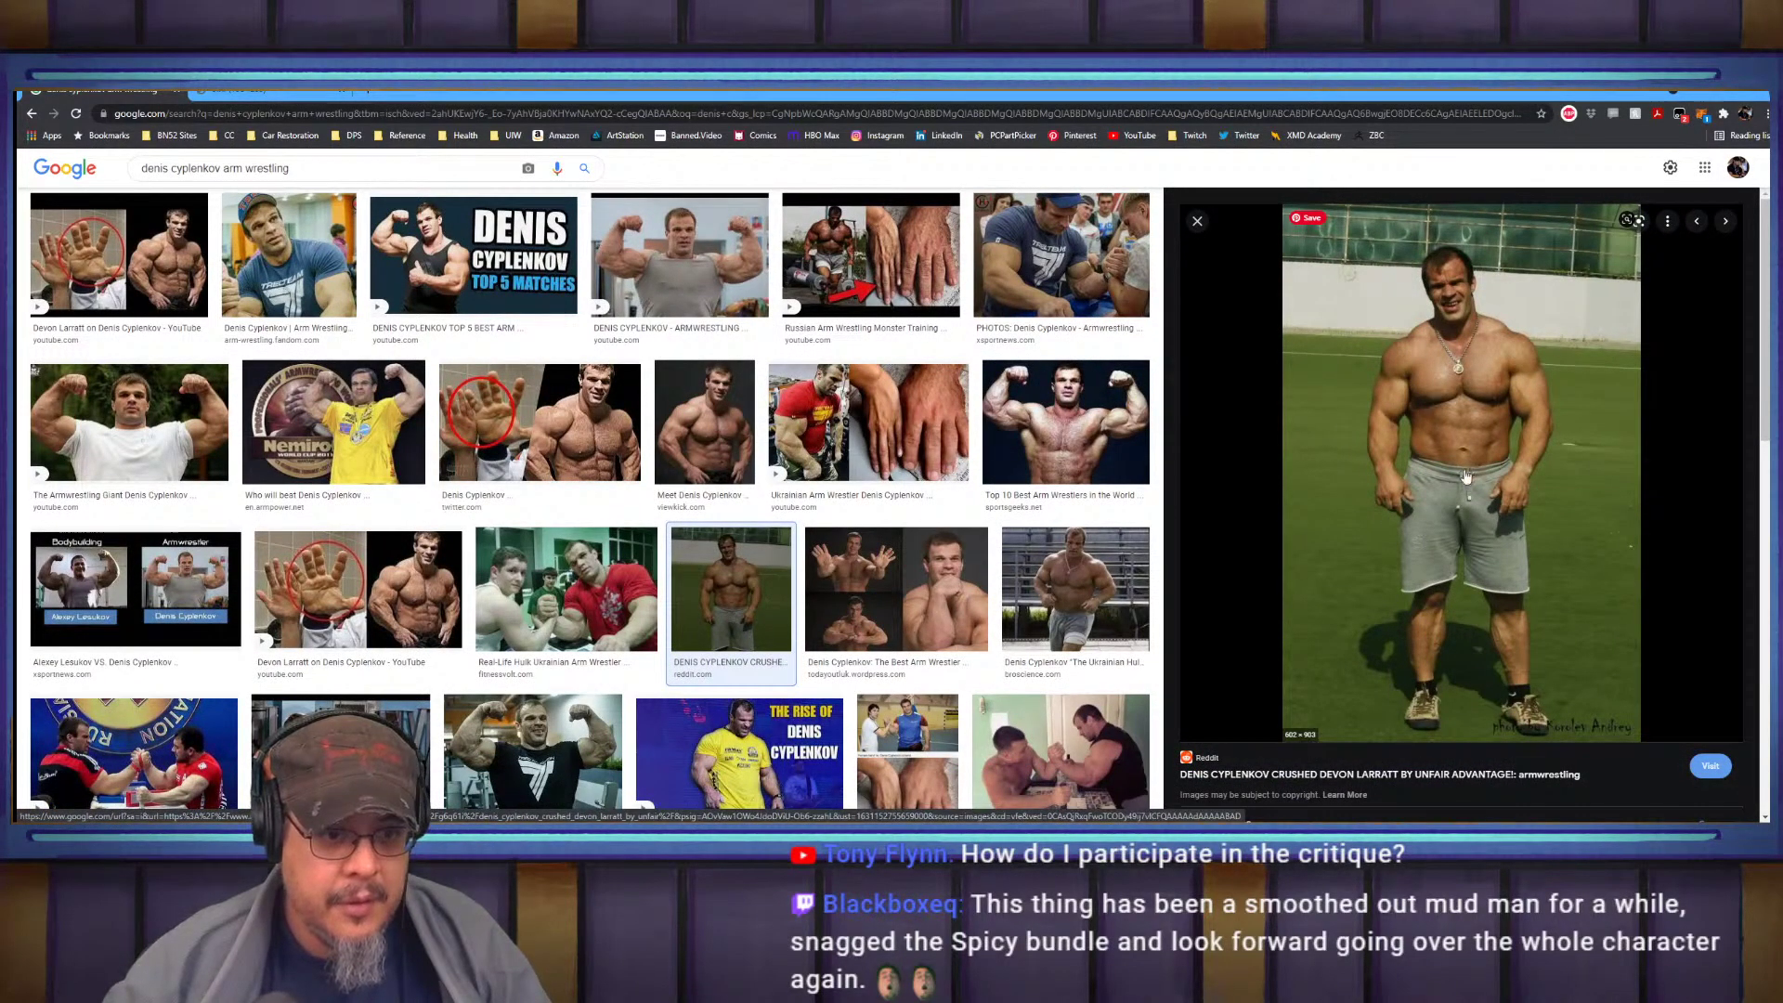
# Return to ZBrush and wait for the unresponsive program instead of closing it, checking the browser reference meanwhile
pyautogui.hotkey('alt', 'Tab')
pyautogui.hotkey('alt', 'Tab')
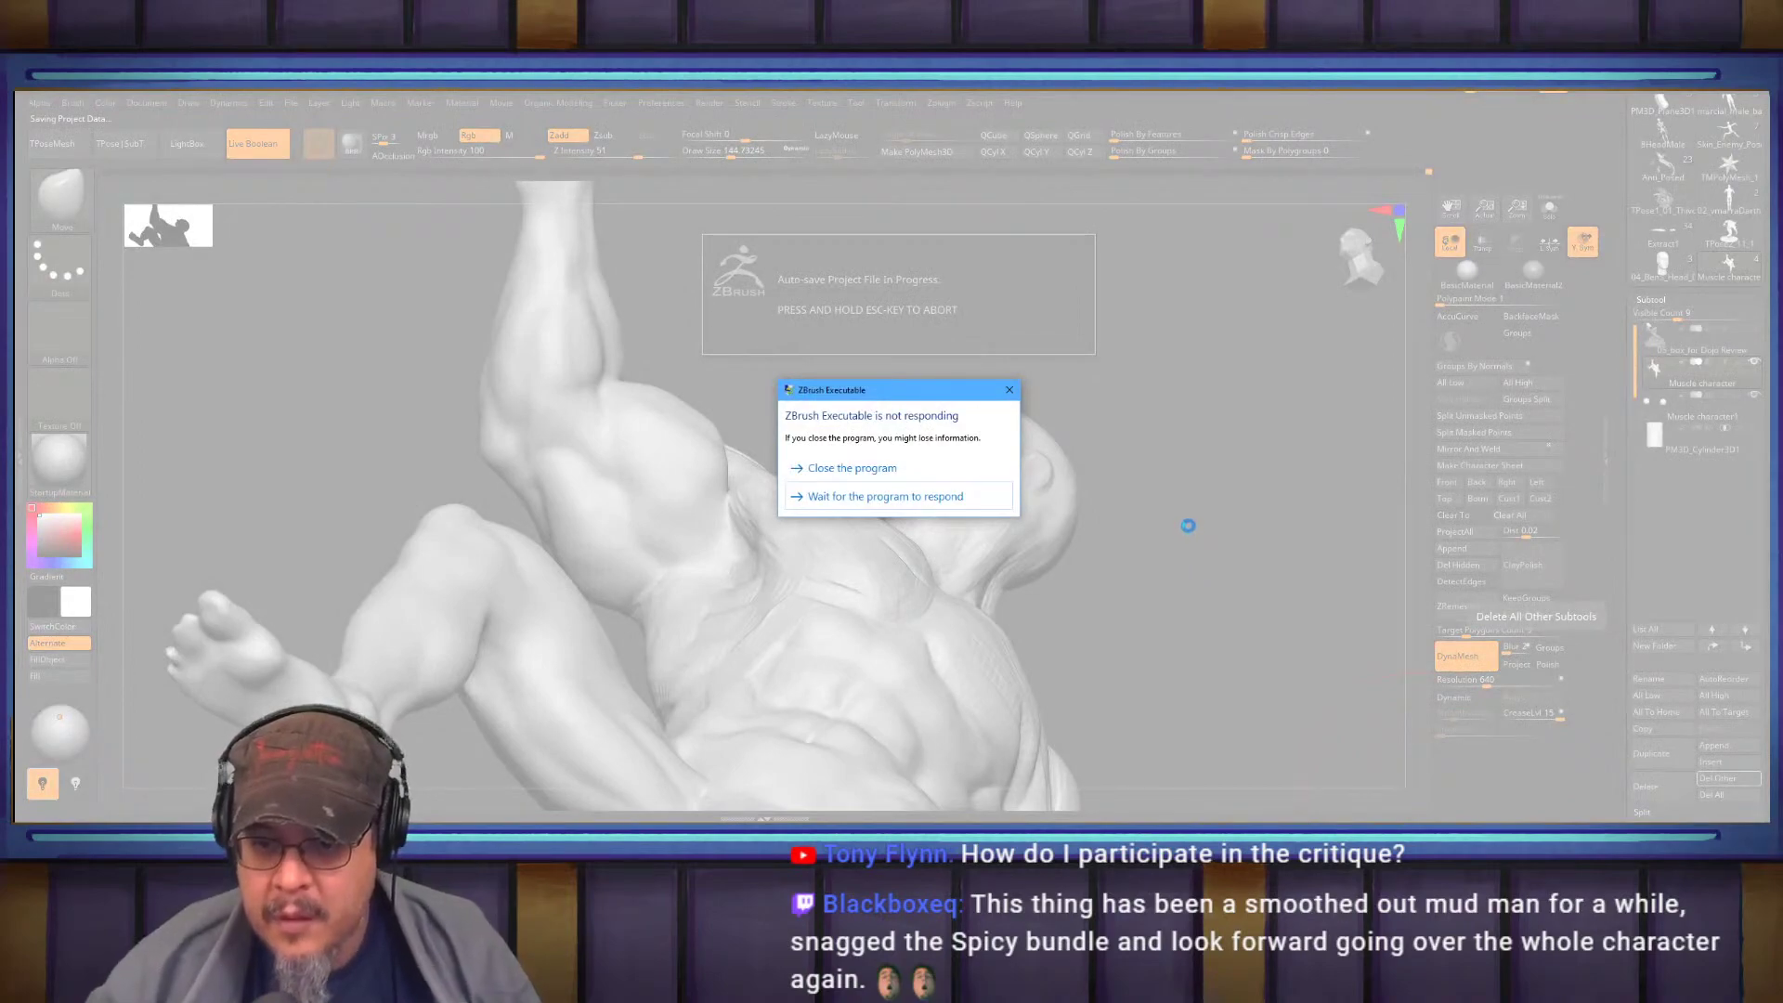
pyautogui.click(930, 503)
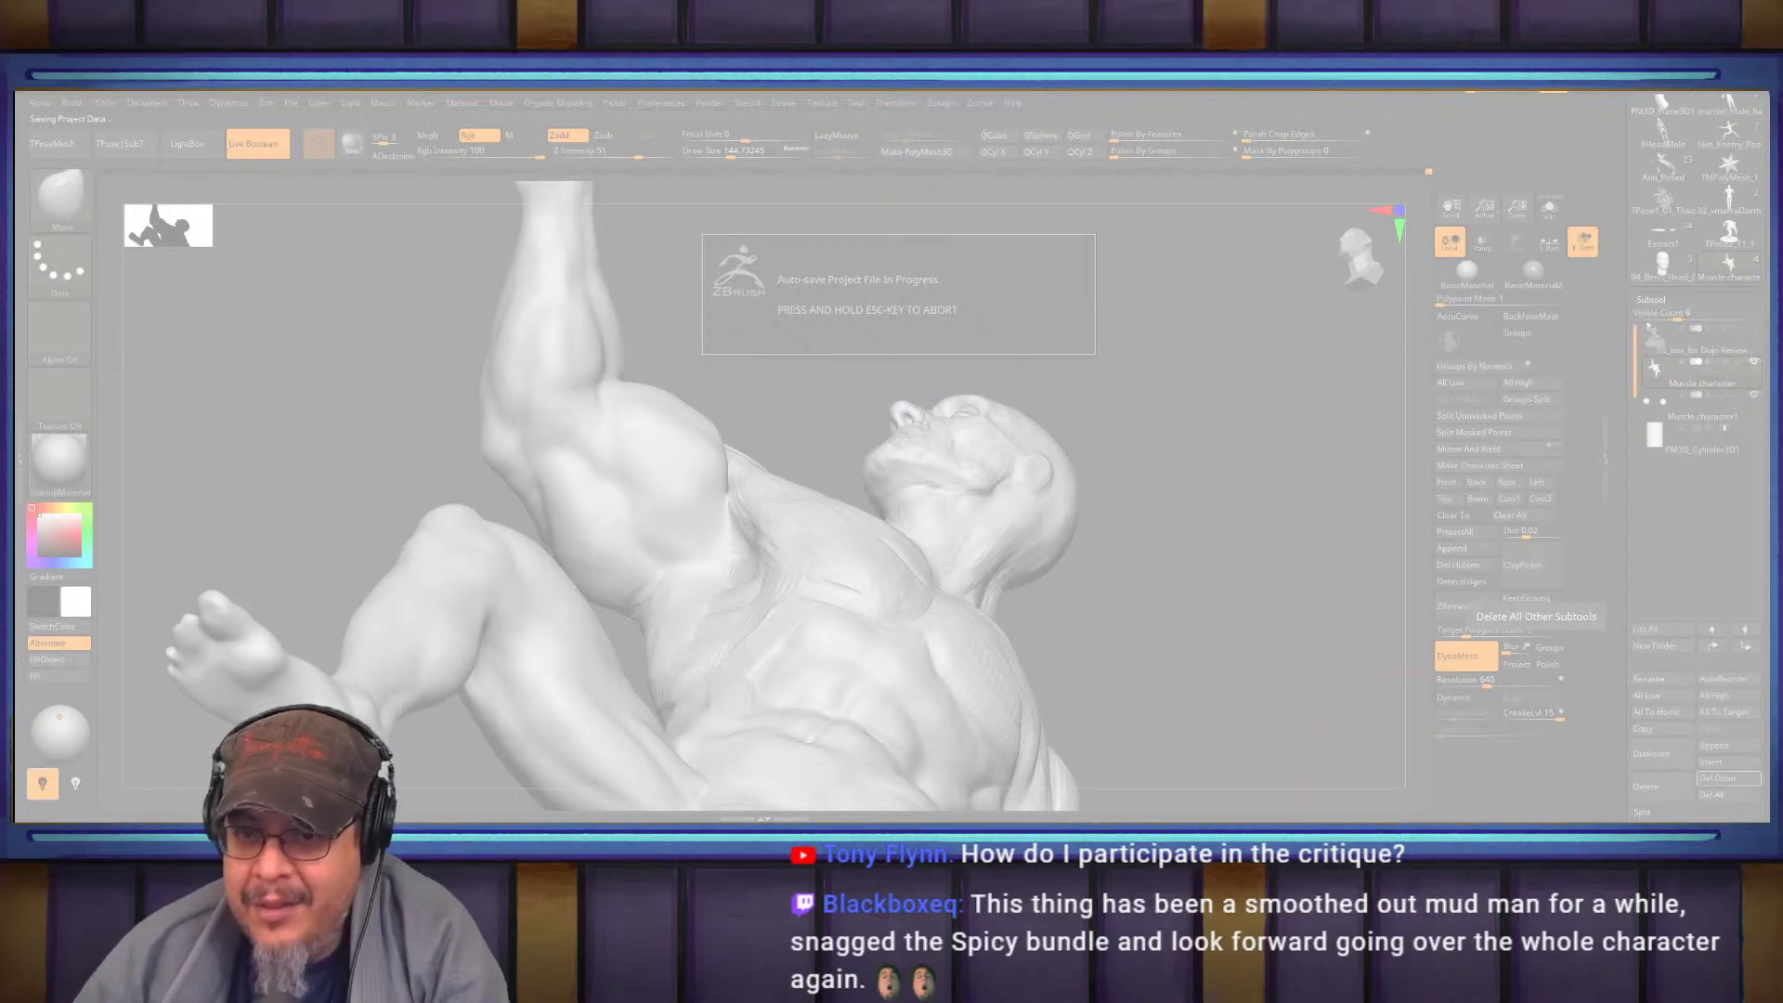
pyautogui.hotkey('alt', 'Tab')
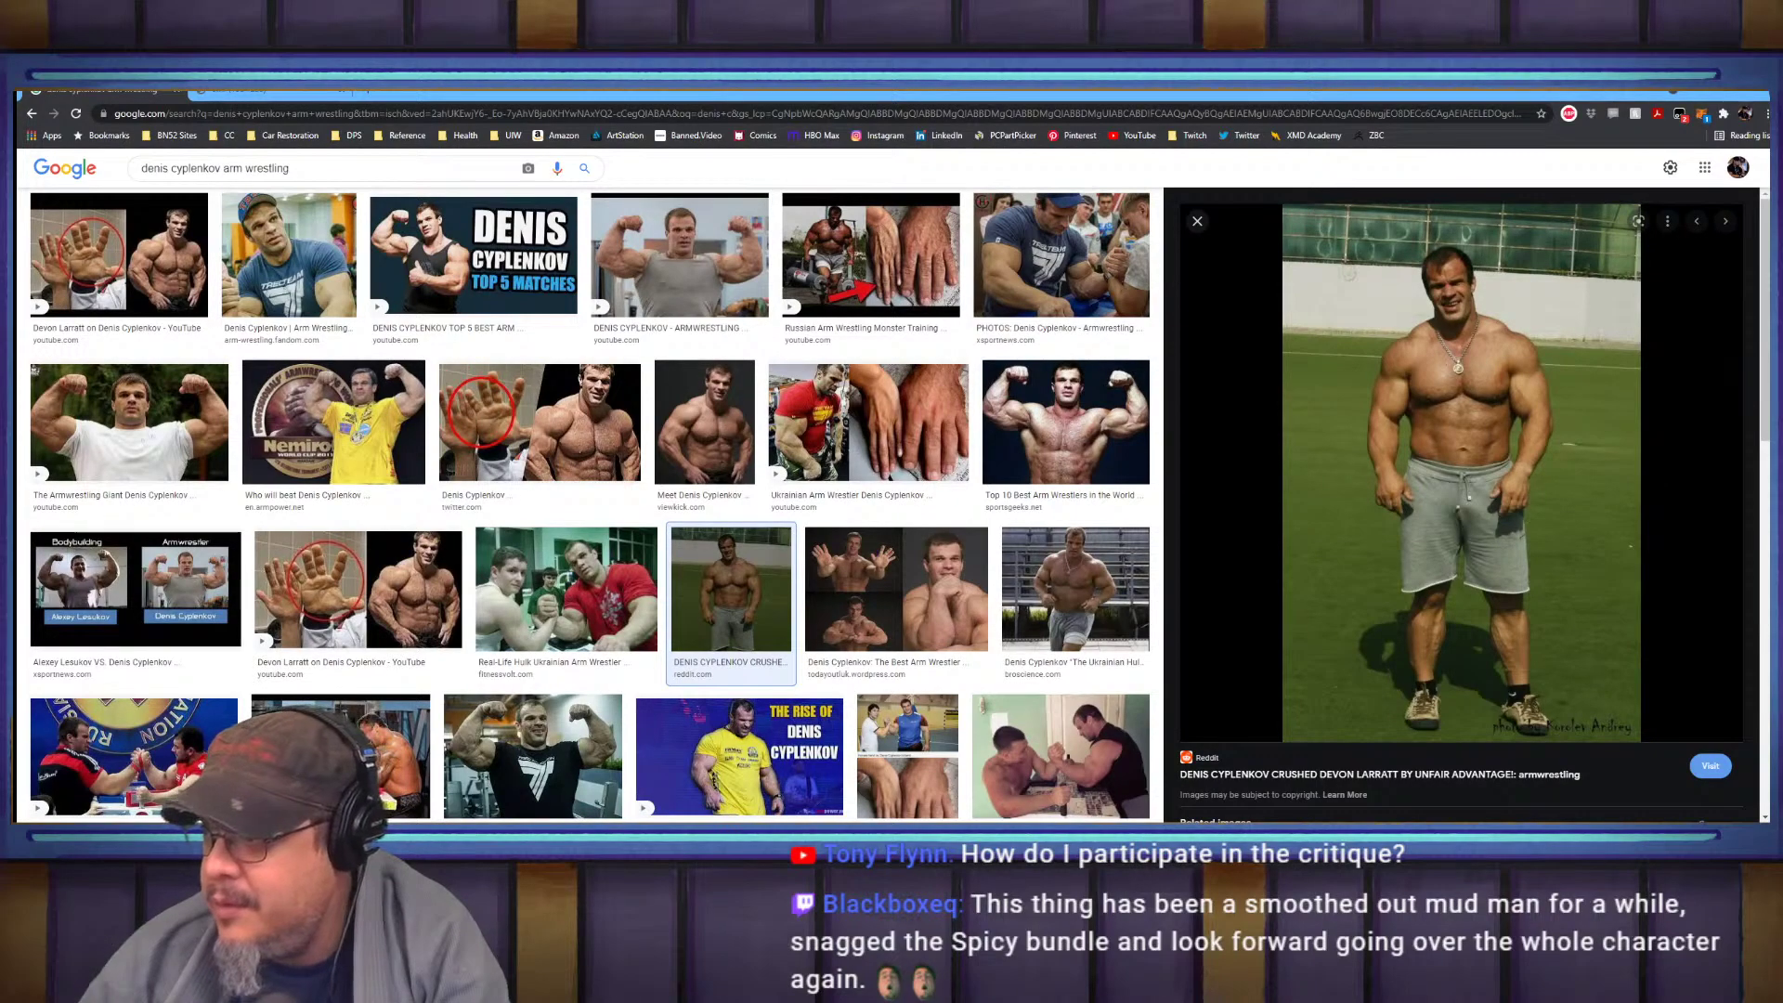
pyautogui.hotkey('alt', 'Tab')
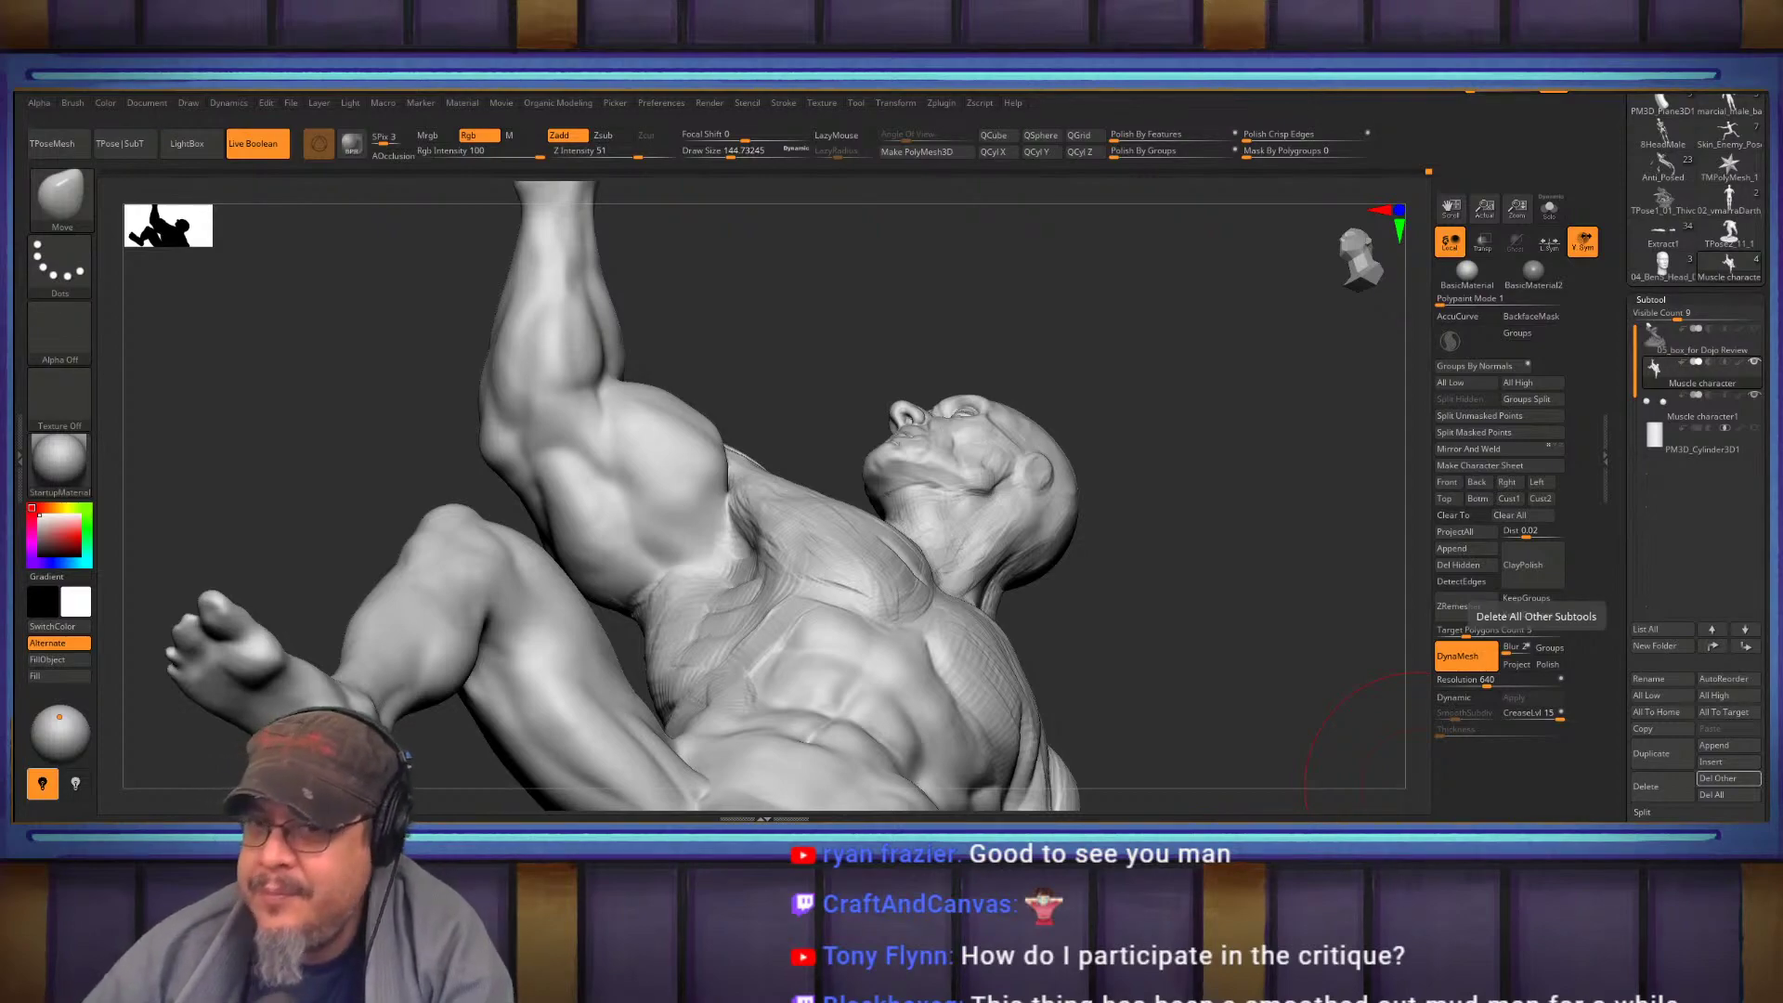
# Switch to Discord, copy an invite link for the ZBHO Dojo server and close the invite dialog
pyautogui.hotkey('alt', 'Tab')
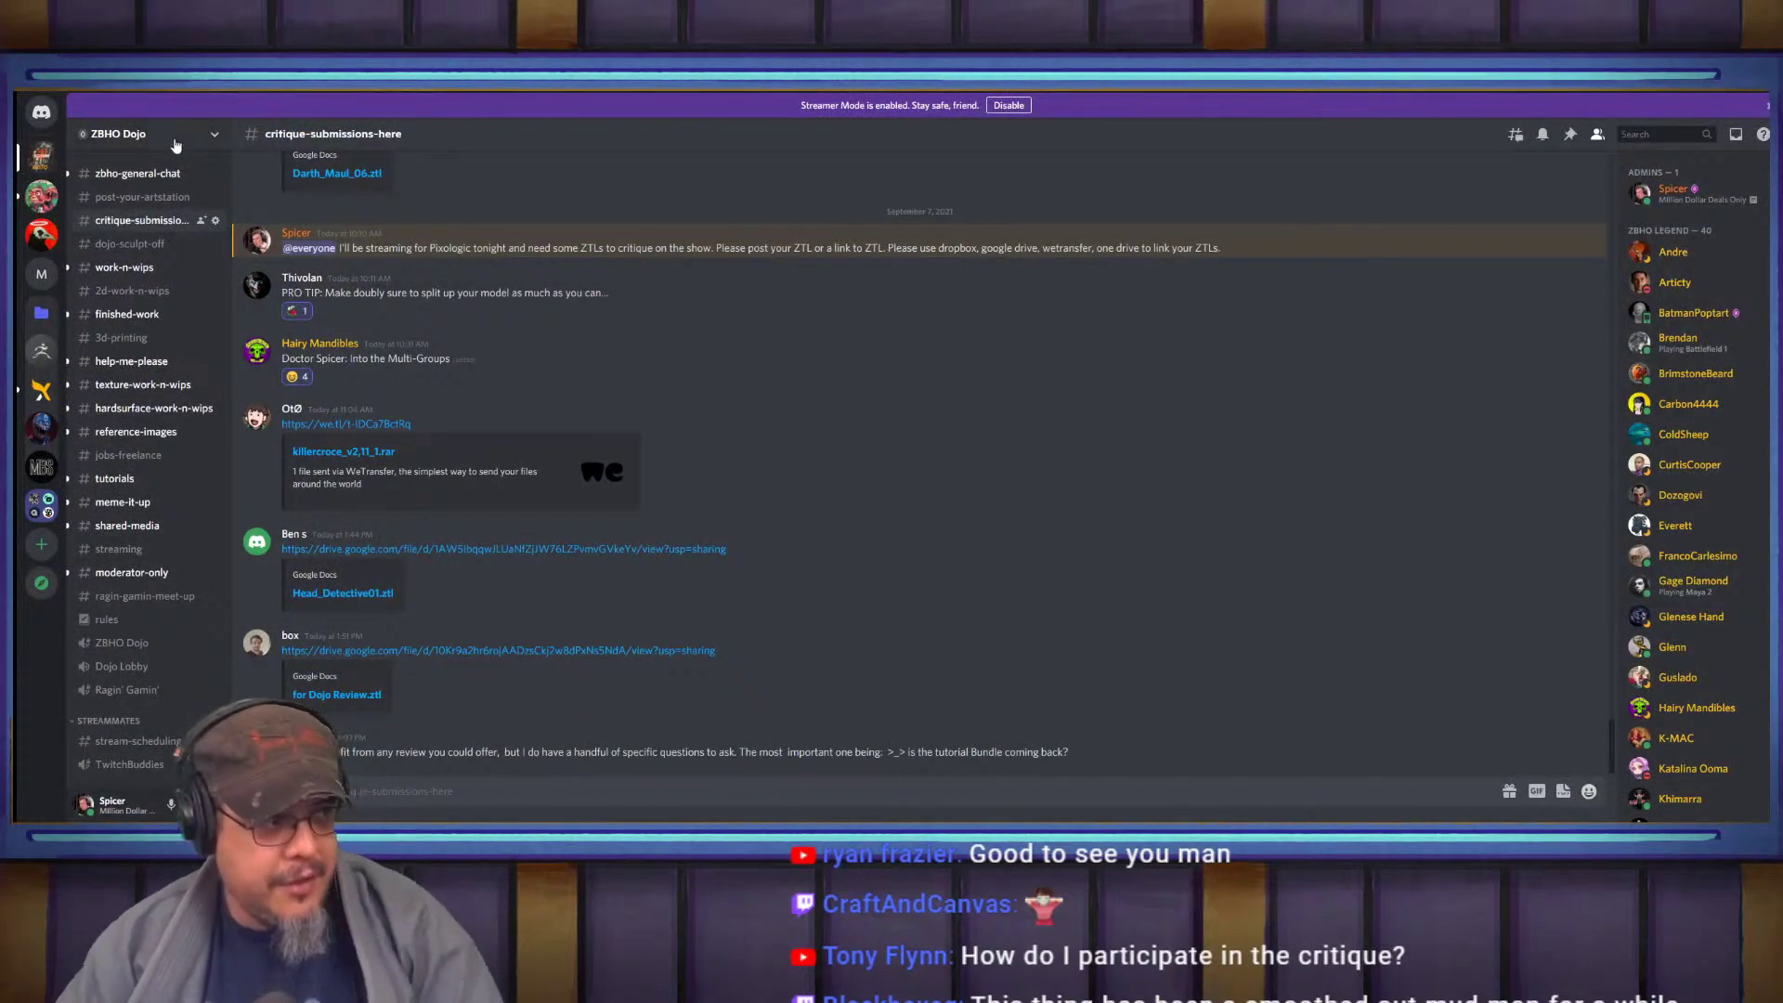
pyautogui.rightClick(136, 138)
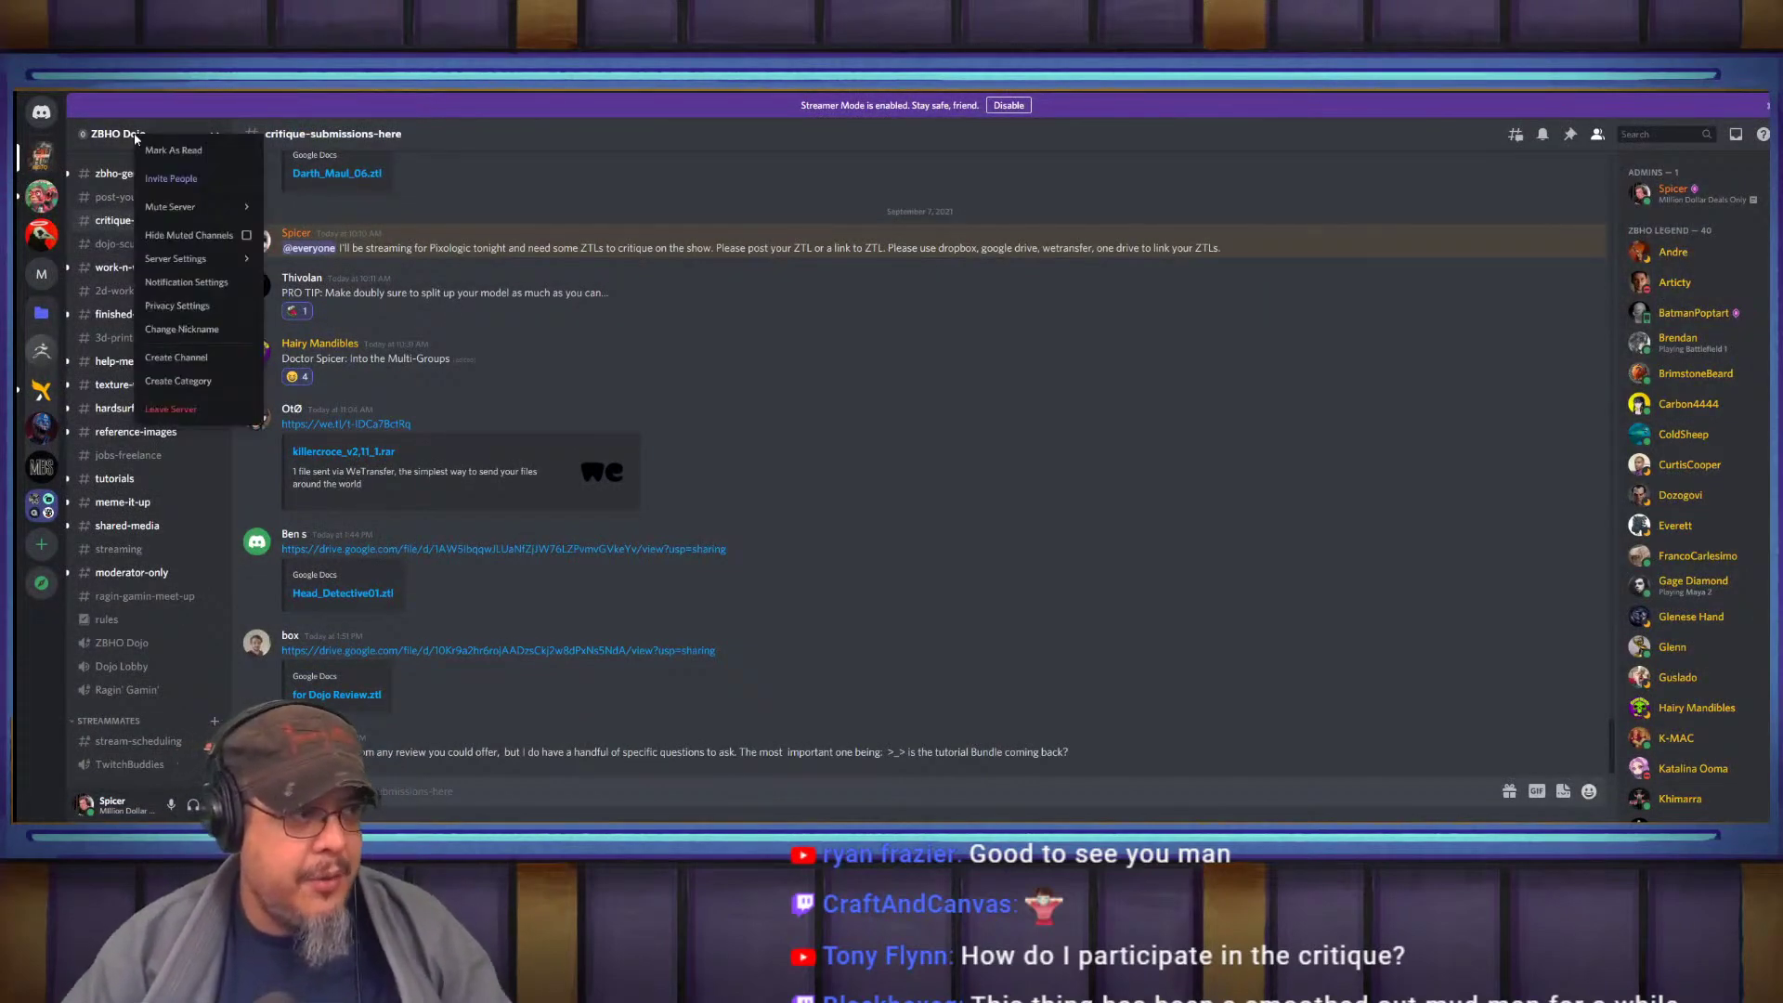
pyautogui.click(172, 179)
pyautogui.click(1011, 550)
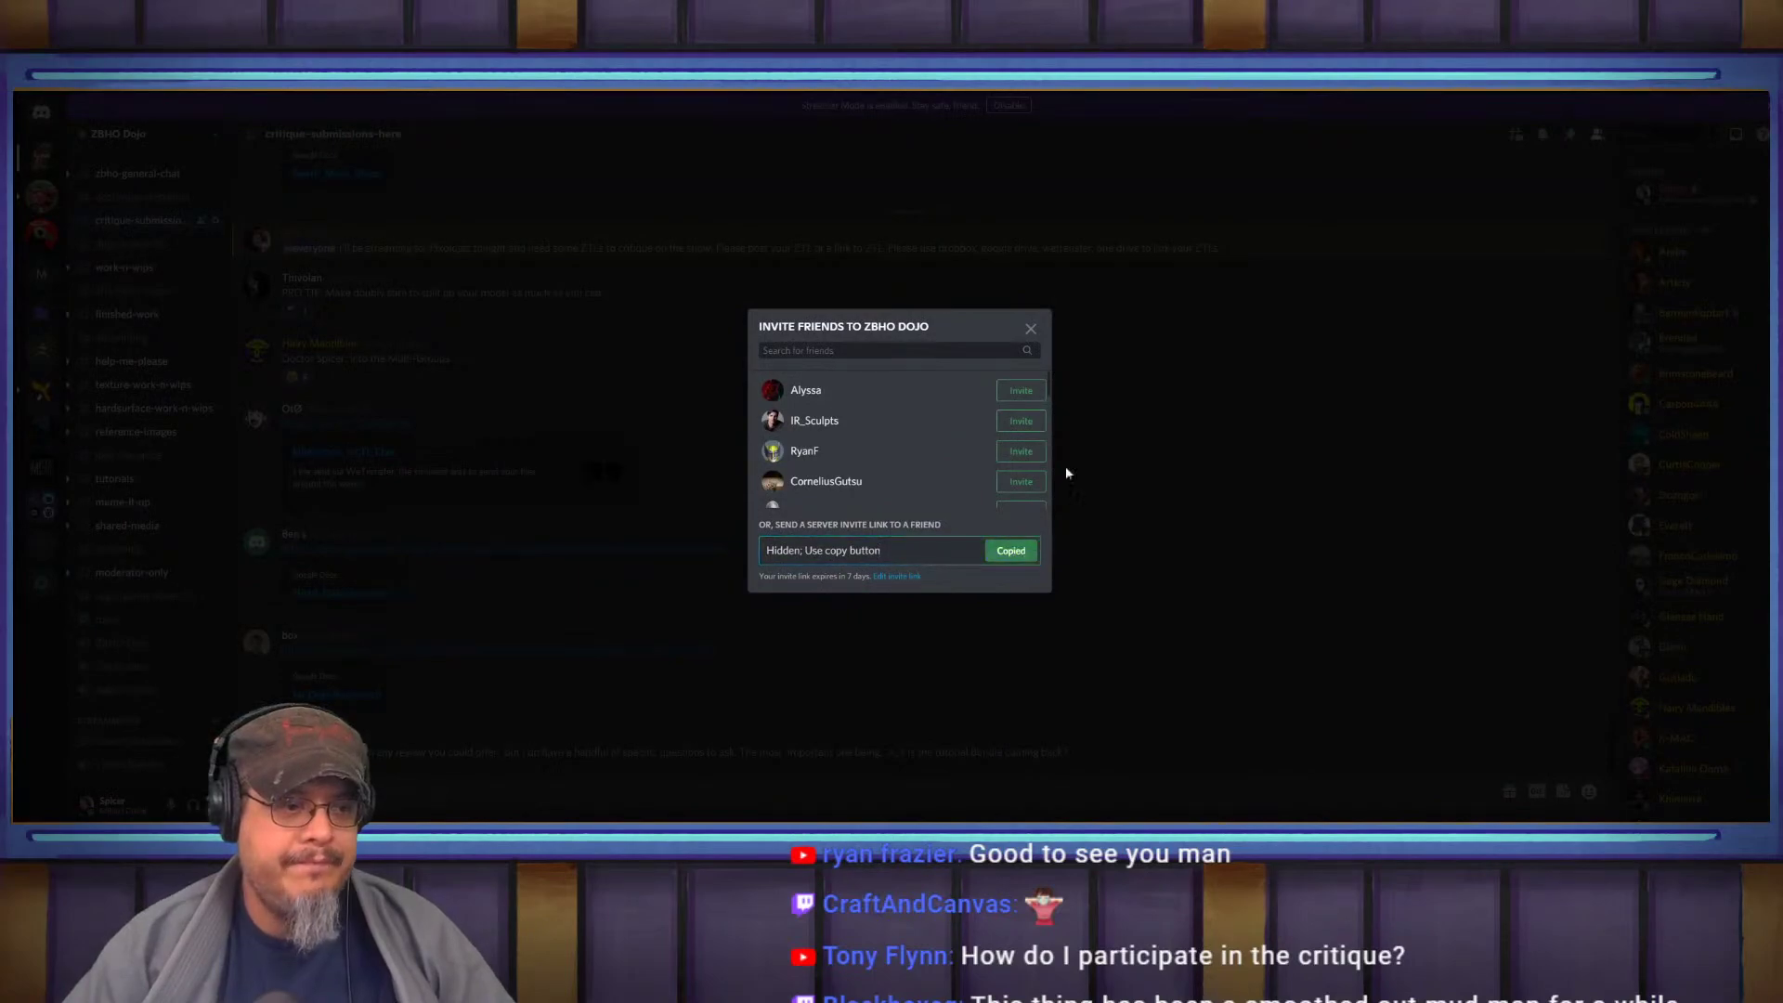
pyautogui.click(1022, 329)
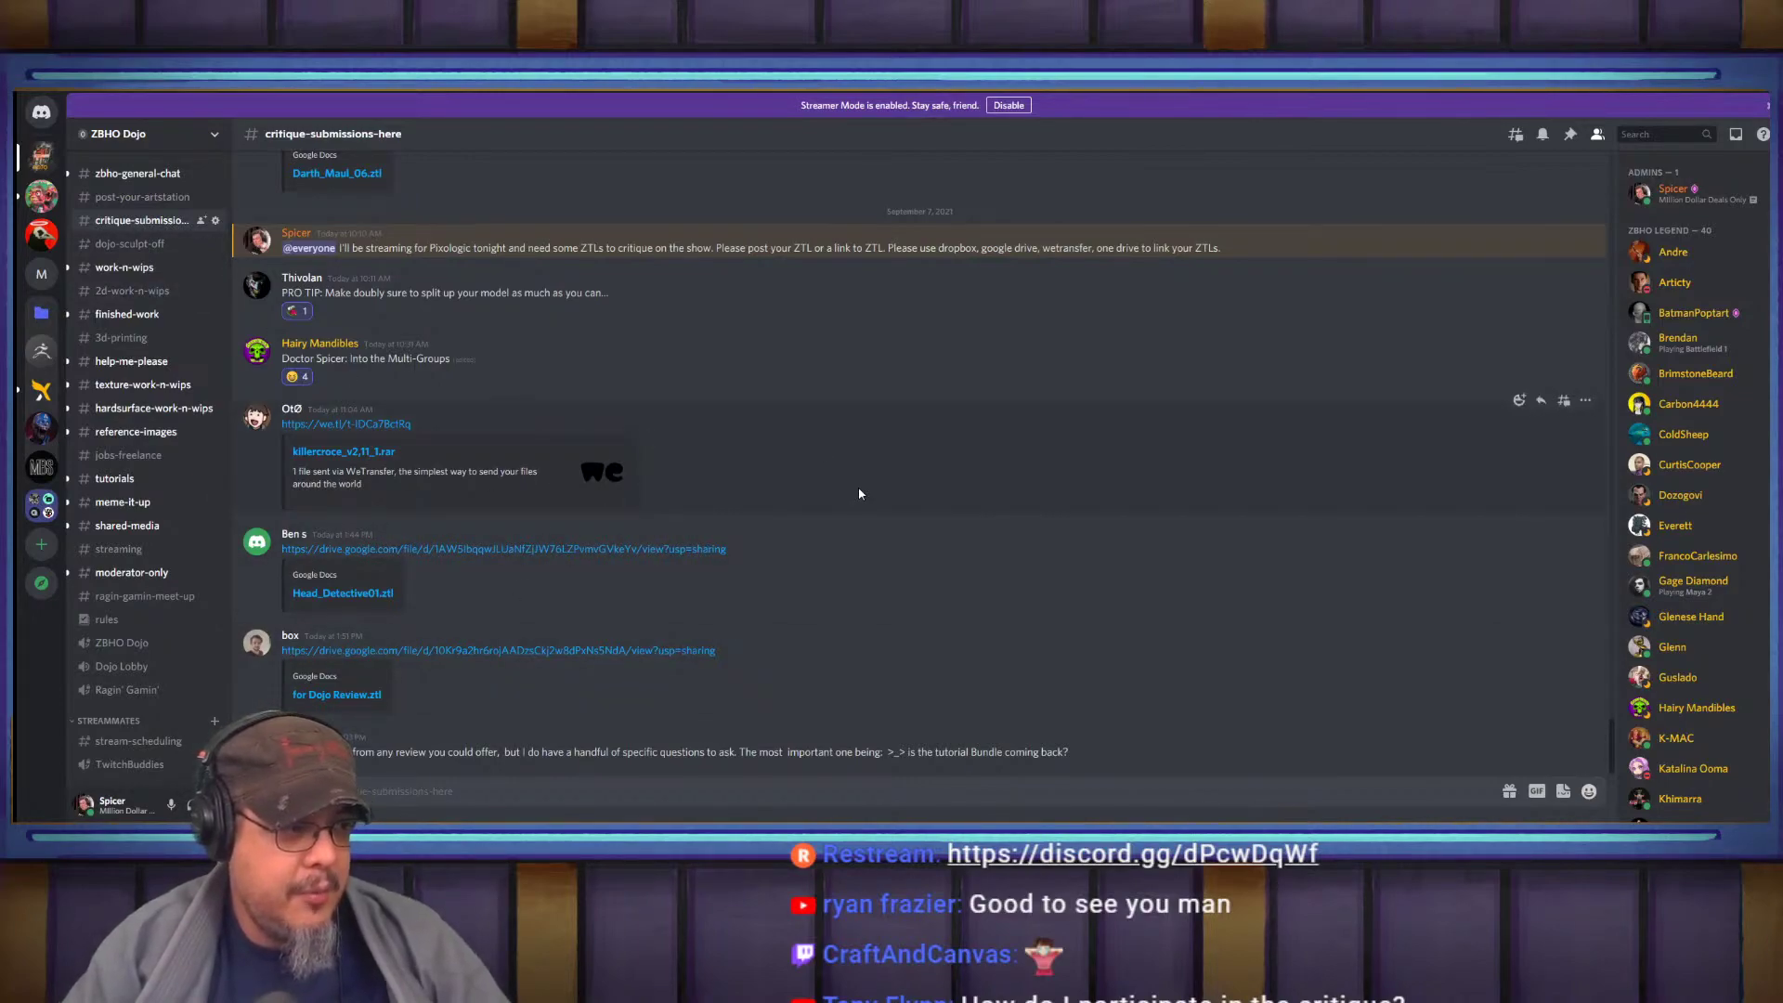
# Return to ZBrush and examine the whole figure's torso and arms from the front
pyautogui.hotkey('alt', 'Tab')
pyautogui.hotkey('alt', 'Tab')
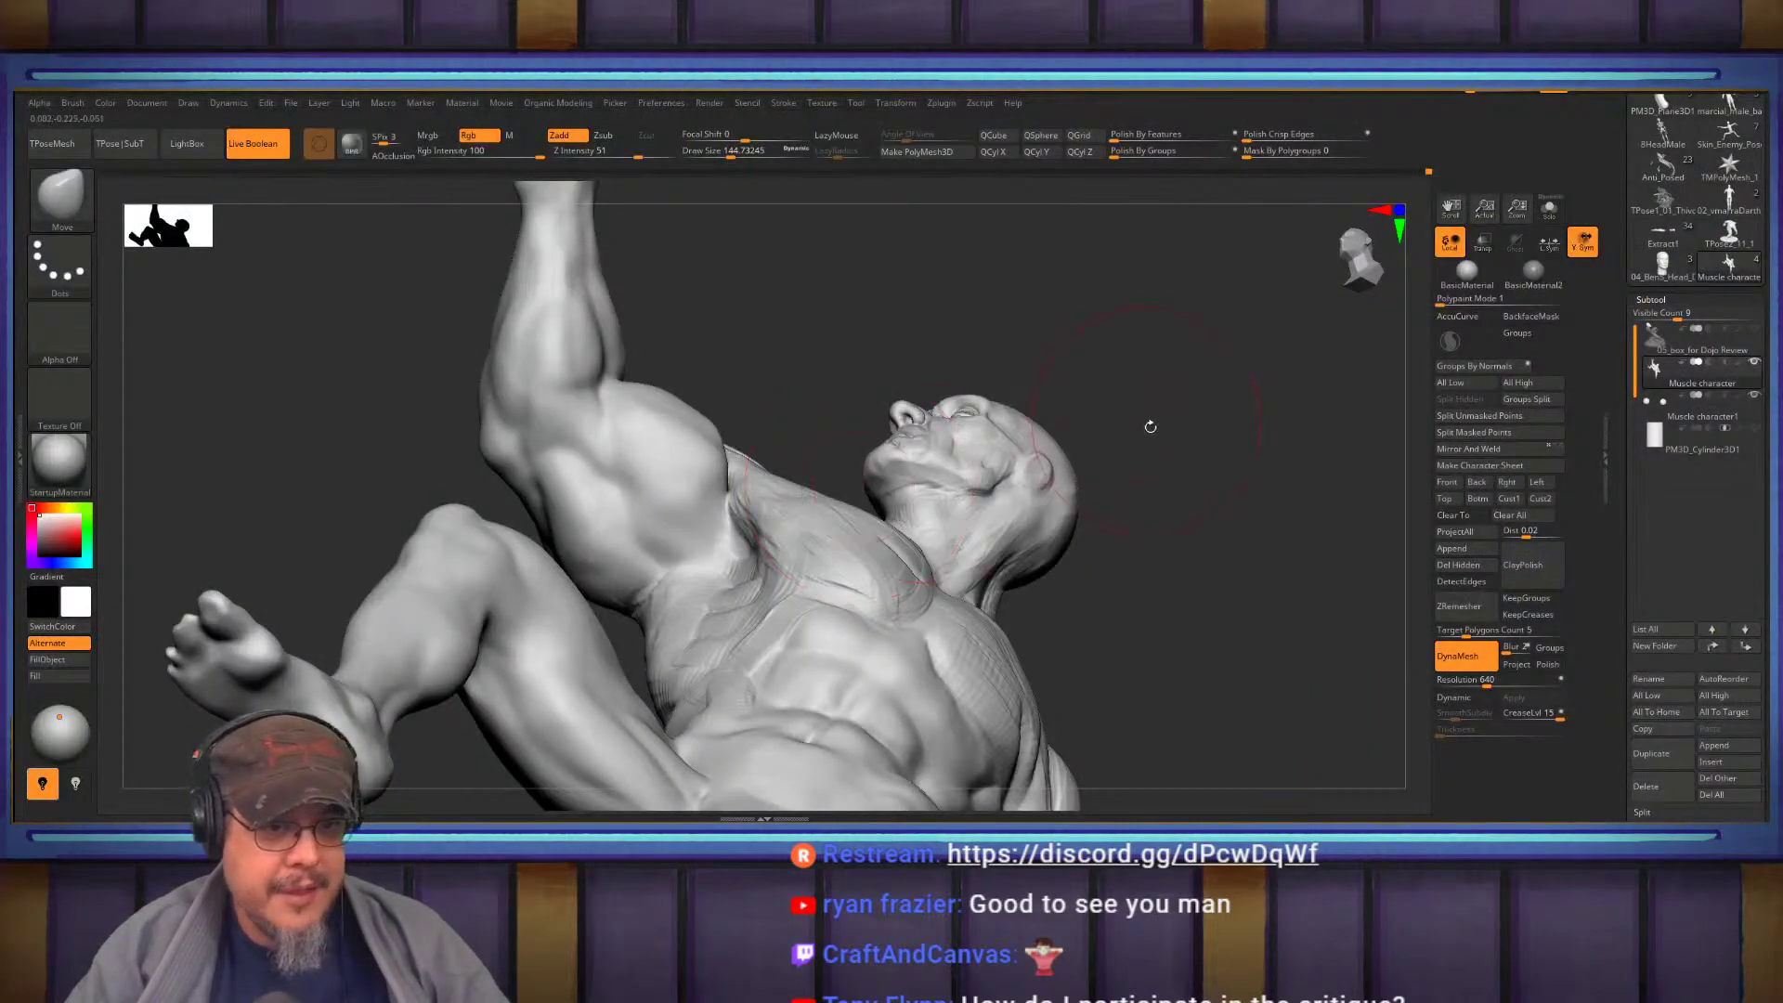
pyautogui.moveTo(1163, 497)
pyautogui.mouseDown()
pyautogui.moveTo(1103, 486)
pyautogui.moveTo(1135, 529)
pyautogui.moveTo(1111, 510)
pyautogui.moveTo(1071, 518)
pyautogui.moveTo(1099, 545)
pyautogui.moveTo(1068, 543)
pyautogui.moveTo(1100, 538)
pyautogui.mouseUp()
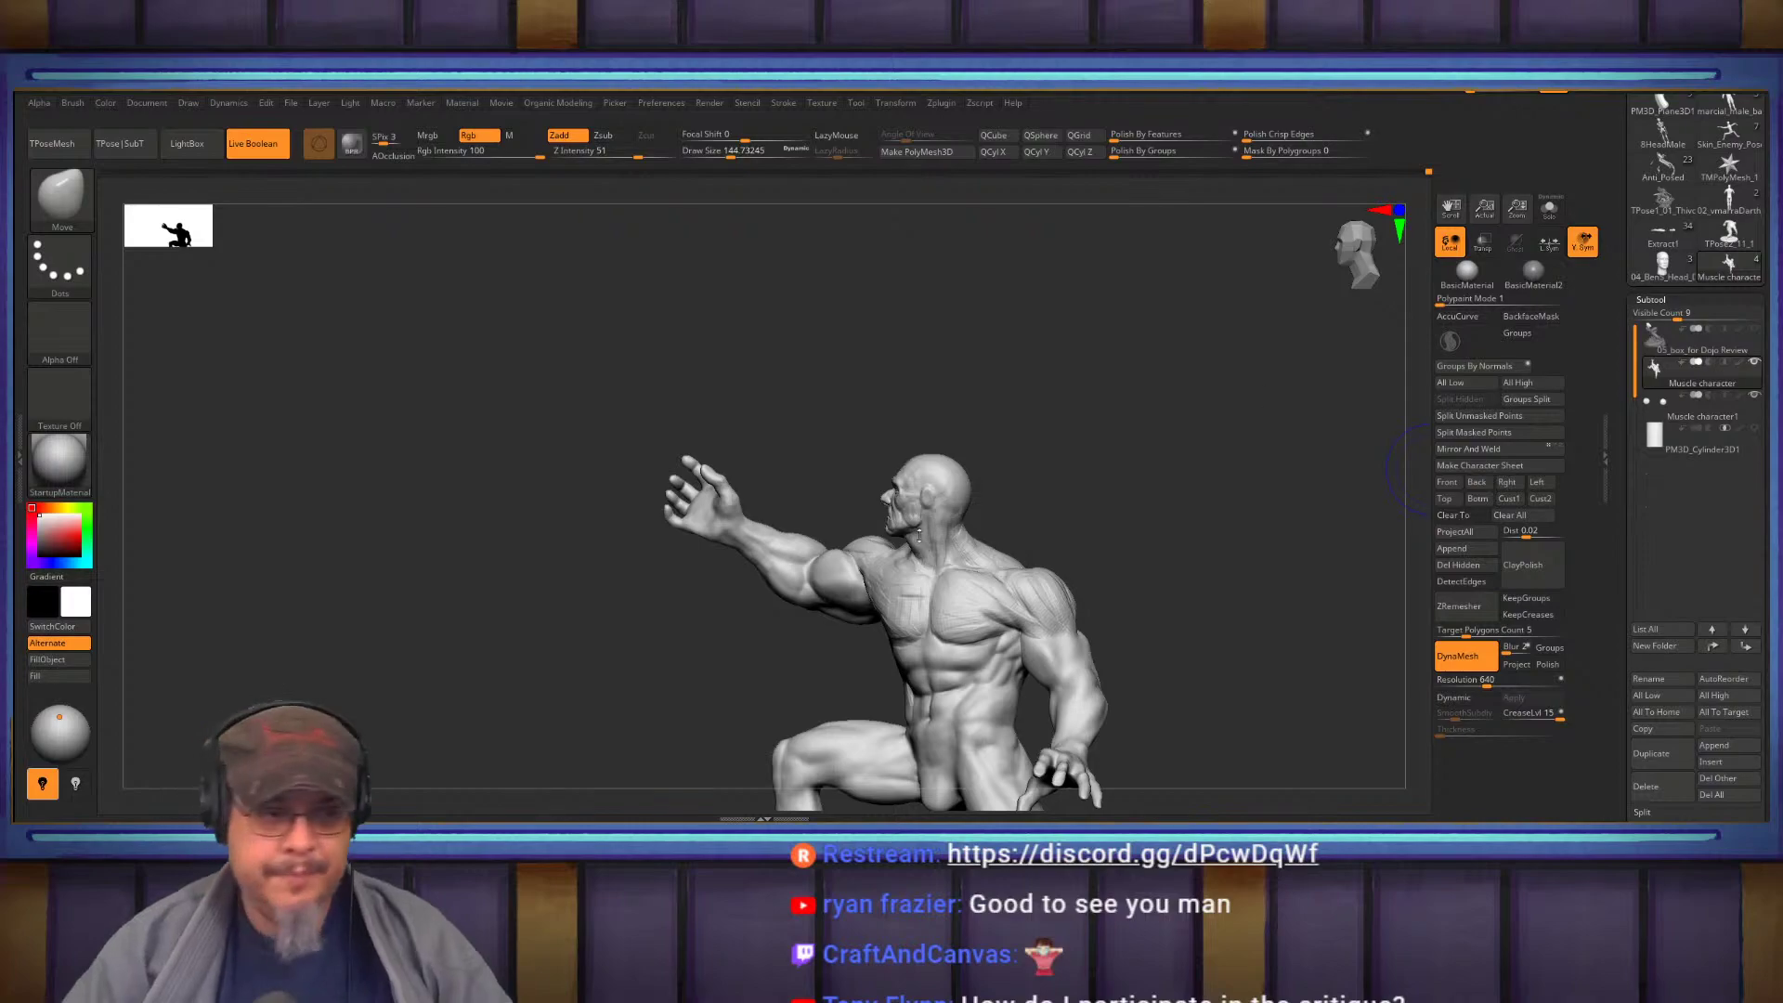
pyautogui.moveTo(1114, 505)
pyautogui.mouseDown()
pyautogui.moveTo(1176, 511)
pyautogui.moveTo(1158, 454)
pyautogui.moveTo(1196, 516)
pyautogui.moveTo(1204, 453)
pyautogui.moveTo(1246, 470)
pyautogui.mouseUp()
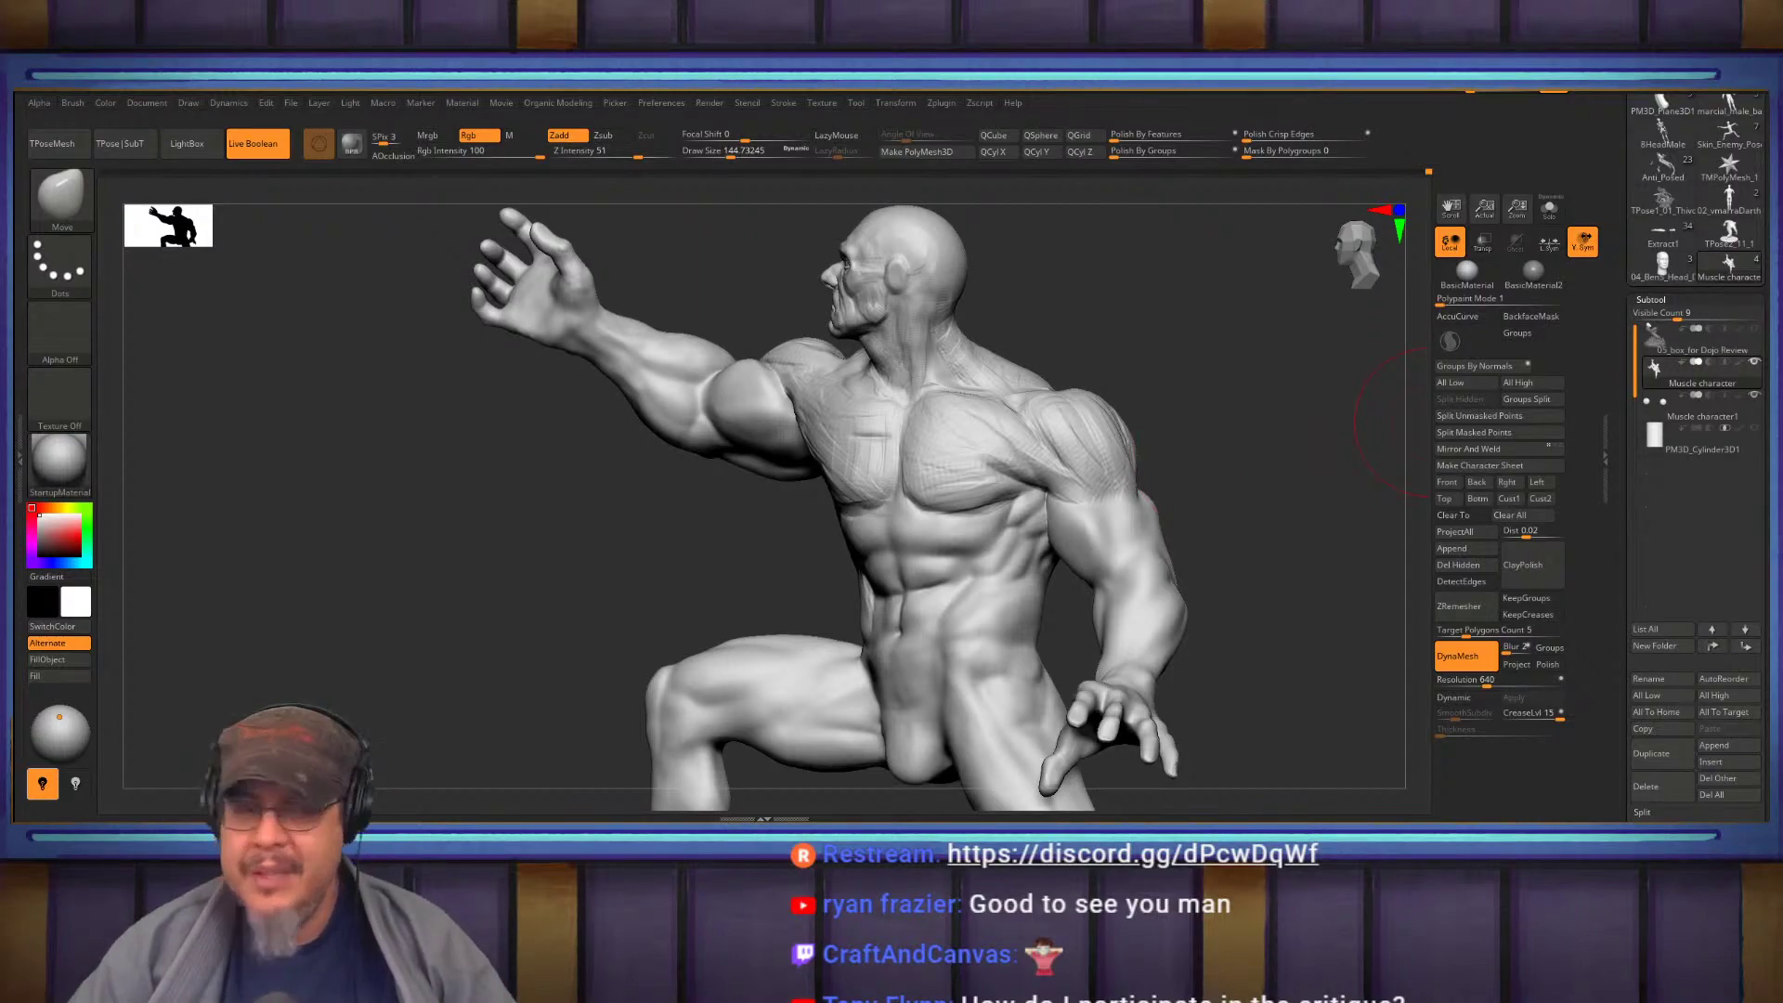
# Switch to the browser, open the personal ArtStation profile's Store page and look through its anatomy tutorials
pyautogui.hotkey('alt', 'Tab')
pyautogui.hotkey('alt', 'Tab')
pyautogui.hotkey('alt', 'Tab')
pyautogui.hotkey('alt', 'Tab')
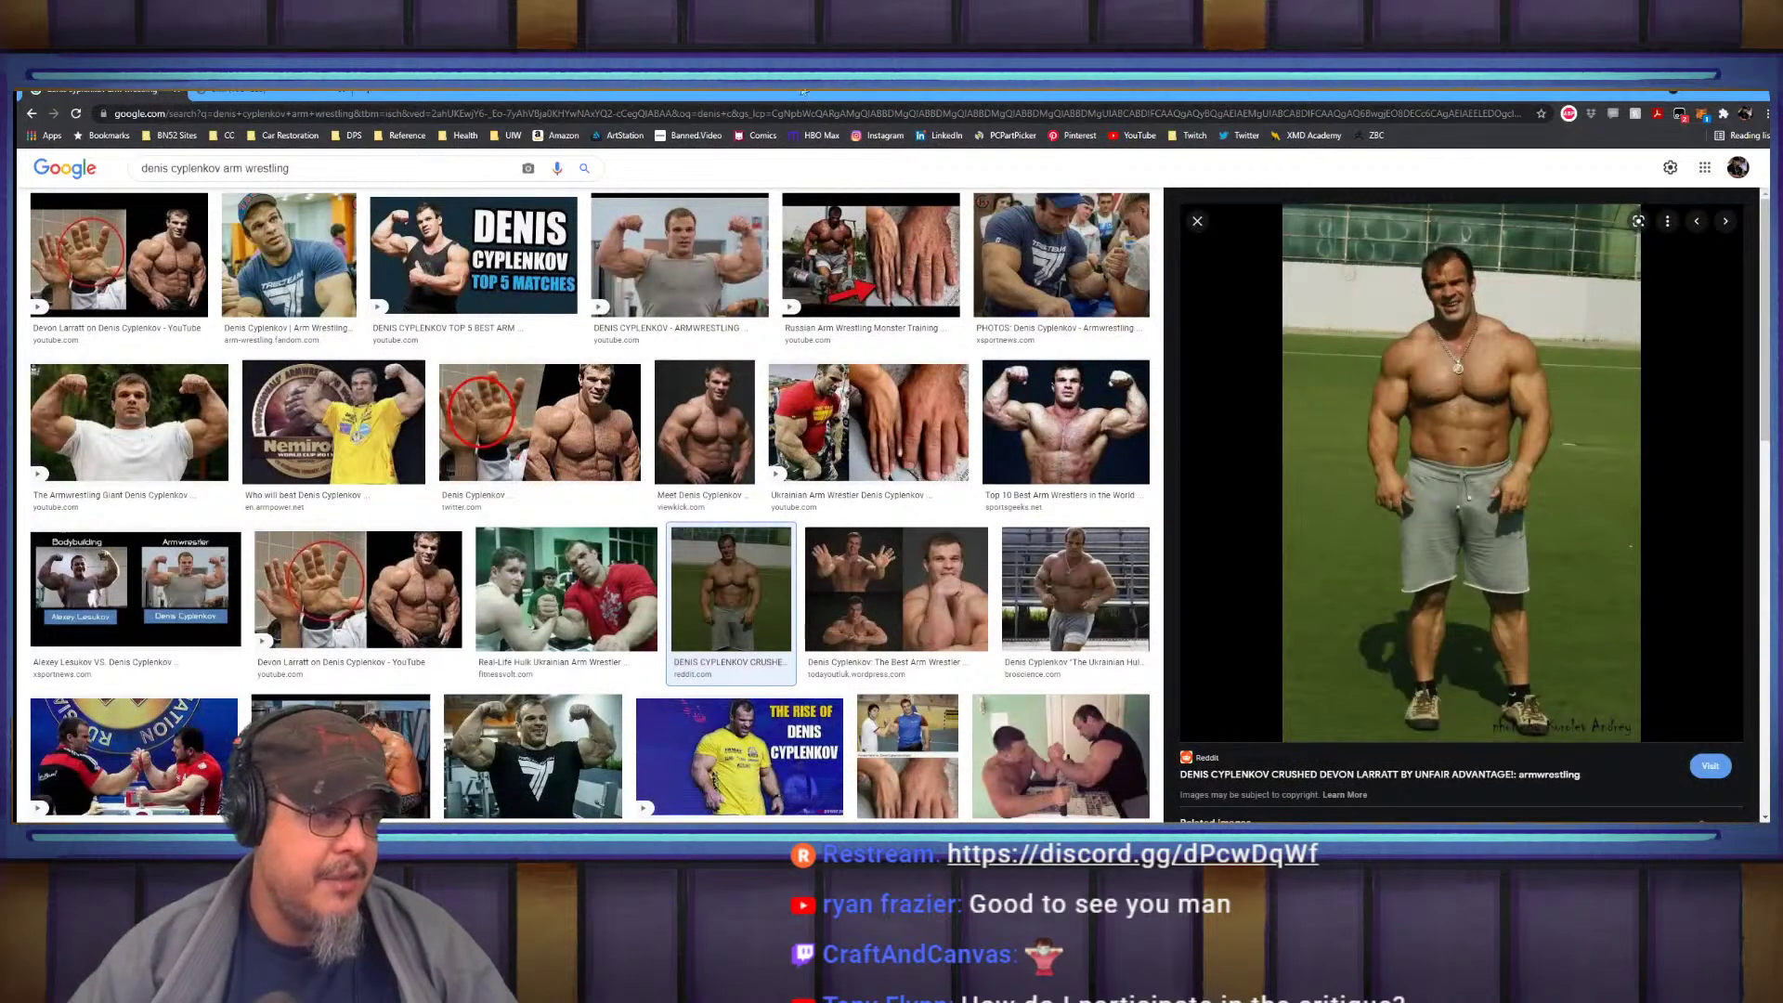
pyautogui.click(371, 91)
pyautogui.click(618, 134)
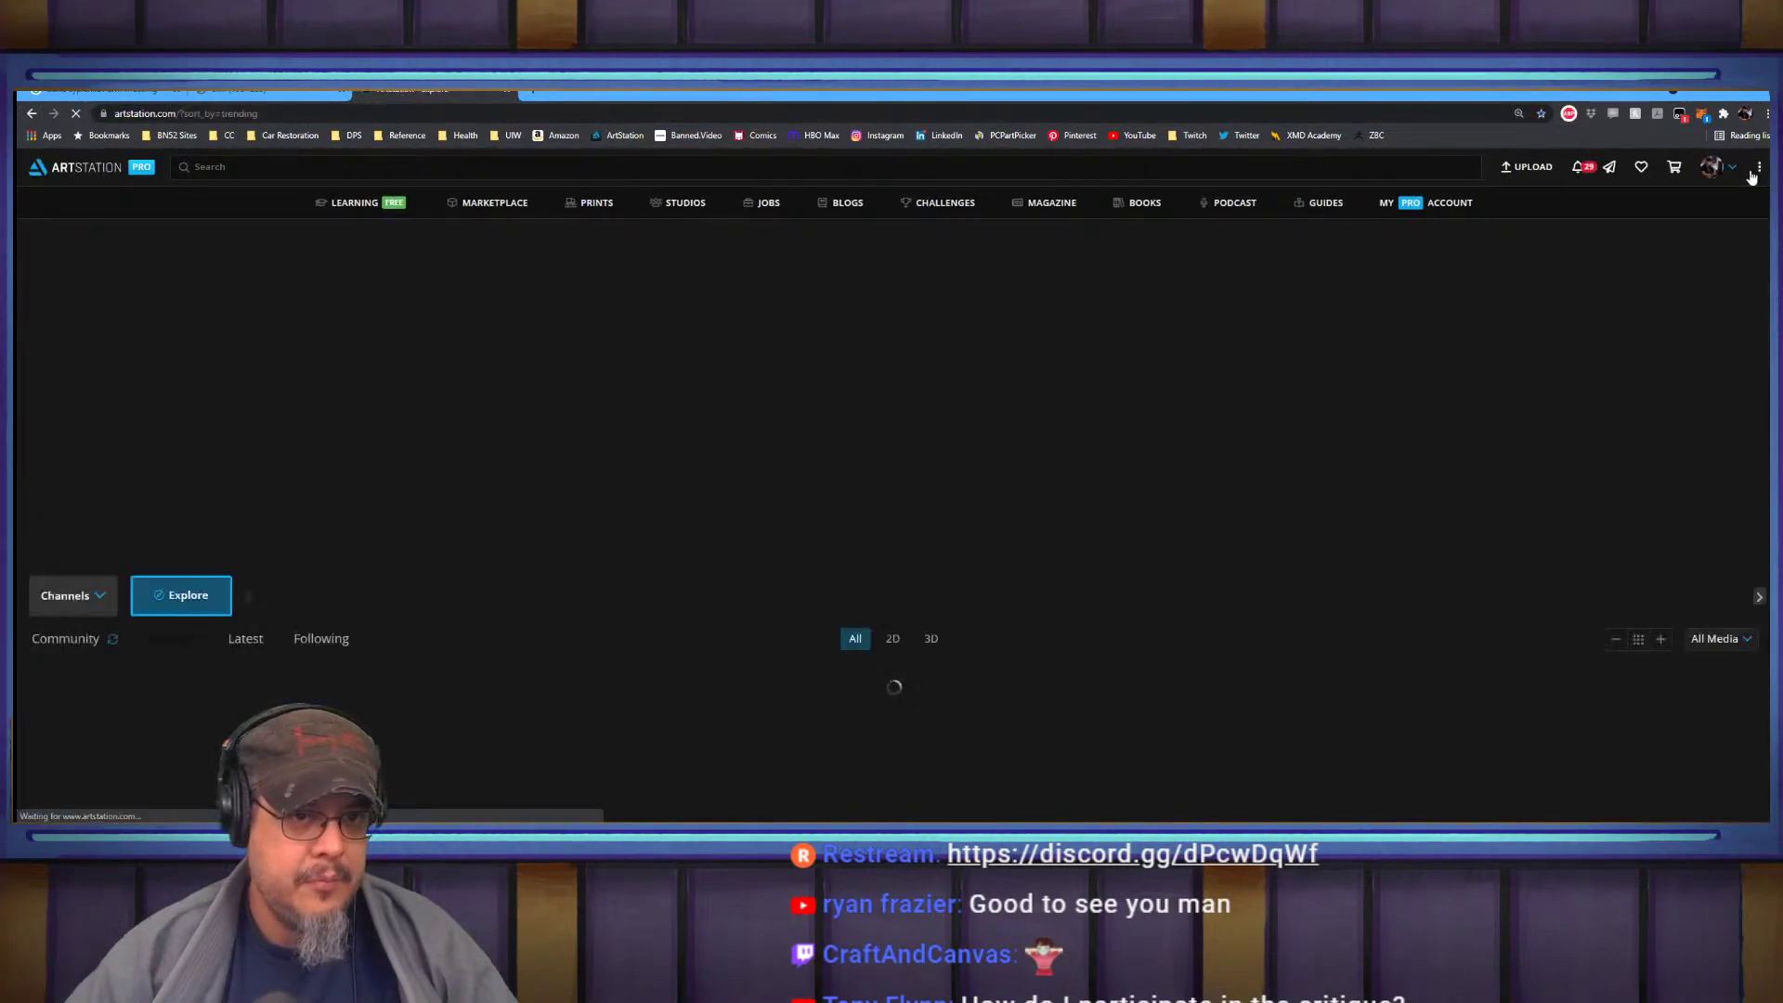
pyautogui.moveTo(1733, 175)
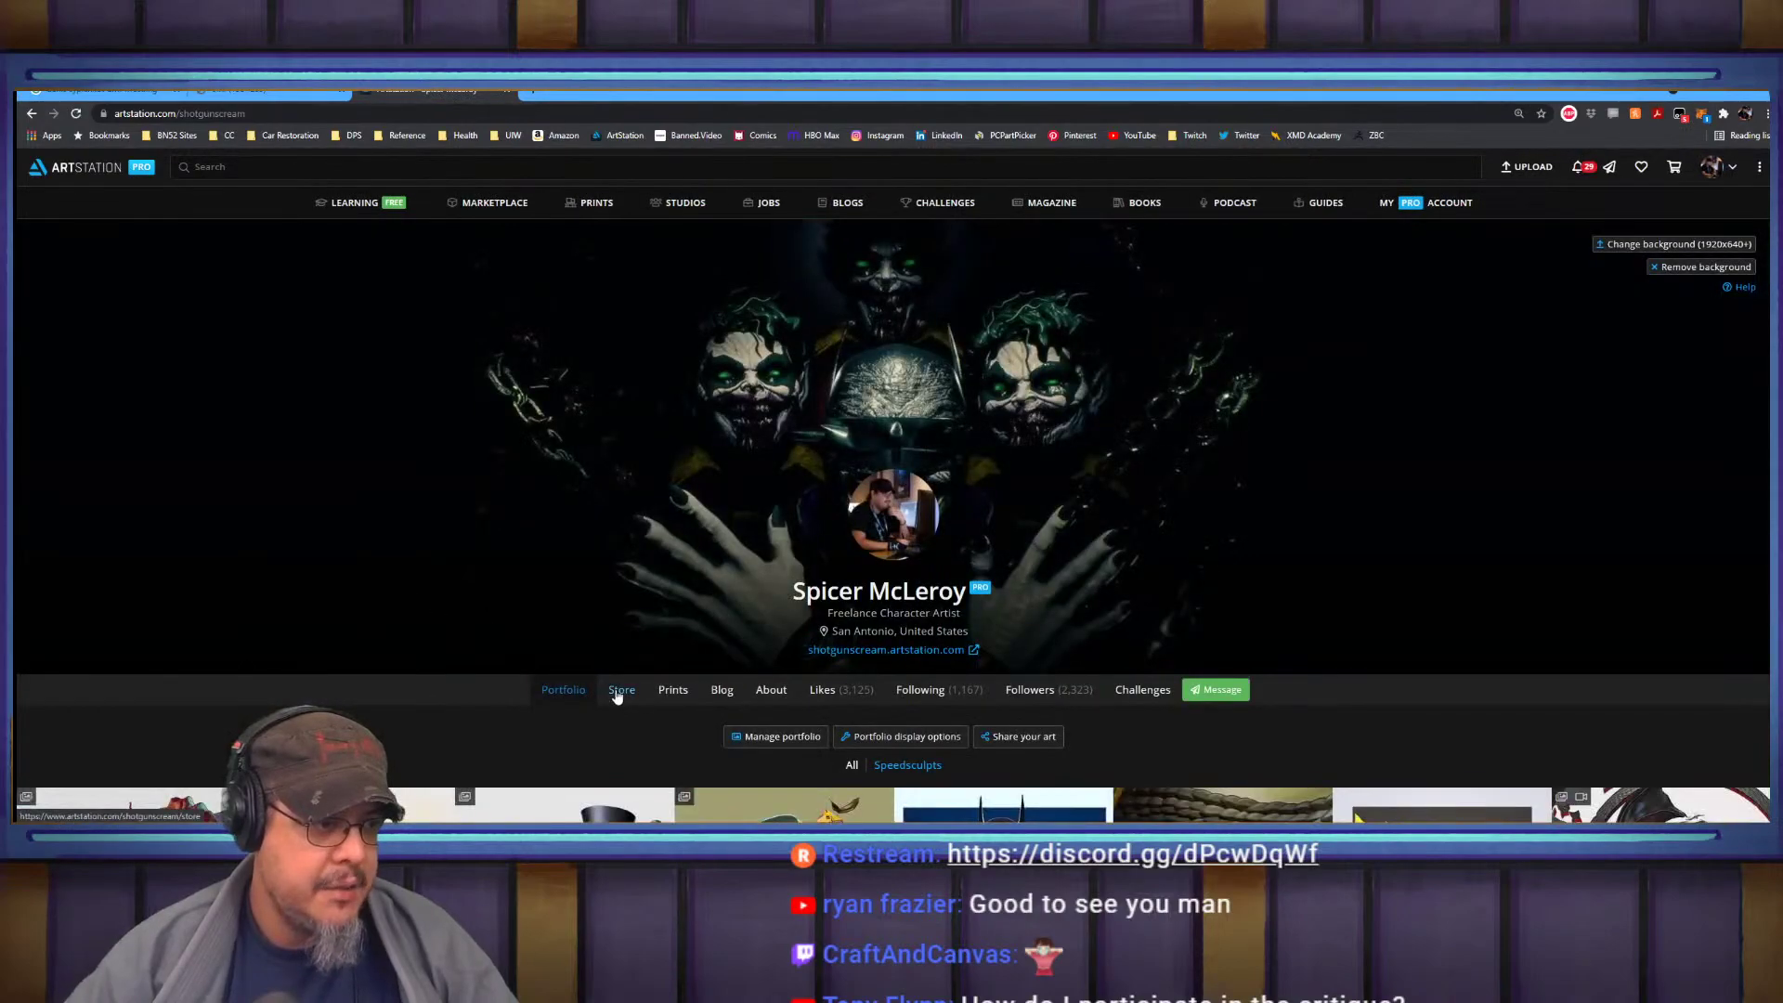
pyautogui.click(619, 690)
pyautogui.hotkey('ctrl', 'l')
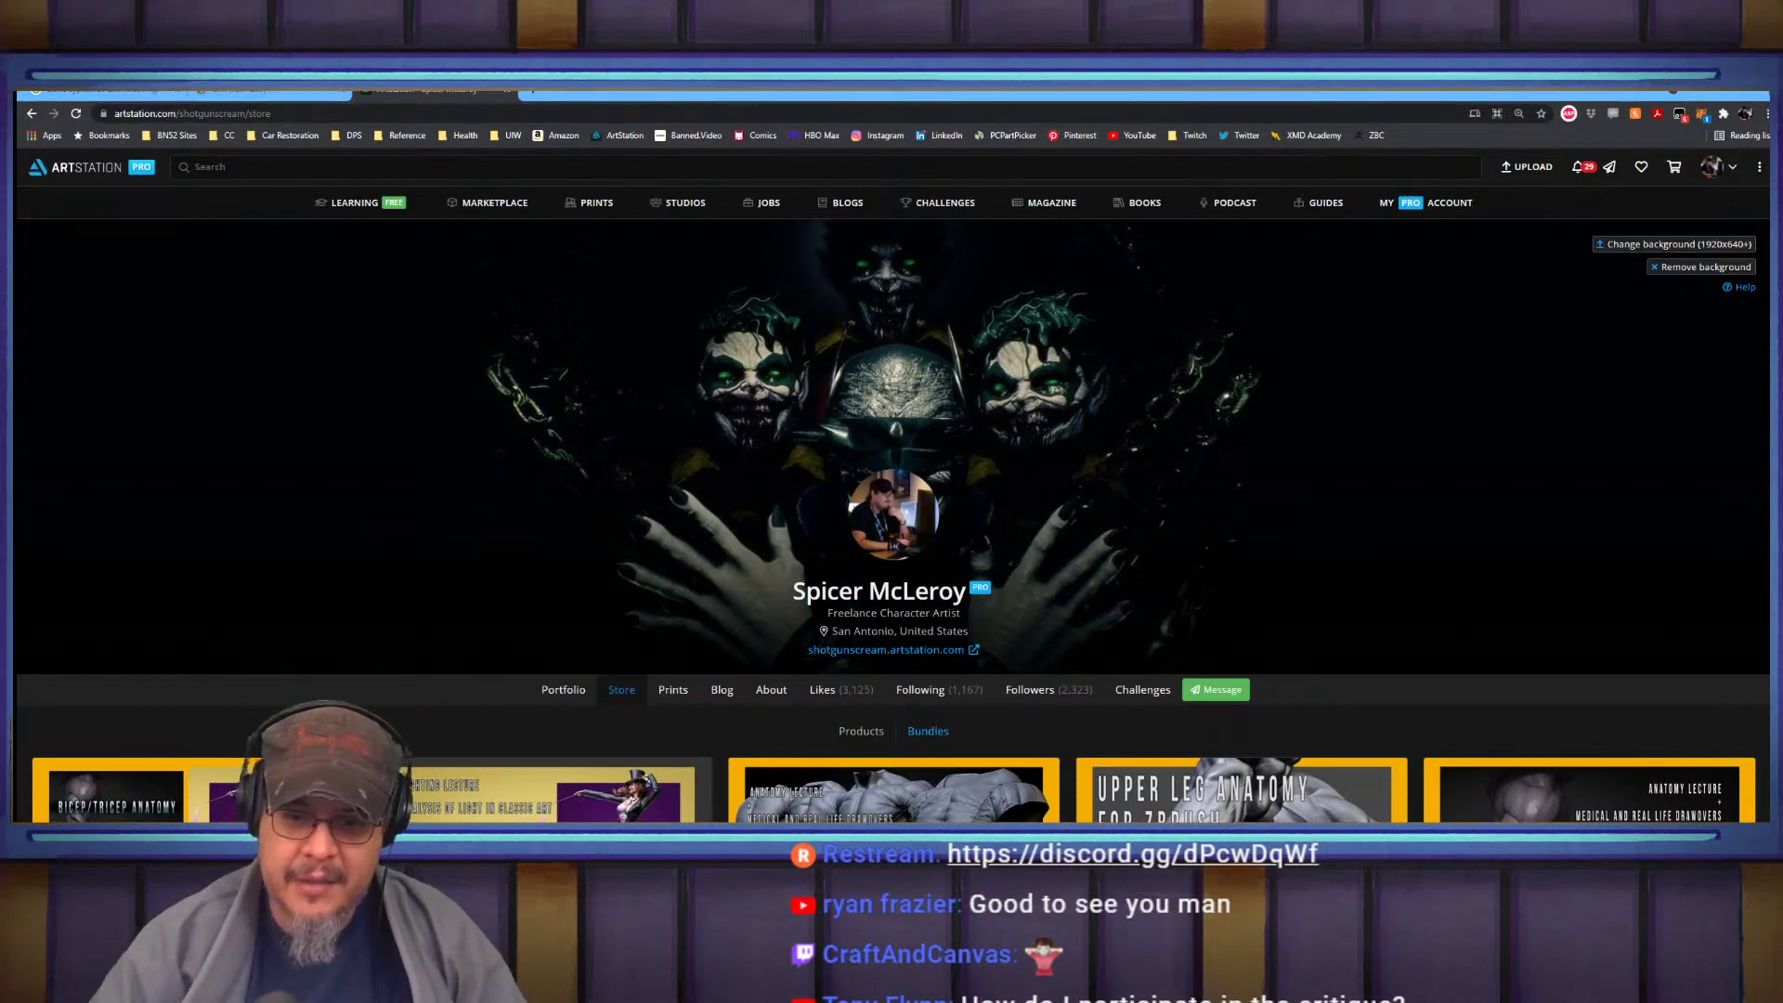
pyautogui.scroll(-4, 846, 528)
pyautogui.scroll(-2, 846, 529)
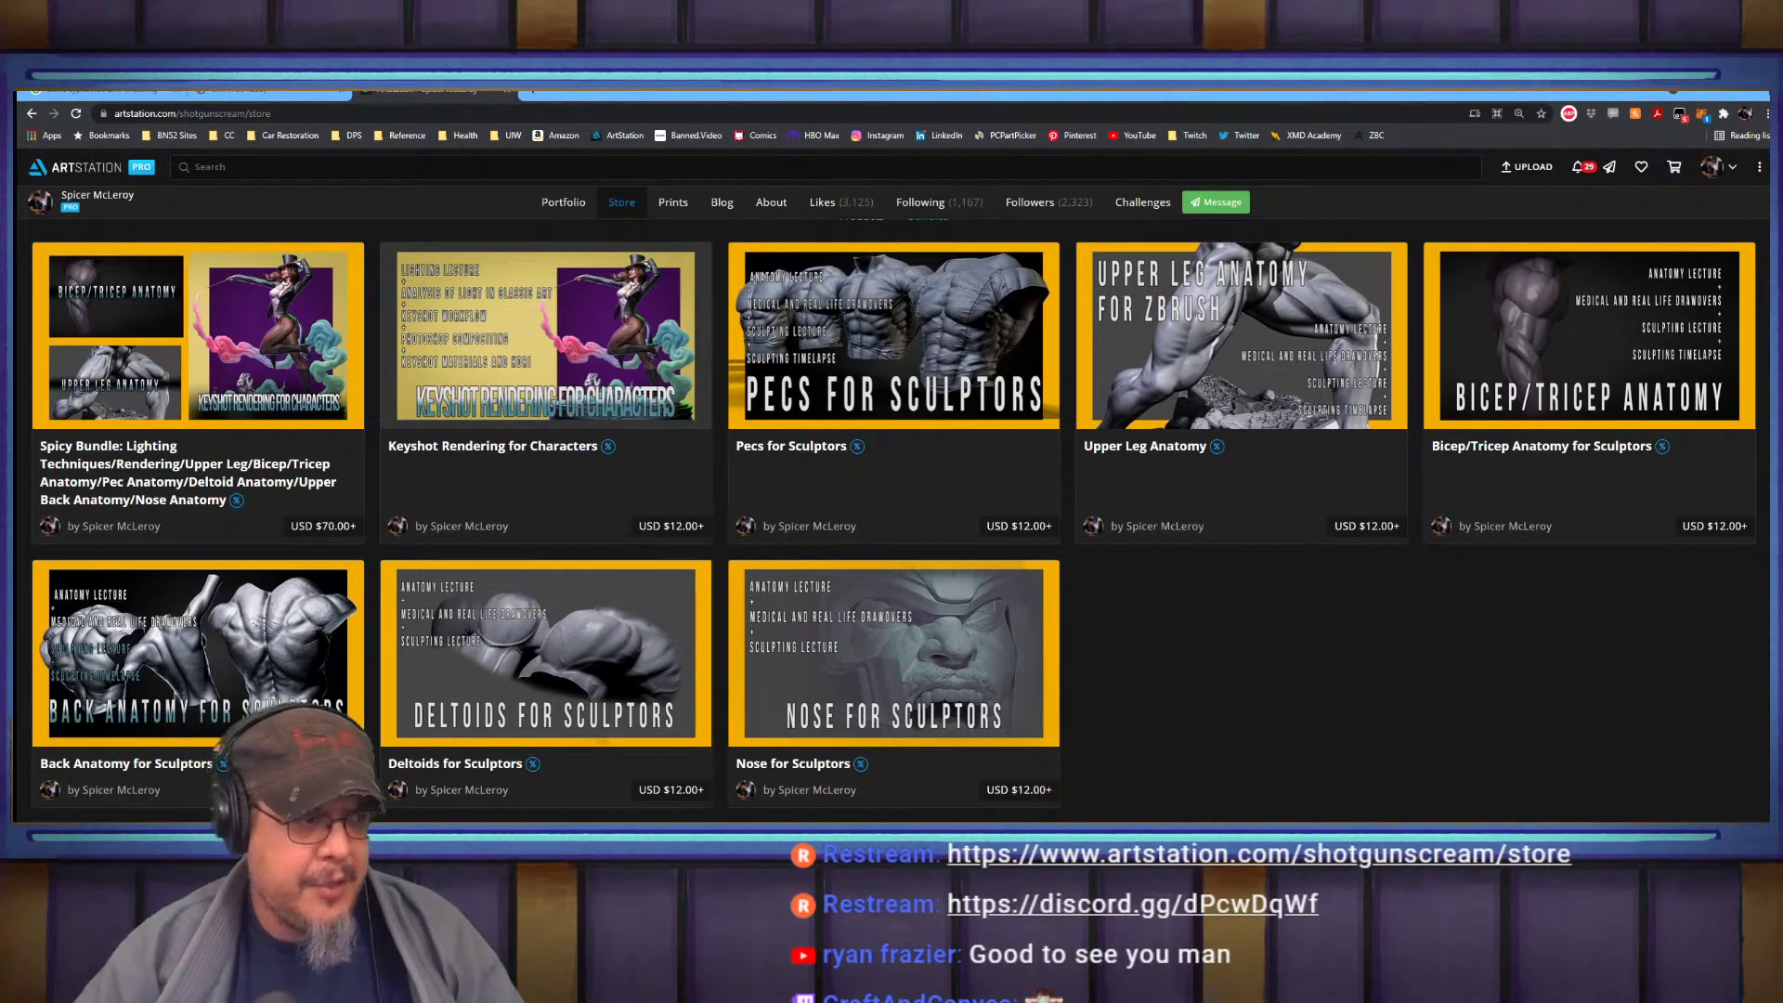
# Close the muscular reference photo tabs, keep the ArtStation store page open and return to ZBrush
pyautogui.click(269, 92)
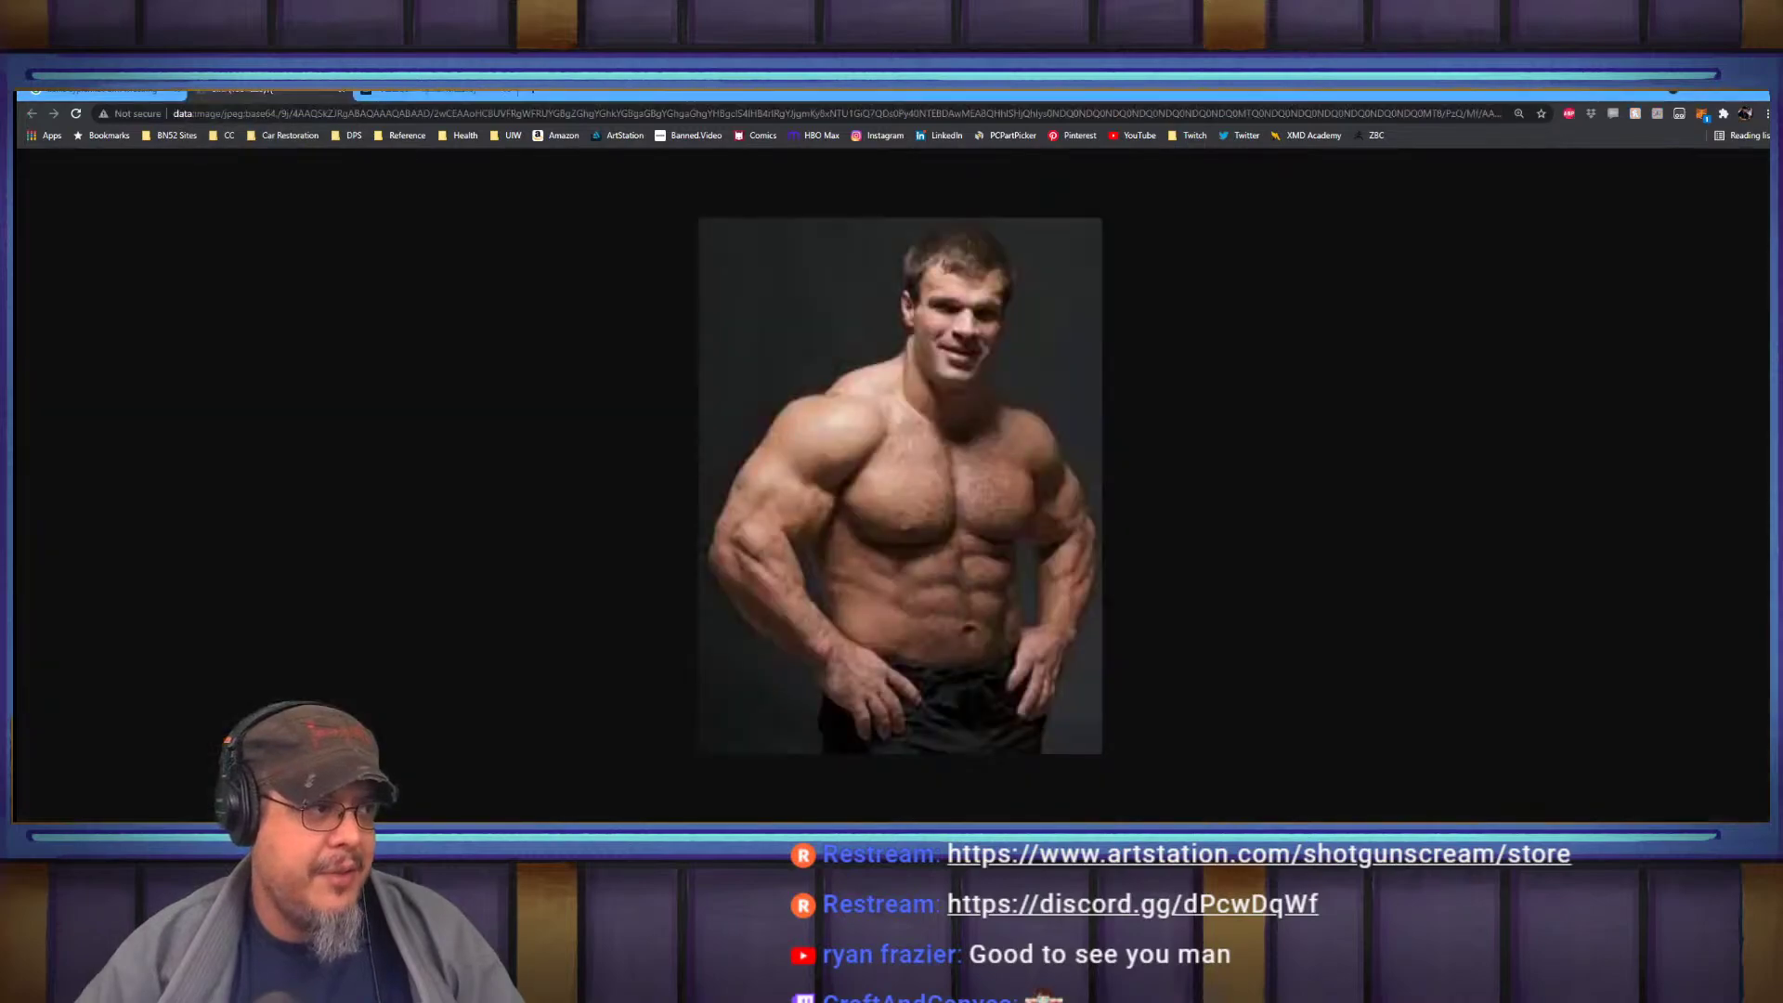
pyautogui.click(344, 92)
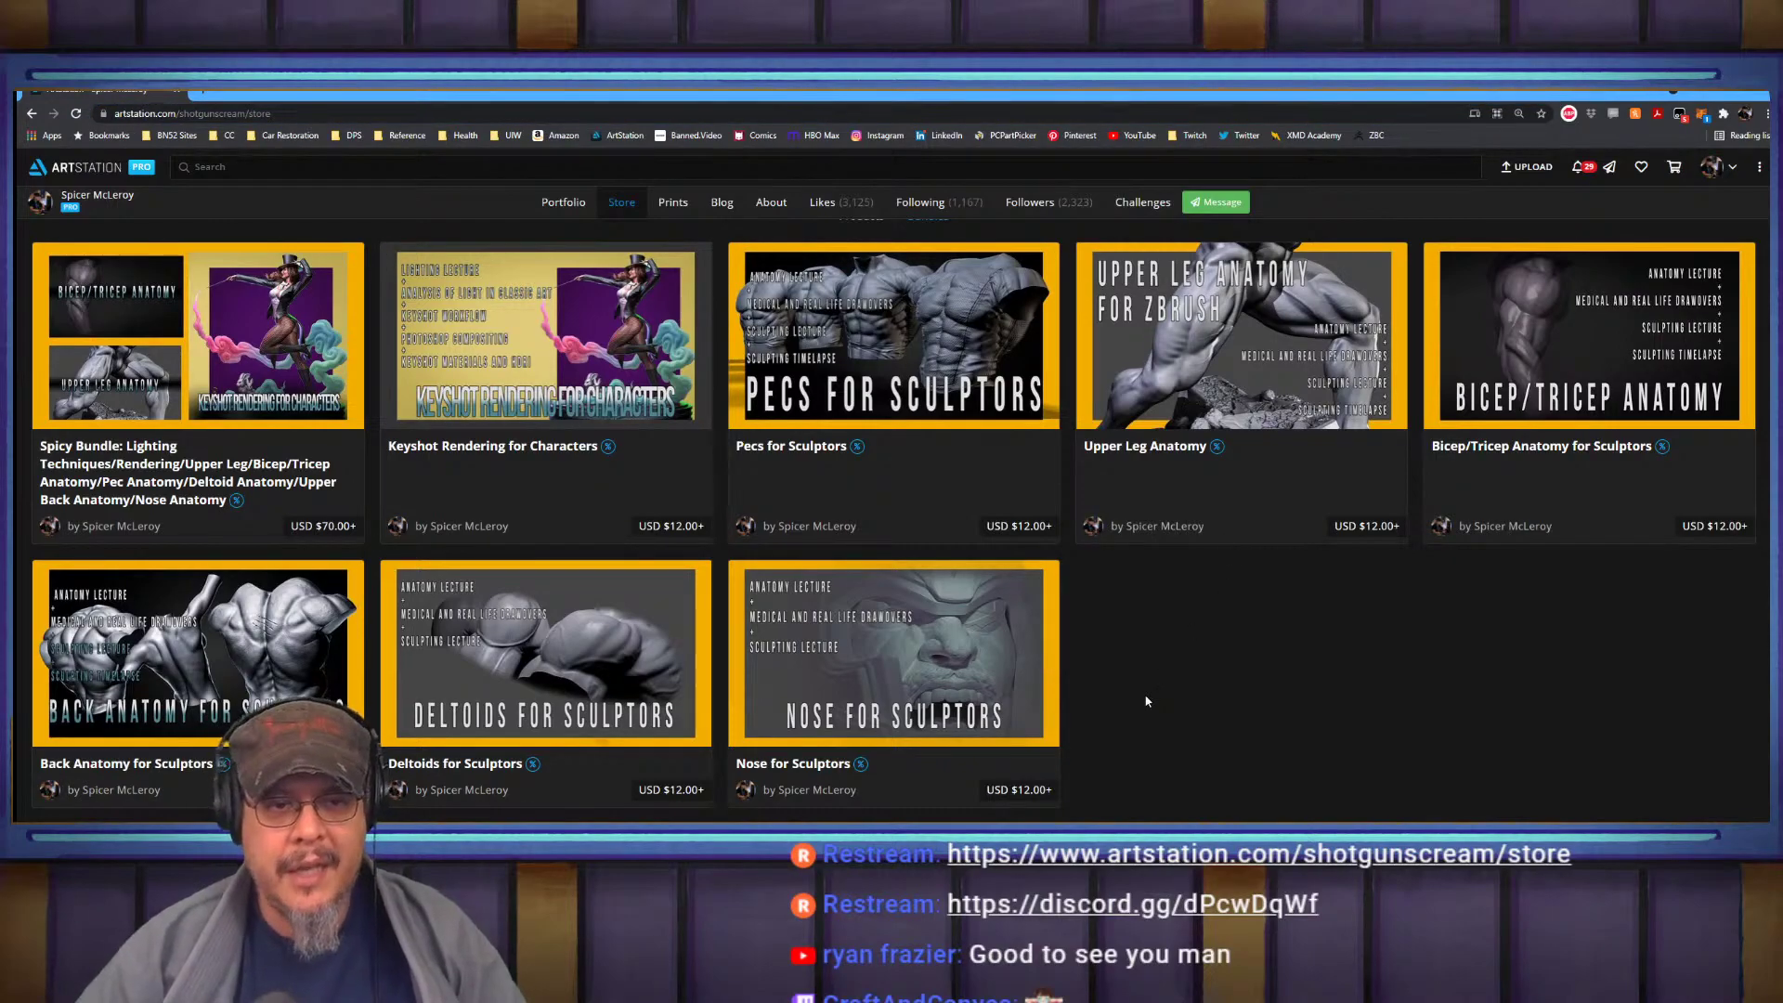
pyautogui.hotkey('alt', 'Tab')
pyautogui.hotkey('alt', 'Tab')
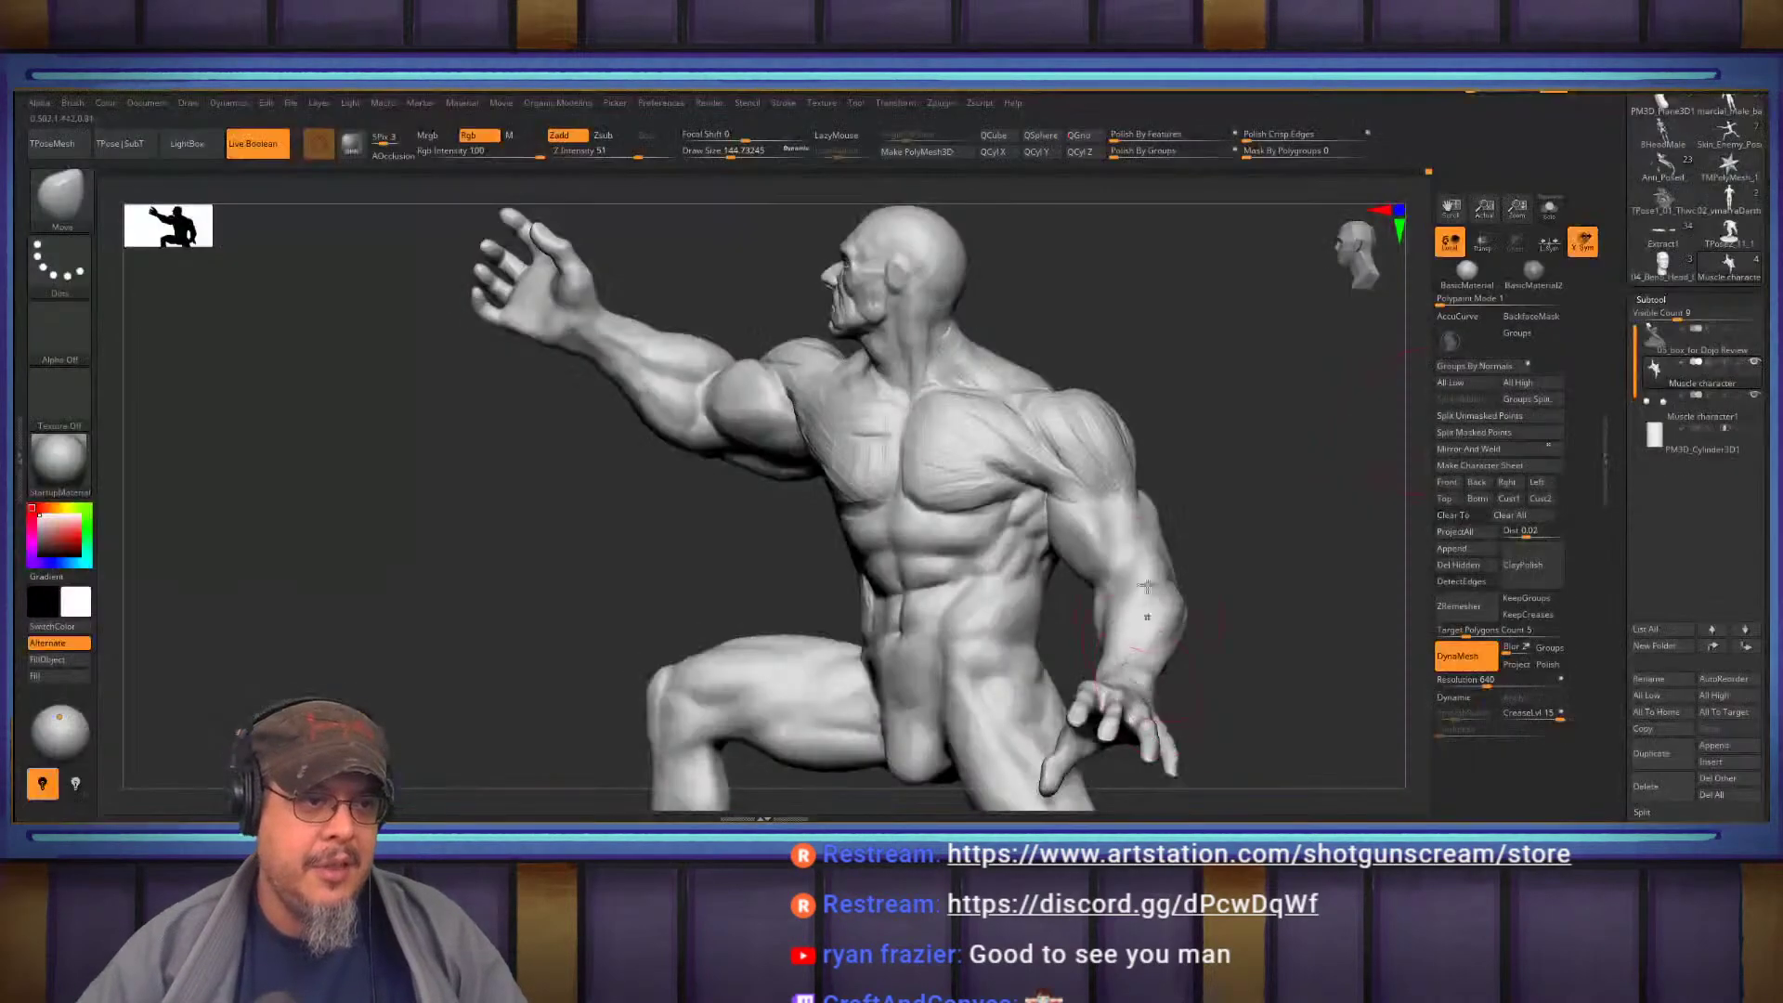
# Reshape the shoulder and the side of the chest under the raised arm with a smaller Move brush, undoing the last stroke
pyautogui.moveTo(1240, 487)
pyautogui.keyDown('ctrl'); pyautogui.mouseDown(button='right')
pyautogui.moveTo(1266, 495)
pyautogui.moveTo(1172, 503)
pyautogui.moveTo(1189, 511)
pyautogui.moveTo(1214, 452)
pyautogui.moveTo(1246, 455)
pyautogui.moveTo(1246, 558)
pyautogui.moveTo(1329, 626)
pyautogui.mouseUp(button='right'); pyautogui.keyUp('ctrl')
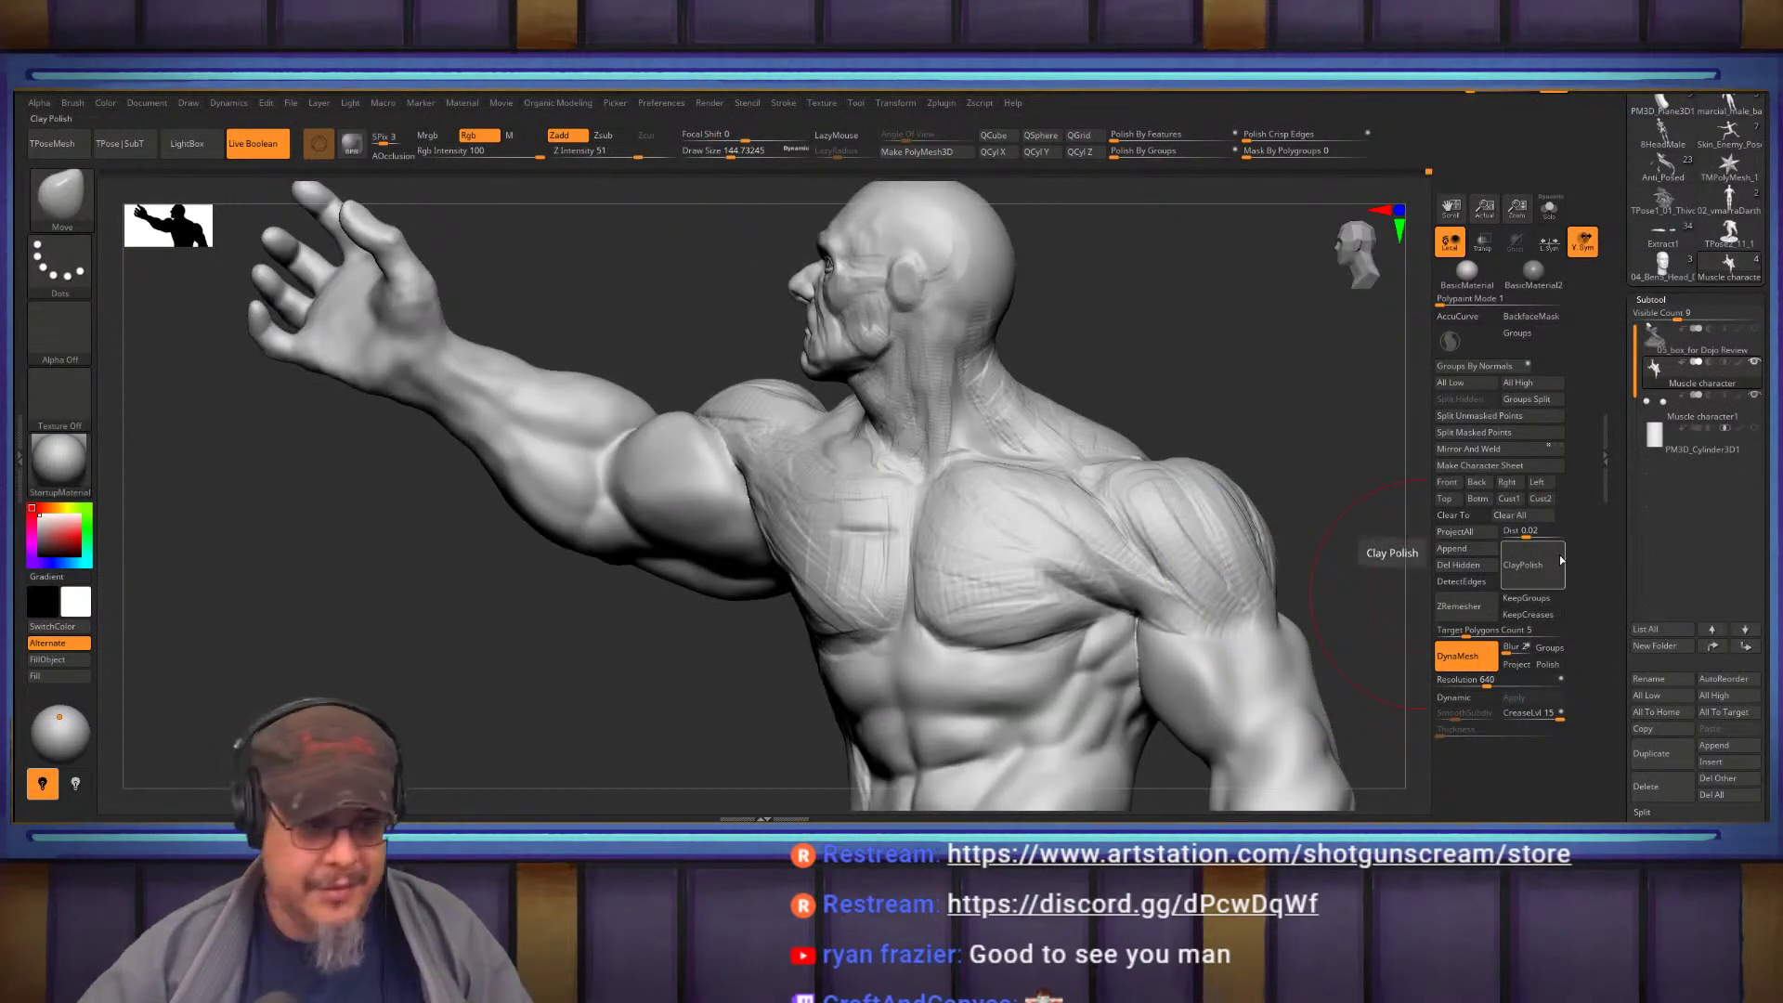
pyautogui.moveTo(1381, 465)
pyautogui.mouseDown(button='right')
pyautogui.moveTo(1329, 505)
pyautogui.moveTo(1026, 530)
pyautogui.moveTo(984, 434)
pyautogui.moveTo(891, 406)
pyautogui.moveTo(1043, 530)
pyautogui.moveTo(901, 517)
pyautogui.moveTo(992, 569)
pyautogui.mouseUp(button='right')
pyautogui.press('s')
pyautogui.moveTo(992, 596); pyautogui.dragTo(972, 596)
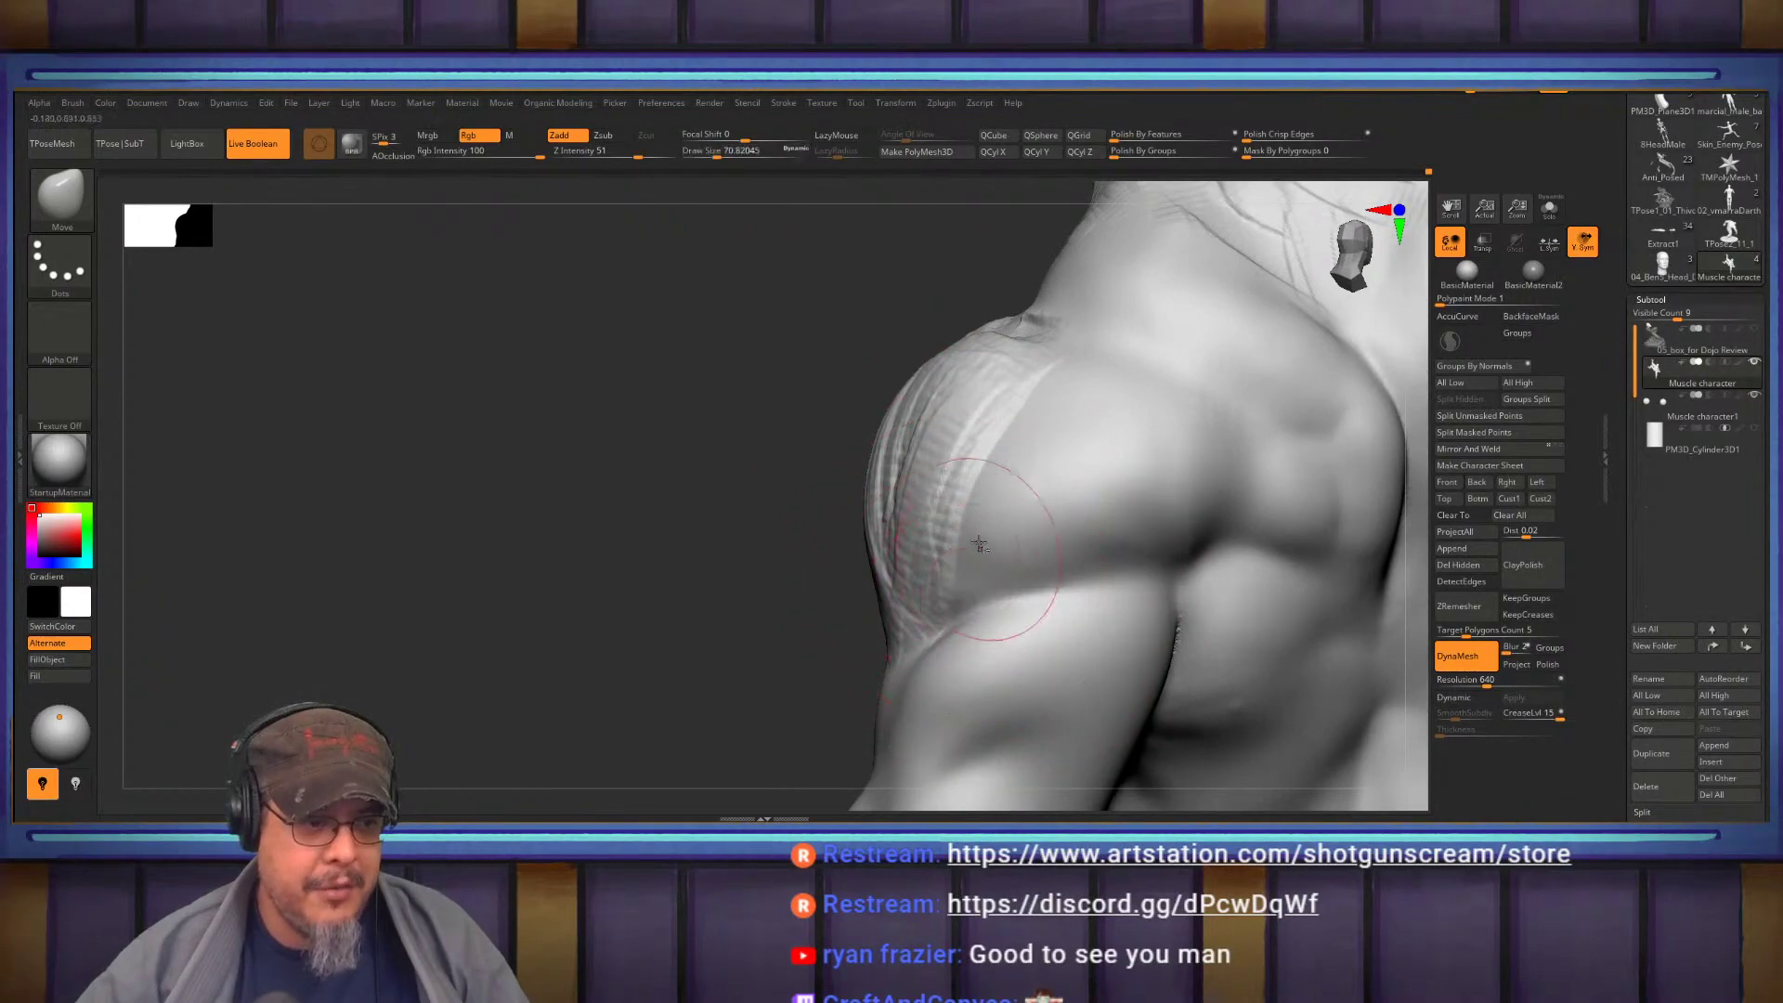
pyautogui.keyDown('alt'); pyautogui.moveTo(1152, 492); pyautogui.dragTo(1000, 506, button='right'); pyautogui.keyUp('alt')
pyautogui.moveTo(999, 506)
pyautogui.mouseDown()
pyautogui.moveTo(975, 485)
pyautogui.moveTo(844, 493)
pyautogui.moveTo(1046, 514)
pyautogui.moveTo(1138, 545)
pyautogui.moveTo(1168, 586)
pyautogui.moveTo(1022, 591)
pyautogui.moveTo(964, 579)
pyautogui.moveTo(936, 543)
pyautogui.mouseUp()
pyautogui.press('s')
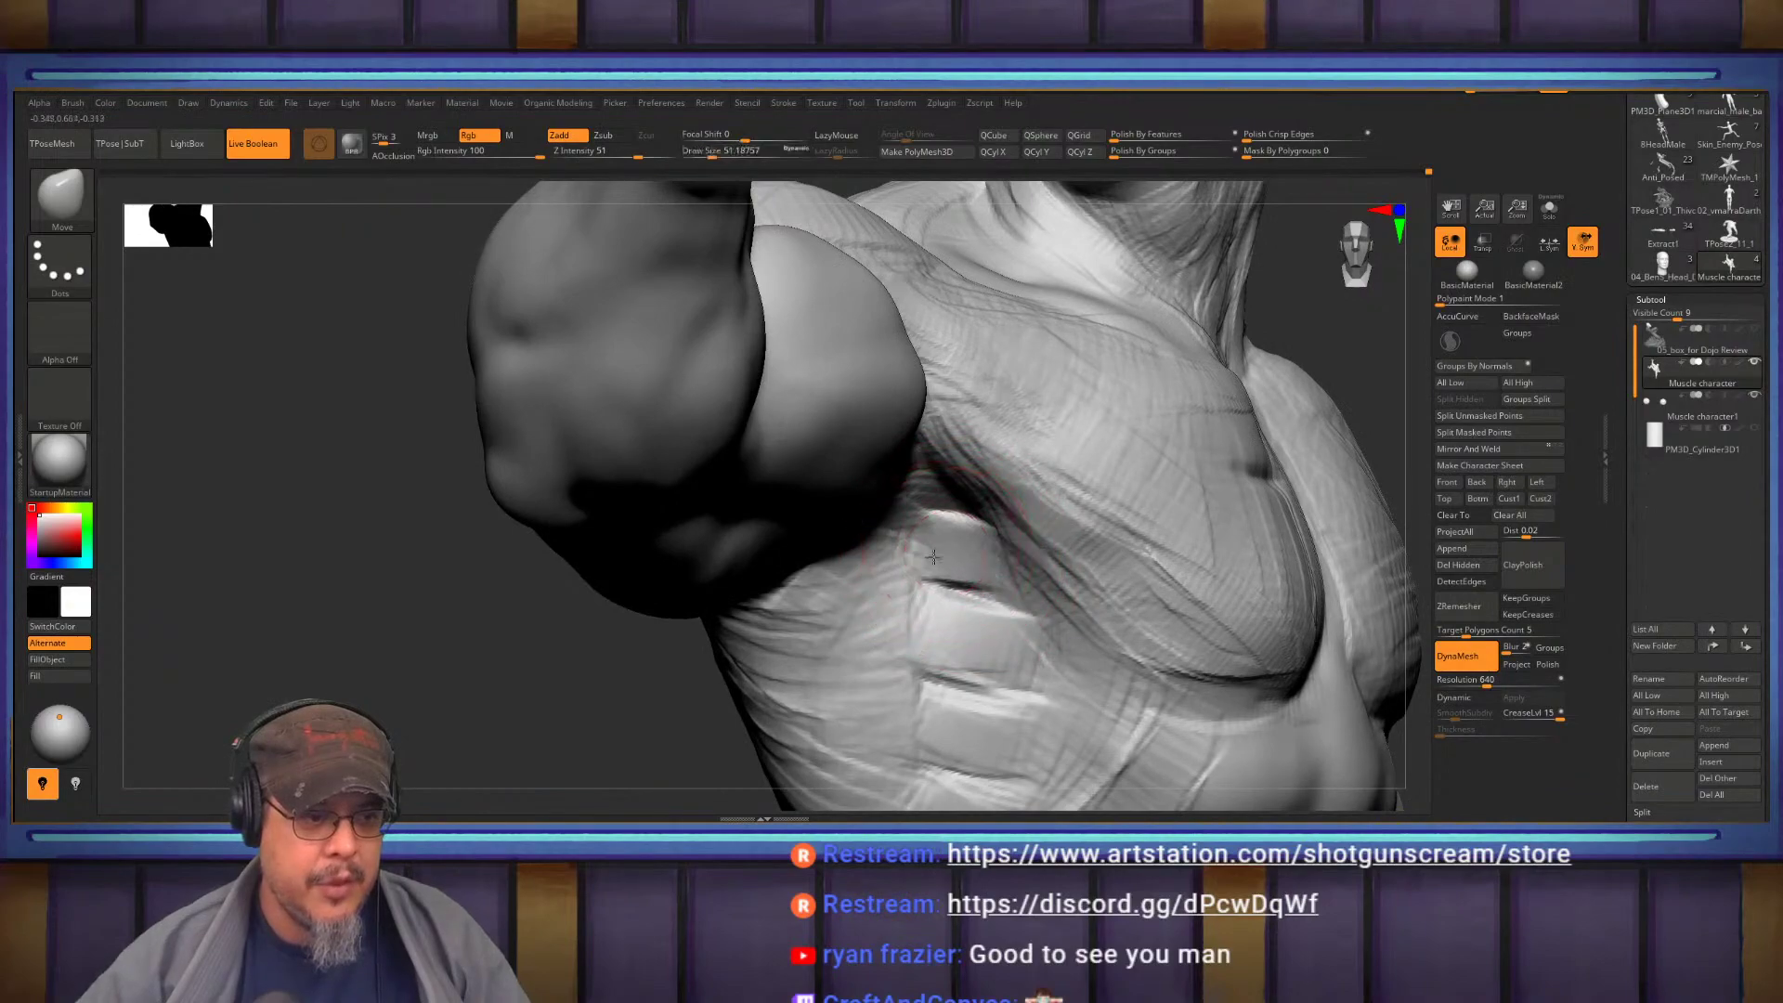
pyautogui.hotkey('ctrl', 'z')
# Deepen the groove beneath the raised arm's biceps with DamStandard at a draw size of about 71
pyautogui.moveTo(902, 499)
pyautogui.mouseDown(button='right')
pyautogui.moveTo(915, 483)
pyautogui.moveTo(948, 521)
pyautogui.moveTo(931, 502)
pyautogui.mouseUp(button='right')
pyautogui.press('b')
pyautogui.press('d')
pyautogui.press('s')
pyautogui.moveTo(720, 345); pyautogui.dragTo(733, 437, button='right')
pyautogui.press('s')
pyautogui.moveTo(733, 469)
pyautogui.mouseDown()
pyautogui.moveTo(771, 470)
pyautogui.moveTo(758, 521)
pyautogui.mouseUp()
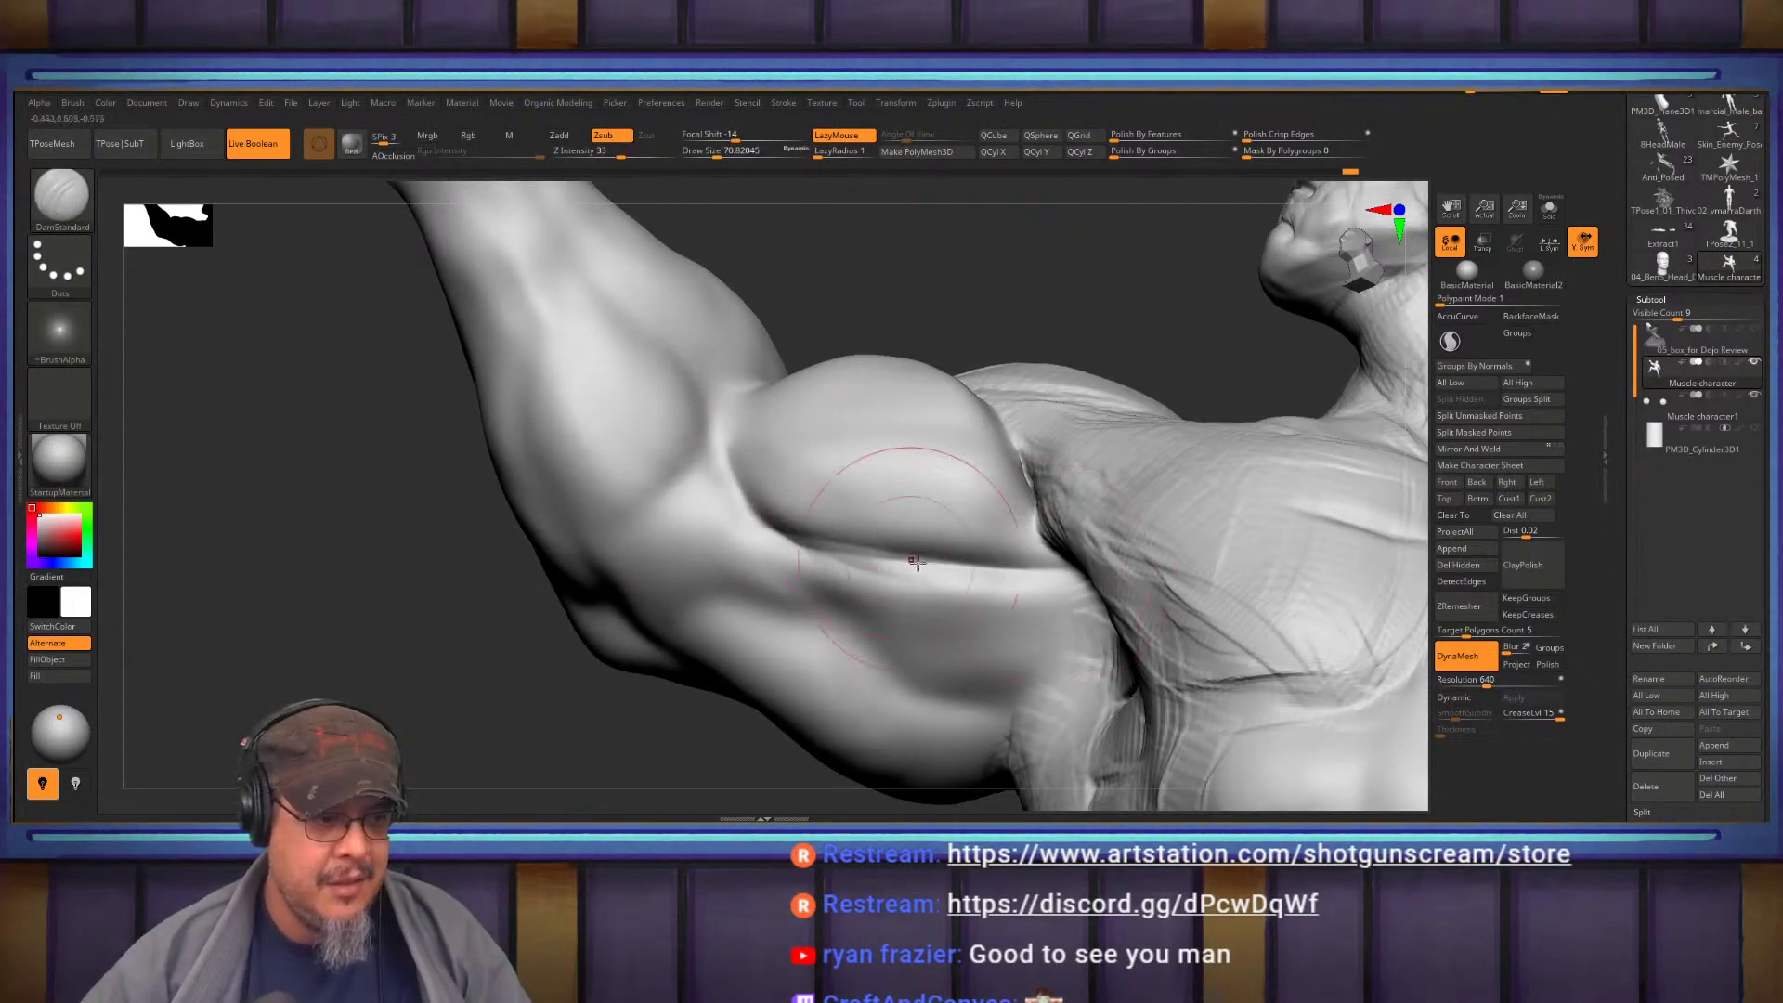
# Build up the raised arm's biceps below the deltoid with ClayBuildup at intensity 20, undoing the last strokes
pyautogui.moveTo(825, 446)
pyautogui.mouseDown(button='right')
pyautogui.moveTo(884, 482)
pyautogui.moveTo(813, 405)
pyautogui.moveTo(913, 440)
pyautogui.moveTo(572, 459)
pyautogui.moveTo(650, 446)
pyautogui.moveTo(876, 490)
pyautogui.moveTo(820, 450)
pyautogui.moveTo(762, 446)
pyautogui.moveTo(796, 498)
pyautogui.moveTo(785, 510)
pyautogui.mouseUp(button='right')
pyautogui.press('b')
pyautogui.press('c')
pyautogui.press('b')
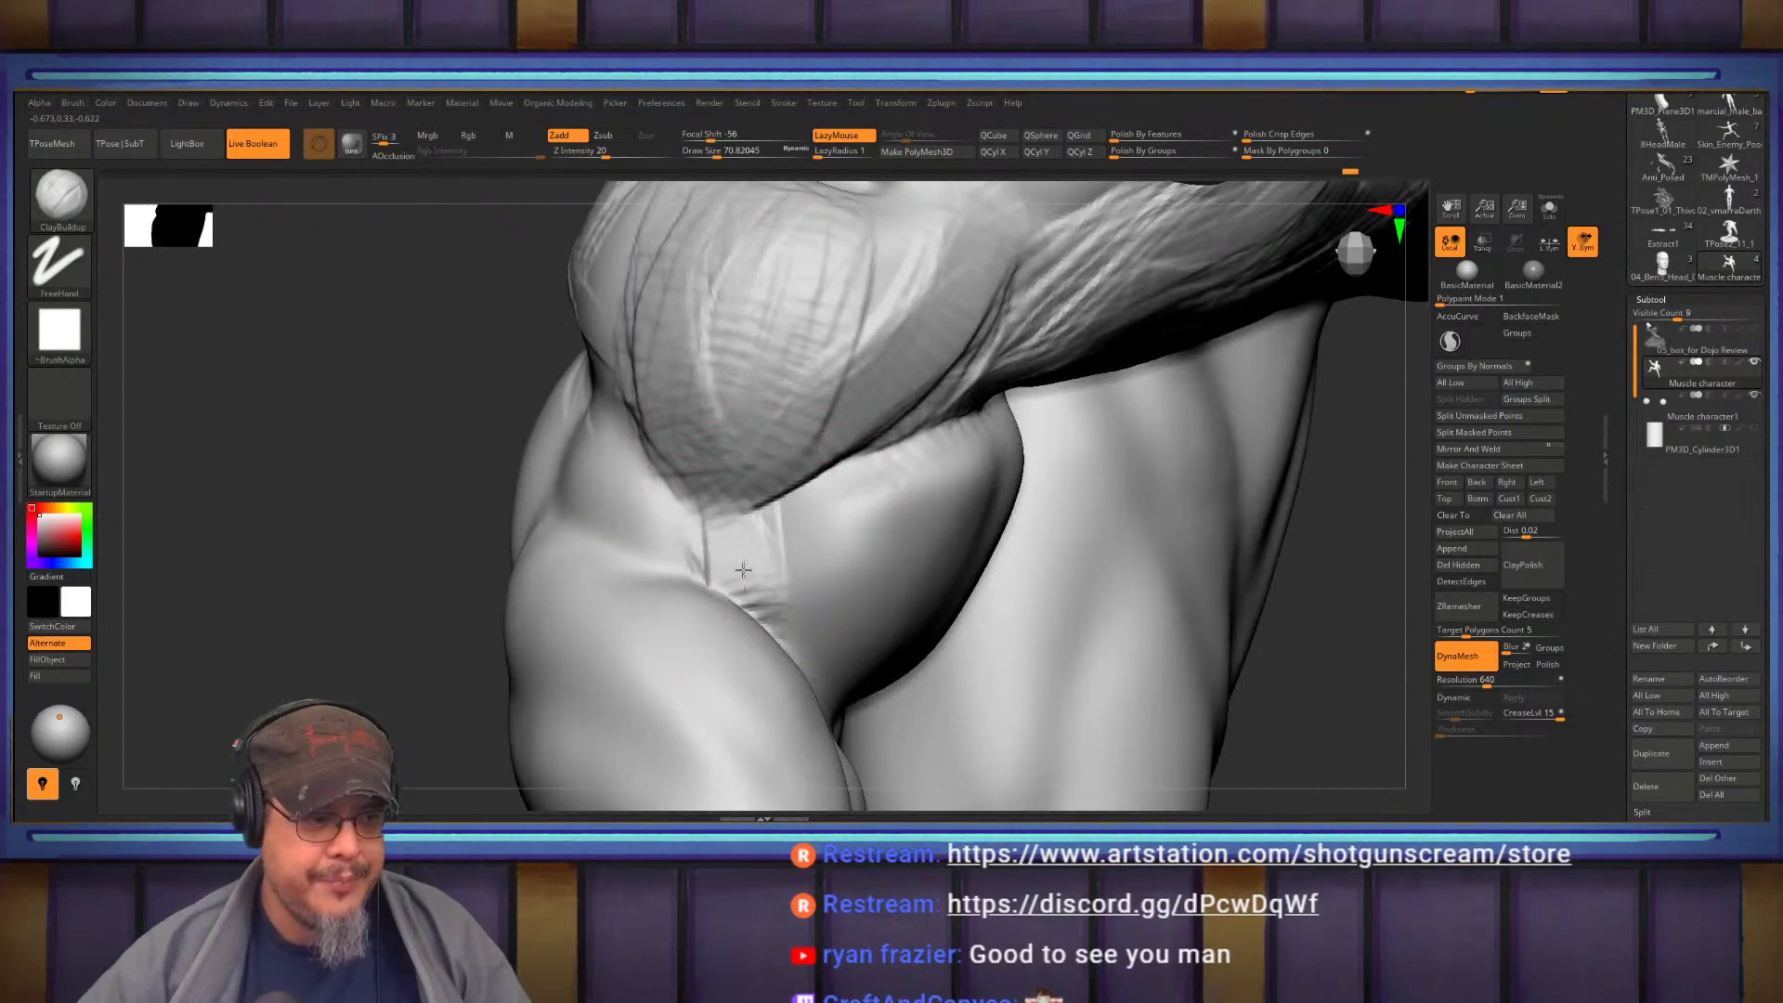
pyautogui.moveTo(742, 573); pyautogui.dragTo(753, 546)
pyautogui.moveTo(752, 546)
pyautogui.mouseDown(button='right')
pyautogui.moveTo(699, 464)
pyautogui.moveTo(649, 434)
pyautogui.mouseUp(button='right')
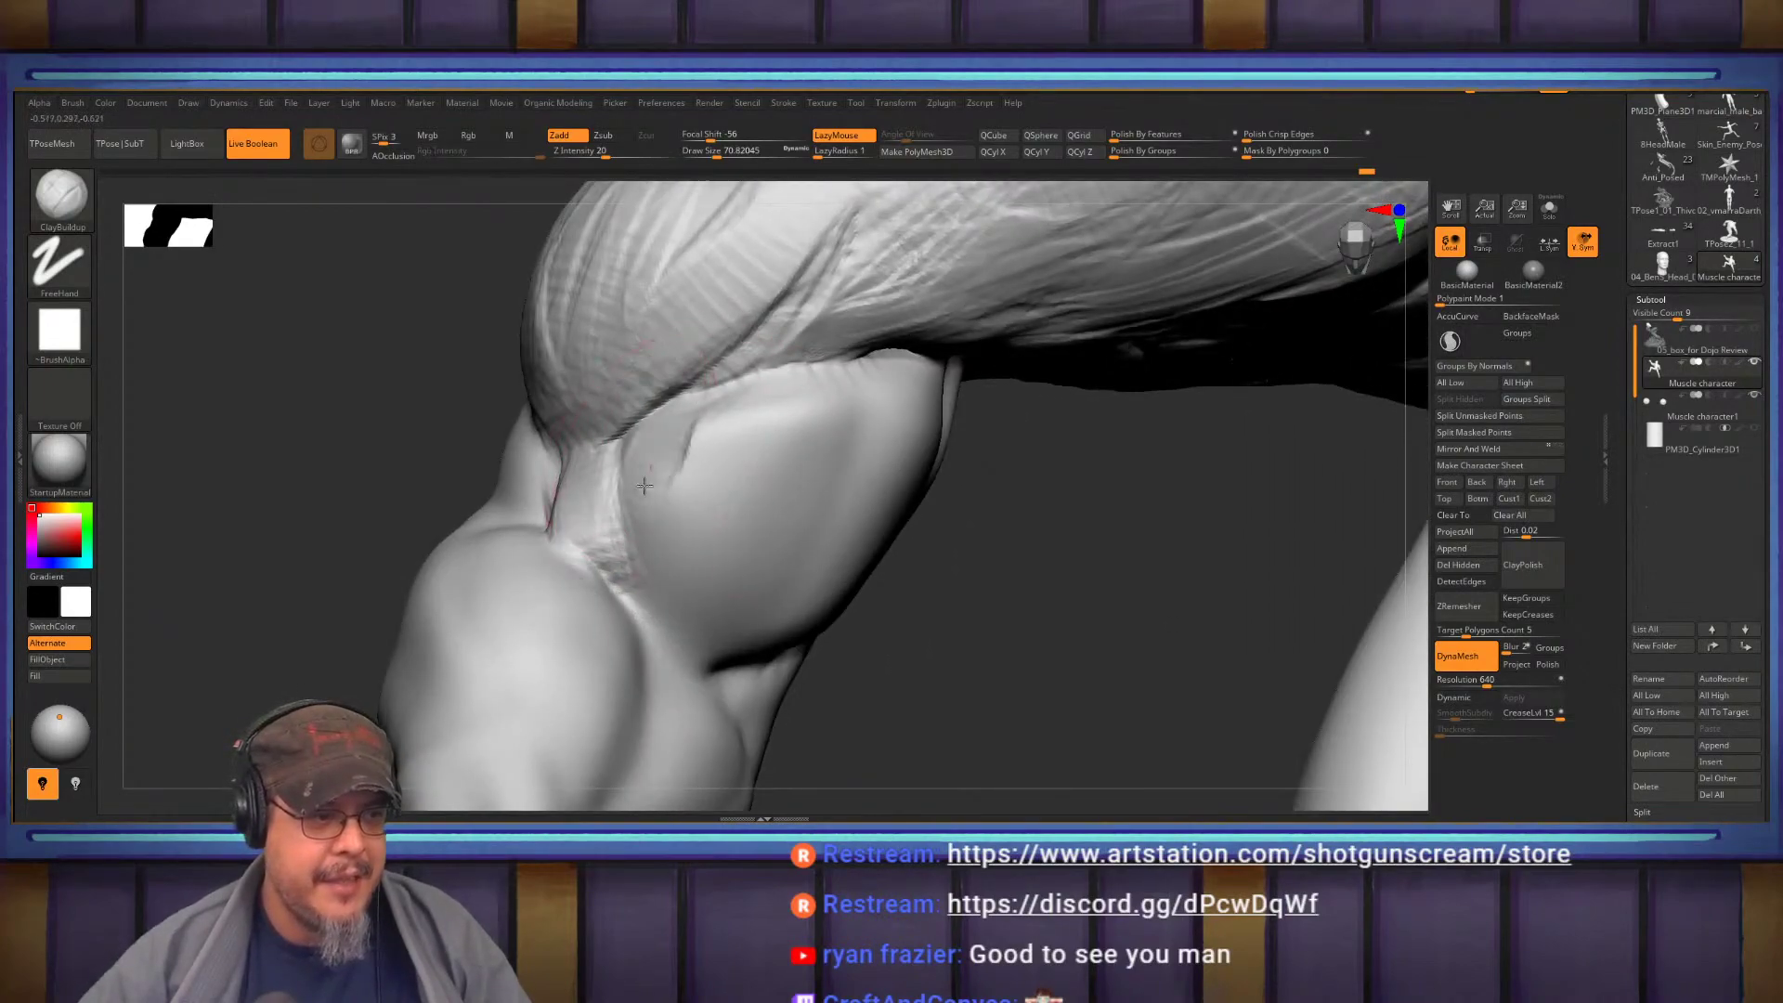
pyautogui.moveTo(699, 469)
pyautogui.mouseDown(button='right')
pyautogui.moveTo(764, 442)
pyautogui.moveTo(661, 367)
pyautogui.moveTo(631, 437)
pyautogui.mouseUp(button='right')
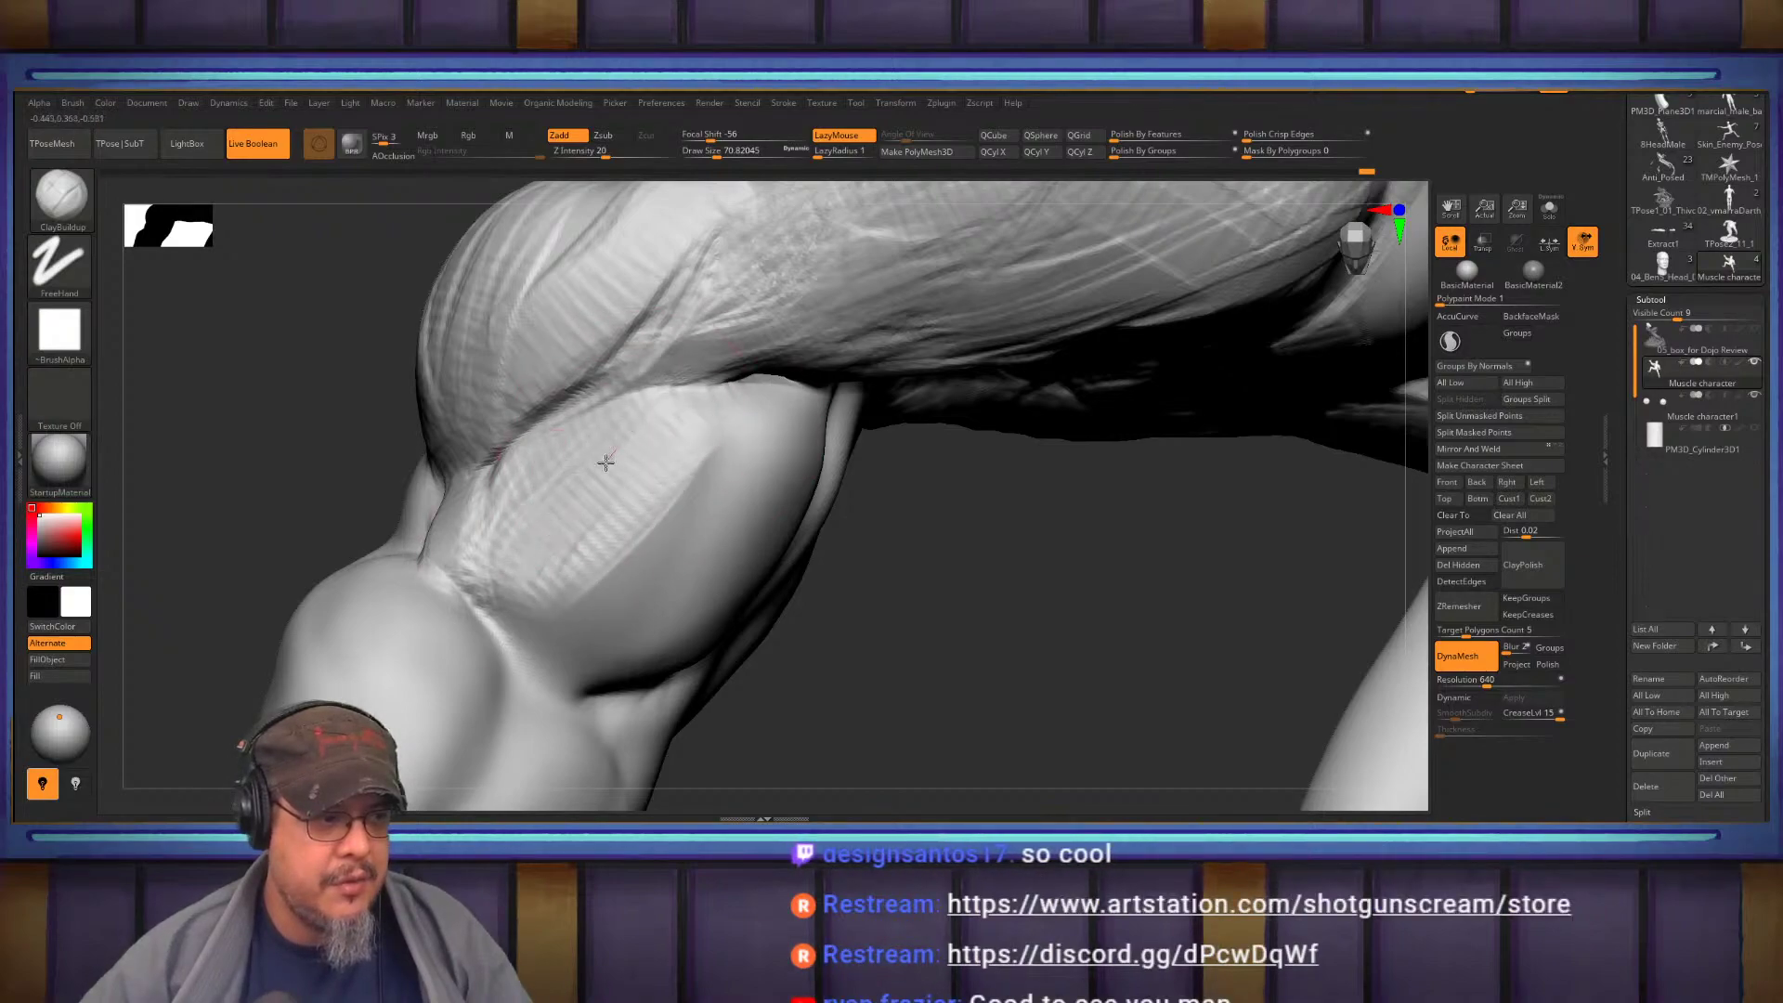
pyautogui.moveTo(586, 450); pyautogui.dragTo(708, 360, button='right')
pyautogui.moveTo(518, 561); pyautogui.dragTo(460, 597)
pyautogui.hotkey('ctrl', 'z')
pyautogui.hotkey('ctrl', 'z')
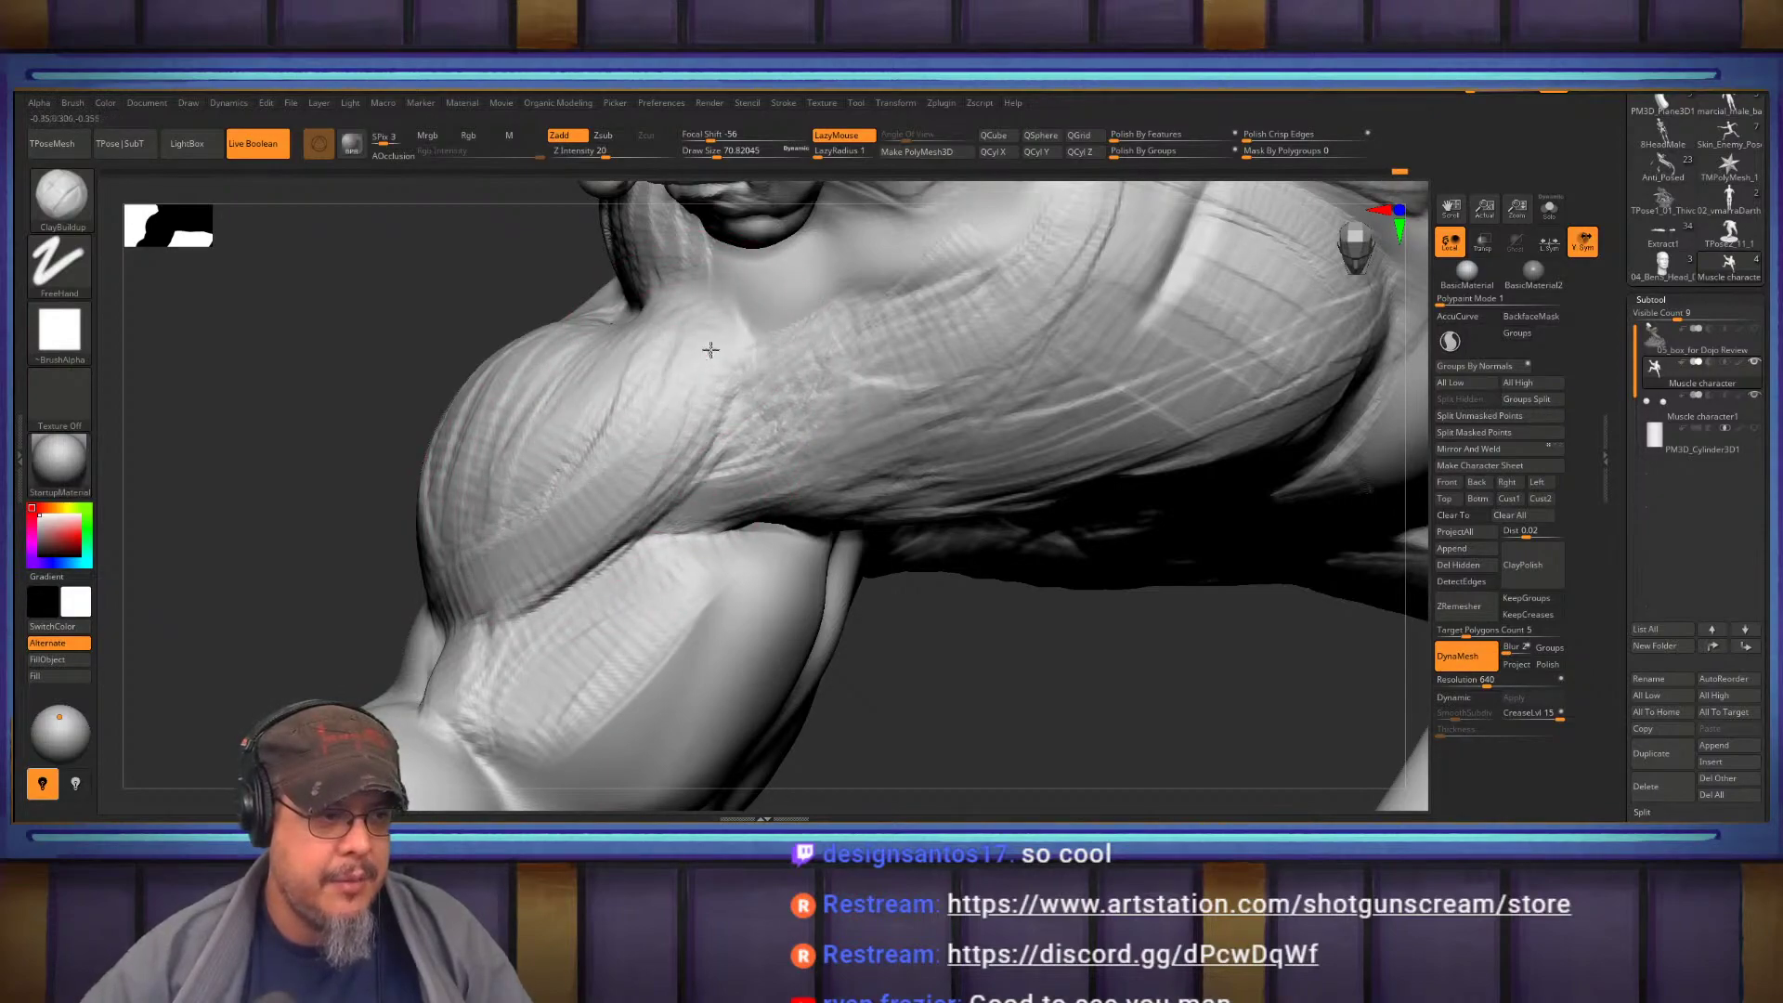
# Add ClayBuildup strokes to the upper chest, deltoid and trapezius around the raised arm
pyautogui.moveTo(641, 462); pyautogui.dragTo(900, 522, button='right')
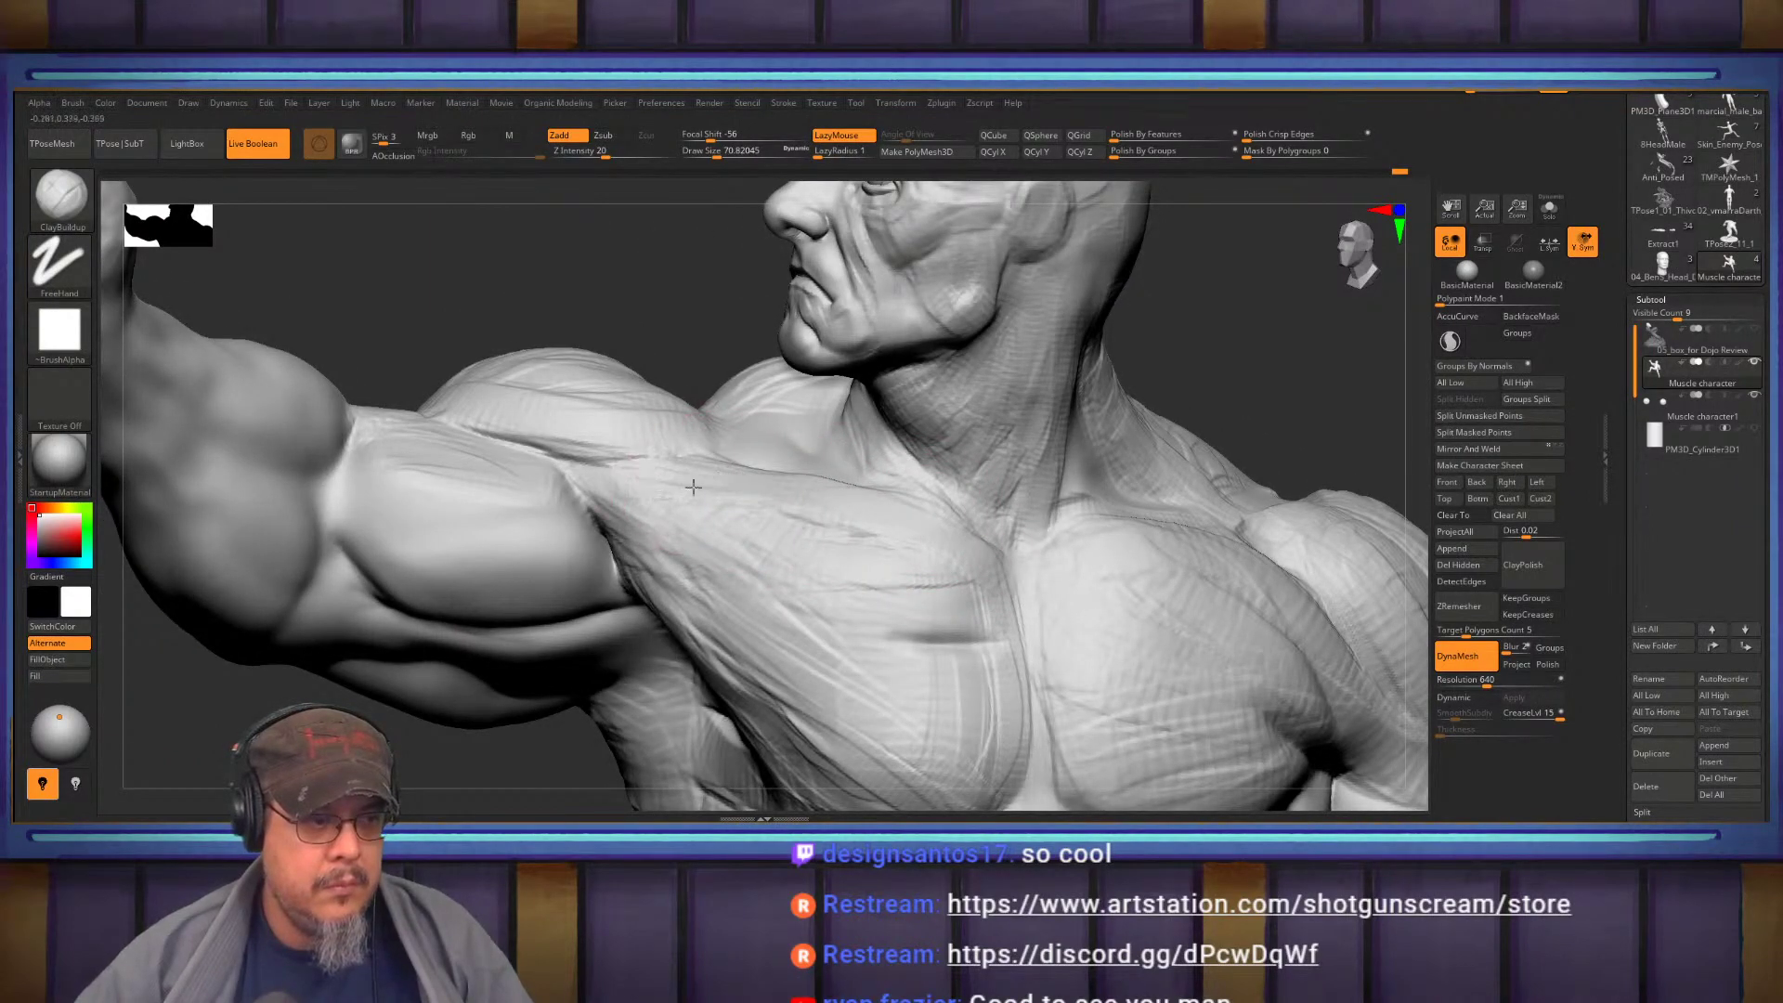
pyautogui.moveTo(862, 511)
pyautogui.mouseDown()
pyautogui.moveTo(966, 595)
pyautogui.moveTo(934, 623)
pyautogui.moveTo(824, 518)
pyautogui.mouseUp()
pyautogui.moveTo(720, 469); pyautogui.dragTo(783, 531, button='right')
pyautogui.moveTo(771, 511); pyautogui.dragTo(717, 581)
pyautogui.moveTo(752, 418); pyautogui.dragTo(708, 521, button='right')
pyautogui.moveTo(715, 525); pyautogui.dragTo(679, 572)
pyautogui.moveTo(629, 467)
pyautogui.mouseDown()
pyautogui.moveTo(569, 483)
pyautogui.moveTo(697, 381)
pyautogui.mouseUp()
pyautogui.moveTo(650, 399)
pyautogui.mouseDown(button='right')
pyautogui.moveTo(697, 367)
pyautogui.moveTo(709, 442)
pyautogui.mouseUp(button='right')
pyautogui.moveTo(781, 371)
pyautogui.mouseDown()
pyautogui.moveTo(532, 470)
pyautogui.moveTo(641, 385)
pyautogui.mouseUp()
pyautogui.moveTo(521, 437); pyautogui.dragTo(623, 376)
pyautogui.moveTo(501, 488)
pyautogui.mouseDown()
pyautogui.moveTo(562, 432)
pyautogui.moveTo(511, 441)
pyautogui.moveTo(632, 411)
pyautogui.moveTo(557, 464)
pyautogui.moveTo(545, 506)
pyautogui.moveTo(650, 450)
pyautogui.moveTo(567, 528)
pyautogui.mouseUp()
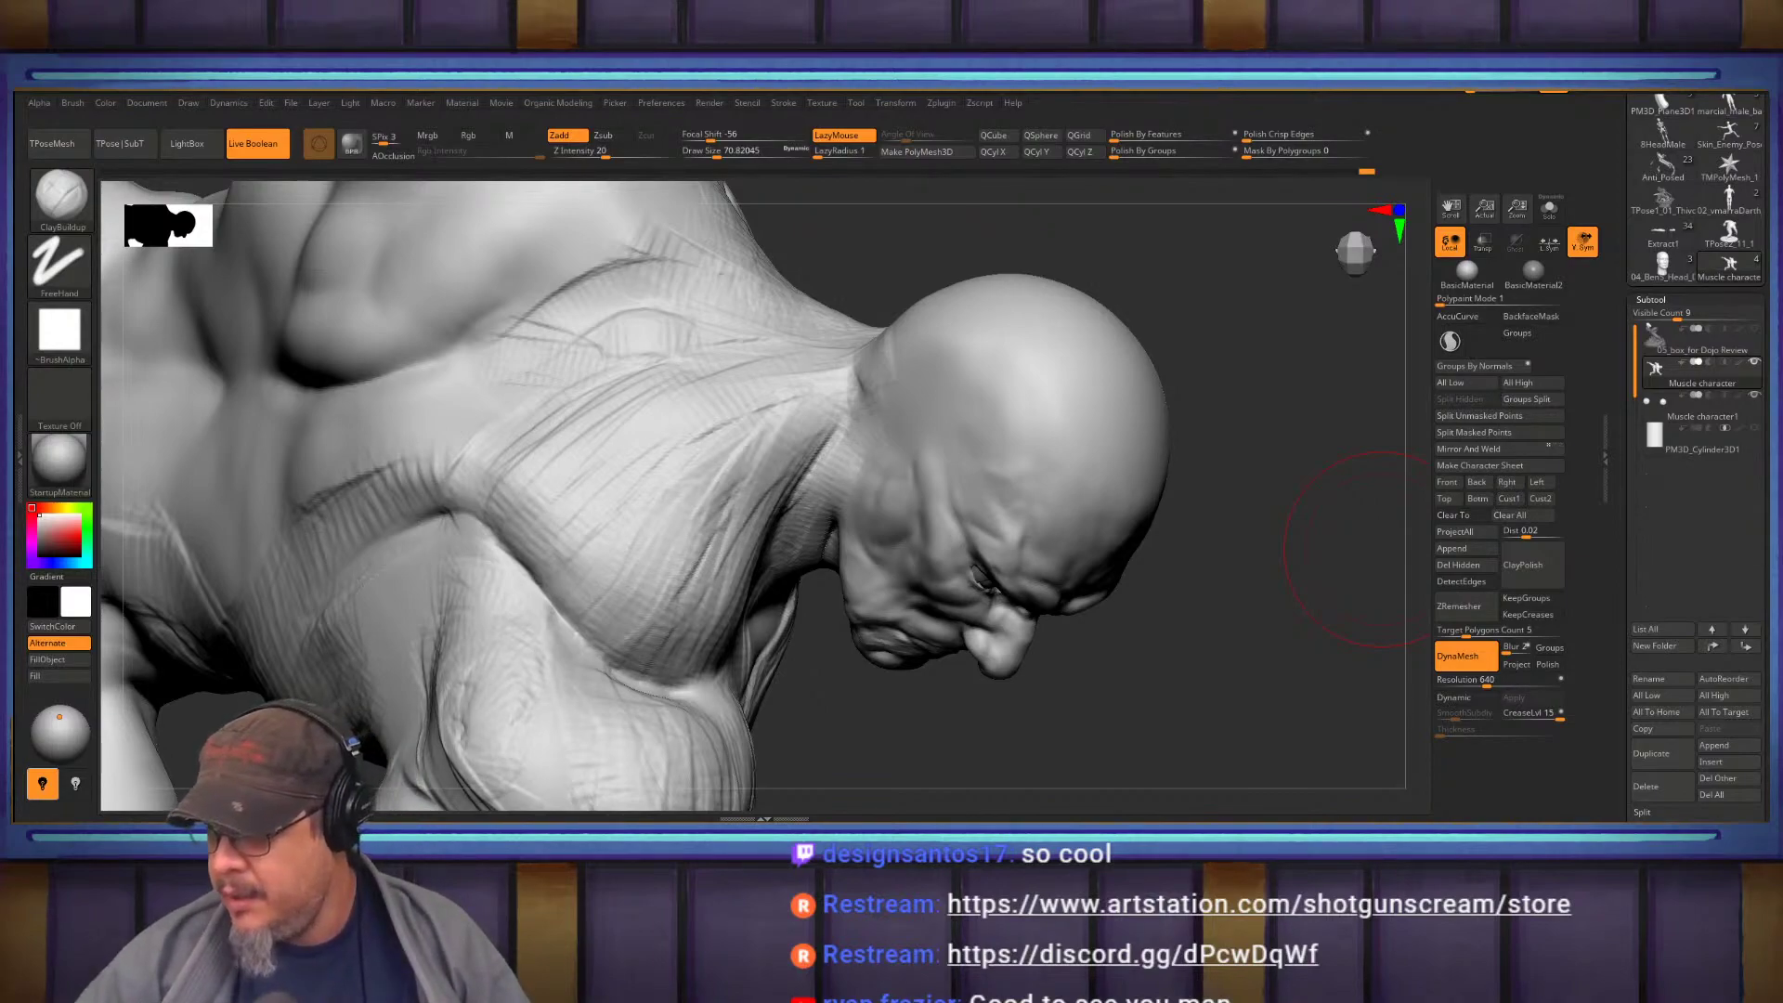
# Check the critique-submissions-here channel in Discord and return to ZBrush
pyautogui.hotkey('alt', 'Tab')
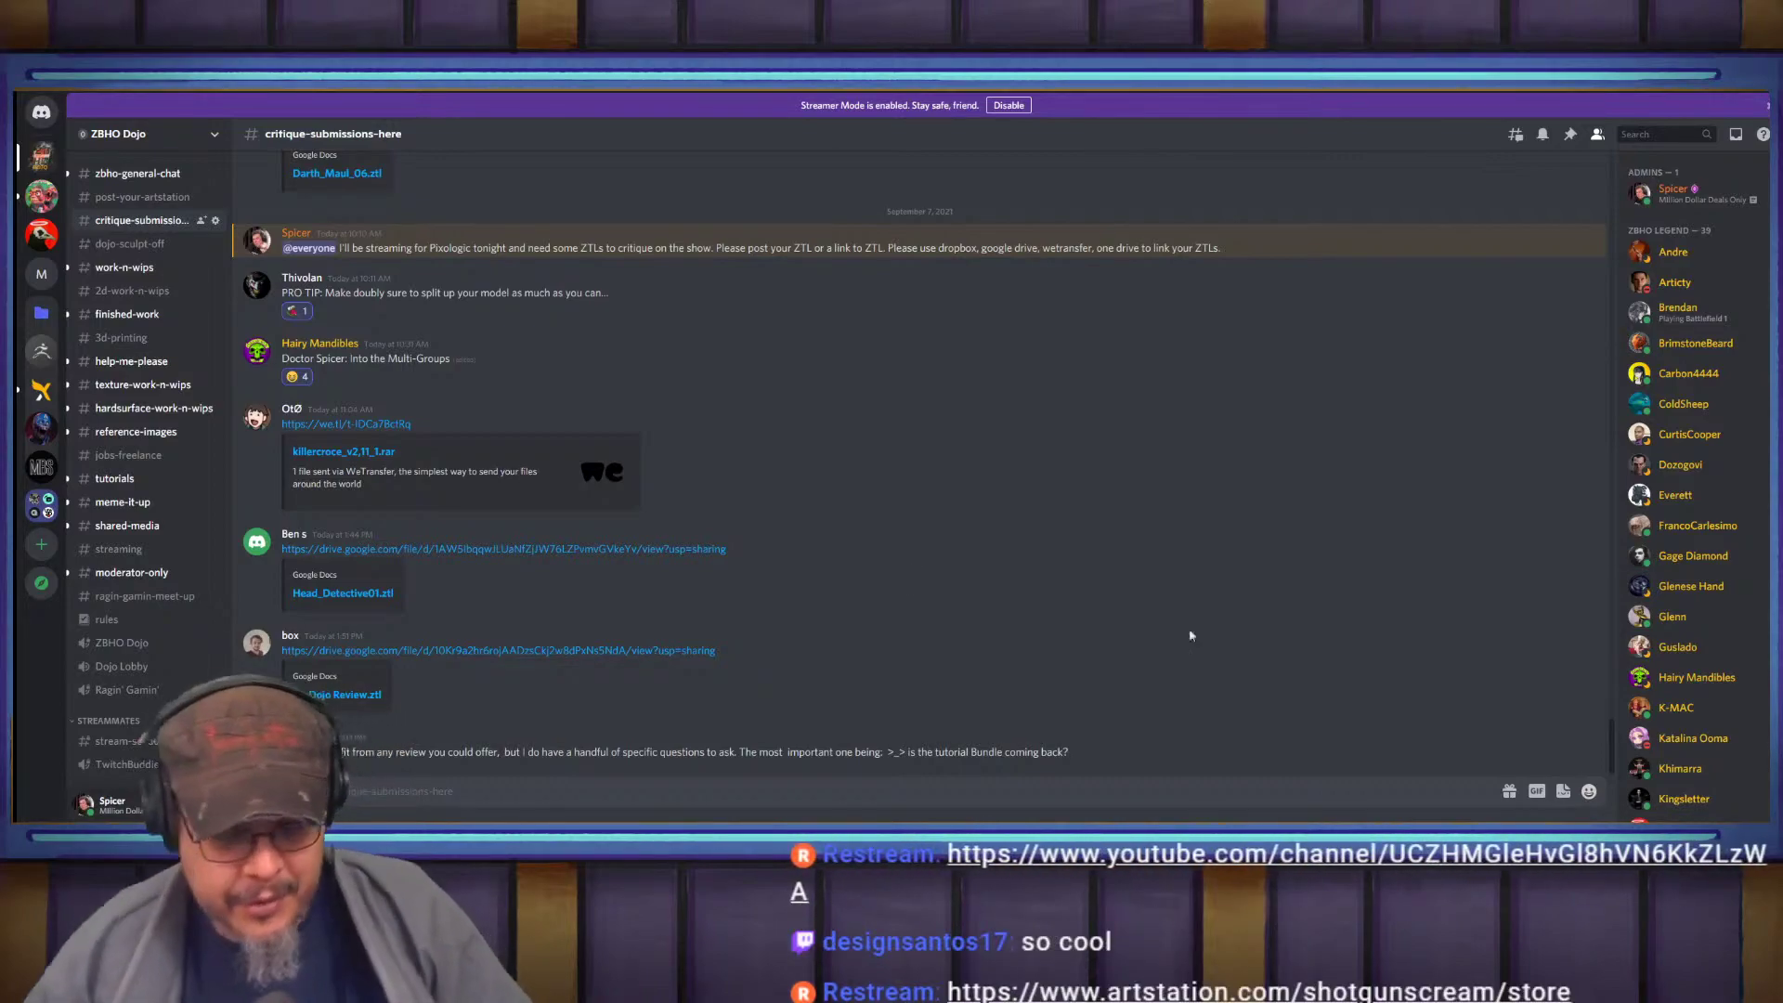
pyautogui.click(1732, 93)
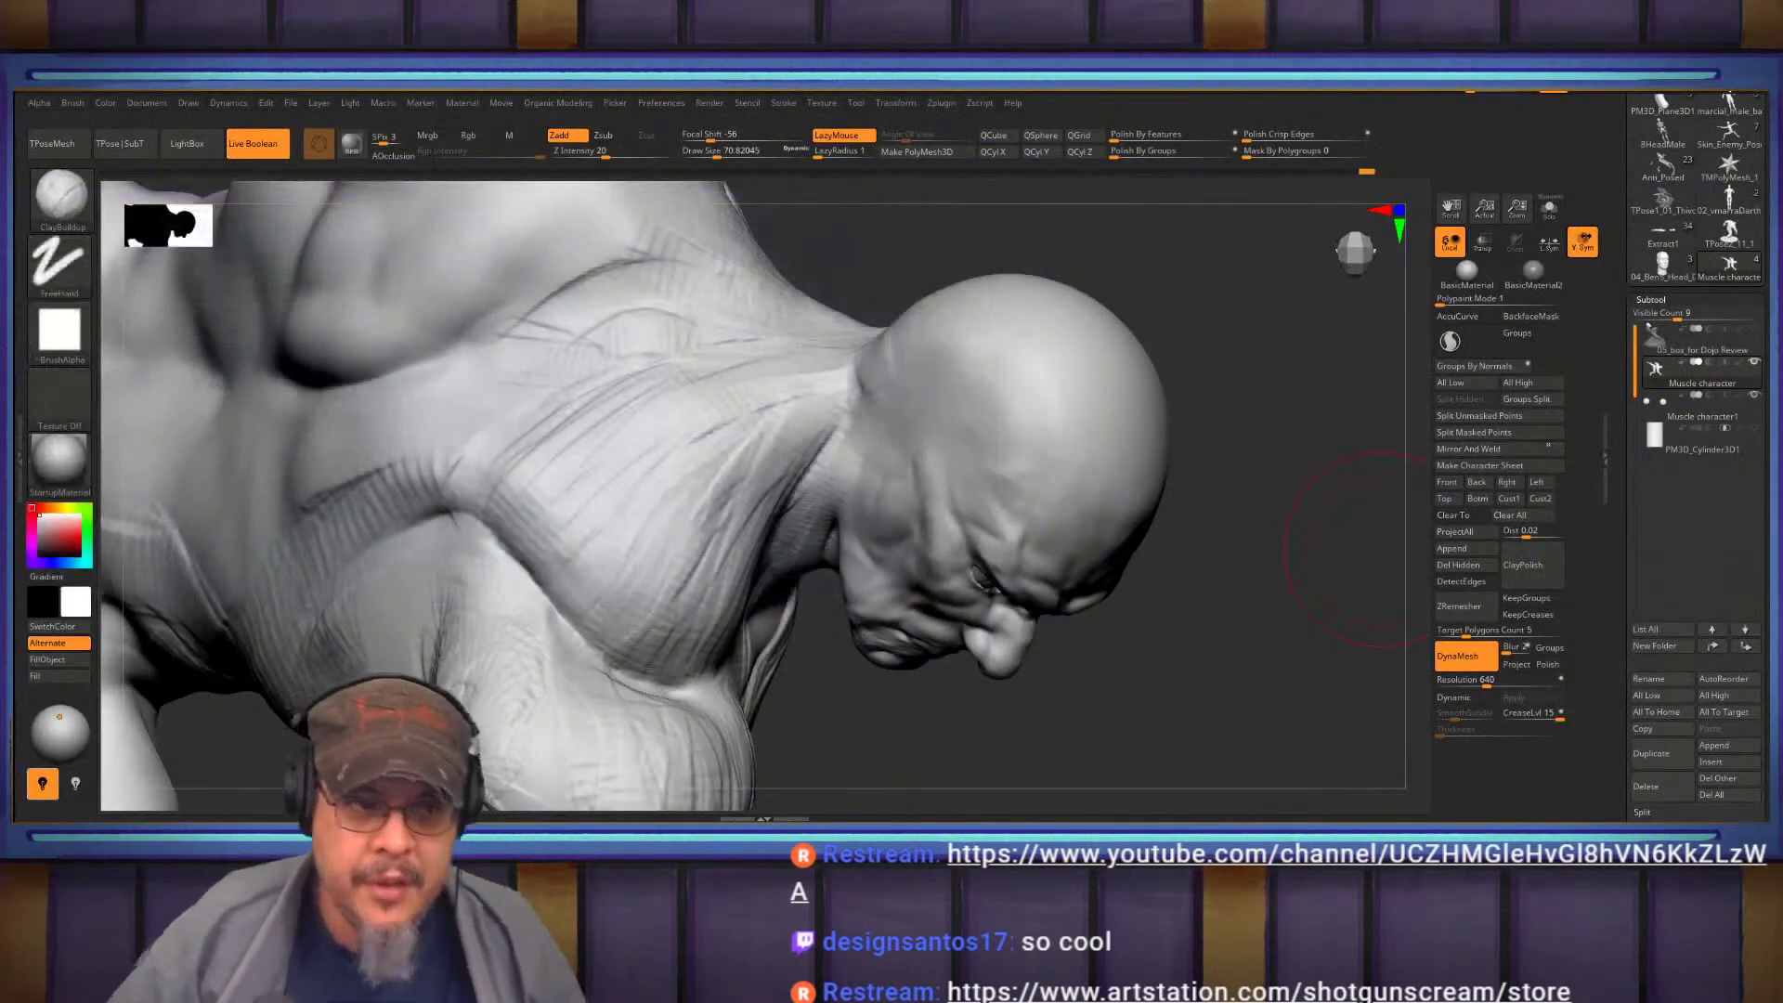
# Smooth the upper back near the raised shoulder and define the trapezius and back of the neck with ClayBuildup
pyautogui.moveTo(1261, 615)
pyautogui.mouseDown()
pyautogui.moveTo(1262, 573)
pyautogui.moveTo(1151, 481)
pyautogui.moveTo(1127, 554)
pyautogui.moveTo(1241, 498)
pyautogui.moveTo(1179, 505)
pyautogui.moveTo(1210, 554)
pyautogui.moveTo(1177, 594)
pyautogui.moveTo(1205, 511)
pyautogui.moveTo(1203, 706)
pyautogui.mouseUp()
pyautogui.press('f')
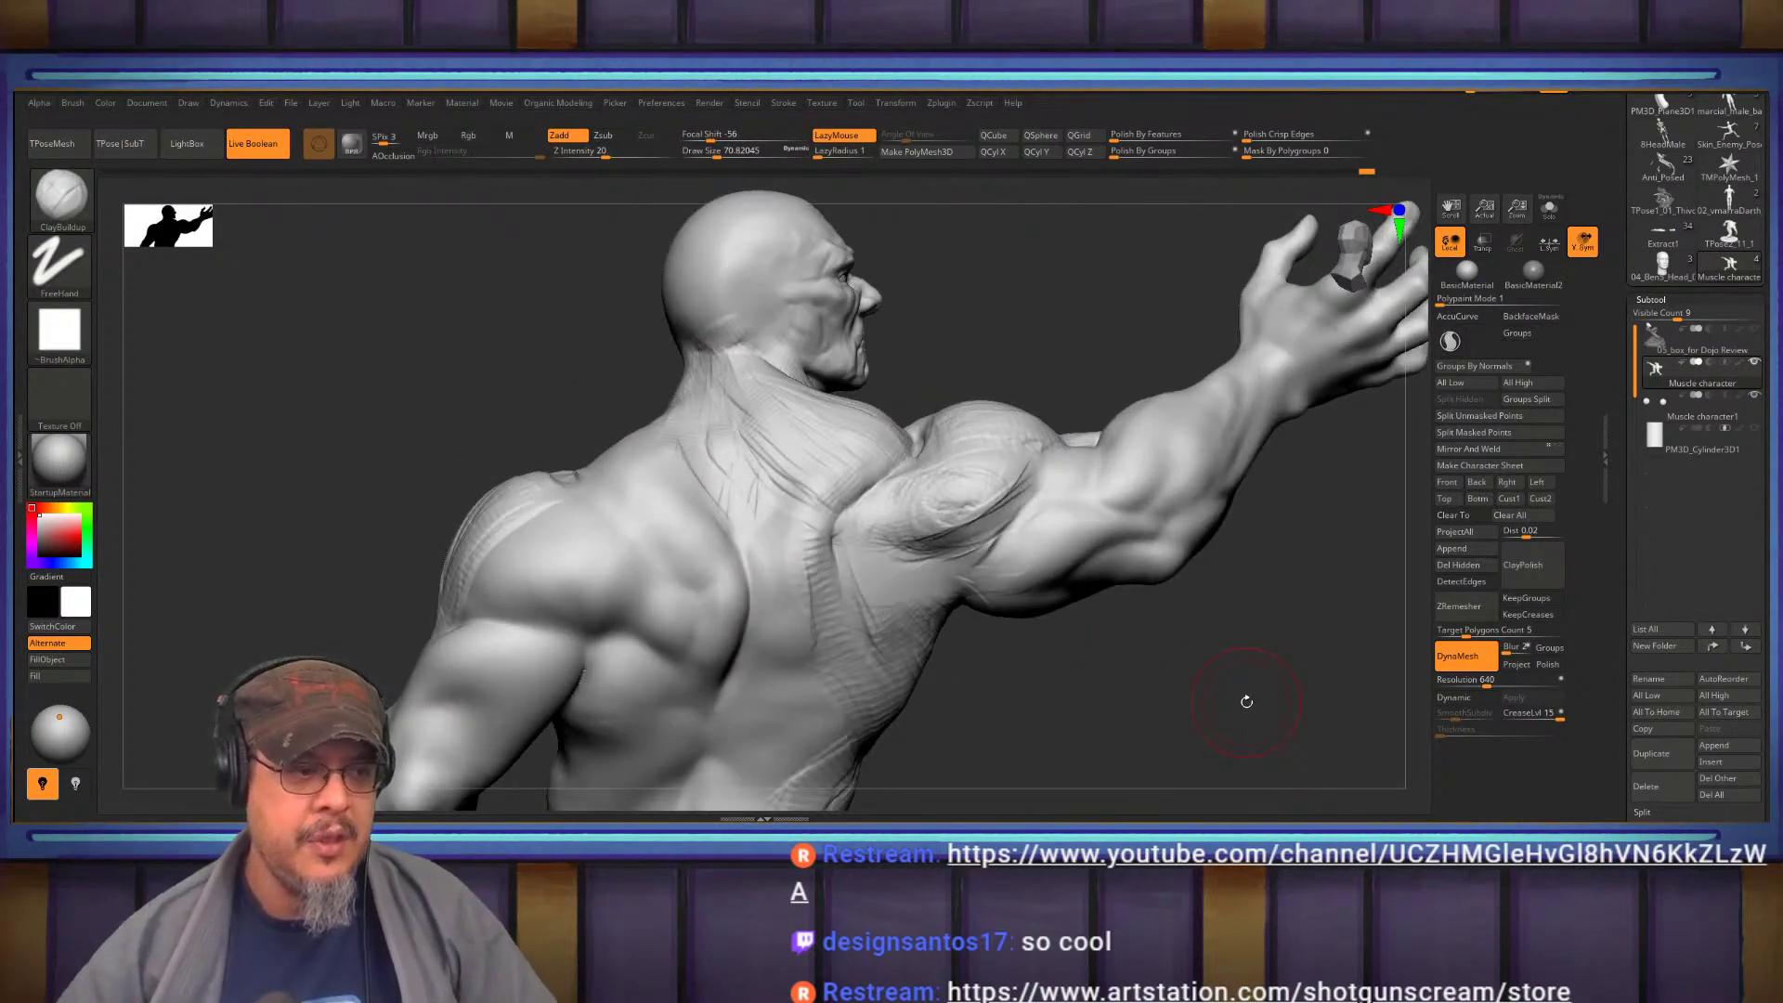
pyautogui.moveTo(1124, 658)
pyautogui.mouseDown()
pyautogui.moveTo(1106, 645)
pyautogui.moveTo(1068, 669)
pyautogui.mouseUp()
pyautogui.keyDown('shift'); pyautogui.moveTo(799, 492); pyautogui.dragTo(822, 515); pyautogui.keyUp('shift')
pyautogui.moveTo(1115, 650)
pyautogui.mouseDown()
pyautogui.moveTo(1170, 688)
pyautogui.moveTo(1134, 641)
pyautogui.mouseUp()
pyautogui.keyDown('ctrl'); pyautogui.moveTo(827, 557); pyautogui.dragTo(780, 554, button='right'); pyautogui.keyUp('ctrl')
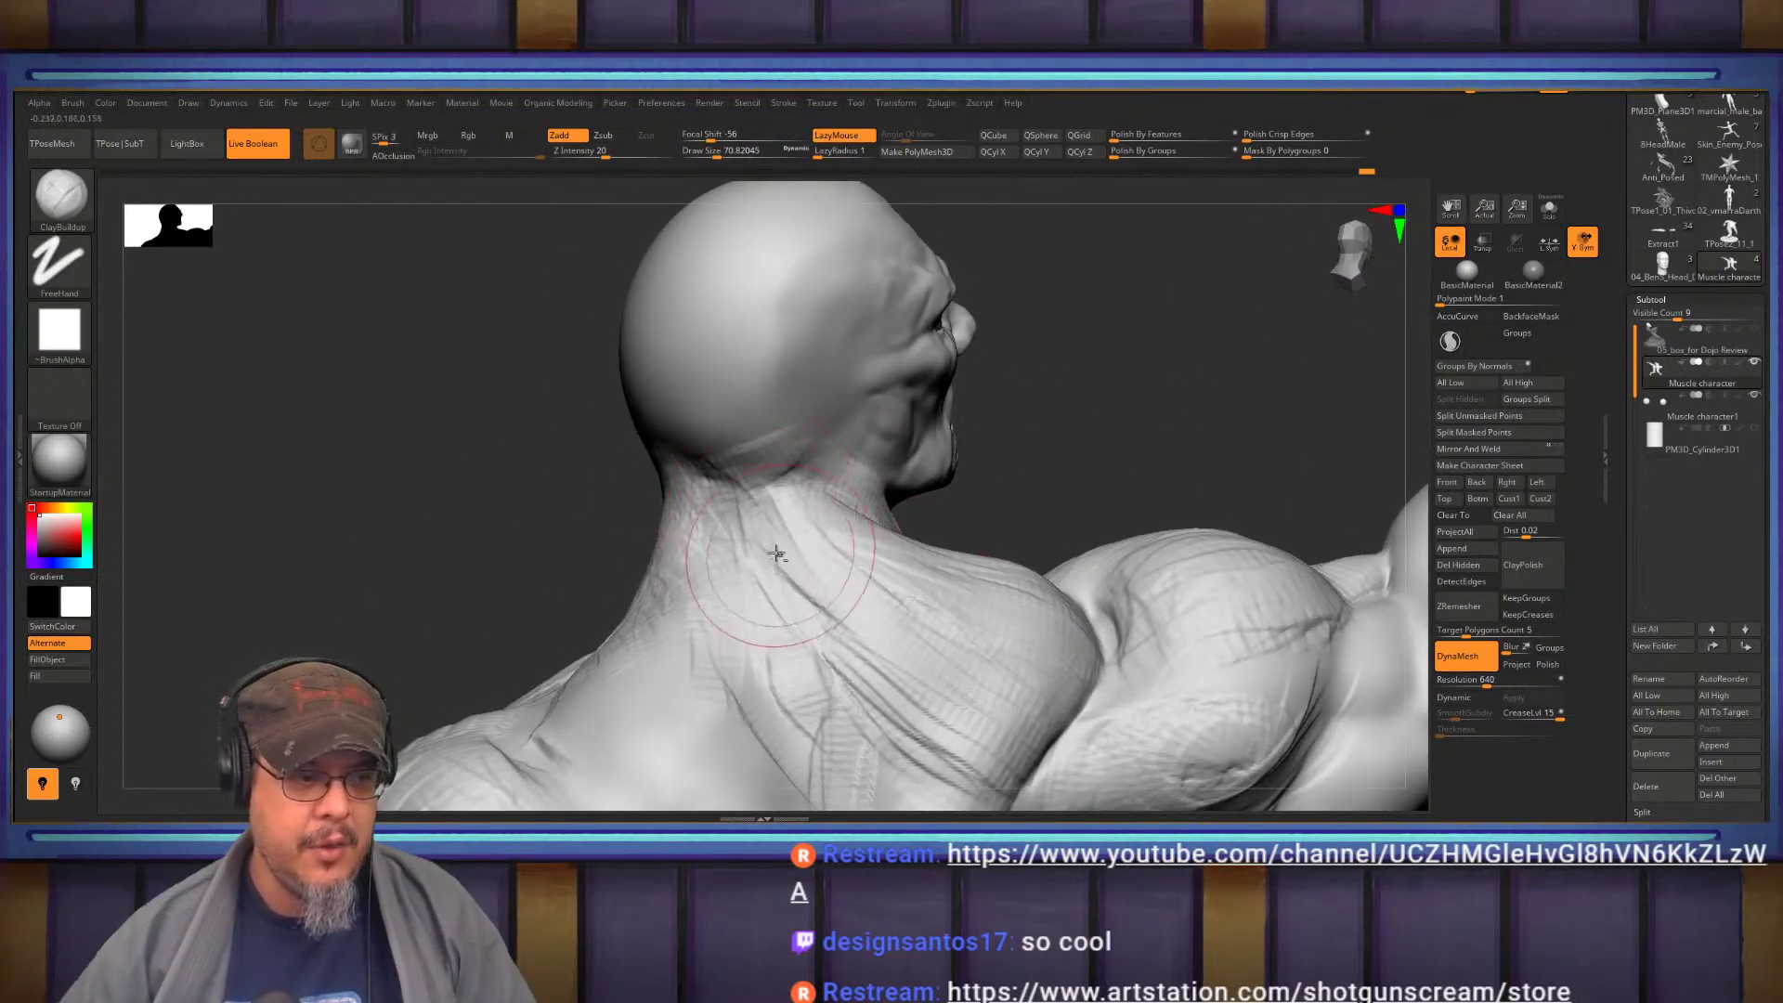
pyautogui.keyDown('alt'); pyautogui.moveTo(779, 554); pyautogui.dragTo(872, 677); pyautogui.keyUp('alt')
pyautogui.moveTo(872, 677)
pyautogui.keyDown('alt'); pyautogui.mouseDown(button='right')
pyautogui.moveTo(907, 518)
pyautogui.moveTo(884, 549)
pyautogui.mouseUp(button='right'); pyautogui.keyUp('alt')
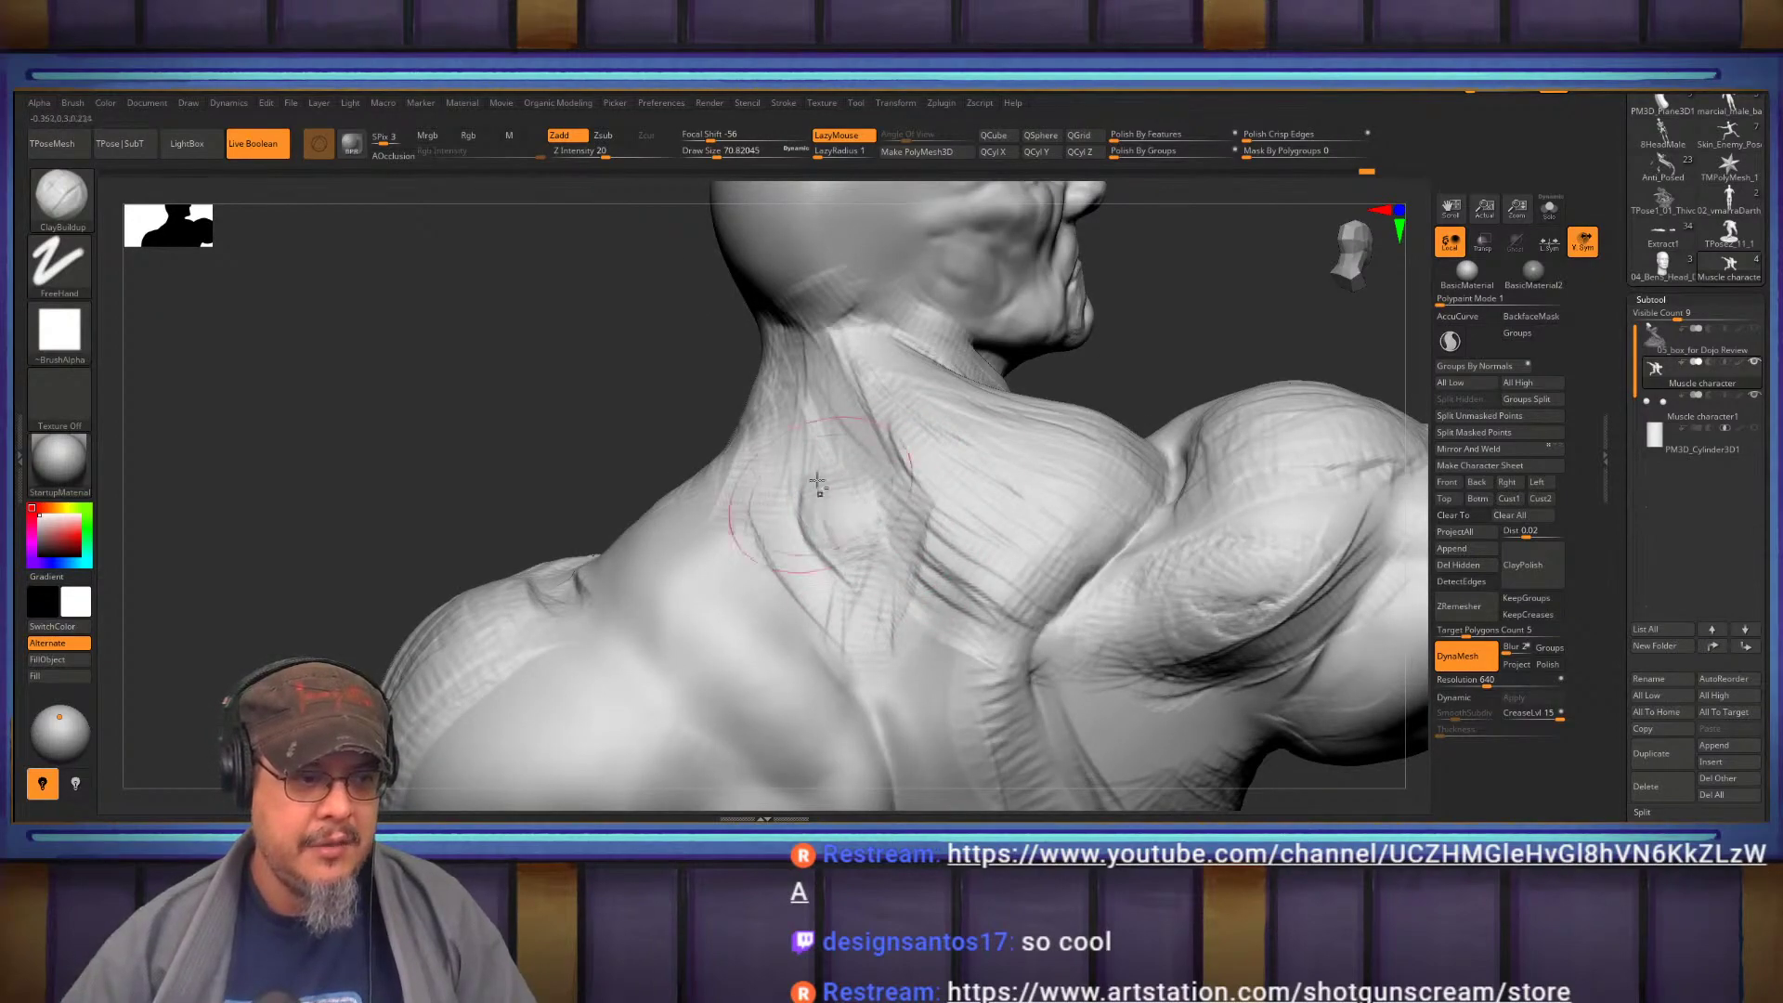
pyautogui.moveTo(779, 521); pyautogui.dragTo(760, 455, button='right')
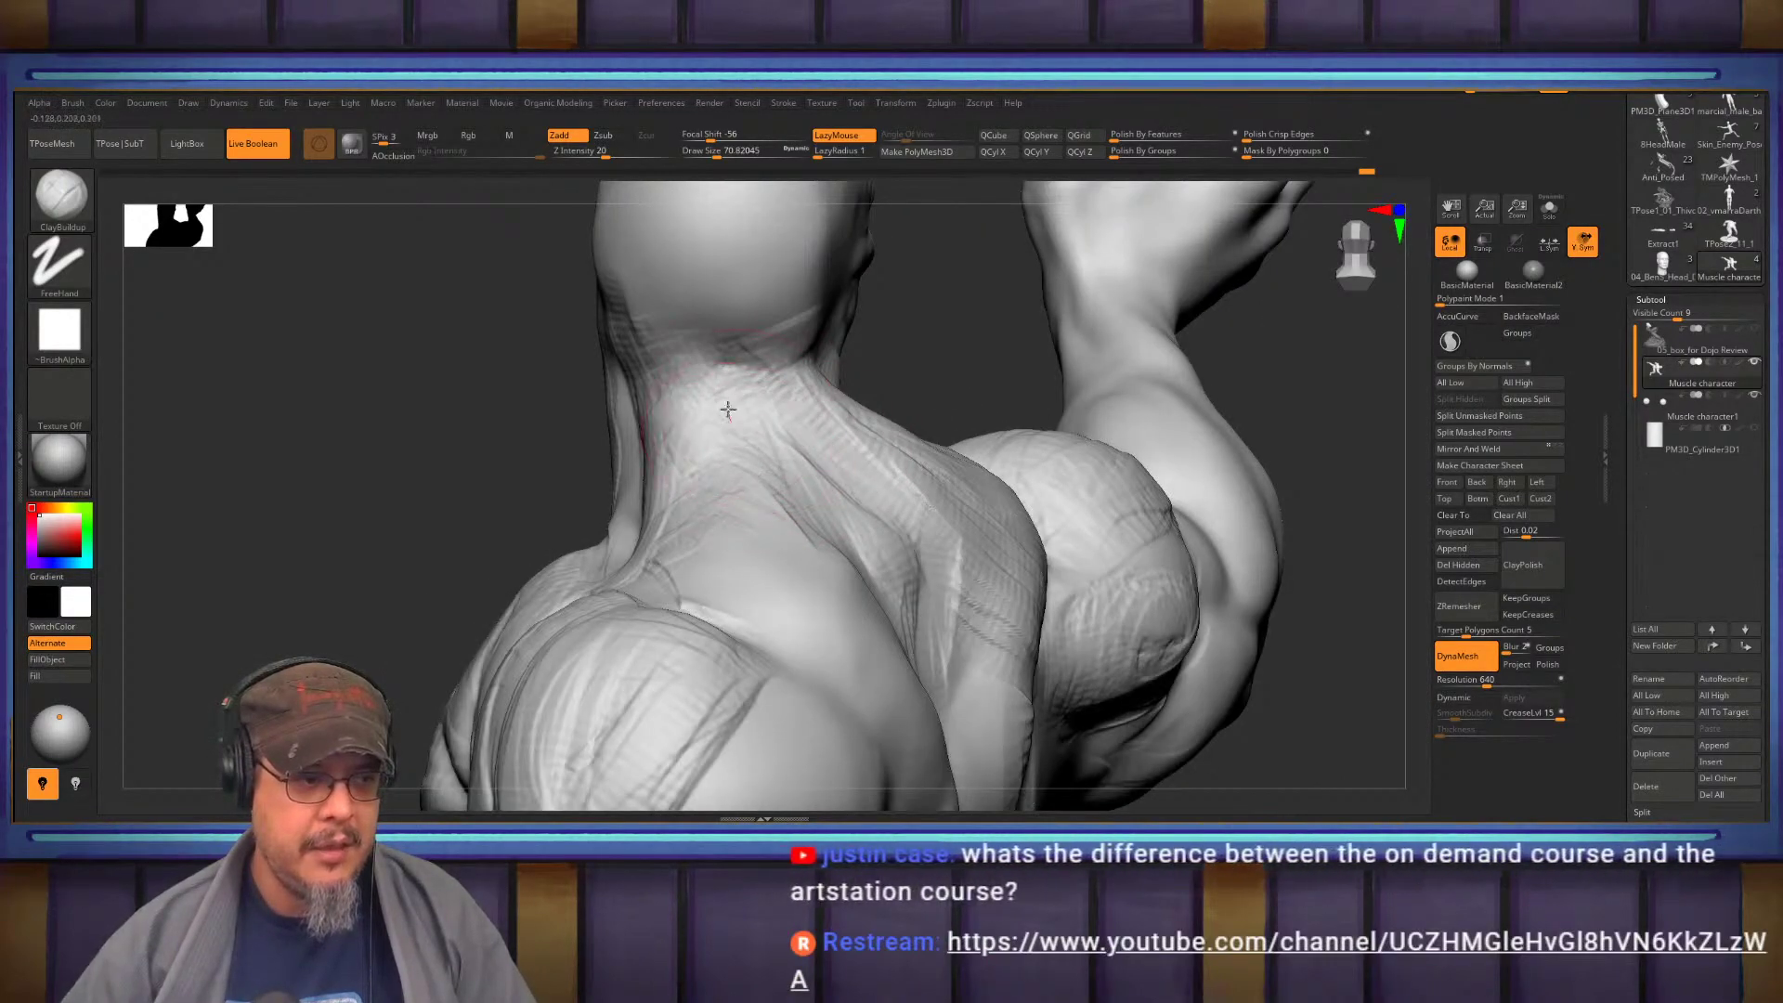
pyautogui.moveTo(804, 611); pyautogui.dragTo(840, 525, button='right')
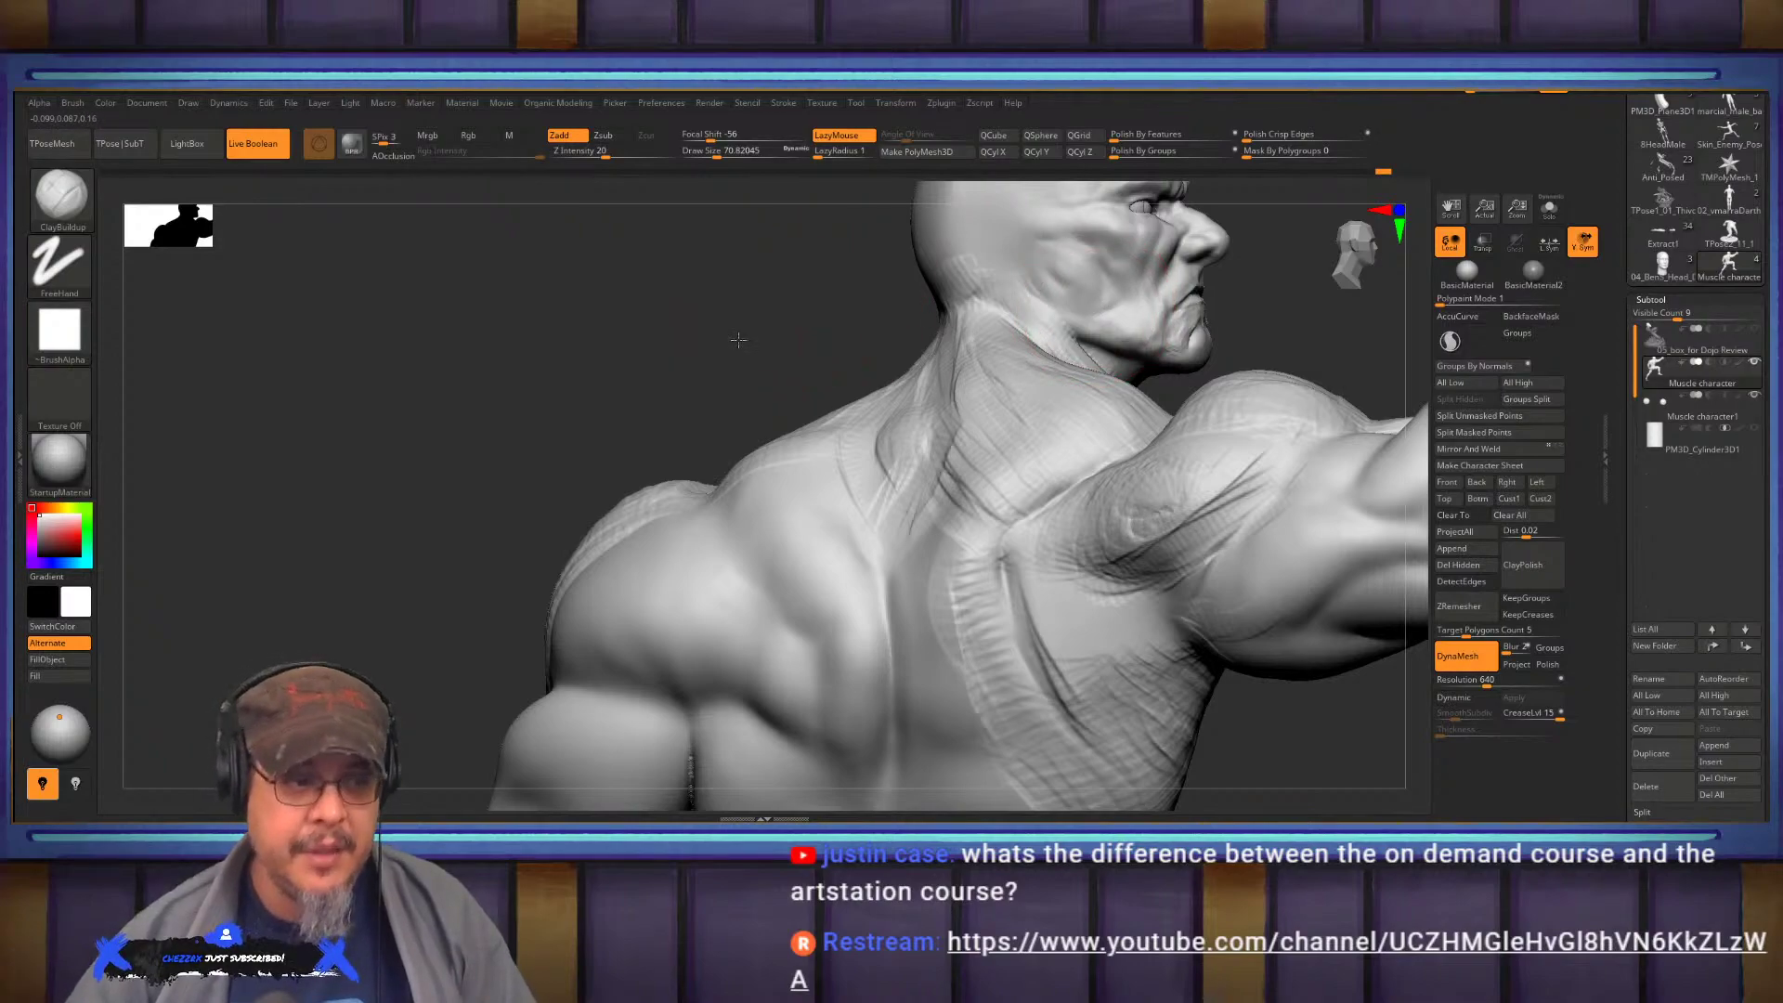
# Frame the whole figure and examine the previews of the models already loaded in the tool list
pyautogui.press('f')
pyautogui.moveTo(1033, 371)
pyautogui.mouseDown()
pyautogui.moveTo(908, 370)
pyautogui.moveTo(944, 386)
pyautogui.mouseUp()
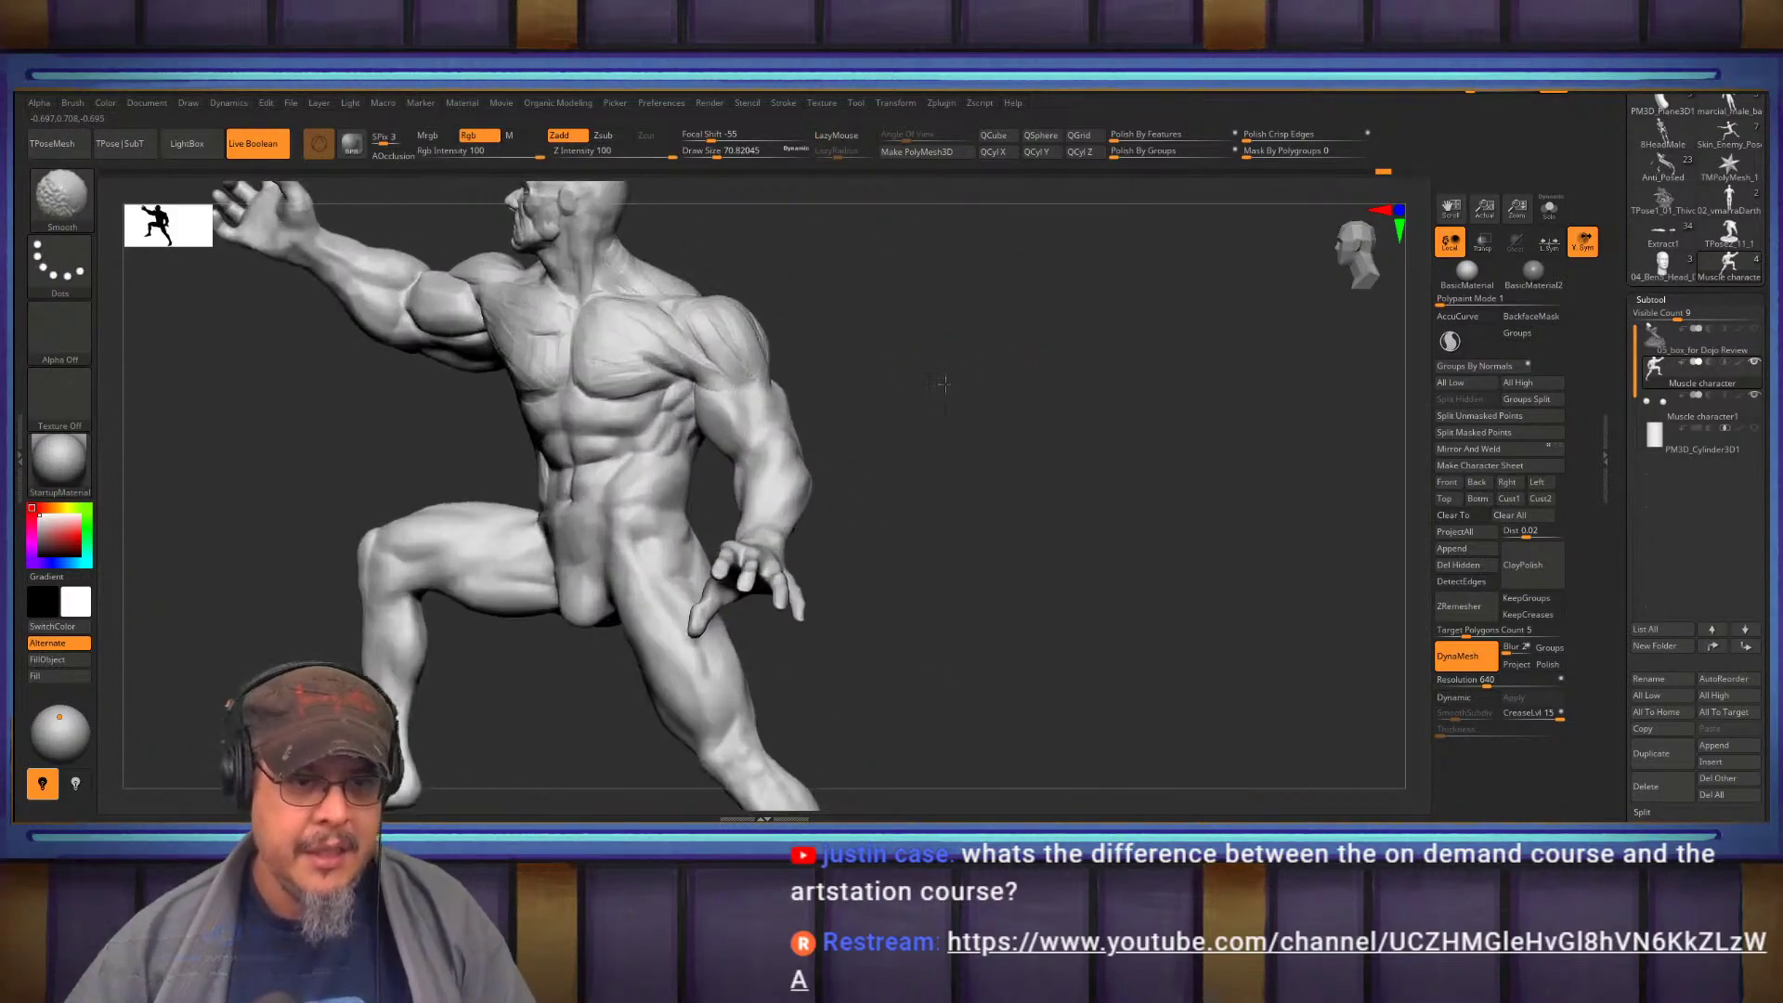
pyautogui.moveTo(1765, 140); pyautogui.dragTo(1765, 319)
pyautogui.scroll(4, 1763, 306)
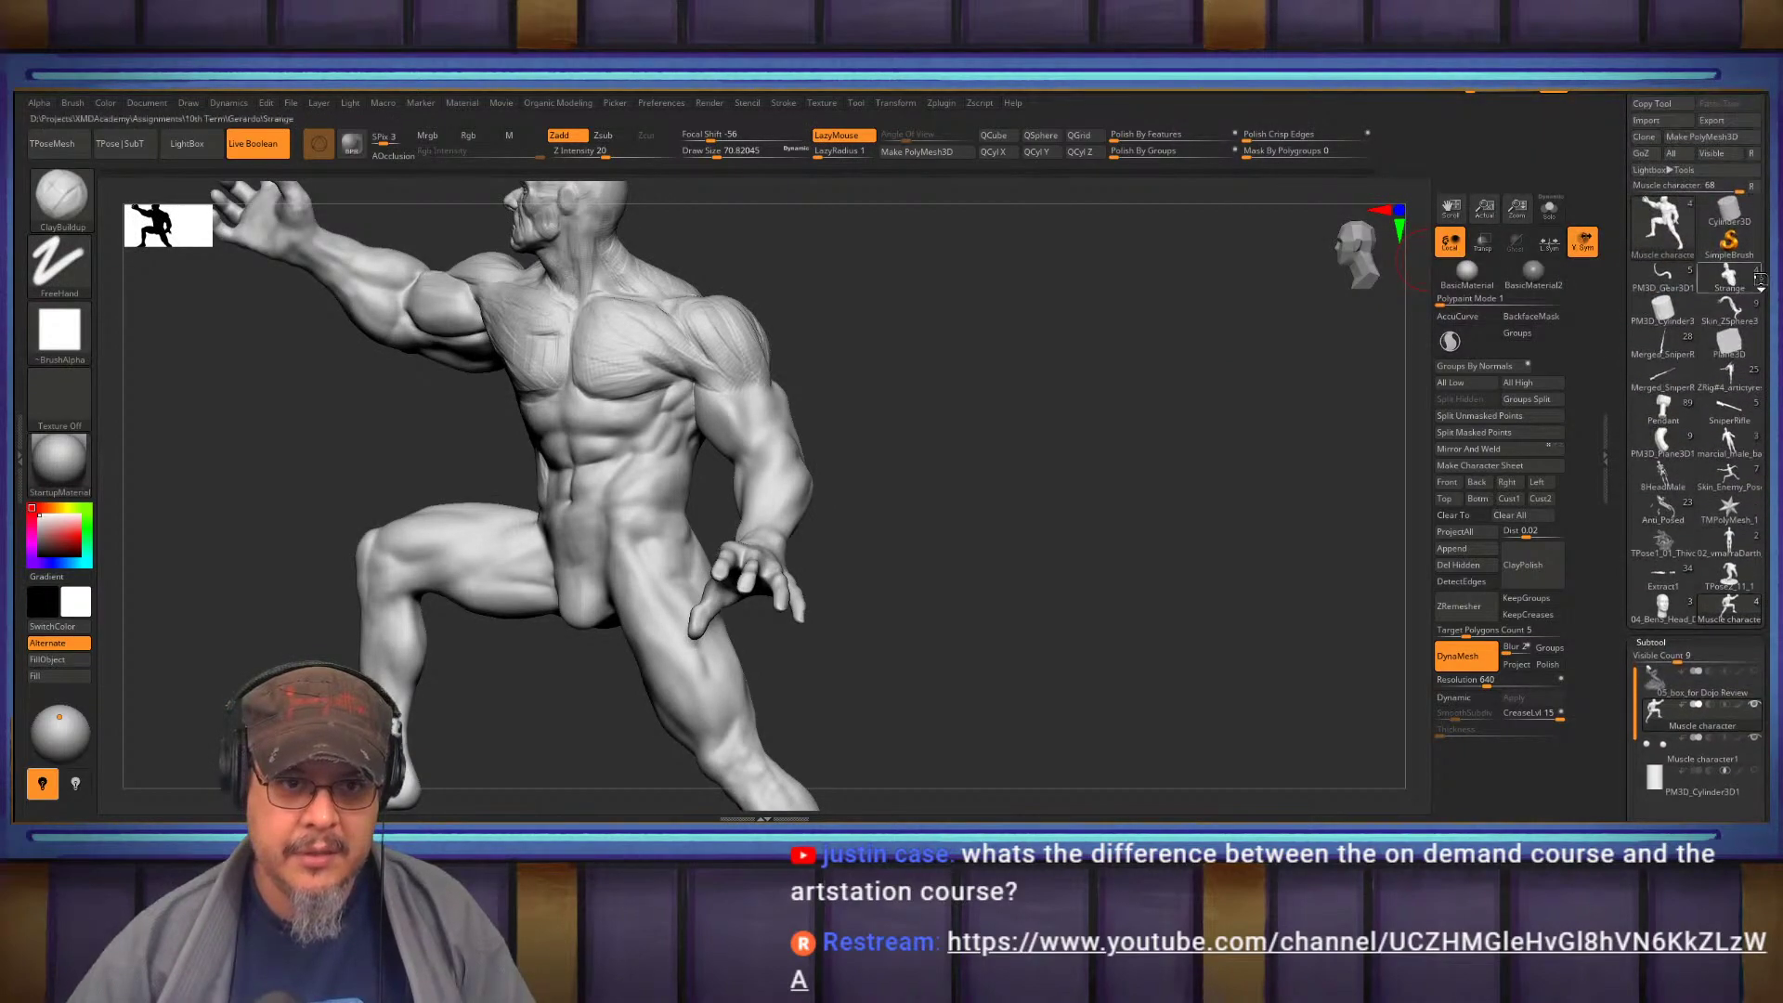
pyautogui.moveTo(1675, 354)
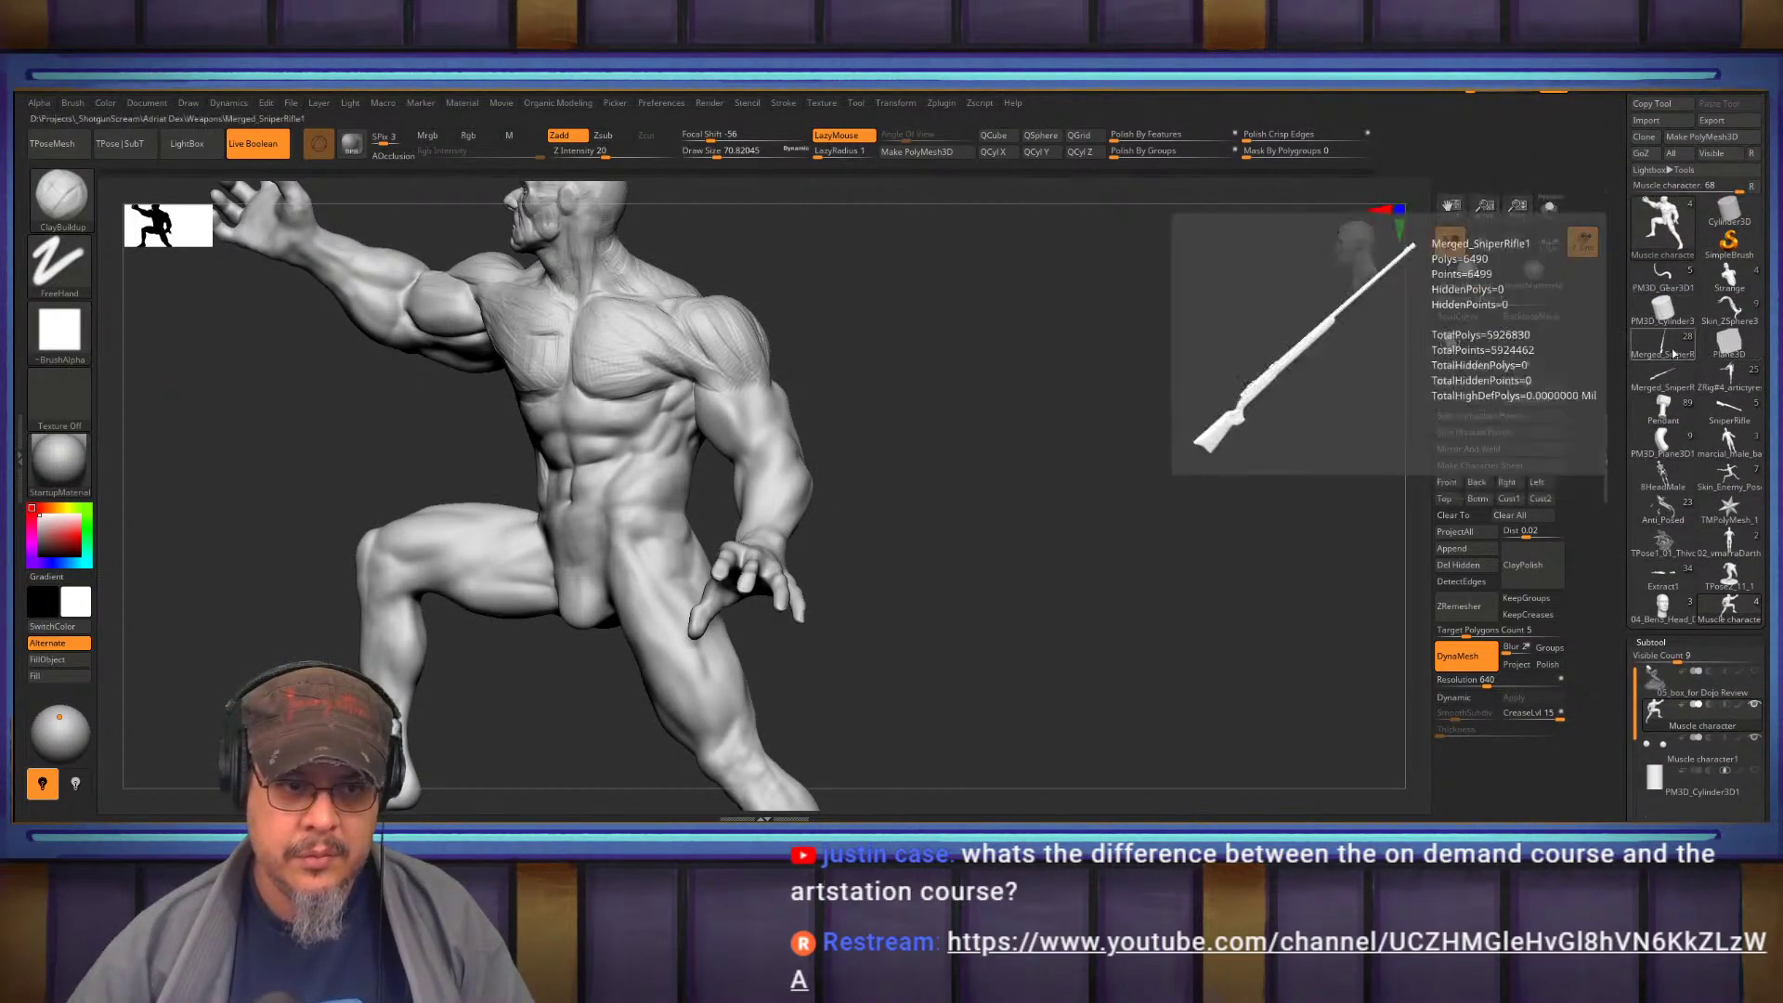
pyautogui.moveTo(1725, 391)
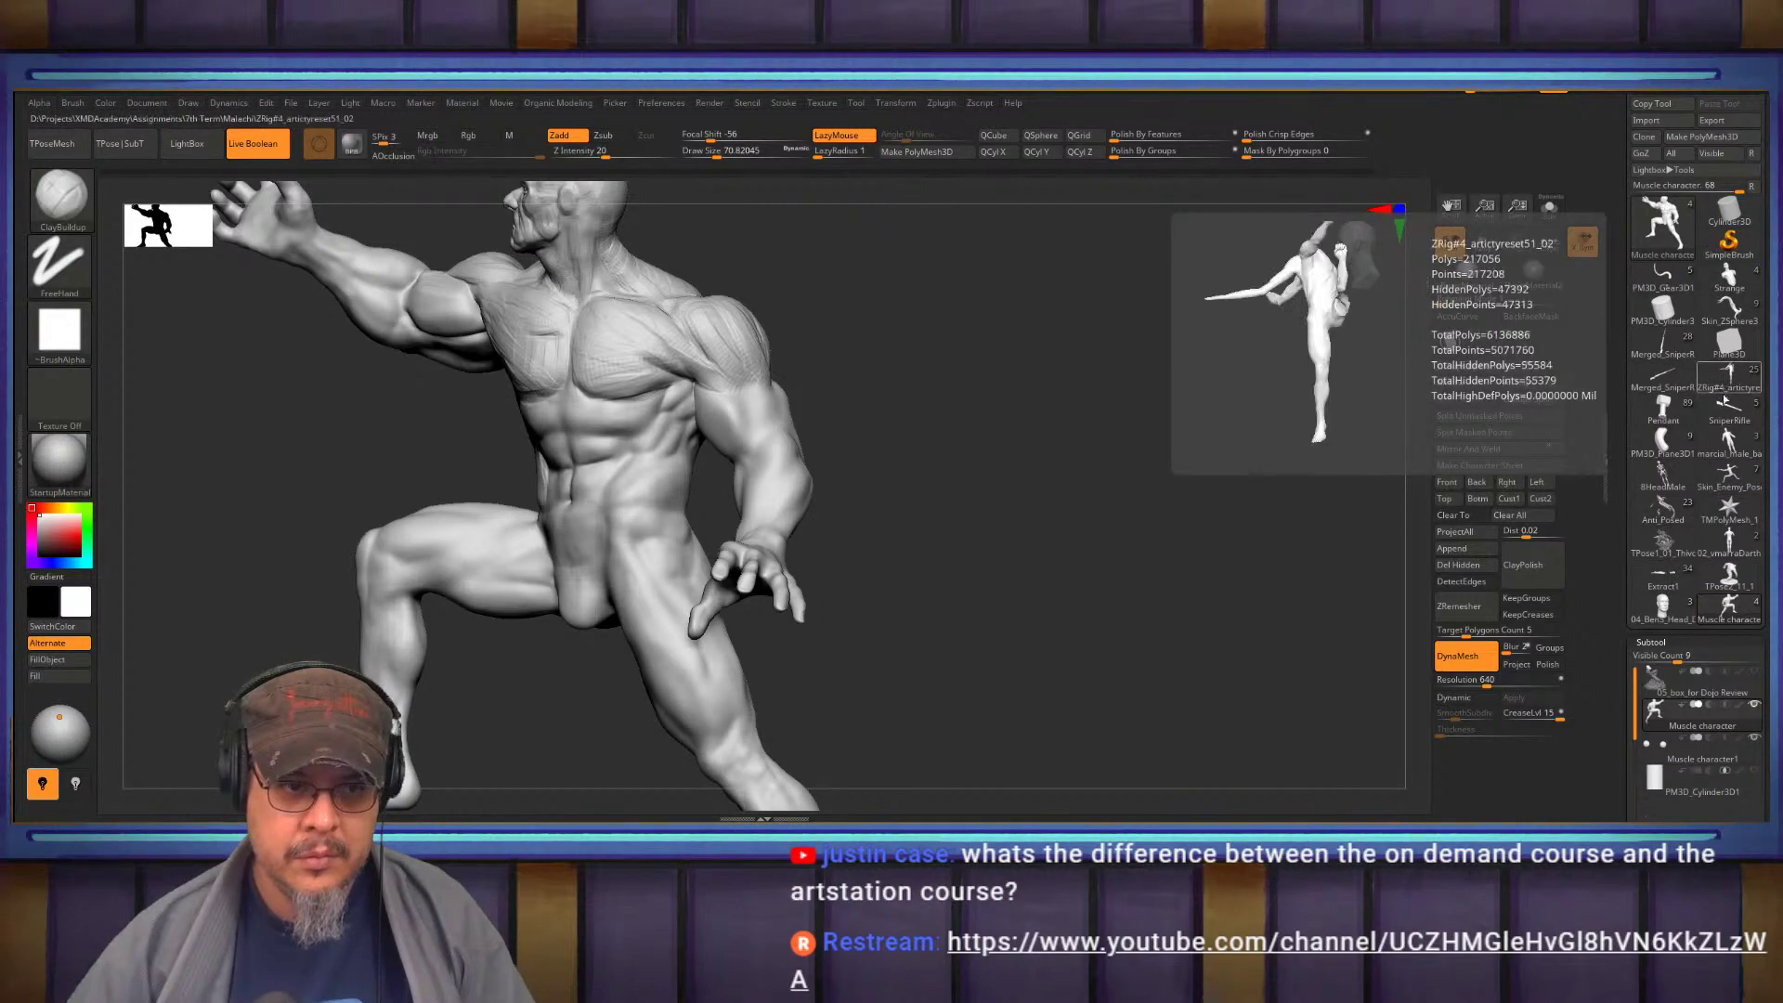
pyautogui.moveTo(1722, 484)
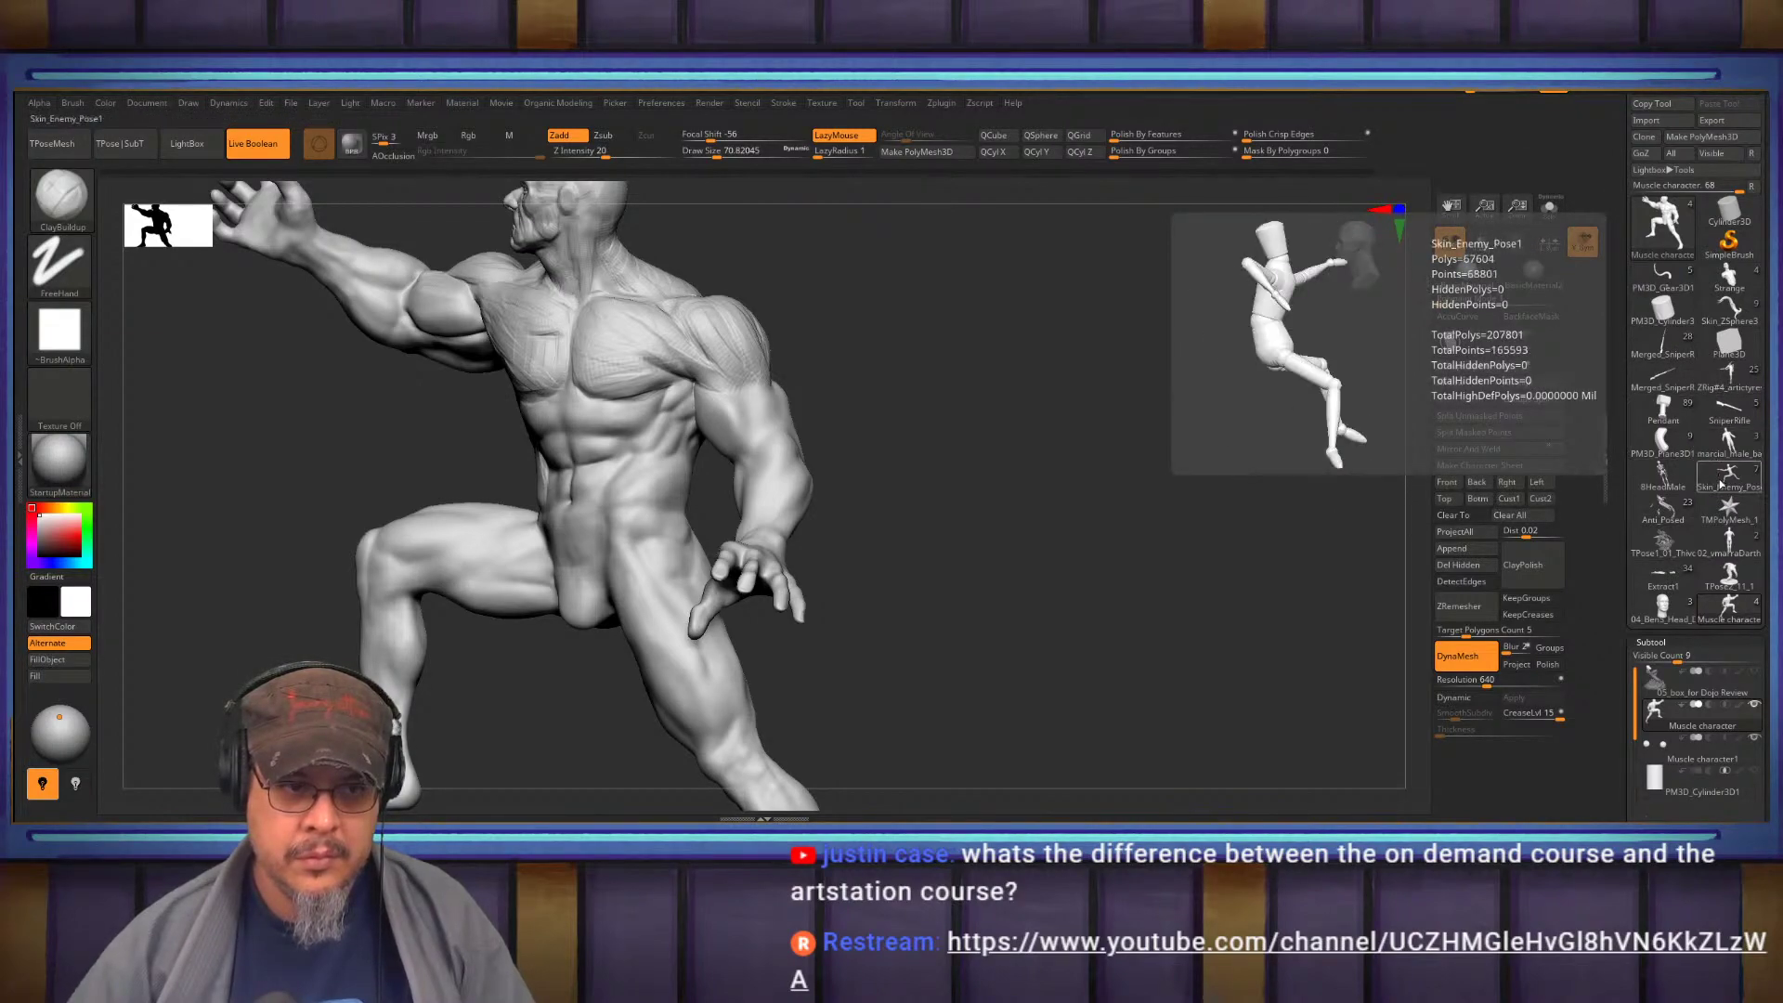
pyautogui.moveTo(1668, 486)
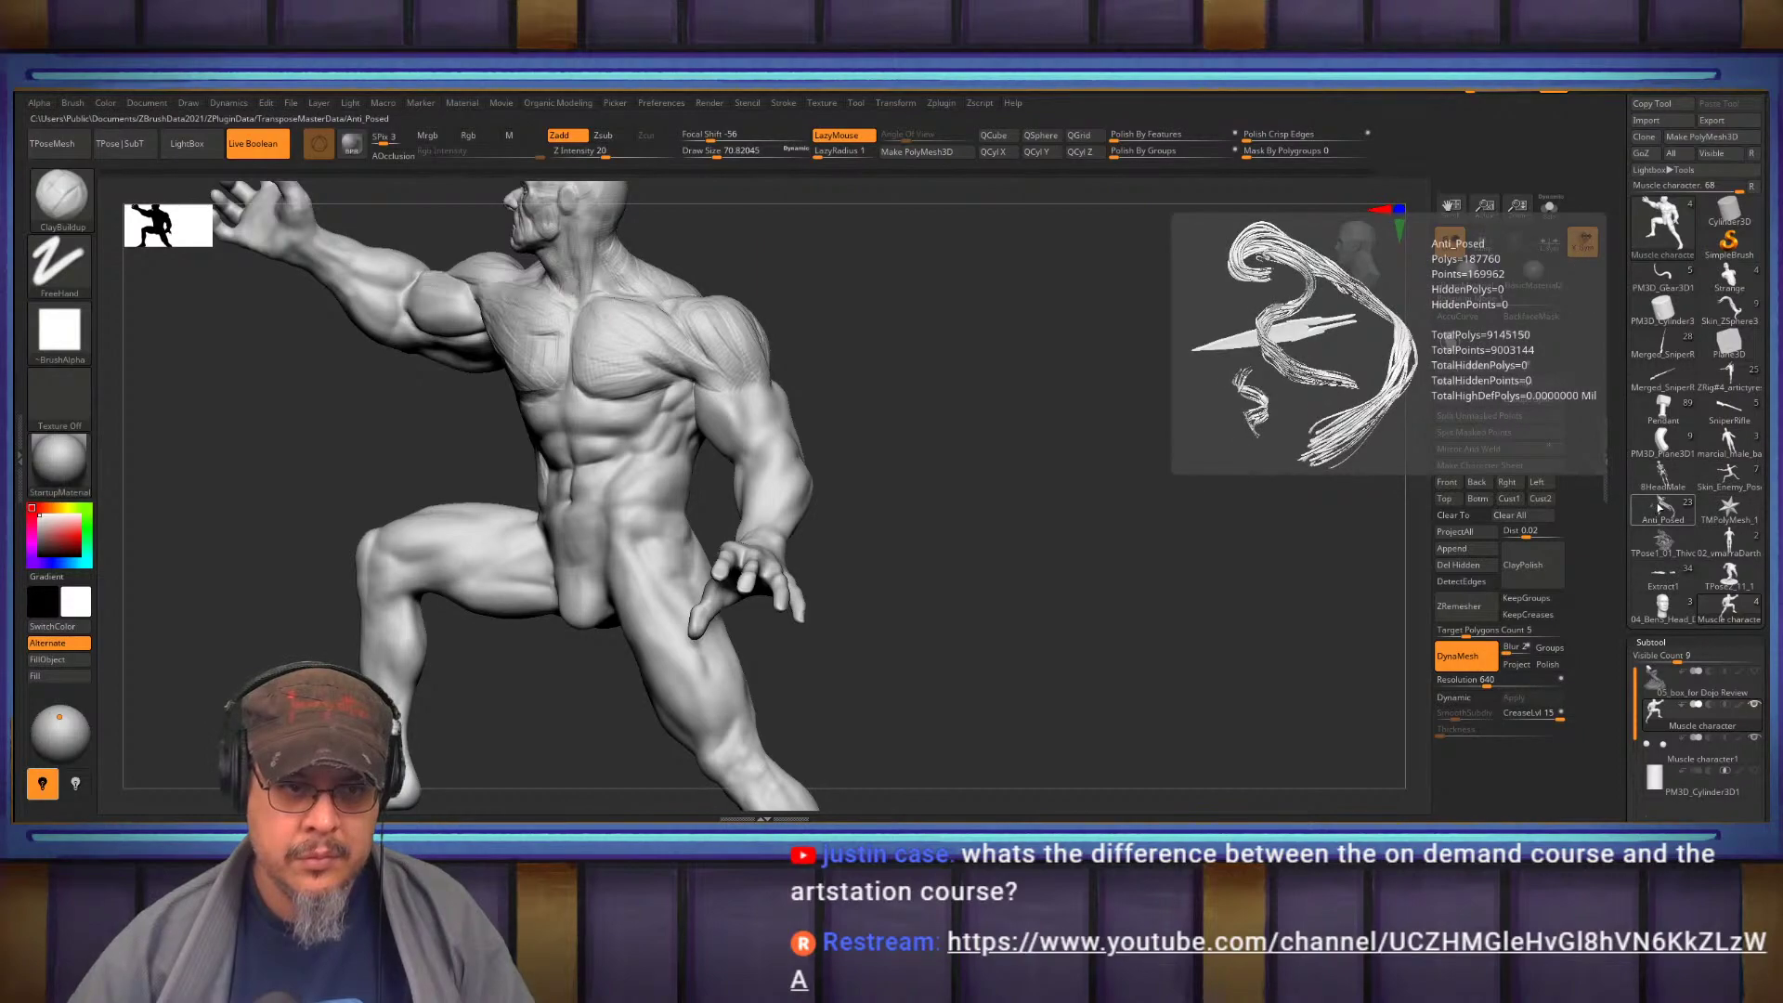
pyautogui.moveTo(1726, 550)
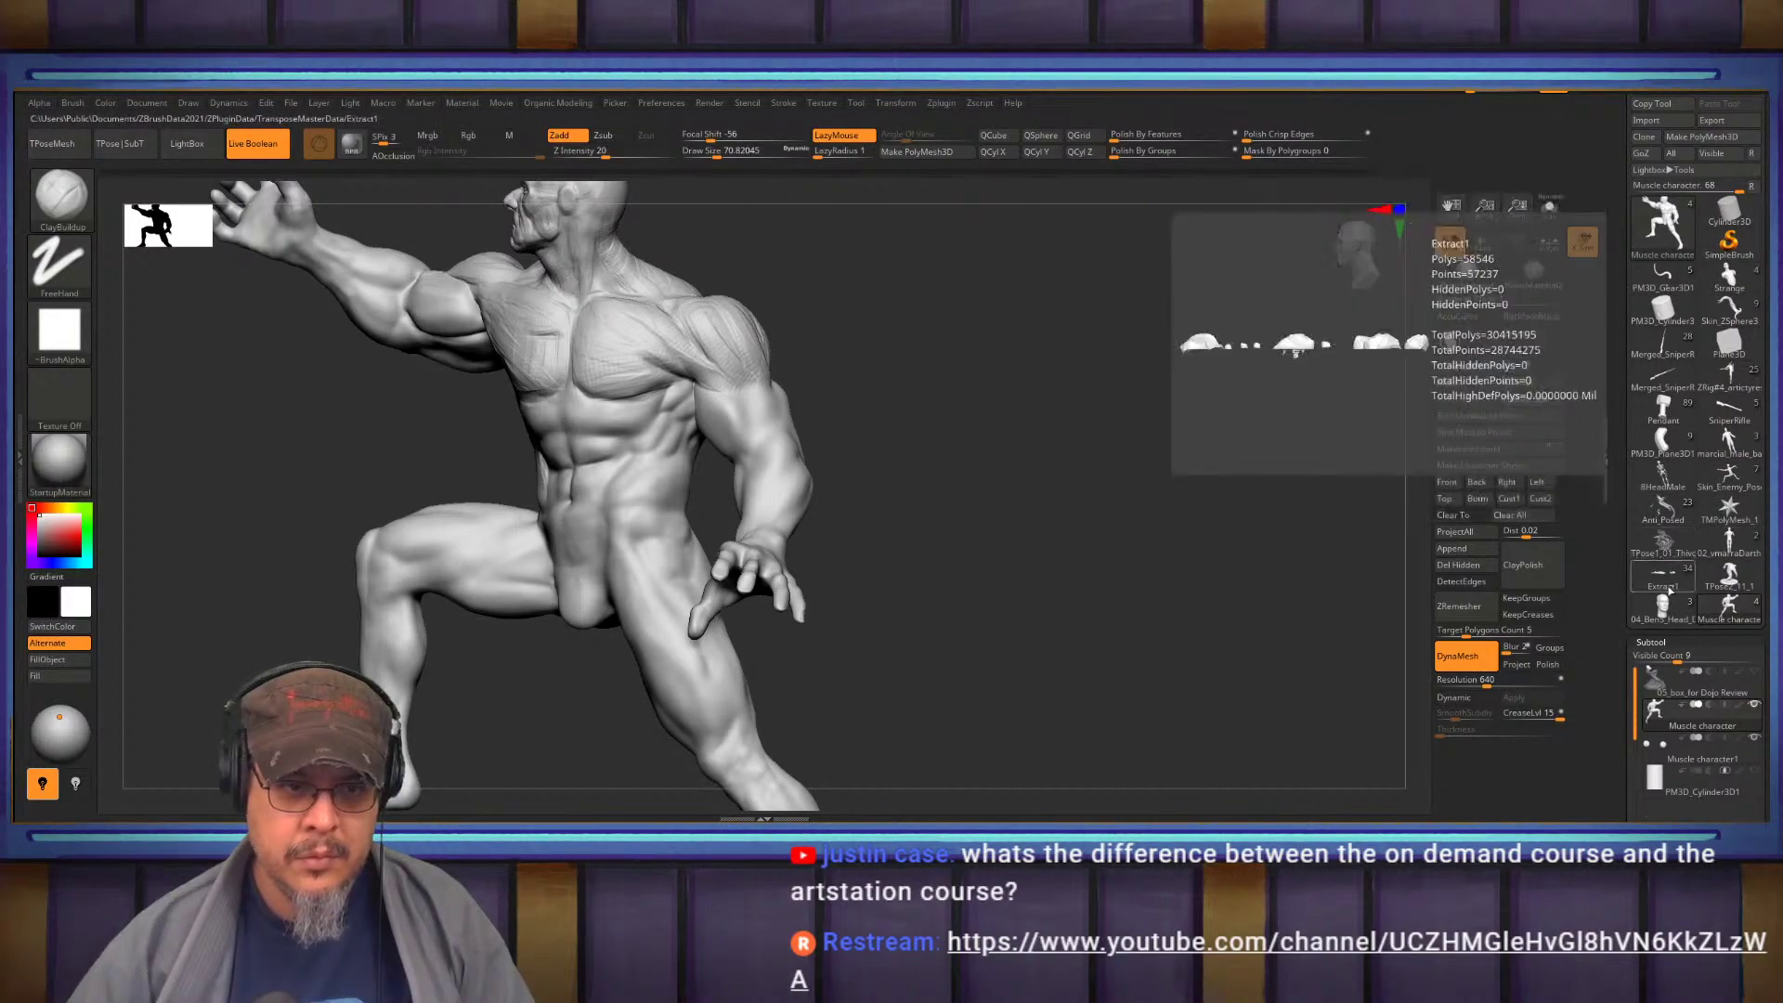
pyautogui.moveTo(1737, 584)
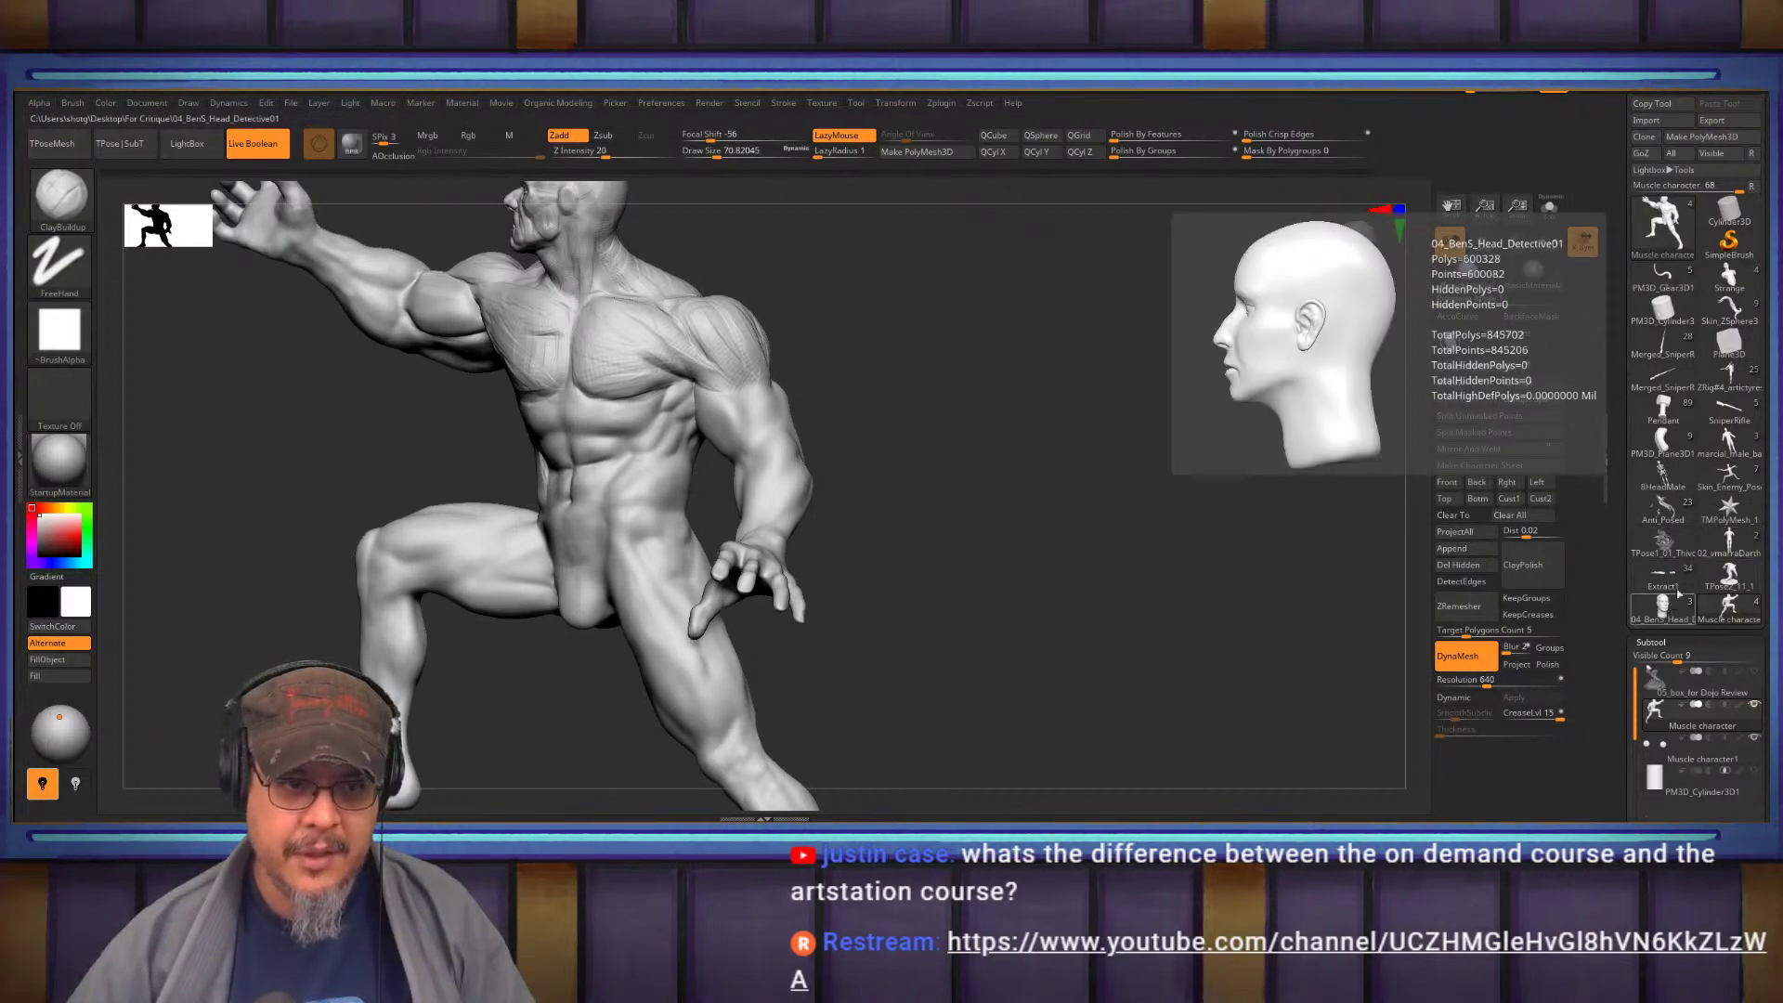
pyautogui.moveTo(1670, 275)
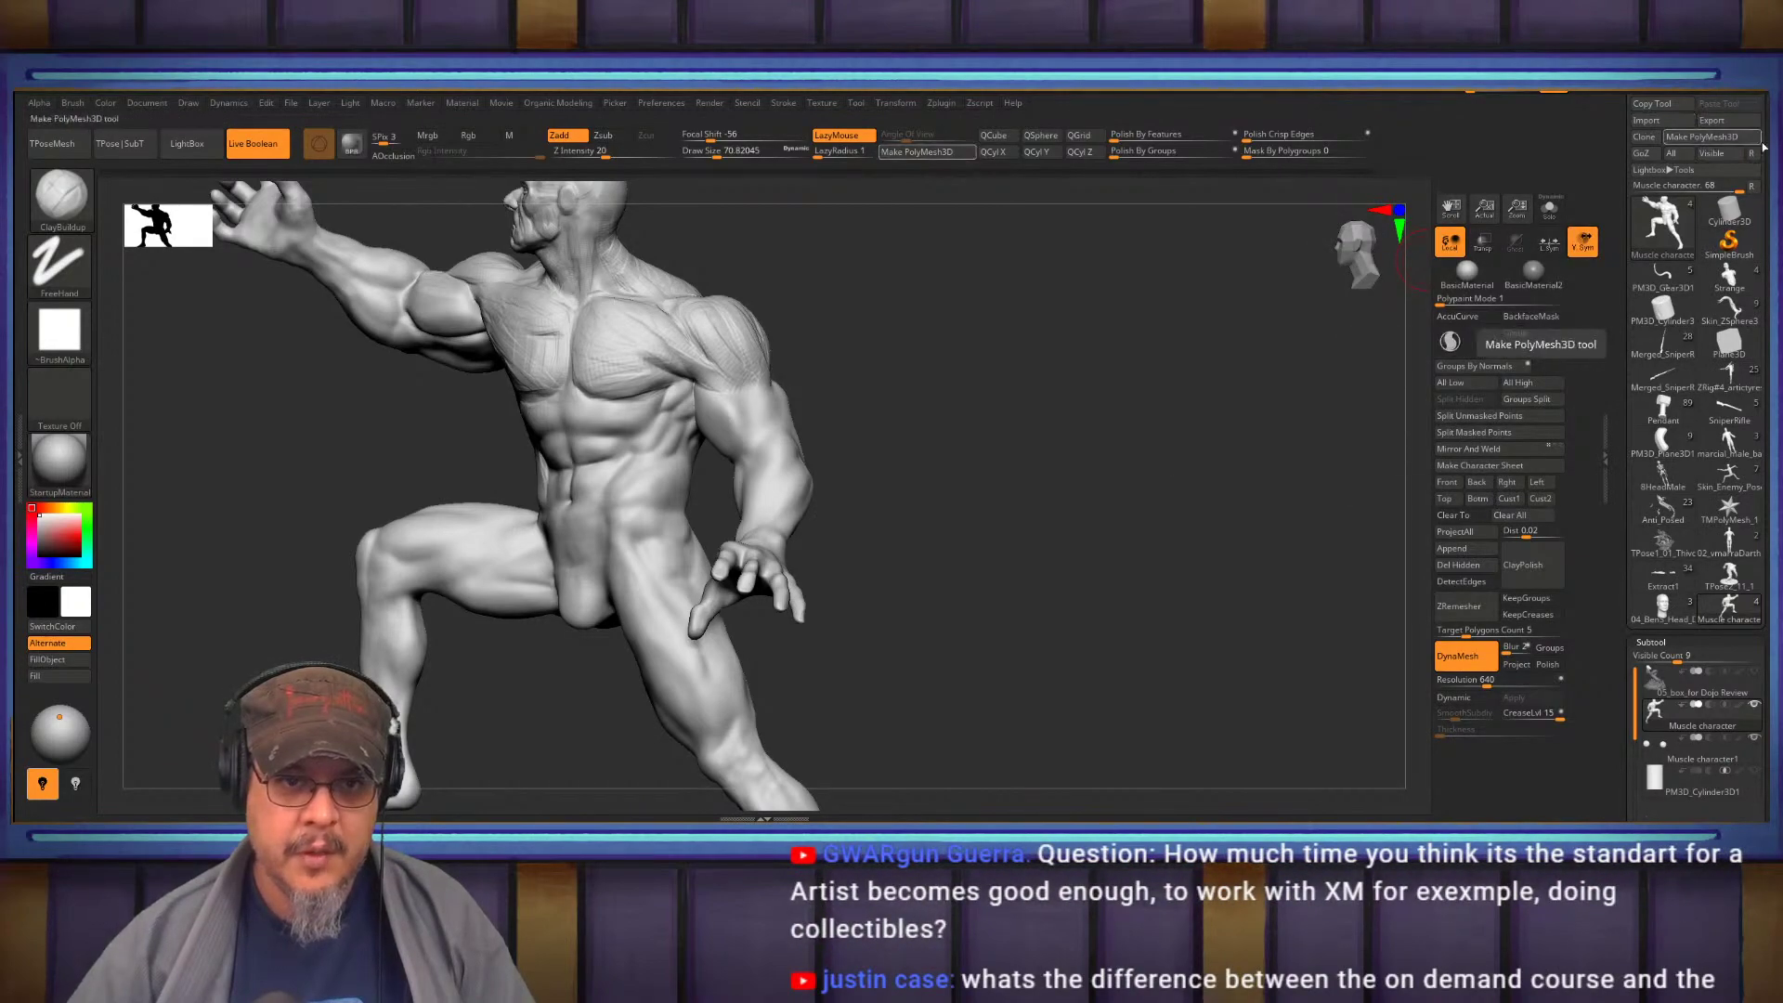
# Load the Tiger King_06 ZTool from the recent files in Quick access
pyautogui.moveTo(1763, 143); pyautogui.dragTo(1763, 196)
pyautogui.click(1679, 128)
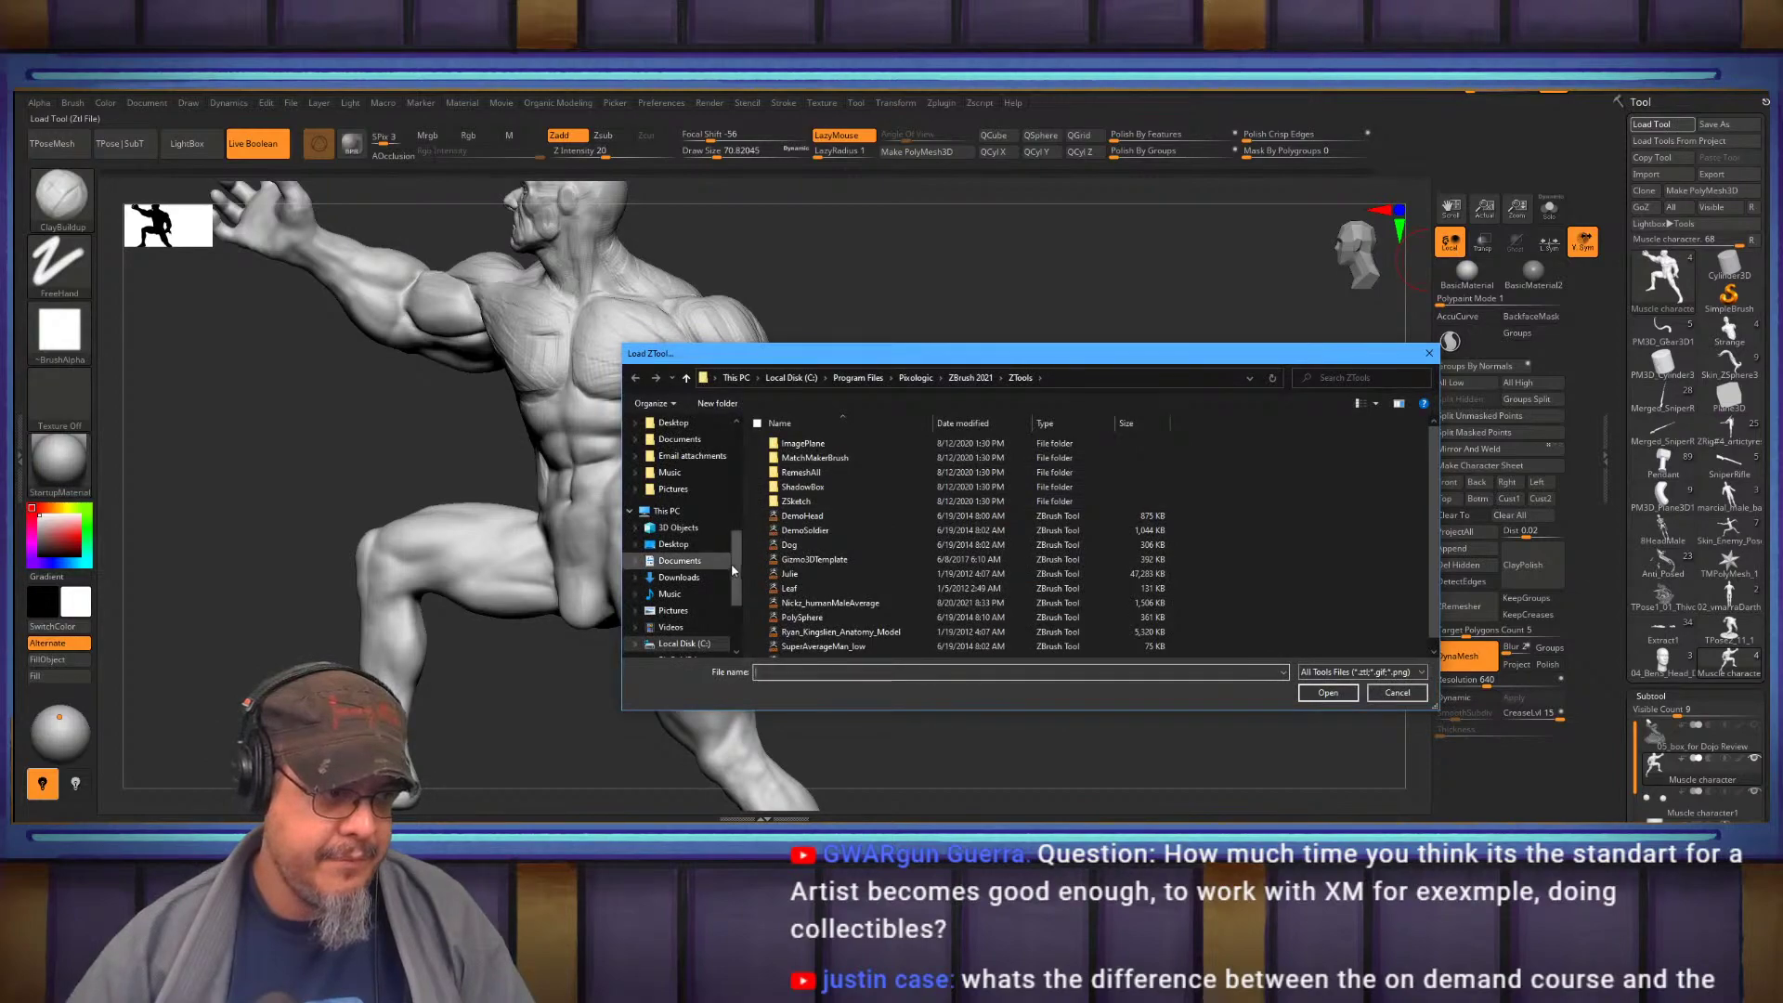
pyautogui.scroll(6, 681, 444)
pyautogui.click(676, 434)
pyautogui.scroll(-3, 781, 570)
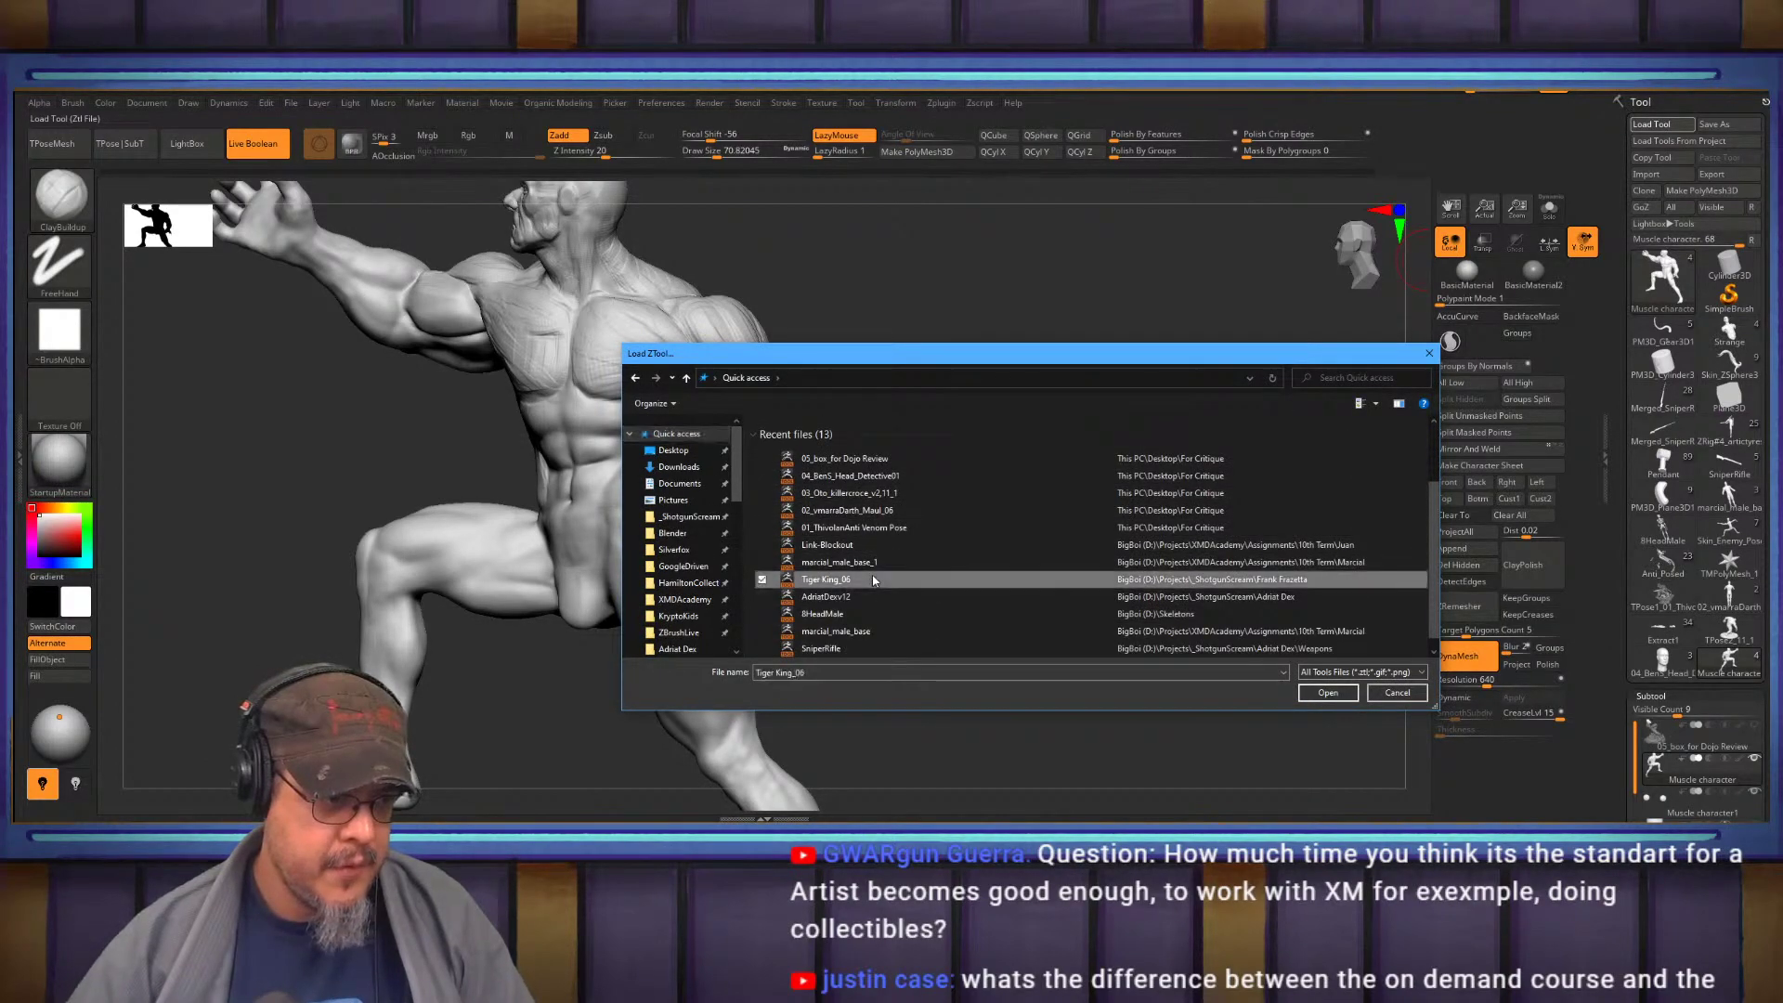
pyautogui.doubleClick(872, 578)
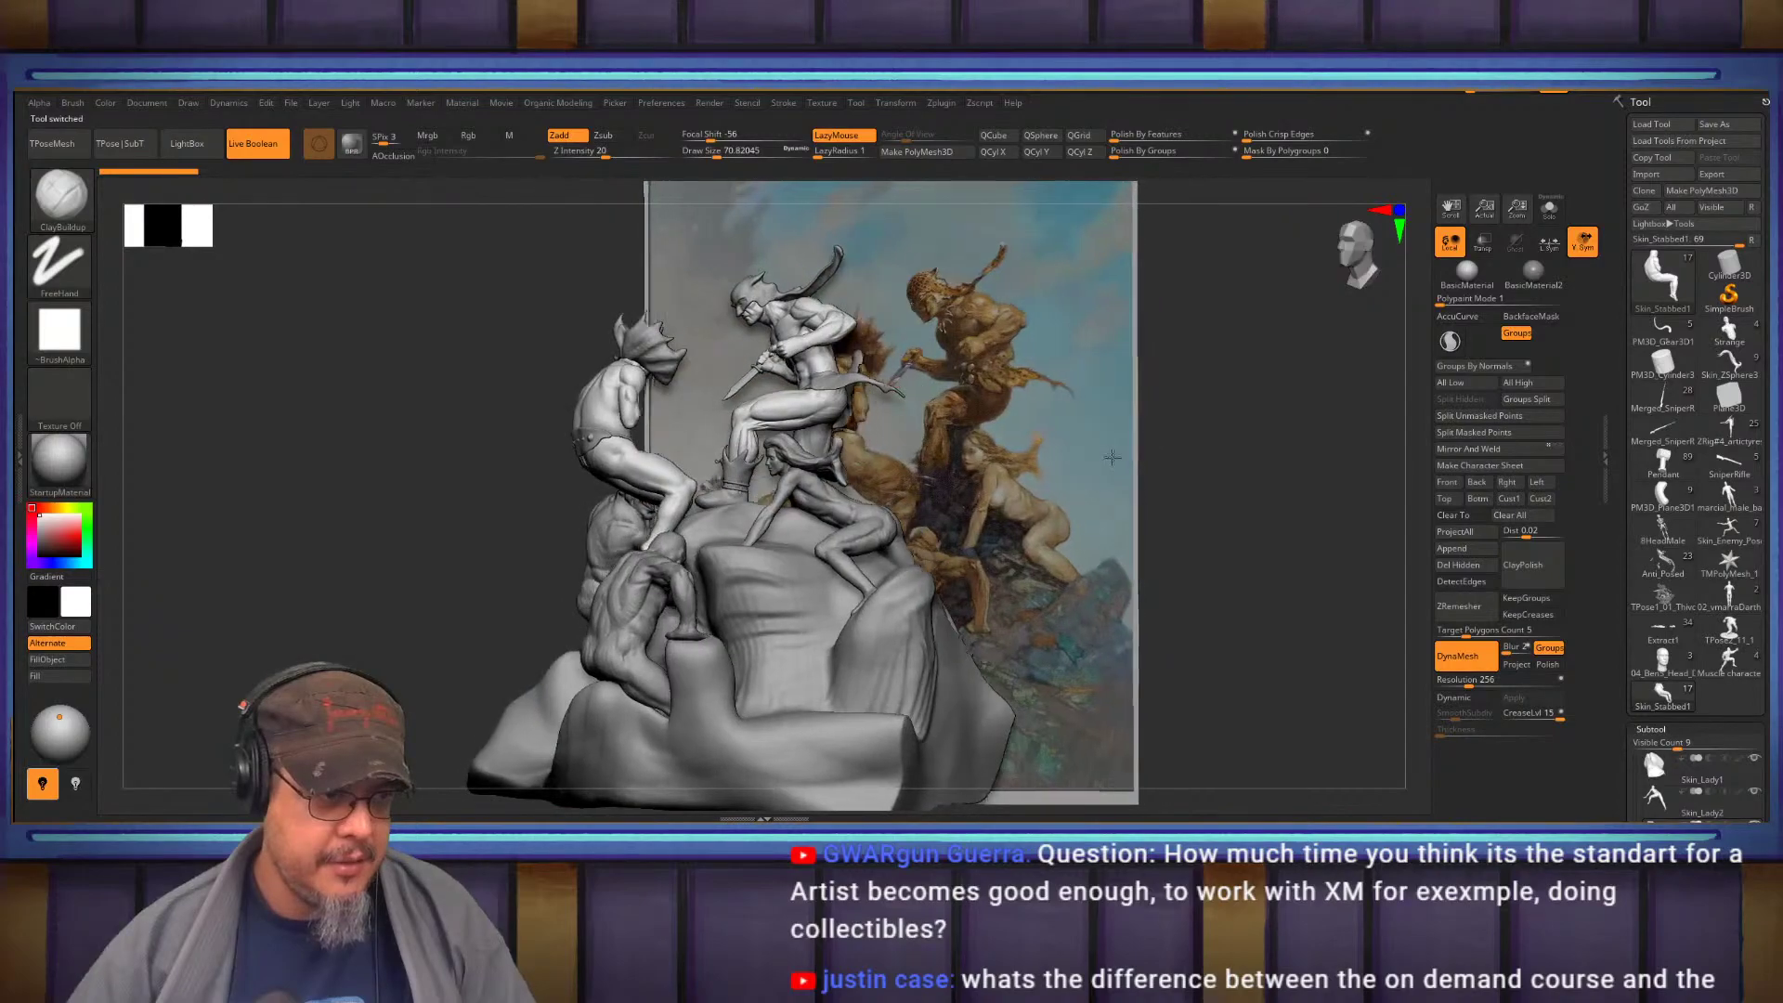
# Orbit the multi-figure Tiger King sculpture to a front view and examine it against the reference painting behind it
pyautogui.moveTo(1117, 474)
pyautogui.mouseDown()
pyautogui.moveTo(1165, 453)
pyautogui.moveTo(897, 464)
pyautogui.moveTo(1140, 456)
pyautogui.mouseUp()
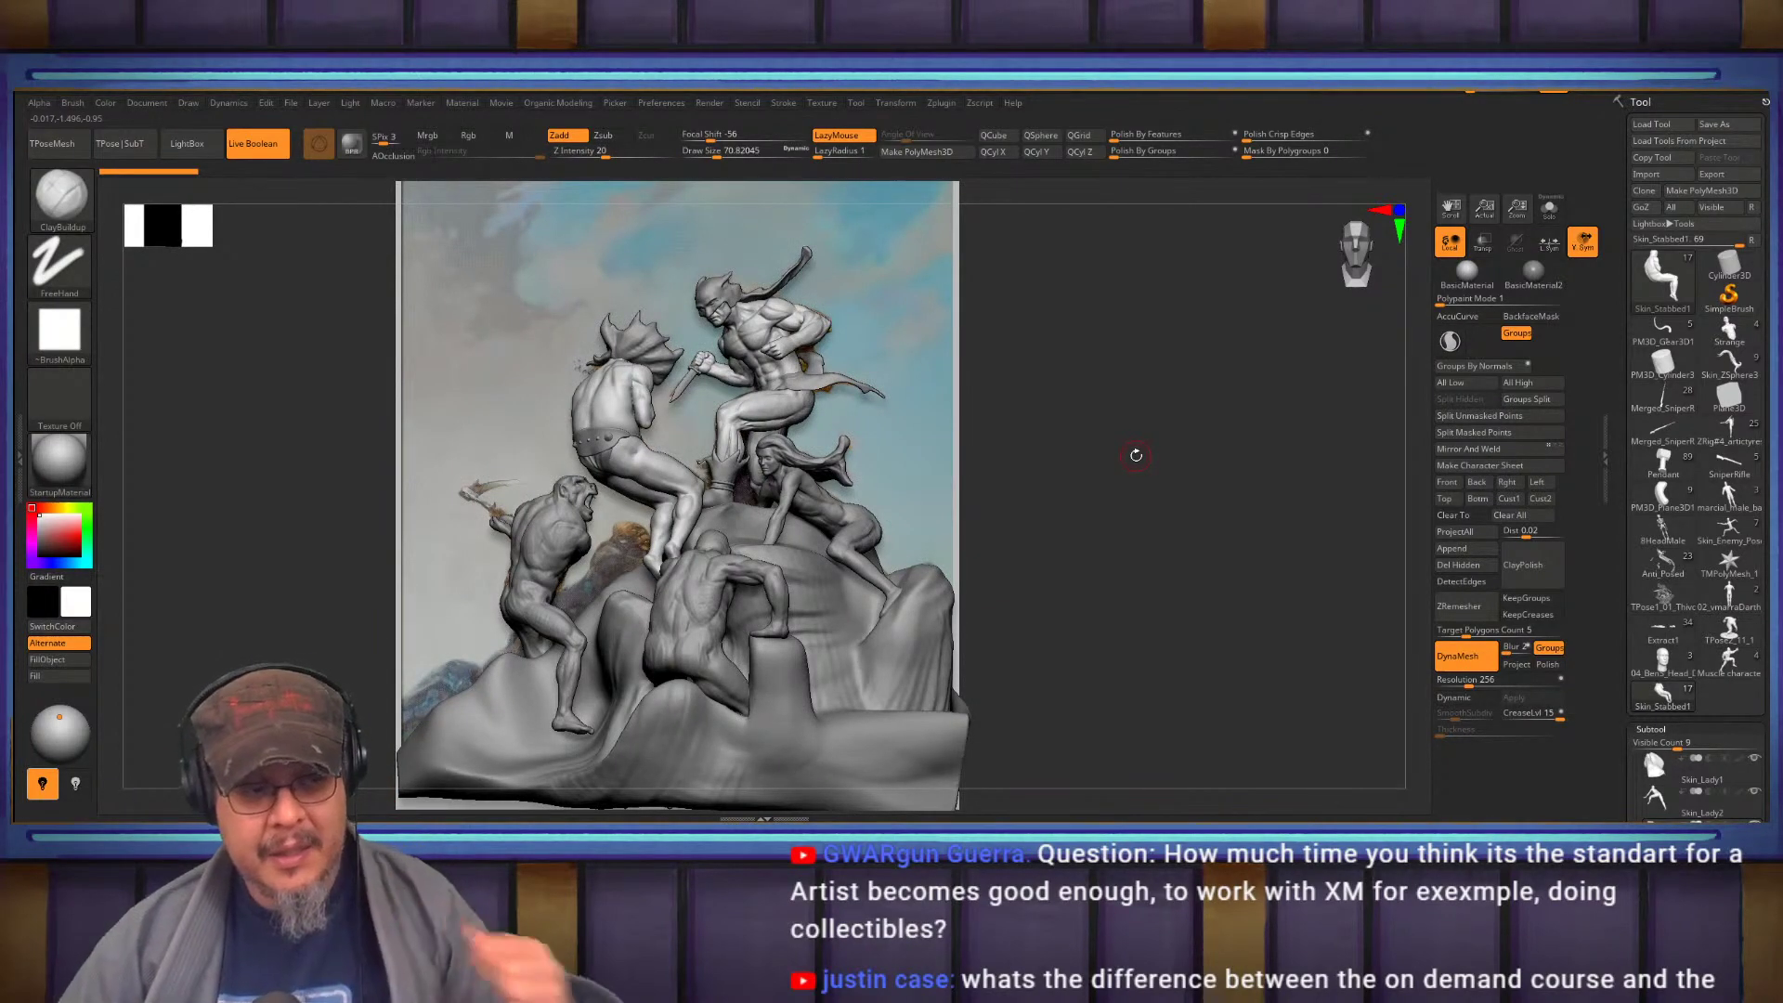
pyautogui.moveTo(1278, 538); pyautogui.dragTo(1124, 491)
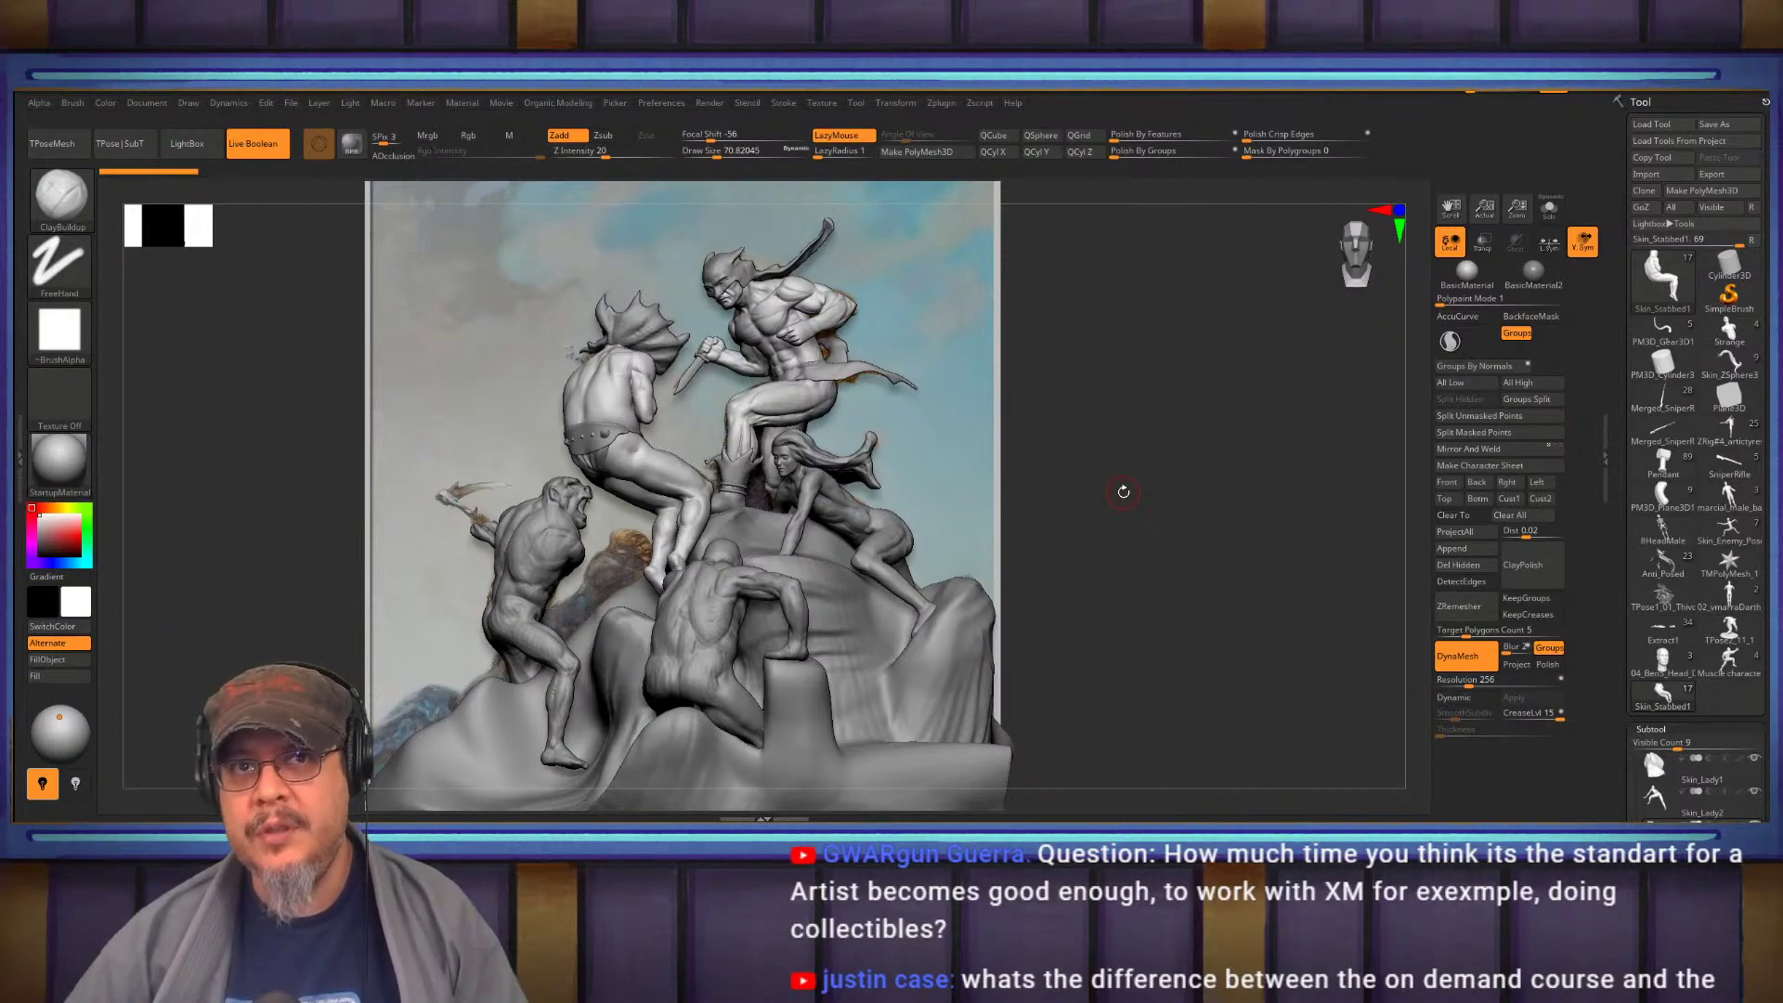
pyautogui.press('super')
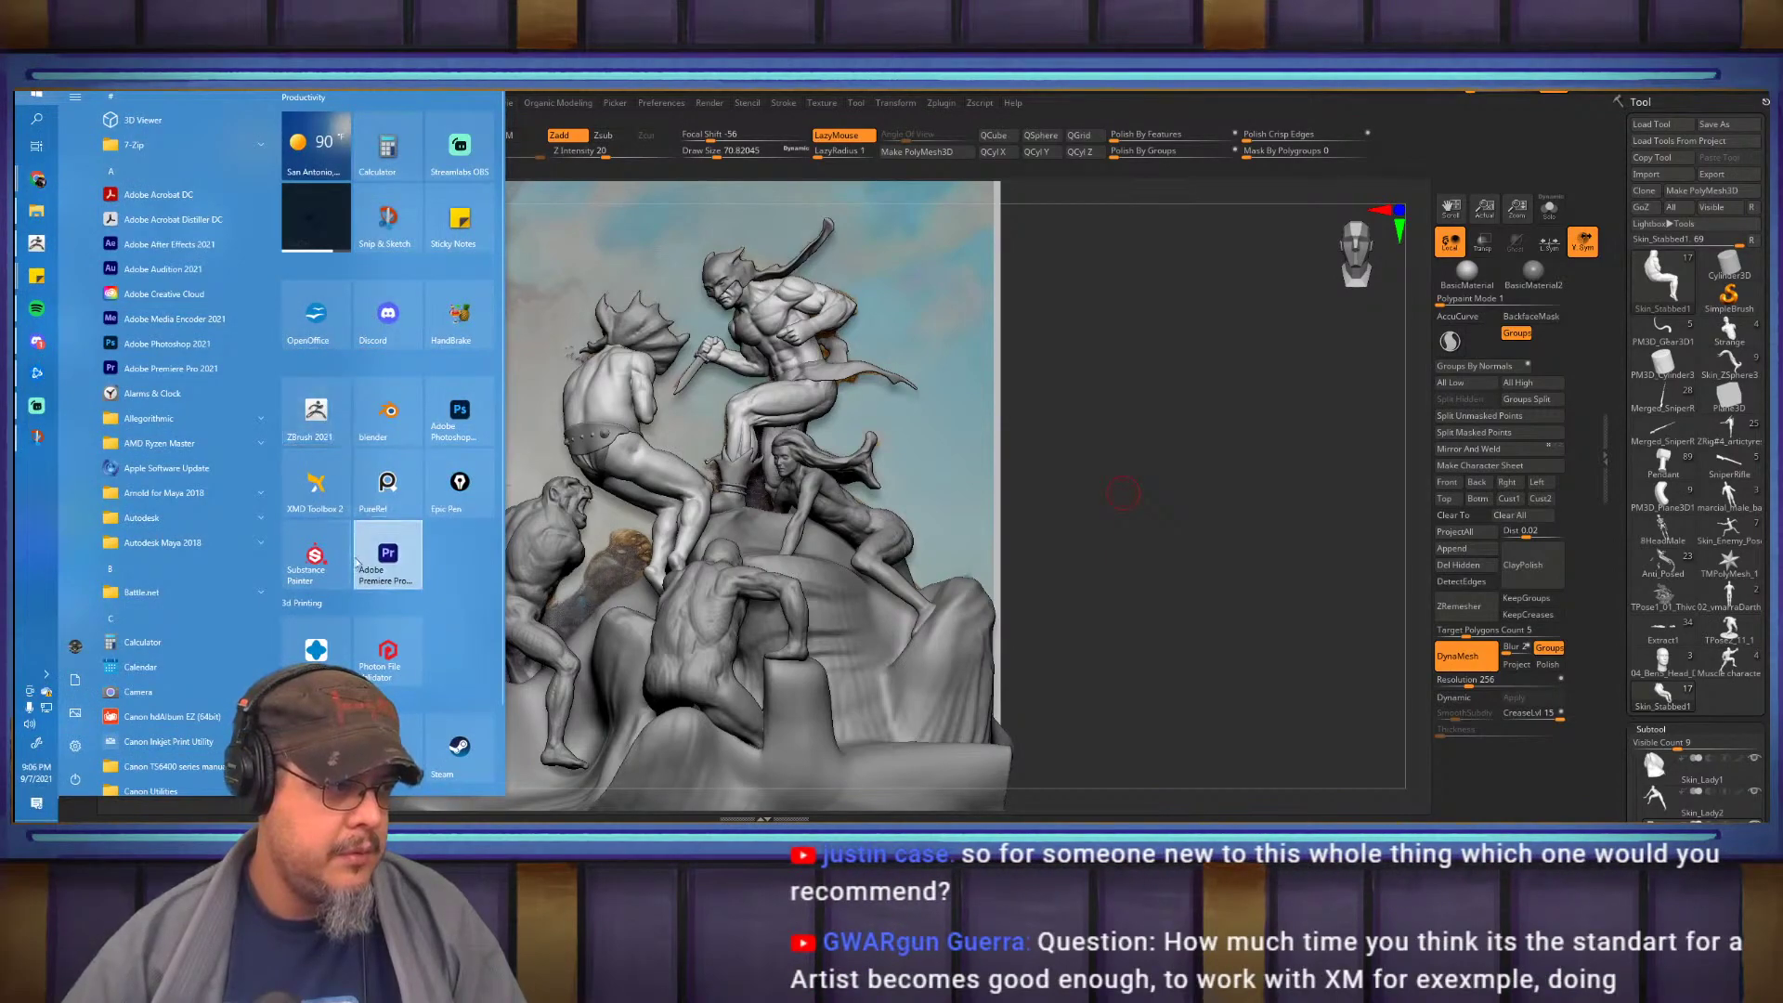
pyautogui.click(1189, 510)
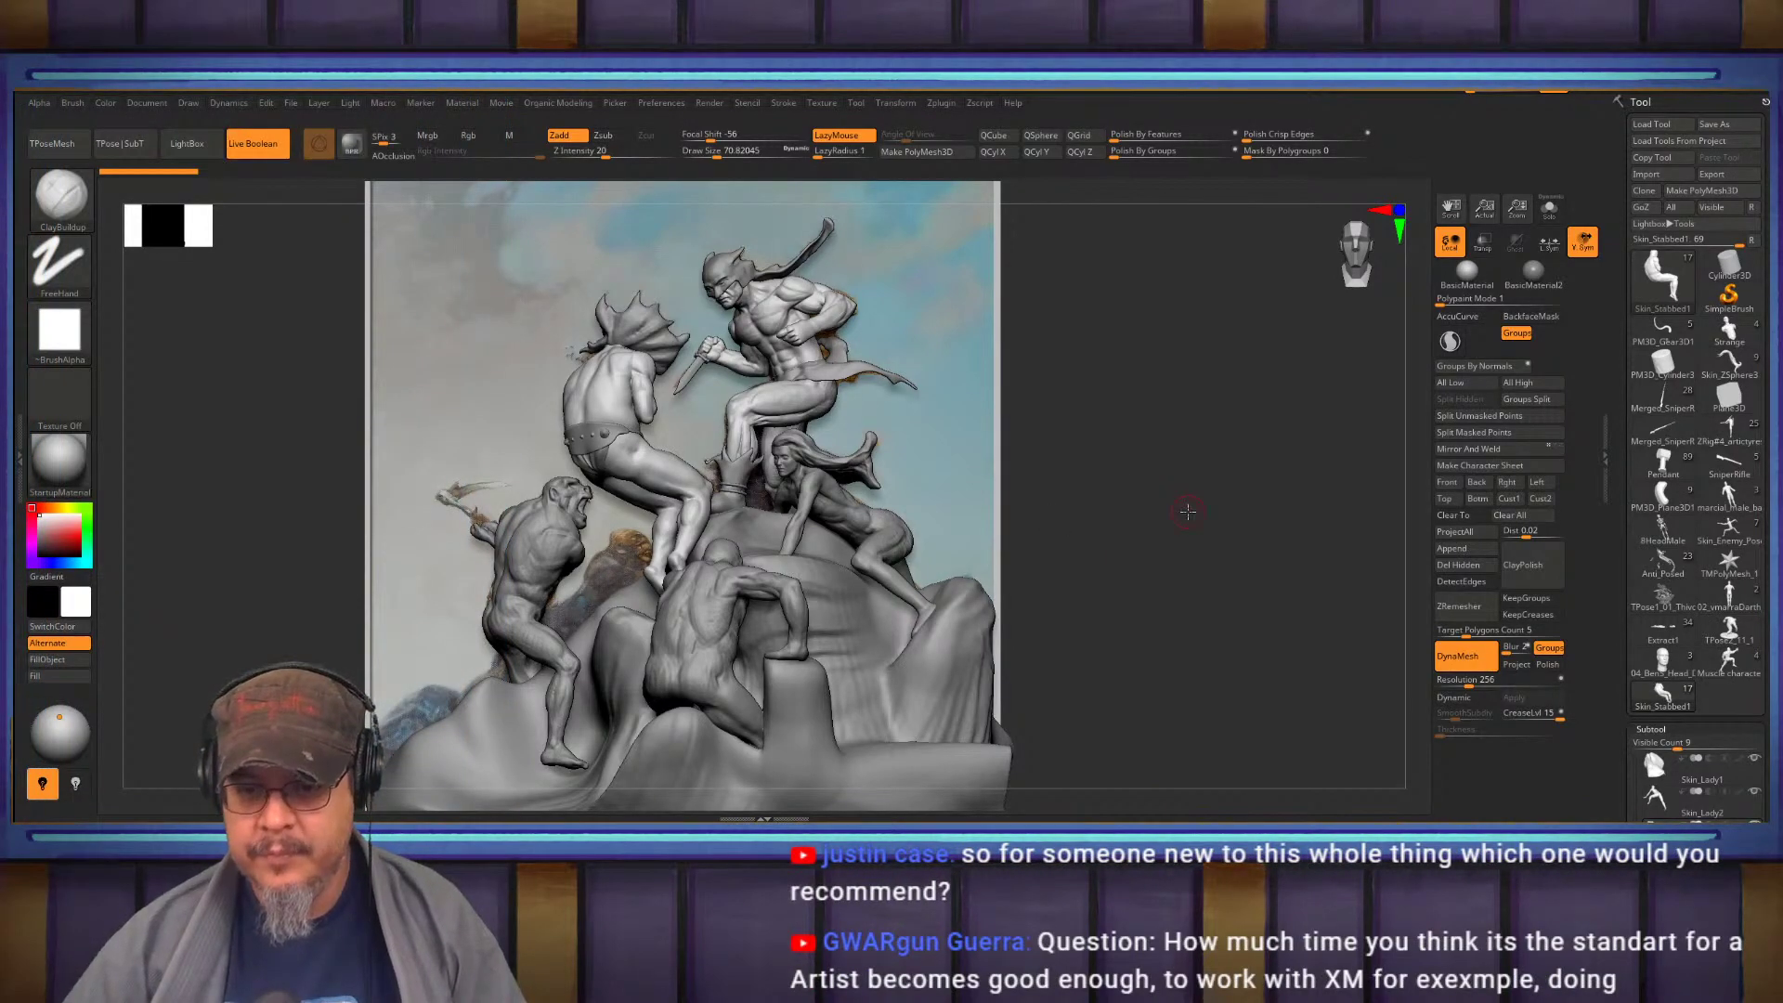
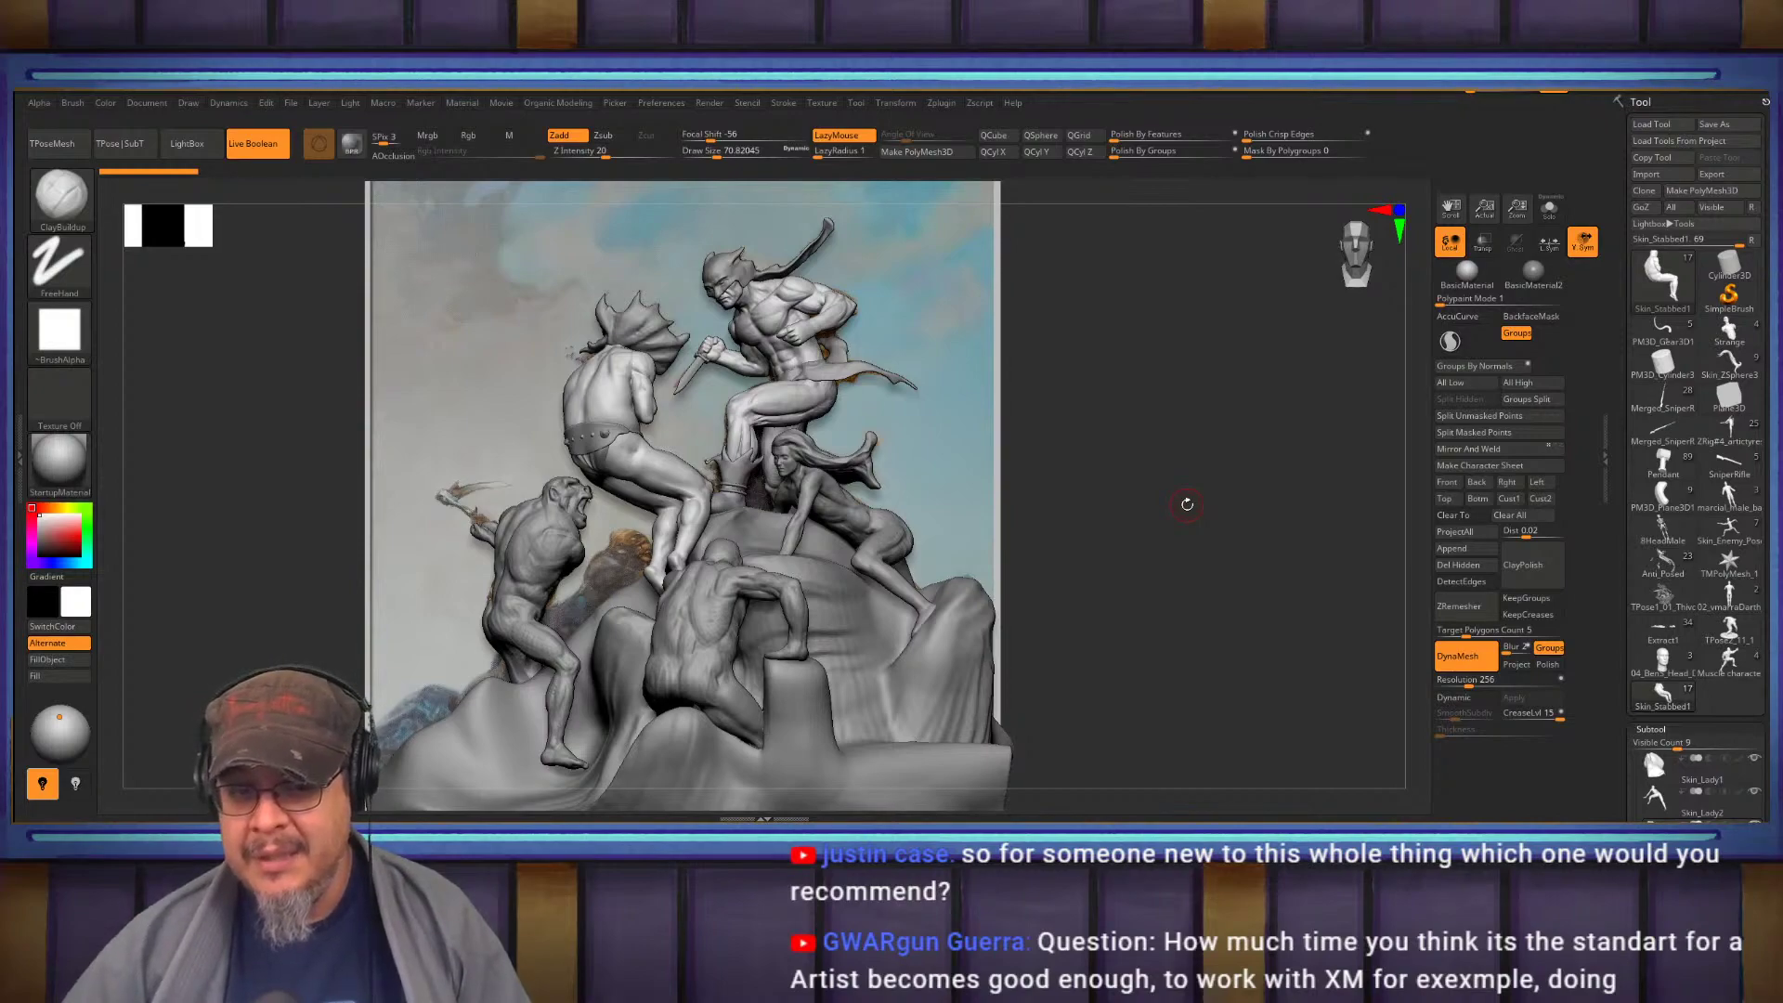
pyautogui.keyDown('shift'); pyautogui.moveTo(1187, 504); pyautogui.dragTo(1174, 510); pyautogui.keyUp('shift')
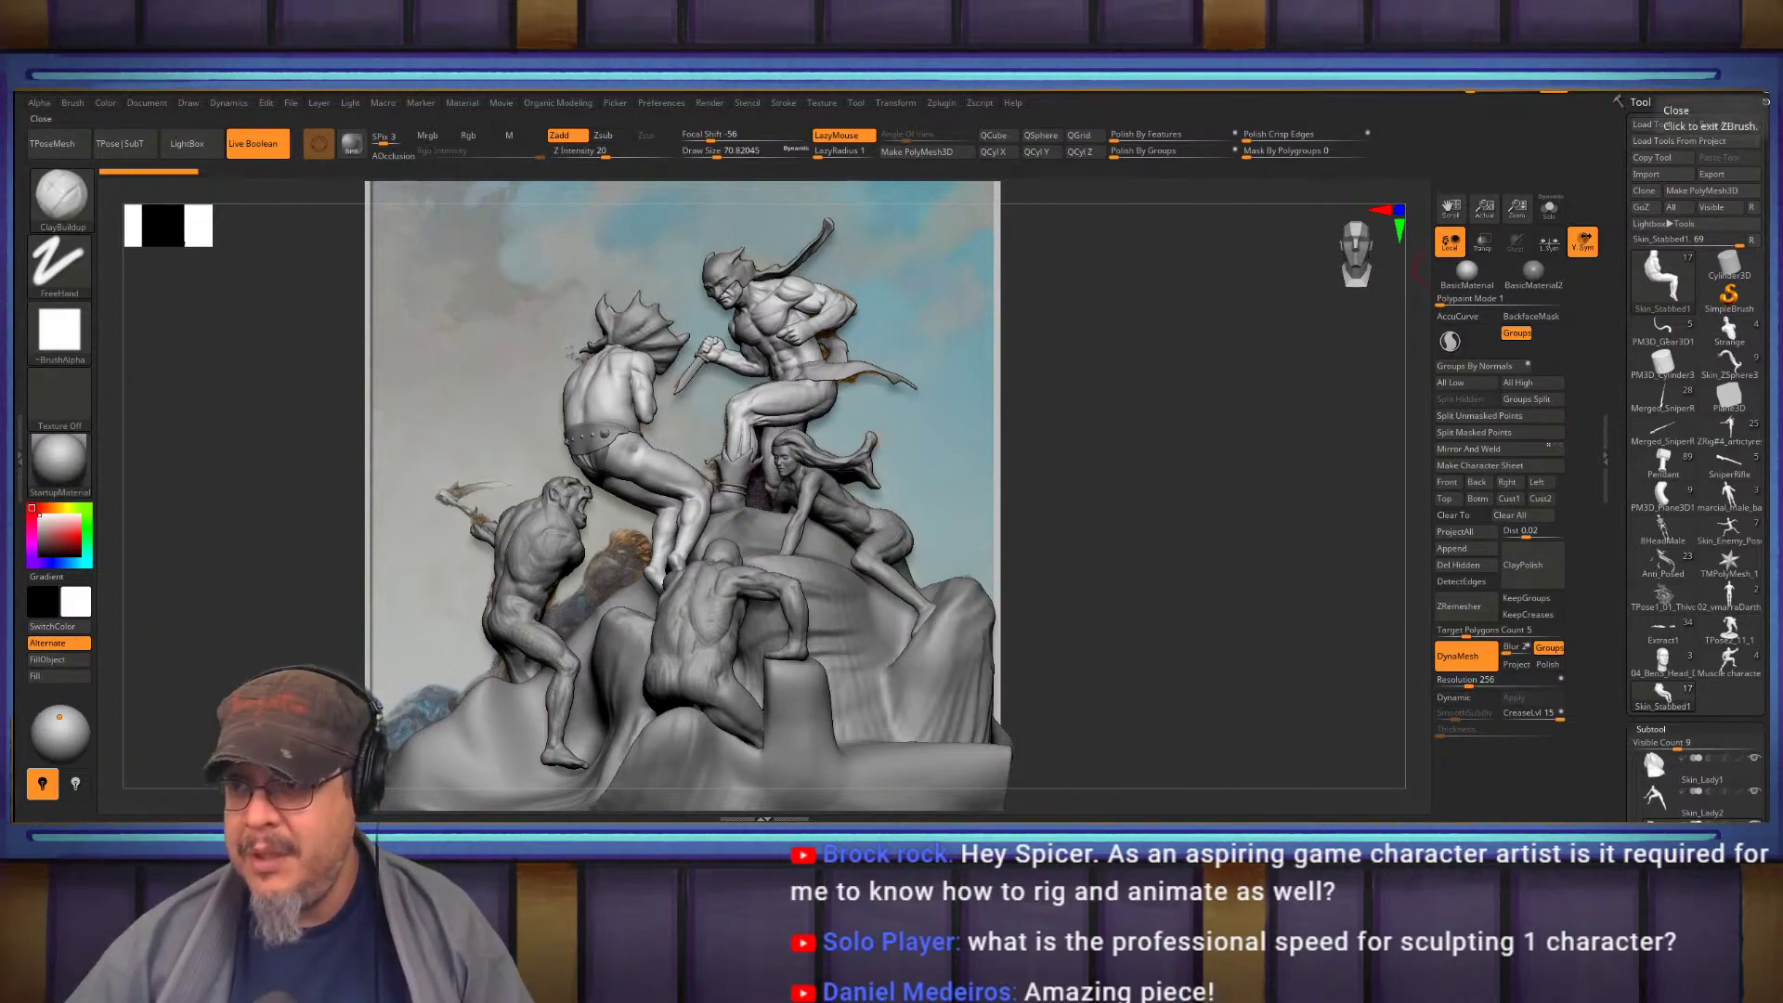
# Switch to the ArtStation store page in the browser and examine the Spicy Bundle and the individual anatomy tutorials
pyautogui.press('super')
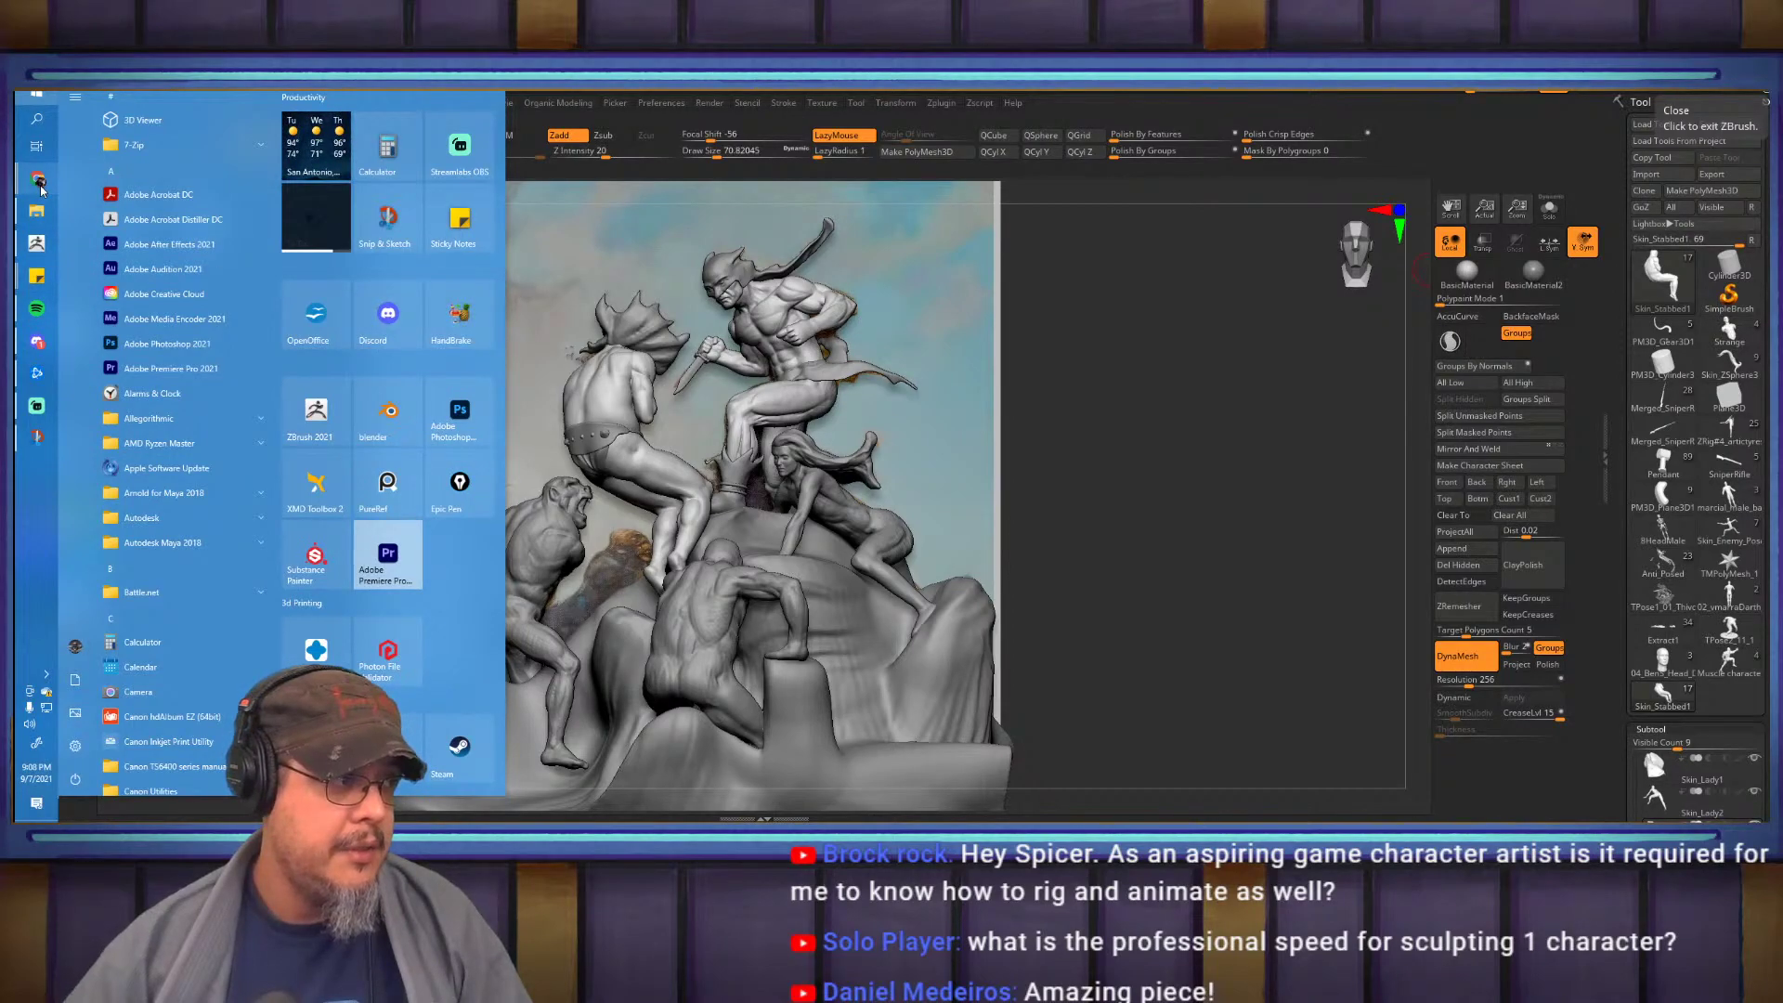
pyautogui.moveTo(37, 178)
pyautogui.click(137, 212)
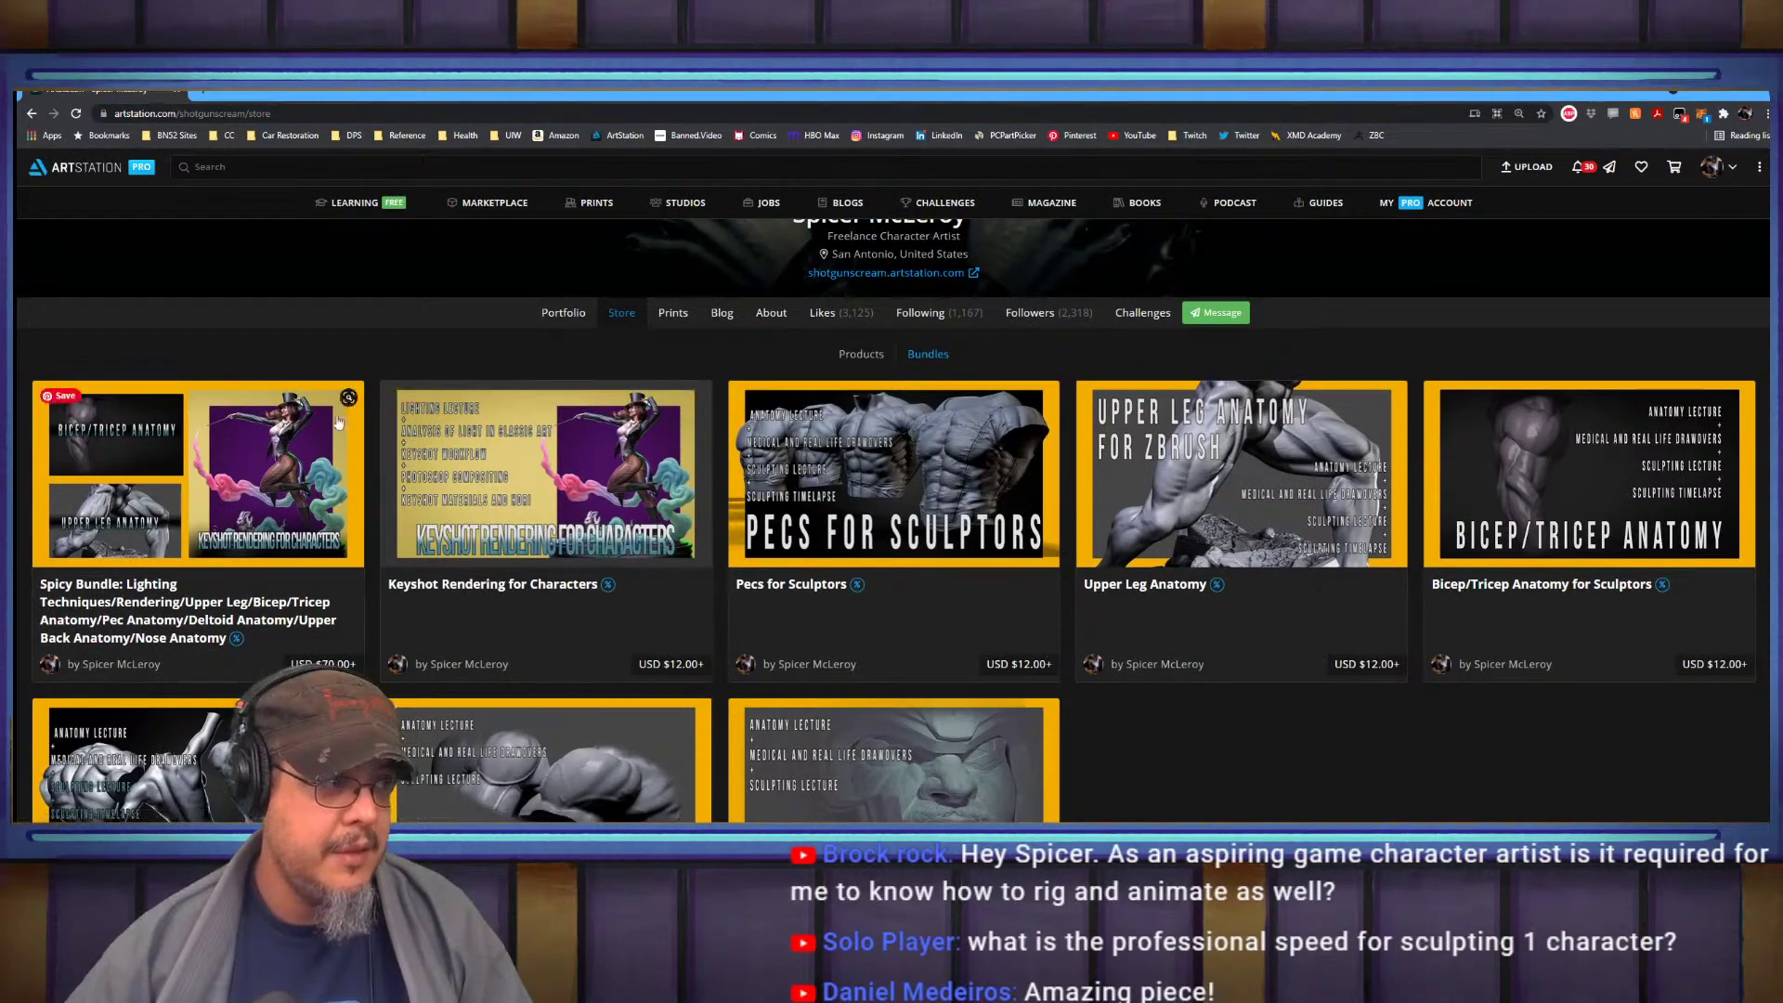
pyautogui.scroll(-2, 325, 489)
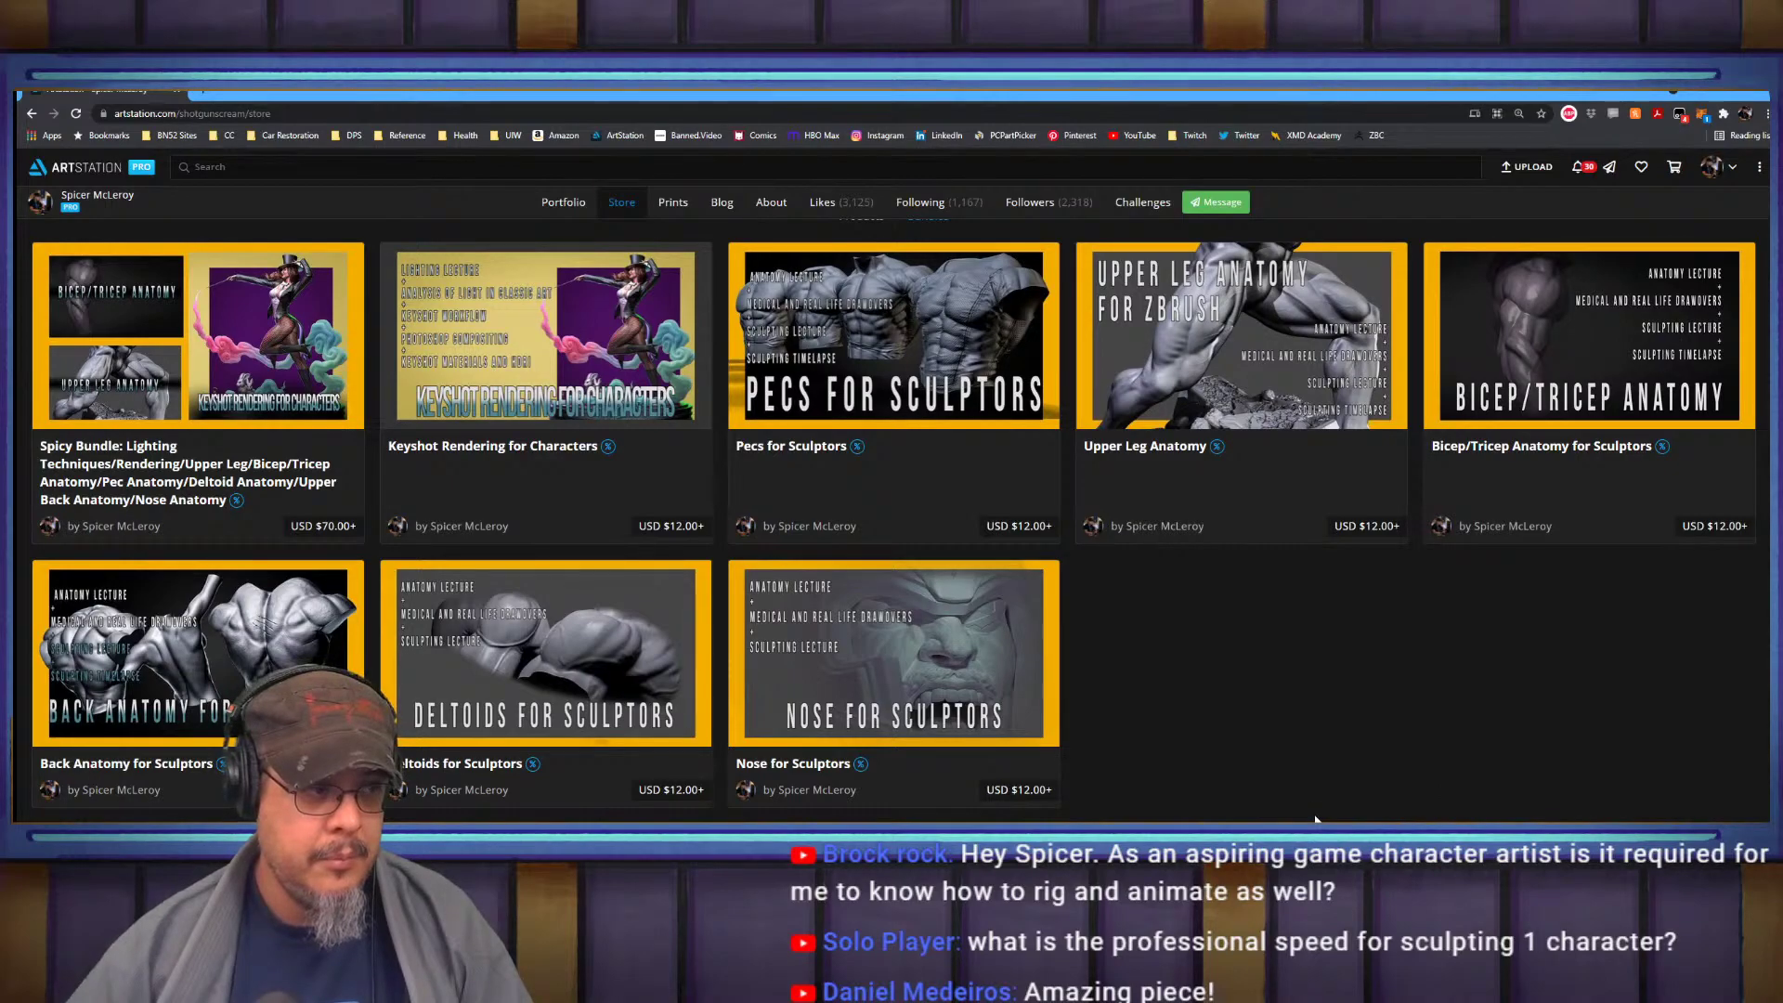
pyautogui.scroll(3, 1208, 650)
pyautogui.scroll(-3, 928, 557)
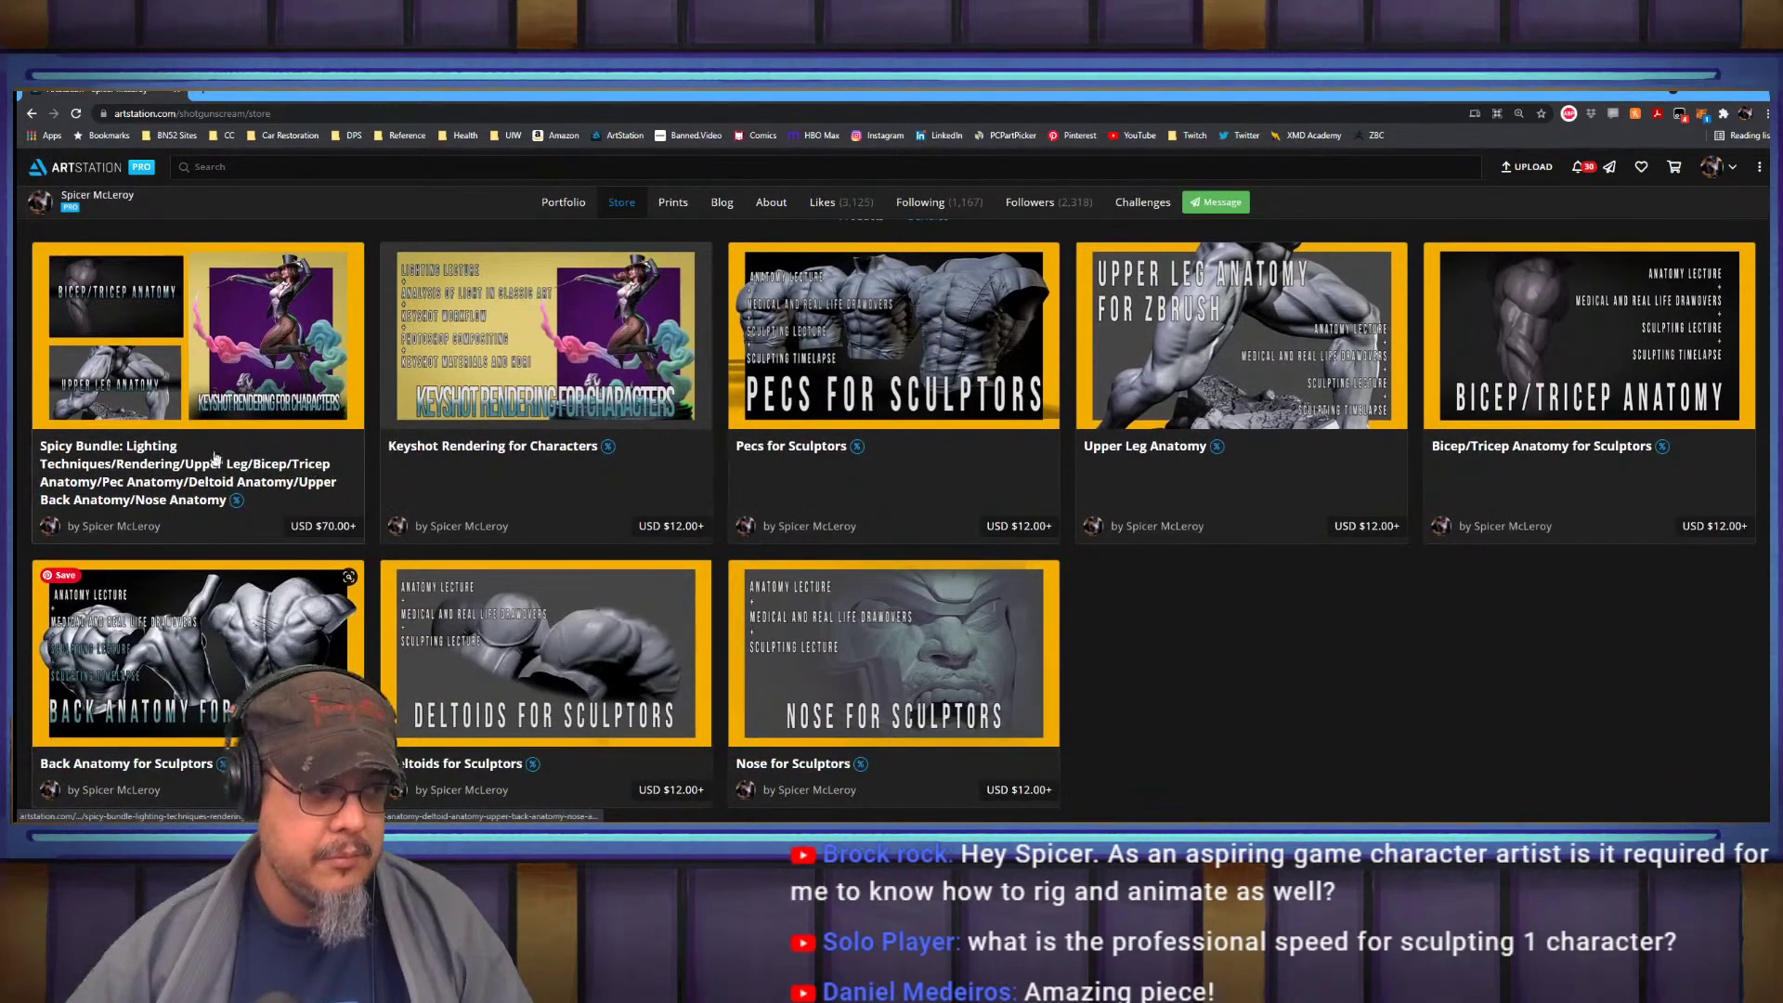
pyautogui.scroll(5, 245, 516)
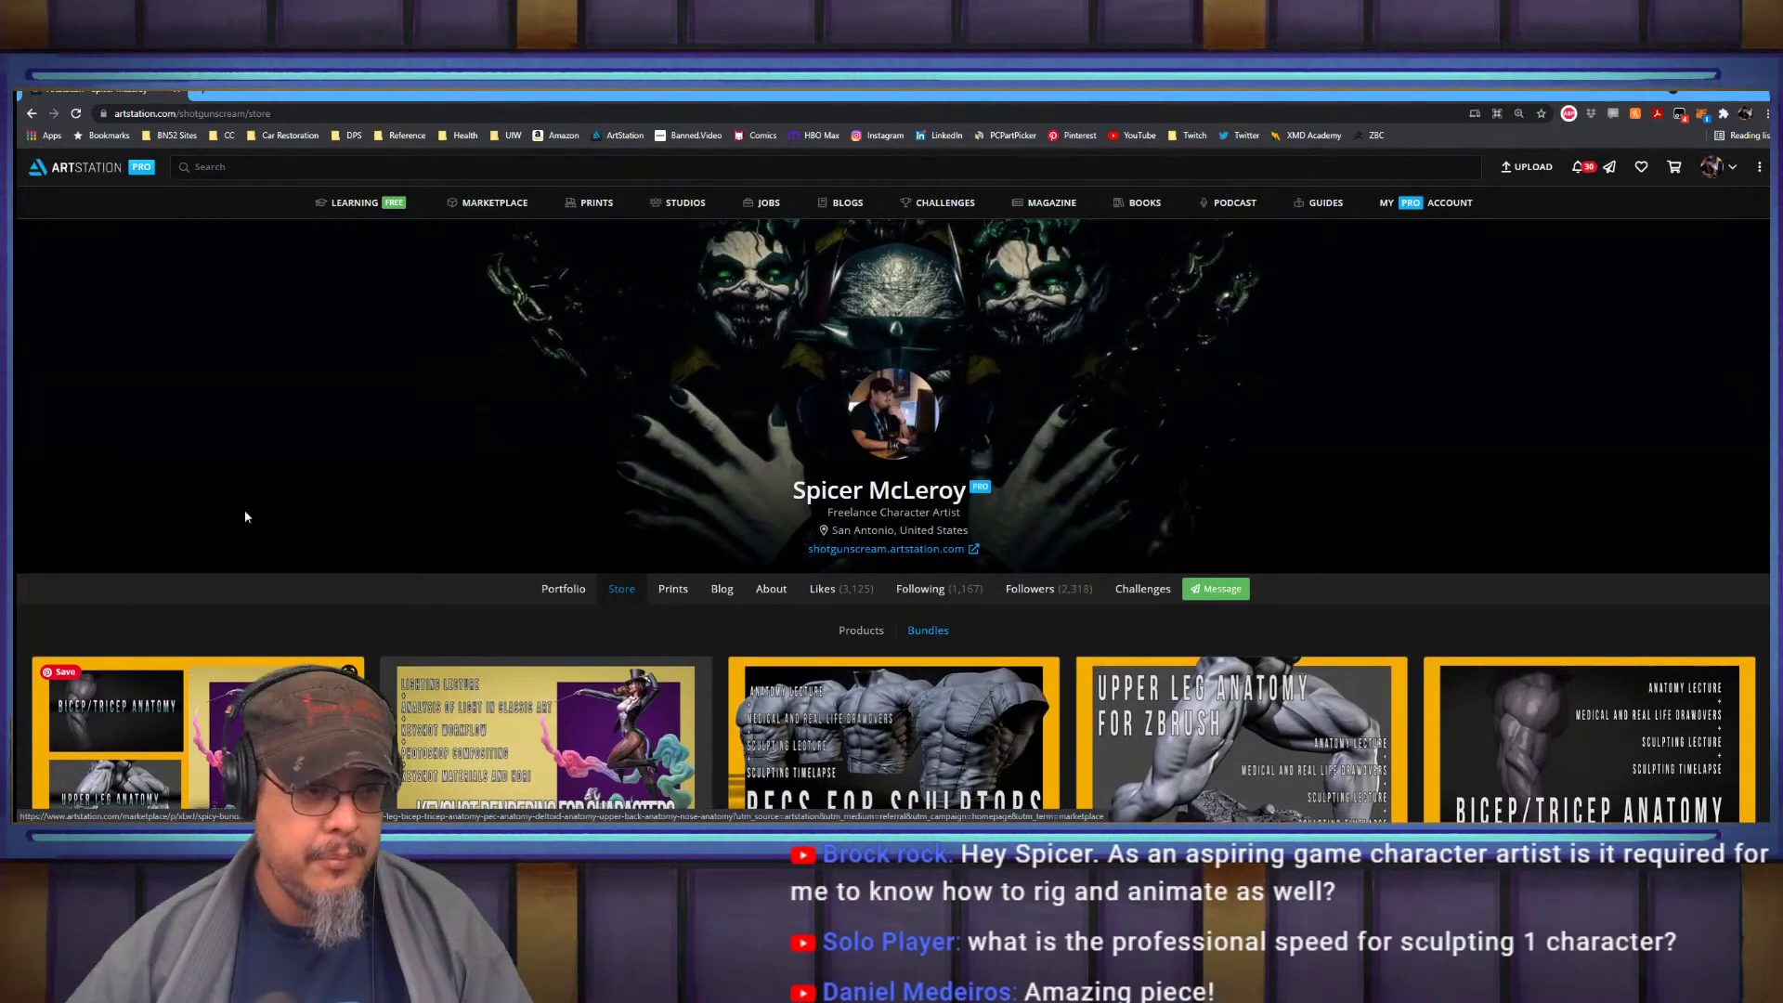
pyautogui.scroll(-2, 487, 566)
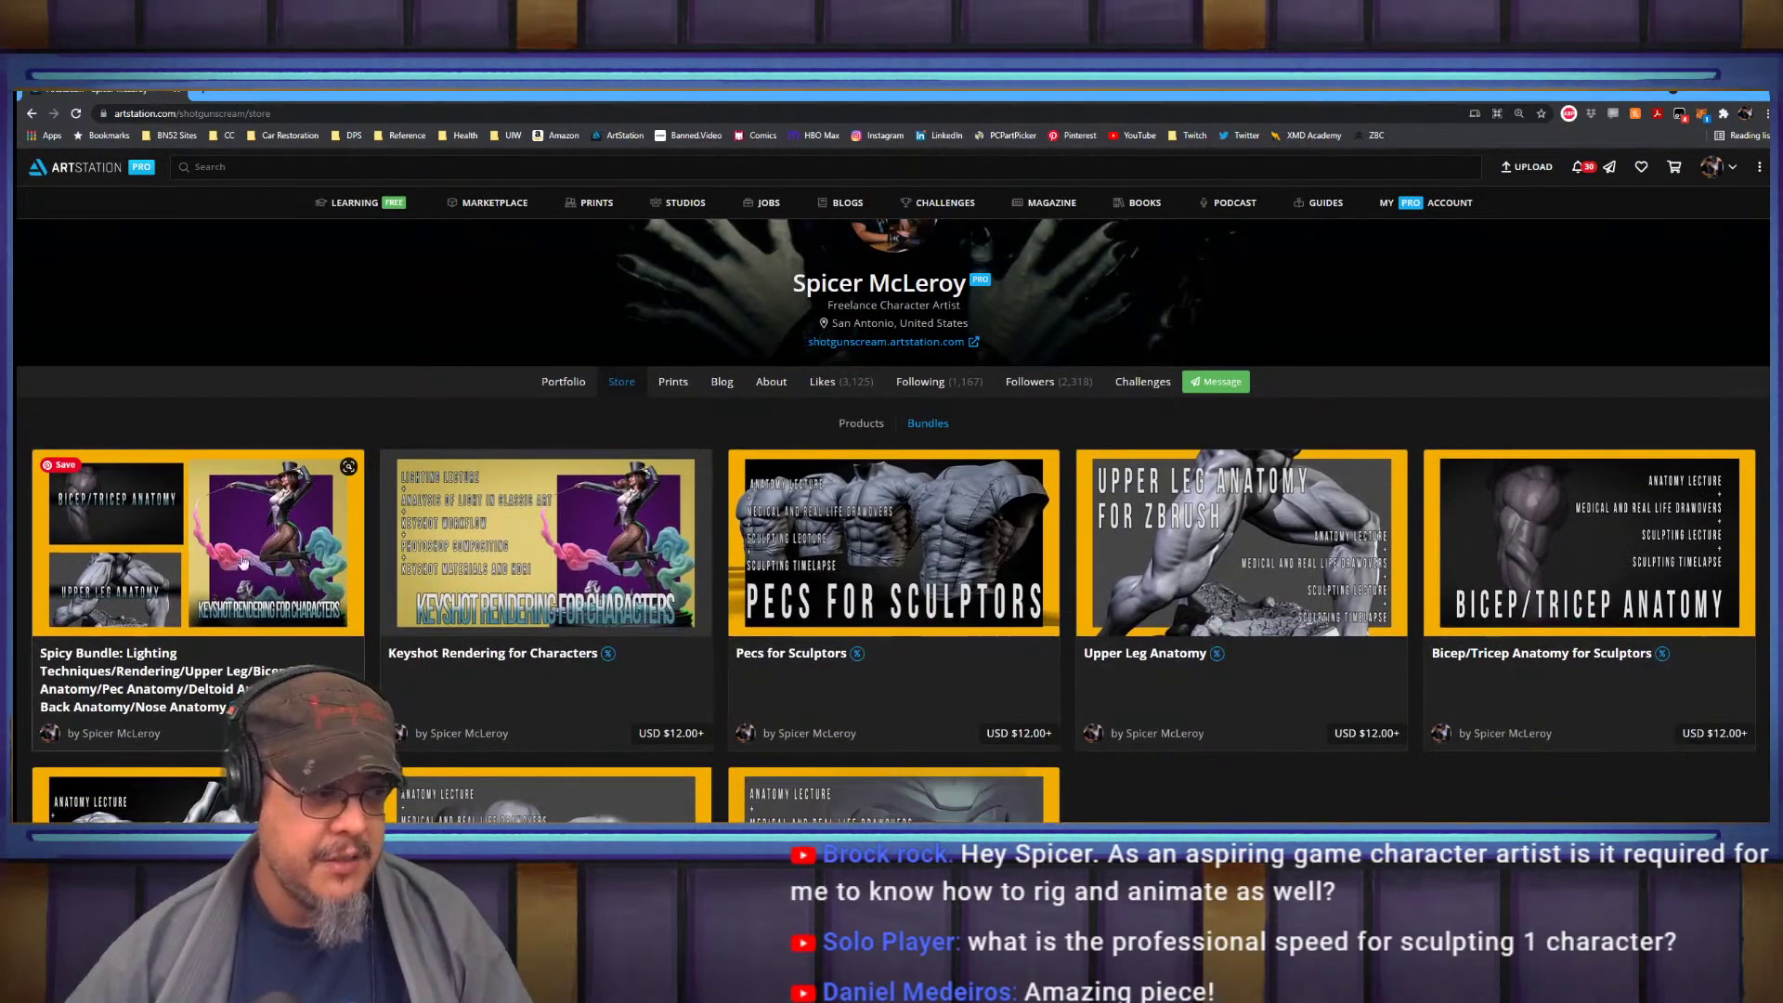
pyautogui.scroll(-1, 160, 614)
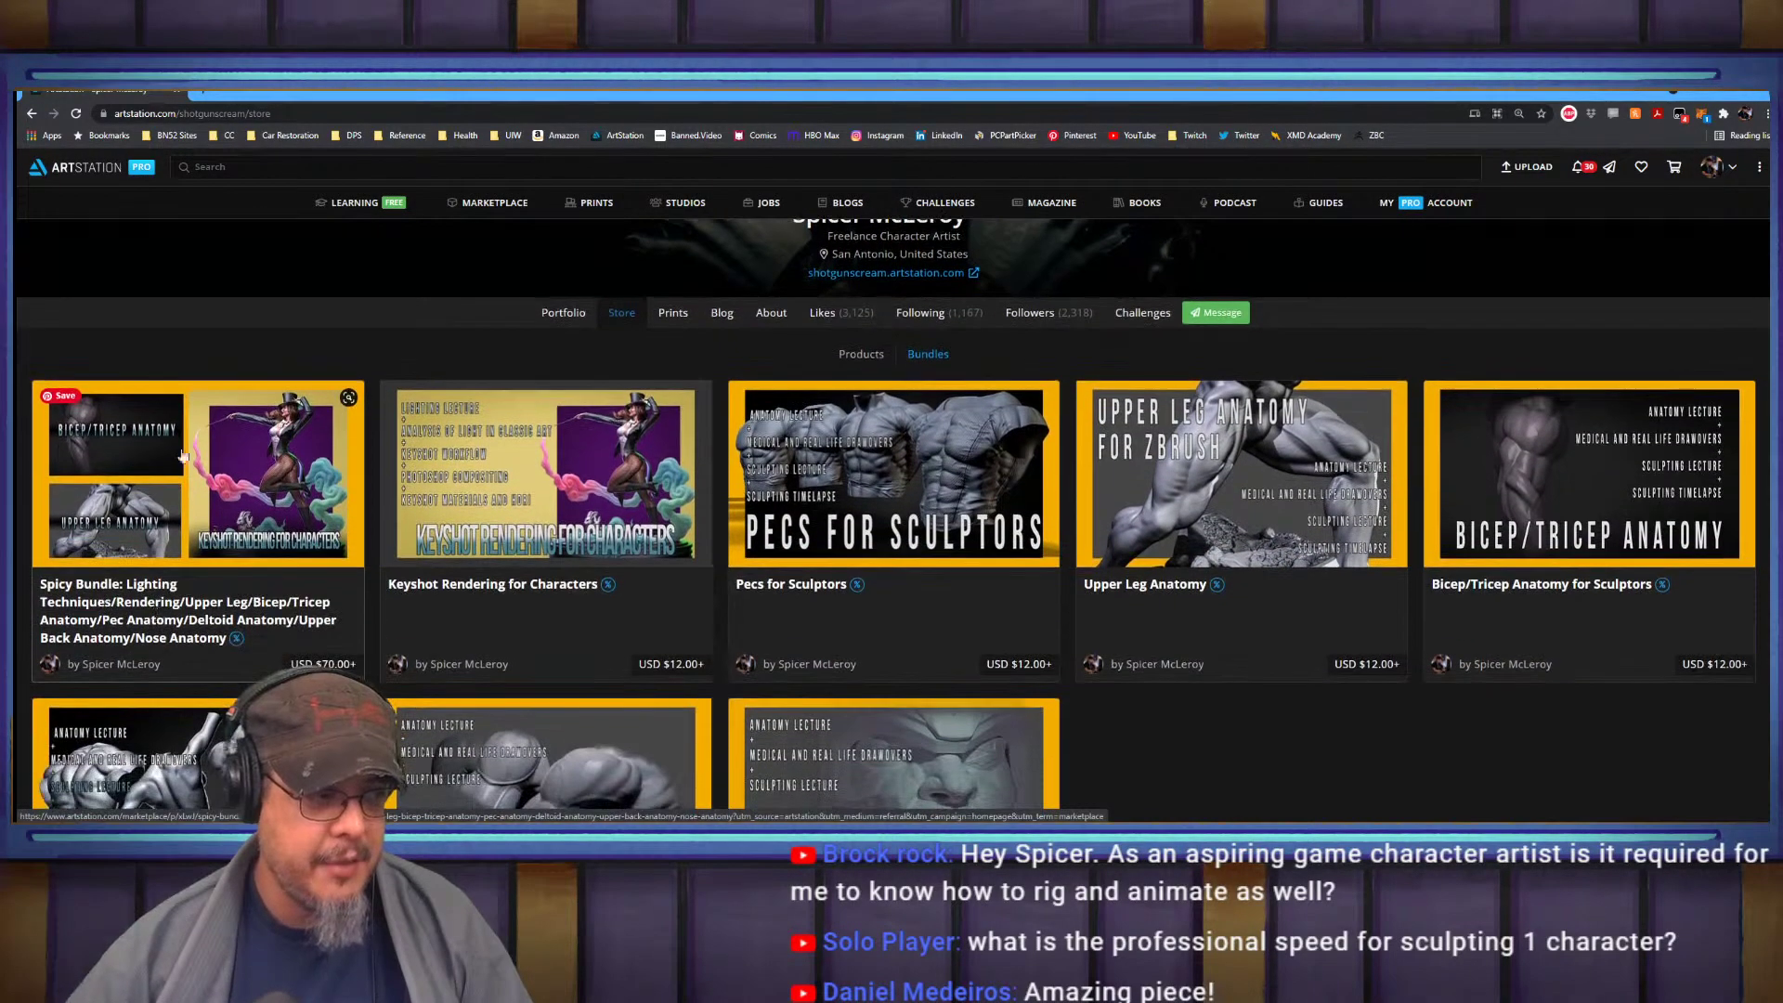
pyautogui.scroll(-2, 215, 577)
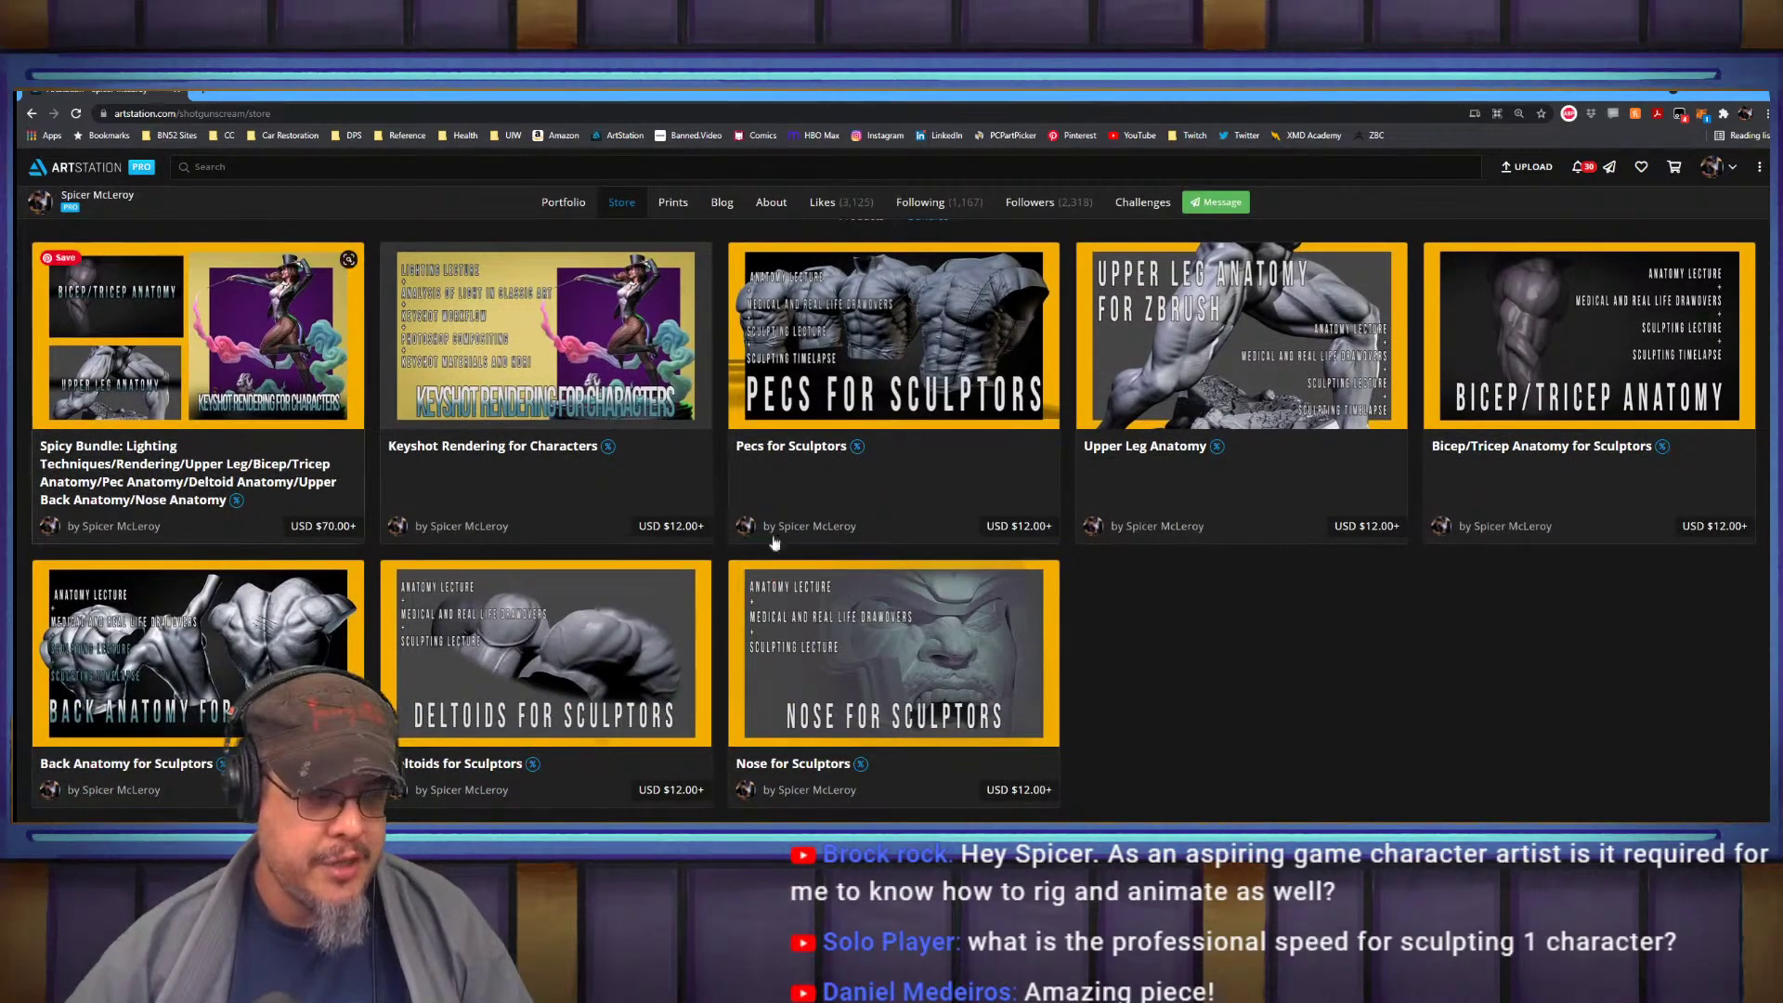
pyautogui.scroll(1, 186, 483)
pyautogui.scroll(1, 187, 486)
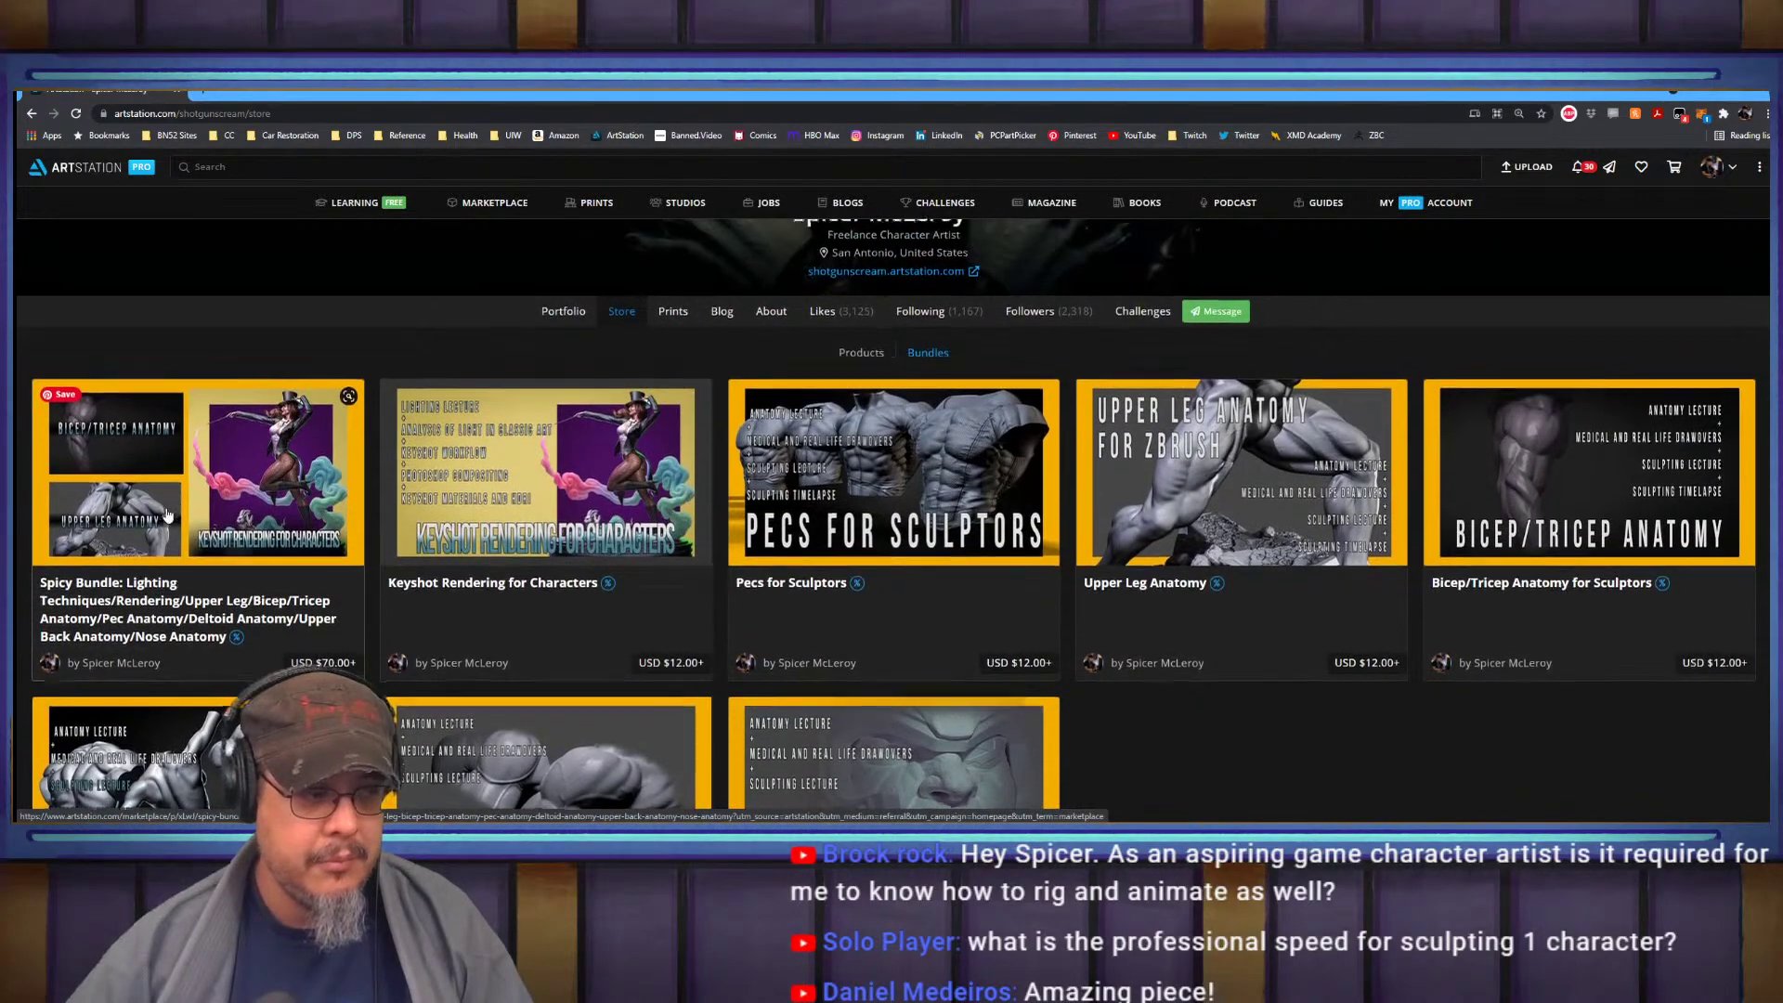
pyautogui.scroll(-2, 193, 488)
pyautogui.scroll(2, 197, 489)
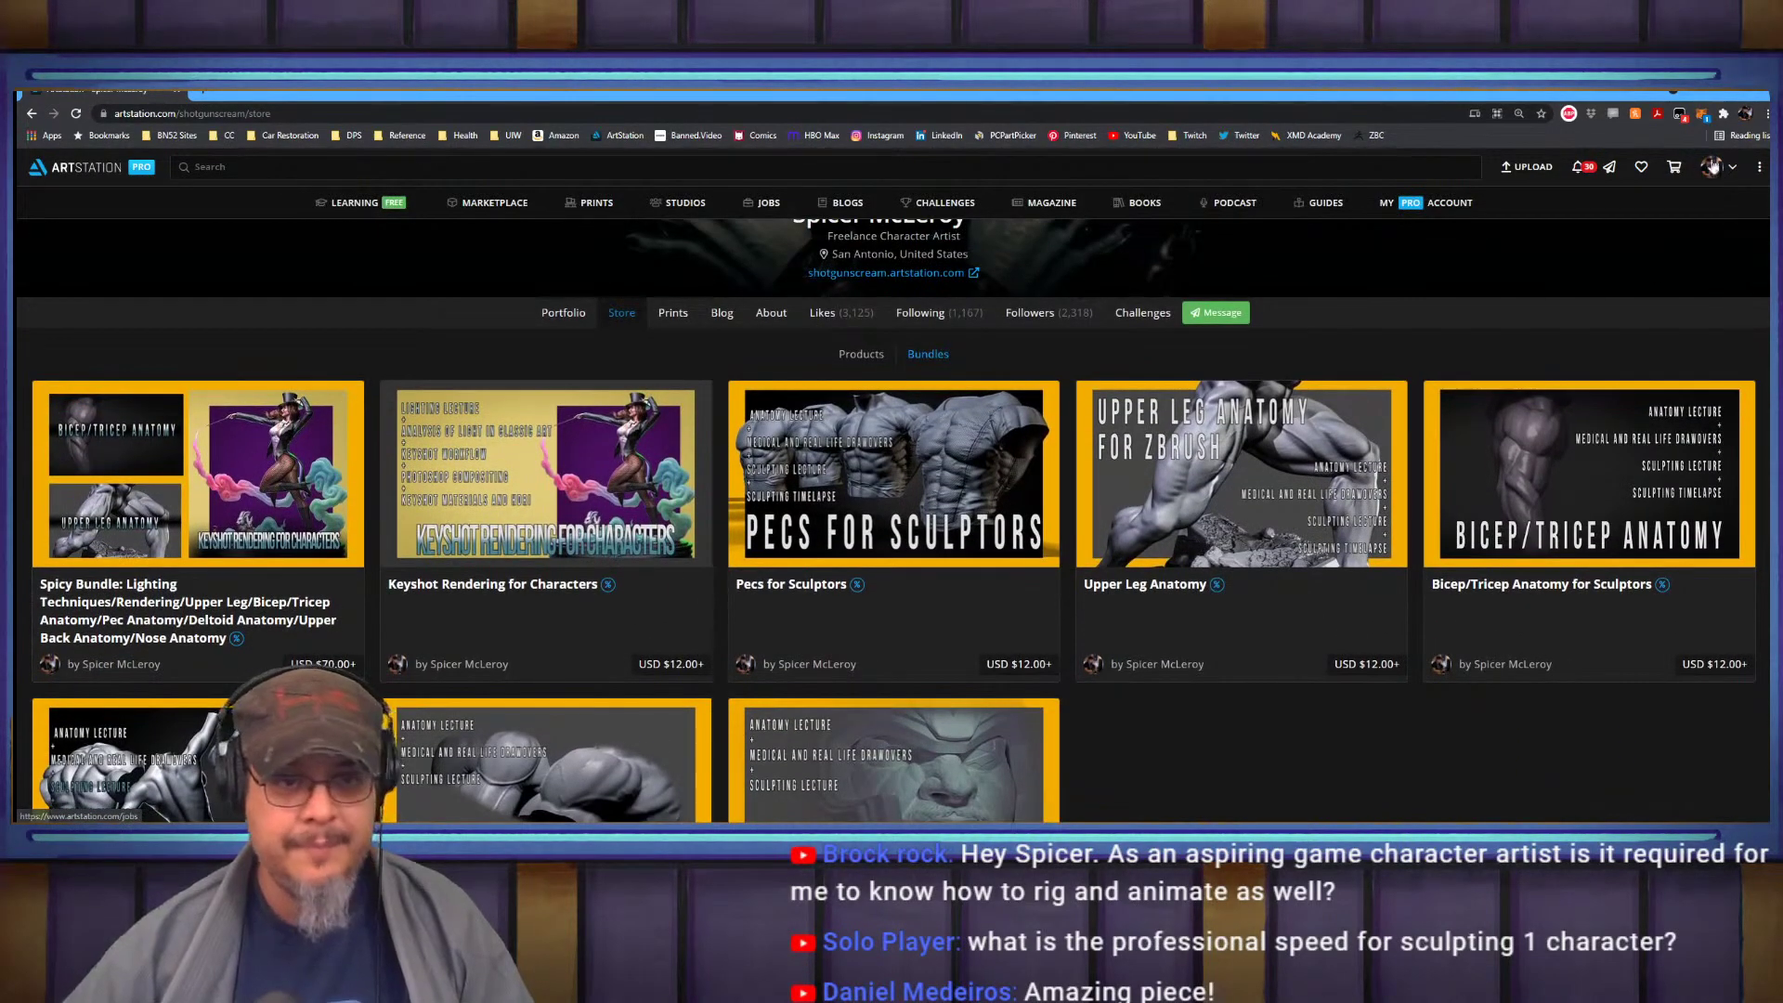
pyautogui.click(1707, 93)
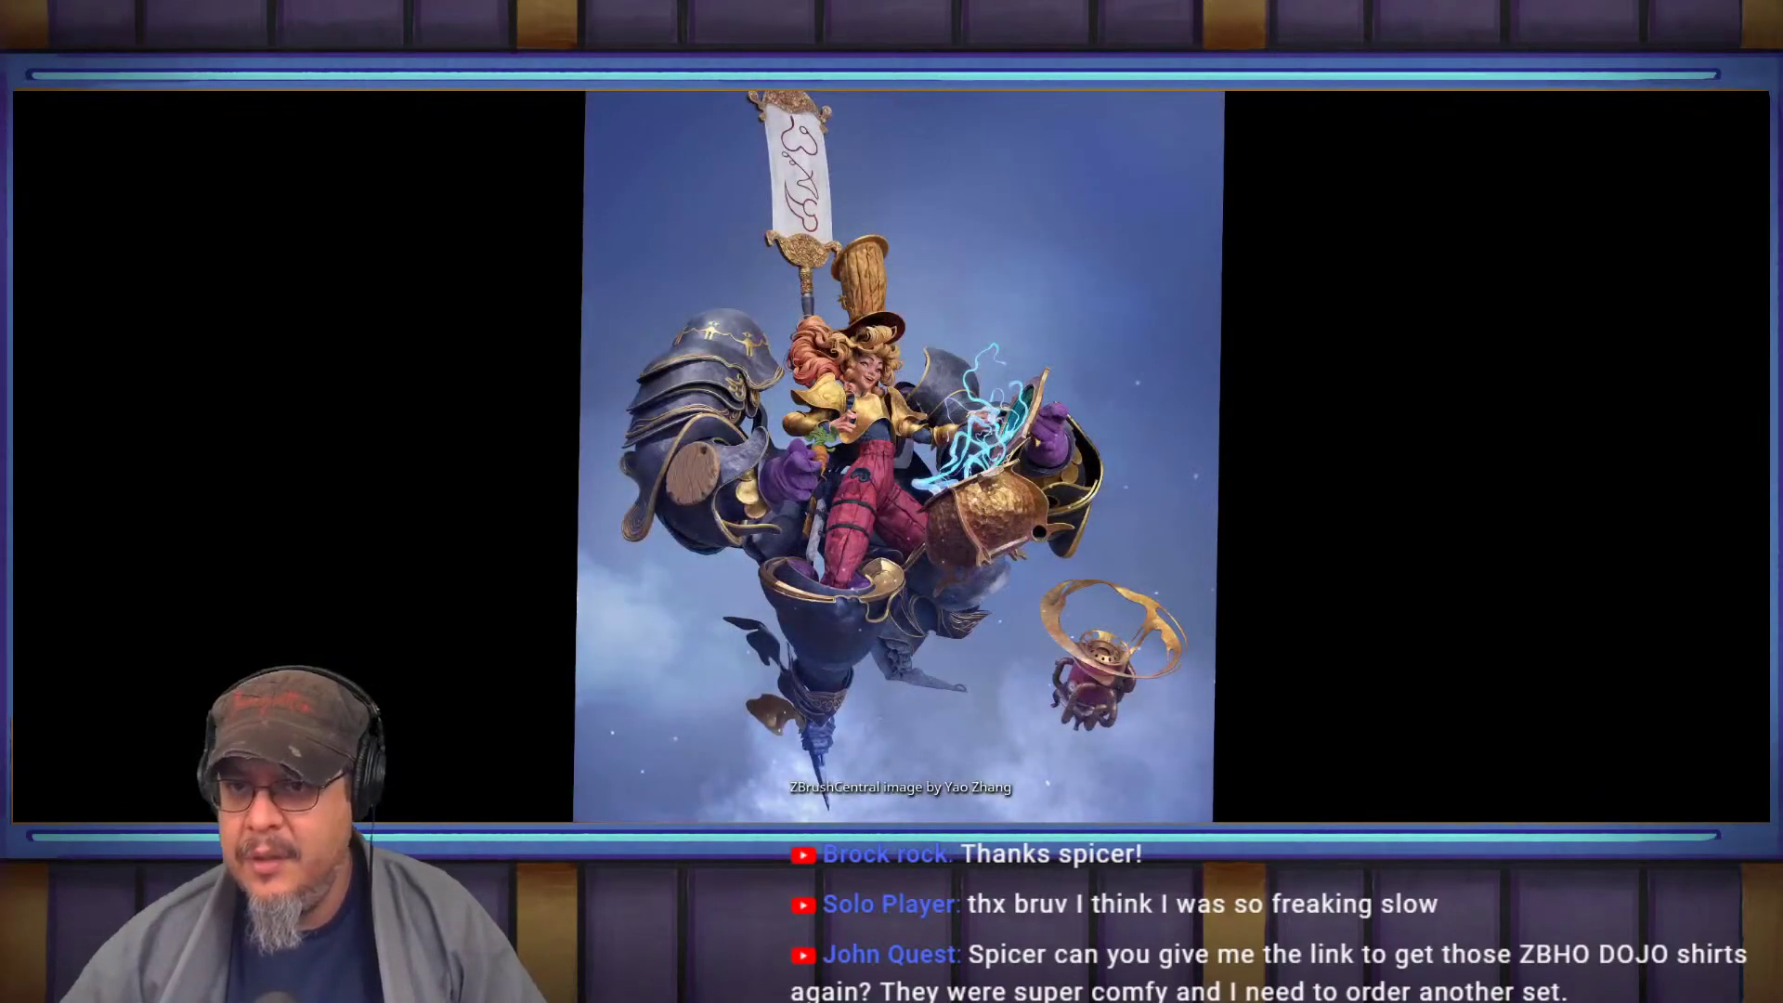
# Copy the shotgunscream.com/merch address from the browser and share it in the stream chat
pyautogui.moveTo(1194, 91); pyautogui.dragTo(1194, 105)
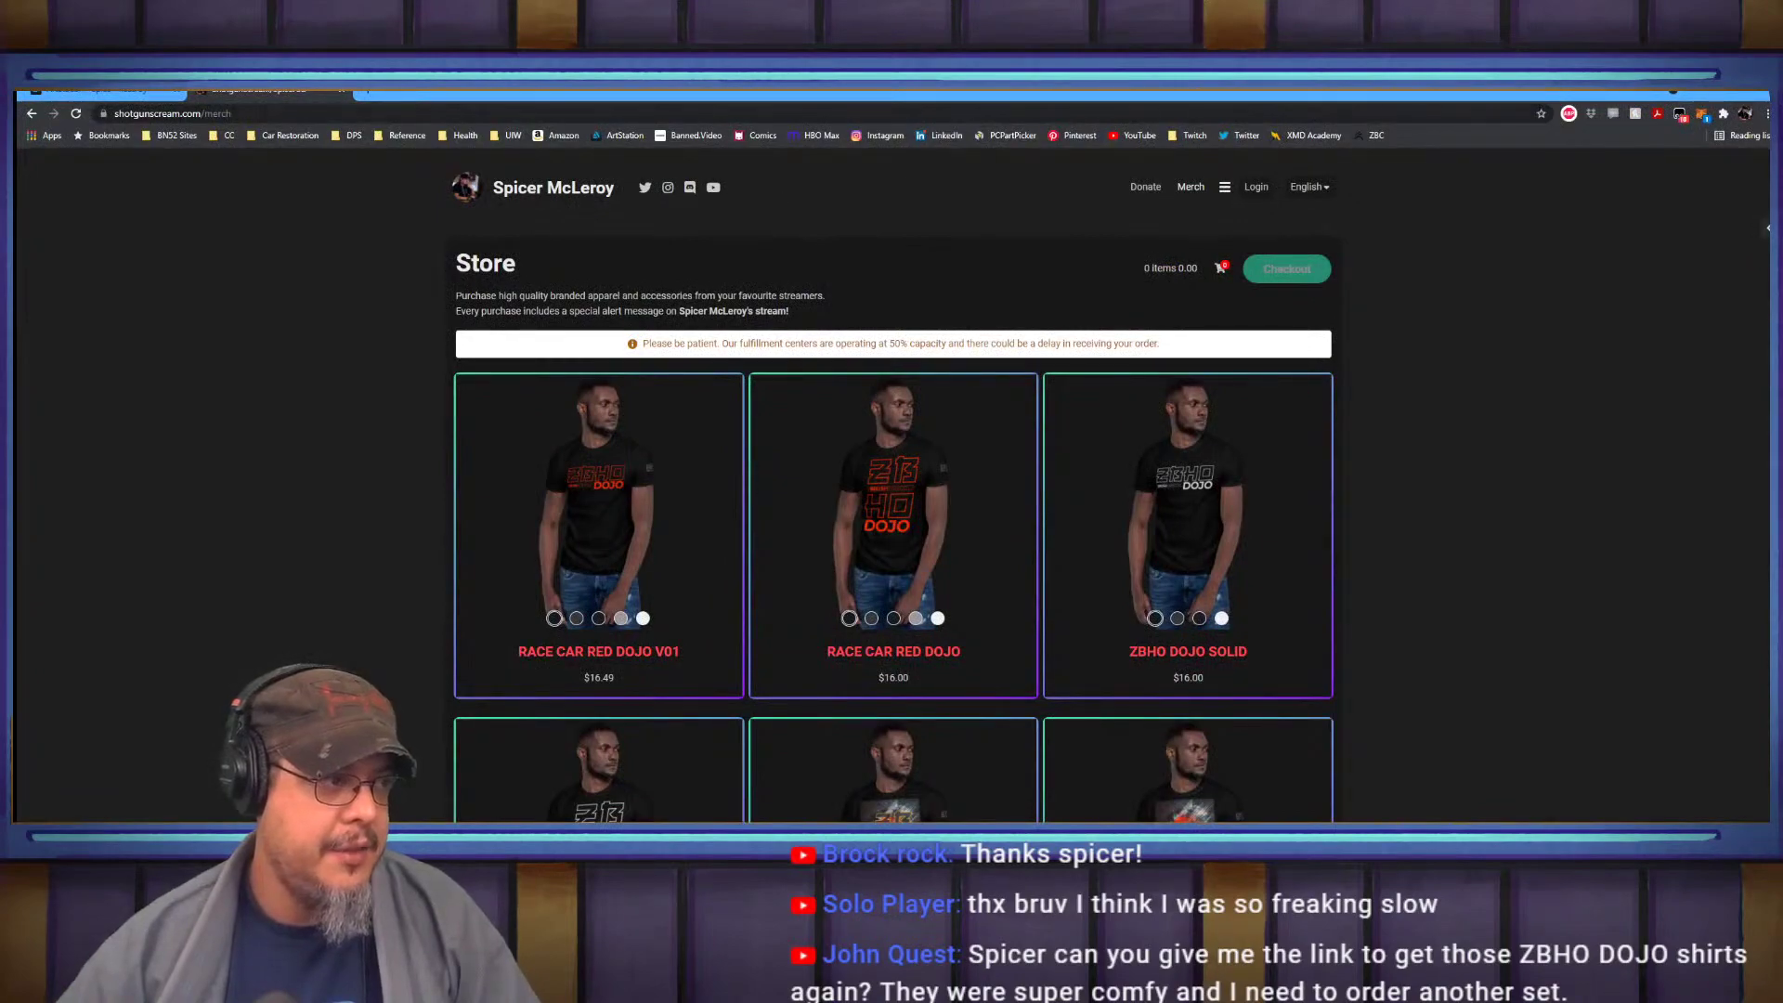
pyautogui.click(465, 113)
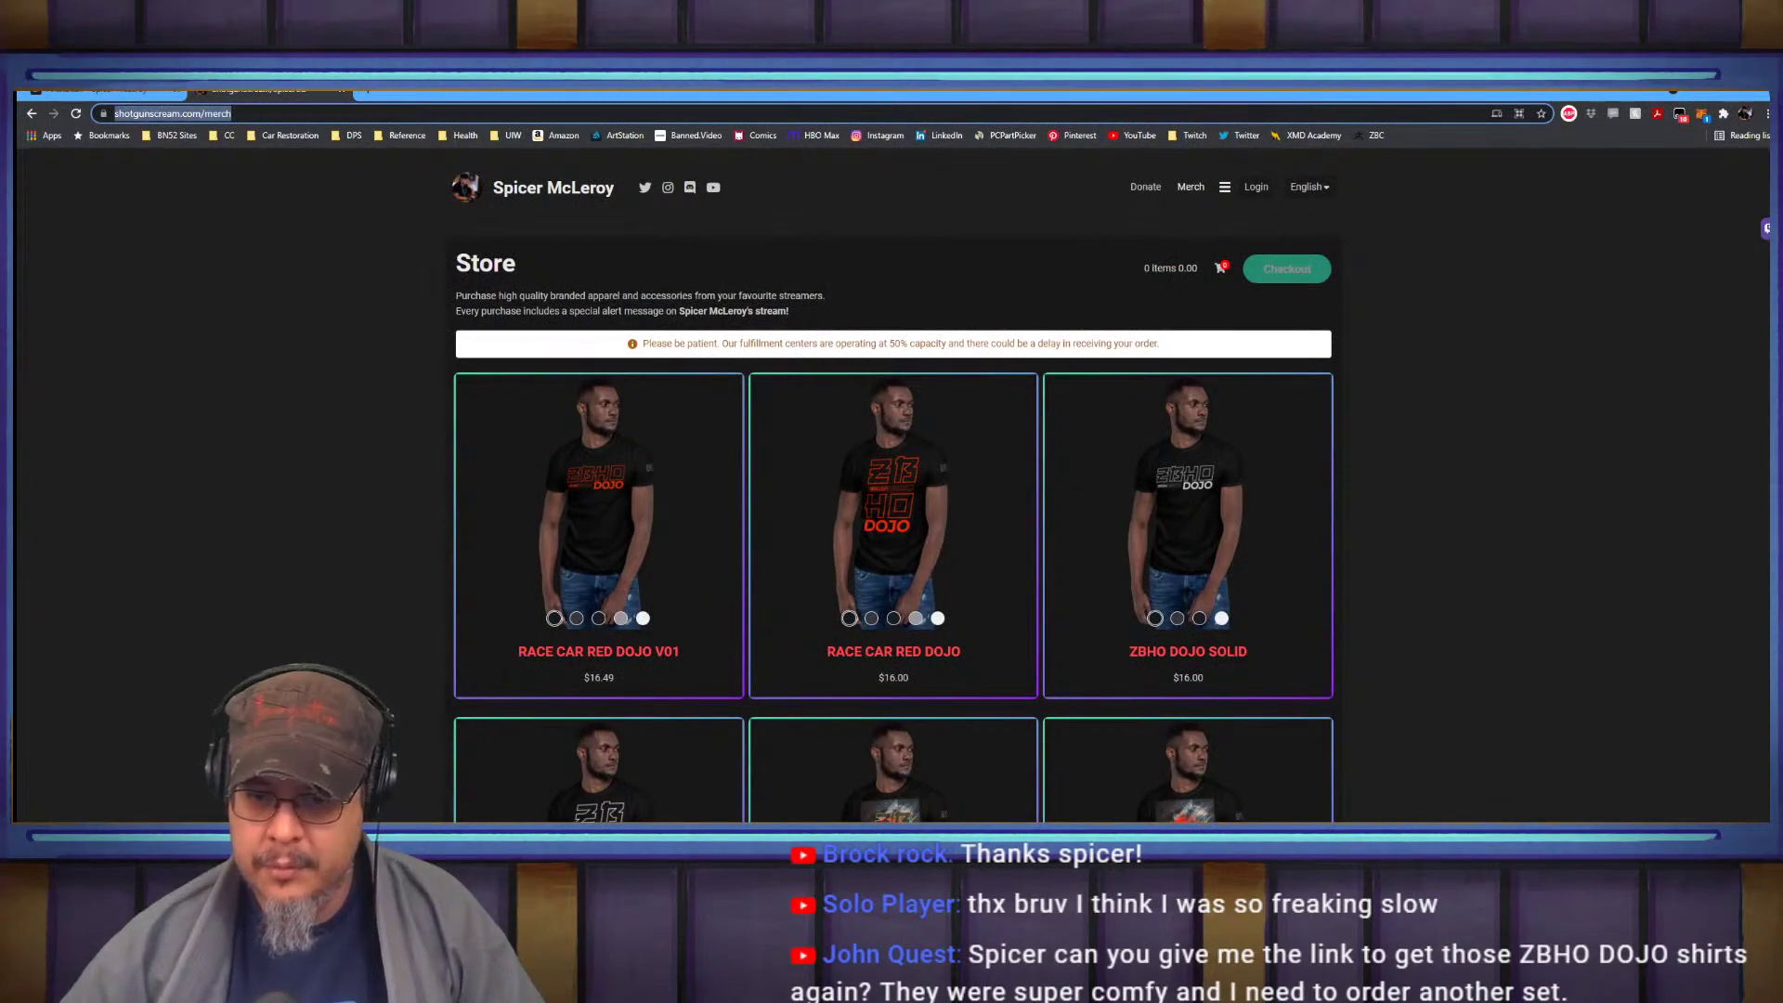
pyautogui.hotkey('alt', 'Tab')
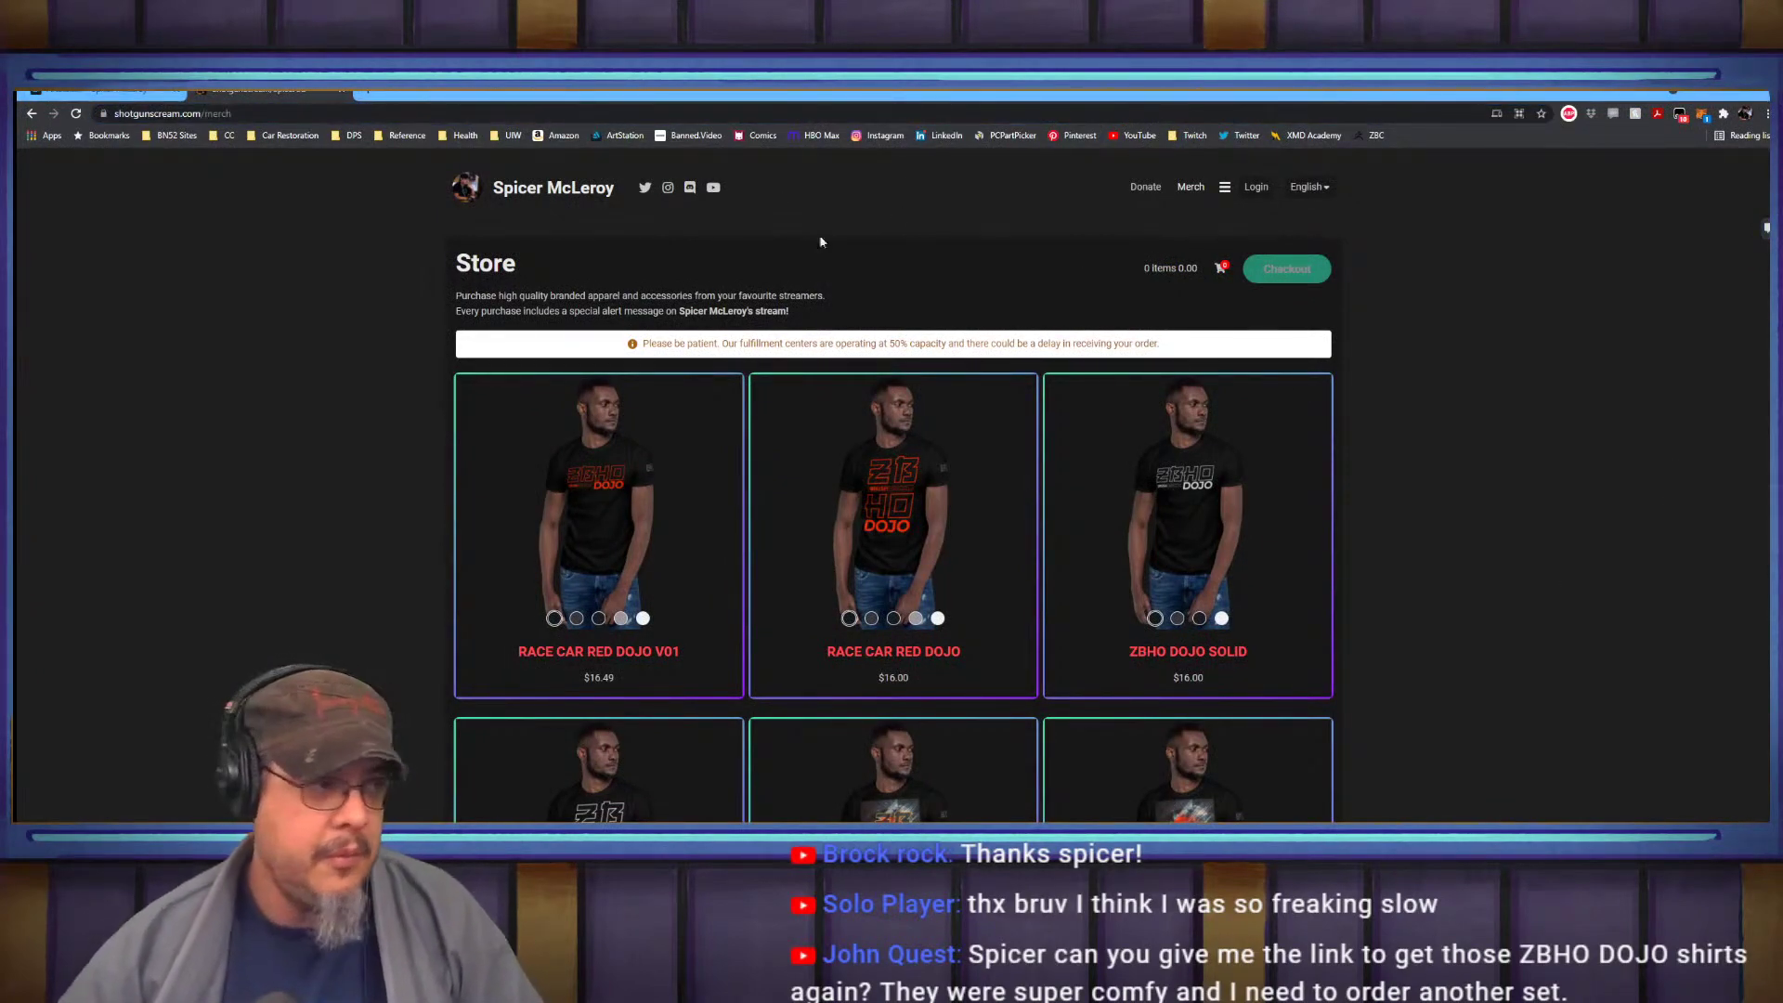
# Copy the address of the ArtStation tutorial store and share it in the stream chat
pyautogui.click(110, 93)
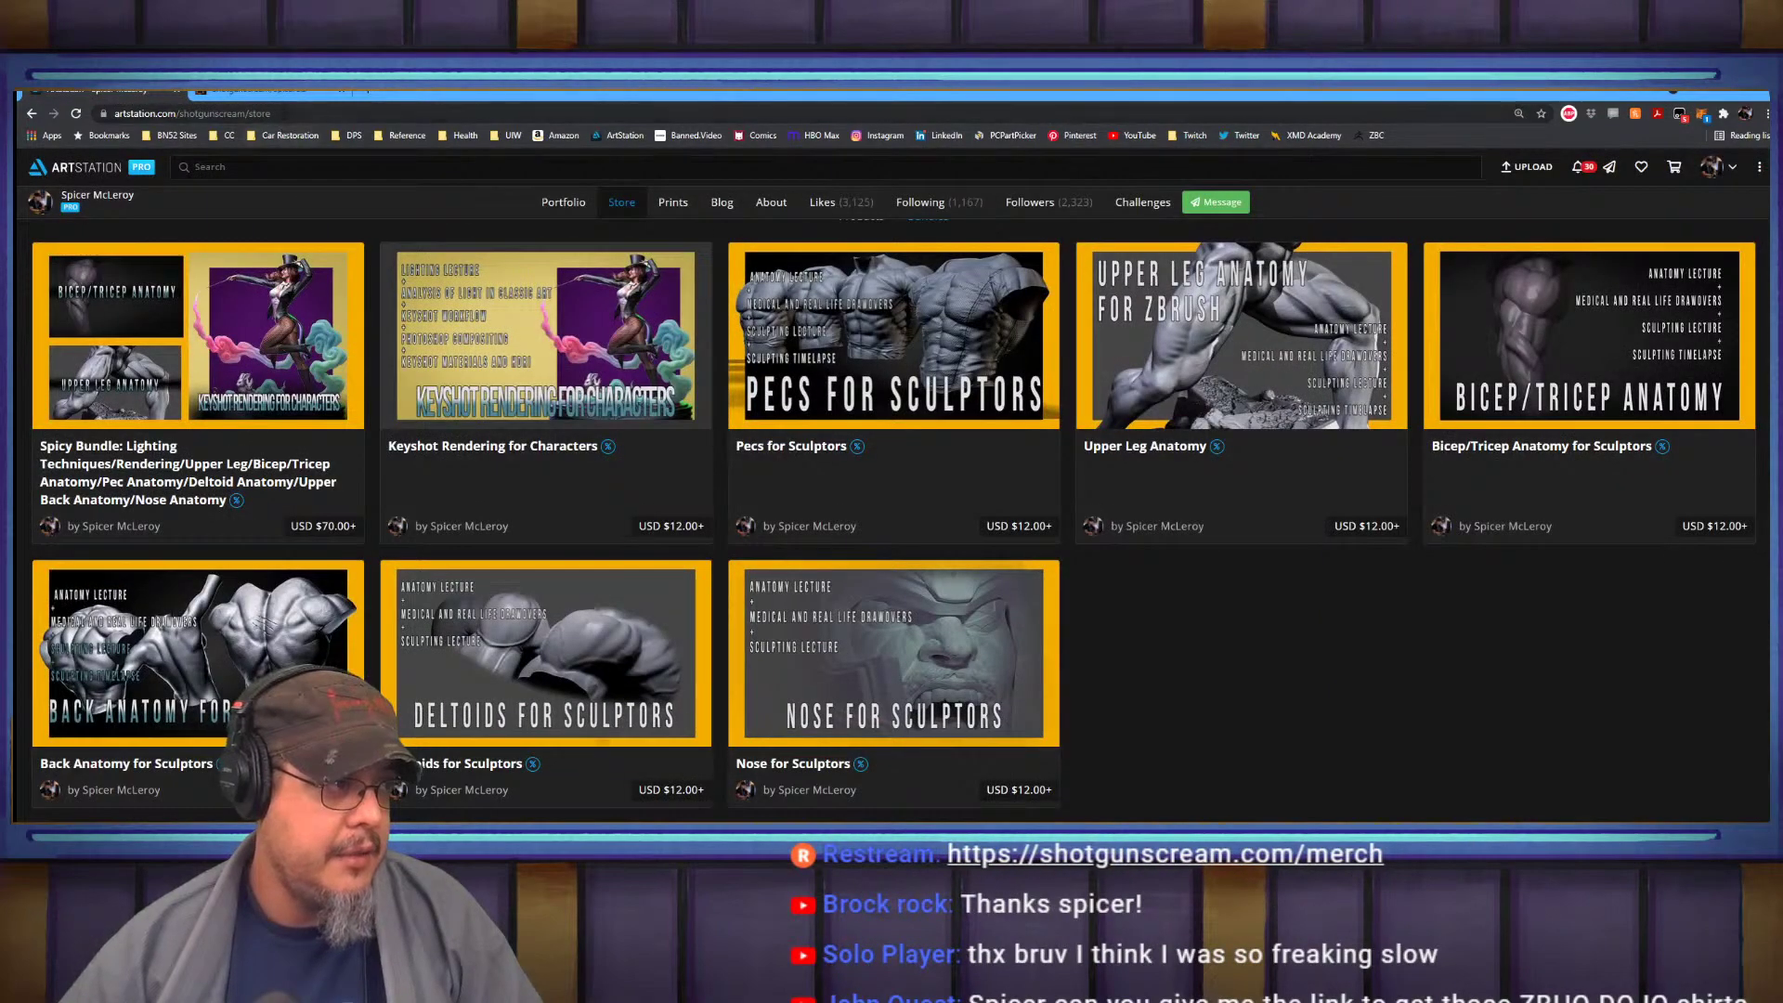
pyautogui.hotkey('ctrl', 'l')
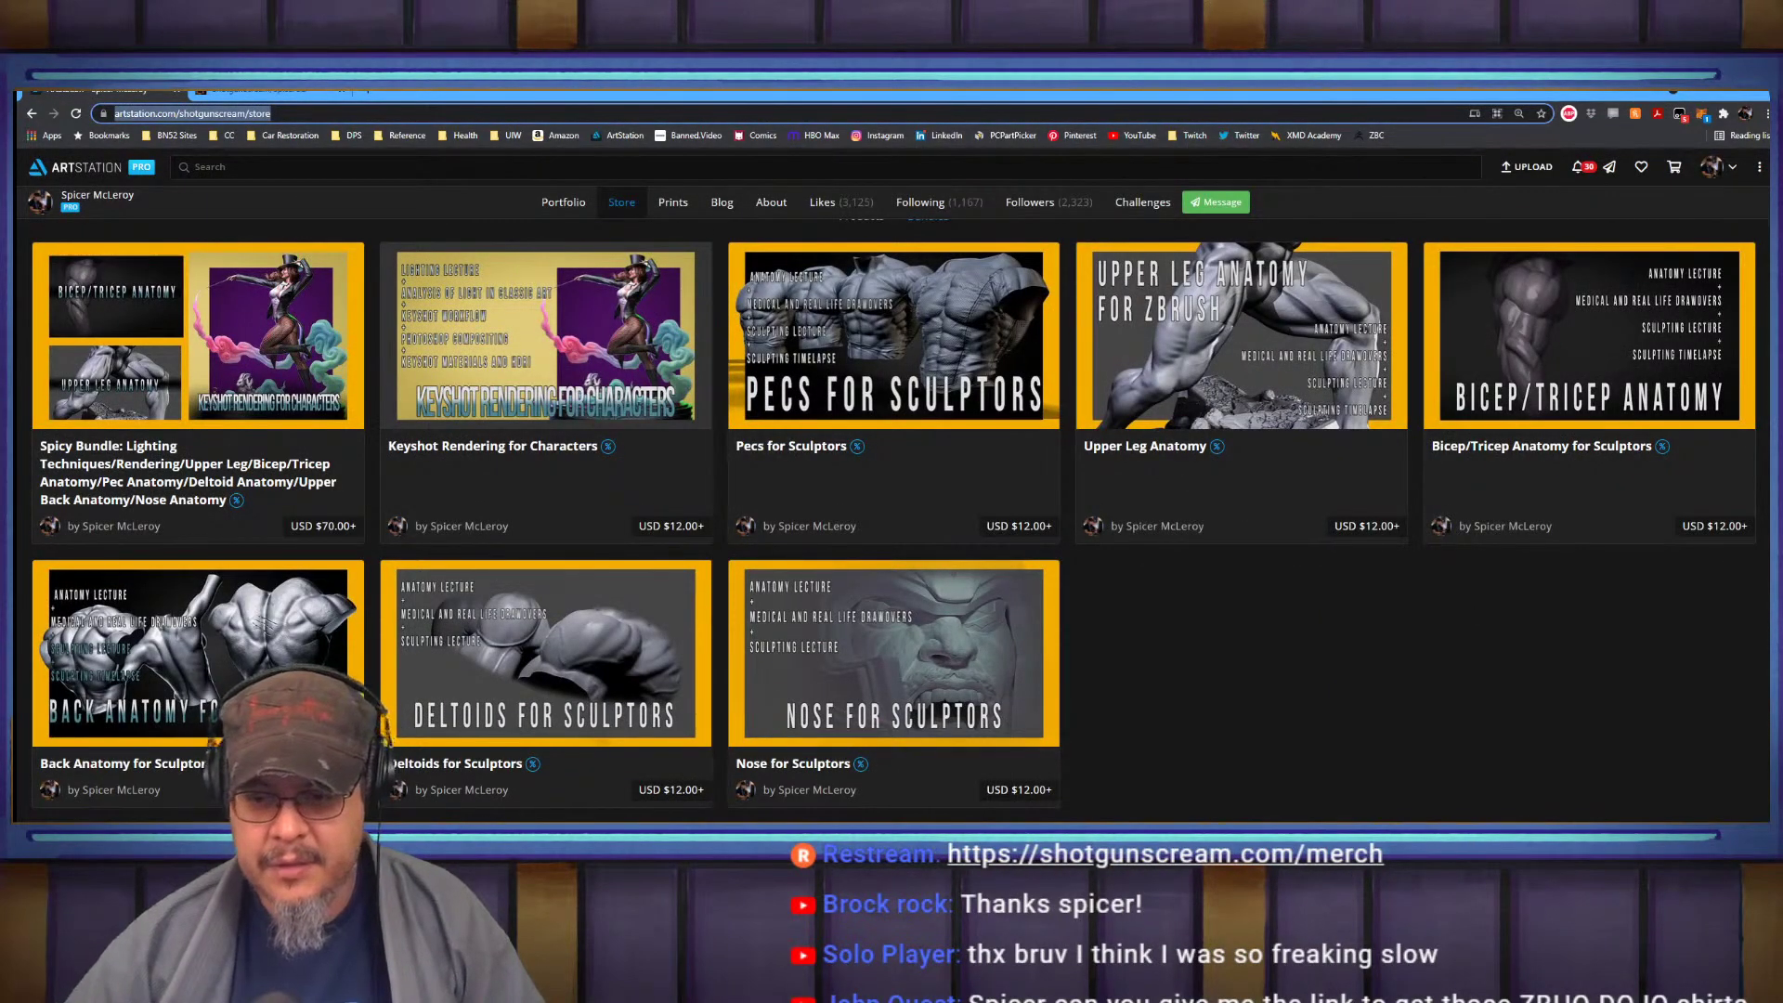
pyautogui.hotkey('alt', 'Tab')
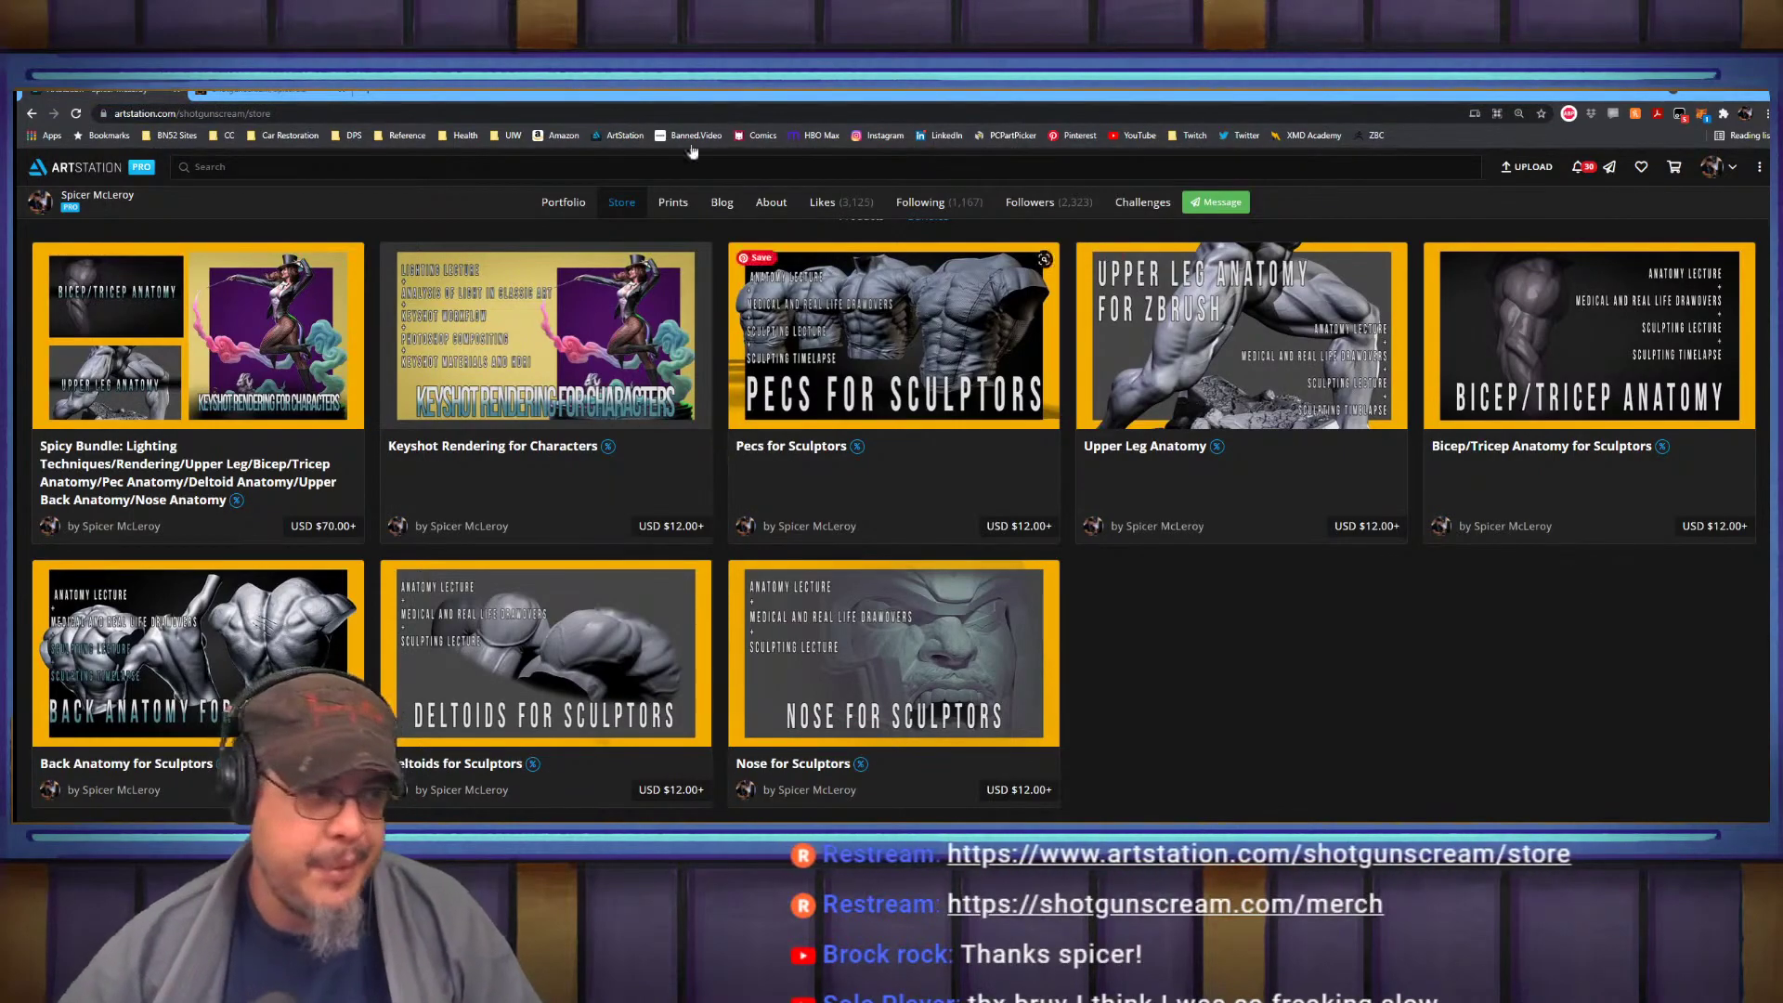
# Show the merch shirt store and the ArtStation tutorial store once more, ending on the merch page
pyautogui.click(246, 93)
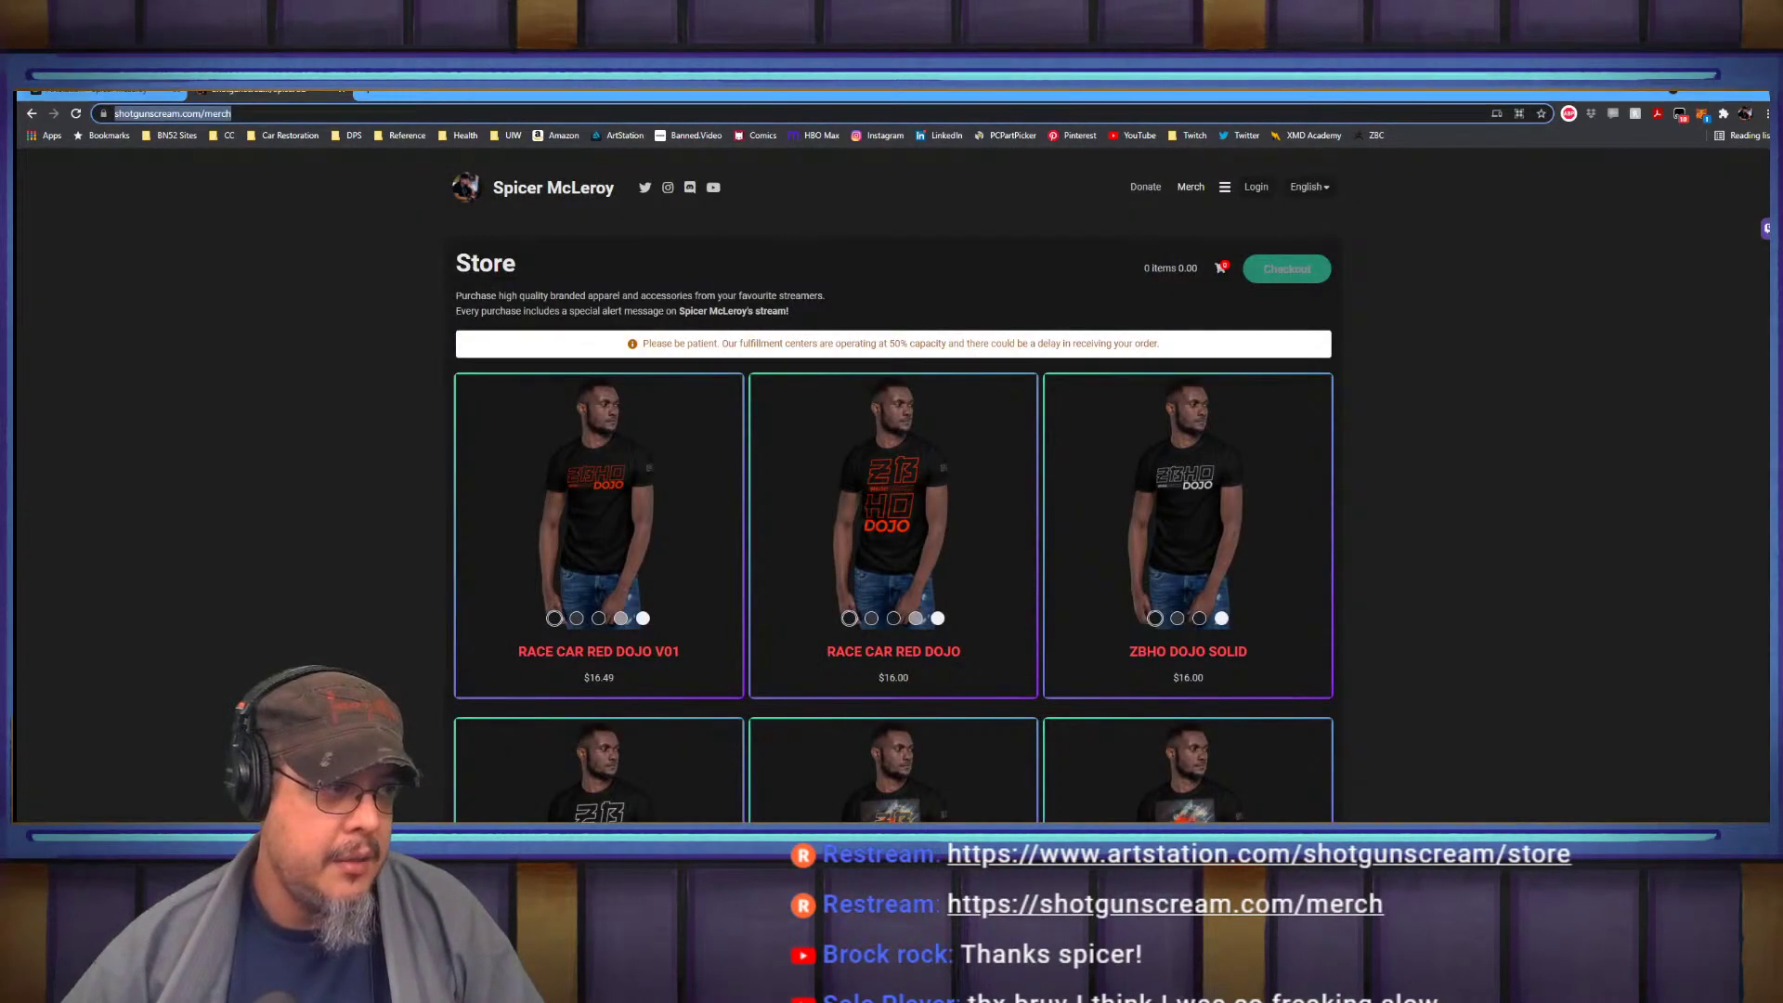
pyautogui.click(93, 93)
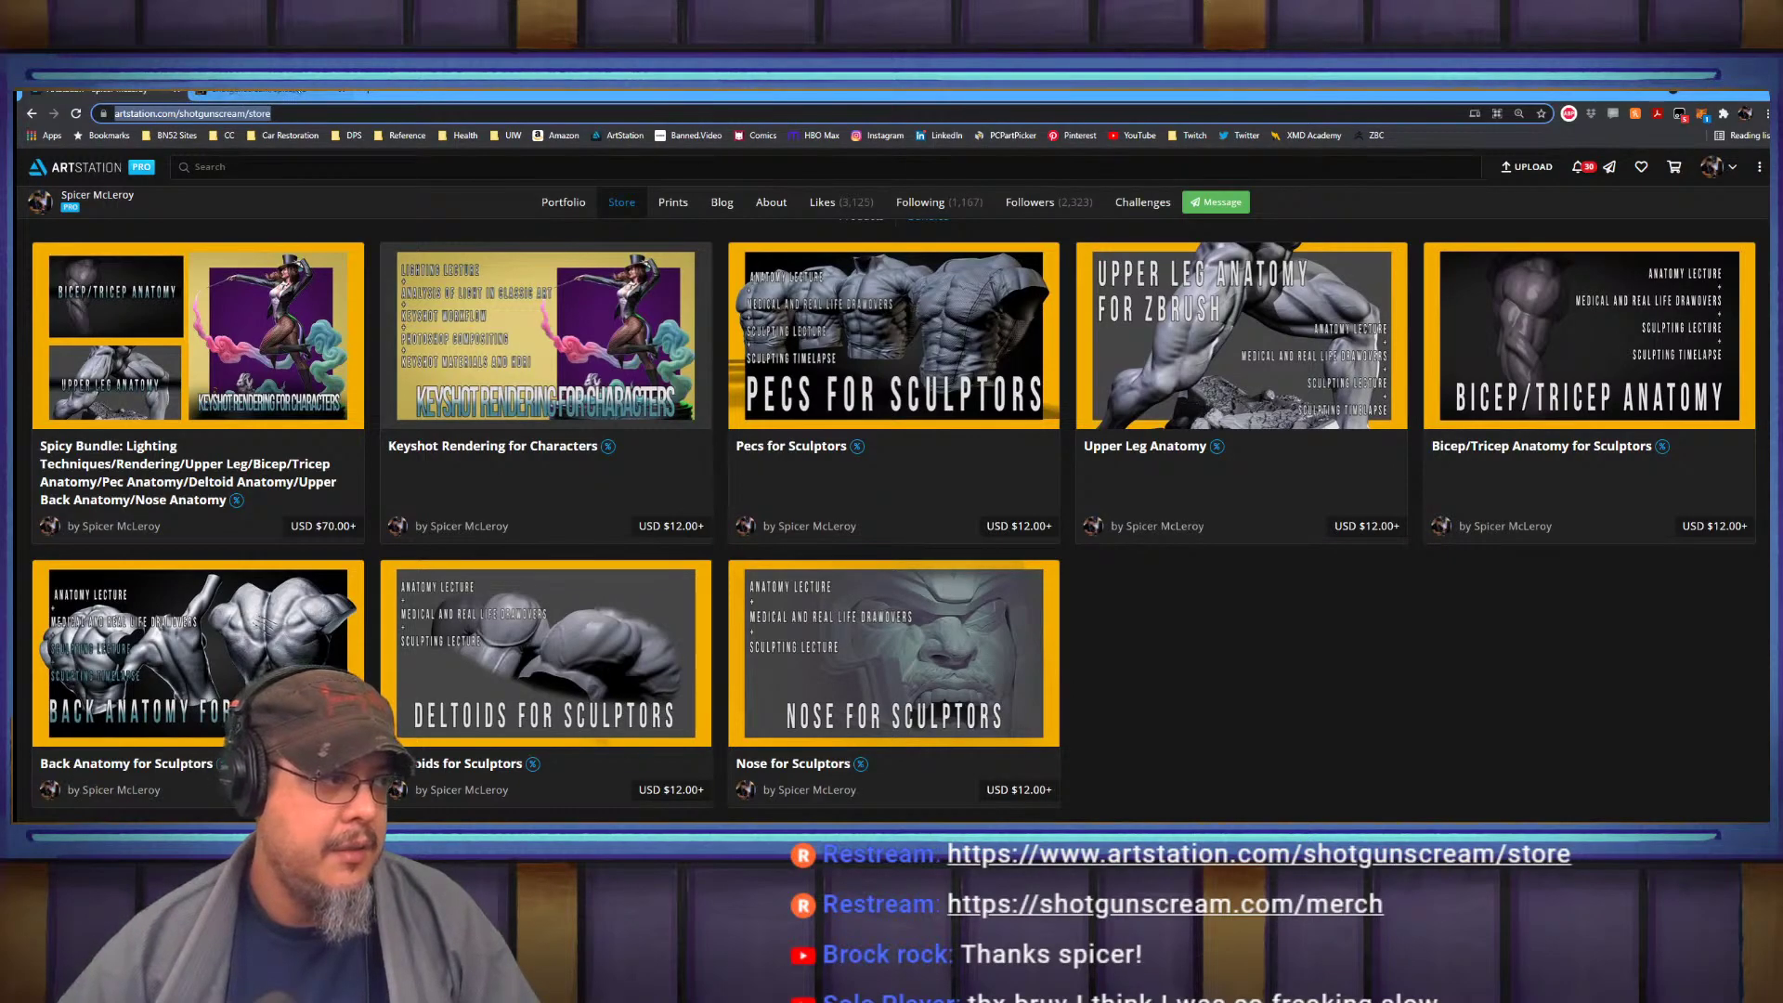
pyautogui.click(264, 92)
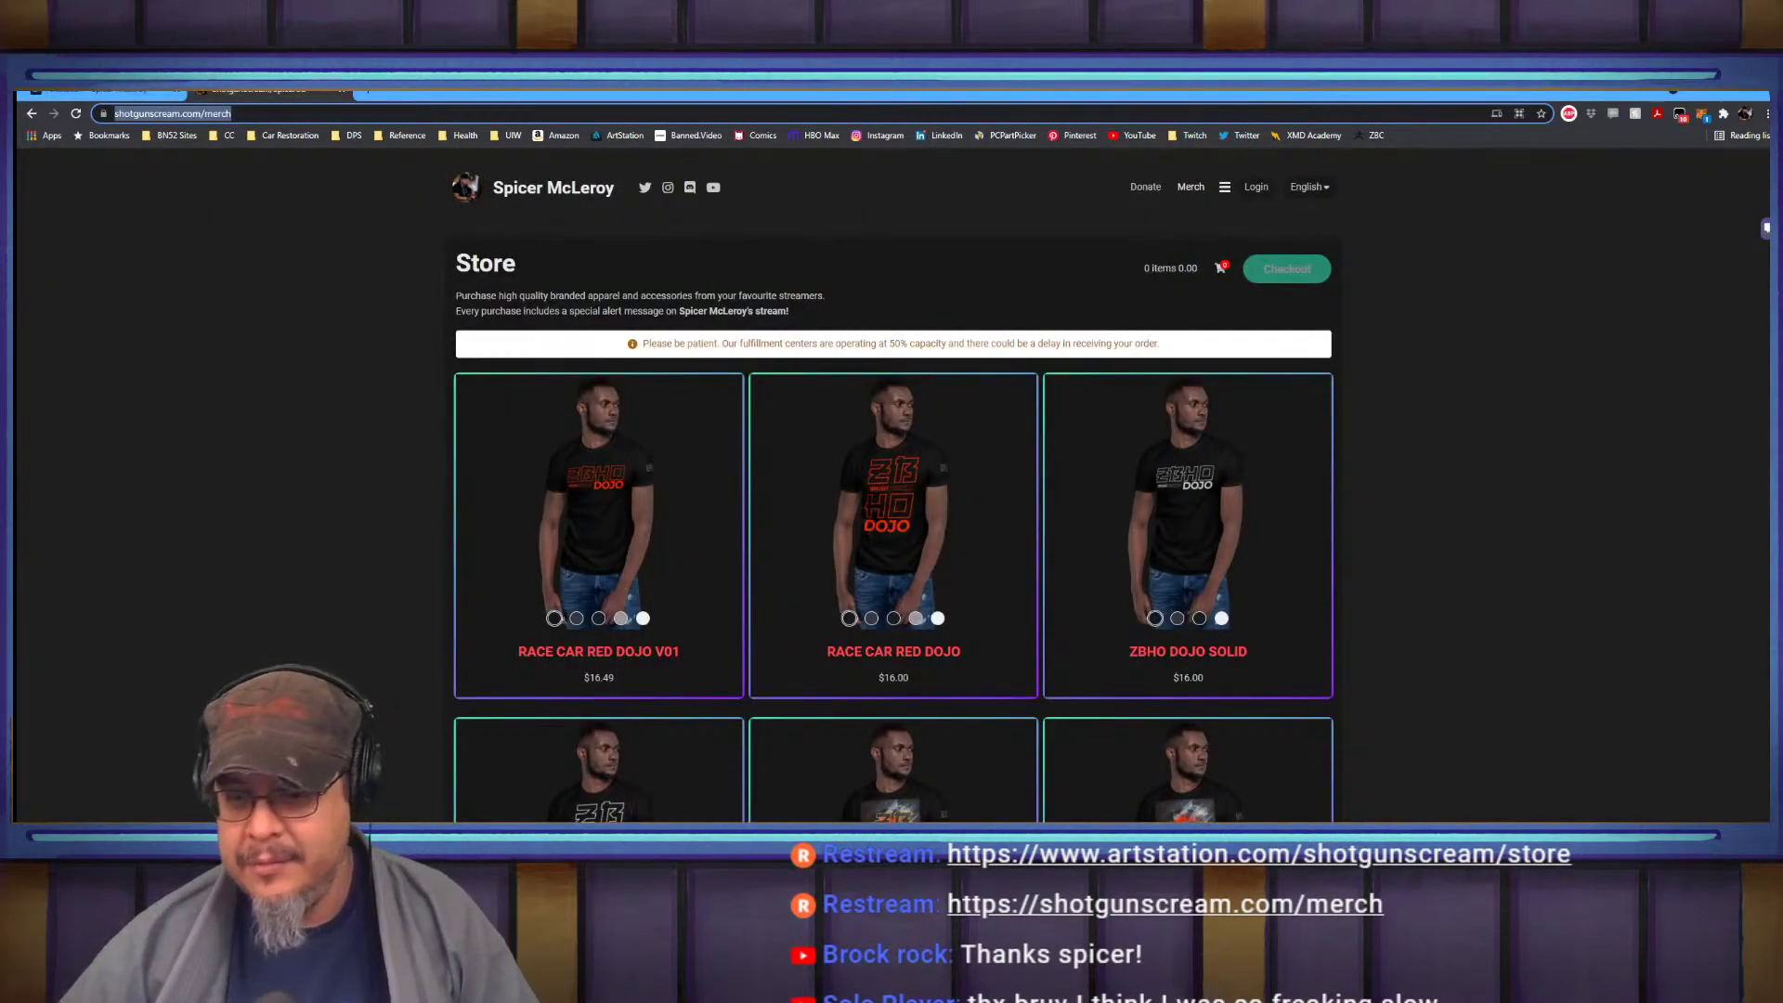
pyautogui.click(1768, 228)
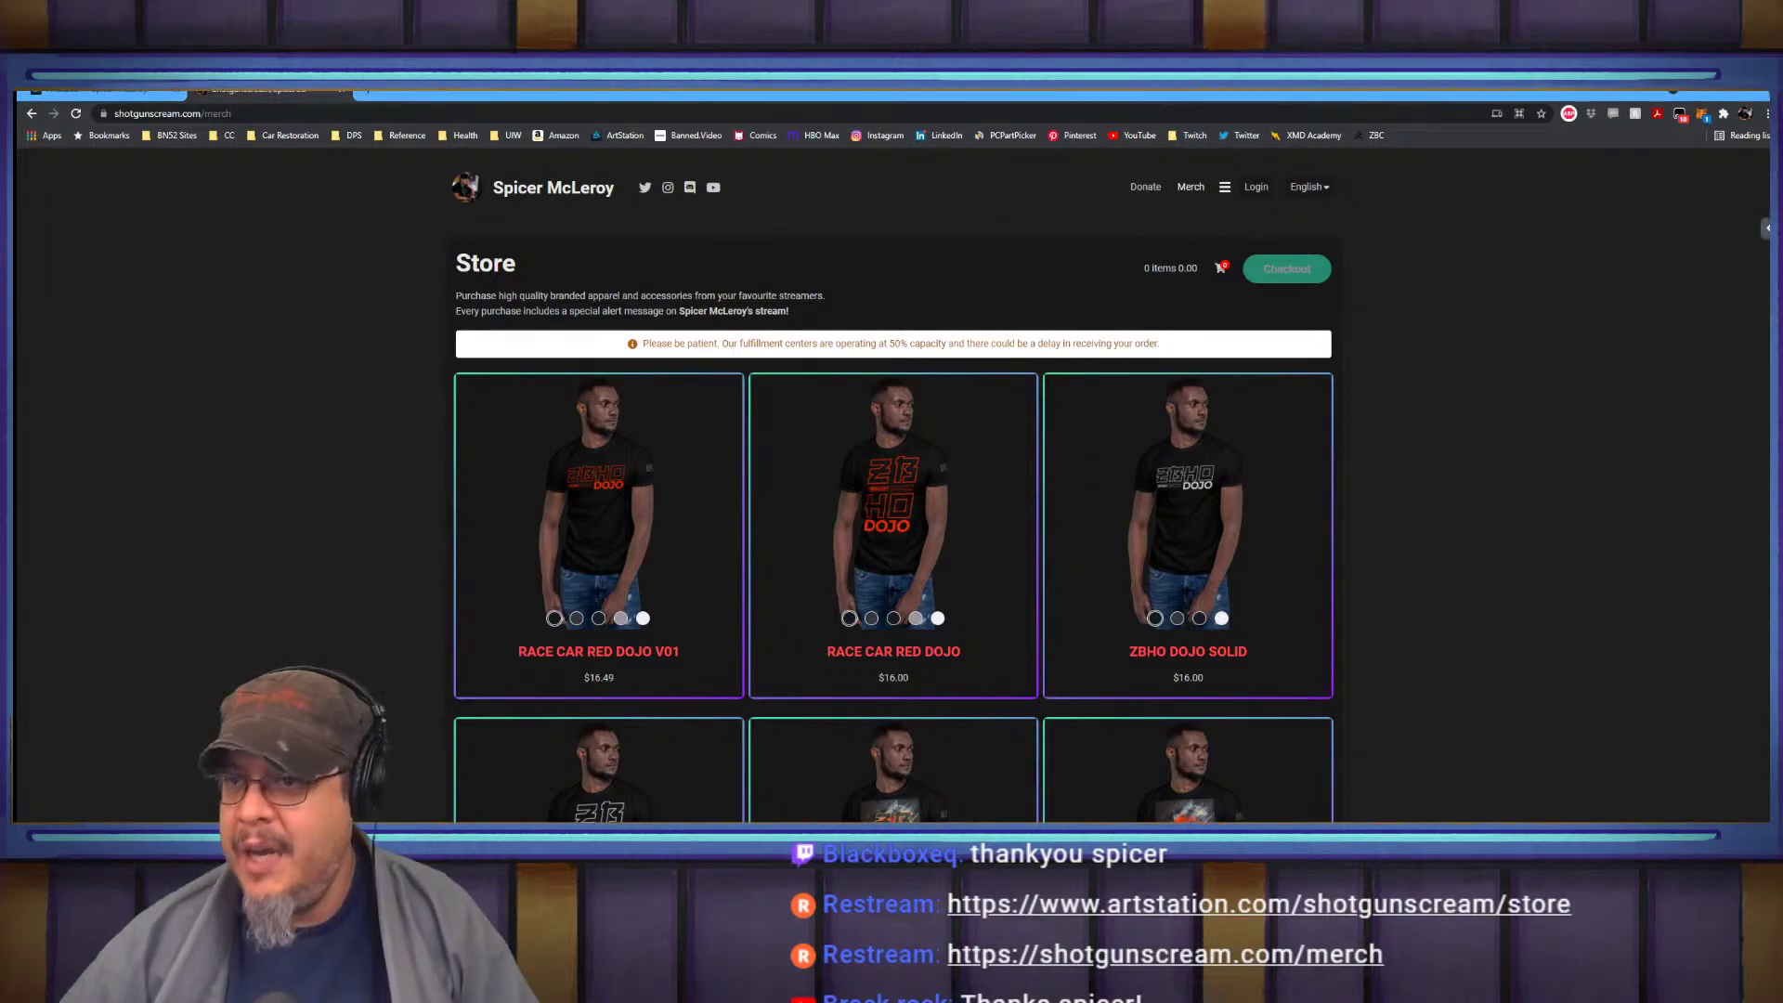
# Check the critique-submissions-here channel in Discord and close the annotated explosion screenshot, returning to the merch store page
pyautogui.hotkey('alt', 'Tab')
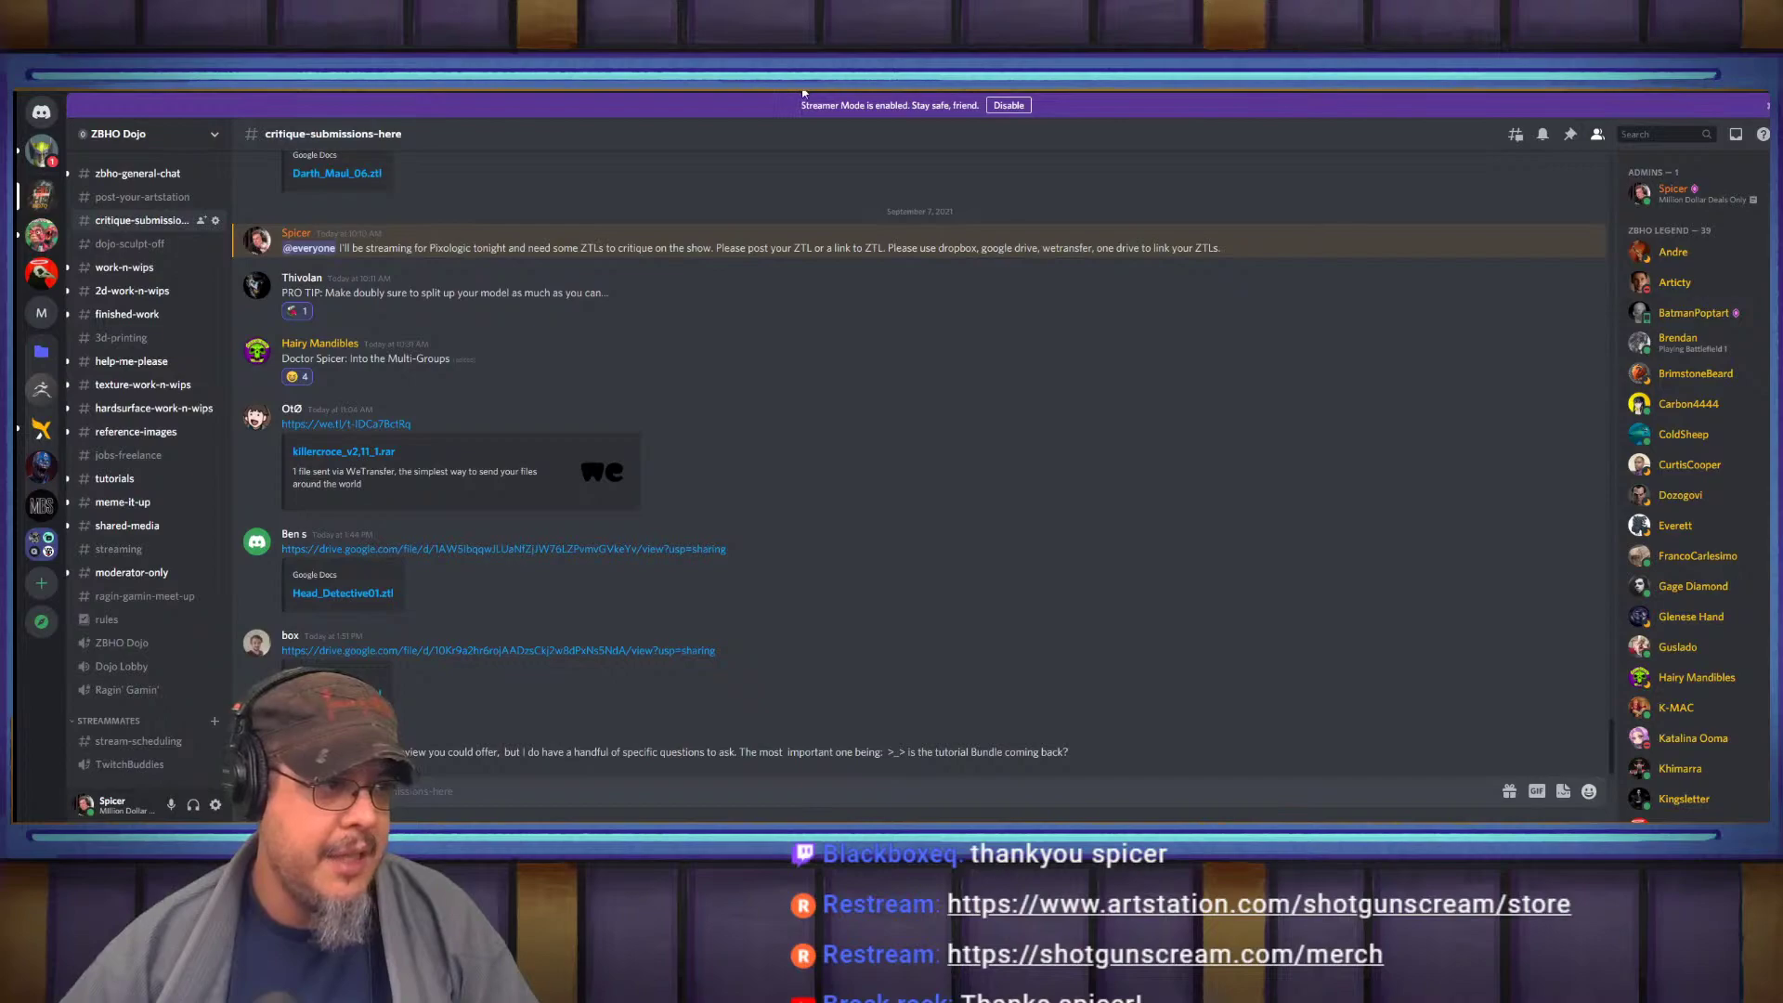
pyautogui.hotkey('alt', 'Tab')
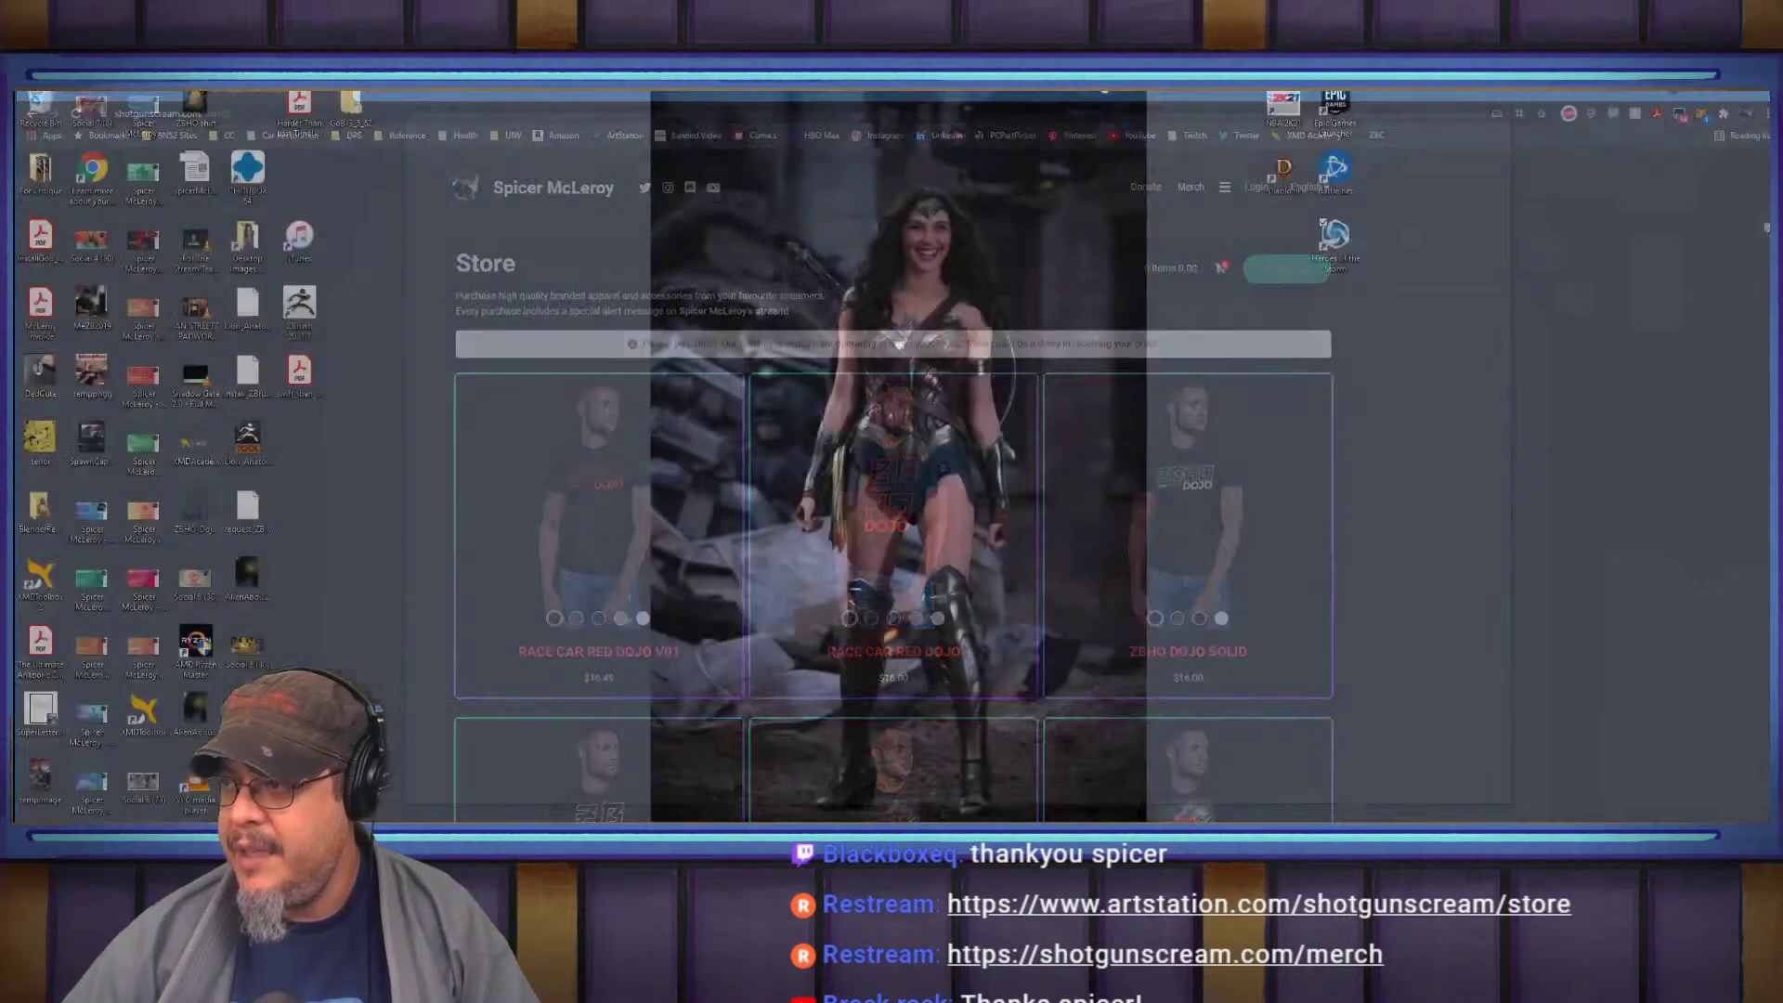
pyautogui.hotkey('ctrl', 'w')
pyautogui.hotkey('alt', 'Tab')
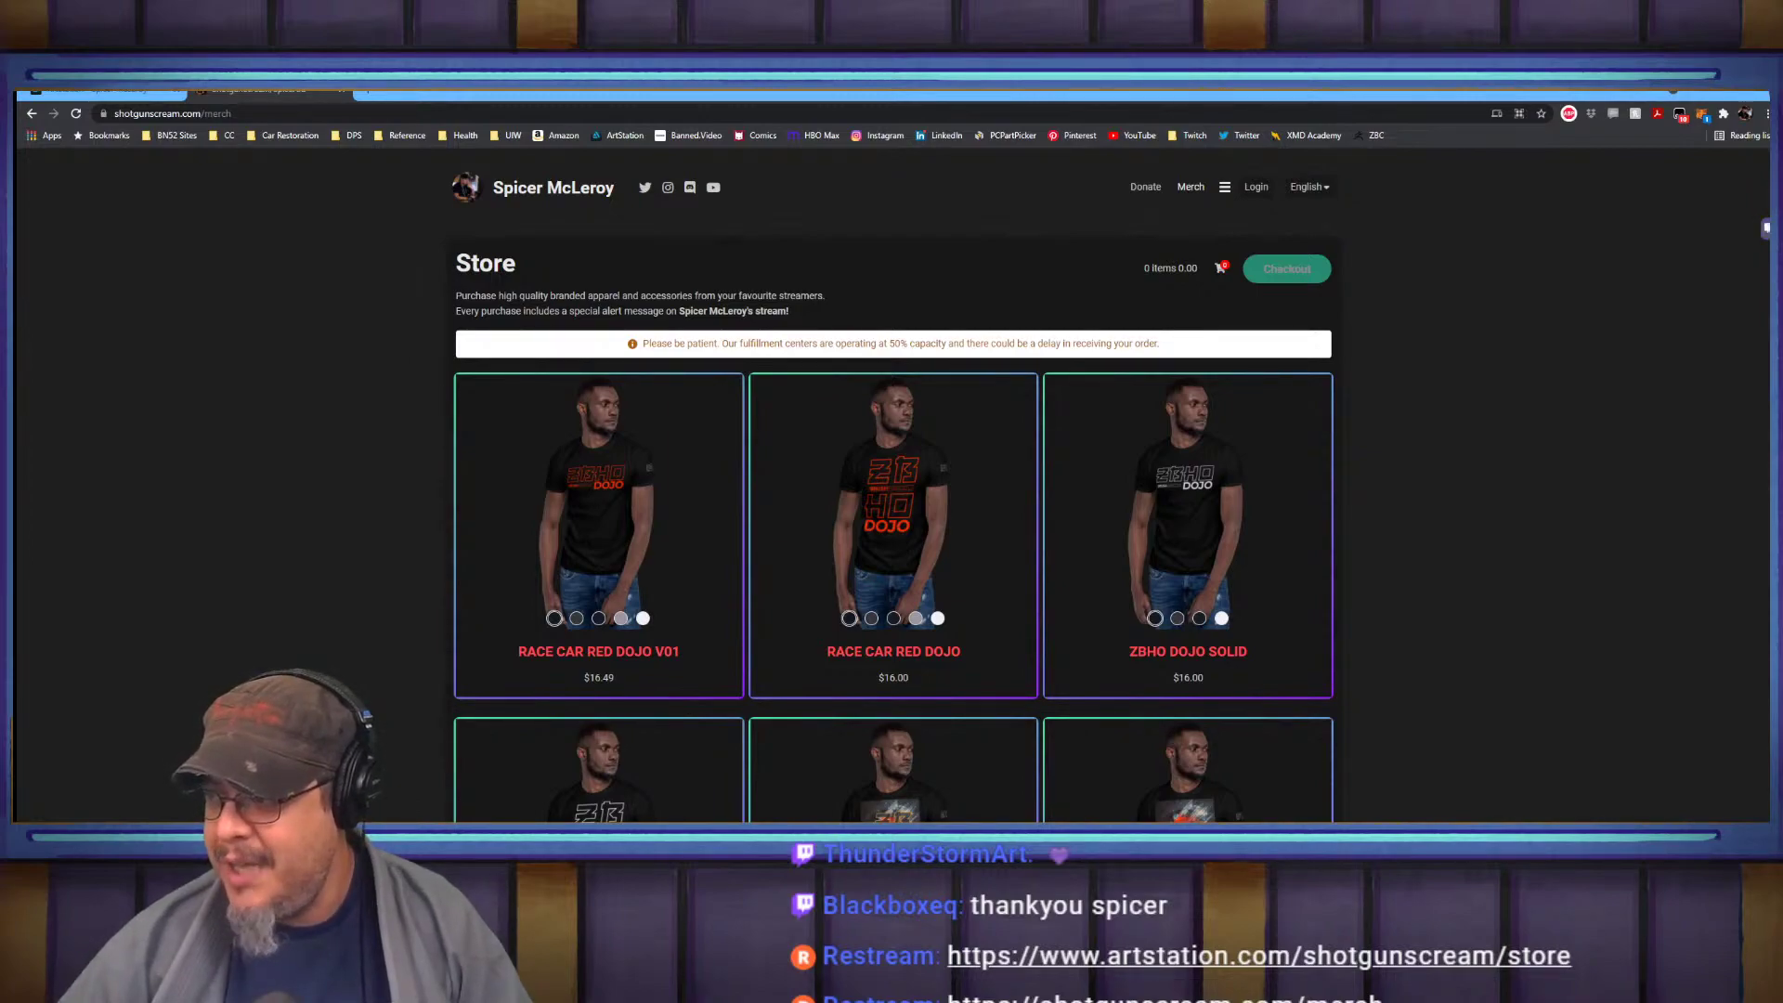
pyautogui.hotkey('alt', 'Tab')
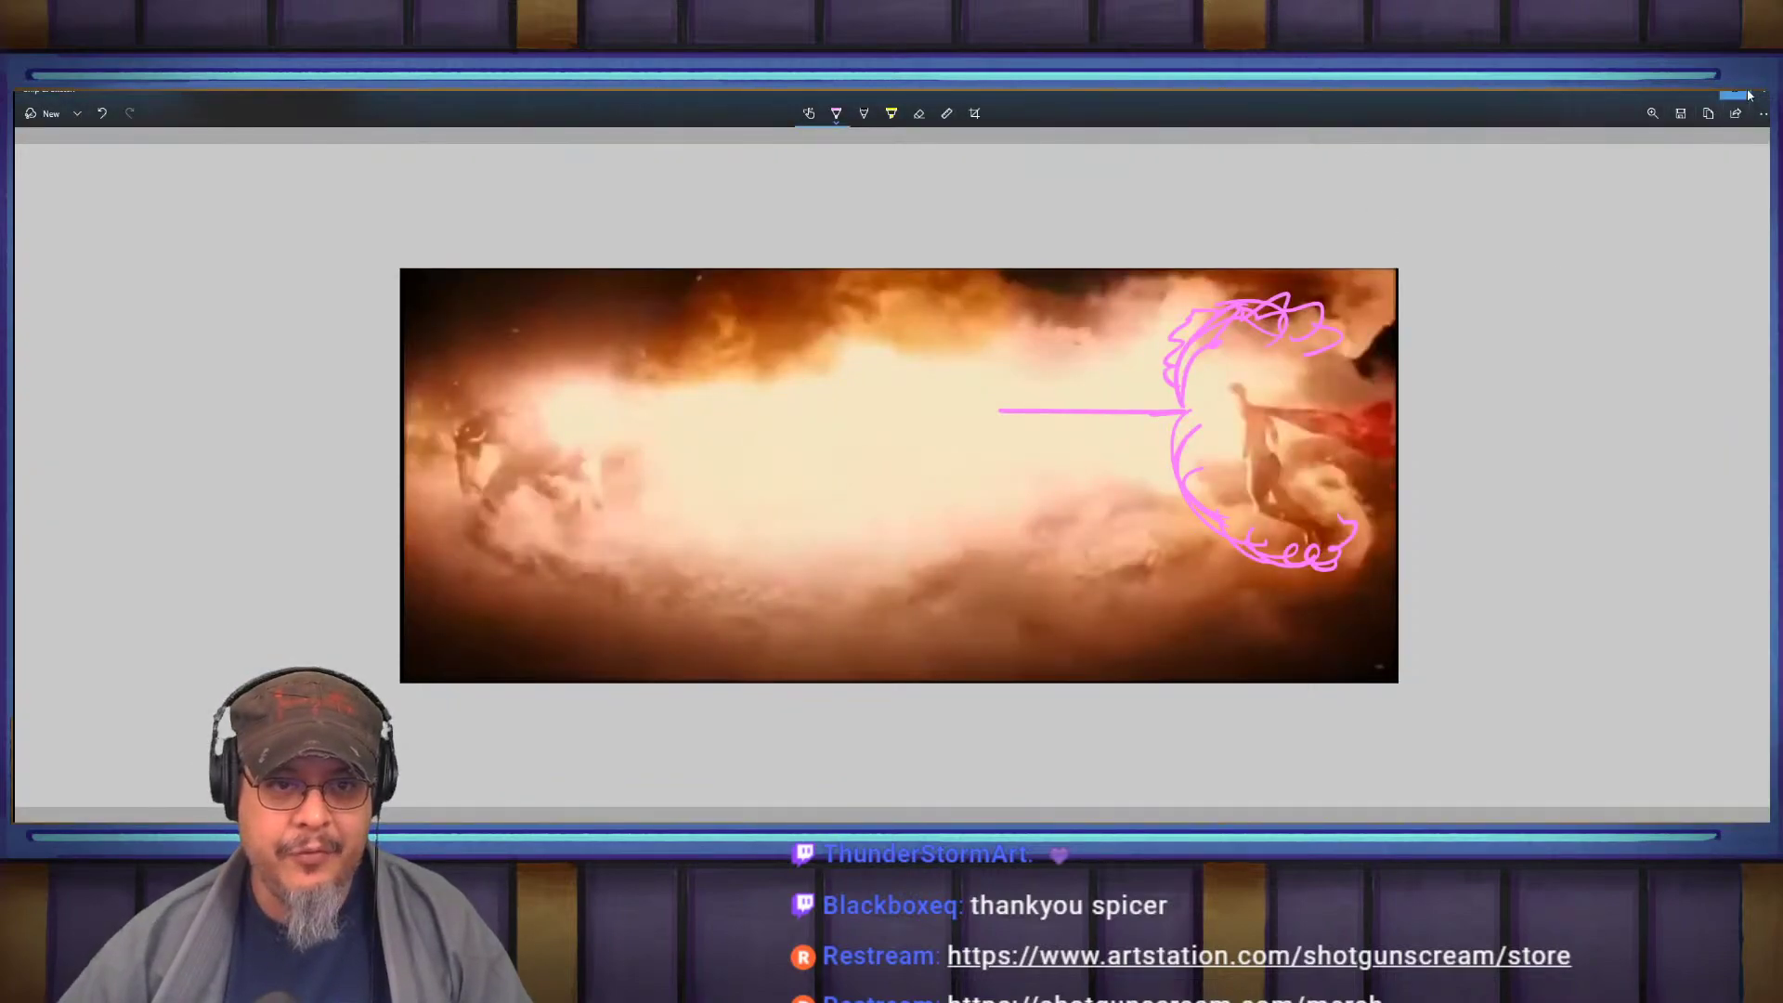
pyautogui.click(1749, 96)
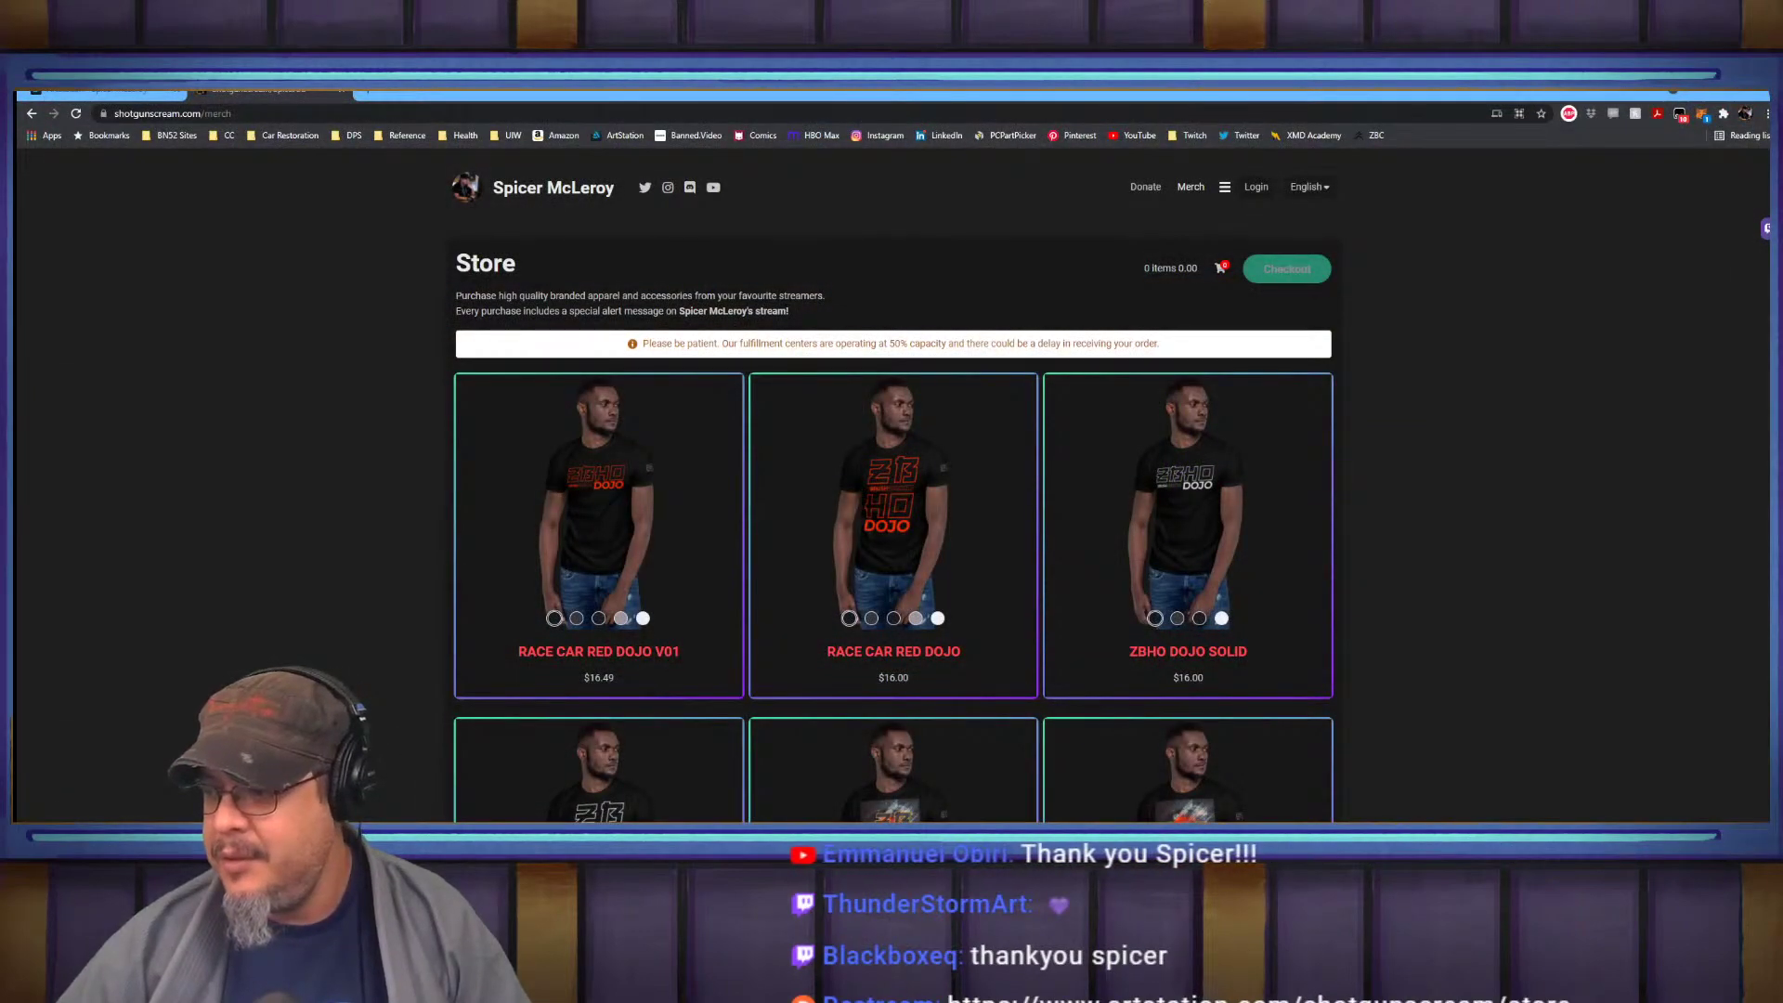